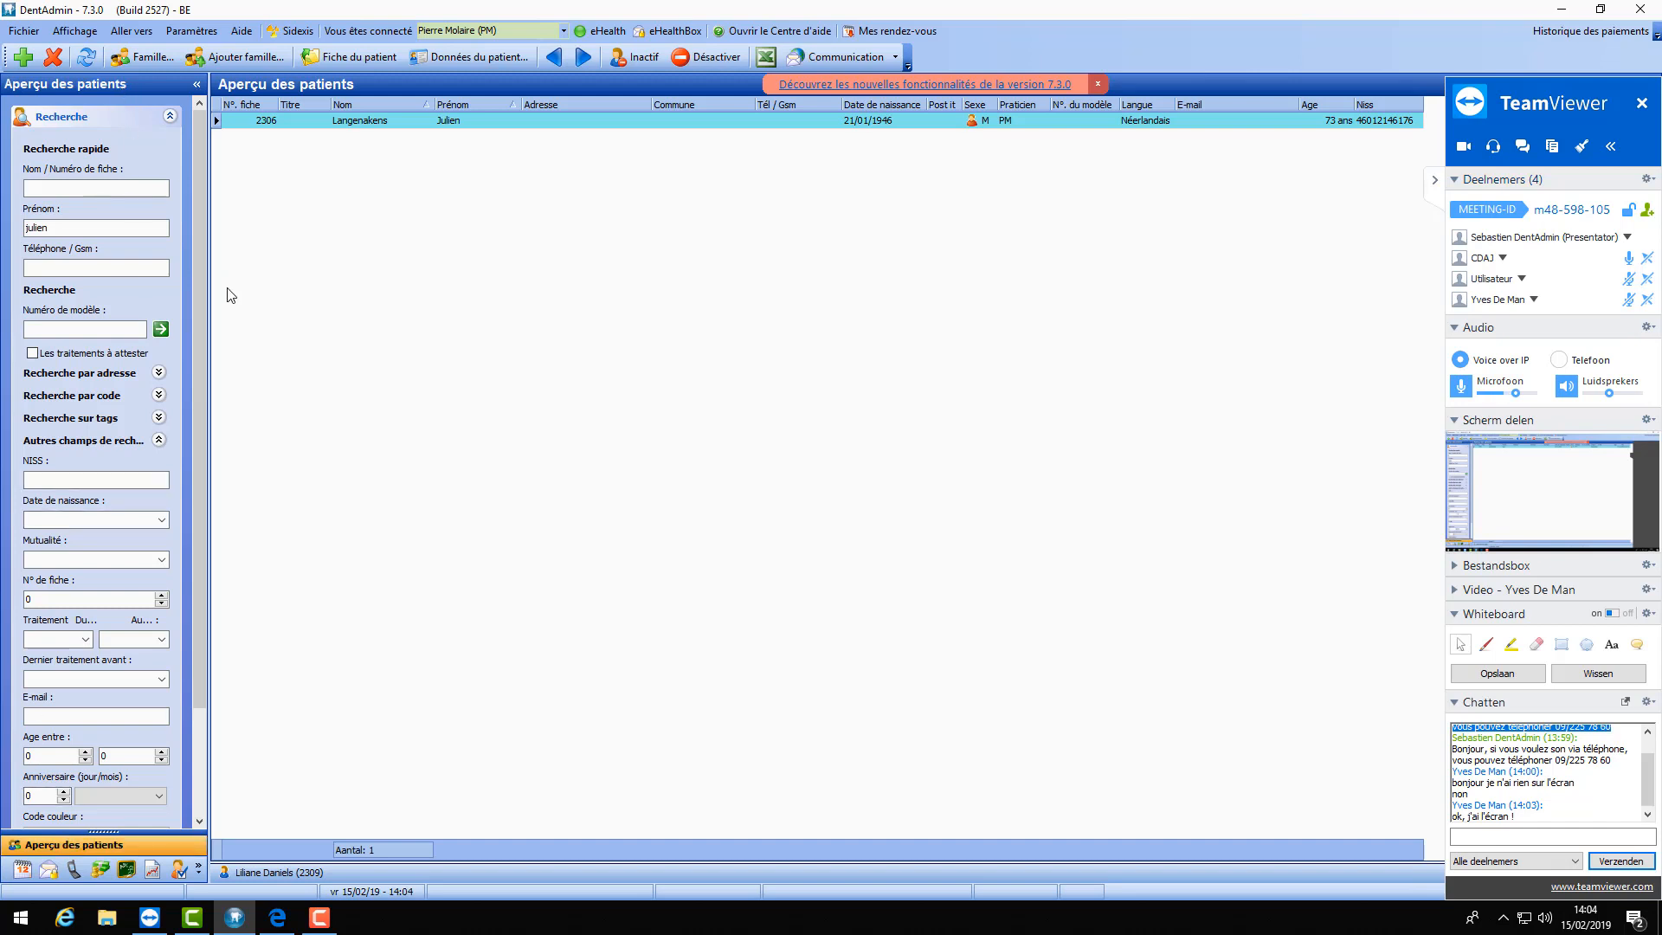
- Open the treatment overview of the male patient in the list, and collapse the meeting panel covering the window
drag(163, 234, 2, 229)
click(68, 225)
double_click(441, 123)
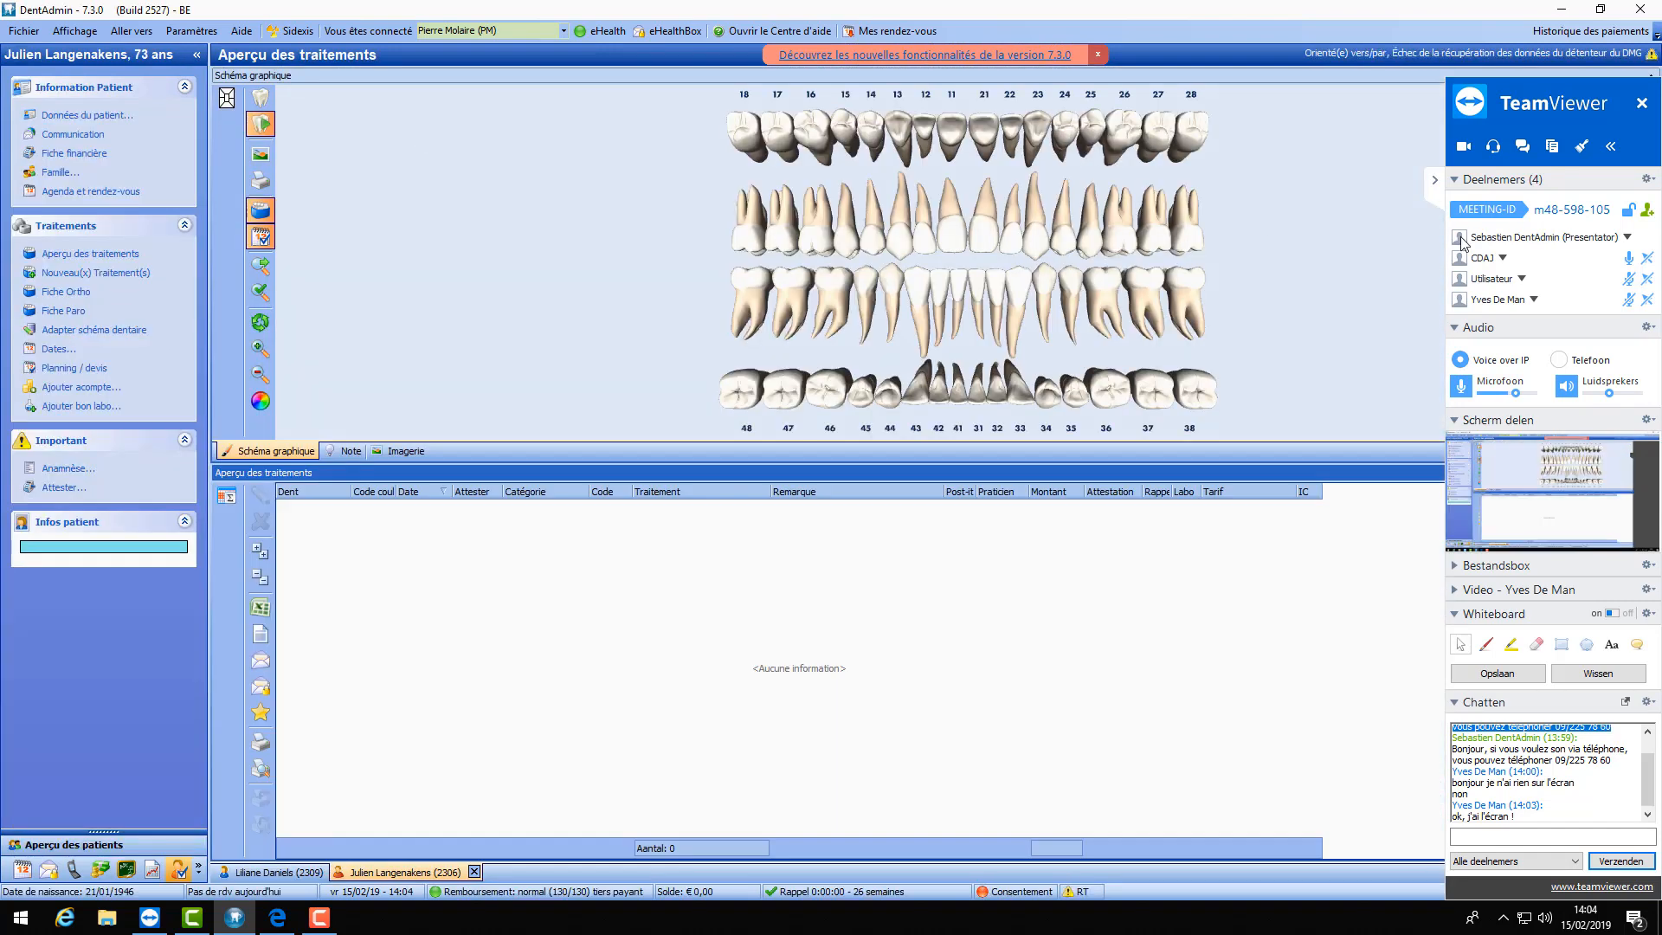
click(1435, 182)
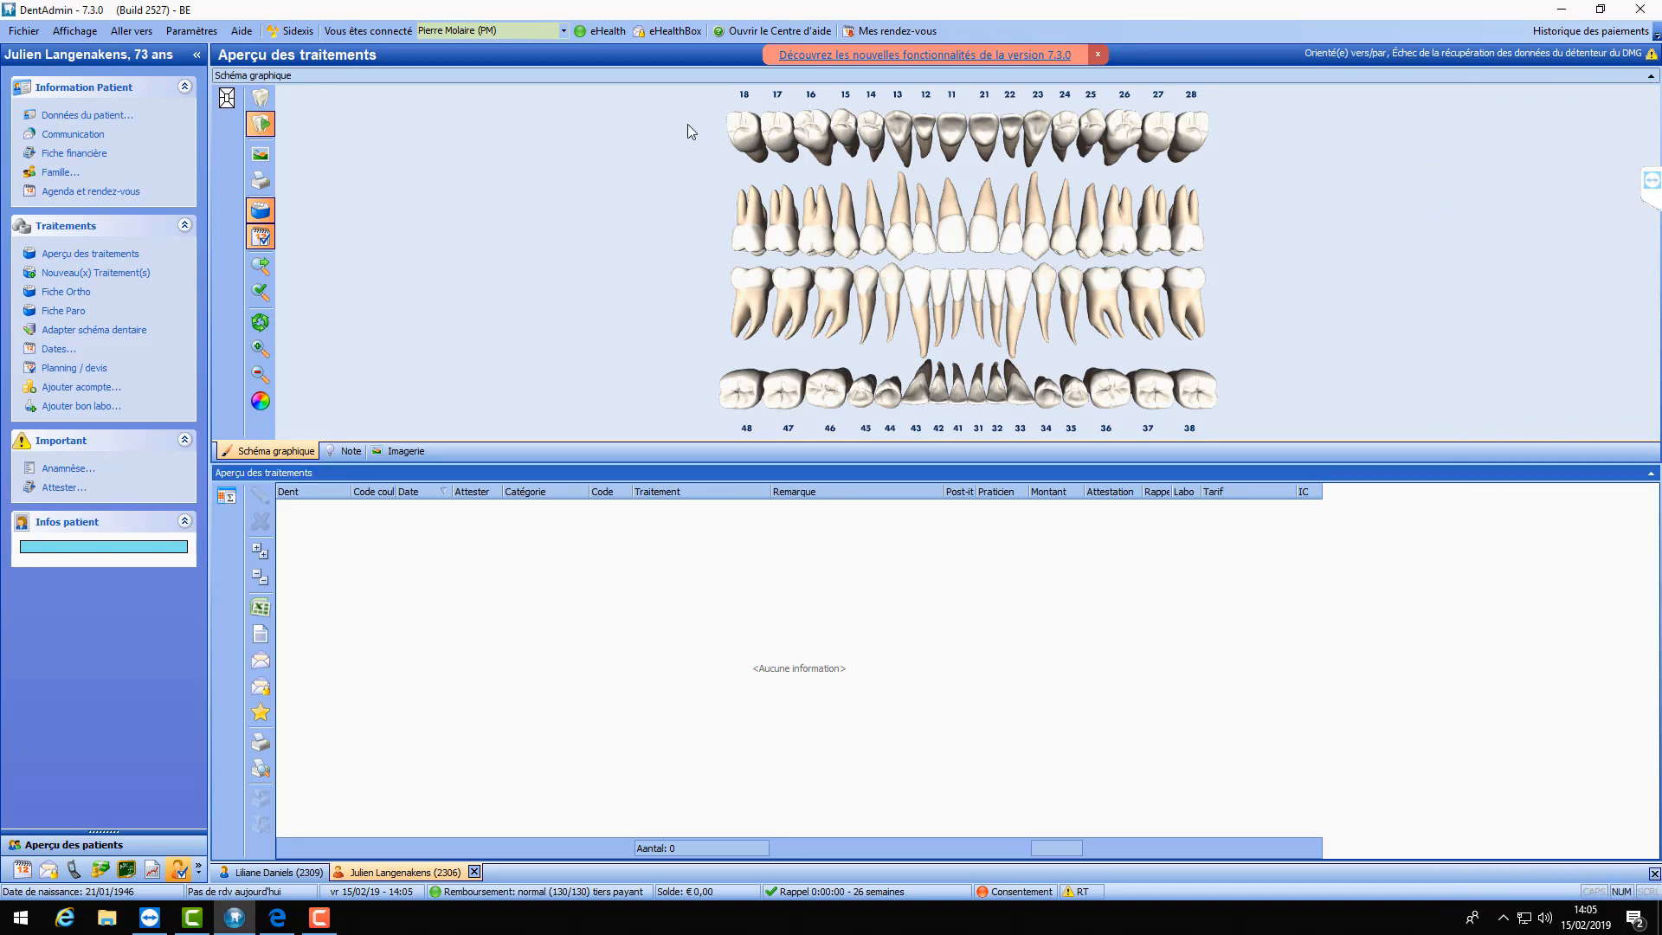
- Try rotating the dental chart, reset its orientation, and open the chart for adaptation with Adapter schéma dentaire
drag(593, 179, 594, 219)
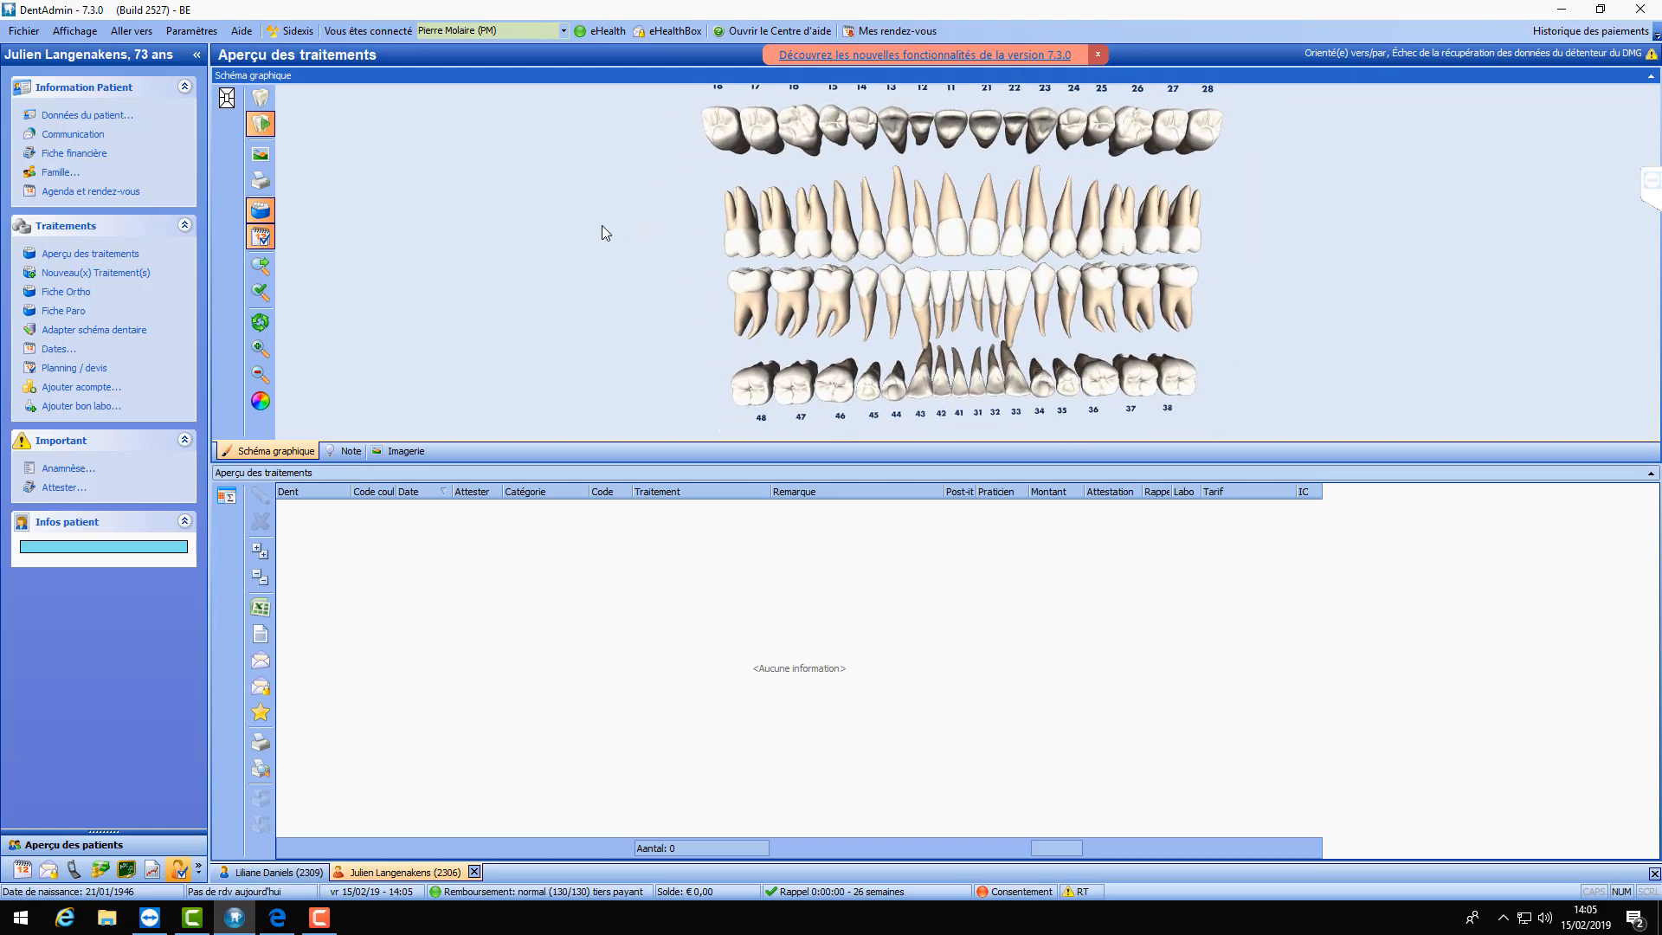
click(258, 321)
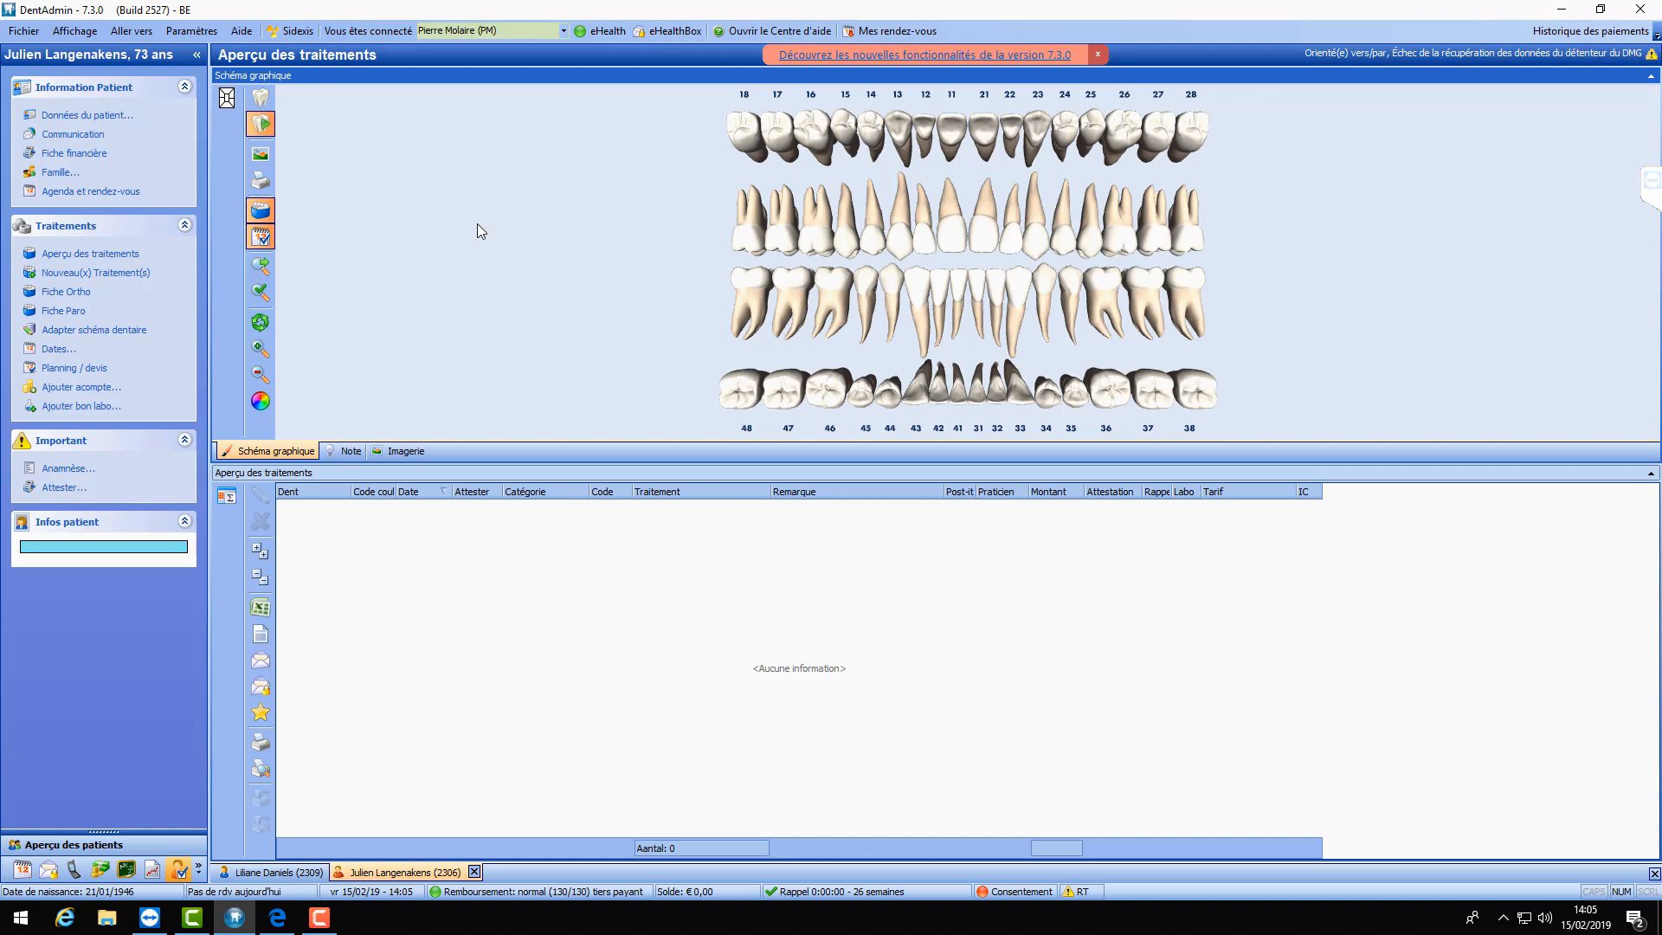
click(90, 335)
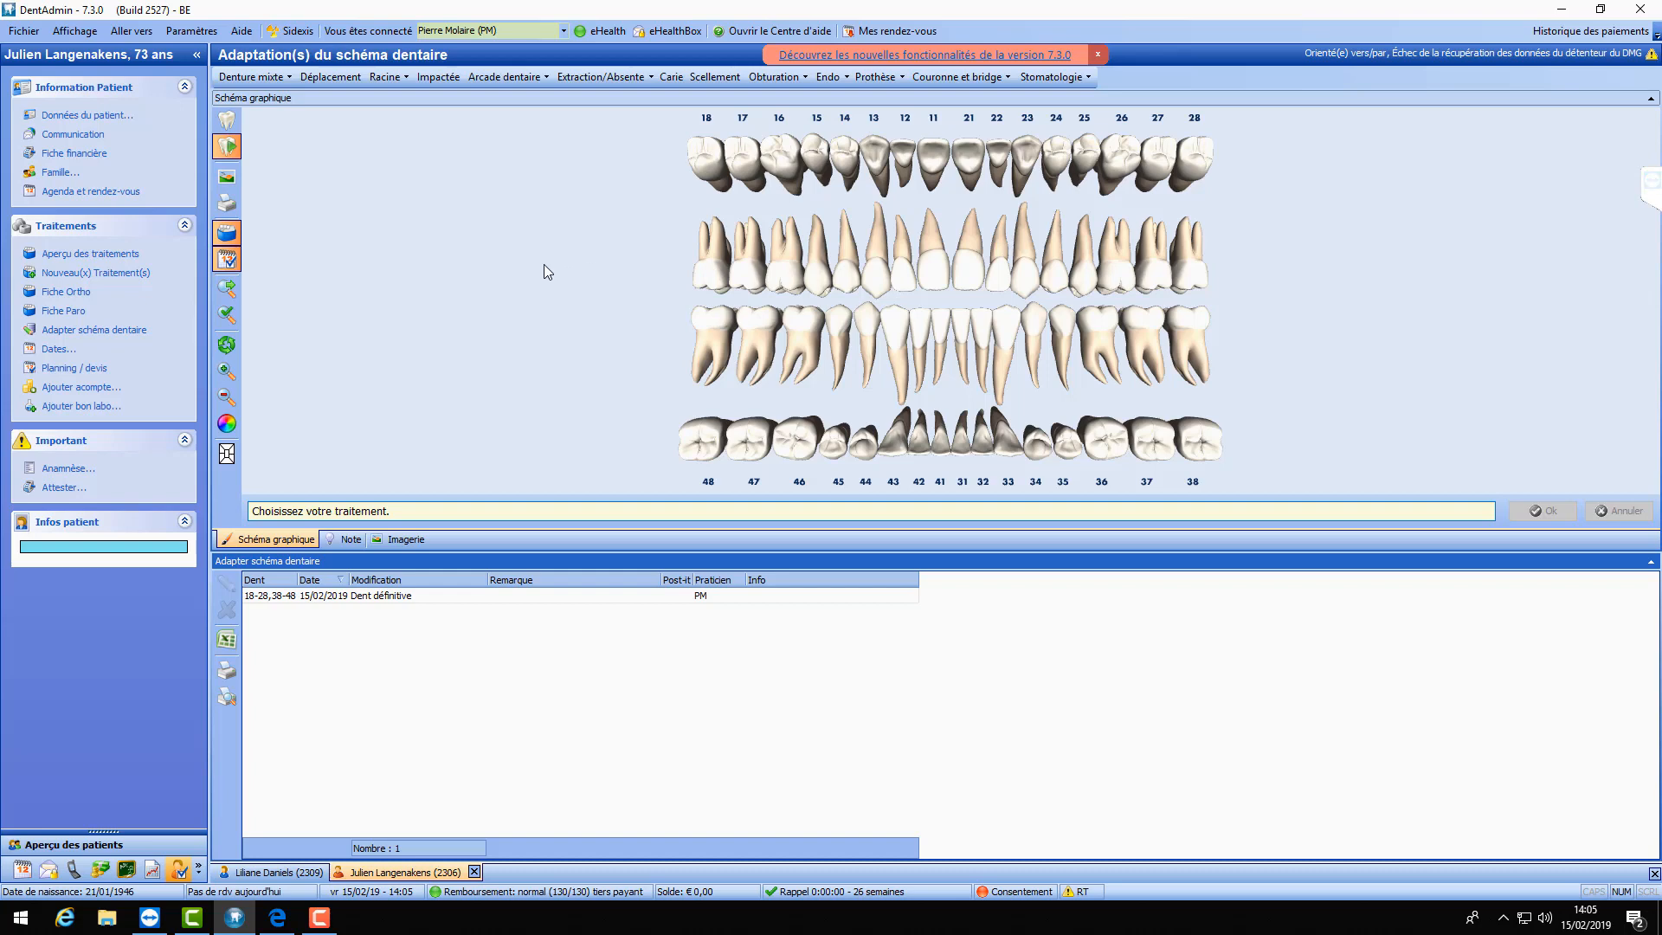
- Replace permanent teeth 12 and 34 with milk teeth using the Dent de lait modification
click(286, 80)
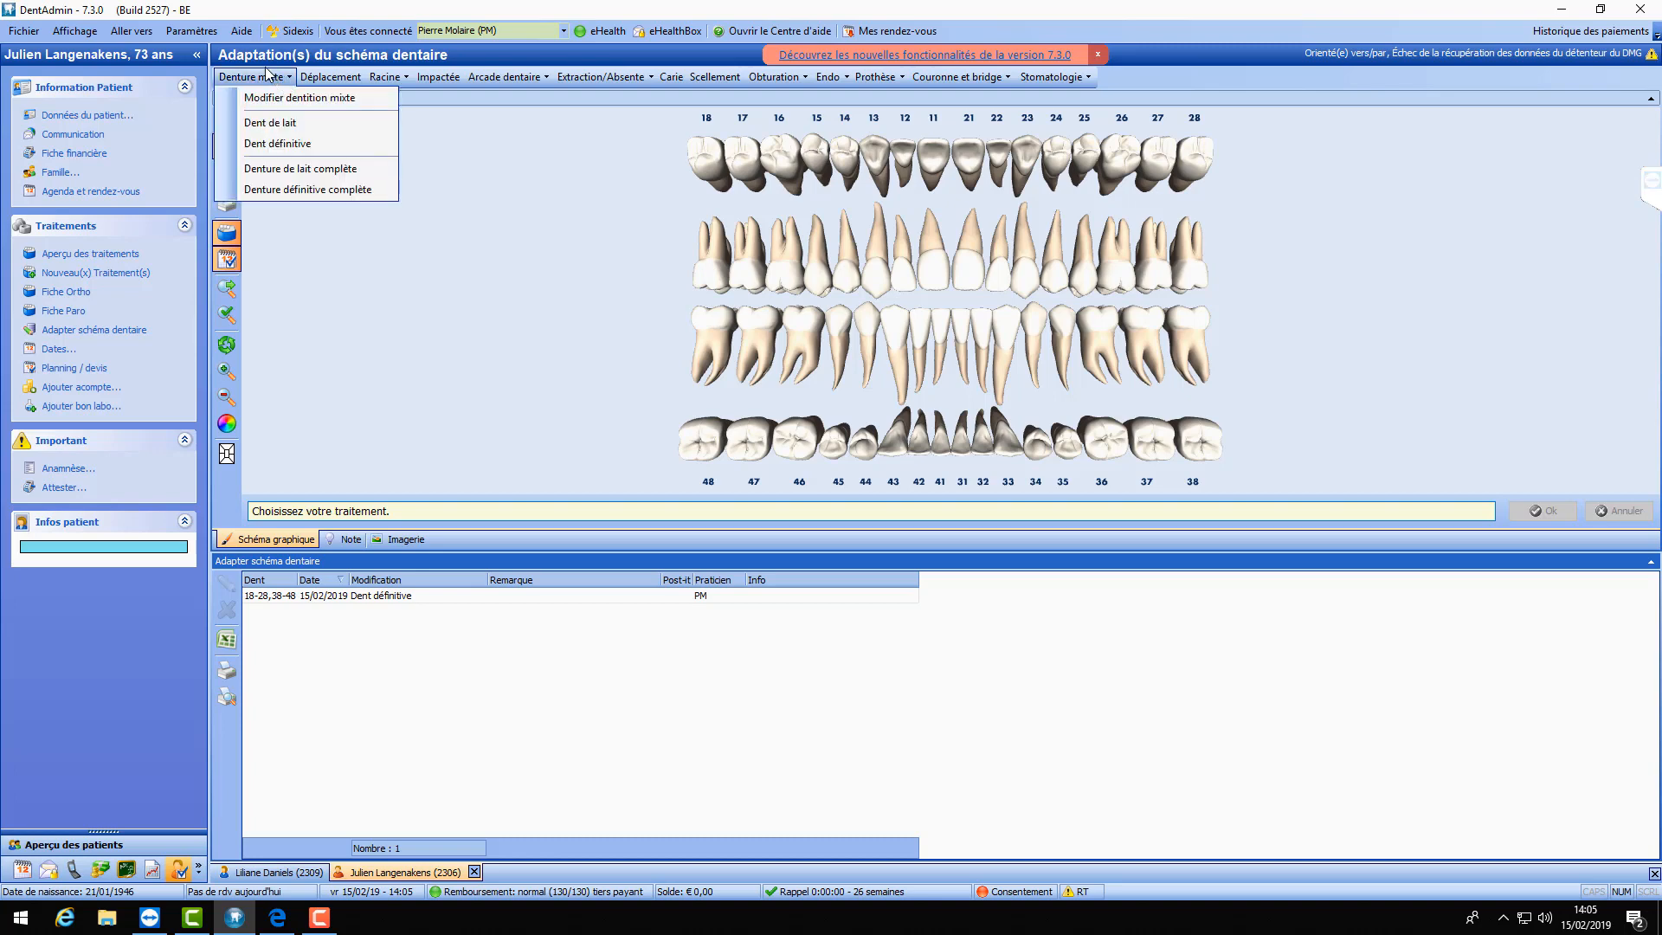
click(264, 76)
click(264, 77)
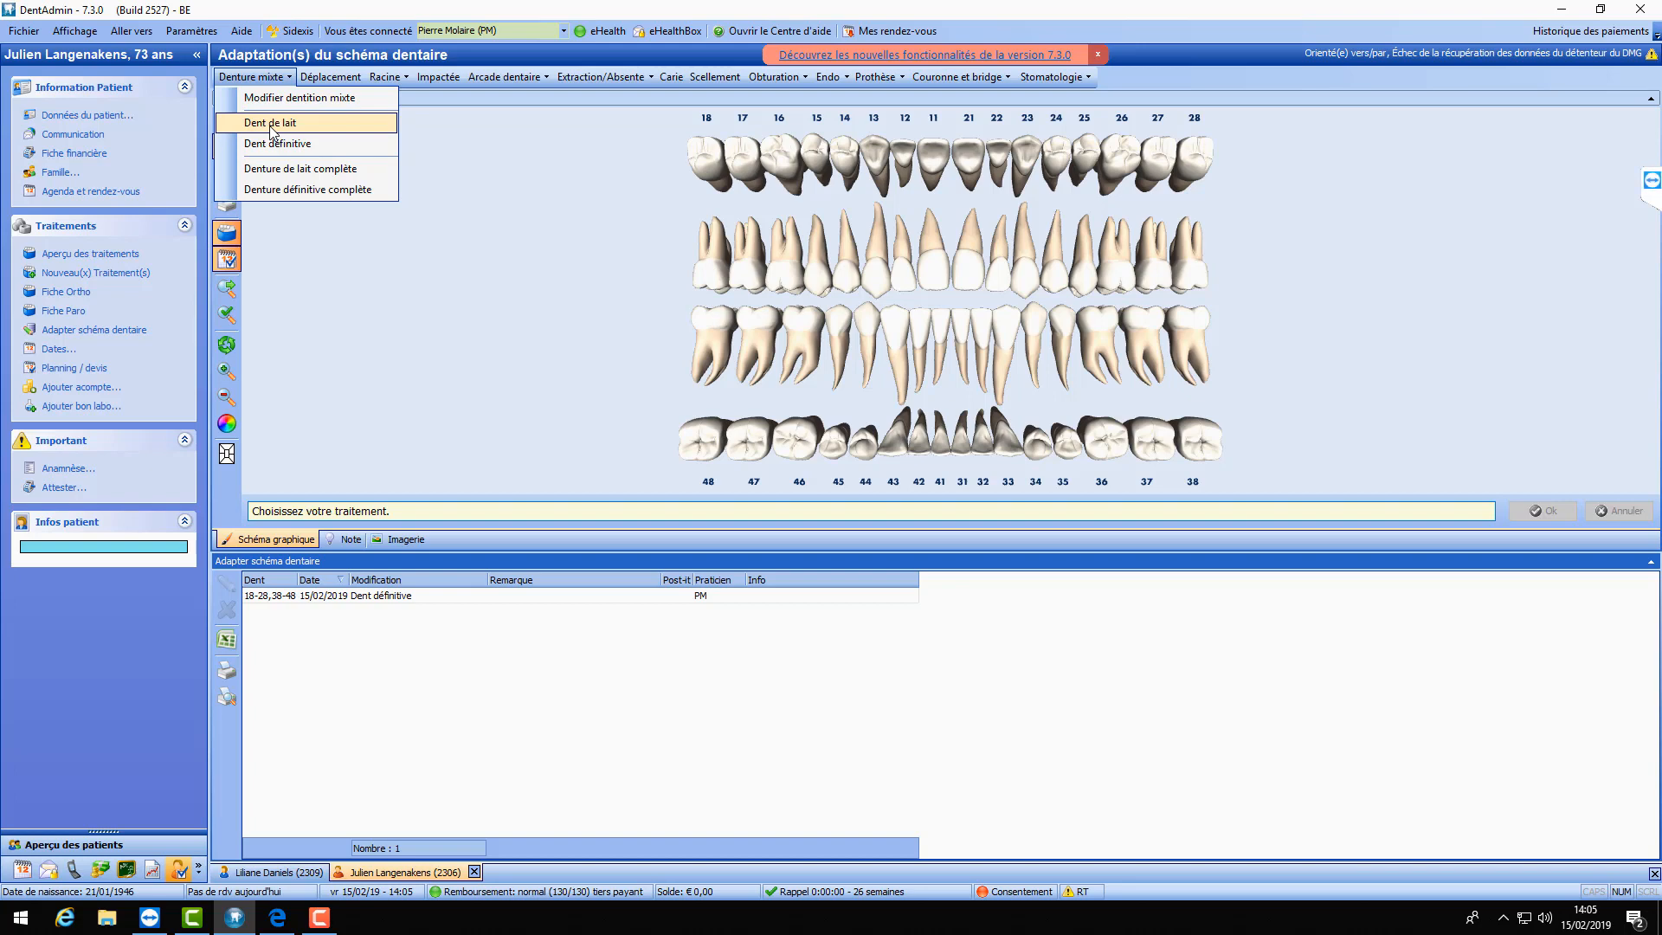
click(271, 128)
click(264, 79)
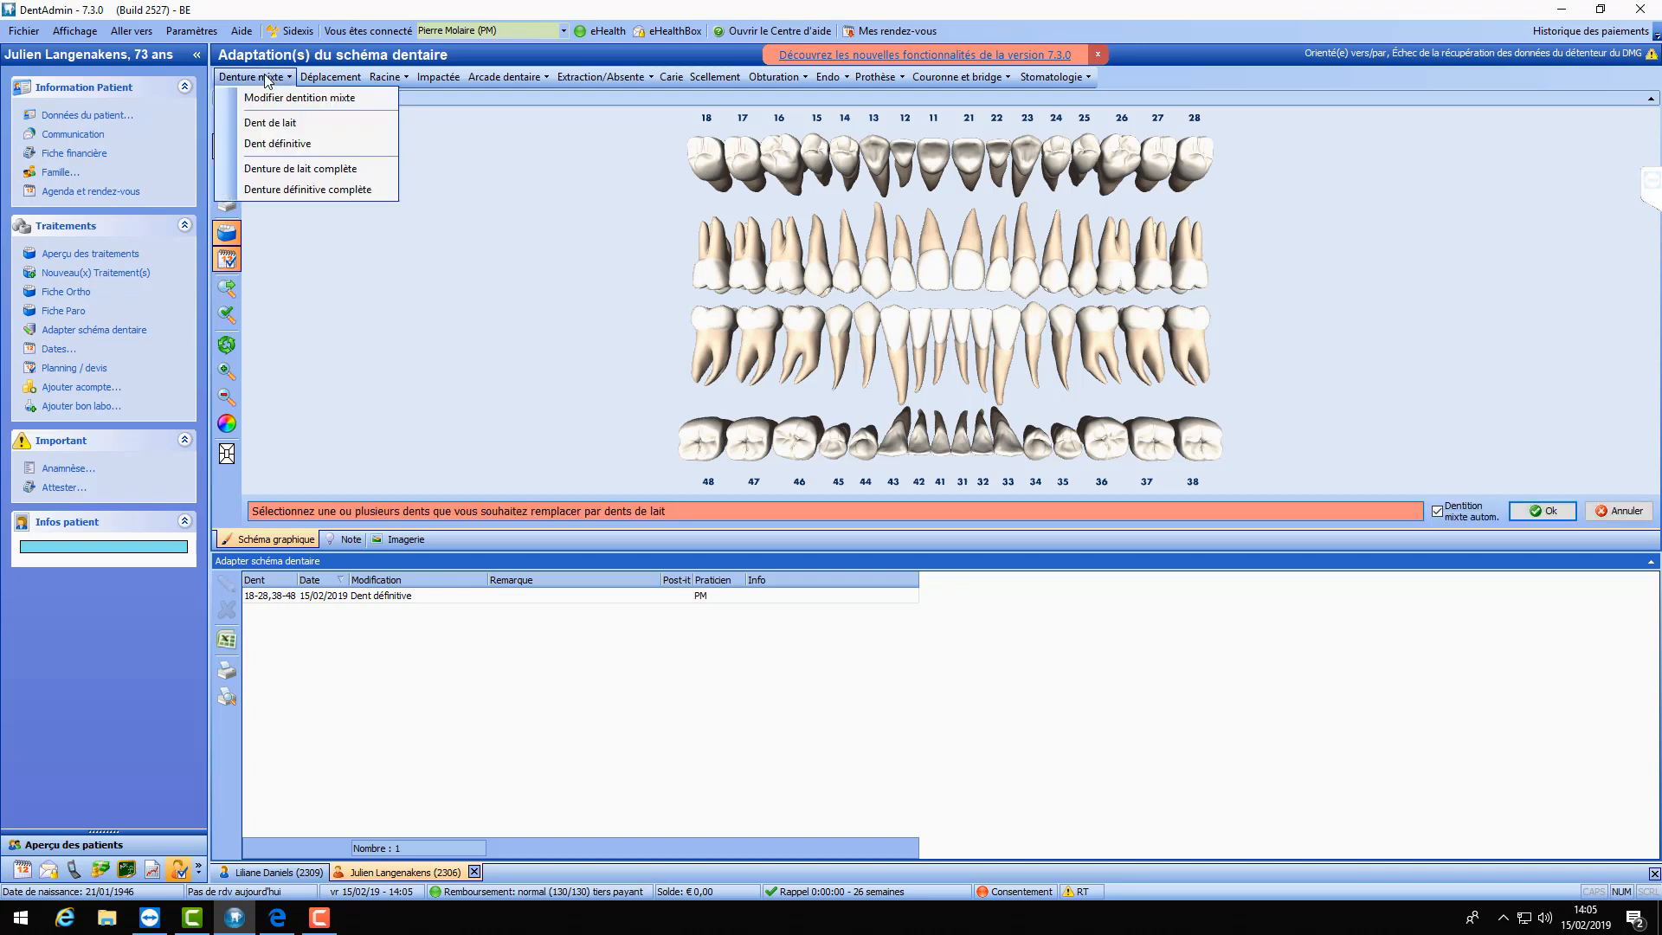
click(280, 125)
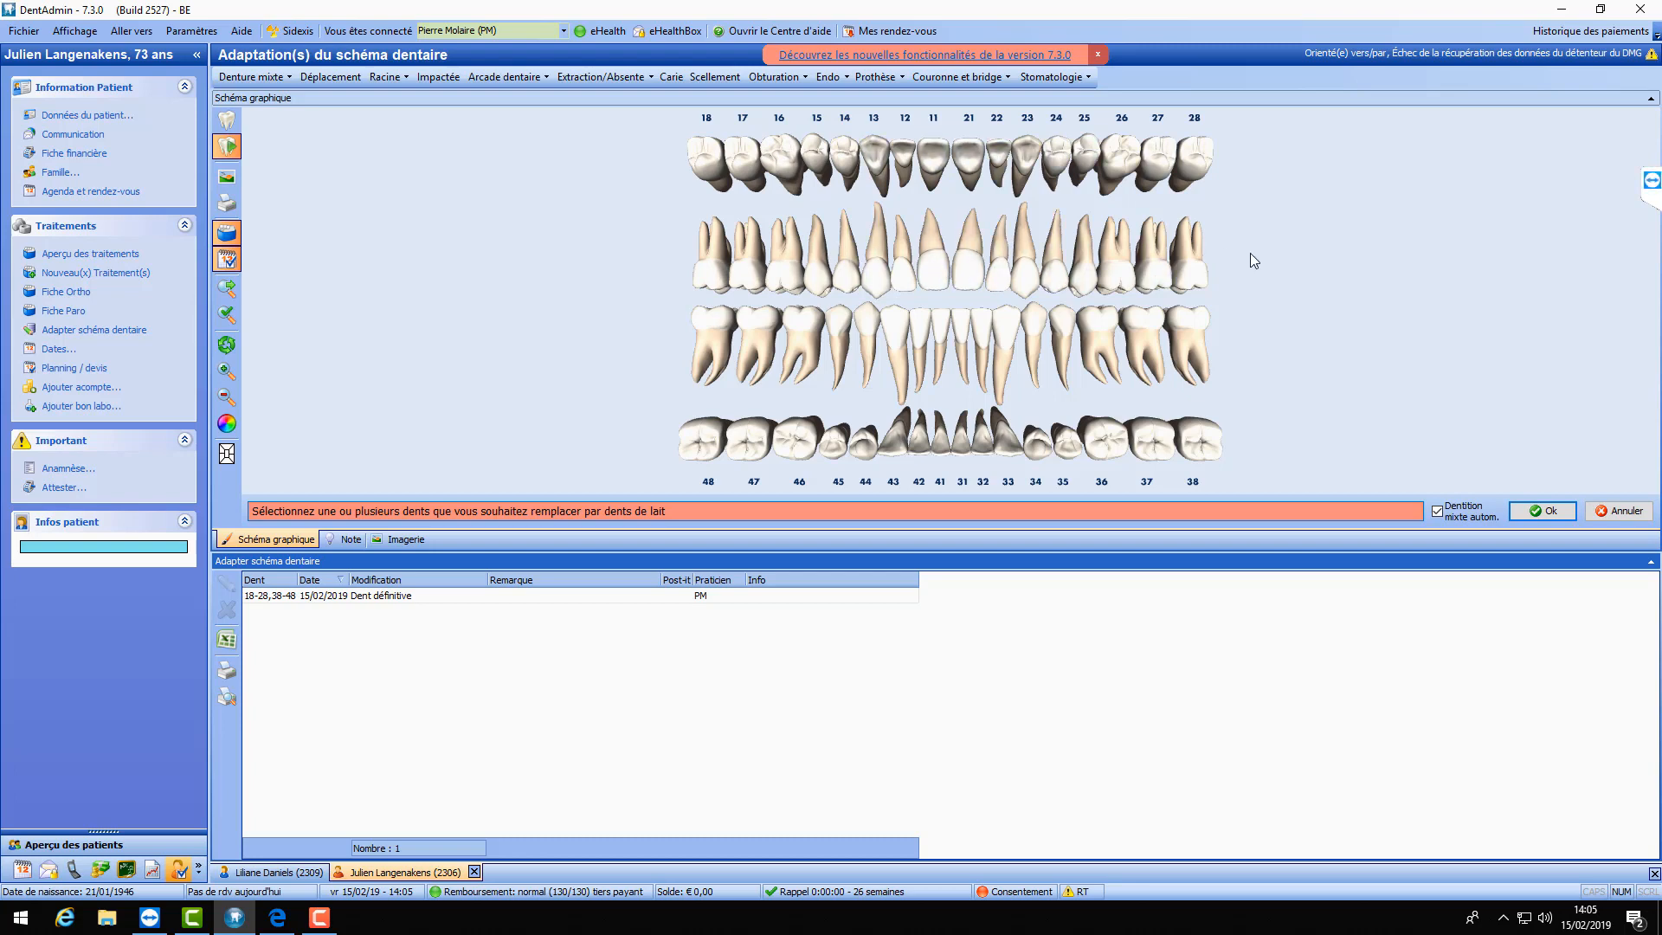
click(904, 270)
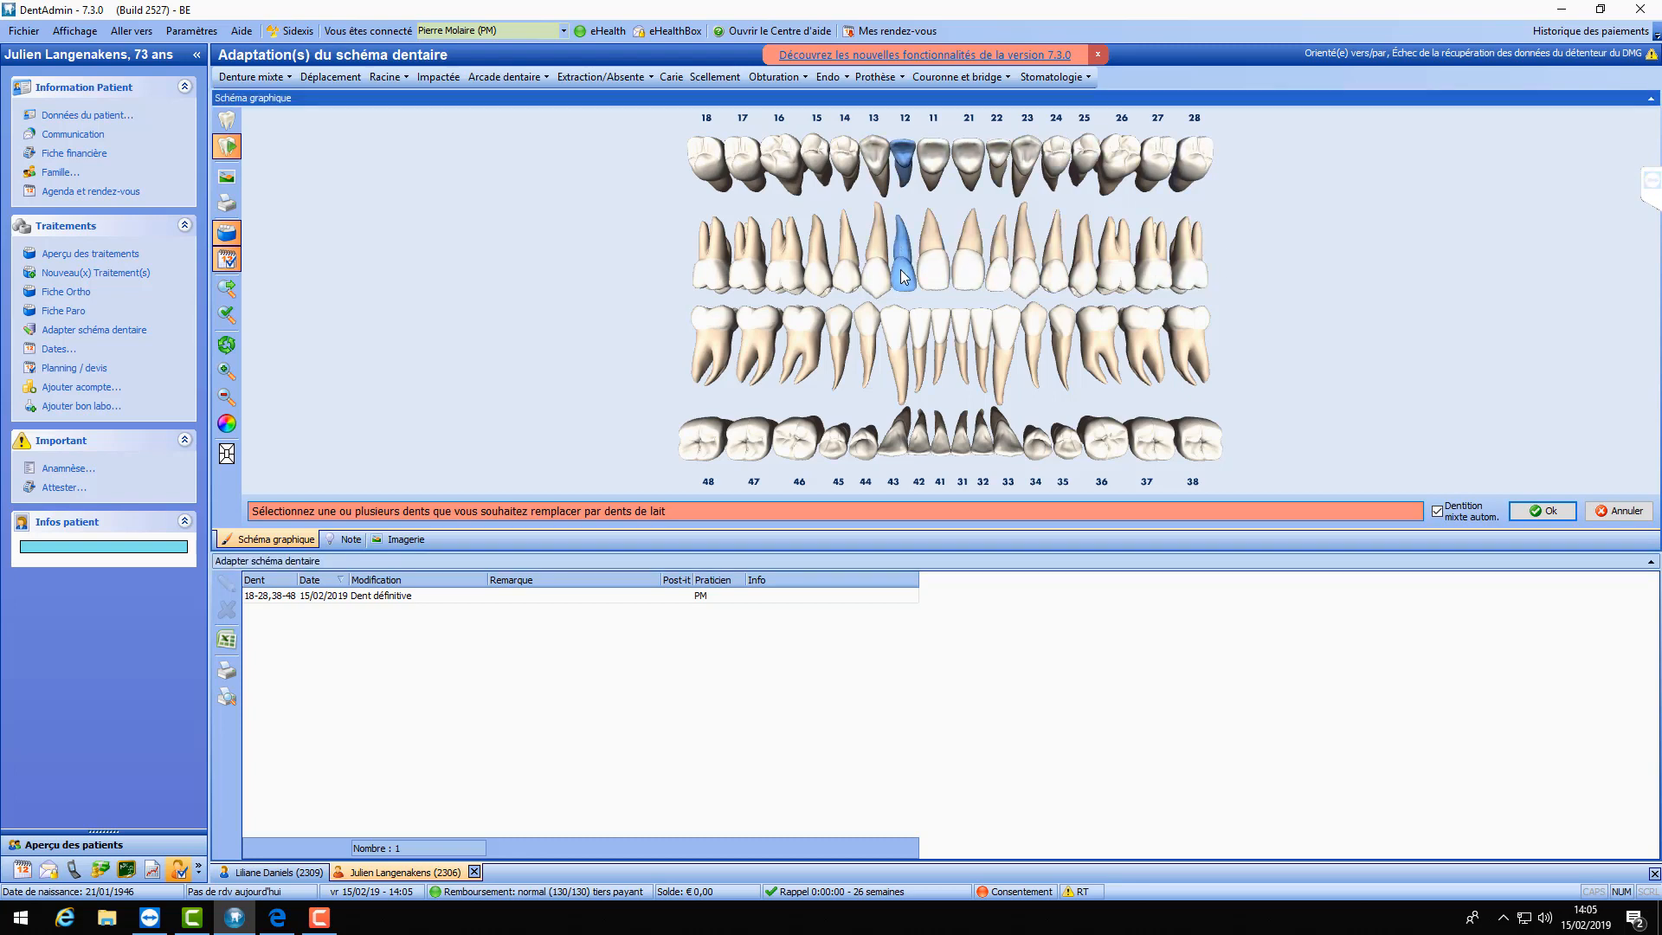
click(1041, 330)
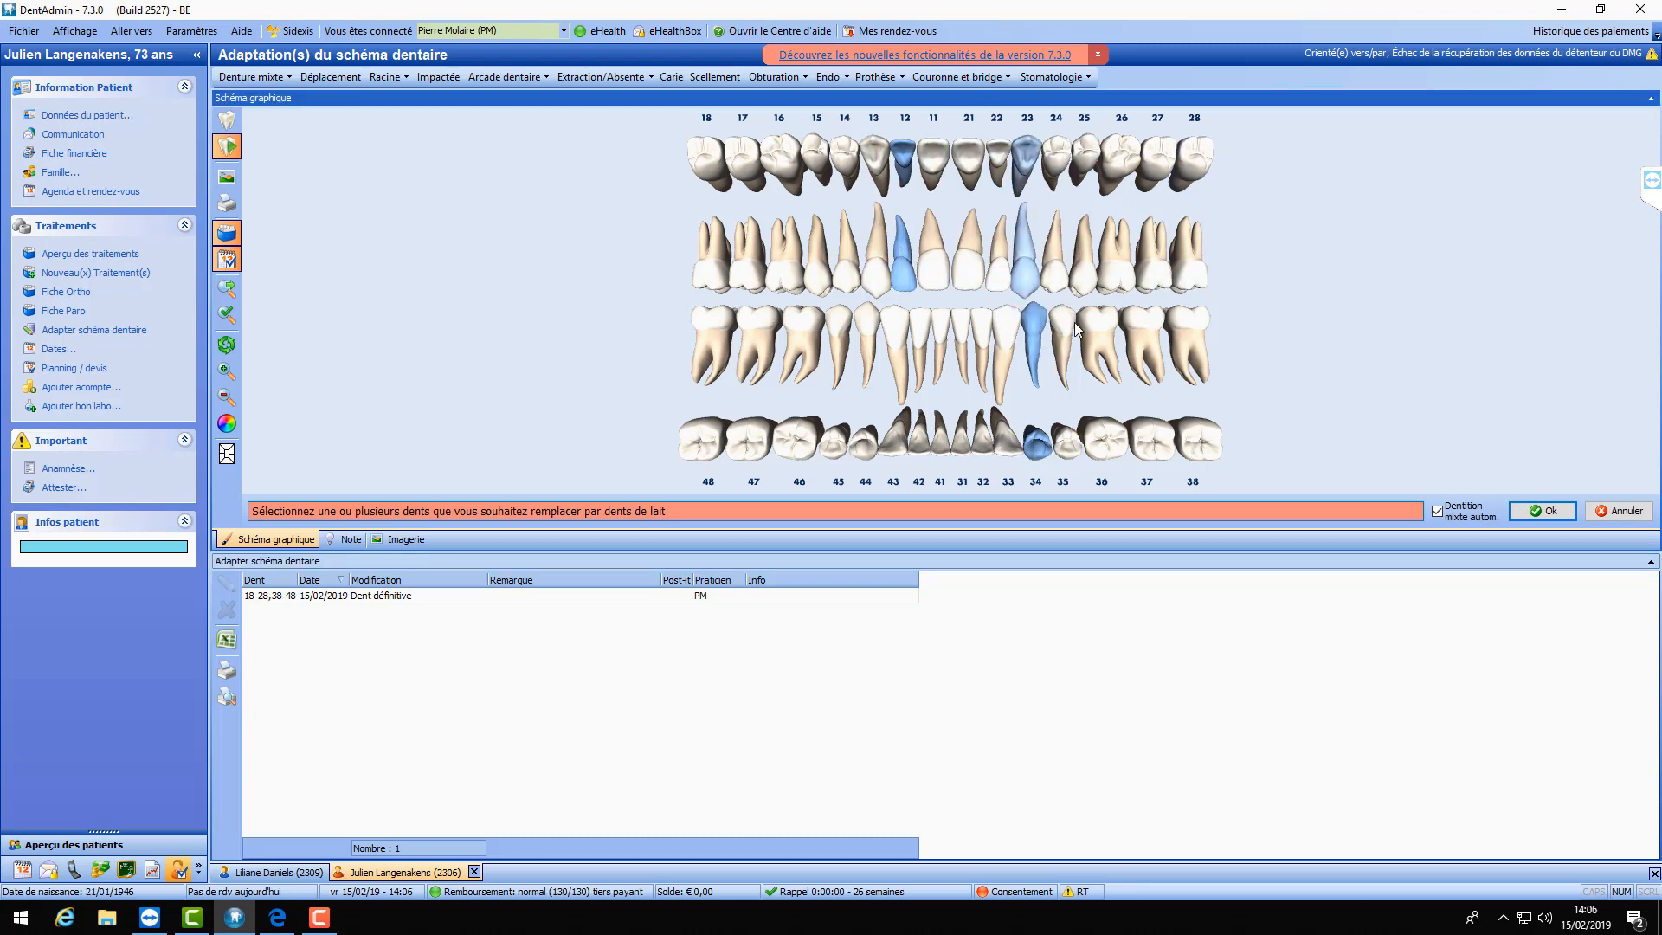
click(1540, 513)
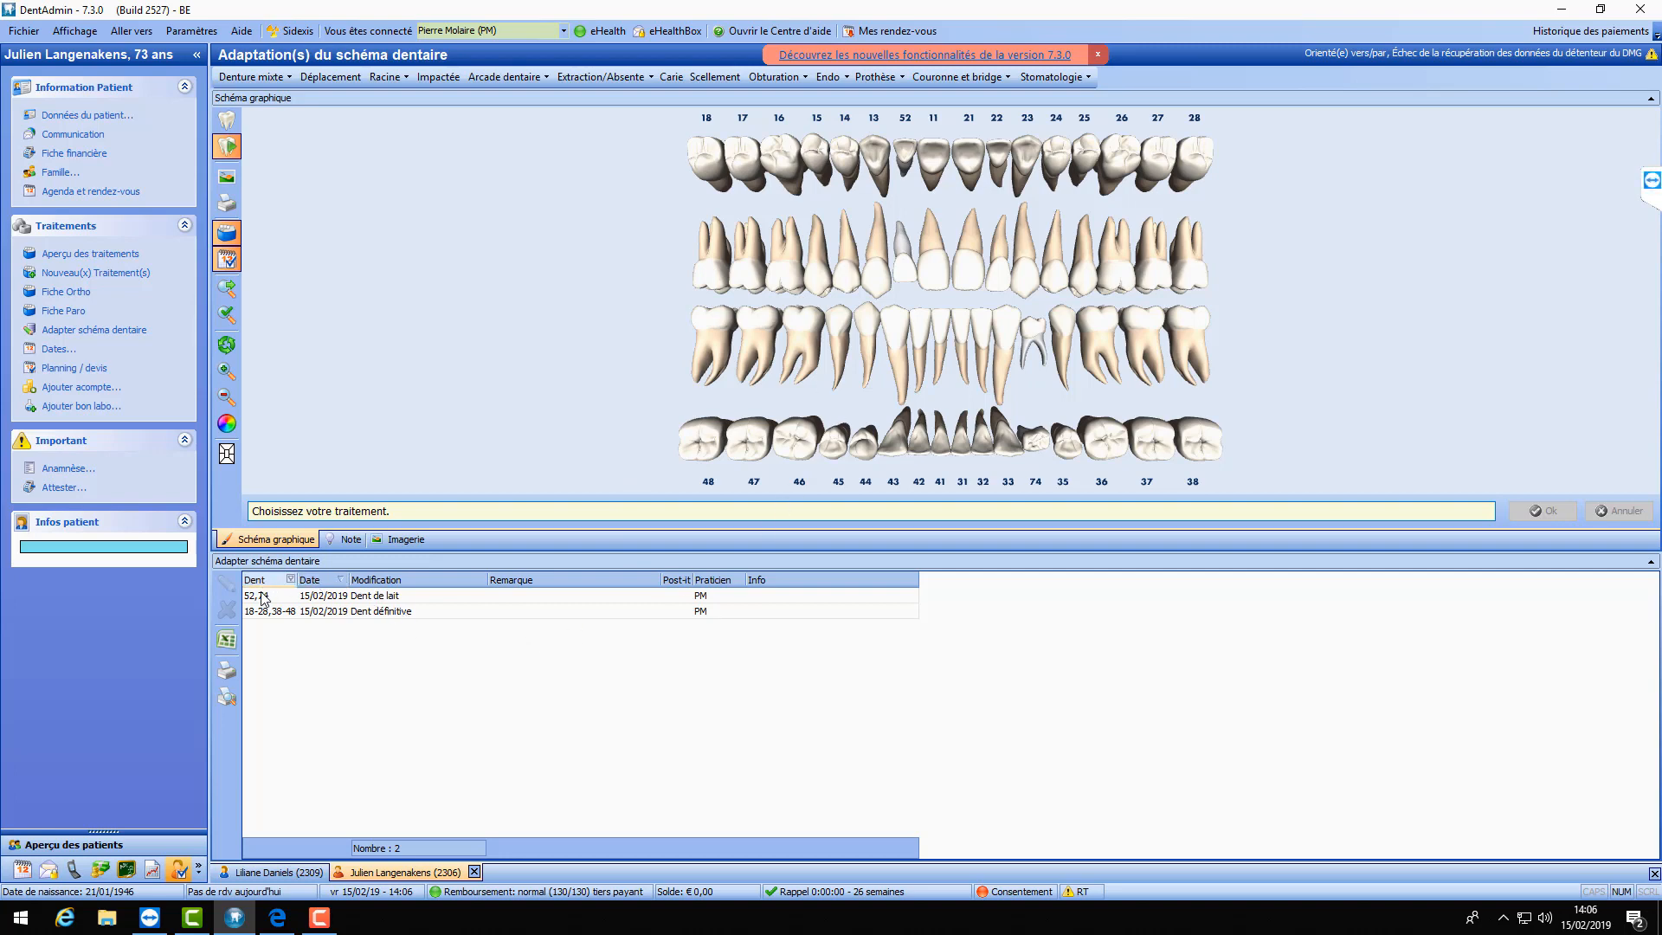
- Delete the Dent de lait modification for teeth 52 and 74 from the chart adaptations
click(390, 602)
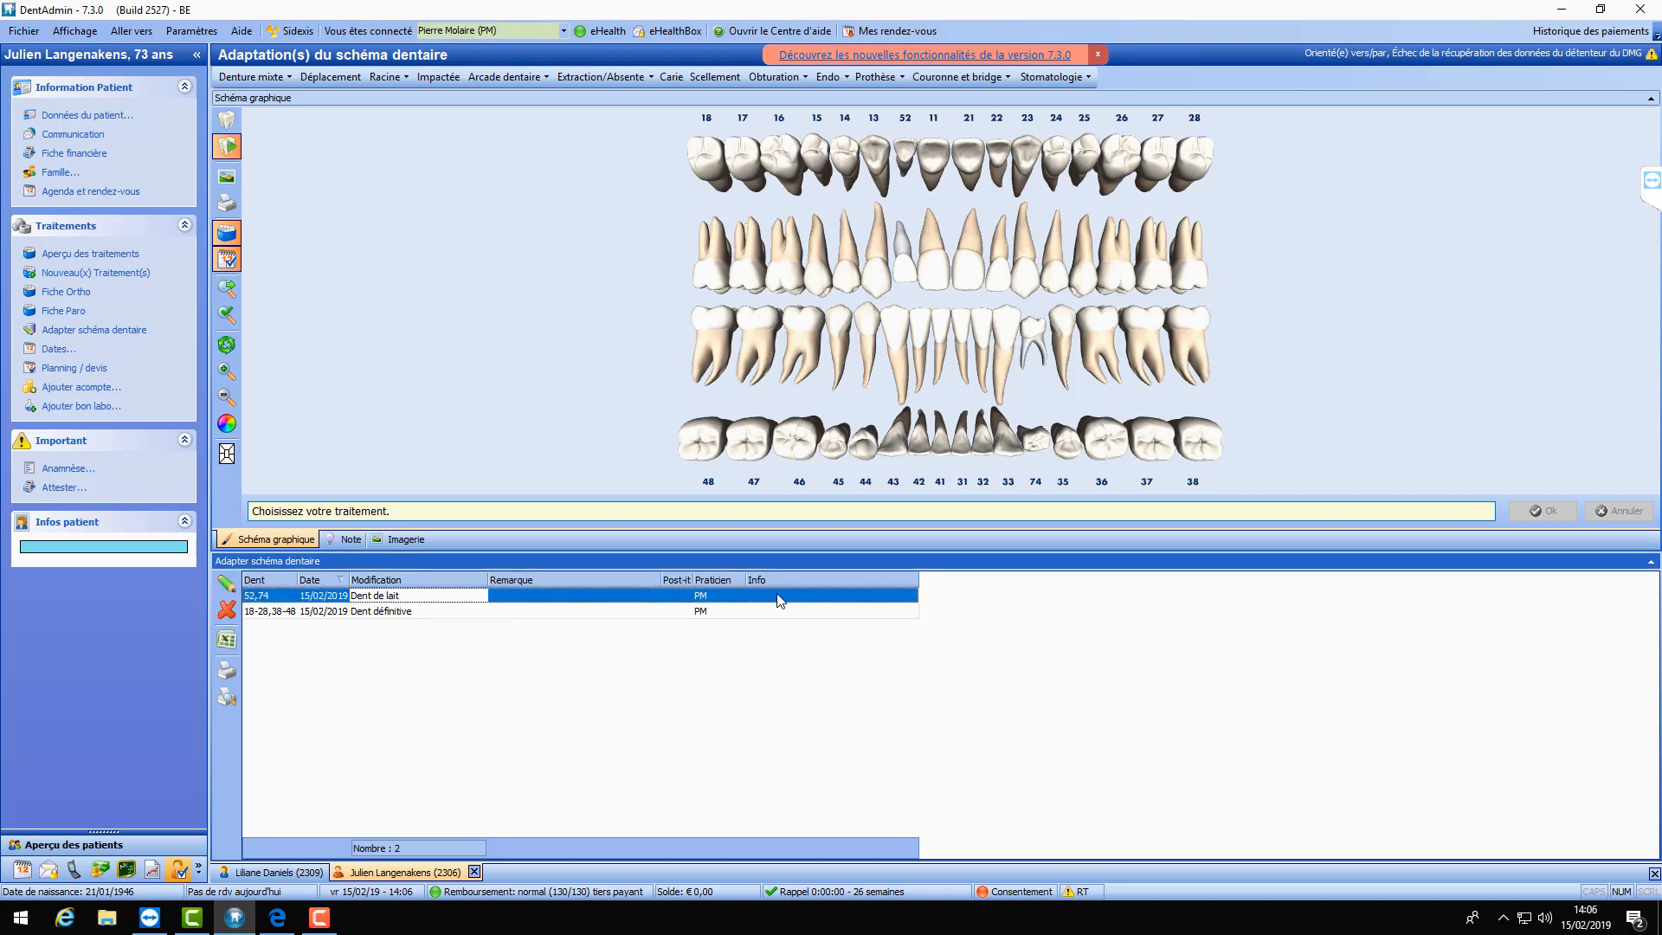
click(232, 610)
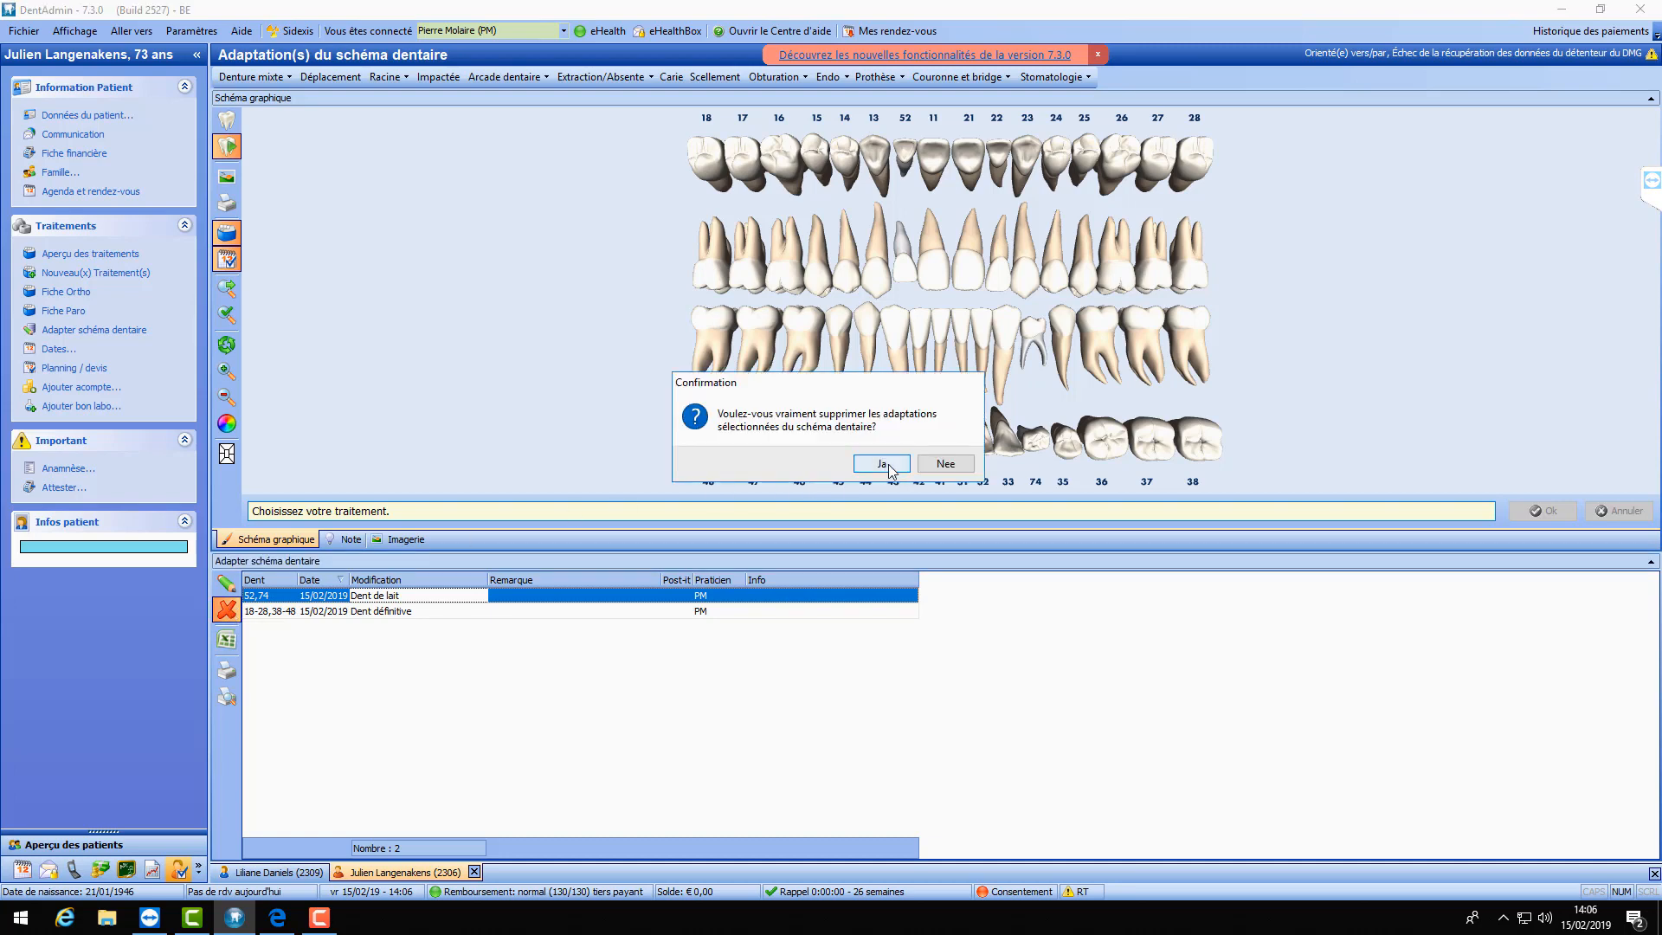
click(881, 463)
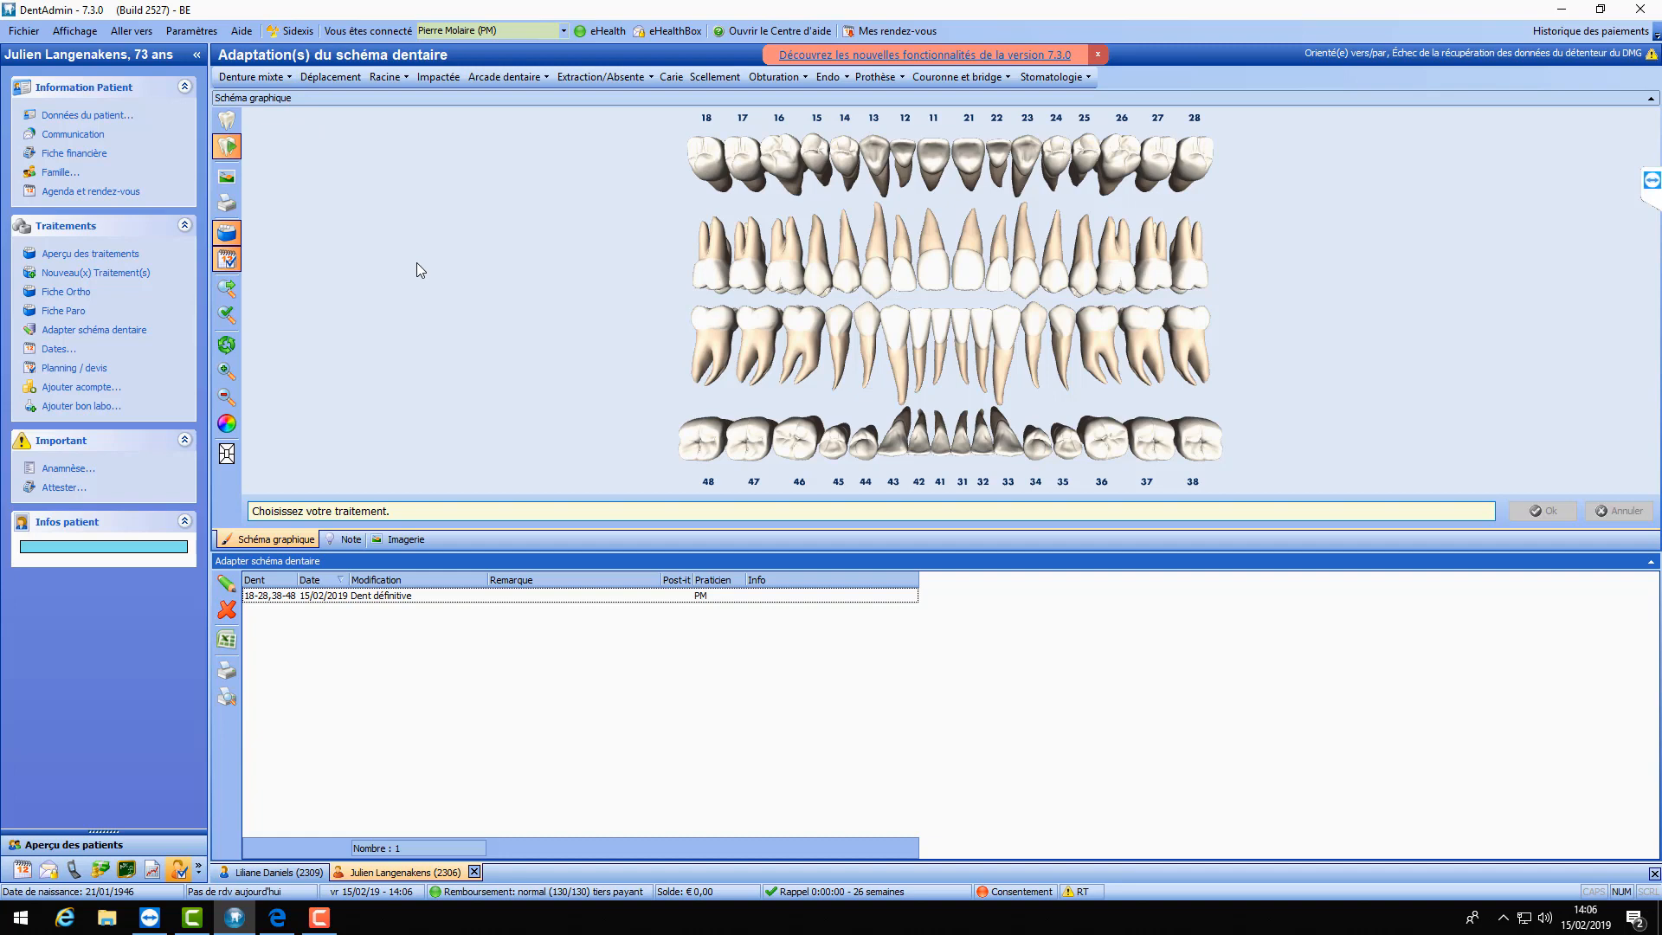
- Apply Denture de lait complète to the whole chart, and delete the Dent de lait modification it adds
click(289, 80)
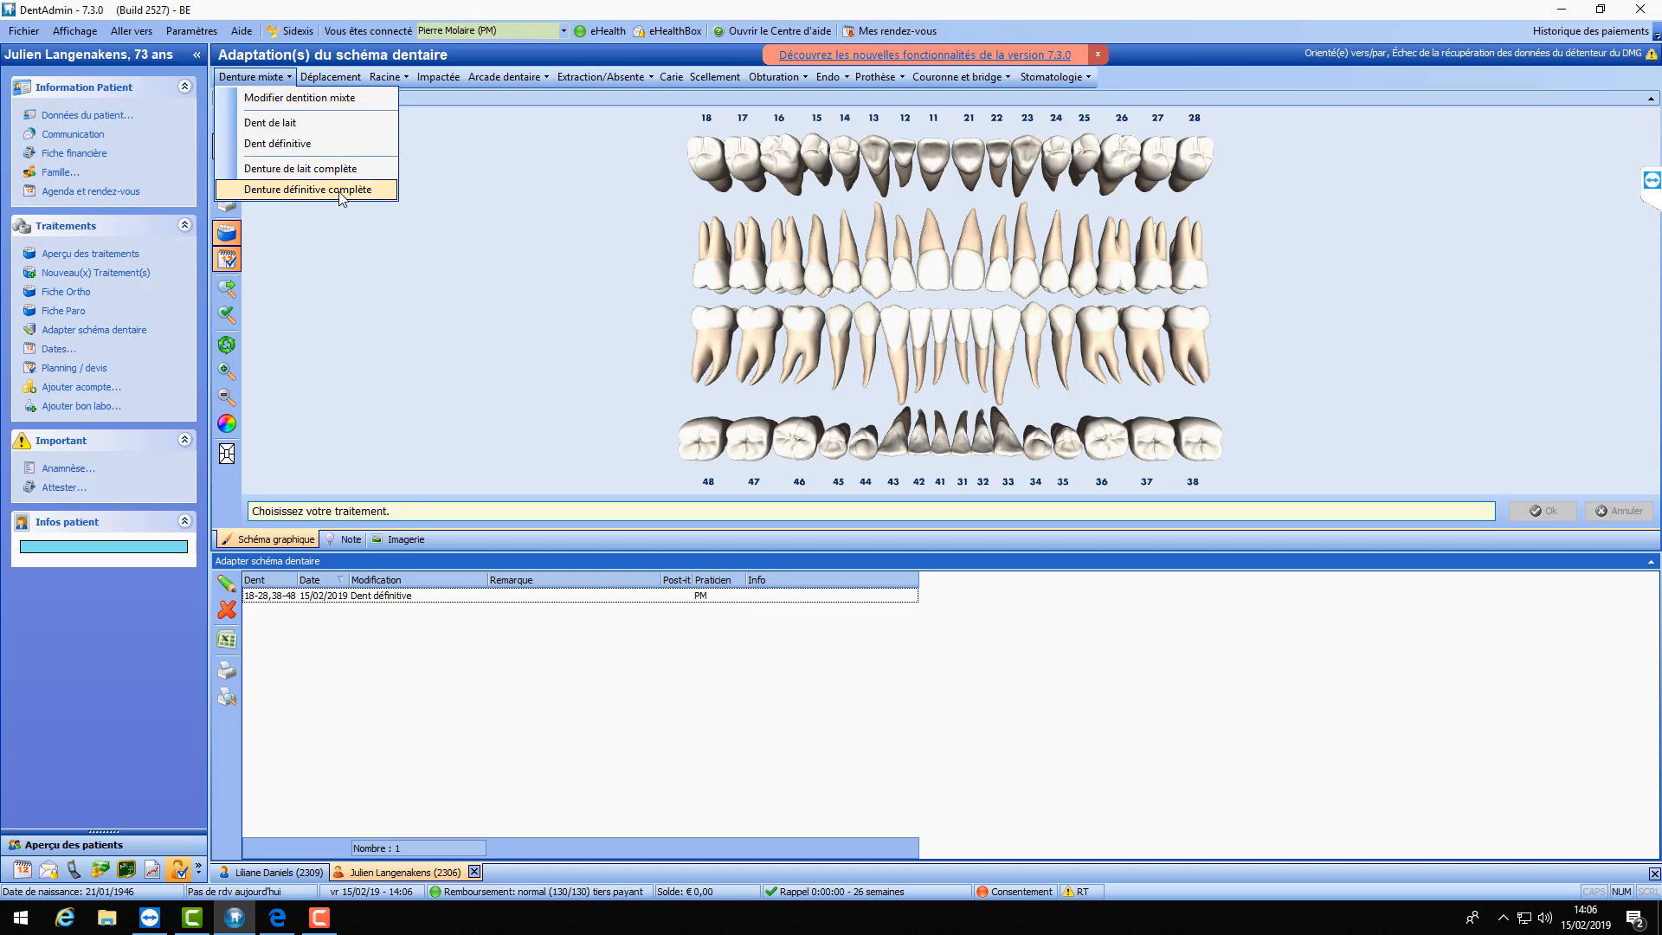
click(318, 169)
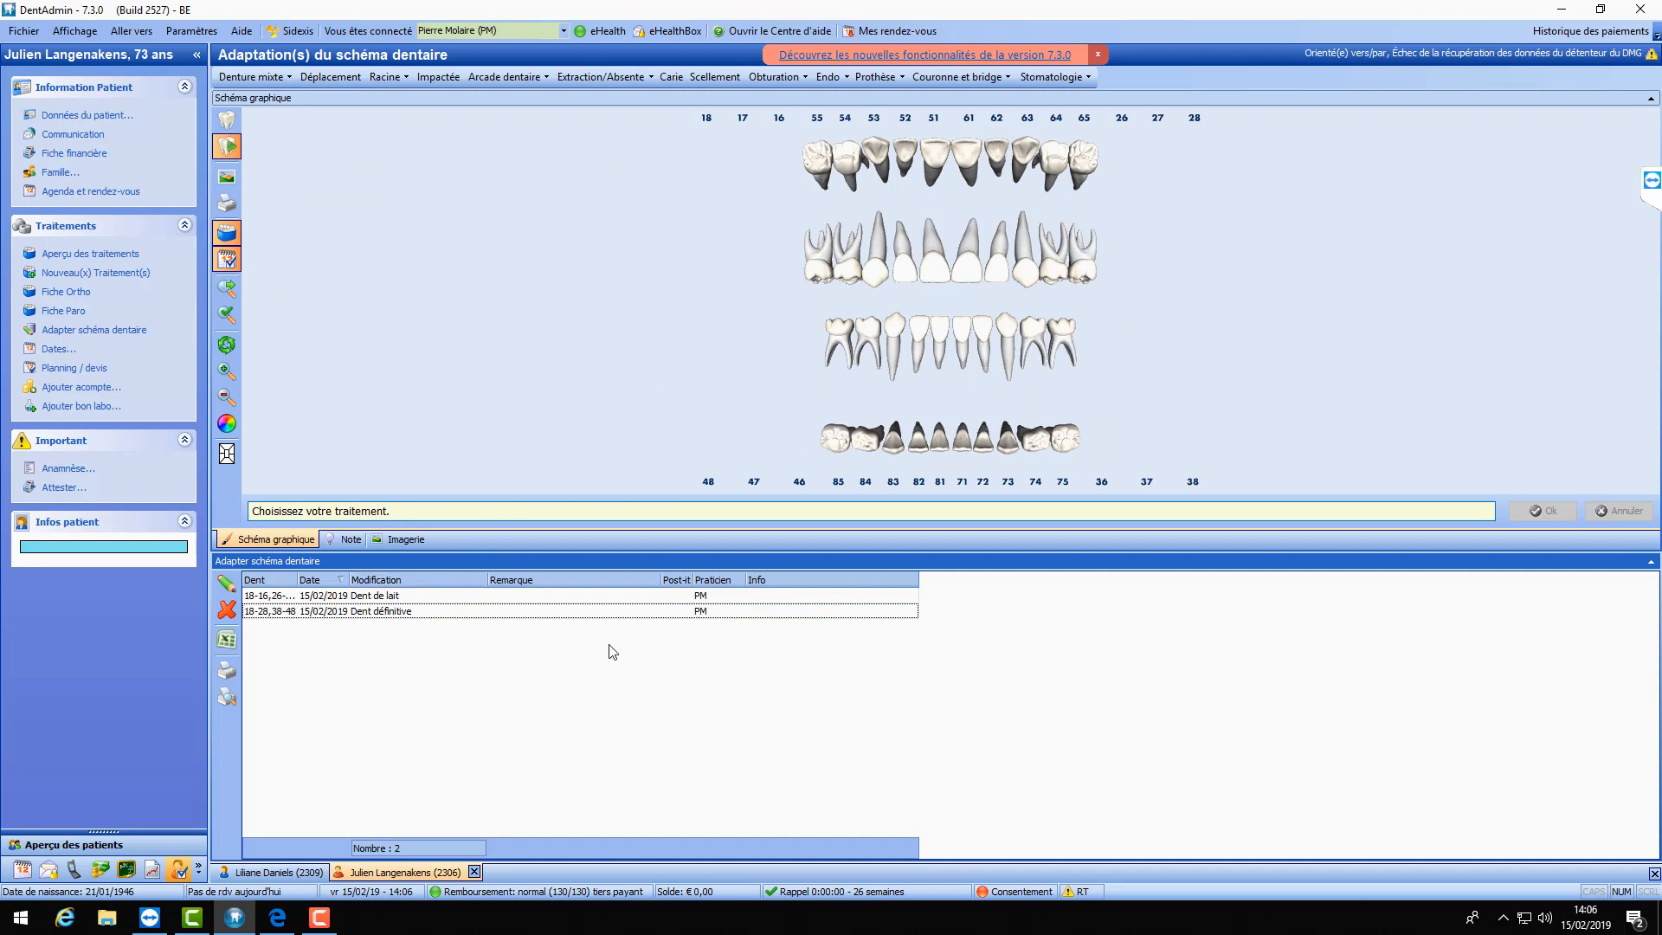
click(537, 596)
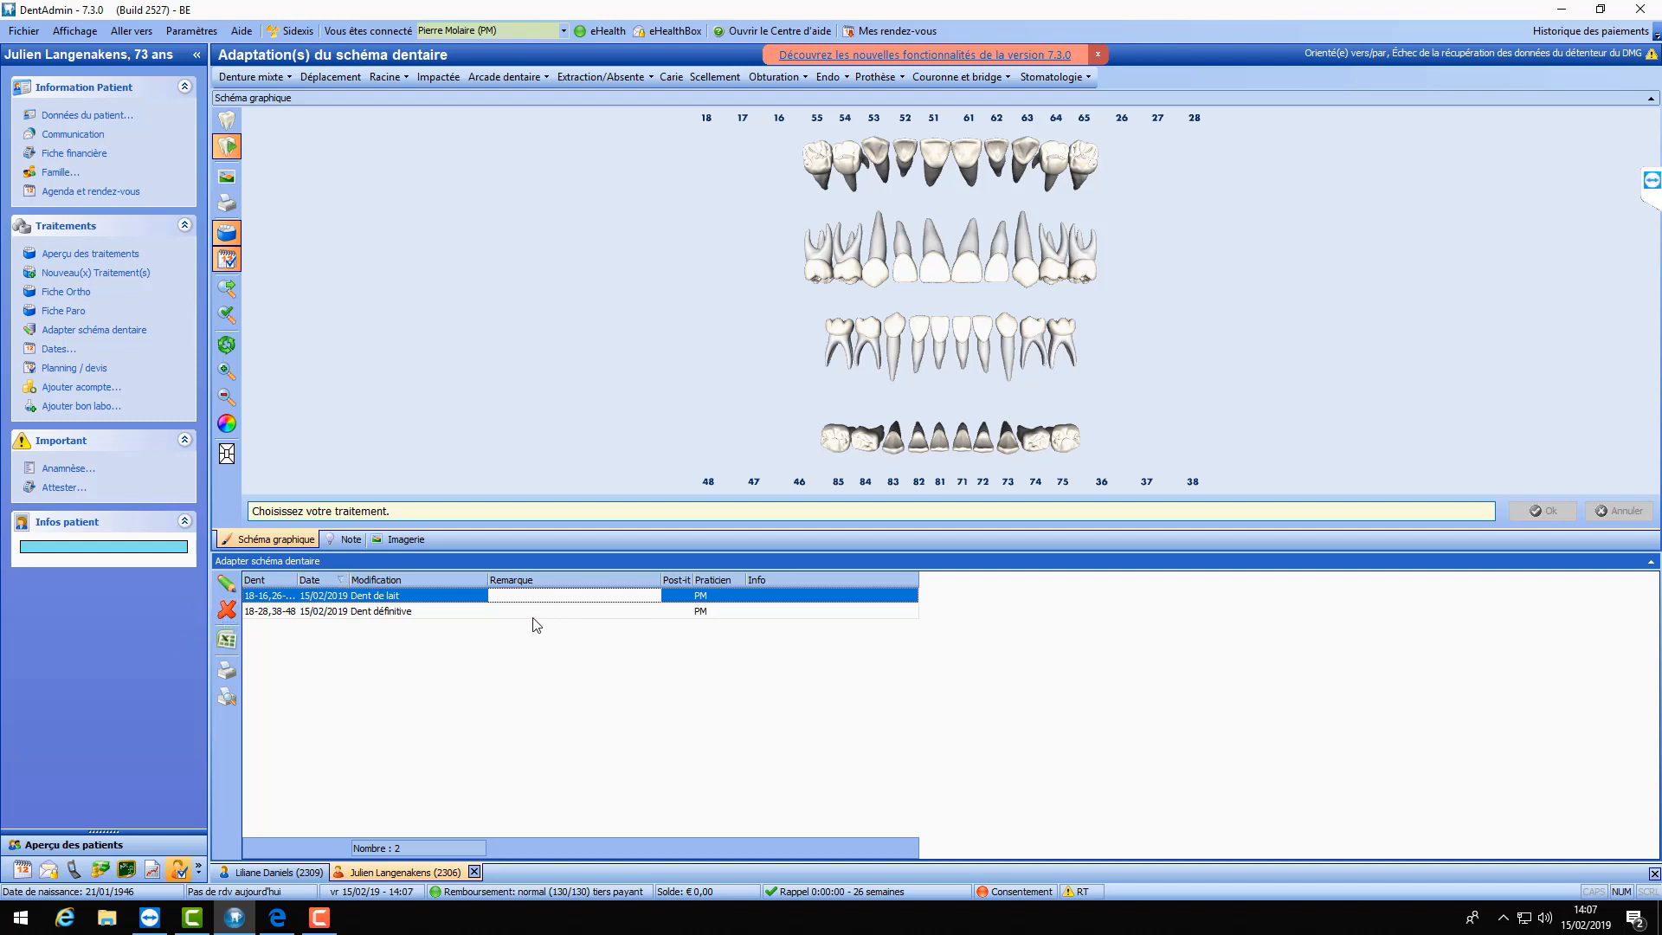
key(Delete)
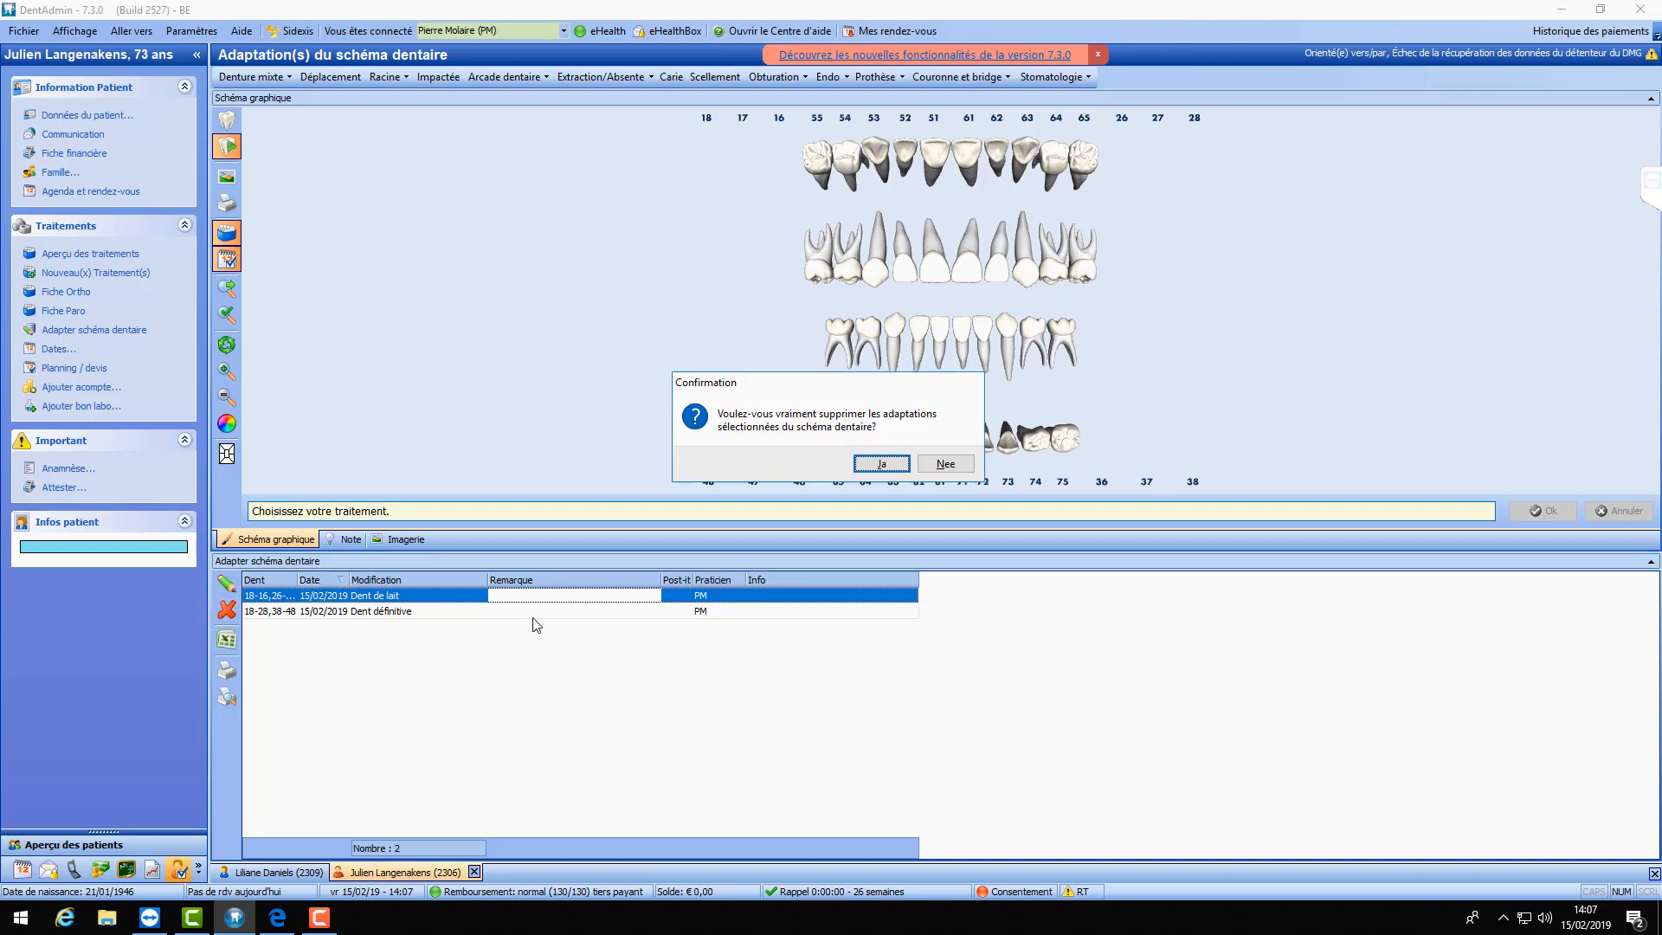
click(894, 466)
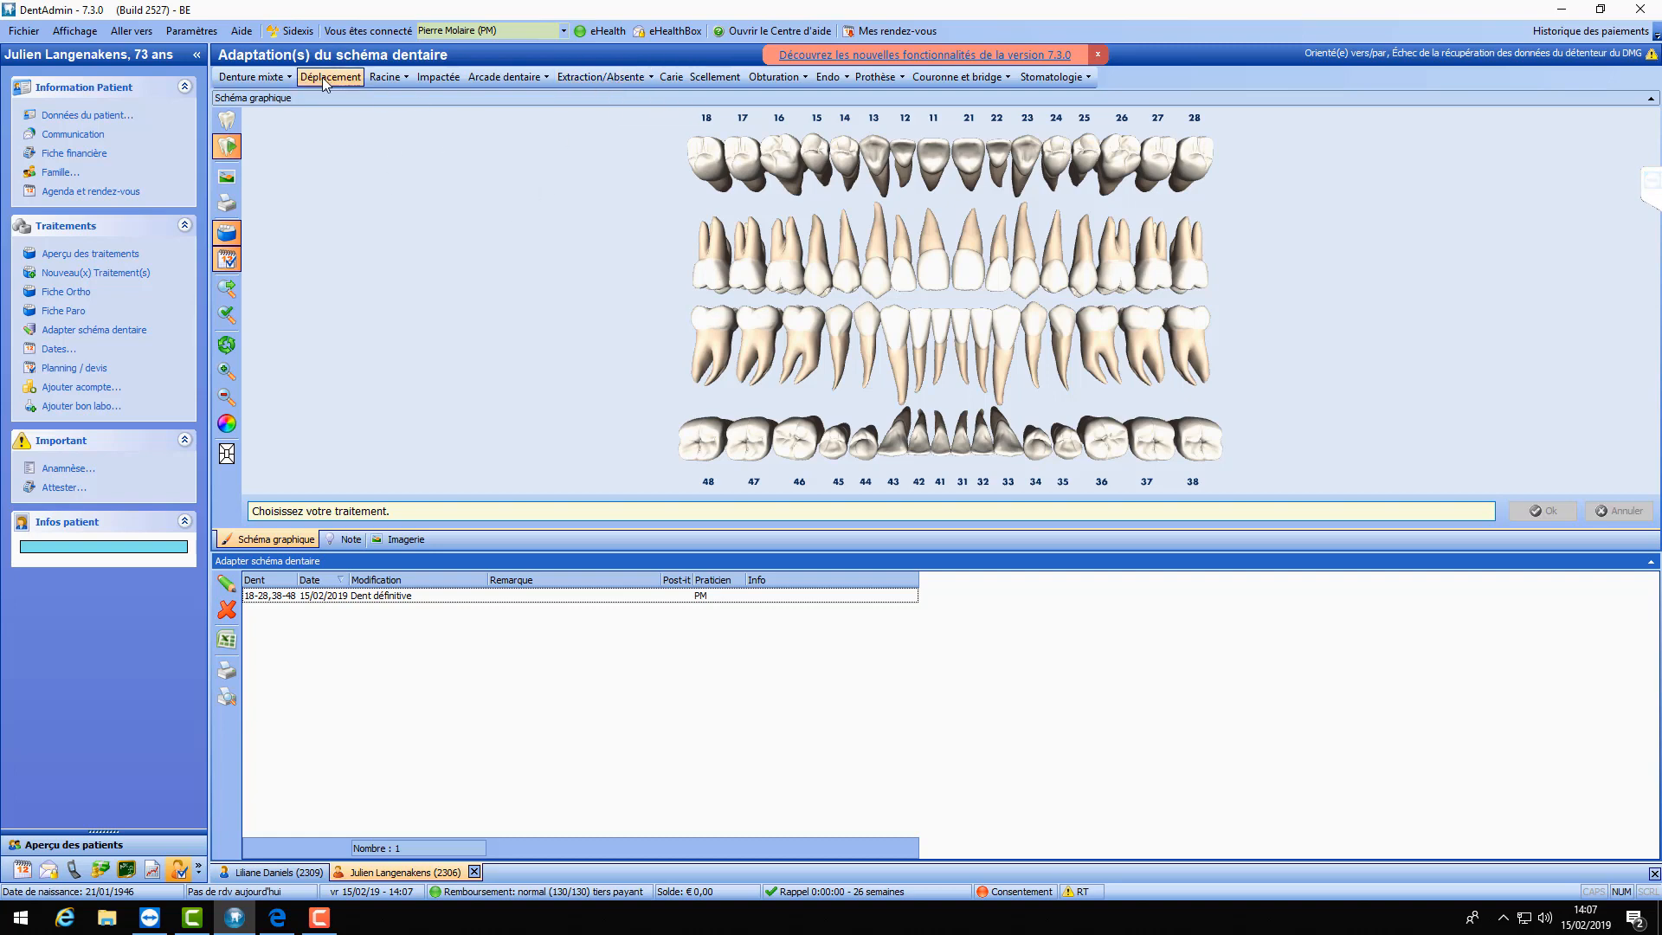
- Mark the four second premolars, teeth 15, 25, 35 and 45, as absent with Extraction/Absente
click(601, 77)
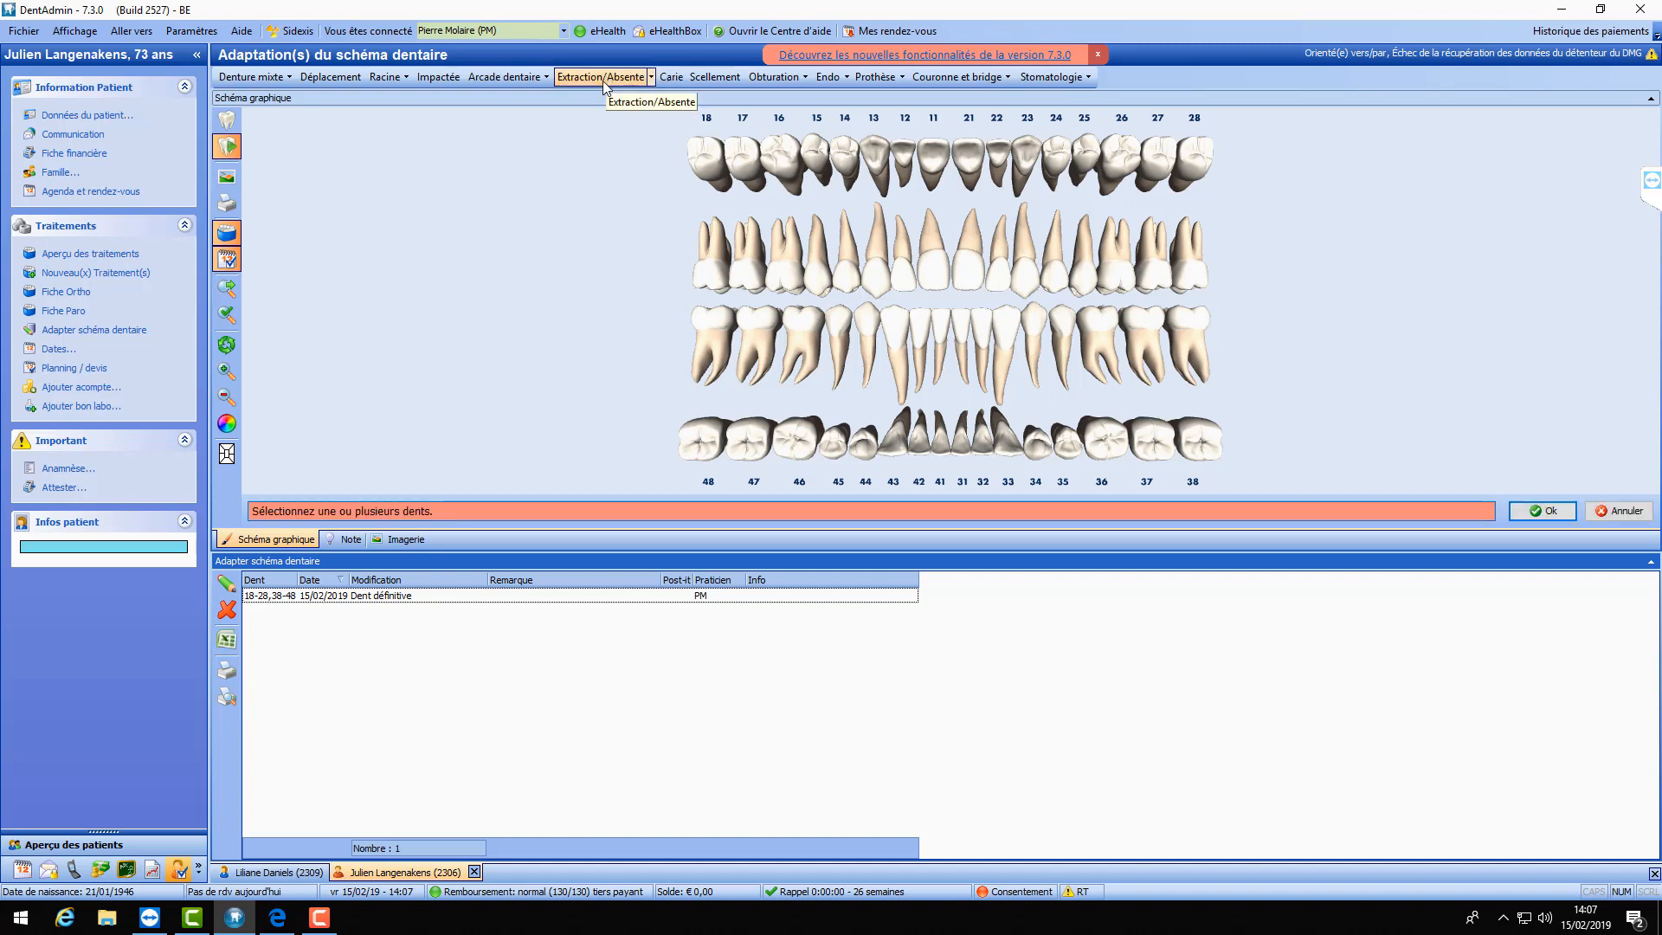
click(1084, 275)
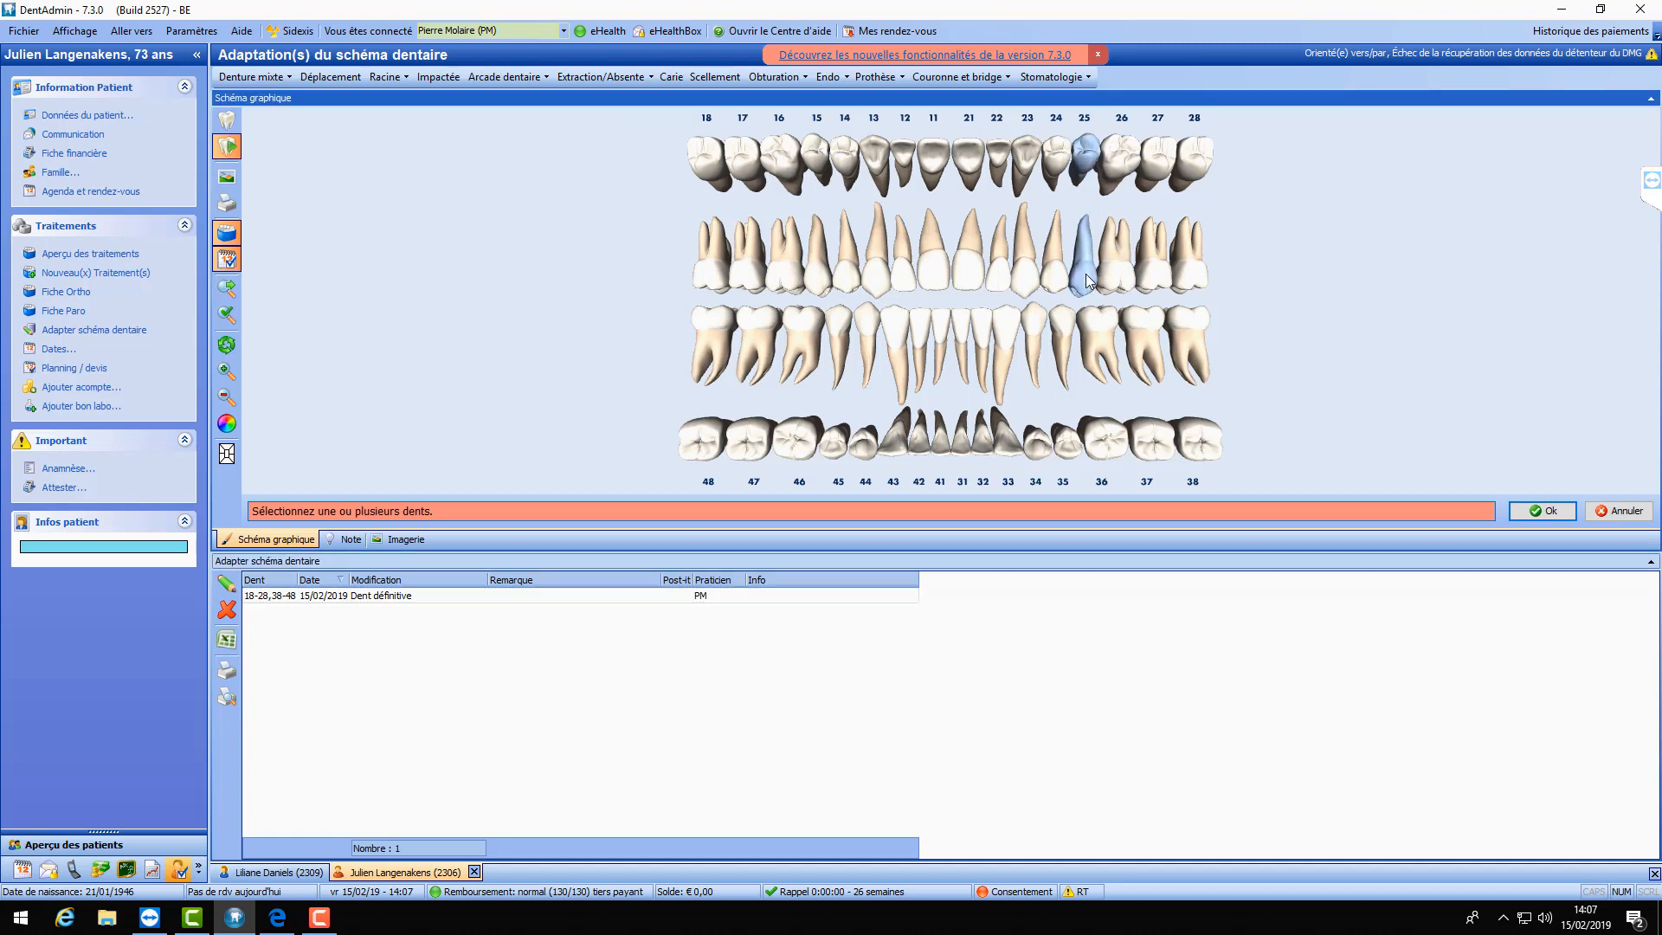
click(1067, 437)
click(836, 372)
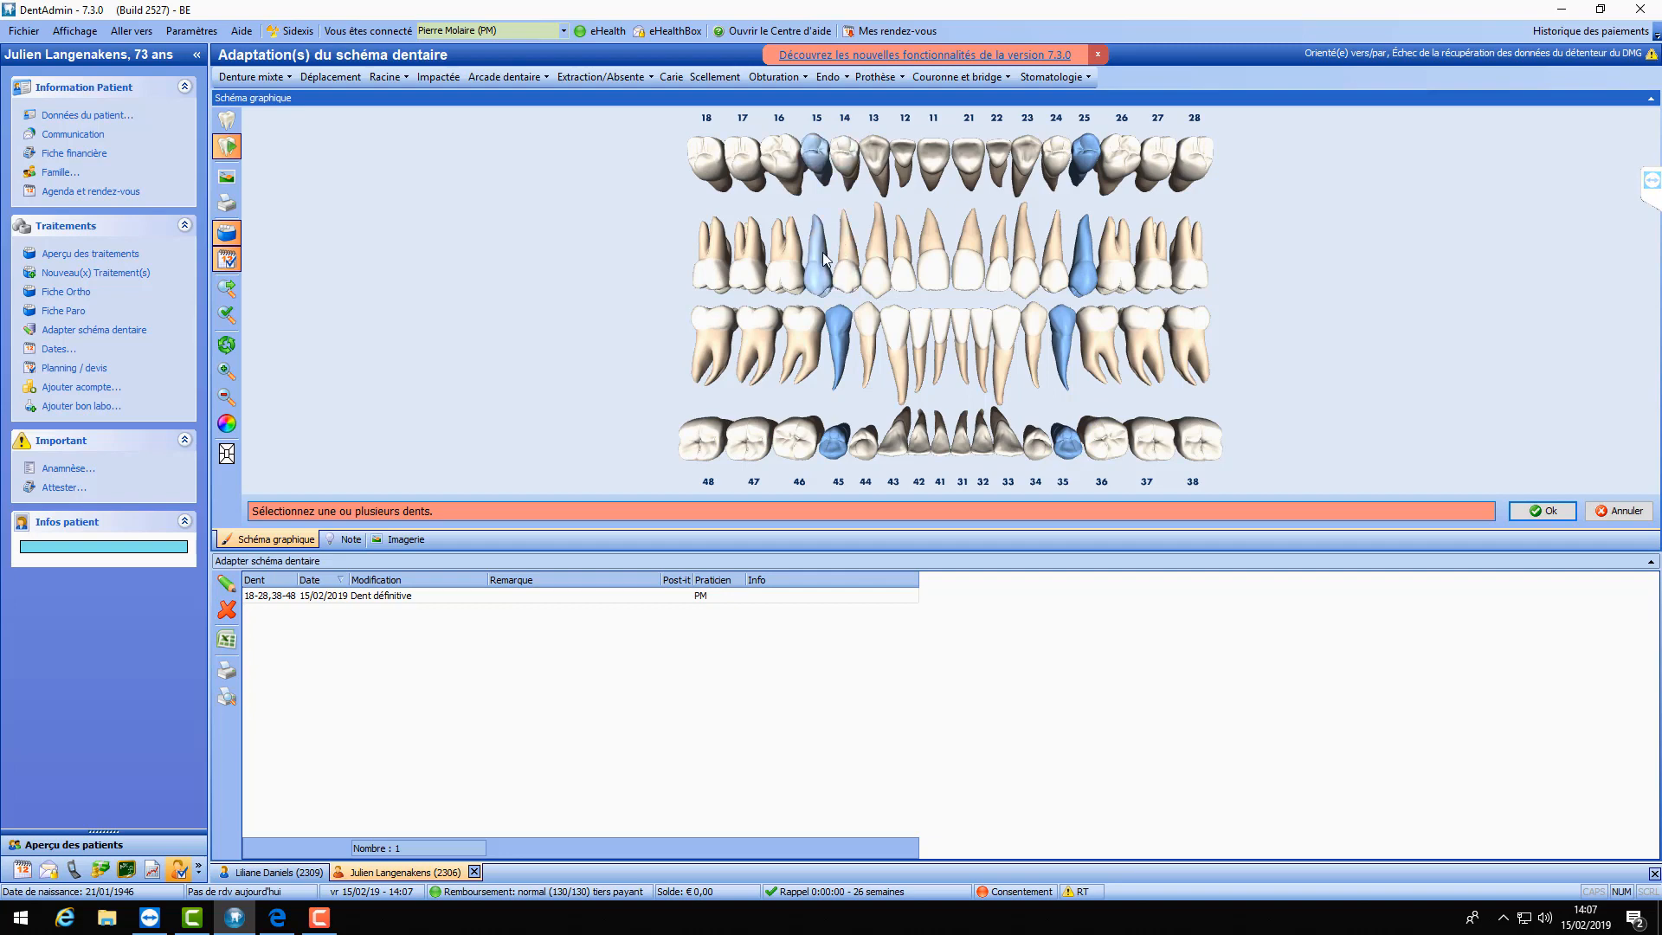
click(817, 255)
click(1548, 512)
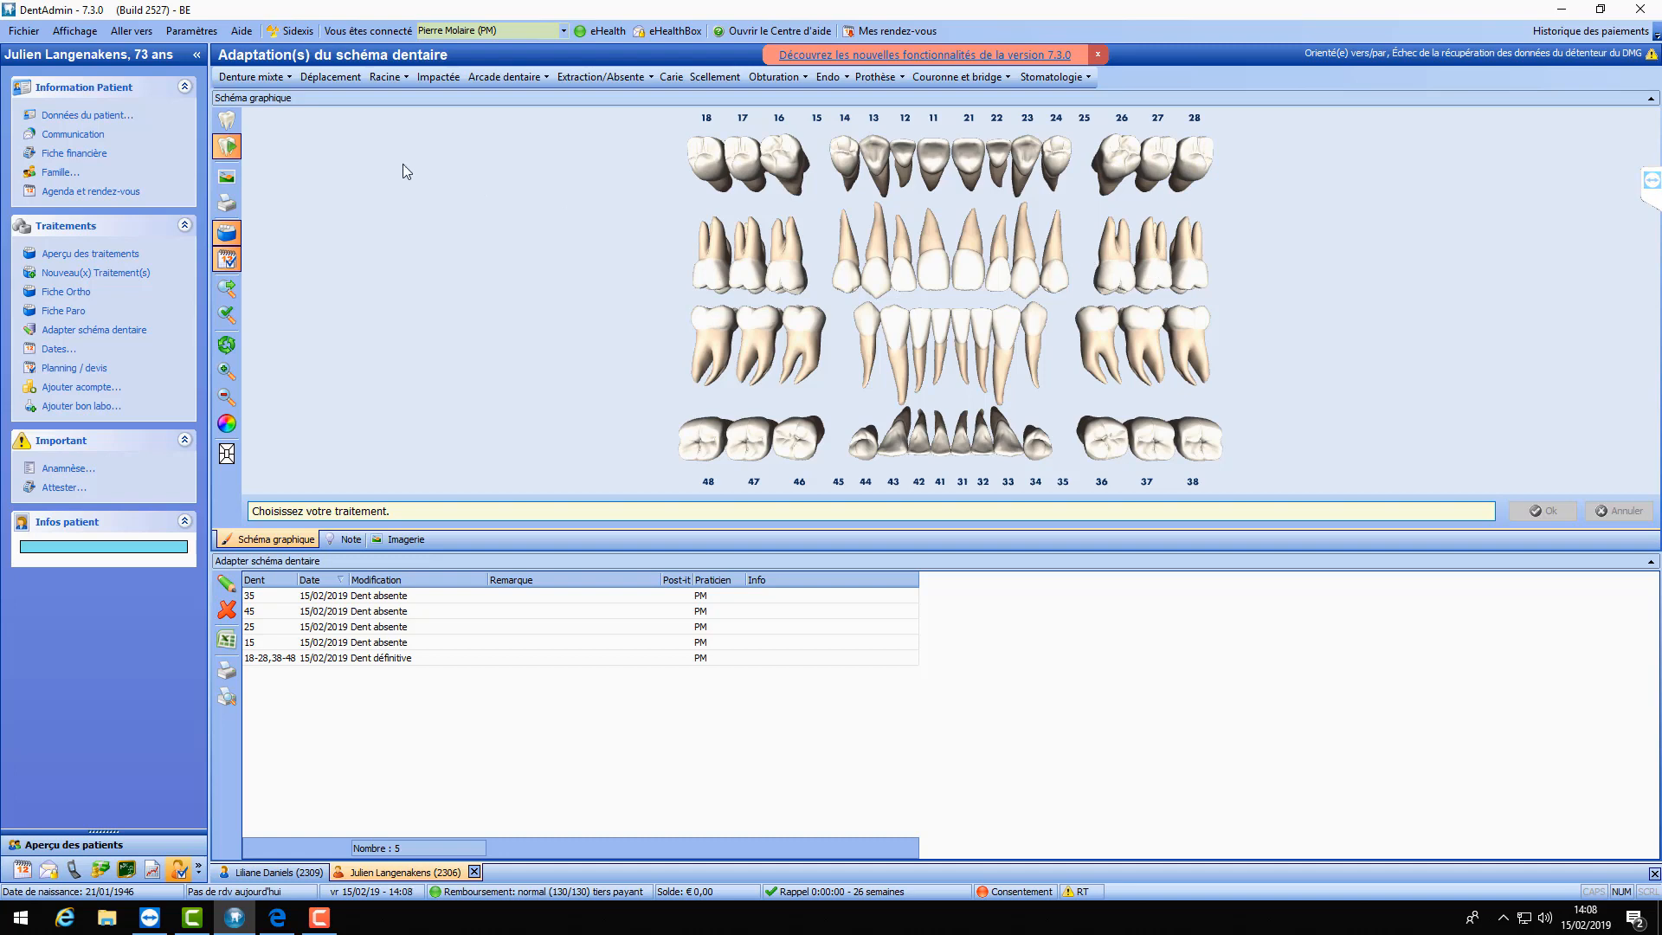
- Start the Déplacement modification and select the upper left molars, teeth 26, 27 and 28, in the 3D dental model
click(336, 79)
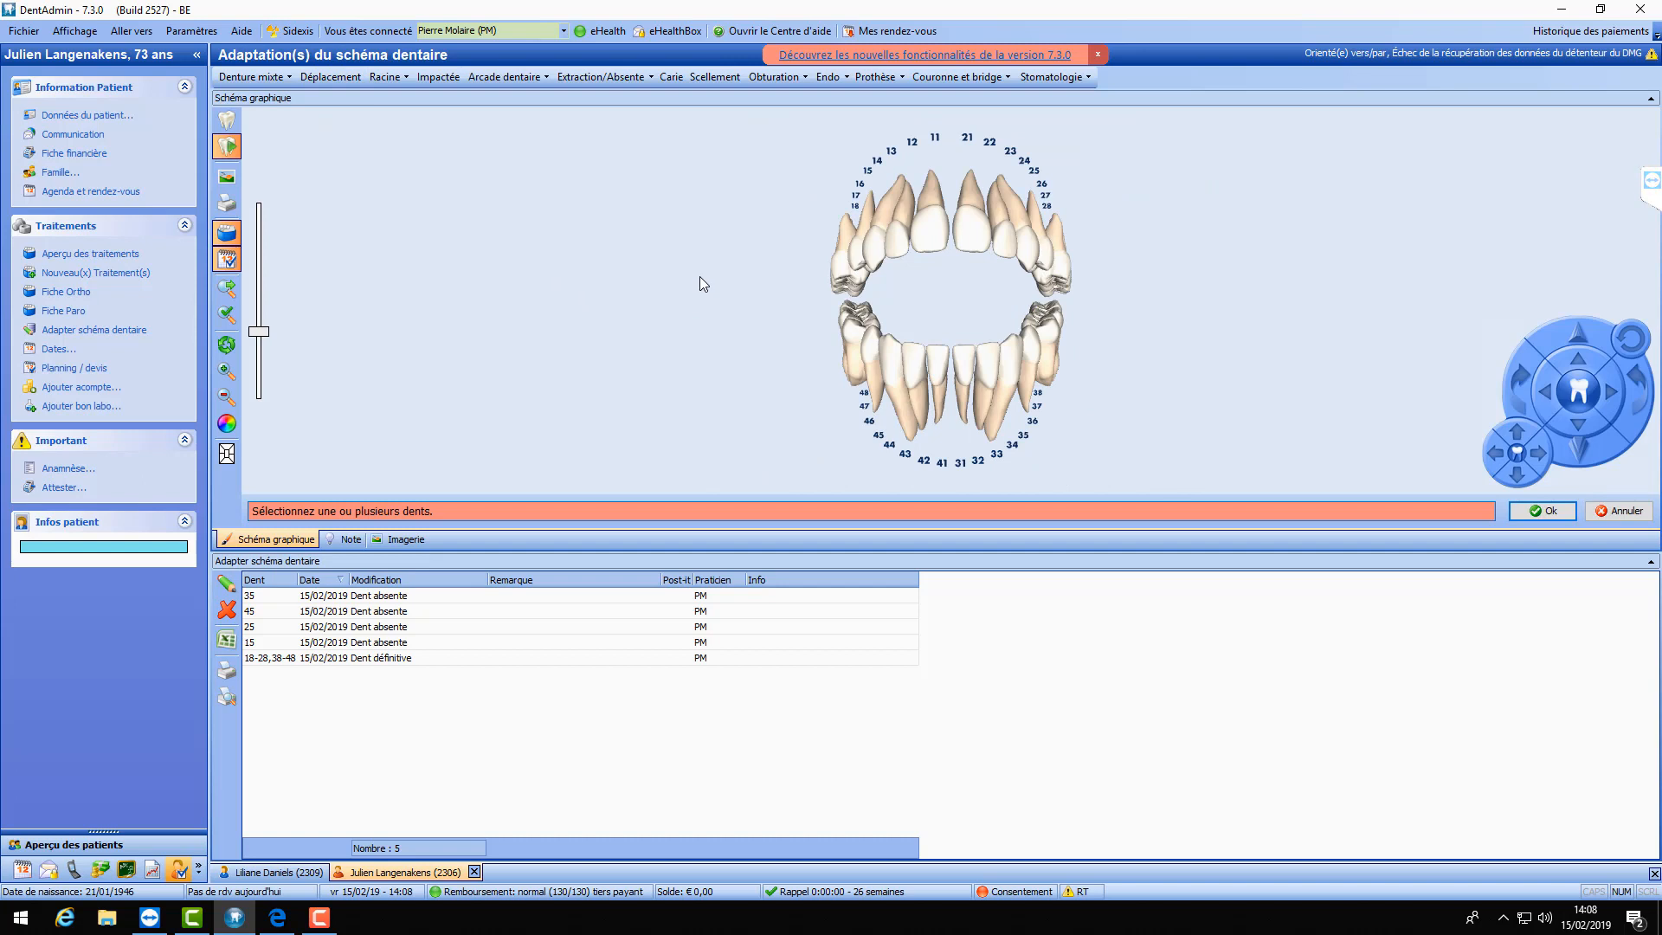
drag(667, 287, 706, 336)
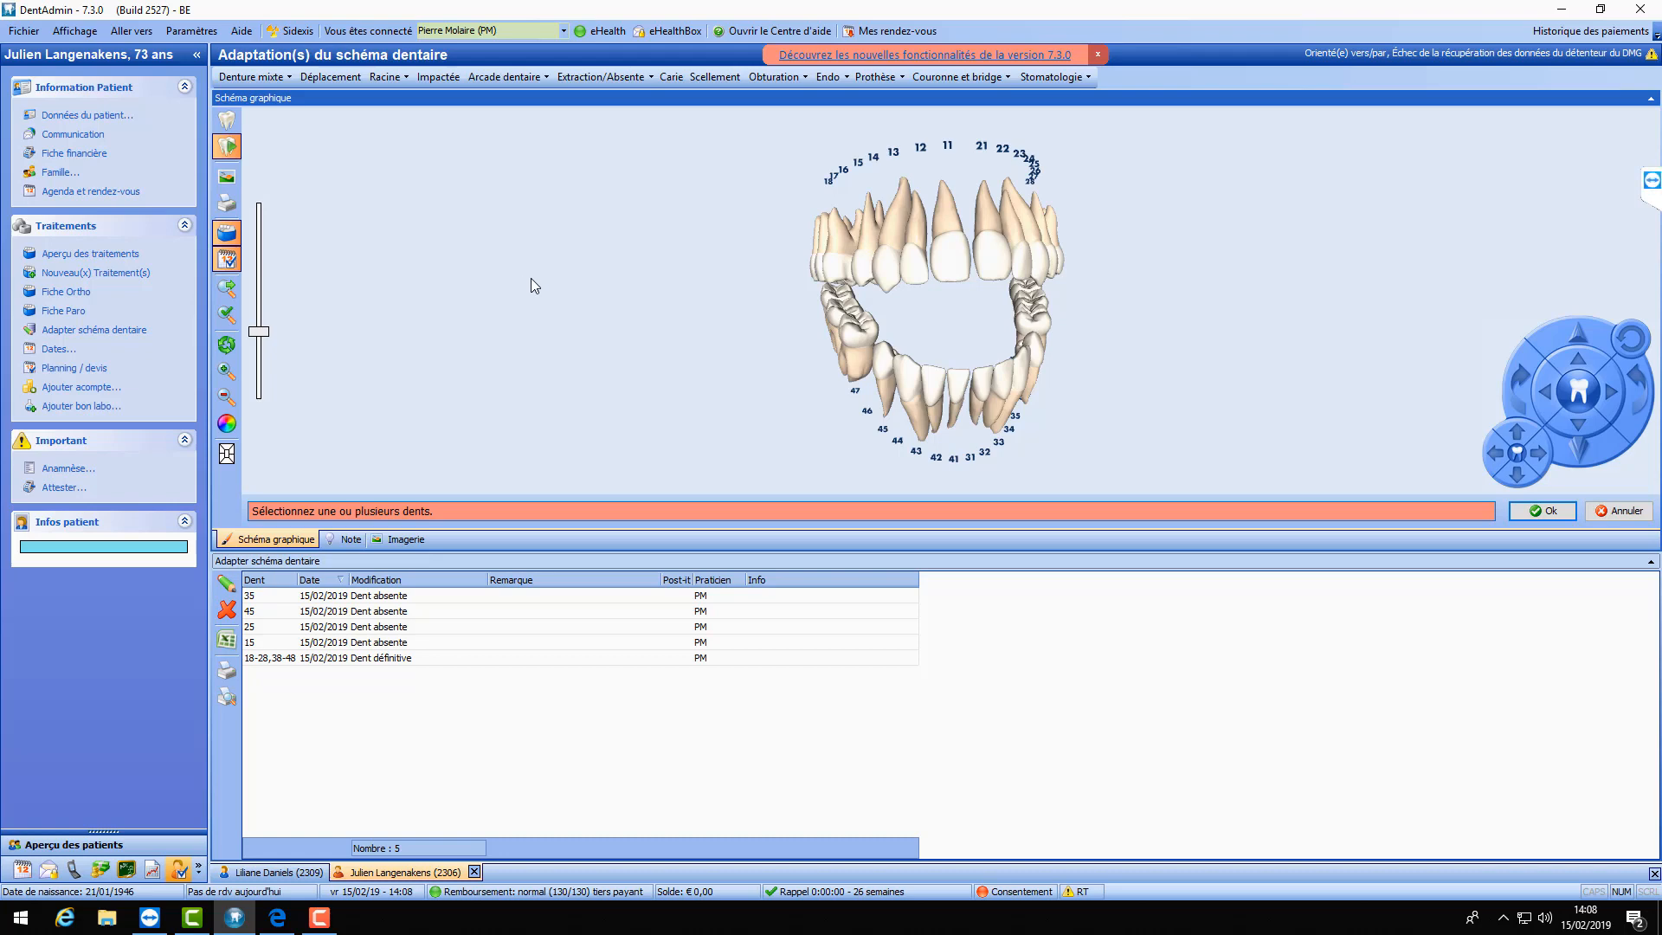
drag(670, 294, 1495, 453)
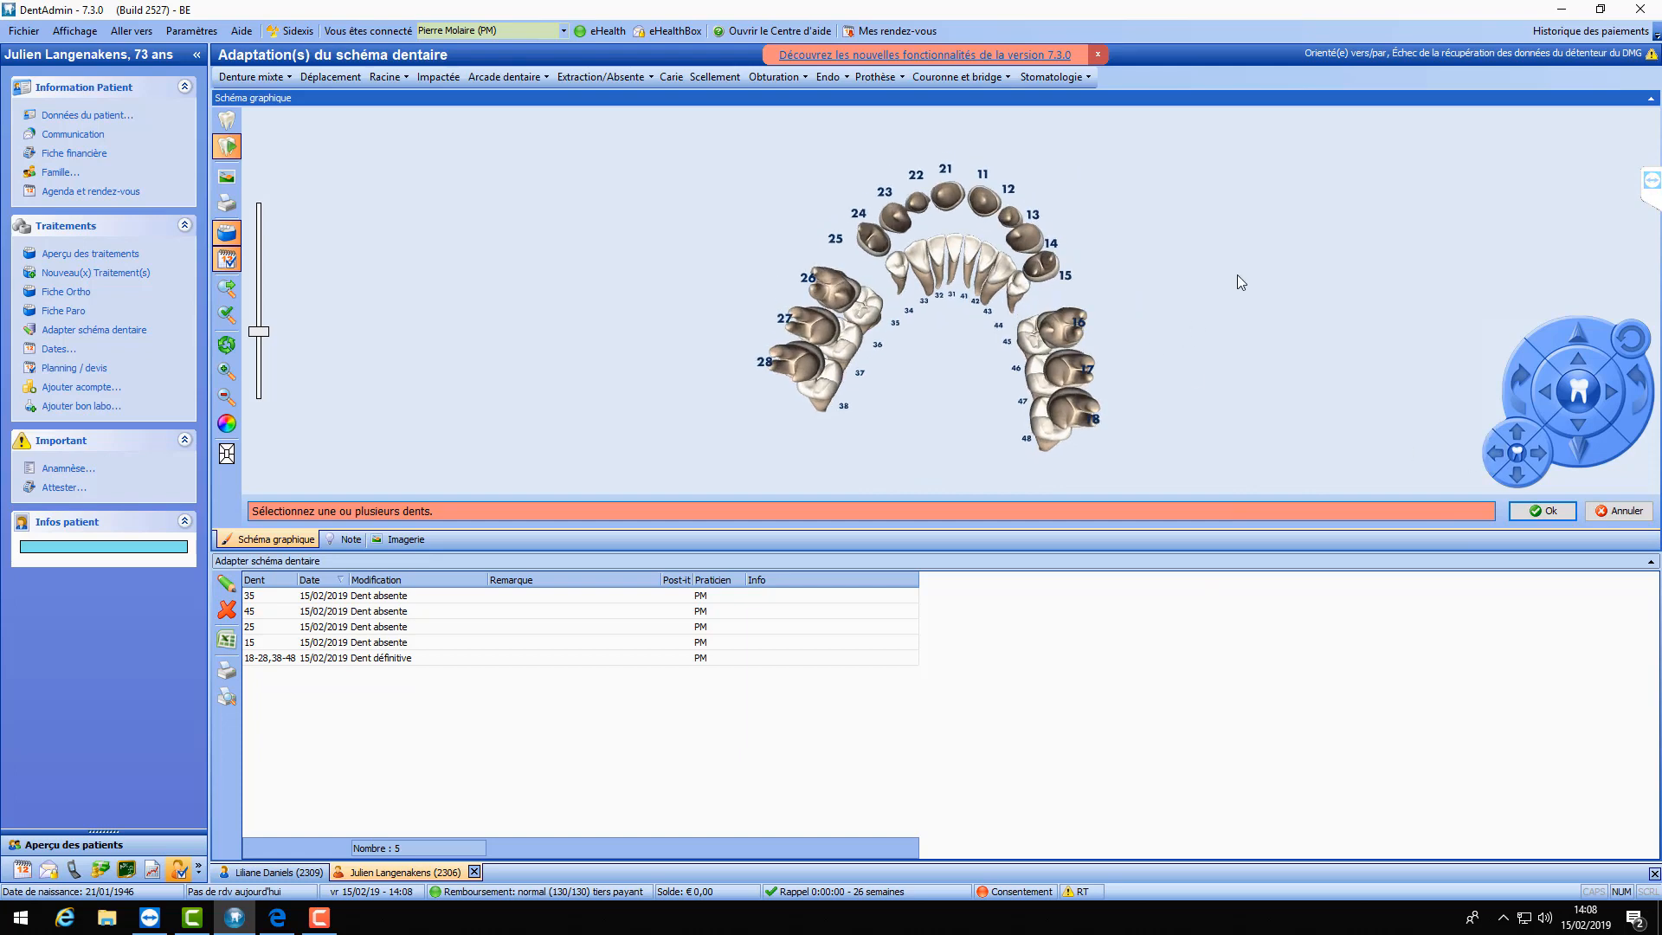
drag(1237, 275, 1420, 298)
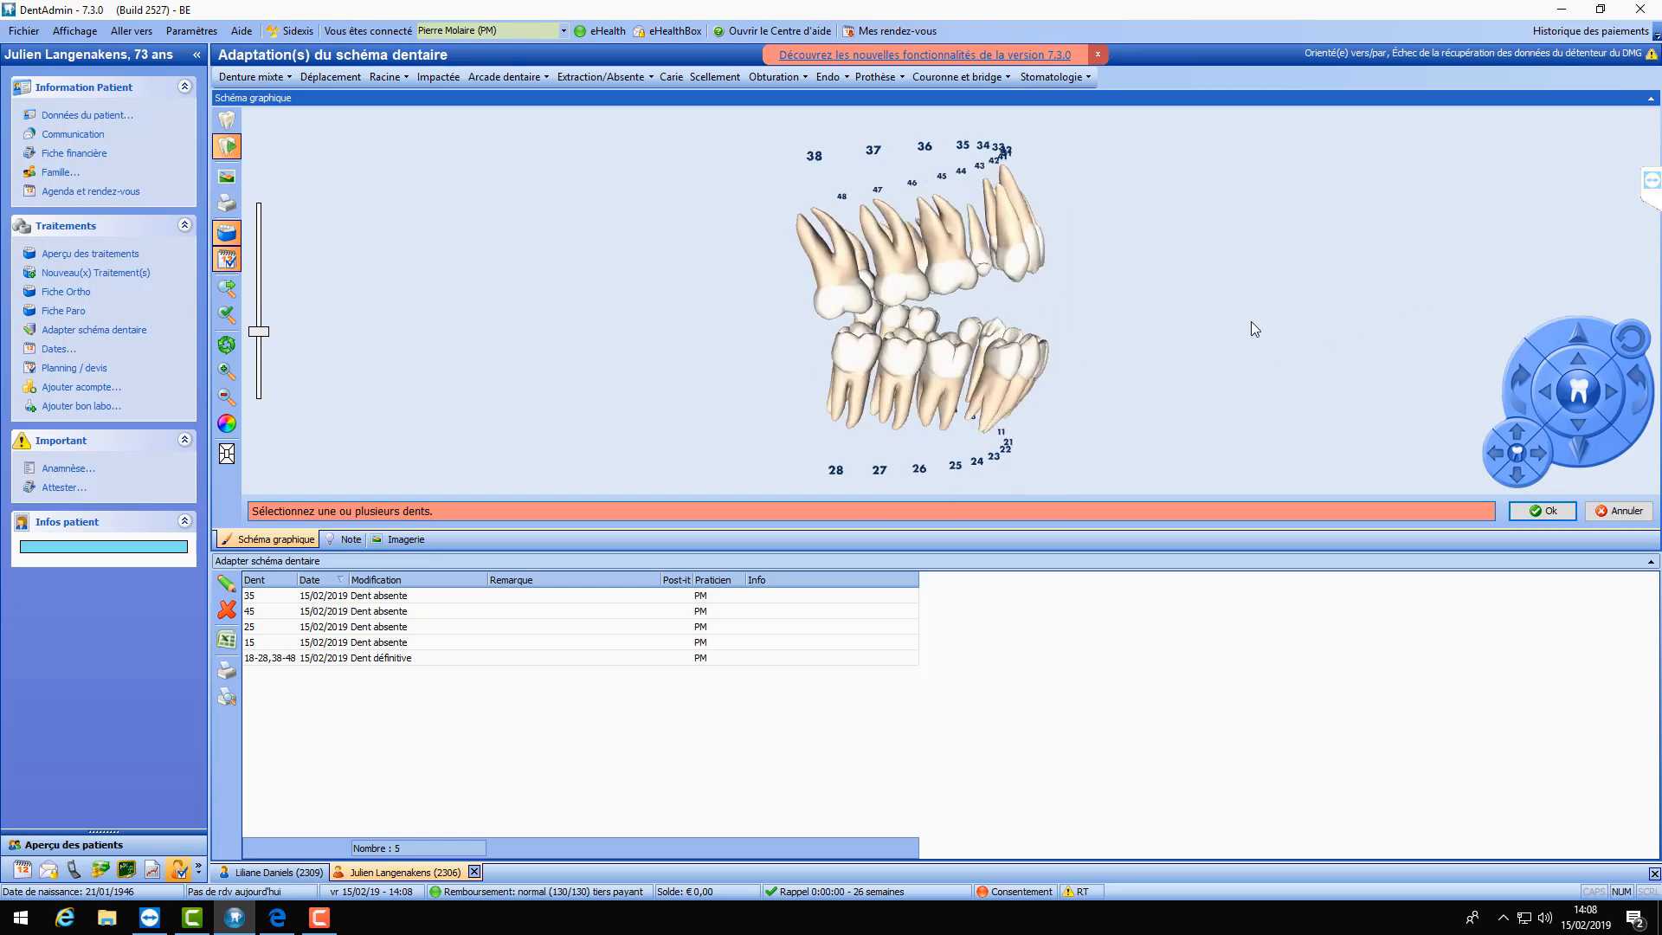
click(227, 345)
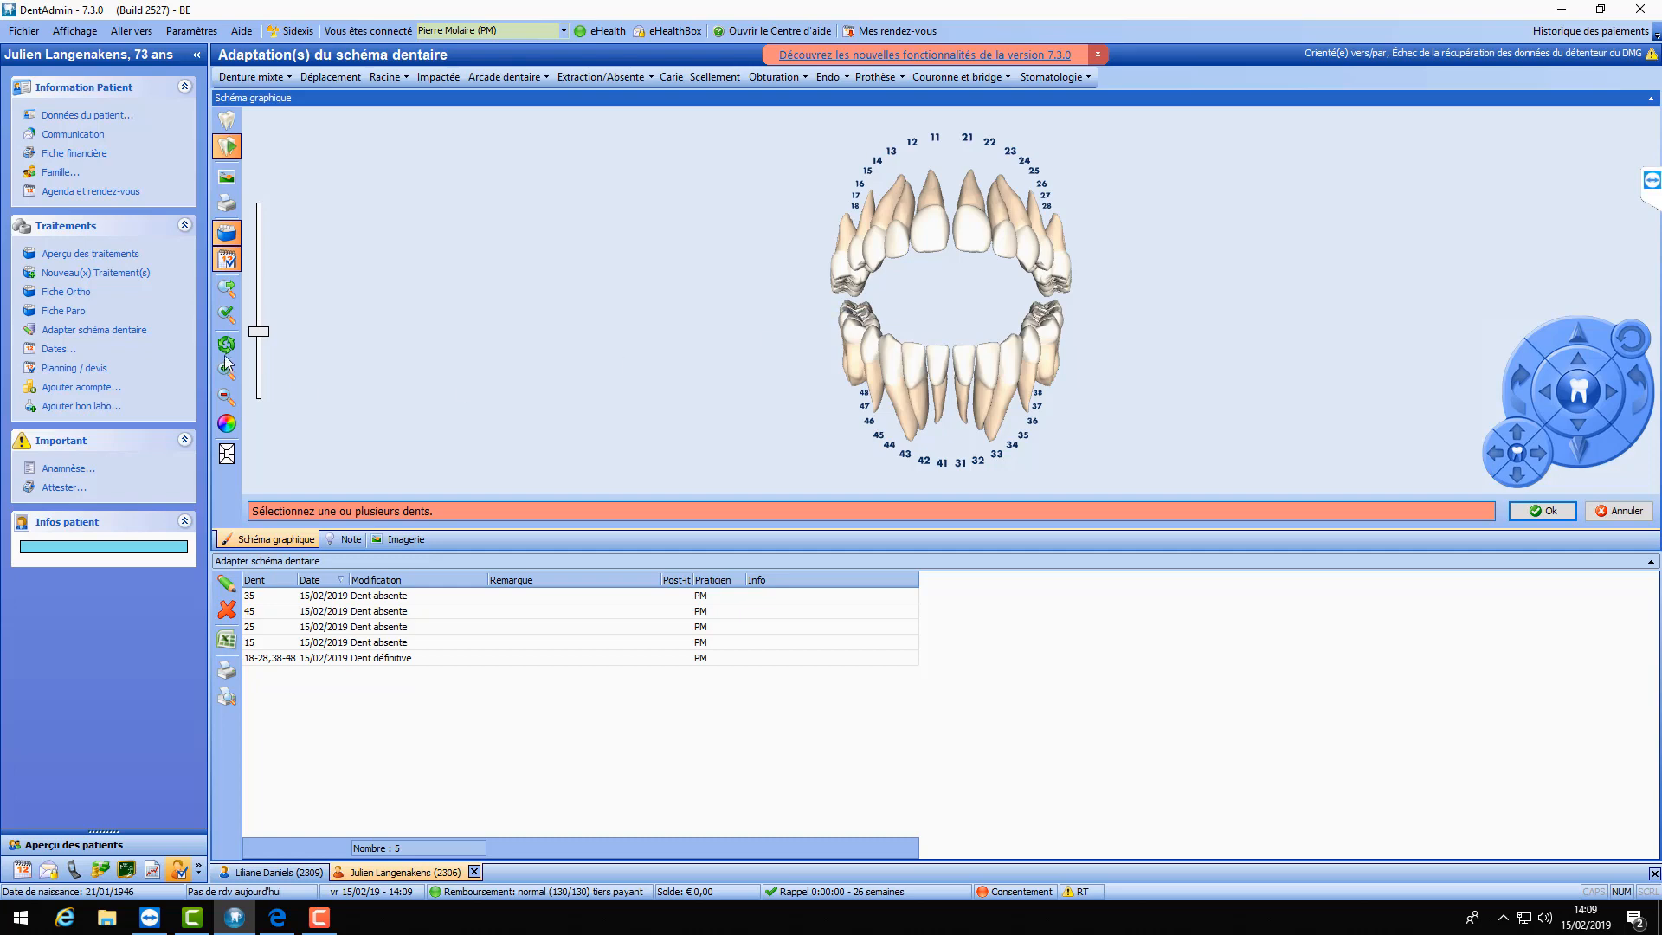
drag(716, 277, 298, 331)
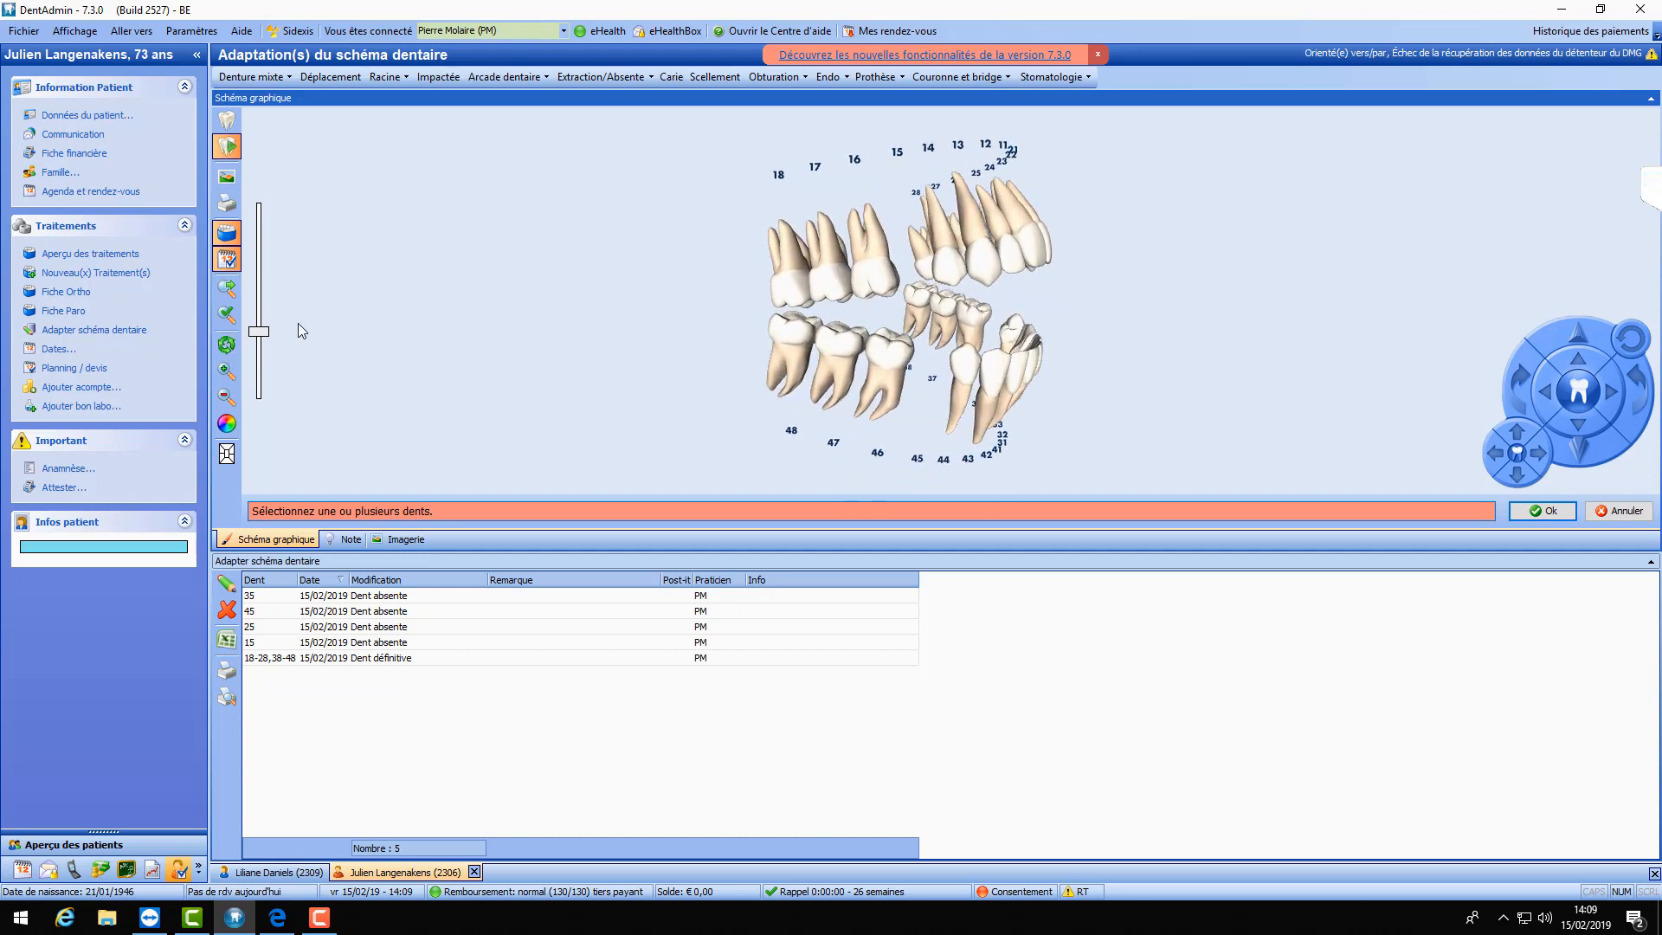
click(226, 345)
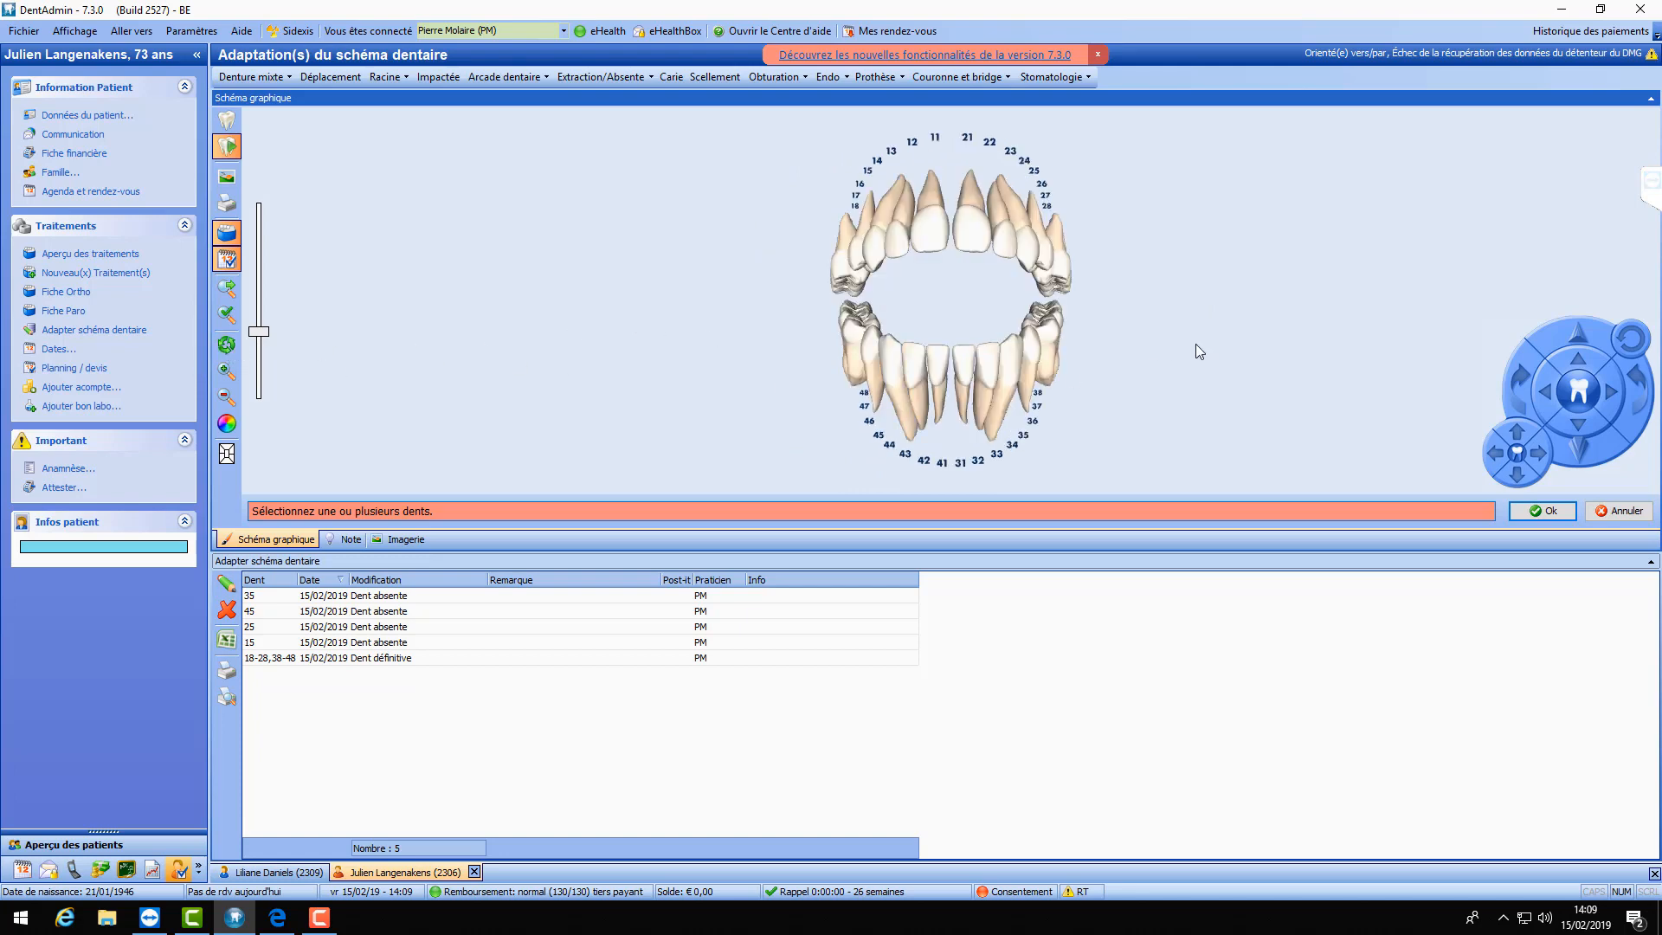
drag(1302, 371, 1051, 398)
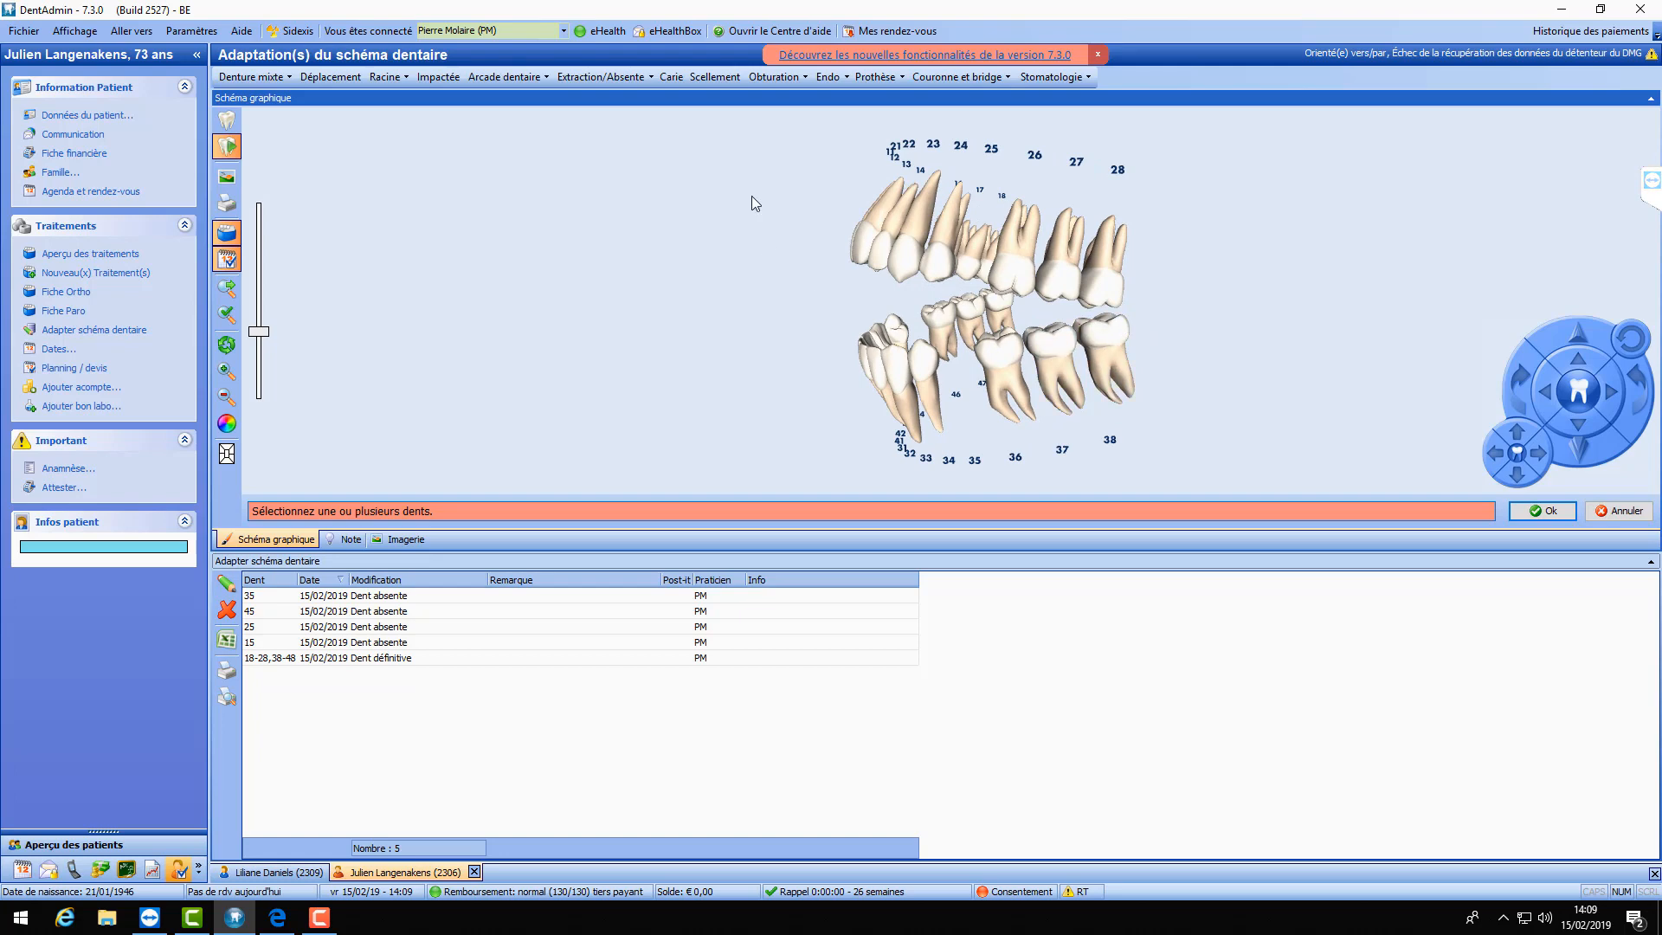
click(1020, 246)
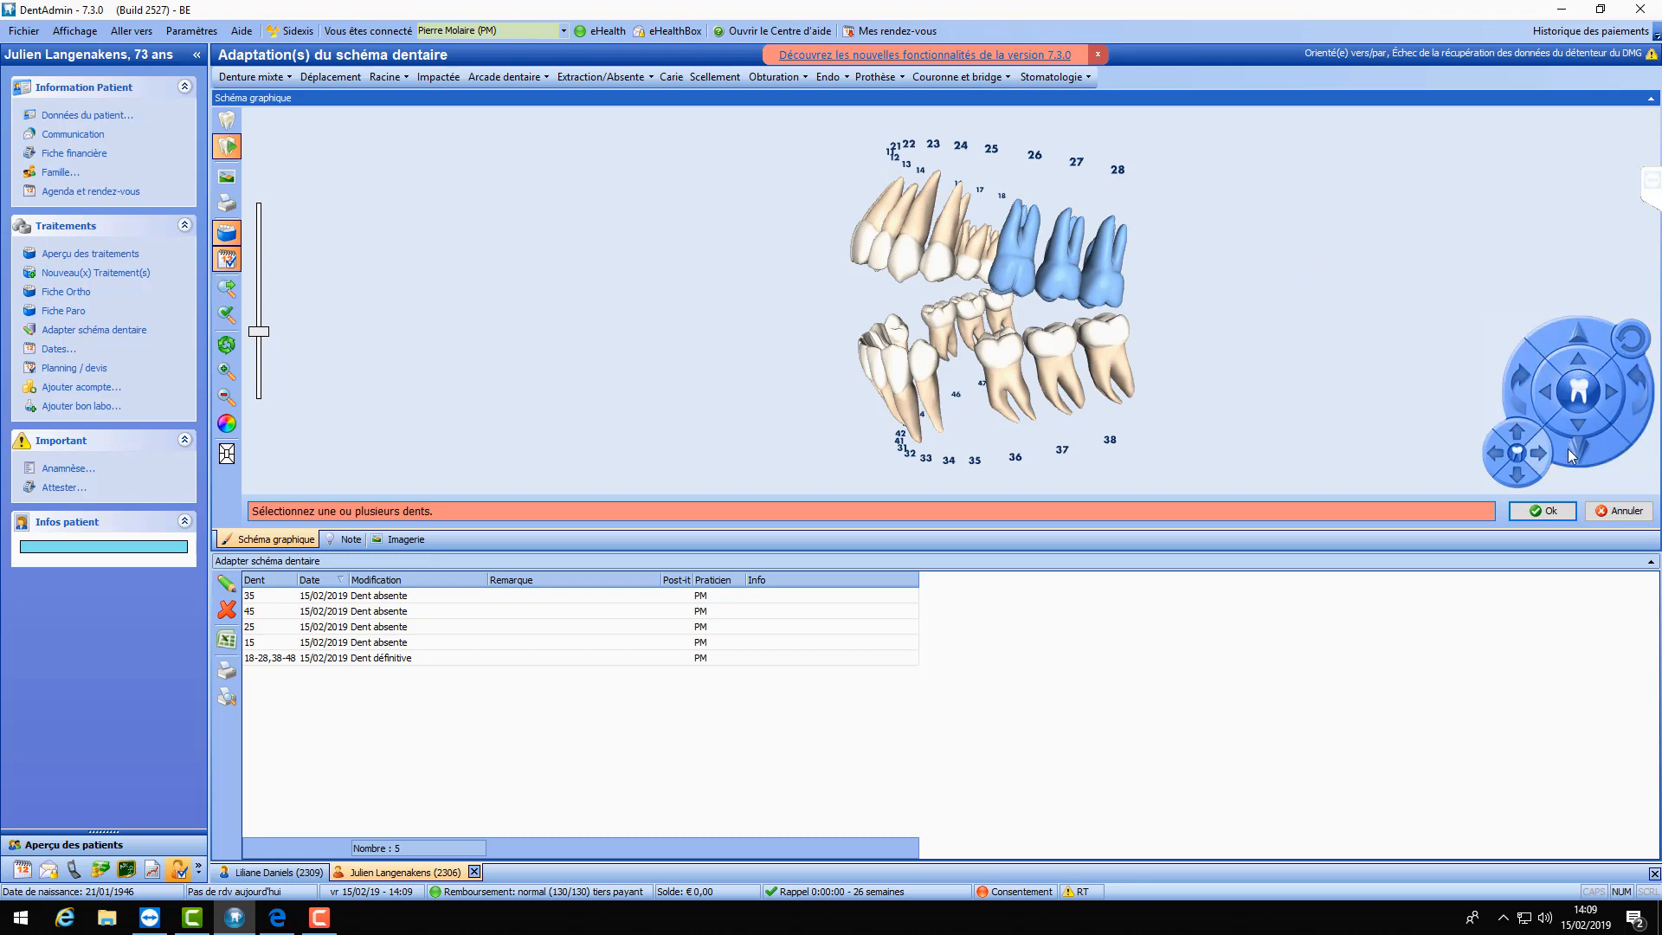
- Try shifting teeth 26, 27 and 28 forward toward the gap at tooth 25 and partly back again
drag(1287, 337, 1272, 362)
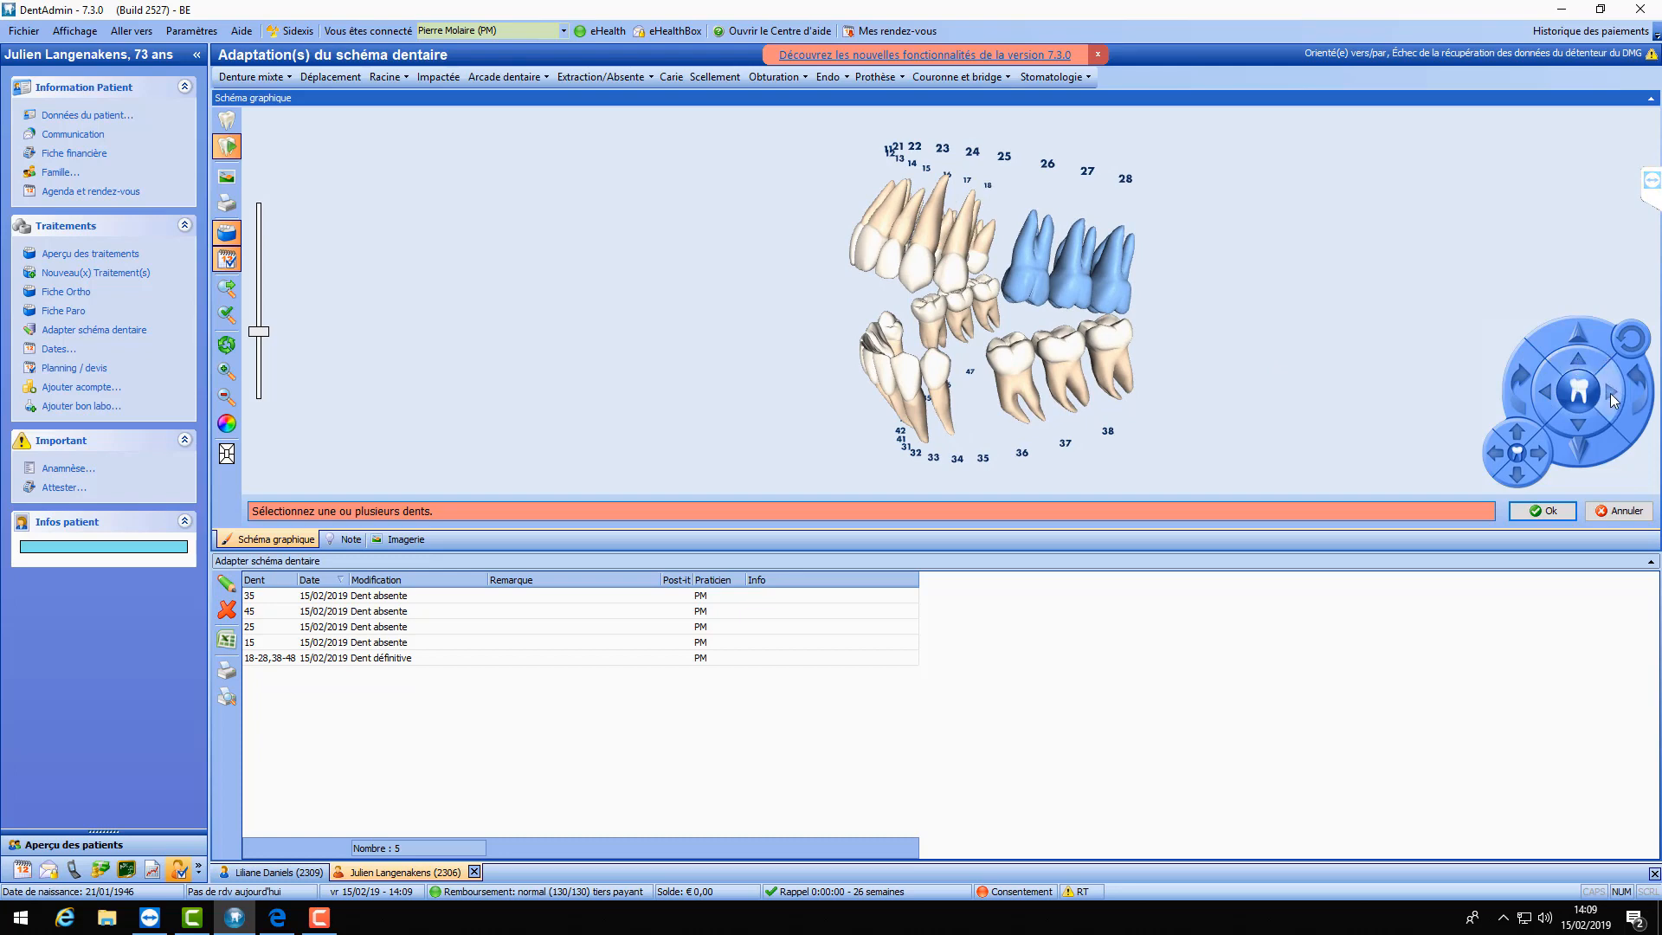
click(1544, 400)
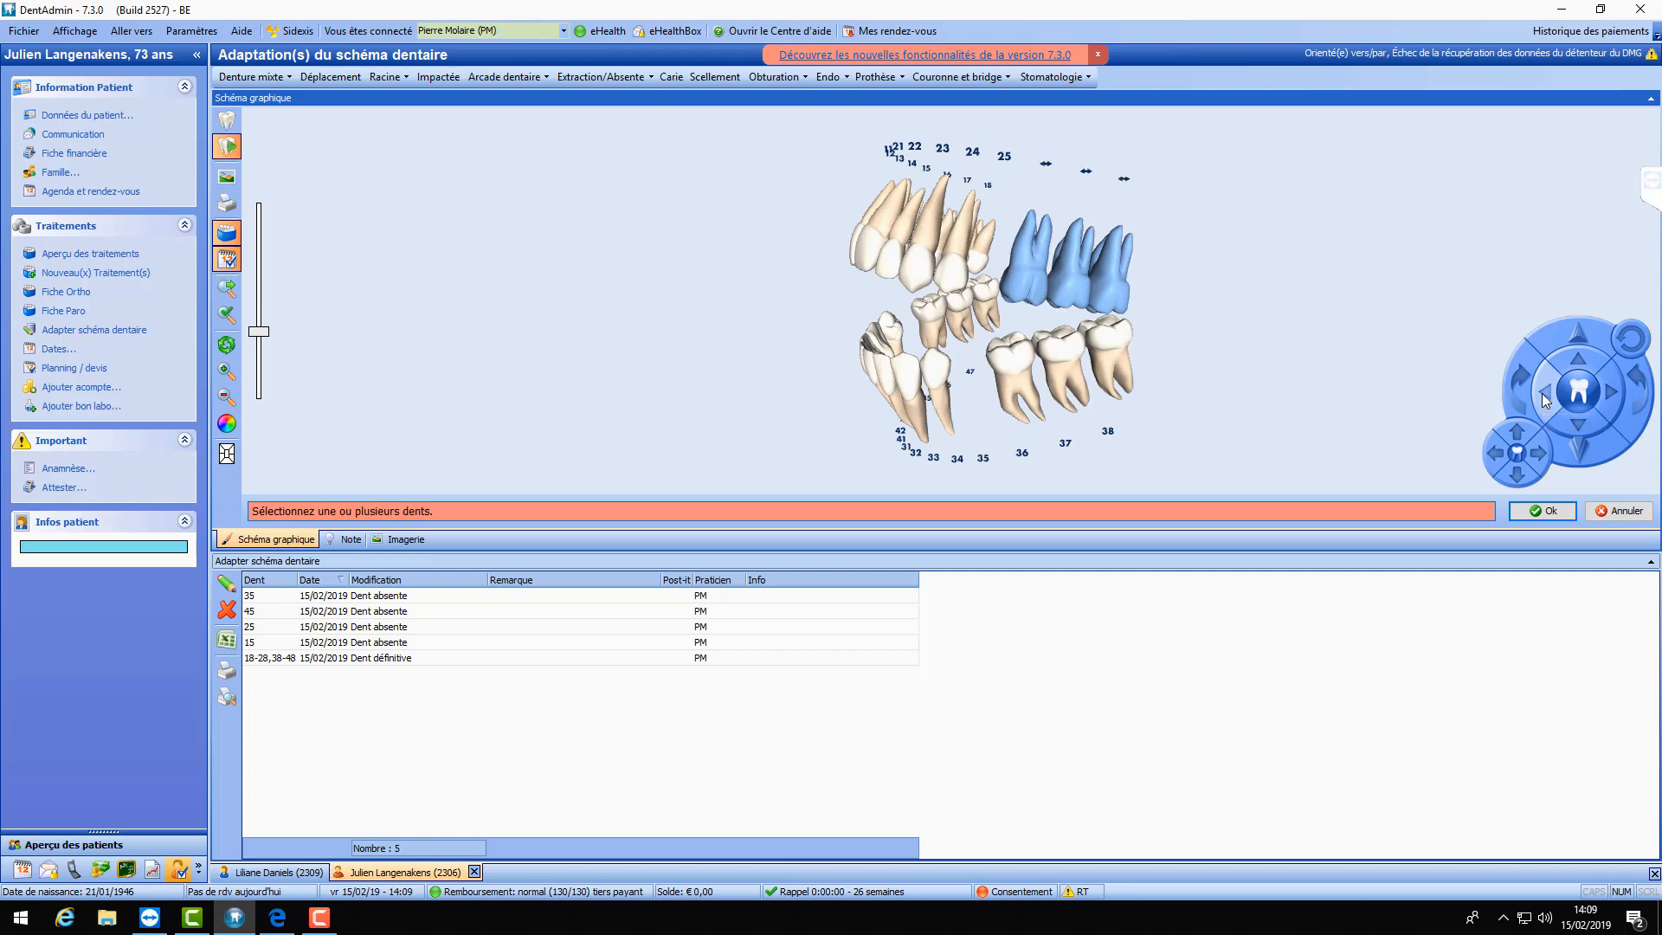
click(1544, 397)
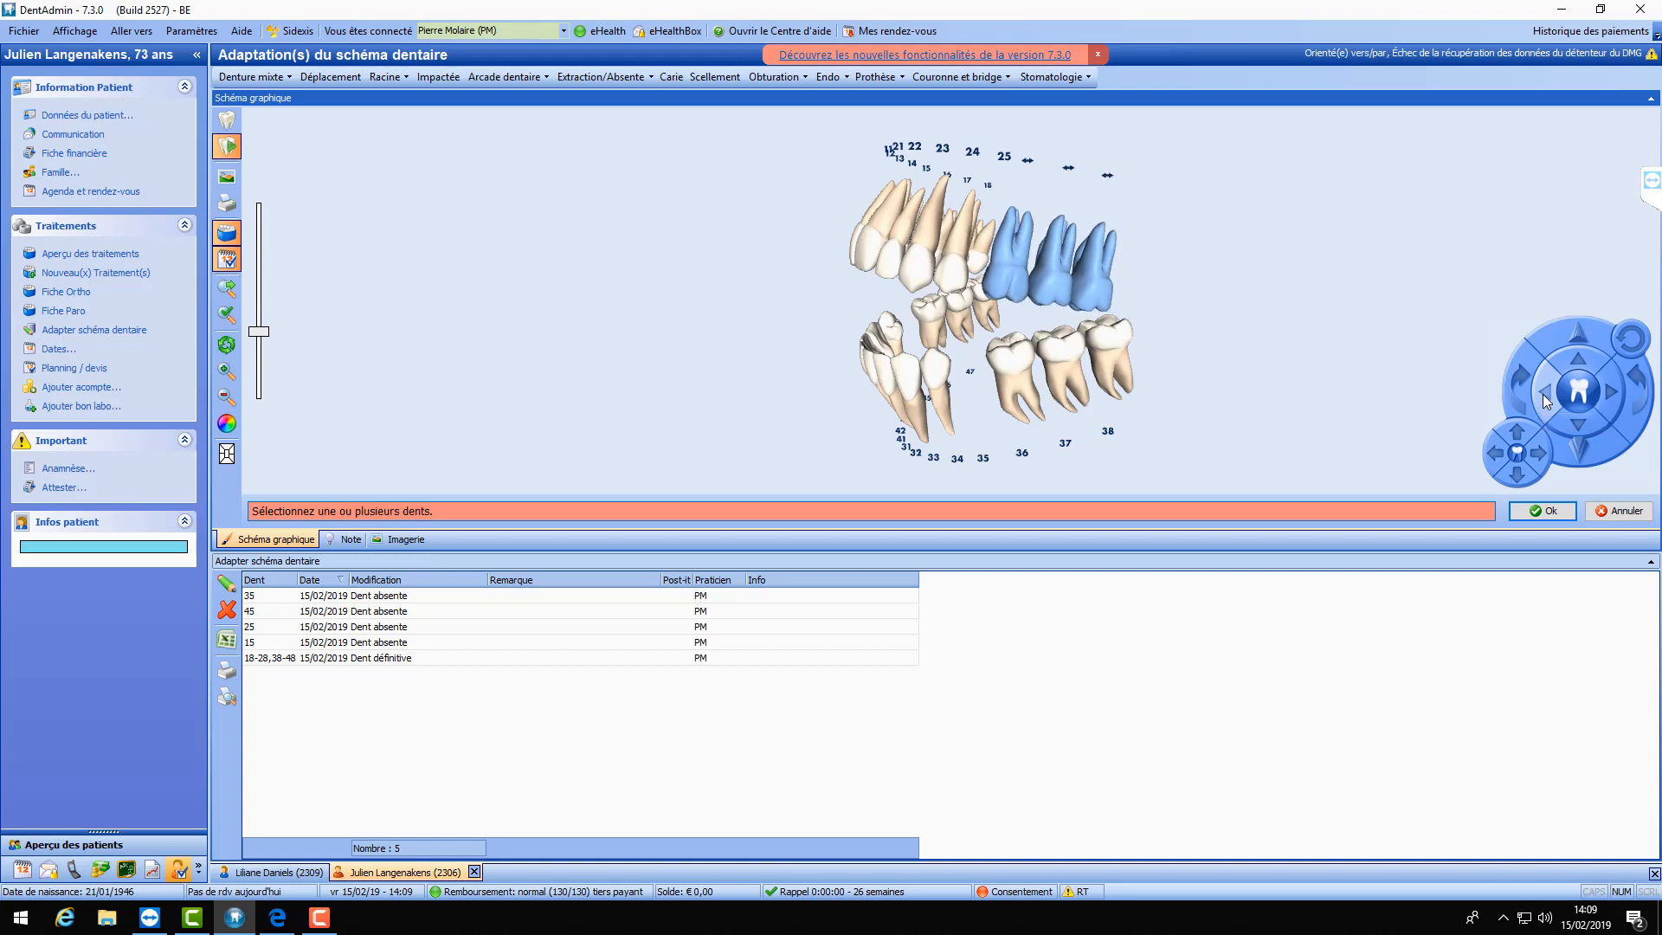
drag(1197, 363, 1240, 343)
click(1603, 397)
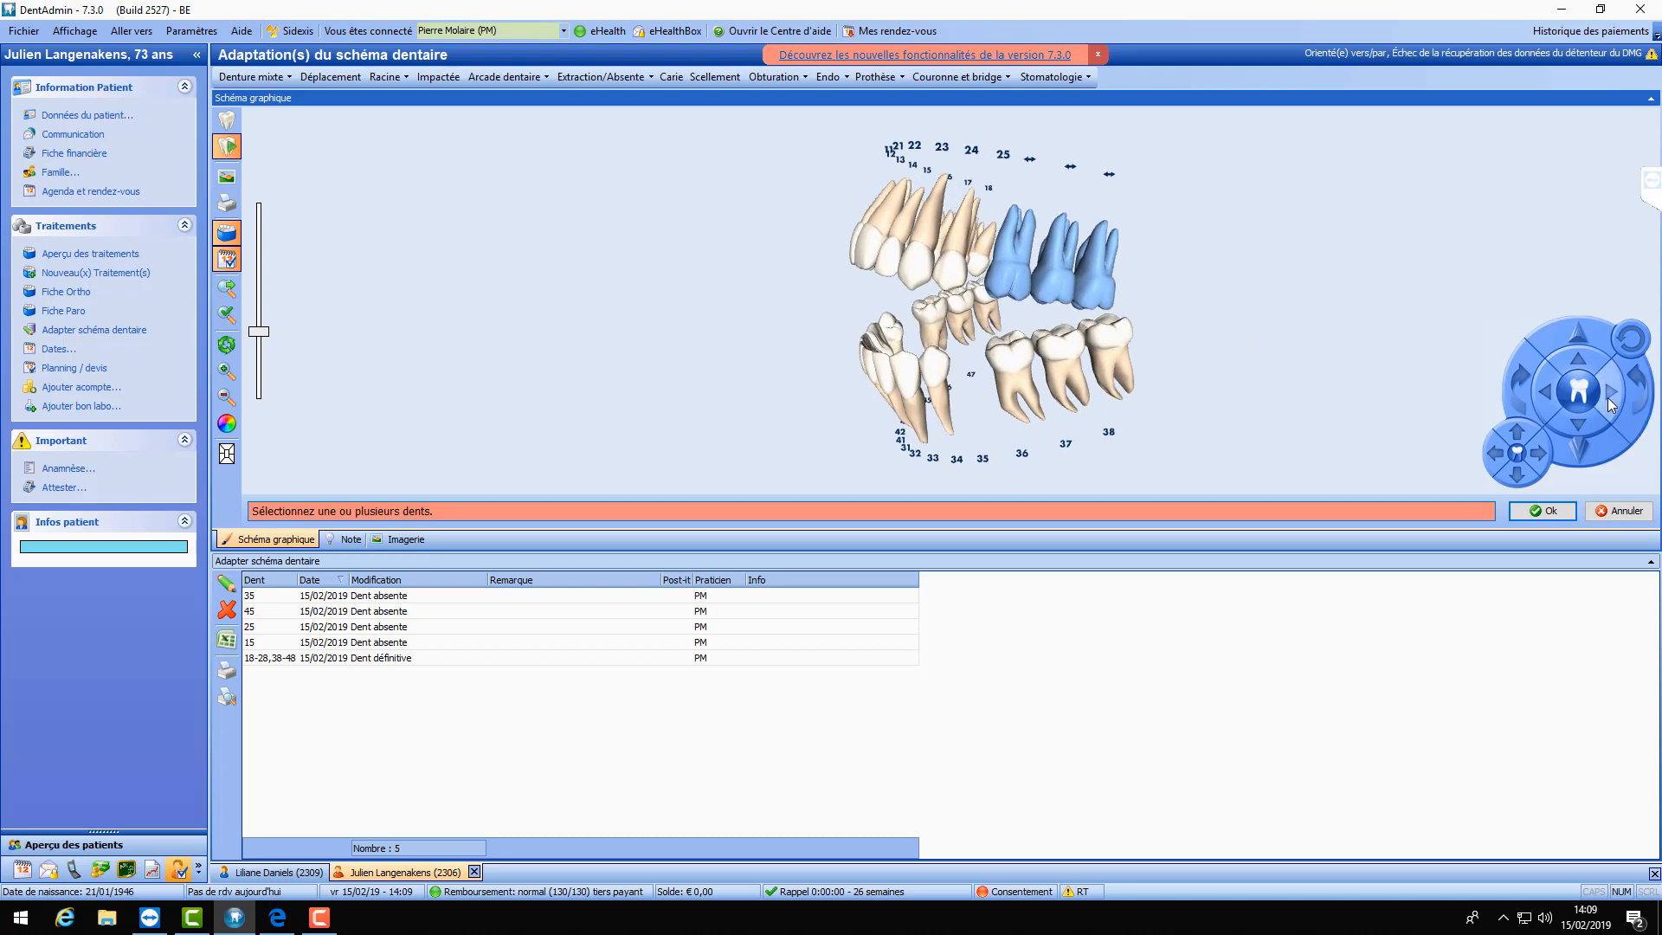
click(1608, 394)
click(1609, 395)
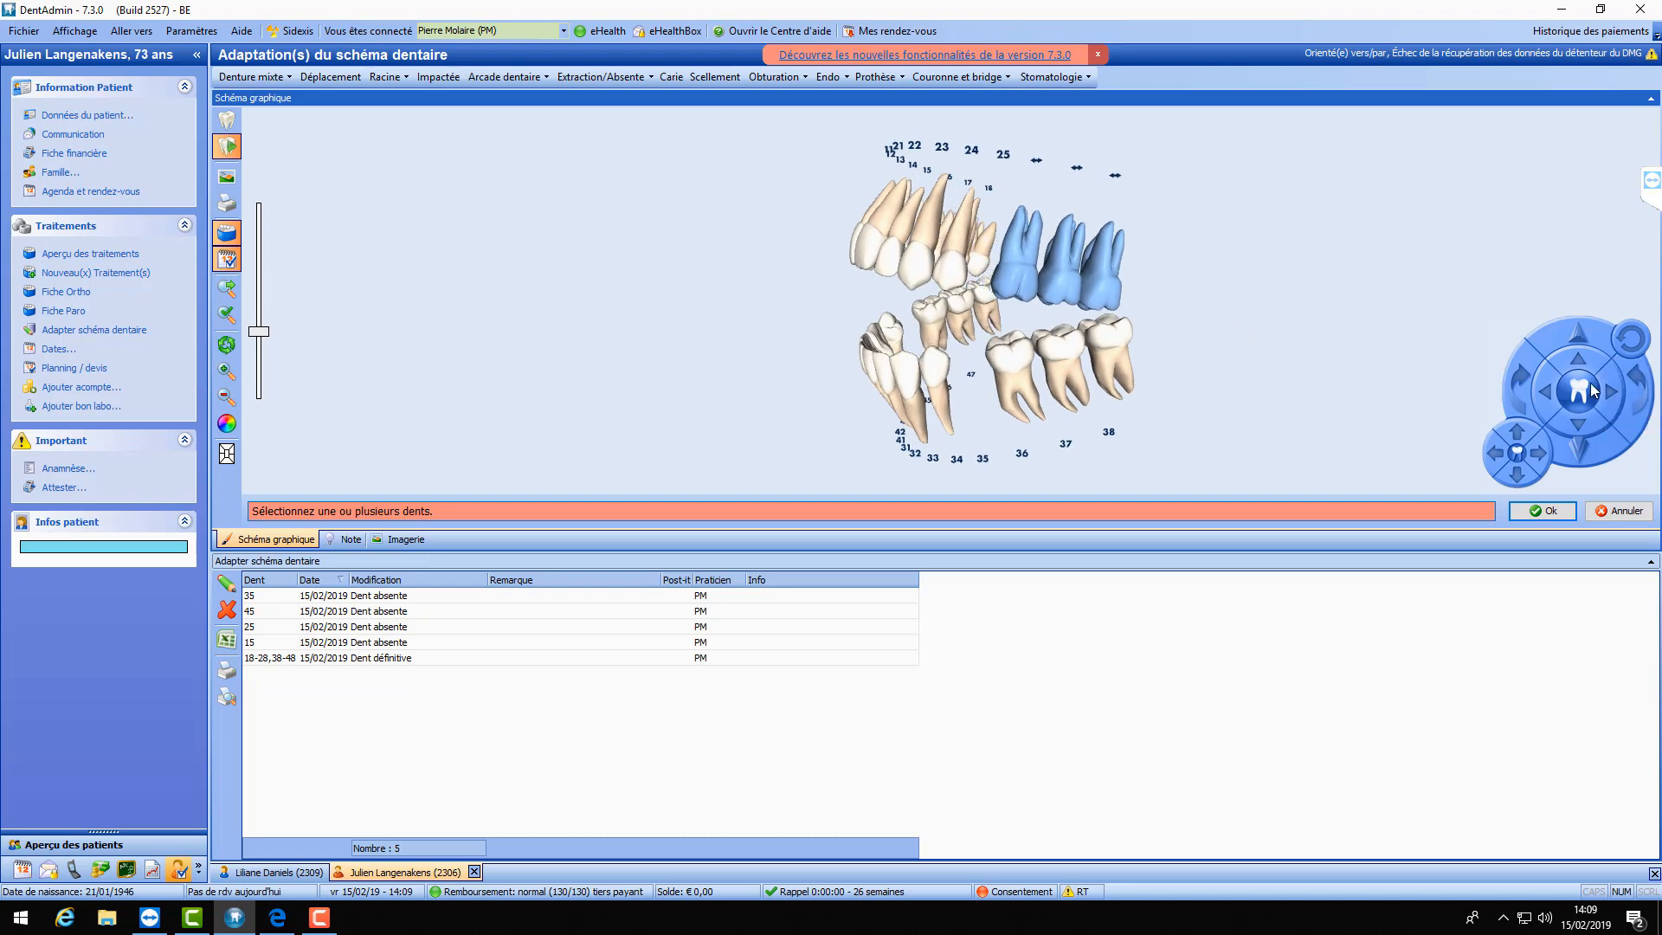
- Try raising and lowering the three selected upper molars and bringing them closer to the gap at tooth 25
click(1576, 356)
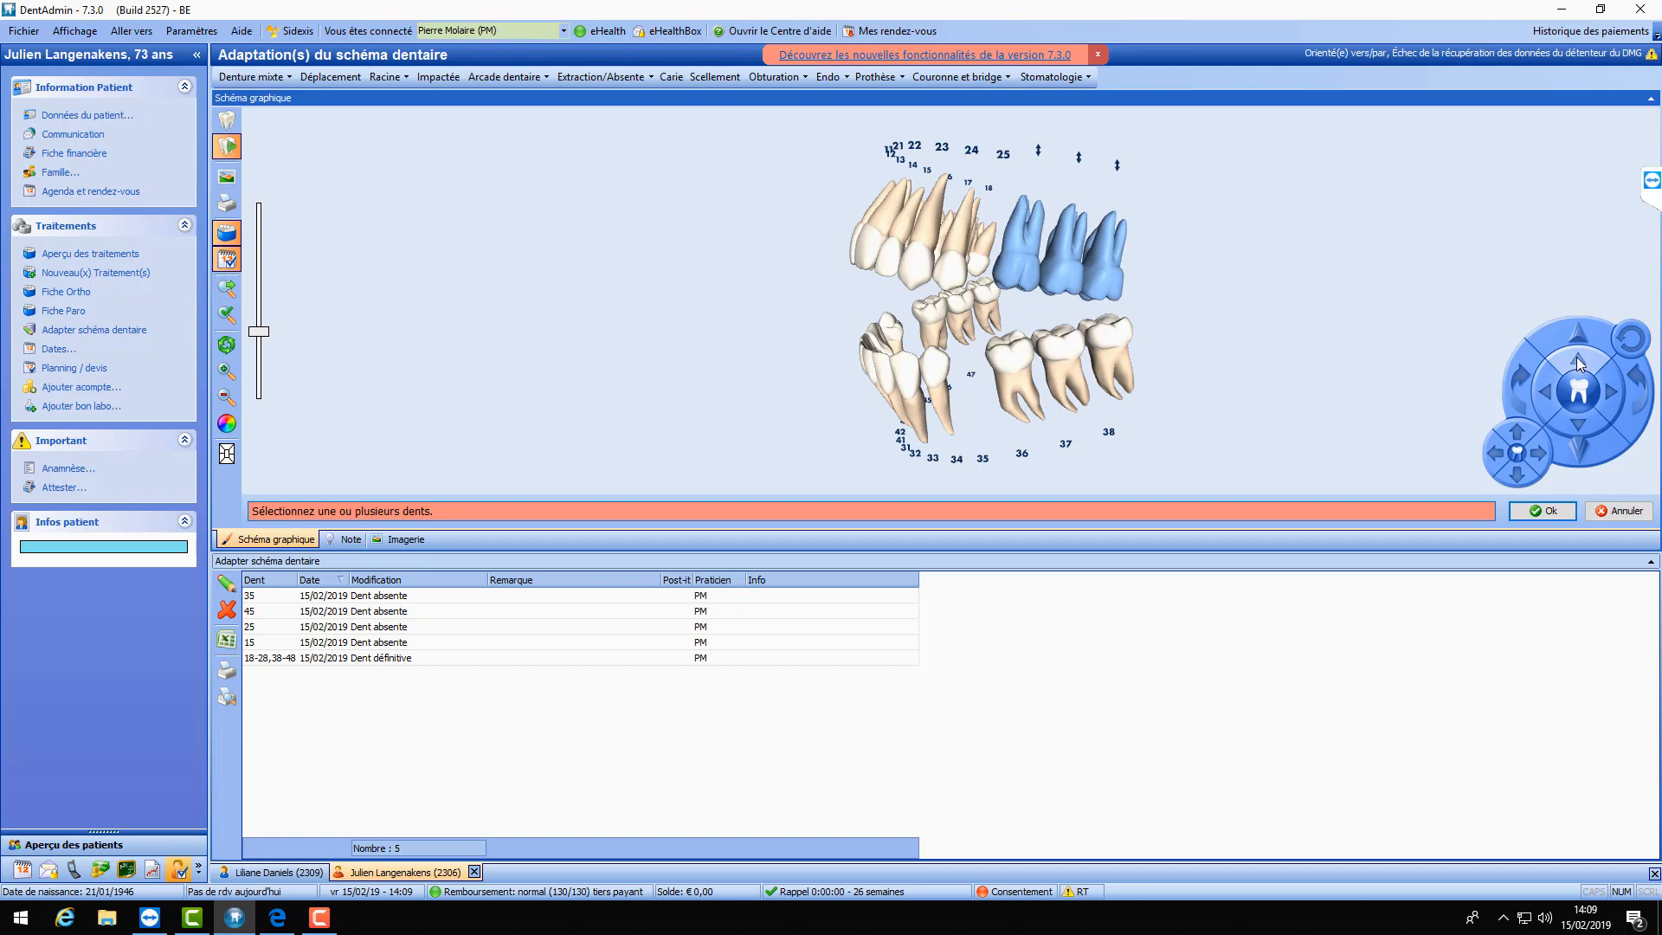
click(1579, 421)
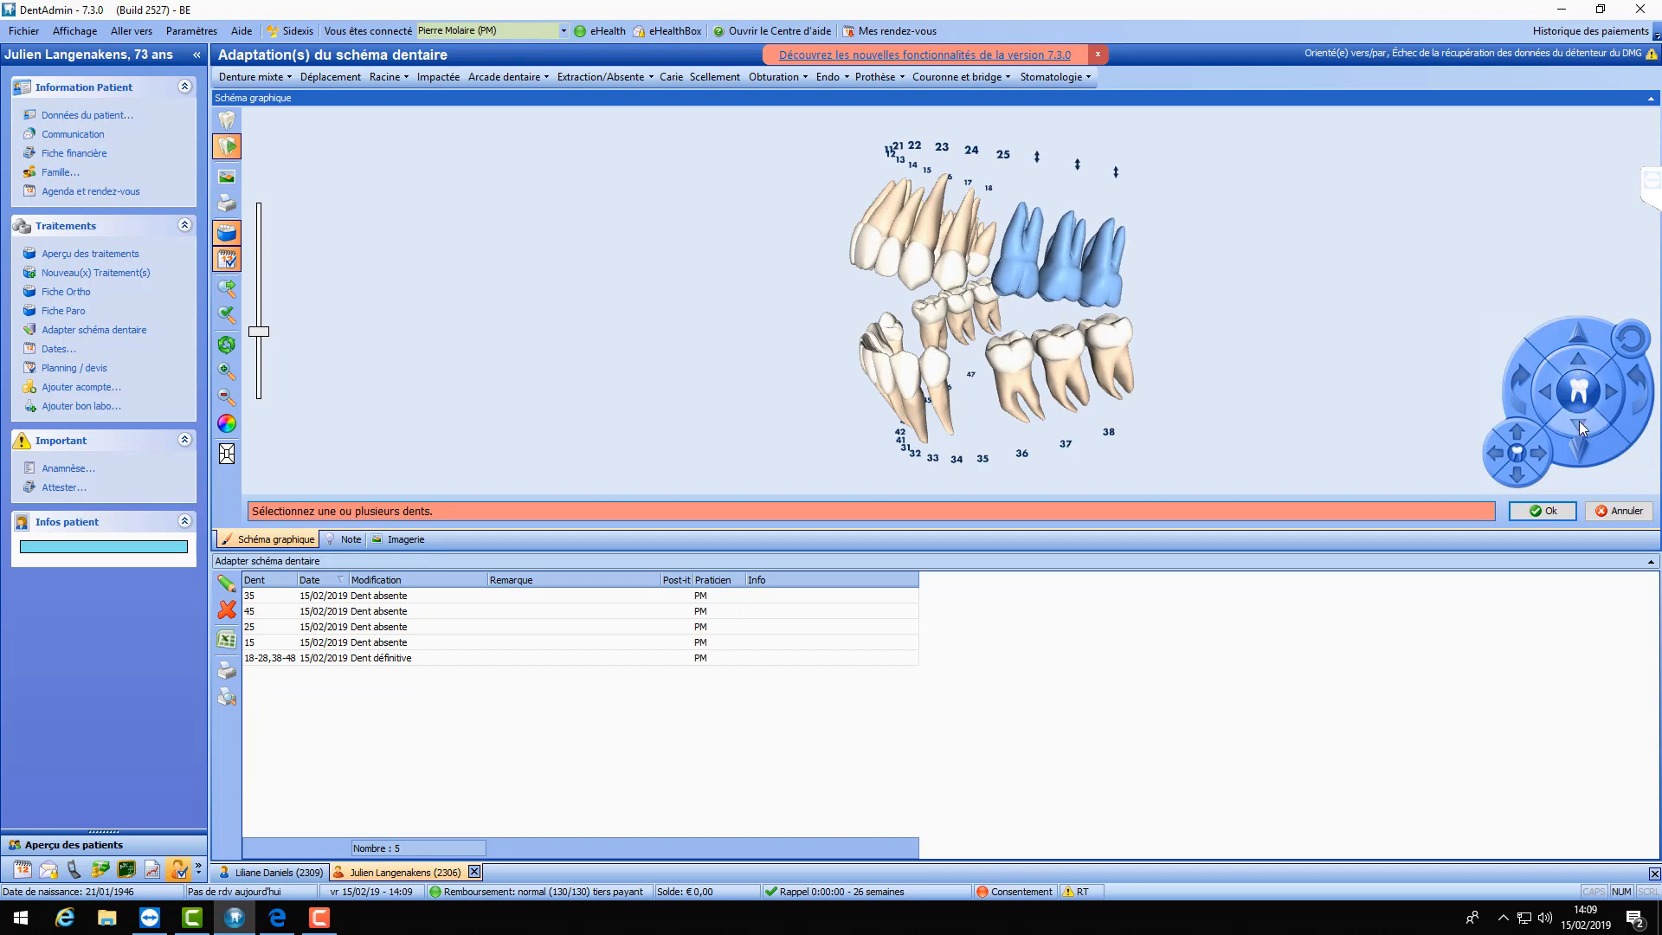
click(1579, 421)
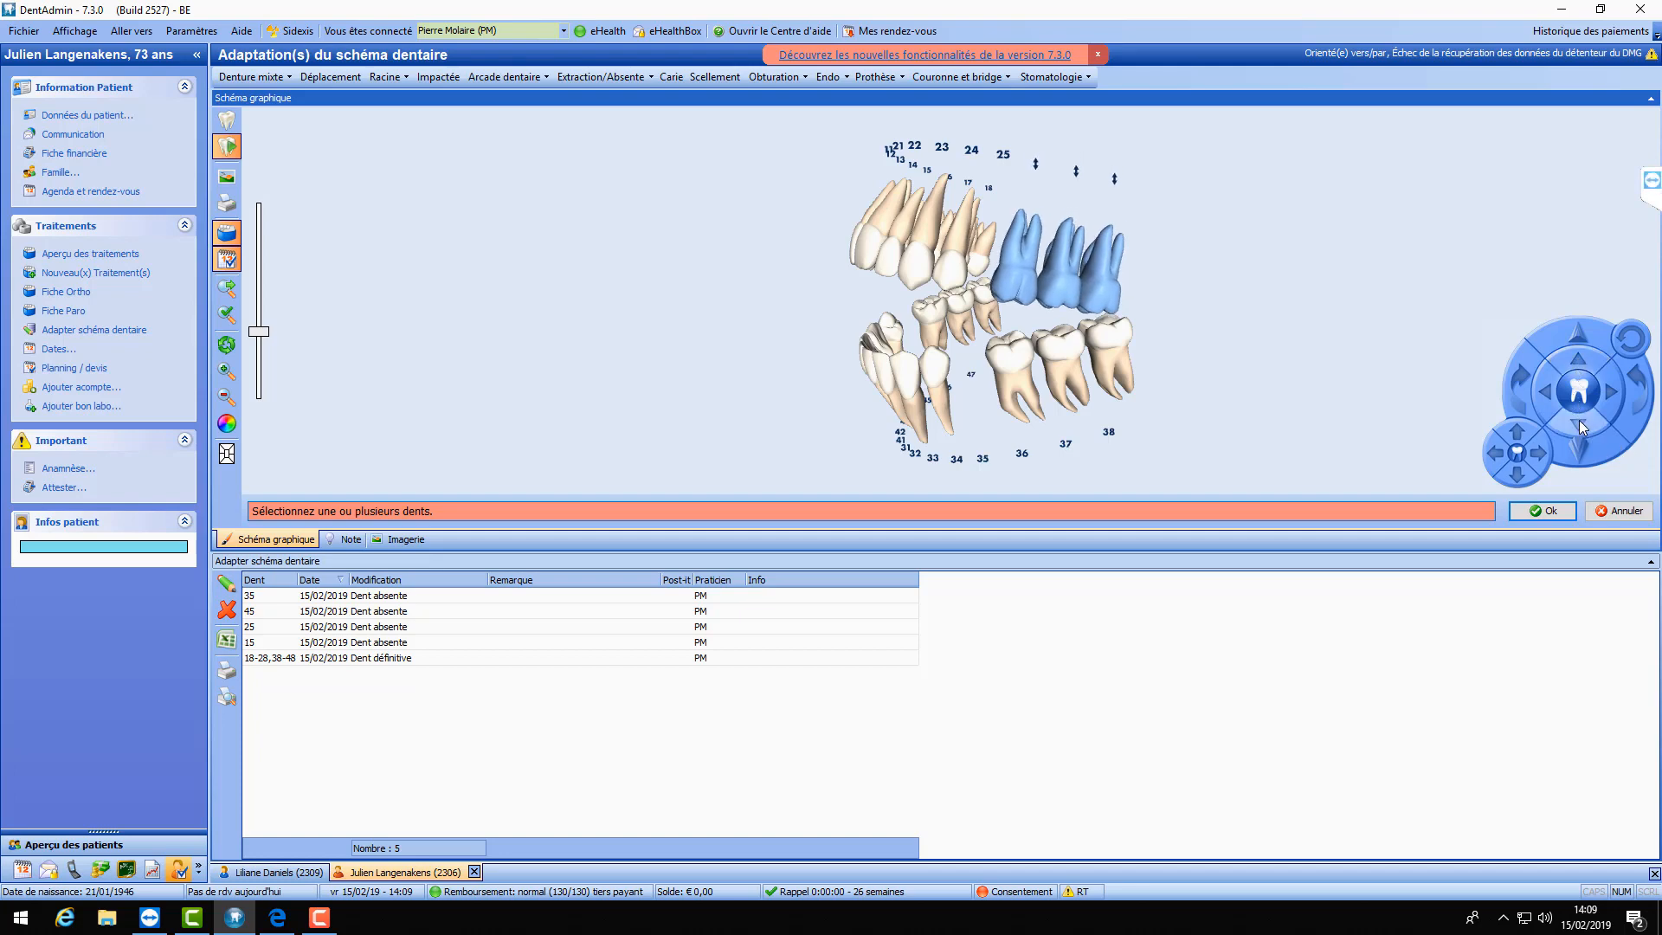
click(1544, 389)
click(1544, 389)
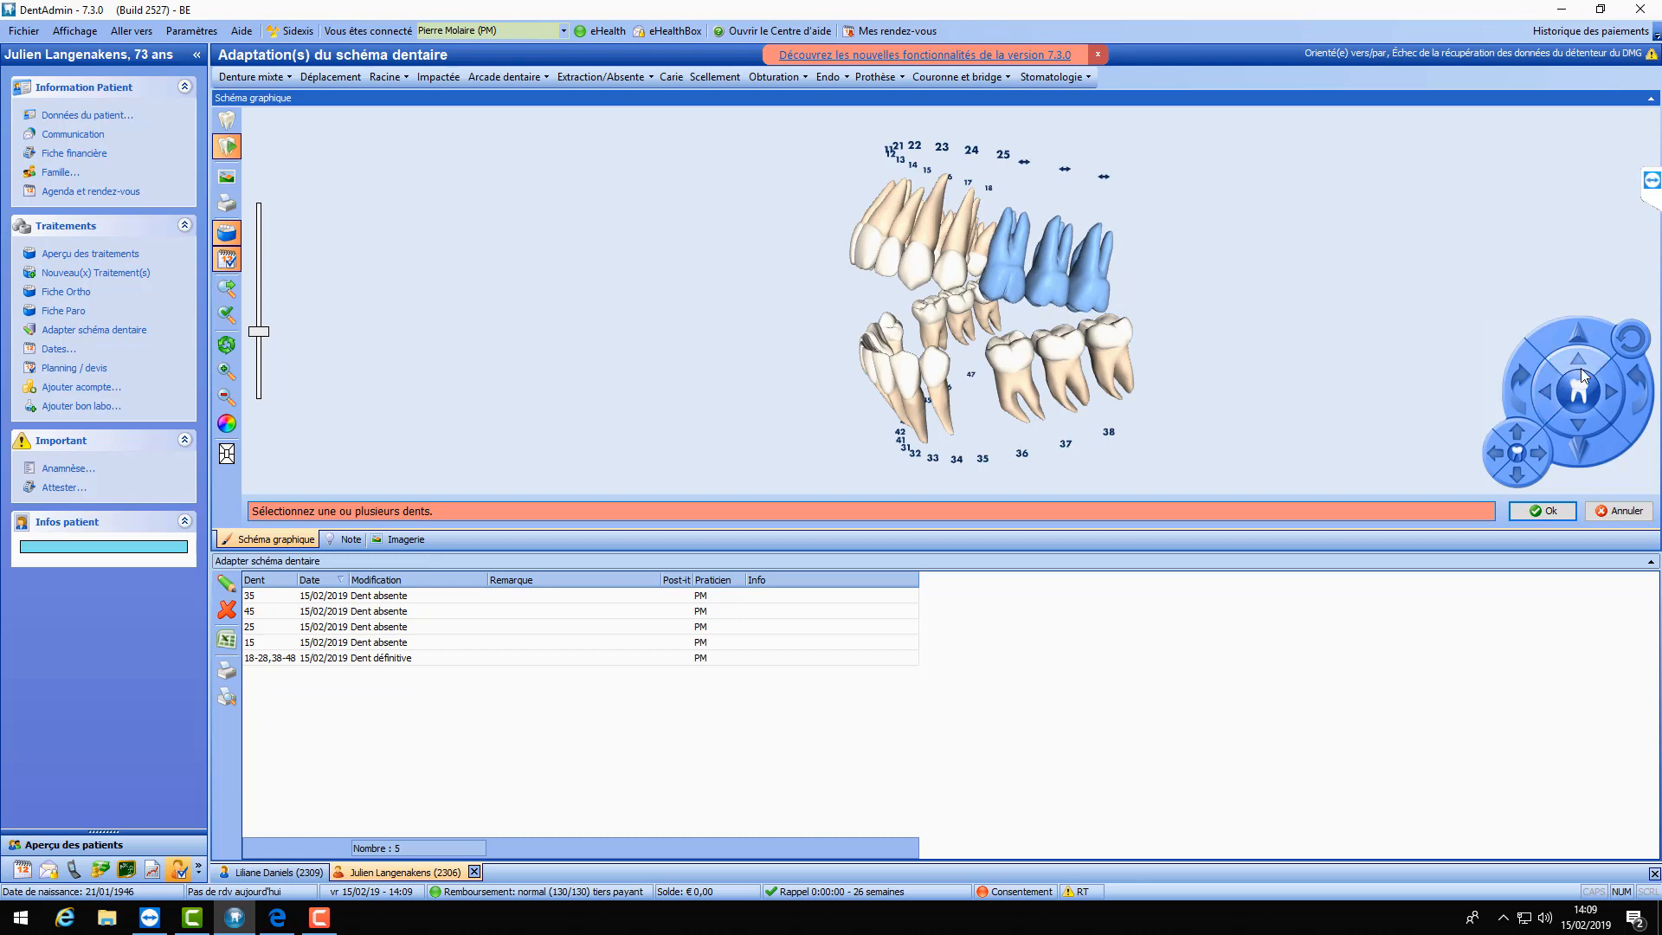
click(1580, 369)
click(1582, 369)
drag(1323, 372, 1279, 322)
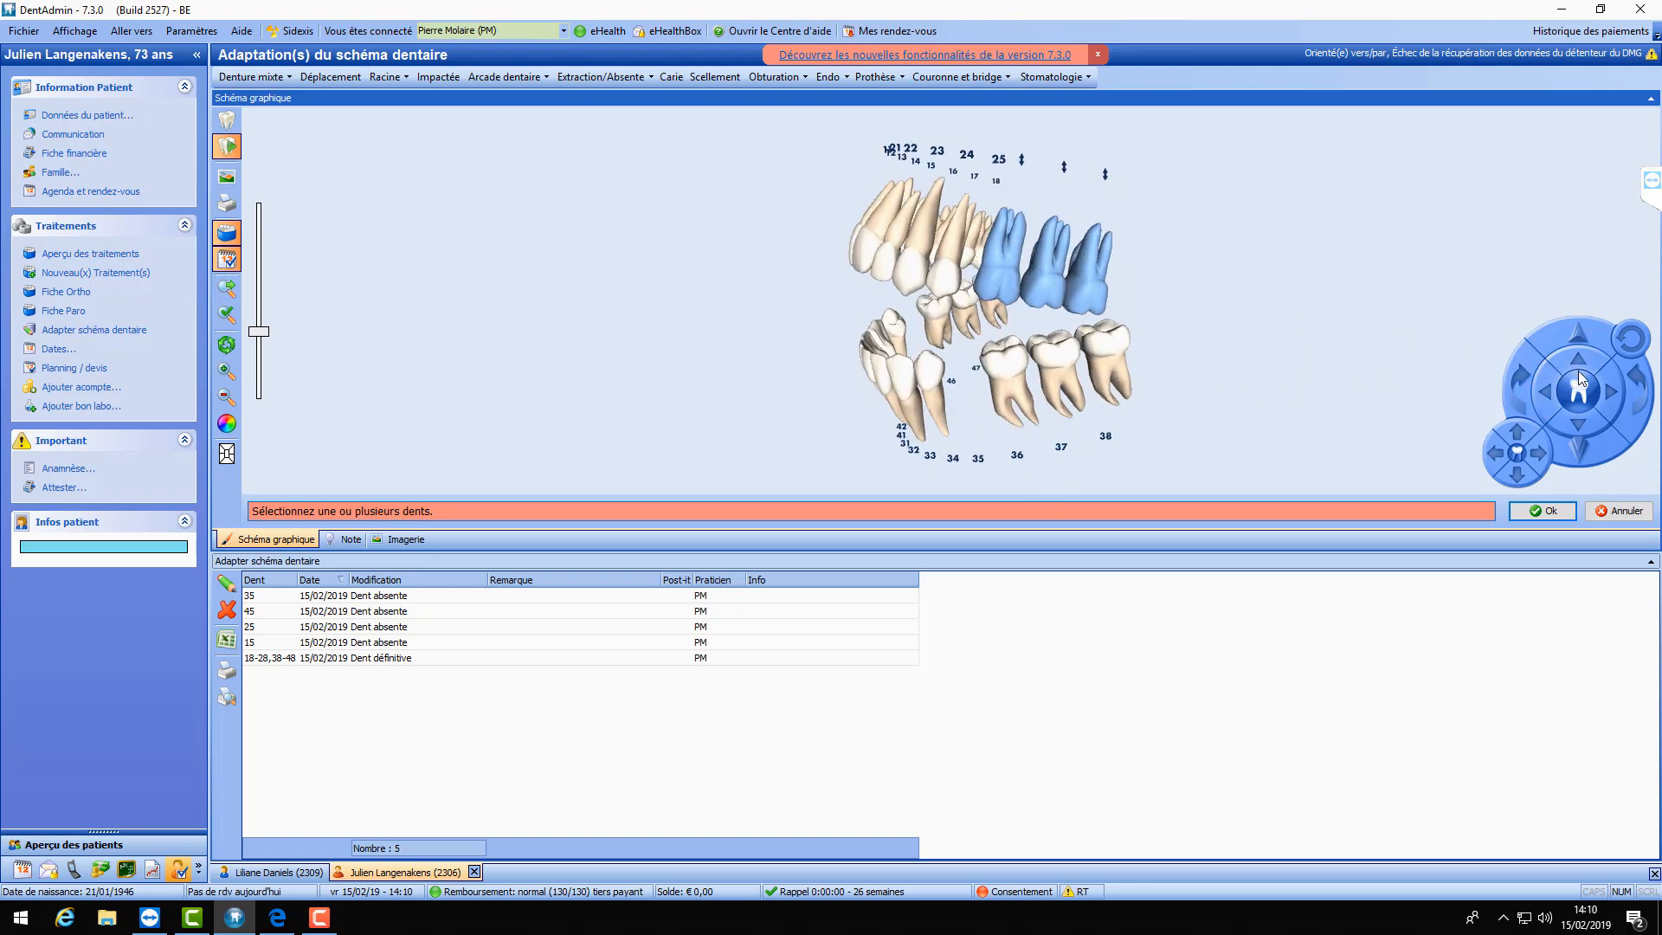
- Try rotating the selected molars in both directions and moving them inward and back outward across the arch
click(1524, 391)
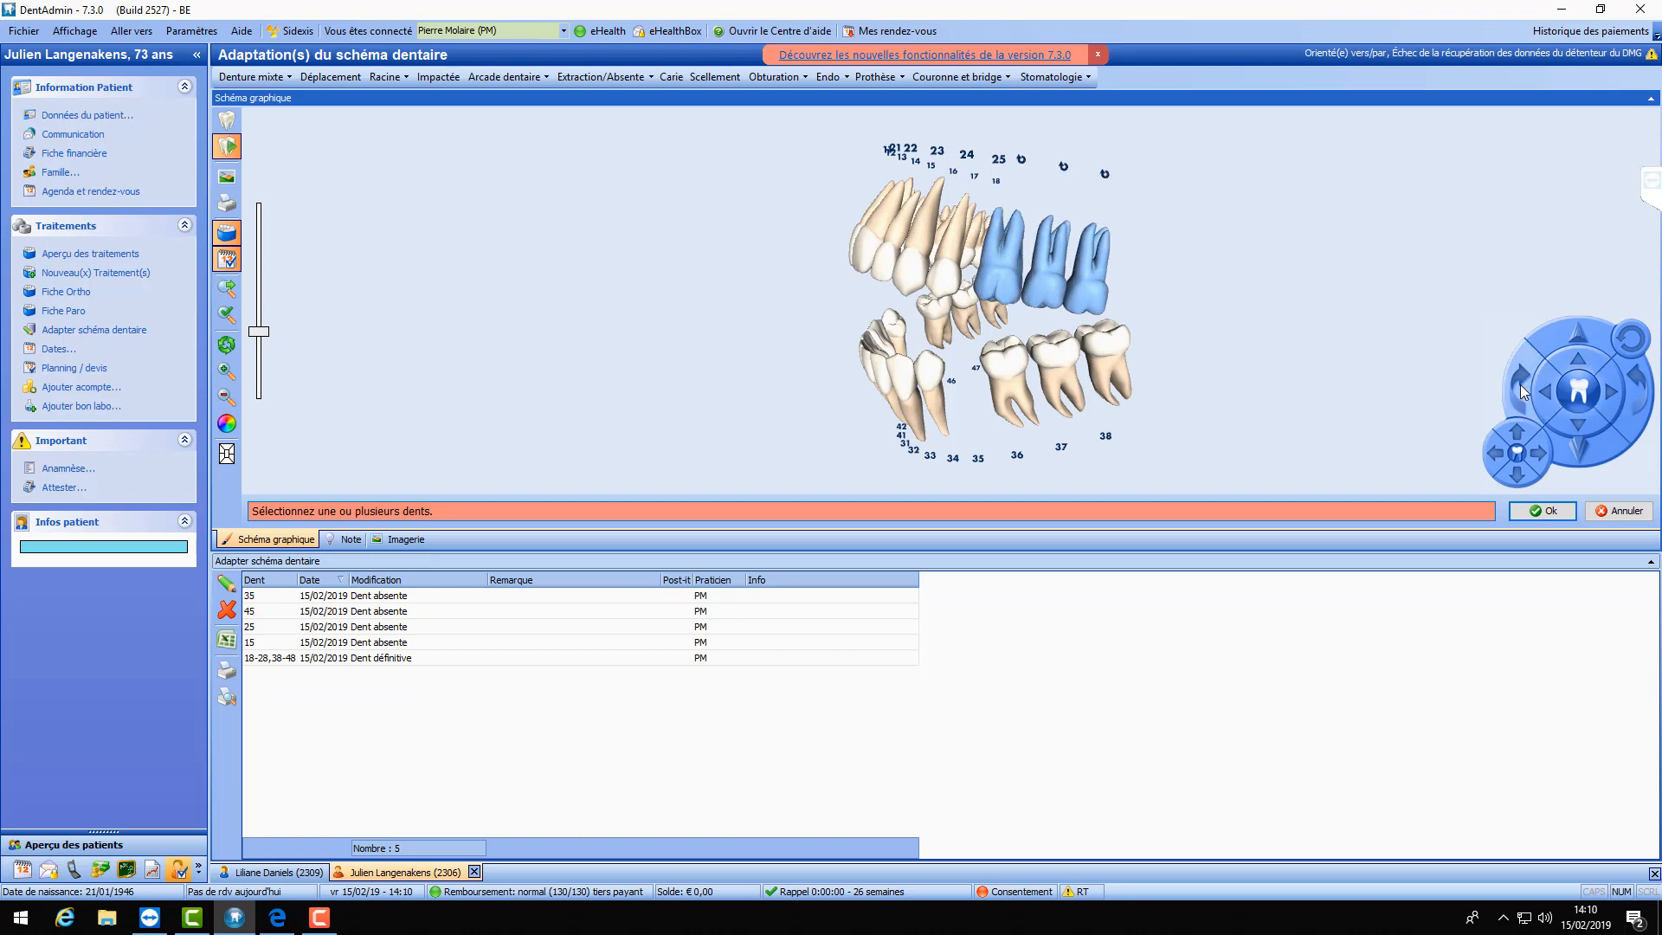
click(1645, 390)
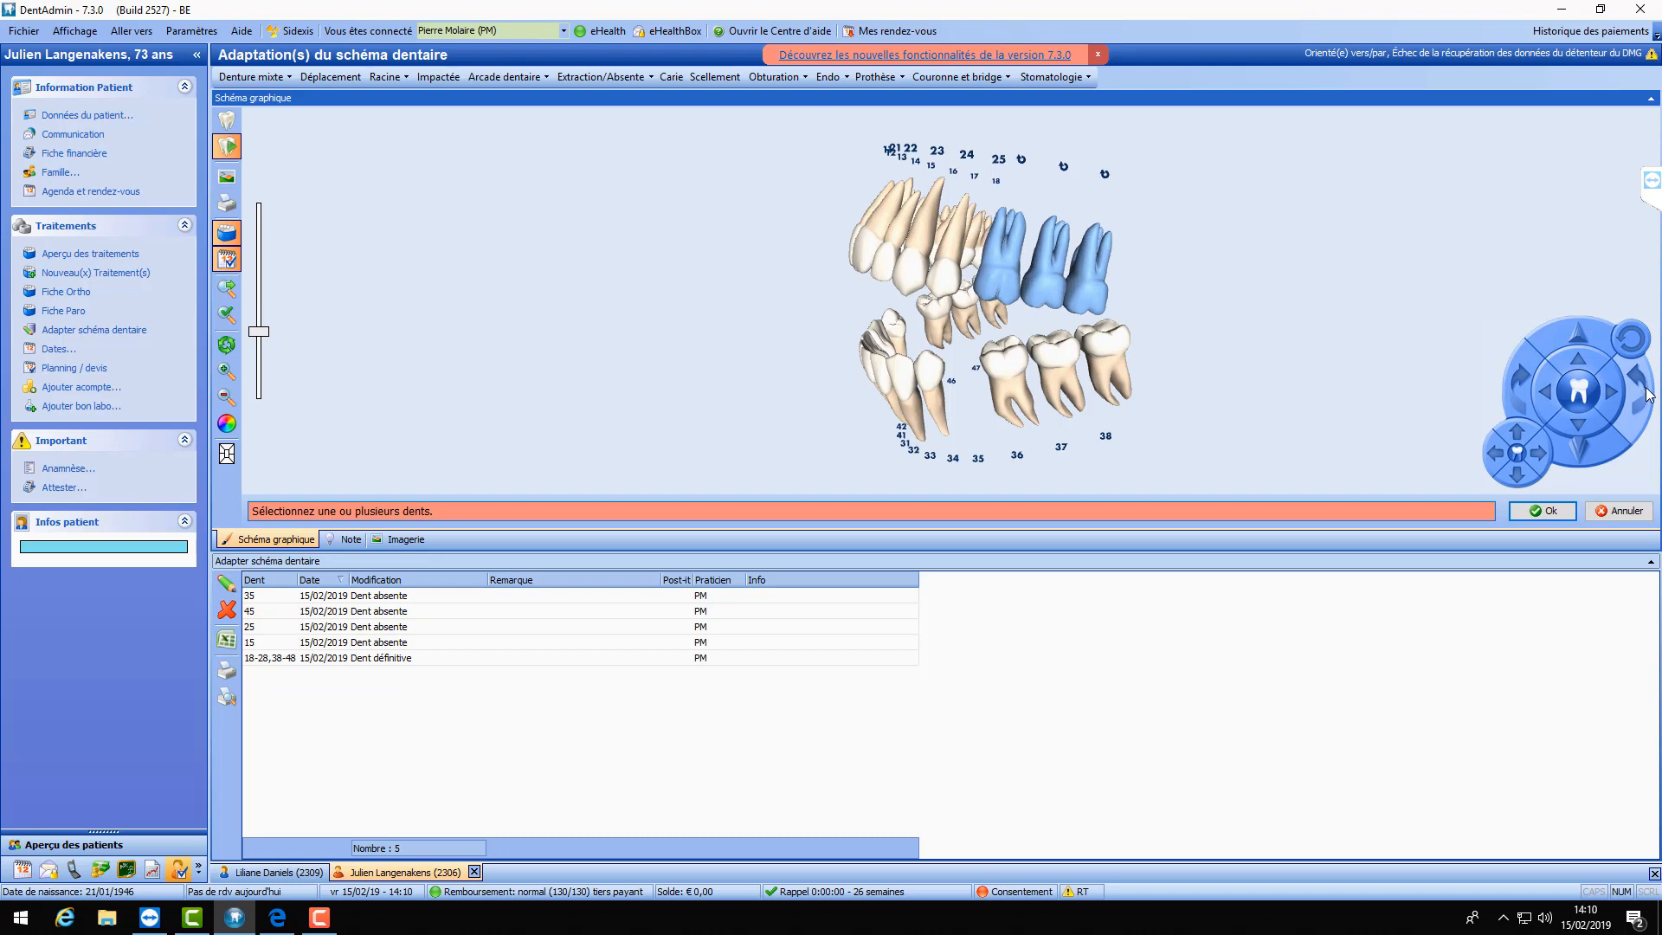
drag(1217, 367, 1320, 377)
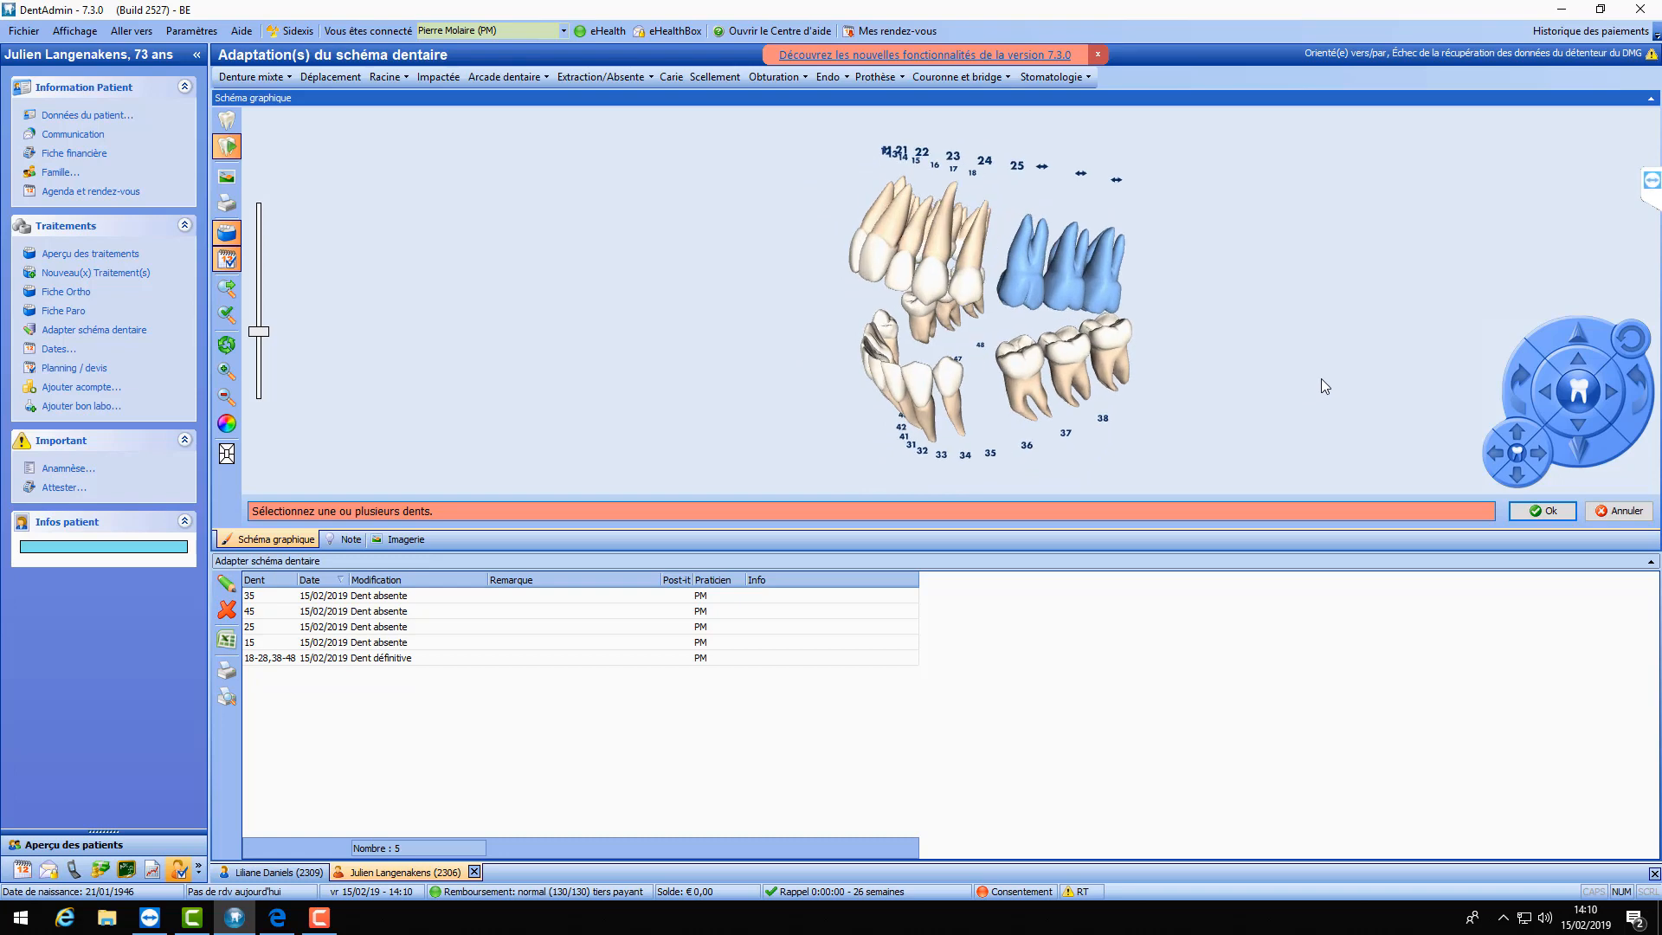
click(1573, 337)
drag(1137, 329, 1424, 340)
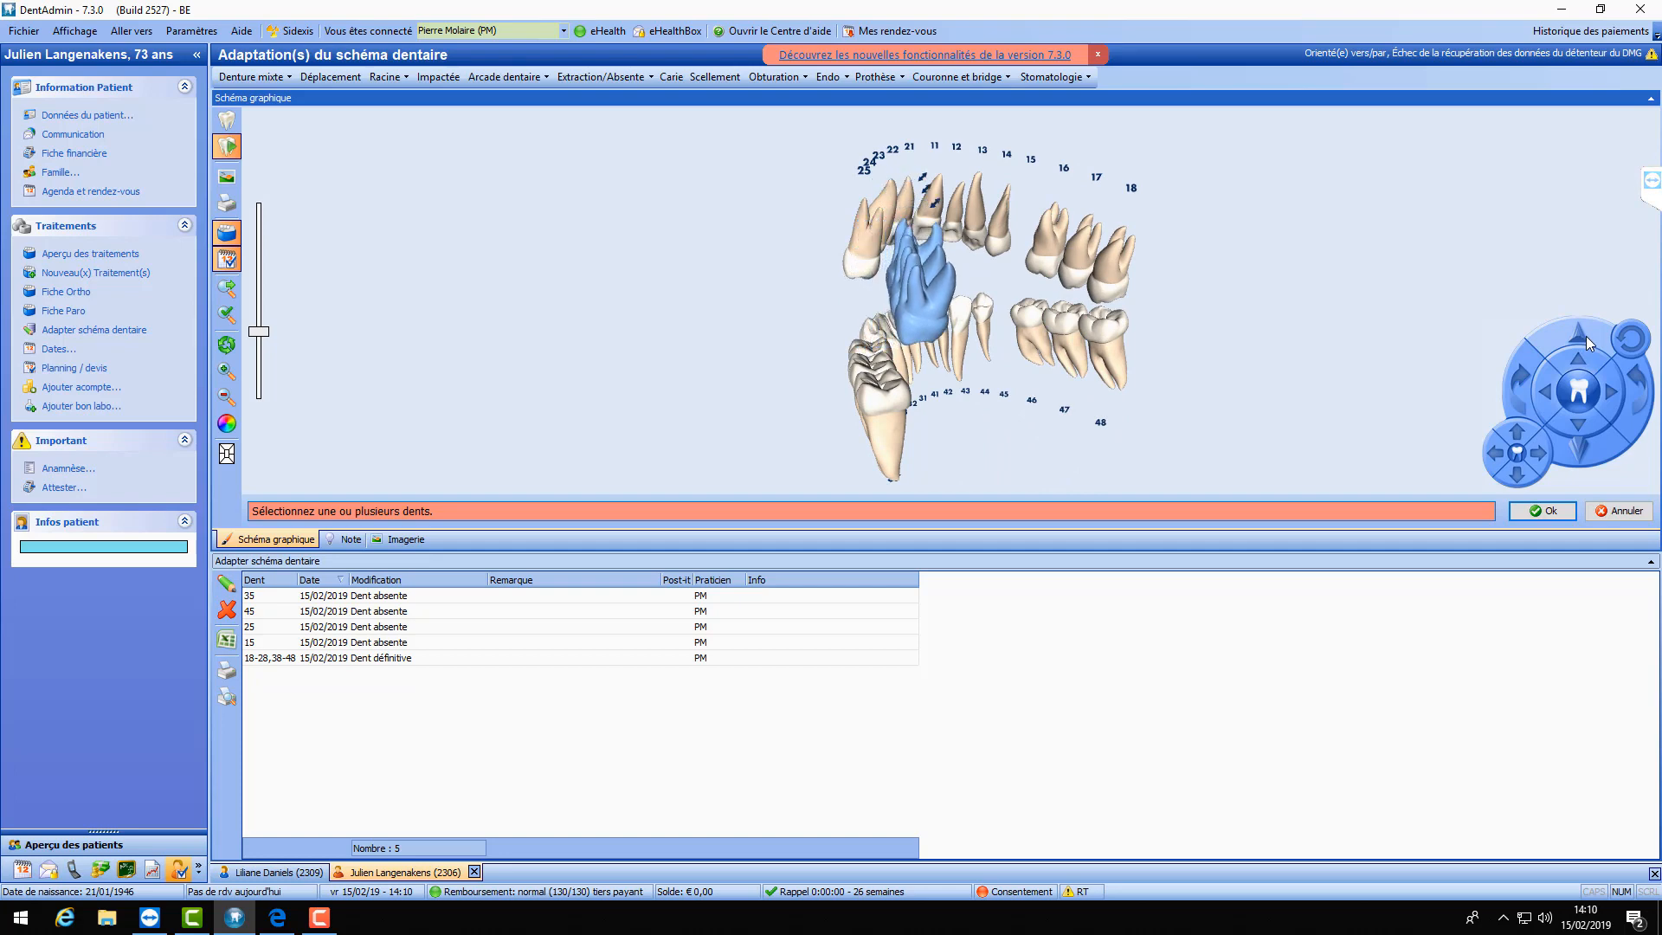
click(1582, 449)
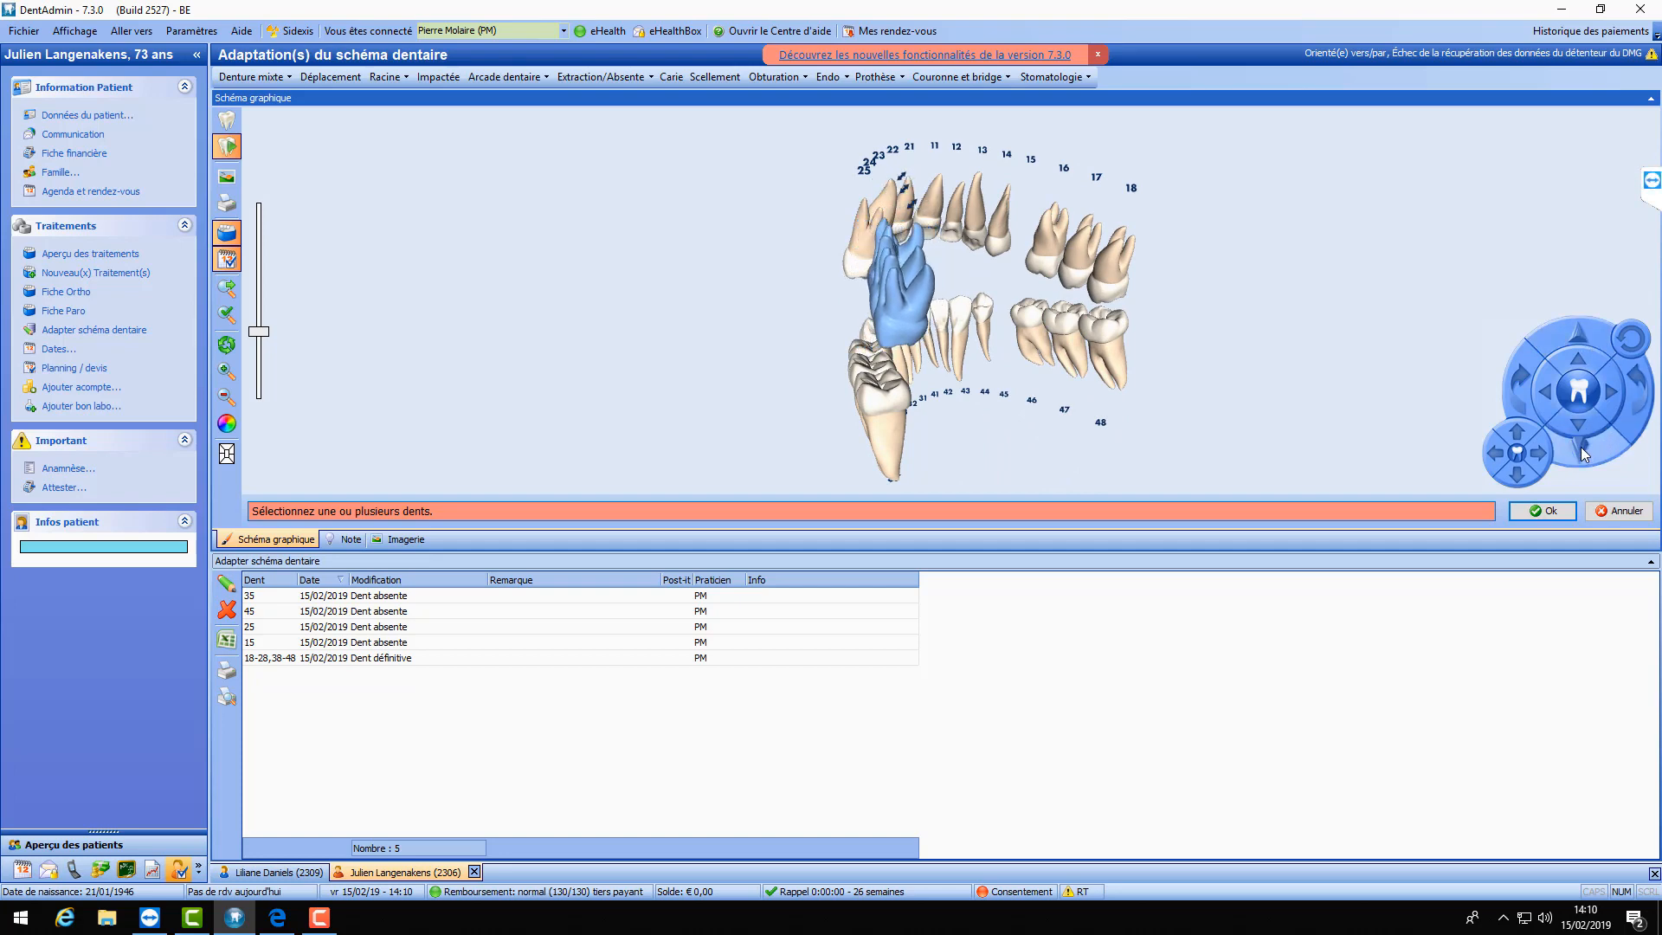
drag(1280, 351, 1352, 331)
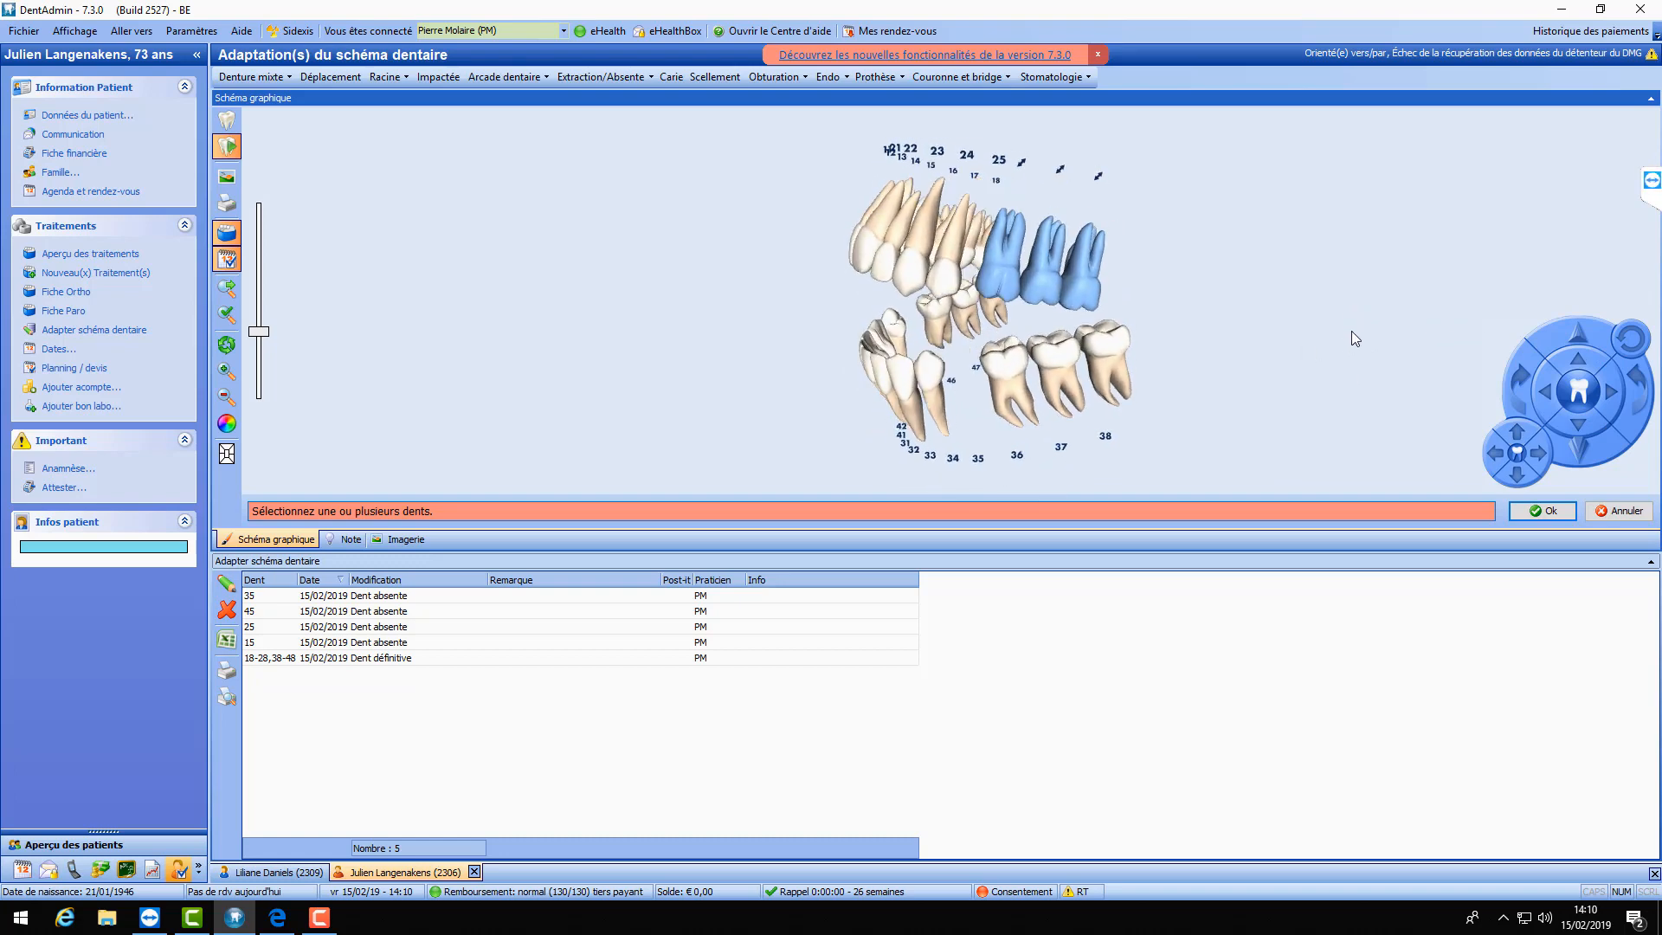
- Try tilting teeth 26, 27 and 28 in each direction with the Basculer controls
click(1521, 438)
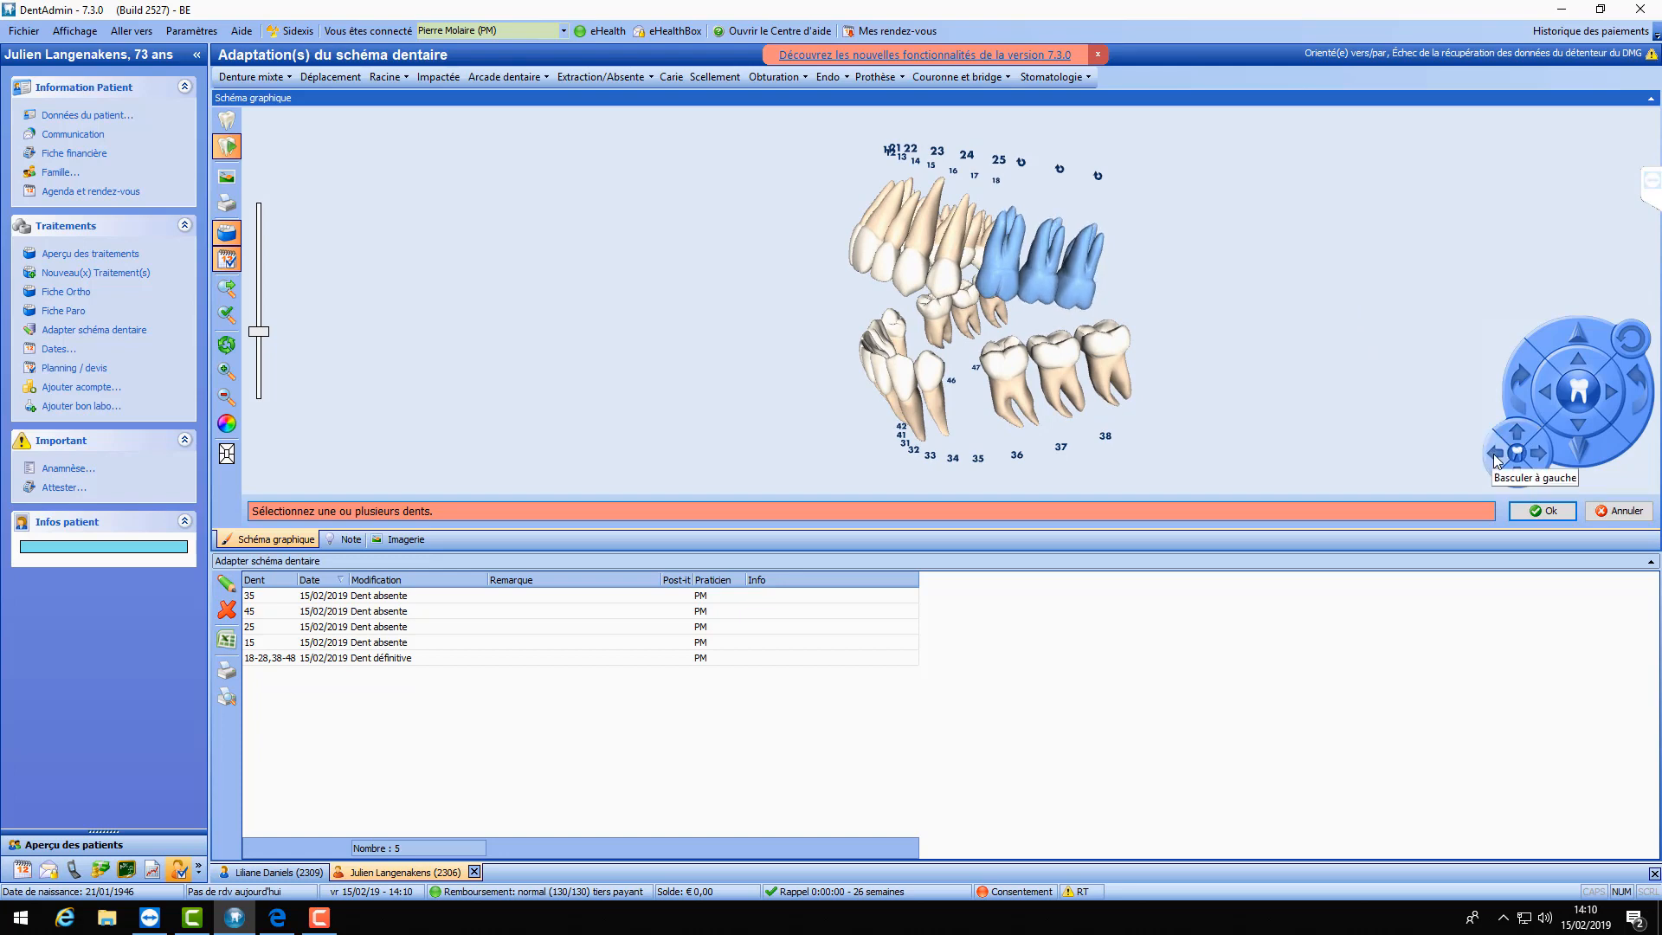
click(1497, 455)
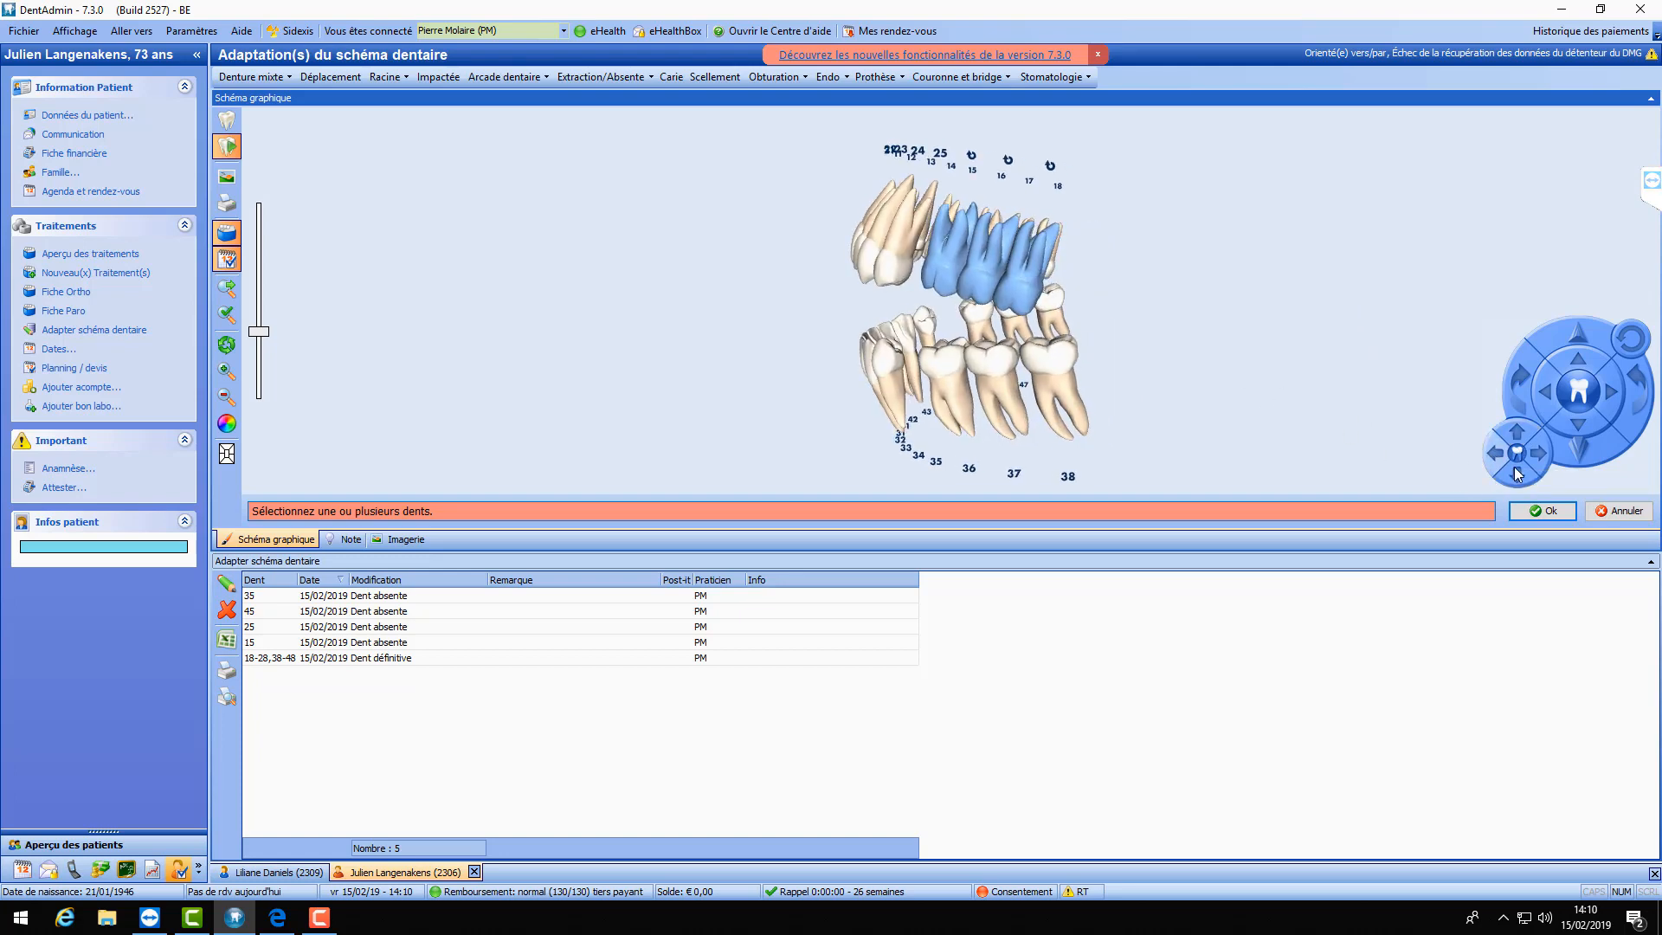
click(1517, 473)
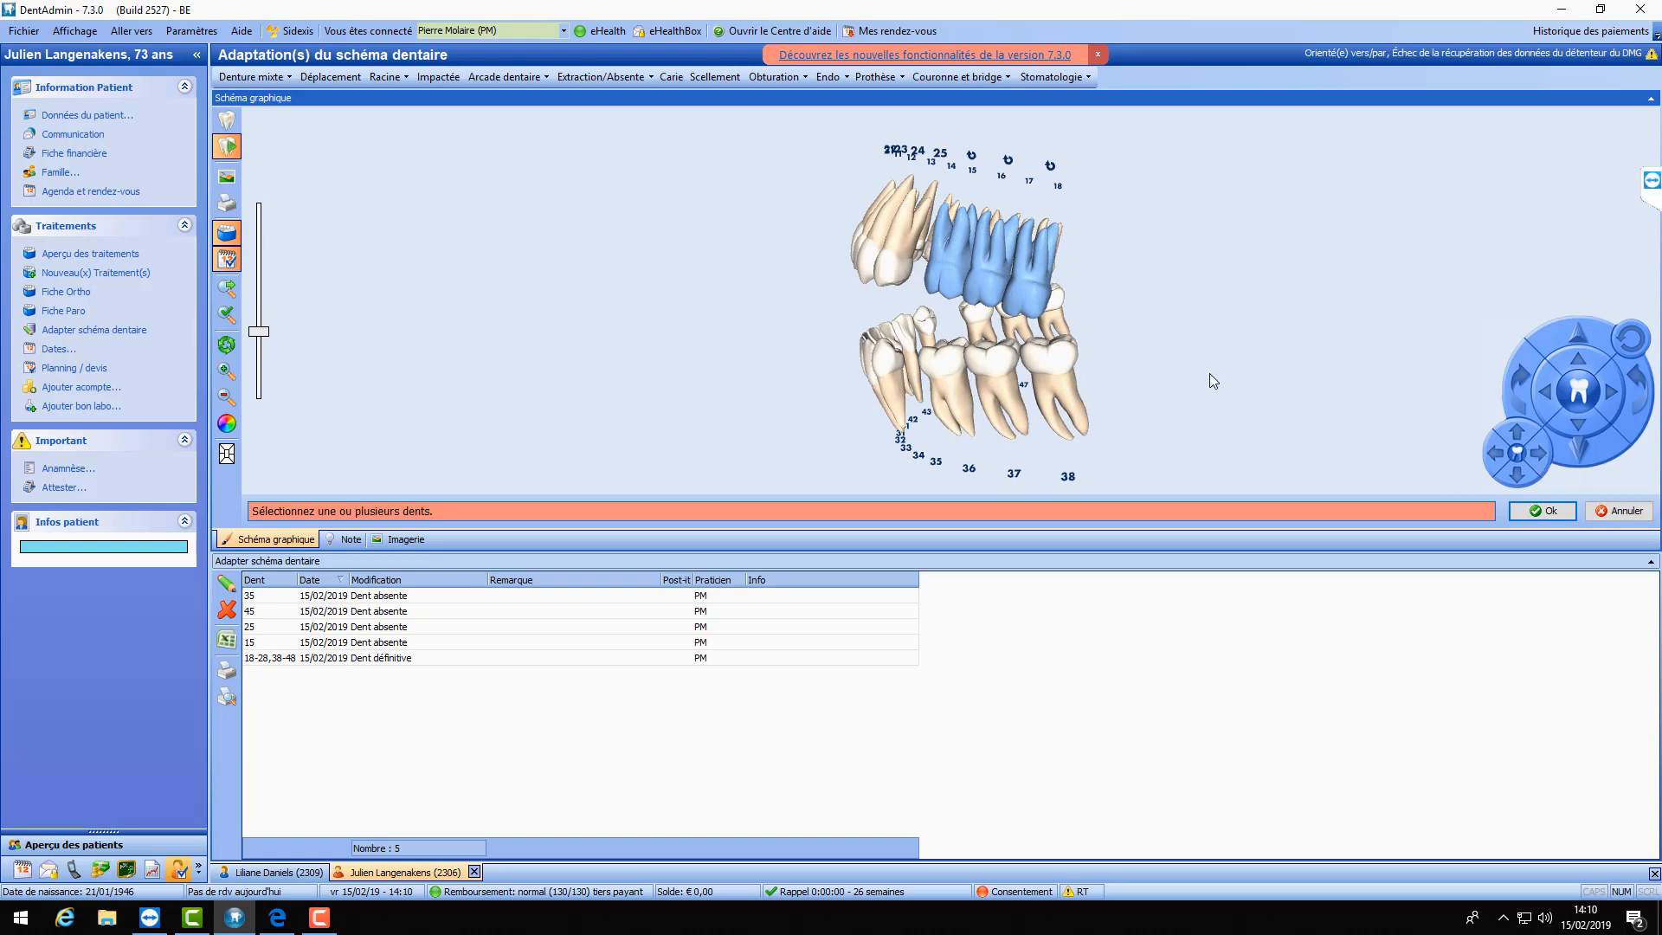
drag(1209, 373, 1023, 365)
click(1498, 455)
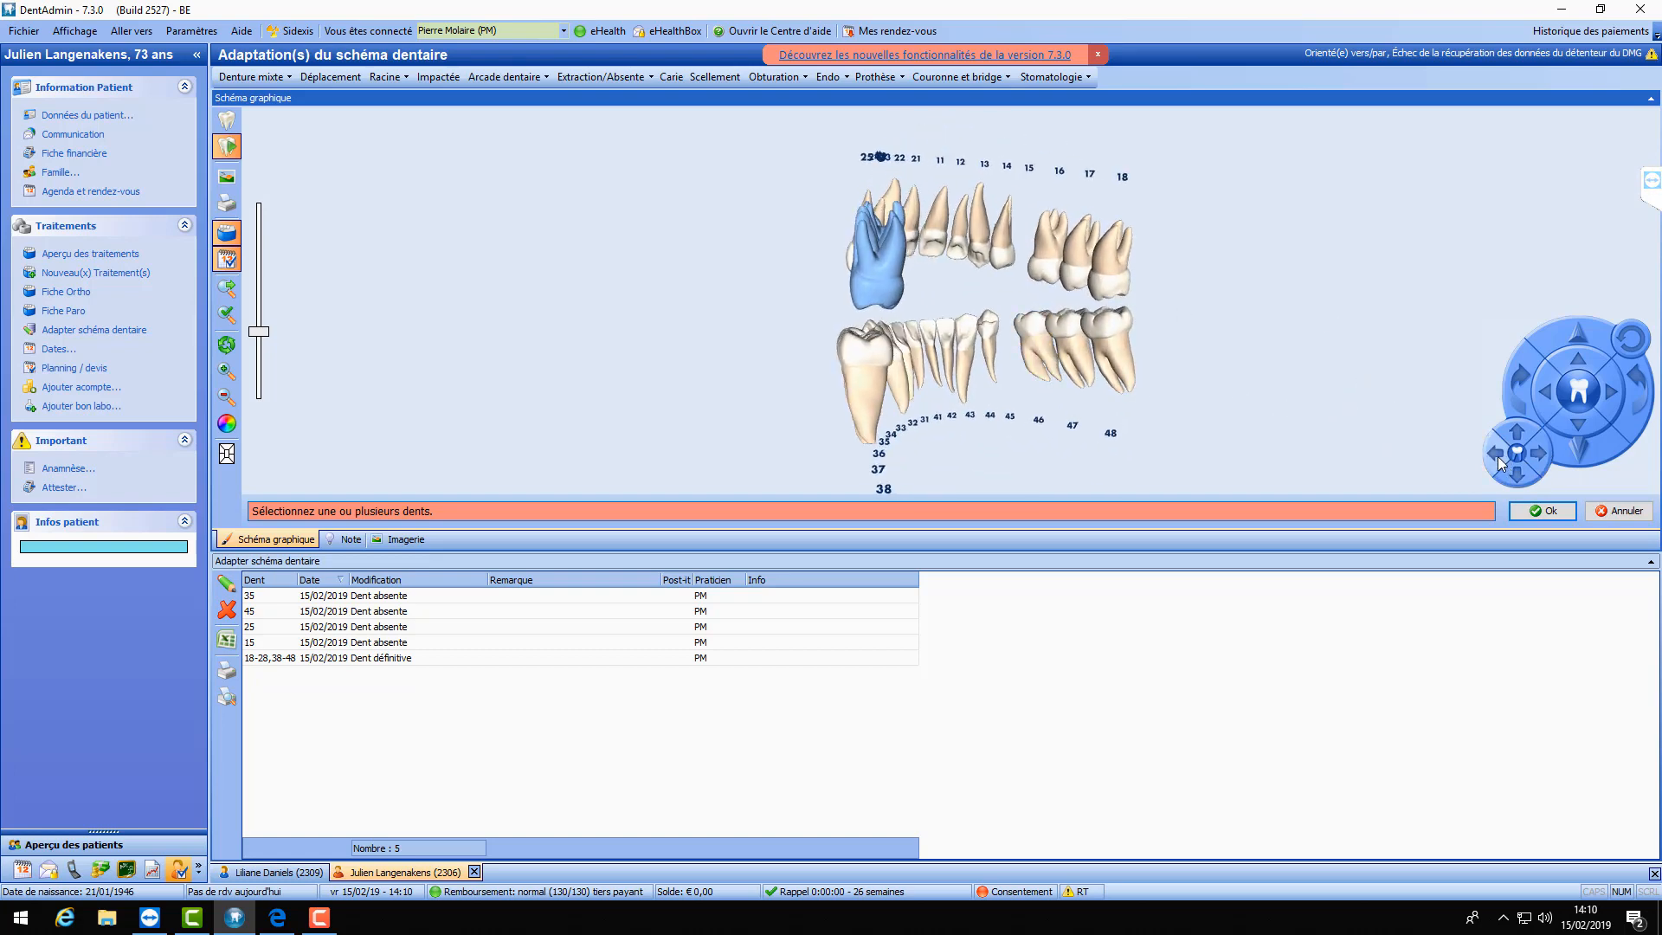
click(1489, 450)
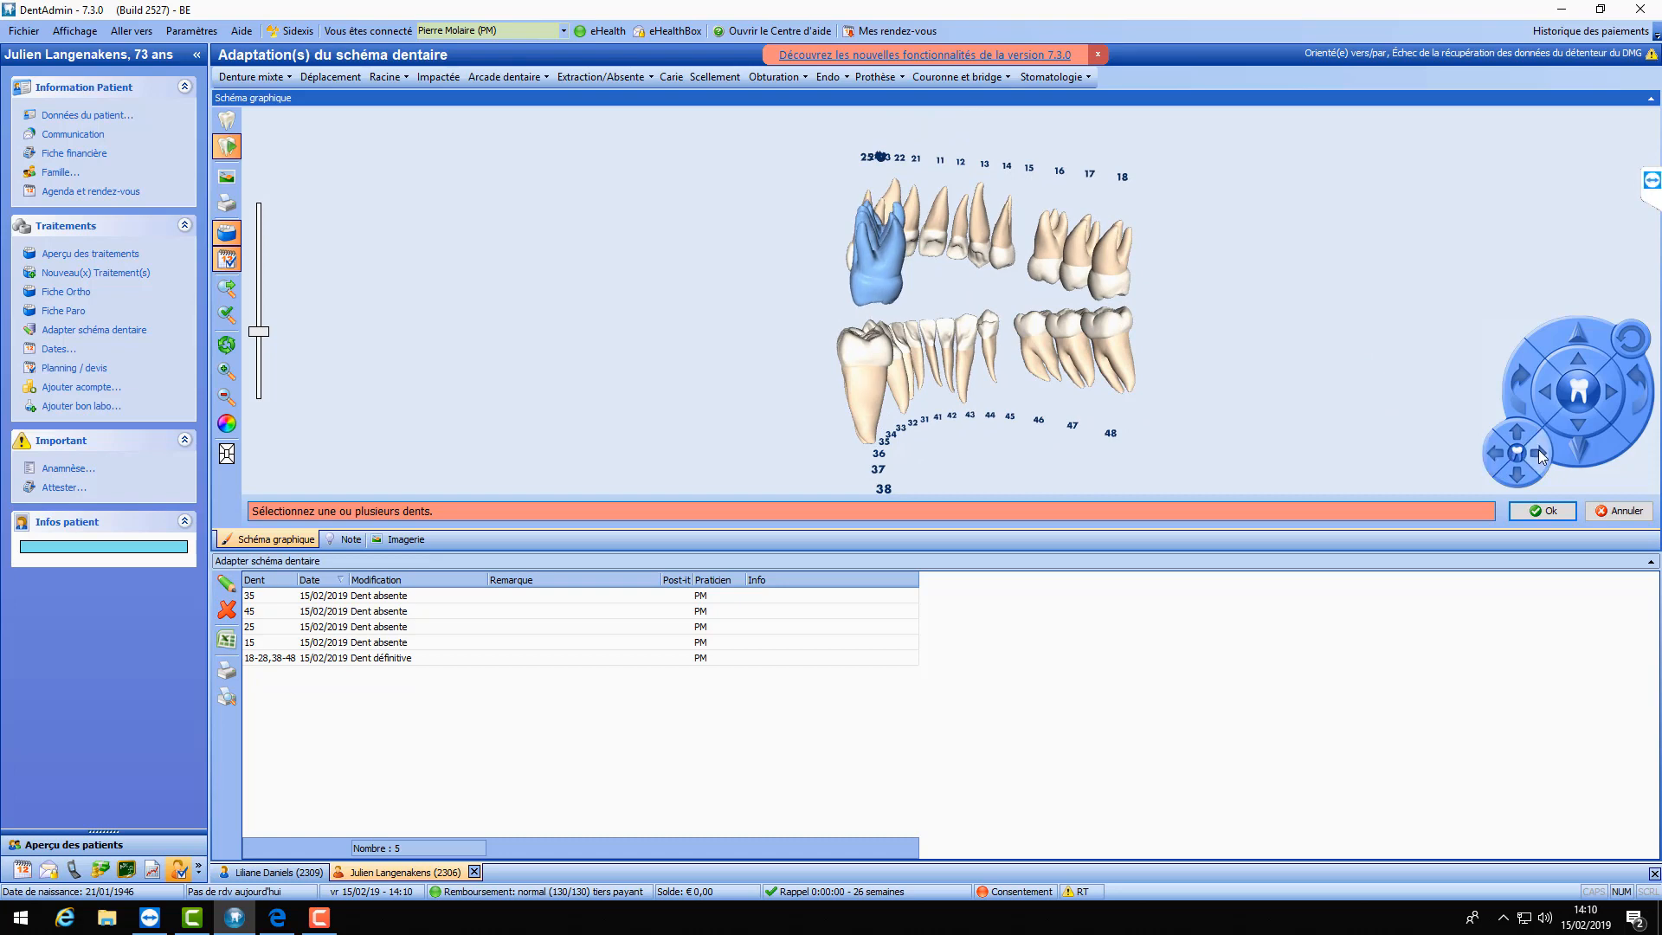
click(1539, 450)
click(1519, 475)
- Try moving the selected molars outward, rotating and tilting them, and reset teeth 26, 27 and 28 to their original position
drag(1247, 405, 1452, 433)
drag(1250, 337, 1134, 334)
click(1587, 444)
click(1588, 445)
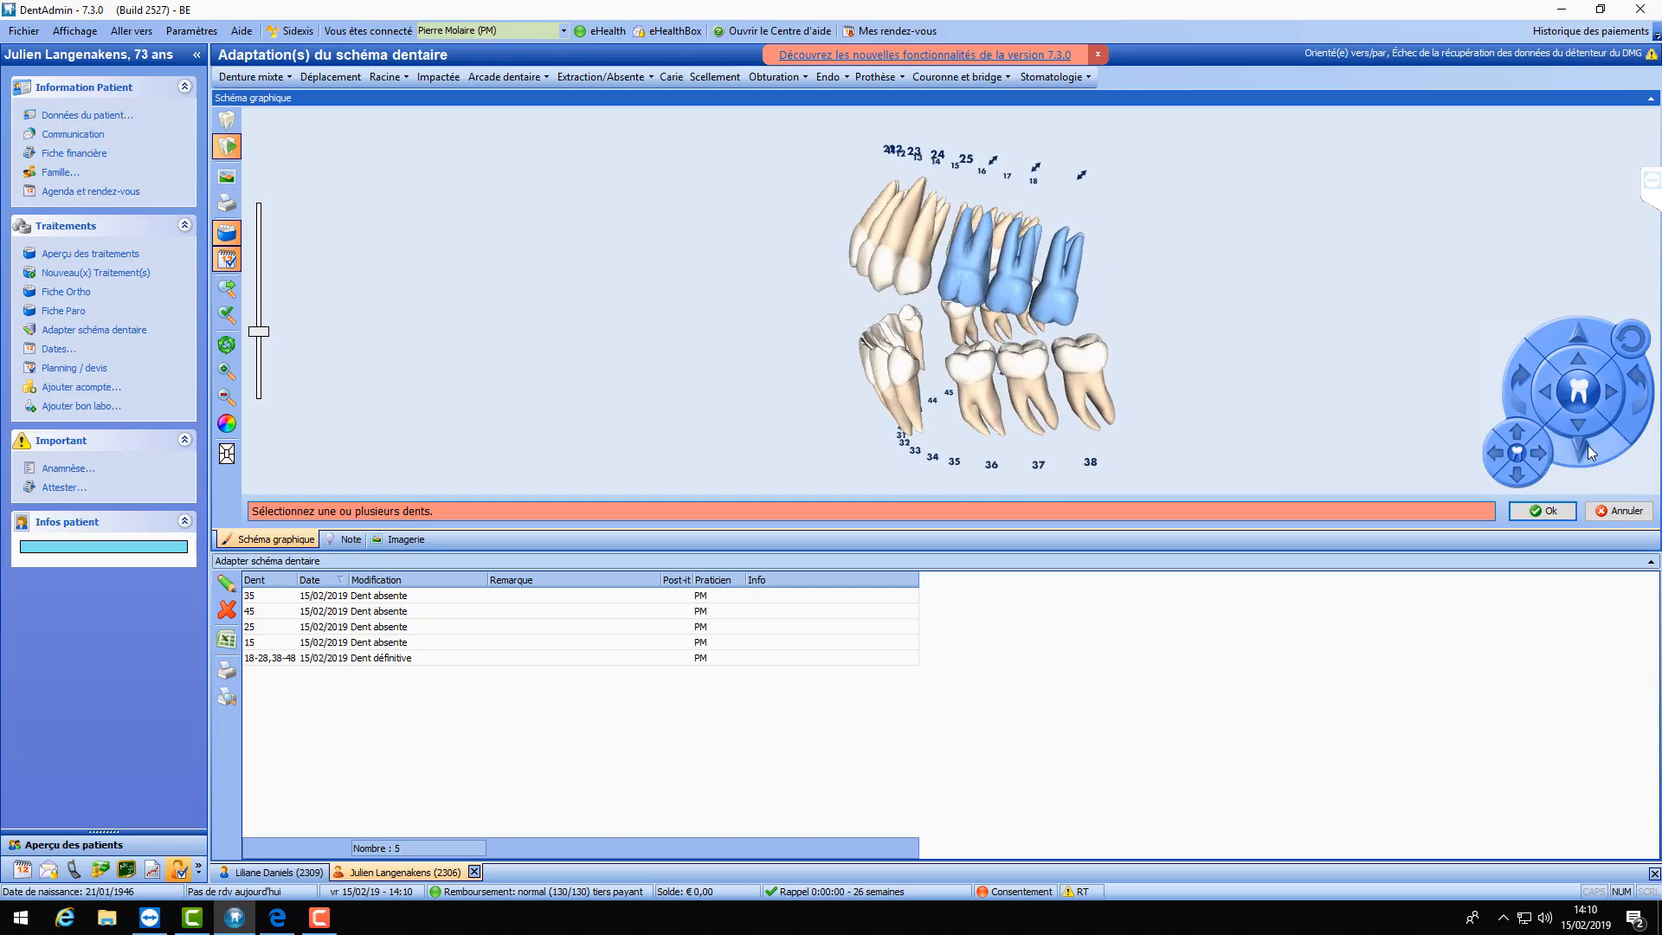
click(1523, 394)
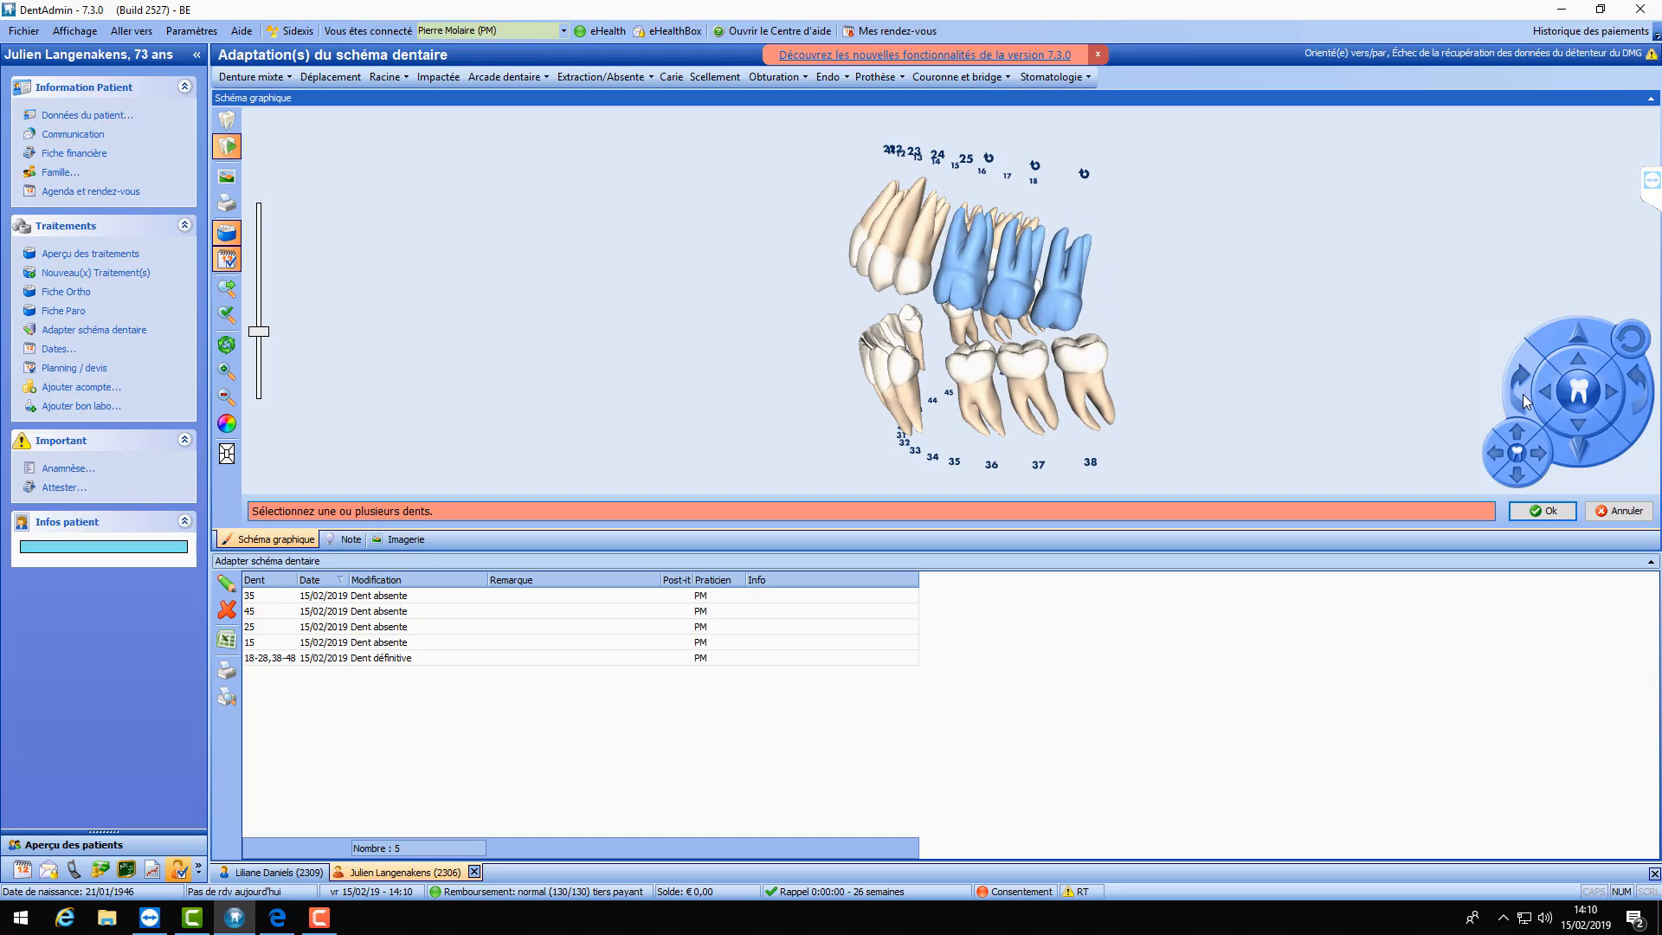
drag(1341, 358, 1128, 341)
click(1495, 453)
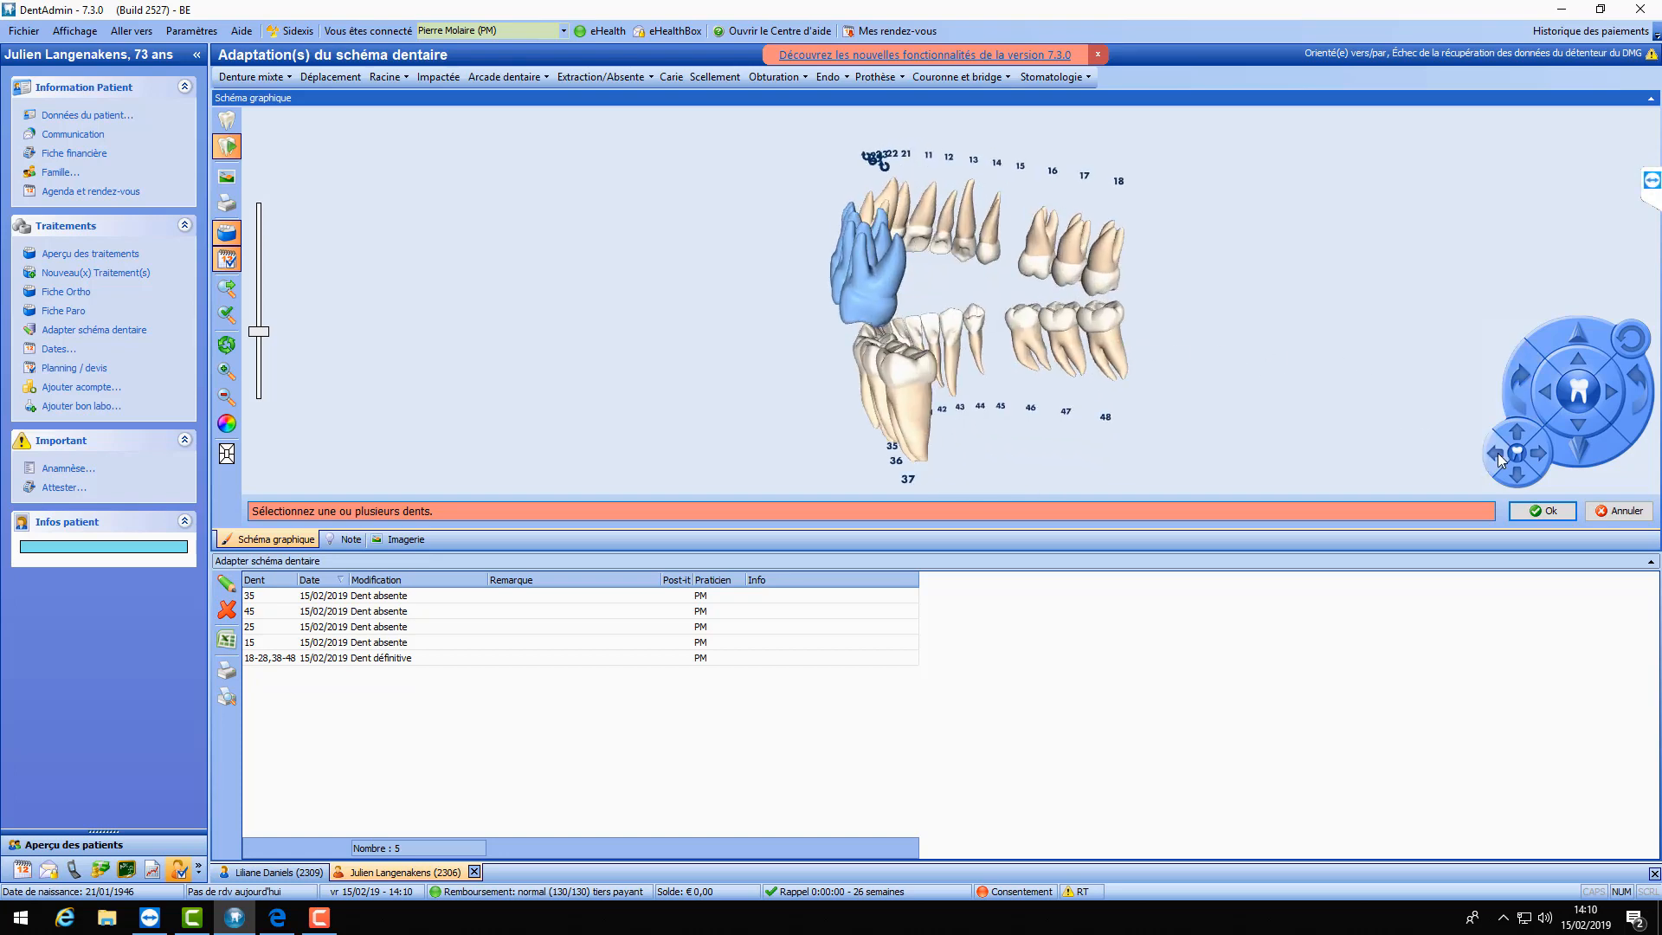
drag(1269, 382, 1376, 299)
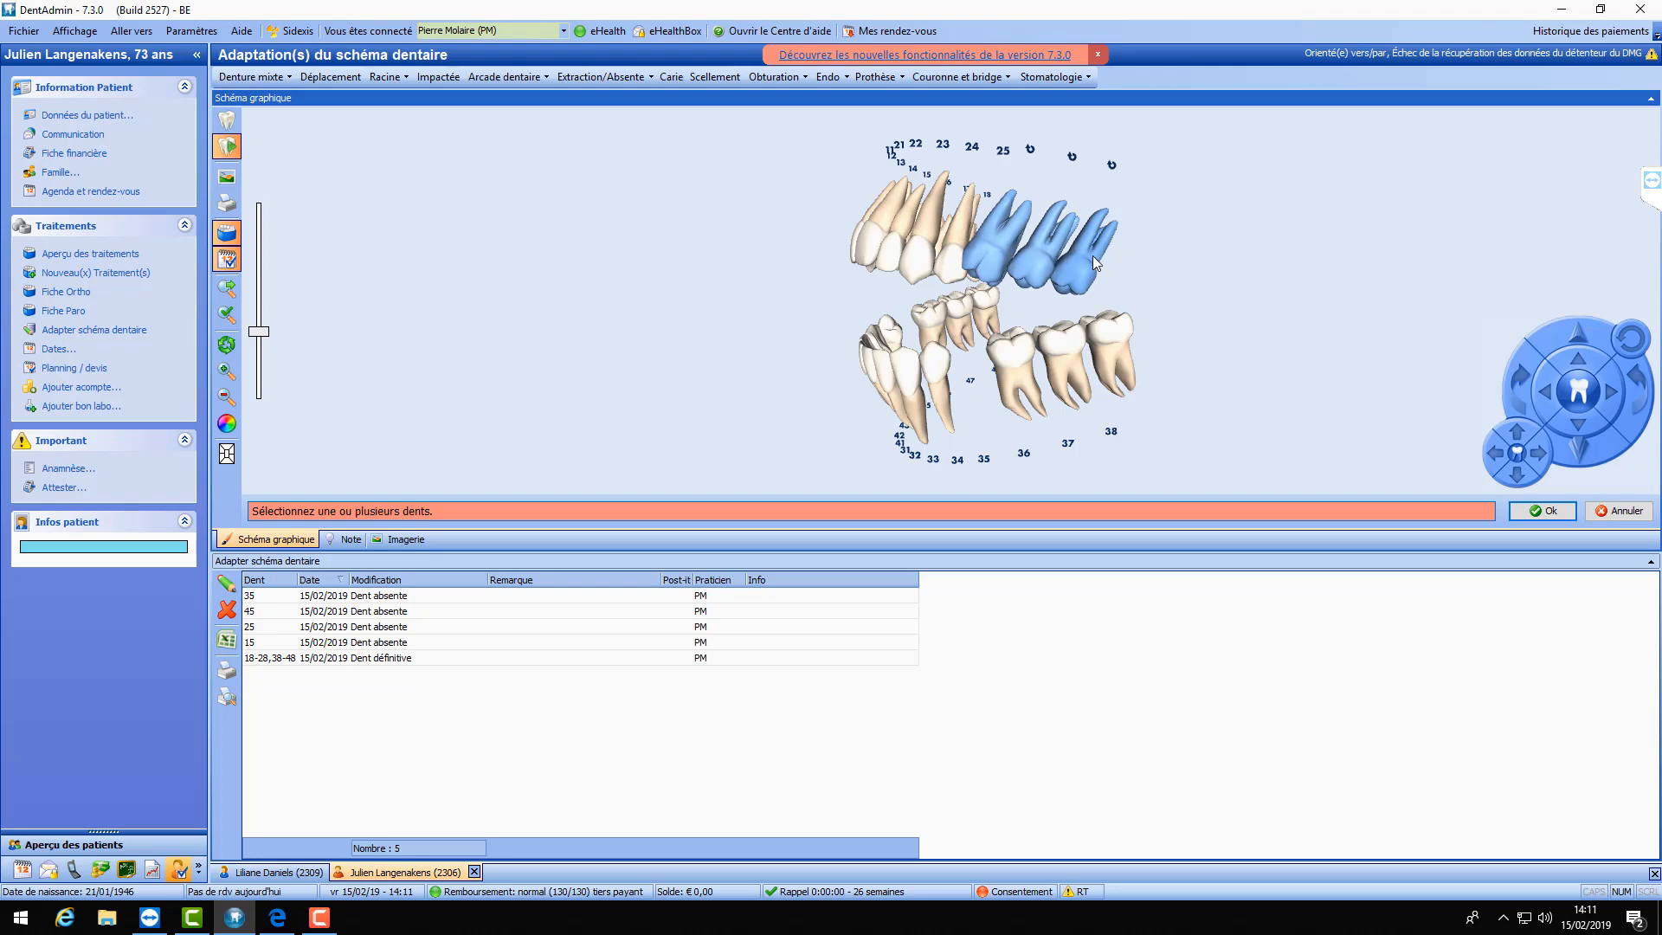
click(1627, 343)
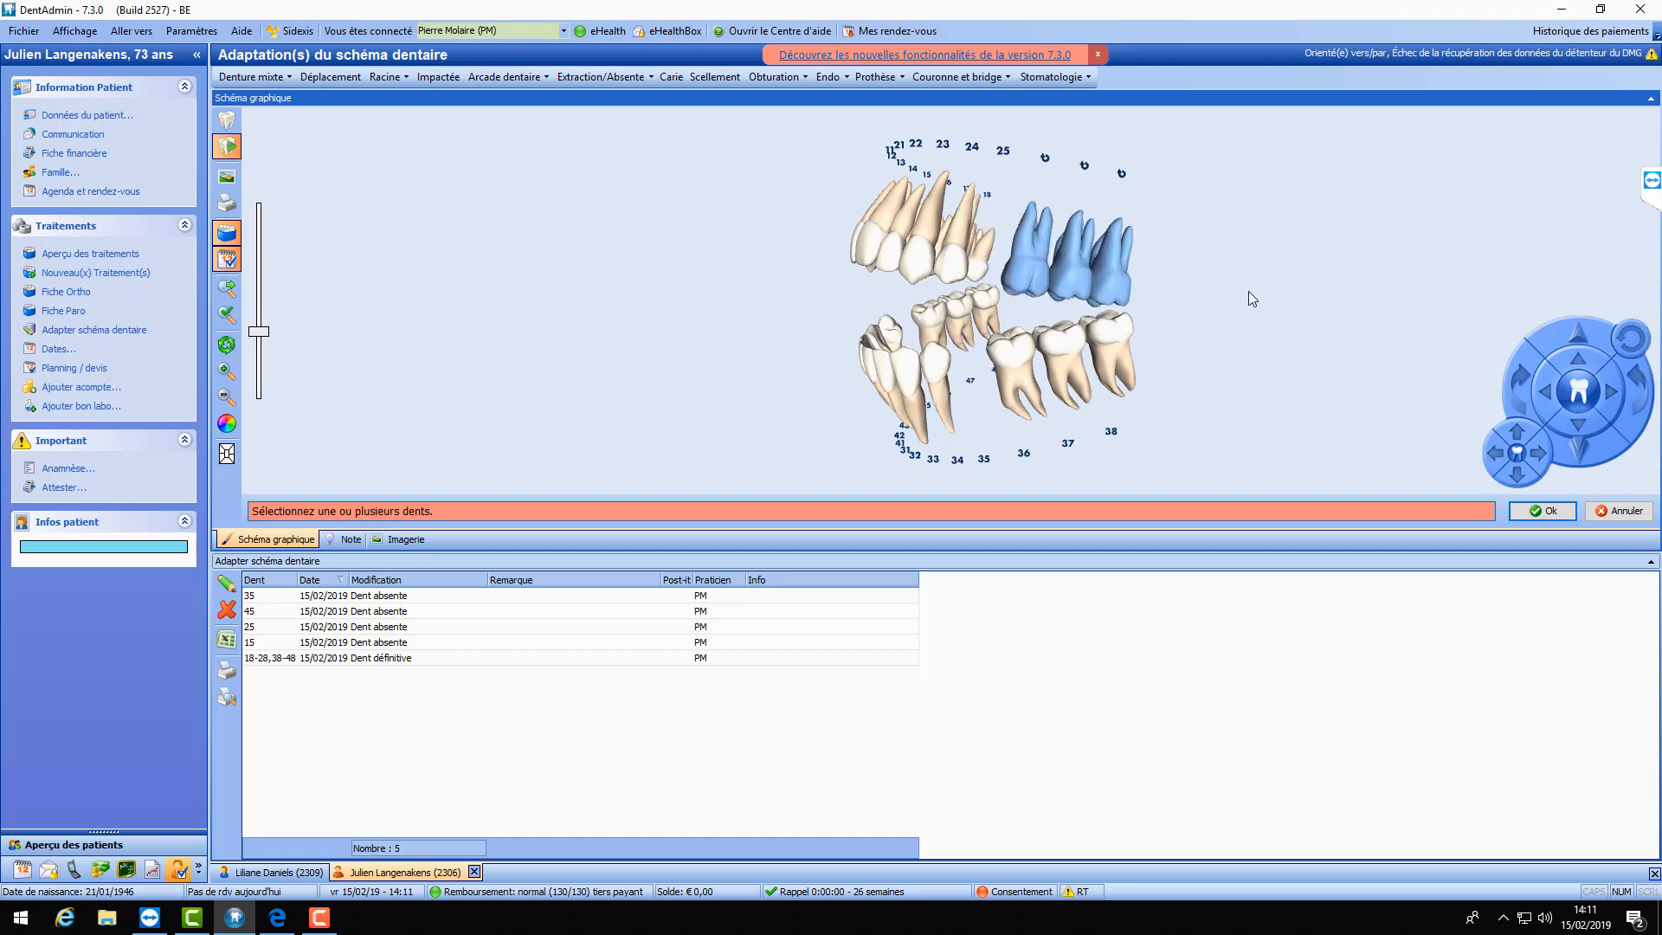
- Shift upper molars 26, 27 and 28 toward the gap at tooth 25, and deselect all three
drag(1240, 277, 1201, 286)
click(1553, 395)
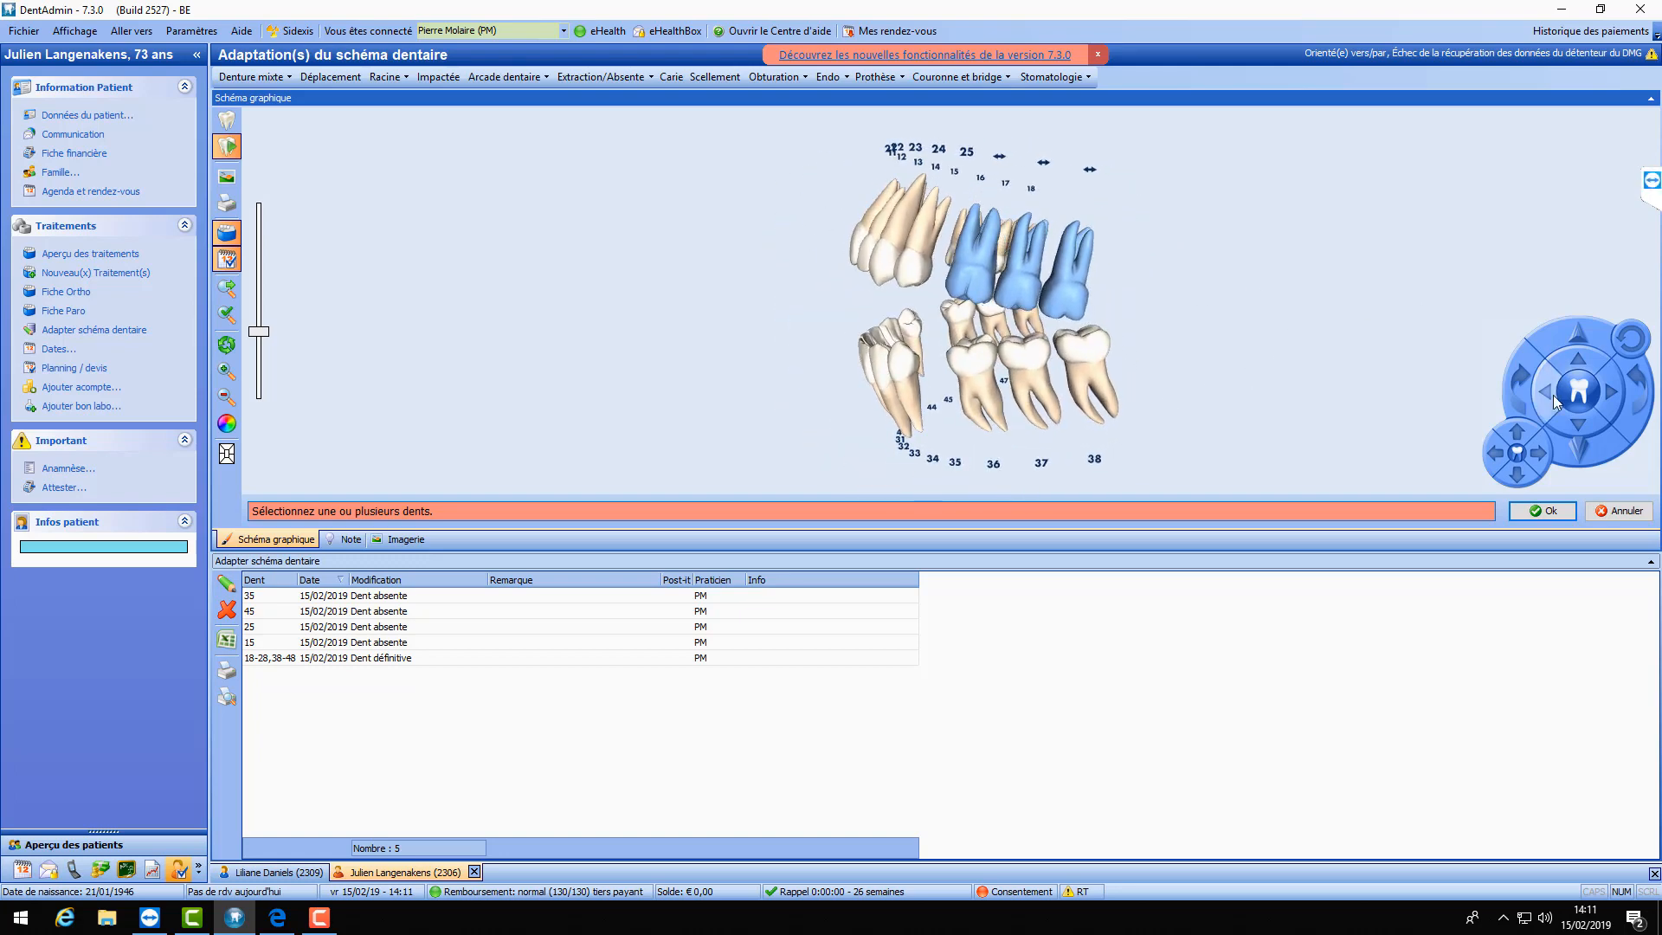
drag(1212, 300, 1253, 292)
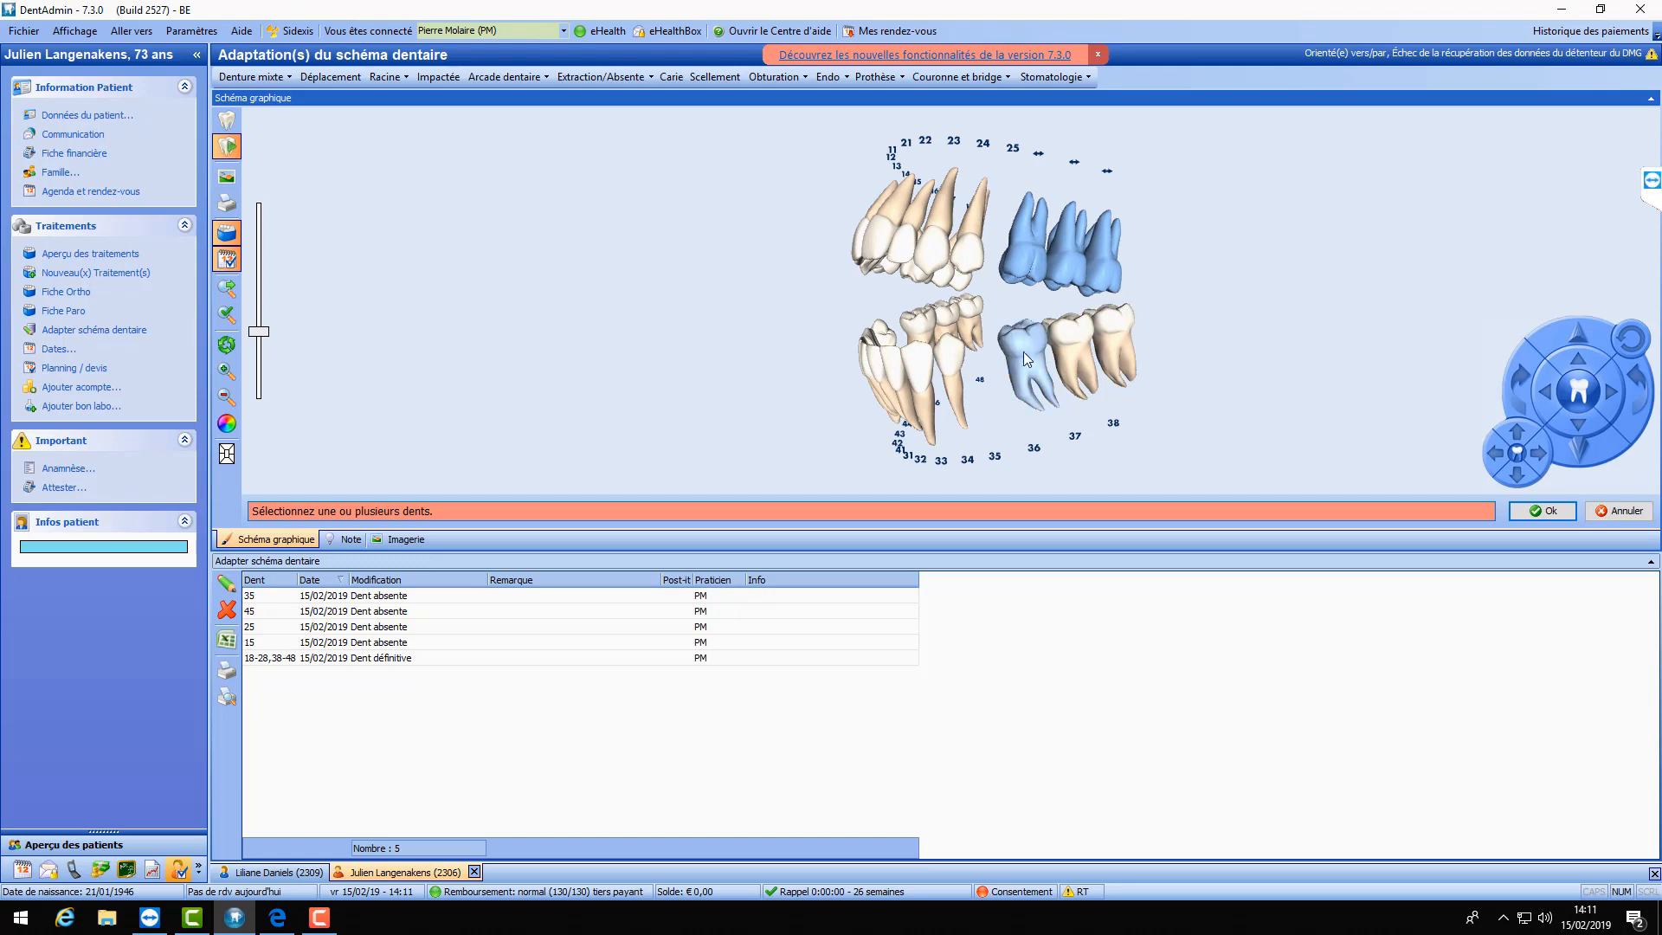
click(1023, 247)
click(1072, 255)
click(1106, 265)
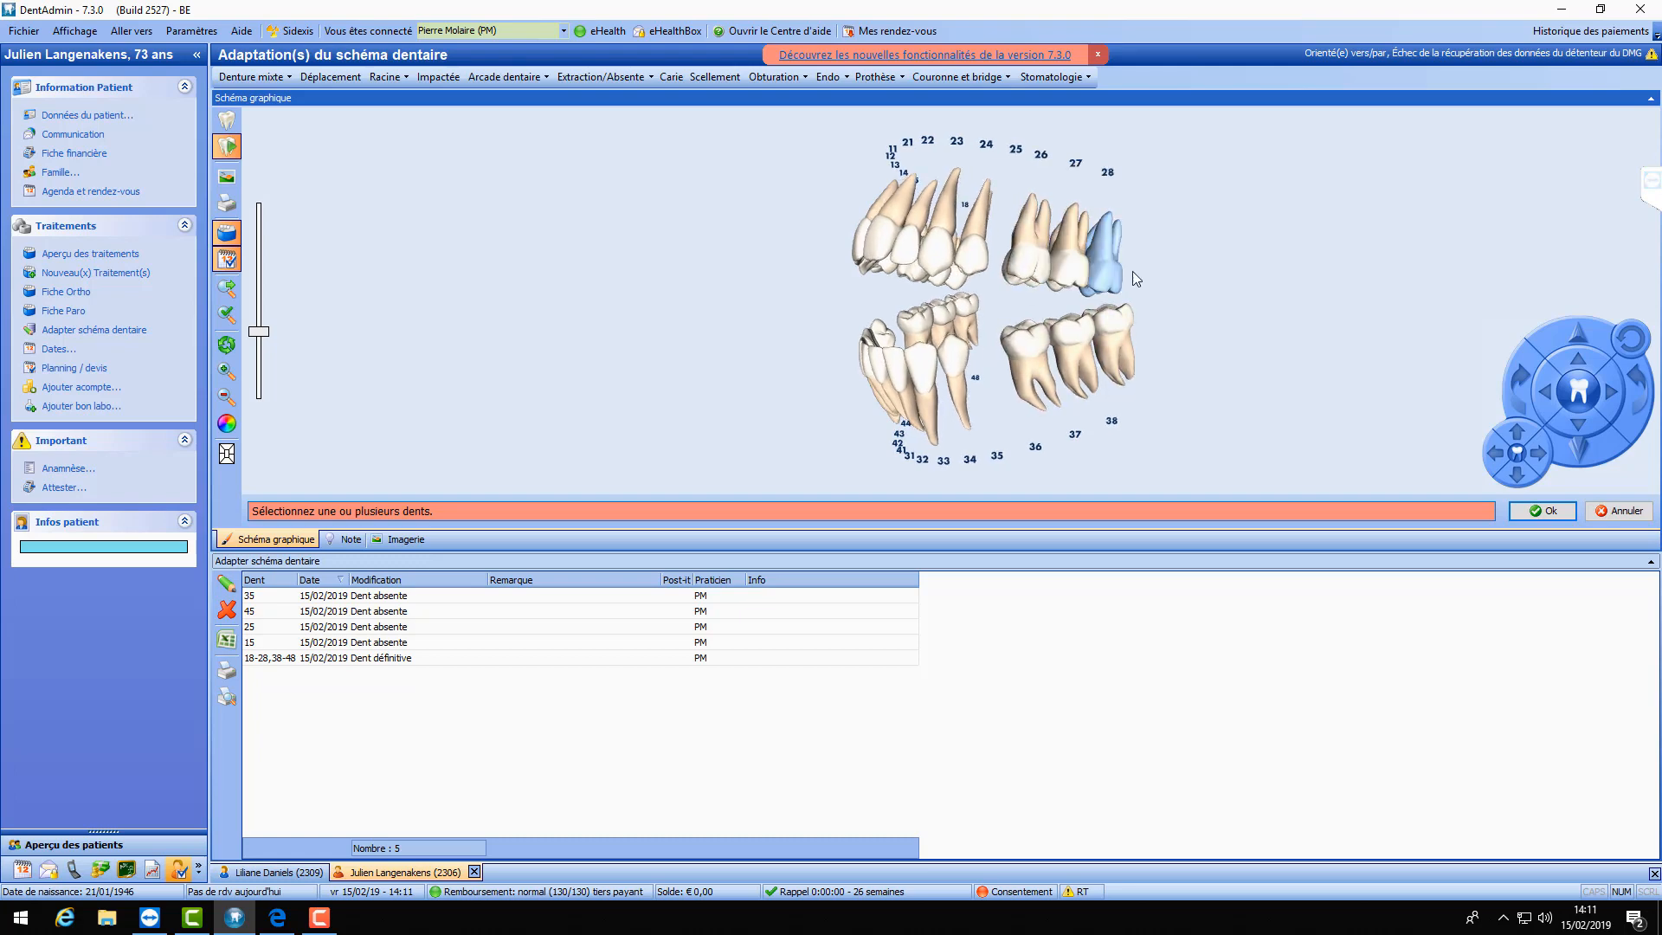
- Select lower molars 36, 37 and 38 together and shift them forward toward the gap at tooth 35
drag(1305, 376, 1232, 355)
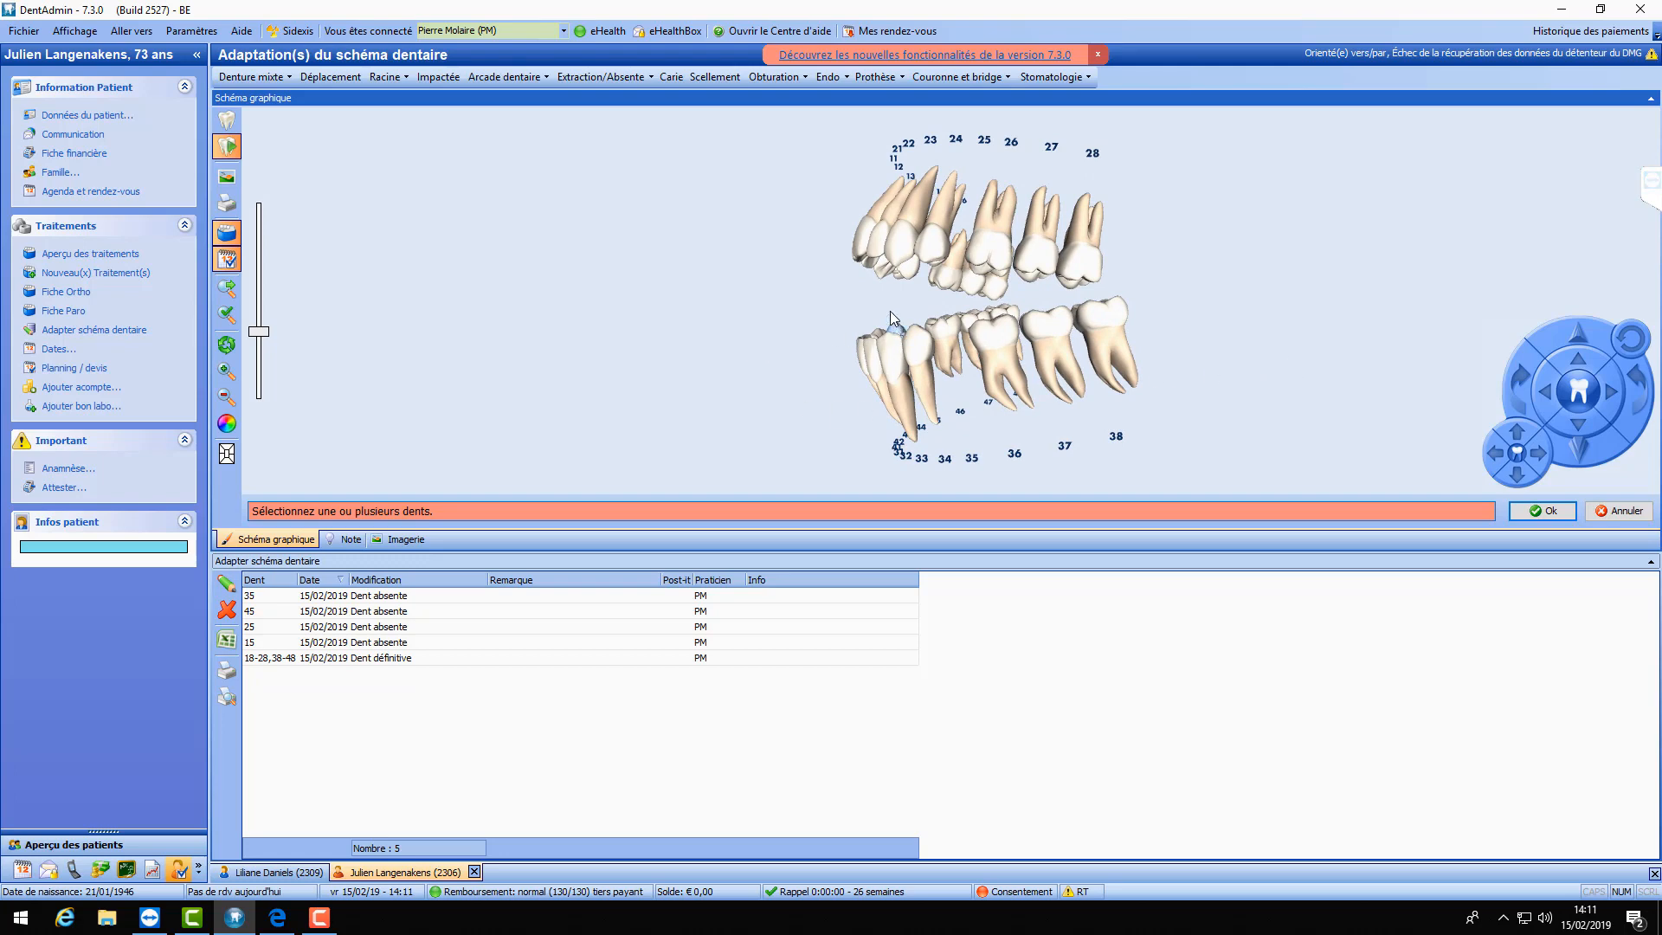
mouse_move(616, 330)
mouse_down()
mouse_move(661, 371)
mouse_move(637, 344)
mouse_up()
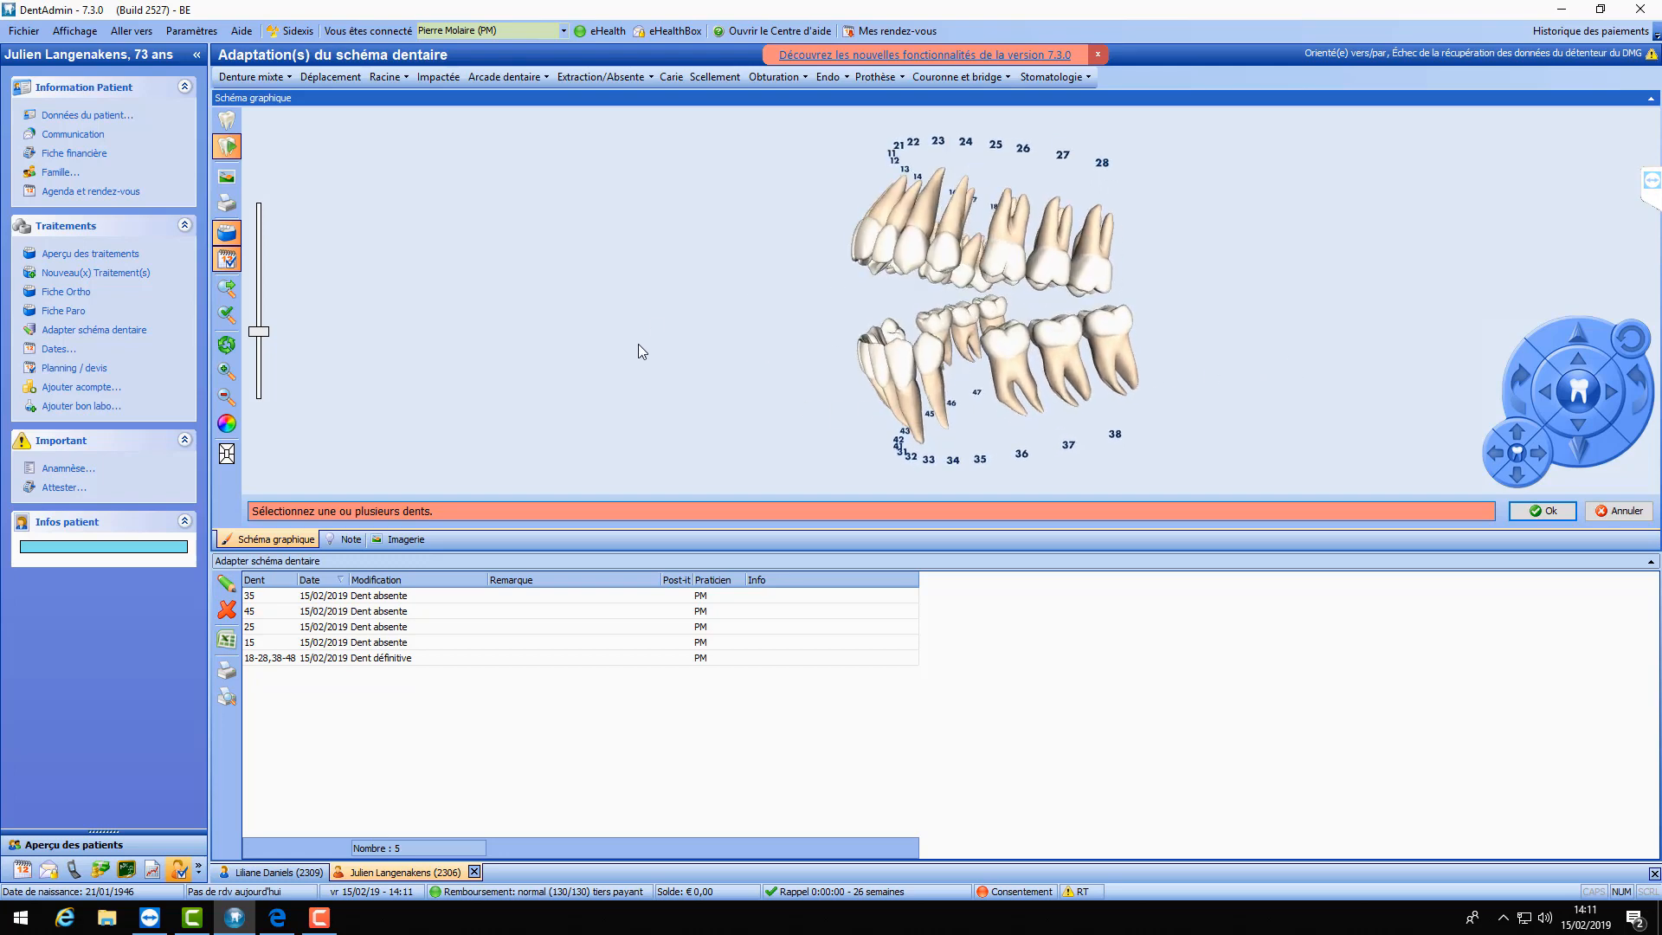
click(1008, 367)
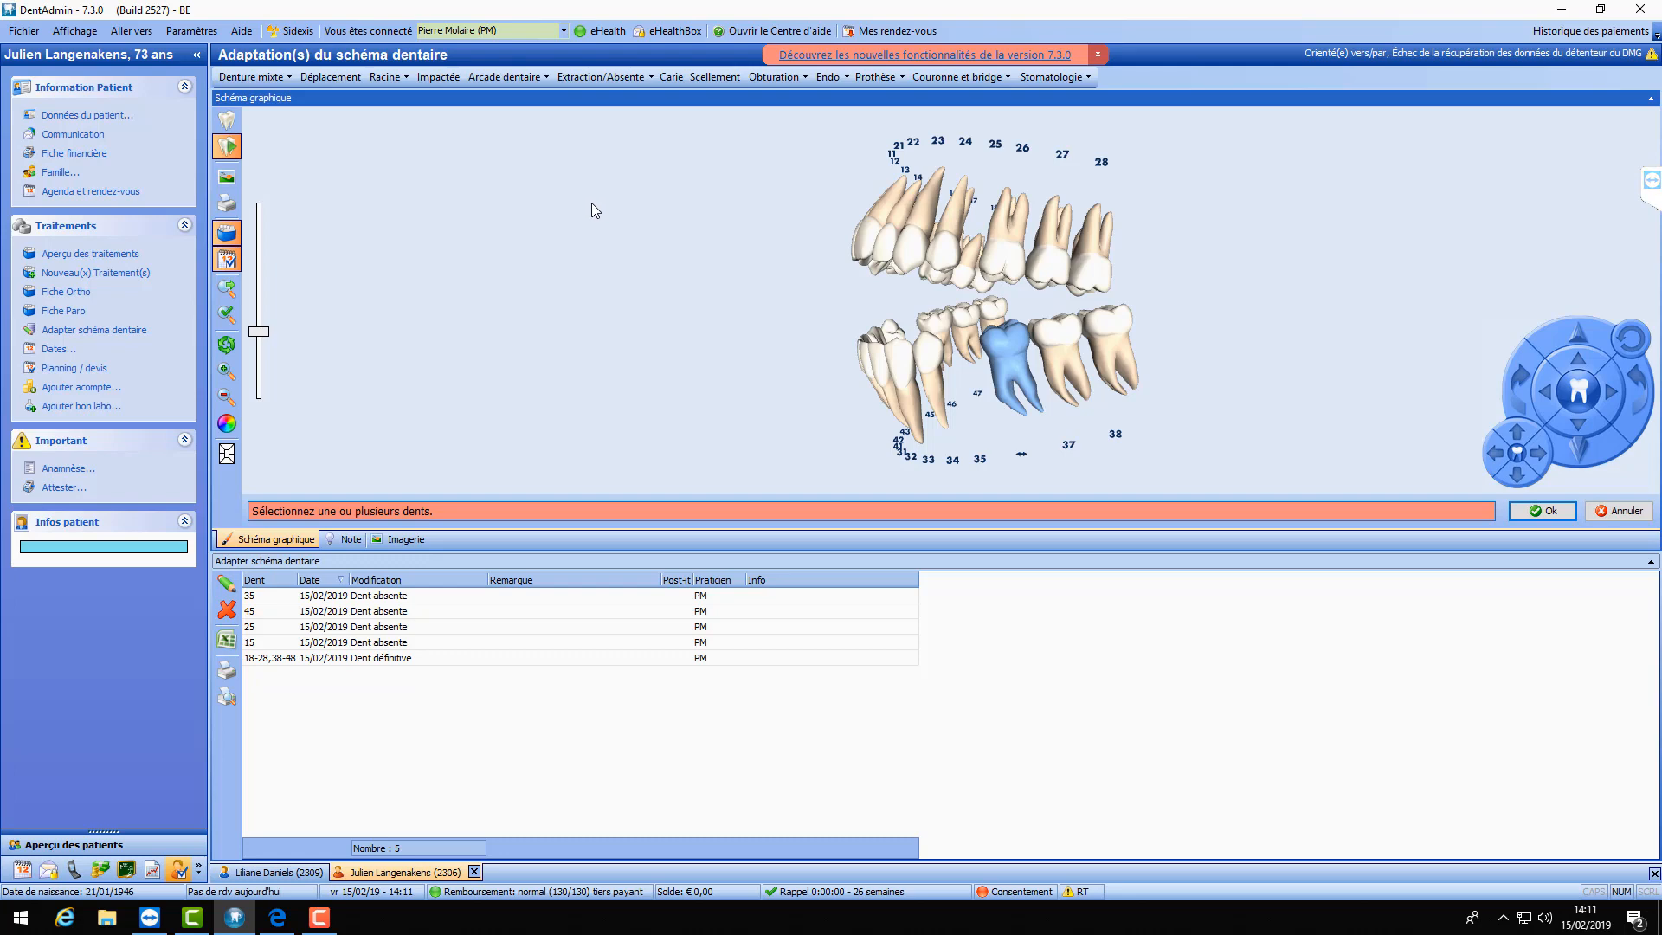
shift+click(1118, 351)
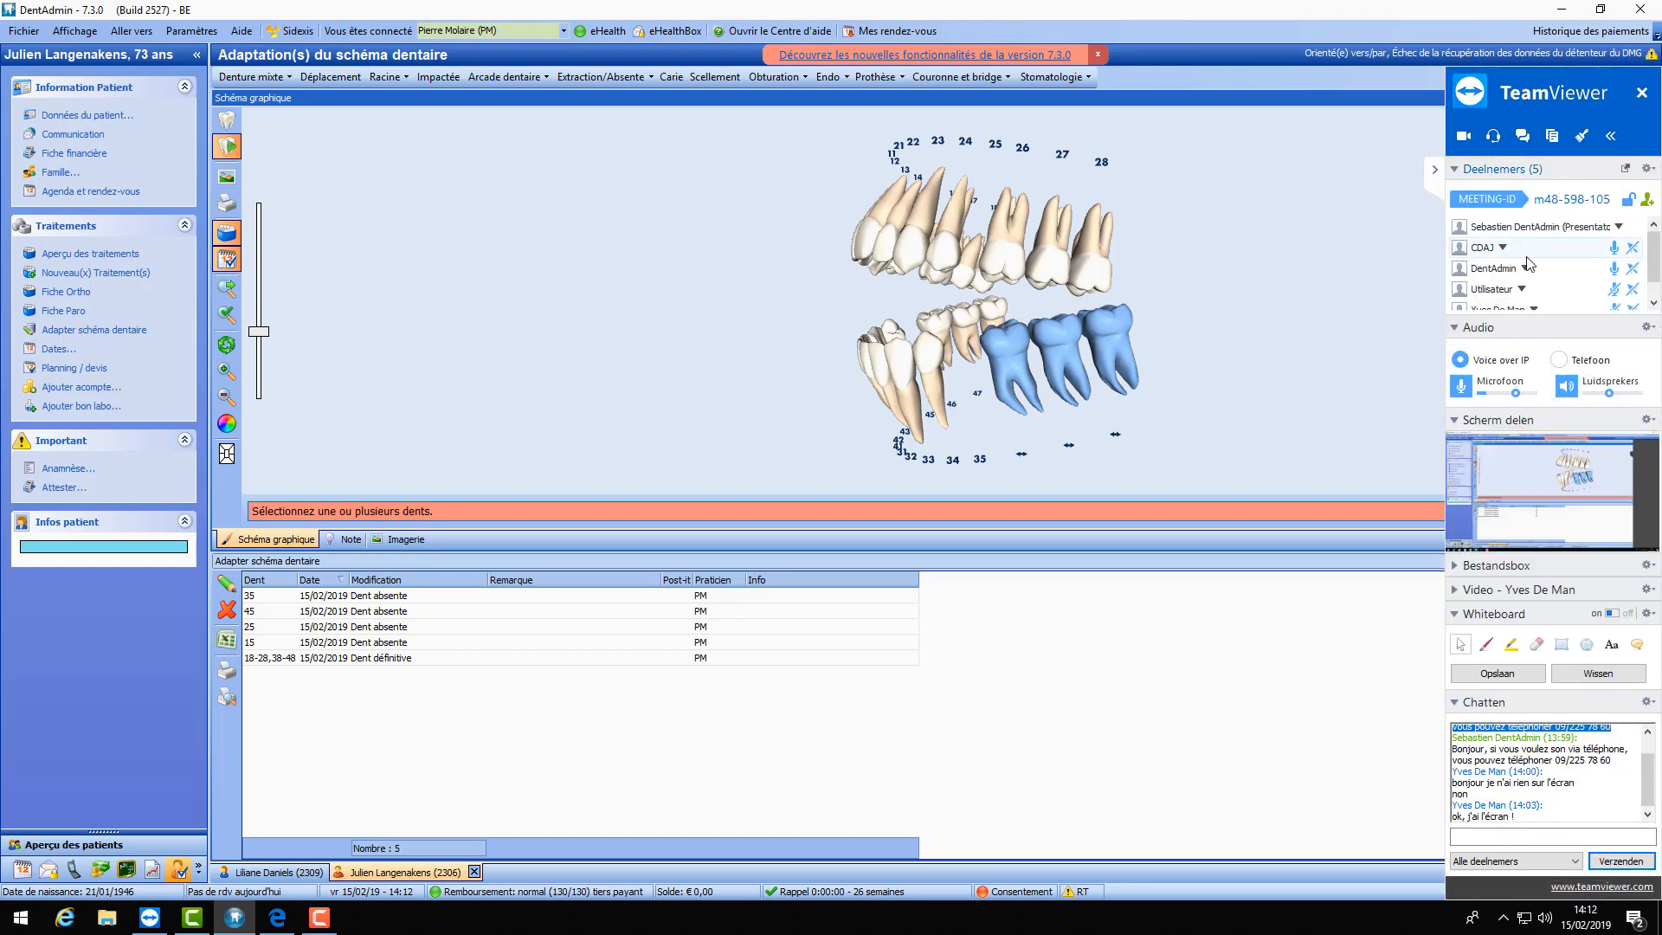
scroll(1527, 266, down, 1)
scroll(1530, 266, up, 1)
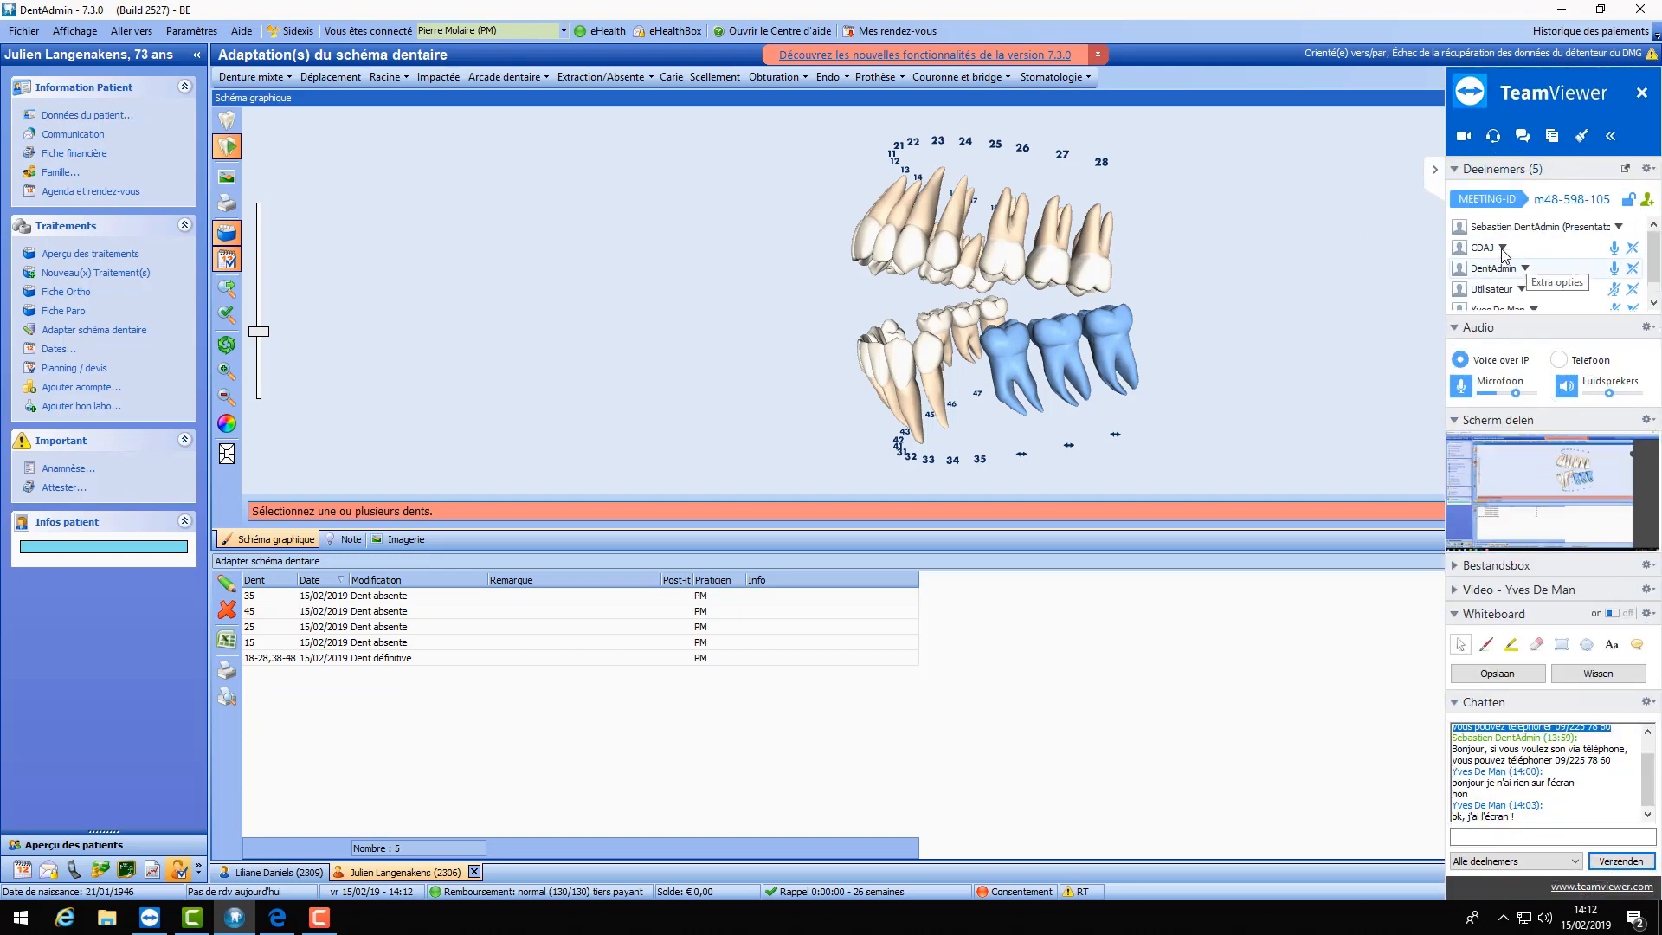
click(1436, 173)
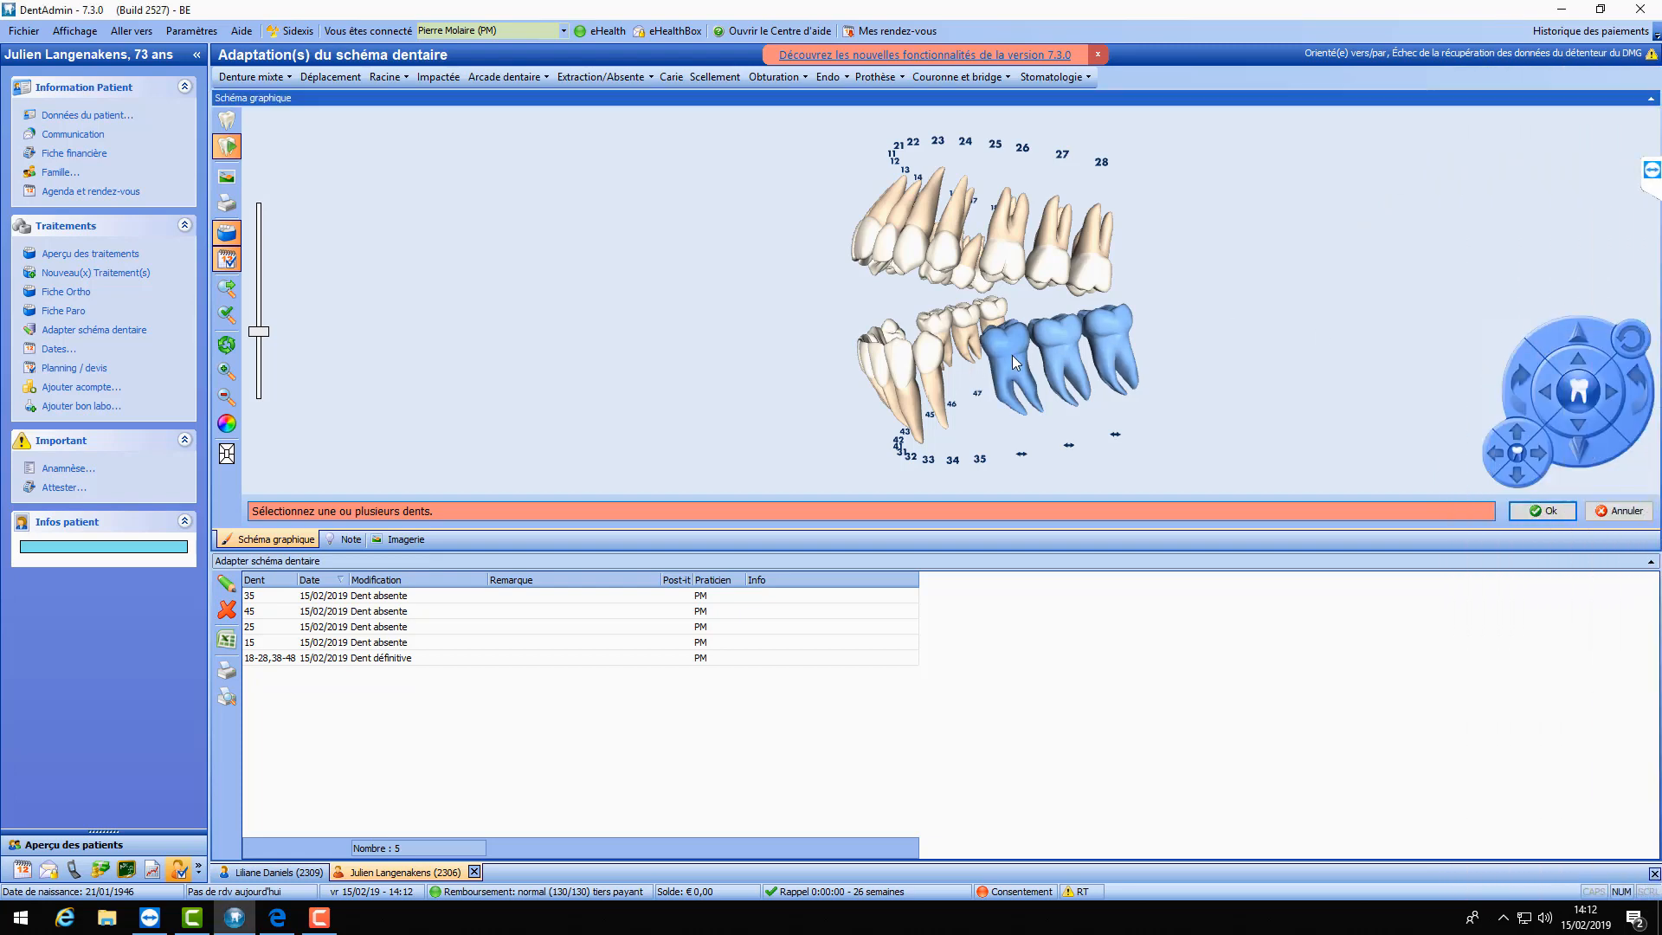
click(1549, 394)
click(1549, 393)
click(1549, 393)
click(1548, 393)
click(1546, 393)
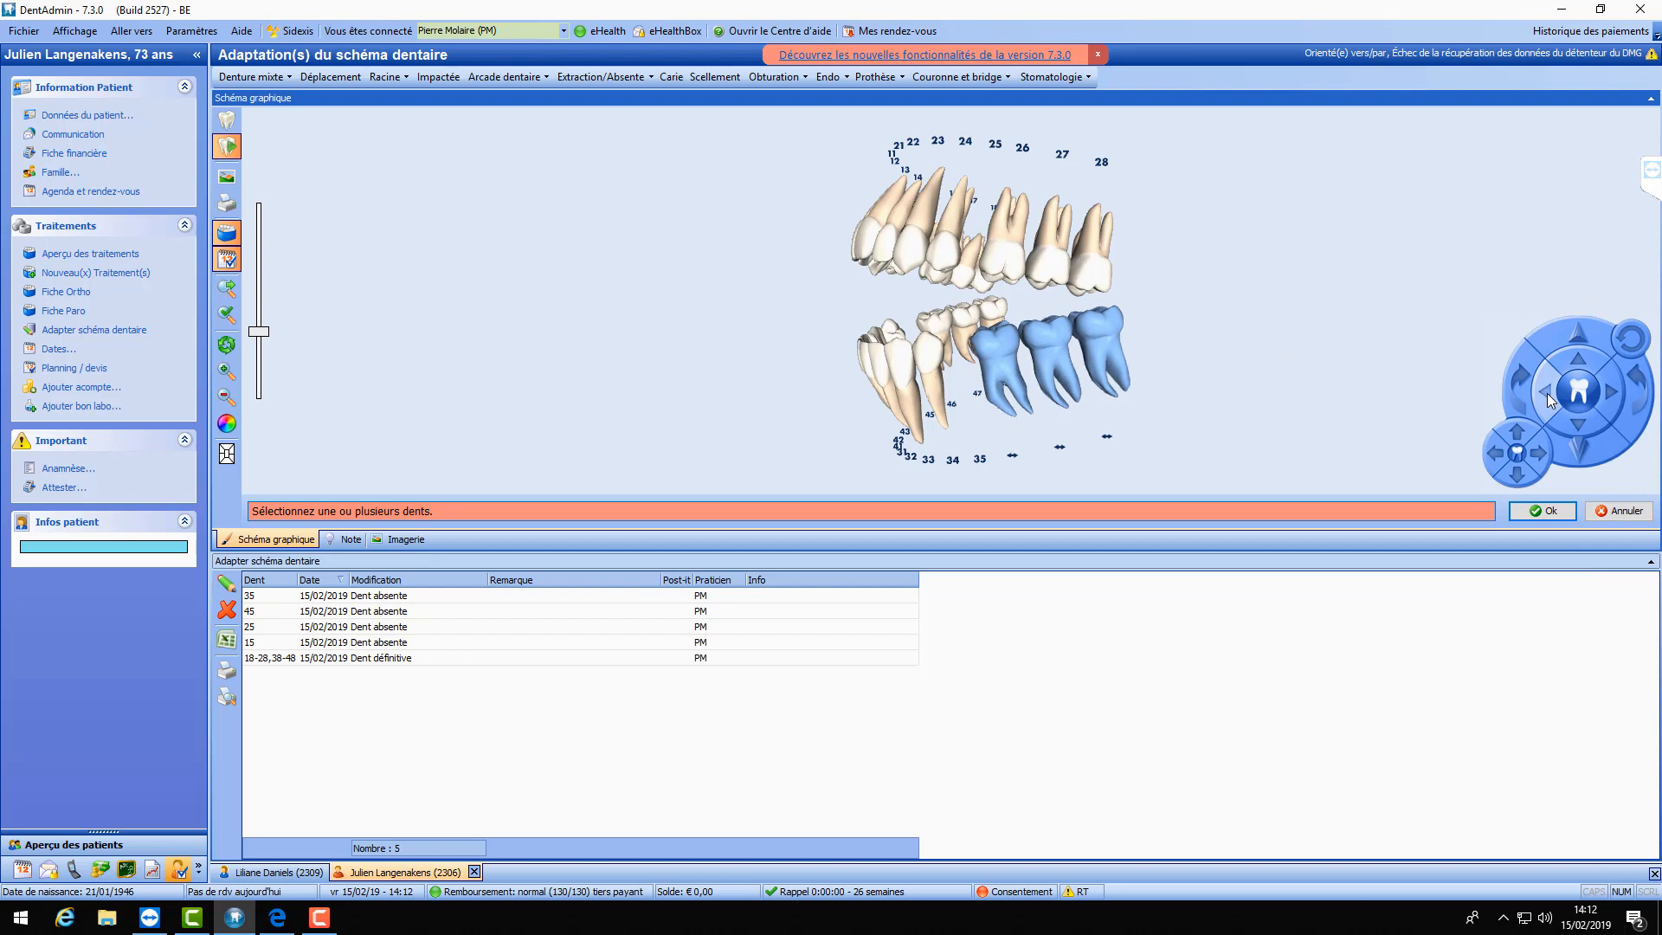
click(1547, 393)
click(1547, 393)
click(1546, 393)
click(1546, 393)
click(1546, 393)
click(1546, 393)
click(1546, 393)
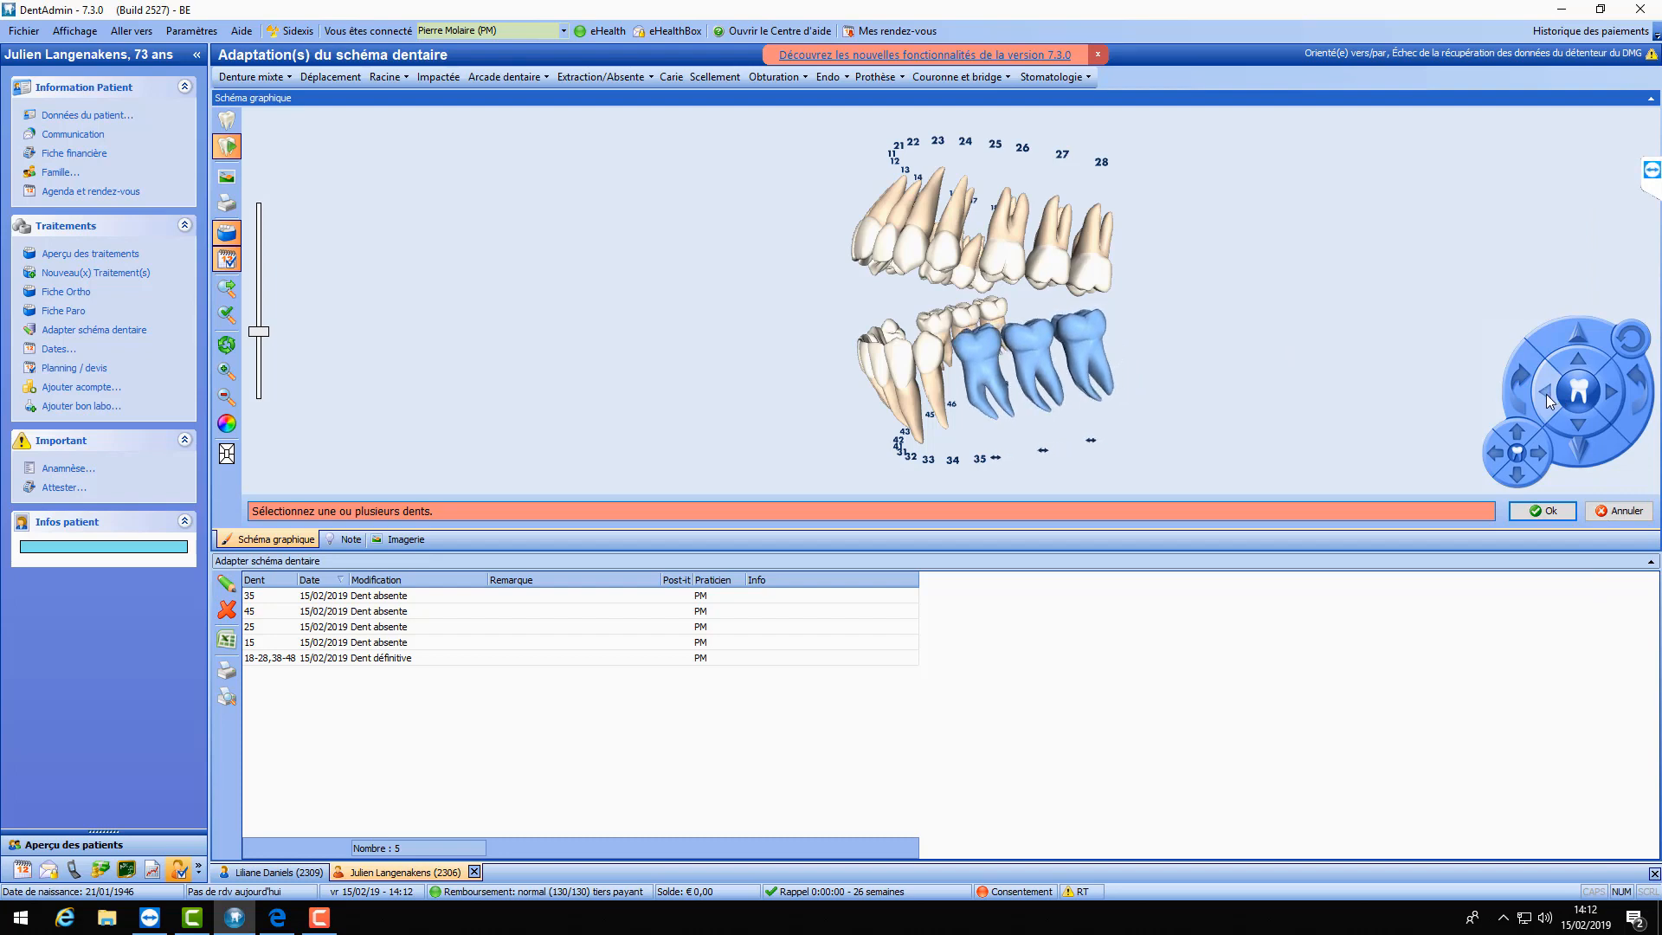
- Try raising the three selected lower molars and bring them back down to their previous height
click(1576, 361)
click(1576, 361)
click(1576, 361)
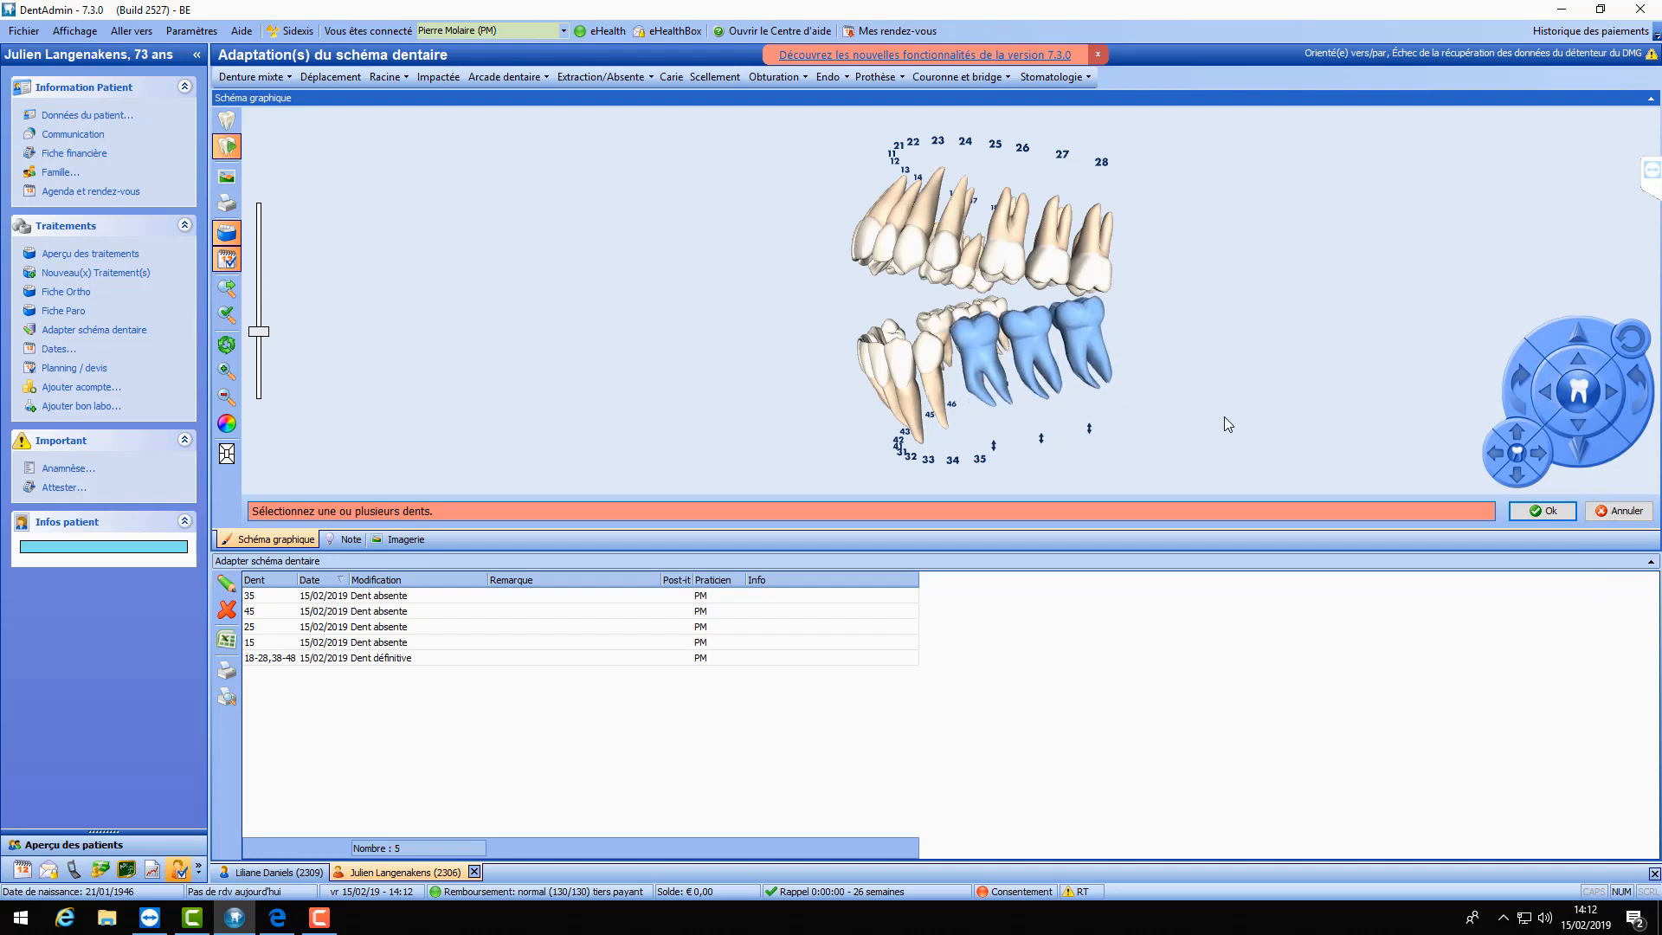
click(1580, 424)
click(1581, 424)
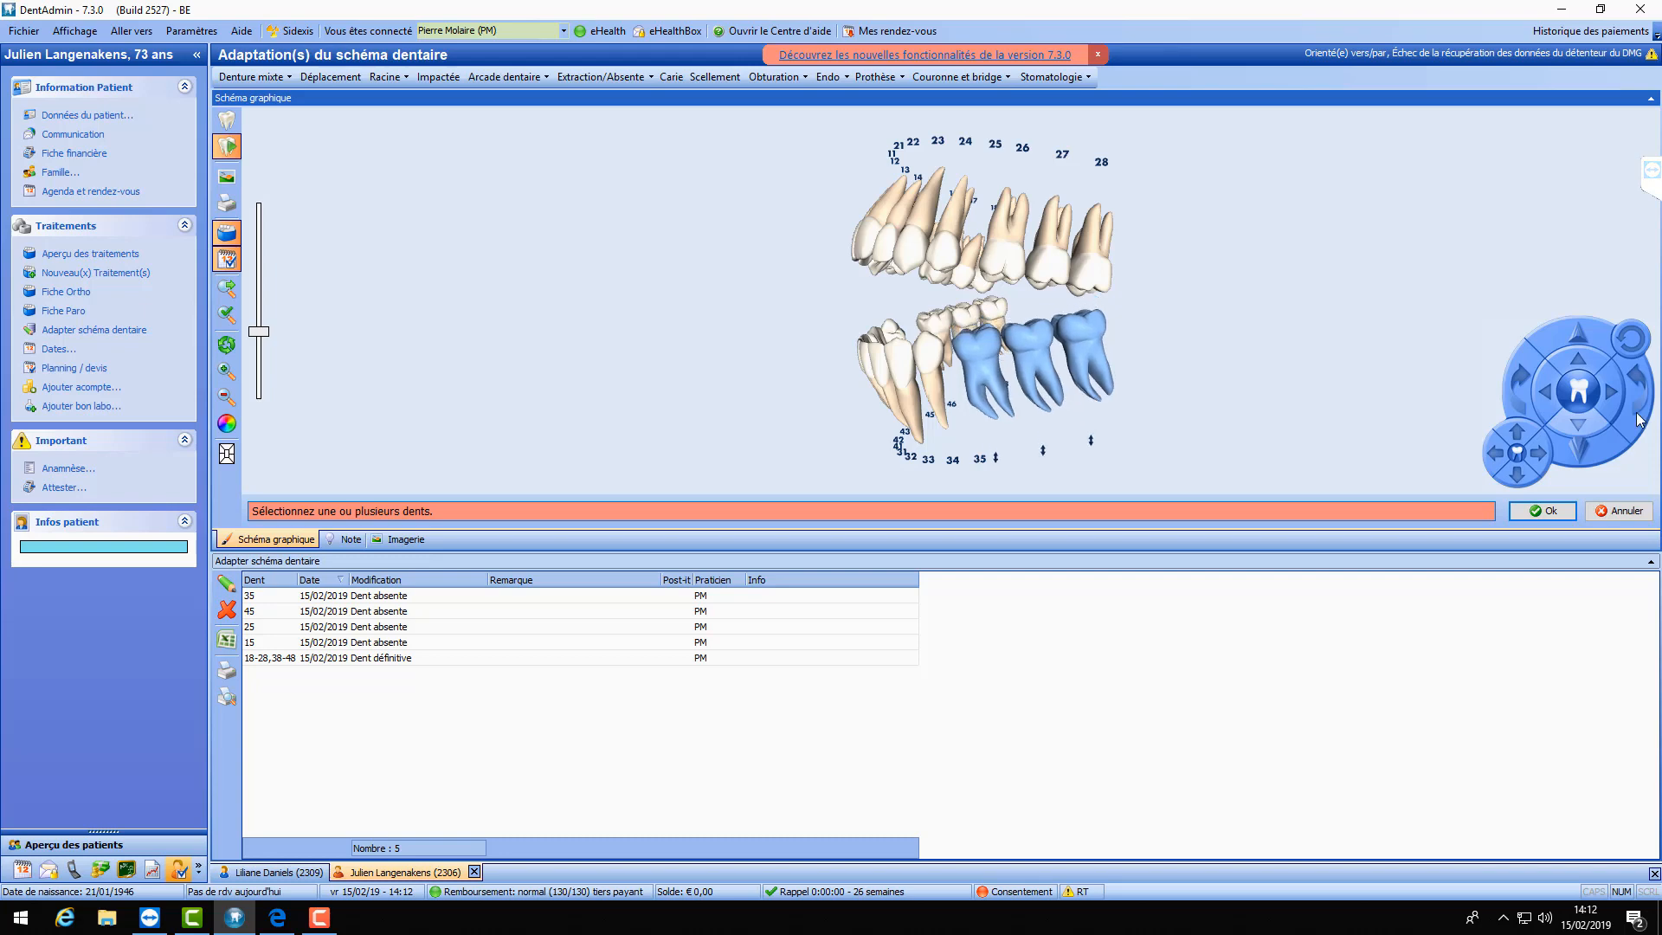
- Rotate lower molars 36, 37 and 38 by several increments and deselect them
click(1644, 412)
click(1644, 412)
click(1644, 412)
click(1644, 413)
mouse_move(1155, 422)
mouse_down()
mouse_move(1221, 426)
mouse_move(1222, 472)
mouse_move(1132, 402)
mouse_up()
click(1011, 357)
click(1056, 352)
click(1092, 345)
- Select only tooth 36 and tilt it forward toward the gap at tooth 35 with Basculer
click(1019, 379)
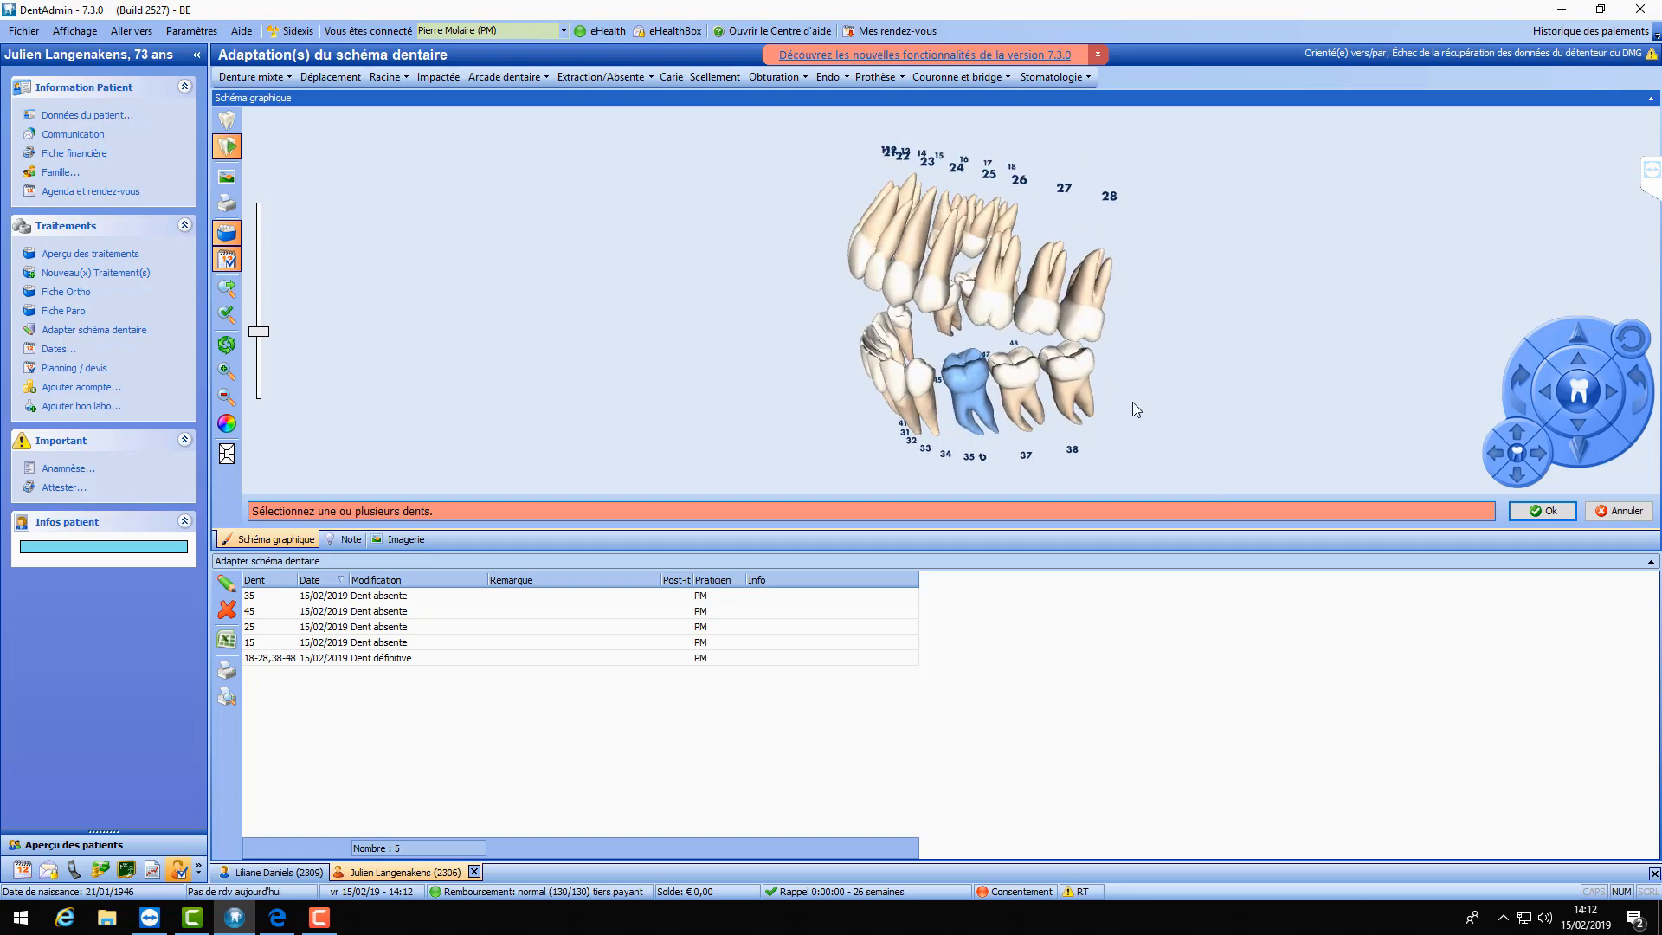
click(1493, 455)
click(1493, 455)
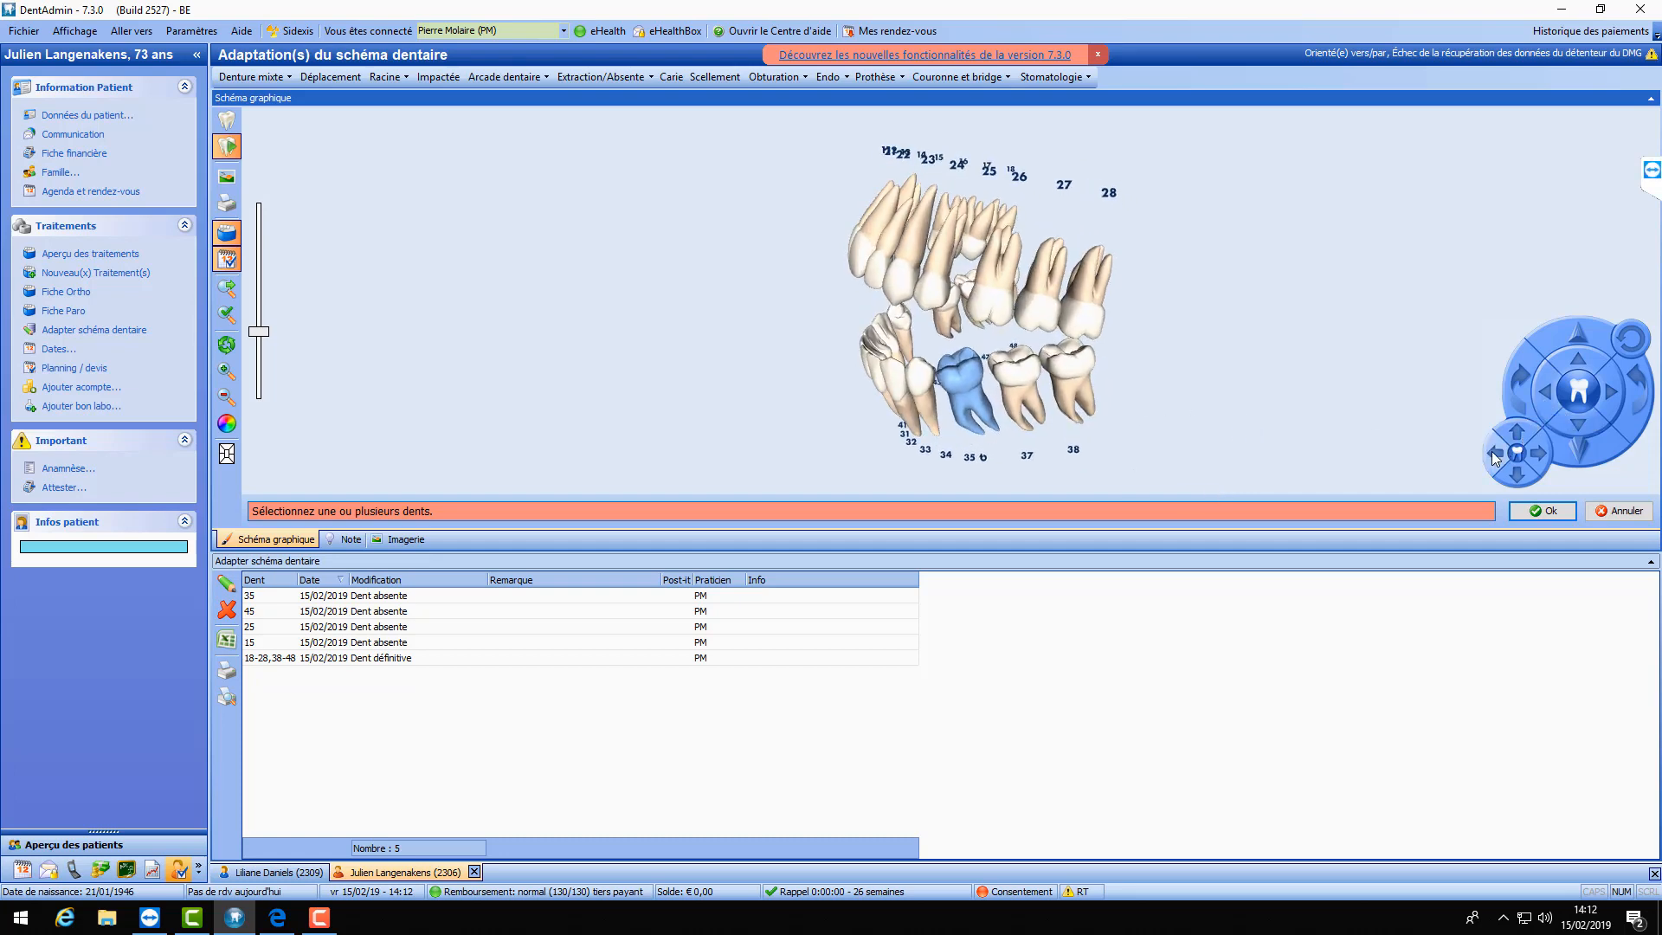
- Select molars 16 to 18 and 46 to 48 instead and shift them together toward the gaps at teeth 15 and 45
drag(1262, 404, 1438, 368)
drag(1124, 428, 1321, 390)
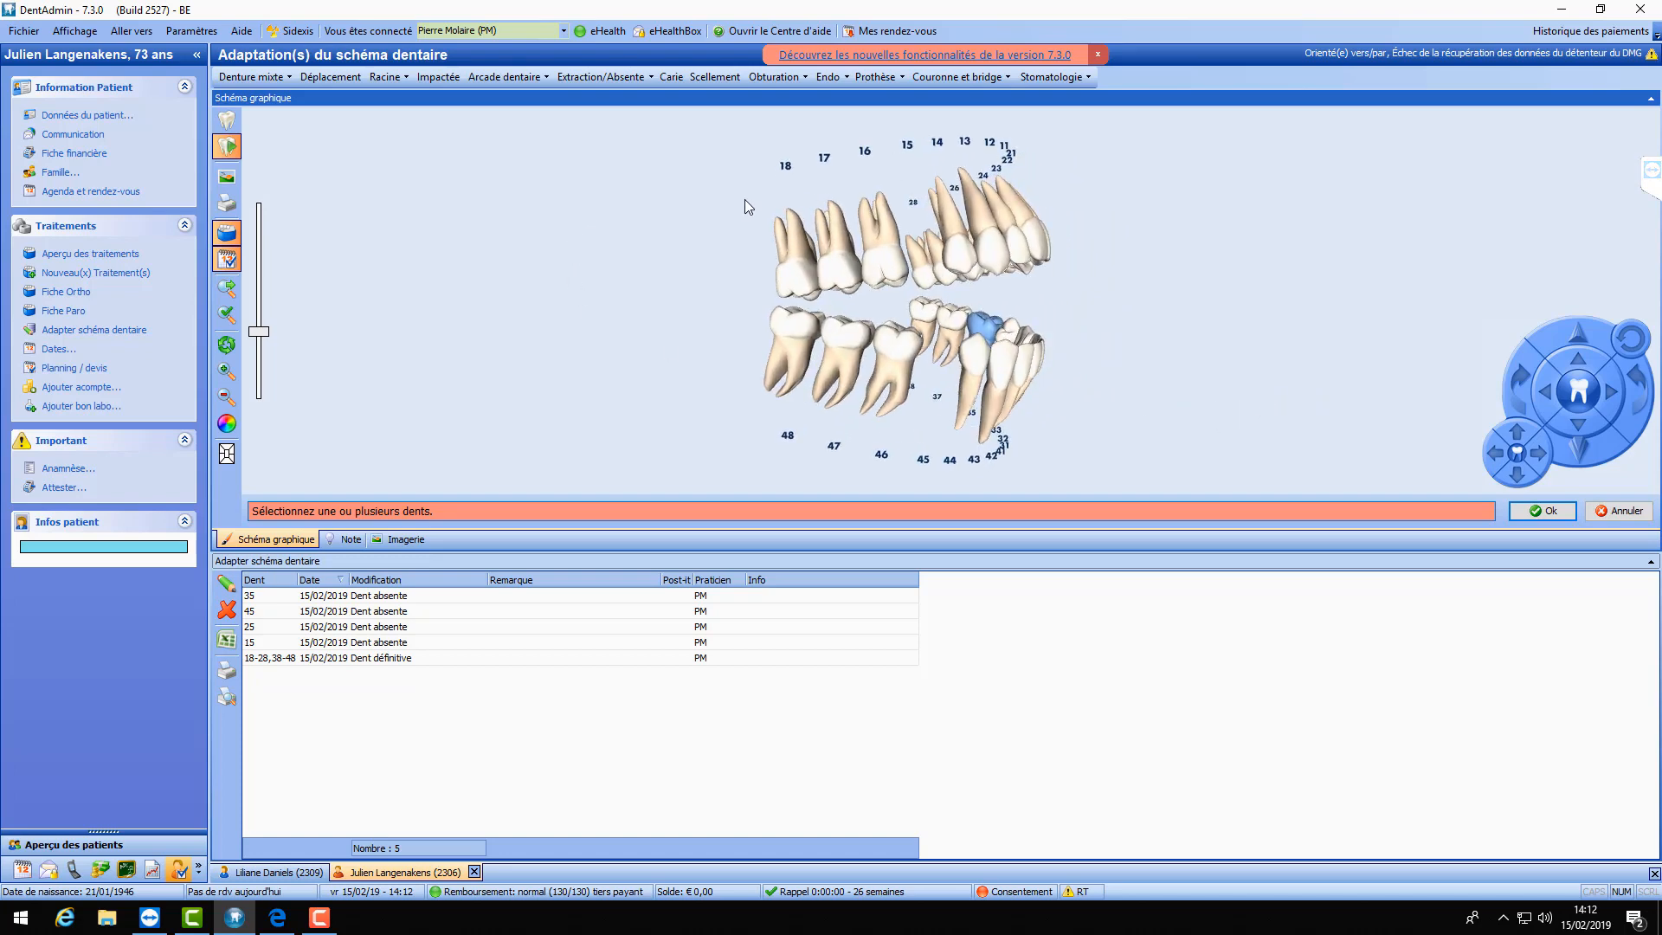
click(789, 277)
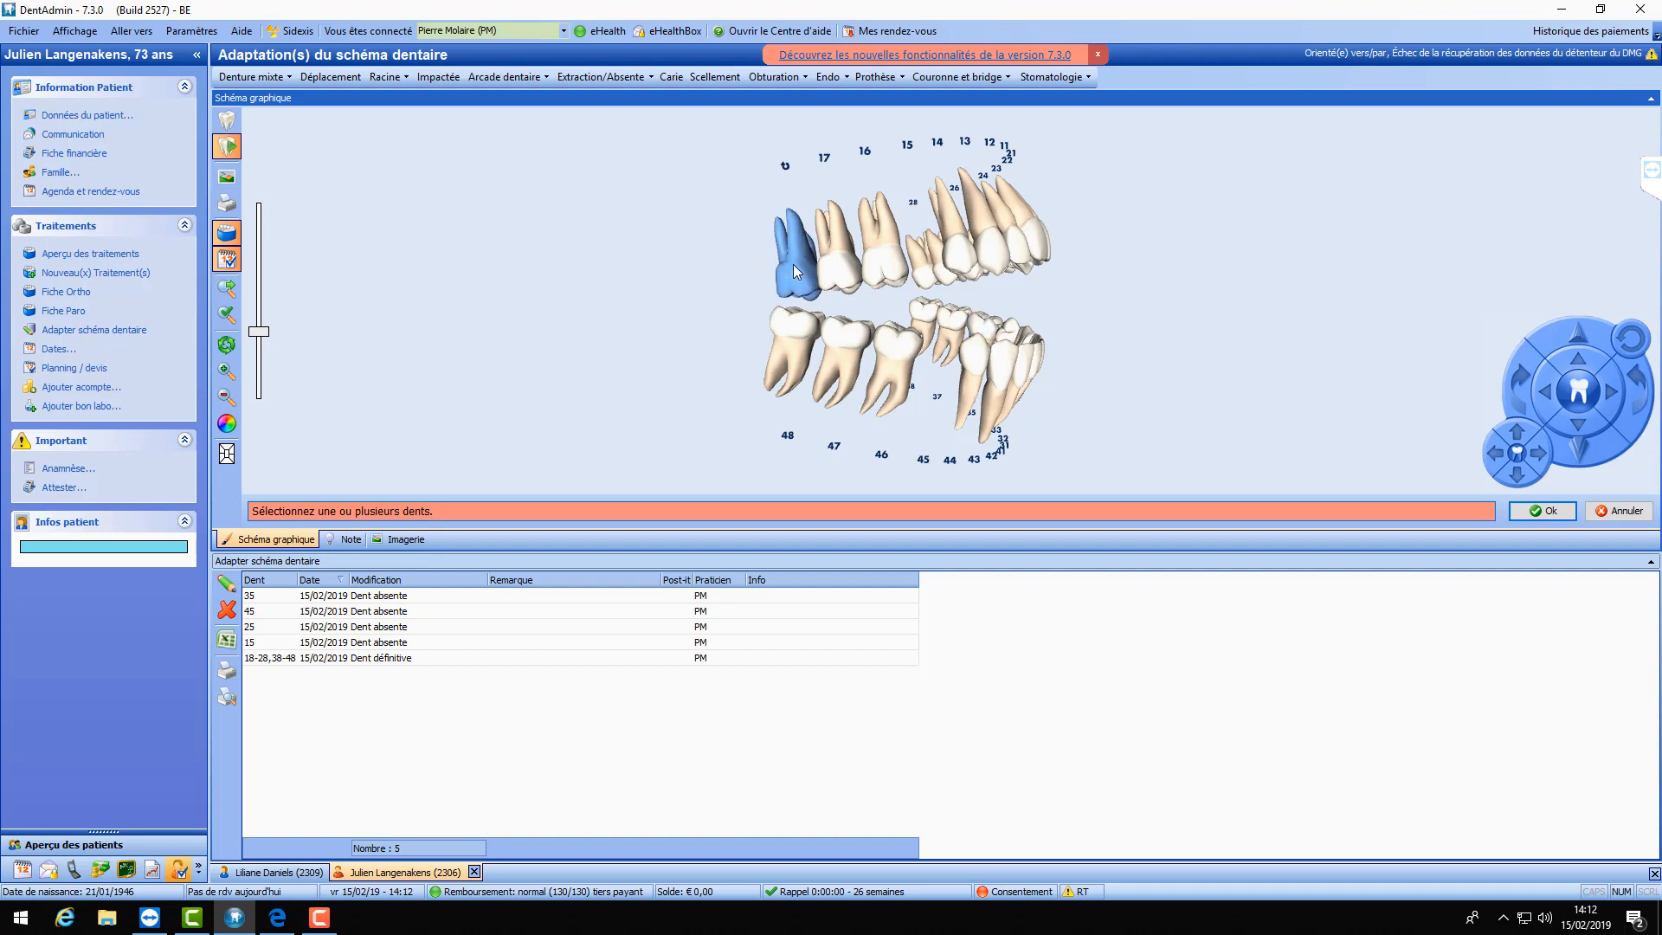
shift+click(898, 266)
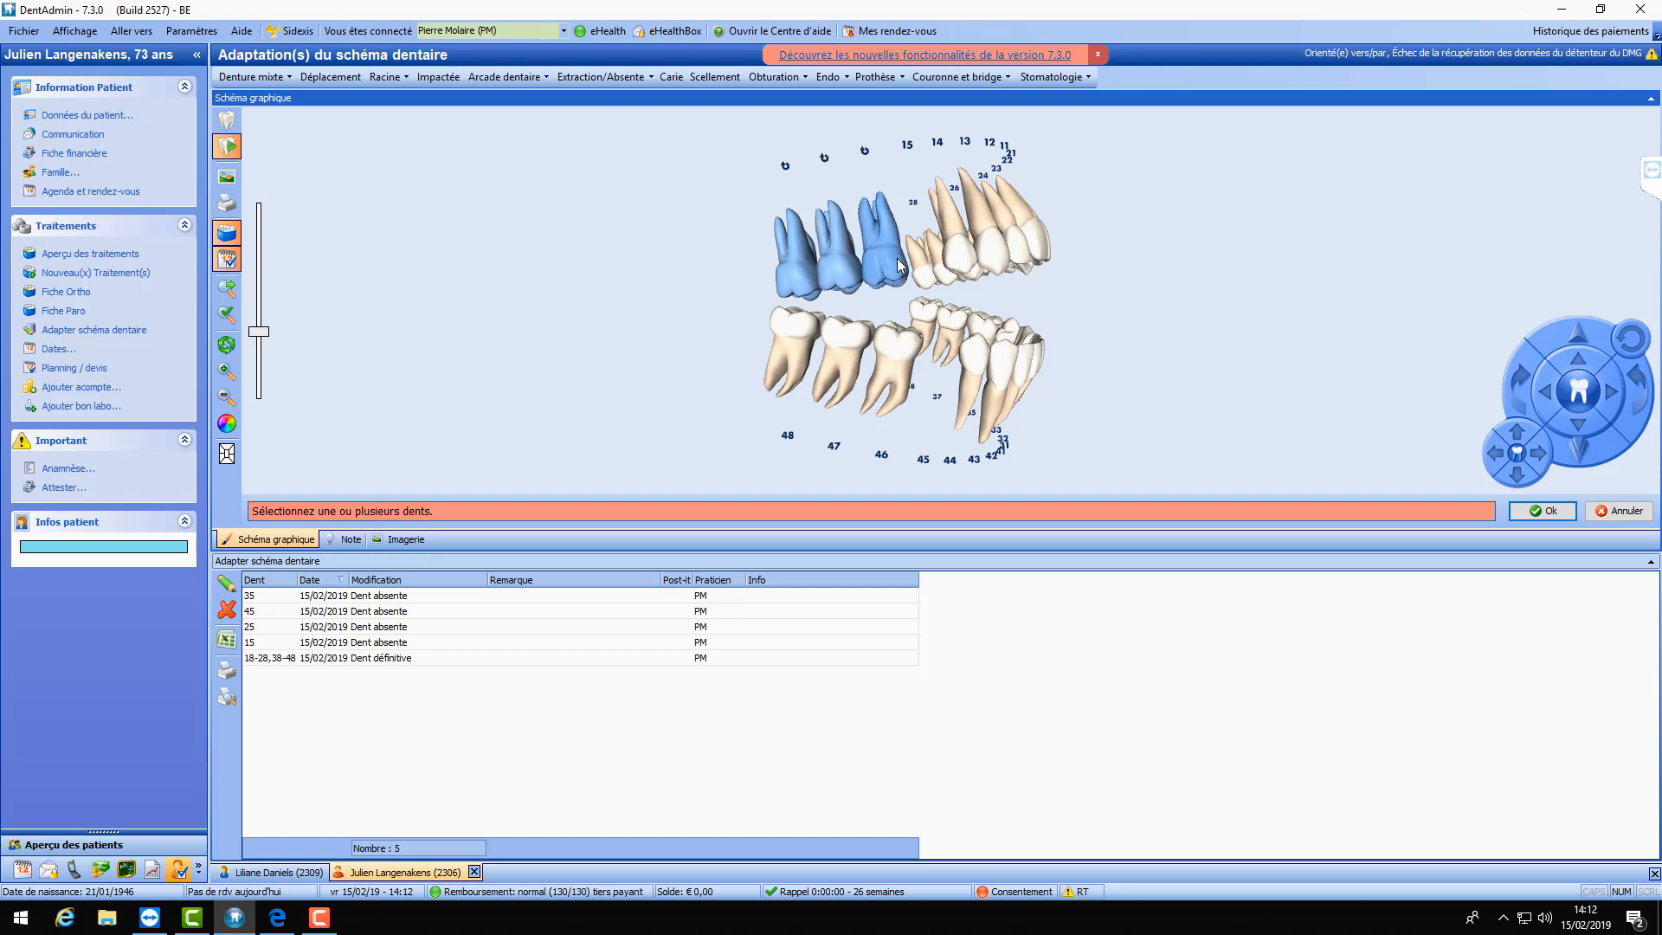
click(787, 346)
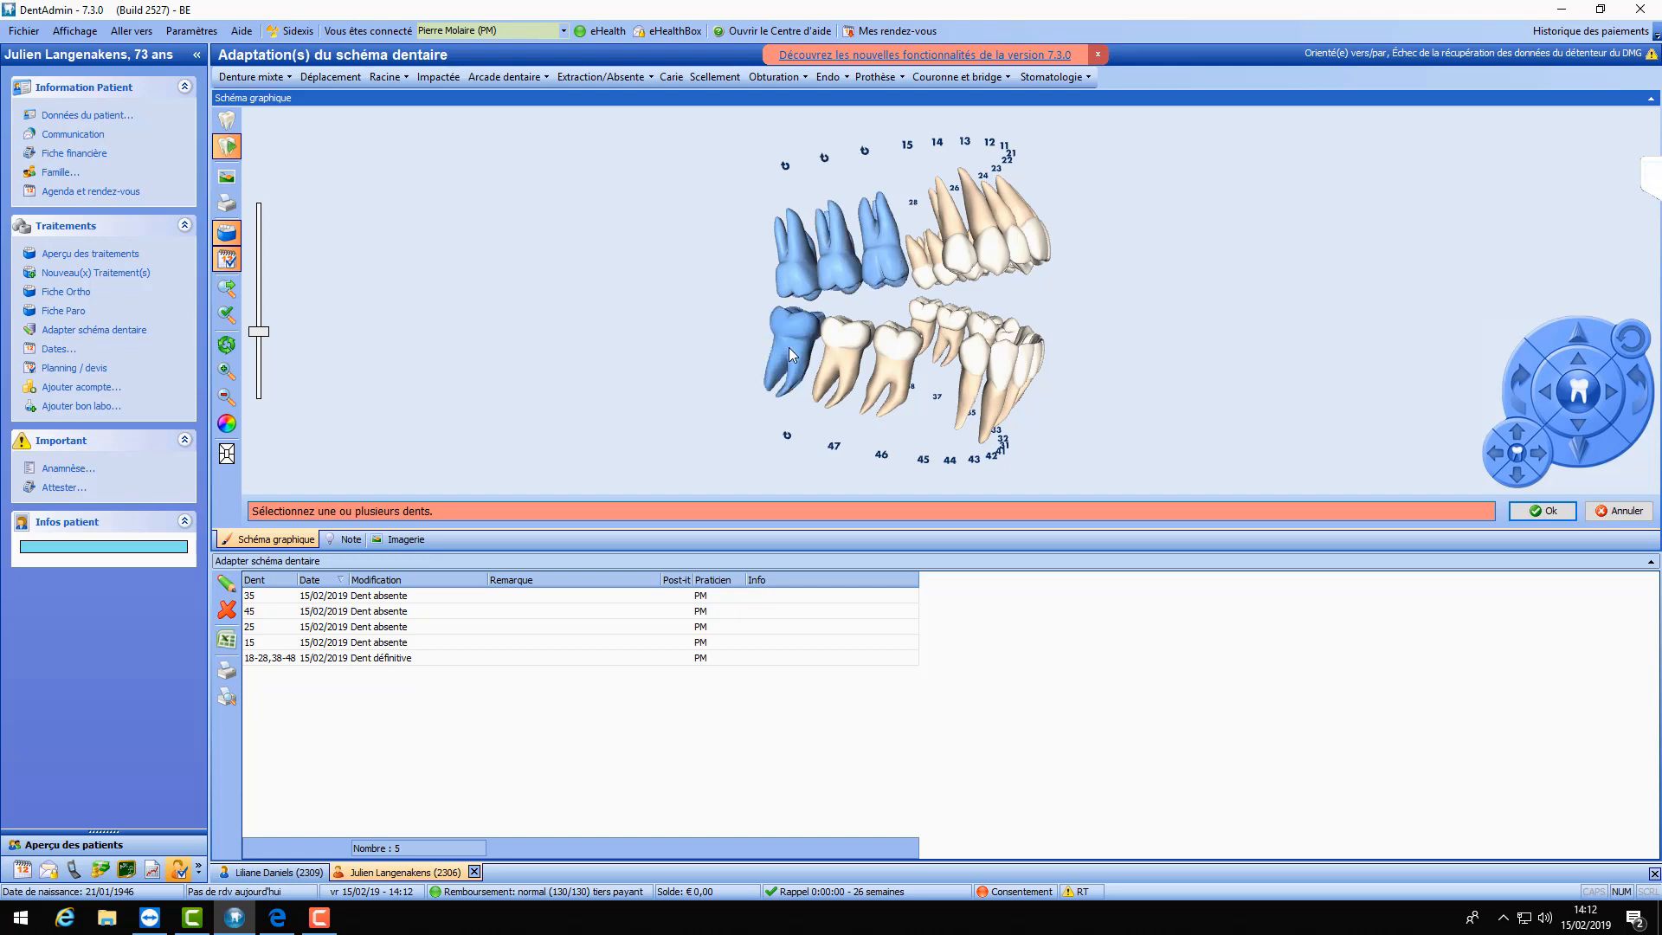
shift+click(897, 366)
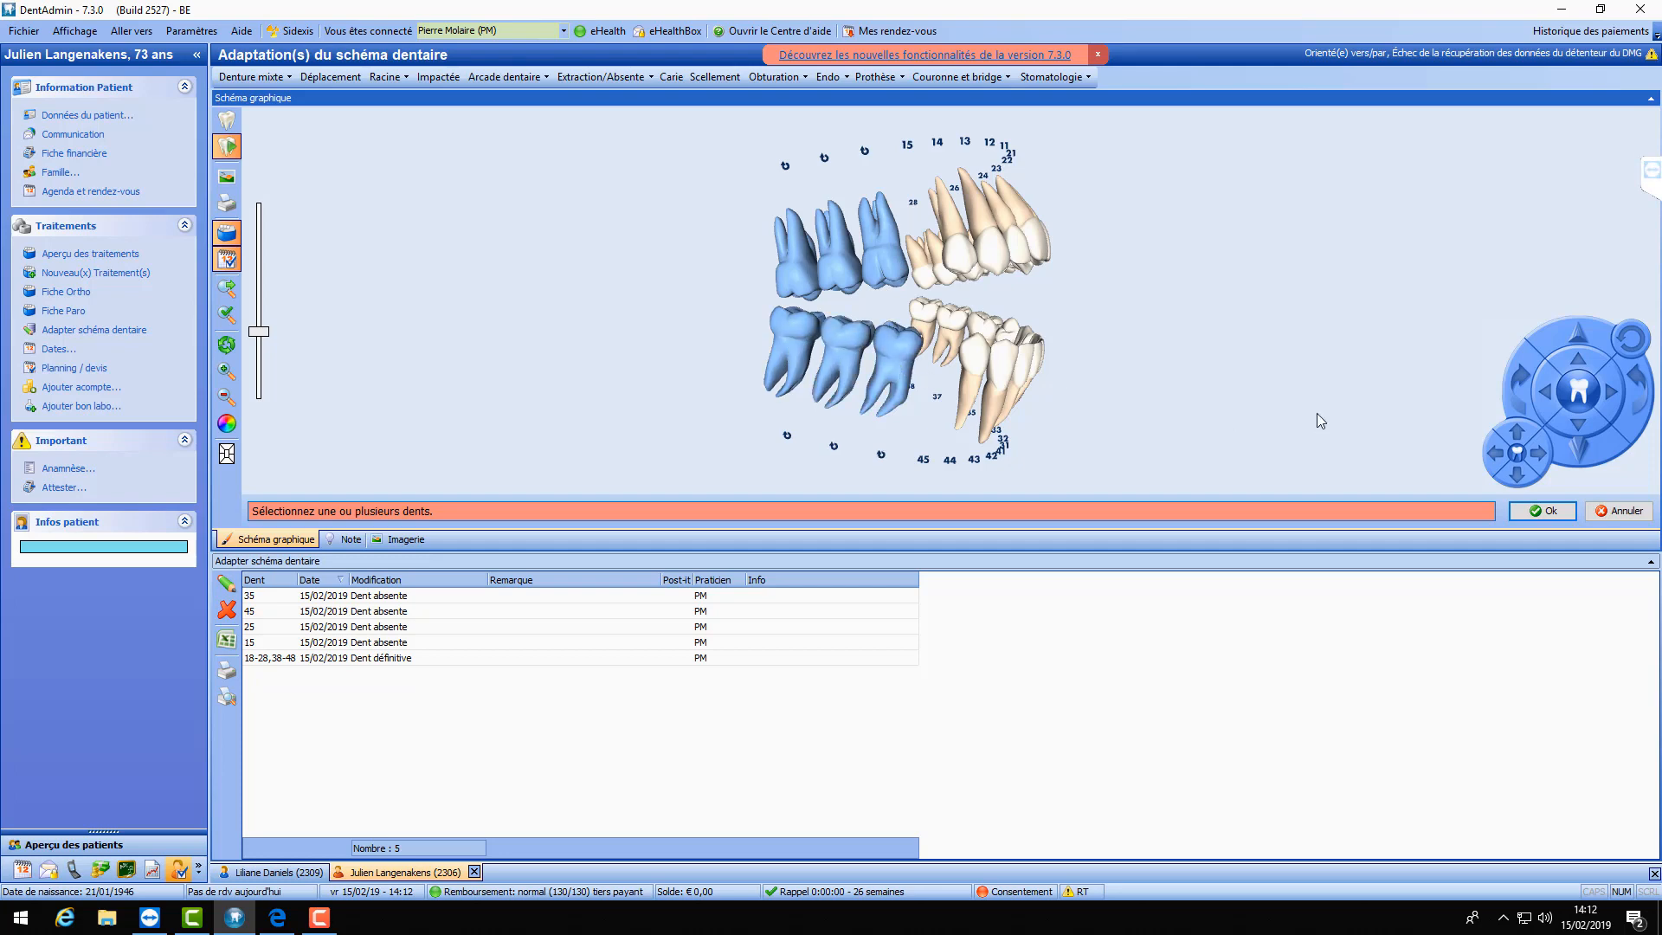
drag(1186, 387, 1180, 424)
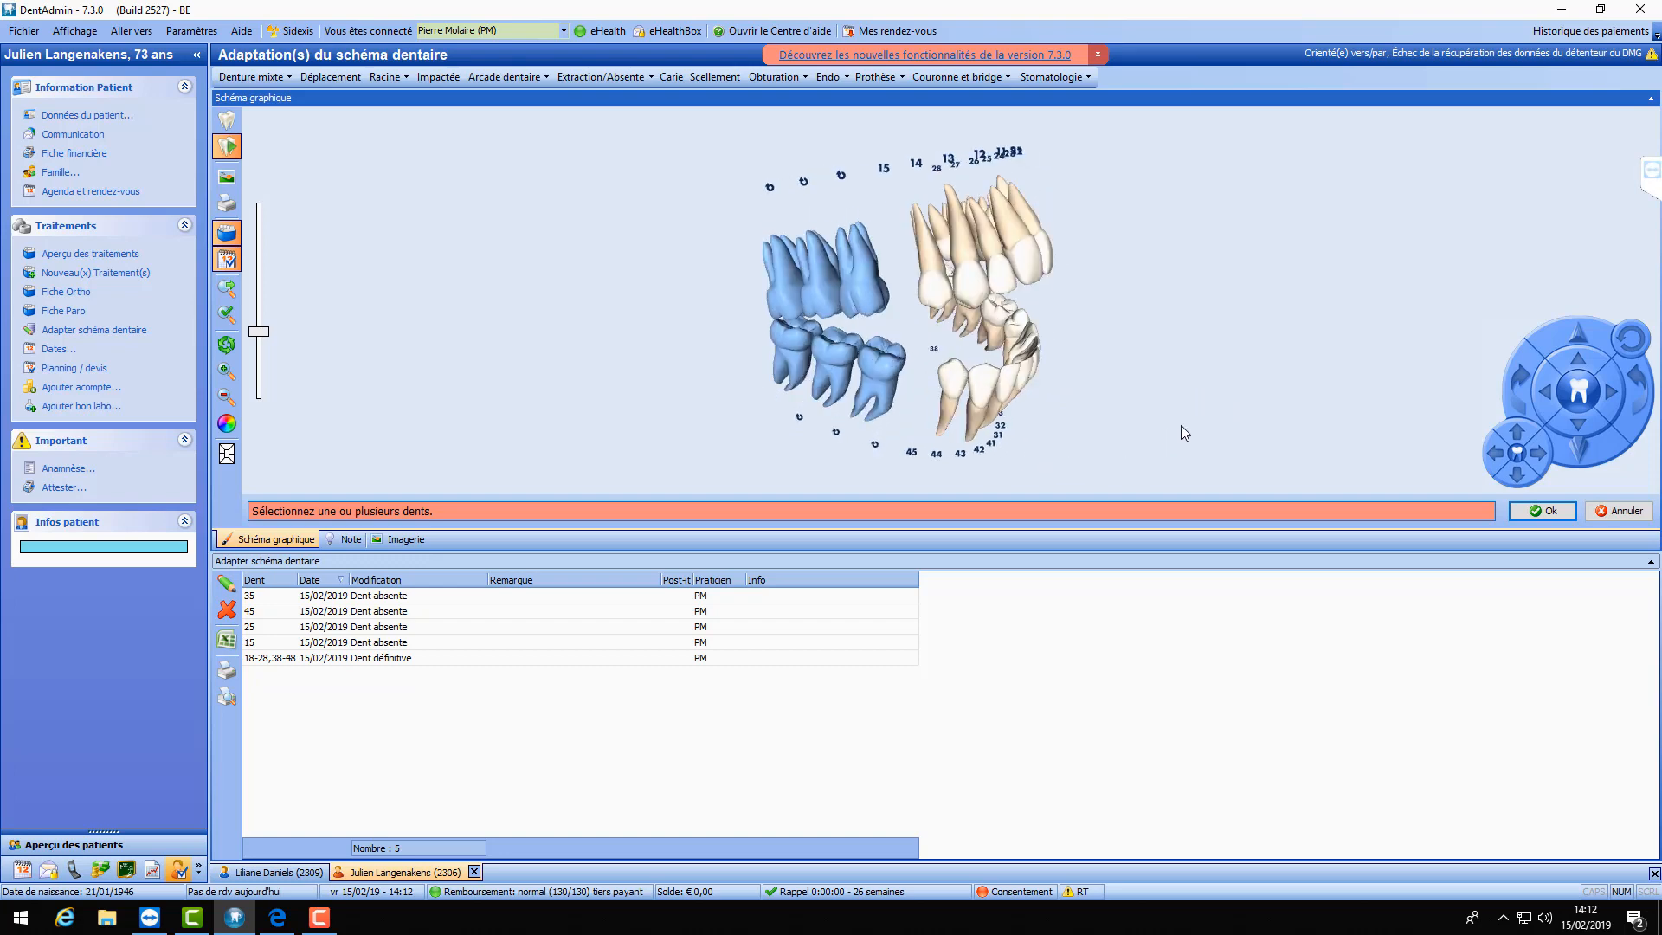
click(1610, 393)
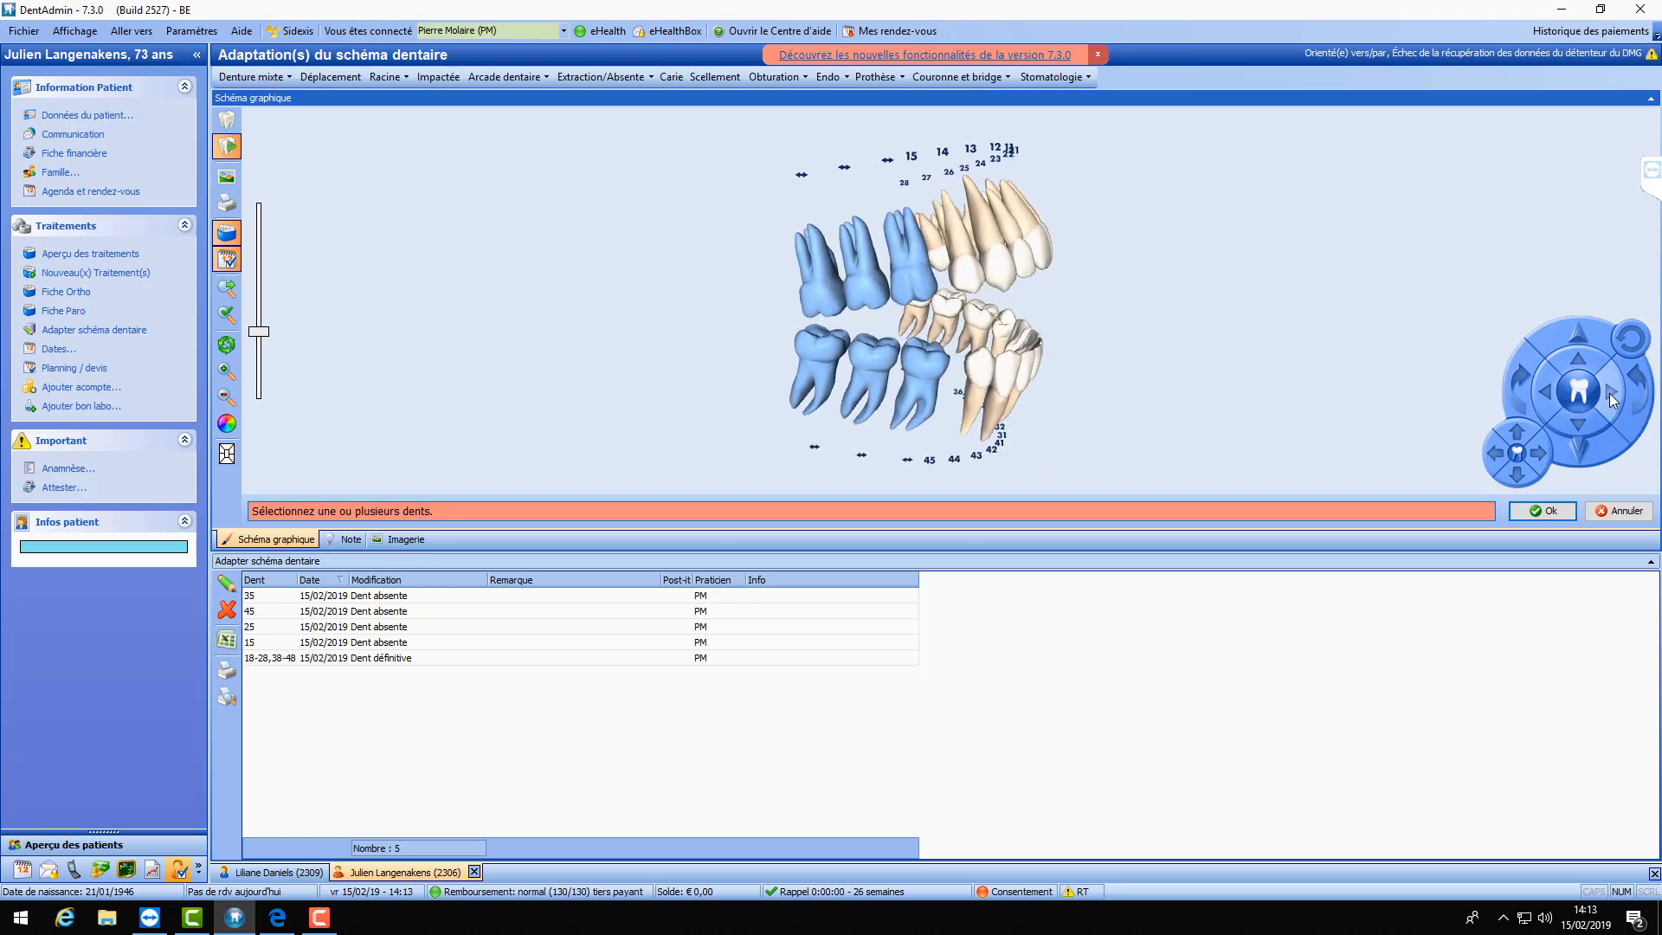
click(1612, 396)
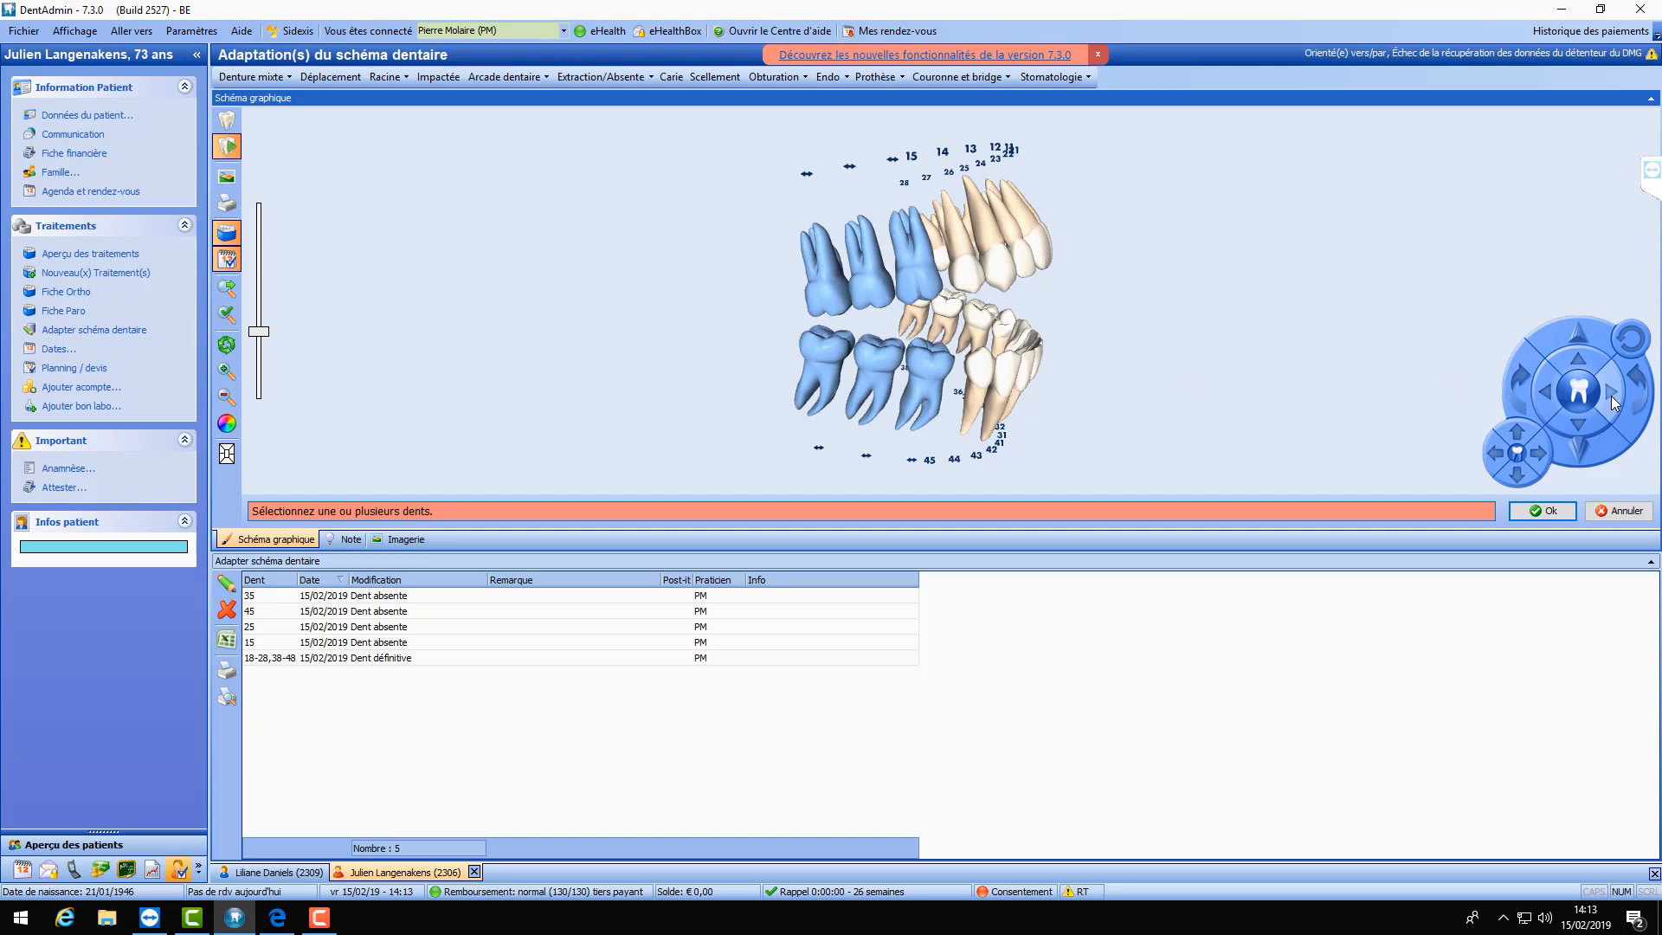
click(1611, 397)
- Move the six selected molars vertically in both directions and shift them further into the gaps at teeth 15 and 45
click(1585, 426)
click(1578, 361)
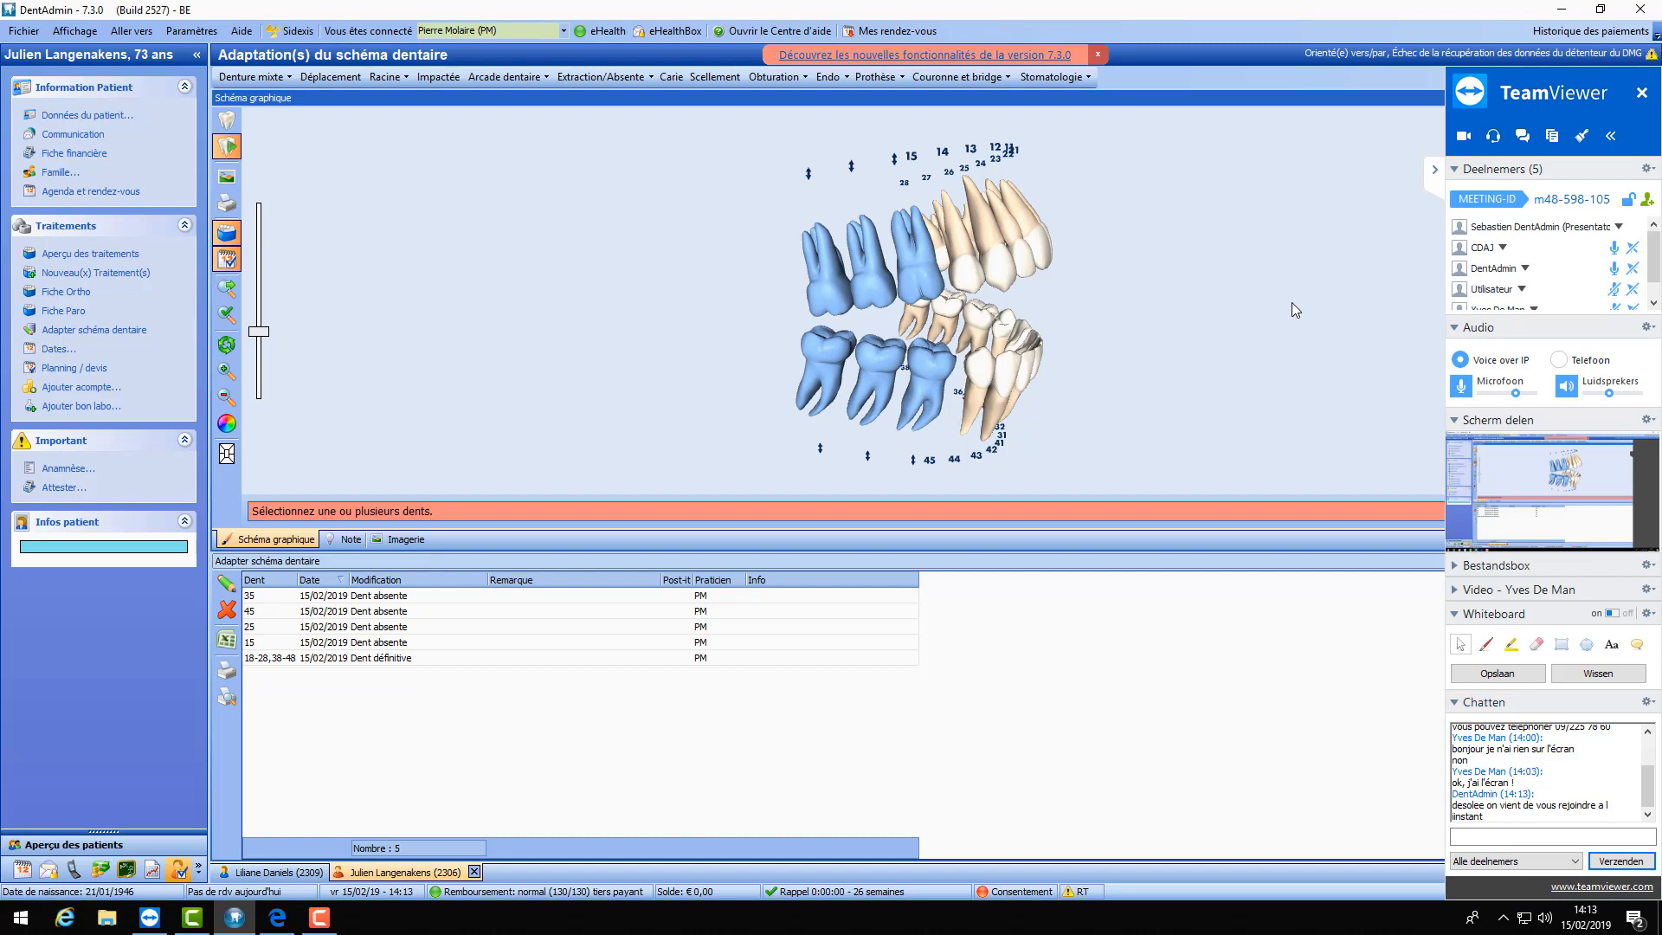
click(1434, 173)
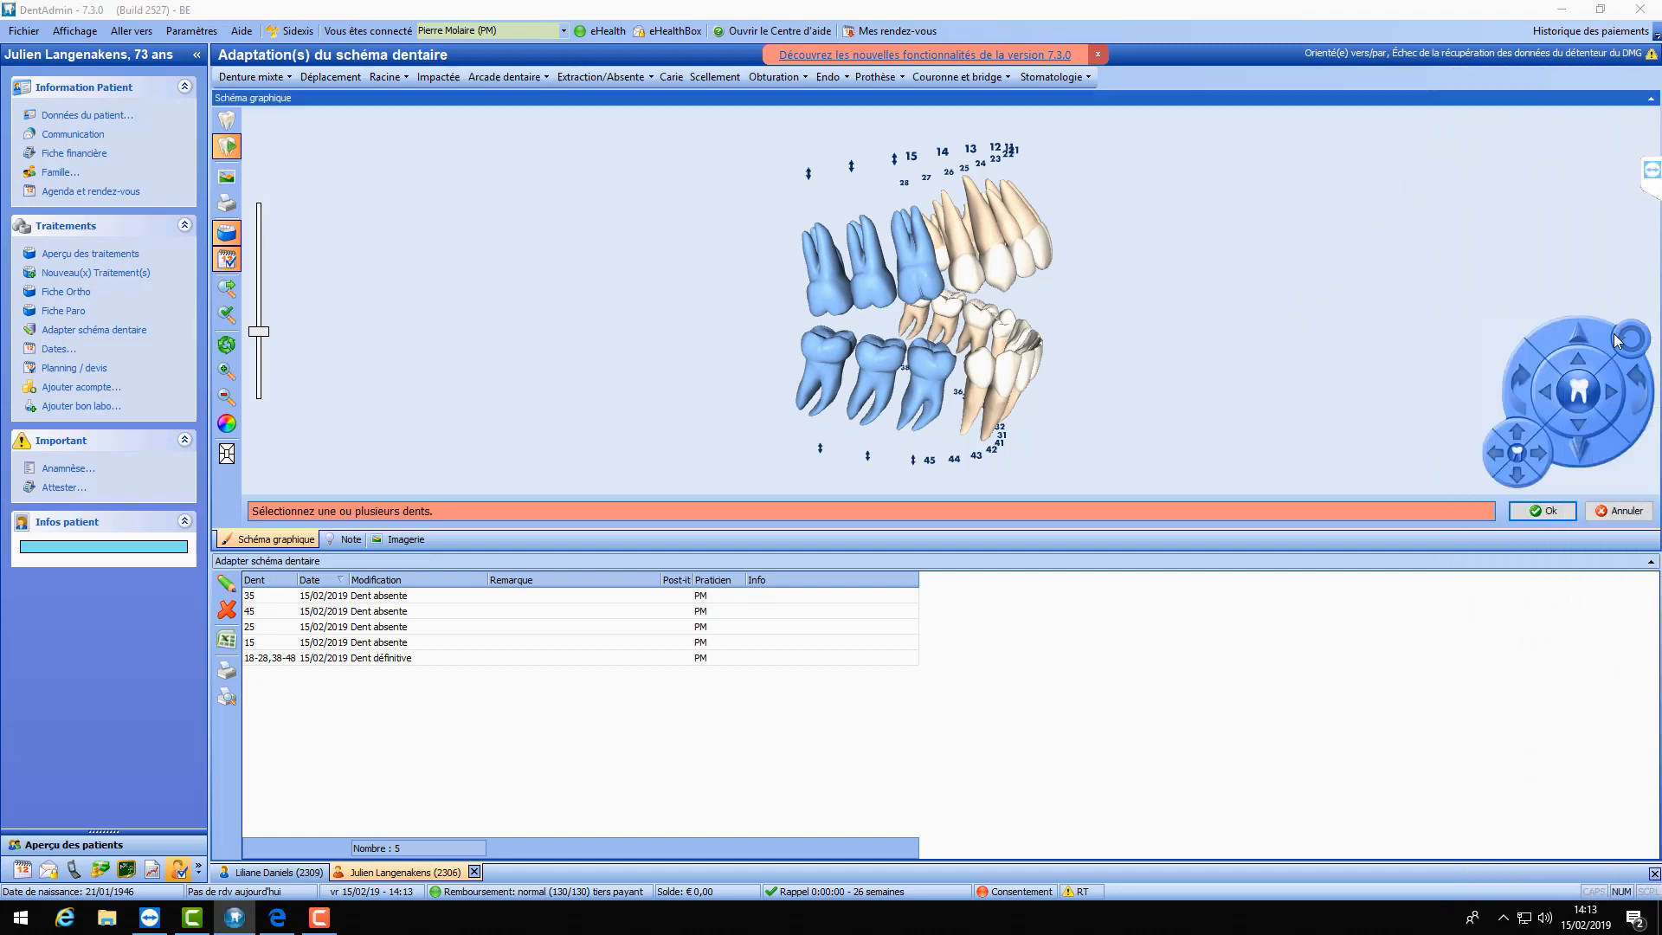
click(1612, 398)
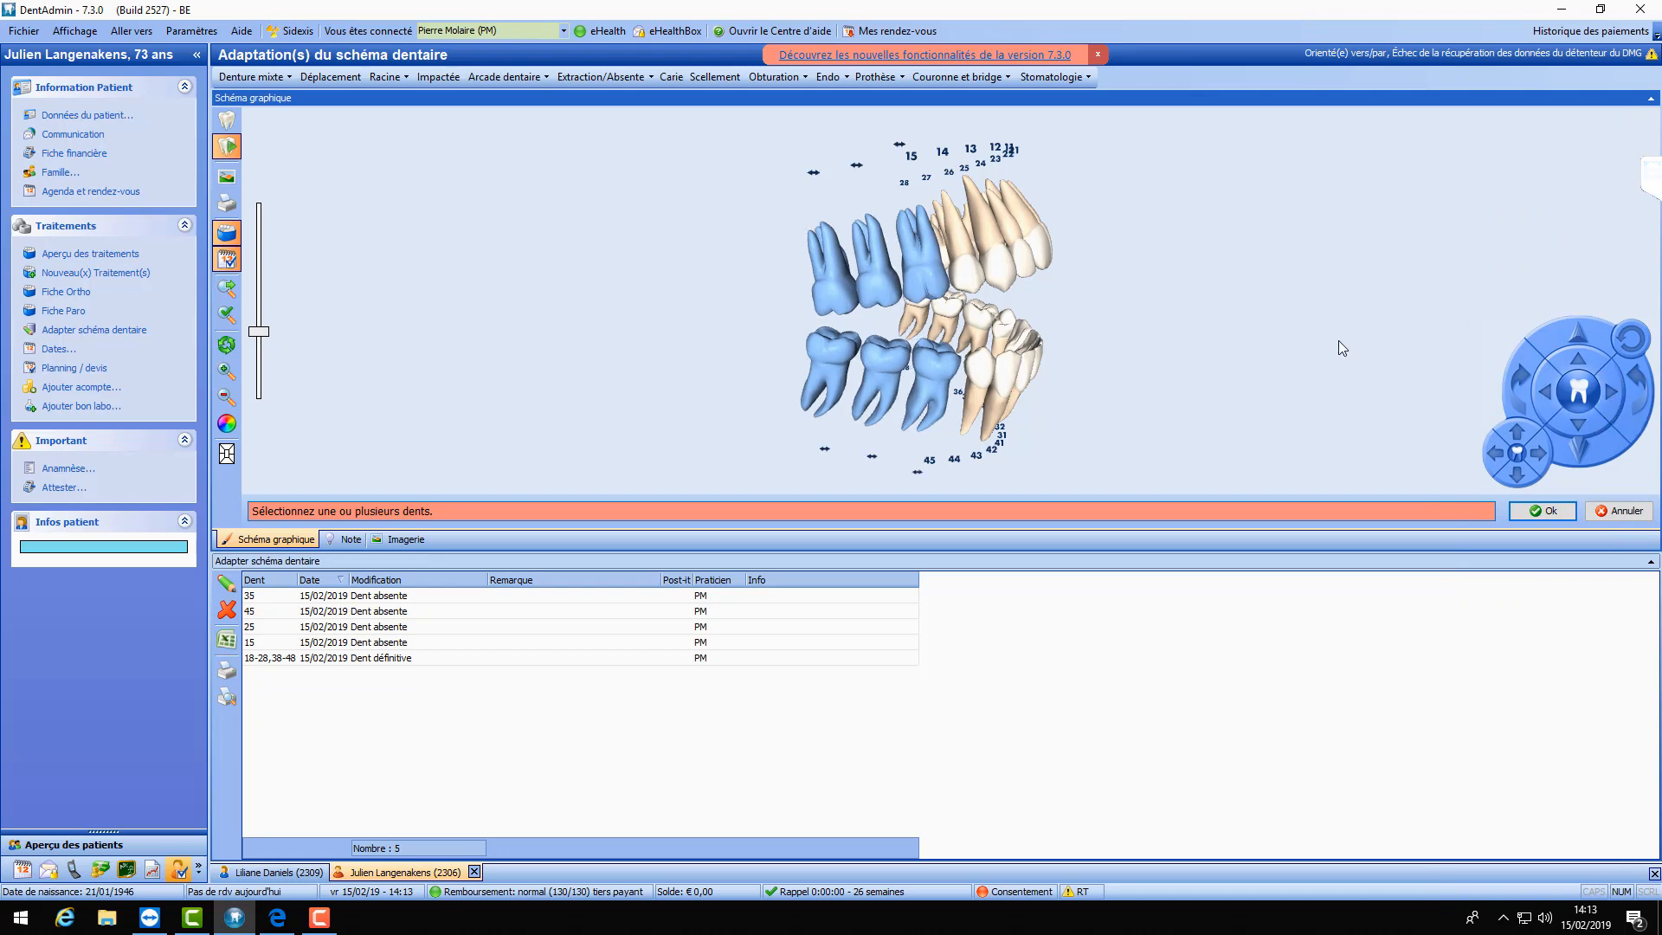
mouse_move(1344, 375)
mouse_down()
mouse_move(1159, 360)
mouse_move(1152, 330)
mouse_move(1364, 375)
mouse_up()
click(1607, 393)
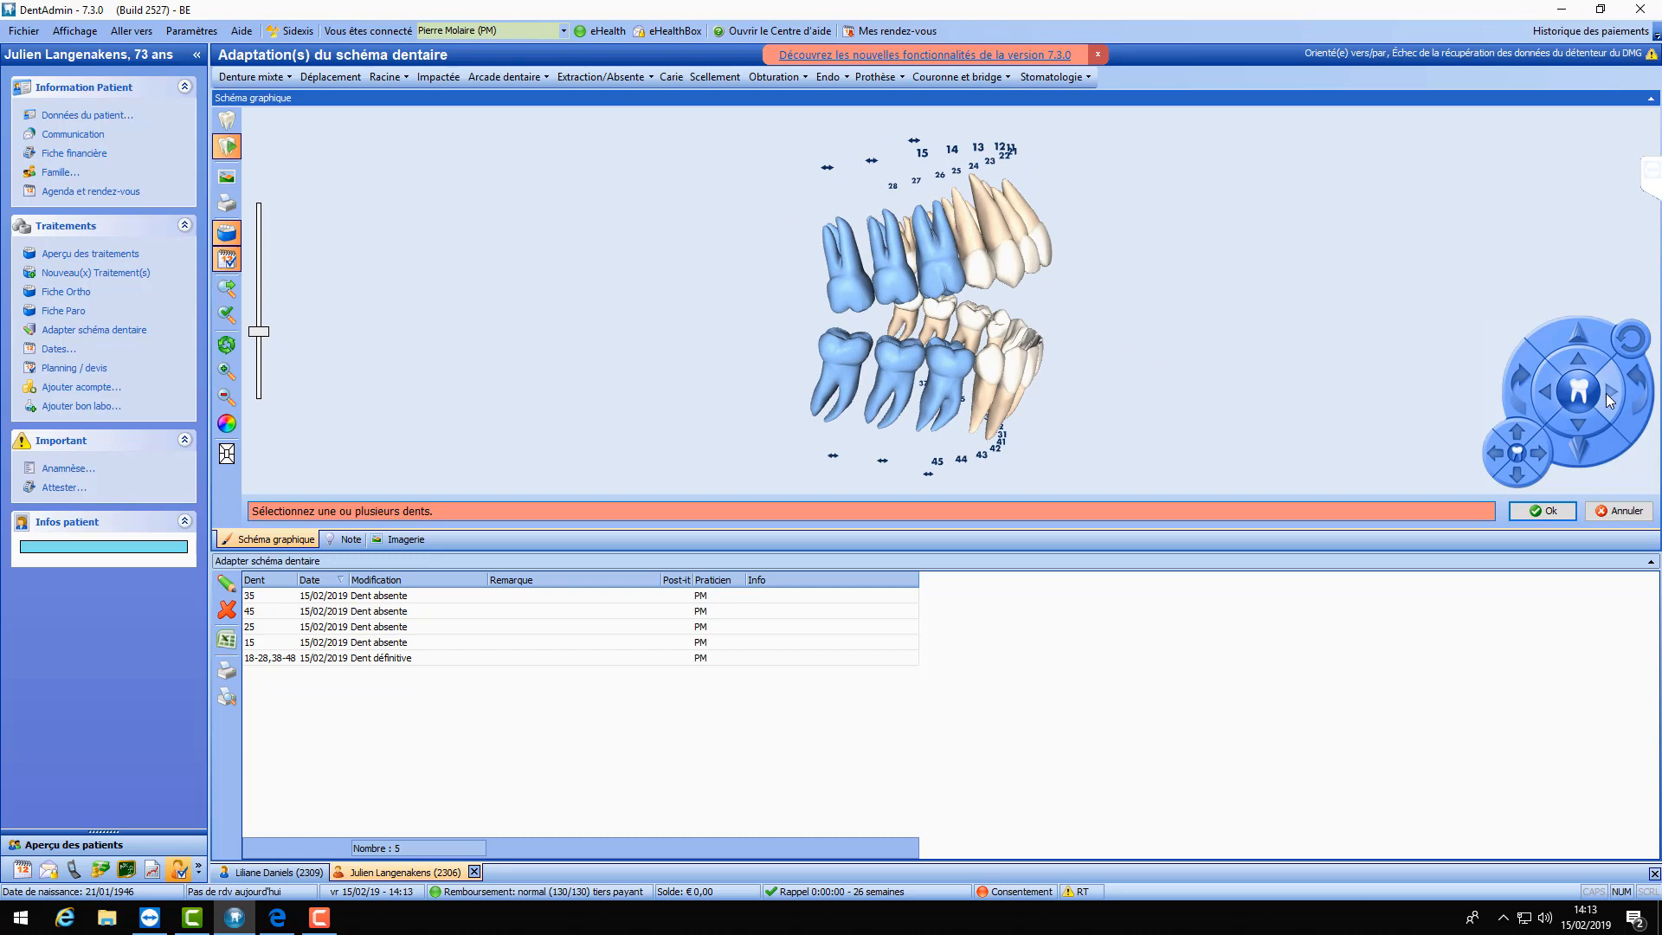
- Shift the six selected molars part of the way back, away from the gaps at teeth 15 and 45
click(1542, 388)
click(1545, 390)
click(1544, 390)
click(1544, 389)
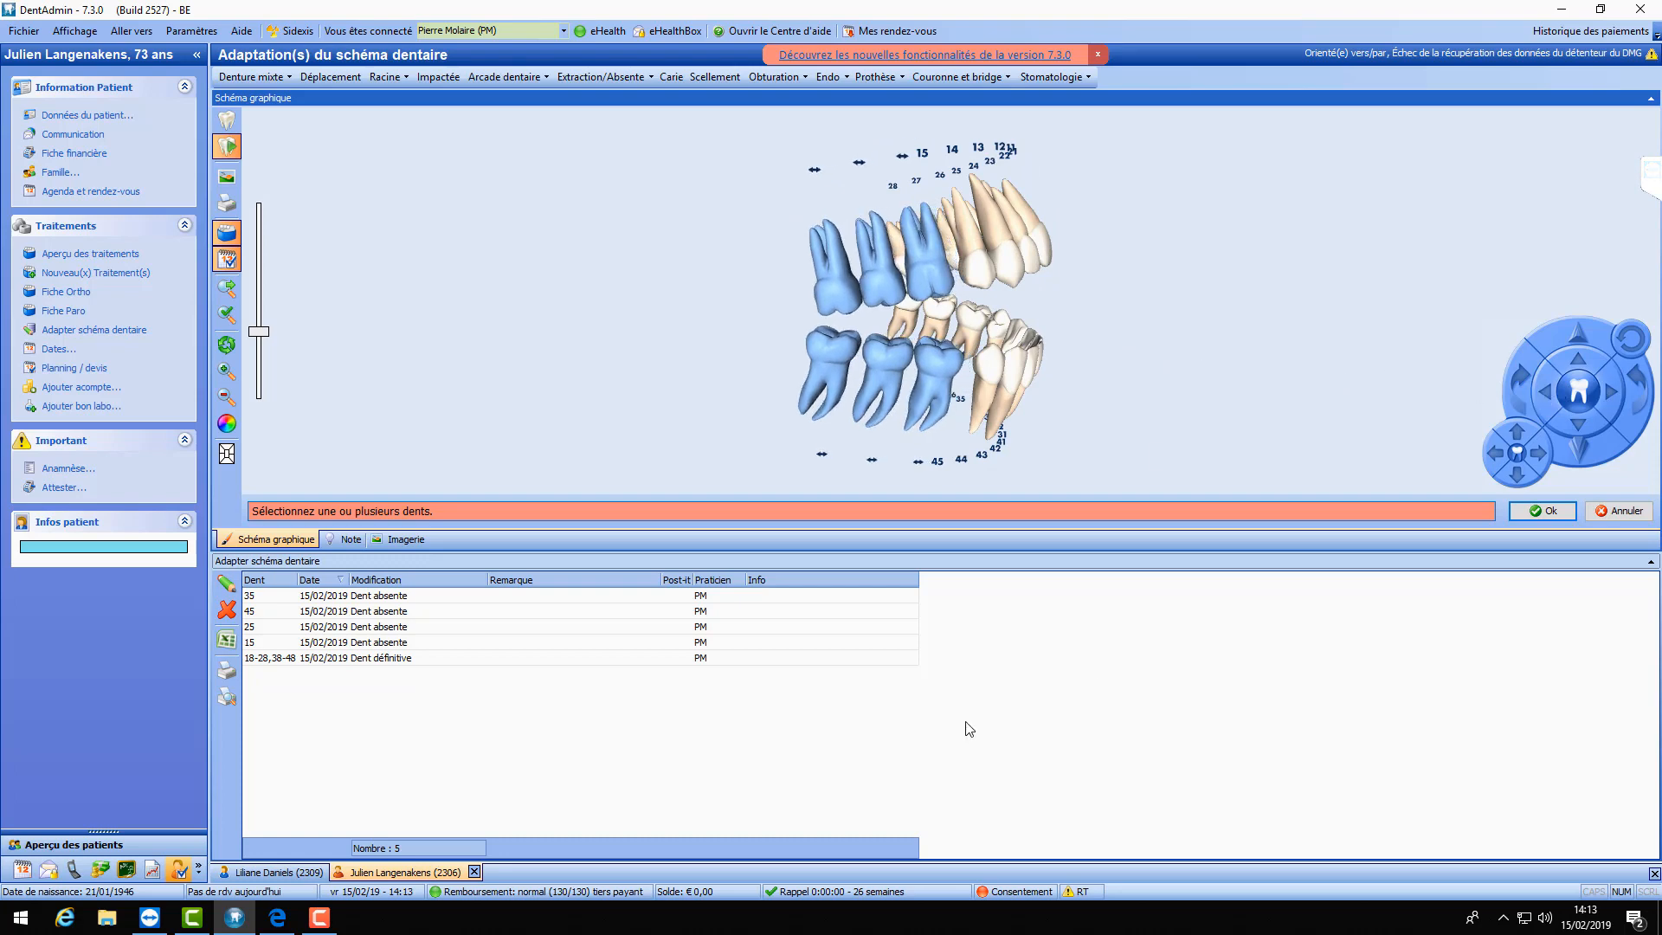
click(320, 922)
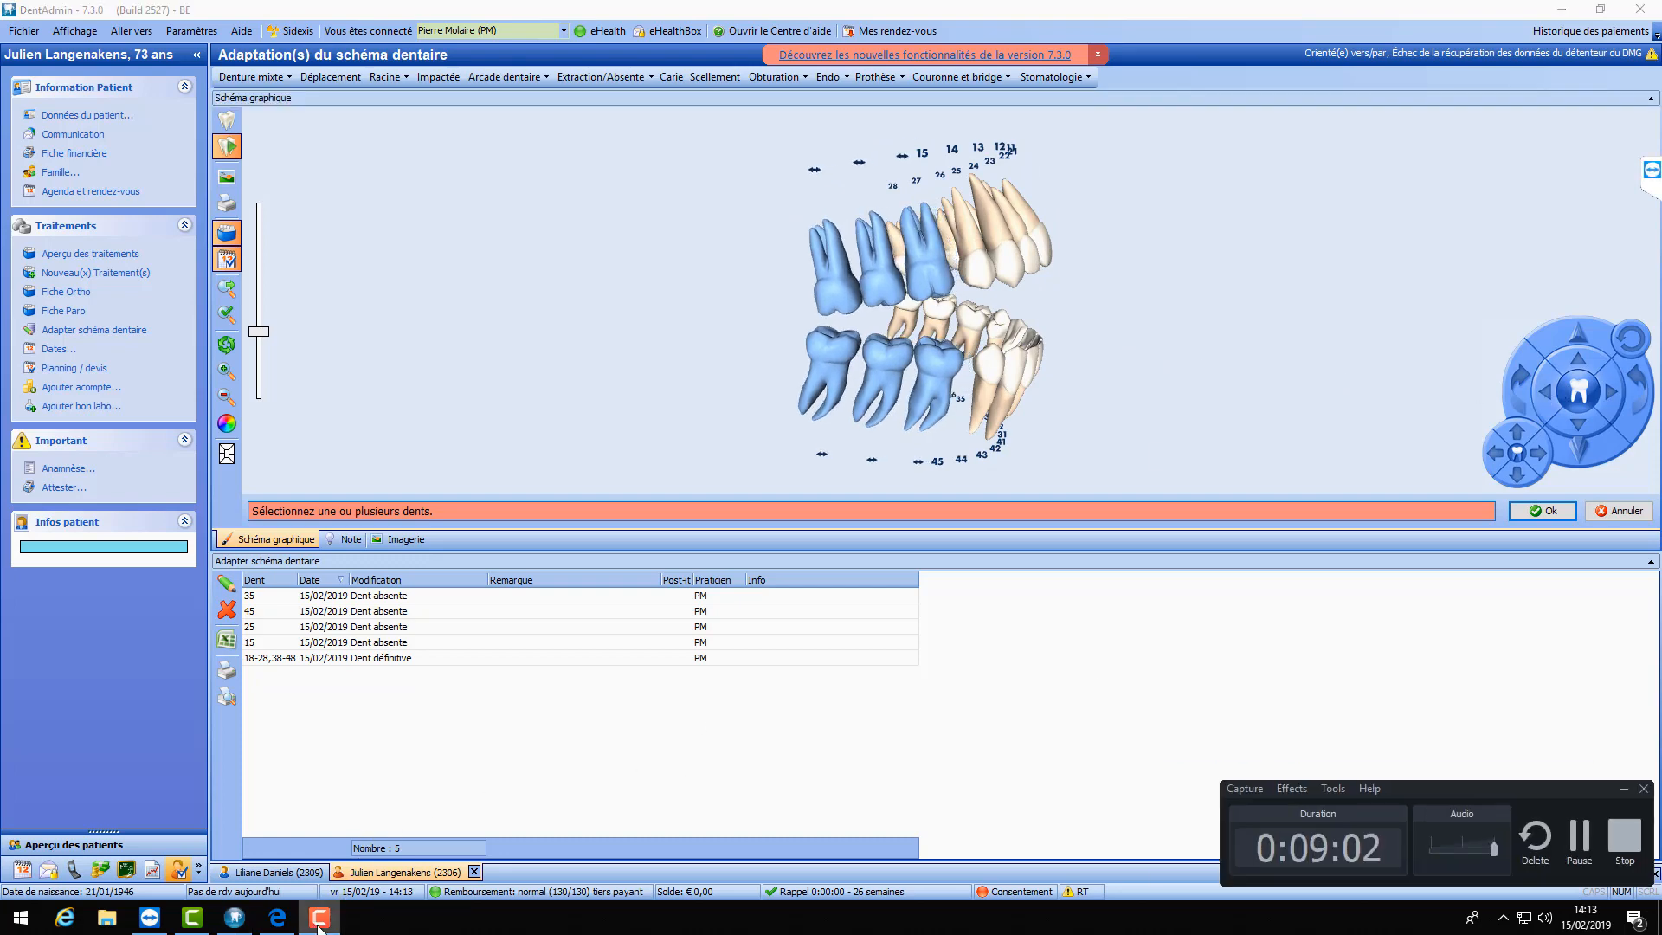
click(323, 925)
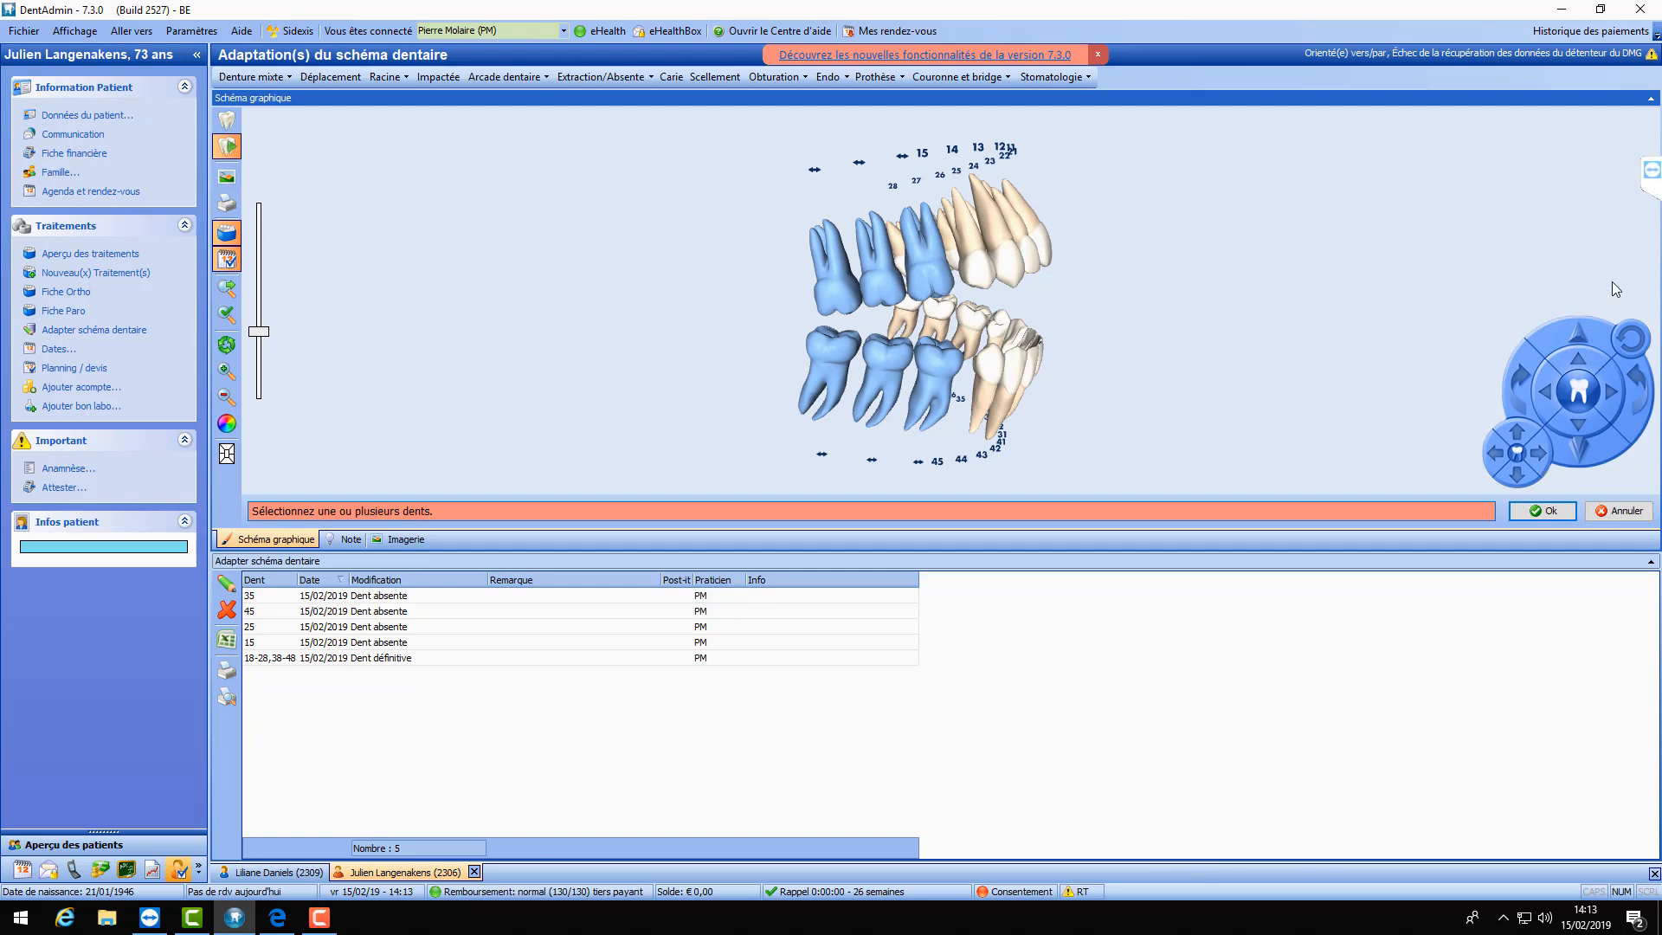
click(1654, 173)
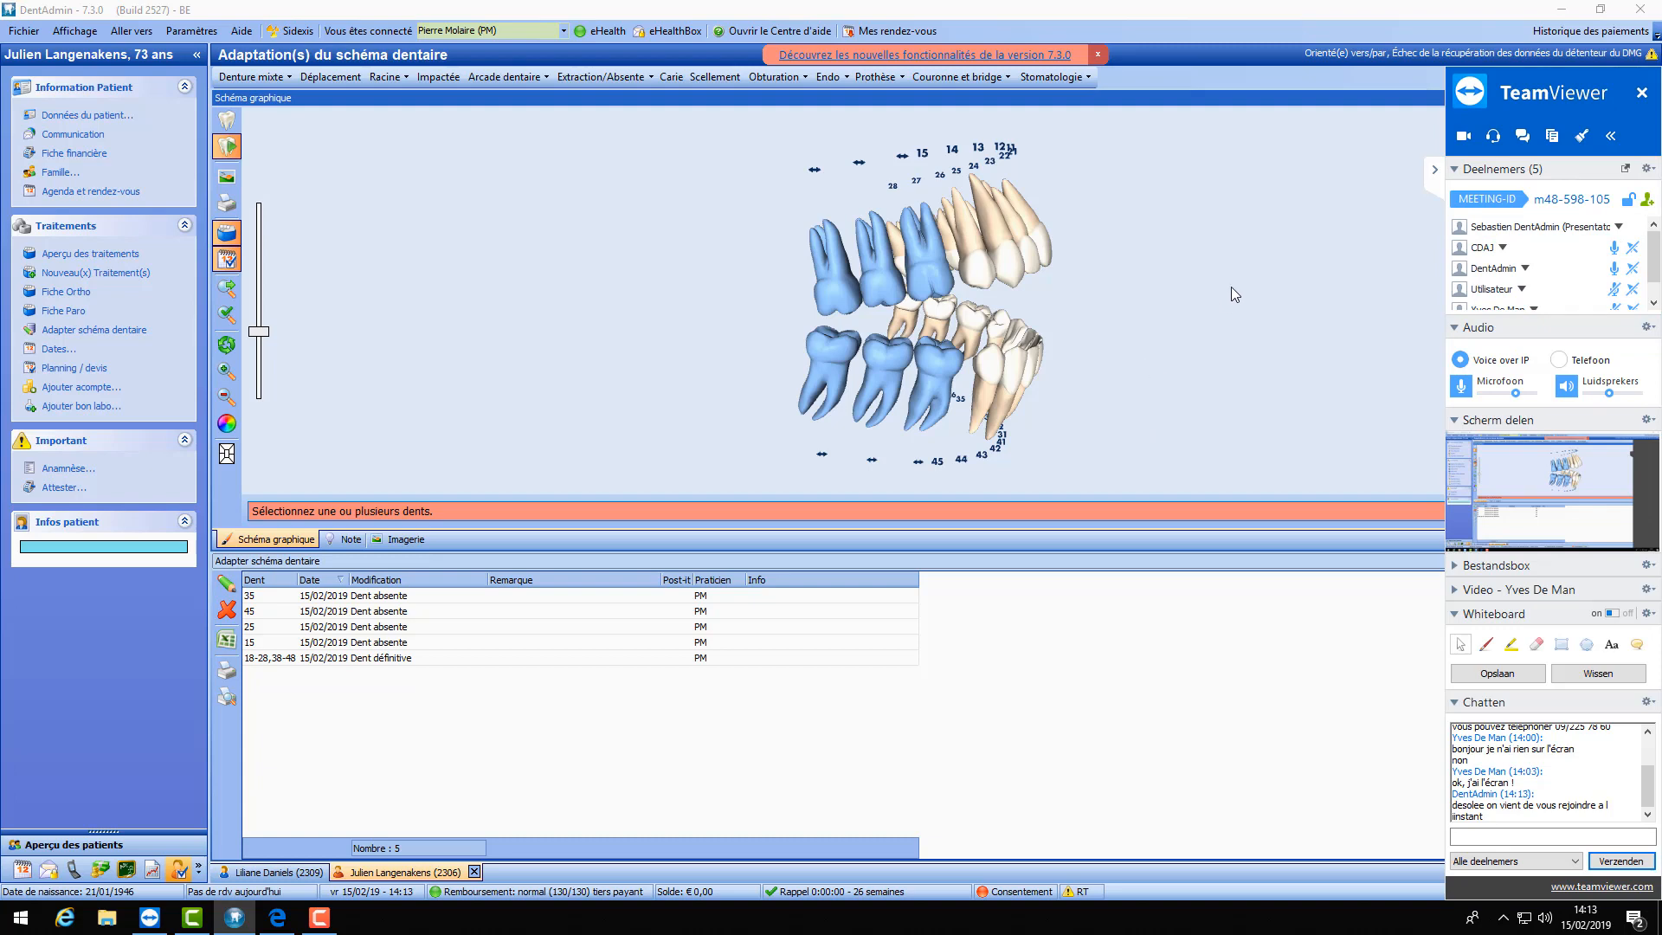
click(1437, 172)
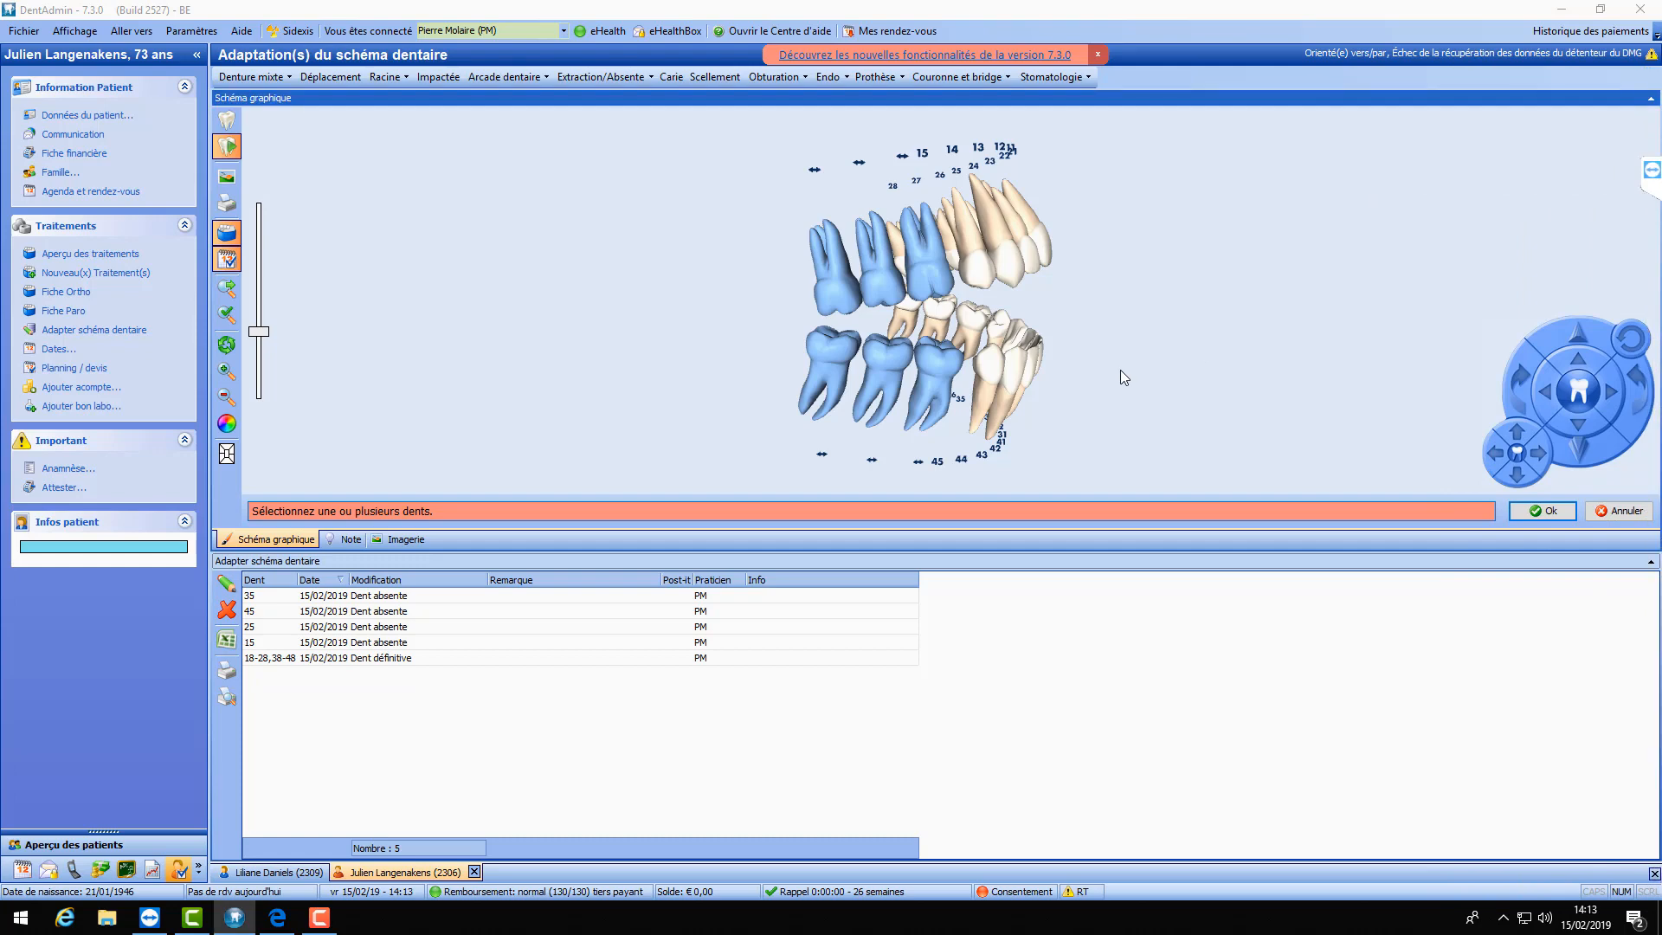
drag(1146, 356, 855, 358)
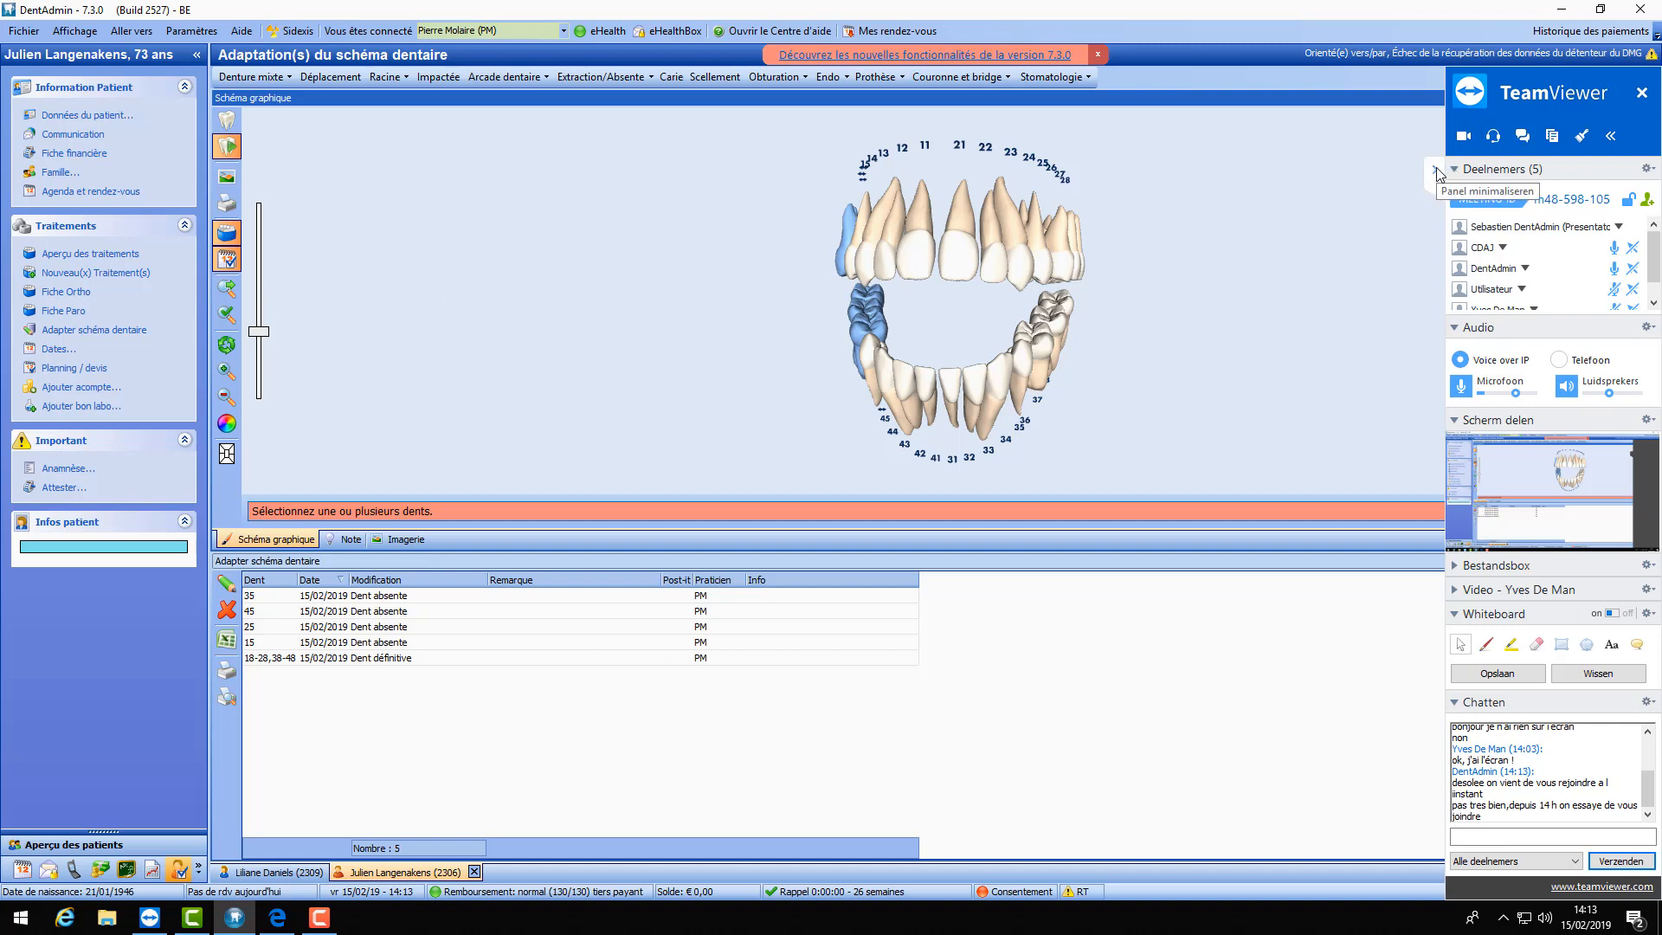
- Paste the copied message about getting sound by telephone into the TeamViewer chat and send it to all participants
click(1495, 835)
key(ctrl+v)
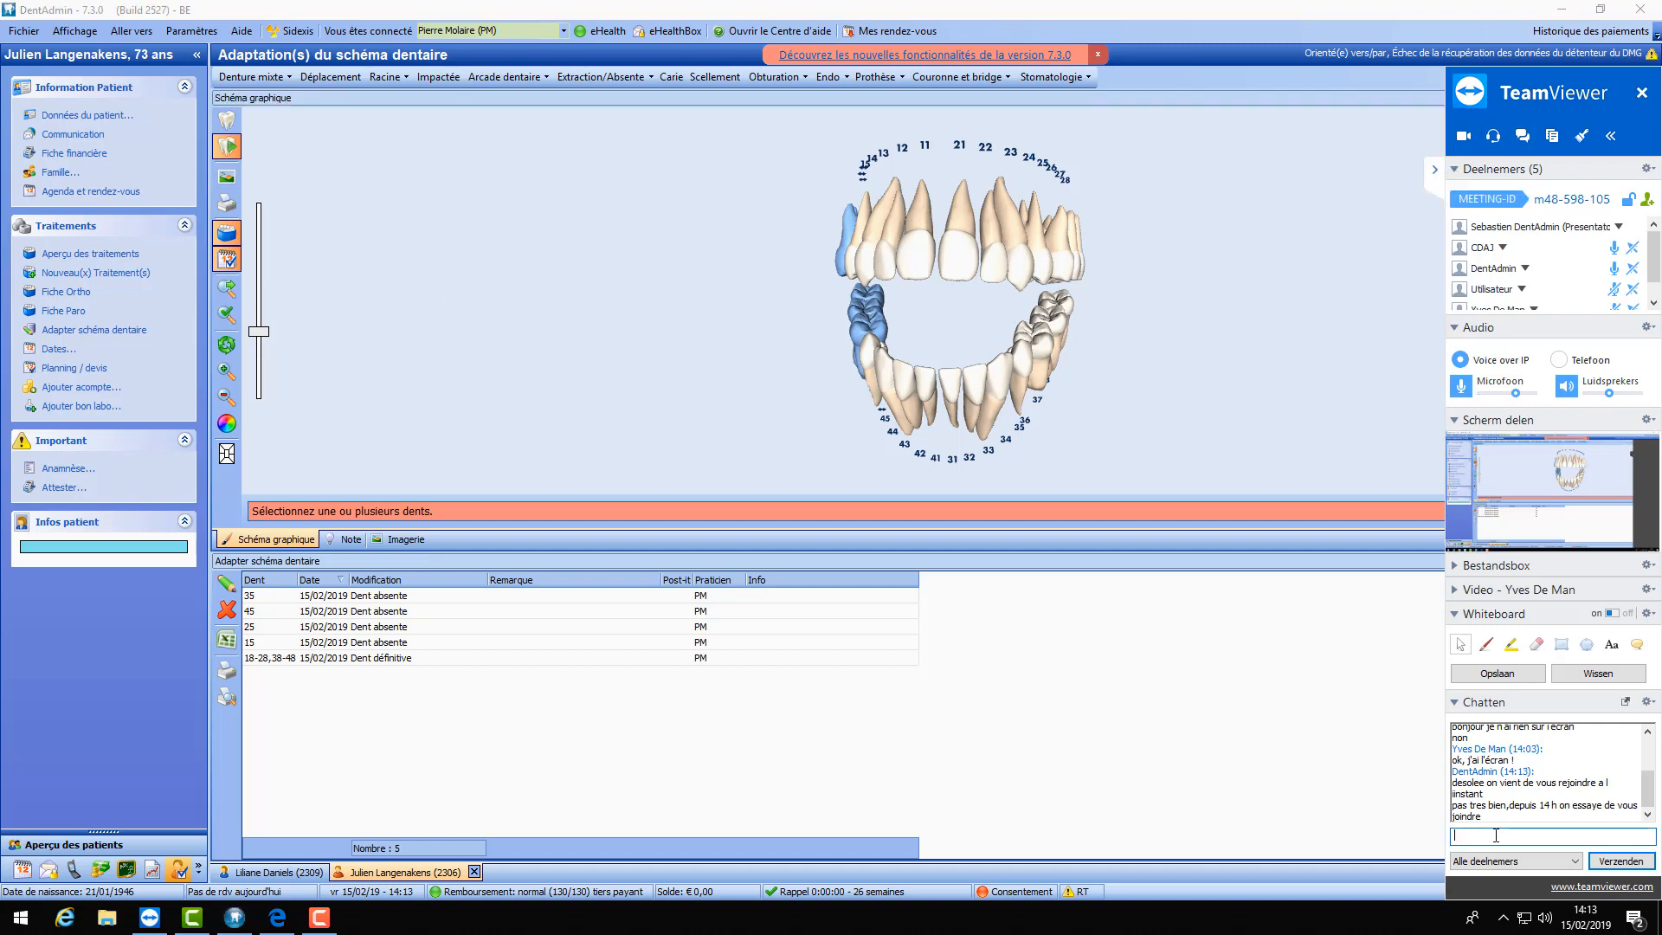
key(Return)
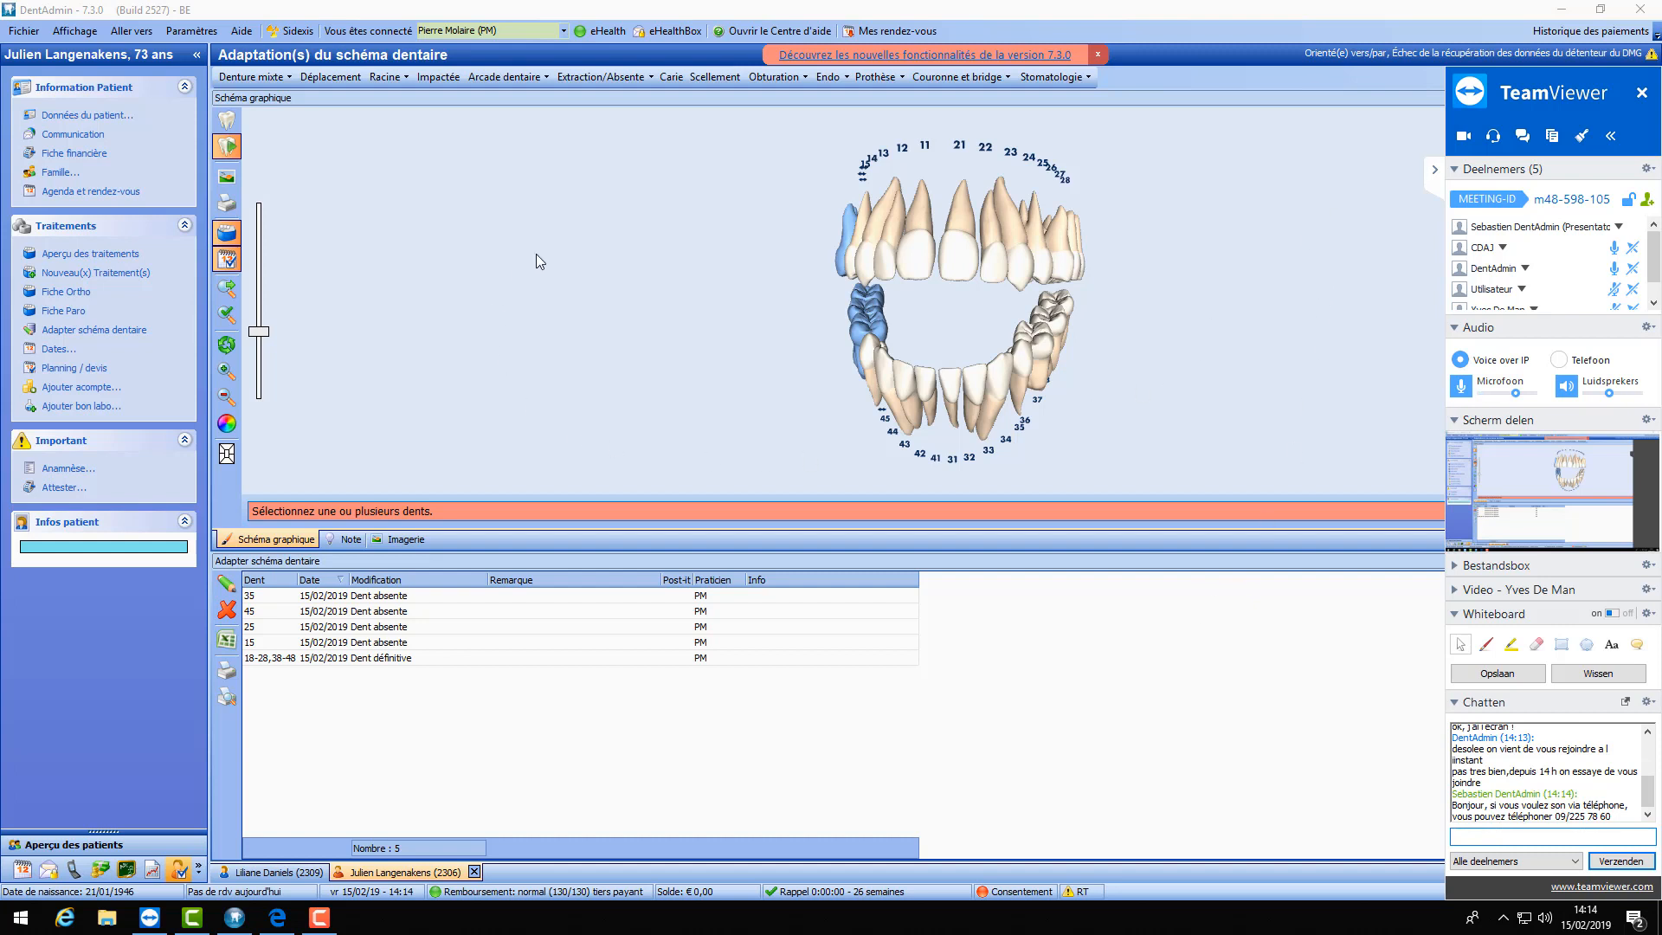
- Examine the shifted molars in each available dental chart view and collapse the TeamViewer panel
click(229, 291)
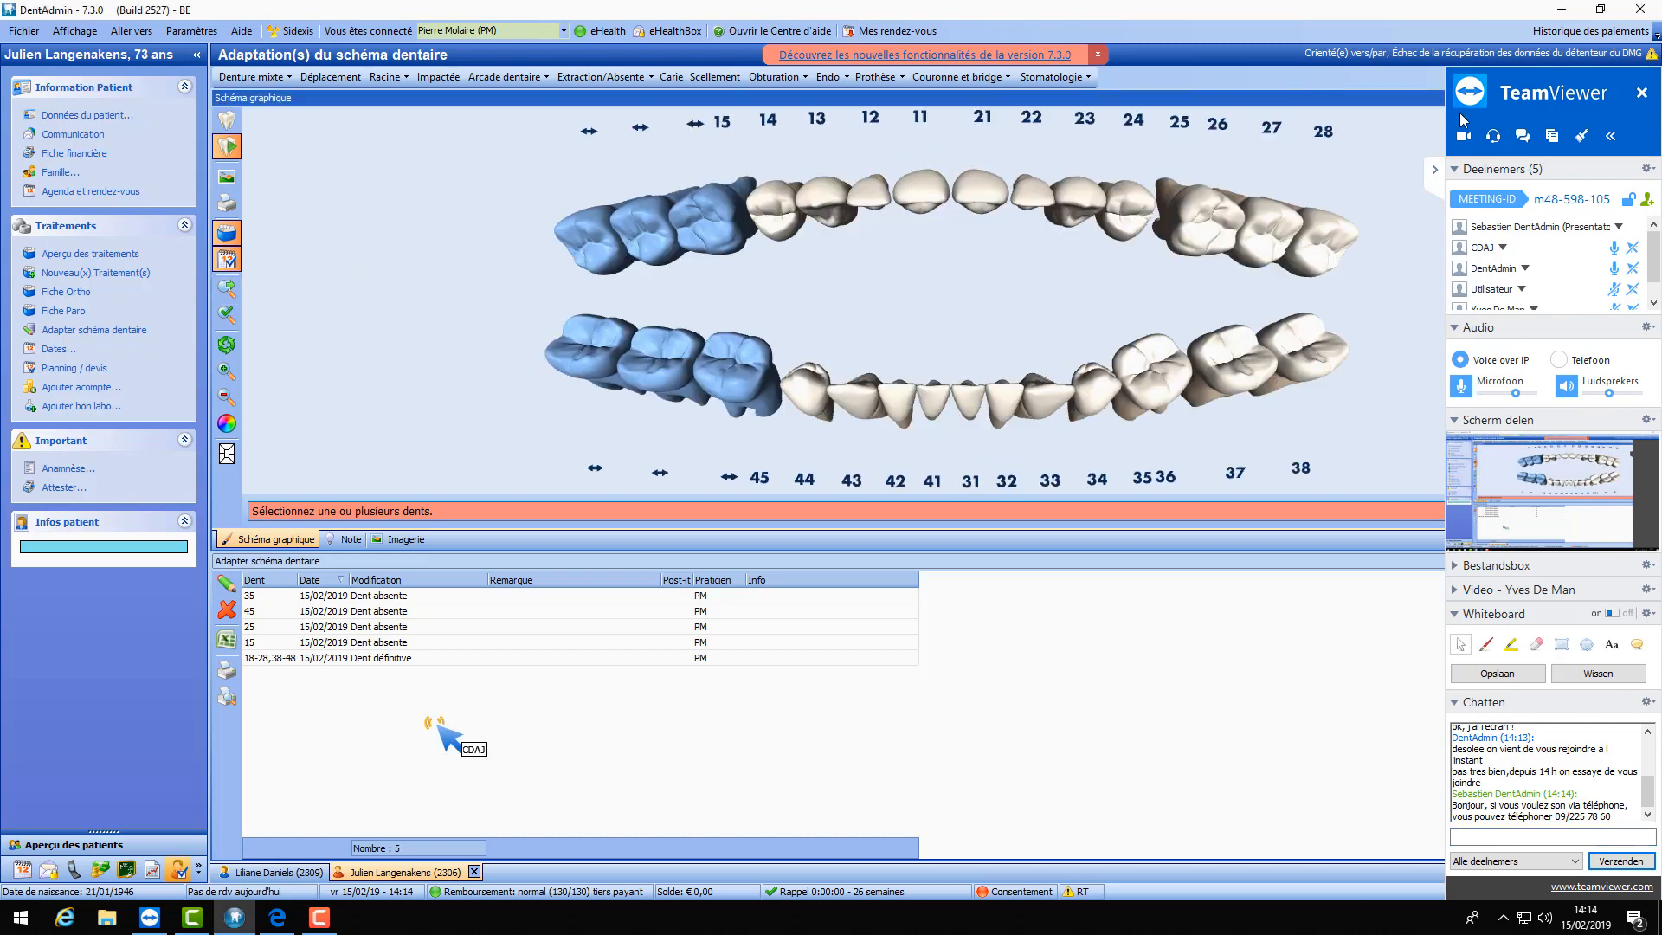
click(1438, 176)
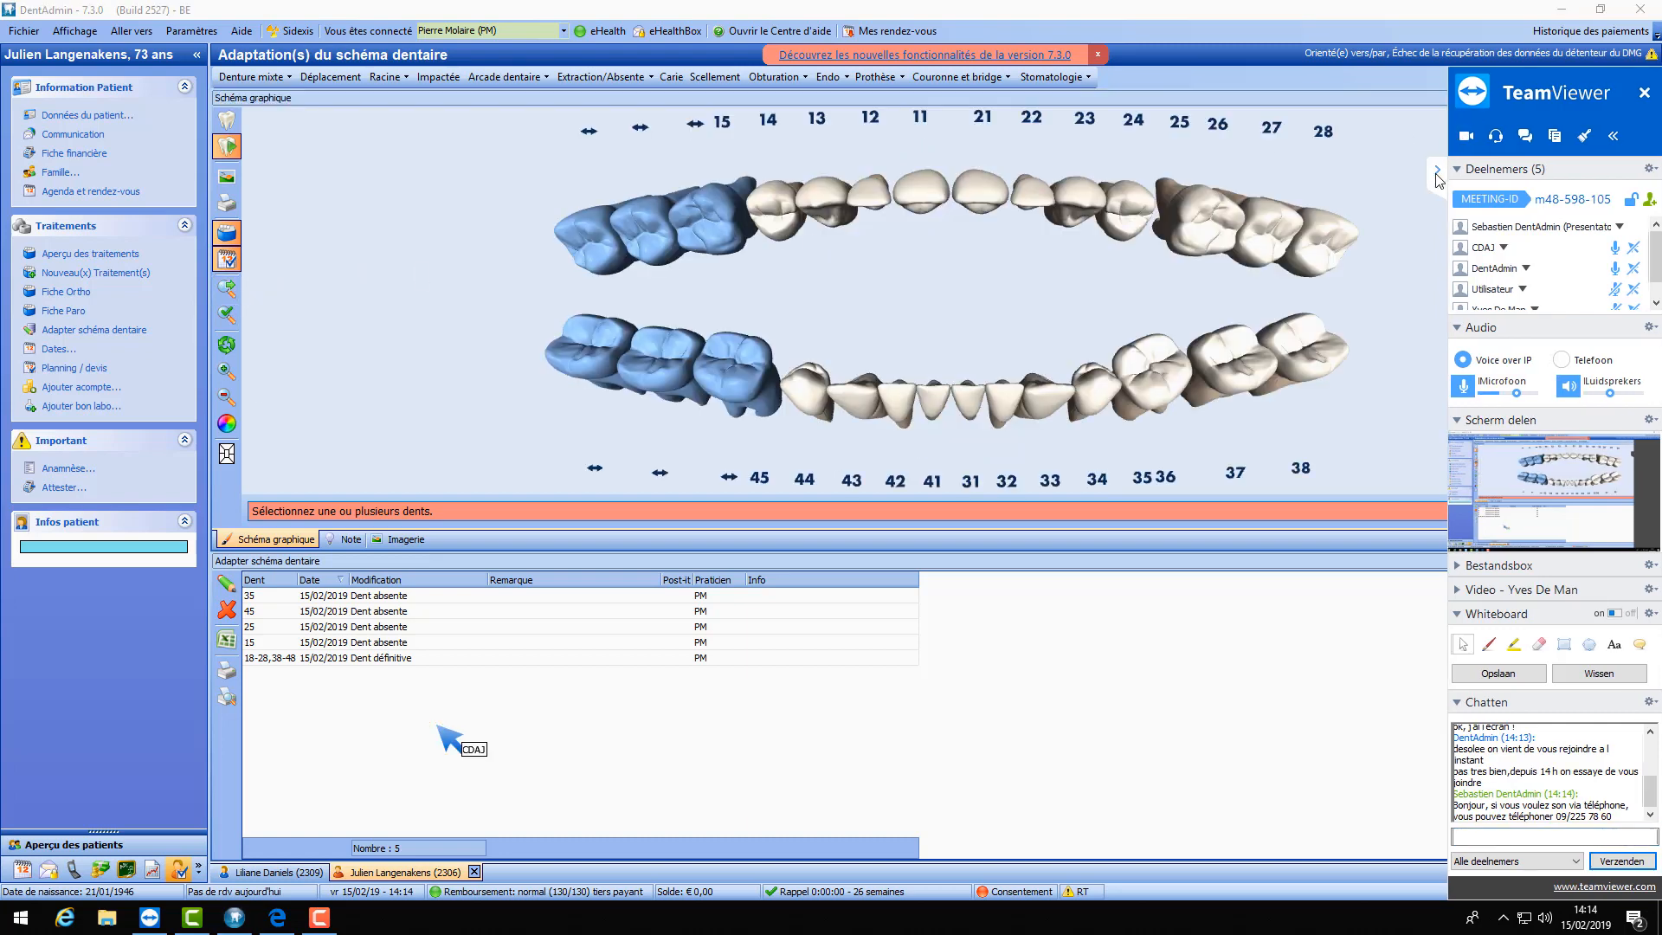
click(228, 291)
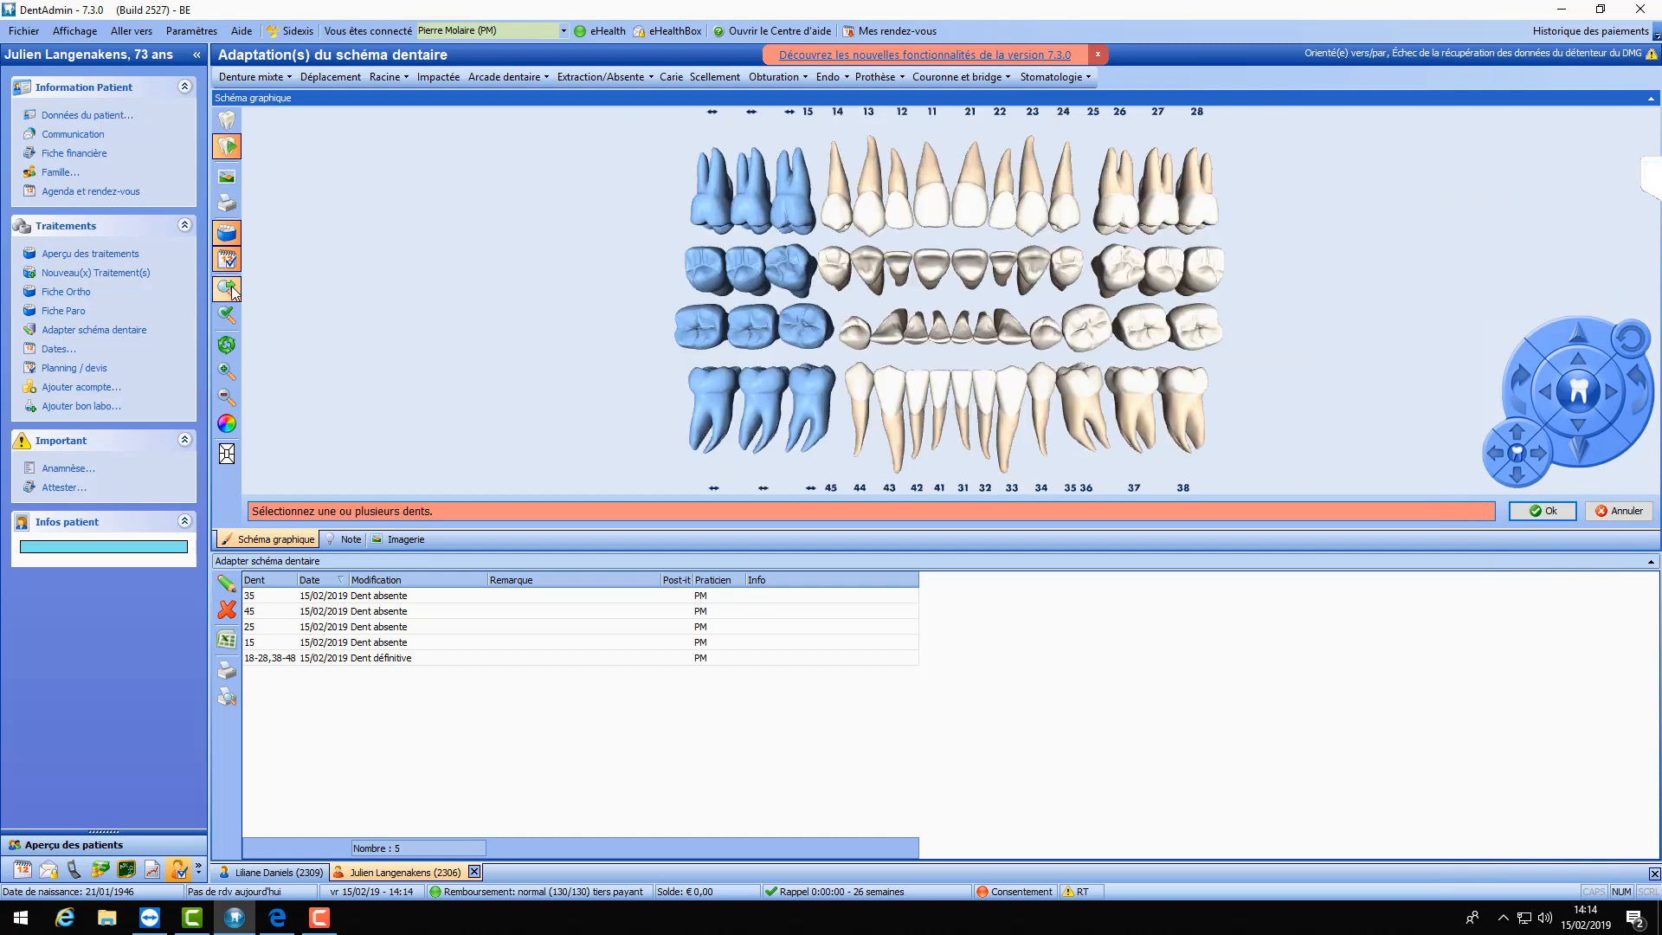
click(228, 288)
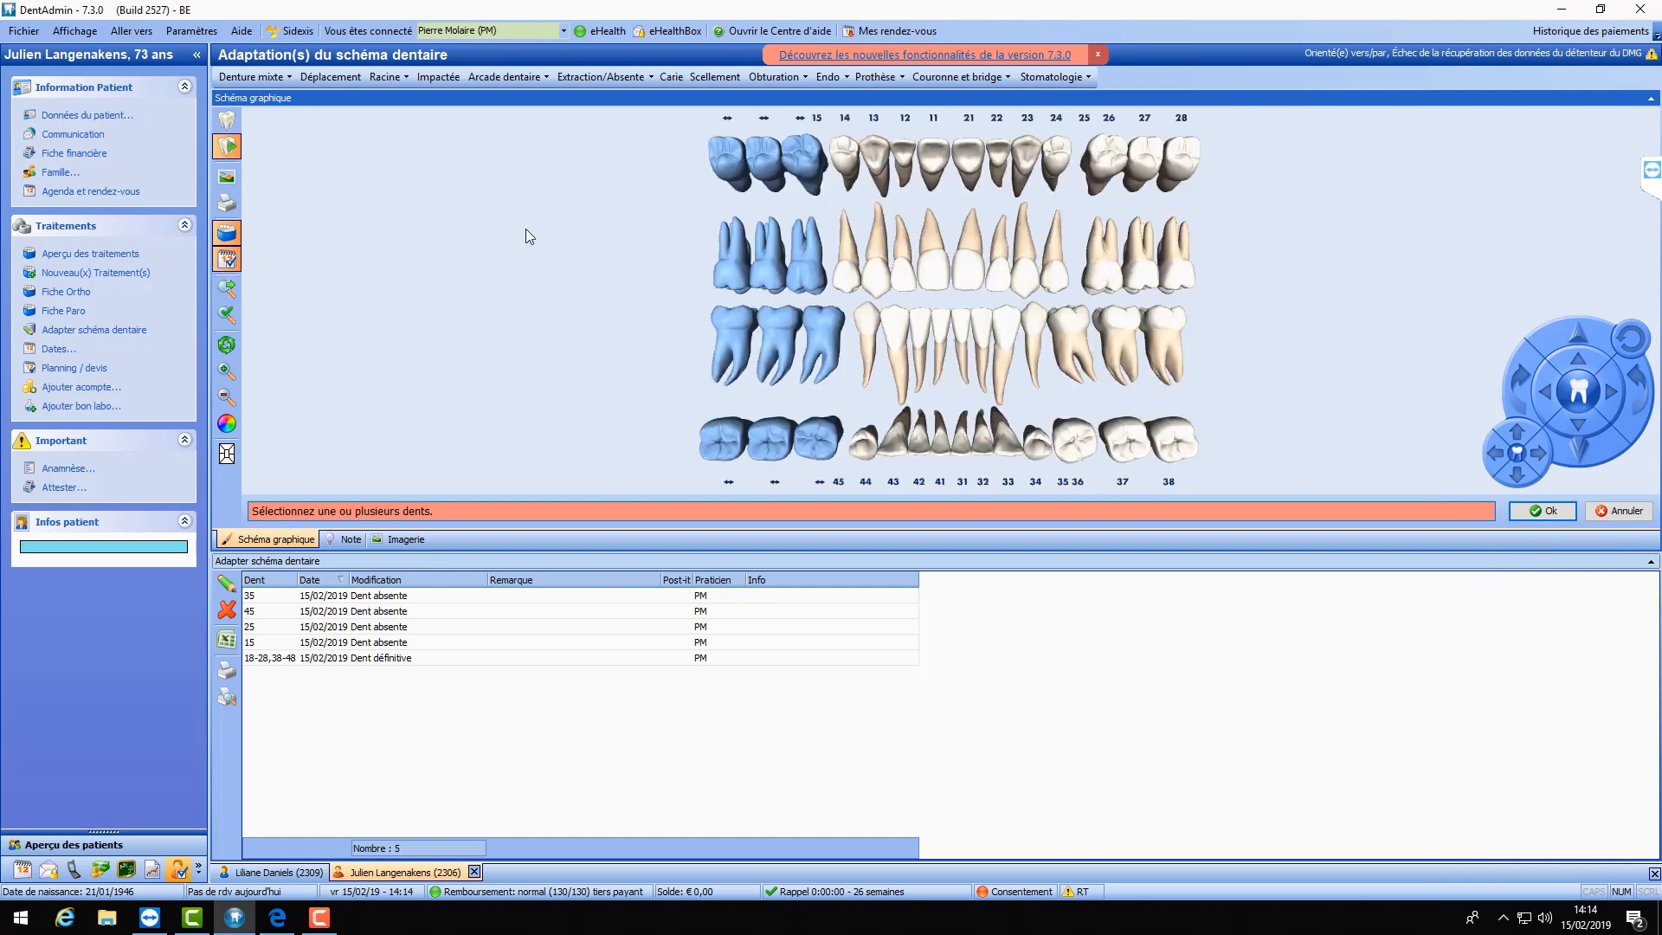
click(228, 289)
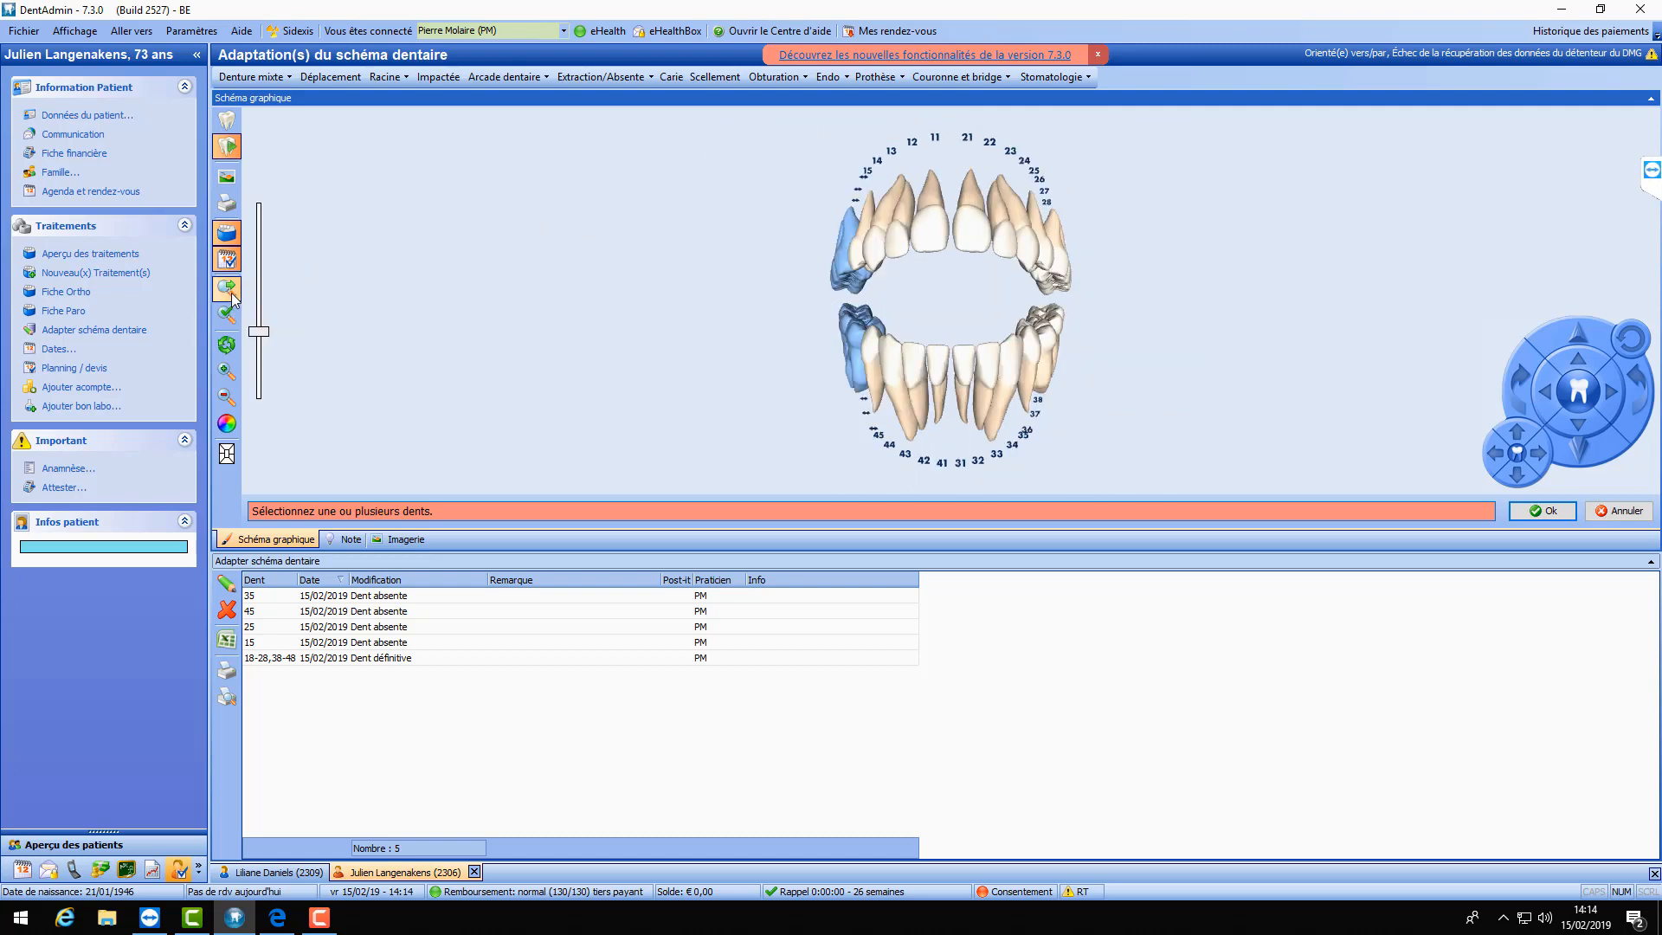
mouse_move(663, 334)
mouse_down()
mouse_move(692, 355)
mouse_move(643, 350)
mouse_up()
click(235, 294)
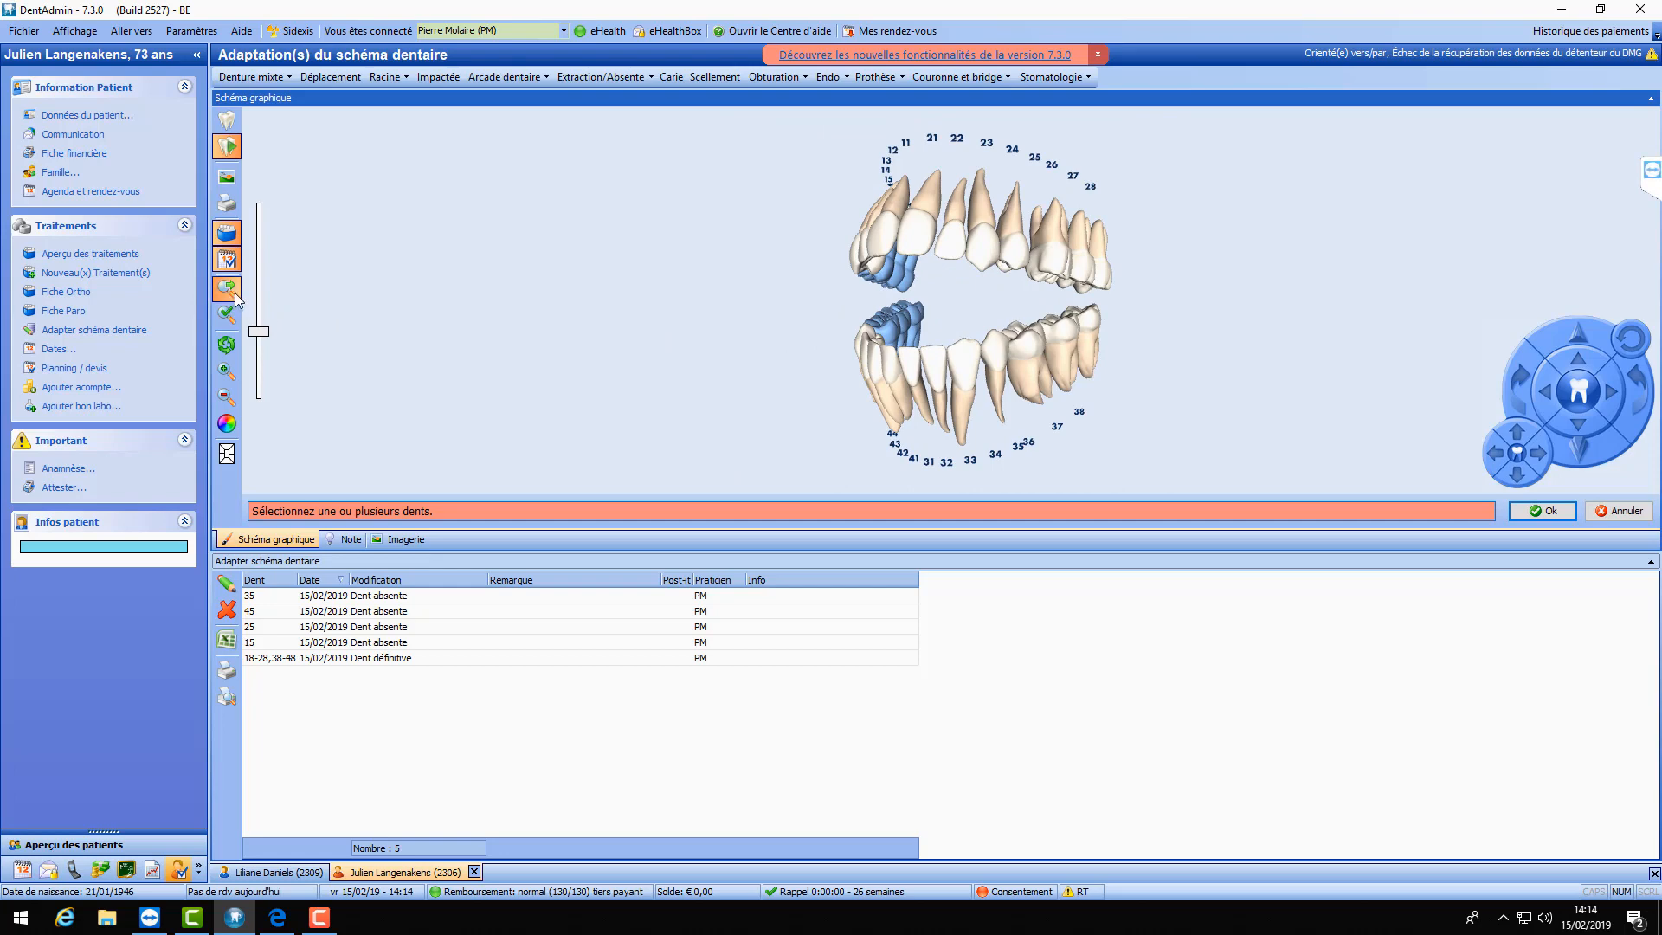
click(229, 289)
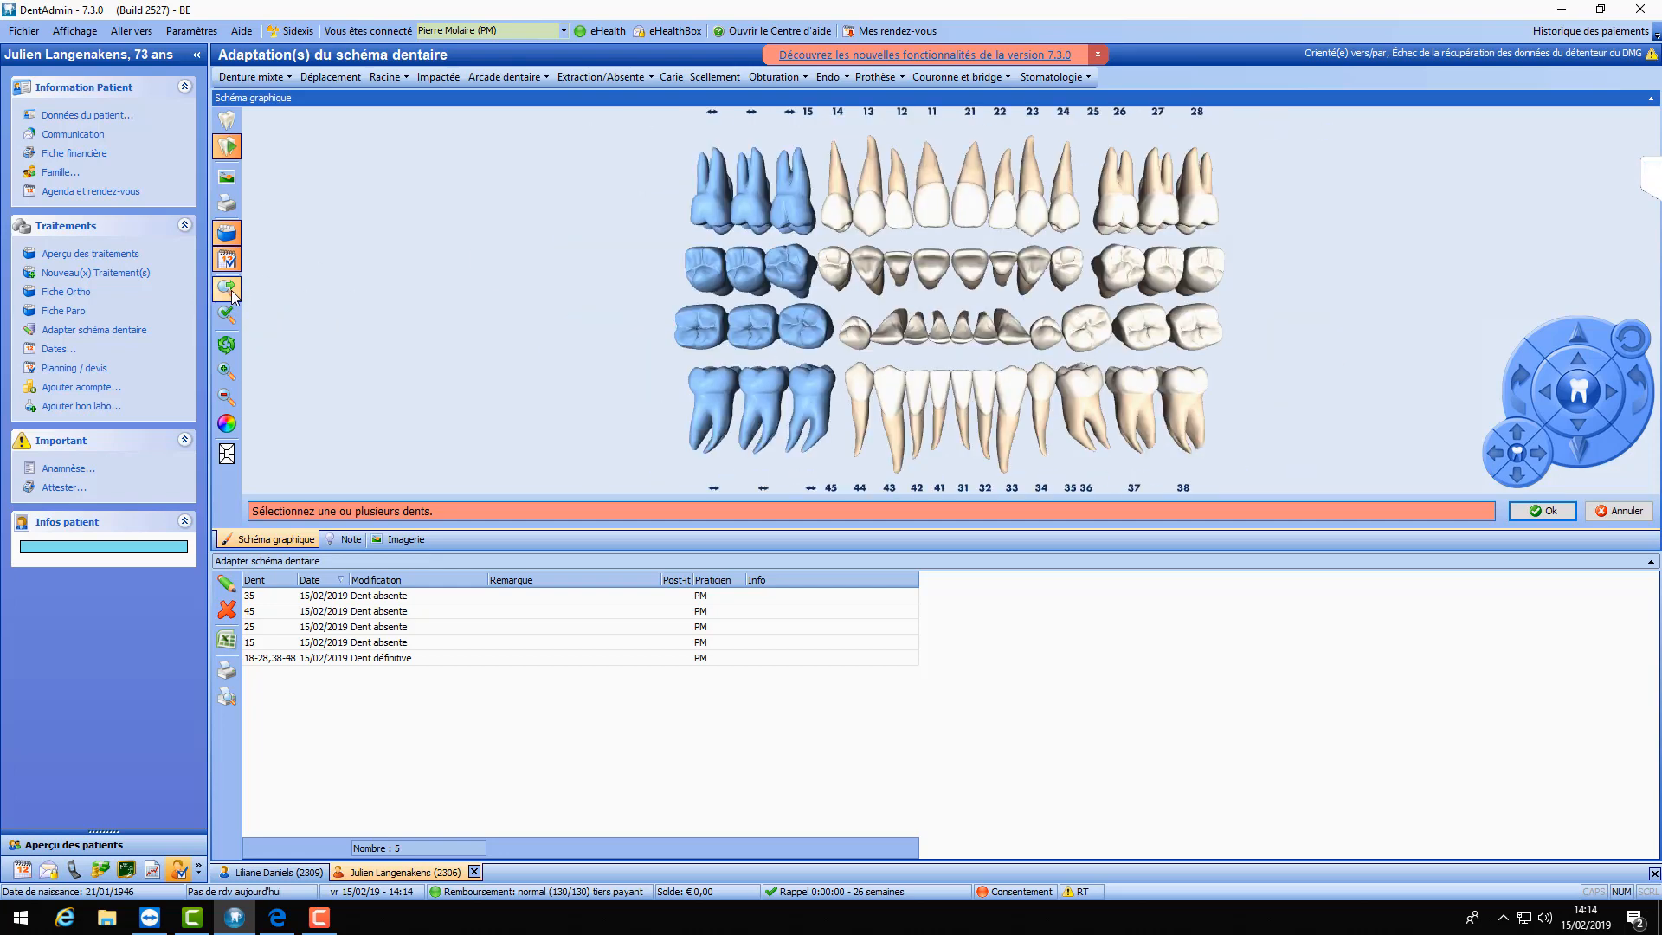
click(235, 284)
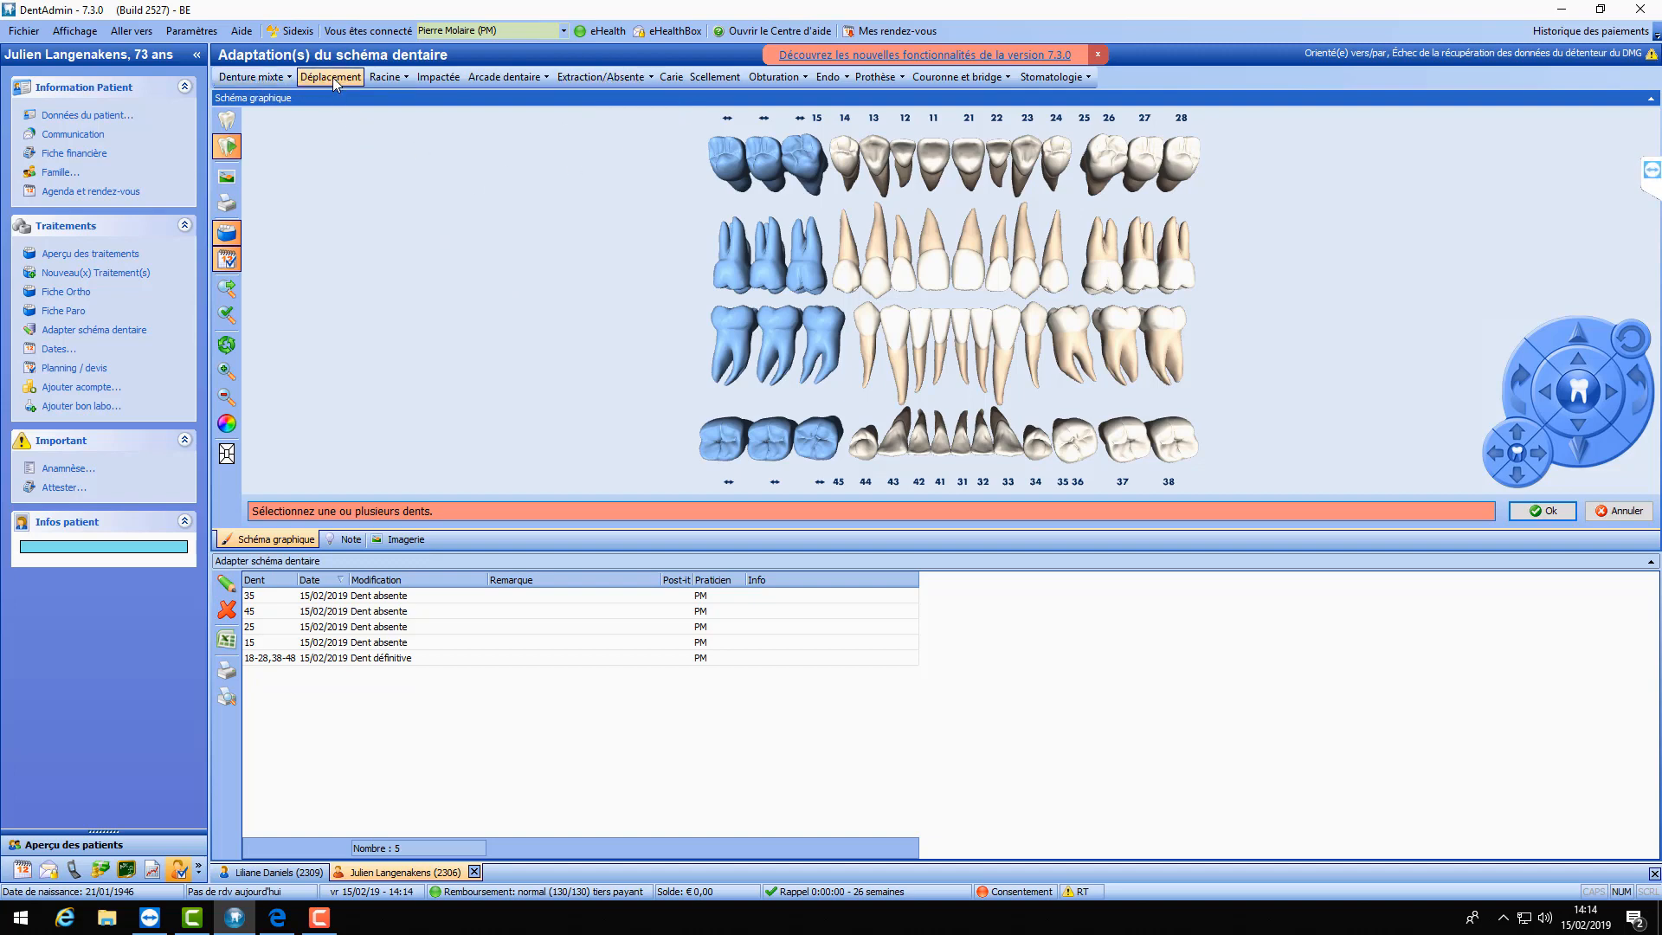
- Record a complete root (Racine complète) on the absent upper premolar 25
click(407, 82)
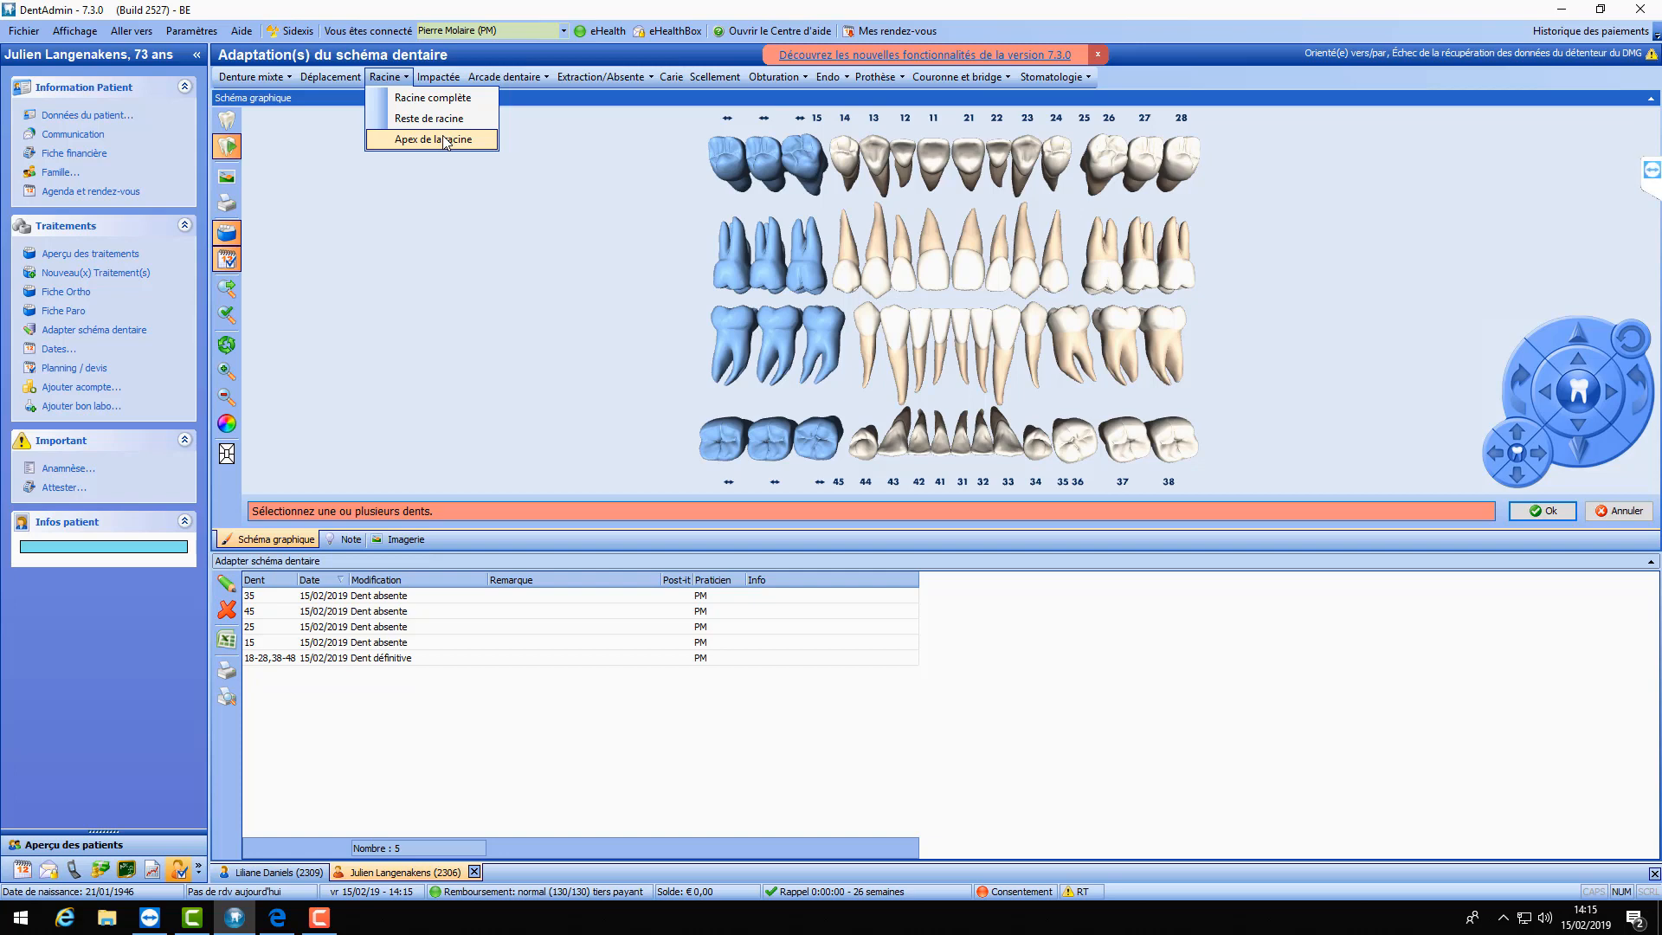
click(418, 98)
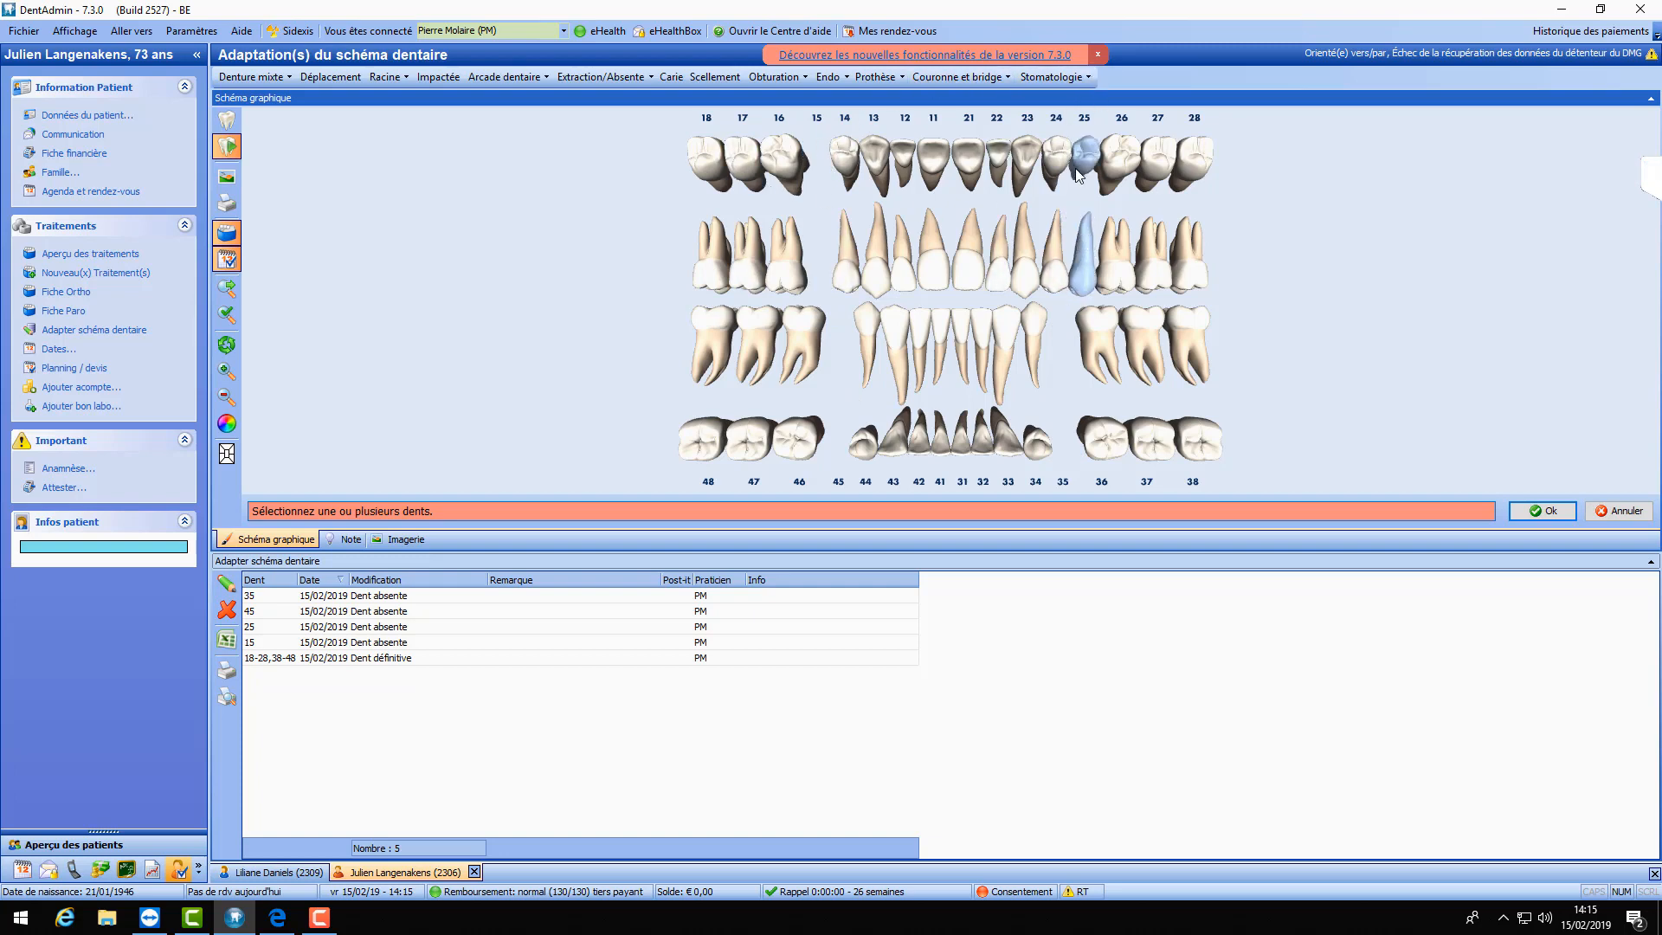
click(1088, 260)
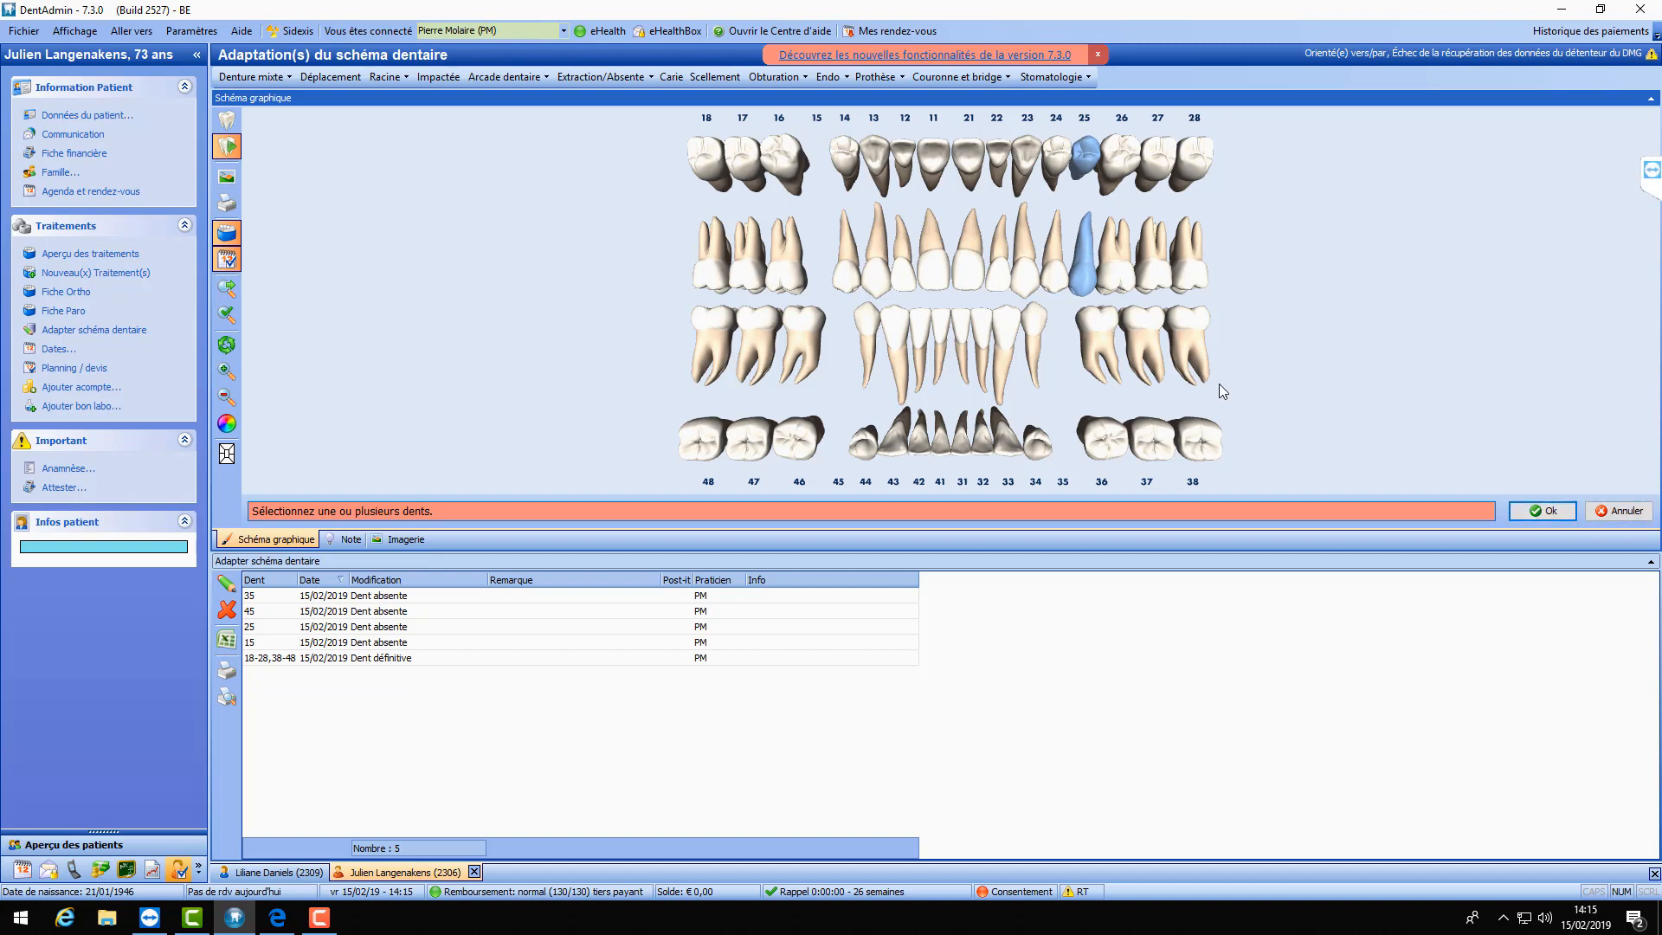
double_click(1088, 260)
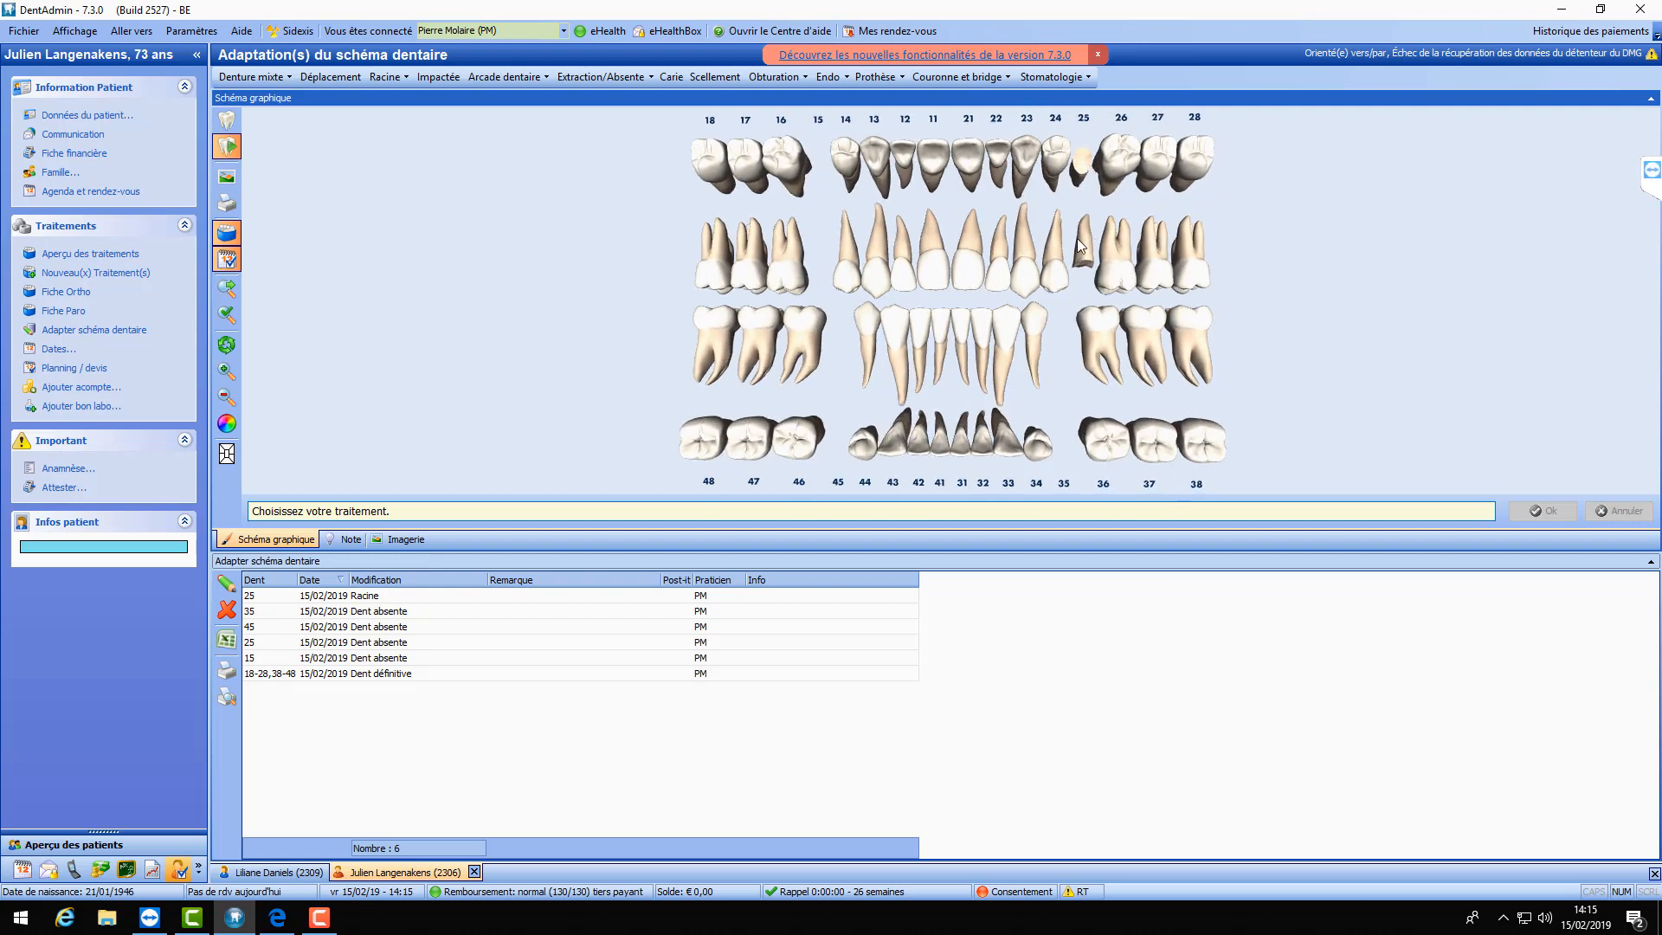
- Record a root remnant (Reste de racine) on the absent lower premolar 35
click(407, 78)
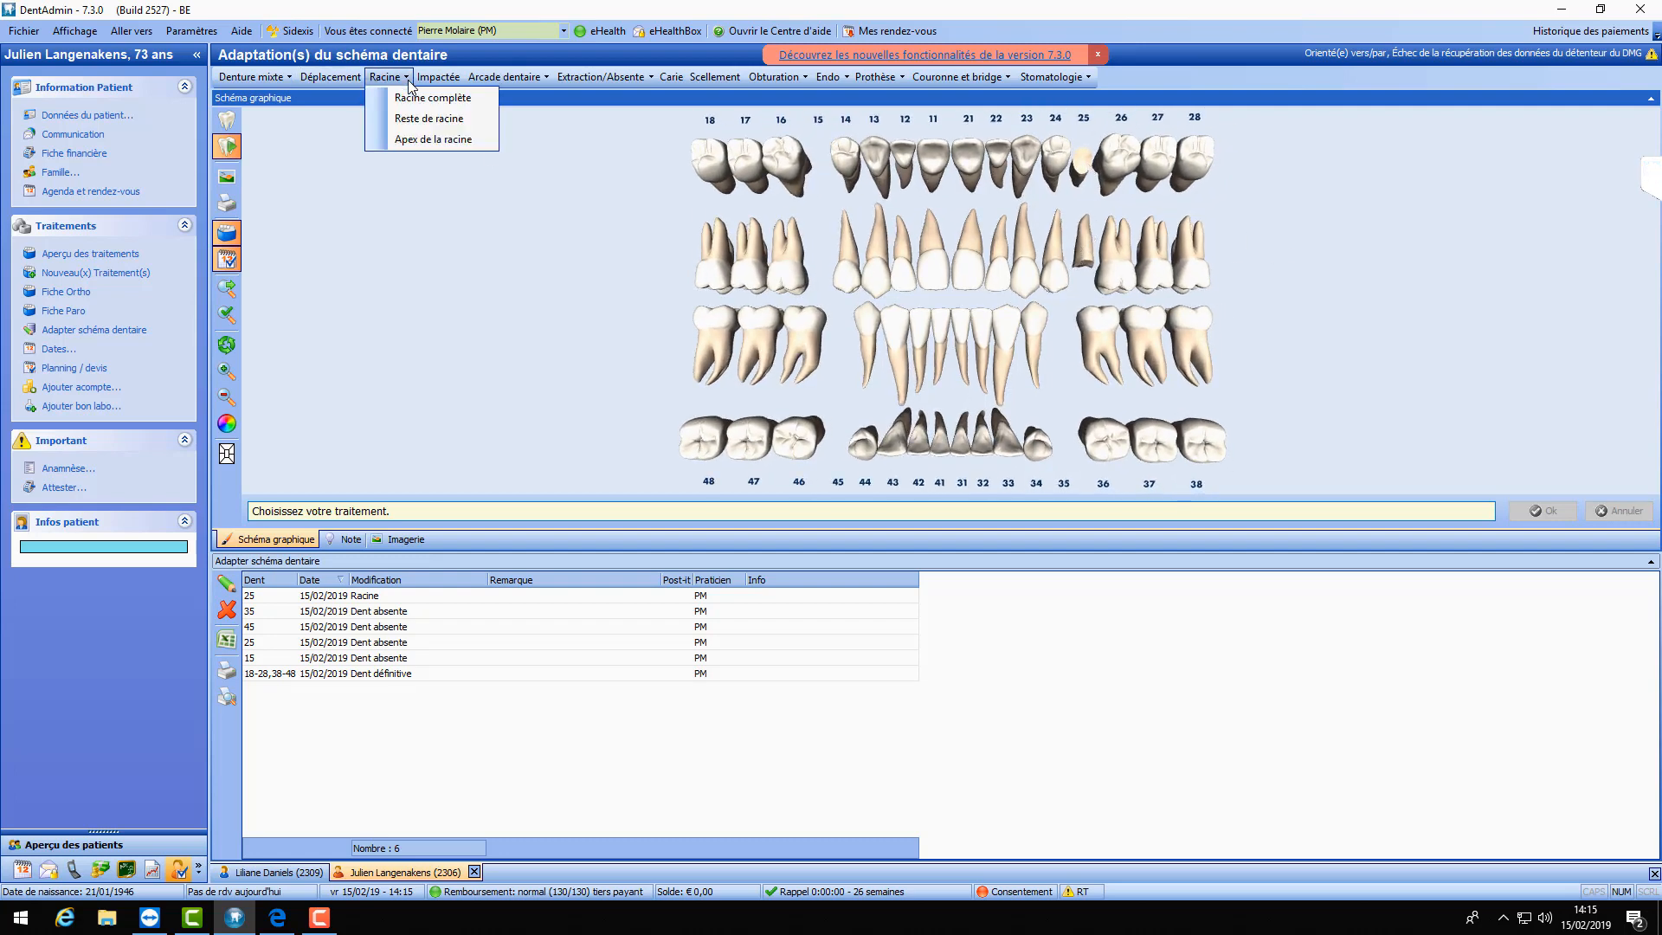
click(403, 121)
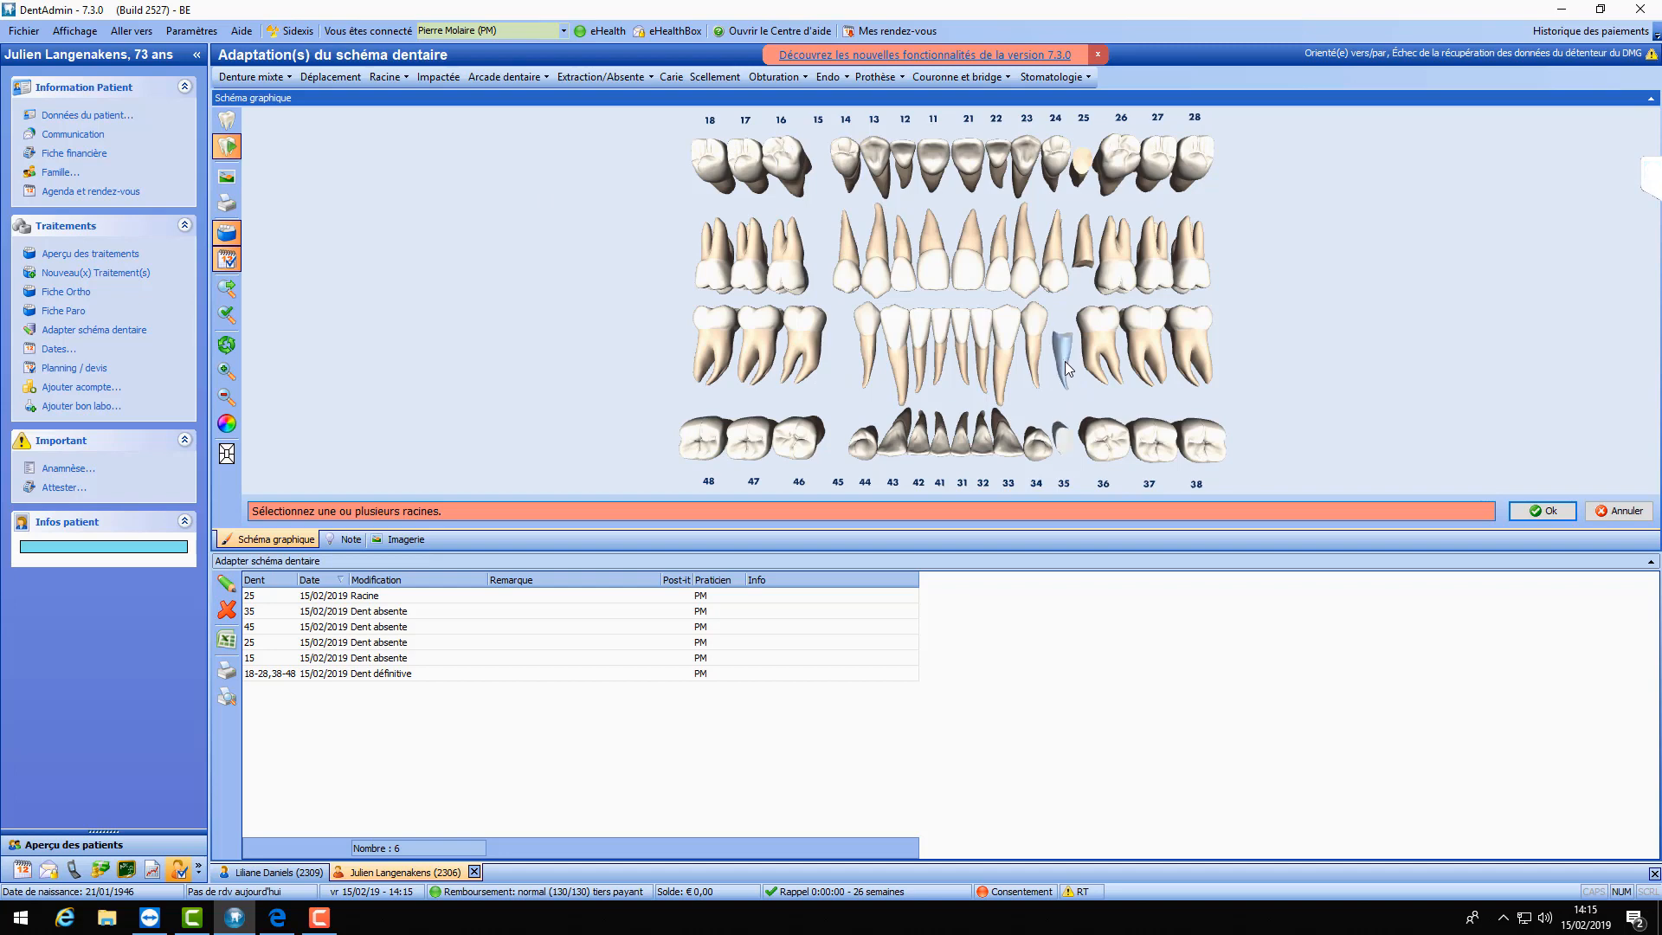
click(1061, 360)
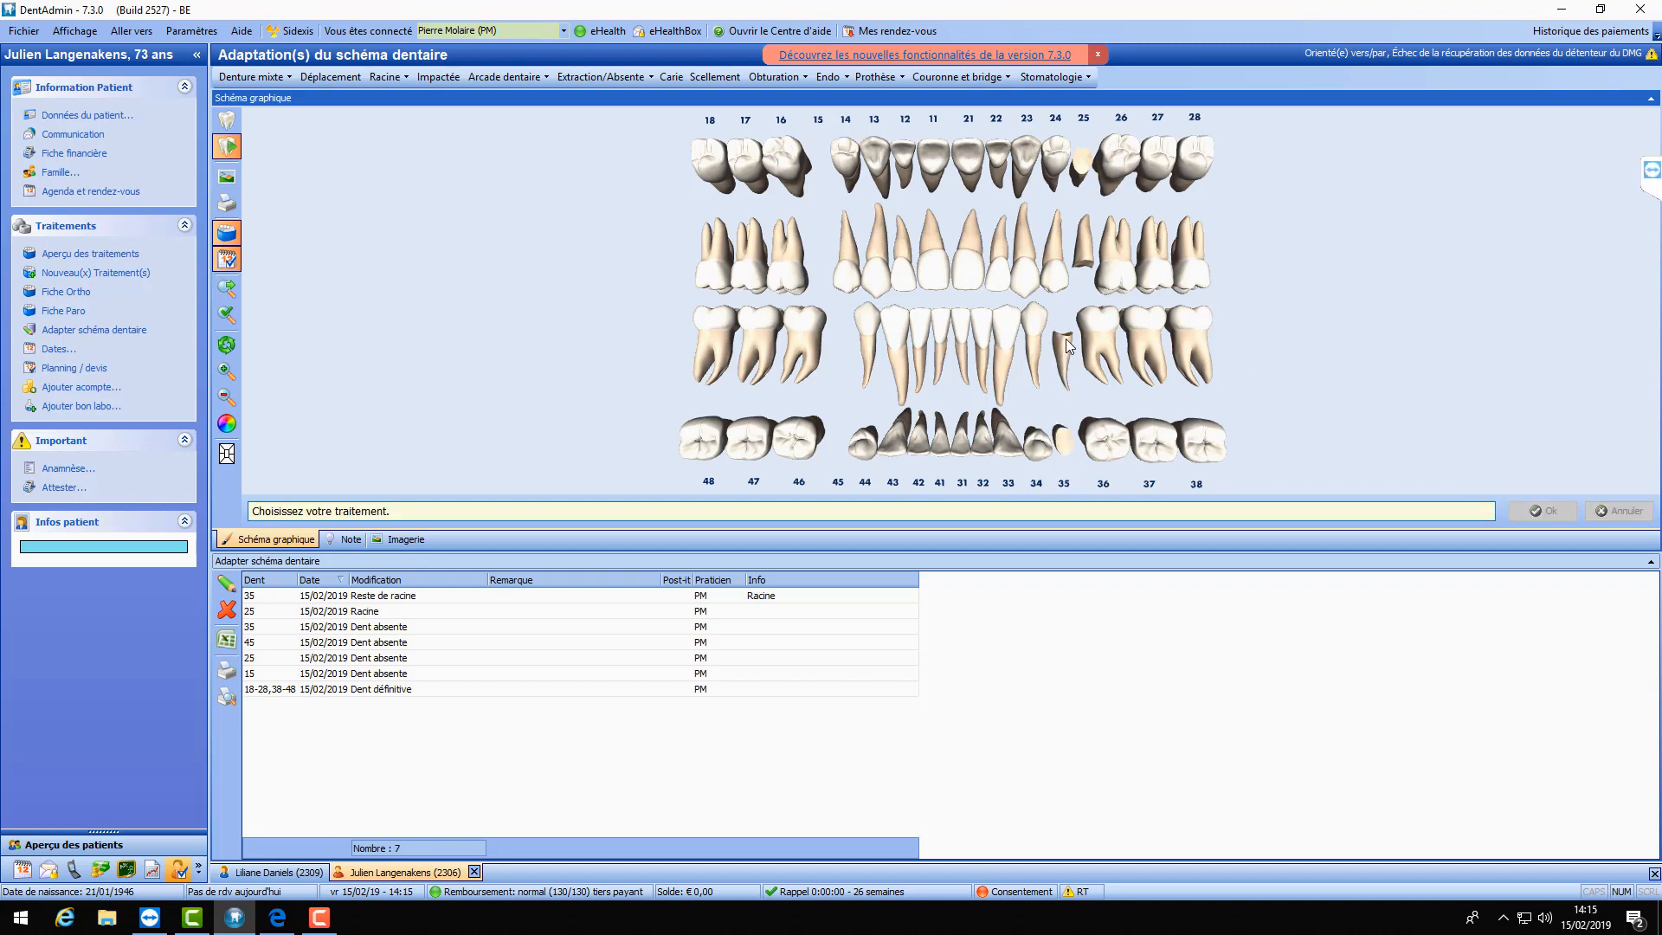
- Record a root apex (Apex de la racine) on the absent lower premolar 45
click(401, 78)
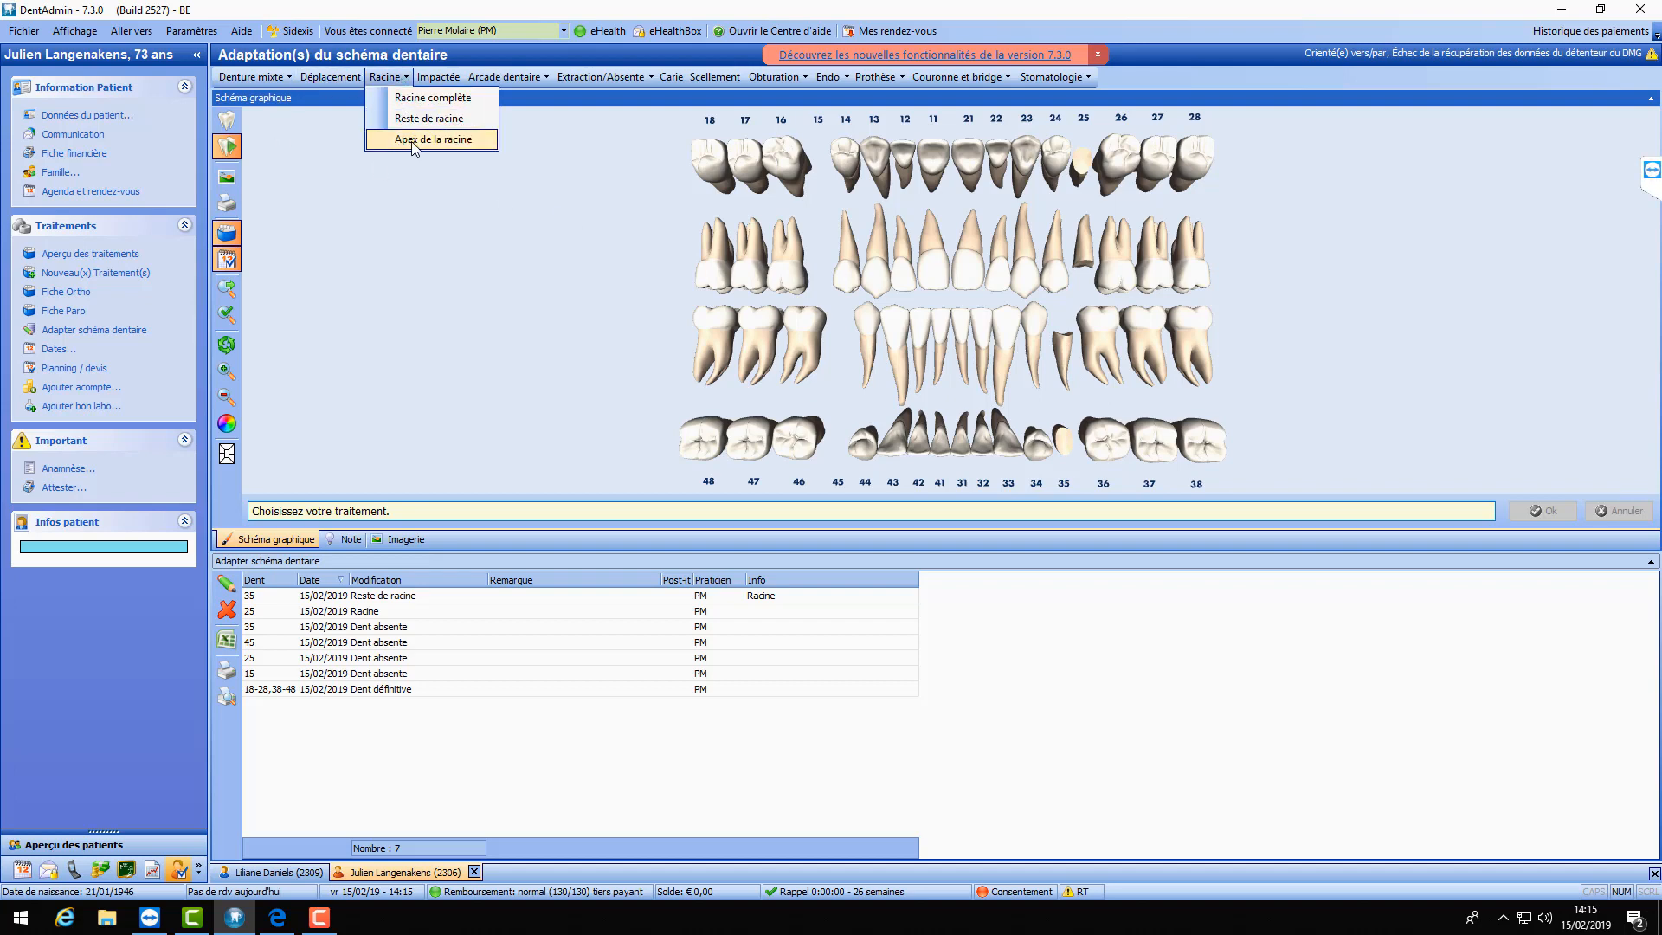
click(414, 140)
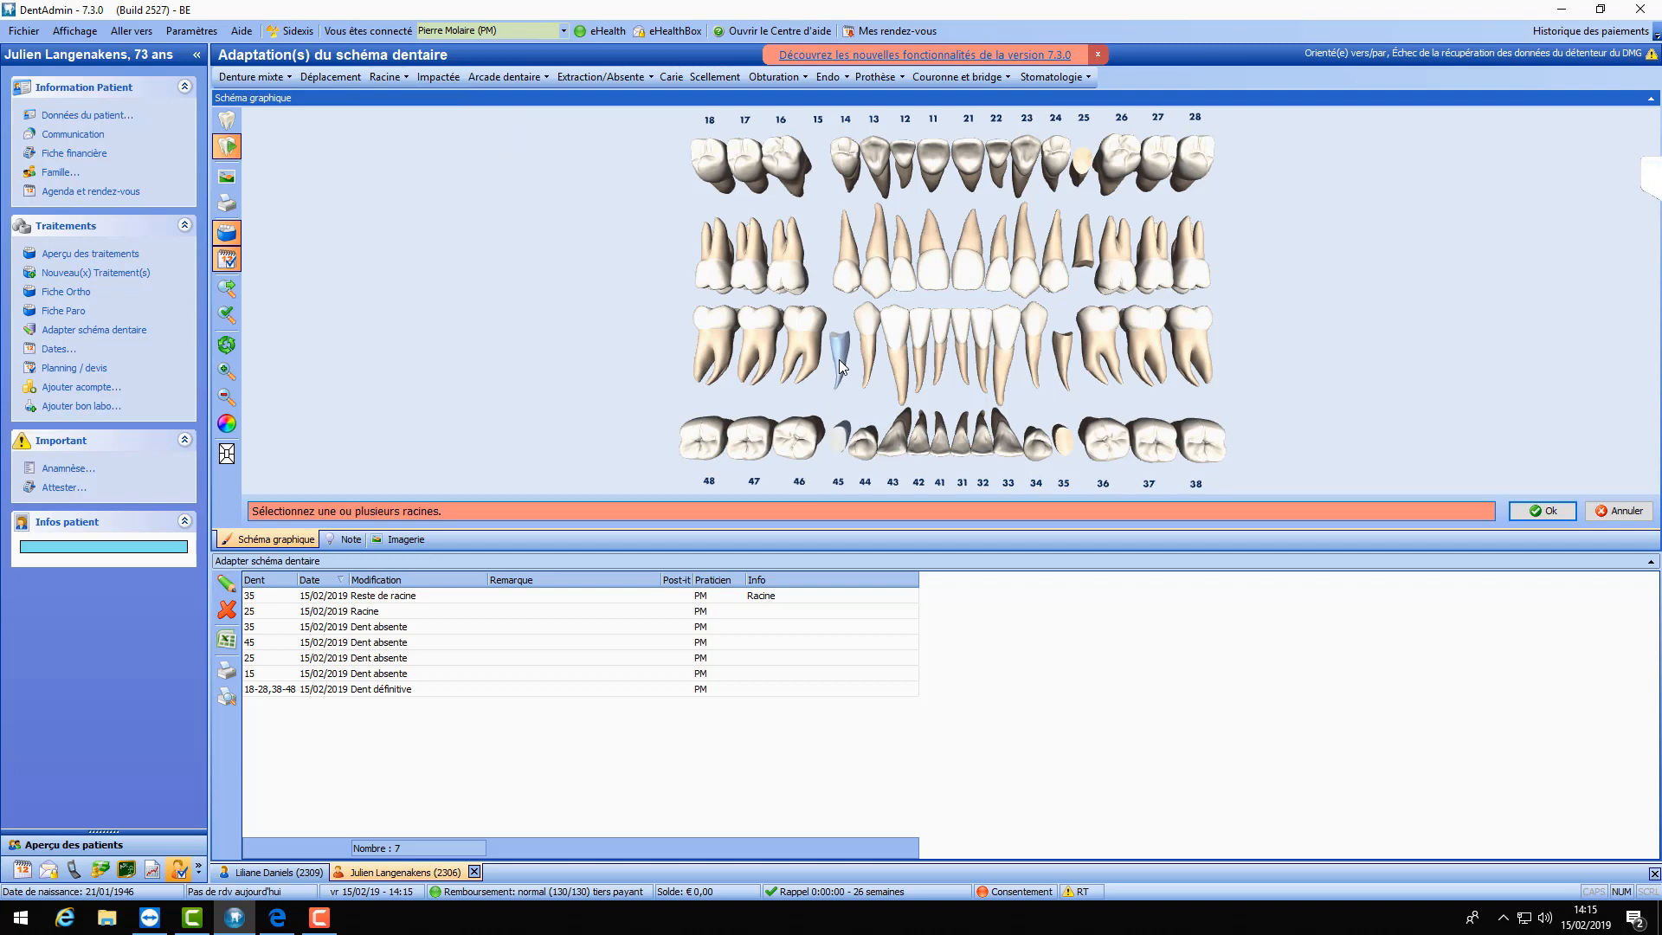
click(842, 361)
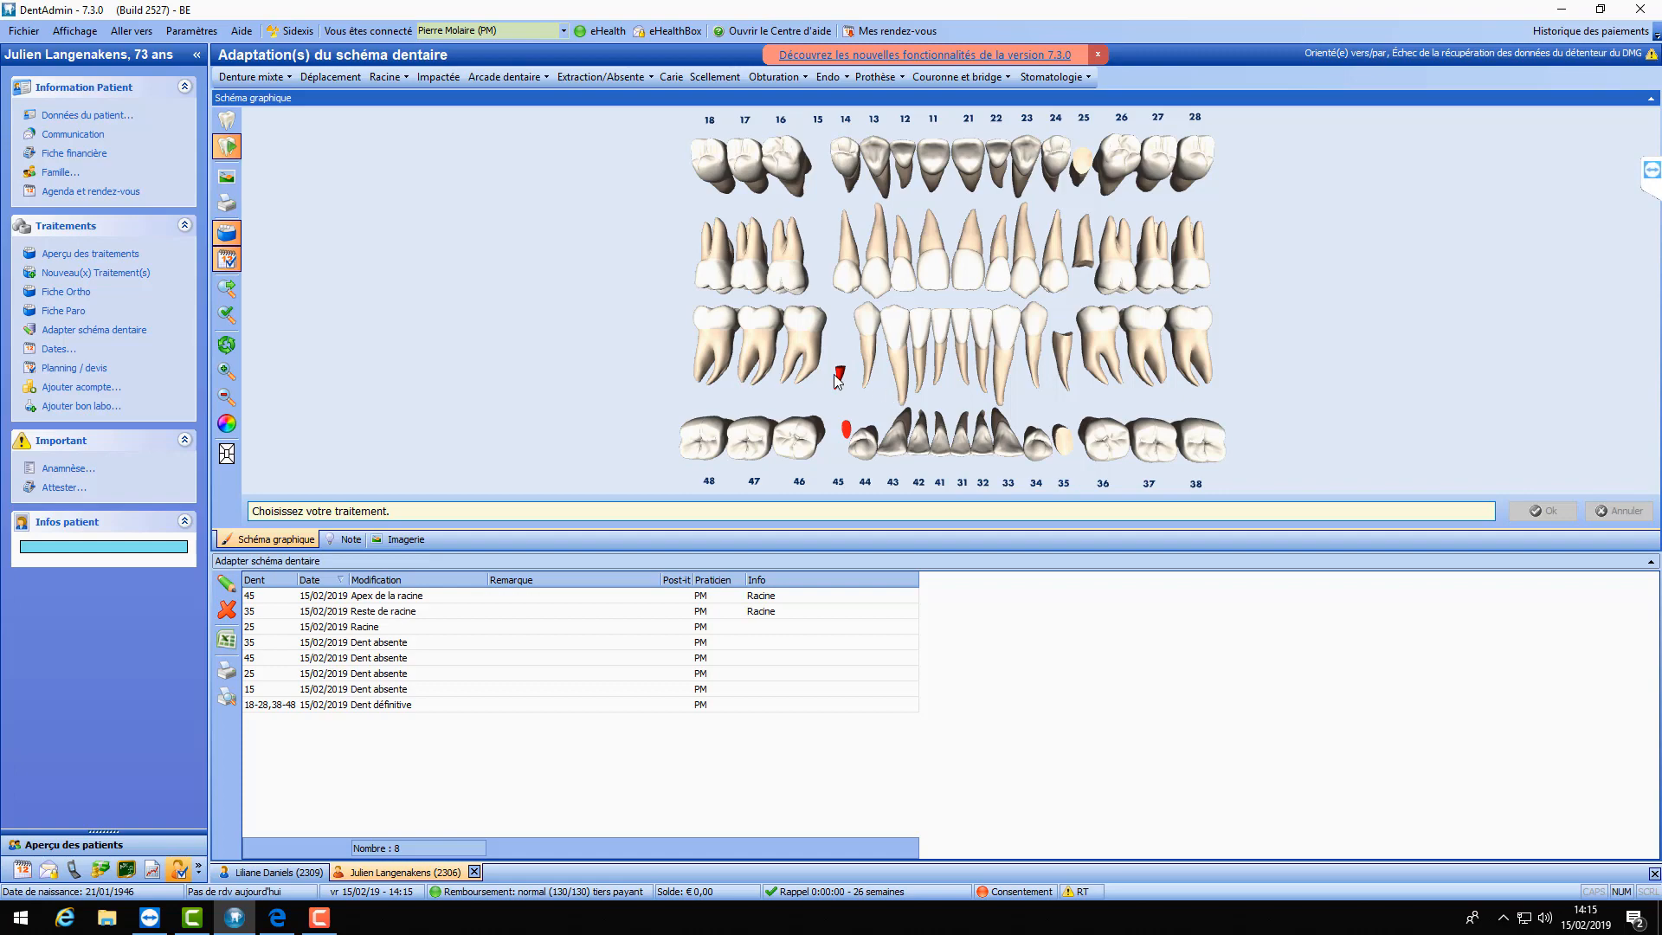
mouse_move(621, 376)
mouse_down()
mouse_move(1048, 362)
mouse_move(610, 365)
mouse_move(604, 381)
mouse_up()
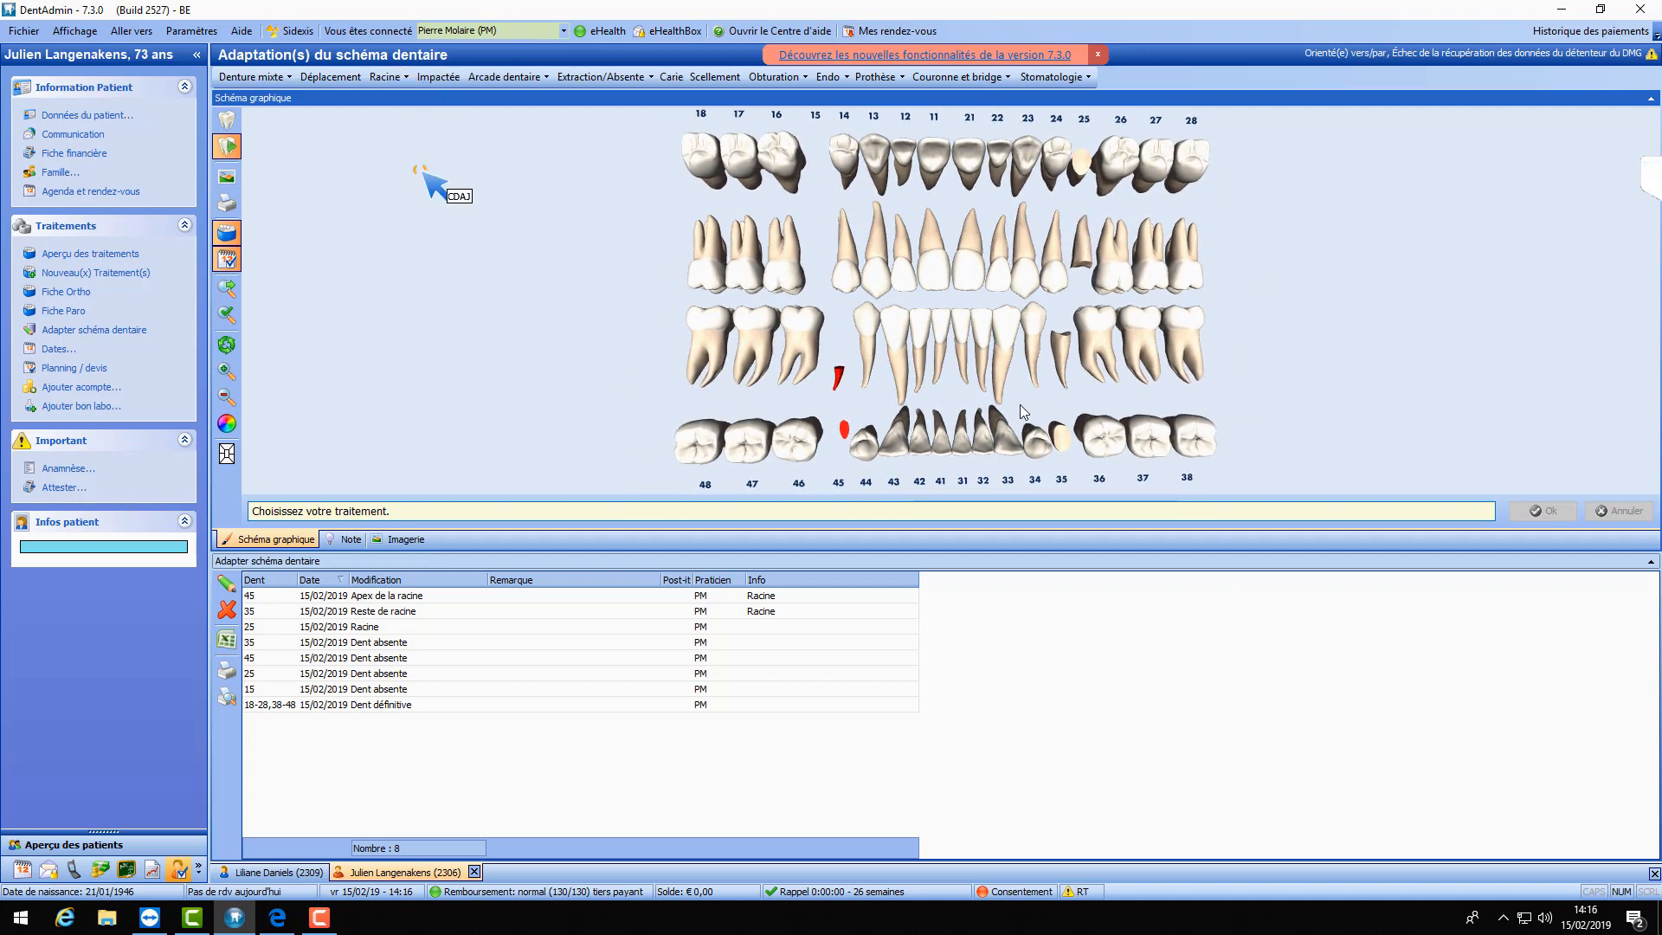
- Delete the Racine entry of tooth 25 from the list of chart adaptations
click(389, 628)
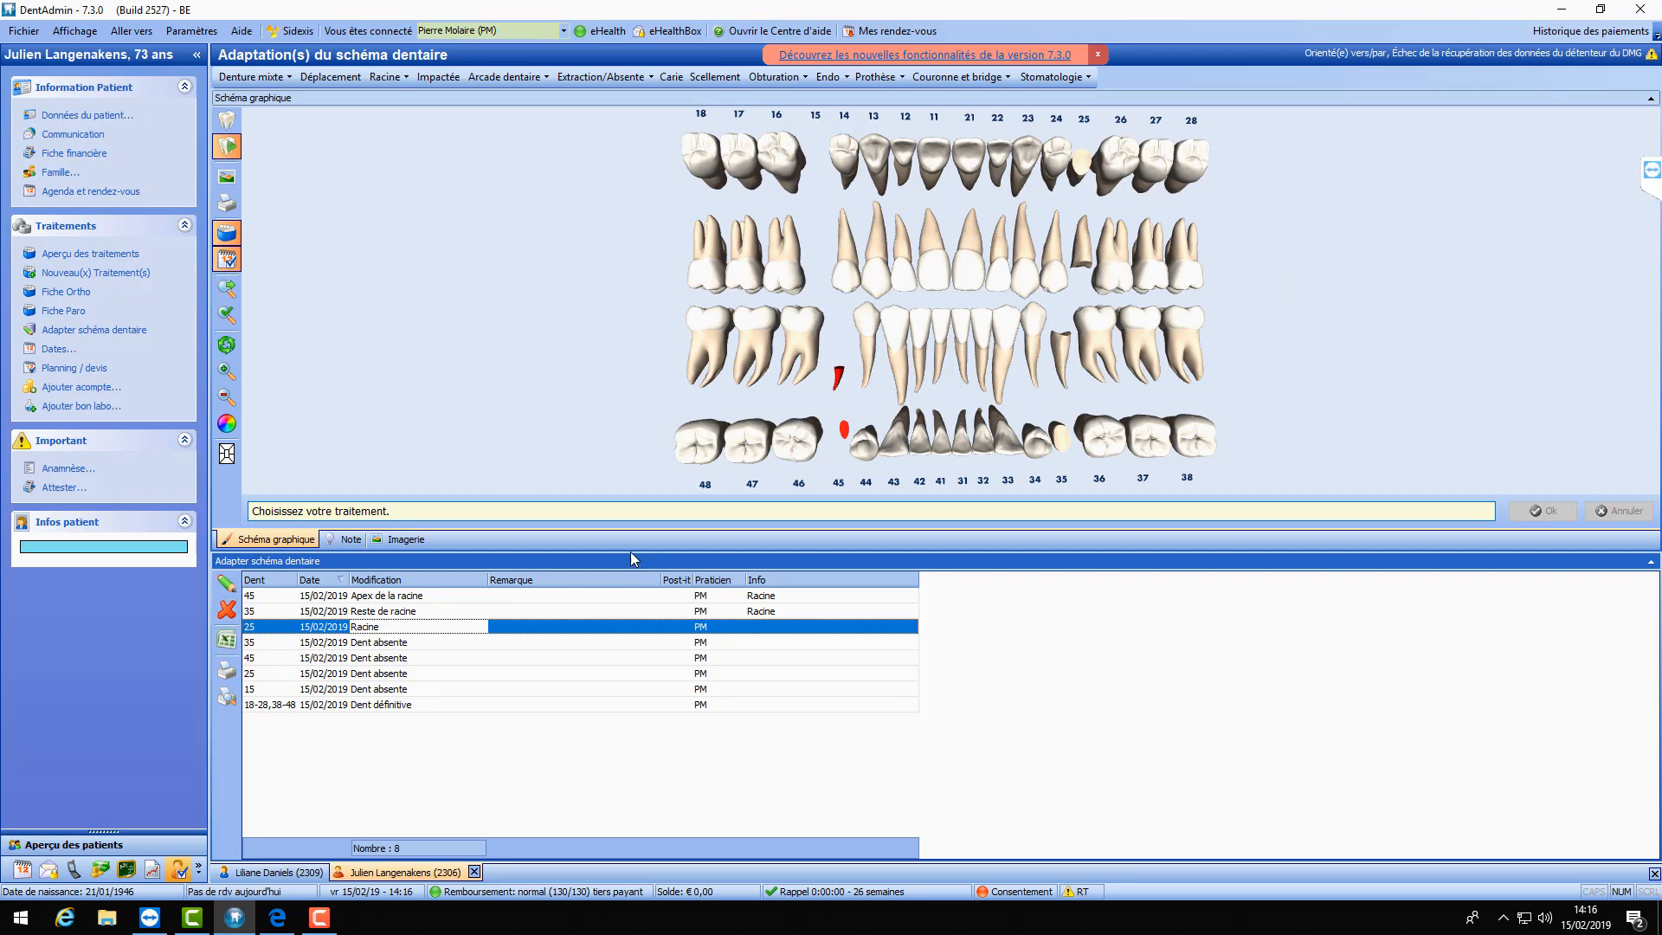
click(232, 610)
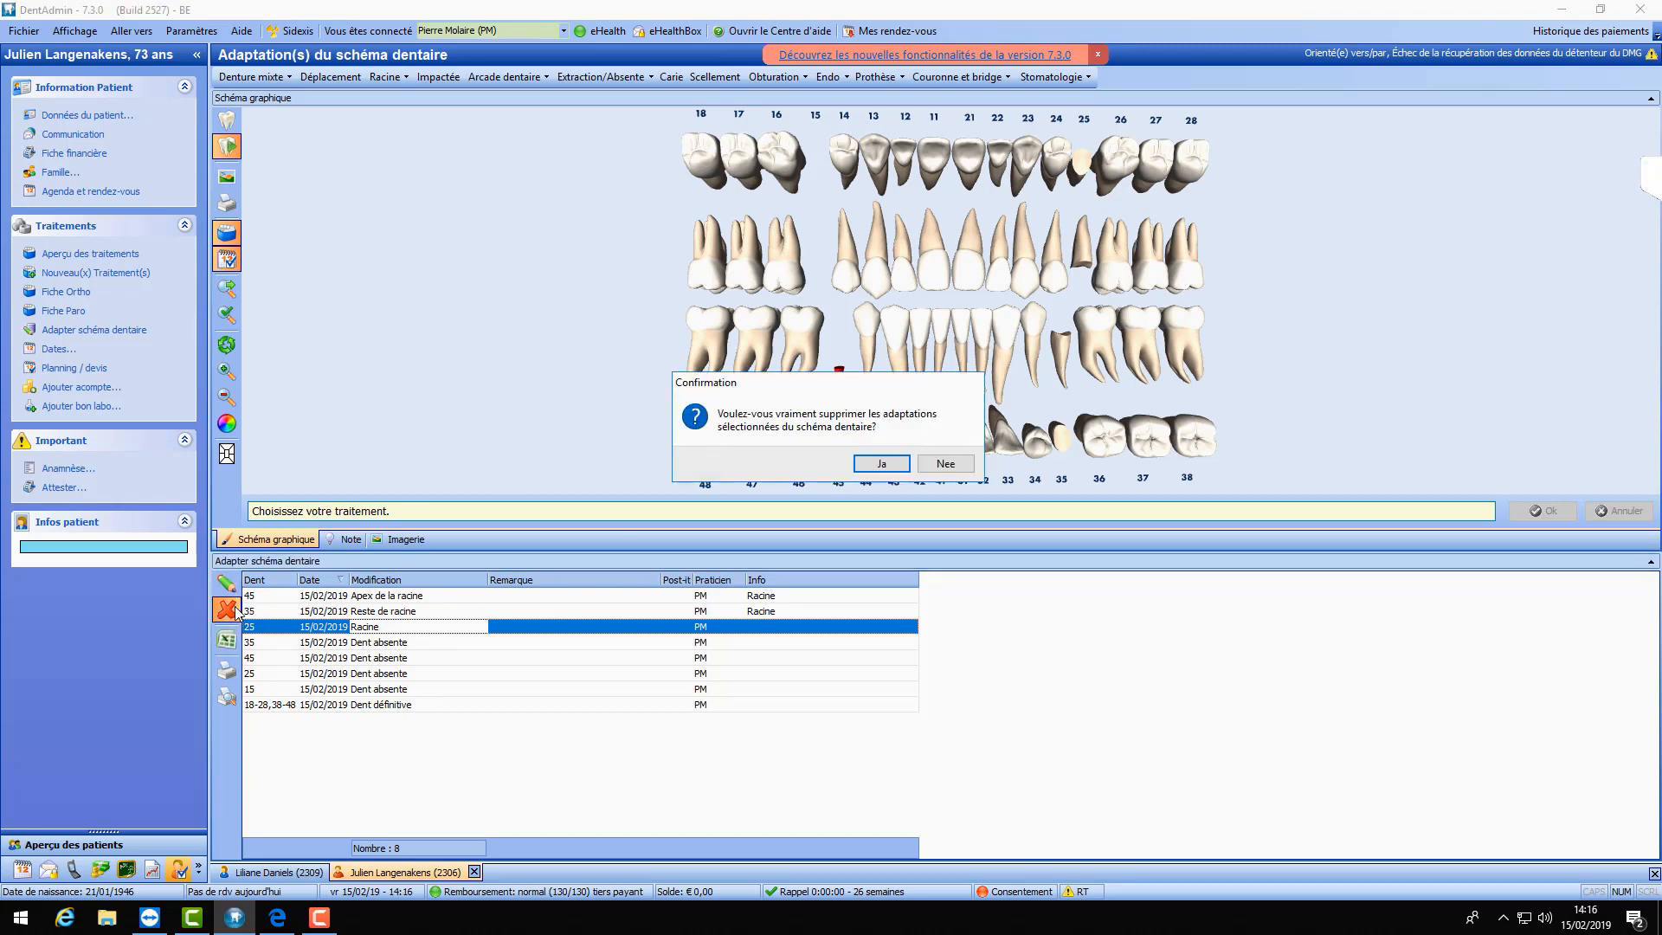
click(881, 464)
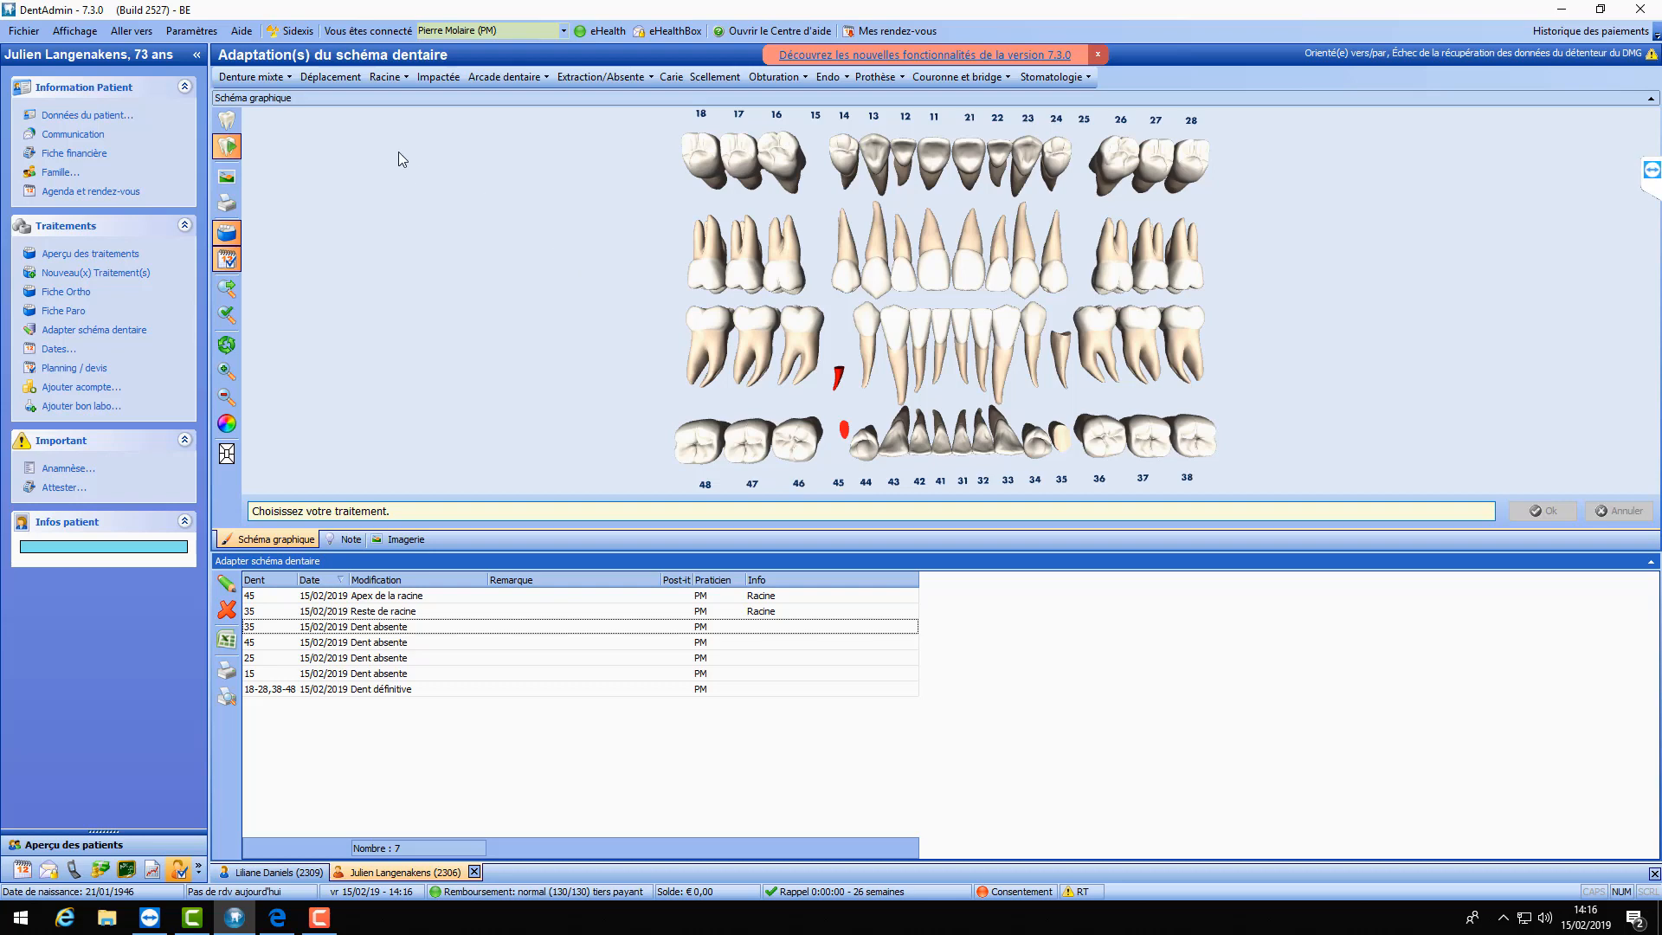
- Mark the wisdom teeth 18, 28, 38 and 48 as impacted with Impactée
click(438, 77)
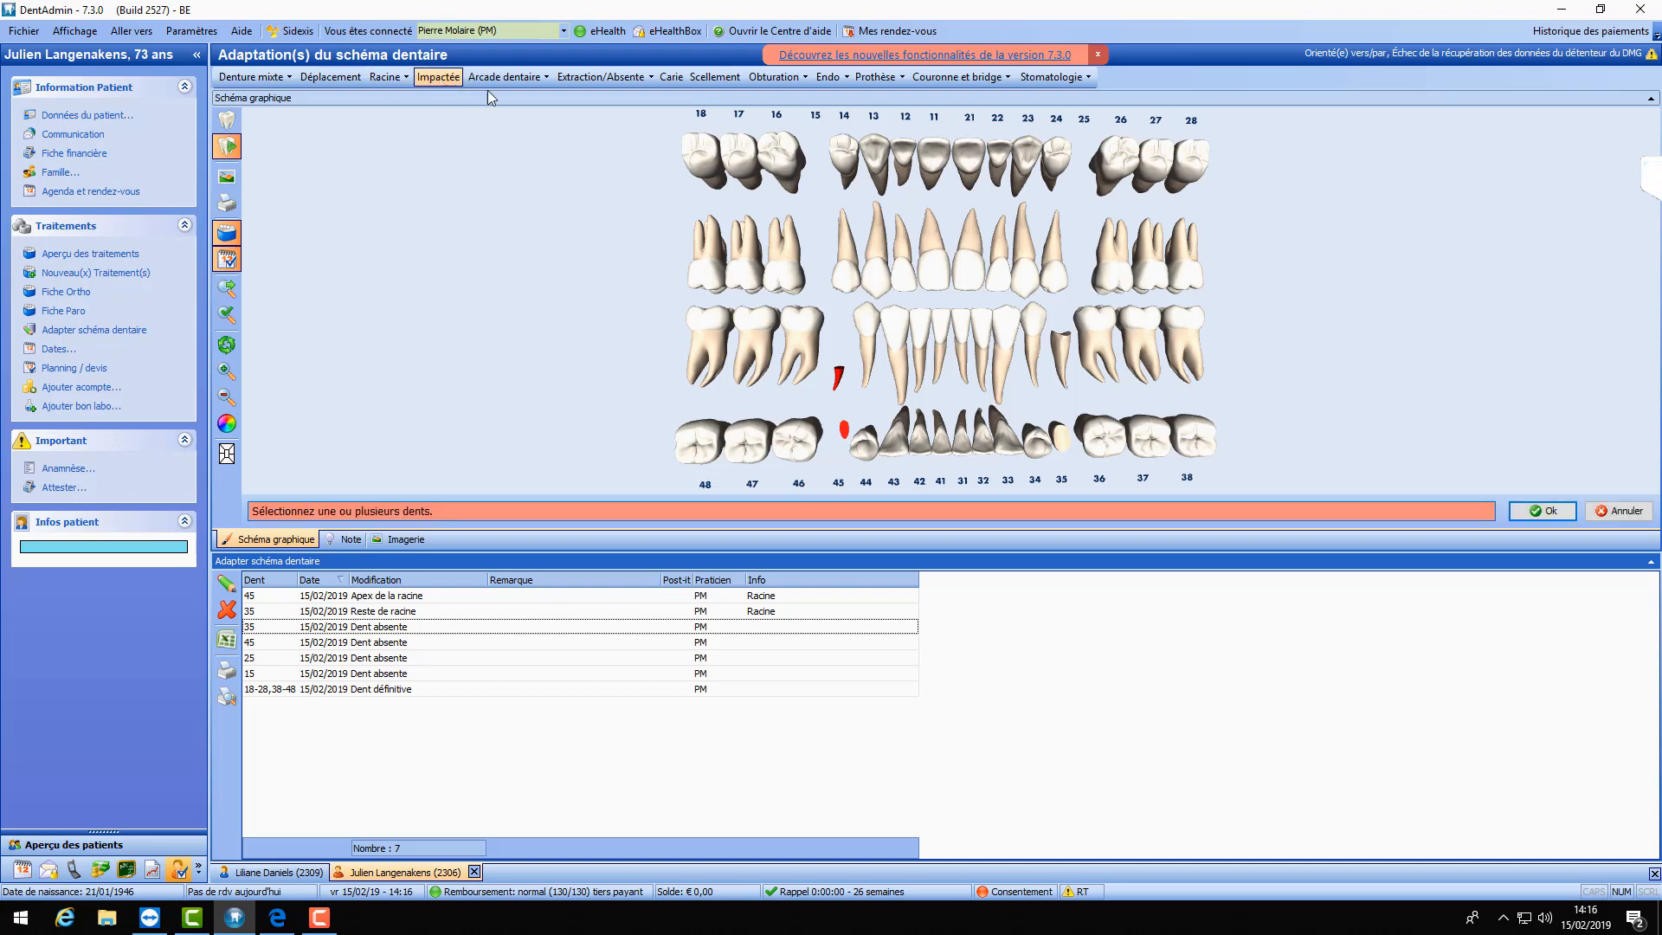
click(713, 169)
click(713, 169)
click(699, 441)
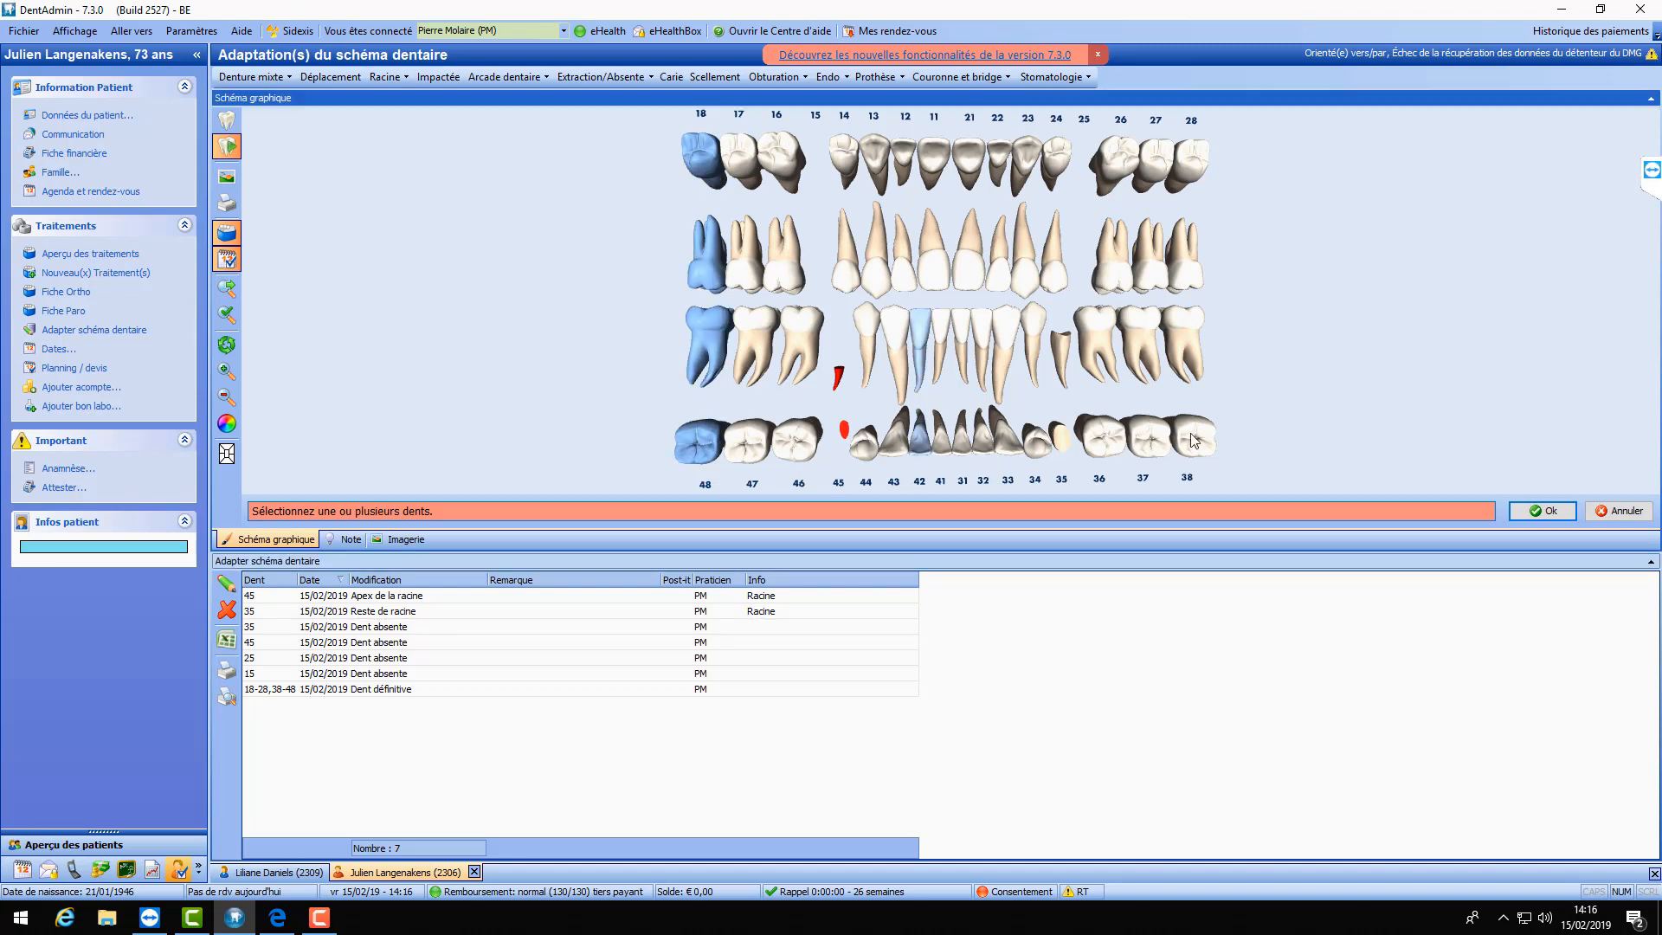
click(1194, 437)
click(1192, 234)
click(1192, 234)
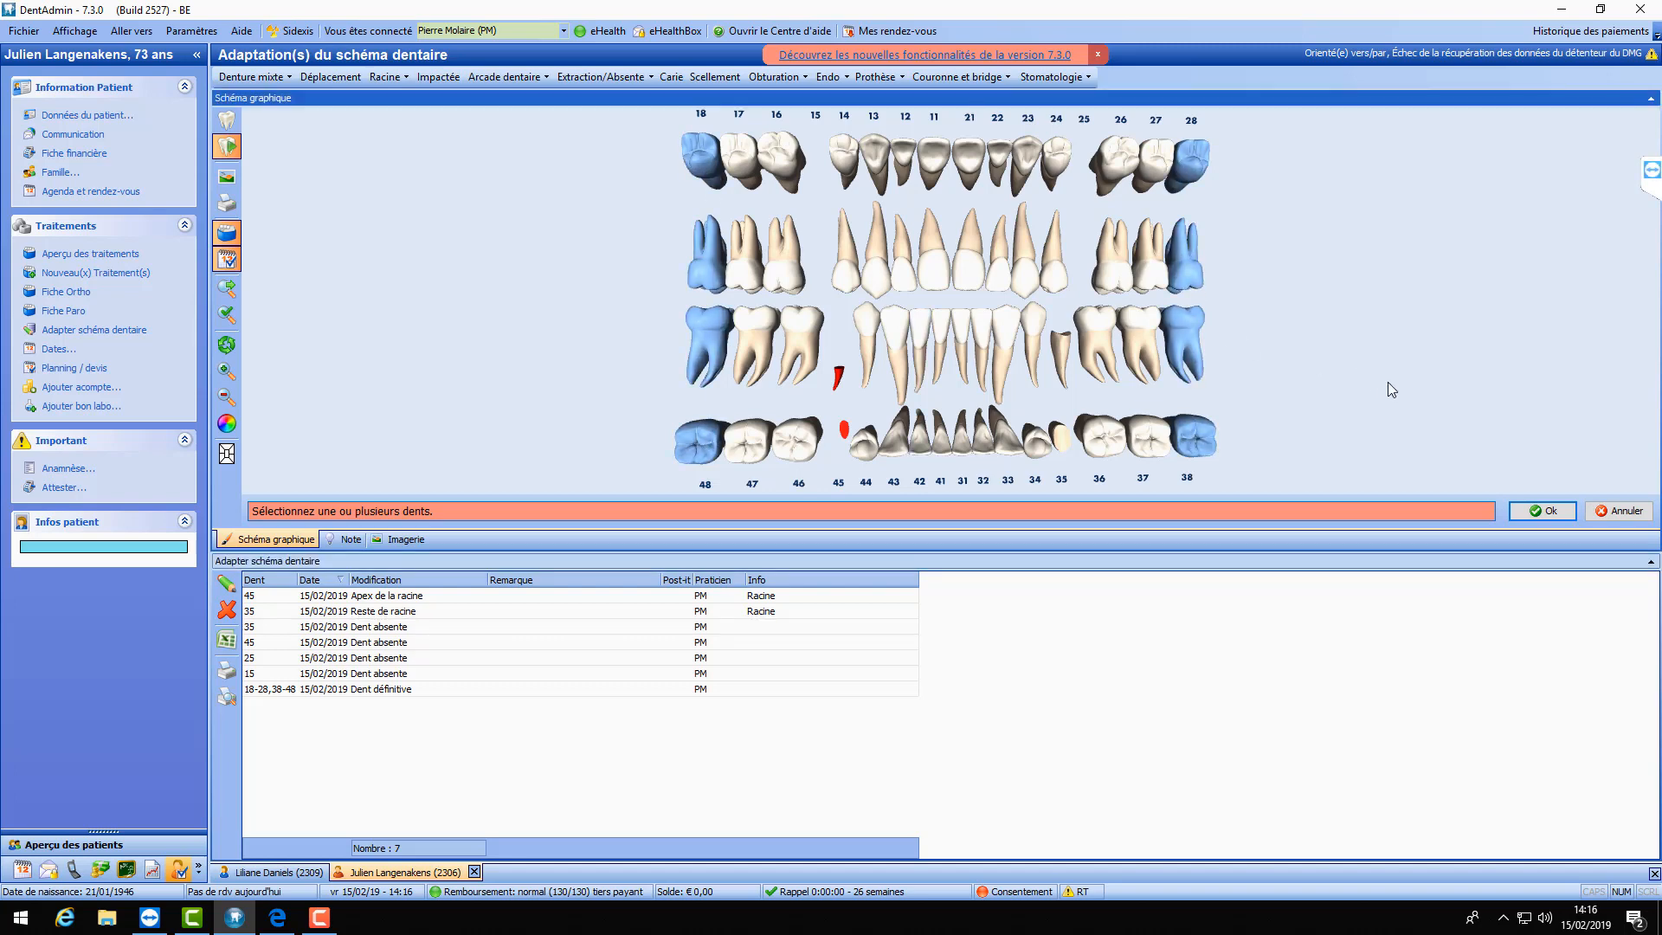
click(1555, 514)
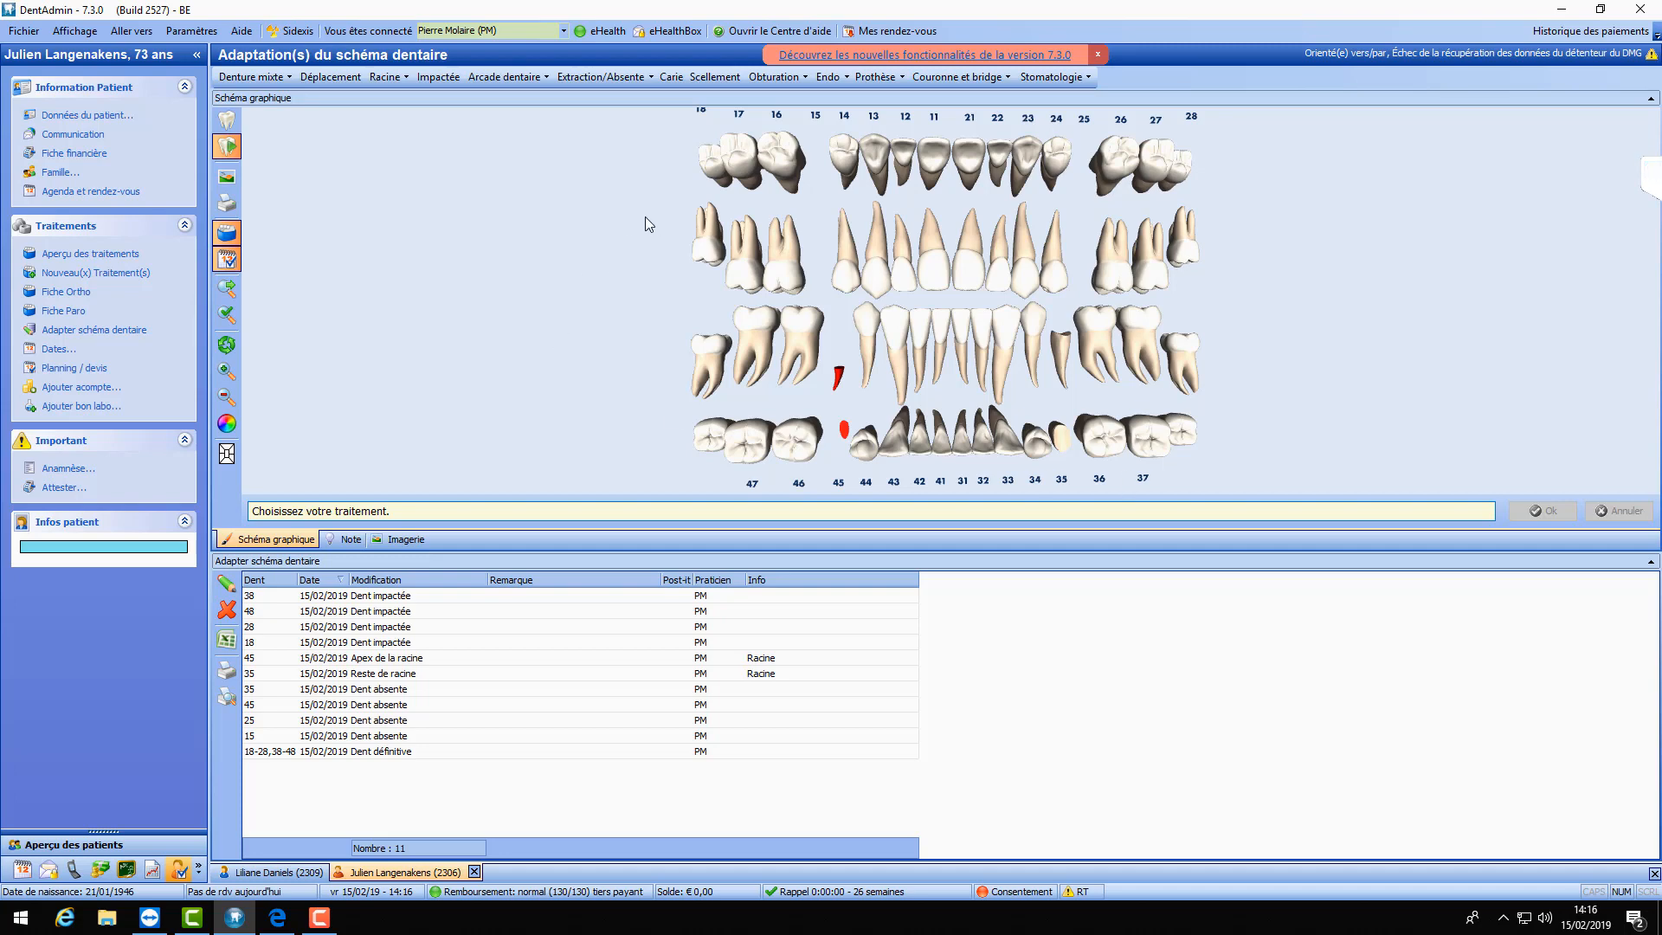
click(545, 78)
mouse_move(516, 104)
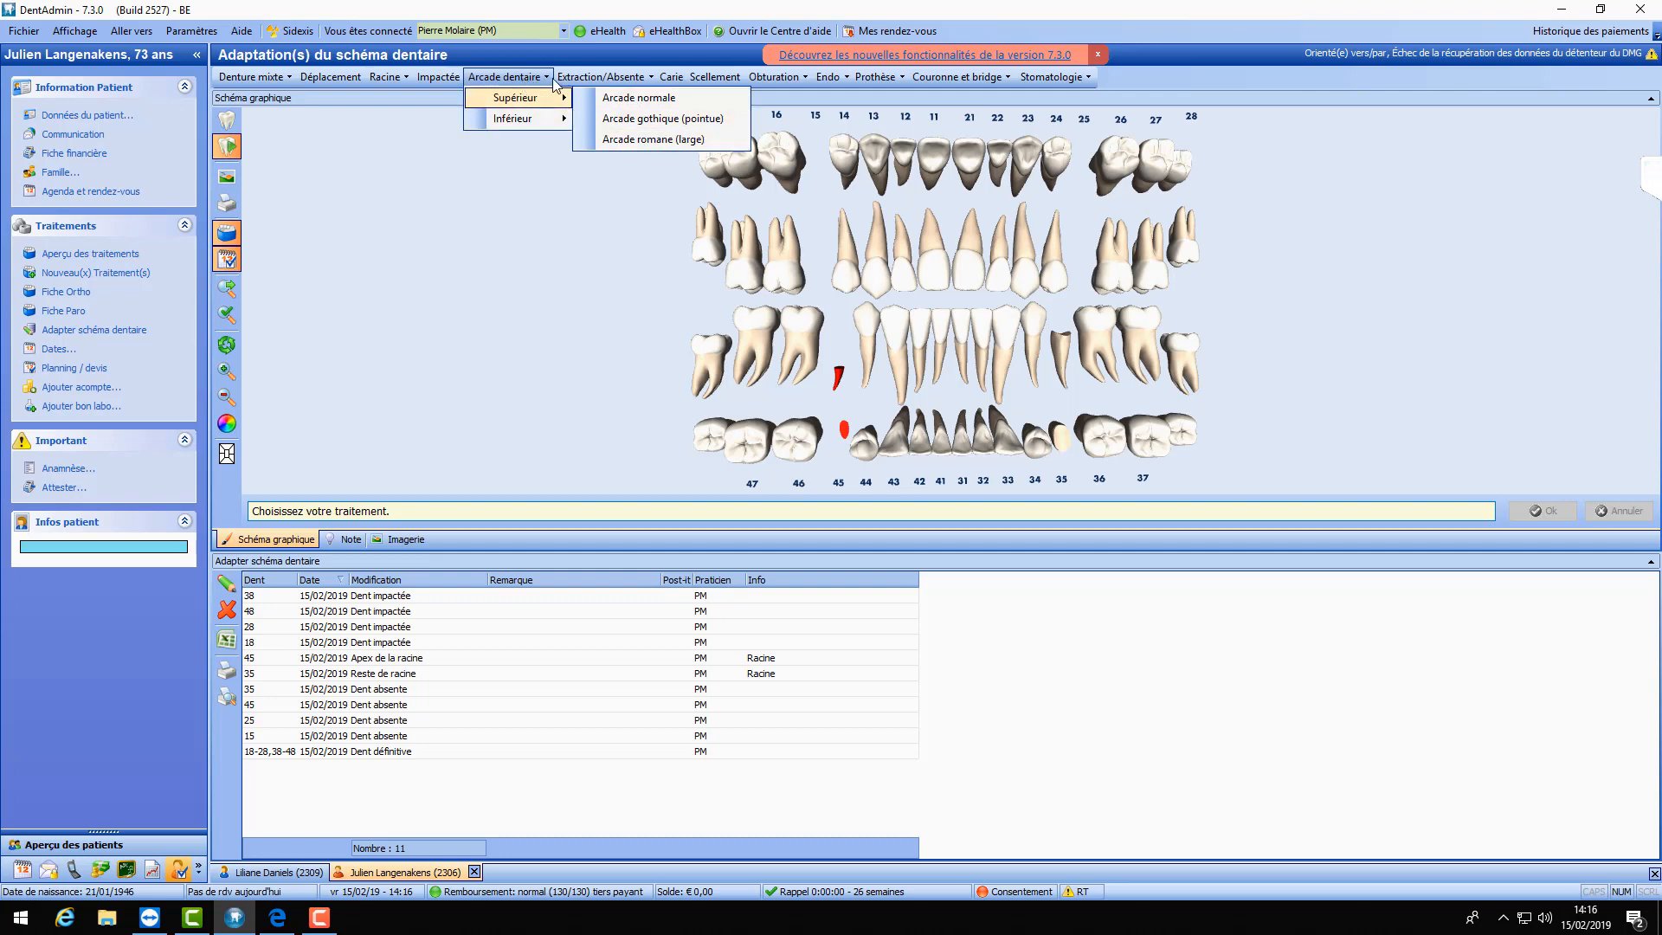
mouse_move(587, 83)
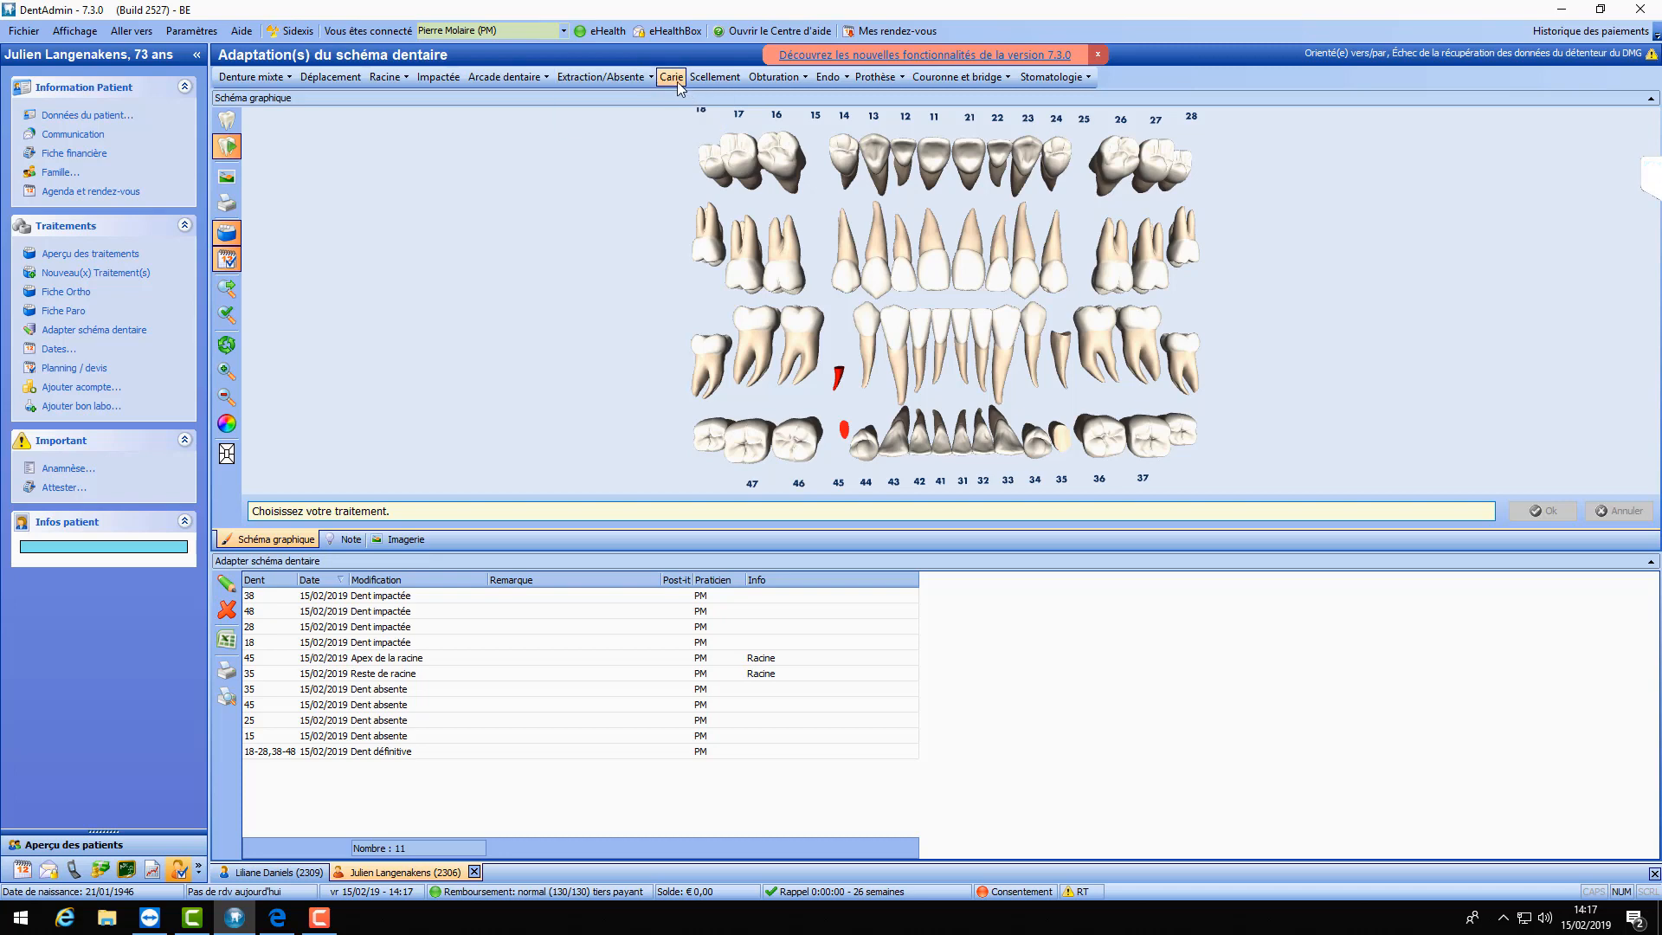
- Record a Carie on the M, V and P surfaces of upper molar 16
click(674, 77)
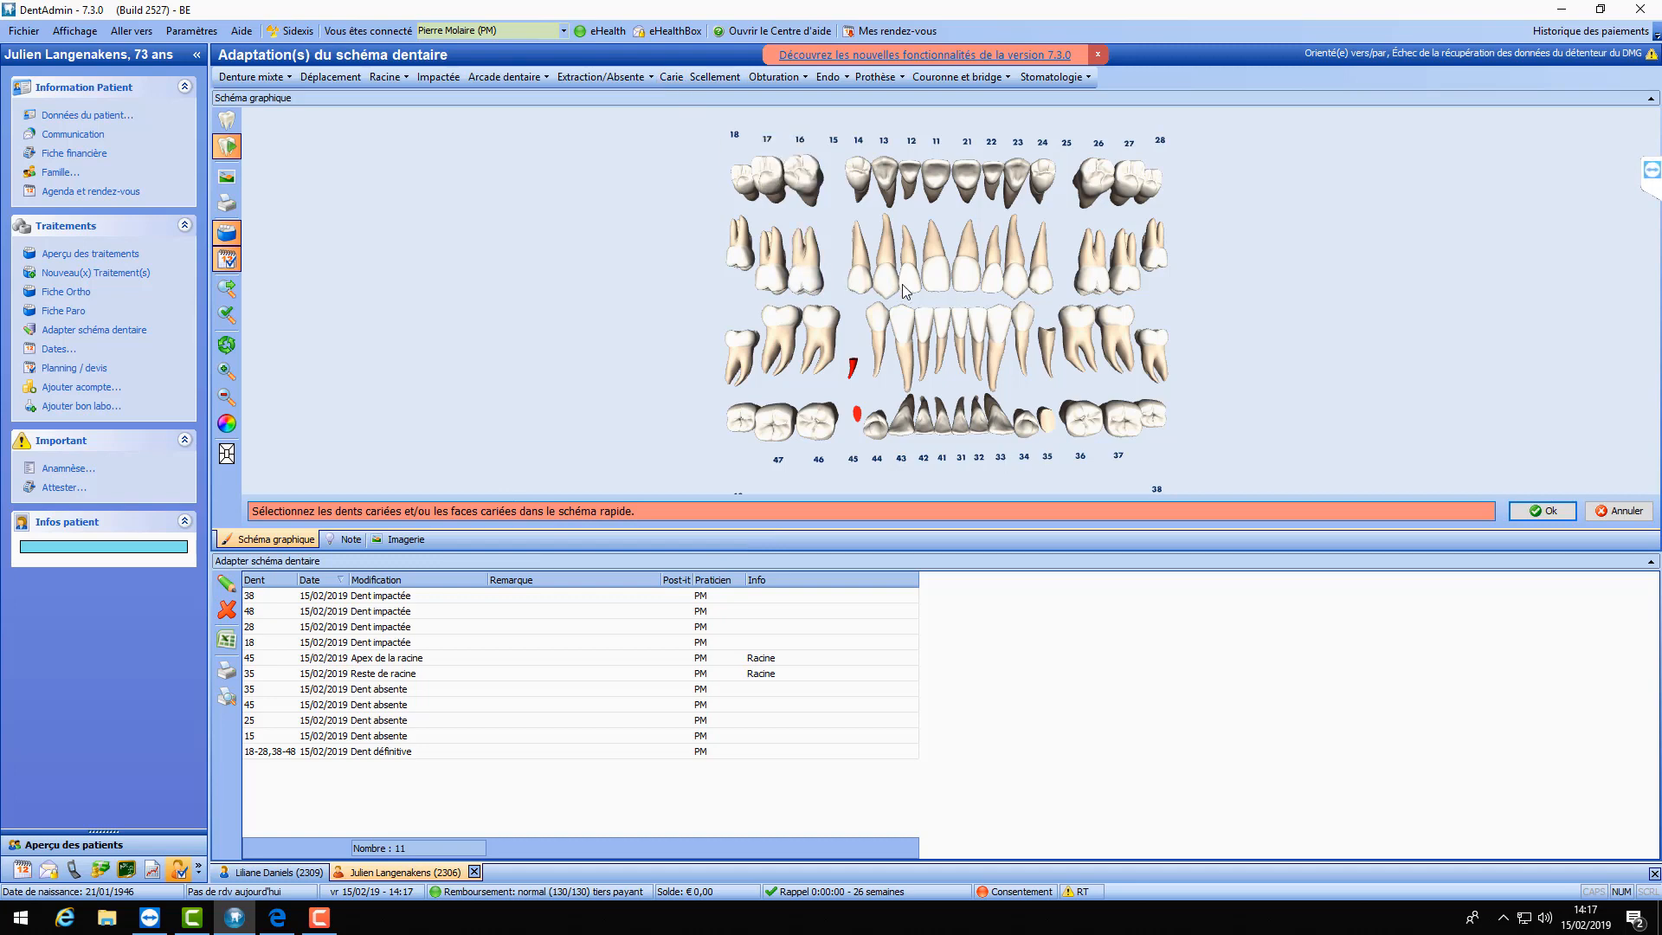
mouse_move(816, 274)
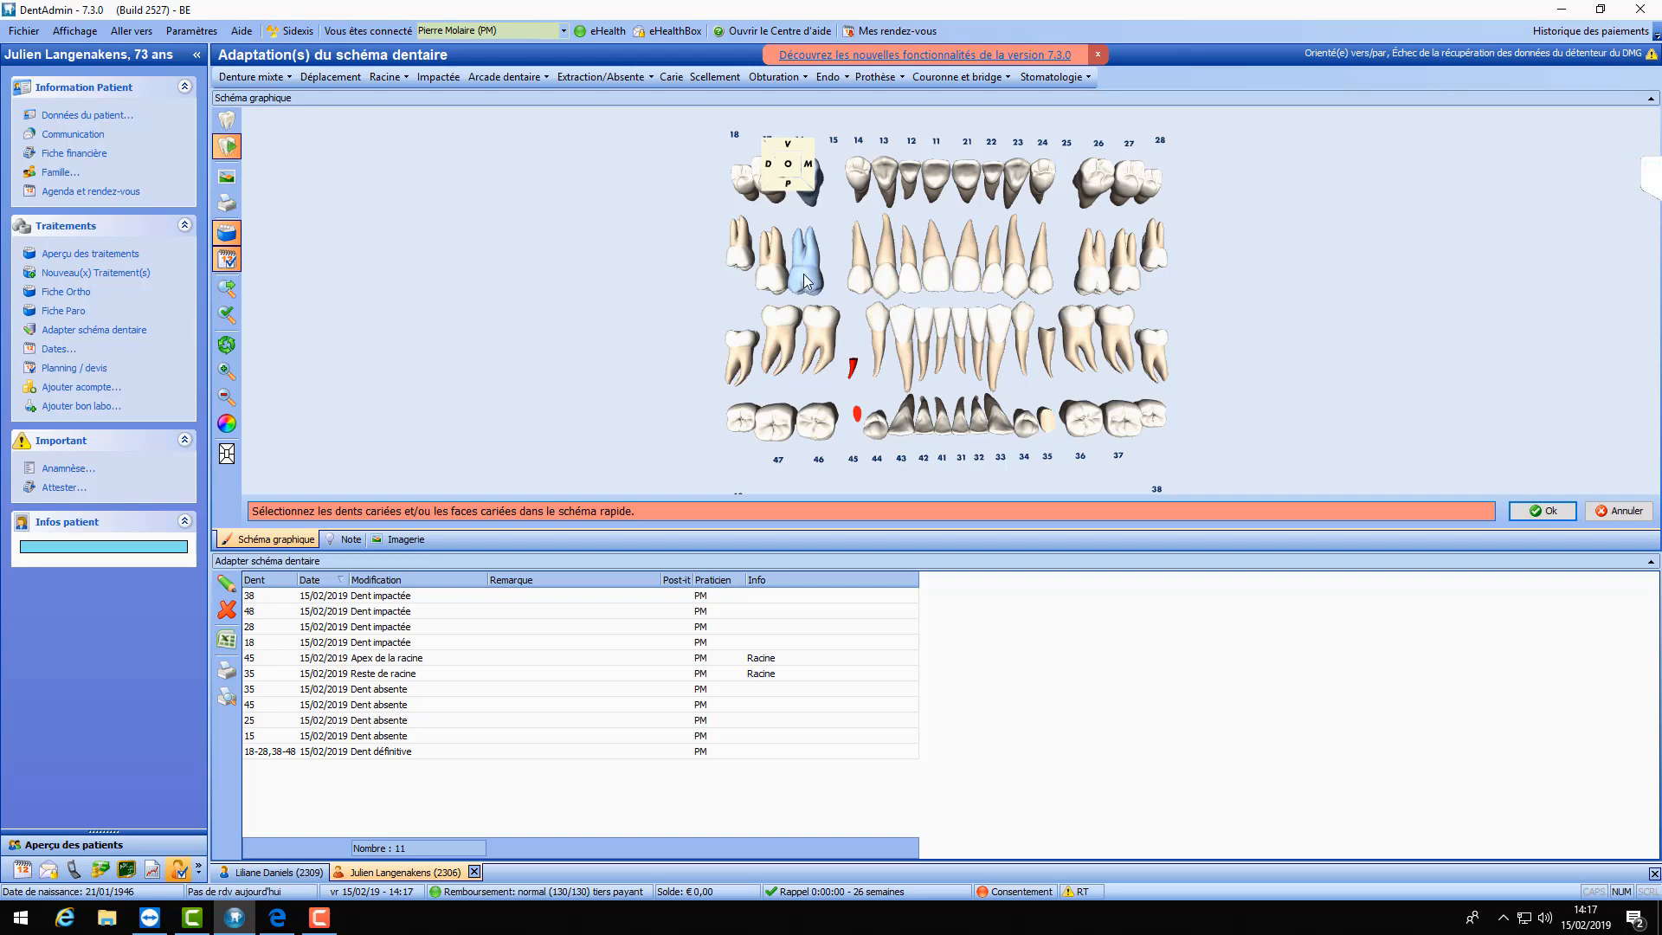
click(811, 171)
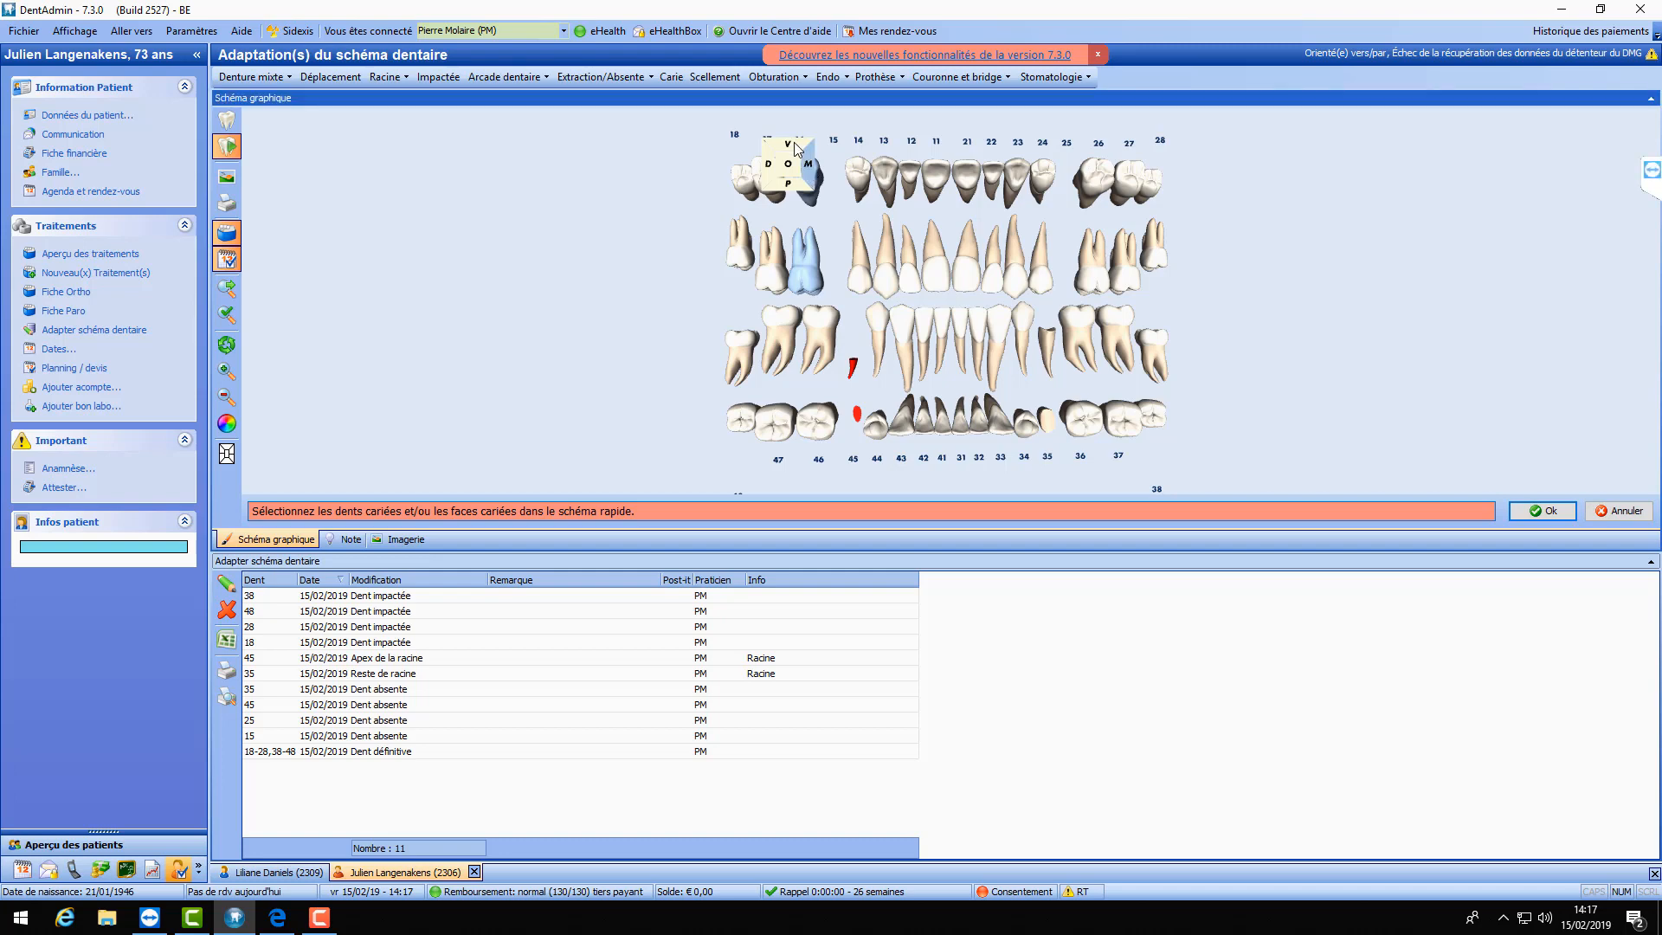
click(797, 149)
click(801, 187)
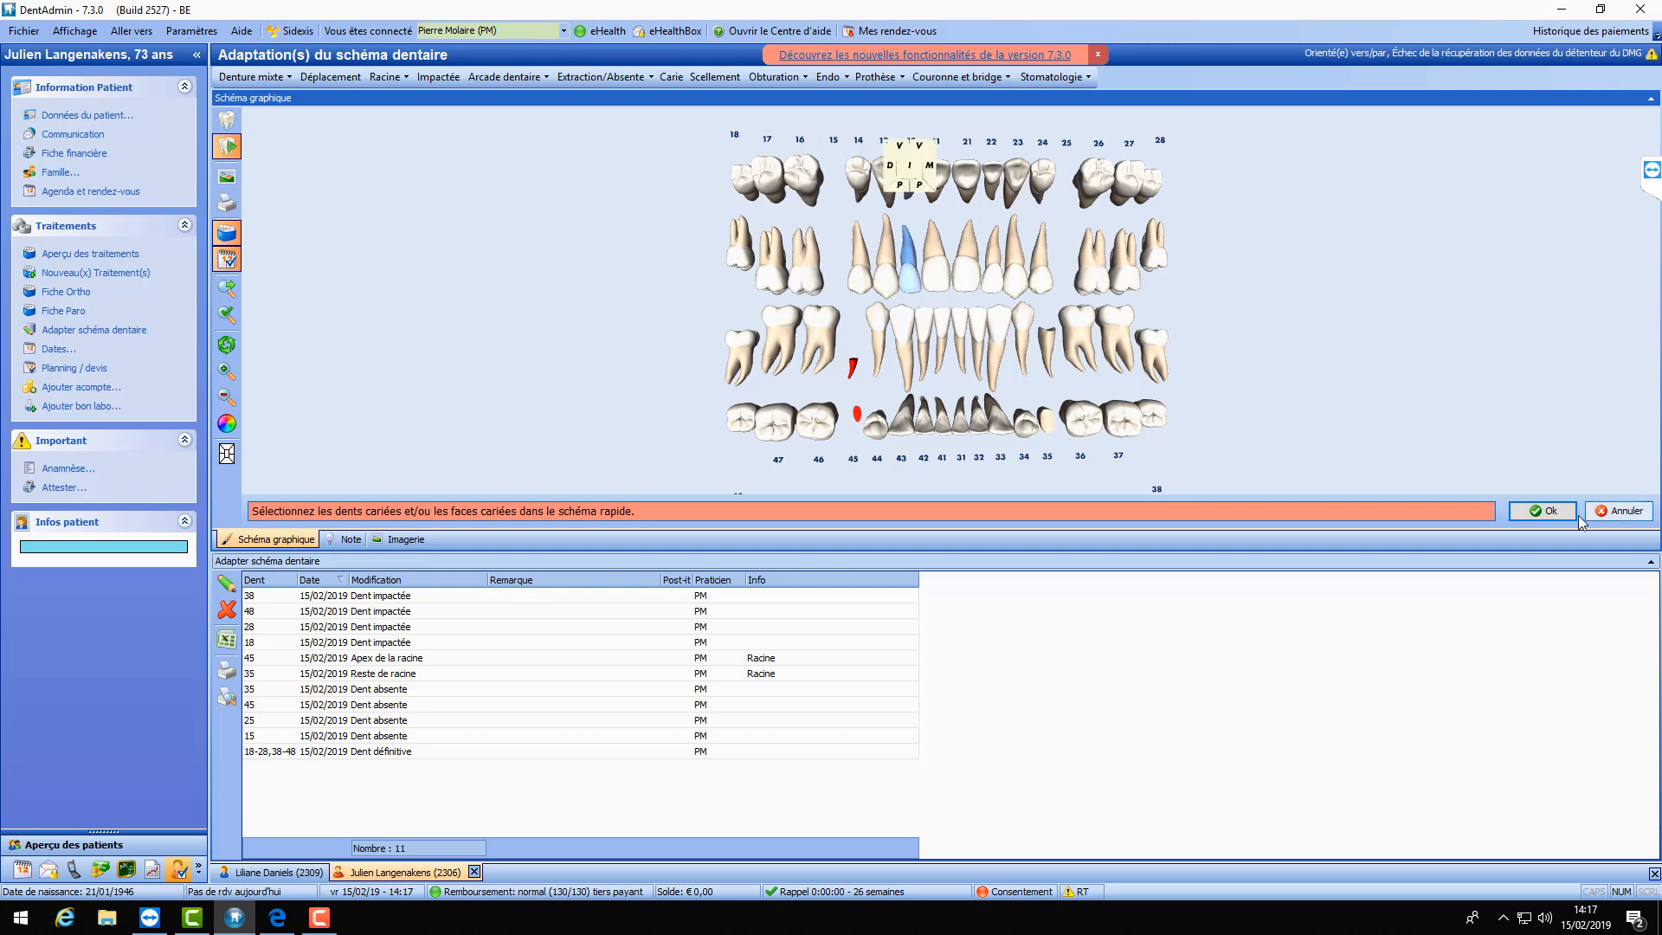
click(1548, 511)
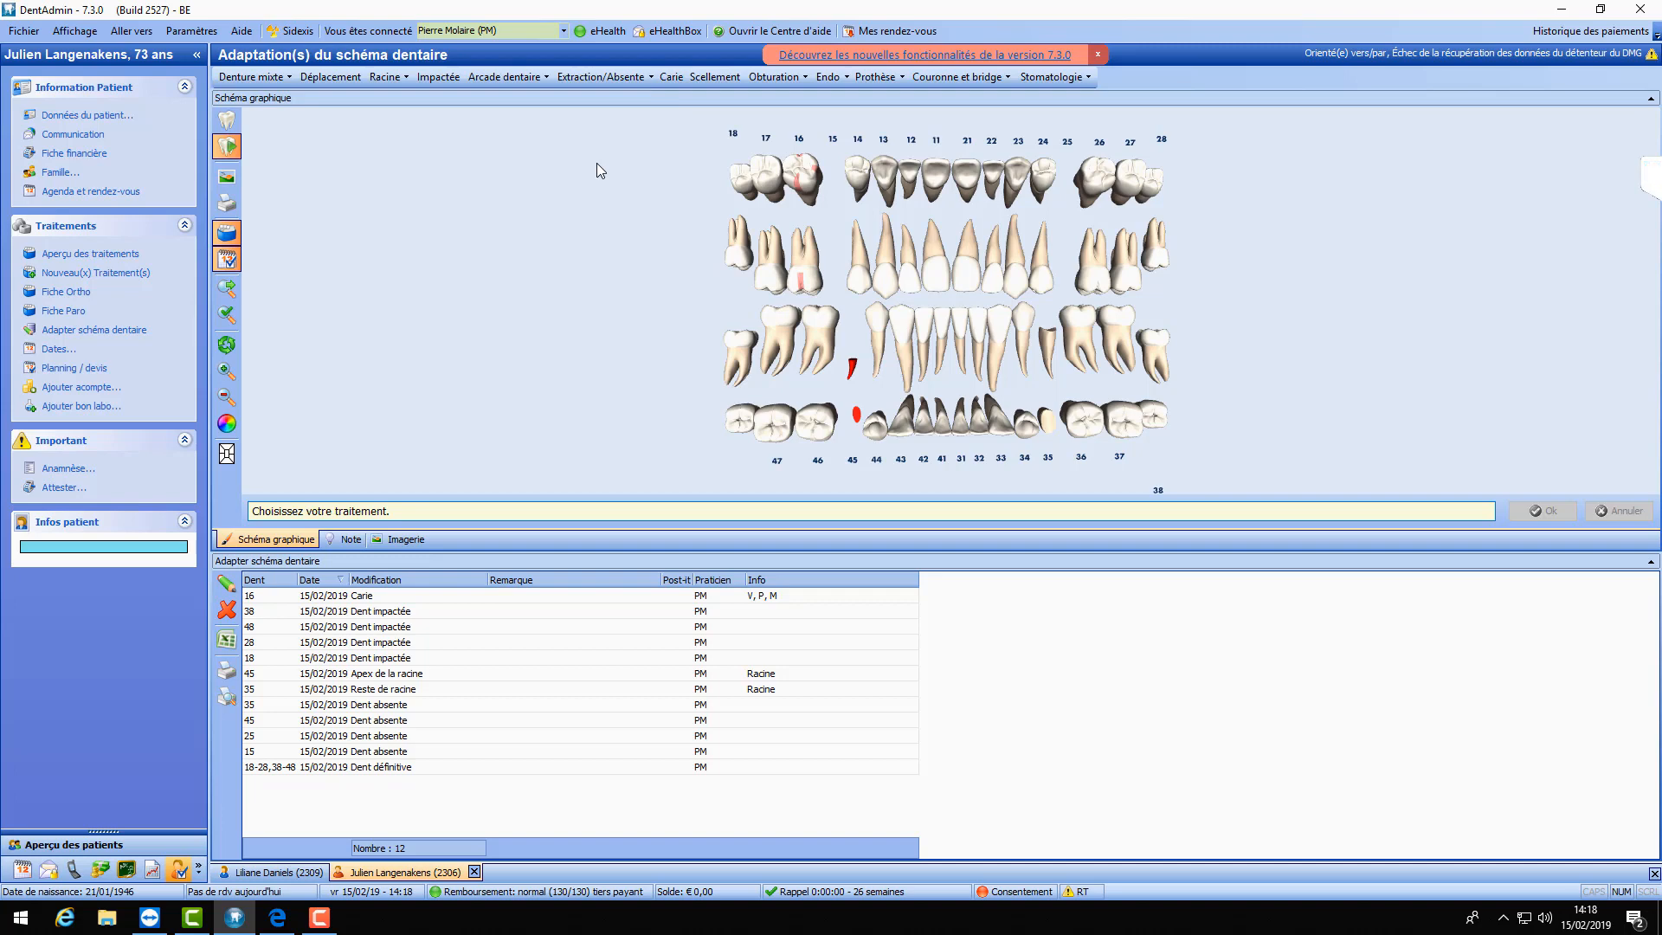
- Start a Carie on upper molar 17 and mark its P, M and V surfaces as decayed
click(668, 78)
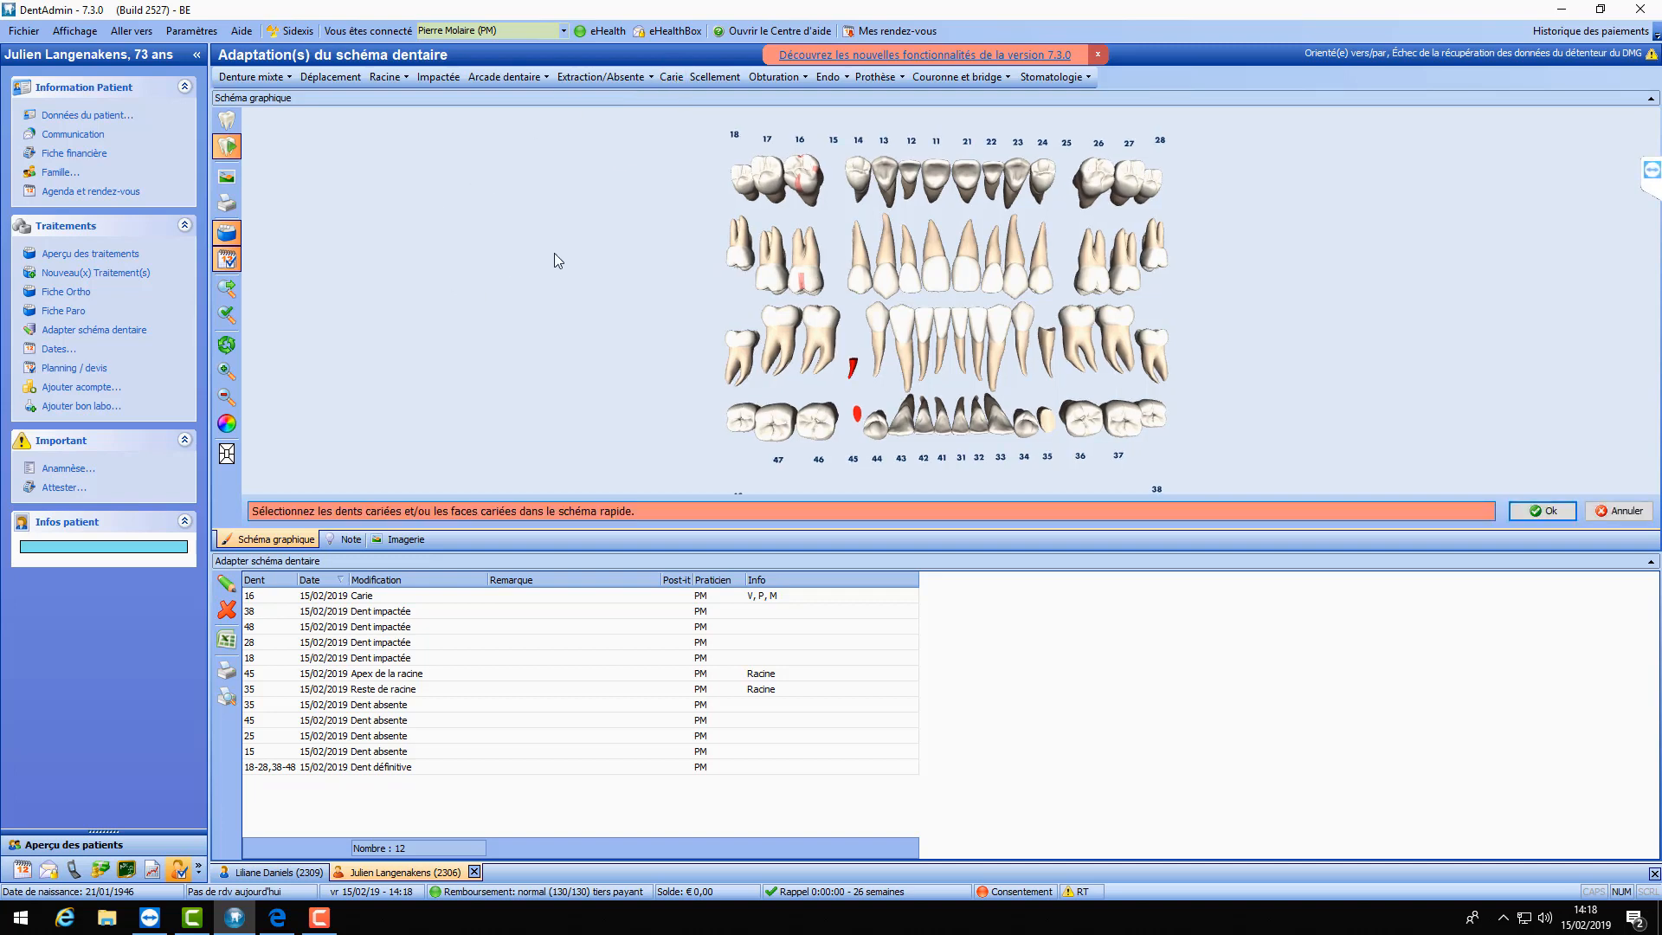
mouse_move(772, 262)
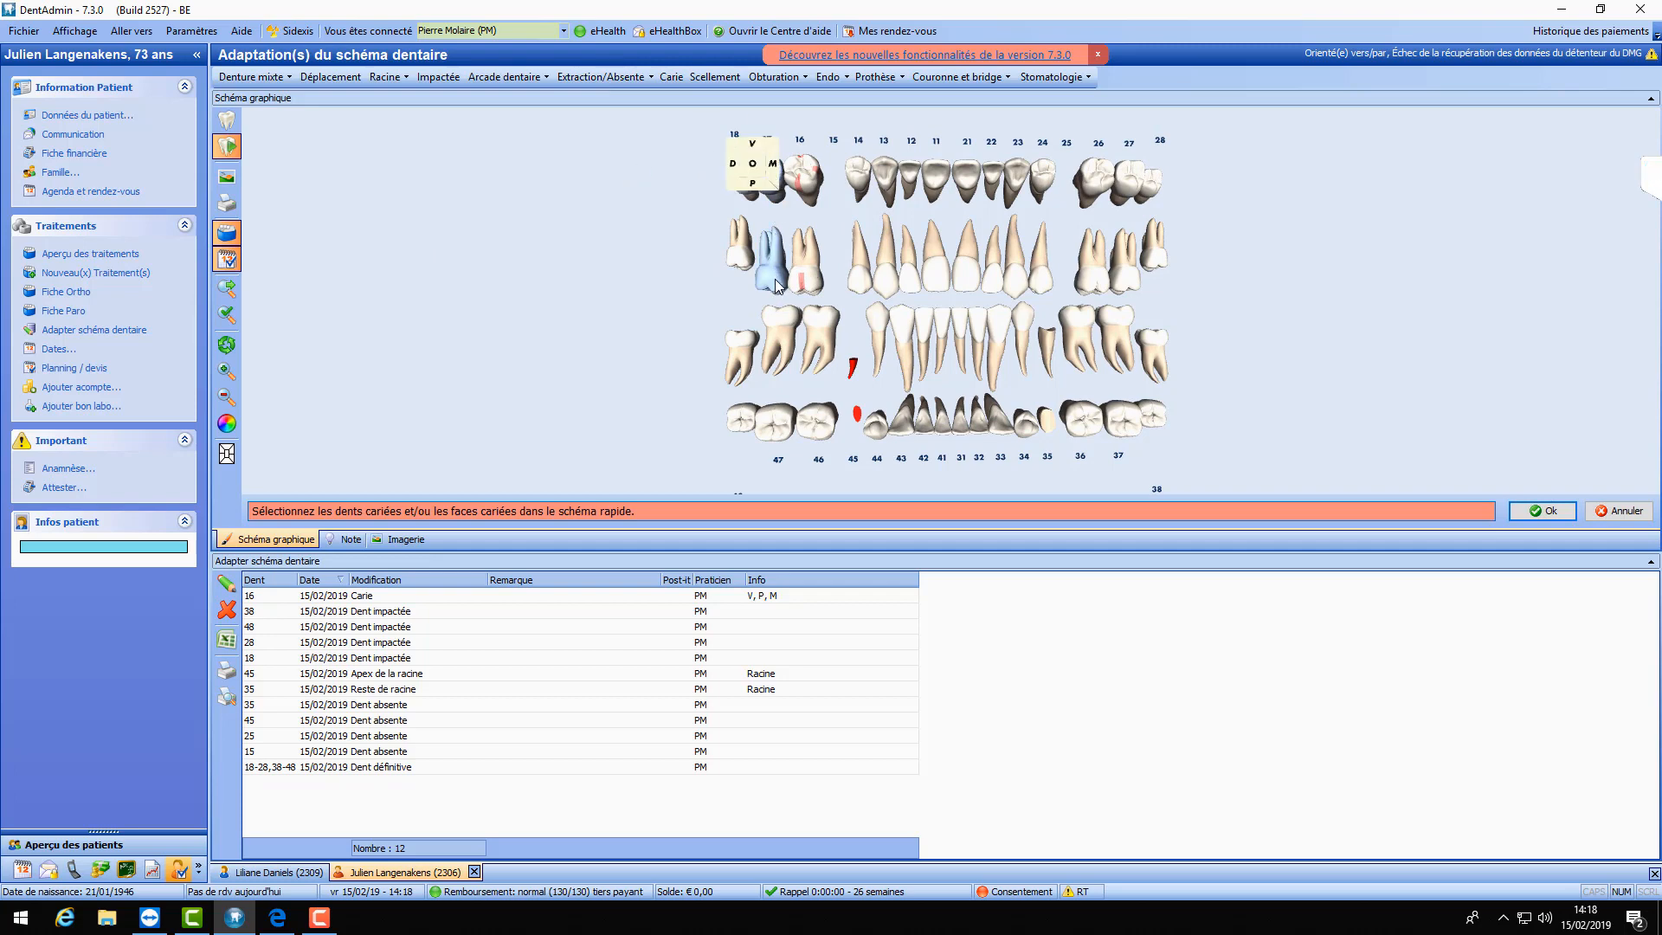
click(772, 275)
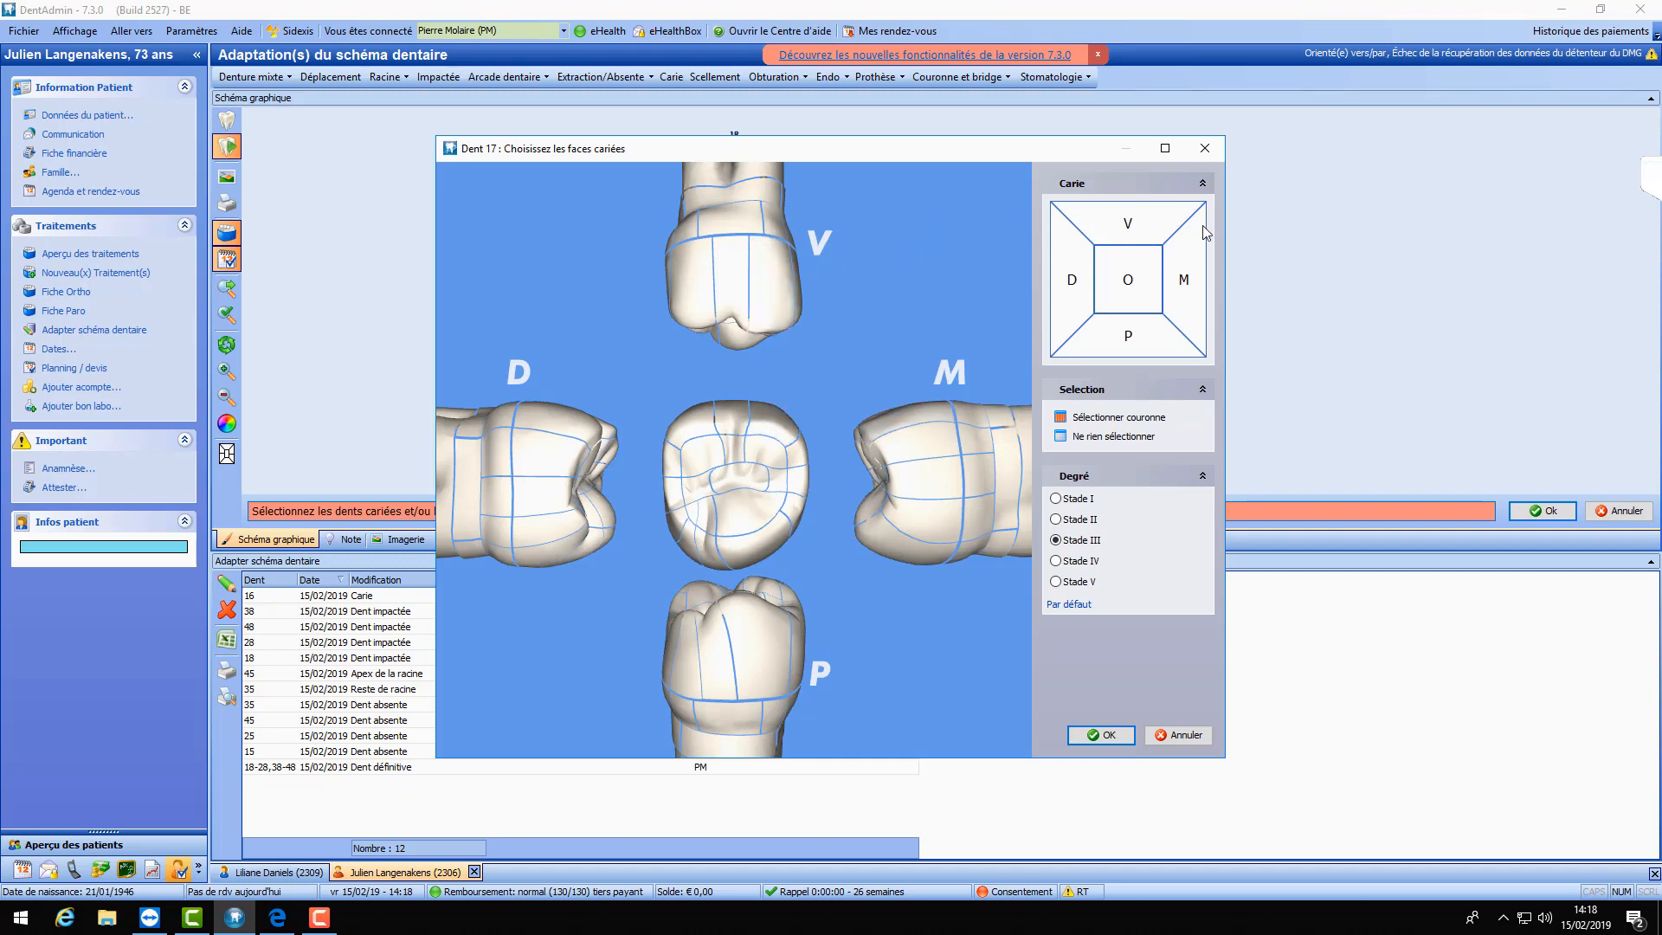
click(1151, 340)
click(1184, 296)
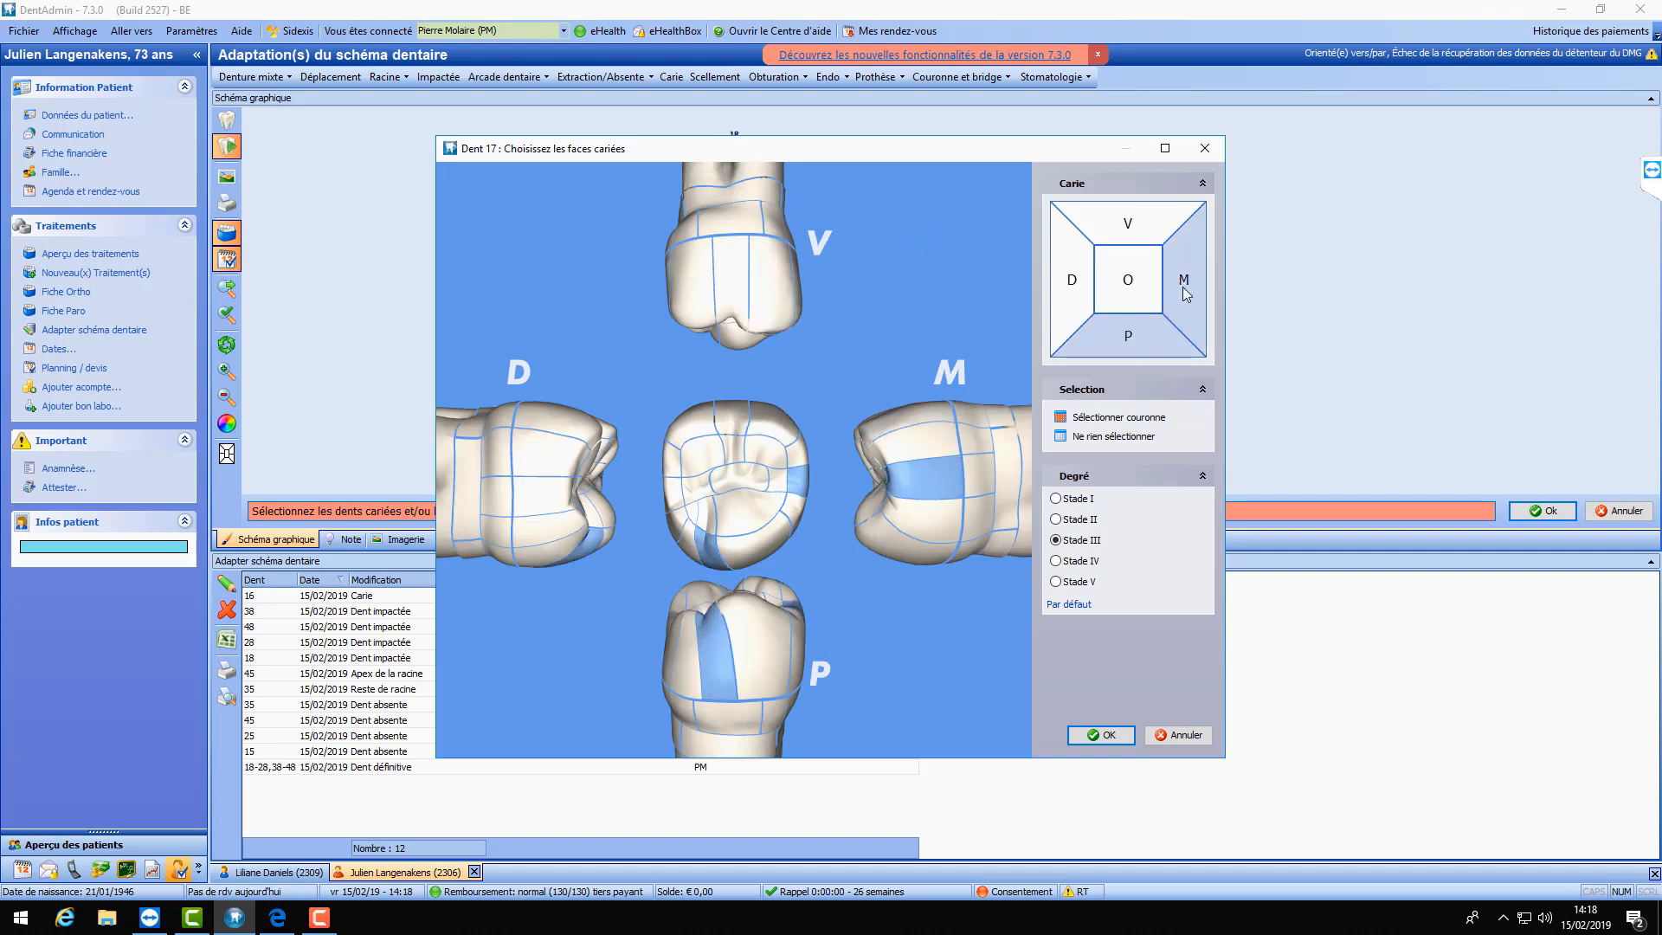
click(1132, 227)
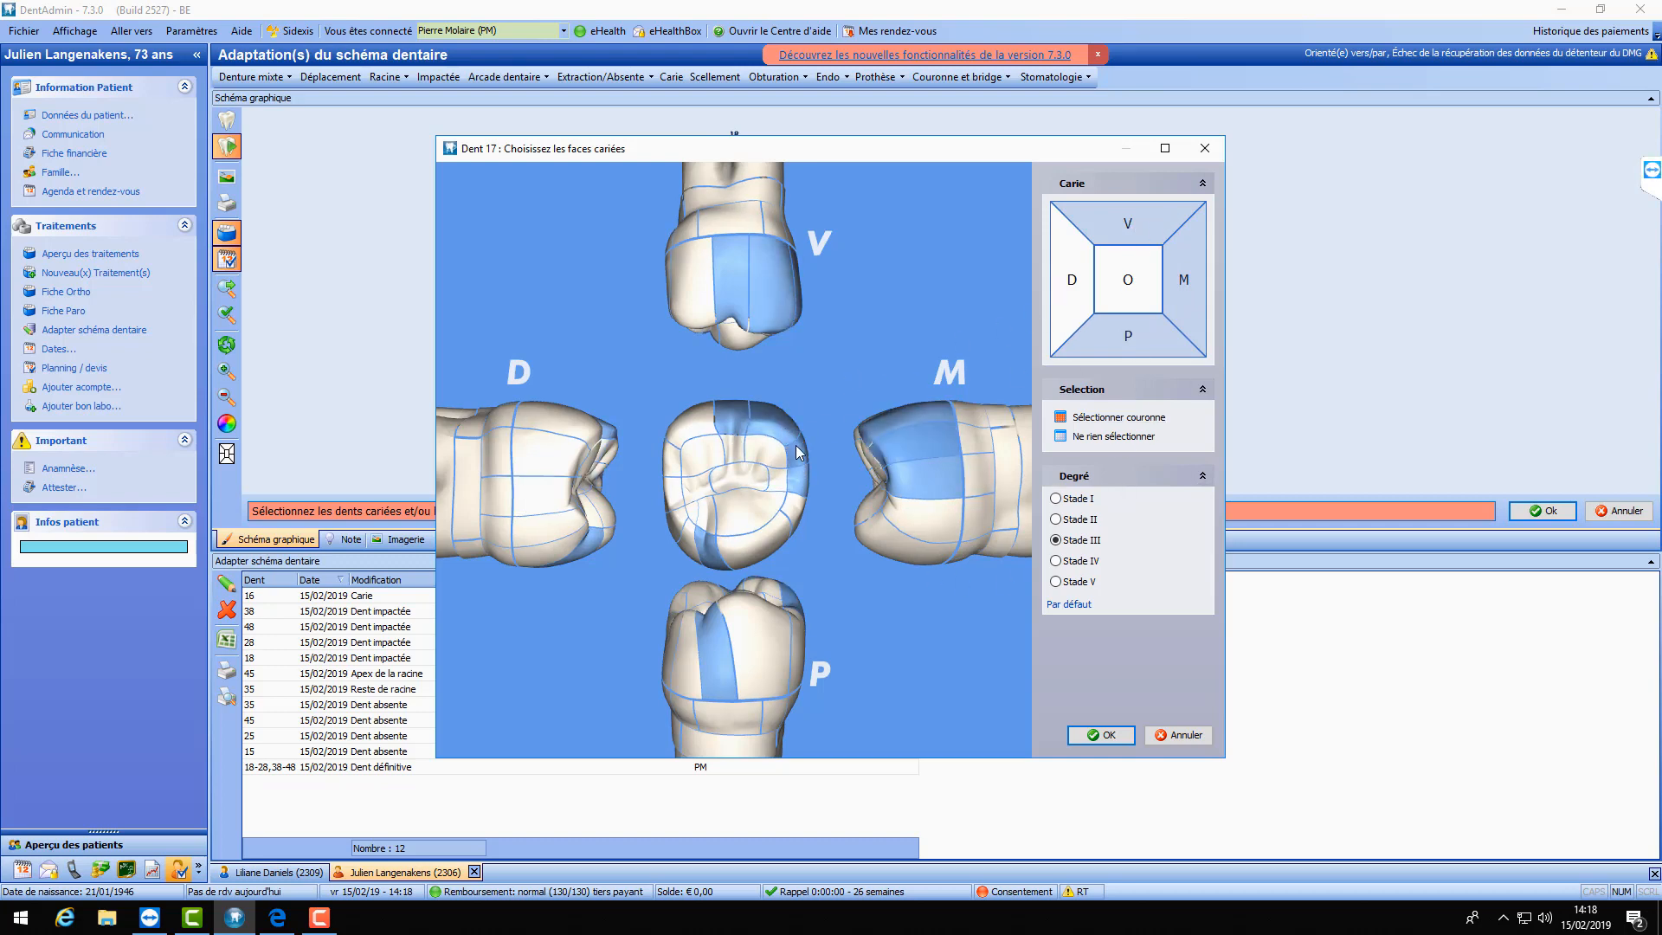
- Extend the decayed area of tooth 17 over further mesial and palatal zones of the detailed tooth model
click(798, 512)
click(756, 549)
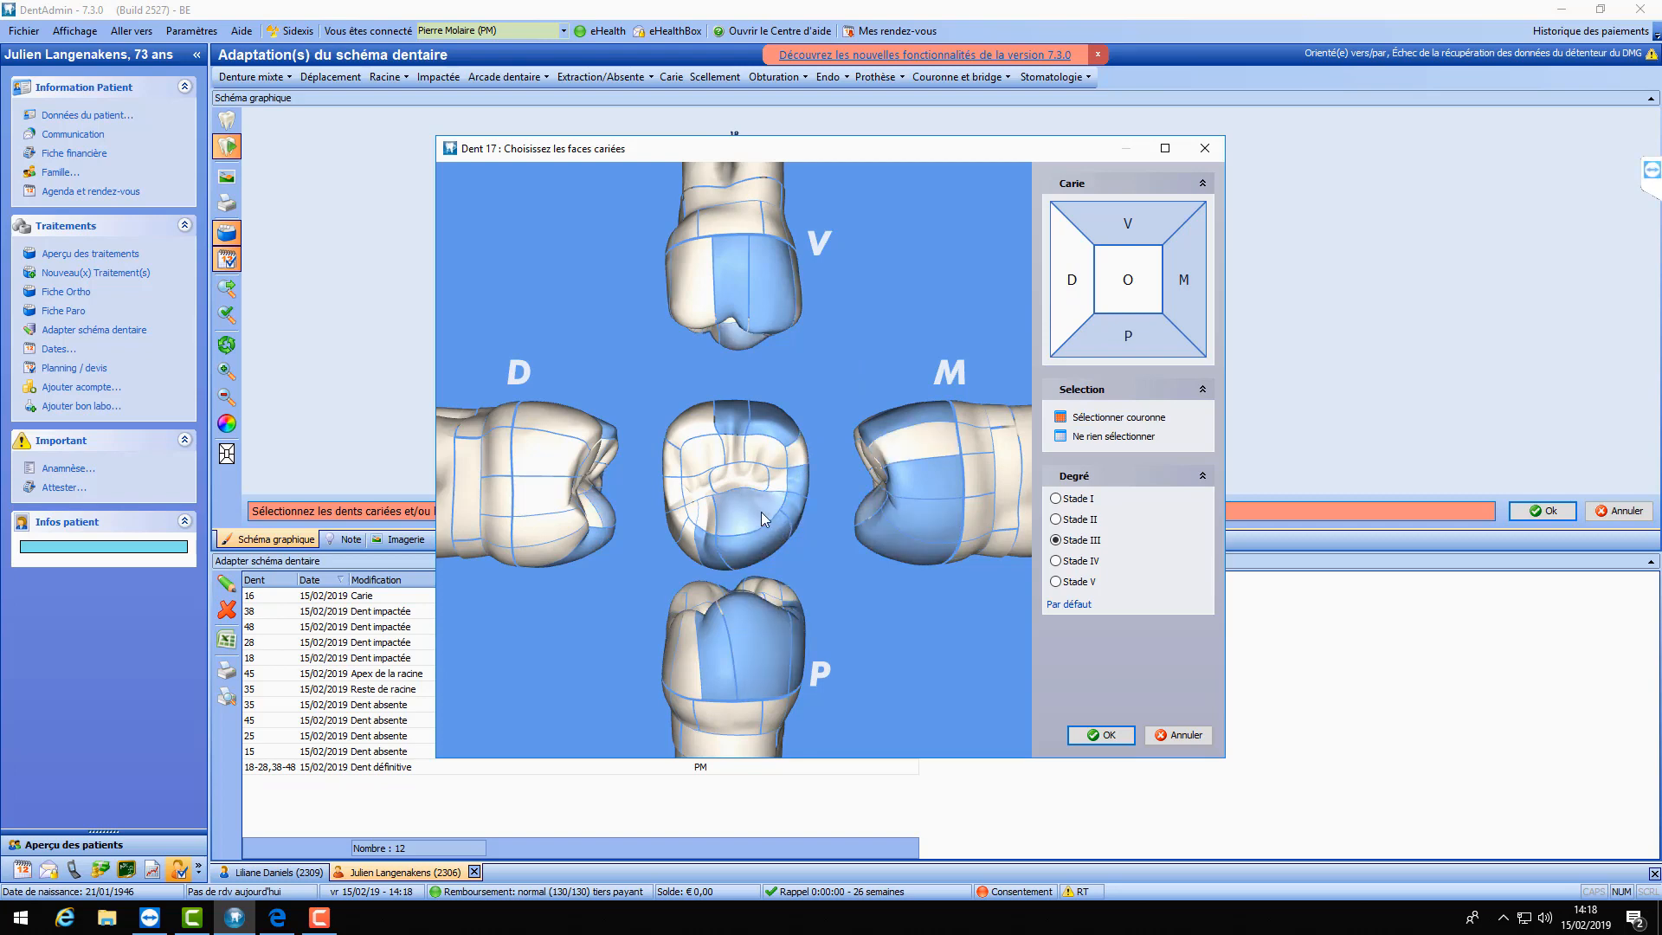
click(756, 512)
click(757, 510)
click(799, 453)
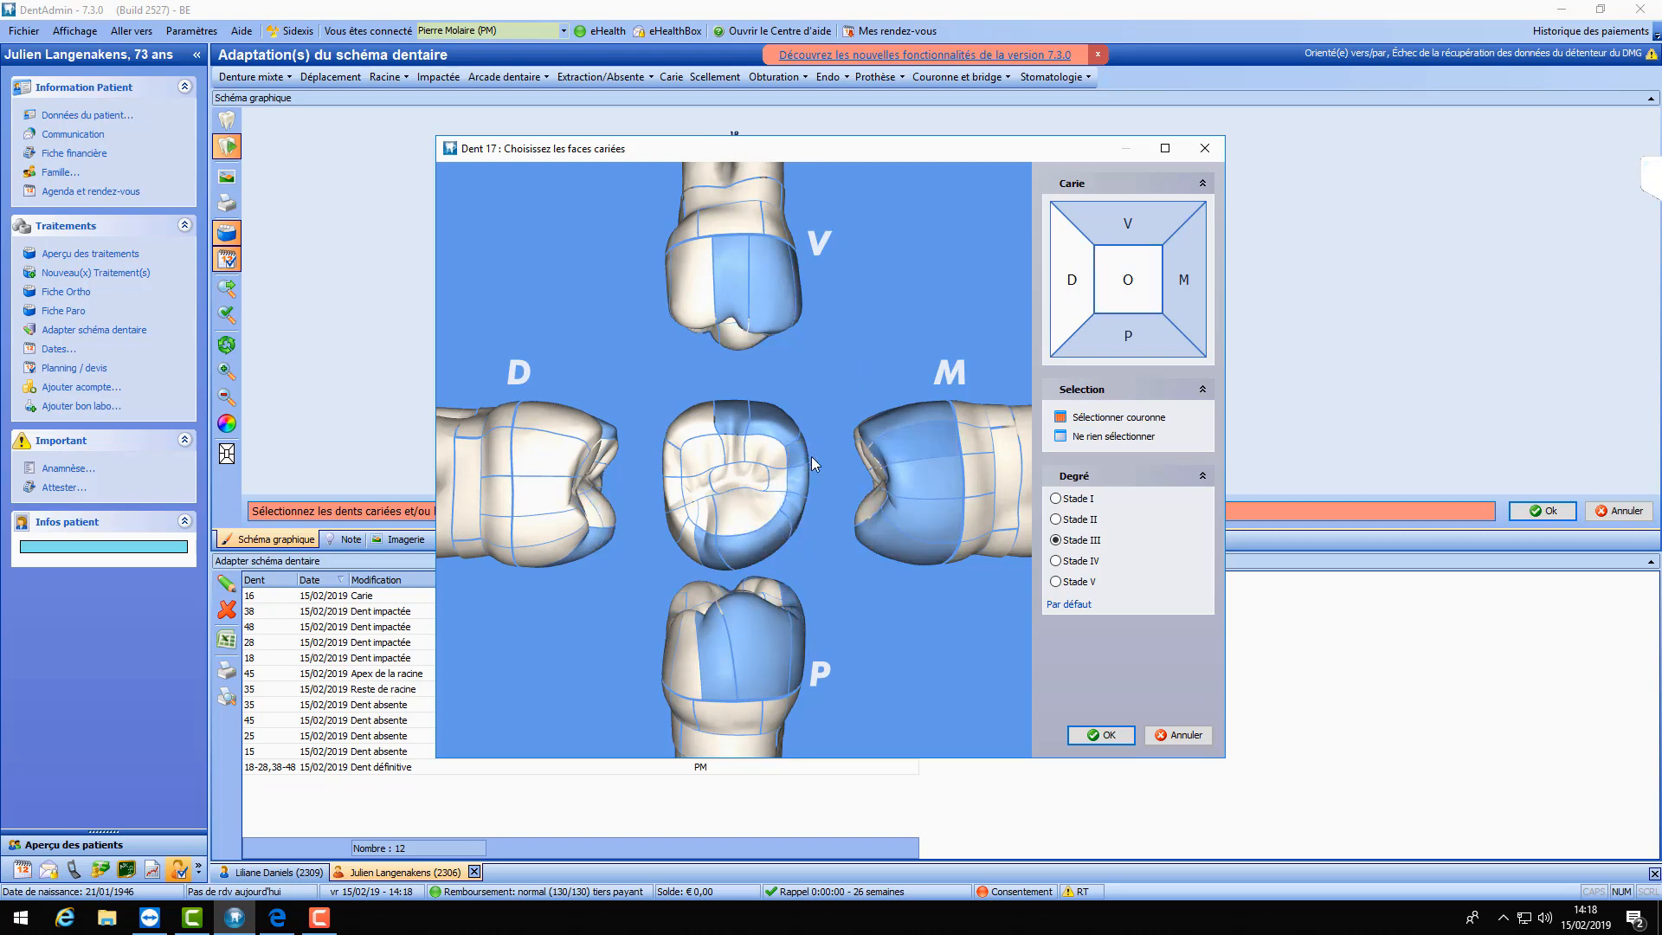
click(976, 476)
click(788, 647)
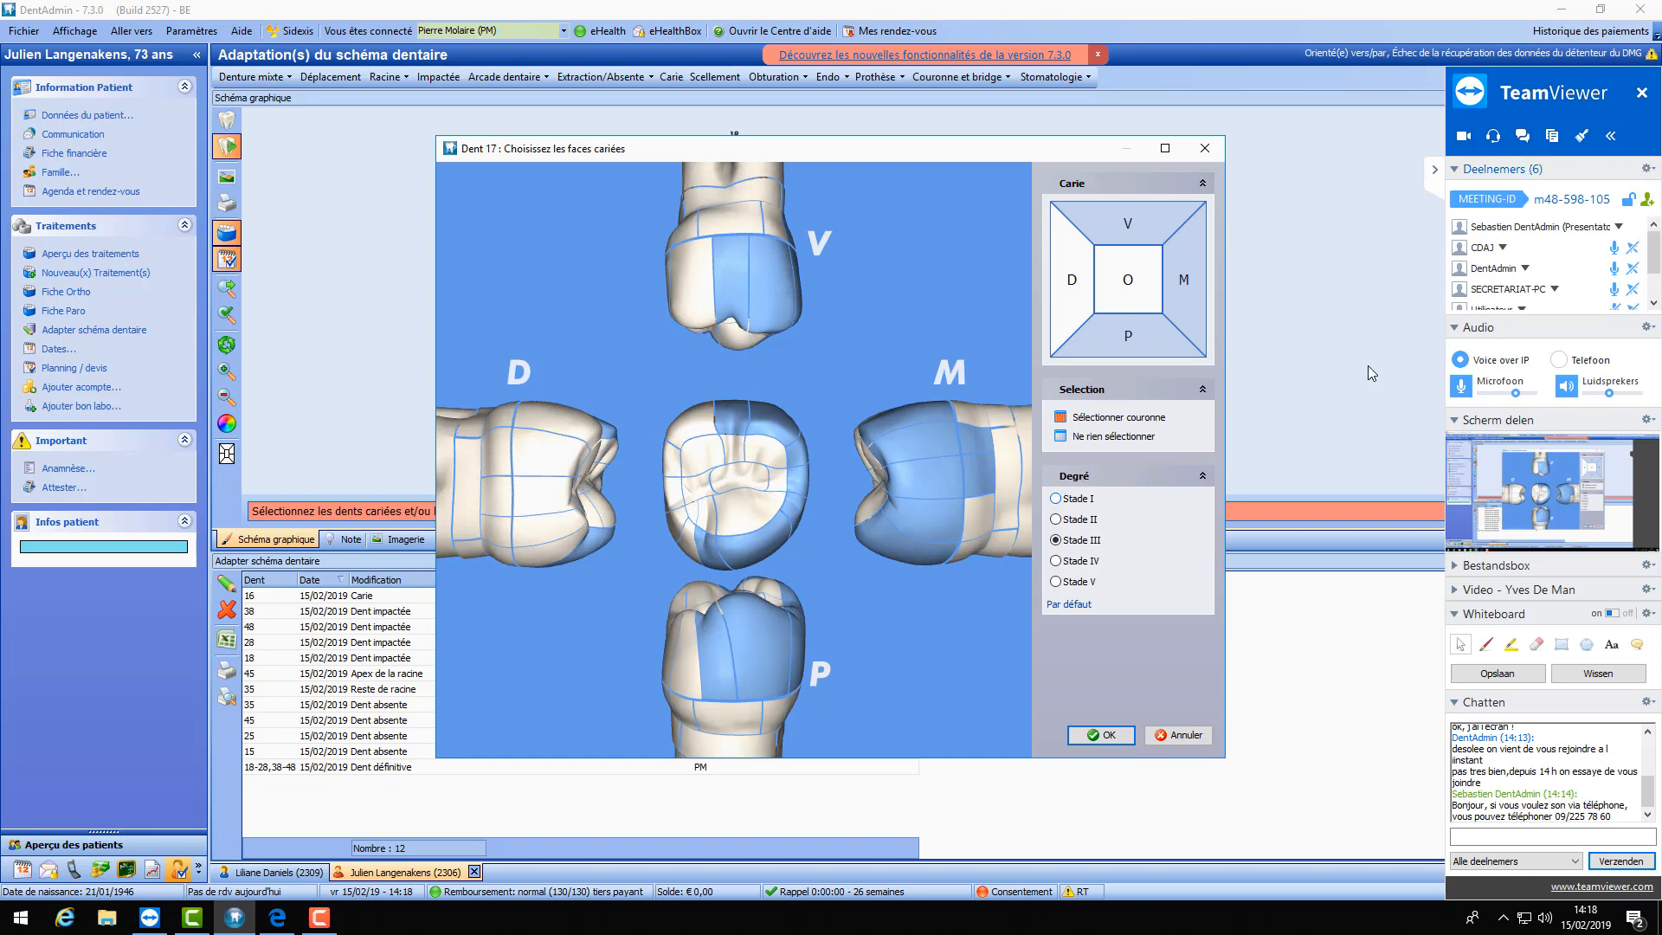
- Look through the participant list of the TeamViewer meeting and collapse its panel
scroll(1493, 266, down, 2)
scroll(1494, 266, up, 2)
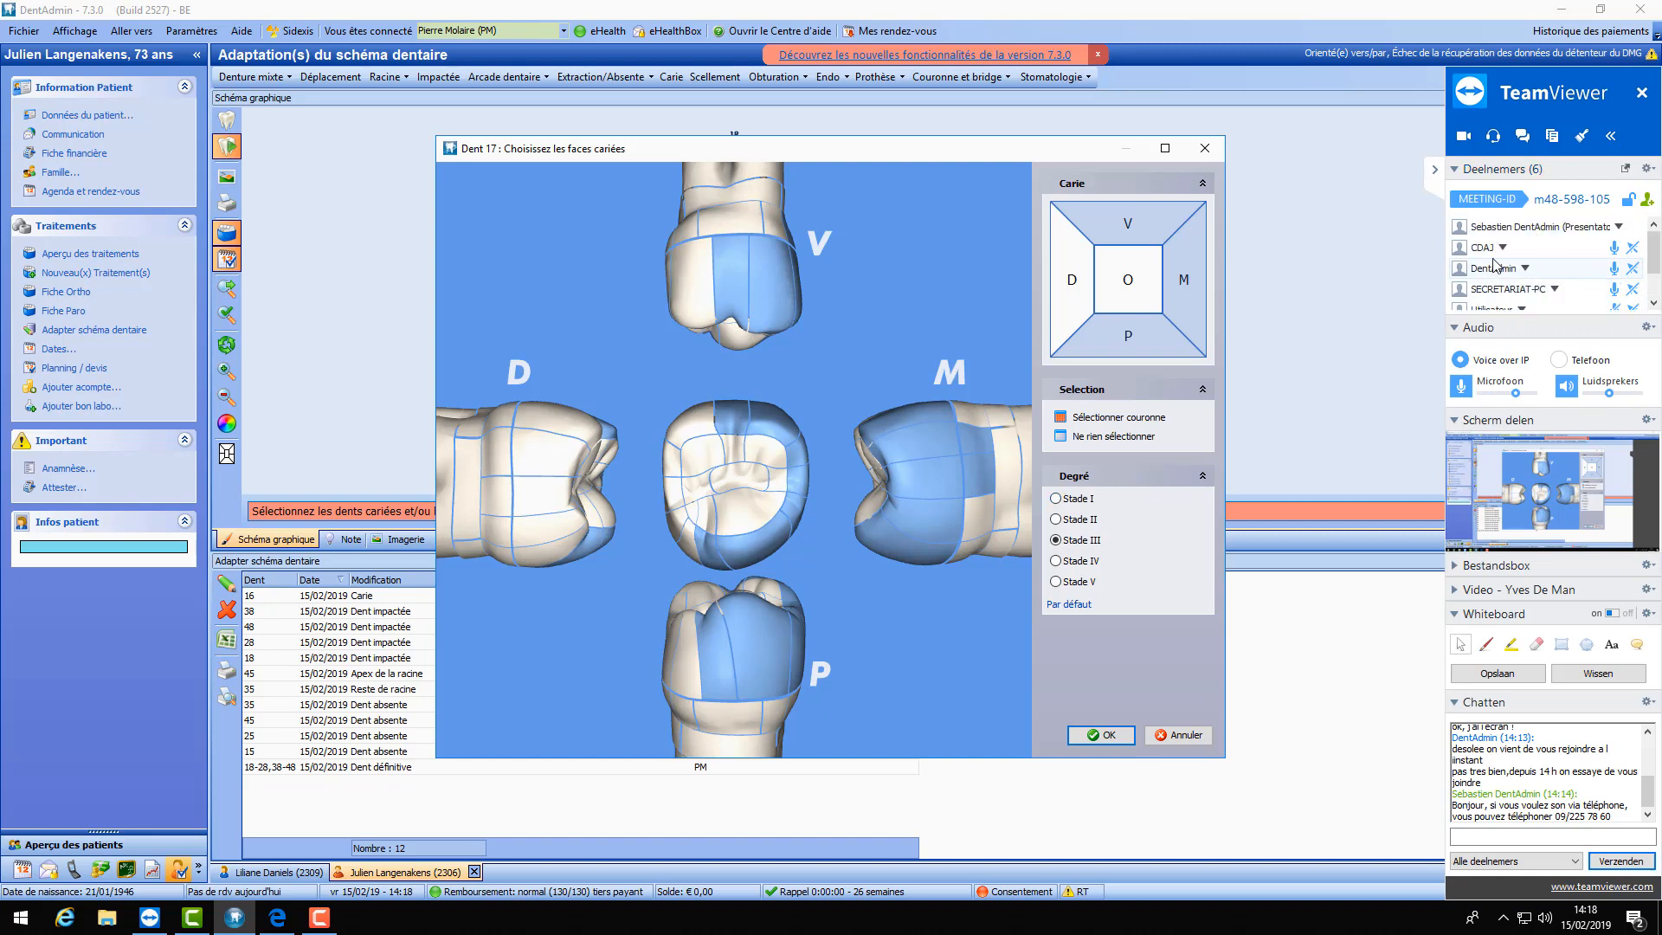
click(1435, 171)
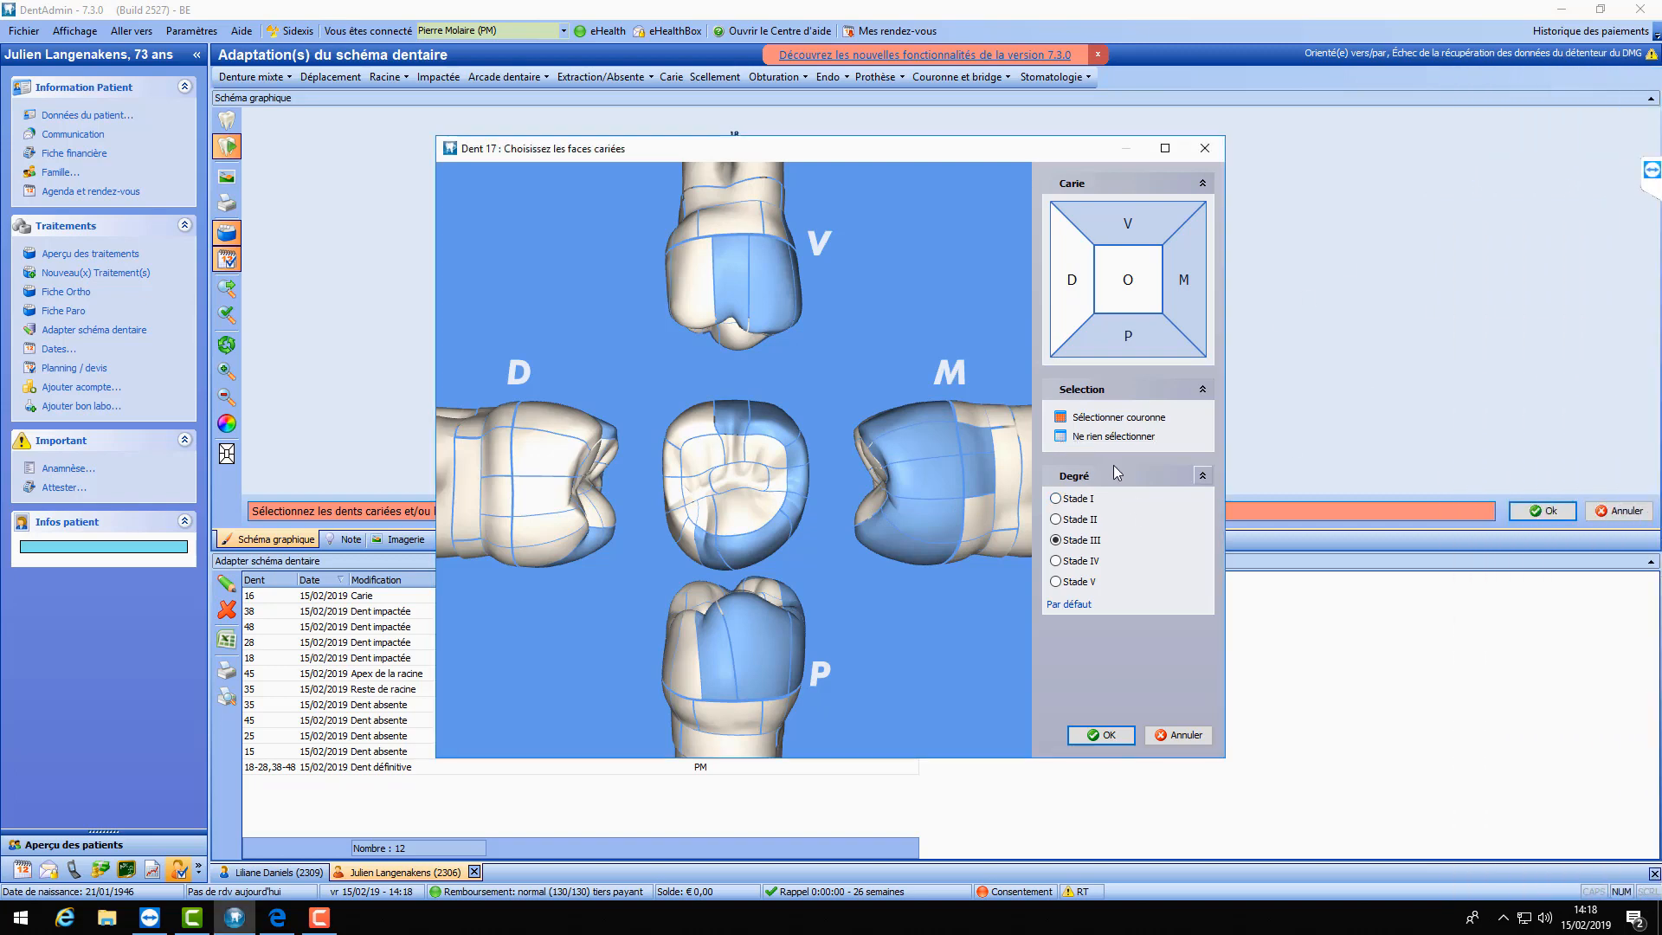
- Set the caries degree of tooth 17 to Stade I and save the Carie
click(1057, 500)
click(1066, 583)
click(1058, 500)
click(1101, 736)
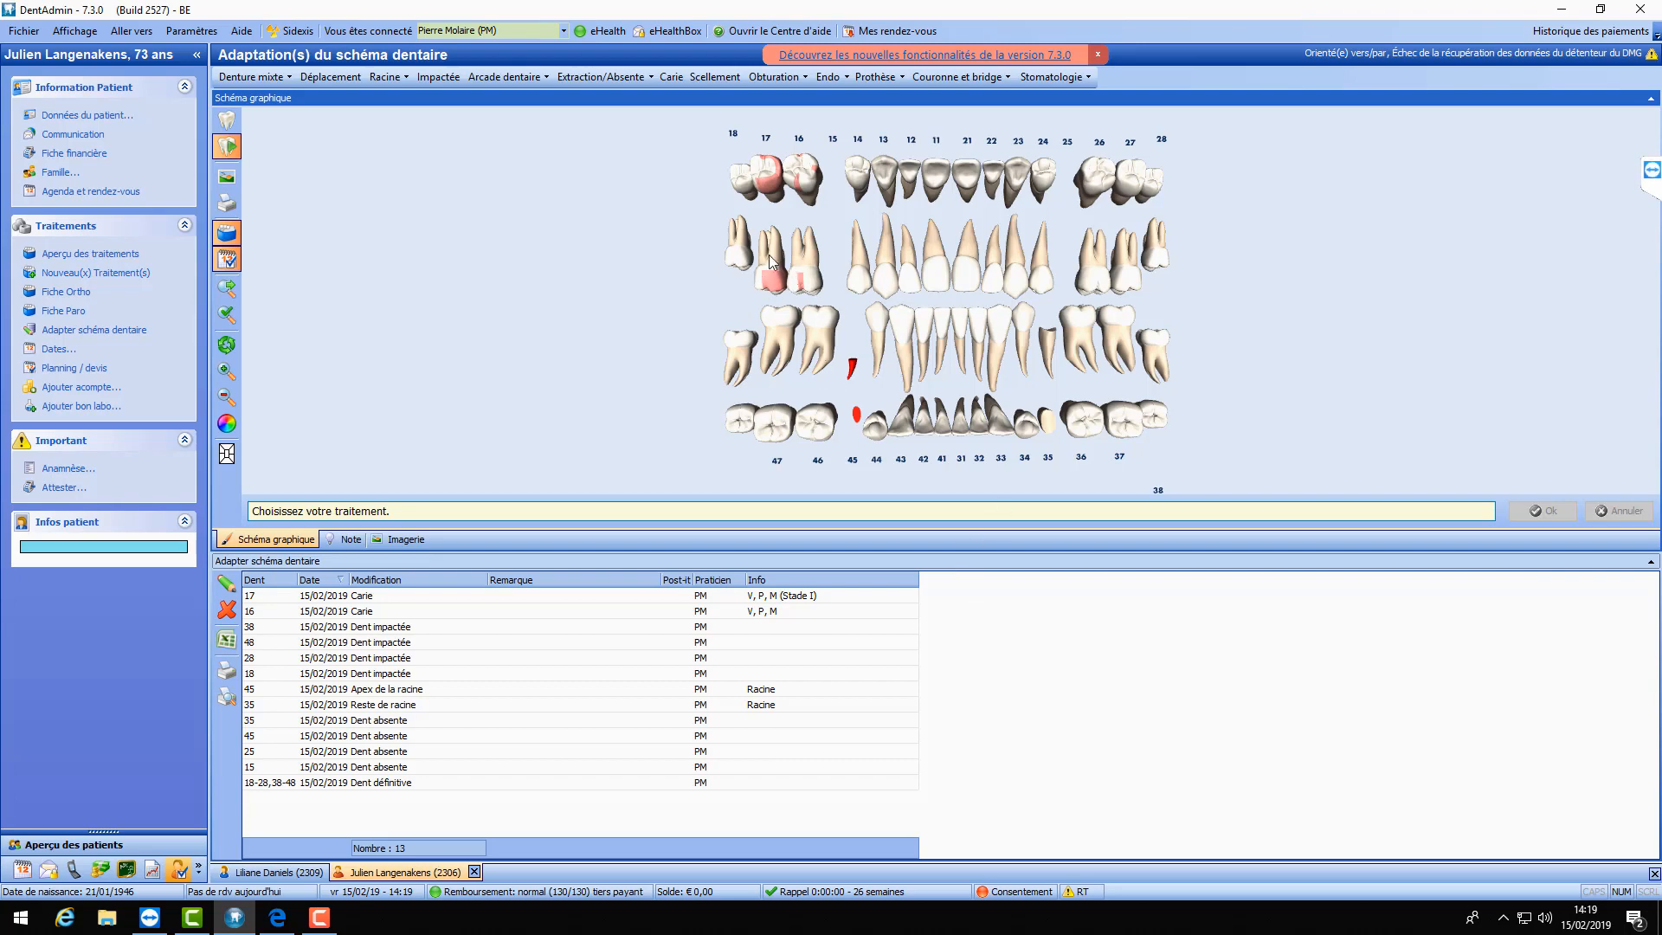
- Start a Carie on lower molar 37 and mark its M, O and D surfaces as decayed
click(670, 77)
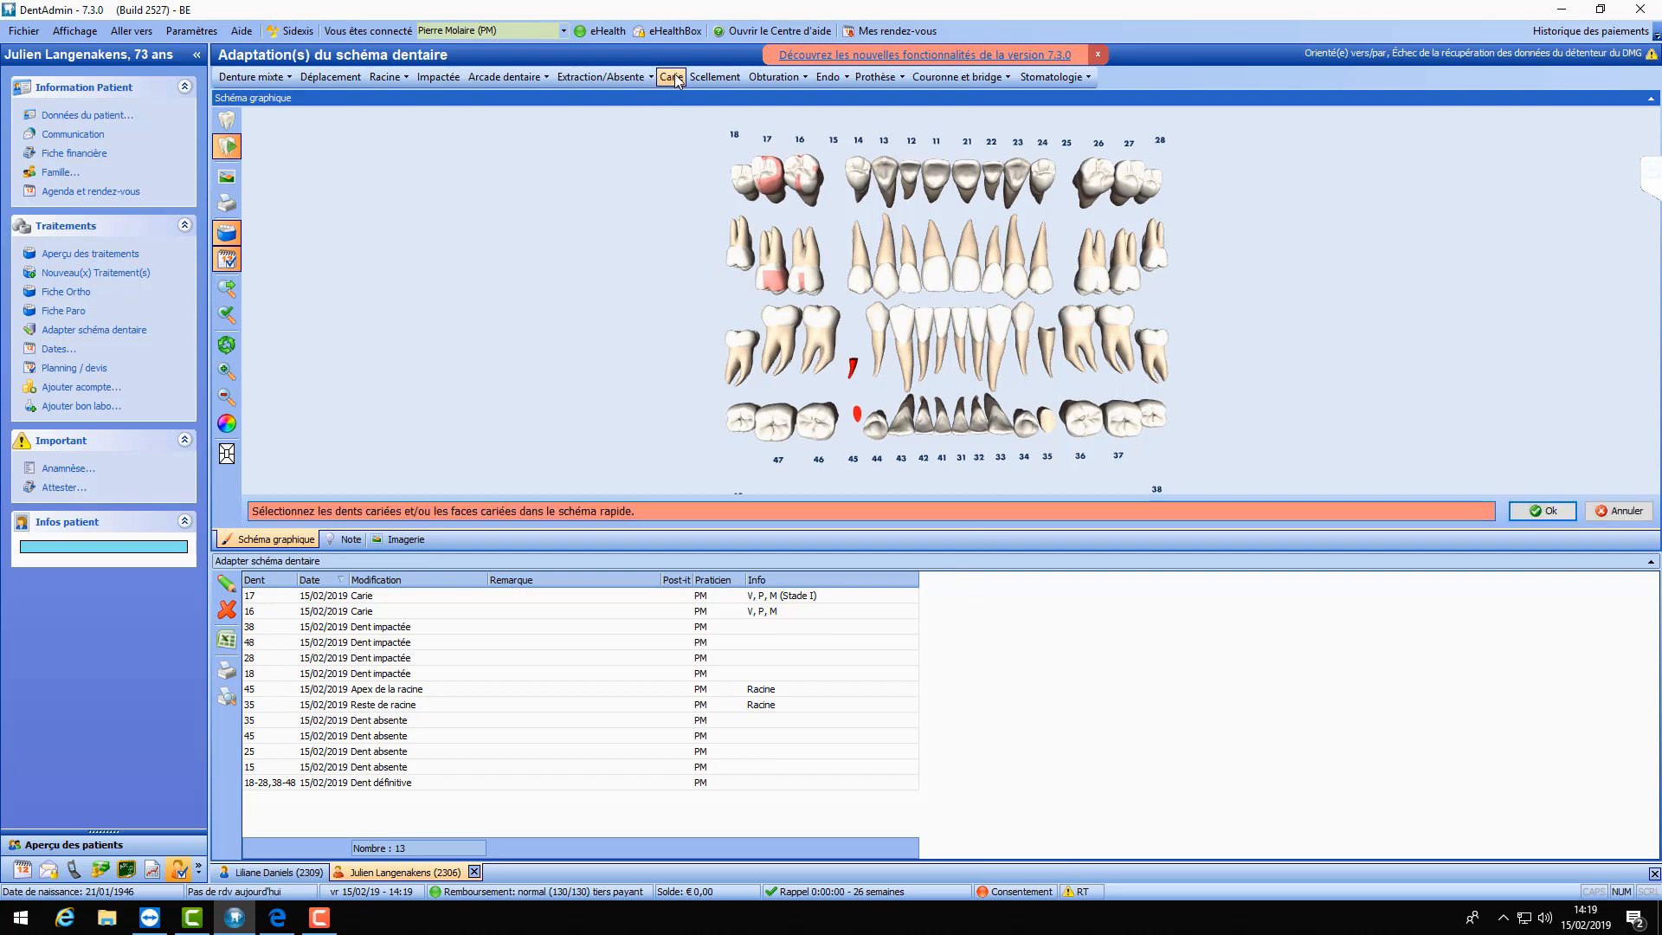
mouse_move(1116, 327)
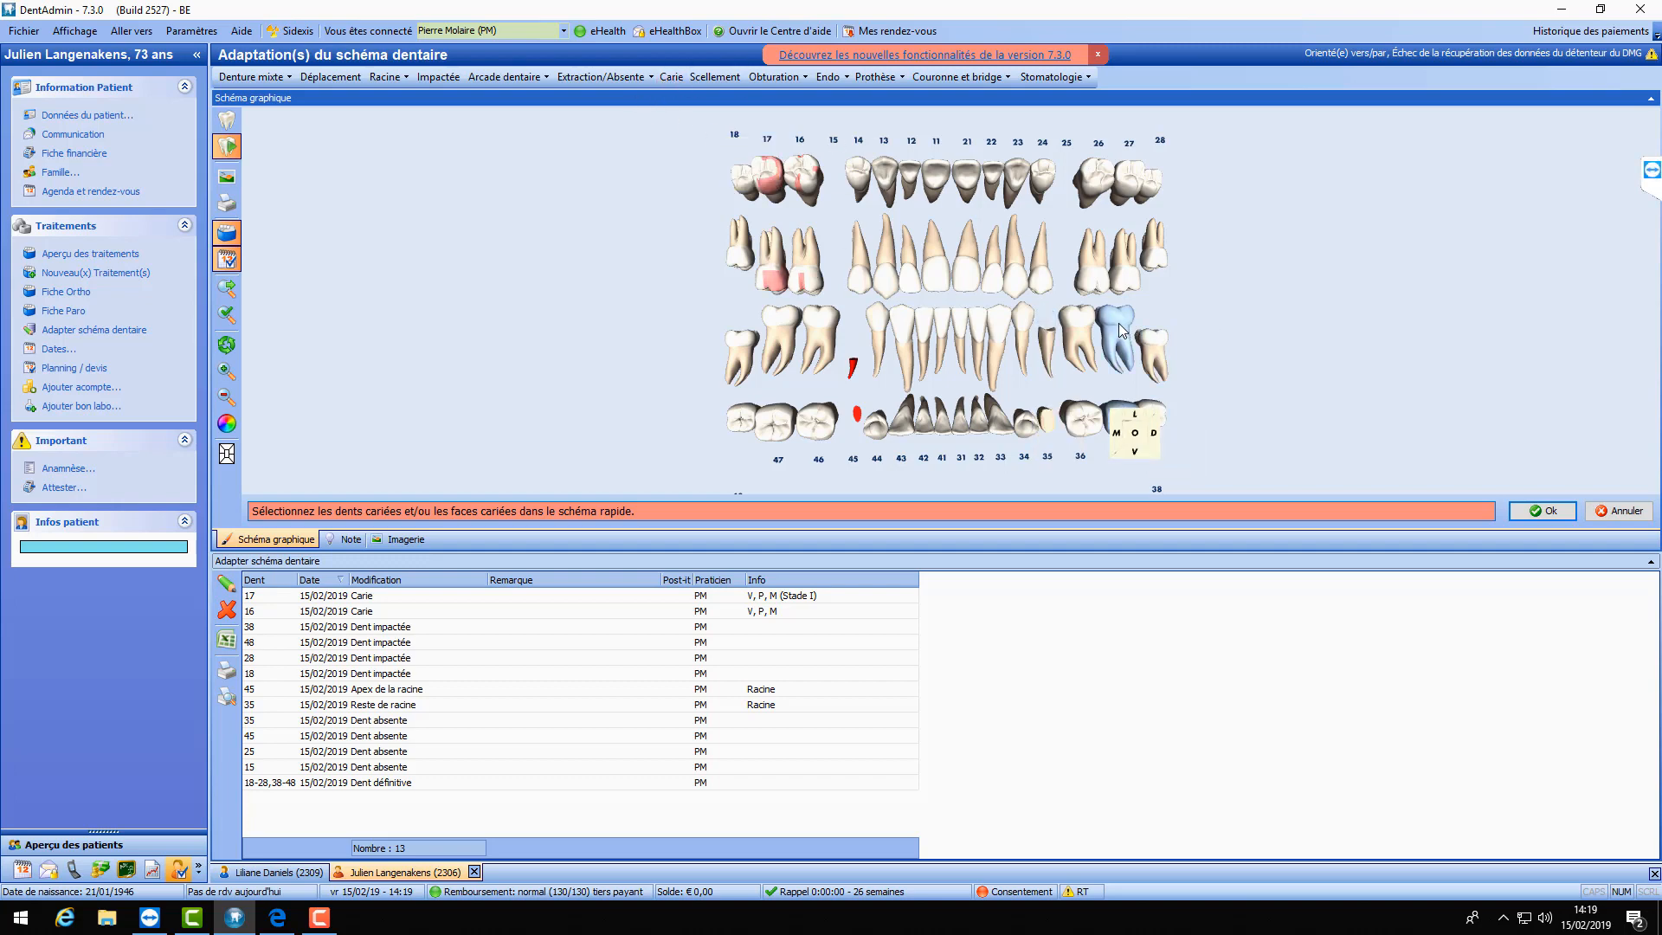
click(1119, 320)
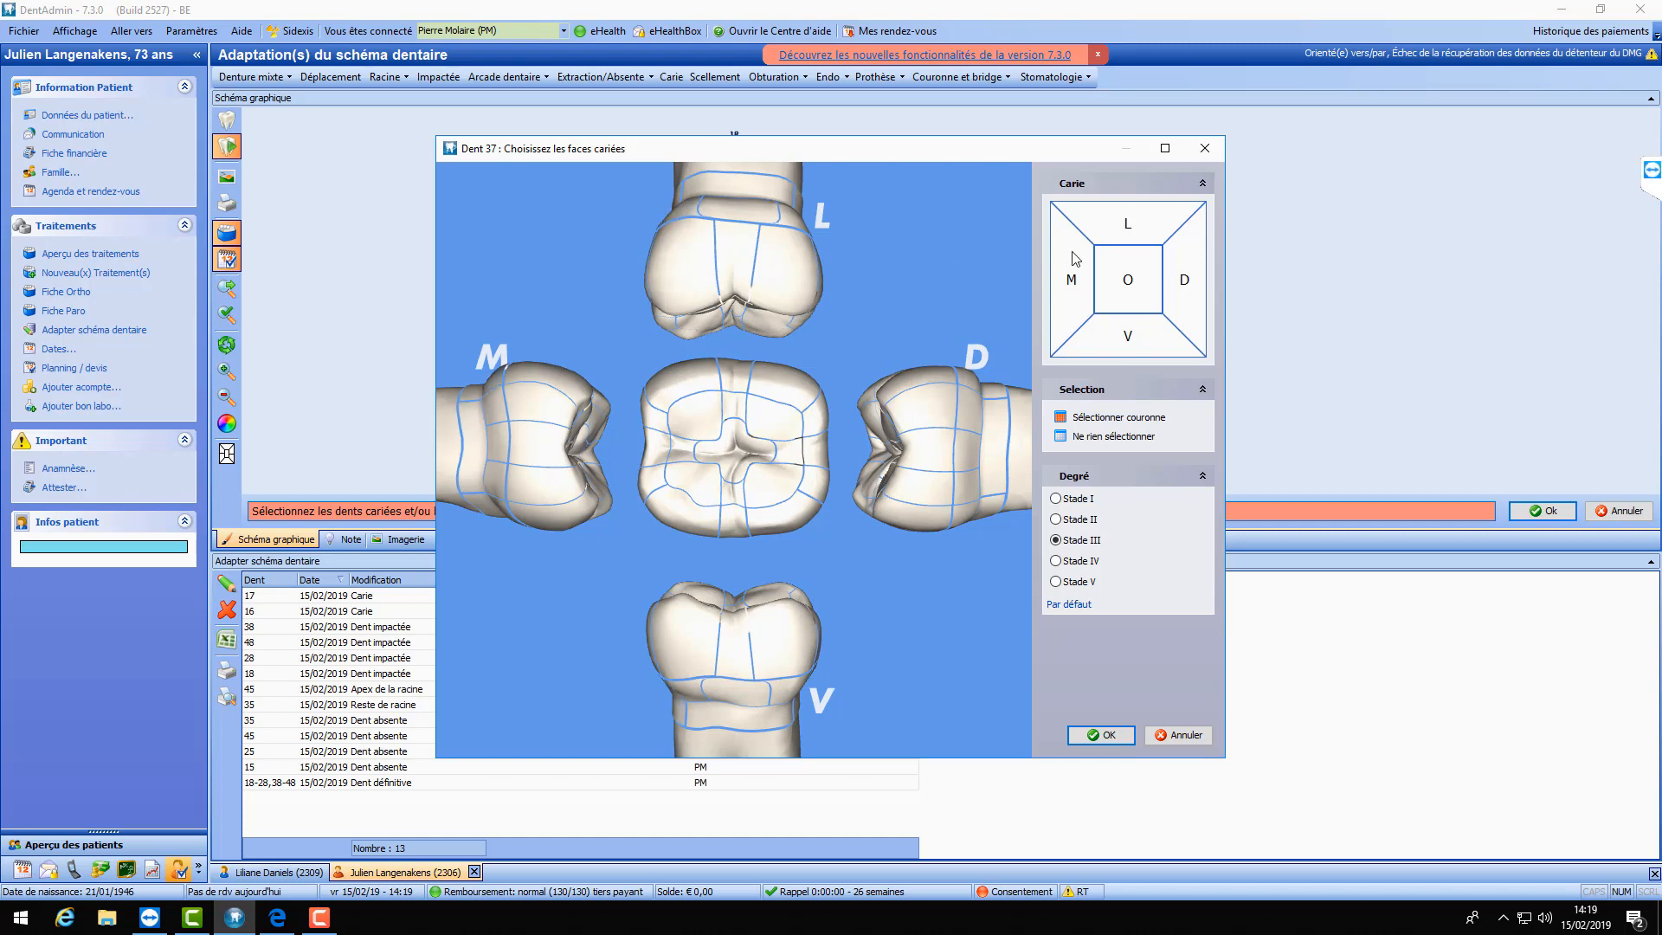
click(1072, 279)
click(1125, 299)
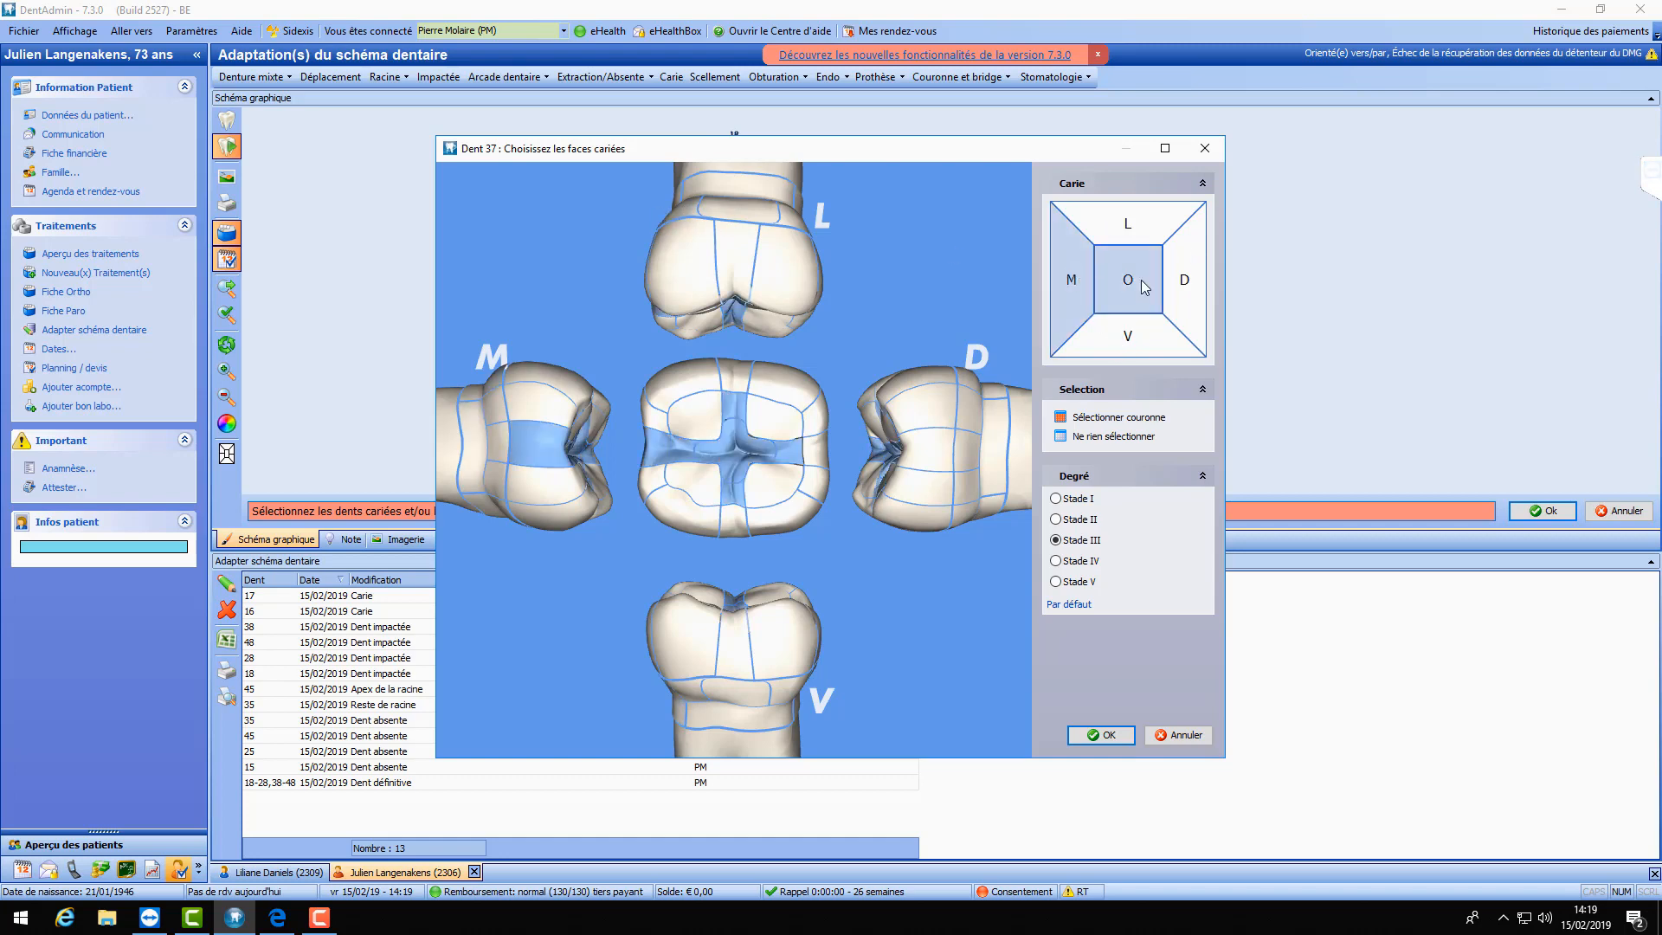
click(1173, 267)
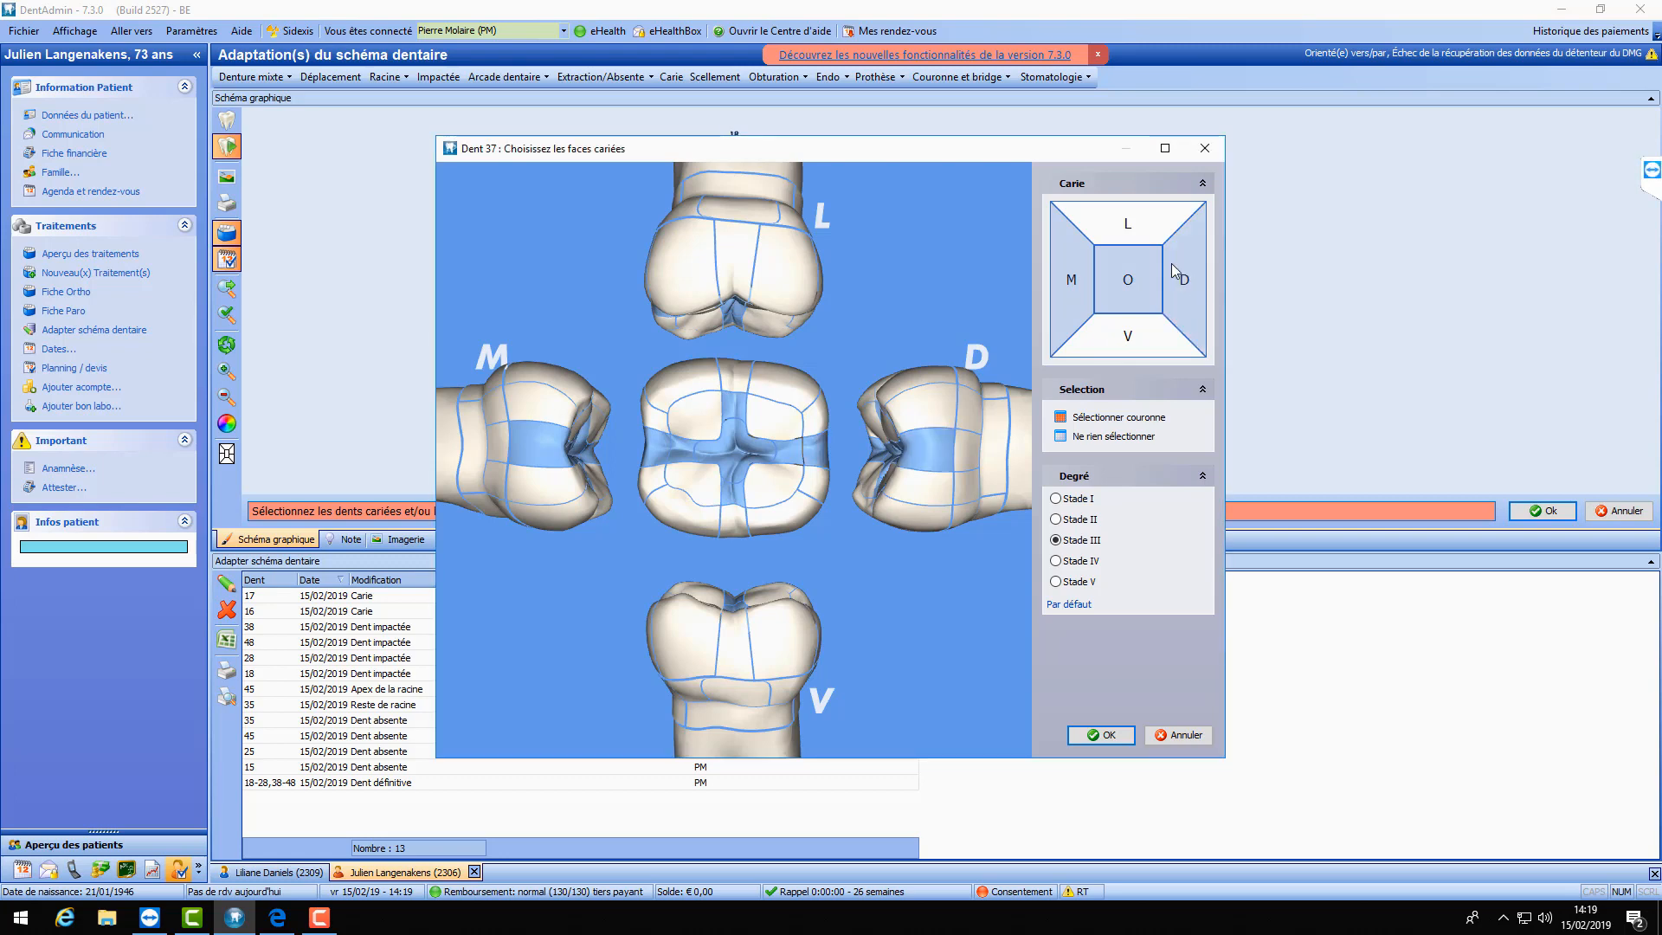
- Set the caries degree of tooth 37 to Stade V, extend the decay over adjoining crown zones and save the Carie
click(1057, 581)
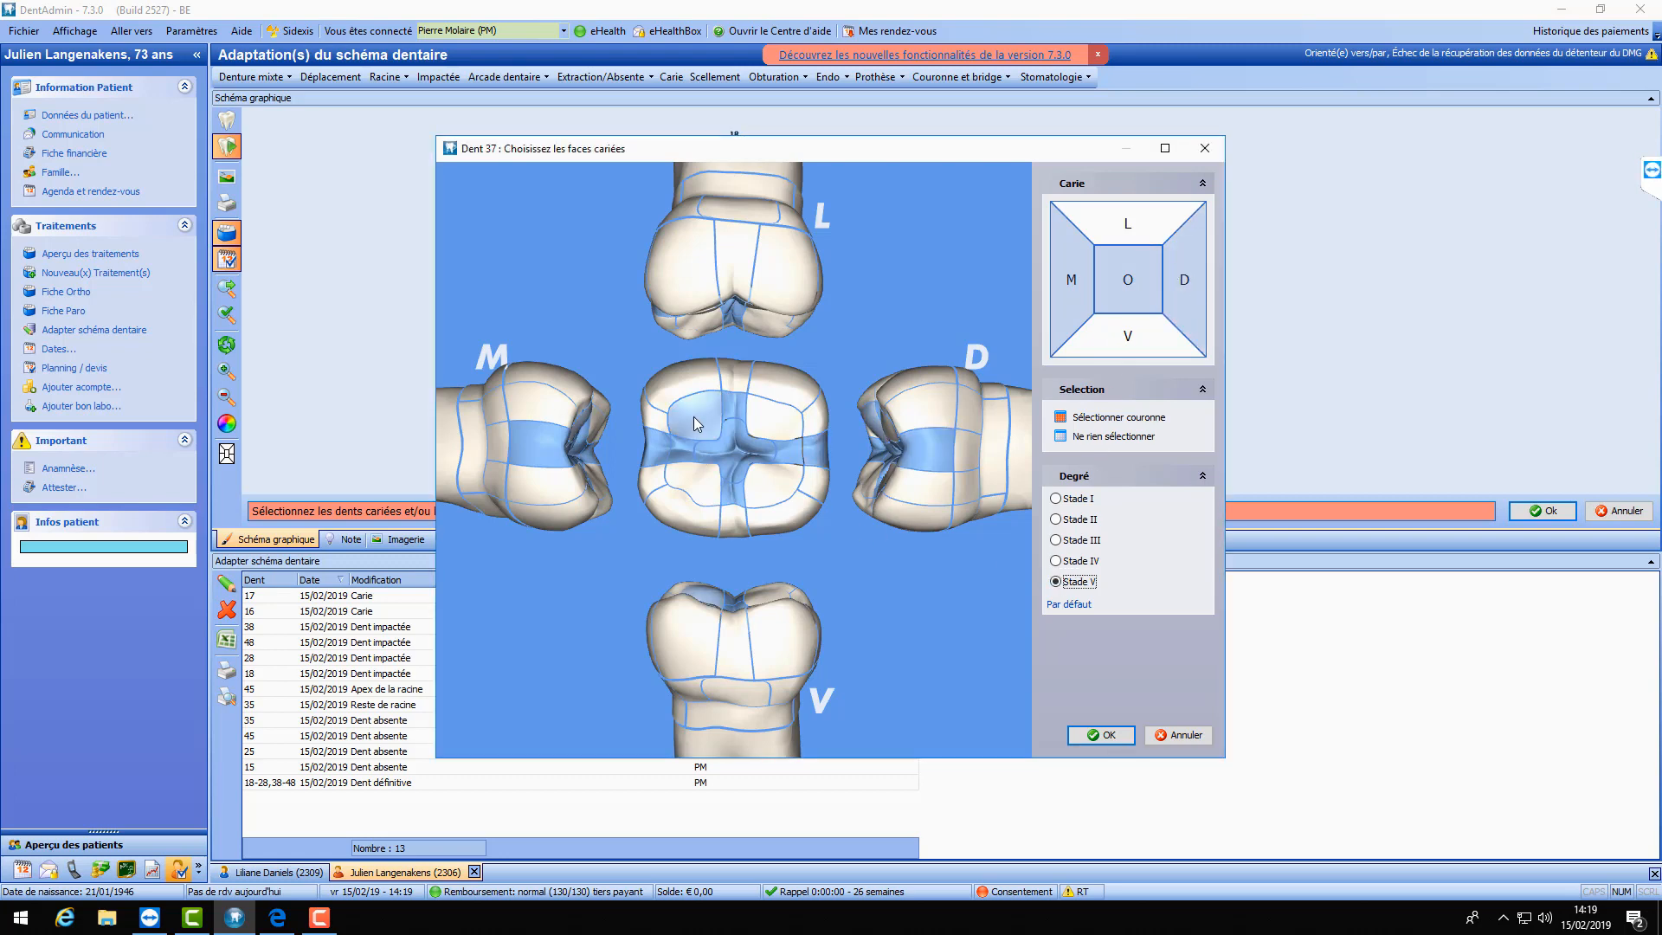
click(663, 444)
click(663, 444)
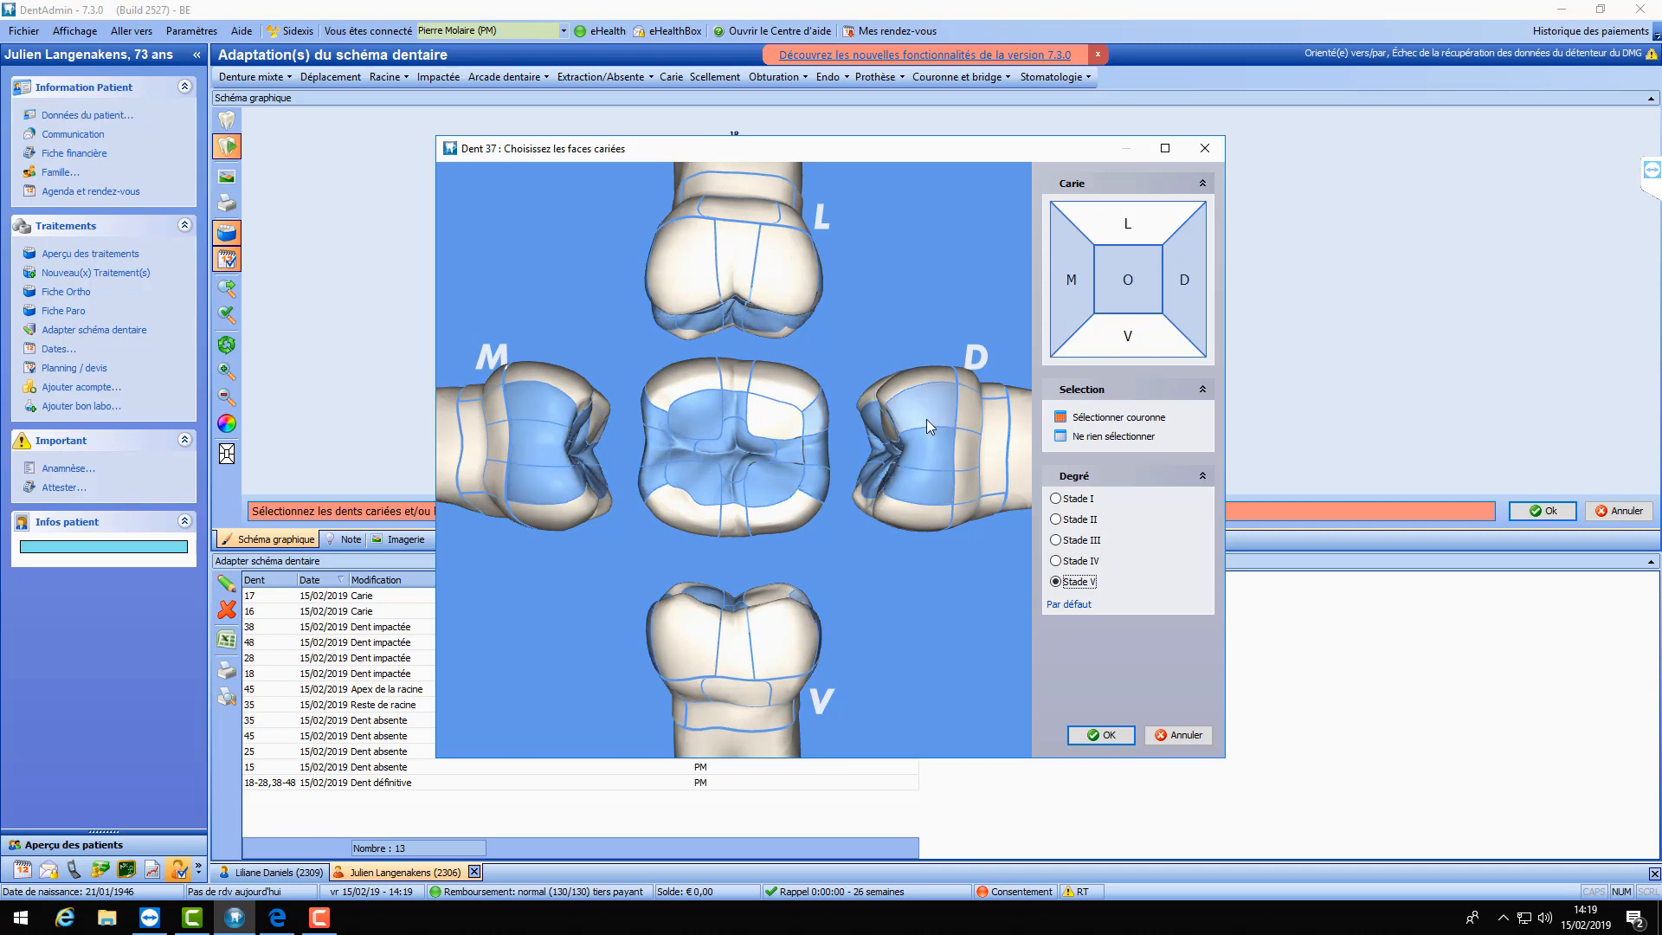
click(785, 440)
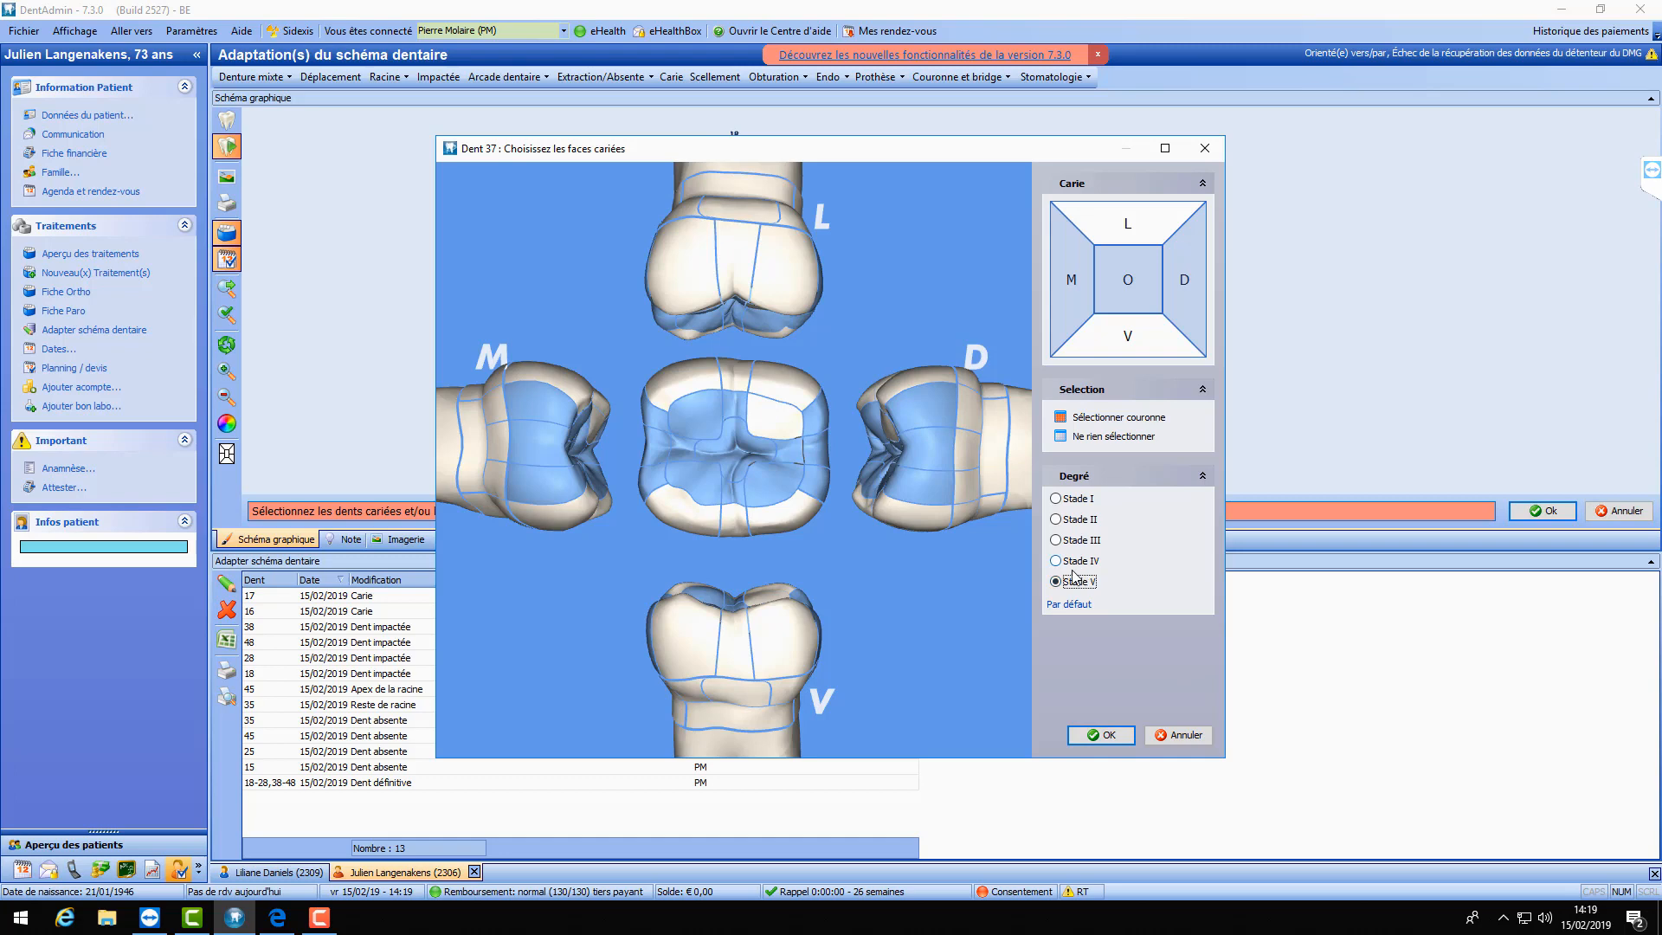
click(1121, 738)
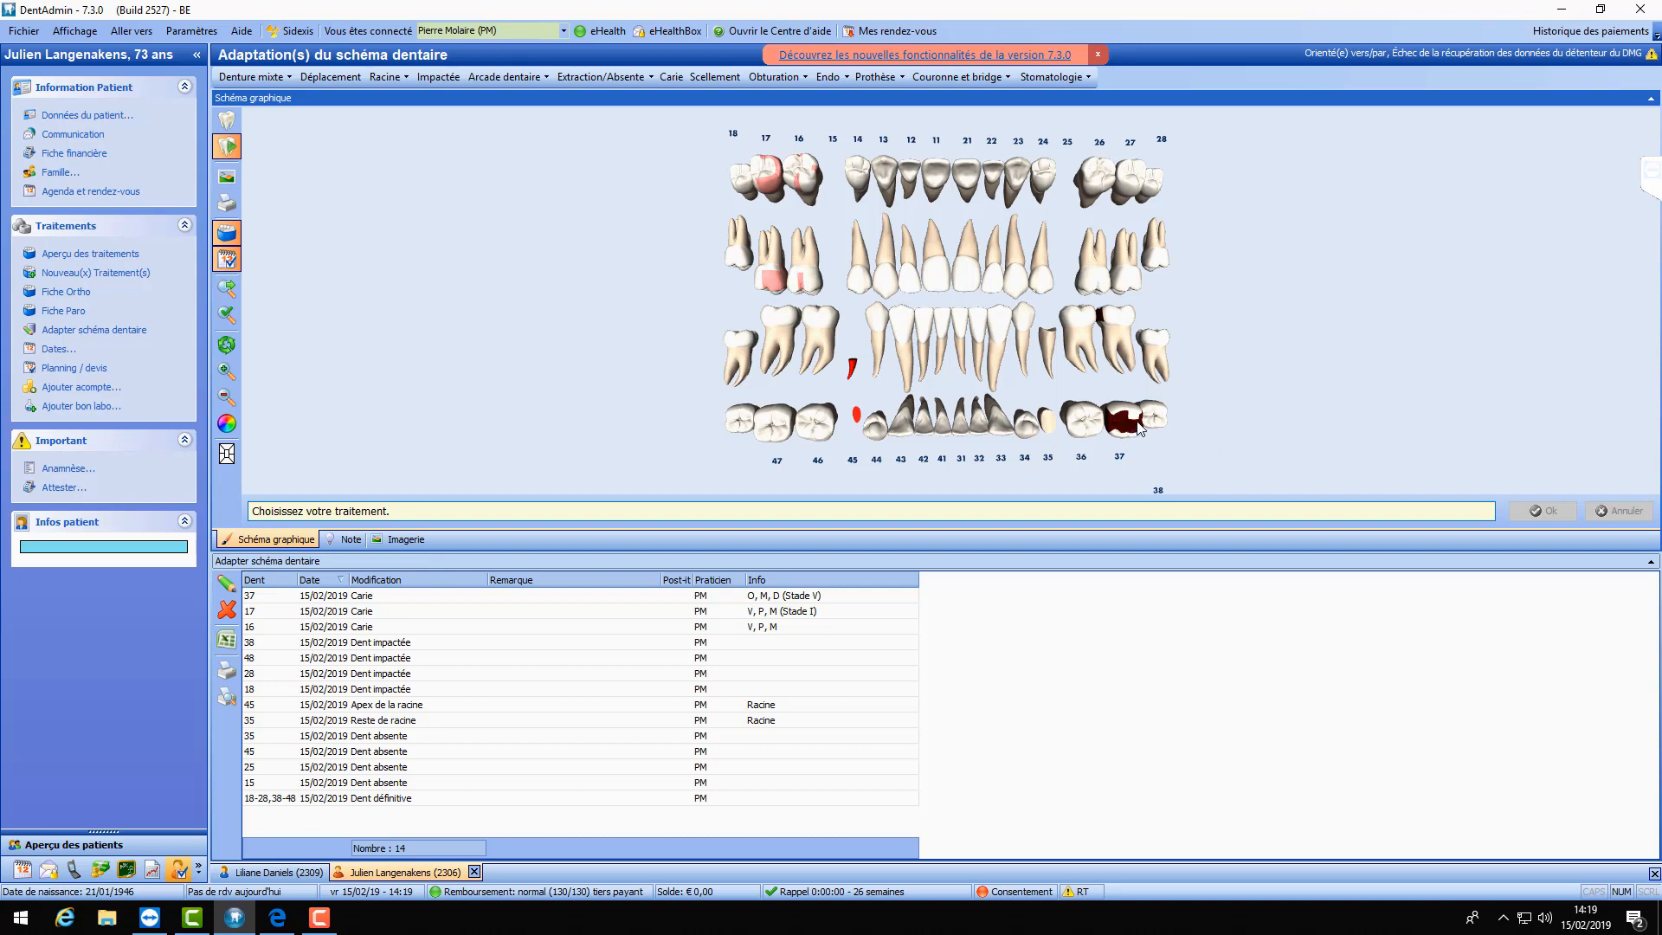
- Examine the caries on lower molar 37 up close and restore the default view of the dental chart
scroll(1144, 431, up, 3)
scroll(1145, 434, up, 4)
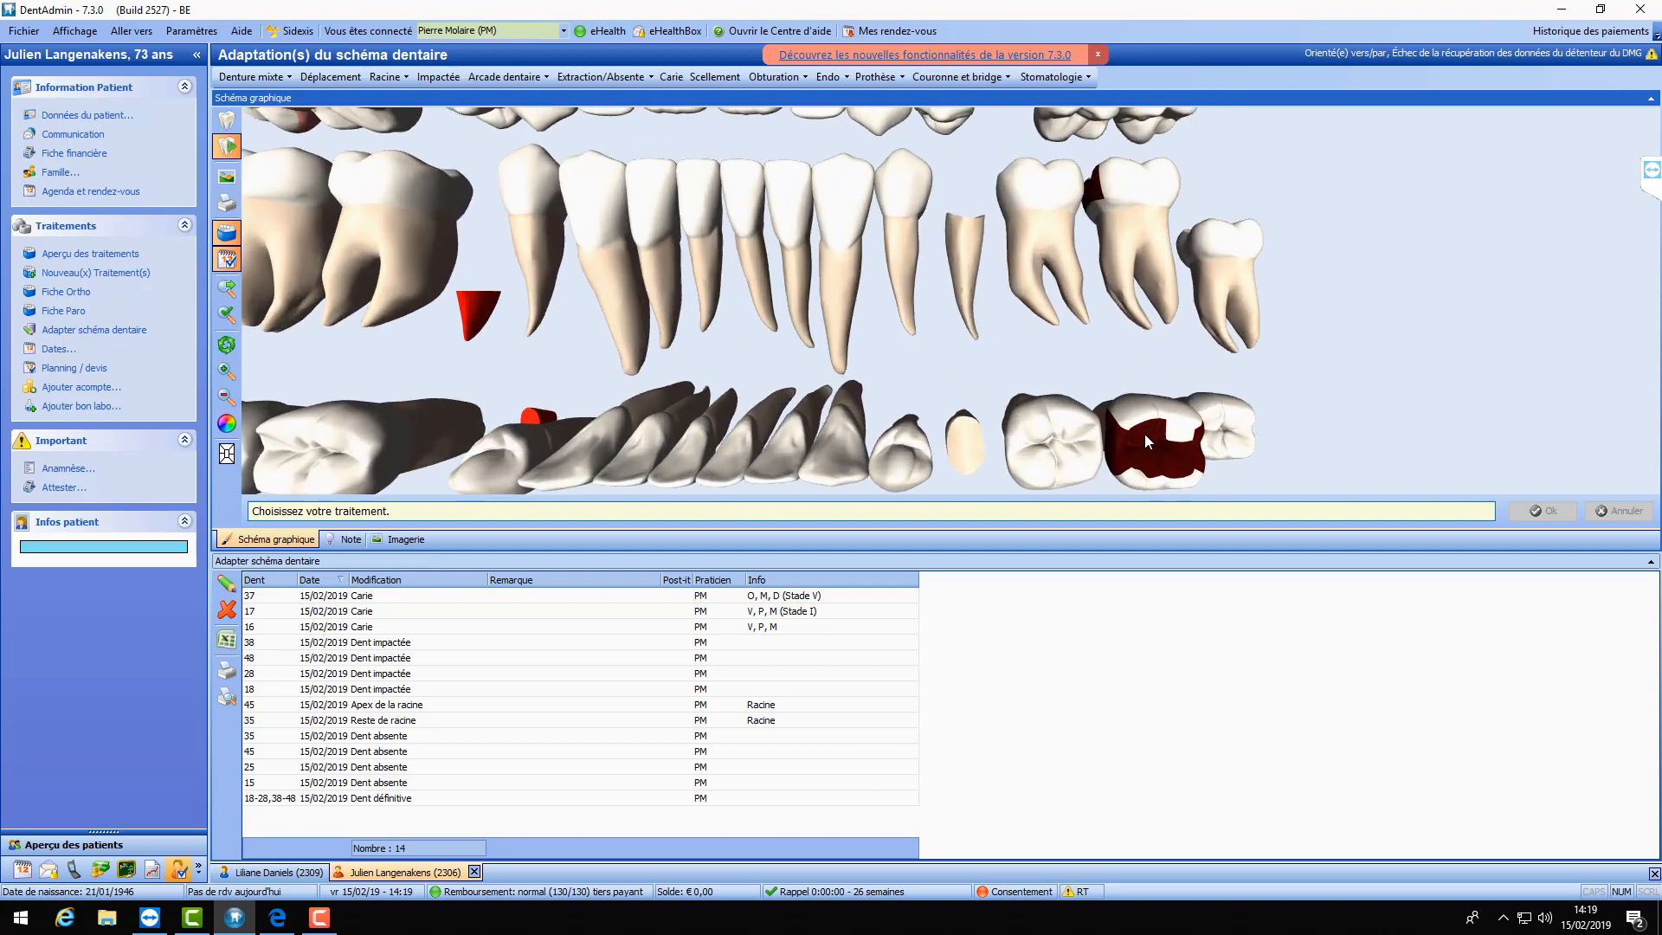
scroll(1296, 454, down, 5)
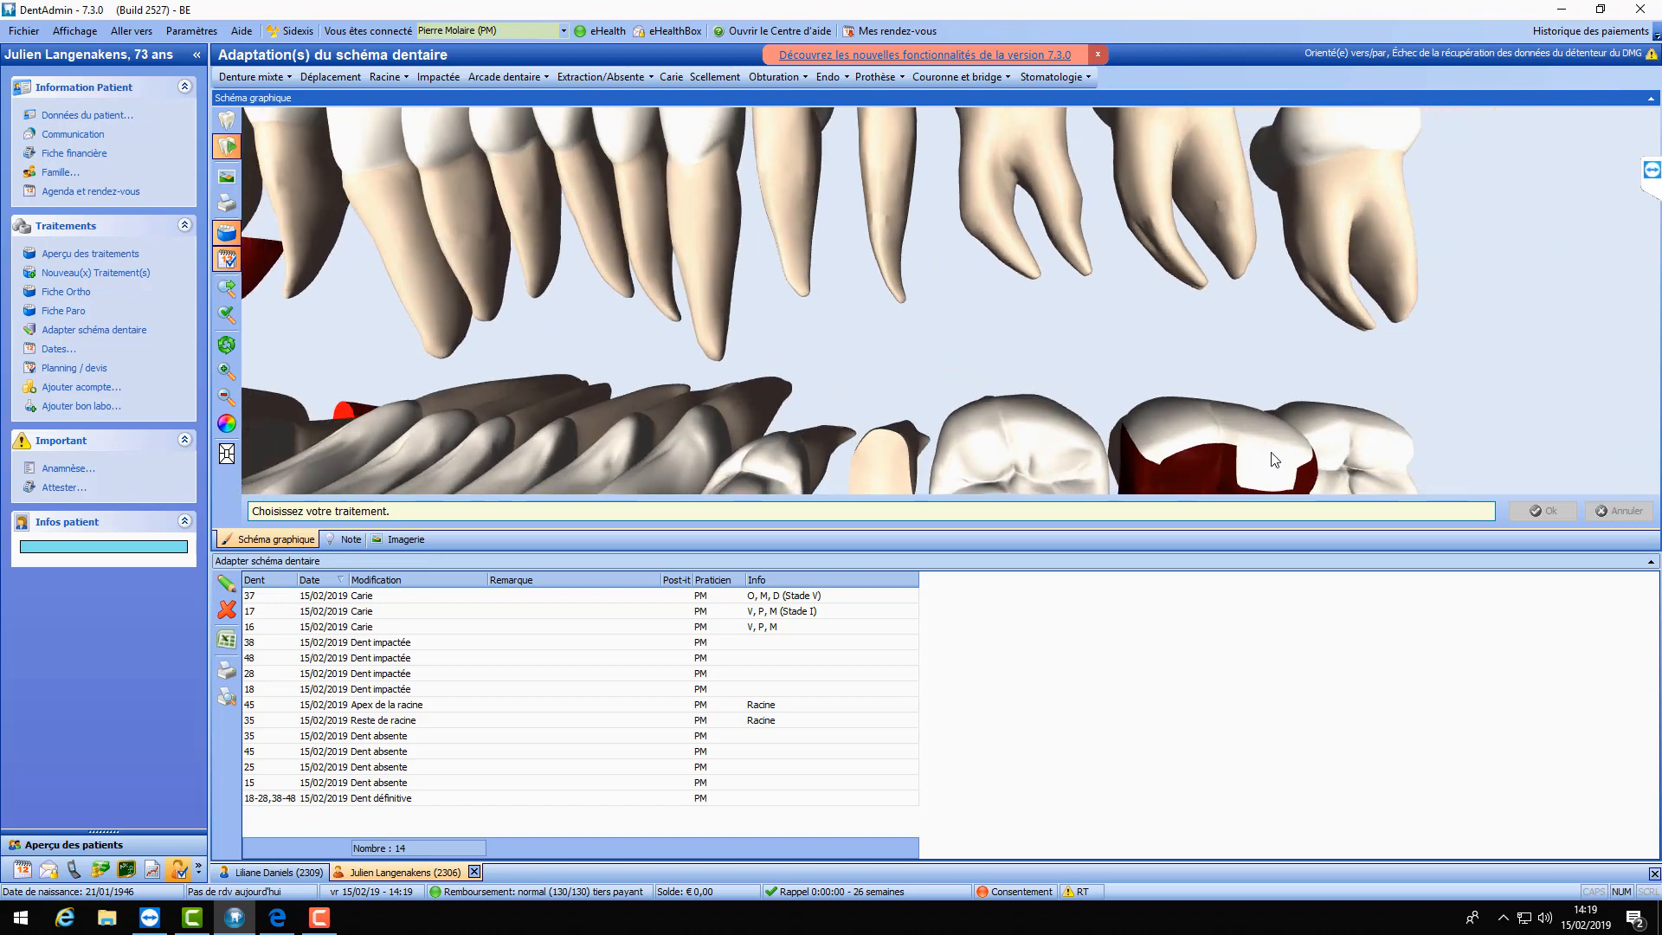
scroll(1187, 387, down, 3)
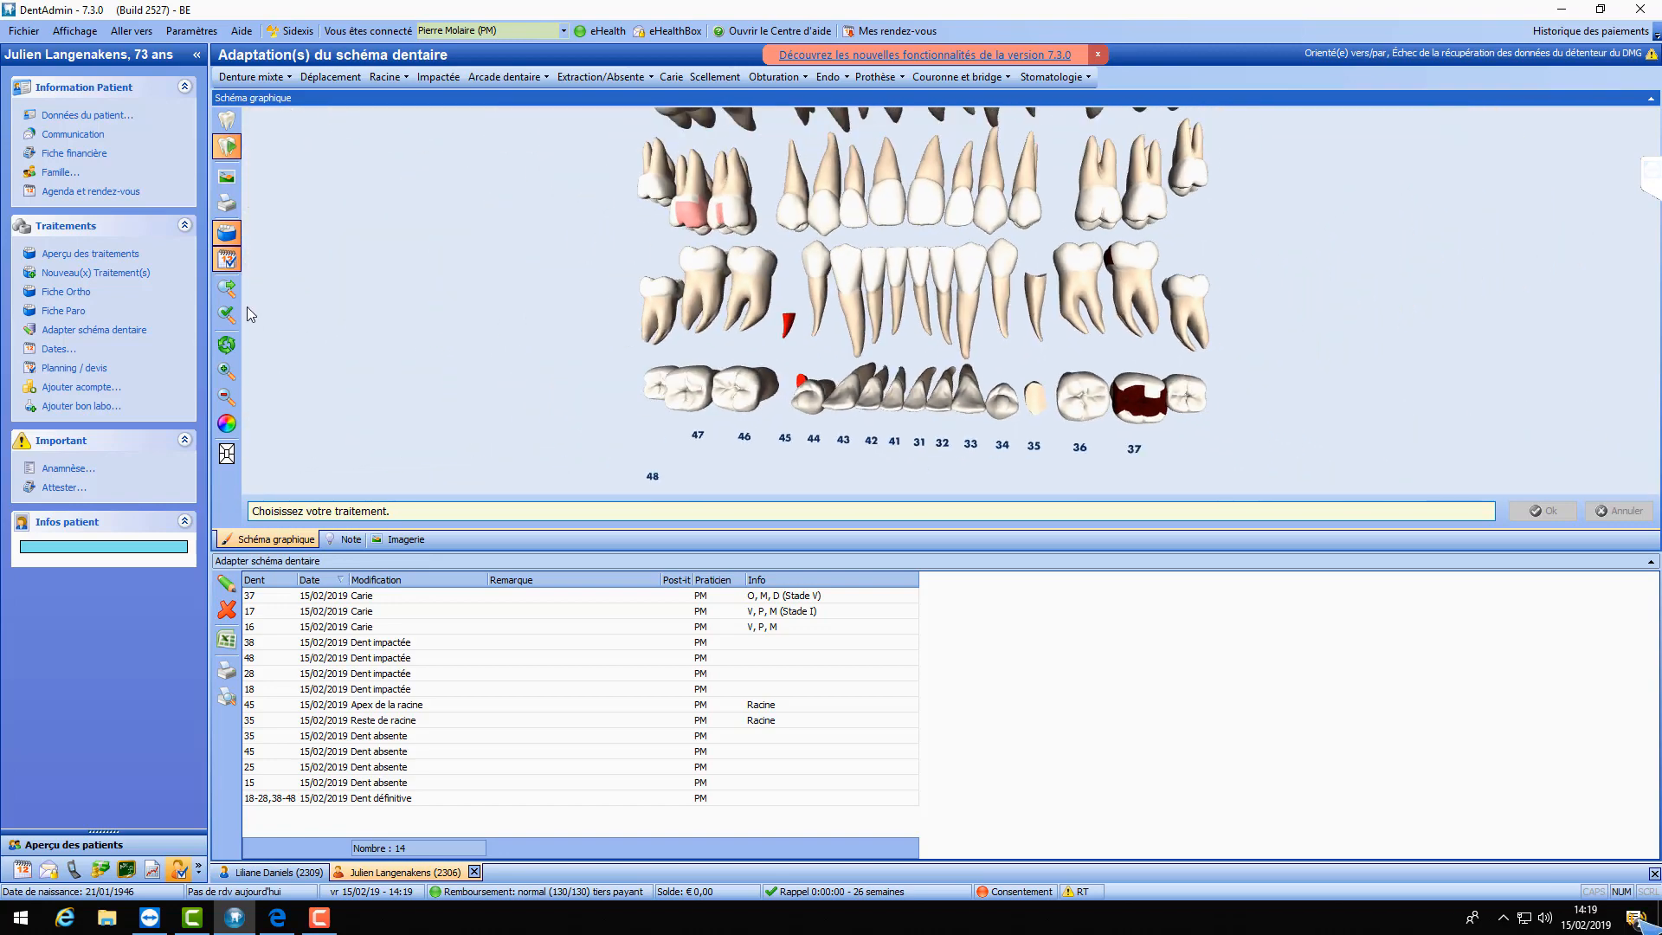
click(227, 345)
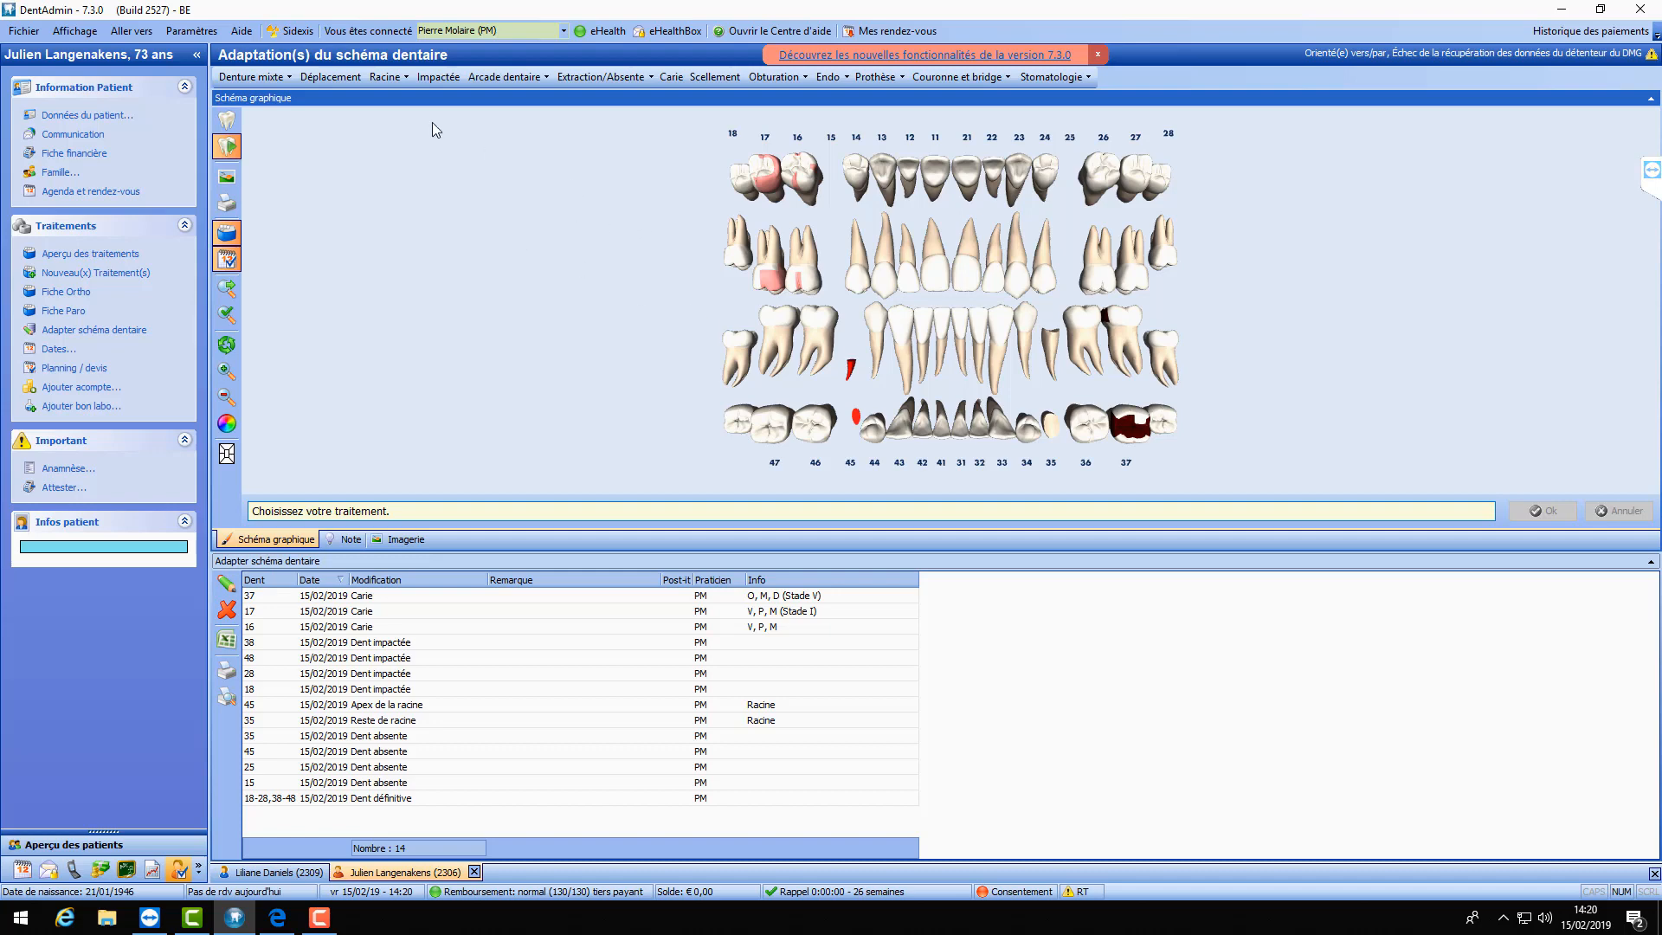
- Record an Obturation on the M, O and D surfaces of upper molar 26
click(710, 82)
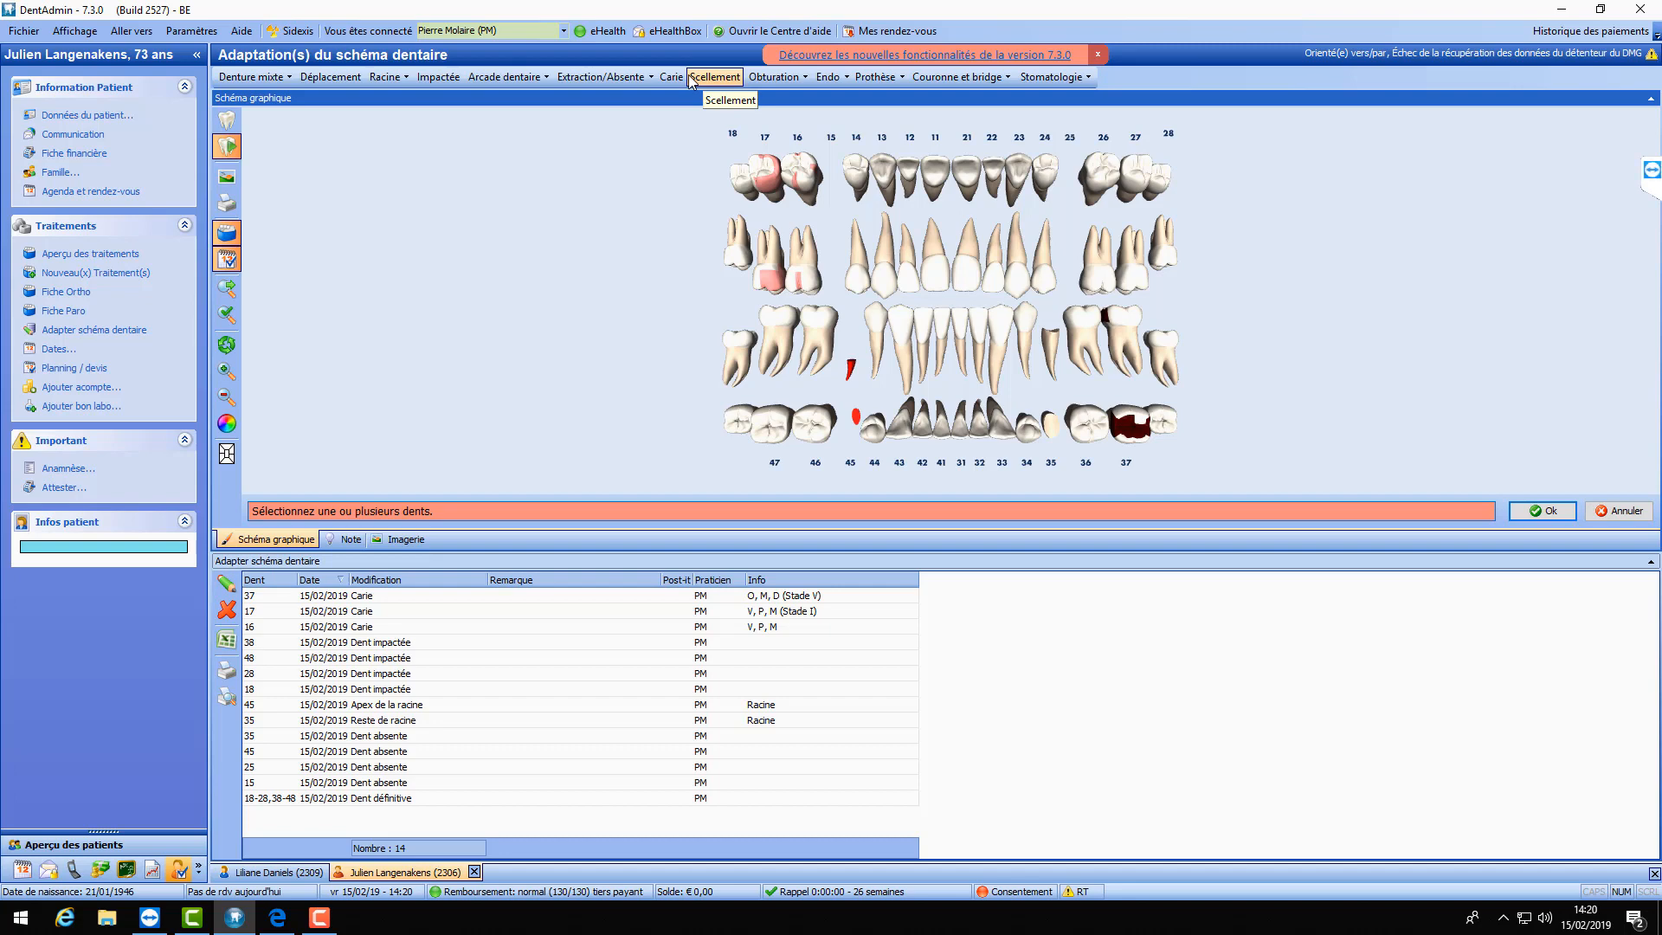
click(777, 82)
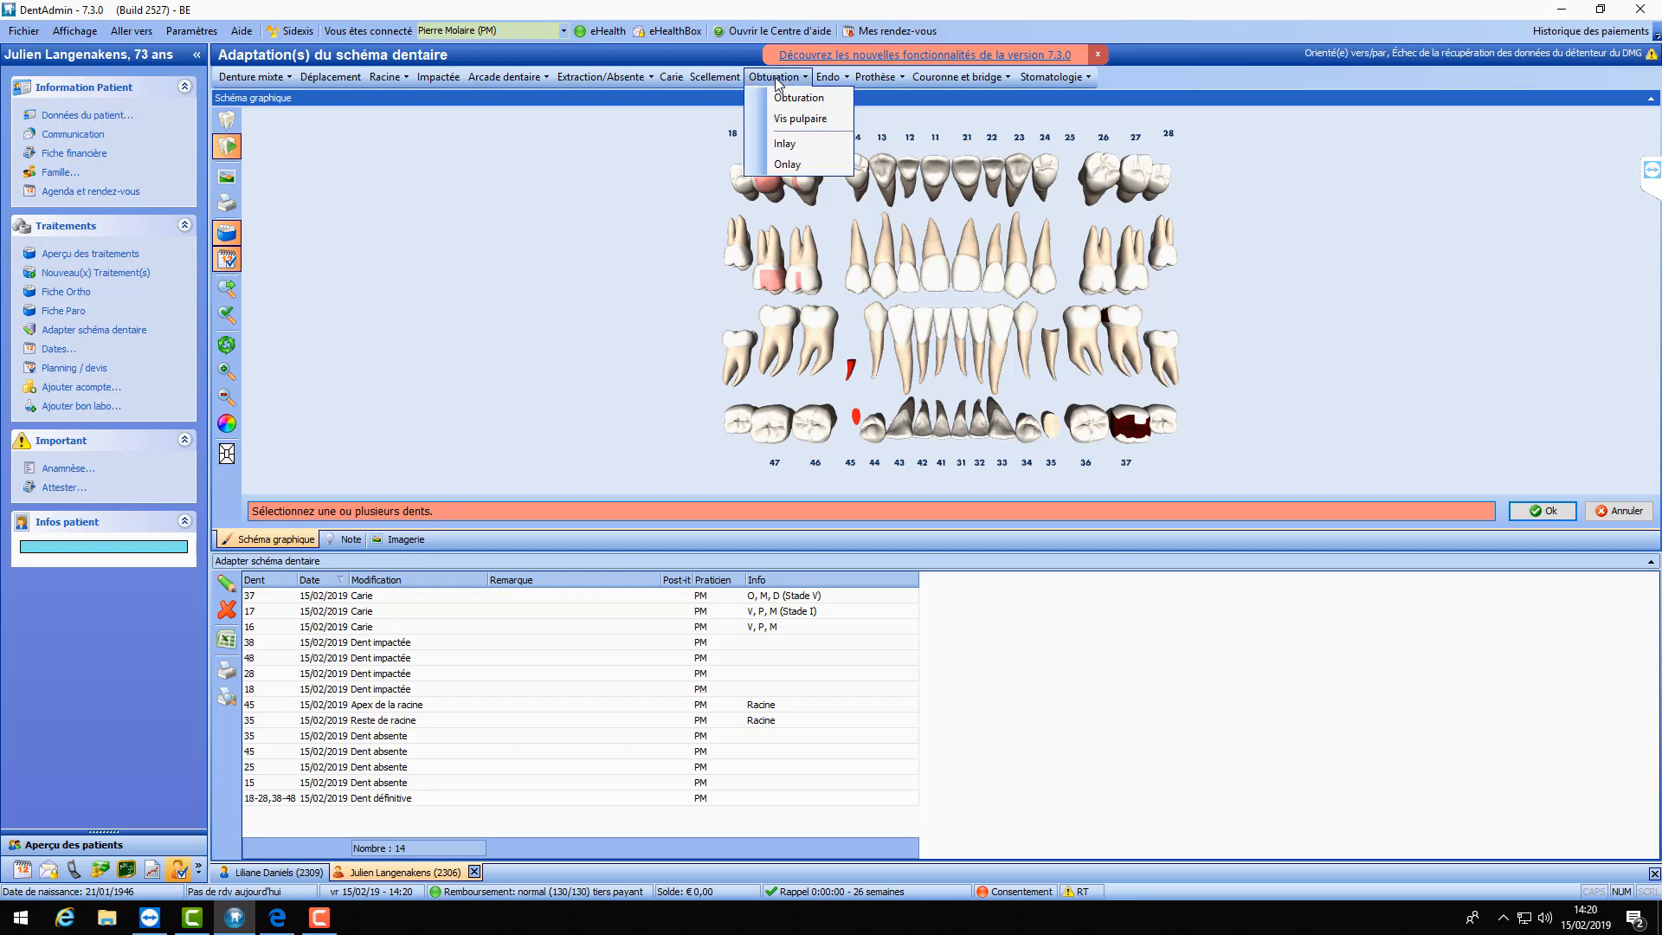
click(777, 79)
click(777, 79)
click(797, 97)
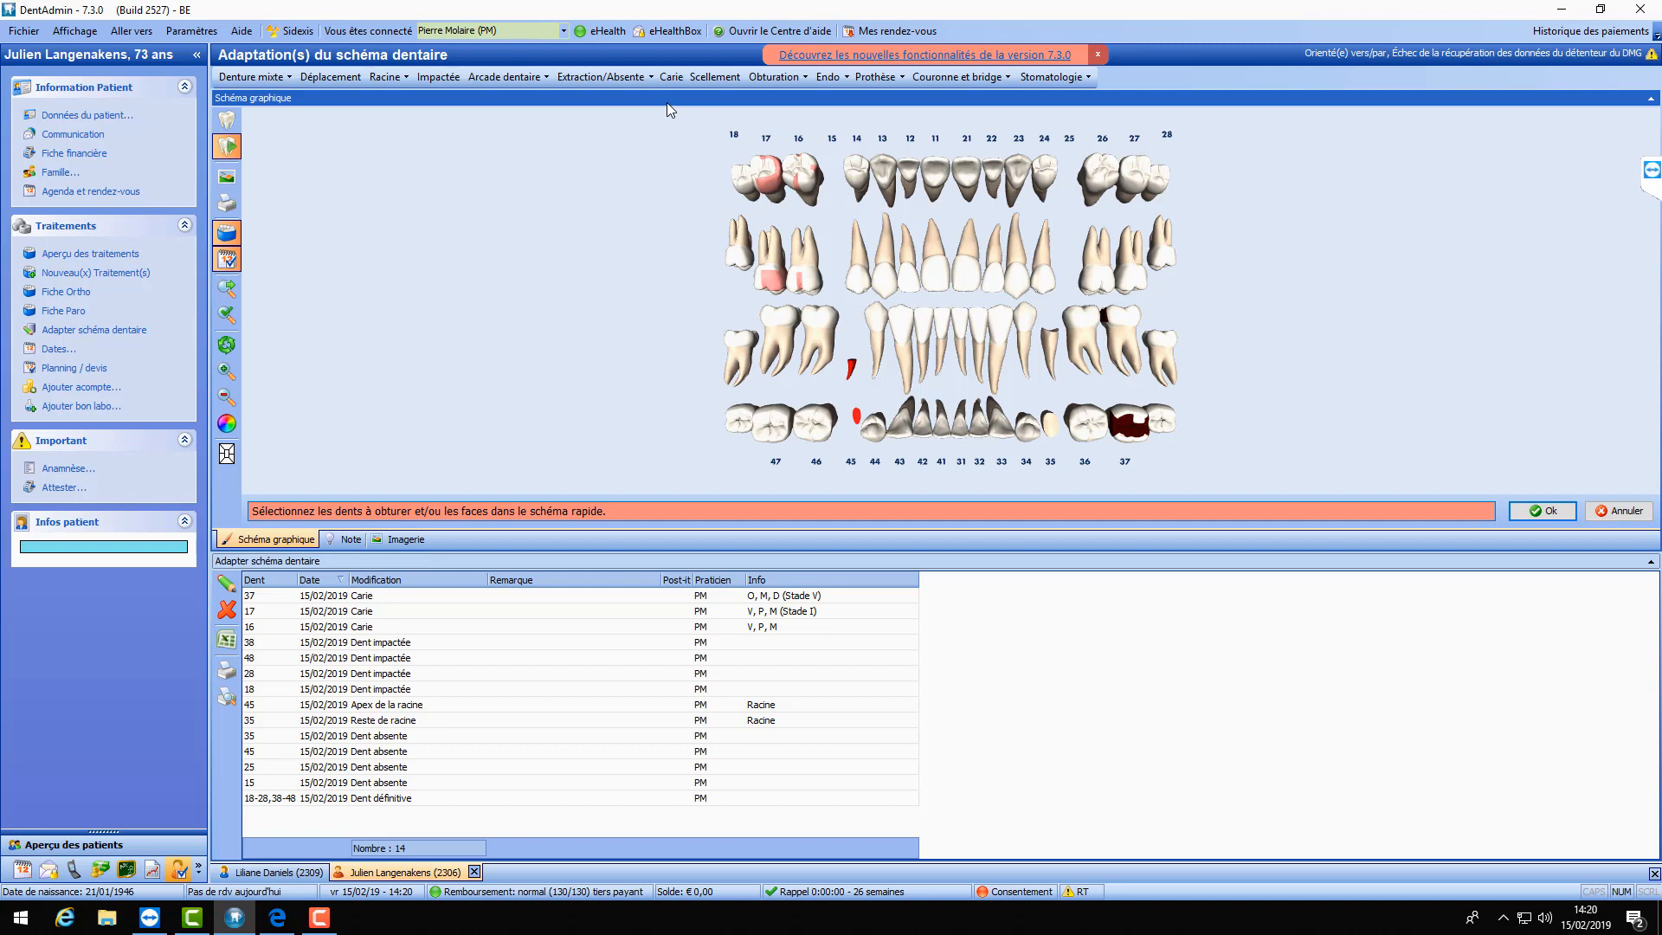
mouse_move(737, 132)
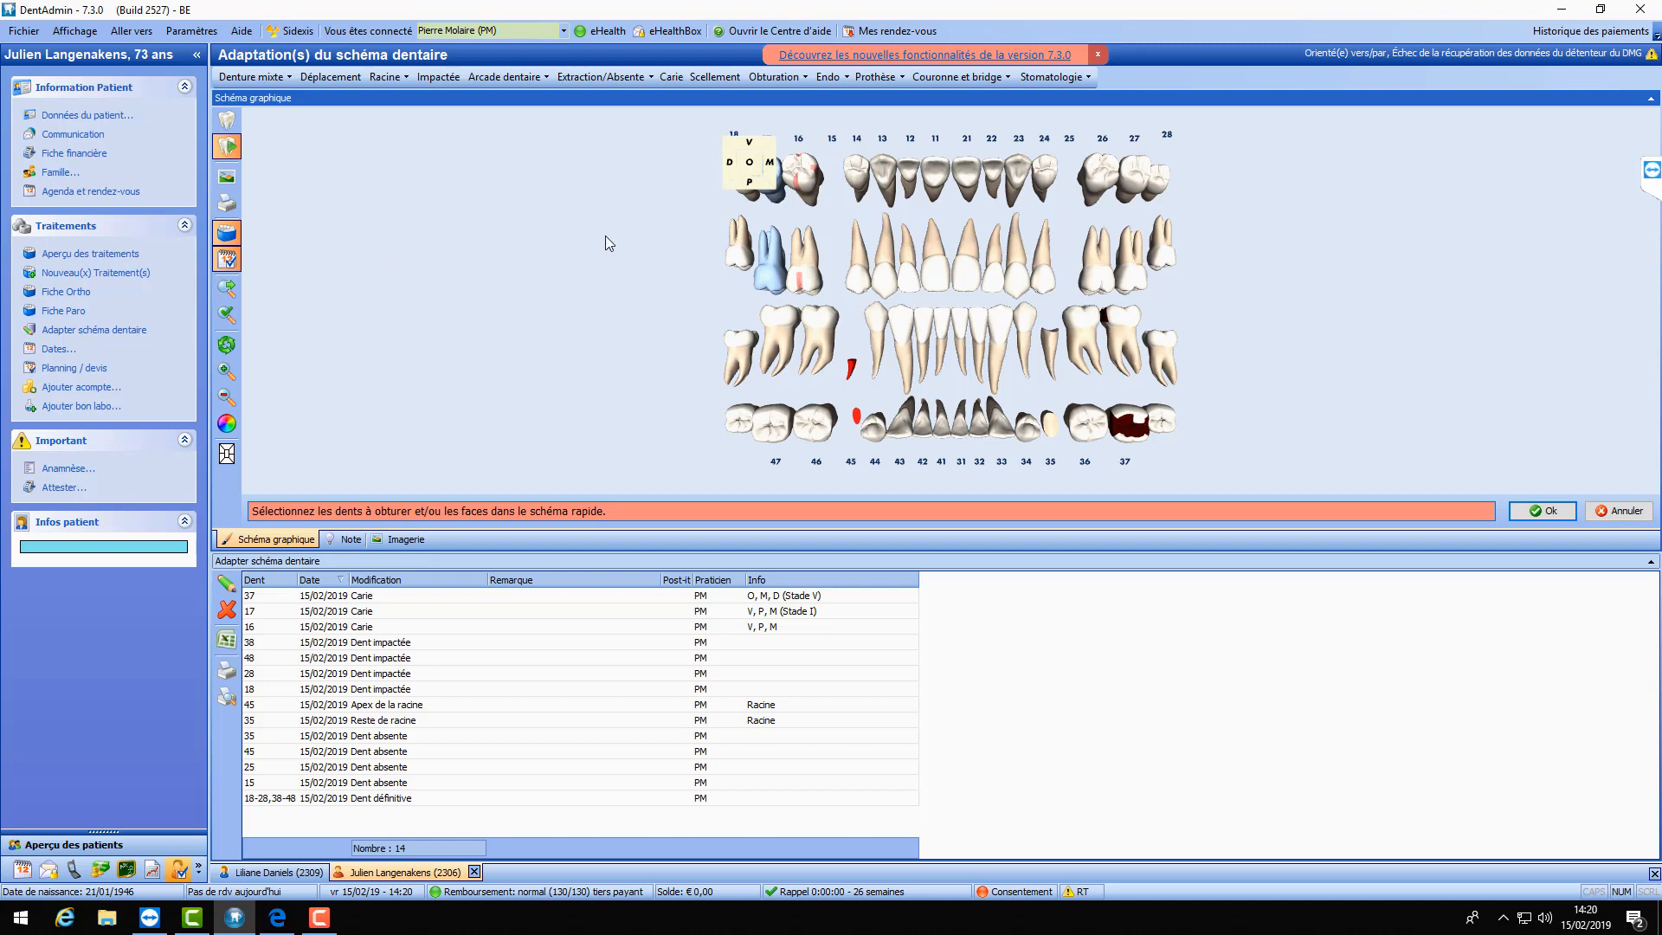
click(776, 76)
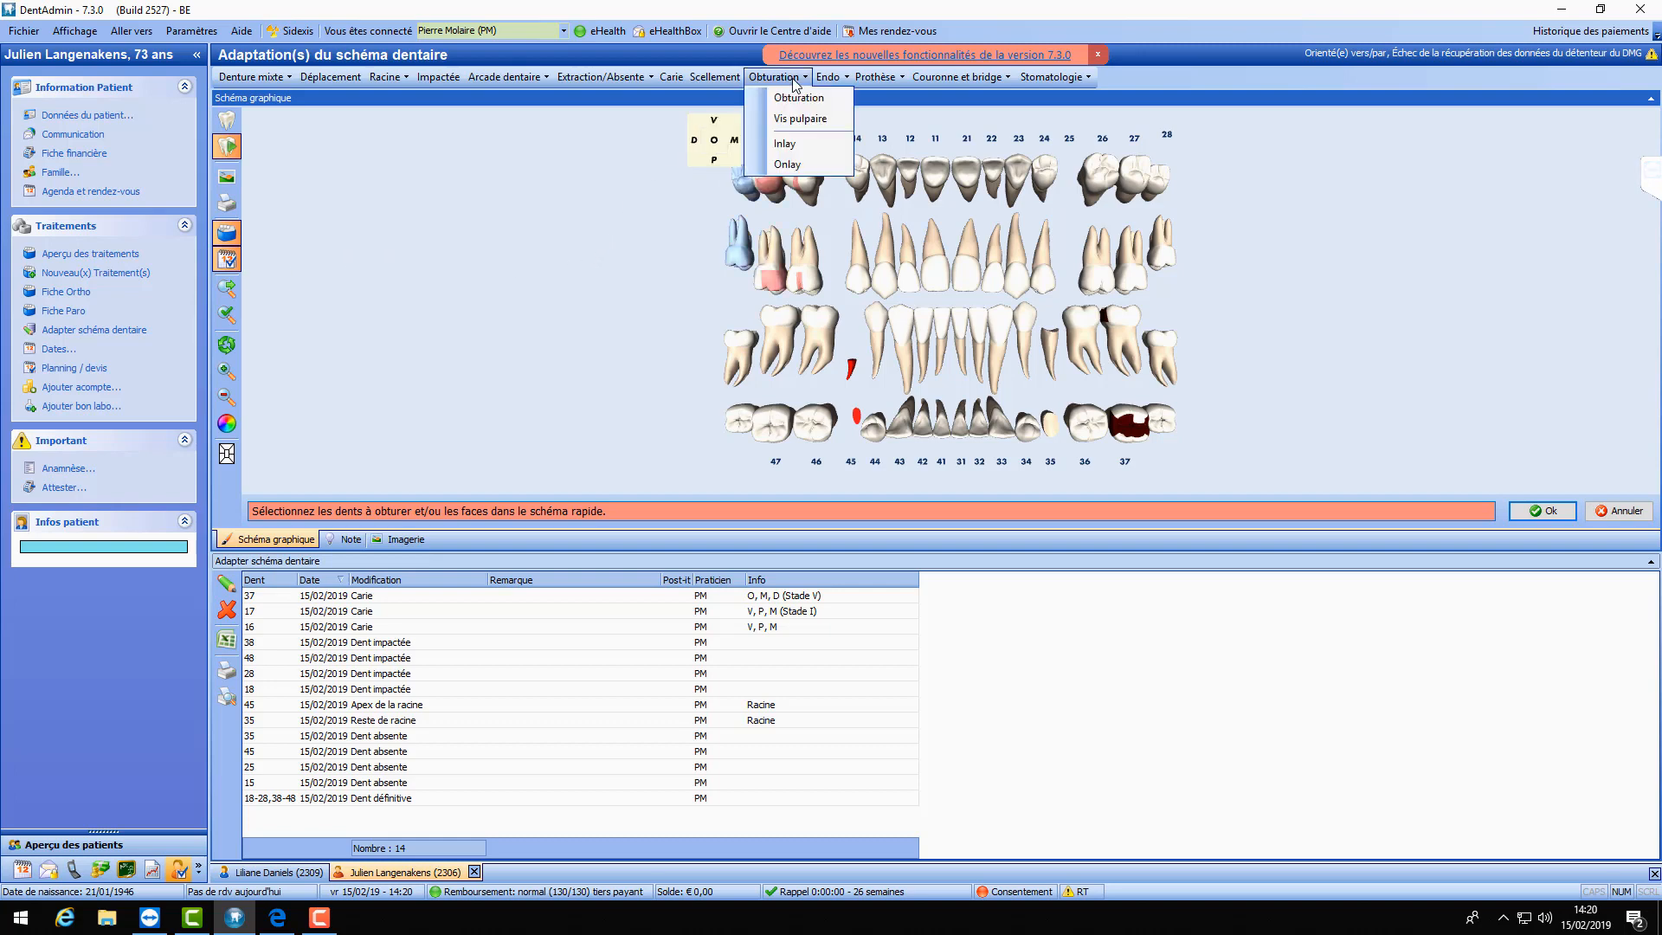
click(787, 98)
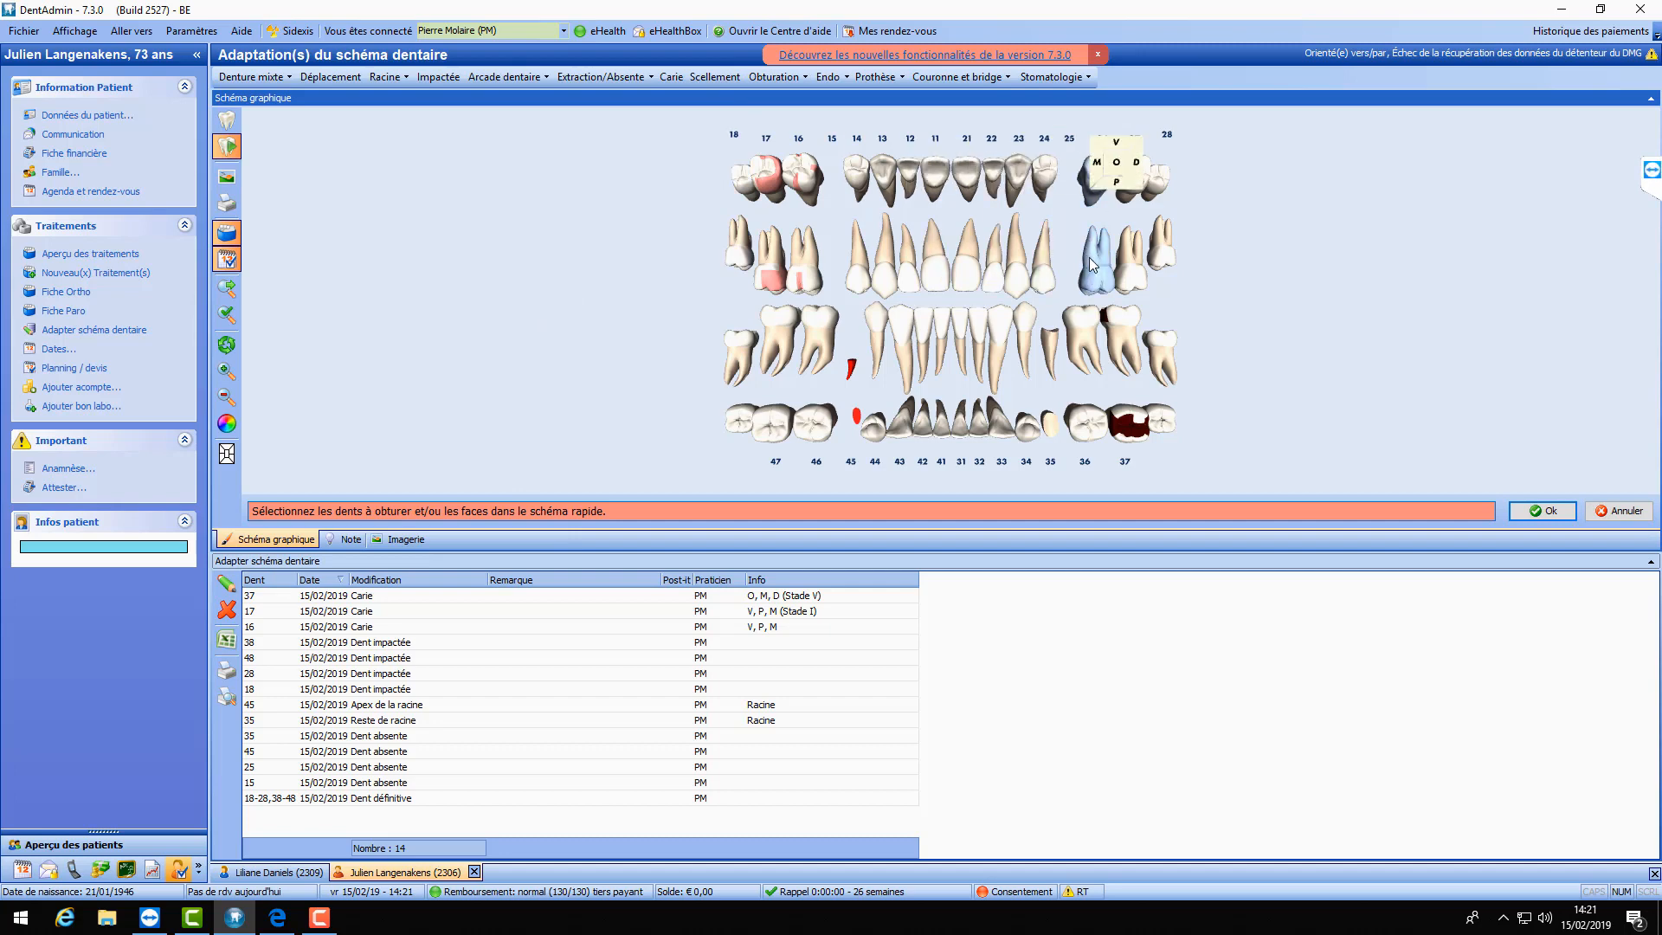
click(1100, 165)
click(1117, 163)
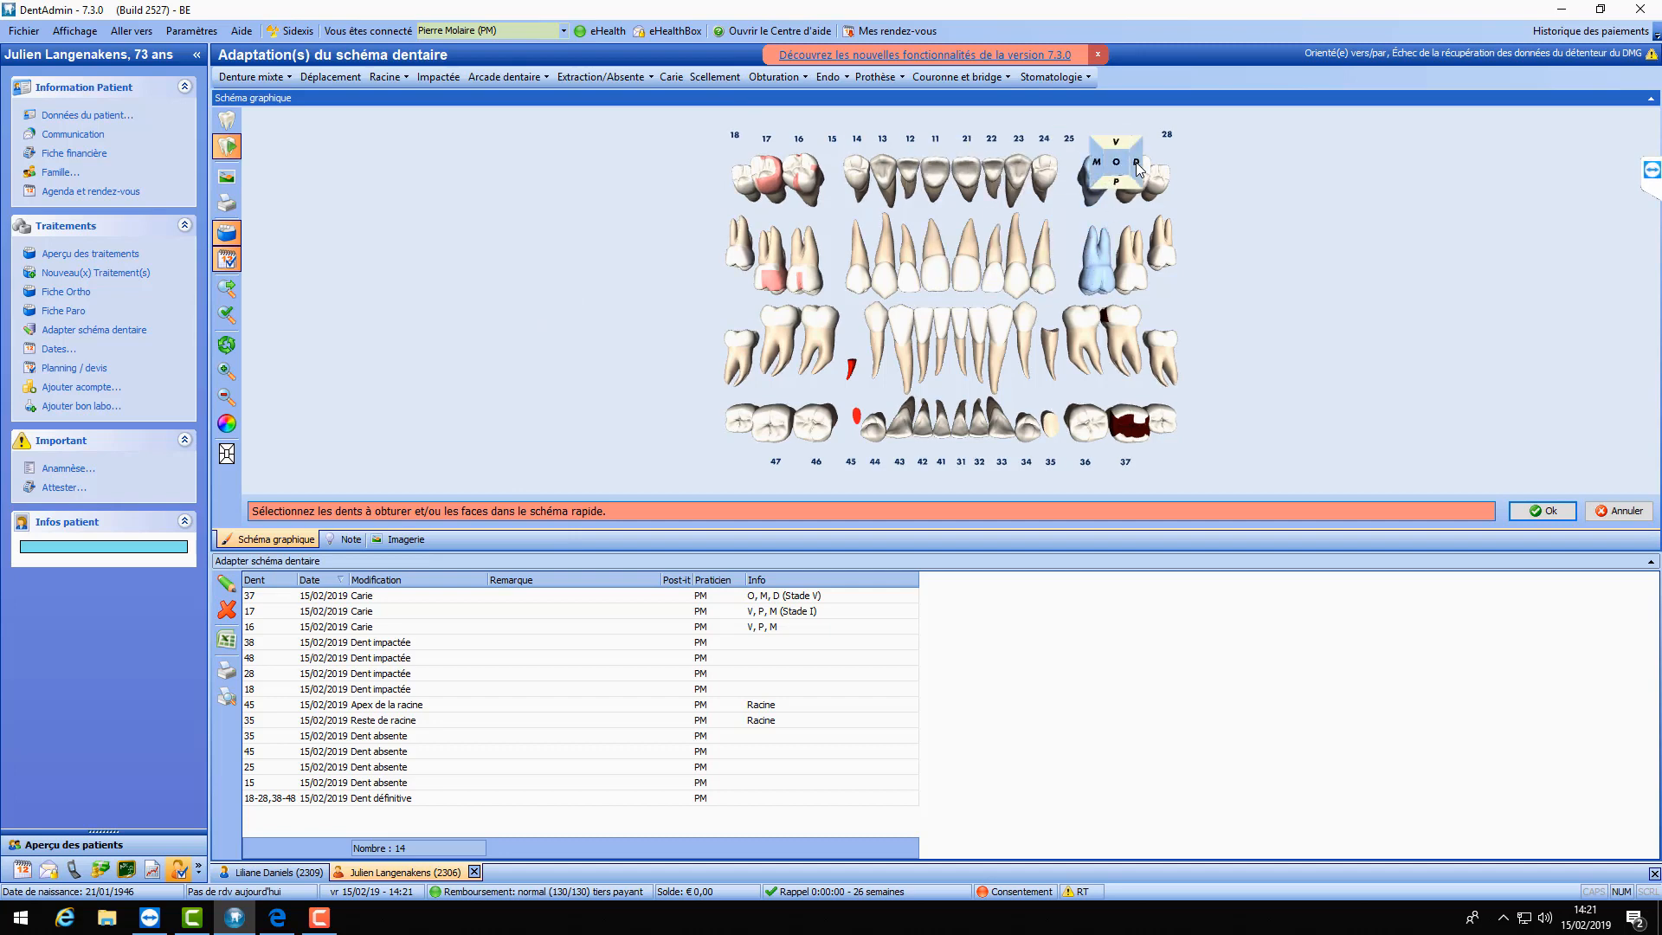
click(1549, 511)
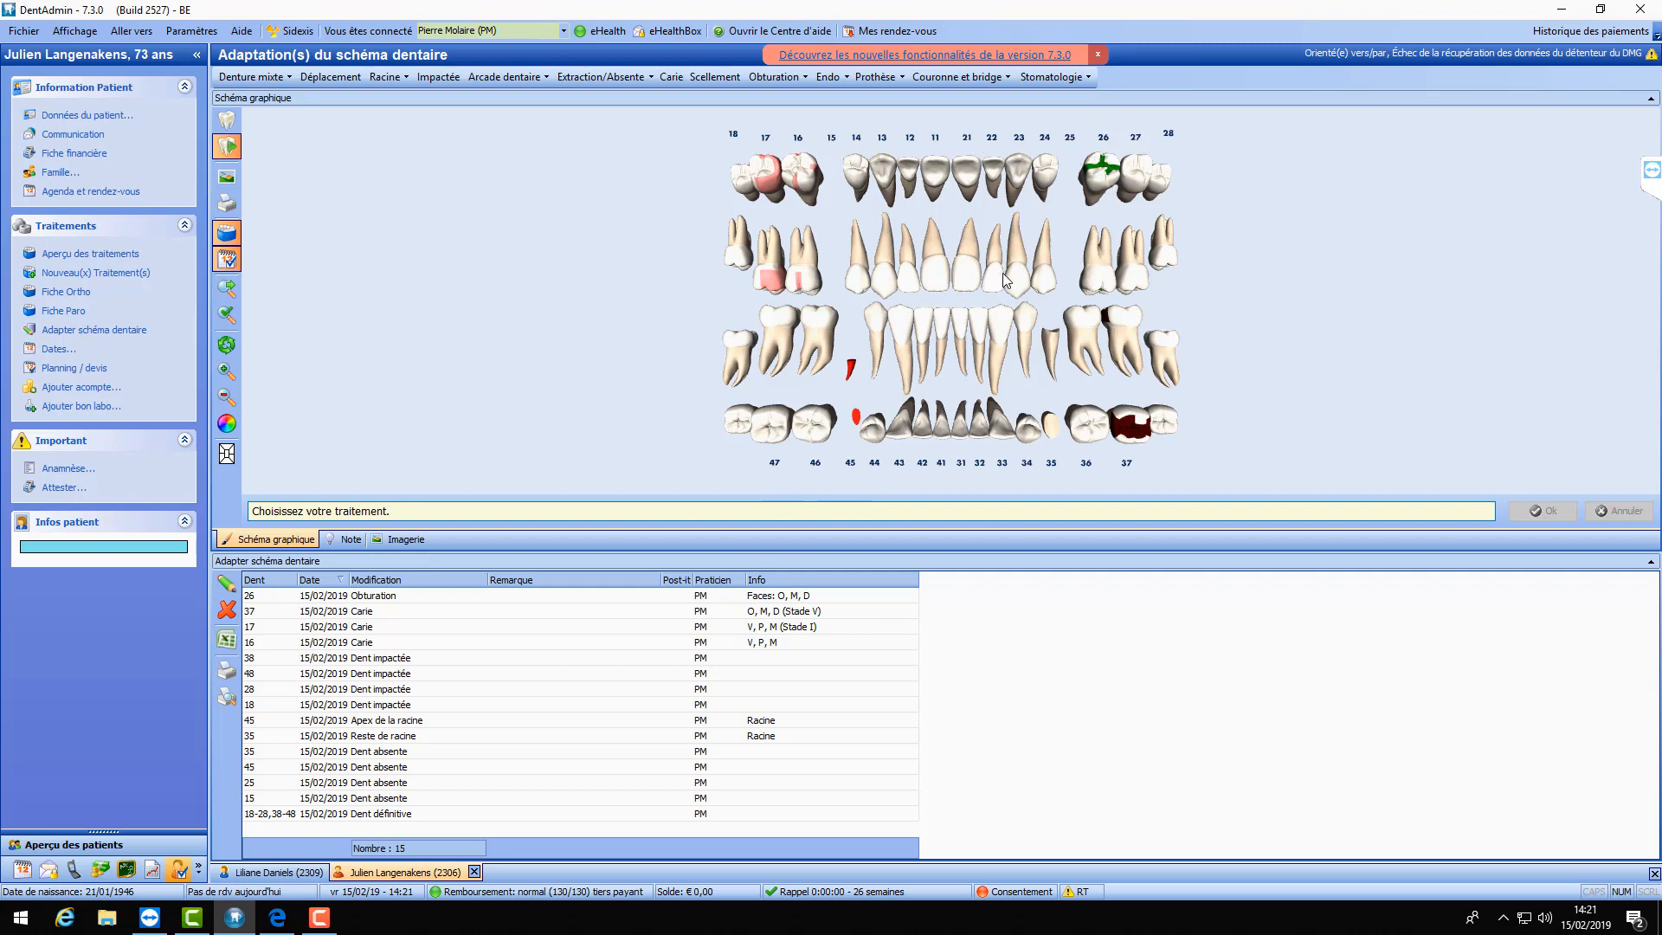
- Start an Obturation on upper molar 27 and mark zones of its M, O and V surfaces as filled
click(779, 77)
click(777, 95)
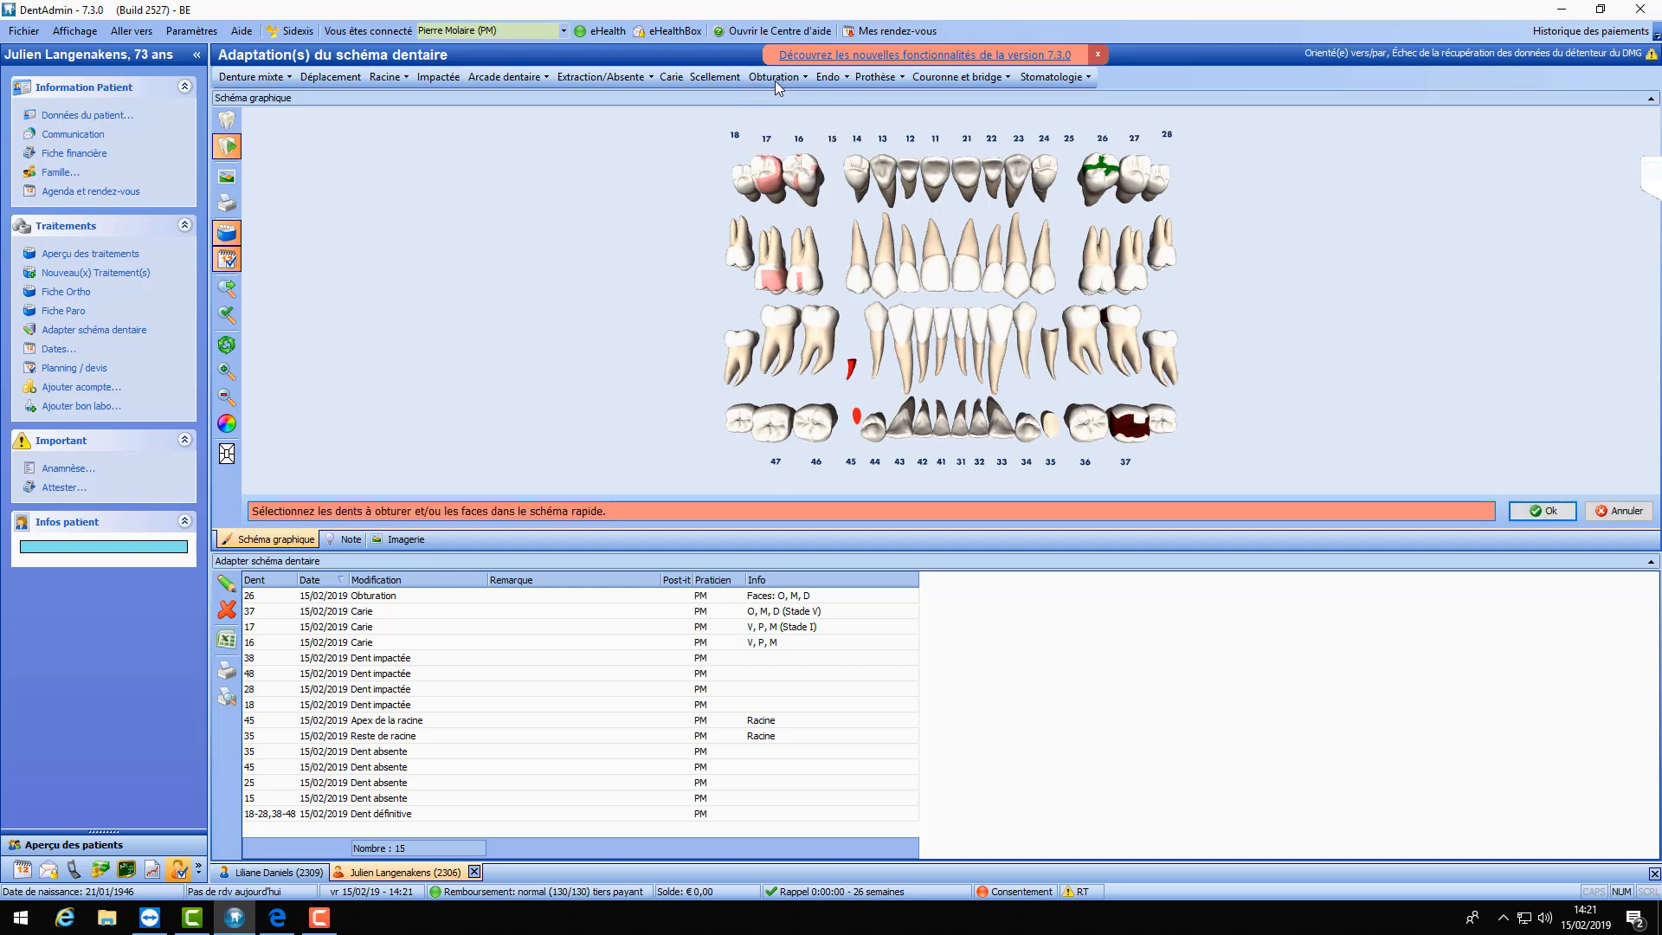
click(1132, 280)
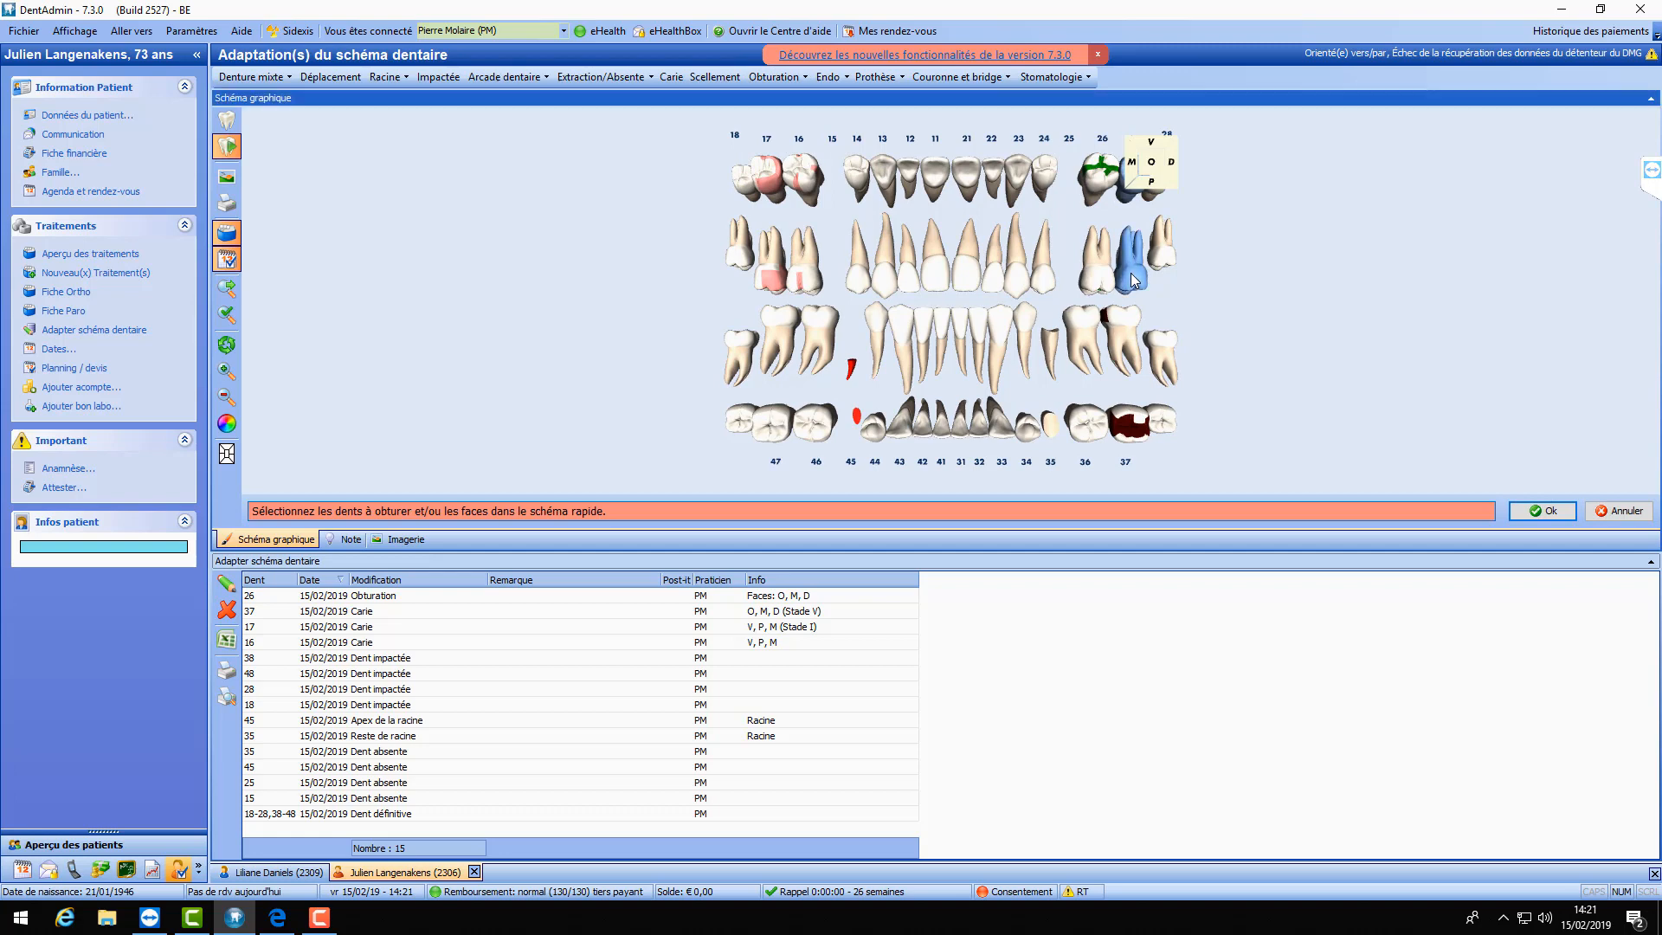
click(1132, 279)
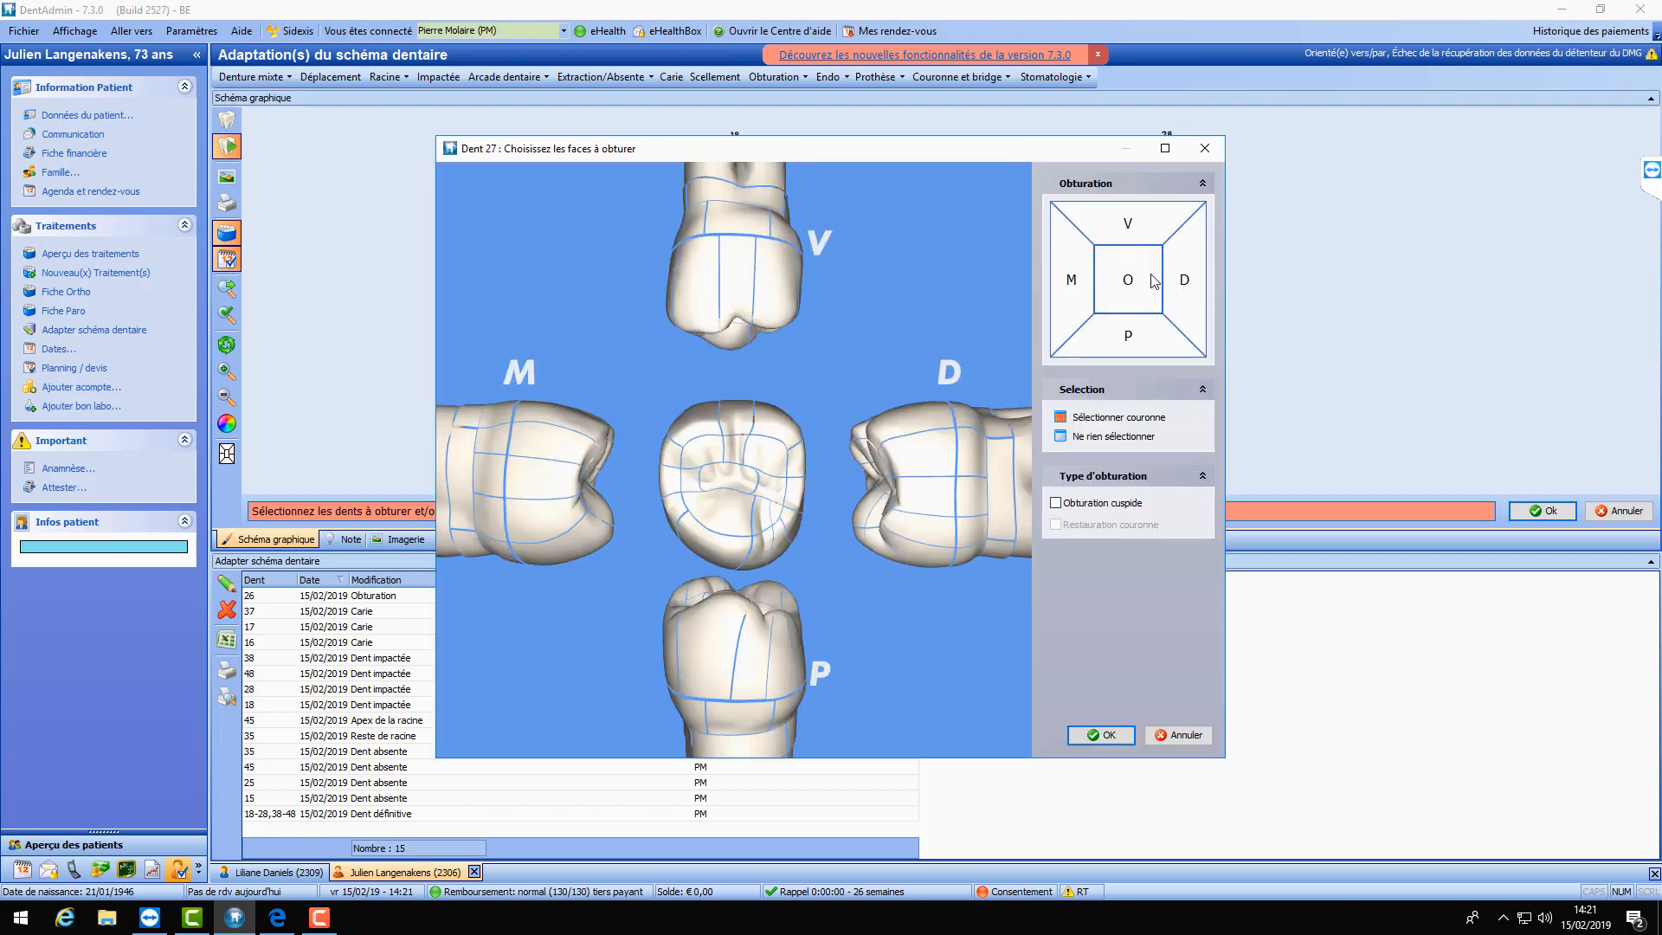
click(670, 467)
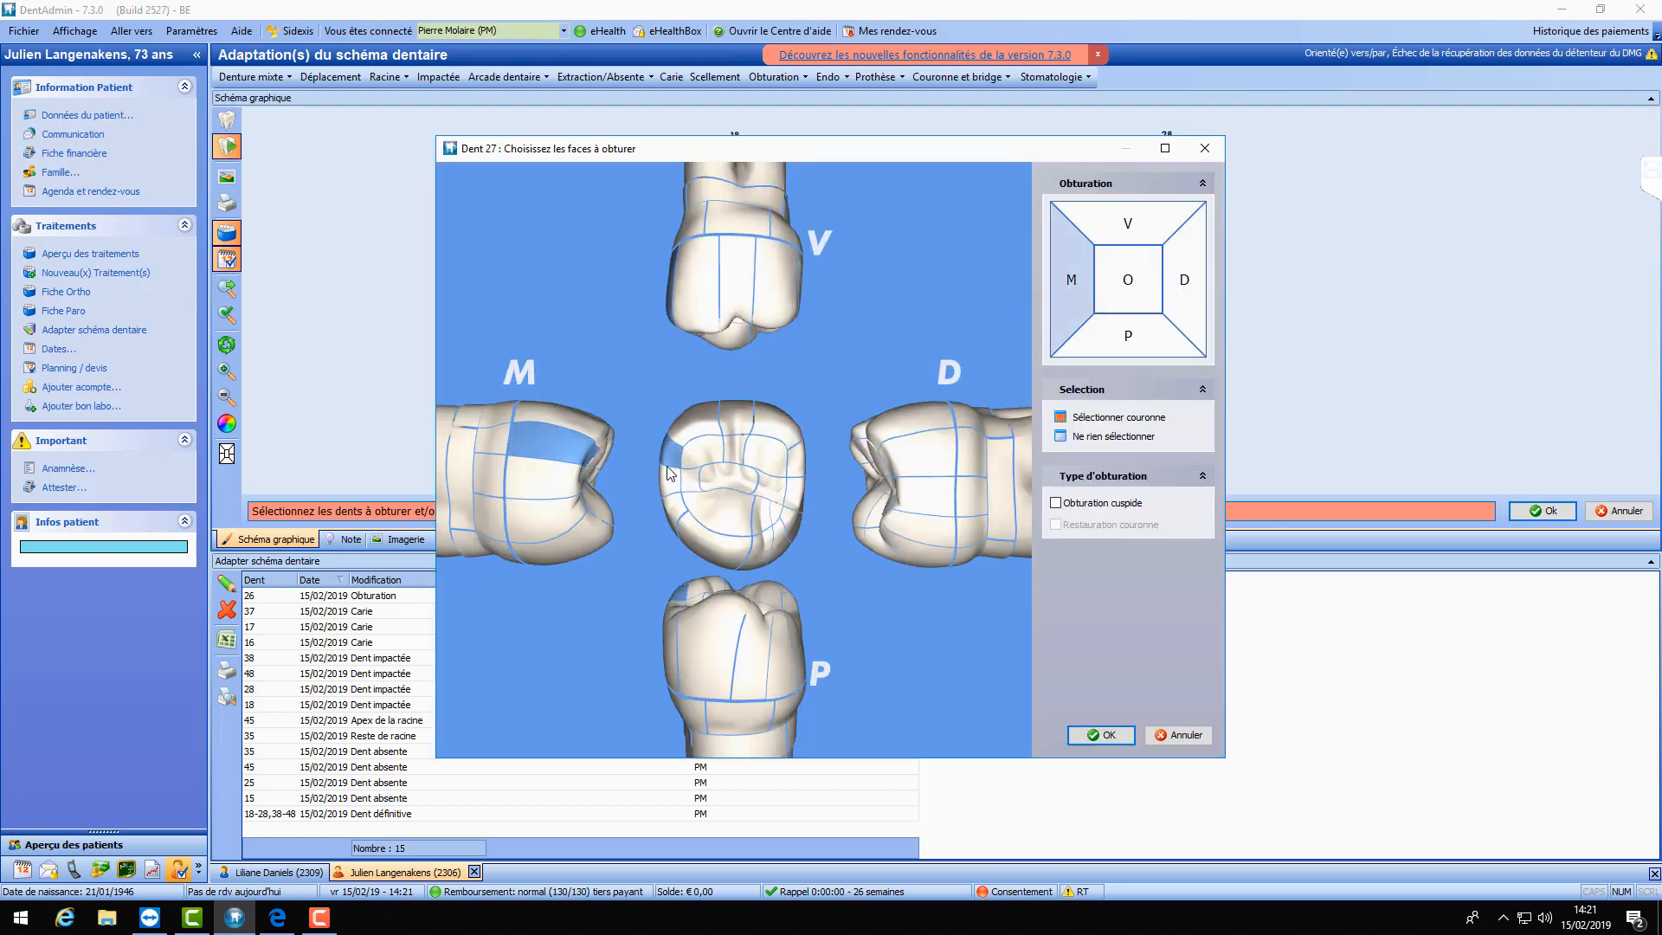
click(699, 493)
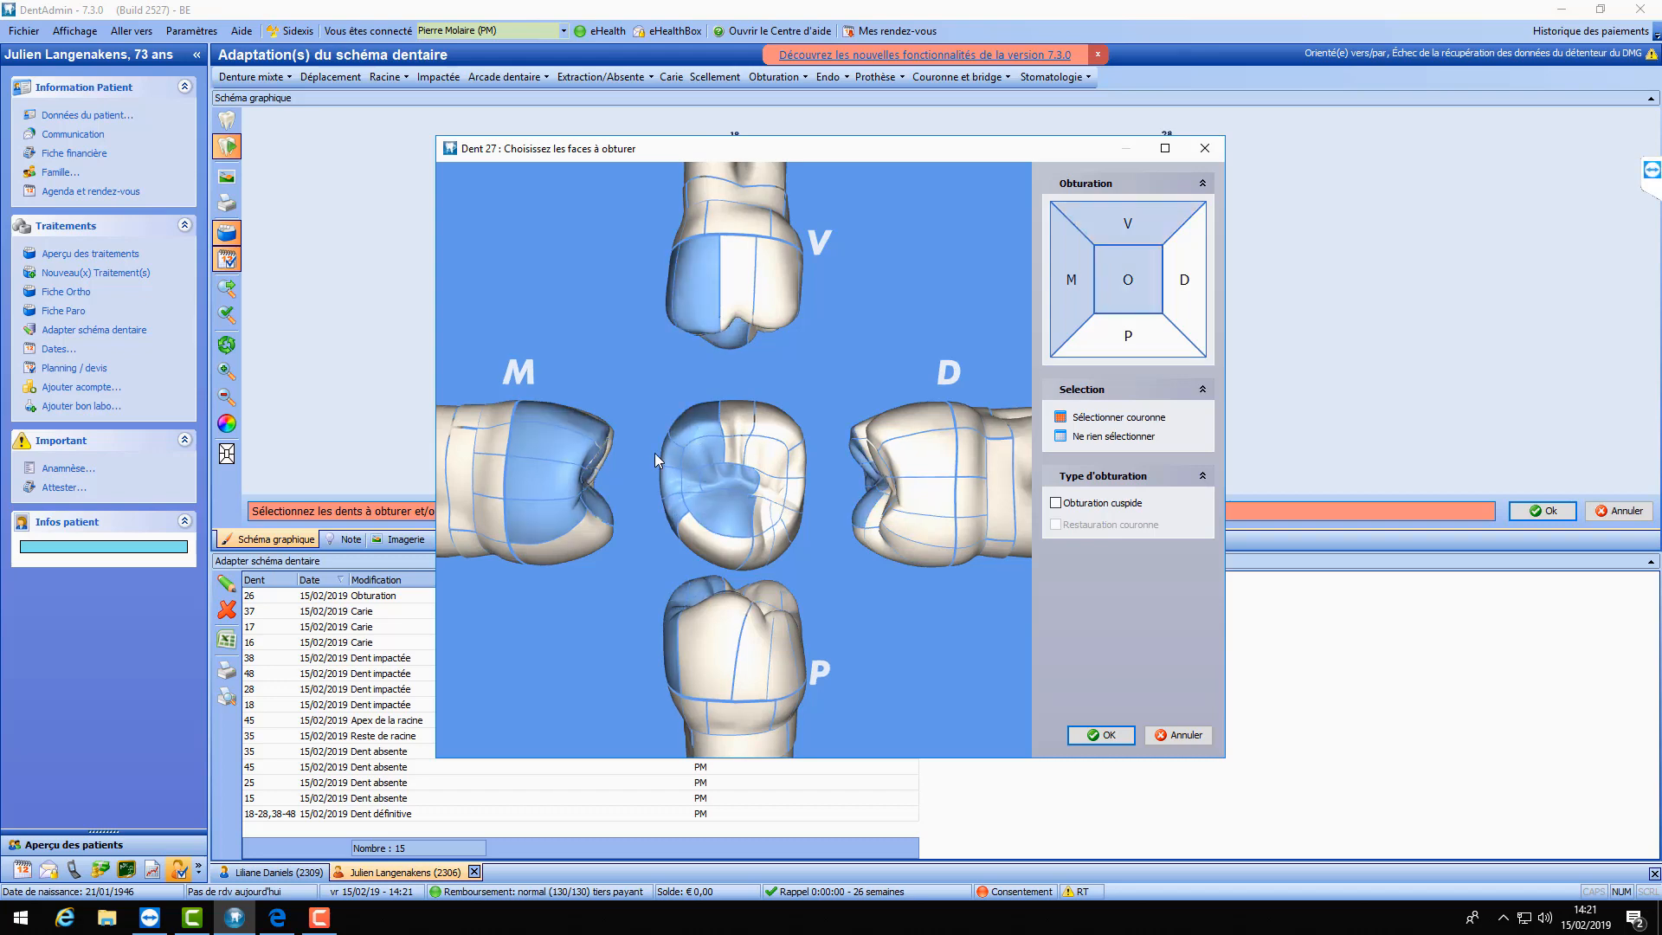
- Choose Verre ionomère as the filling material for tooth 27 and save the Obturation
click(1101, 735)
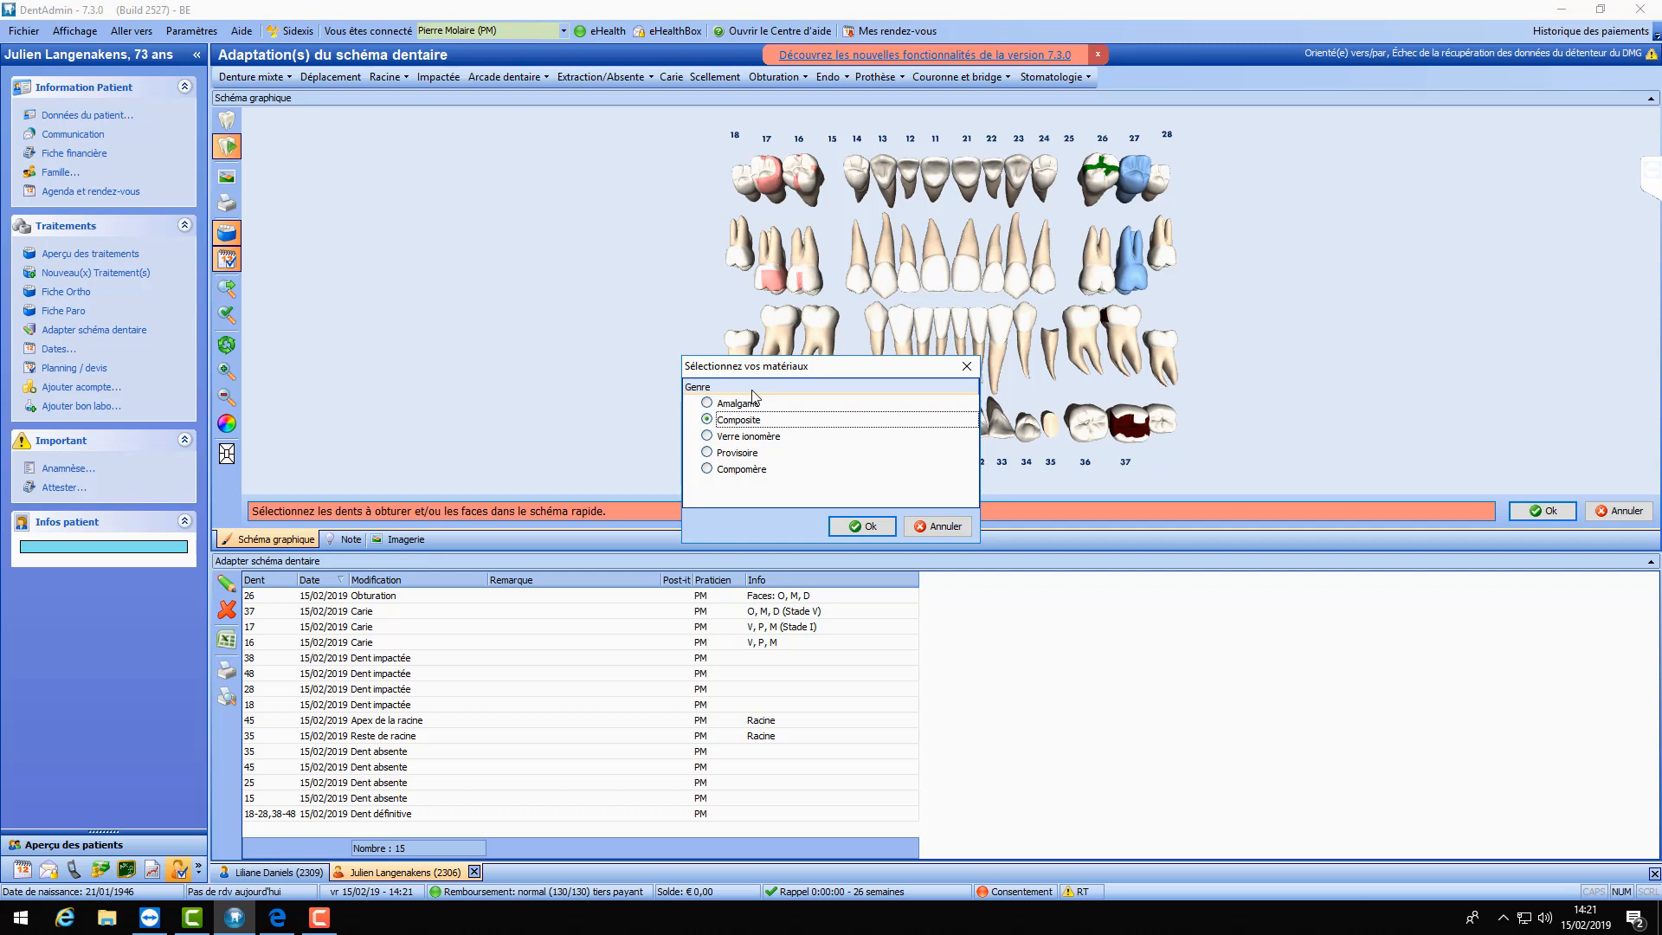
click(708, 436)
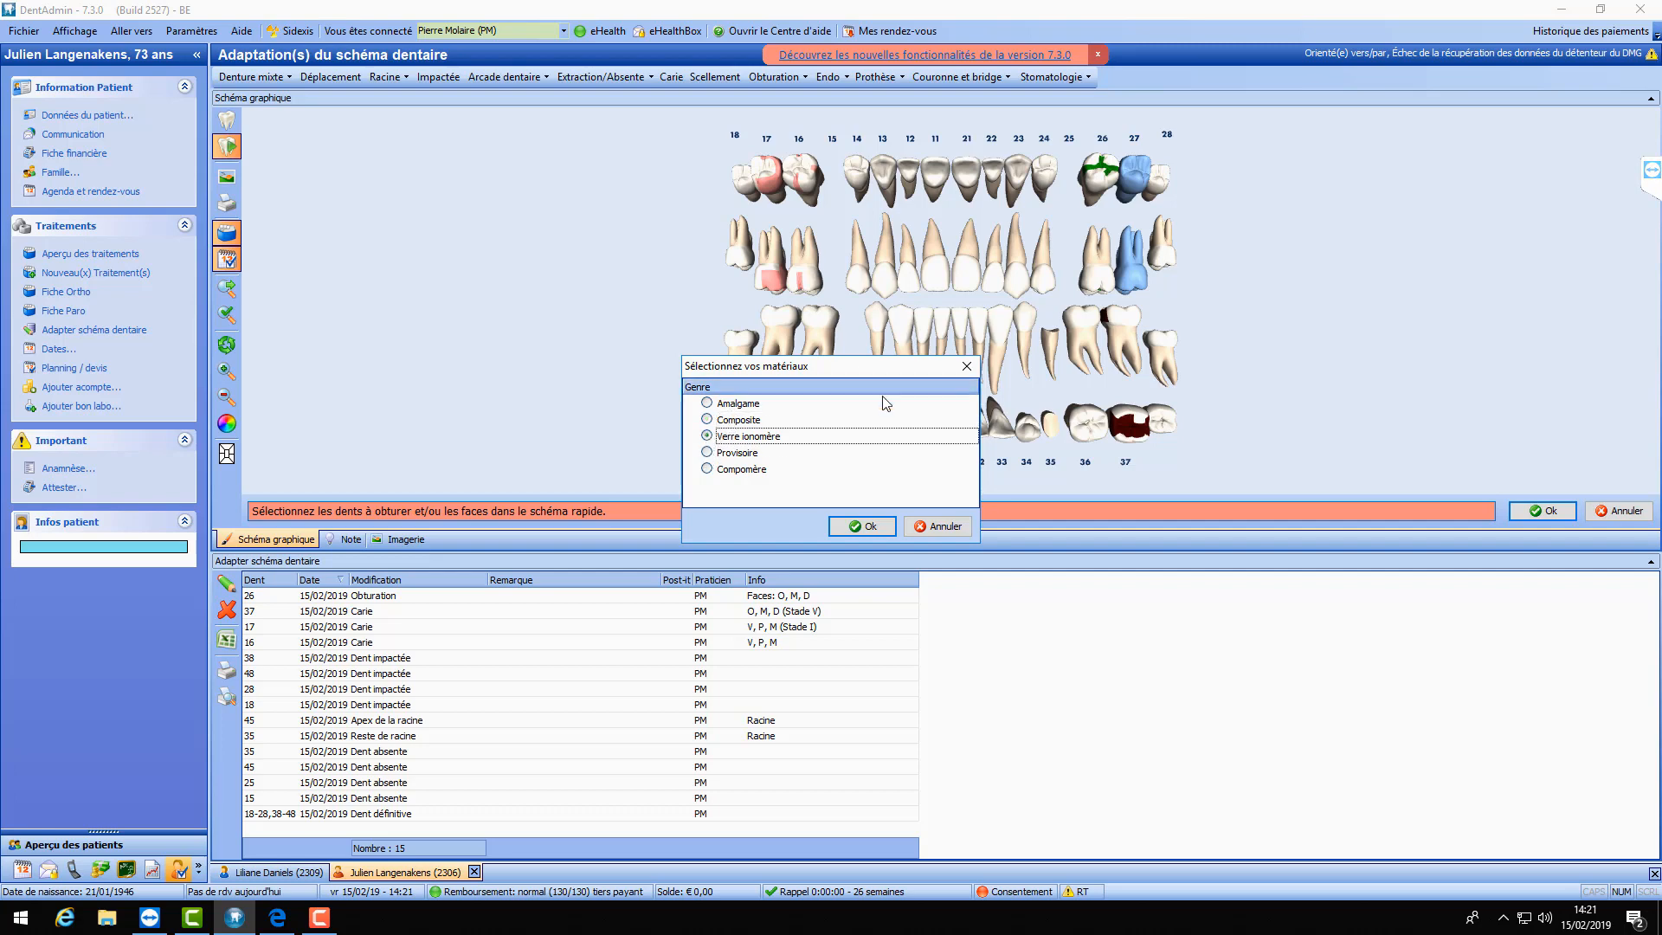
click(857, 529)
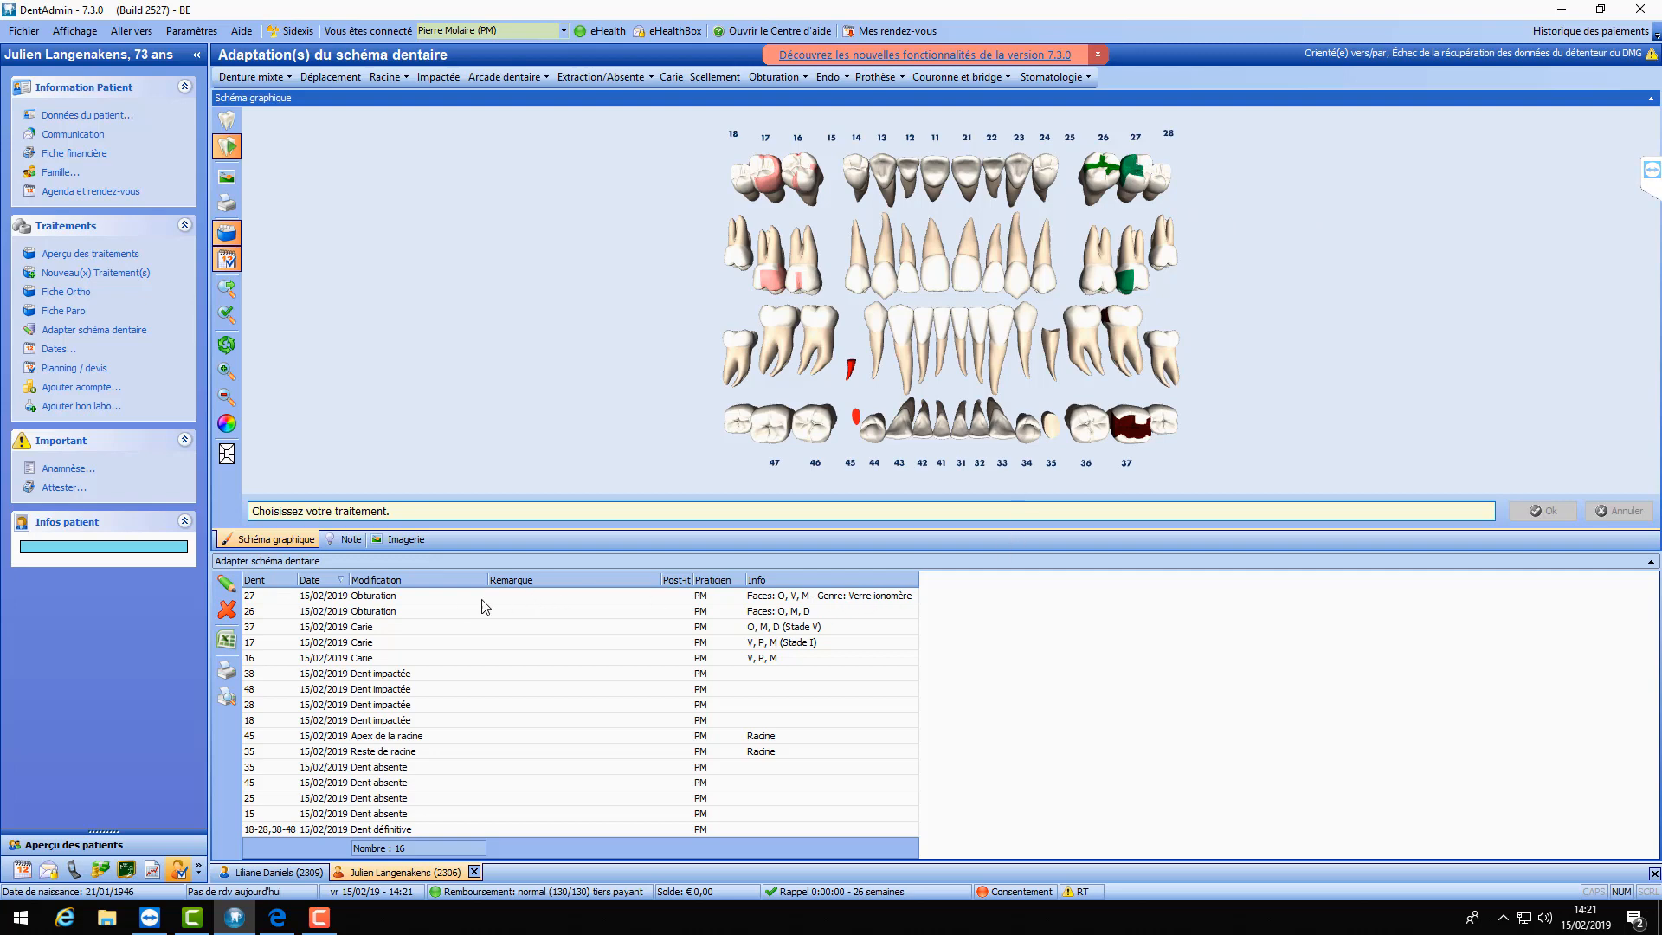
click(795, 599)
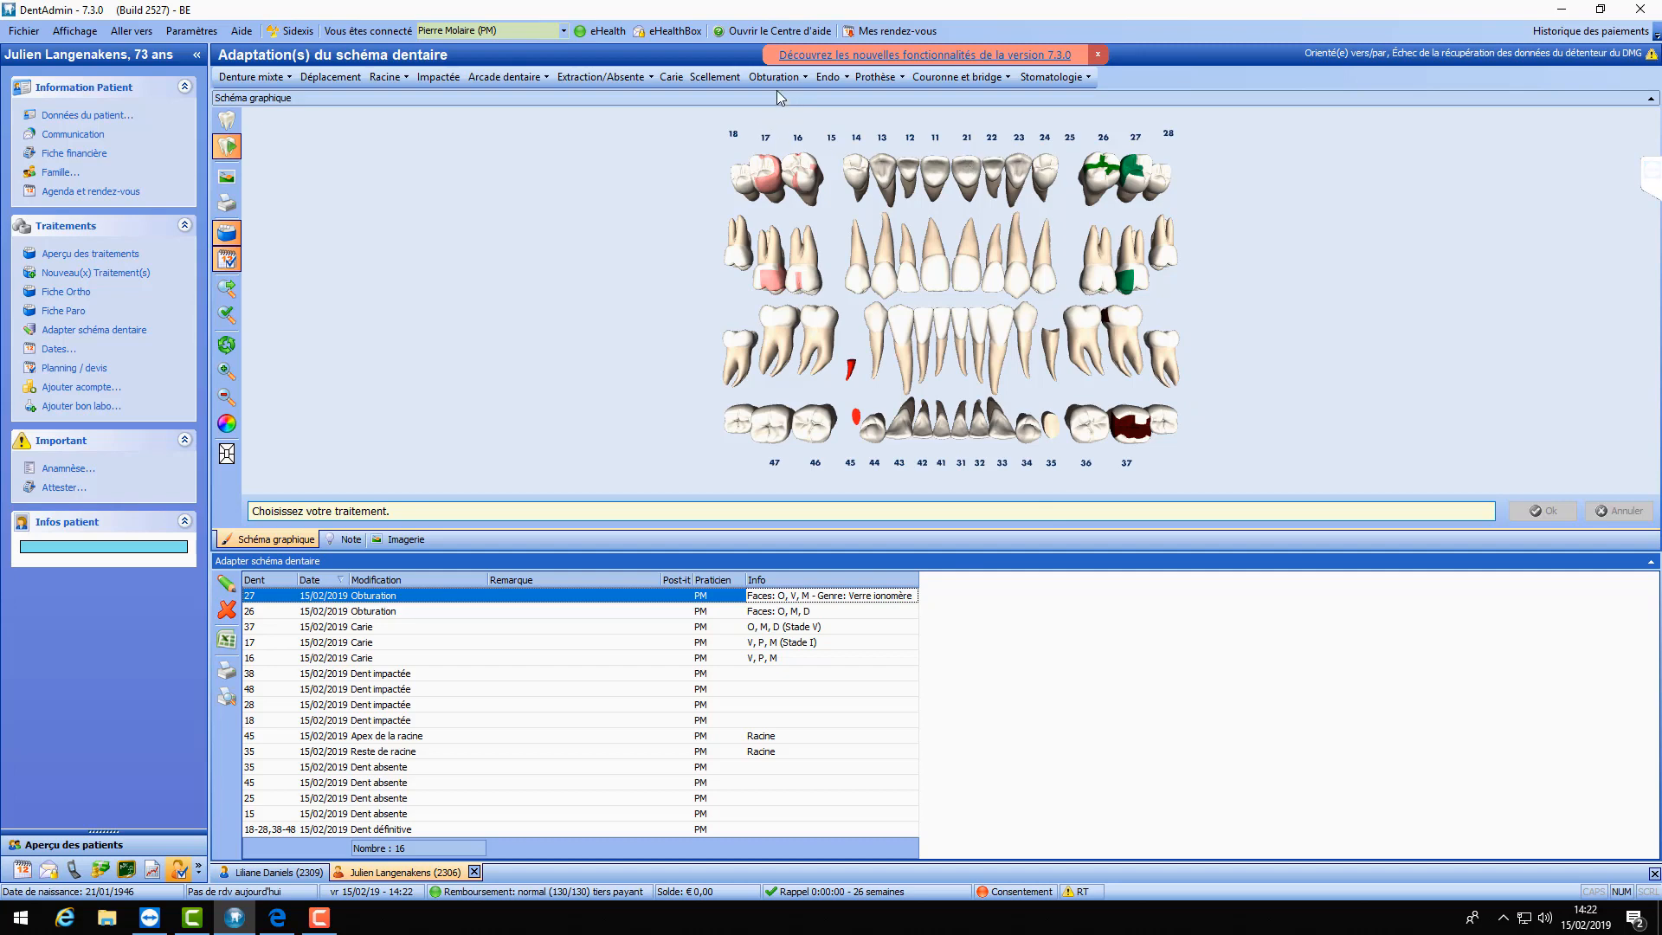
- Record an Endo on lower canine 43 with one root and its single canal selected
click(828, 77)
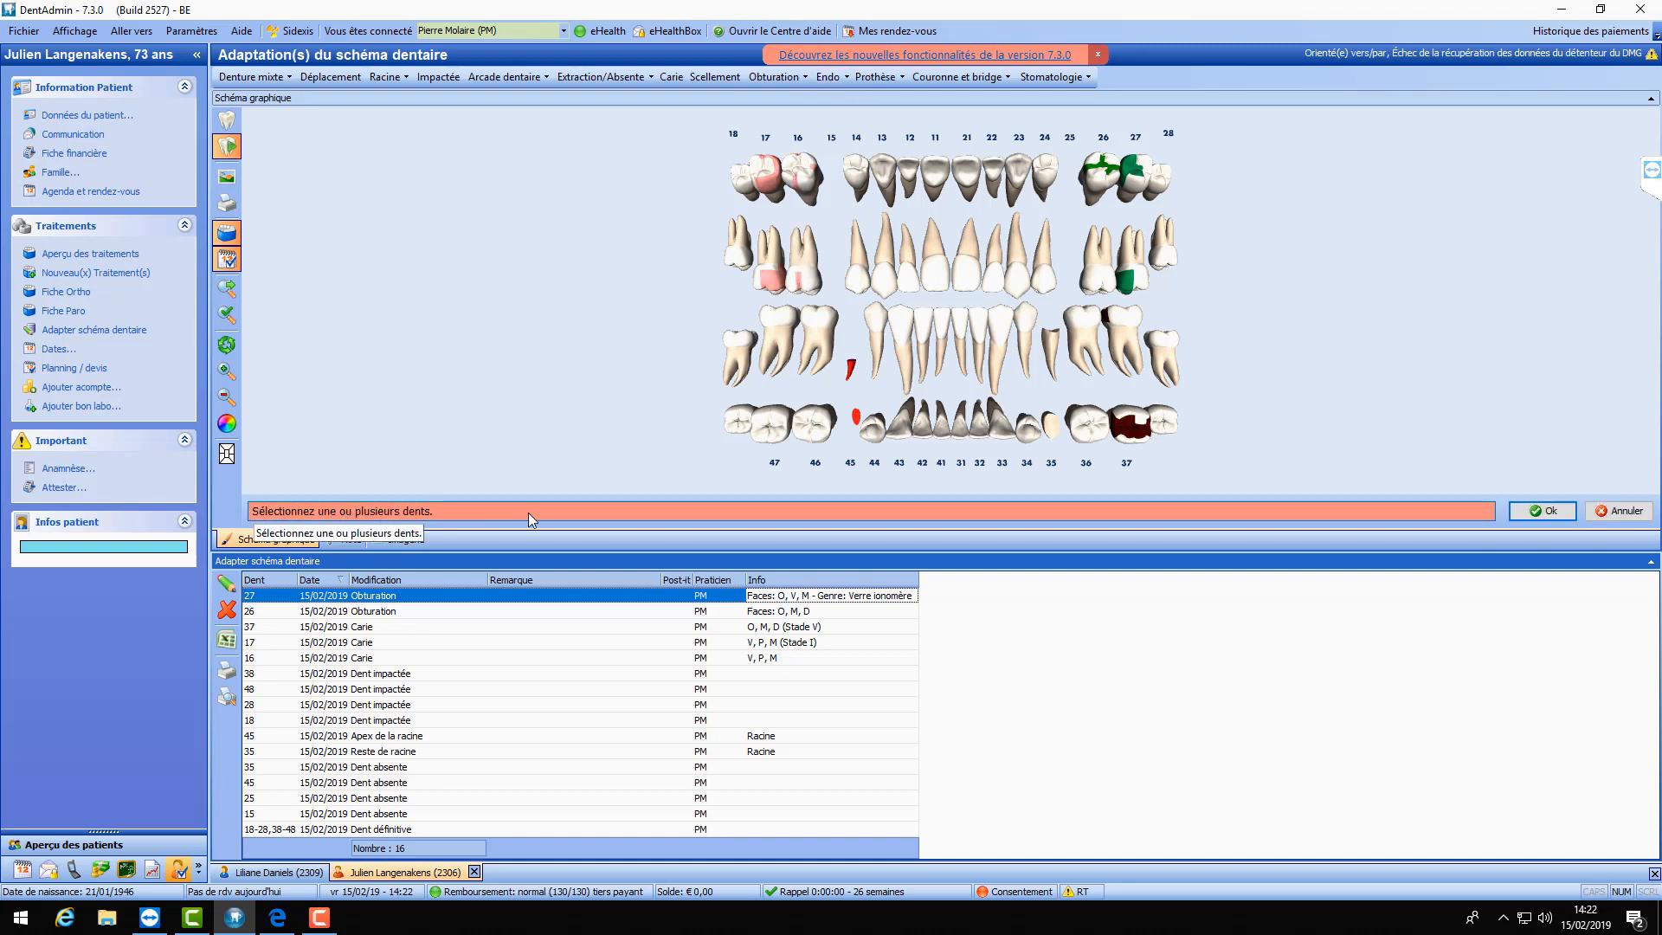
click(903, 327)
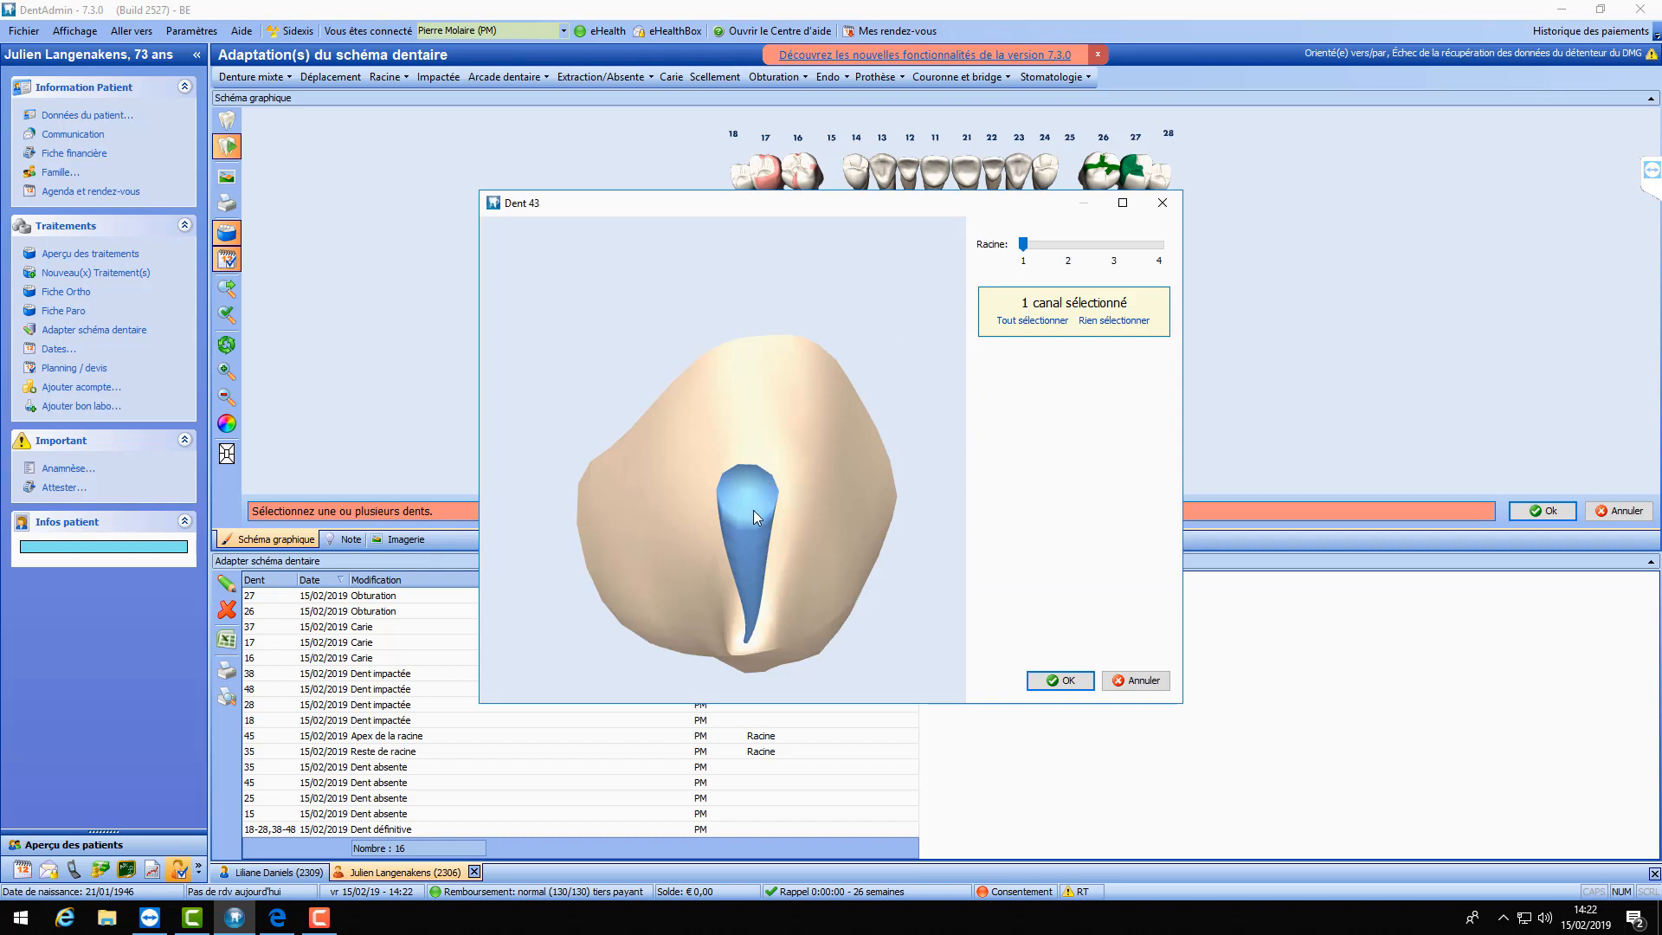
mouse_move(1020, 251)
mouse_down()
mouse_move(1161, 251)
mouse_move(1022, 250)
mouse_up()
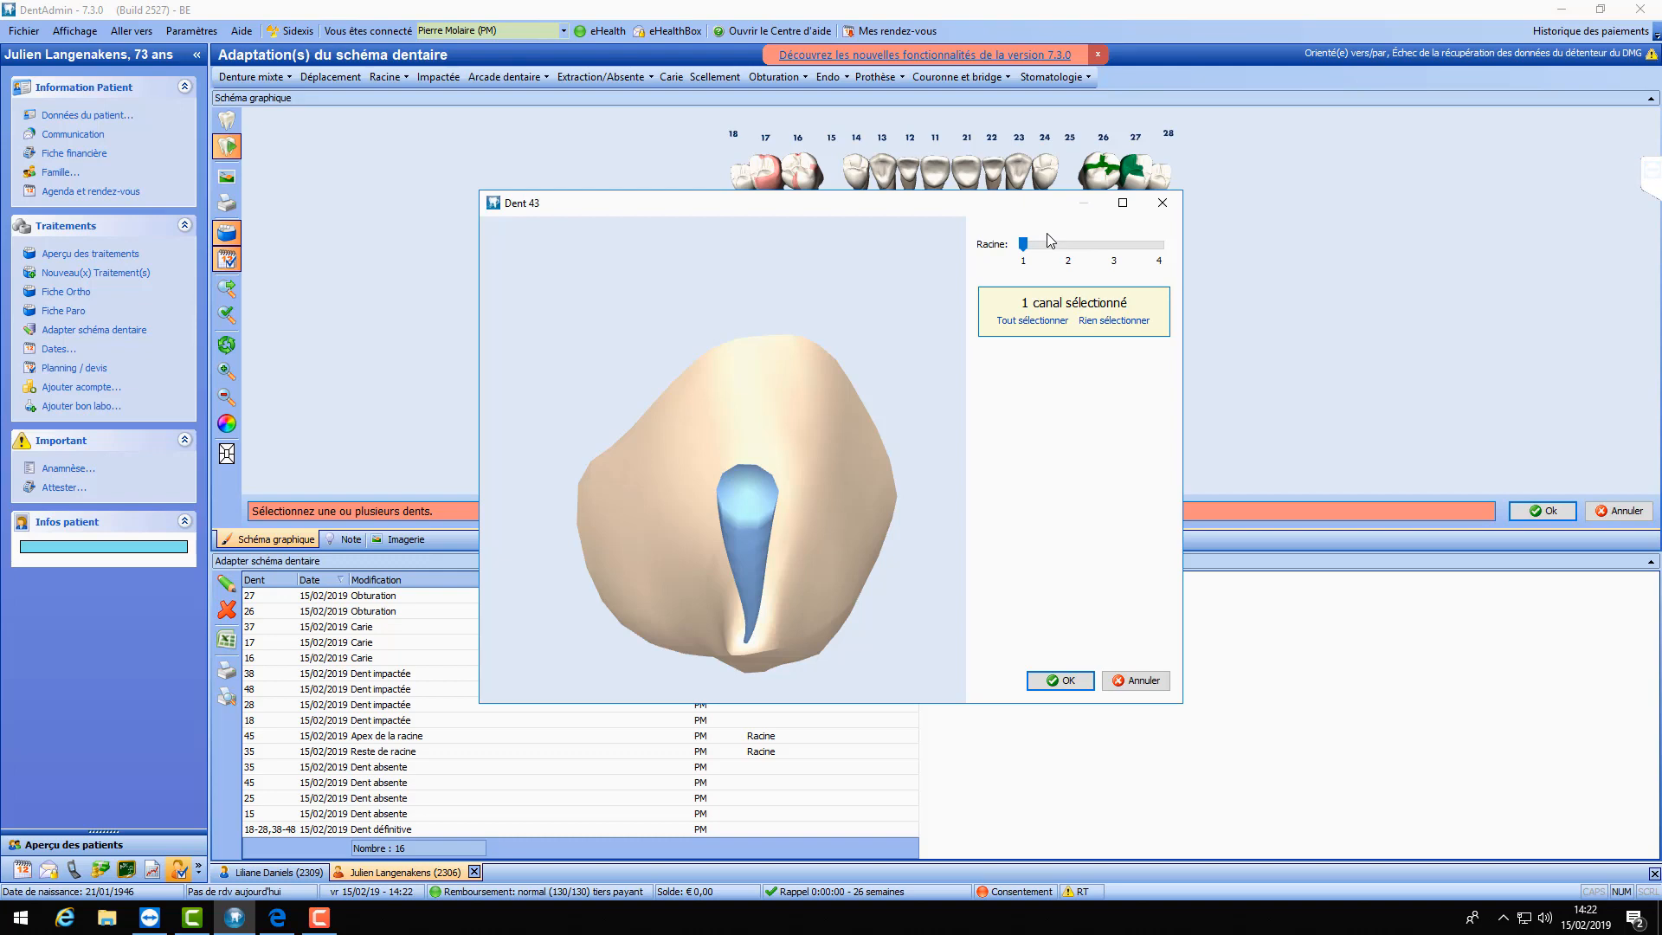
click(1069, 684)
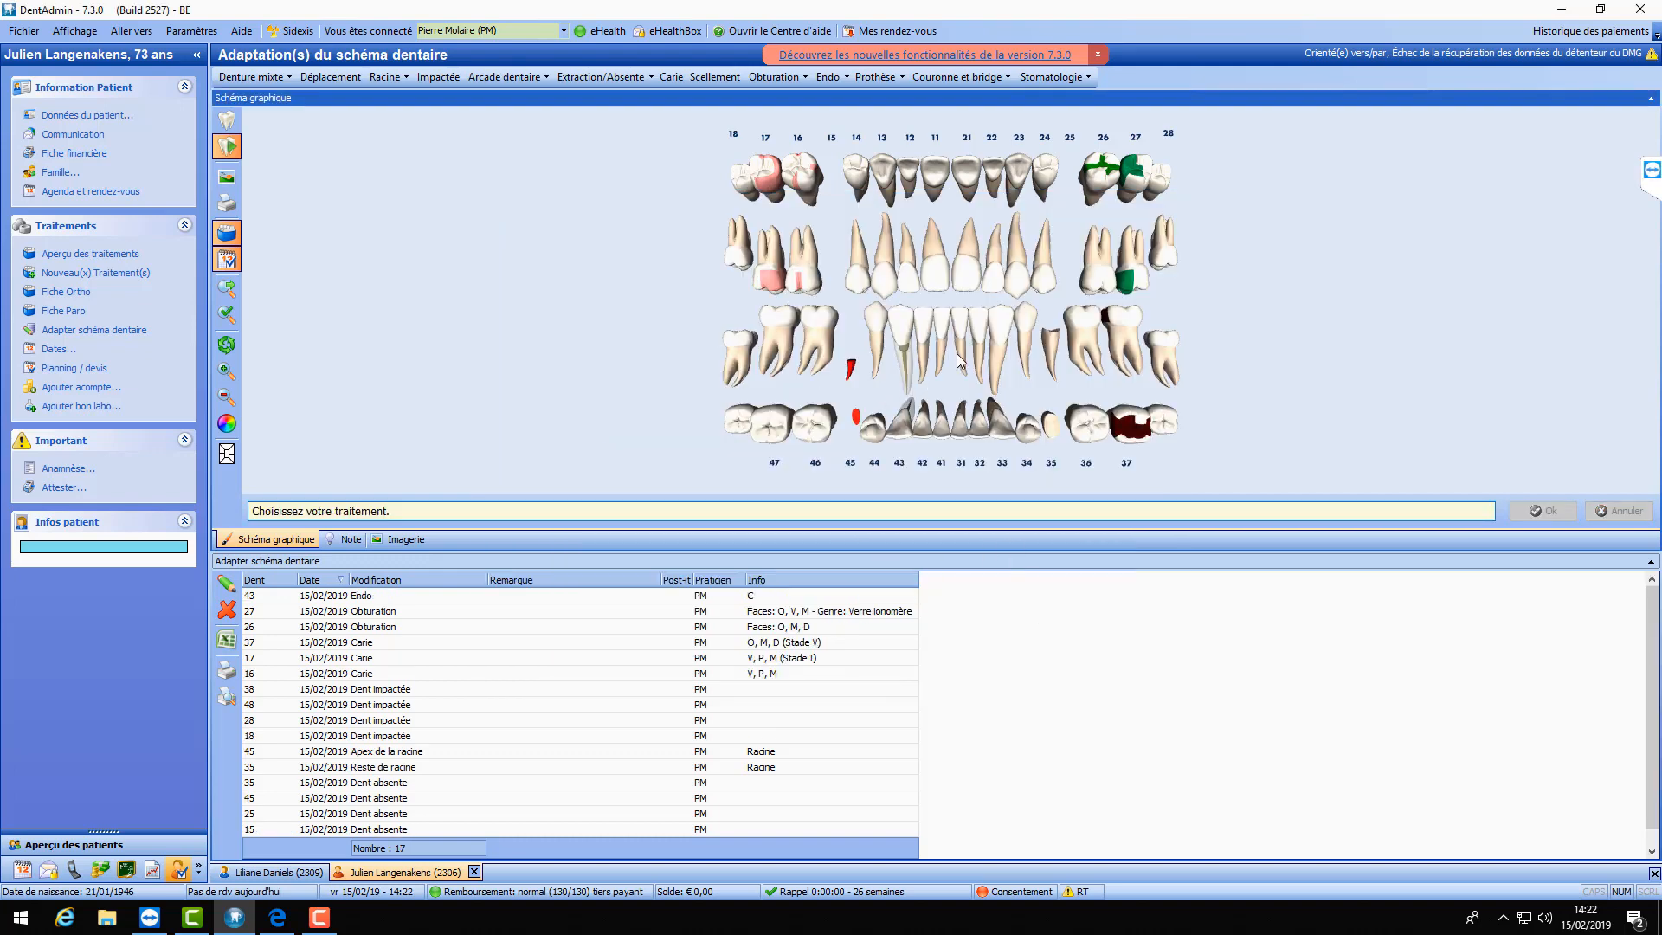
click(904, 81)
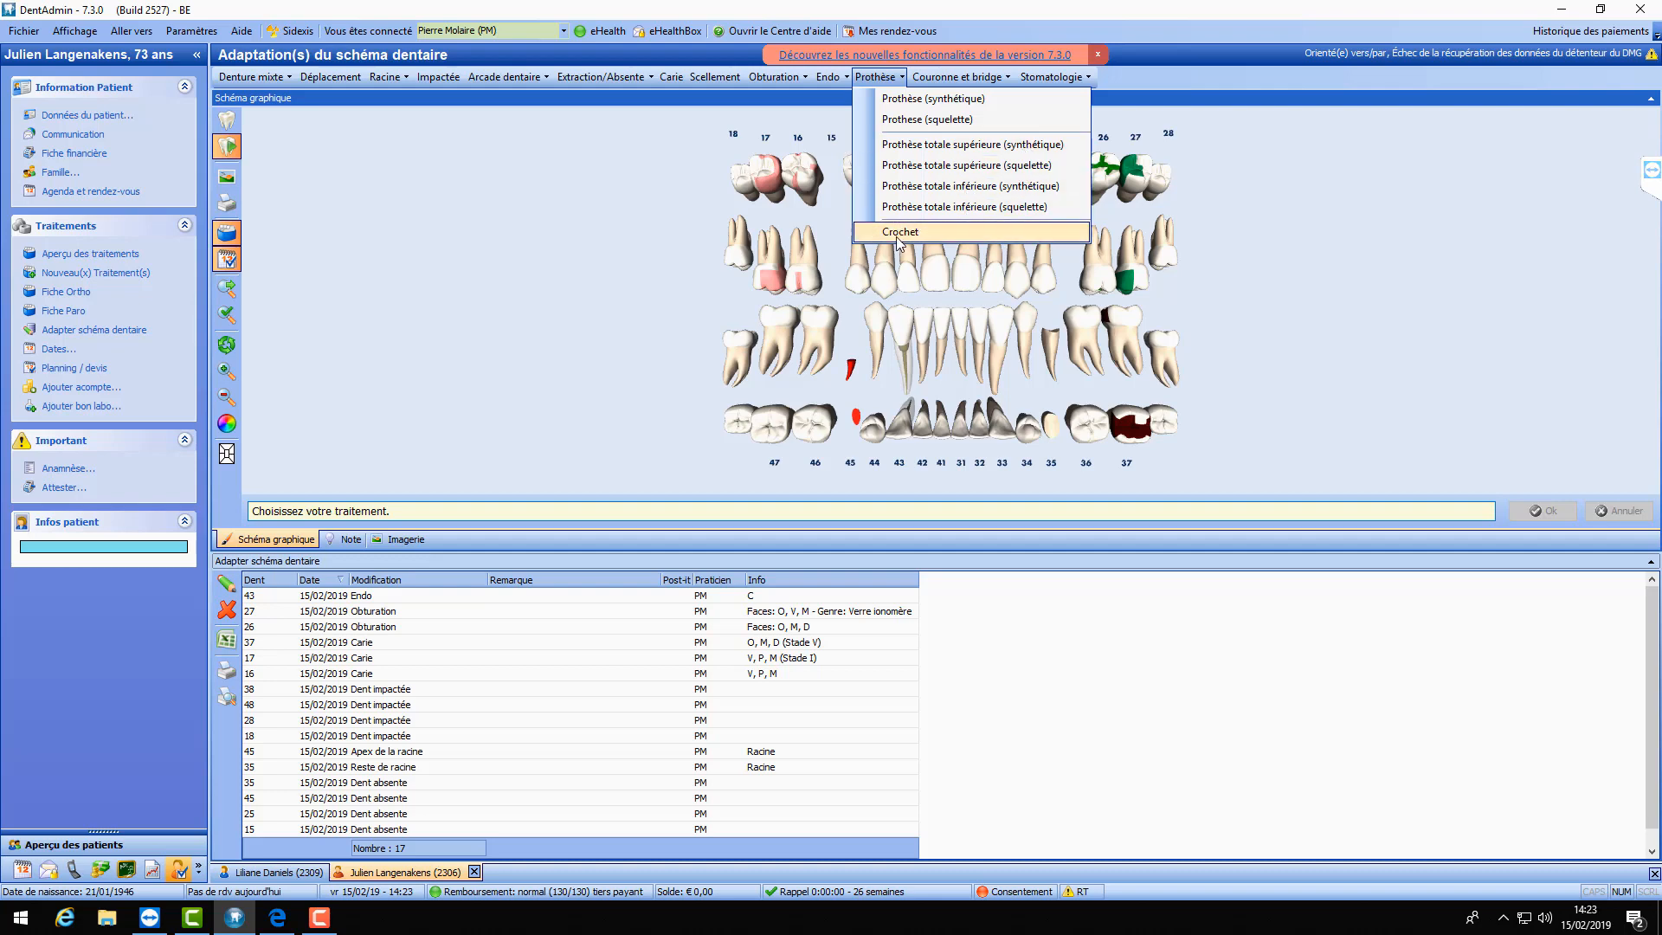
mouse_move(954, 83)
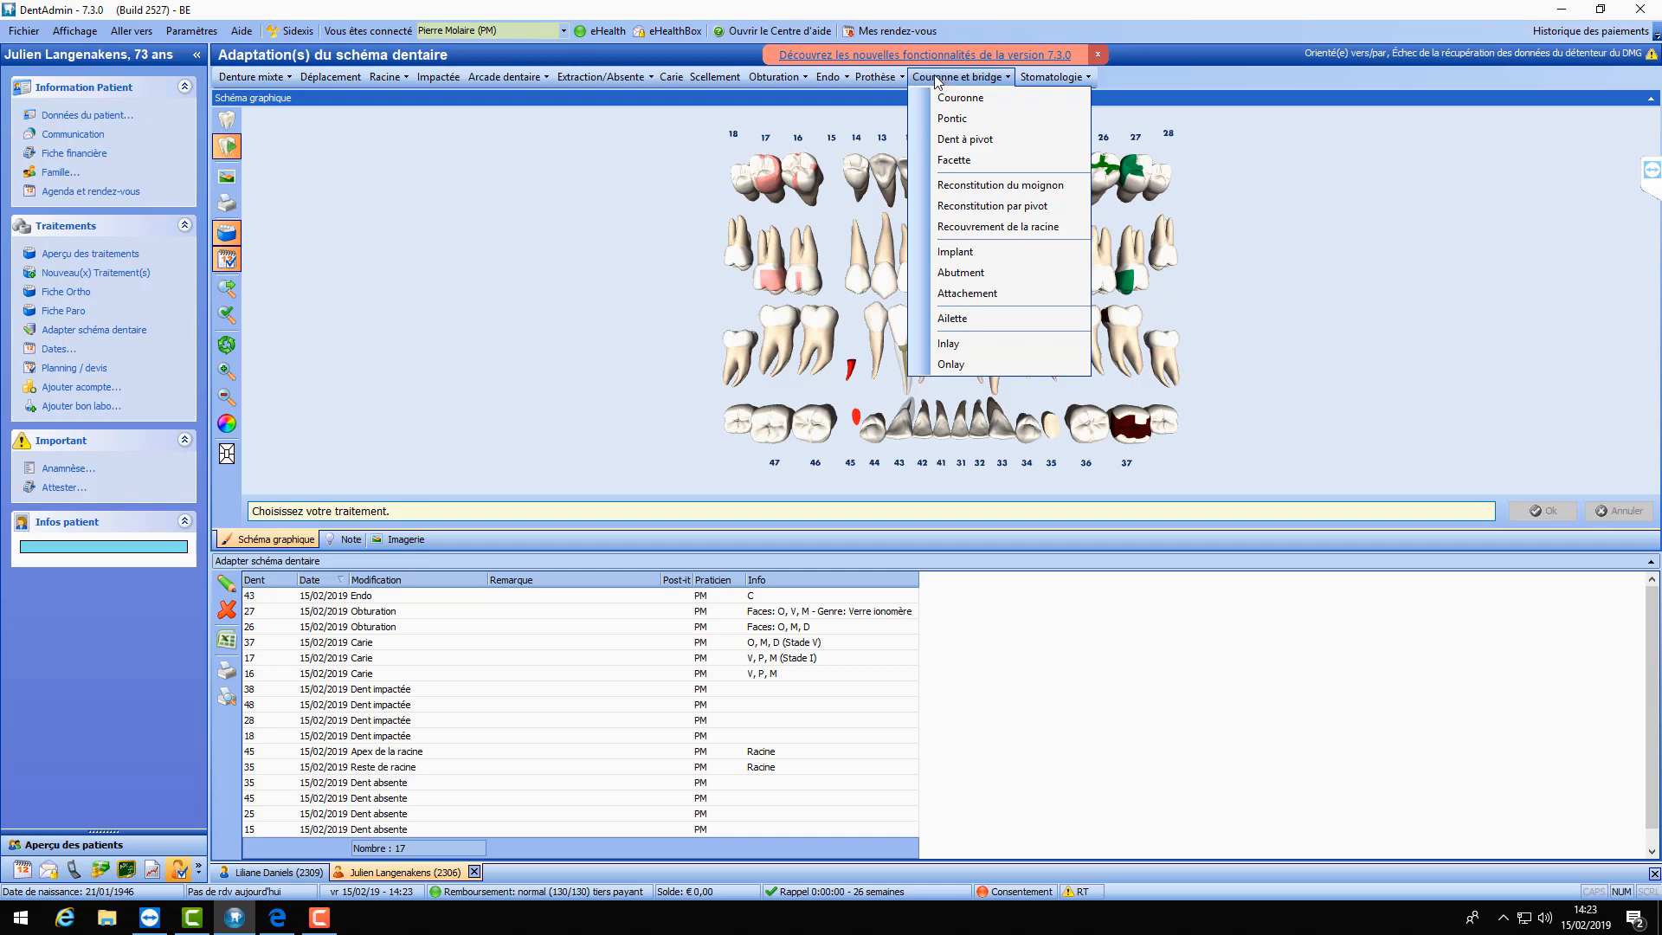
mouse_move(1042, 76)
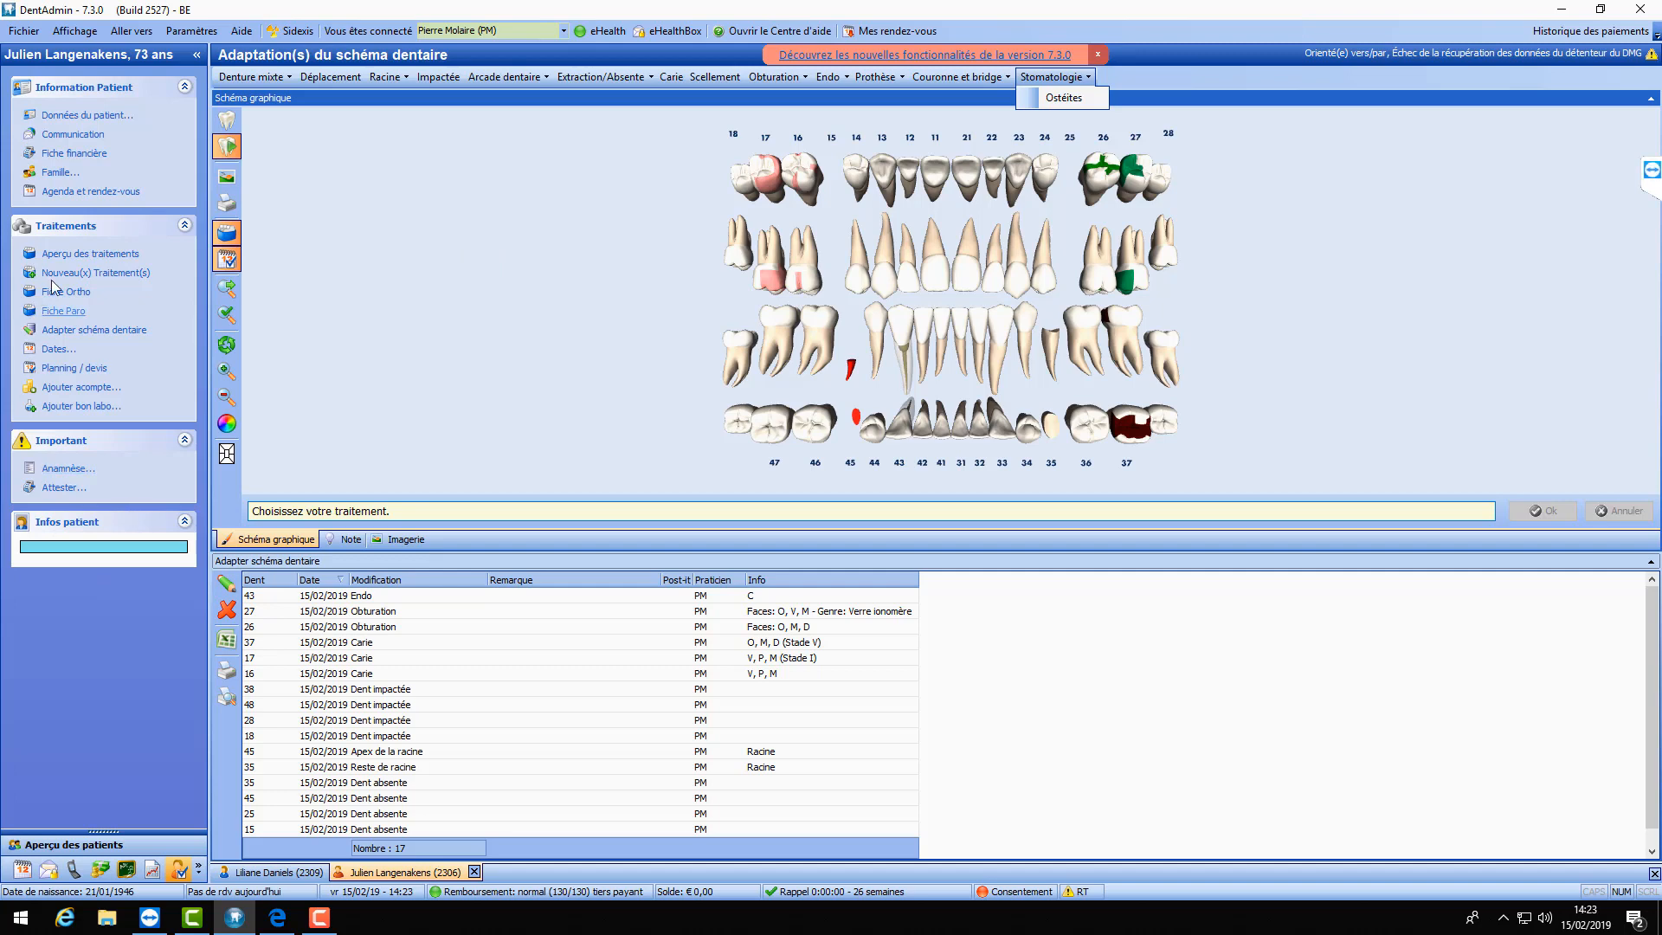
- Switch to entering new treatments for the patient and add a Consultation without selecting any teeth
click(113, 274)
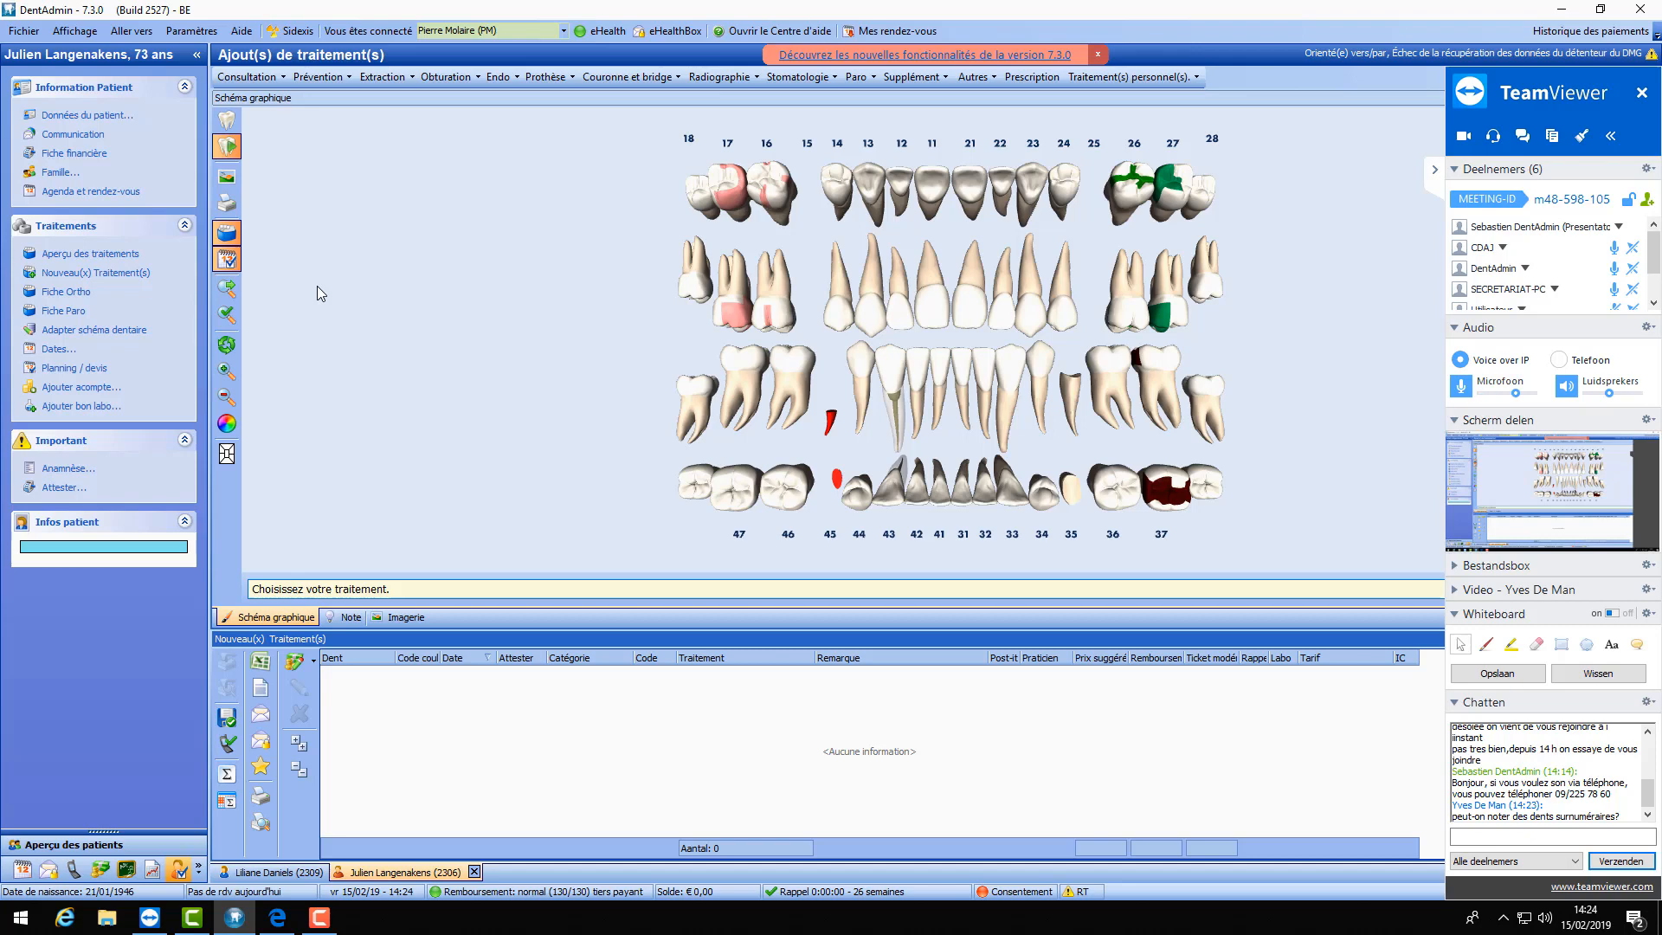
click(1435, 176)
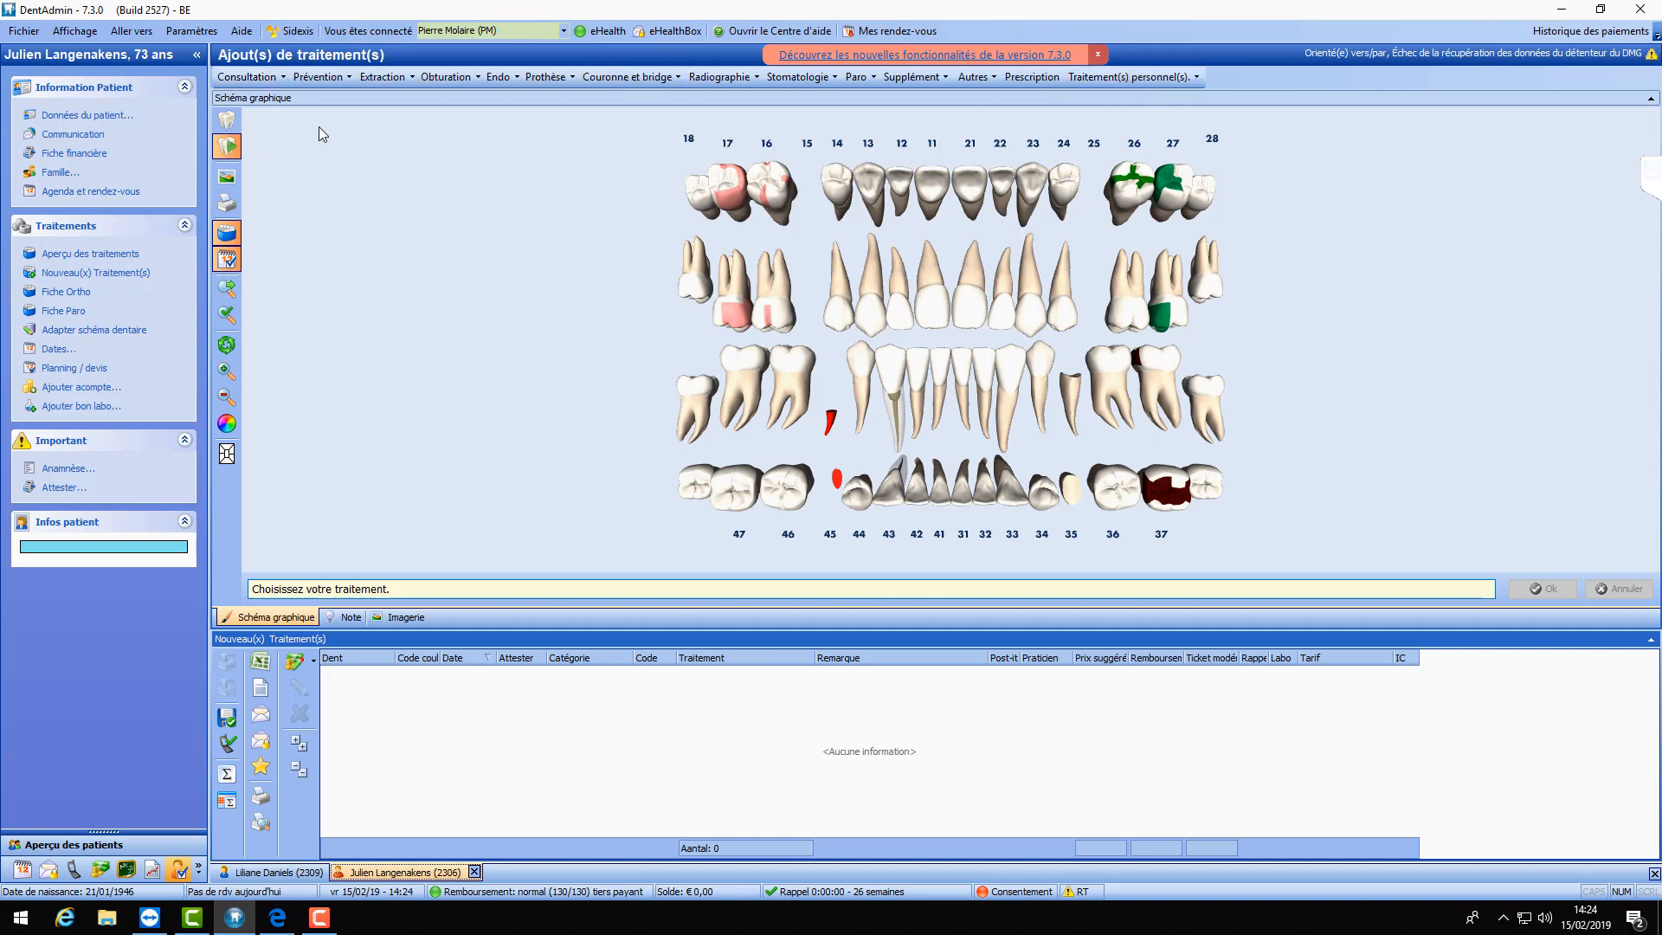
click(248, 77)
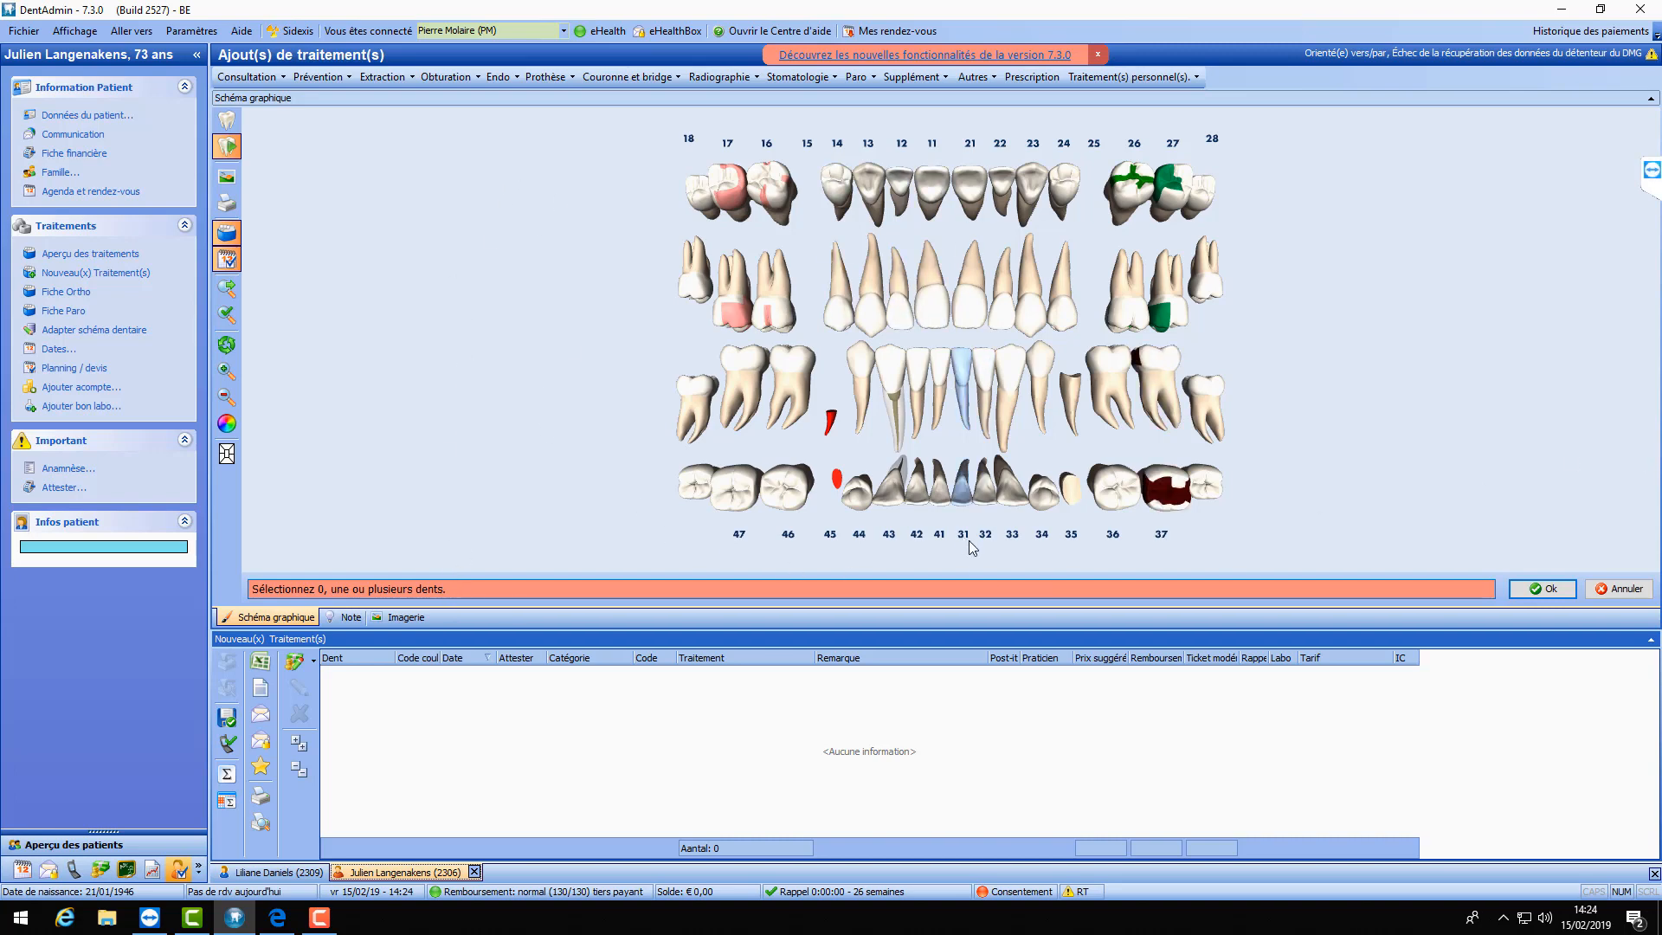
click(1542, 588)
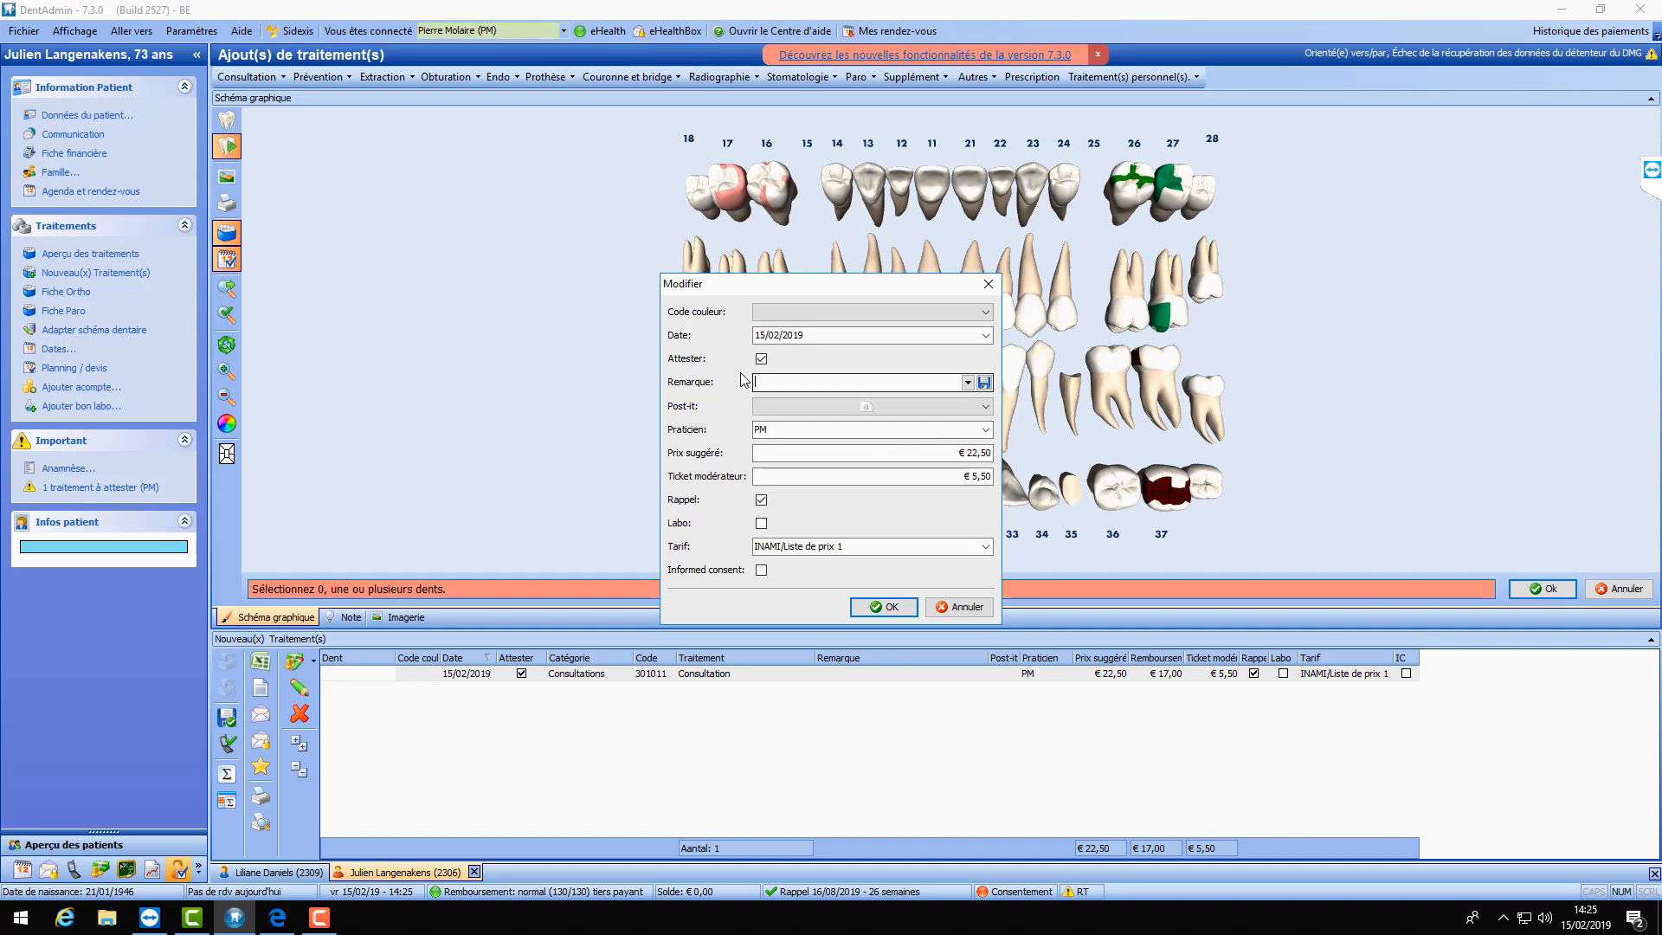
- Enter the remark "brosser les dents" for the Consultation and save its details
click(774, 381)
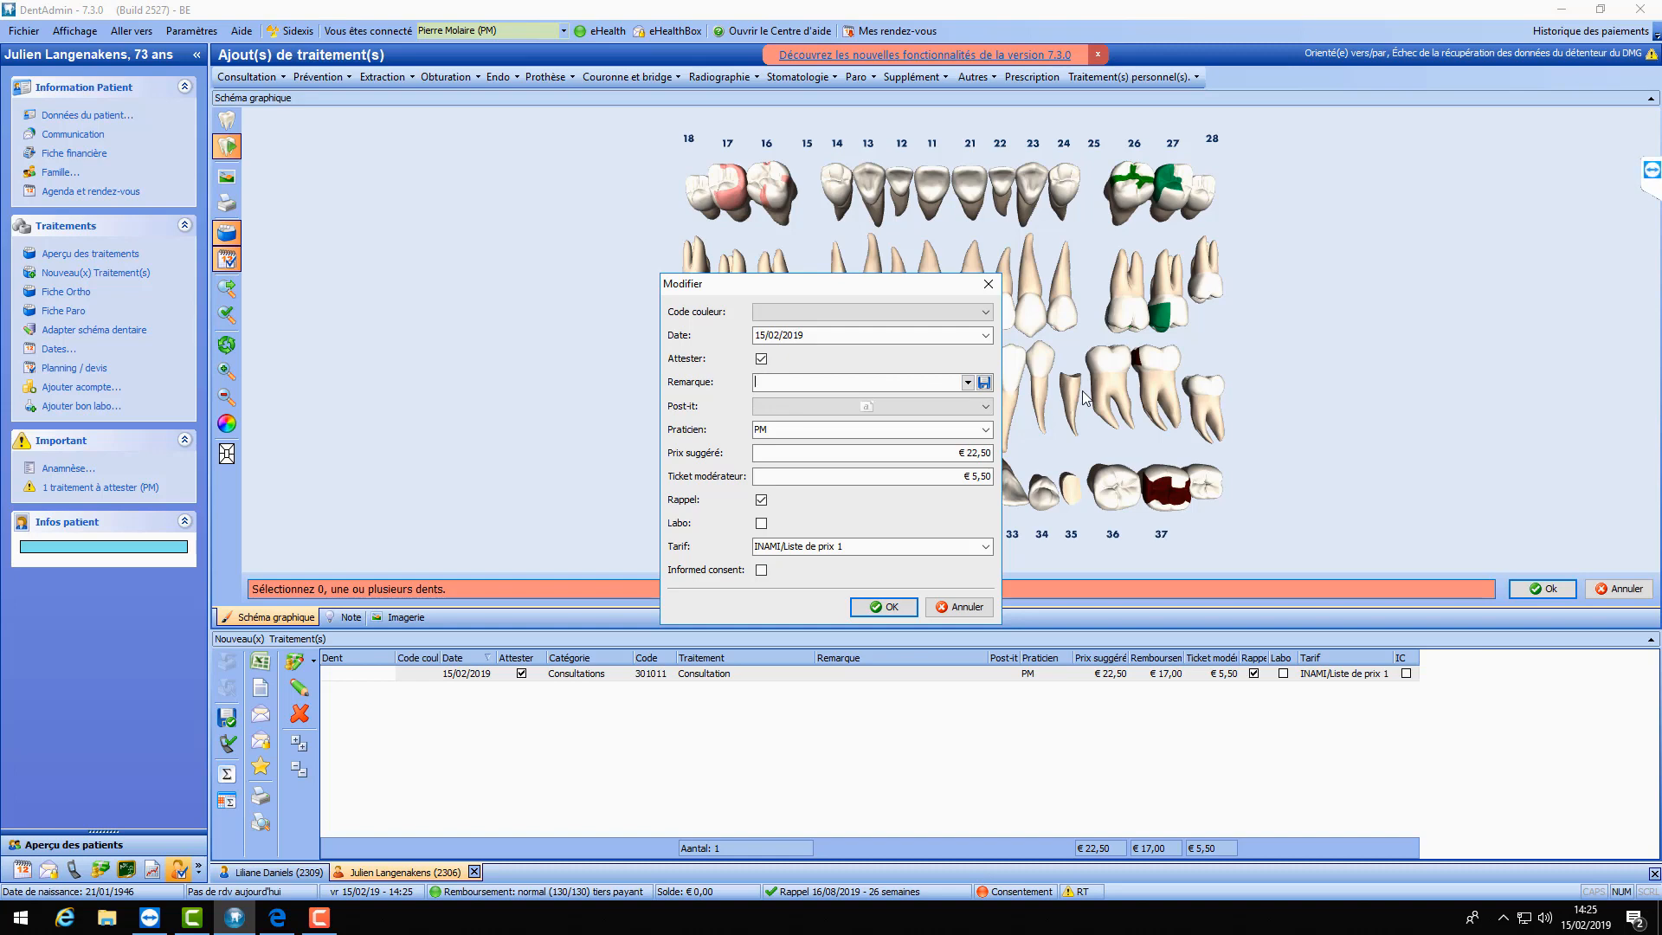
text(bross)
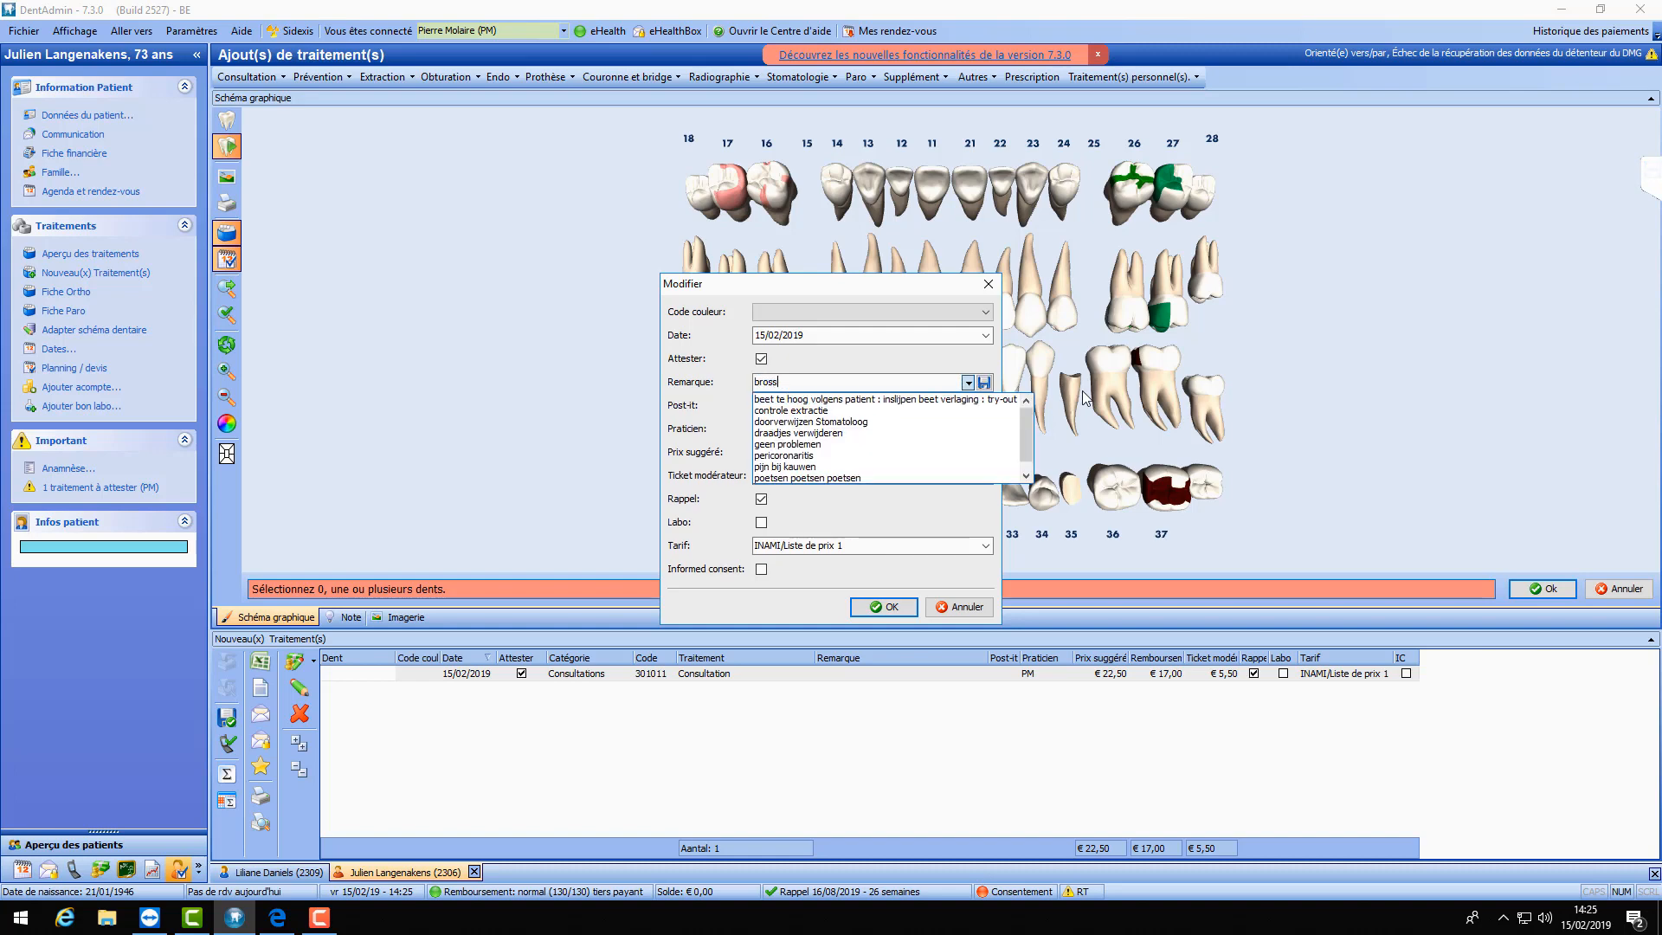
text(er les dents)
click(848, 379)
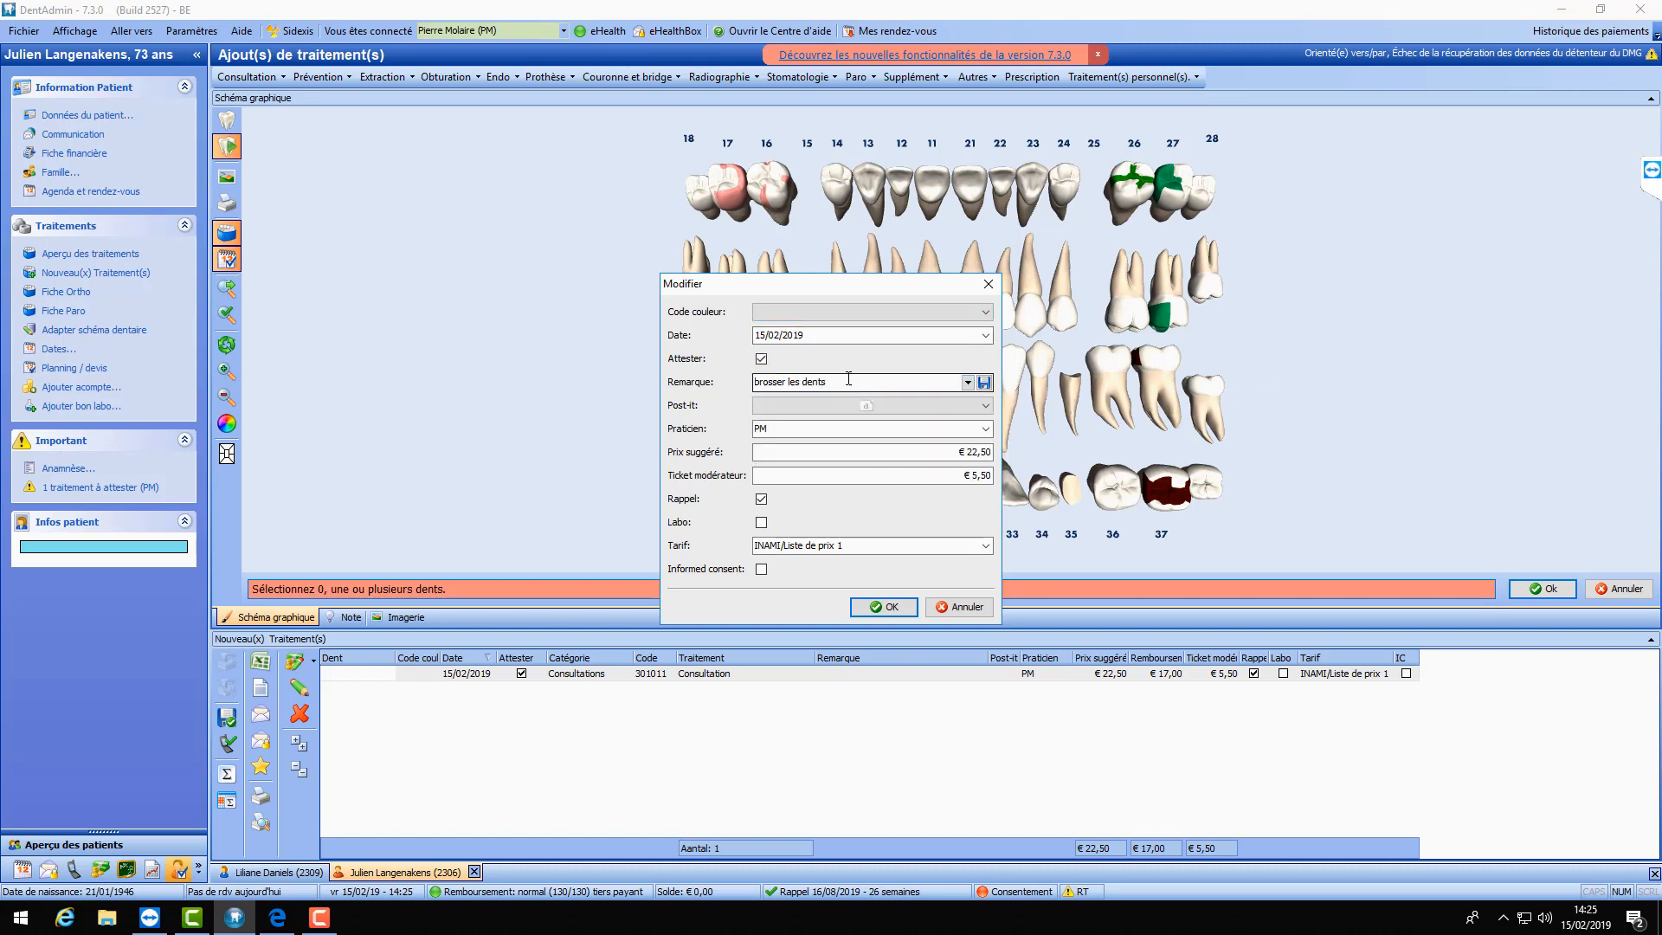
click(886, 608)
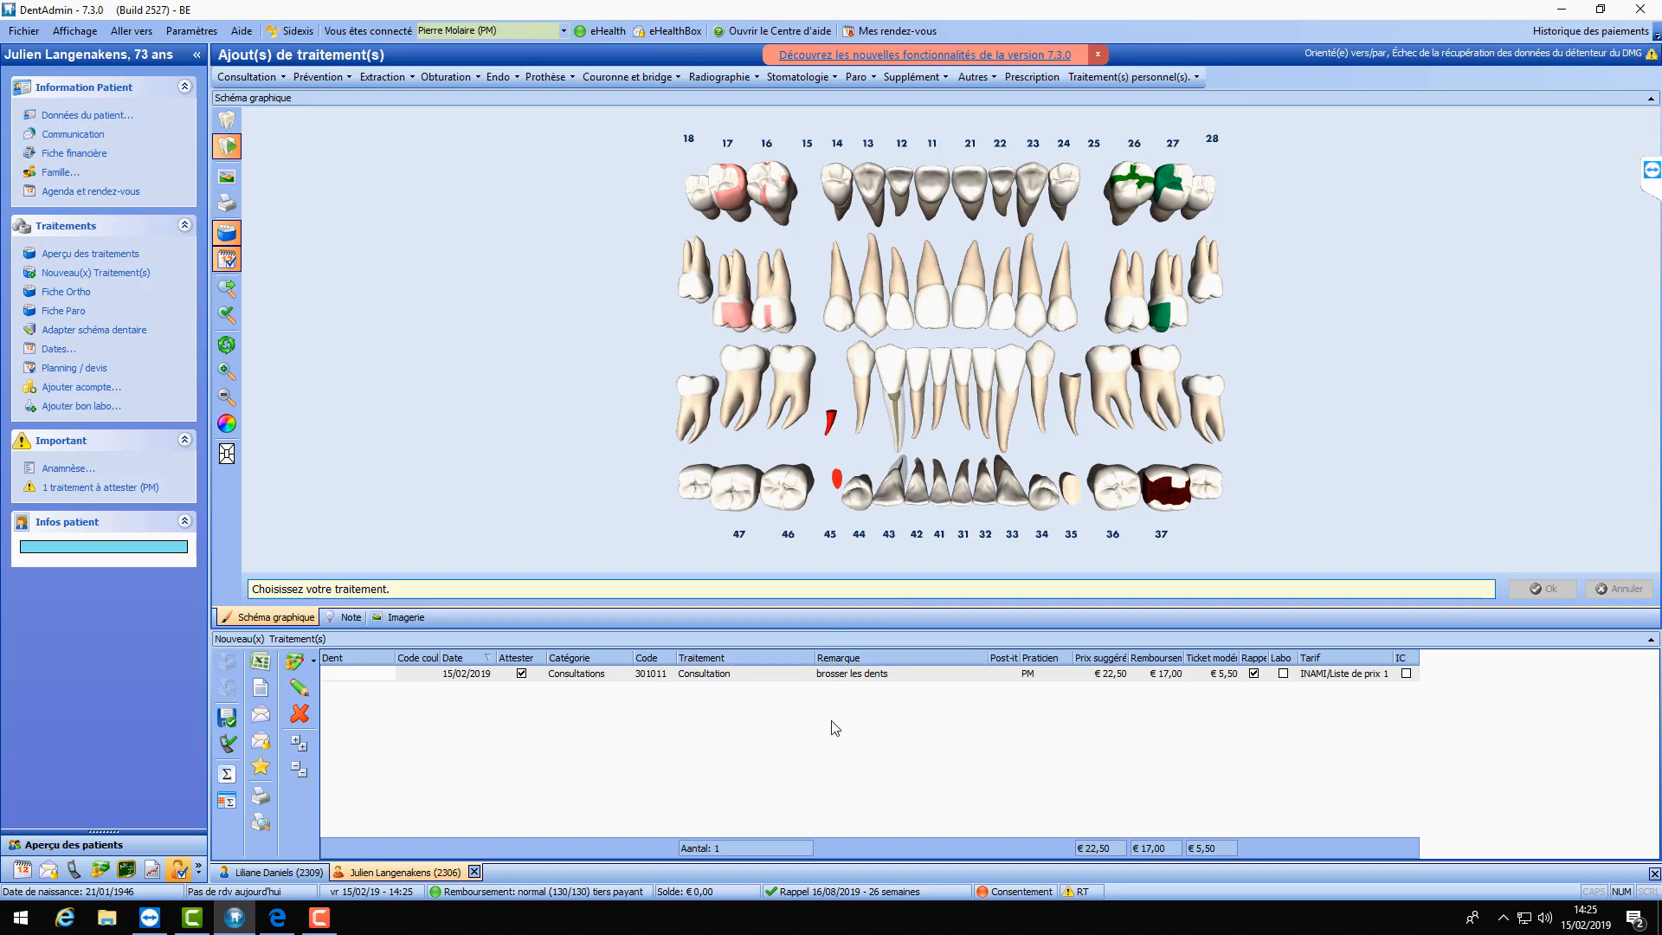
- Reopen the Consultation's details, clear its remark completely and save the change
click(888, 682)
click(888, 682)
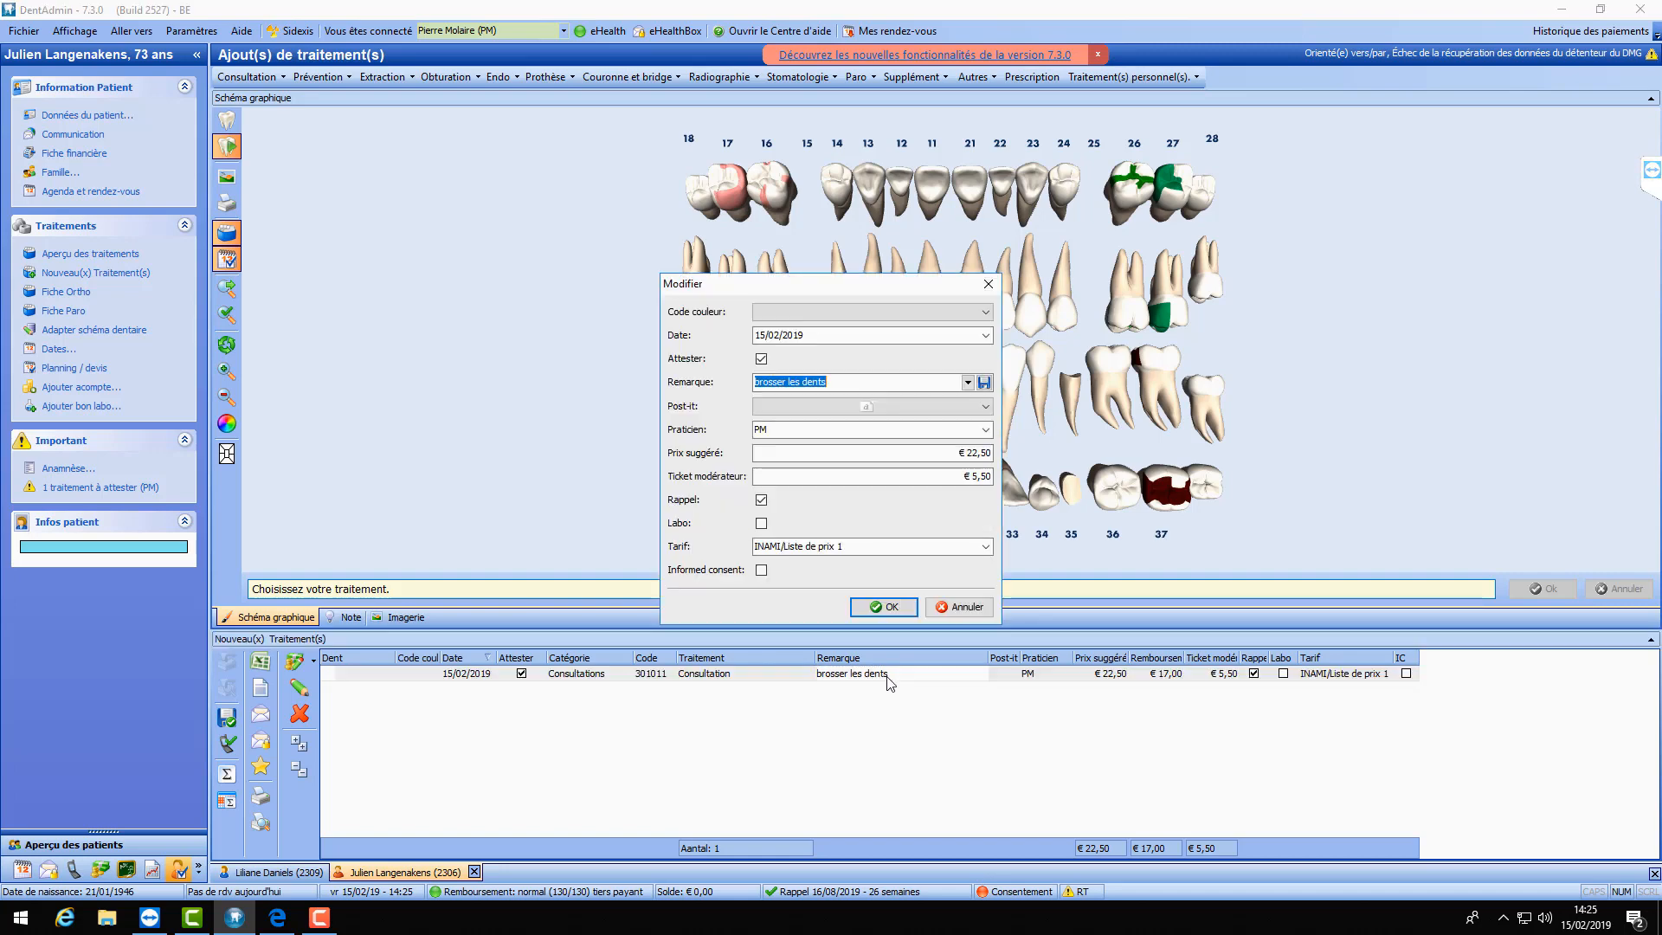
text(gesvbuivzbquifupegv)
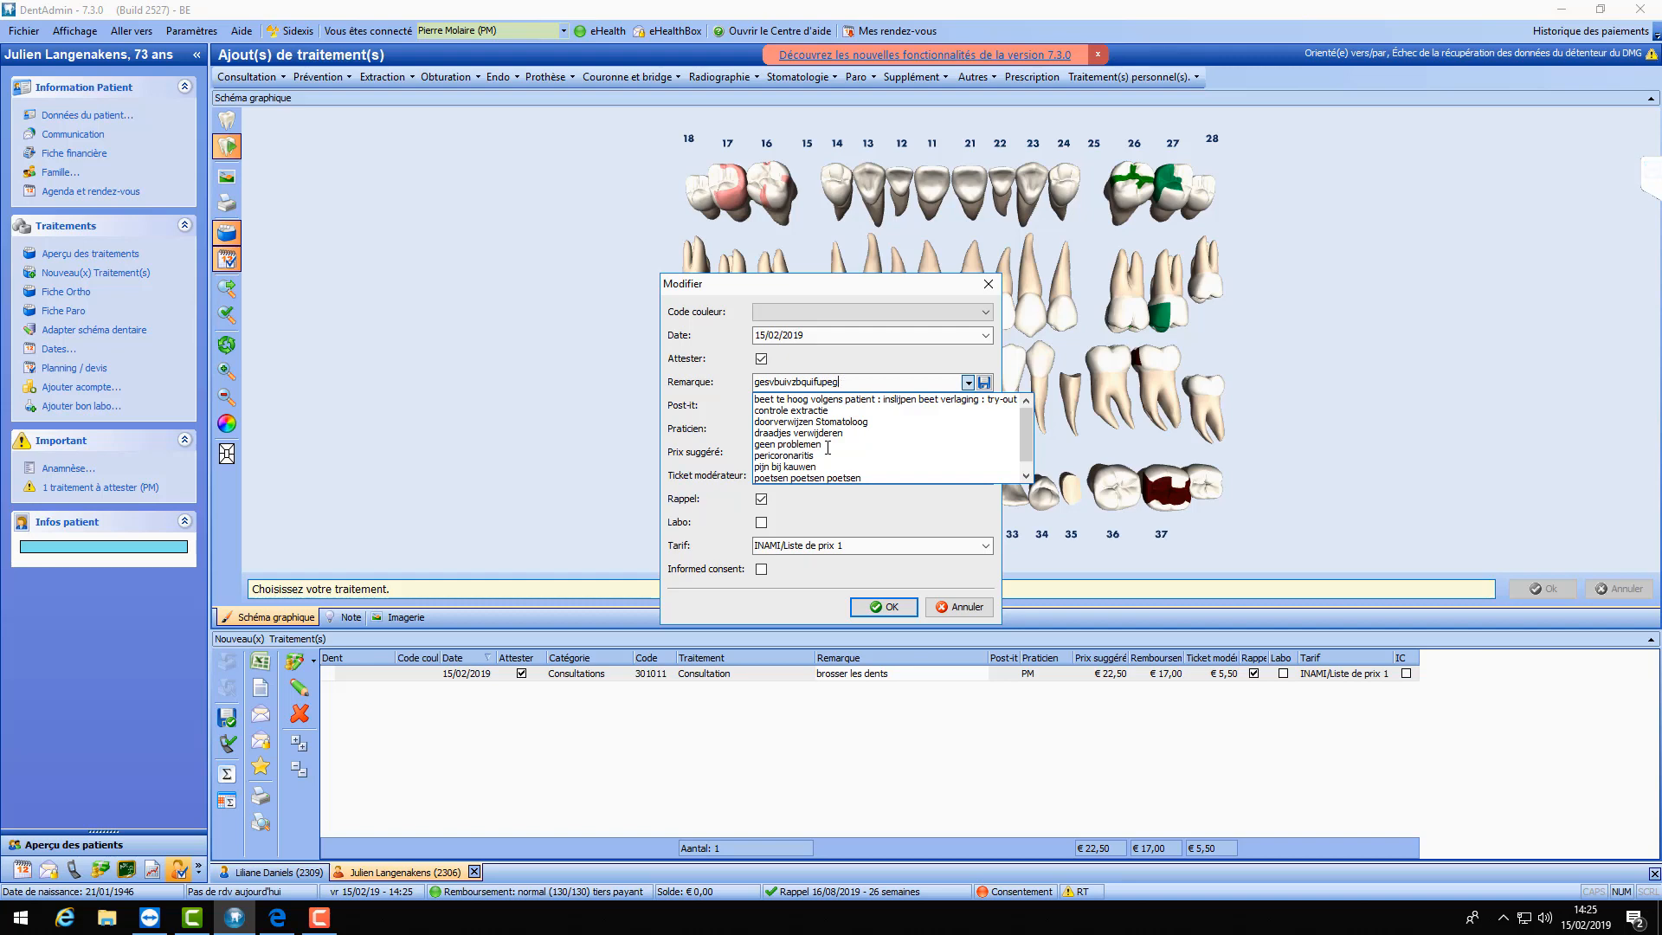
key(BackSpace)
key(BackSpace)
key(BackSpace)
key(BackSpace)
key(BackSpace)
key(BackSpace)
key(BackSpace)
key(BackSpace)
key(BackSpace)
key(BackSpace)
key(BackSpace)
key(BackSpace)
key(BackSpace)
key(BackSpace)
key(BackSpace)
key(BackSpace)
key(BackSpace)
key(BackSpace)
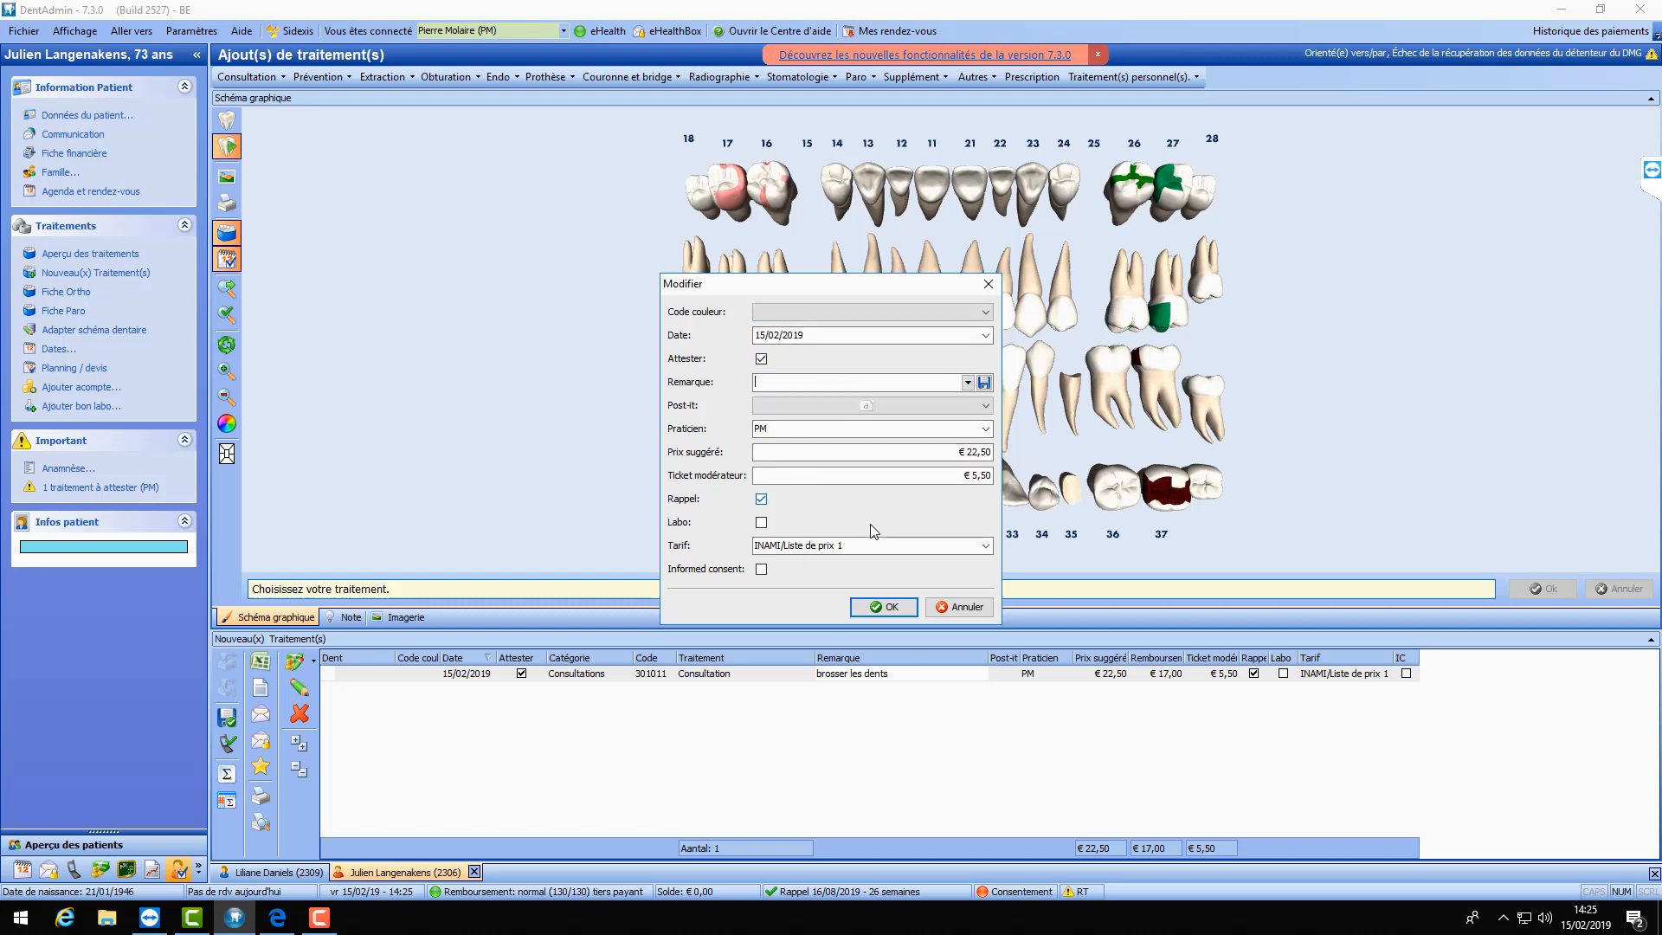
click(877, 609)
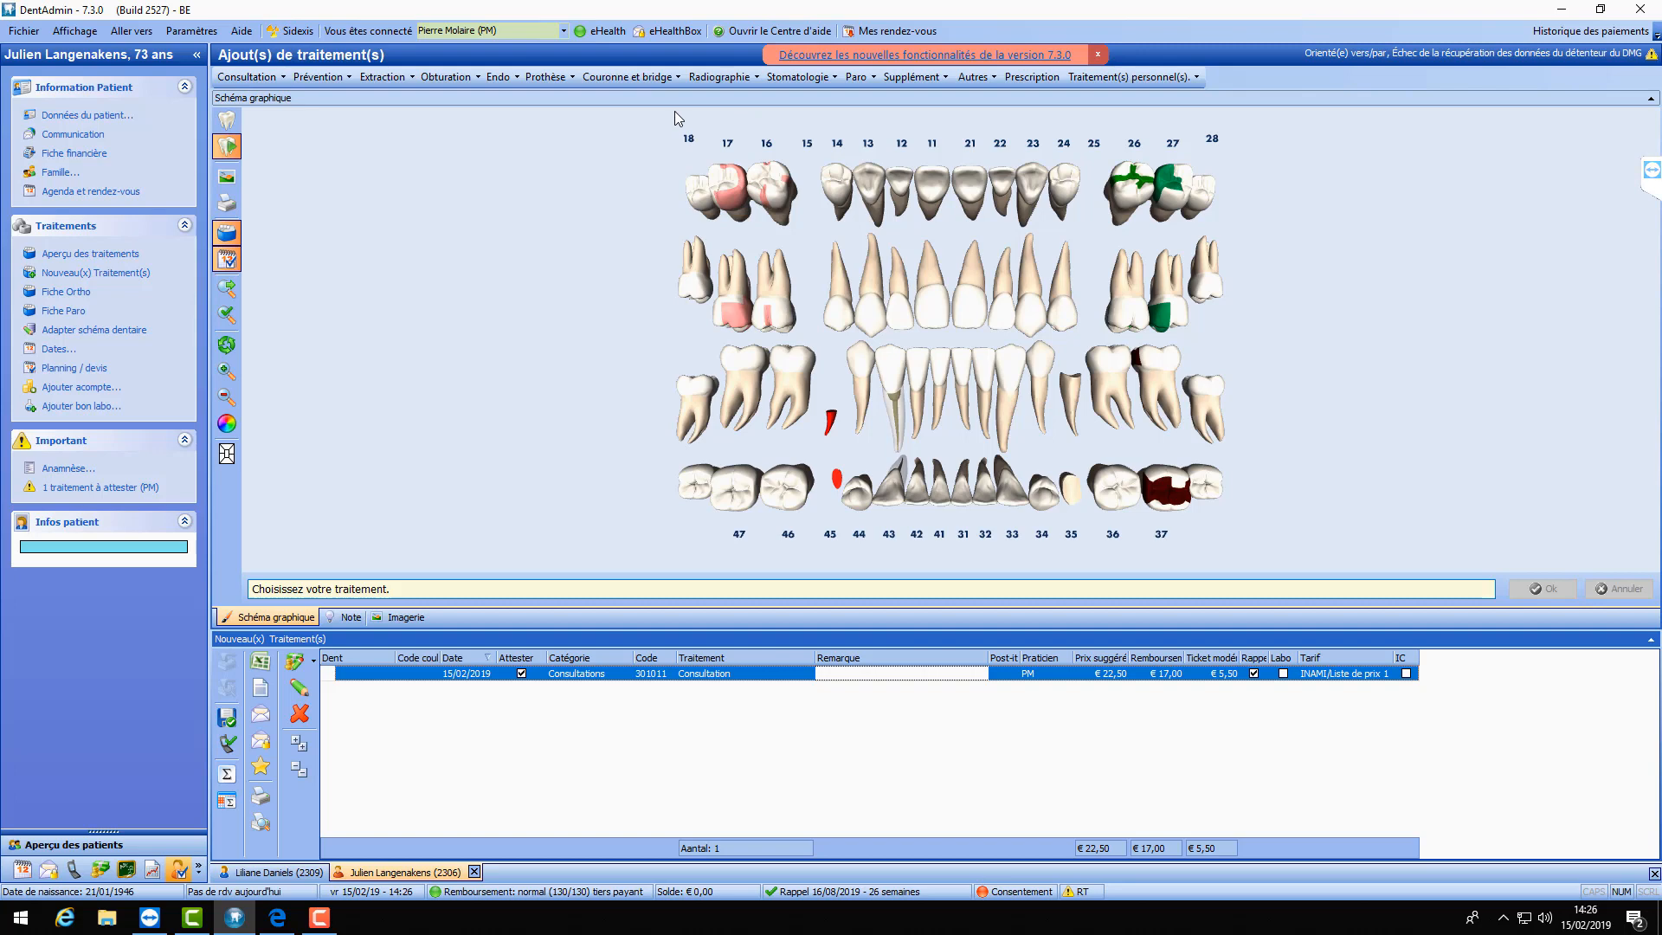
- Add an RX Intrabuccale radiograph for lower canine 33 to the new treatments
click(713, 79)
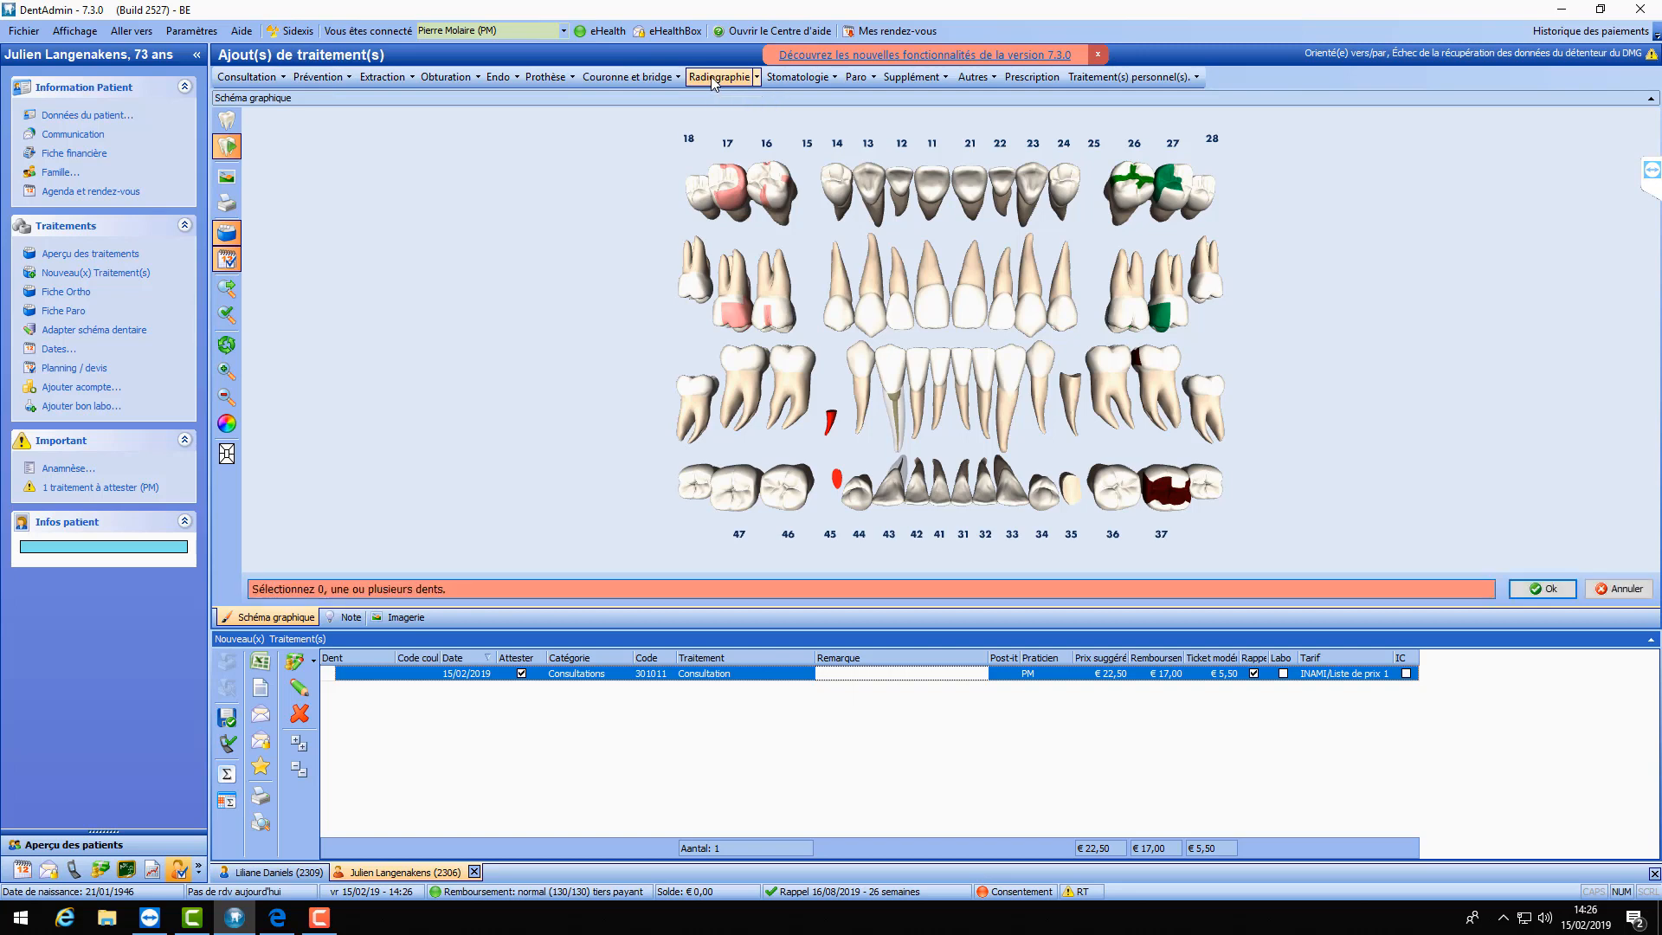
click(757, 78)
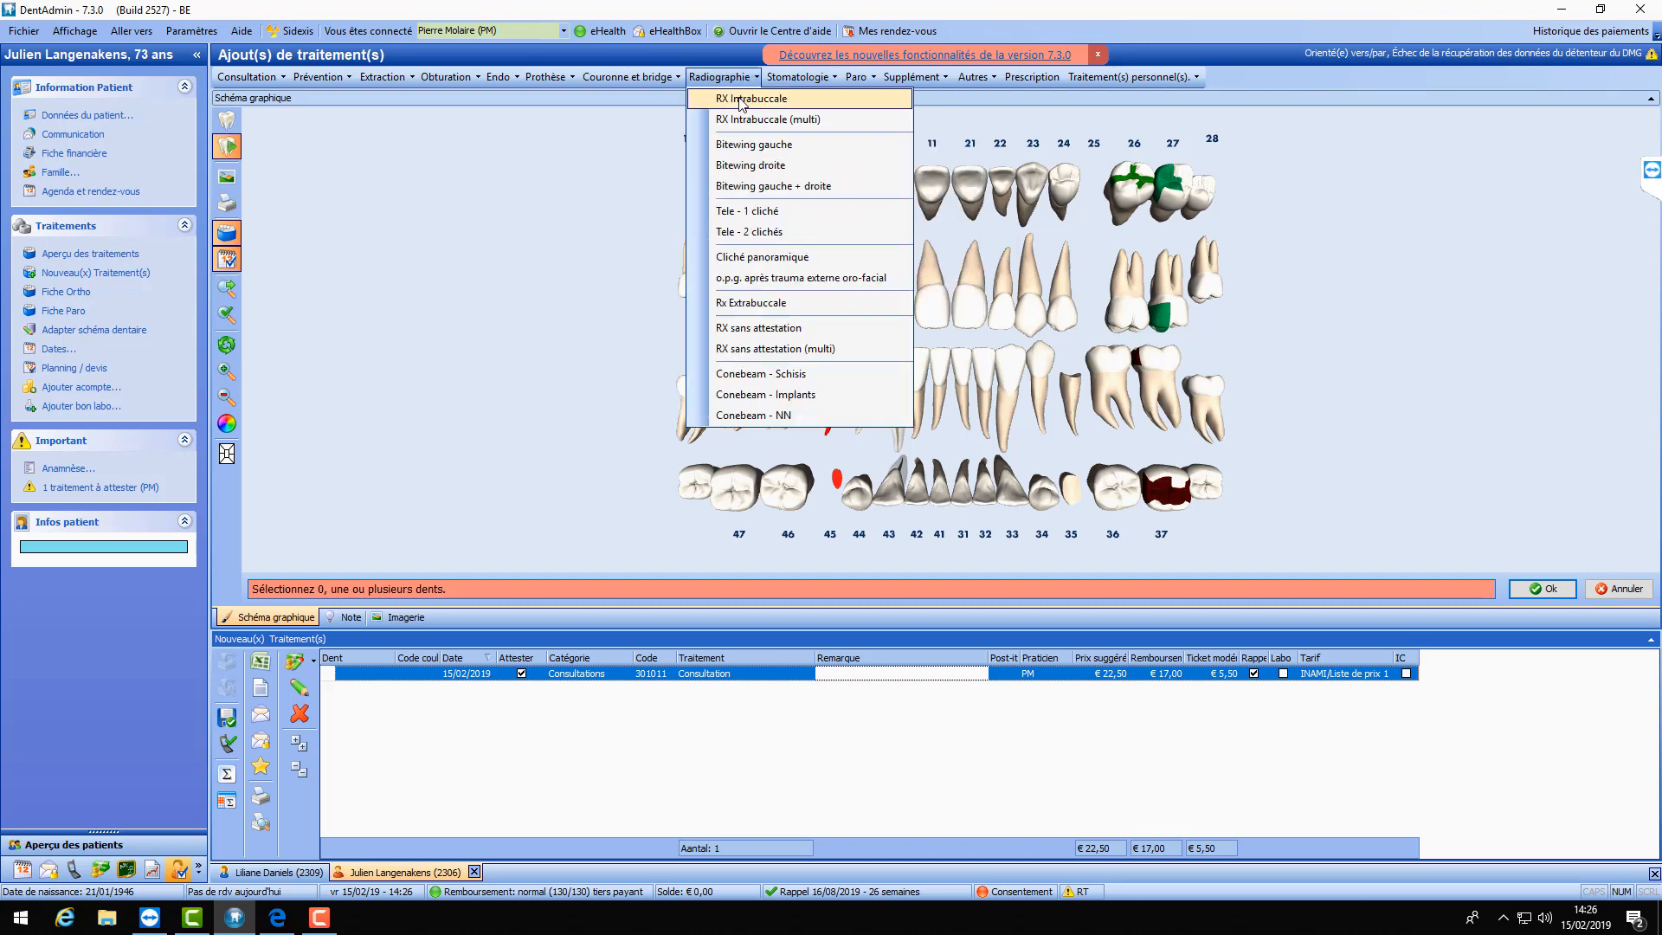
click(736, 100)
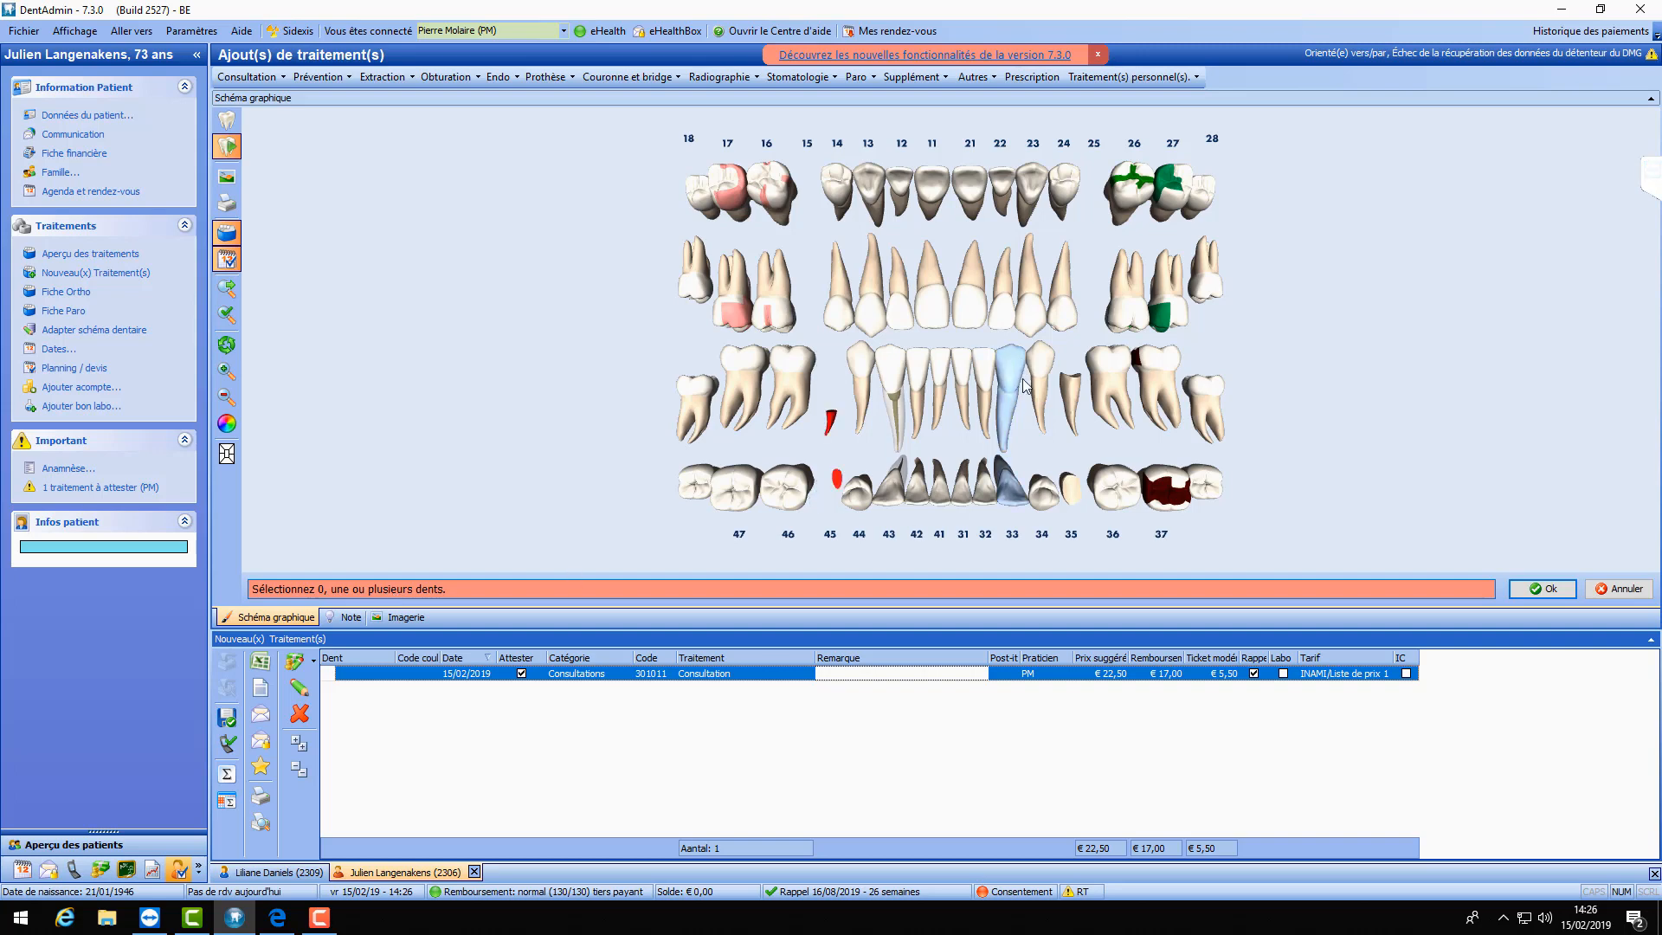
click(1014, 490)
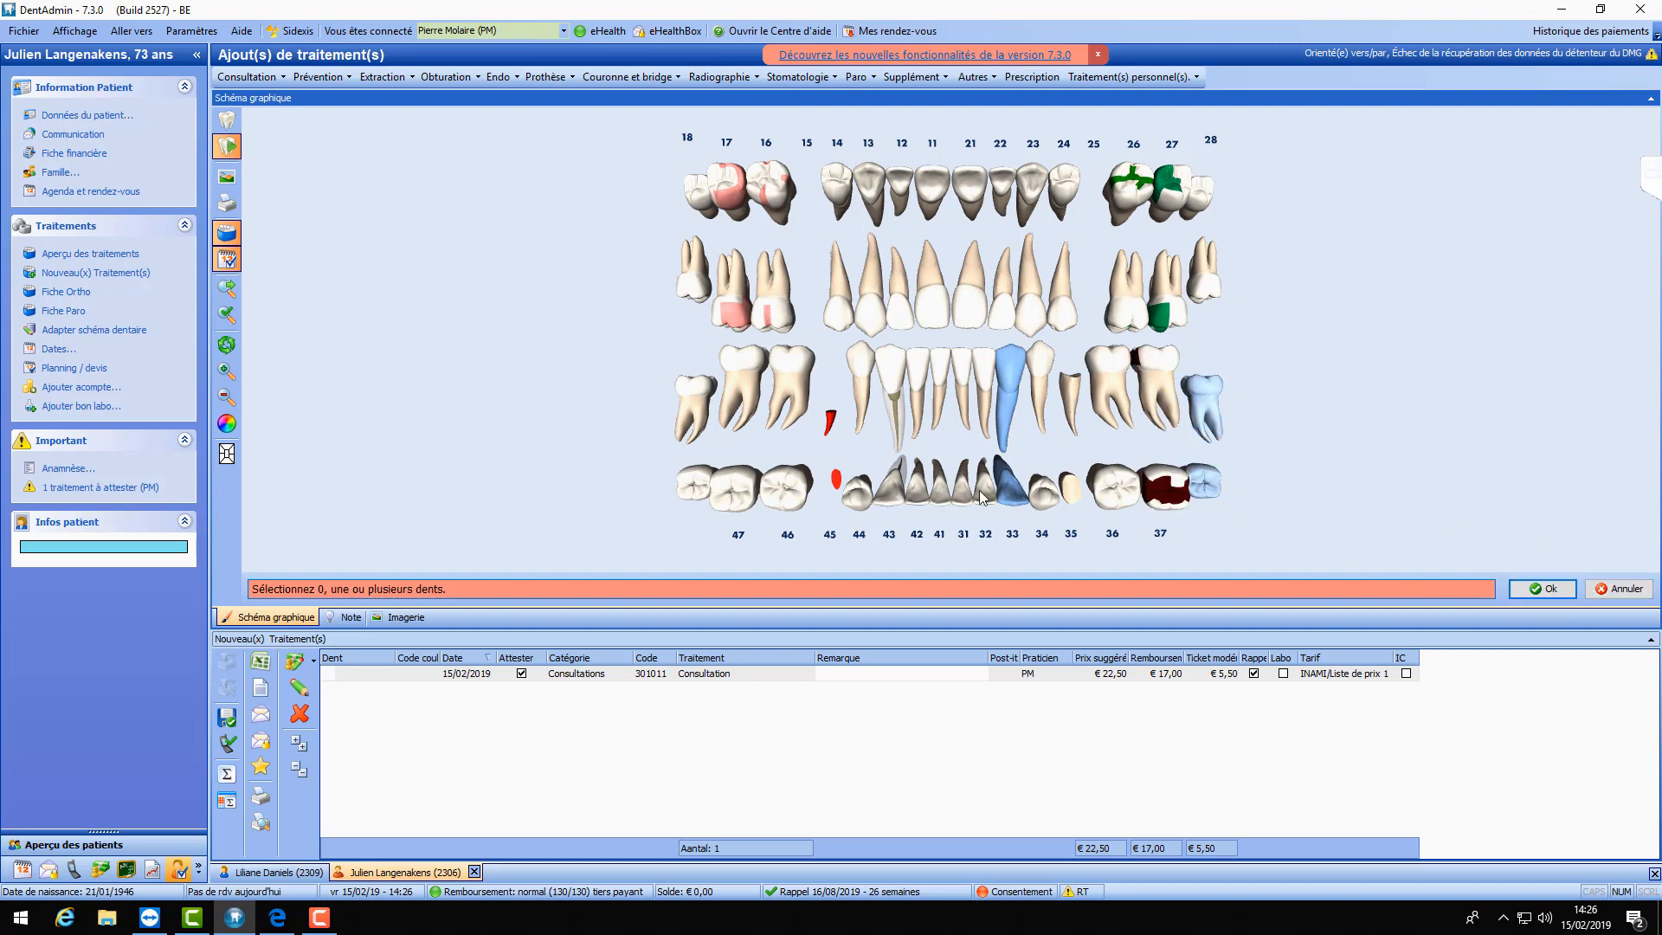
key(Return)
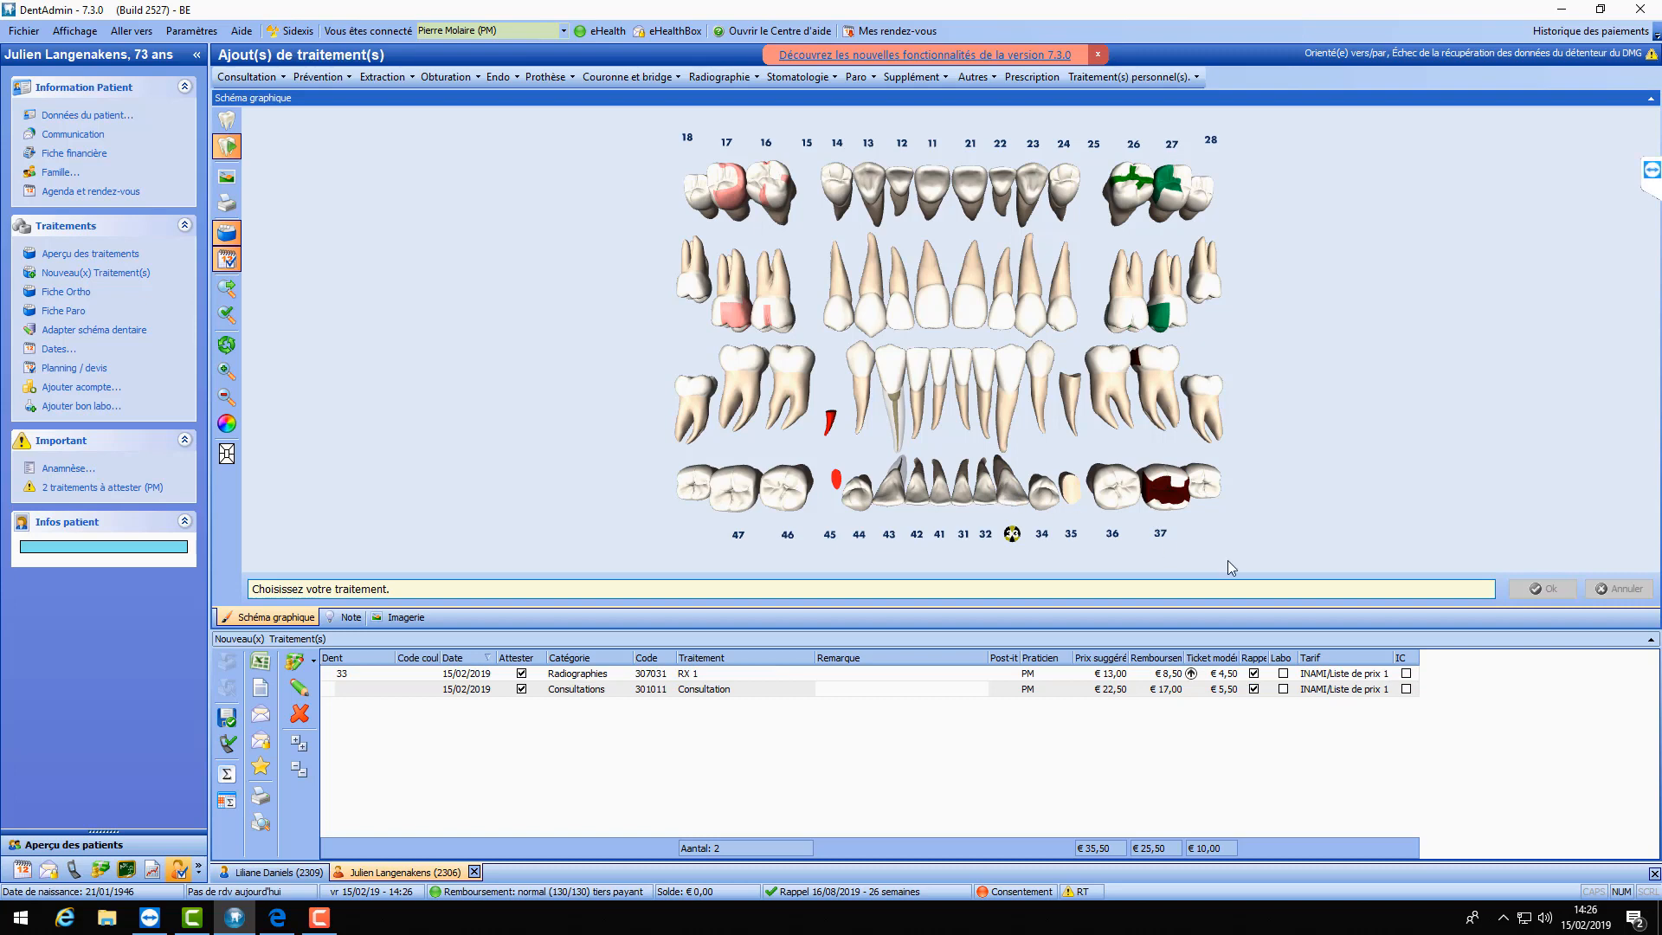
- Add another RX Intrabuccale radiograph for lower molar 46 to the new treatments
click(707, 678)
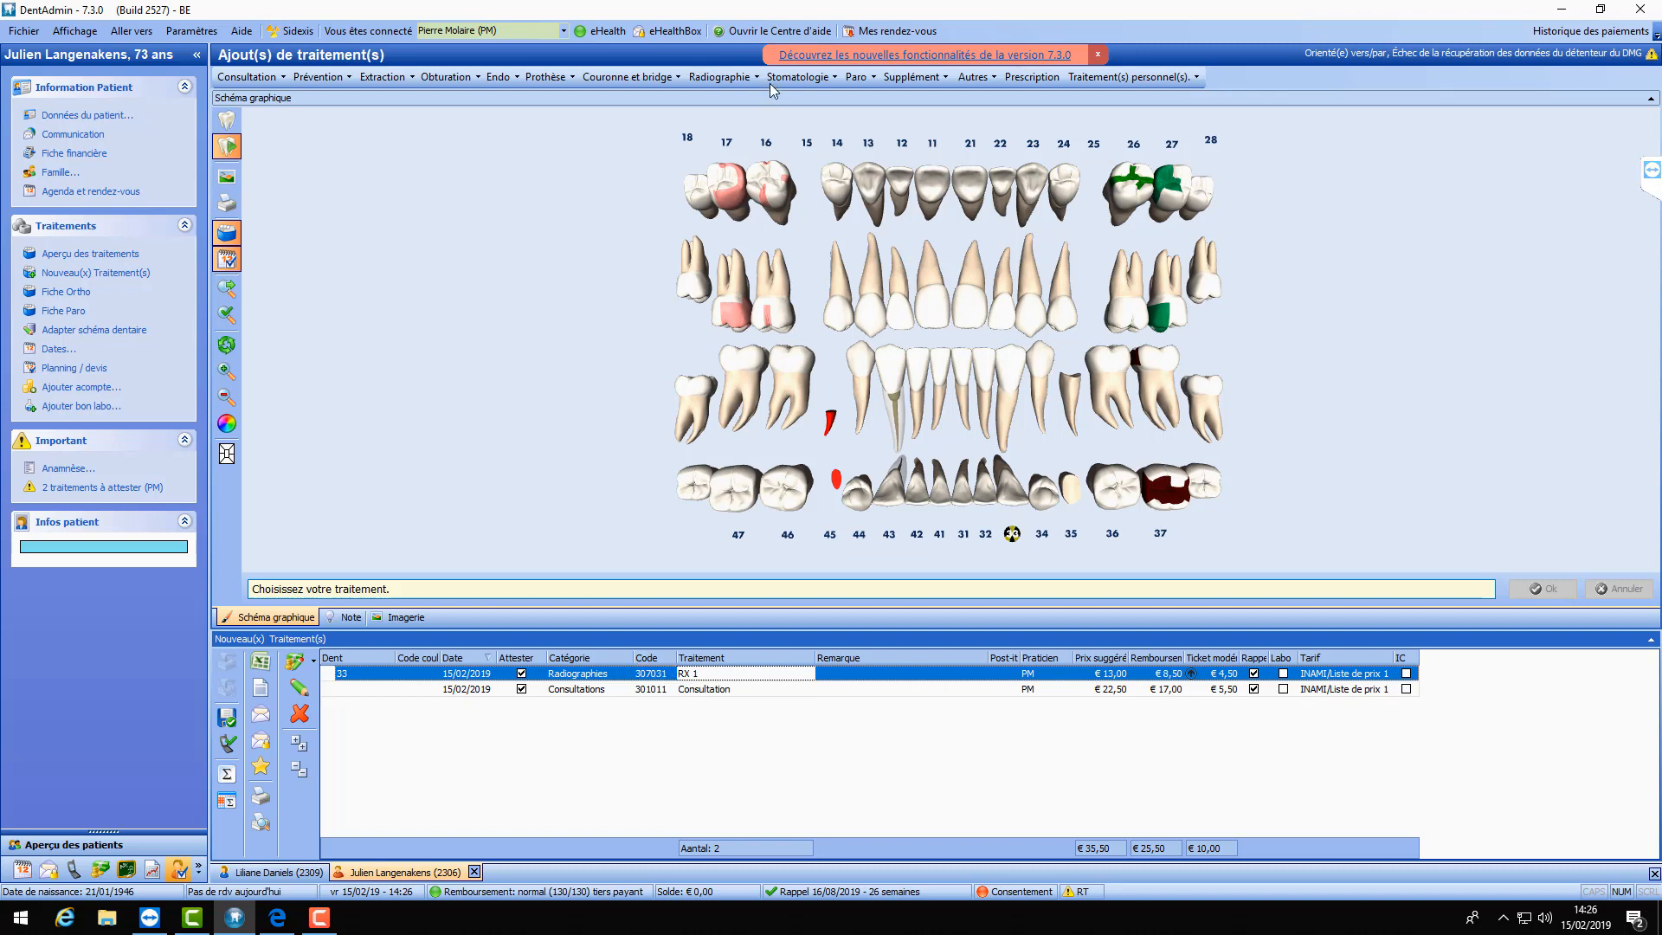
click(716, 77)
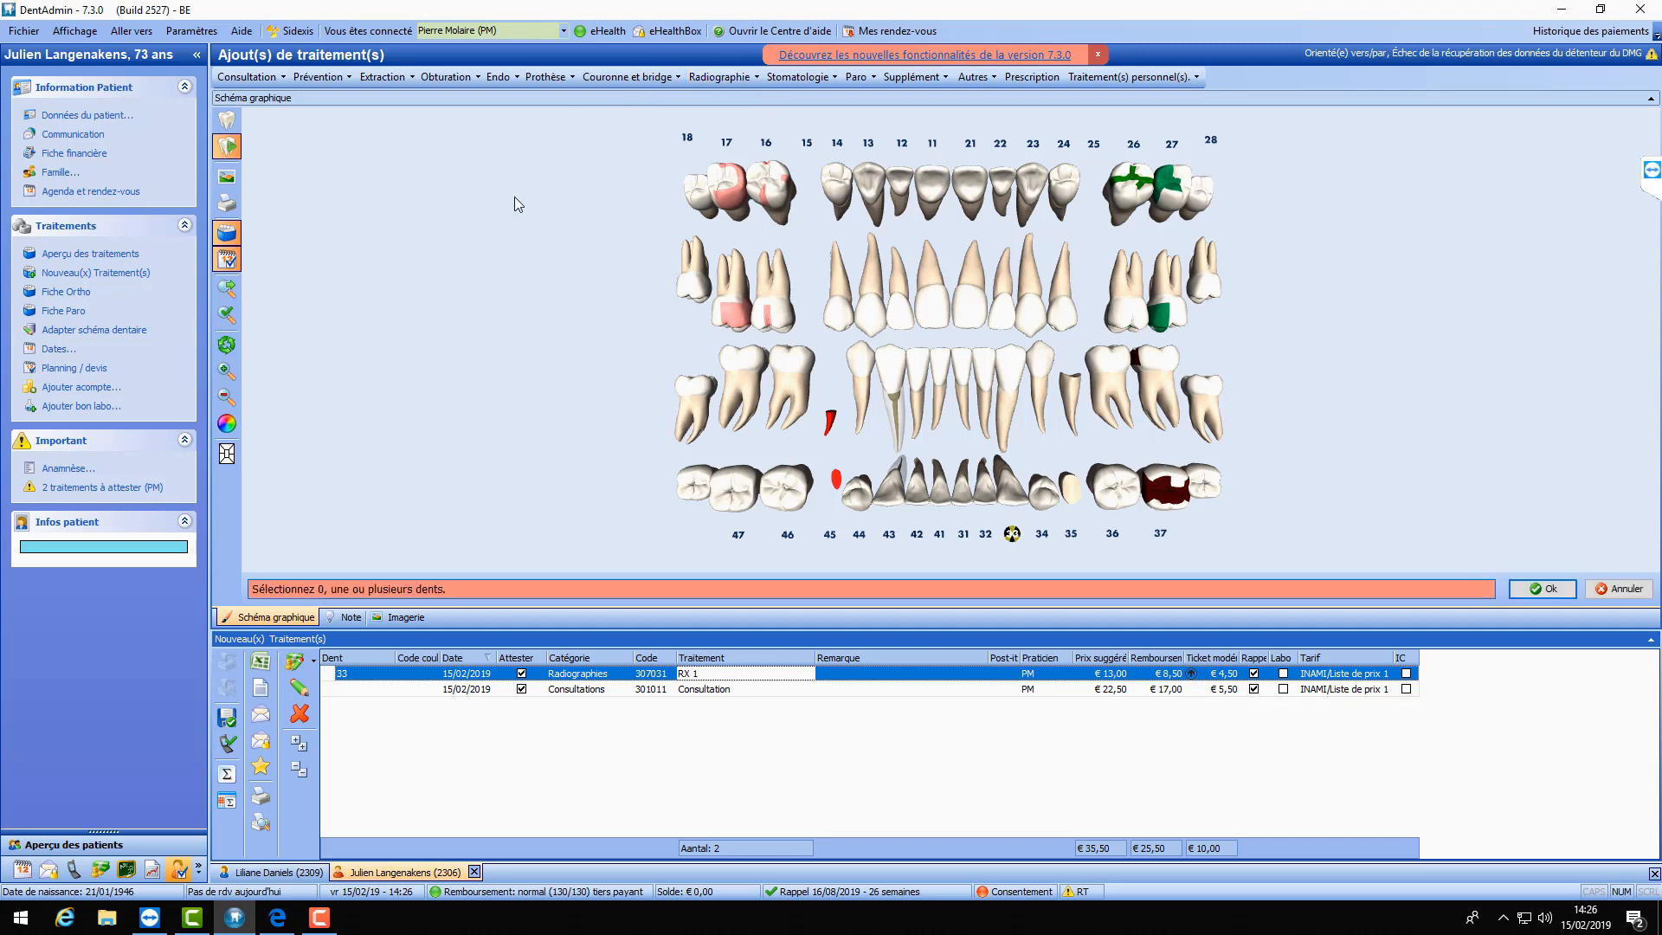
click(797, 490)
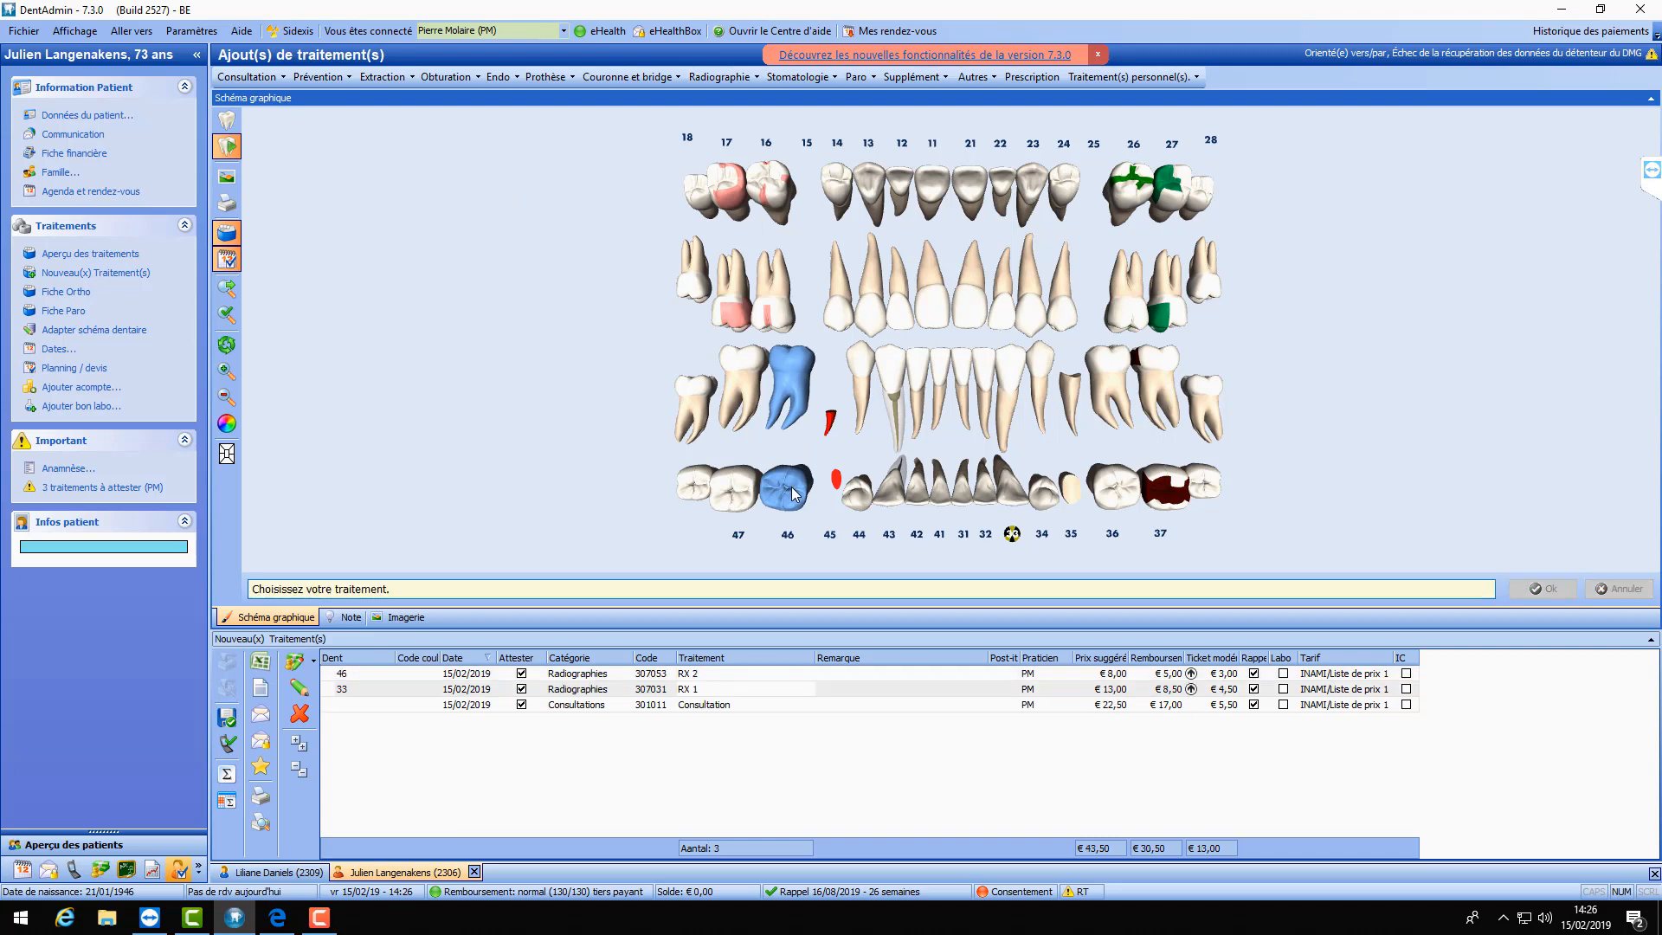
click(715, 706)
click(699, 690)
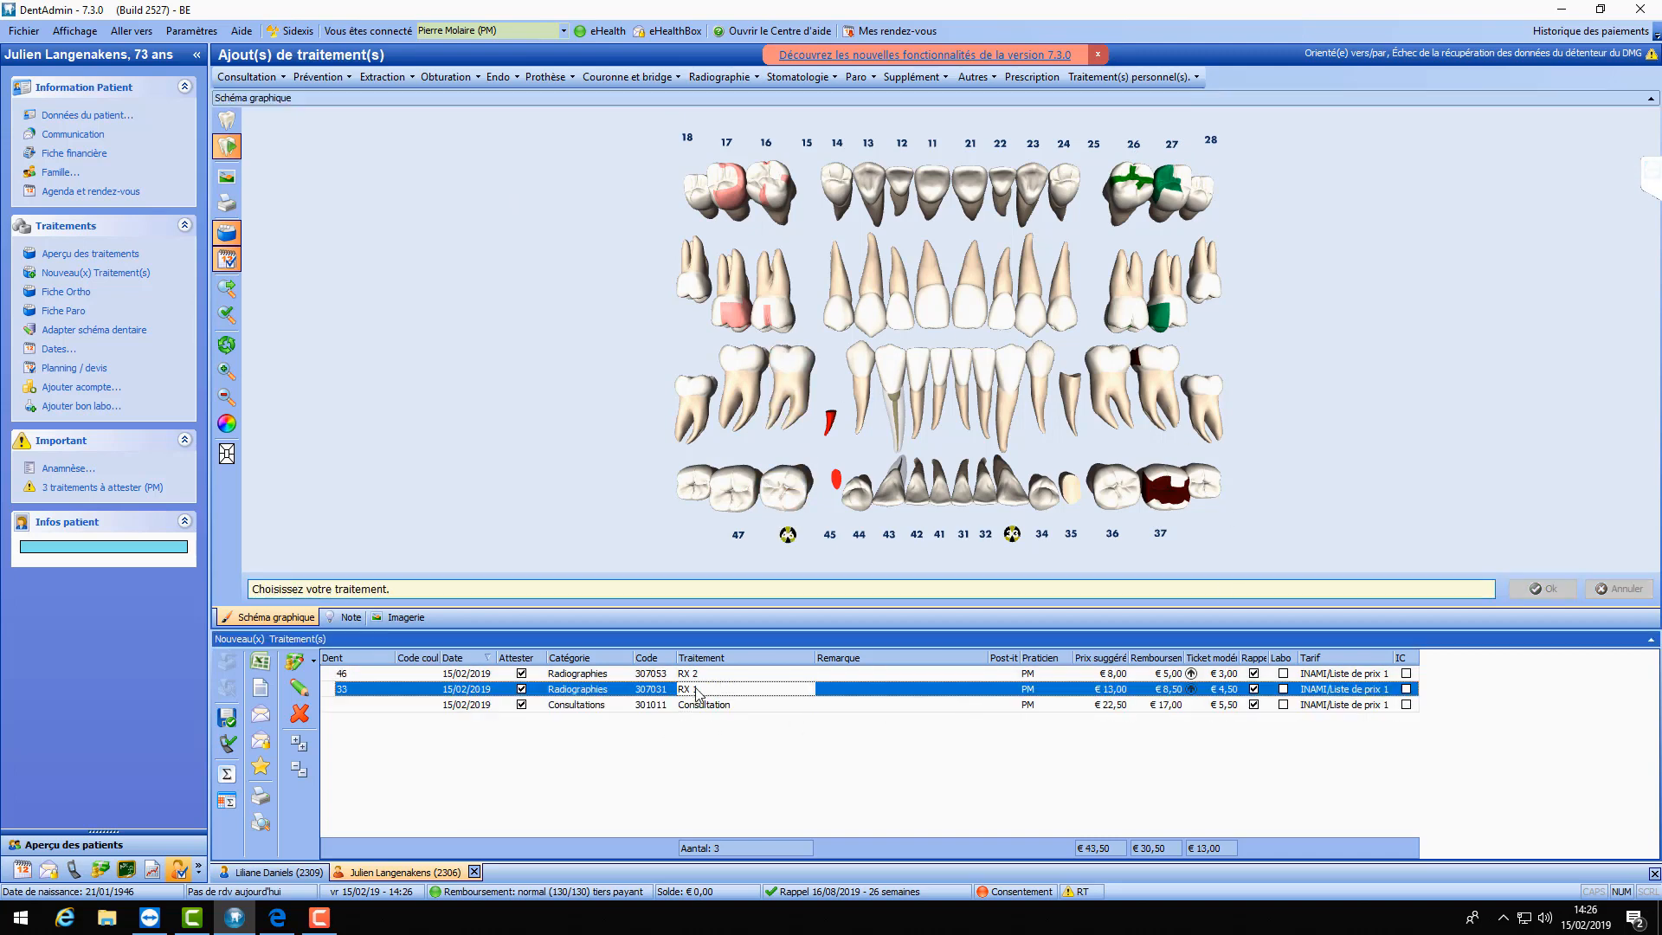
click(701, 675)
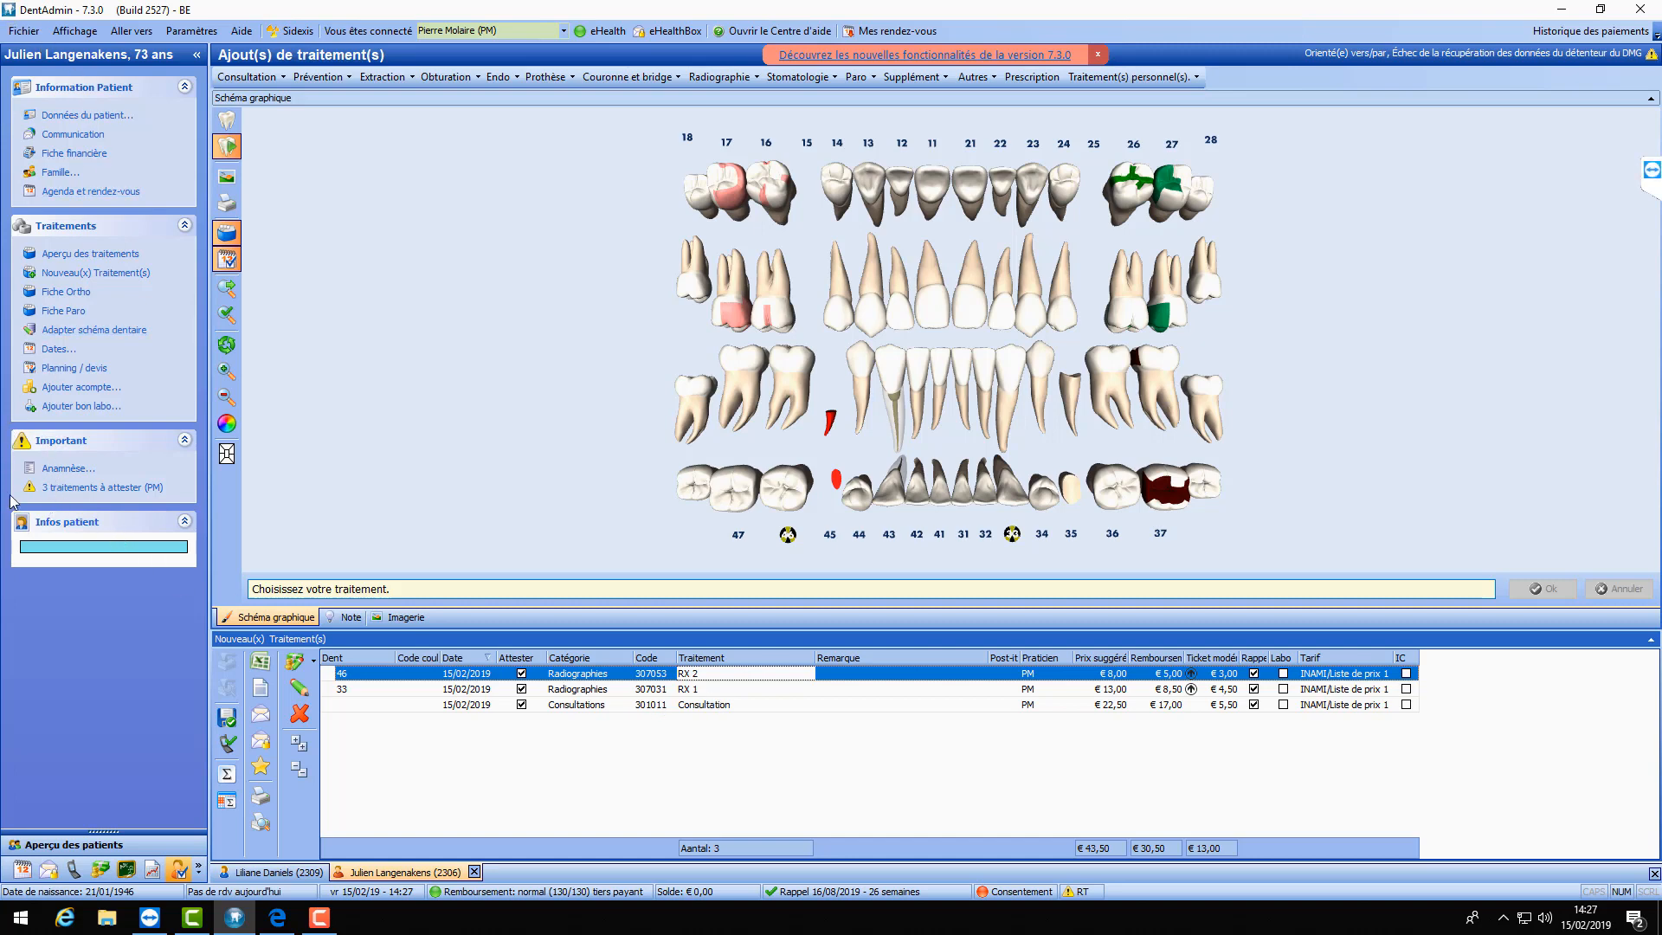
- Open the settlement for the treatments awaiting attestation and check the third-party payment note in the Intervention column
click(113, 491)
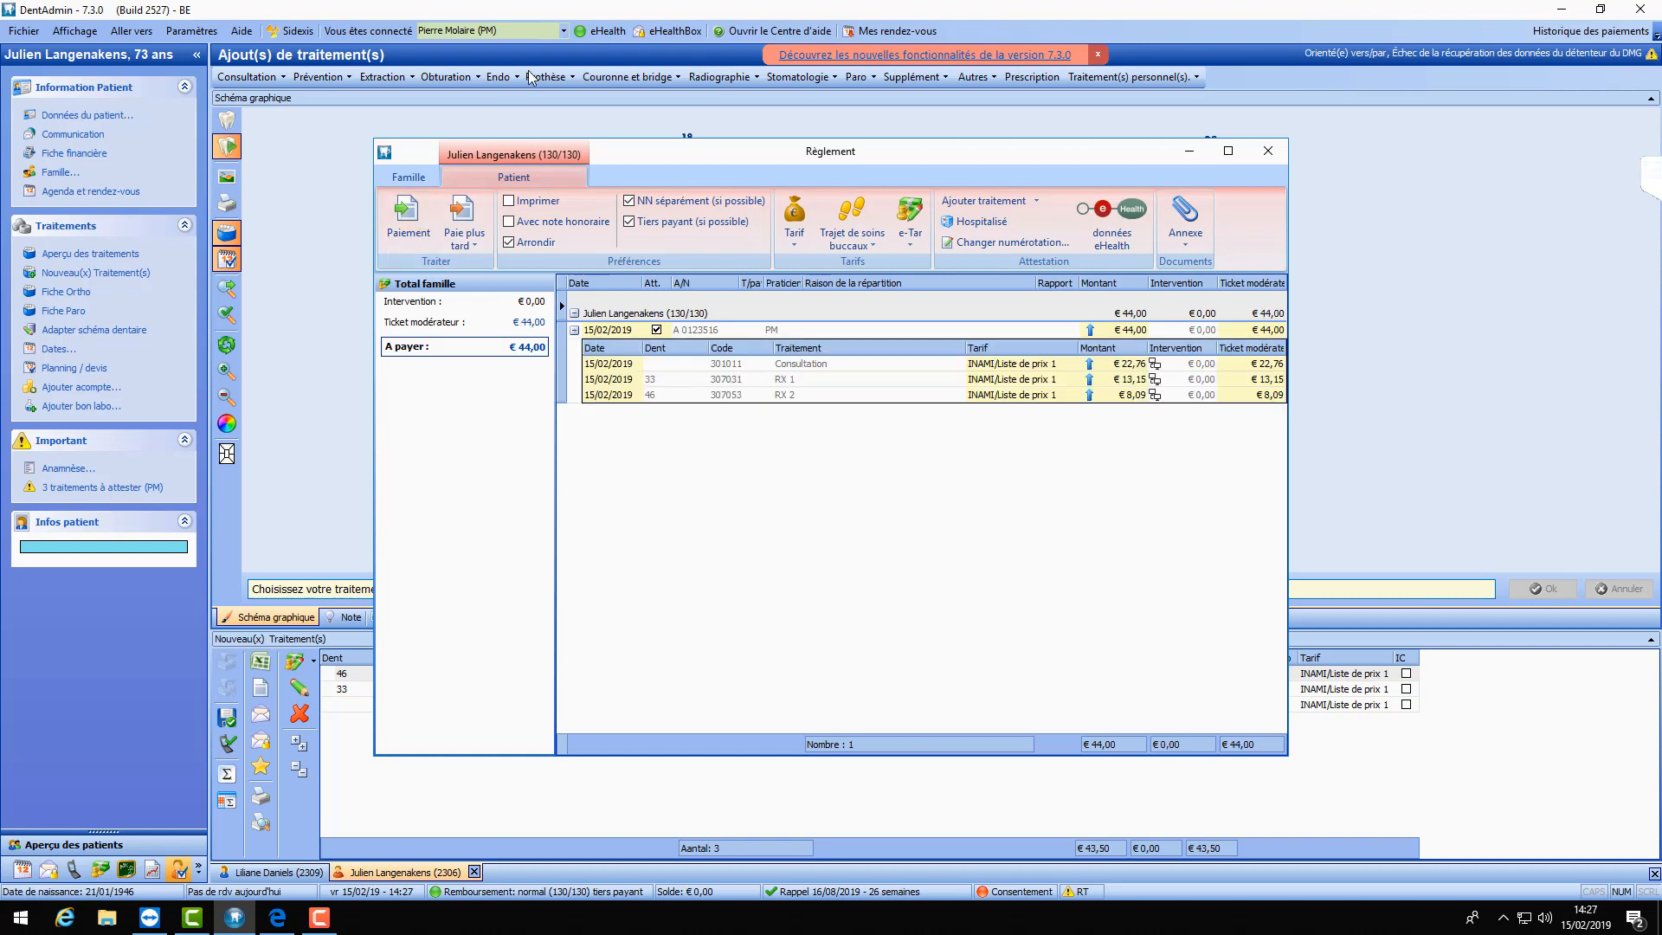
drag(880, 153, 879, 121)
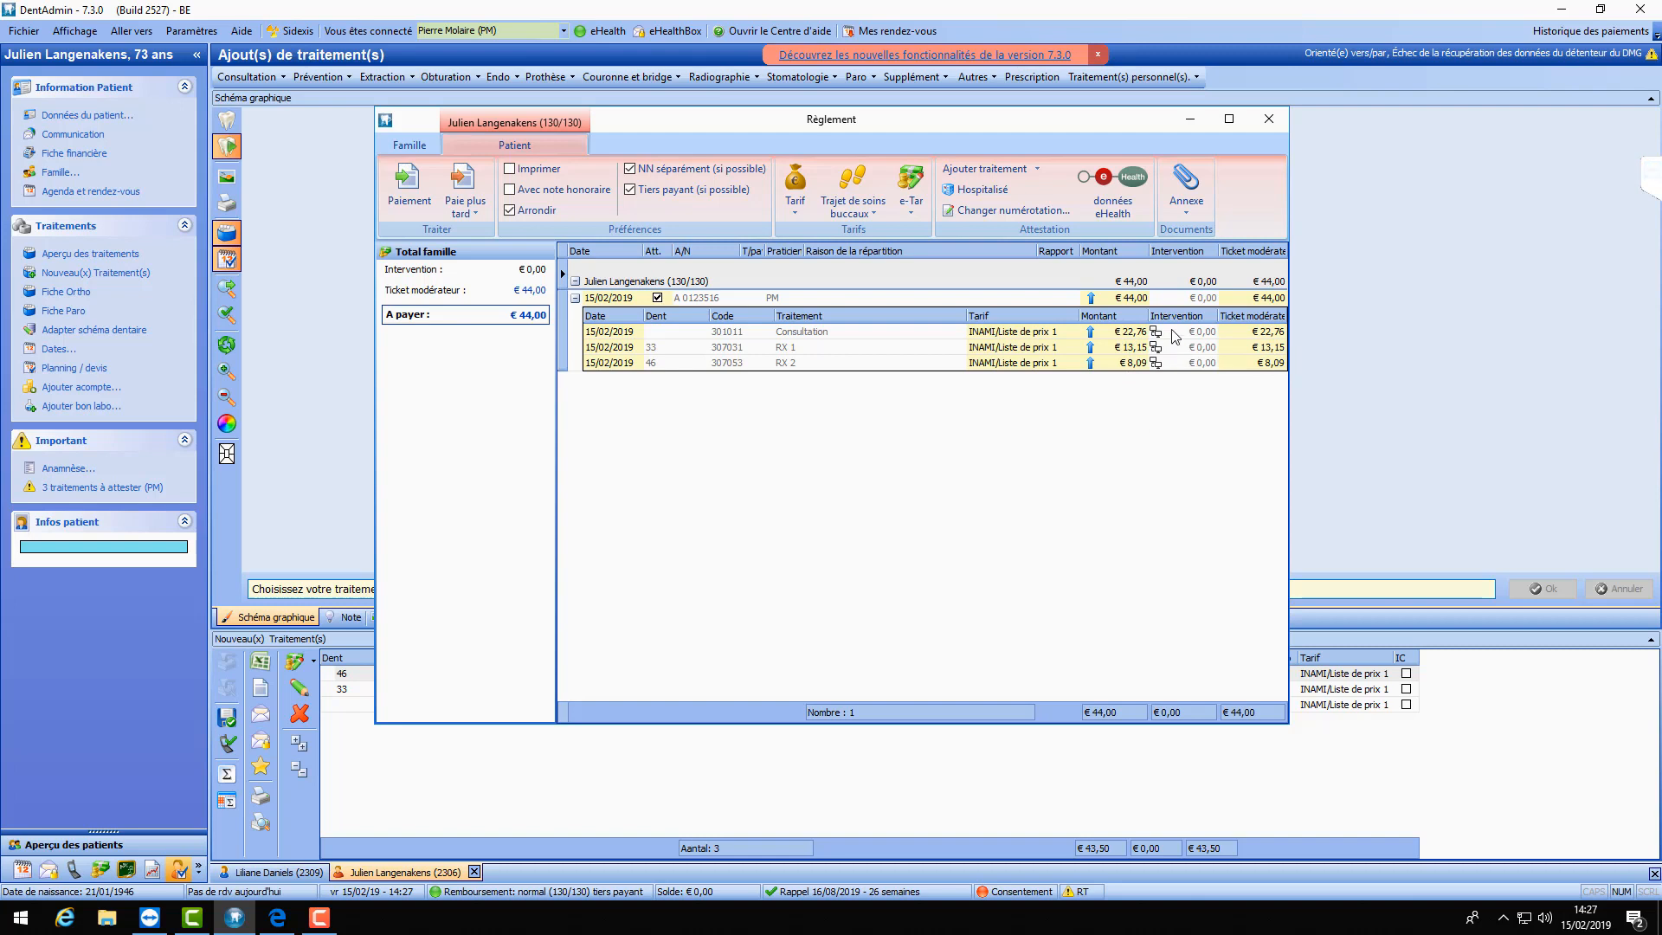
mouse_move(1159, 367)
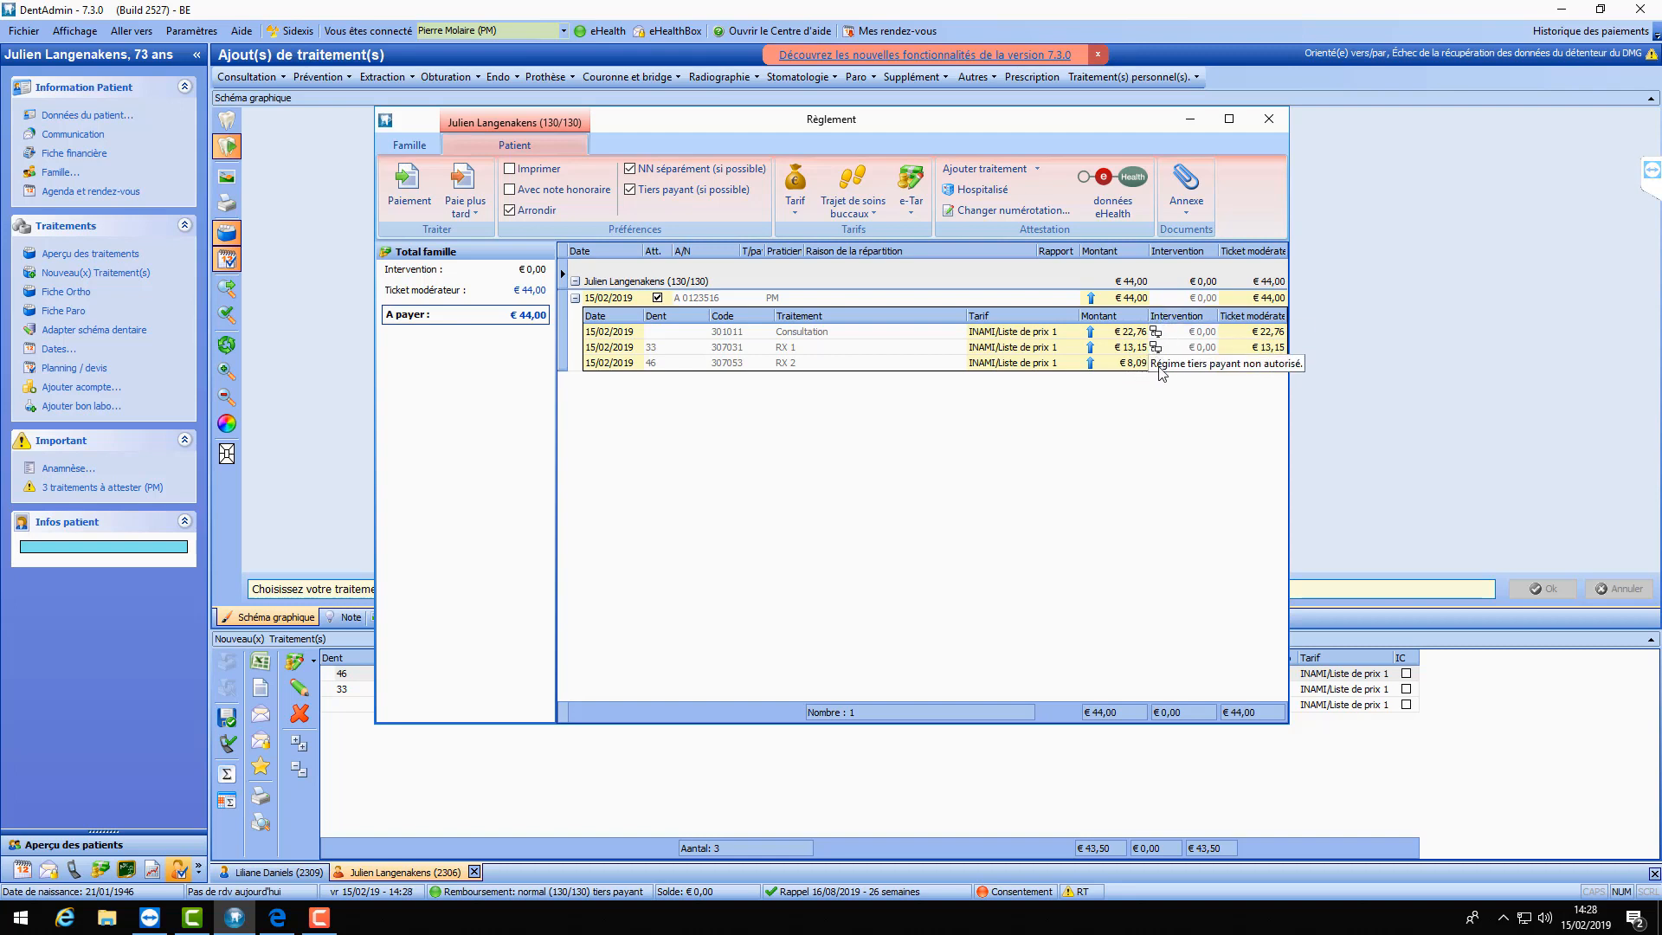
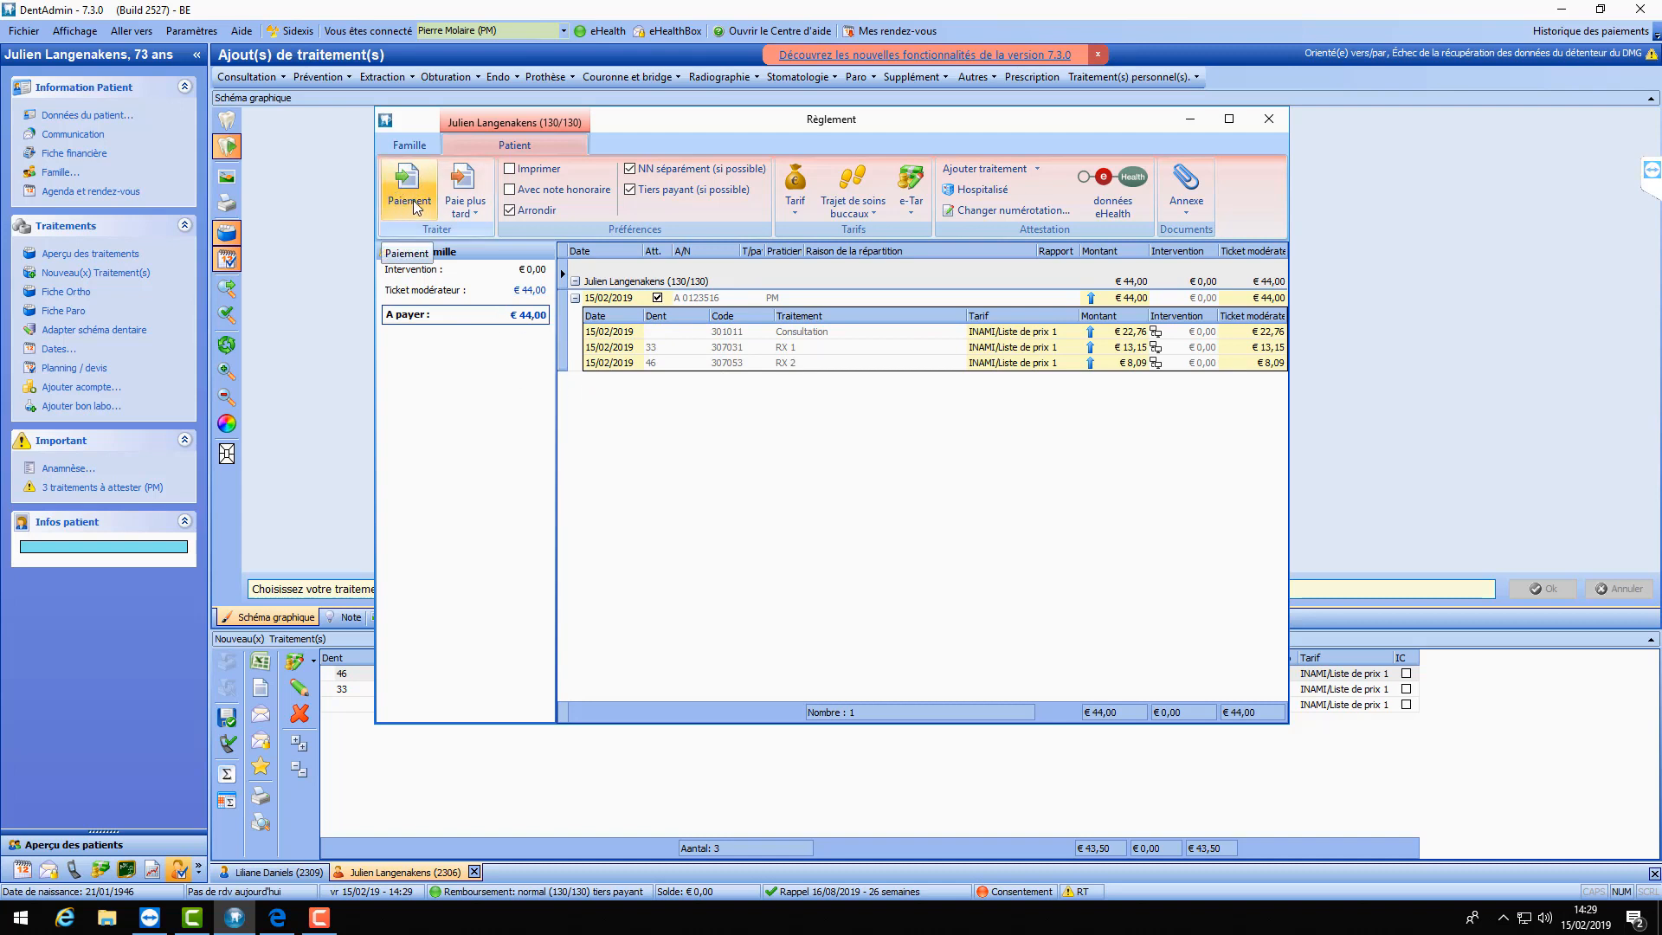
- Record a cash payment with € 50 received, dated 15/02/2019 and with change given, to settle the treatments
click(416, 206)
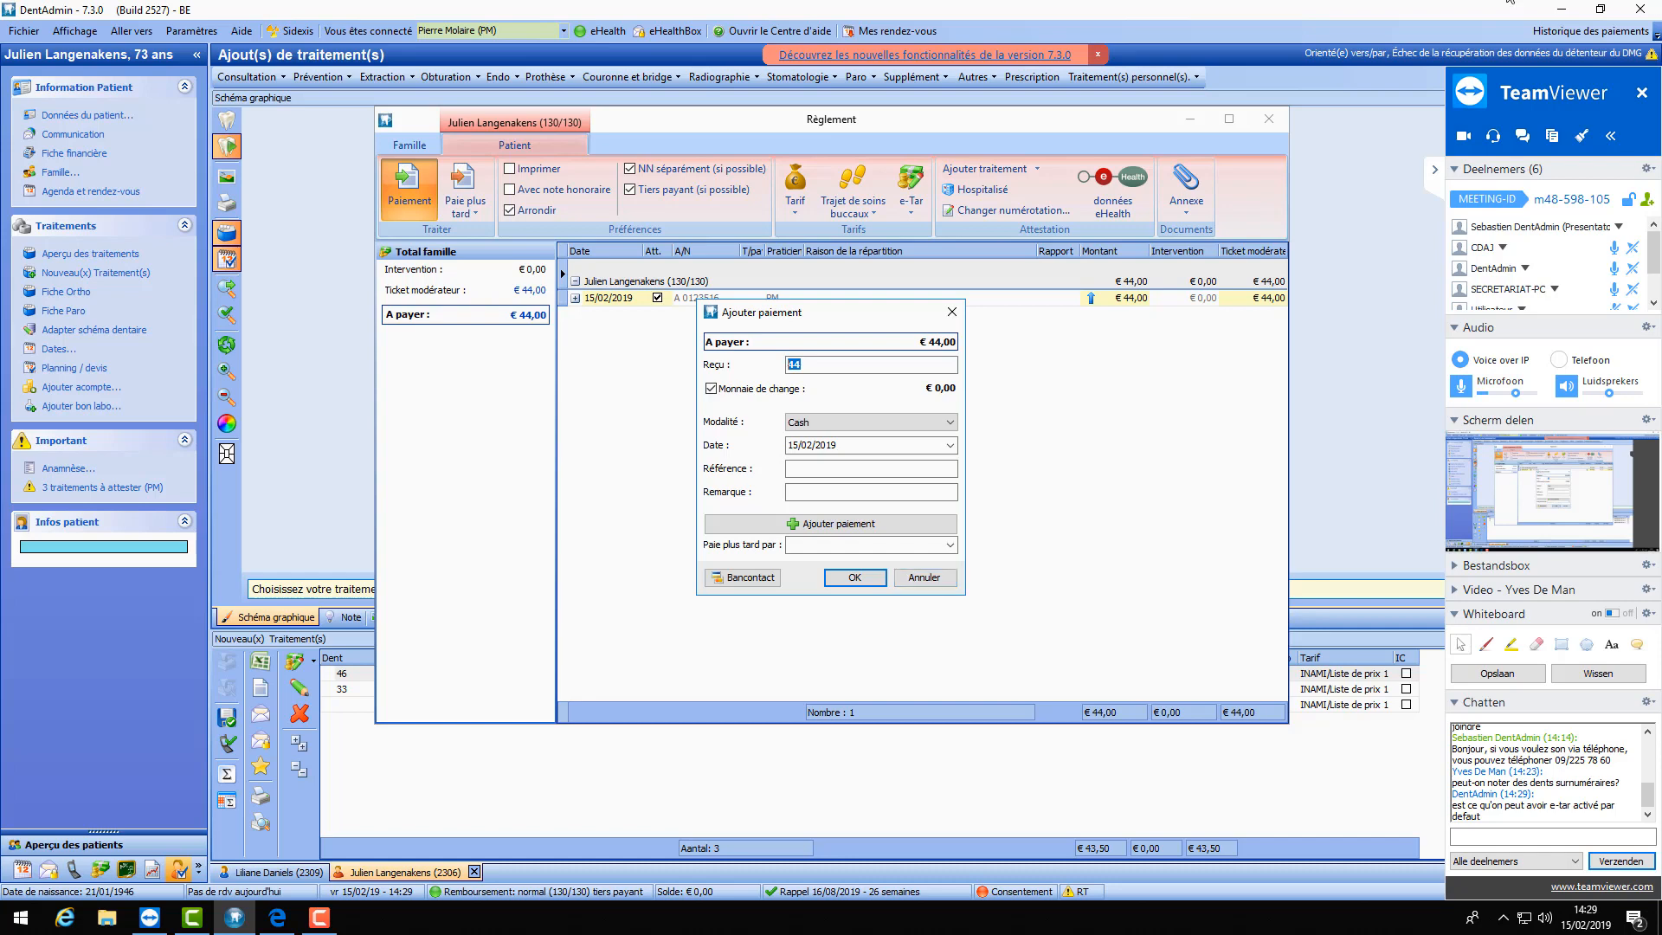
click(1434, 169)
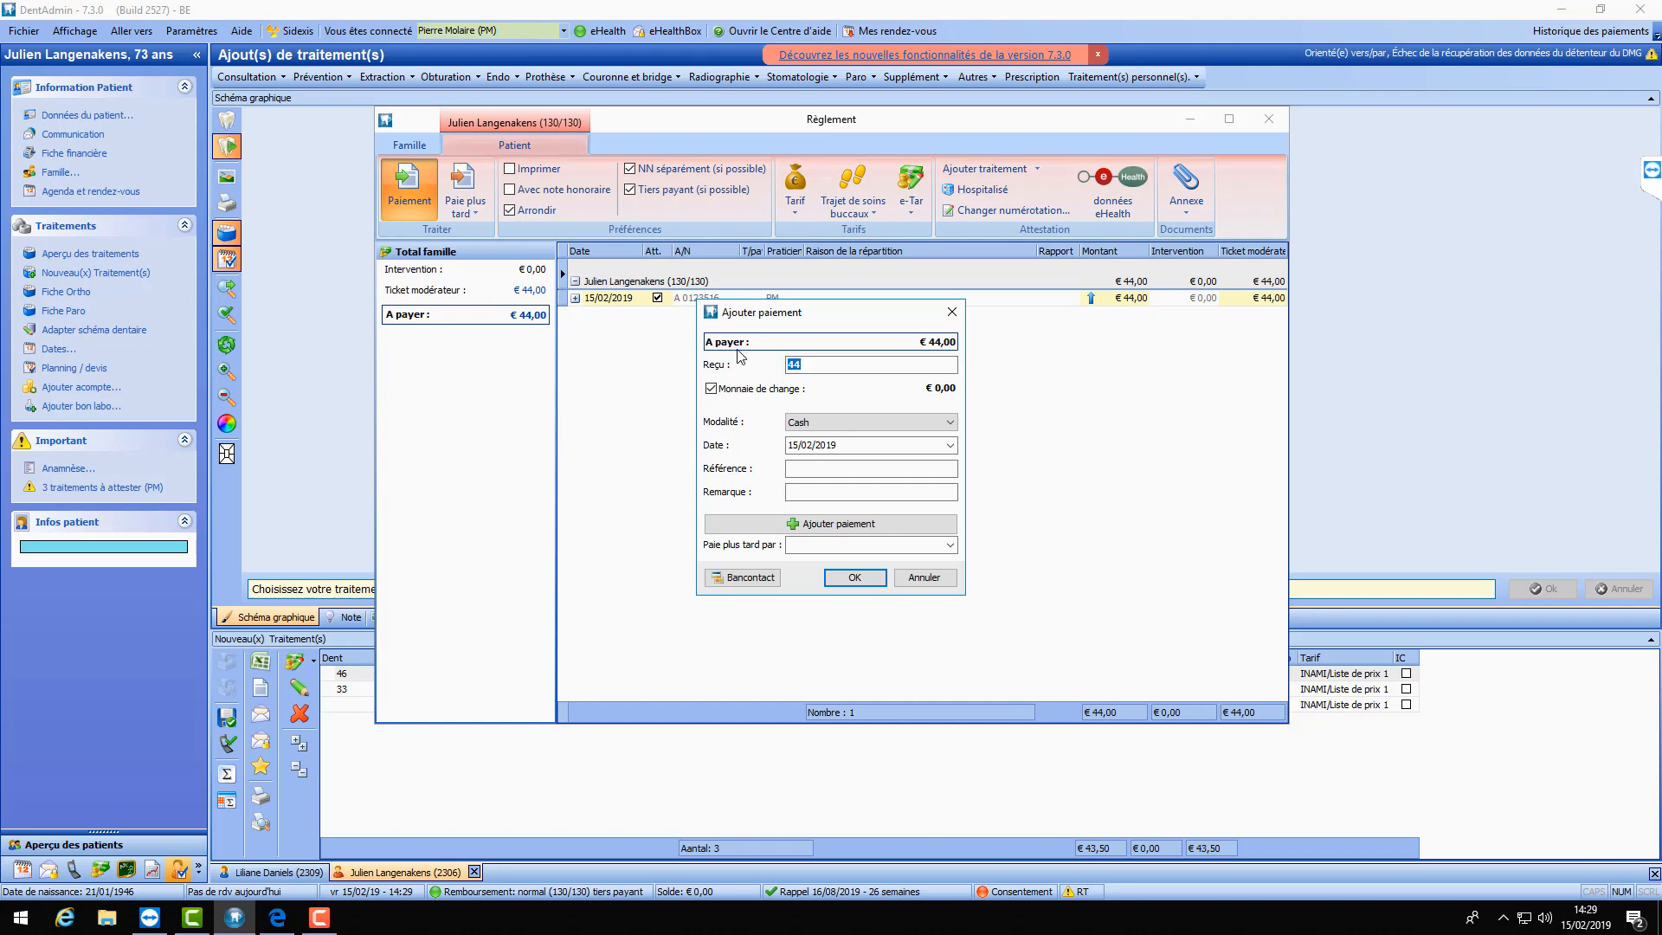
text(50)
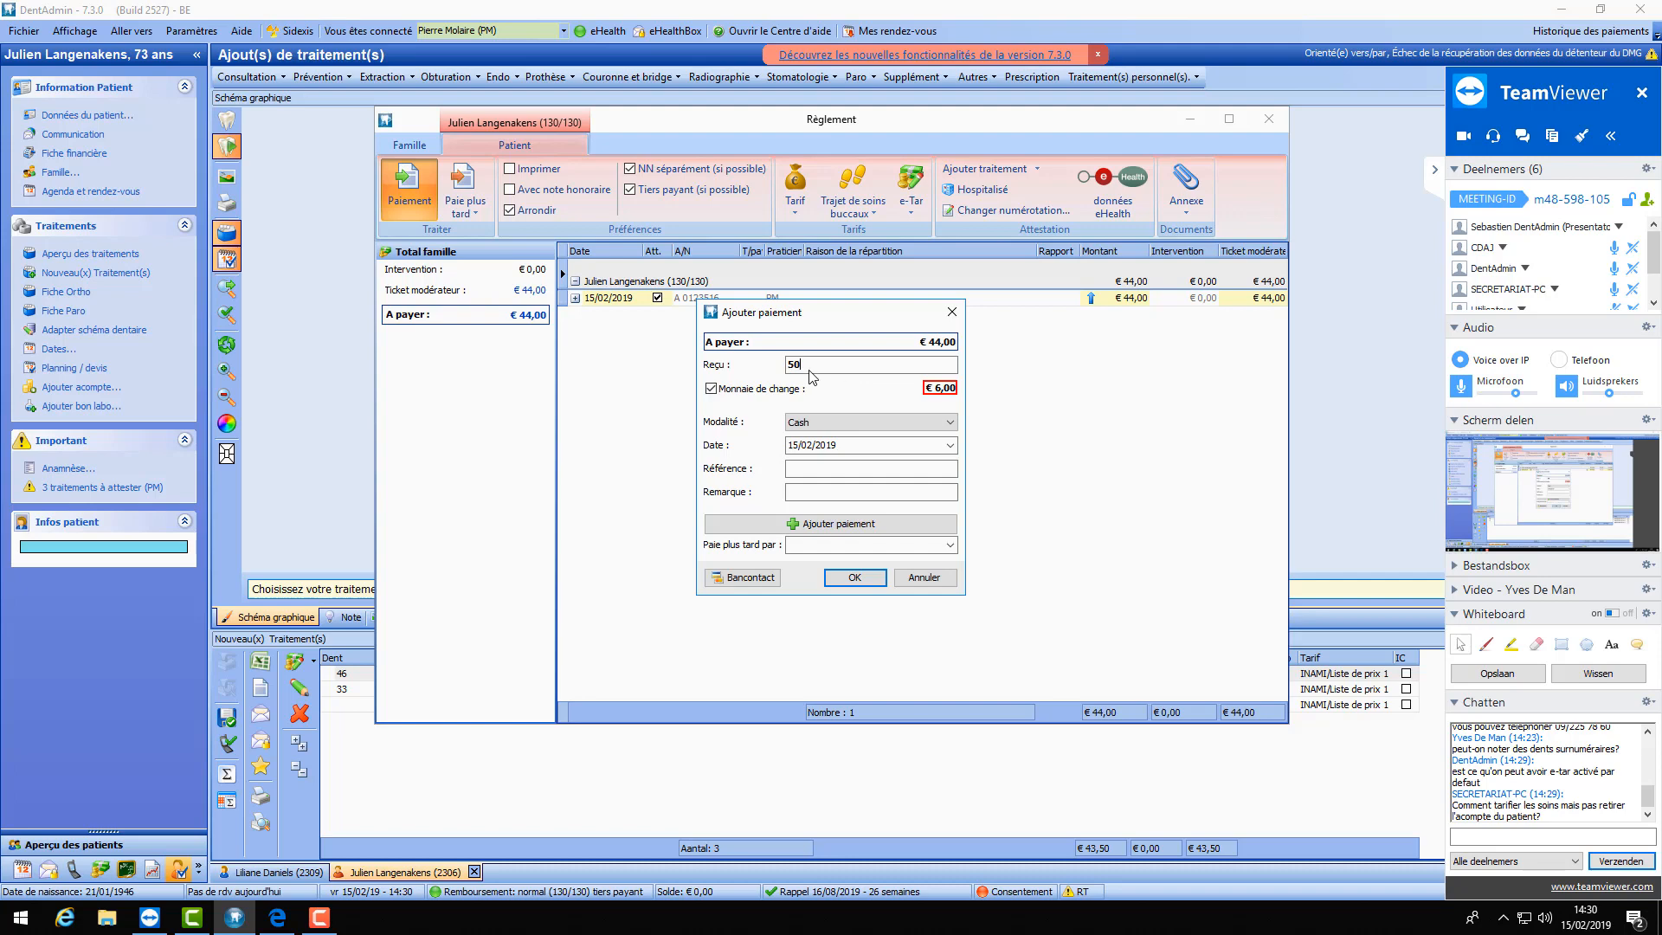
click(1438, 173)
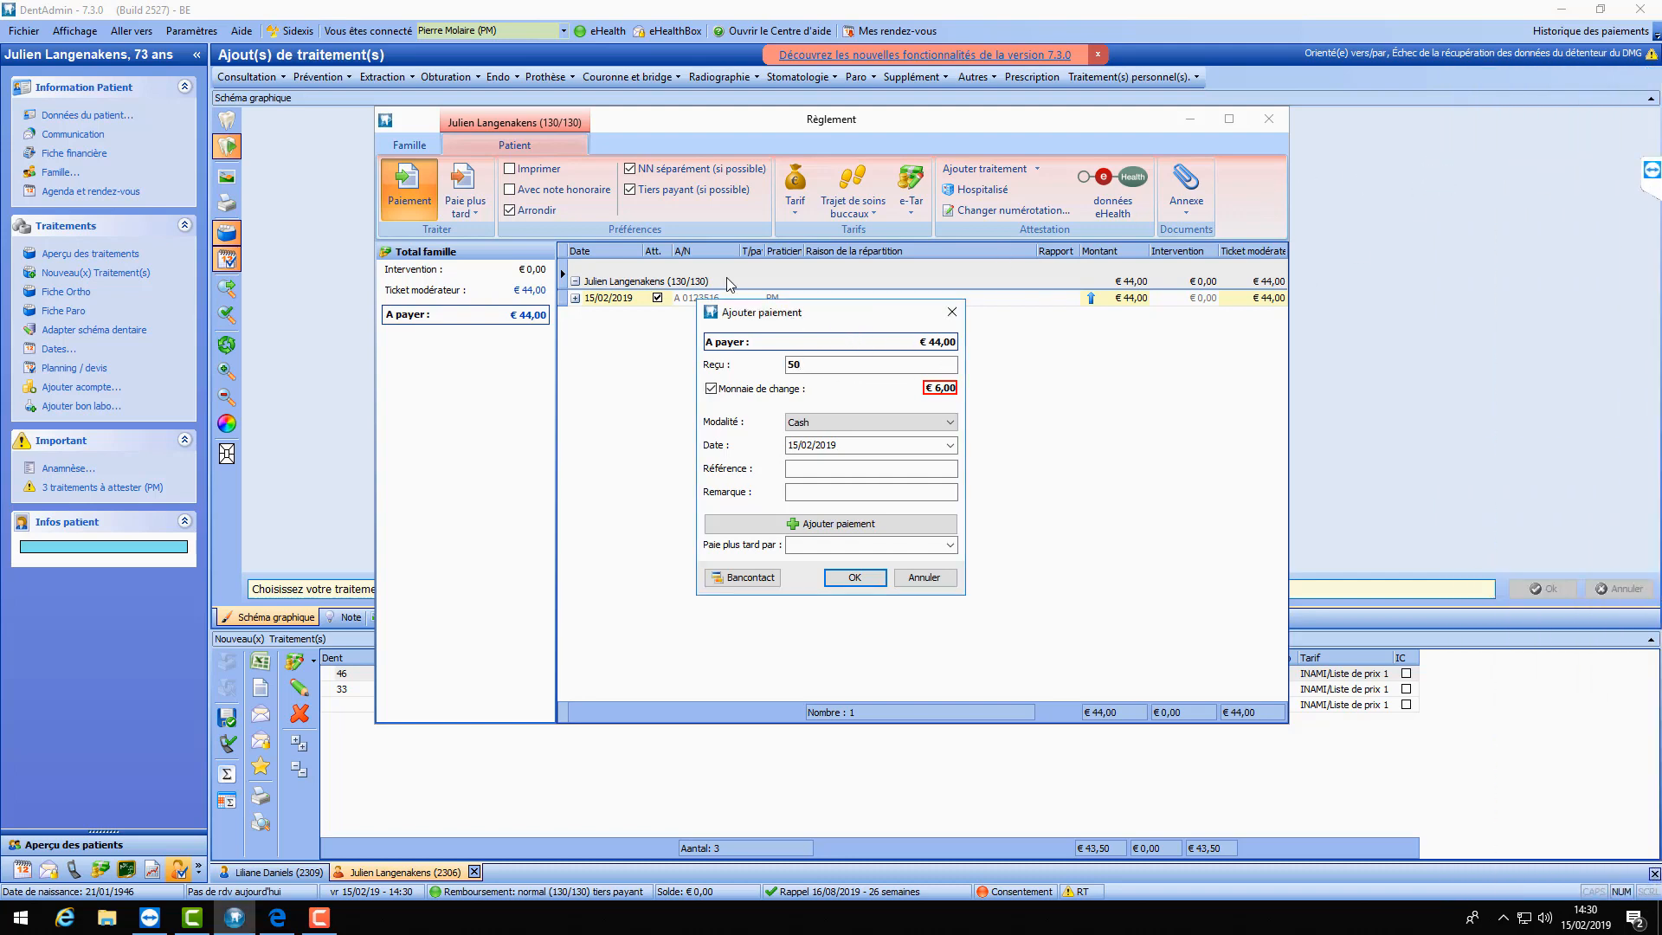
drag(825, 371, 738, 355)
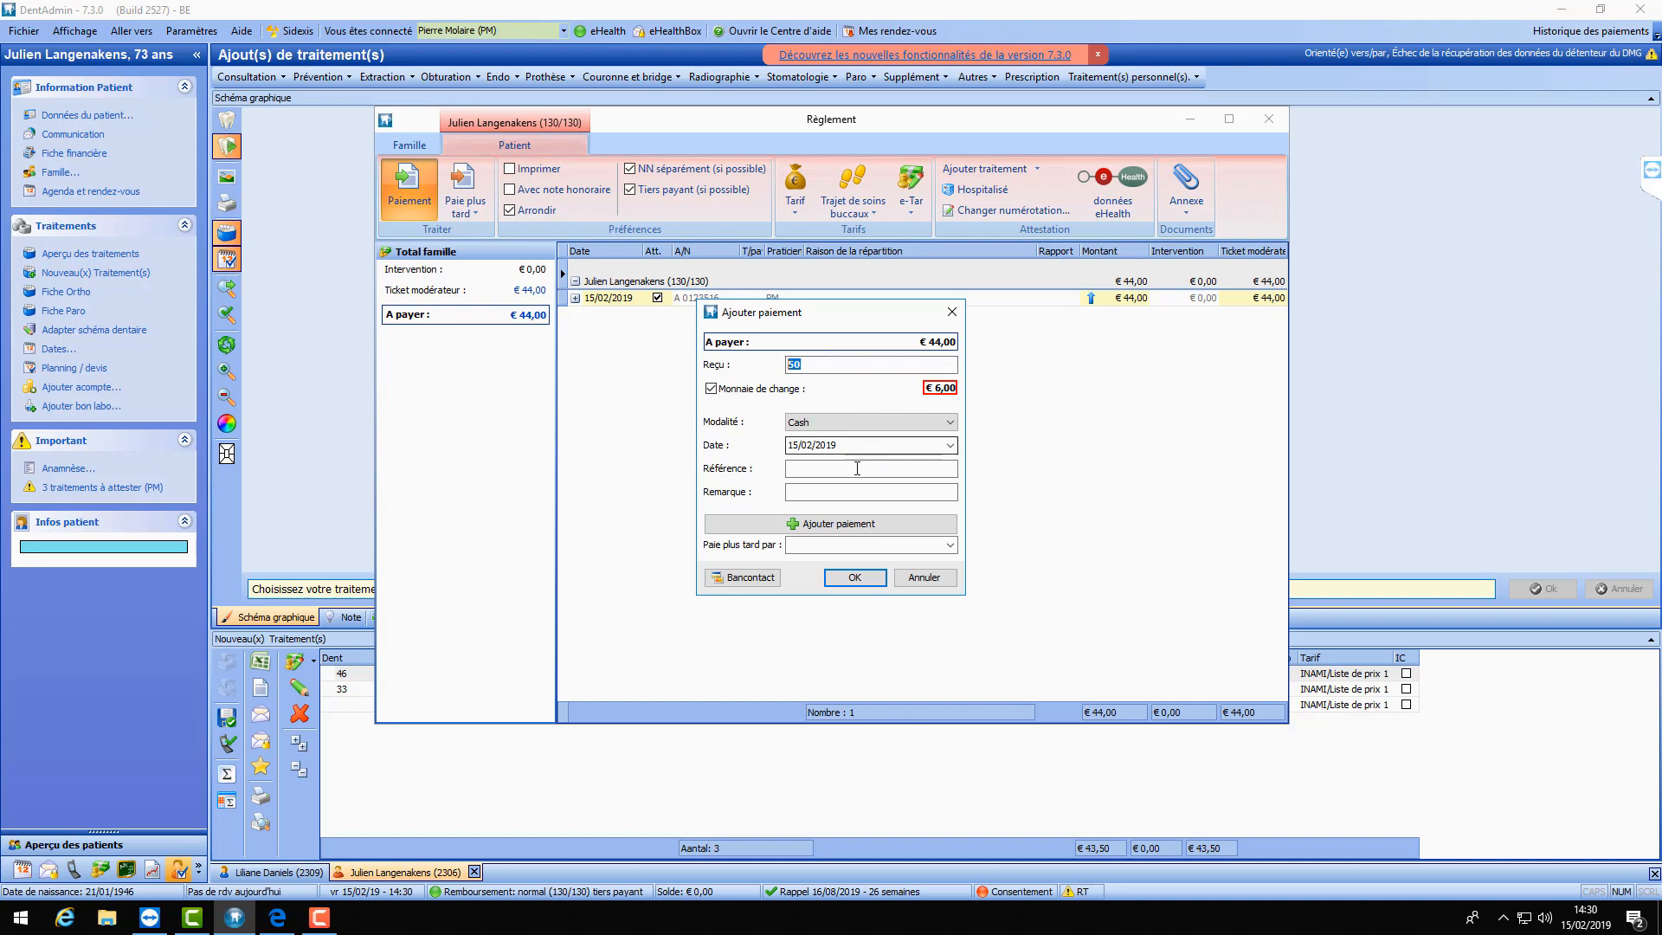
click(854, 578)
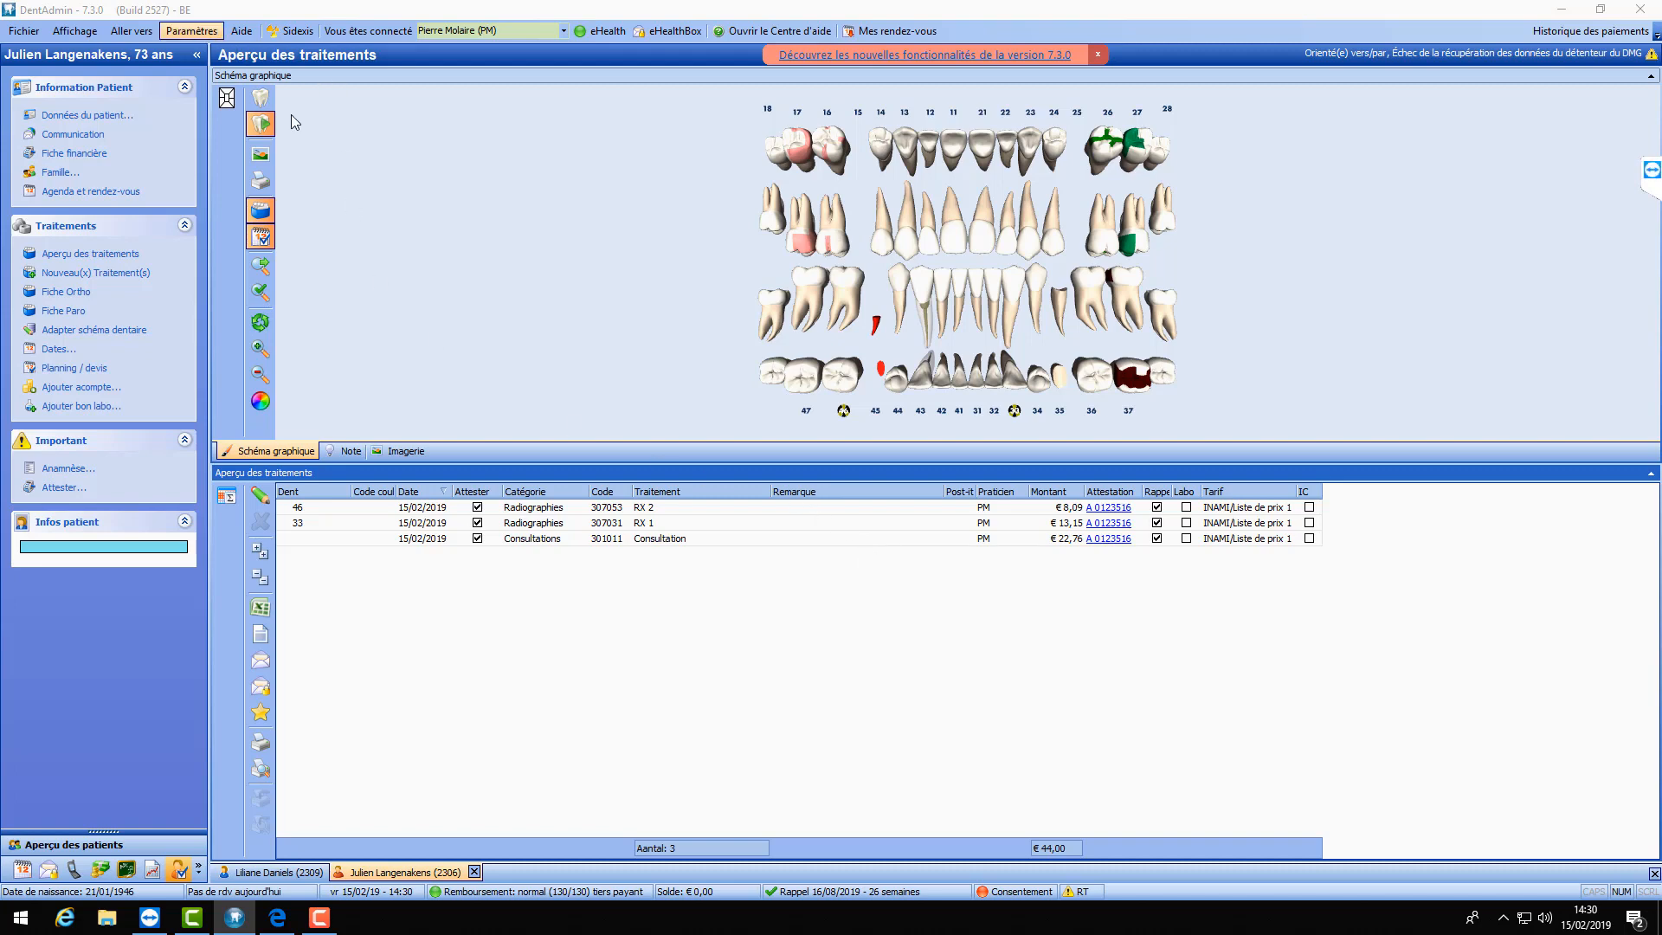
- Review the Demander tarification automatique option in the practitioner's attestation settings, and save and close the practitioner's data
click(186, 33)
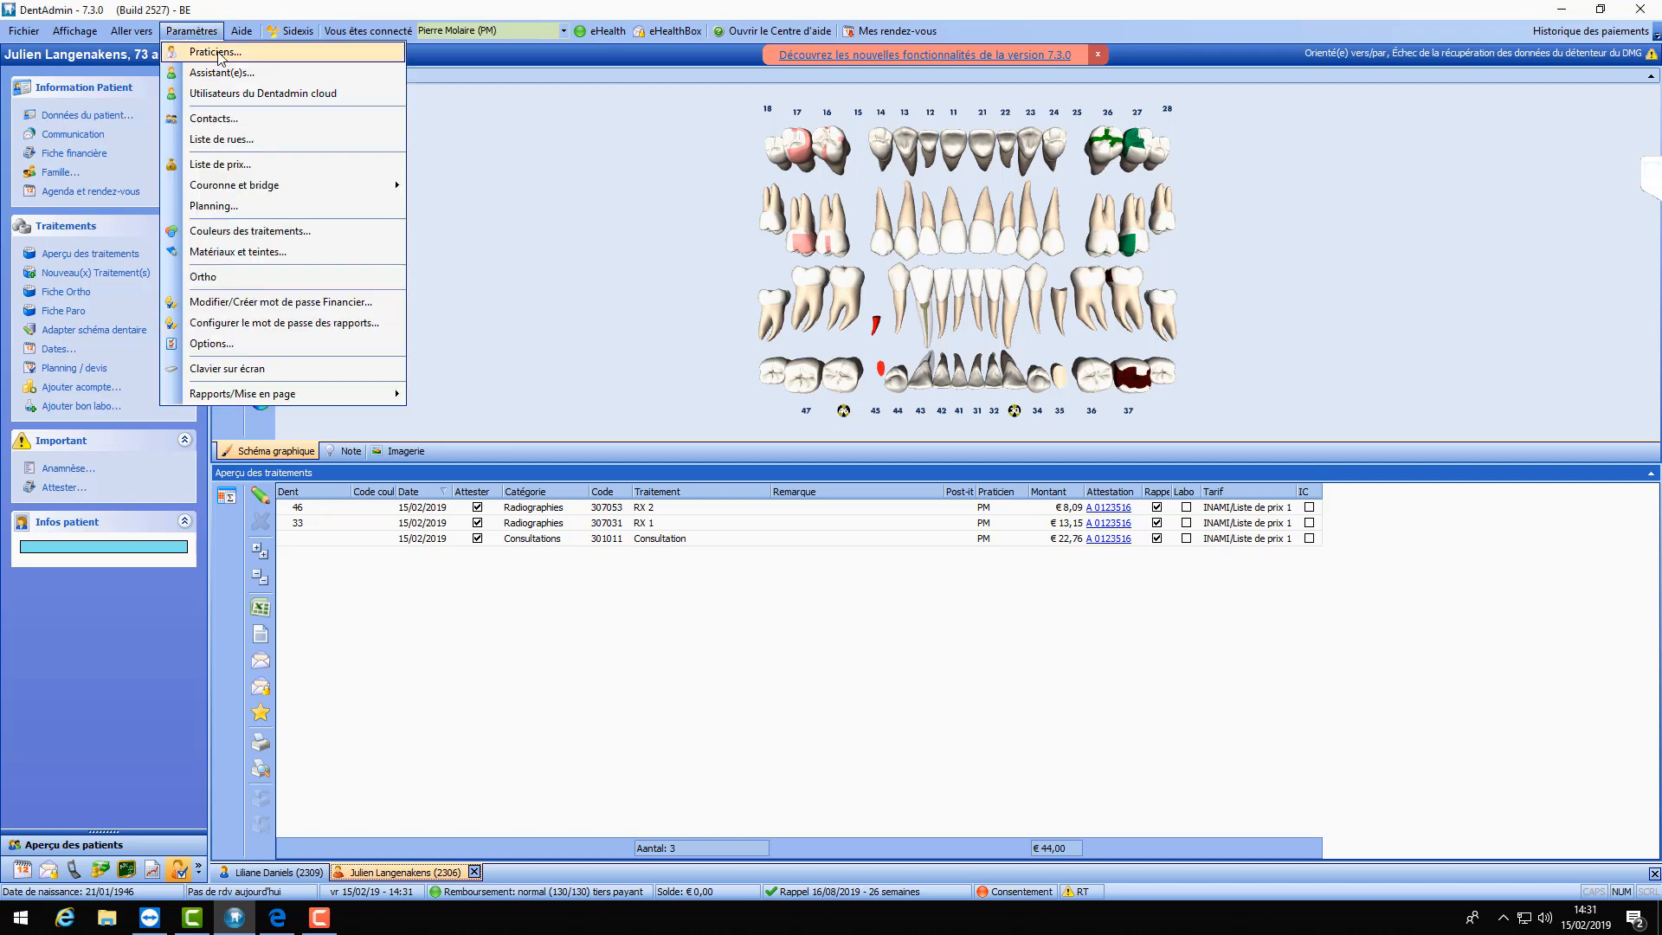
click(217, 53)
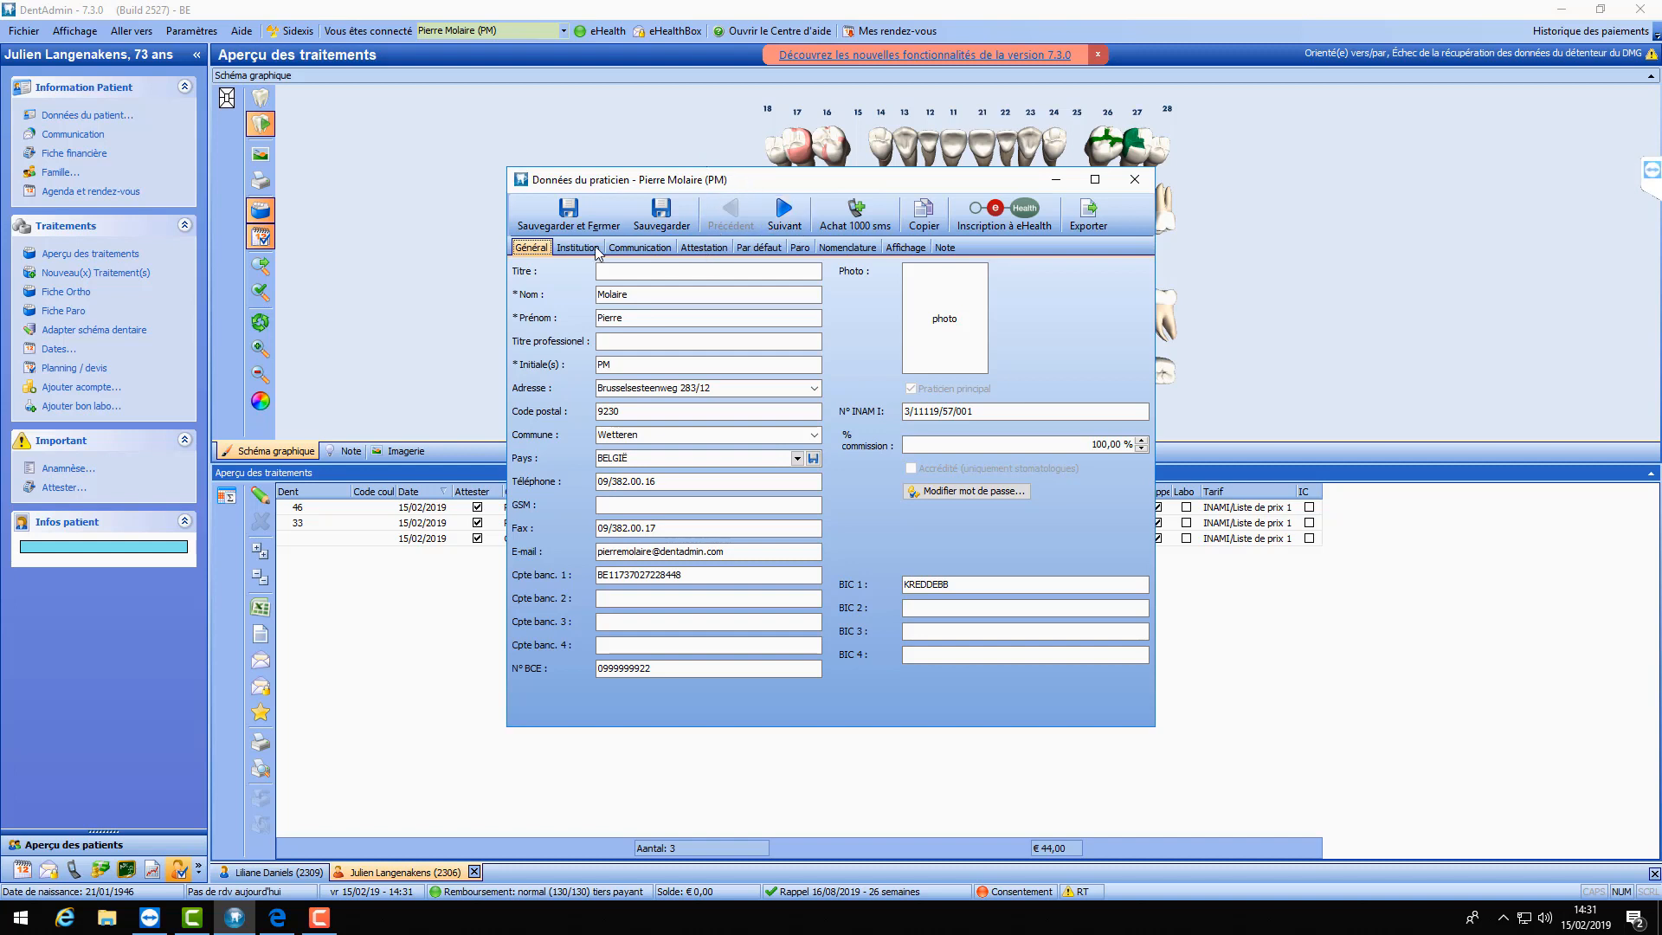
click(703, 248)
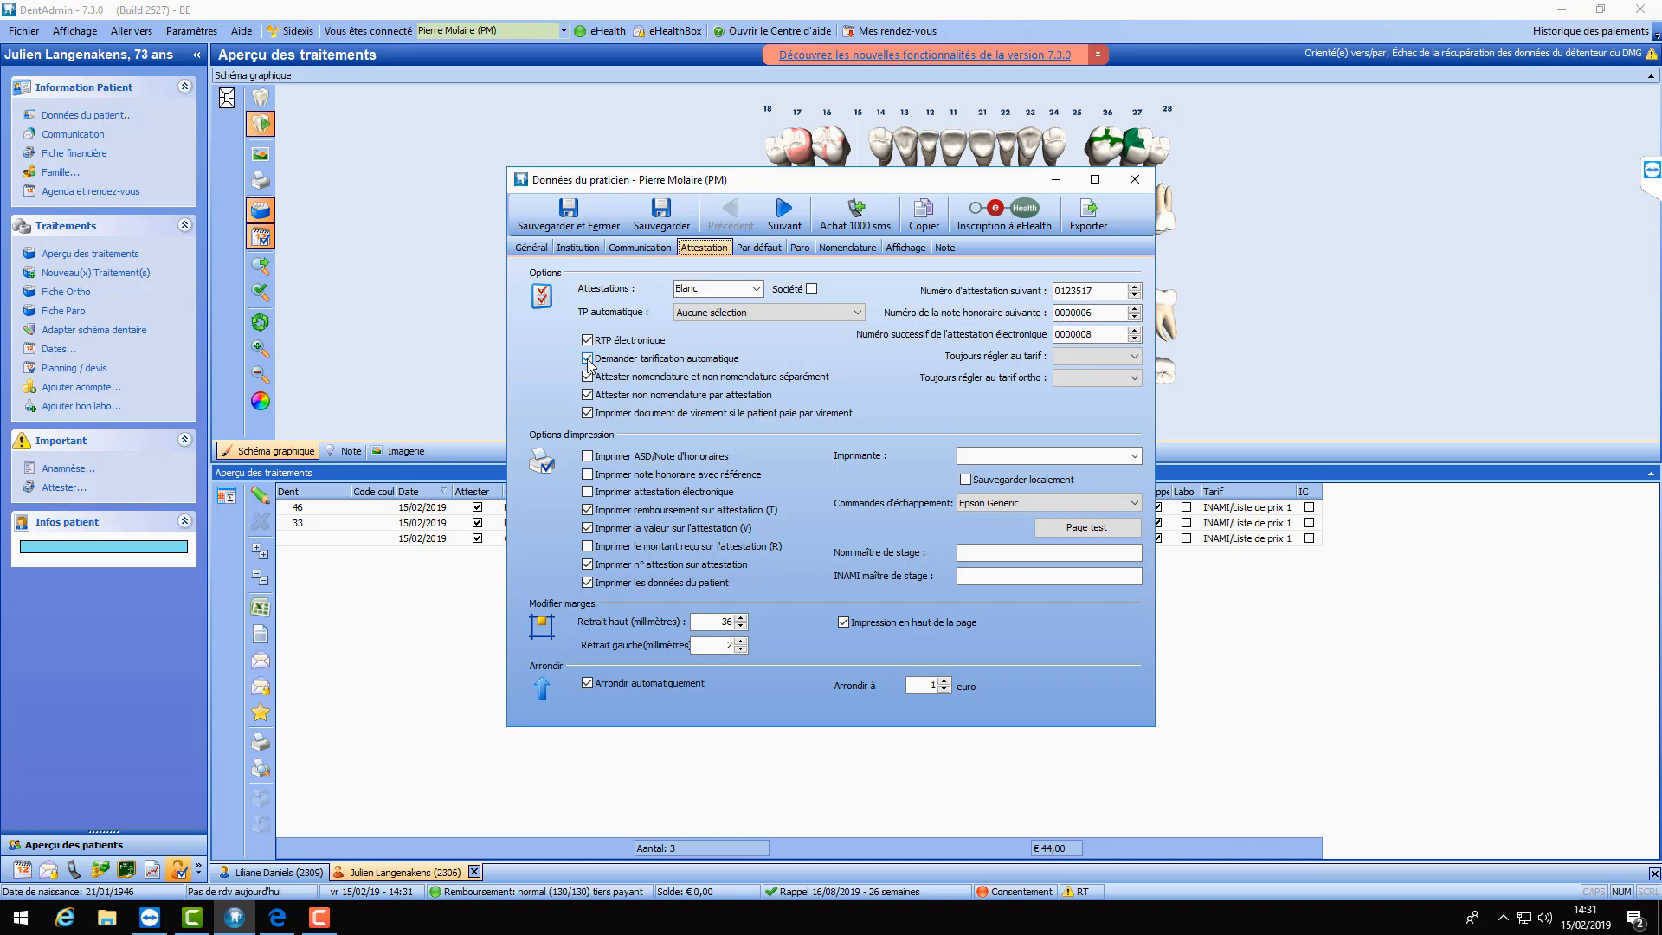
click(549, 222)
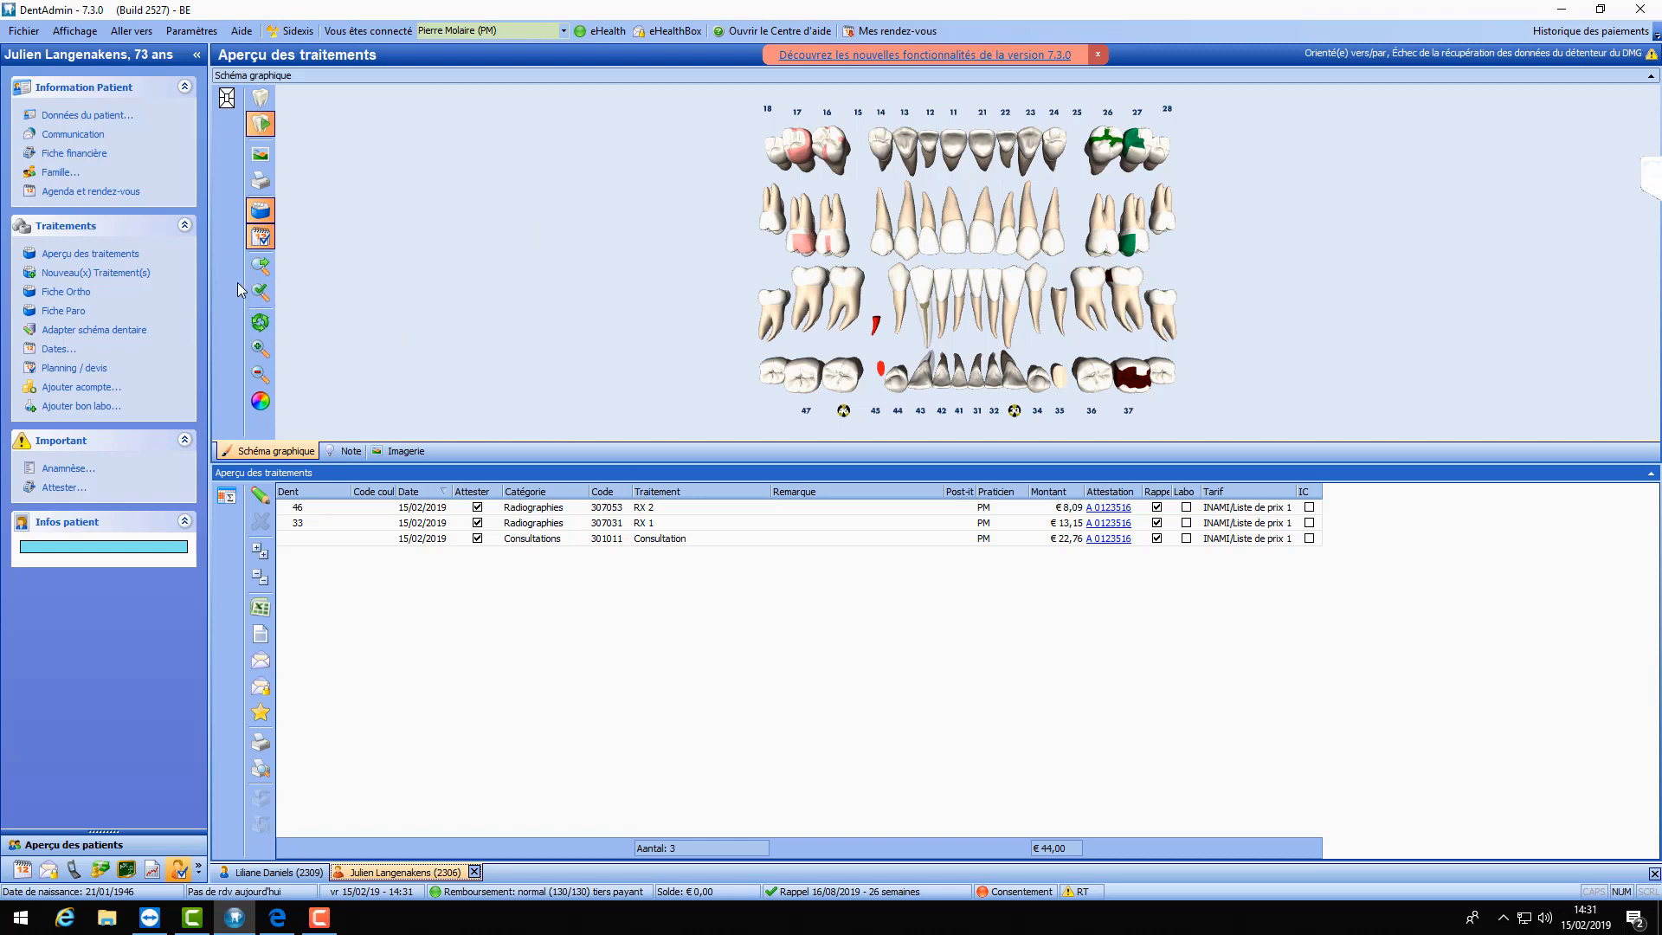
- Switch back to entering new treatments and add an Absent(e) - Prévenu(e) entry for the patient
click(102, 273)
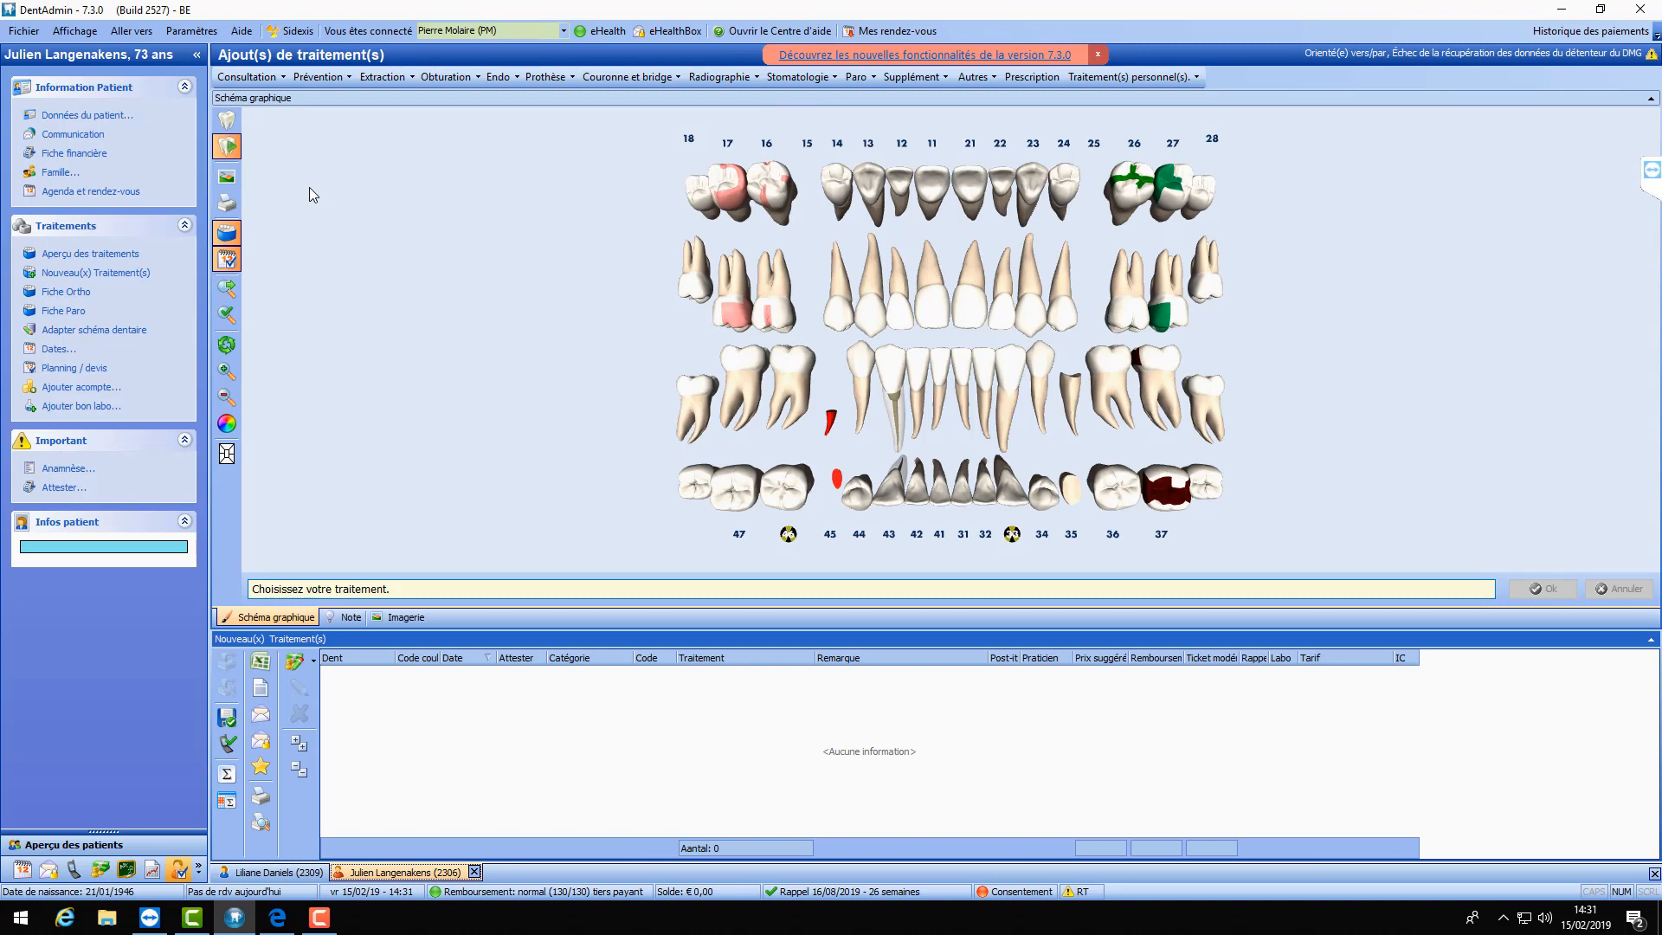
click(282, 77)
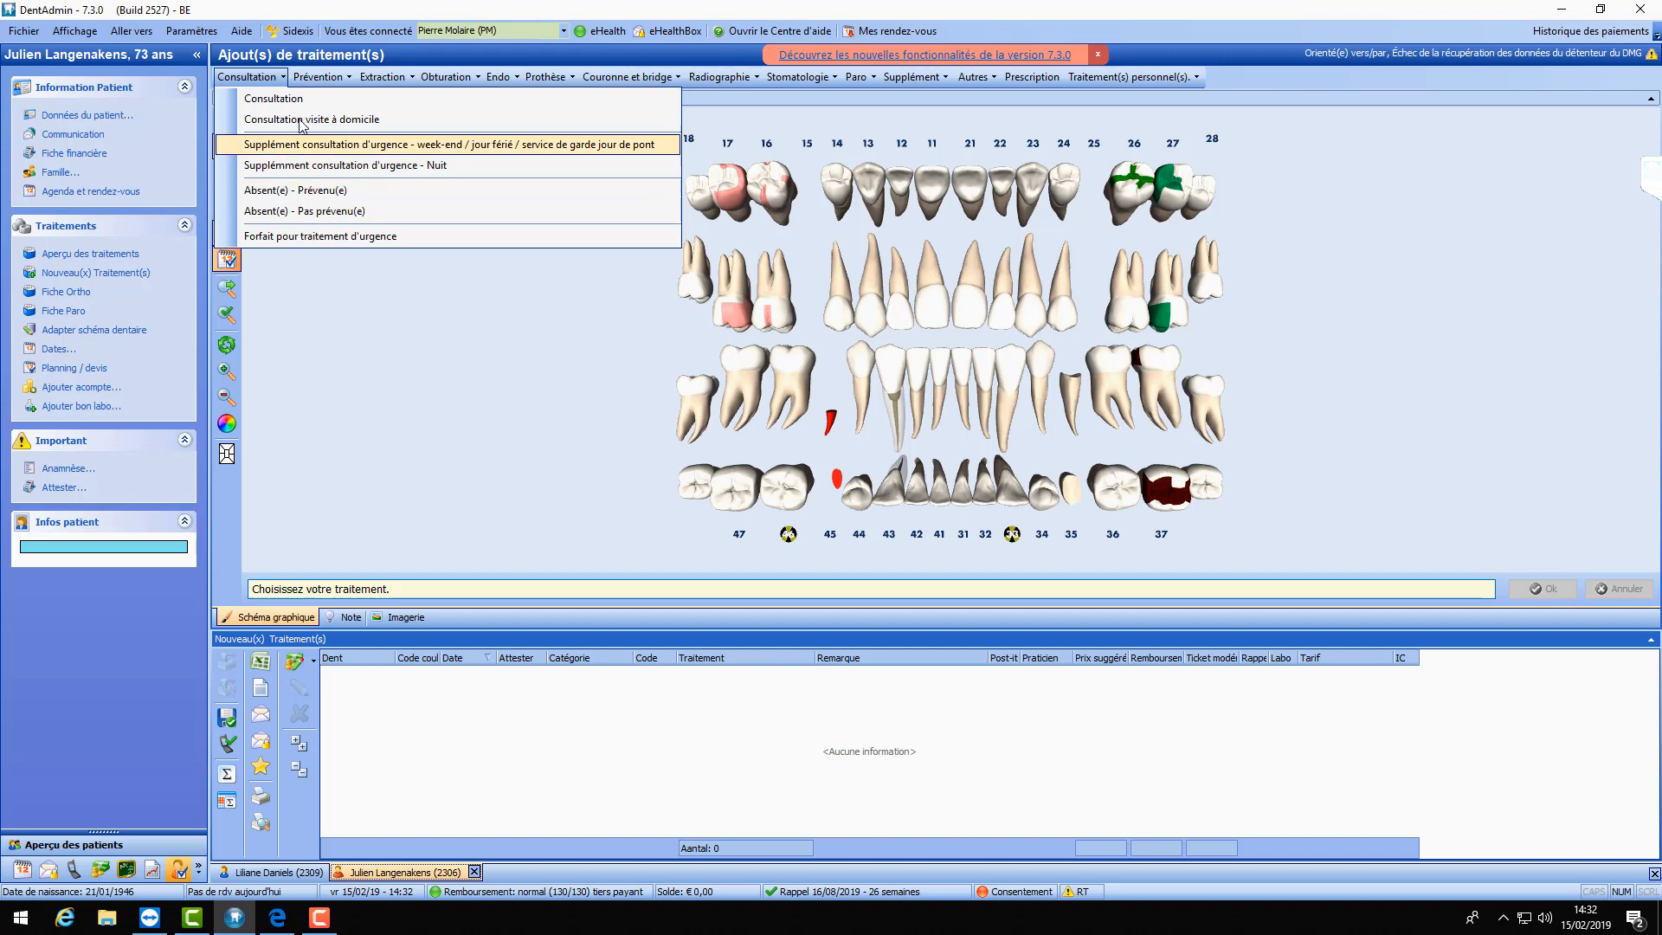
click(280, 191)
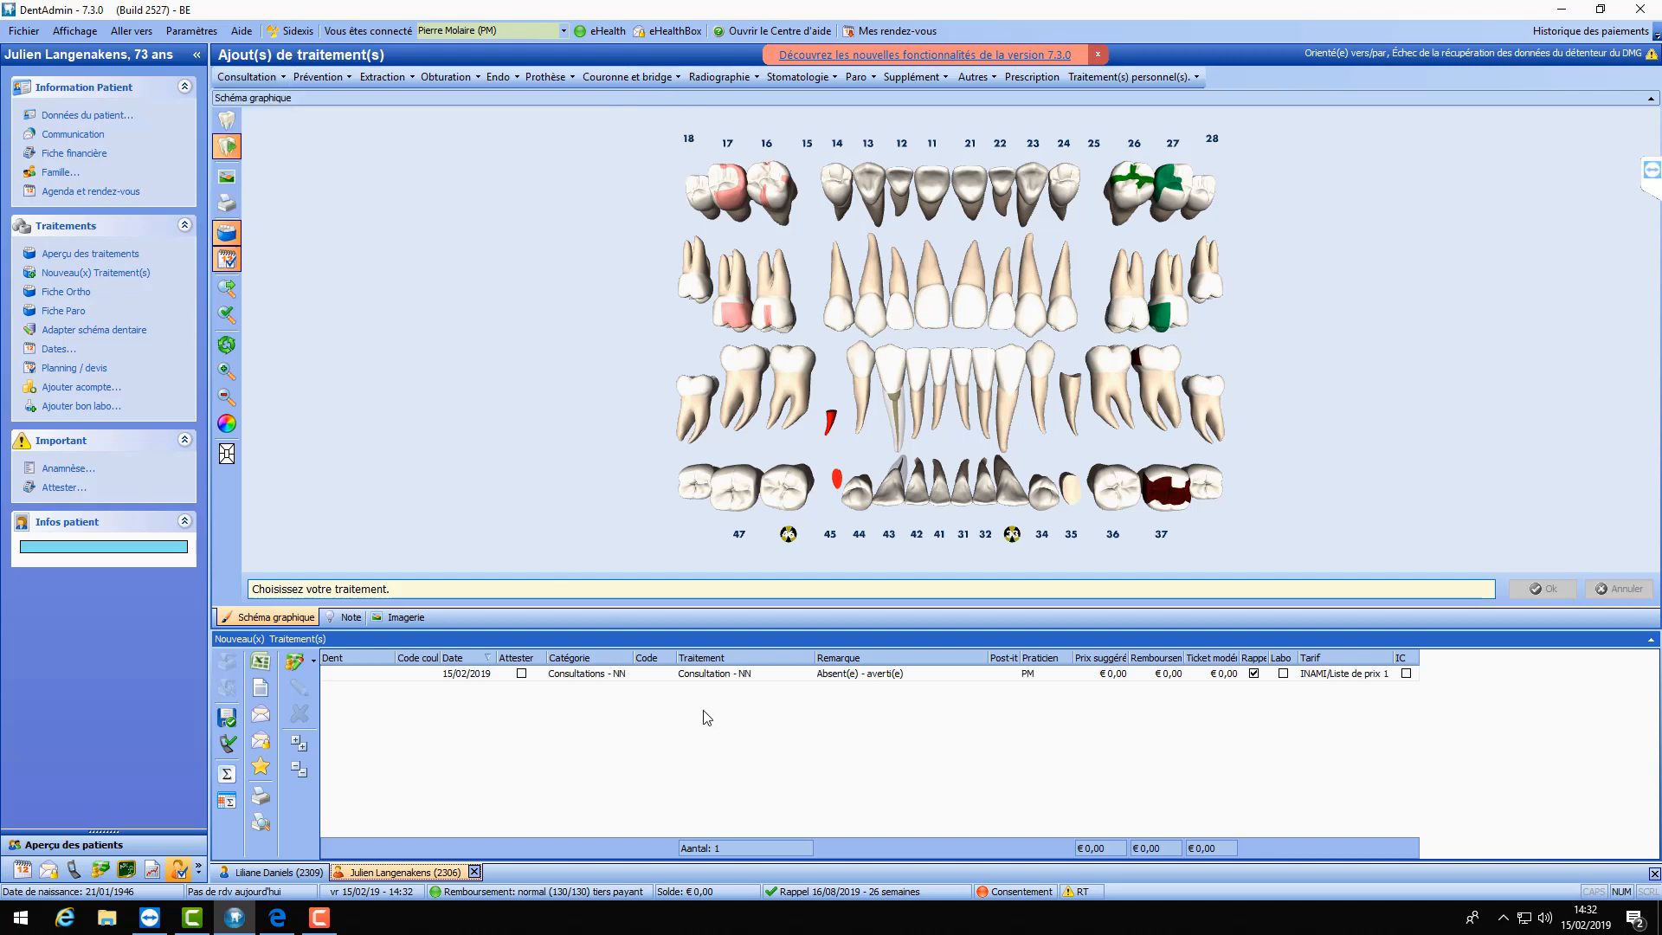
click(282, 79)
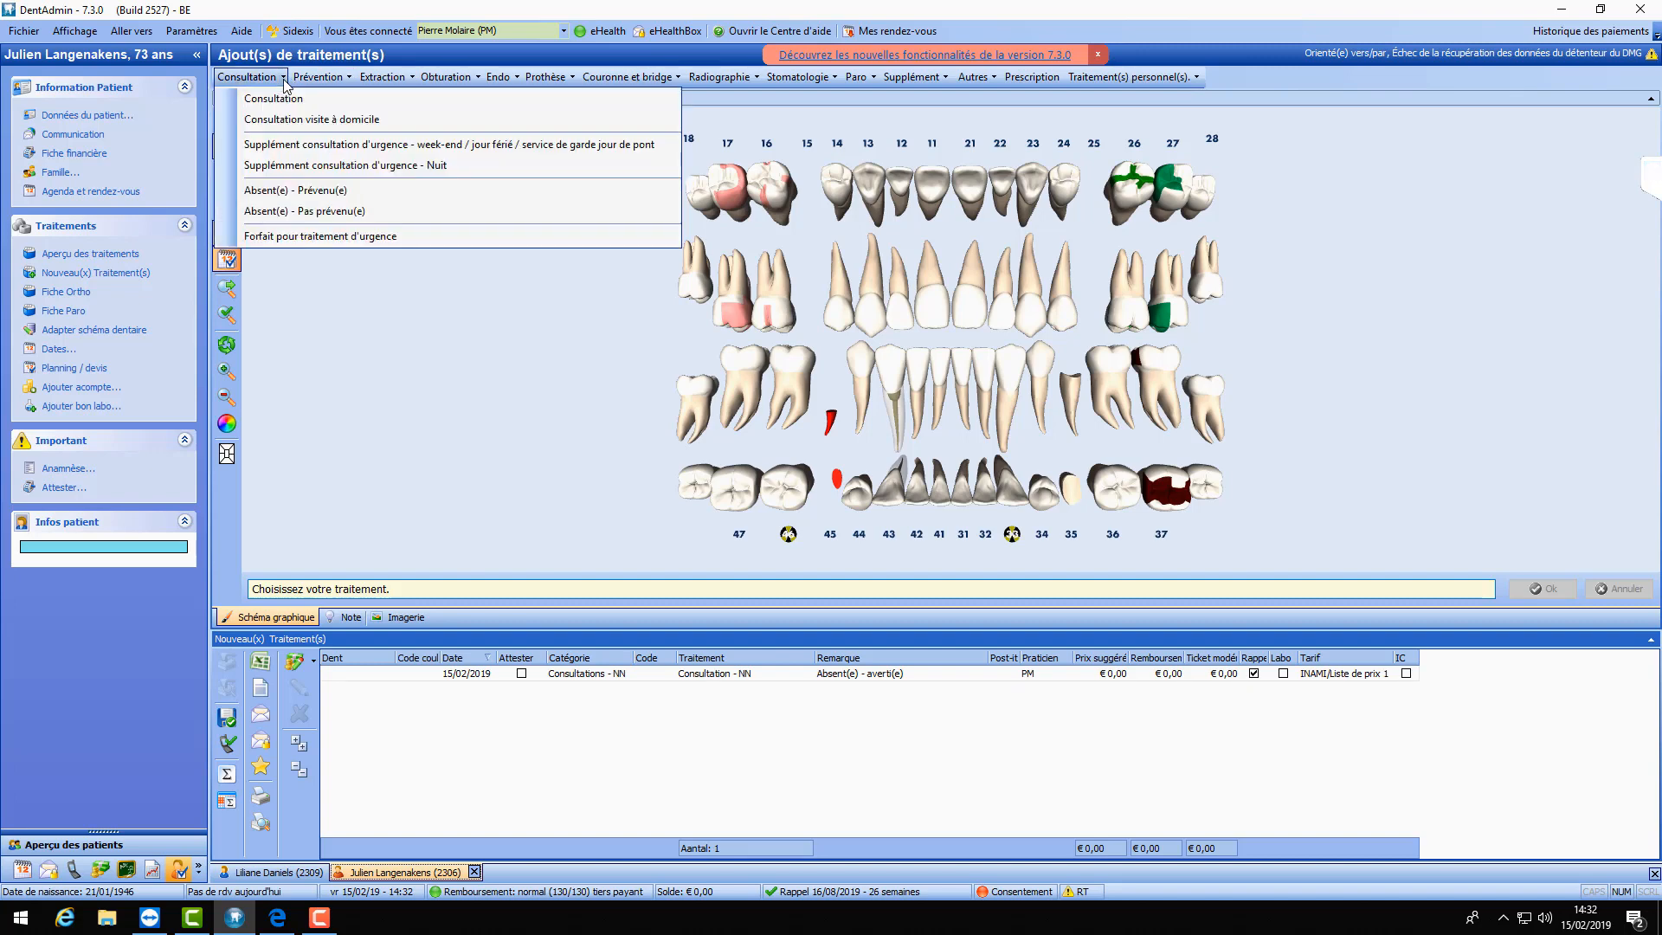
click(284, 79)
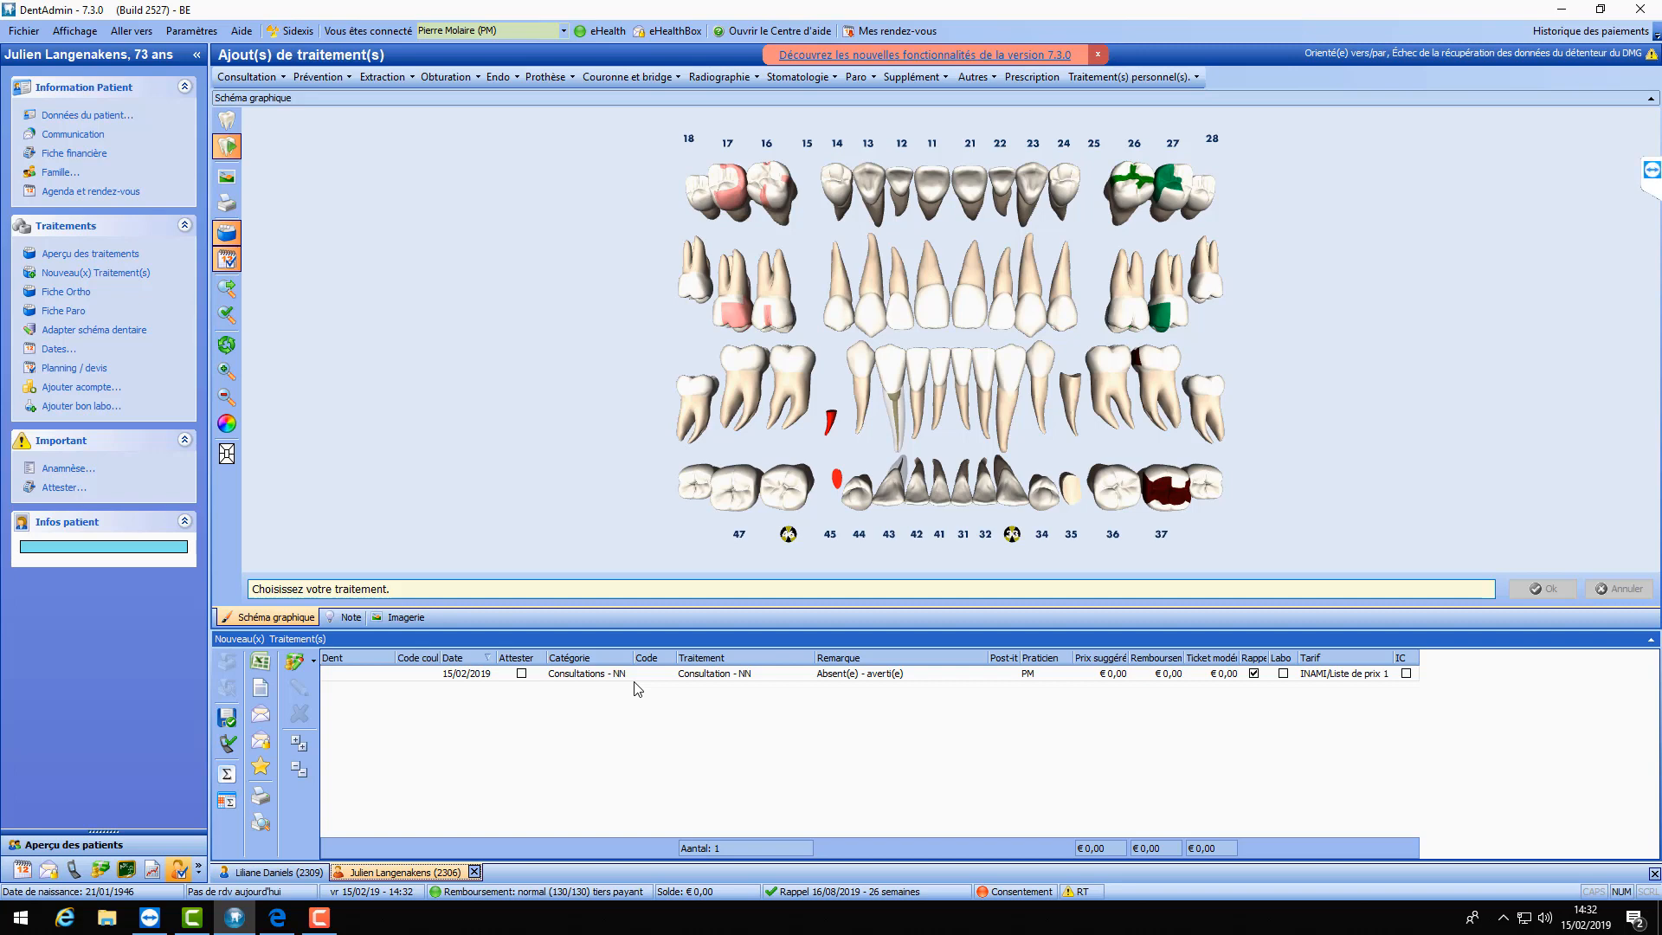
- Delete the Absent(e) - averti(e) entry from the new treatments and confirm the deletion
click(734, 680)
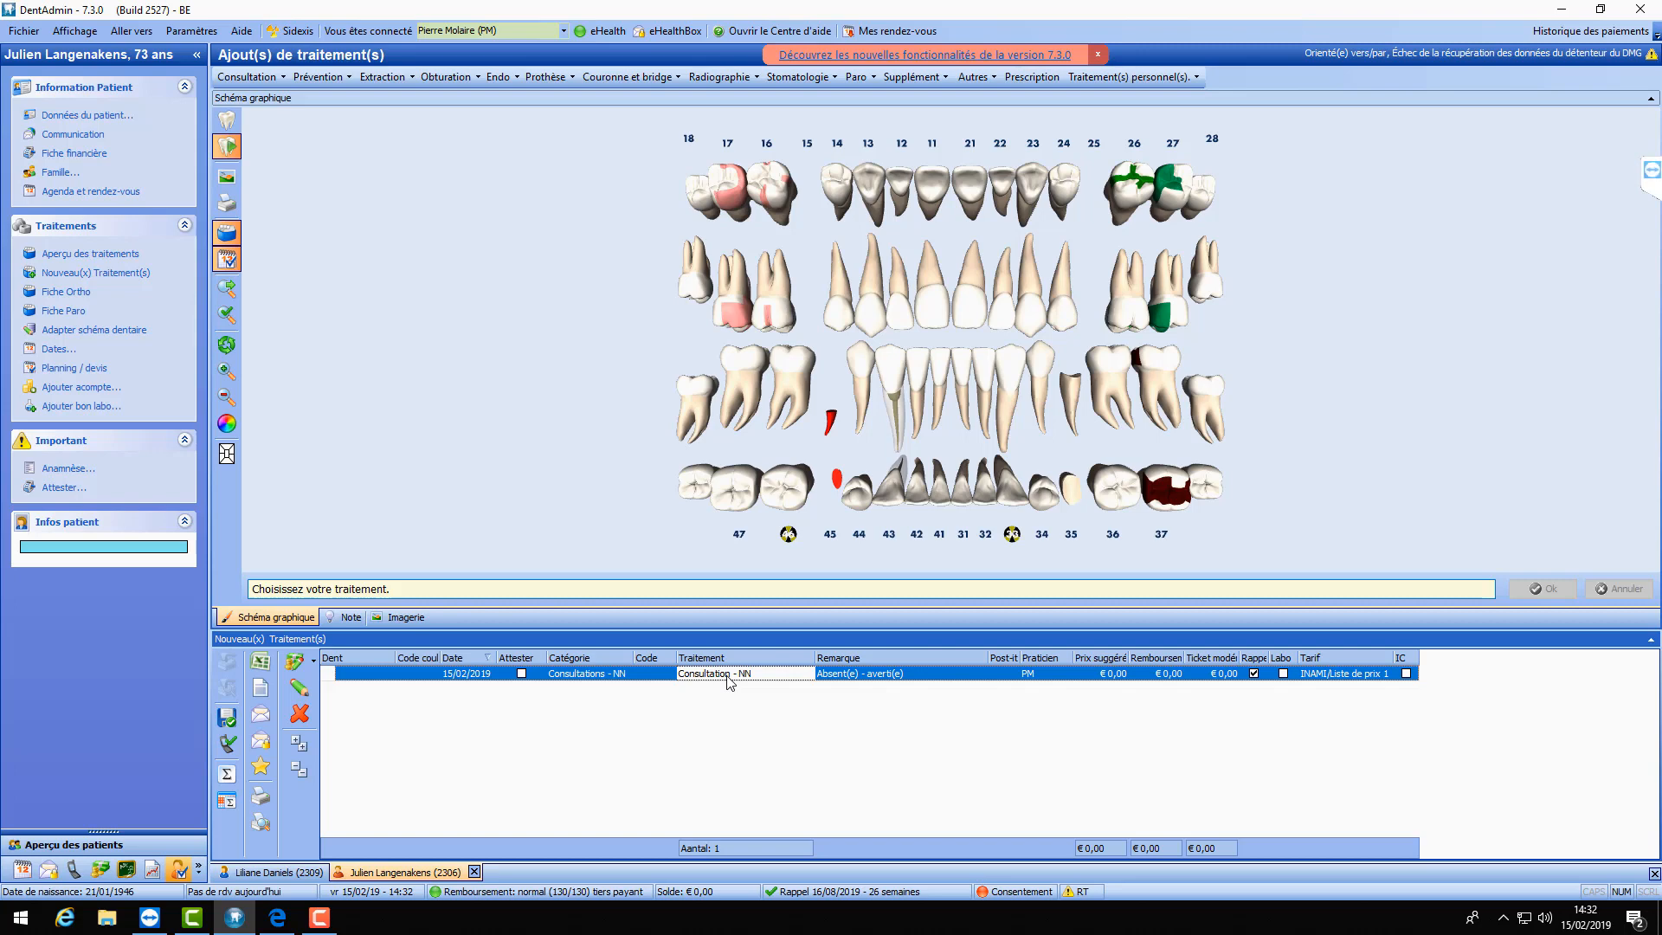
click(299, 713)
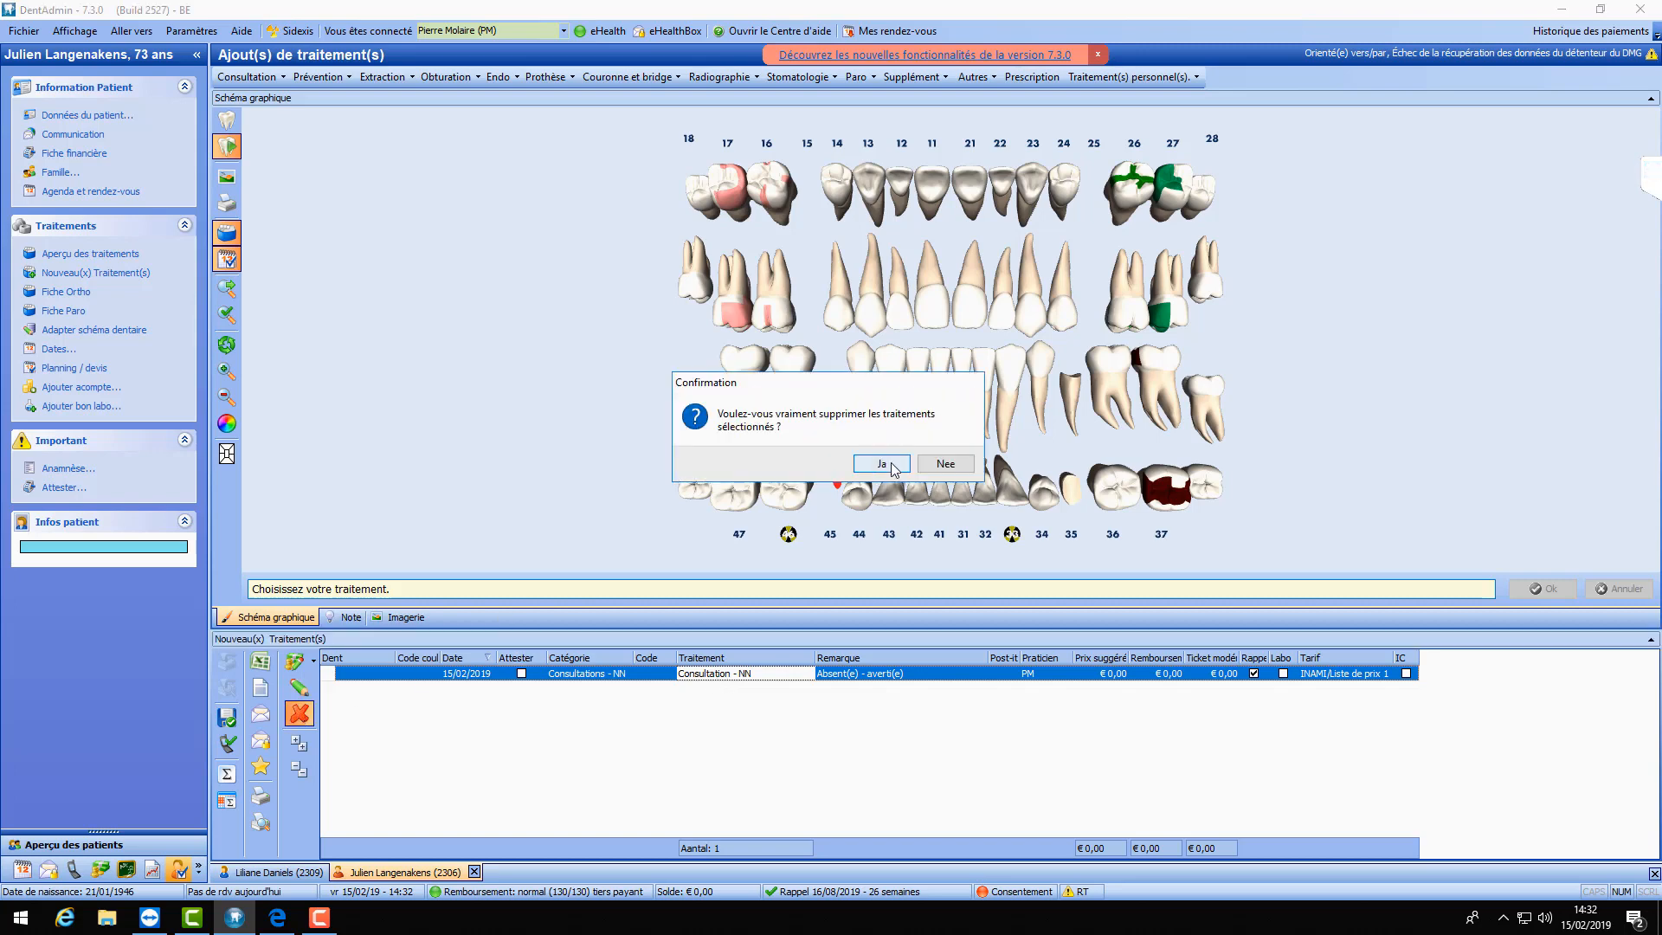
click(952, 464)
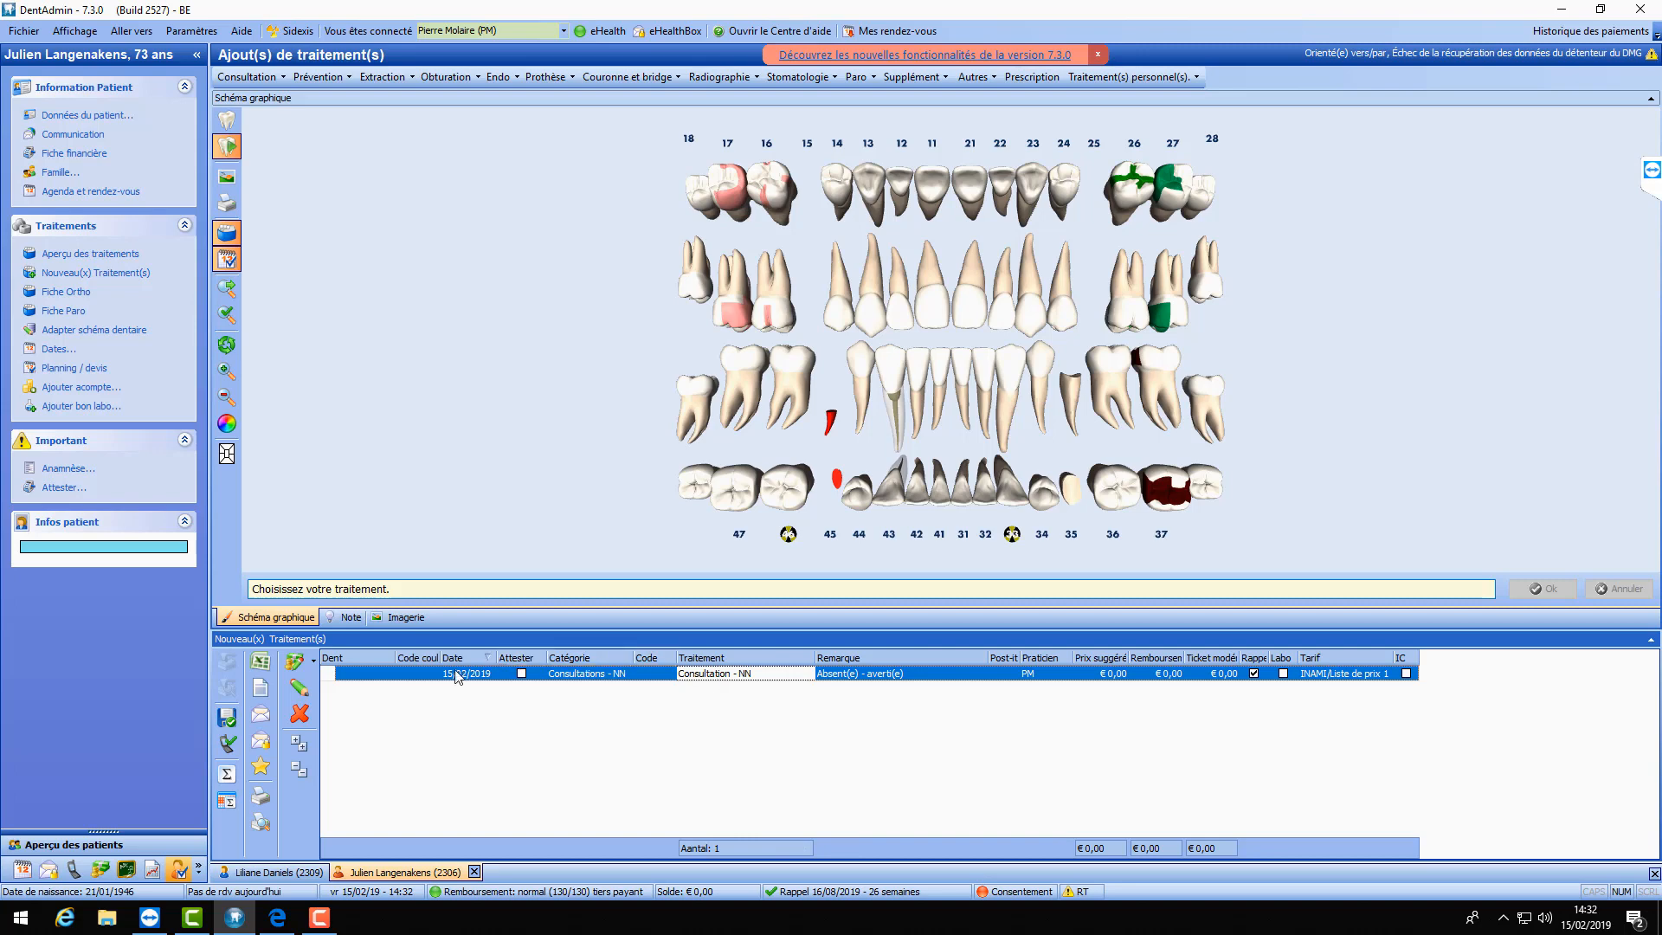
click(306, 720)
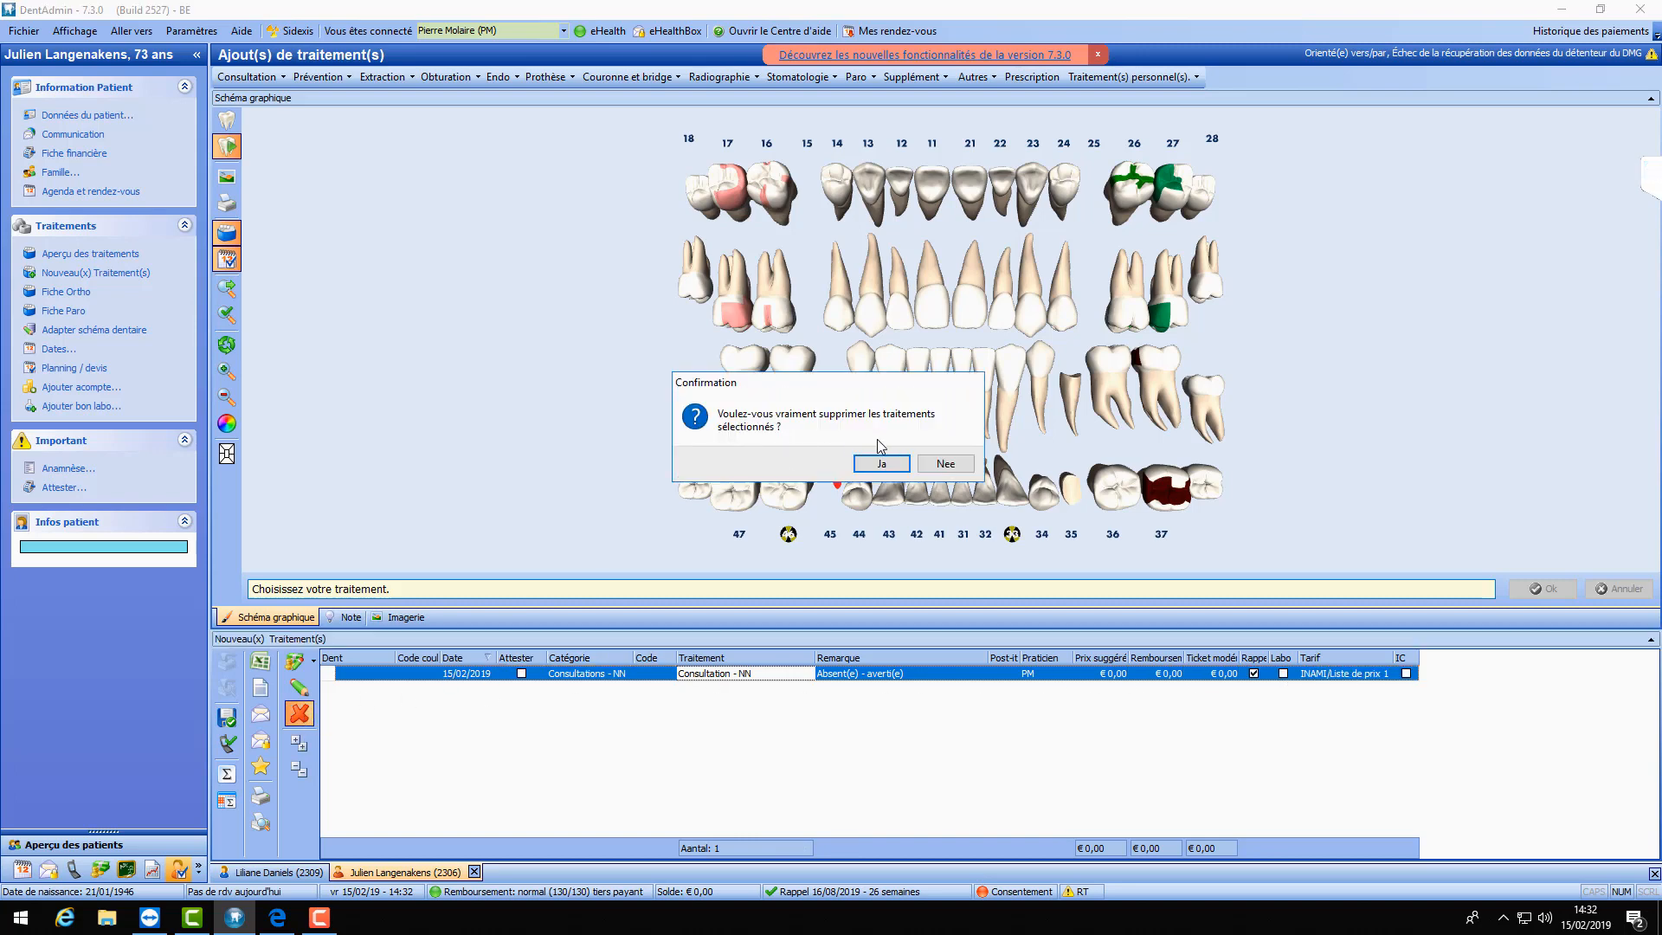
click(876, 463)
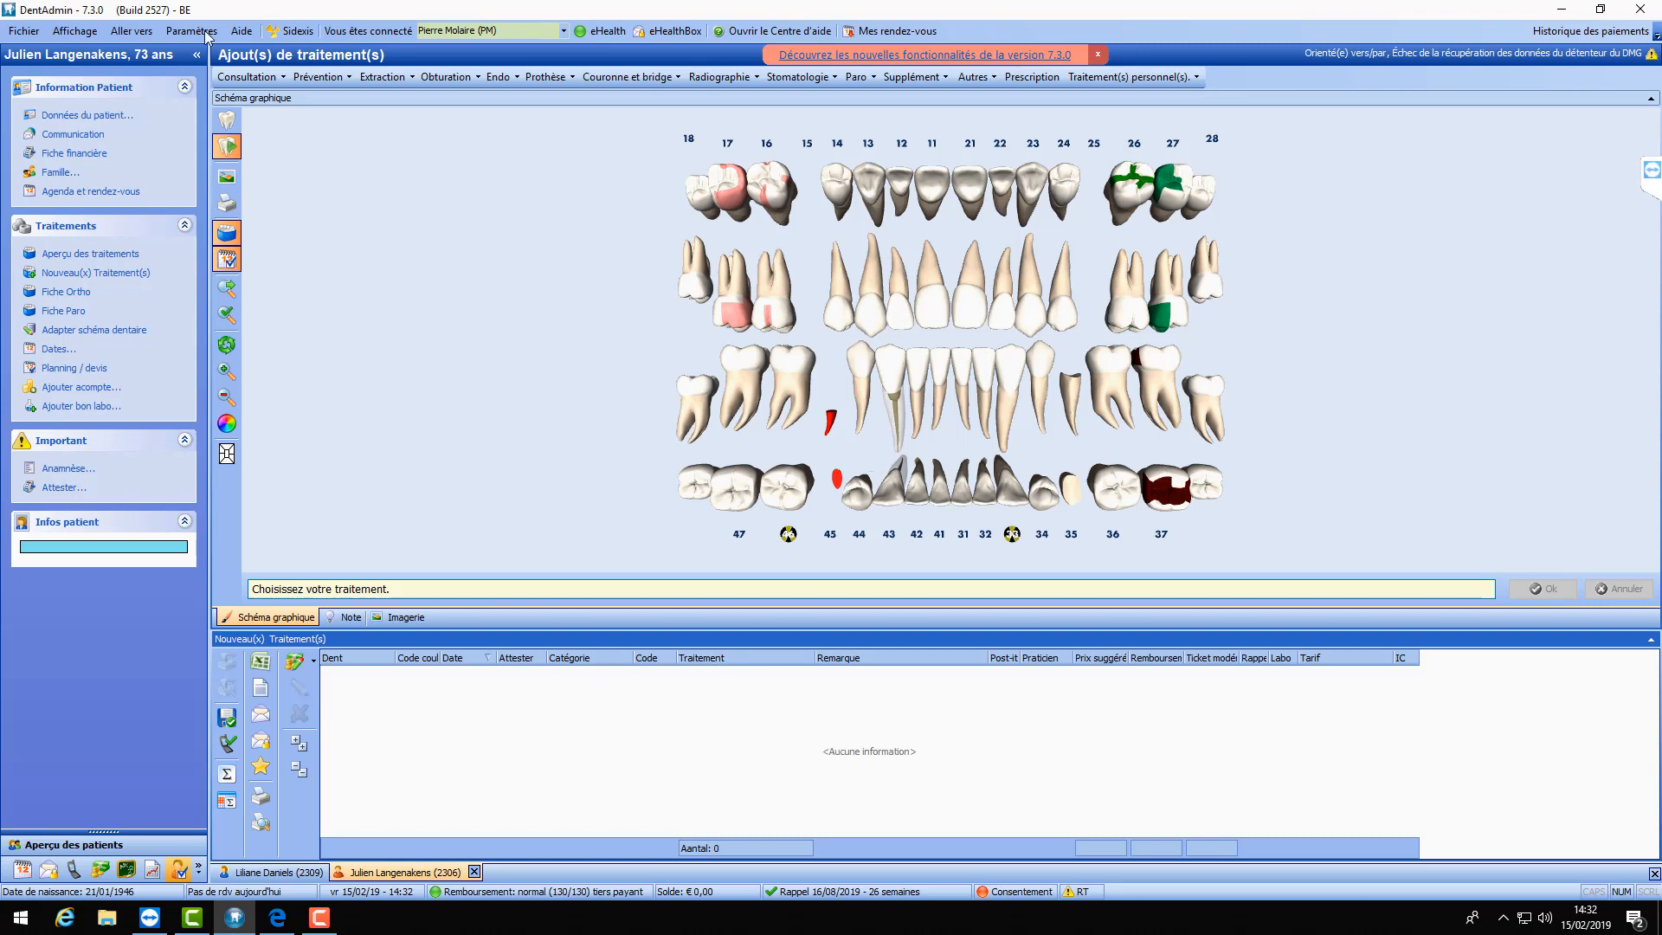
- Add an Absent(e) - Pas prévenu(e) entry to the patient's new treatments and select it
click(283, 77)
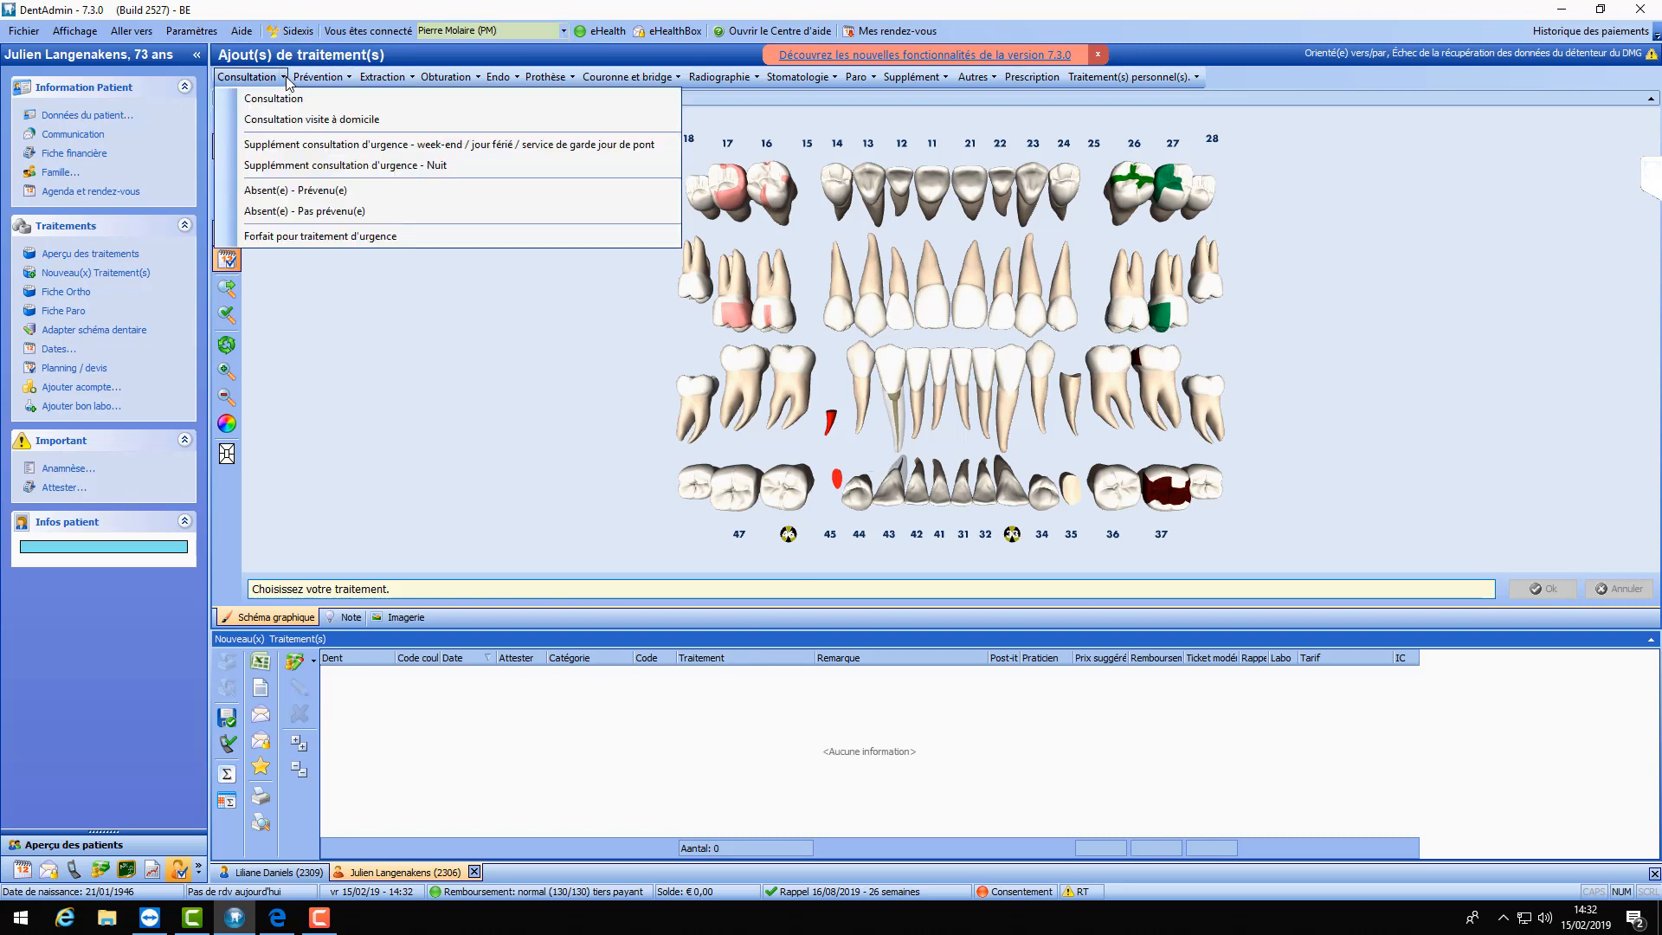
click(277, 212)
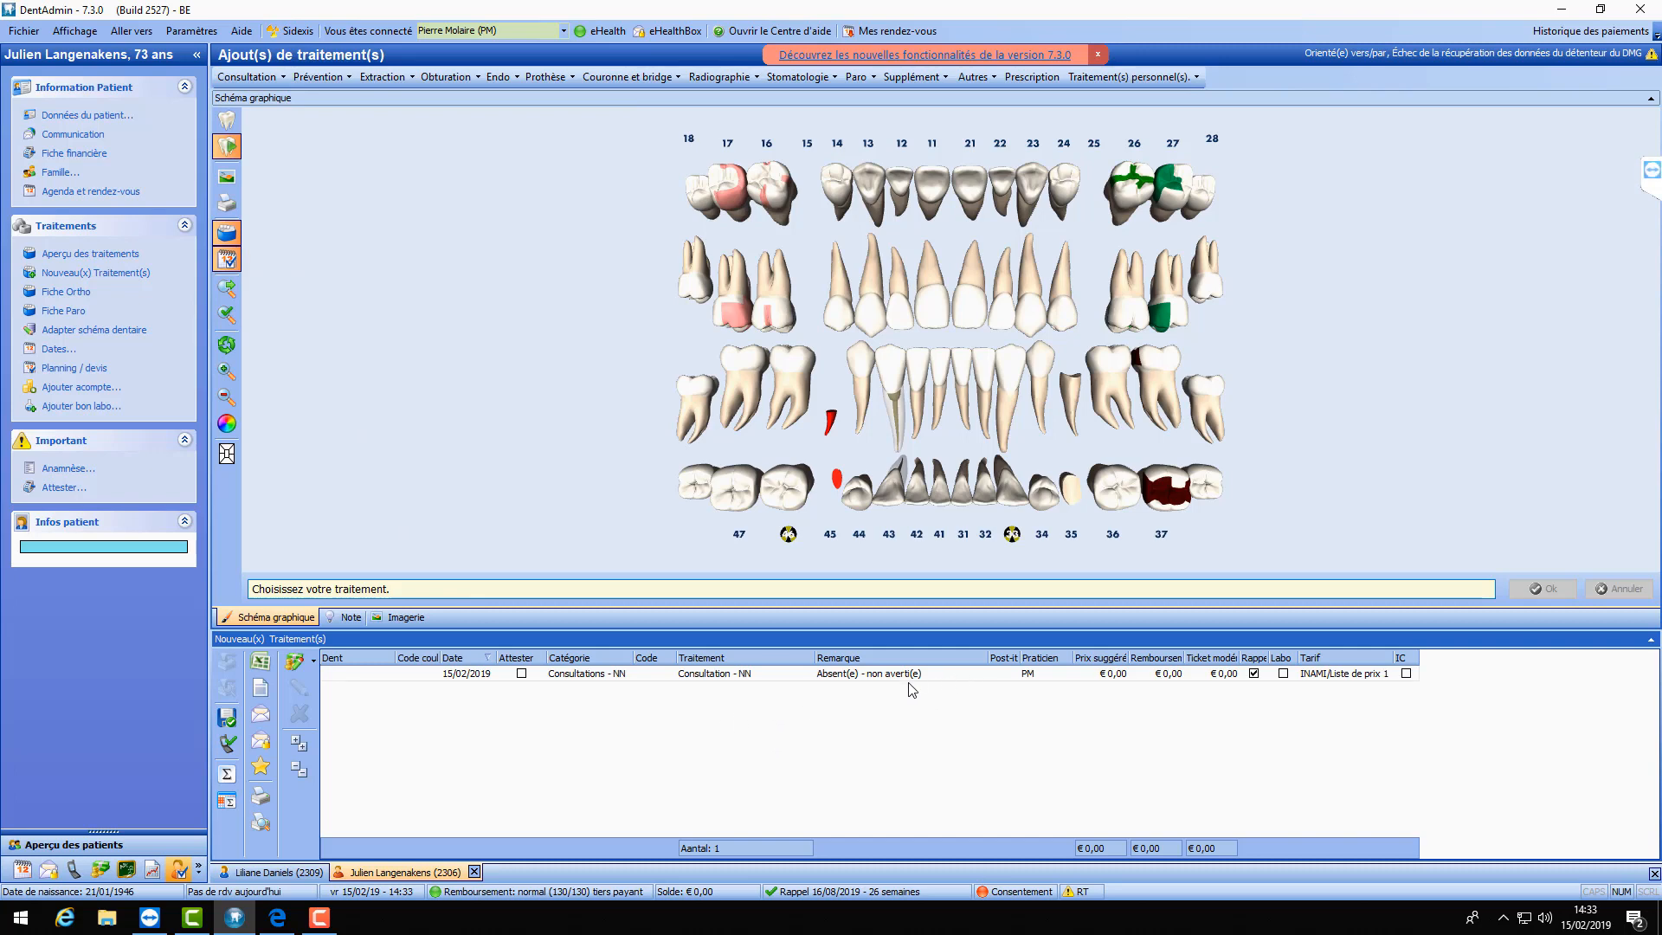
click(845, 676)
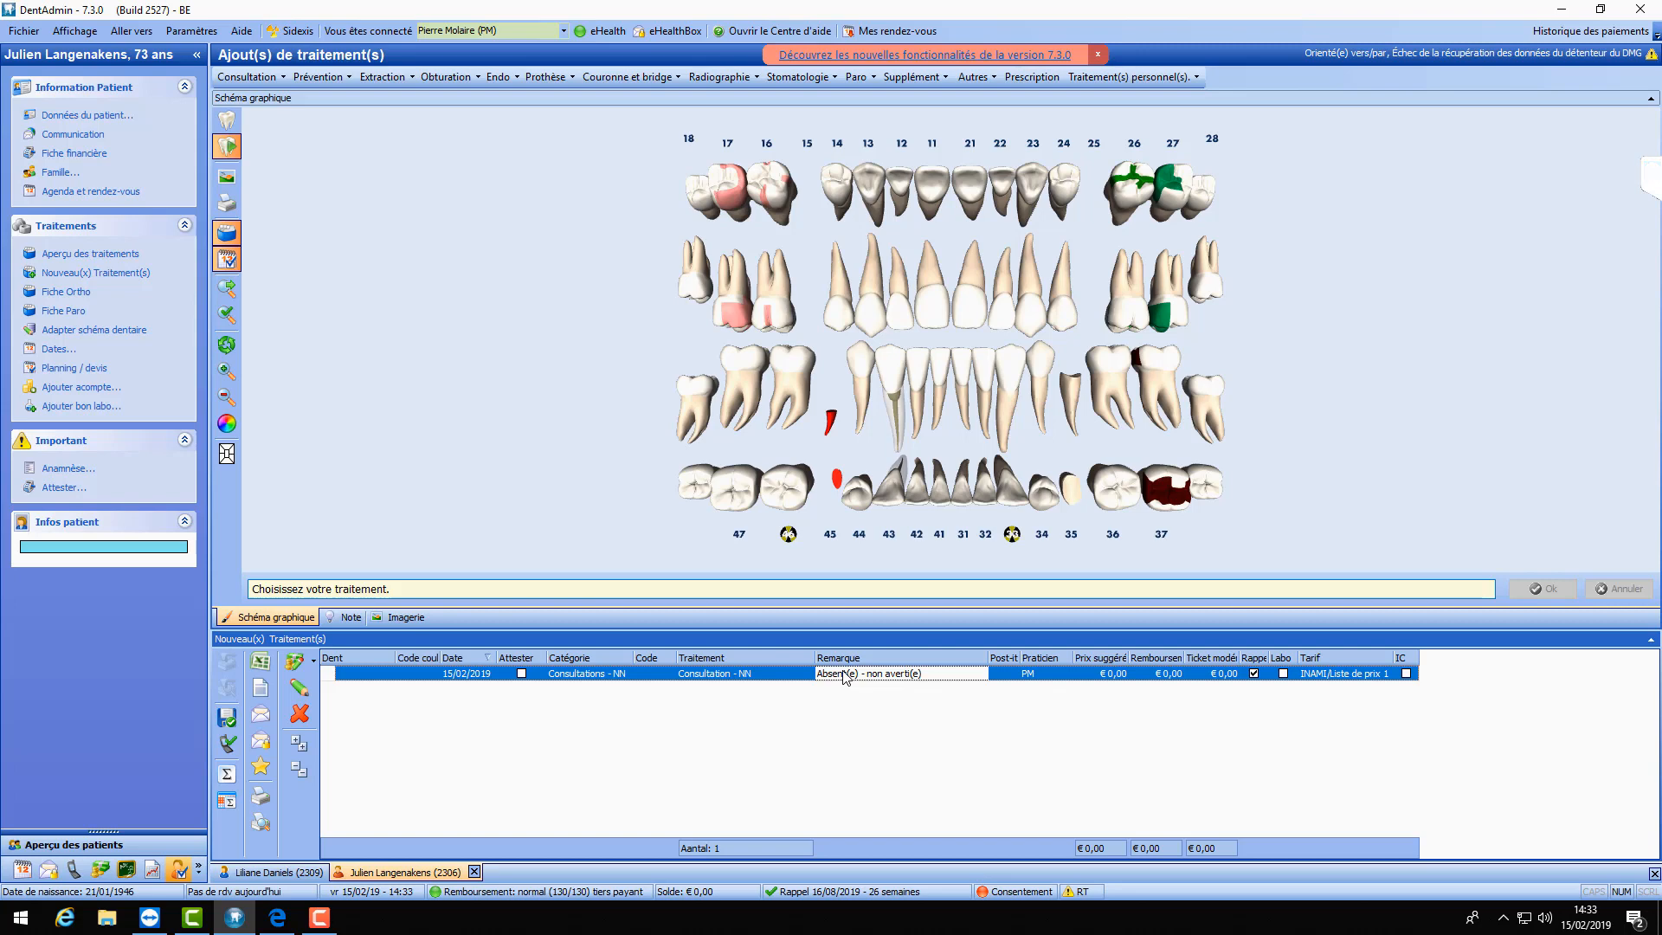
- Edit the Absent(e) - non averti(e) entry to be attested with a suggested price of €25
double_click(897, 682)
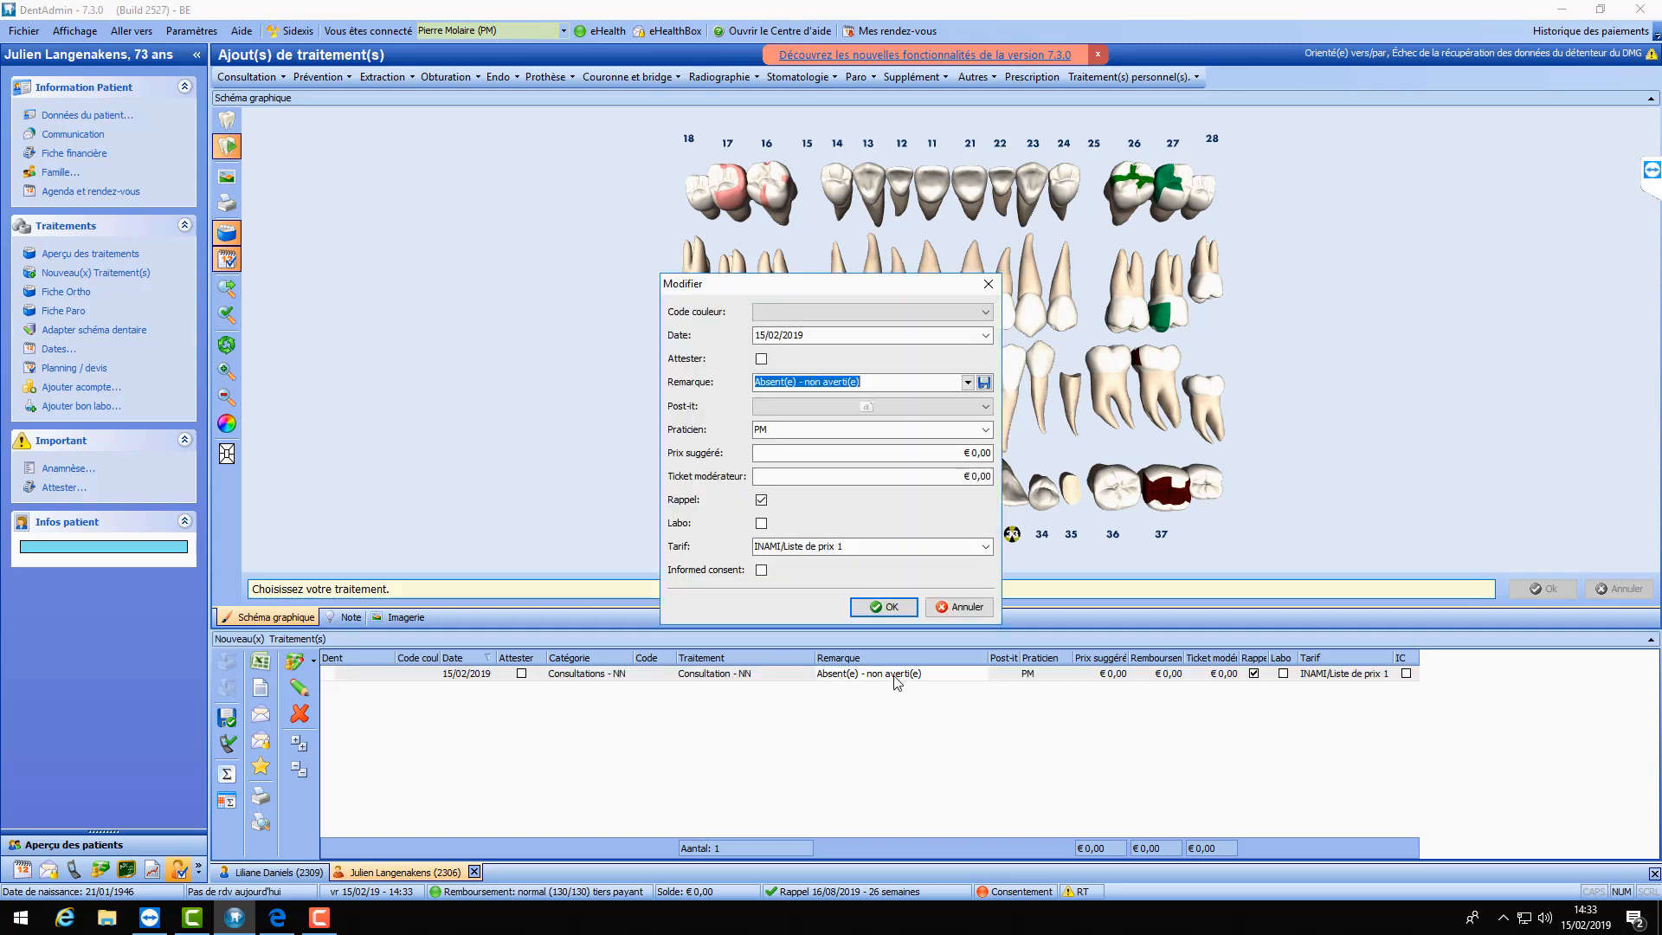
click(762, 358)
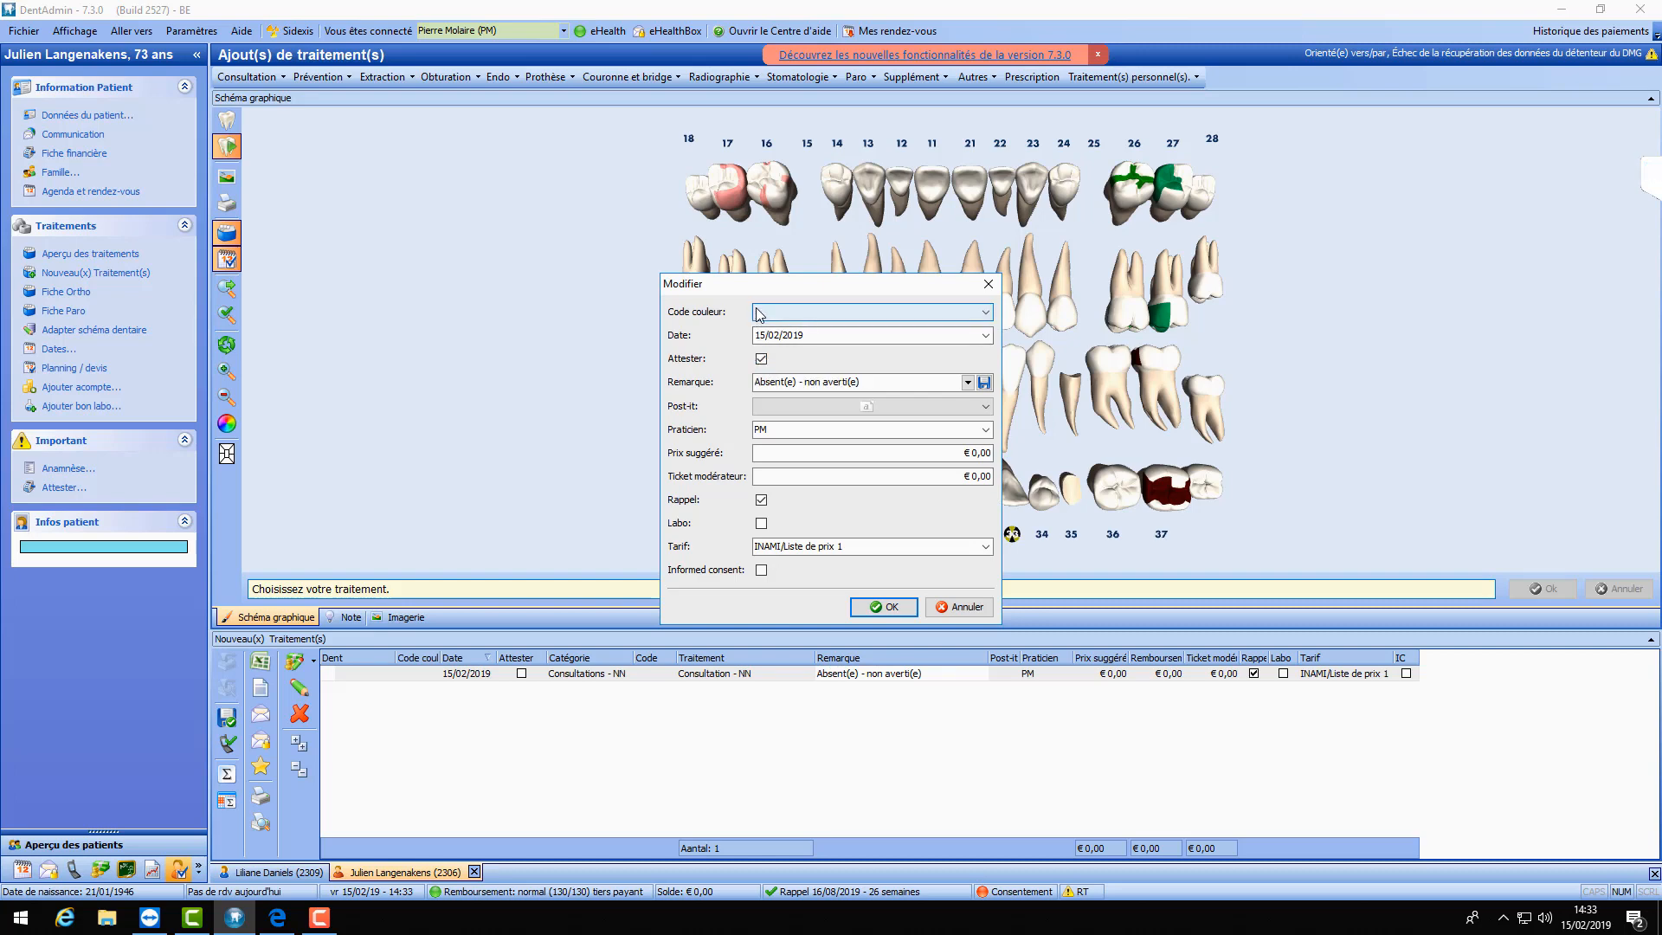
click(813, 454)
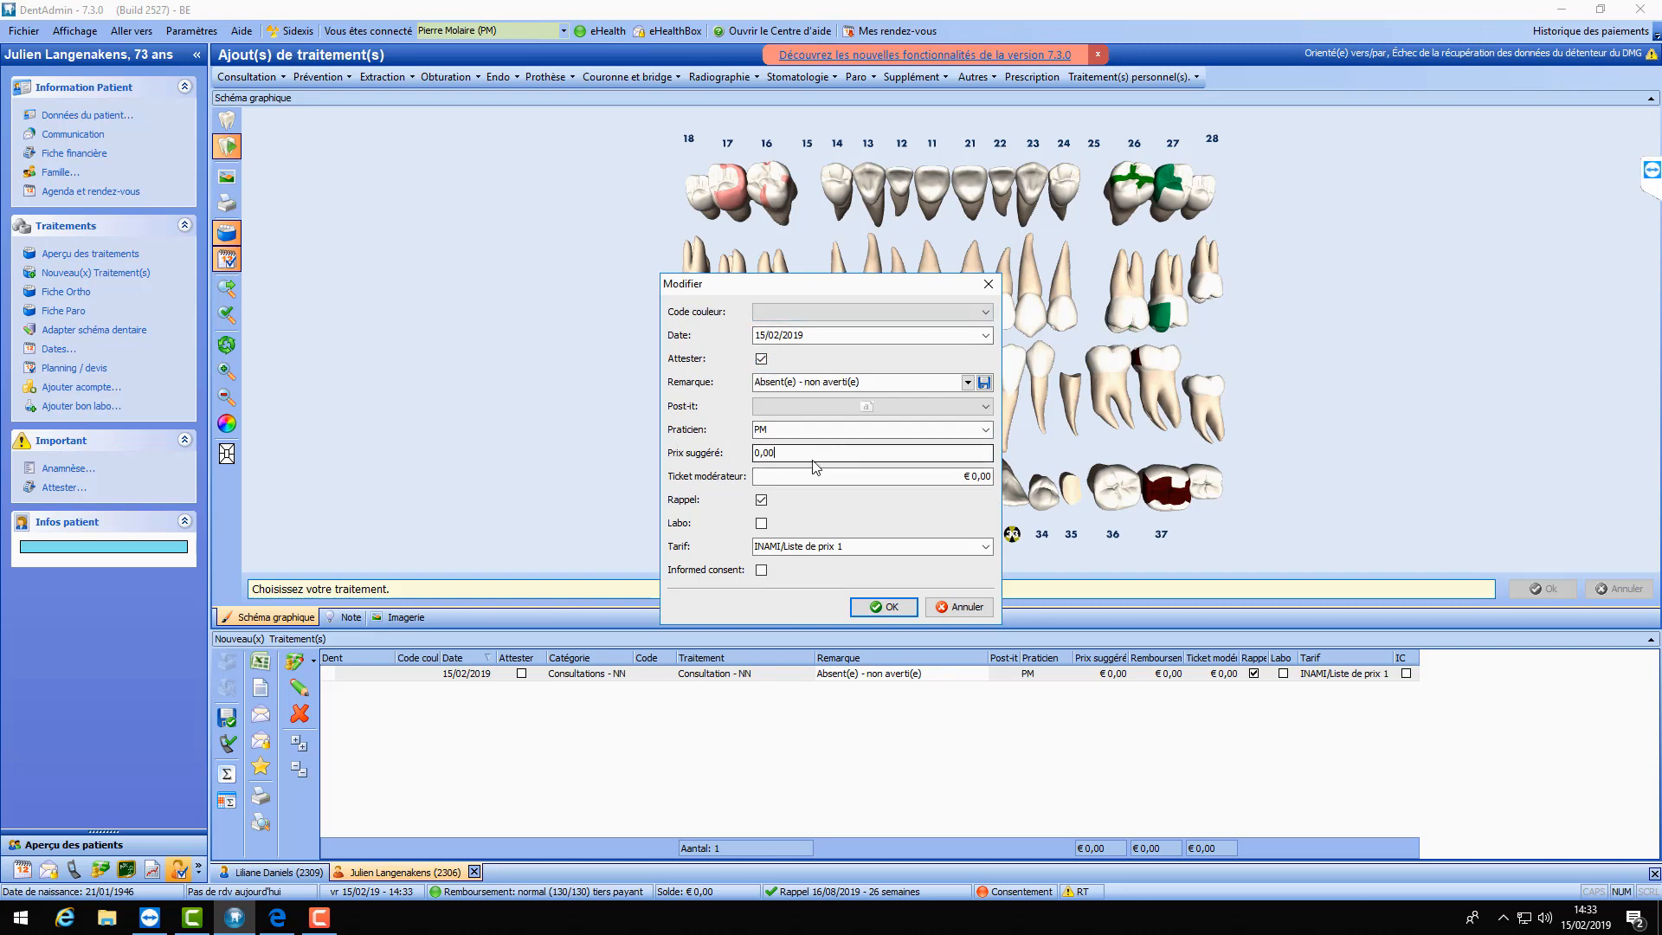
double_click(814, 457)
text(25)
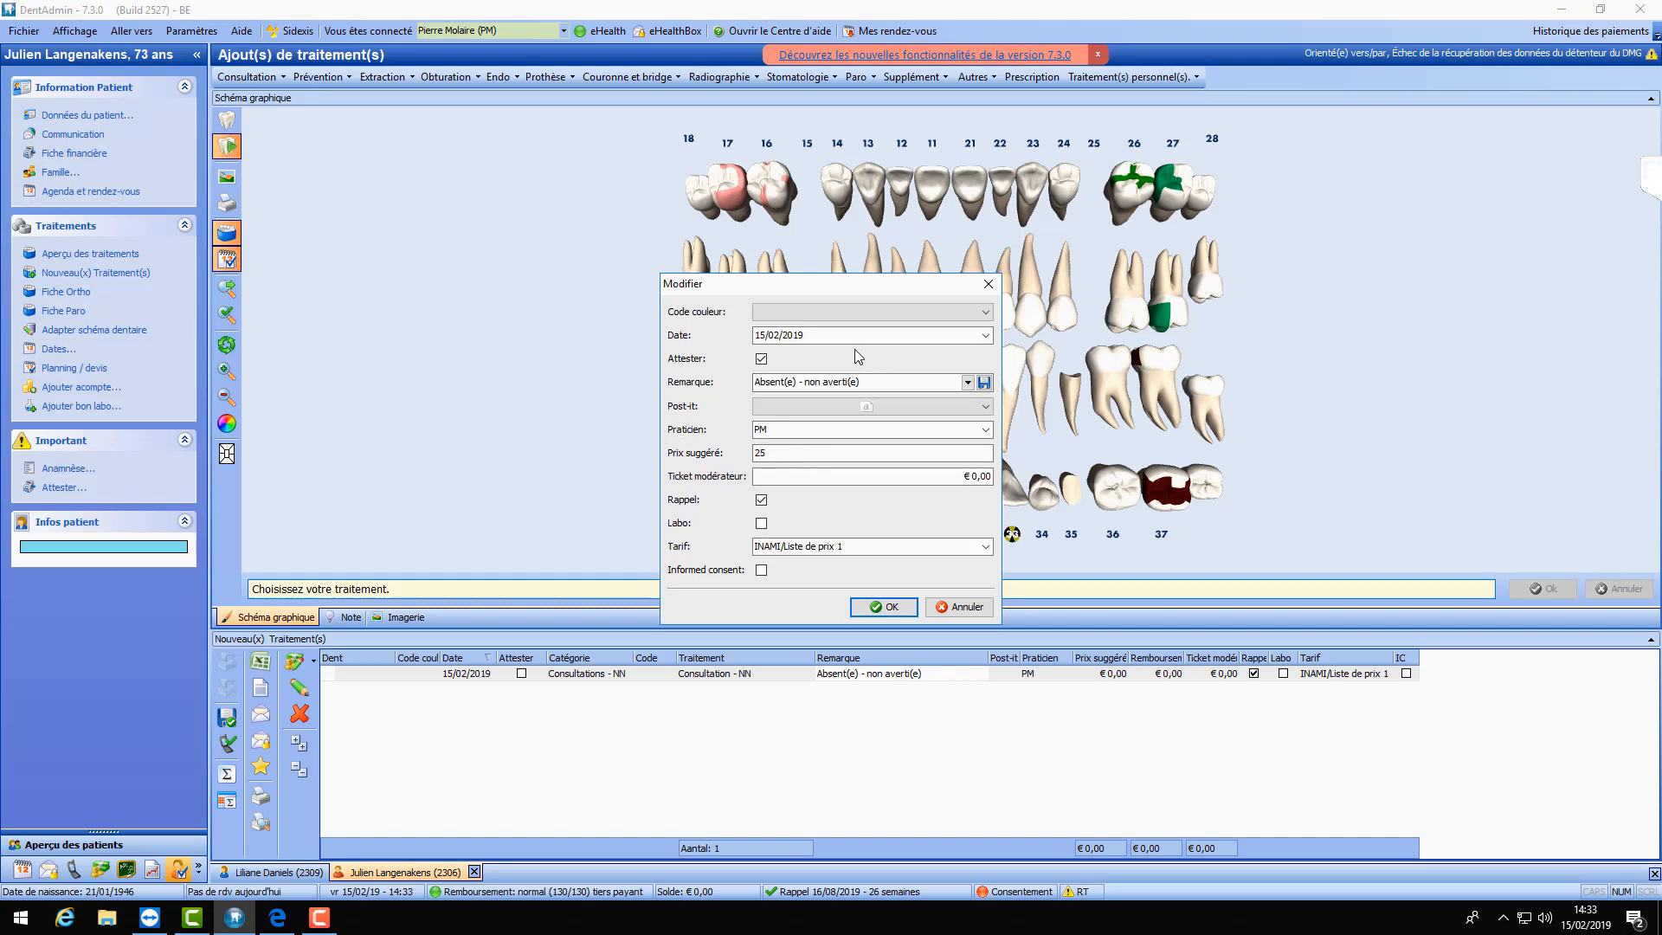
click(884, 606)
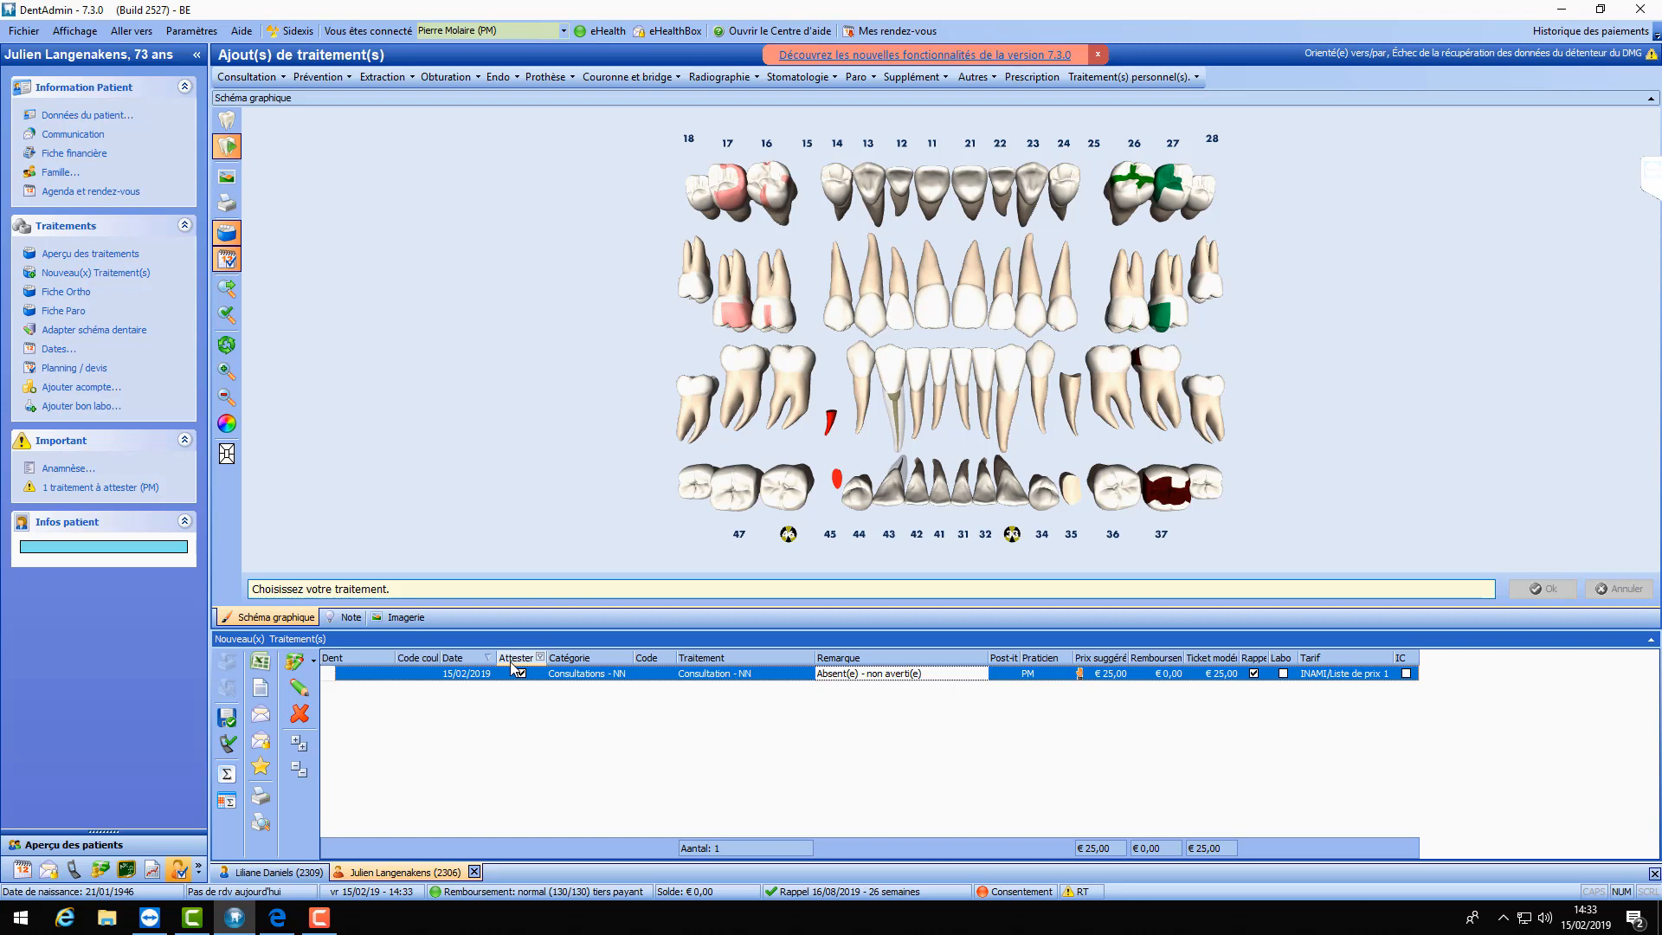
- Delete the Absent(e) - non averti(e) entry from the new treatments and confirm the deletion
click(300, 713)
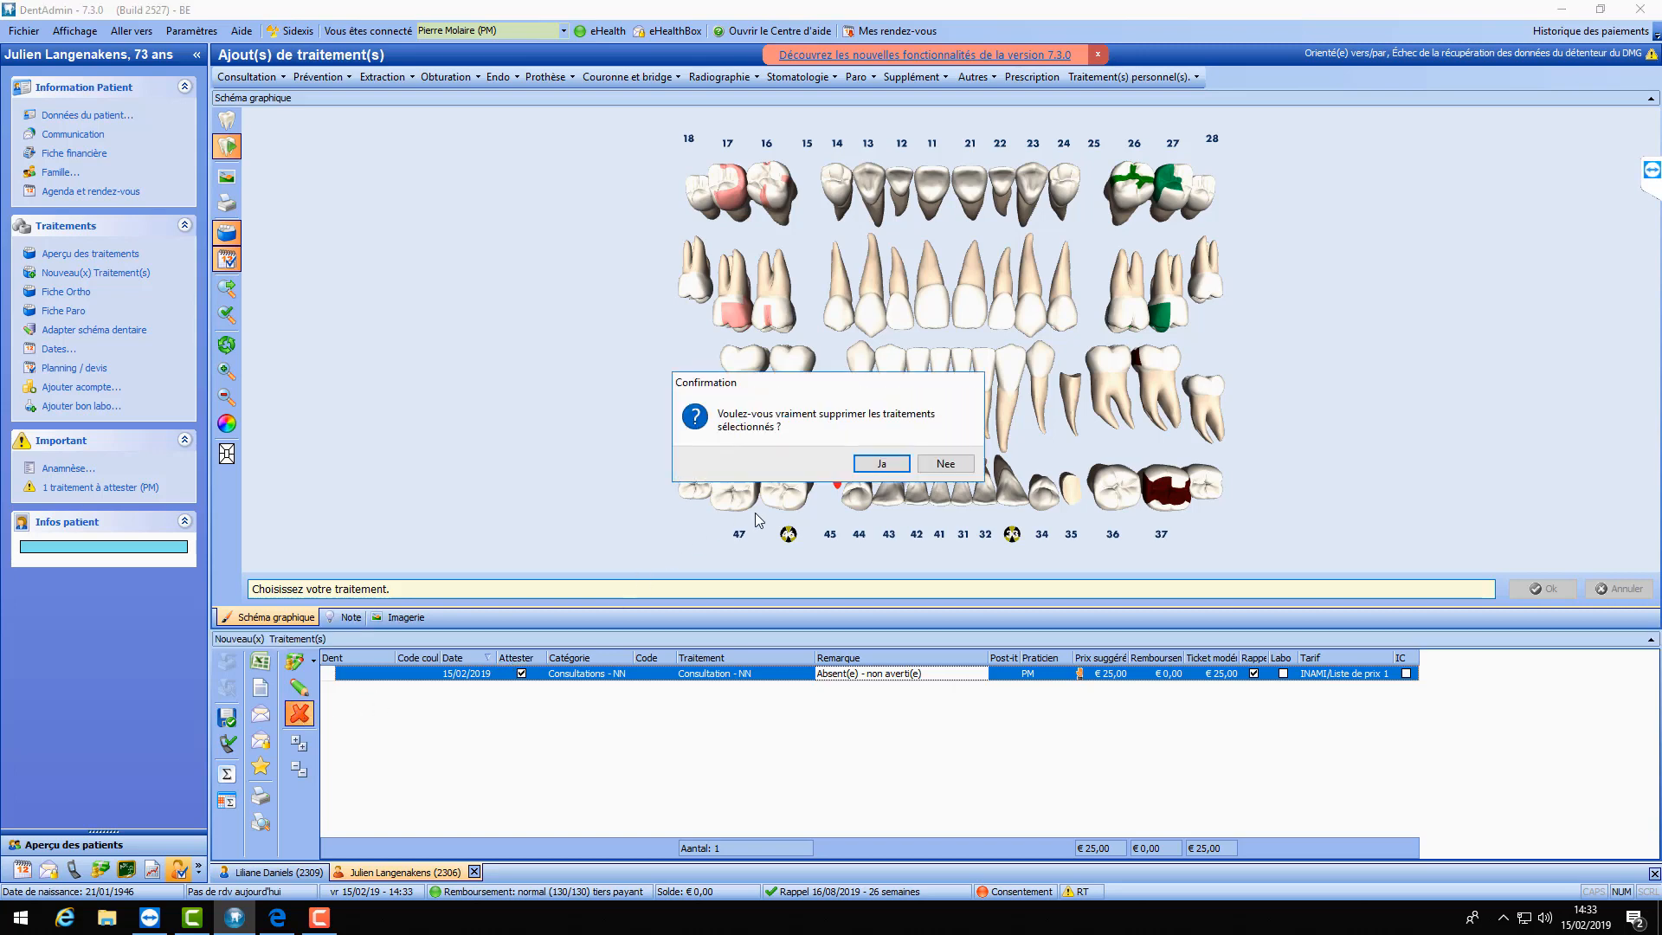
click(874, 470)
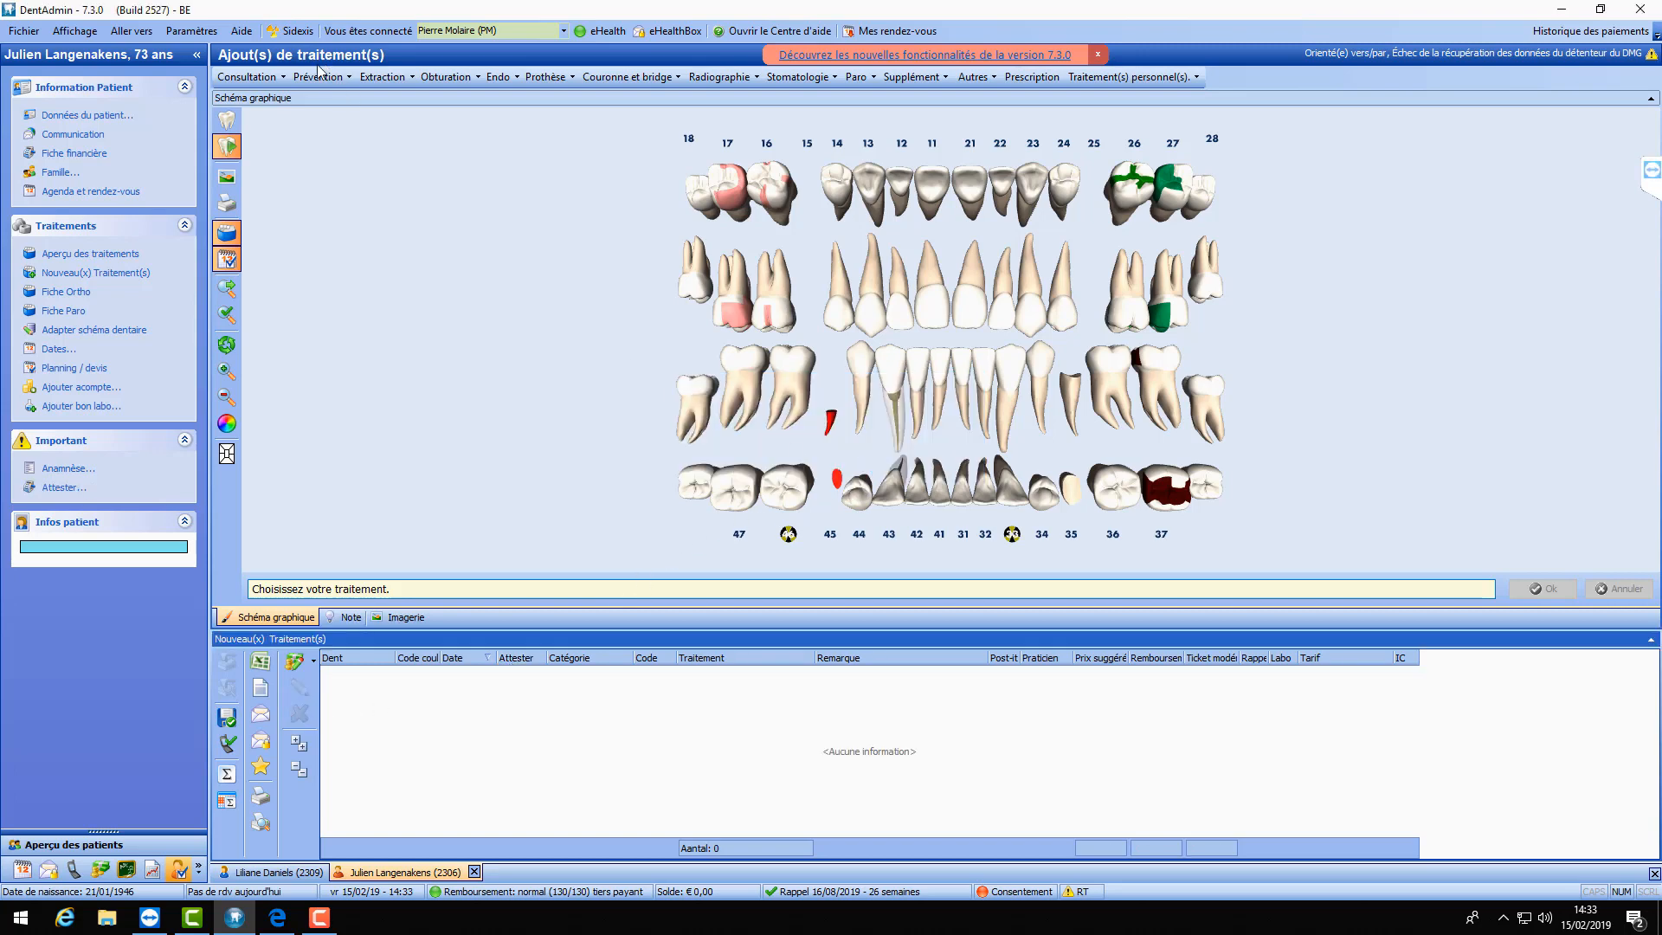
- Start a Détartrage treatment and select all four quadrants on the dental chart
click(284, 77)
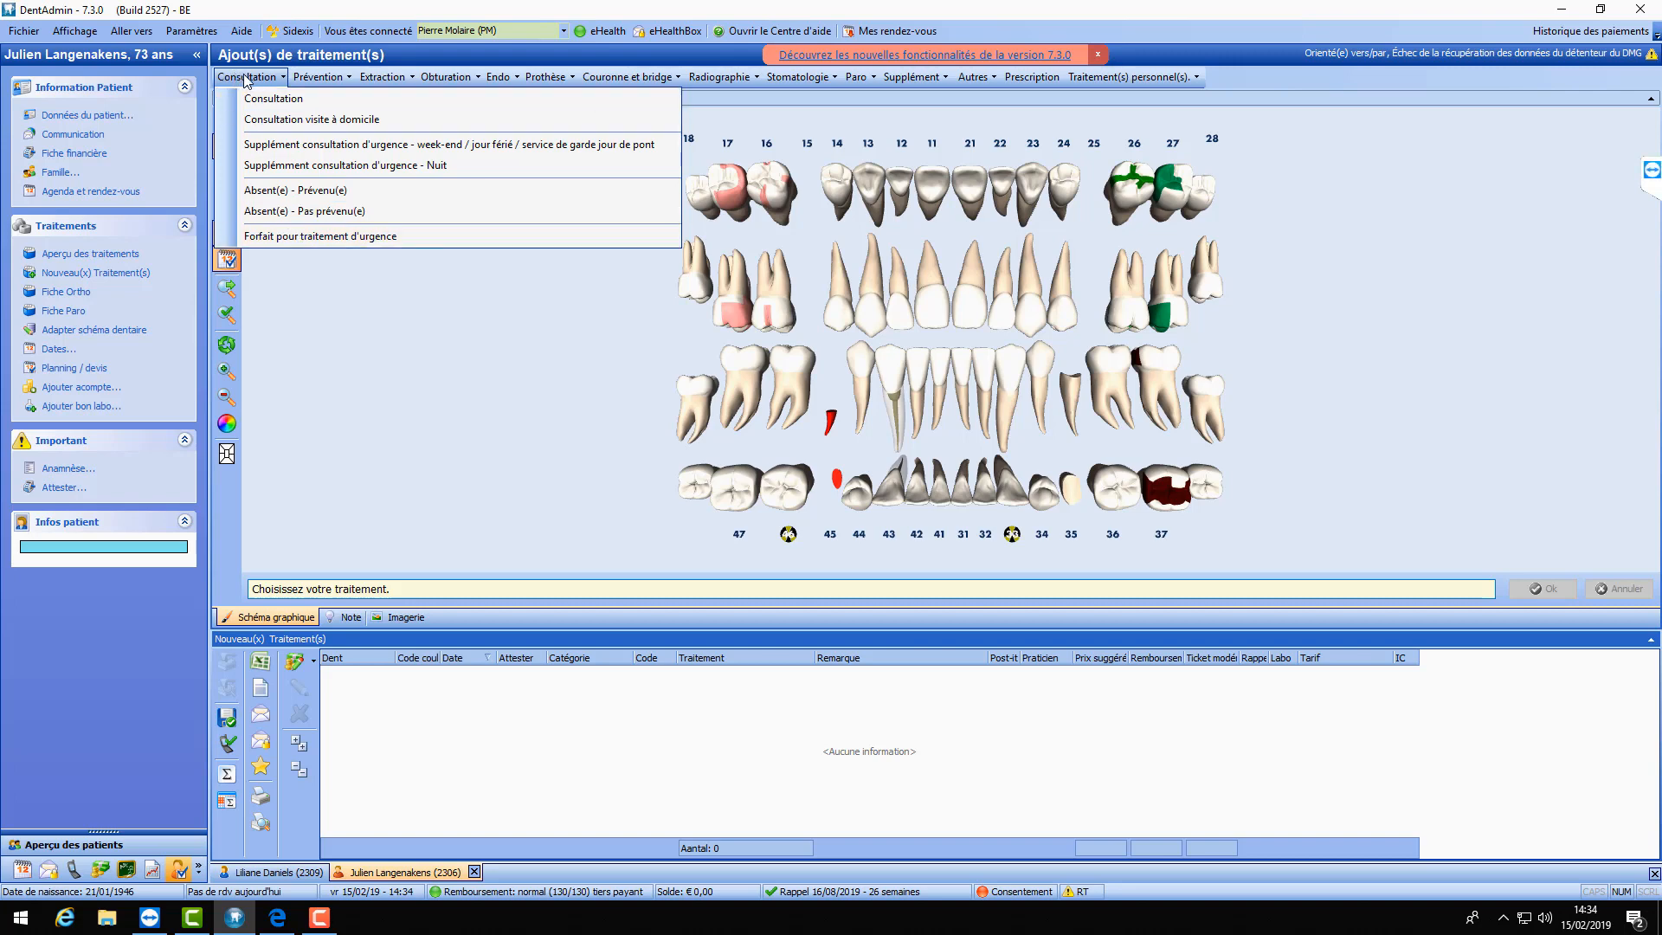
mouse_move(313, 84)
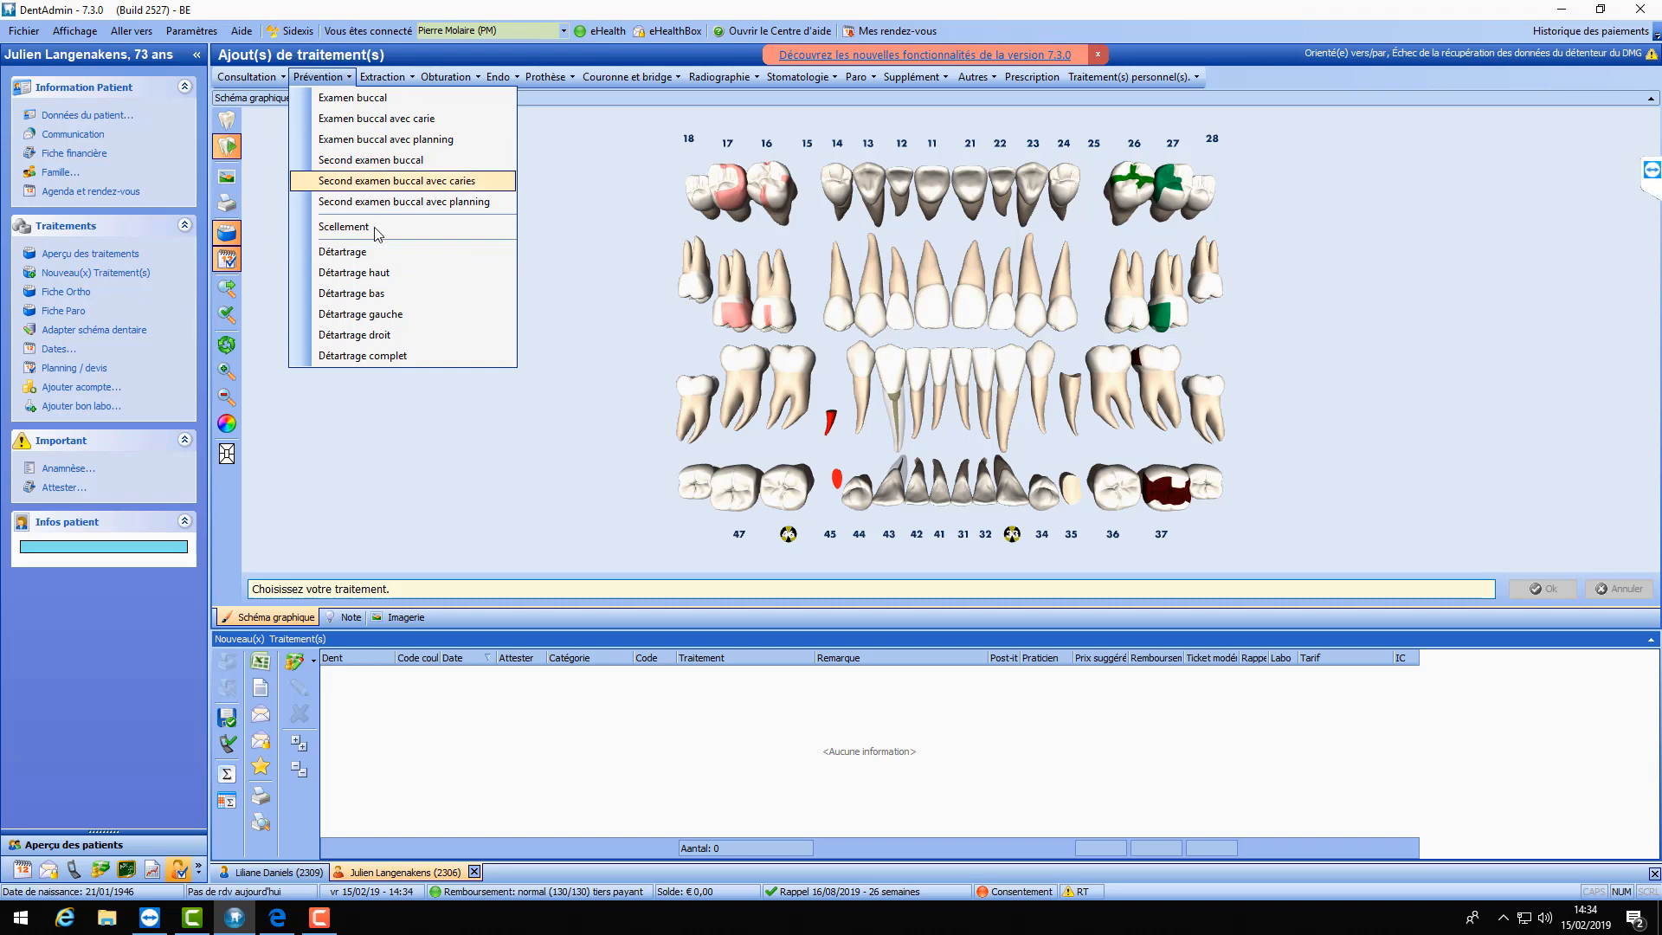
click(369, 255)
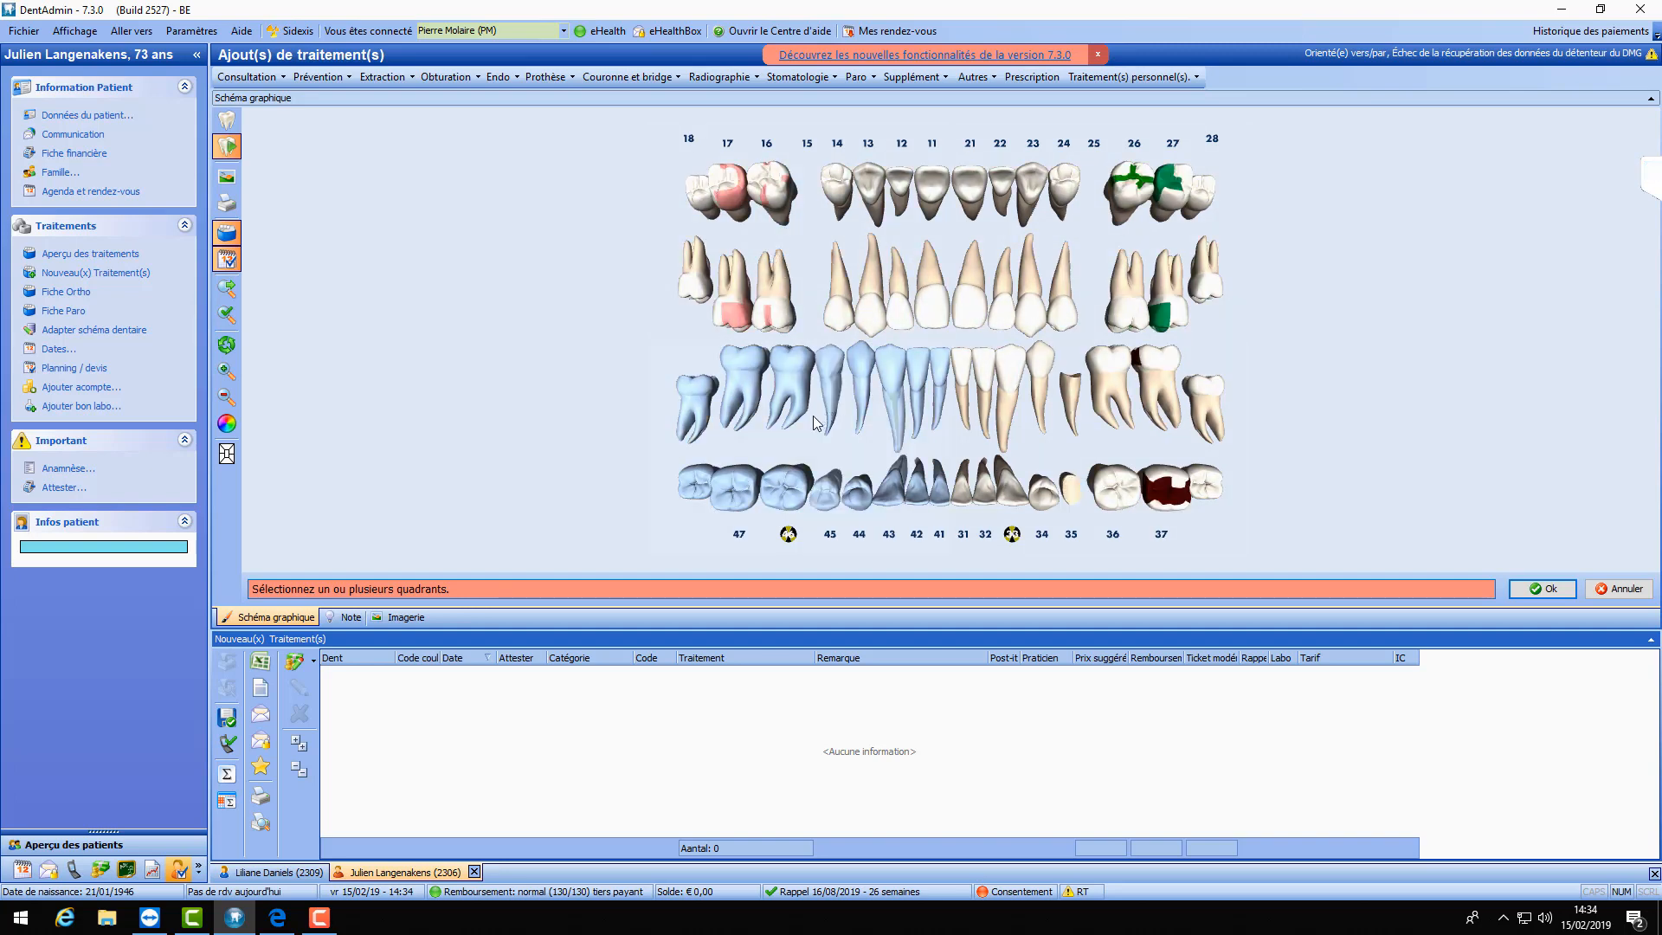
click(814, 415)
click(1035, 413)
click(1071, 274)
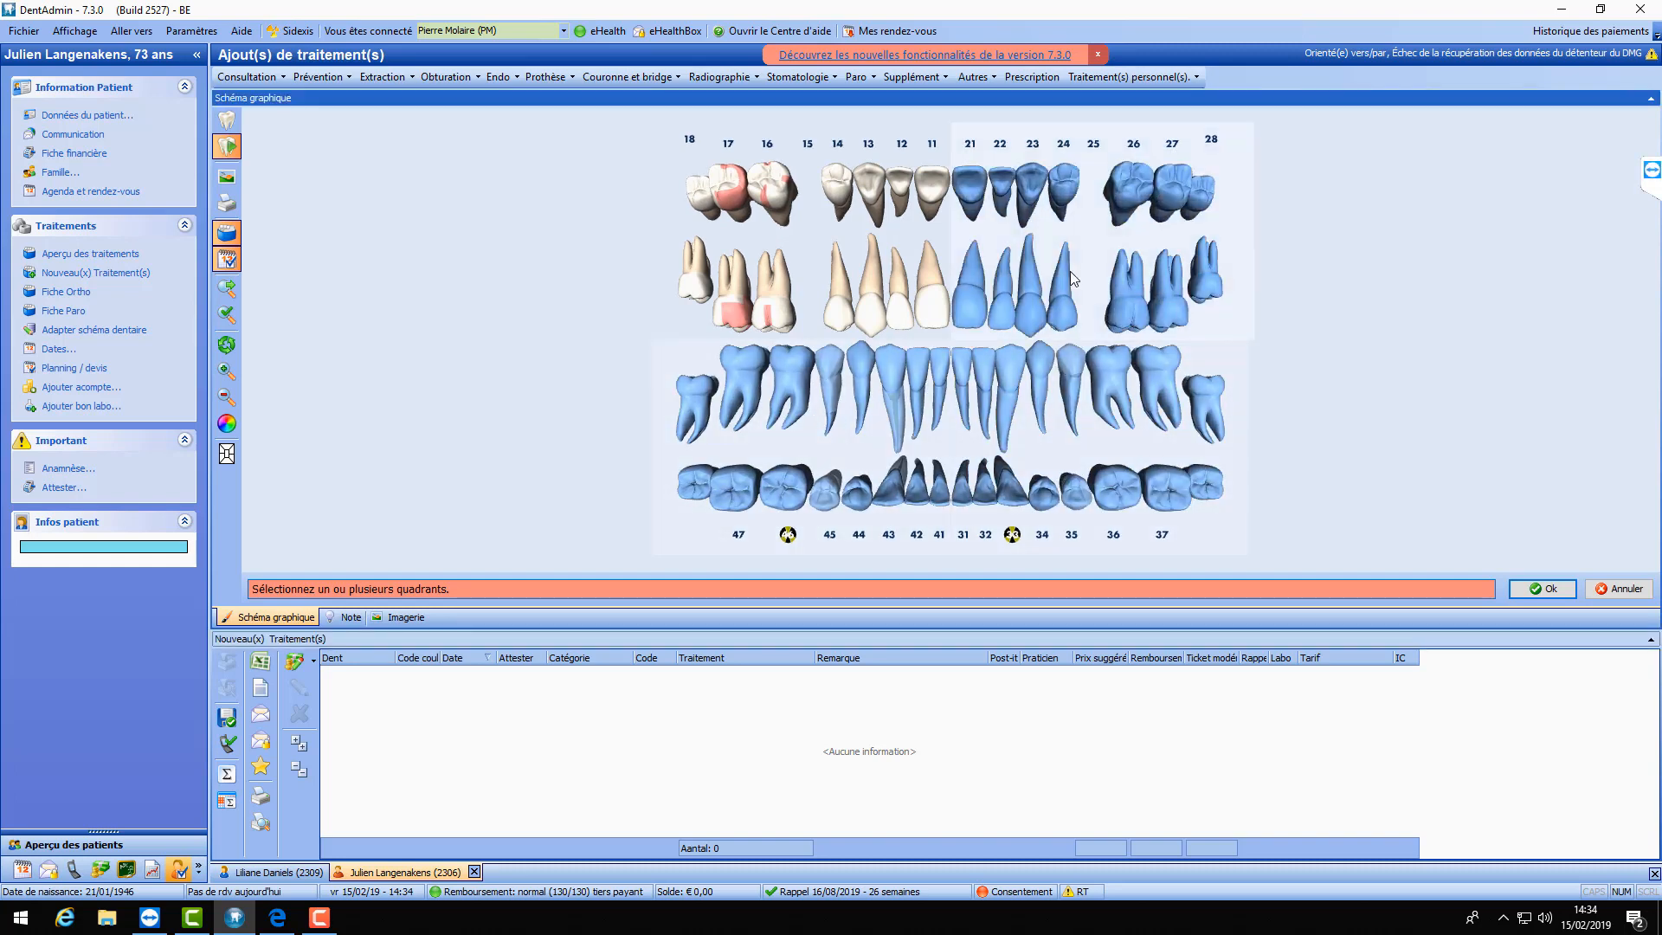
click(830, 269)
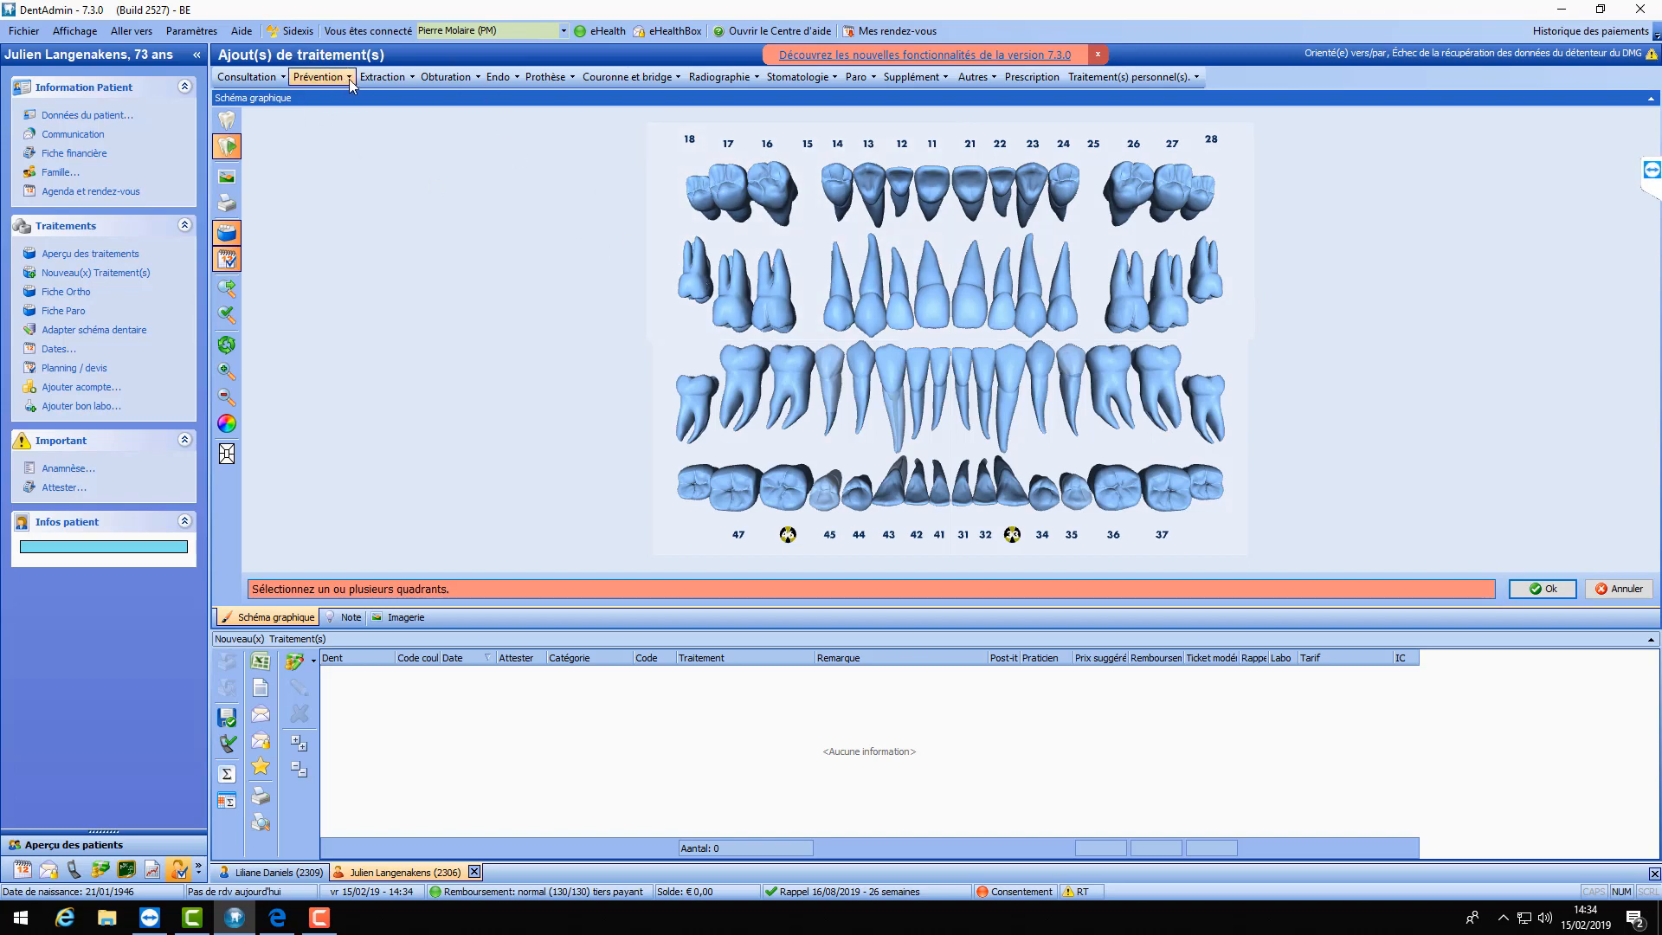
- Add a Détartrage complet to the new treatments, choosing the scaling at 50% of the normal reimbursement
click(320, 76)
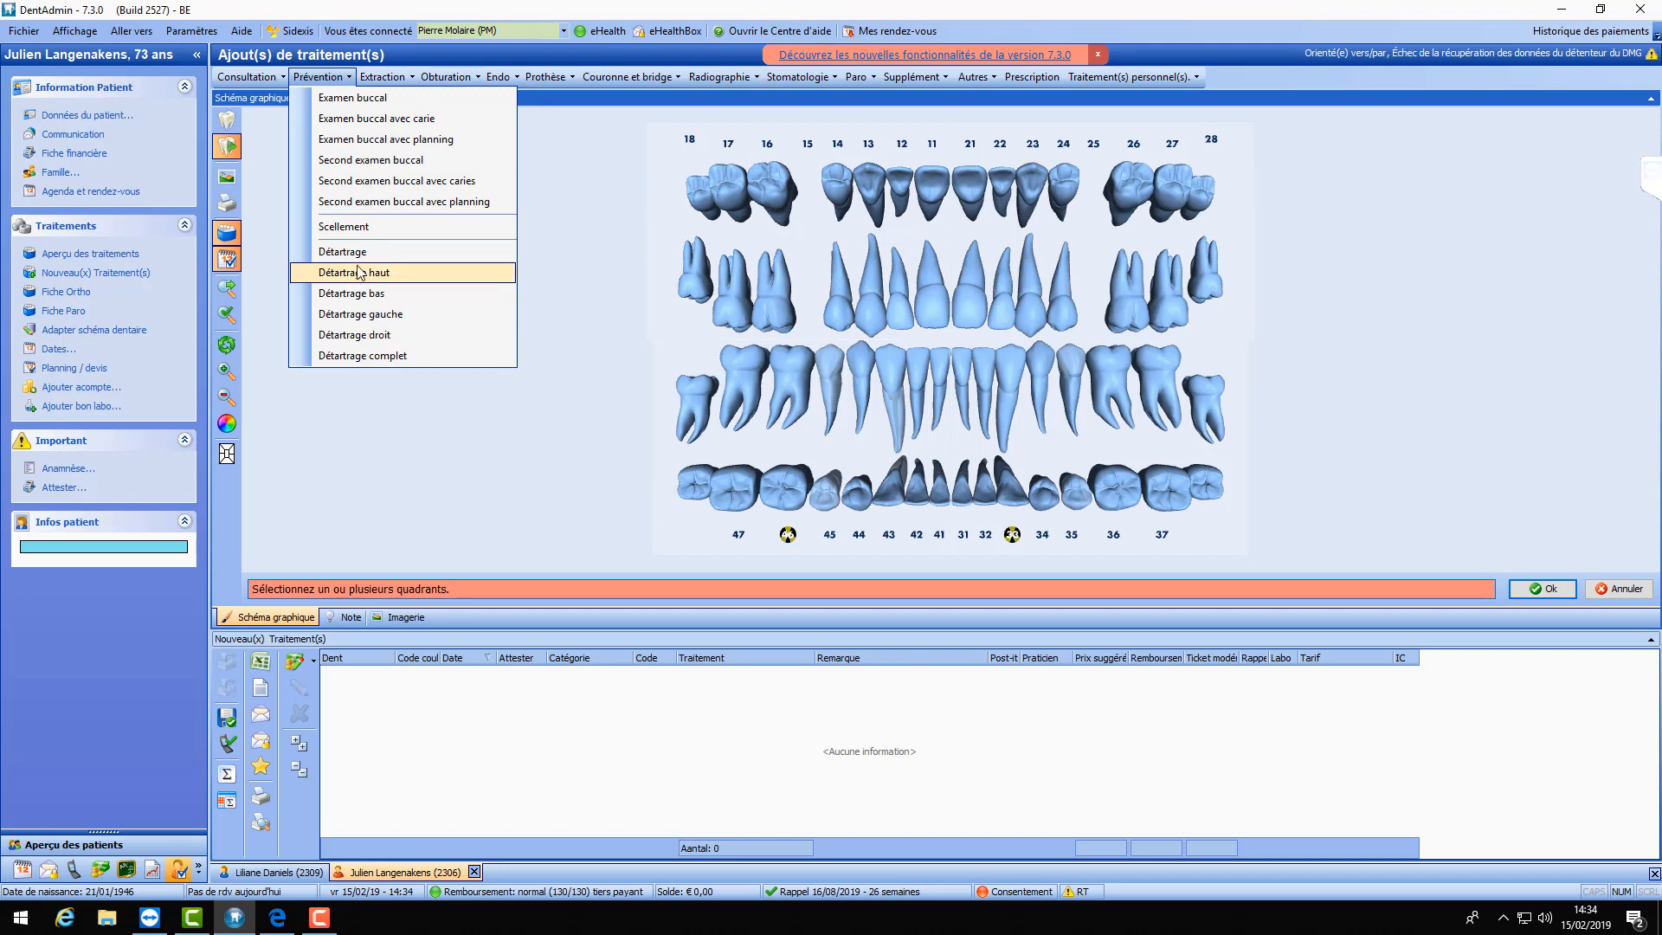
click(366, 357)
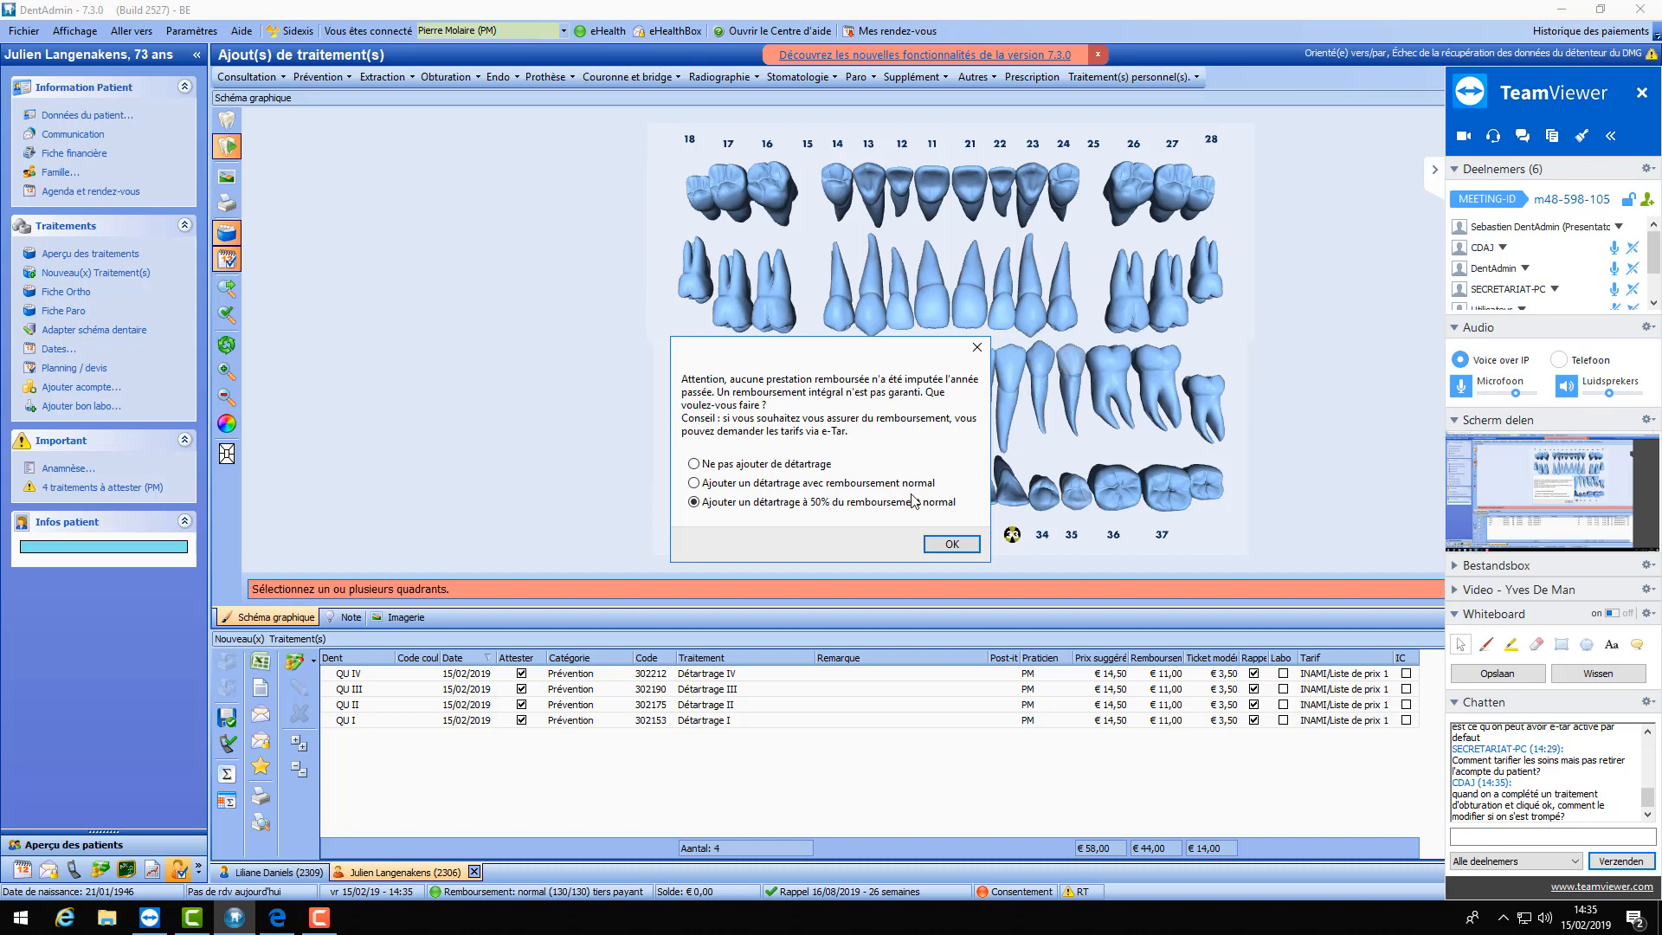
click(1435, 166)
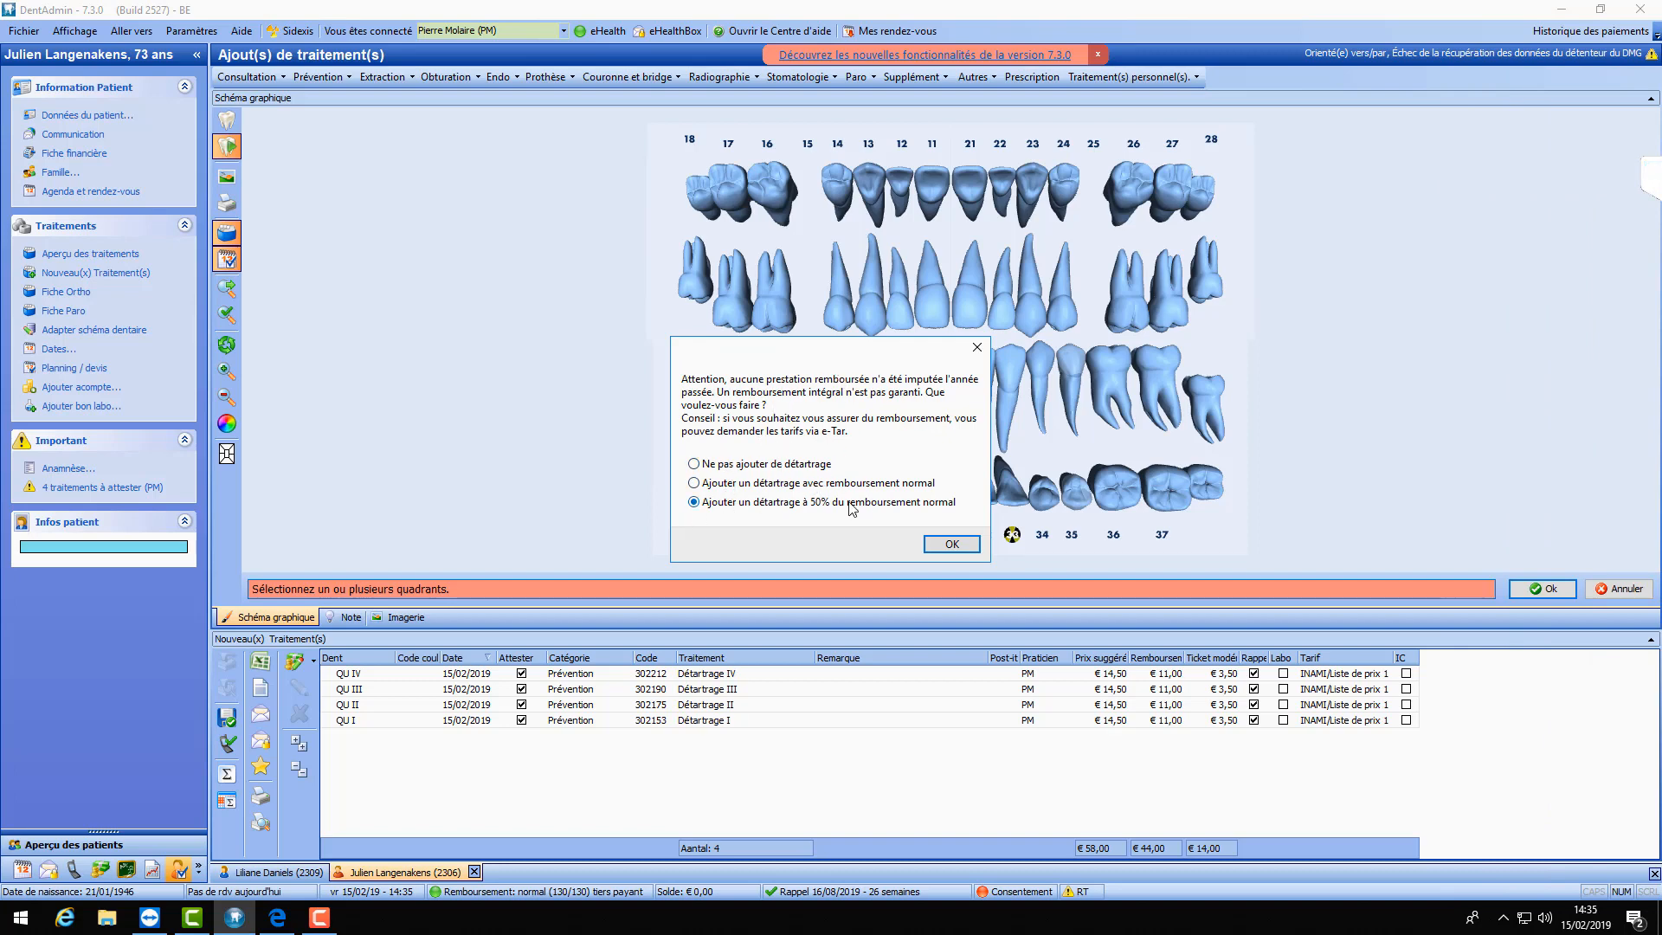
click(805, 502)
click(945, 543)
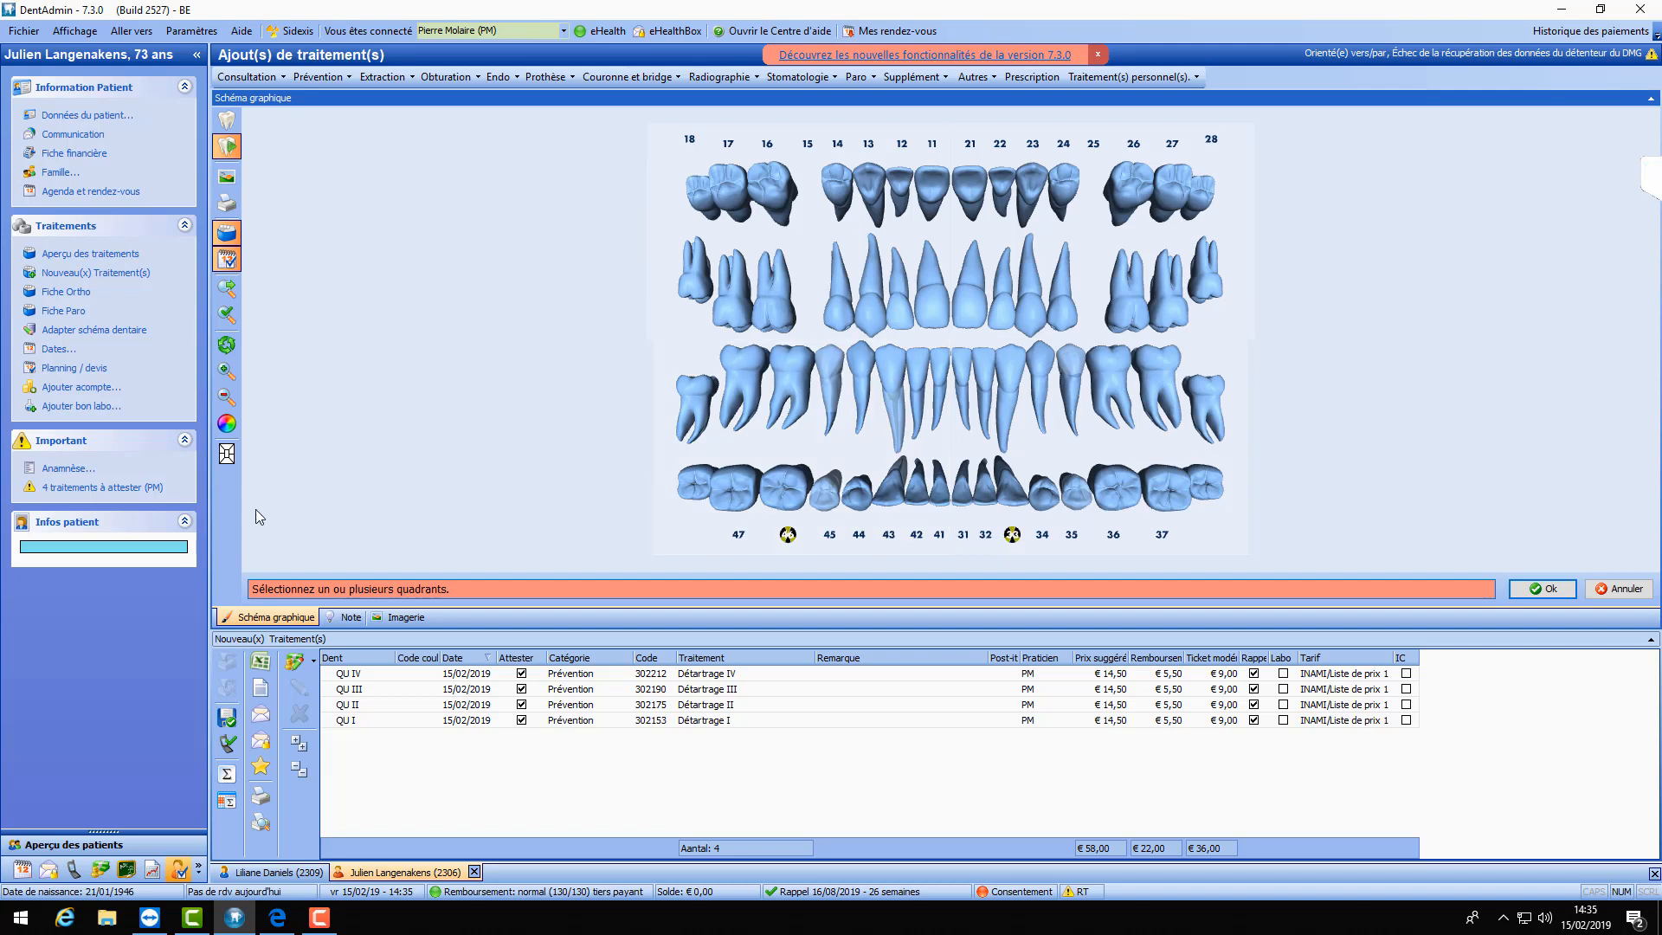
- Open the settlement for the Détartrage treatments awaiting attestation and set the total amount to pay to €64
click(111, 489)
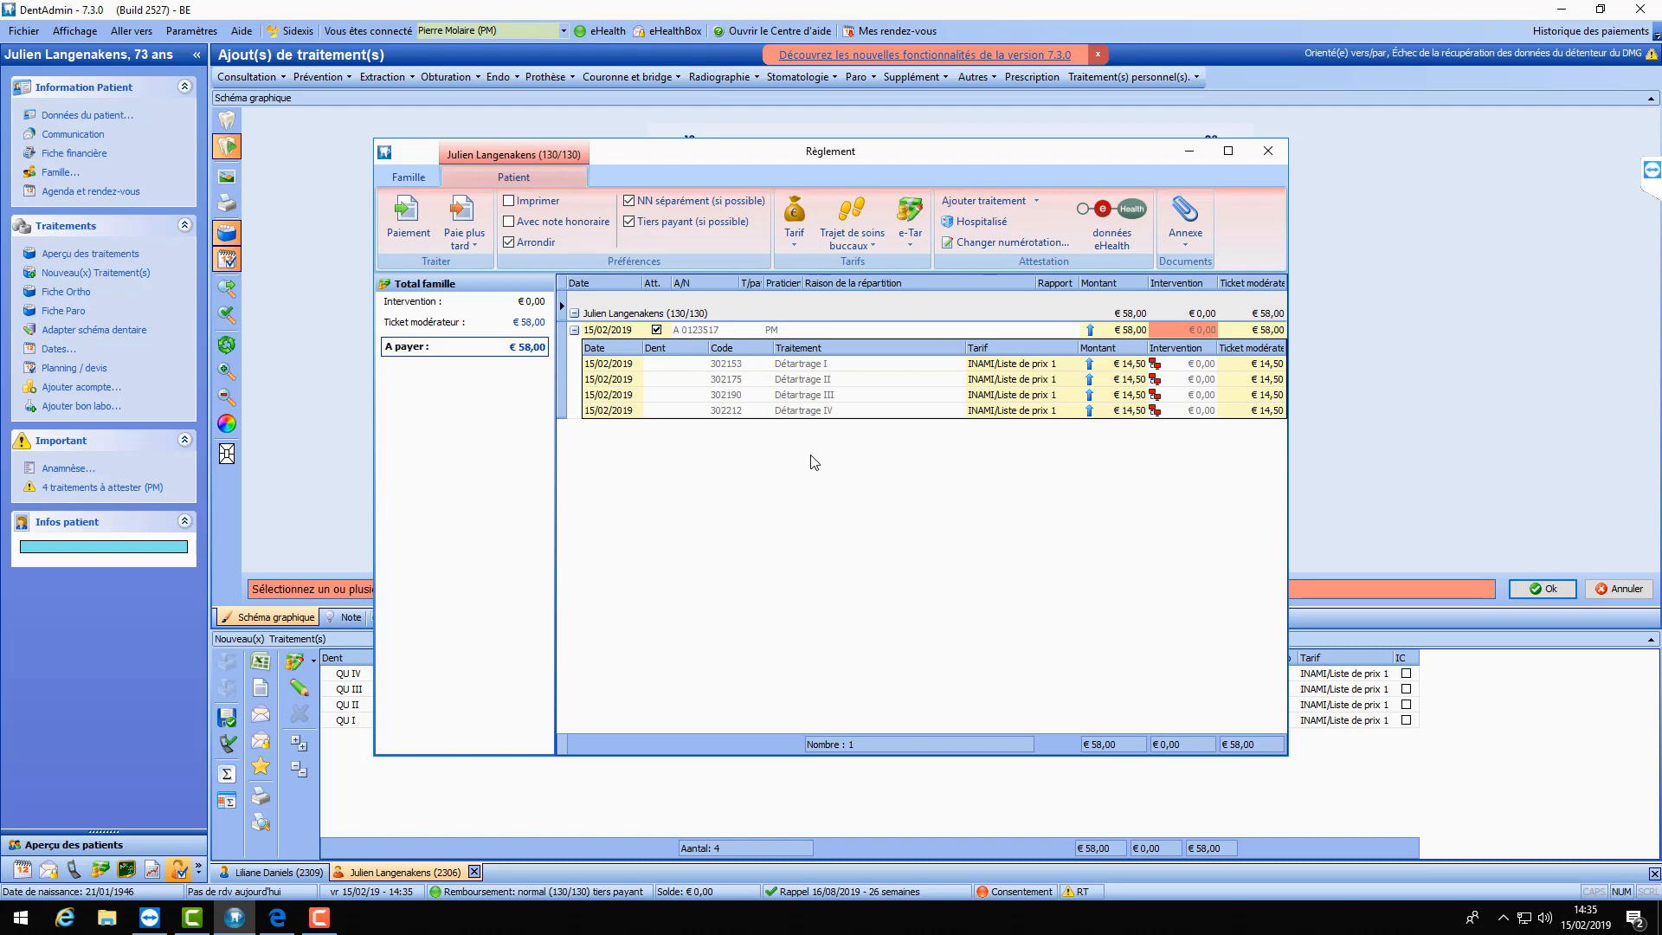
mouse_move(1160, 372)
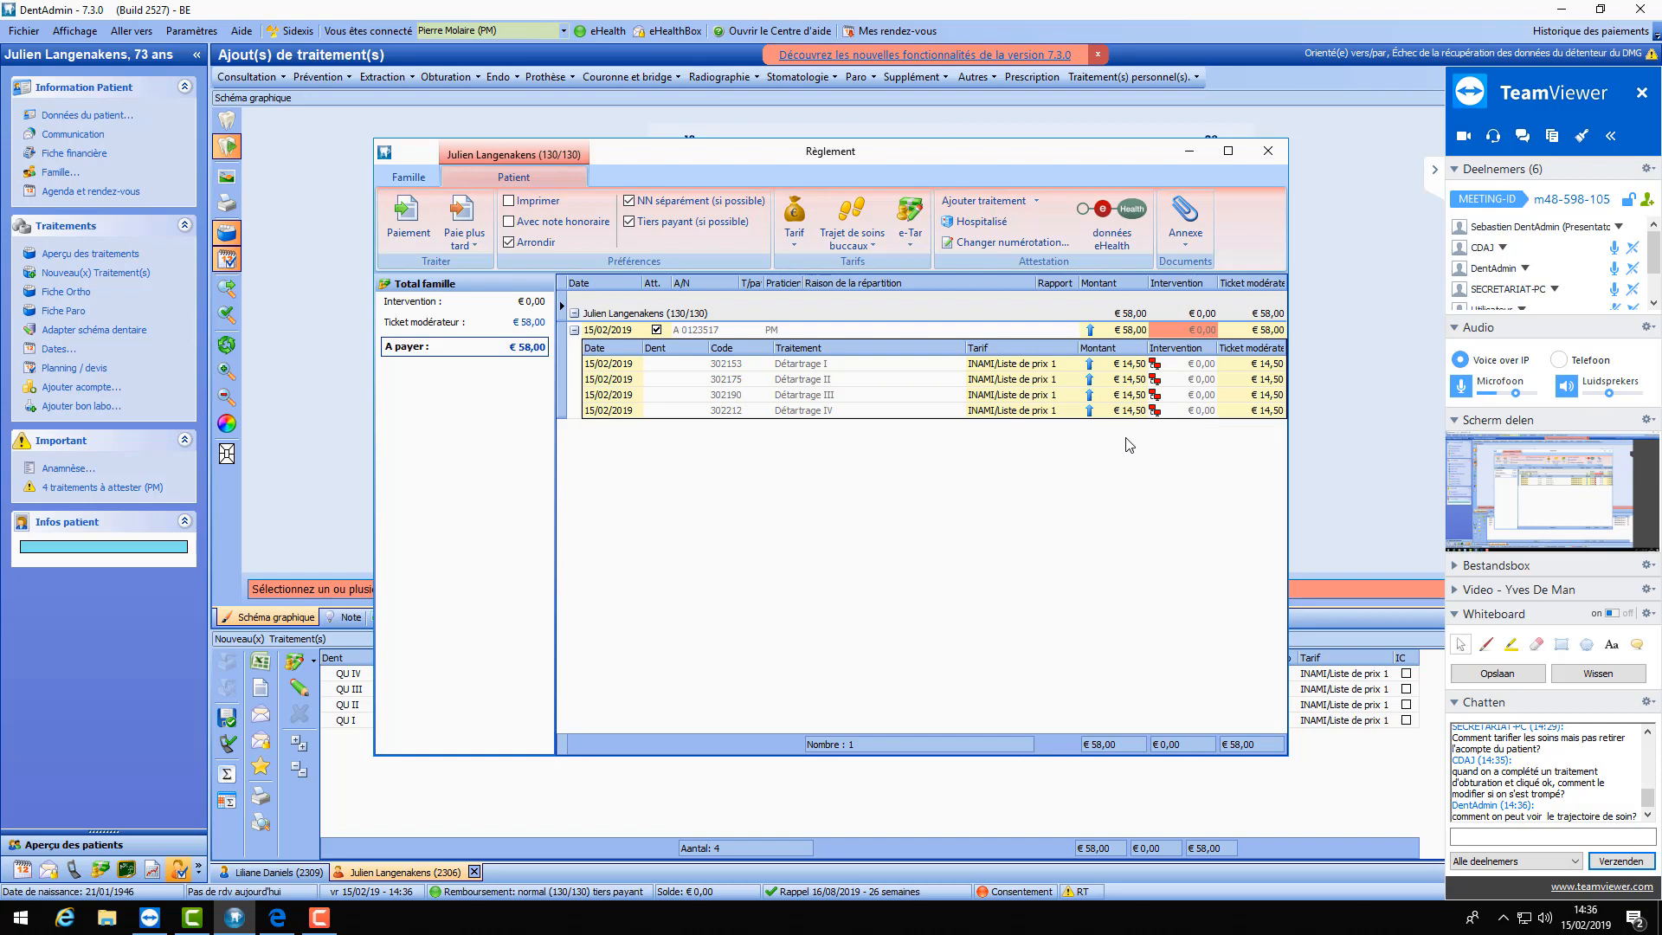
click(1434, 176)
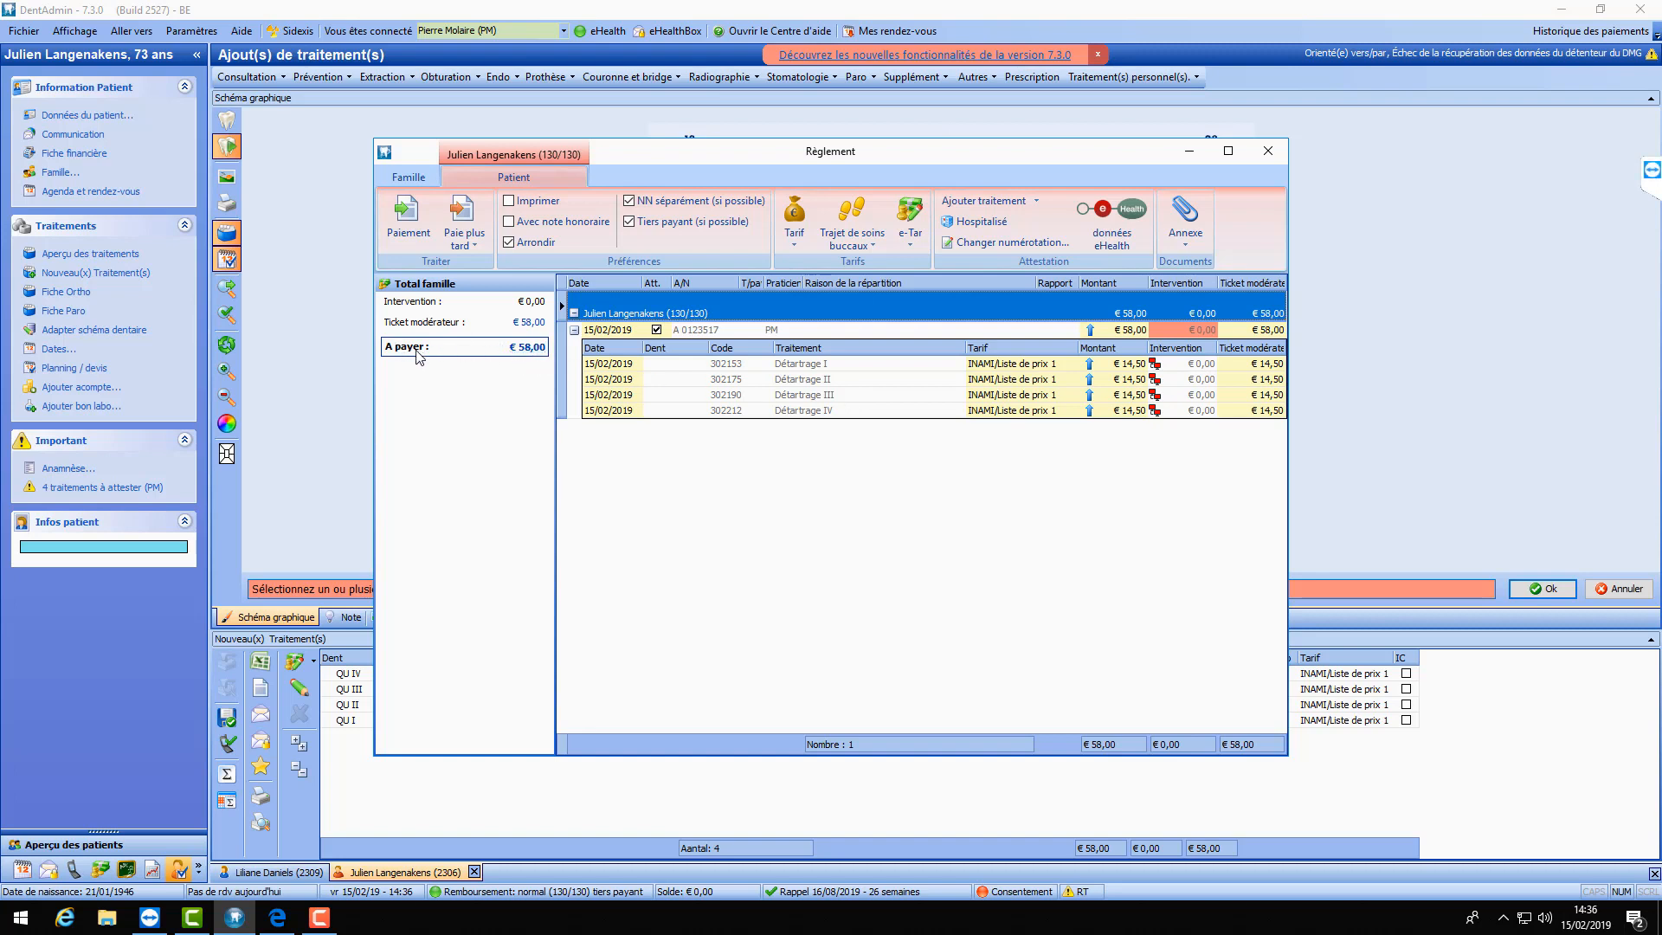
click(536, 348)
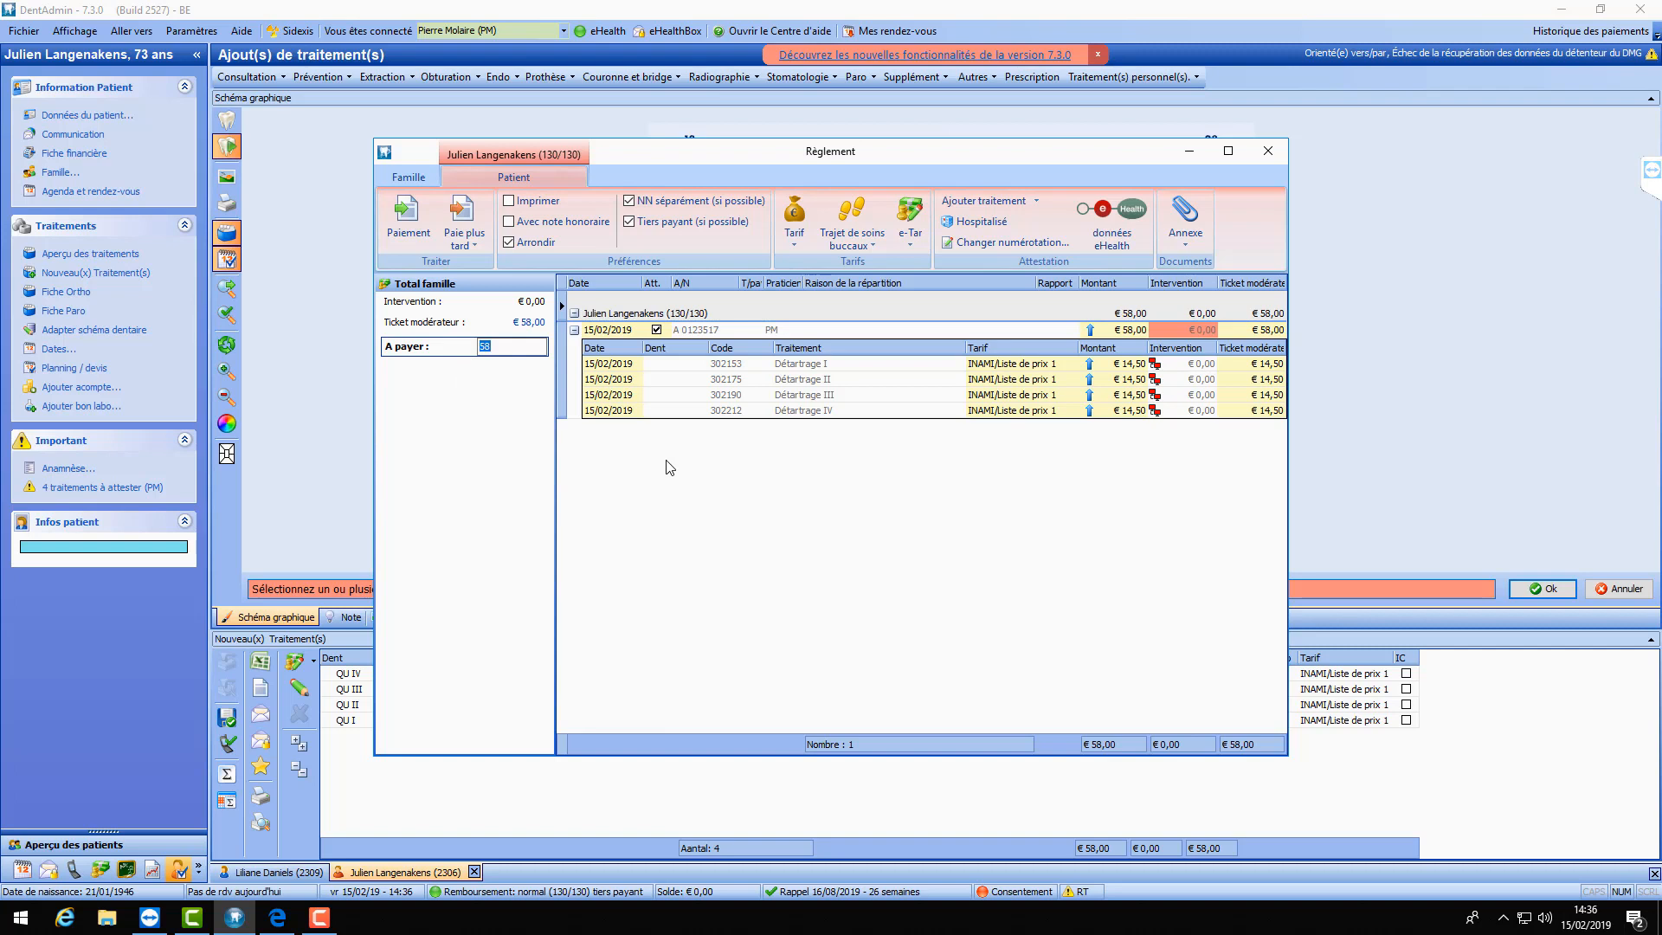
text(64)
key(Return)
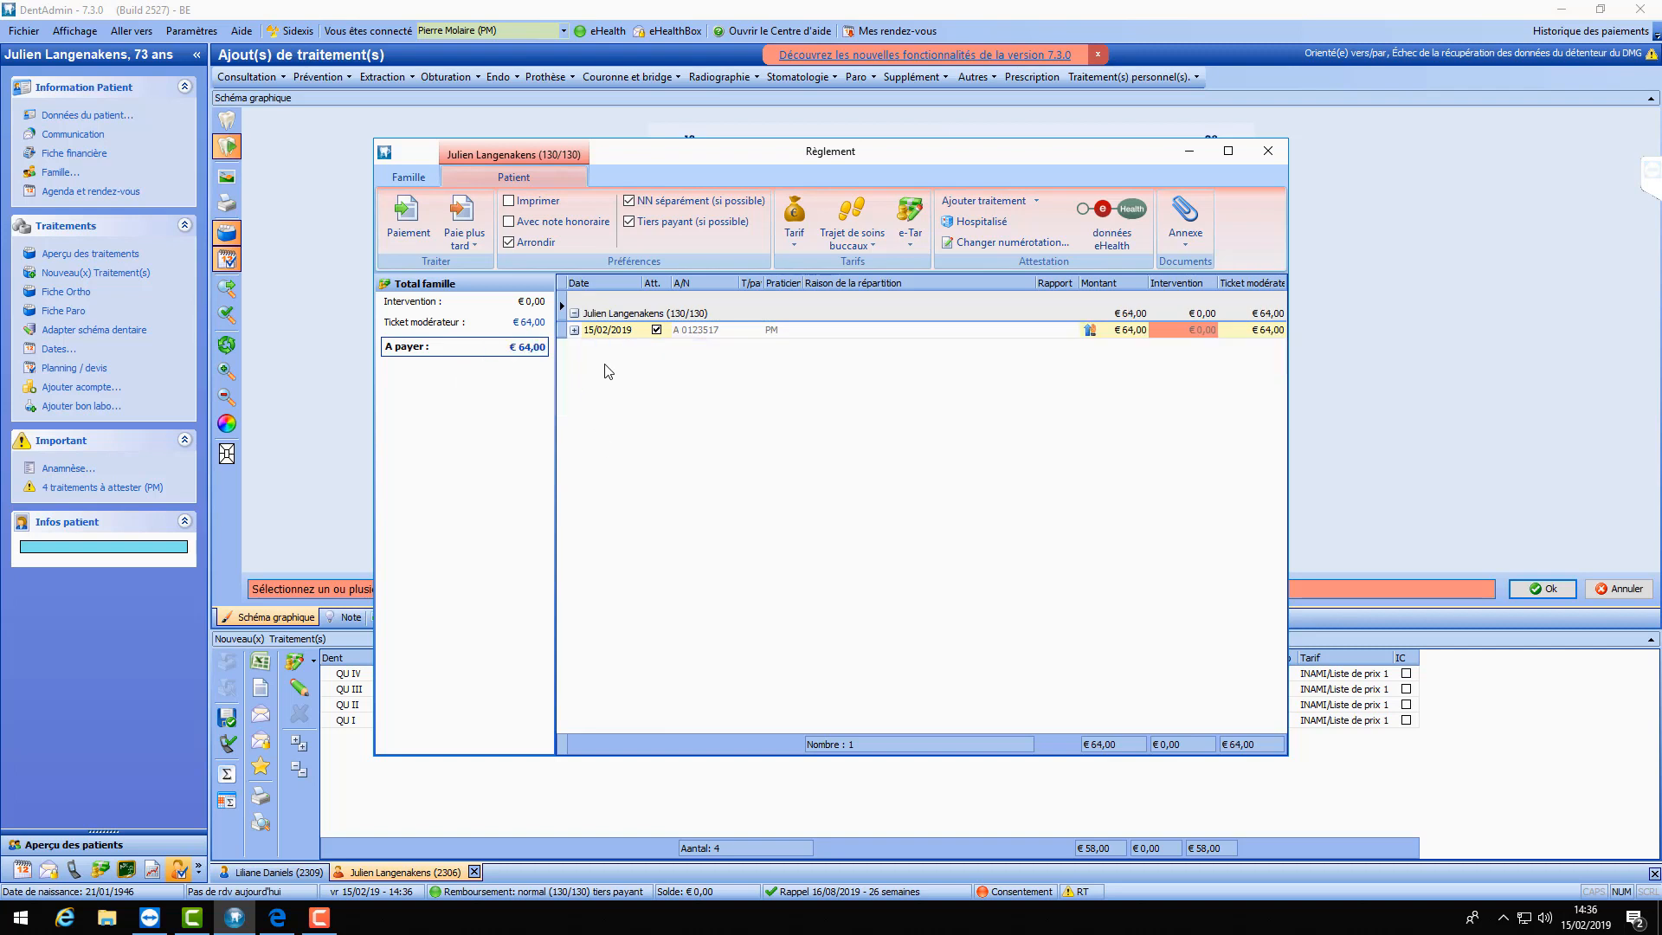
- Re-enter 64 as the amount to pay and expand the 15/02/2019 attestation to review its treatment lines
click(532, 347)
text(7064)
key(BackSpace)
key(BackSpace)
text(64)
click(701, 386)
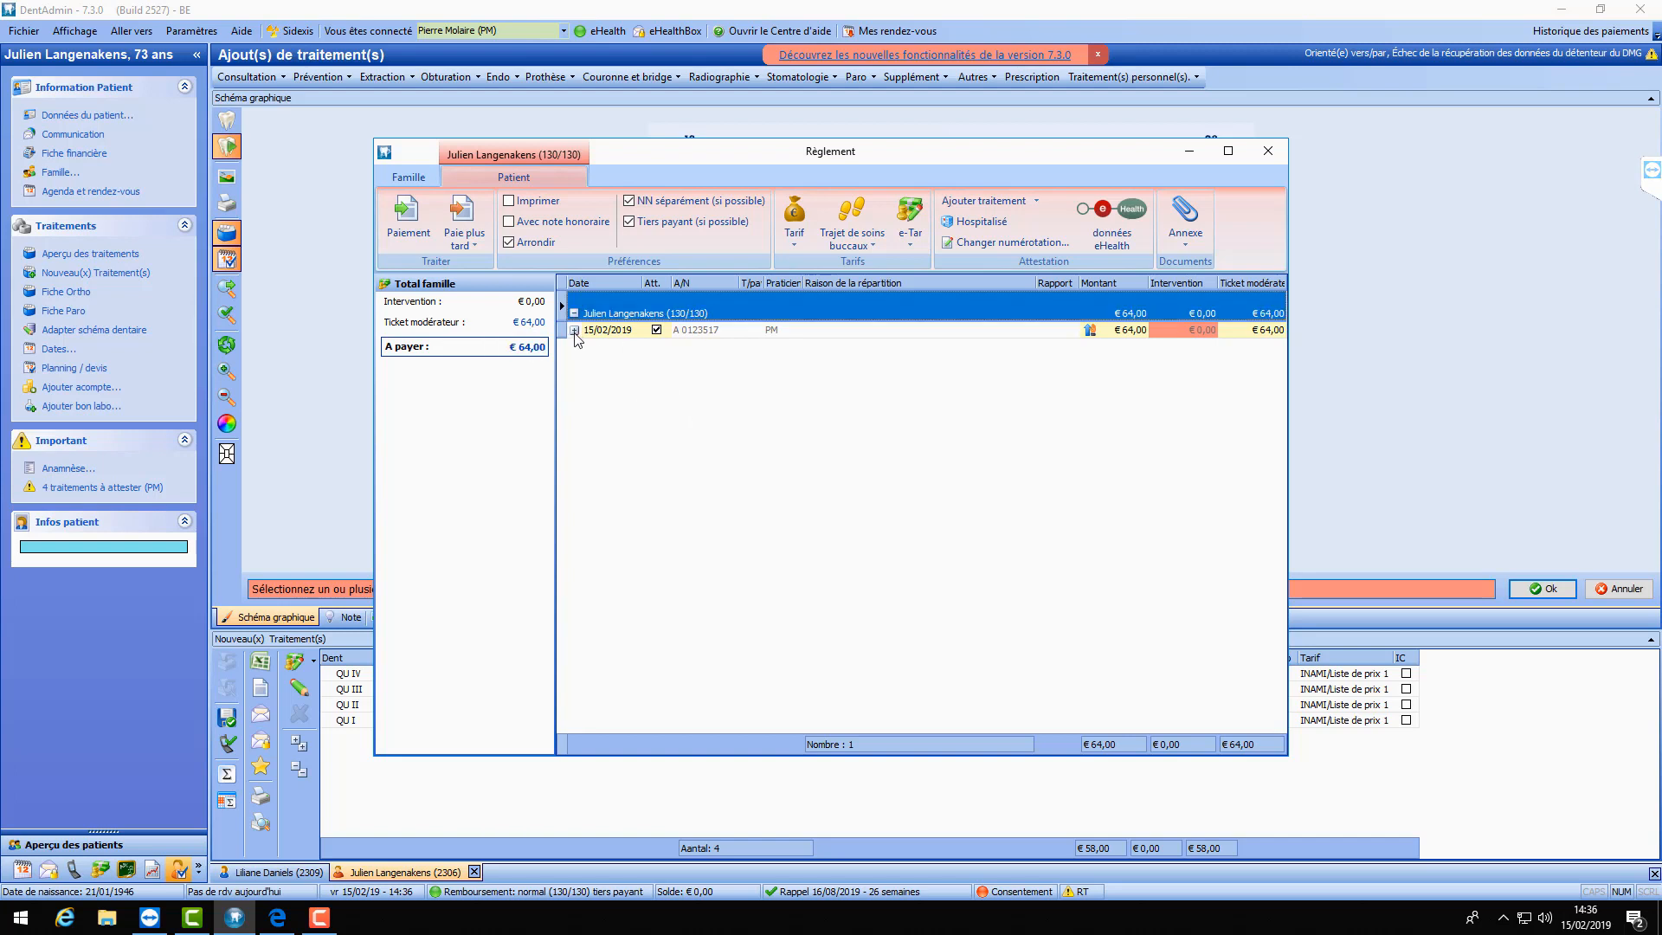
click(574, 330)
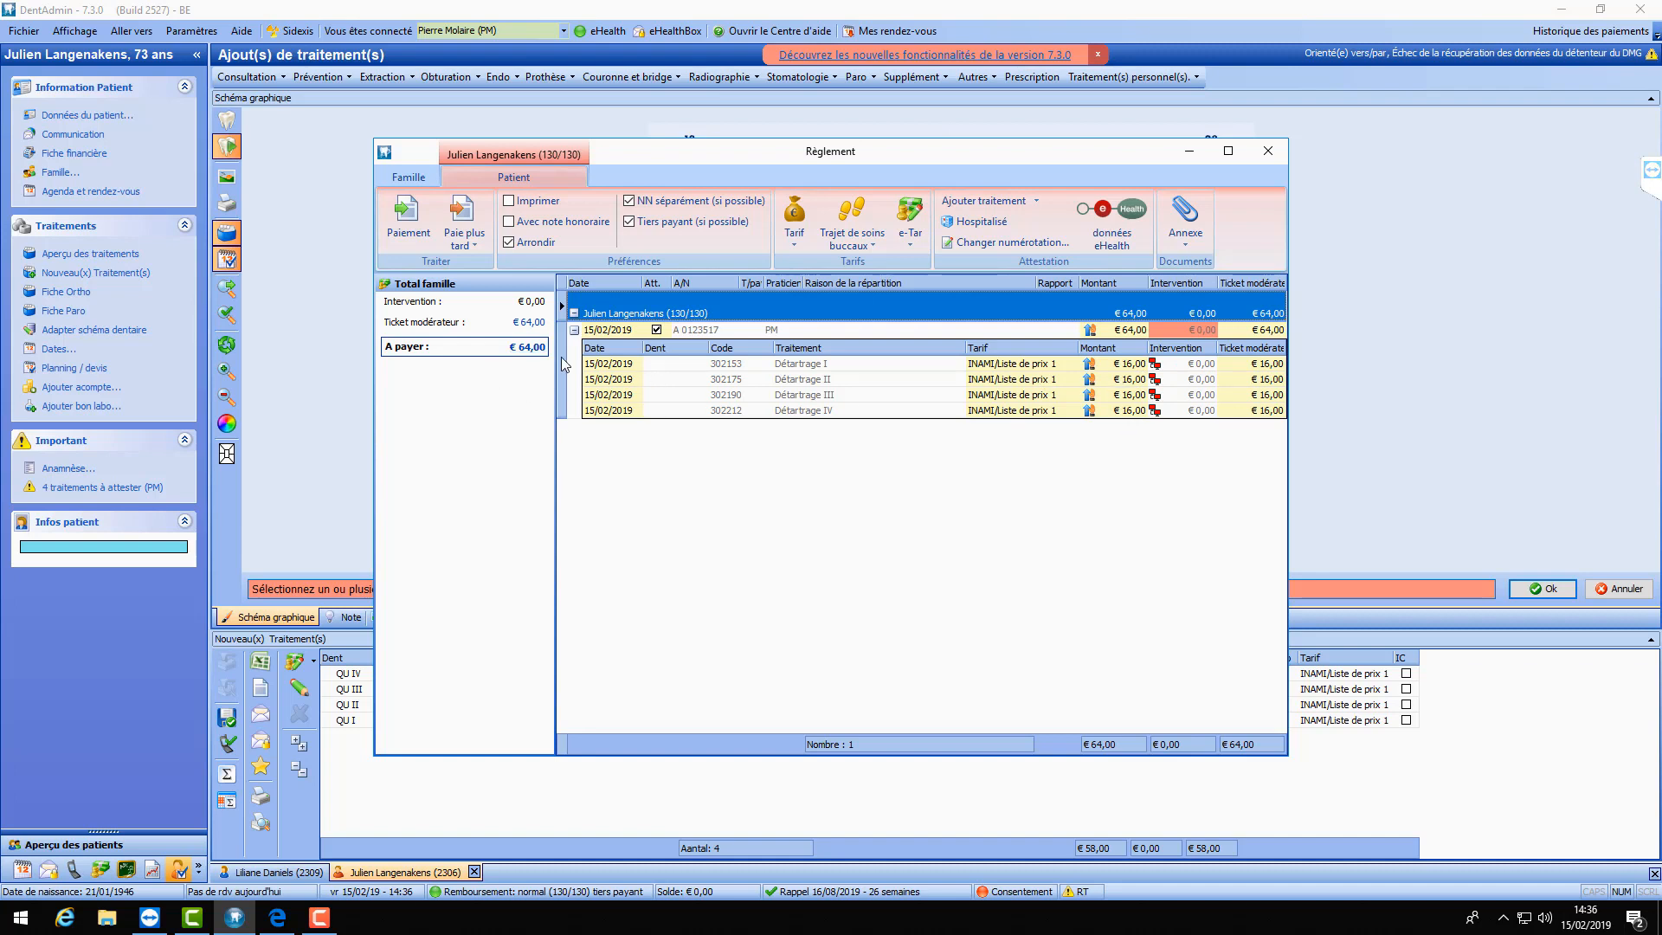
- Try the Bancontact and Cash payment methods for the €64 settlement and register the payment with the direct Bancontact option
click(406, 223)
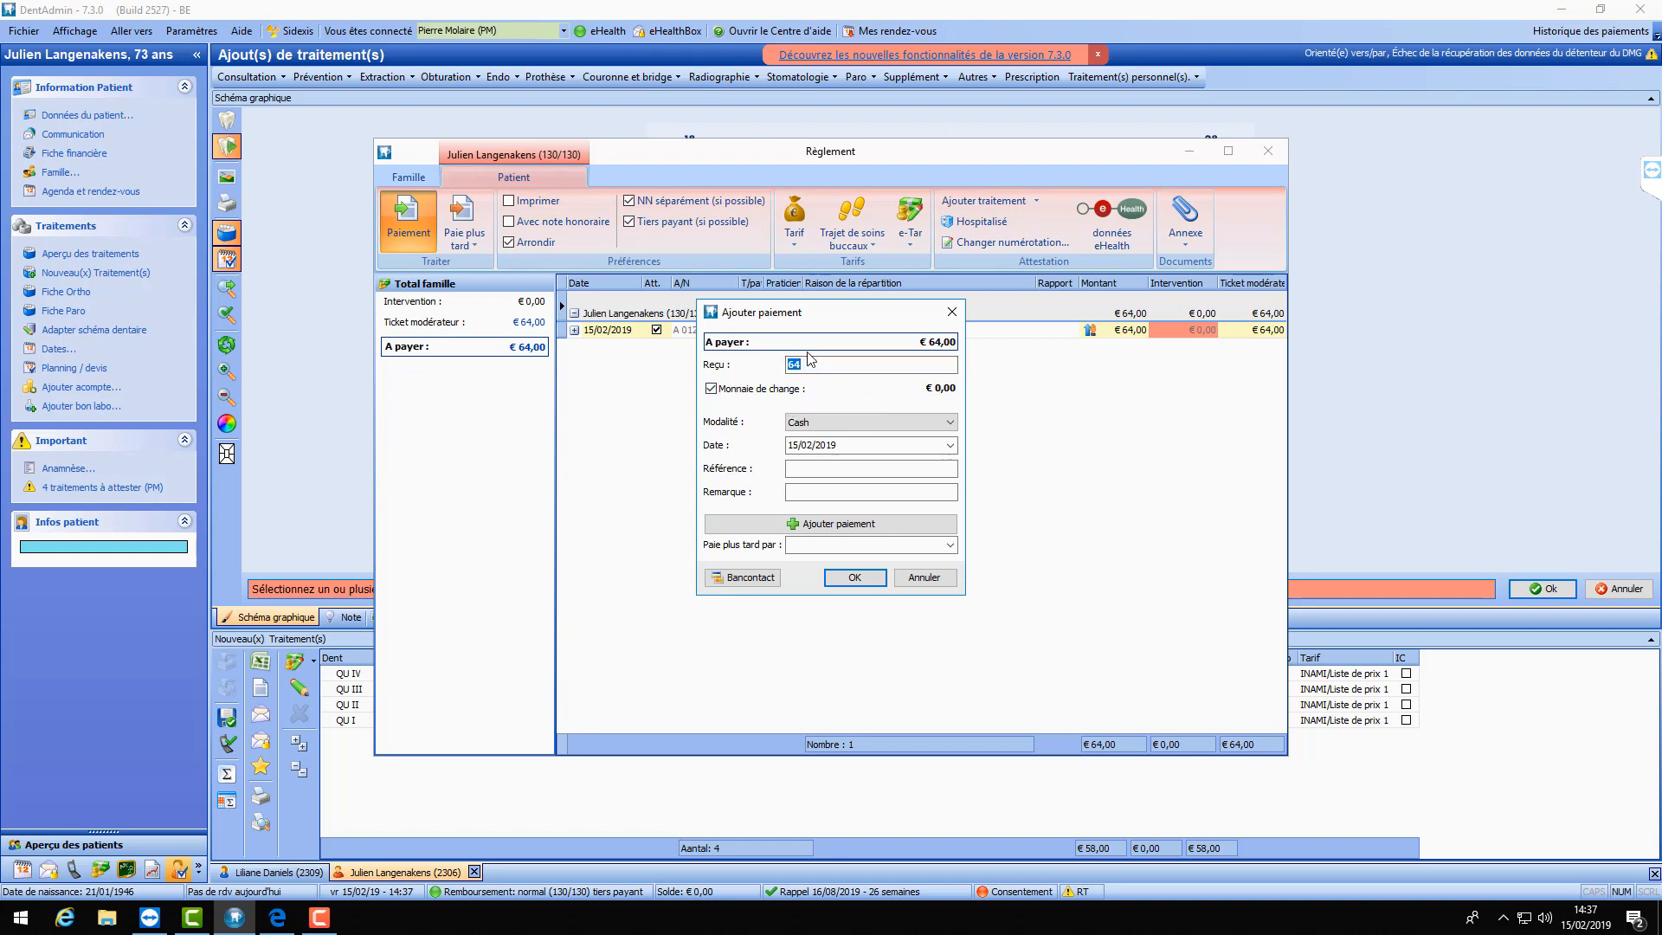
click(949, 424)
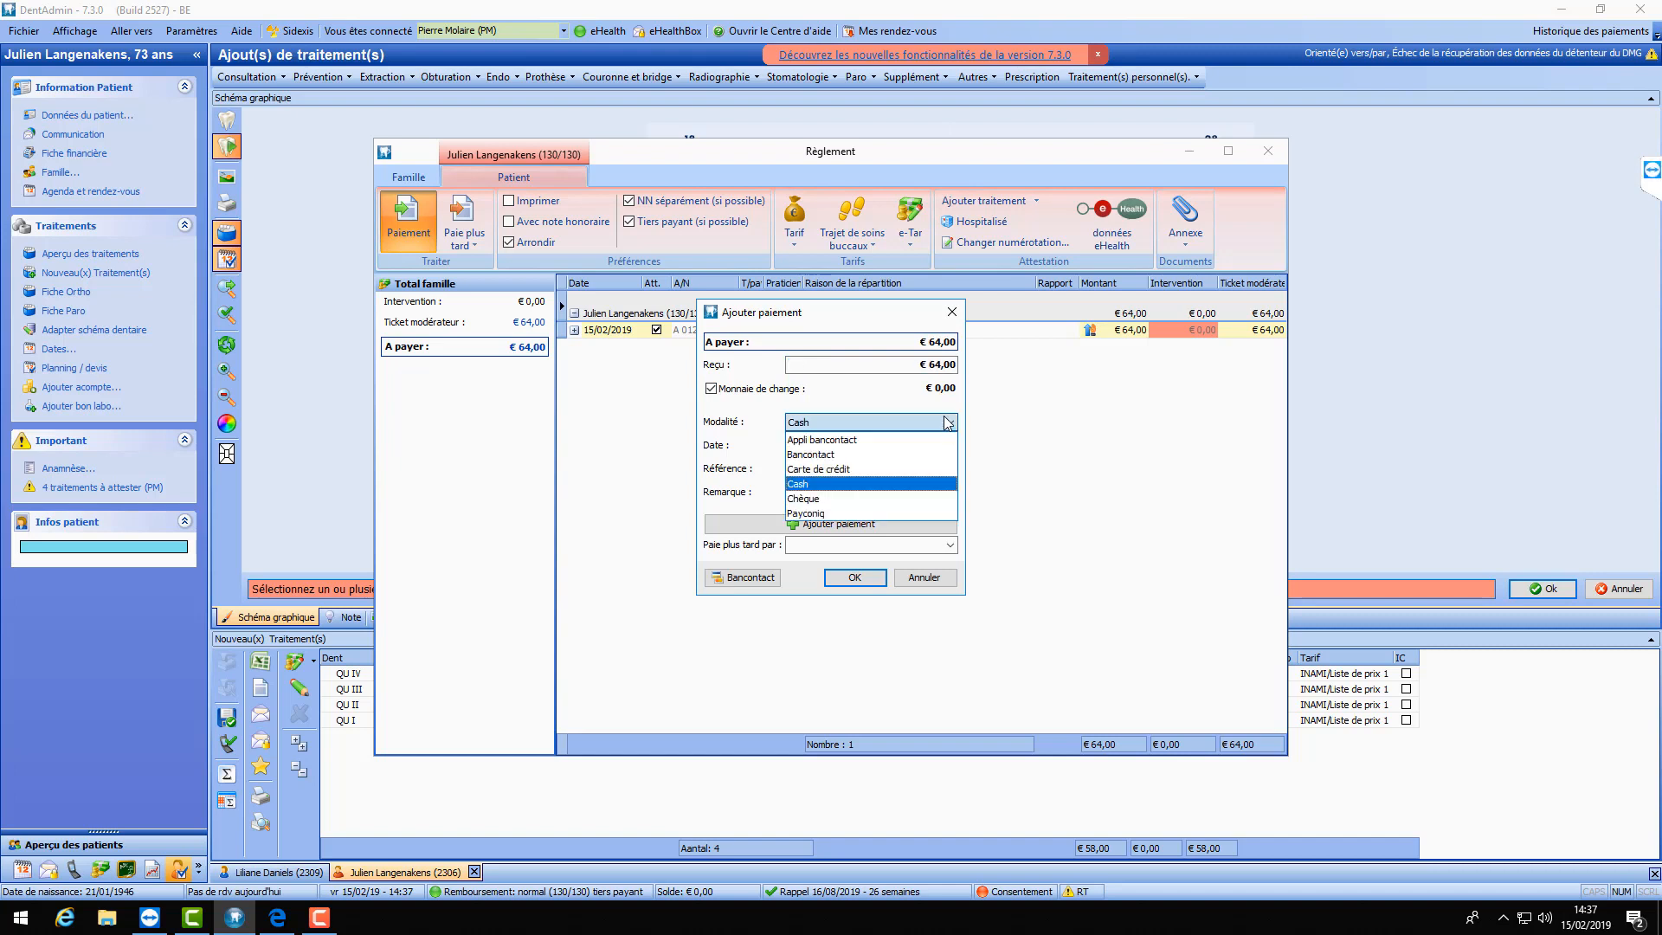
click(828, 456)
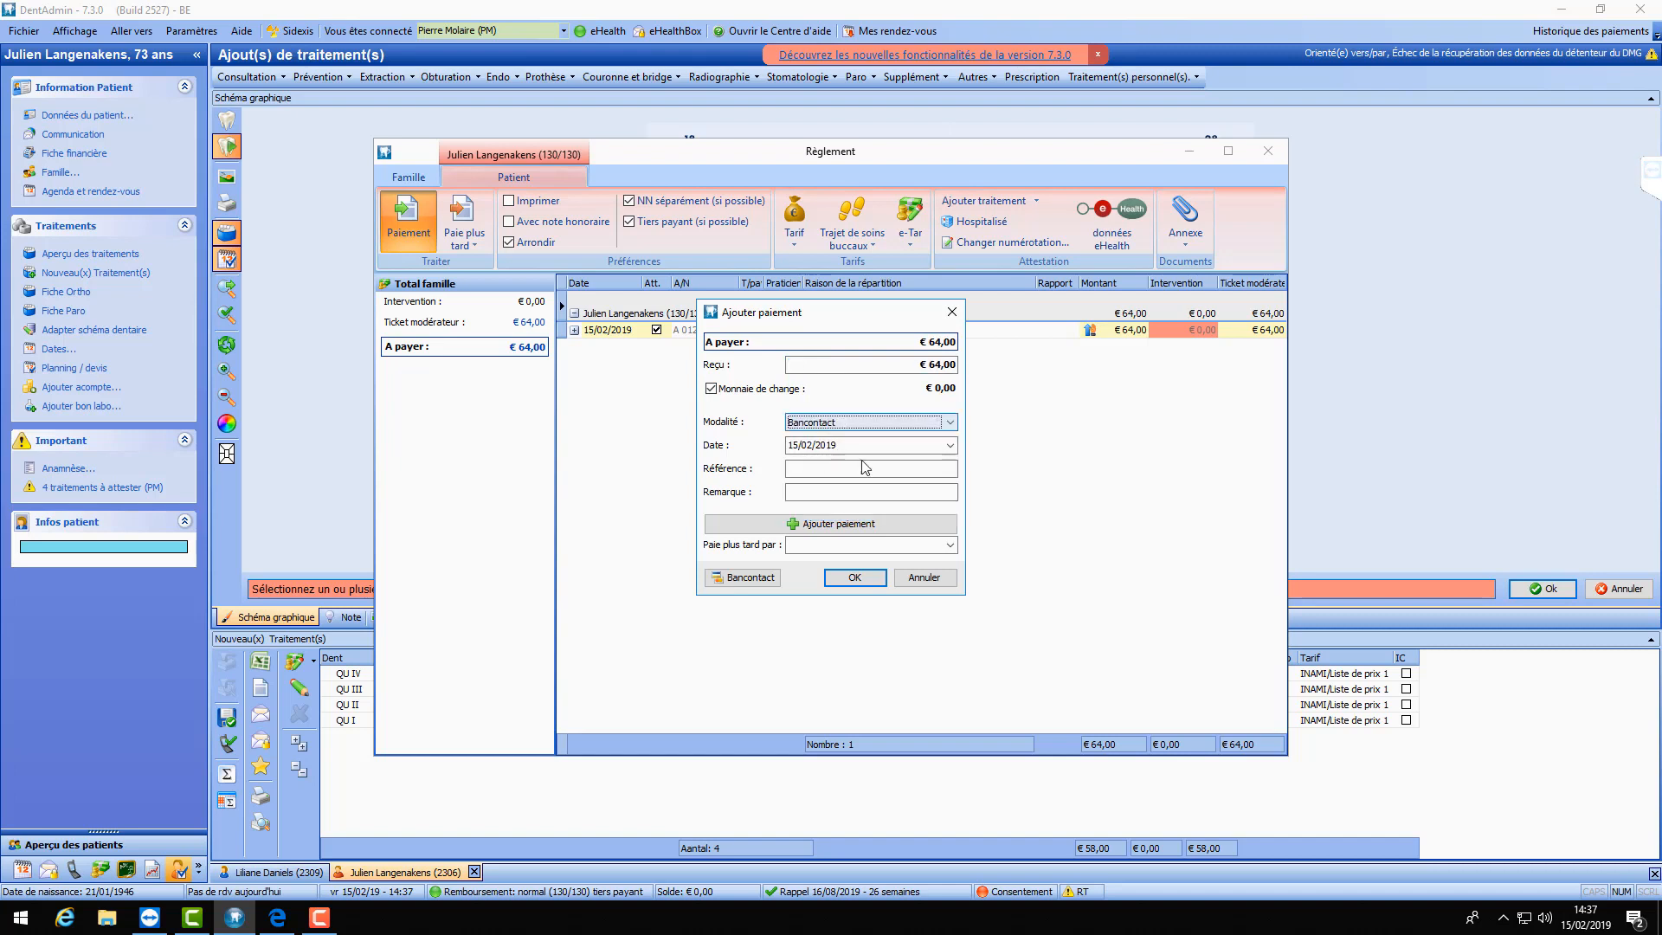
click(852, 583)
click(862, 423)
click(801, 484)
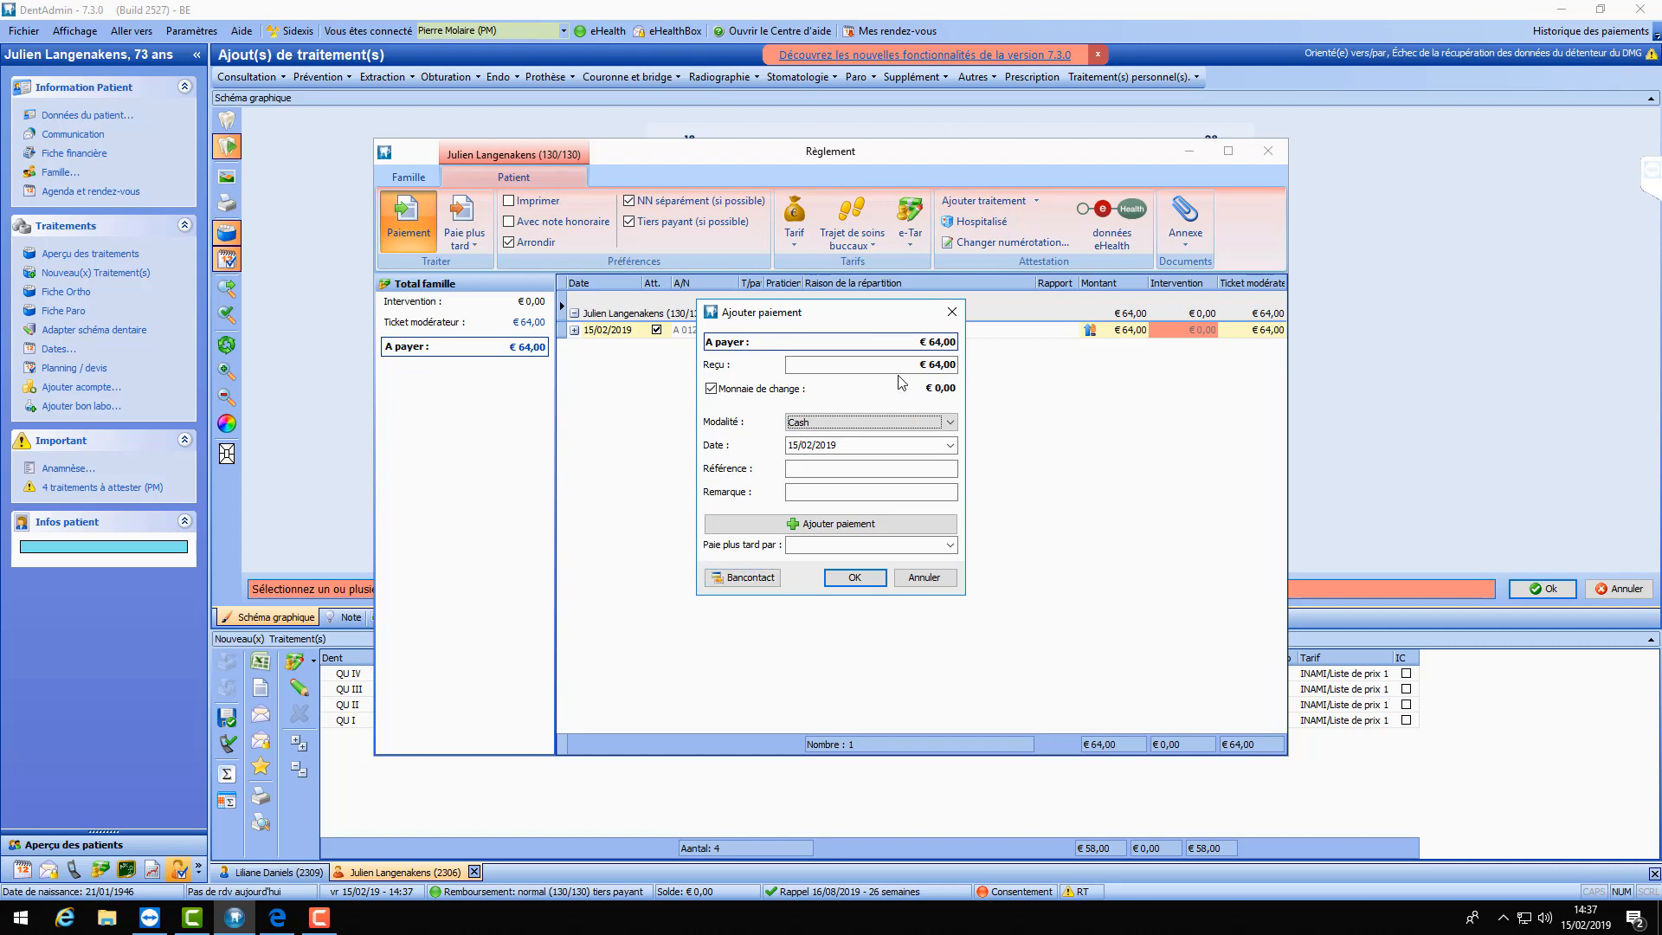
click(747, 580)
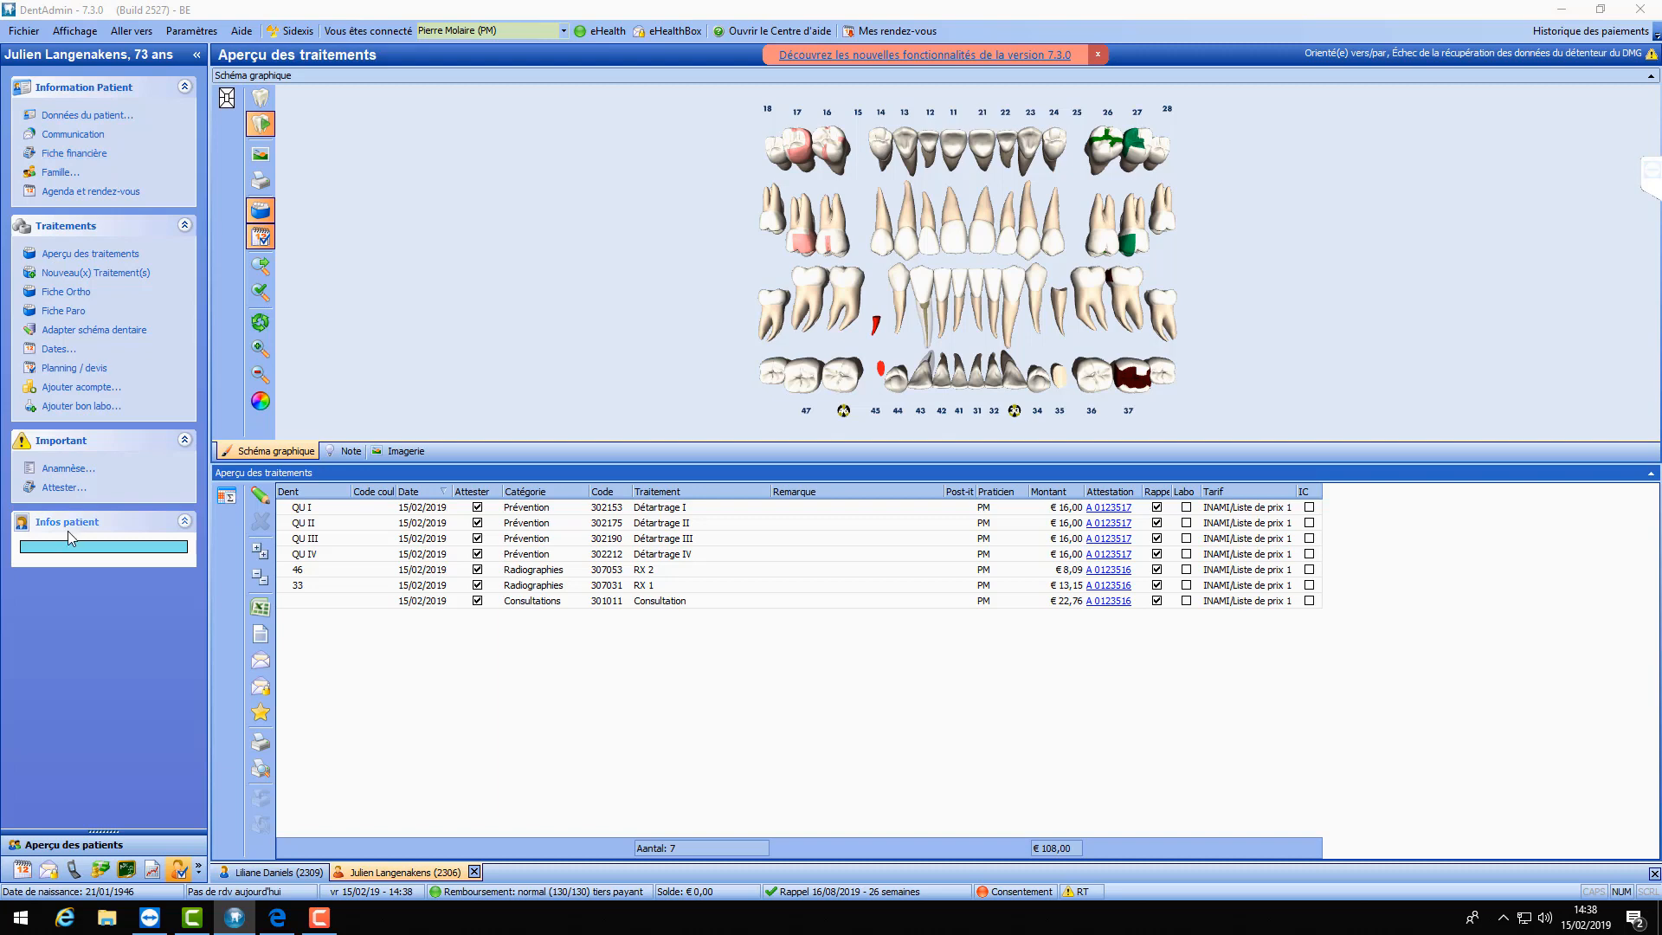
- Open the patient's financial record and compare the debit lines of the attestations with the Cash and Bancontact credit lines
click(74, 153)
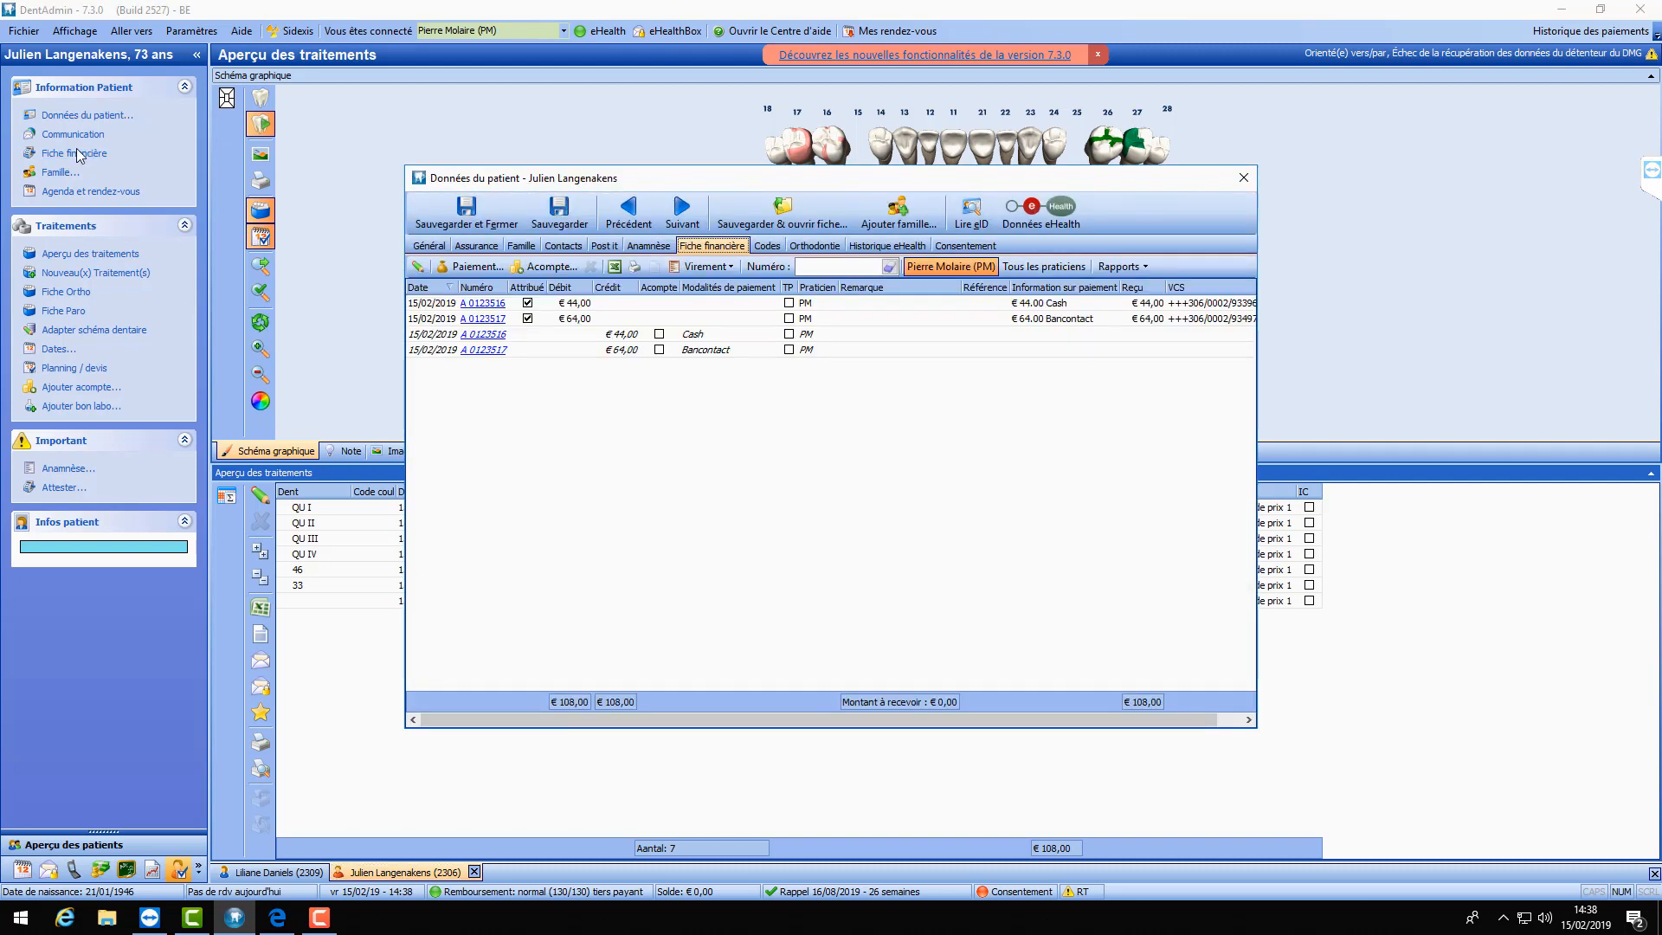
click(636, 357)
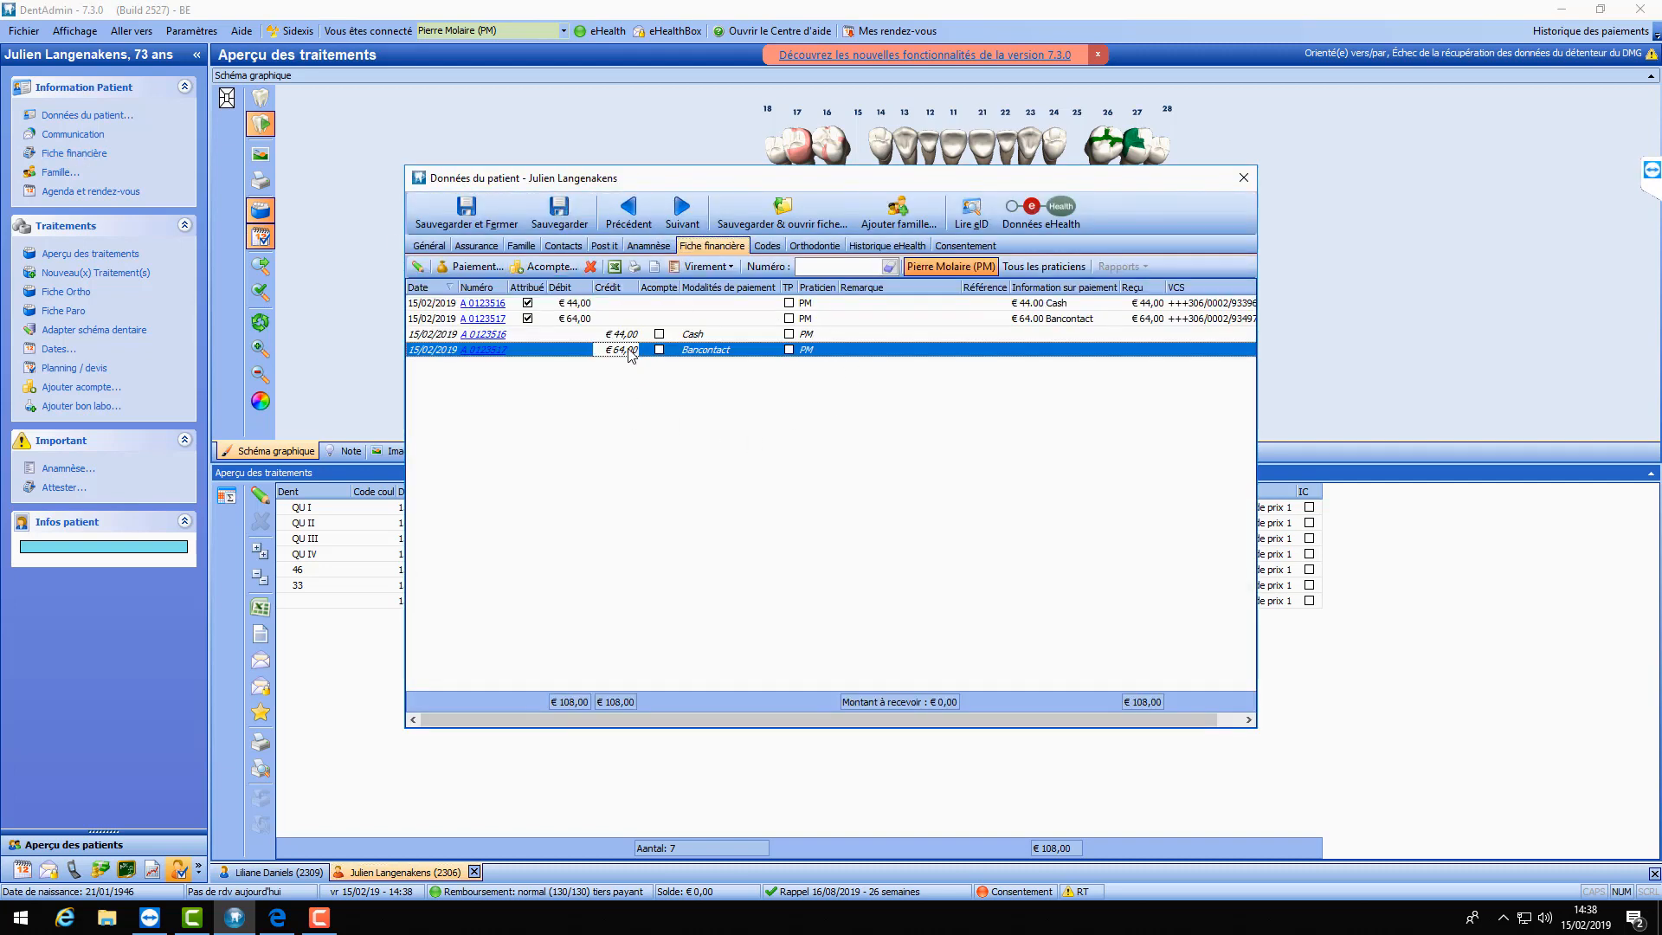
click(617, 339)
click(622, 355)
click(630, 336)
click(628, 351)
click(575, 320)
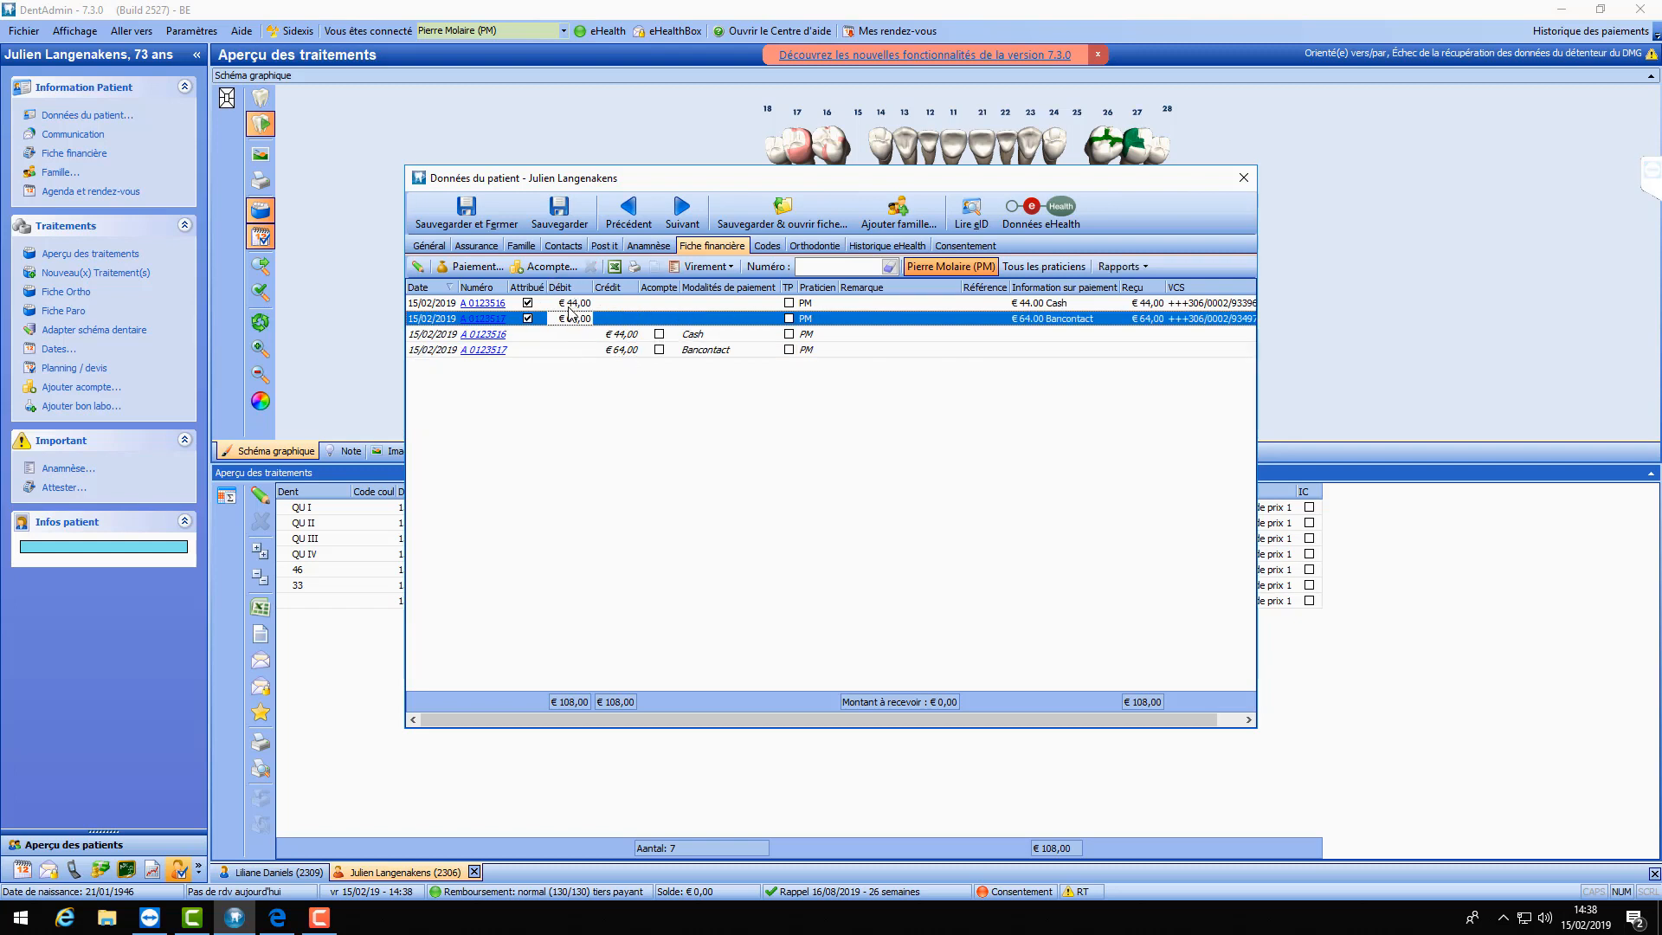
click(575, 305)
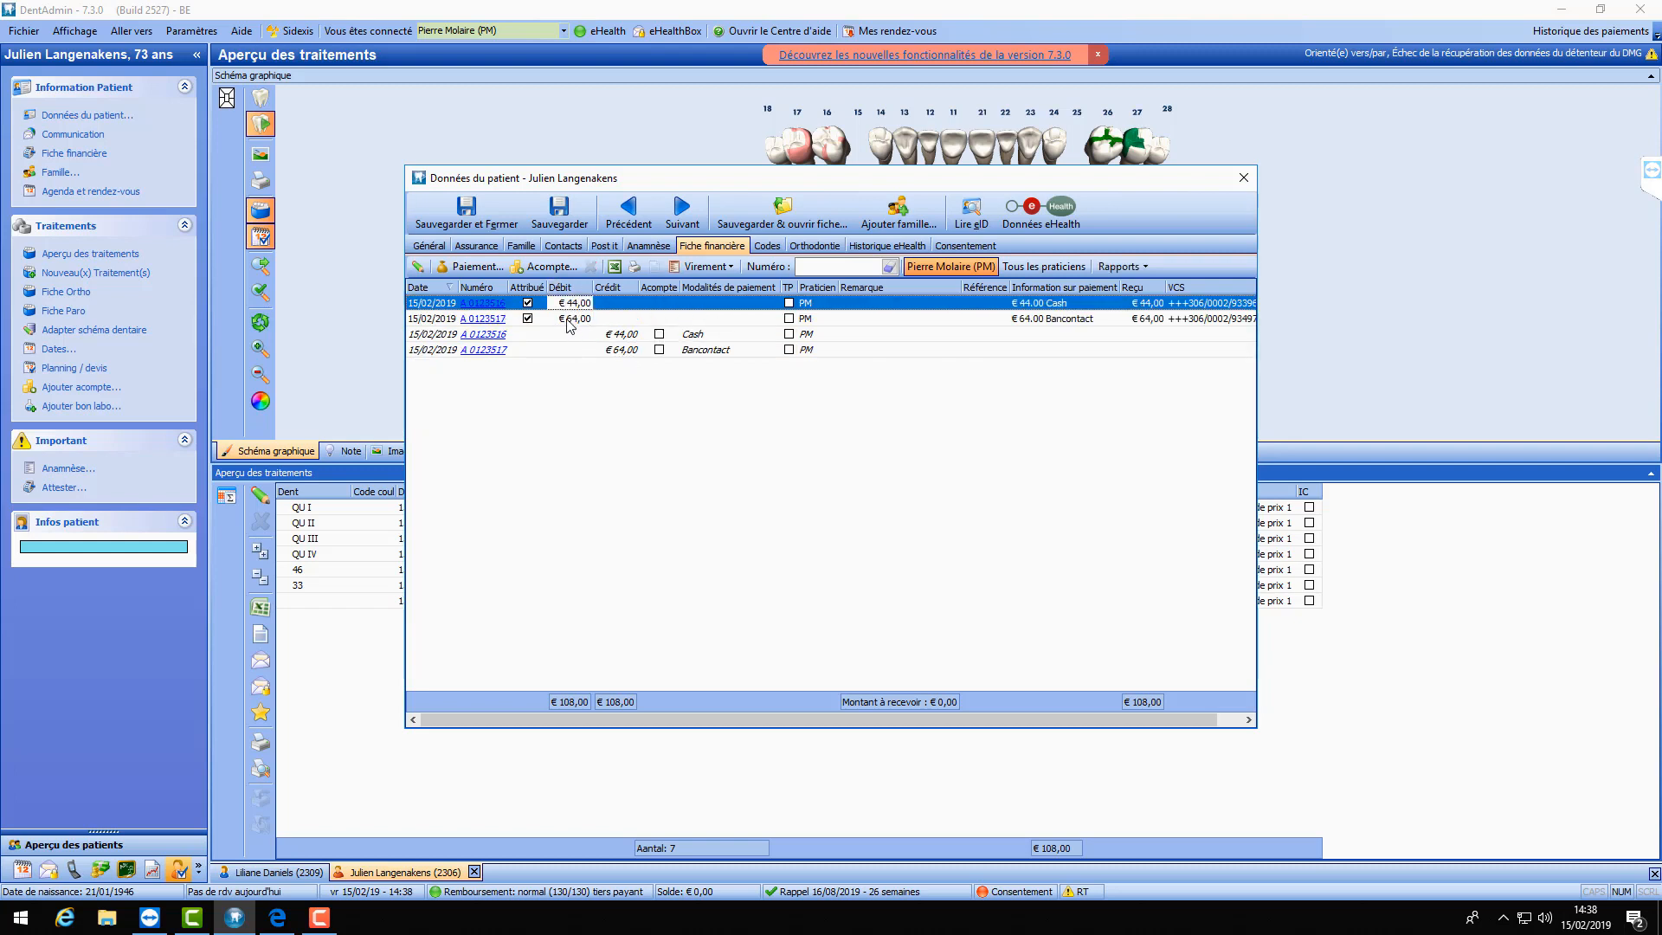
click(567, 320)
click(577, 306)
click(631, 336)
click(627, 350)
click(629, 336)
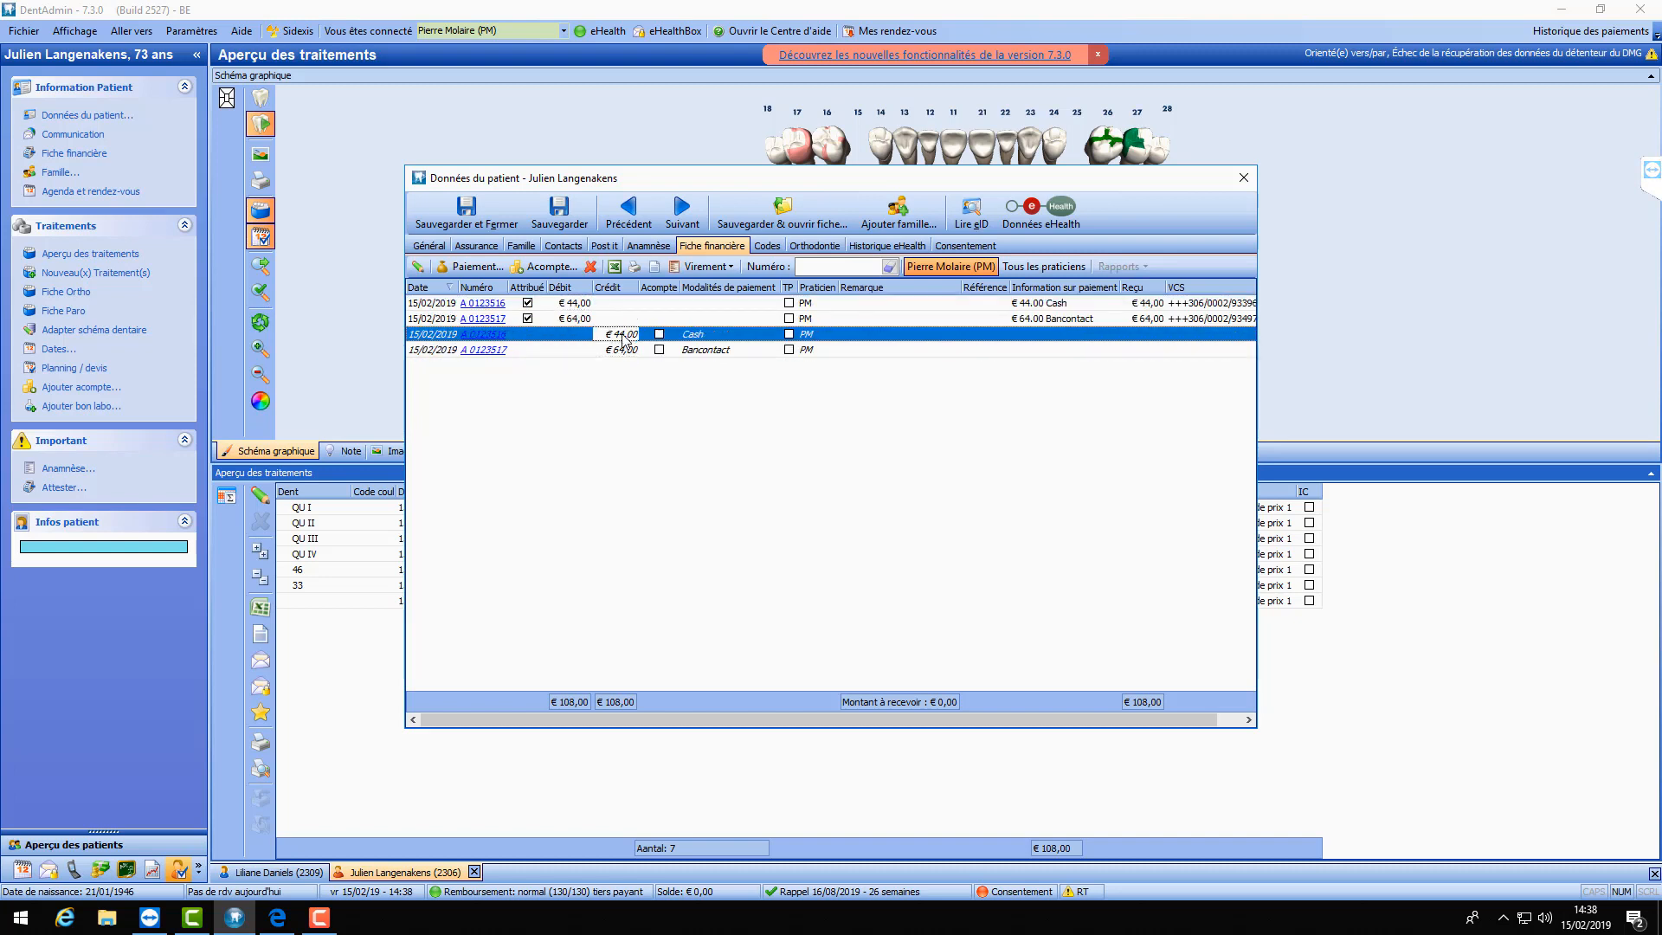
click(627, 350)
click(629, 336)
- Delete the €64 Bancontact payment from the patient's financial record, check the remaining lines, and save and close the record
click(628, 350)
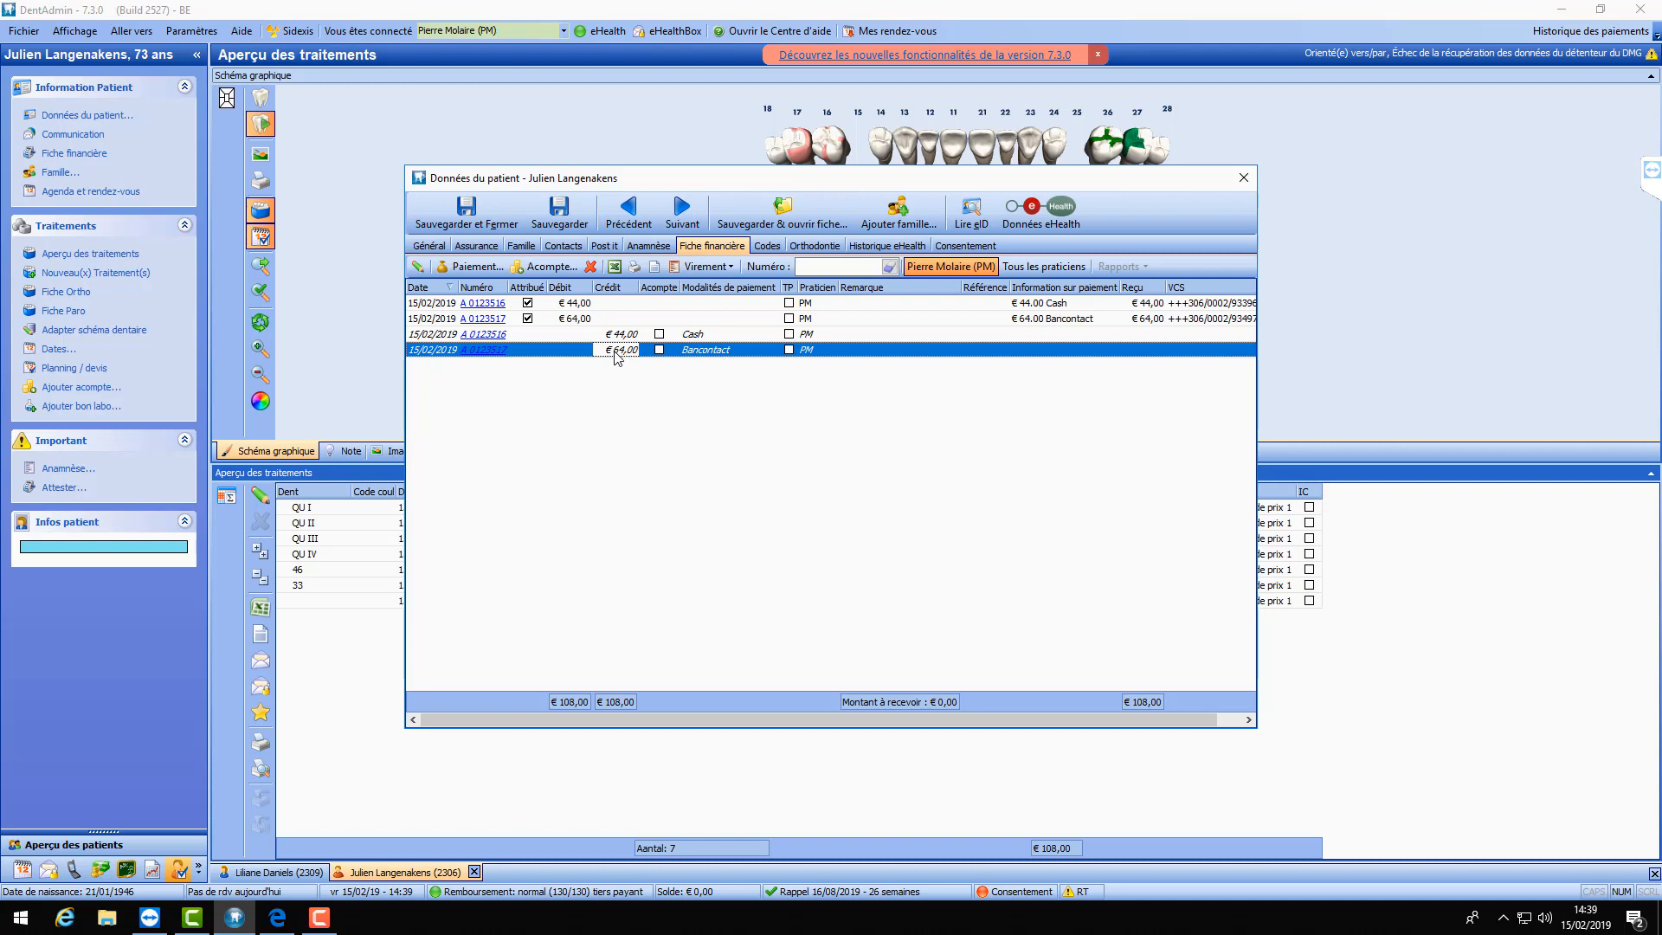
click(591, 267)
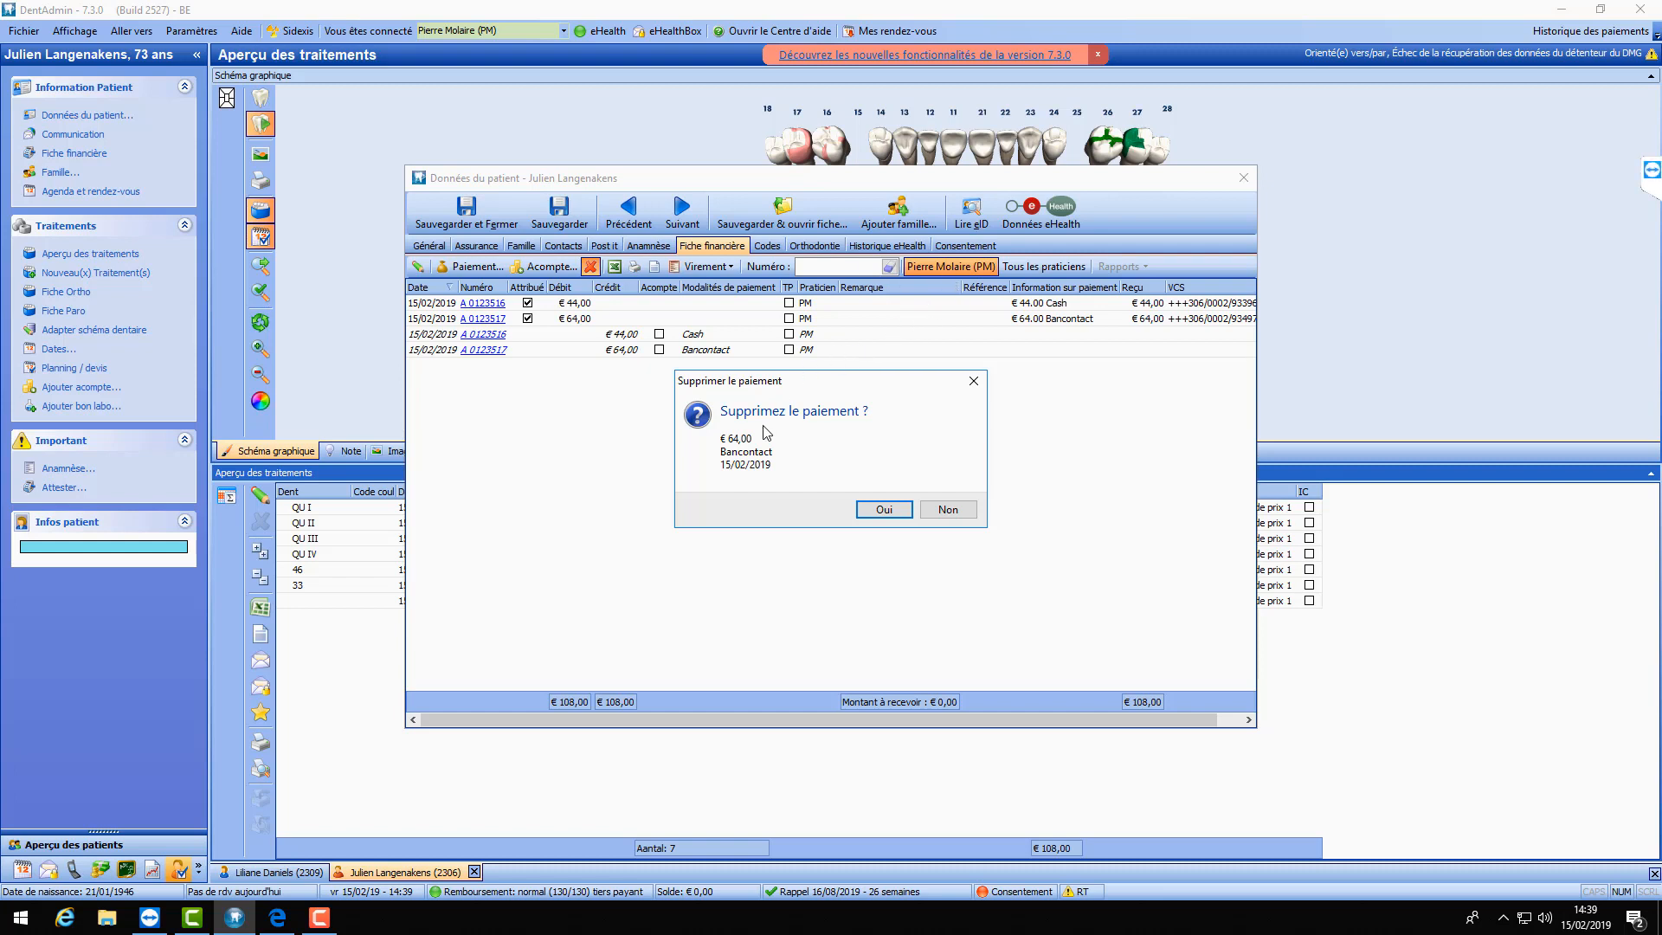
click(886, 509)
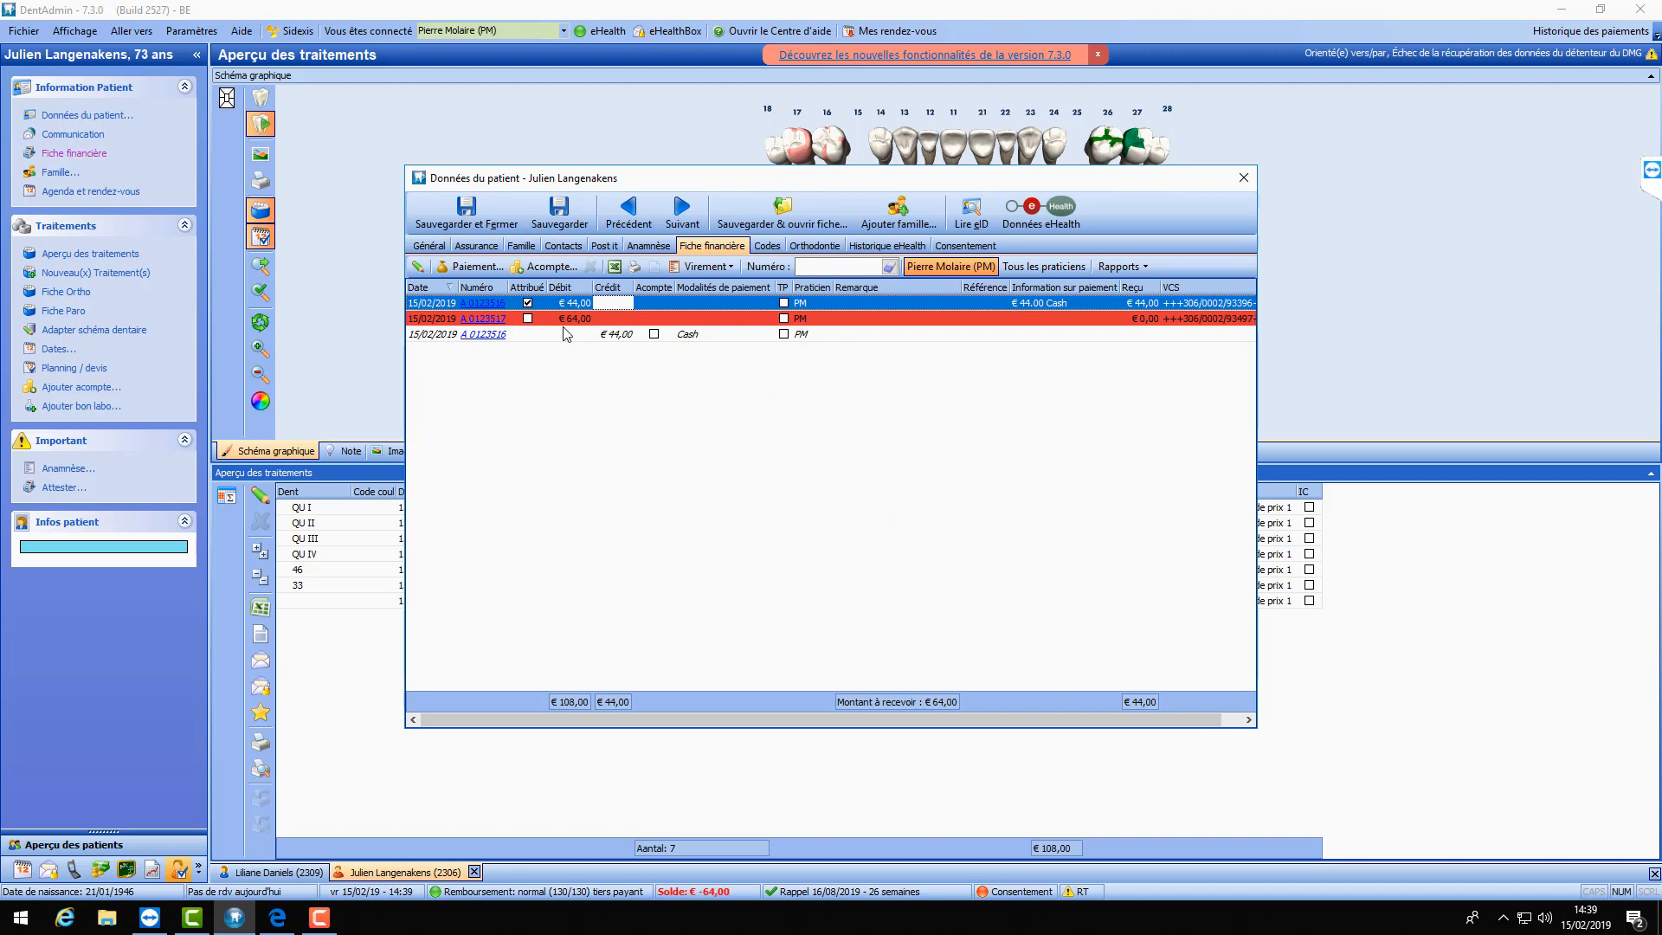
click(585, 320)
click(629, 335)
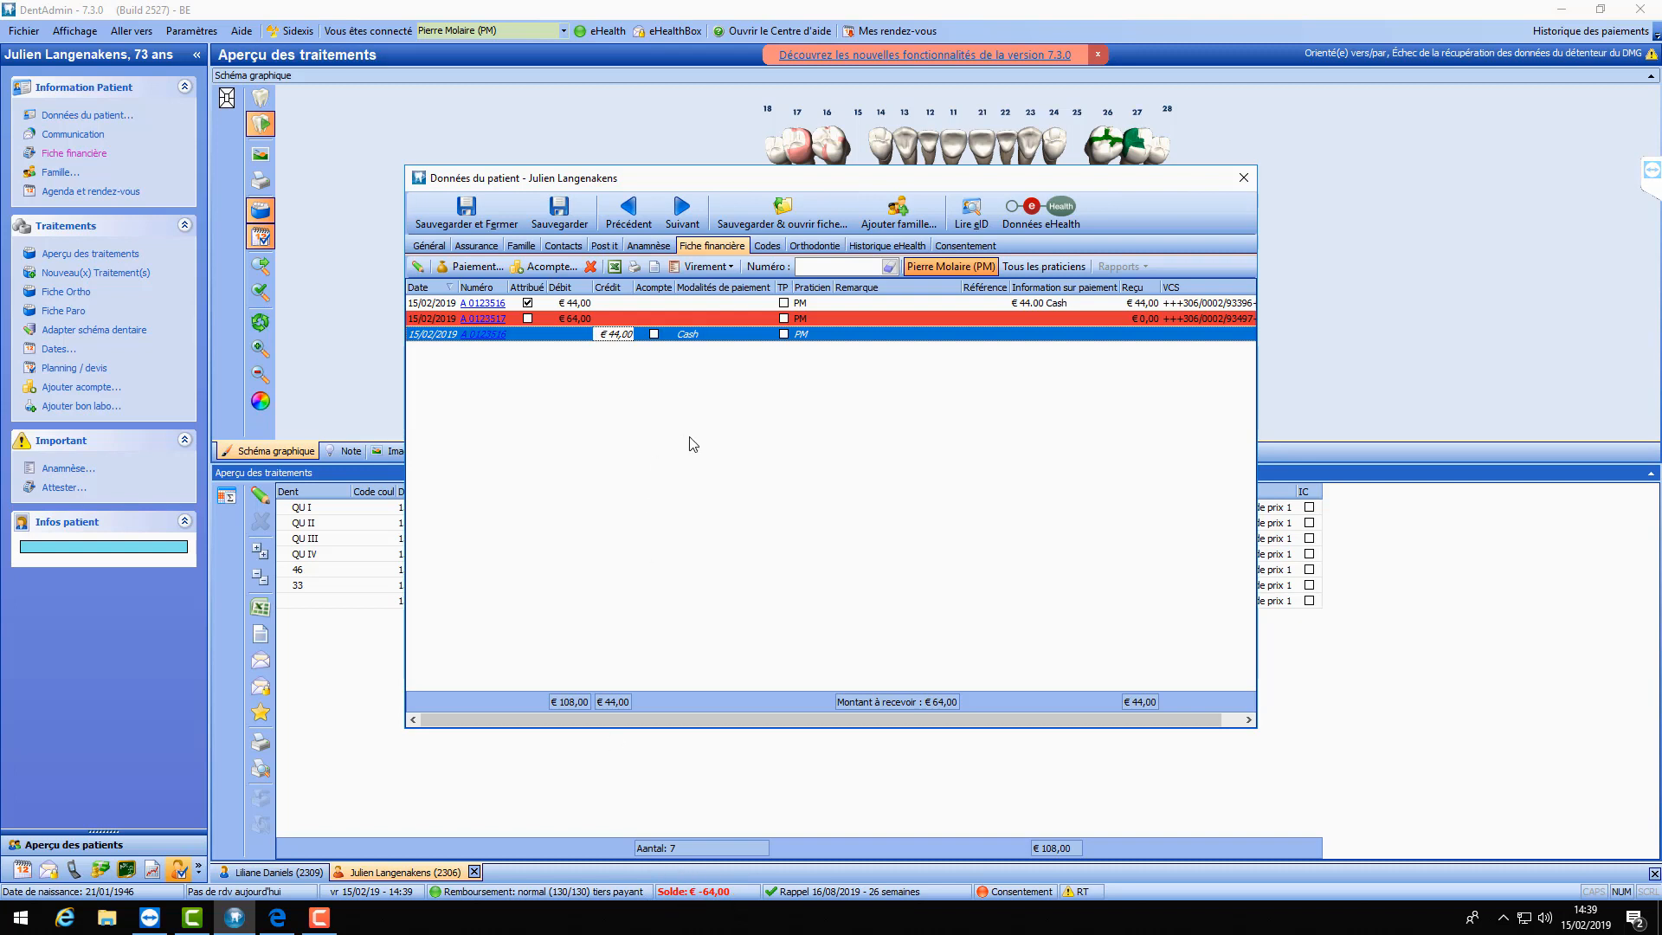
click(464, 226)
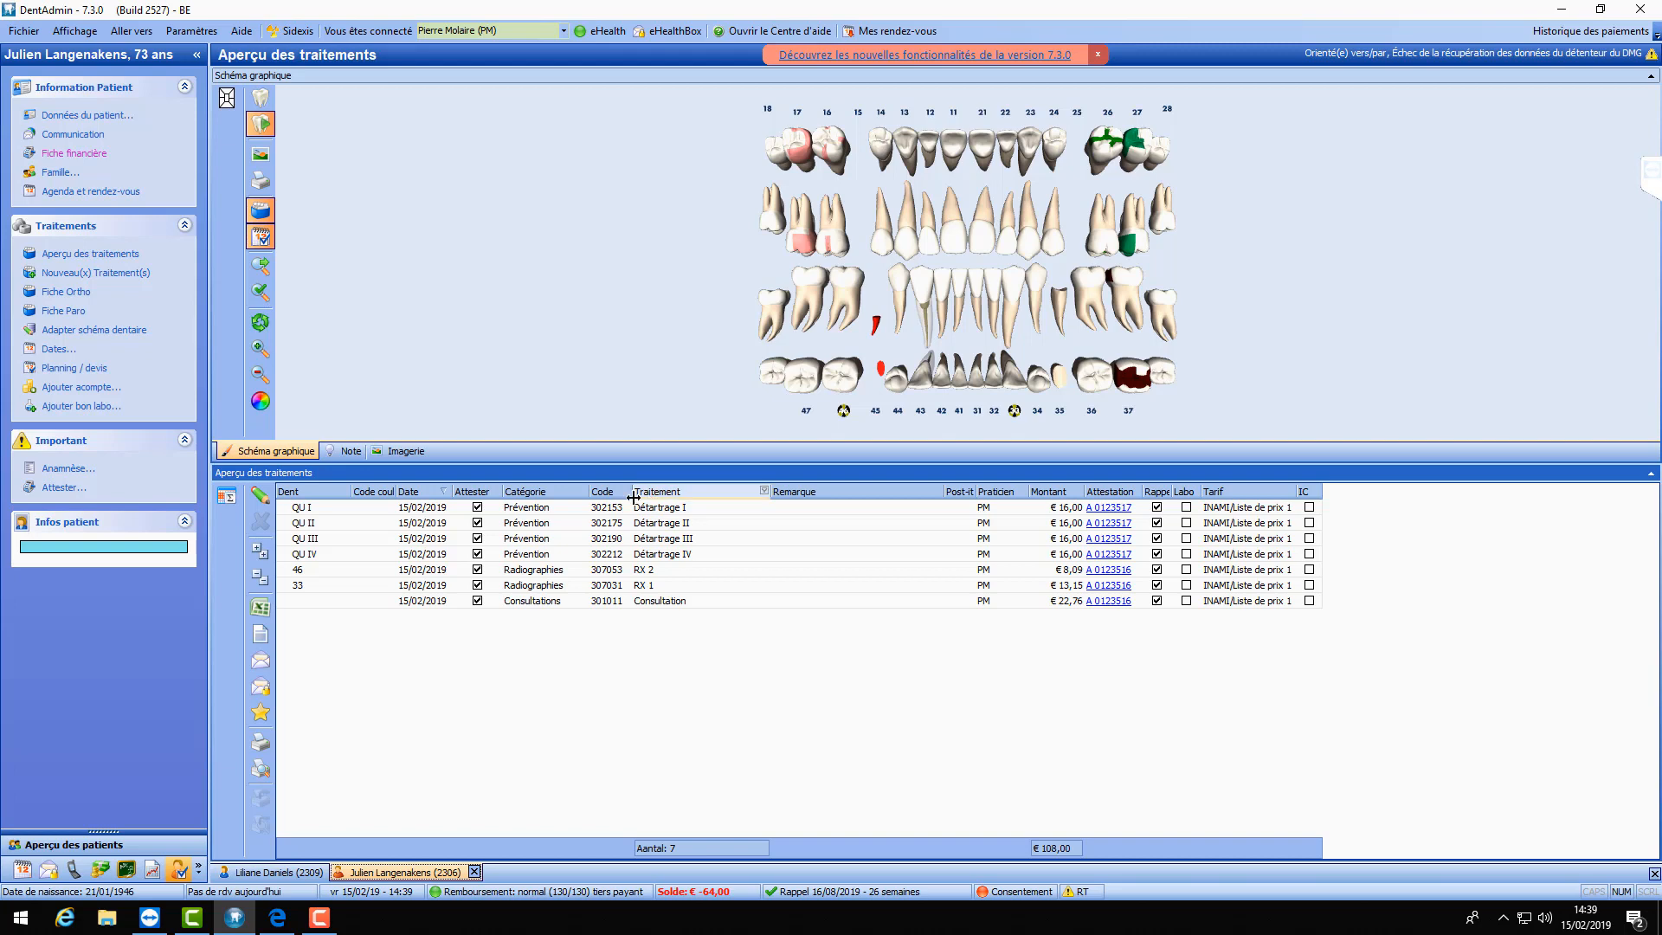
- Reopen the financial record and generate a bank transfer letter (Virement) for the selected unpaid €64 attestation, shown full screen
click(84, 154)
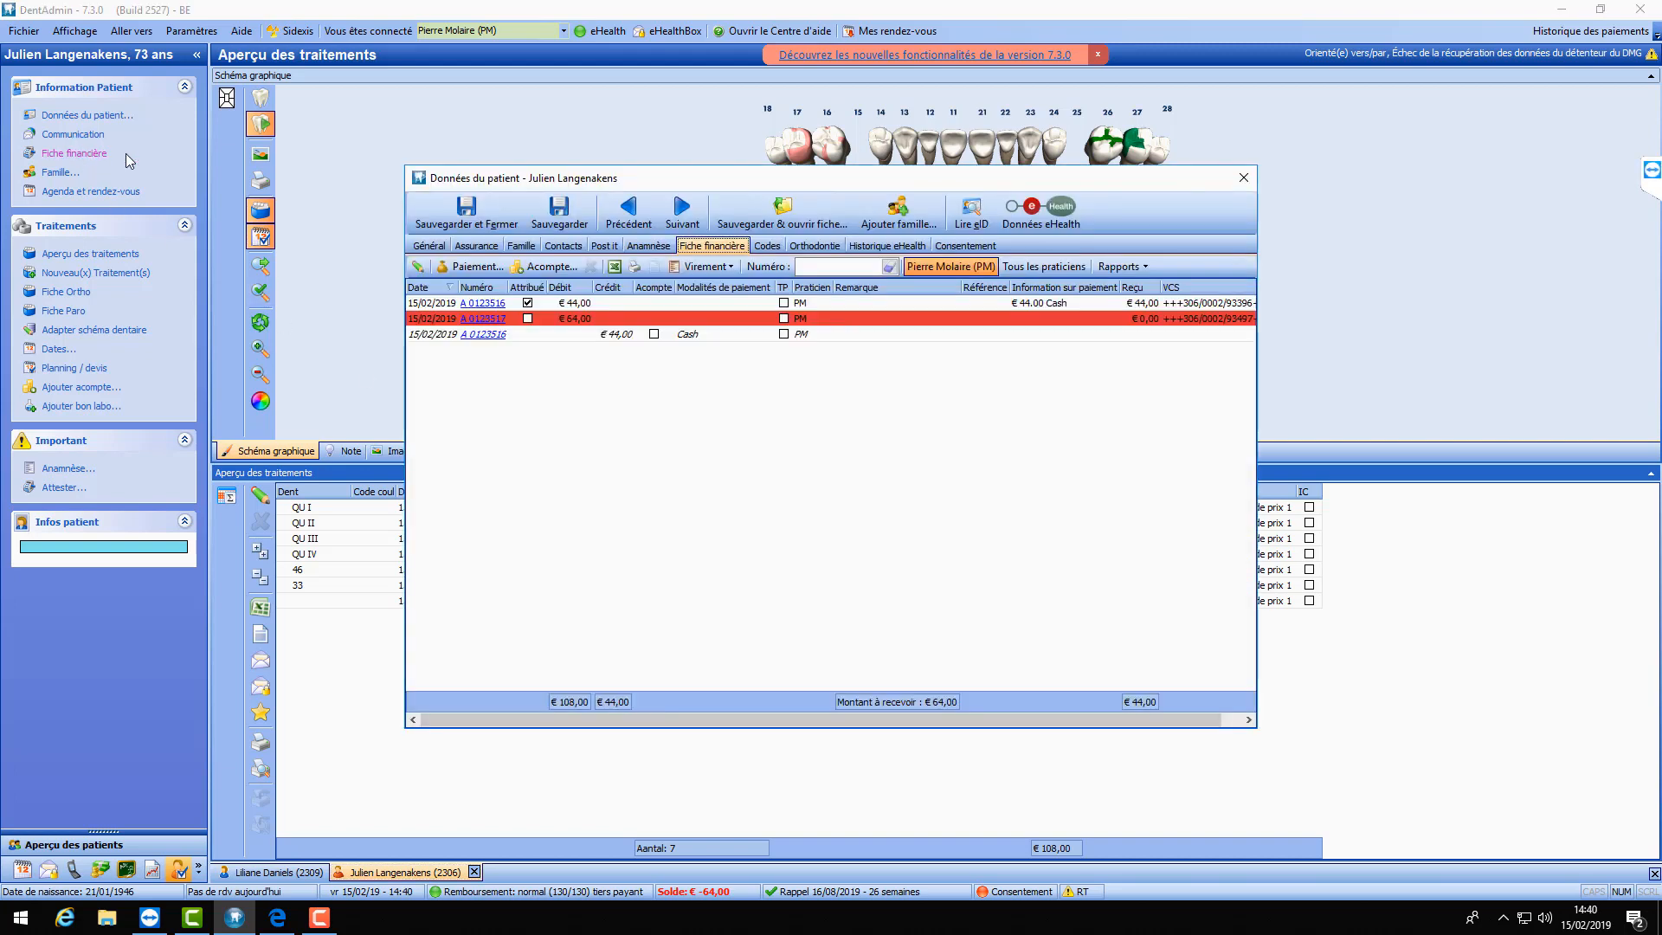
click(726, 320)
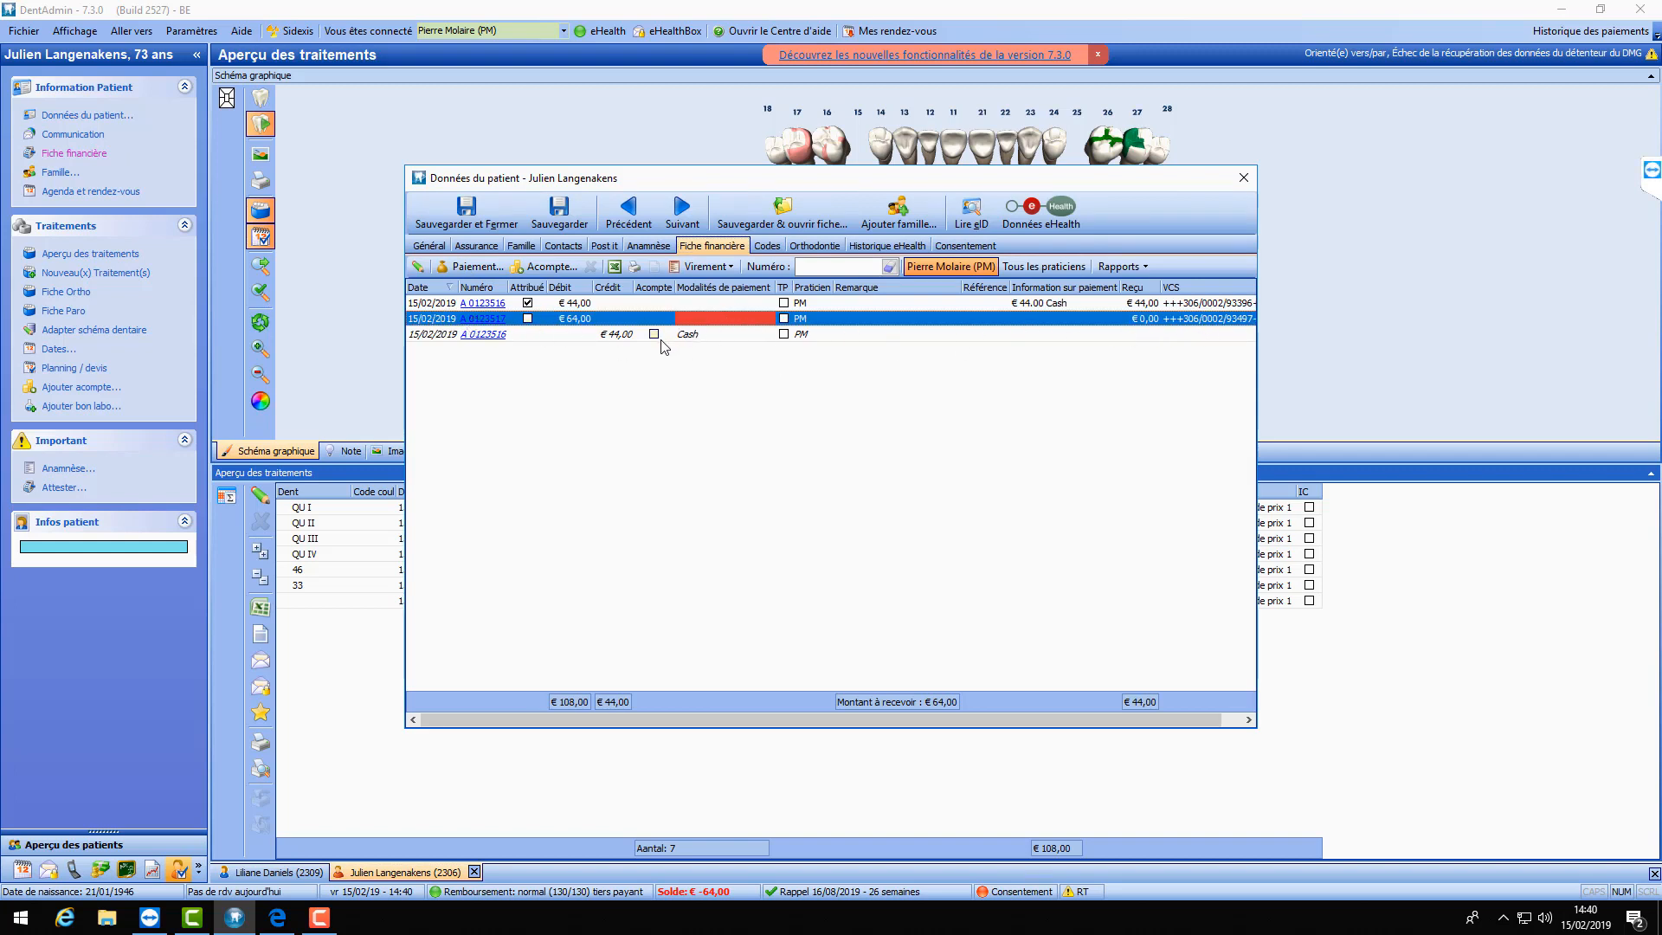
click(706, 268)
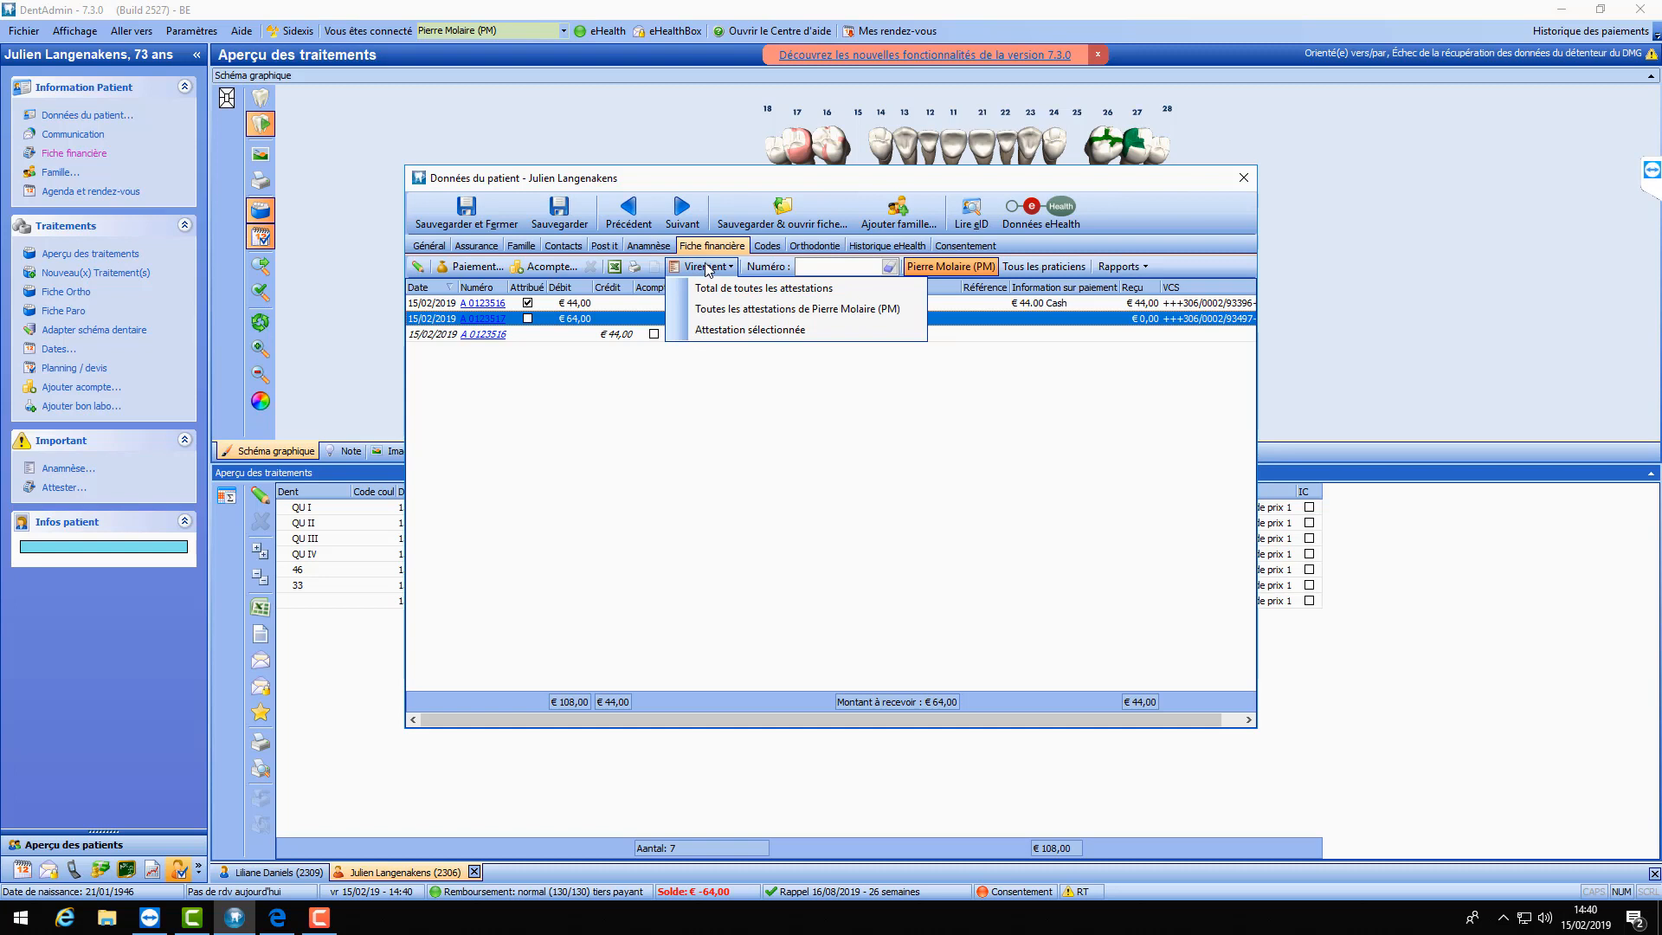
click(741, 332)
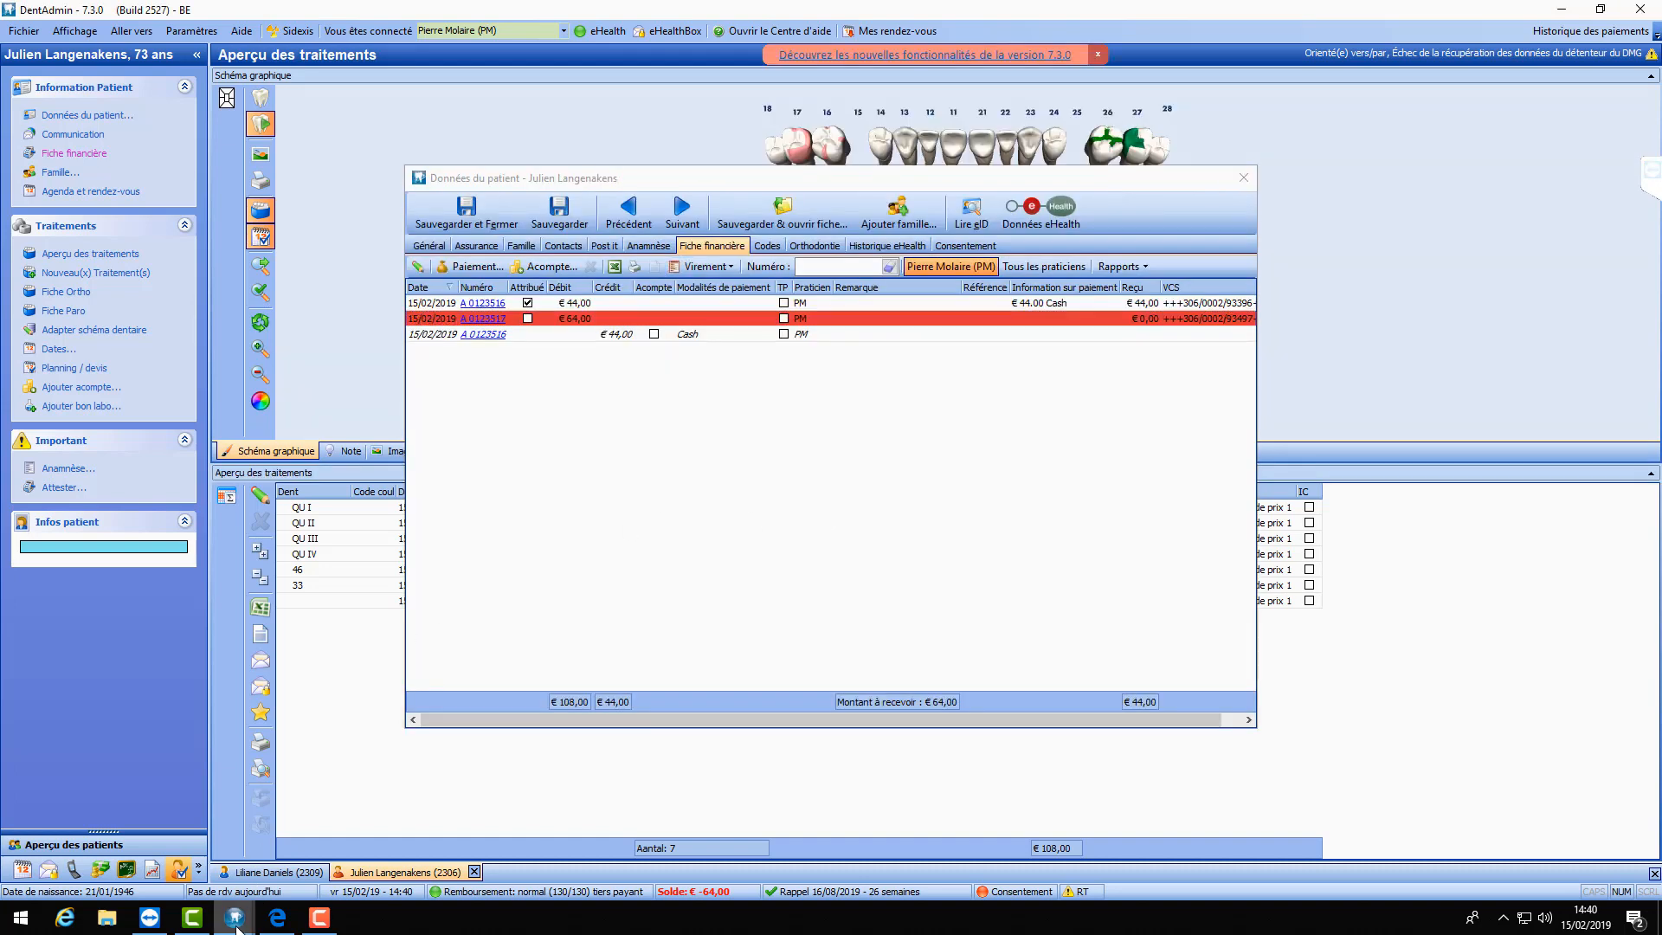
mouse_move(234, 917)
click(128, 827)
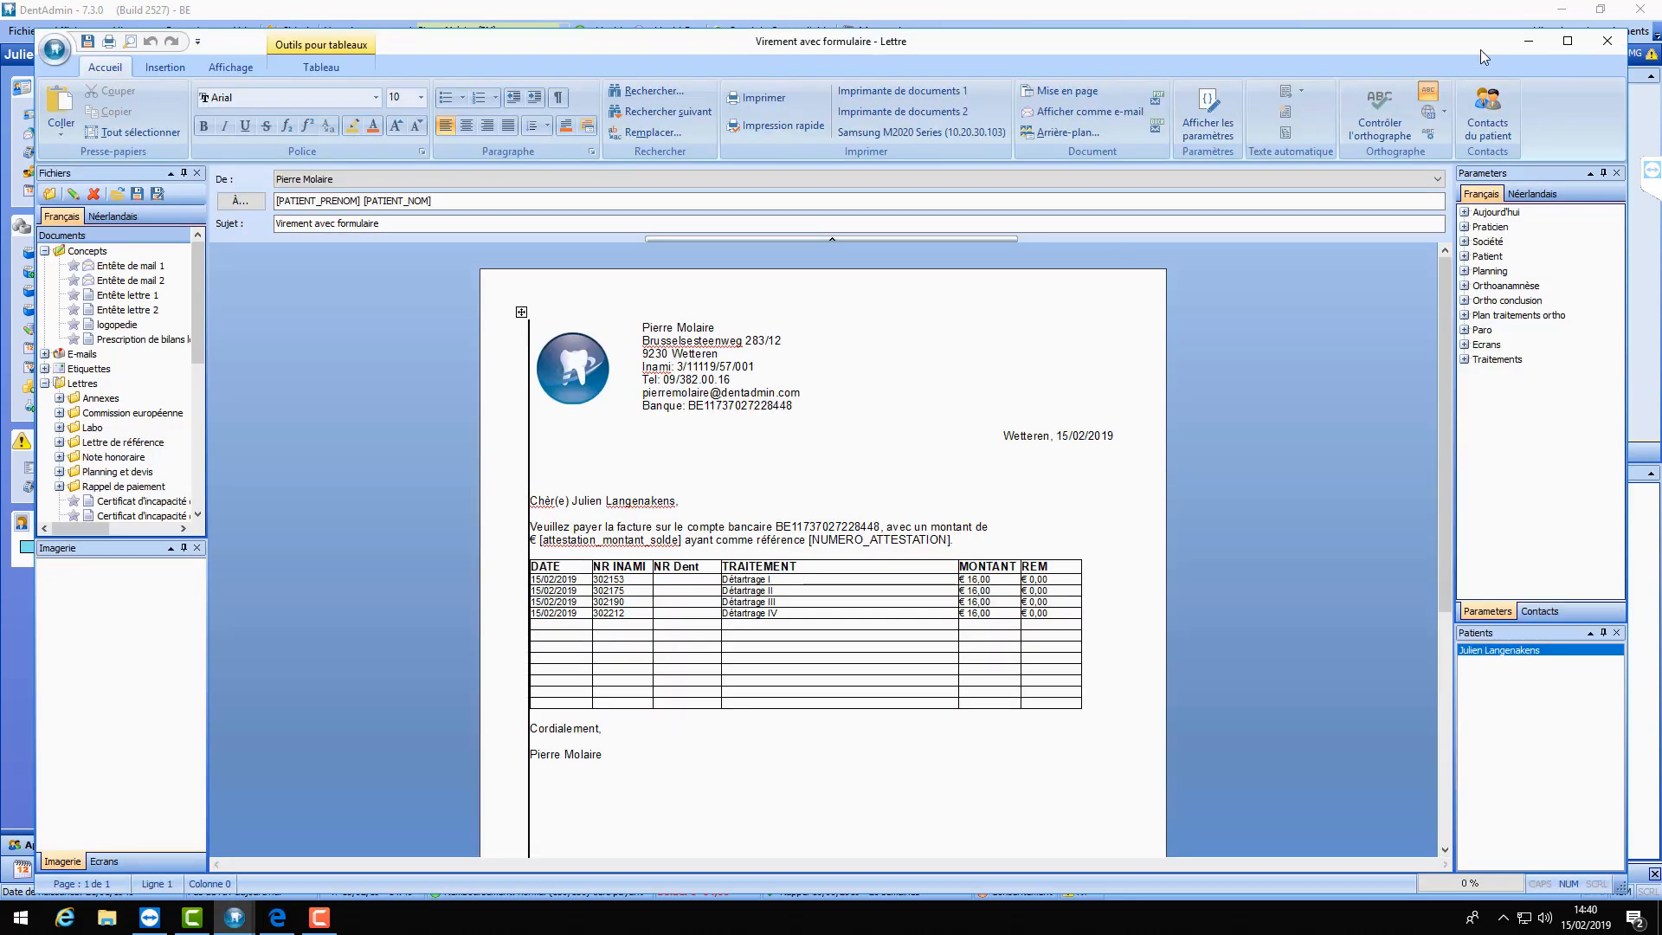
click(1566, 41)
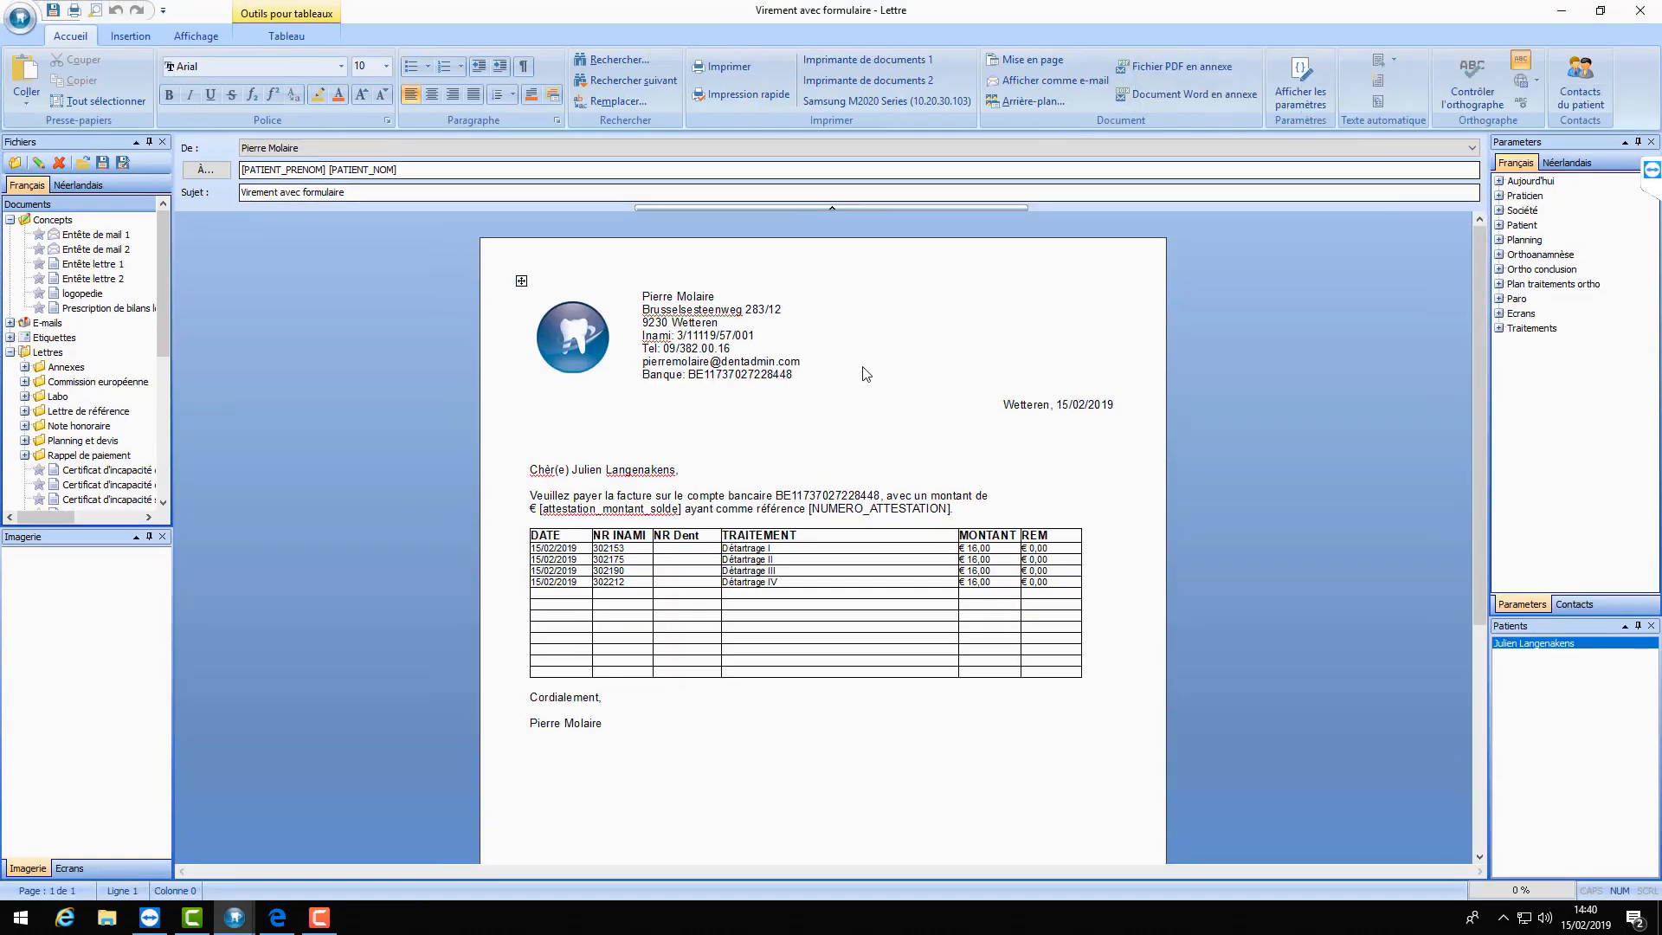
- Examine the transfer letter's treatment table, amount, beneficiary bank details and payment reference, and close it without filing it in the patient's dossier
scroll(888, 316, down, 8)
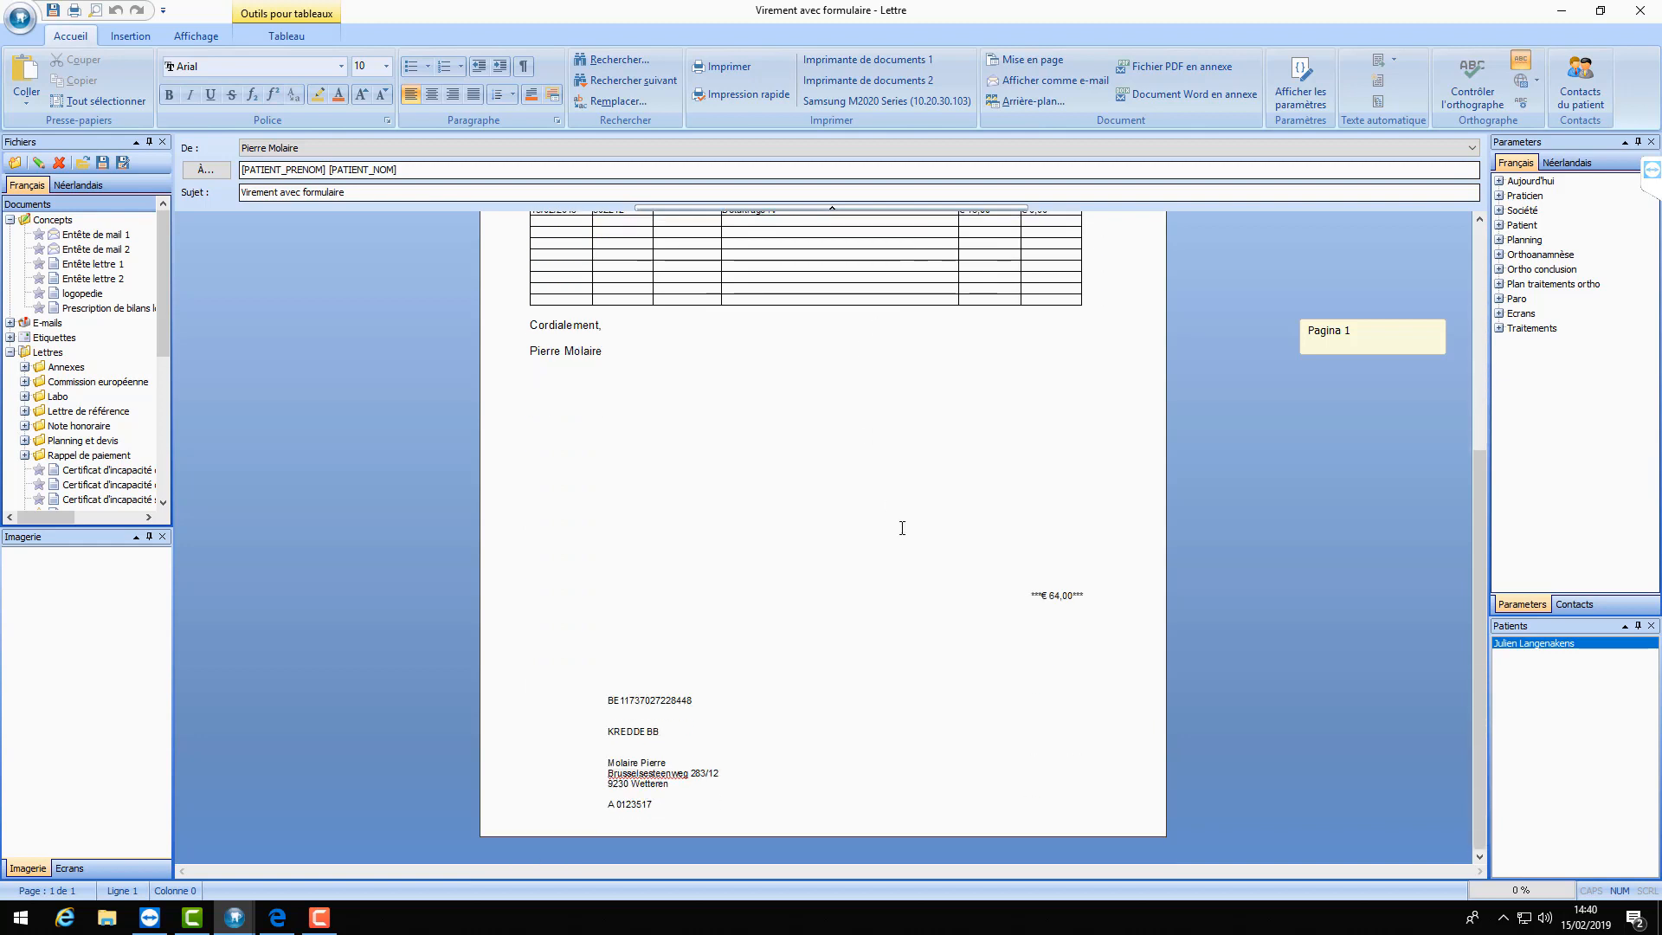
scroll(902, 528, up, 5)
scroll(912, 507, down, 4)
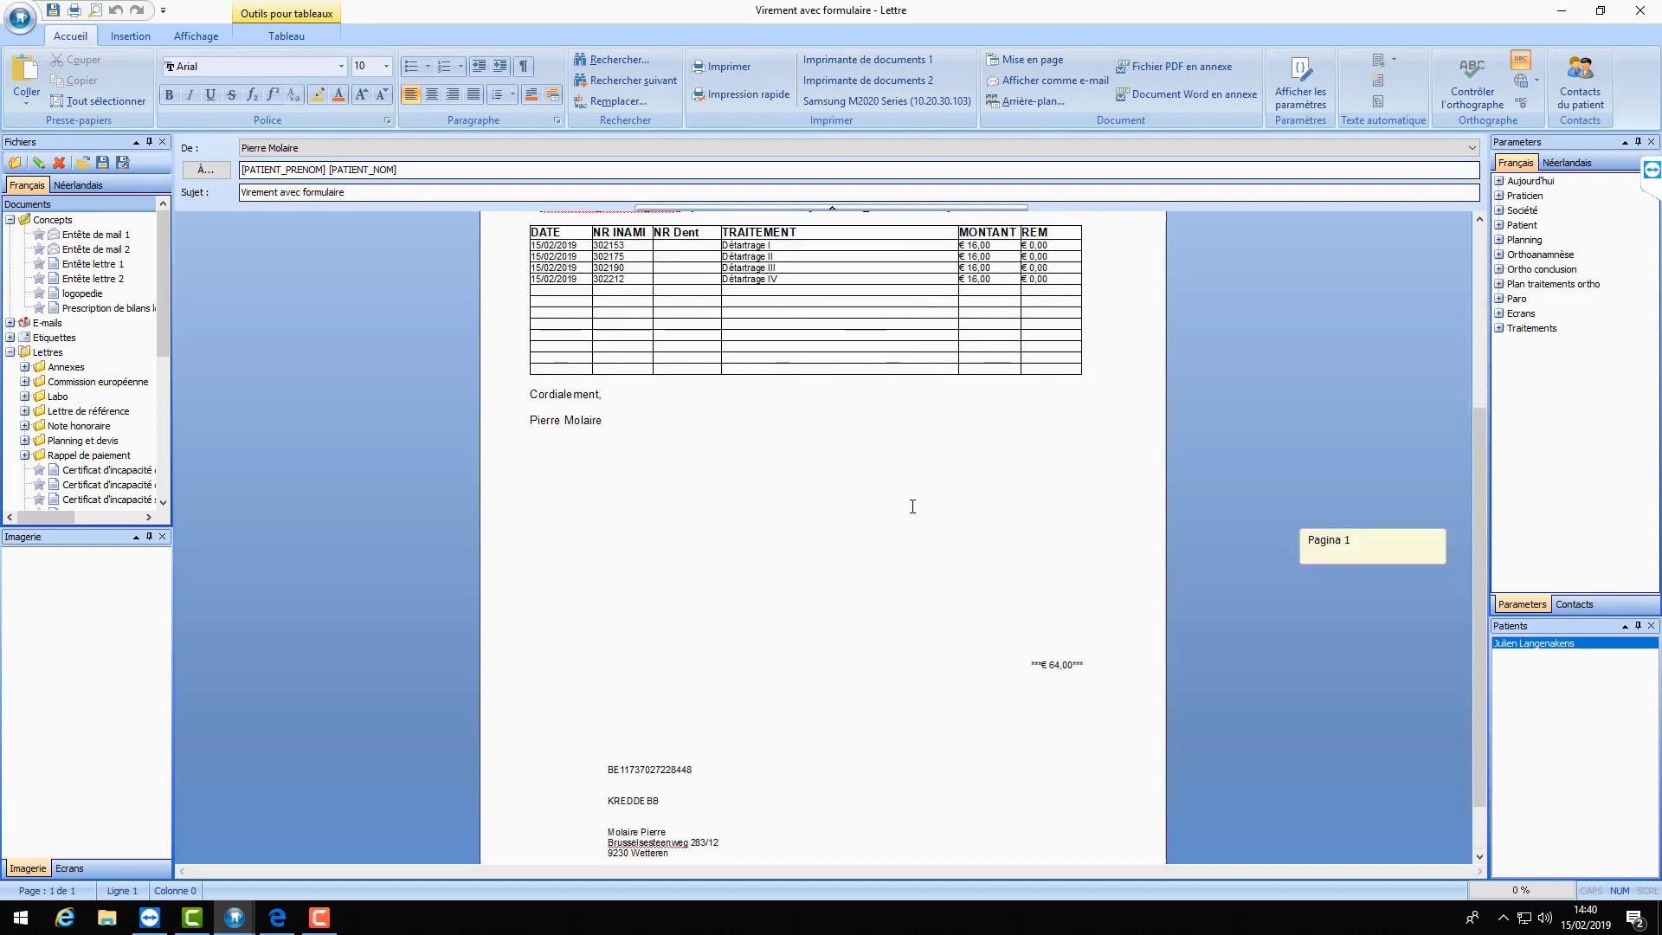
scroll(912, 506, down, 2)
double_click(1064, 596)
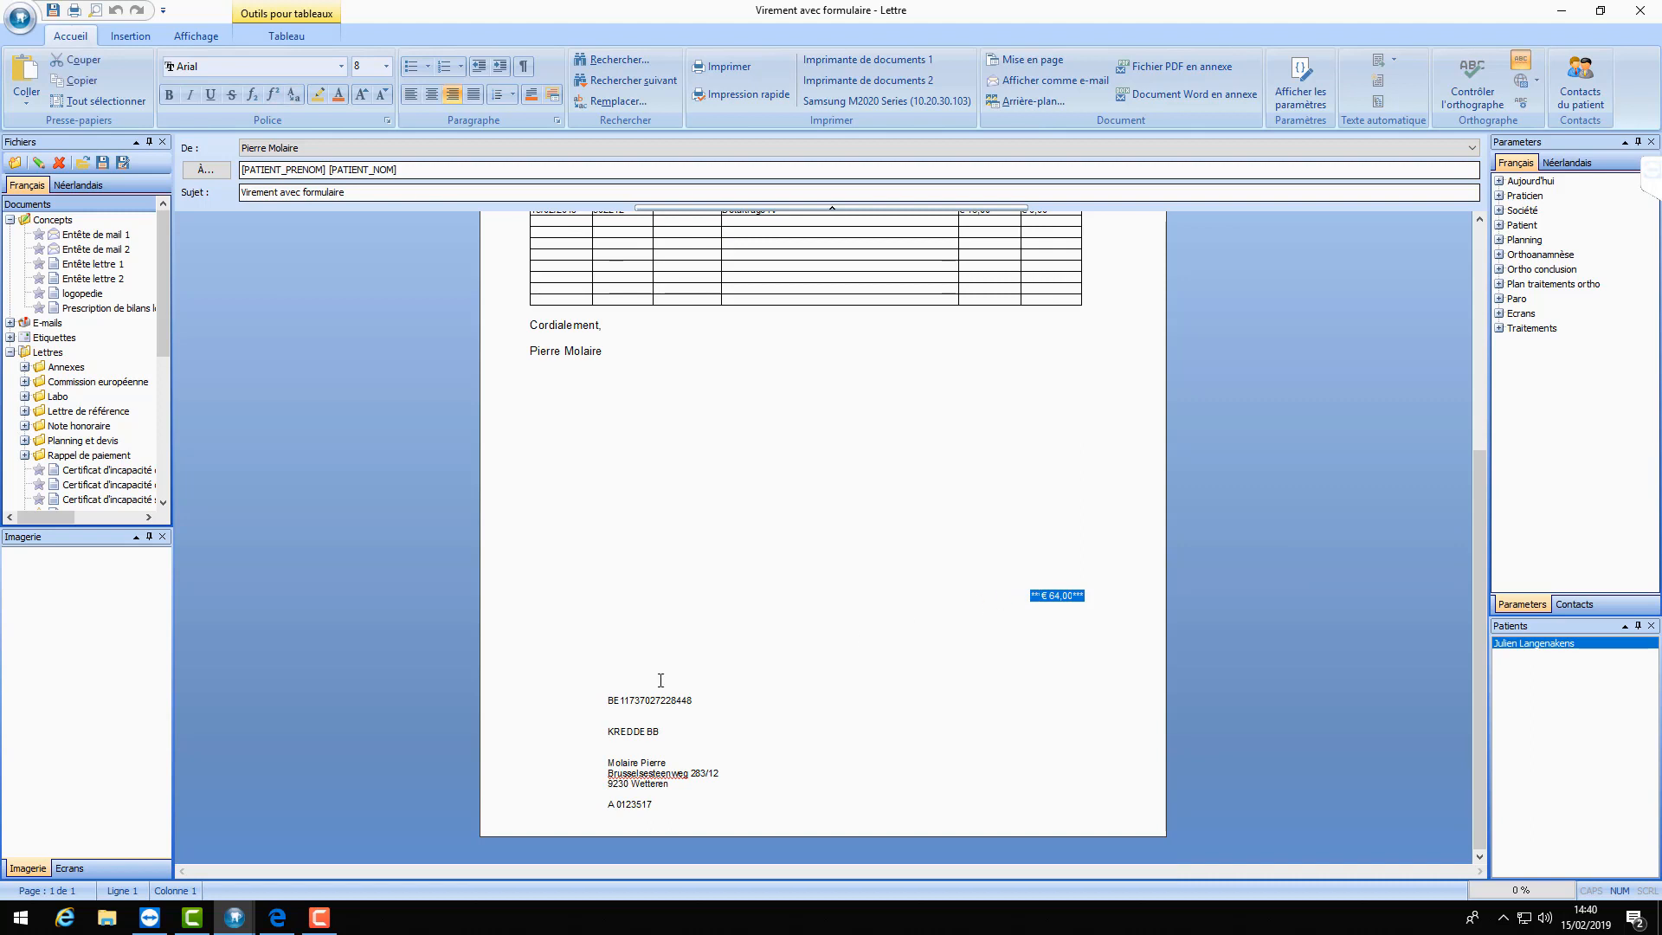
drag(608, 699, 729, 693)
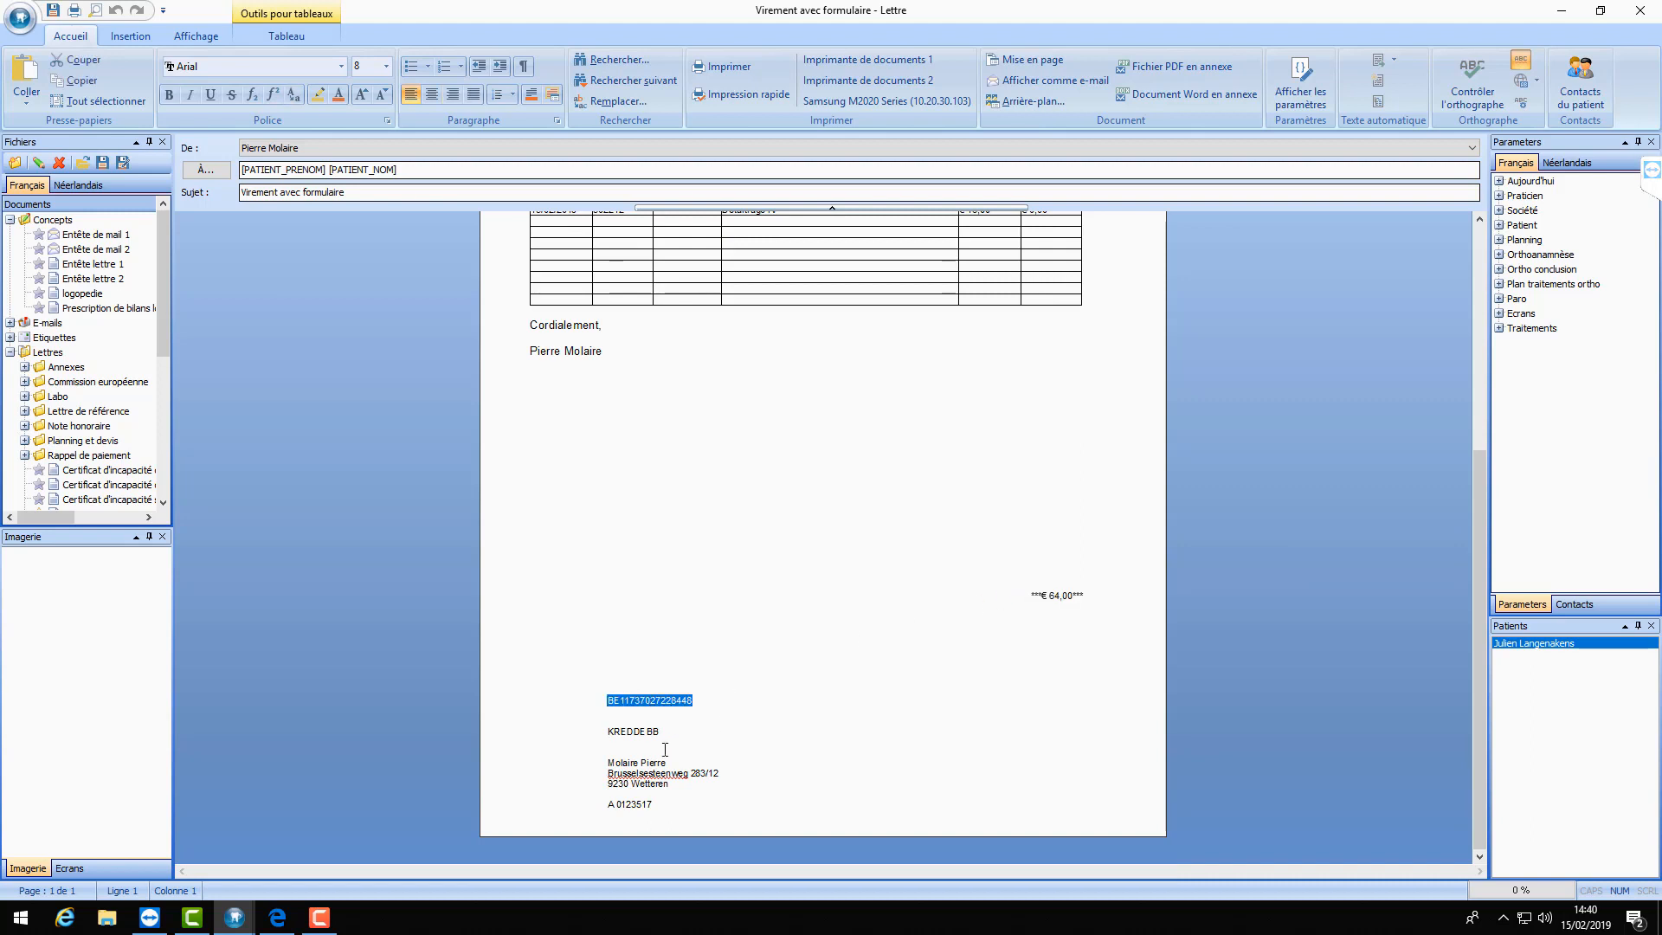
drag(608, 732, 661, 733)
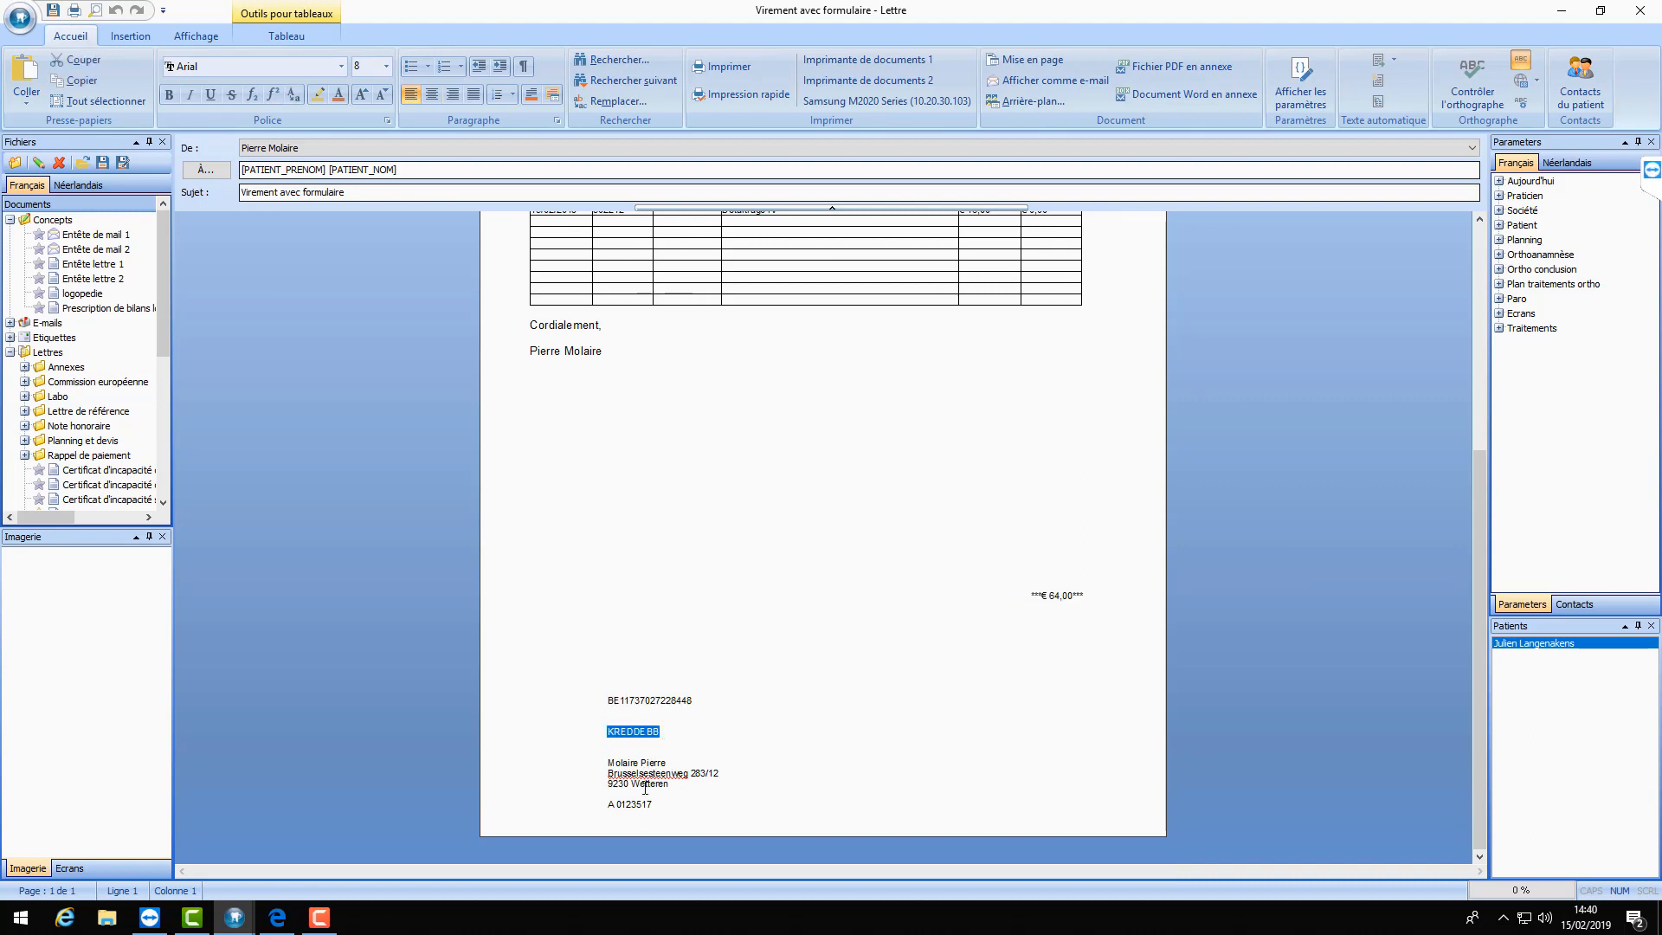
drag(608, 804, 680, 803)
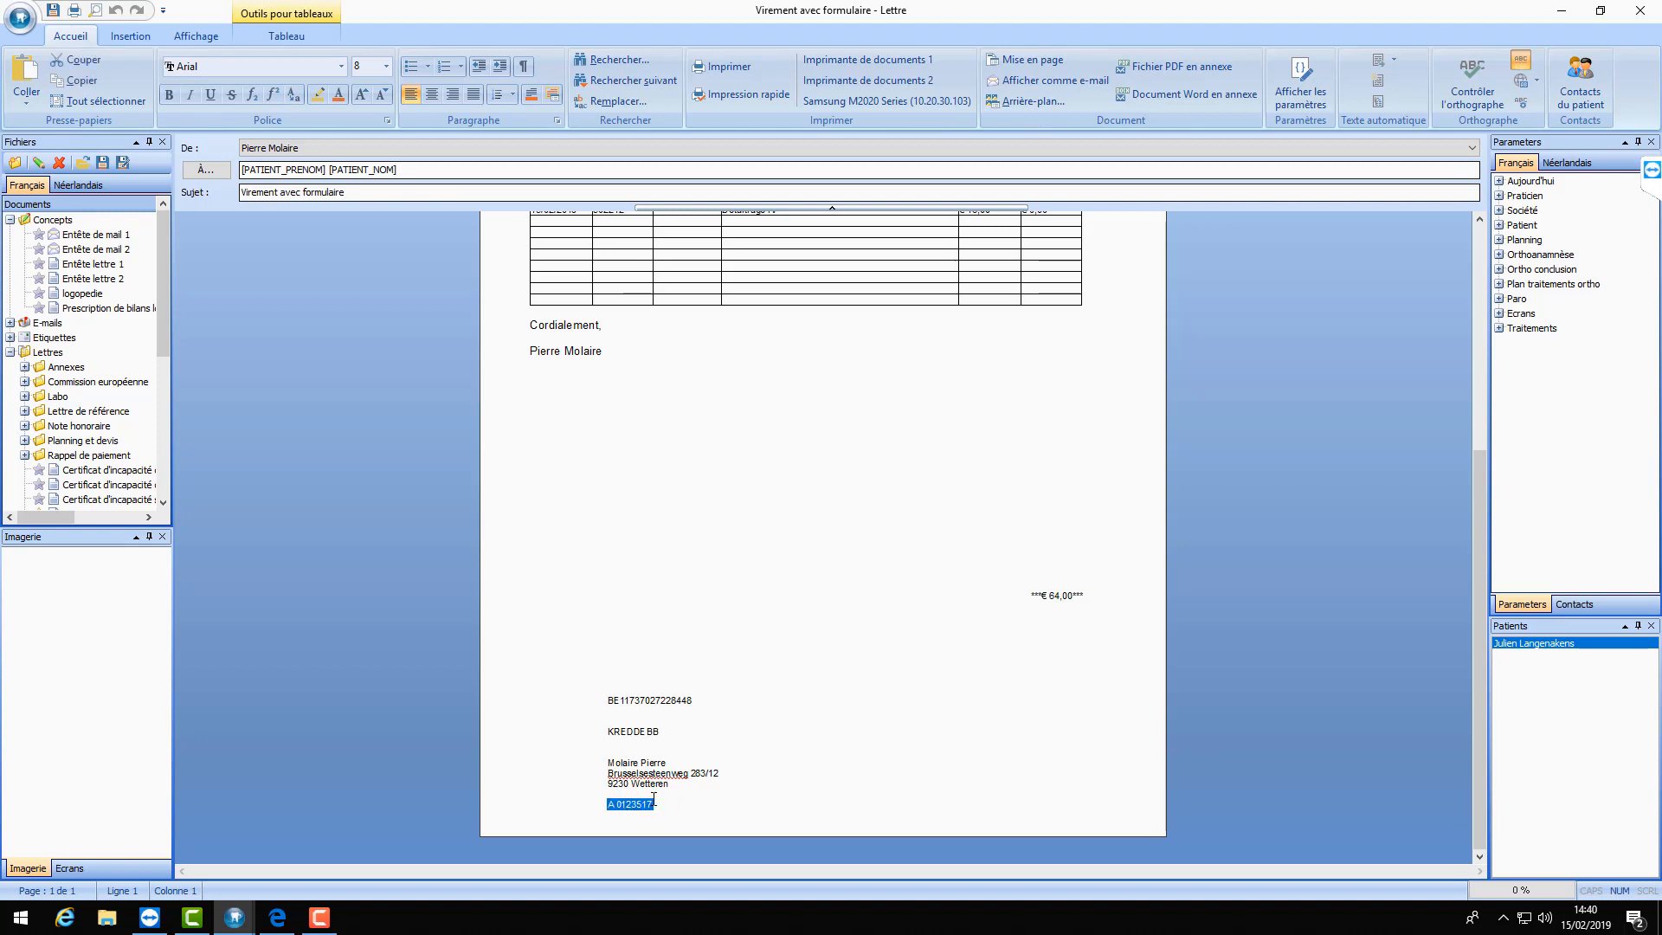
scroll(764, 660, up, 3)
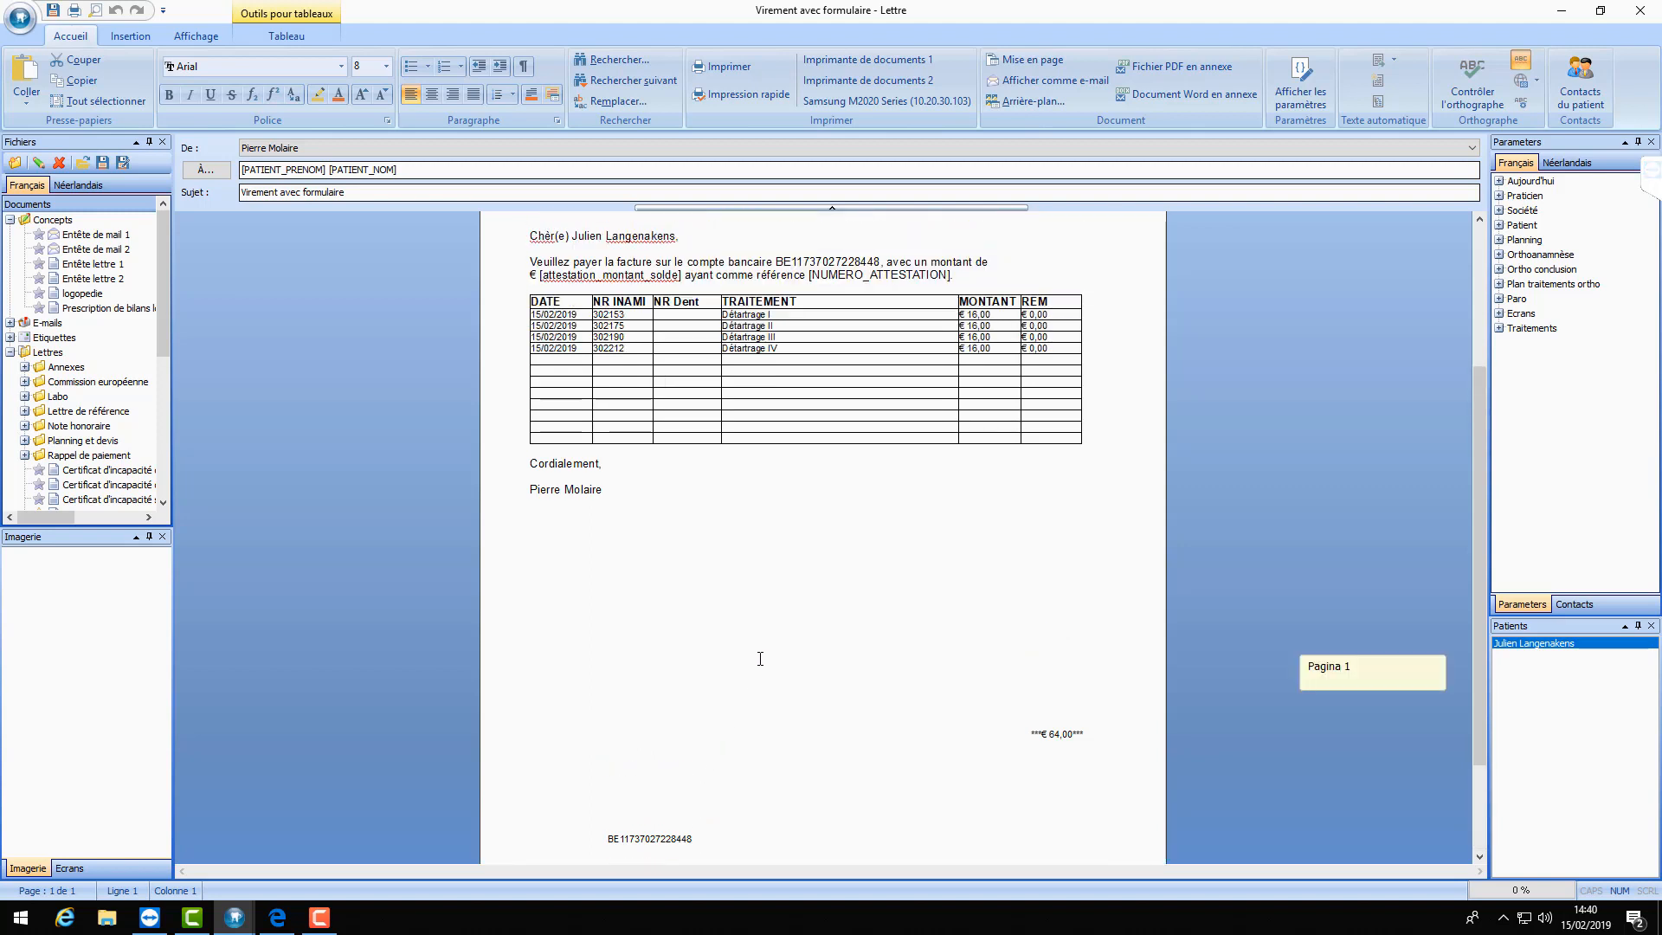
scroll(760, 659, down, 2)
scroll(759, 663, down, 1)
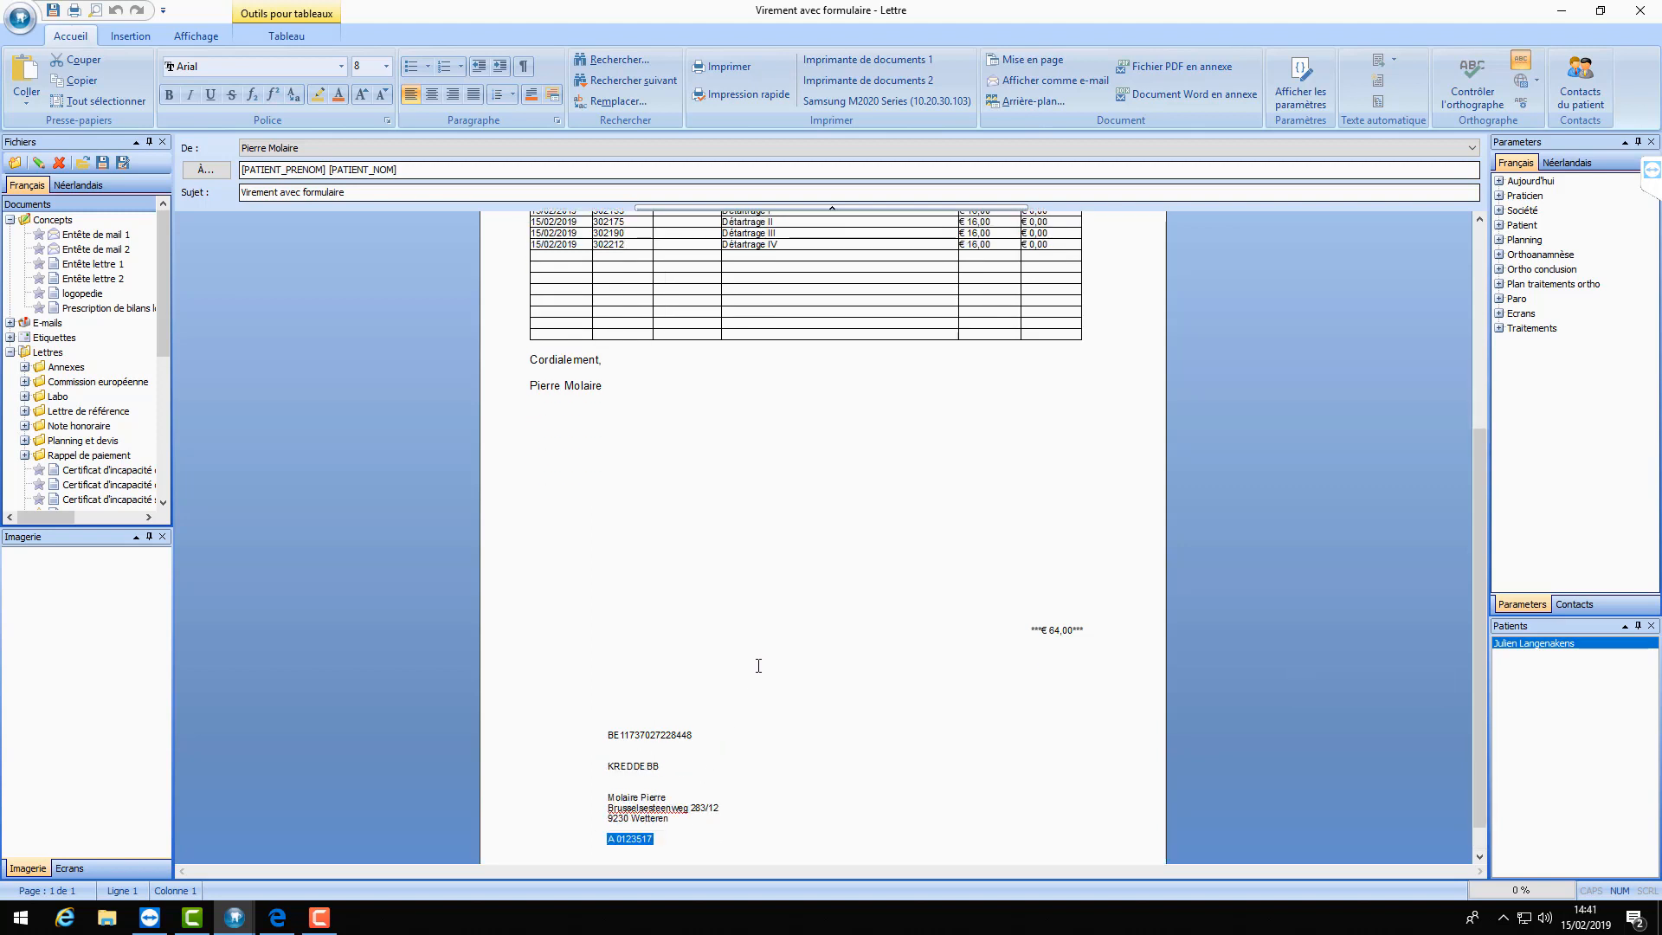
scroll(758, 665, down, 1)
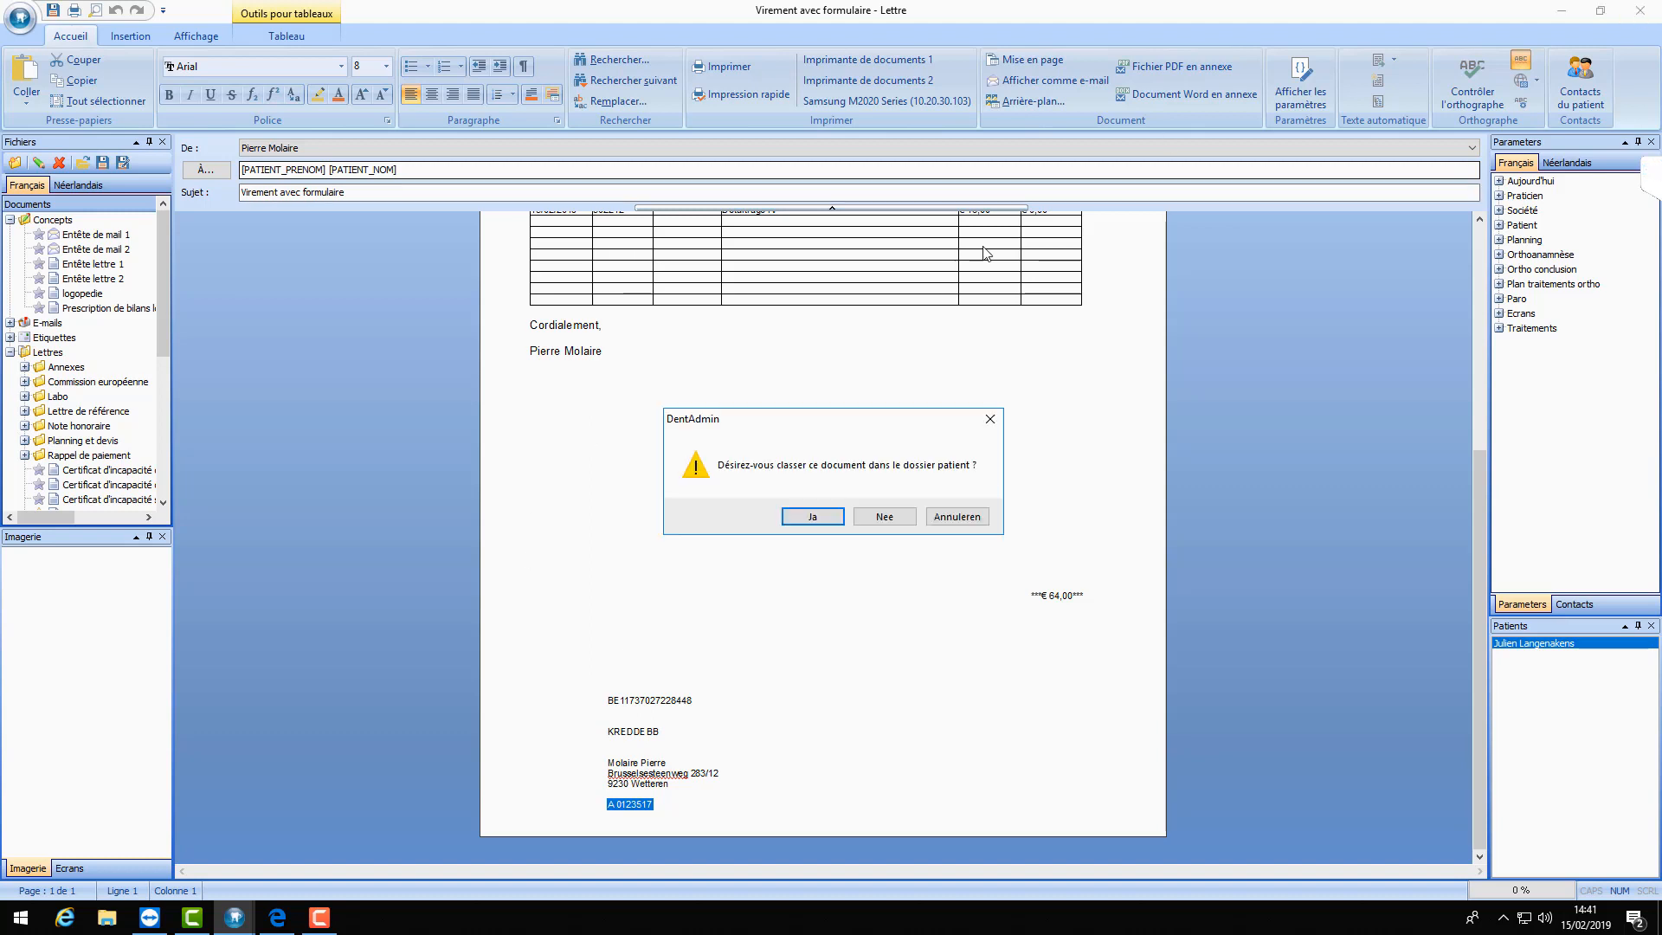
click(886, 517)
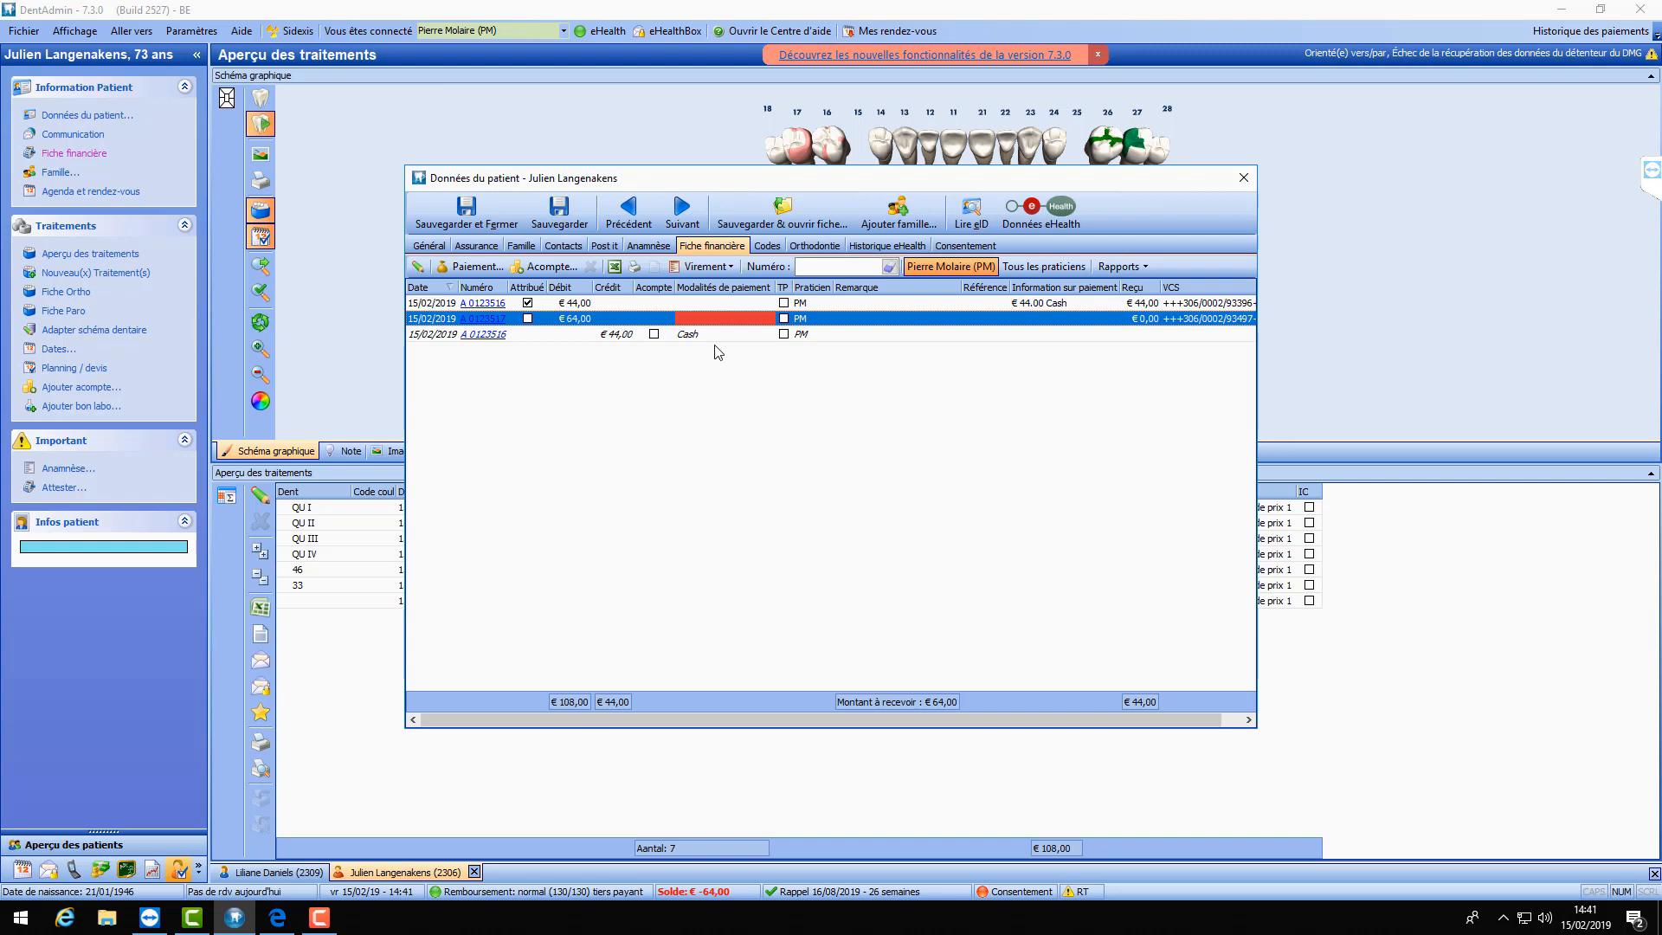
- Generate the transfer letter for the unpaid €64 attestation again, close it without filing it, and save and close the financial record
click(686, 332)
click(697, 318)
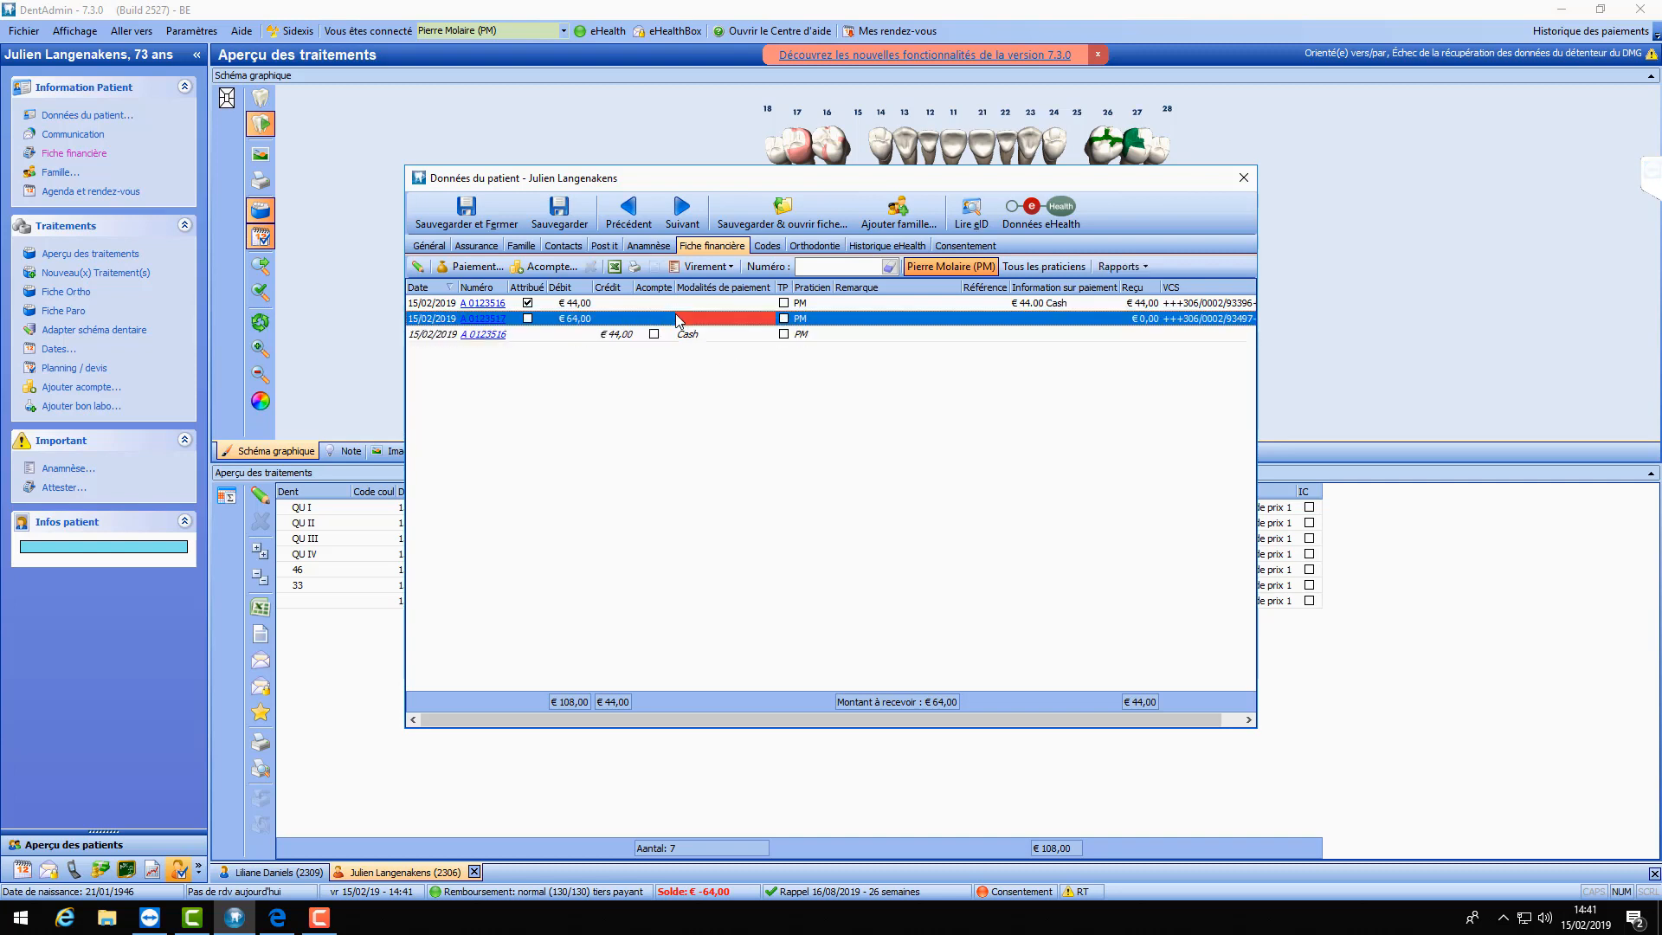
click(618, 335)
click(574, 318)
click(702, 267)
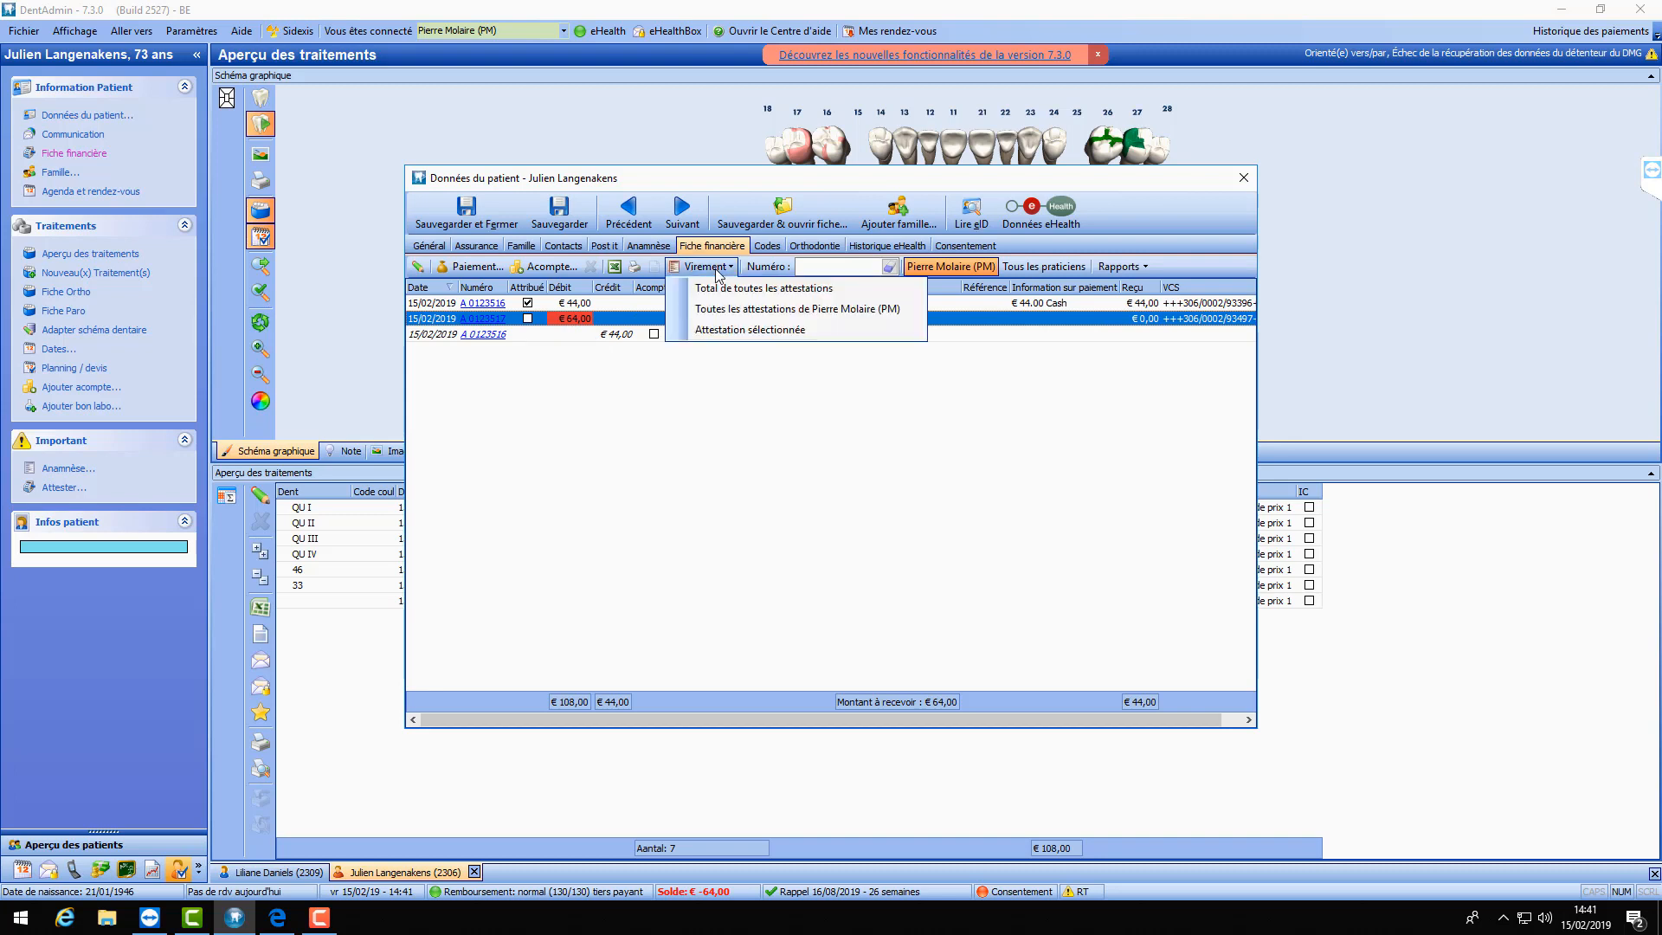
click(730, 331)
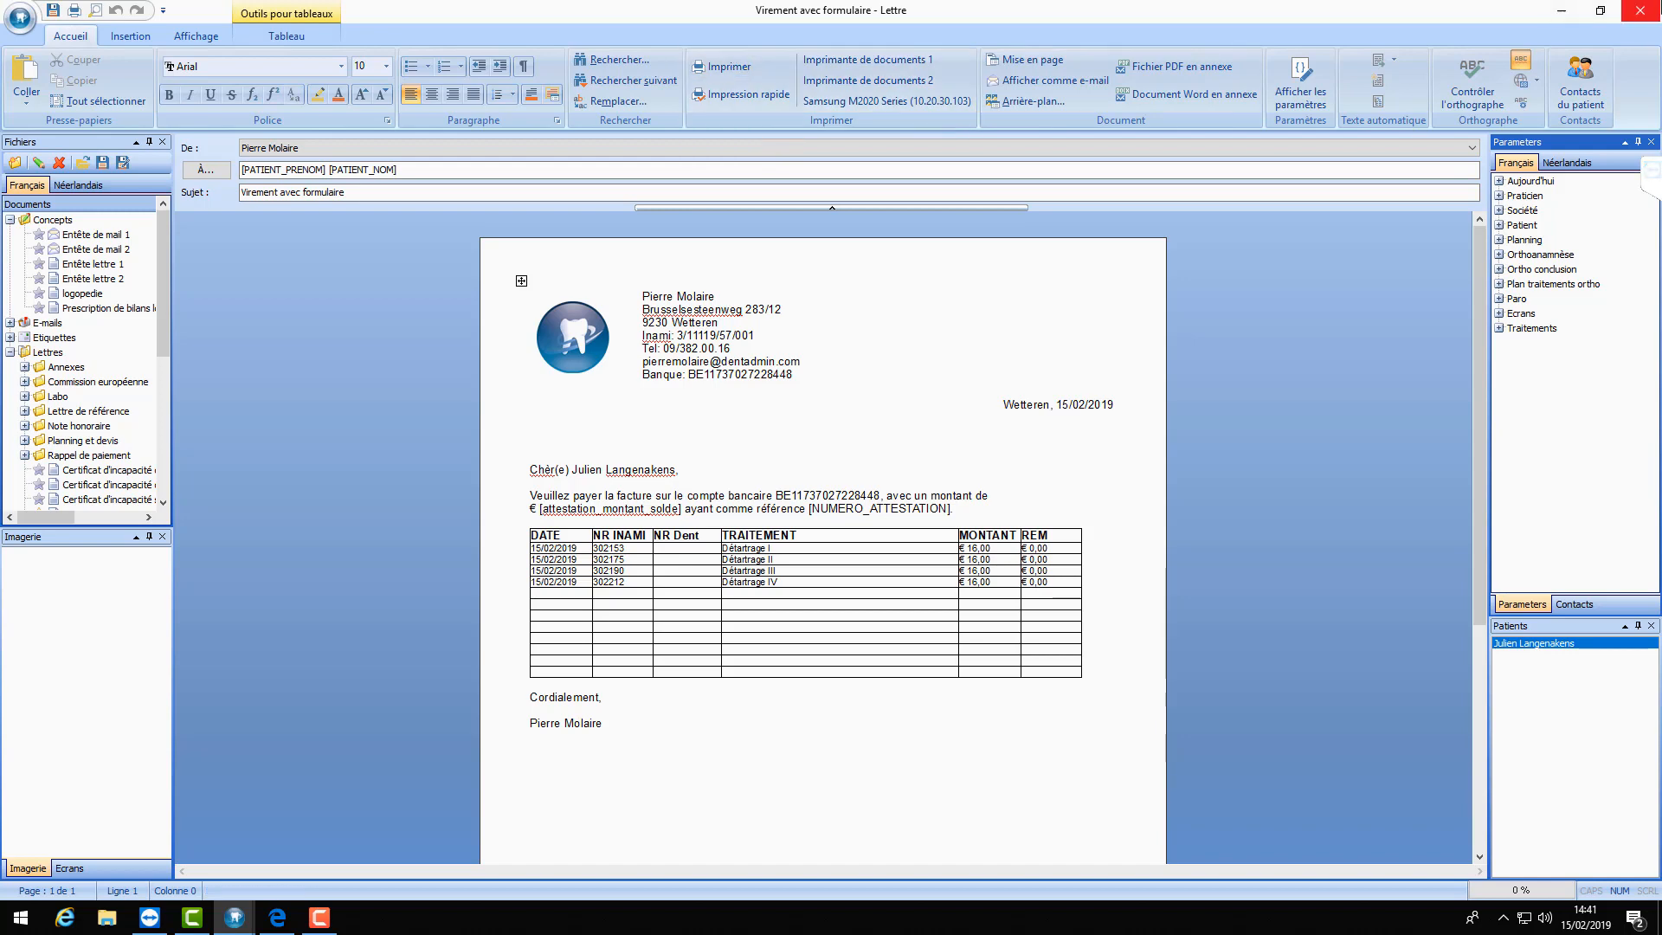
click(1647, 12)
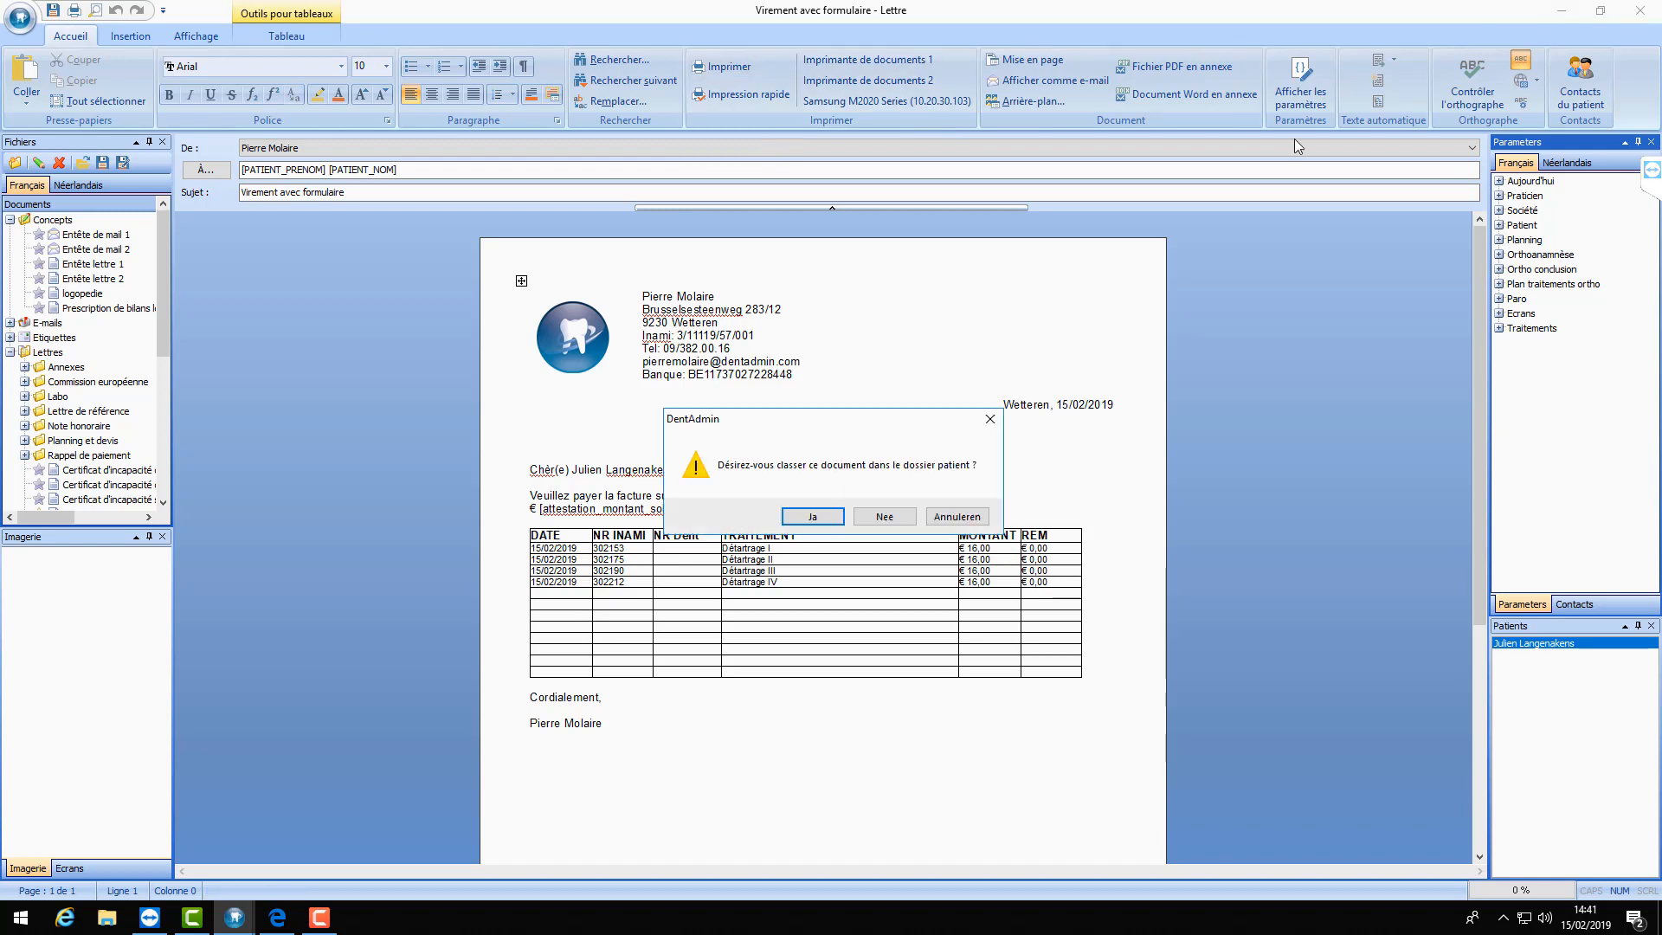
click(894, 520)
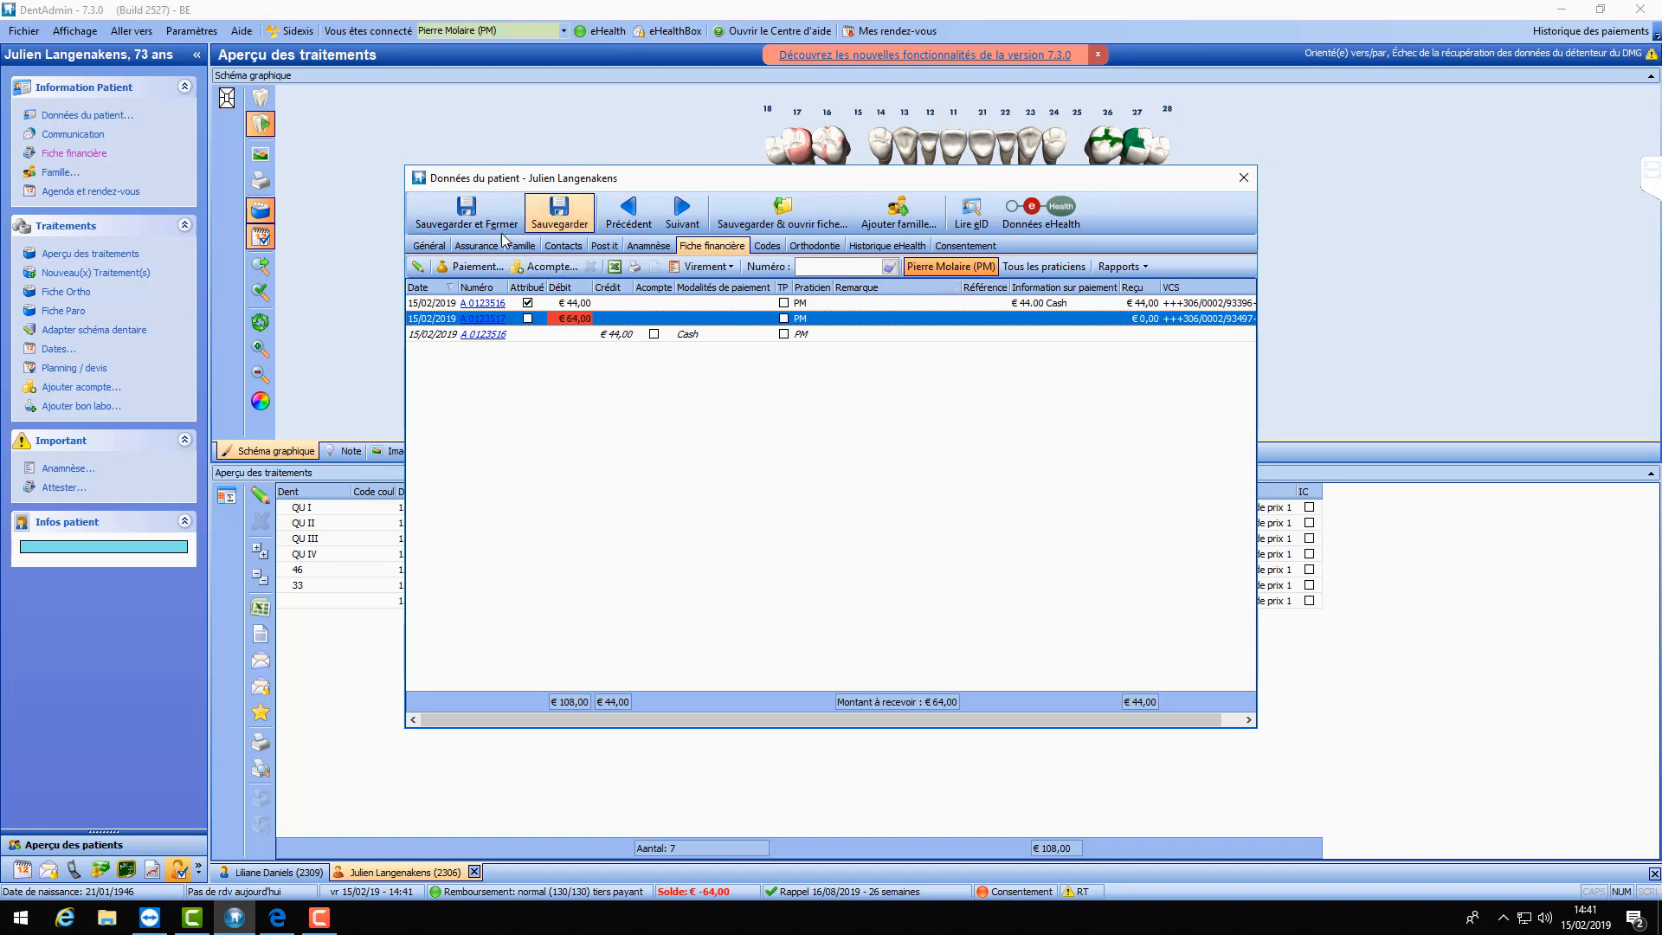
click(471, 217)
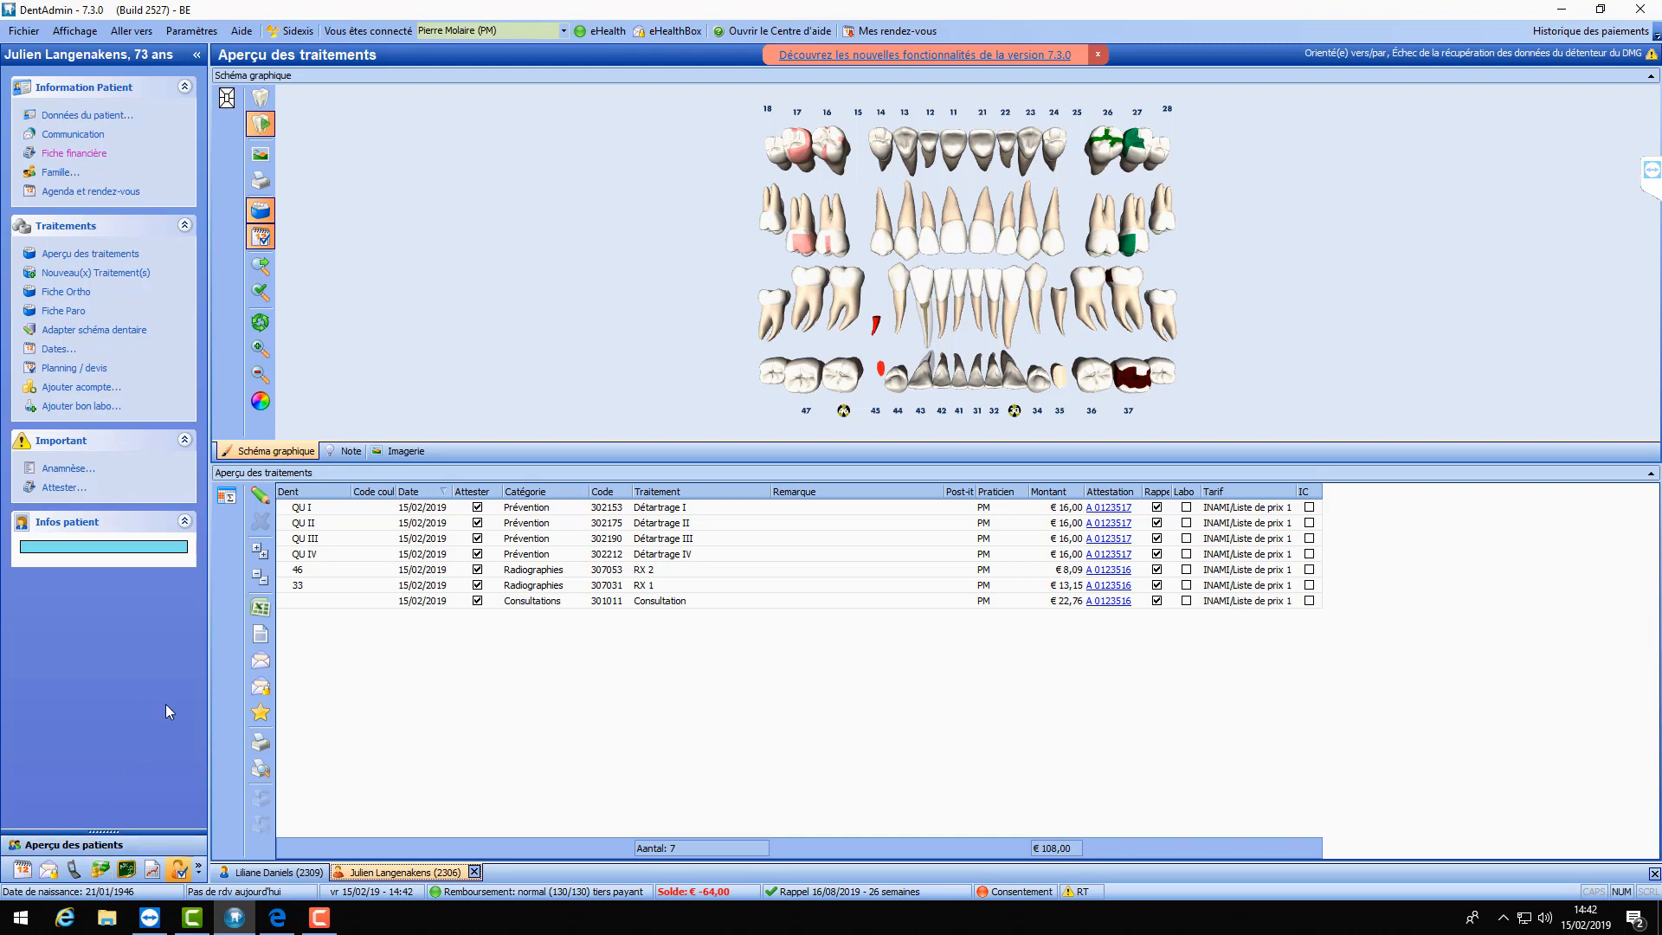
- List the patients with unpaid amounts in the finance payments overview and show the payment lines of the patient with the unpaid €64 attestation
click(100, 867)
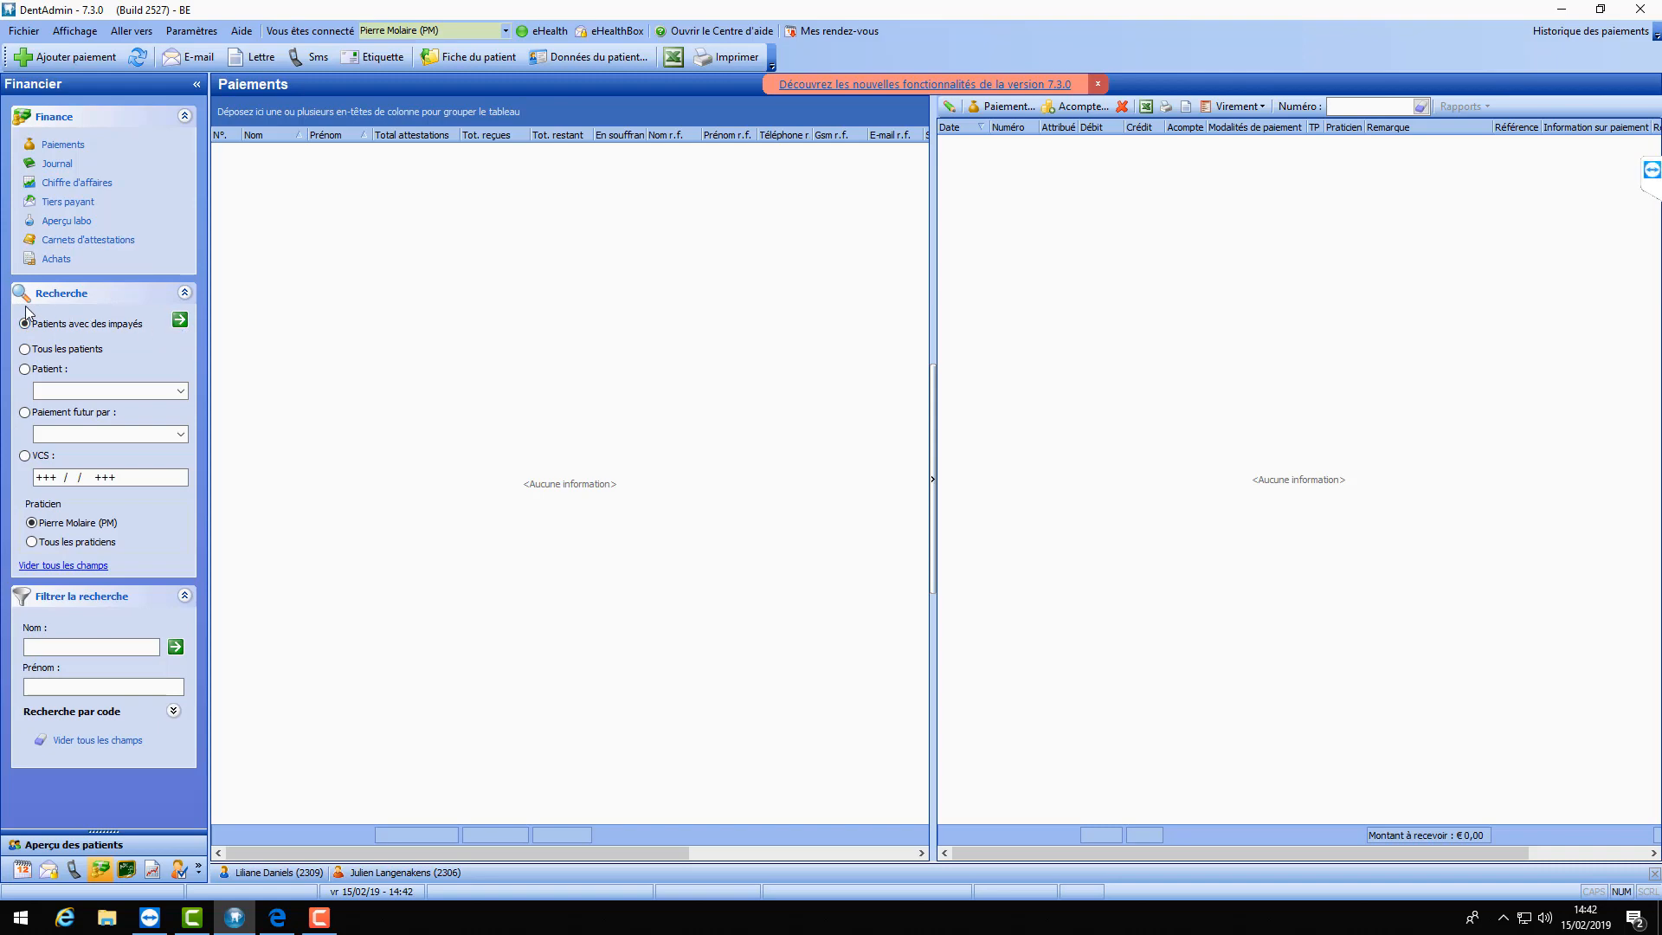
click(183, 324)
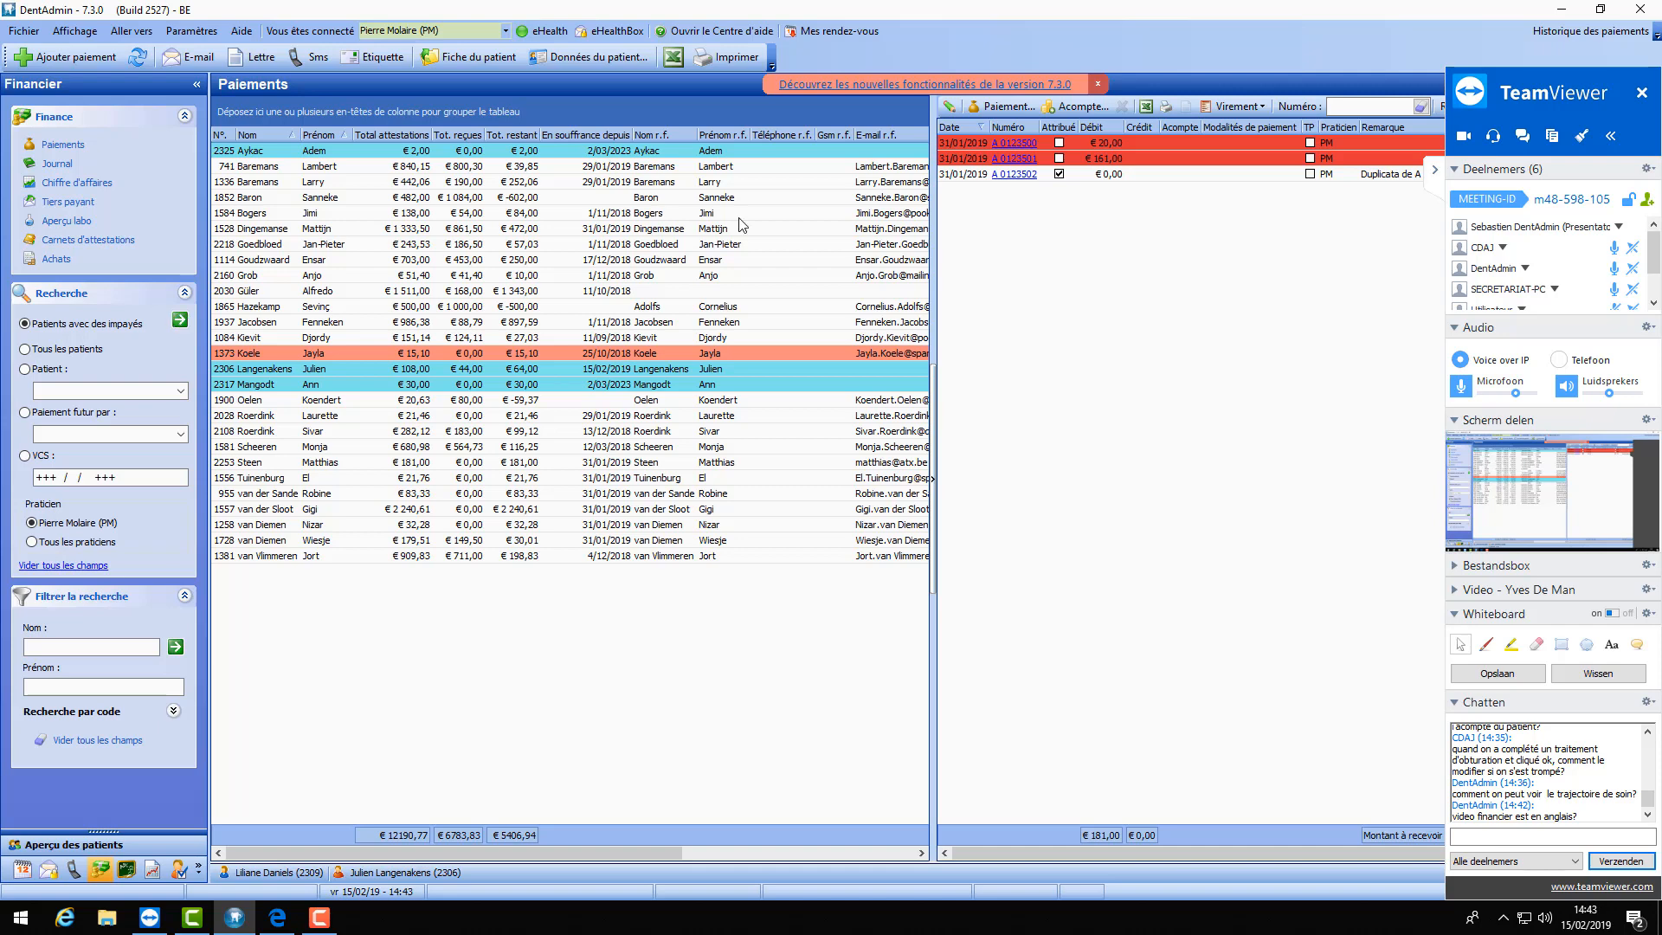
click(1436, 173)
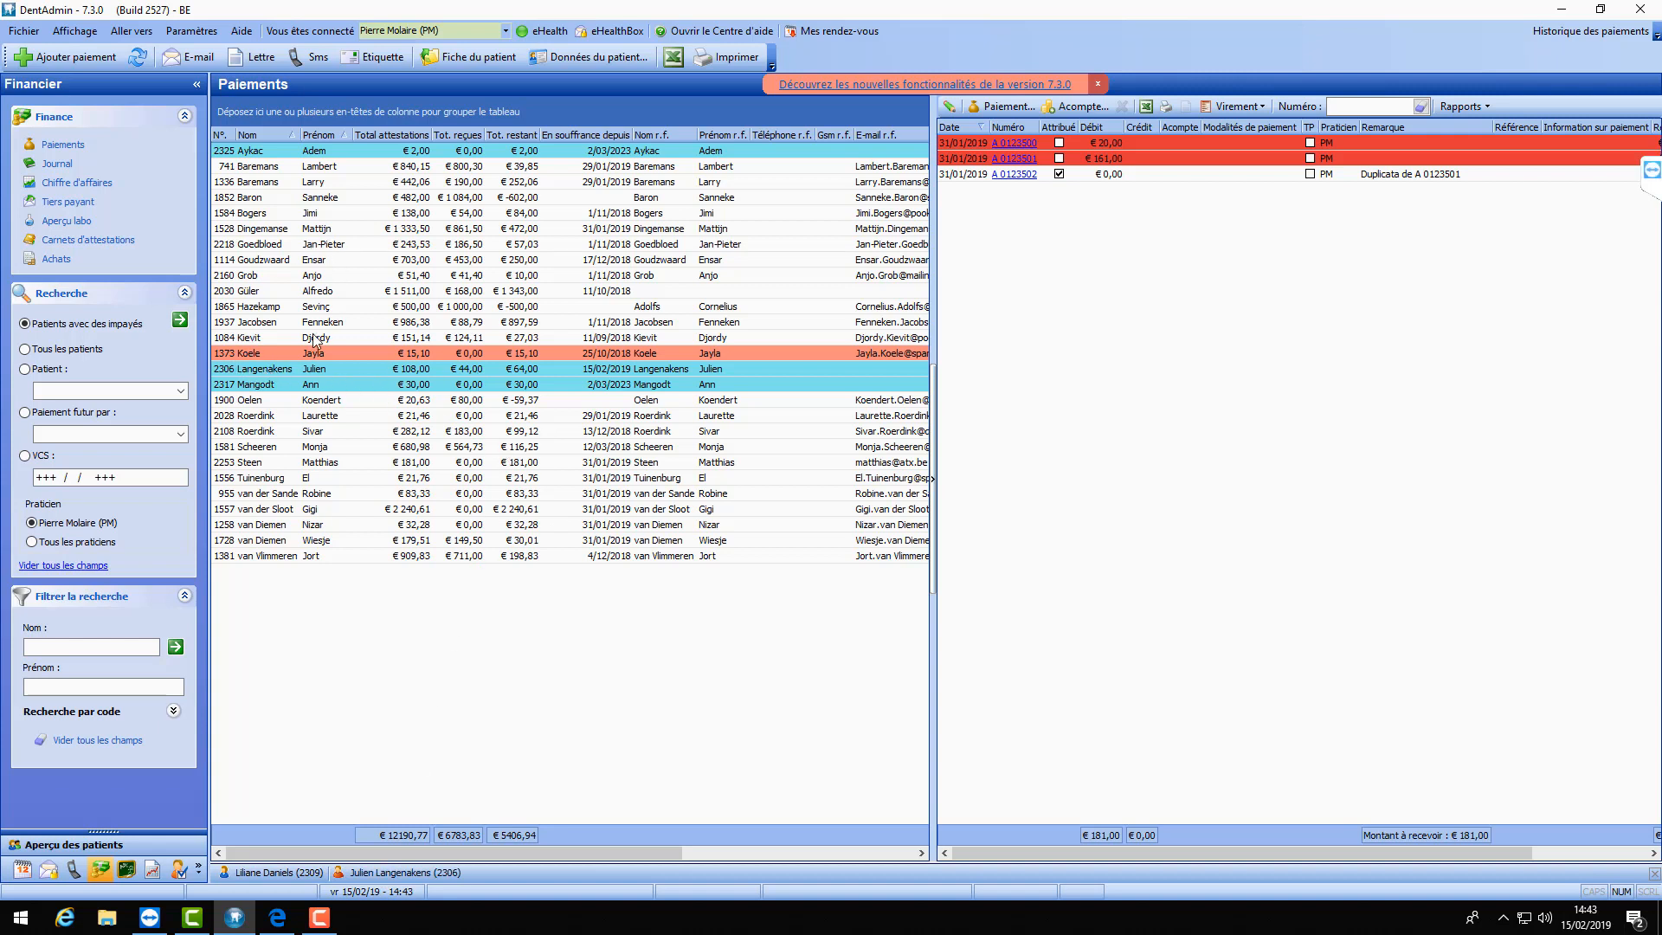
click(256, 370)
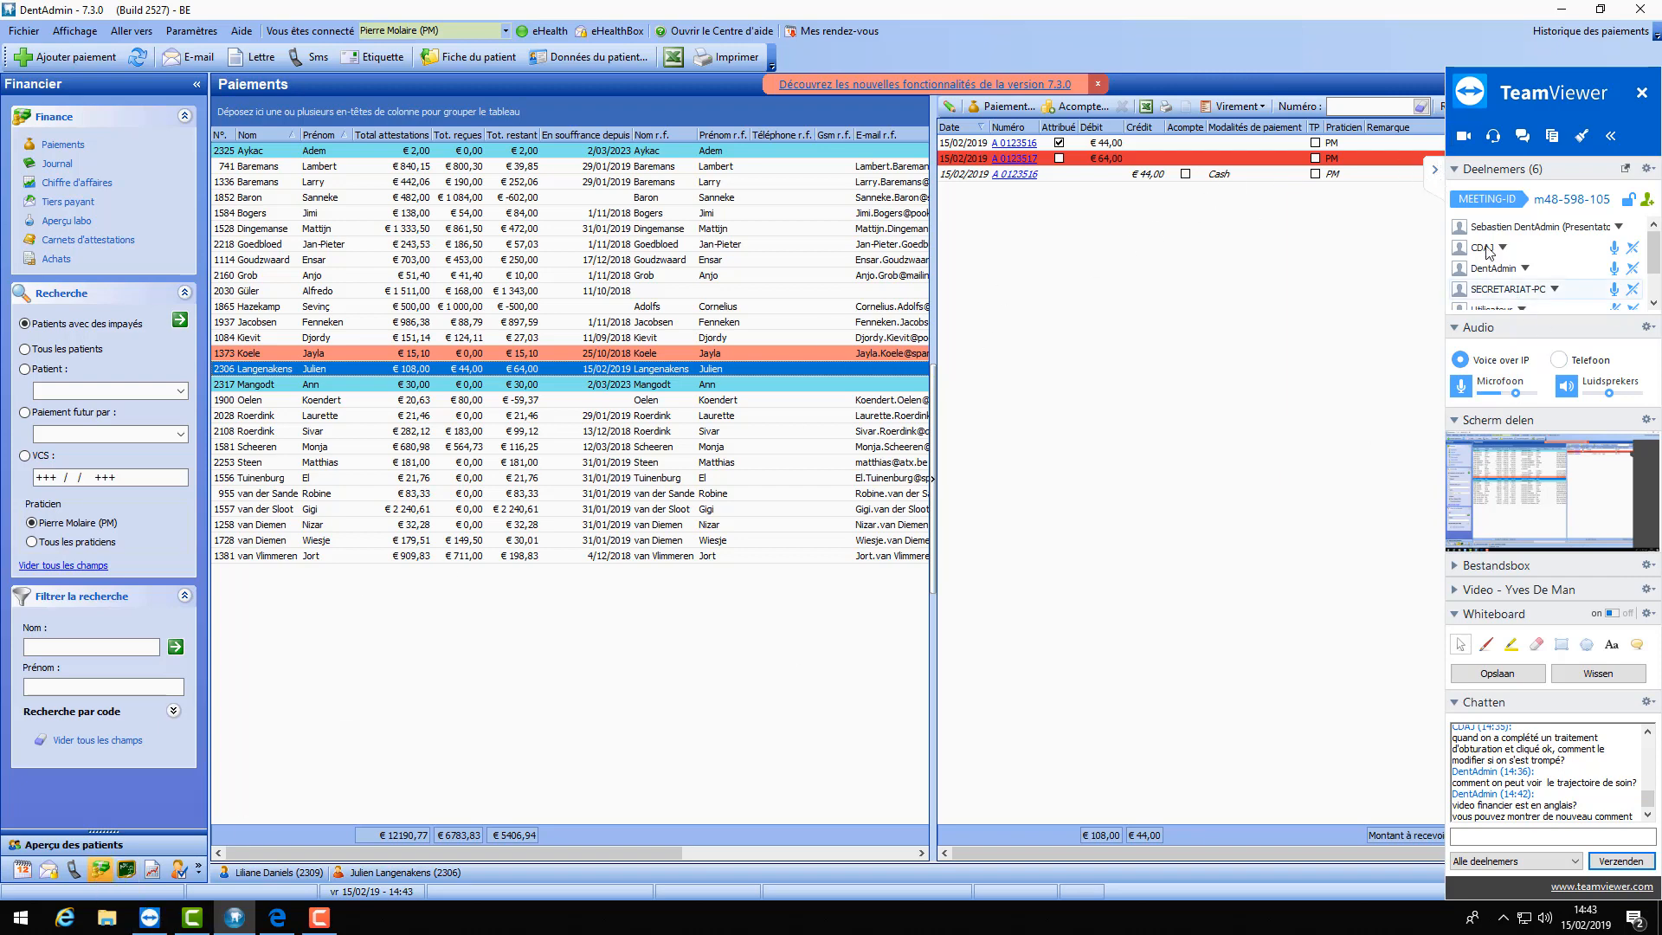
click(1434, 170)
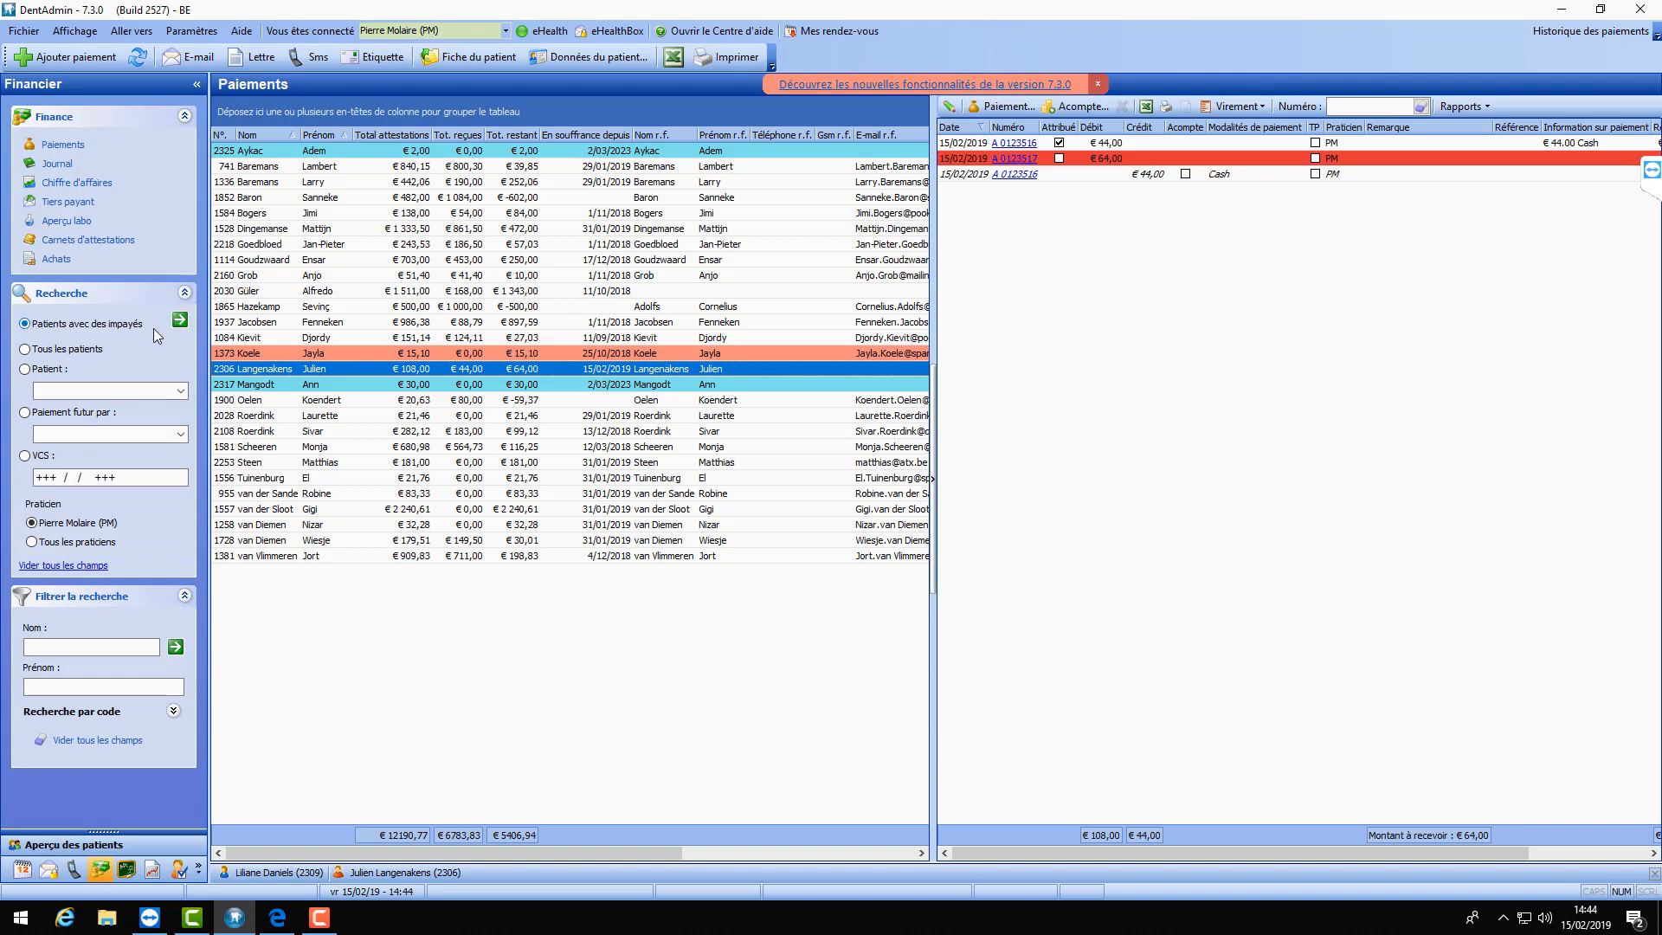
- List the patients with unpaid balances and display the statements of the patient with €64.00 outstanding
click(181, 323)
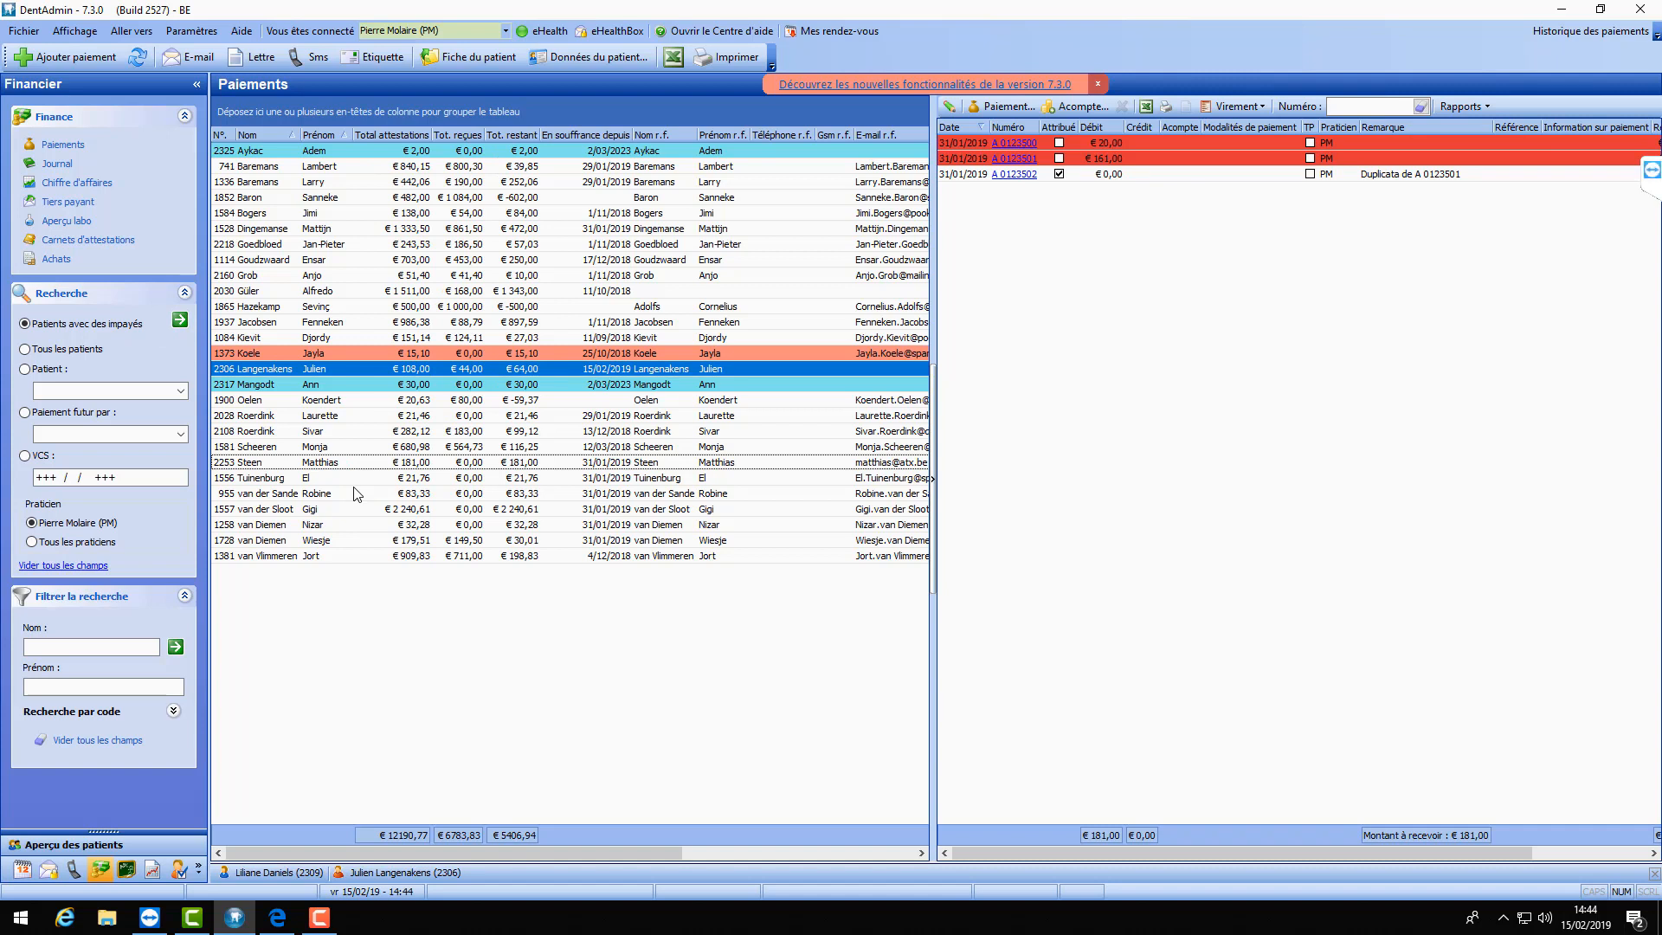
click(346, 367)
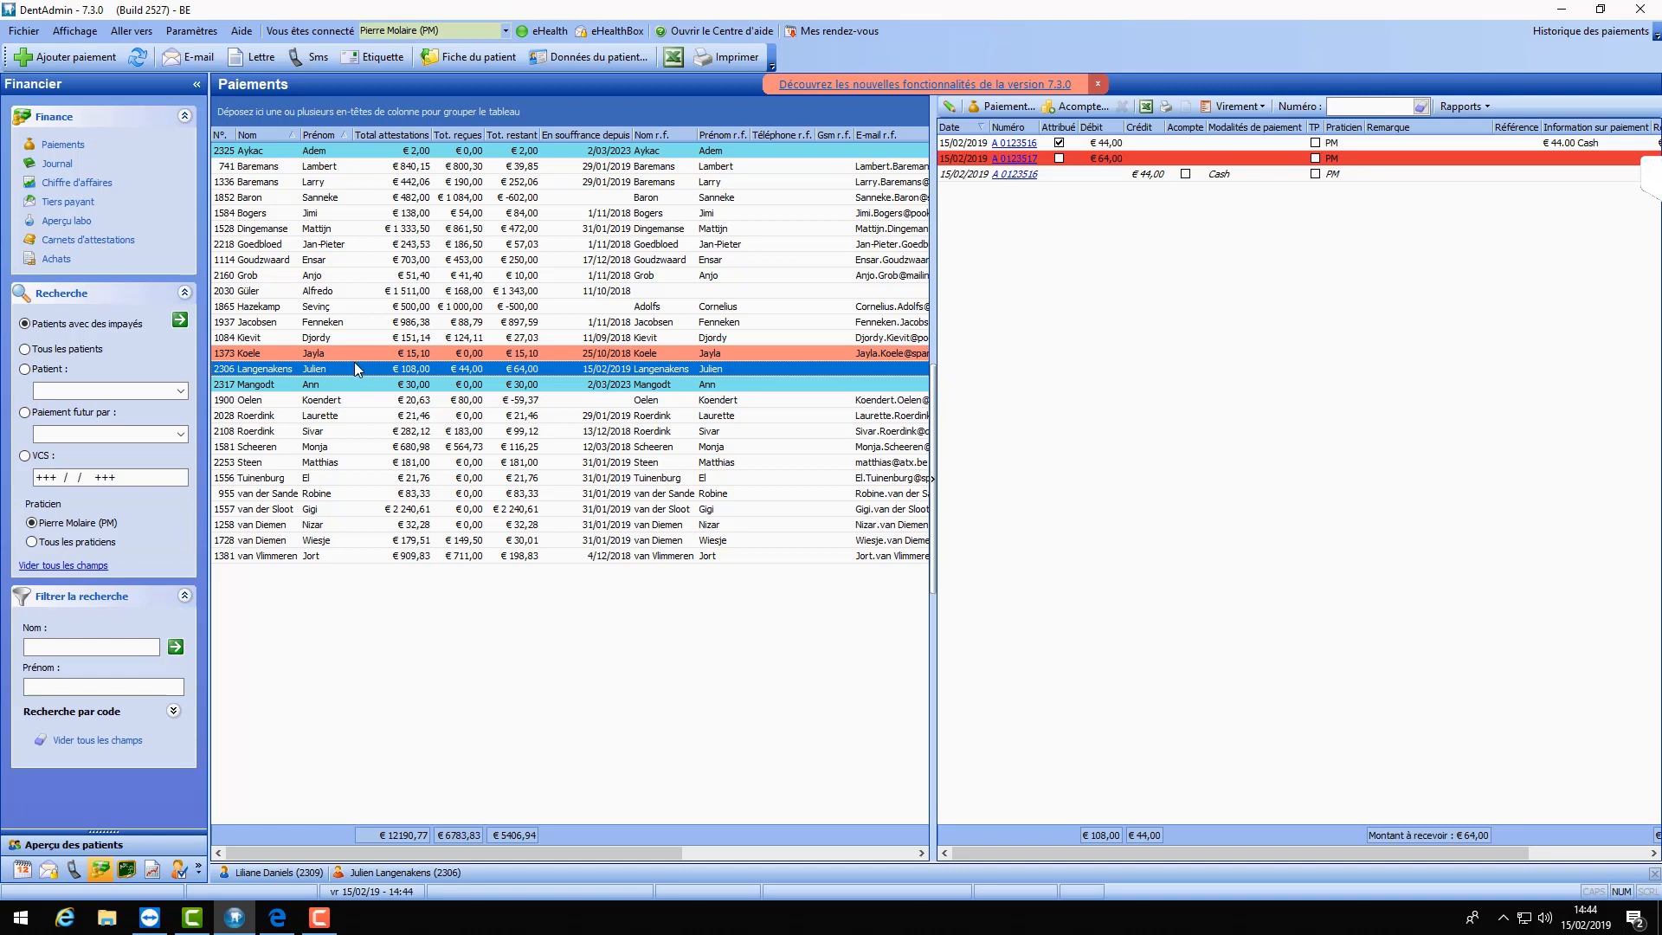
click(1011, 107)
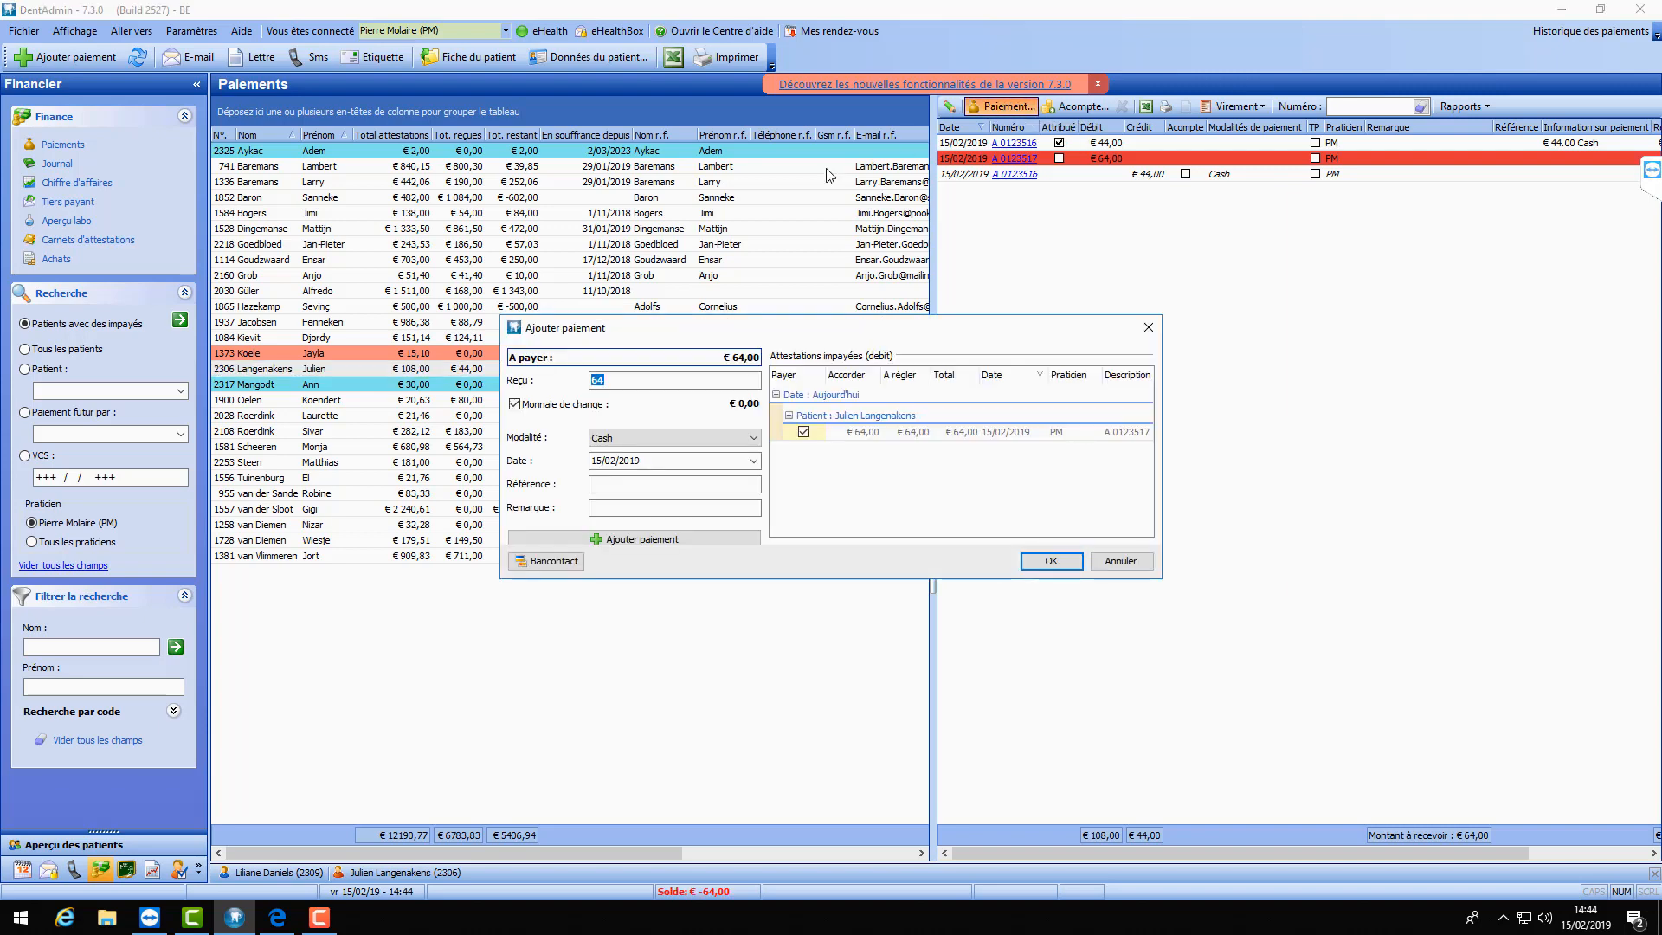
click(626, 379)
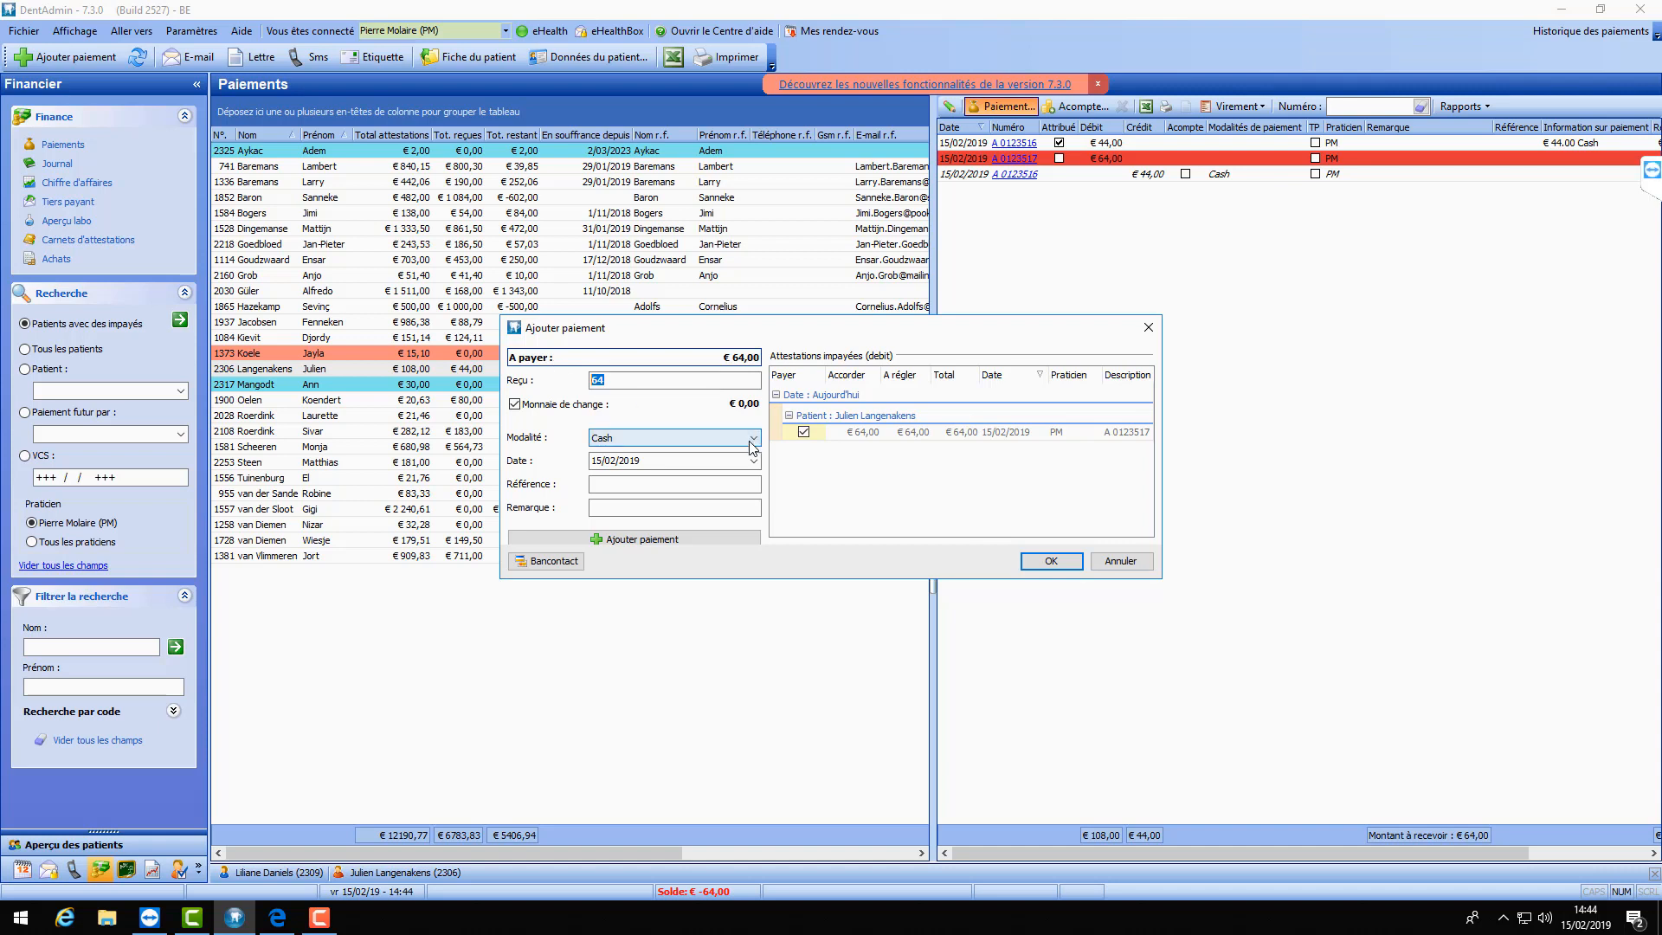
click(671, 438)
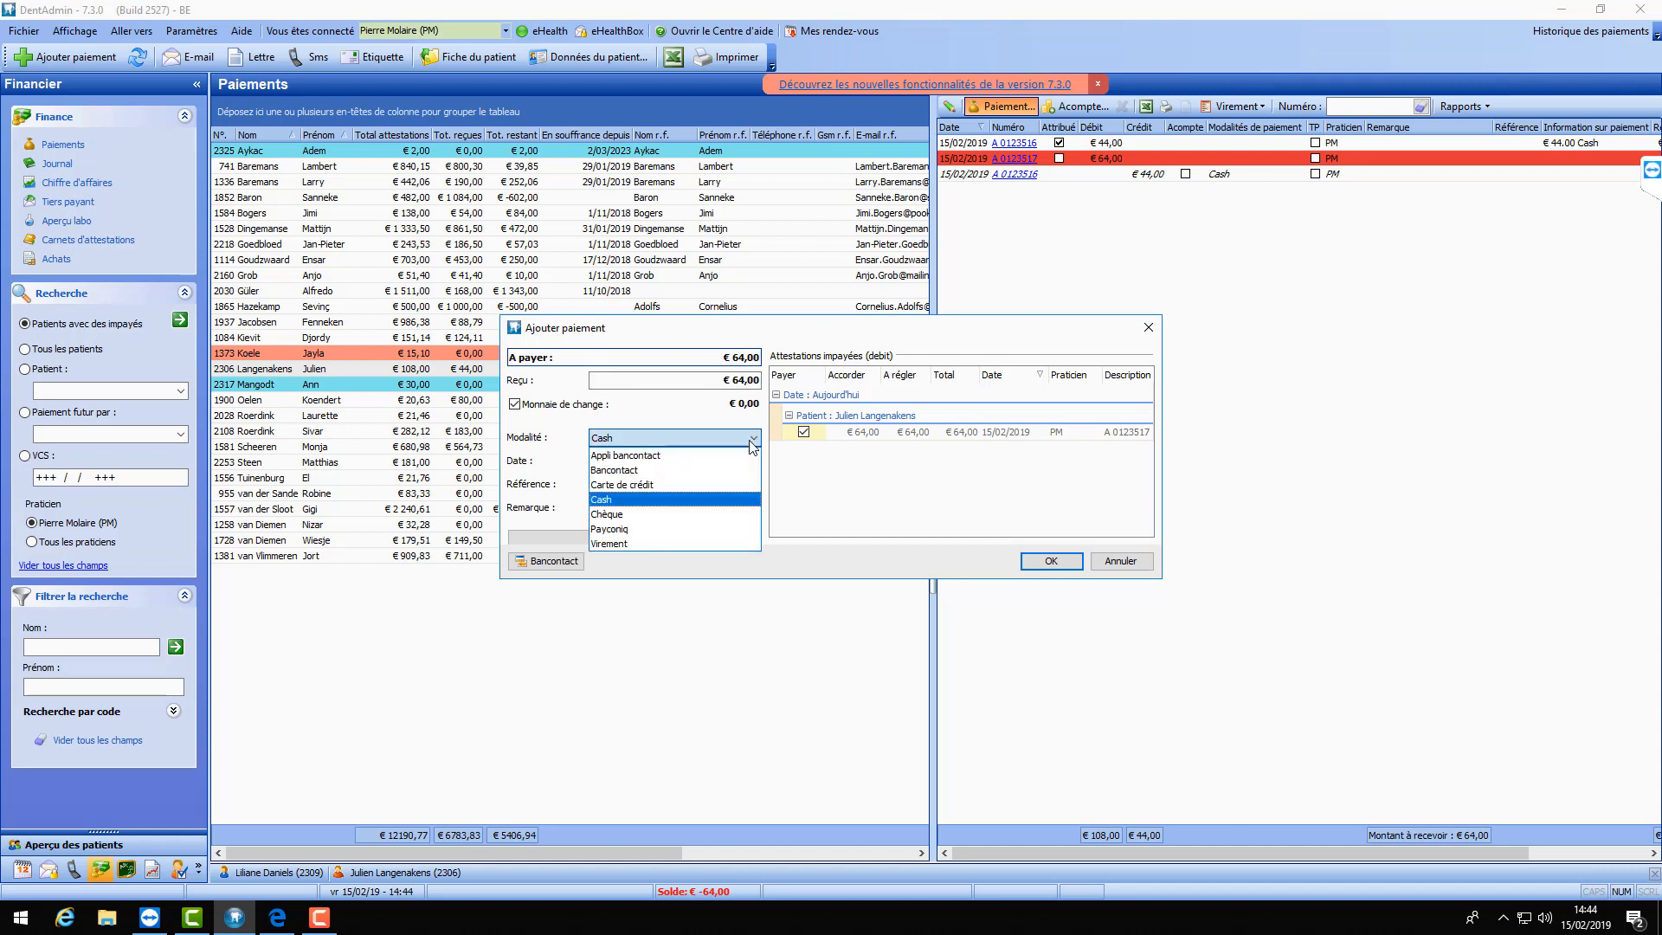
click(625, 543)
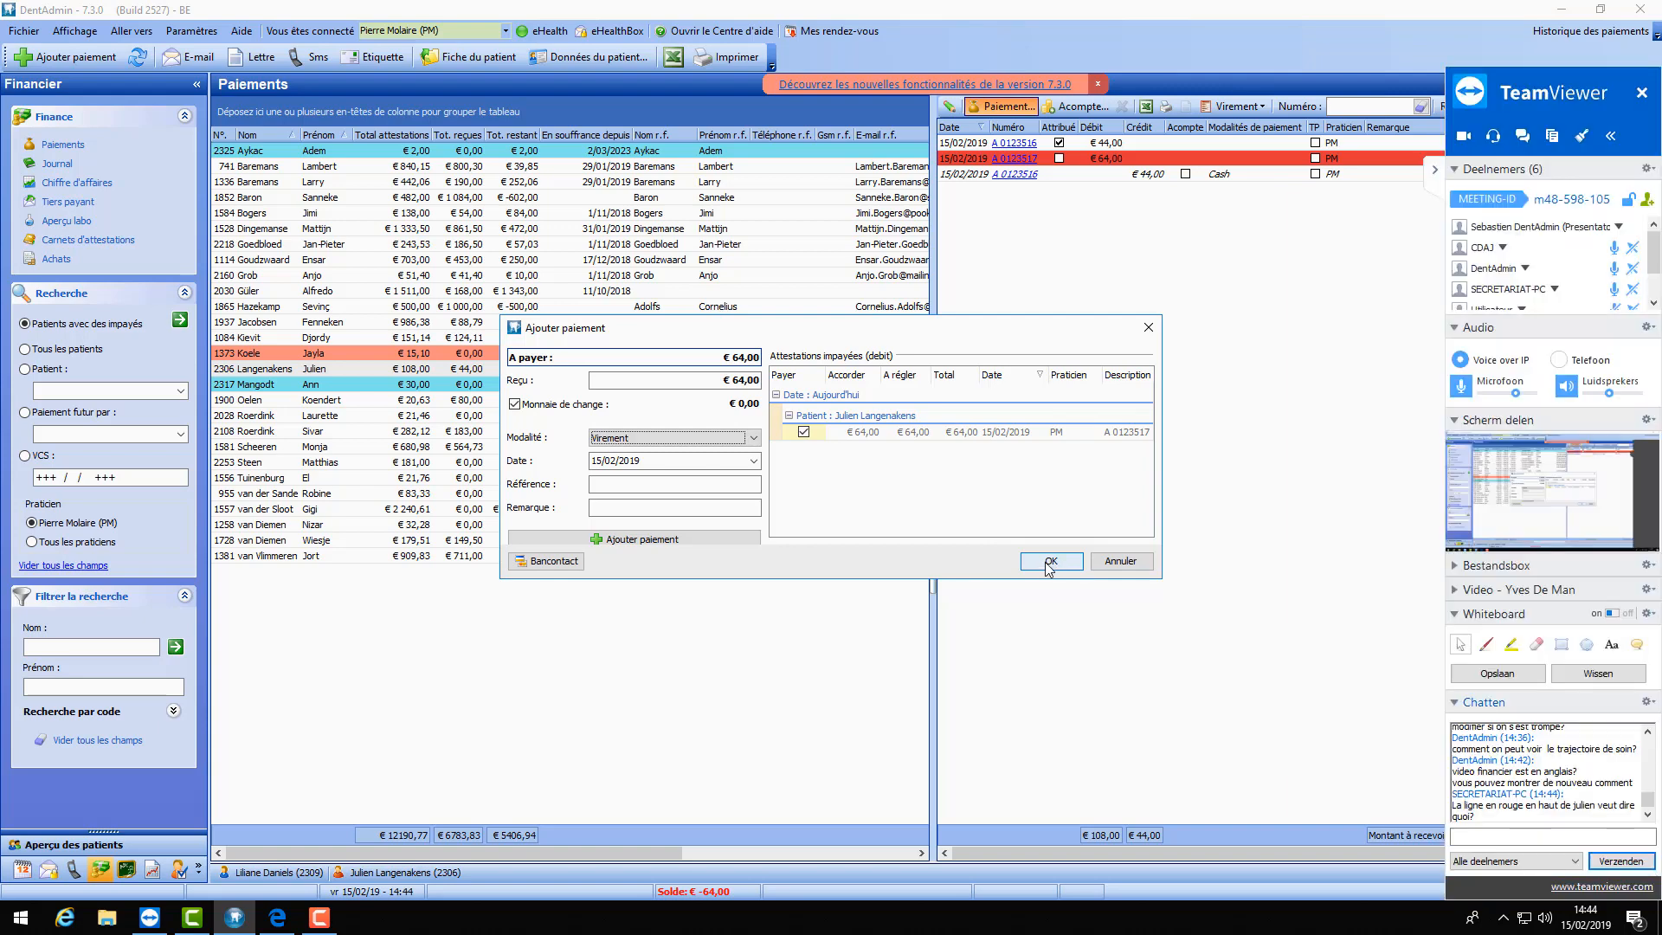
click(1116, 561)
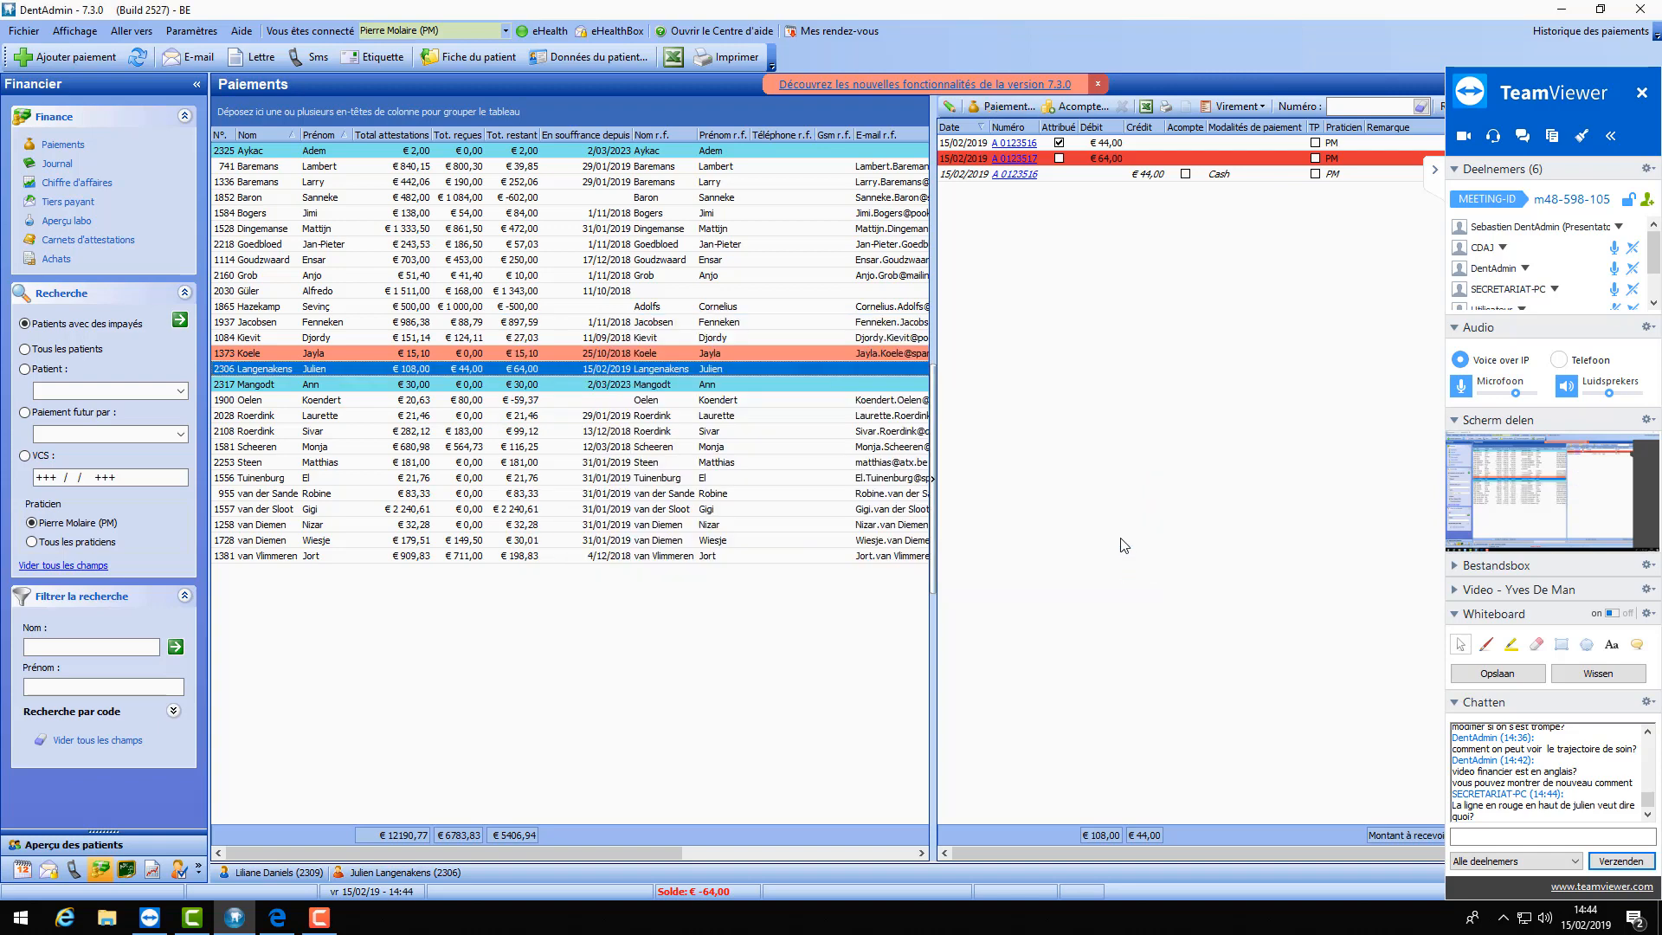
- Examine the colour codes available for the highlighted patients in the unpaid list, comparing their rows and payment details
click(386, 304)
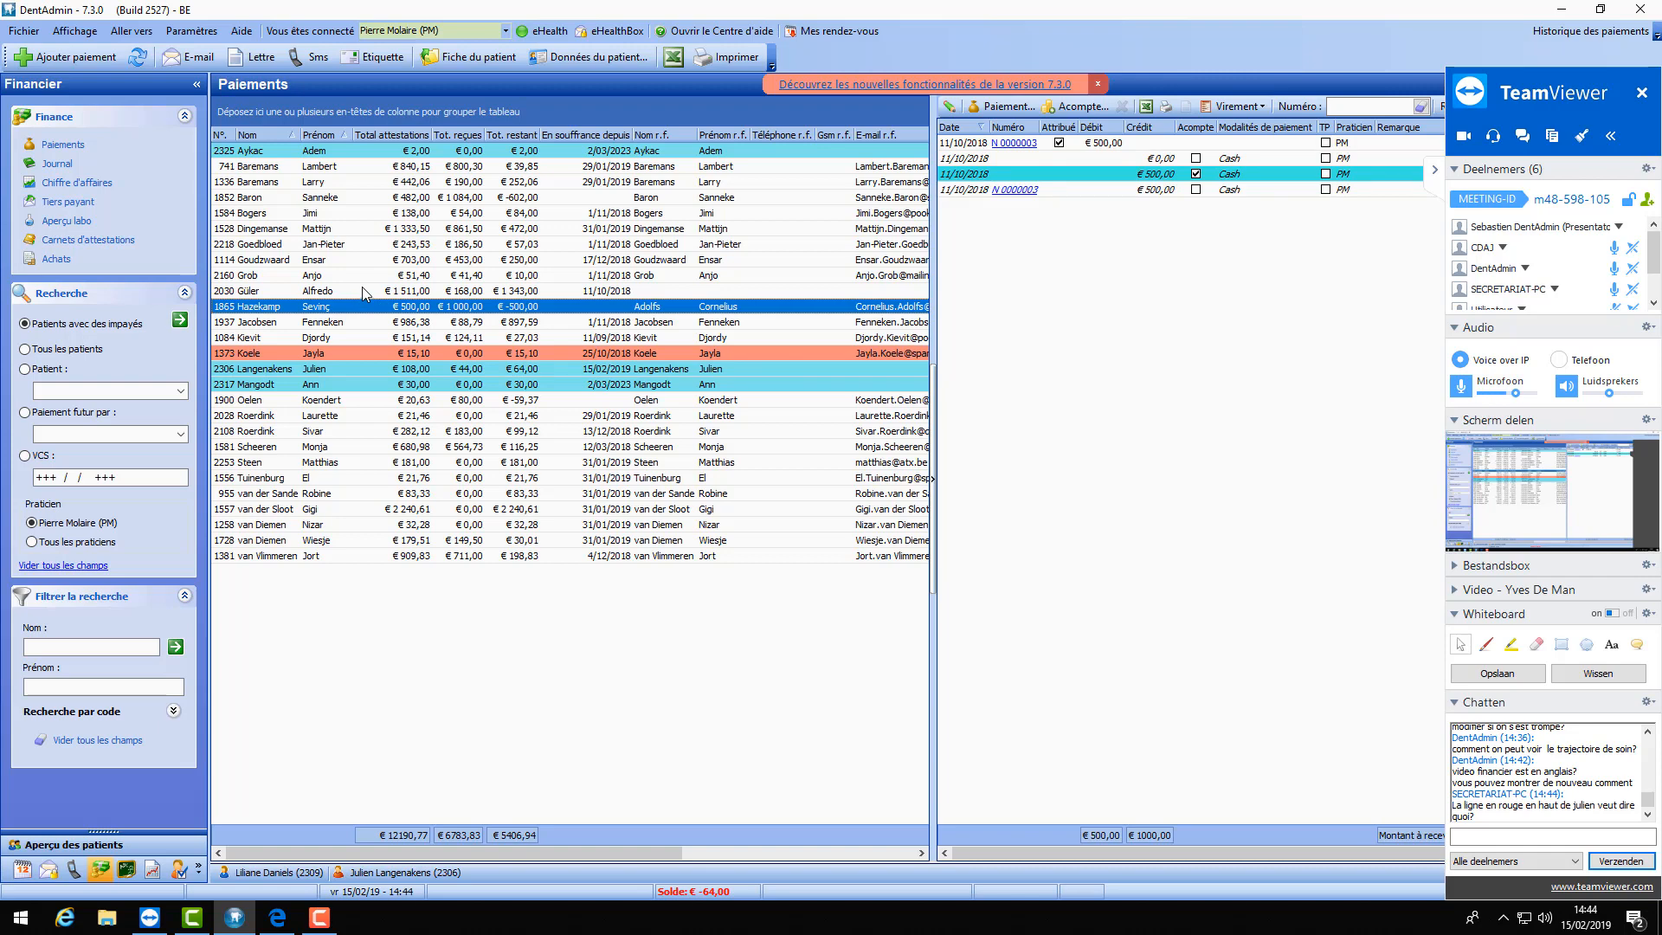
click(354, 355)
click(353, 369)
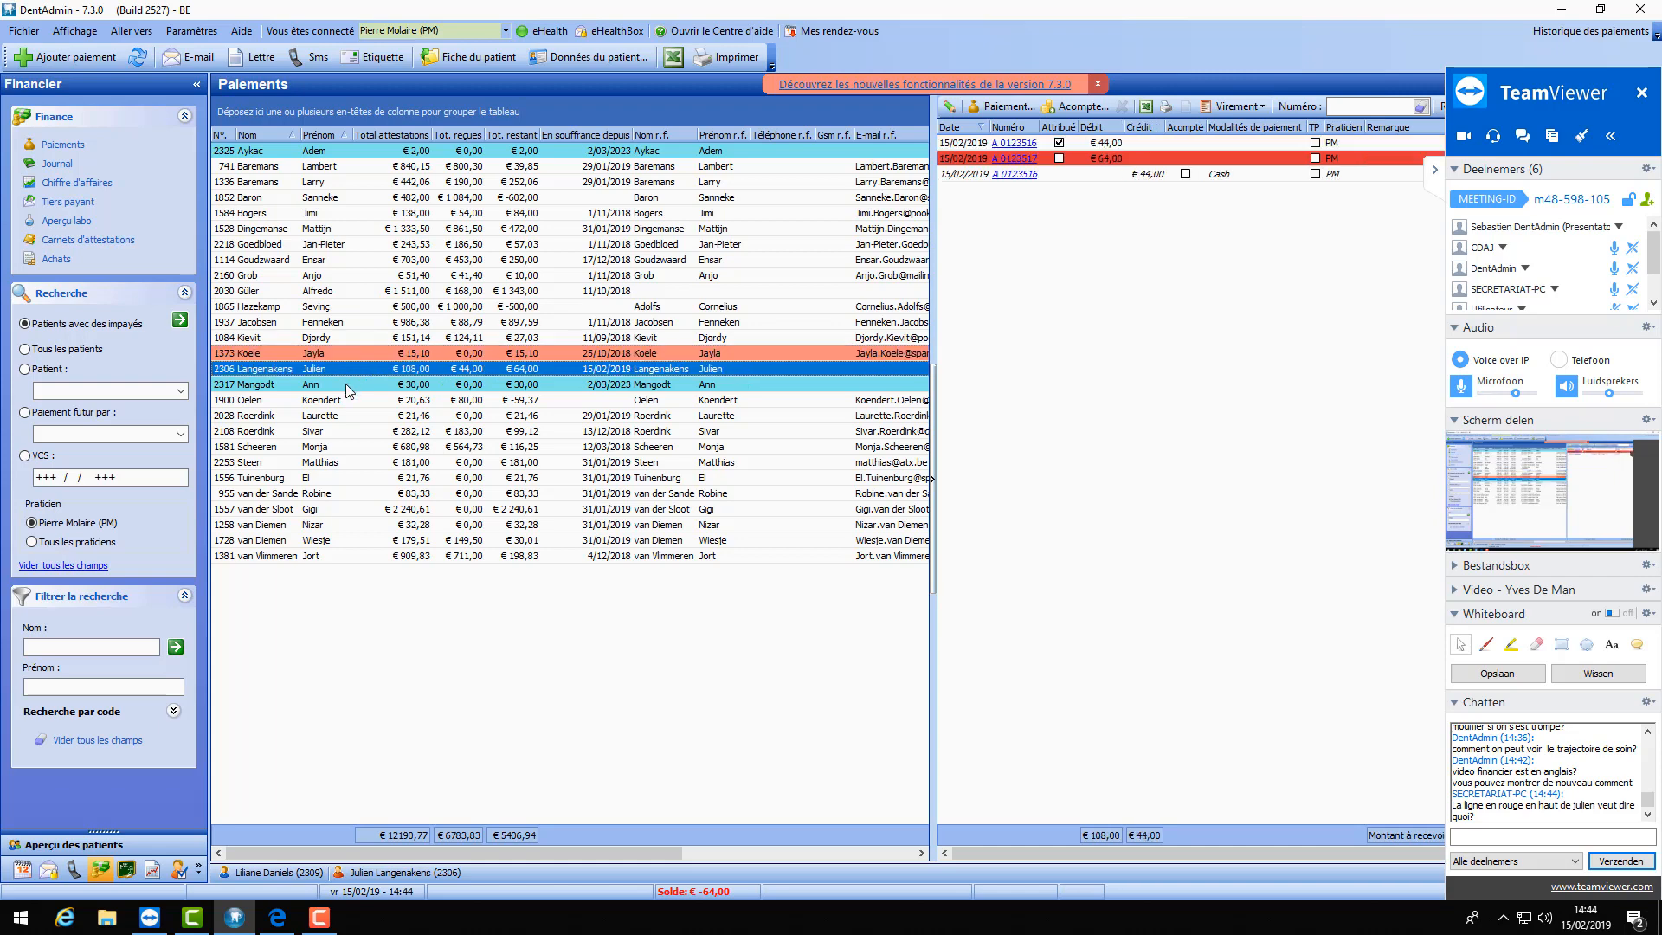
click(351, 386)
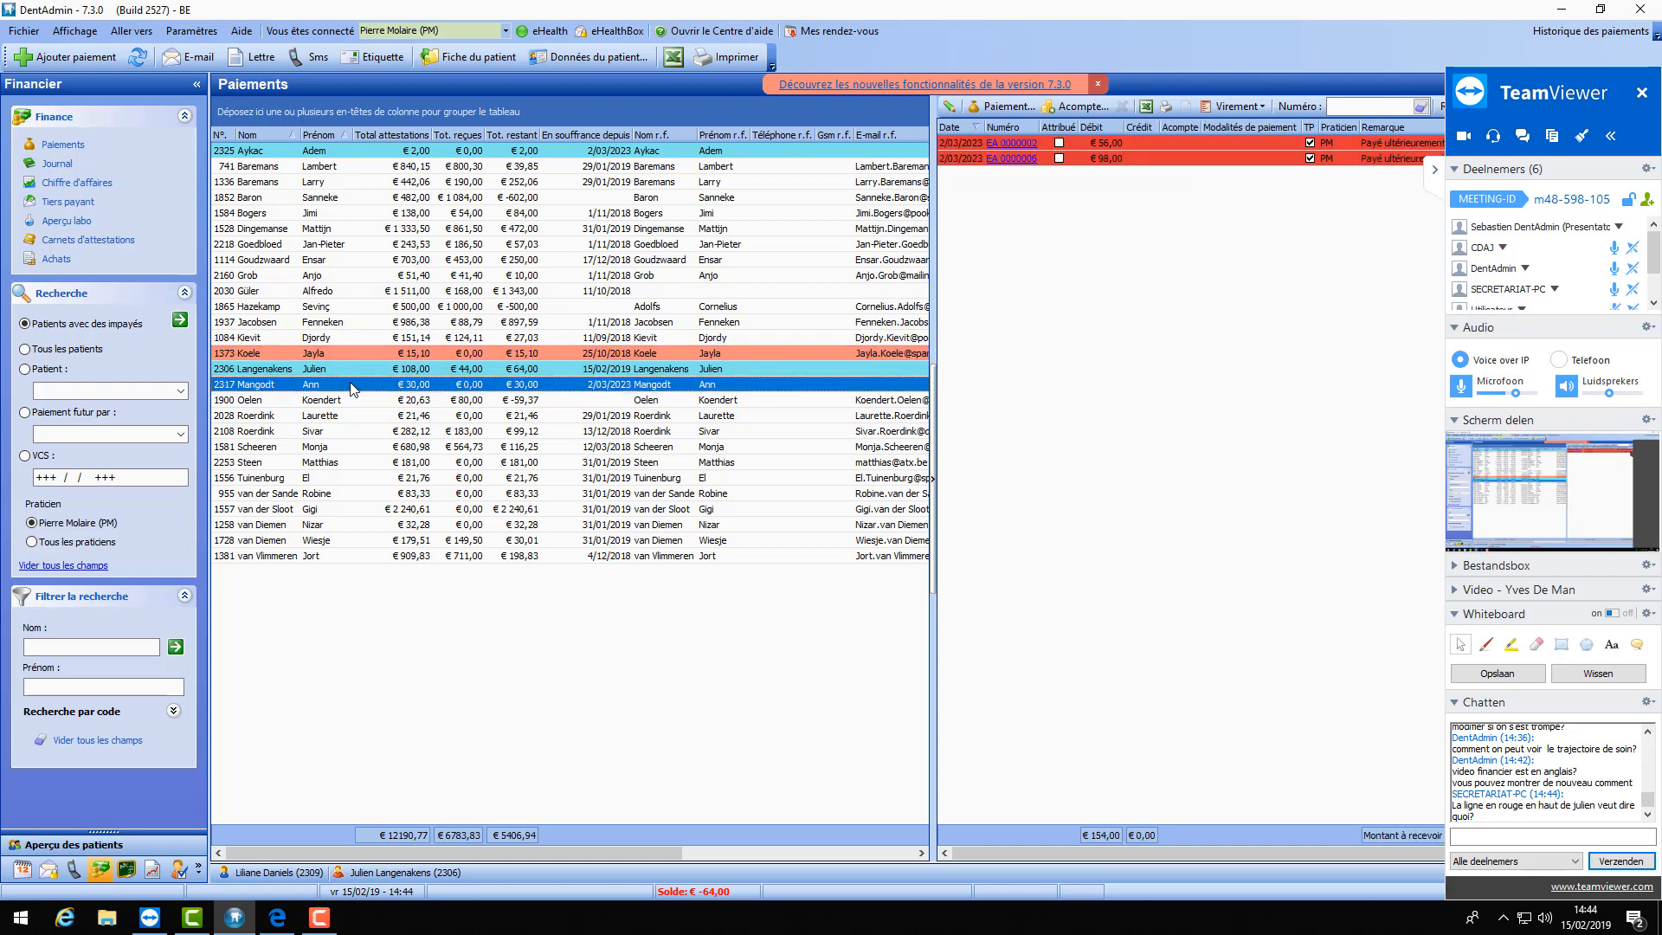
right_click(352, 385)
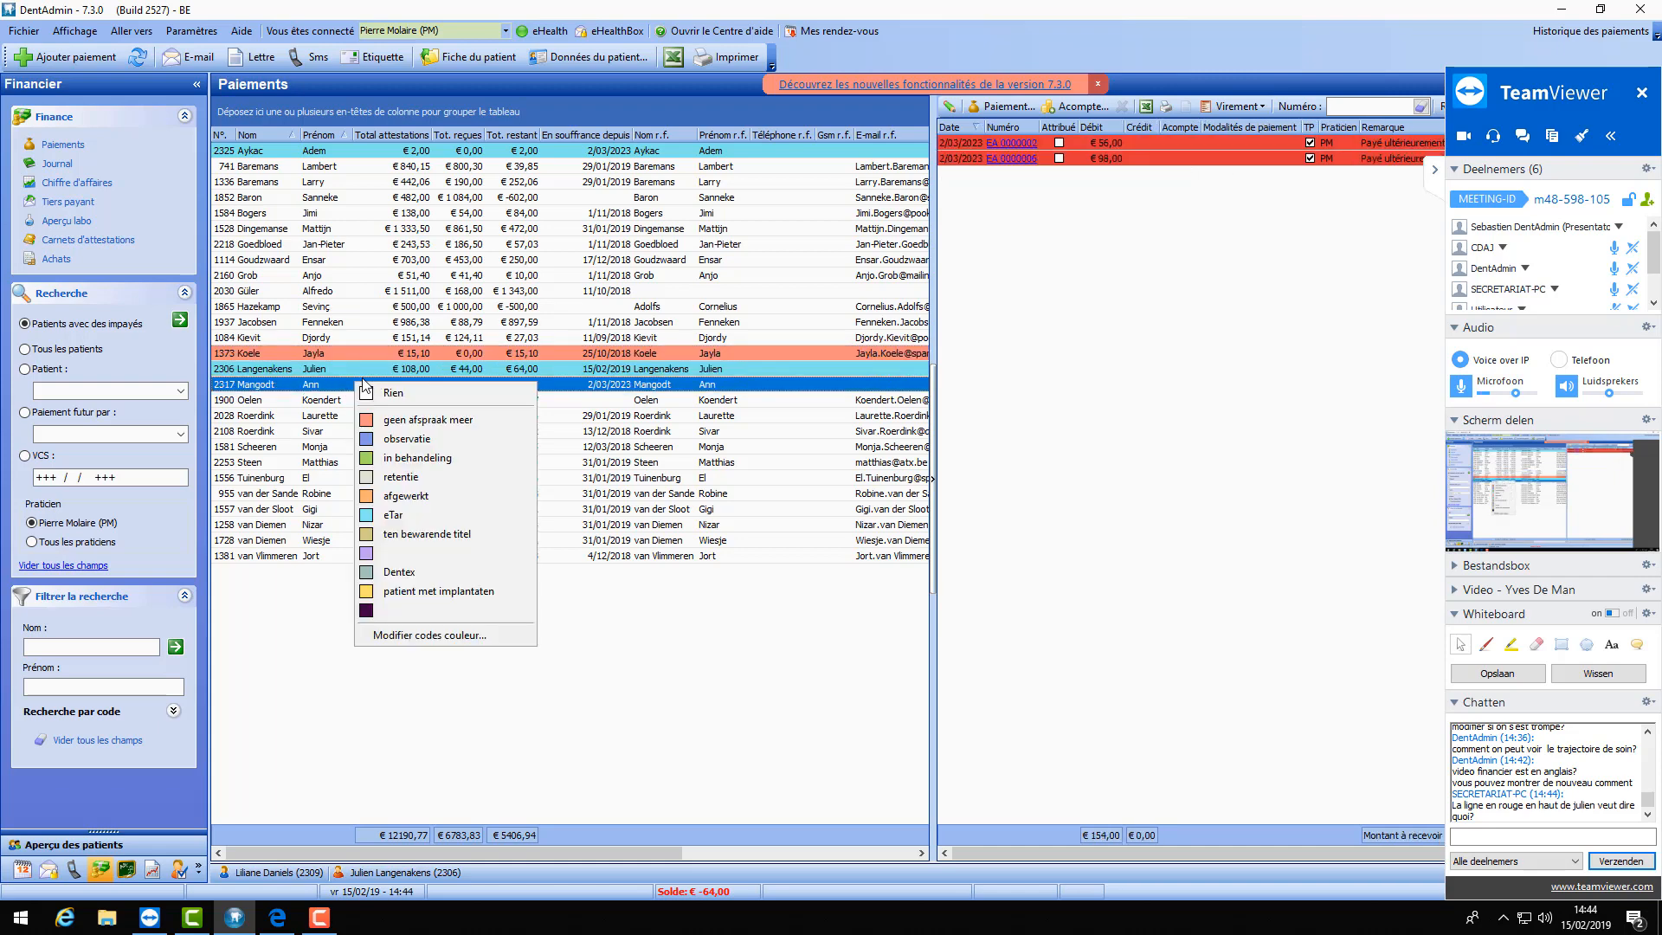
right_click(338, 356)
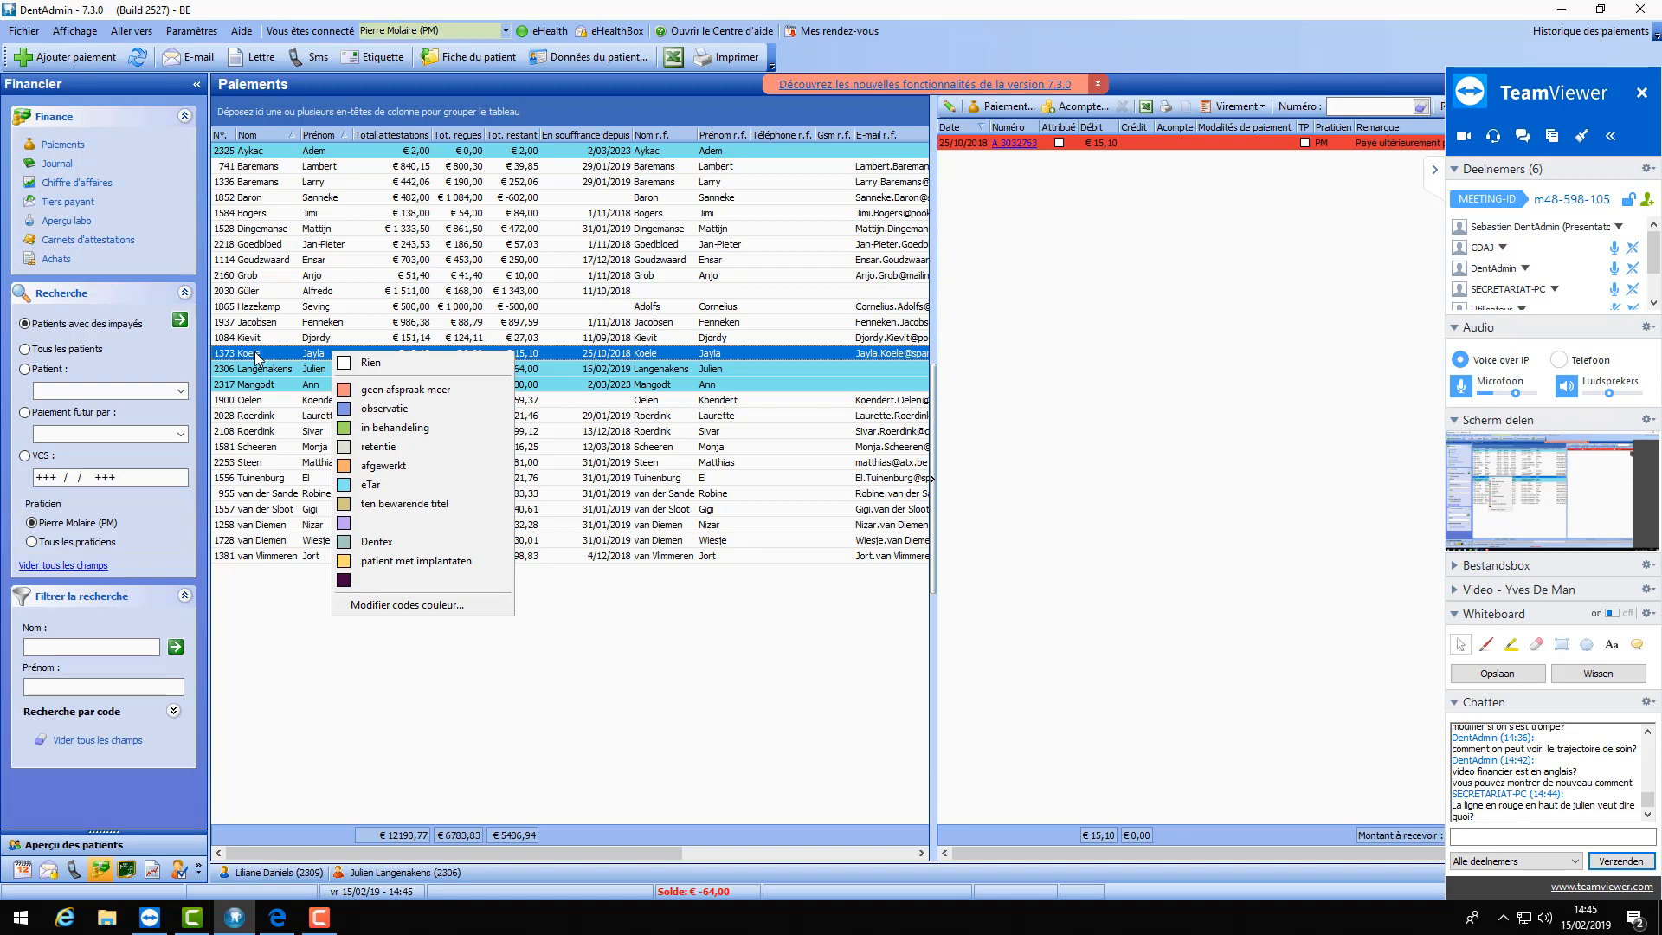
click(375, 308)
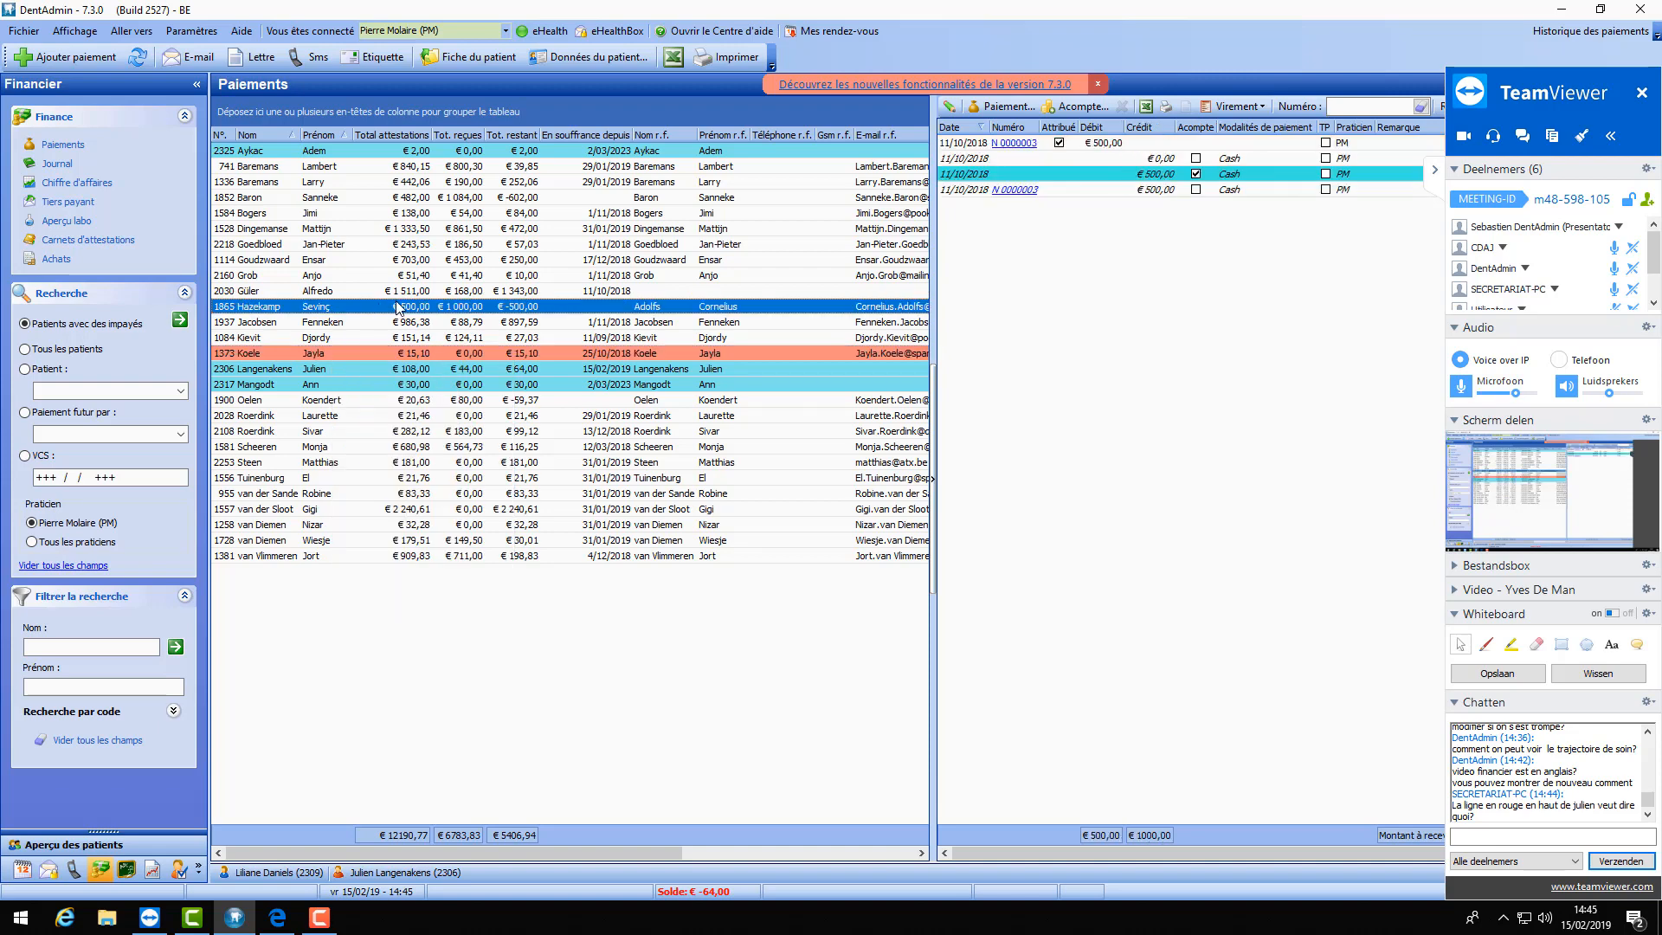
click(268, 351)
right_click(336, 351)
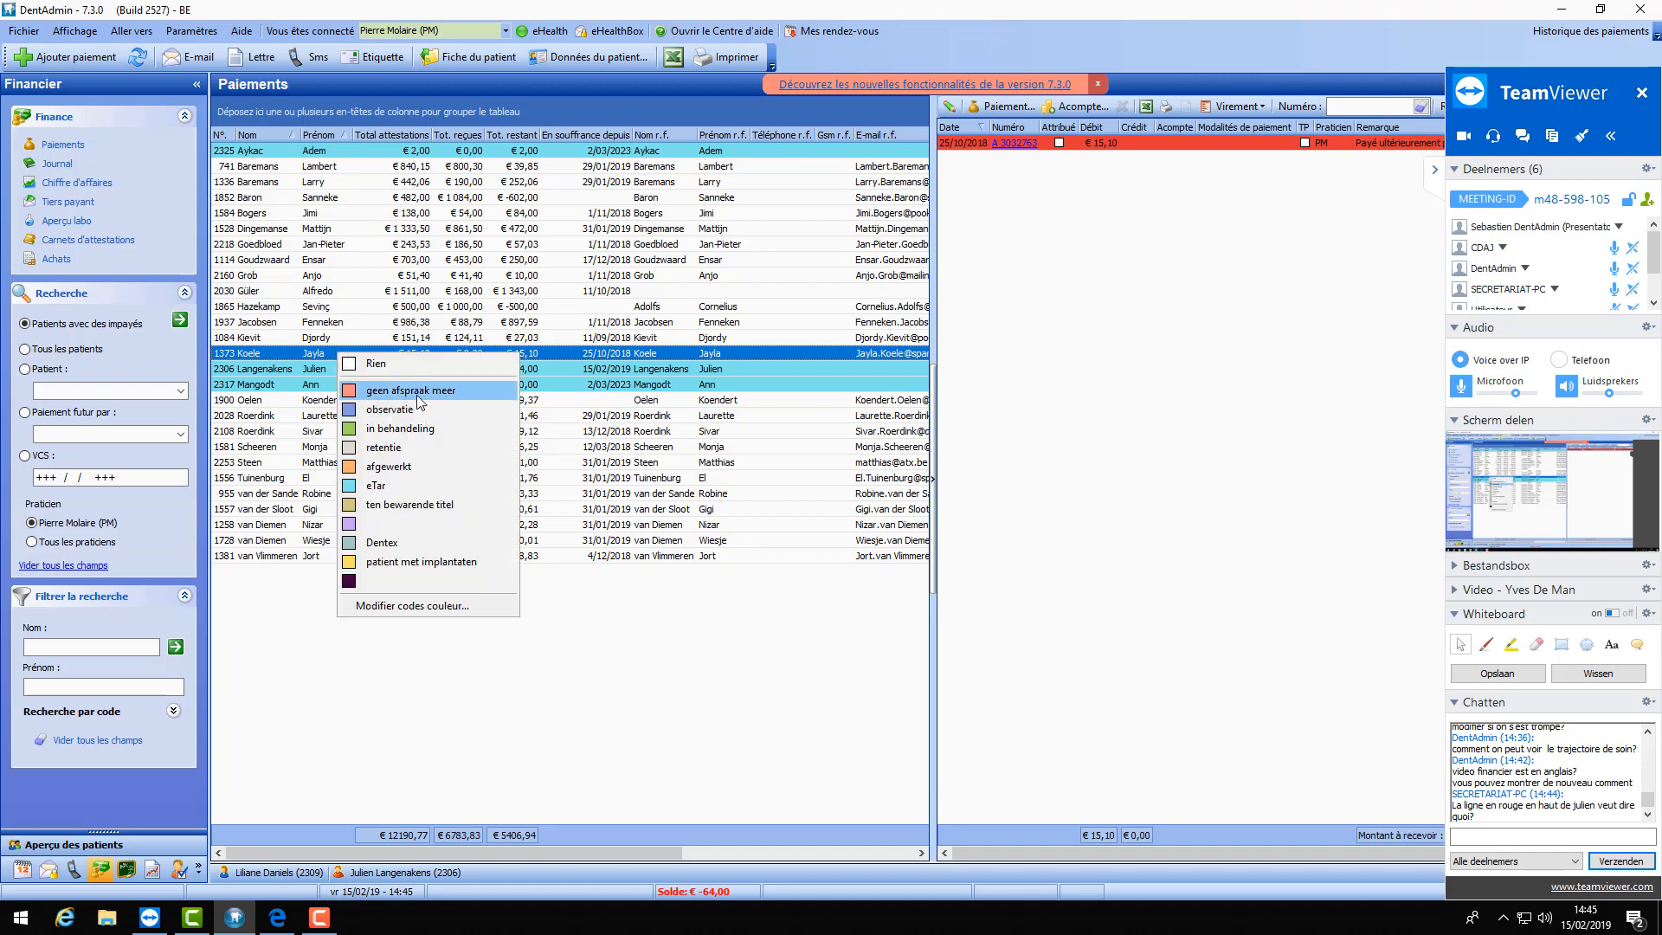
click(658, 429)
click(366, 370)
right_click(366, 370)
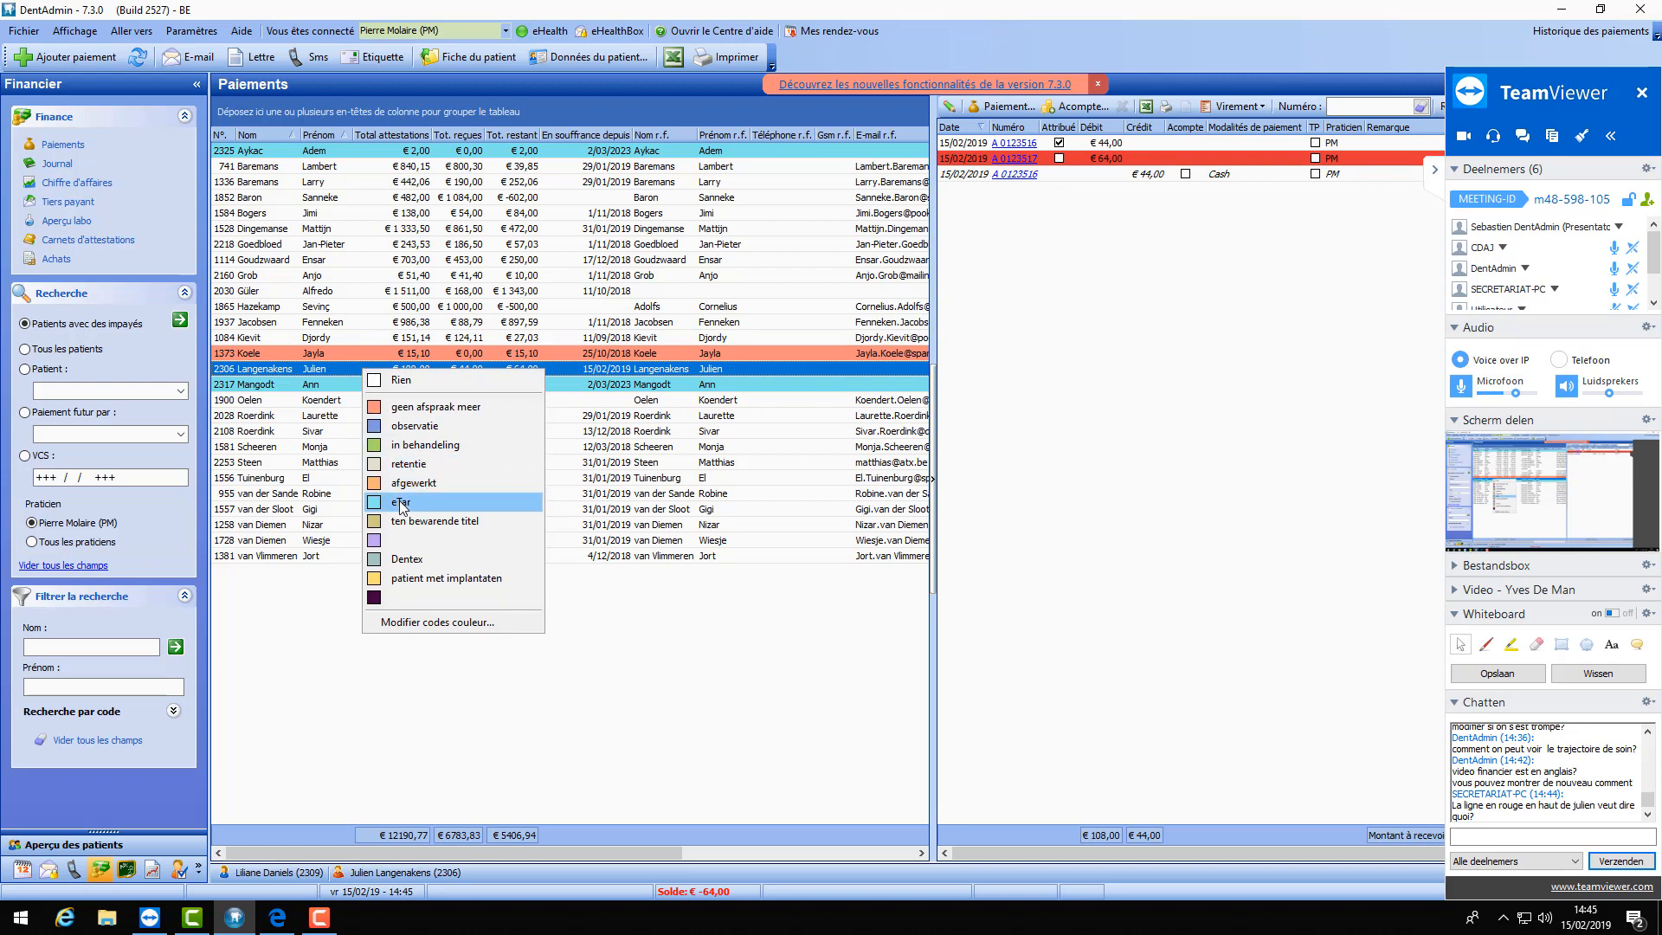
click(712, 431)
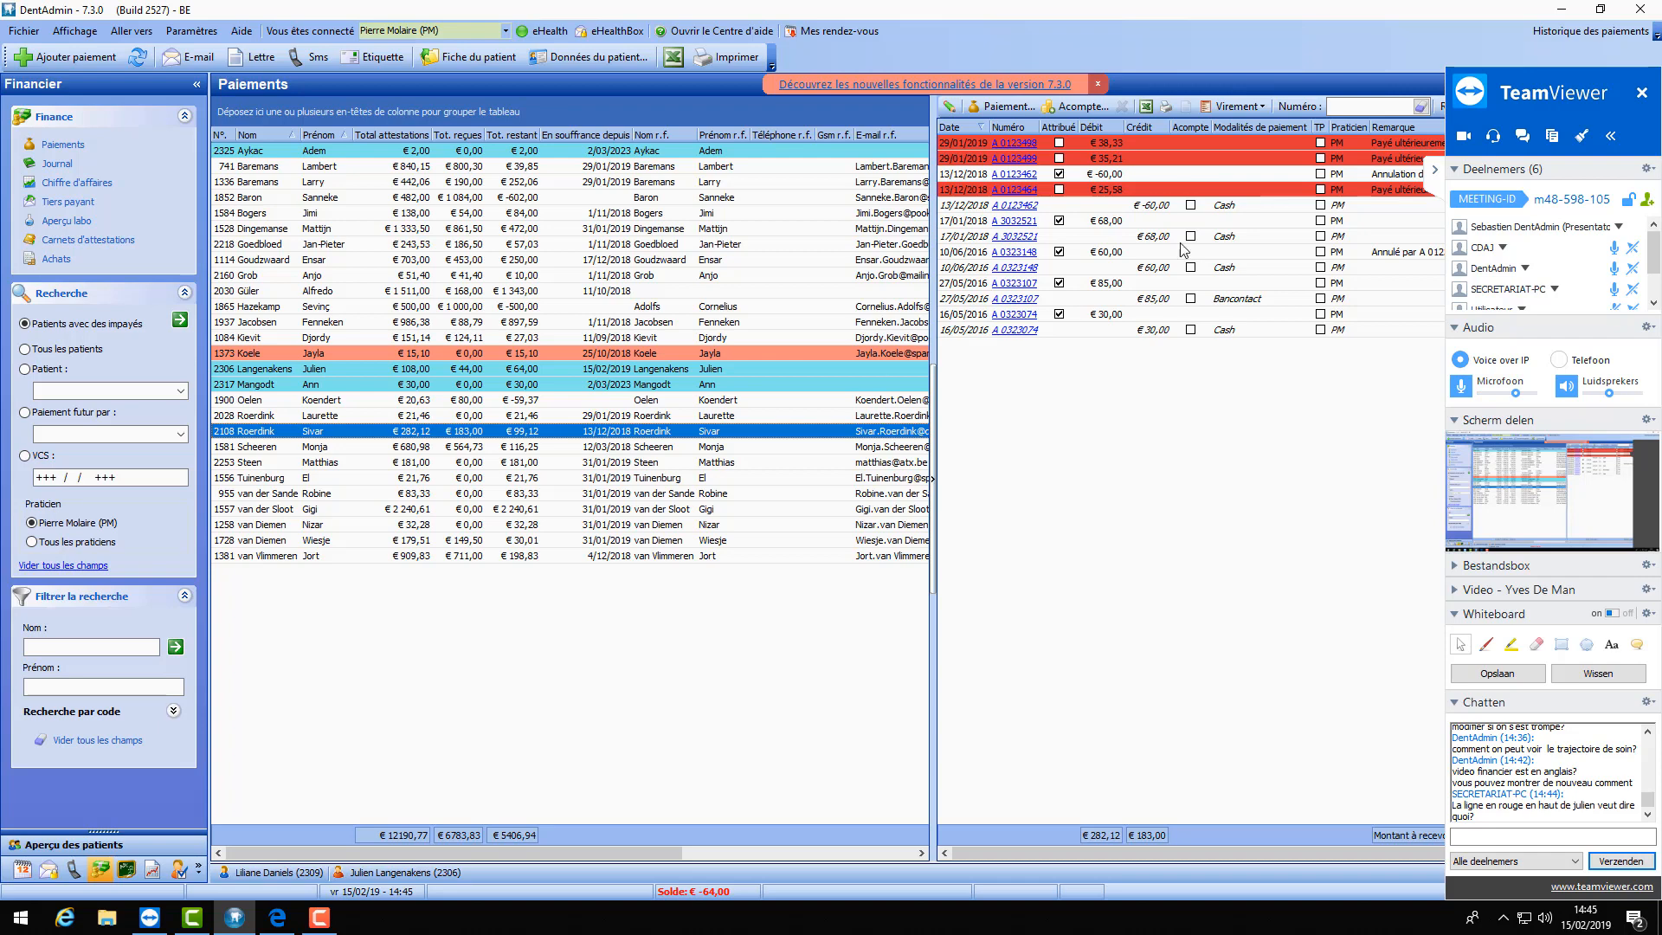
- Record a €64.00 payment with the Virement method for the unpaid statement dated 15/02/2019
click(1441, 174)
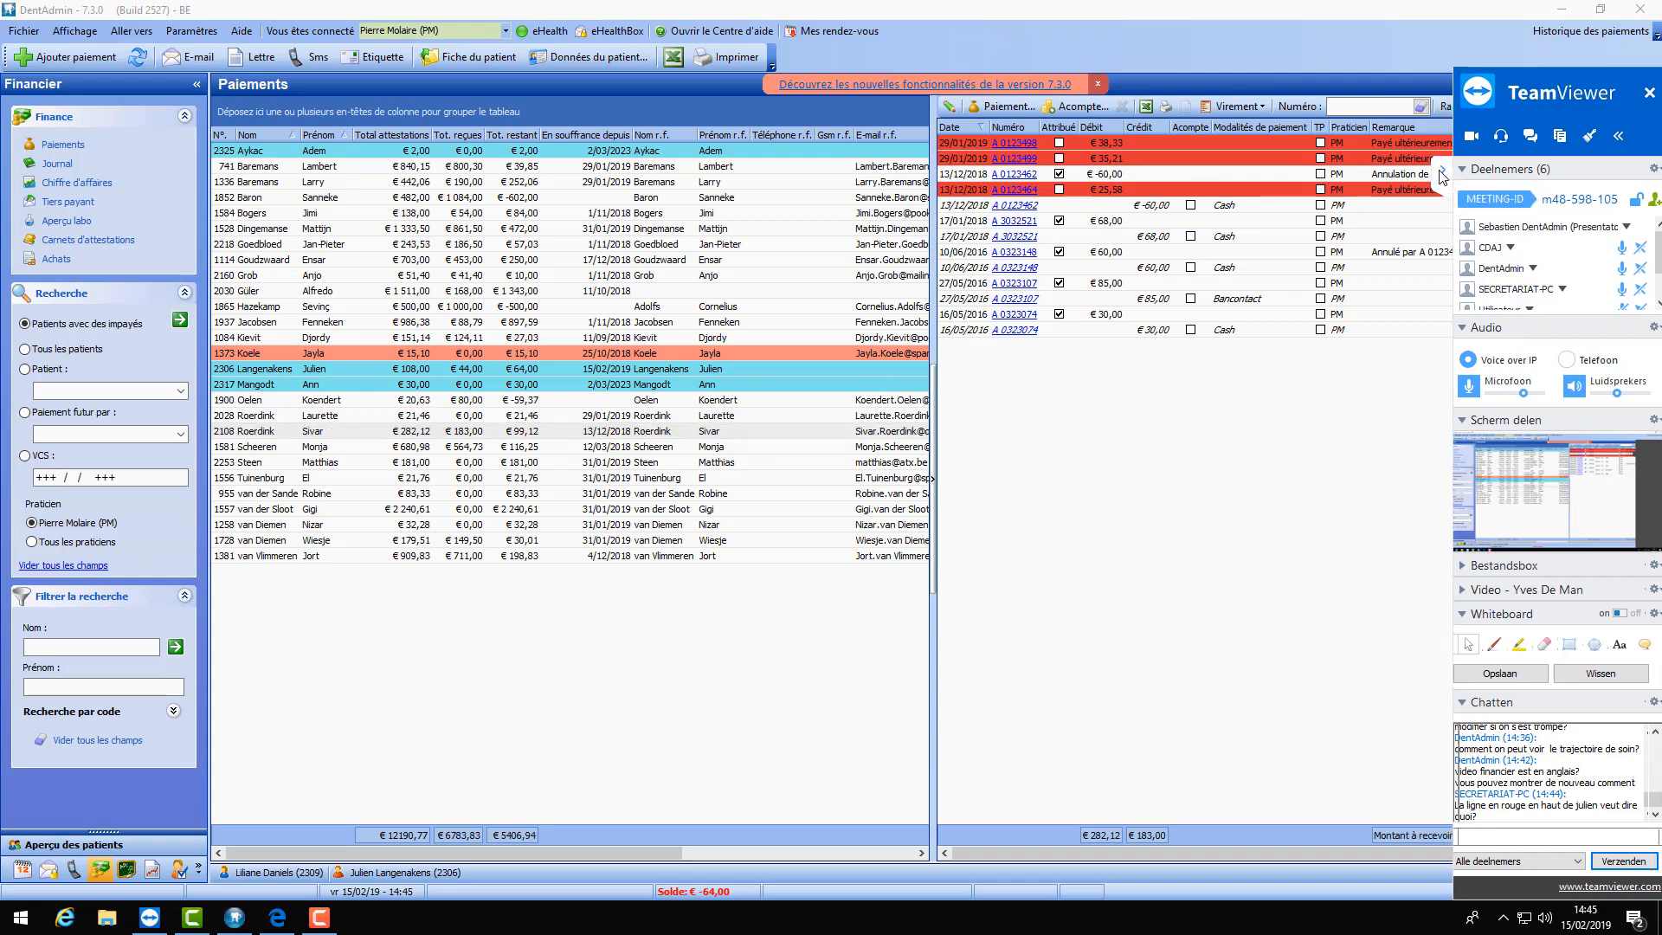
click(358, 369)
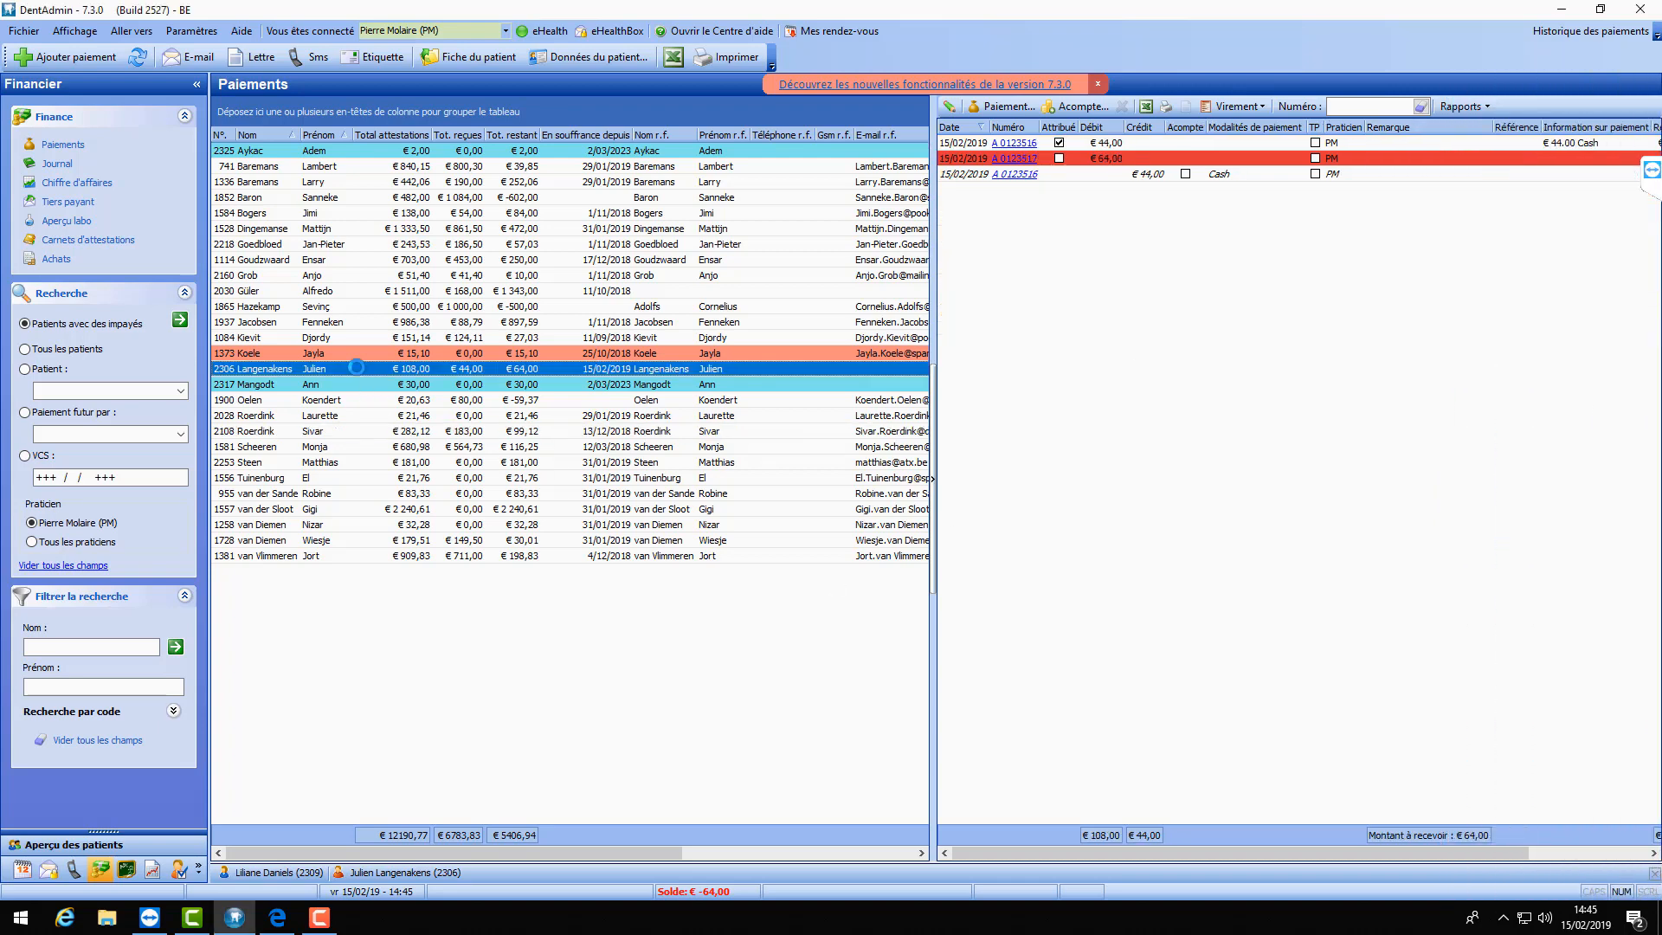
click(1004, 107)
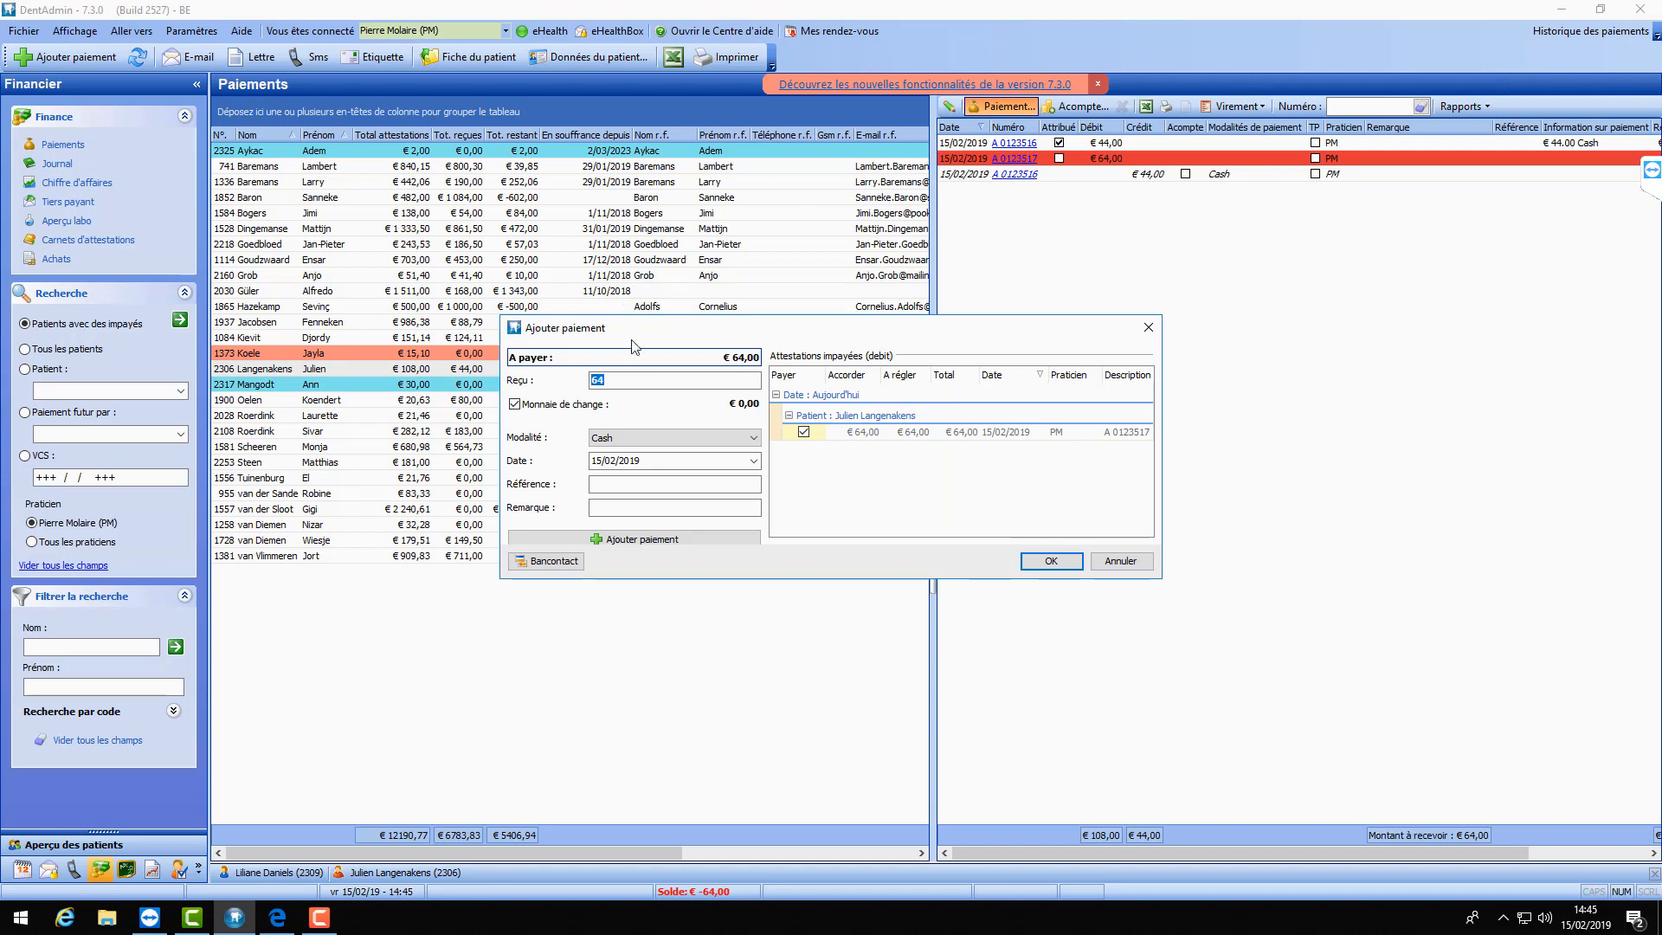
double_click(636, 381)
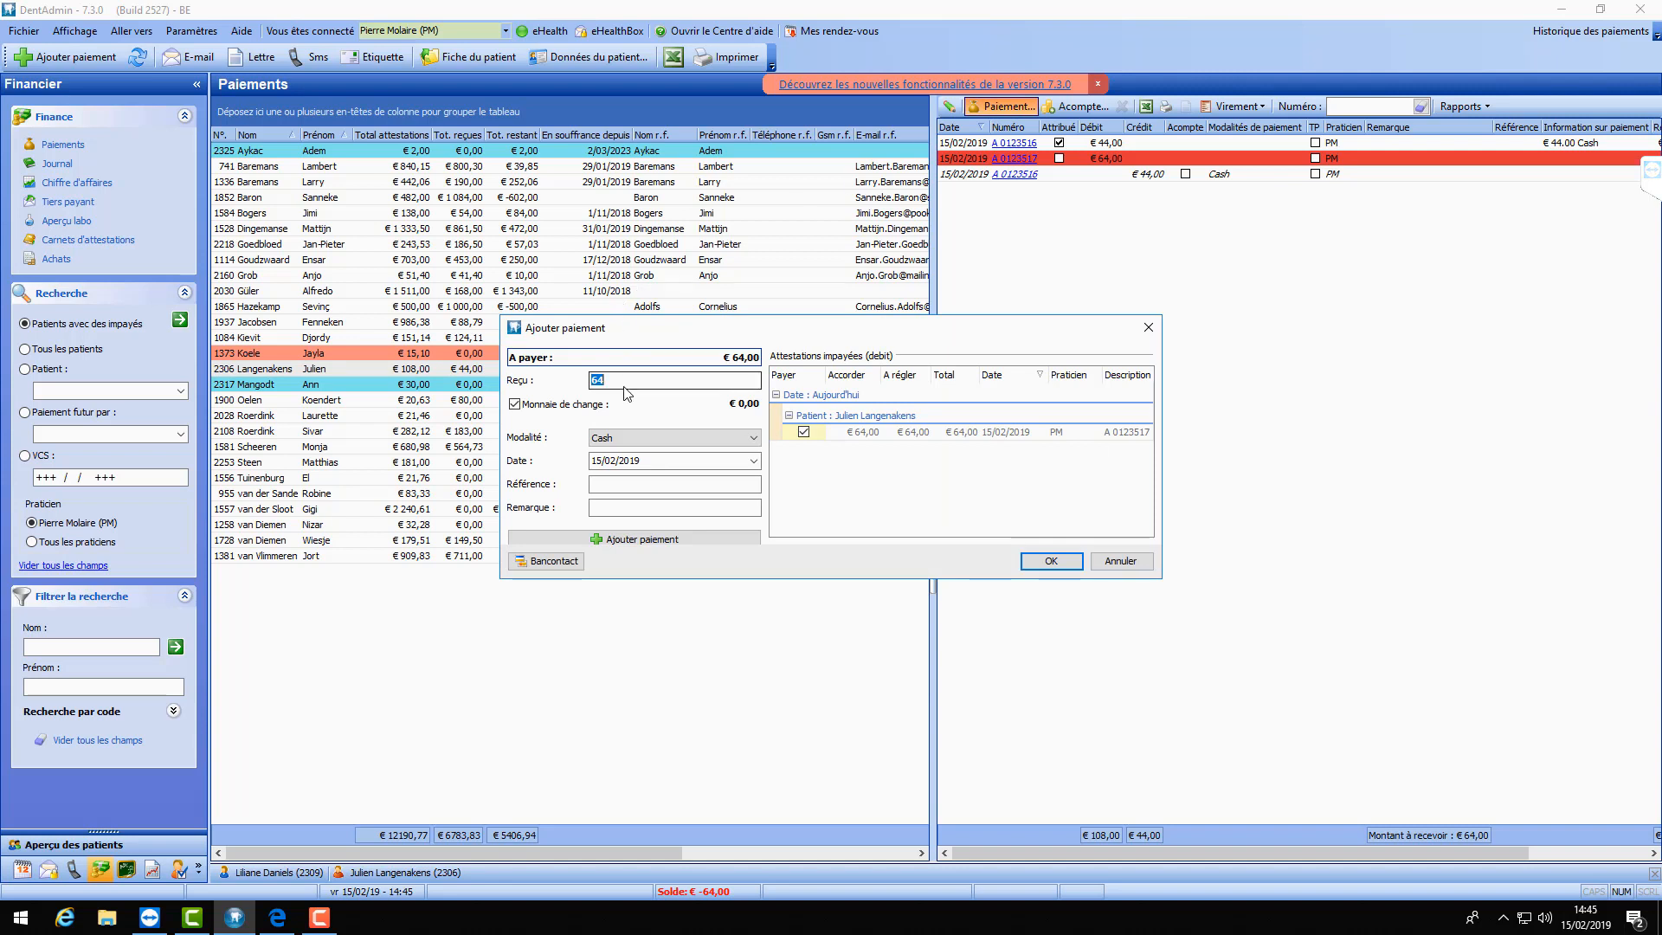
click(749, 438)
click(608, 543)
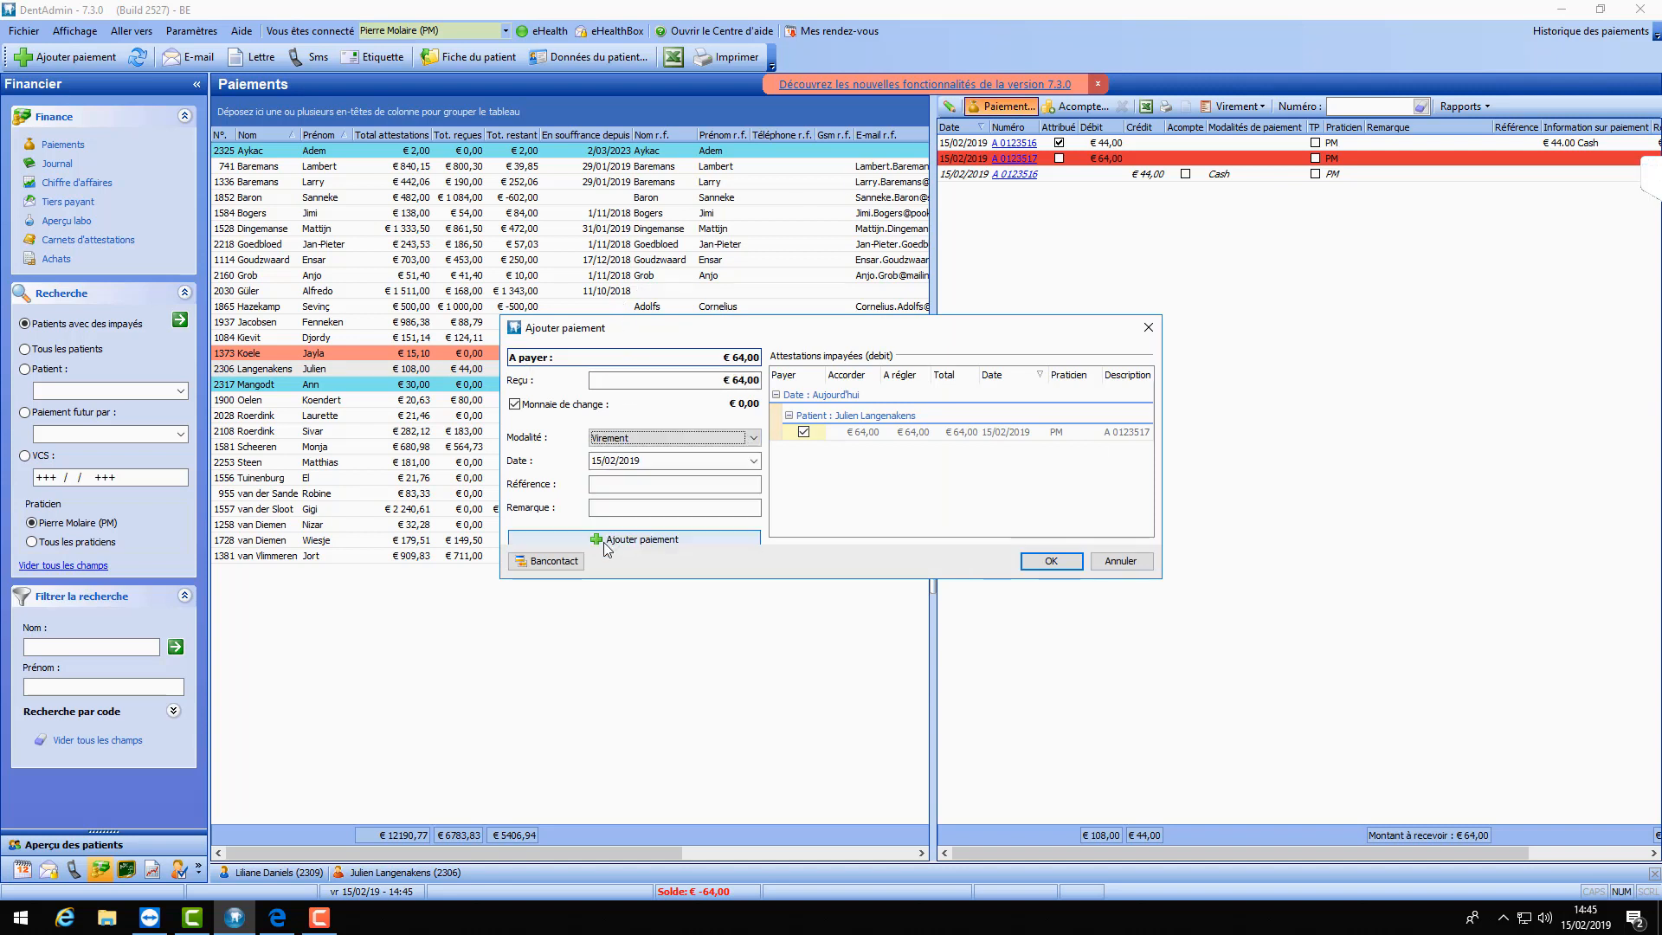
click(1052, 562)
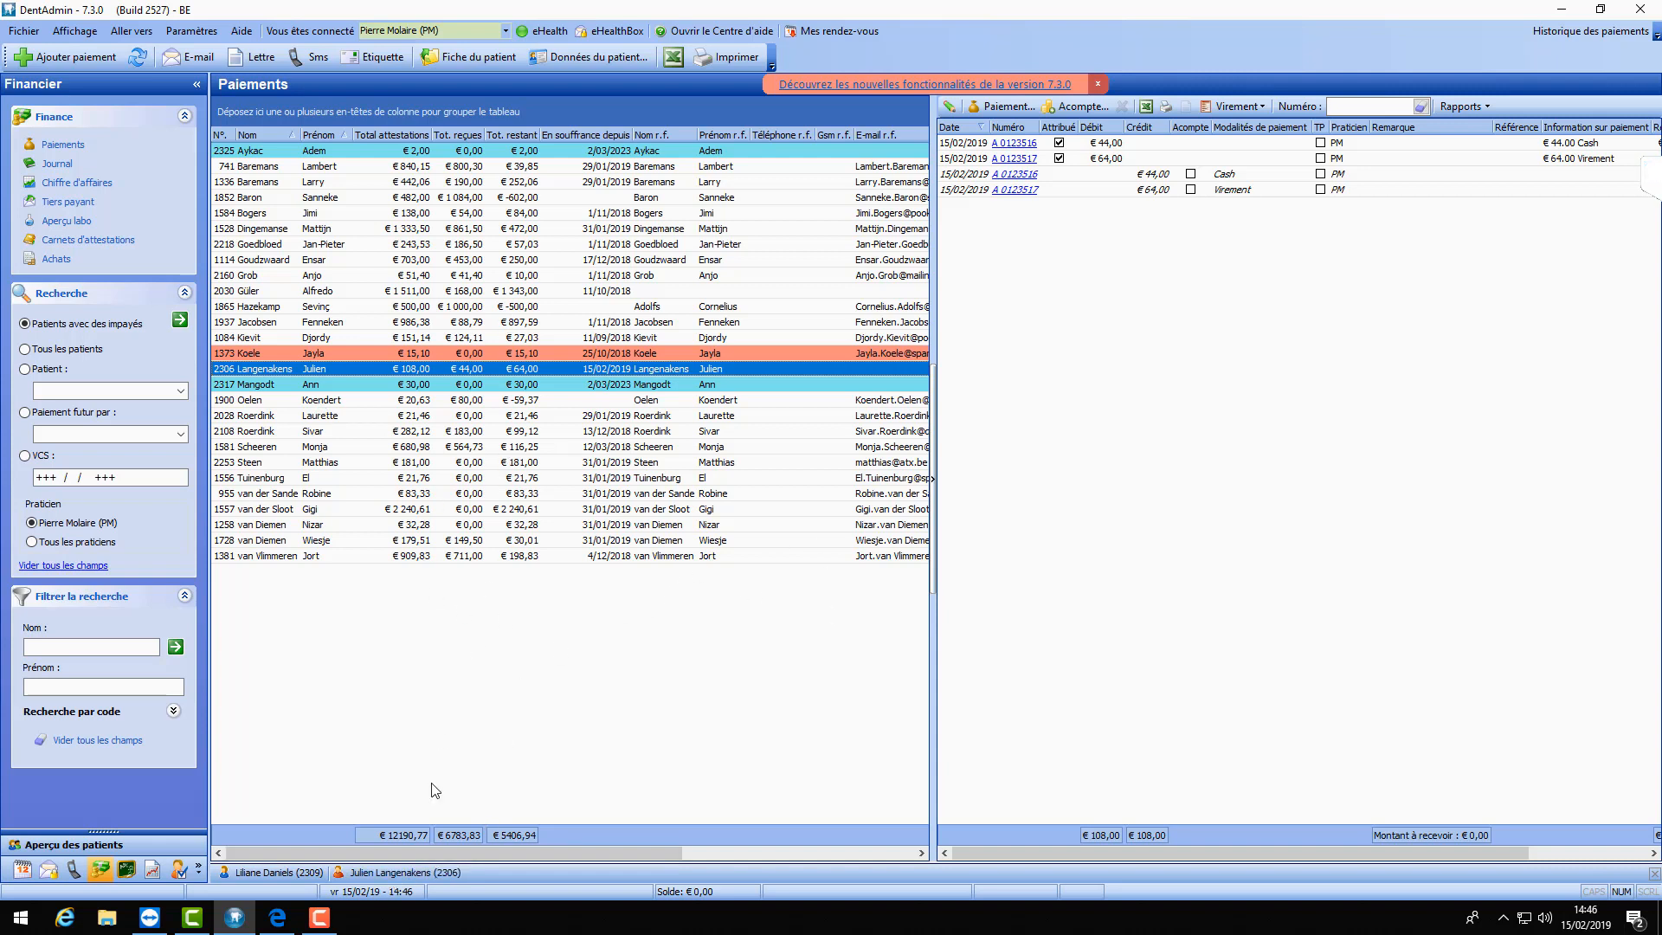
- Open the treatment file of the patient whose payment was recorded and begin entering new treatments
click(386, 874)
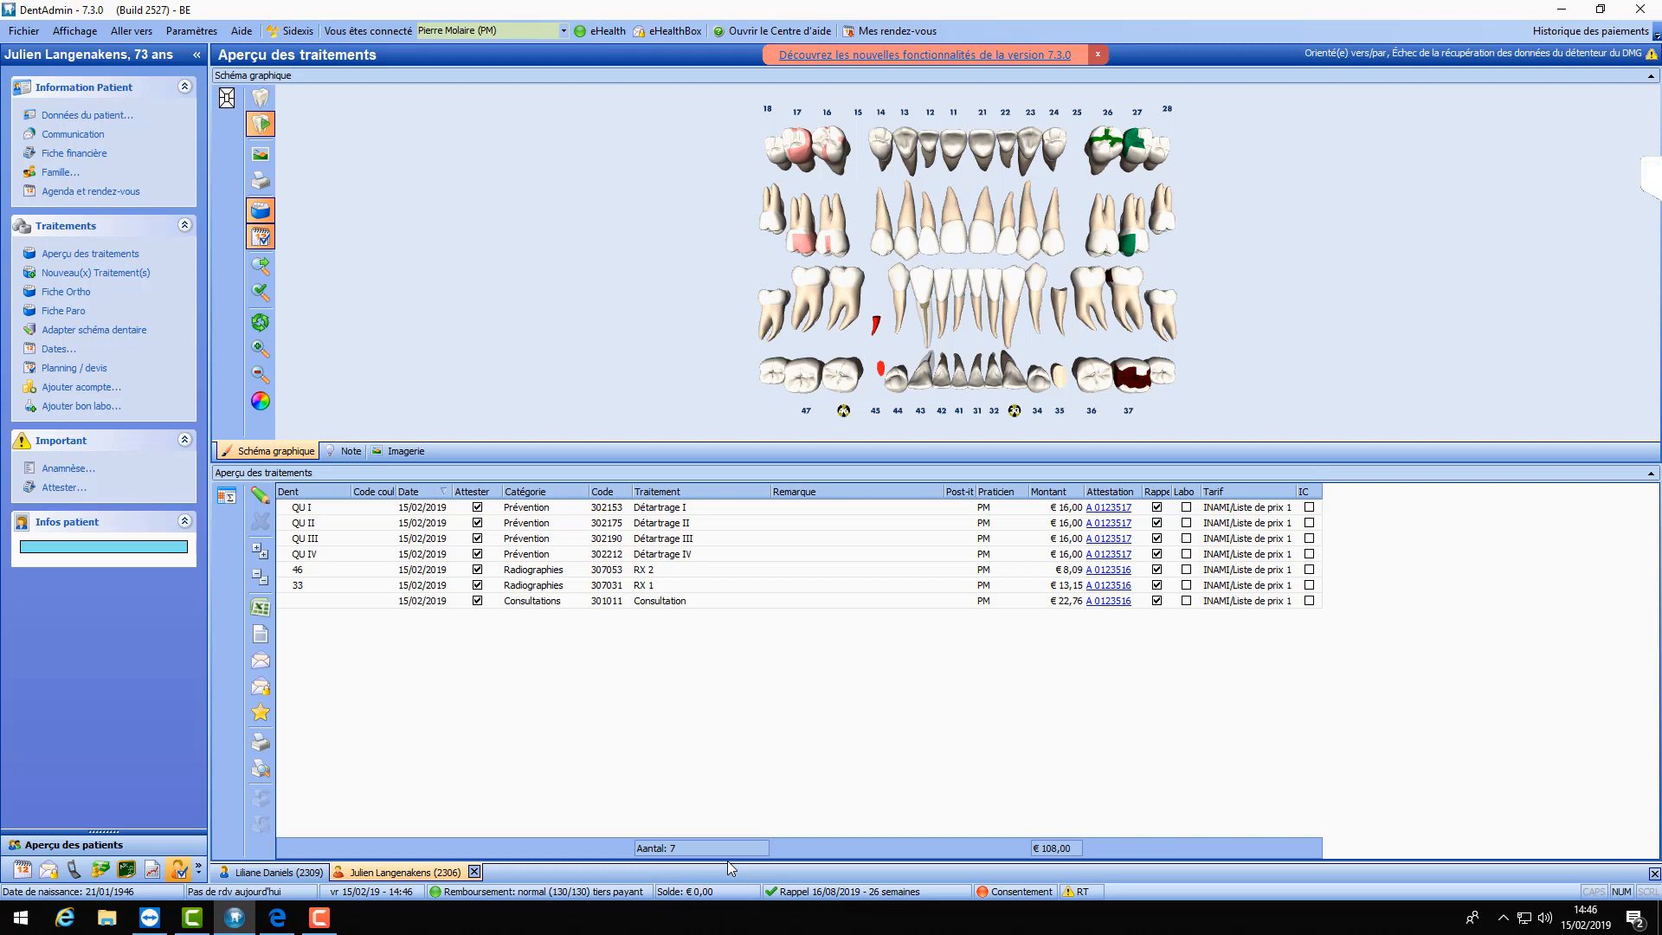
click(102, 273)
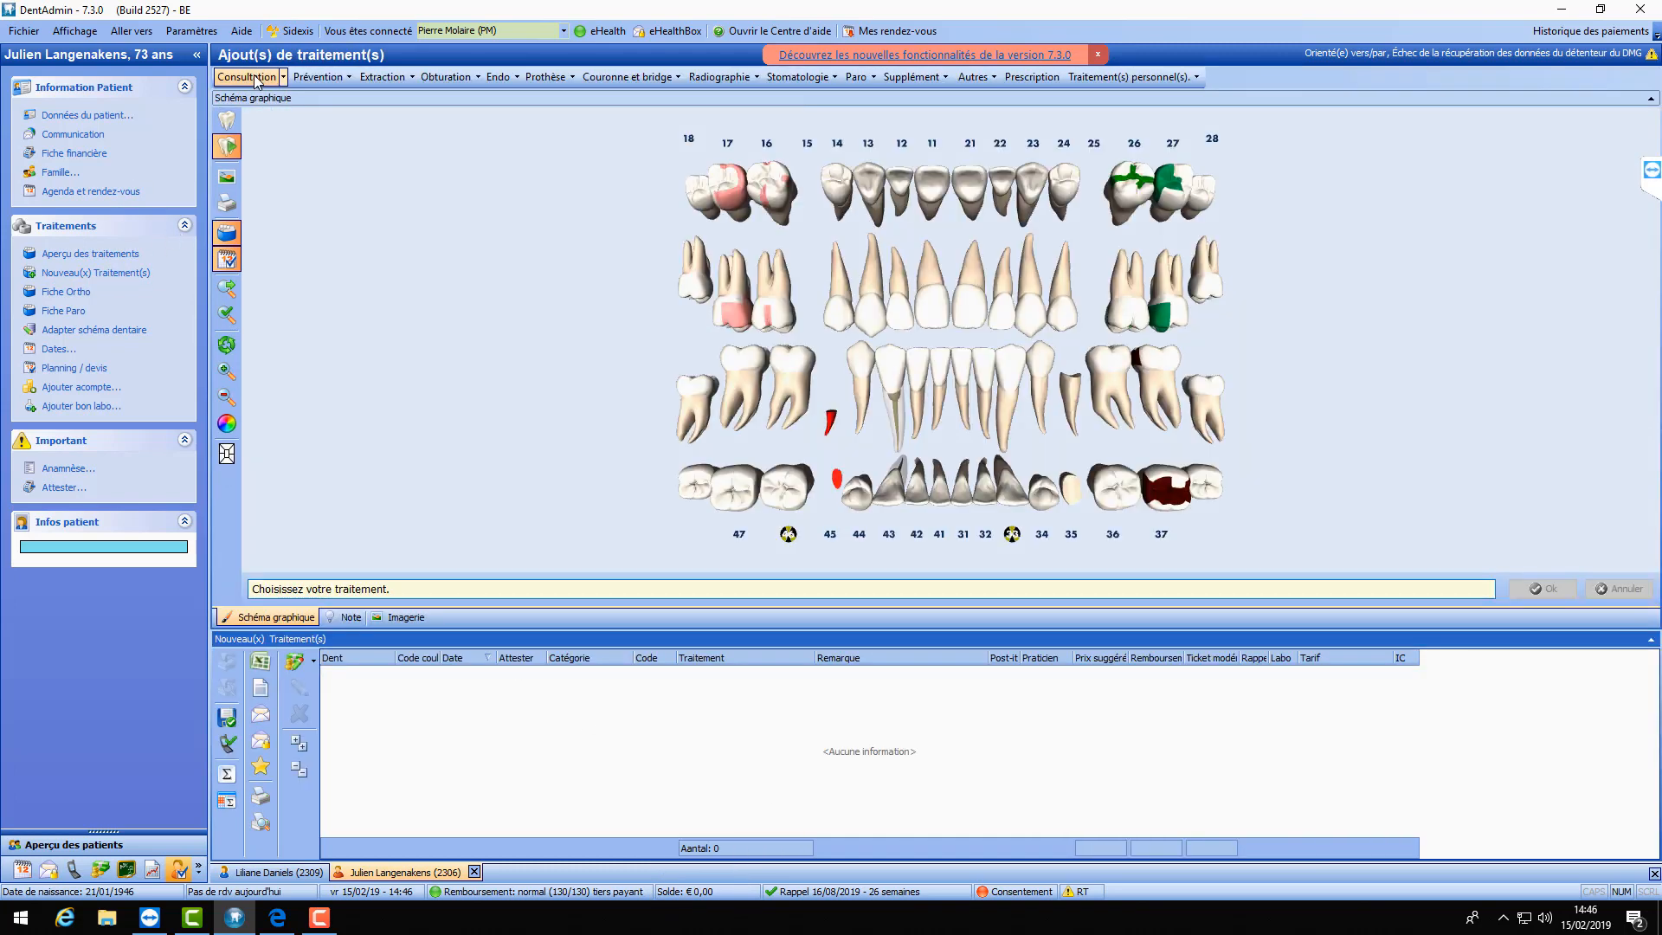
- Add extractions for teeth 36 and 47 as new treatments
click(383, 80)
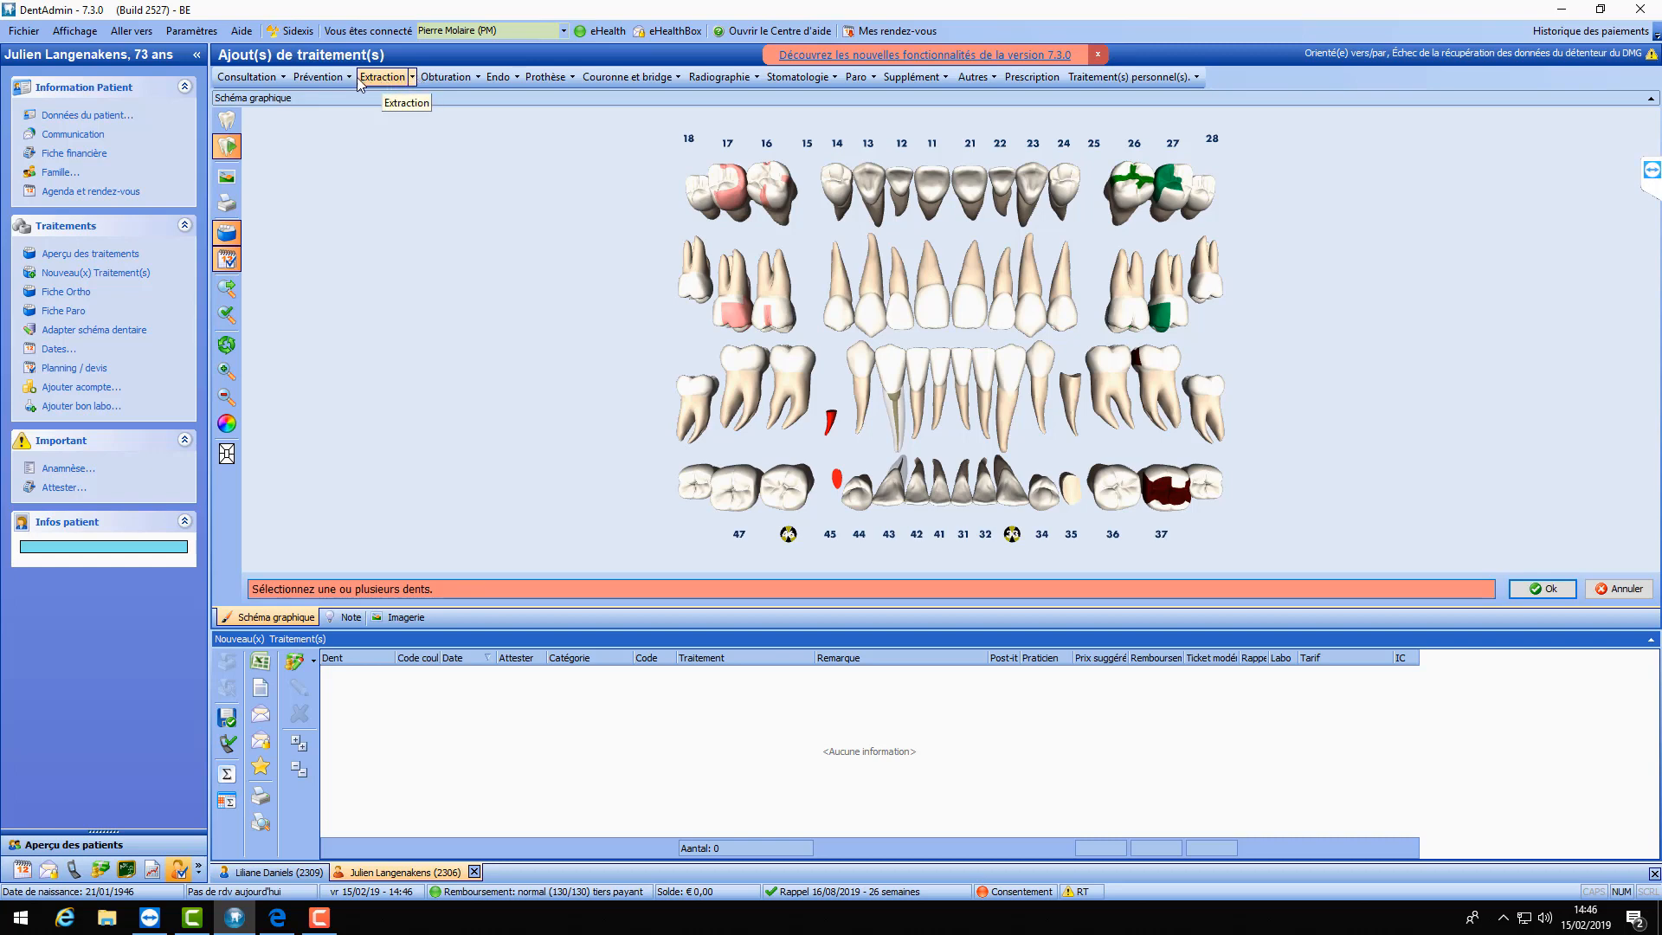
click(1130, 186)
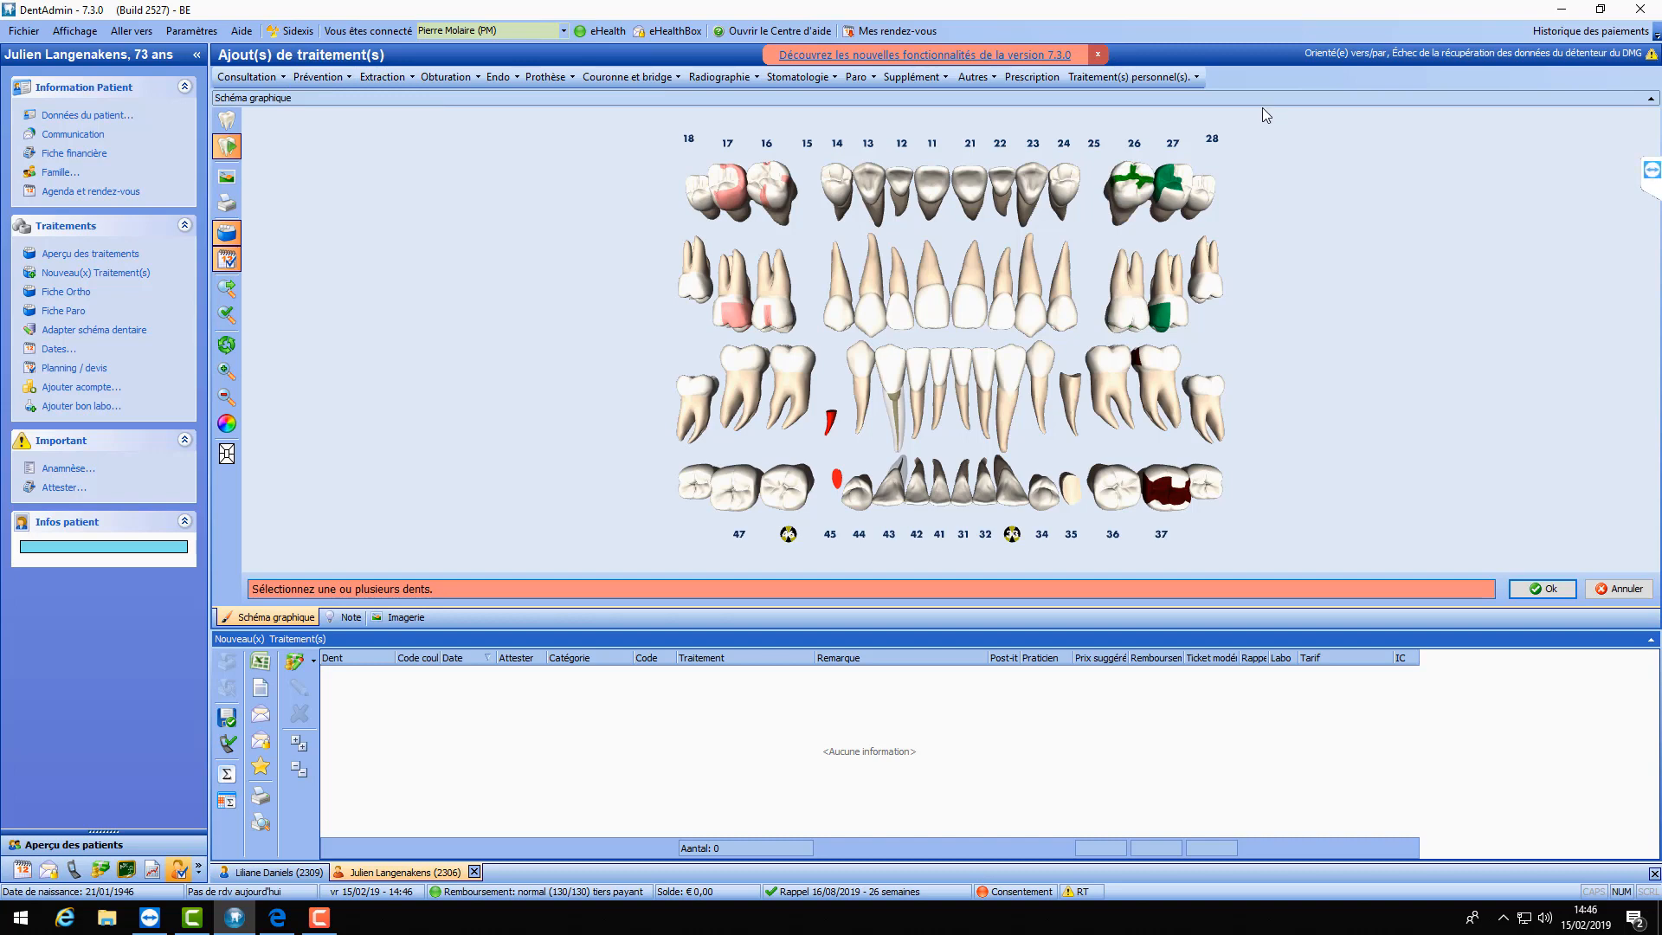
click(1177, 294)
click(1117, 381)
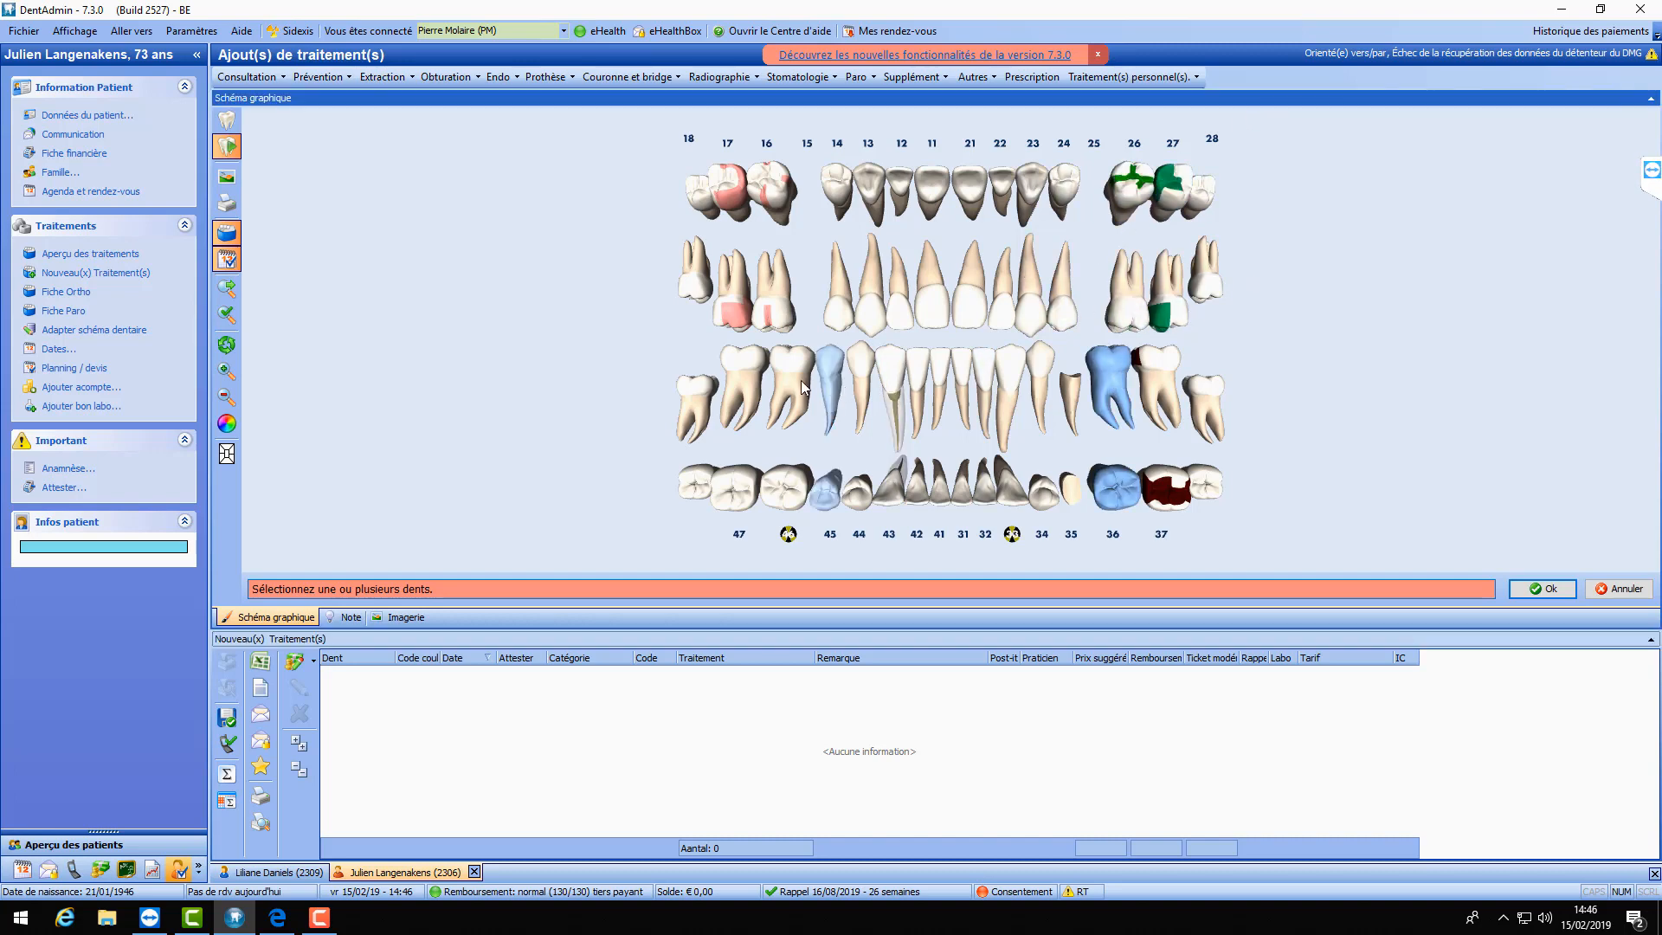
click(734, 384)
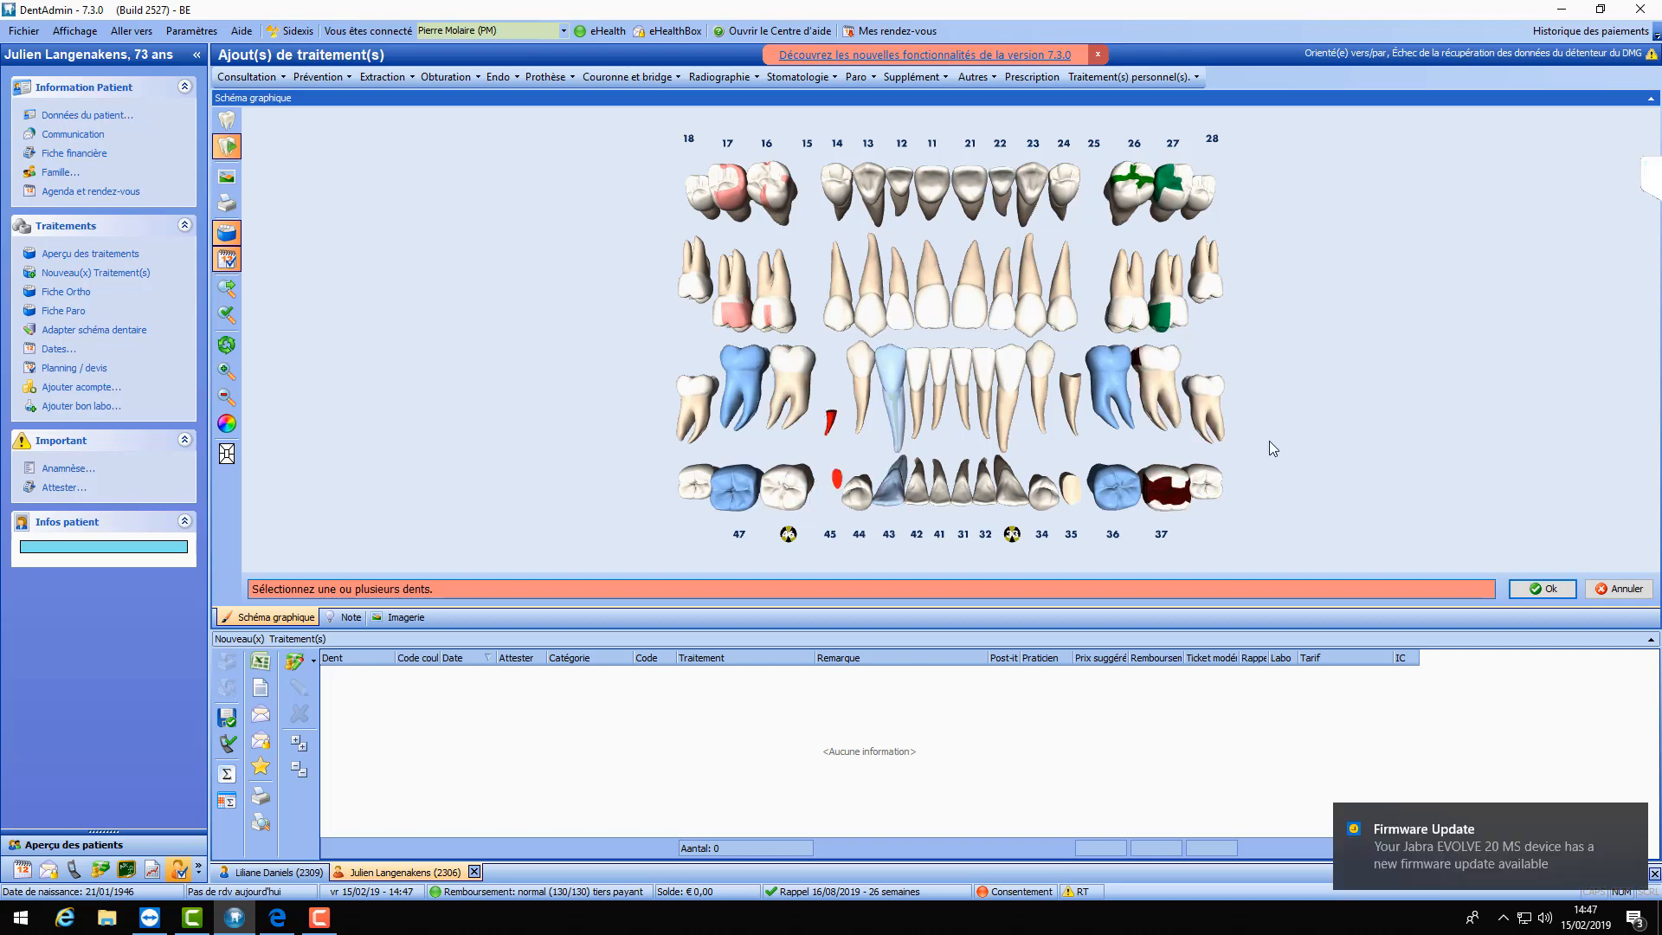
click(1543, 588)
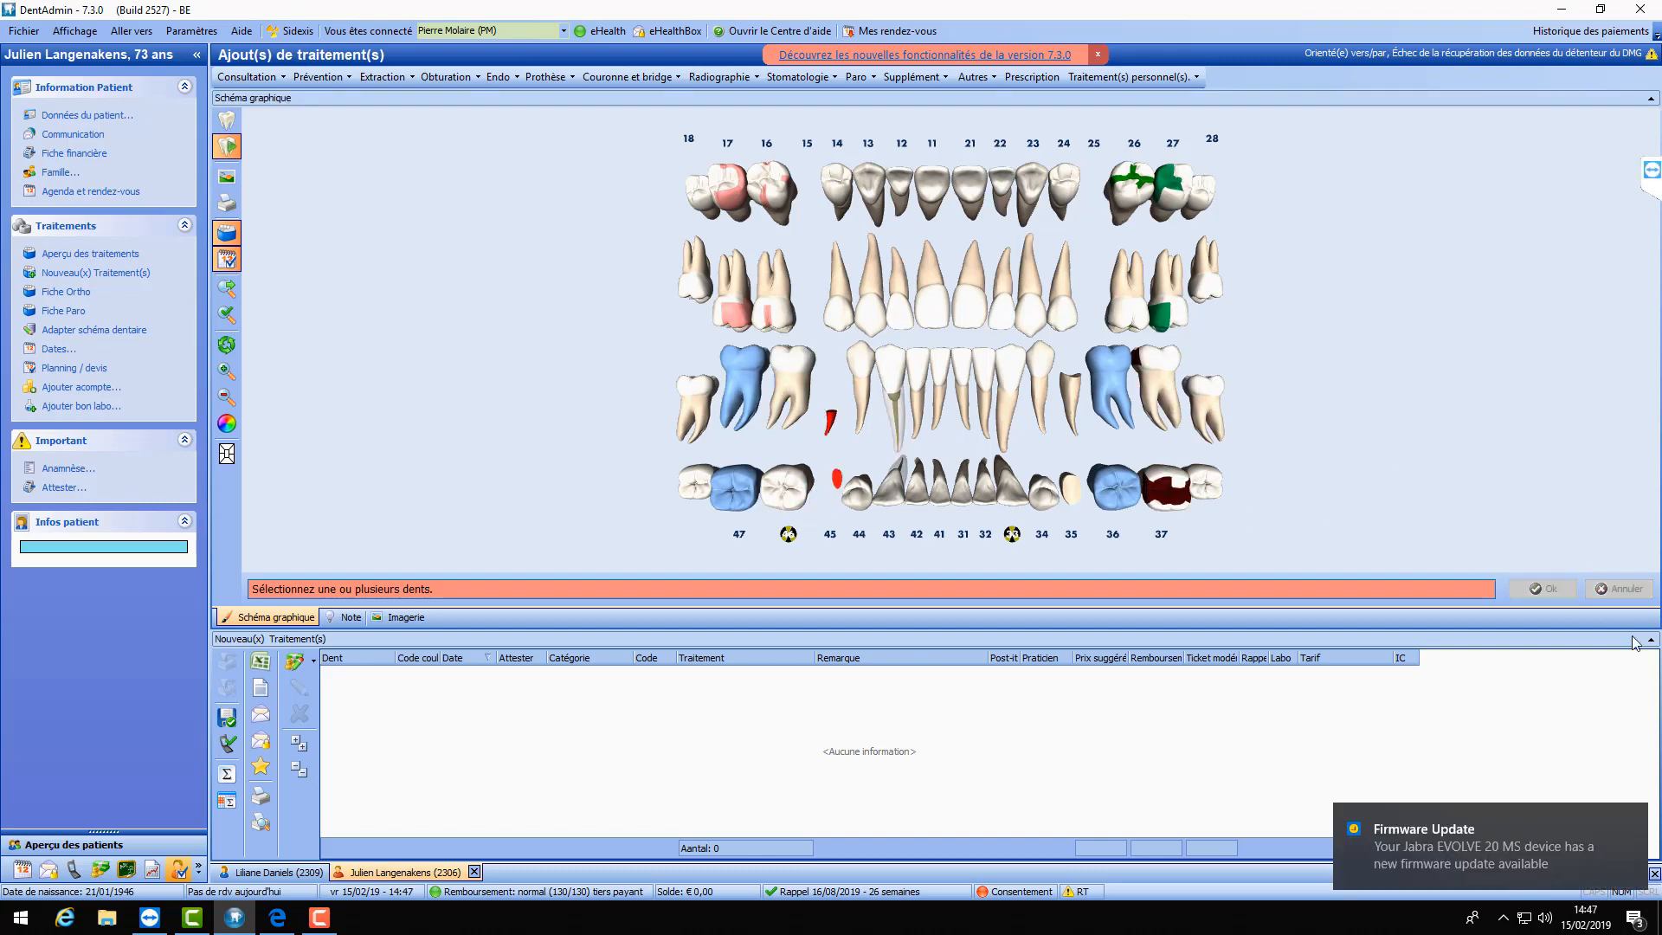
click(1633, 820)
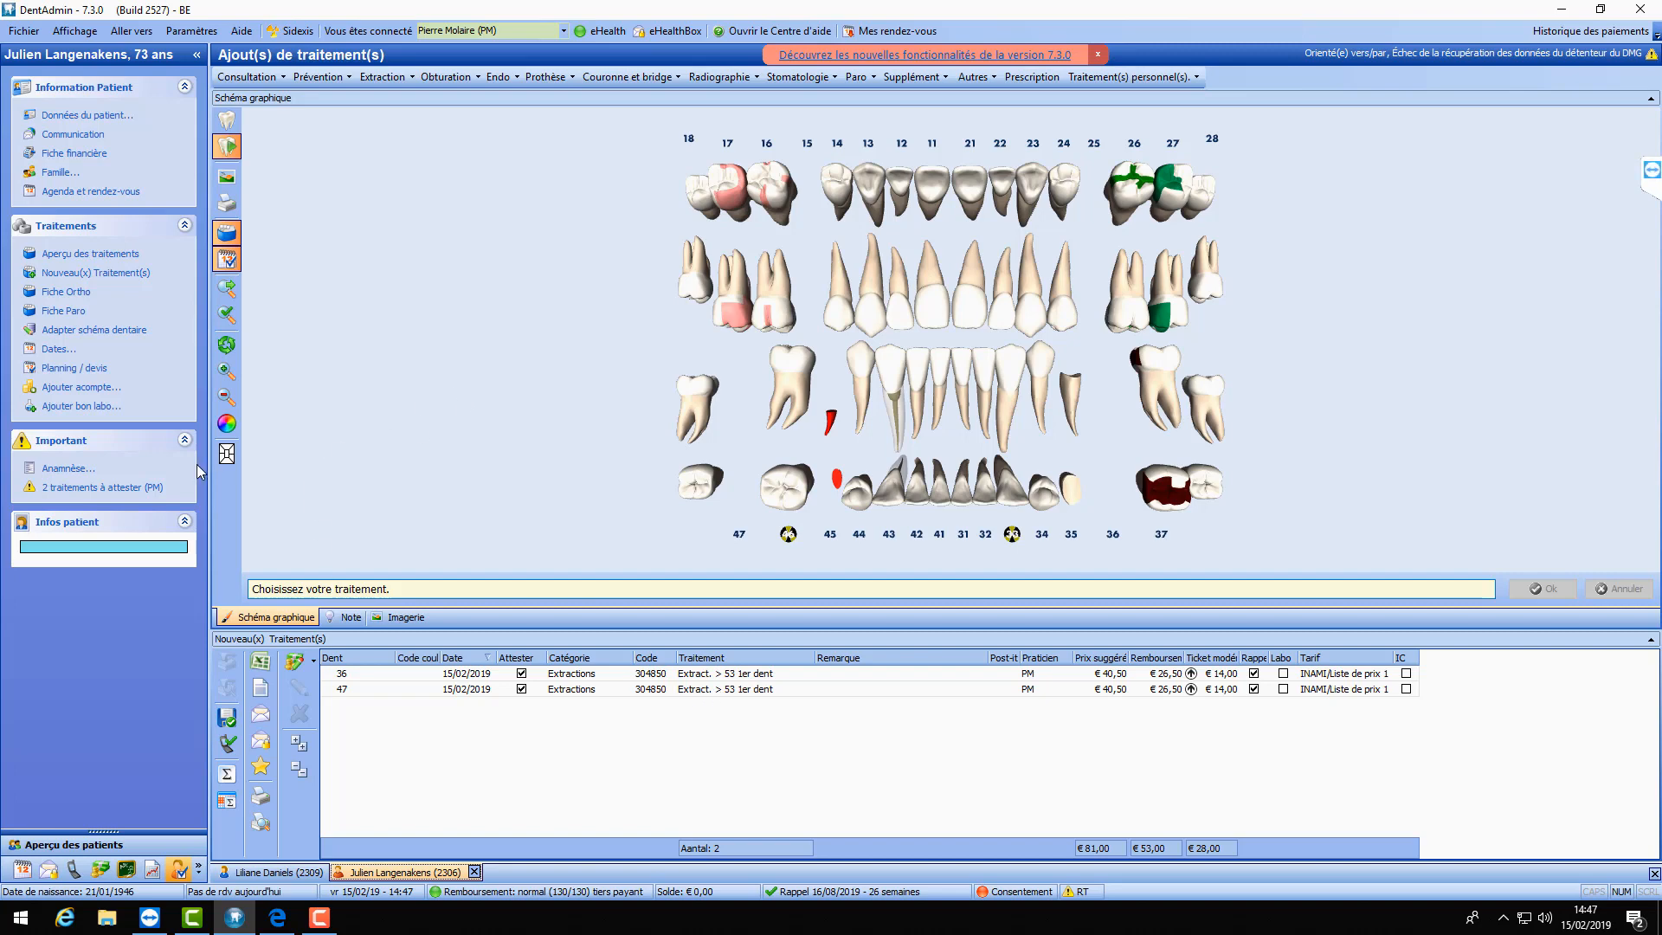
- View the settlement of the two extraction treatments awaiting attestation, then close it without processing payment
click(120, 489)
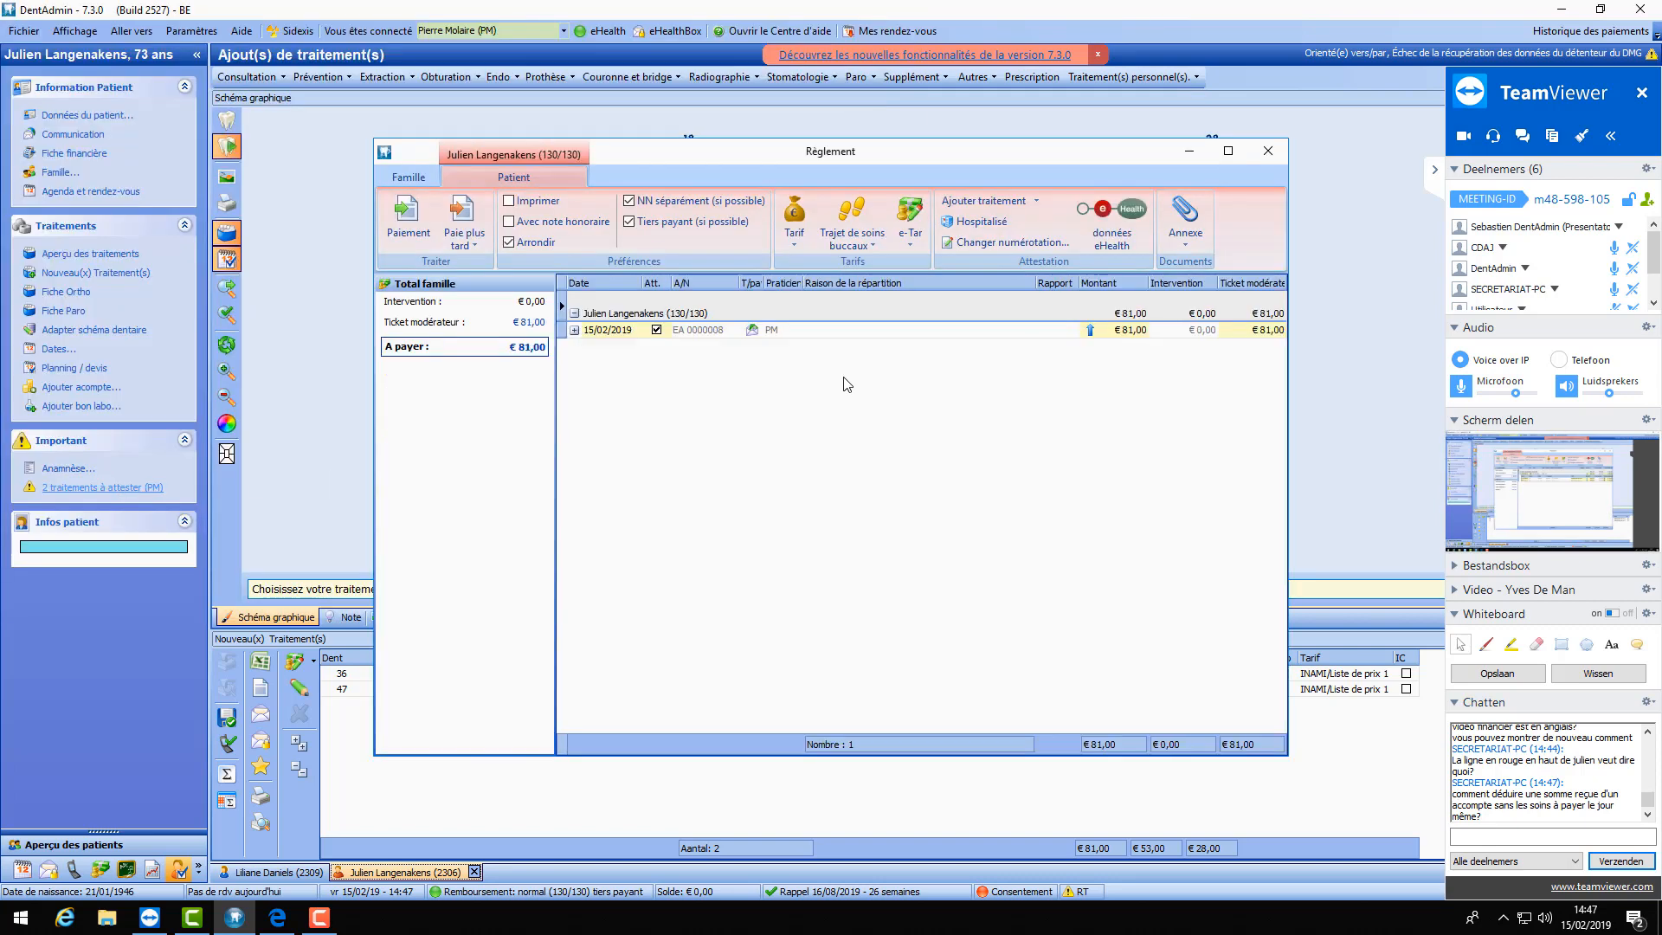
click(1265, 153)
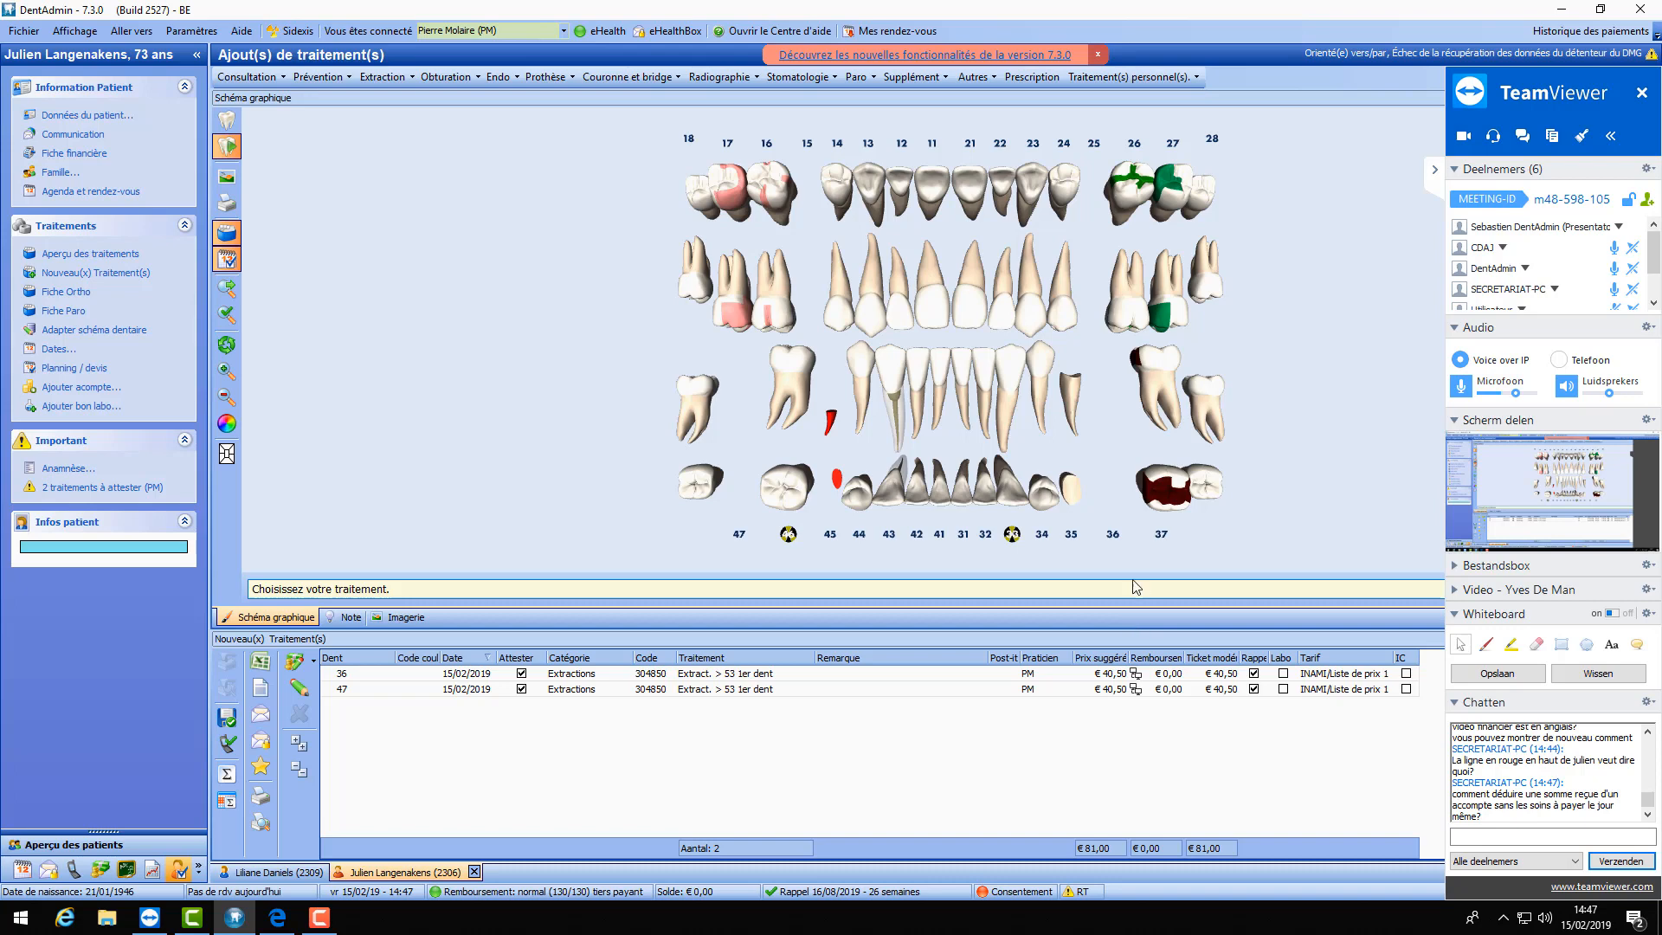
- Delete both extraction treatments, for teeth 36 and 47, from the new treatments list
click(603, 676)
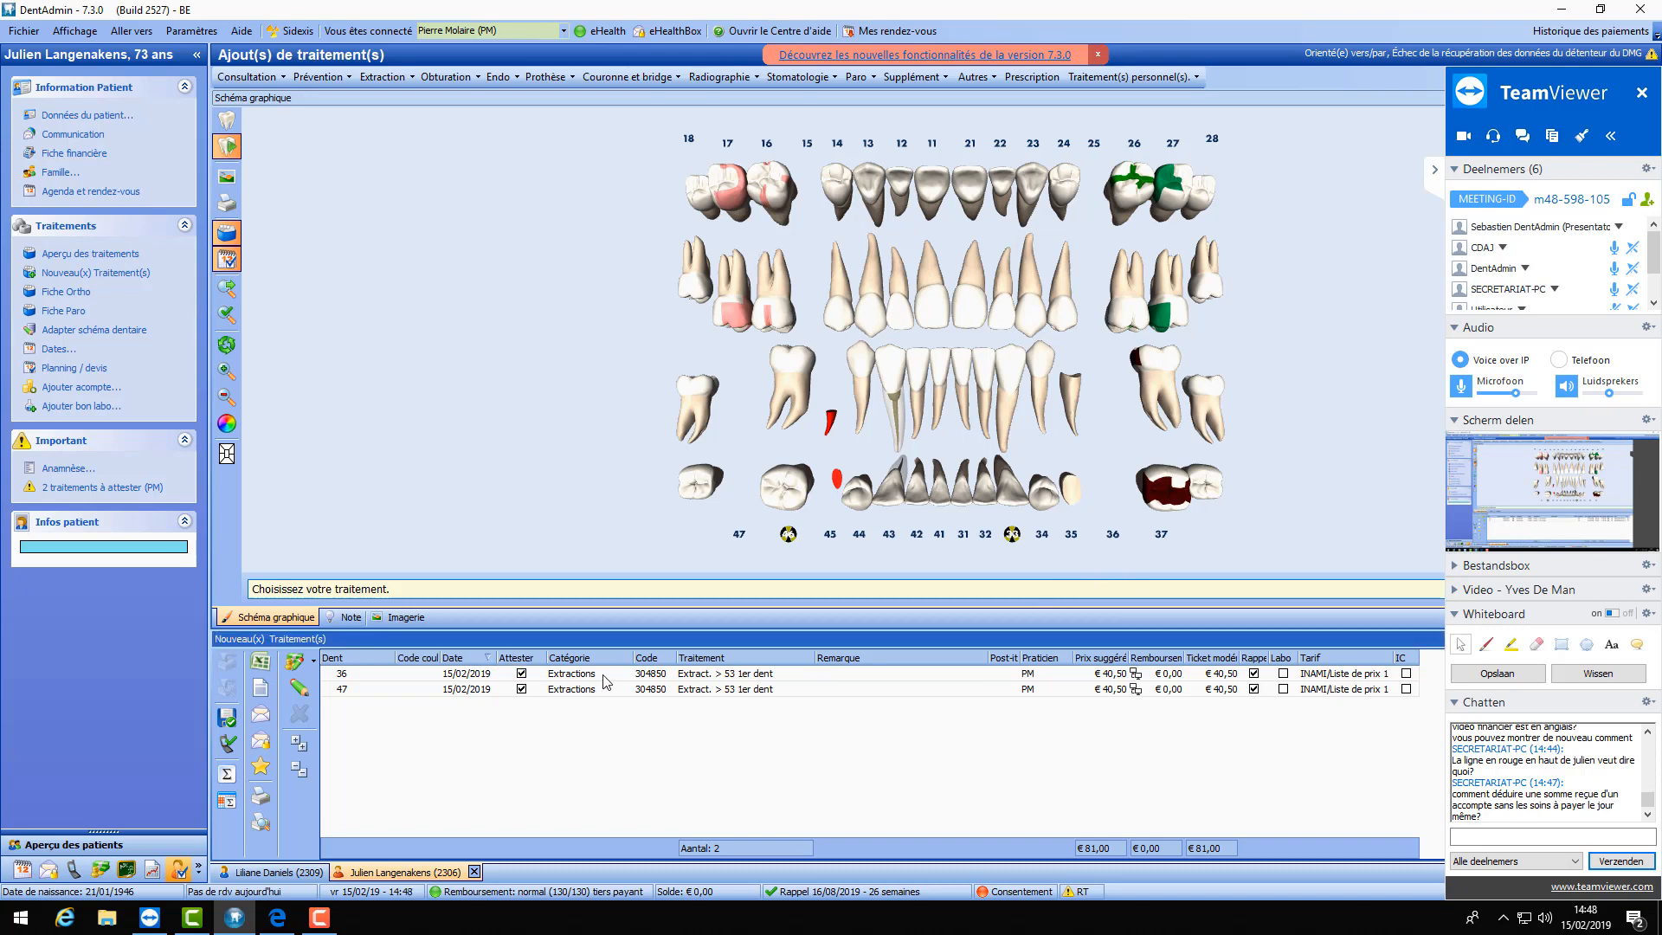
shift+click(597, 691)
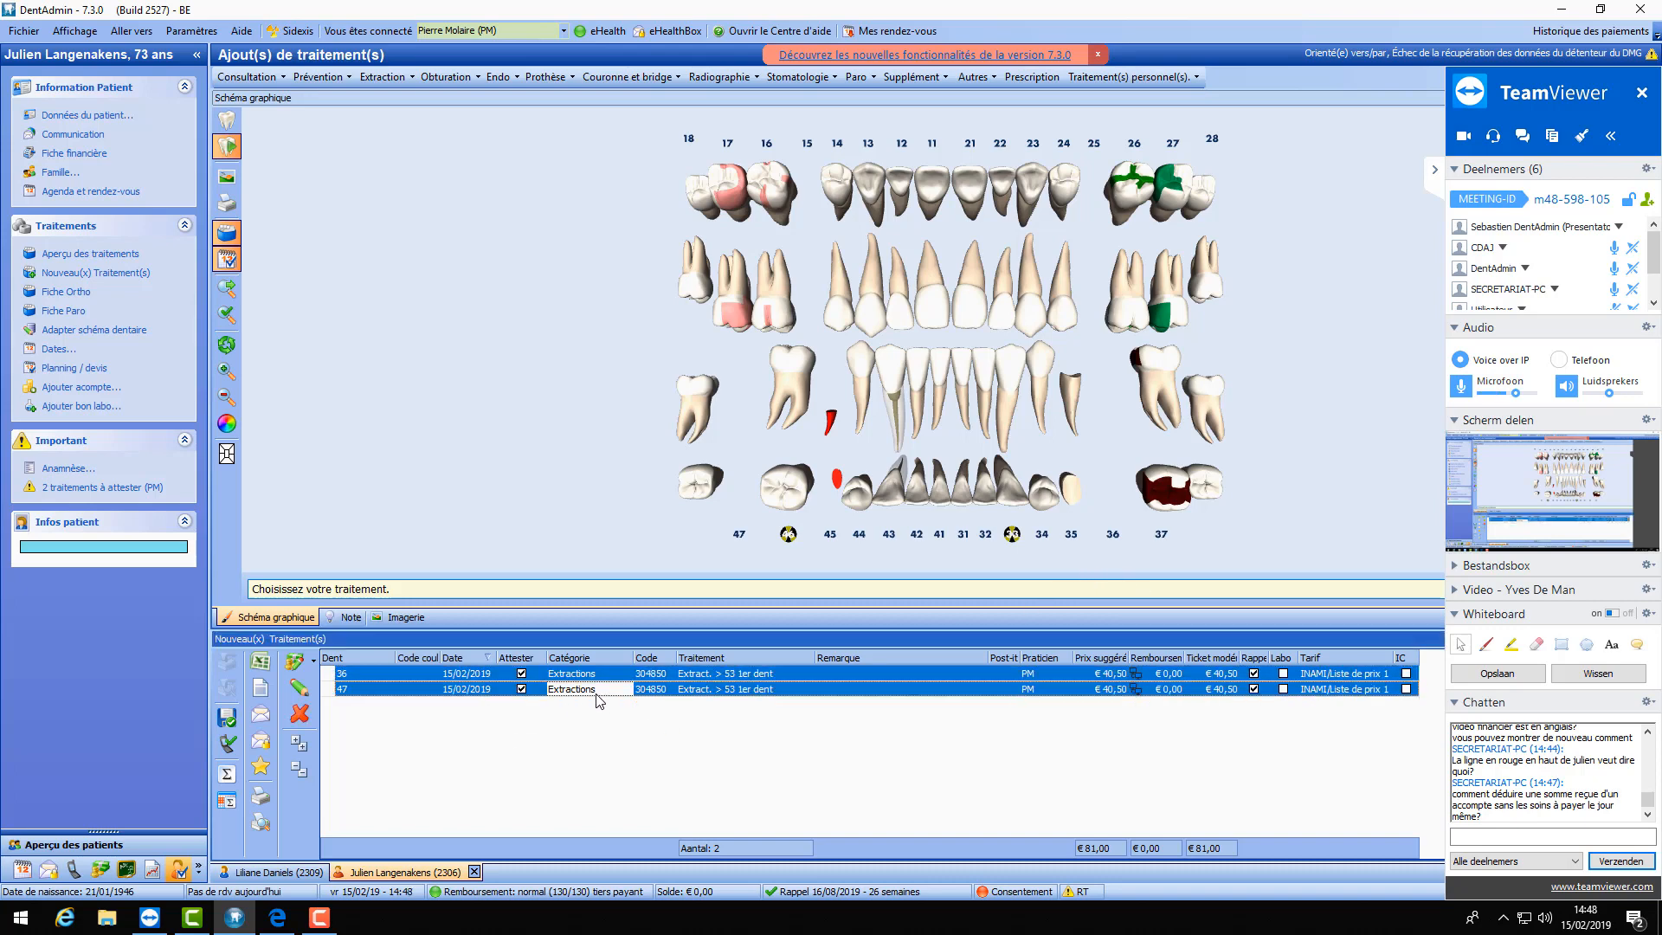
click(300, 713)
click(881, 464)
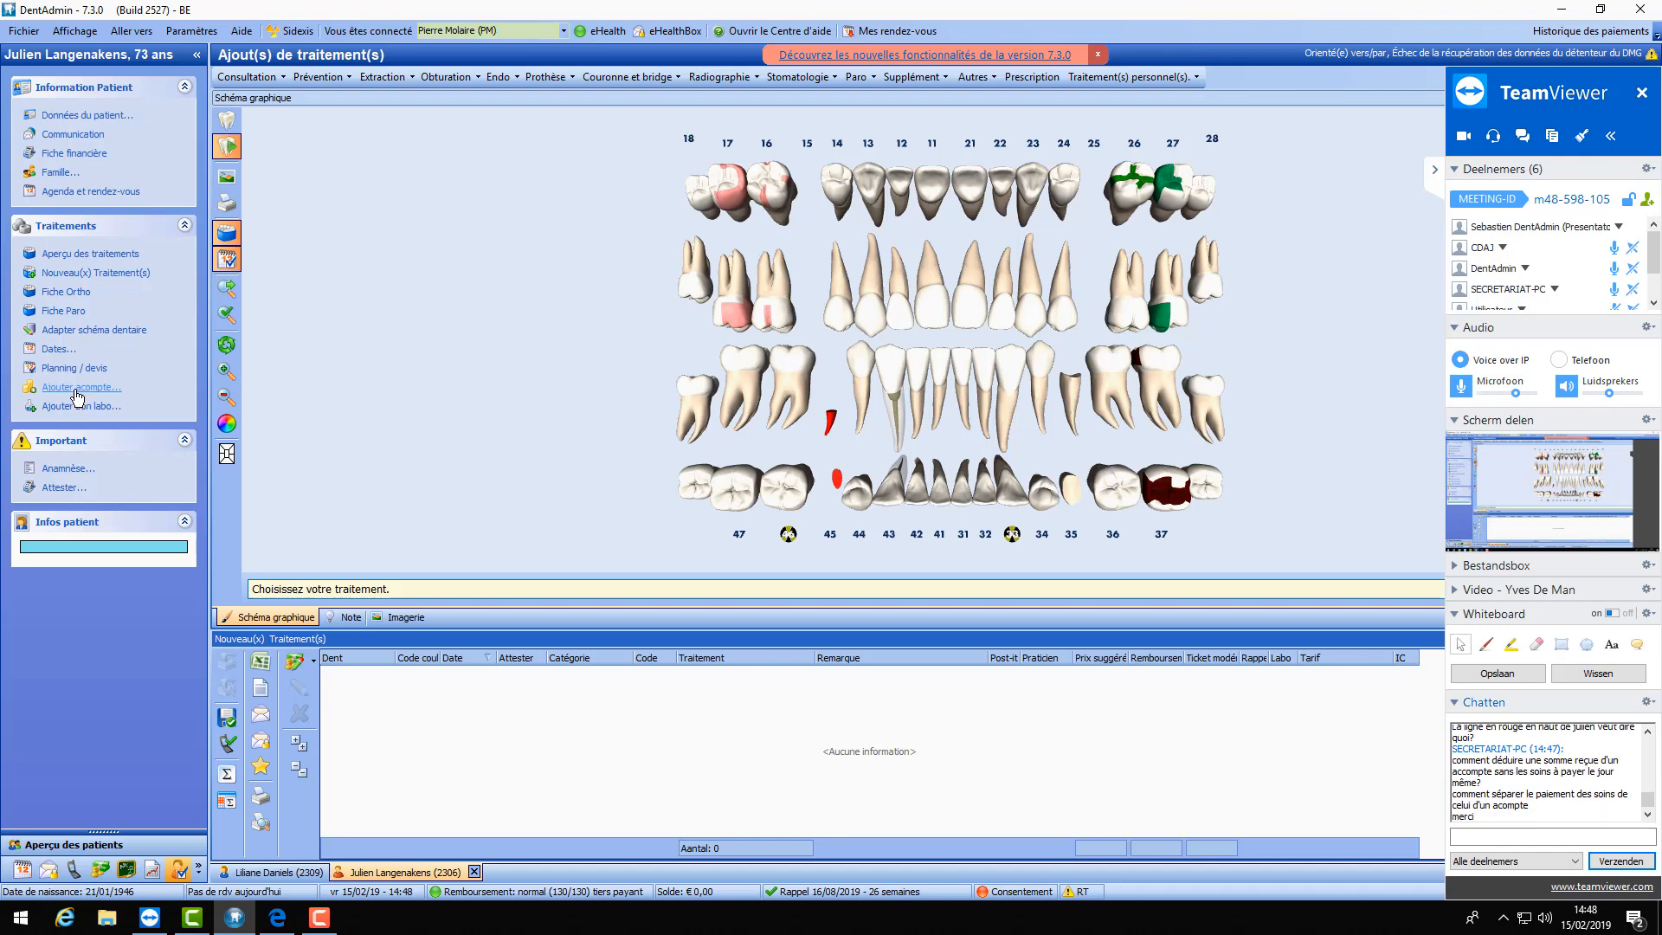
- Record a €500 cash deposit for the patient dated 15/02/2019, without creating a receipt
click(76, 389)
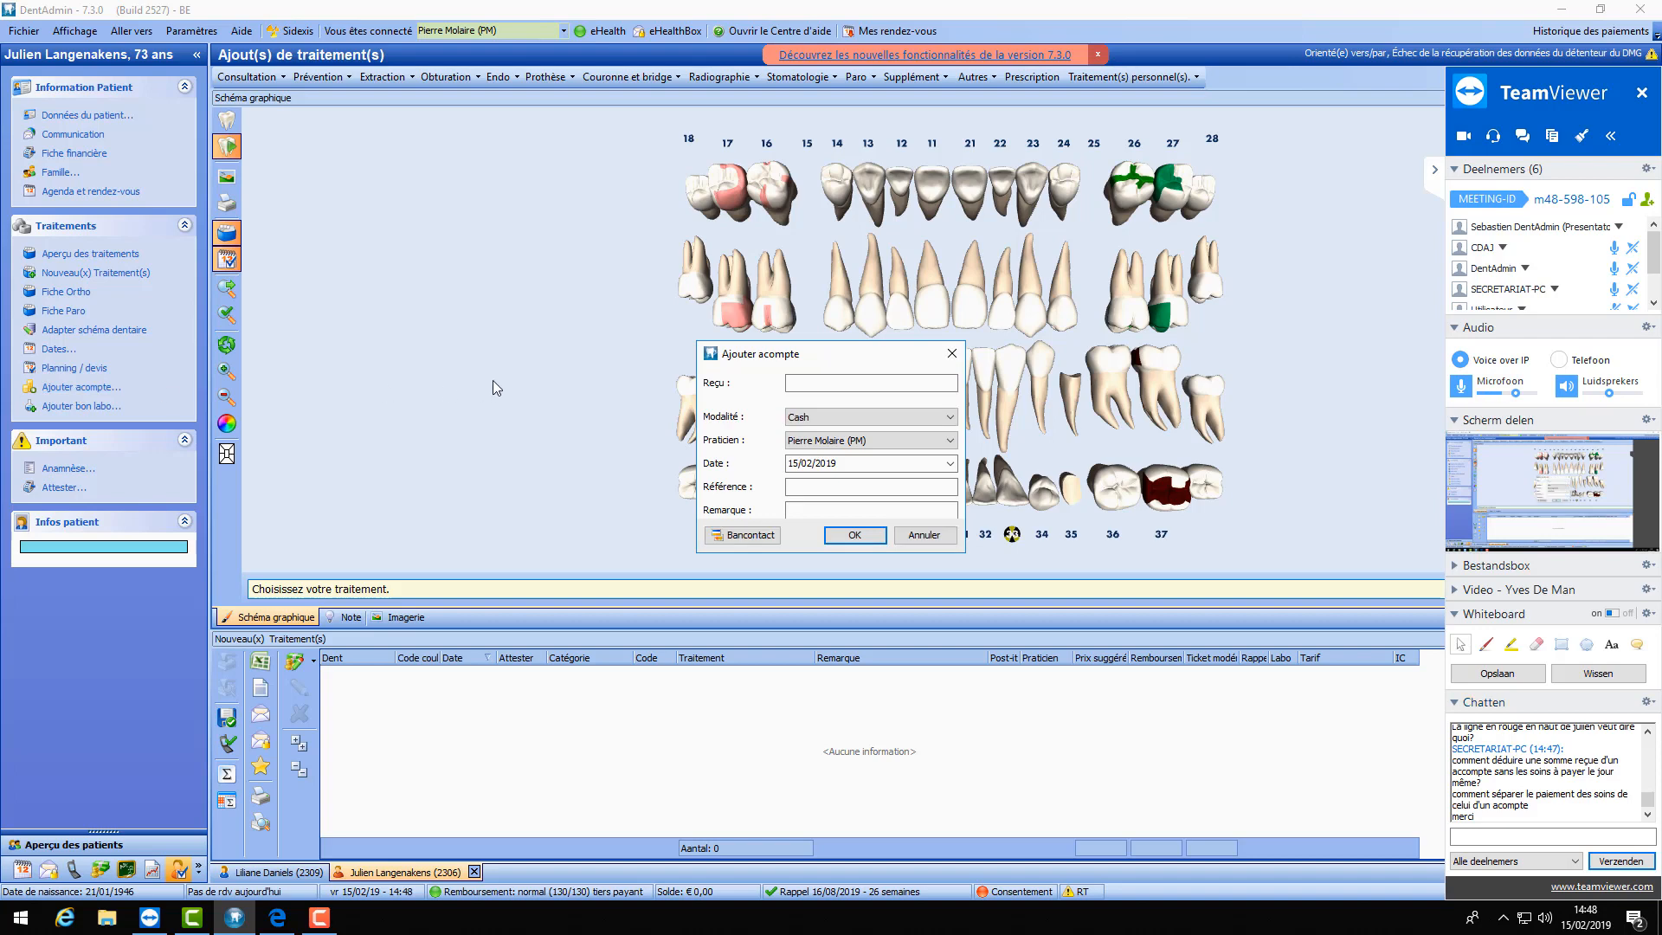
text(500)
click(855, 536)
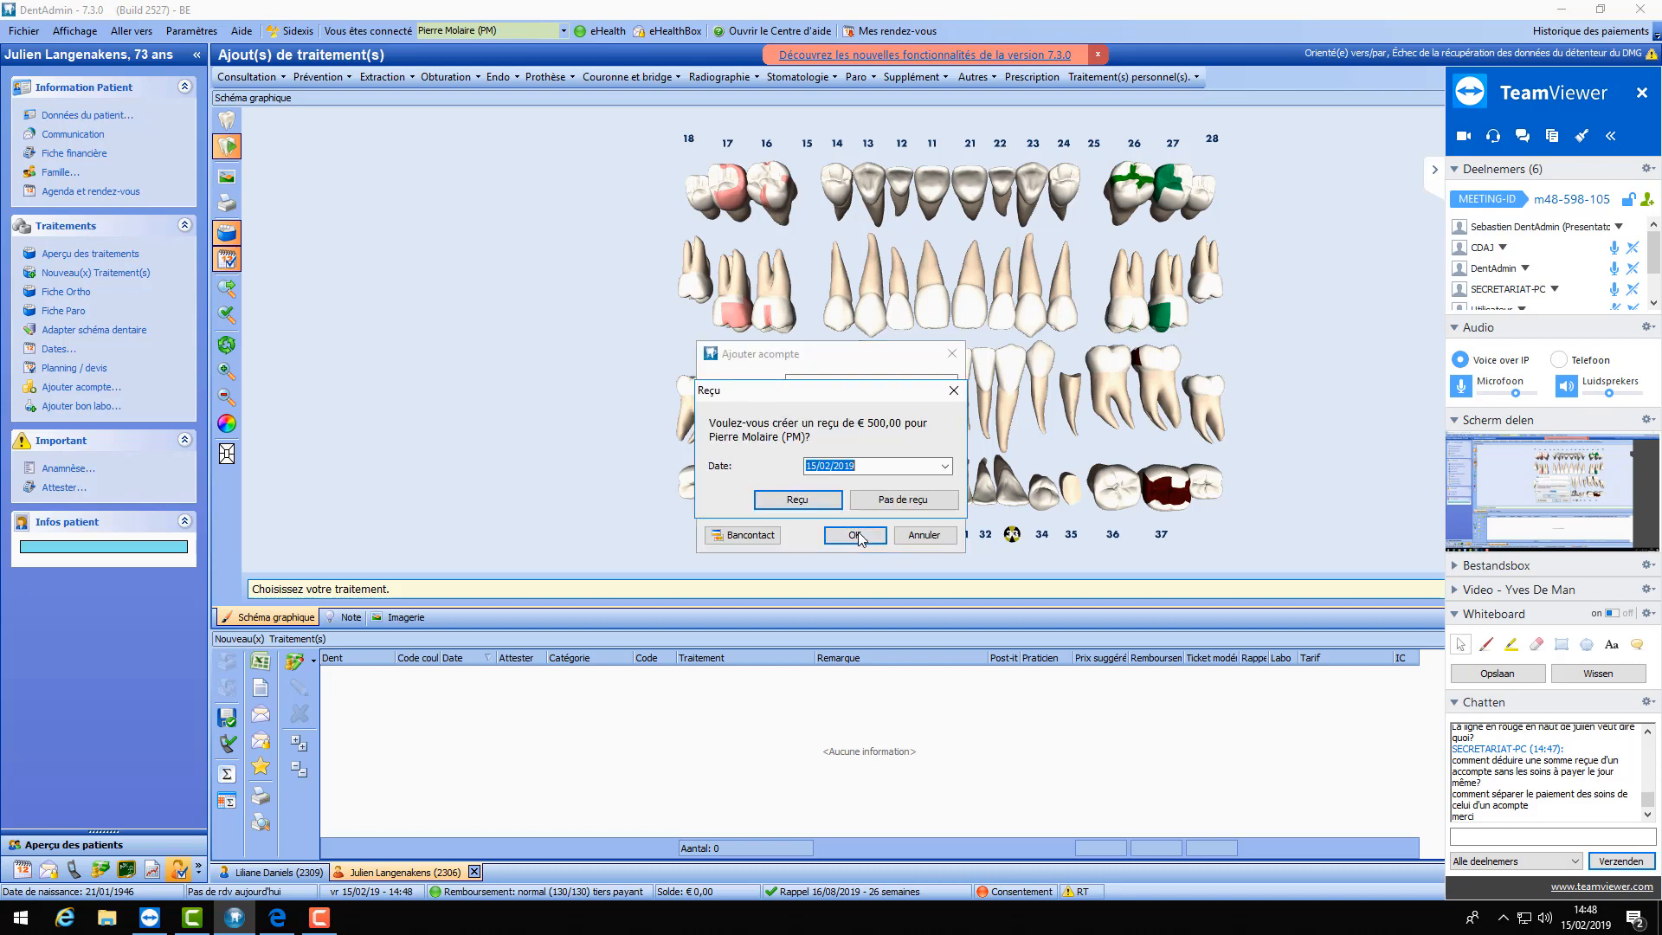
click(895, 502)
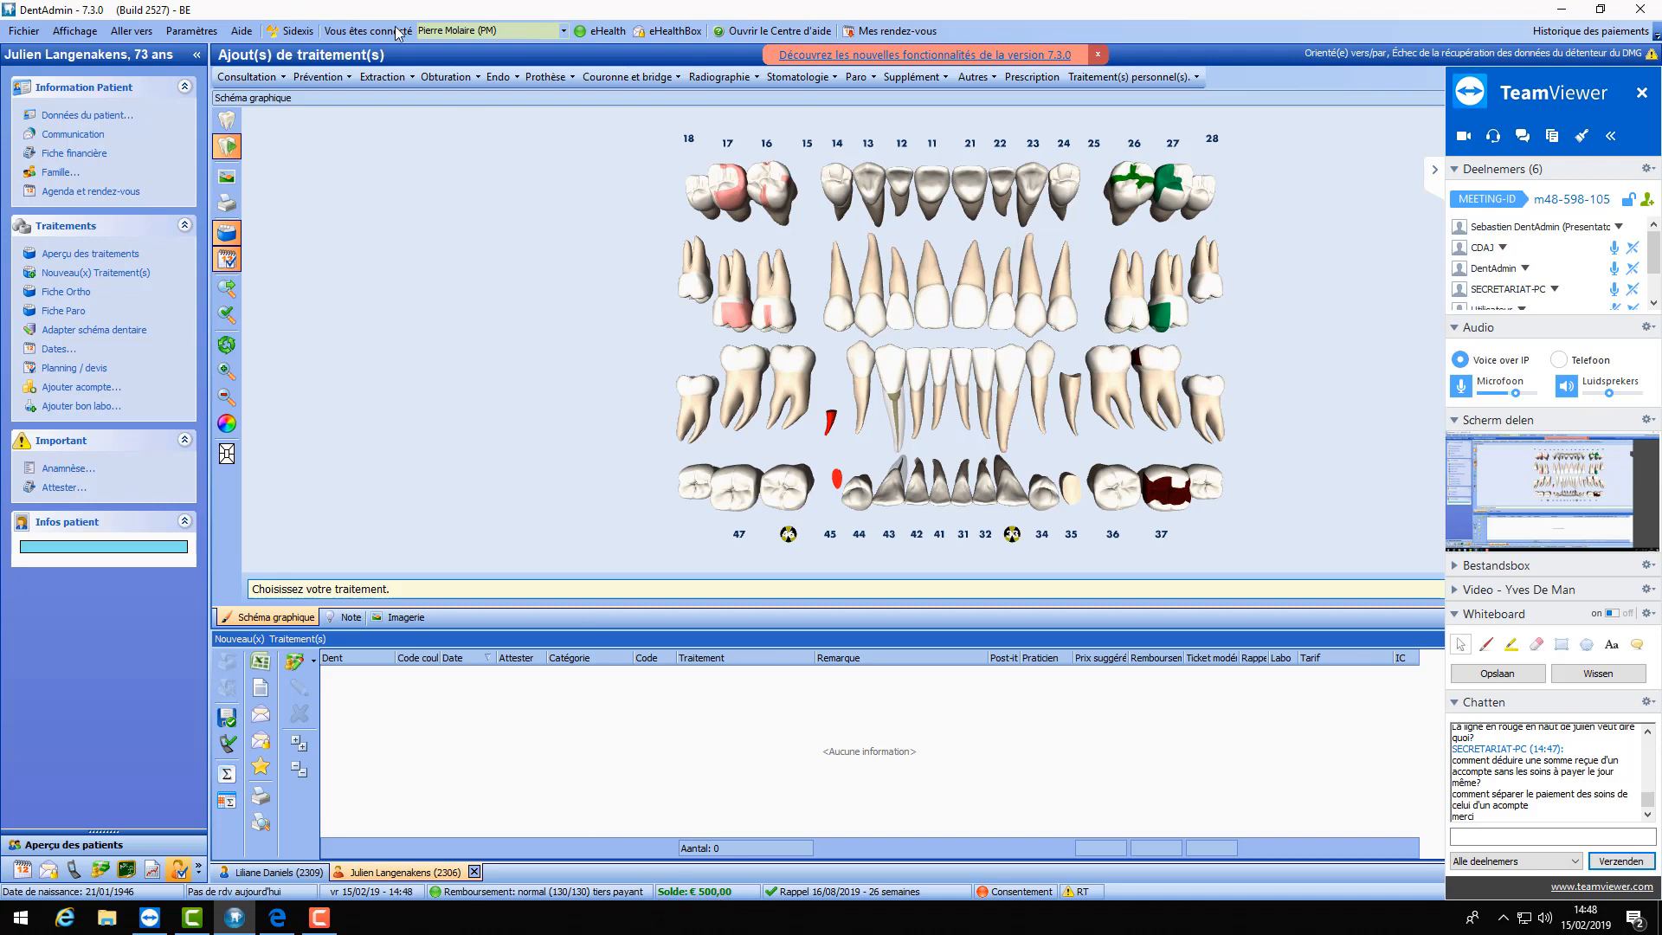
- Add extractions for teeth 47 and 36 as new treatments and bring up their settlement
click(403, 80)
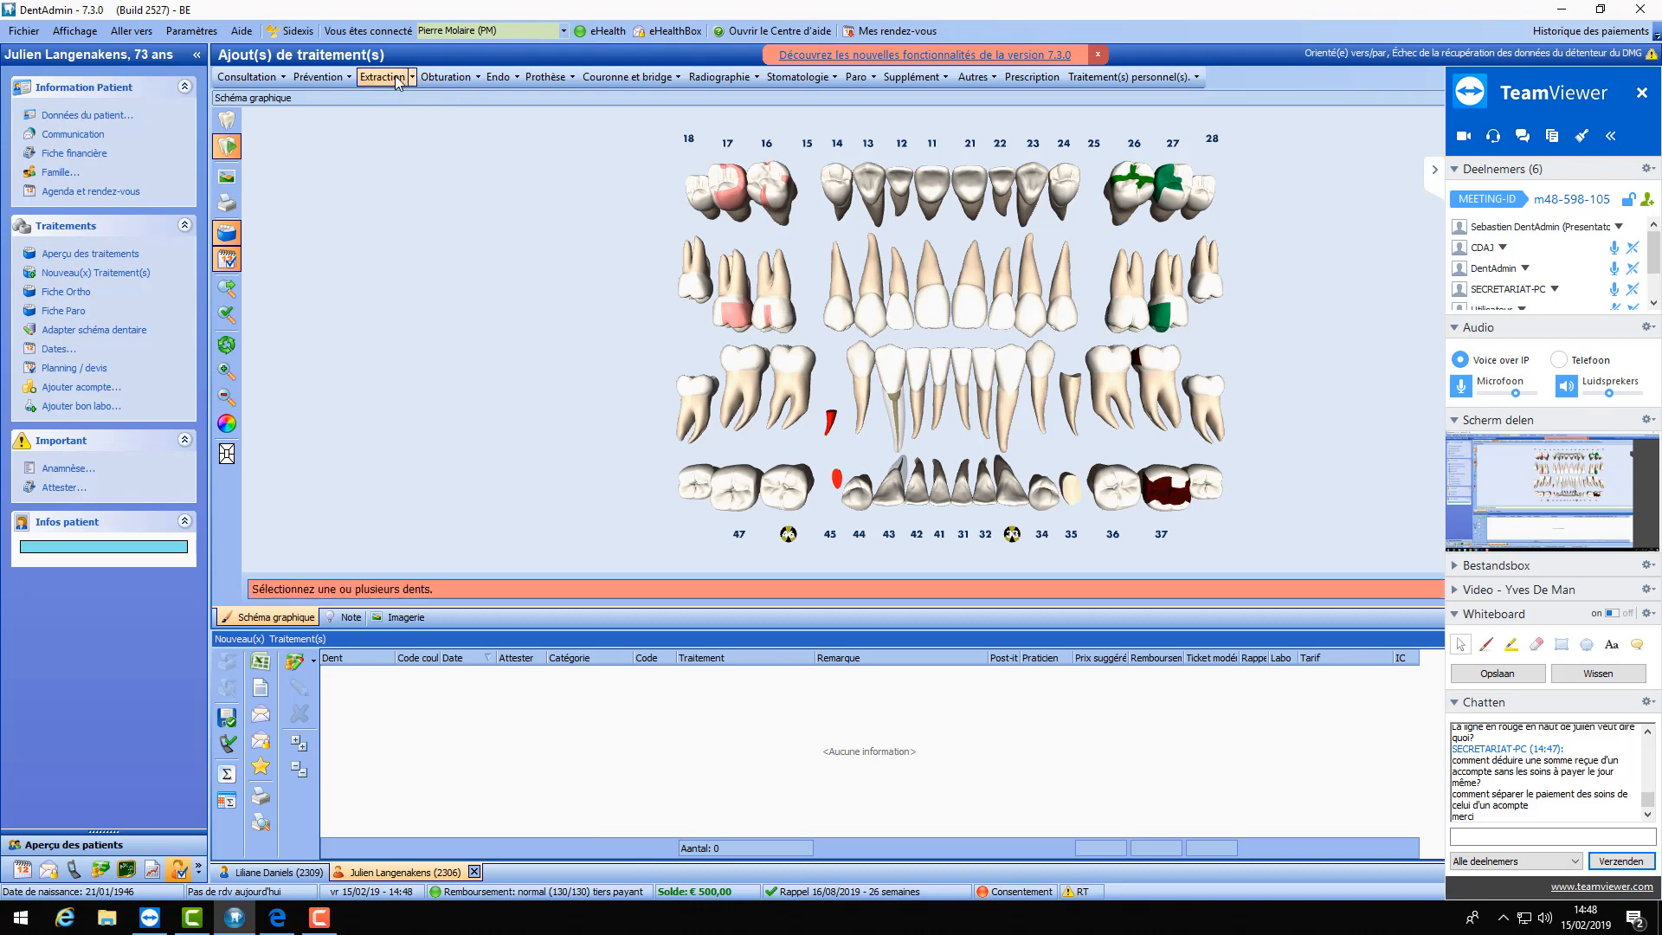
click(729, 481)
click(1110, 386)
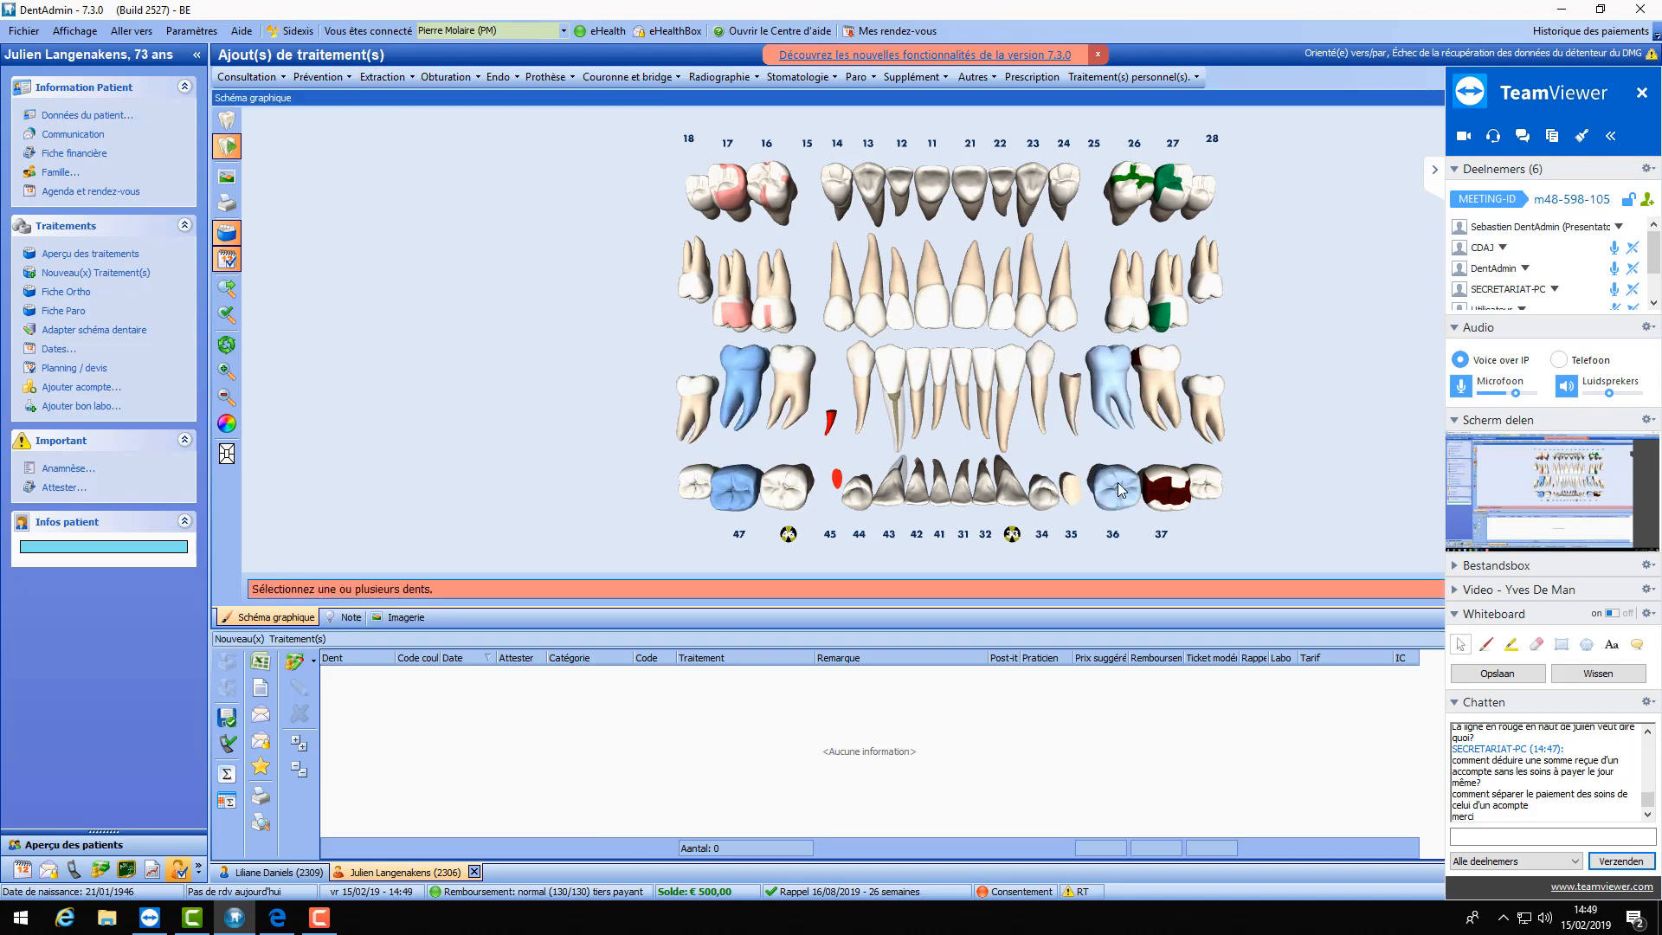
click(1434, 170)
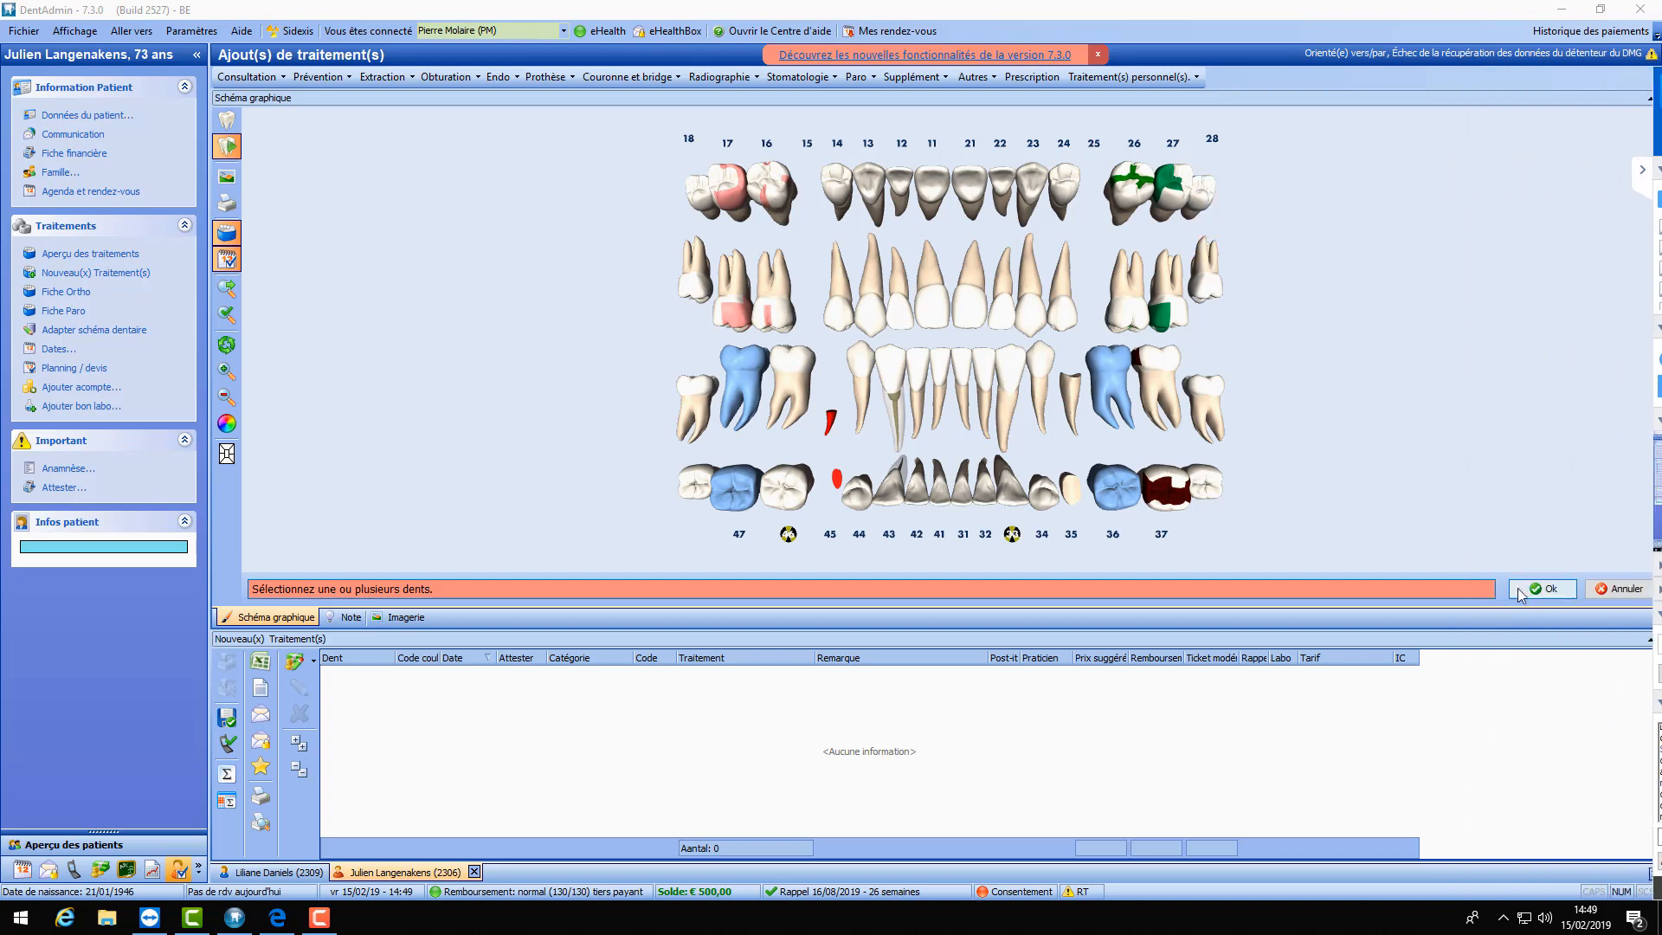
click(1548, 591)
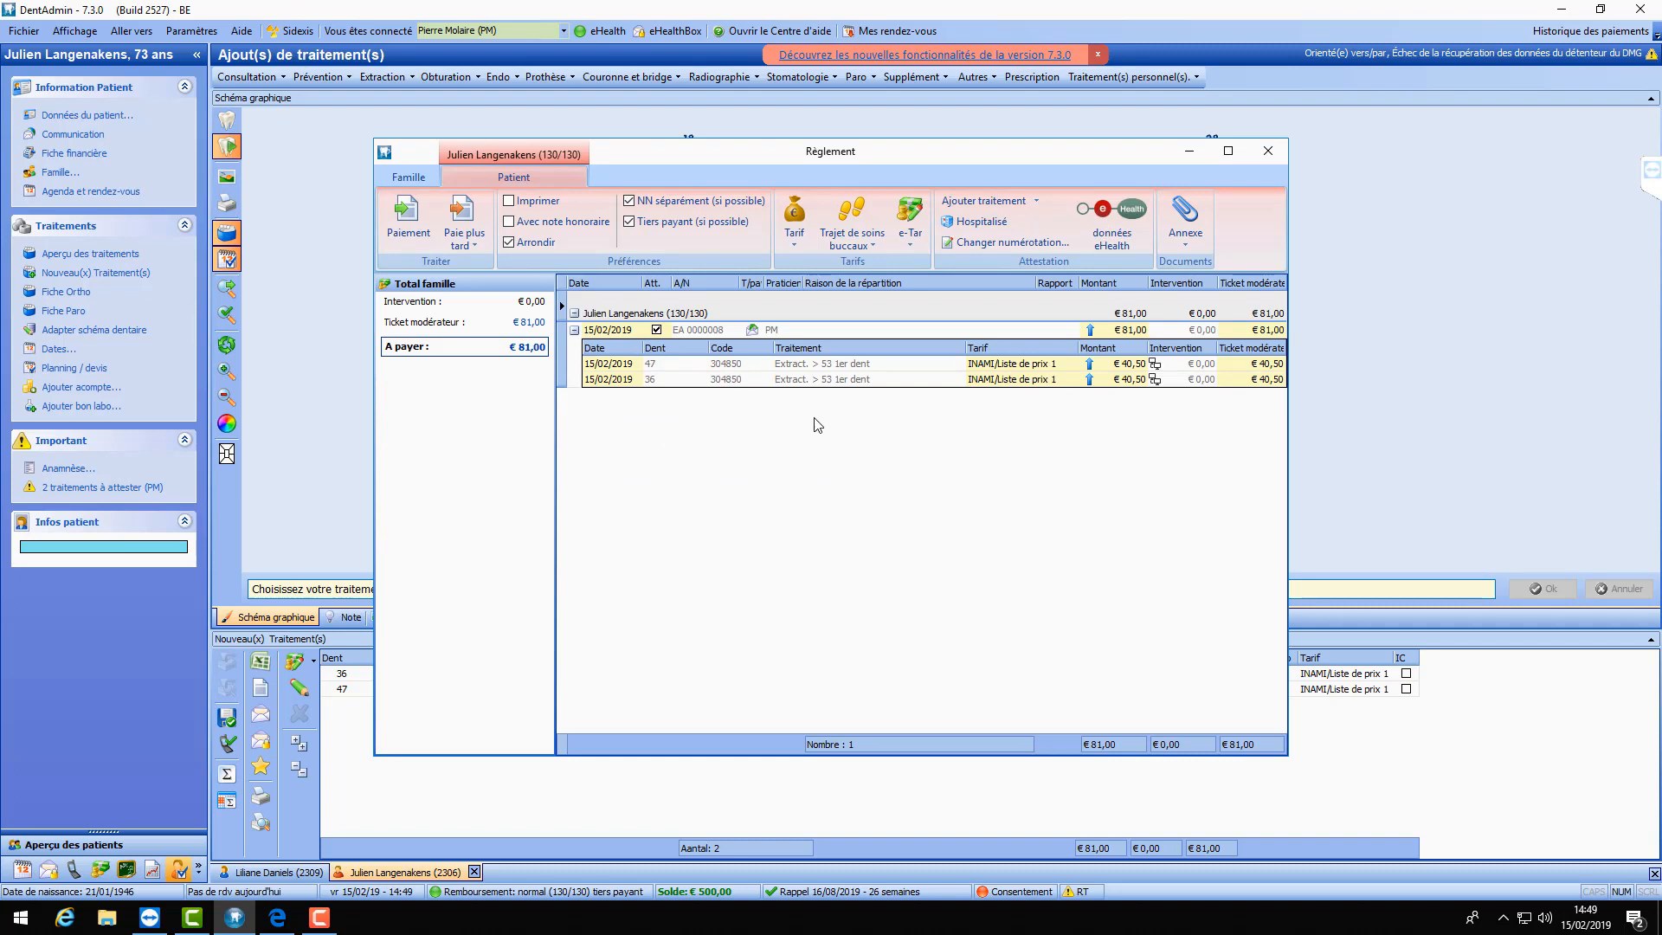
- Disable third-party payment for the two extractions and start their payment with the patient's deposit applied
click(630, 223)
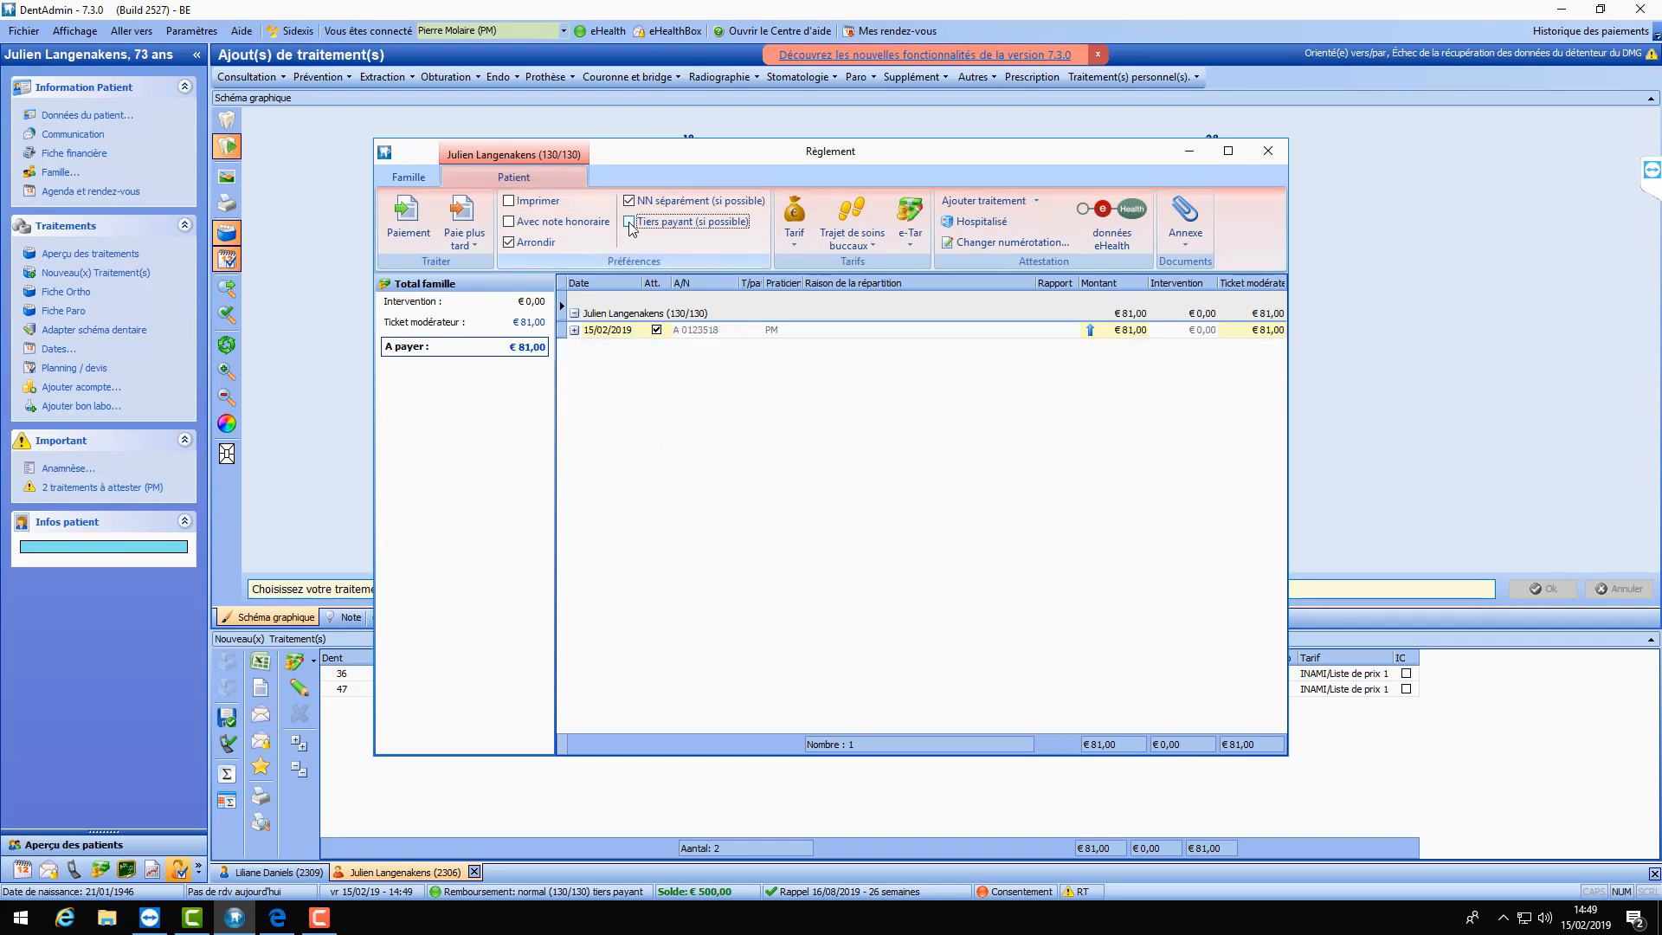
click(575, 330)
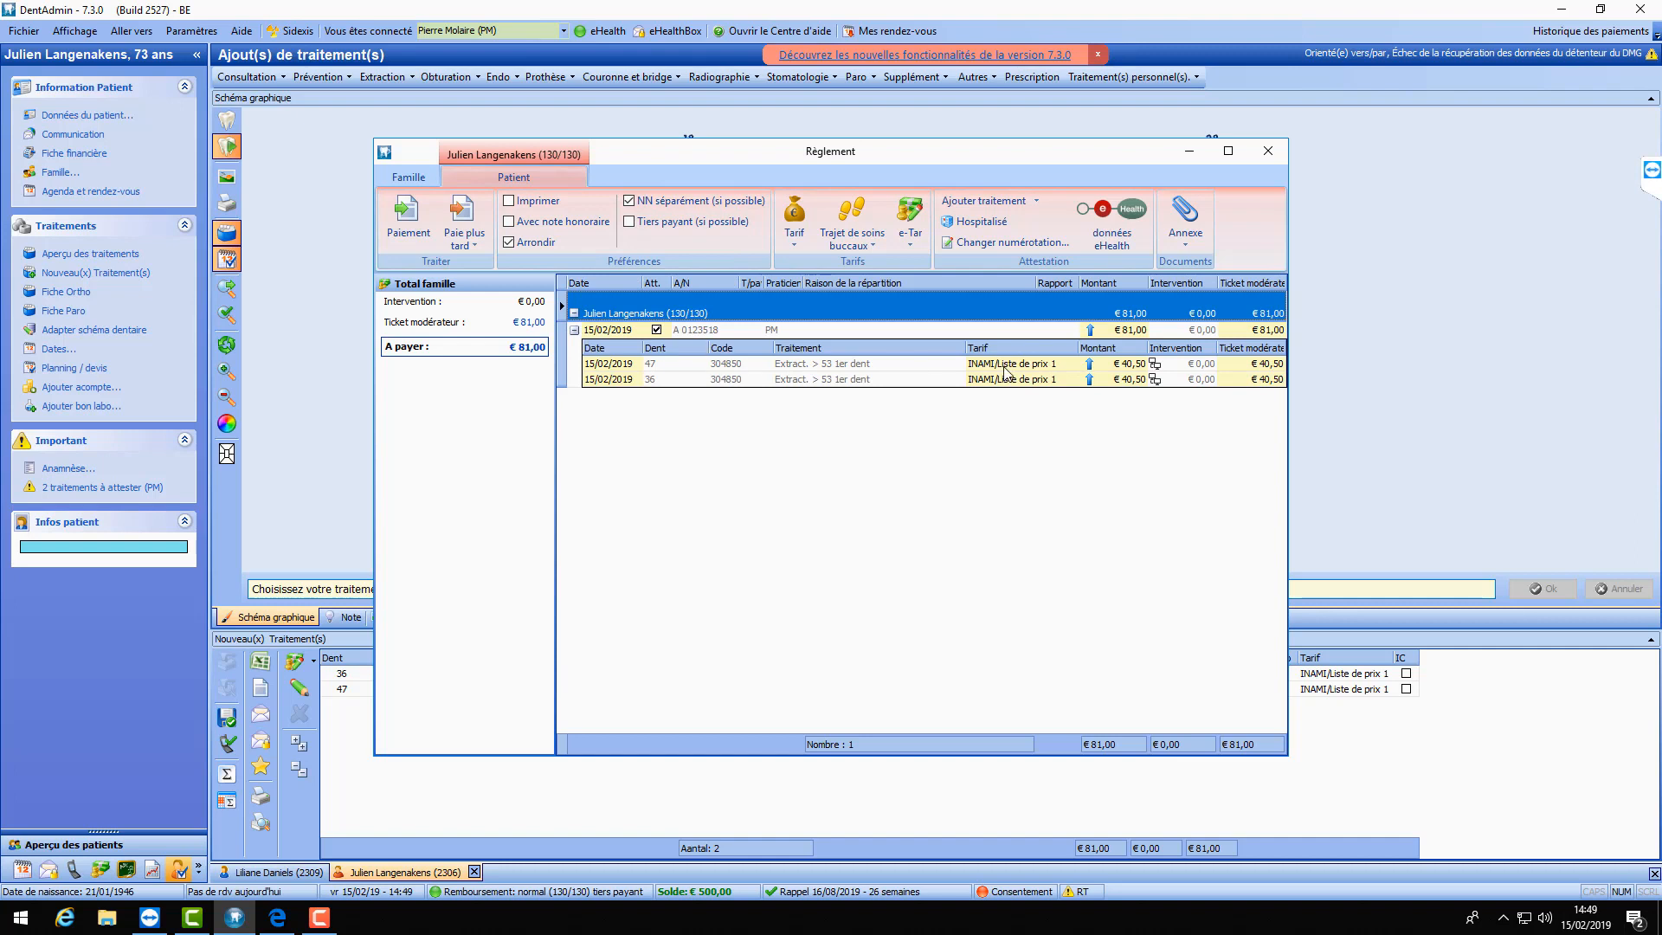
click(410, 229)
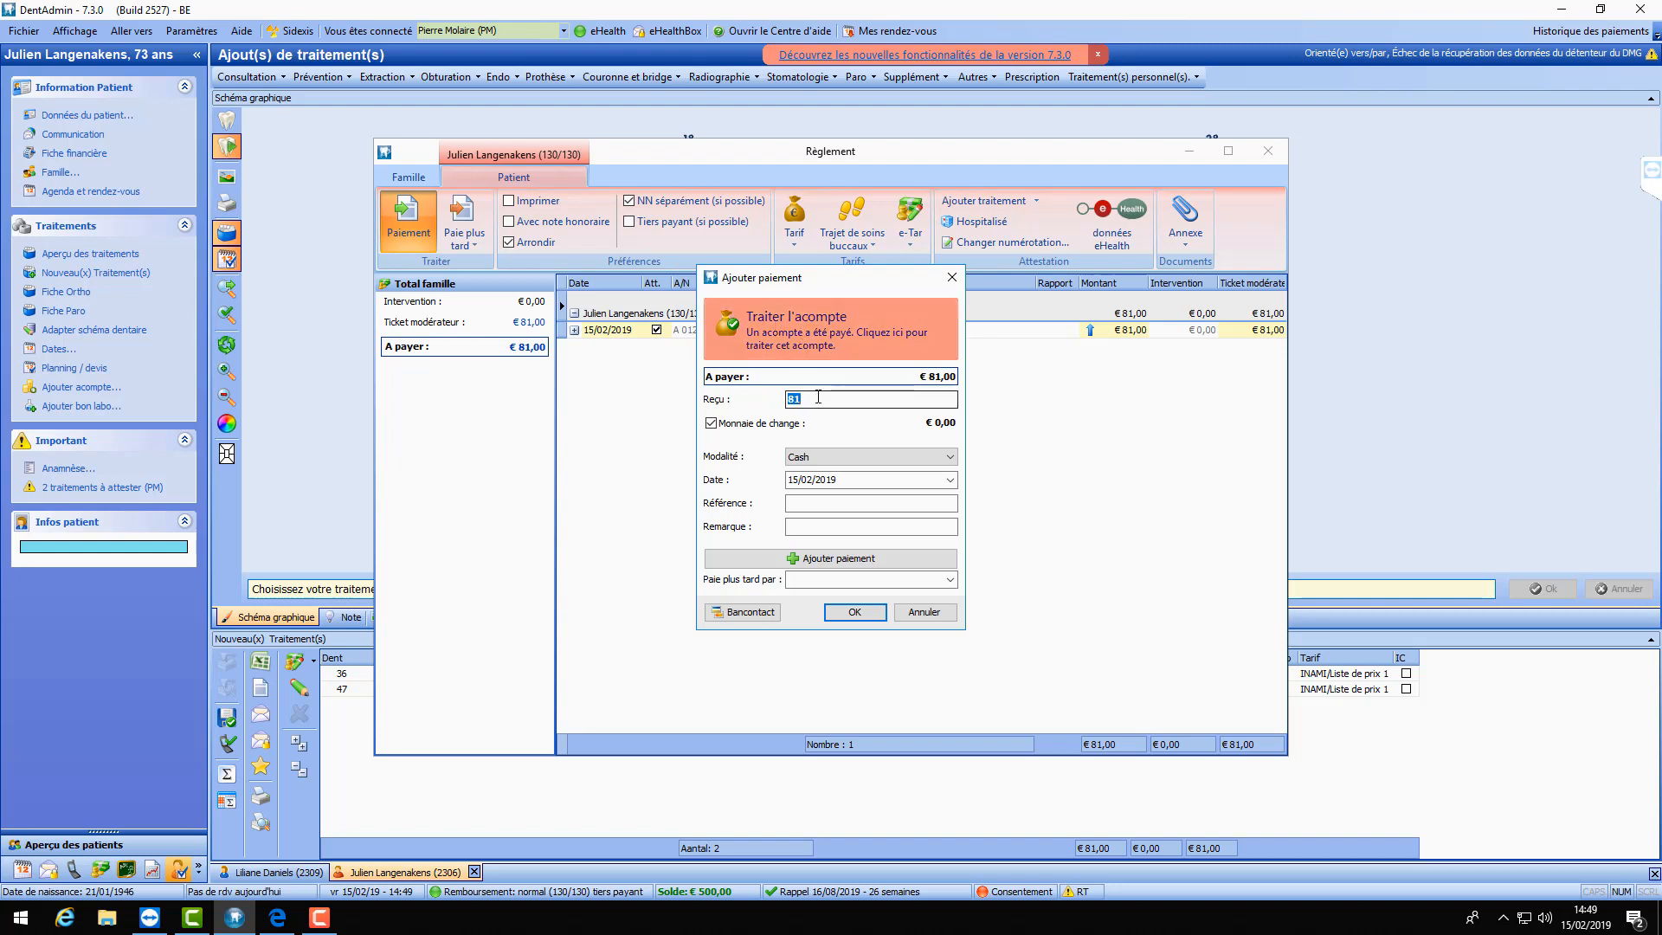
click(782, 335)
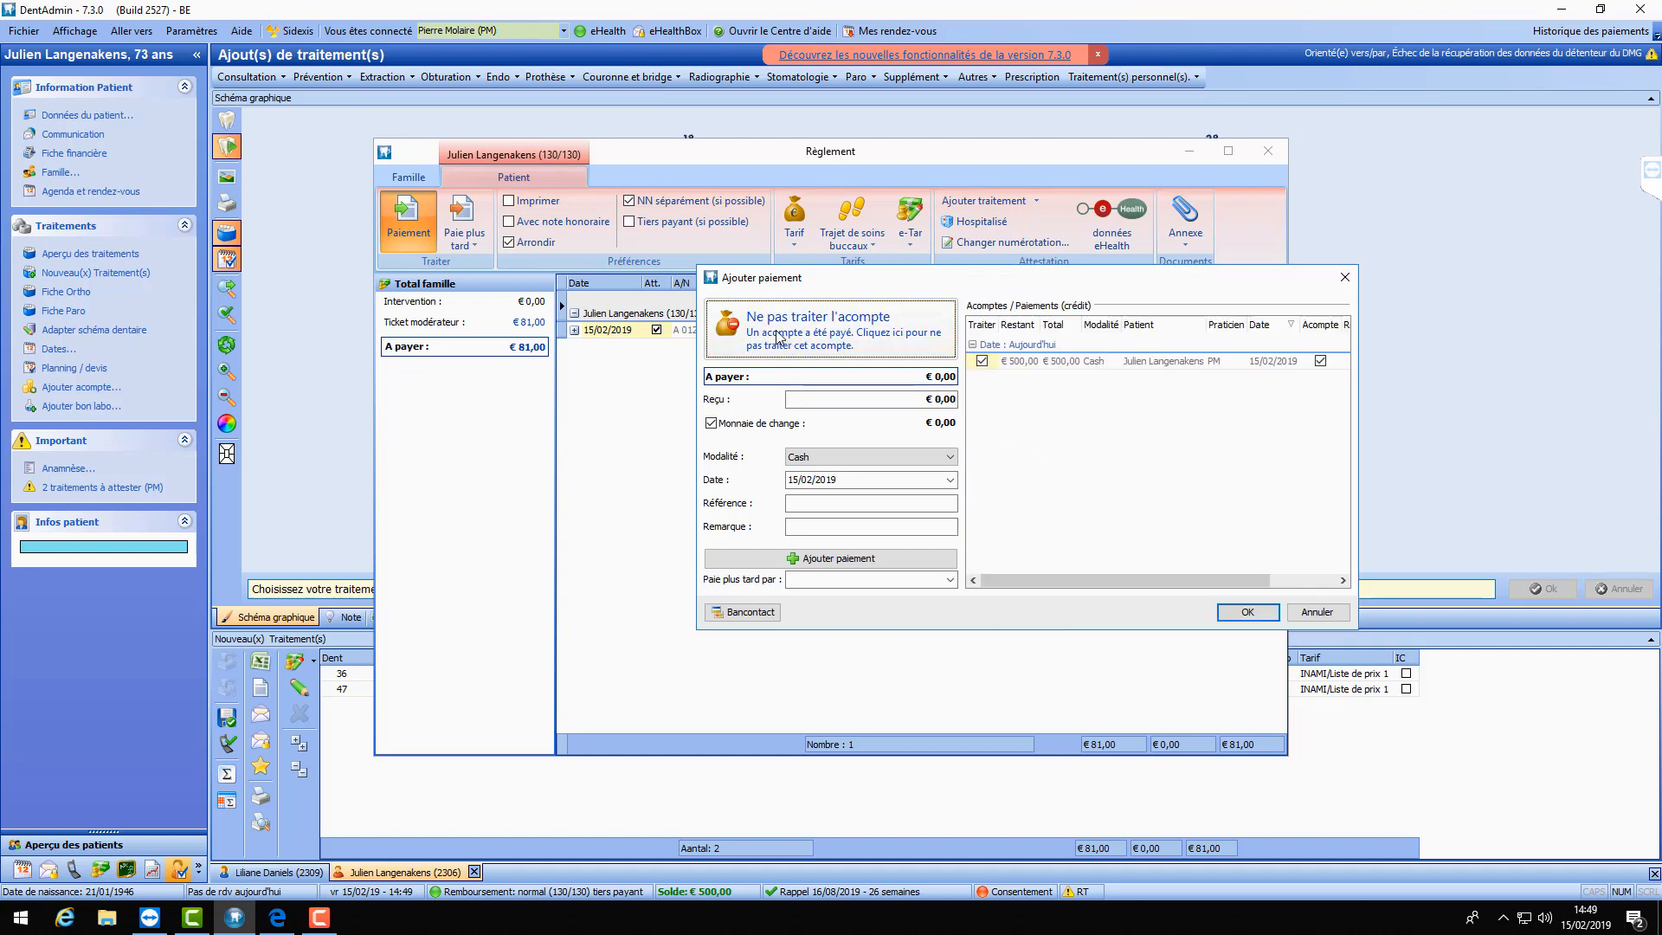
- Exclude the deposit, switch the payment method to Bancontact, then reapply the deposit and confirm the payment
click(779, 336)
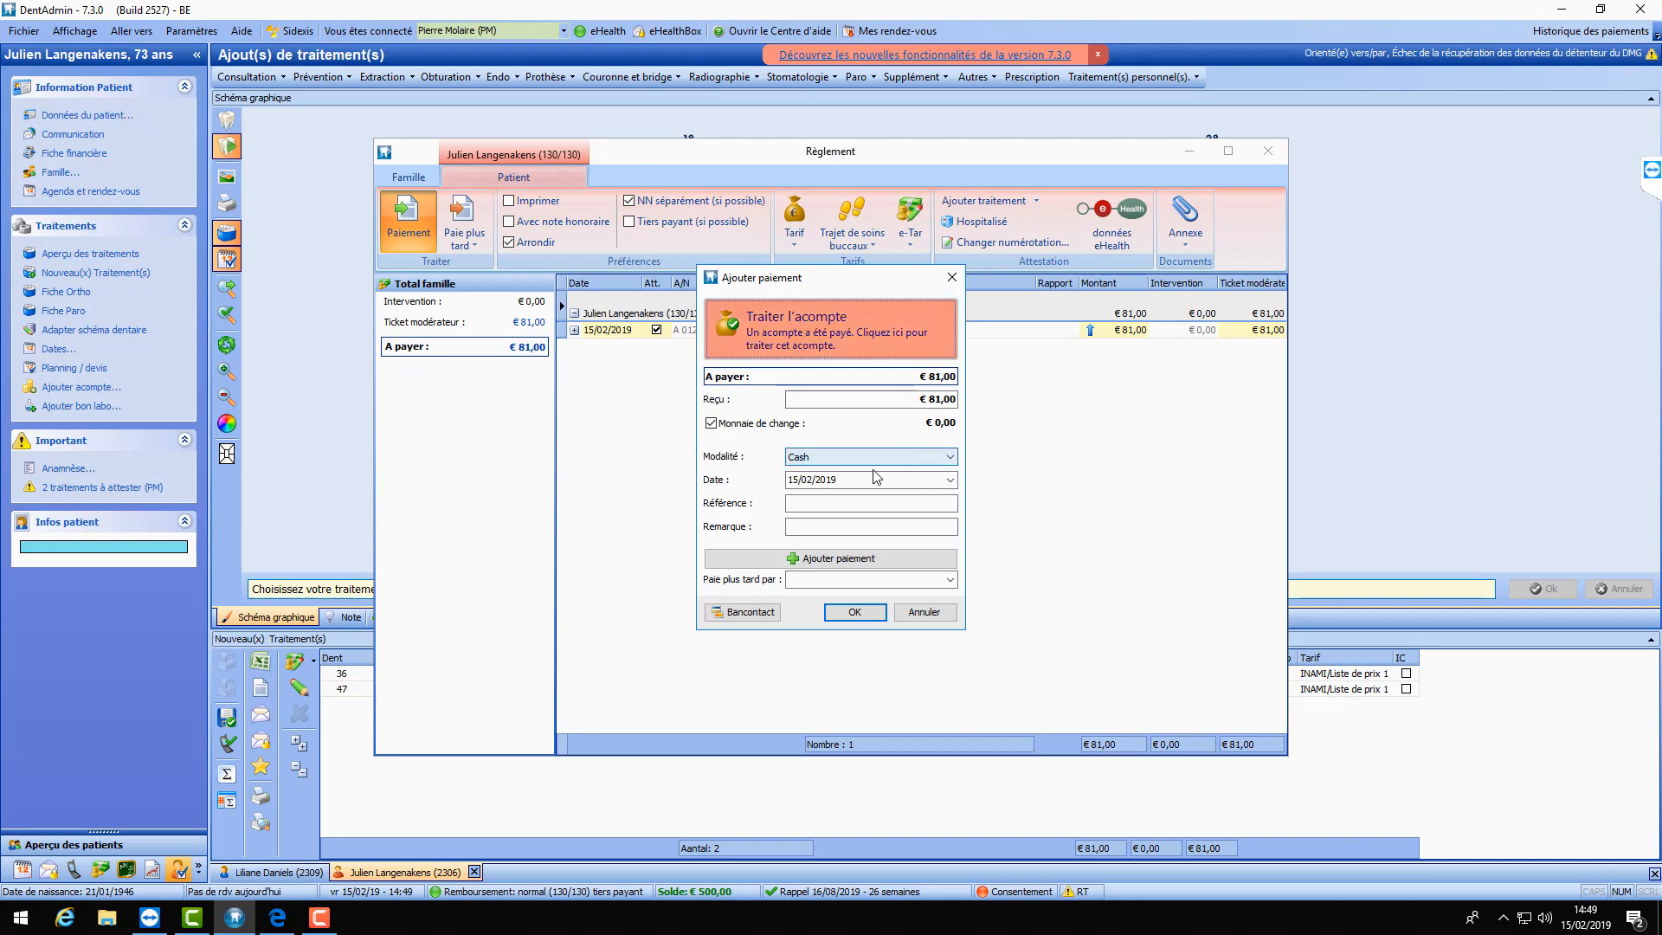
click(831, 456)
click(839, 476)
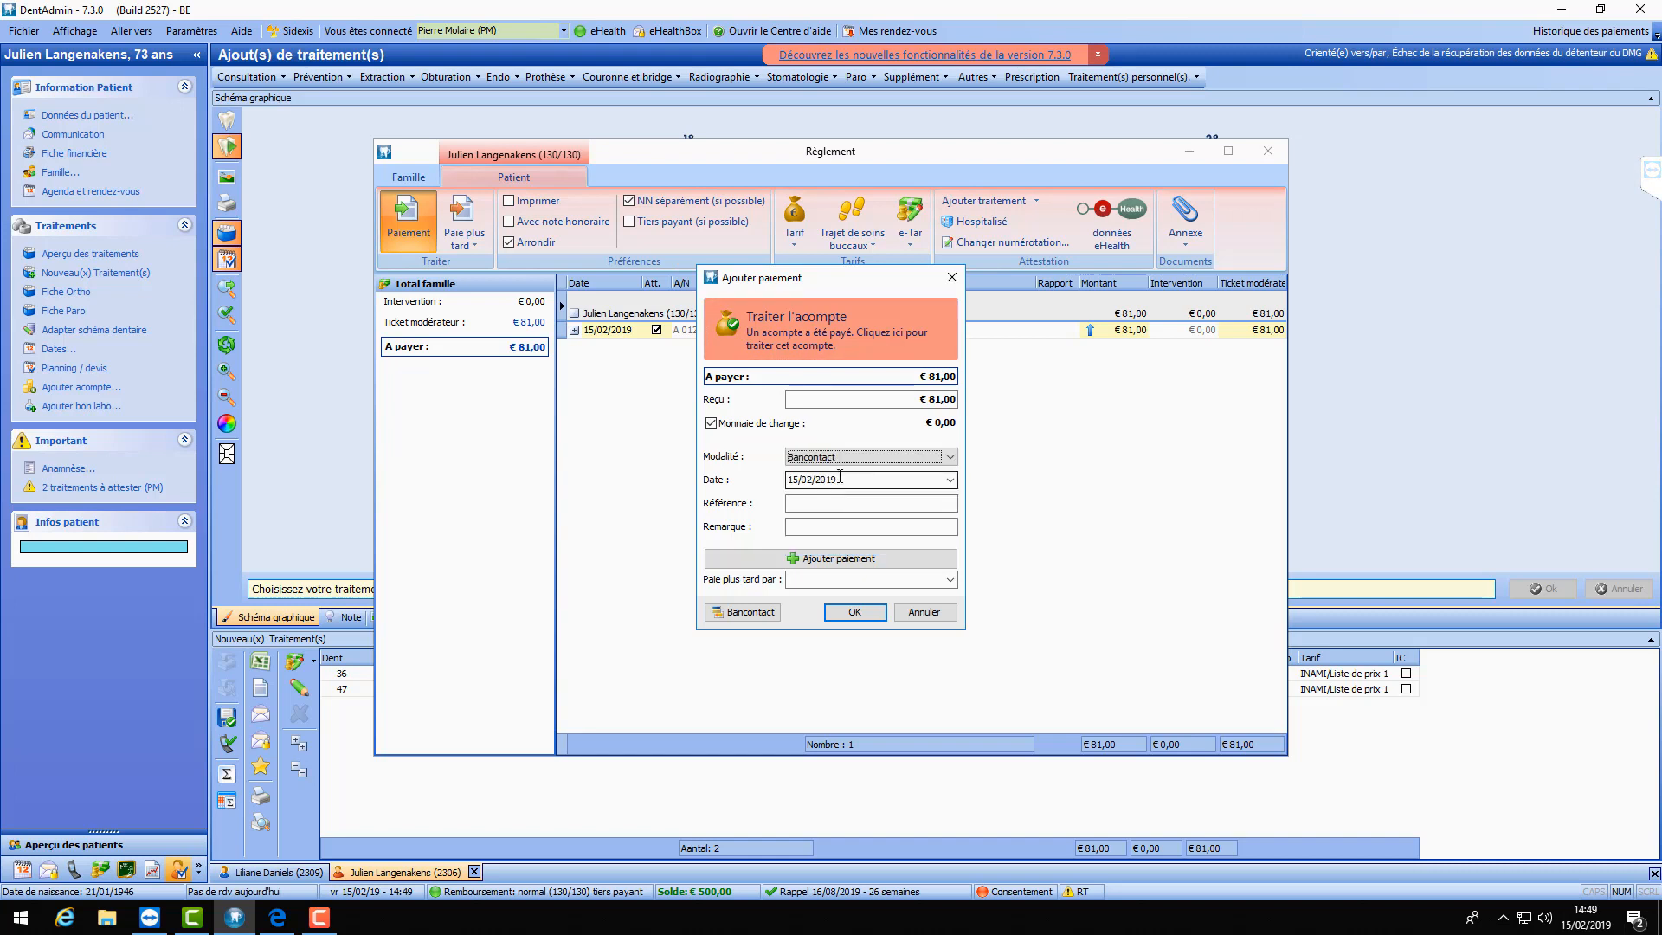
click(800, 341)
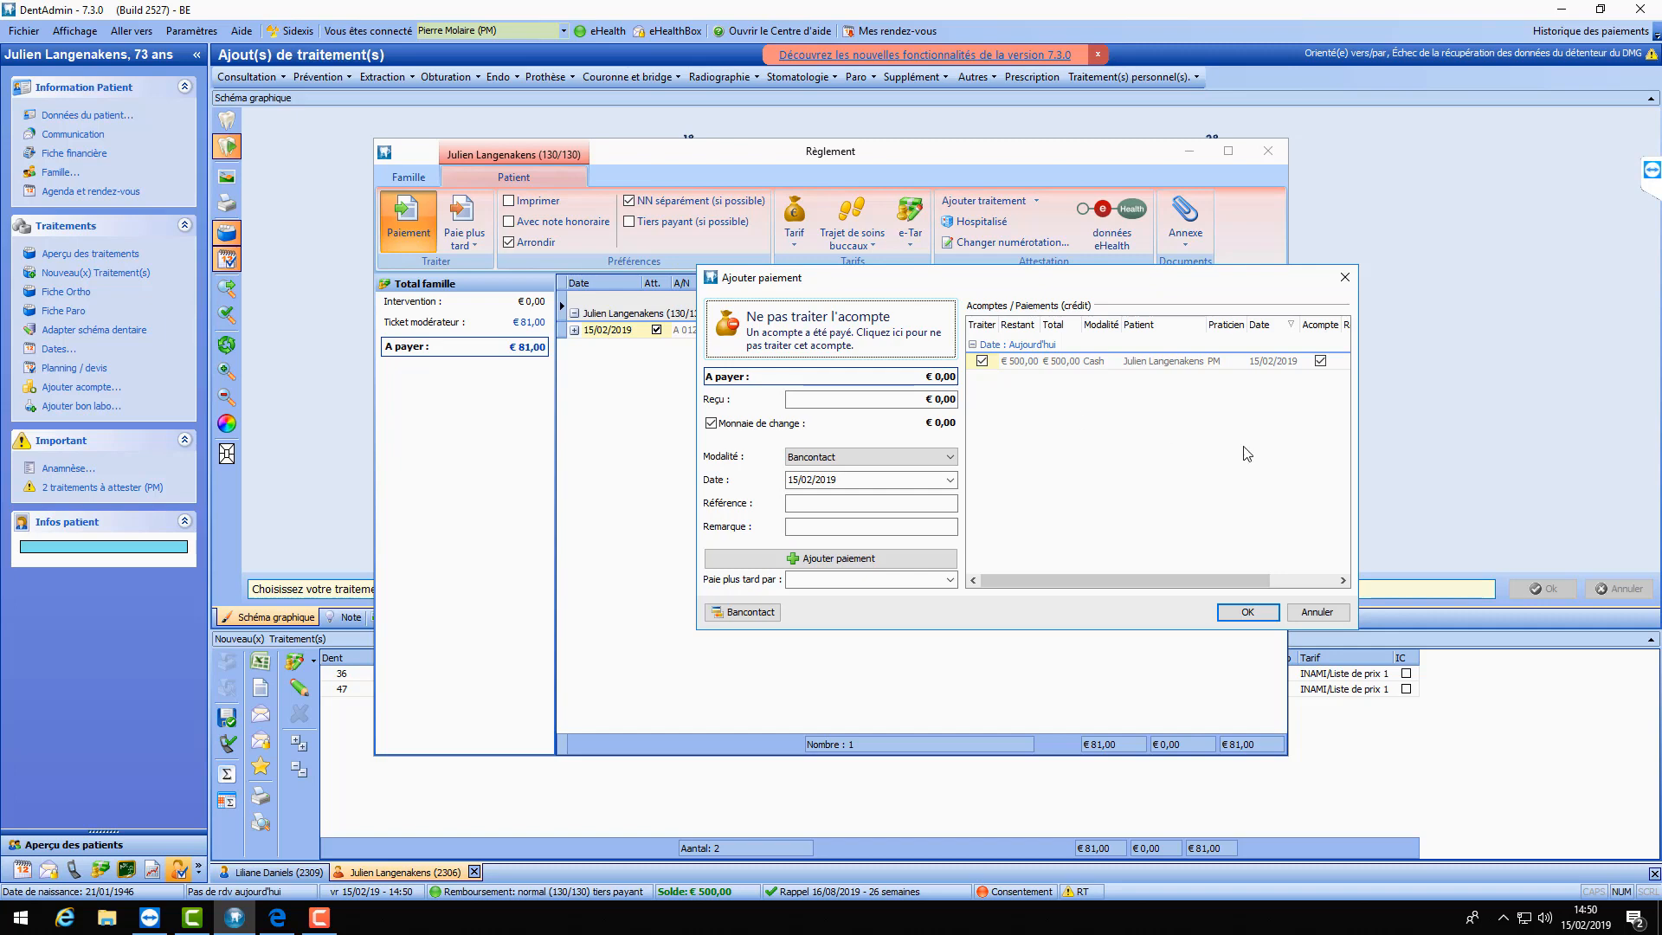
click(1249, 612)
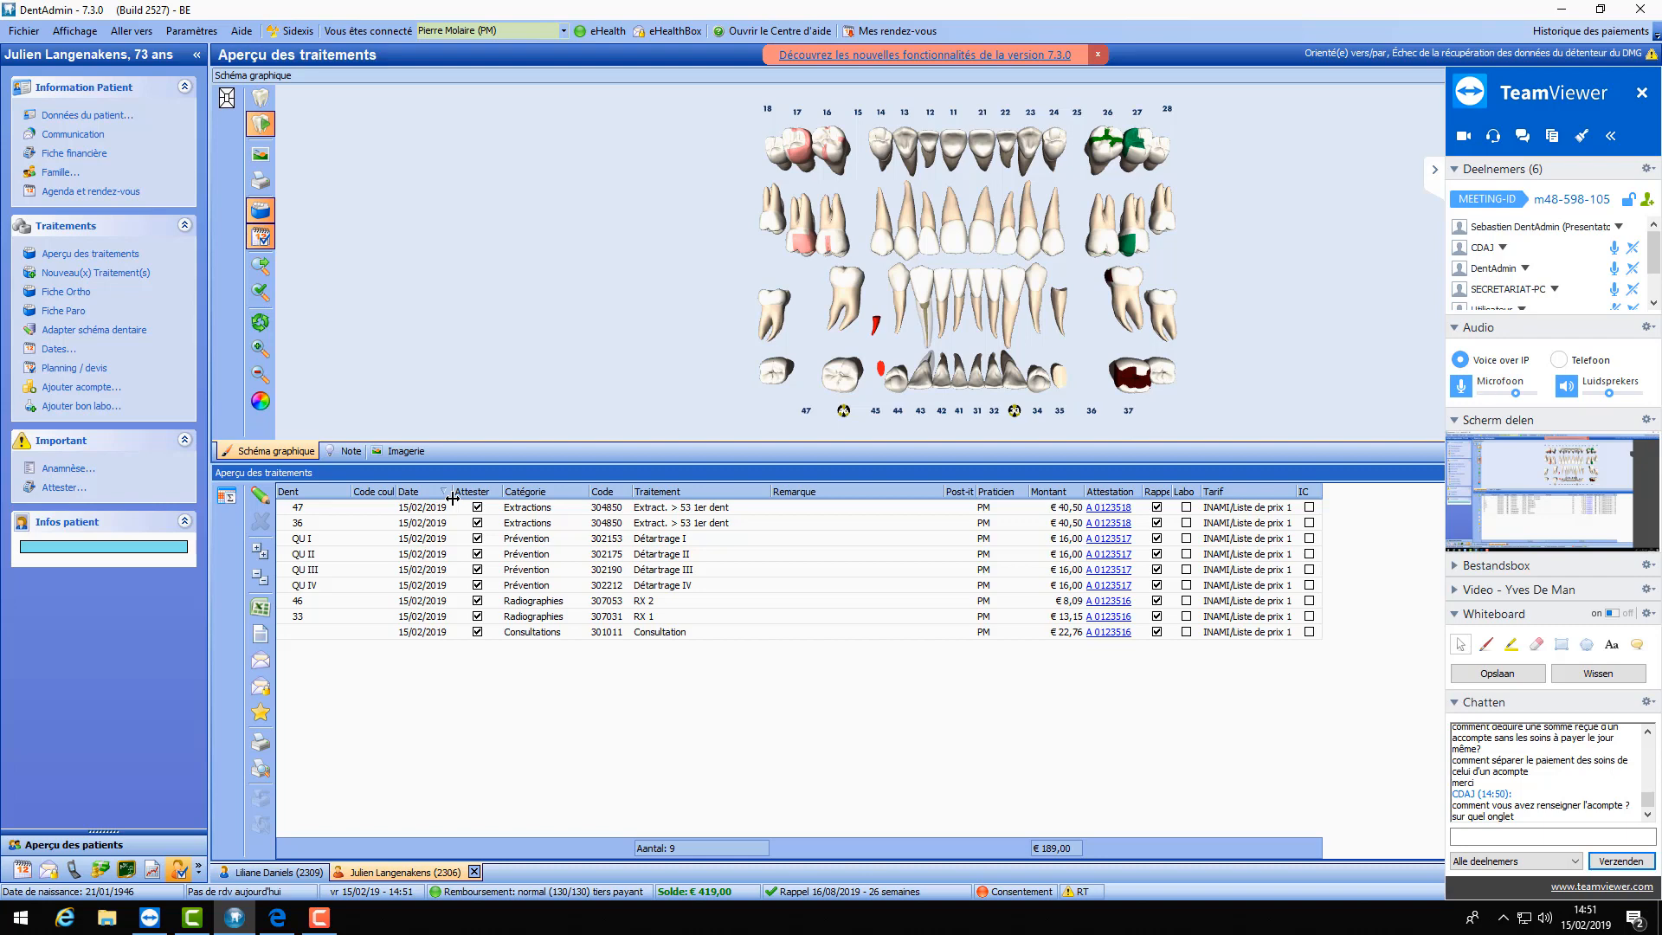
- Open the patient's financial record and examine the €81 attestation and the deposit payment linked to it
click(78, 152)
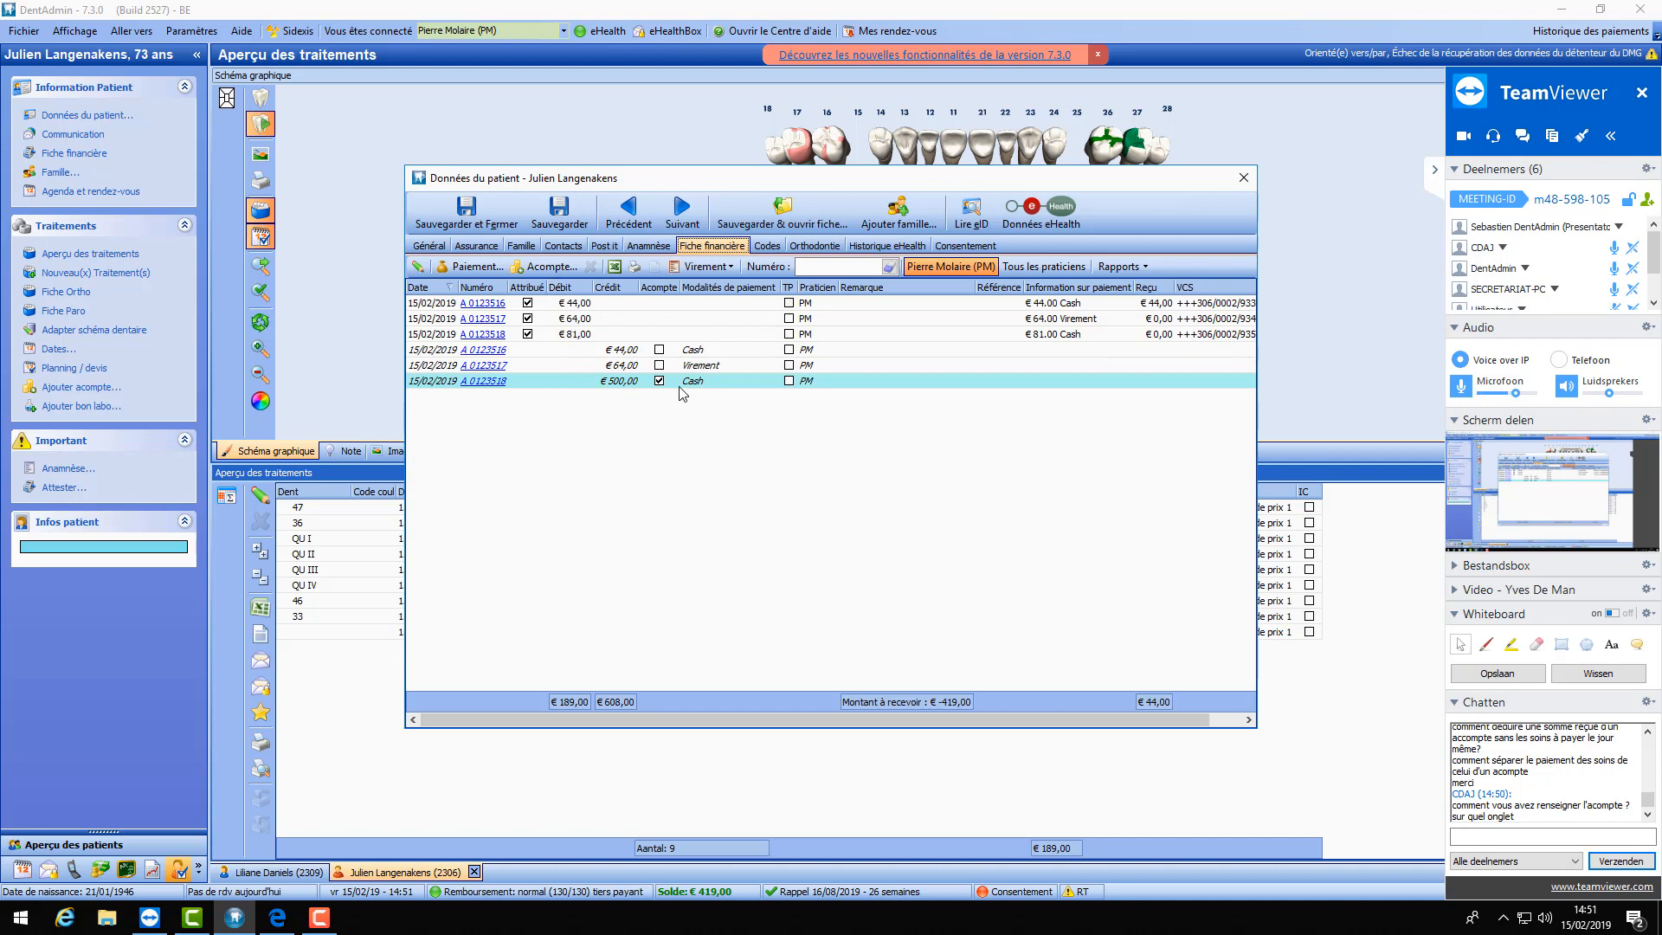
click(808, 352)
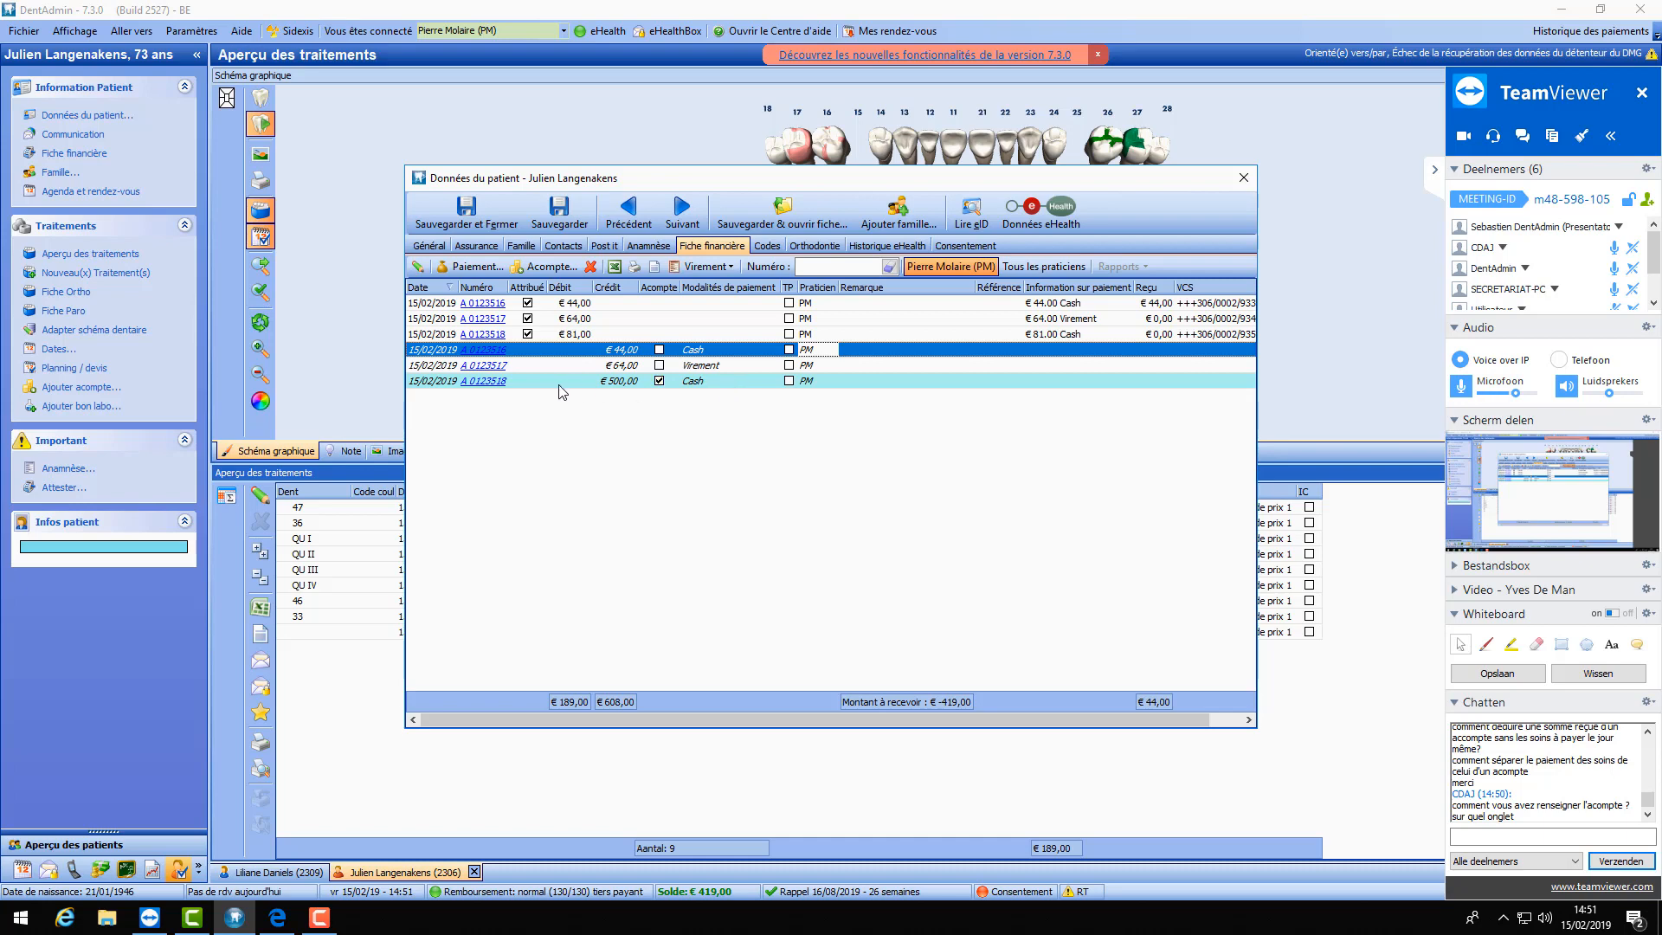
click(582, 337)
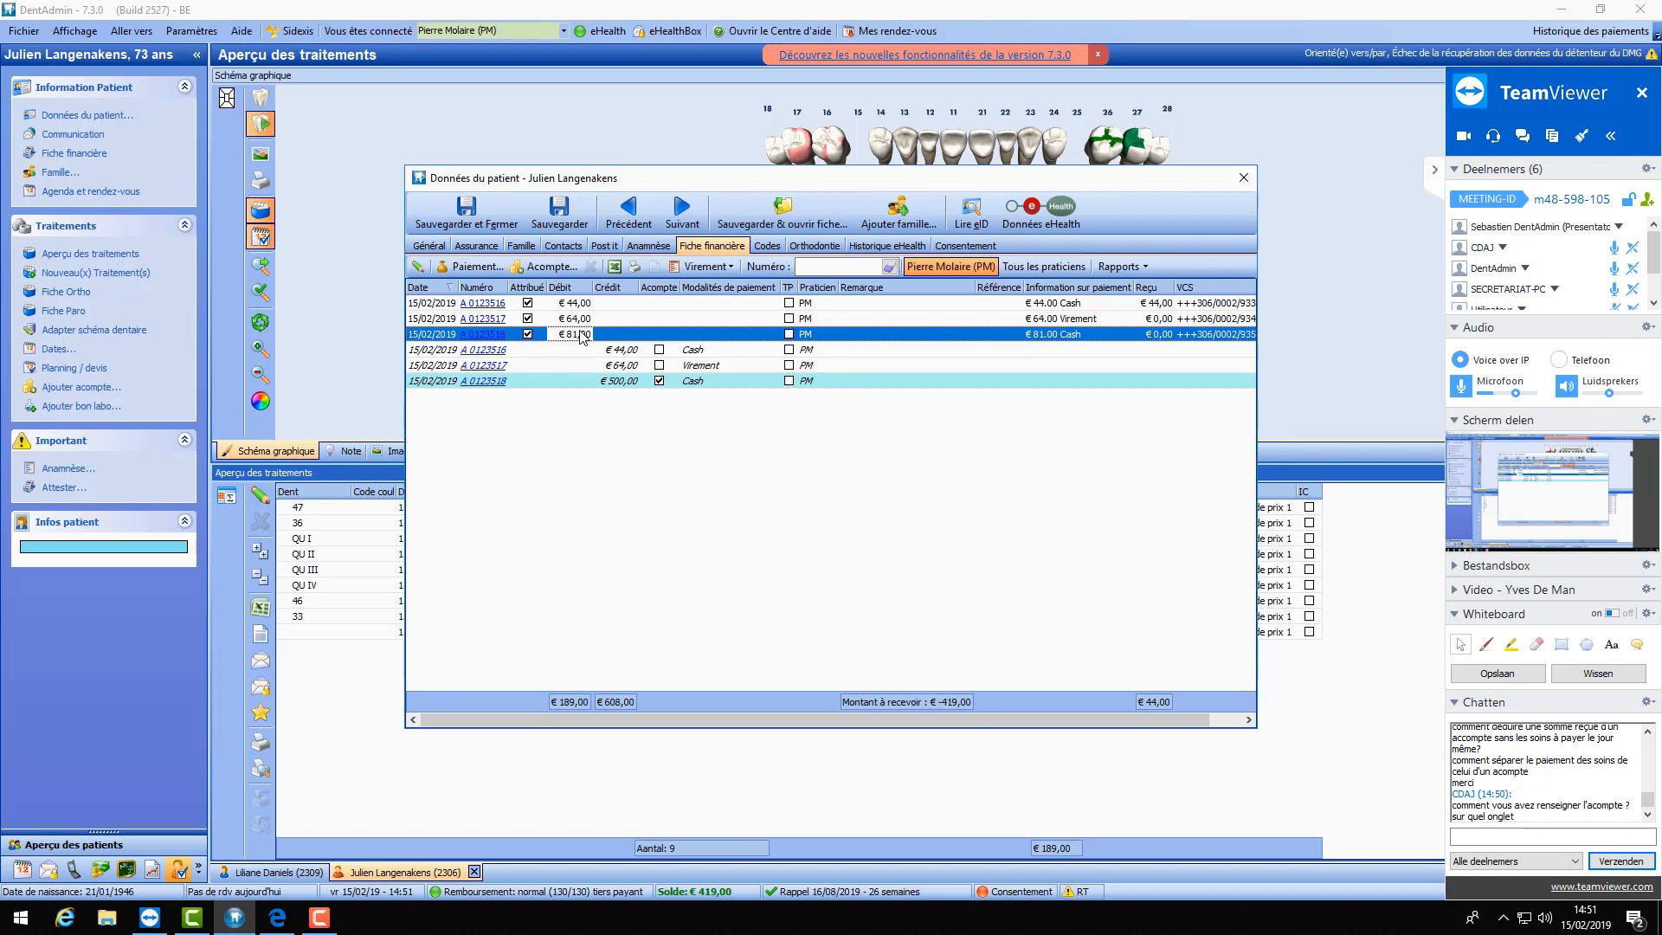
click(1439, 173)
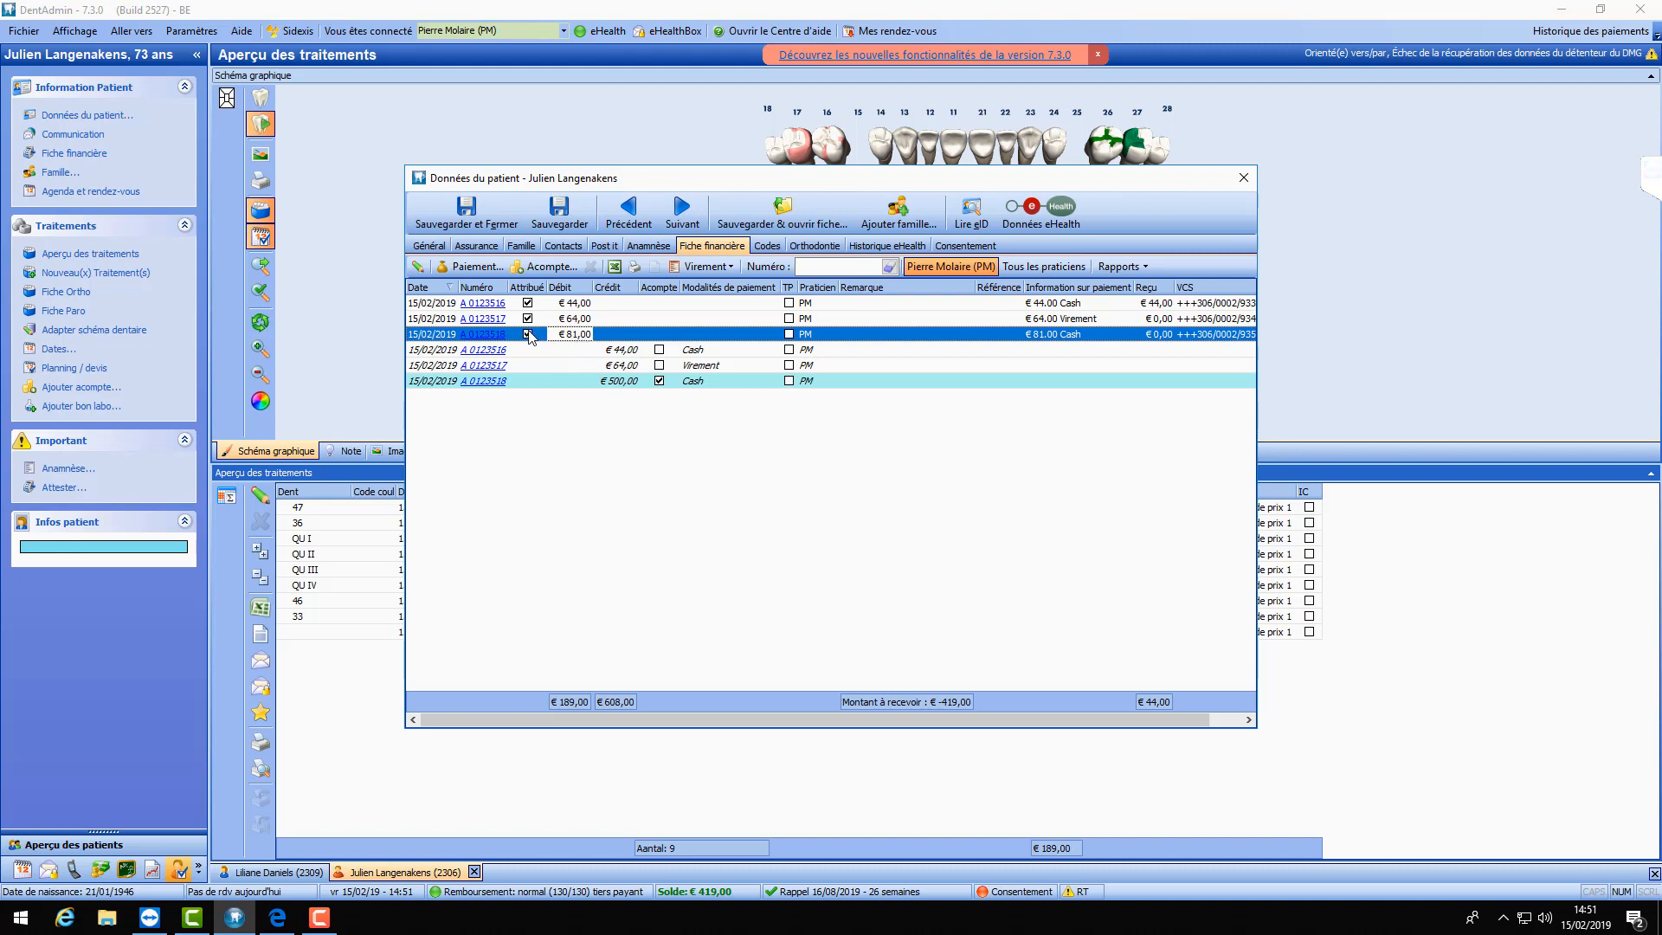
double_click(587, 336)
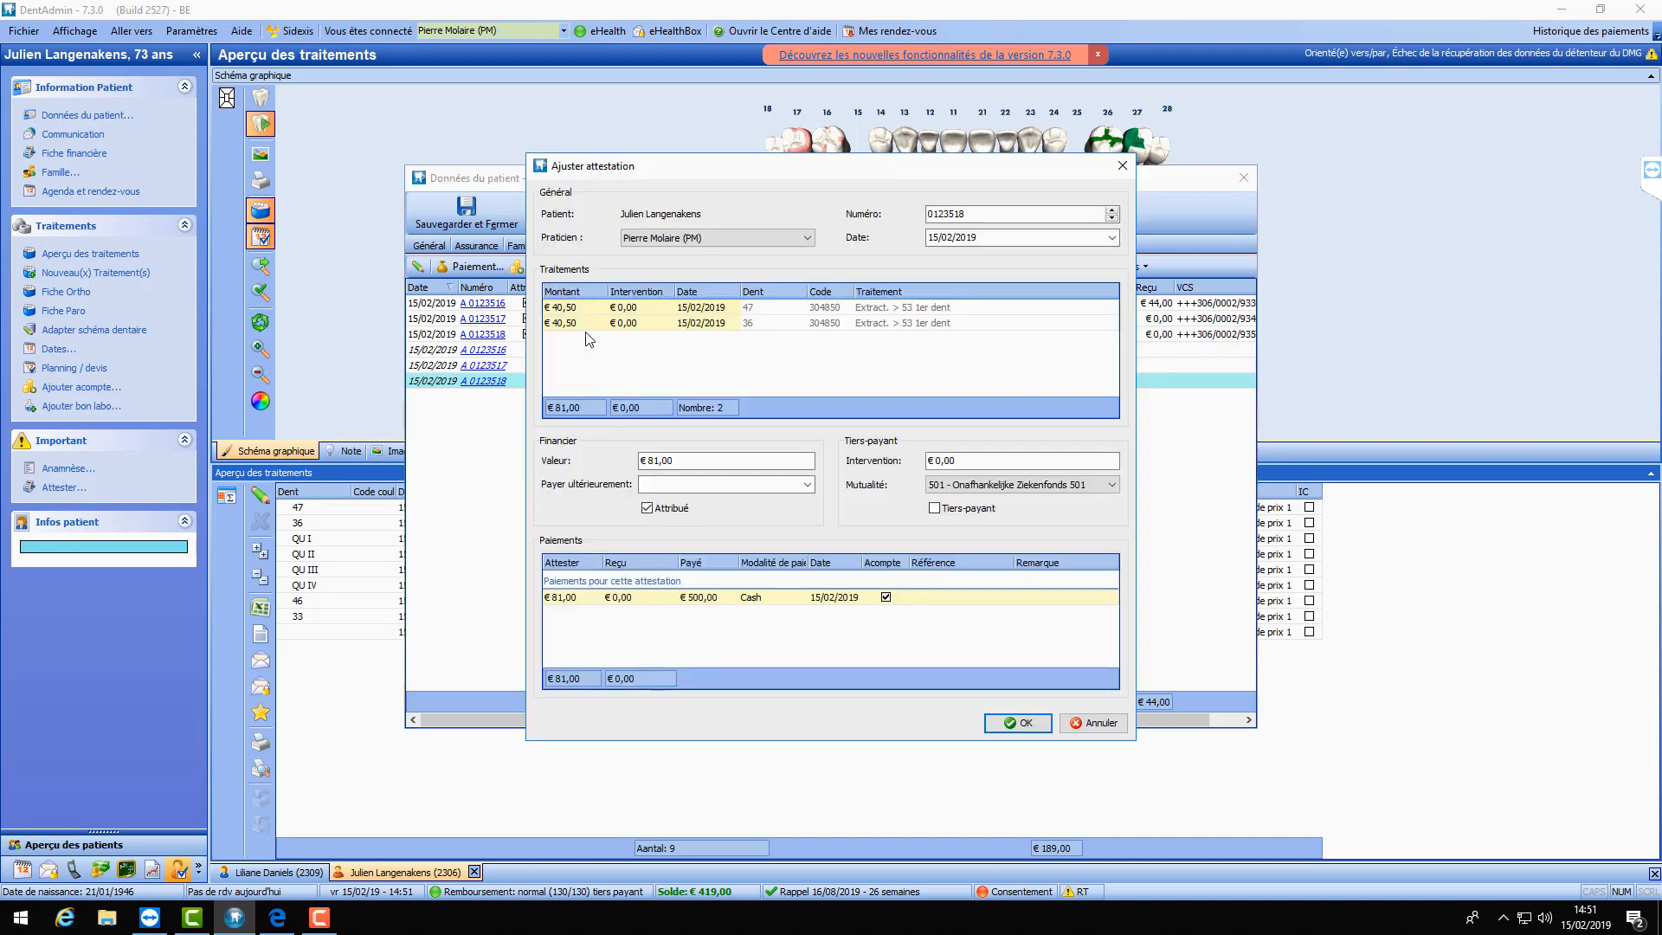
click(1123, 165)
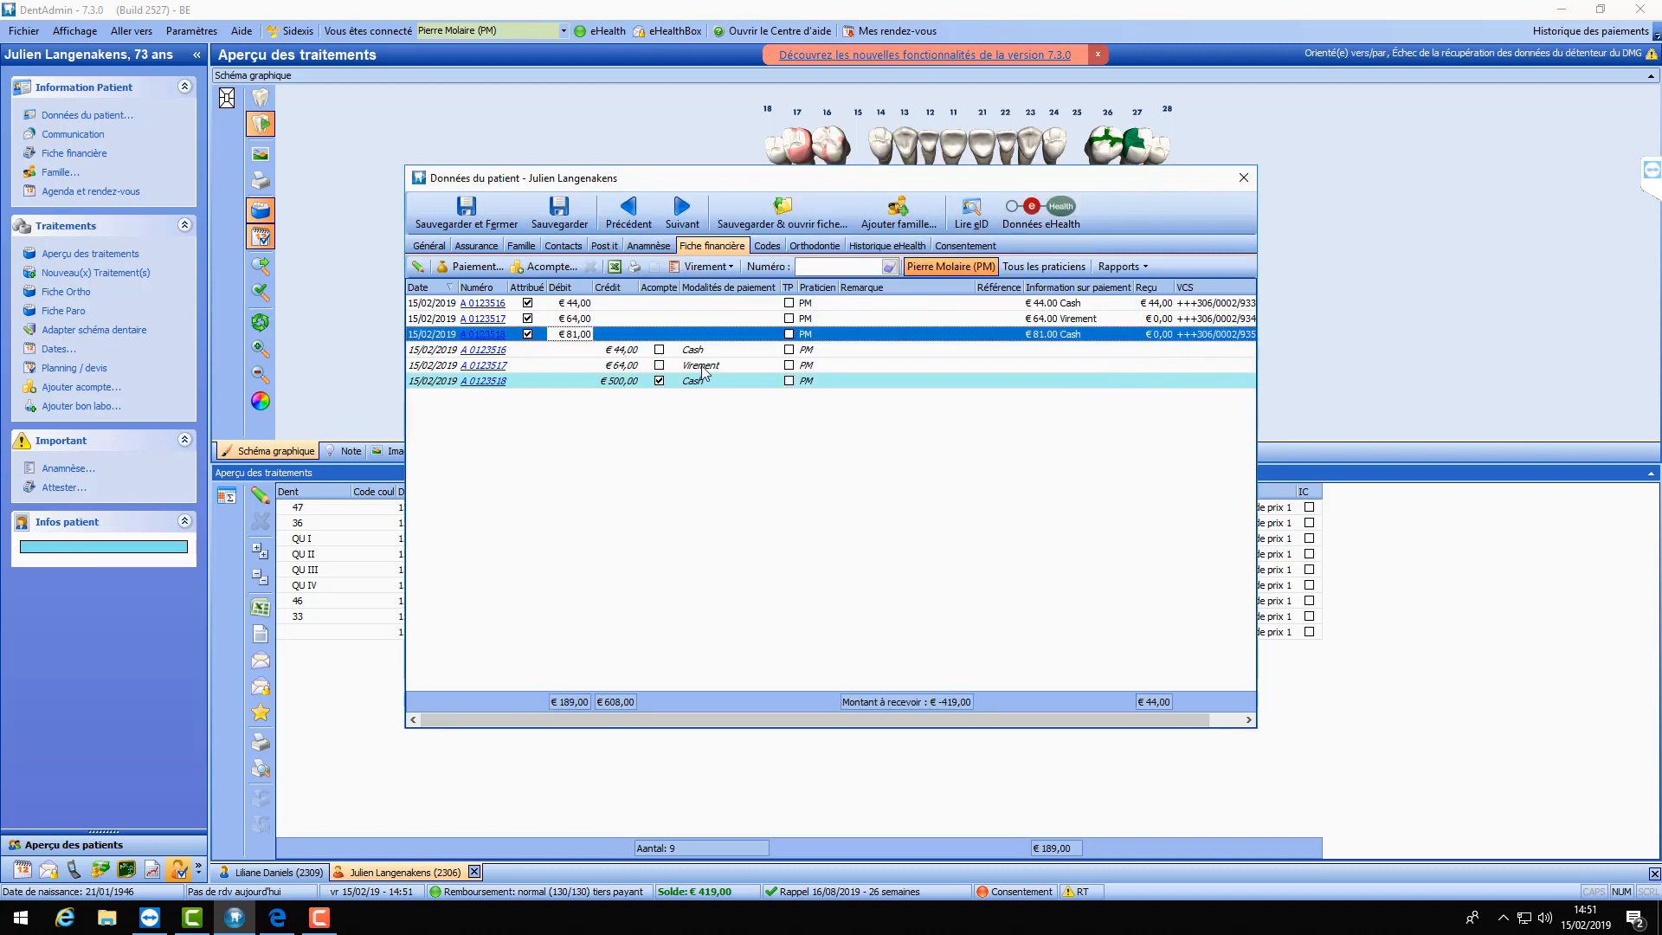
- Unlink the deposit from the €81 attestation by setting its attested amount to 0 and leaving the attestation unallocated
double_click(586, 338)
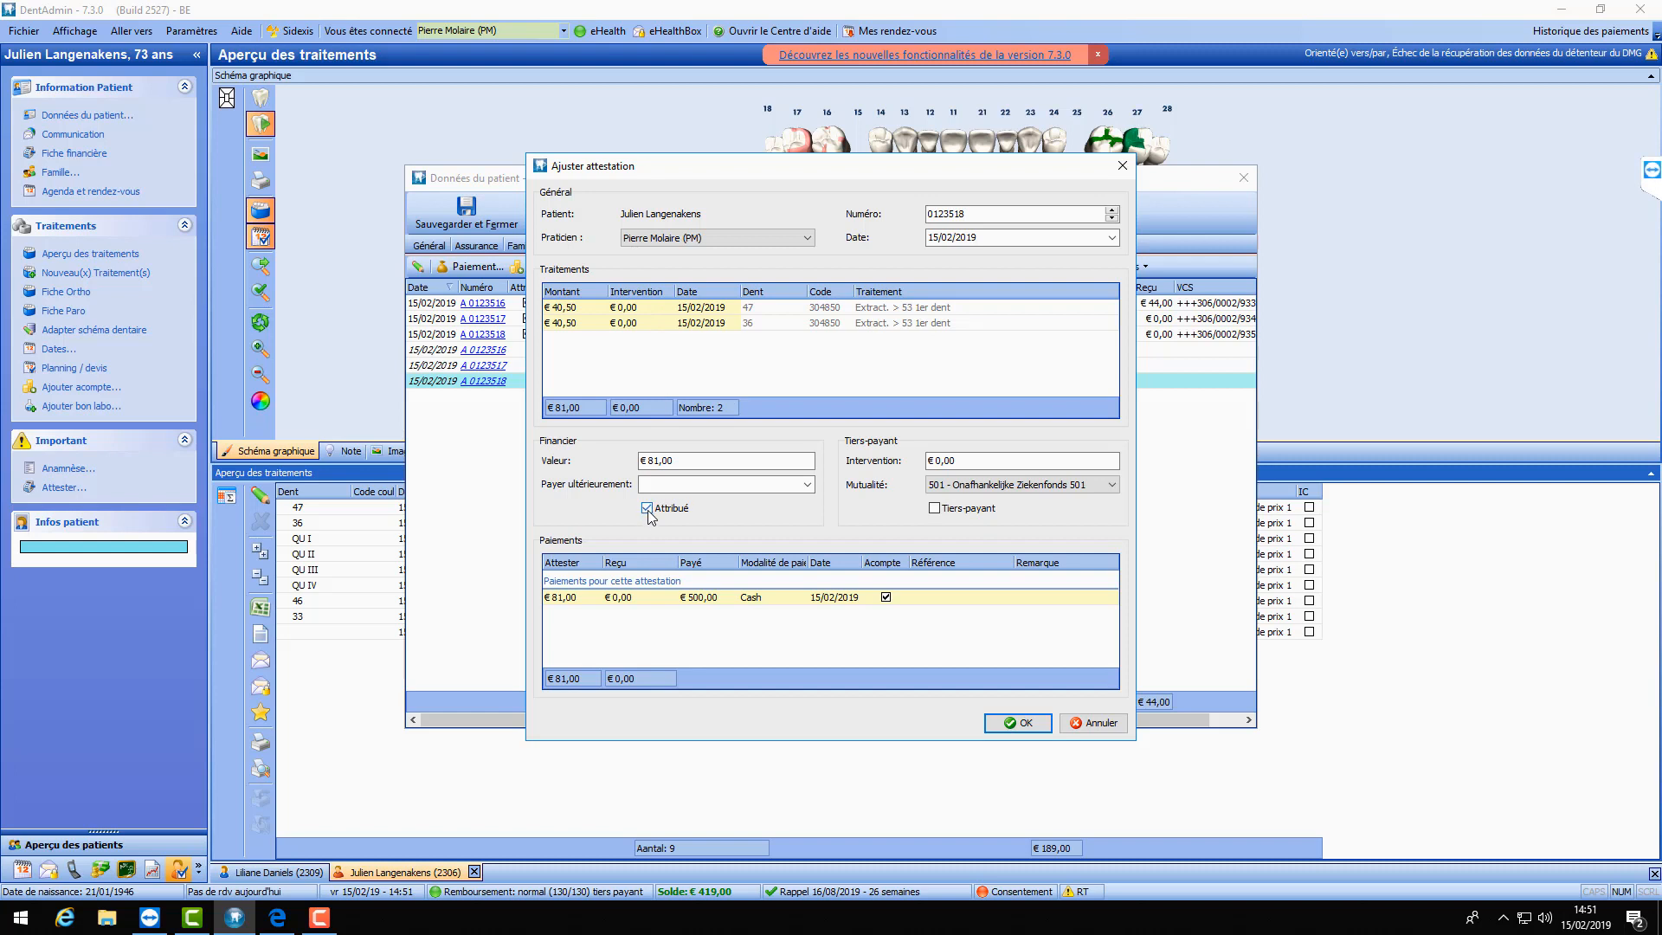
click(660, 460)
click(573, 597)
text(0)
click(647, 597)
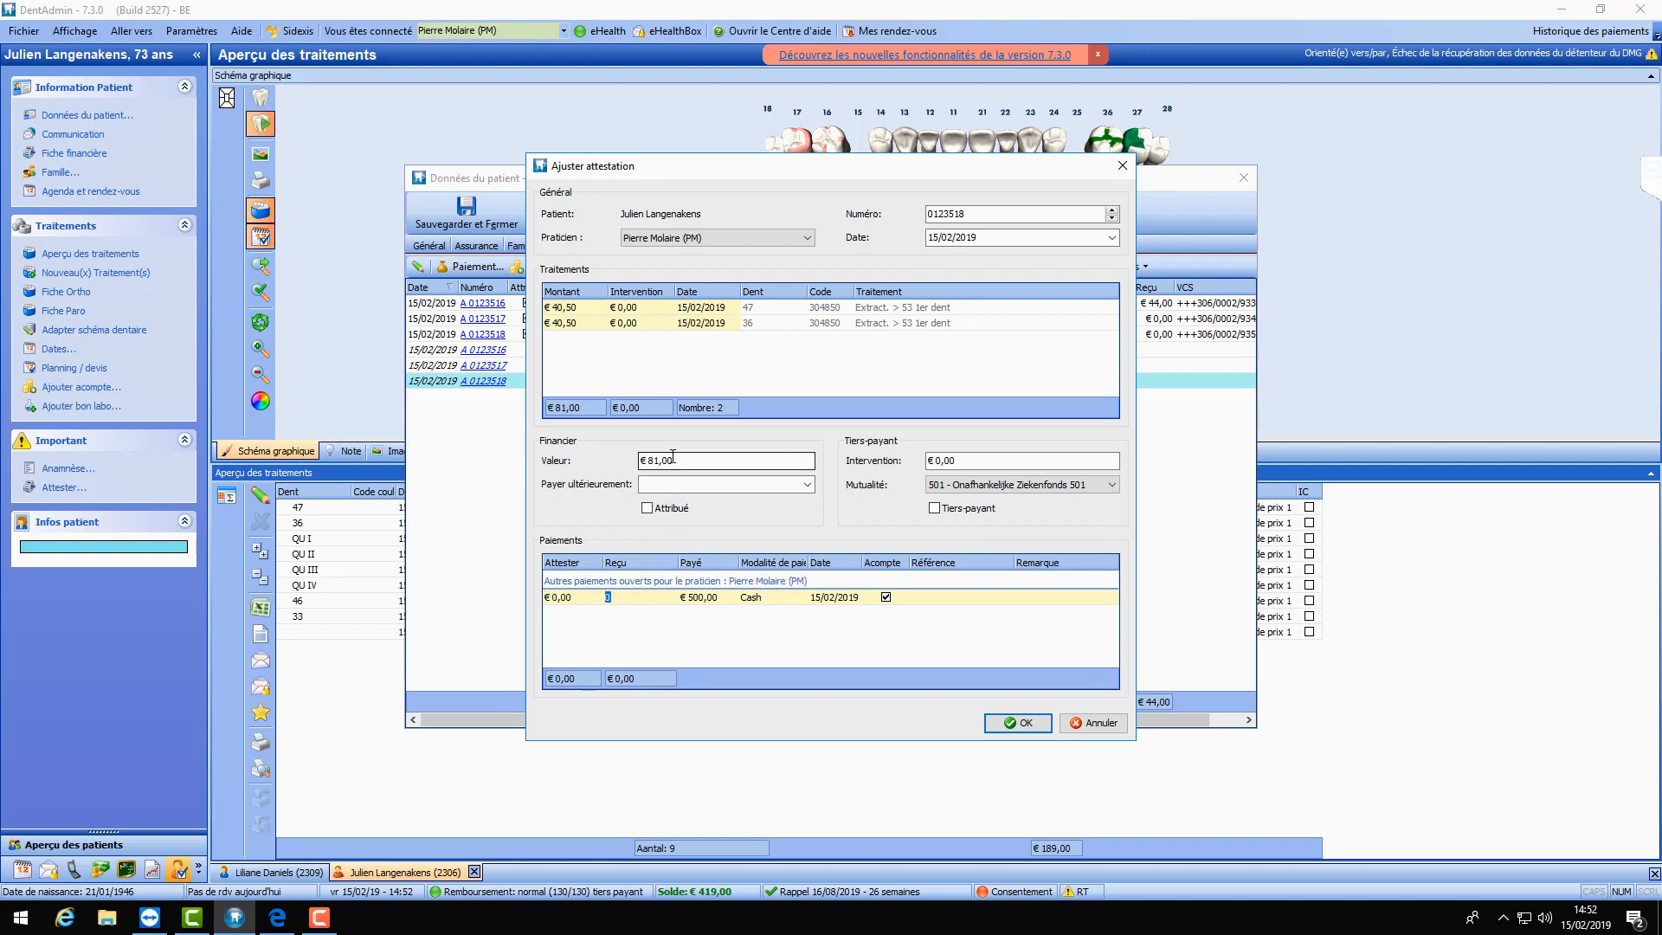
click(1028, 724)
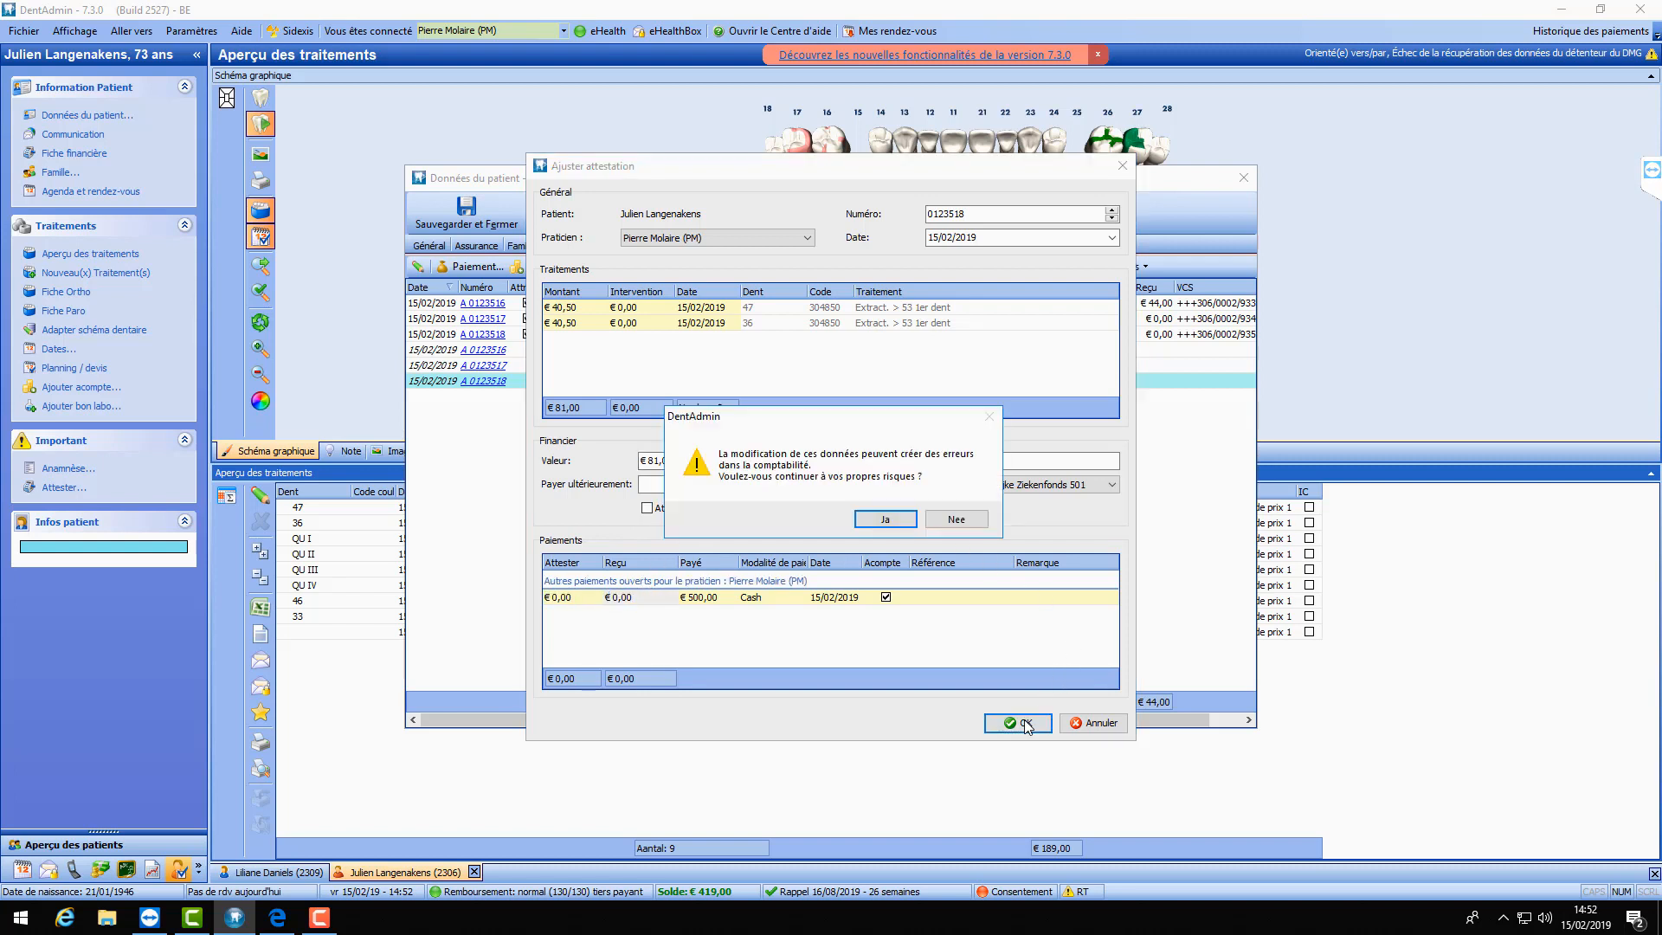
click(909, 524)
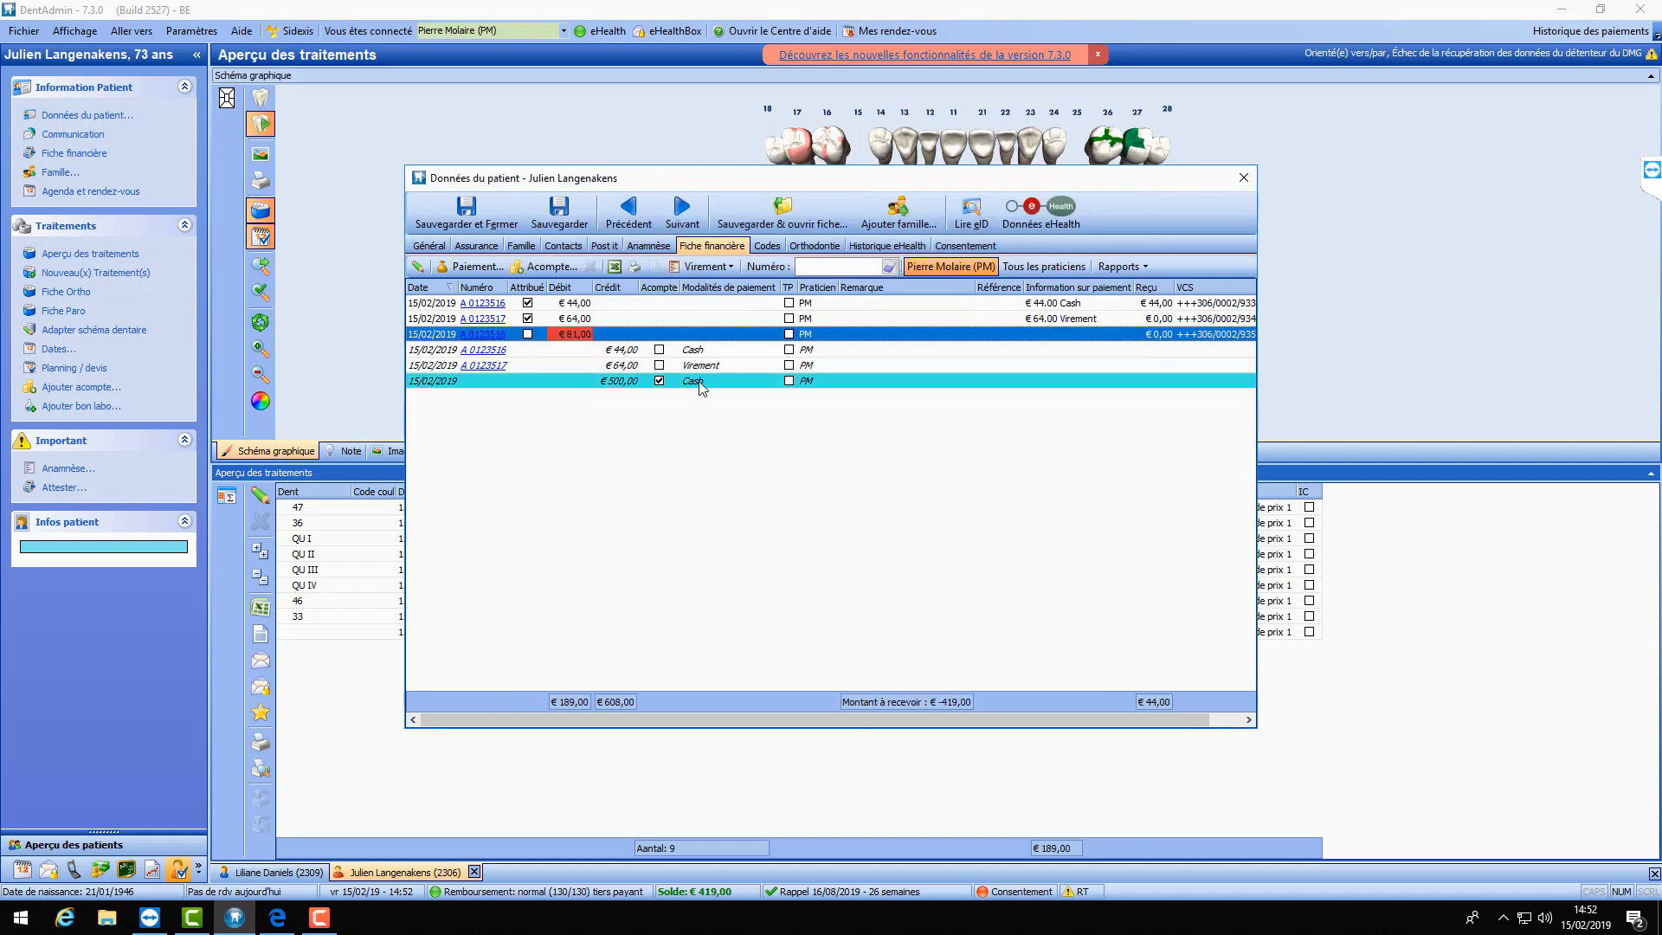
- Compare the colour coding of the unallocated €81 attestation and the €500 deposit, then close the financial record
click(628, 367)
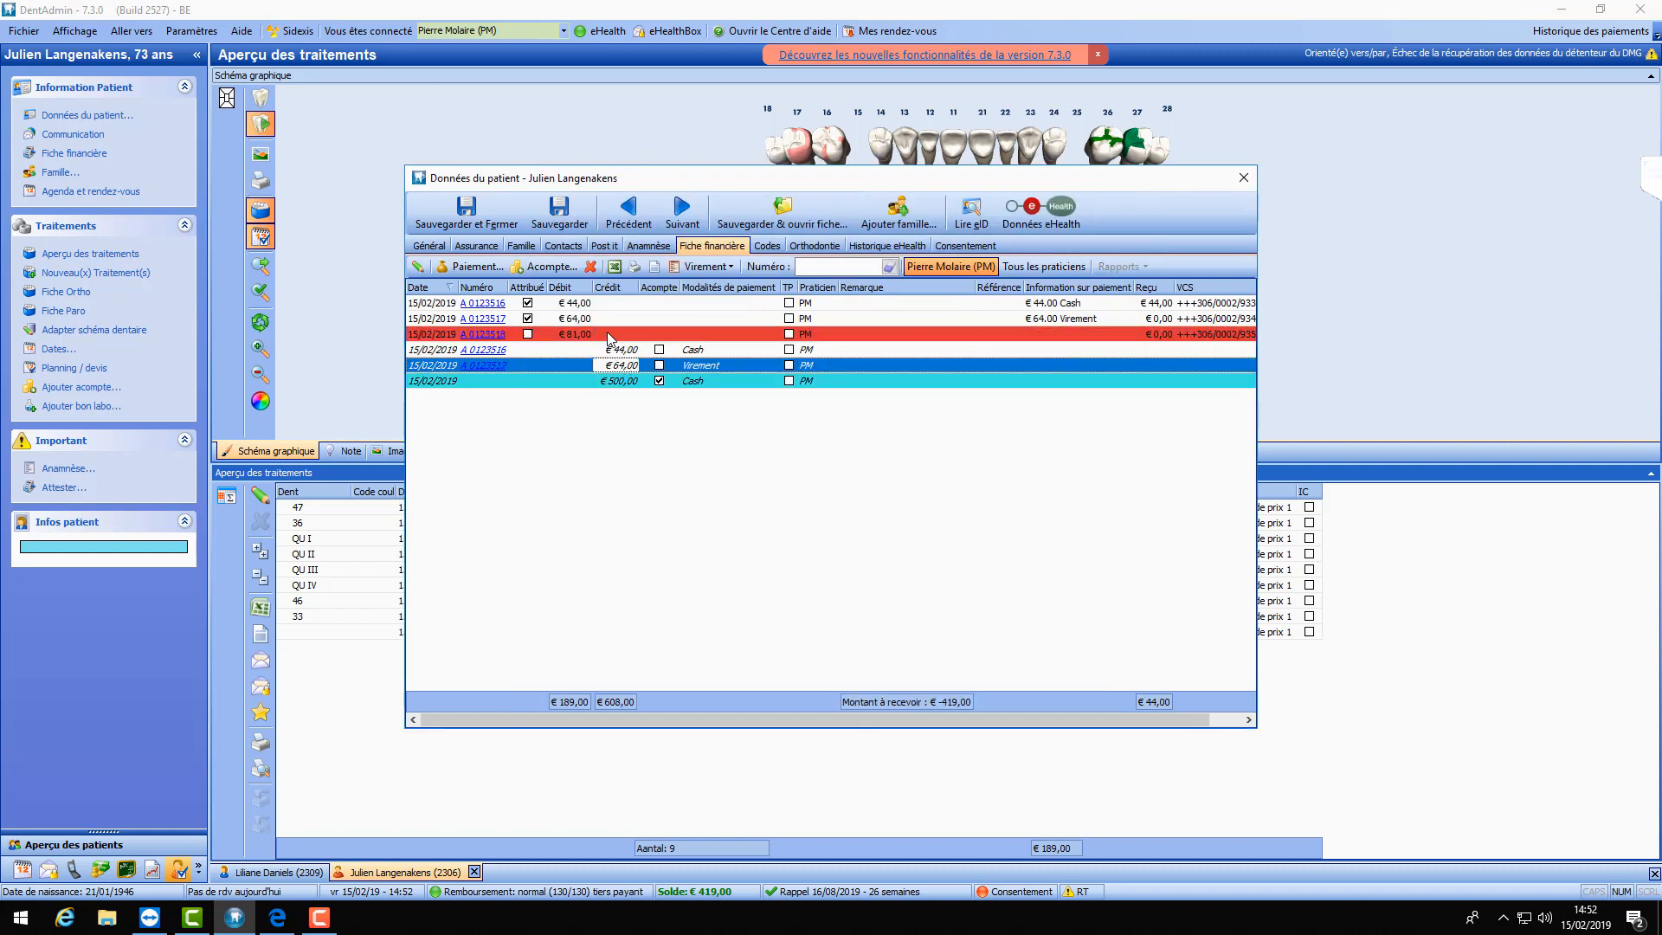
click(616, 382)
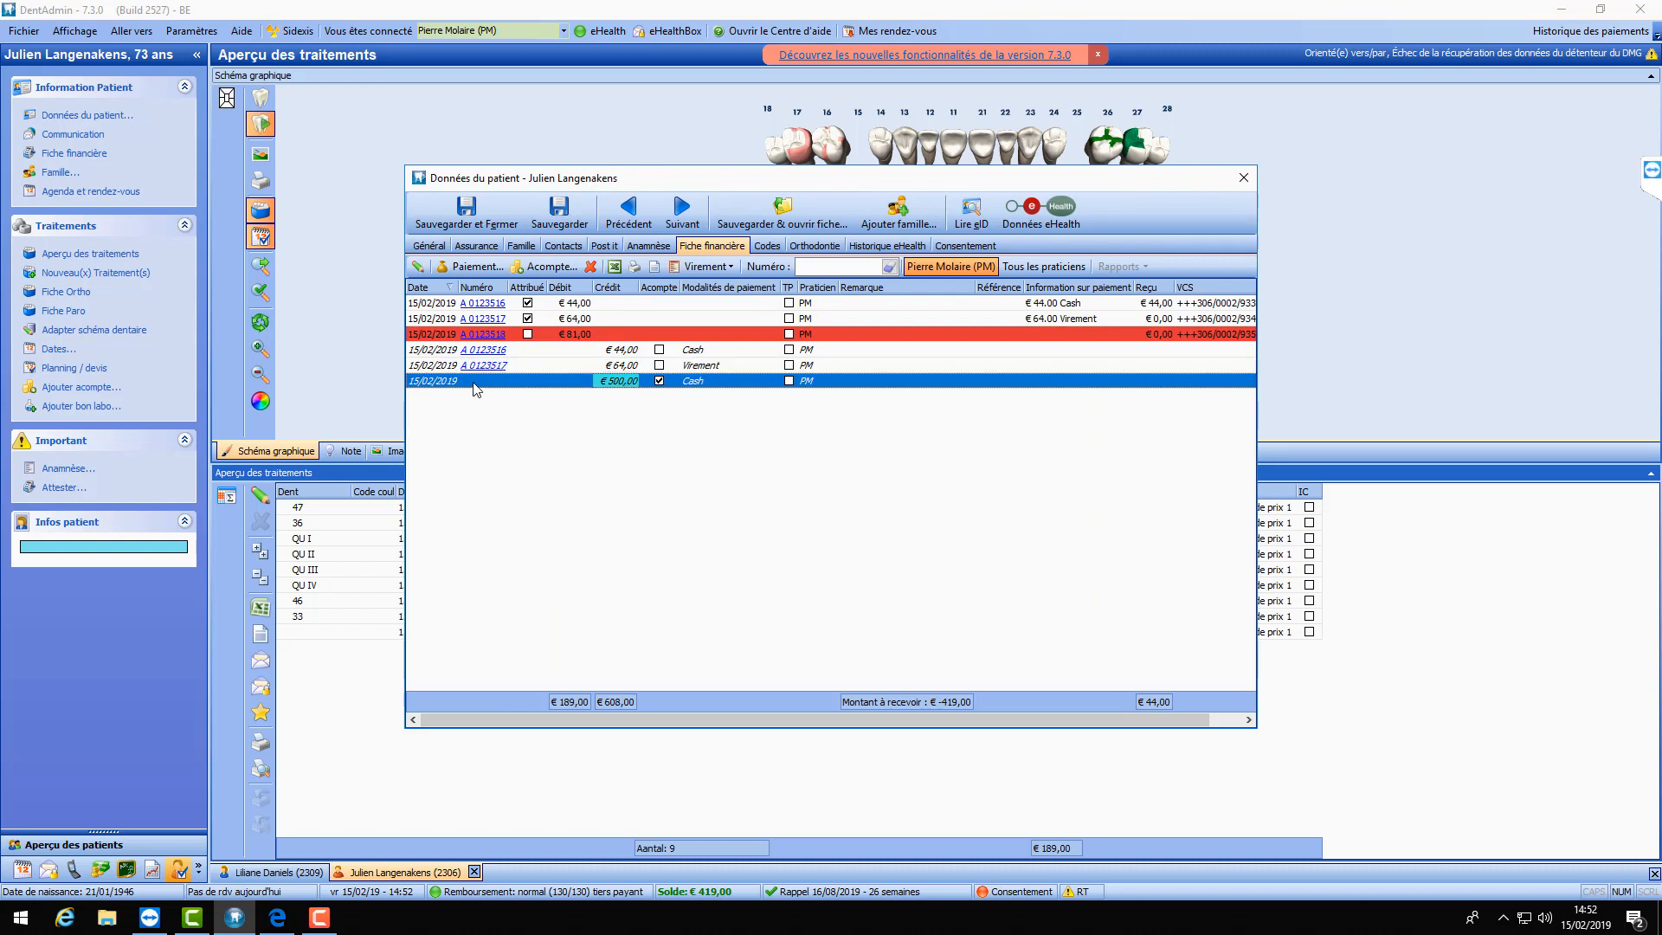
click(587, 365)
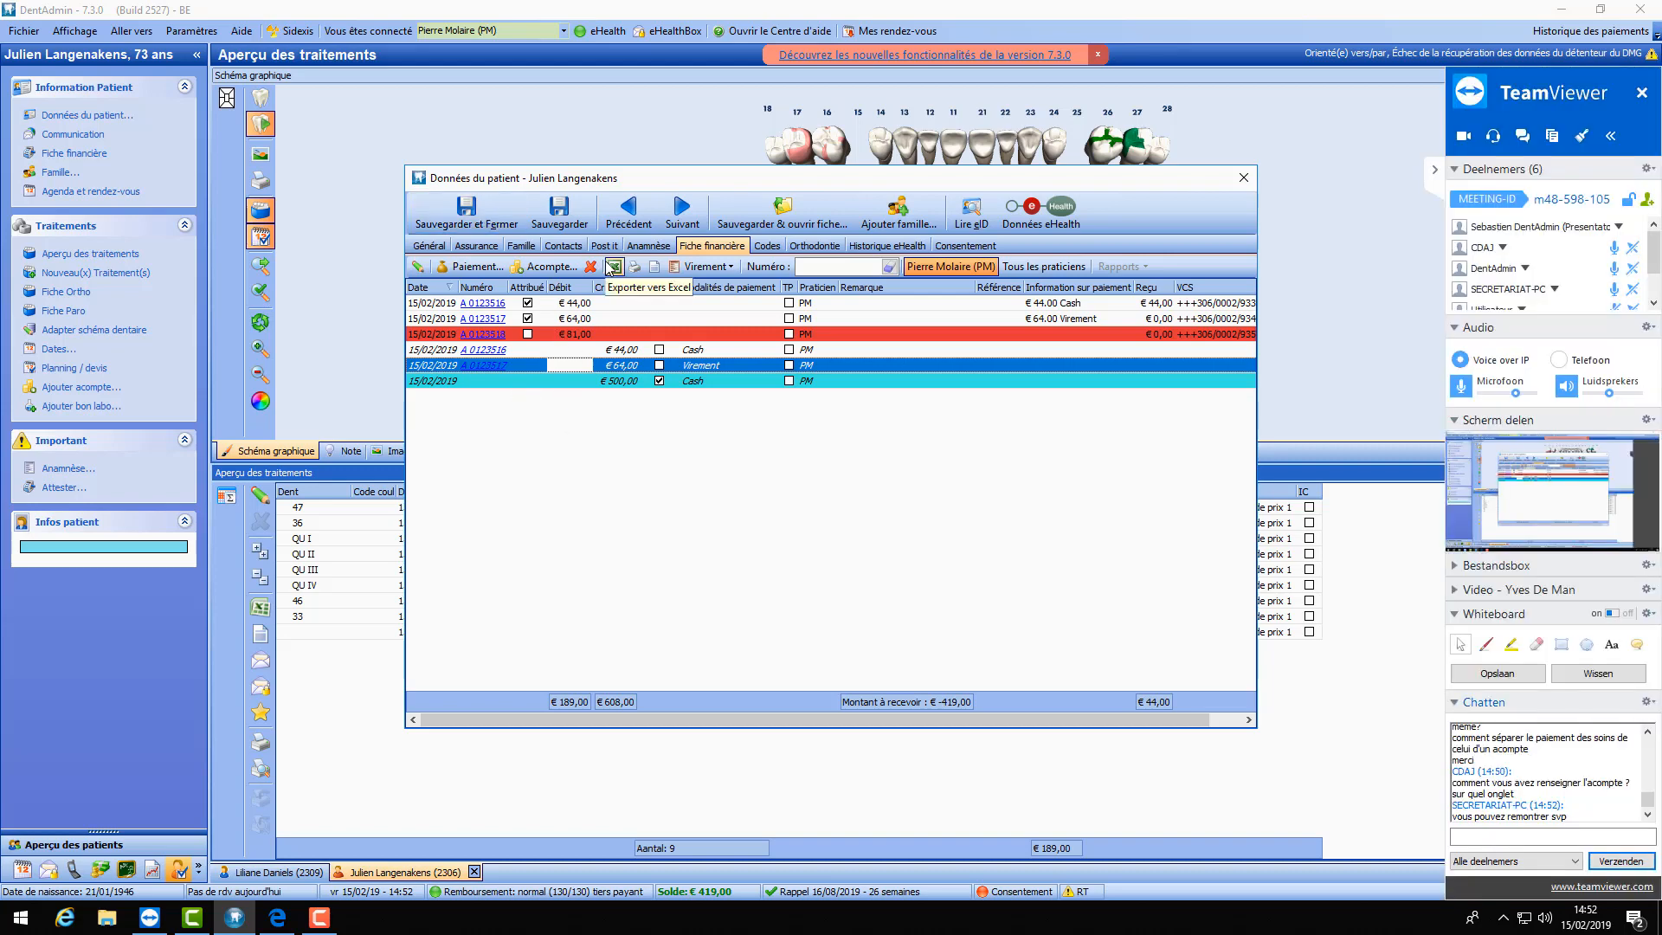
click(615, 381)
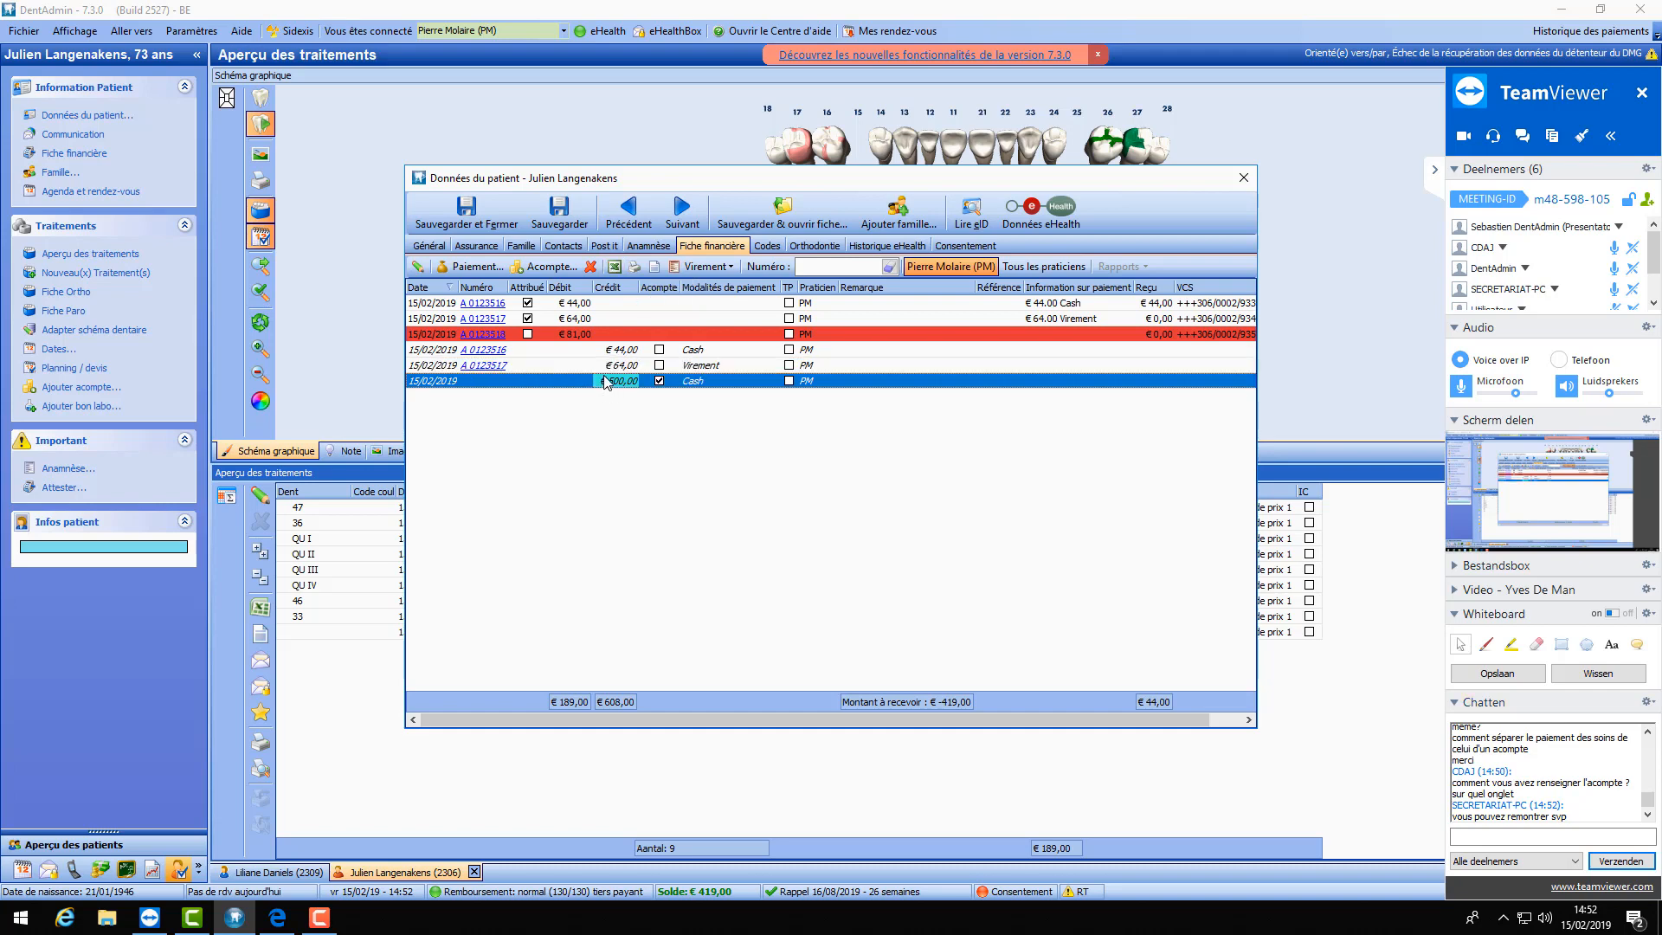
click(488, 263)
click(1151, 293)
click(945, 366)
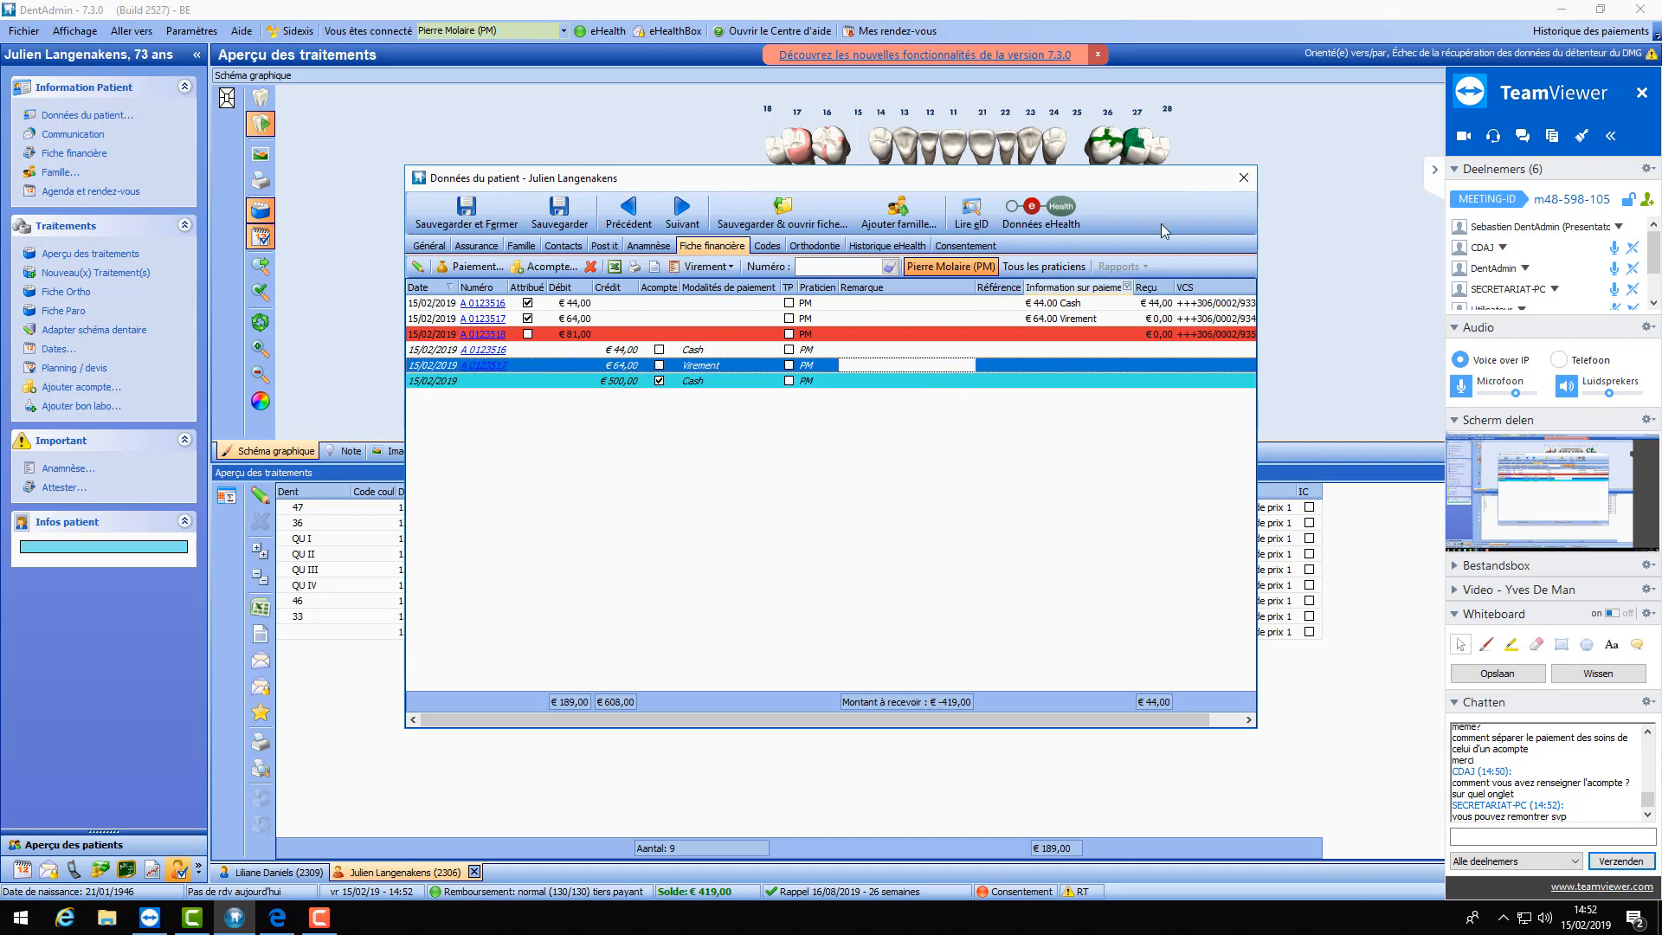
click(1243, 179)
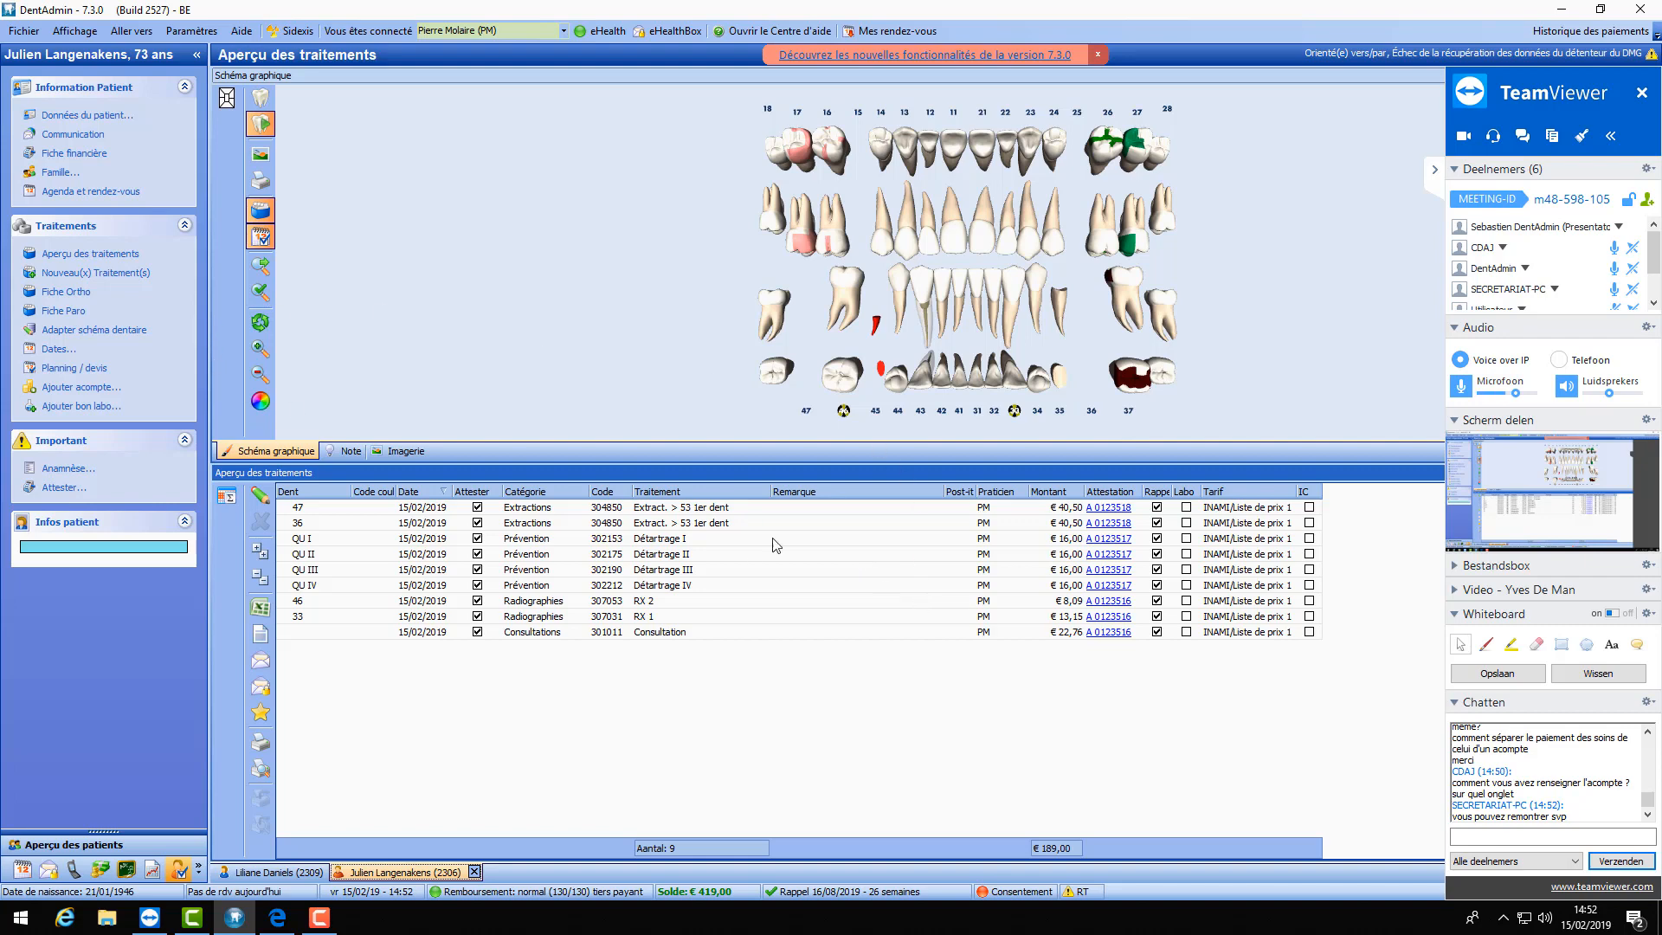
- Reopen the financial record and review the attestations and the unallocated €500 deposit
click(76, 153)
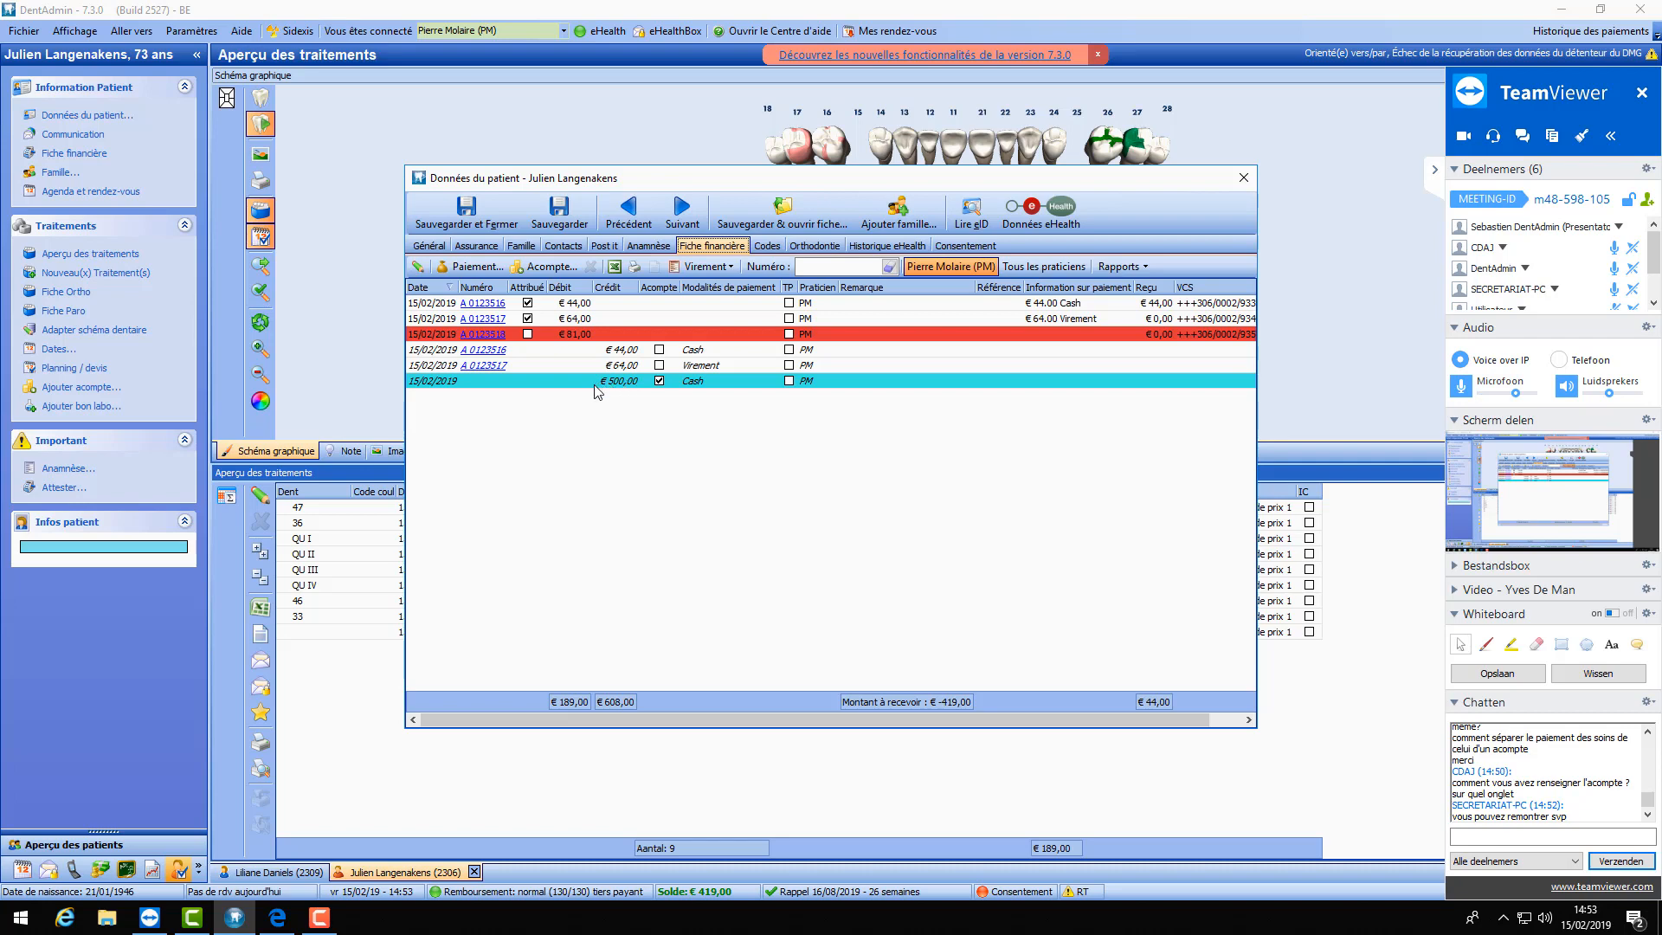
click(650, 335)
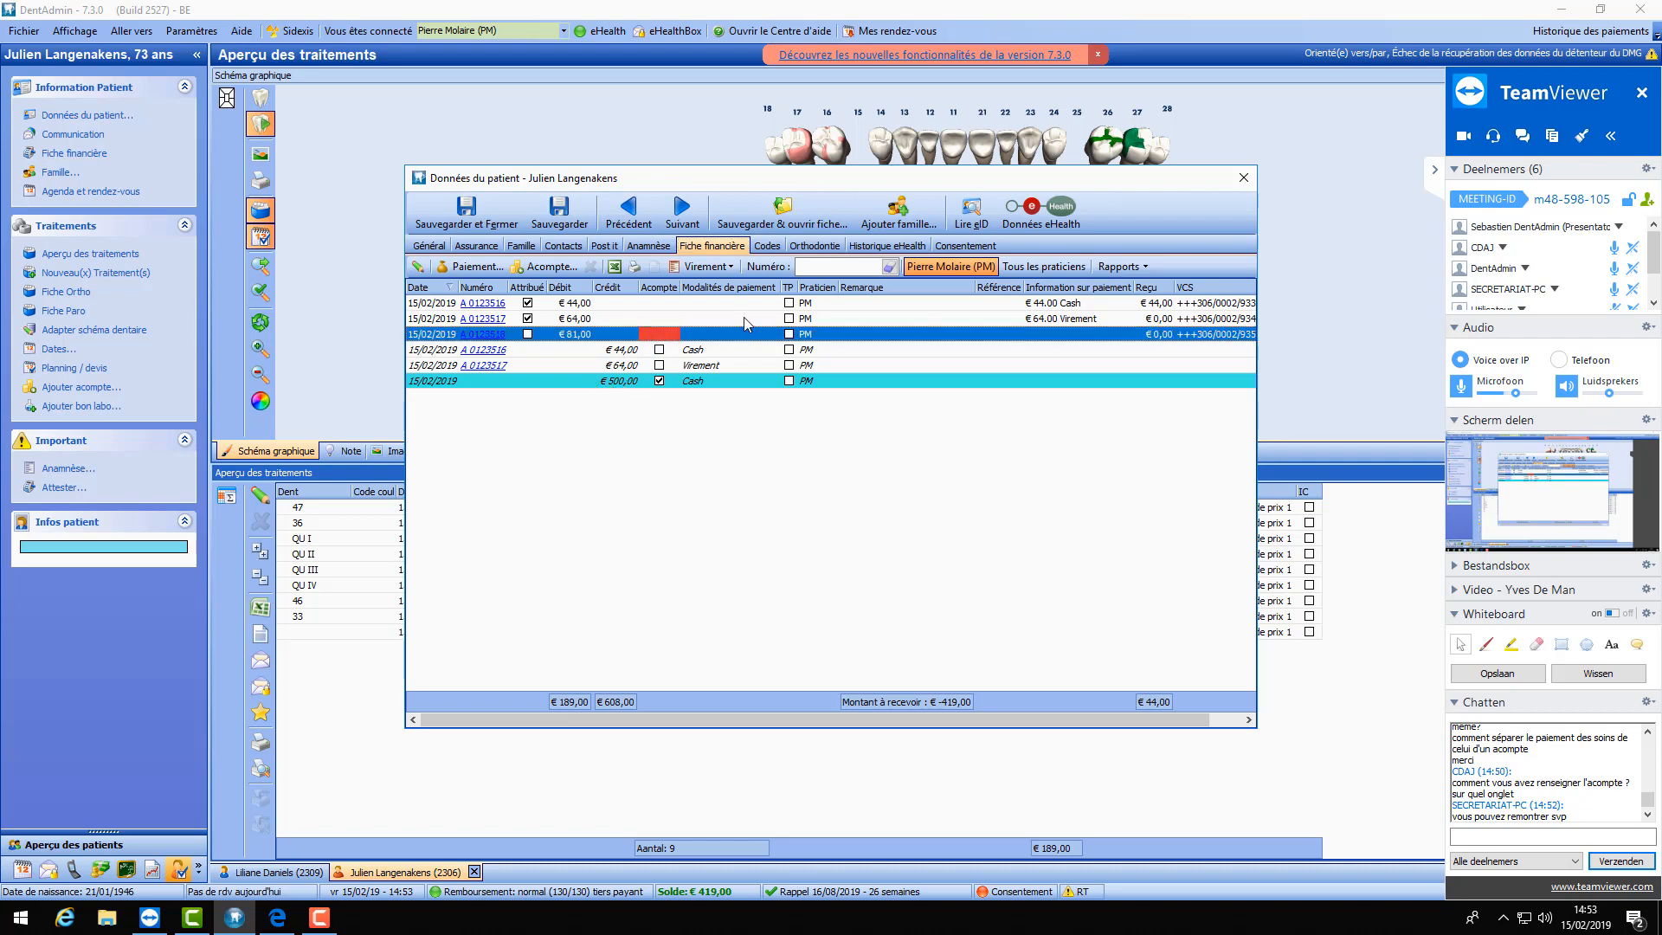
click(744, 318)
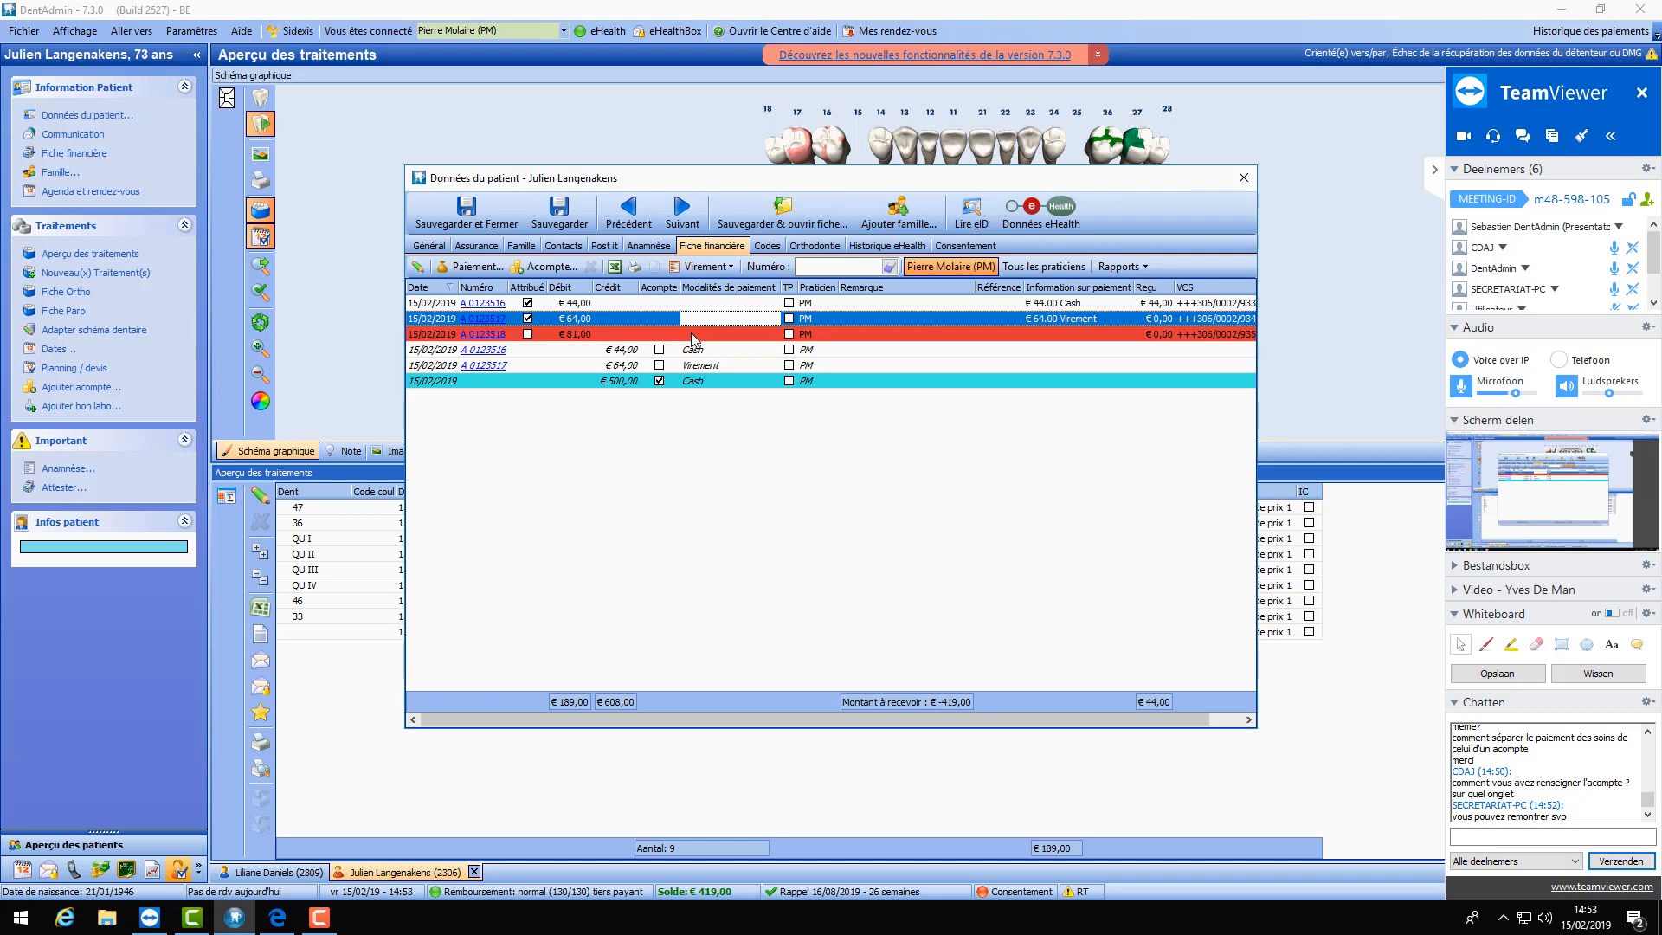
click(623, 381)
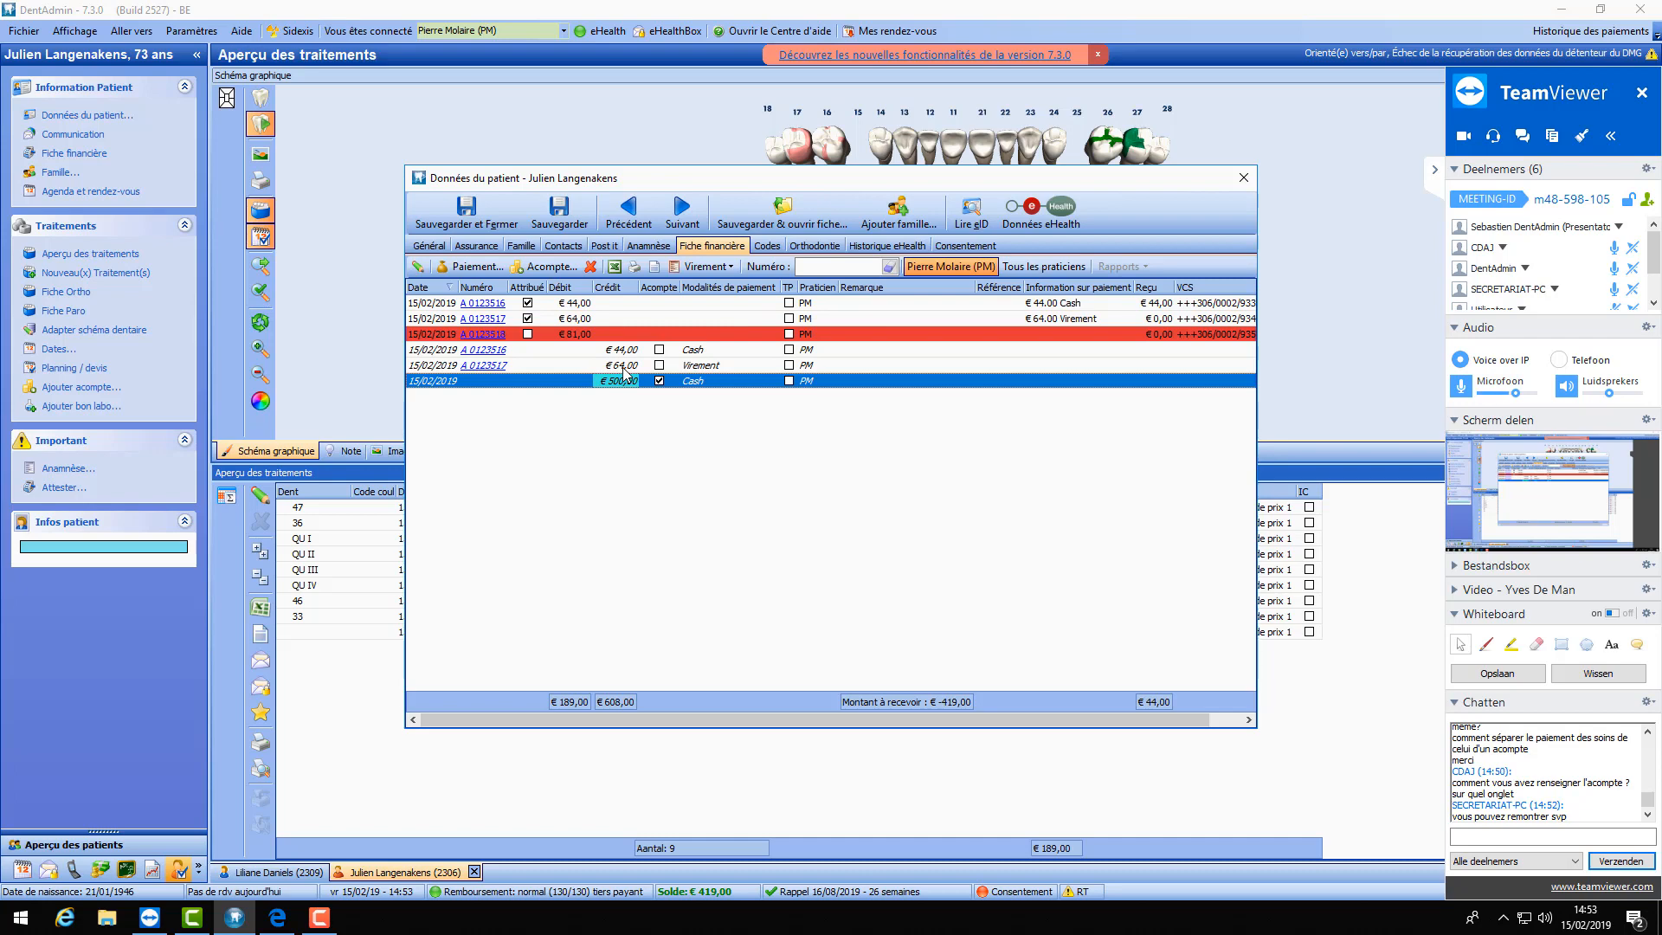
- Settle the unallocated €81 attestation by applying the €500 deposit to it, trying the process-deposit option on and off before confirming
click(571, 336)
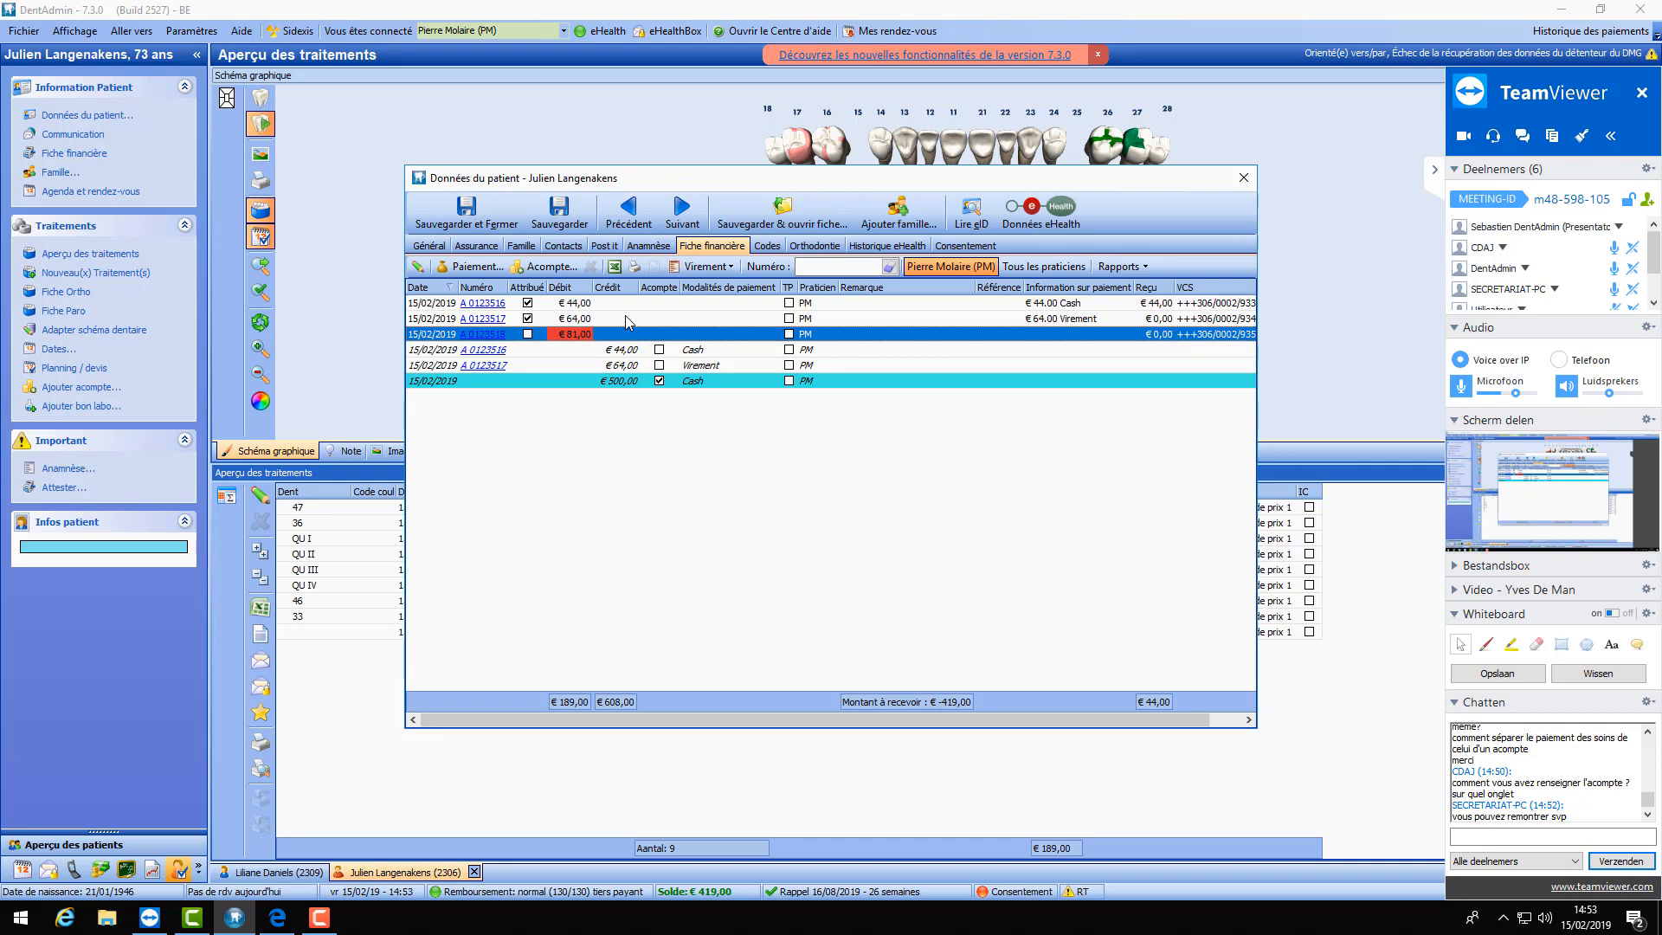
click(476, 268)
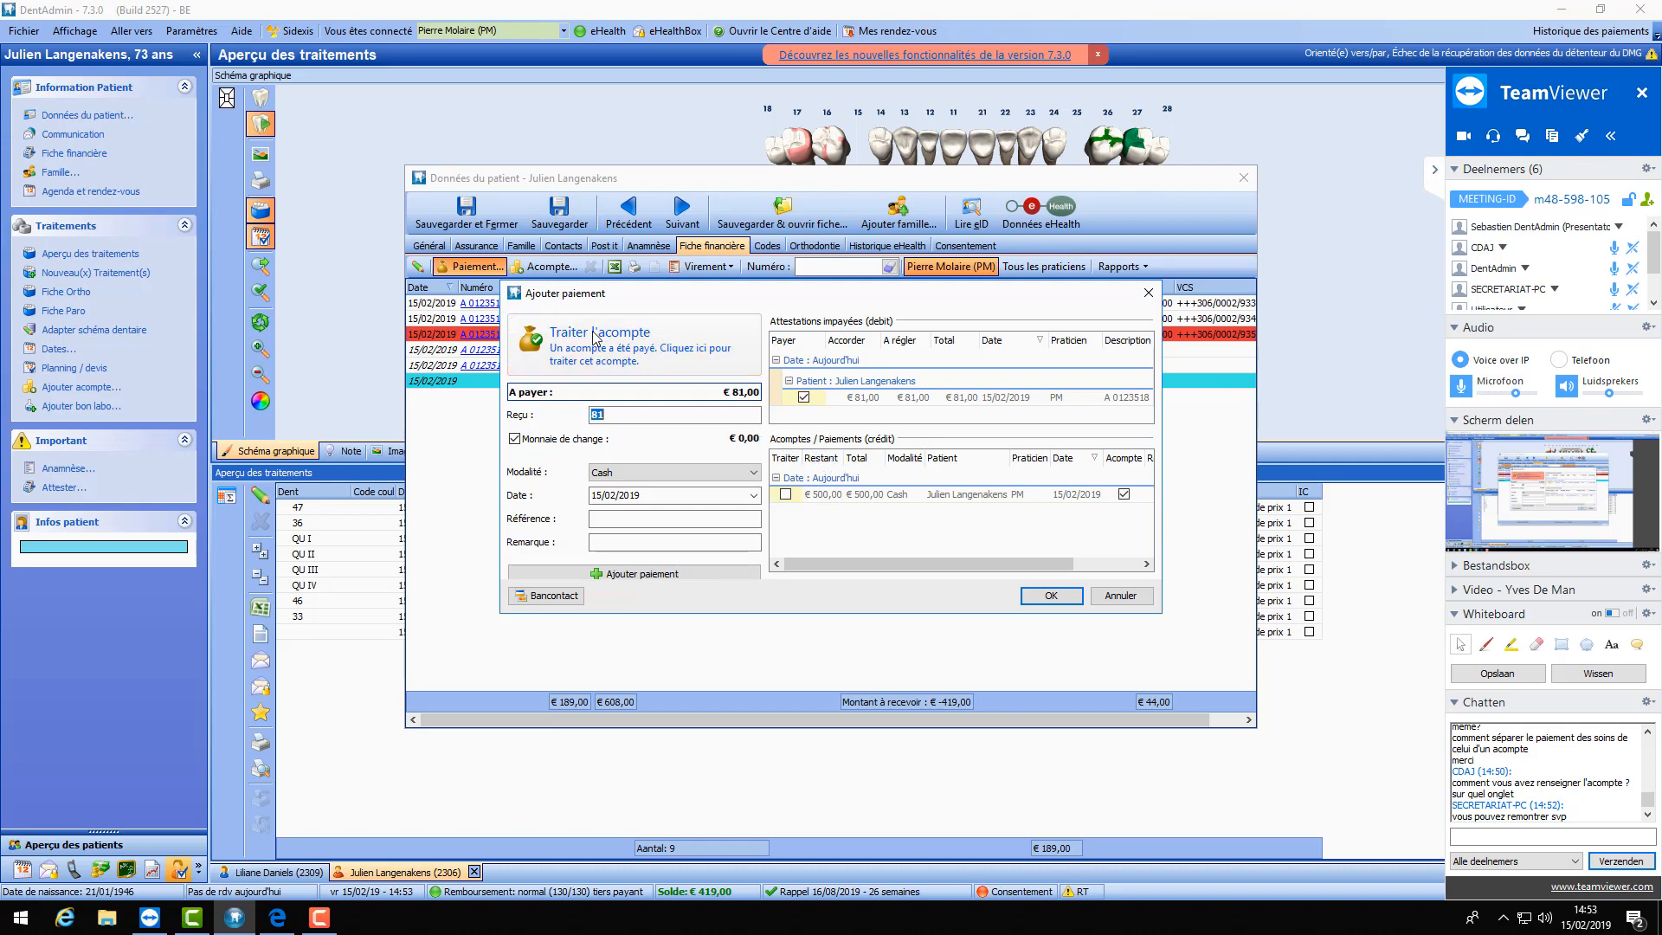
click(785, 495)
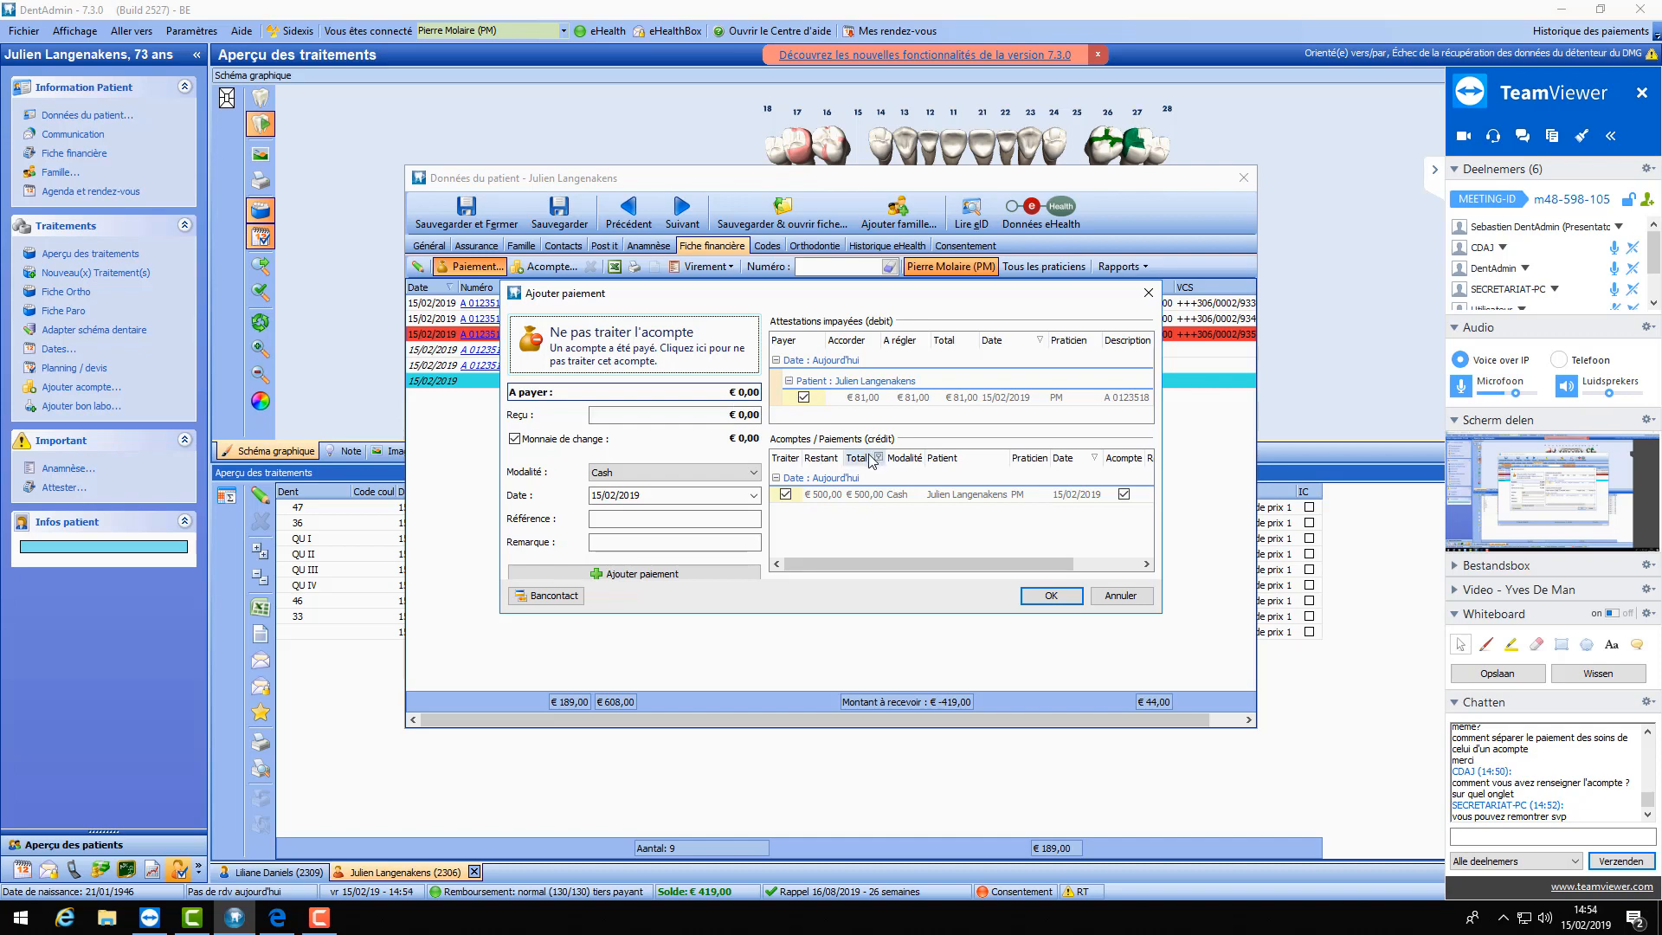
click(612, 337)
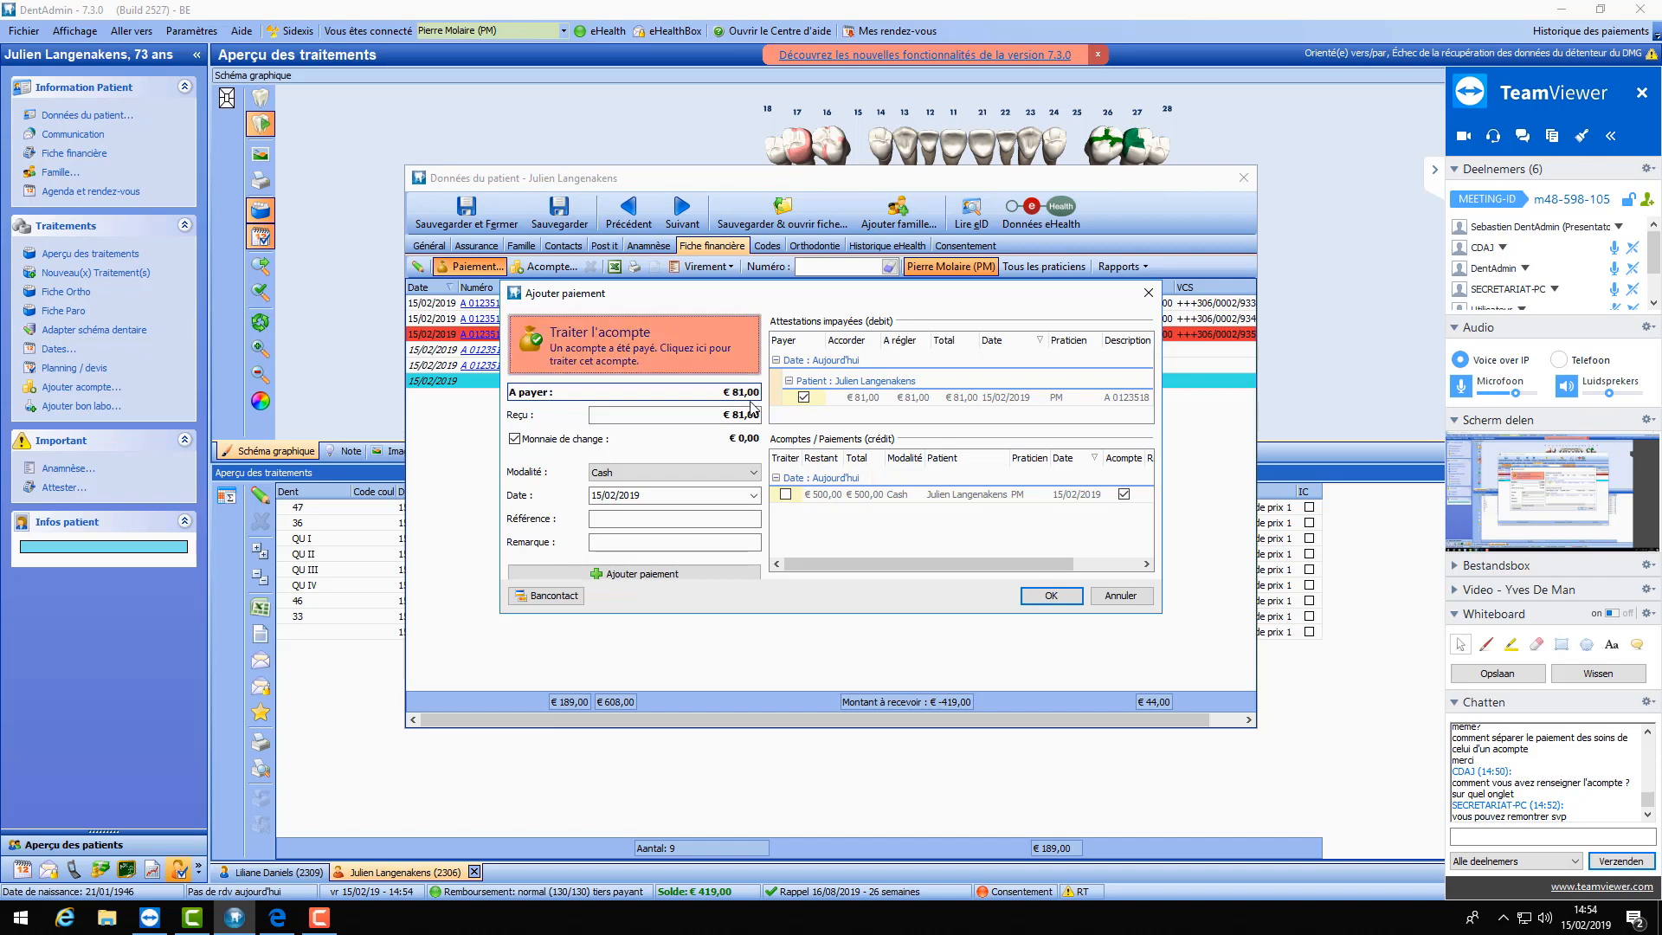
click(740, 414)
click(642, 342)
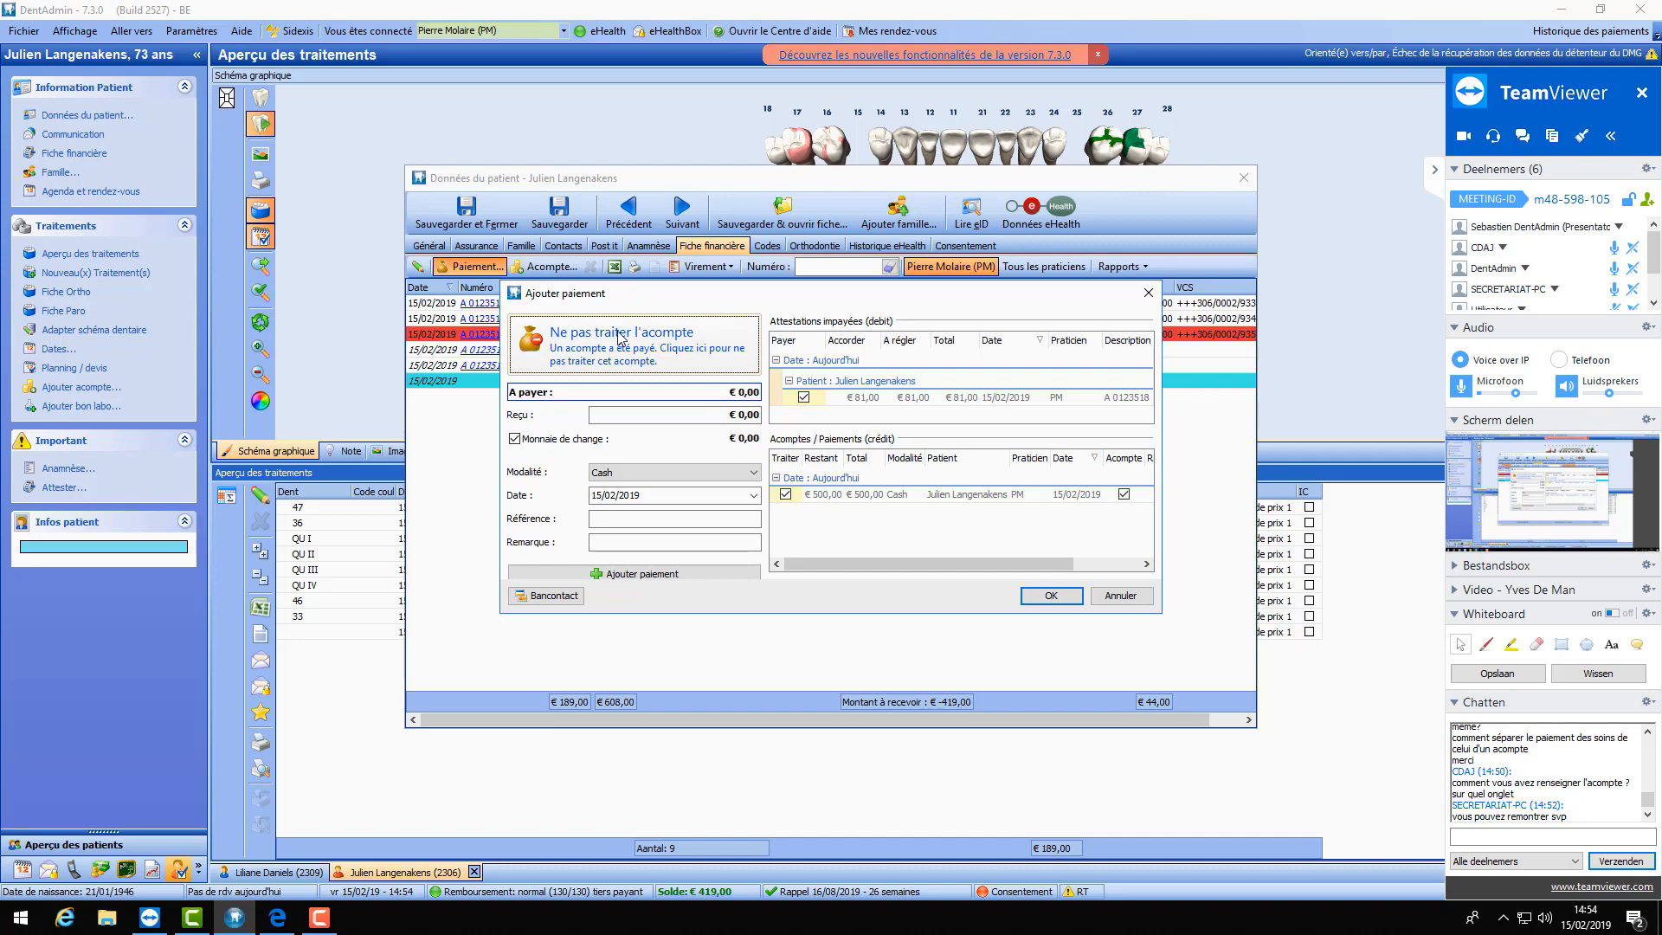
click(1050, 597)
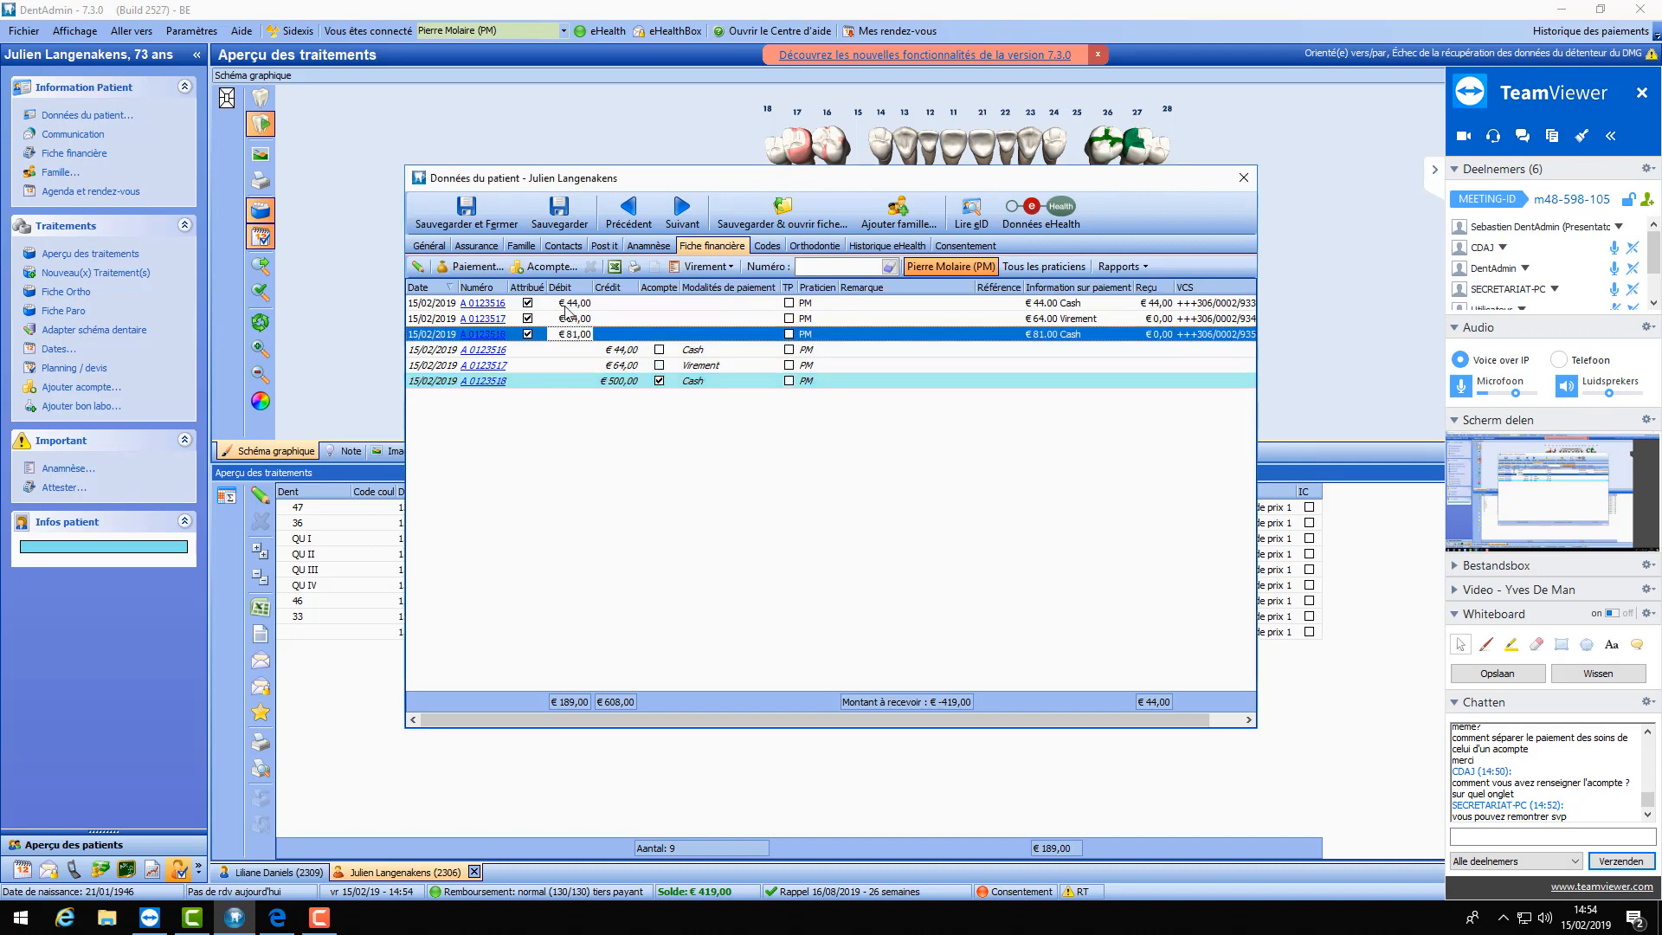
- Examine the allocated entries in the financial record and view the details of the €81 attestation
click(858, 318)
click(620, 335)
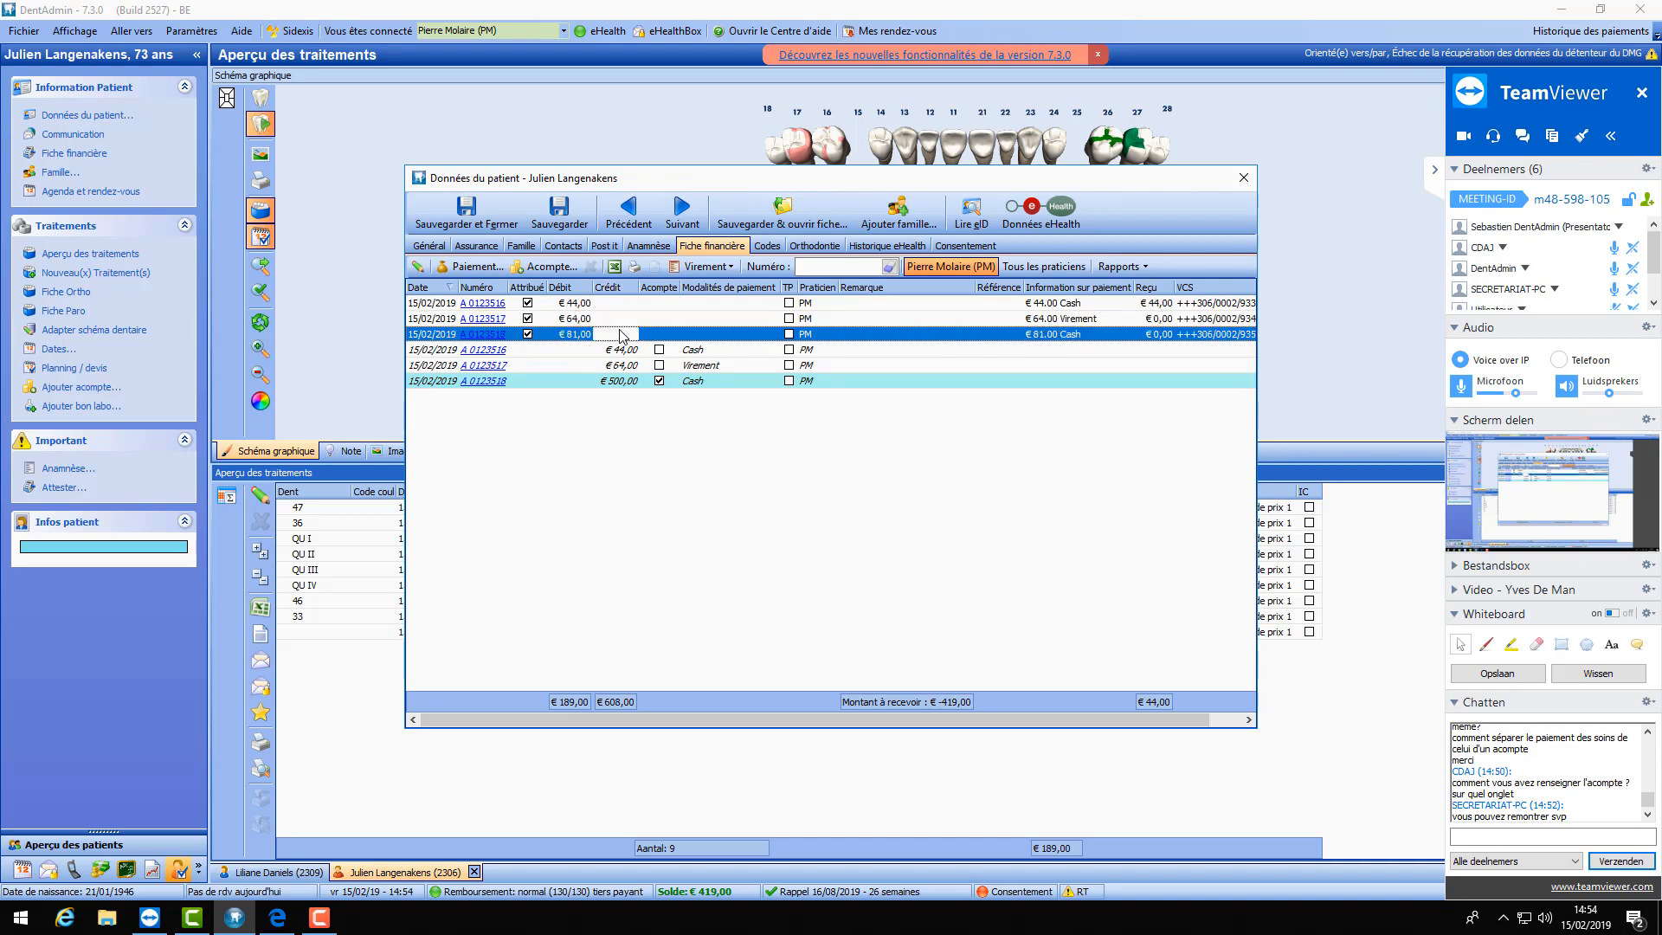
click(897, 362)
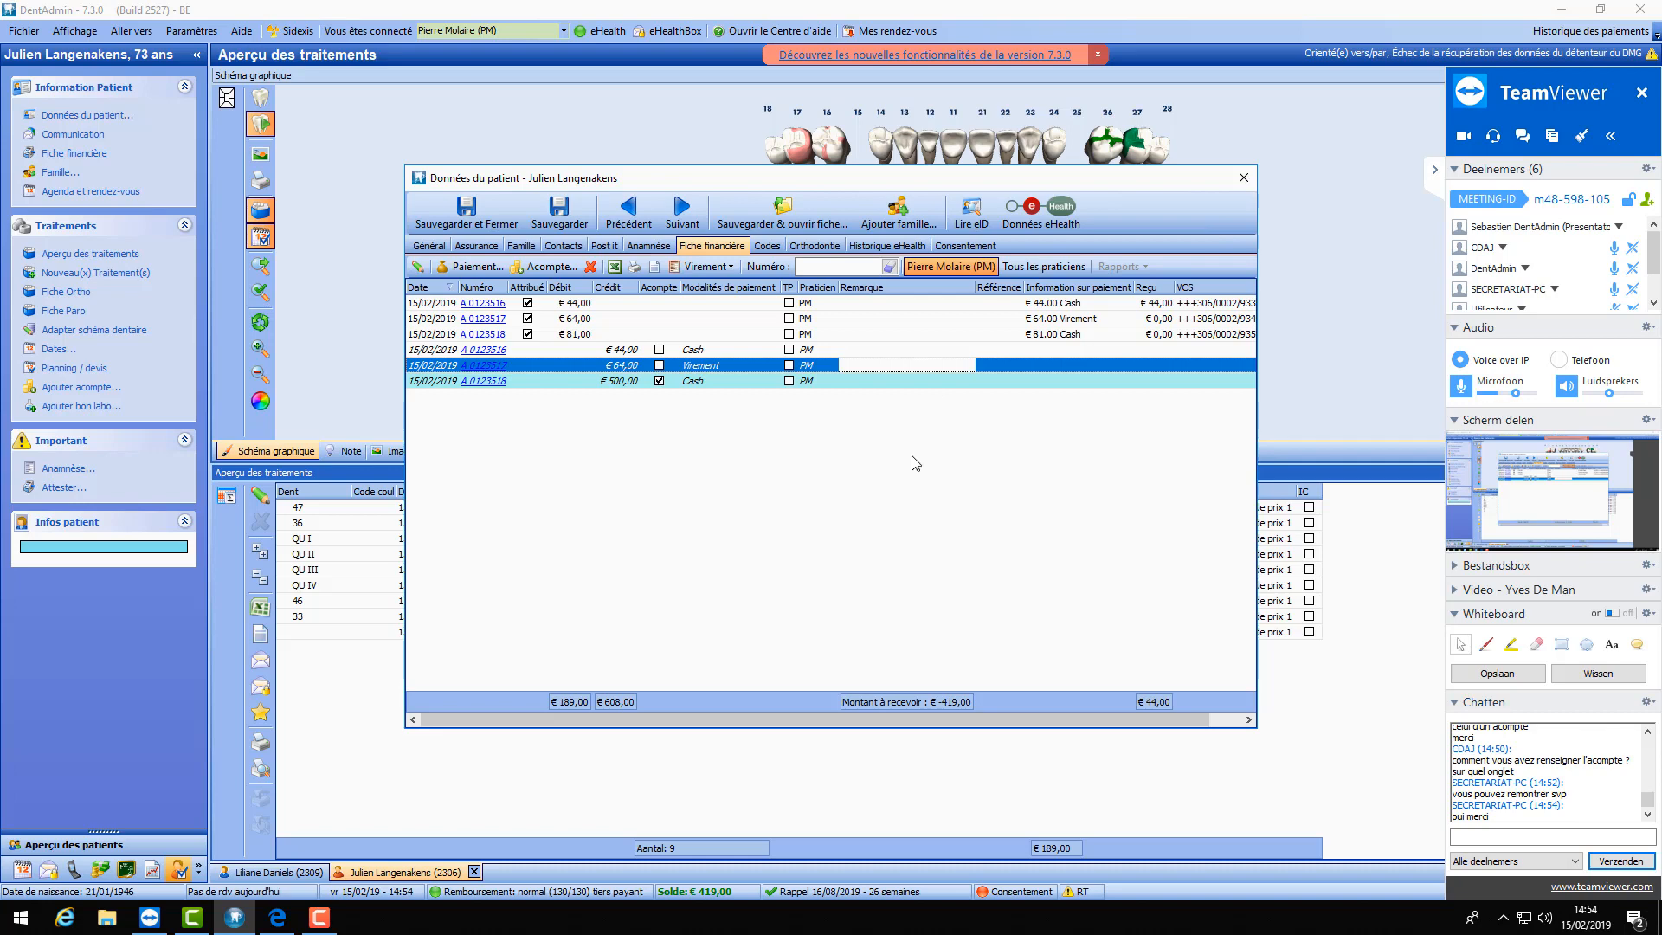
click(599, 335)
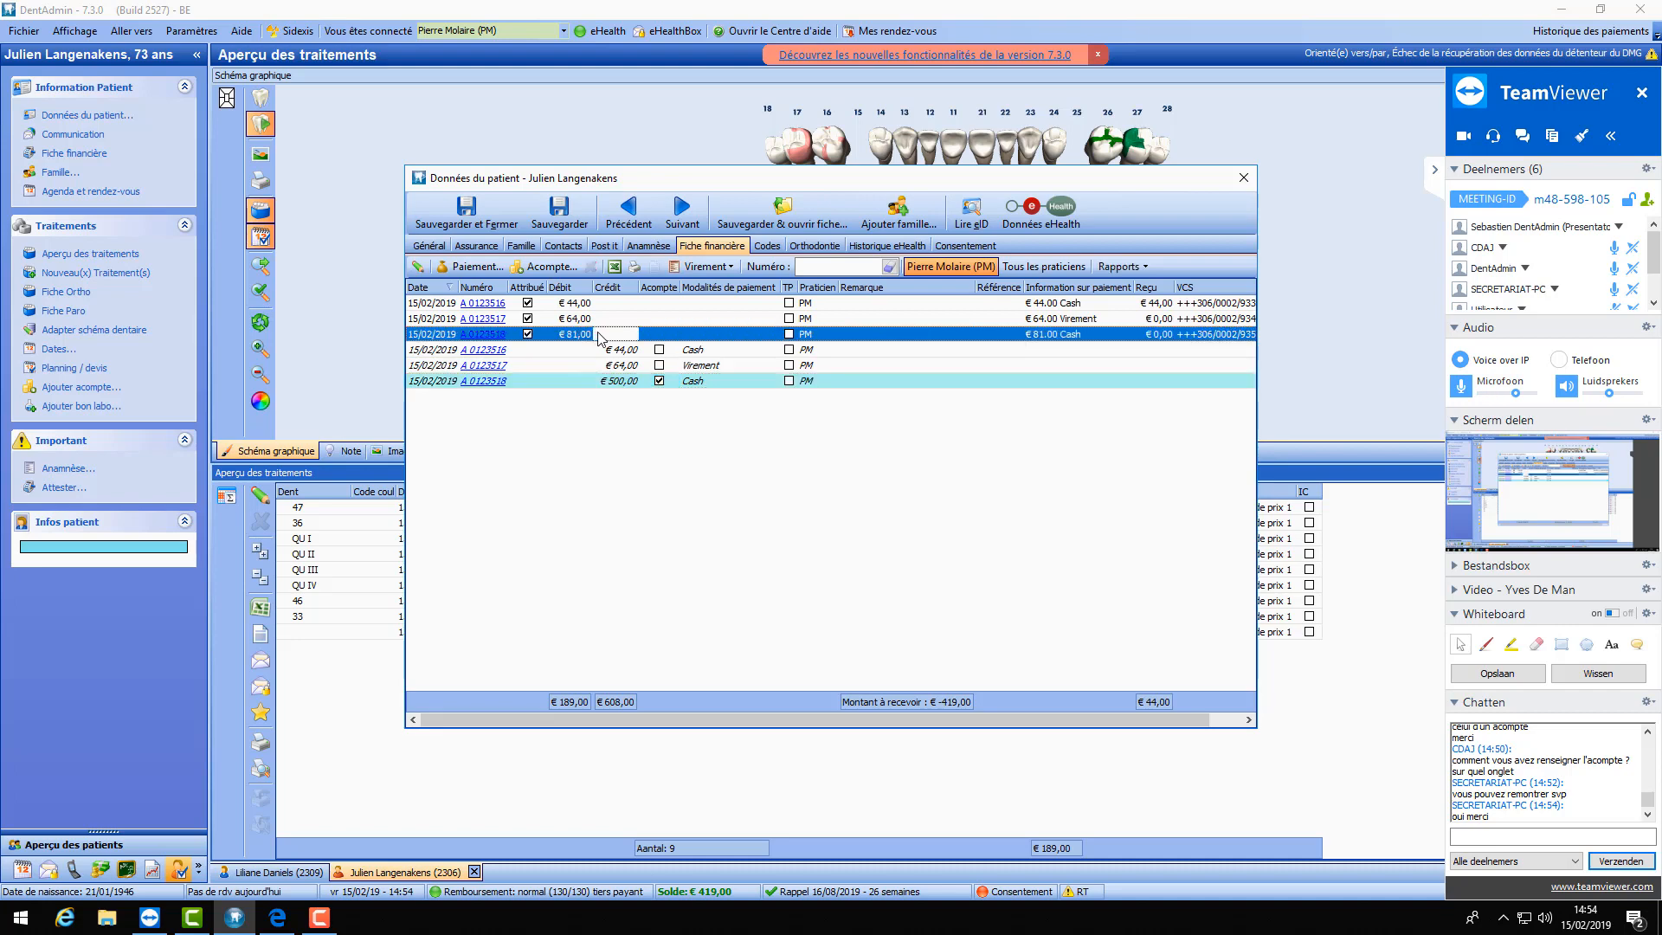
click(496, 336)
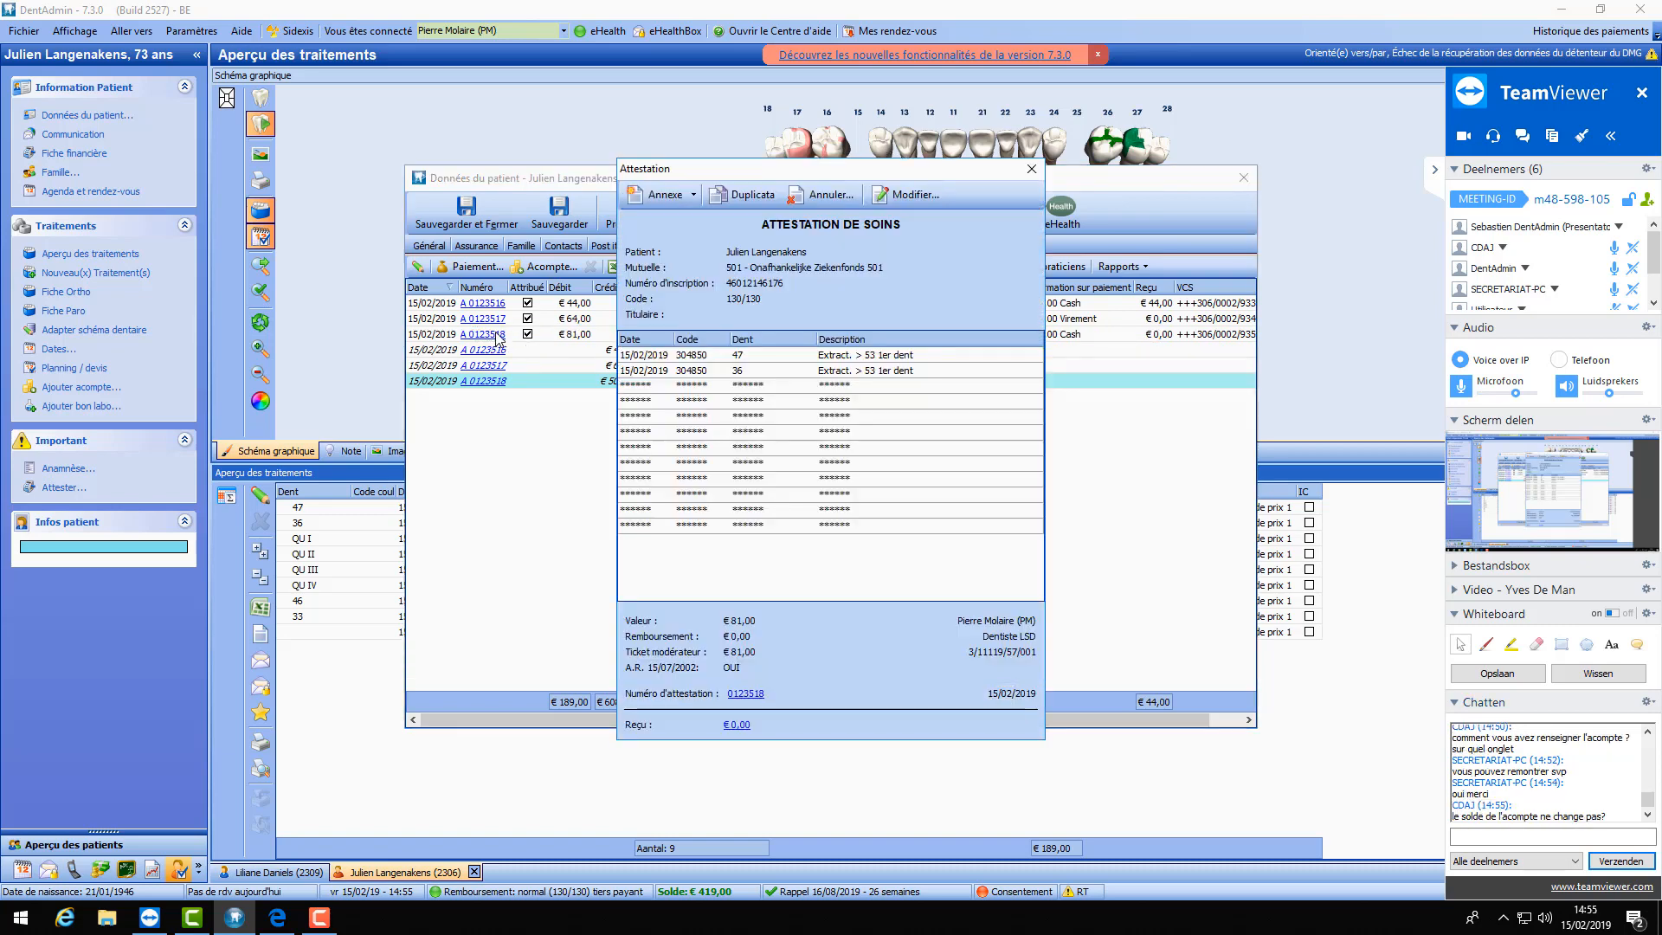
click(1031, 170)
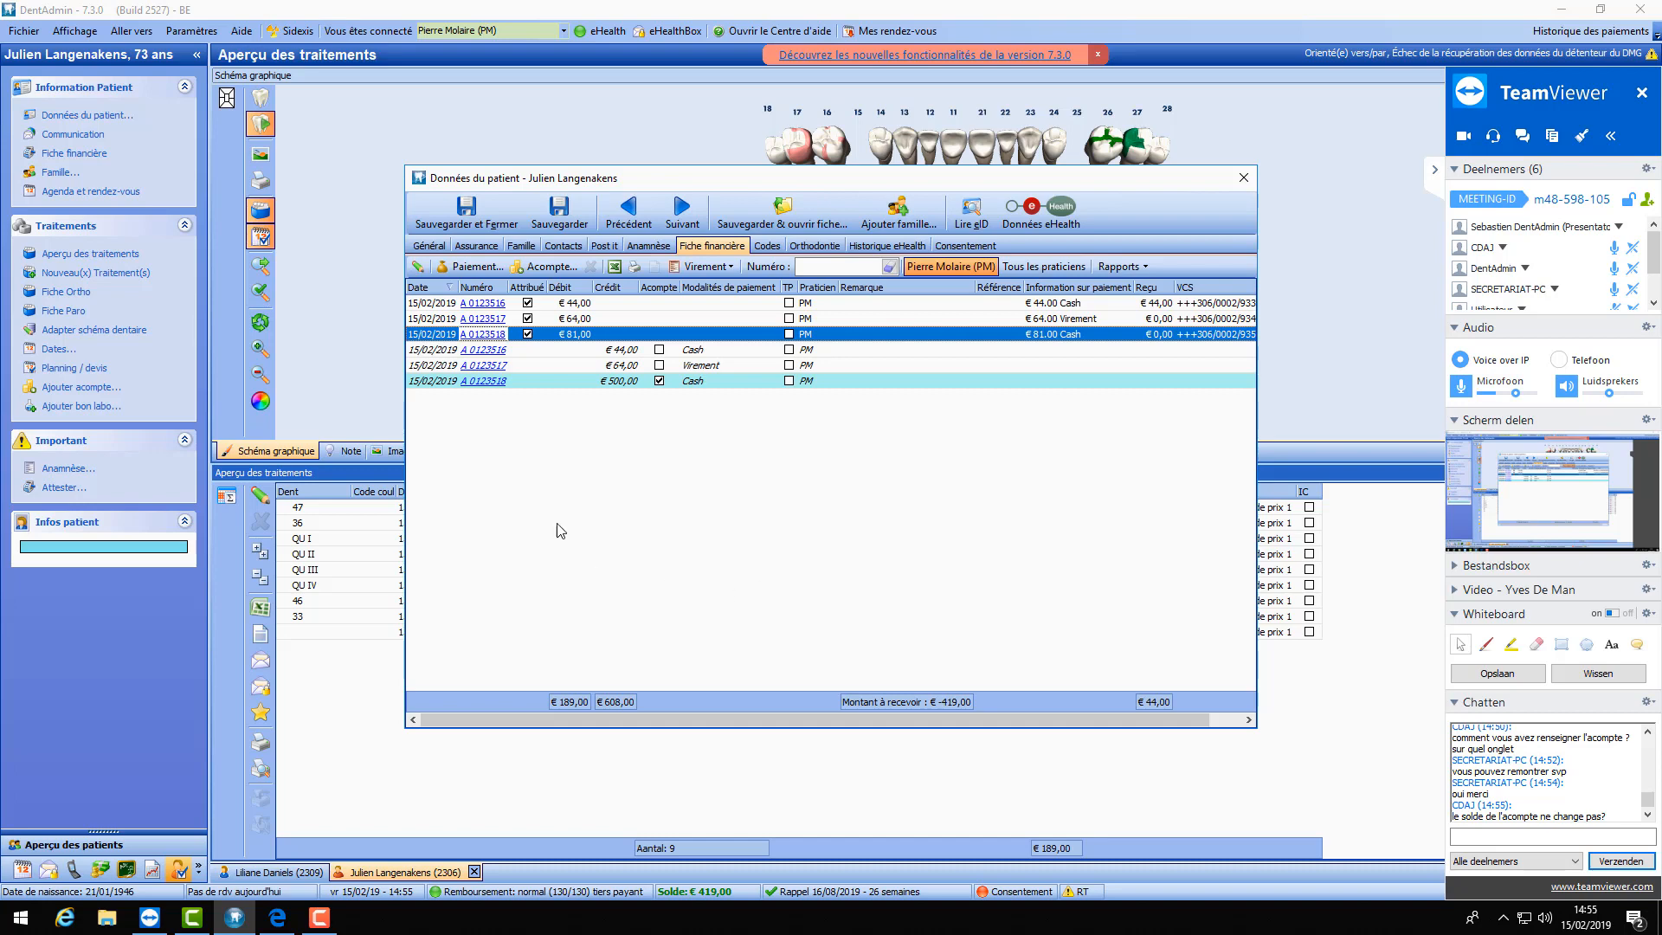
- Compare the €500 deposit line with the €81 attestation it covers, and collapse the TeamViewer panel
click(611, 385)
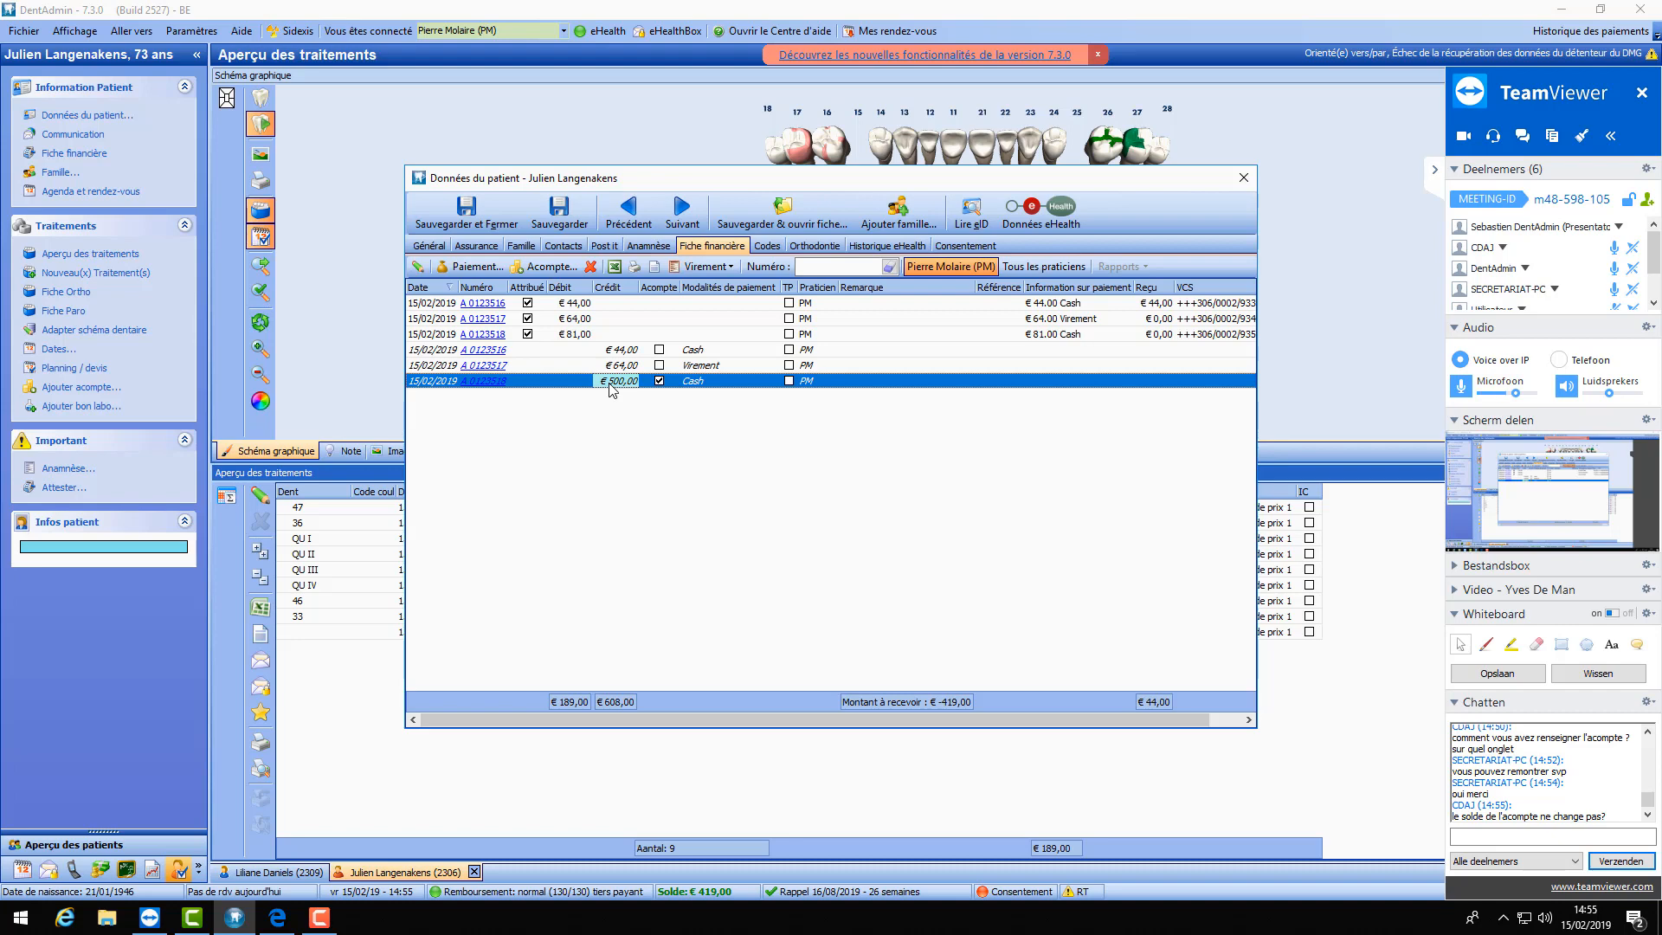
click(706, 367)
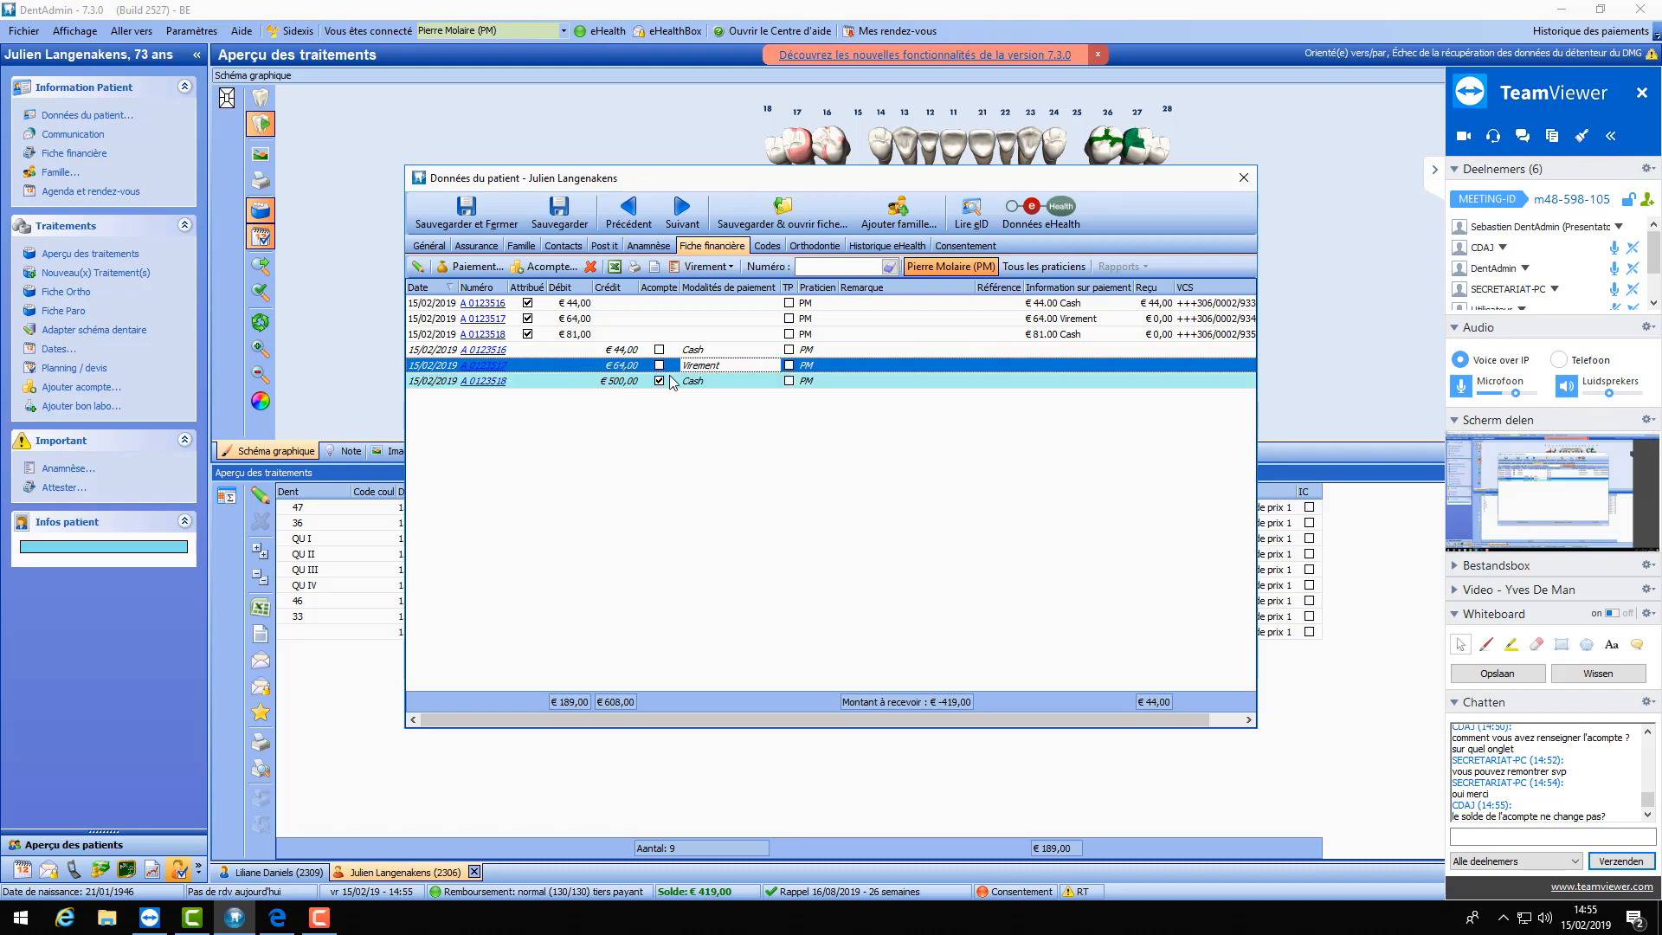
click(633, 381)
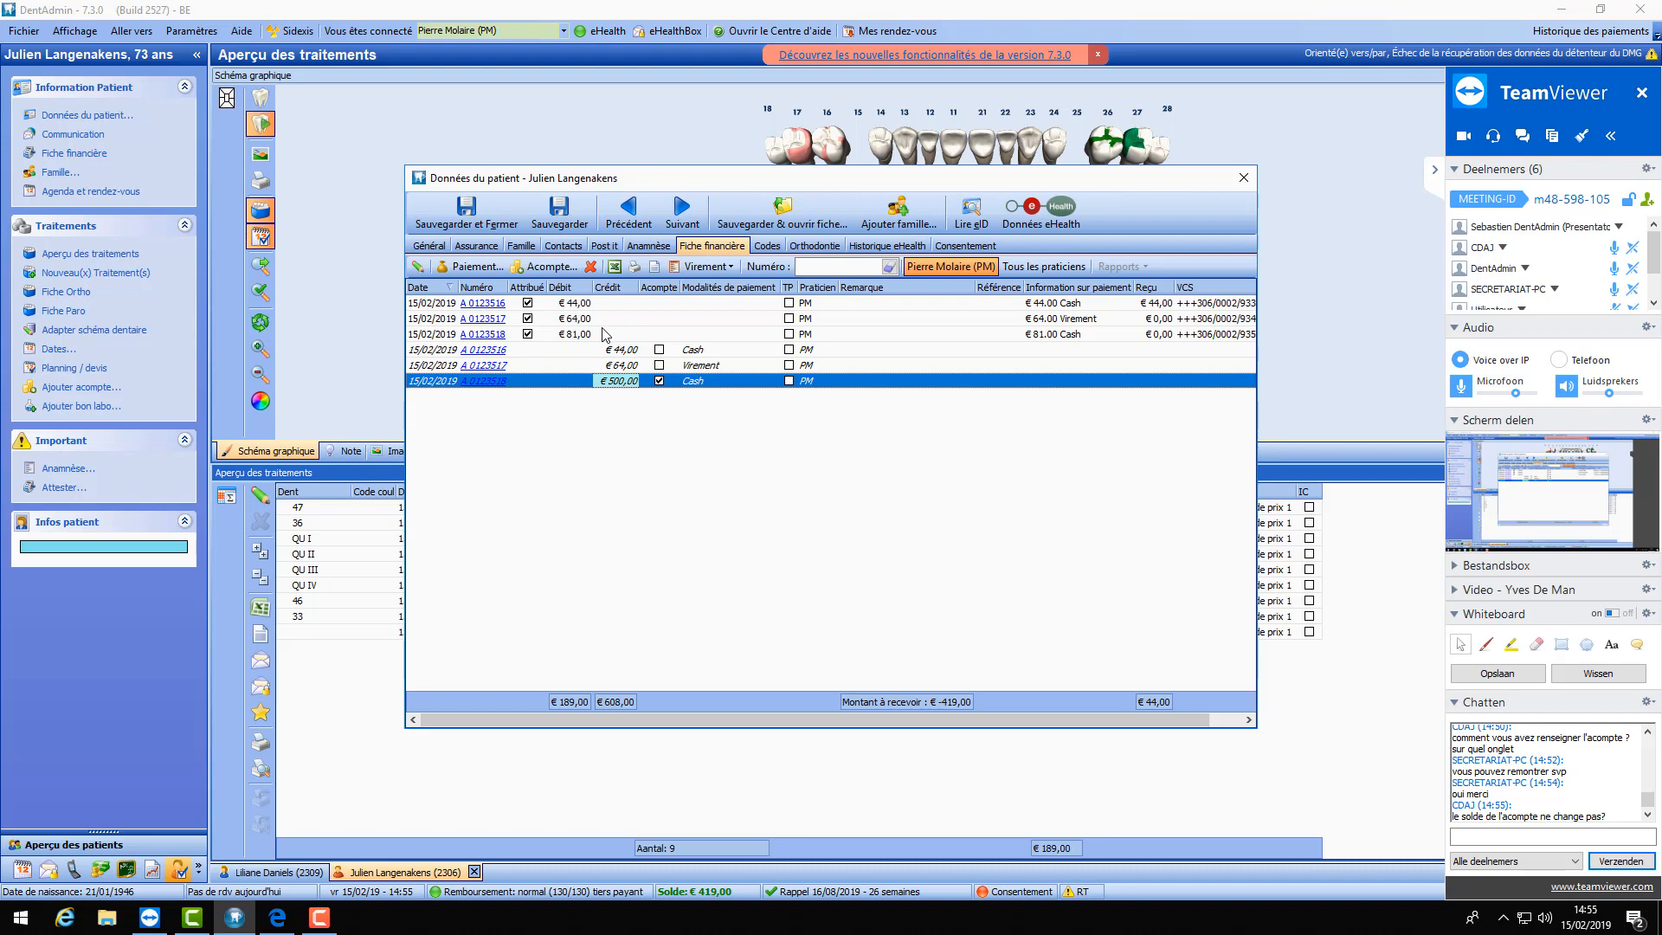
click(623, 339)
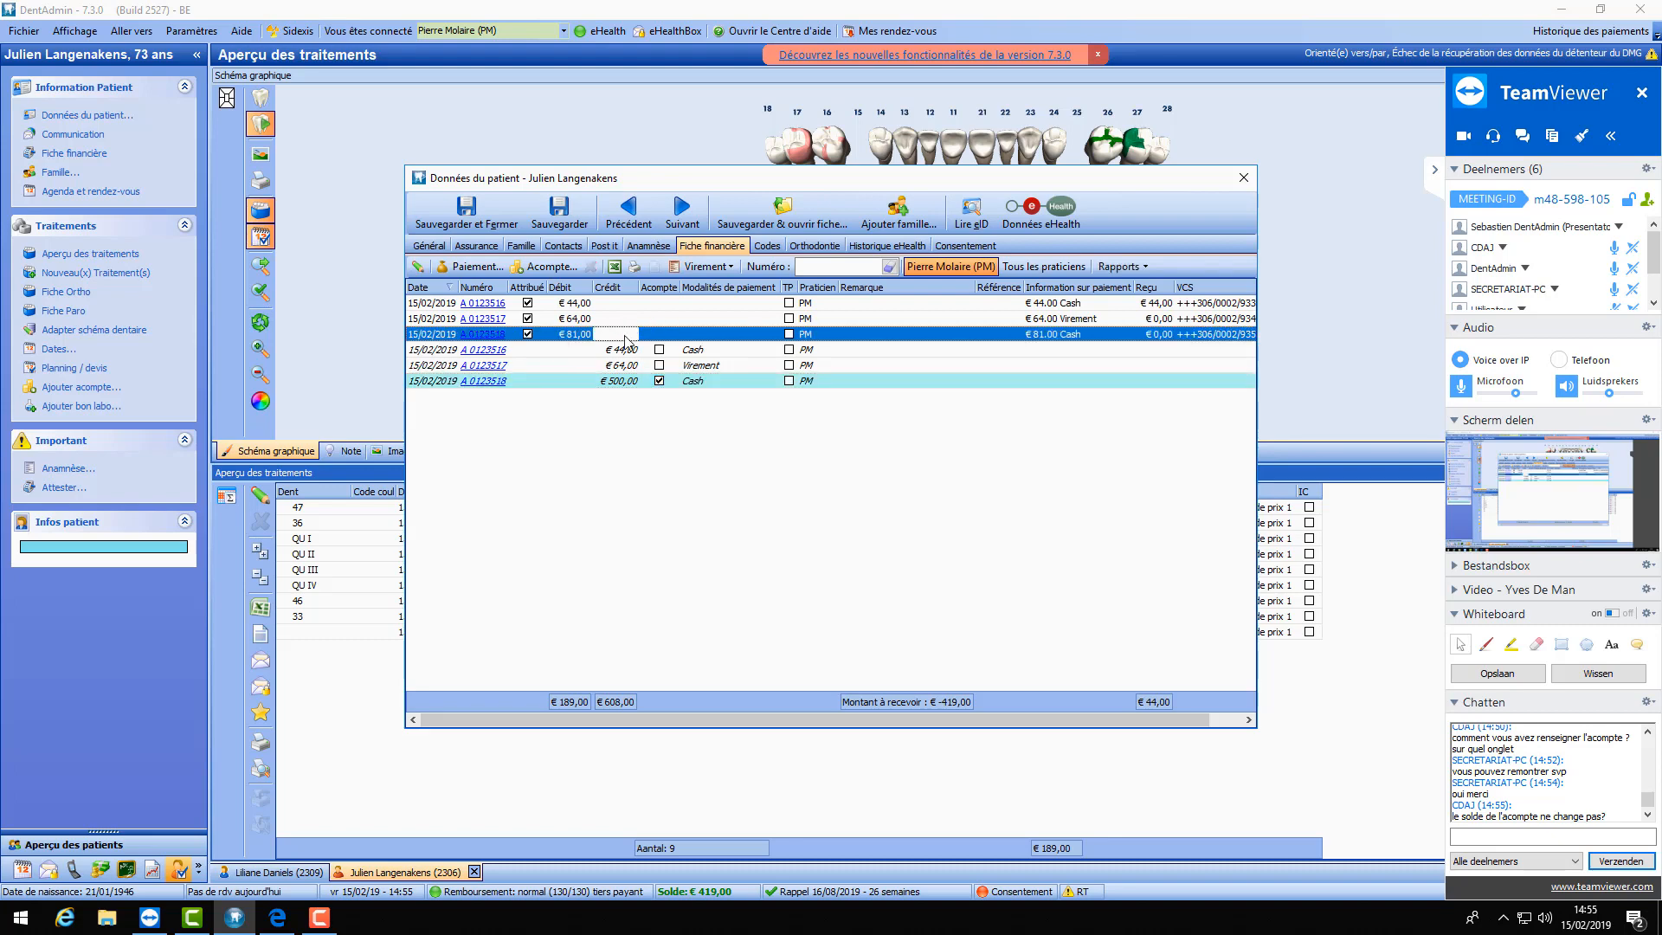
click(1435, 170)
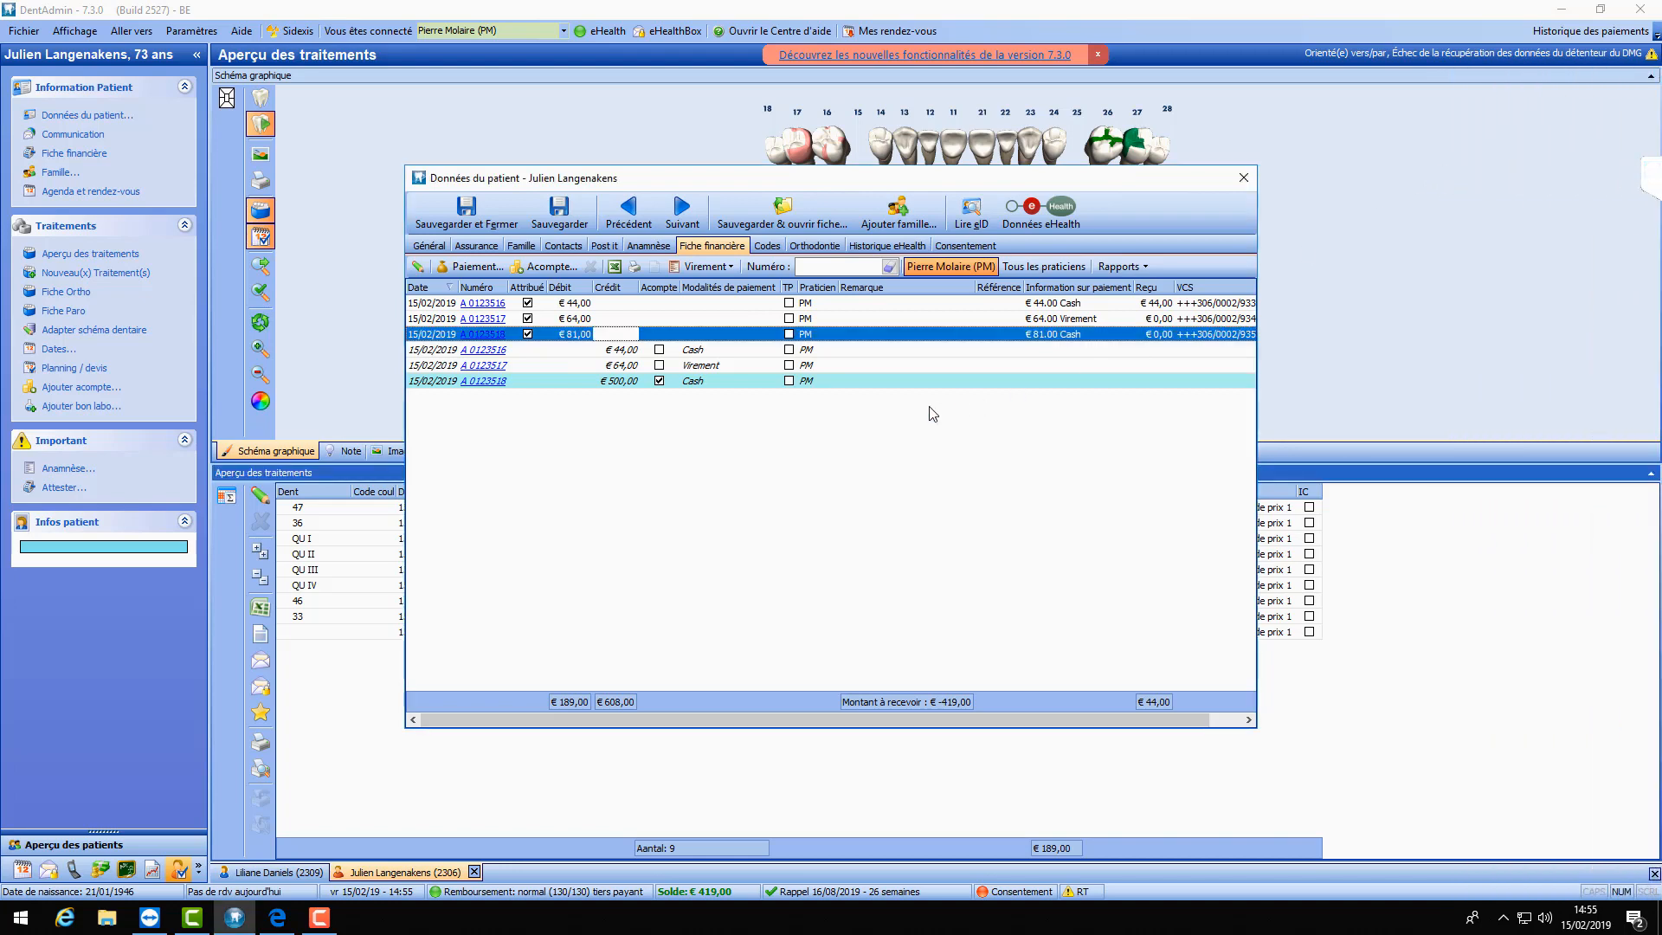
- Adjust the €81 attestation to unlink the deposit by setting its attested amount to 0, accepting the accounting risk
click(500, 336)
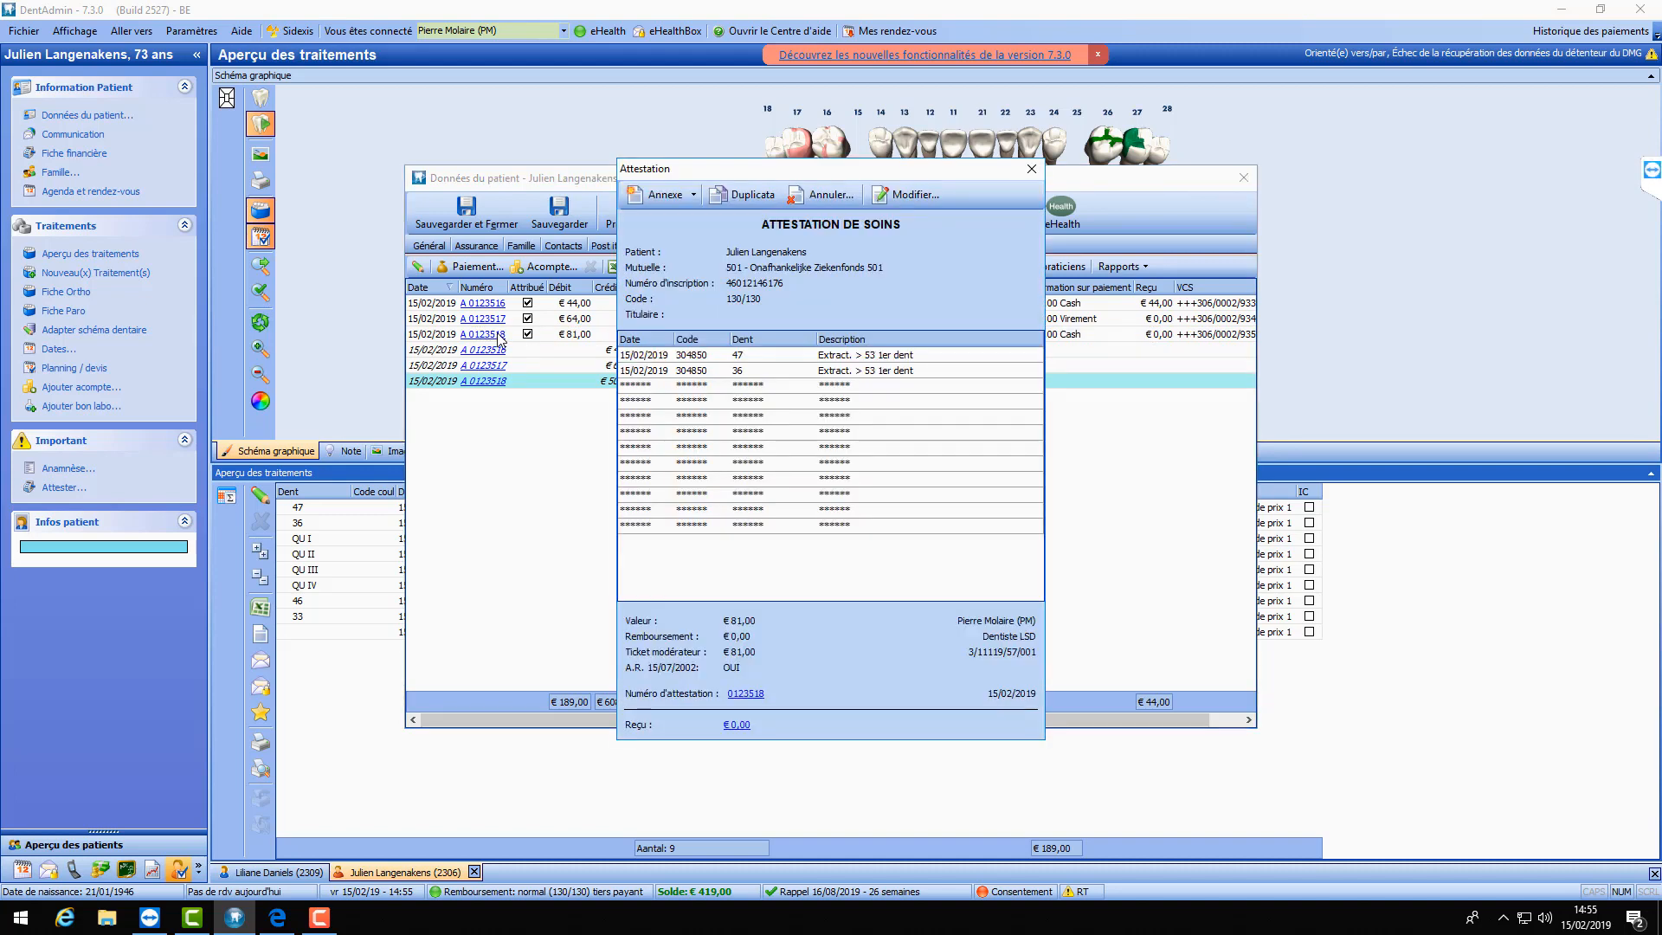
click(906, 197)
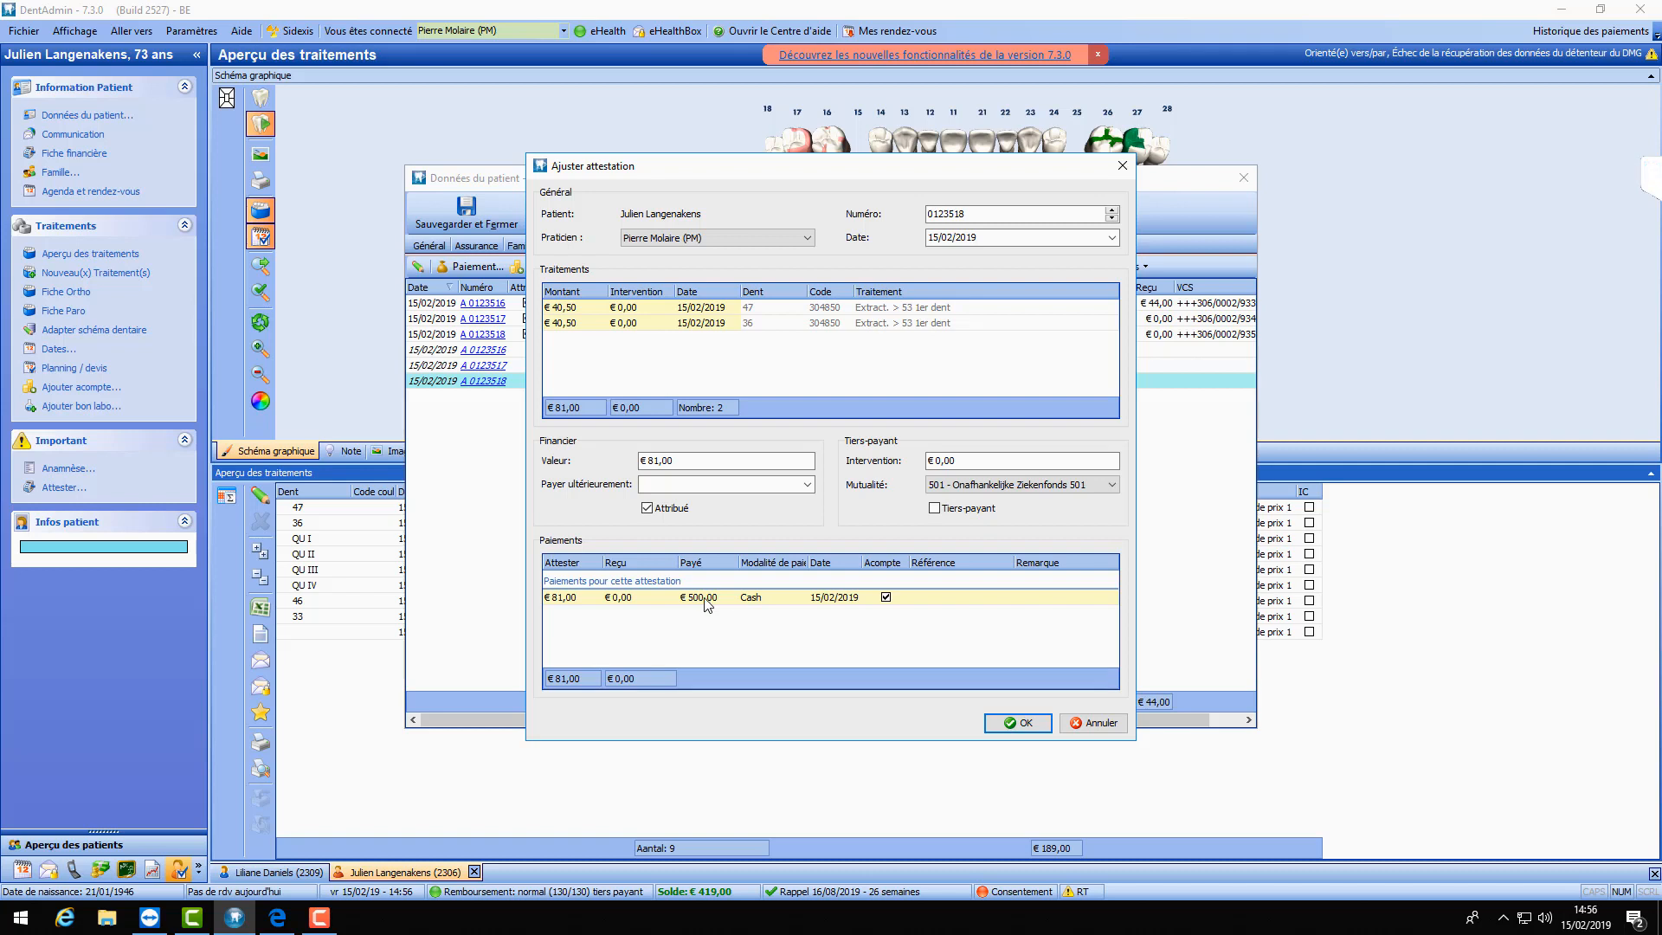
click(568, 597)
key(BackSpace)
click(725, 597)
click(1018, 722)
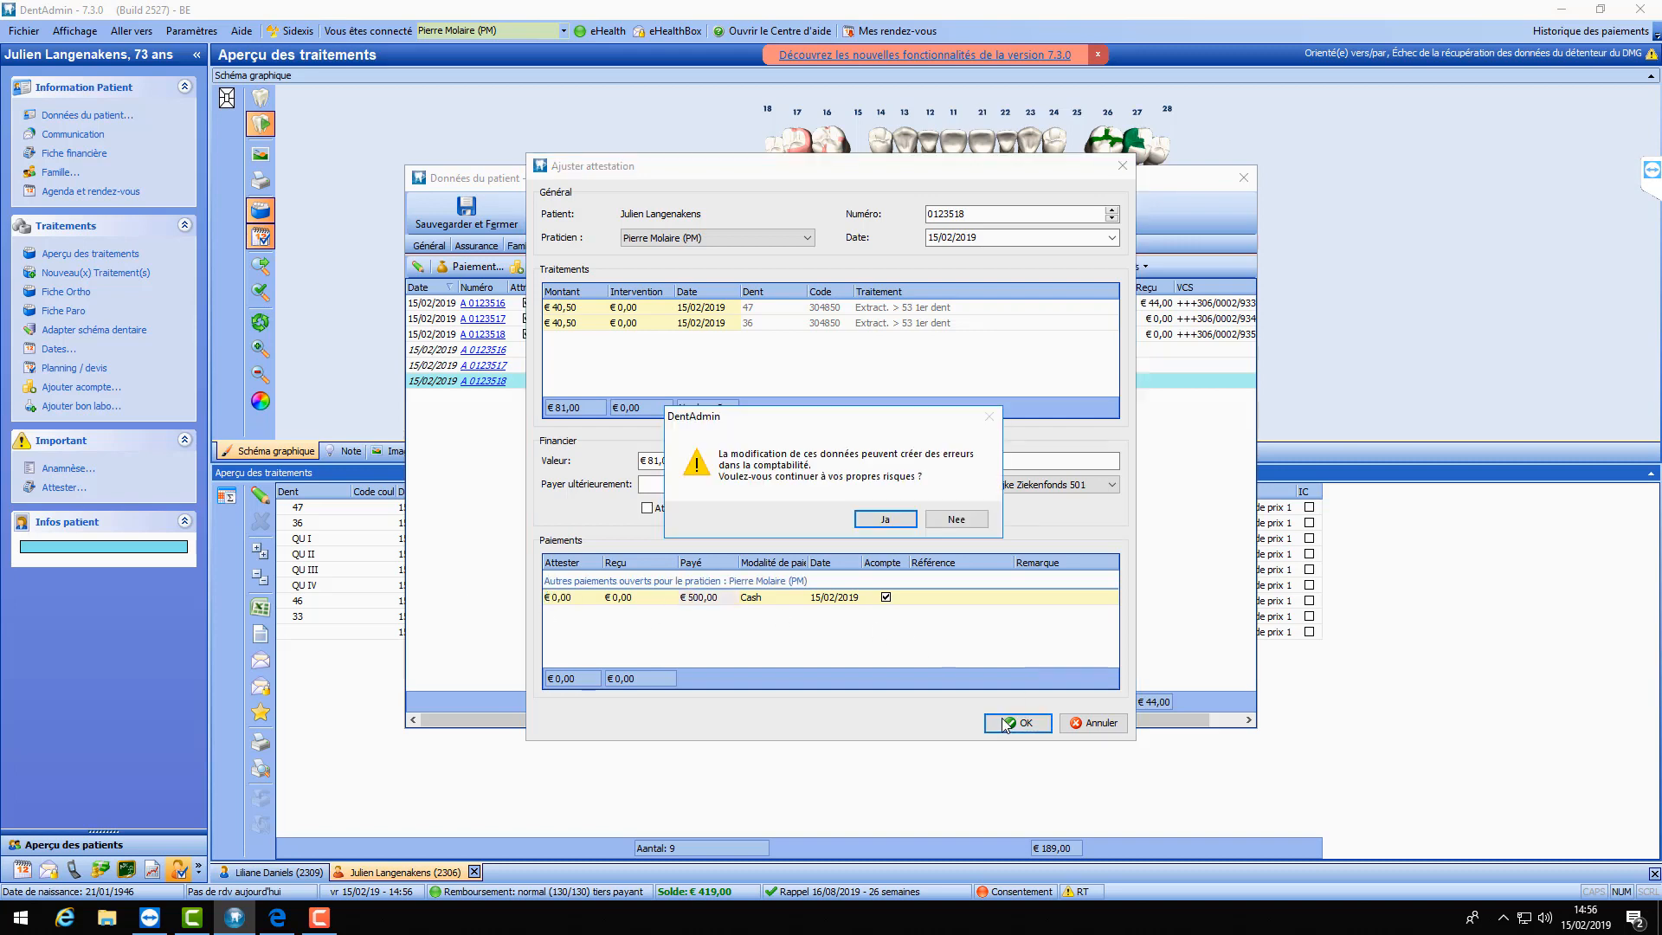
click(905, 526)
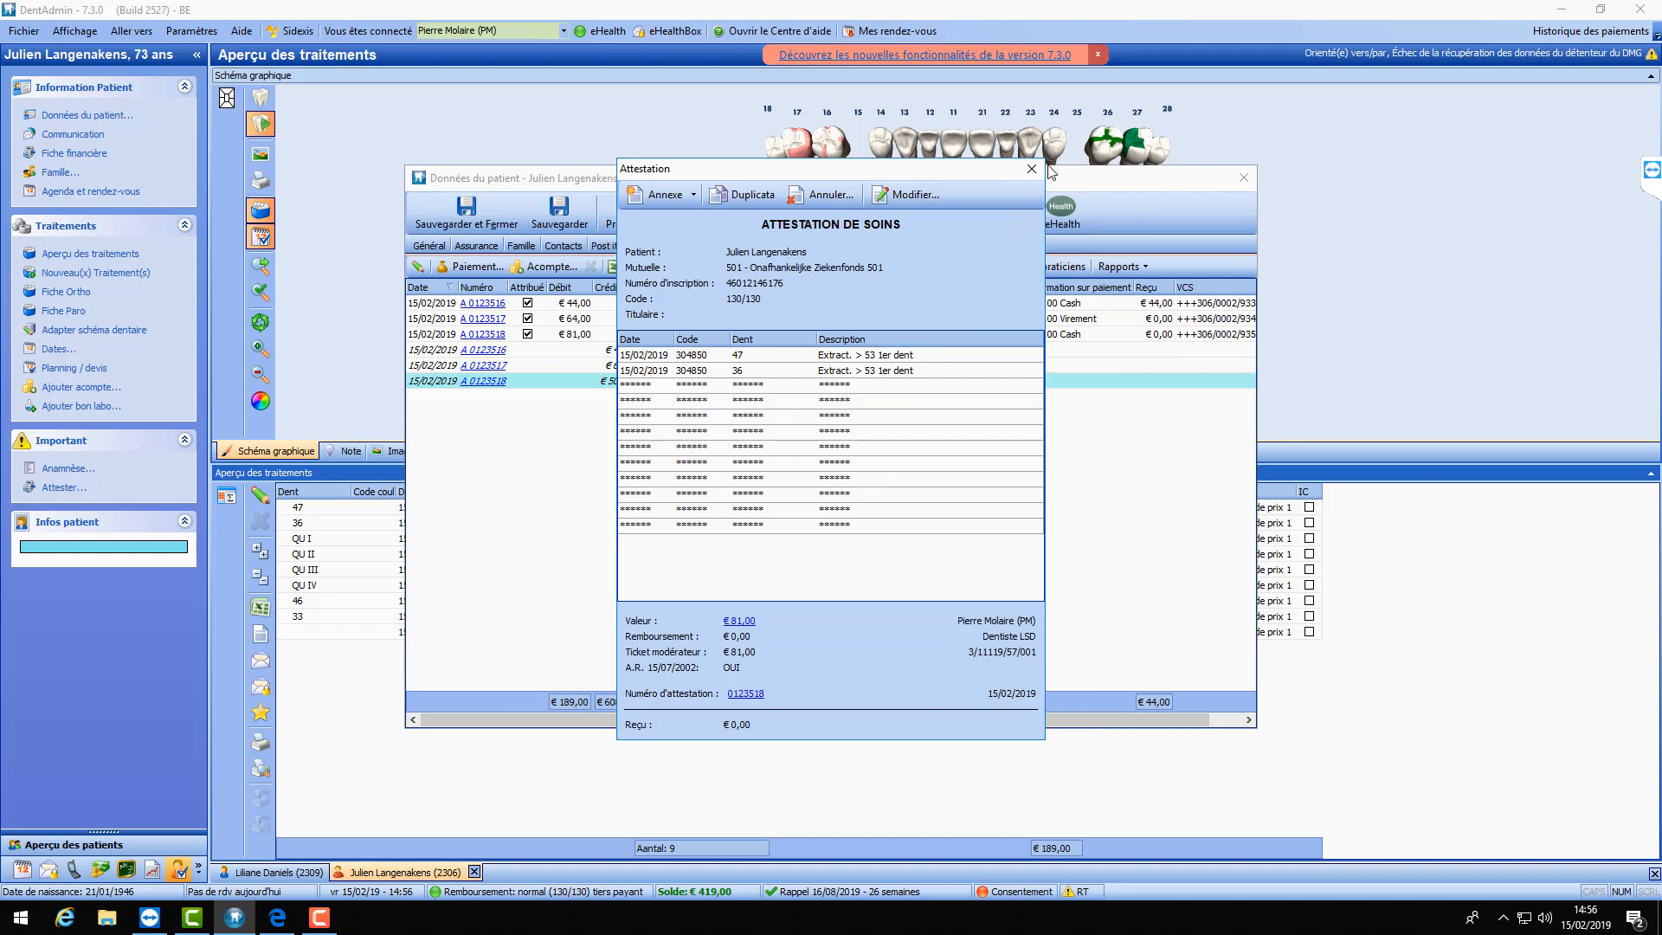
click(1032, 168)
- Check the colours of the unallocated €81 attestation and the unlinked €500 deposit in the financial record
click(897, 366)
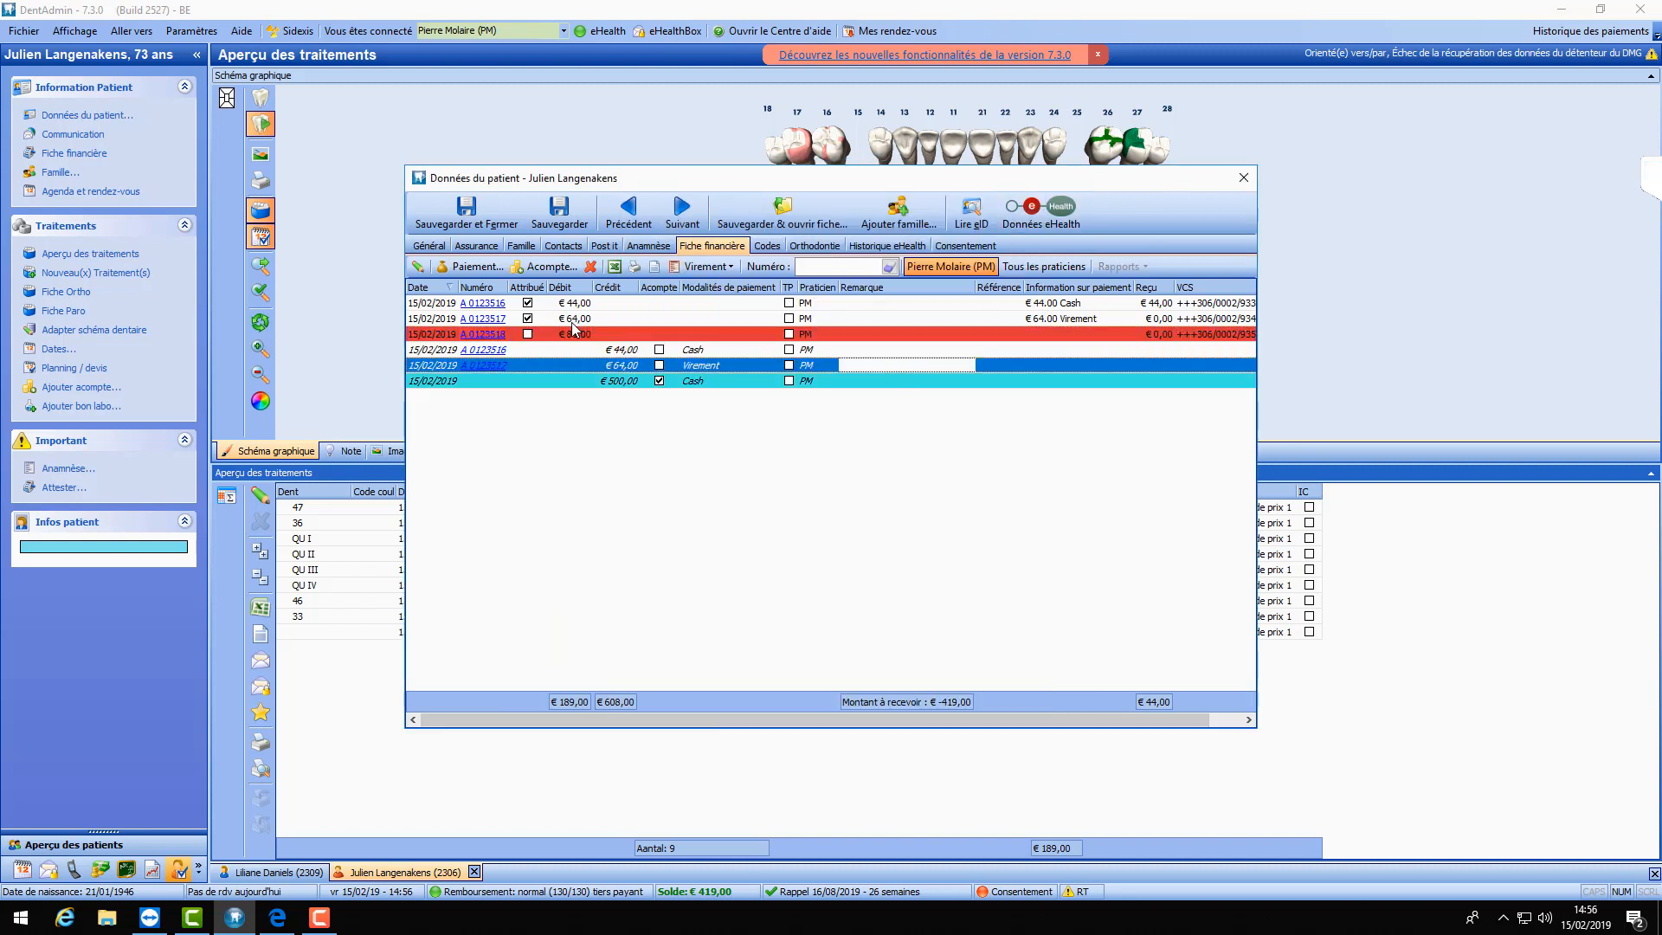
click(623, 382)
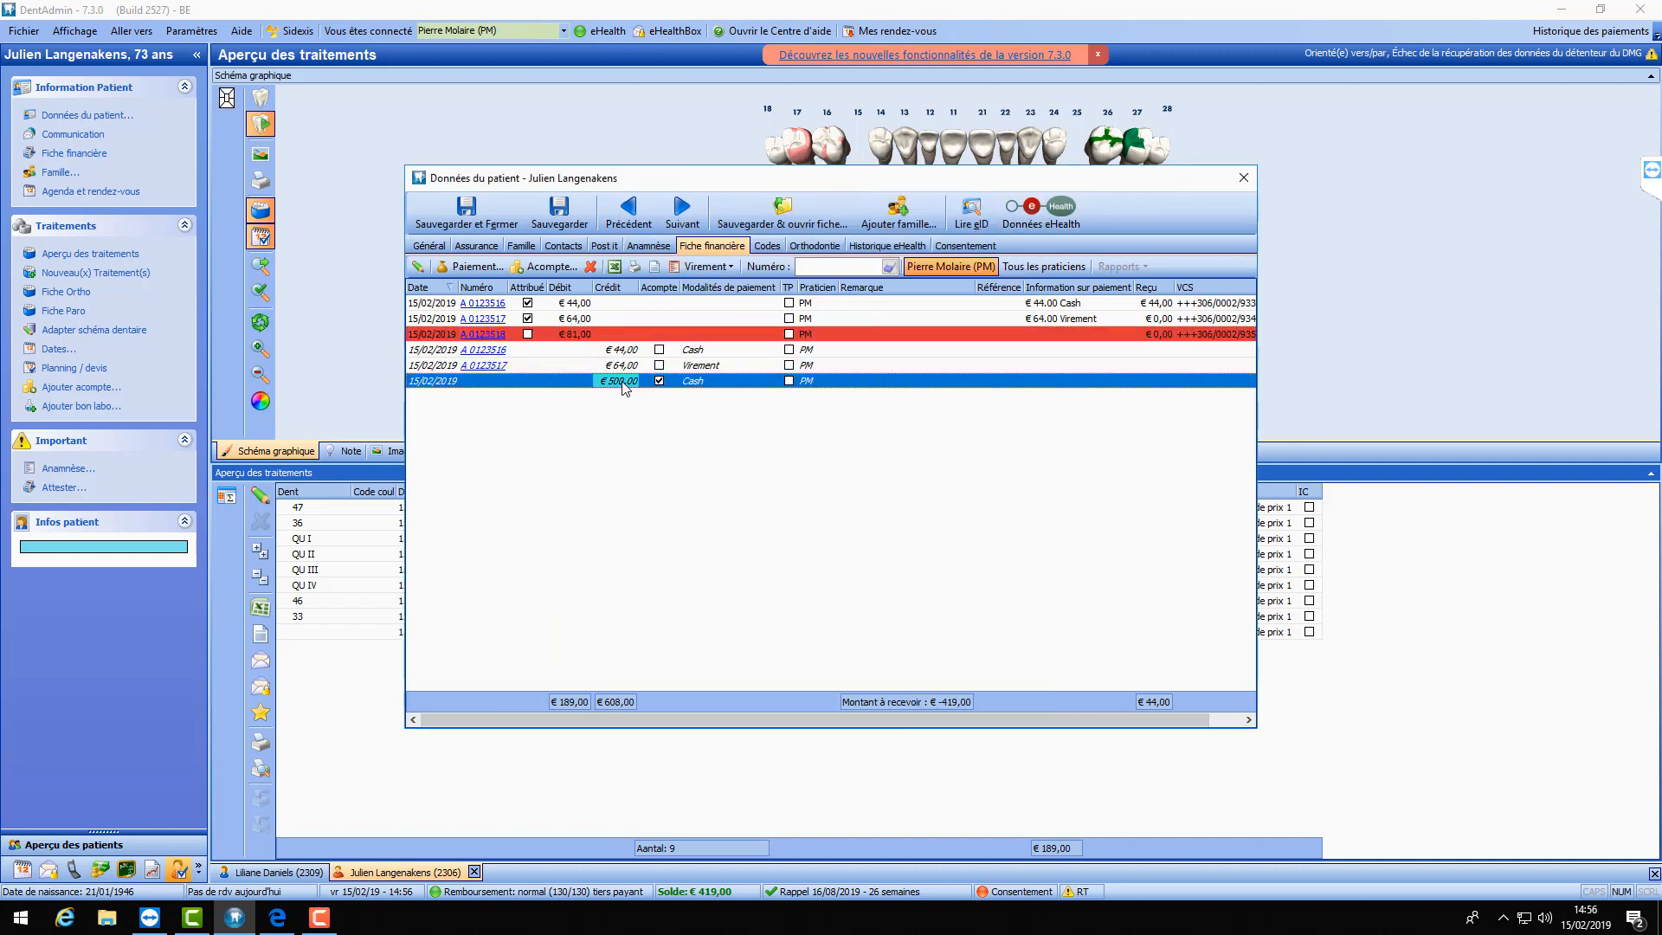
click(693, 366)
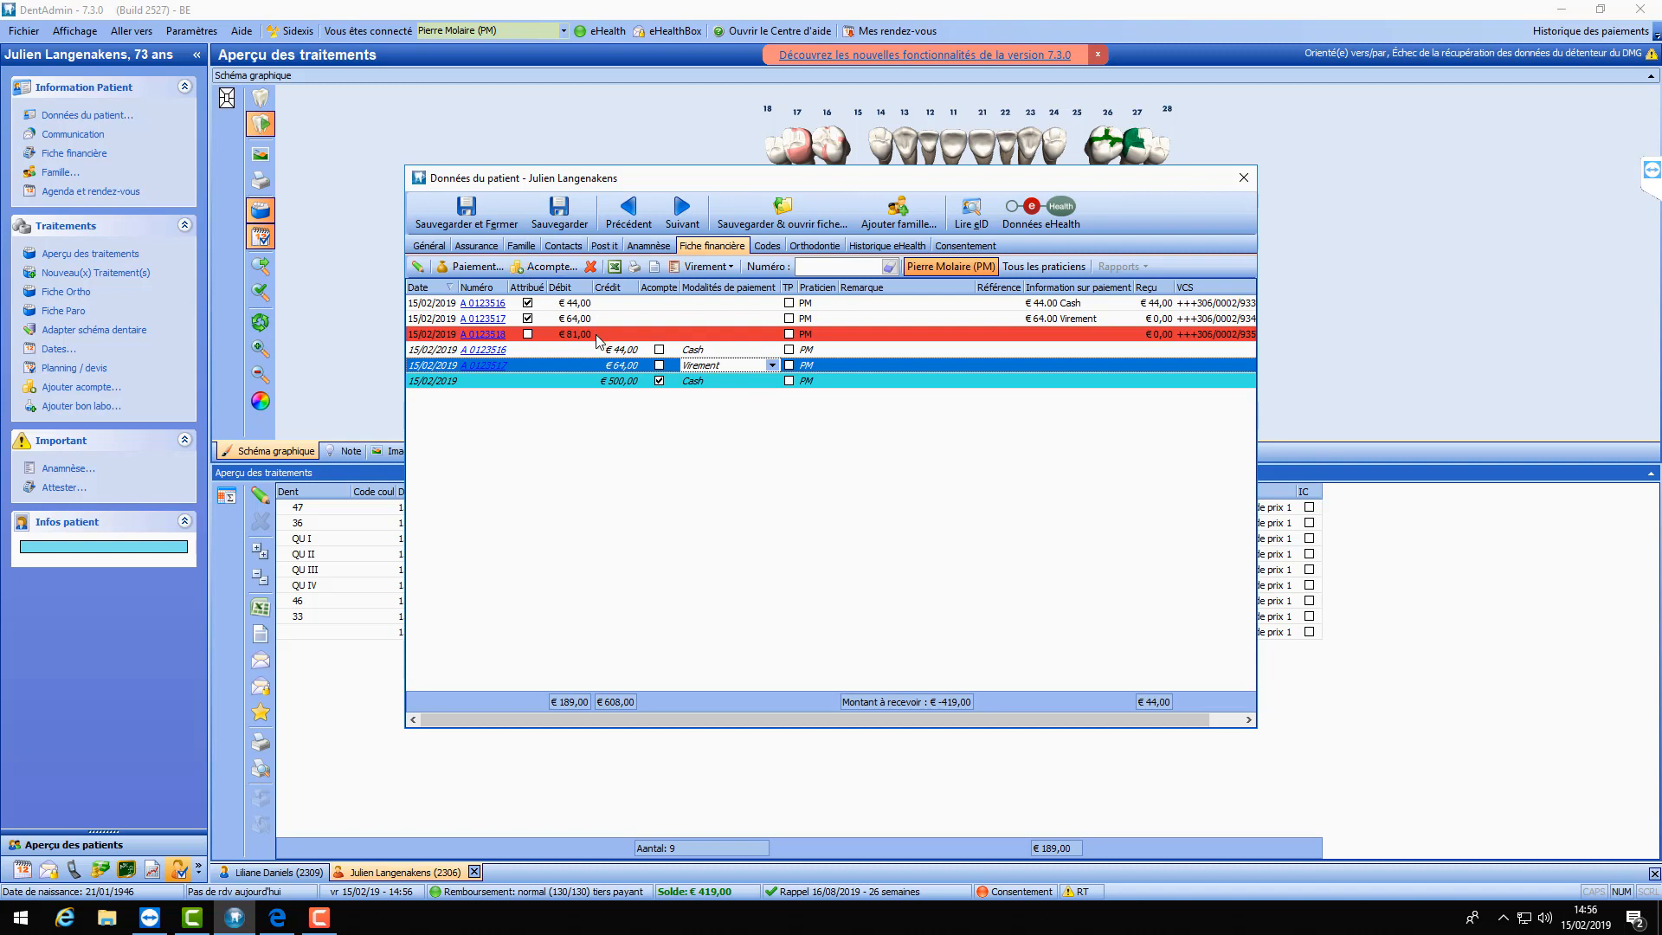
- Record an €81 Bancontact payment for the unpaid attestation, leaving the deposit unprocessed, and create its receipt
click(576, 338)
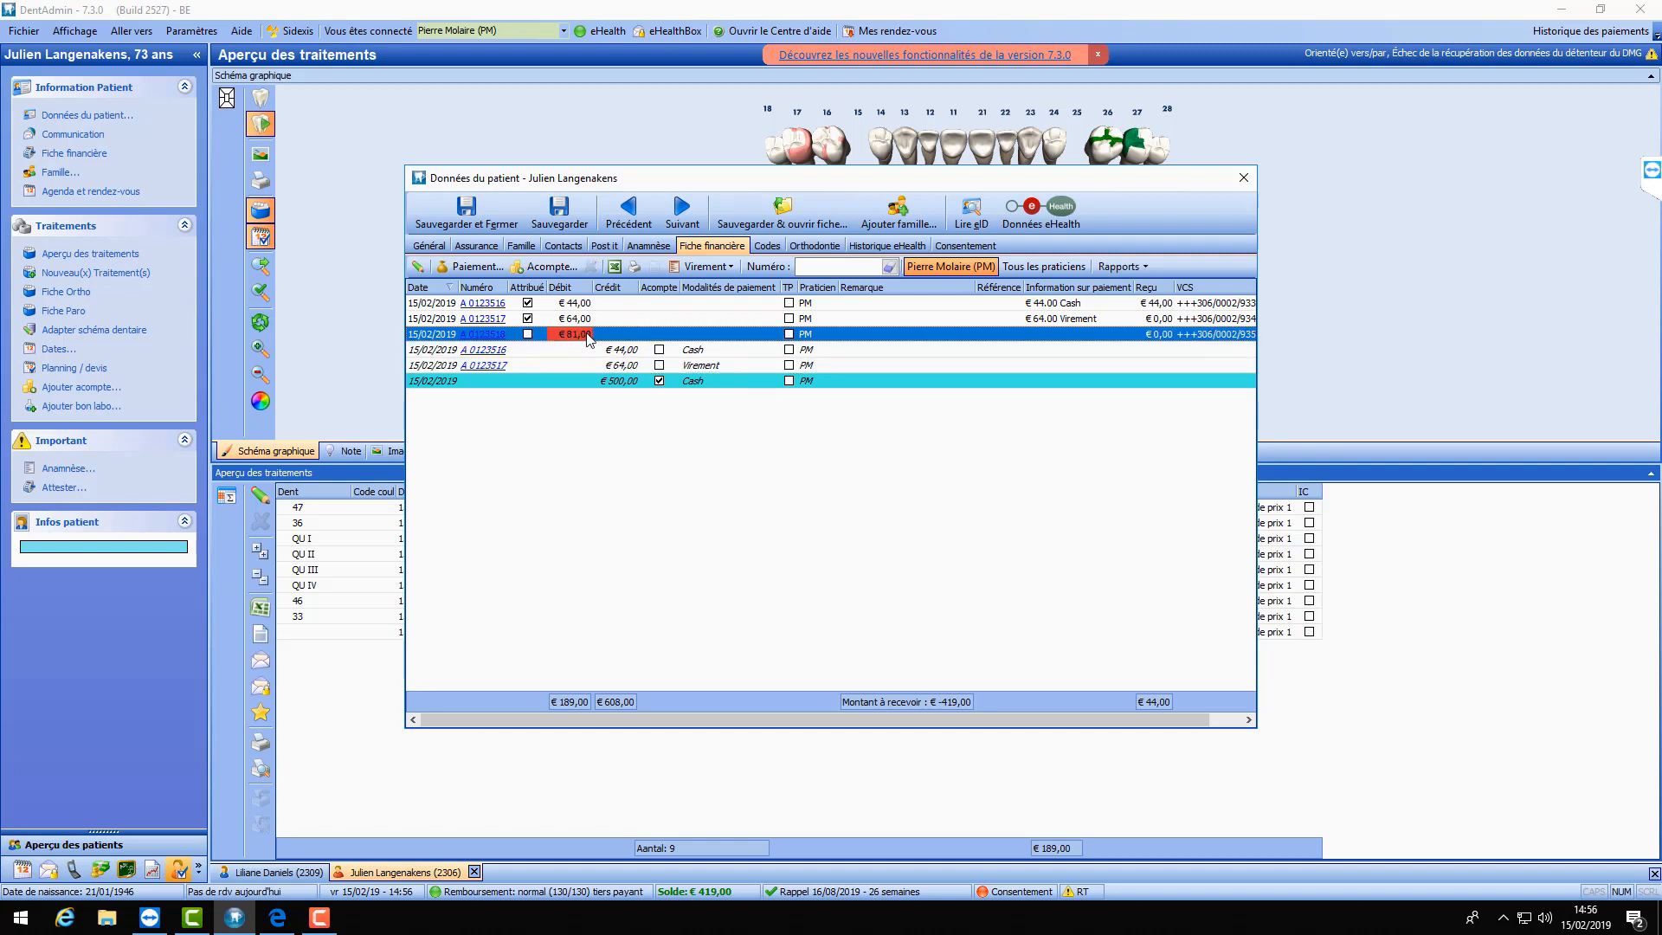
click(474, 268)
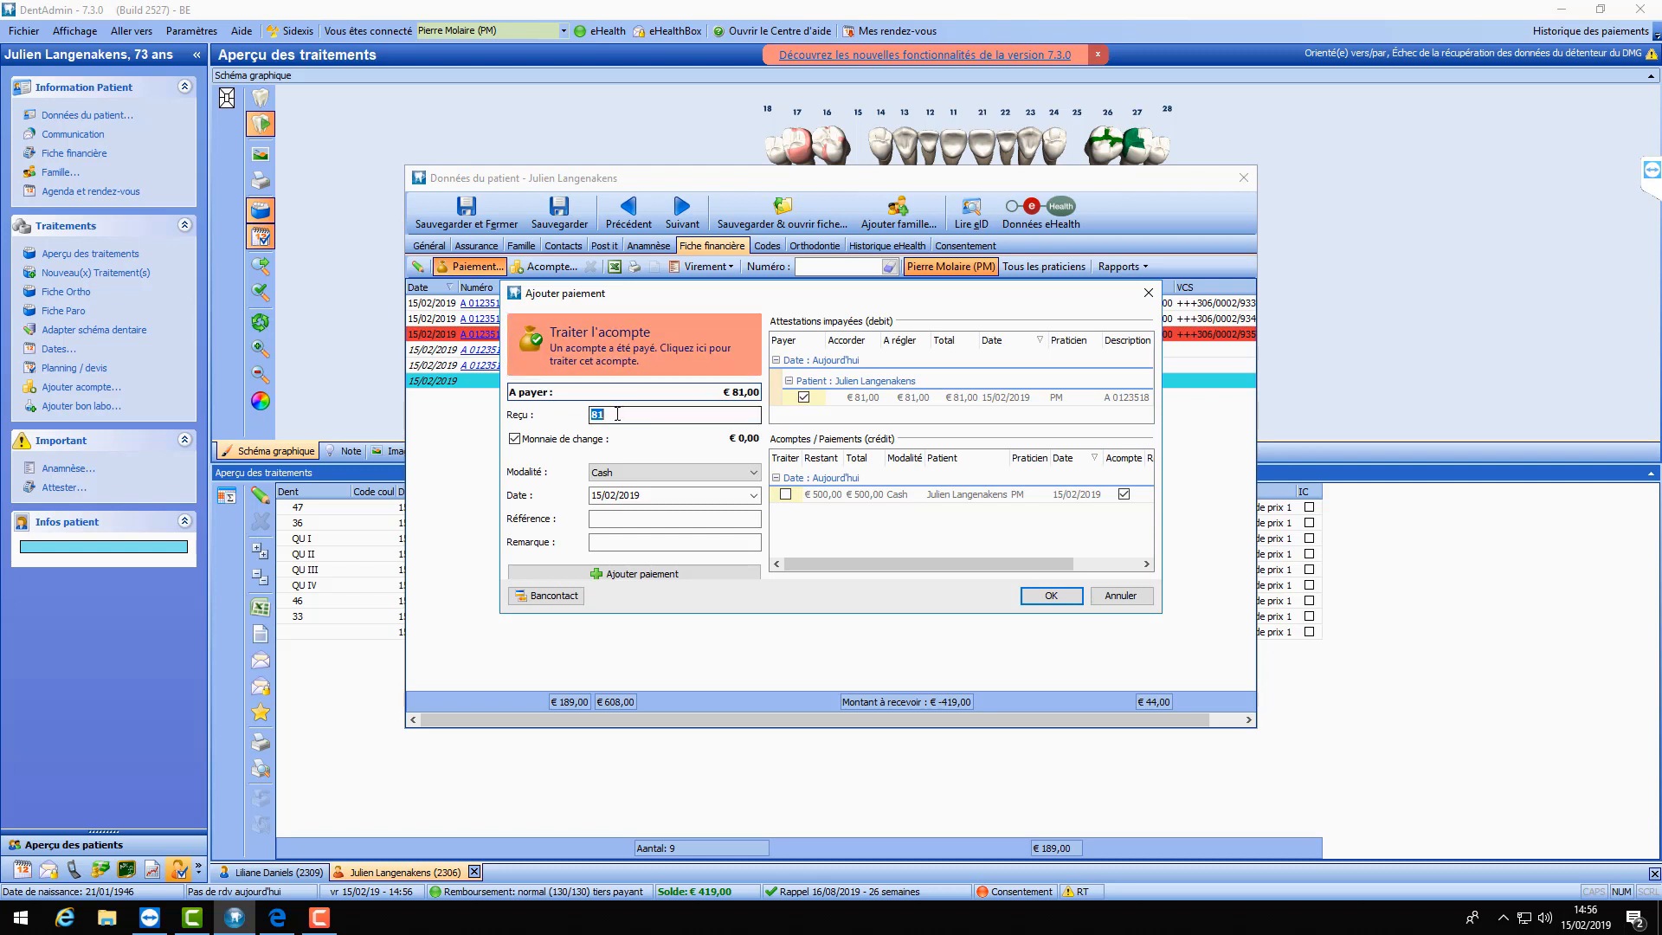
click(554, 598)
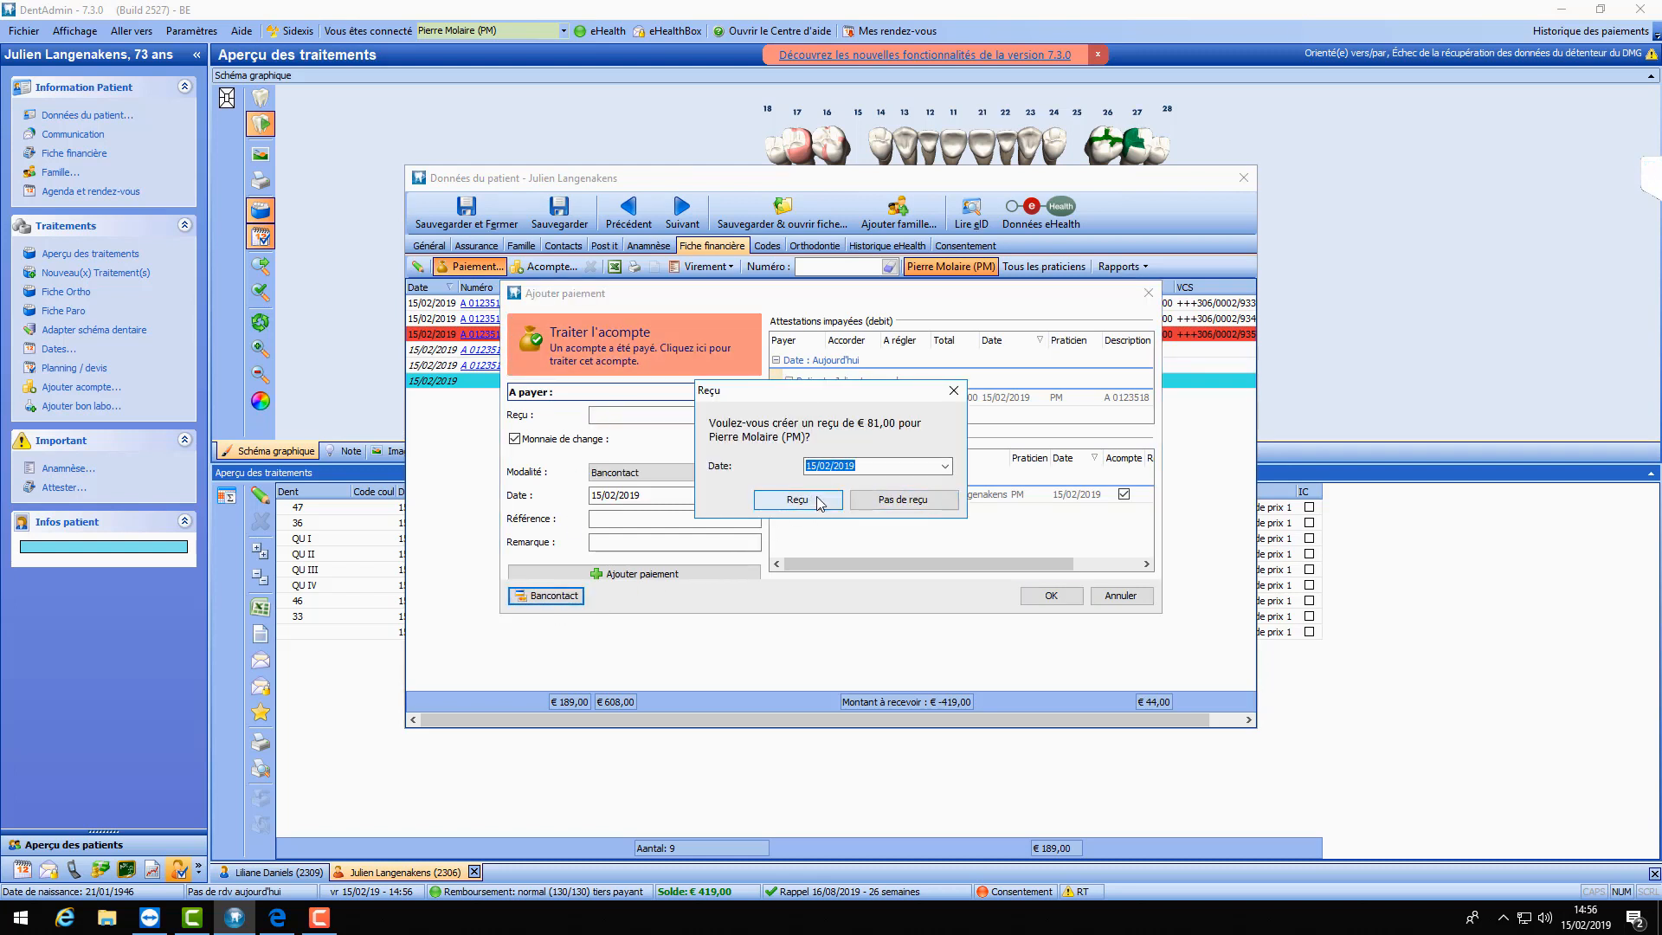
click(887, 503)
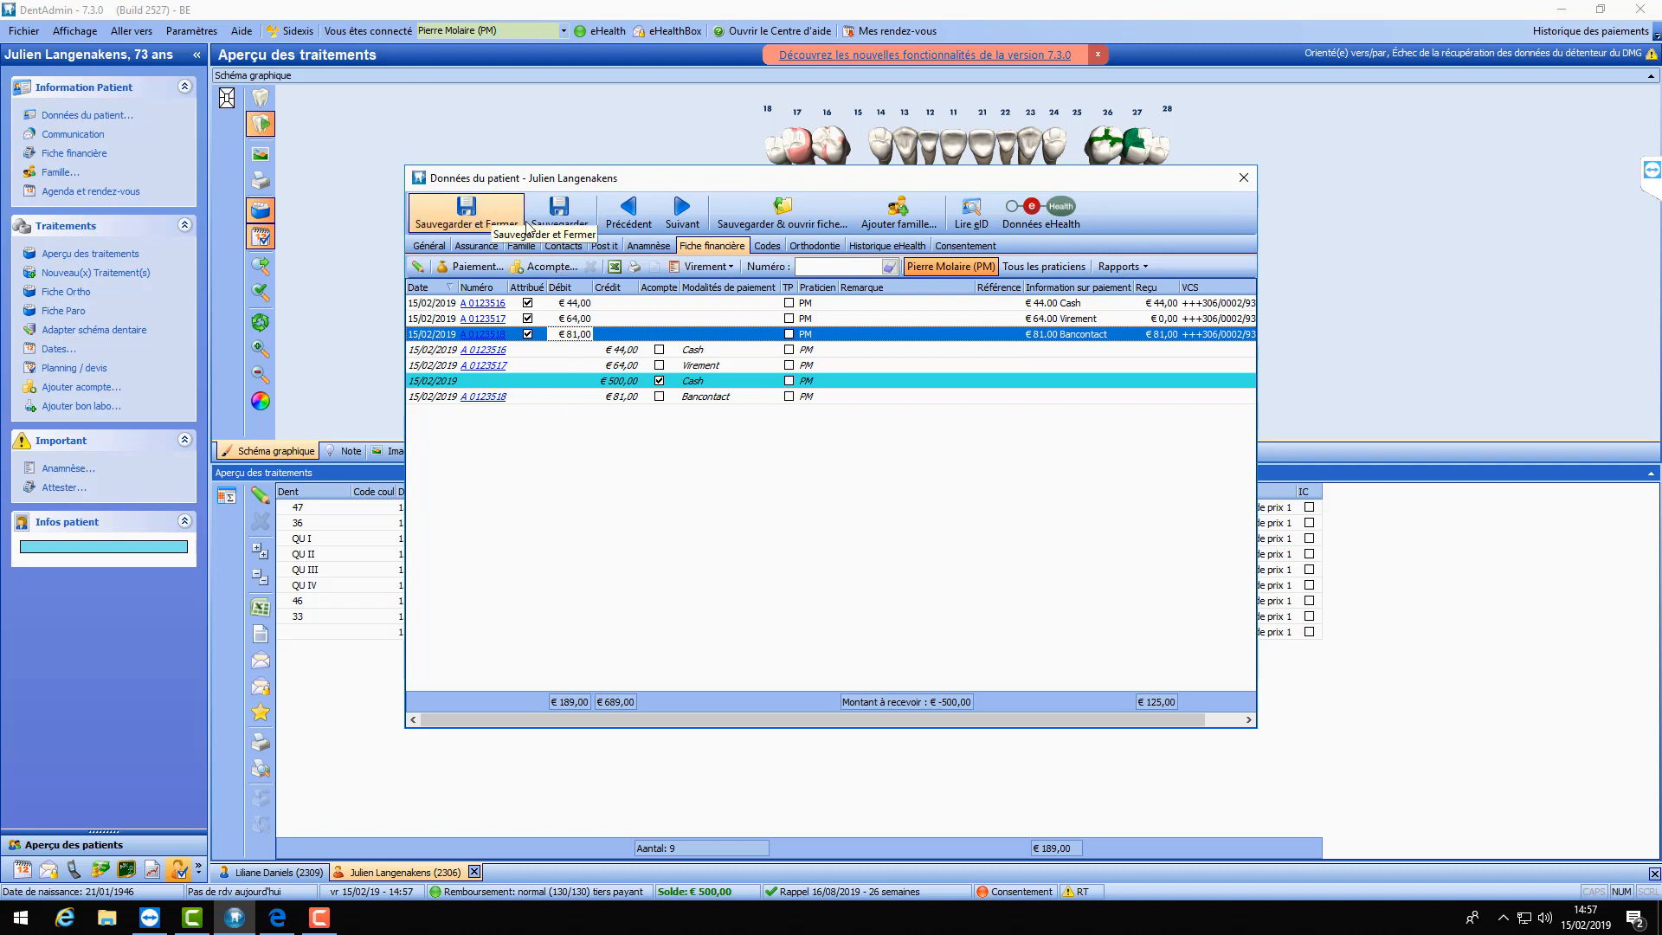
- Close the patient's financial record and start entering new treatments
click(1242, 184)
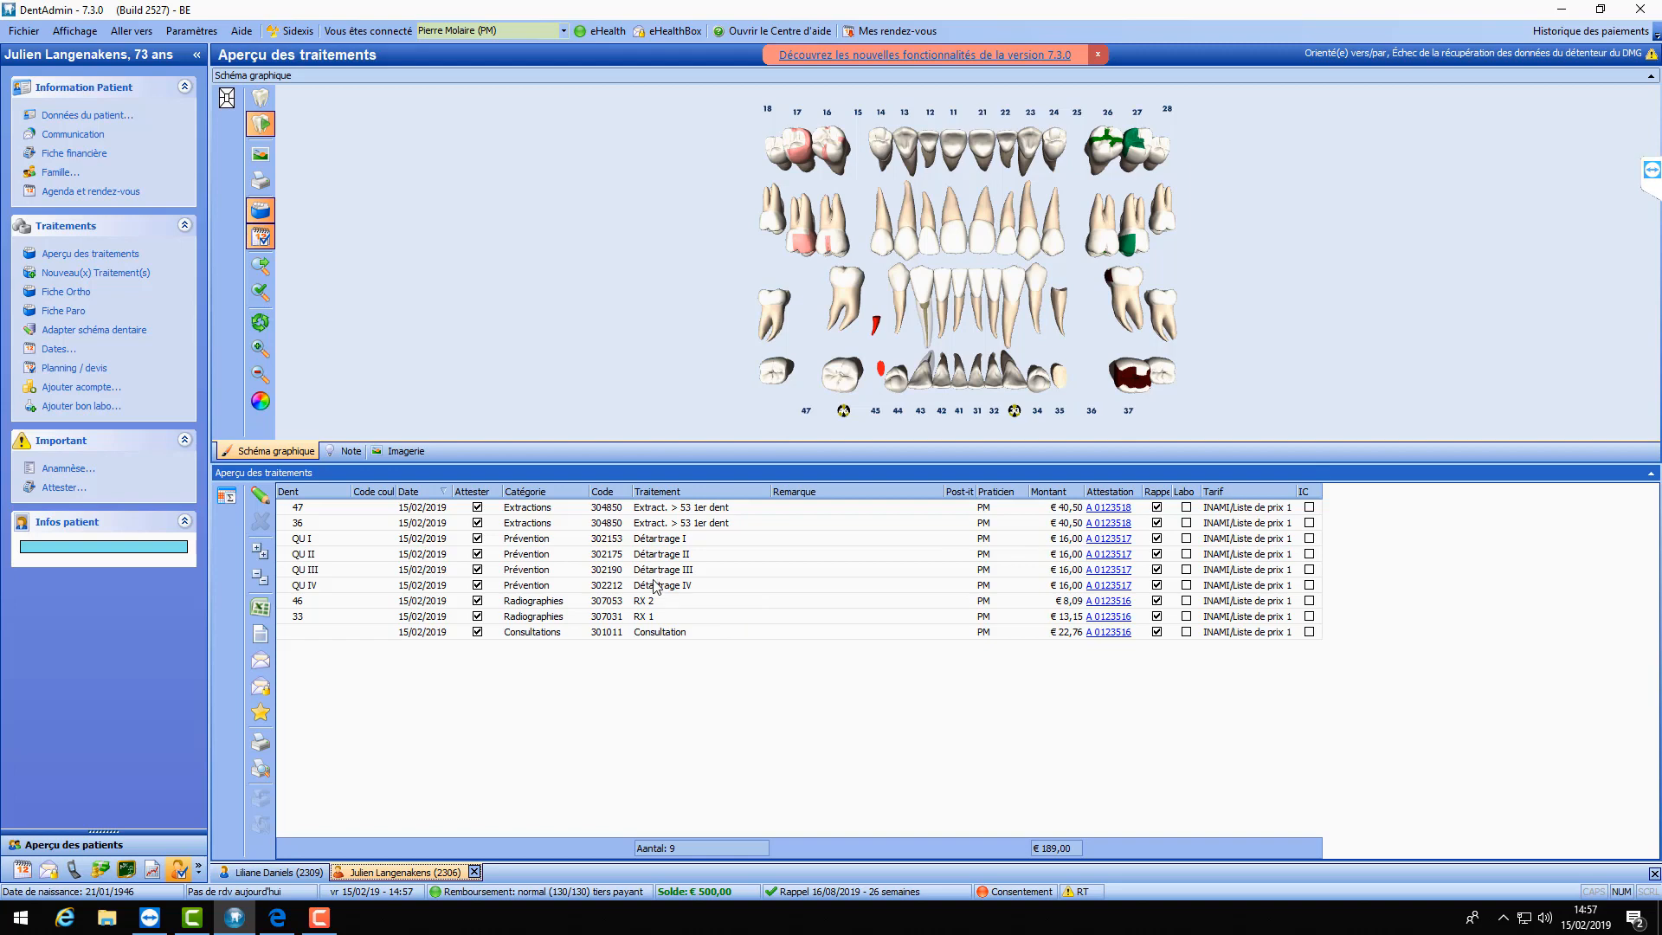
click(110, 272)
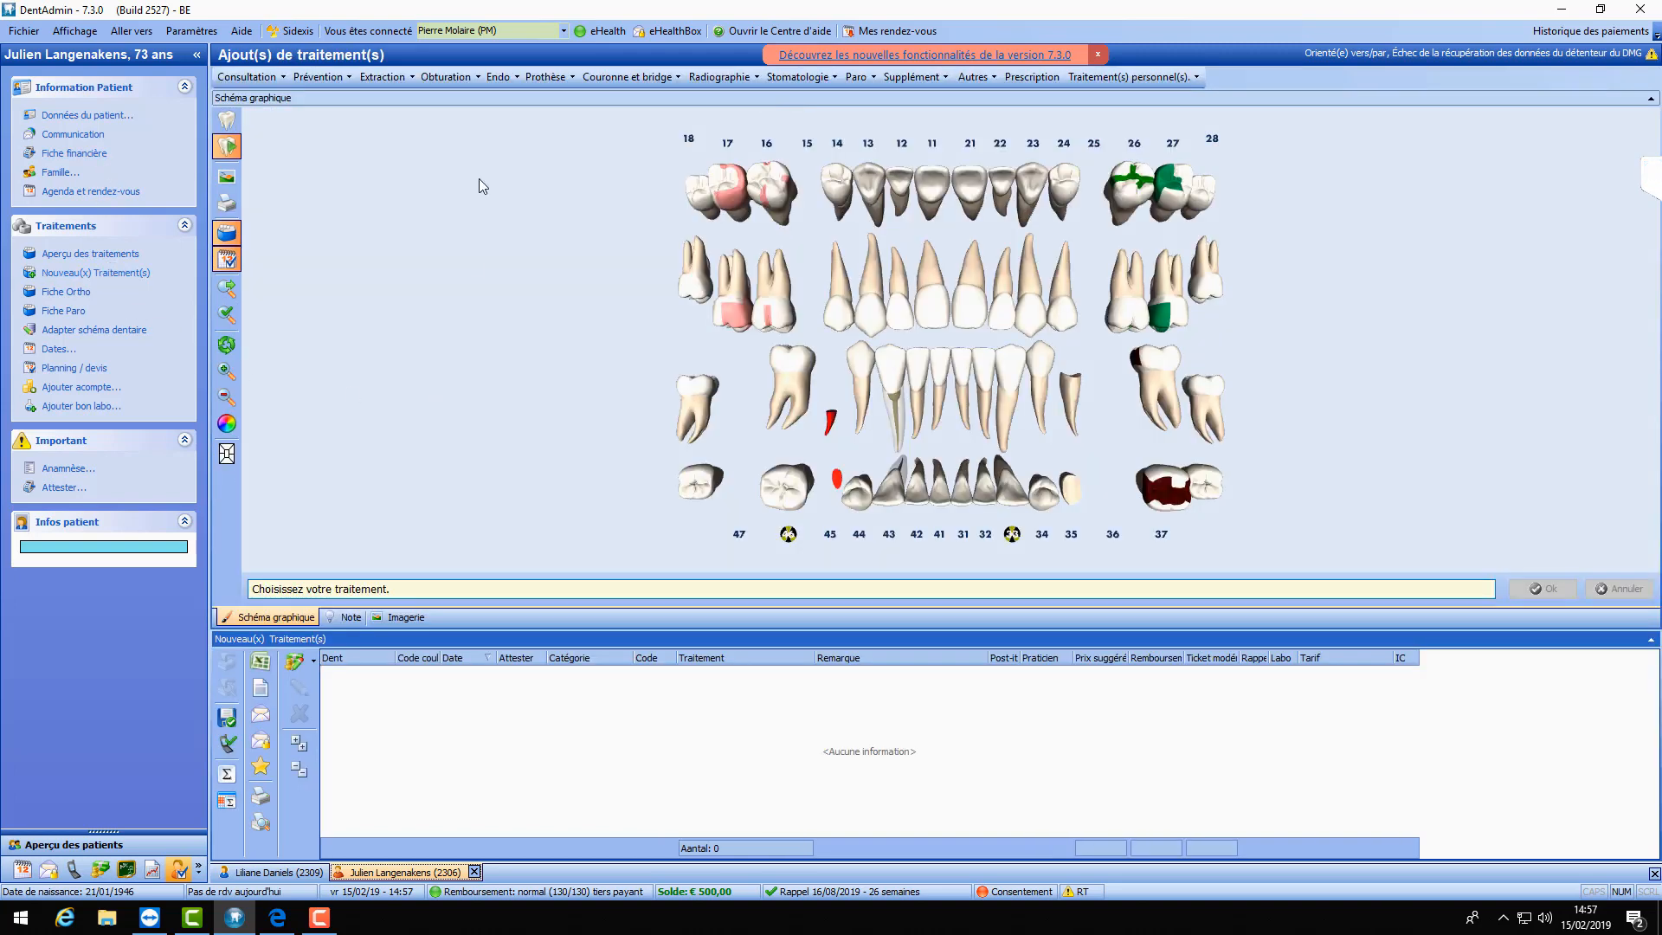
click(412, 80)
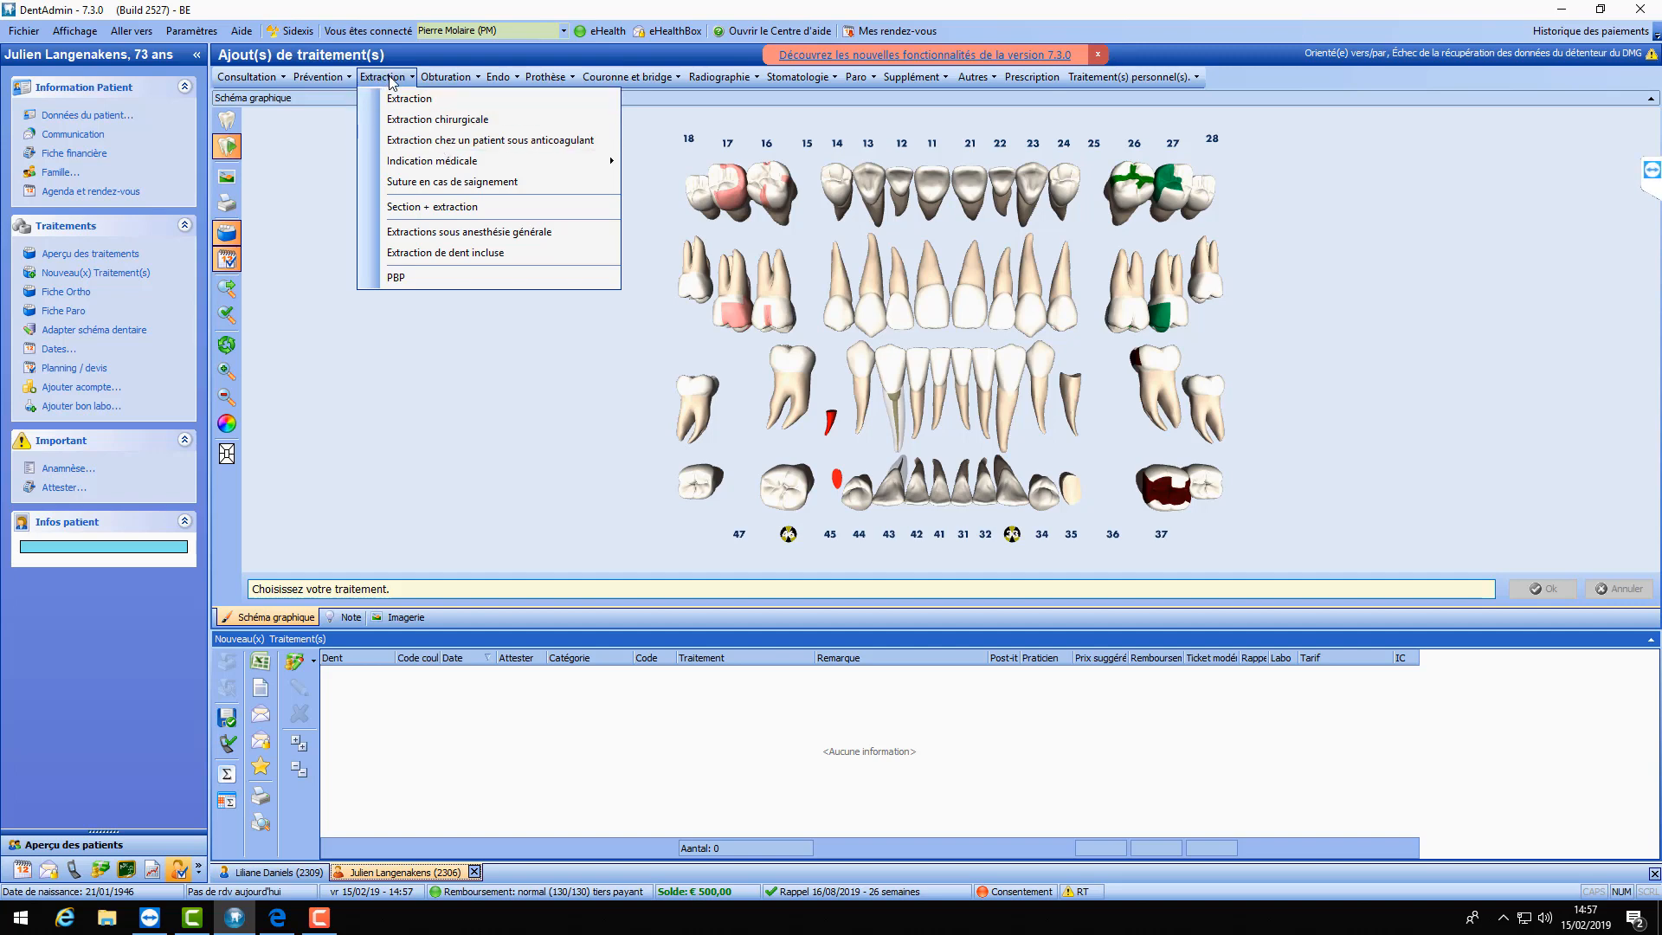
mouse_move(416, 170)
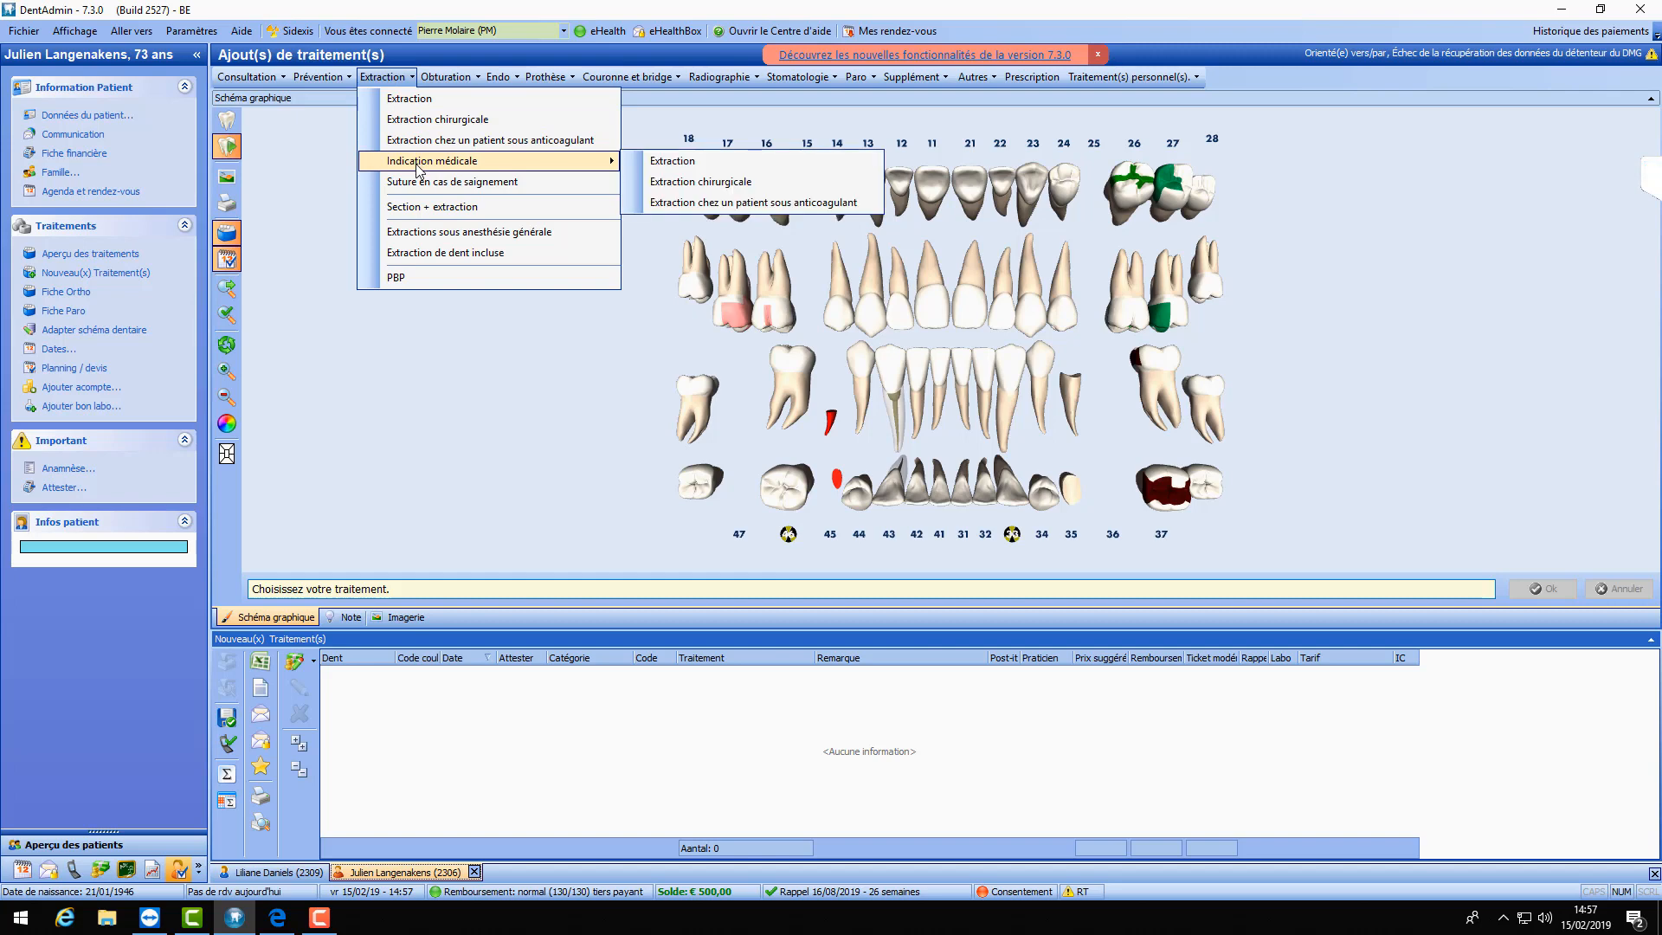
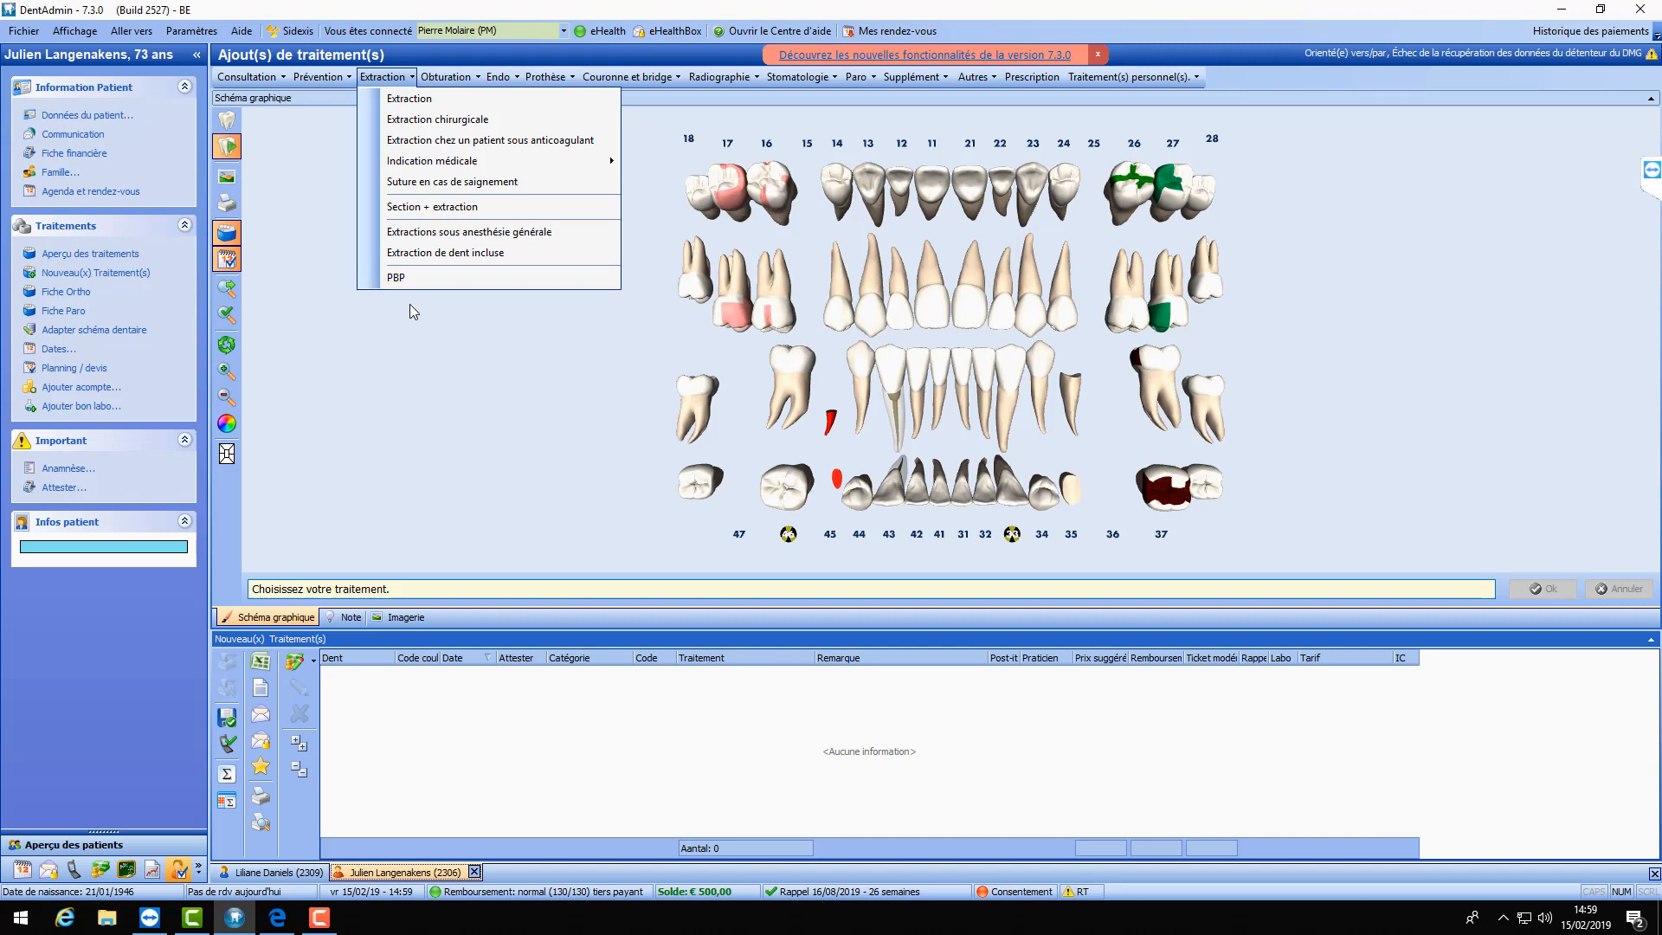
click(439, 398)
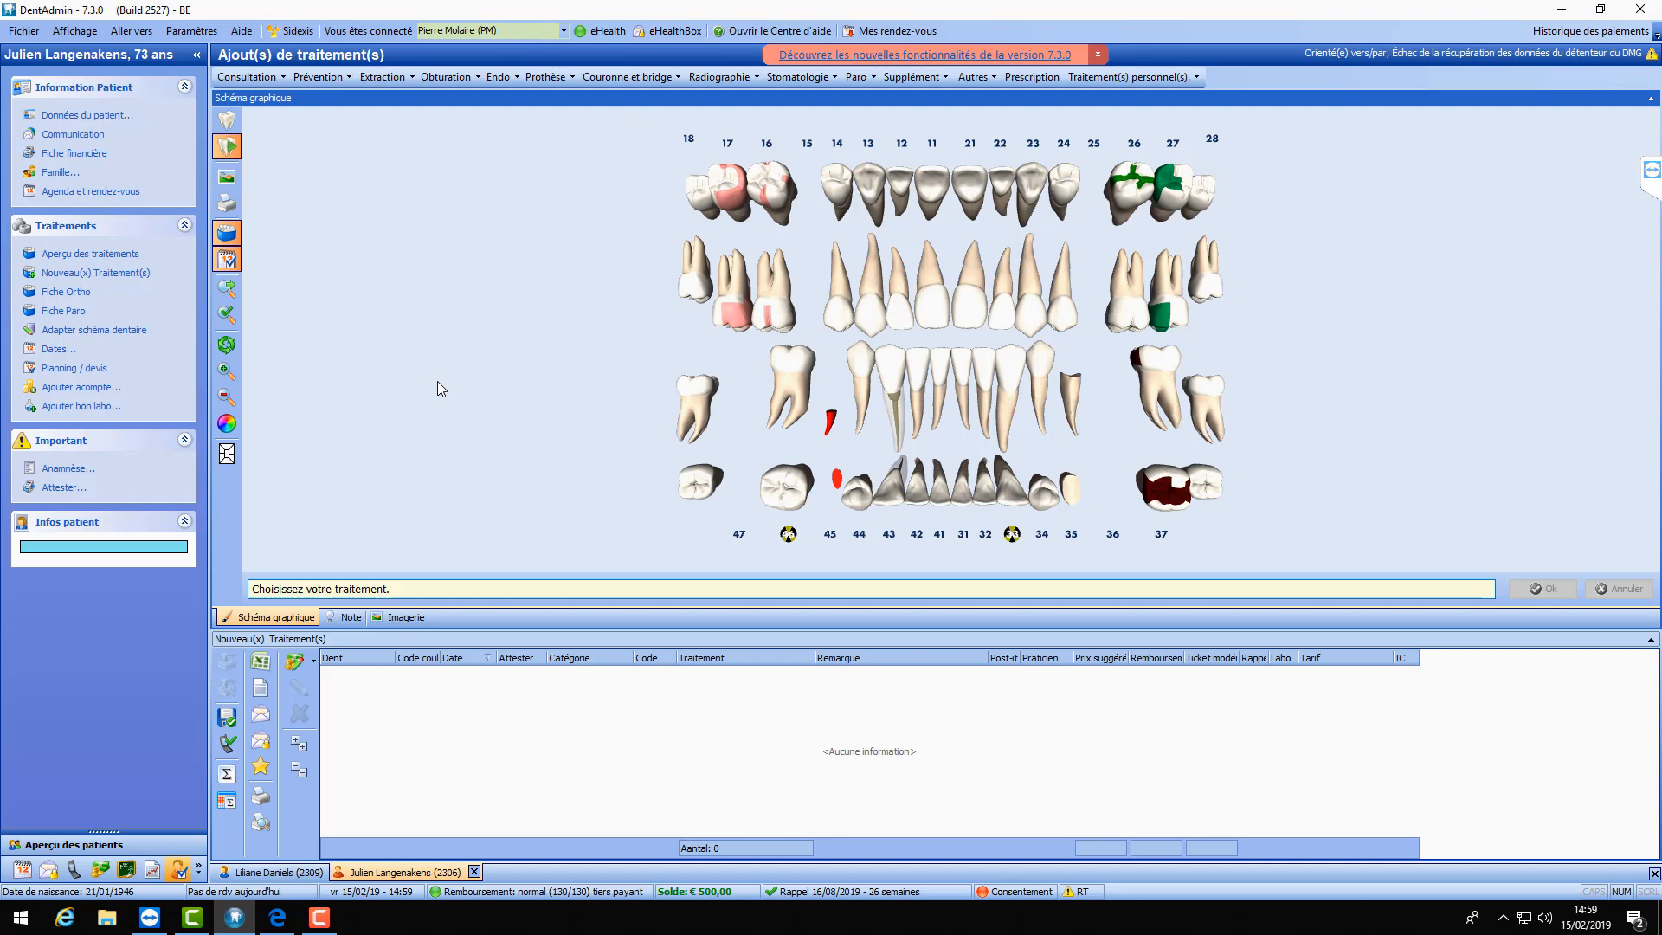
- Add a three-surface filling (Obturation 3 faces) with adhesive technique to tooth 46
click(451, 76)
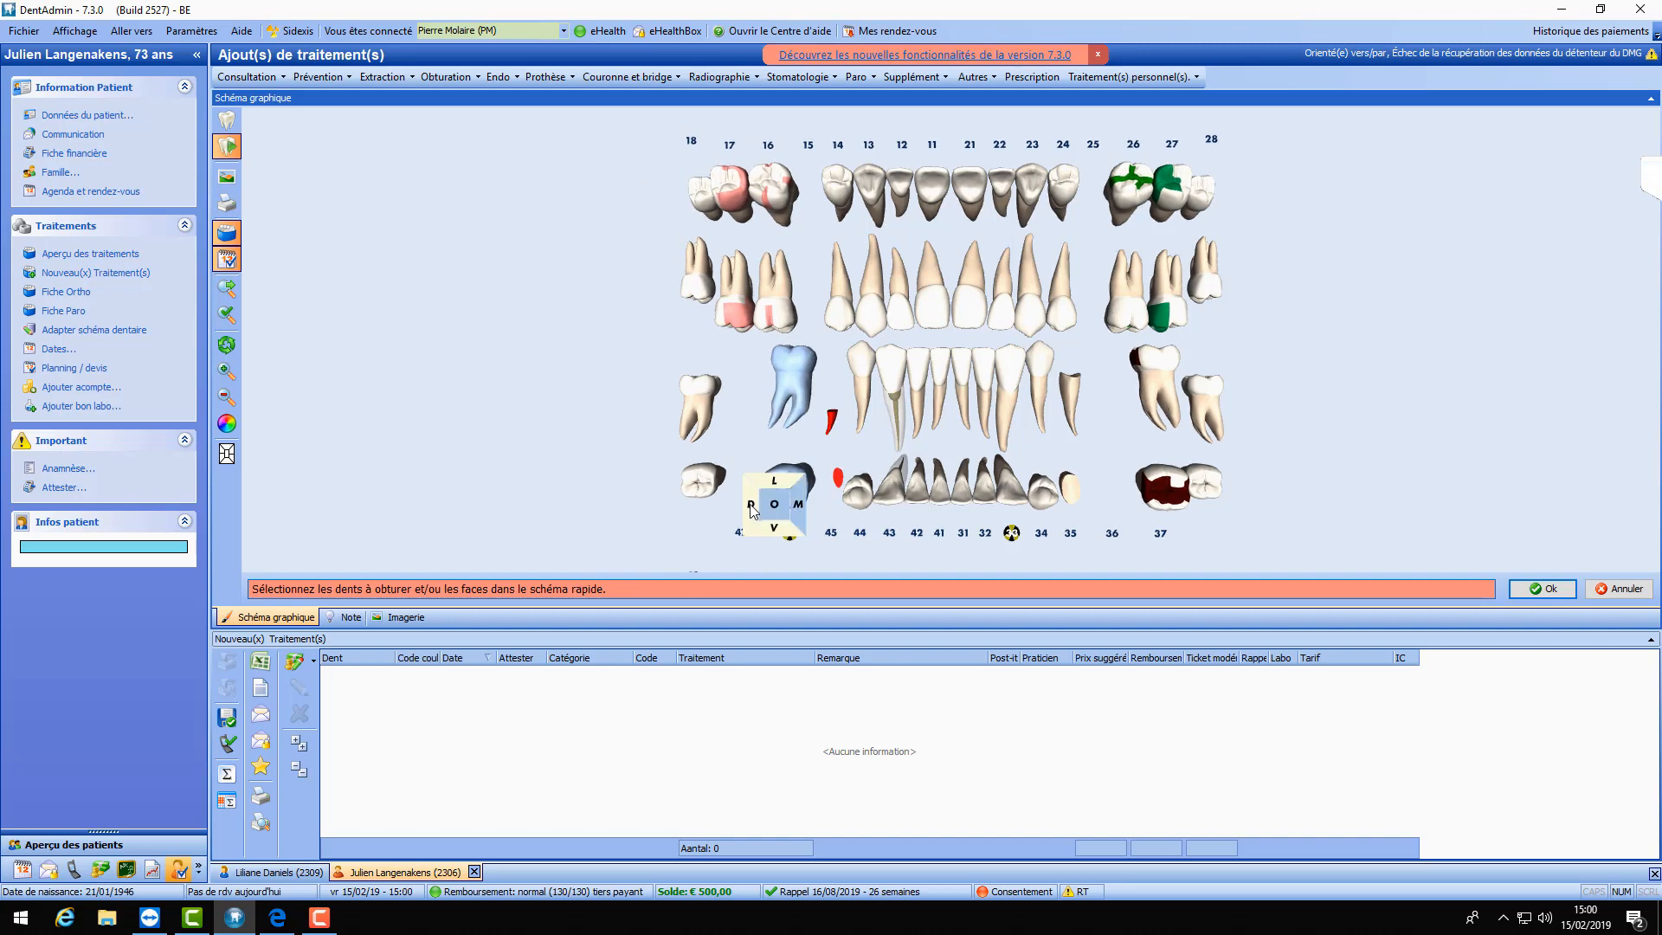
click(1542, 589)
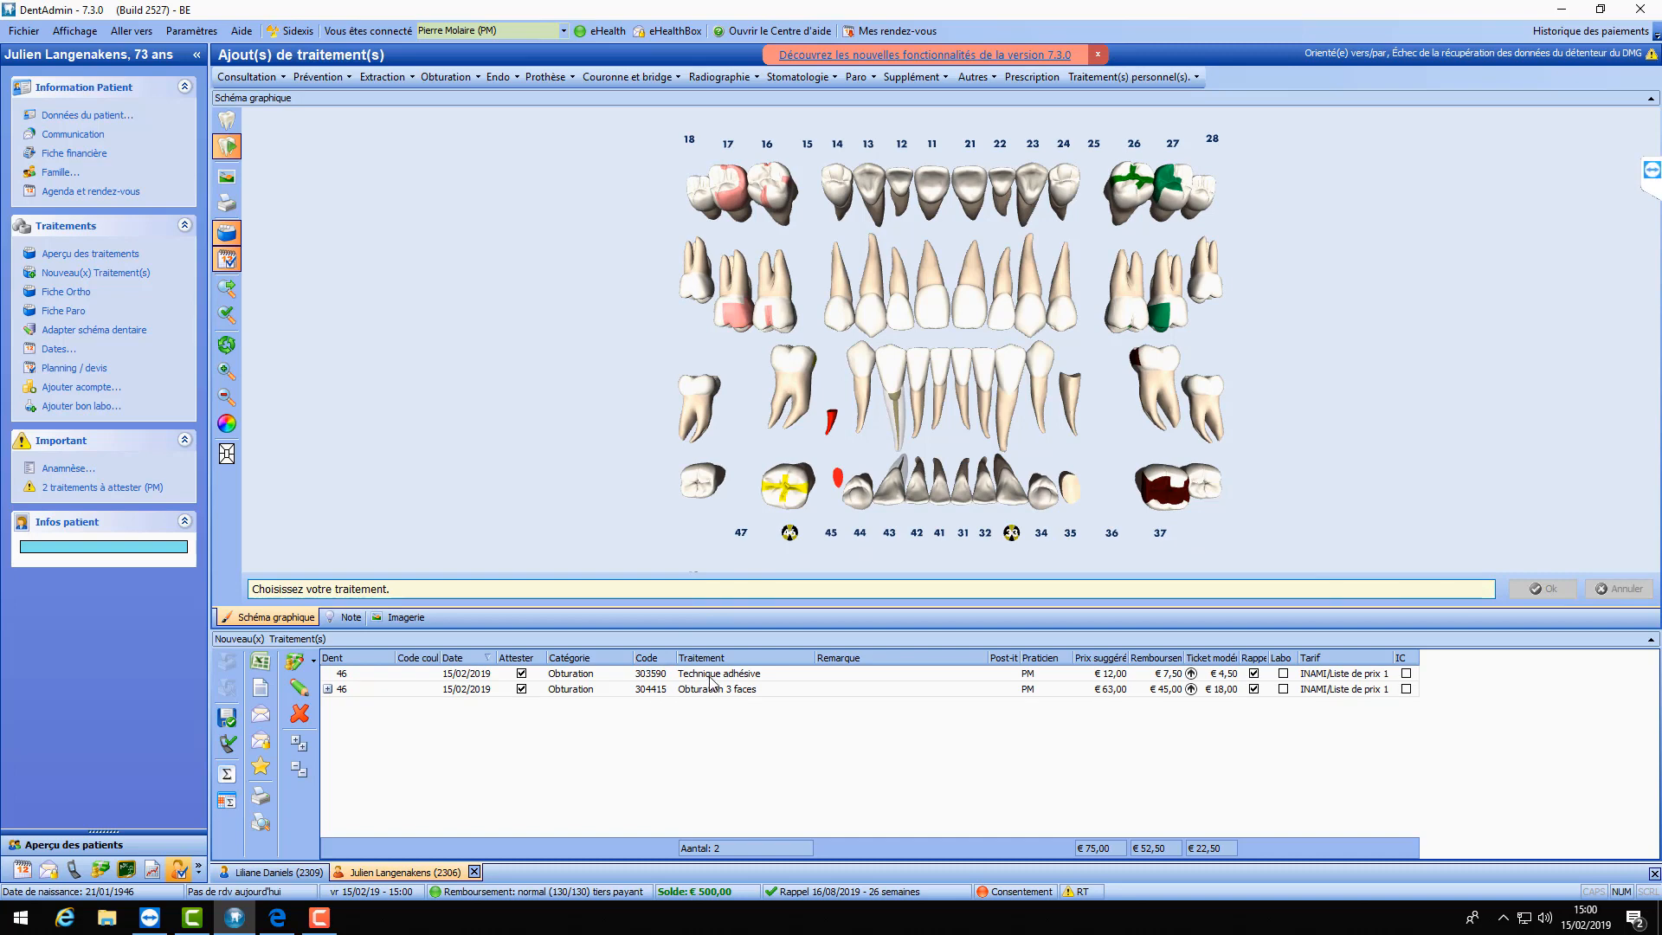
- Start a filling on tooth 14 and mark occlusal, distal and vestibular segments as the surfaces to fill
click(328, 689)
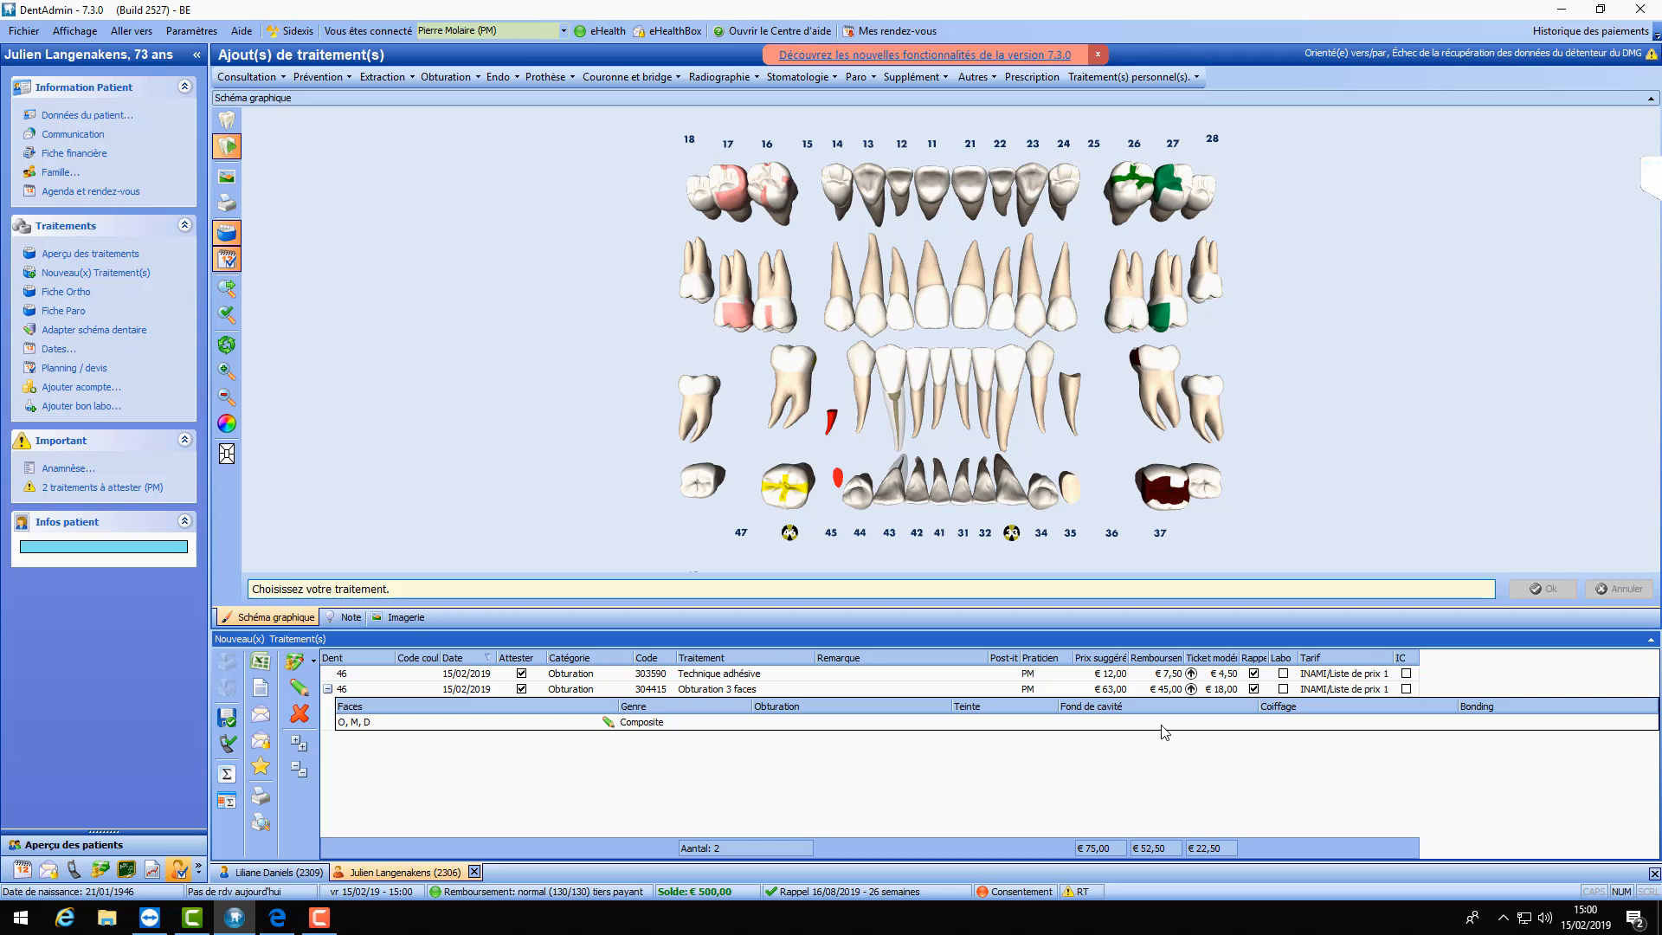
click(328, 689)
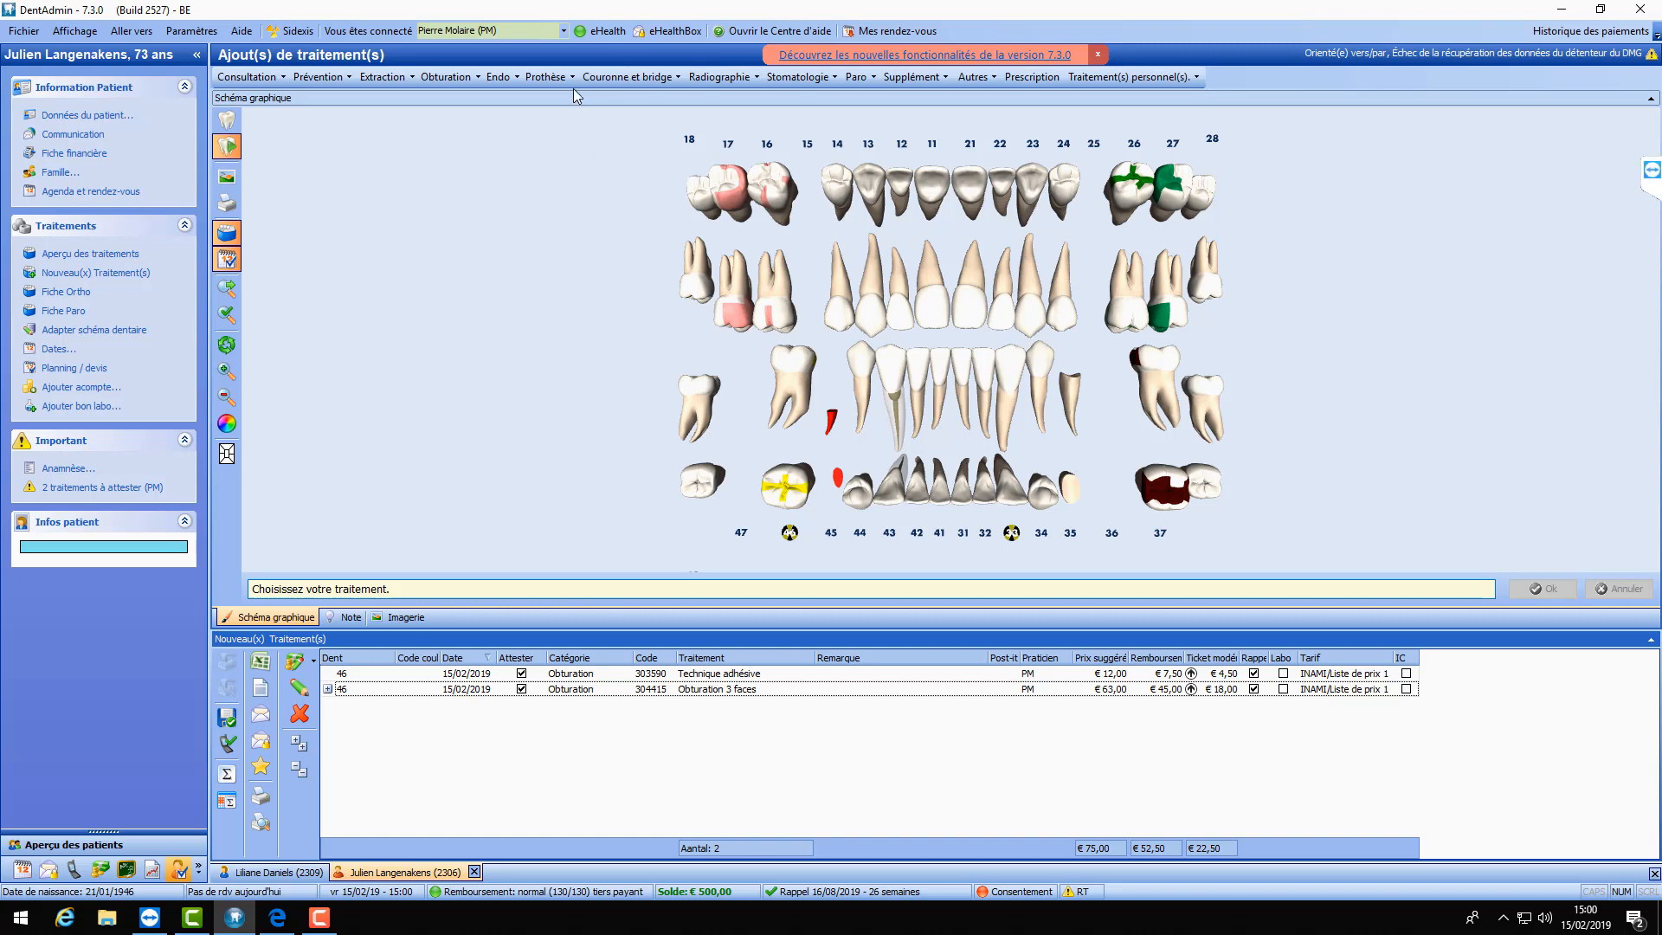
click(445, 78)
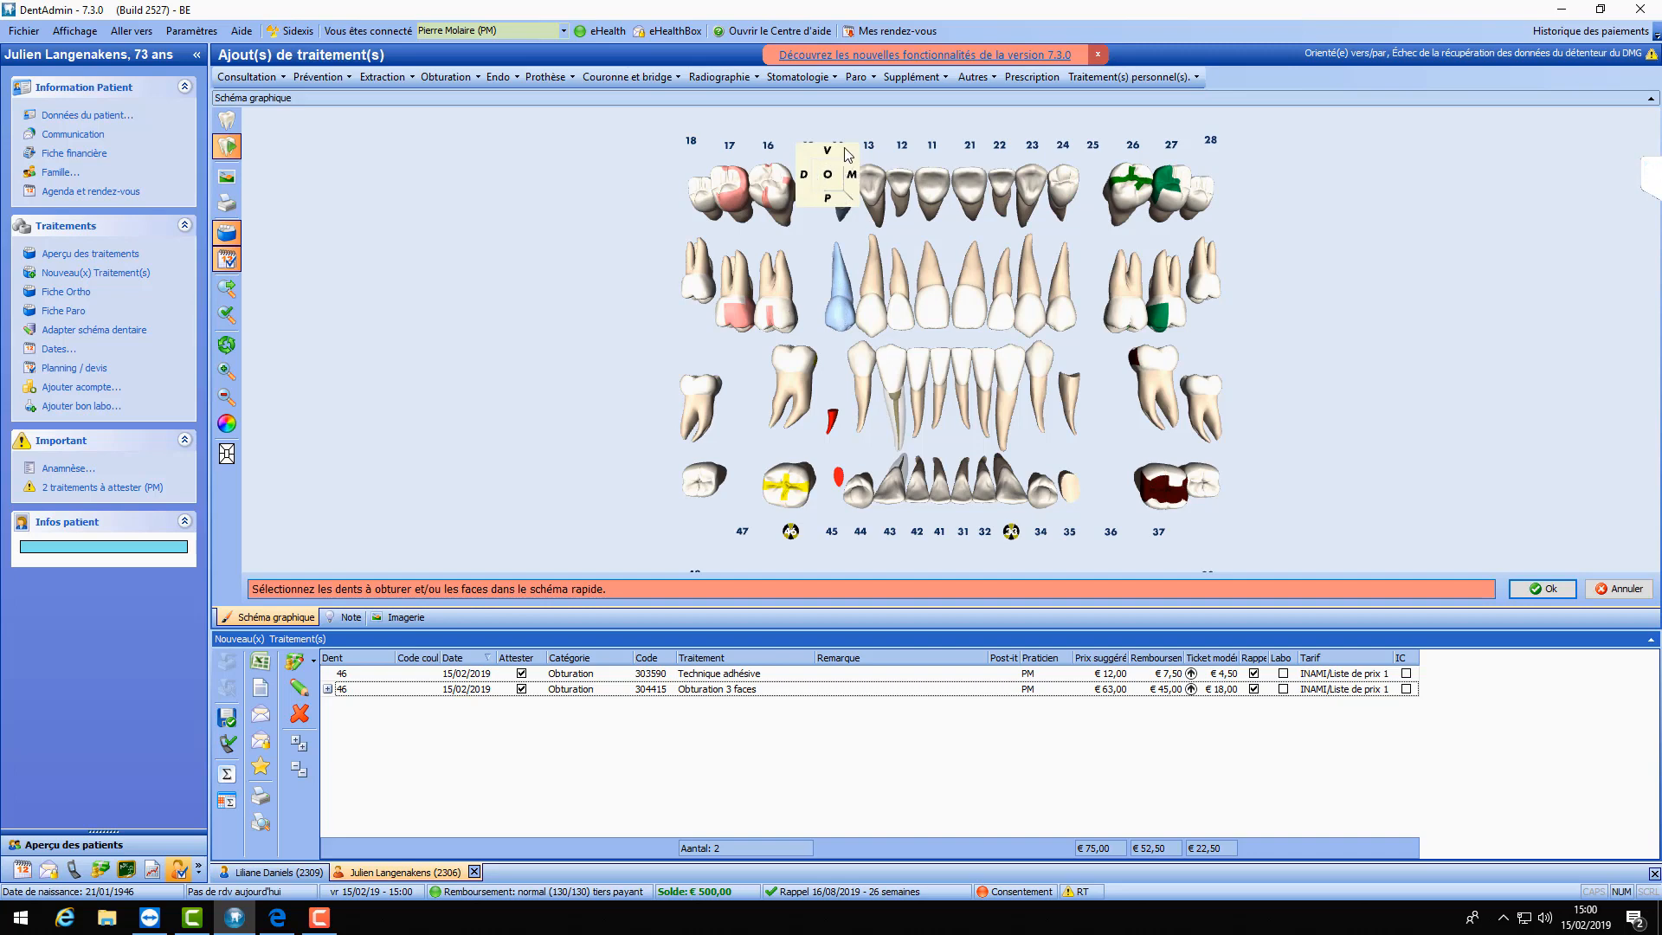
click(843, 310)
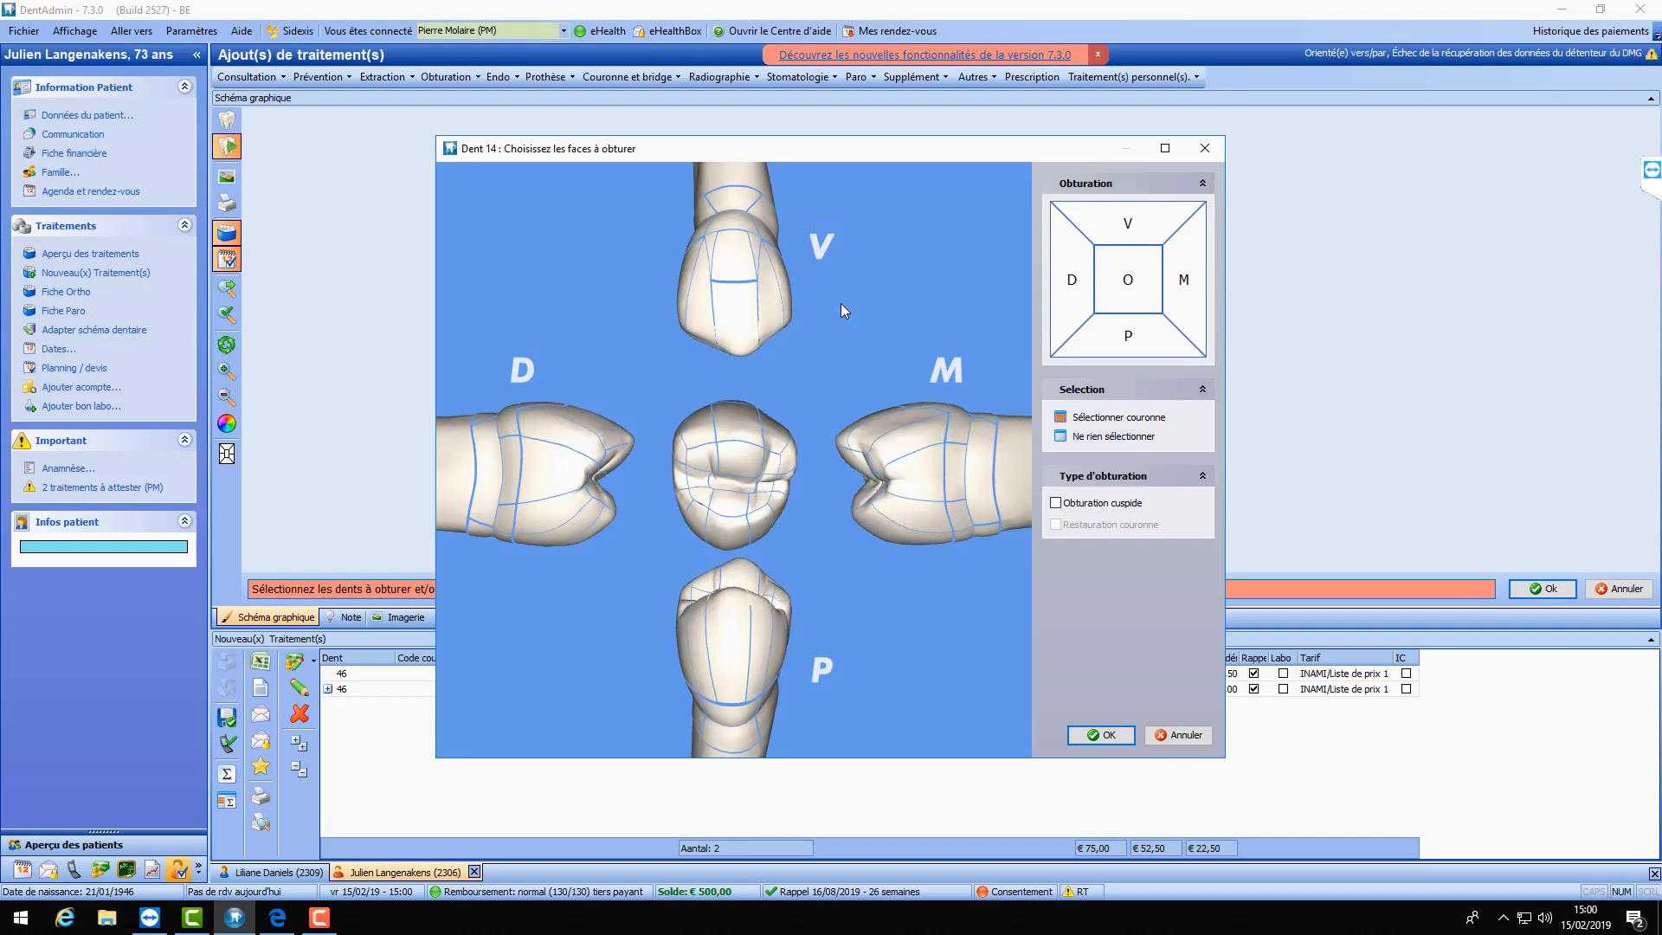
click(697, 479)
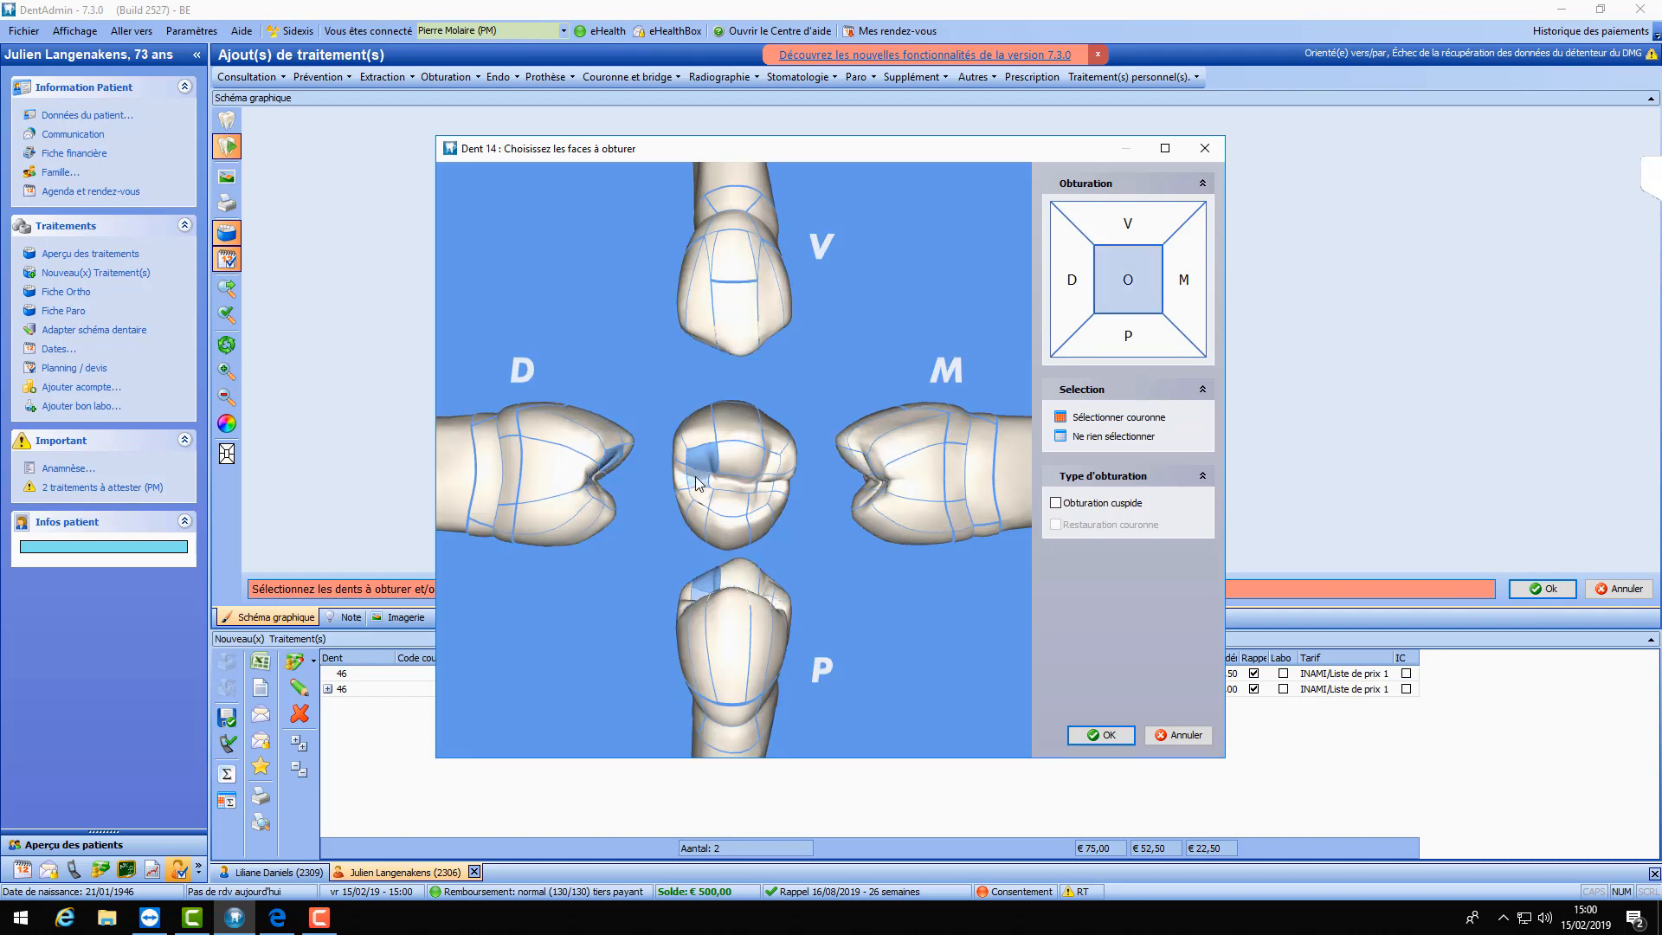
click(679, 482)
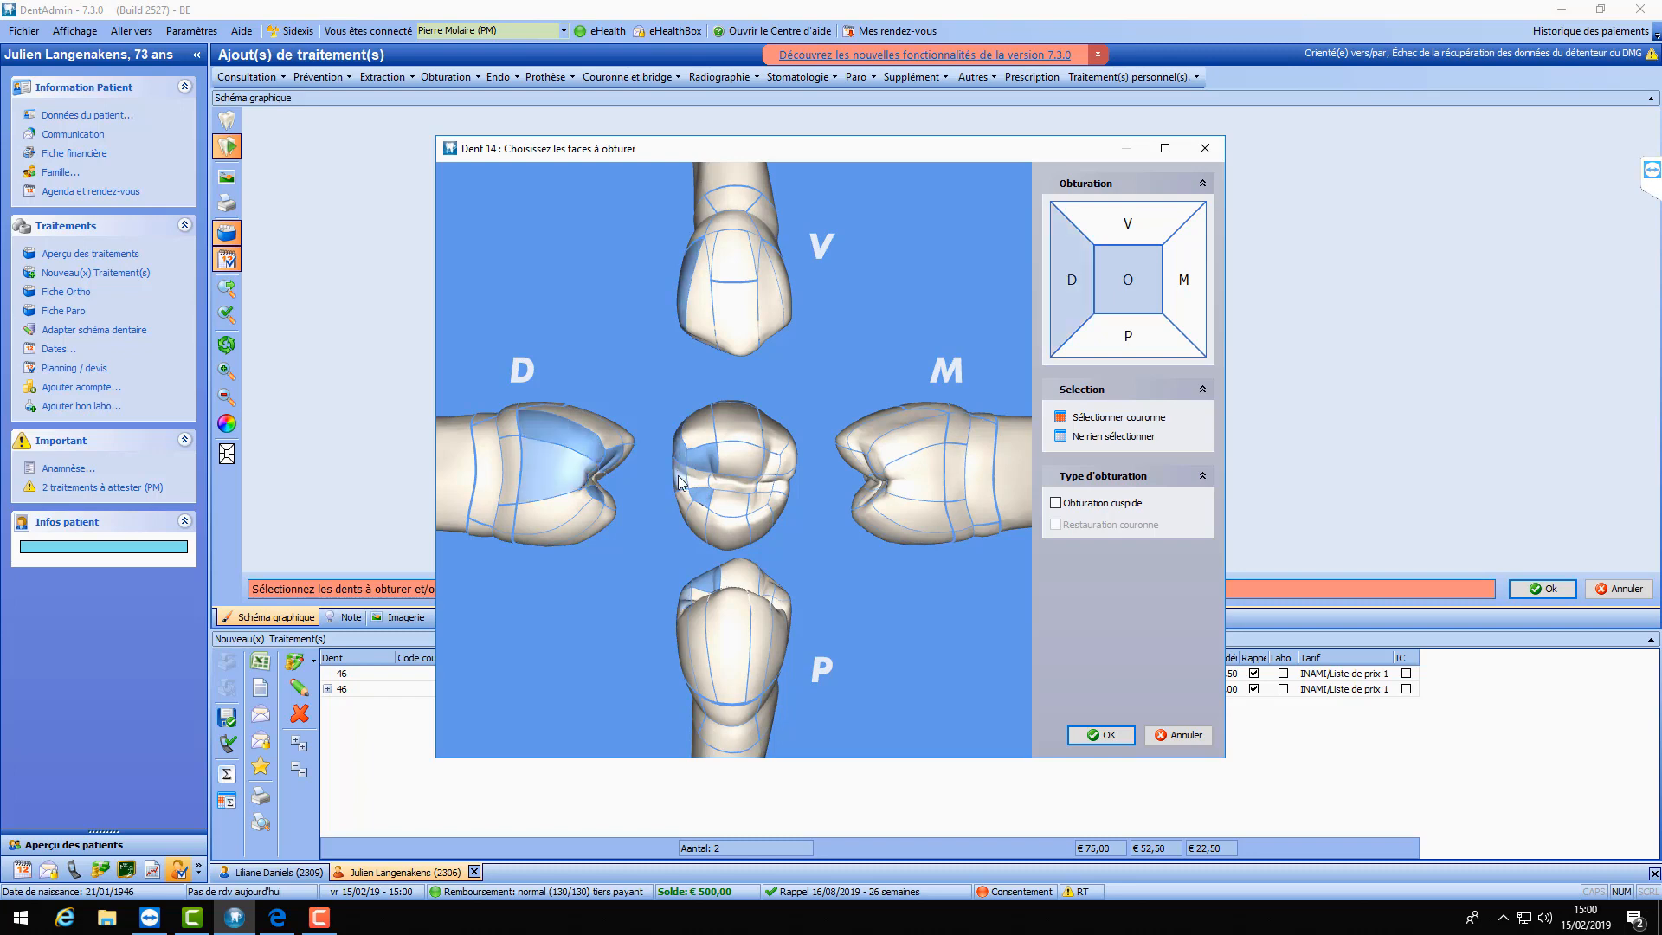
click(694, 442)
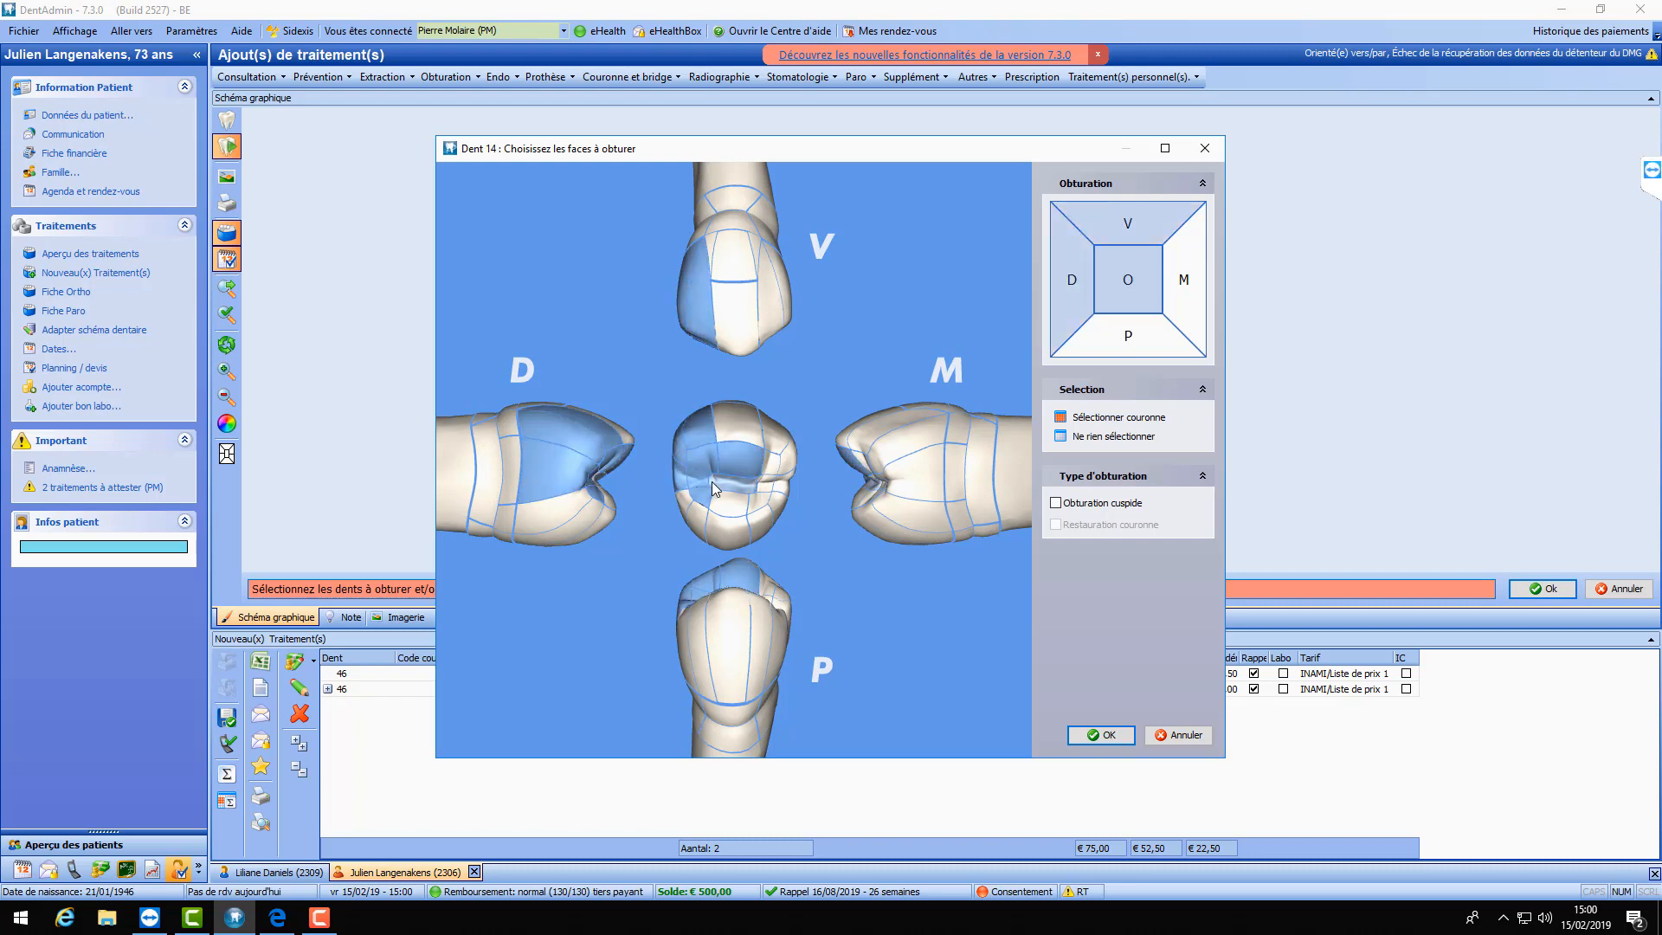
click(714, 485)
click(683, 503)
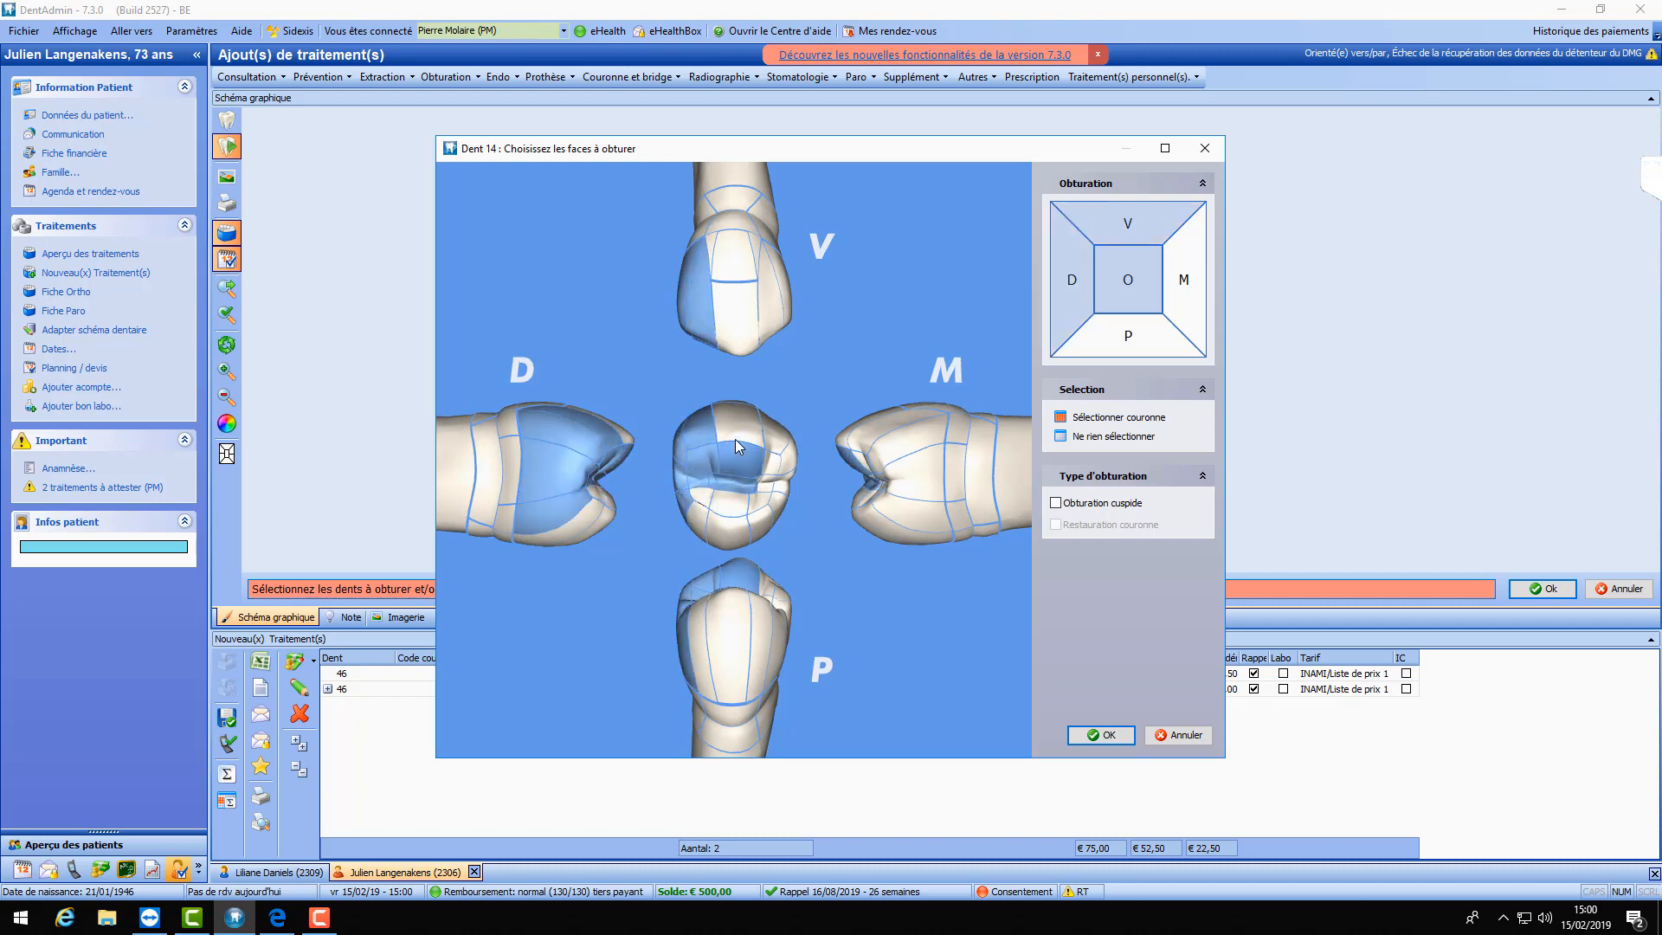
click(729, 499)
click(704, 497)
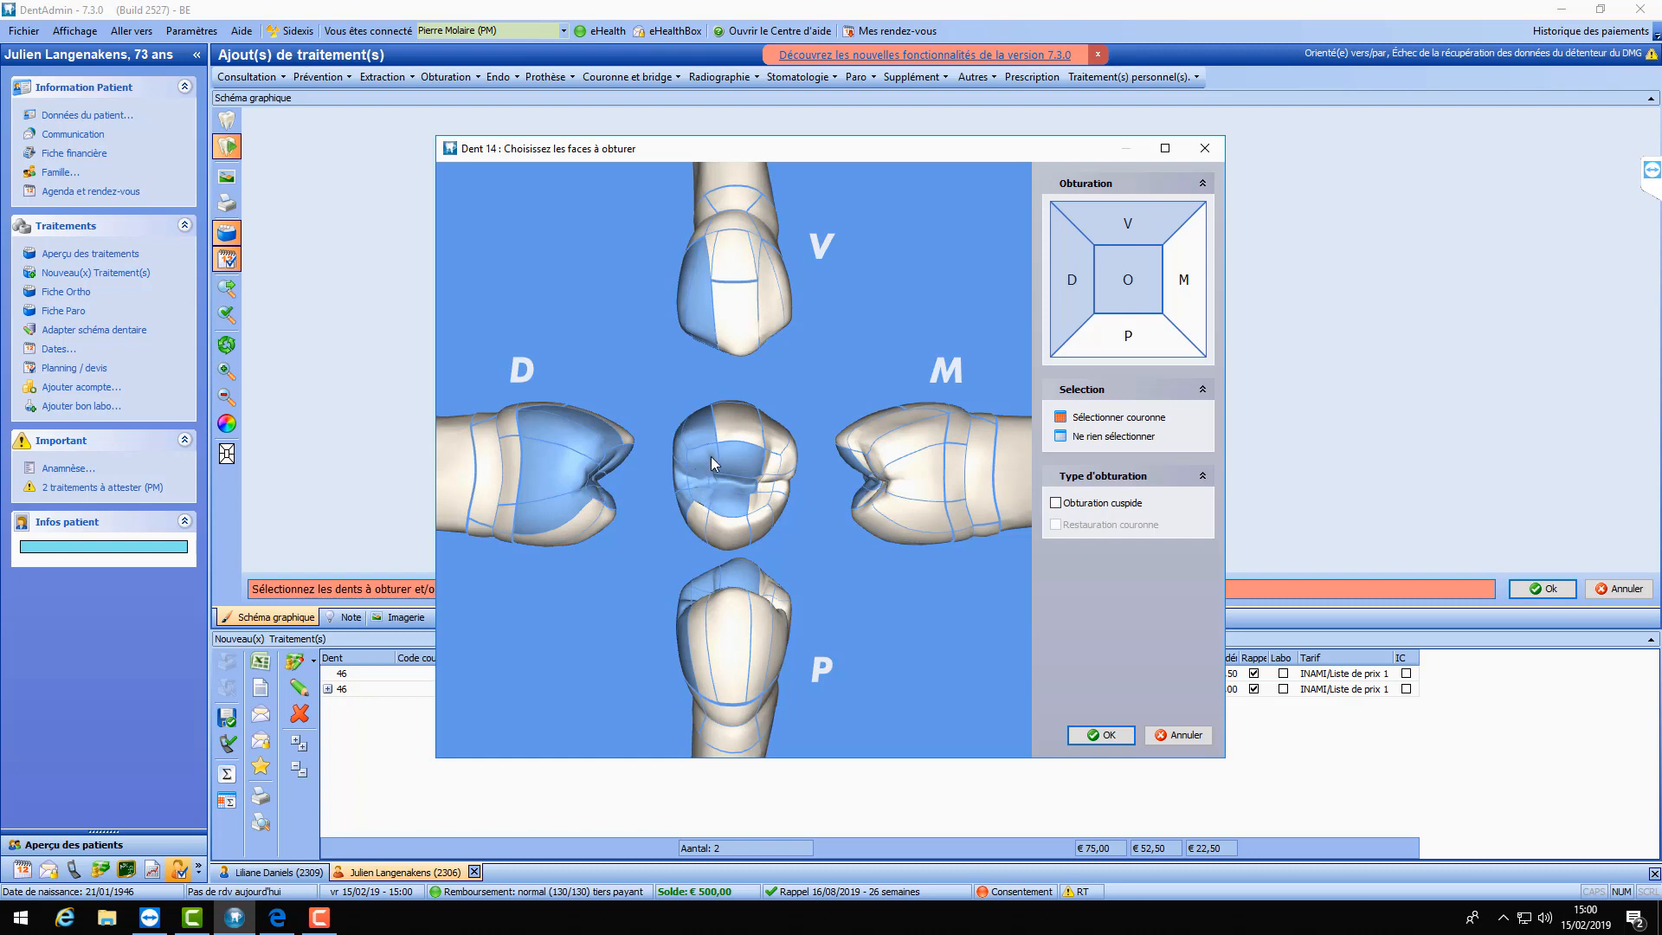
- Try adding the mesial surface of tooth 14 and toggling the Obturation cuspide and Restauration couronne options
click(777, 448)
click(786, 465)
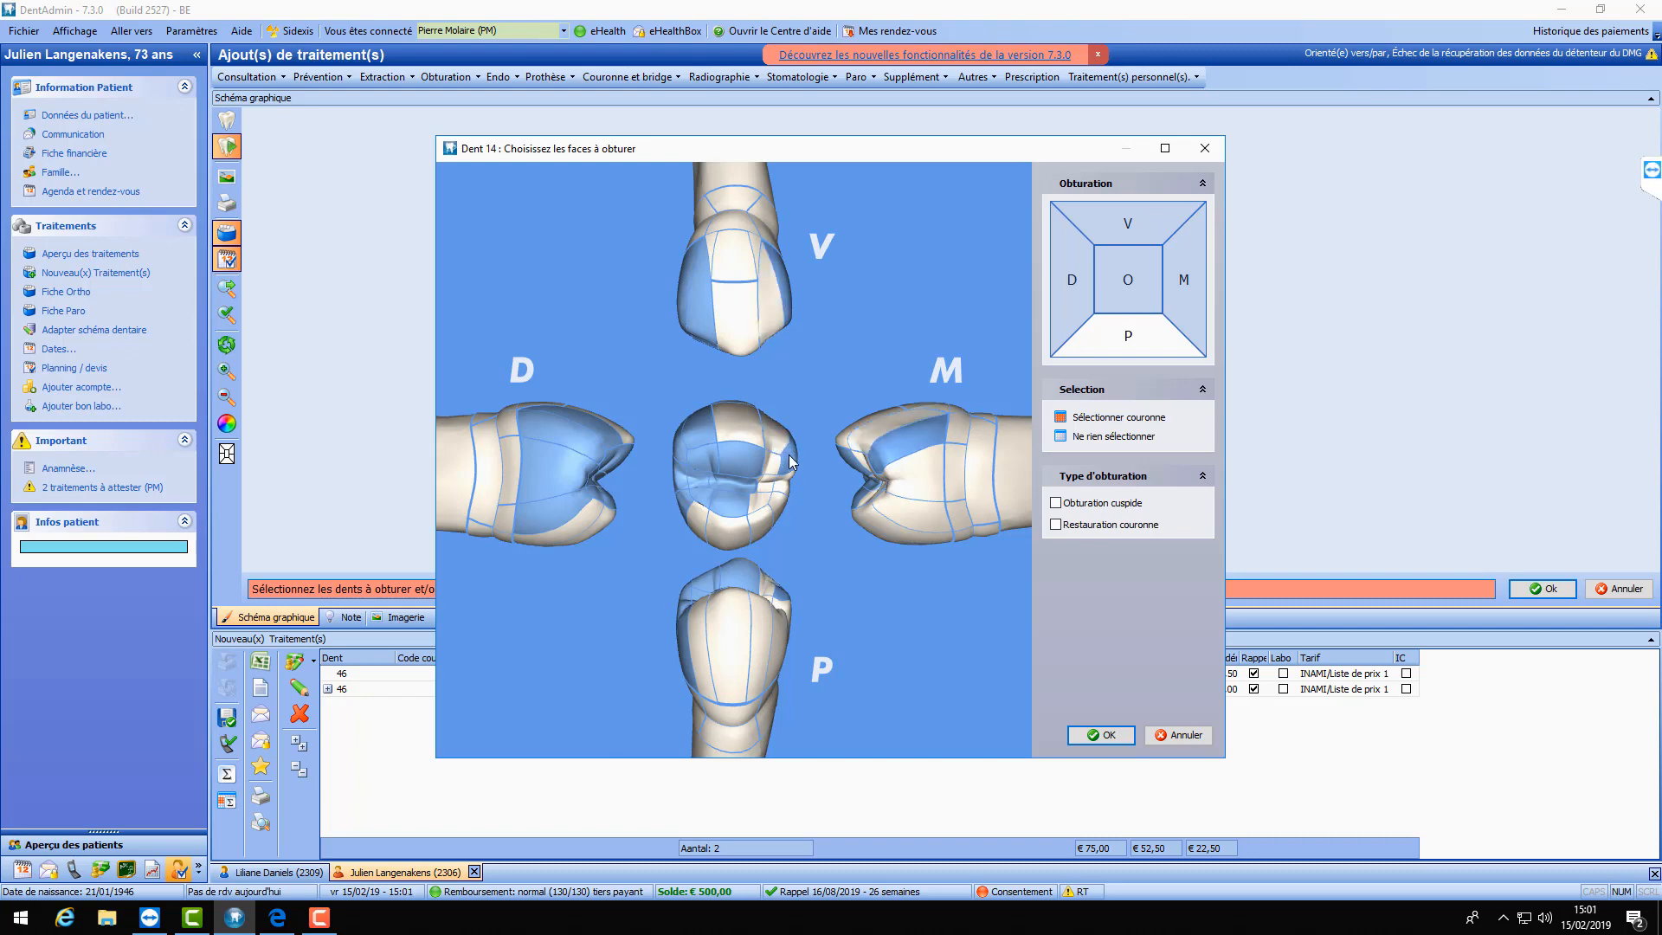
click(790, 462)
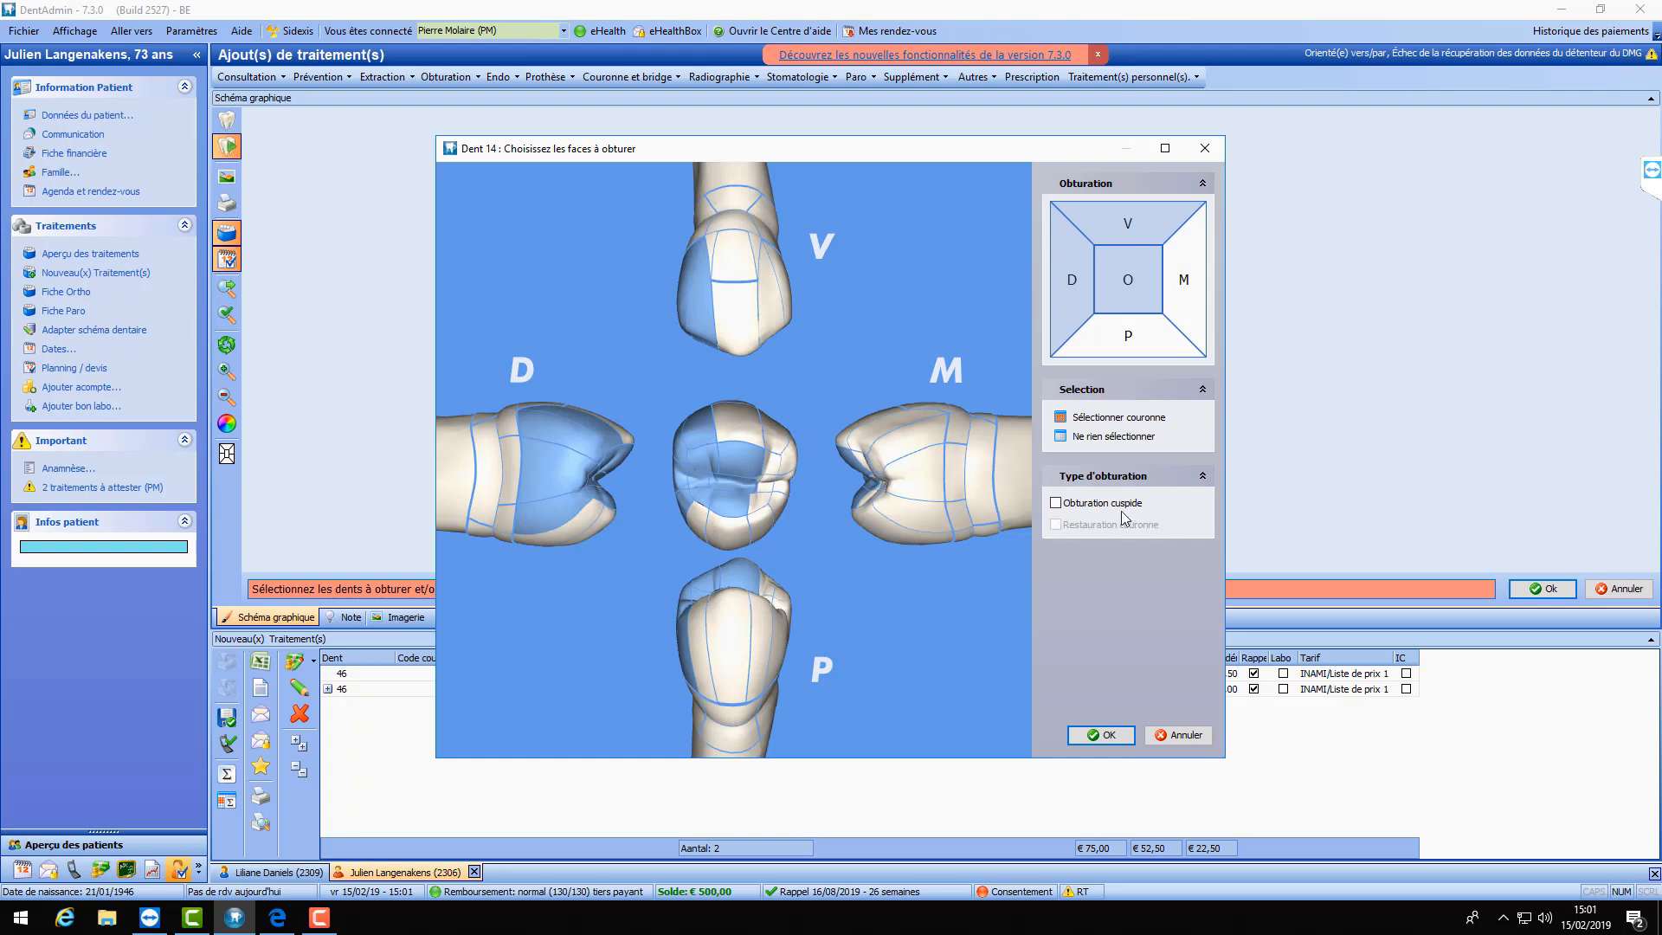
click(1056, 505)
click(1057, 504)
click(1180, 280)
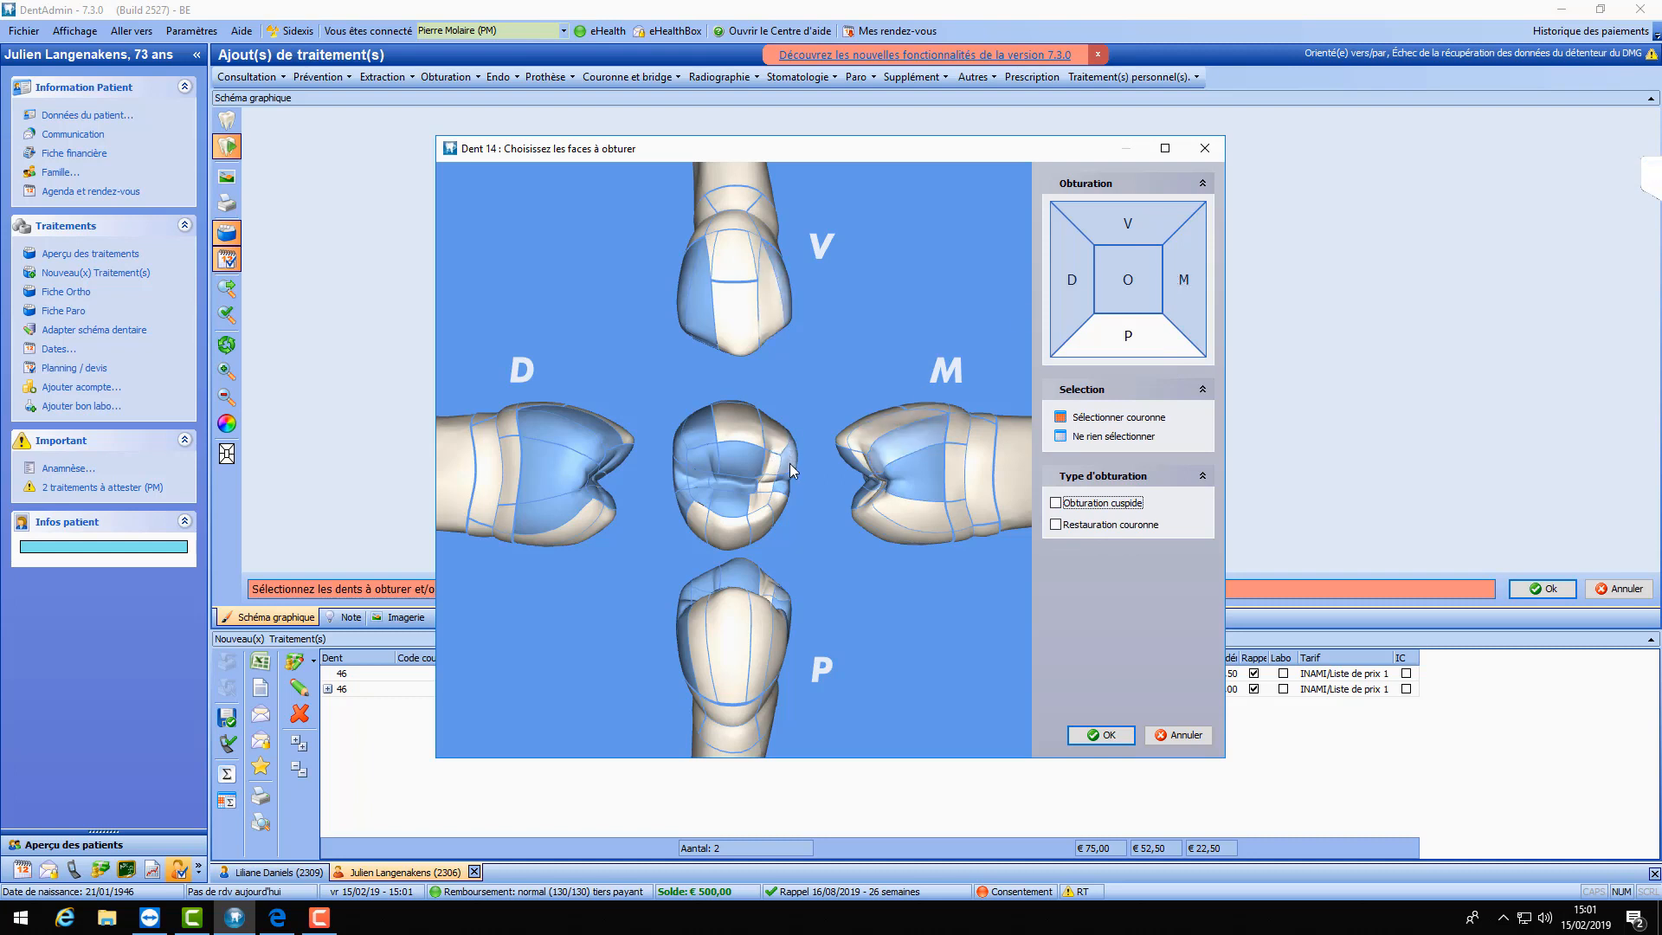
click(1056, 525)
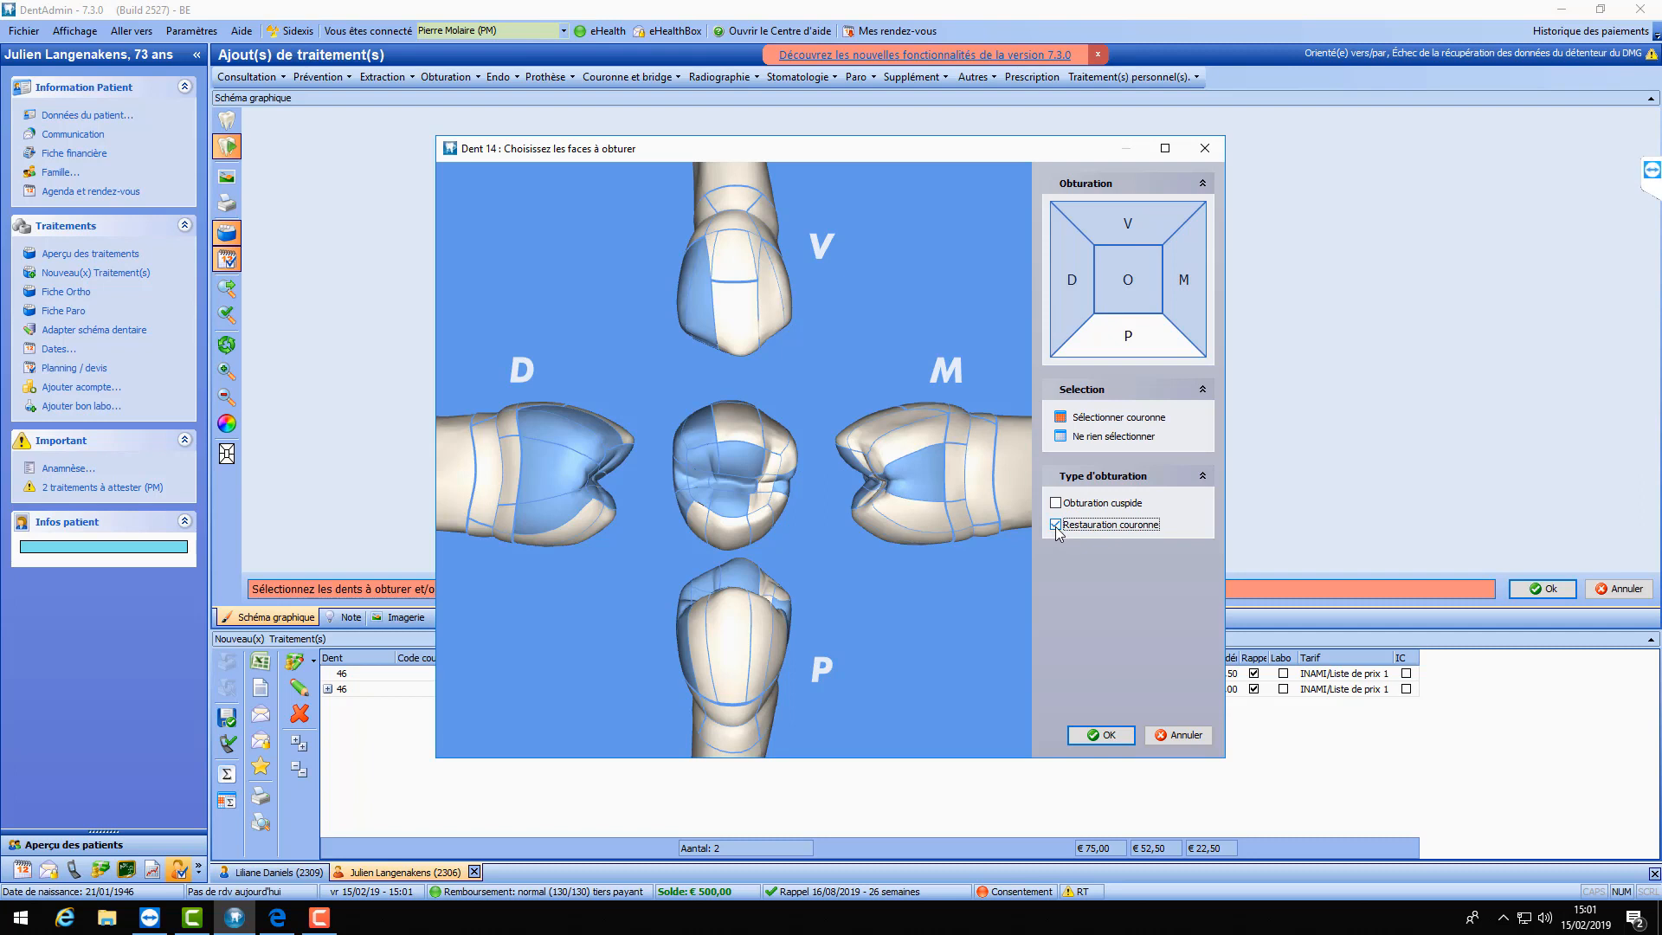
click(1055, 525)
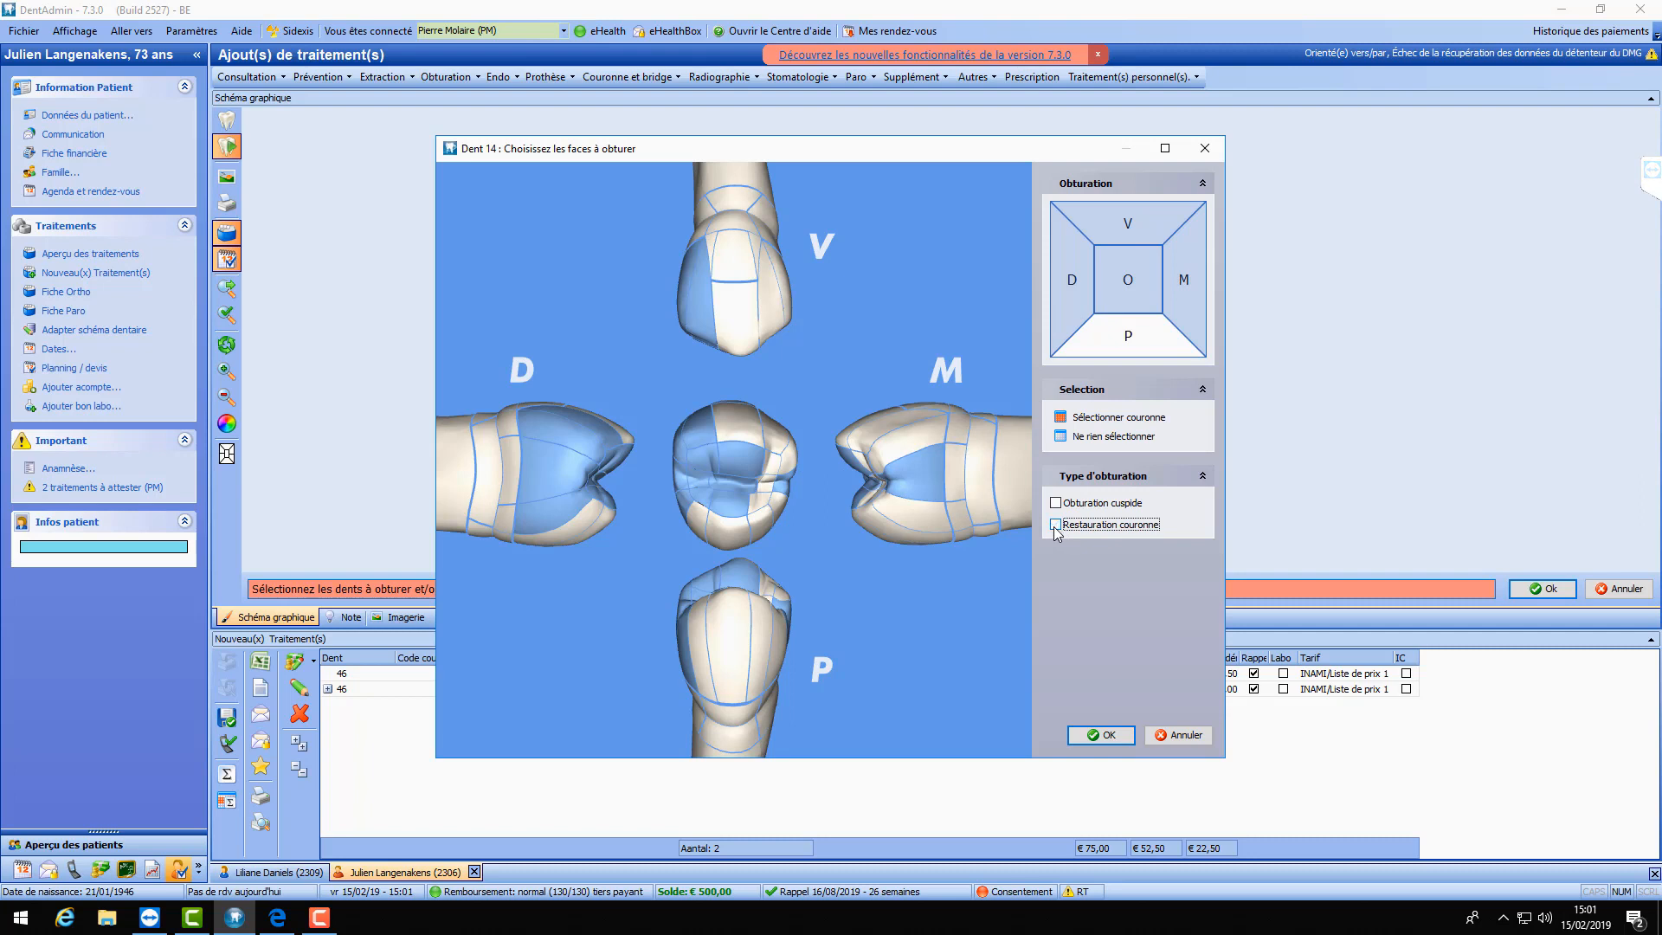
click(788, 483)
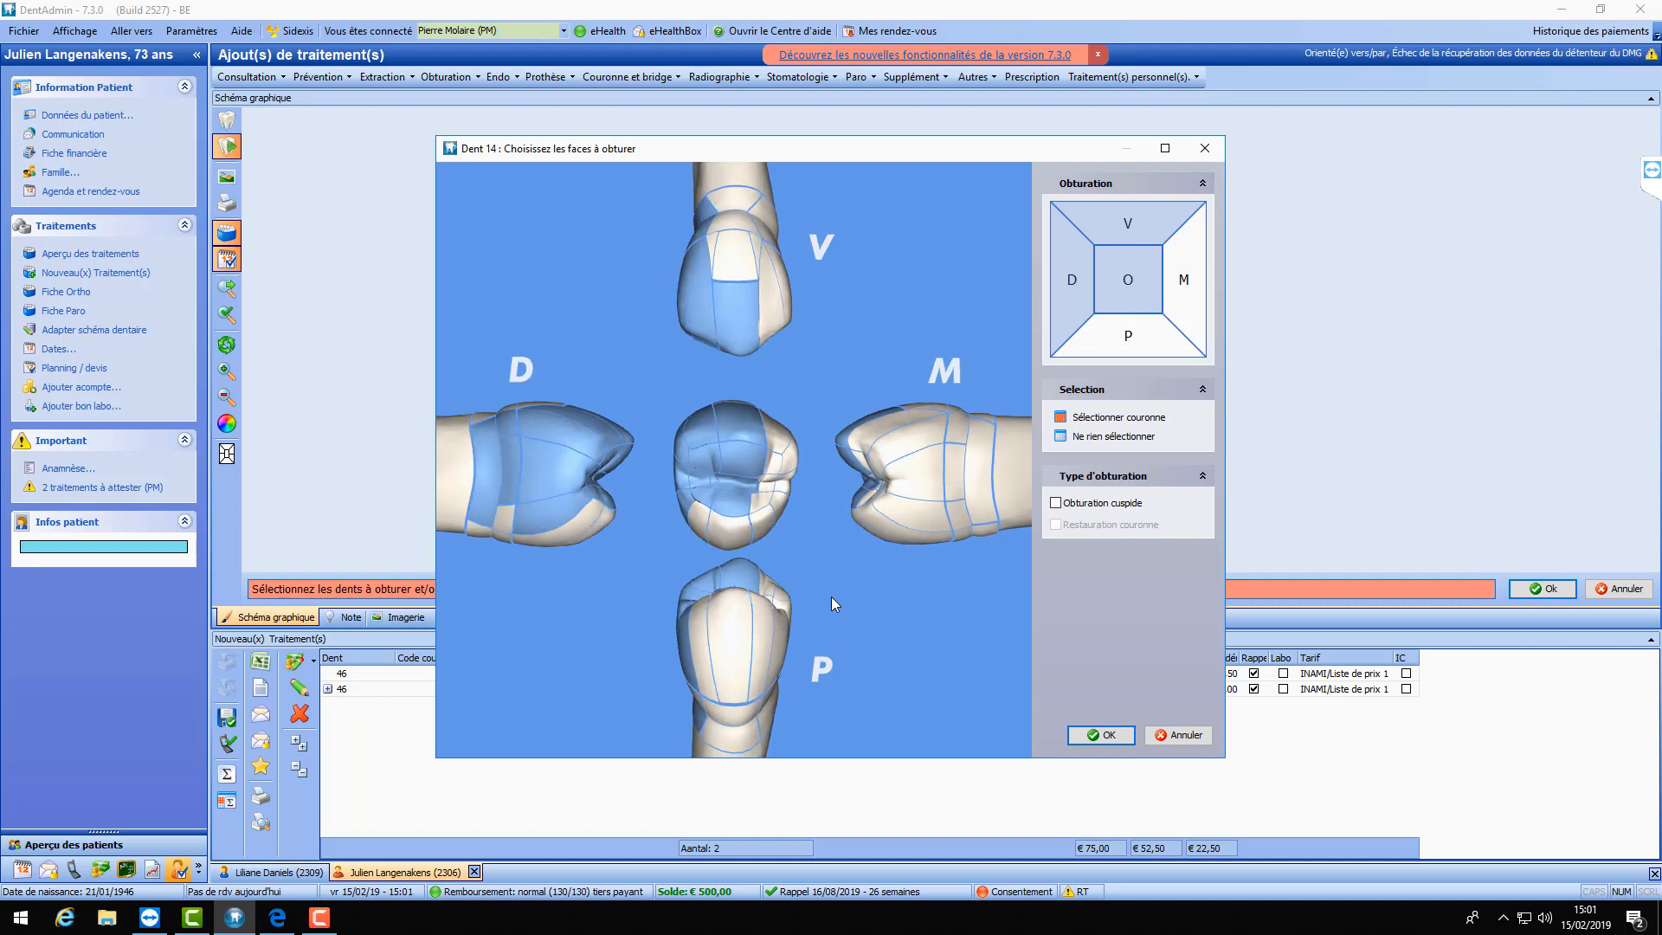
- Confirm the surfaces of tooth 14 and set the composite filling material to Surfill in shade A2
click(1114, 735)
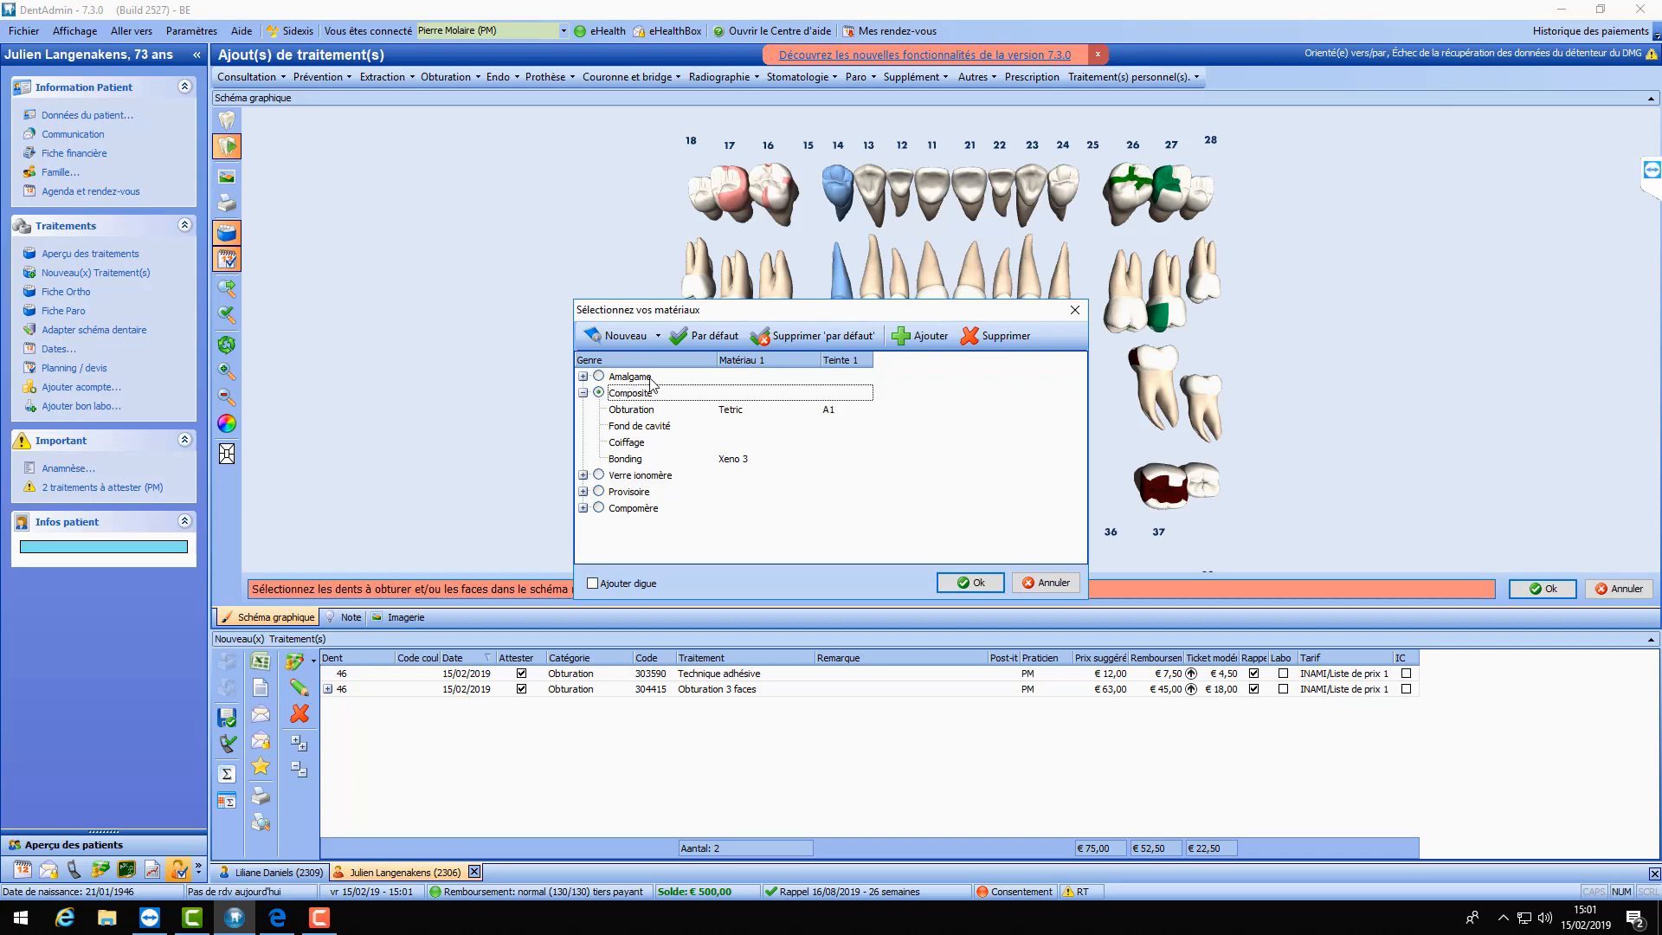
click(631, 414)
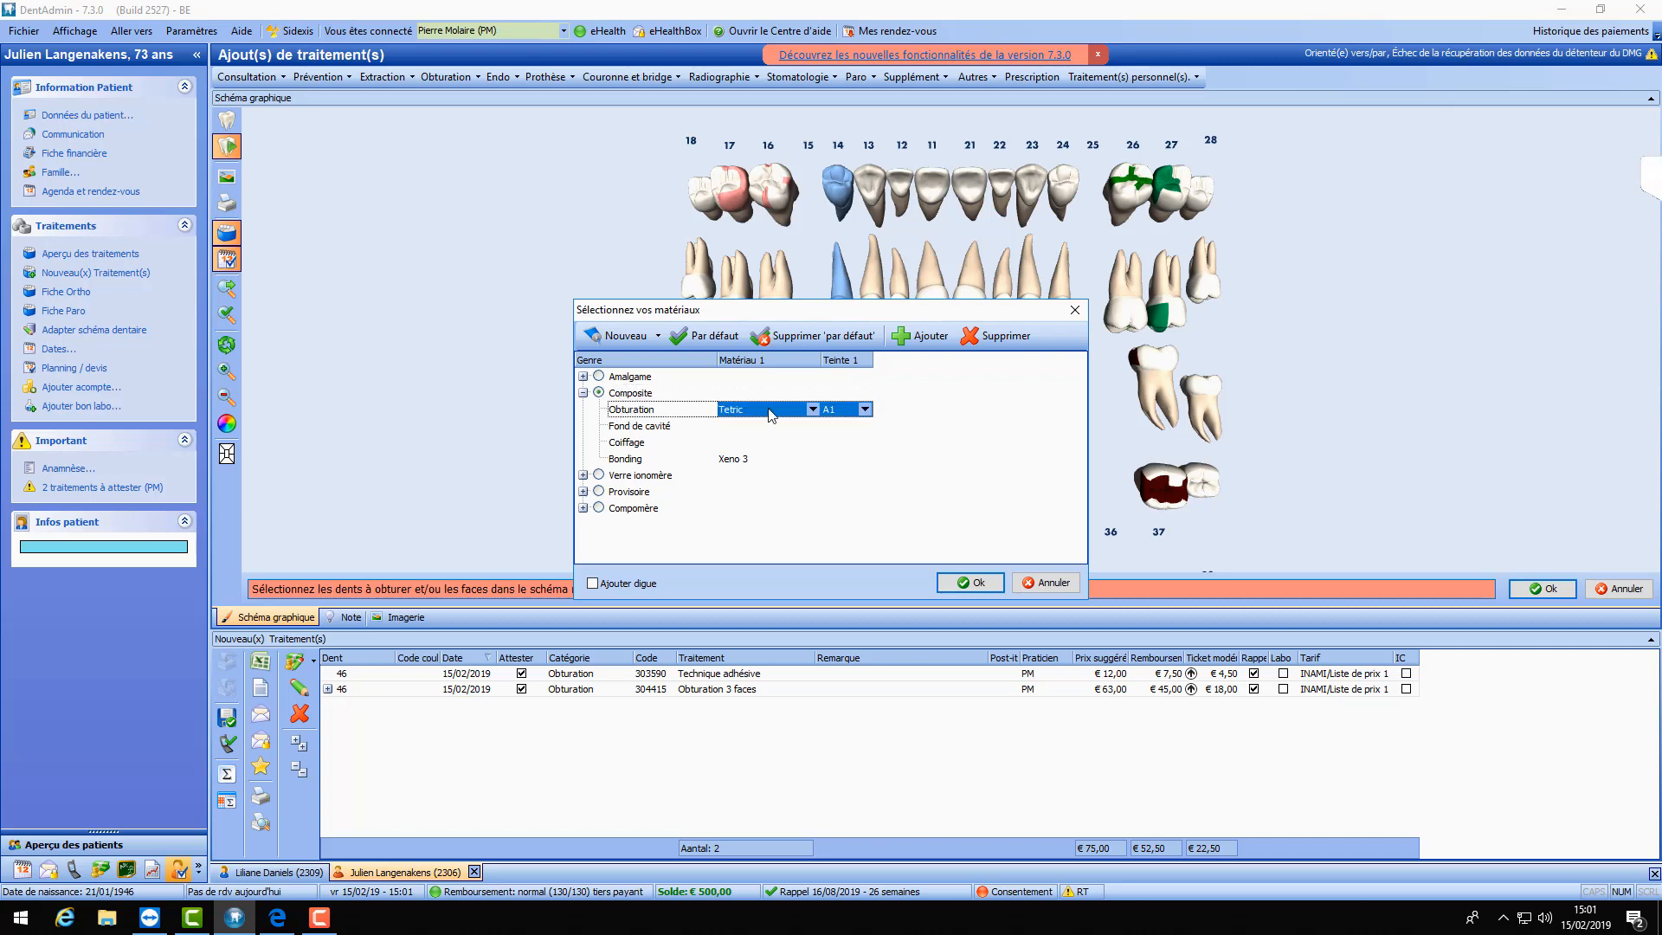
click(811, 410)
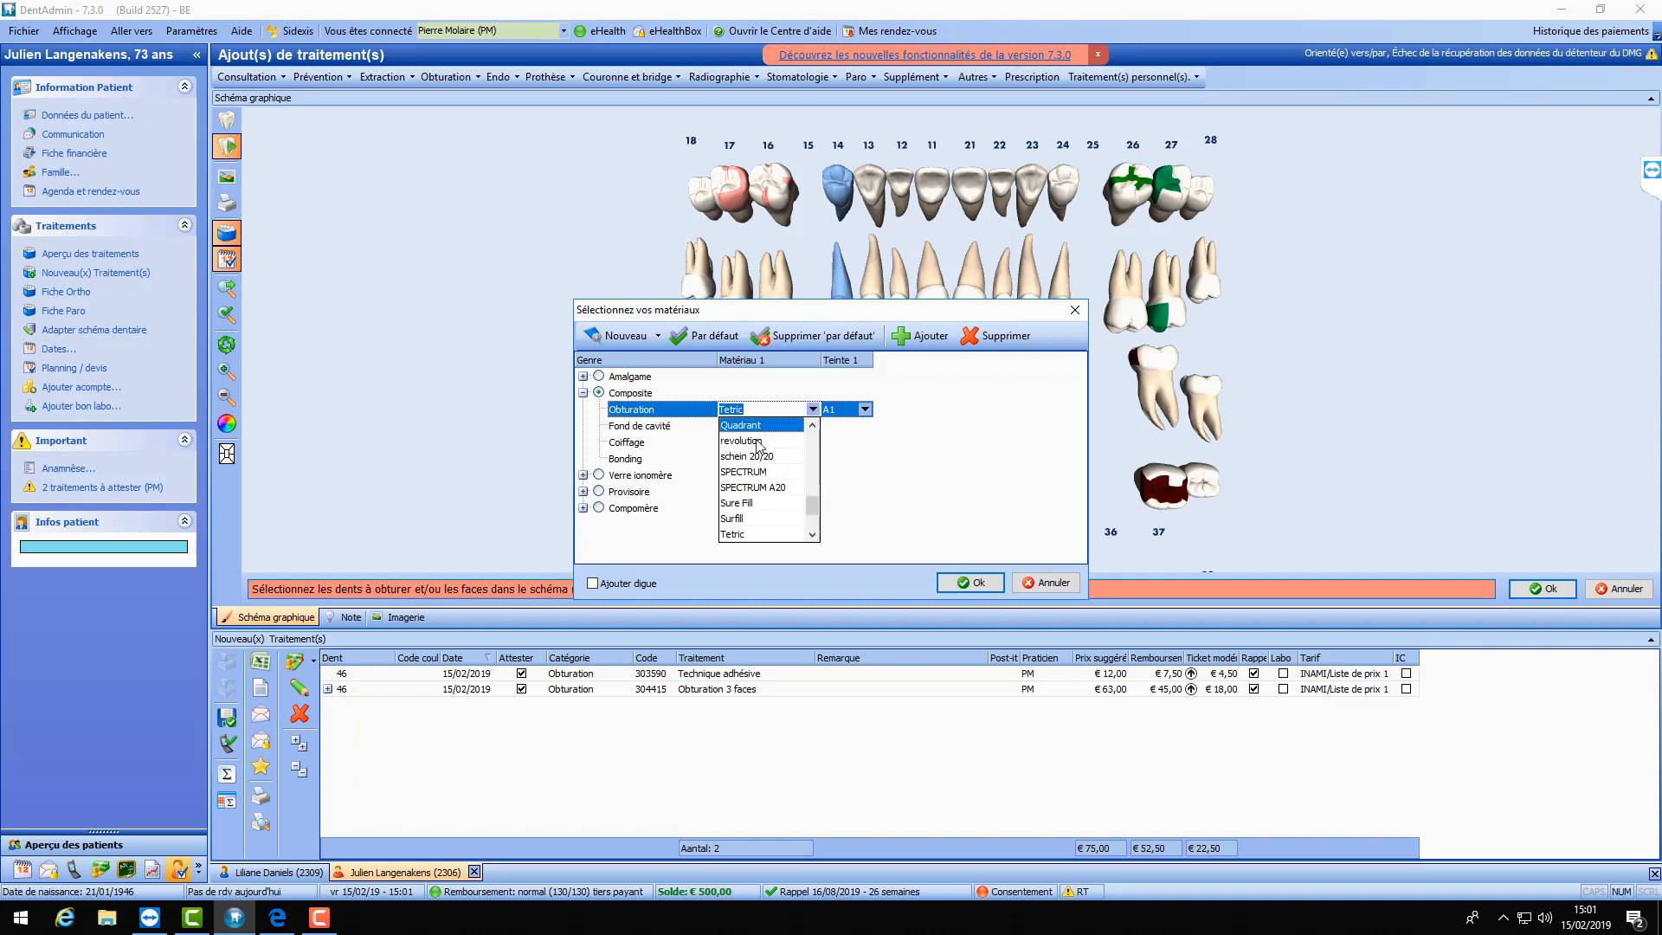
click(742, 518)
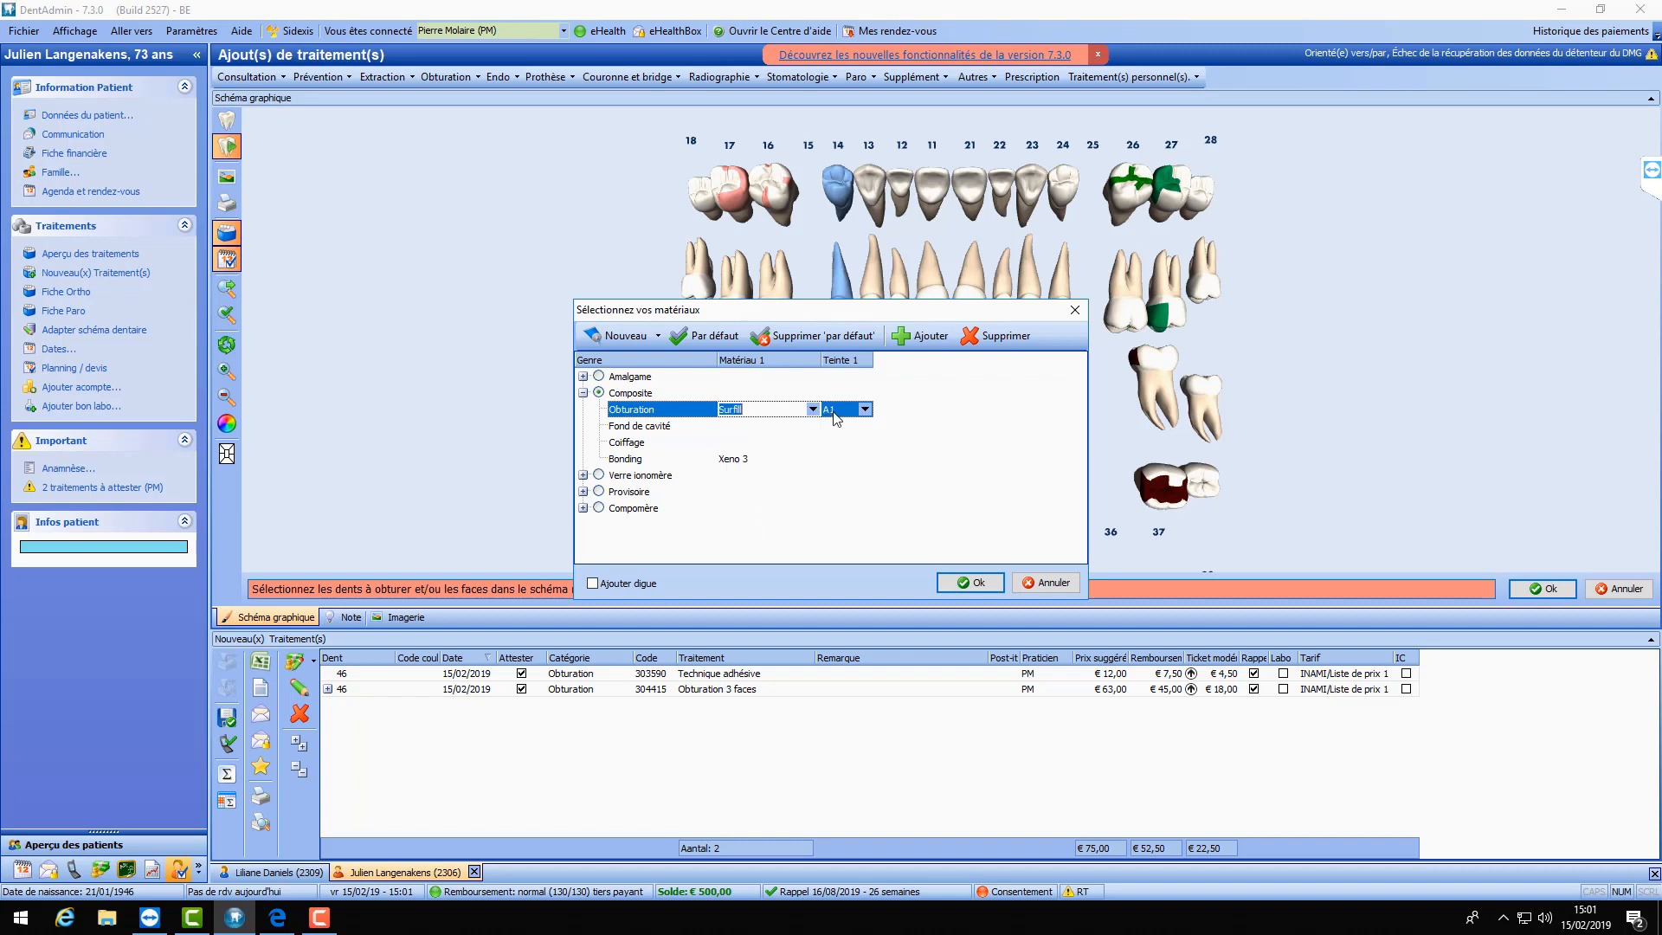
click(865, 409)
click(839, 456)
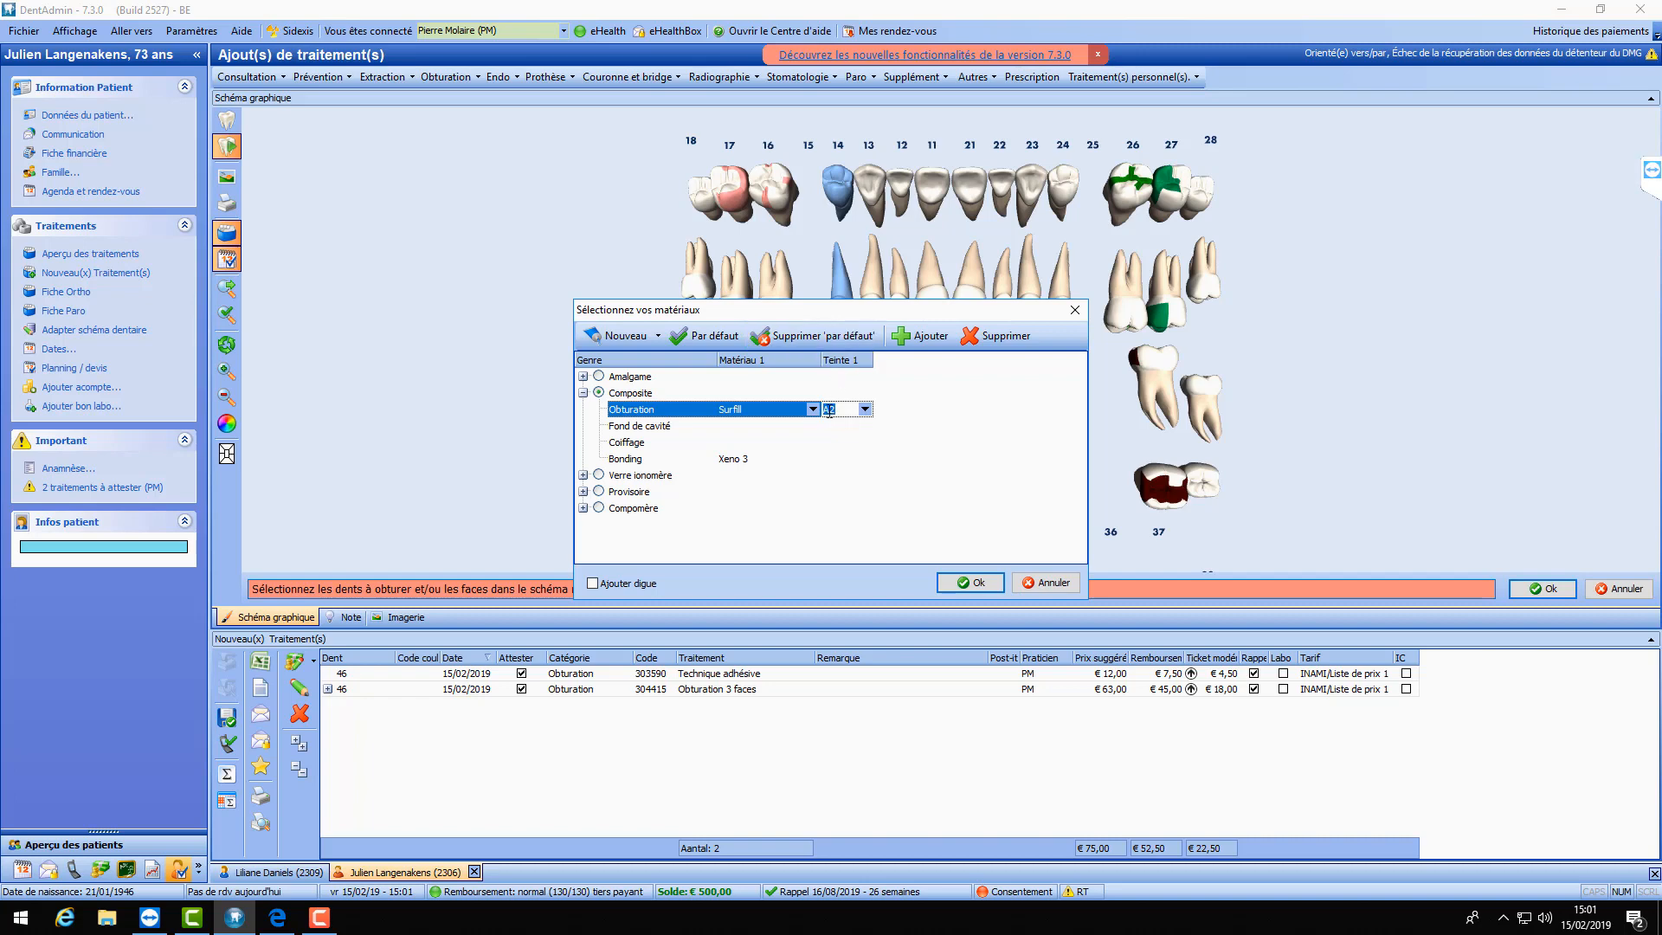
- Browse the composite filling materials and try making Surfill the default, declining the change
click(814, 411)
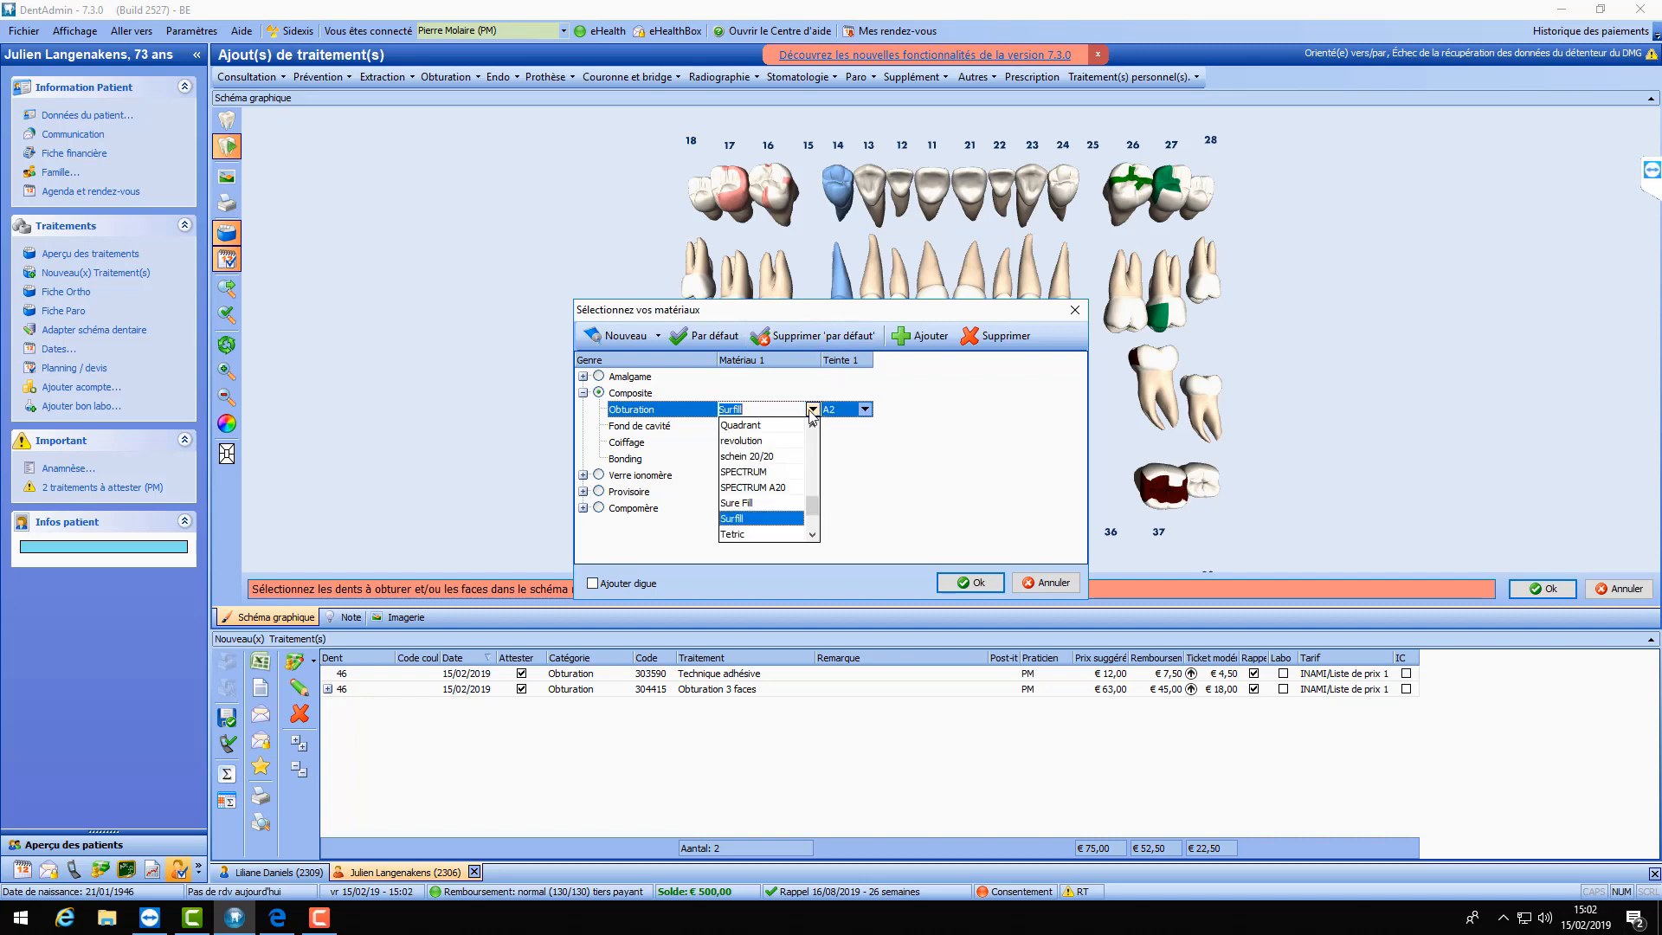
scroll(775, 485, up, 5)
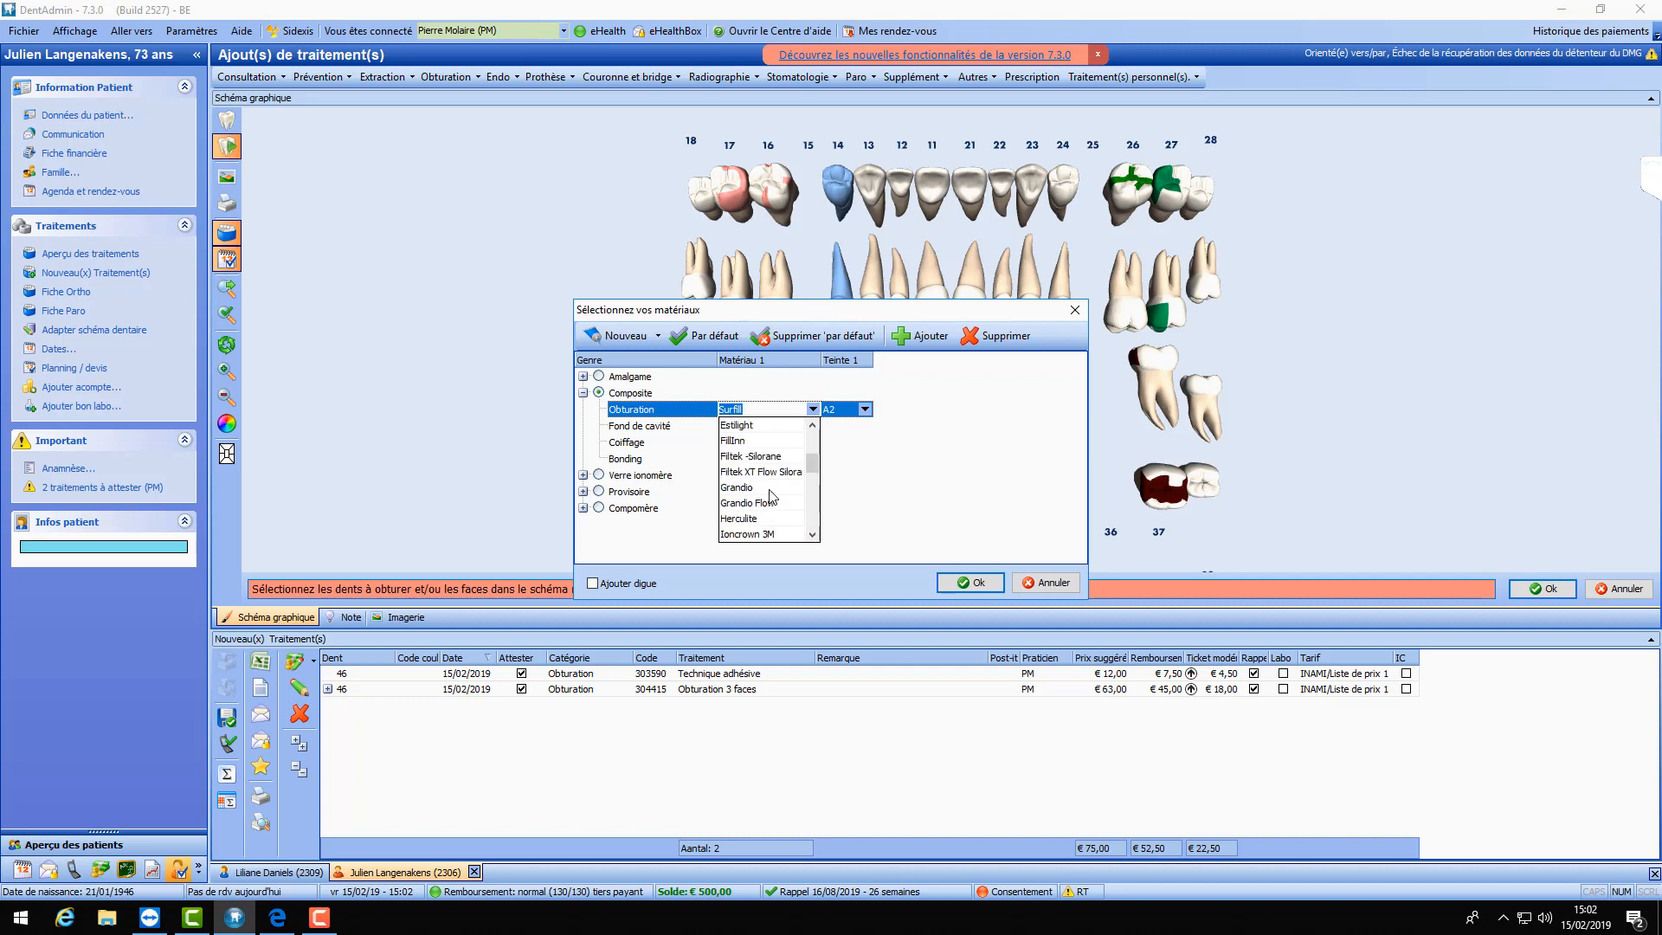
scroll(778, 447, down, 7)
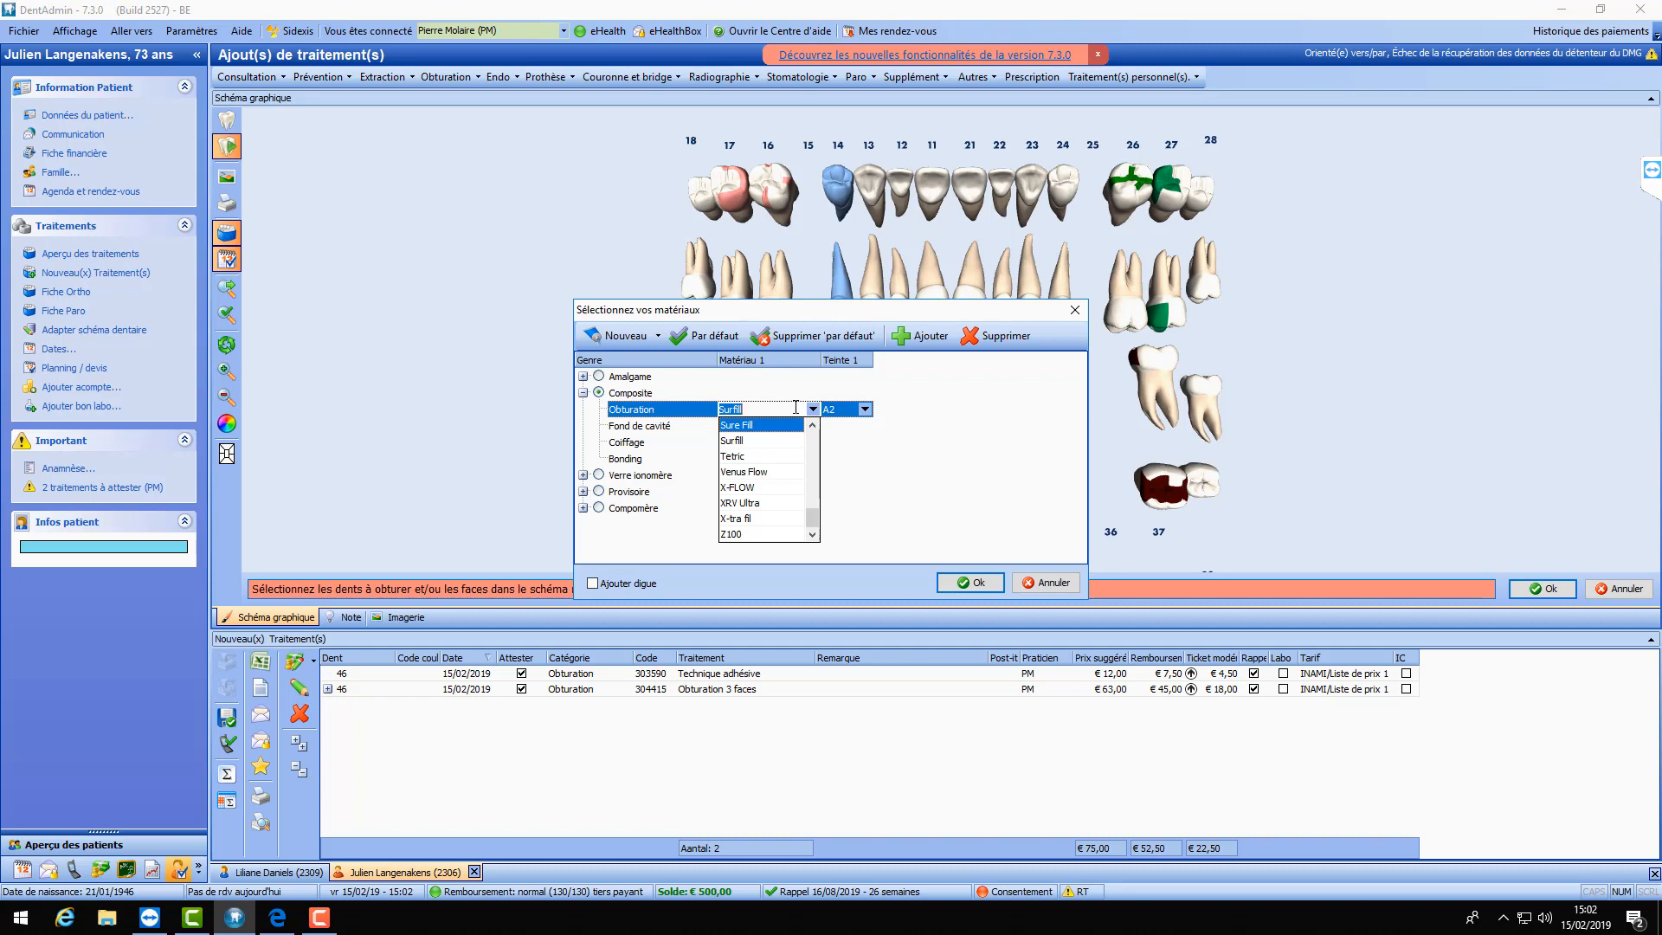
click(662, 339)
click(664, 339)
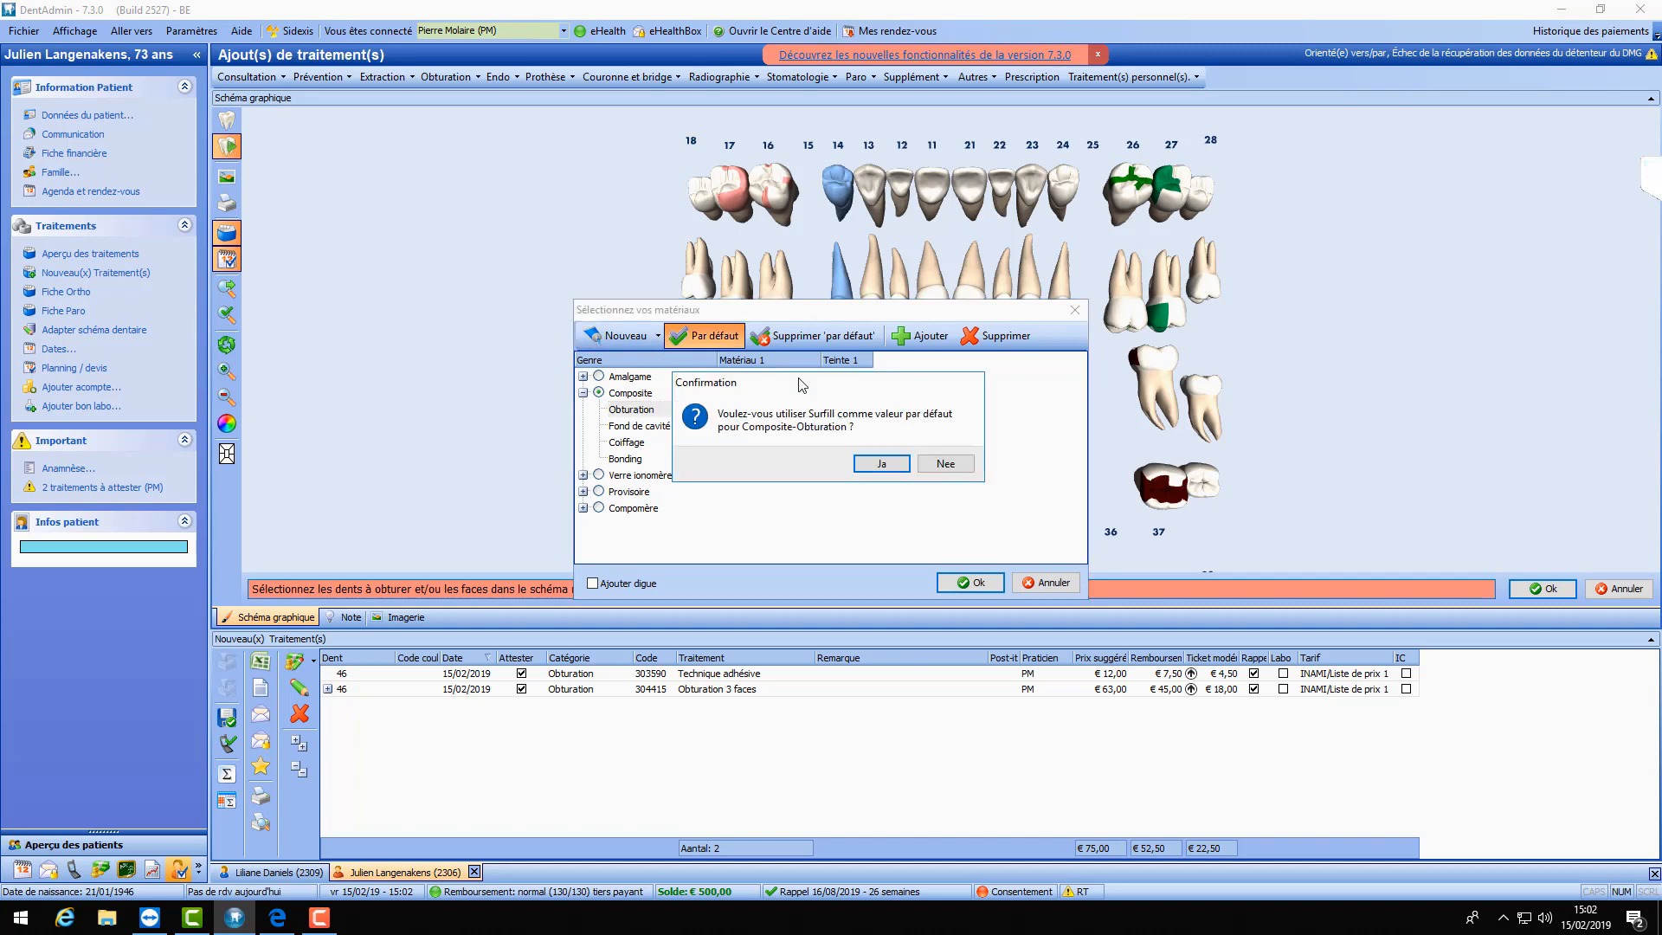
click(945, 464)
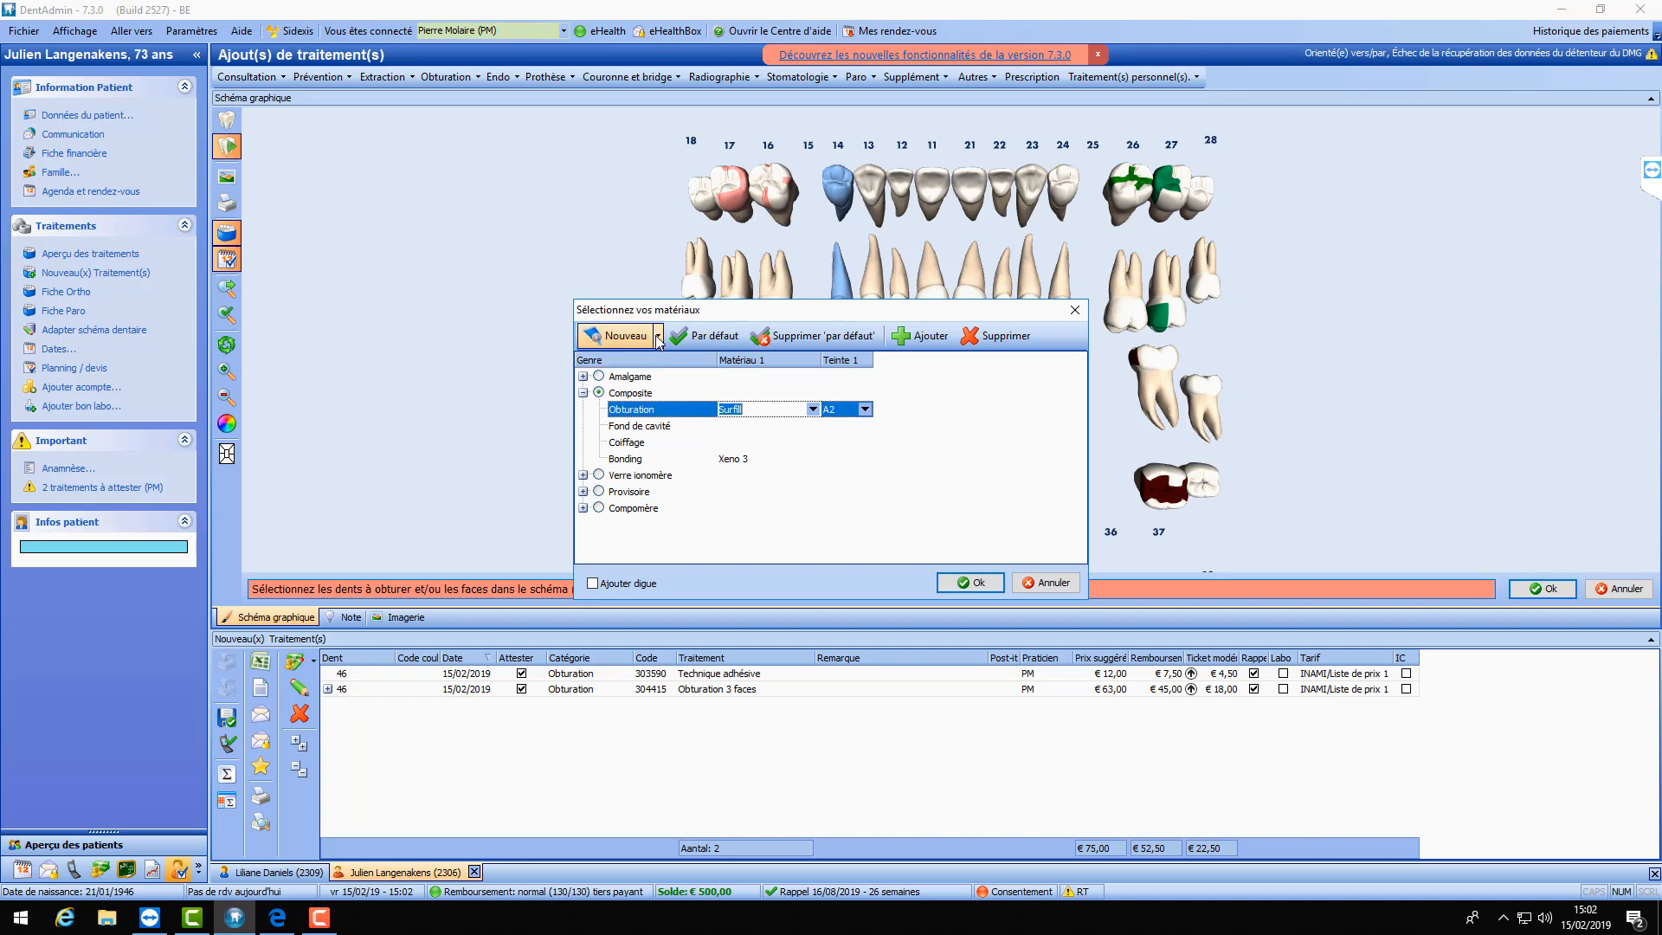
- Create a new composite filling product named Compositest
click(618, 335)
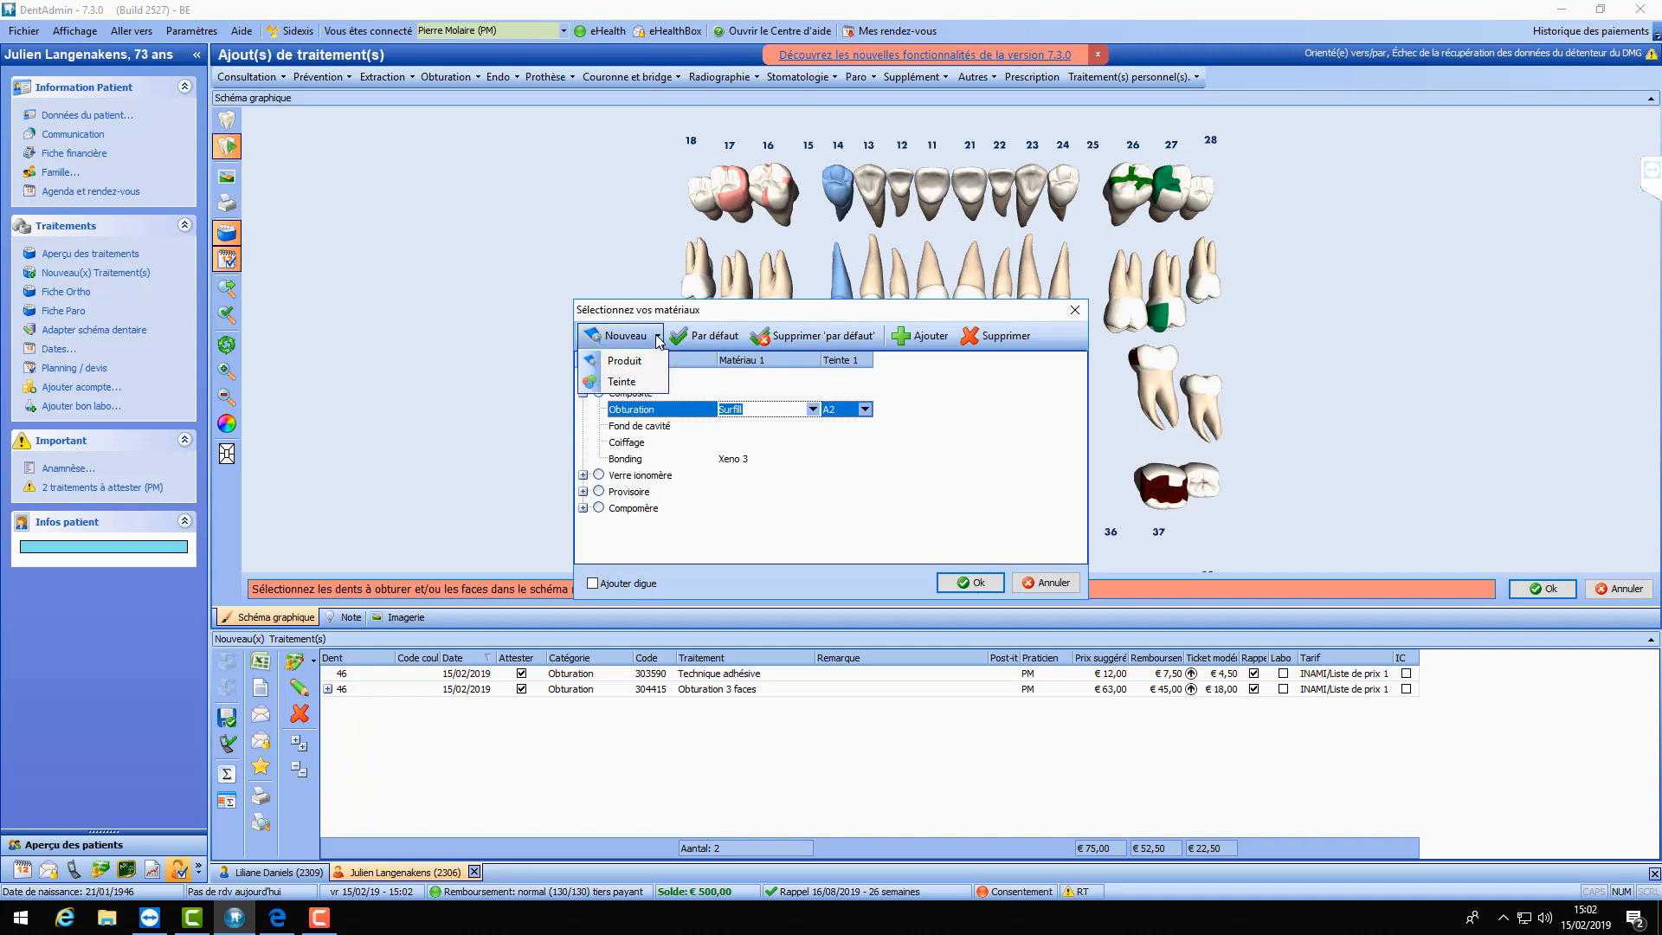
click(613, 363)
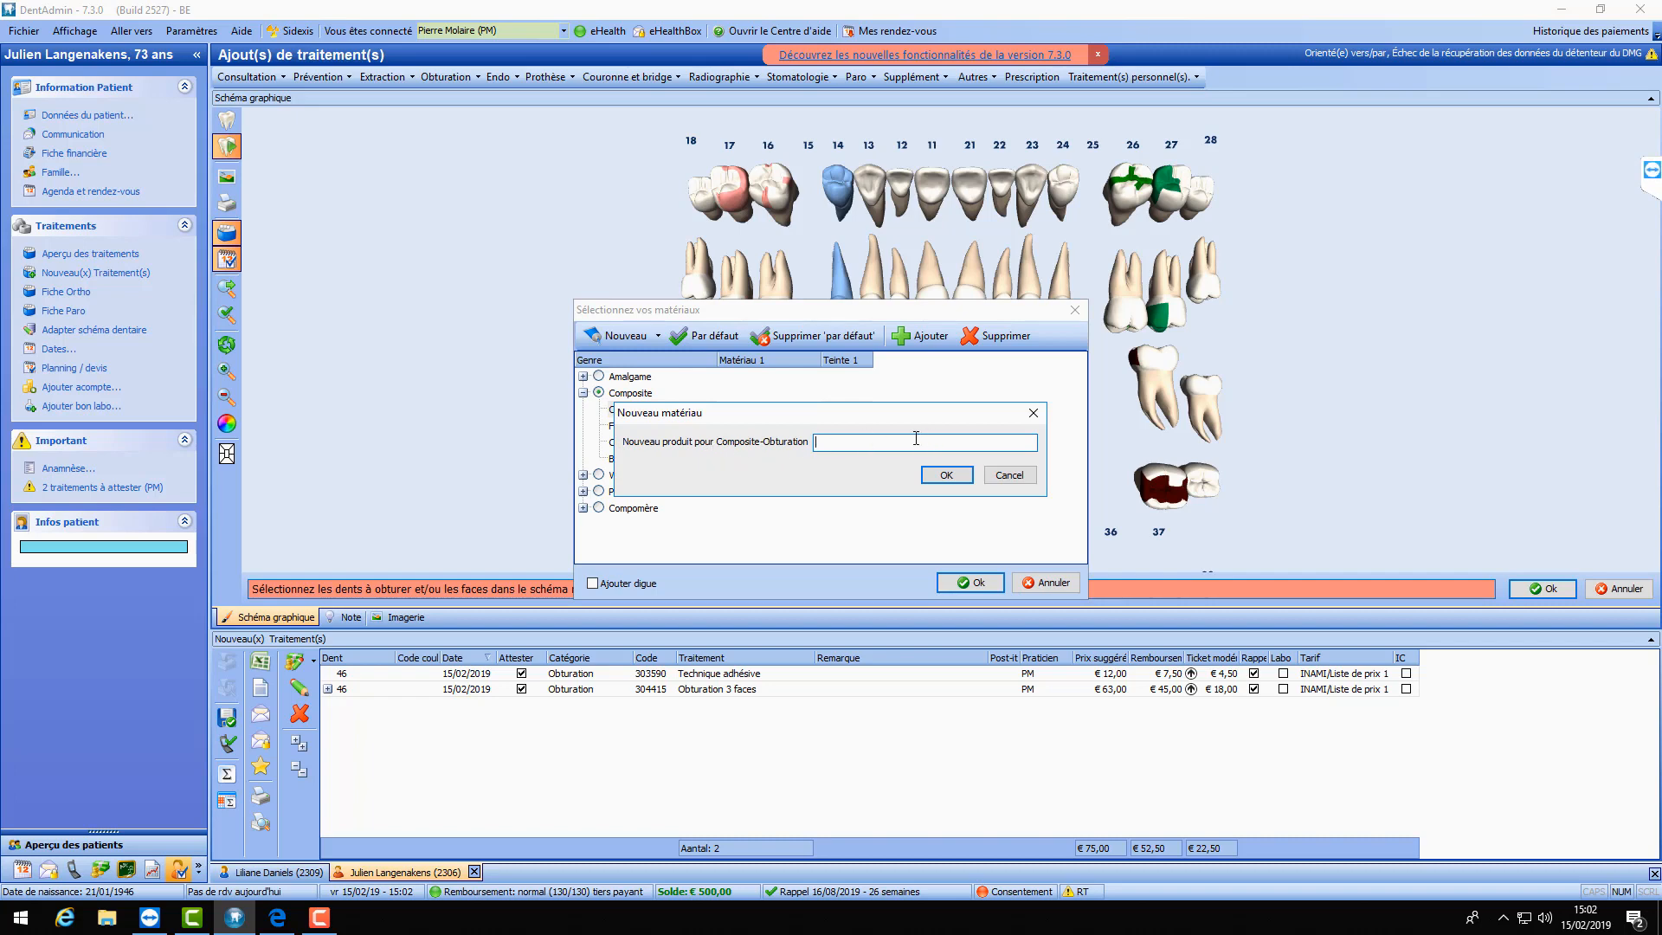
text(Comp)
text(od)
text(i)
text(test)
click(946, 475)
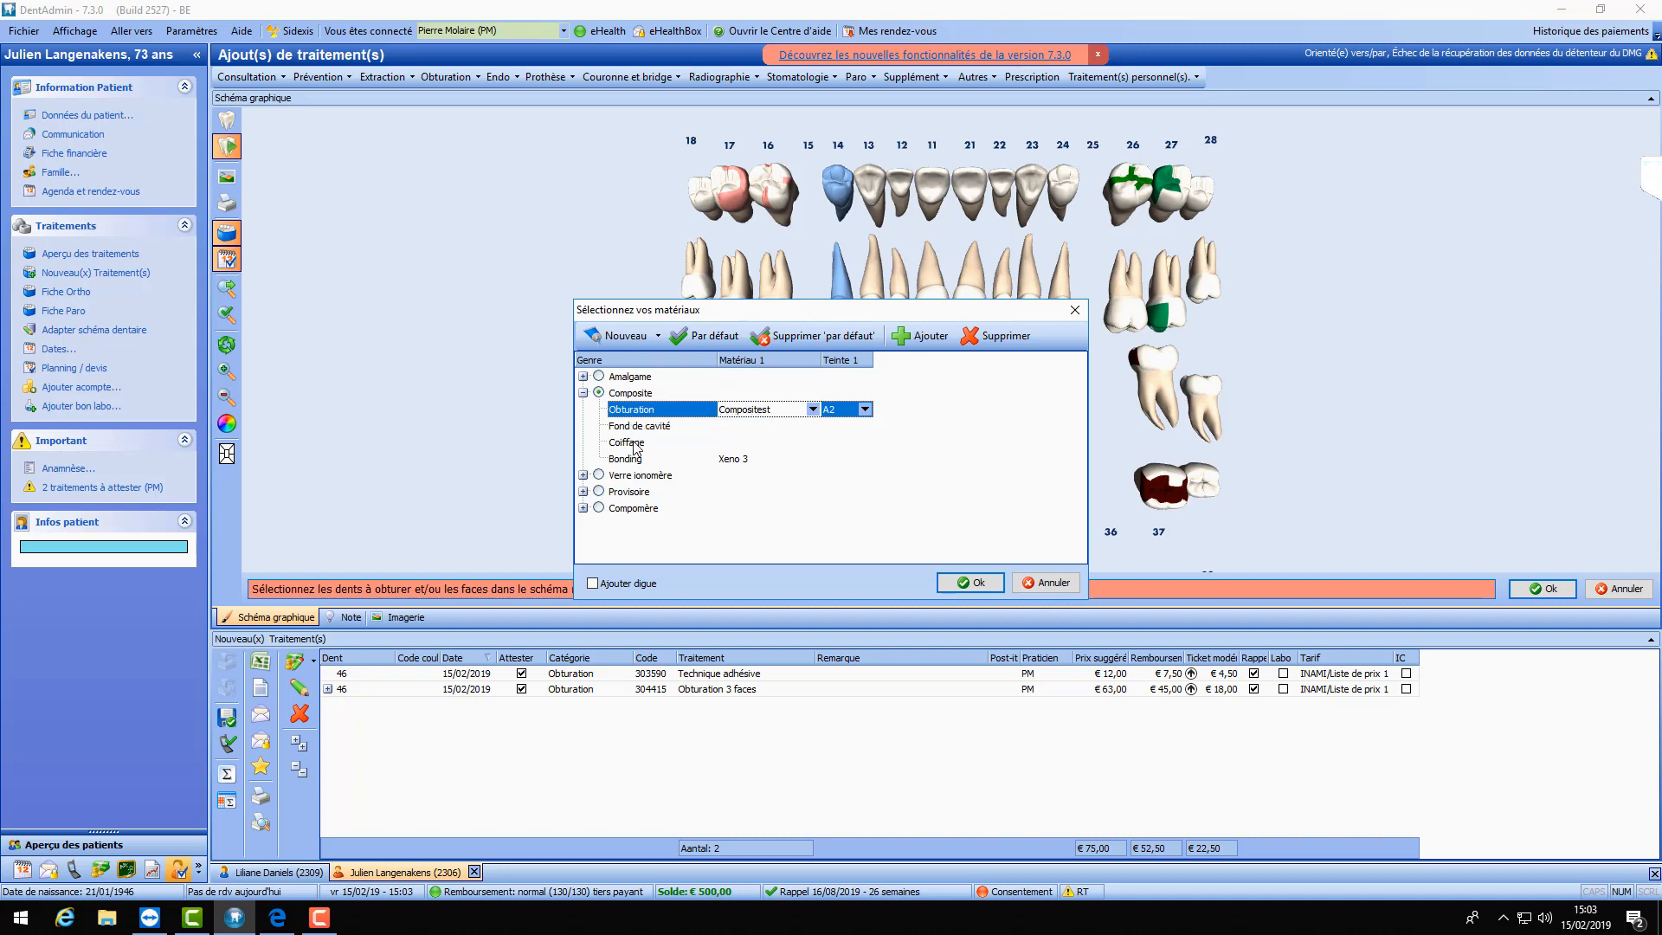
- Make Compositest the default composite filling material and A2 the default shade
click(747, 411)
click(714, 337)
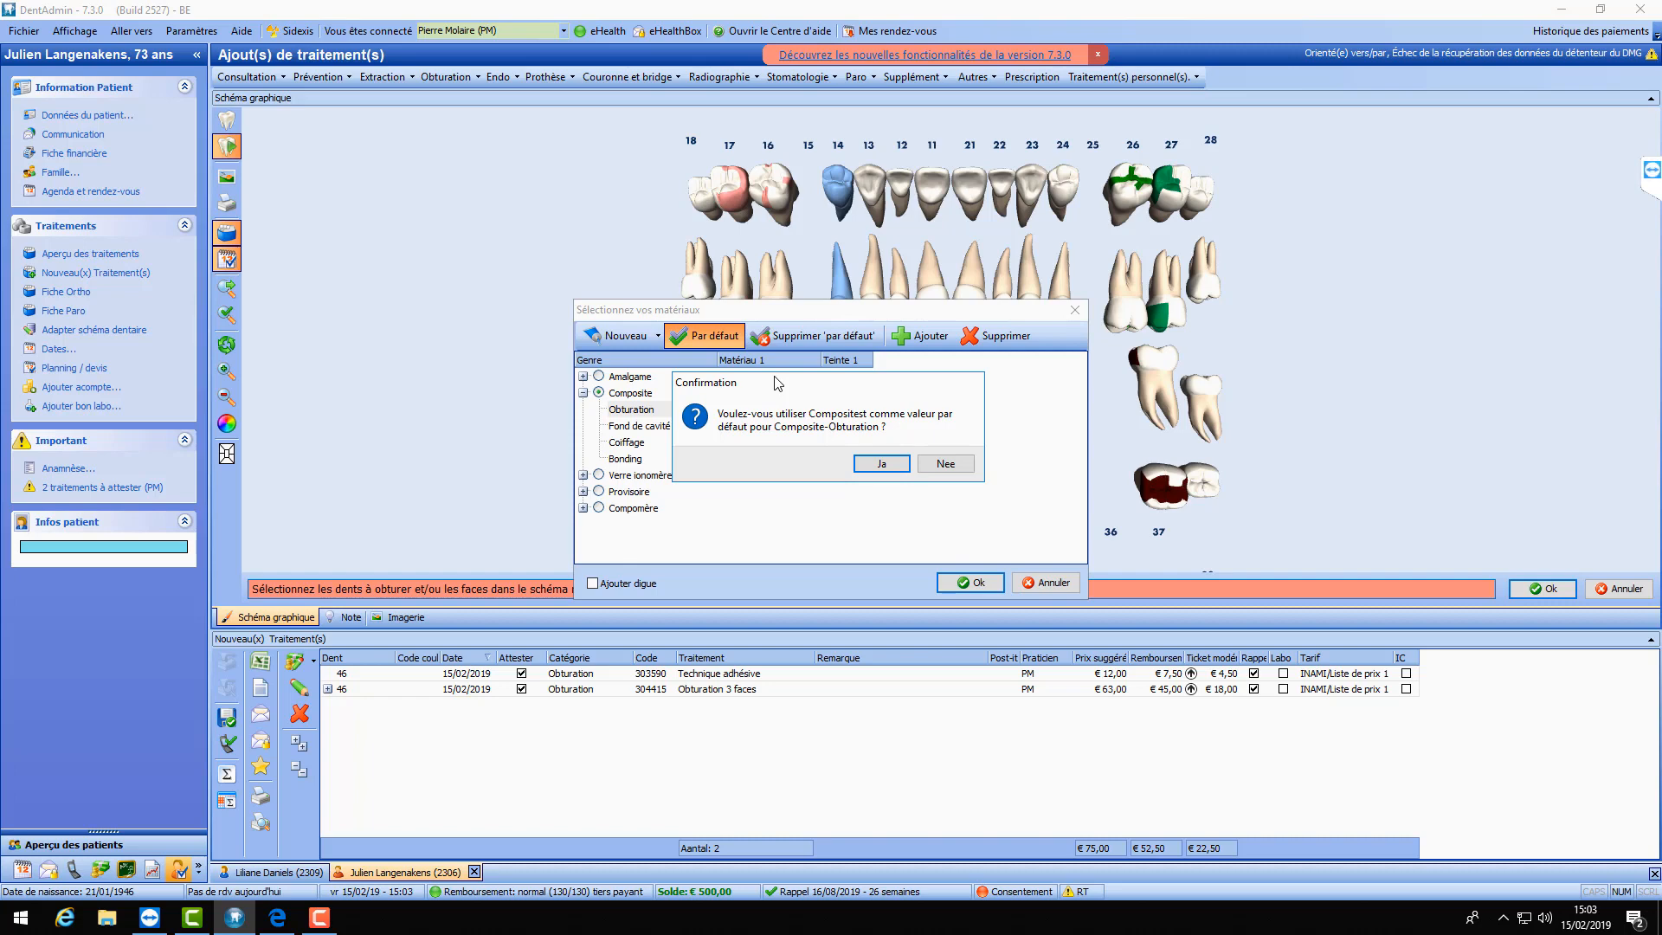
click(892, 468)
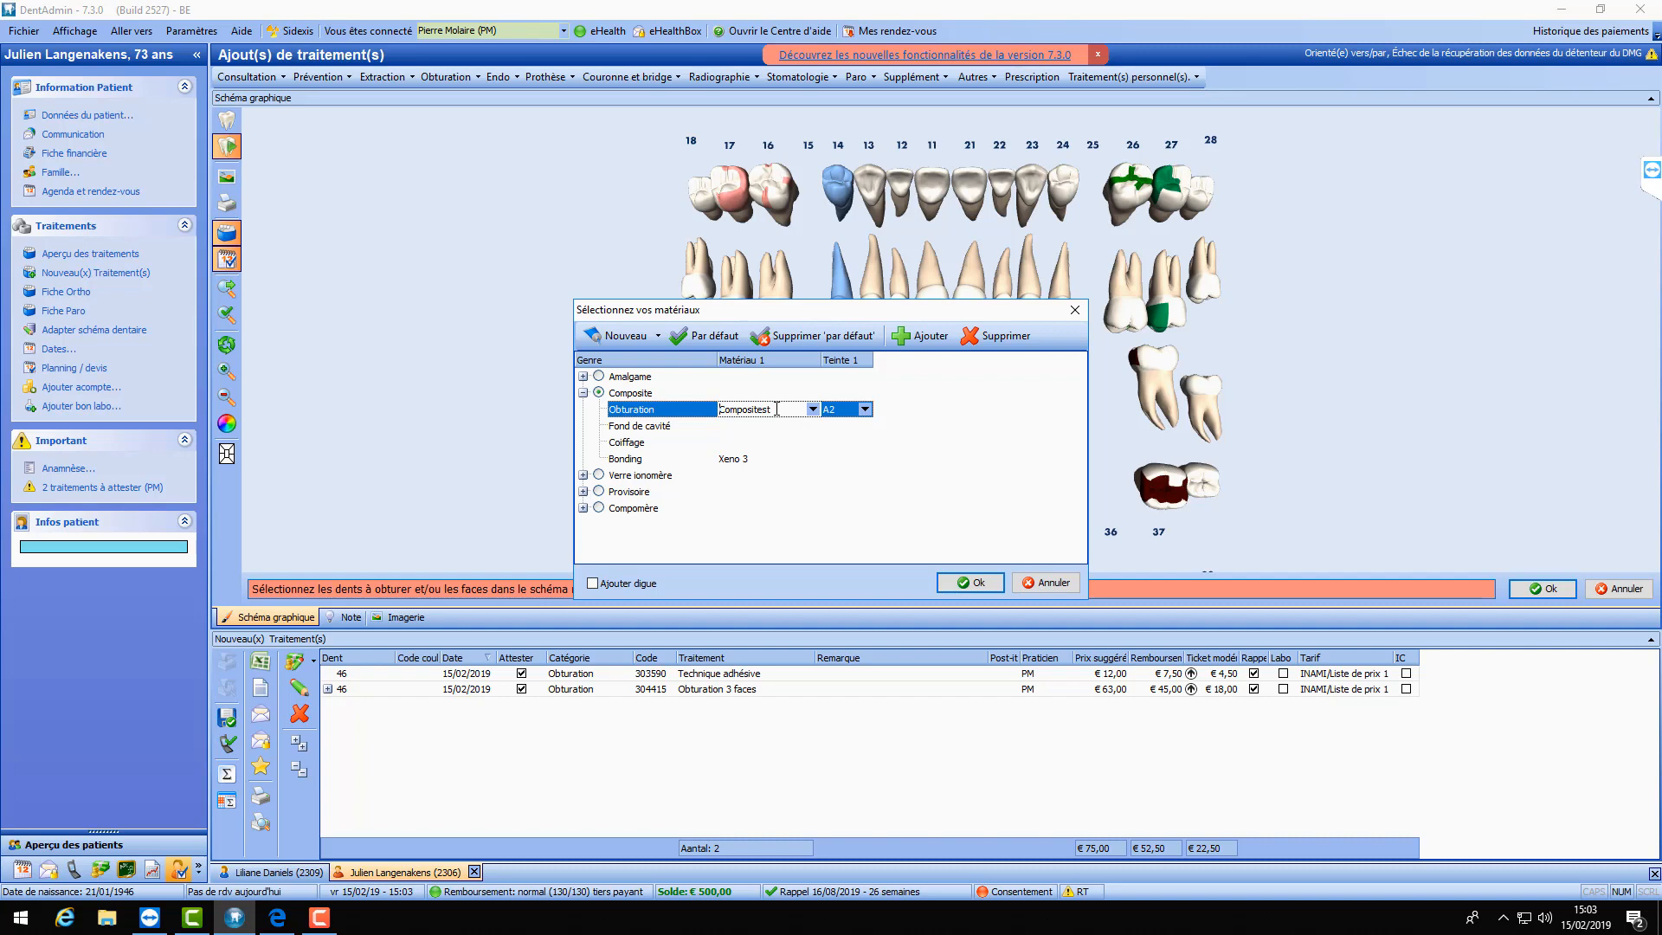
click(845, 413)
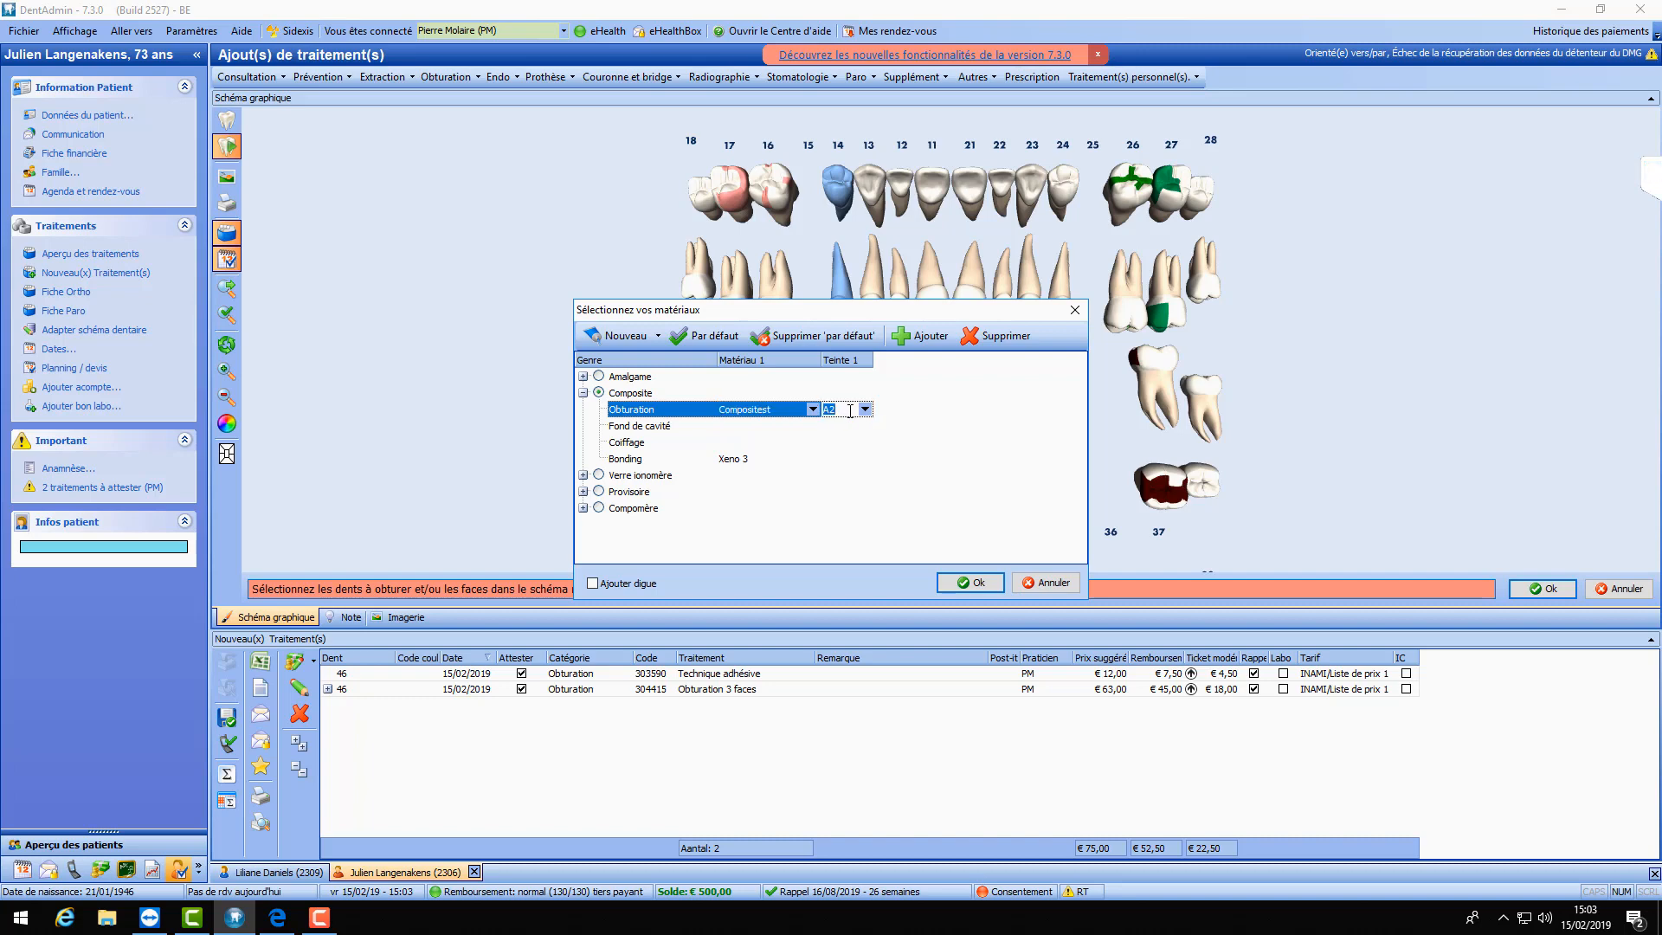
click(704, 340)
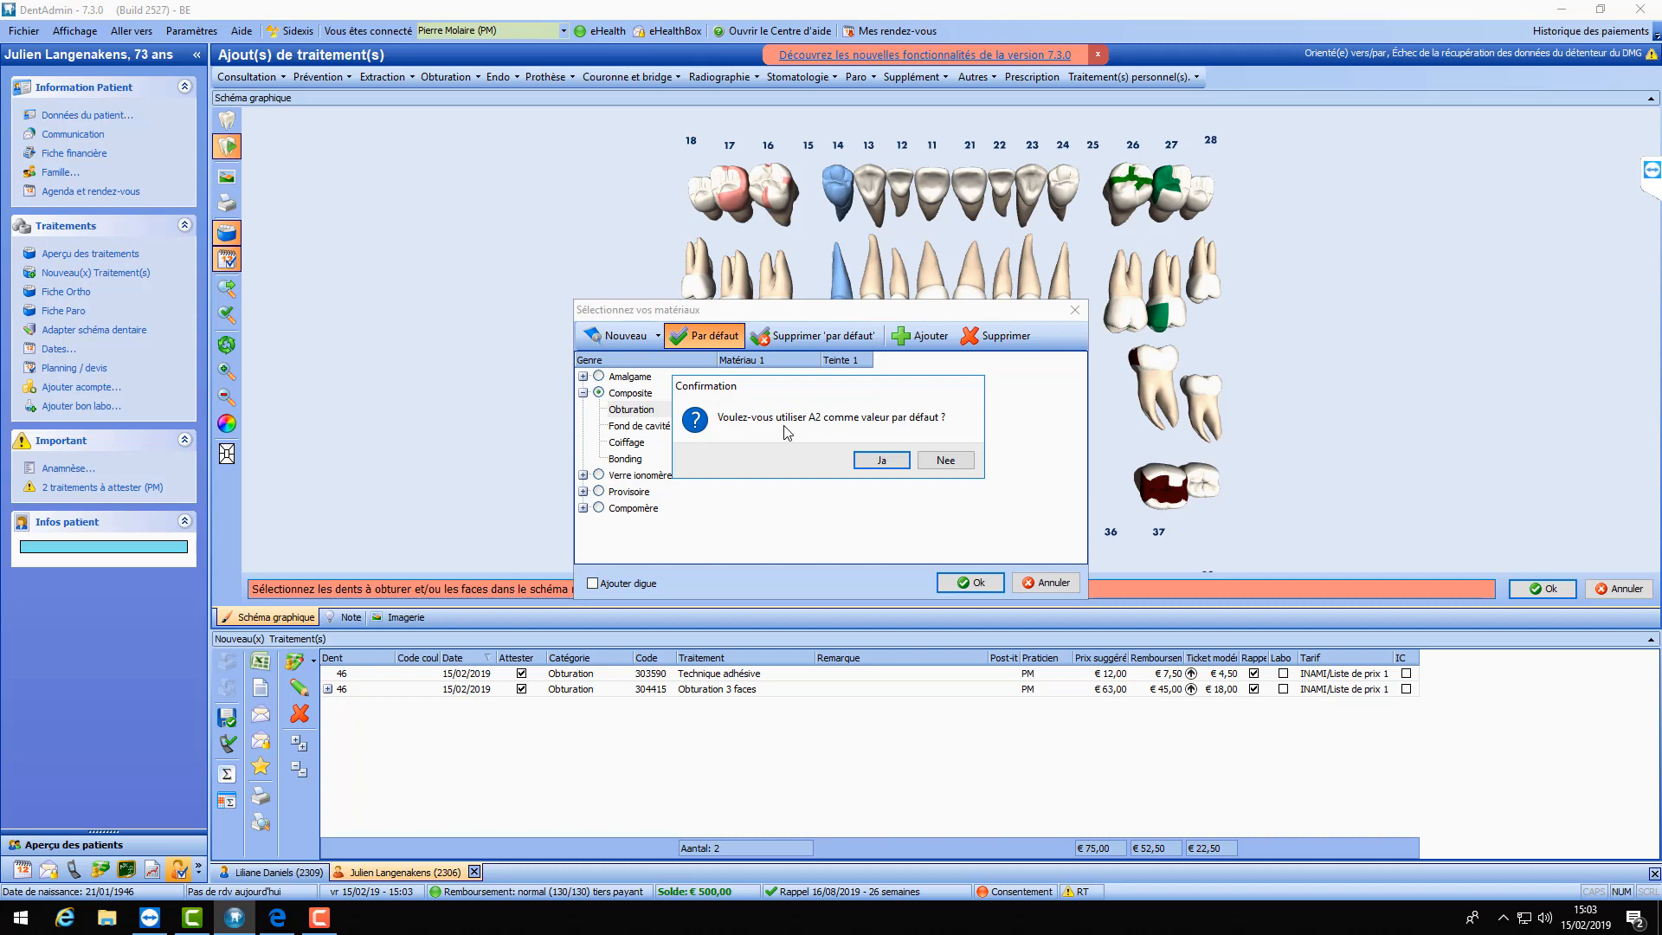
click(885, 461)
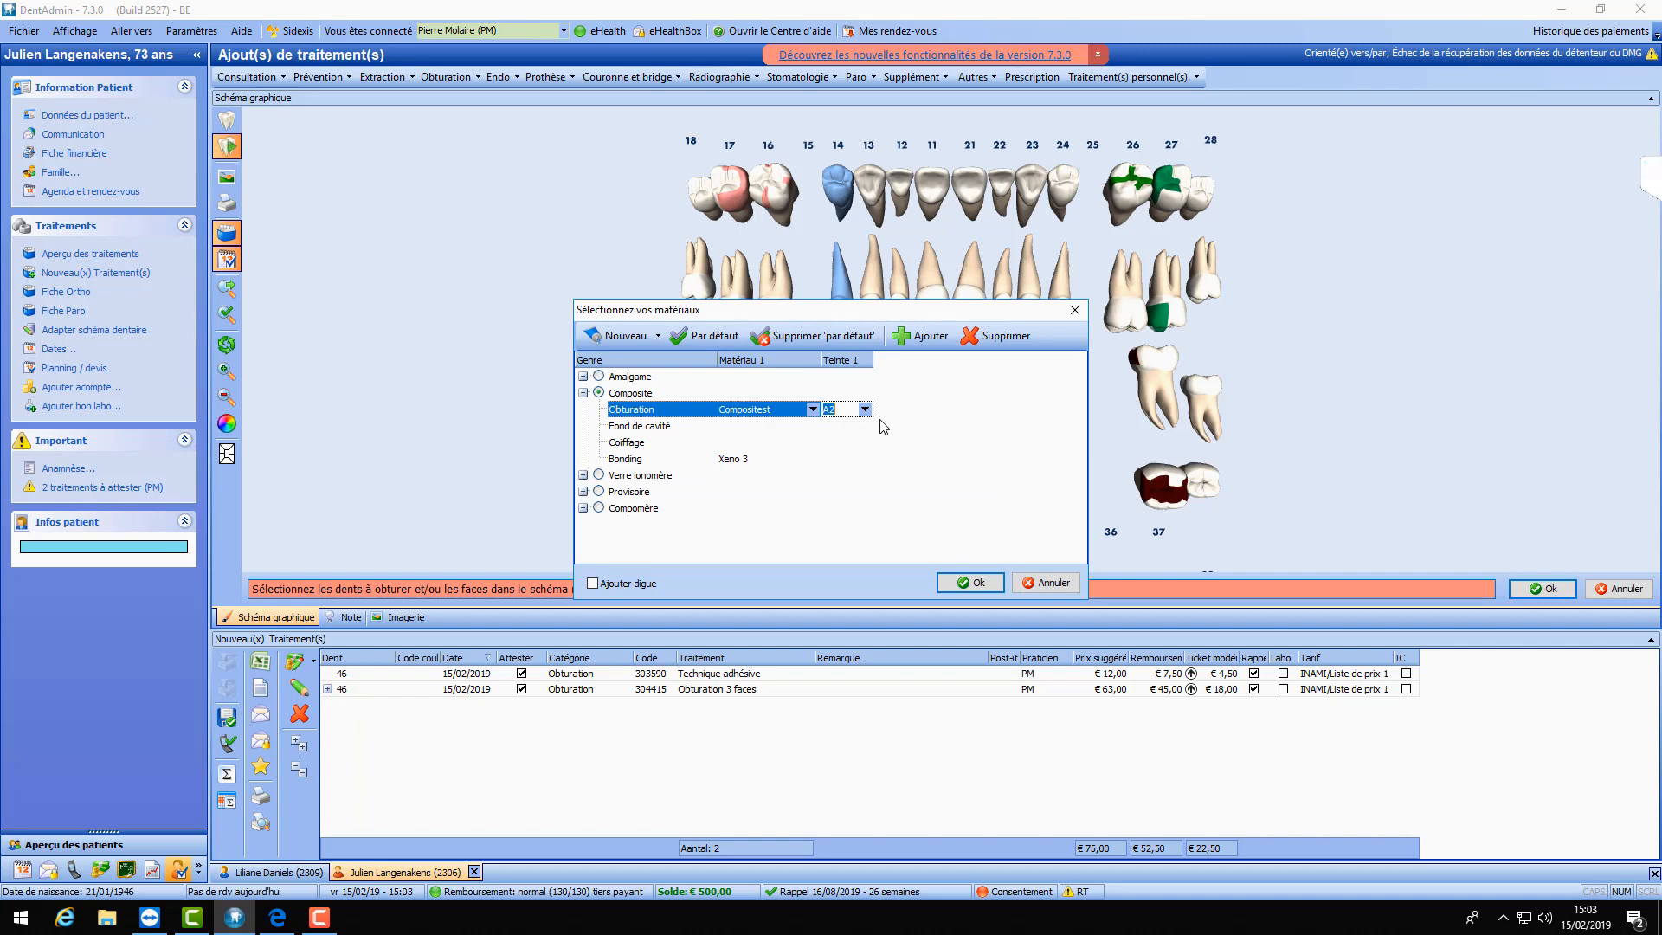
- Set the cavity base (Fond de cavité) material of the composite filling to Fuji Fast
click(649, 427)
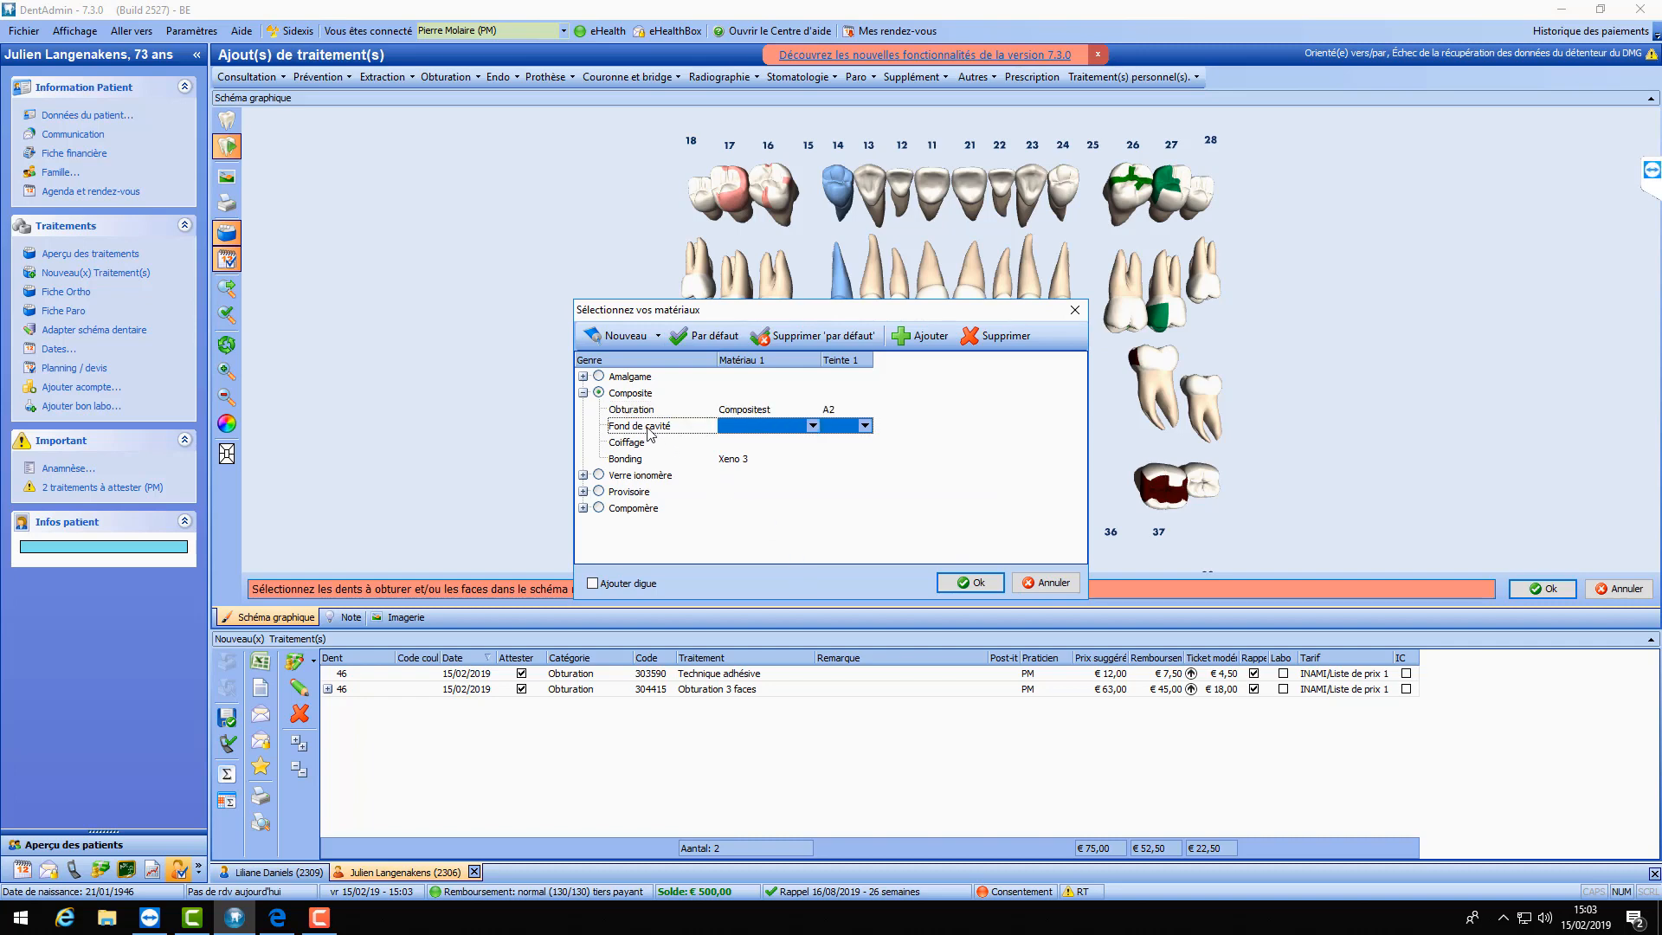
click(813, 426)
click(765, 441)
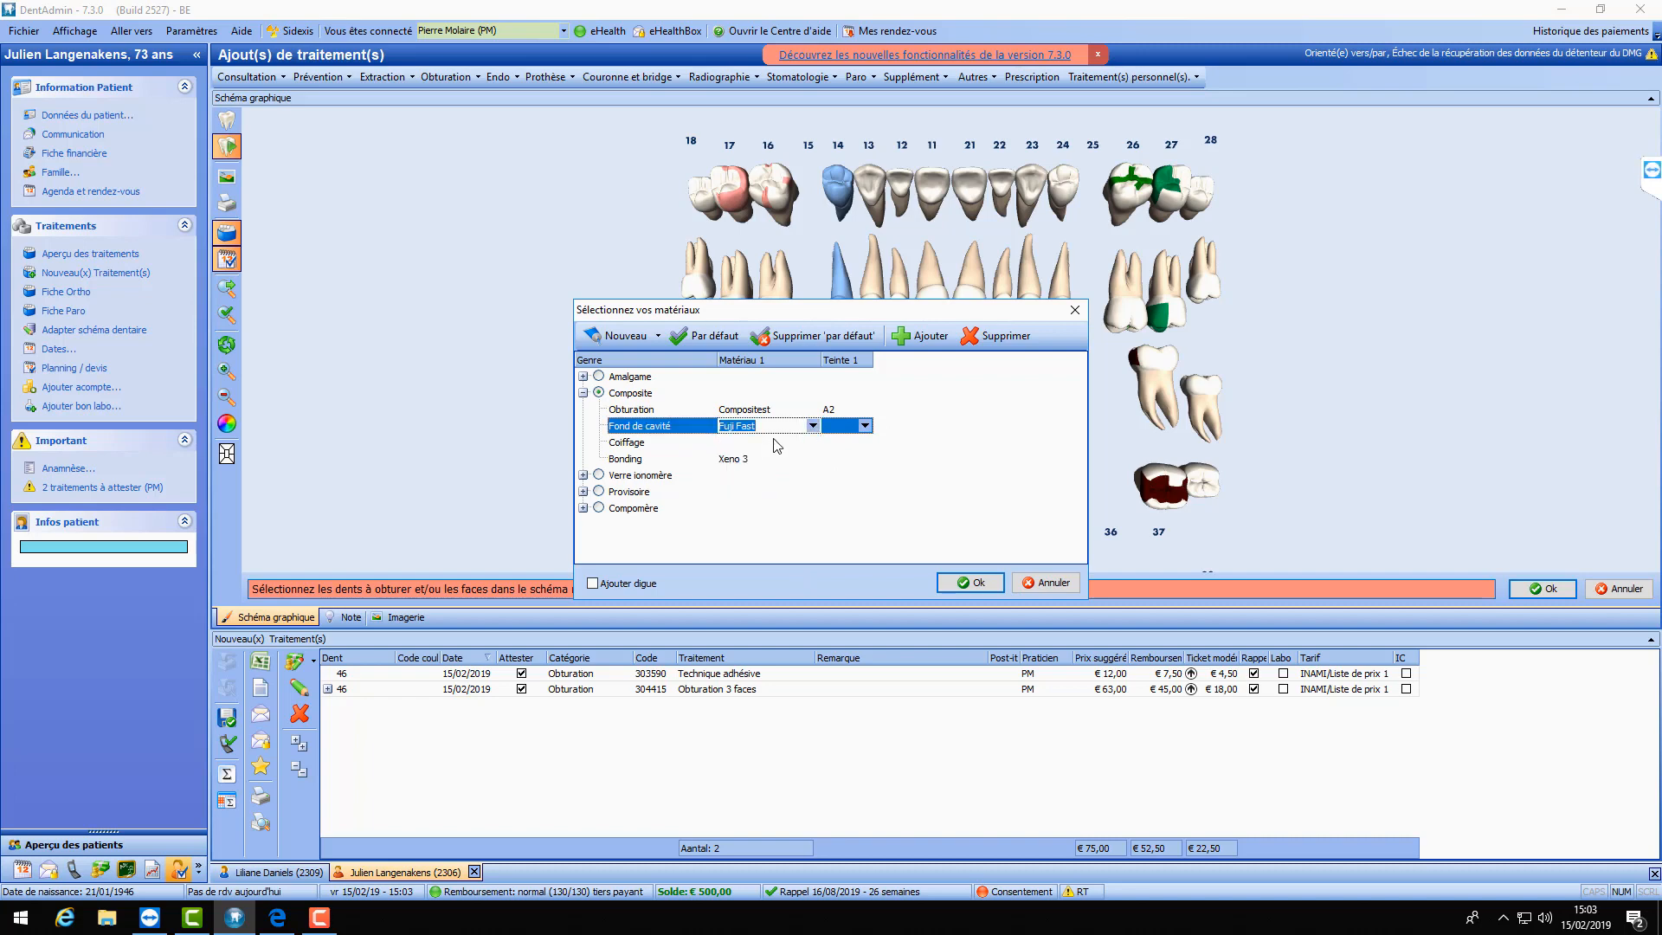
- Set the composite filling's pulp capping (Coiffage) material to Dycal and its Bonding material to Optibond
click(776, 443)
click(812, 443)
click(753, 455)
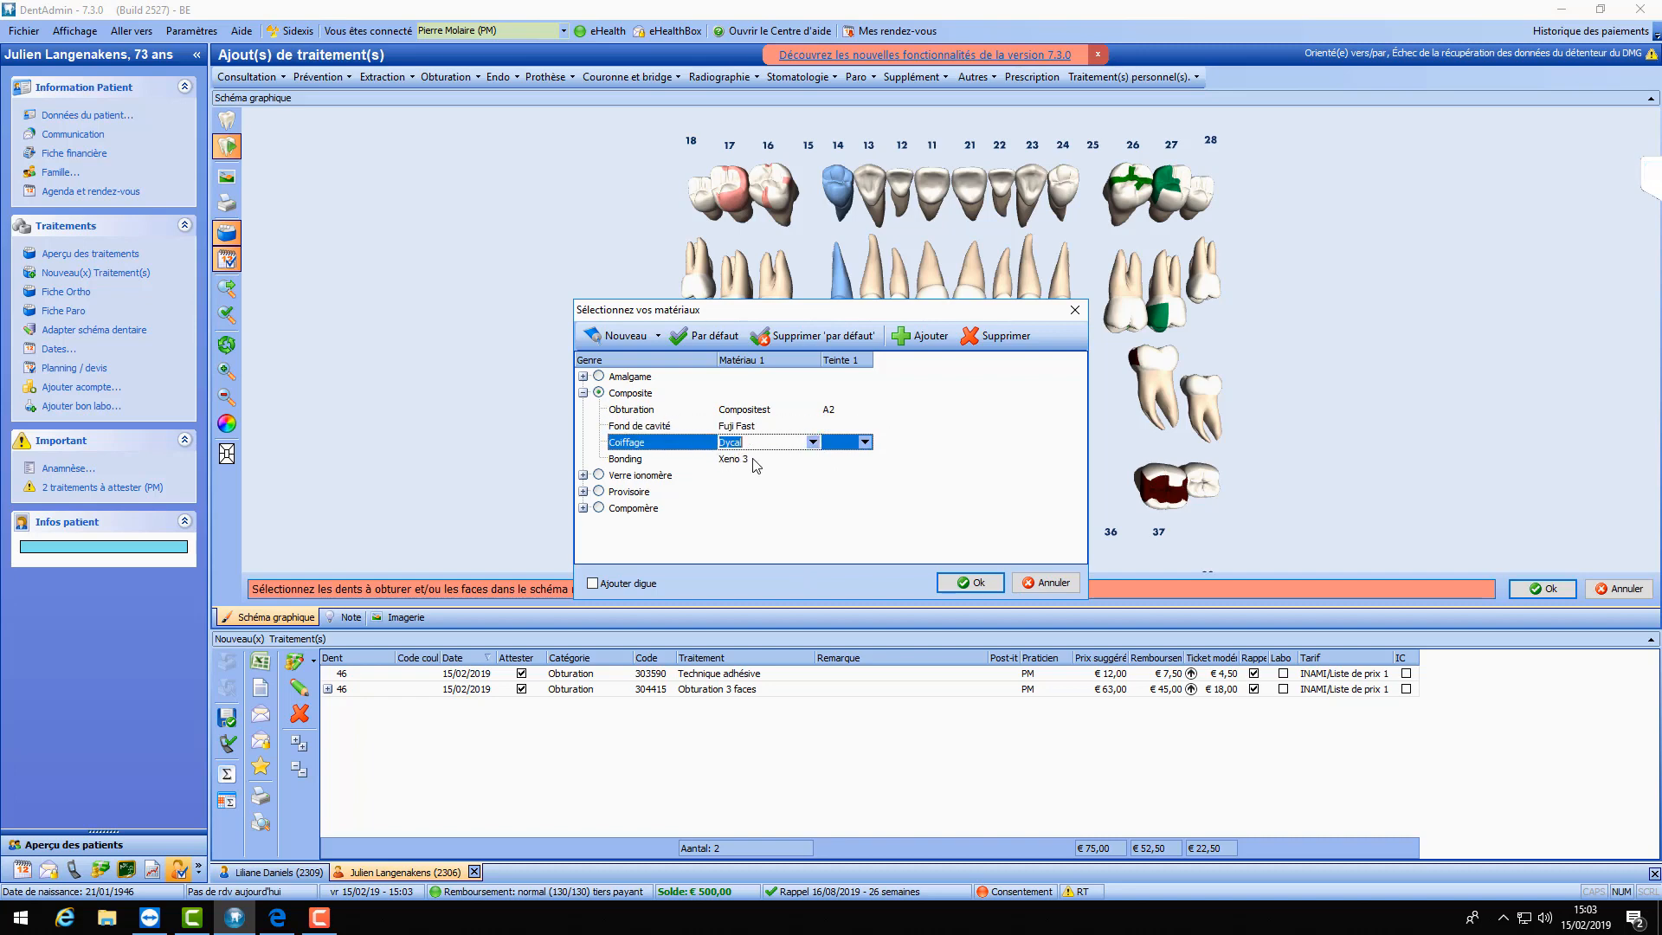
click(755, 459)
click(813, 458)
click(760, 532)
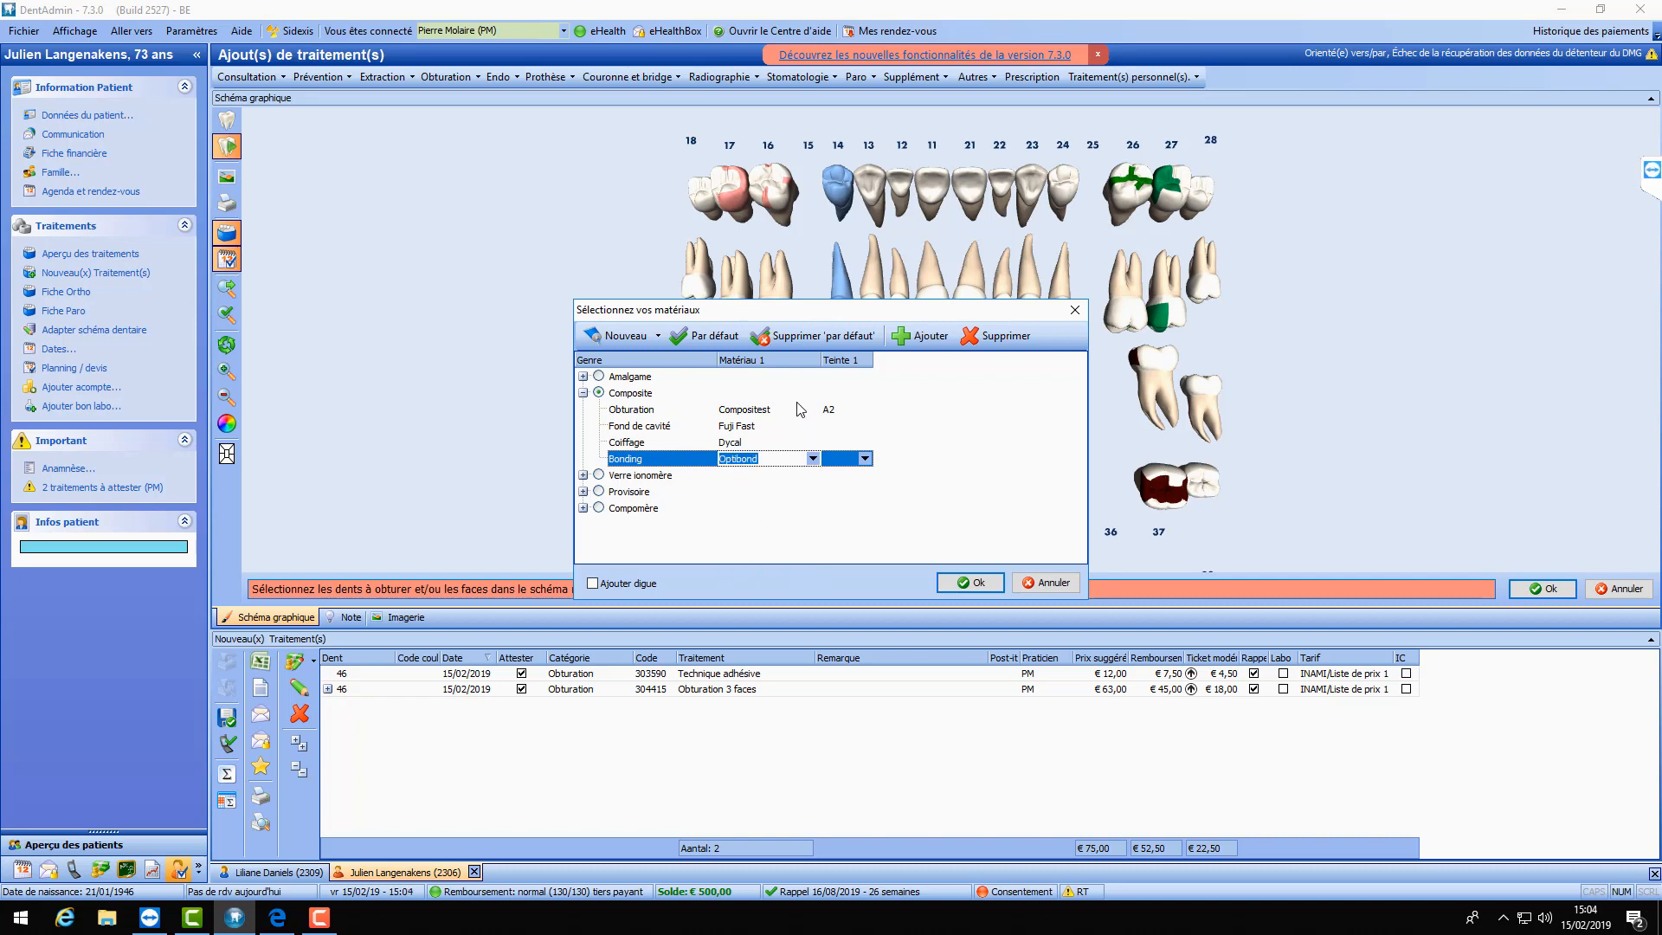
- Make Optibond, Dycal and Fuji Fast the default composite materials for Bonding, Coiffage and Fond de cavité respectively
click(707, 344)
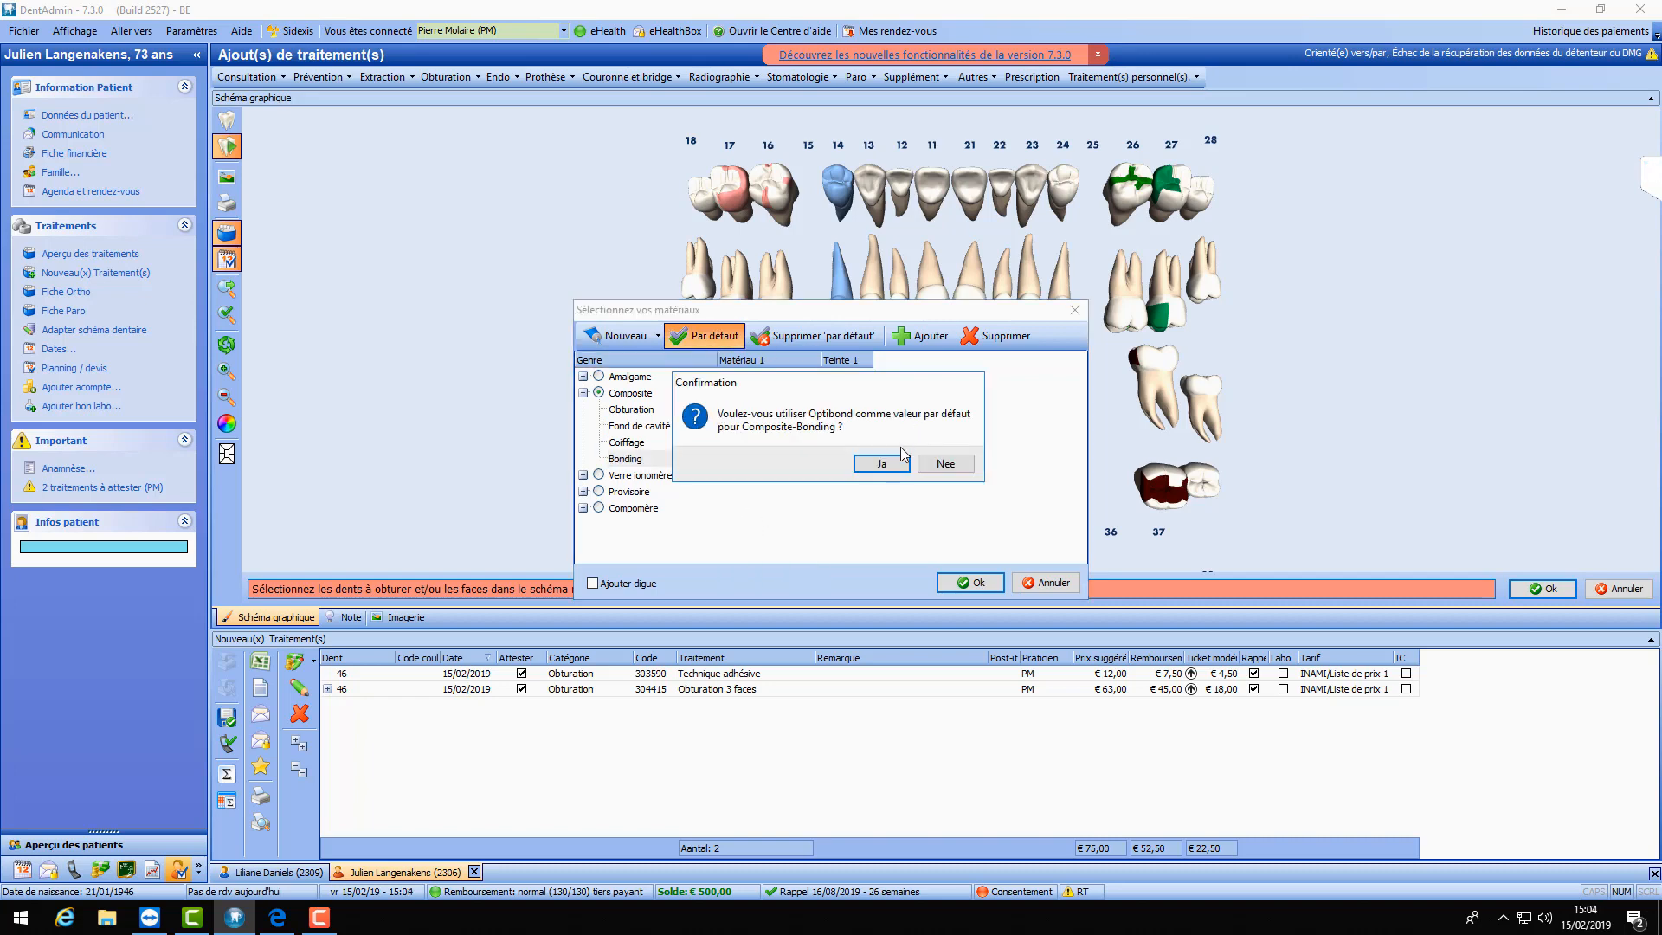
key(Return)
key(Up)
click(726, 340)
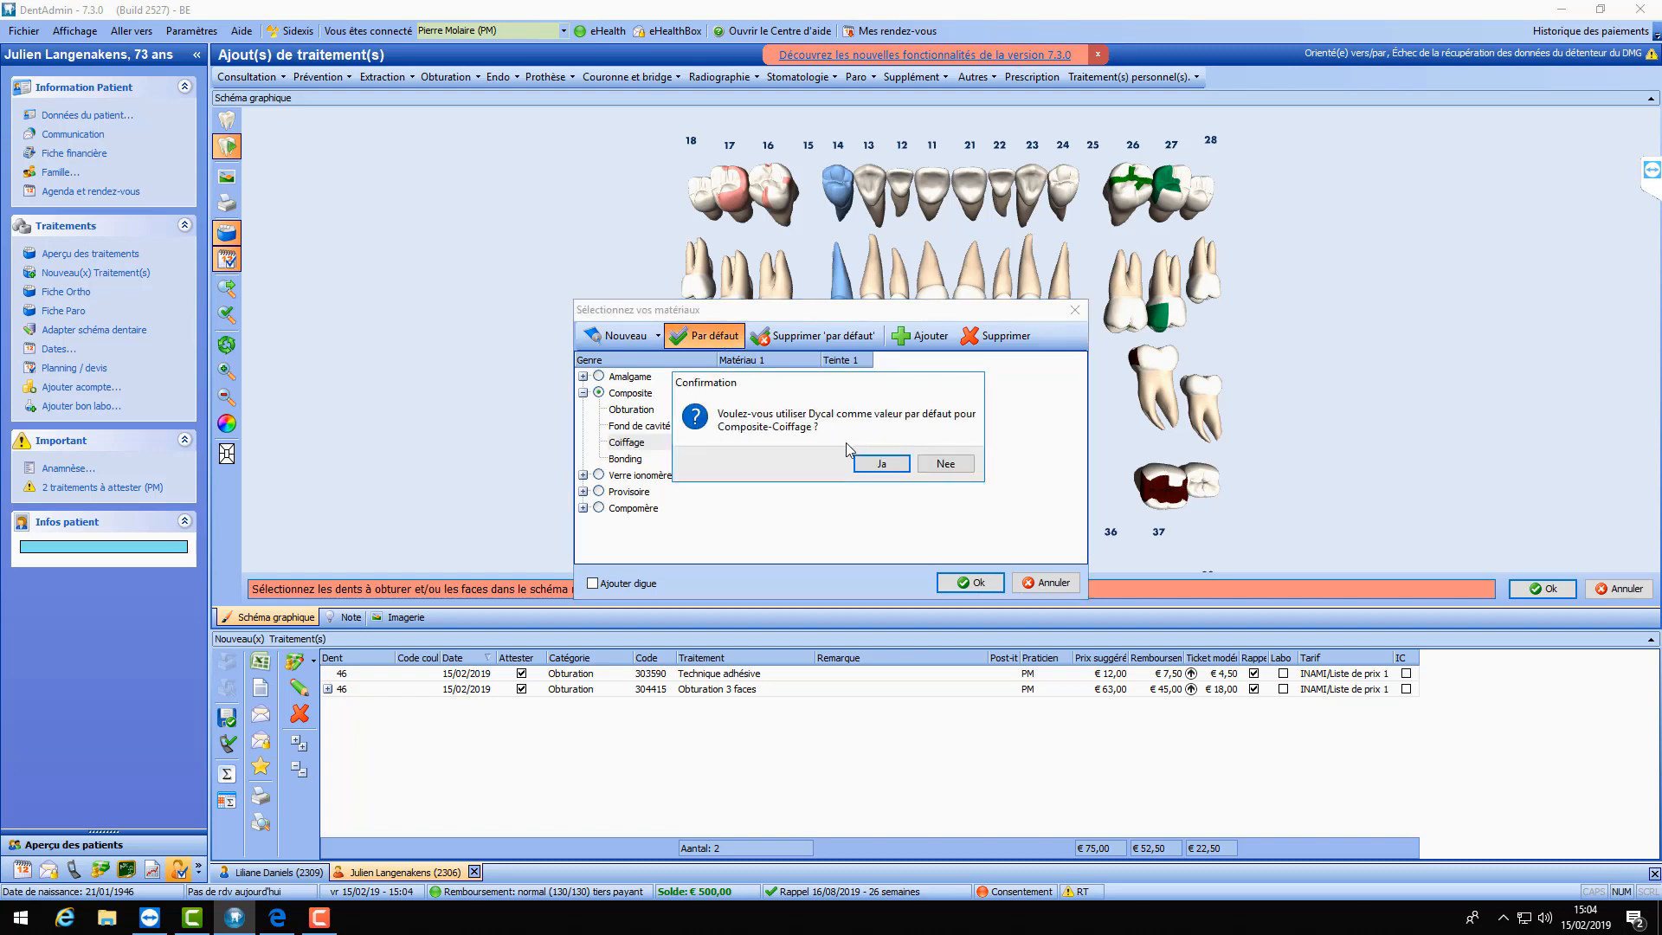
key(Return)
key(Up)
click(717, 344)
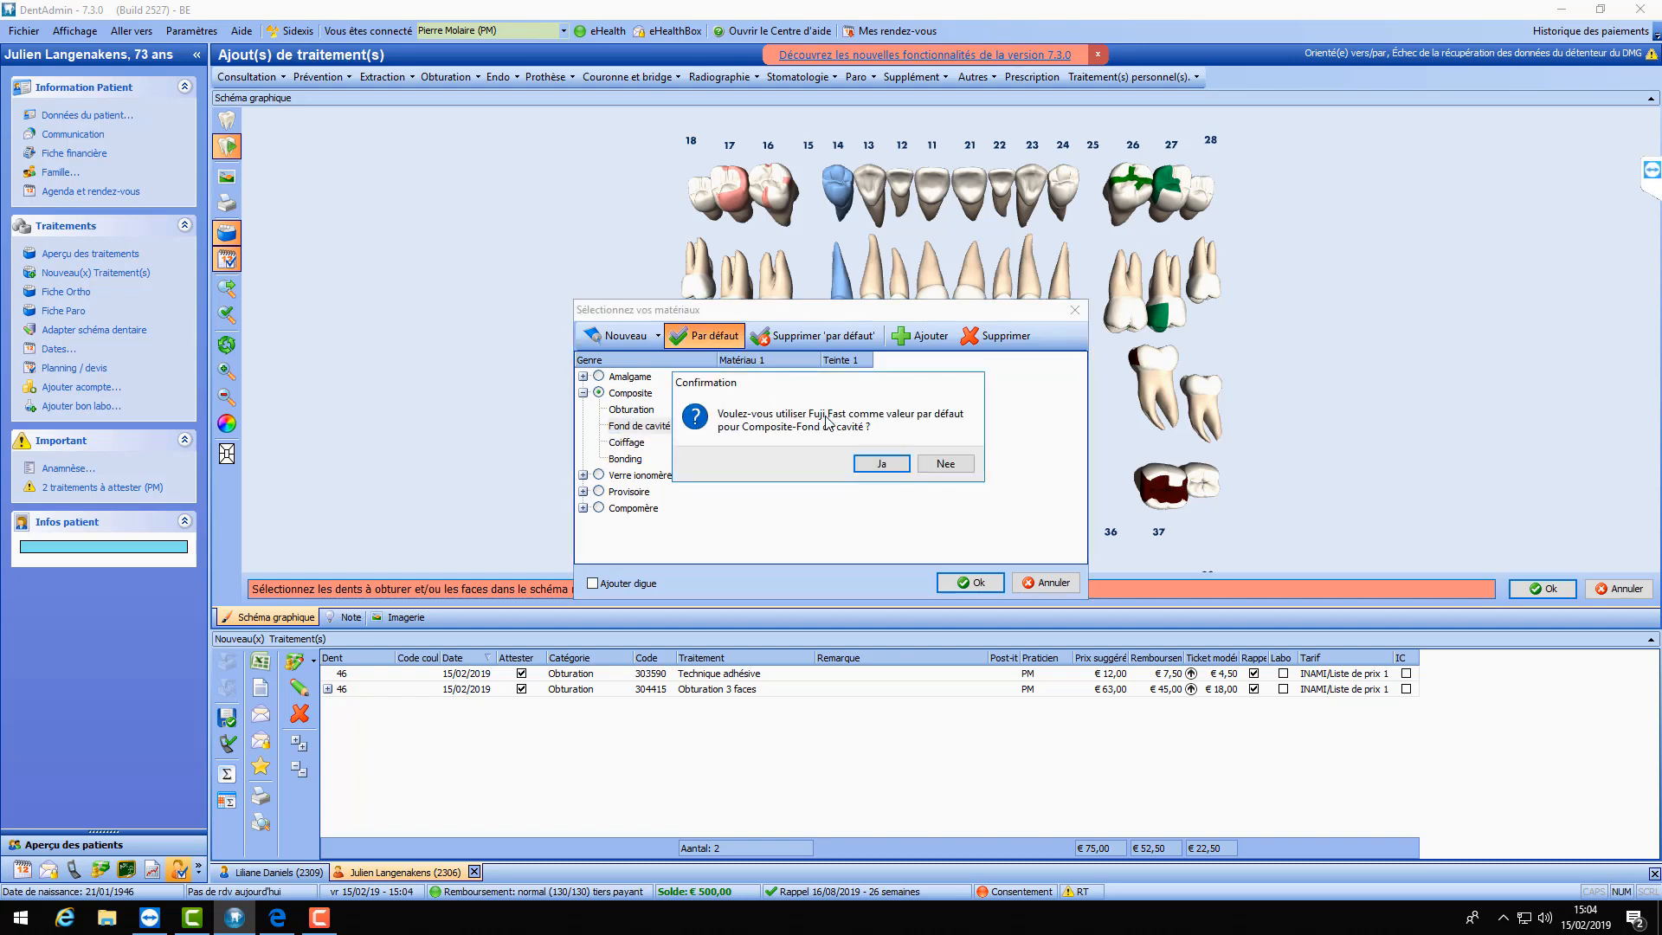
key(Return)
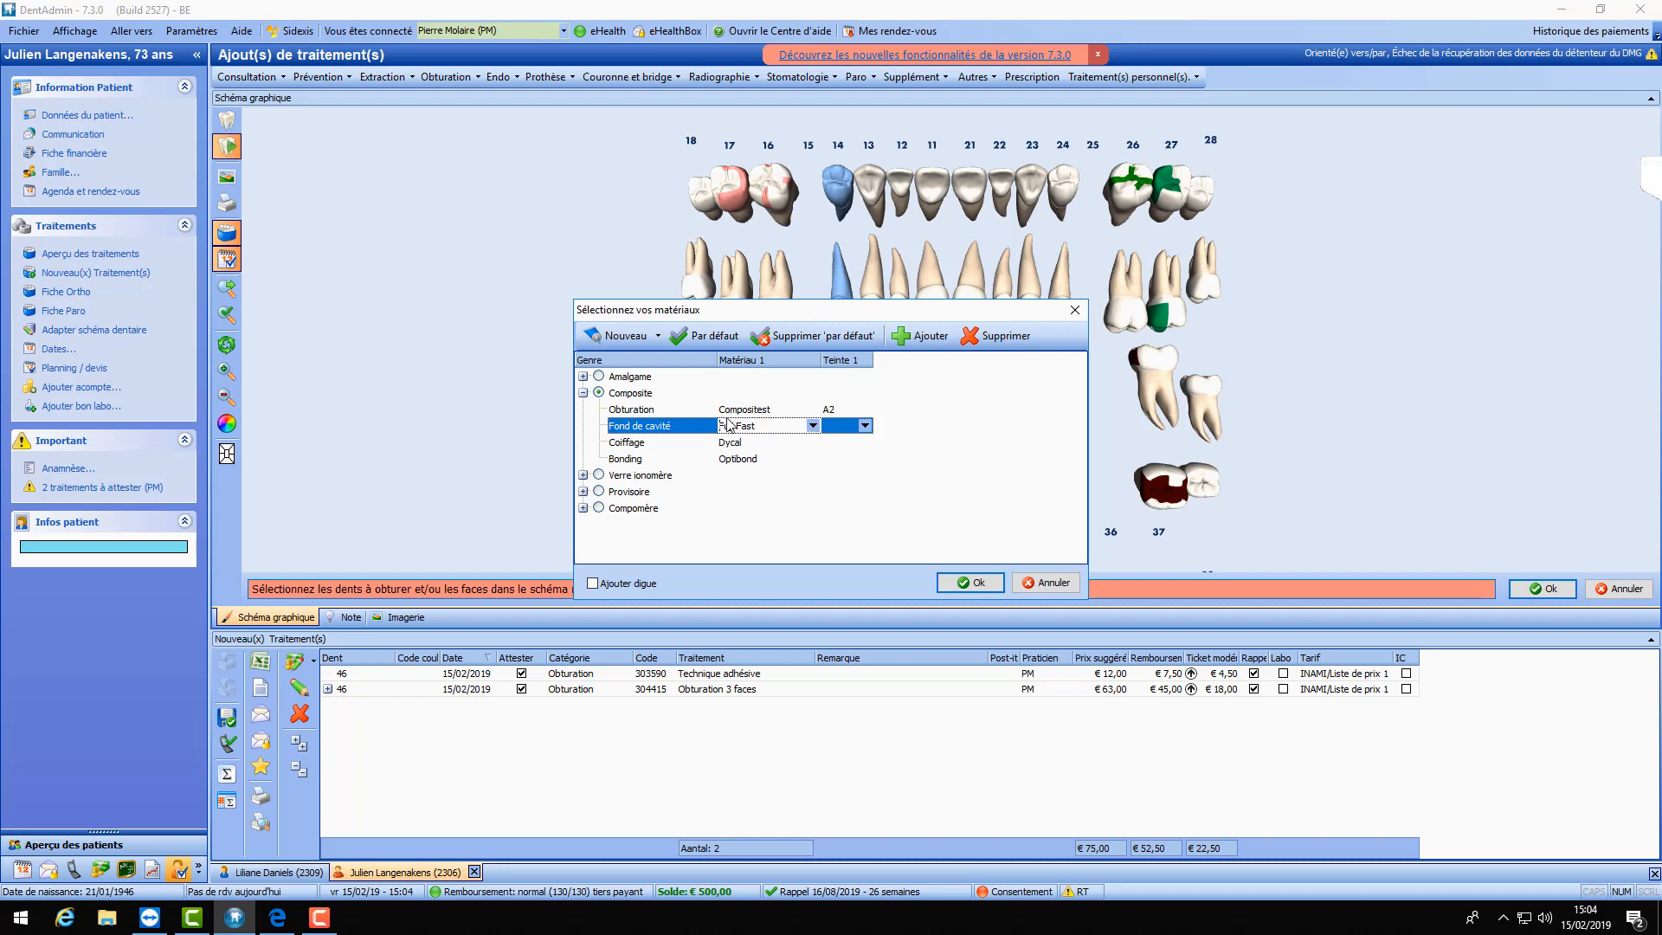
click(726, 460)
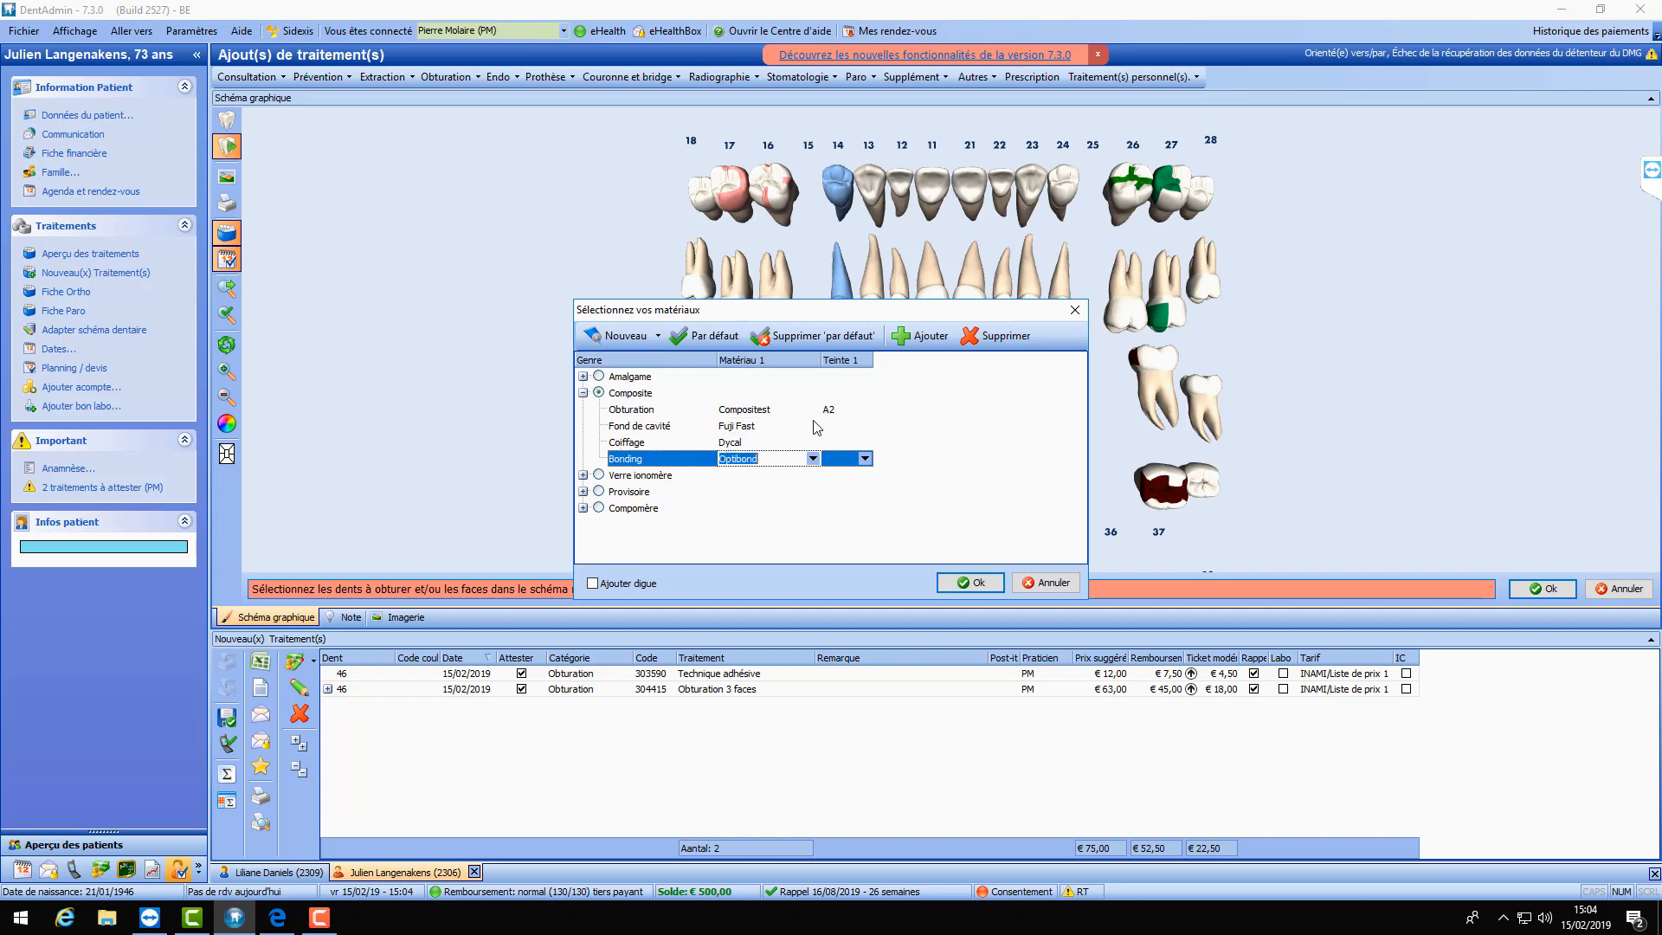
click(656, 337)
click(649, 362)
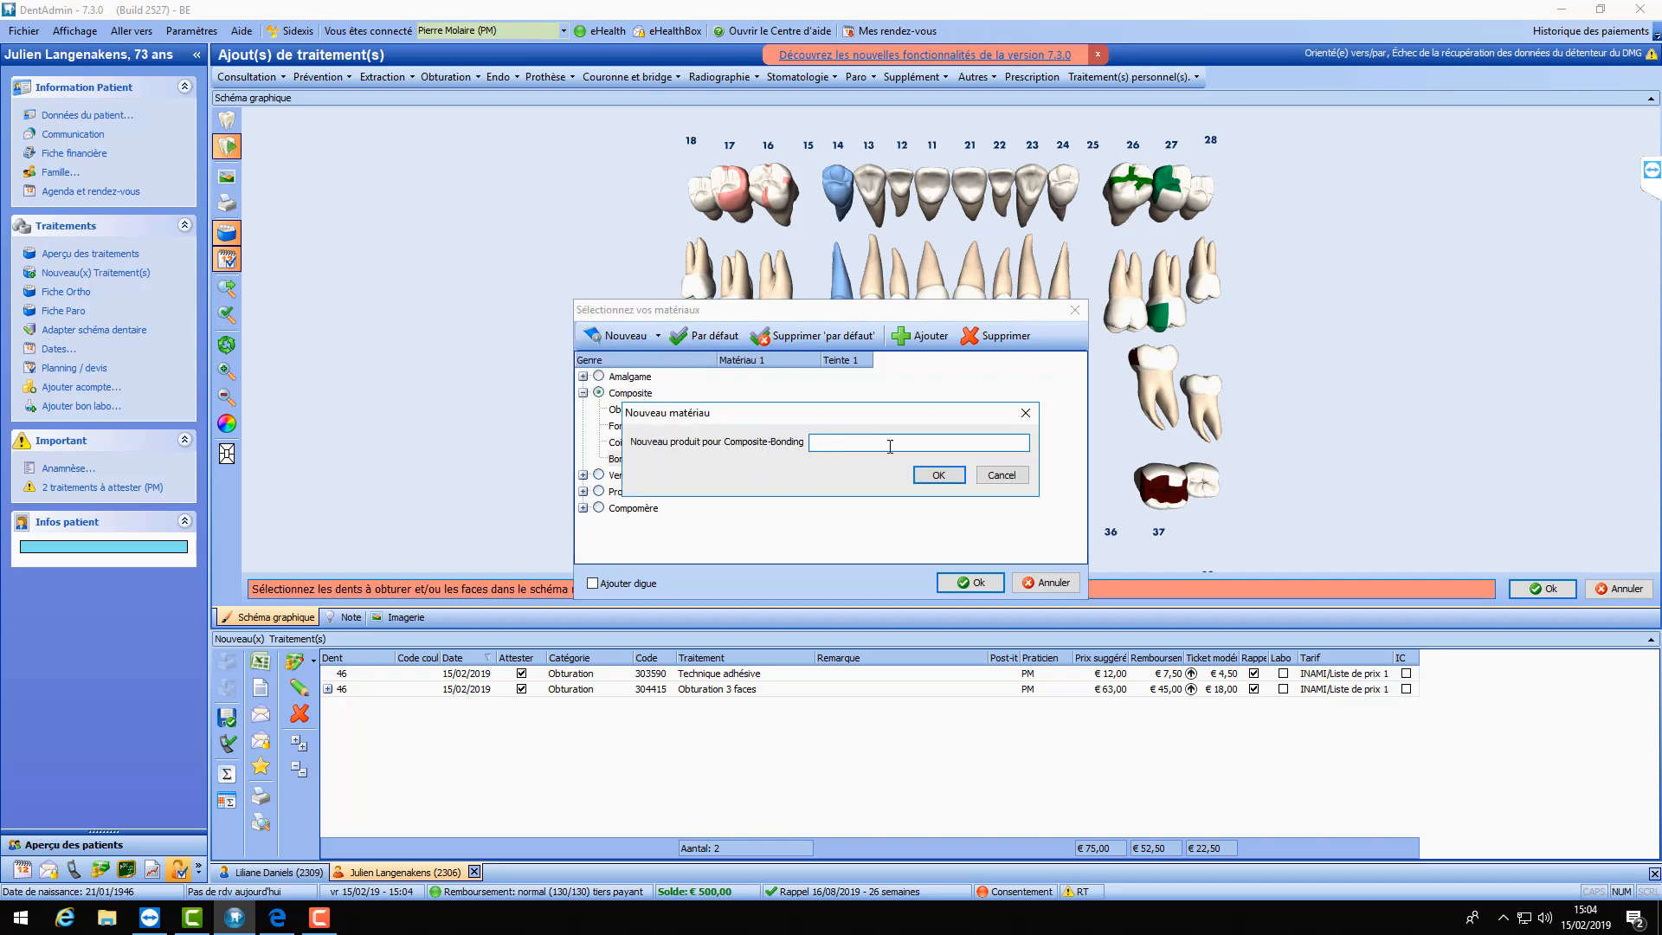
click(1026, 415)
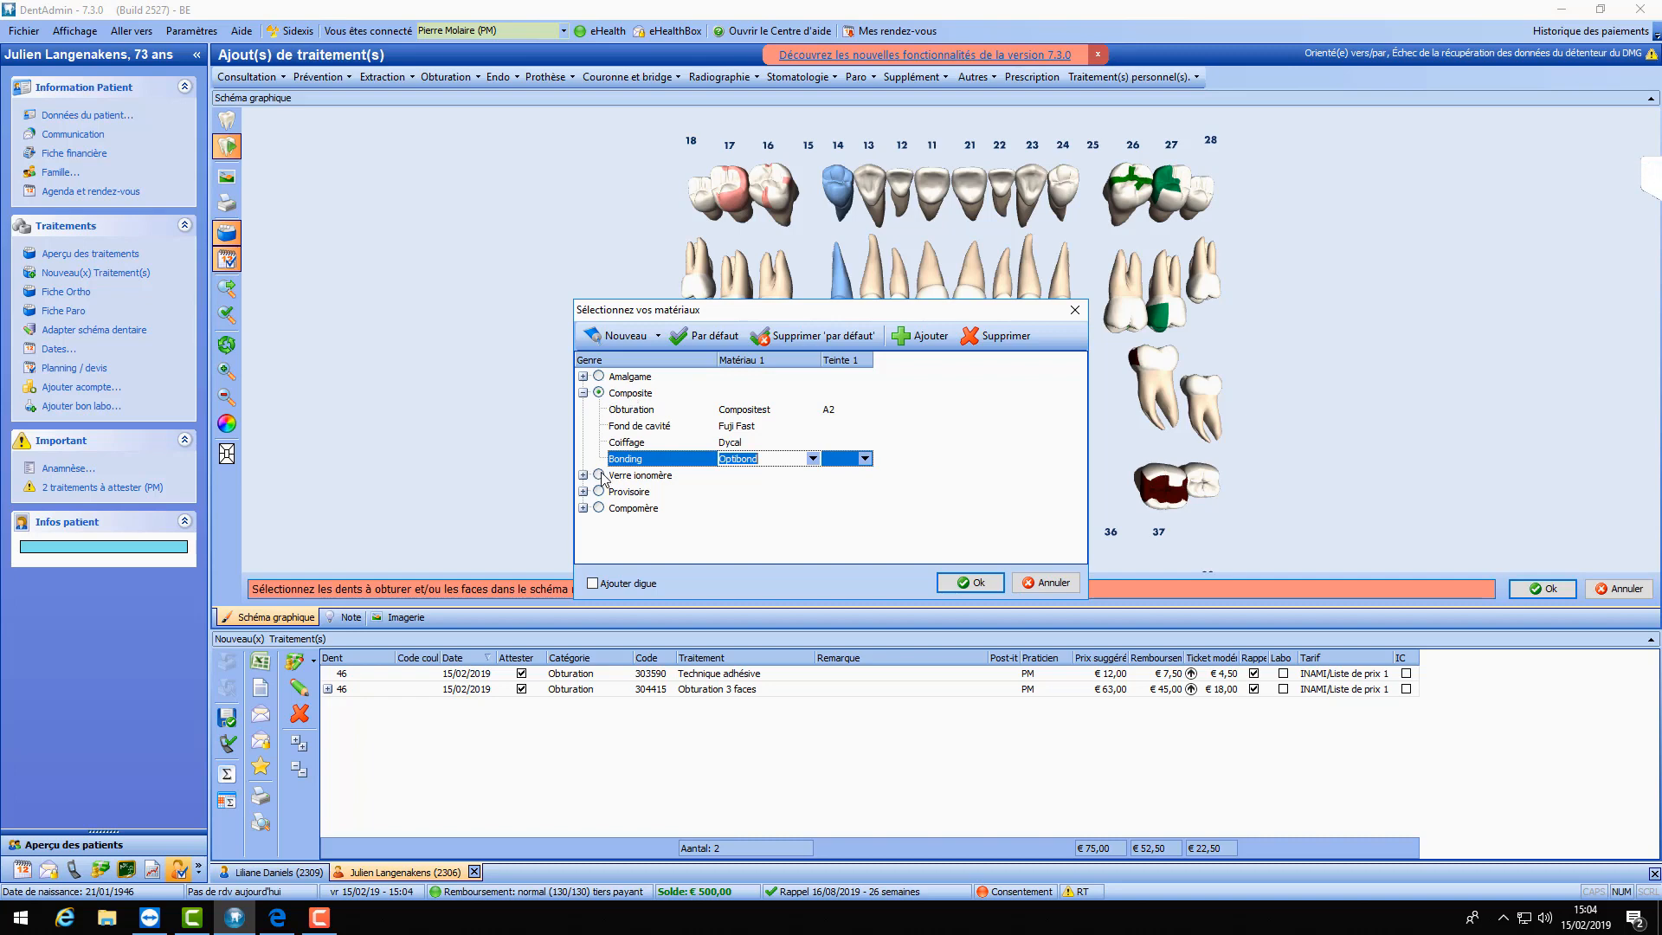
- Examine the filling products available for the Obturation layer of Amalgame
click(583, 376)
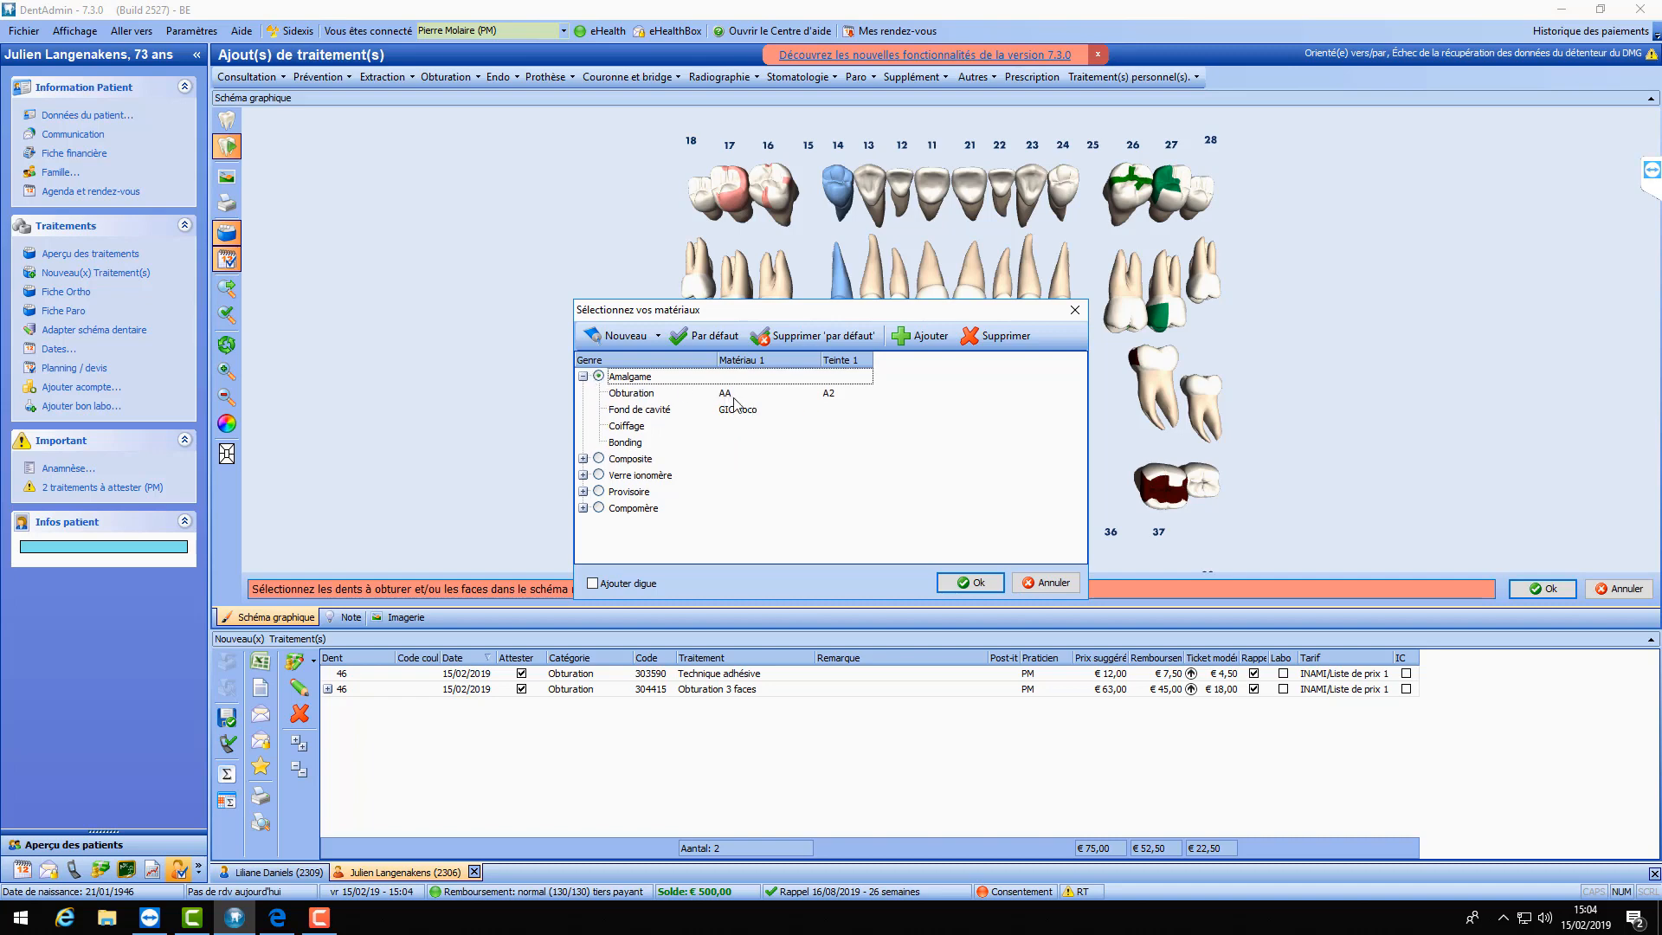
click(663, 398)
click(813, 393)
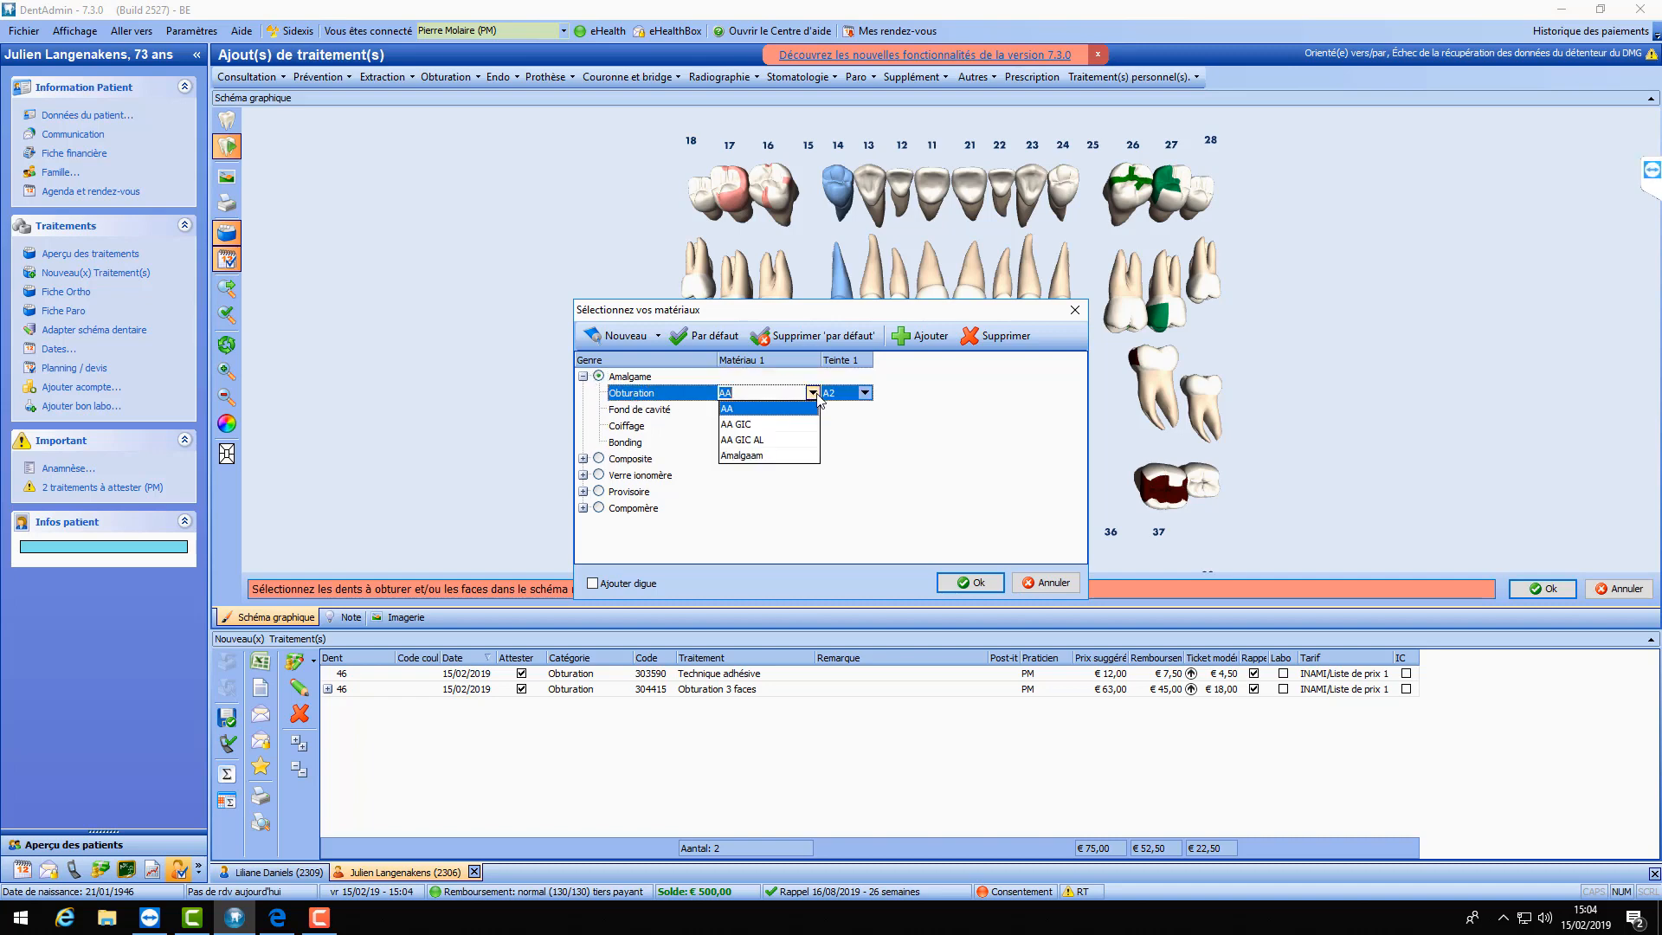
click(817, 400)
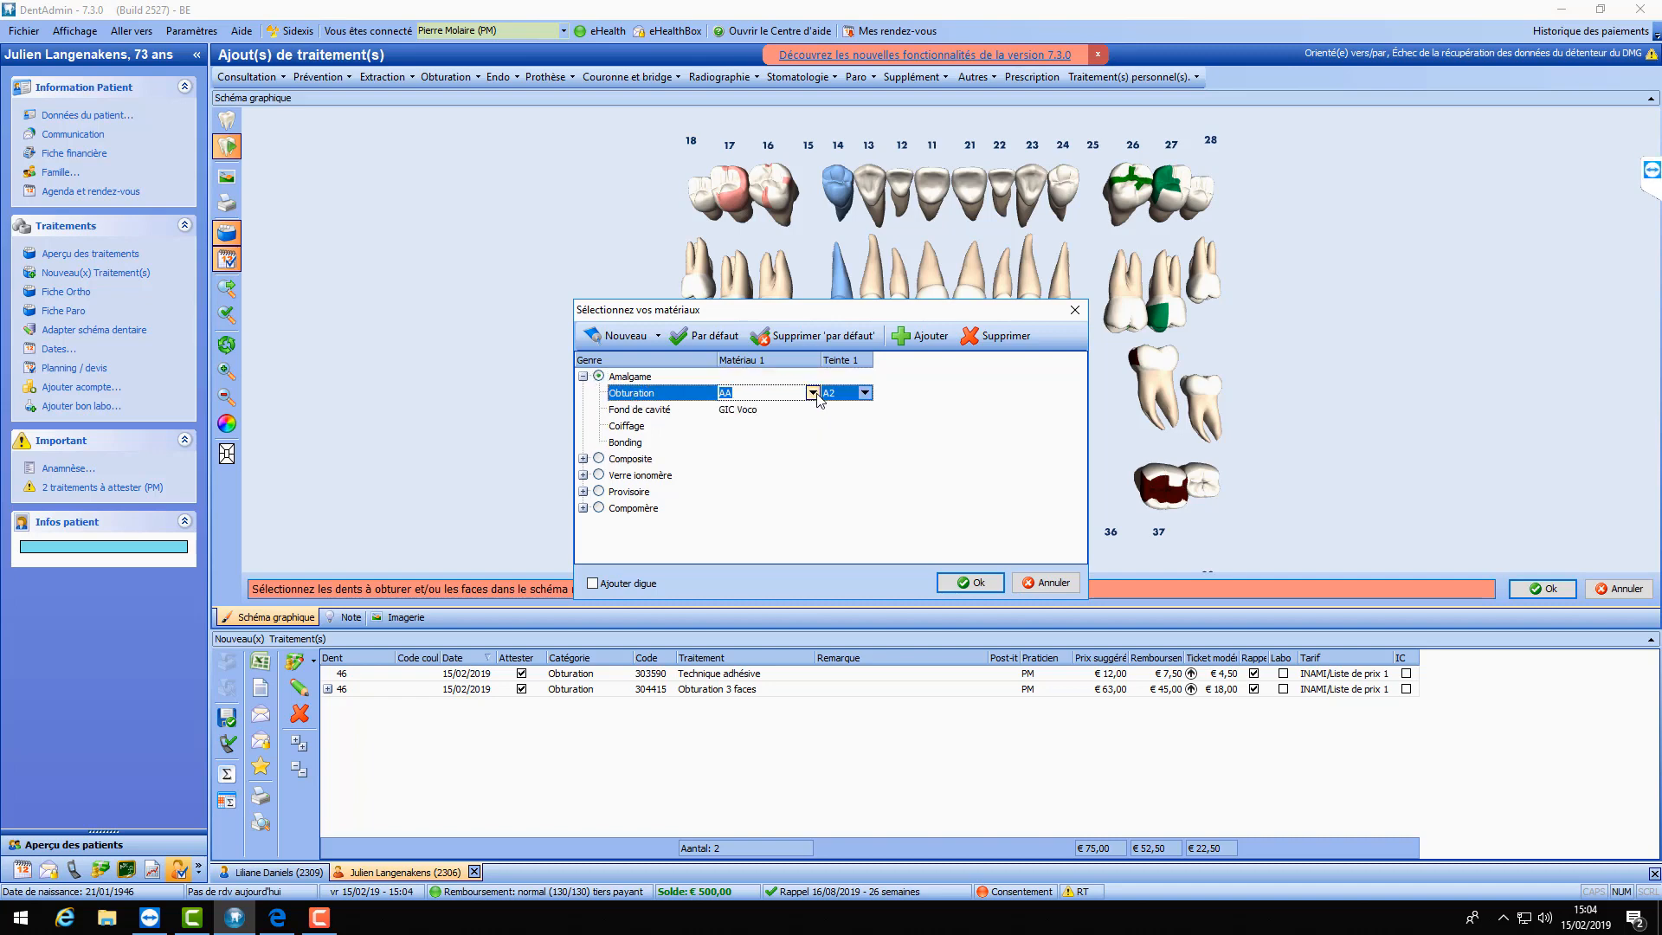
- Return to Composite as the filling type and confirm the materials for the filling on tooth 14
click(583, 376)
click(584, 394)
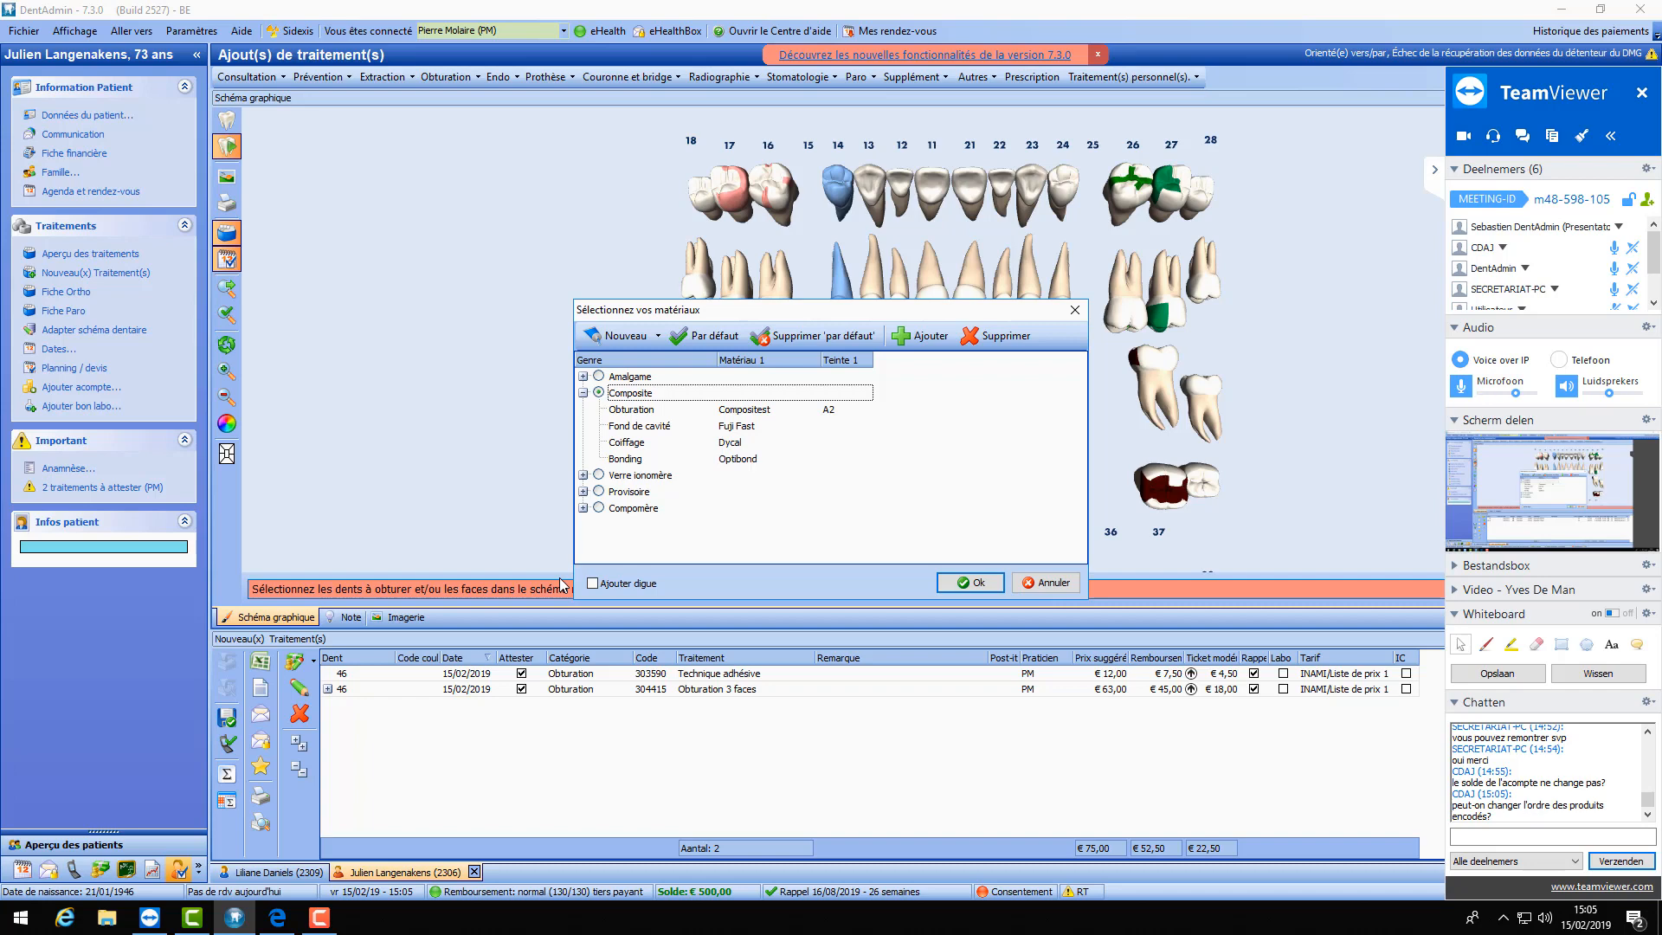
click(1436, 174)
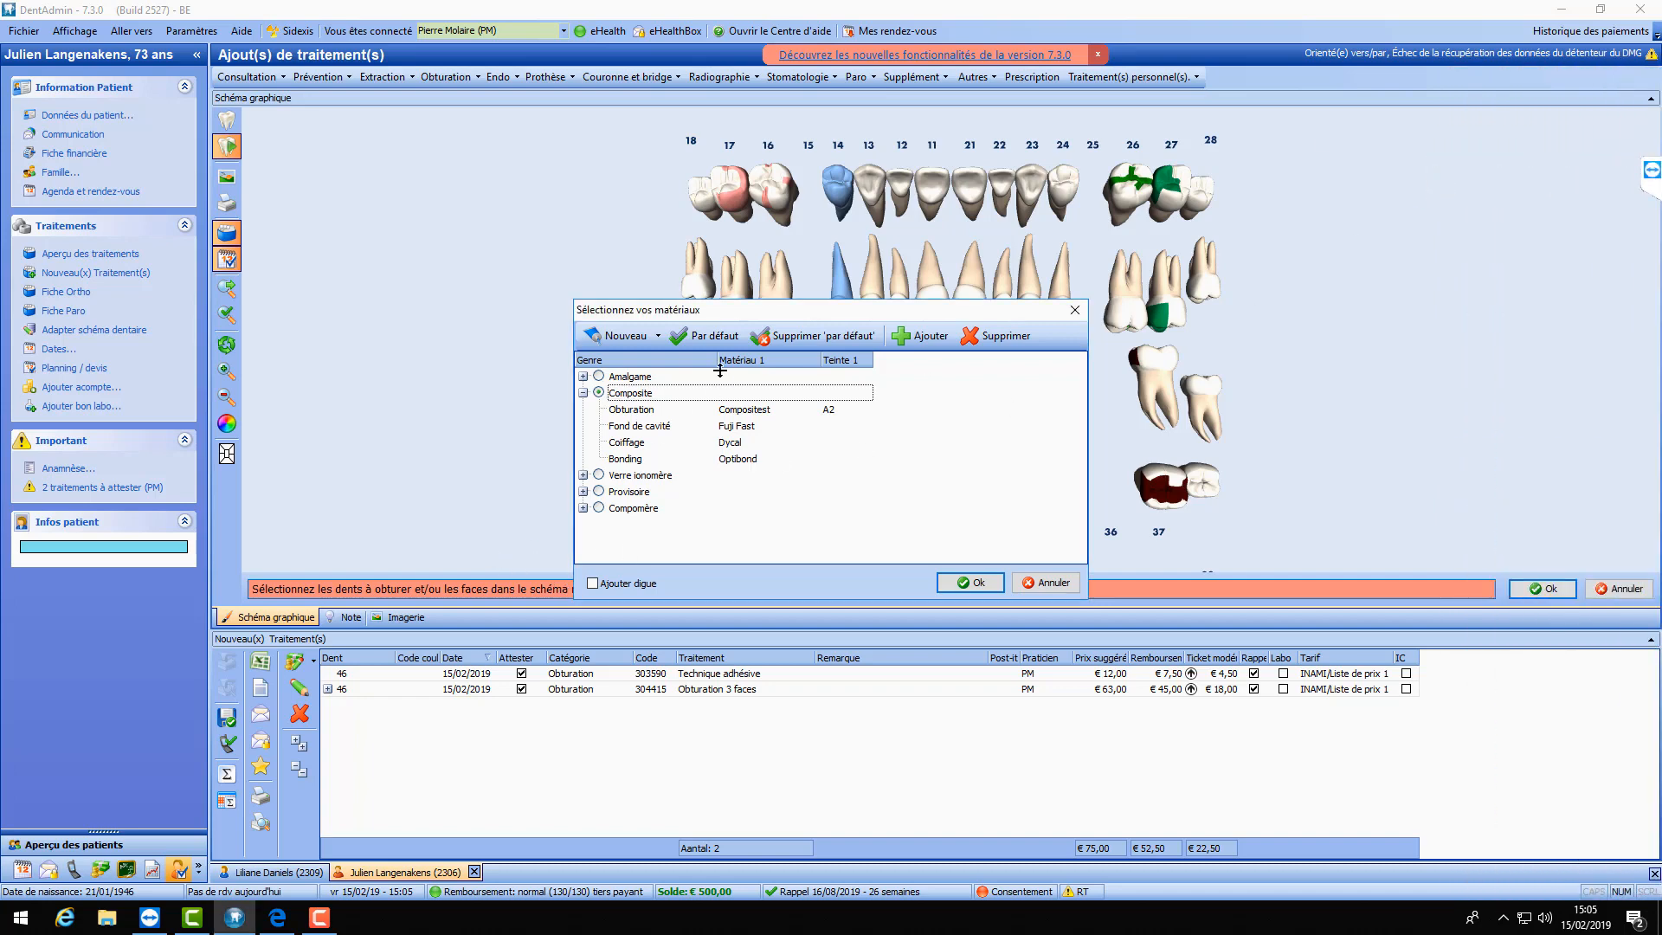
click(977, 582)
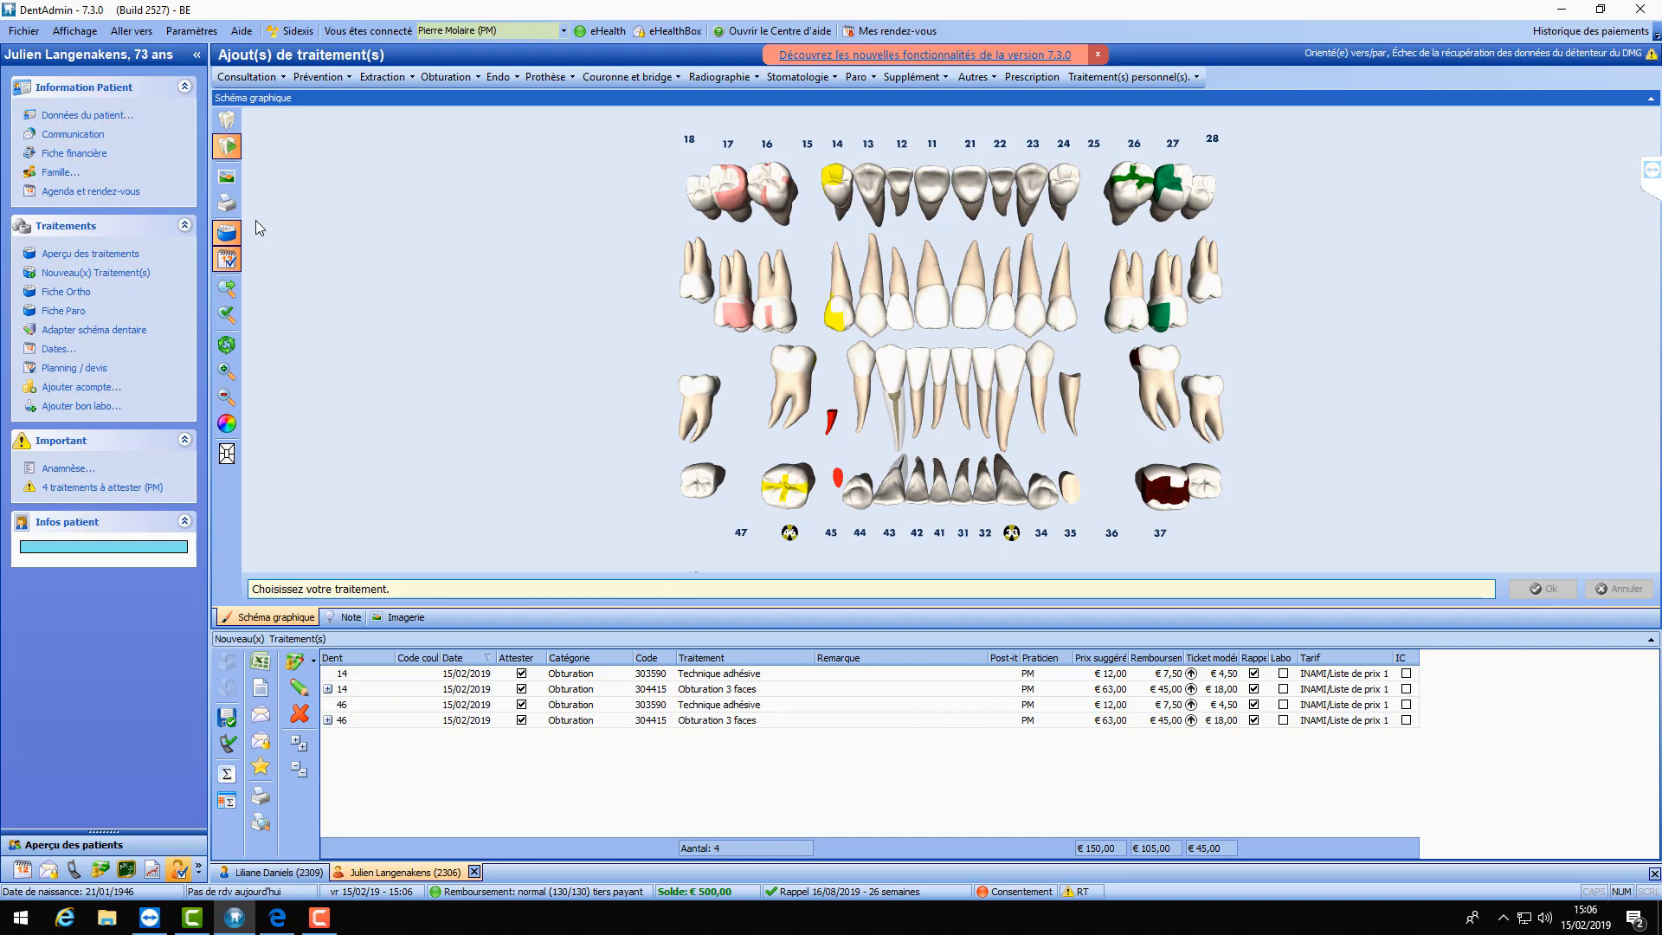
- Open the materials and shades settings and review the composite filling products, selecting Compositest
click(192, 32)
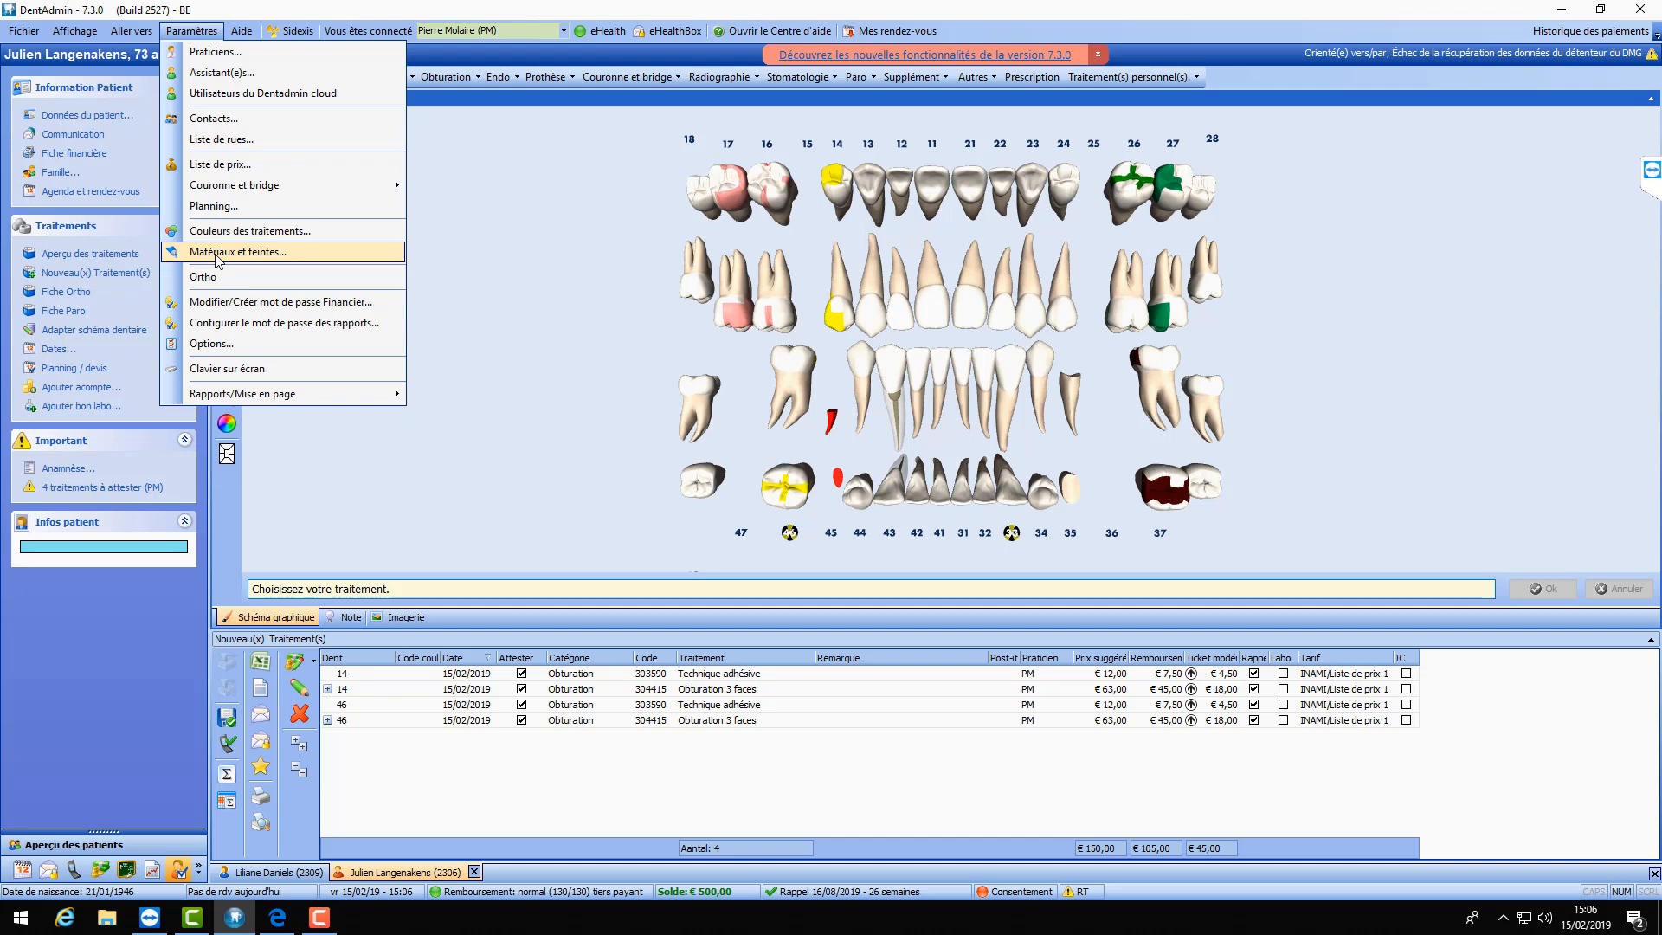
click(249, 255)
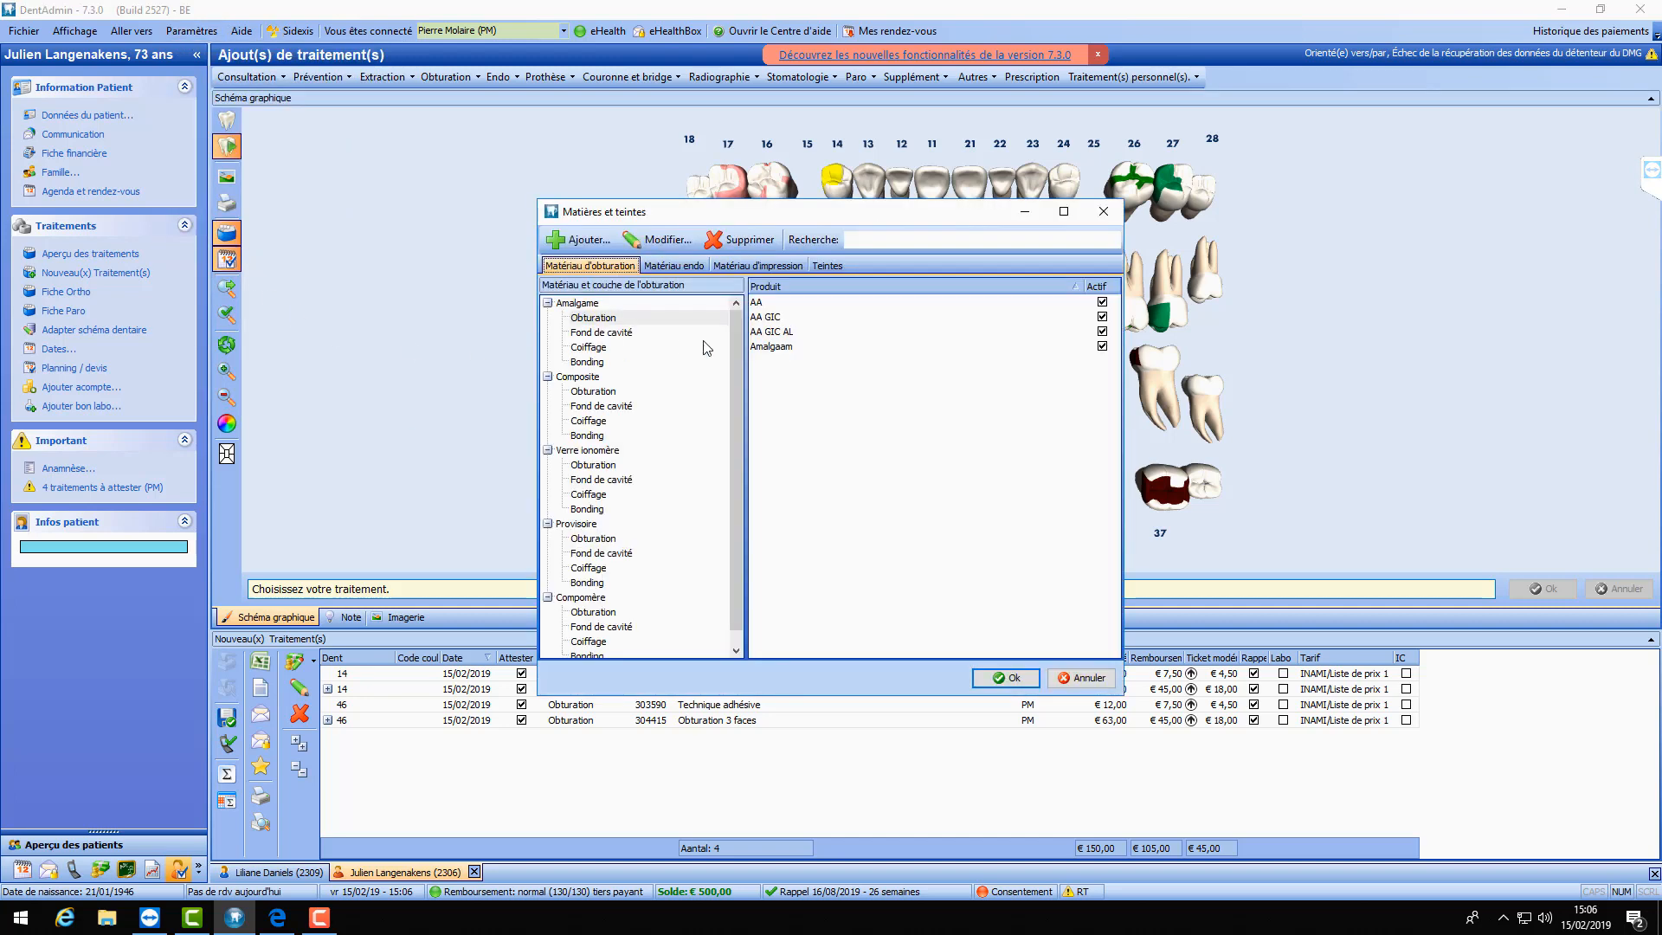
click(604, 390)
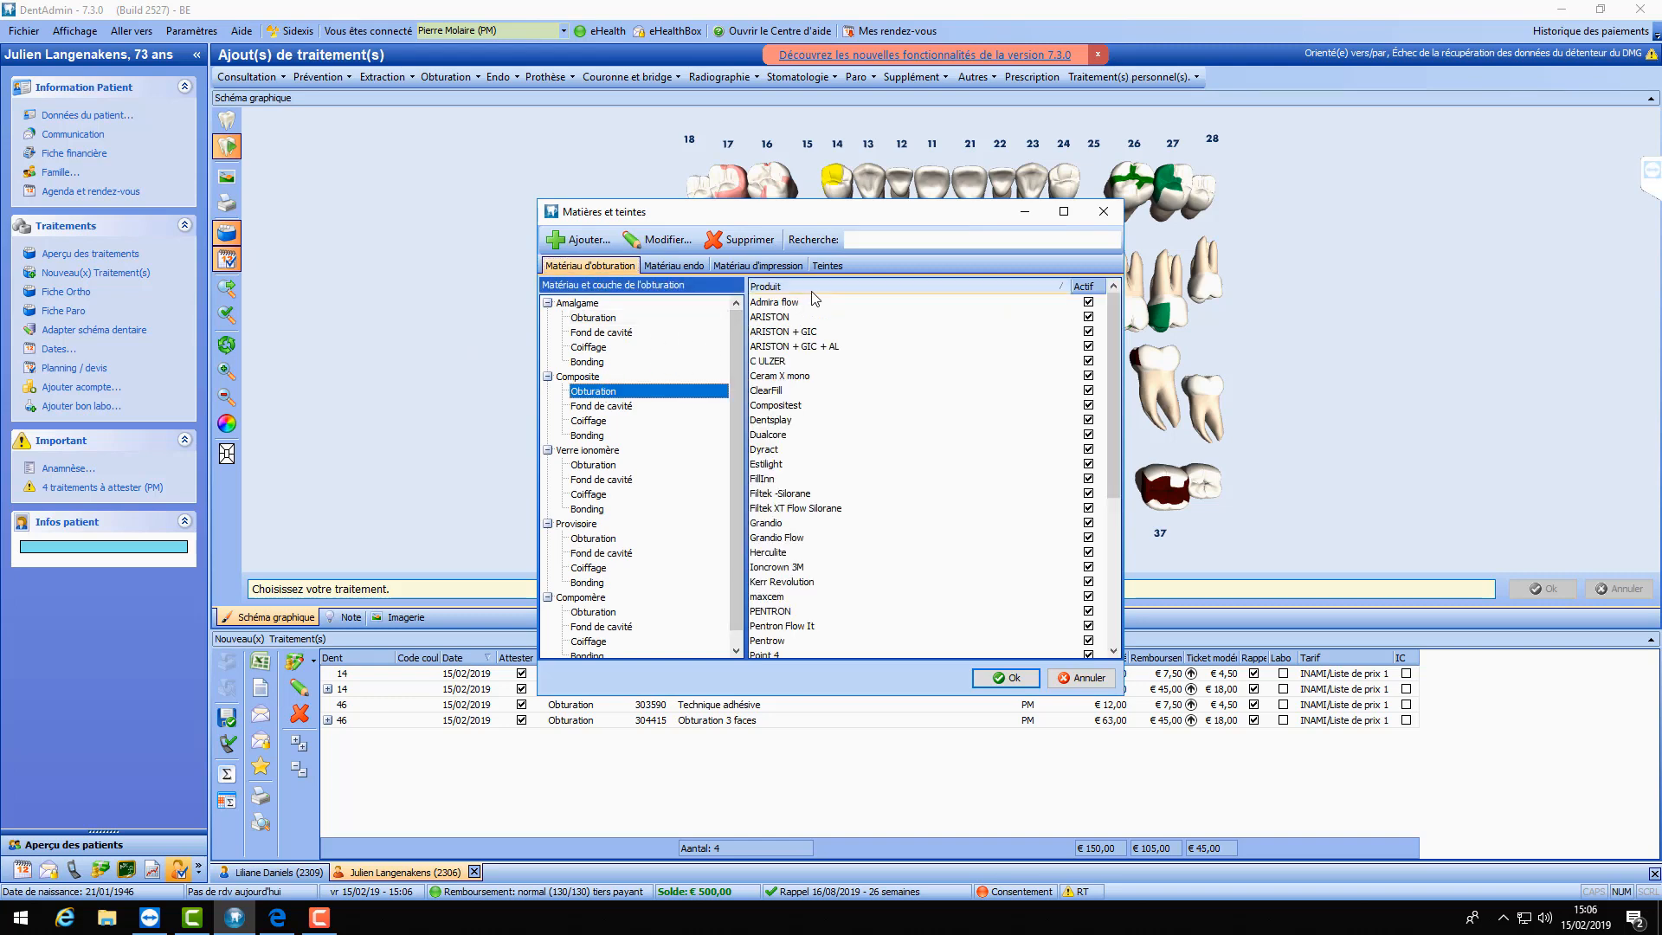
scroll(819, 350, down, 3)
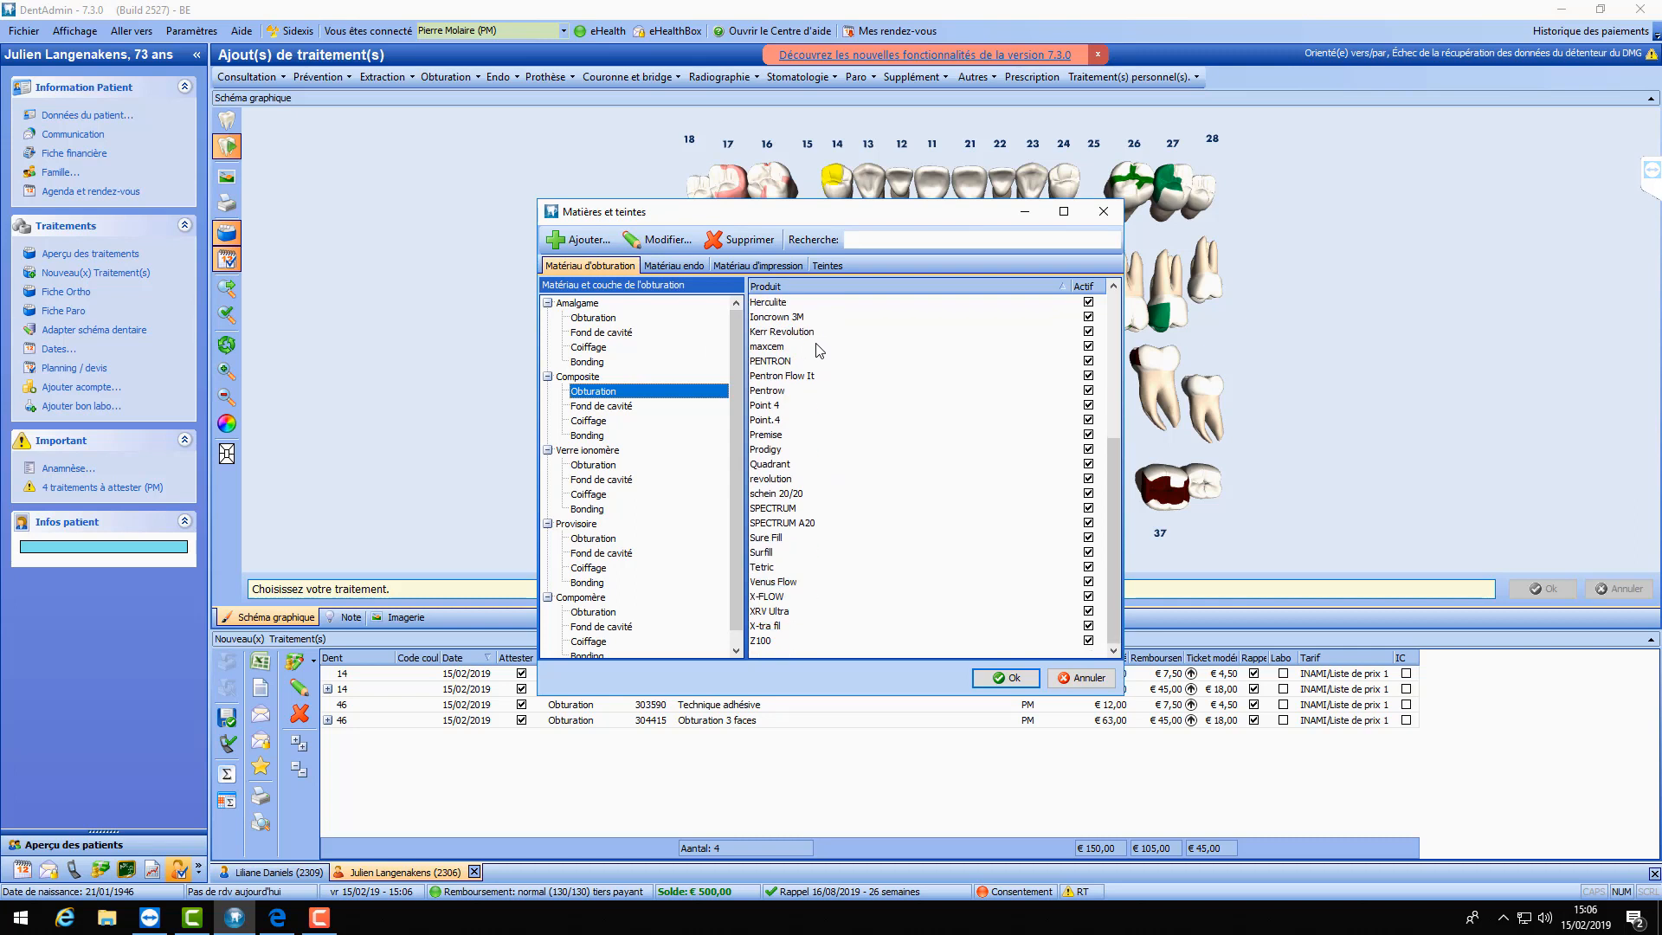
scroll(818, 346, up, 3)
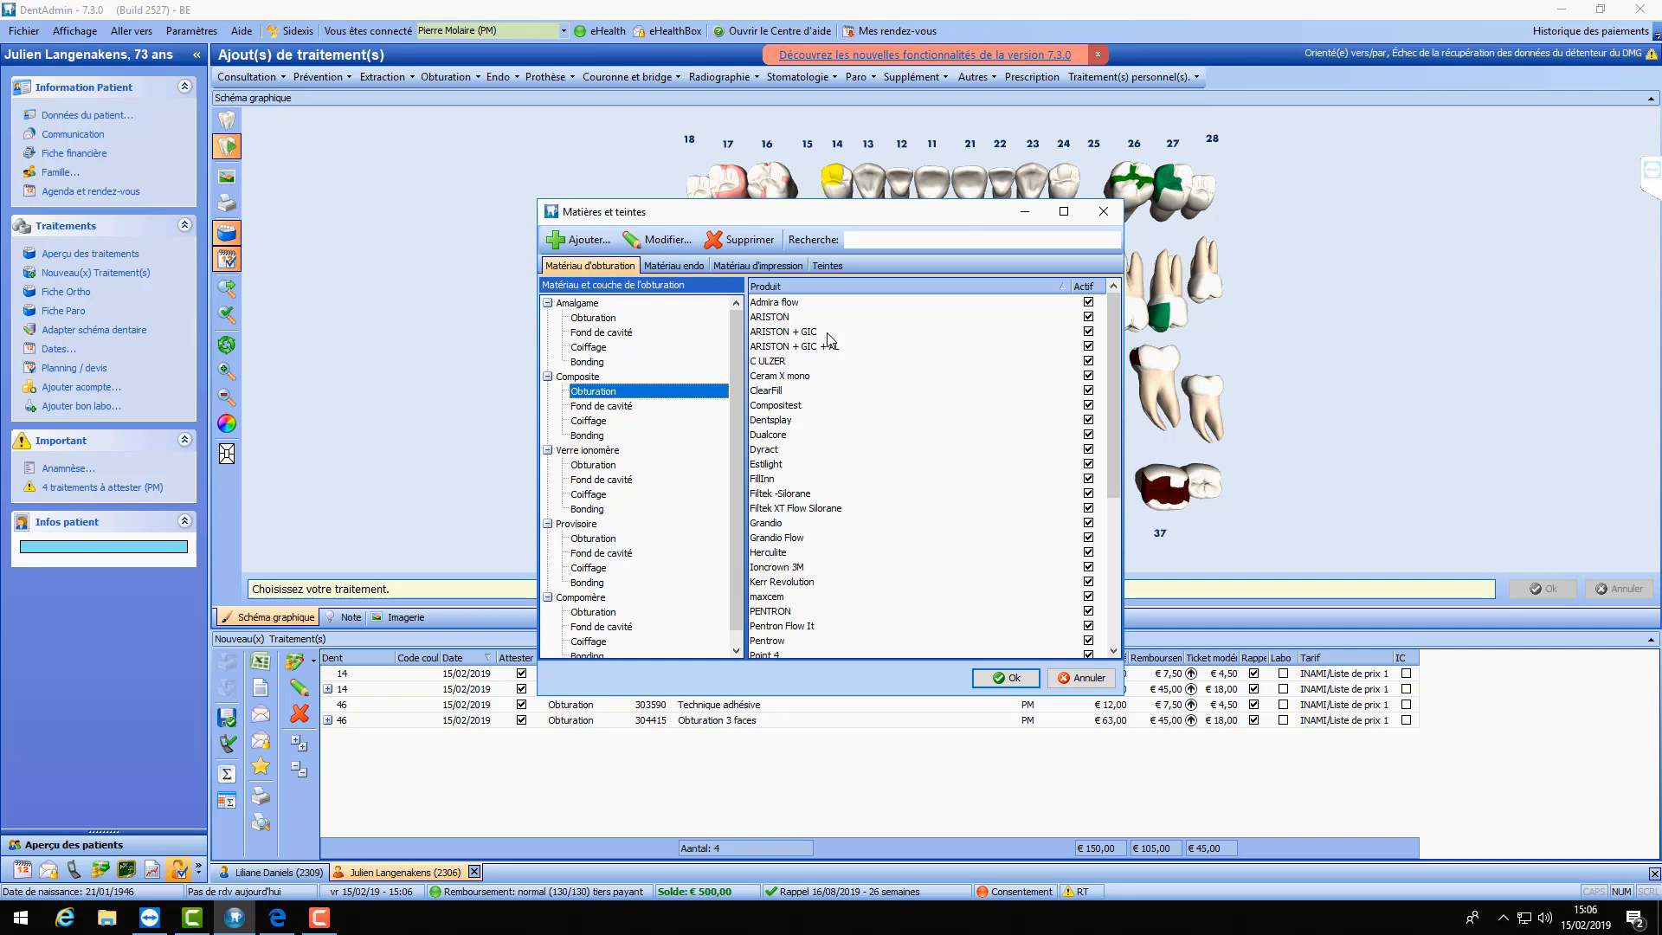
click(790, 404)
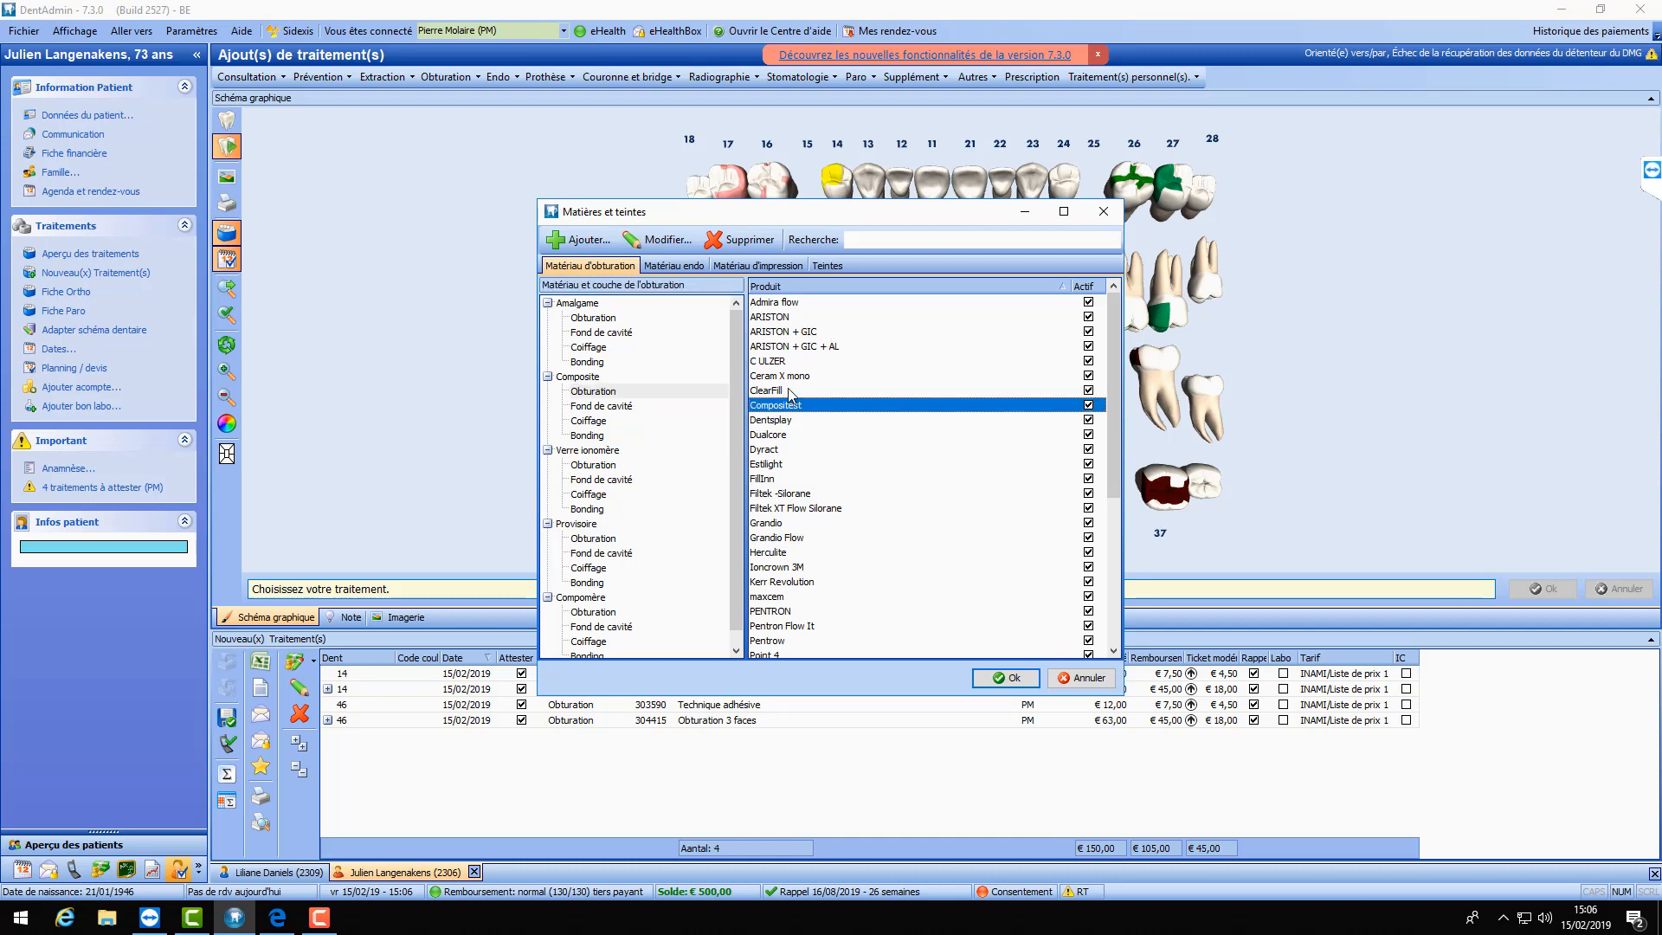
- Start a new filling material with Amalgame as the material and Obturation as the layer
click(584, 394)
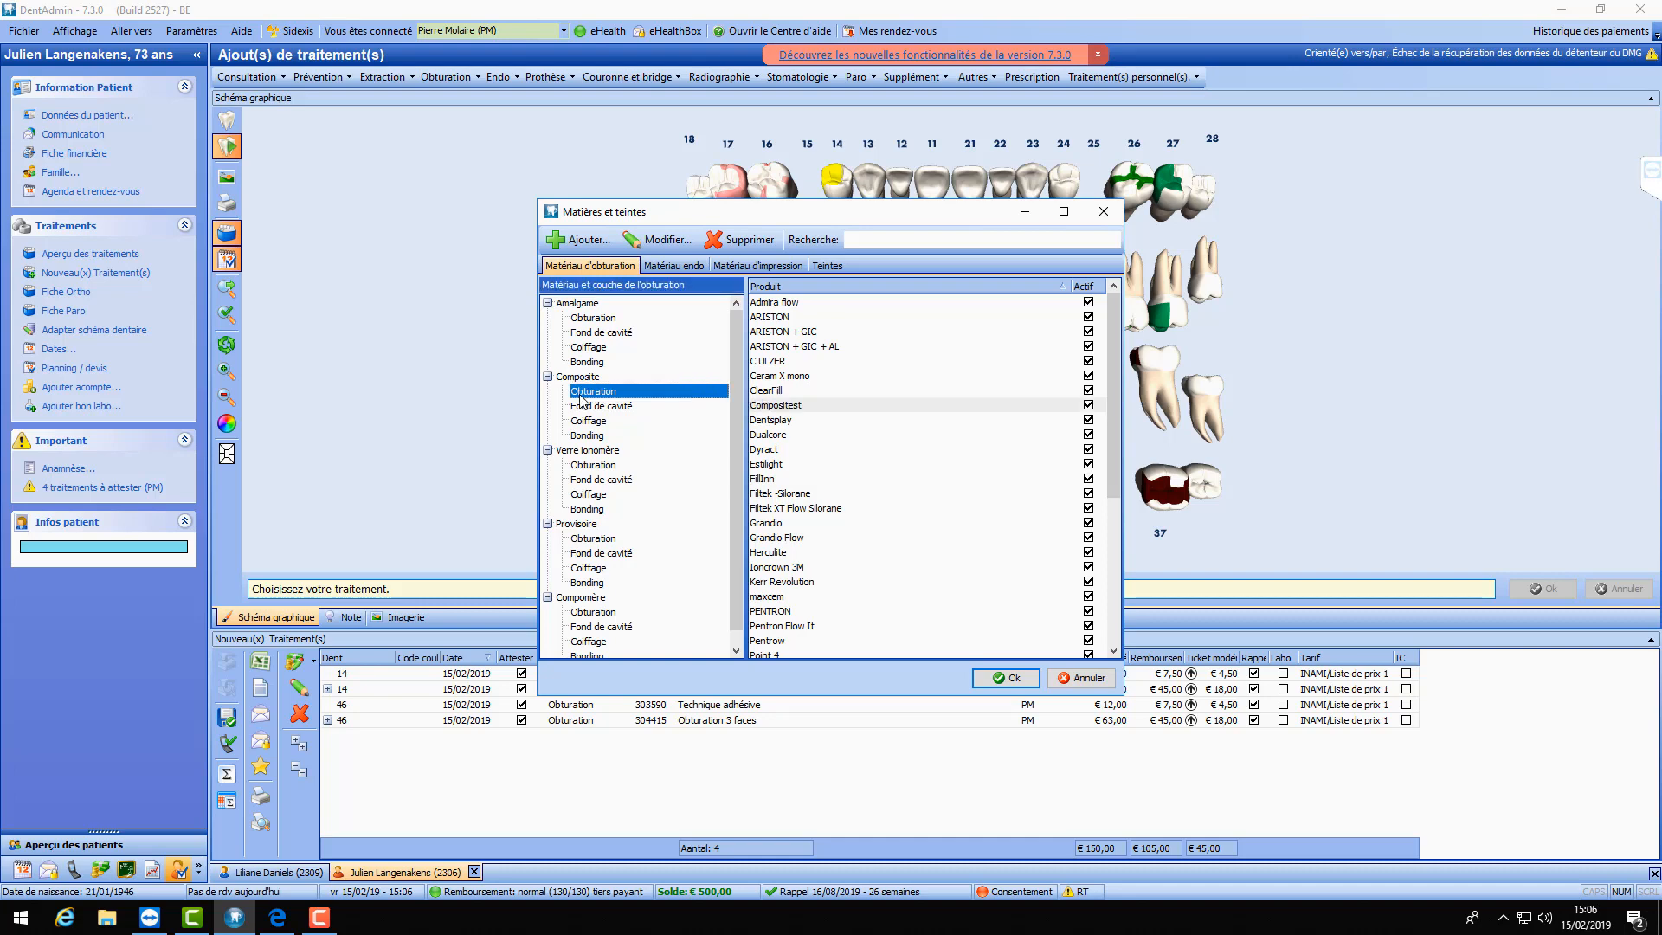
click(585, 241)
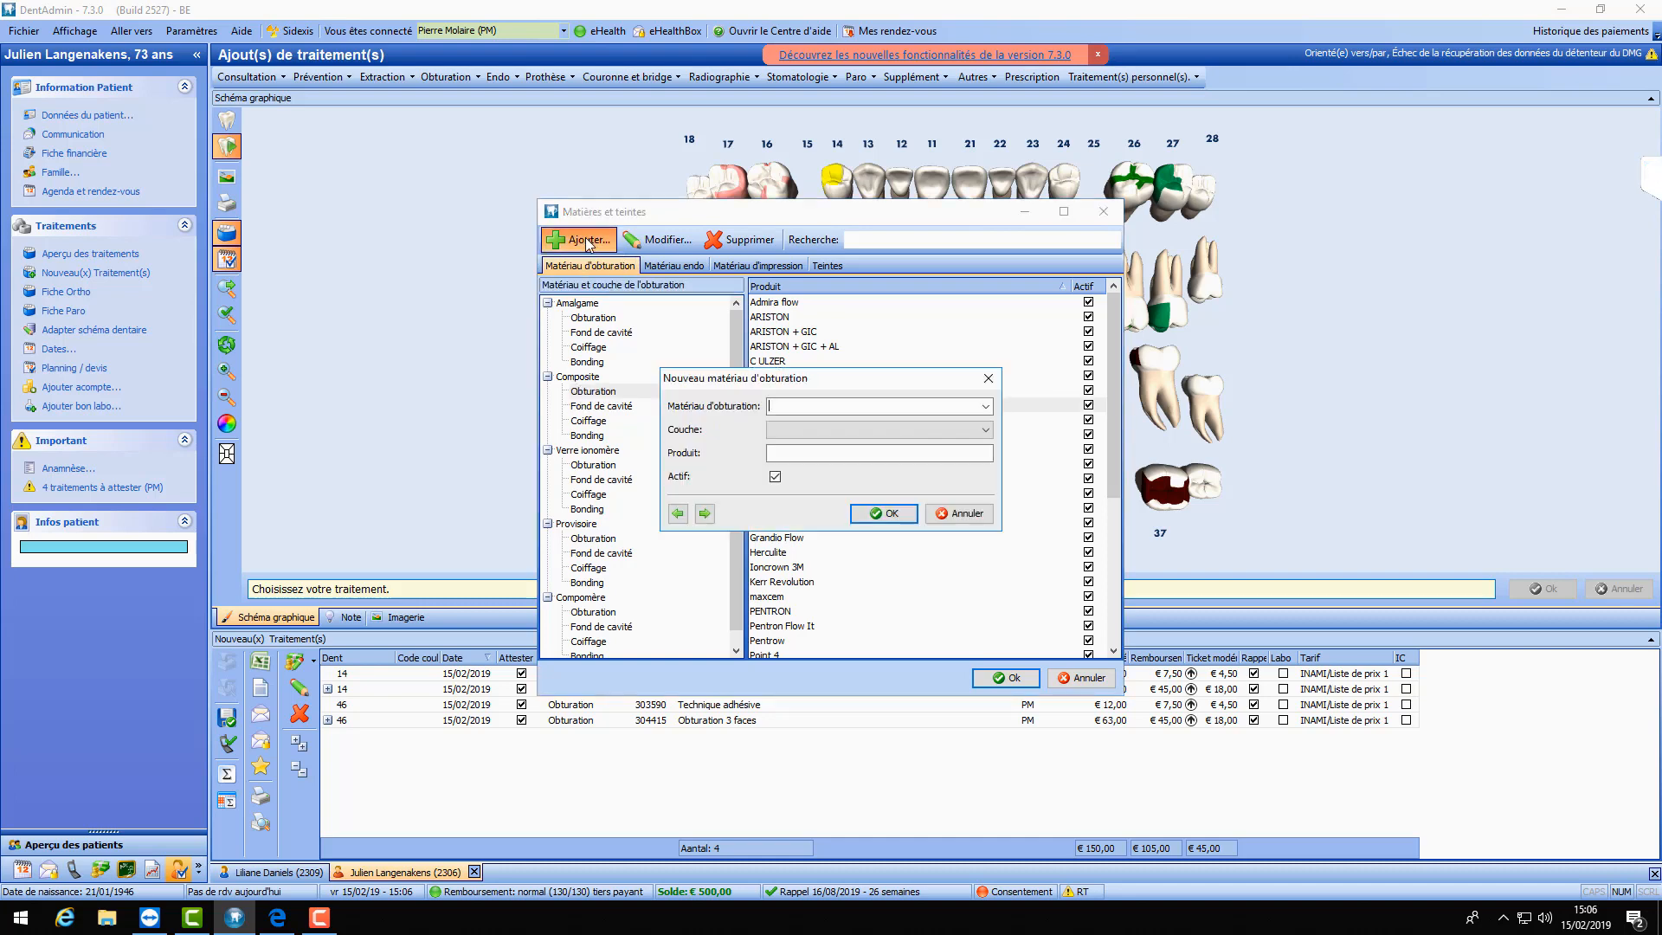
click(987, 407)
click(787, 421)
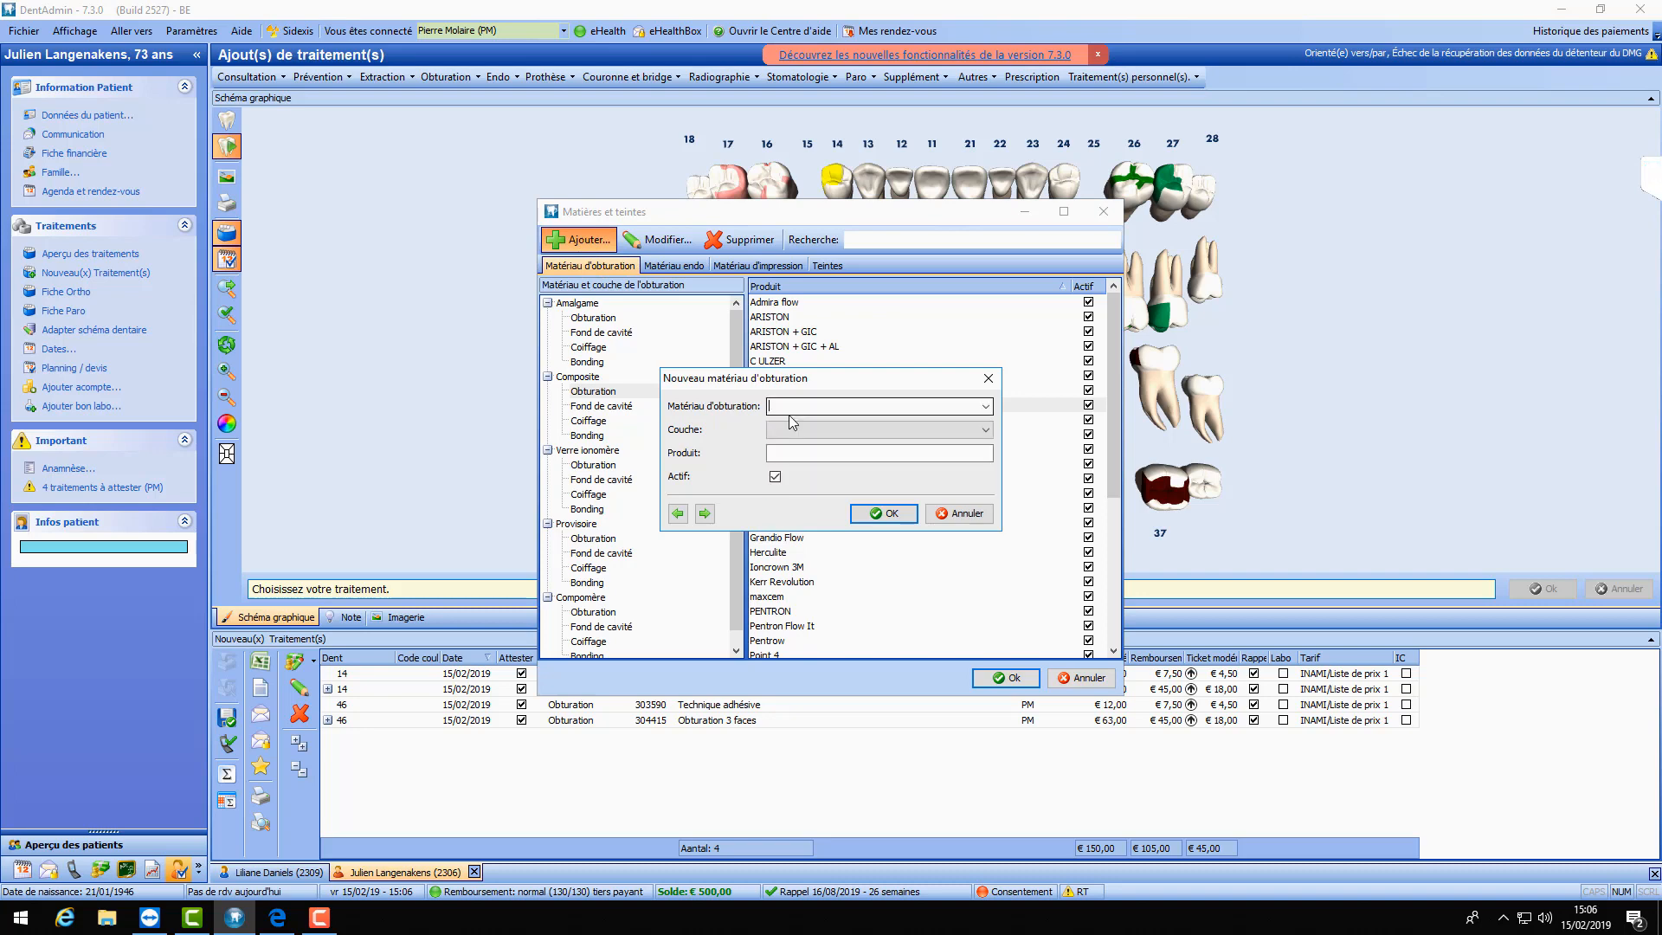
click(985, 406)
click(876, 425)
click(987, 430)
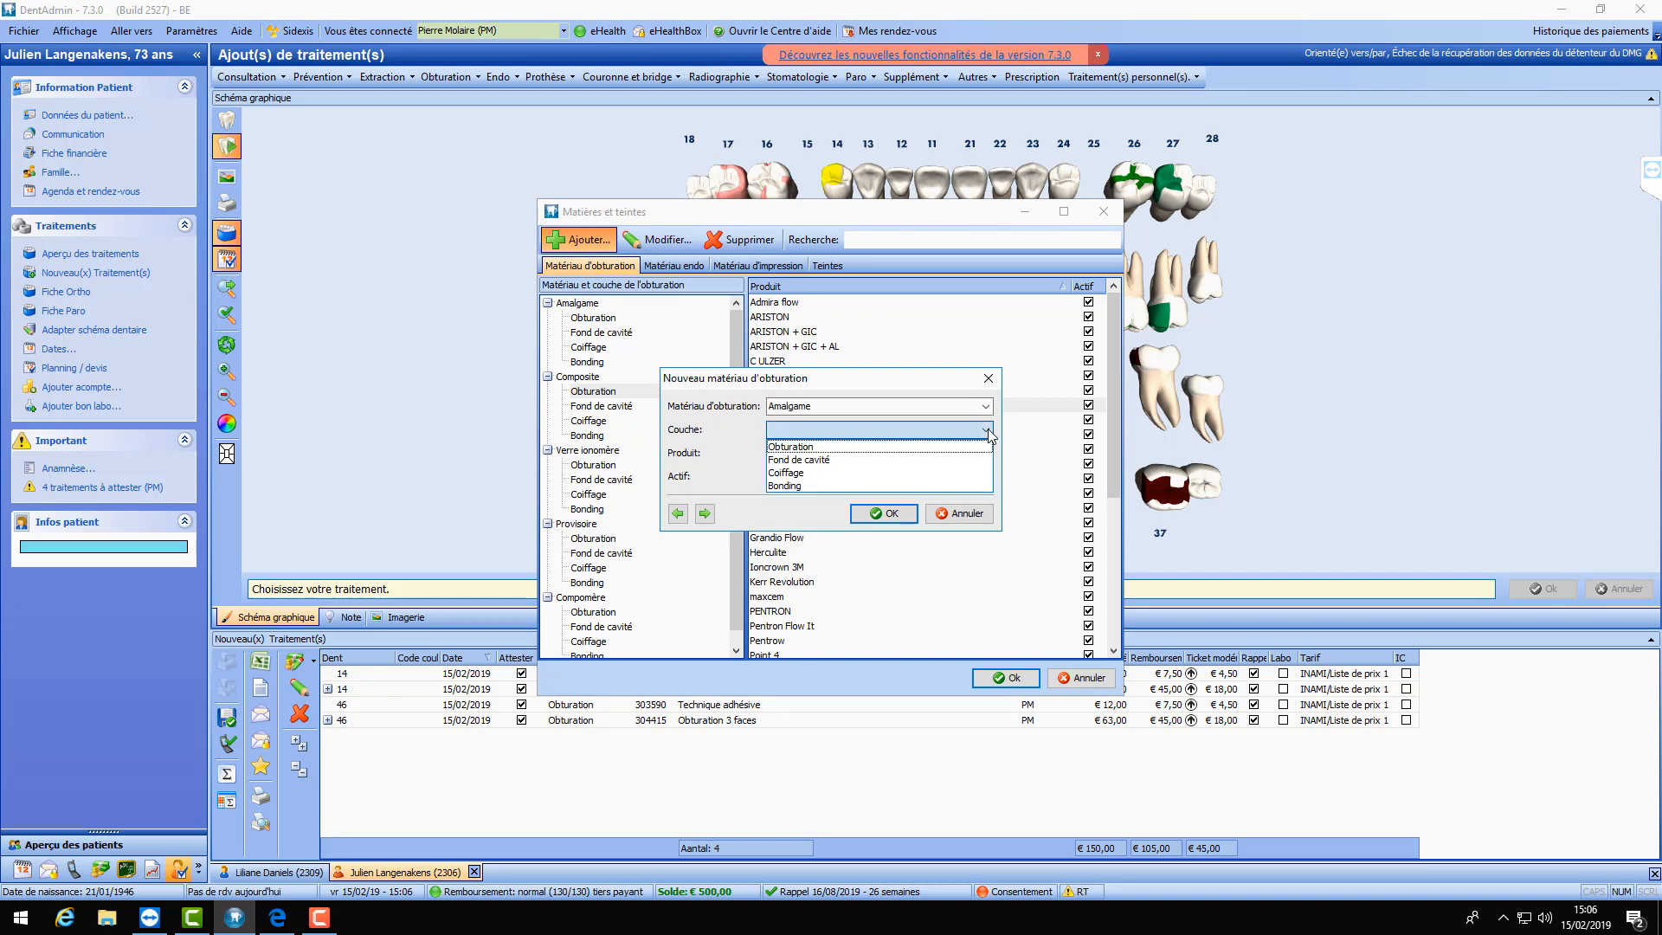
click(892, 446)
- Name the new product Amalgametest, save it and select it among the amalgam filling products
click(833, 453)
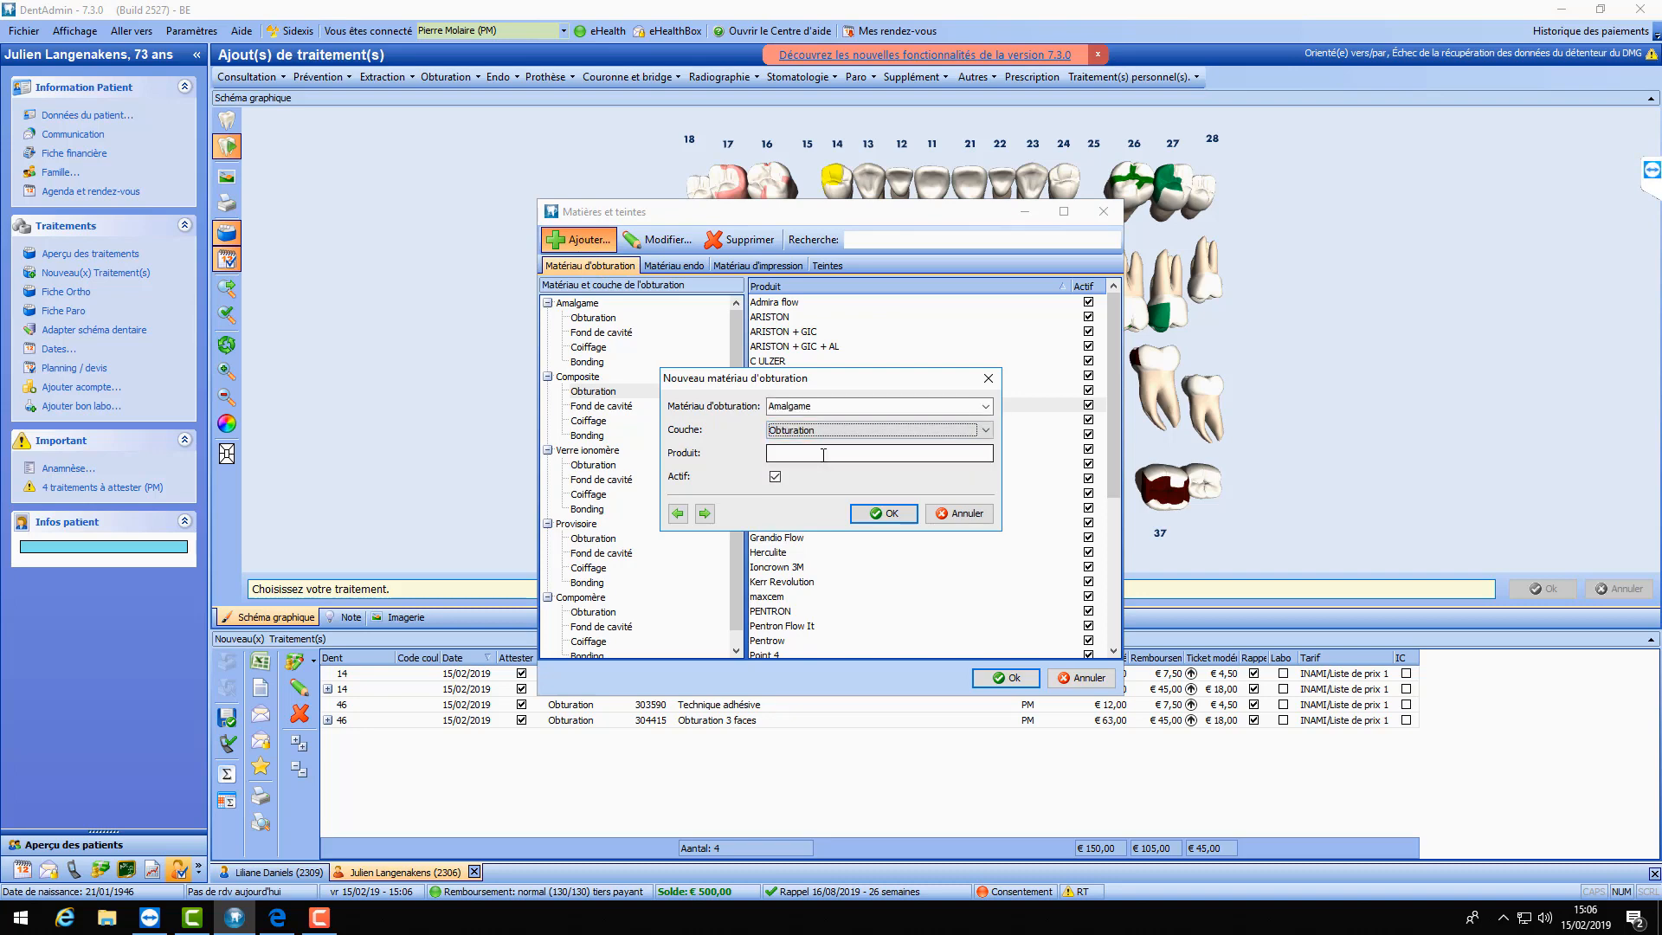
text(Amalgane)
key(BackSpace)
text(metest)
click(881, 512)
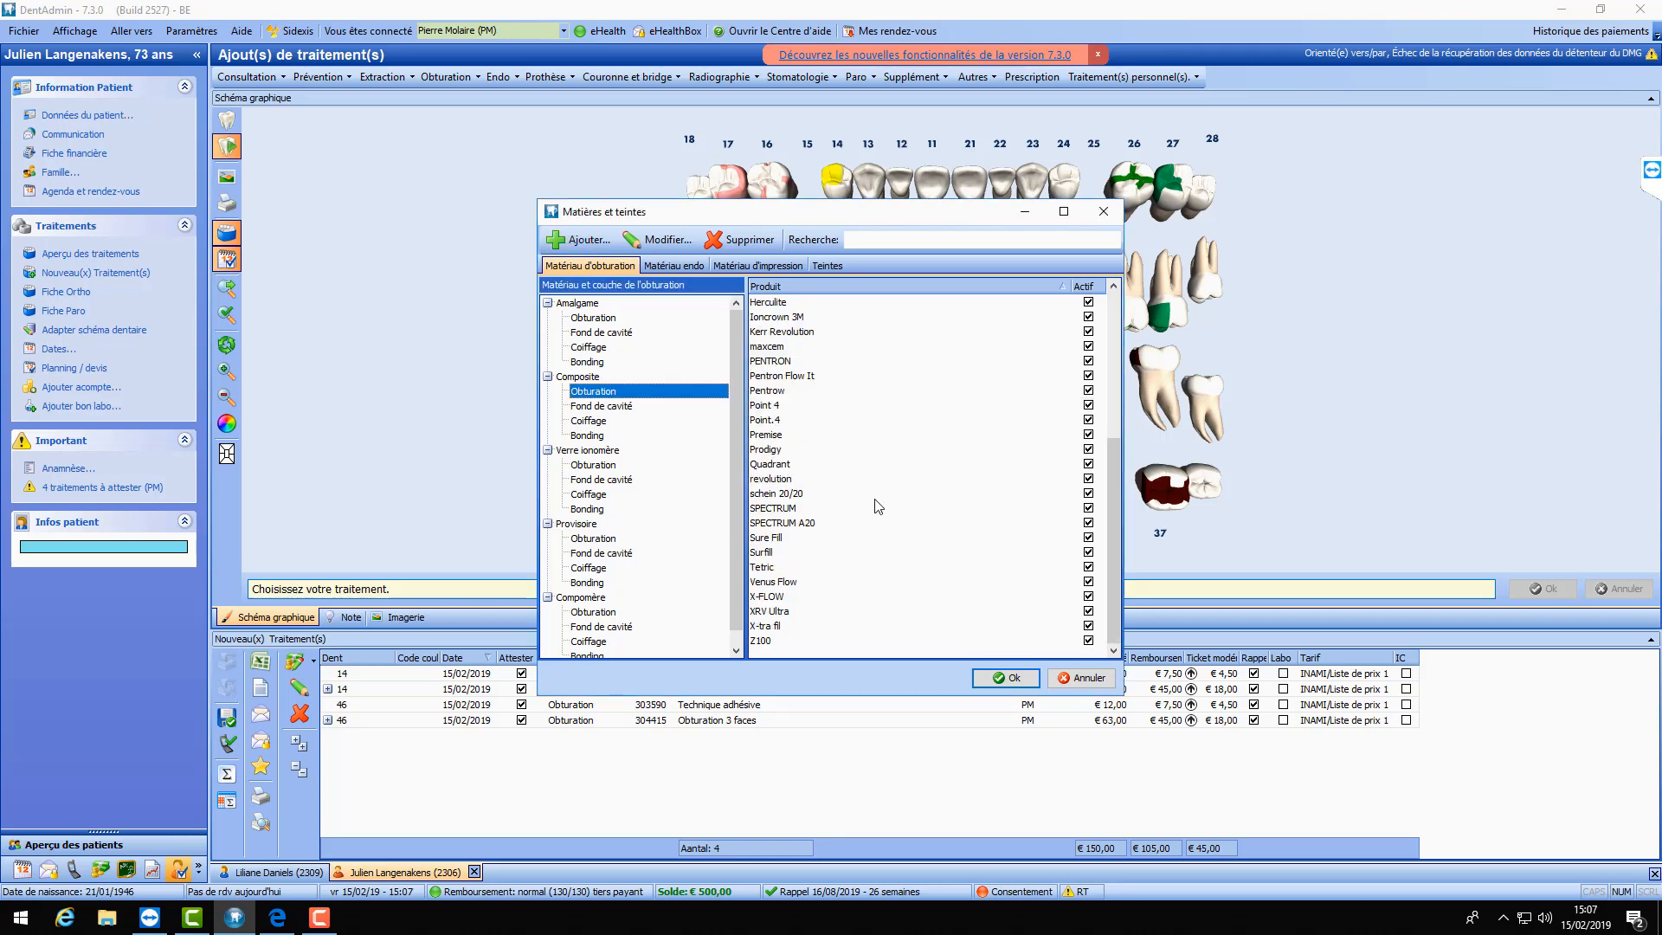
click(614, 318)
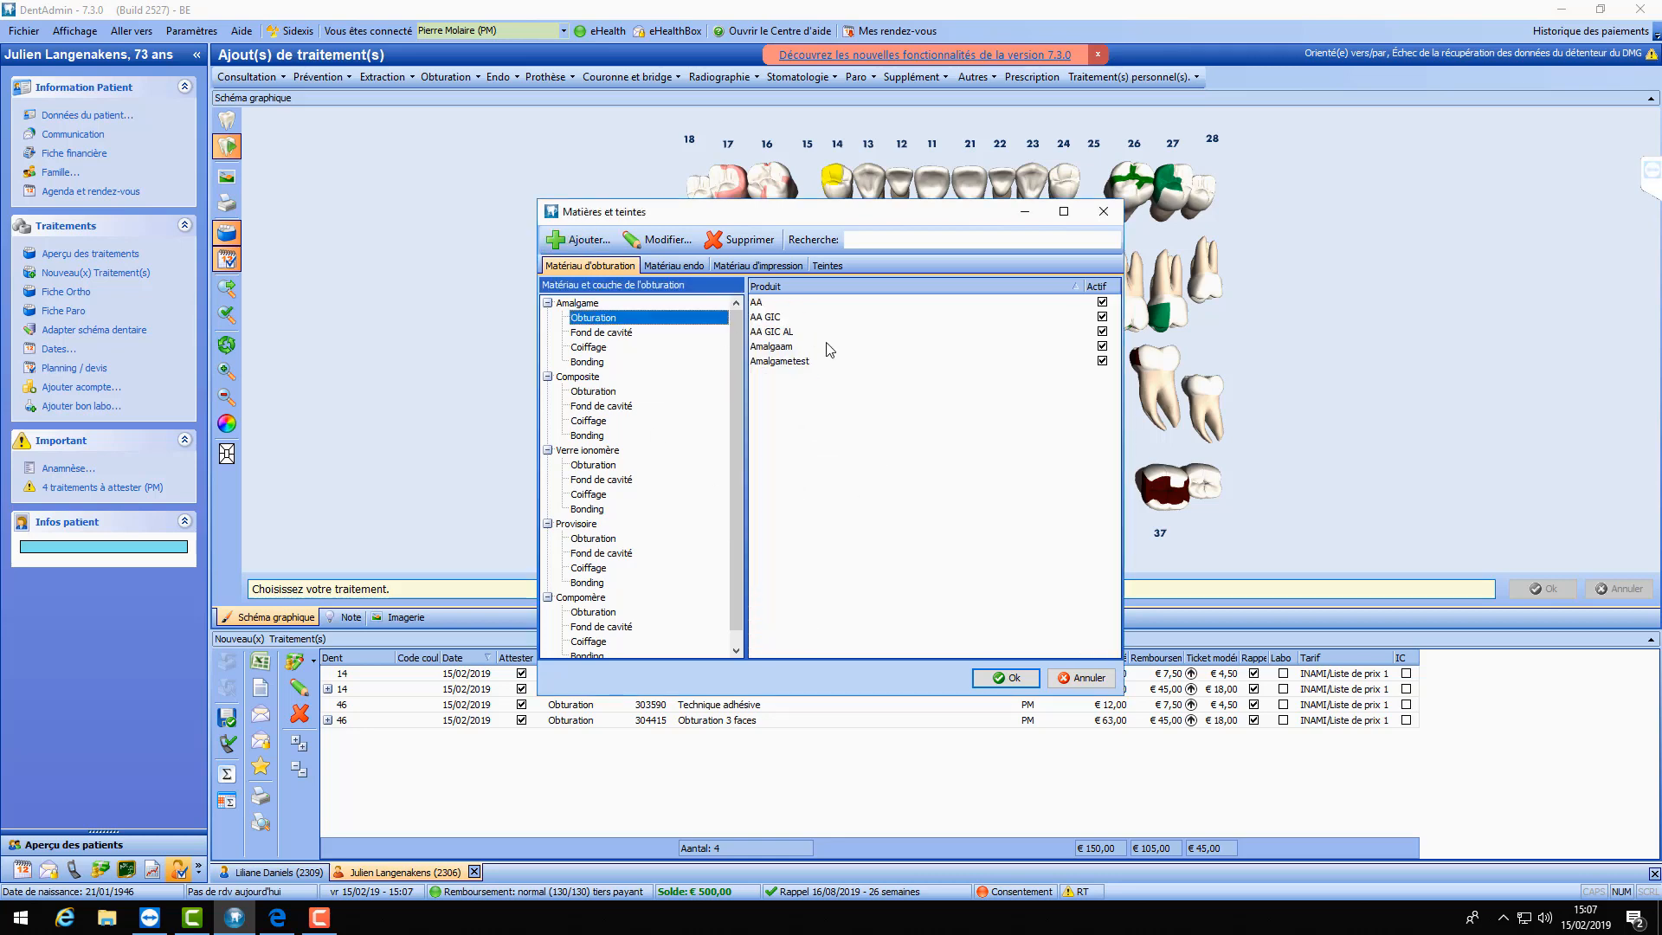
click(780, 362)
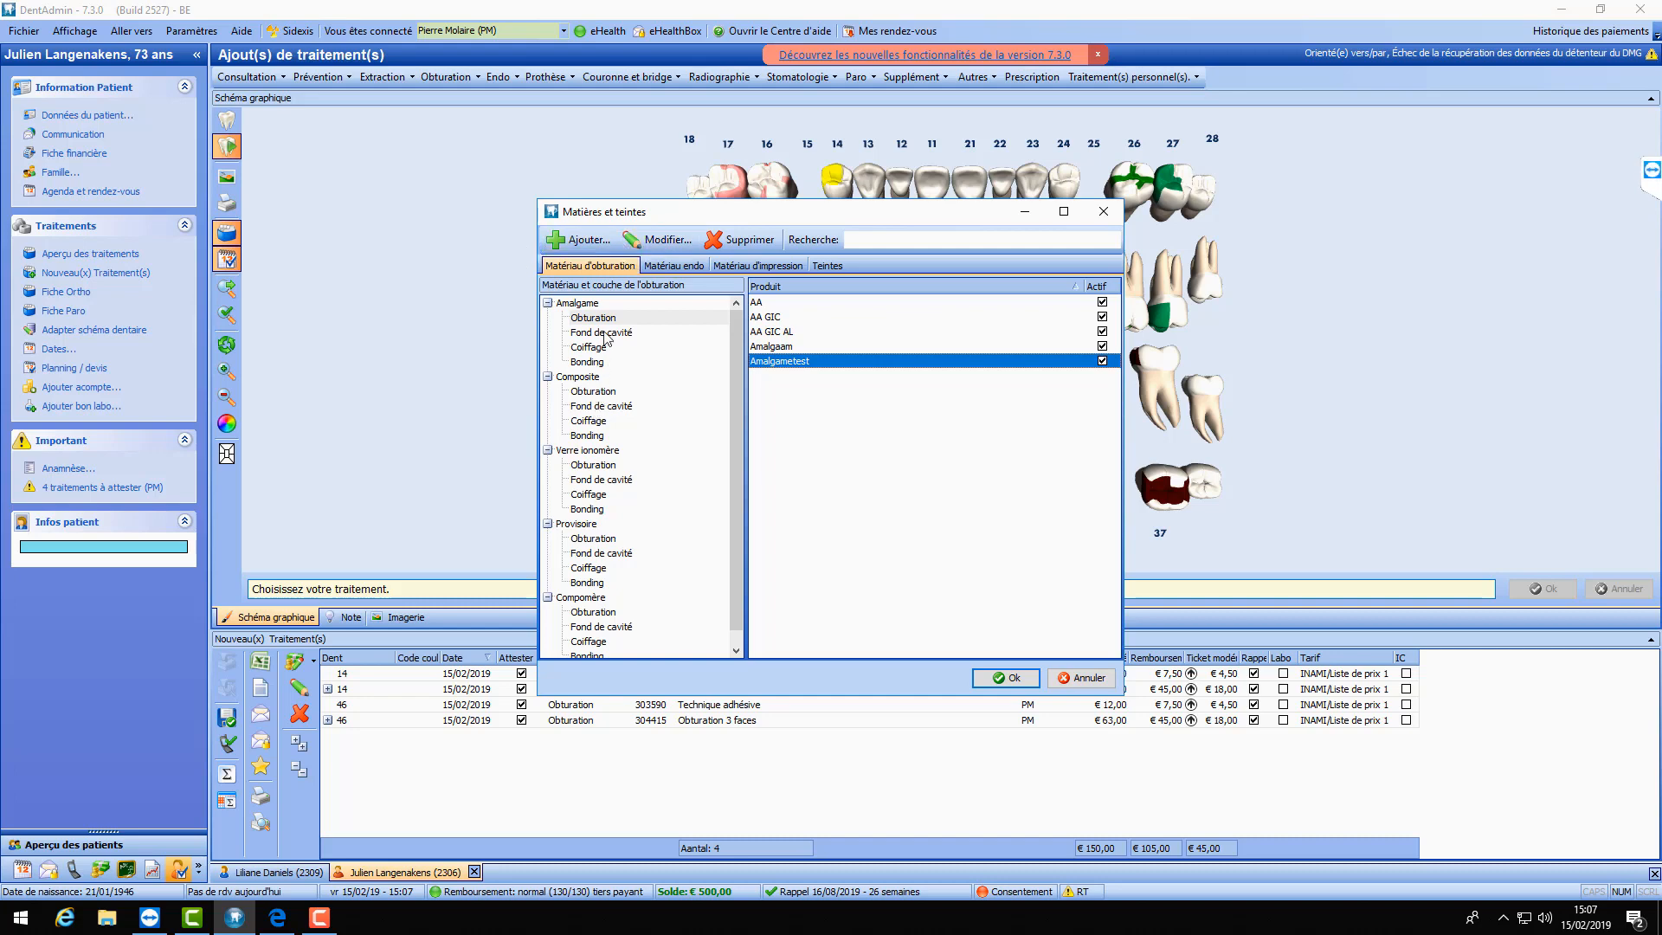
- Try to delete Herculite from the composite filling products
click(597, 393)
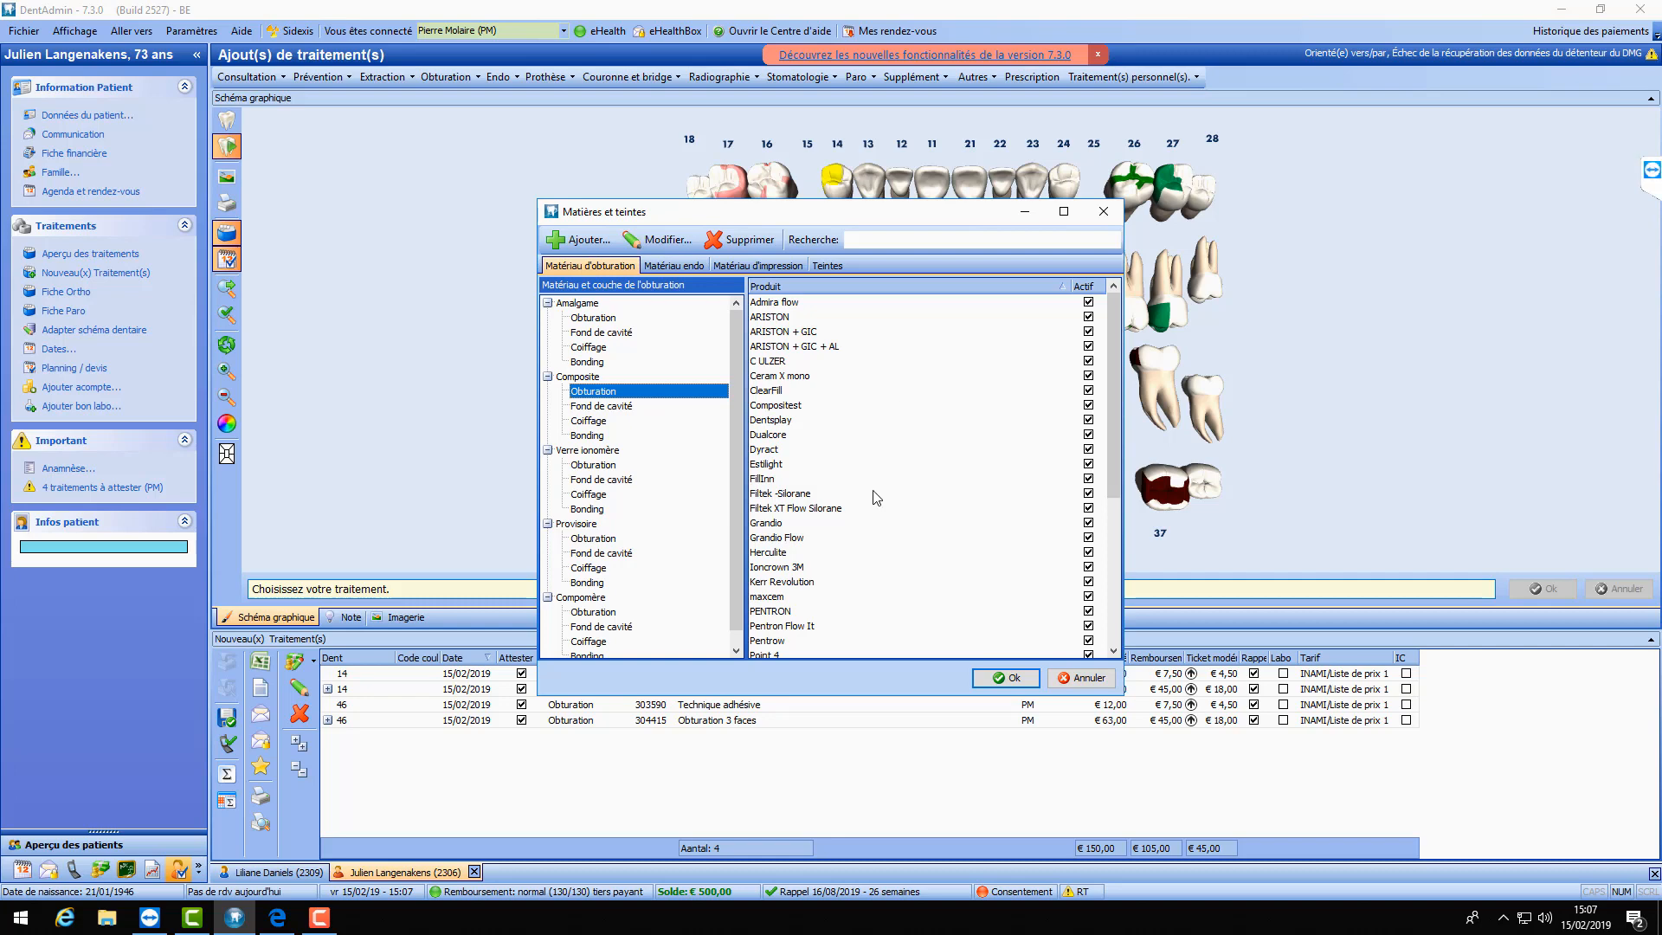
click(765, 554)
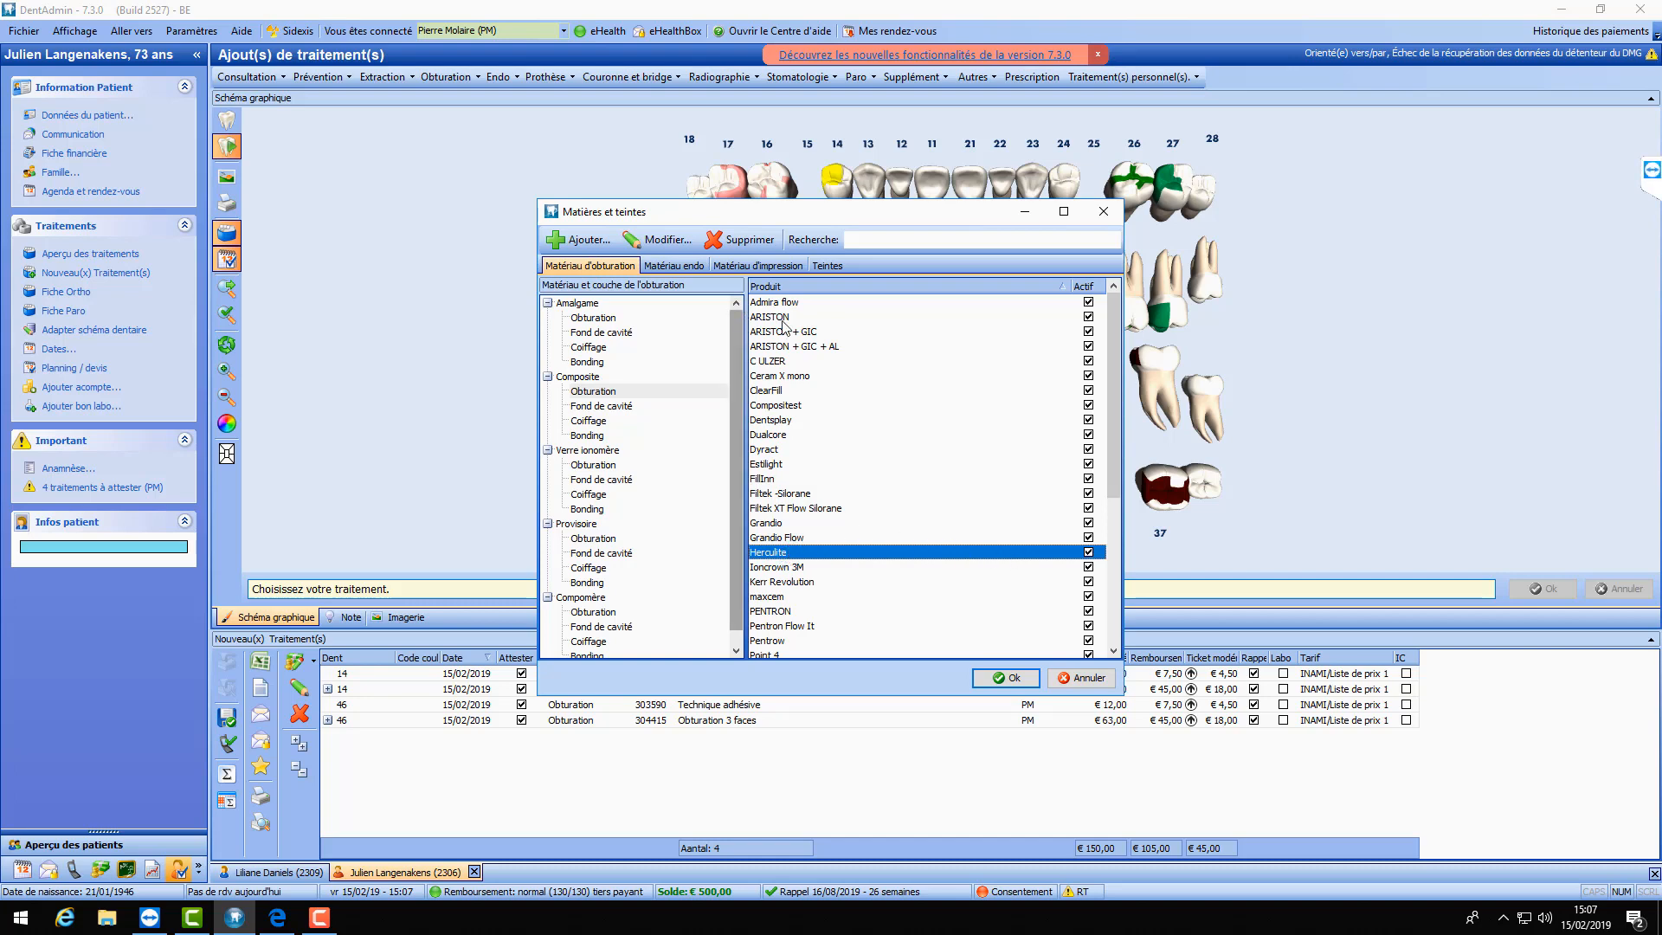
click(738, 241)
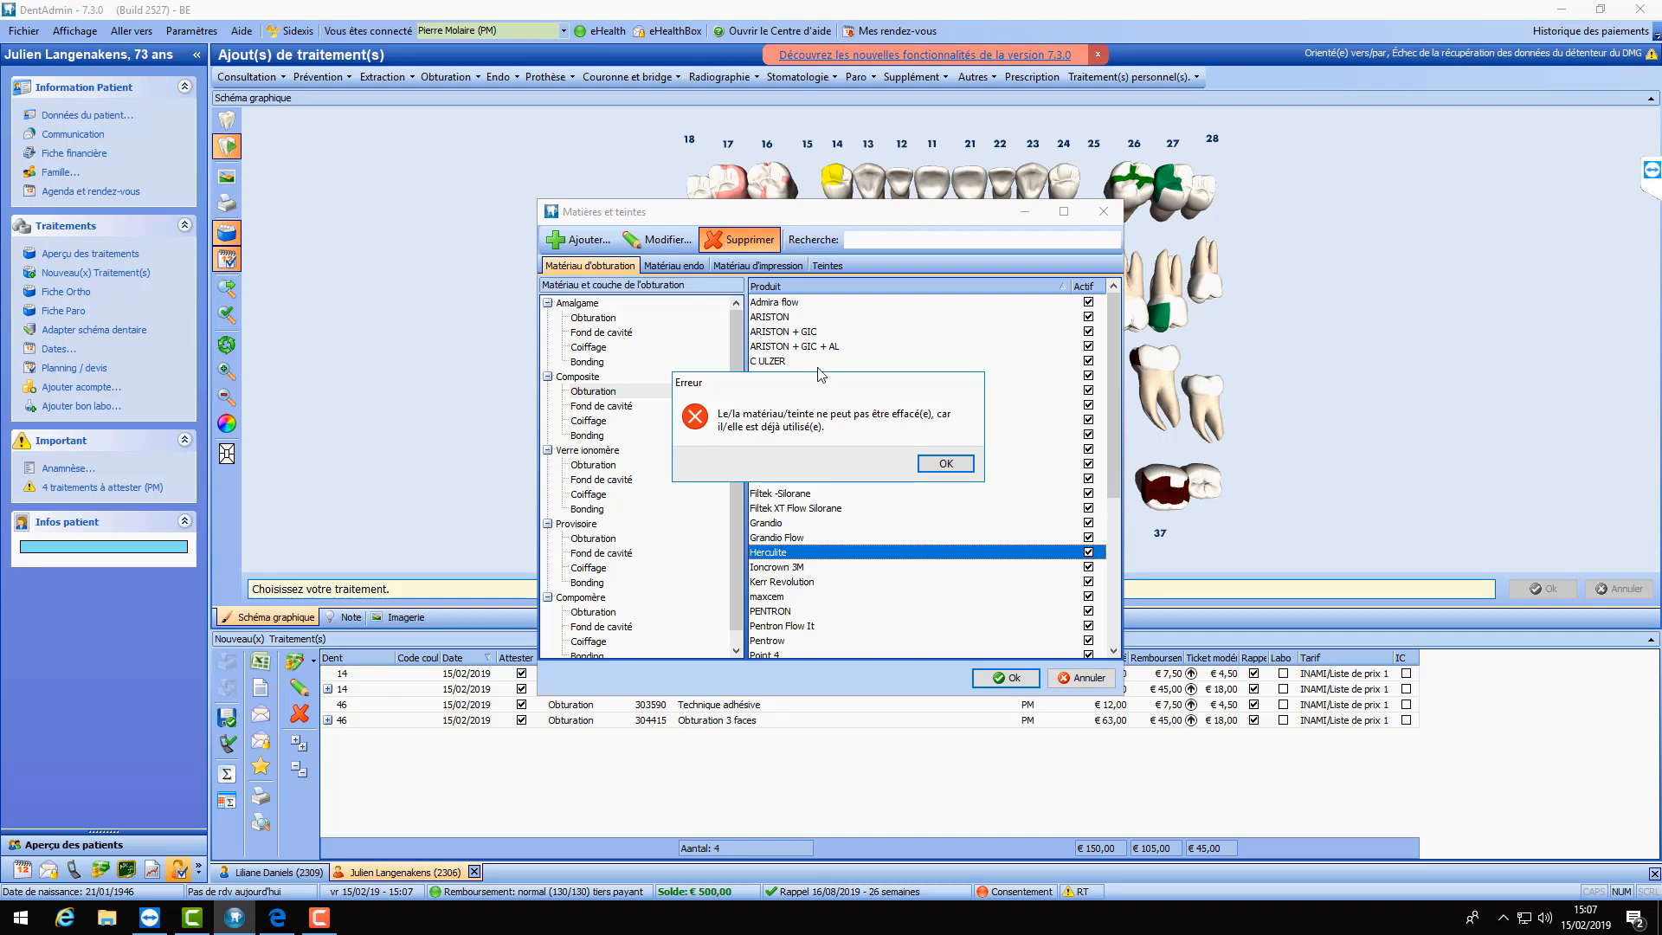
click(946, 463)
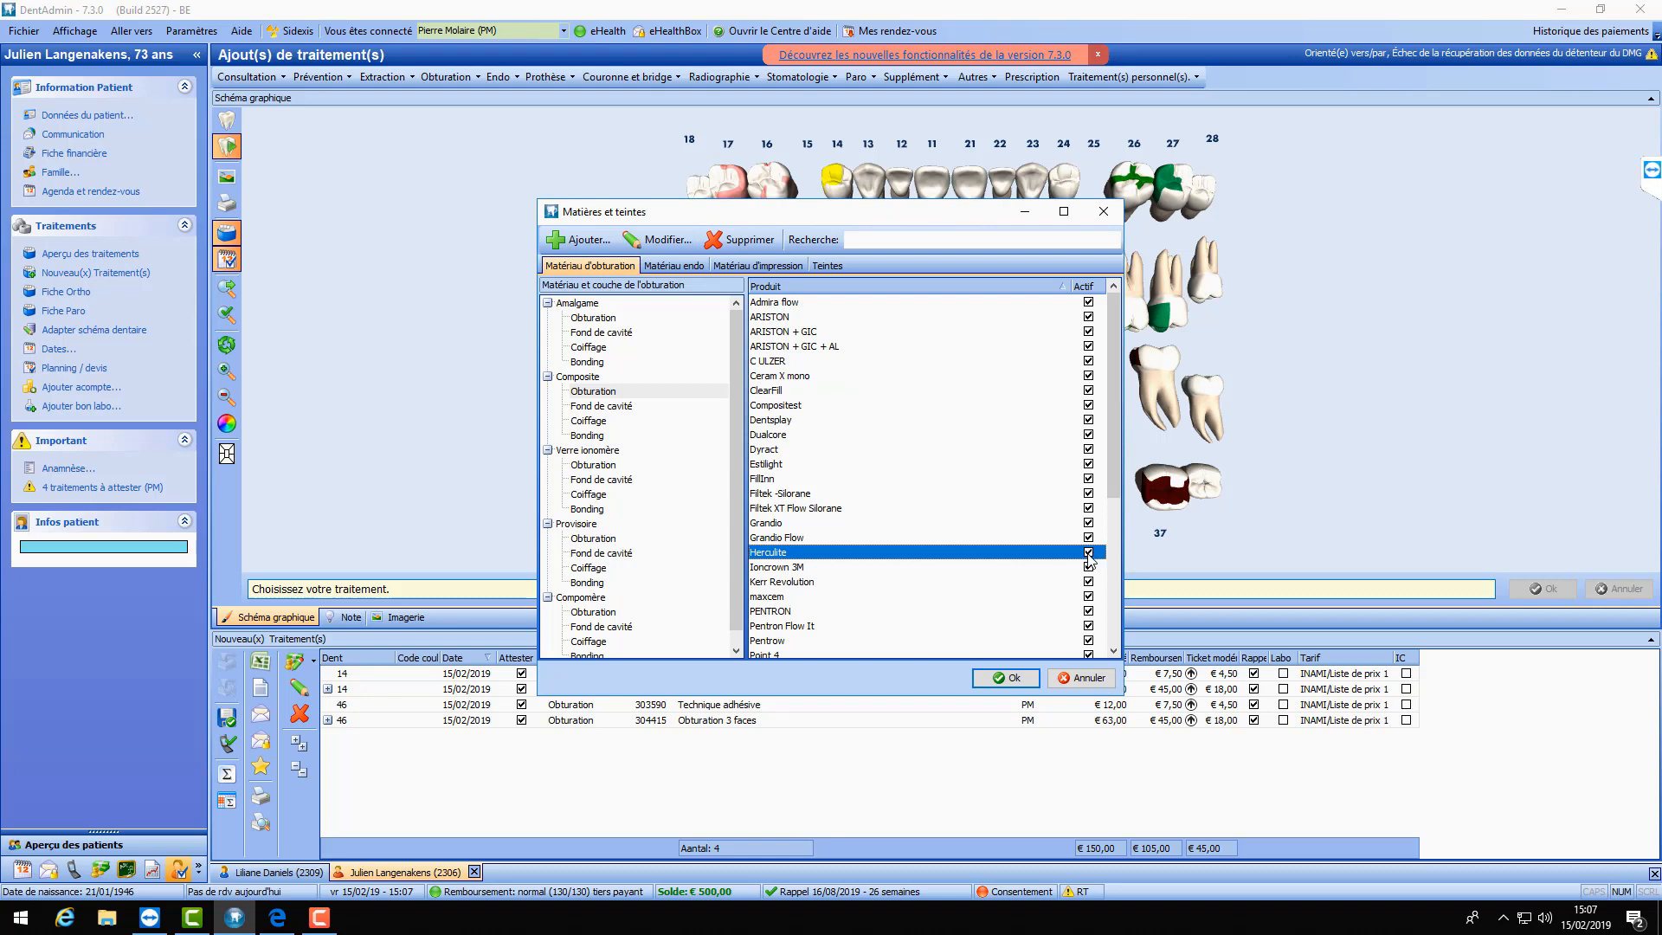
- Mark the composite filling product Herculite as inactive and save the change
double_click(1003, 554)
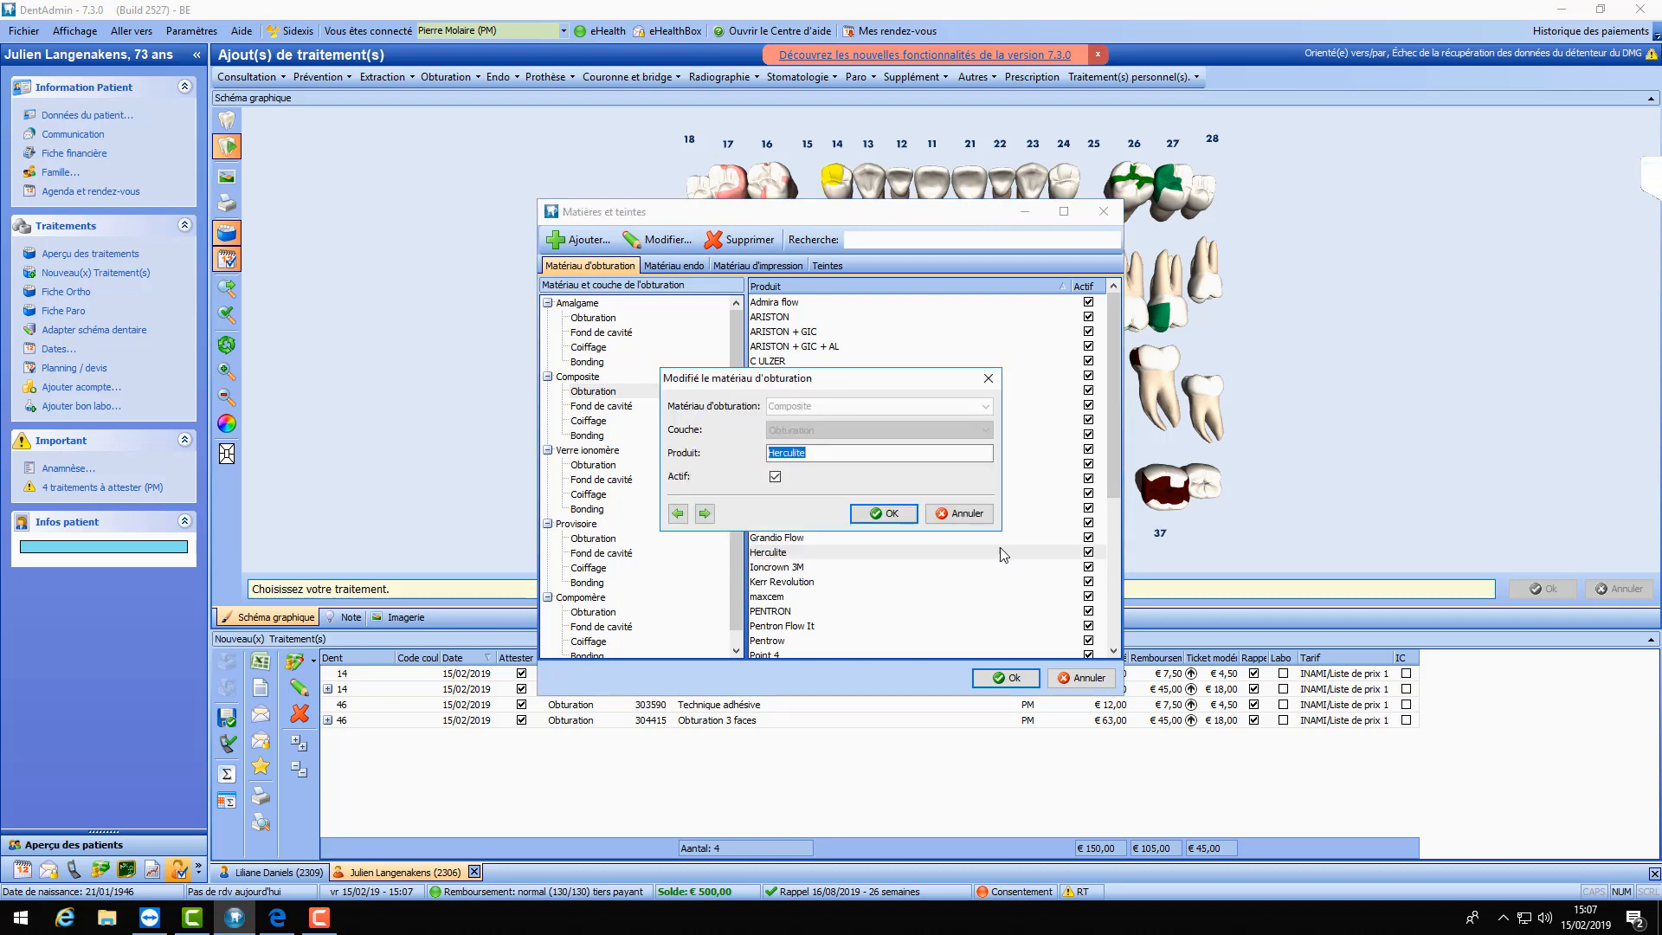
click(776, 479)
click(888, 514)
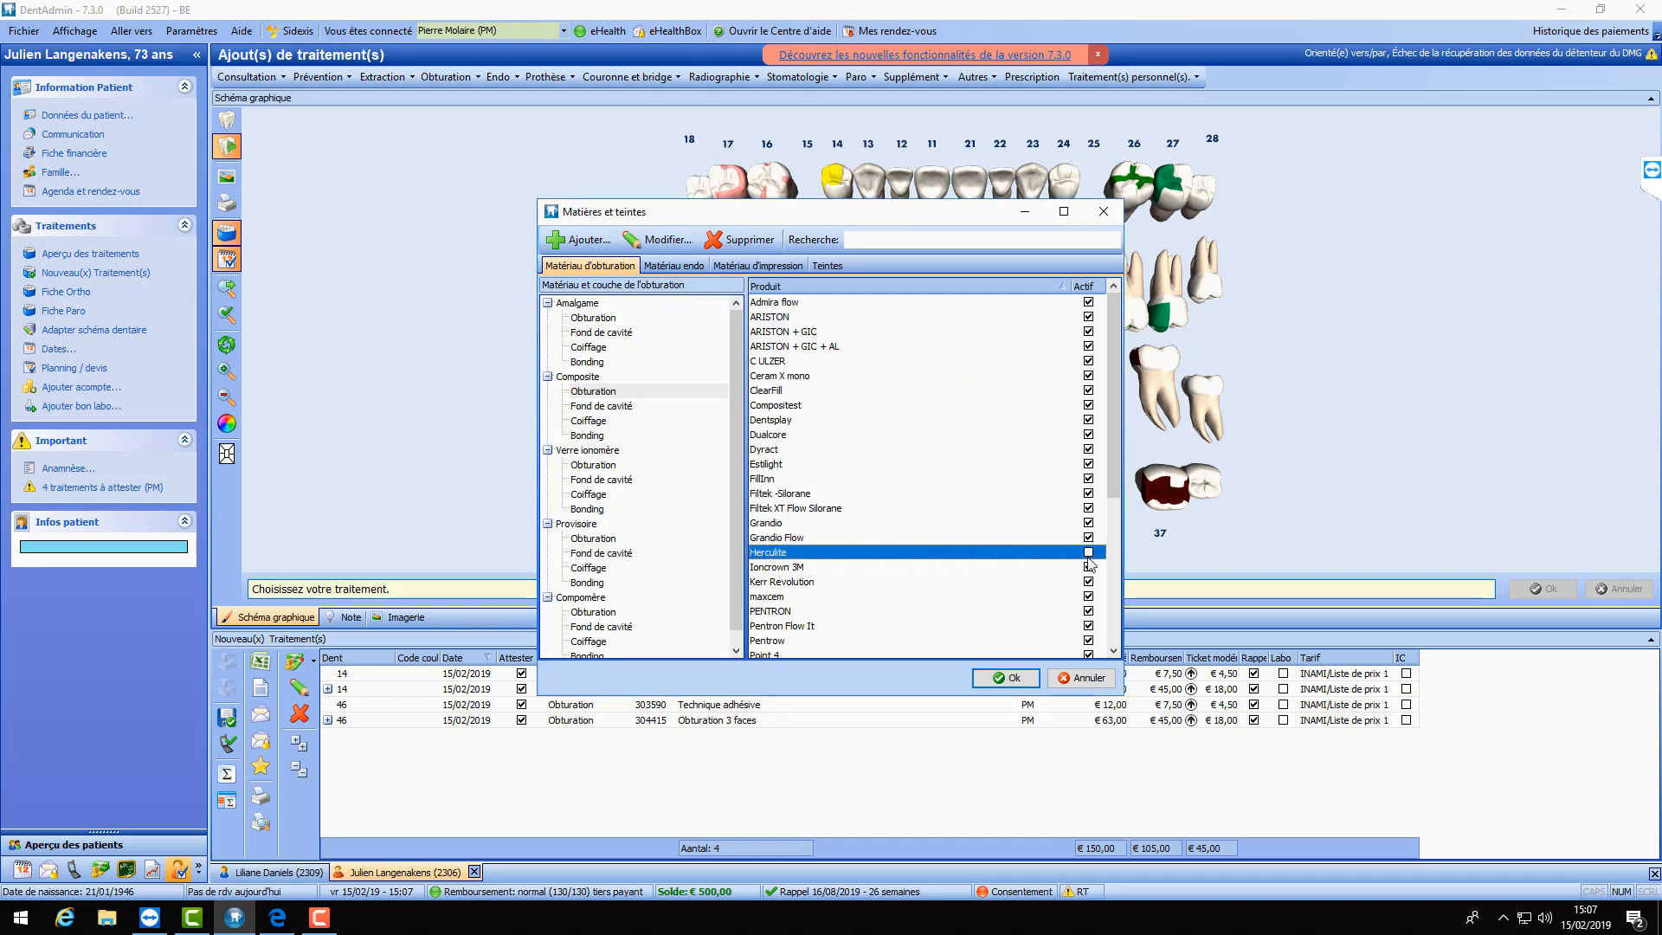
- Review the endo material, impression material and shade lists, return to the filling materials and close the materials window, keeping the changes
drag(1113, 406, 1067, 351)
click(672, 266)
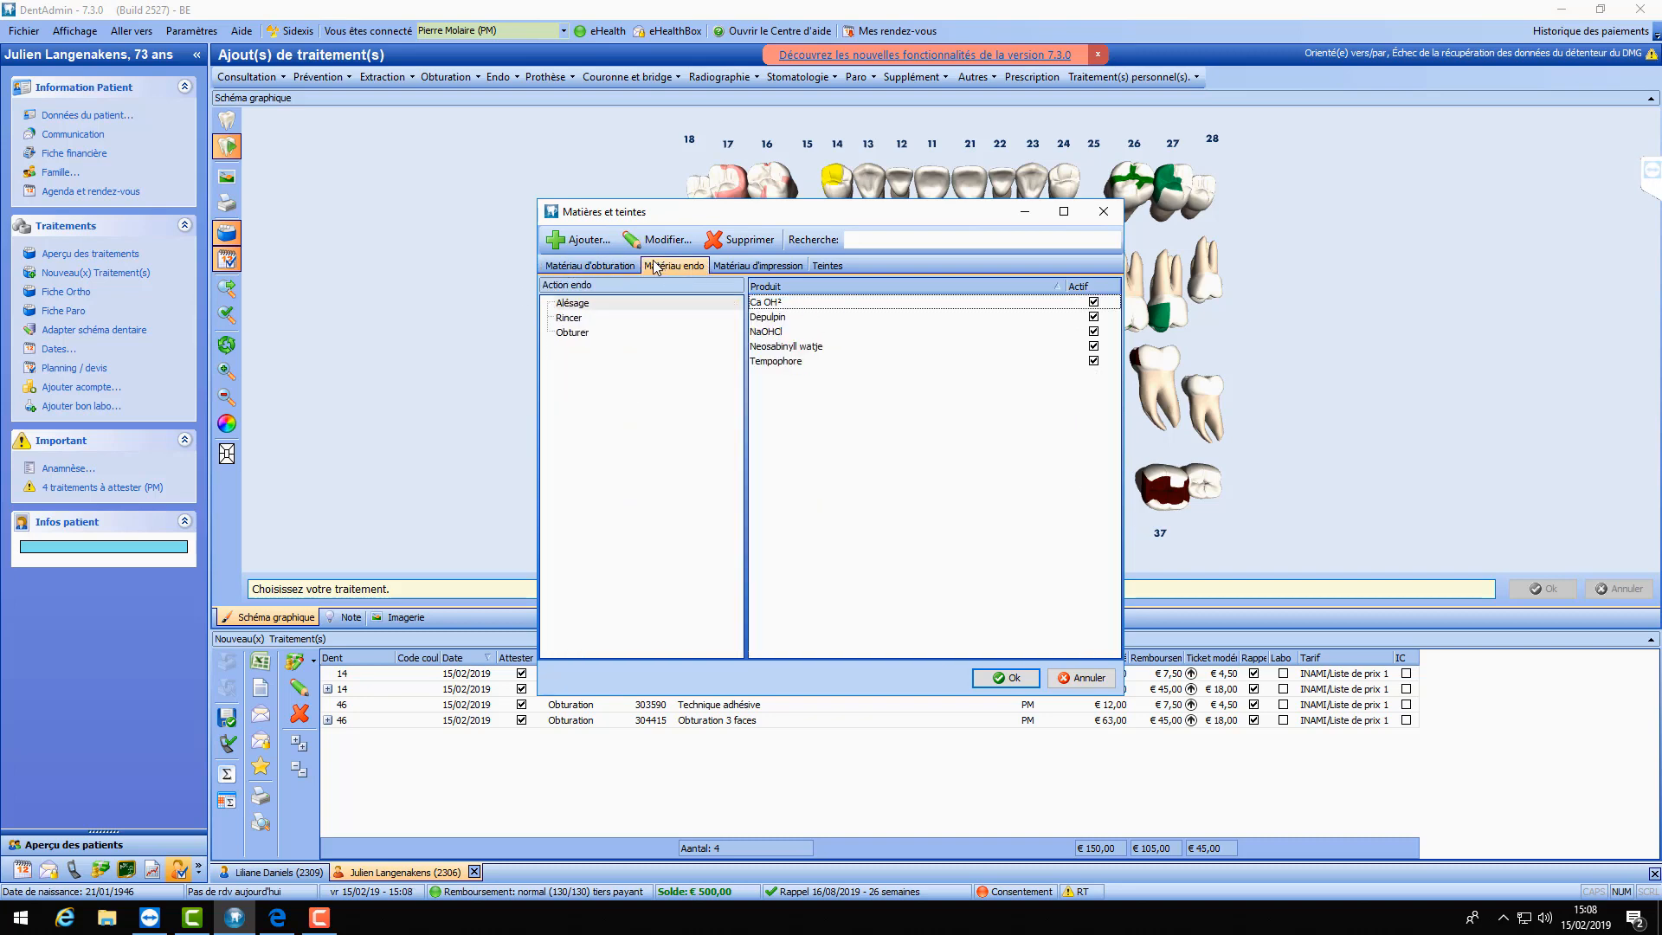
click(776, 267)
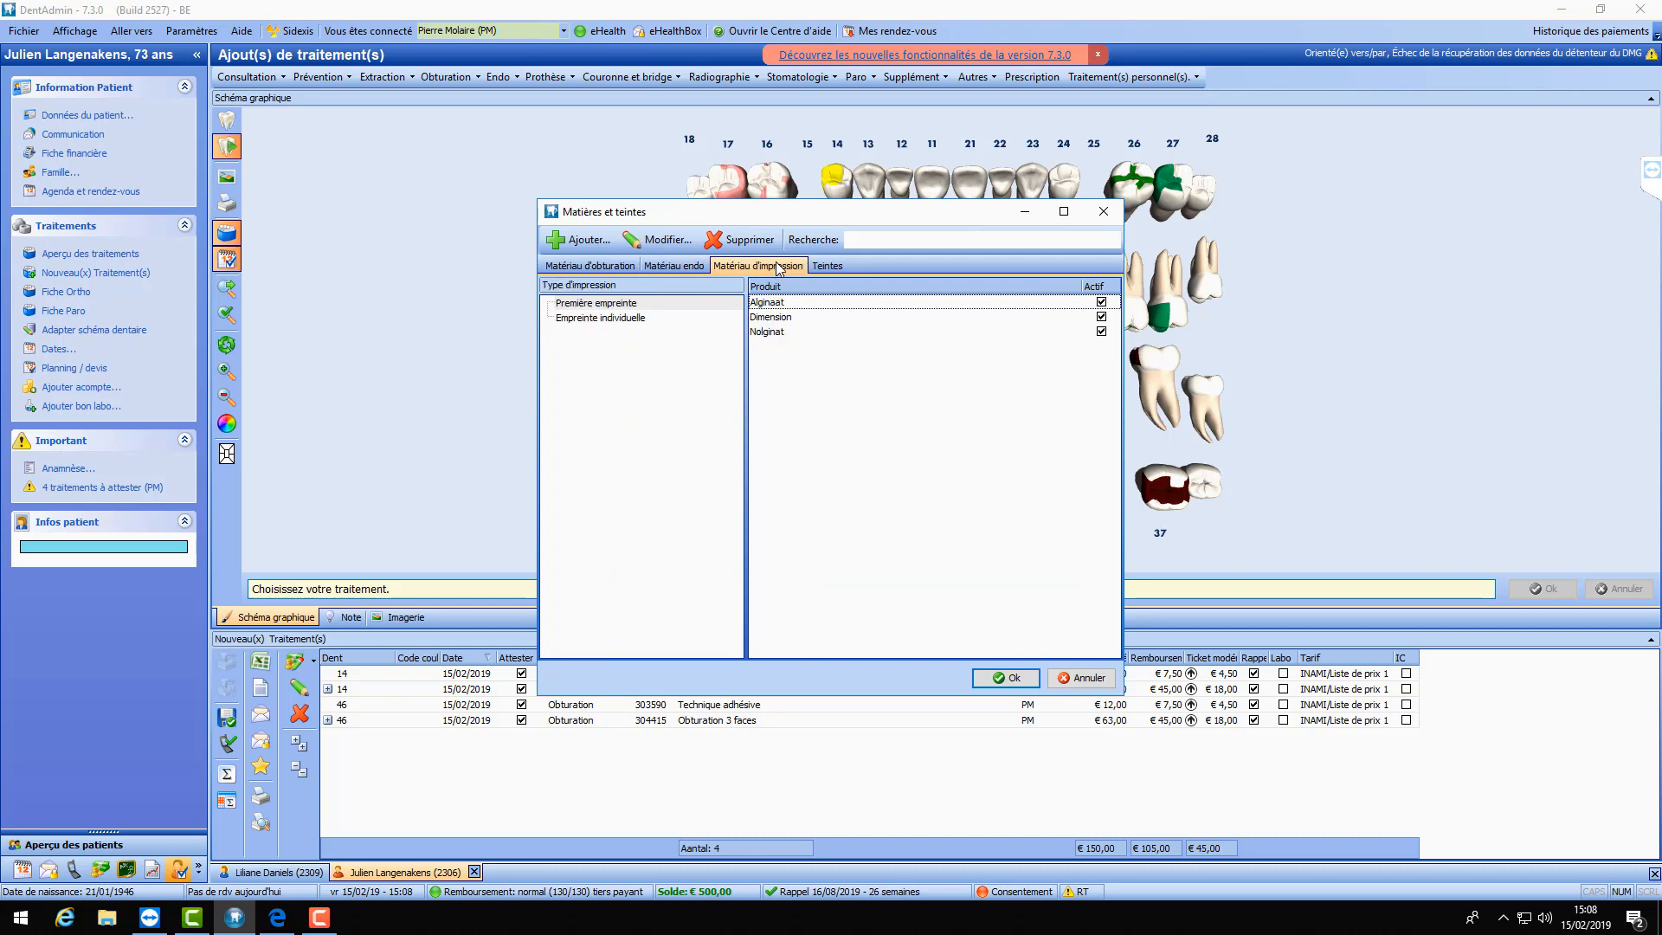
click(827, 267)
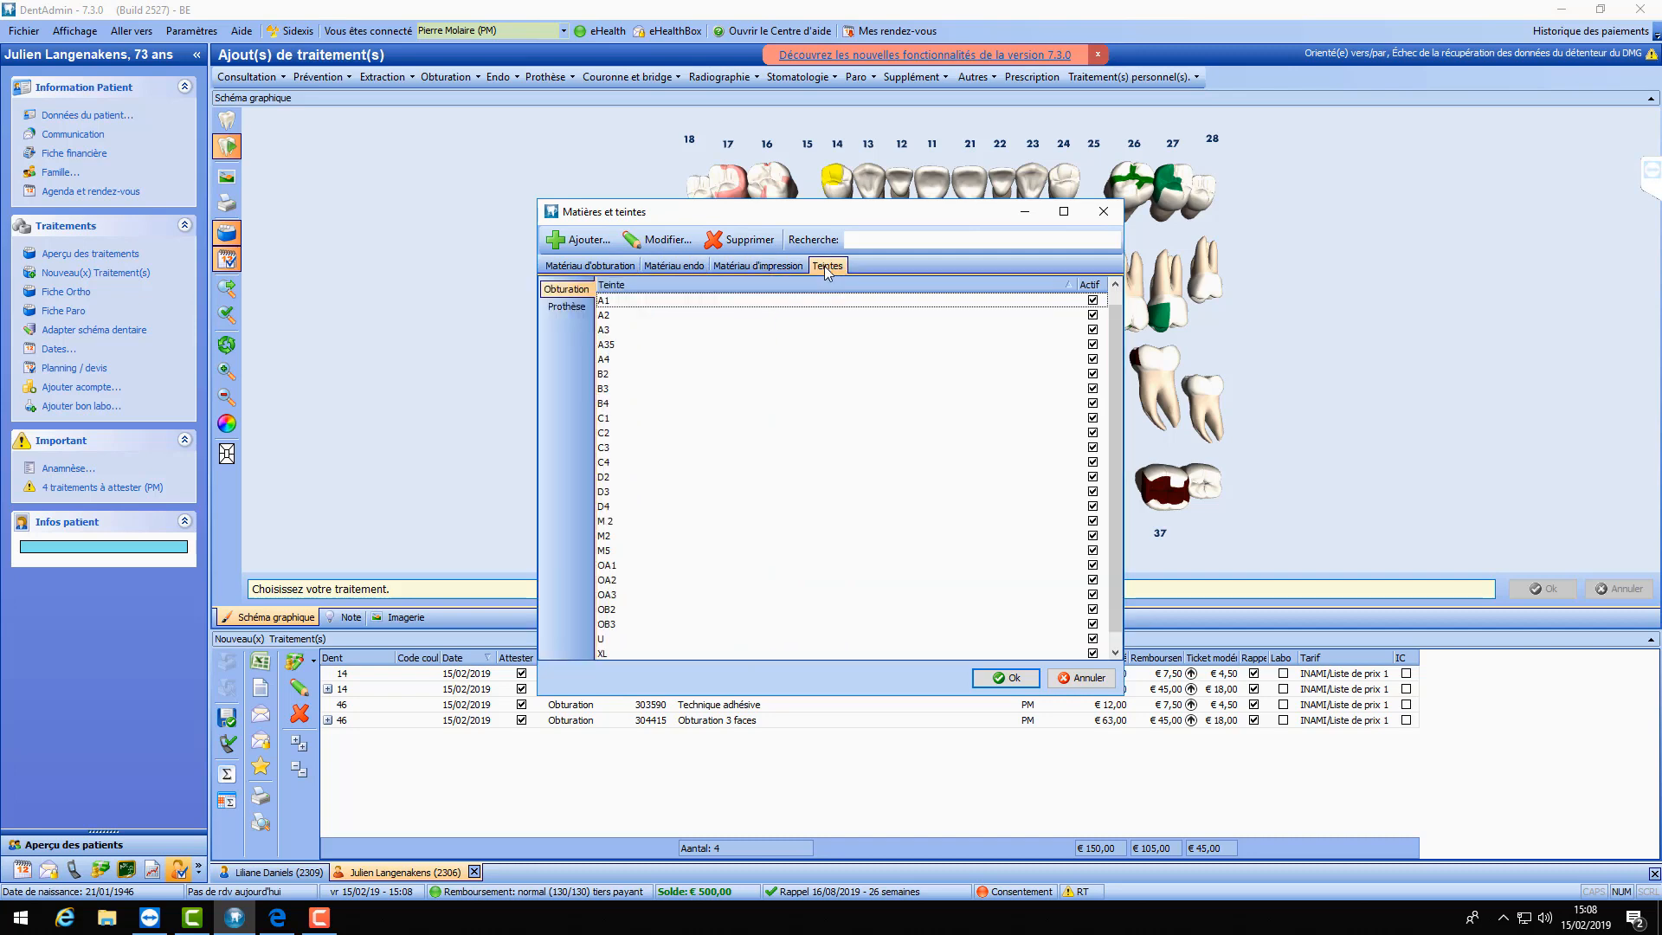
click(758, 266)
click(620, 266)
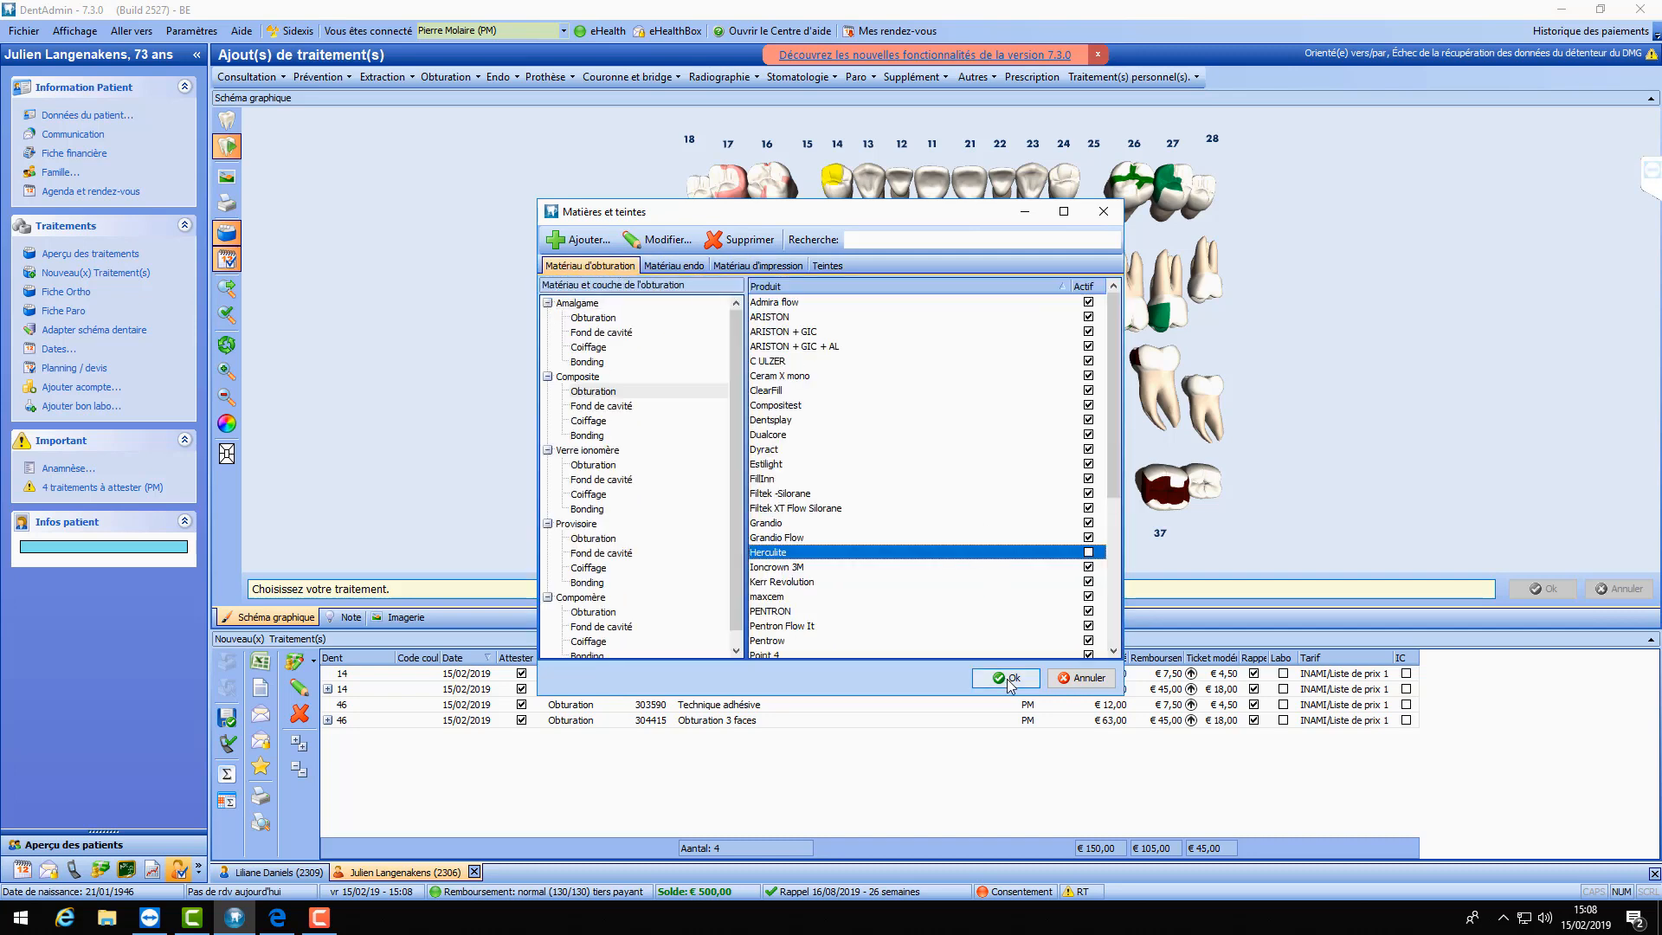
click(1007, 679)
click(192, 31)
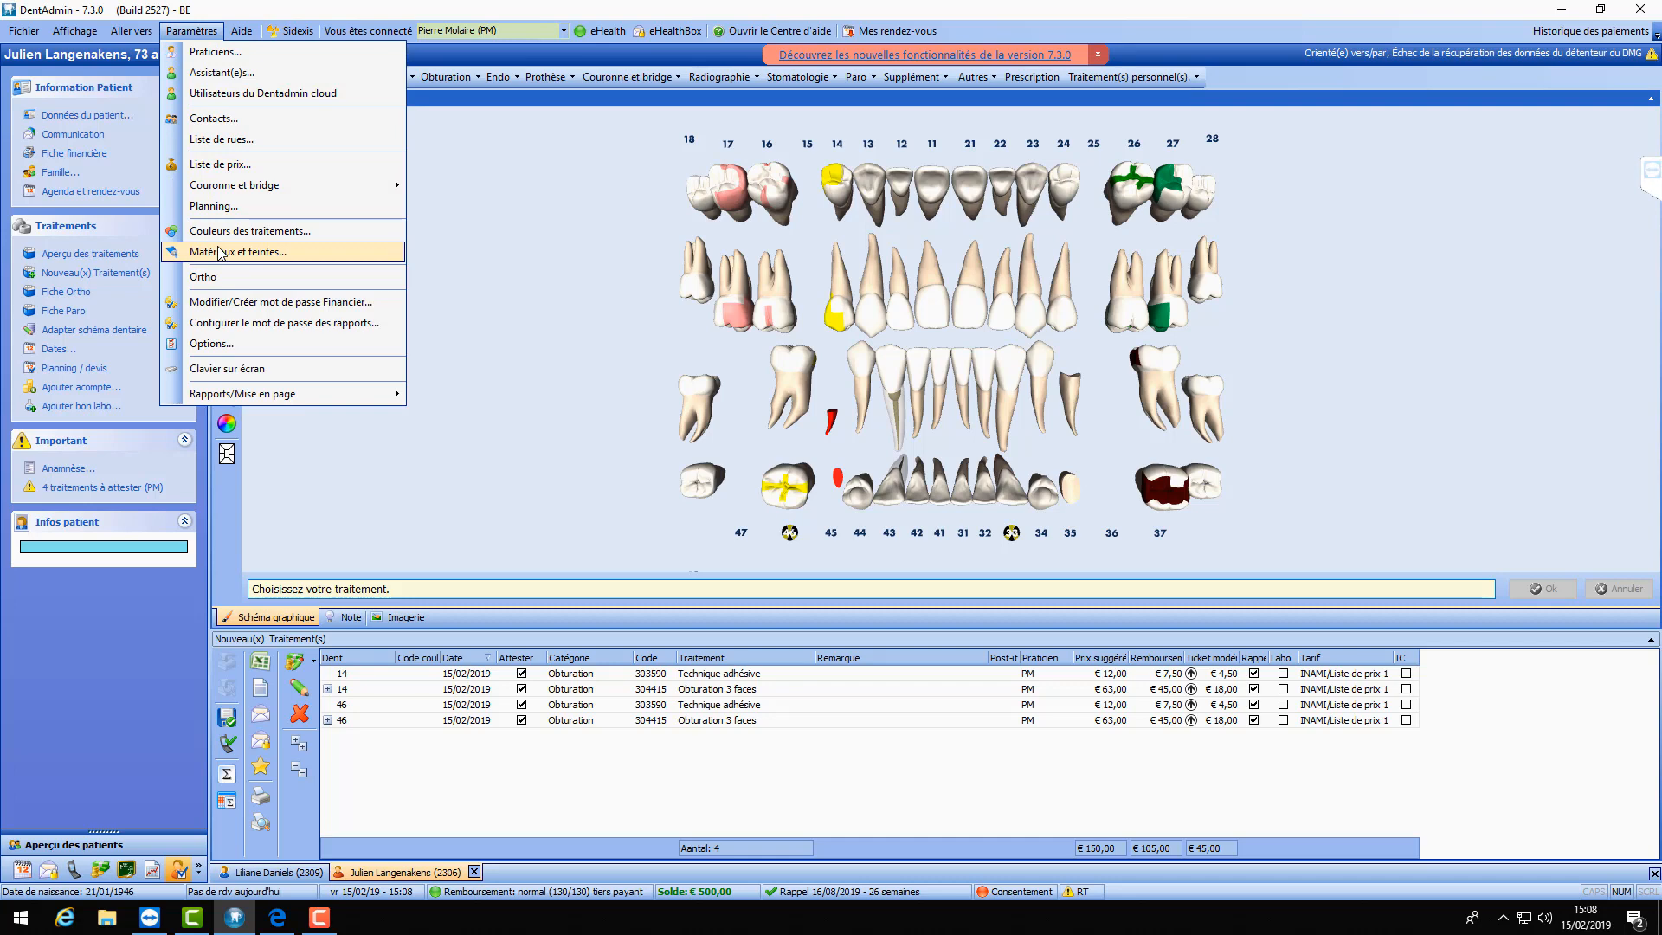
click(615, 446)
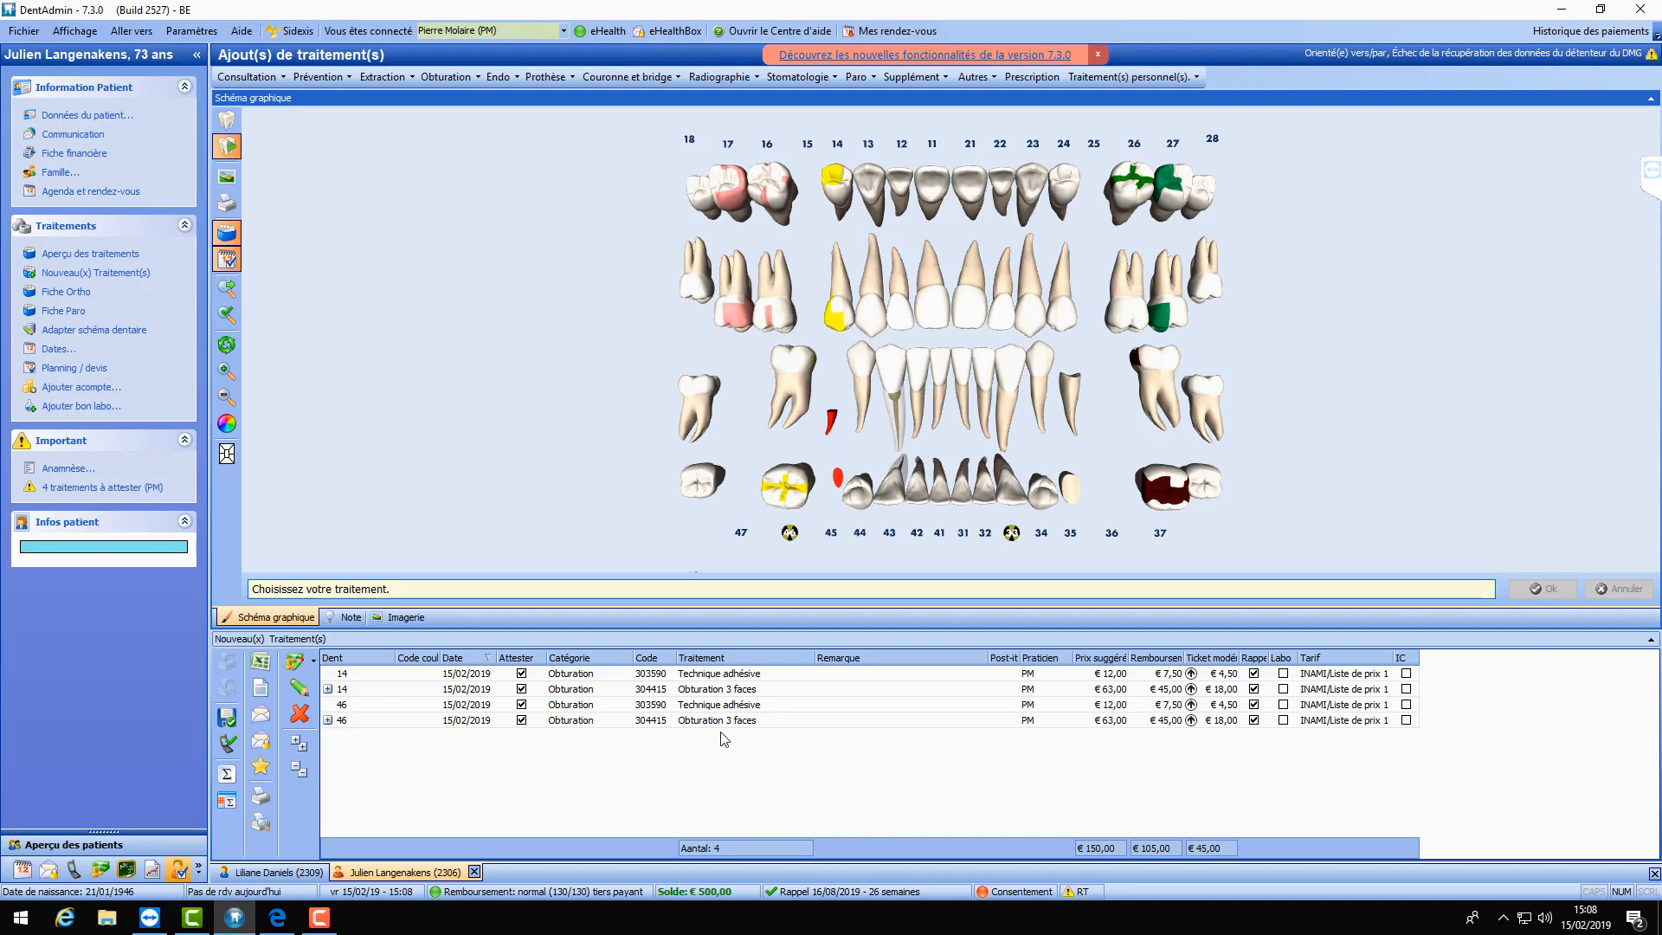
- Examine the recorded faces and materials of the three-face fillings on teeth 14 and 46, and collapse the details
click(328, 690)
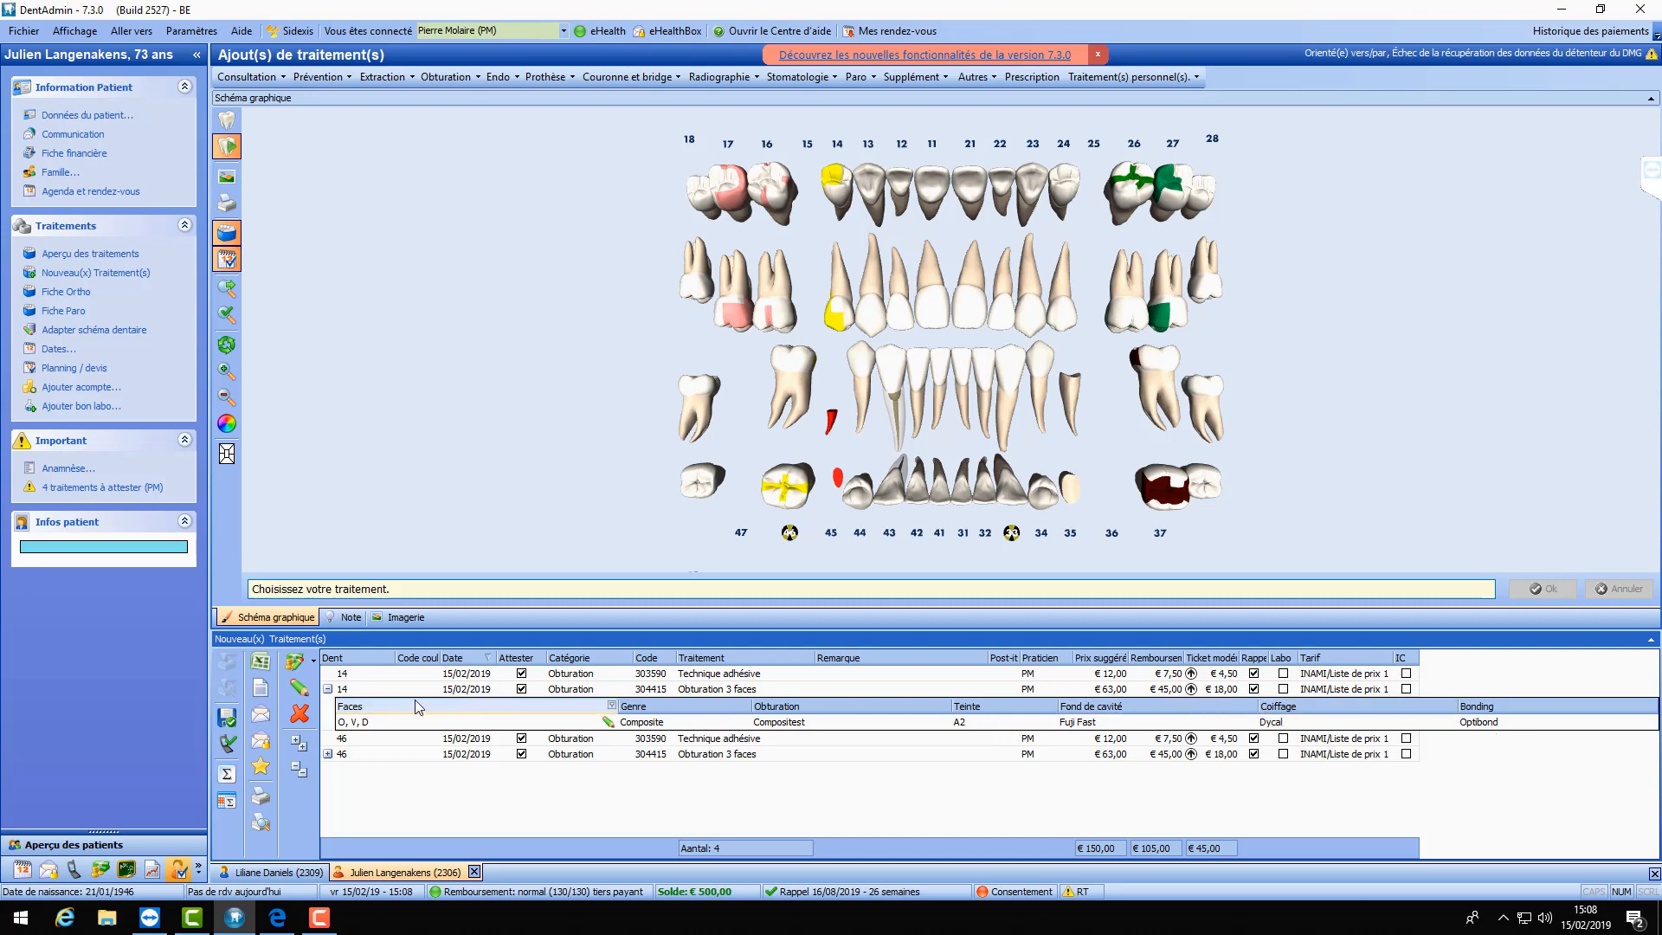
click(327, 689)
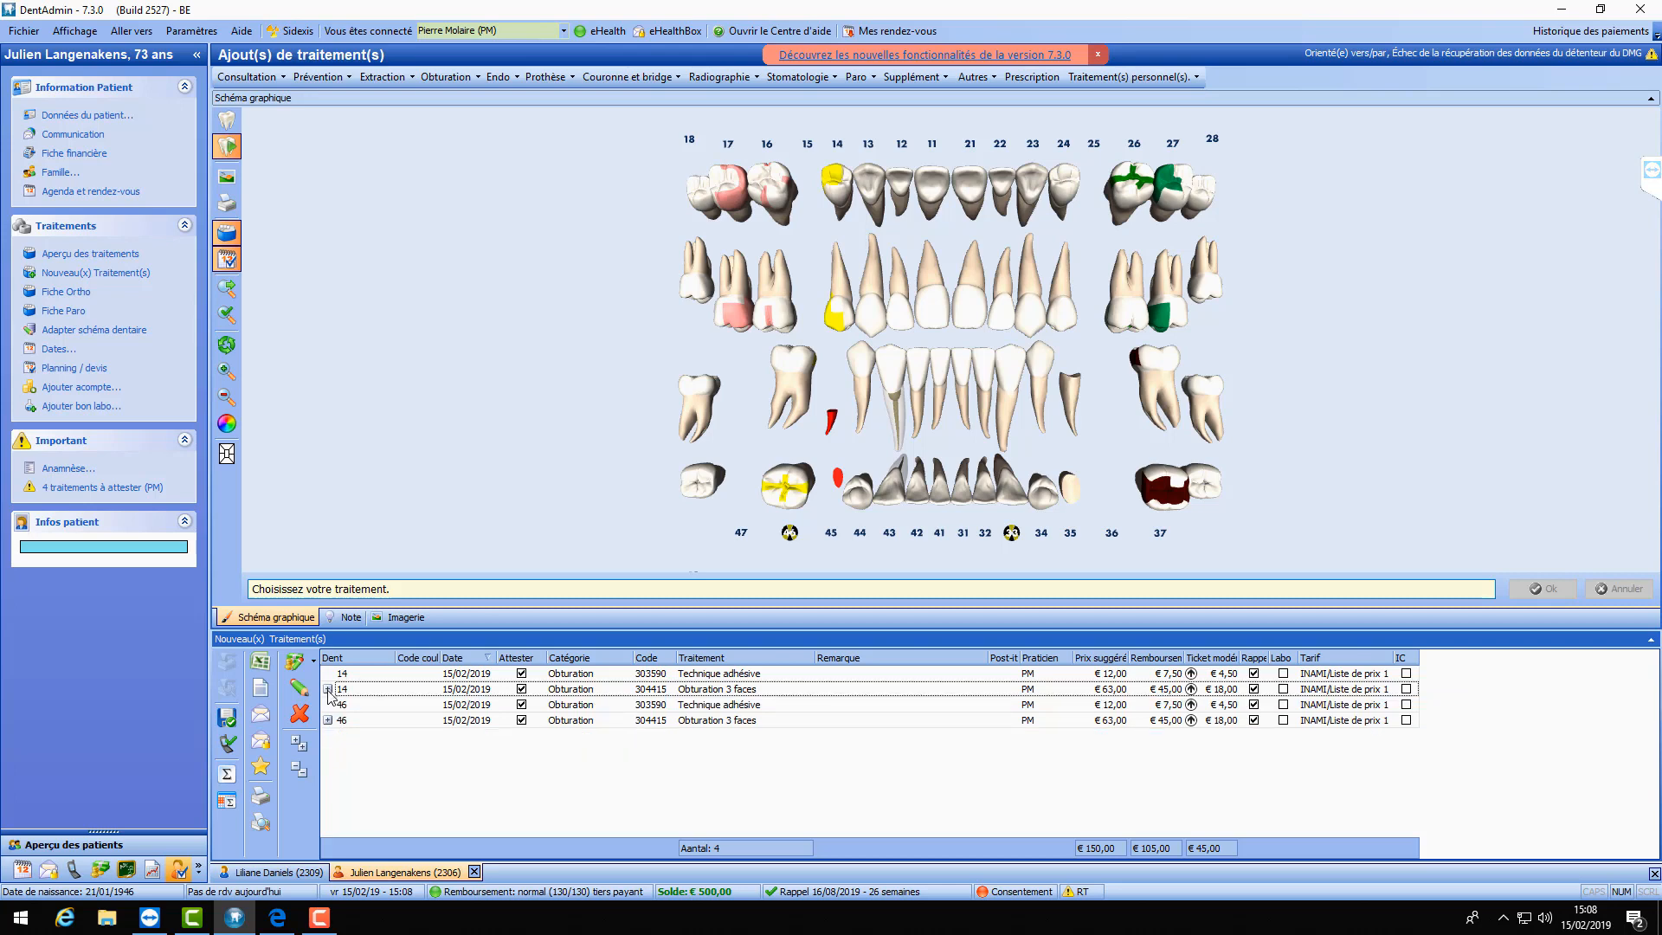
click(327, 721)
click(327, 689)
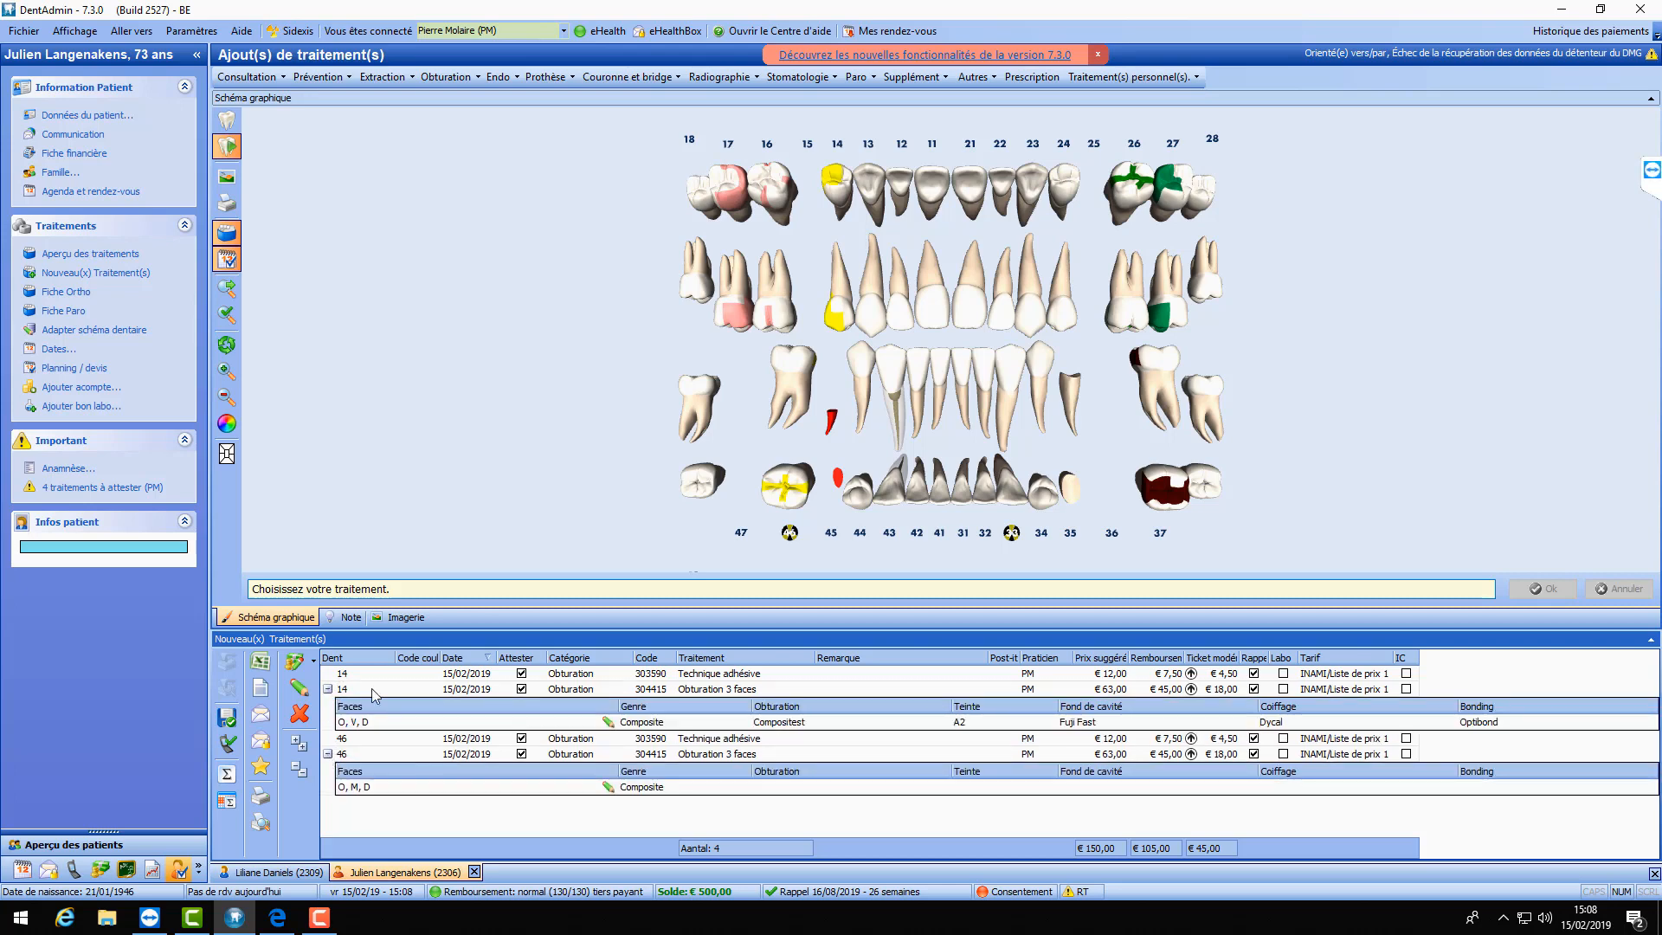
click(327, 689)
click(327, 720)
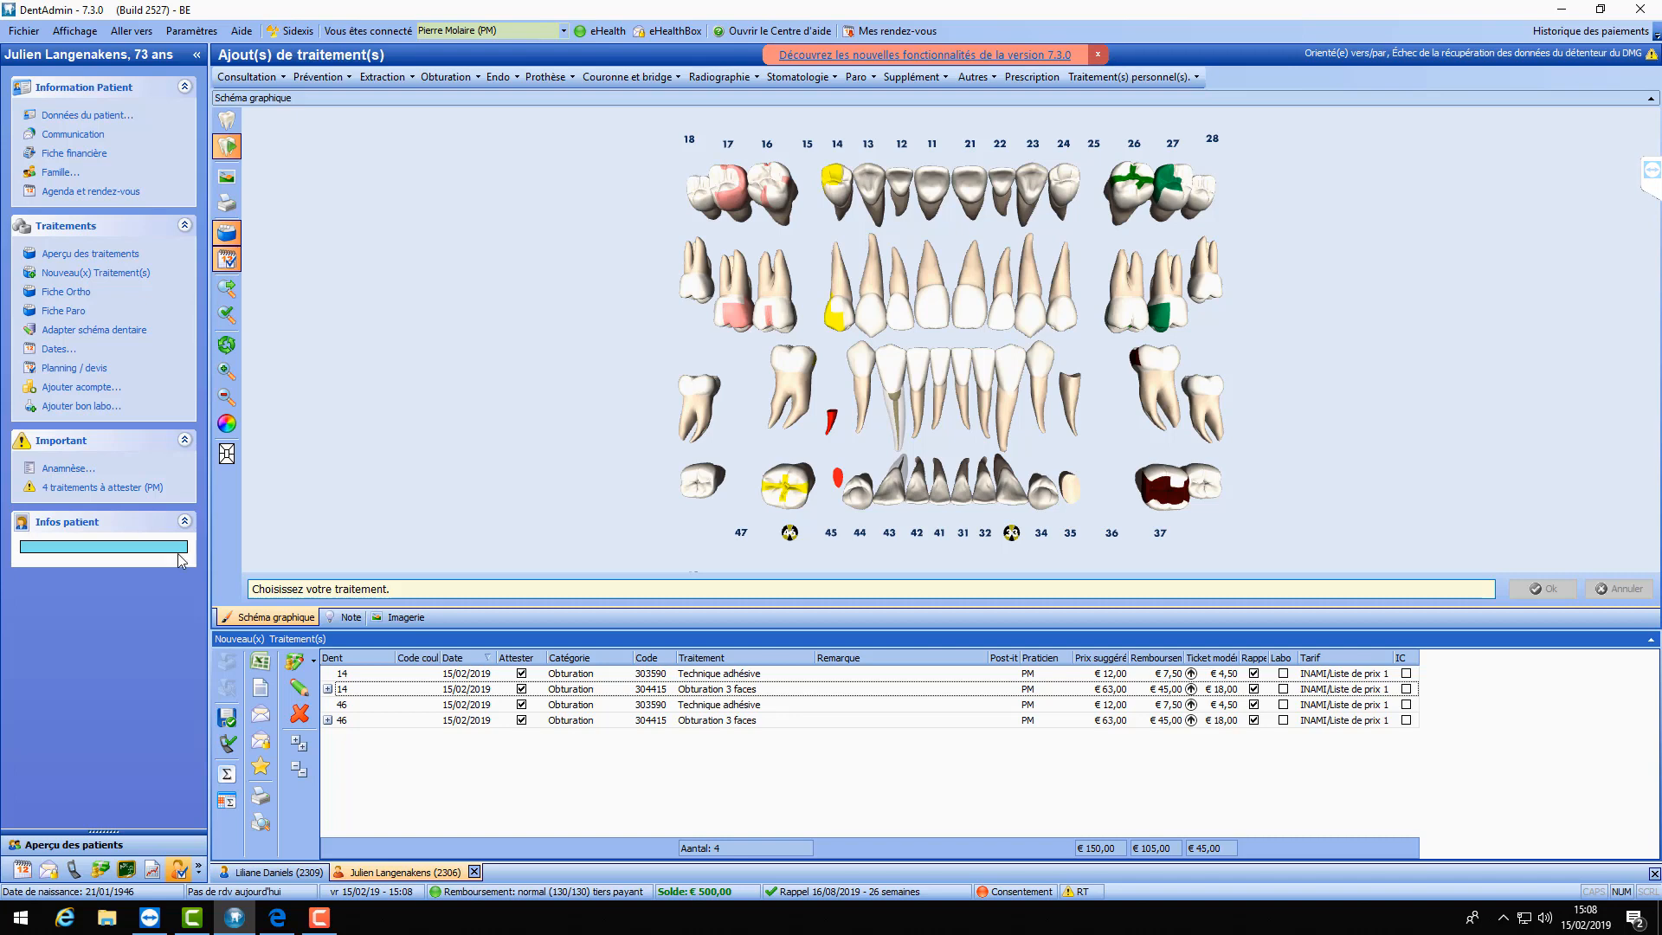
- Settle the treatments awaiting attestation with a €50 cash payment and the remaining amount by Bancontact
click(133, 500)
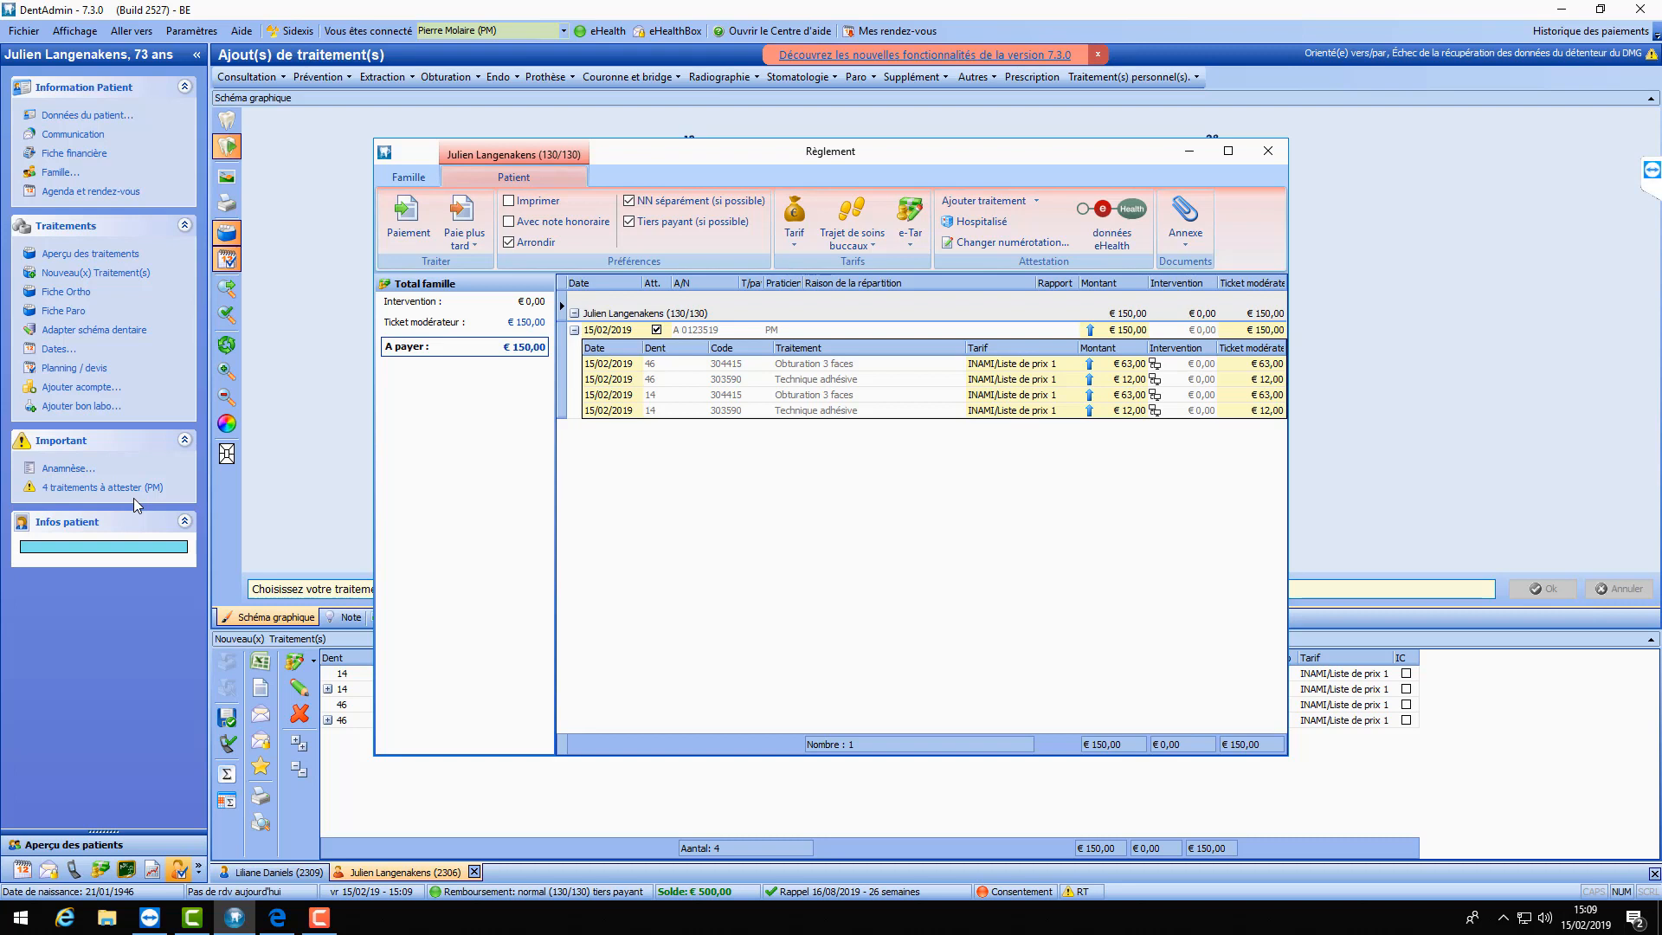
click(420, 223)
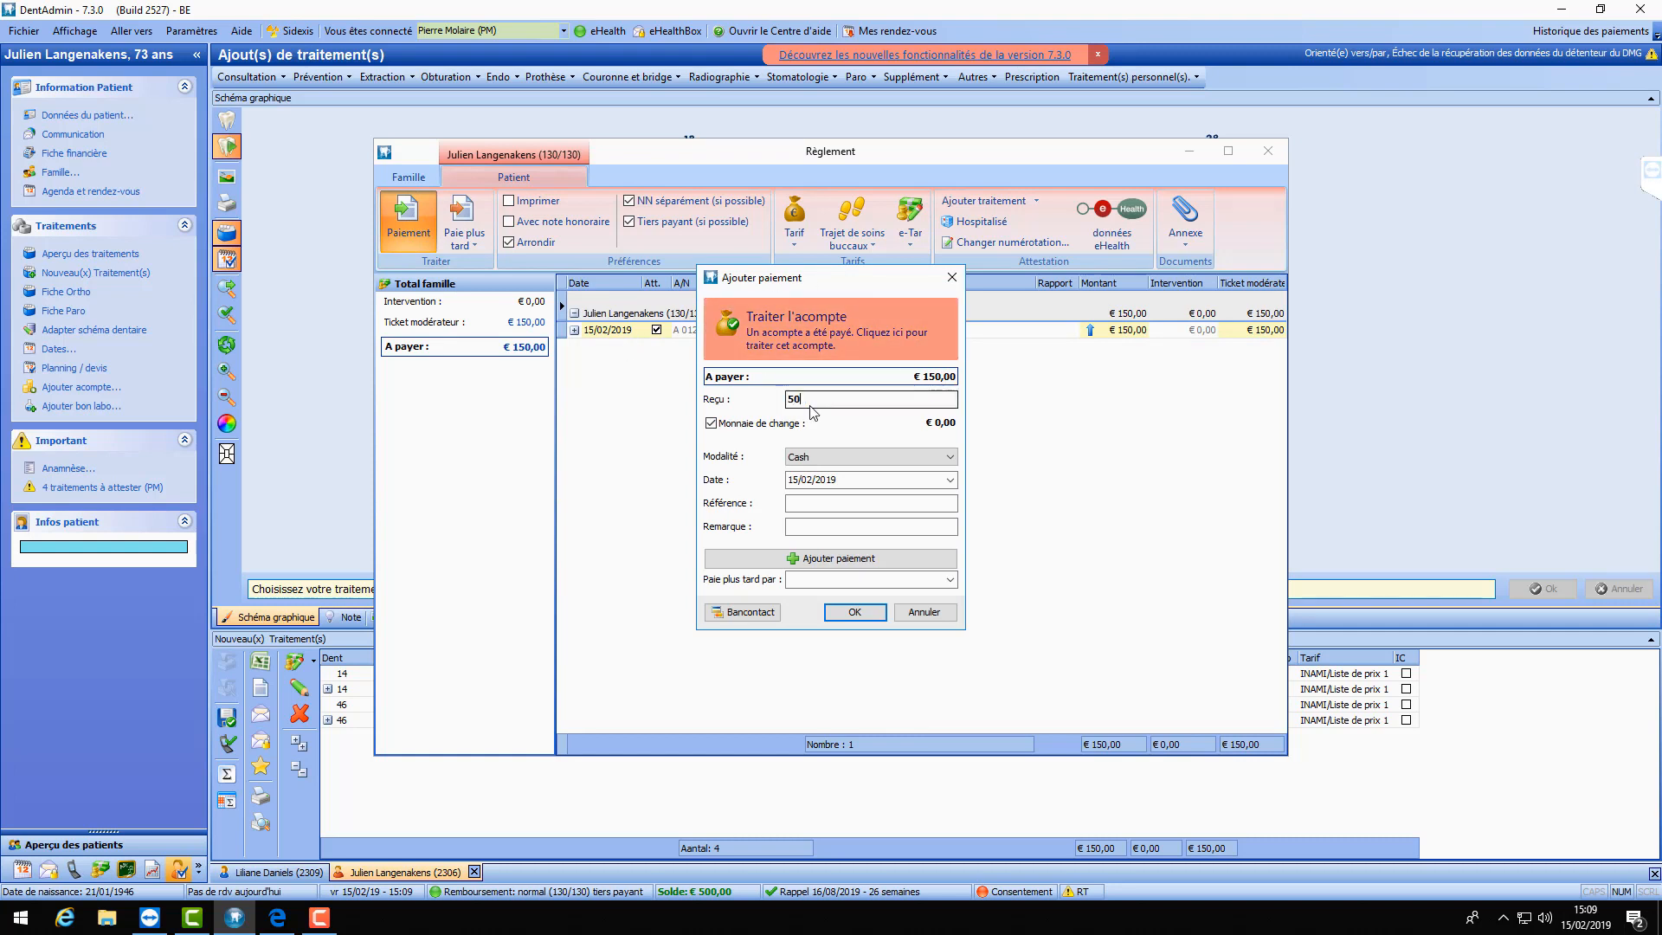
text(50)
drag(776, 398, 736, 398)
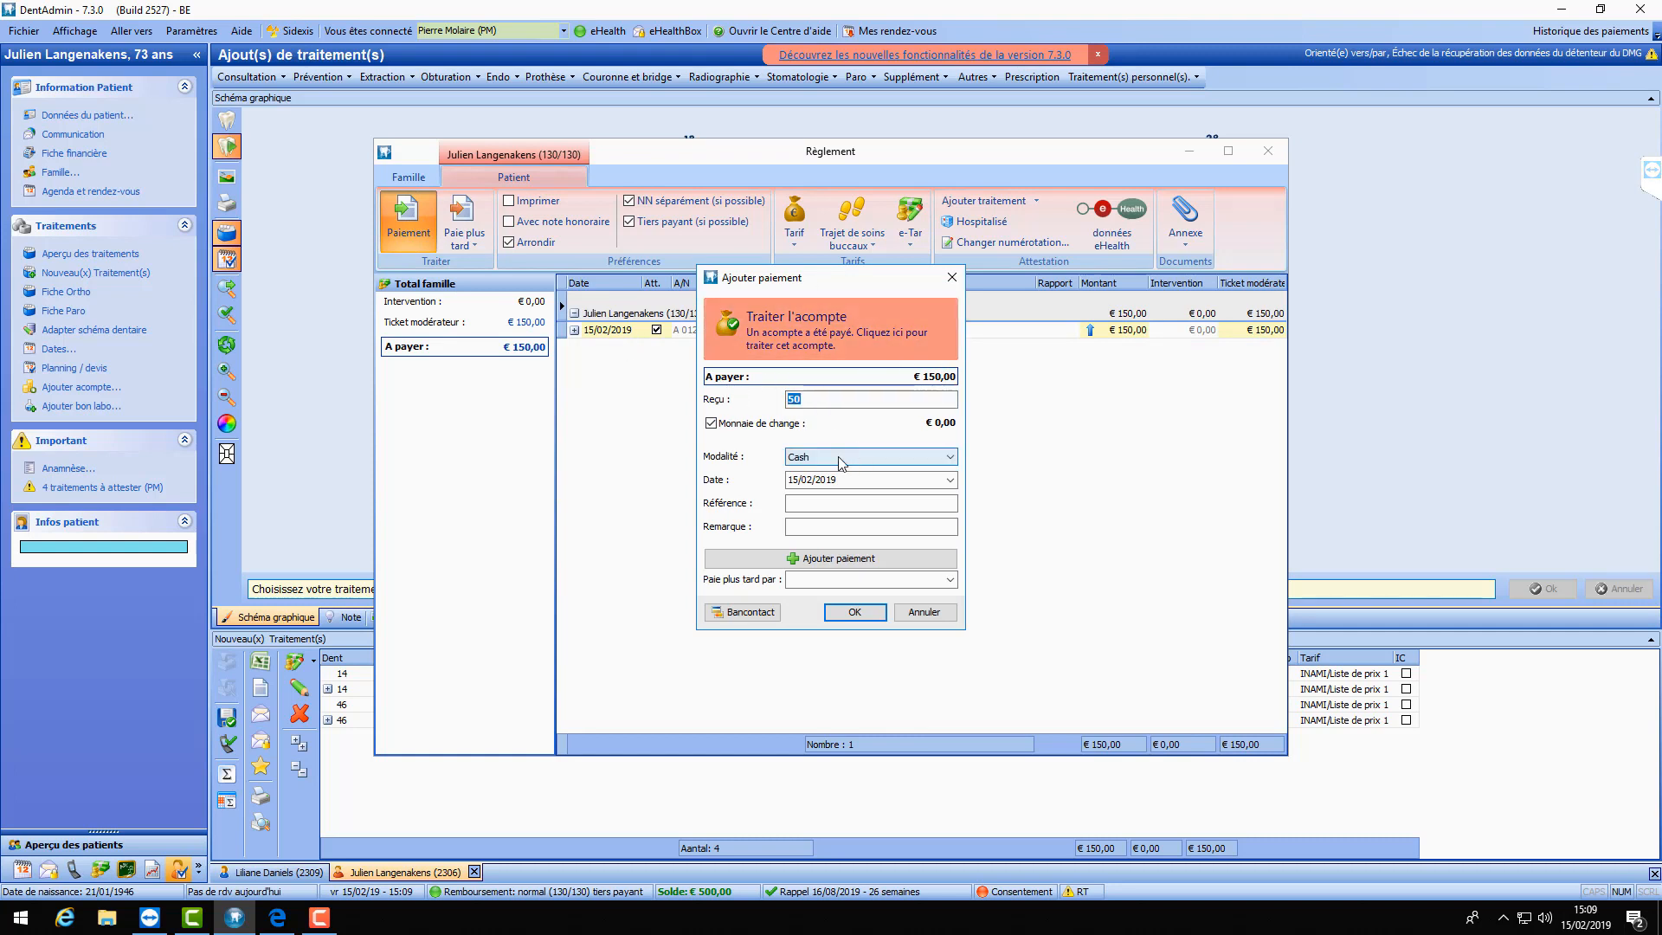
click(821, 560)
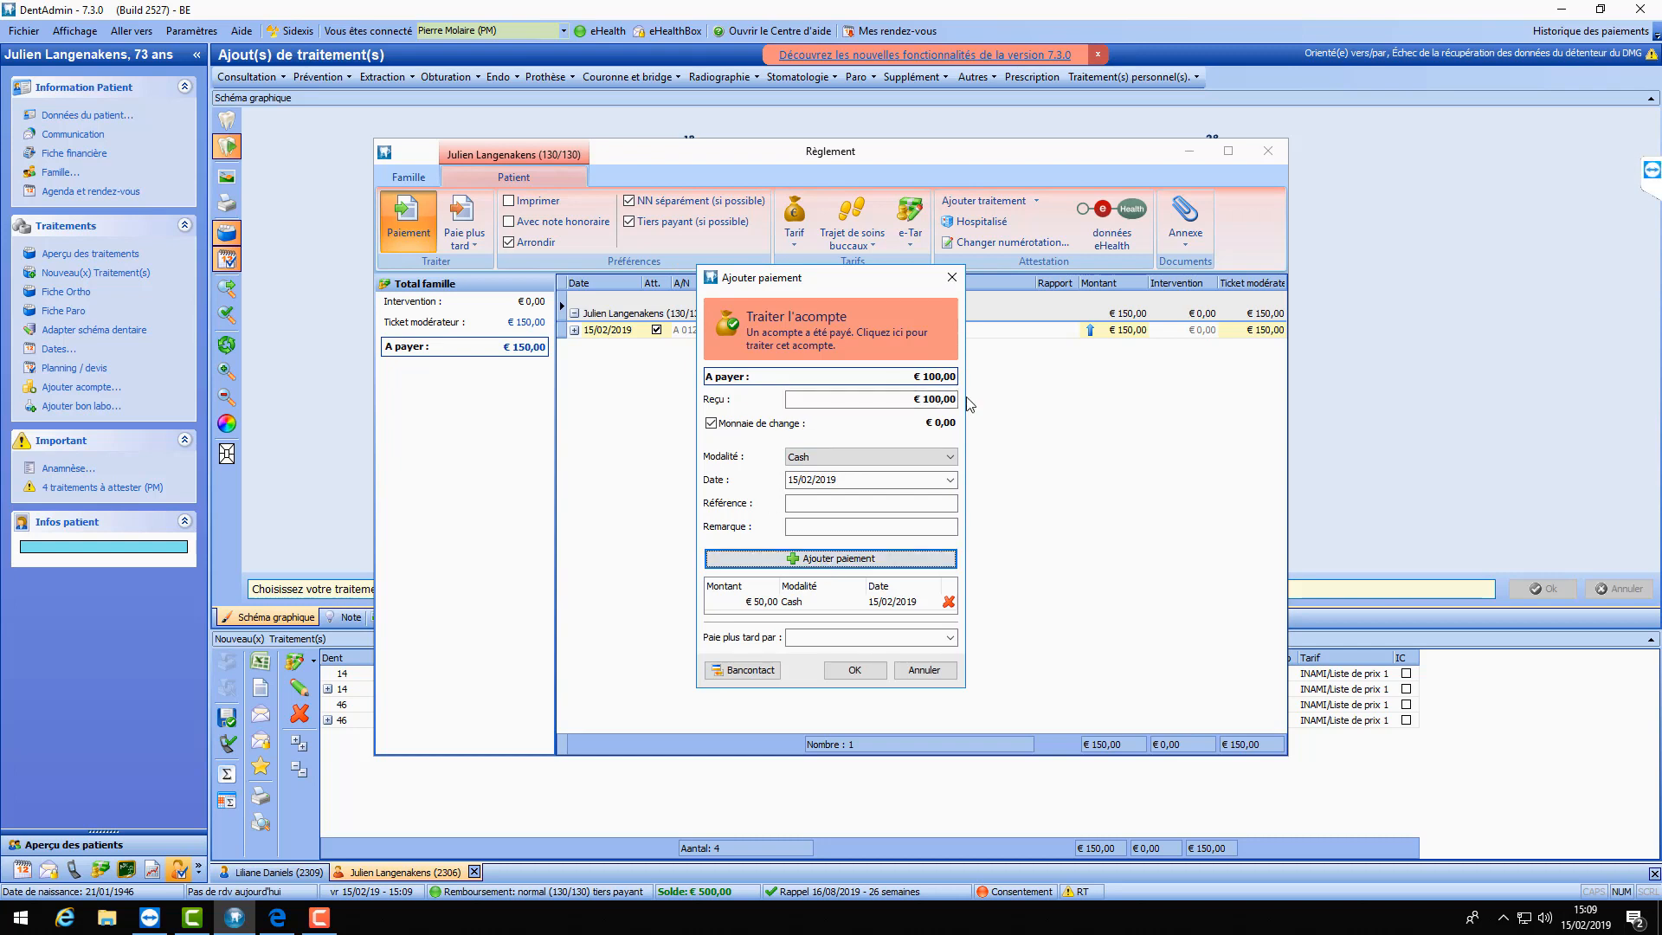
click(750, 670)
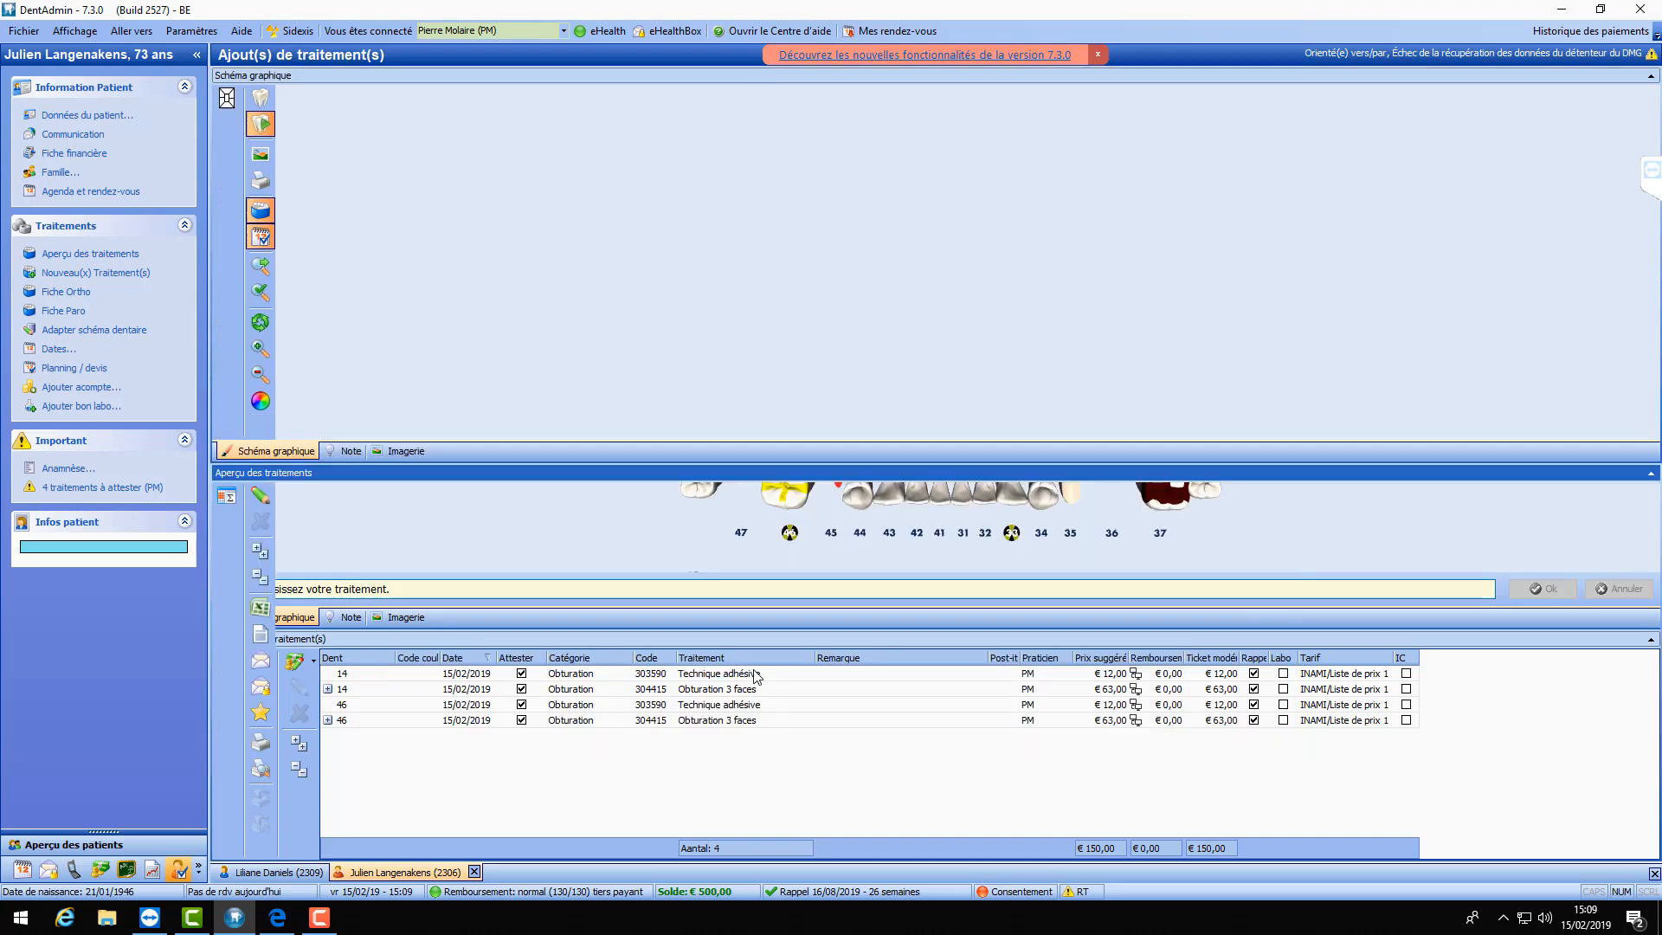
- Start a new treatment entry for the patient and view the available filling treatments
click(104, 274)
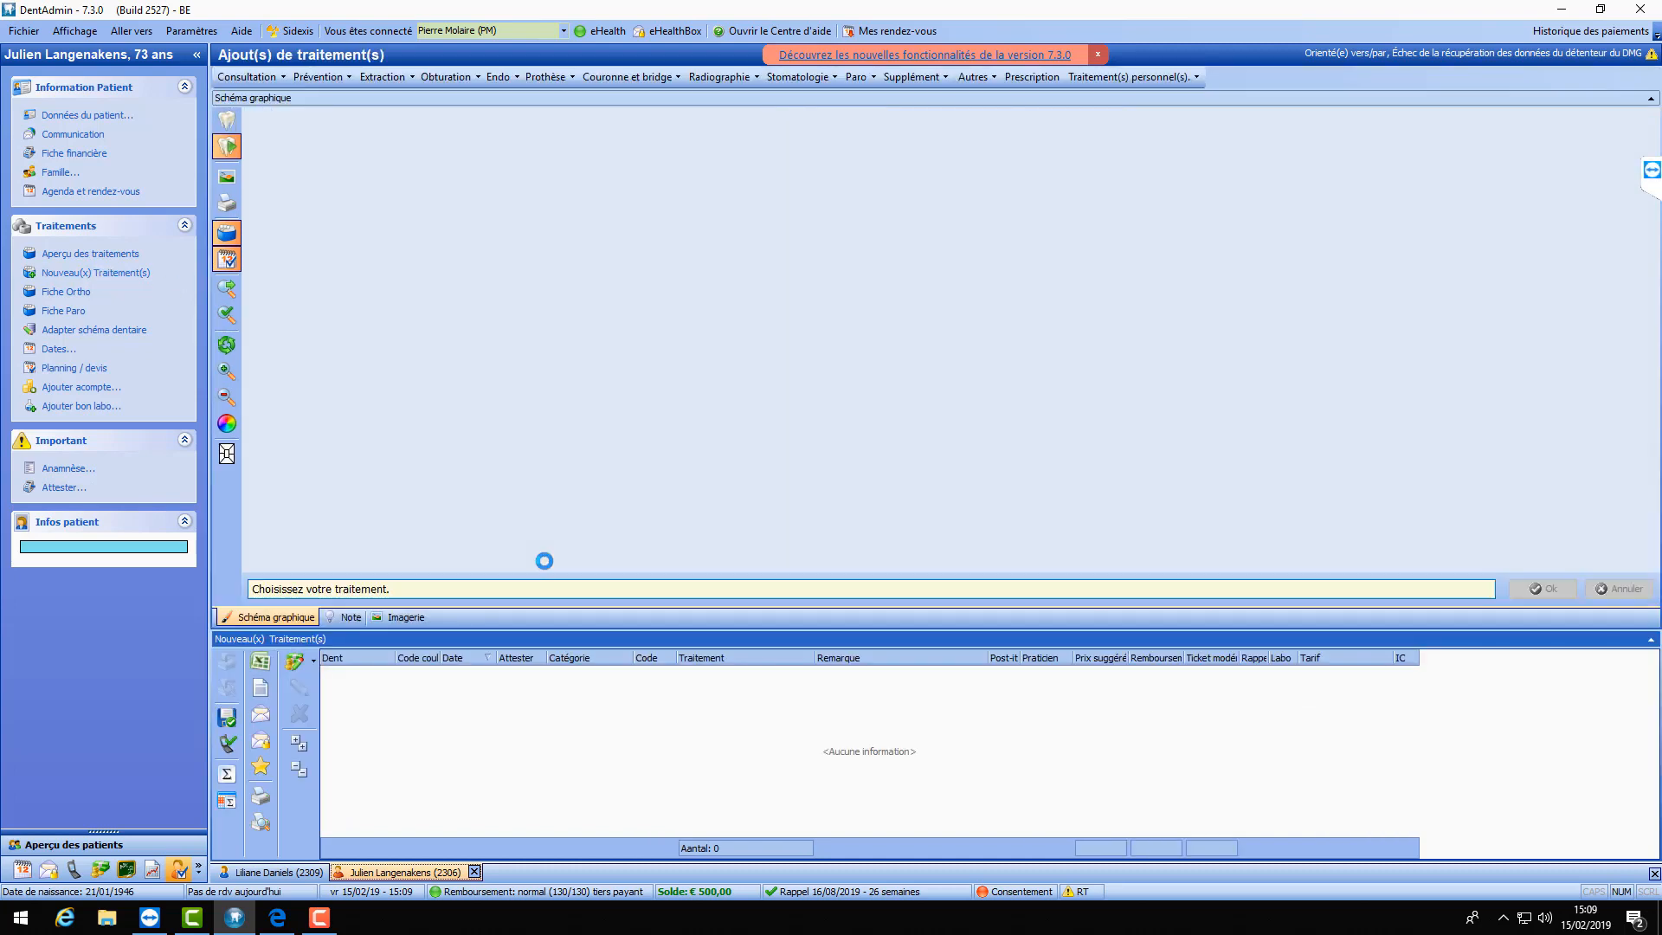
click(475, 78)
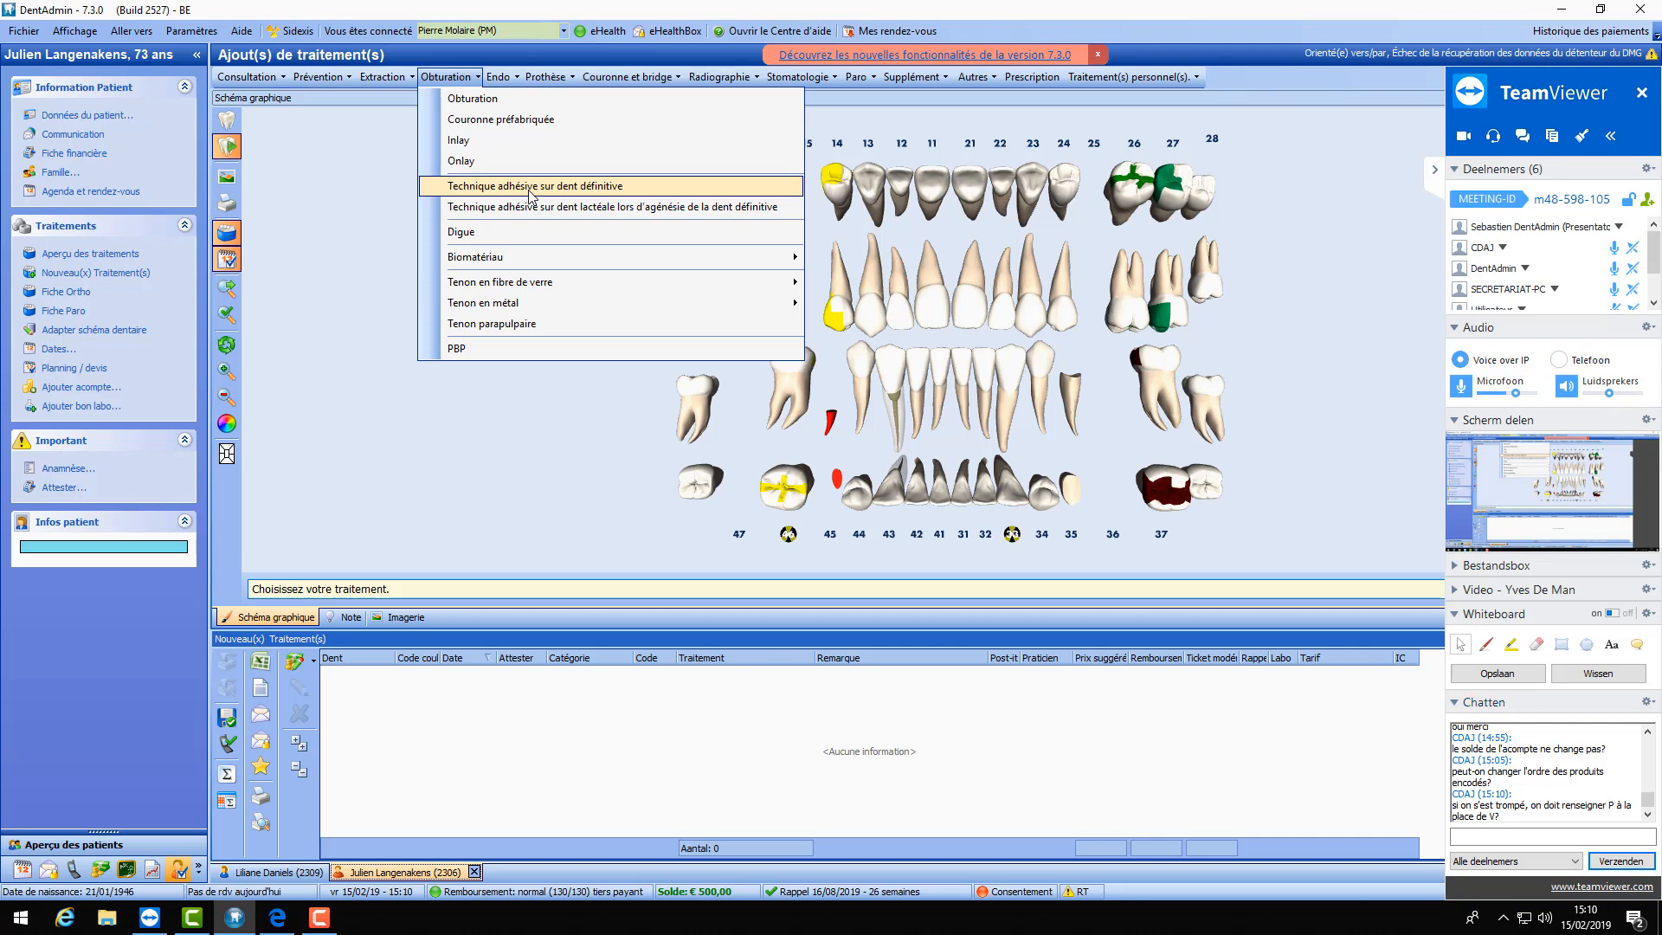
click(560, 533)
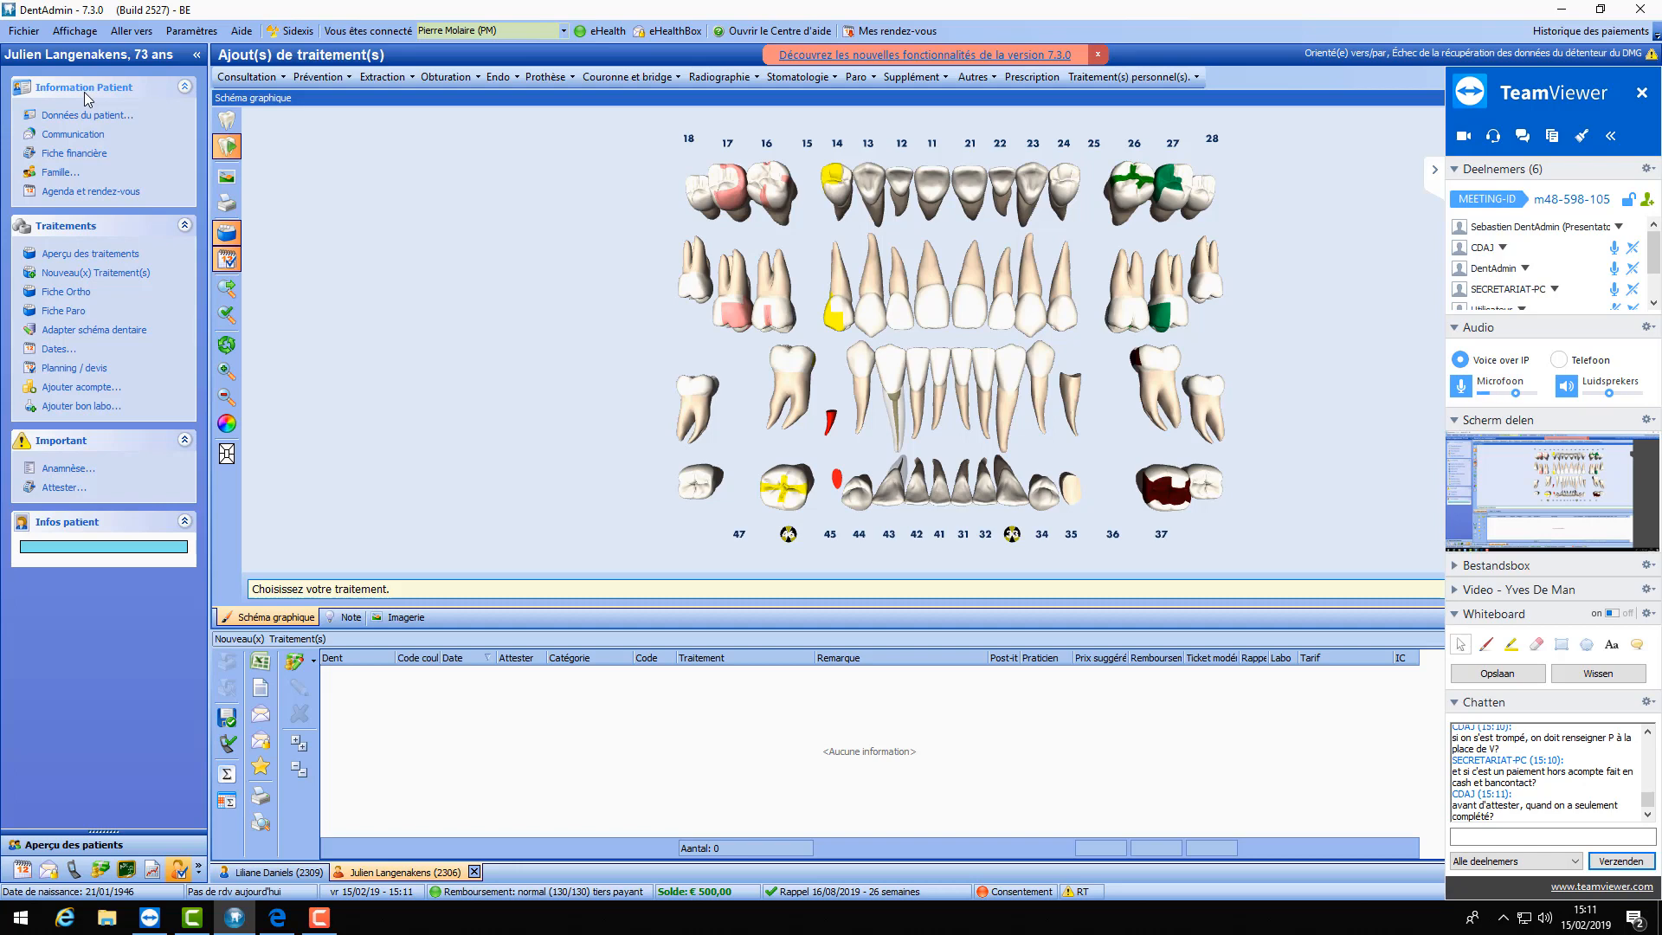
- Add a composite filling on faces M, P and O of tooth 26, including the mesiopalatal cusp area, with the default materials
click(474, 79)
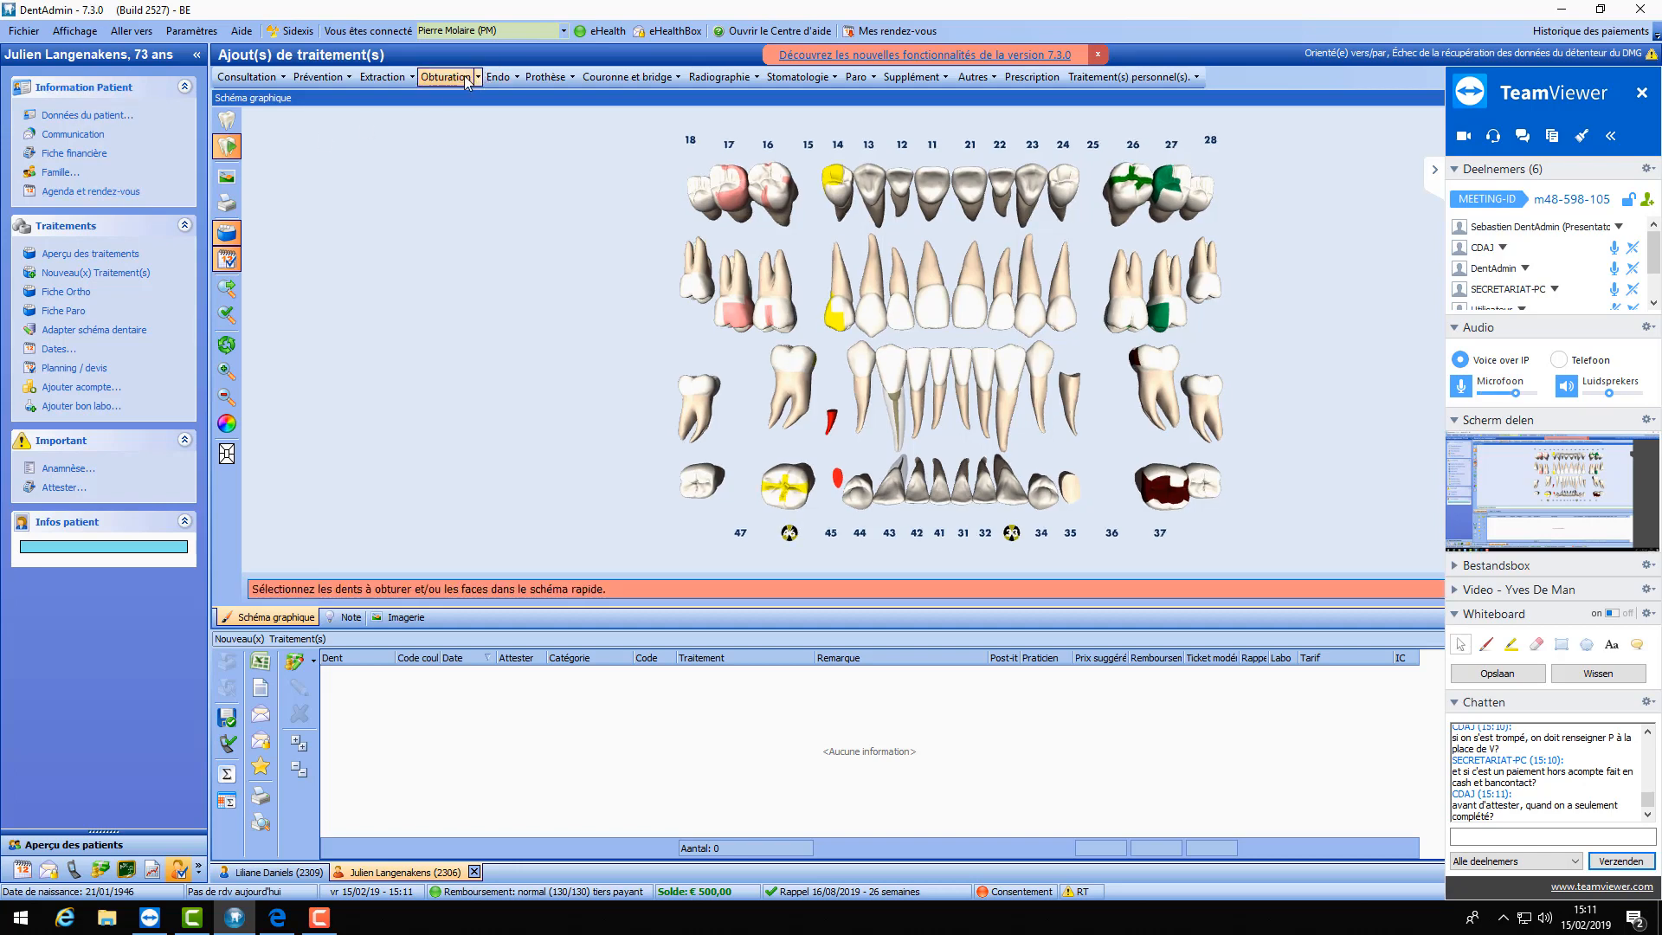
click(1125, 319)
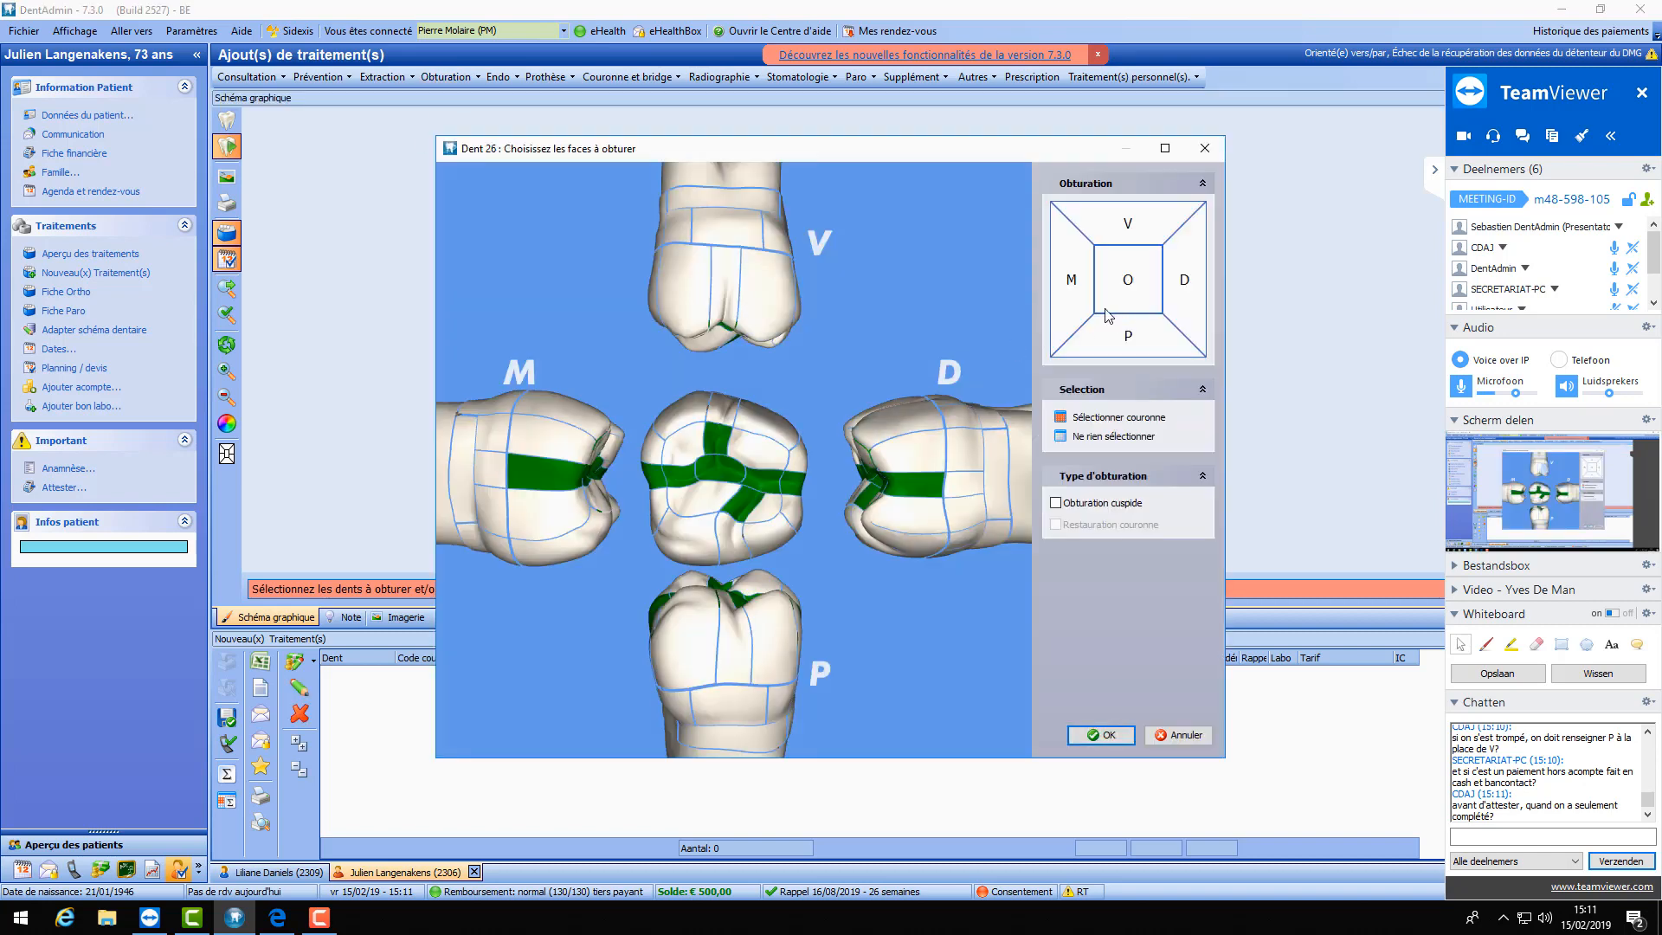
click(1078, 308)
click(1116, 336)
click(1125, 286)
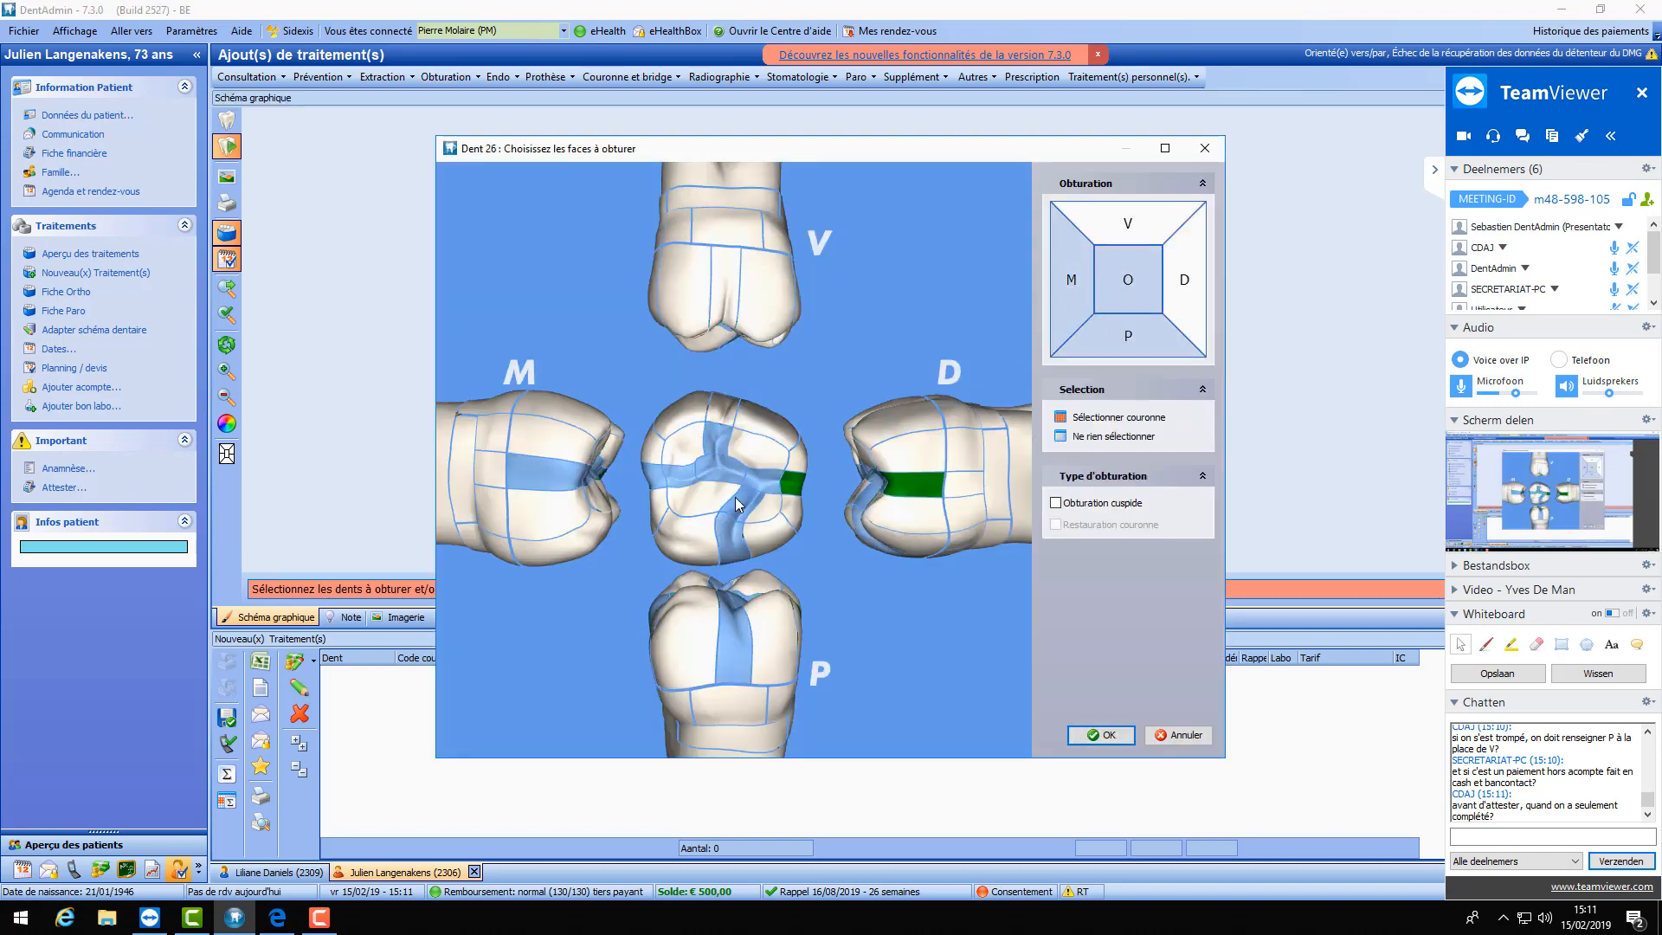
click(703, 535)
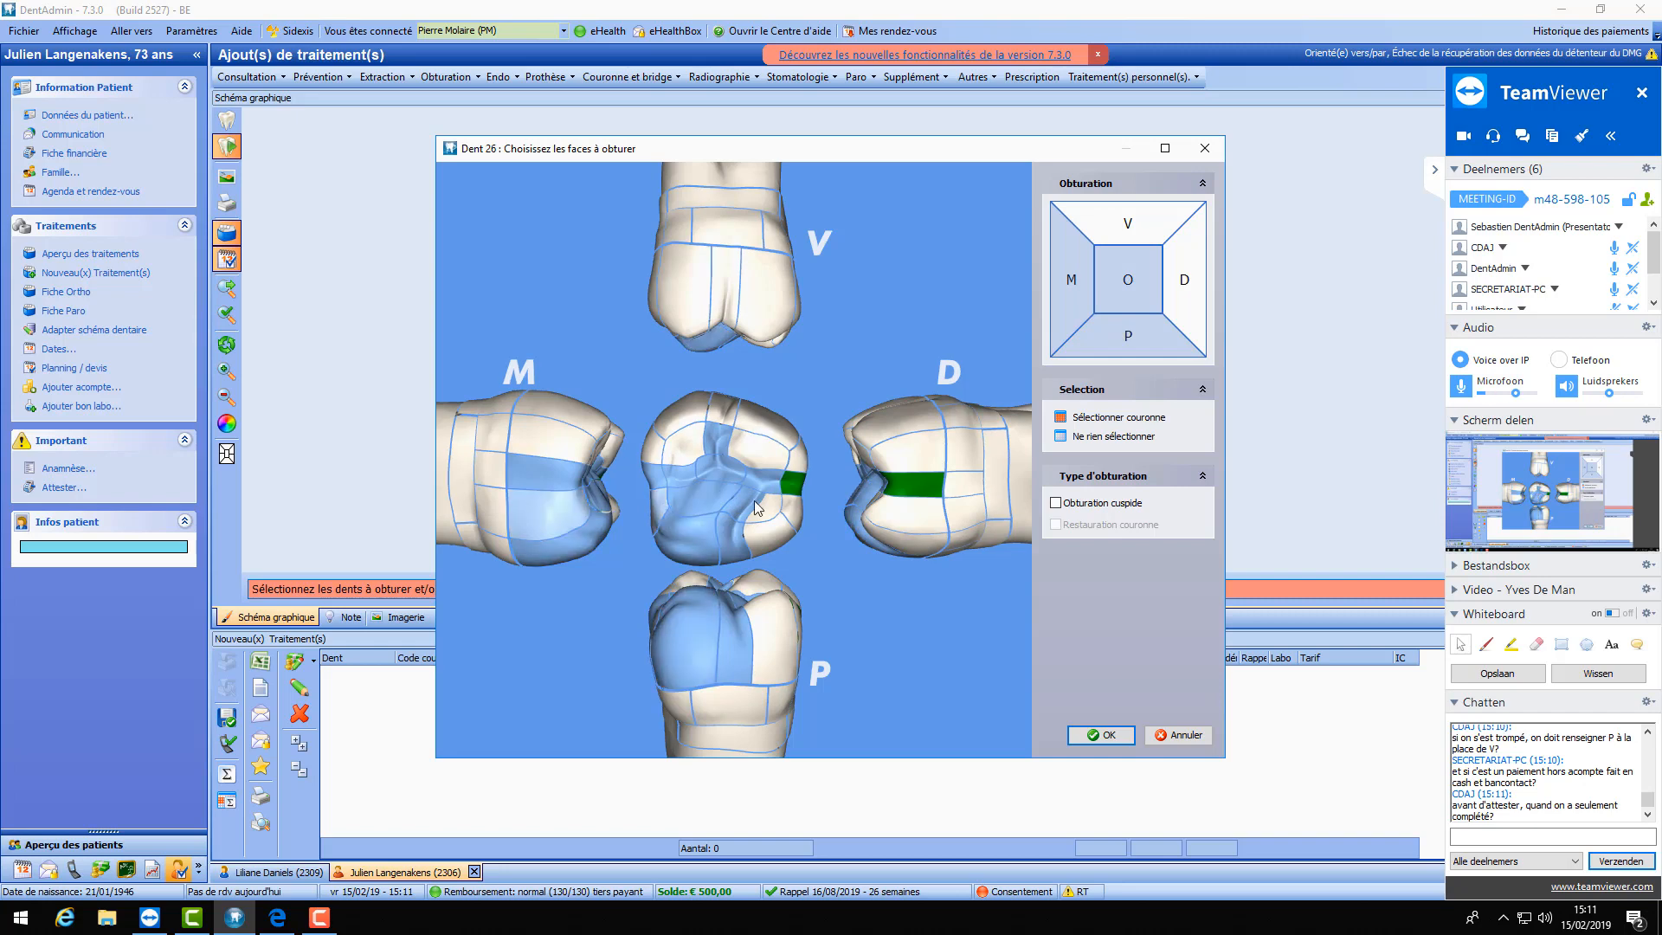
click(1126, 732)
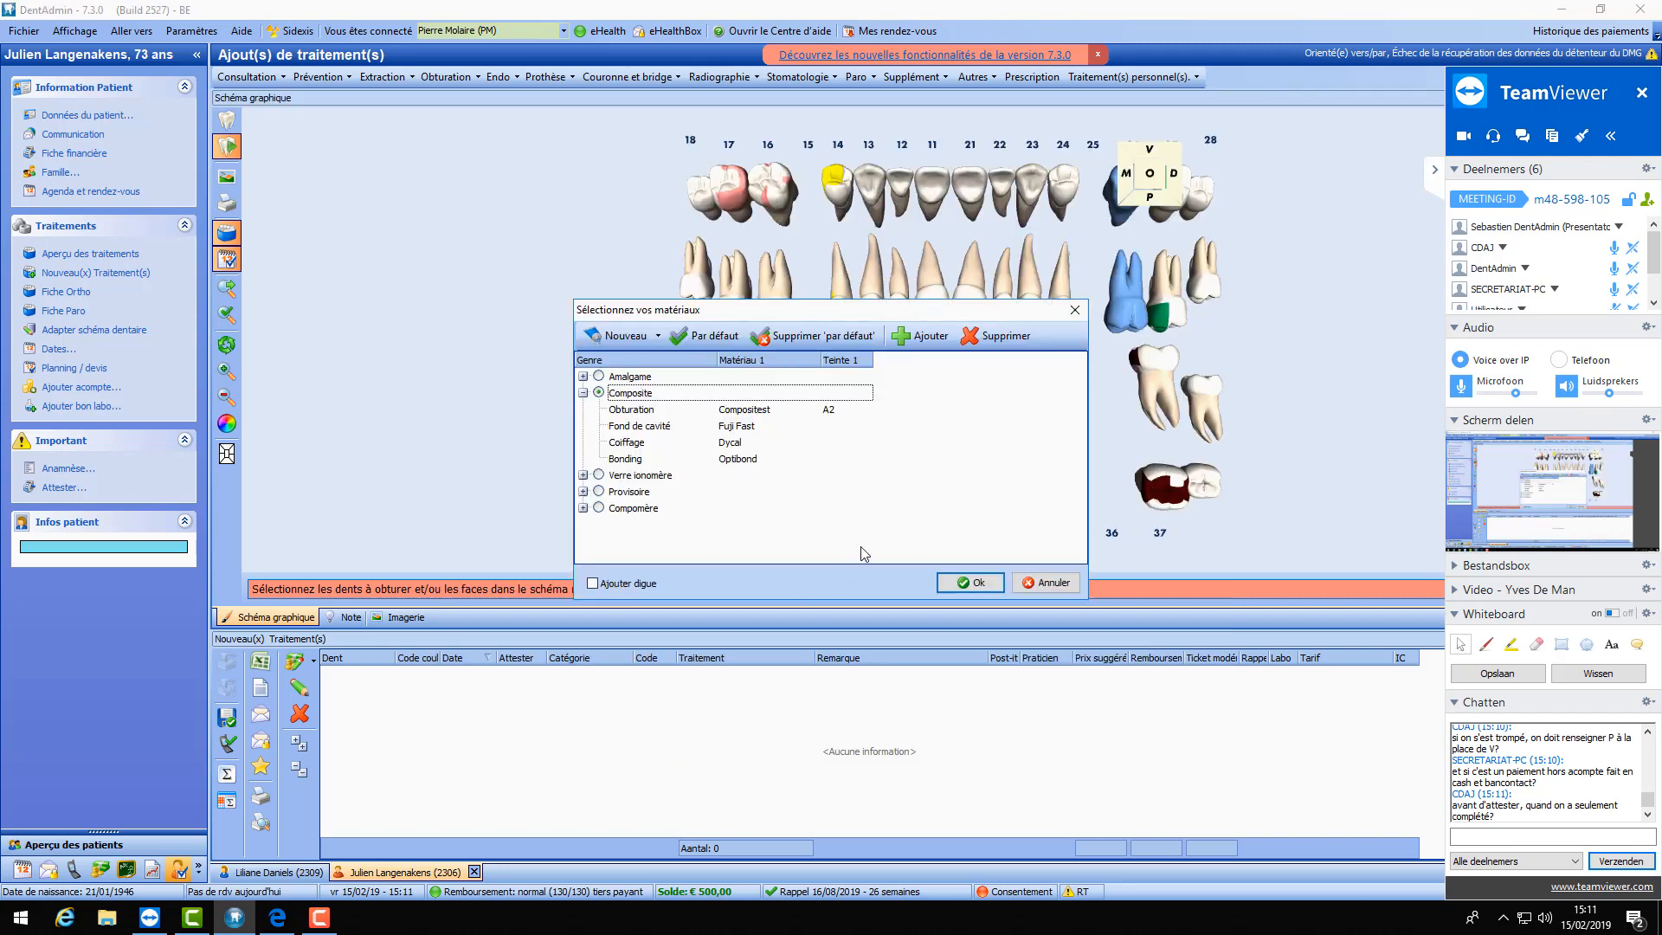
click(976, 582)
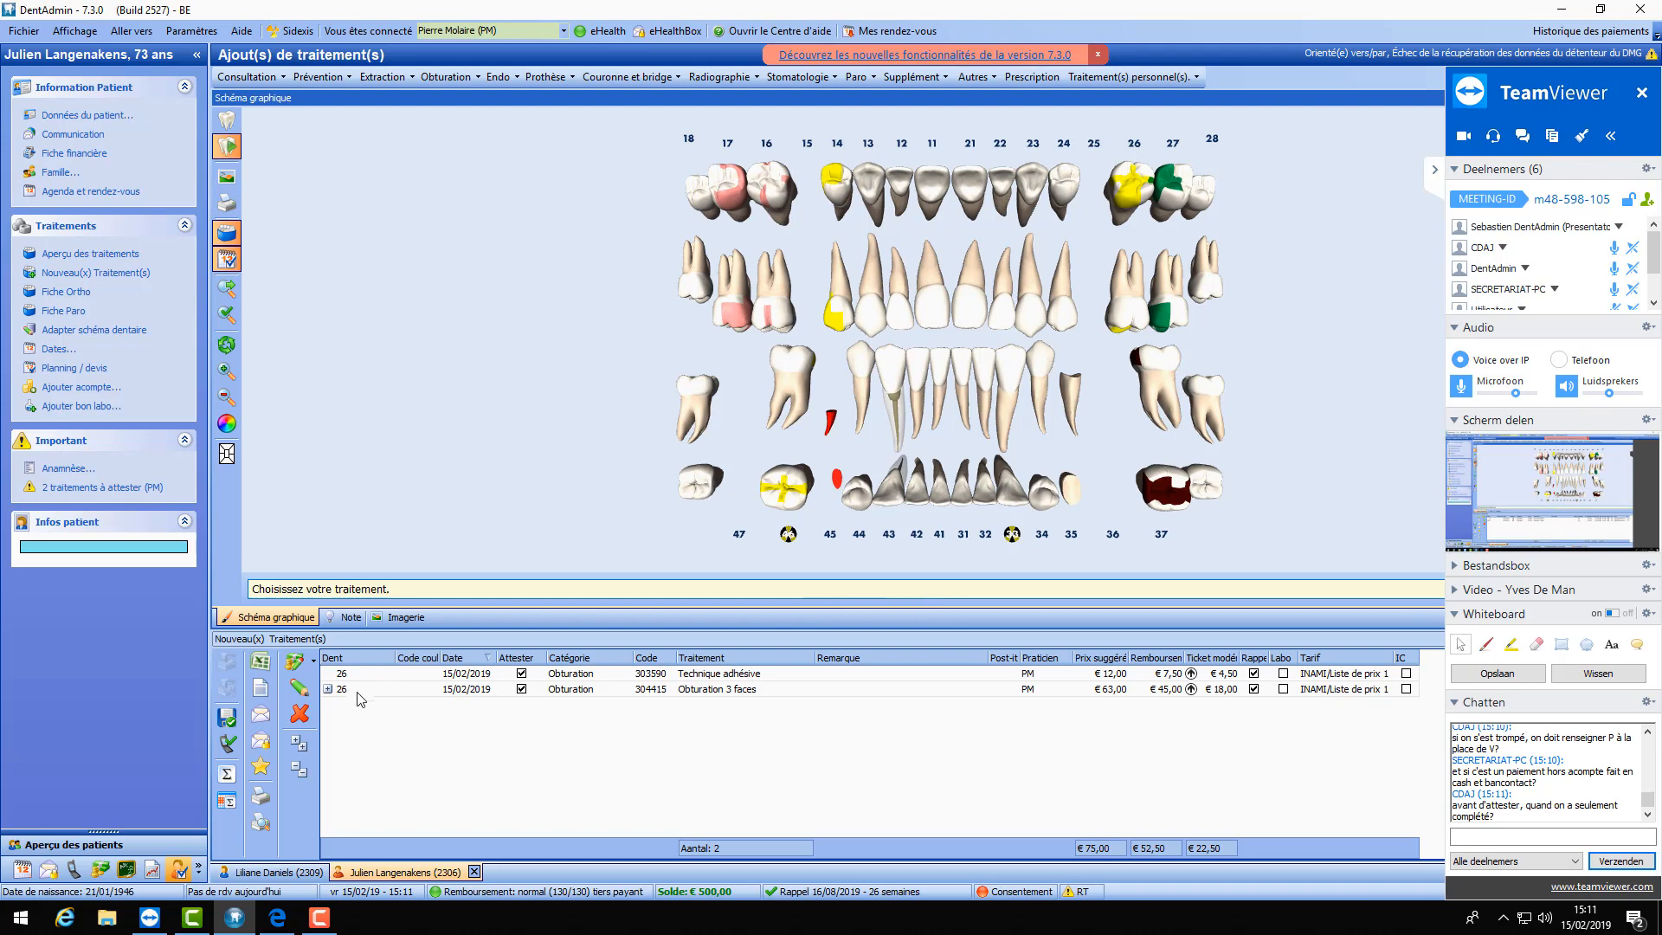
click(328, 689)
double_click(453, 722)
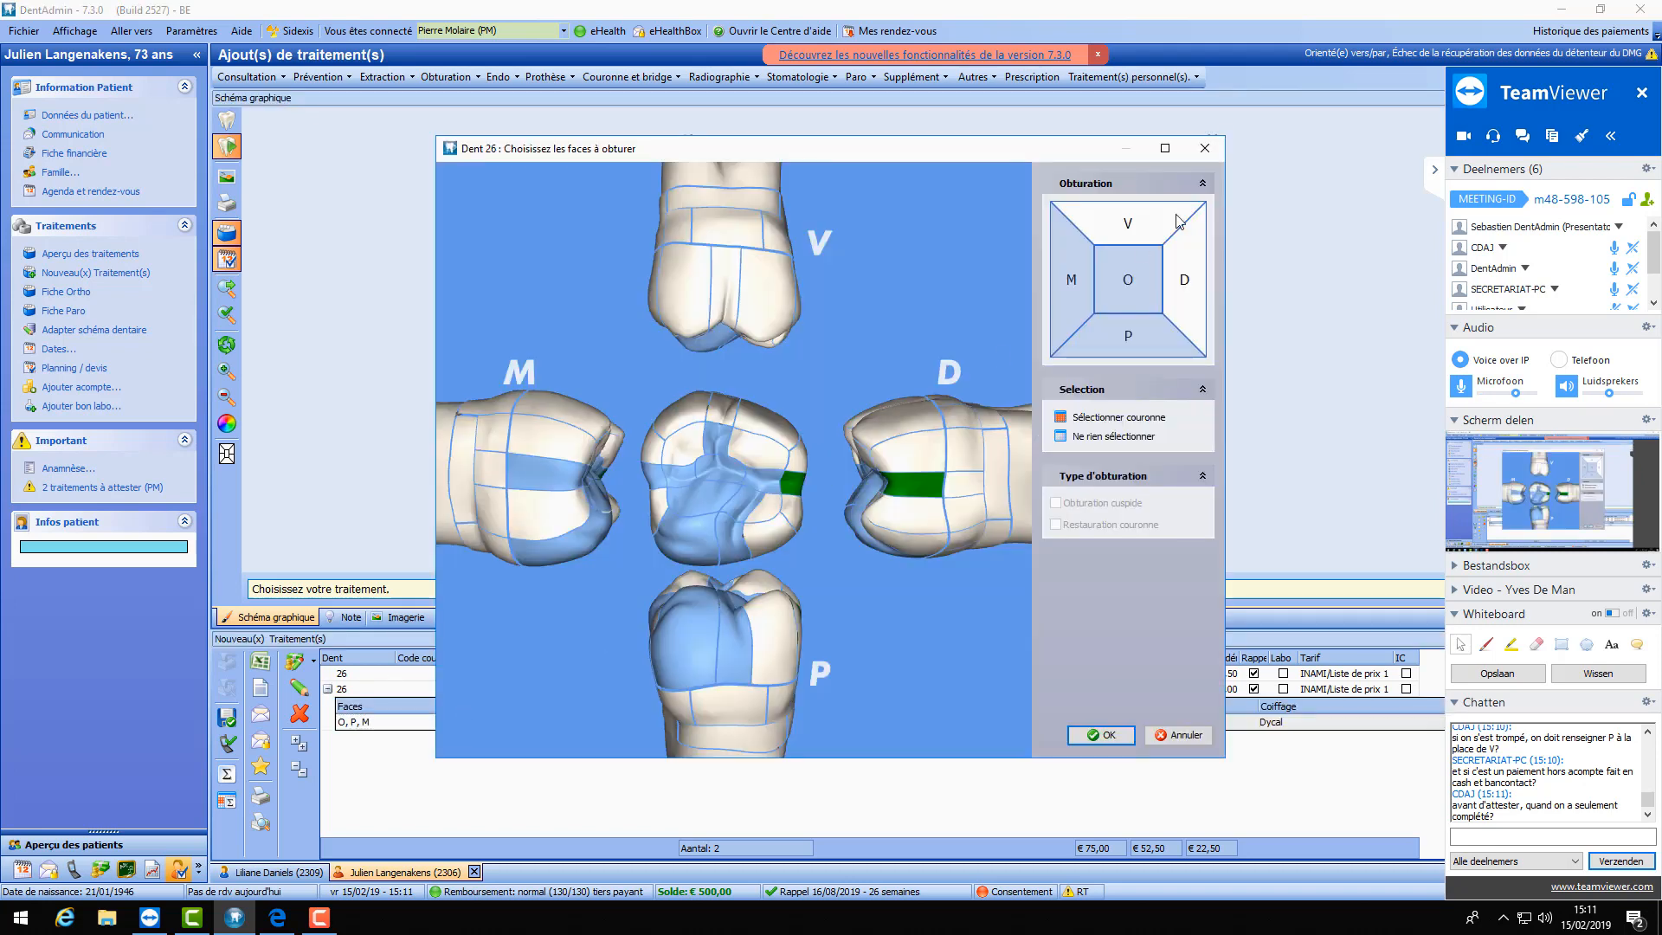
click(1204, 148)
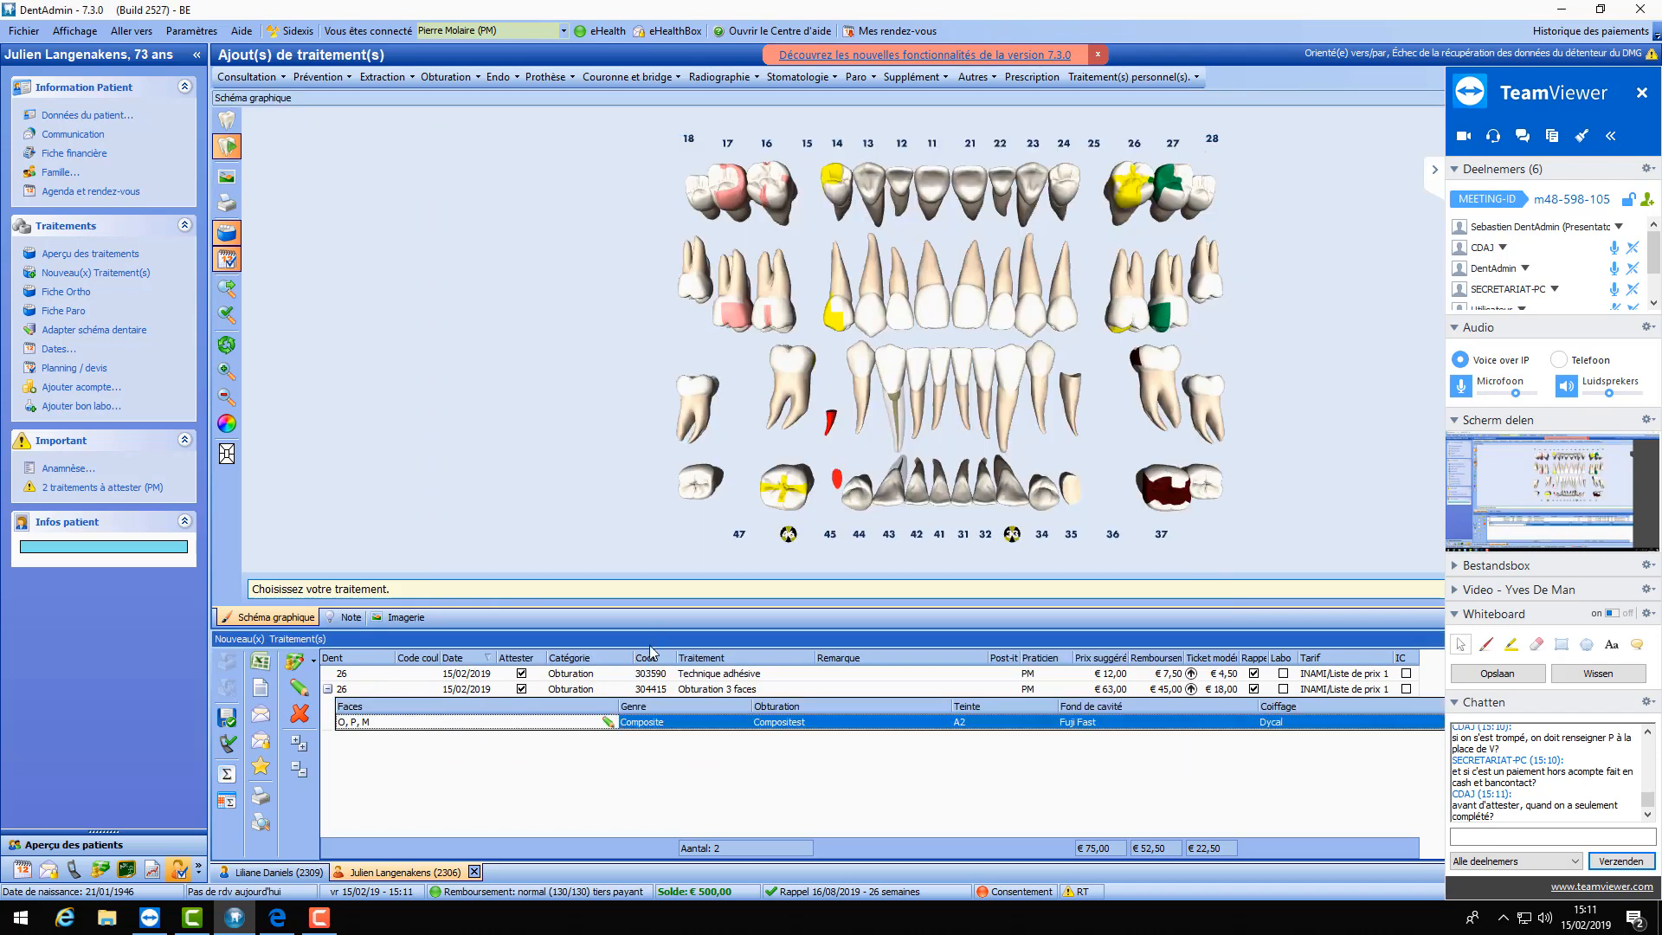
click(328, 689)
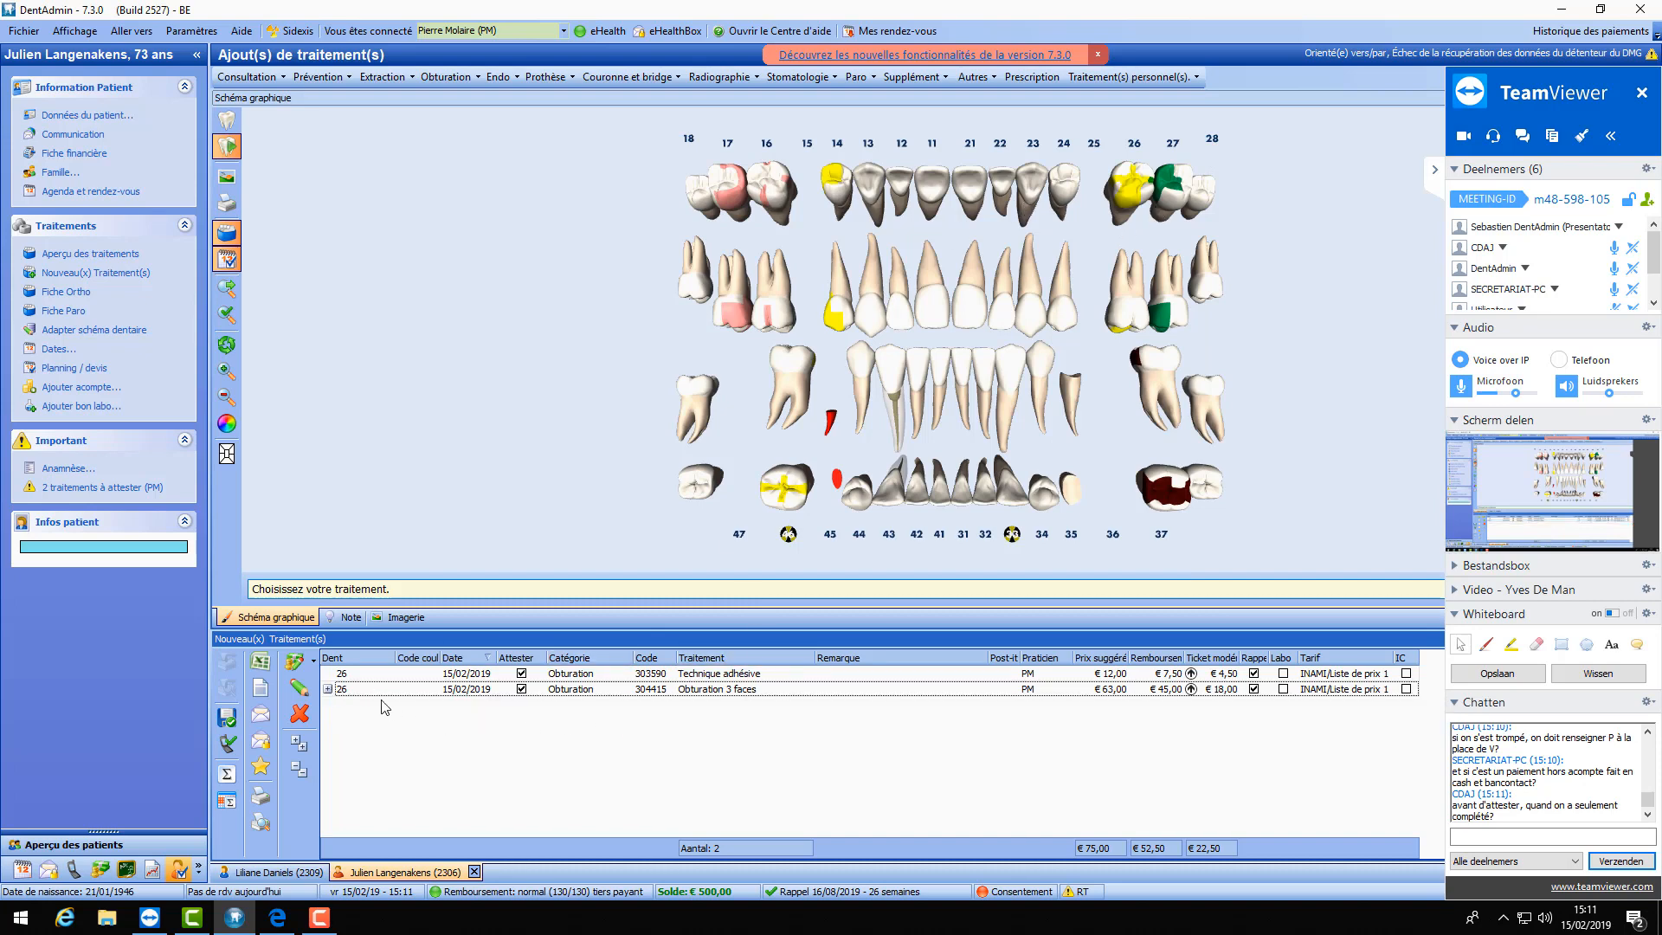
- Correct the tooth 26 filling by selecting face V in place of face P and confirm the new faces
click(328, 689)
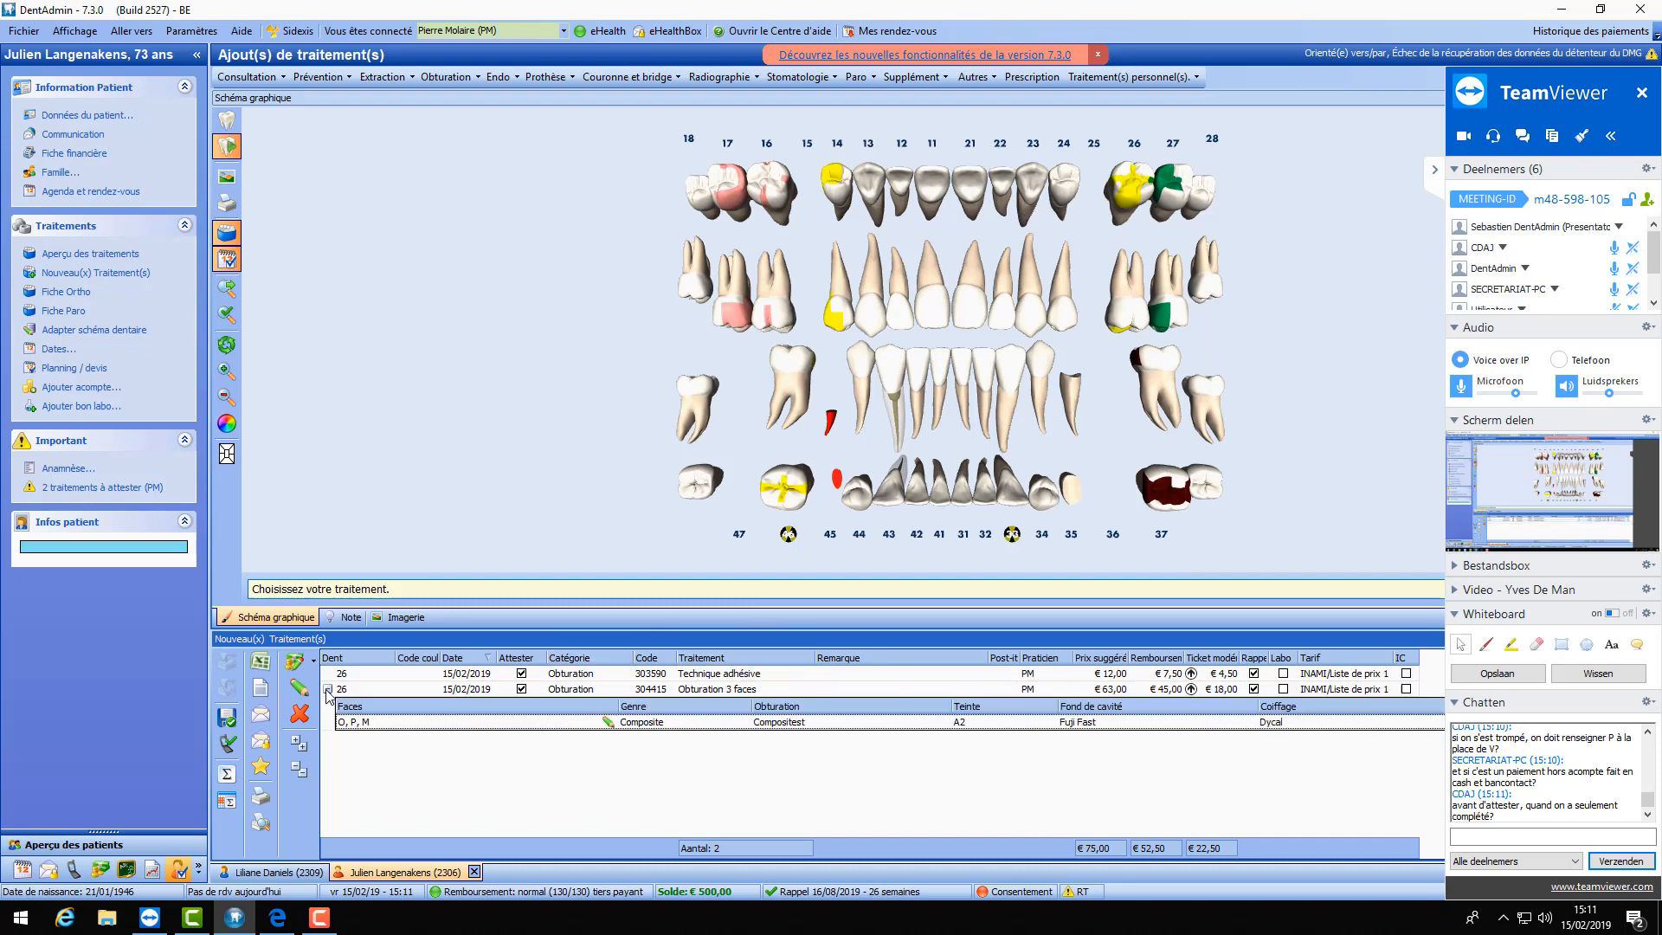
double_click(399, 727)
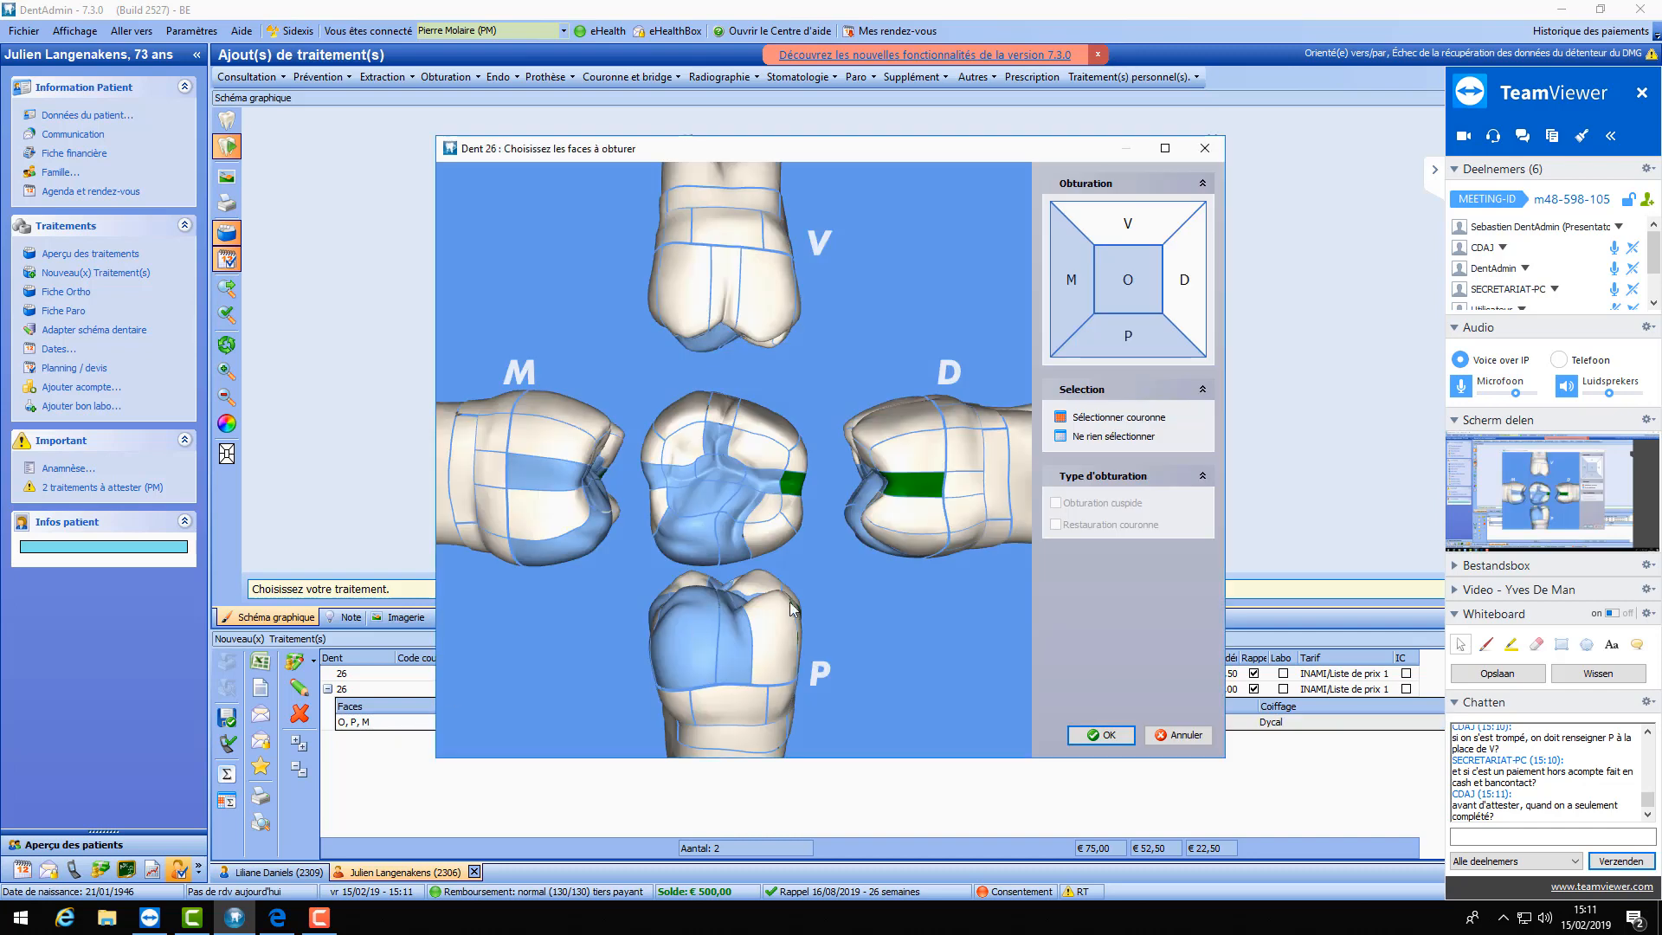
click(1114, 229)
click(1108, 339)
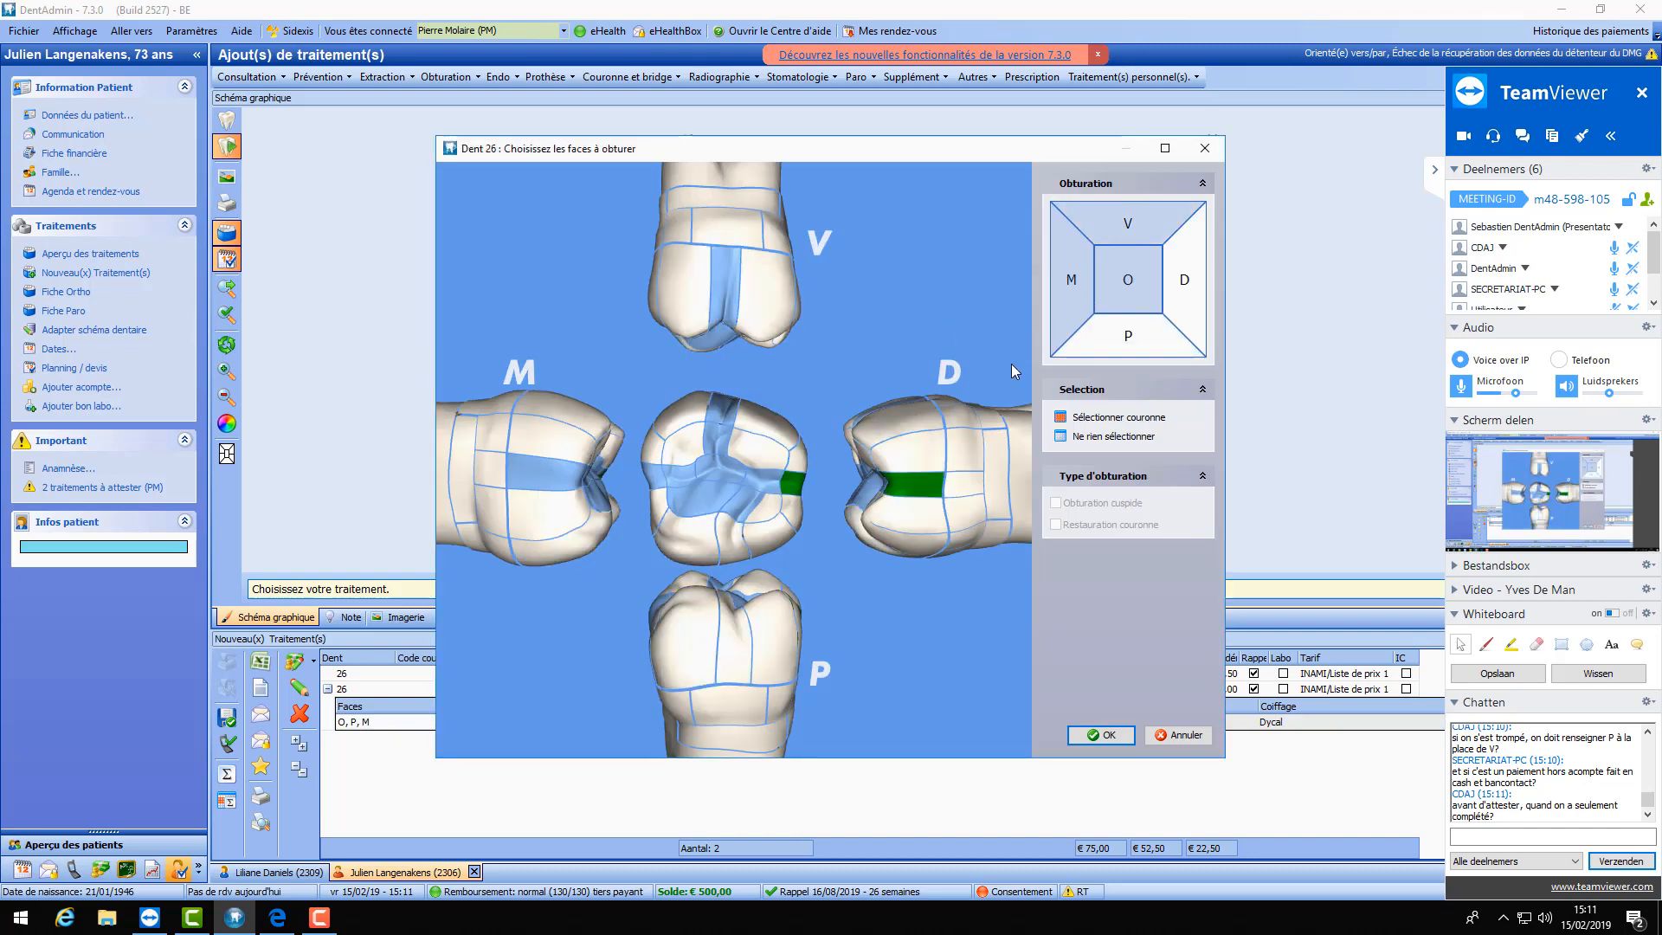
click(1103, 734)
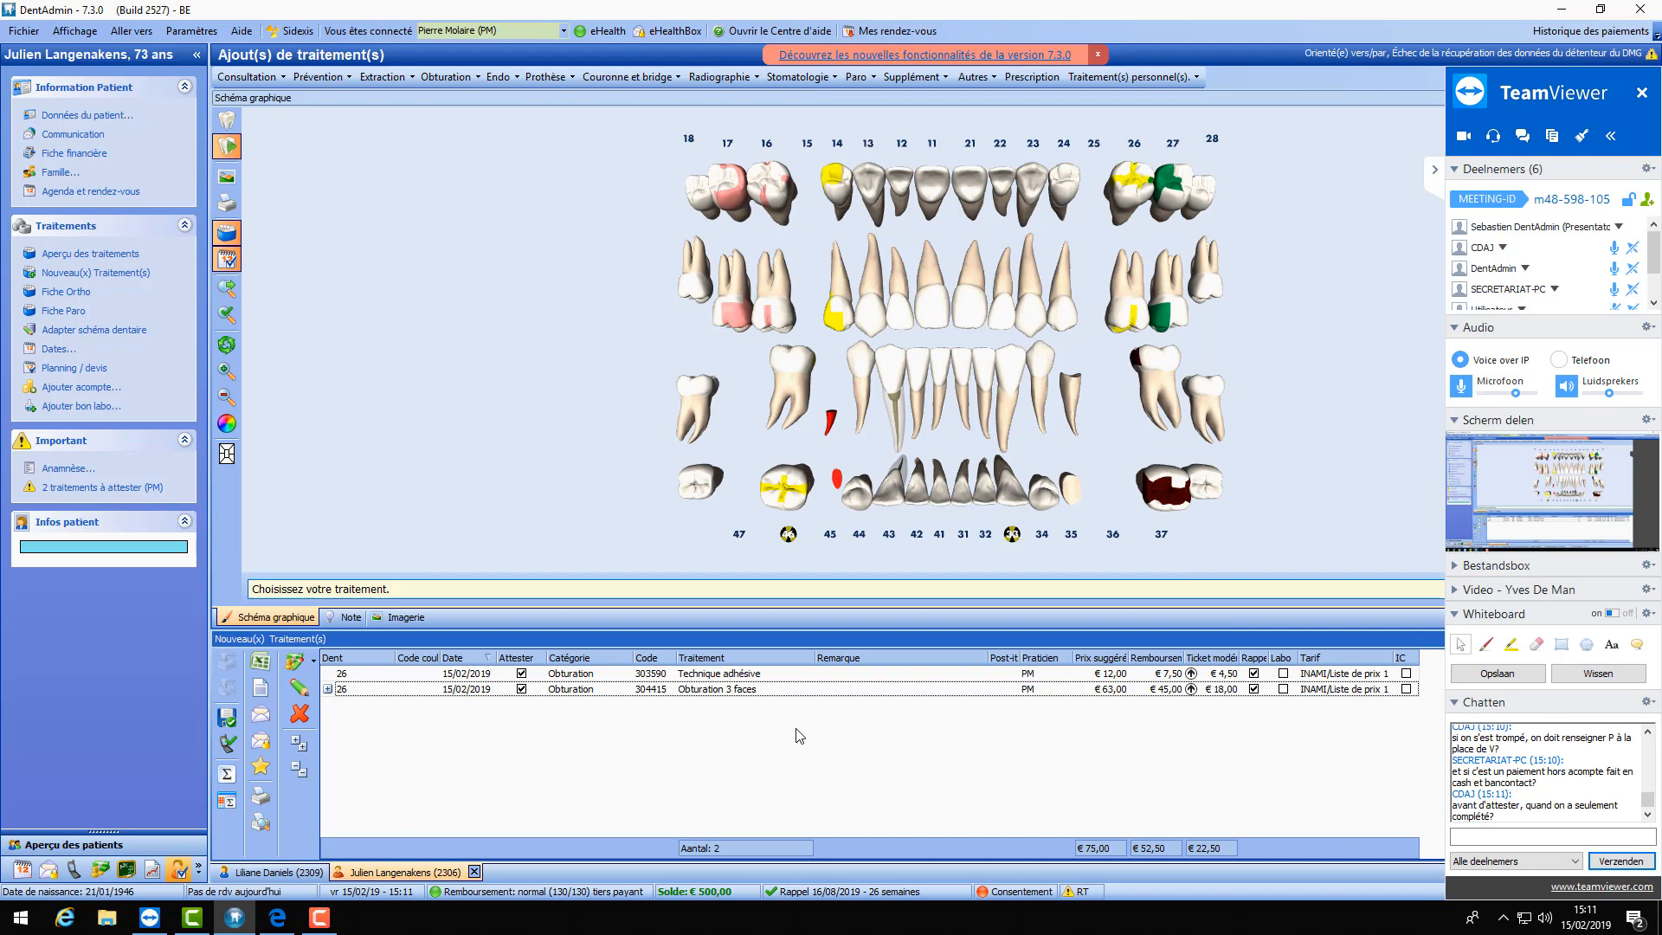
- Collapse the TeamViewer panel and delete both new treatments recorded on tooth 26
click(1435, 176)
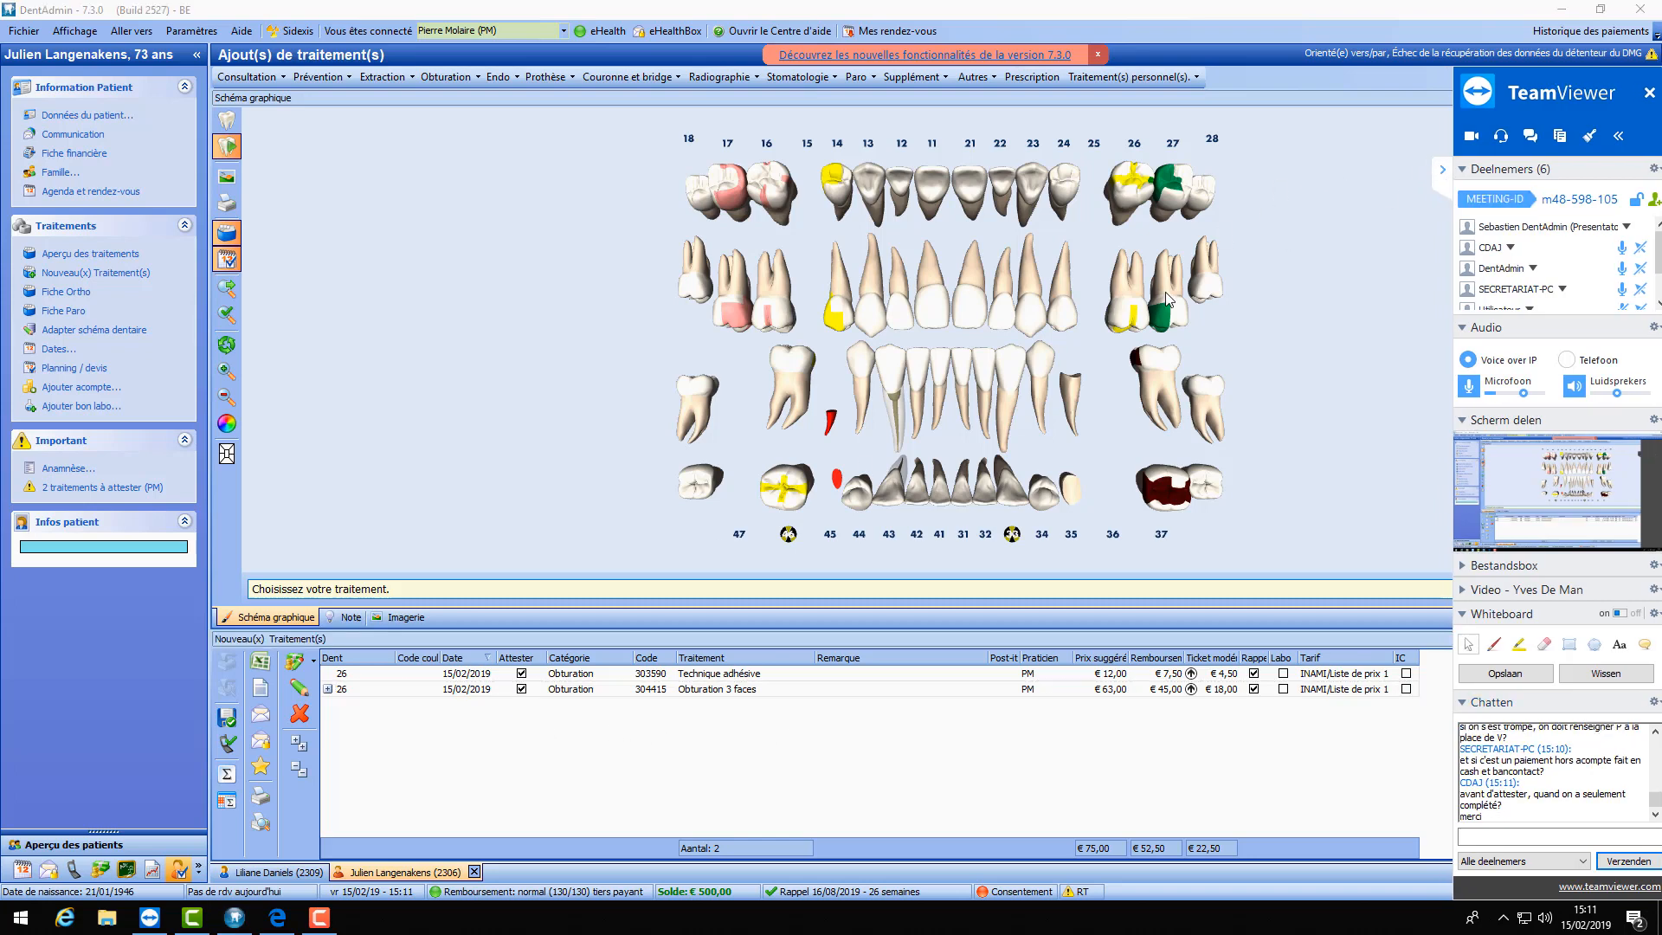
click(585, 687)
shift+click(585, 673)
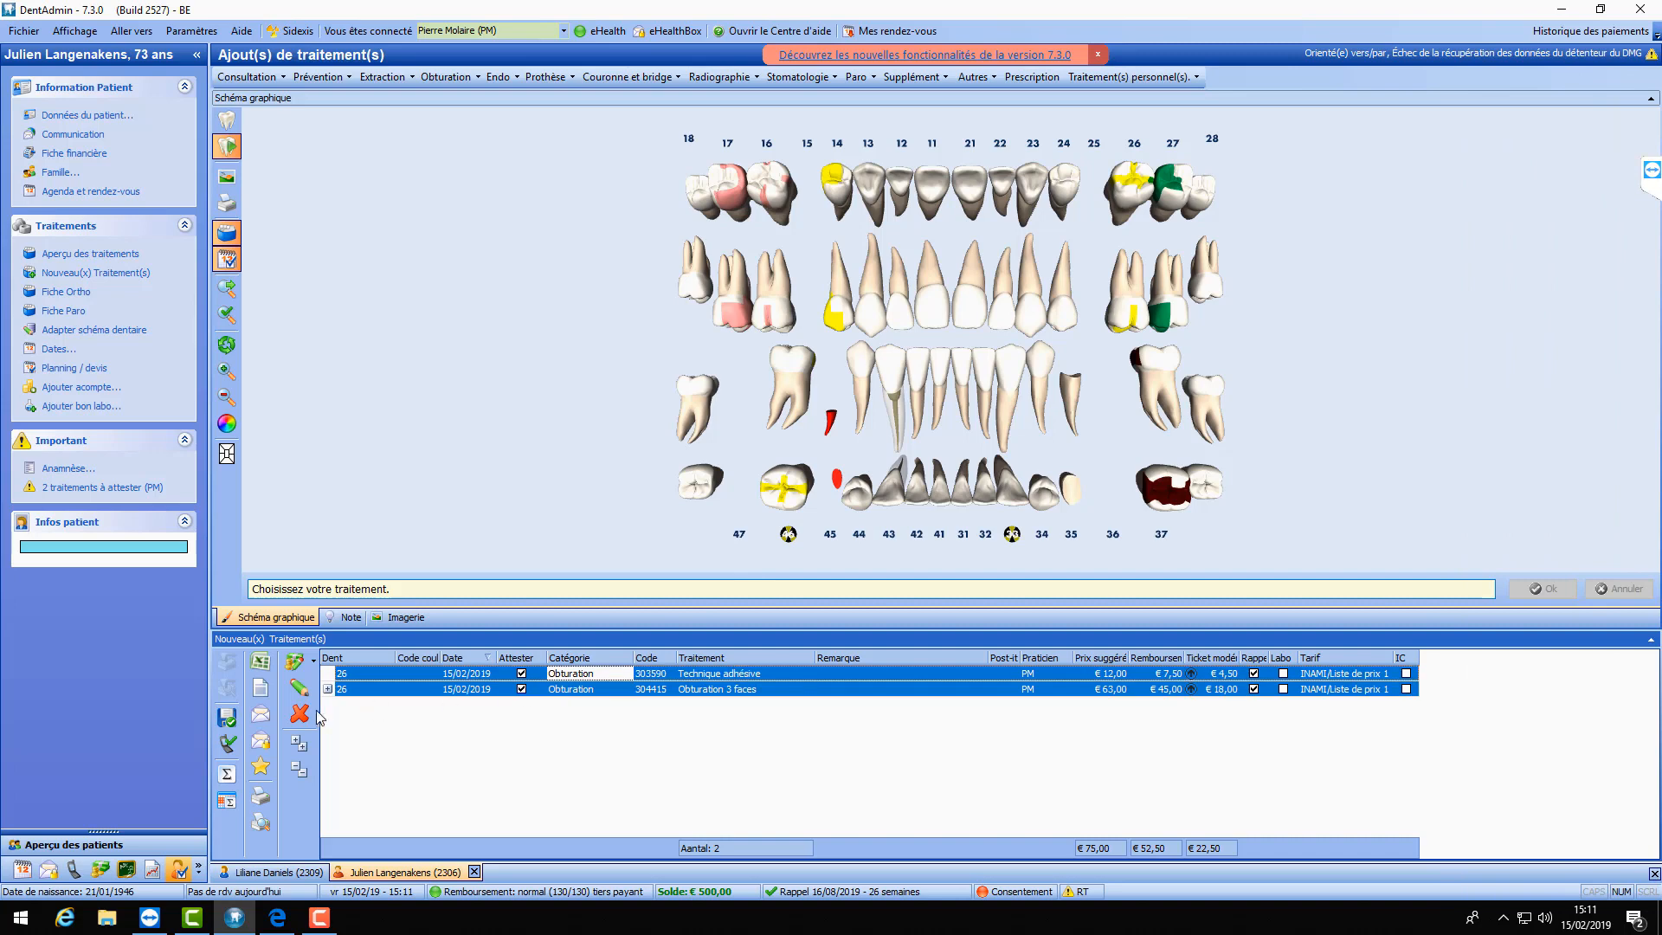
click(298, 712)
click(895, 474)
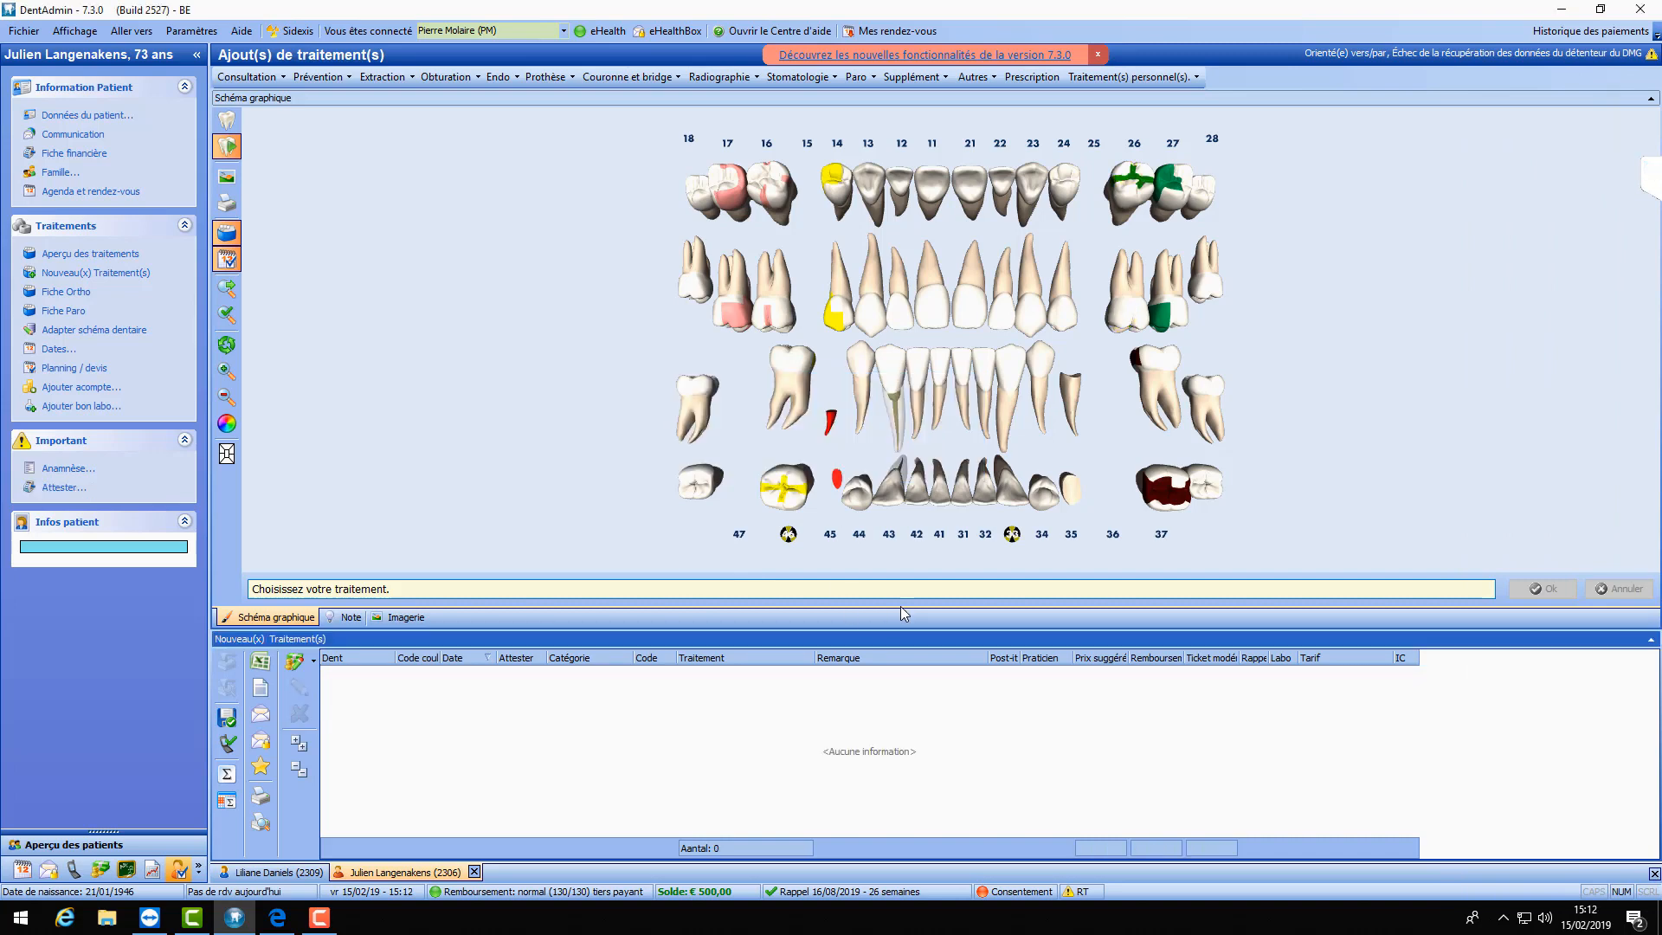
- Review the filling and endo treatment options and start a root canal treatment on tooth 26
click(478, 78)
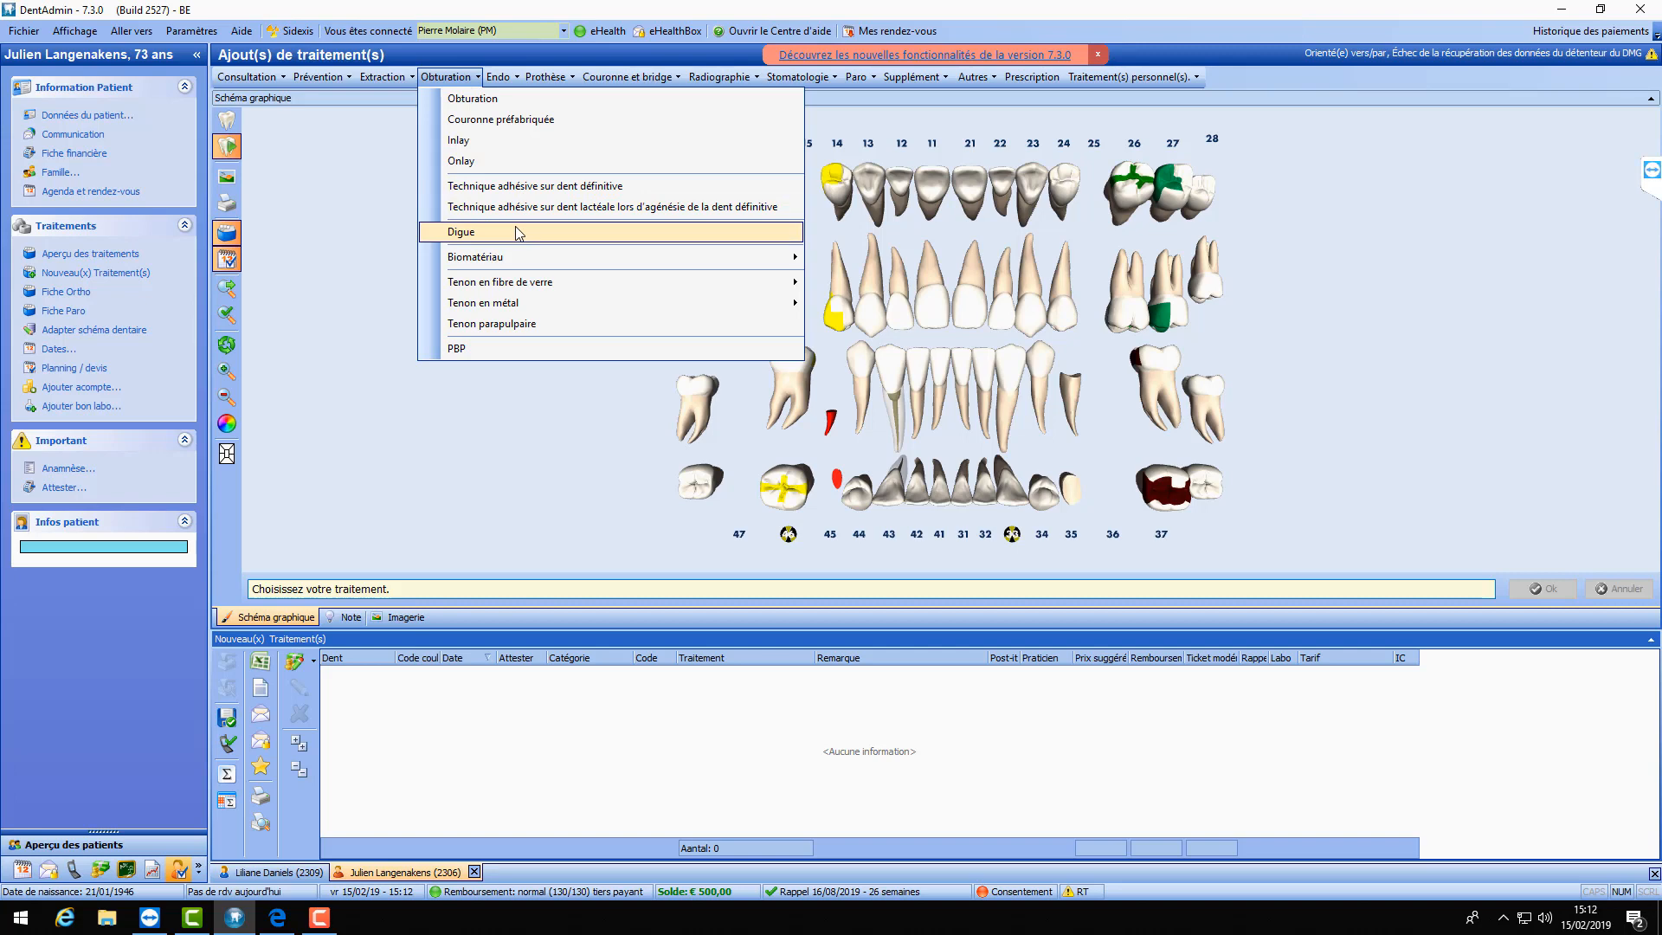
mouse_move(516, 263)
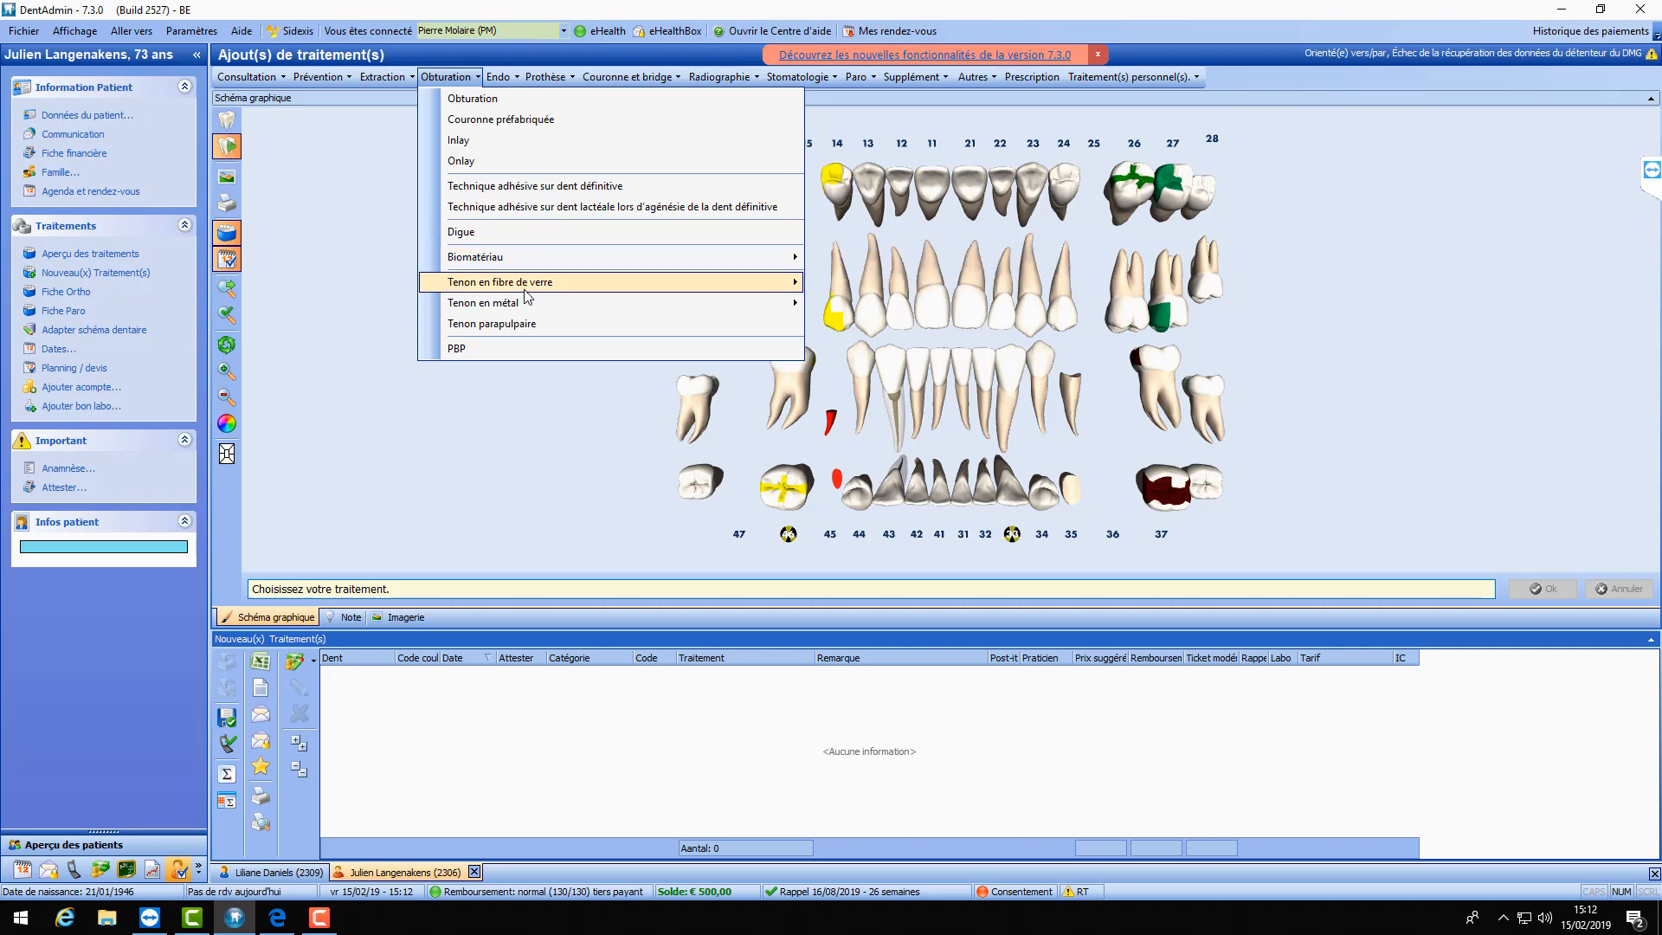
mouse_move(522, 307)
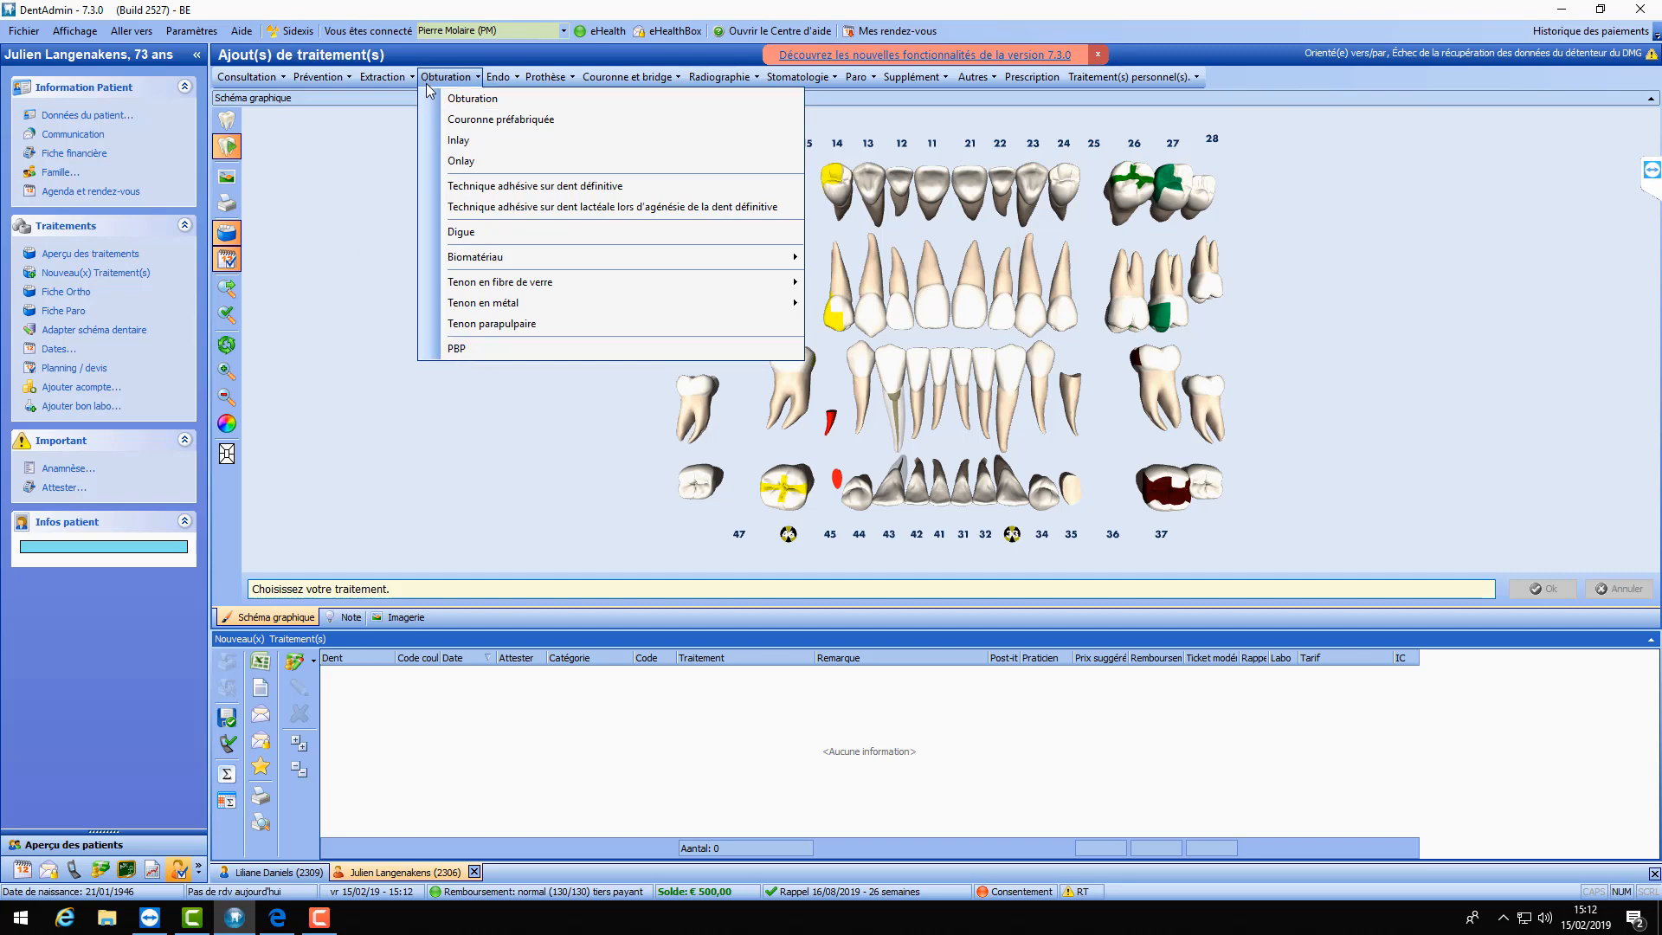
mouse_move(487, 77)
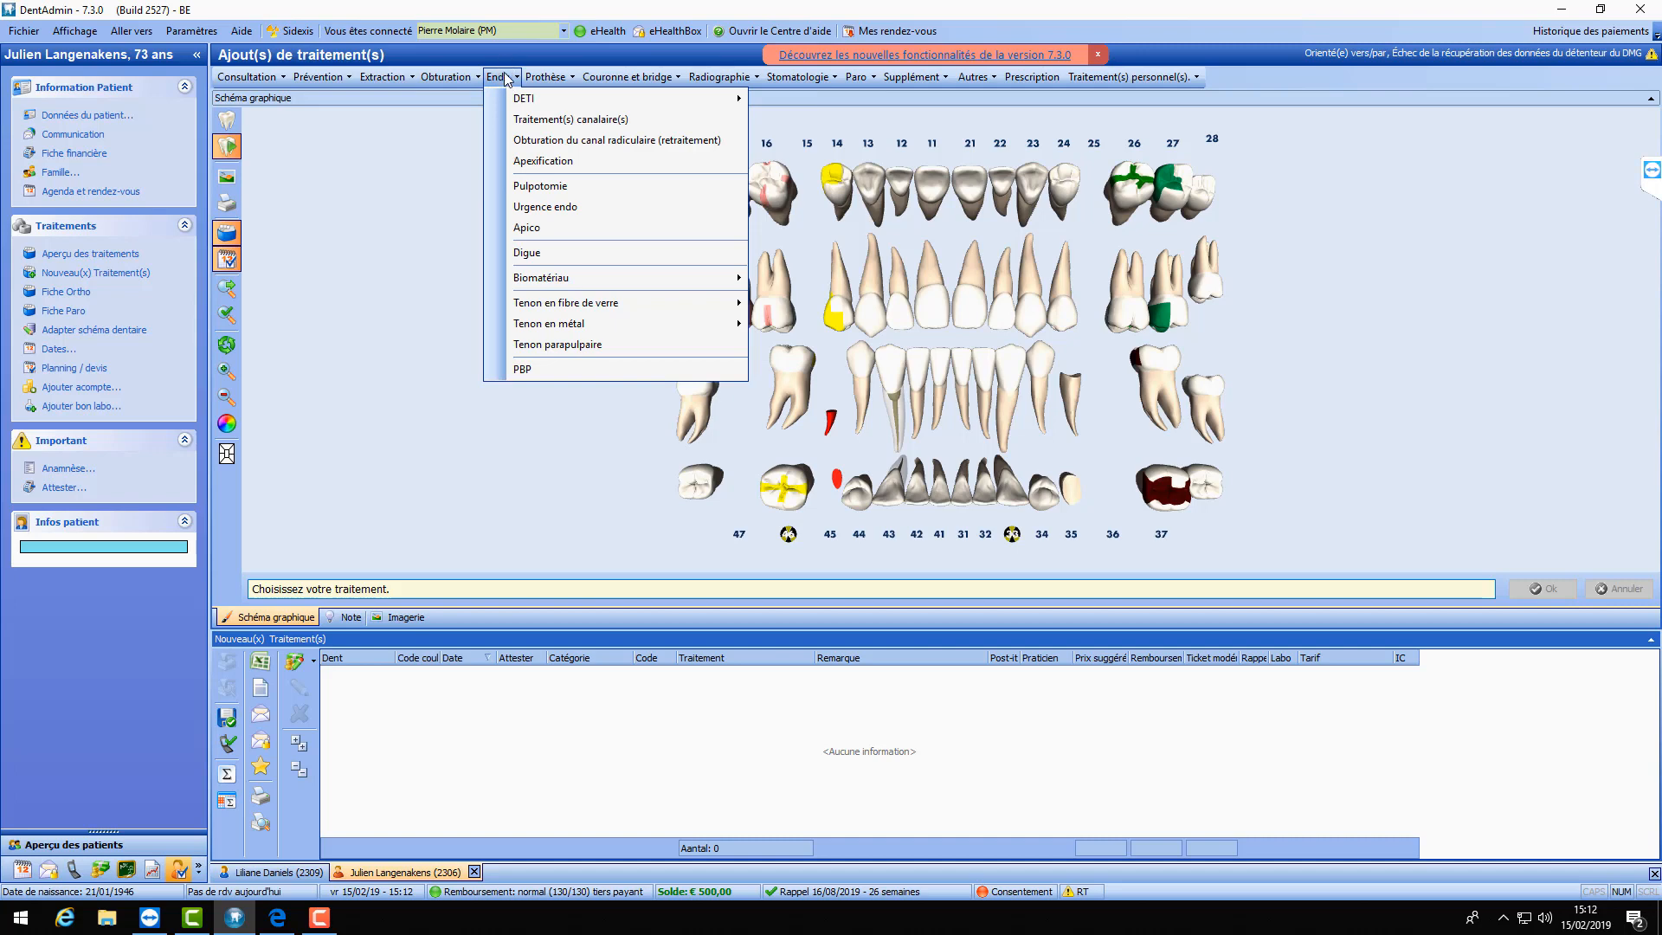
click(398, 225)
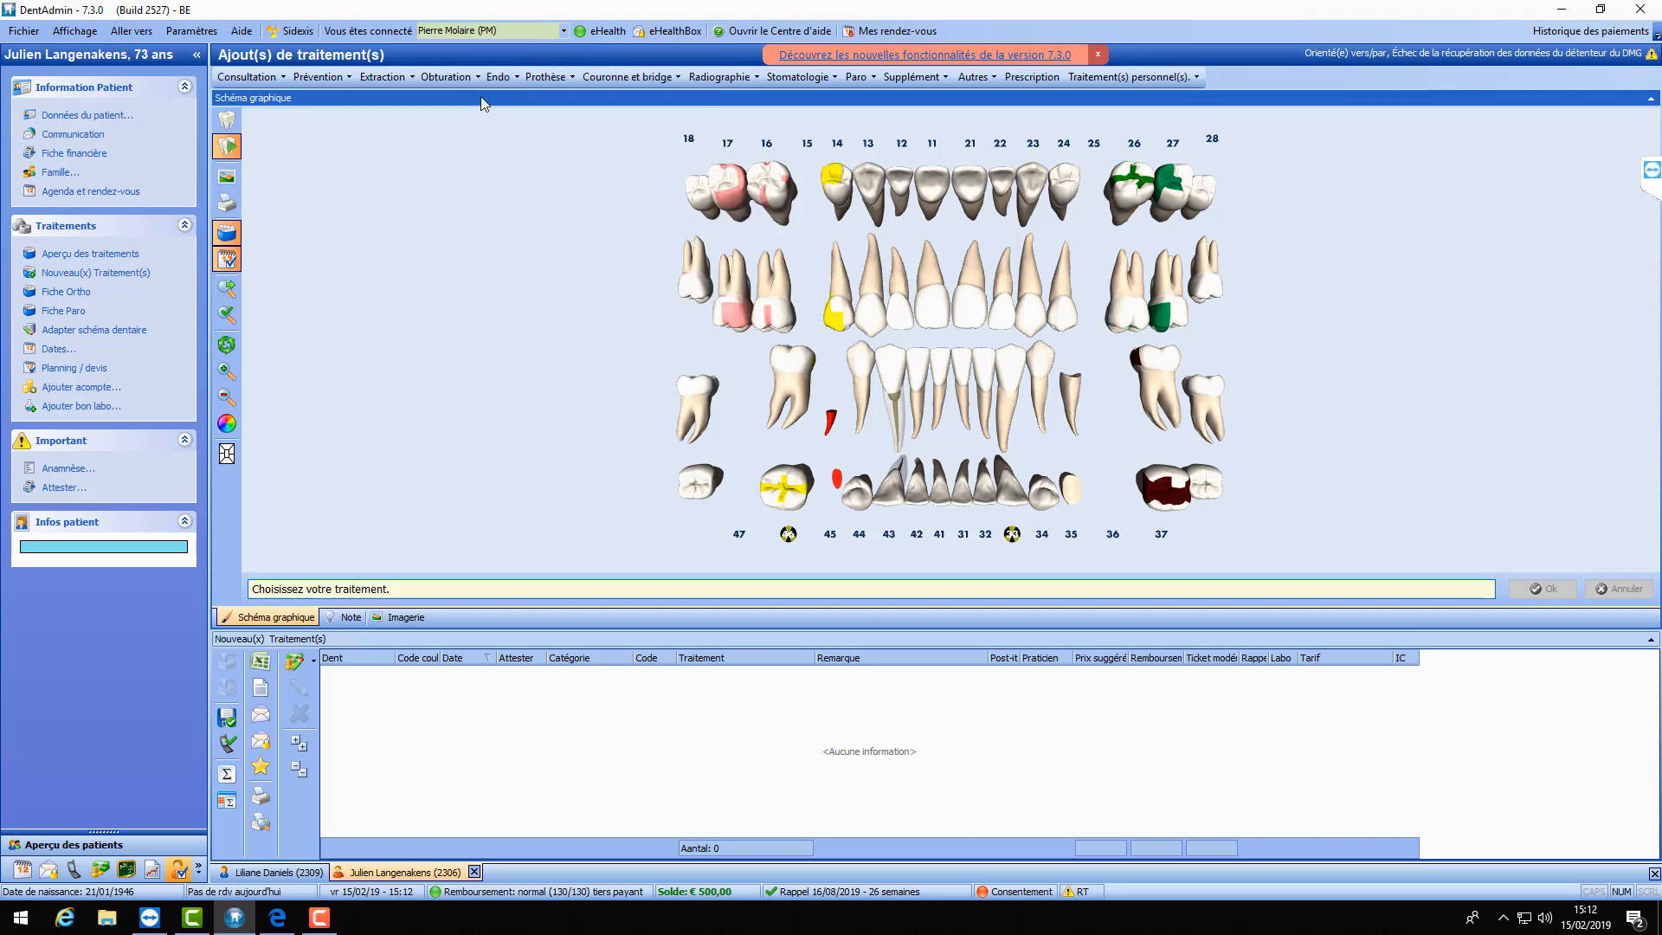
click(1127, 295)
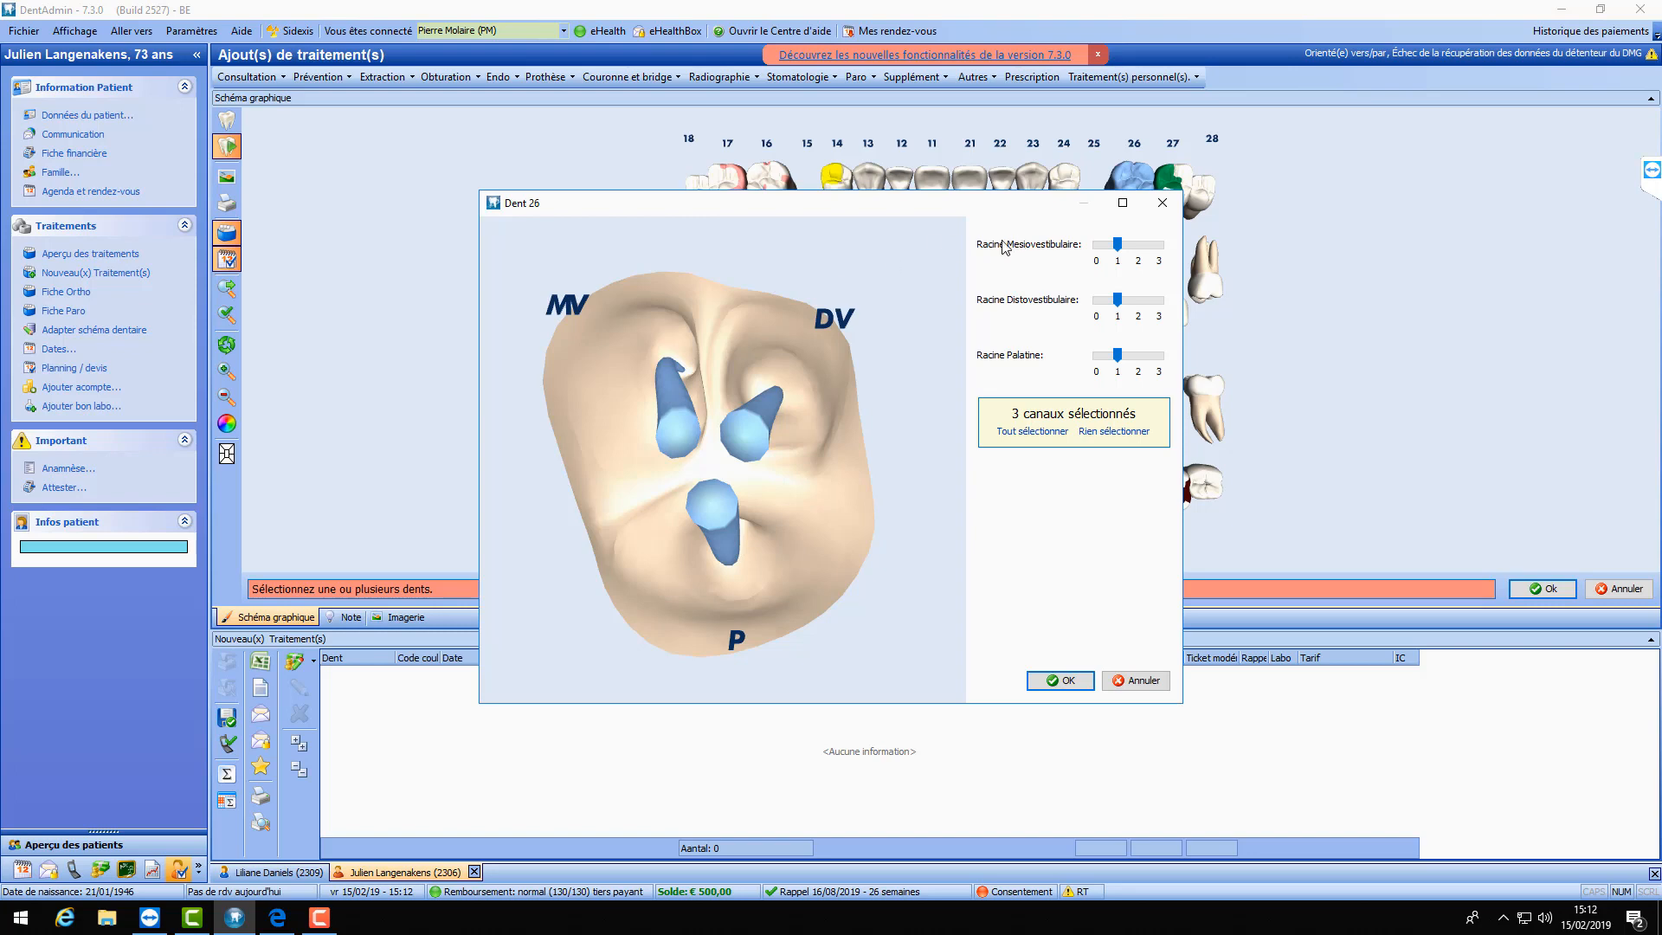
- Set the mesiovestibular, distovestibular and palatine roots of tooth 26 to 3 canals each
mouse_move(1118, 245)
mouse_down()
mouse_move(1139, 245)
mouse_move(1138, 300)
mouse_move(1159, 299)
mouse_up()
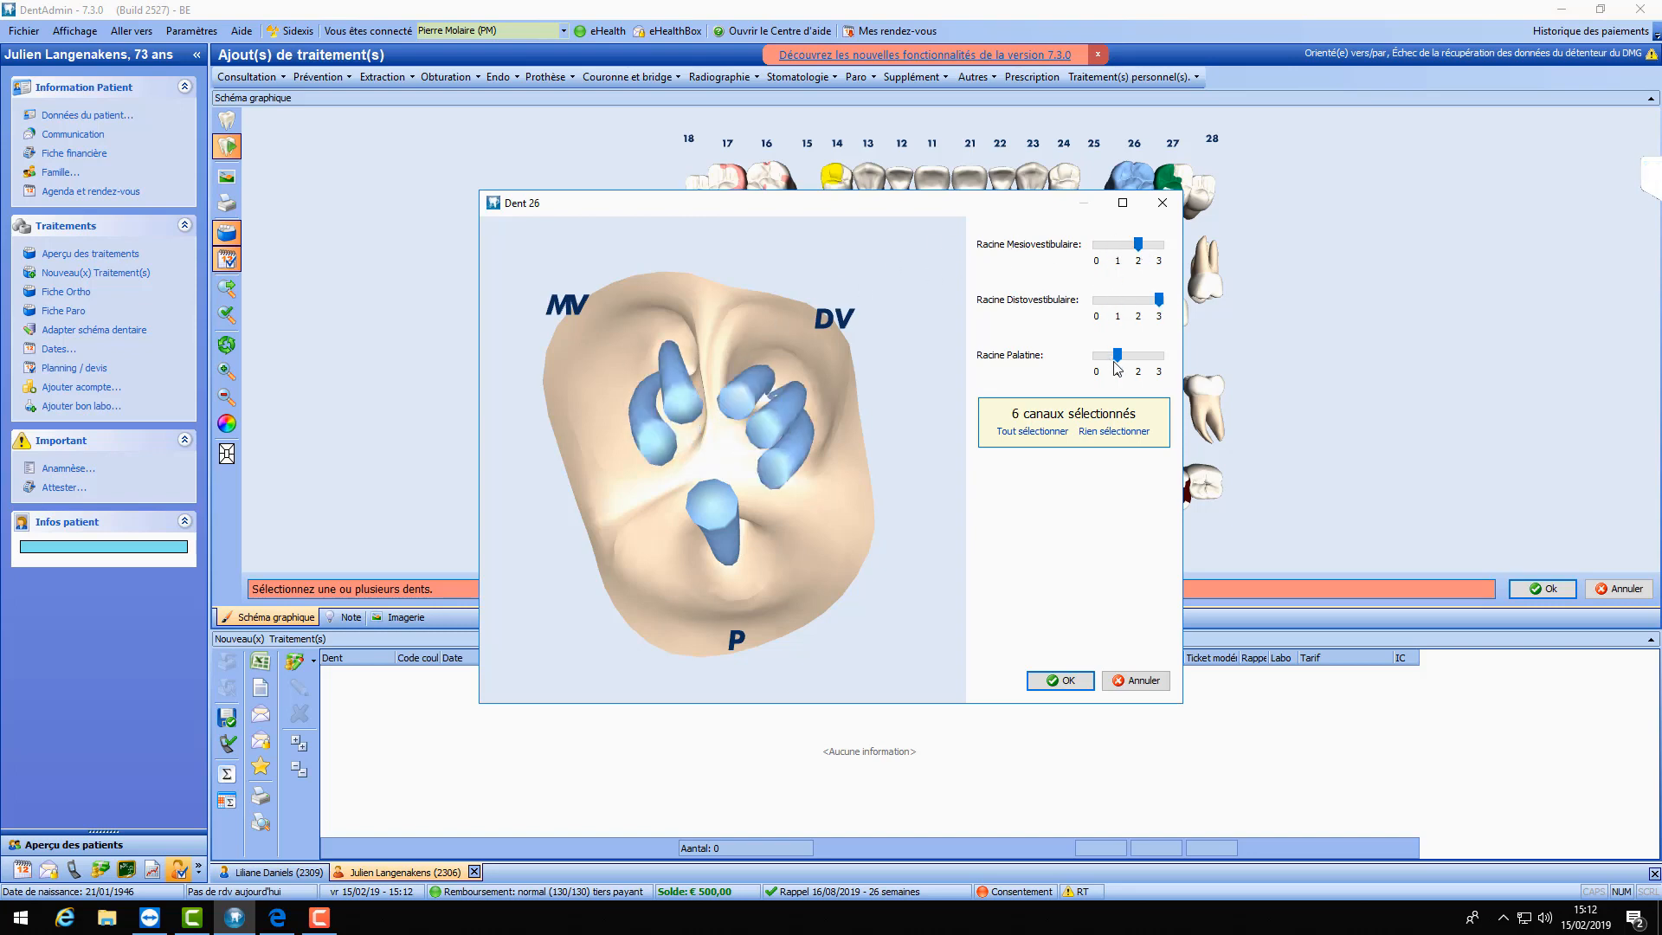
drag(1117, 355, 1177, 364)
drag(1138, 245, 1159, 245)
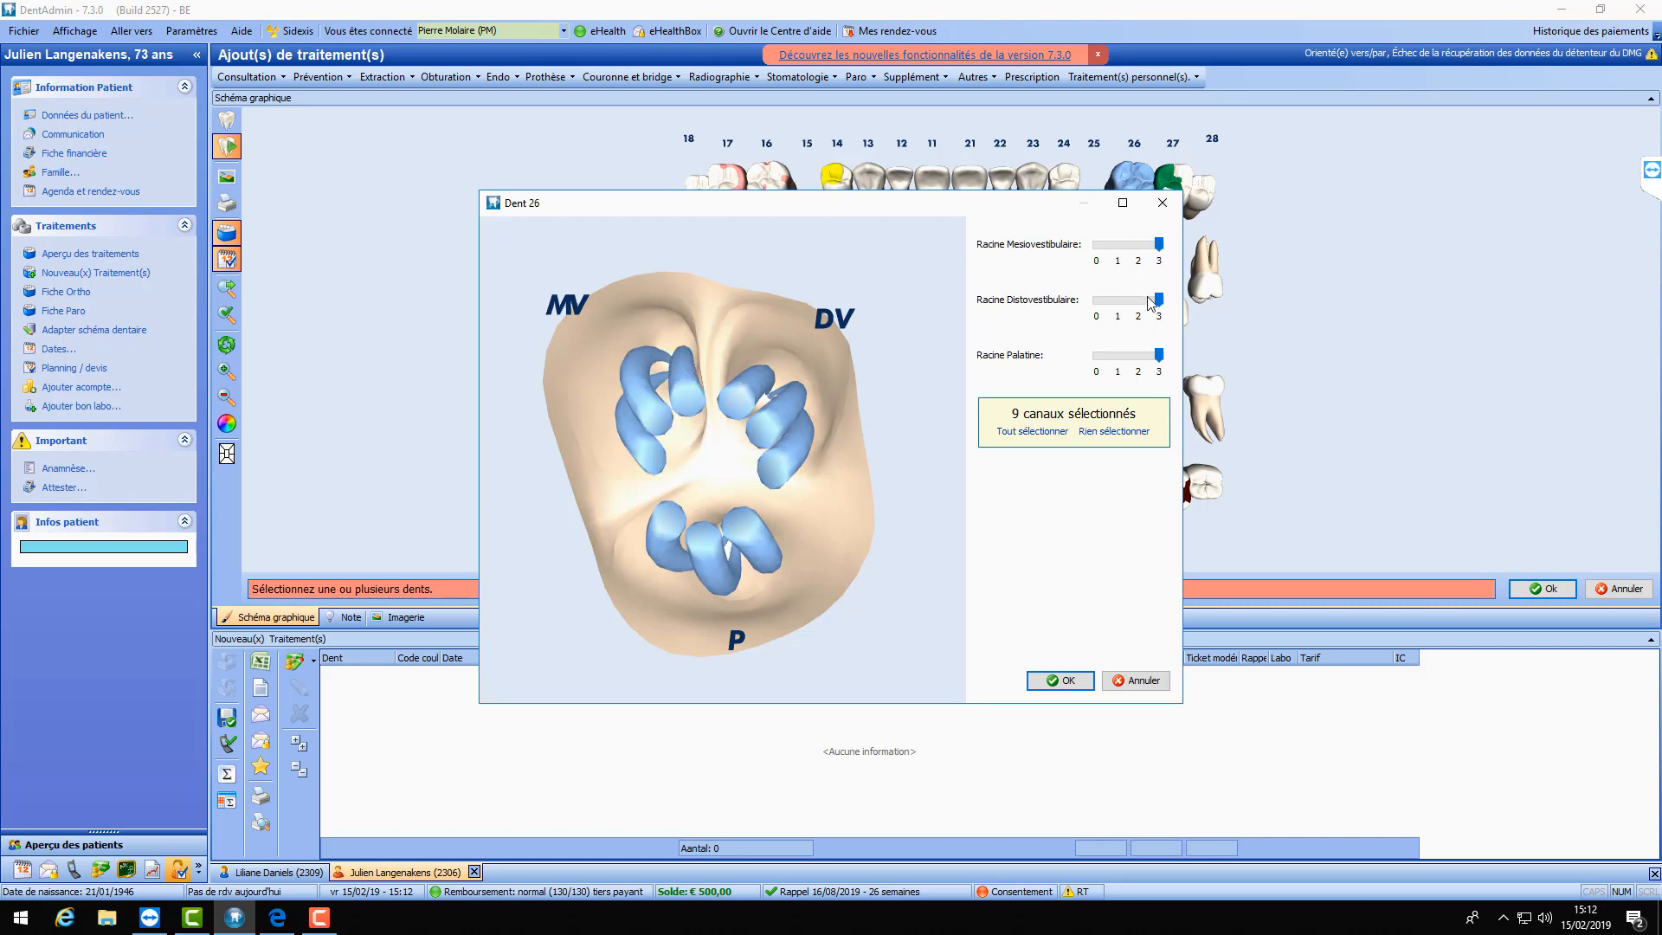
- Set tooth 26 to 1 mesiovestibular canal, 2 distovestibular canals and 1 palatine canal
drag(1158, 356, 1121, 355)
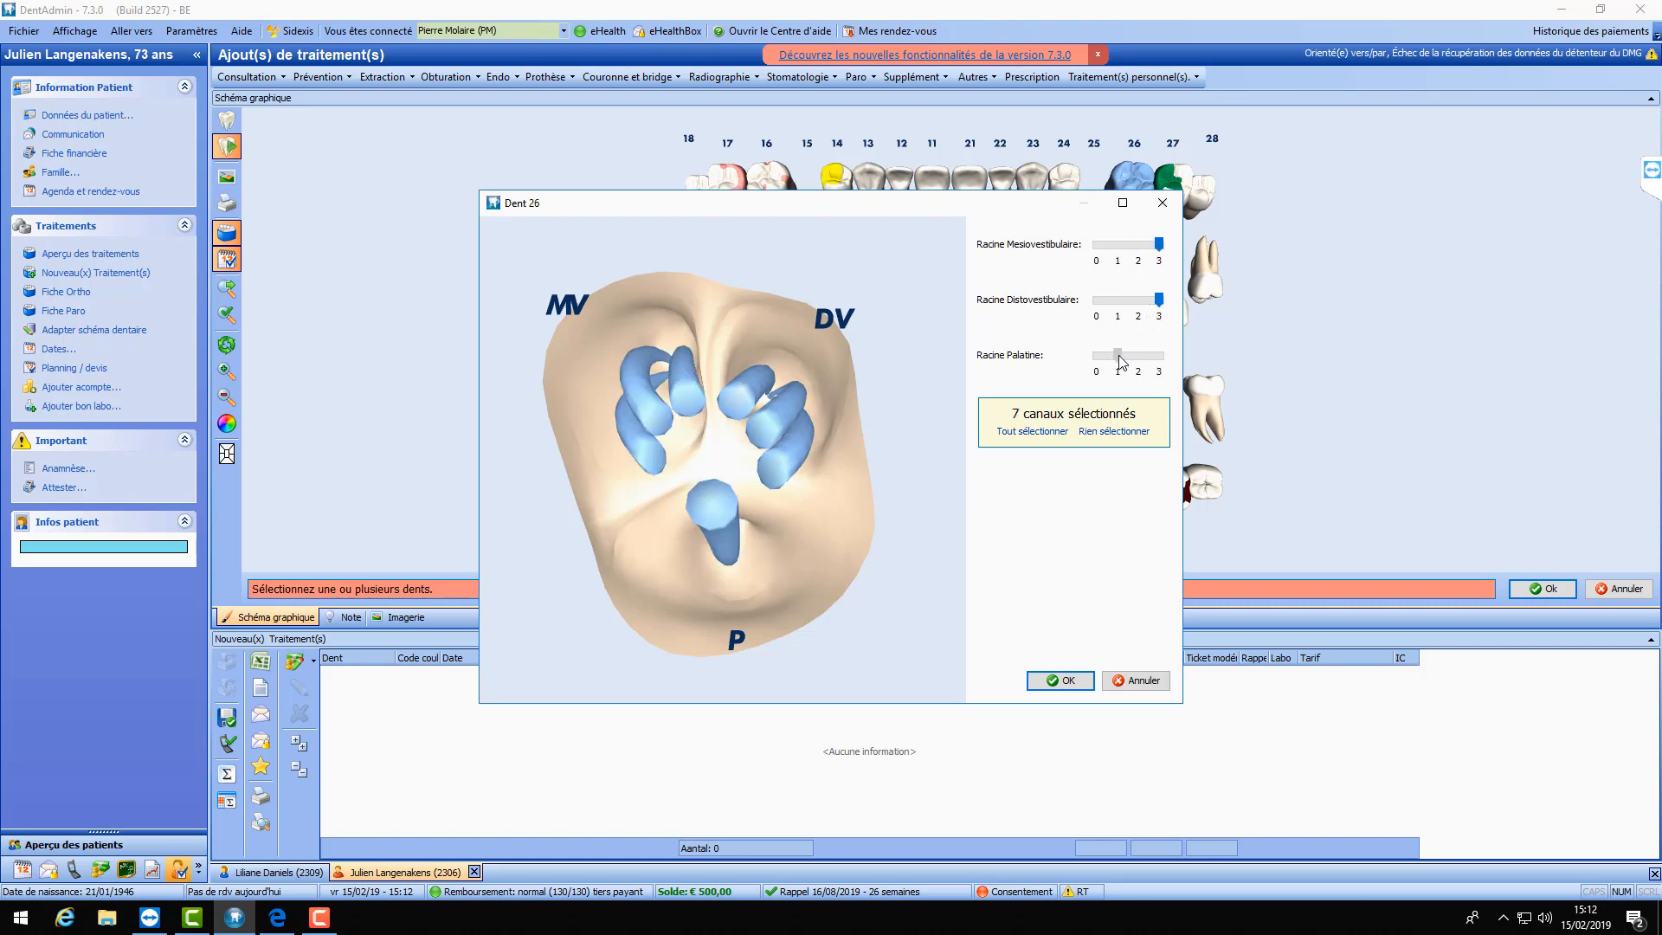
drag(1159, 300, 1138, 300)
drag(1159, 245, 1118, 245)
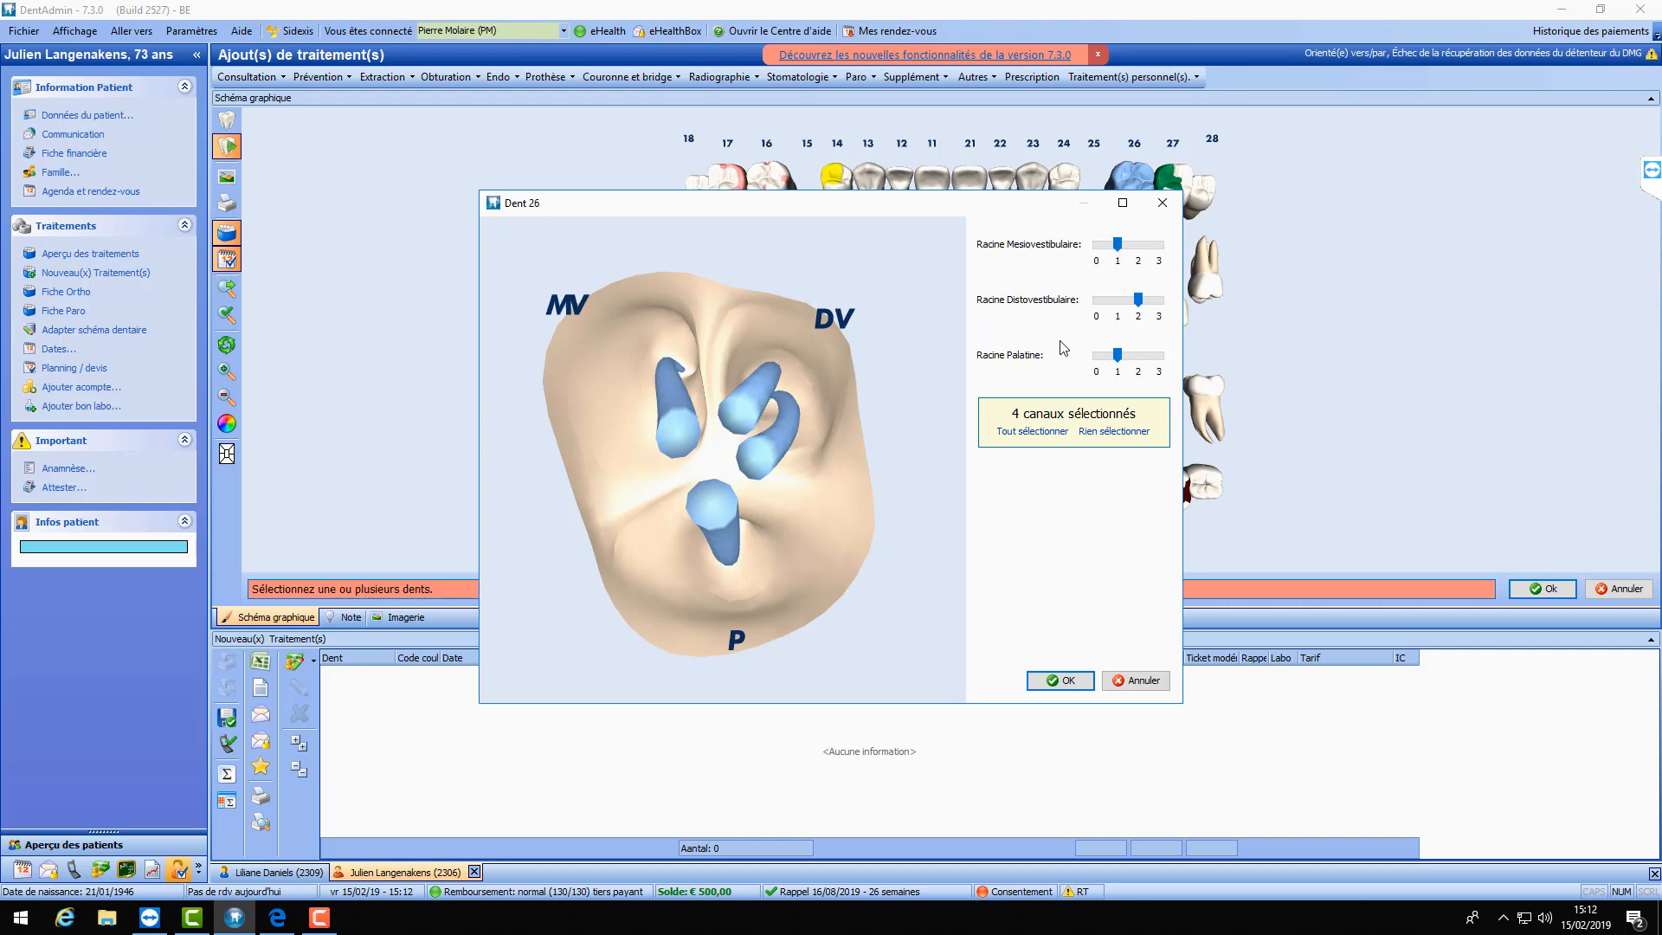
- Deselect the mesiovestibular canal and one distovestibular canal in the tooth model, and select both again
click(670, 408)
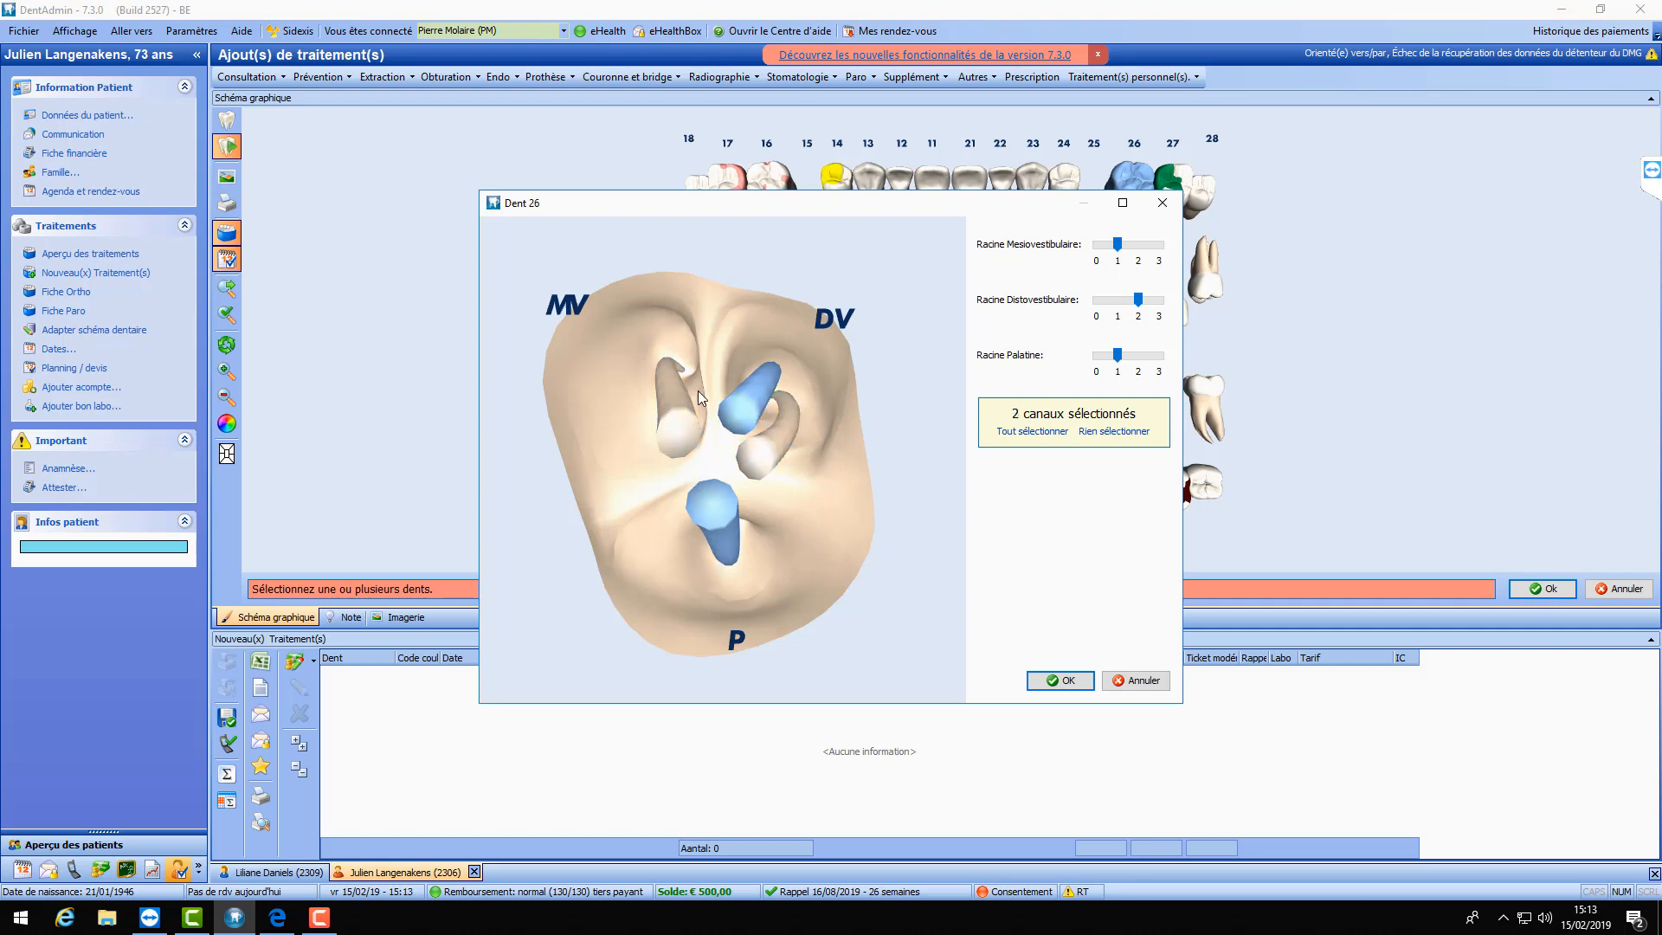
drag(674, 421, 708, 417)
click(781, 448)
click(693, 427)
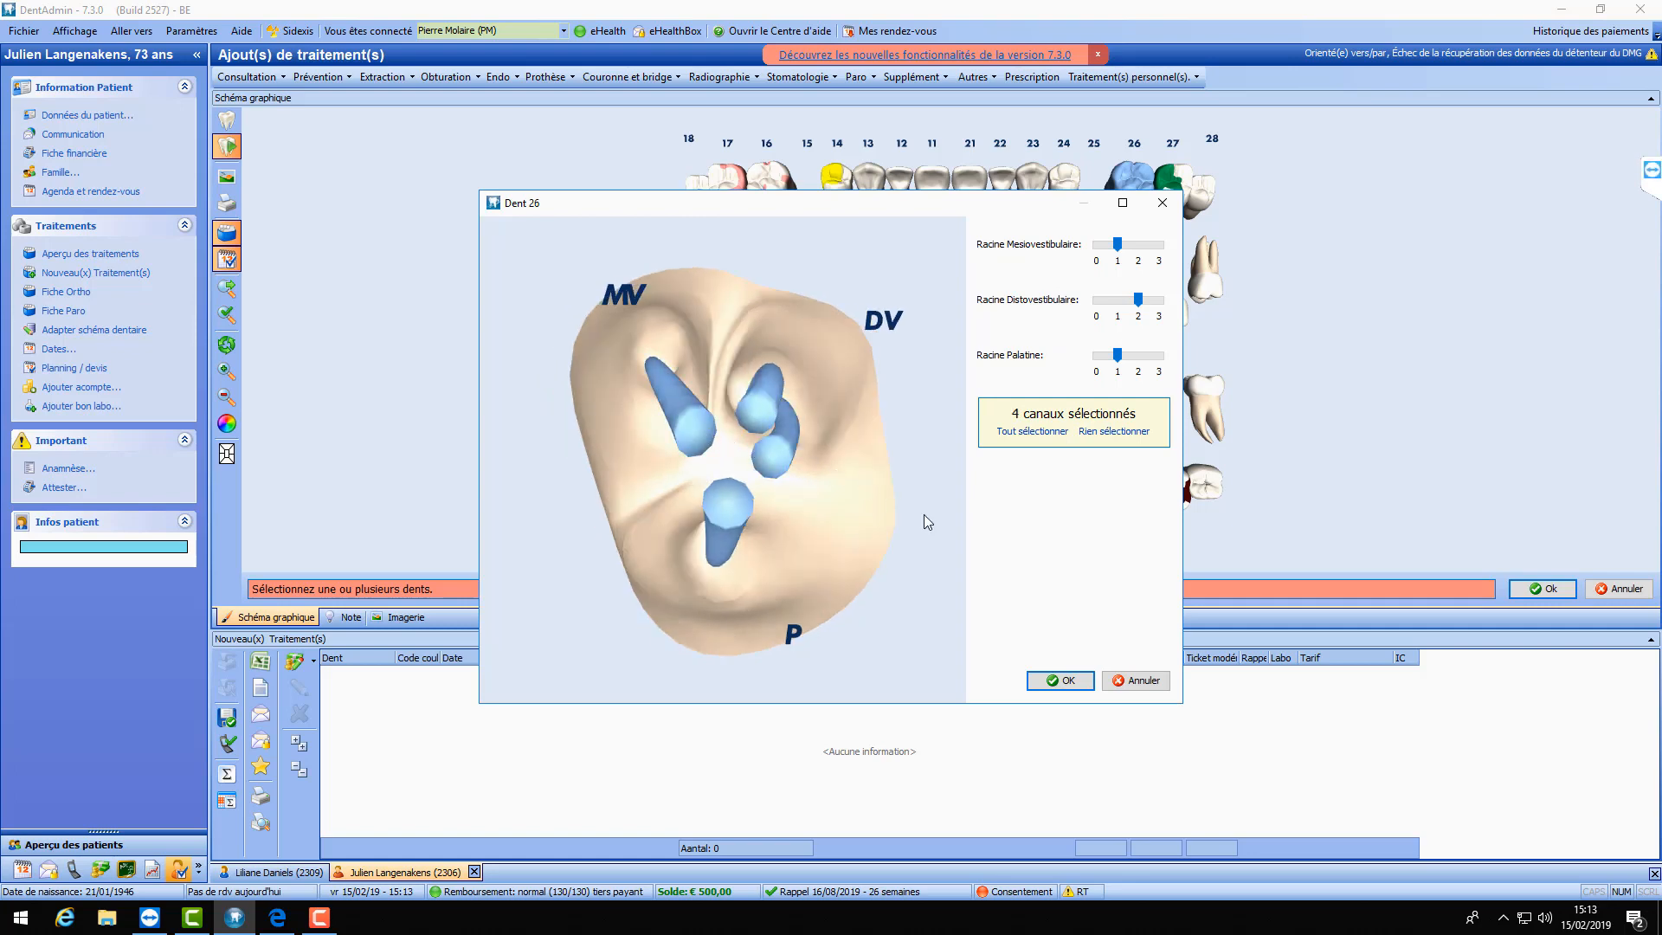
mouse_move(922, 515)
mouse_down()
mouse_move(730, 561)
mouse_move(964, 523)
mouse_move(895, 563)
mouse_move(860, 381)
mouse_move(856, 469)
mouse_move(937, 497)
mouse_move(897, 537)
mouse_move(904, 520)
mouse_up()
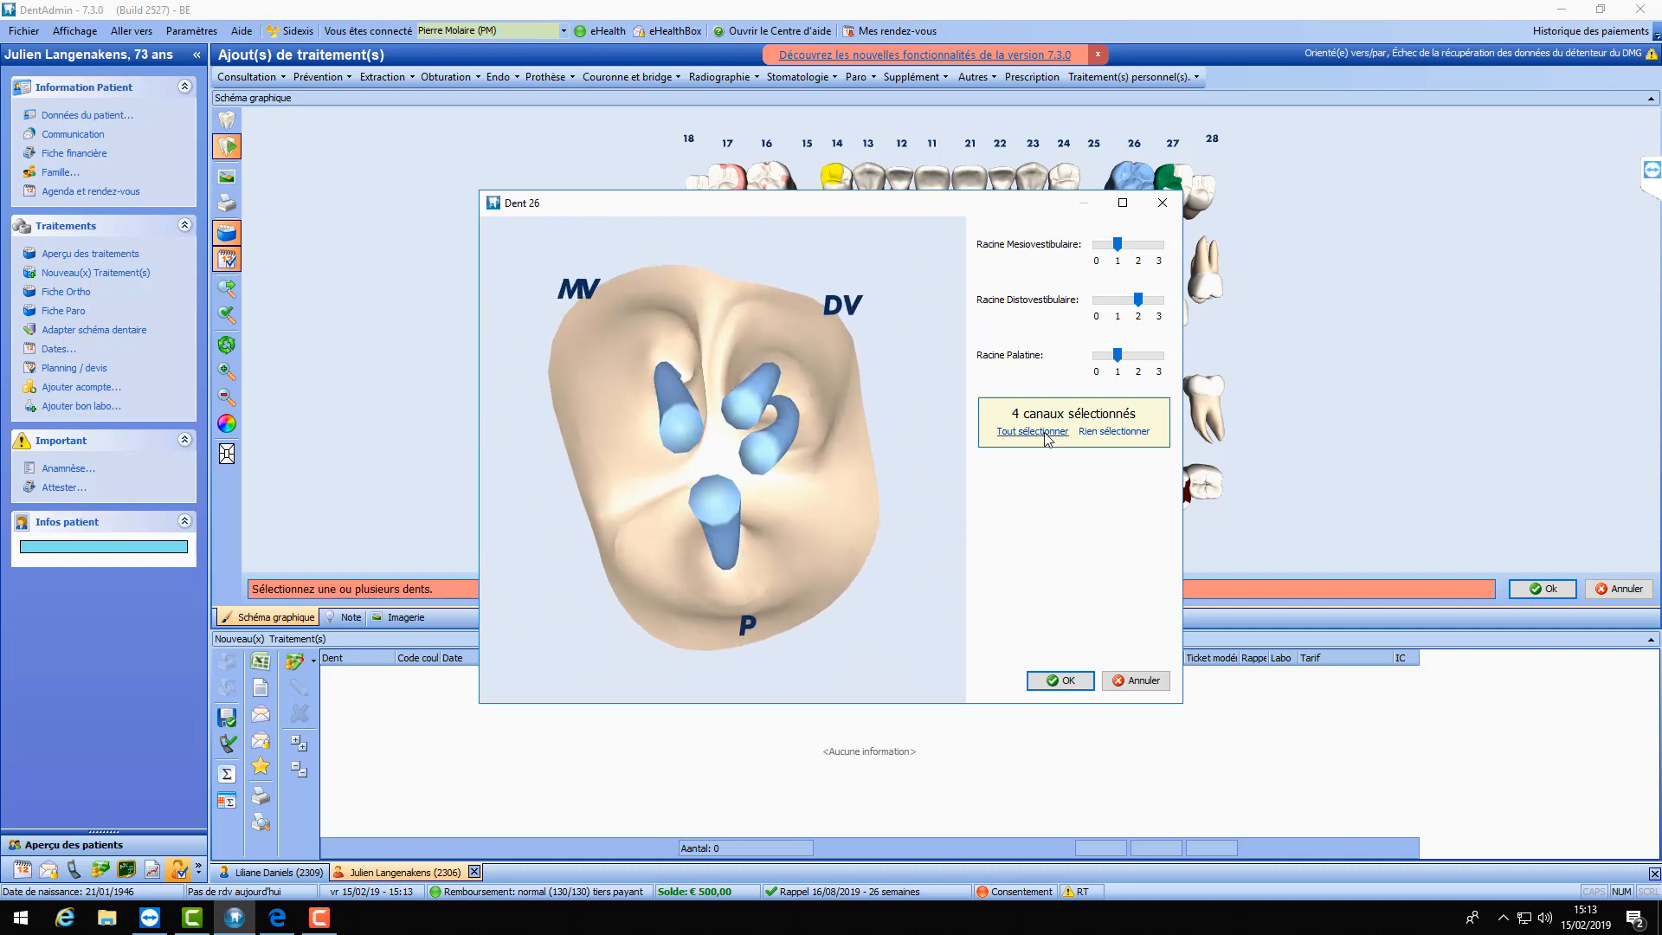
- Confirm the canals of tooth 26 and add the Alésage action with Depulpin on M-MV, carried over to every canal
click(1066, 677)
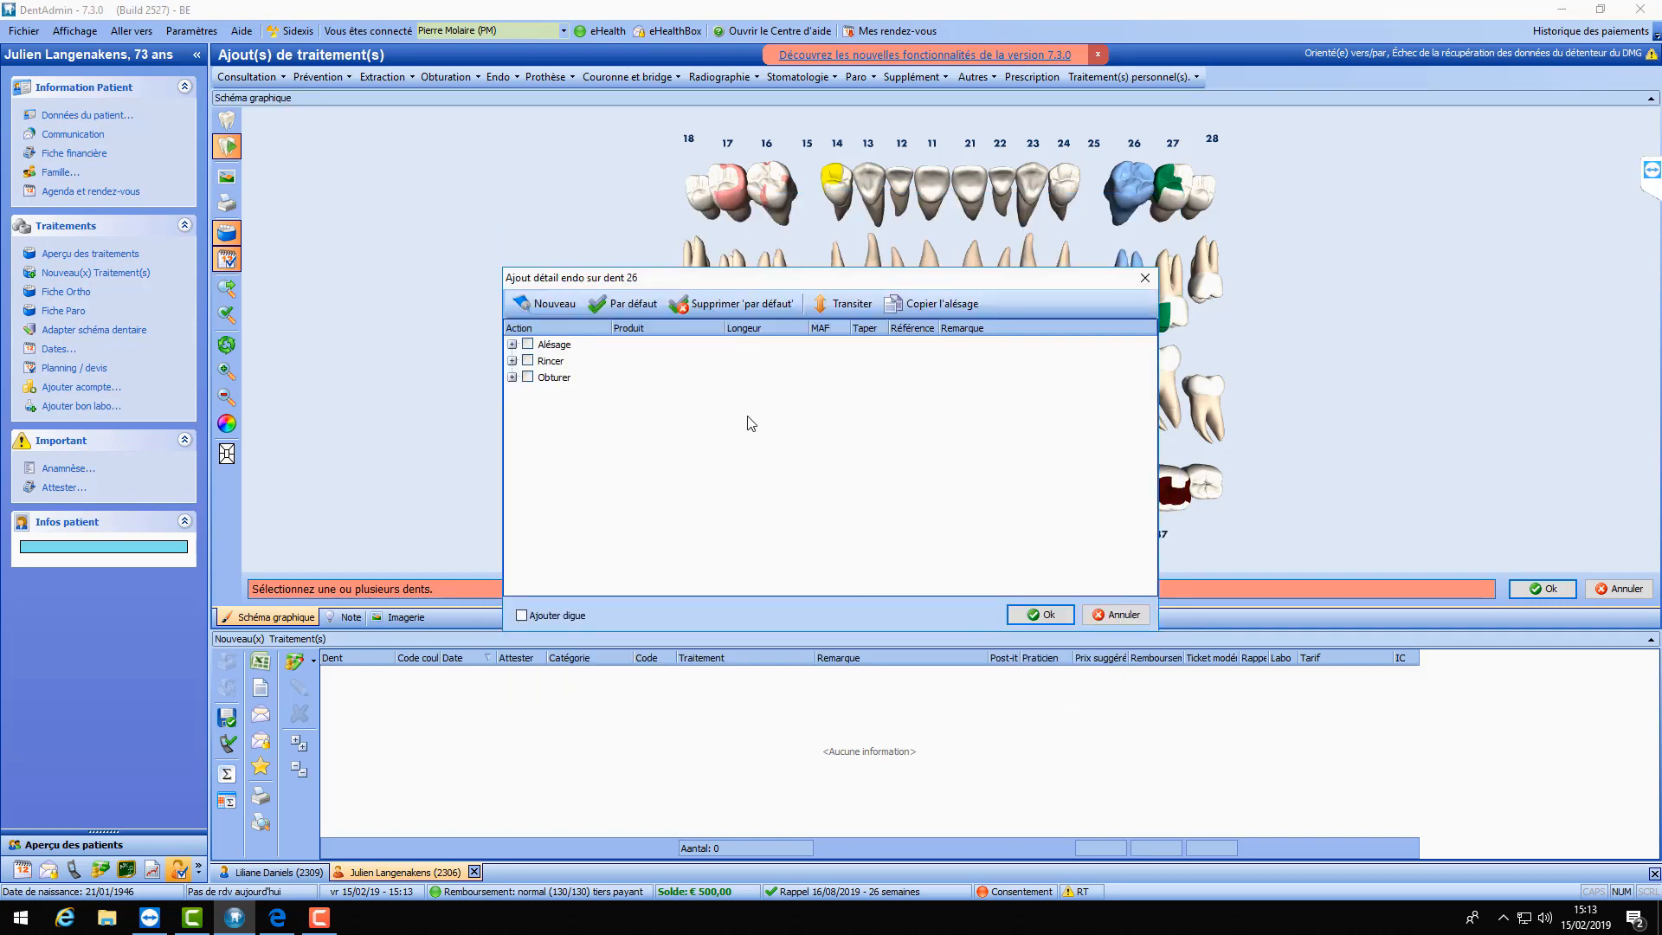
click(530, 344)
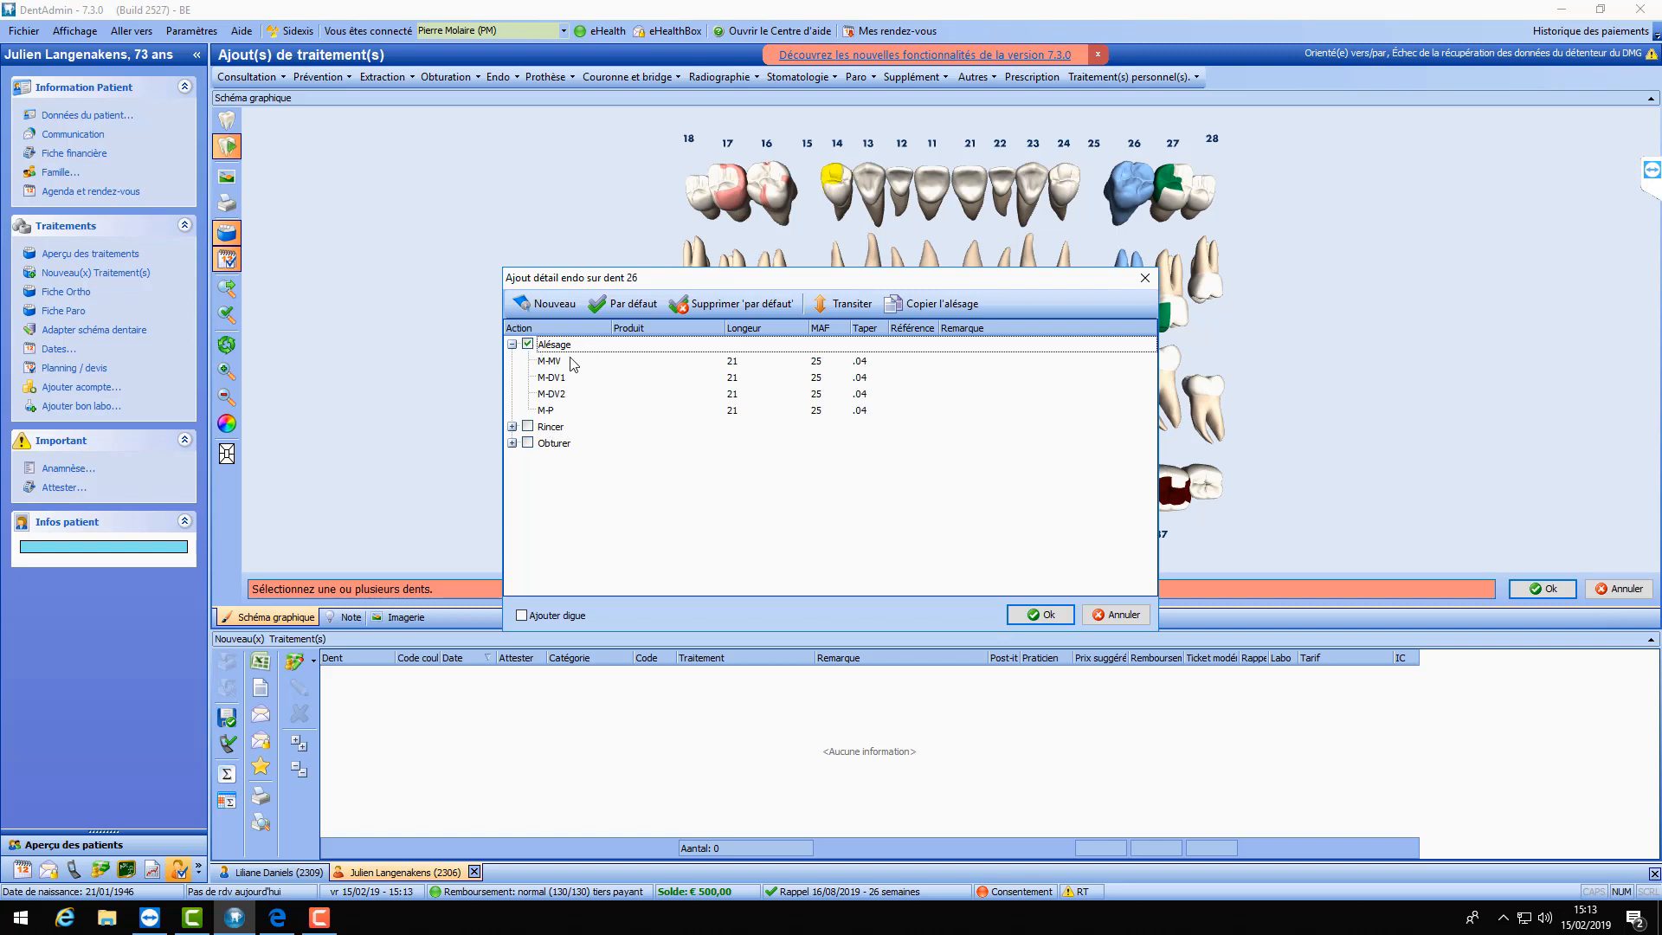
click(663, 362)
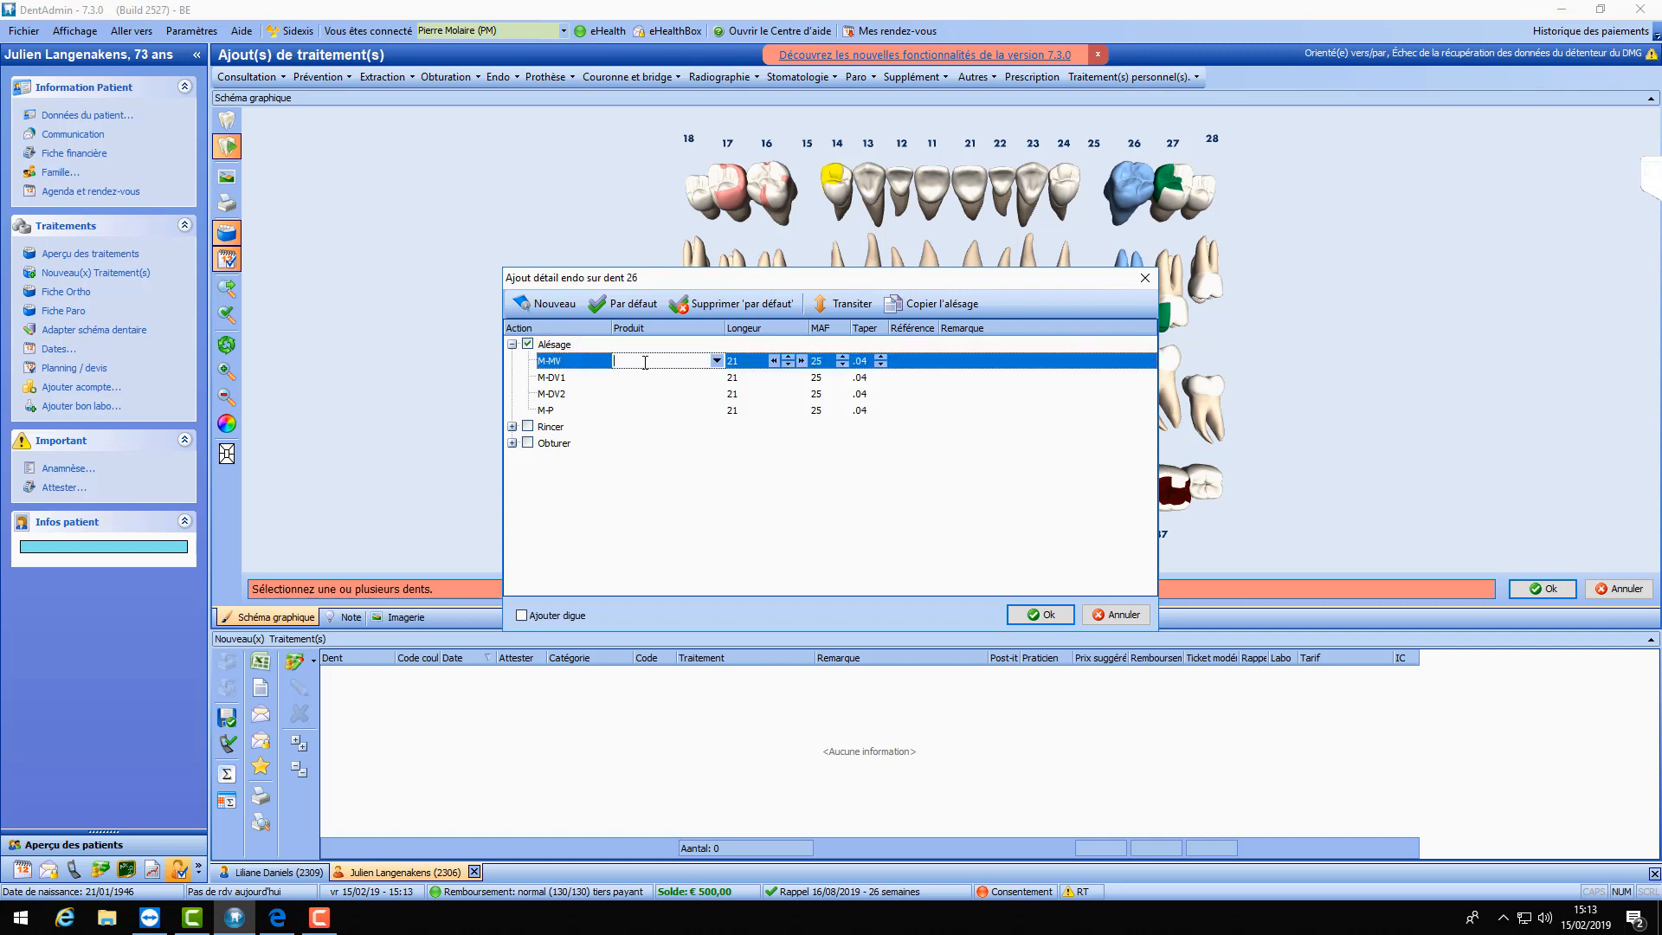
click(716, 360)
click(673, 394)
click(660, 384)
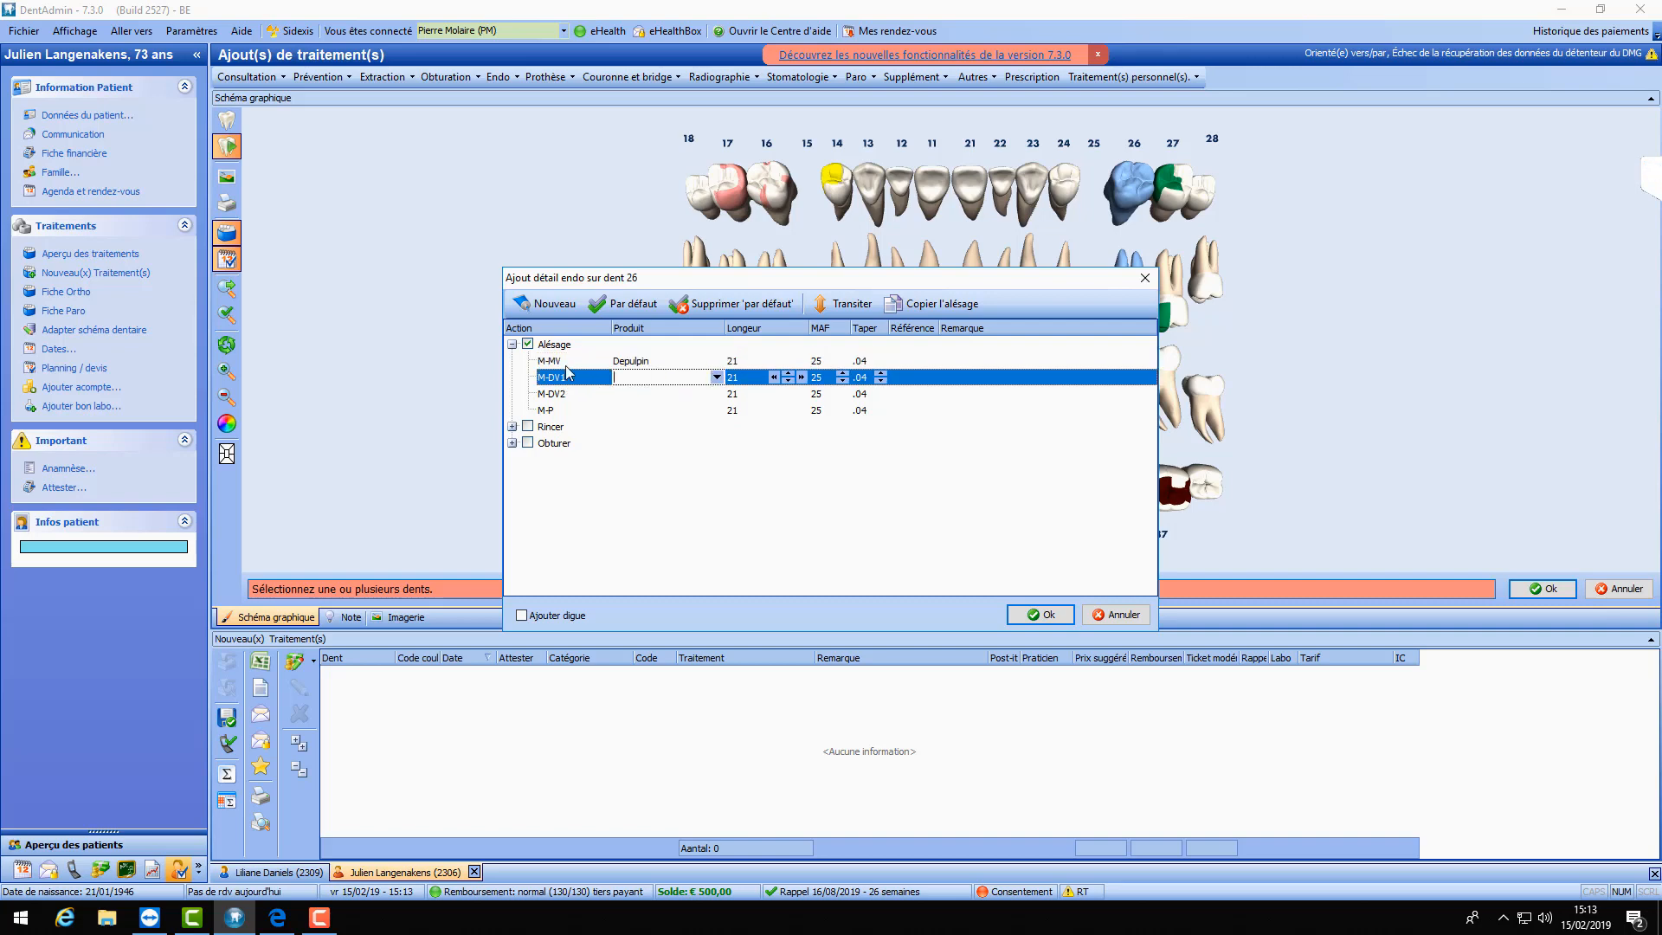
click(717, 377)
click(716, 378)
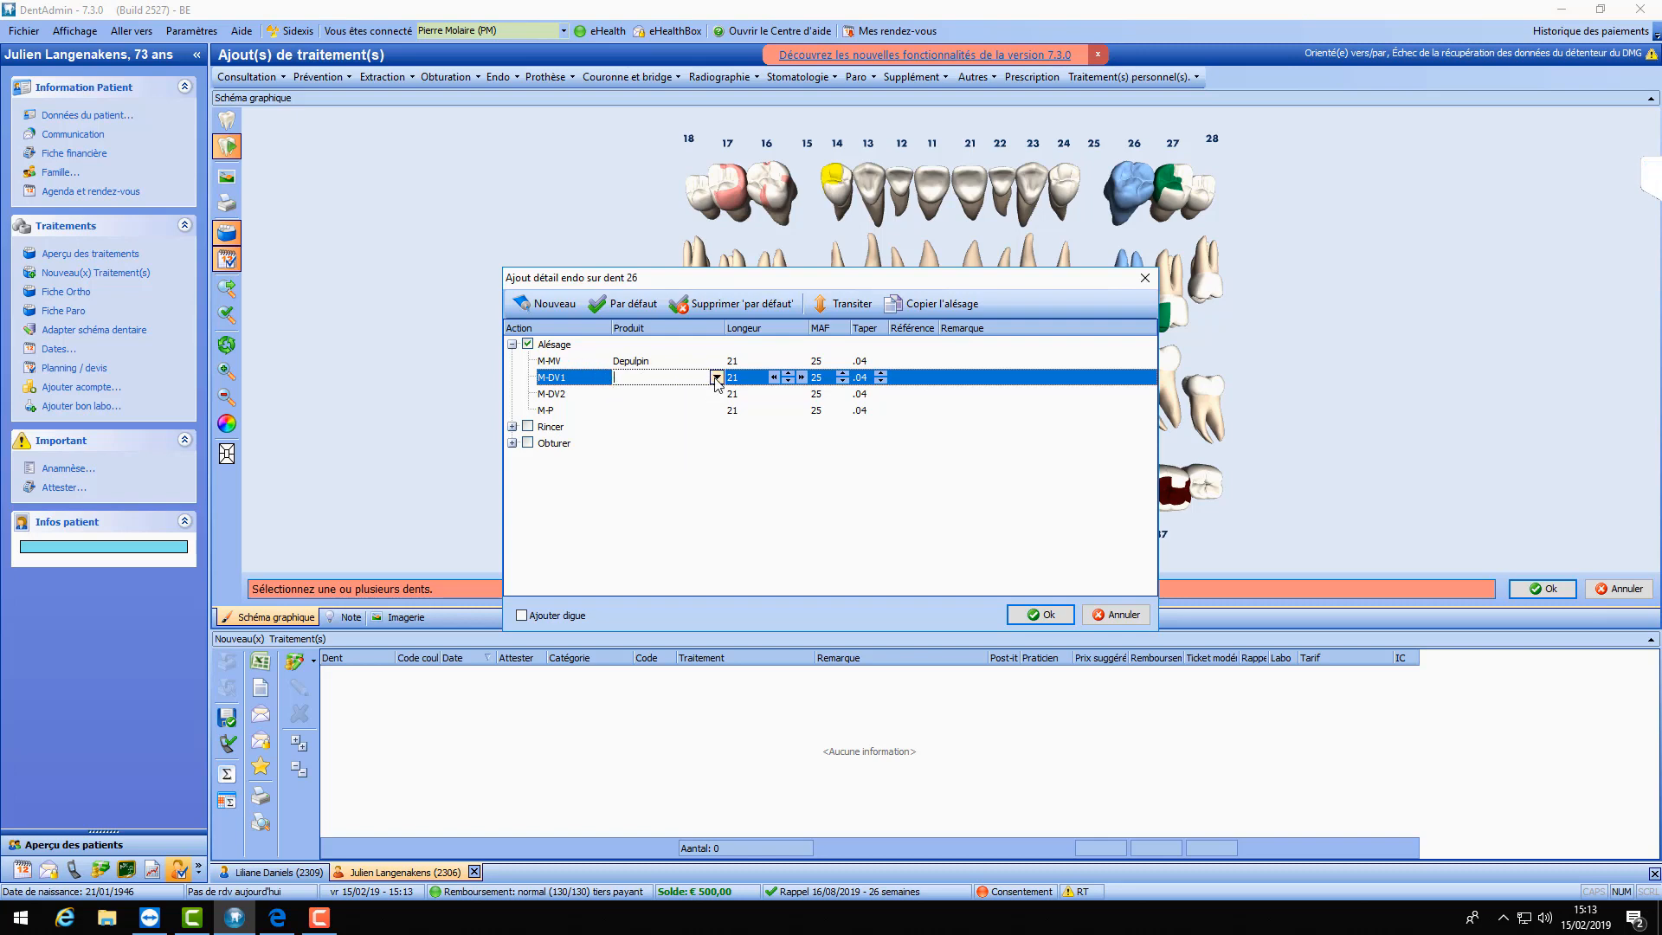
click(632, 361)
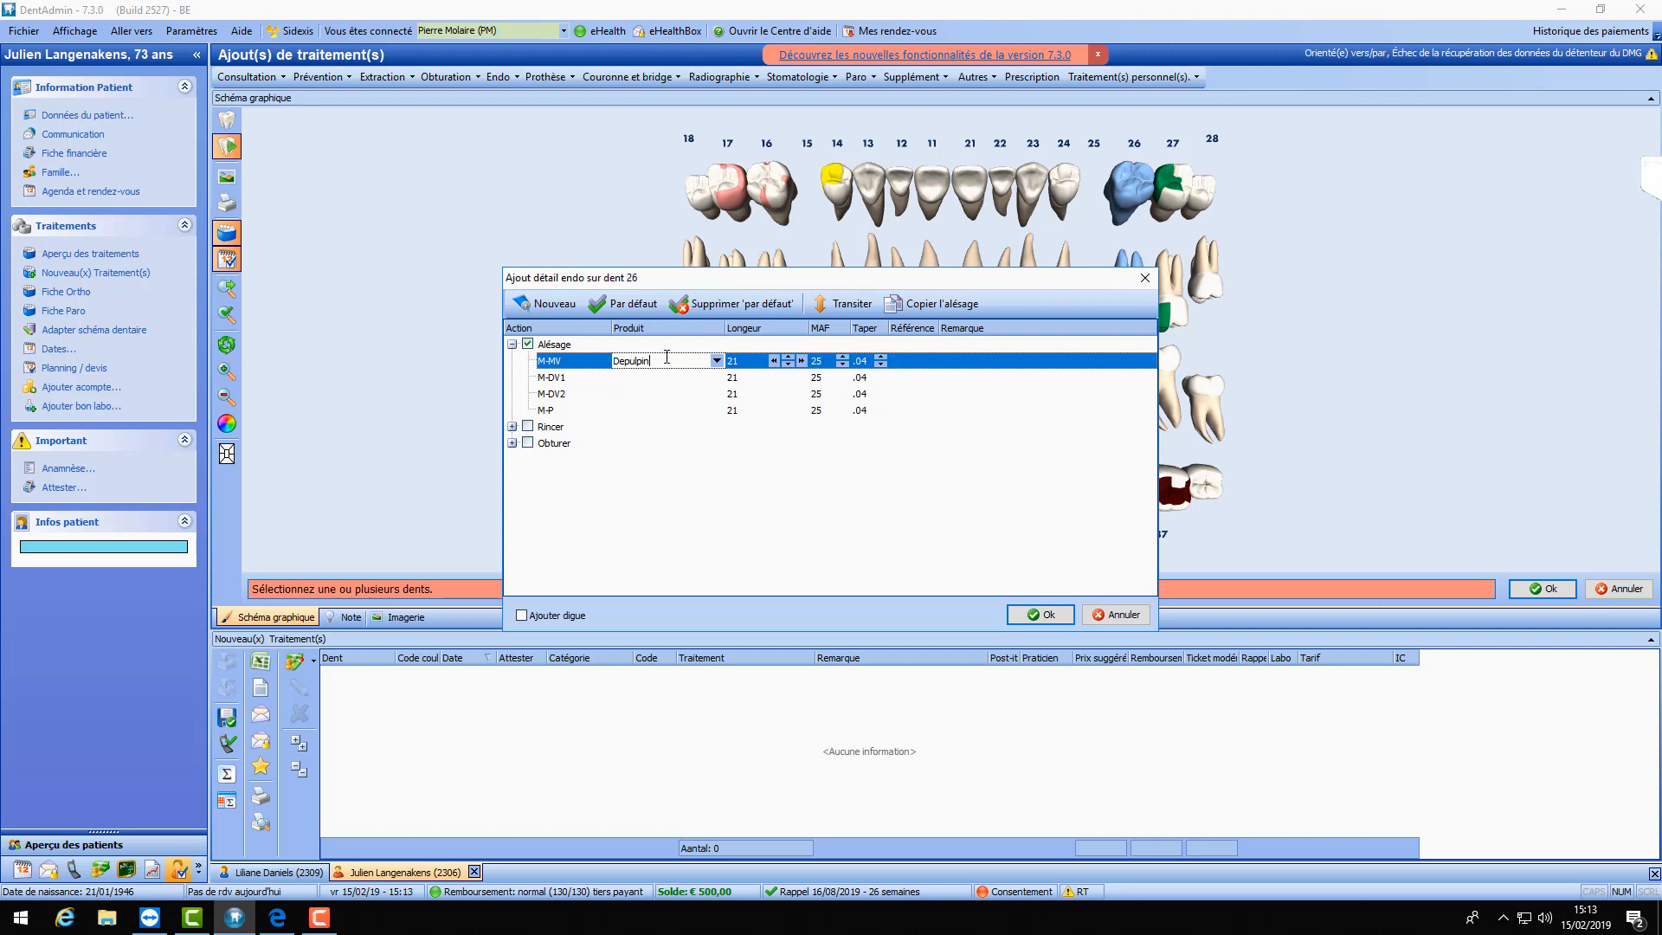
click(834, 308)
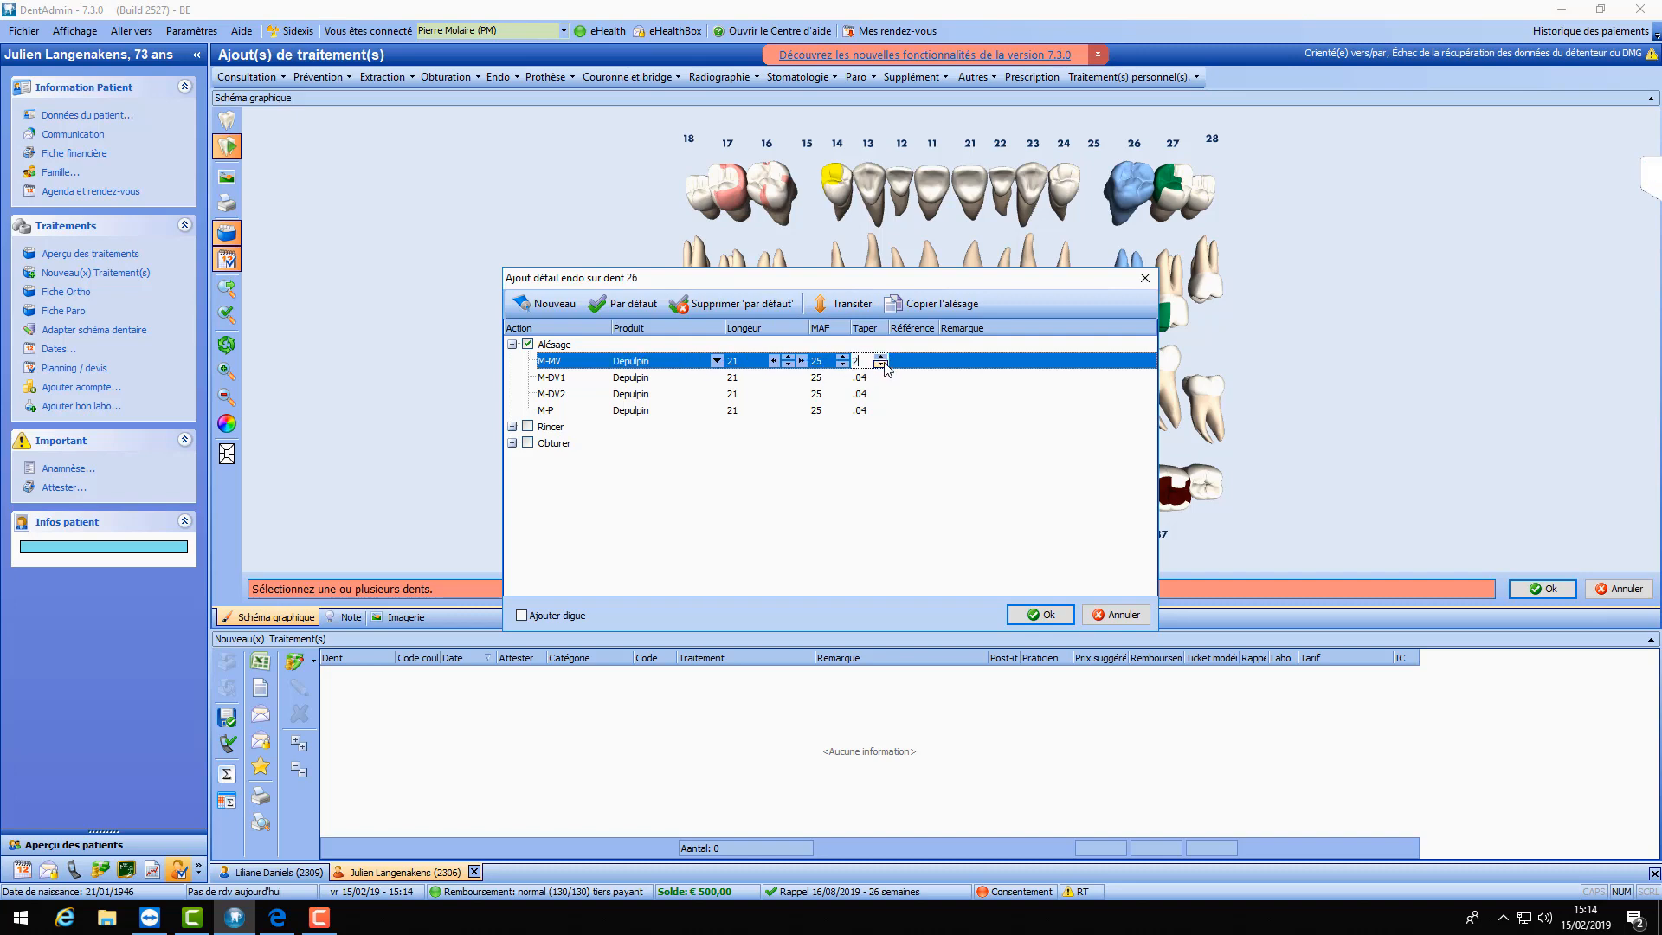
- For Alésage on M-MV, set taper .06, MAF 15 and length 18,6, and carry the length over to the other canals
text(6)
click(829, 362)
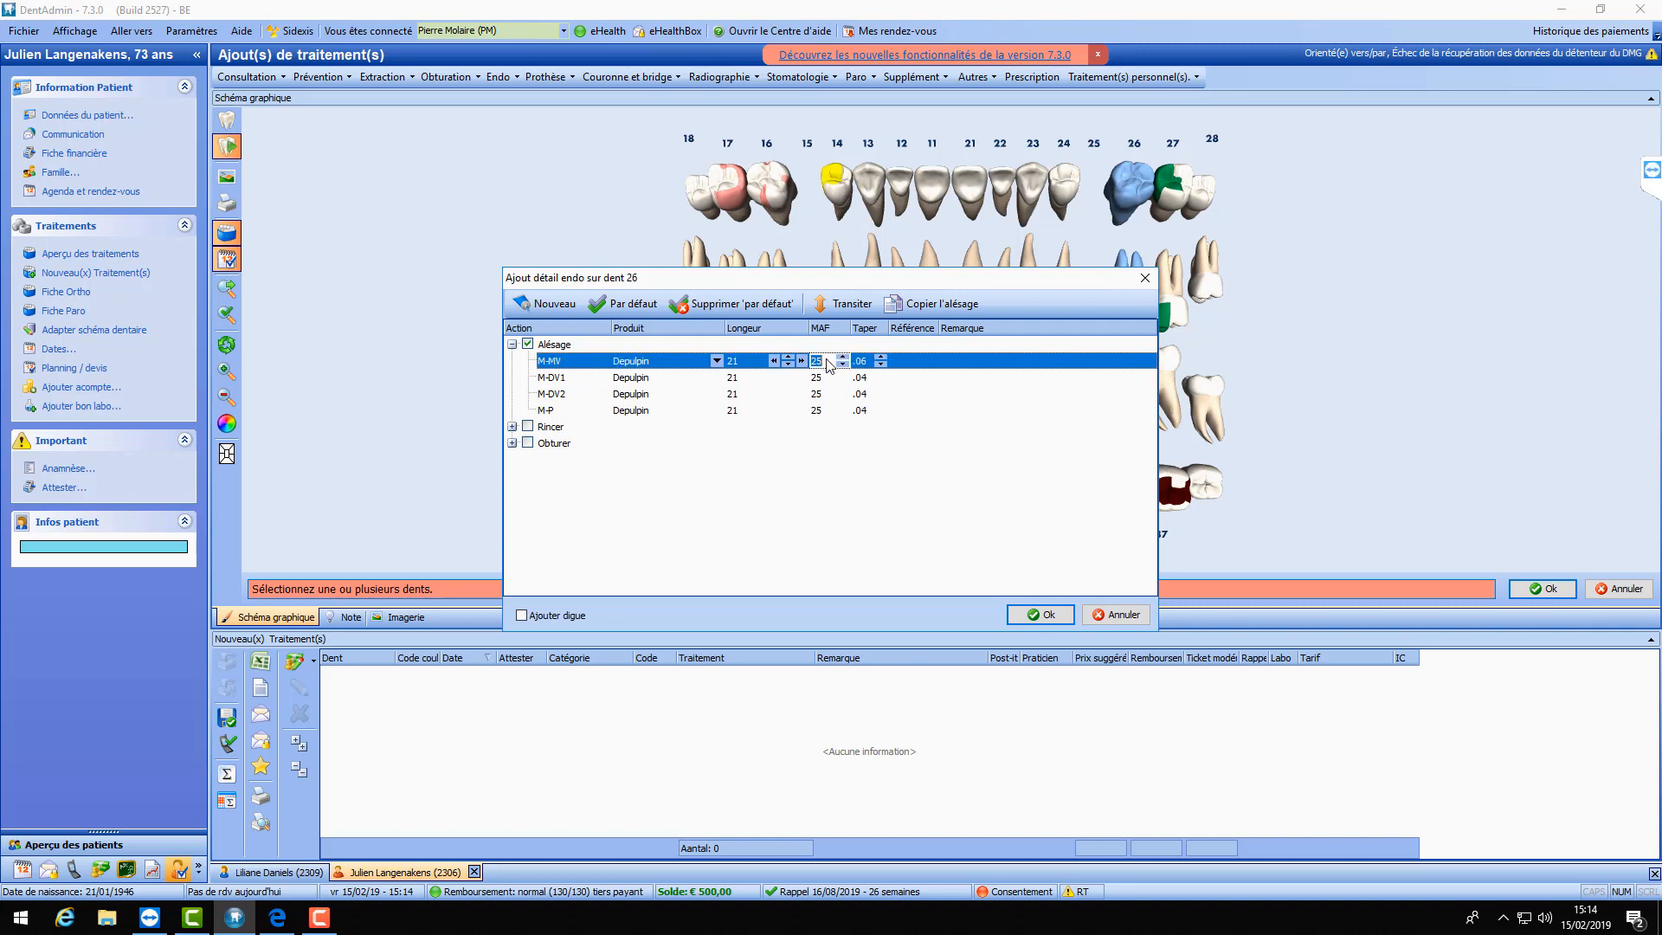
double_click(842, 365)
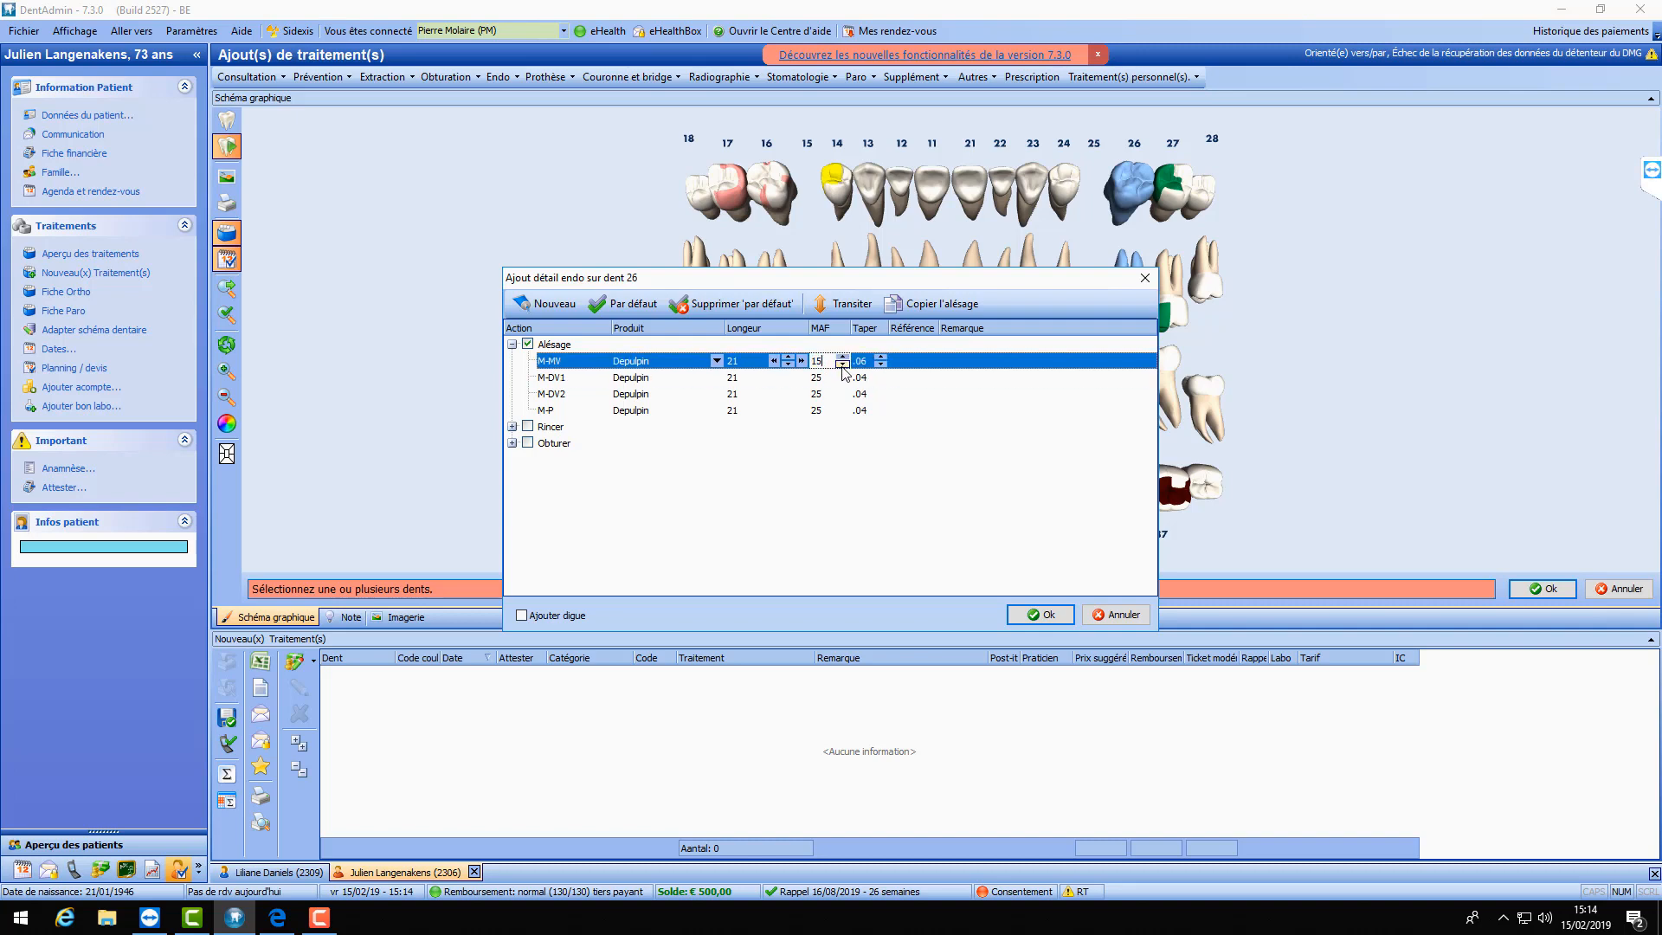
click(776, 361)
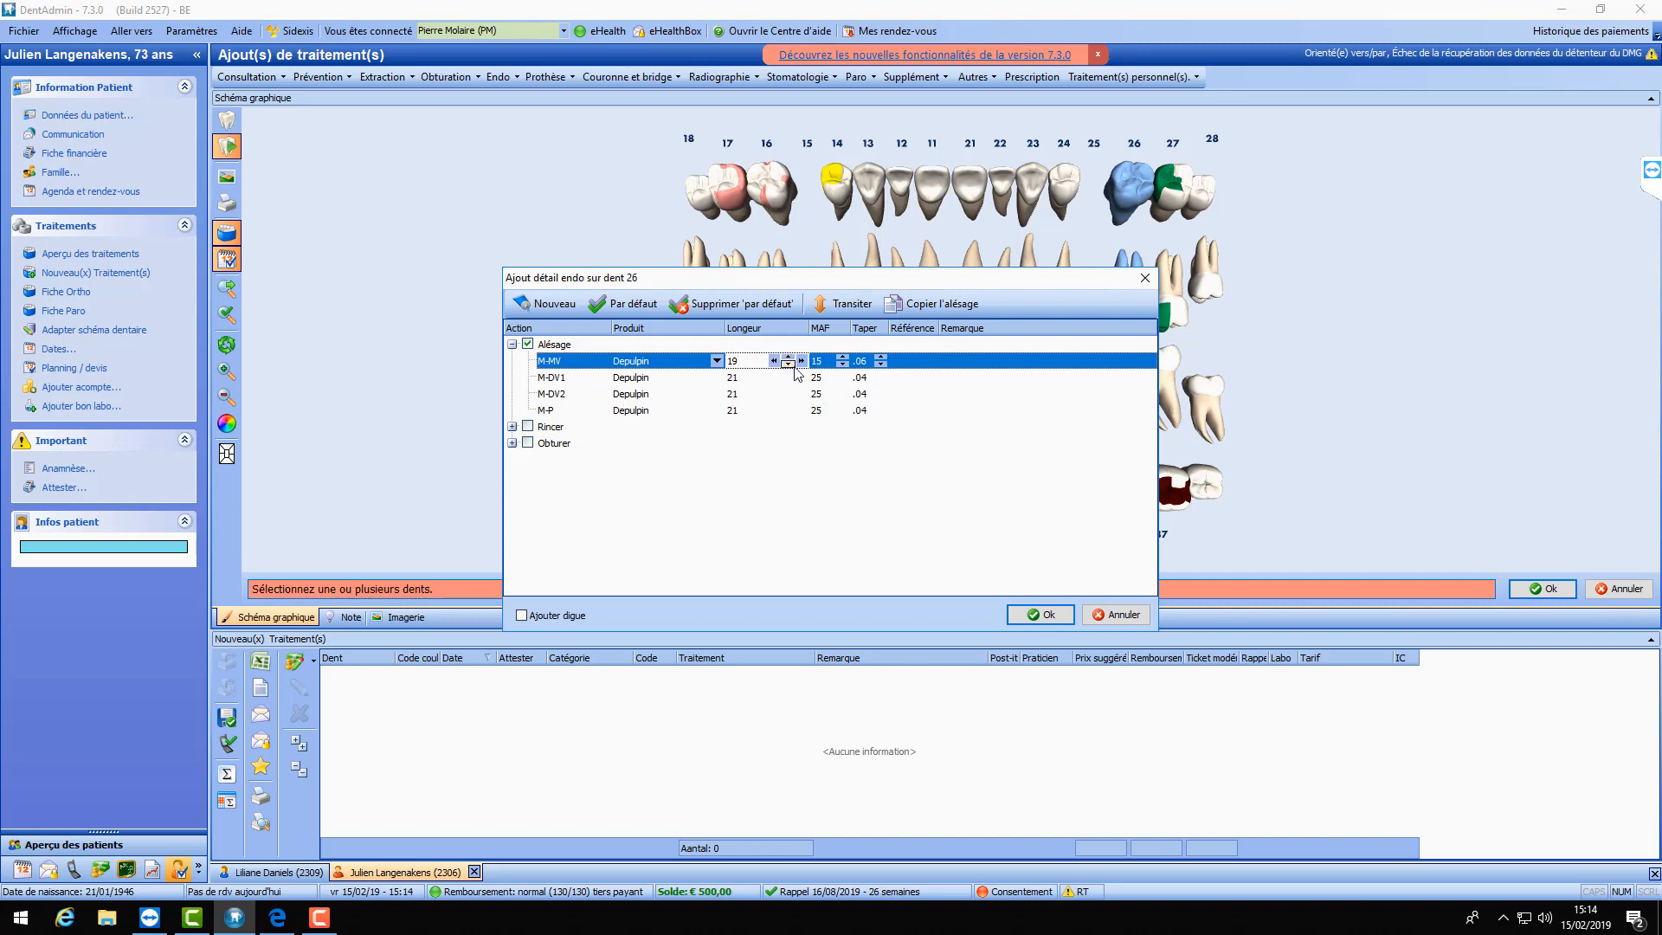
double_click(789, 364)
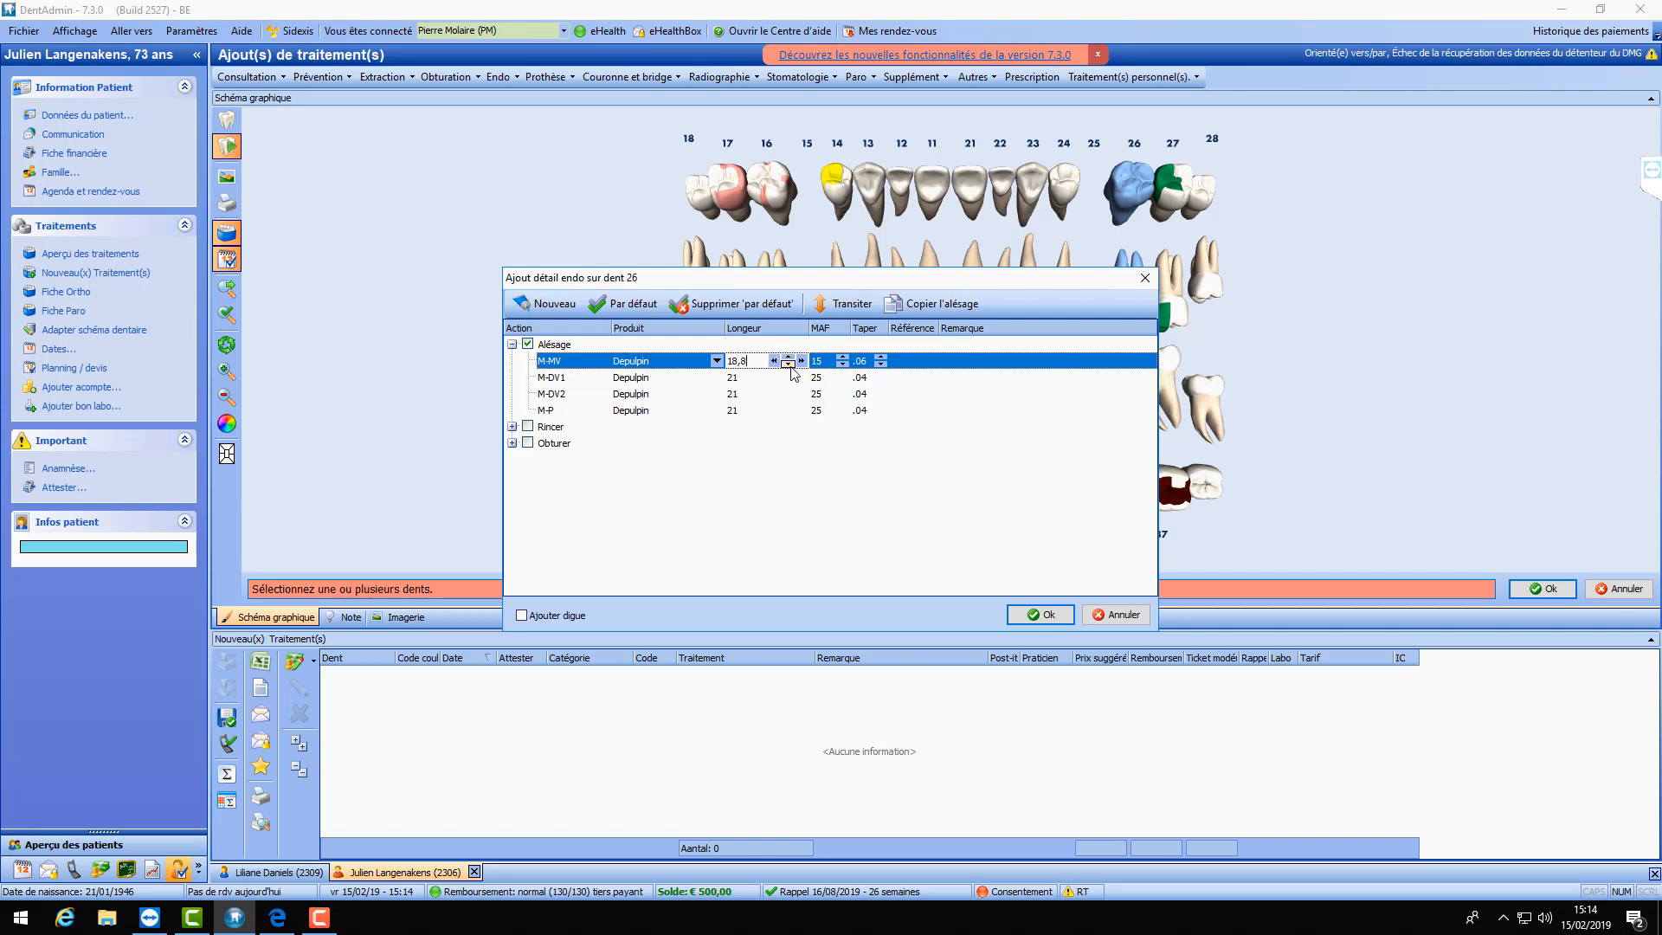
click(850, 307)
click(660, 362)
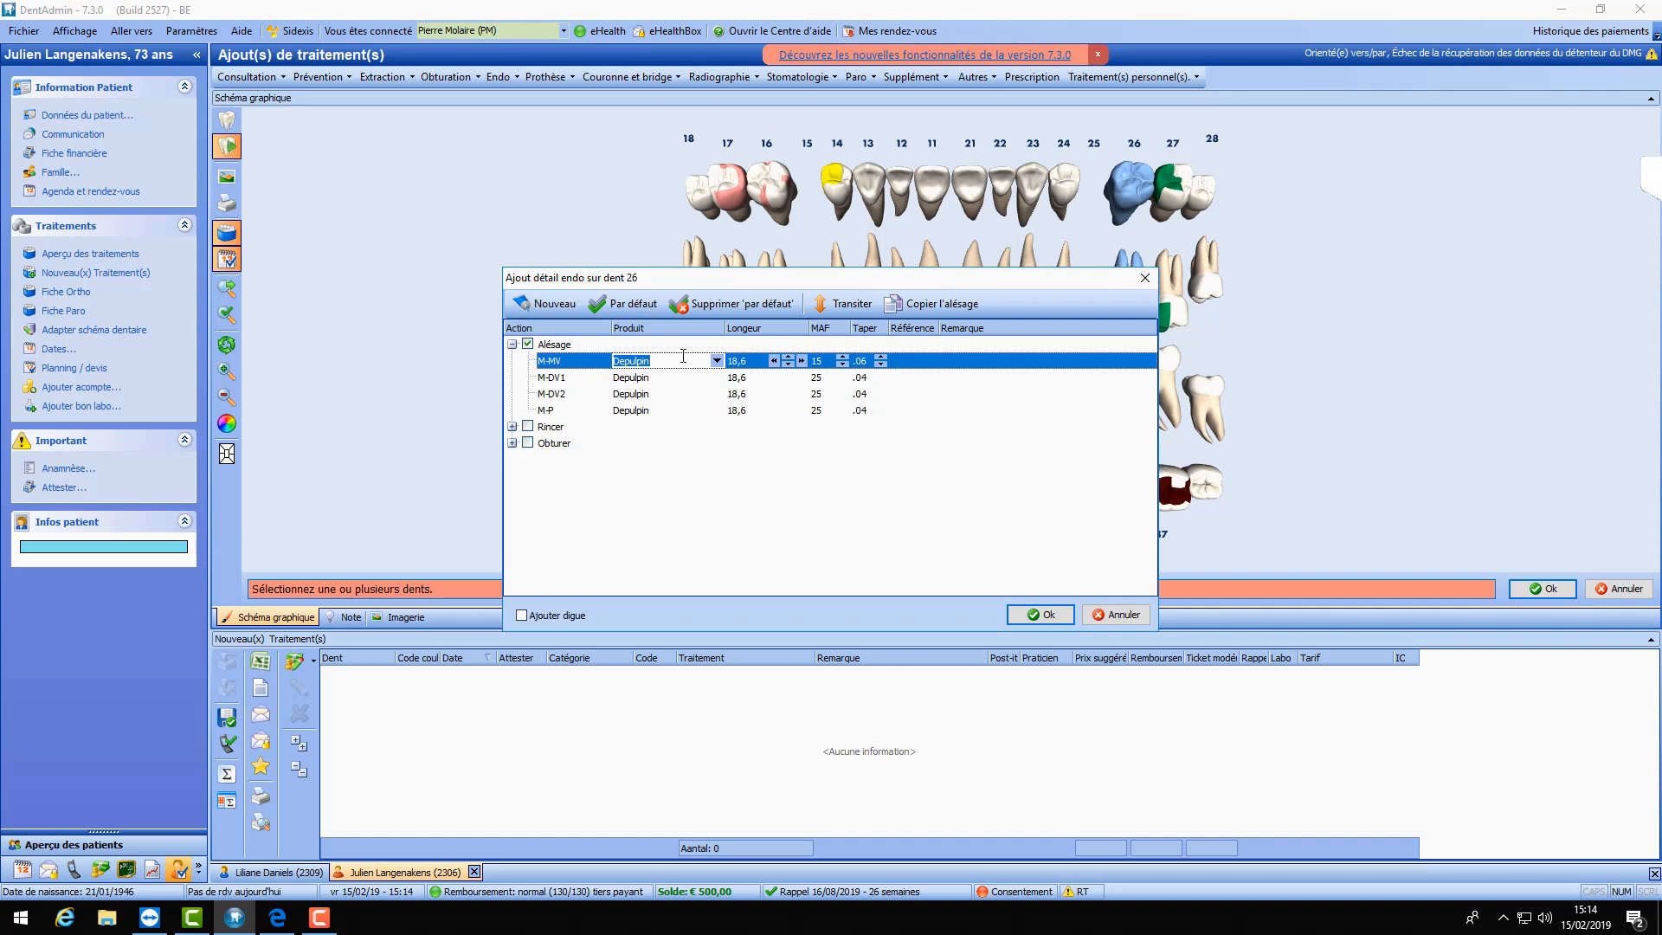
click(549, 305)
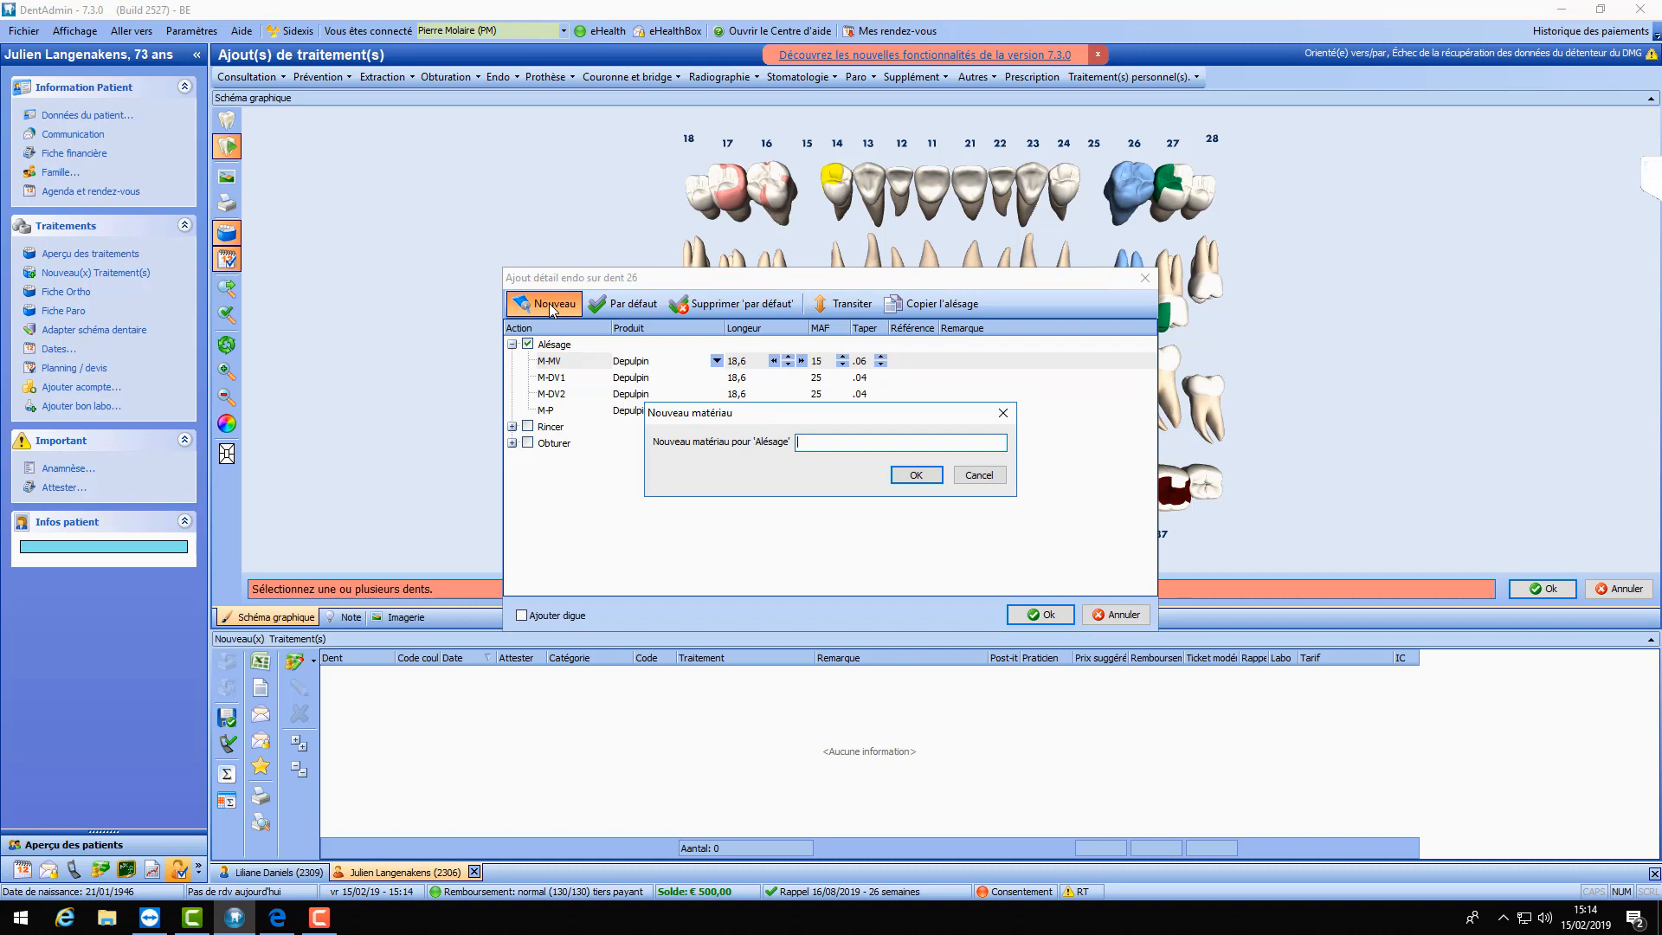
click(1003, 414)
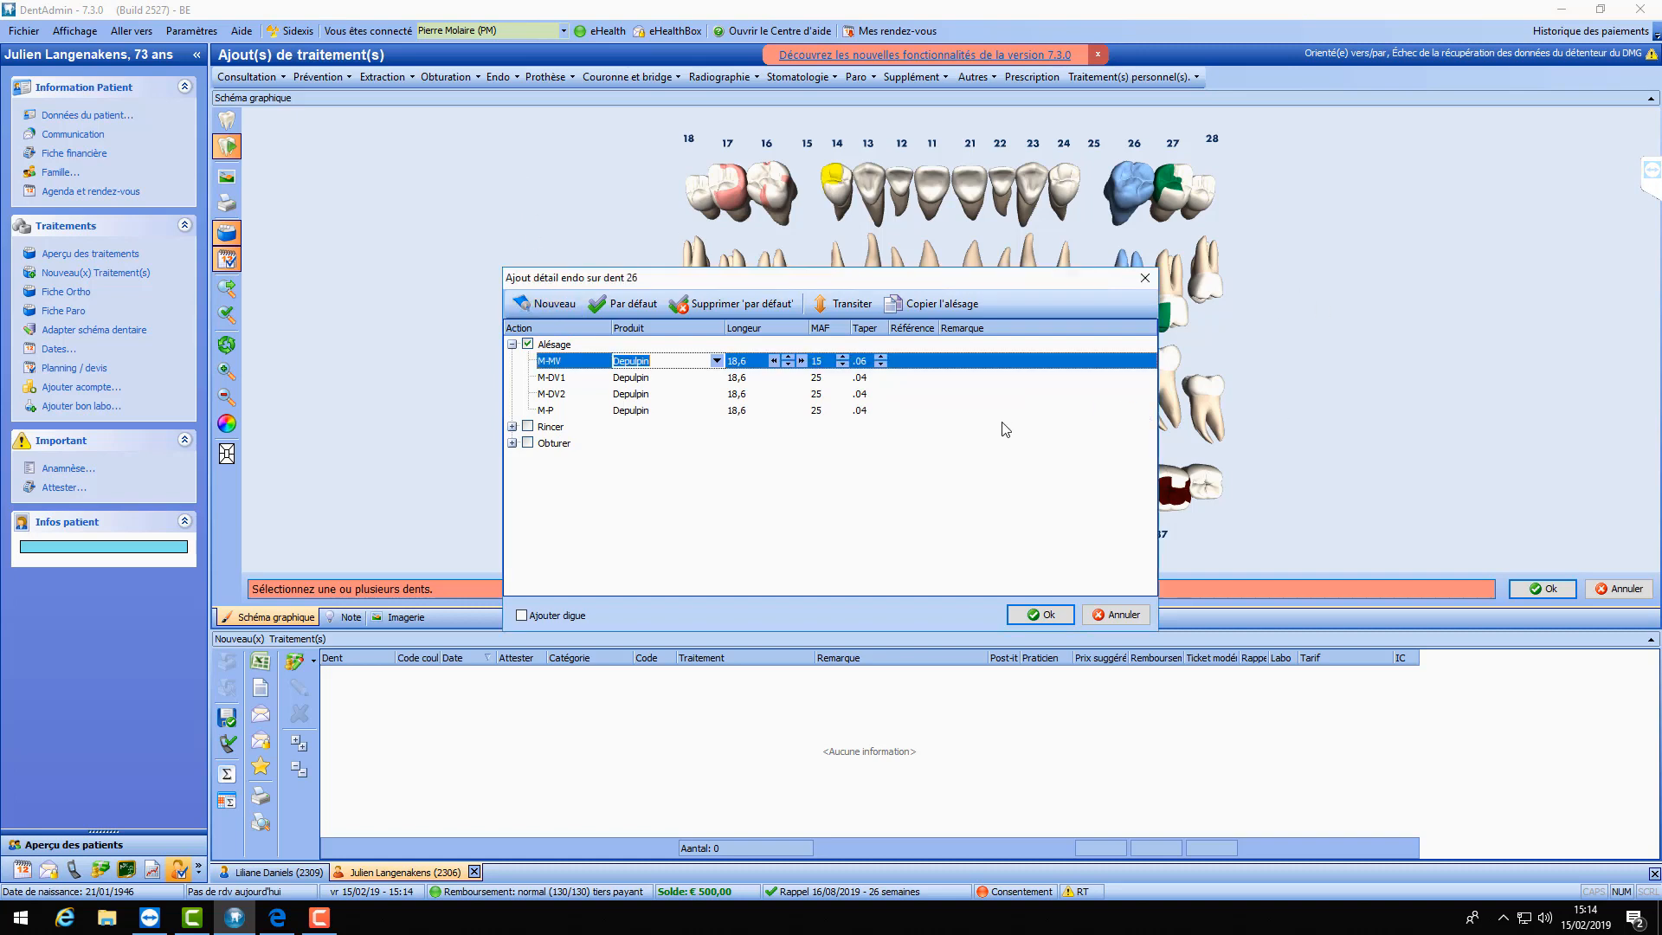
- Add the Rincer and Obturer actions and set Tempofor as the rinsing product for all canals
click(527, 426)
click(528, 509)
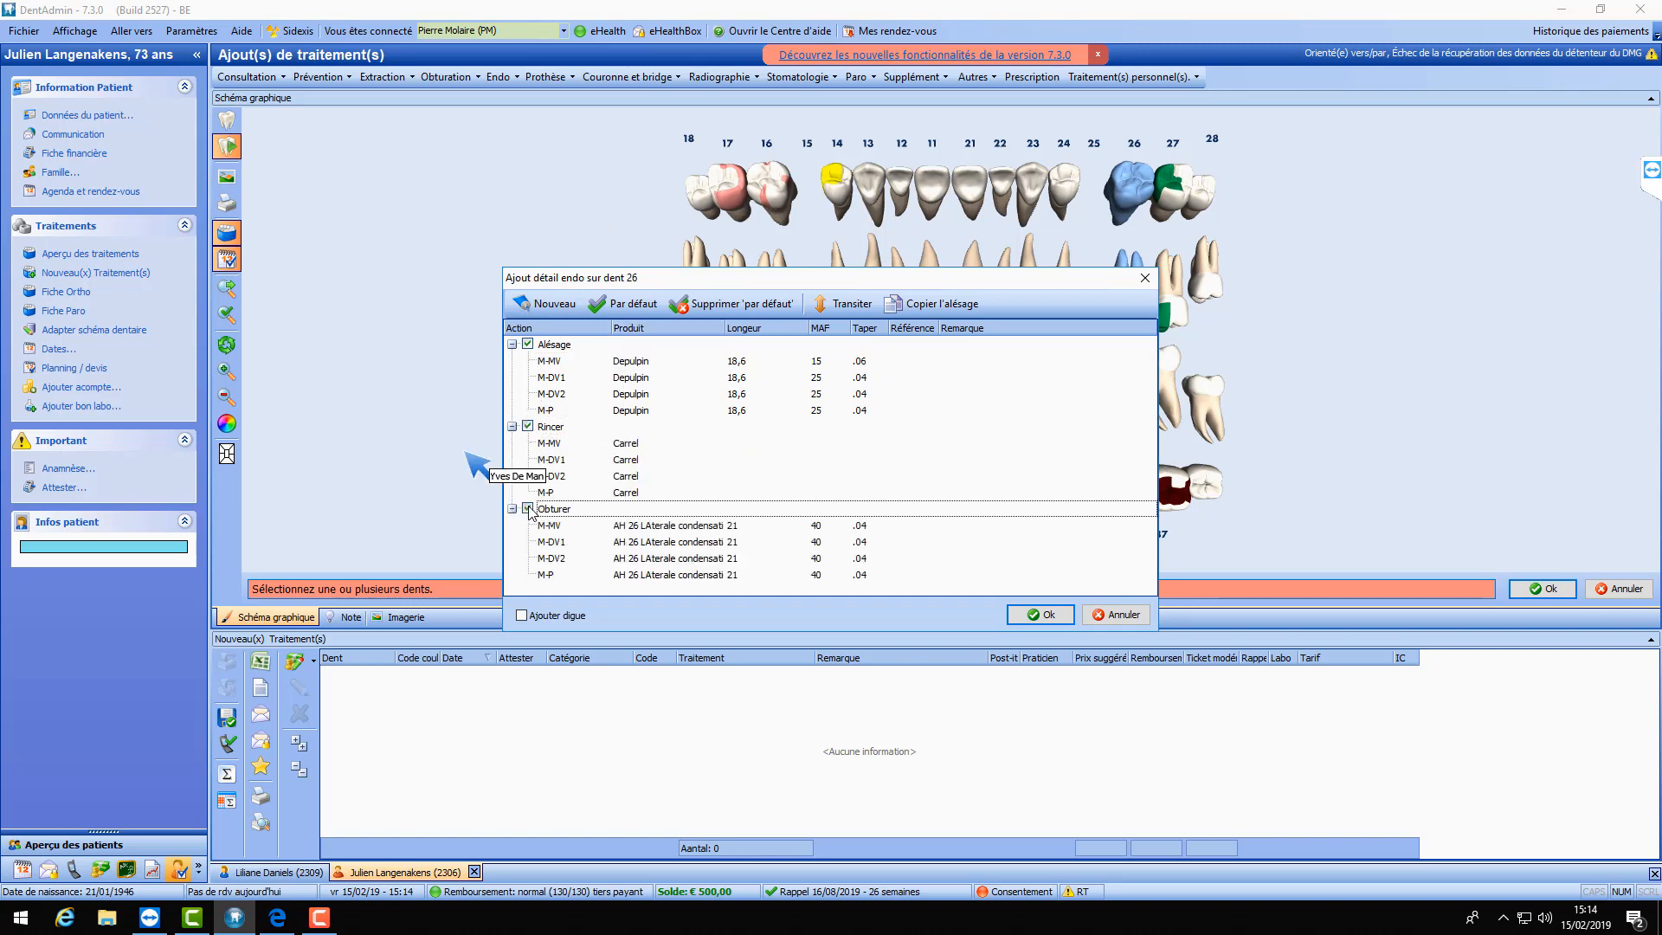
click(628, 445)
click(716, 443)
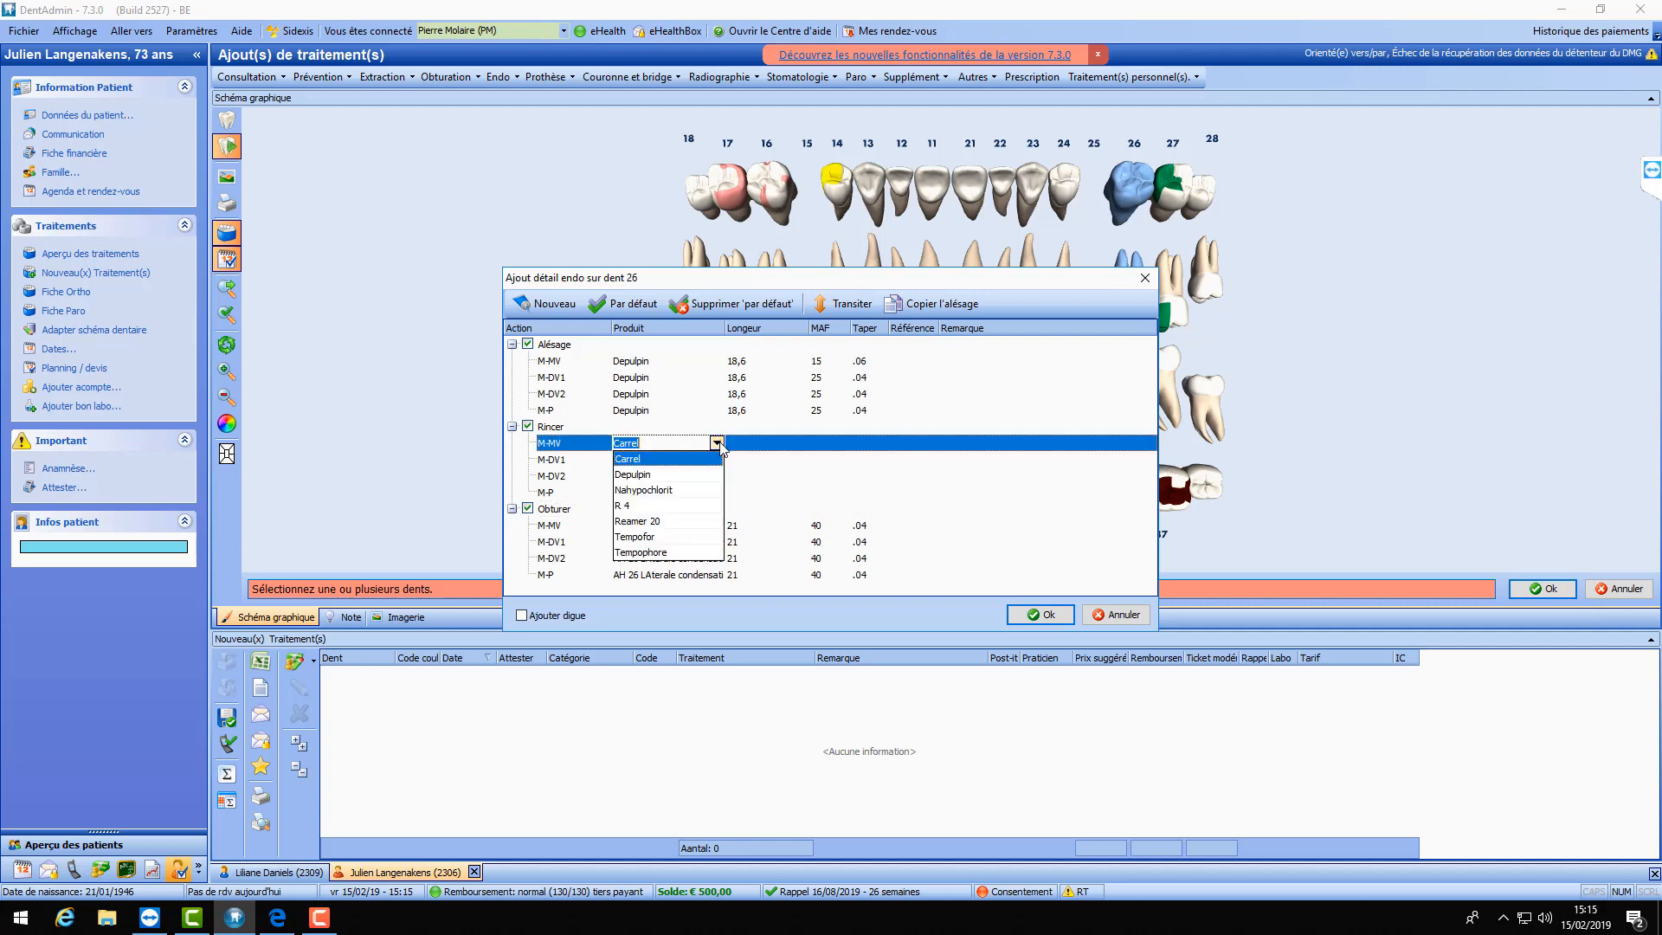
click(641, 537)
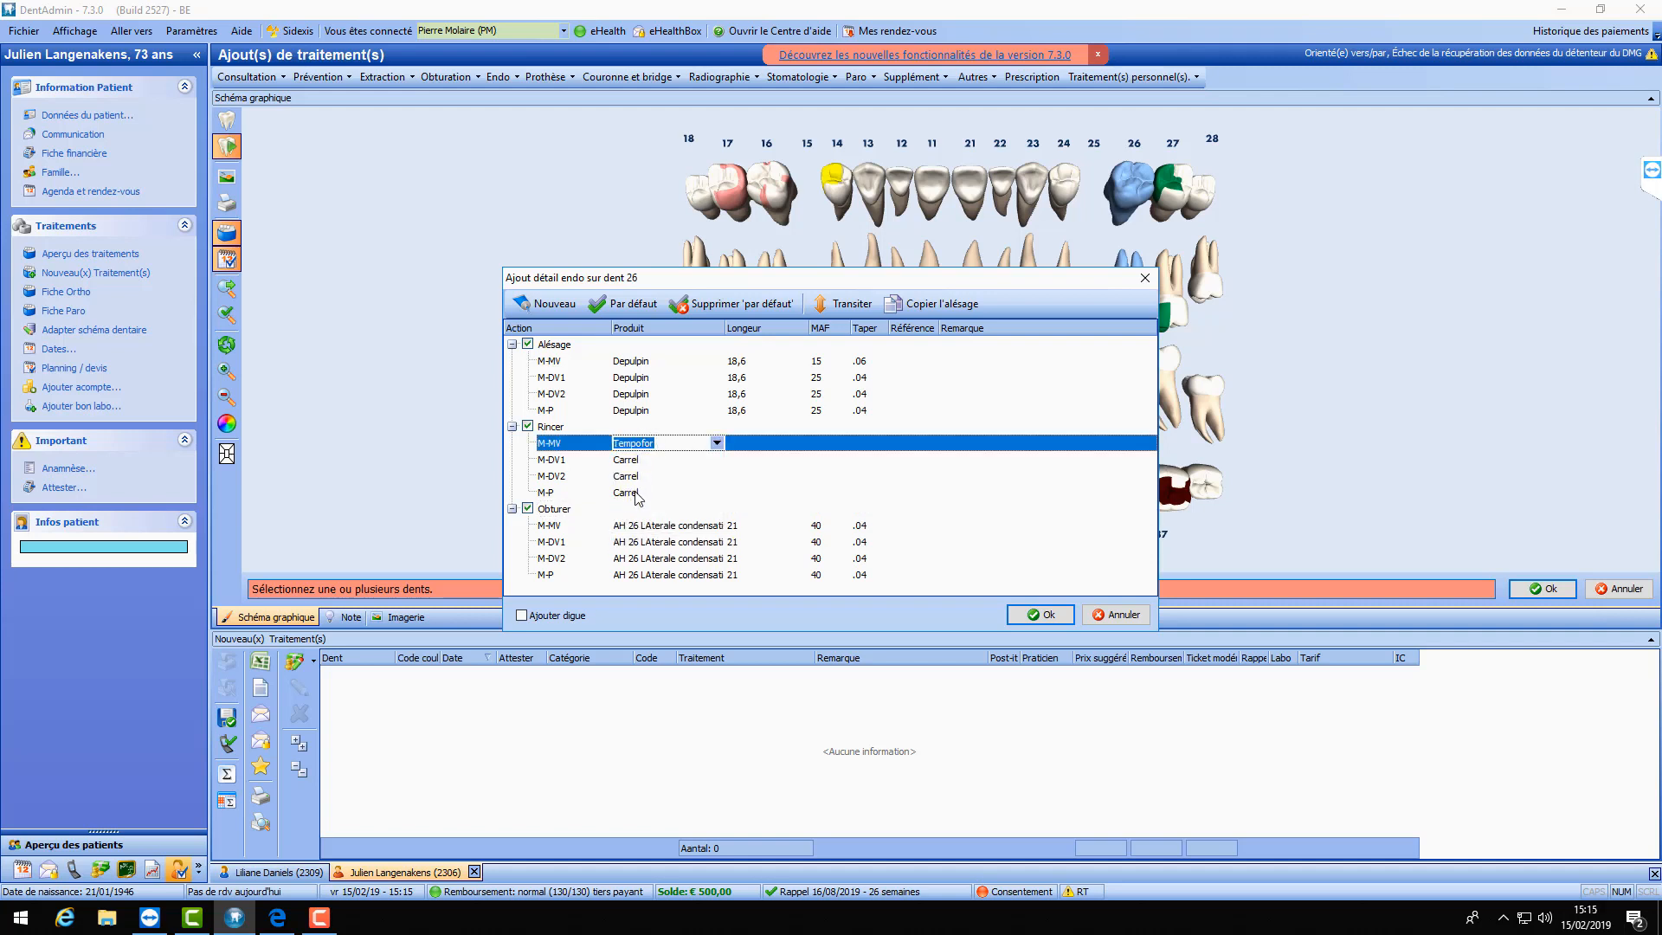
click(843, 304)
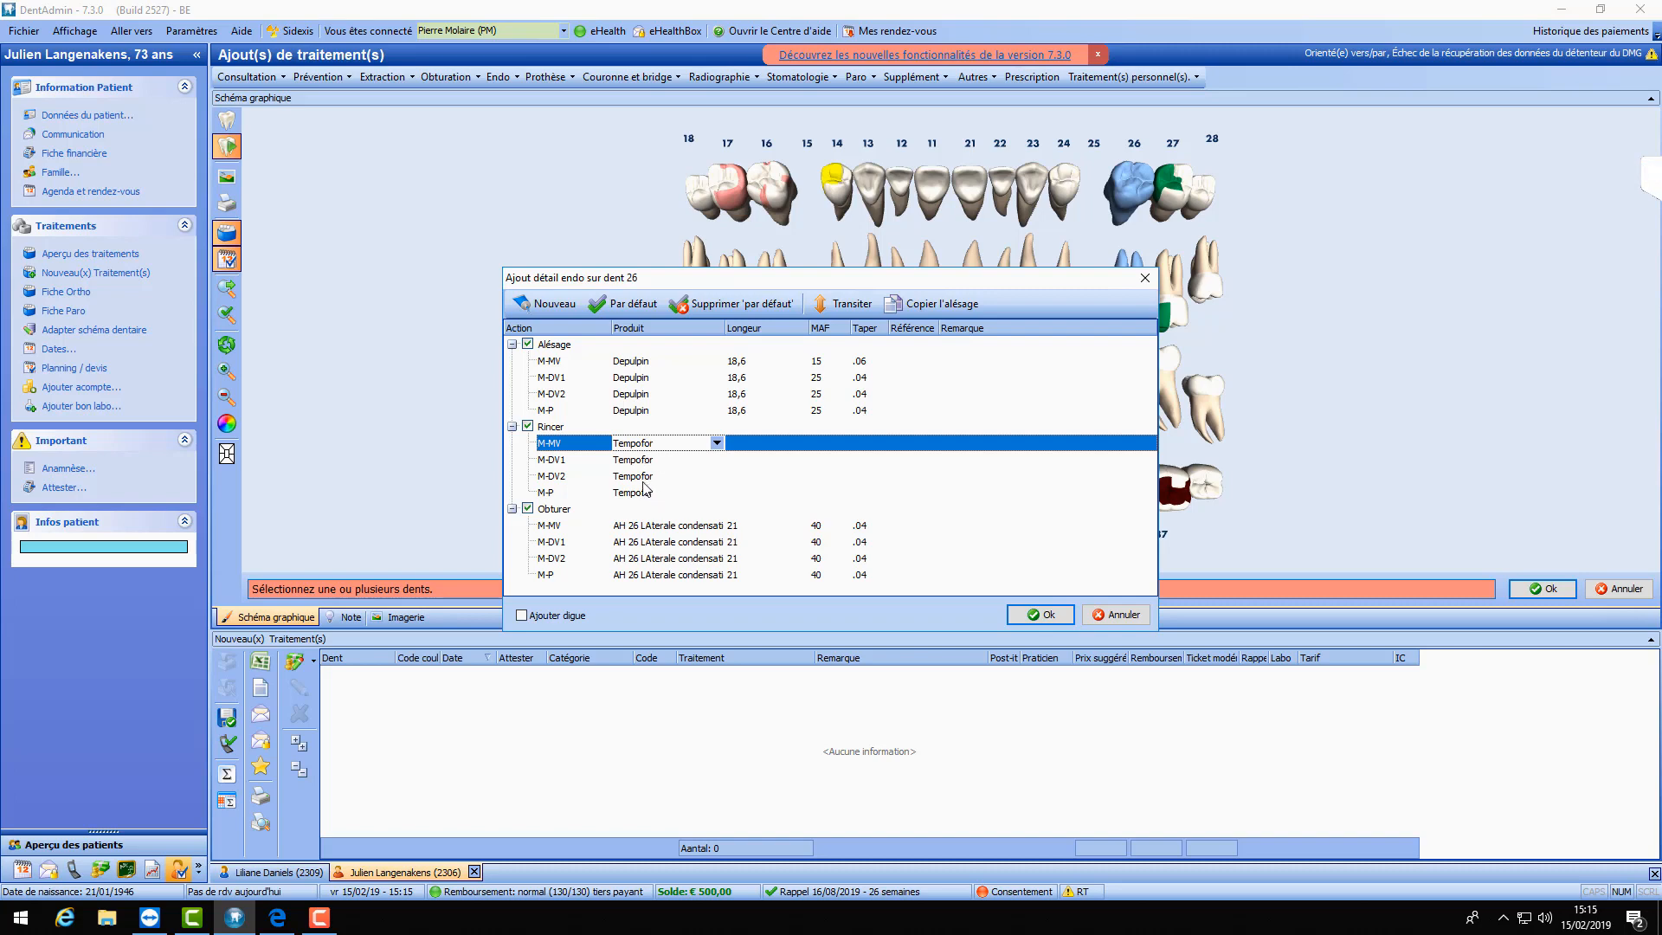
- Set Endo+gut as the Obturer product on M-MV and carry it over to the other canals
click(672, 525)
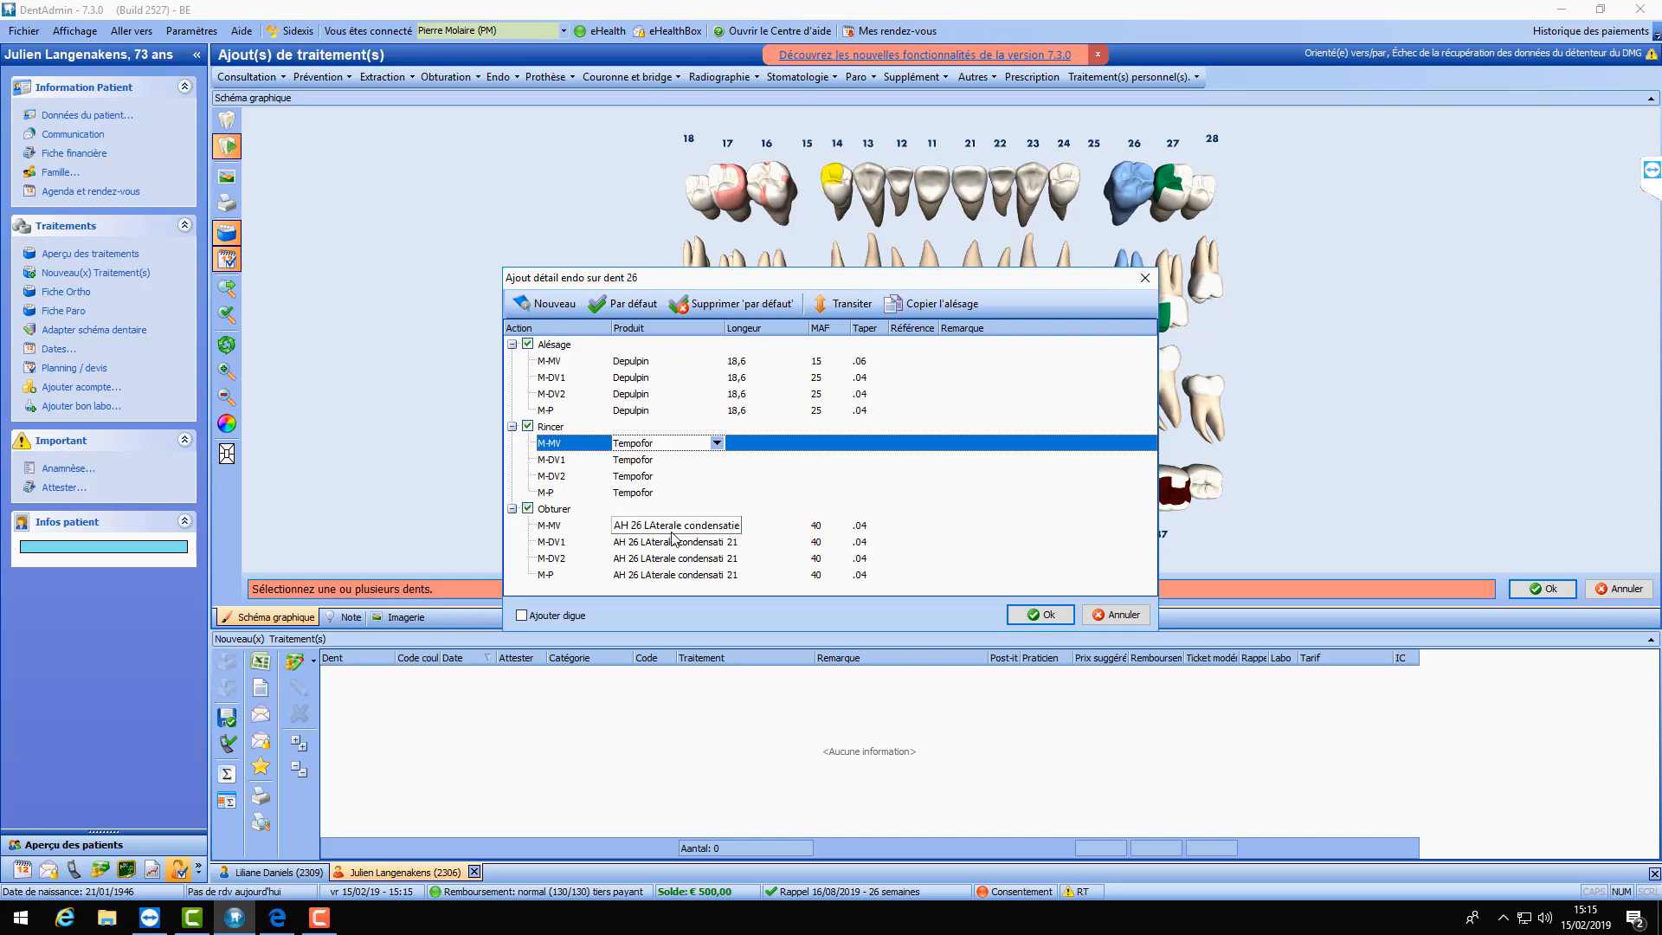
click(717, 525)
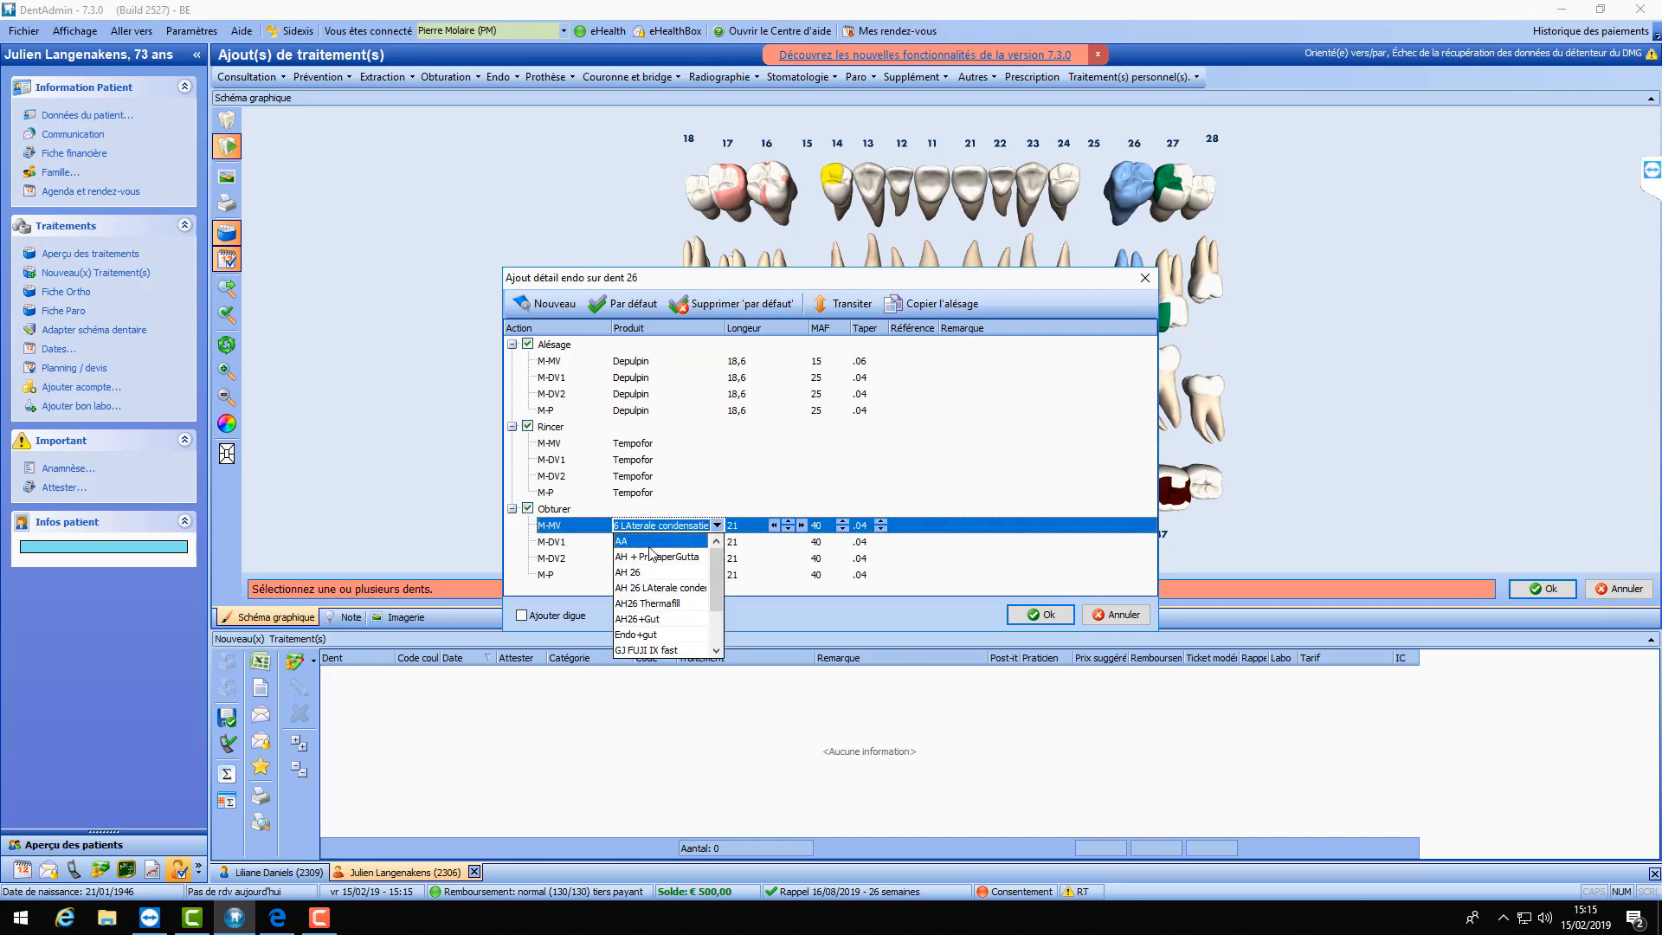
click(650, 636)
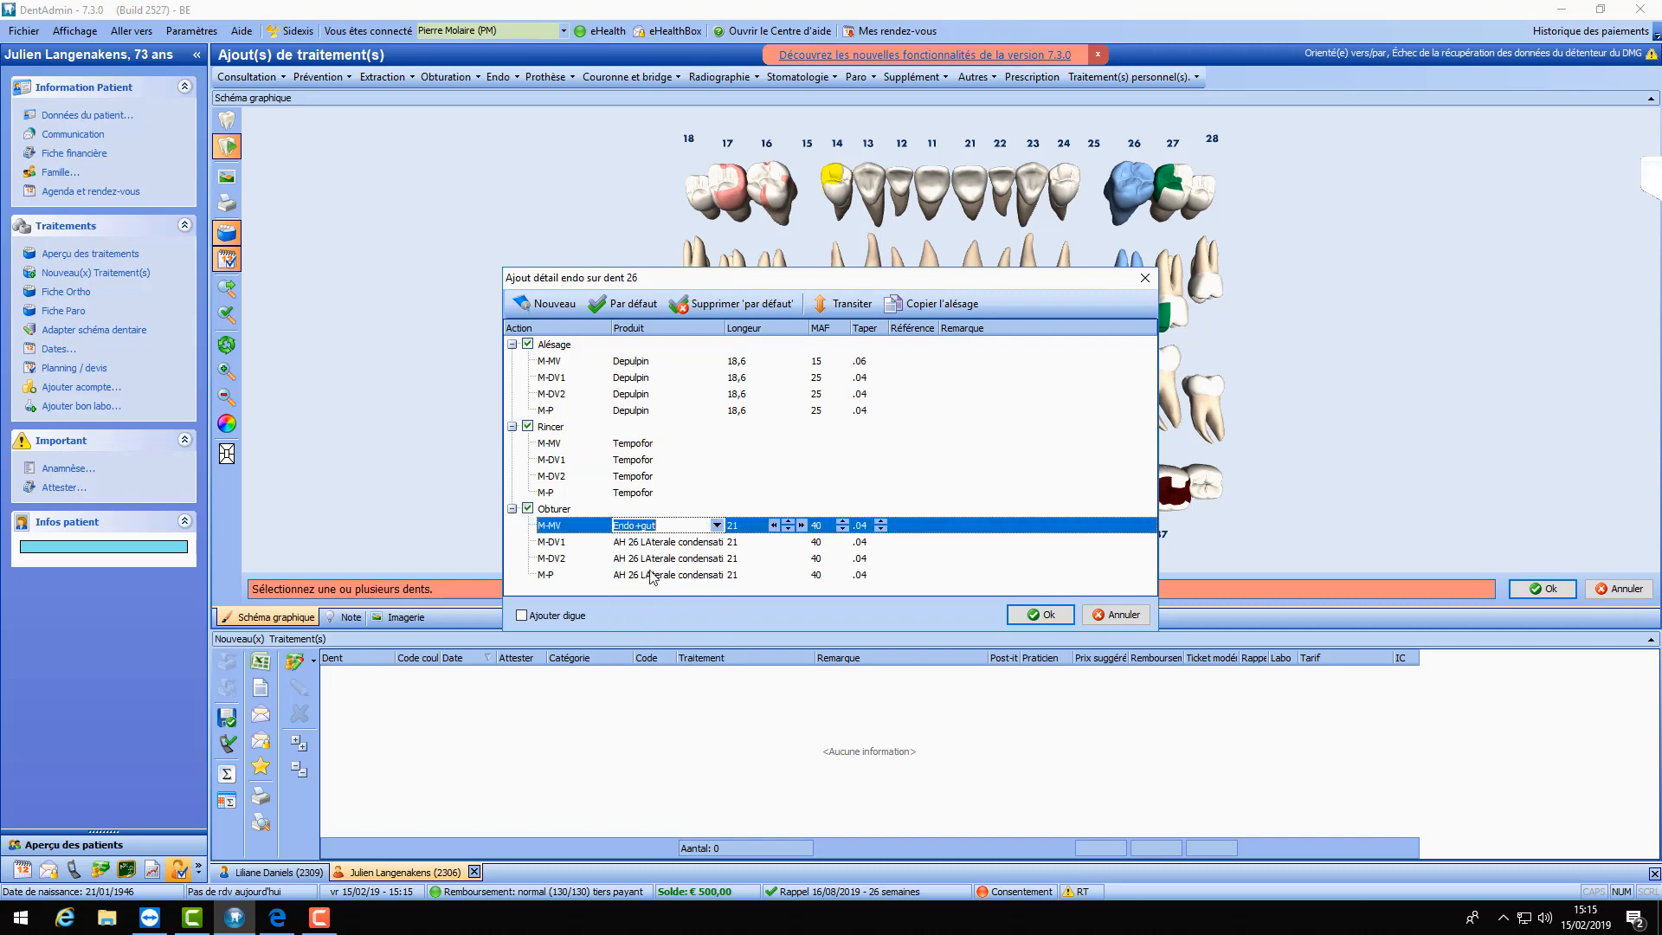
click(846, 306)
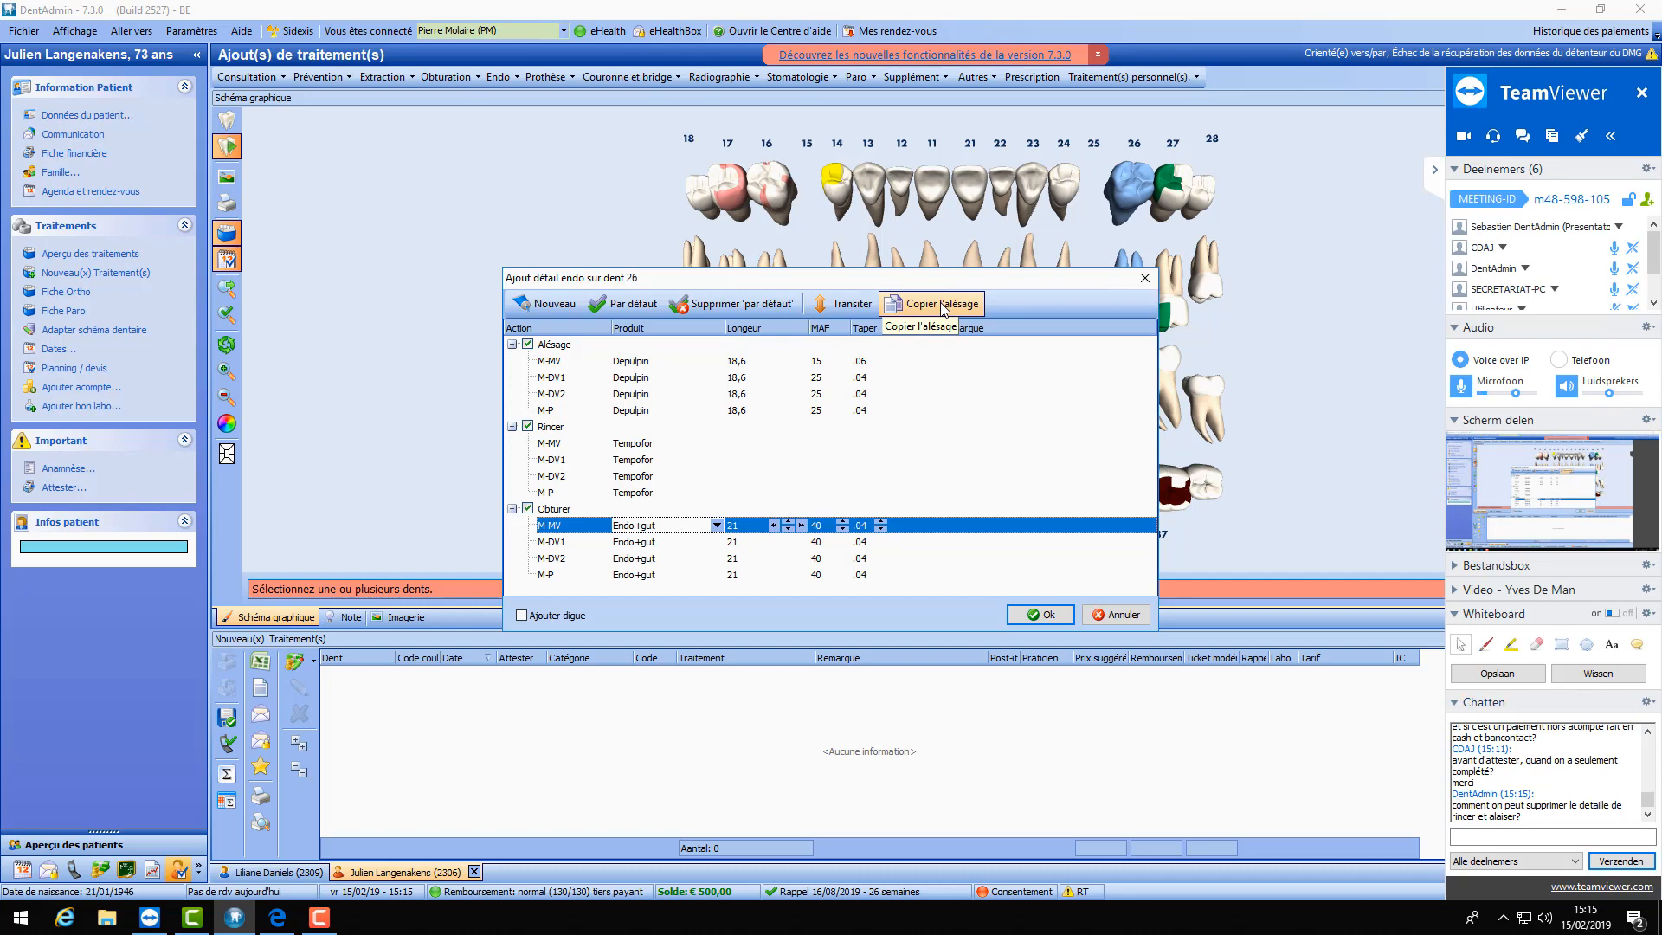
- Copy the Alésage measurements of tooth 26 to the Obturer action and clear the Alésage product on M-MV
click(941, 304)
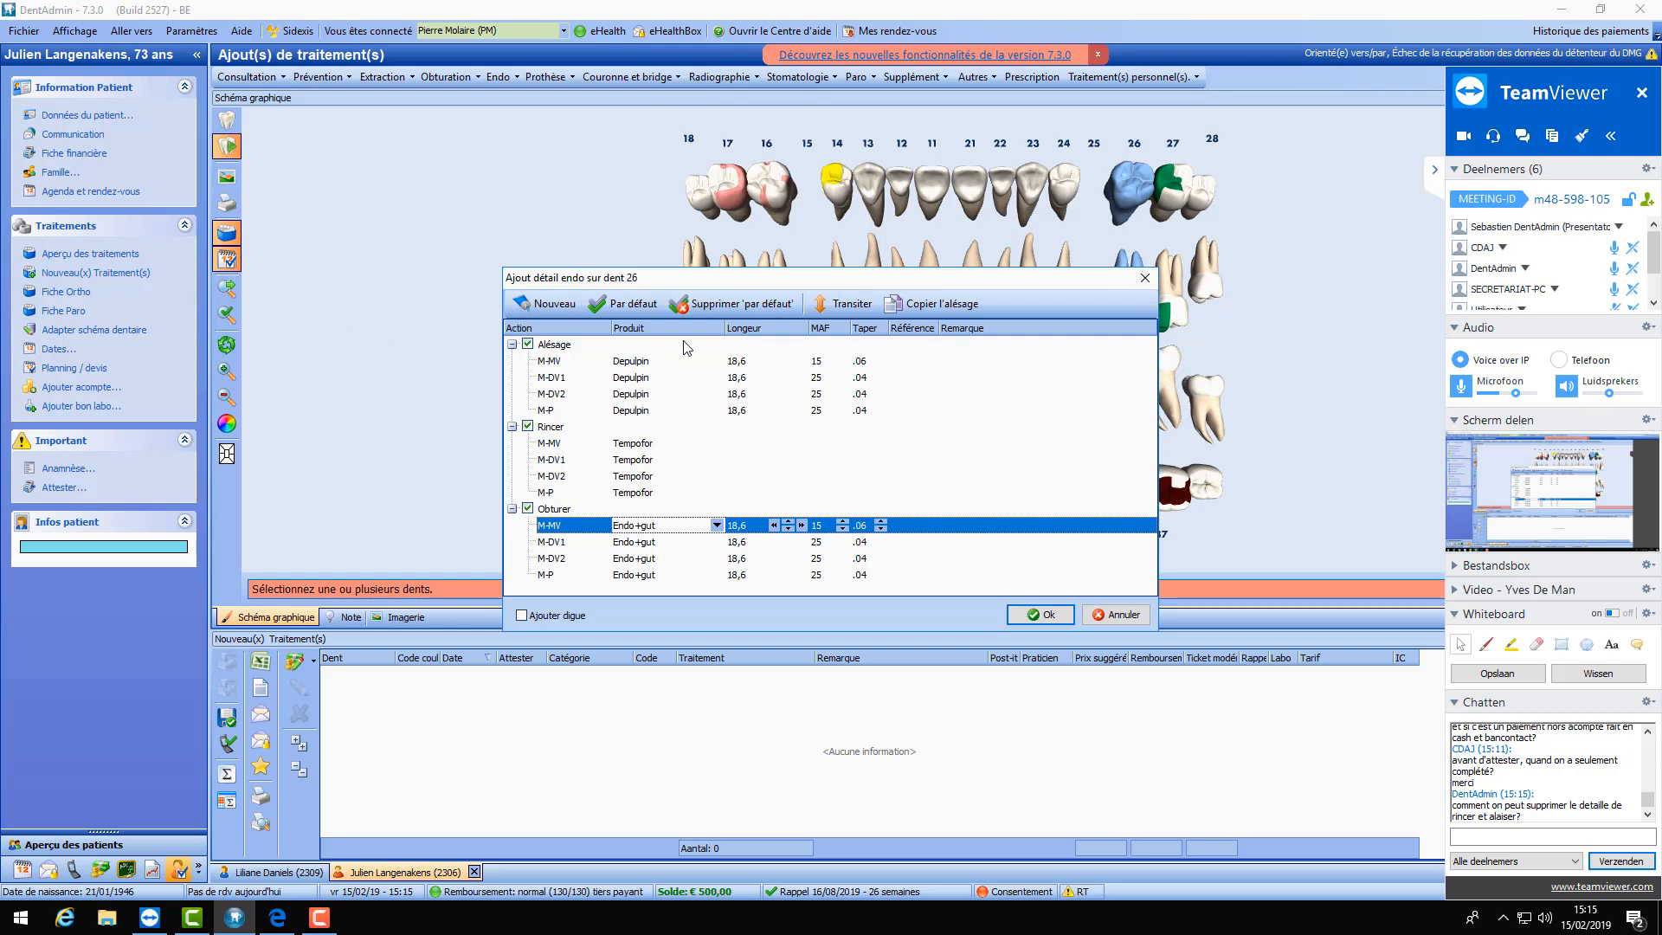
click(643, 363)
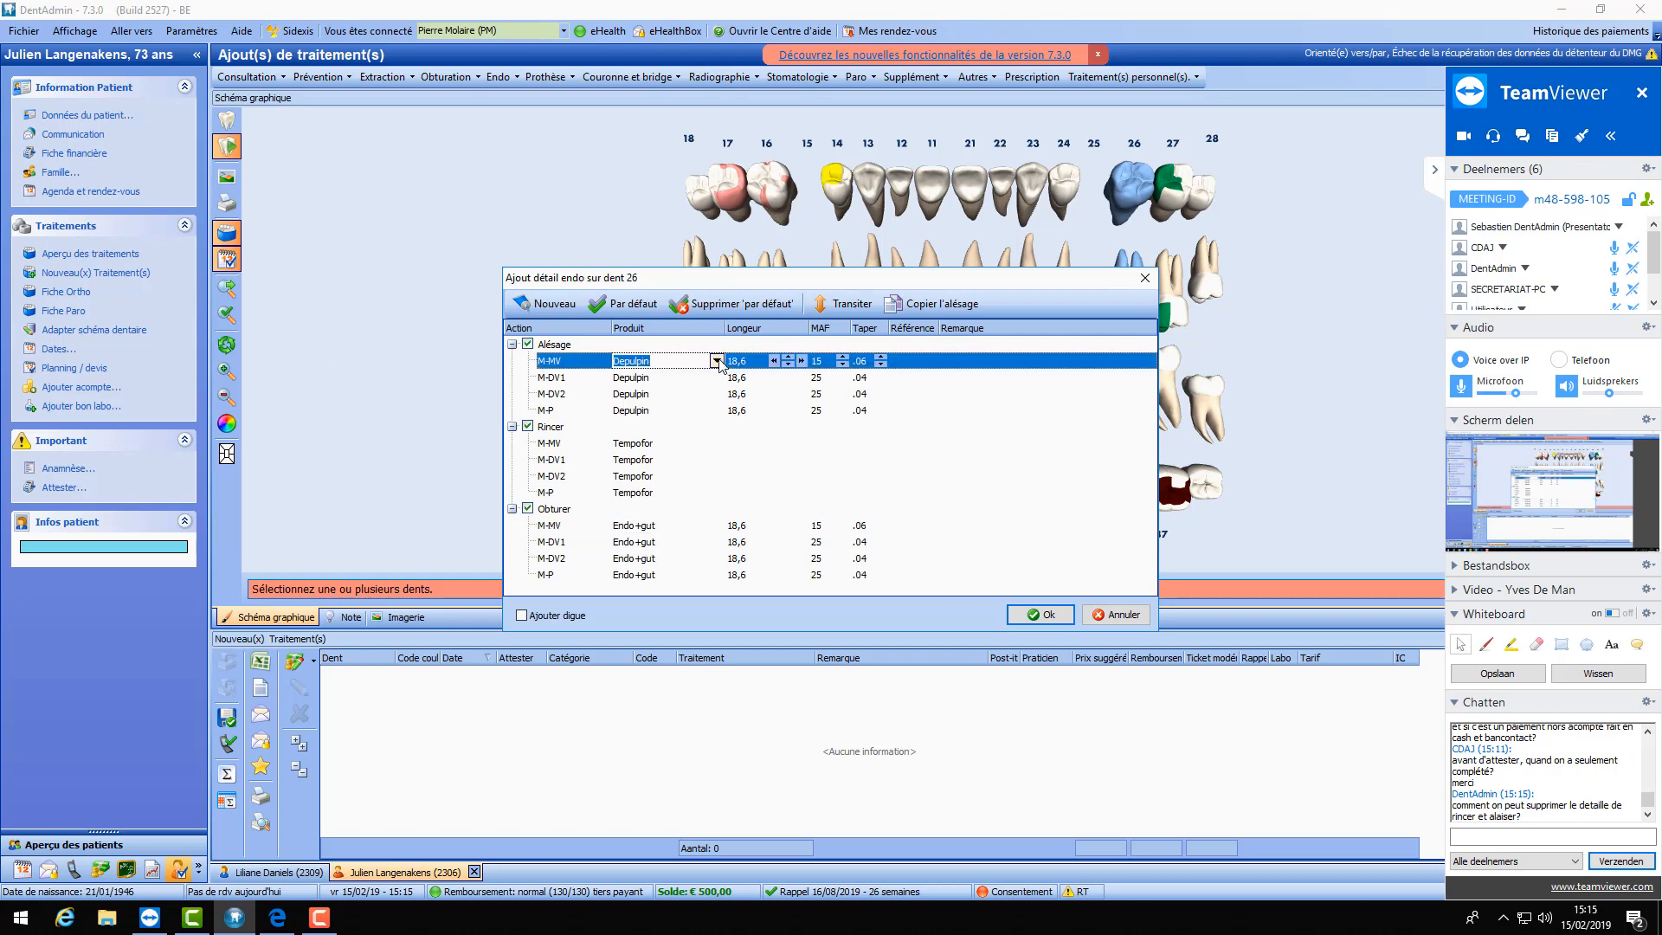
key(Delete)
click(675, 381)
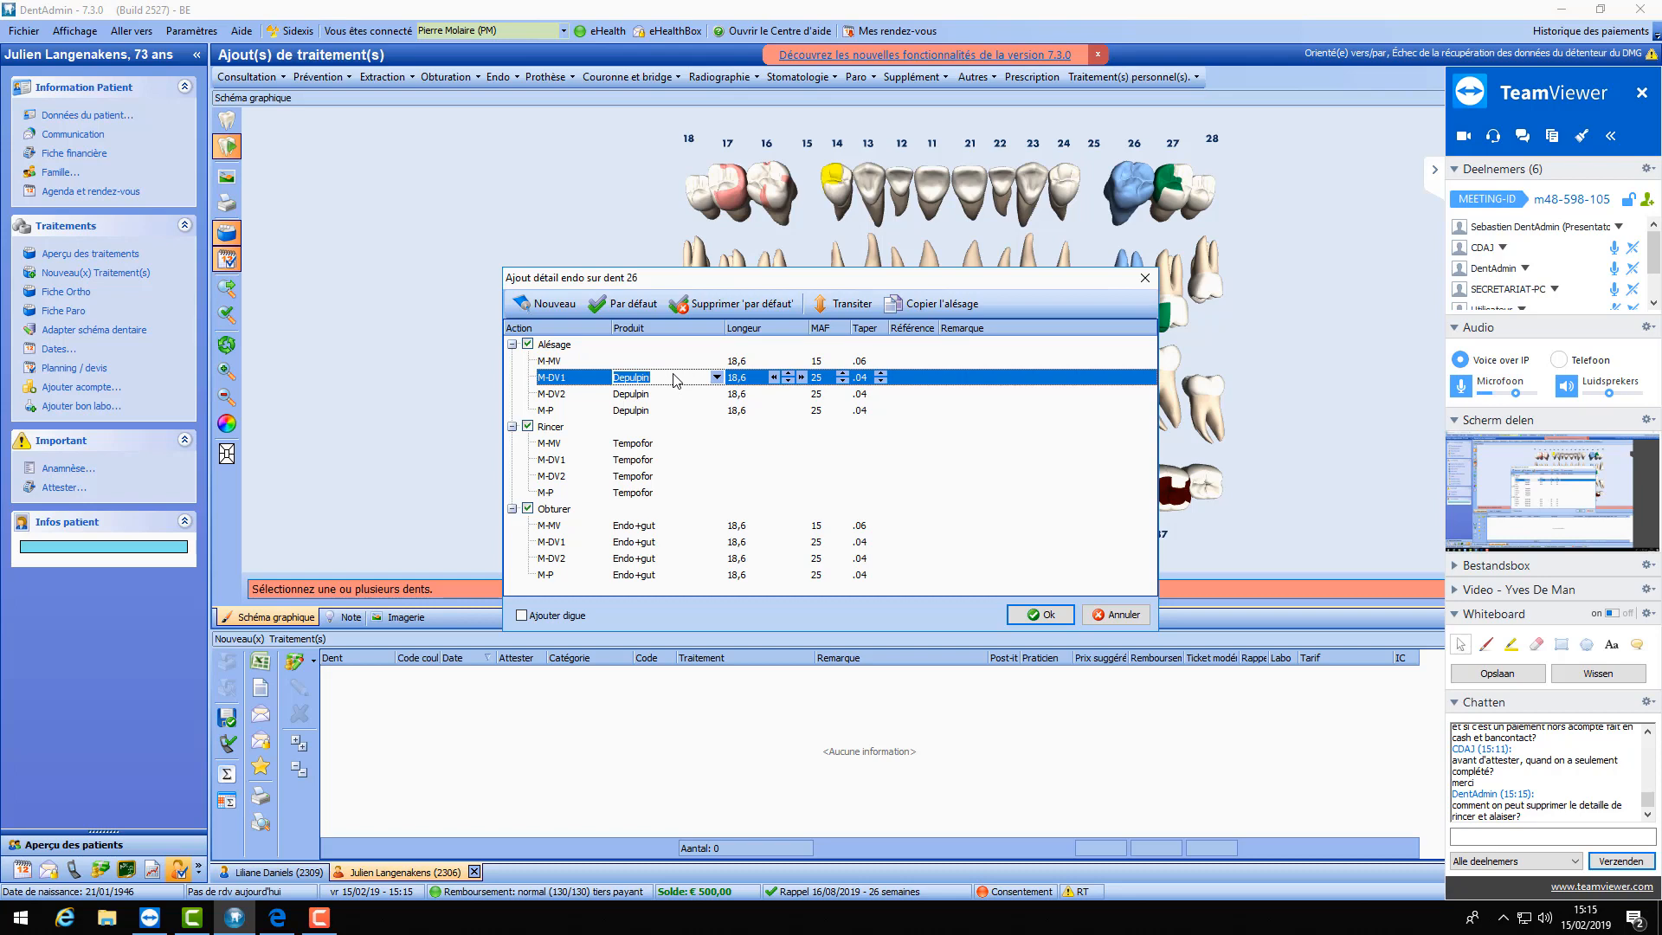
- Set Depulpin as the Alésage product on M-MV again and collapse the TeamViewer panel
click(657, 360)
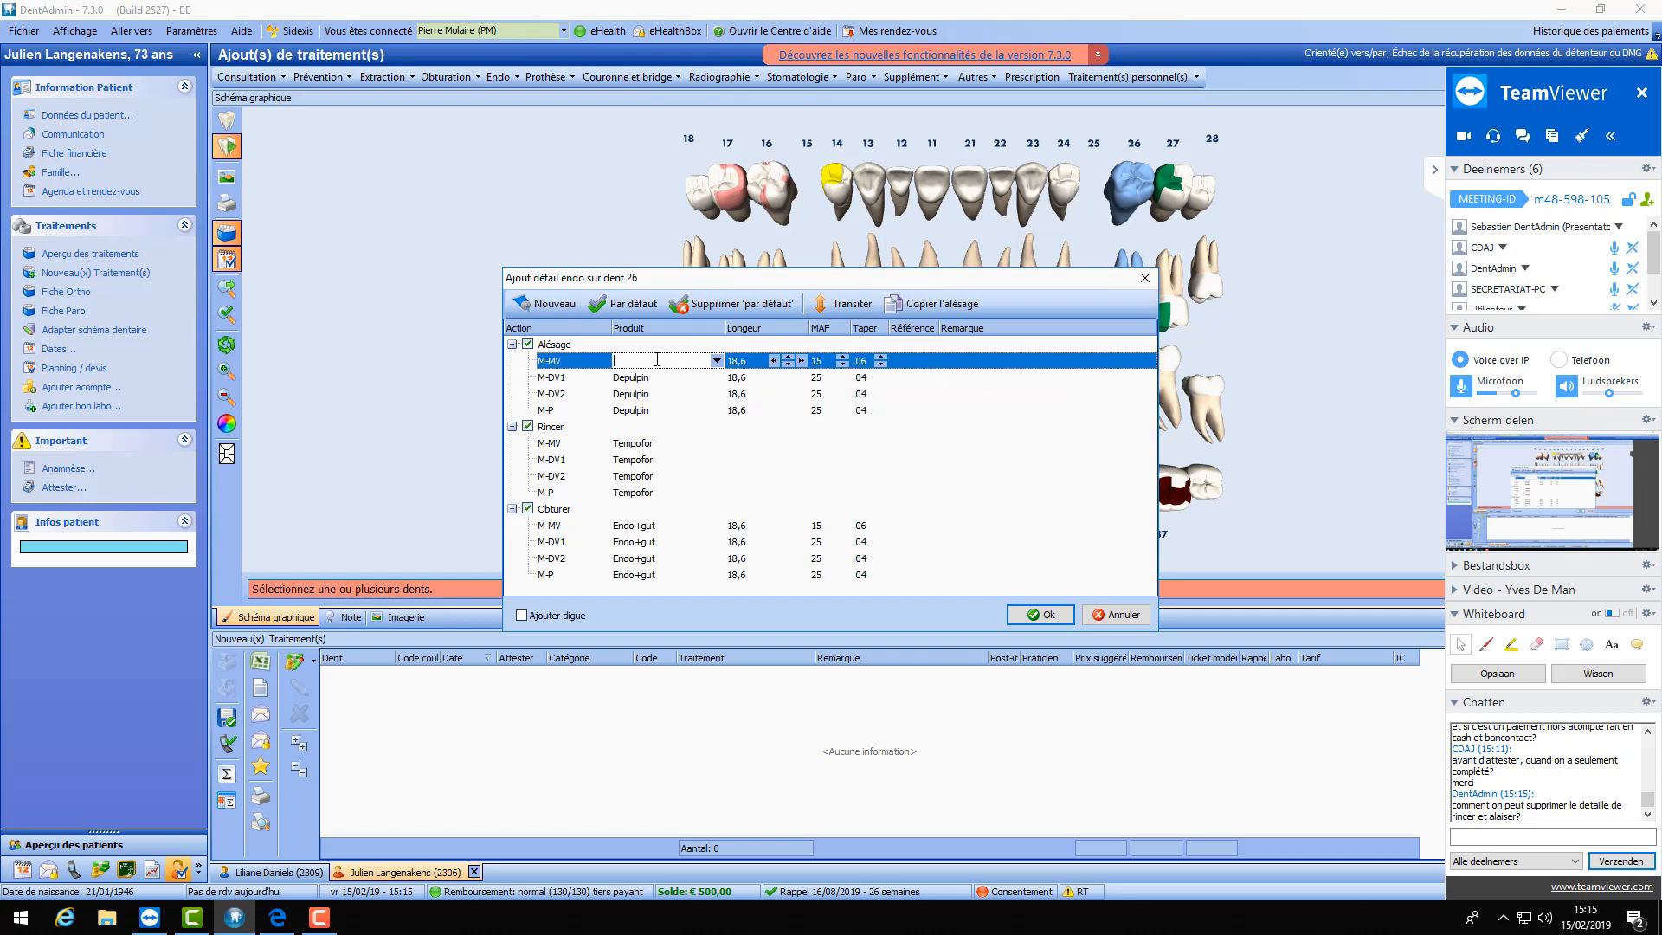
click(716, 360)
click(662, 398)
click(1433, 173)
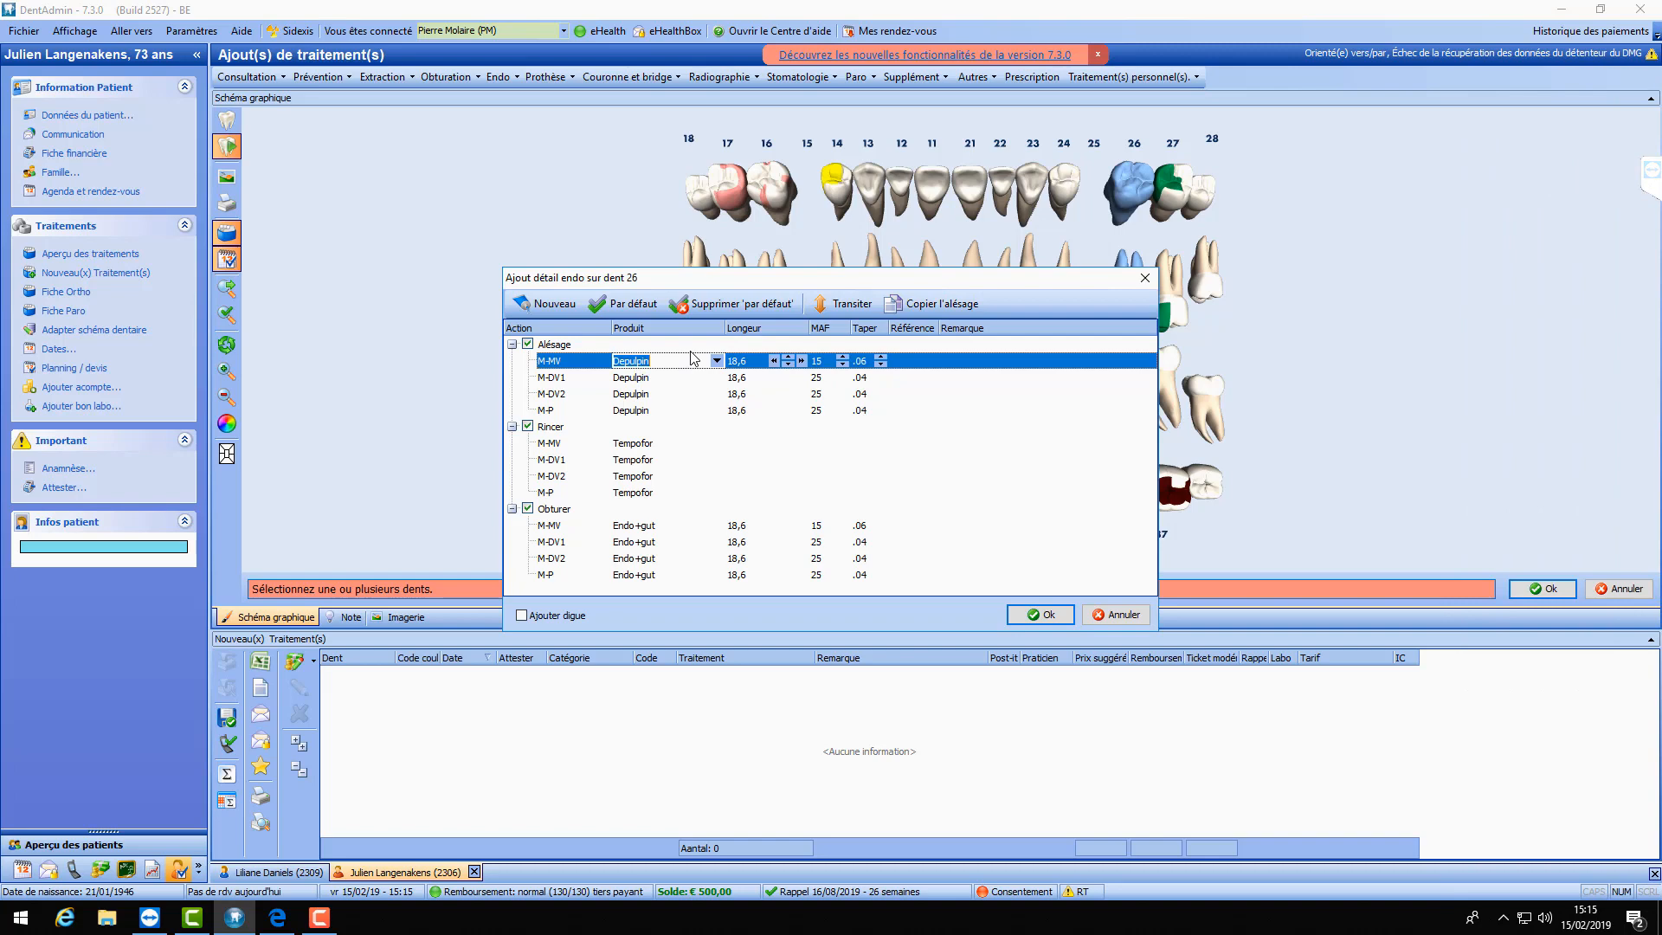
- Clear the Alésage, Rincer and Obturer products on every canal of tooth 26 and leave the endo detail without recording it
key(Delete)
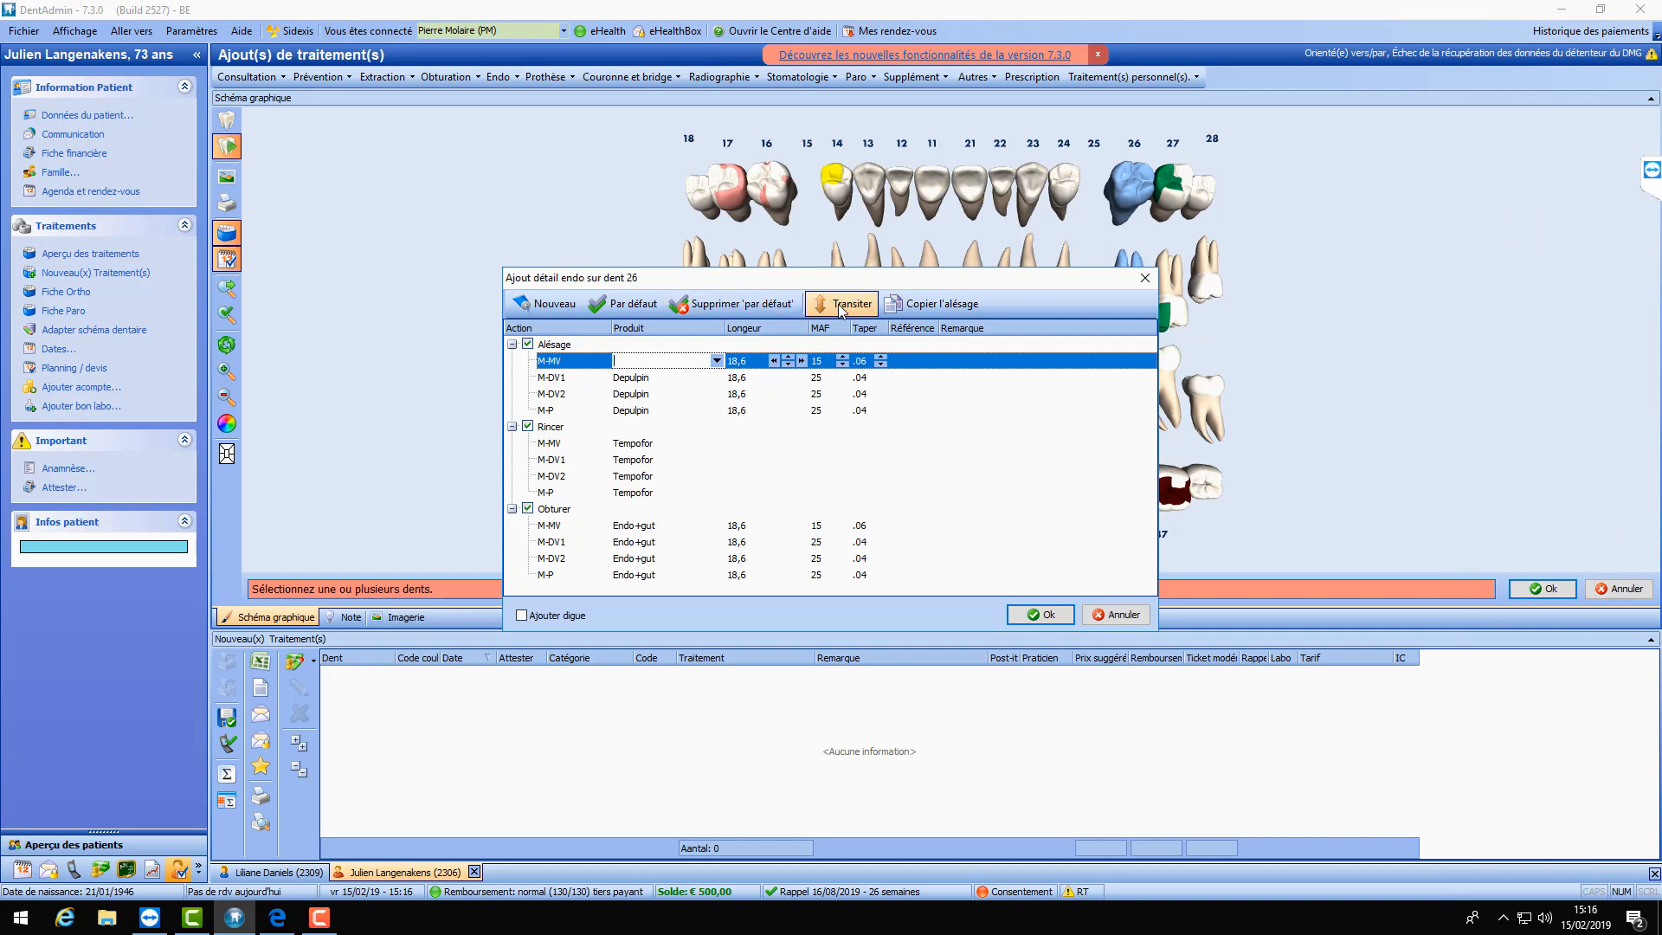
click(840, 306)
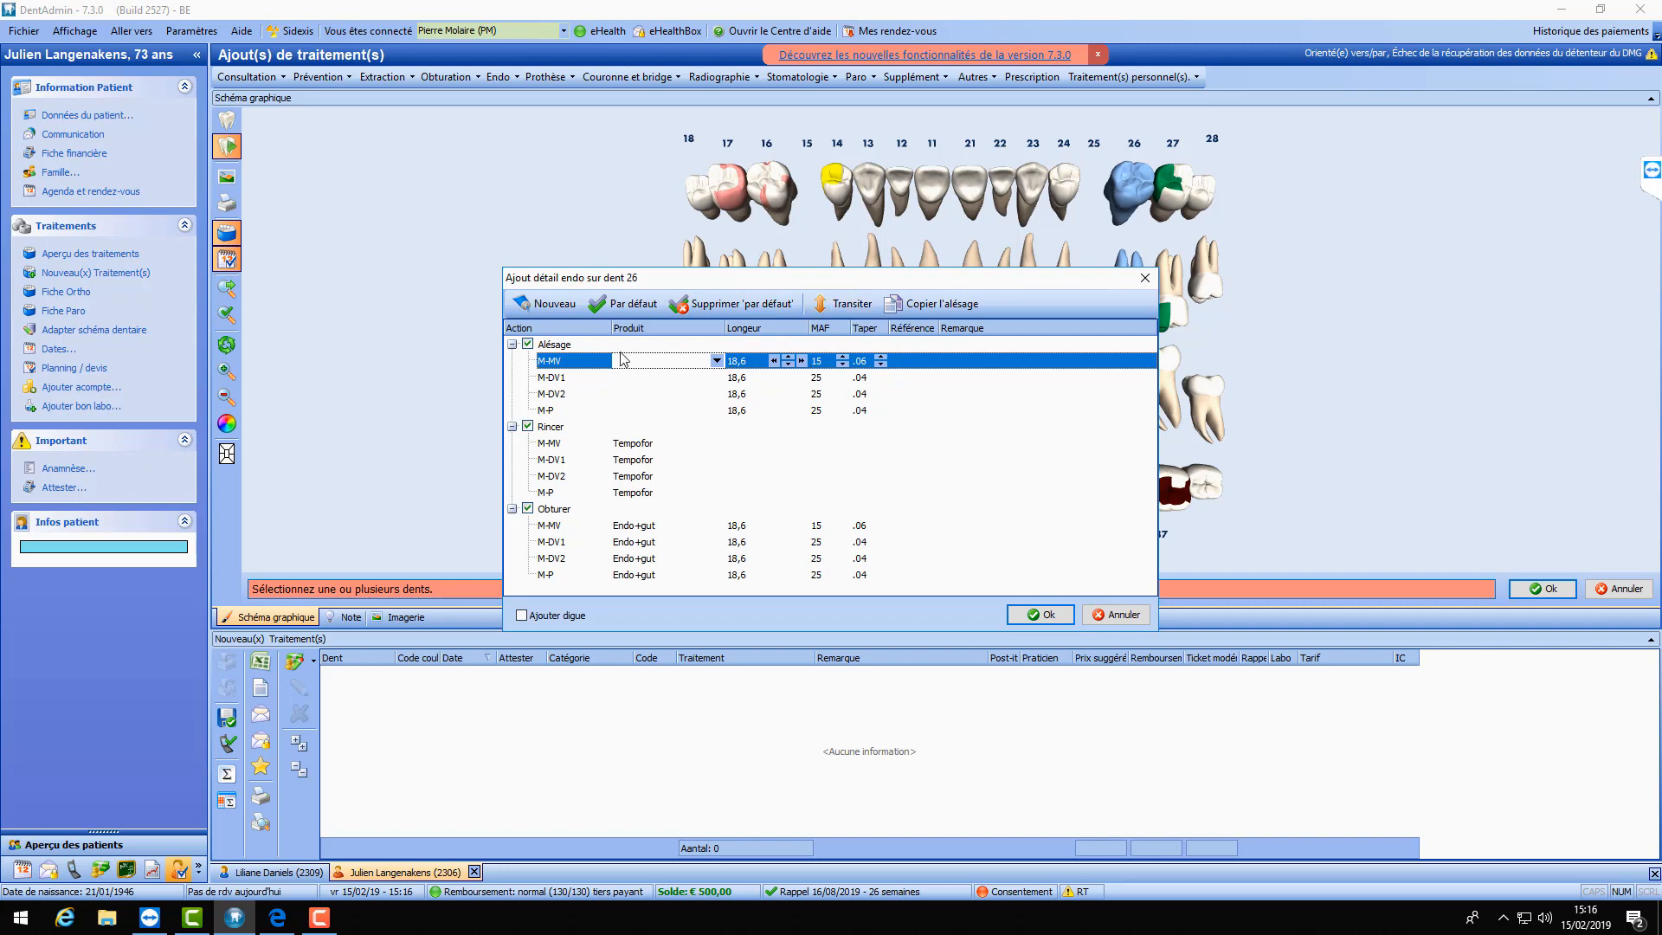
click(650, 443)
key(BackSpace)
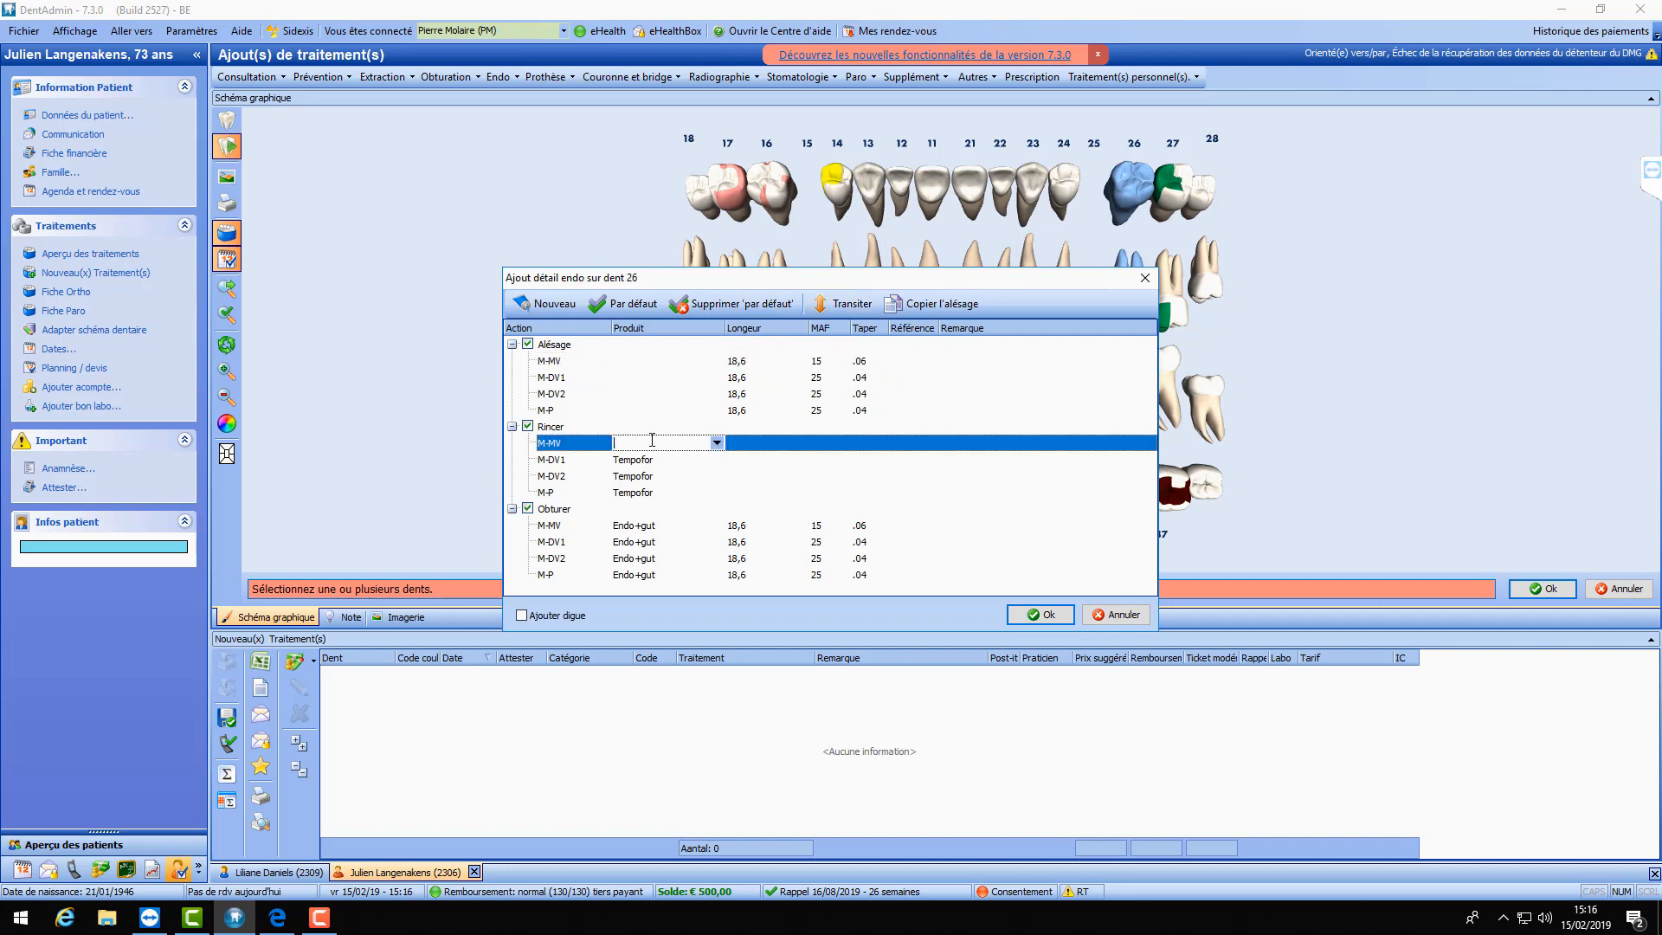
click(841, 304)
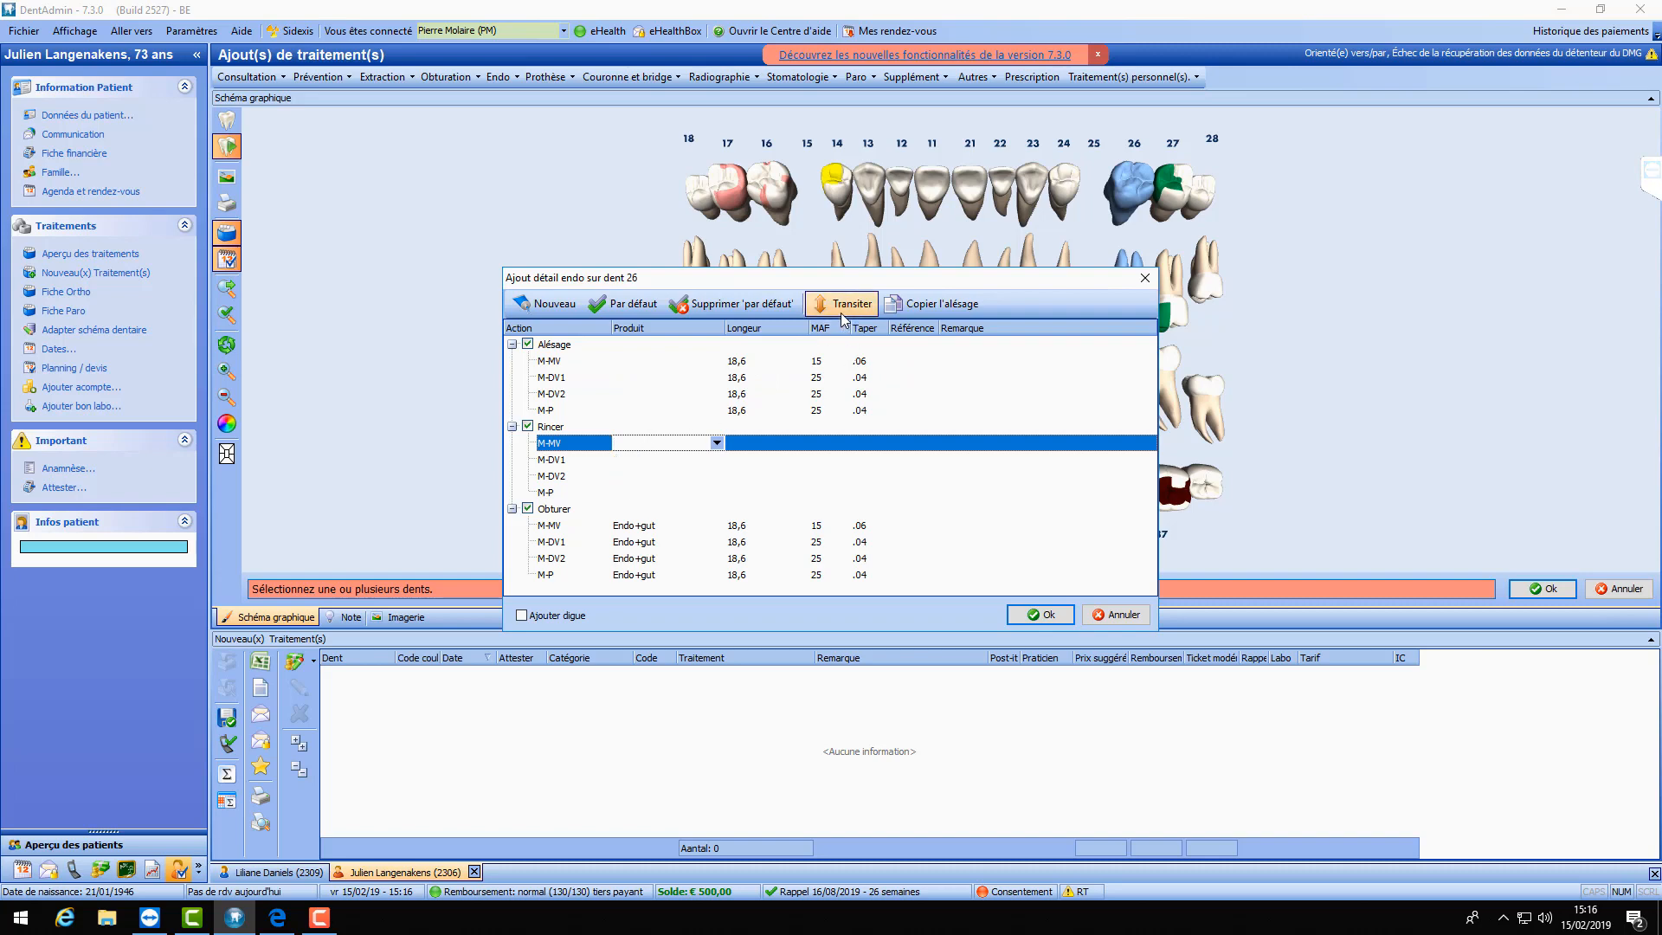
click(655, 526)
key(BackSpace)
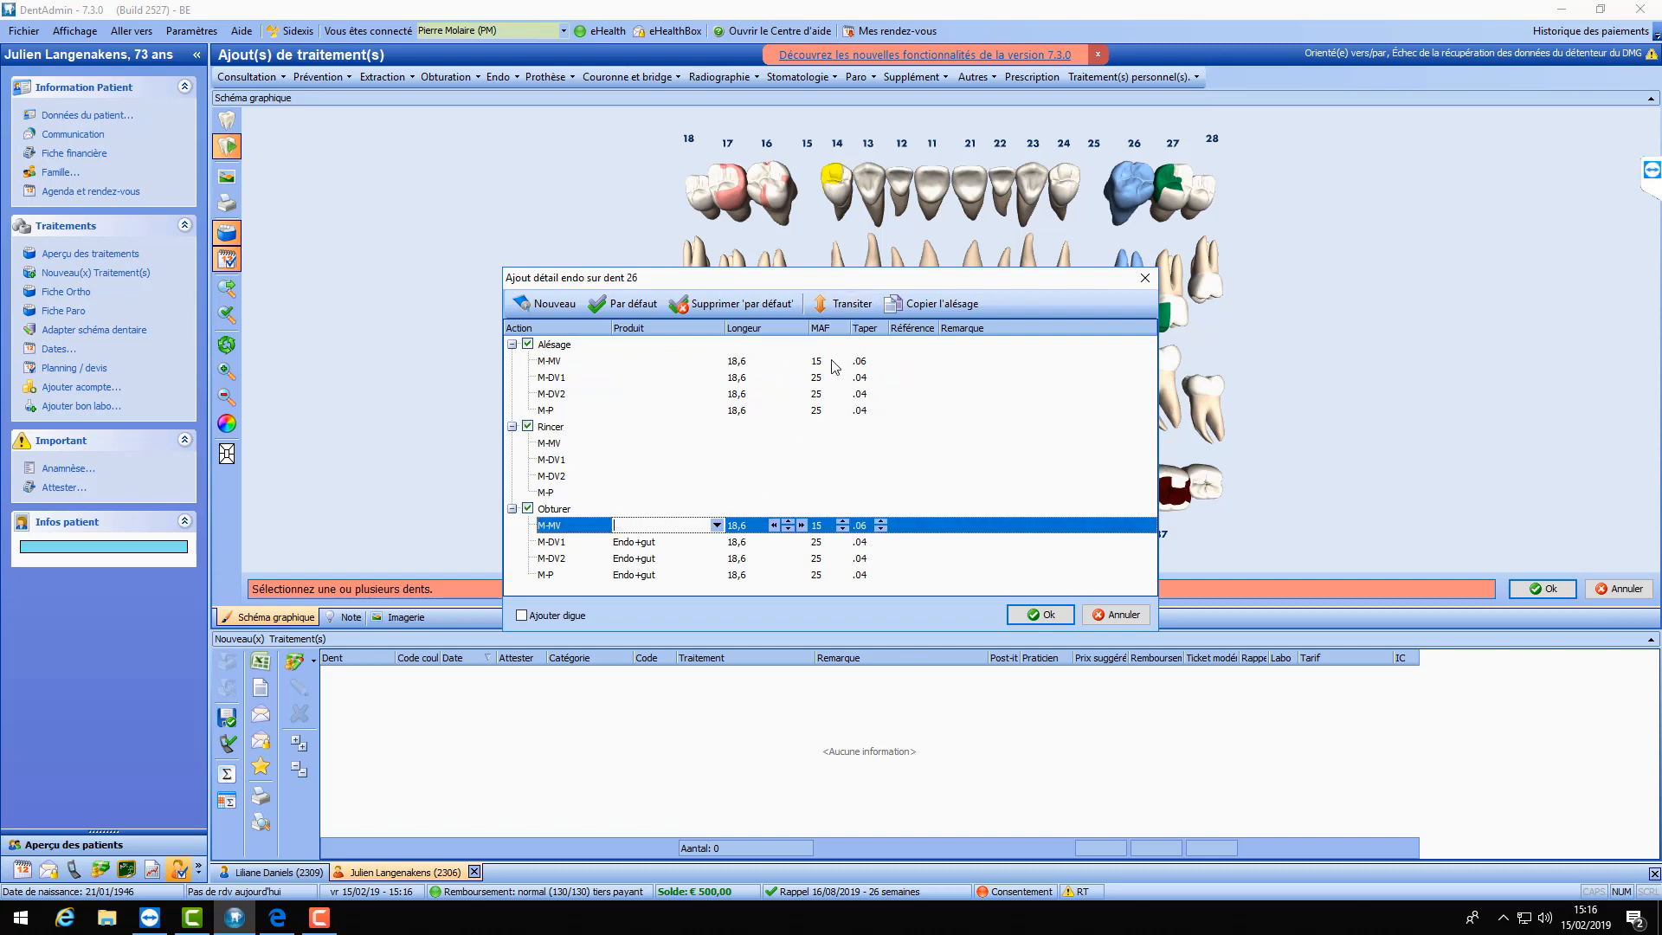
click(842, 304)
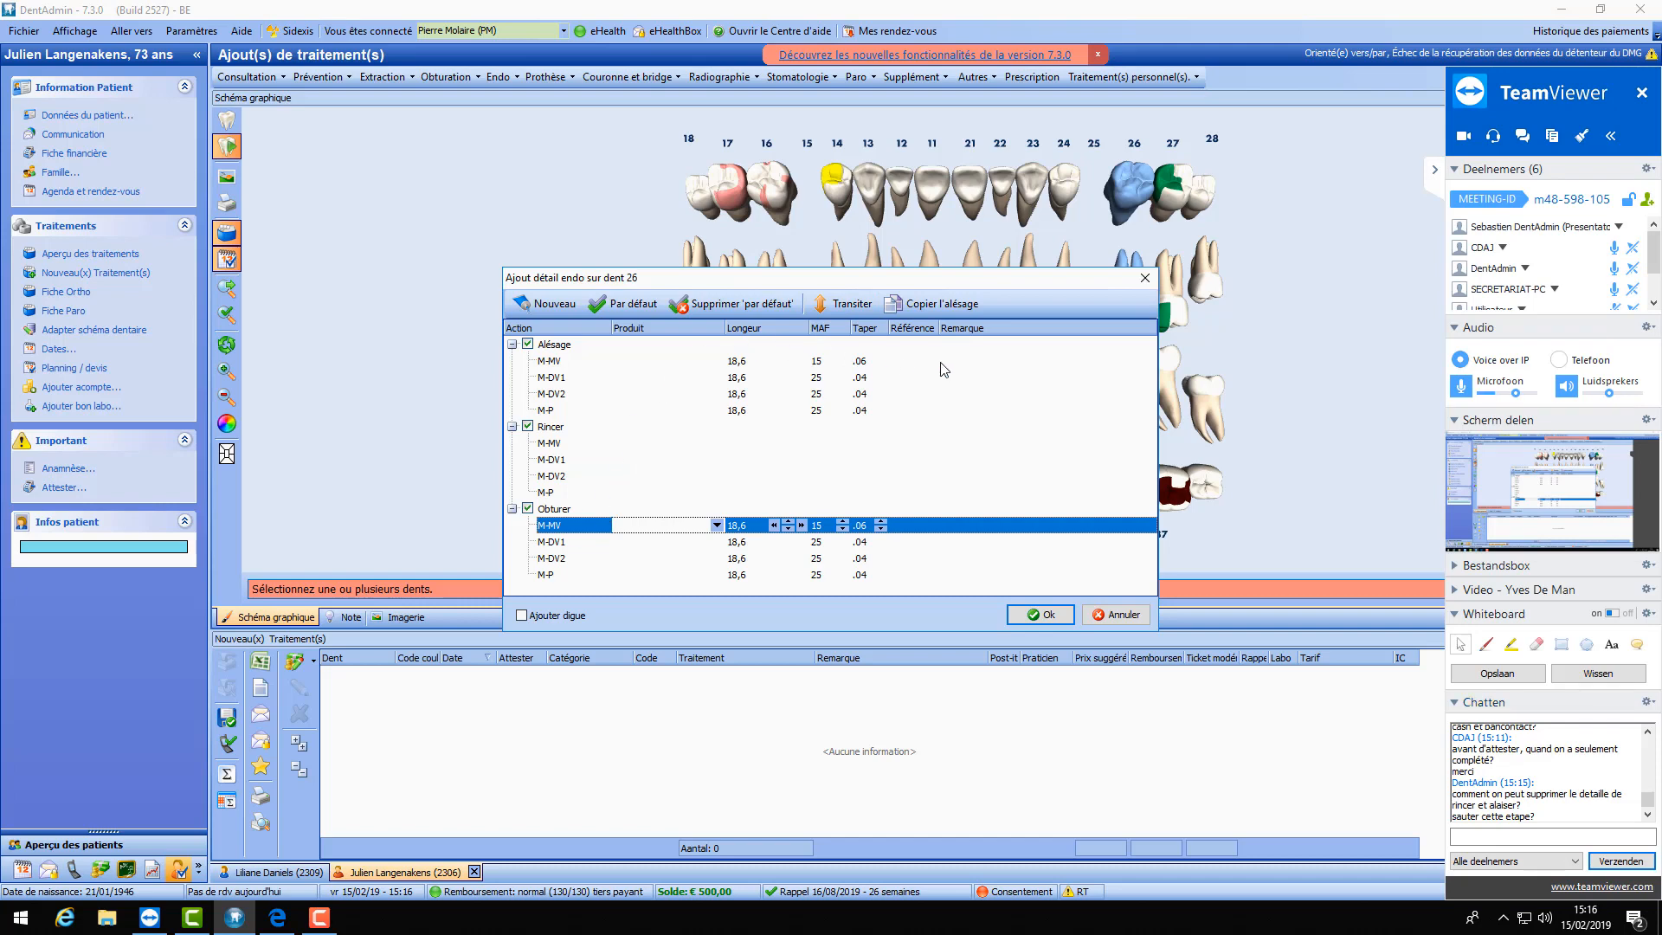
key(Return)
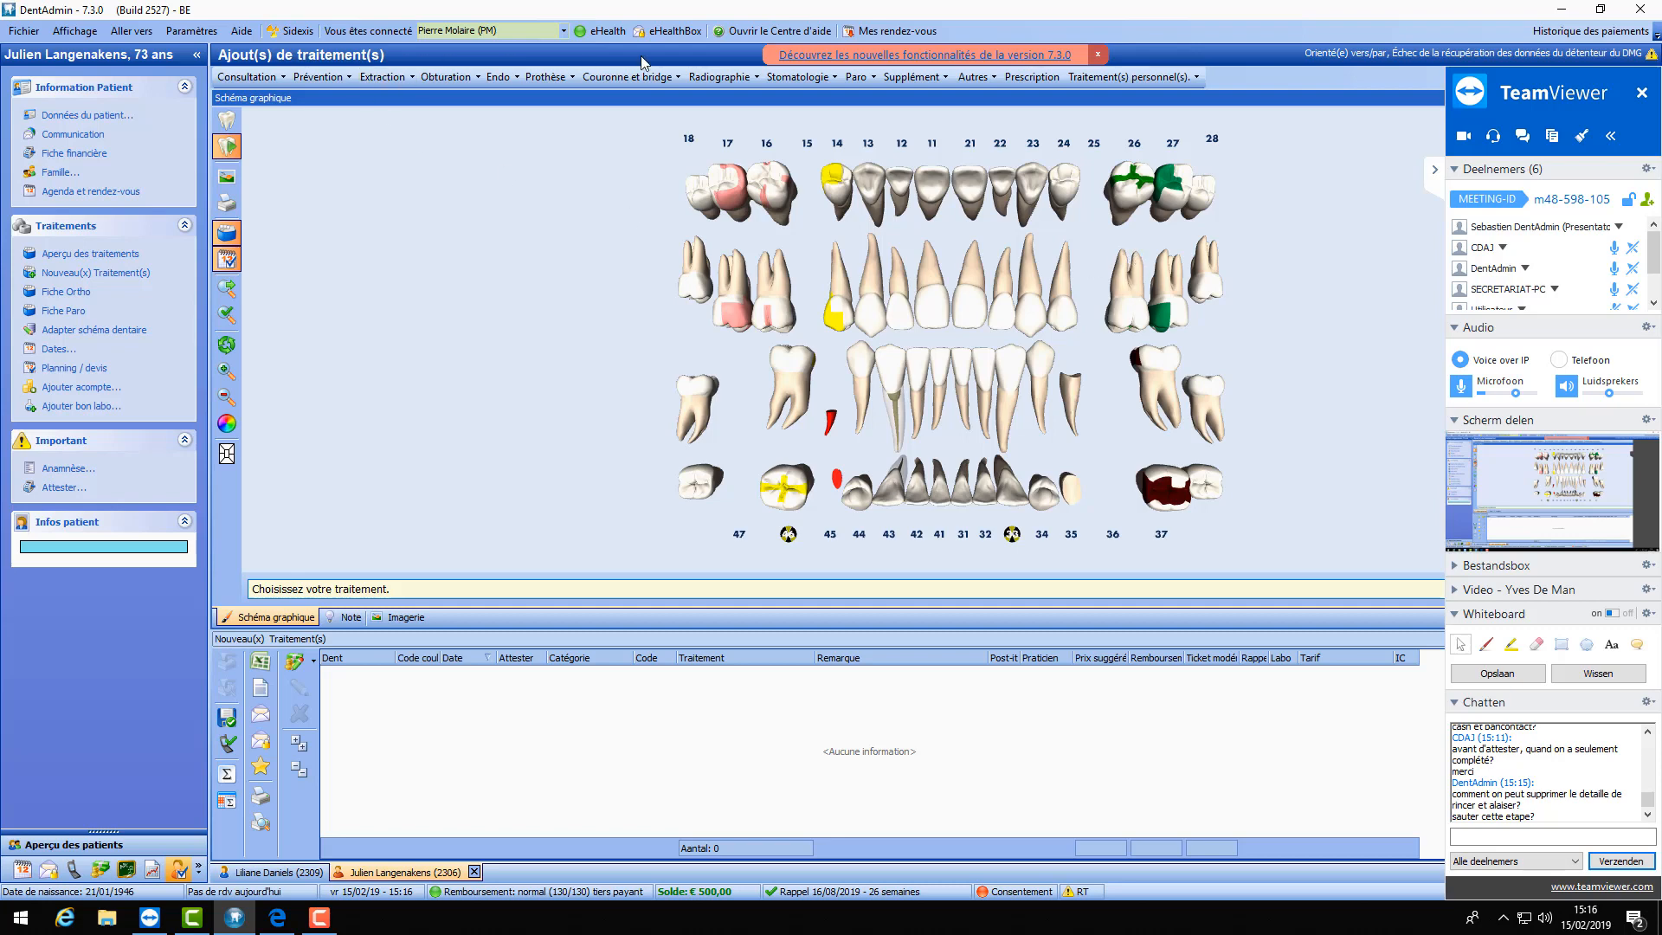
- Add an endo treatment on tooth 26 for three canals with the Alésage, Rincer and Obturer actions and a digue
click(506, 76)
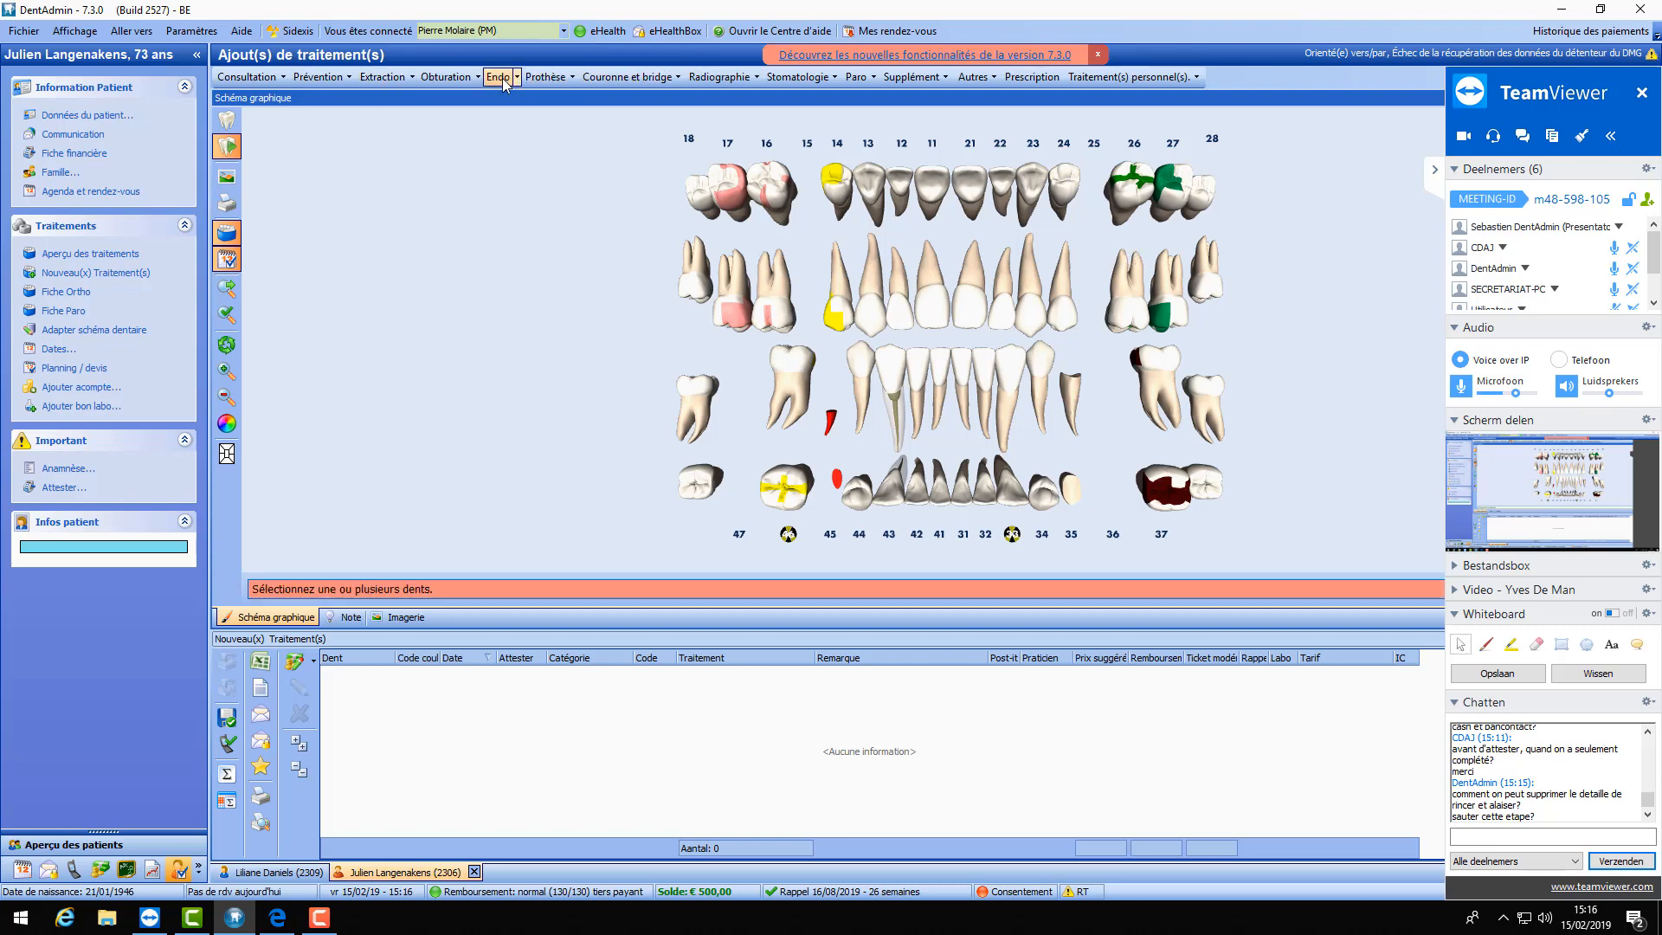
click(1116, 314)
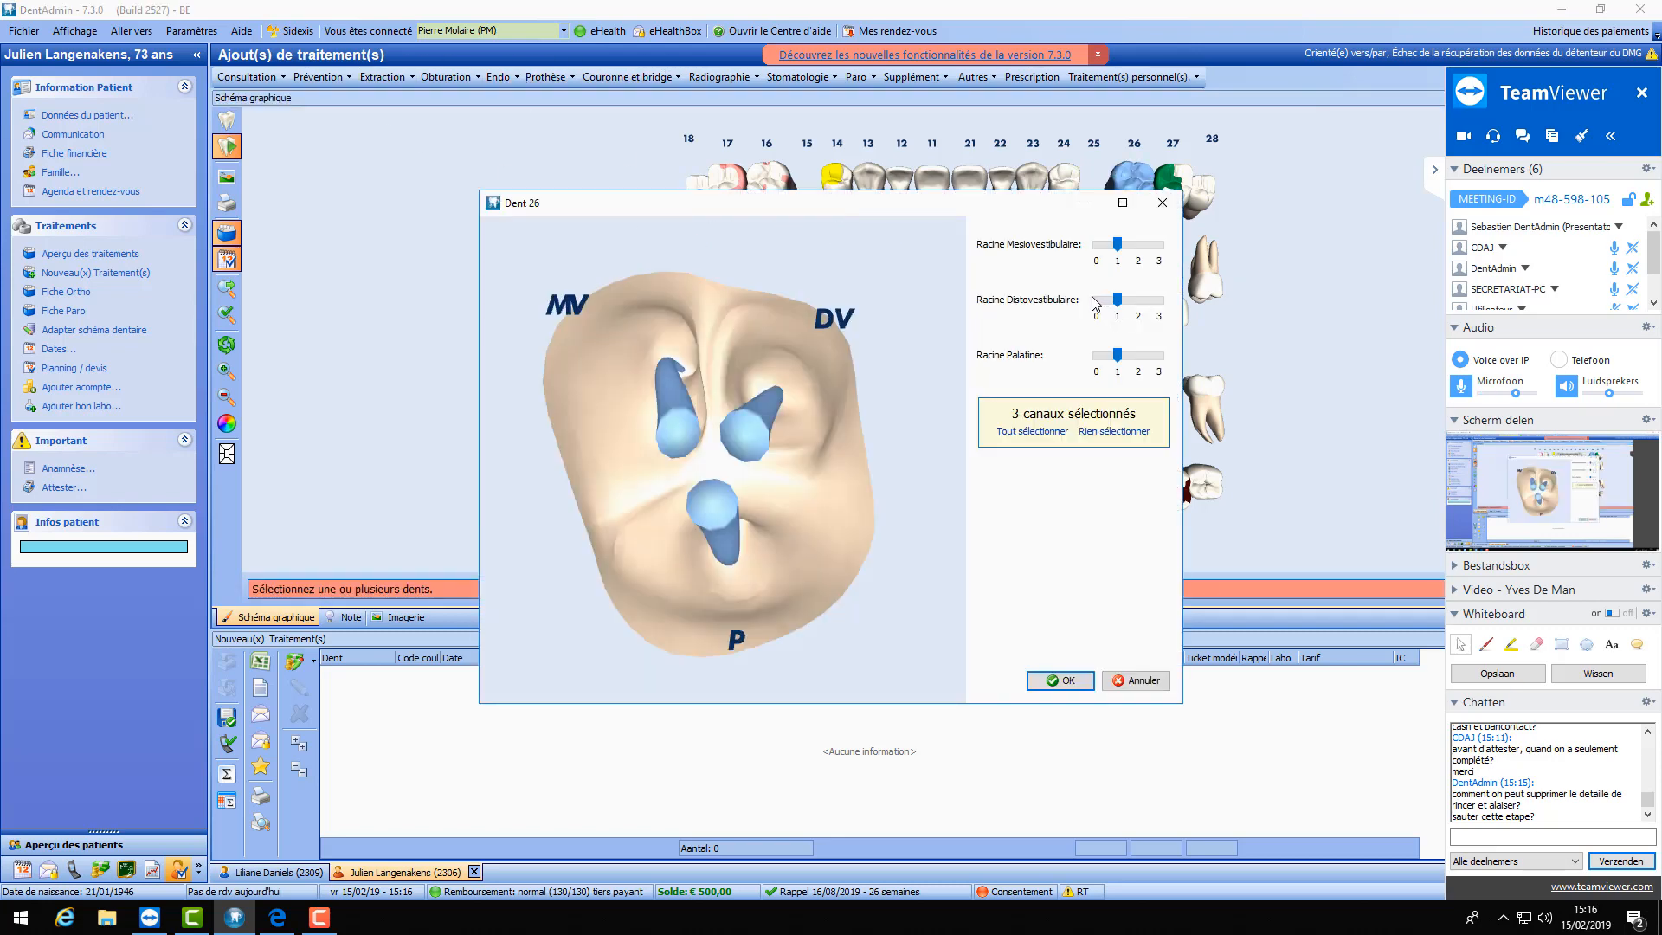
click(1061, 680)
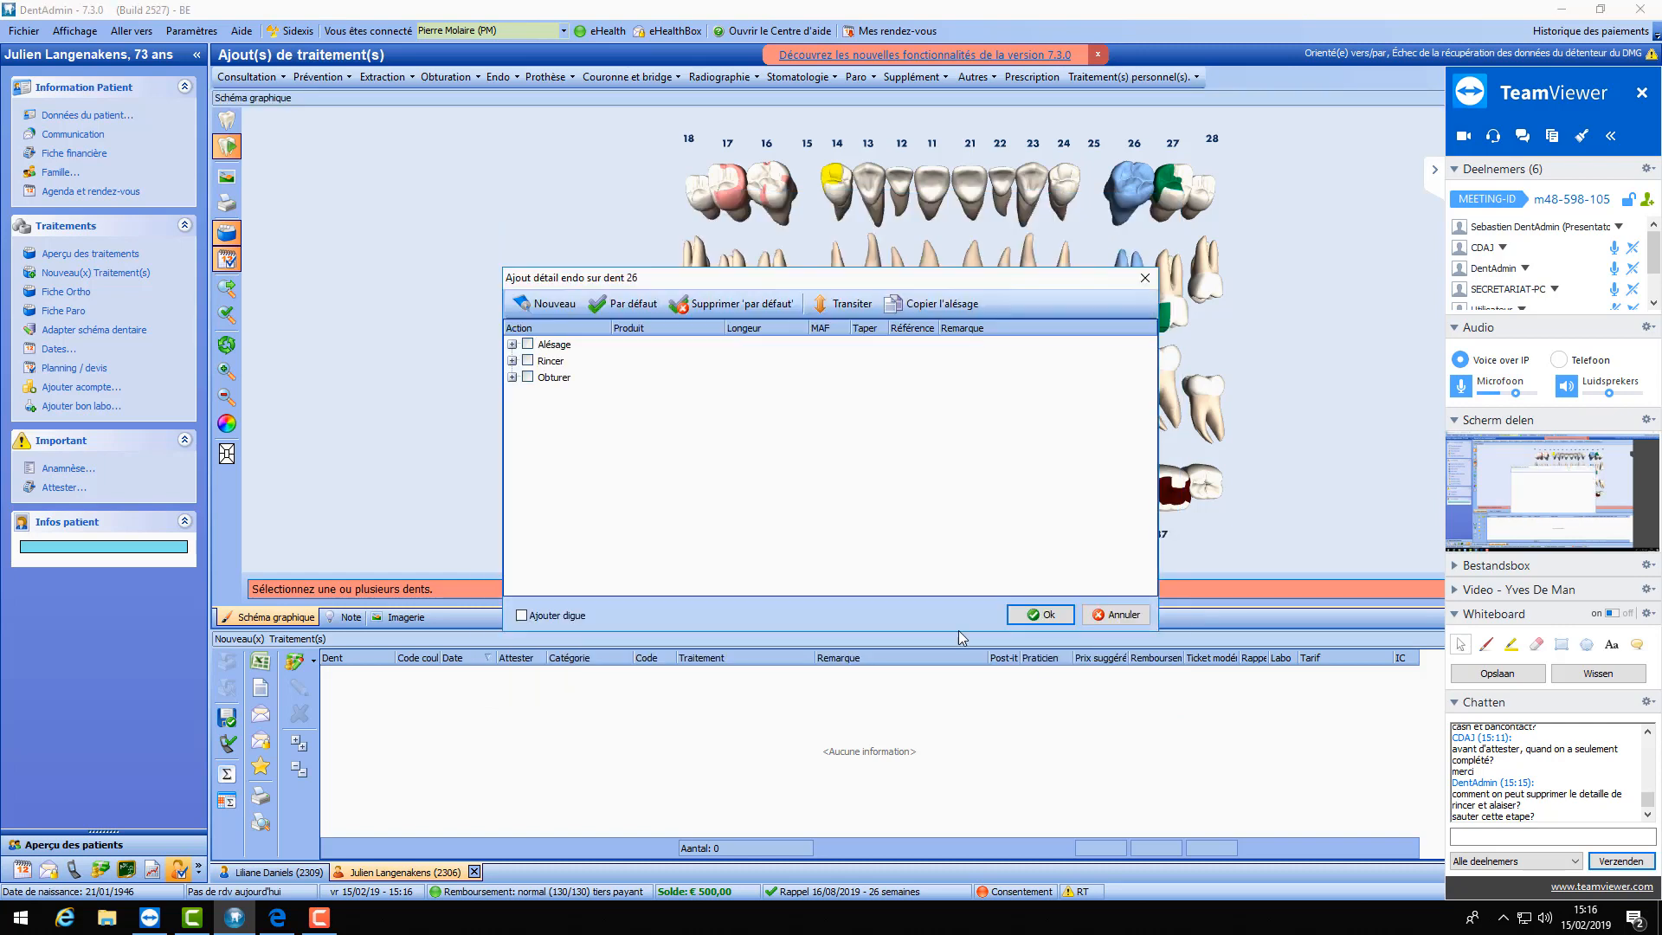
click(528, 344)
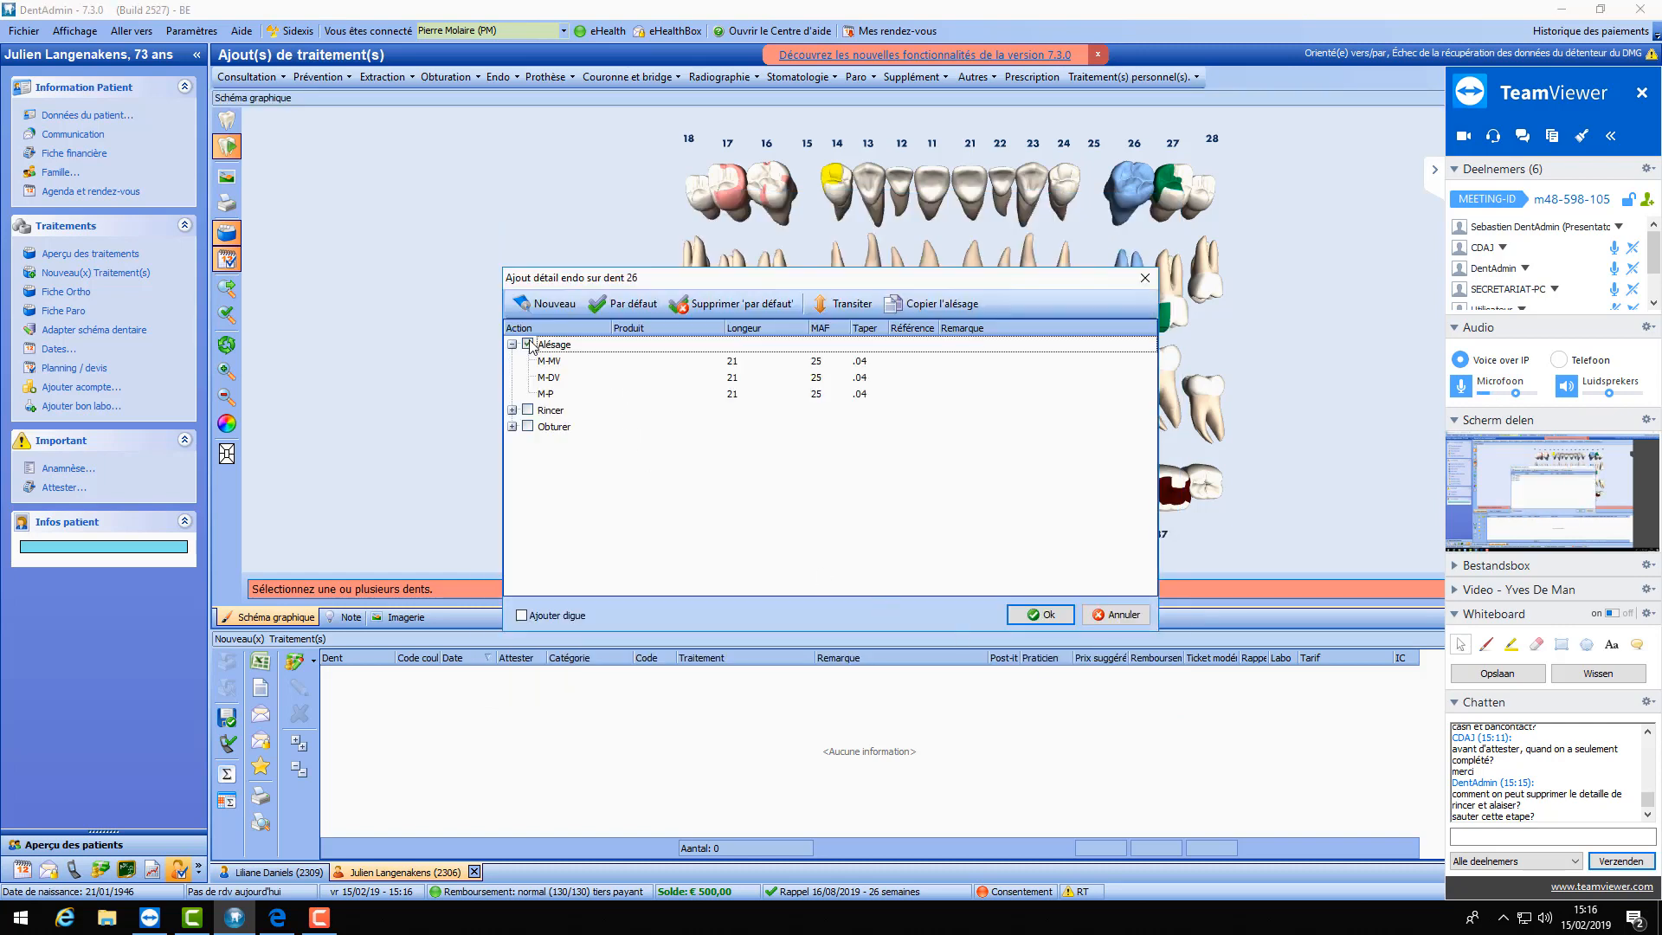
click(527, 410)
click(528, 475)
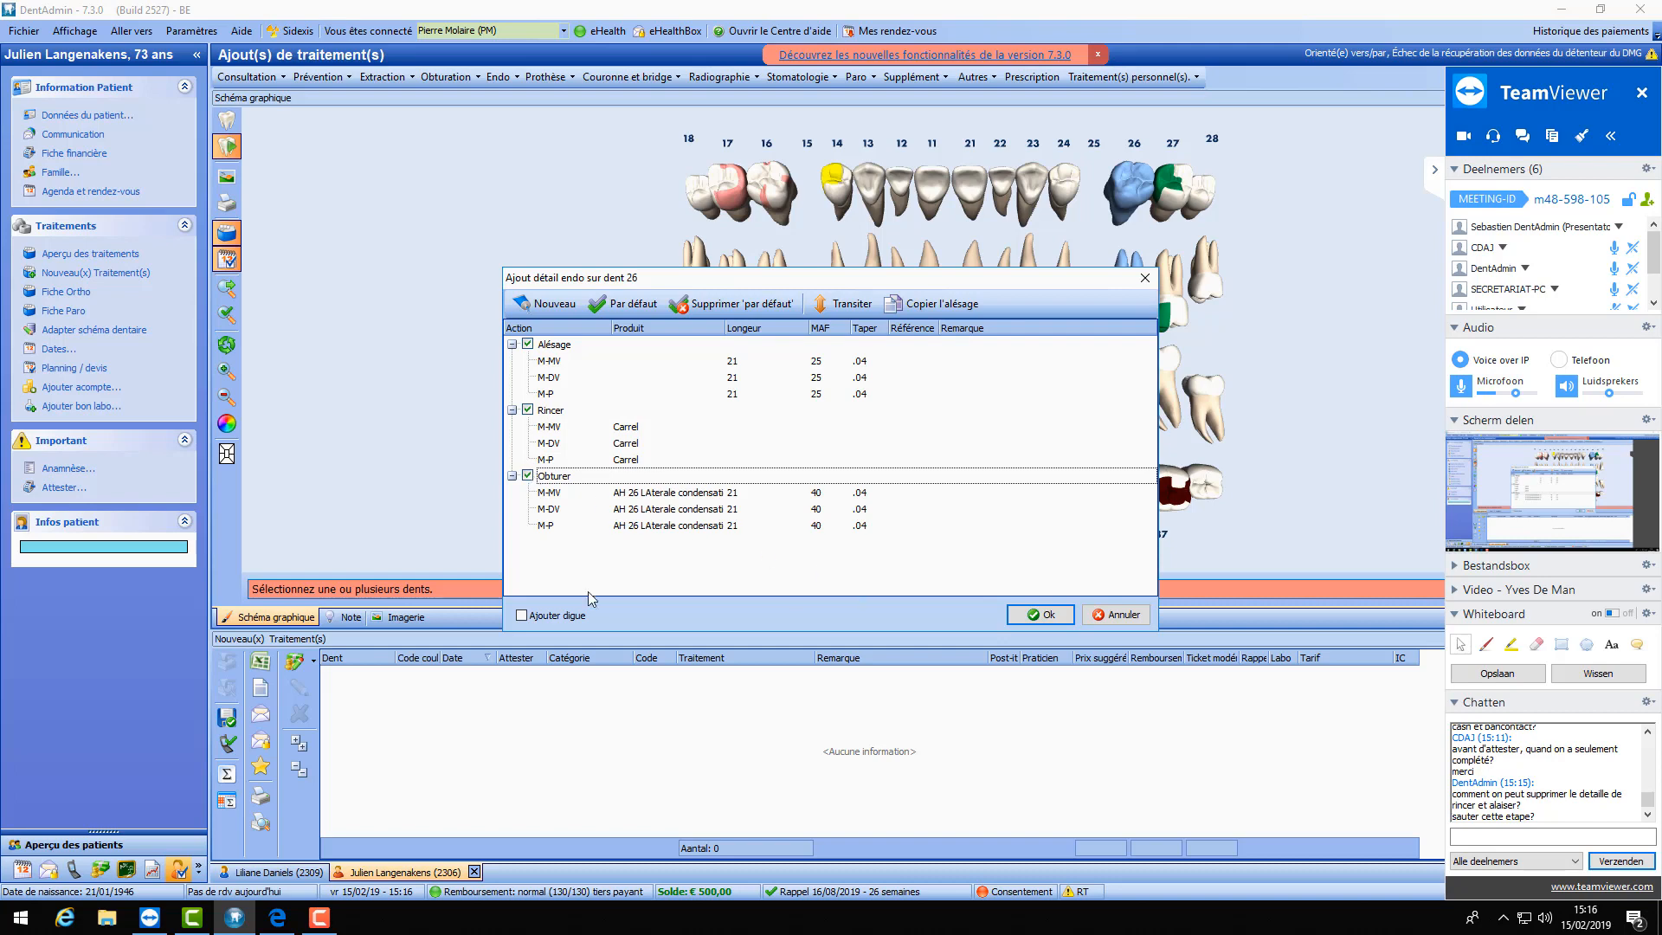
click(1040, 614)
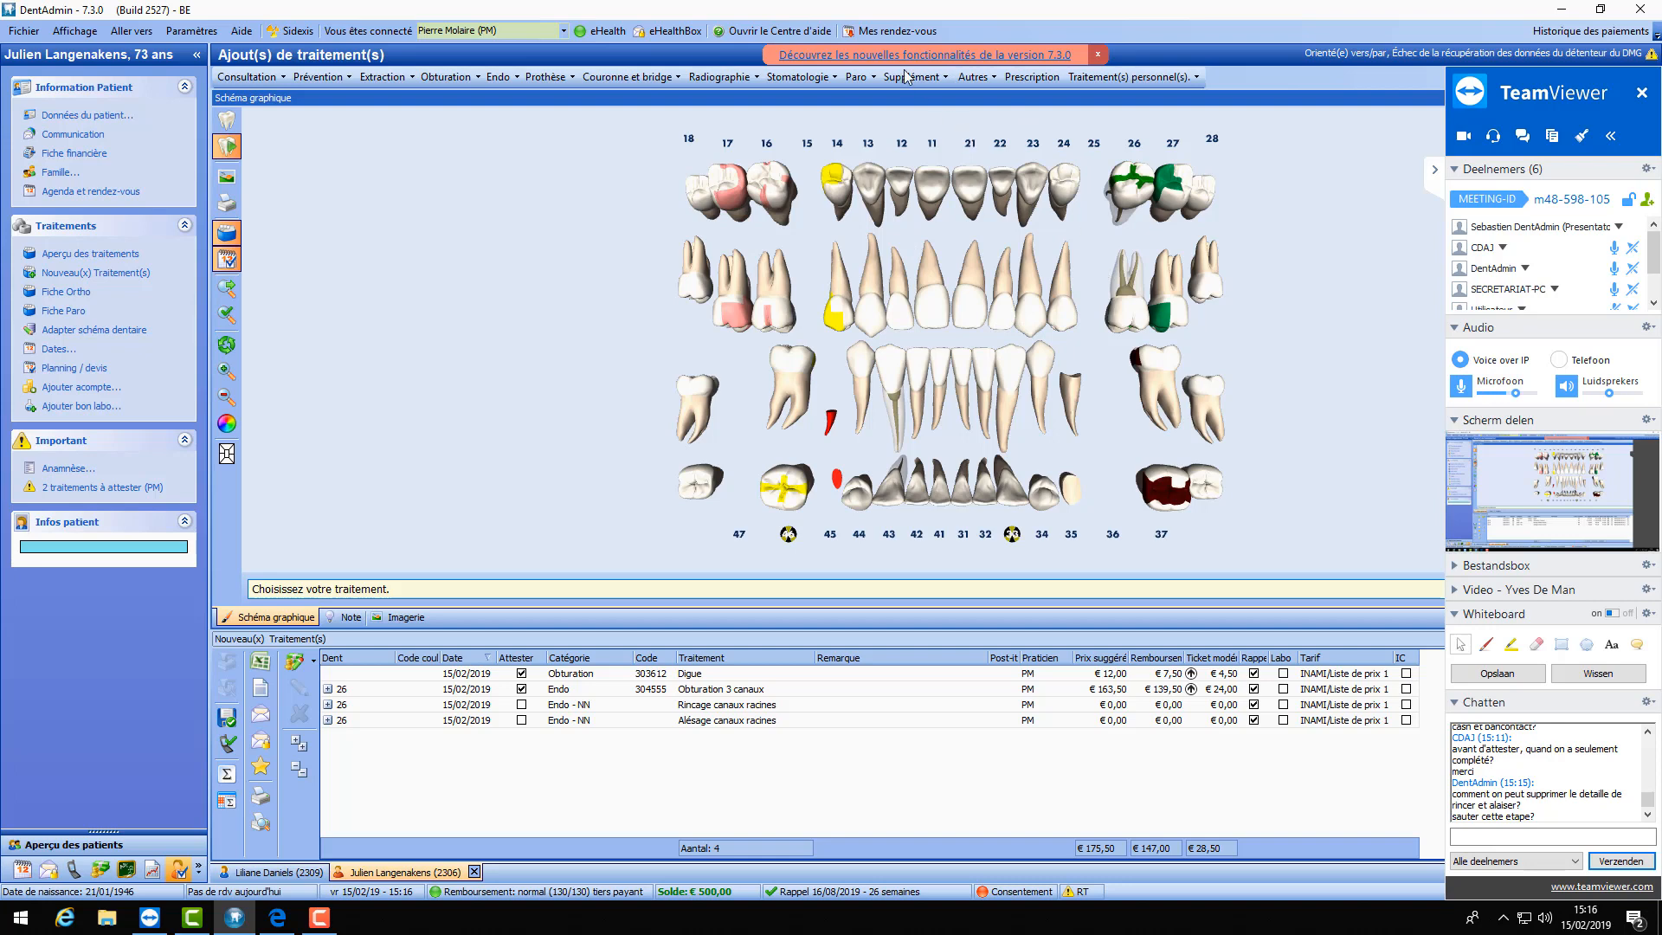
- Delete all the newly added treatments, including the digue and the endo entries of tooth 26
click(594, 676)
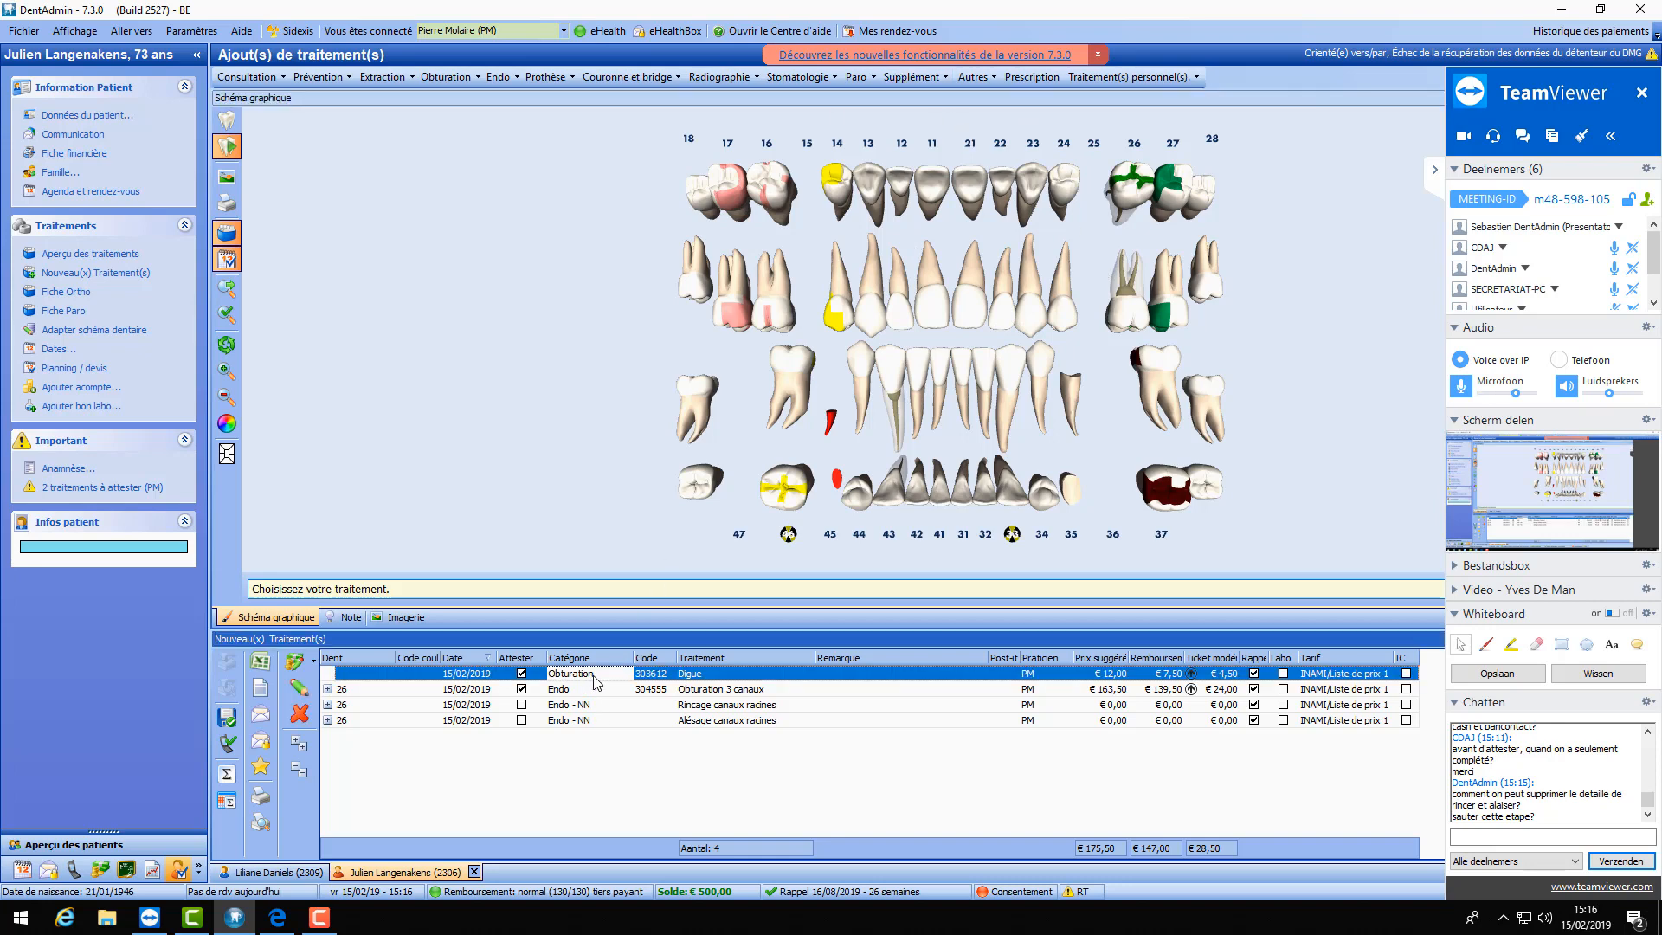
key(ctrl+a)
key(Delete)
click(858, 463)
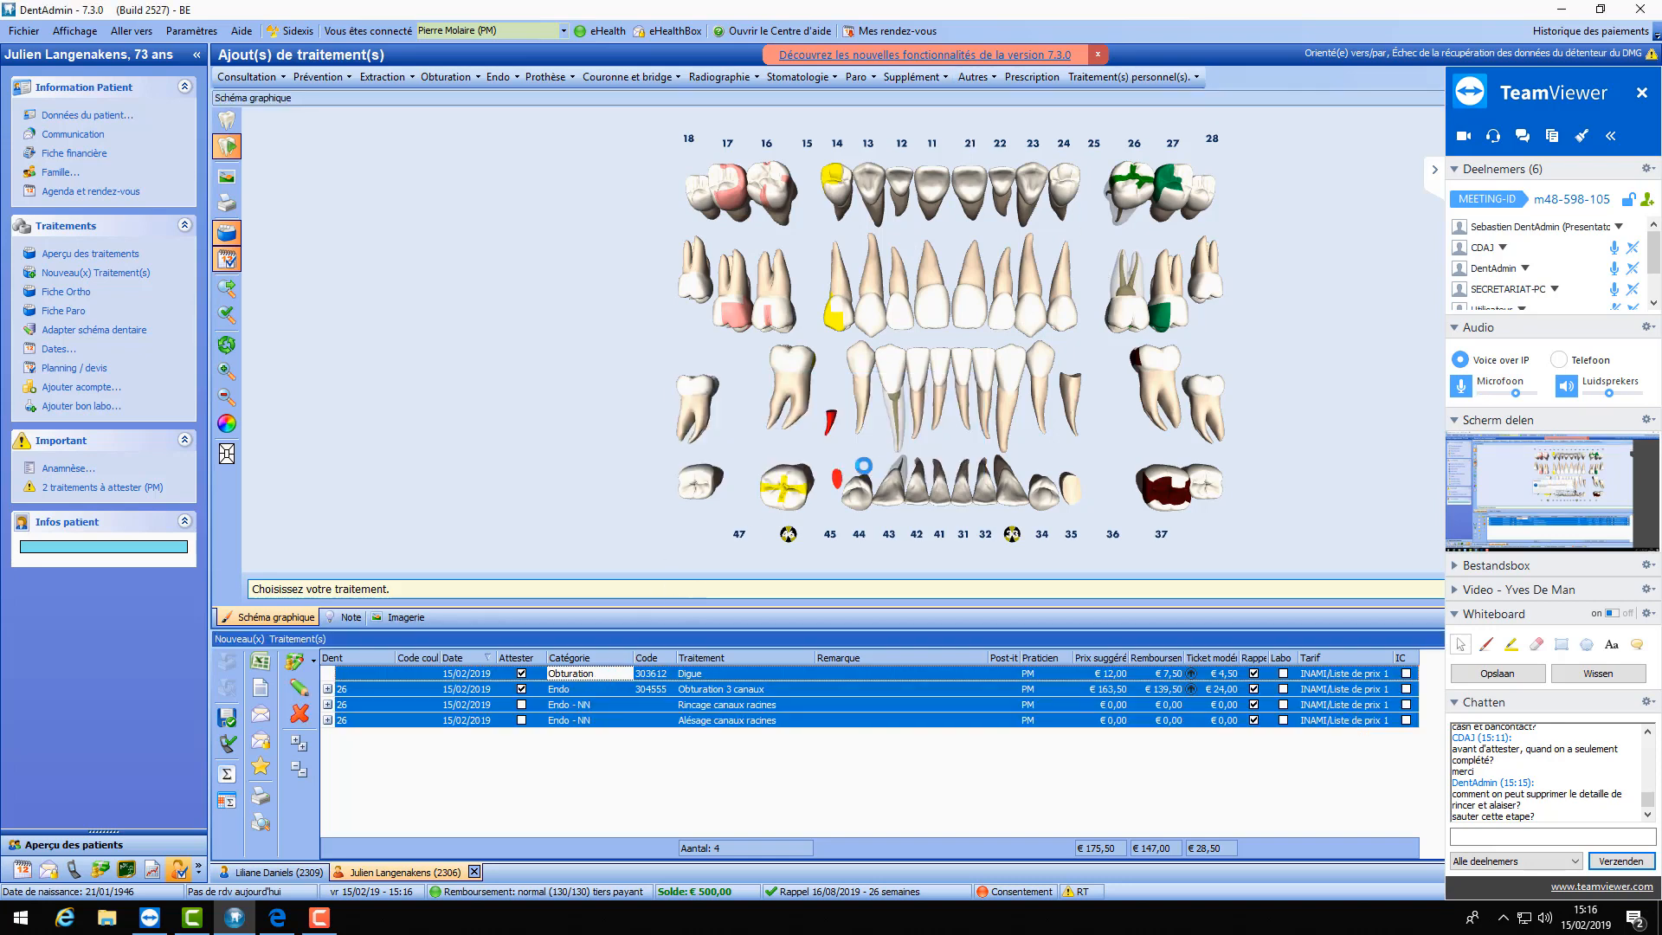
- Add an endo treatment on tooth 24 for two canals with Alésage, Rincer, Obturer and a digue, and select the digue entry
click(514, 80)
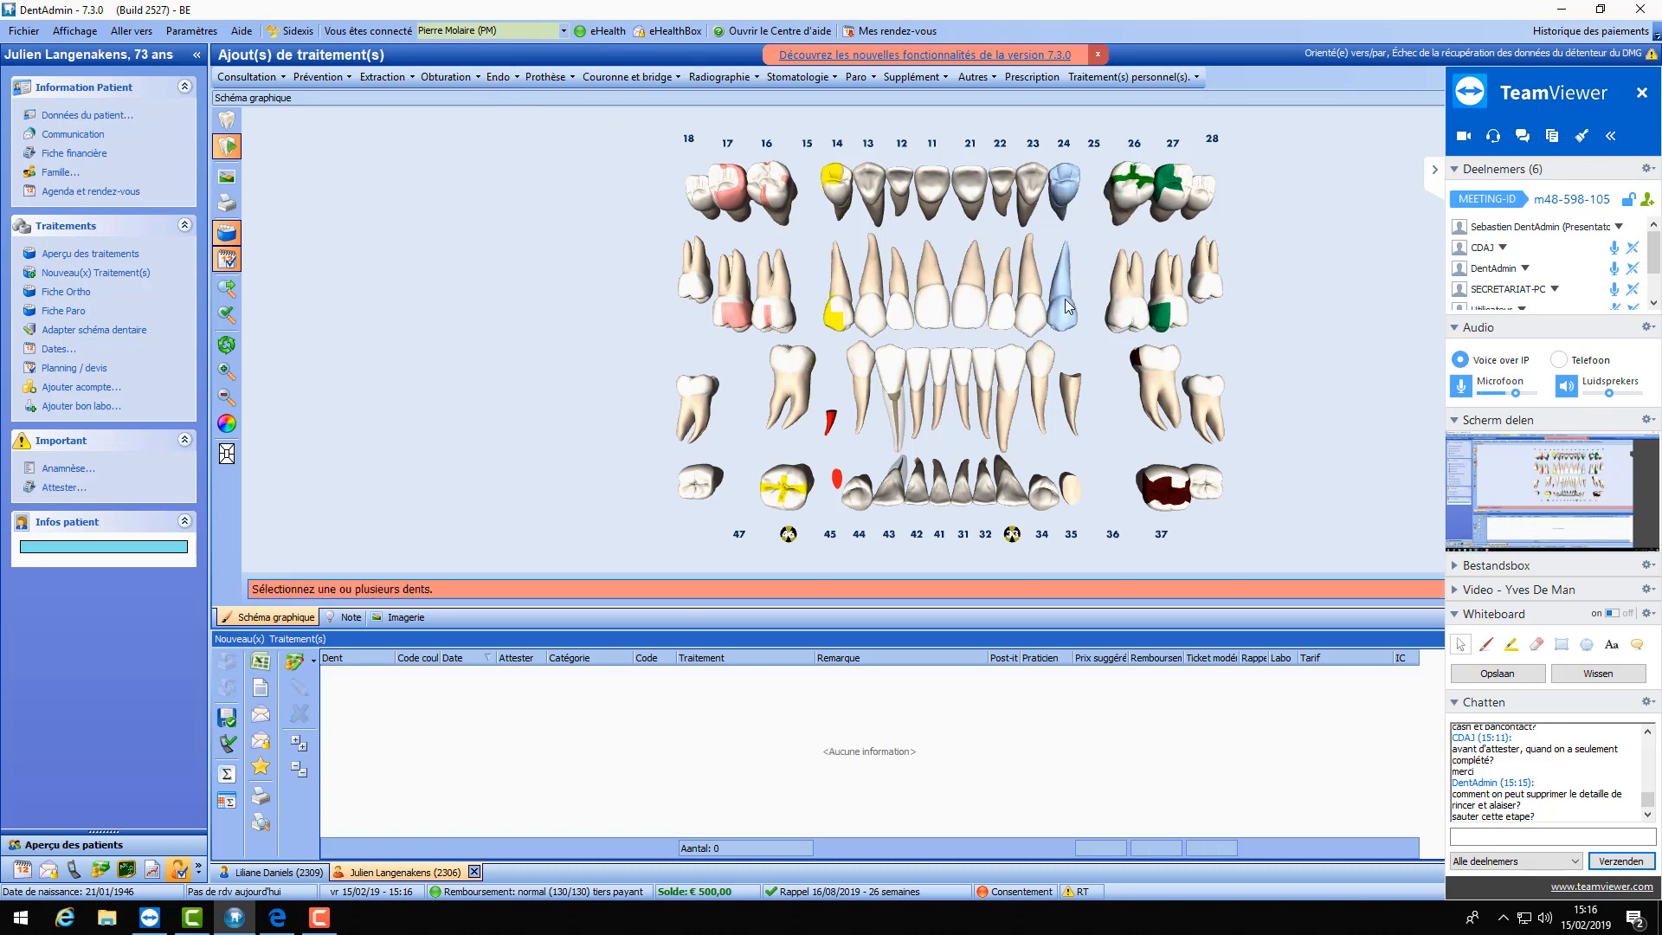
click(1065, 299)
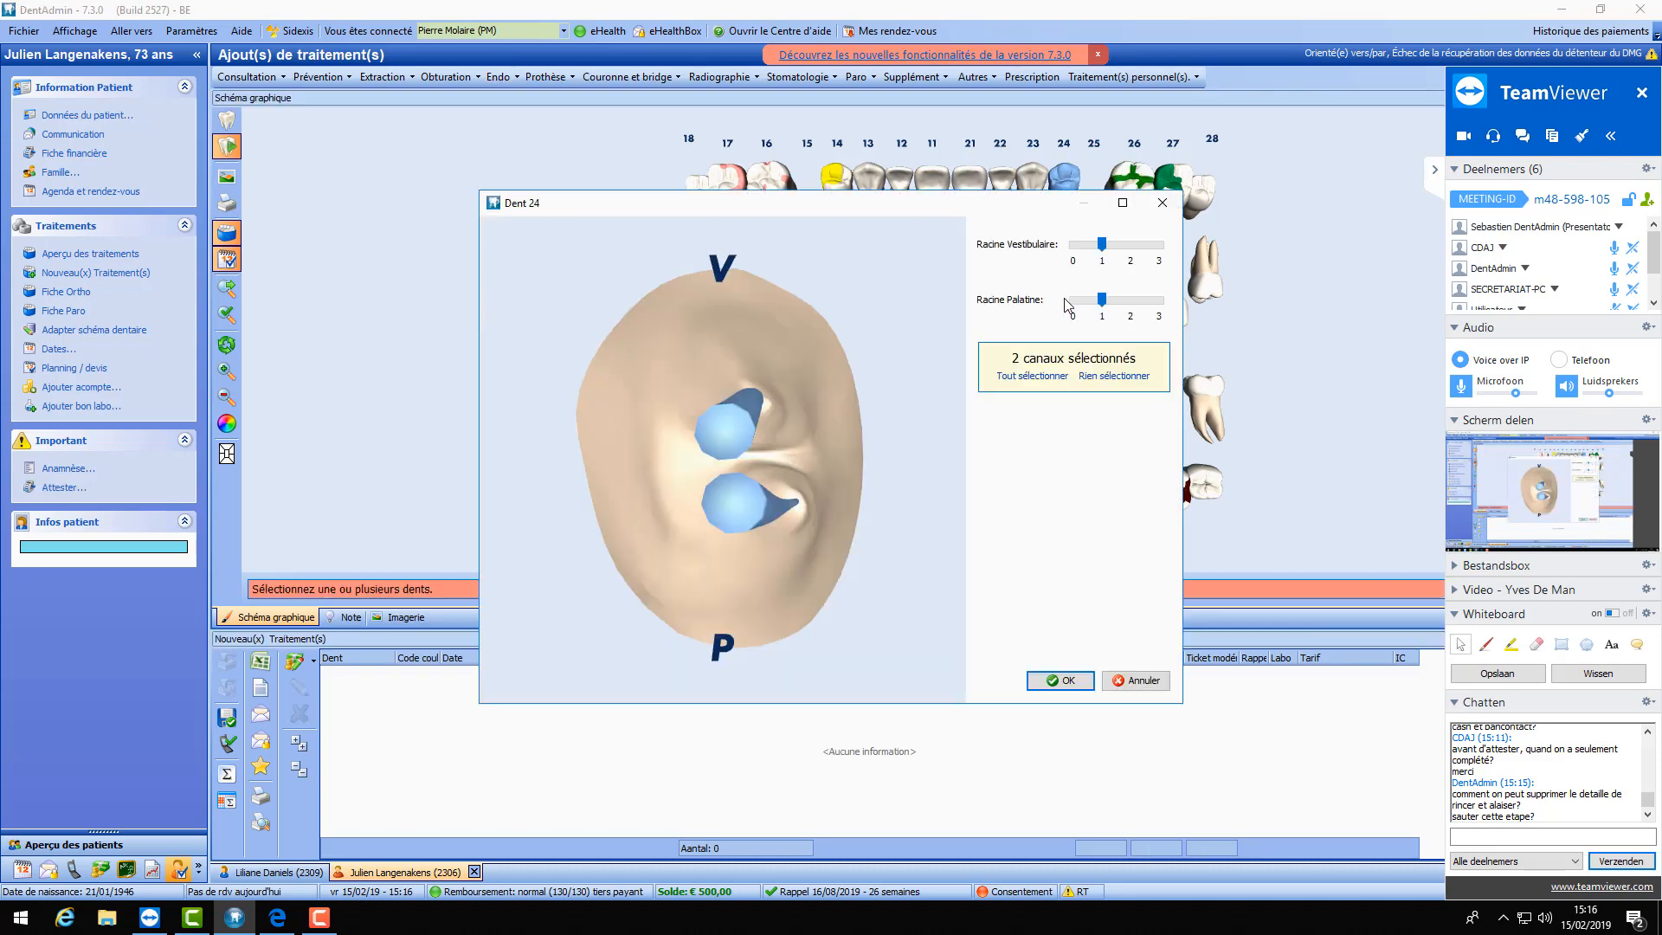
click(1052, 682)
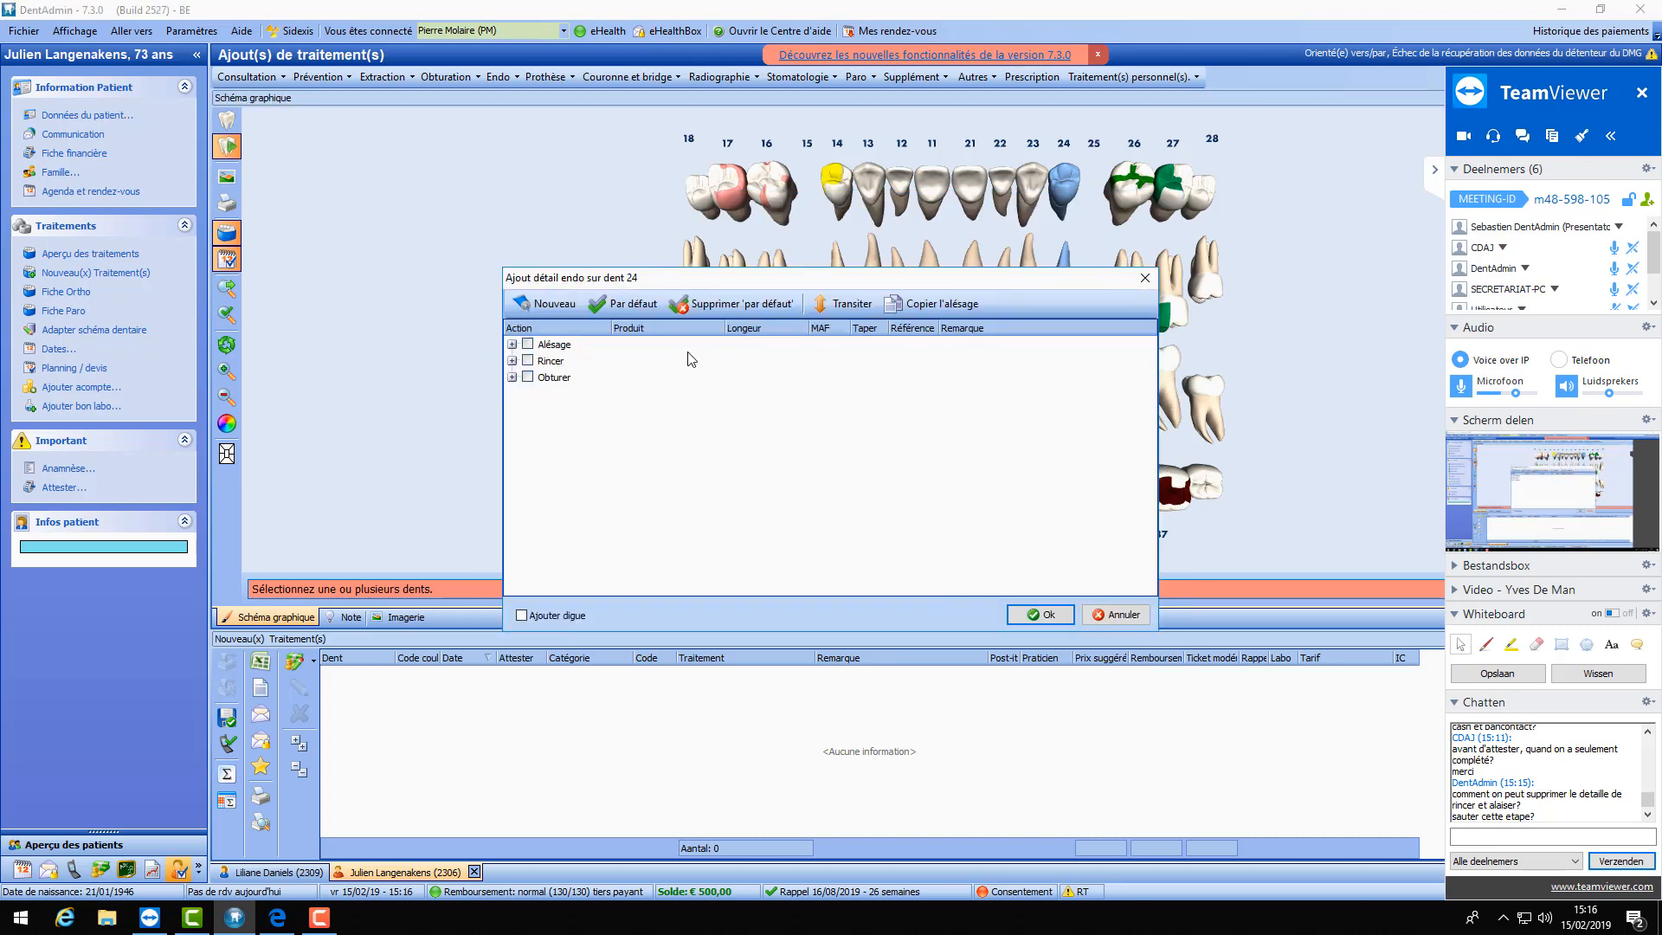
click(527, 344)
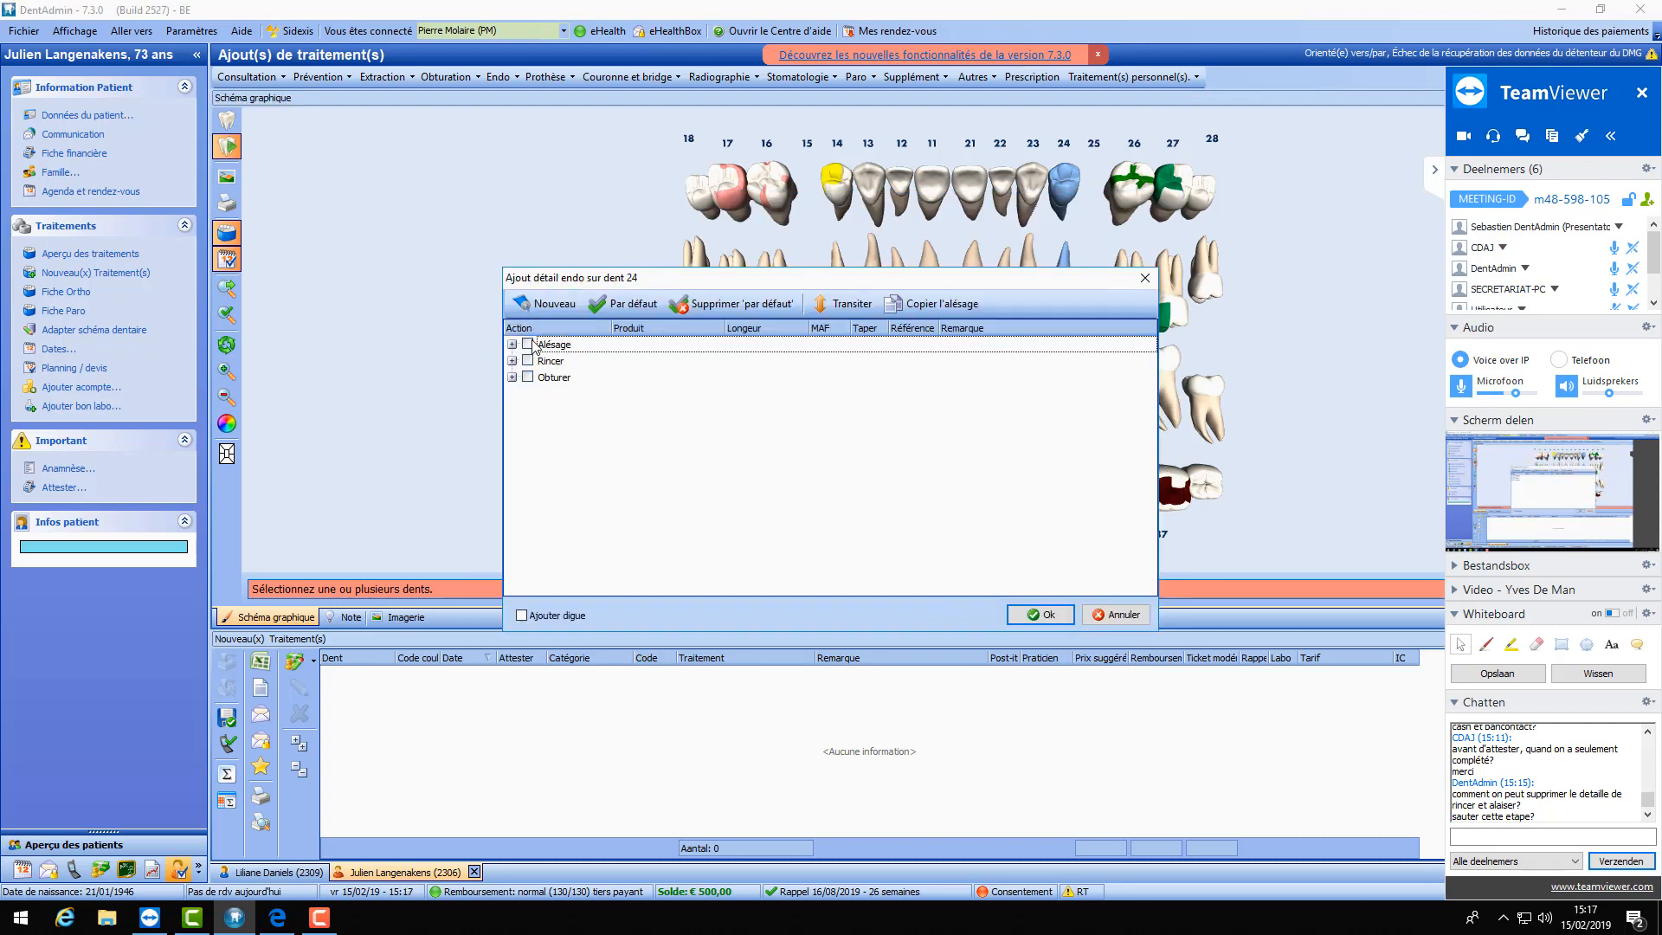
click(527, 394)
click(527, 442)
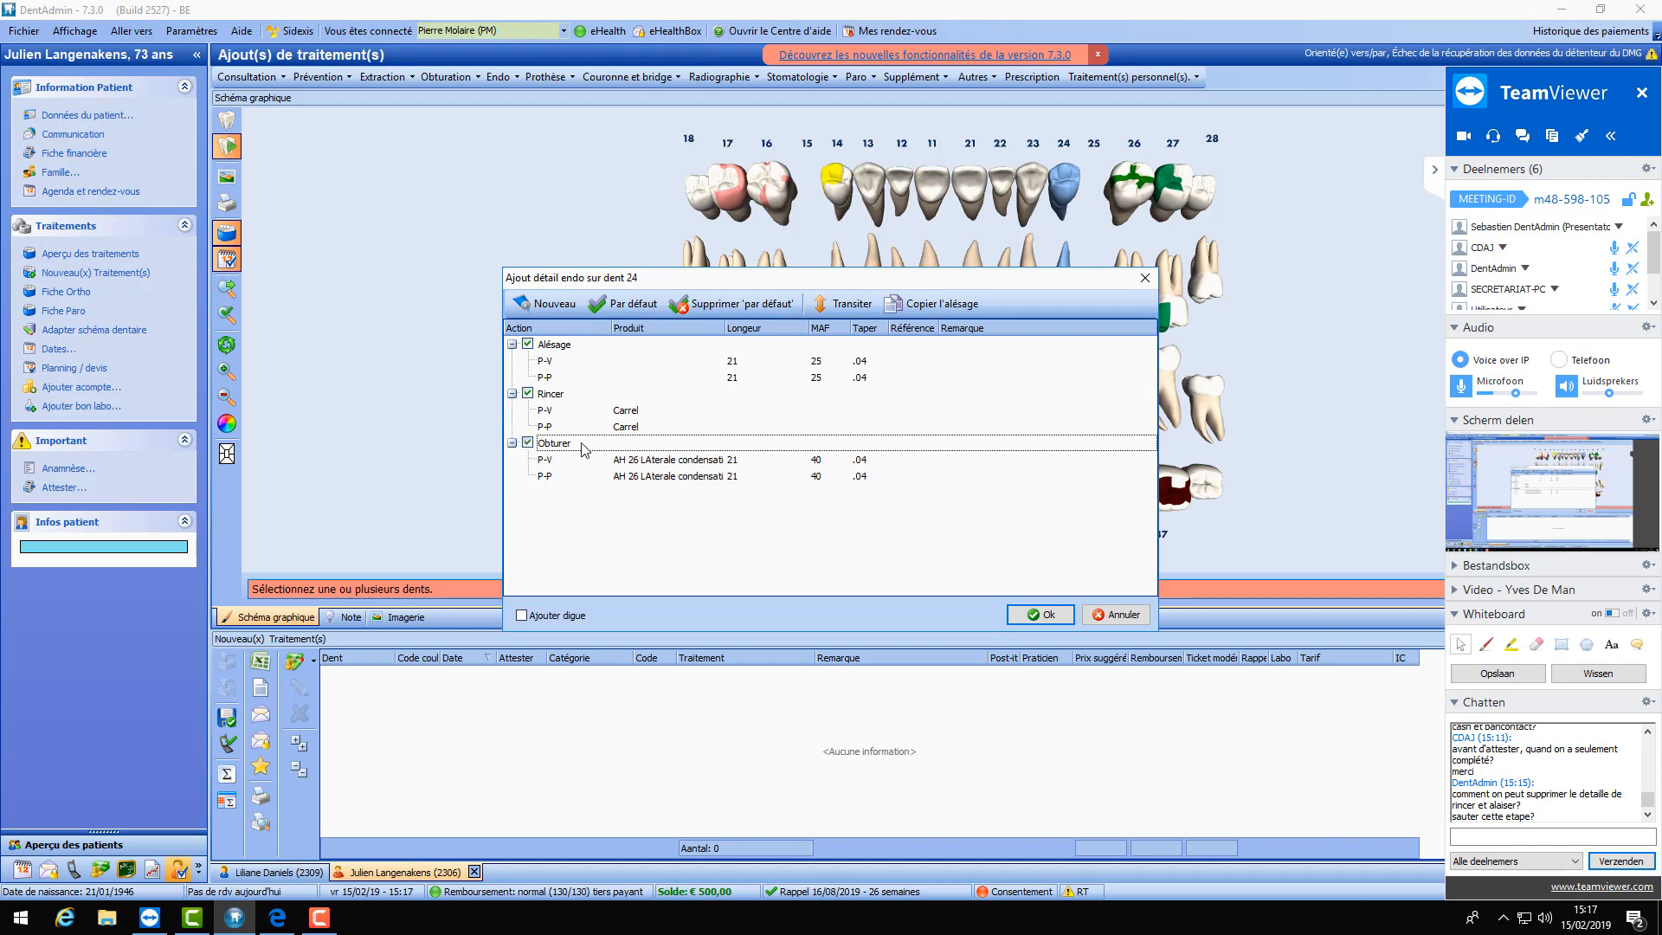
click(531, 616)
click(1056, 617)
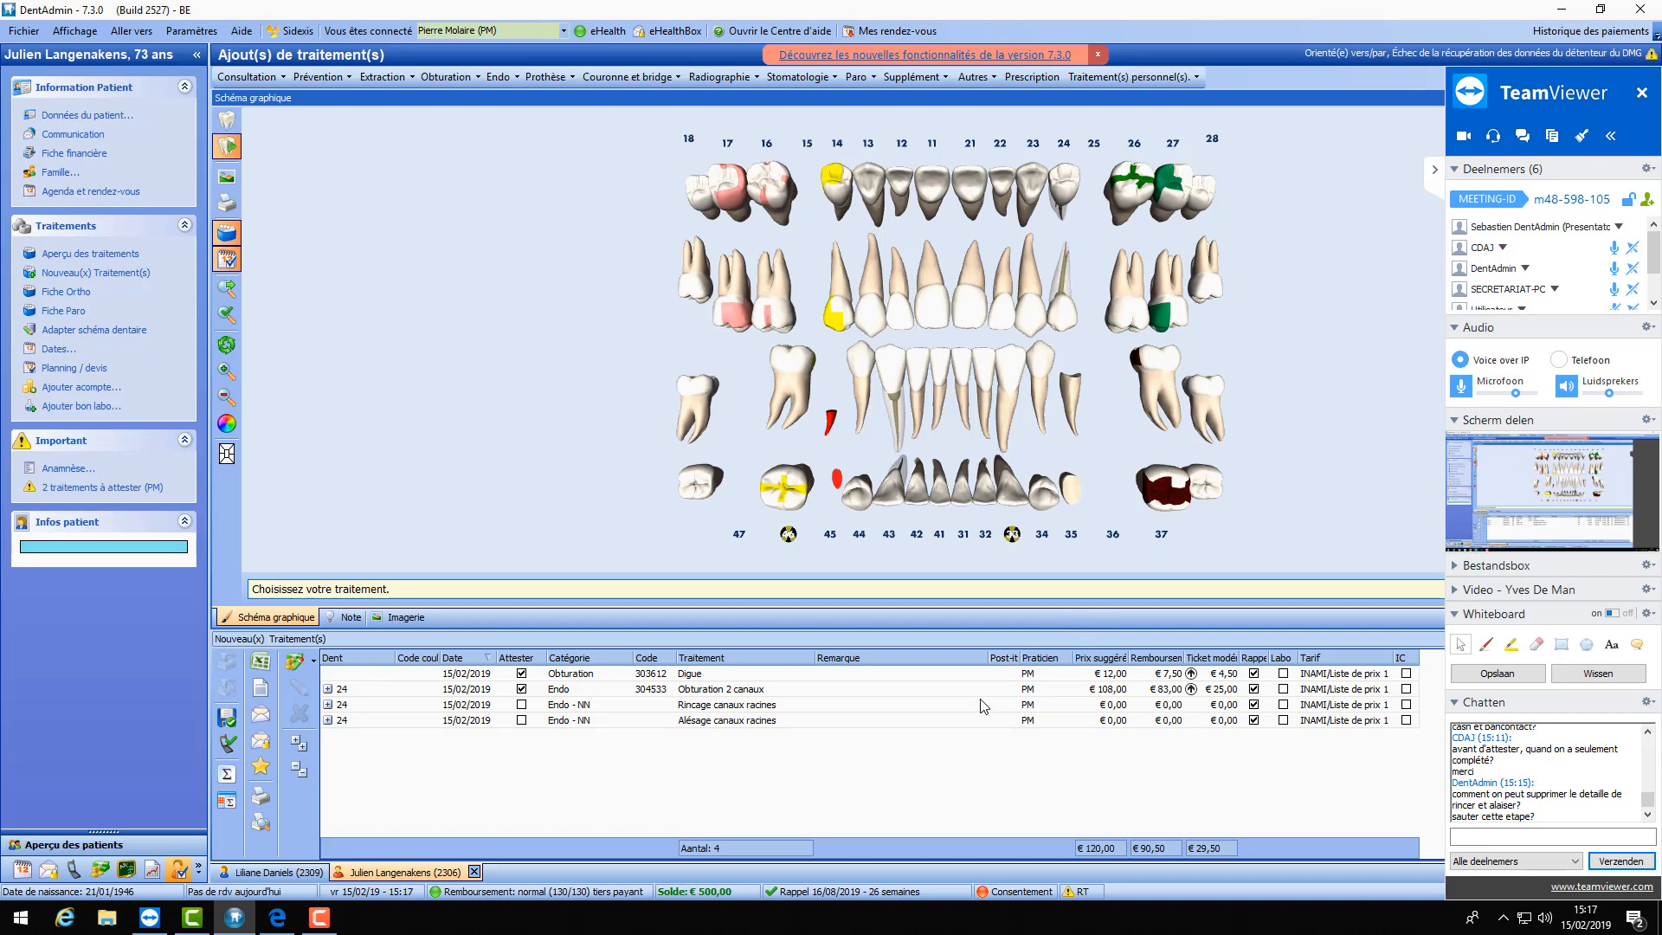
click(1437, 172)
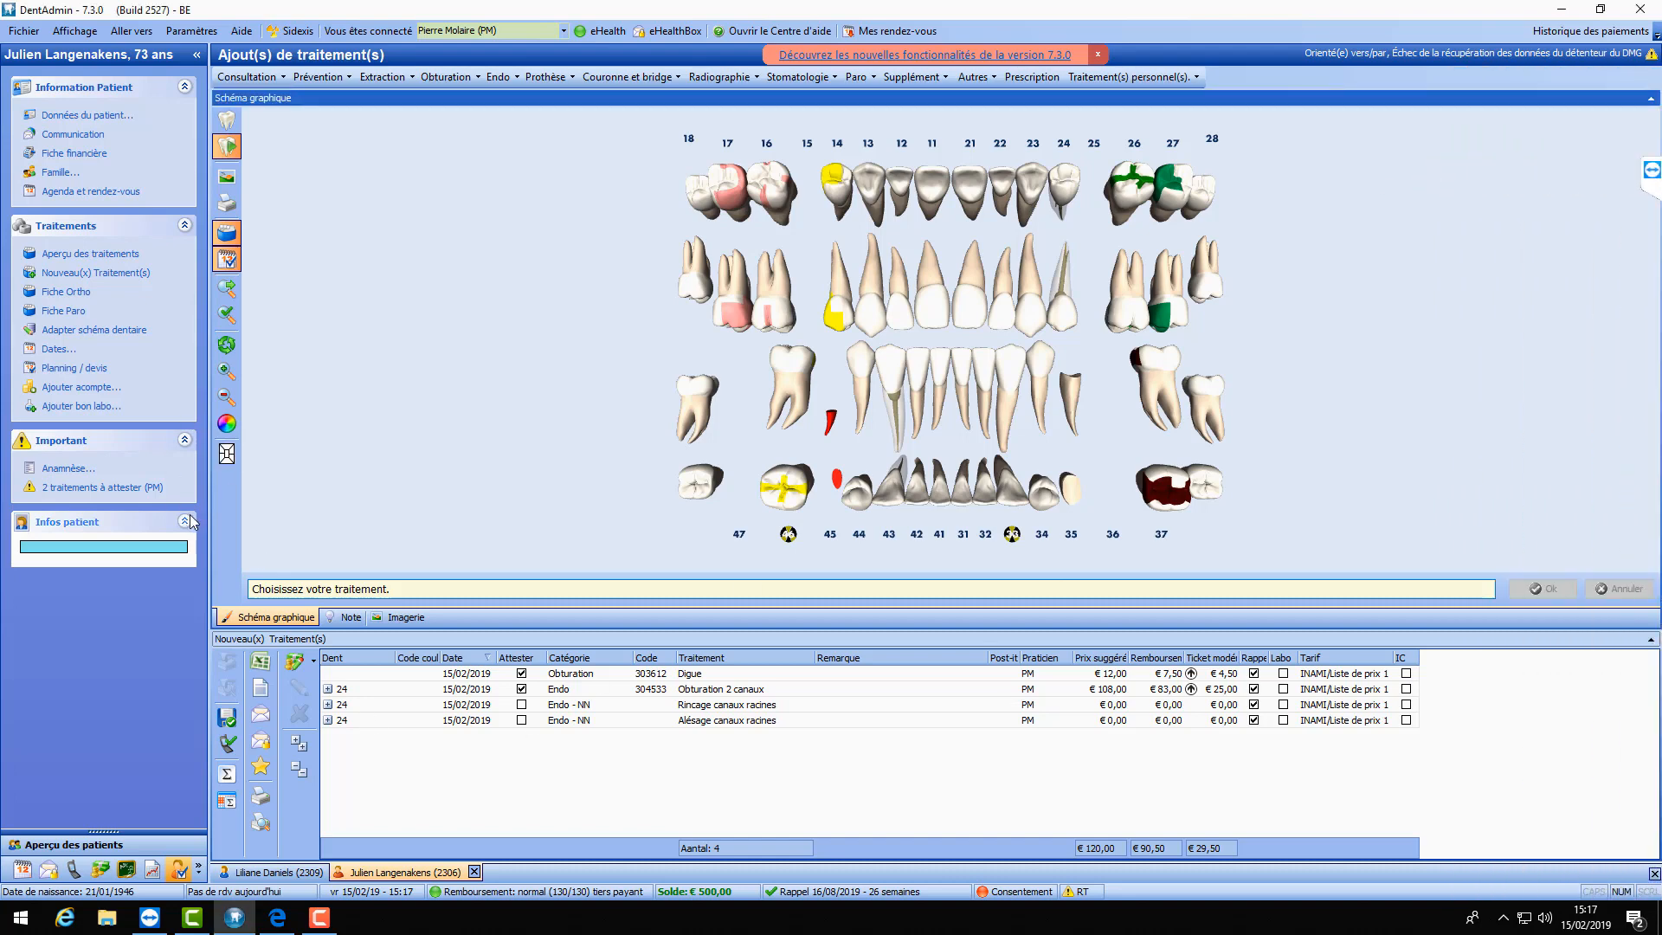
click(681, 678)
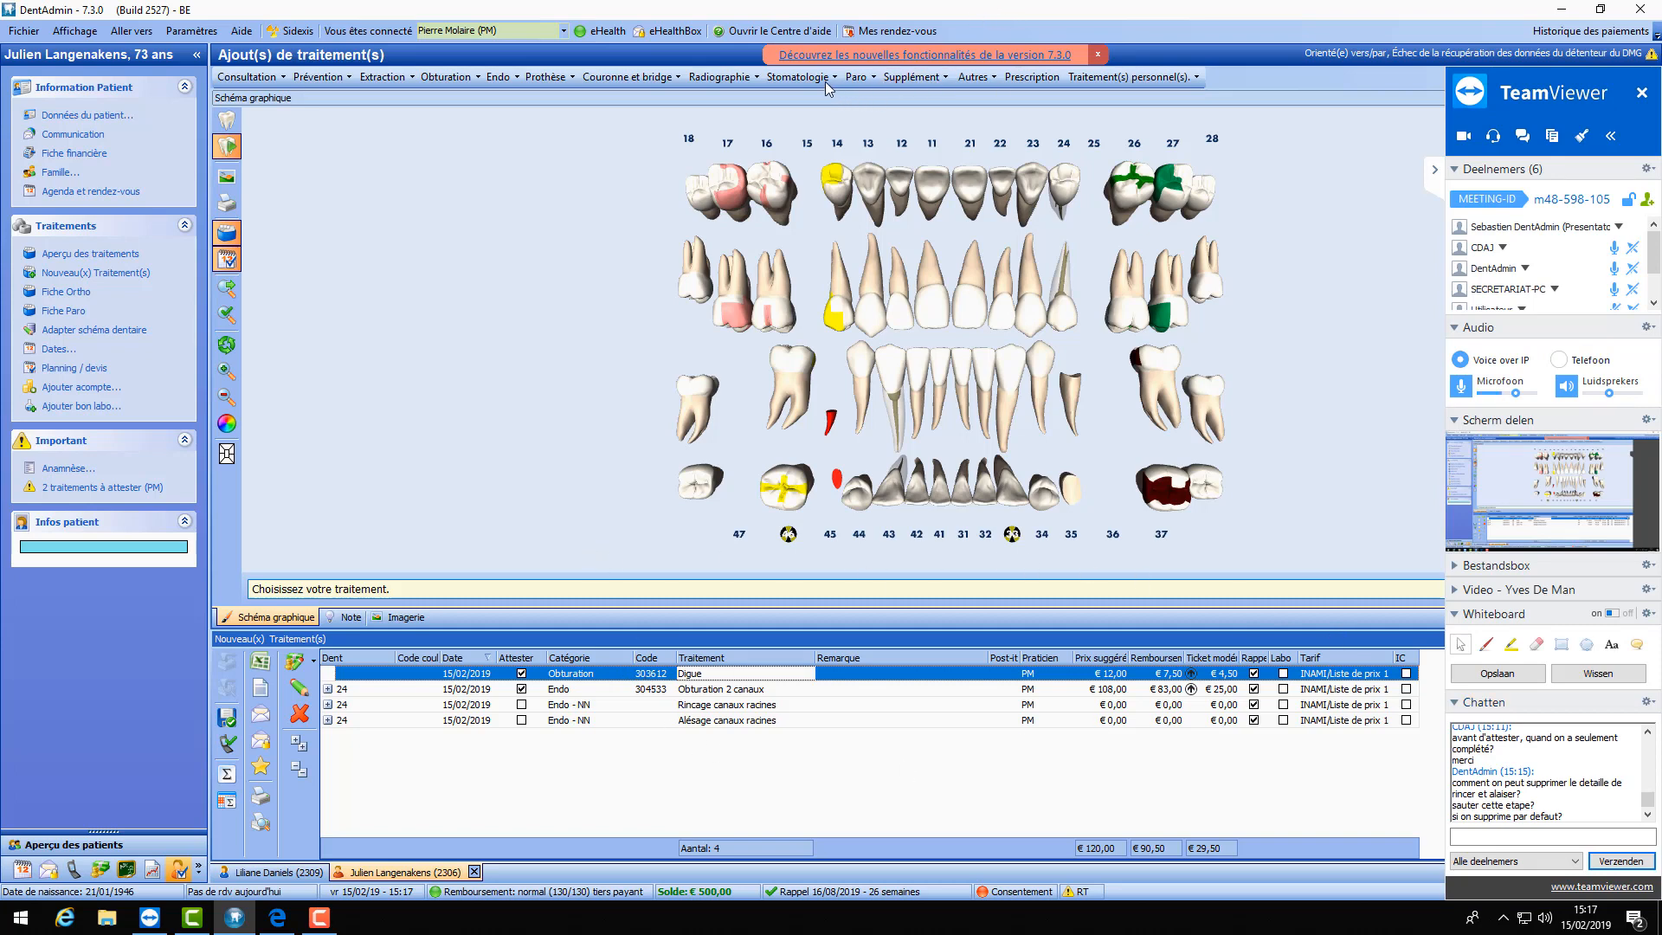
- Start an endo treatment on tooth 26 with three canals and expand the Alésage, Rincer and Obturer details
click(502, 77)
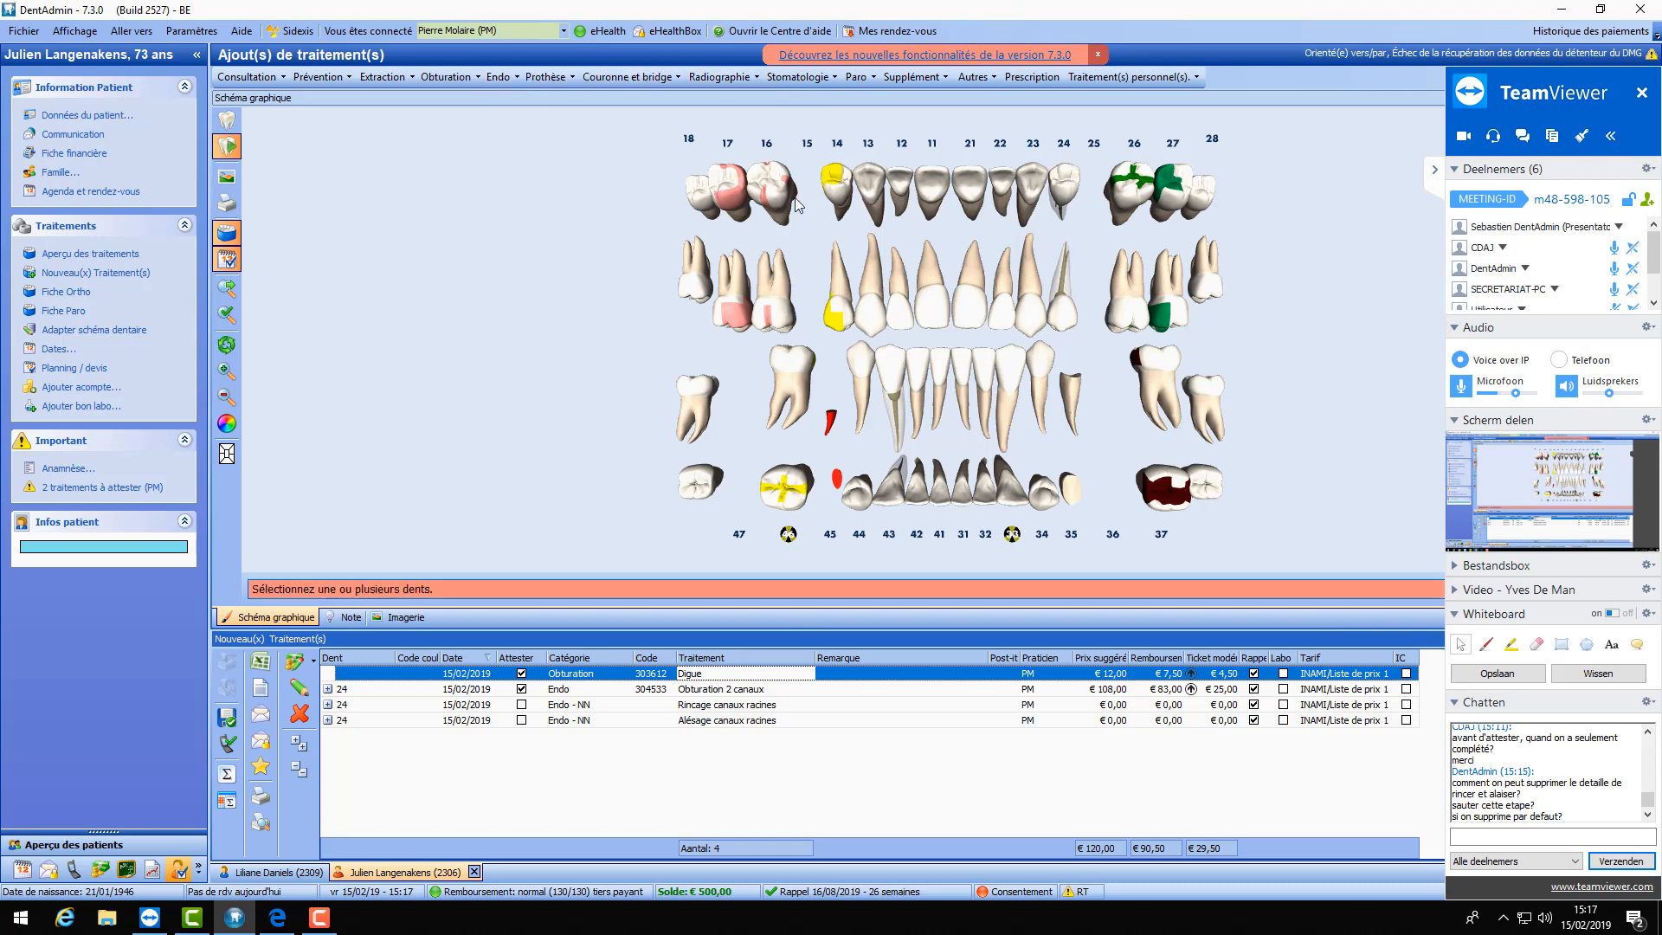
click(1114, 290)
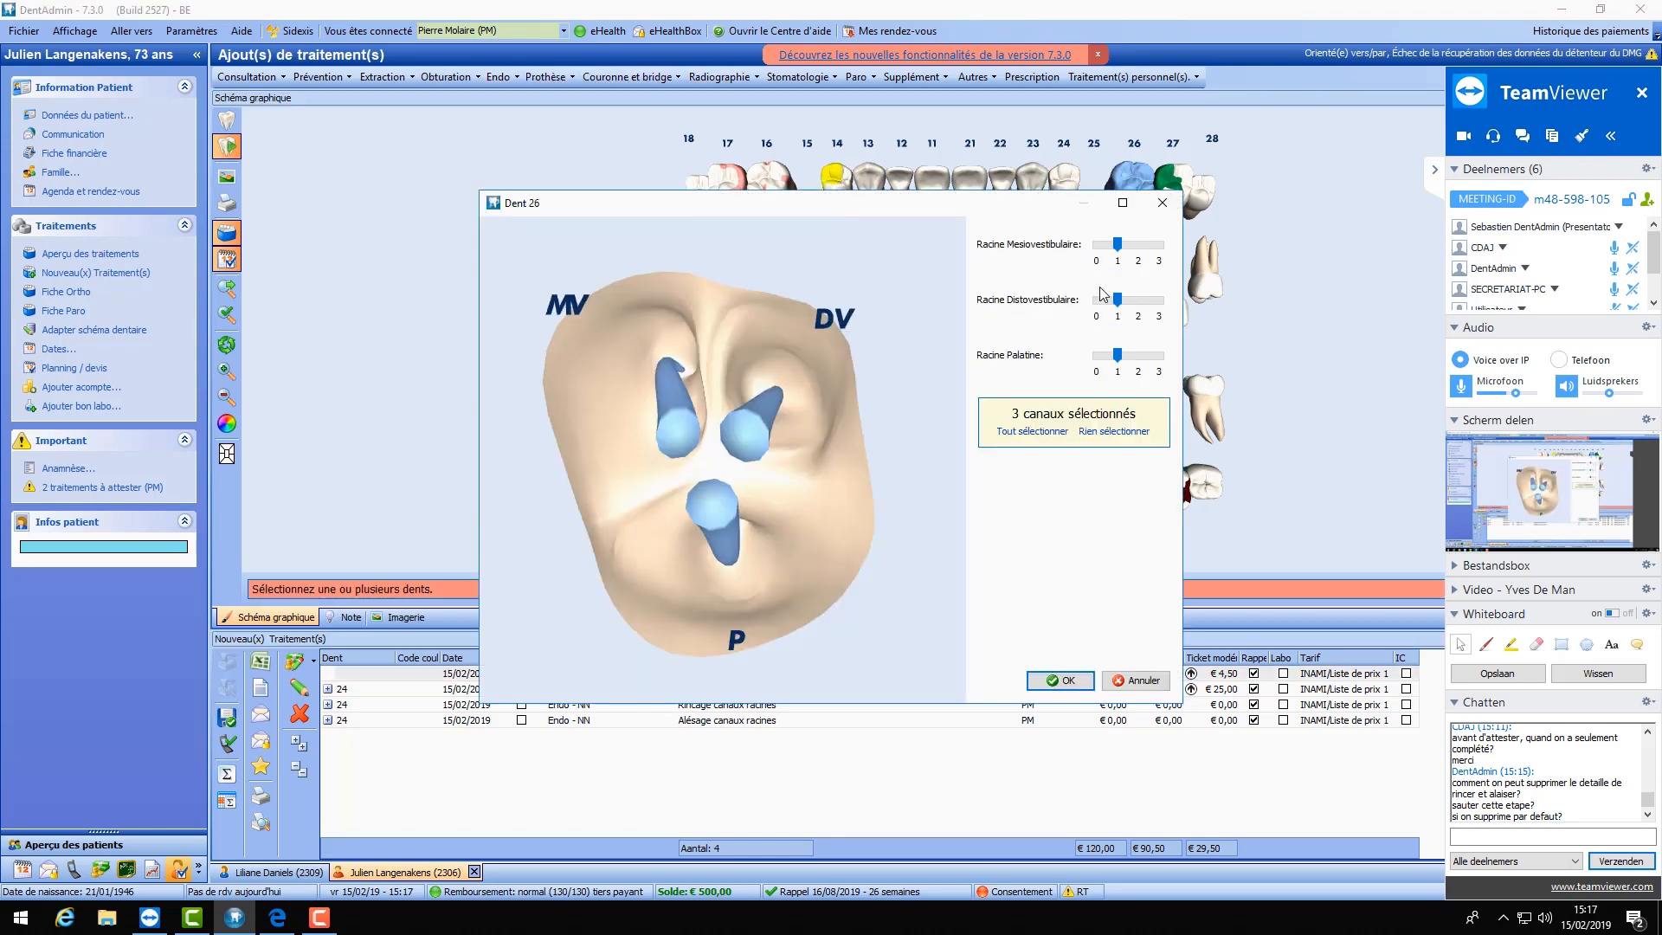
click(1060, 680)
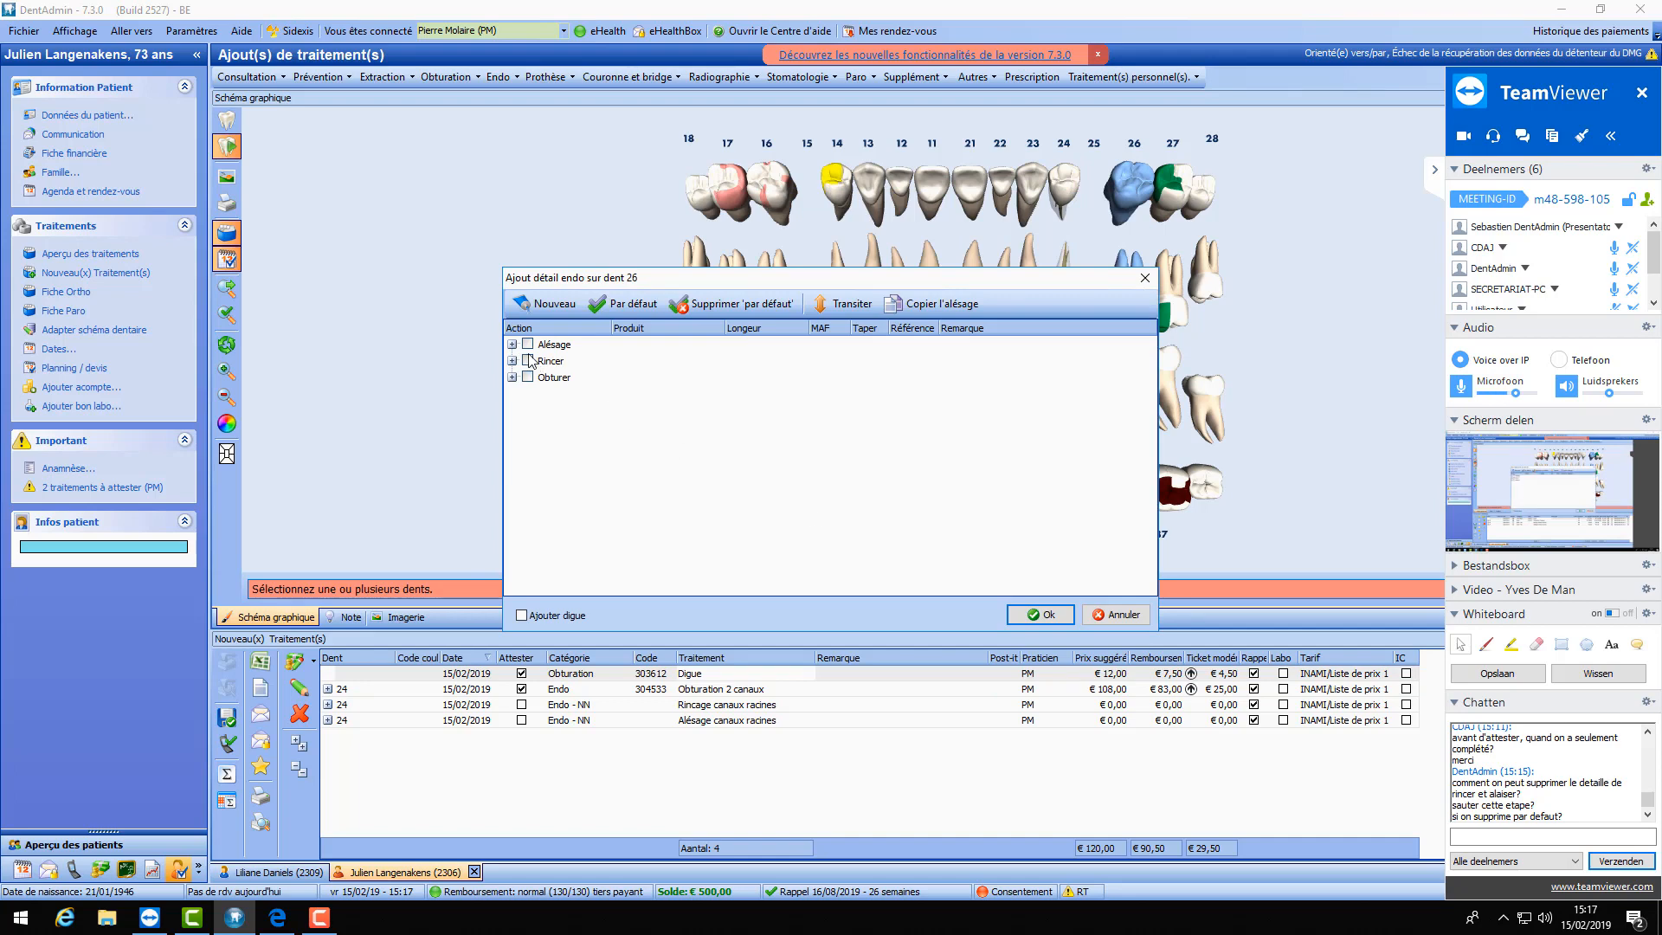
click(512, 343)
click(512, 410)
click(512, 476)
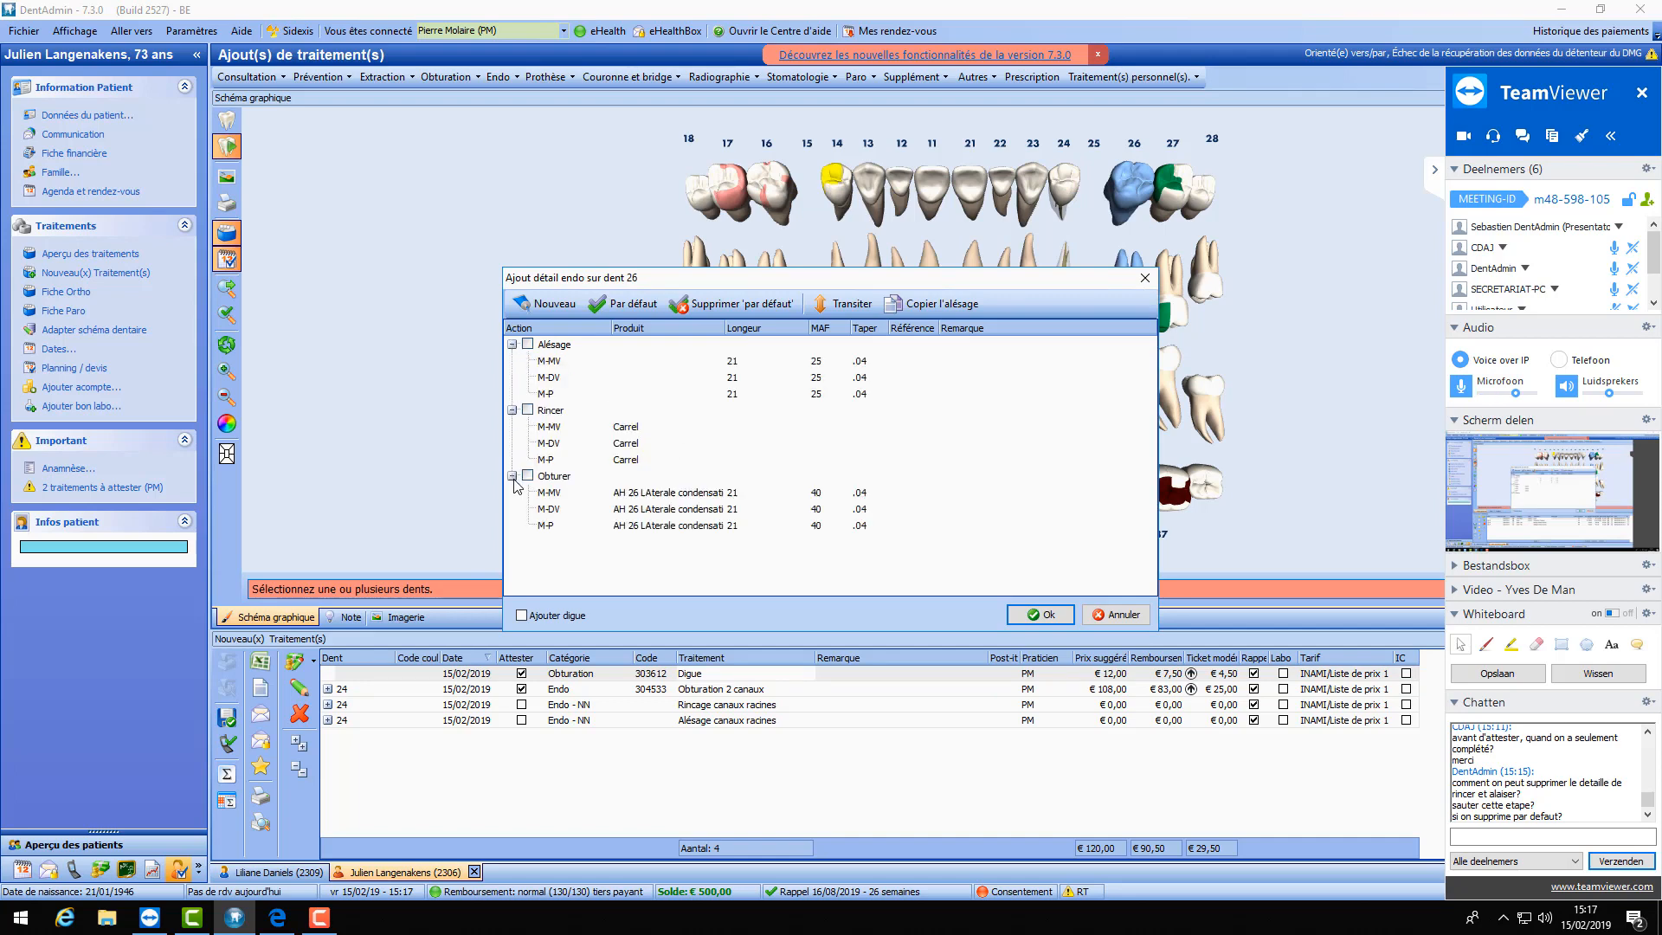
- Clear the Carrel product from the three Rincer canals M-MV, M-DV and M-P and remove the default Rincer product
click(629, 427)
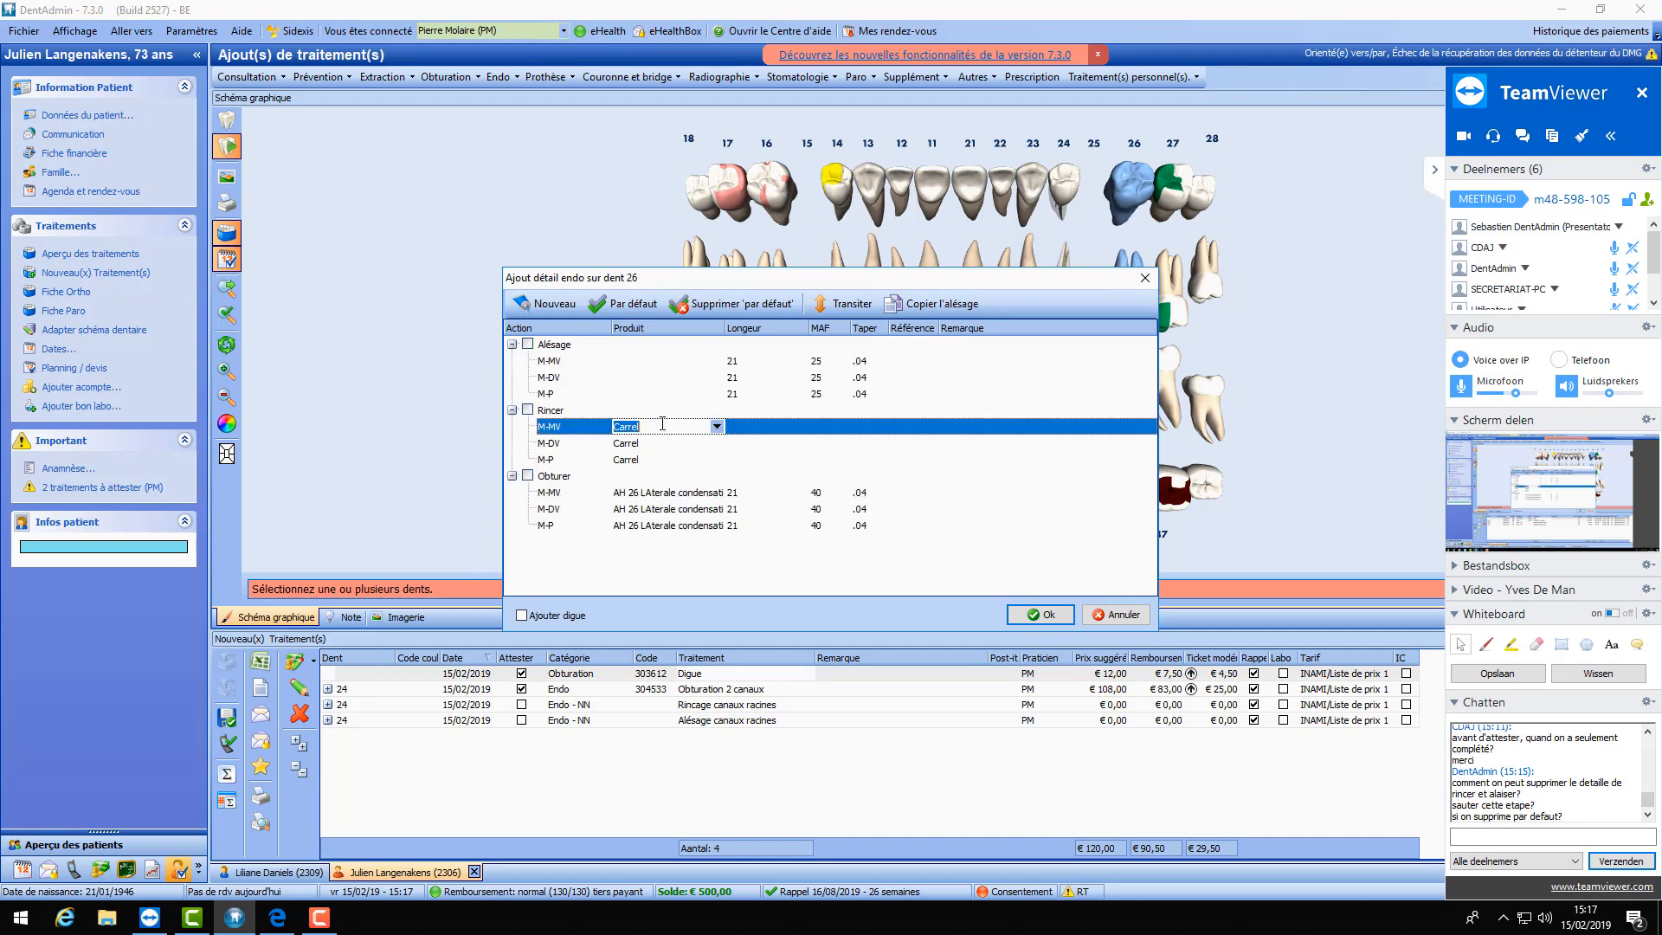
click(782, 307)
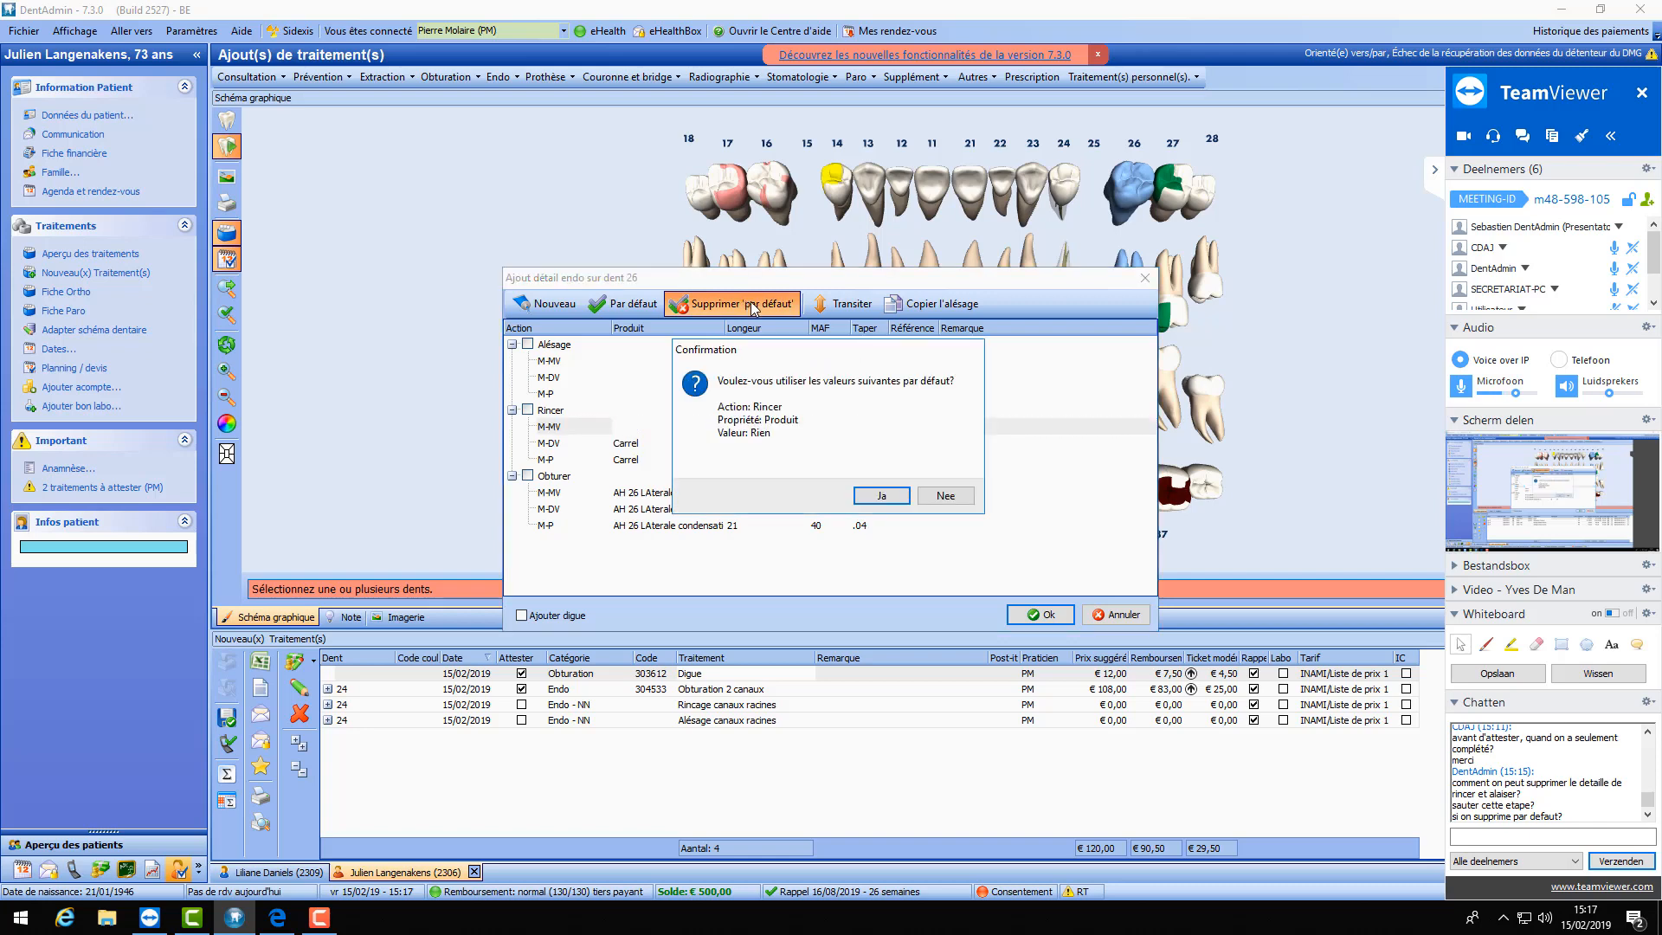
click(879, 496)
click(674, 443)
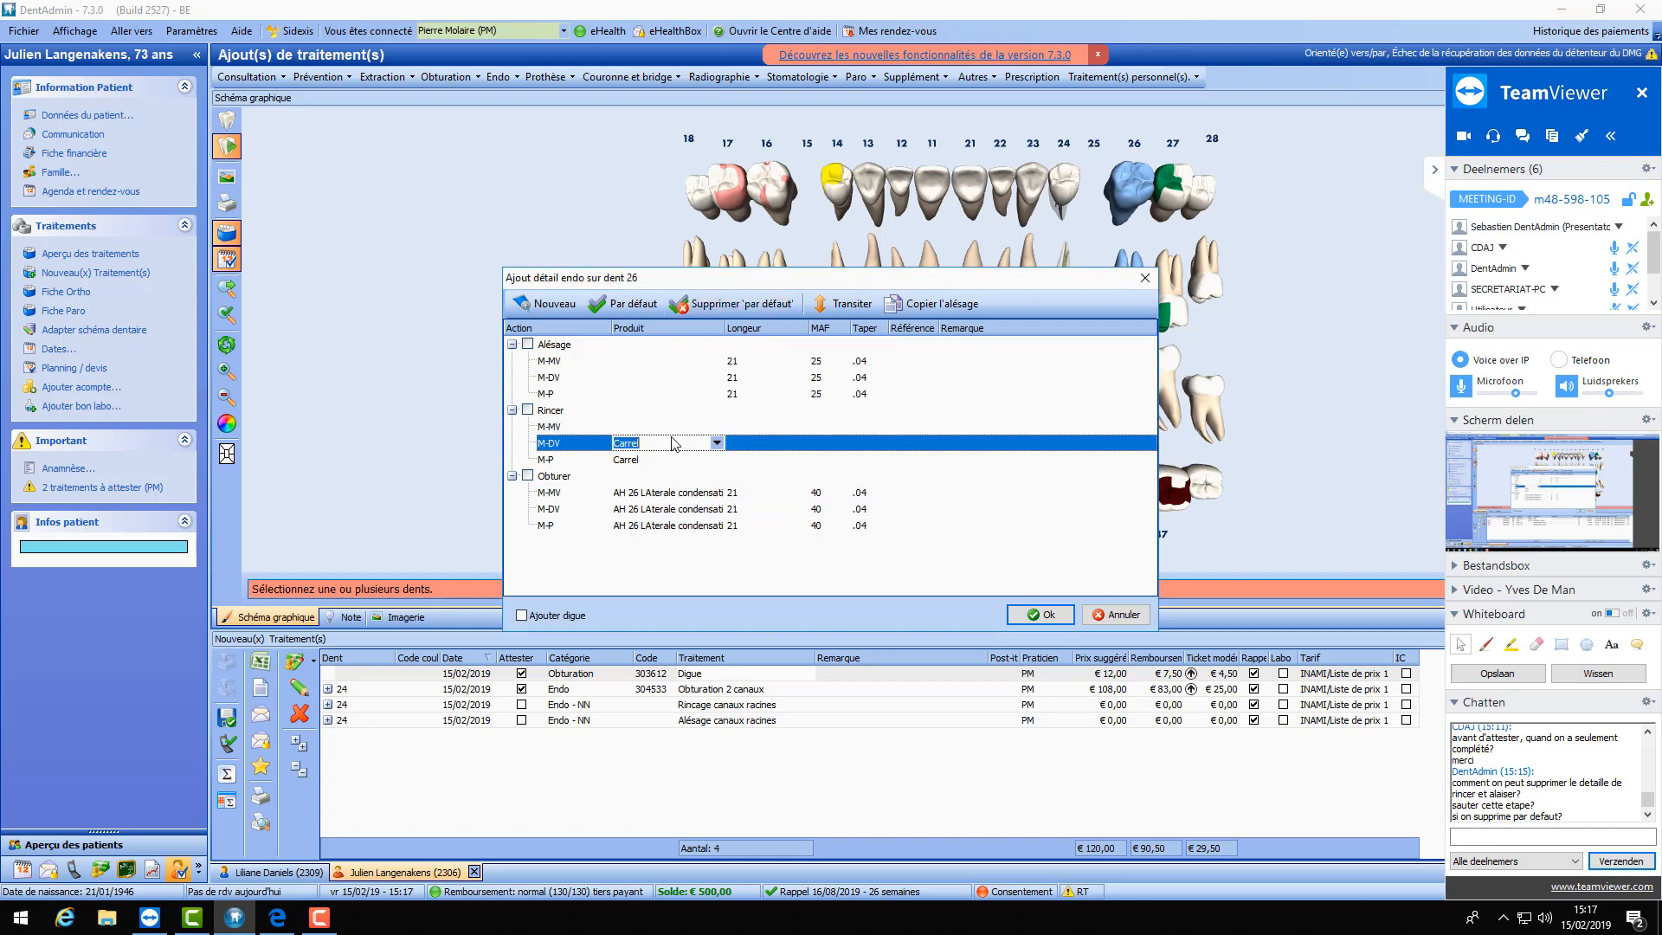
click(723, 304)
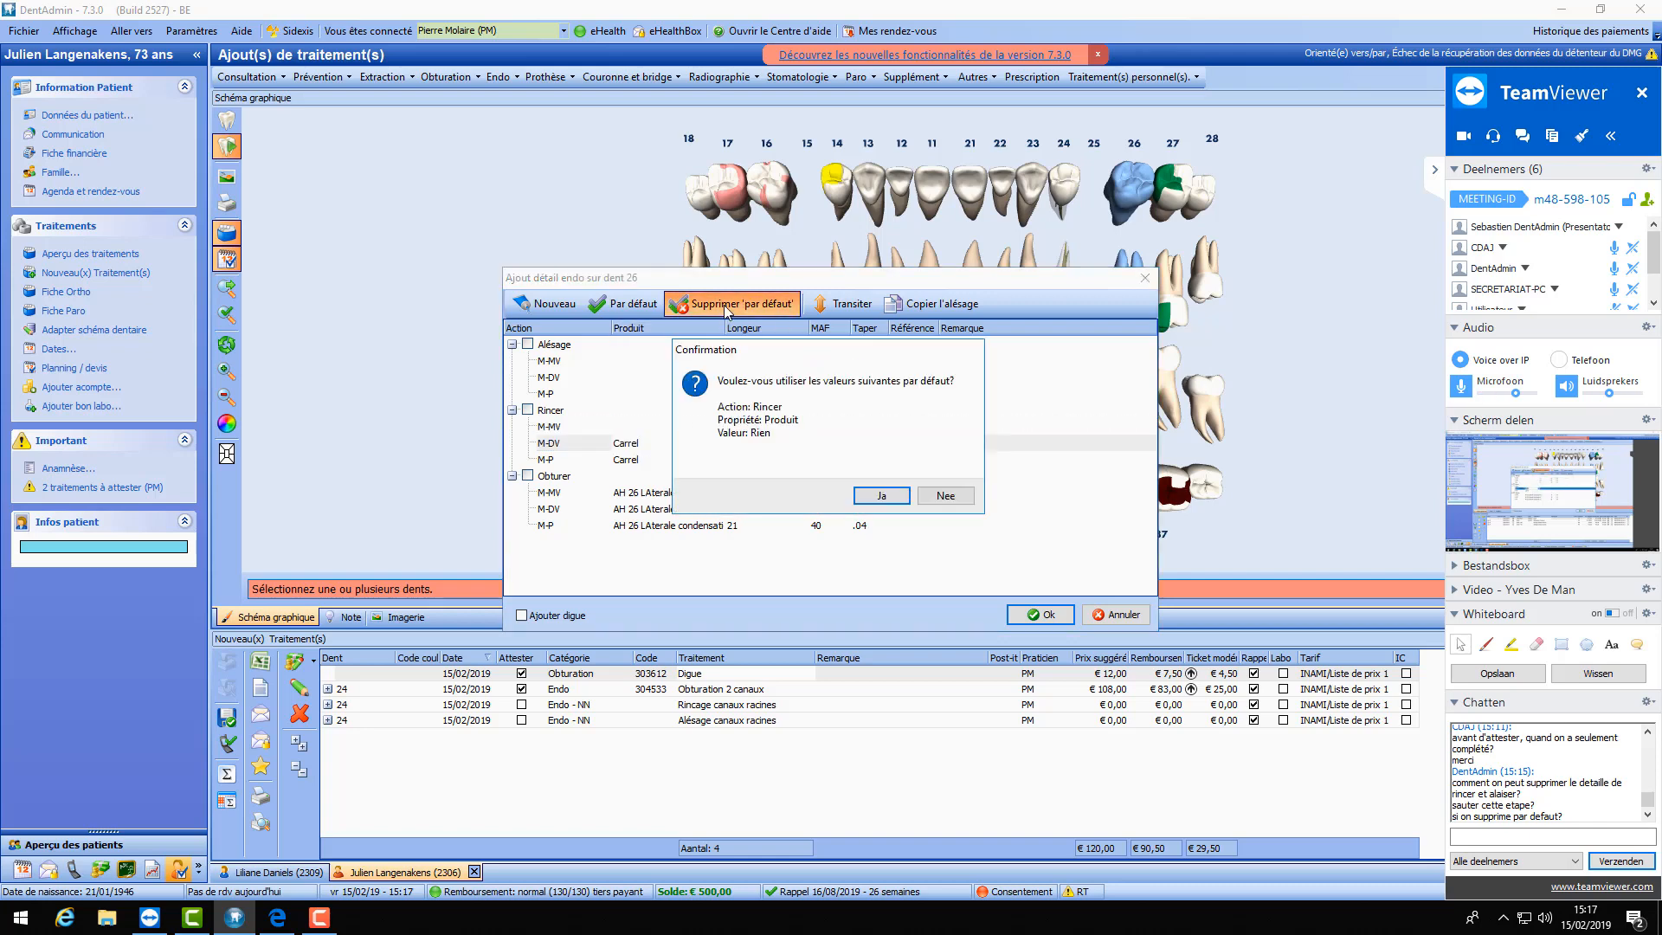
click(882, 496)
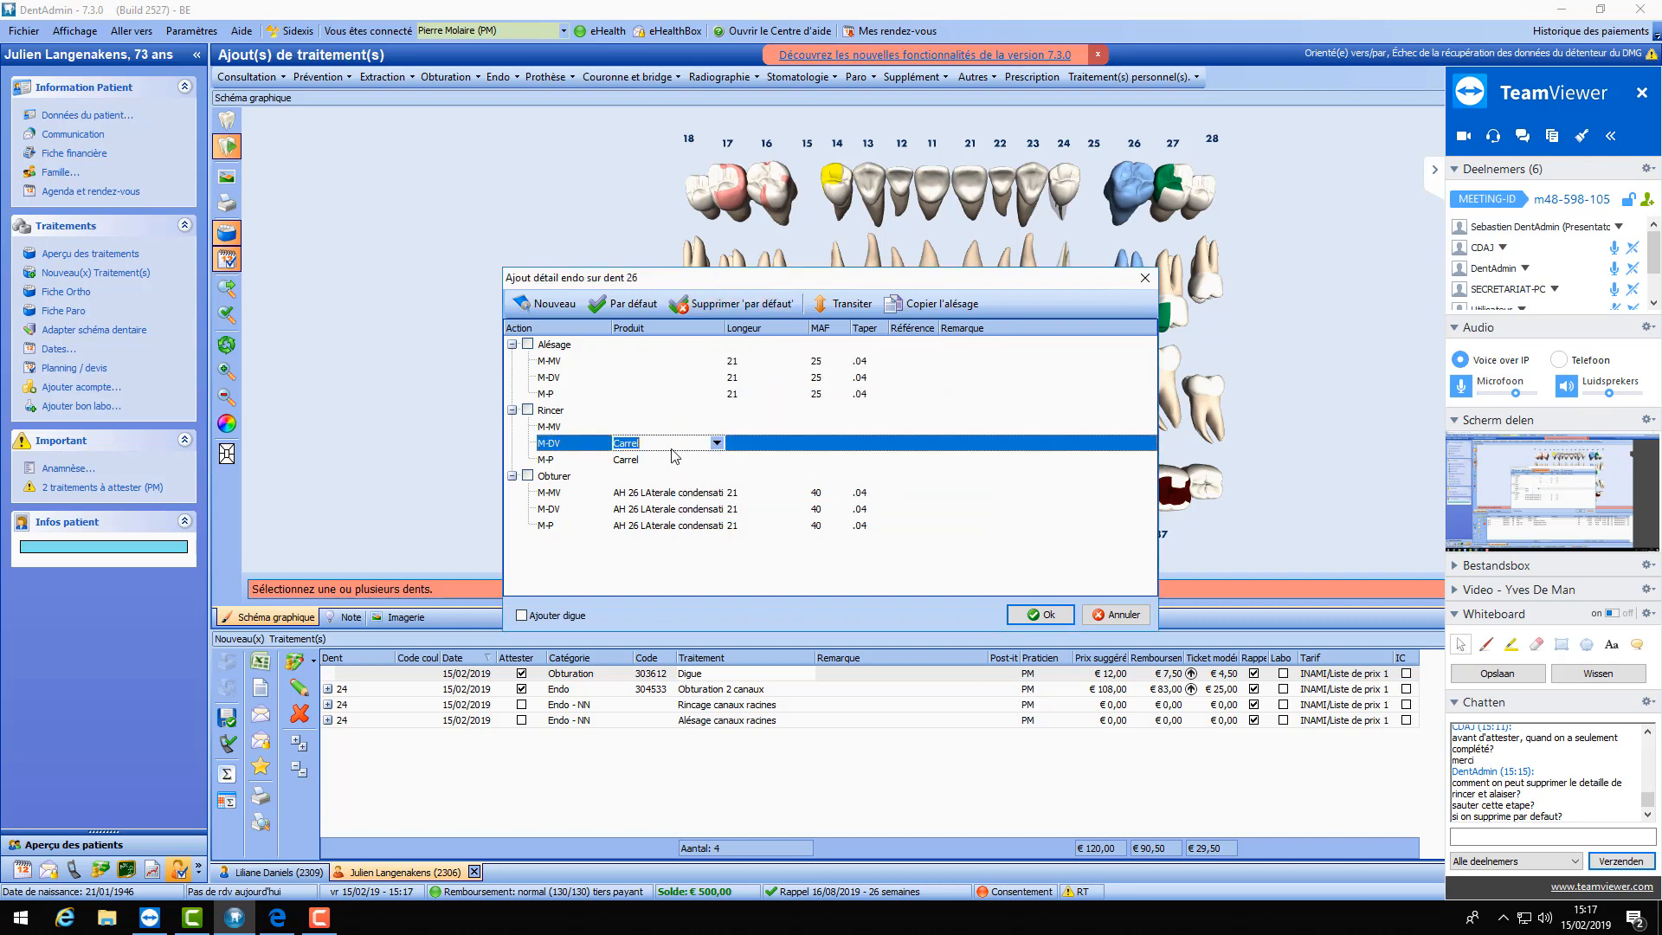
click(671, 459)
- Clear the product of the Obturer canals M-MV, M-DV and M-P and save the empty product as the Obturer default
click(678, 493)
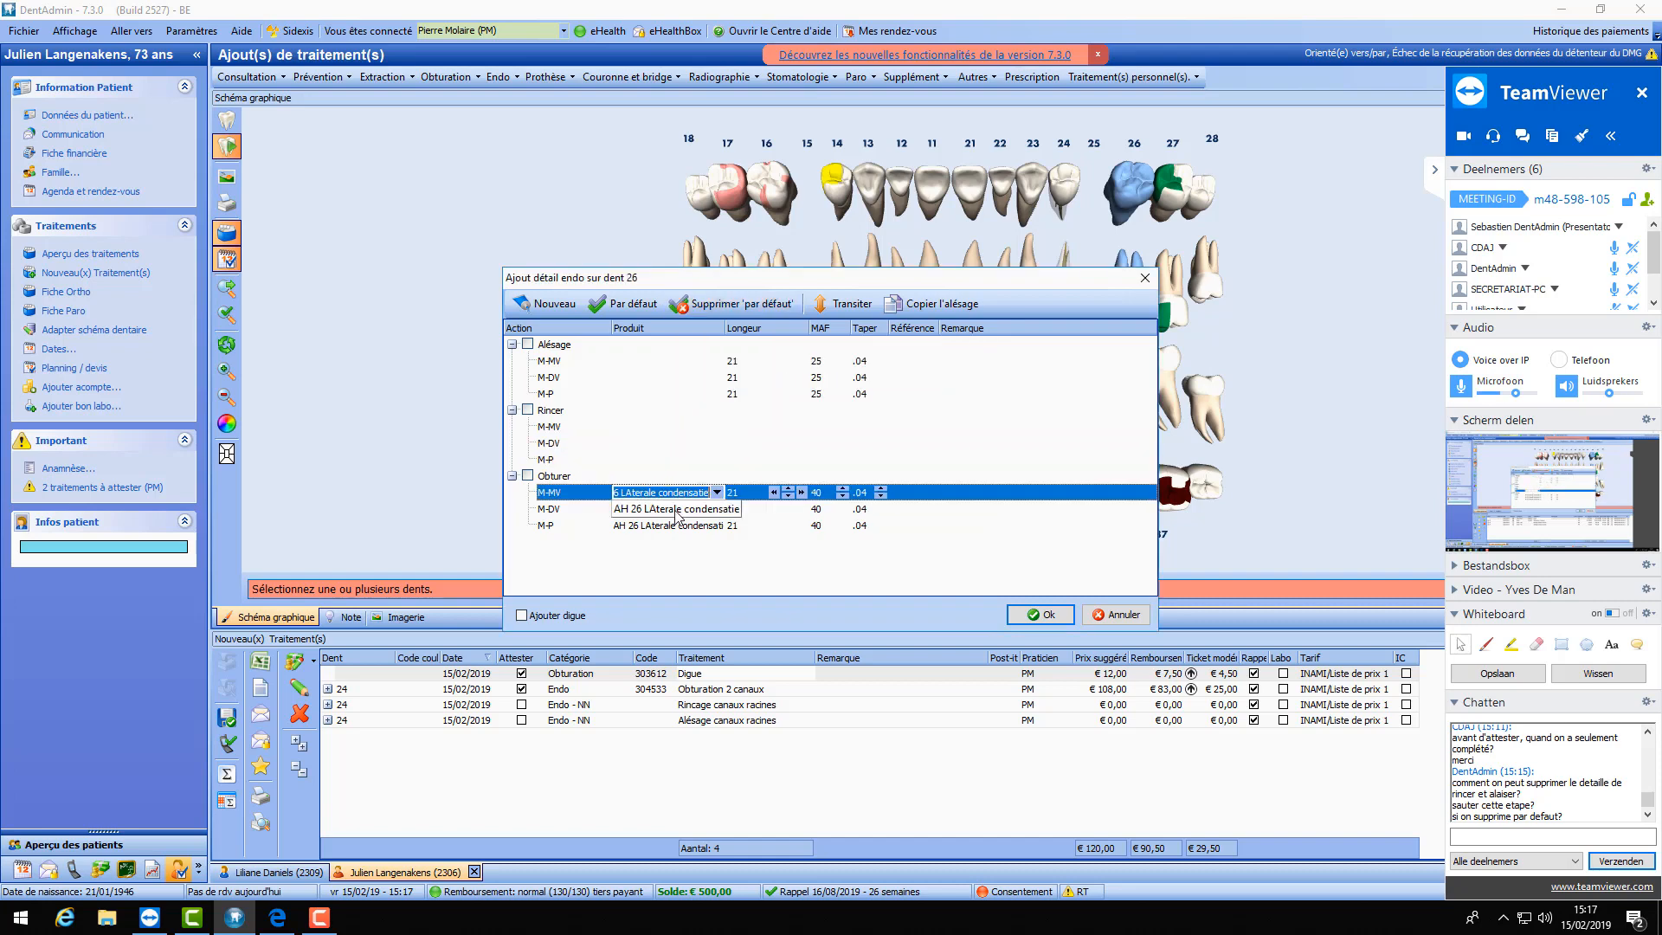
click(678, 509)
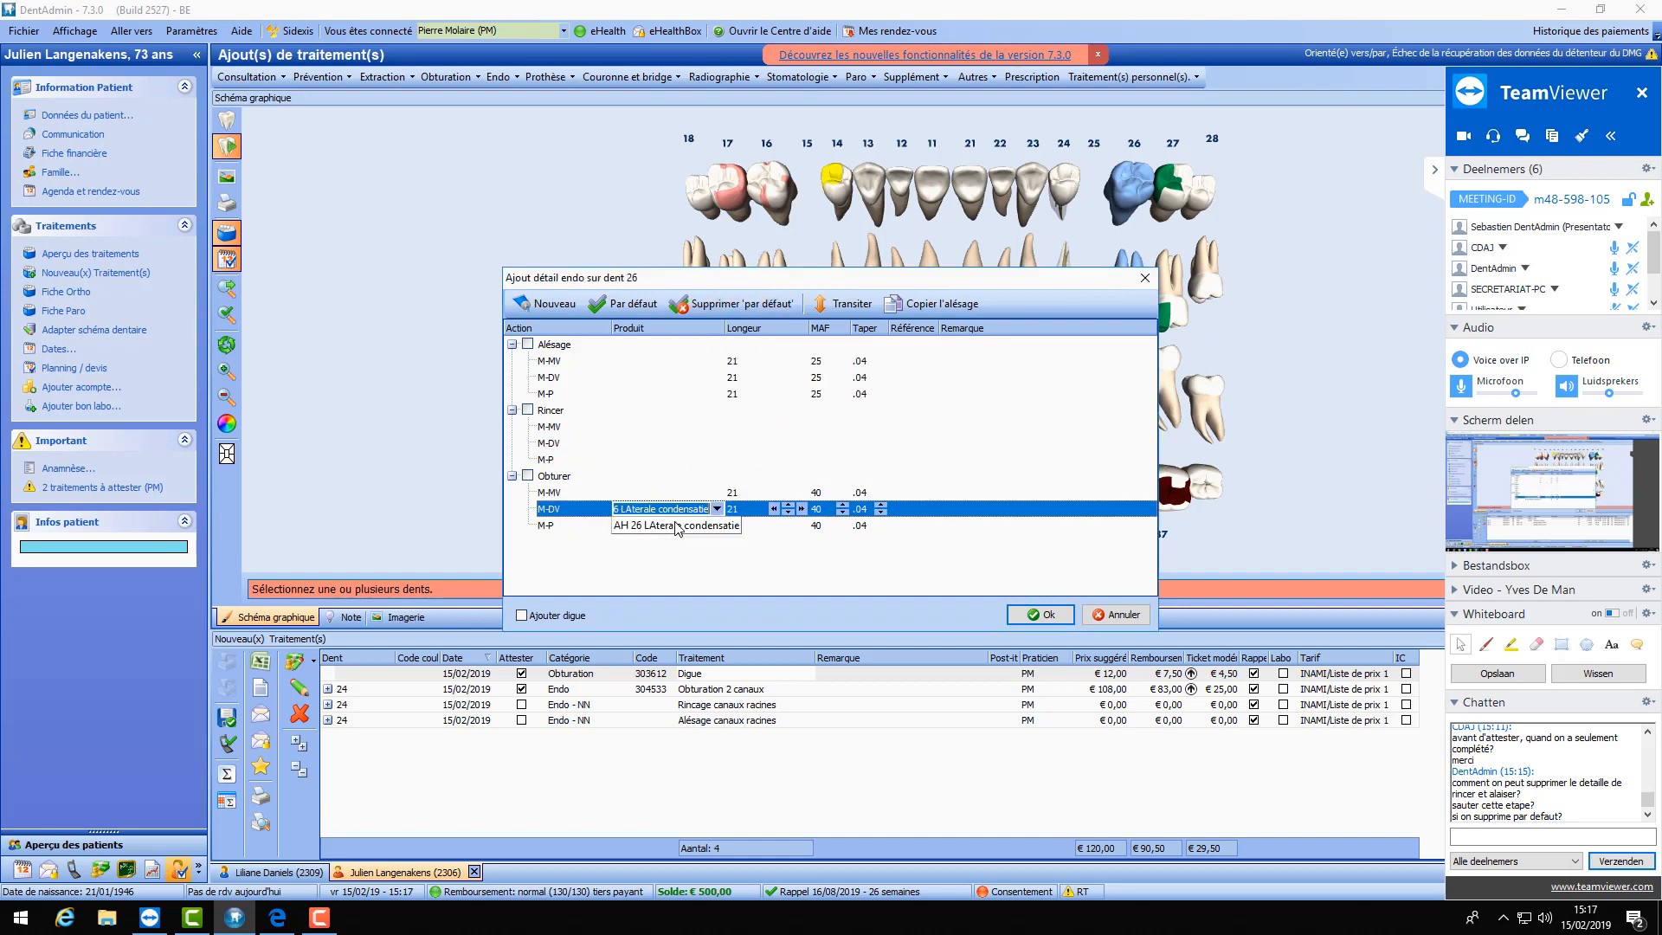
click(632, 304)
click(868, 504)
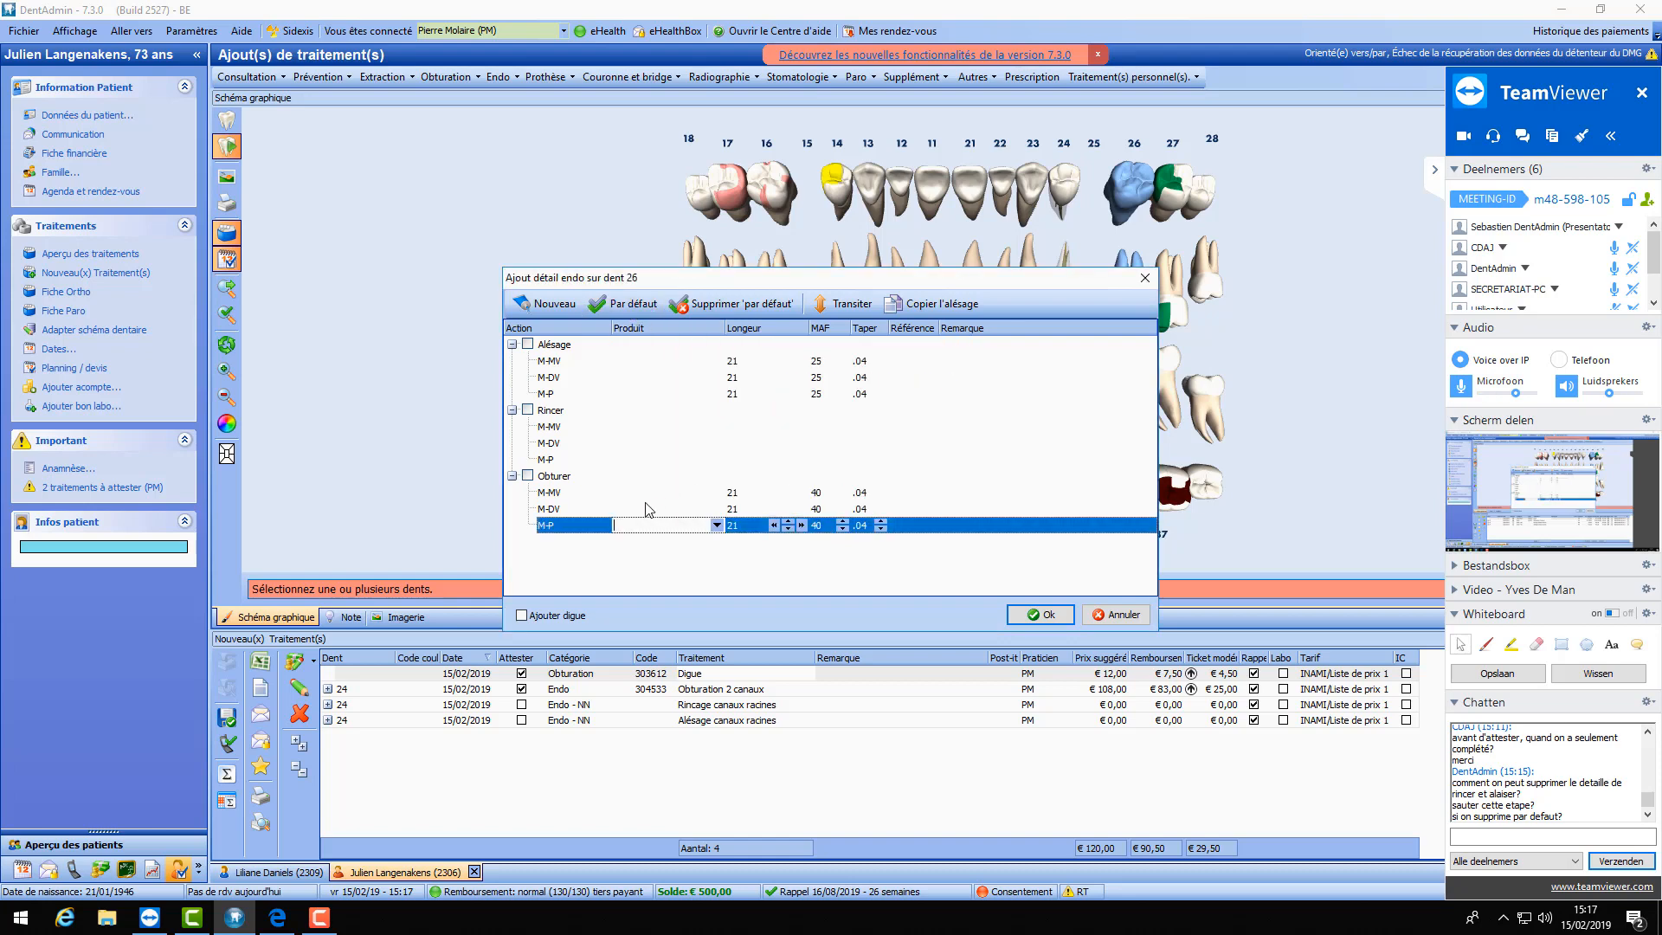
click(636, 304)
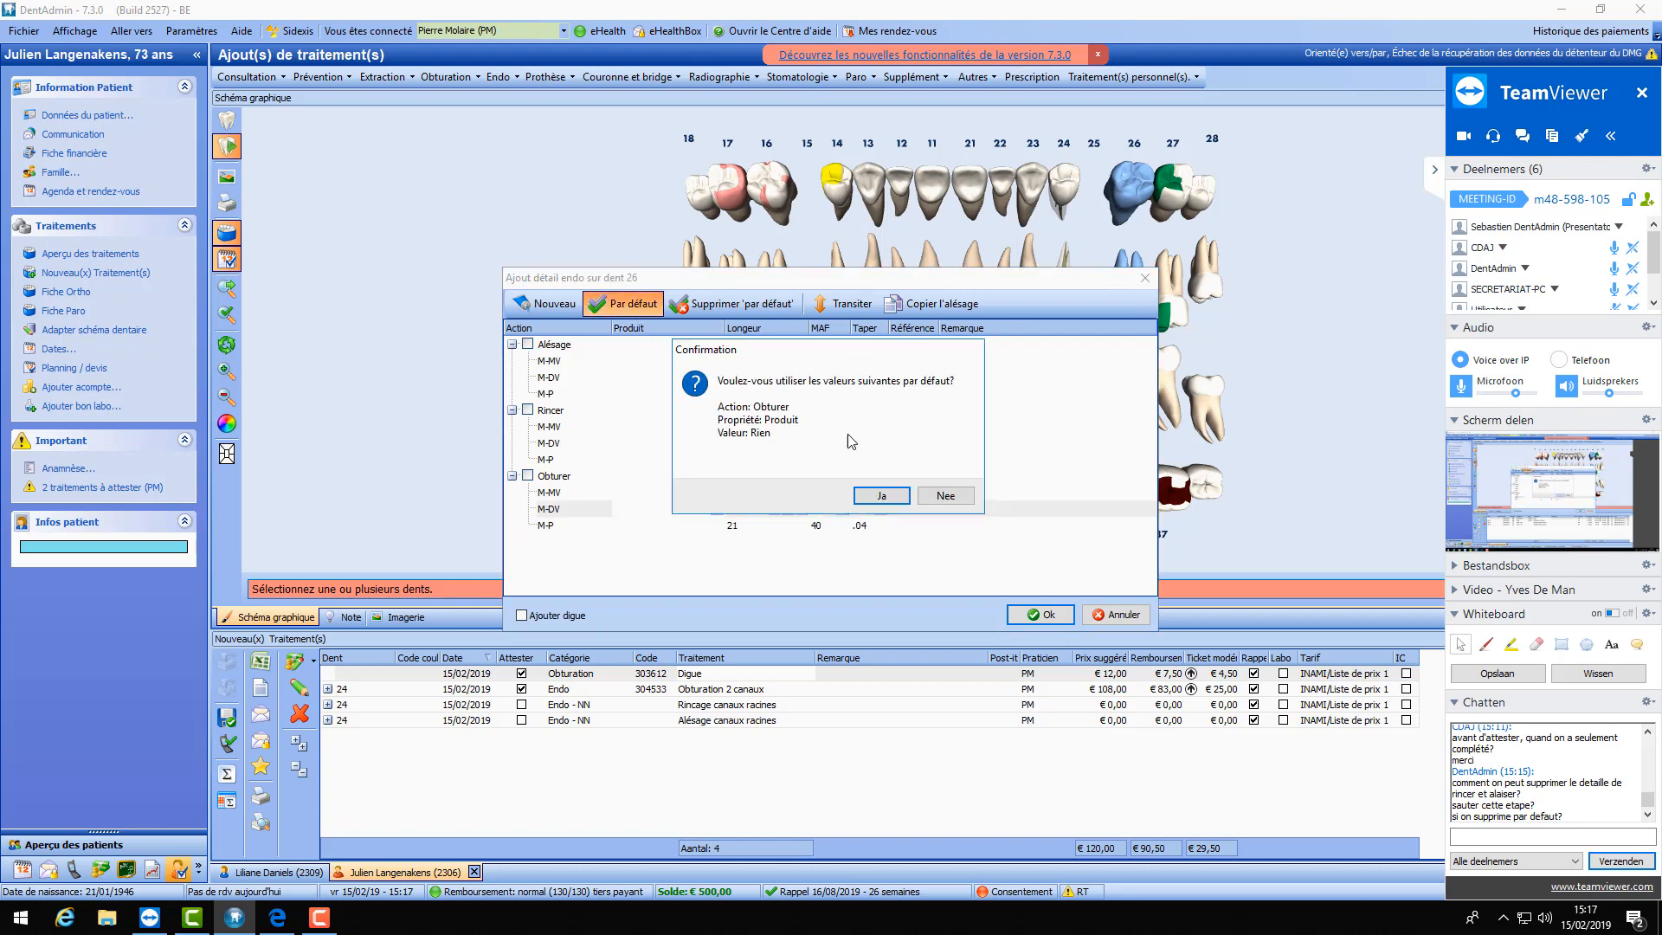
click(881, 495)
- Save the empty product of the Rincer canal M-MV as the default value for Rincer
click(613, 412)
click(641, 307)
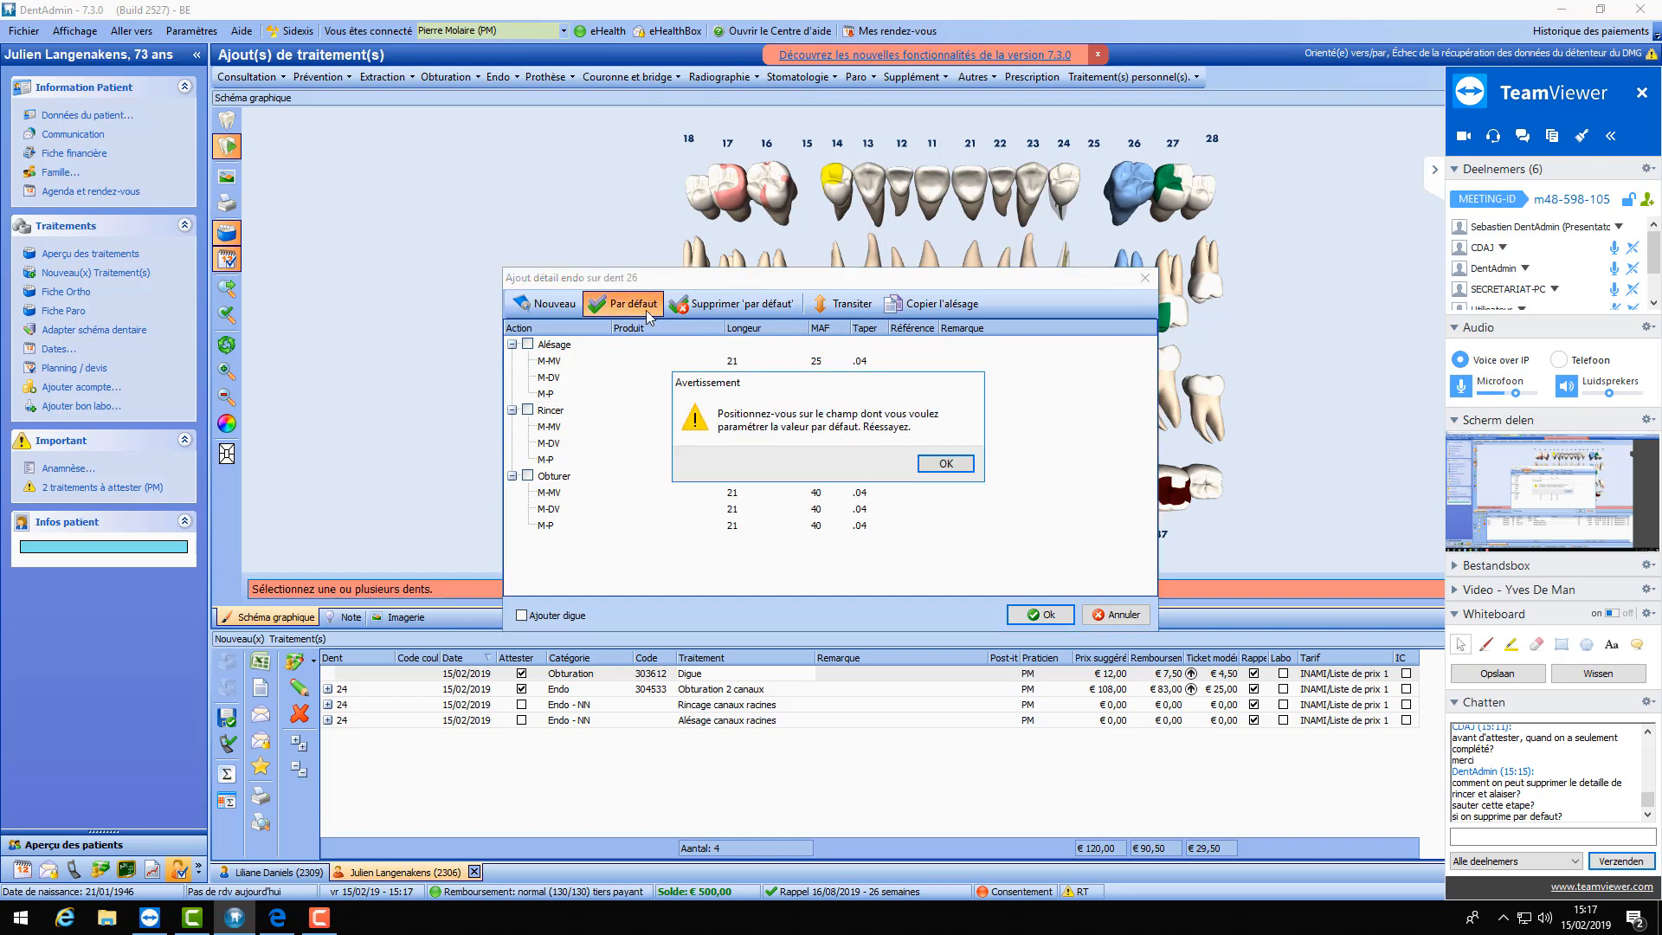
click(946, 463)
click(654, 442)
click(642, 426)
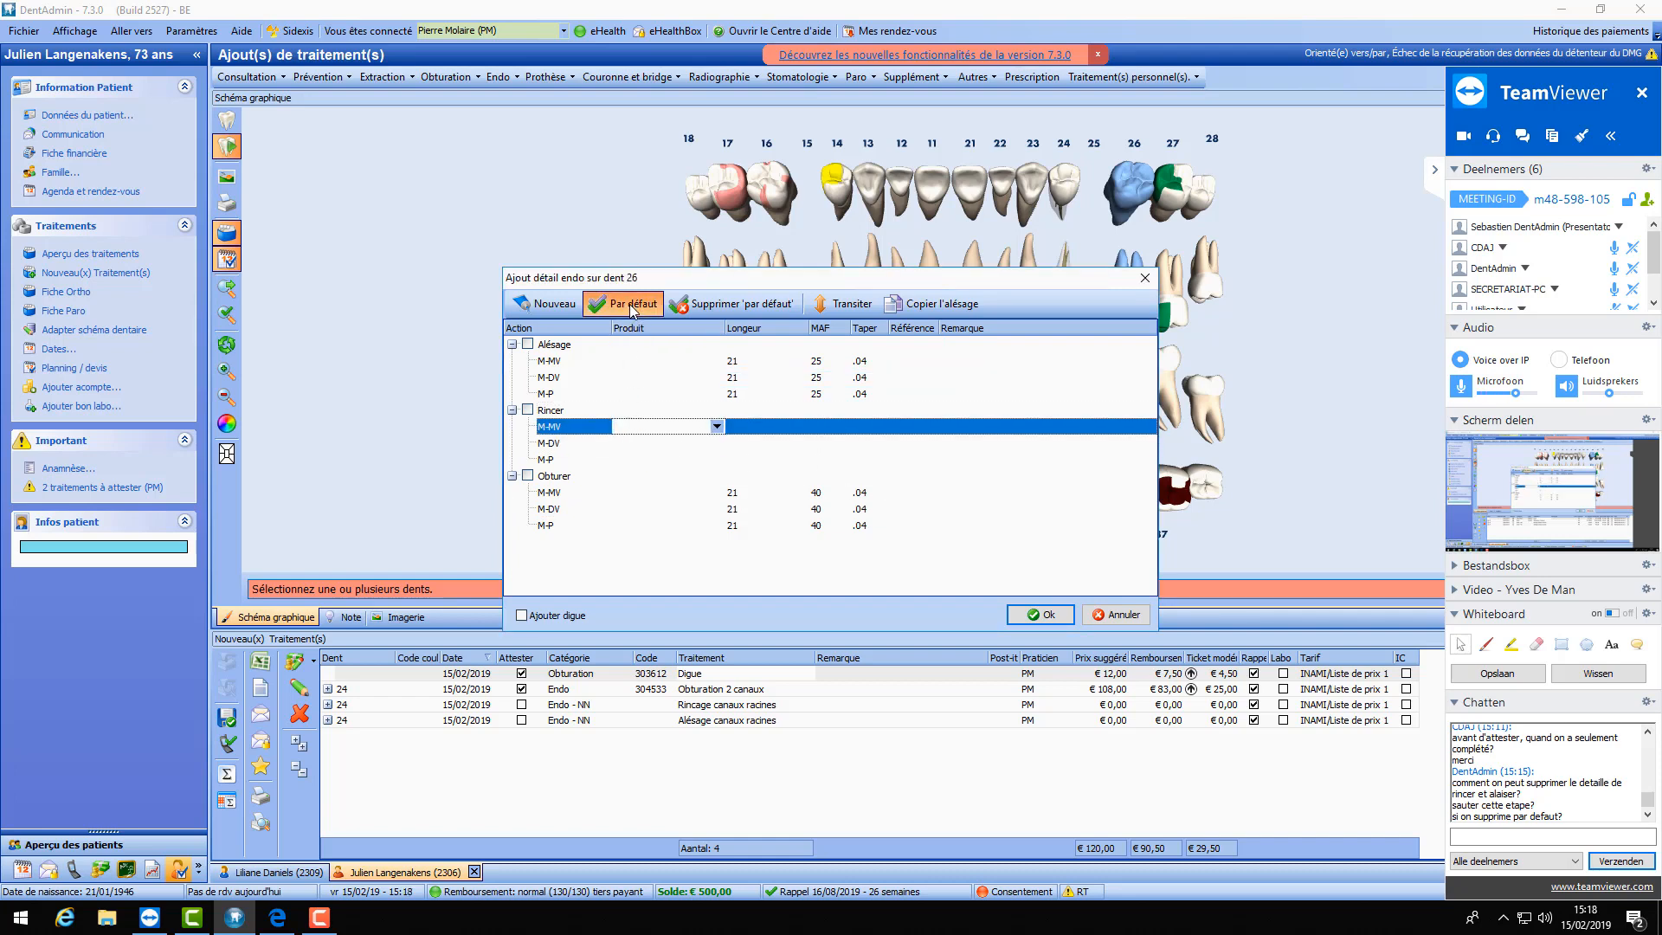
click(630, 304)
click(883, 492)
- Enable the Alésage, Rincer and Obturer actions for the endo treatment on tooth 26
click(1043, 615)
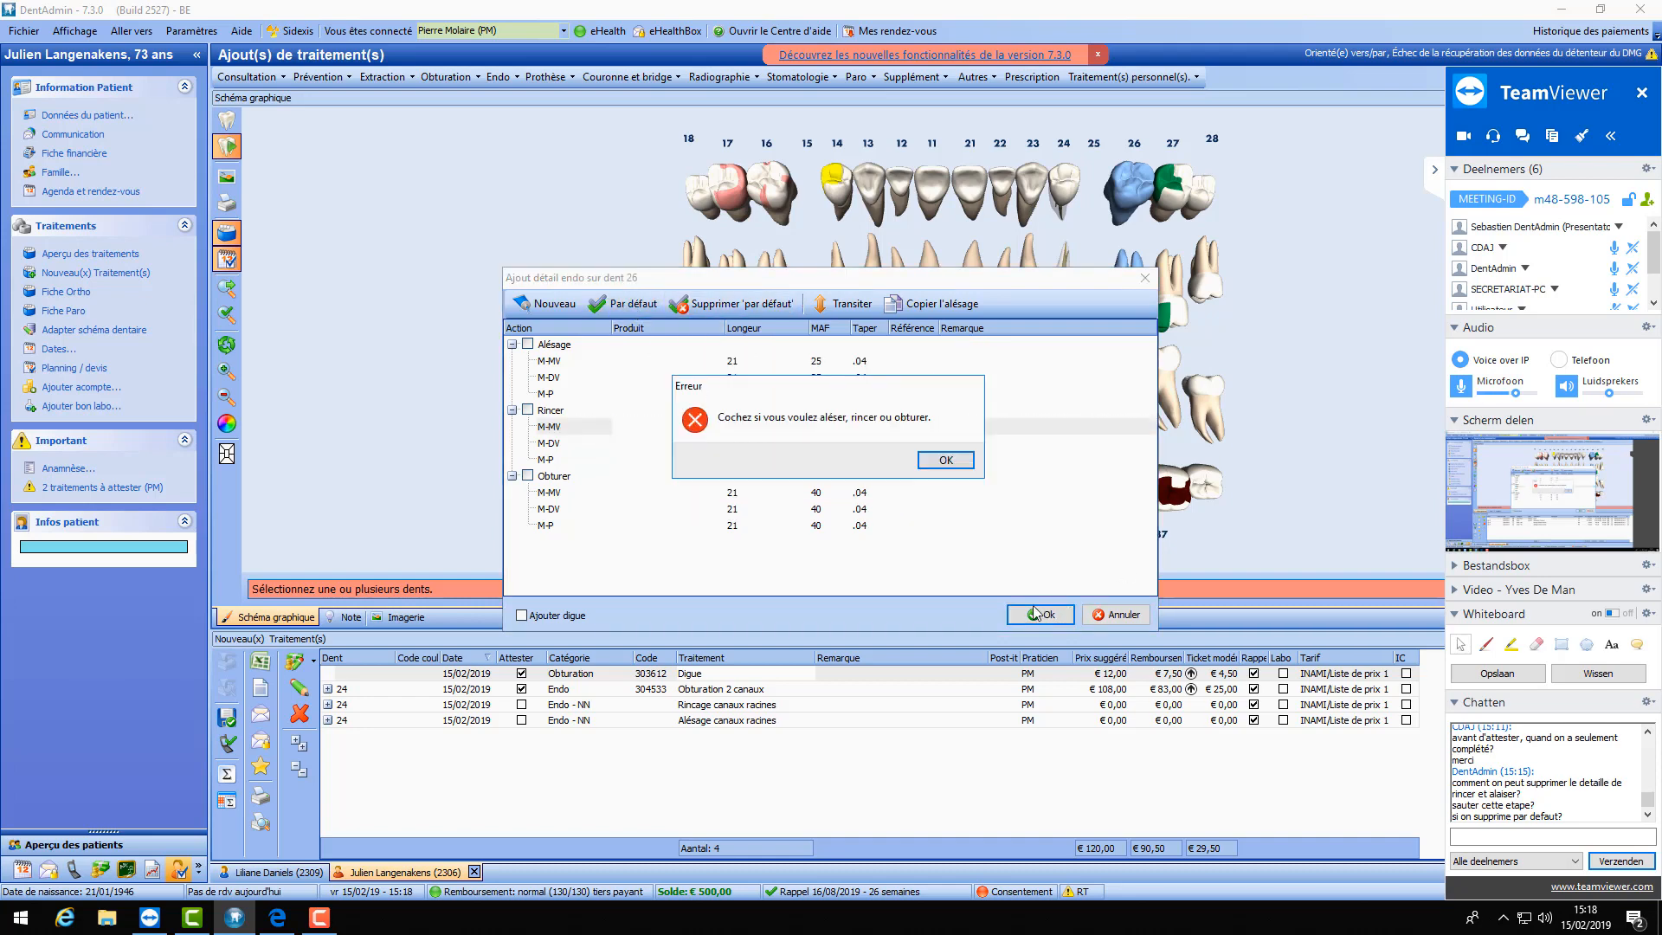
click(940, 465)
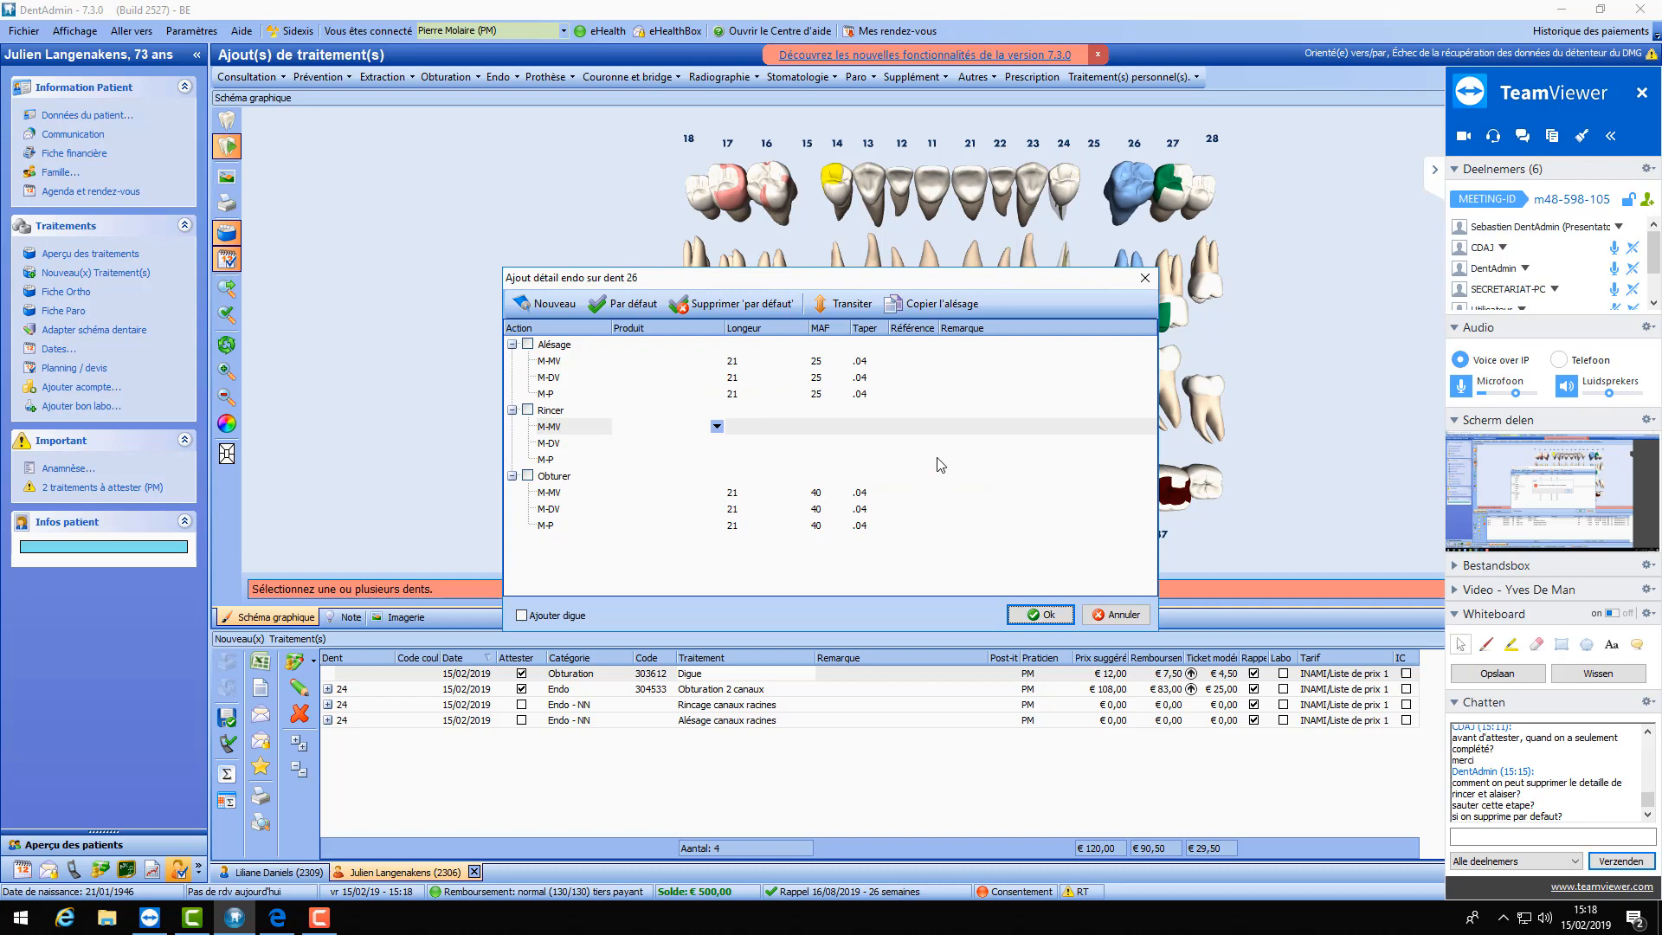
click(527, 343)
click(527, 410)
click(527, 476)
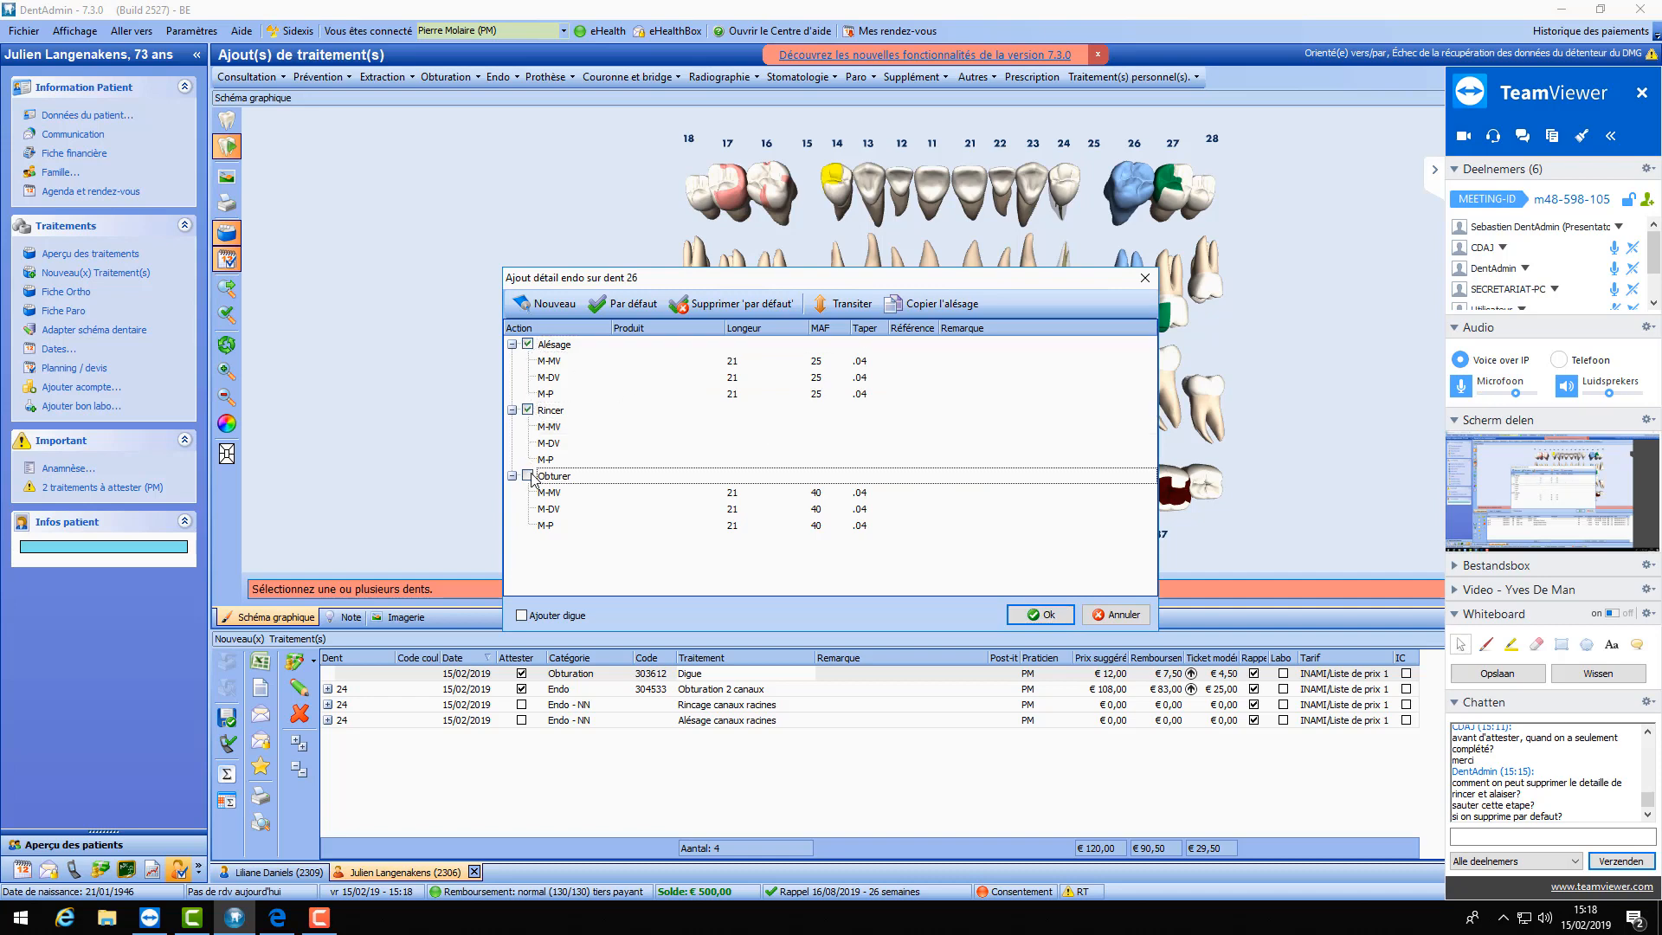
- Confirm the endo detail for tooth 26 with Alésage, Rincer and Obturer included for all three canals
click(644, 377)
click(628, 301)
click(876, 495)
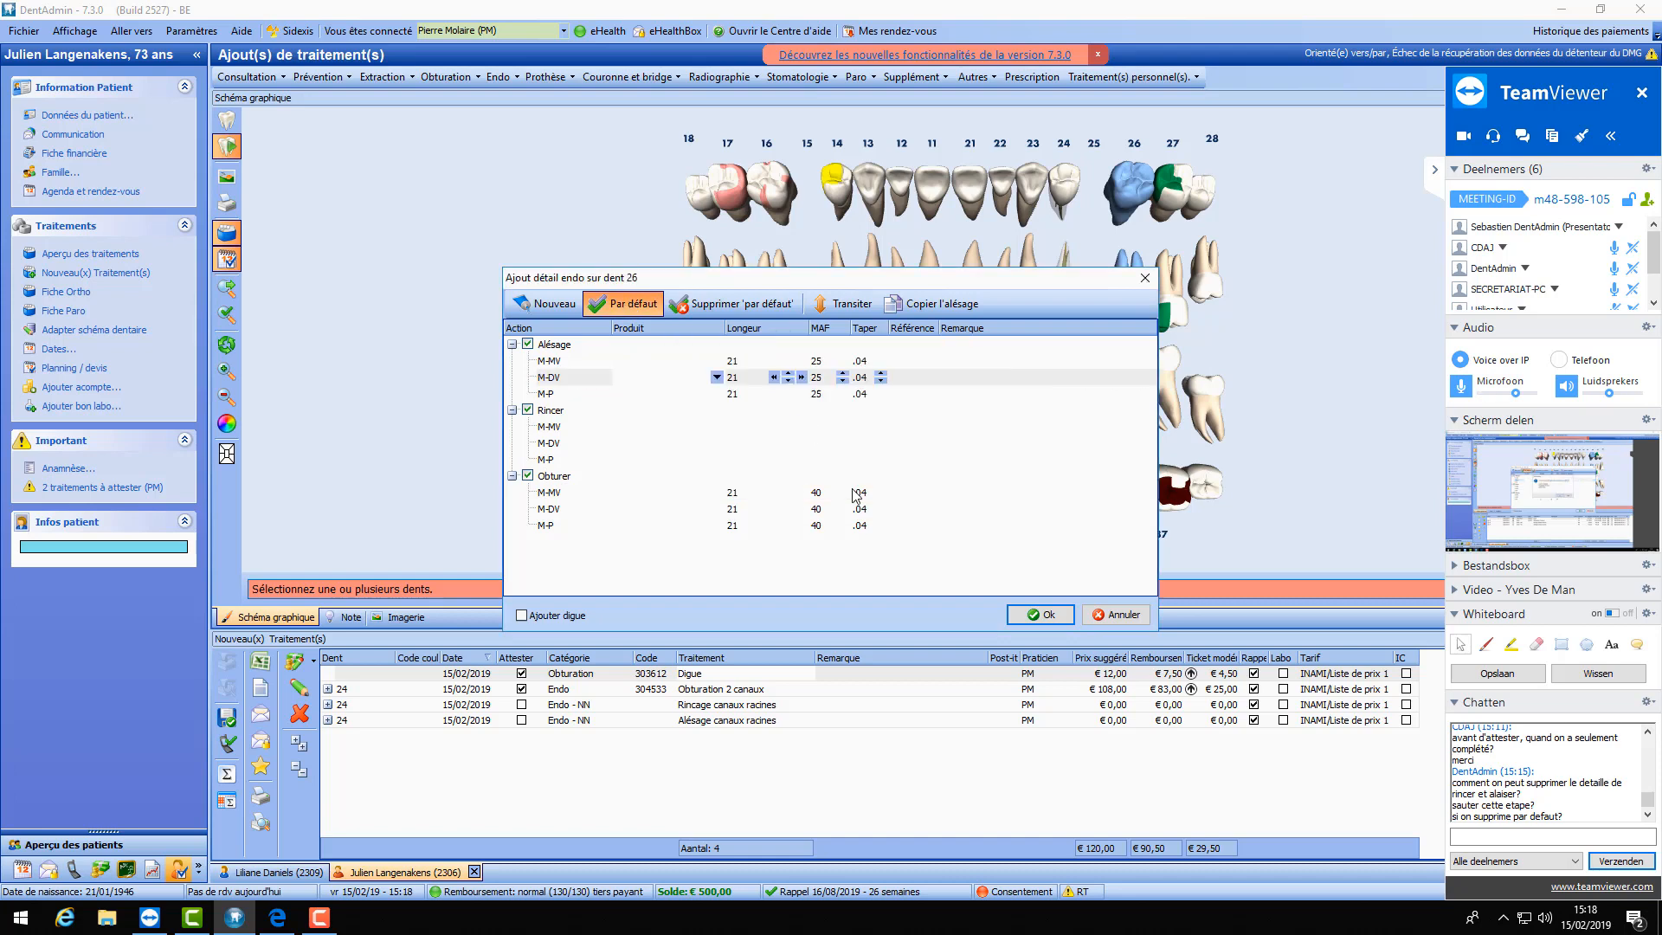
click(645, 492)
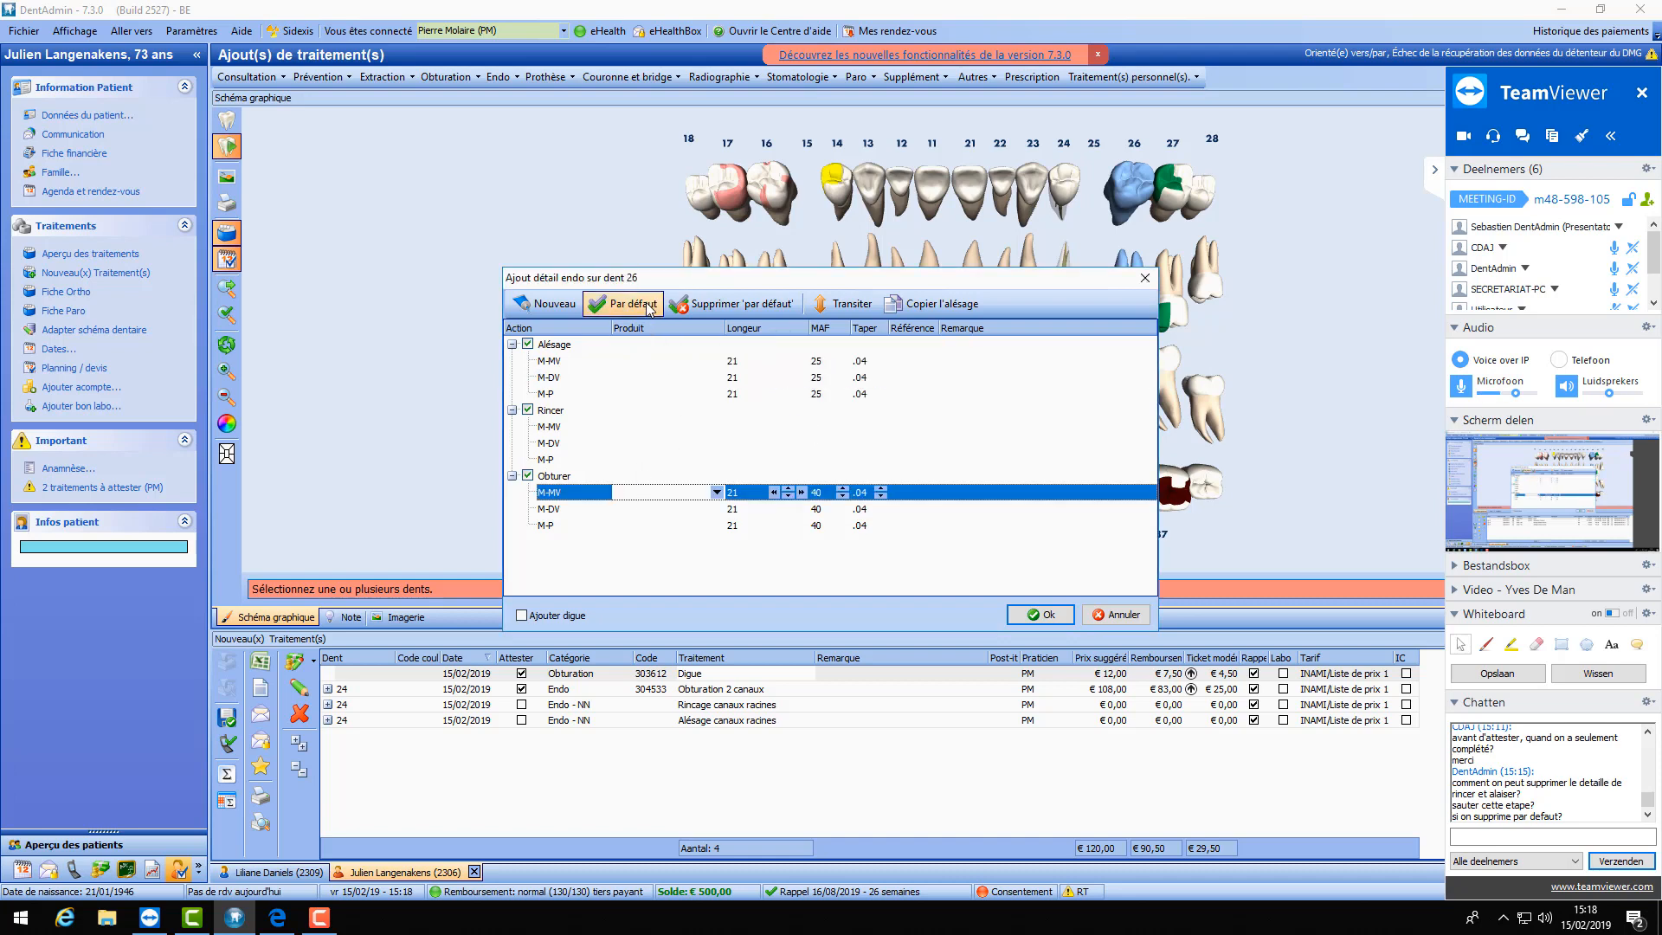
click(1037, 613)
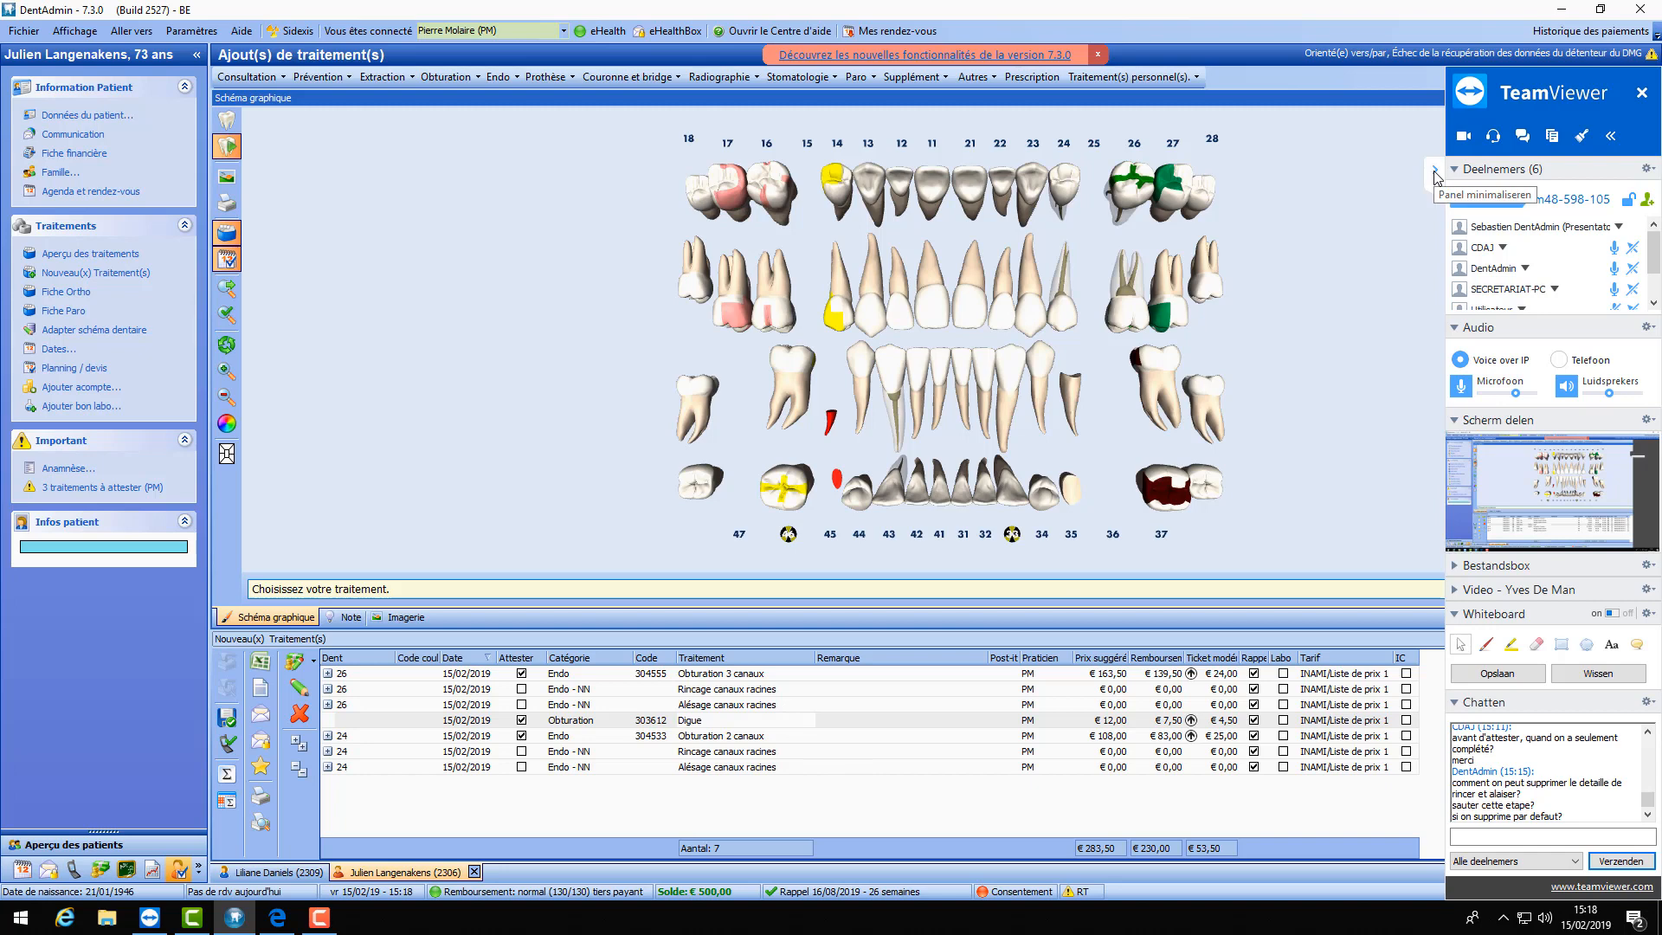
- Delete all the new treatments listed for the current patient
click(1435, 174)
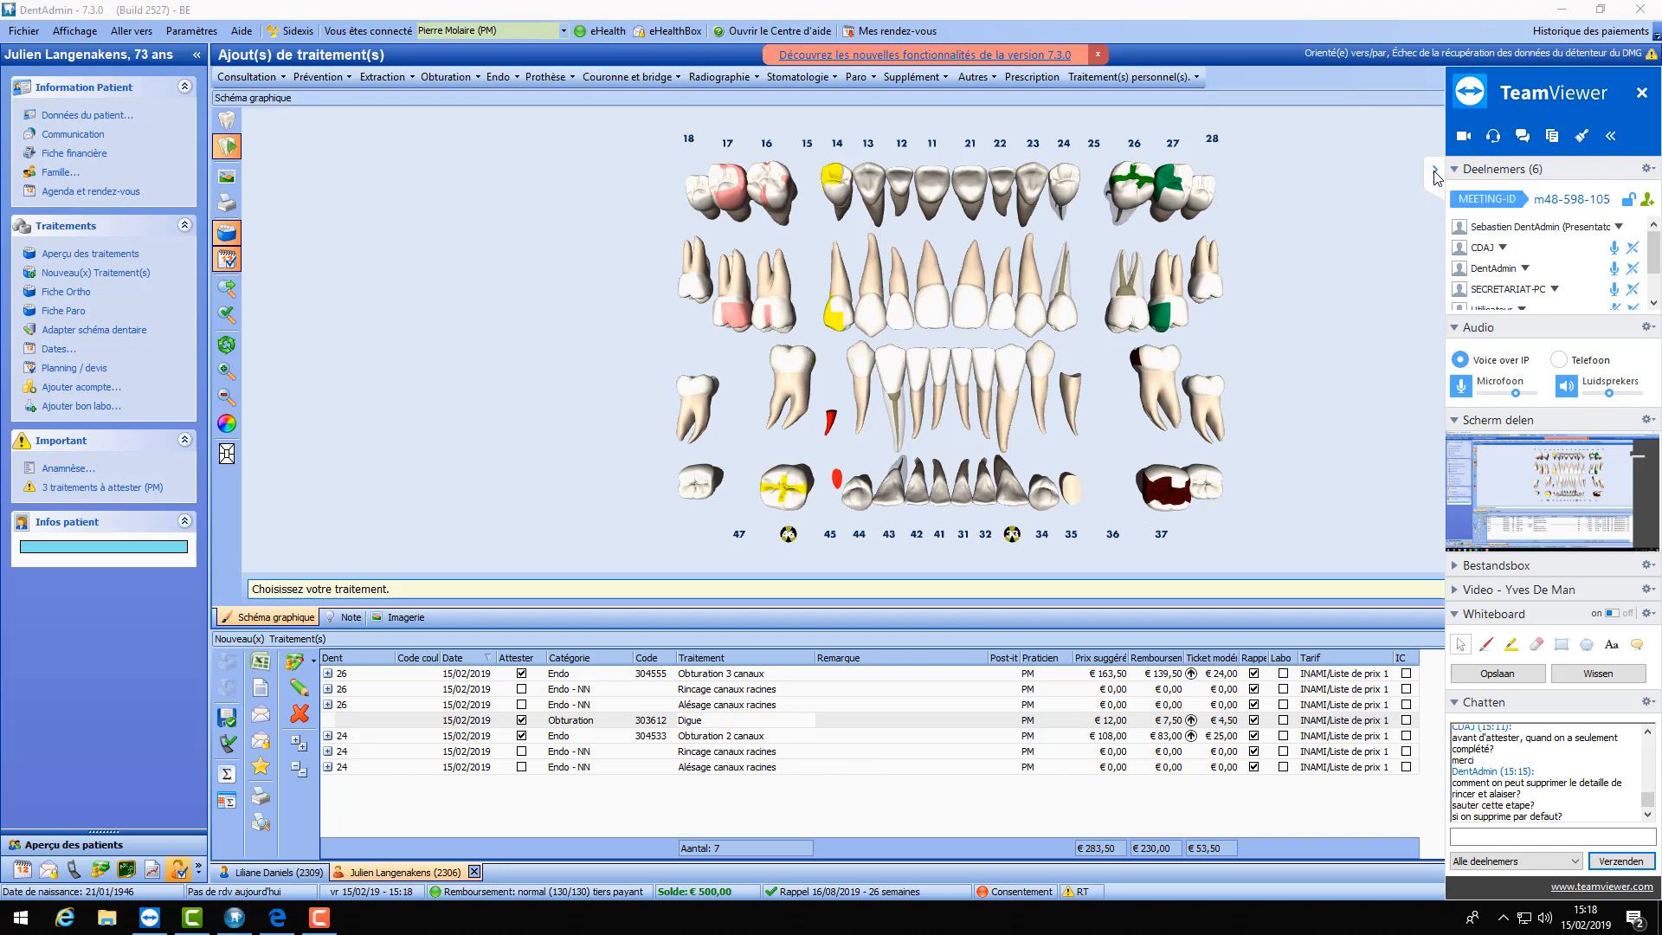
click(629, 768)
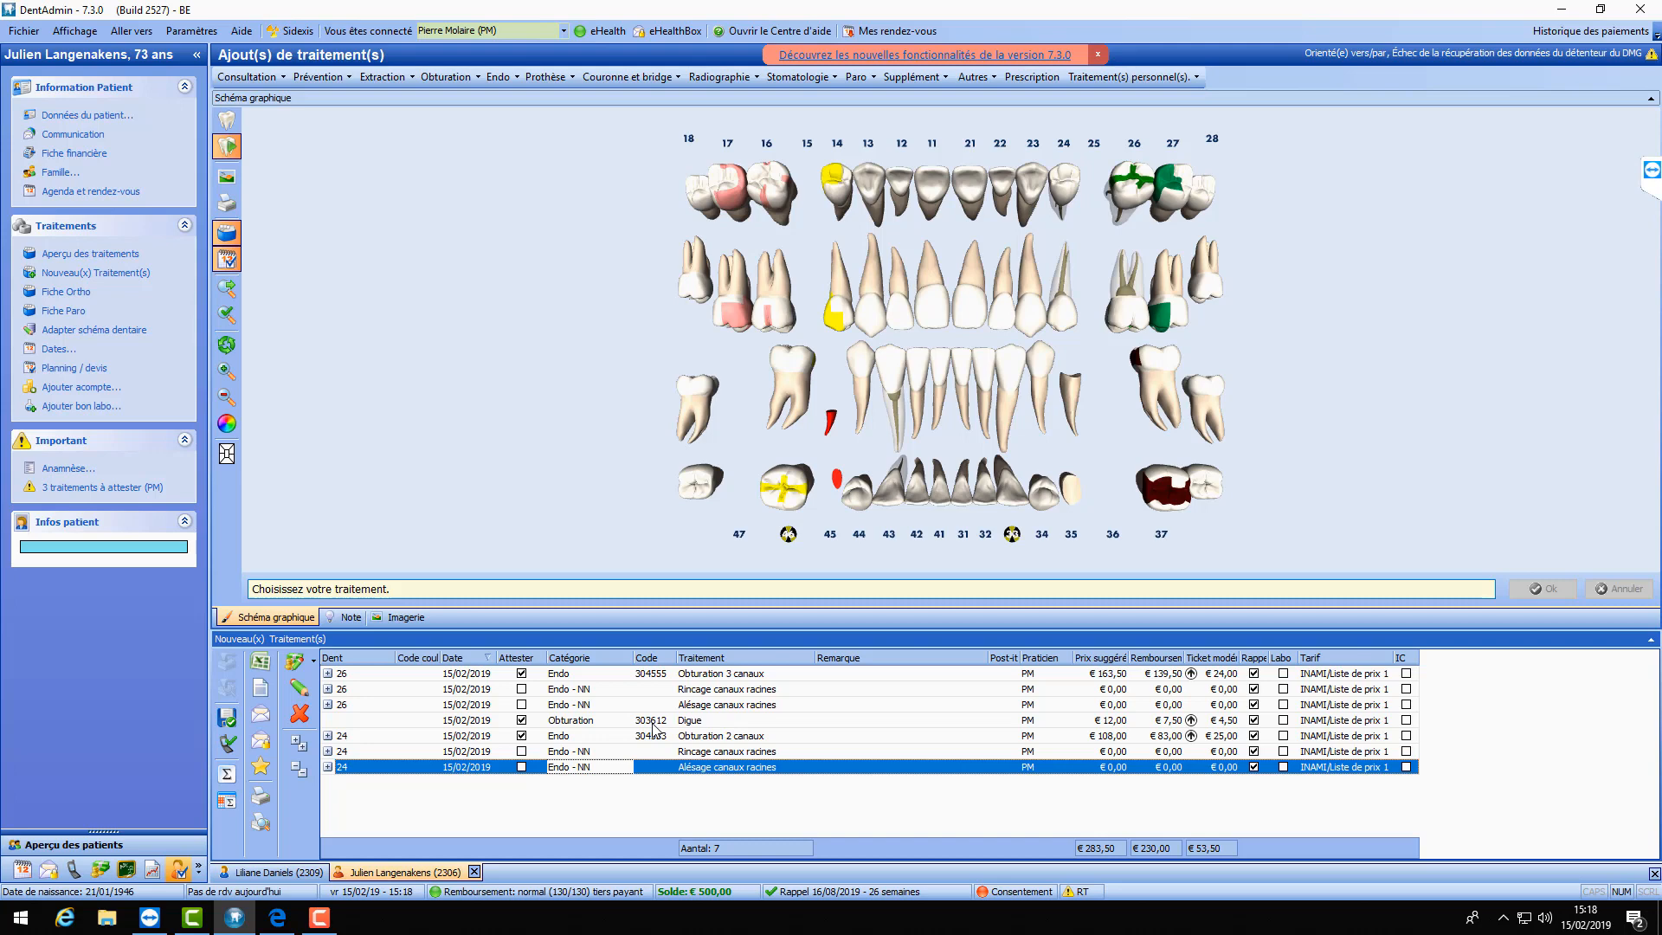
key(ctrl+a)
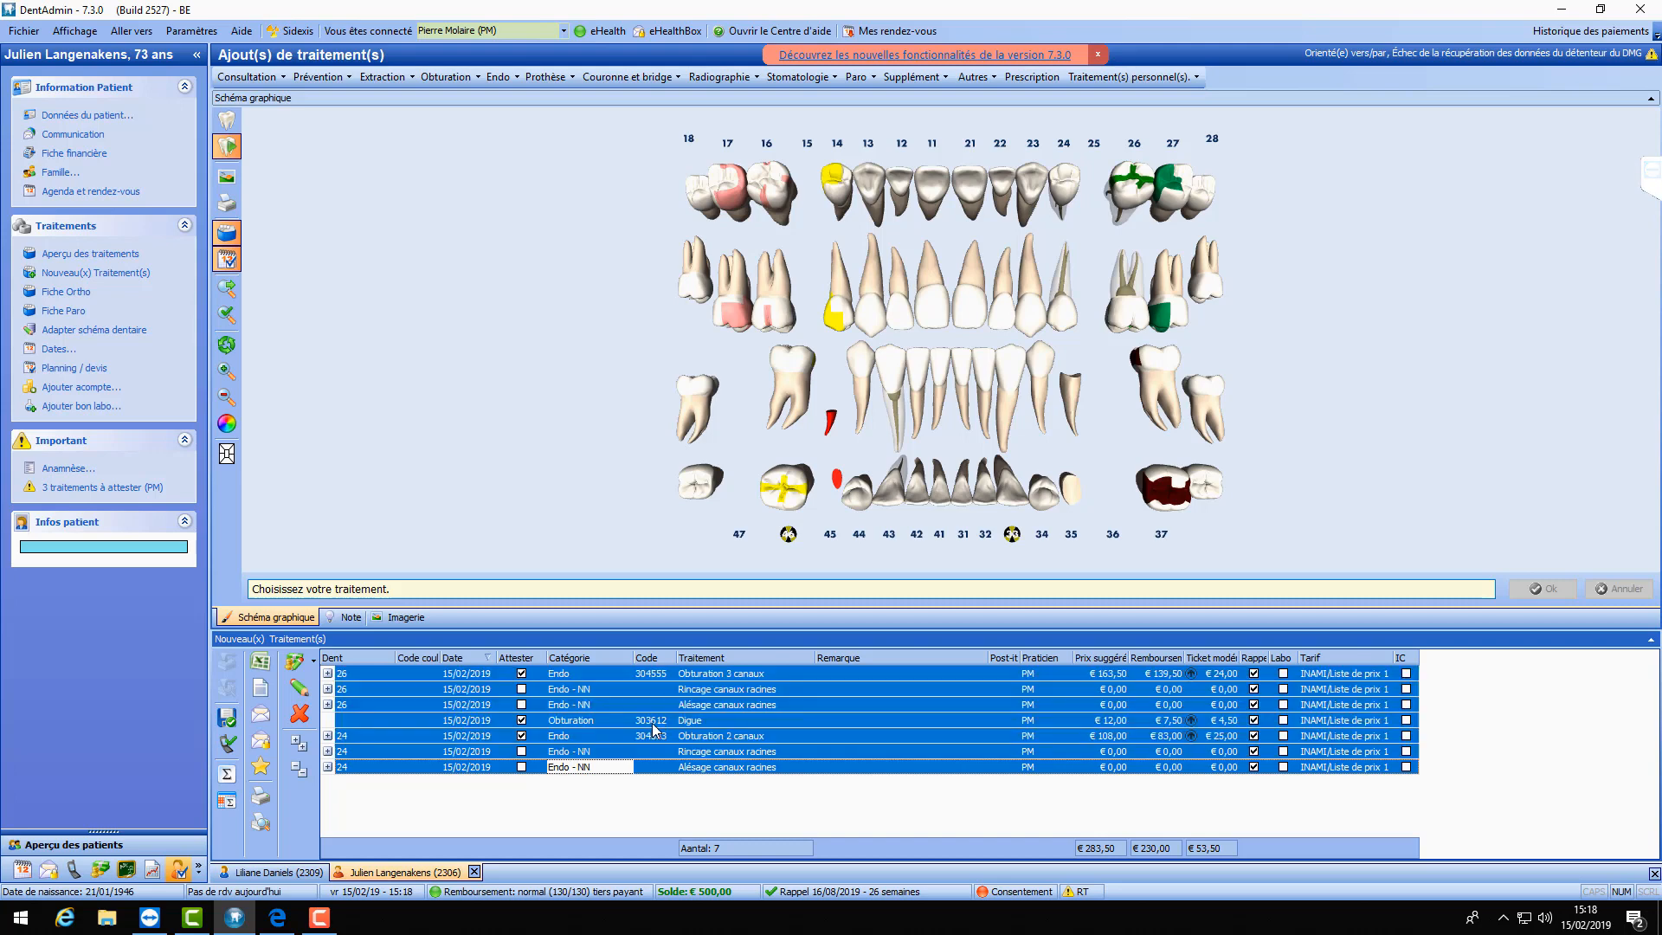
key(Delete)
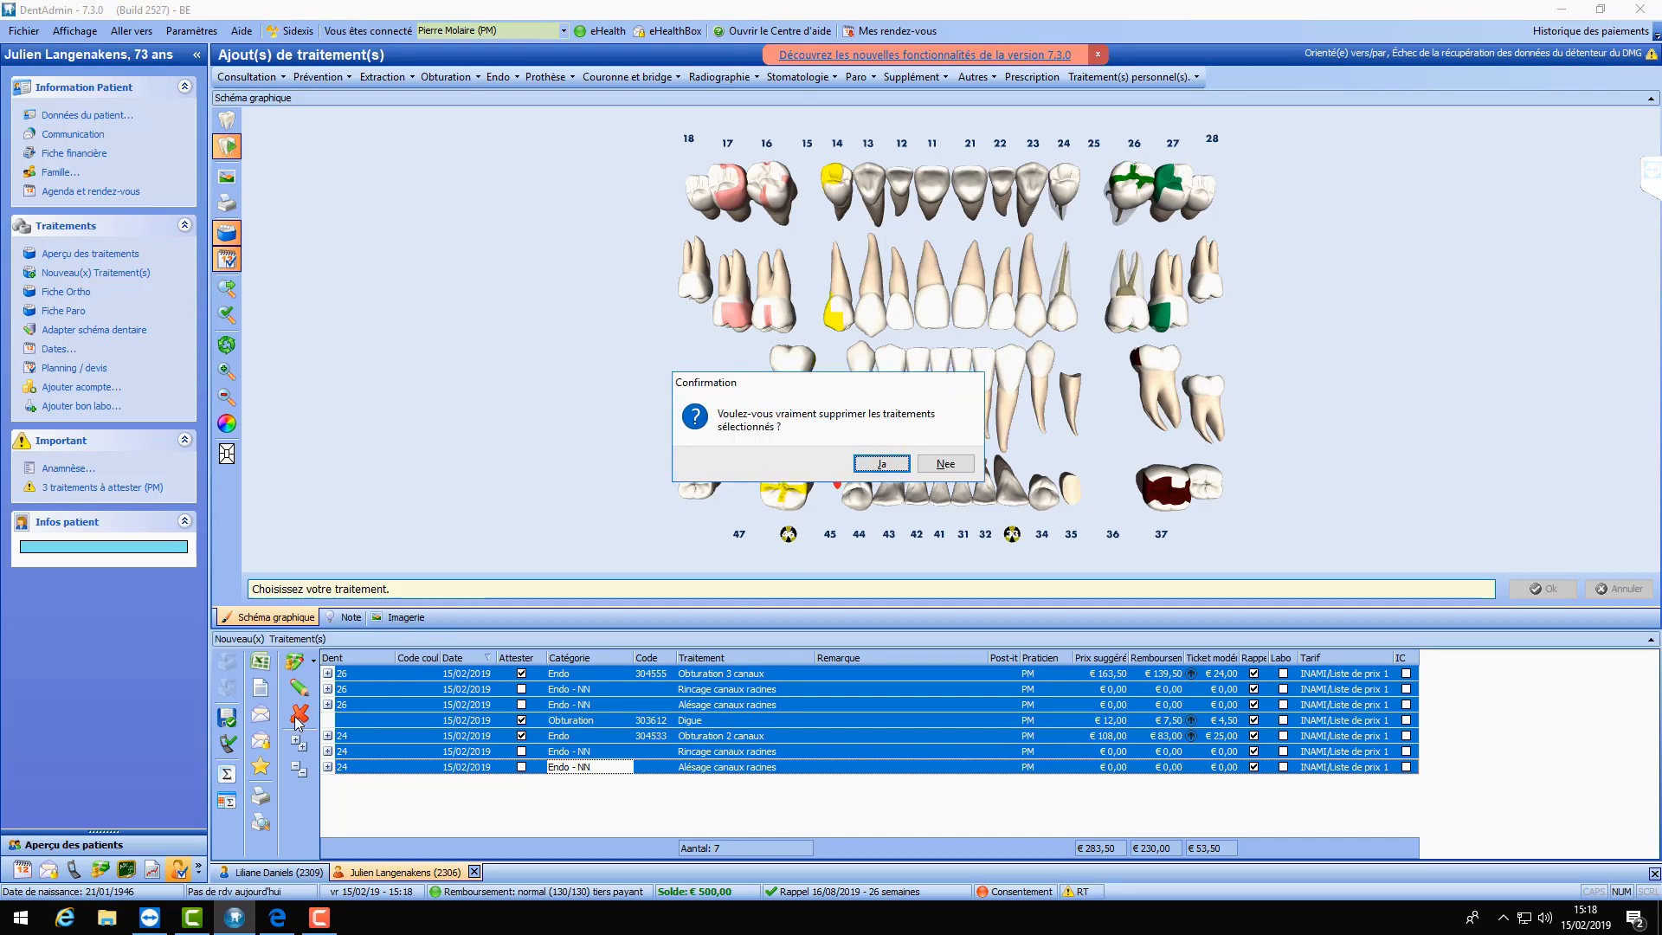
click(881, 464)
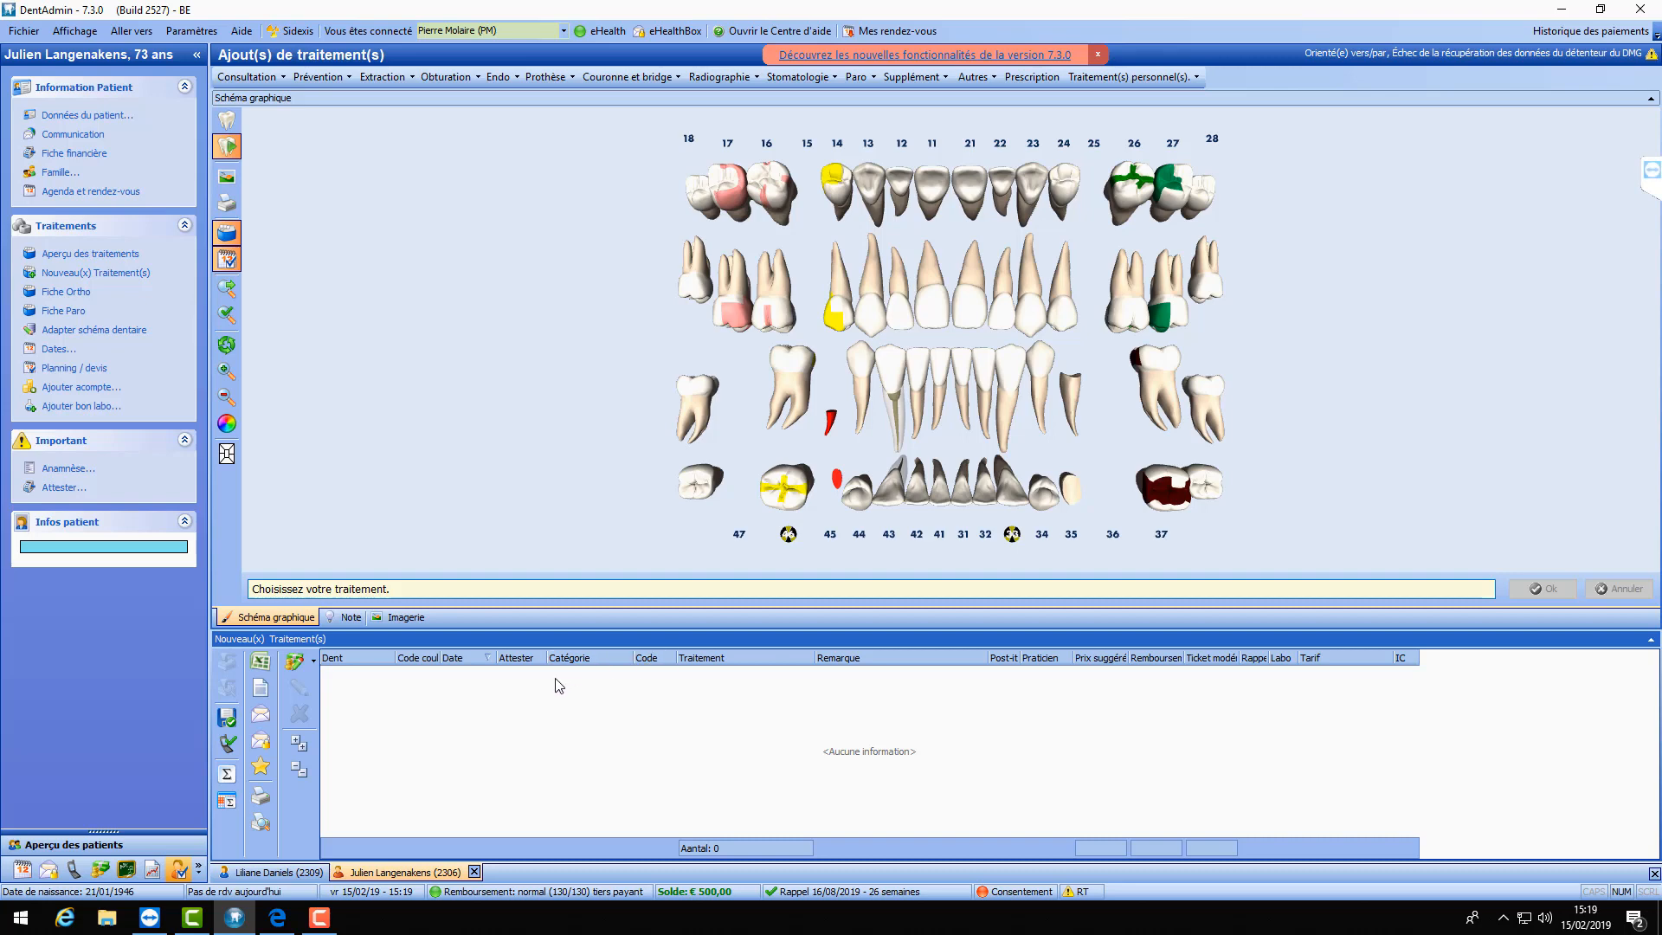
- Switch to the other open patient file and add a synthetic total upper prosthesis (Prothèse totale supérieure, Synthétique)
click(271, 873)
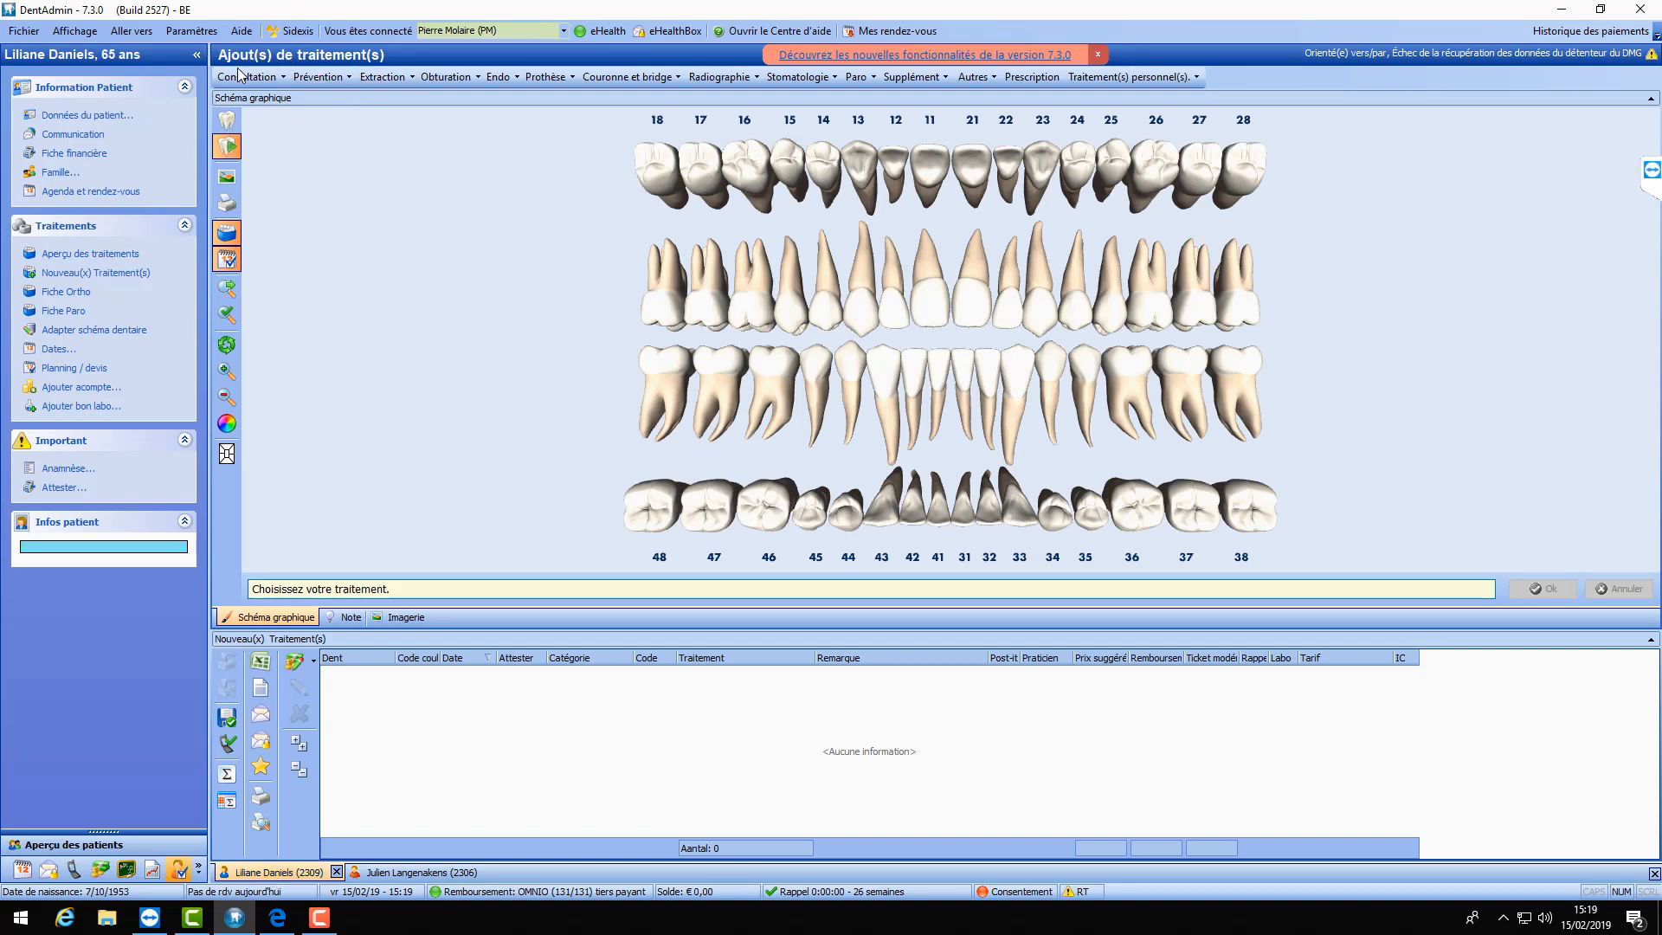
click(573, 80)
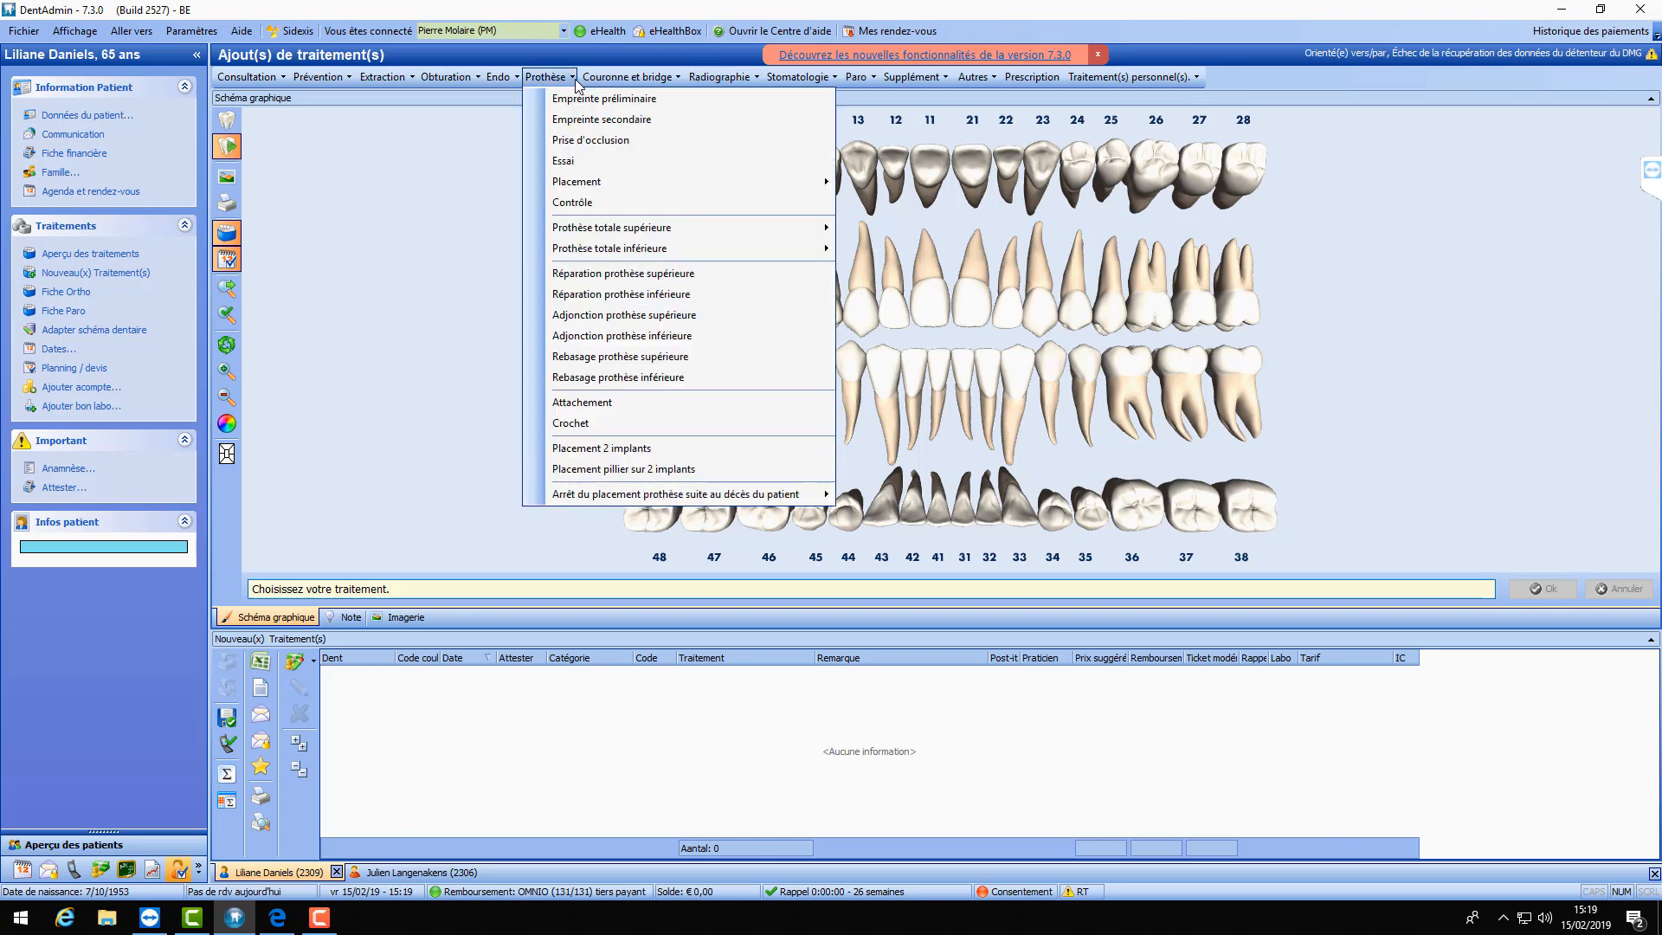
mouse_move(561, 78)
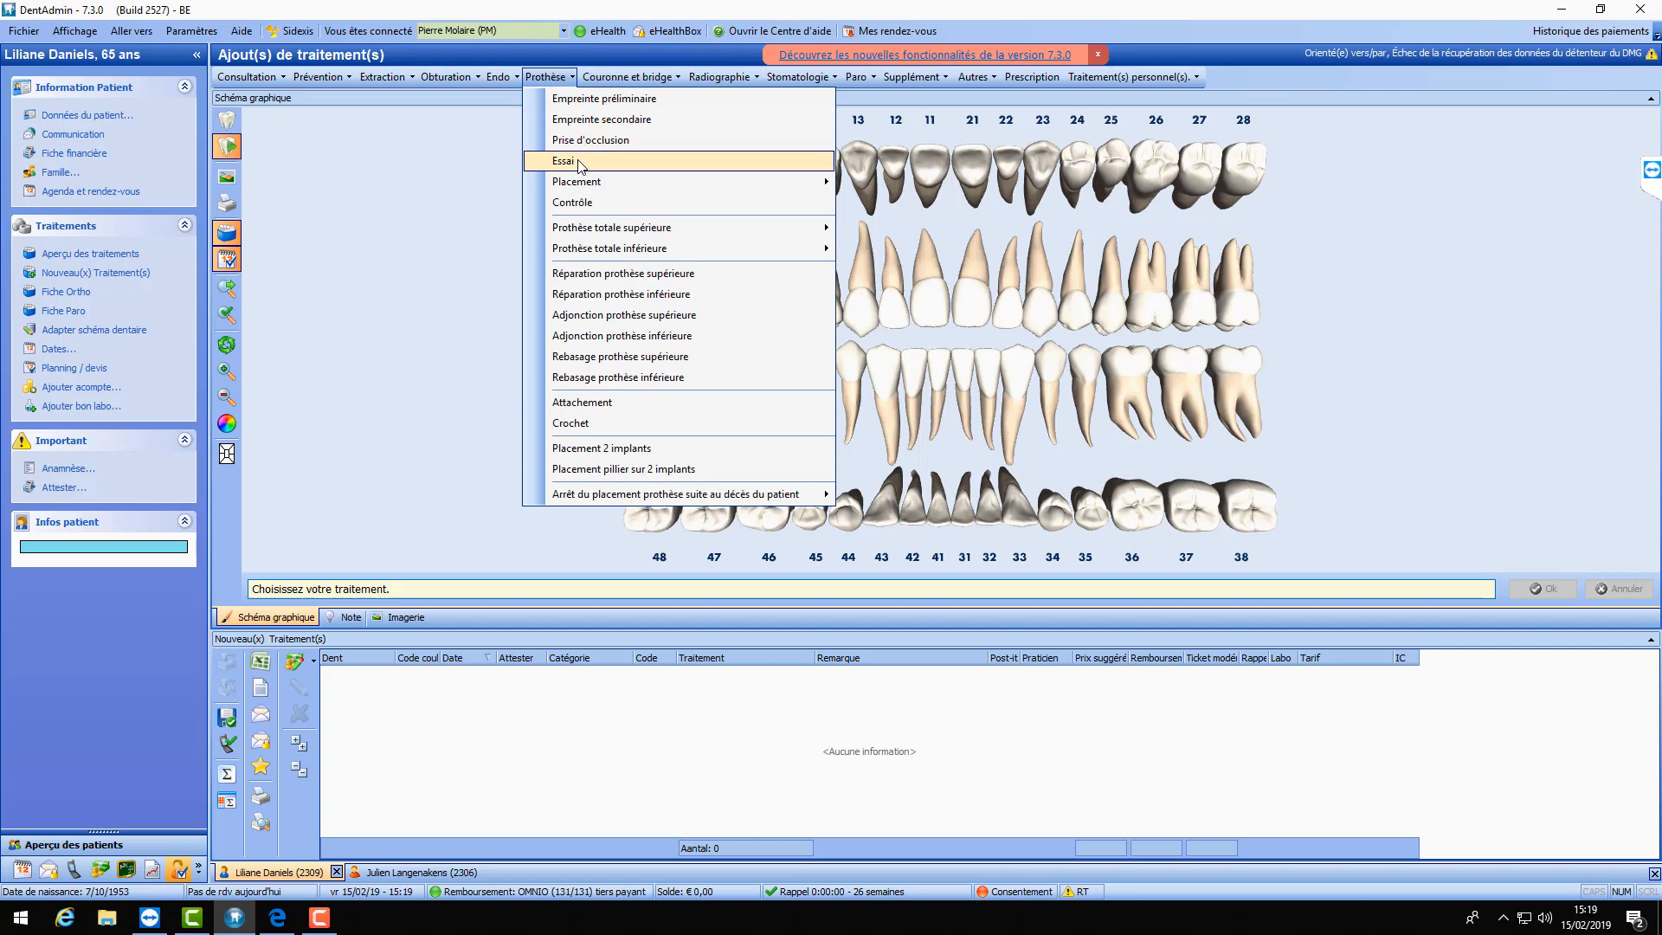
mouse_move(580, 180)
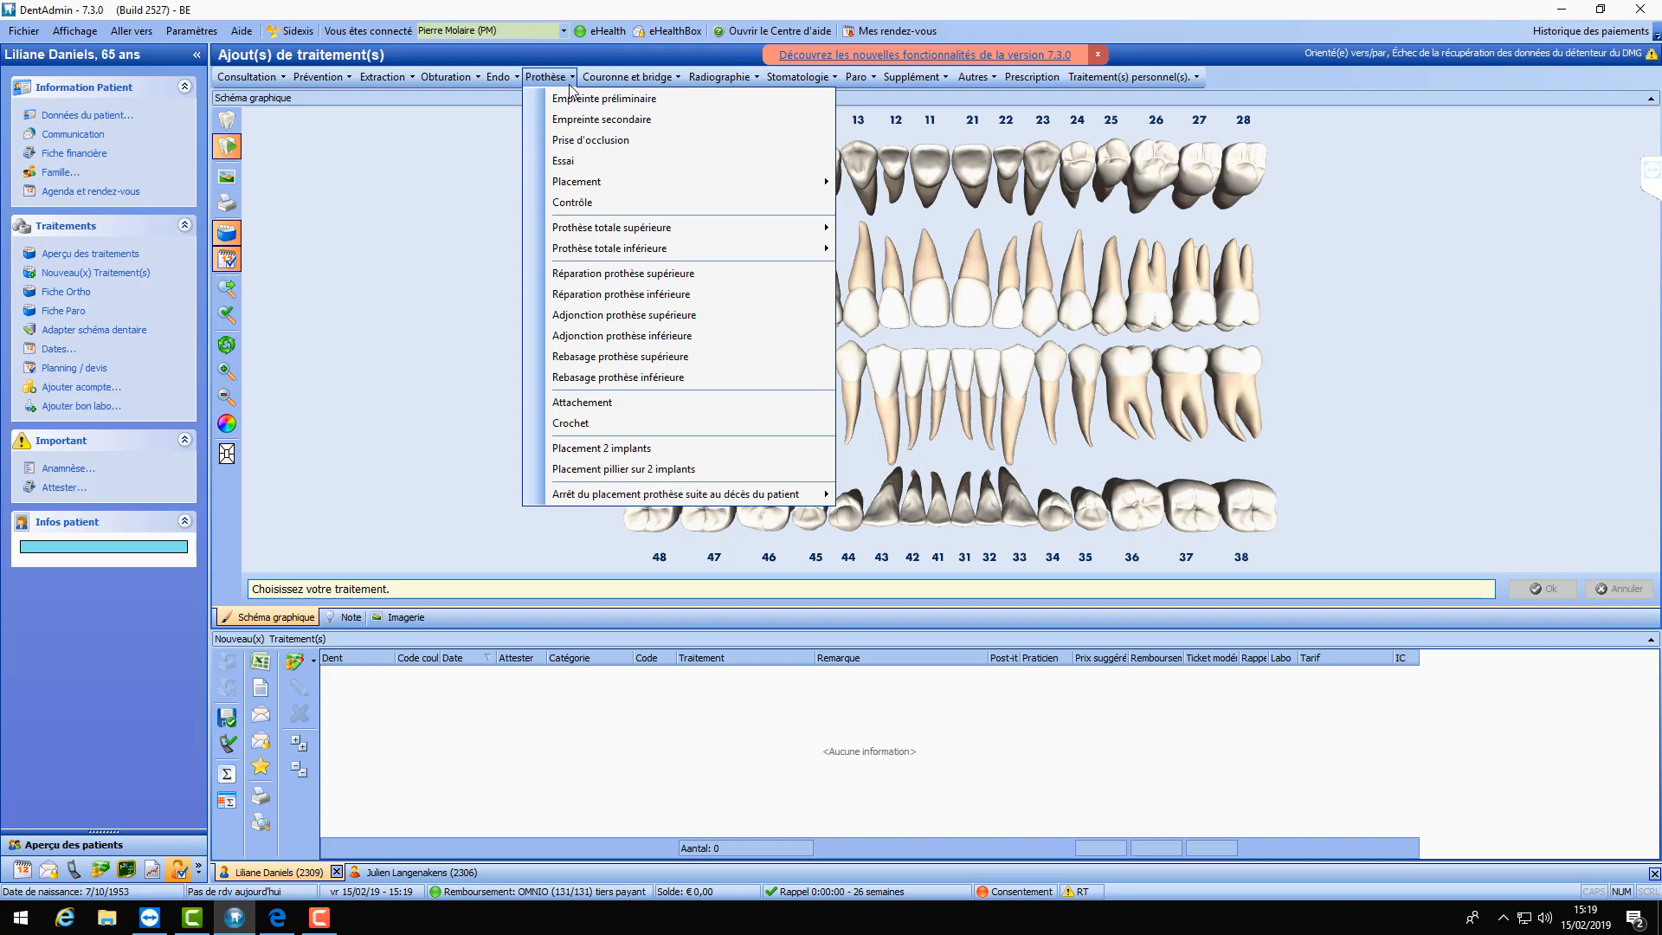
mouse_move(576, 234)
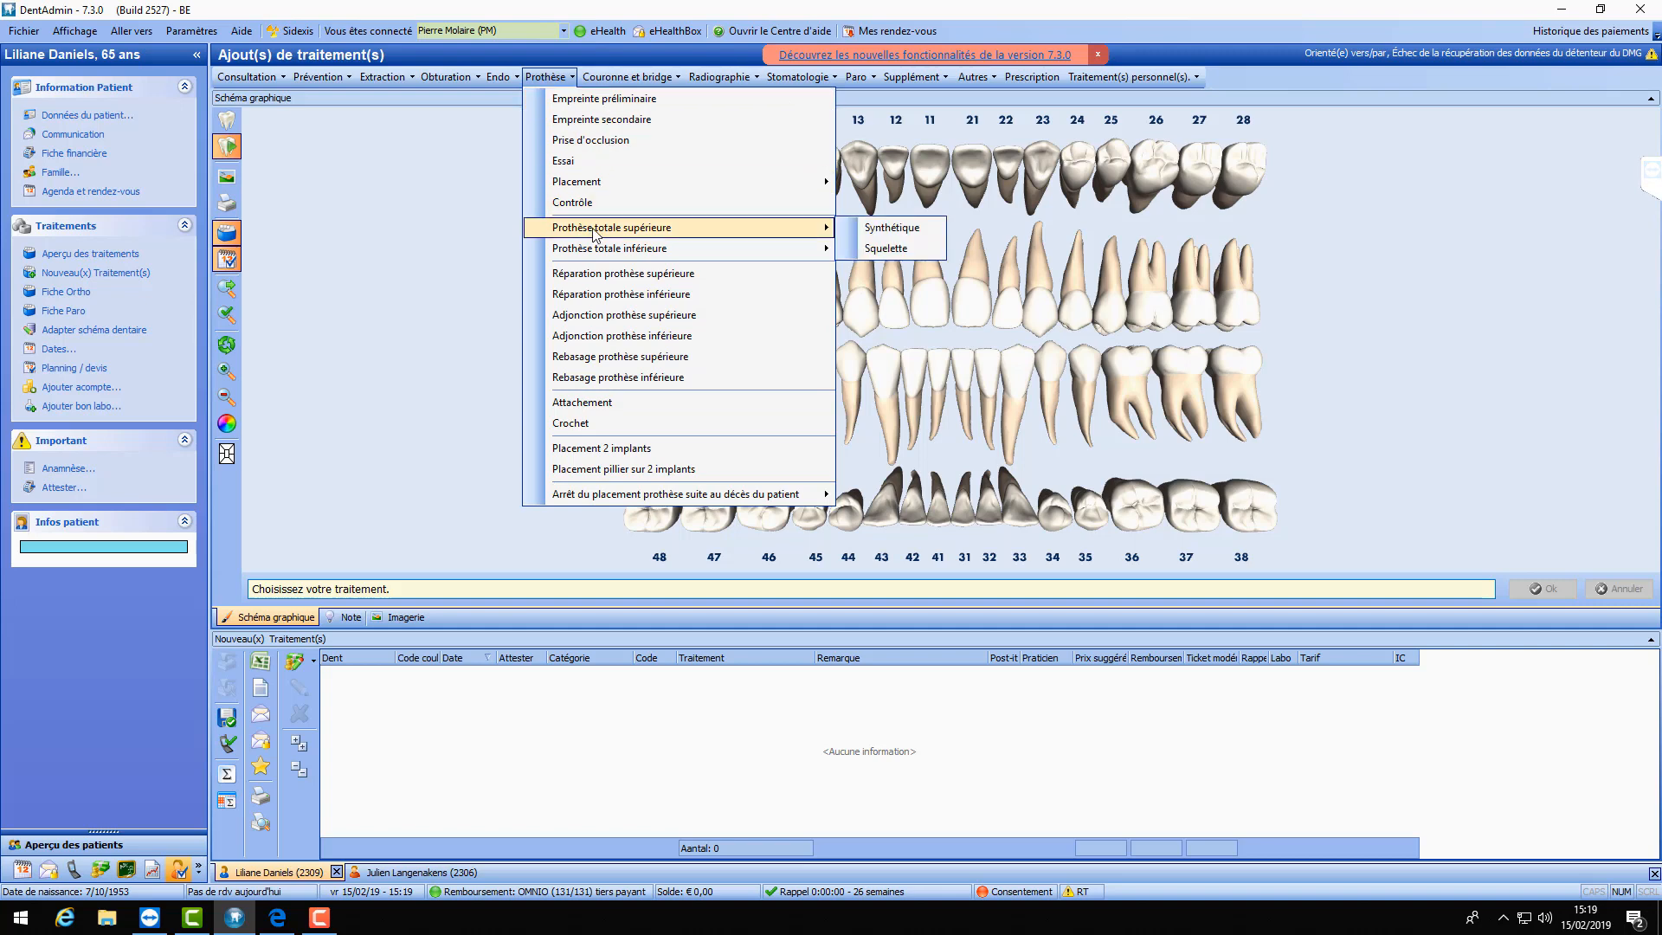
click(911, 228)
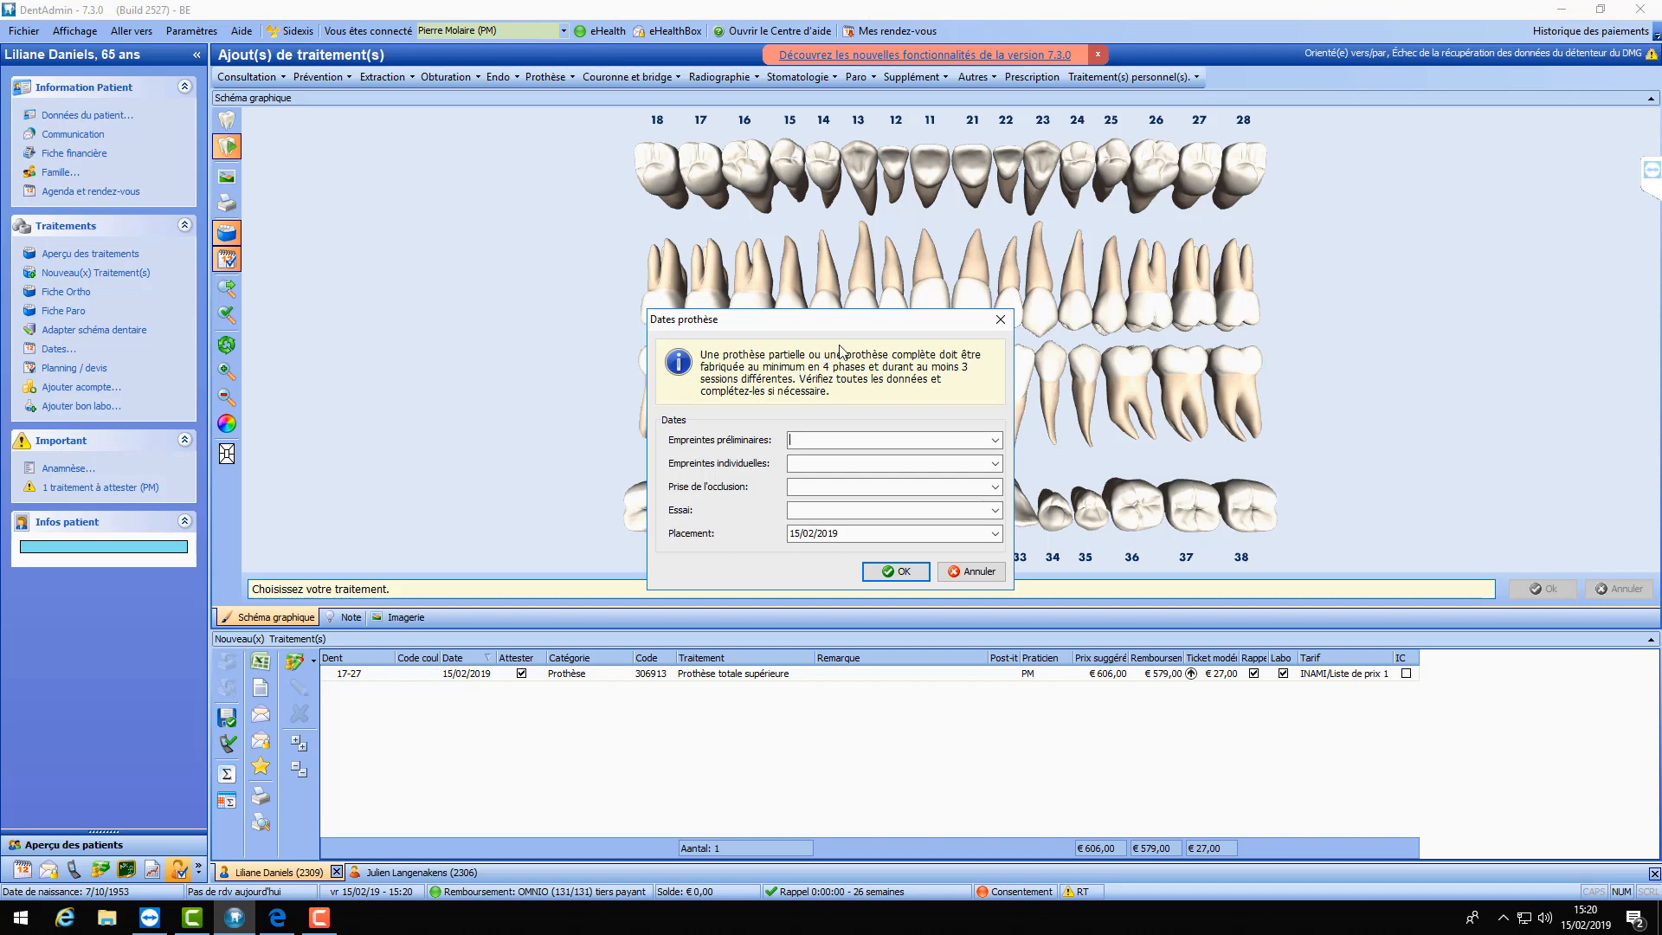
- Set the prosthesis dates to 4/02/2019 for preliminary impressions, 6/02/2019 for individual impressions, 11/02/2019 for occlusion and 13/02/2019 for the try-in
click(996, 442)
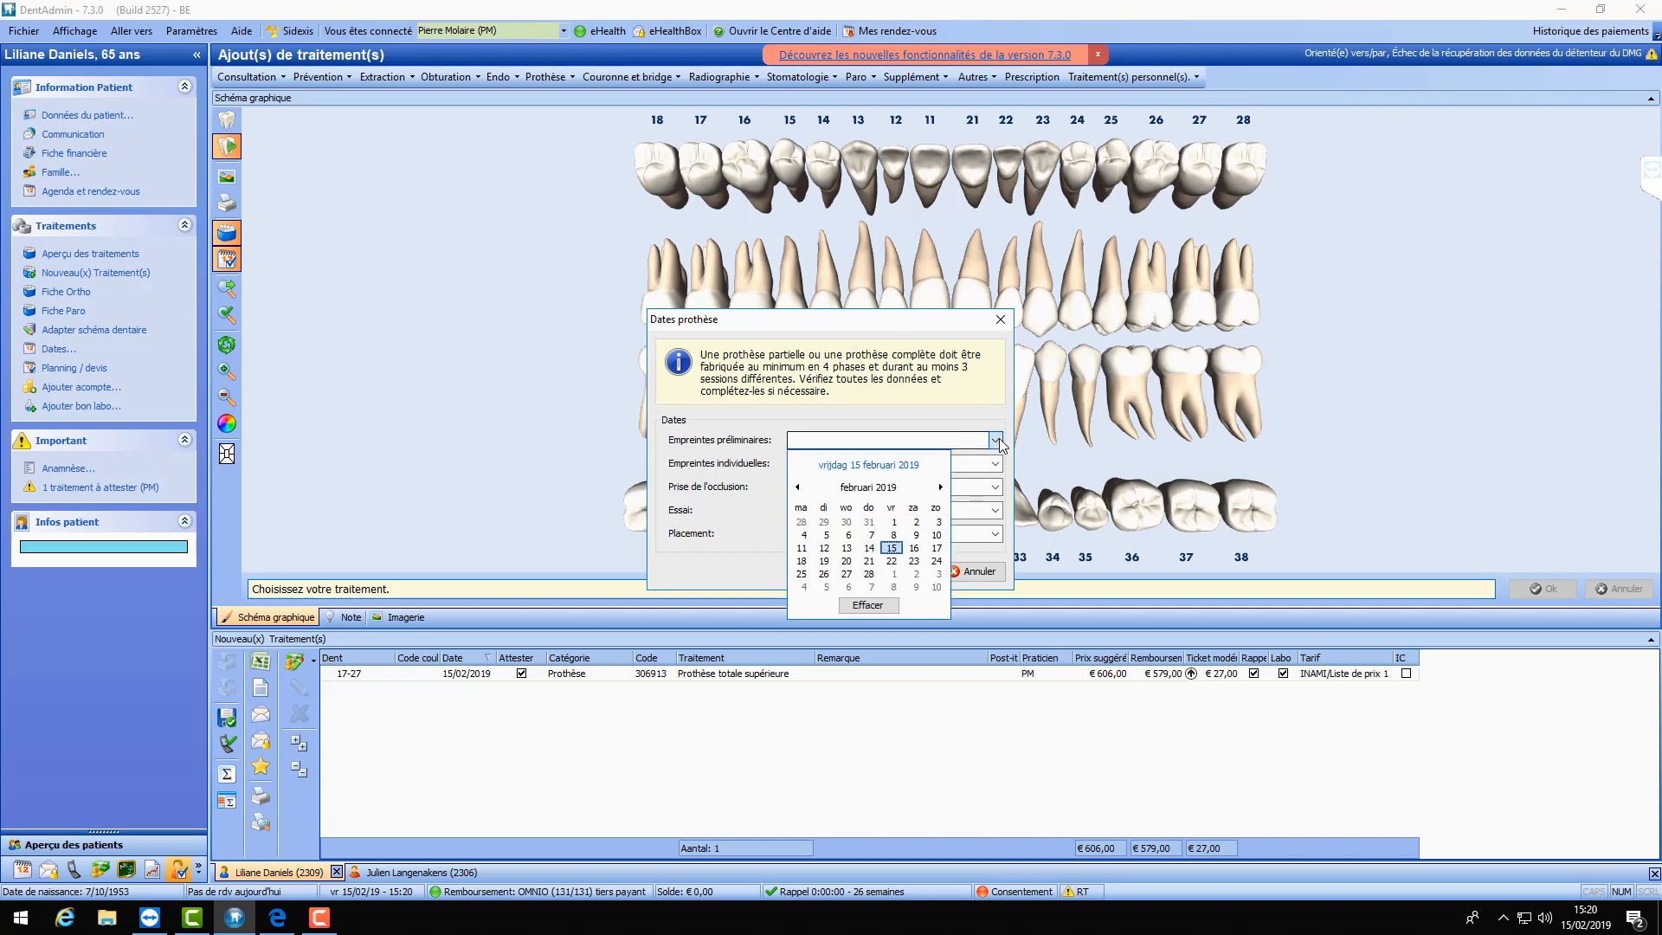
click(808, 536)
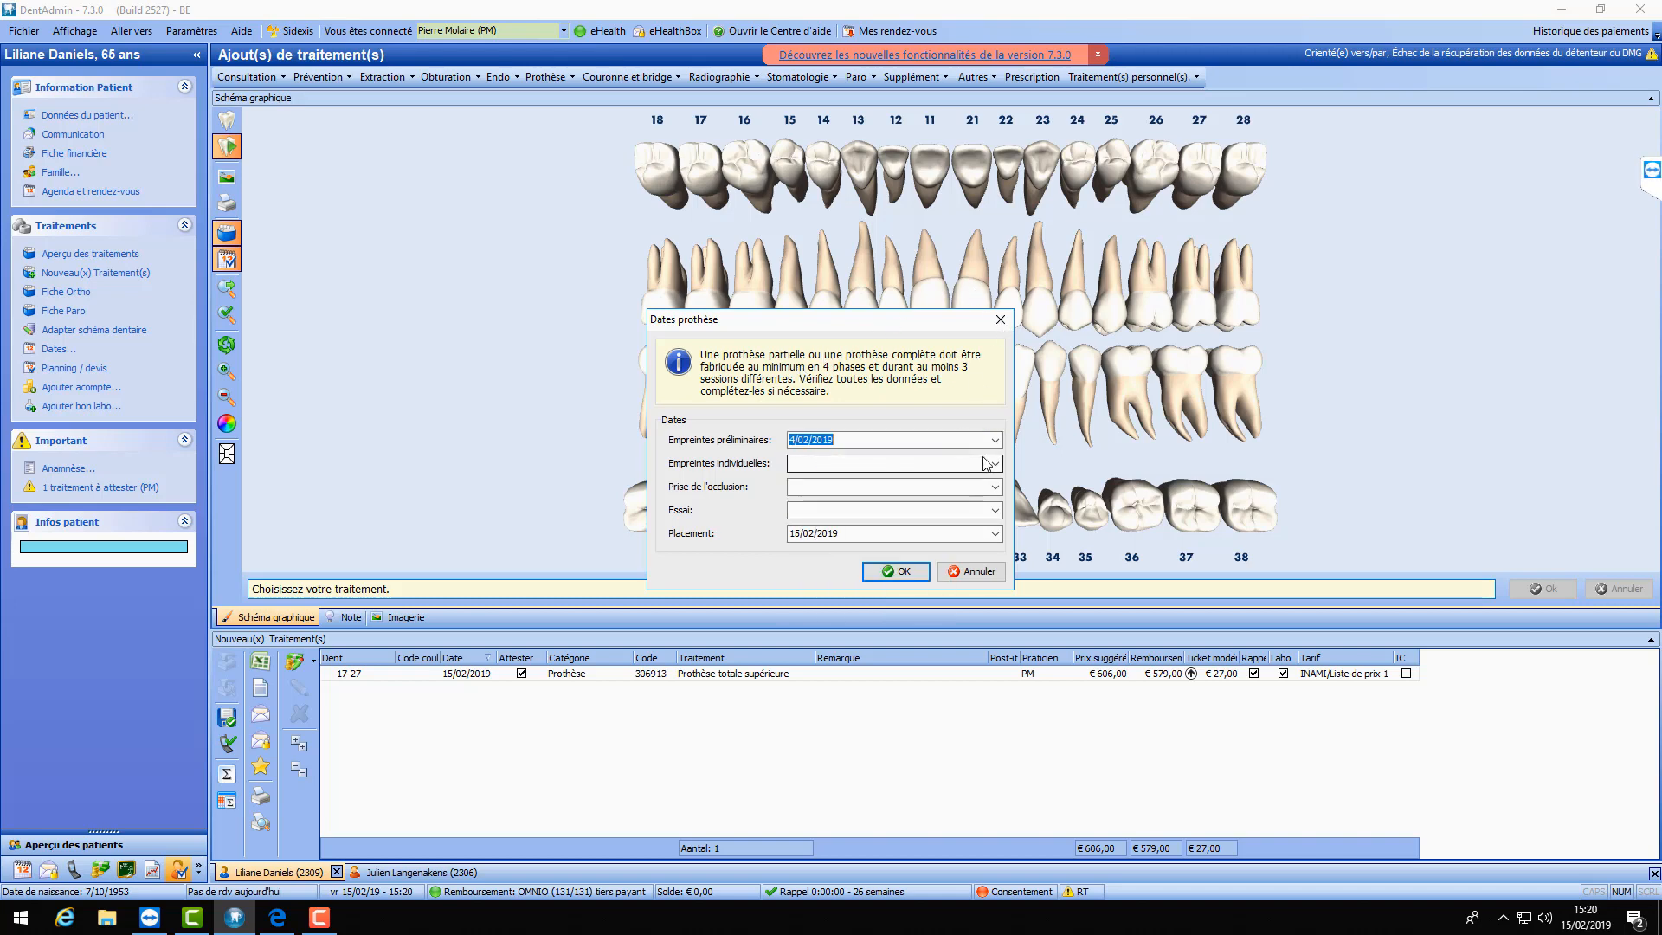
click(996, 464)
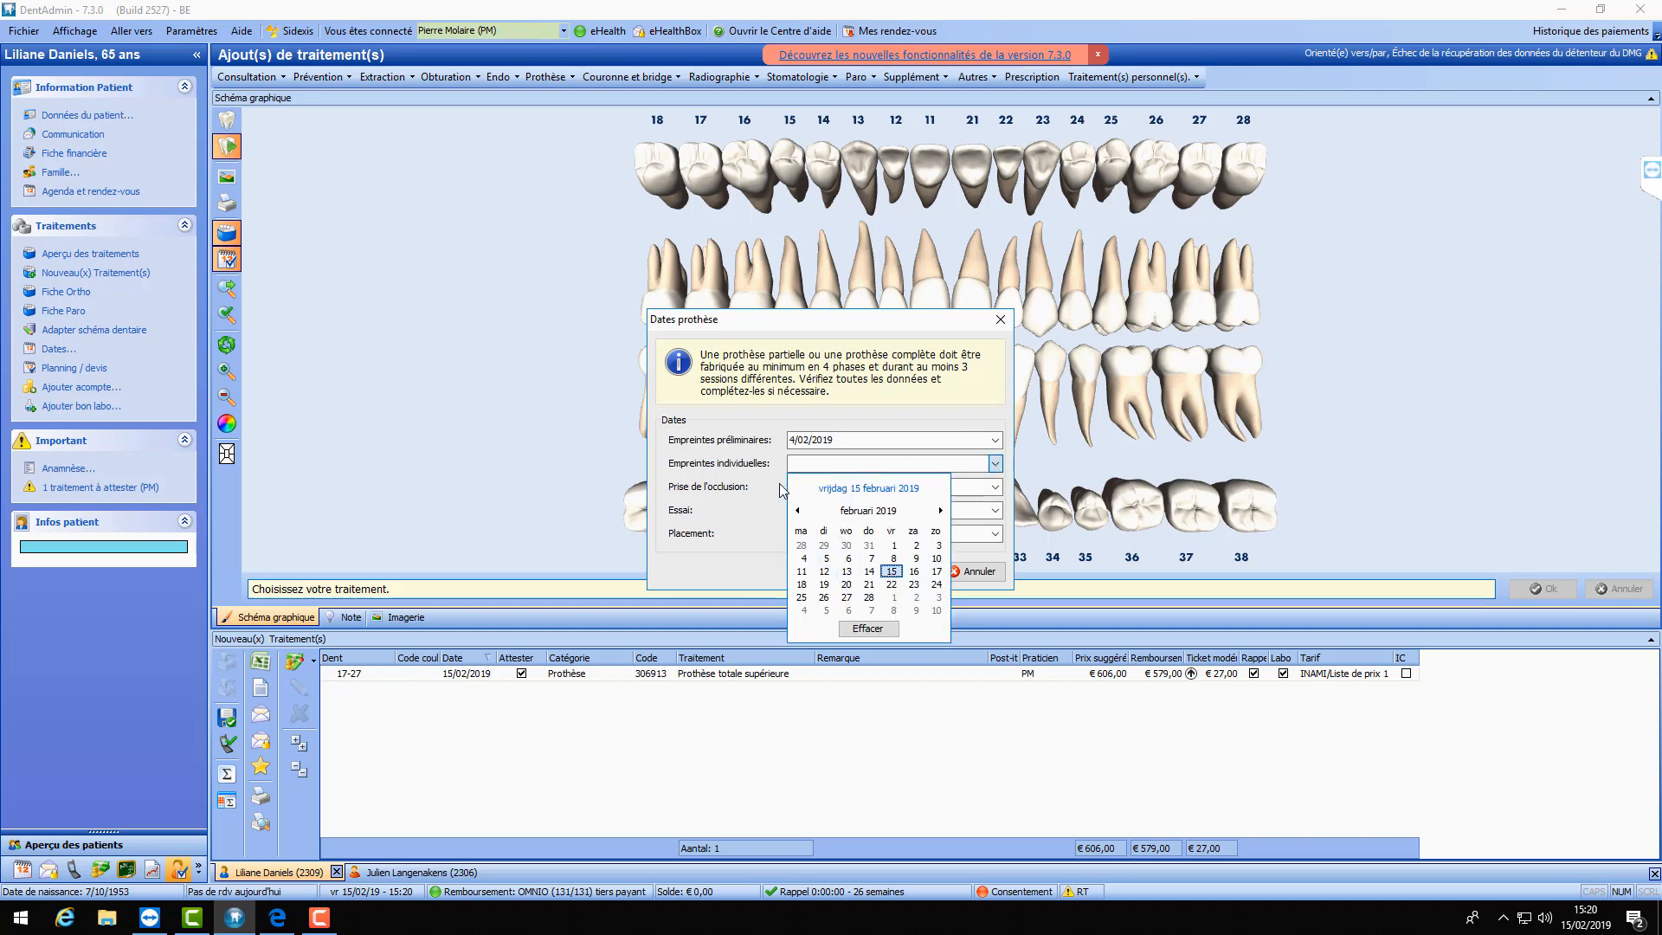
click(848, 560)
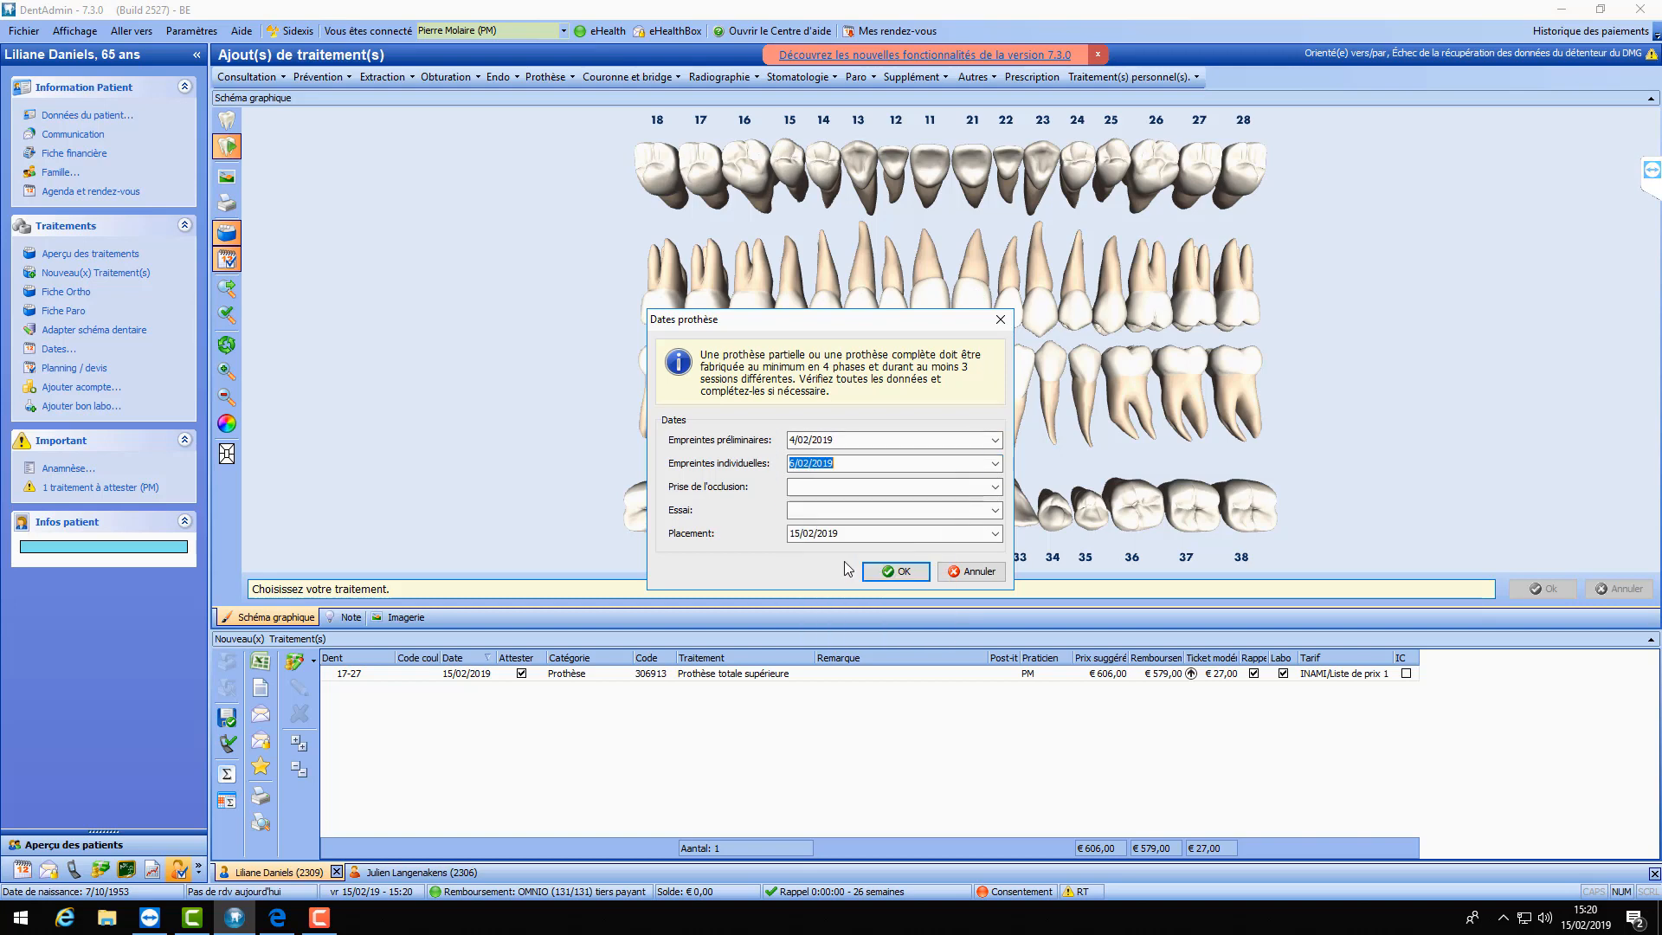
click(995, 488)
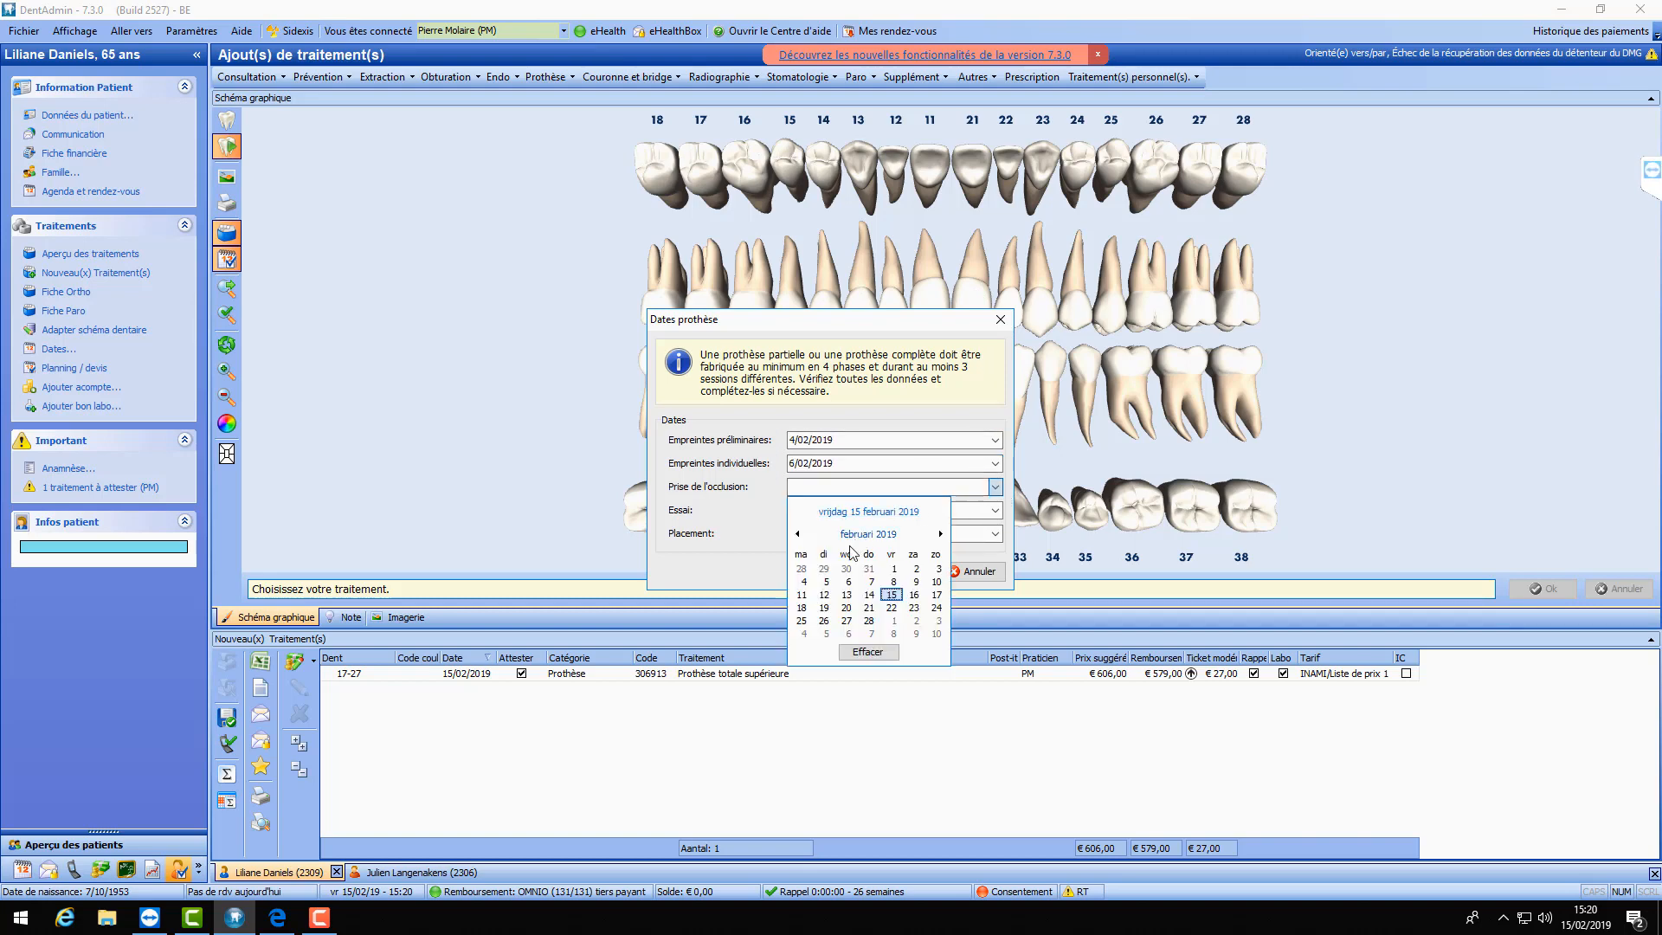
click(802, 595)
click(995, 510)
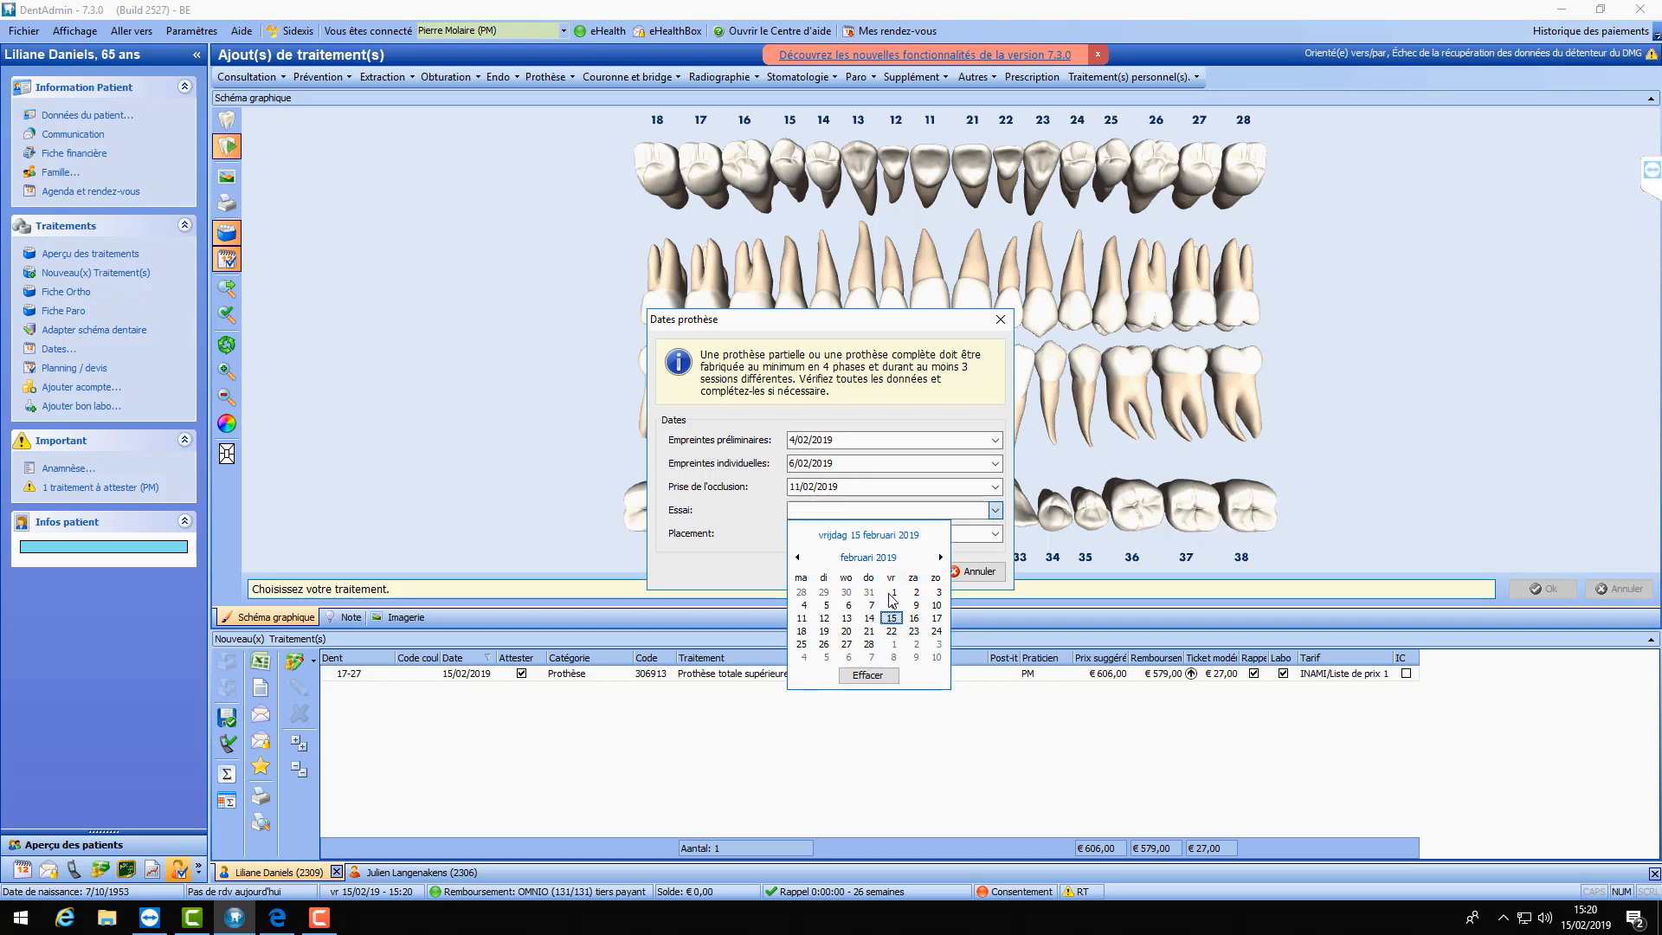
click(848, 618)
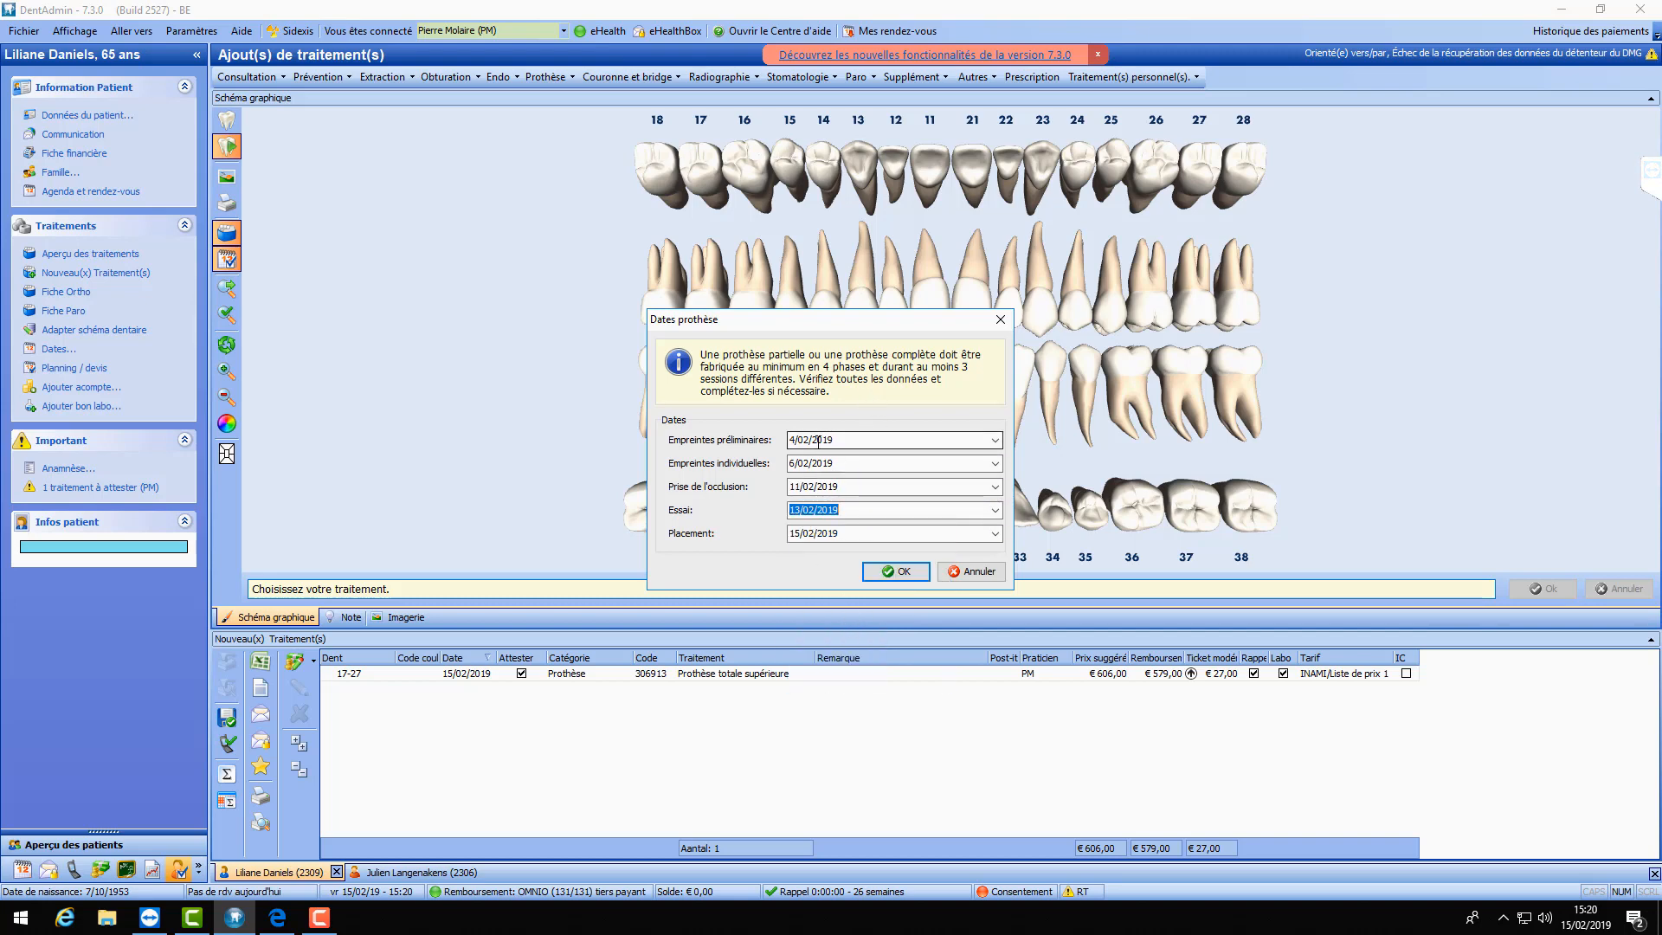
click(897, 573)
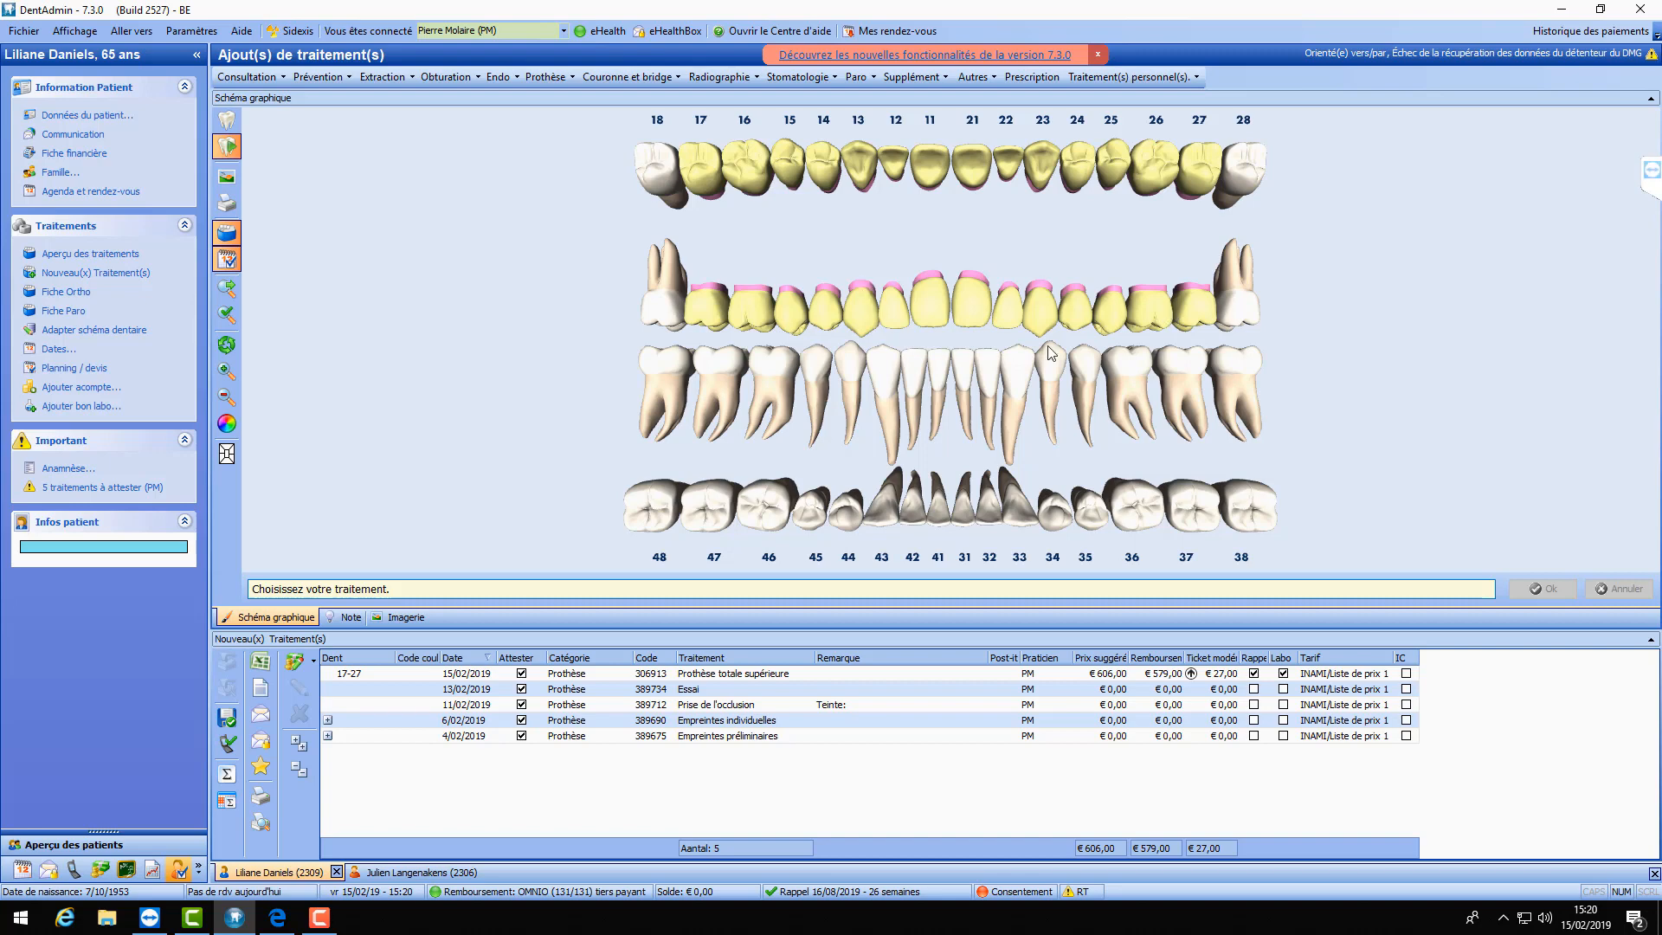
- Review the settlement of the treatments to attest, including the total upper prosthesis's reimbursement, and close it without paying
click(81, 494)
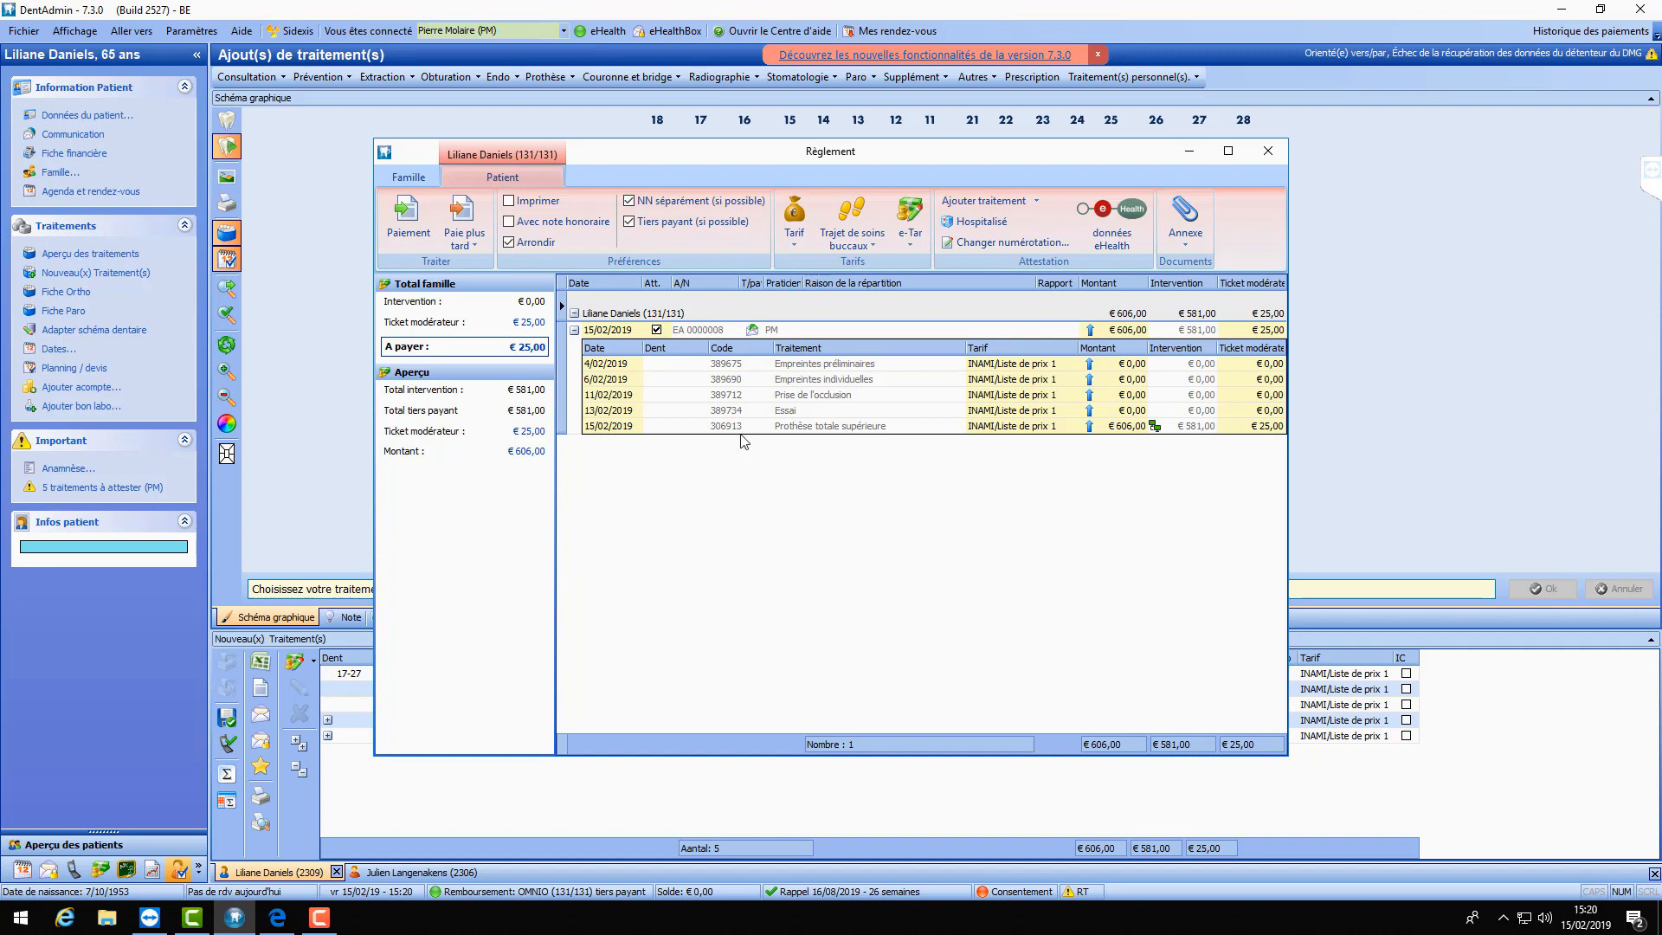
mouse_move(1157, 425)
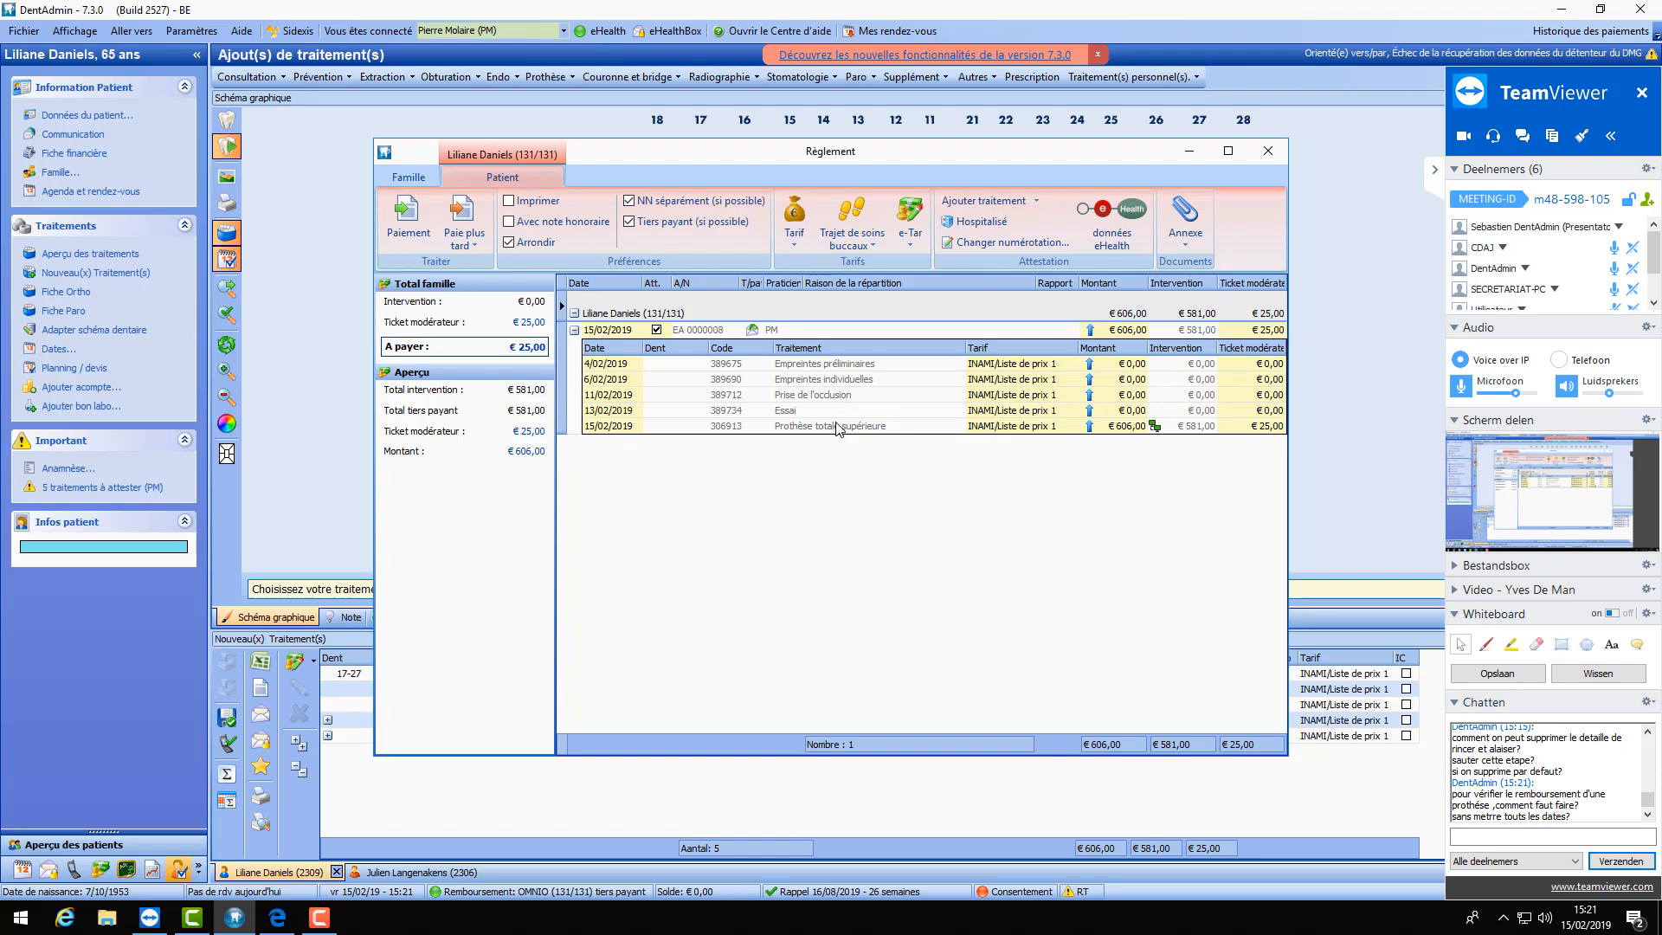
click(1252, 153)
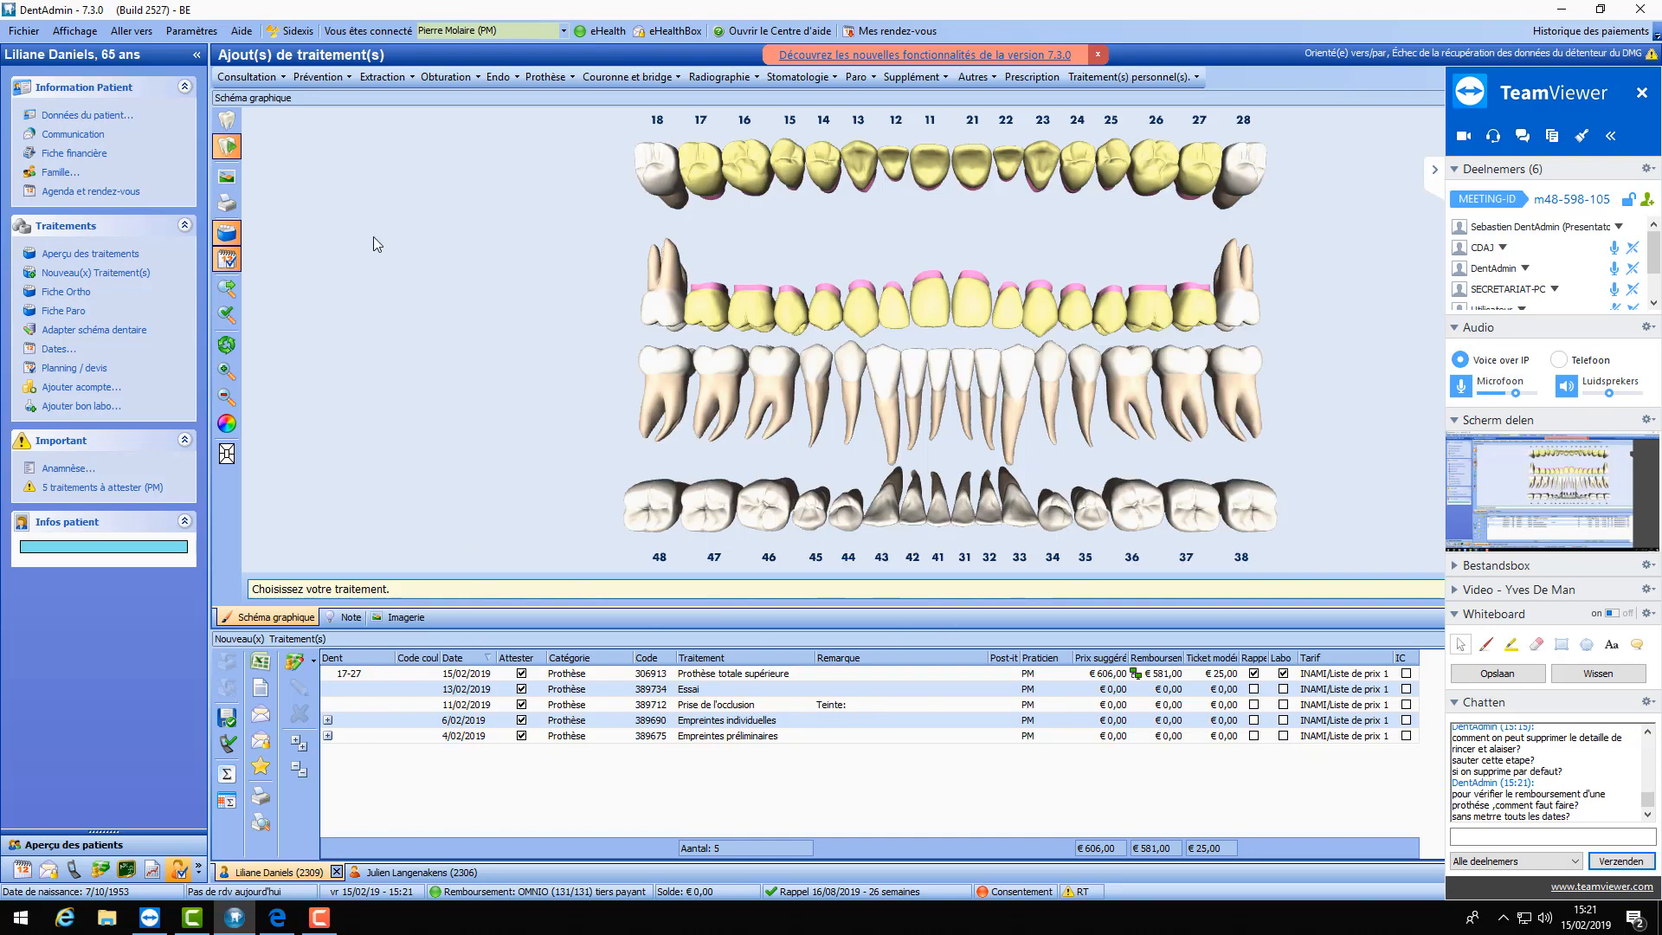
- Check the patient's treatment dates overview for the prosthesis placement, and close it
click(56, 351)
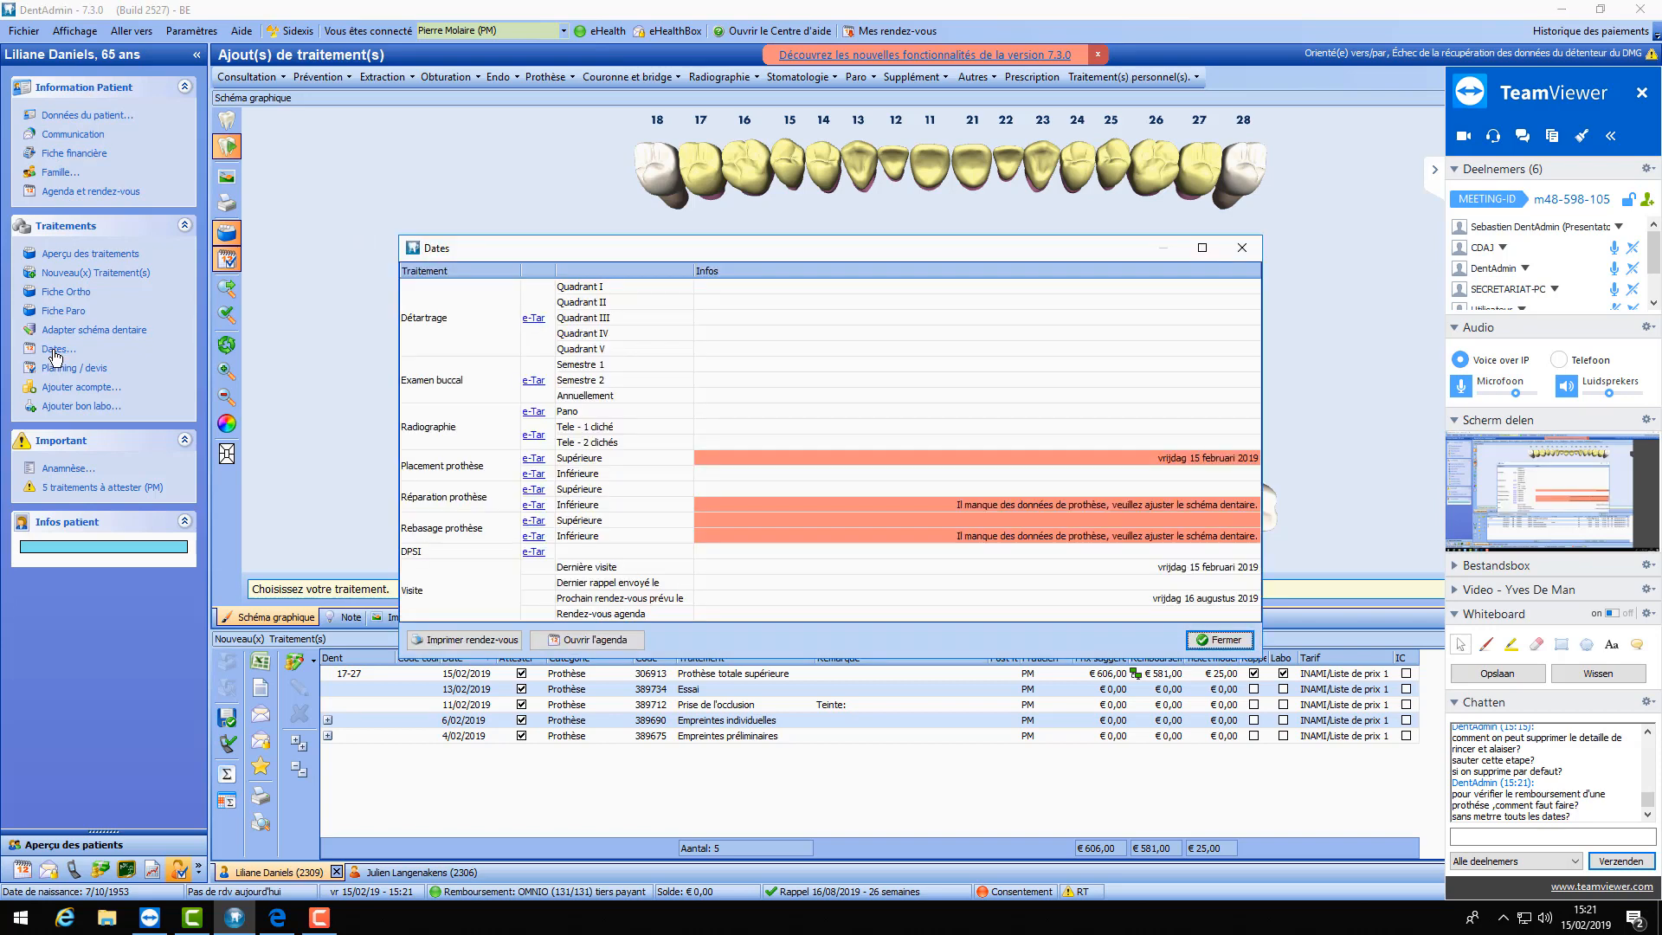
click(1433, 173)
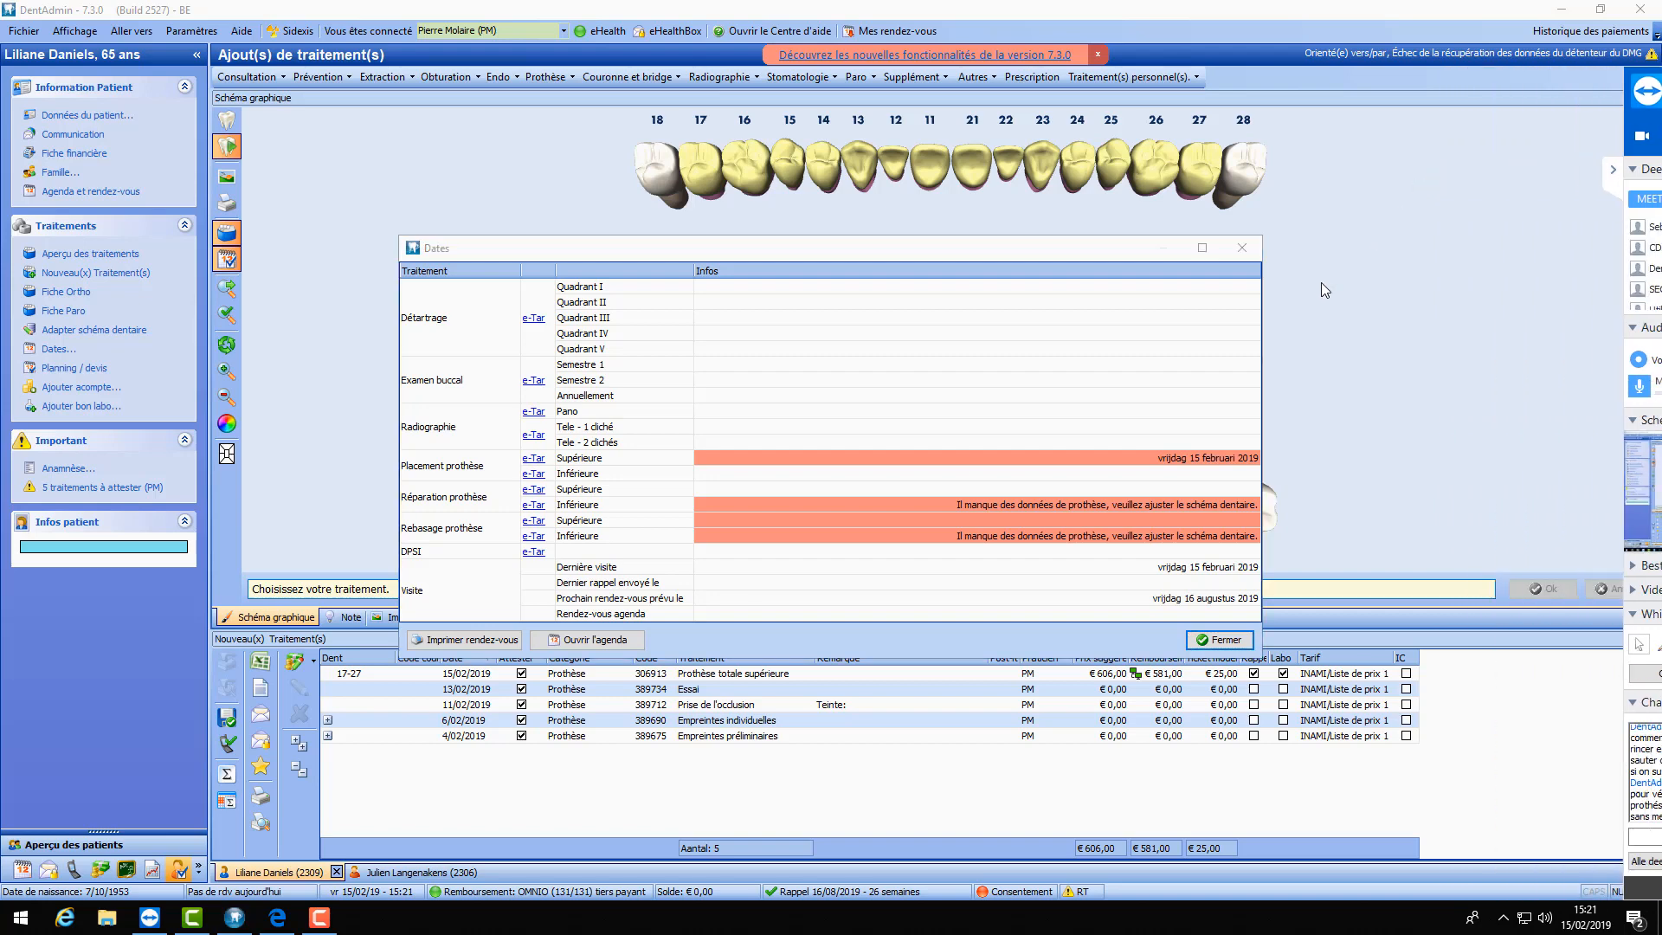
click(1242, 249)
- Delete the total upper prosthesis and all its phase treatments from the new treatments list
click(707, 738)
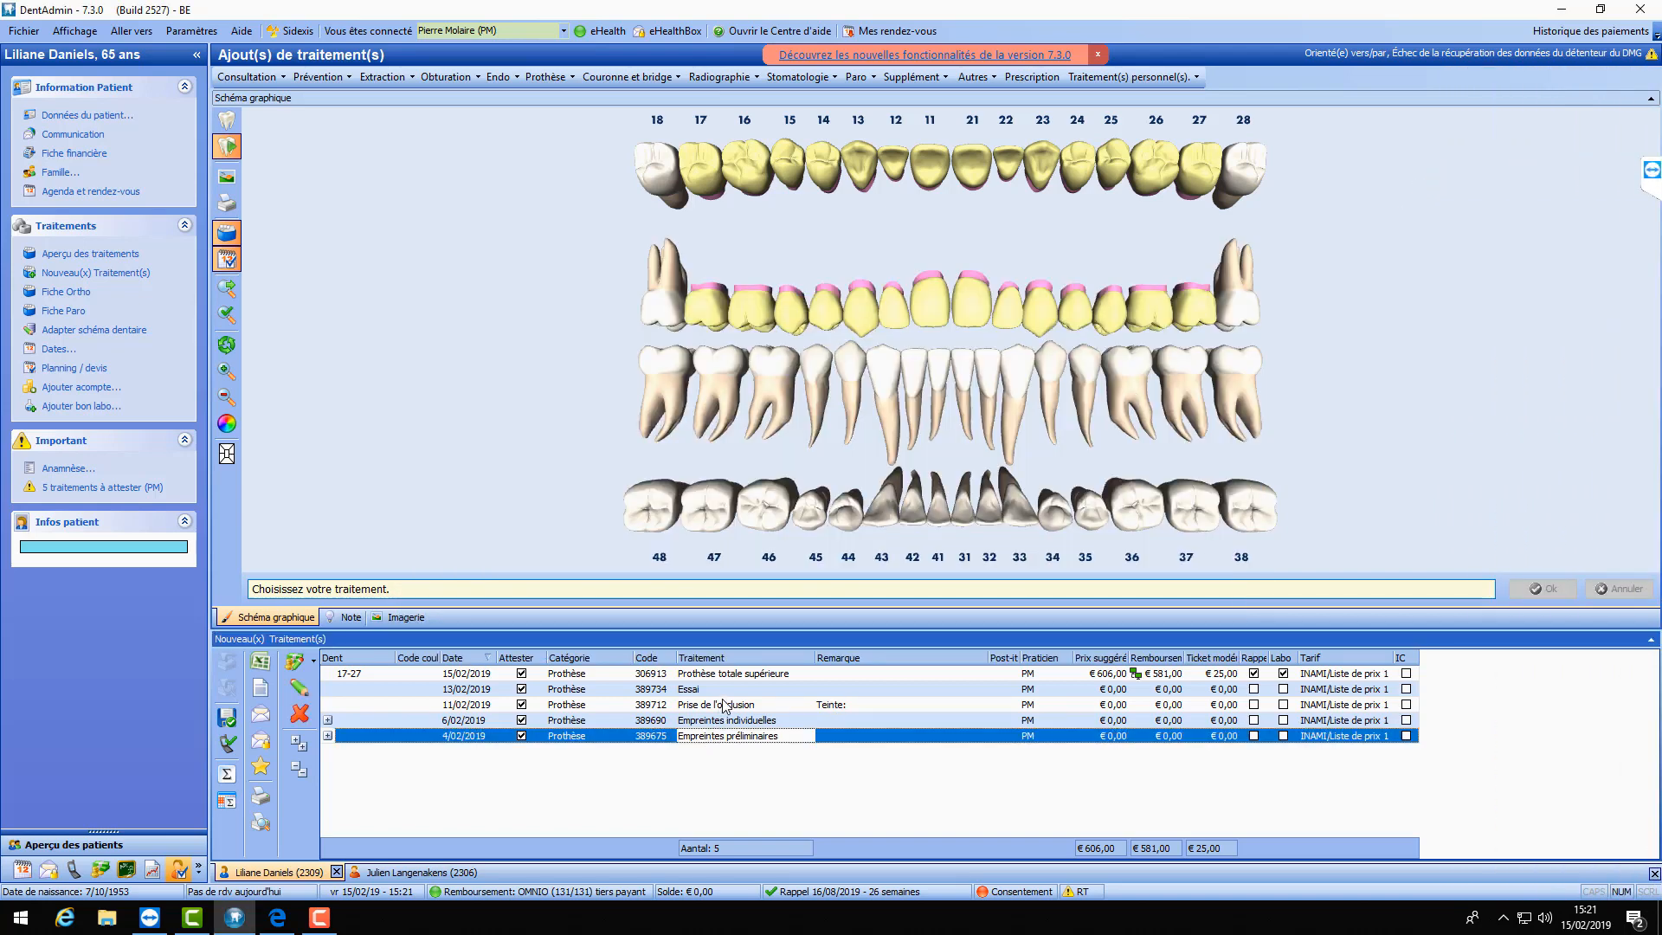
key(ctrl+a)
click(300, 712)
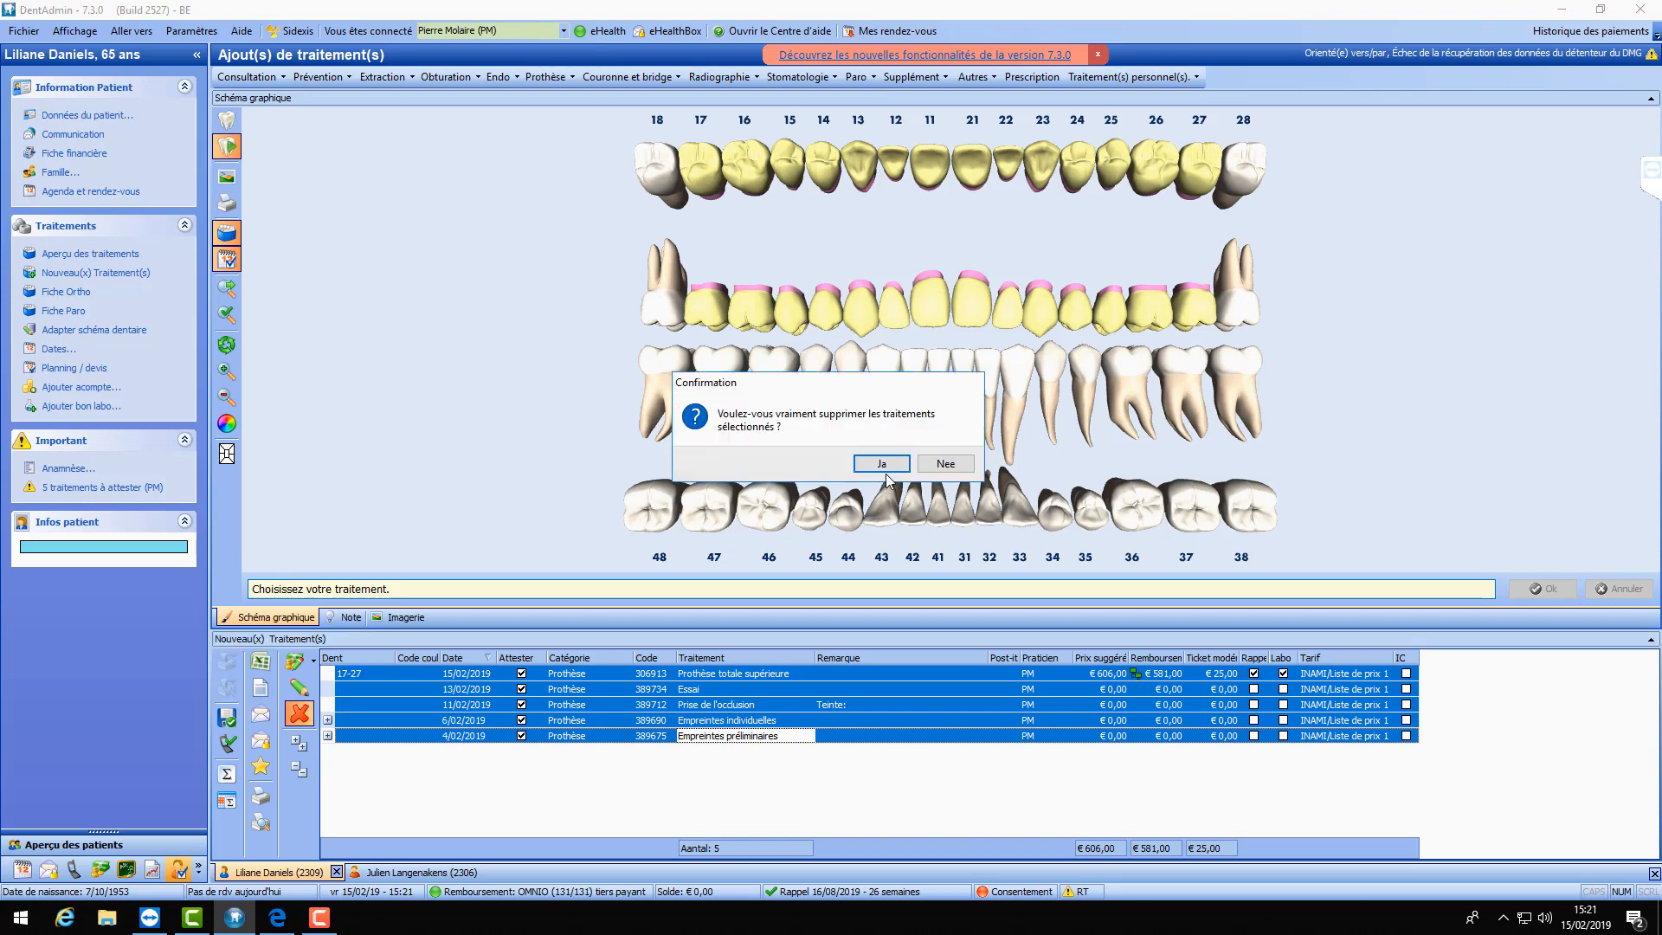
click(886, 465)
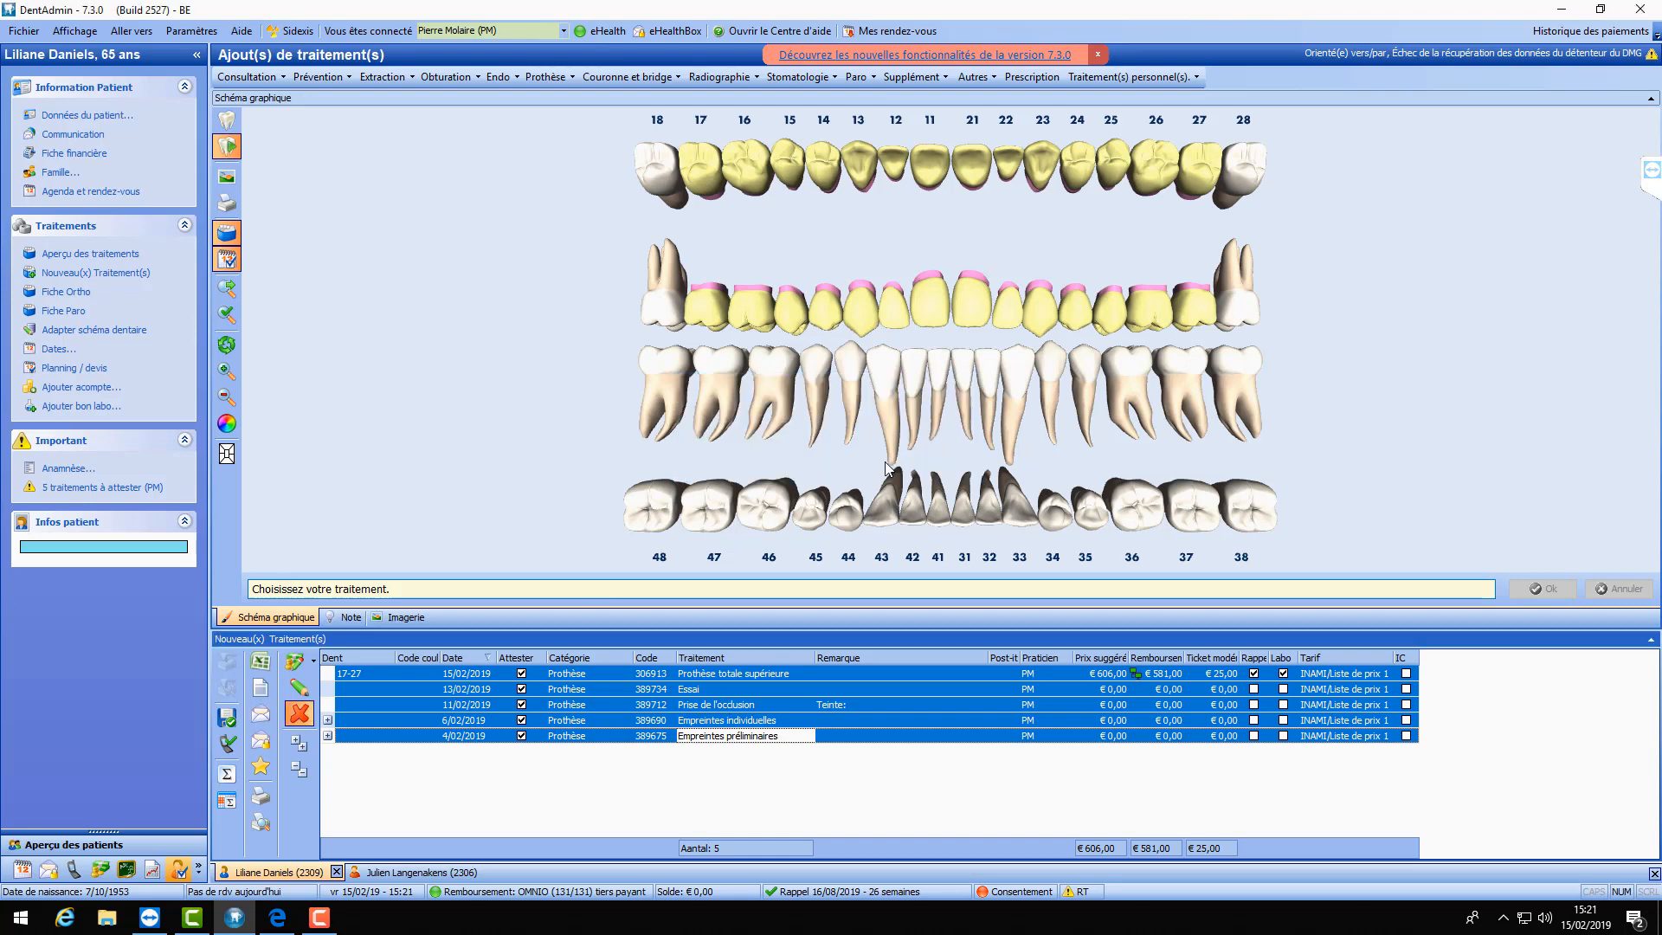
- Consult e-Tar for Détartrage and Placement prothèse supérieure in the patient's dates overview, and close it
click(63, 350)
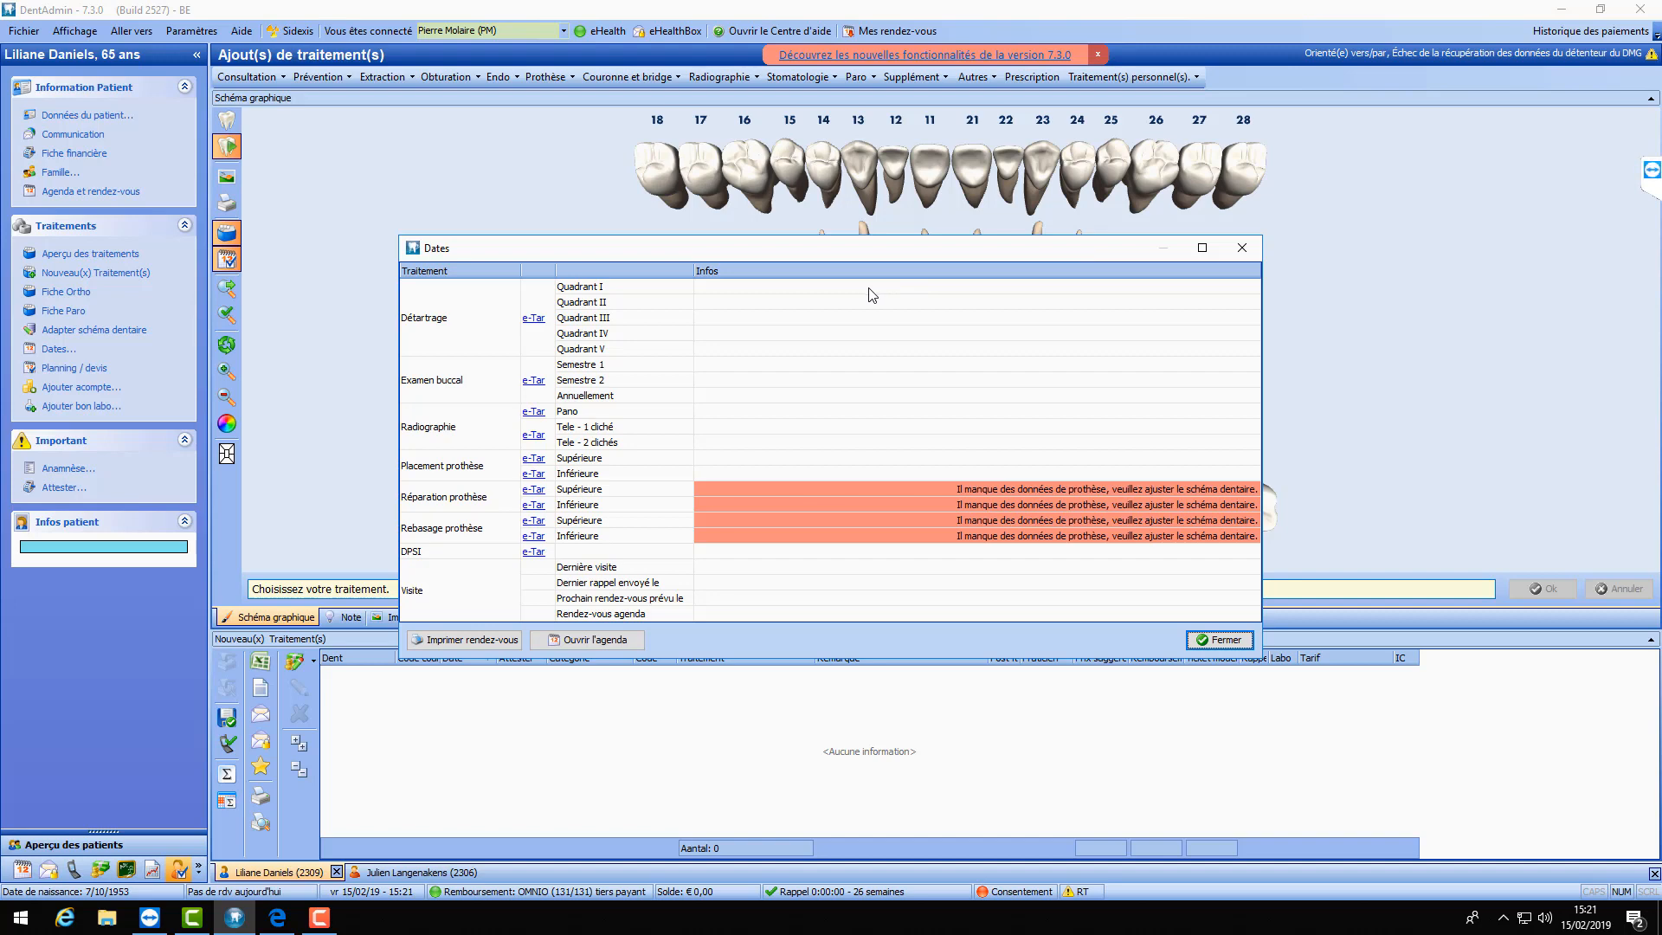
click(535, 320)
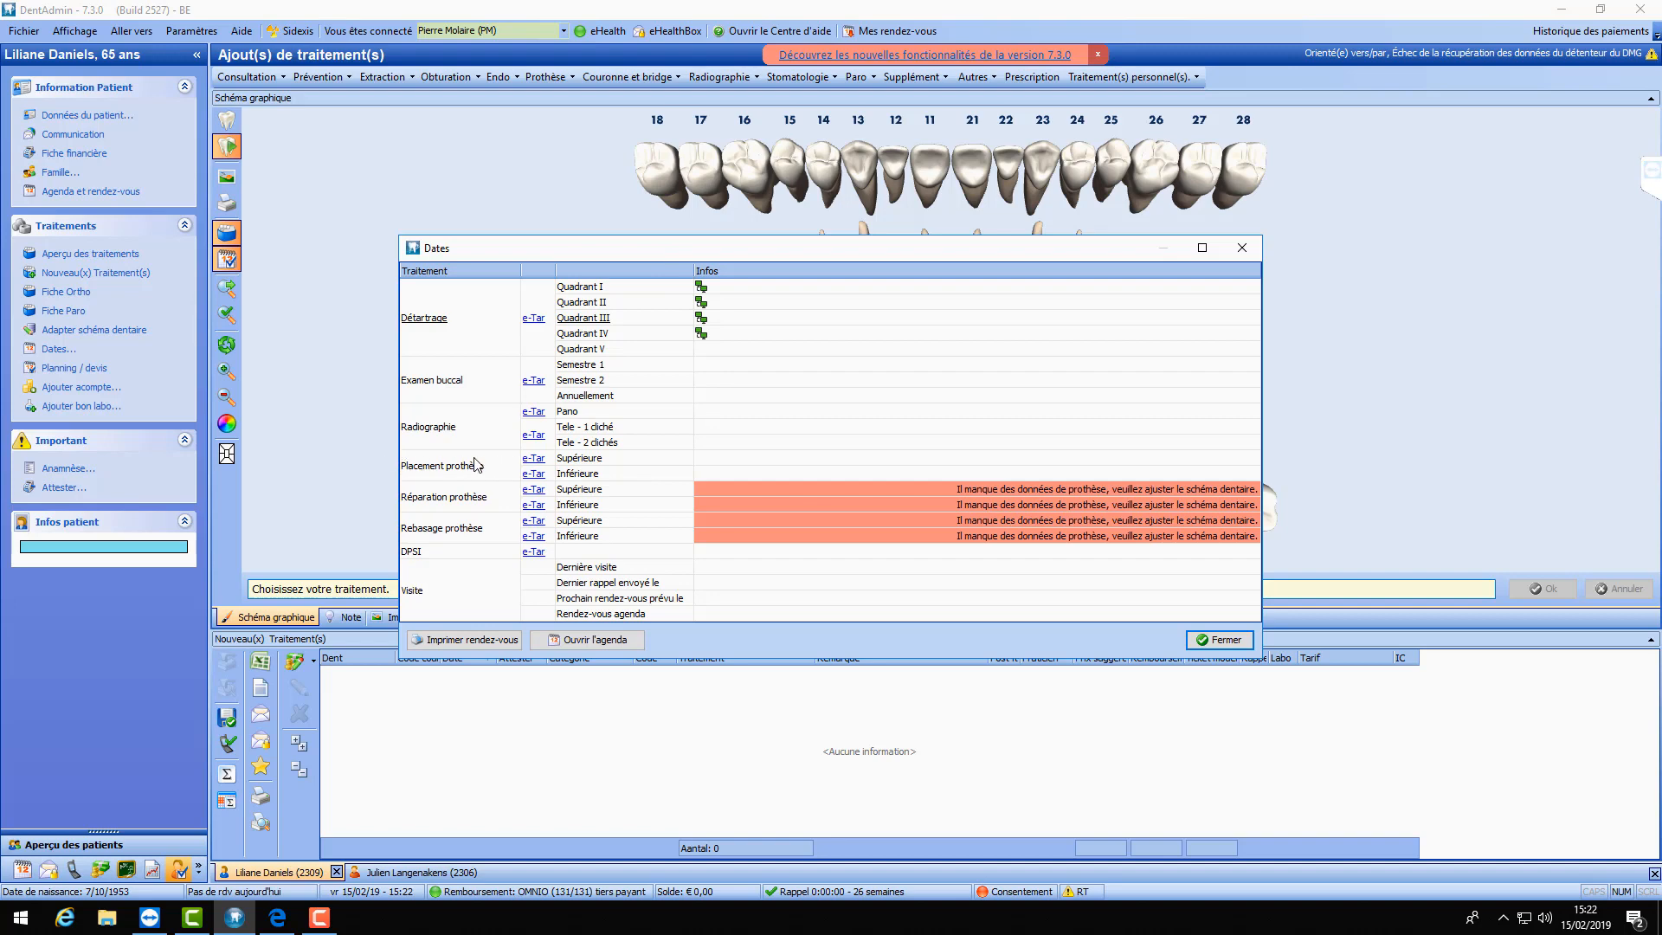
click(538, 464)
click(1226, 645)
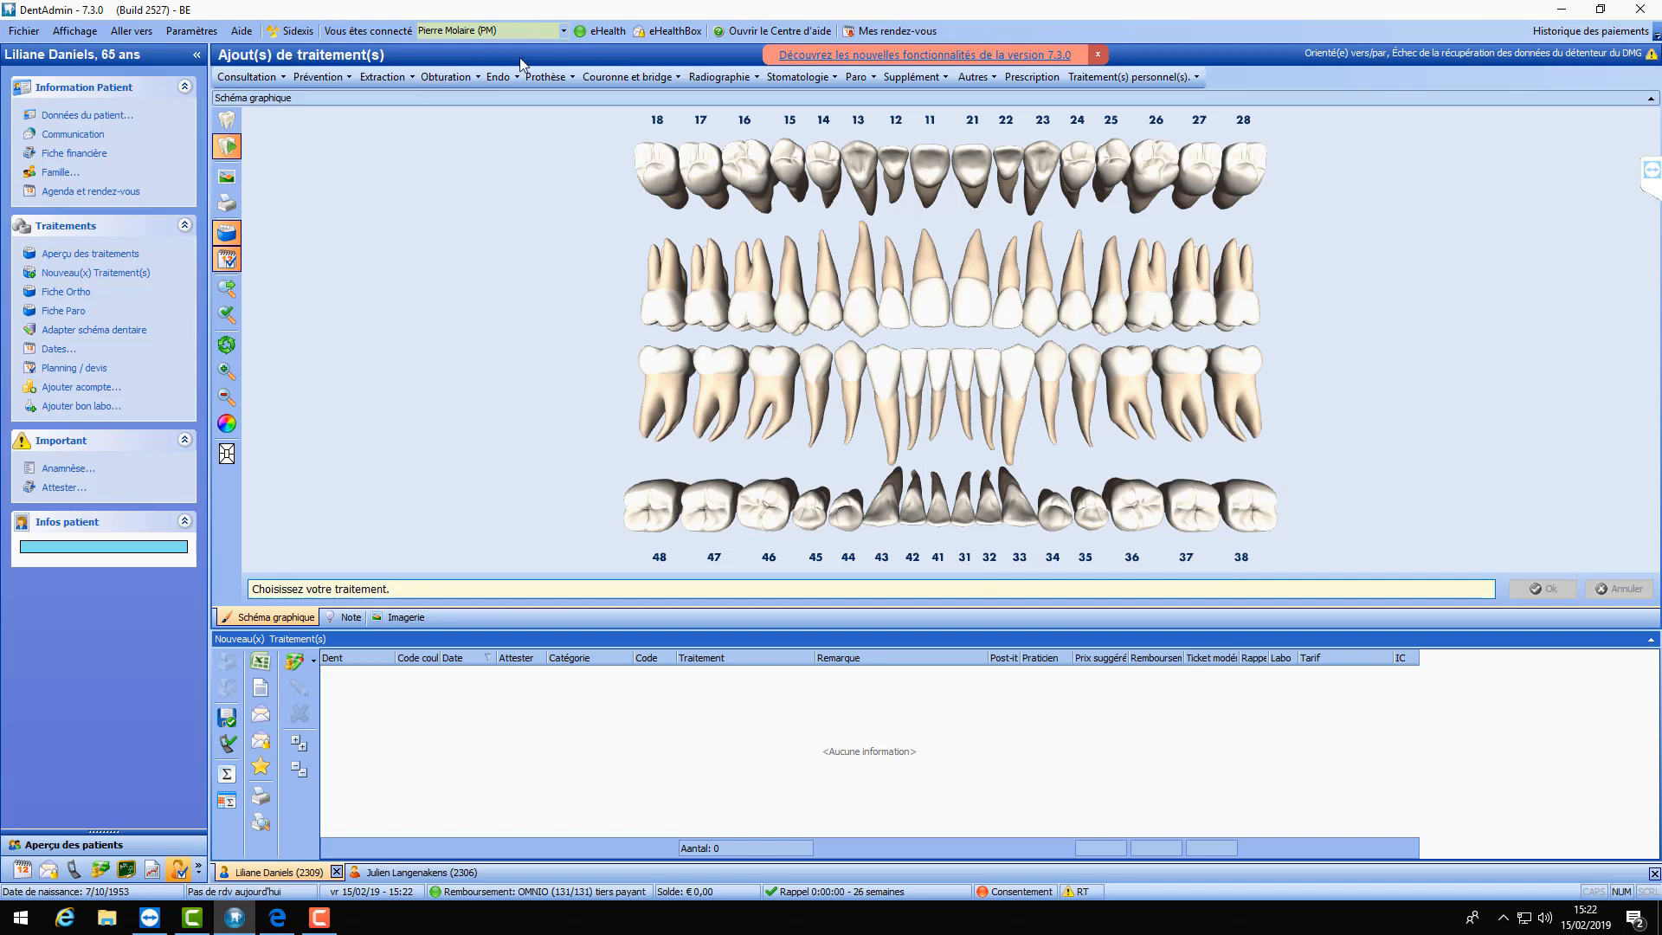
- Add a total lower prosthesis of the Squelette type to the patient's new treatments
click(573, 79)
click(551, 80)
mouse_move(648, 251)
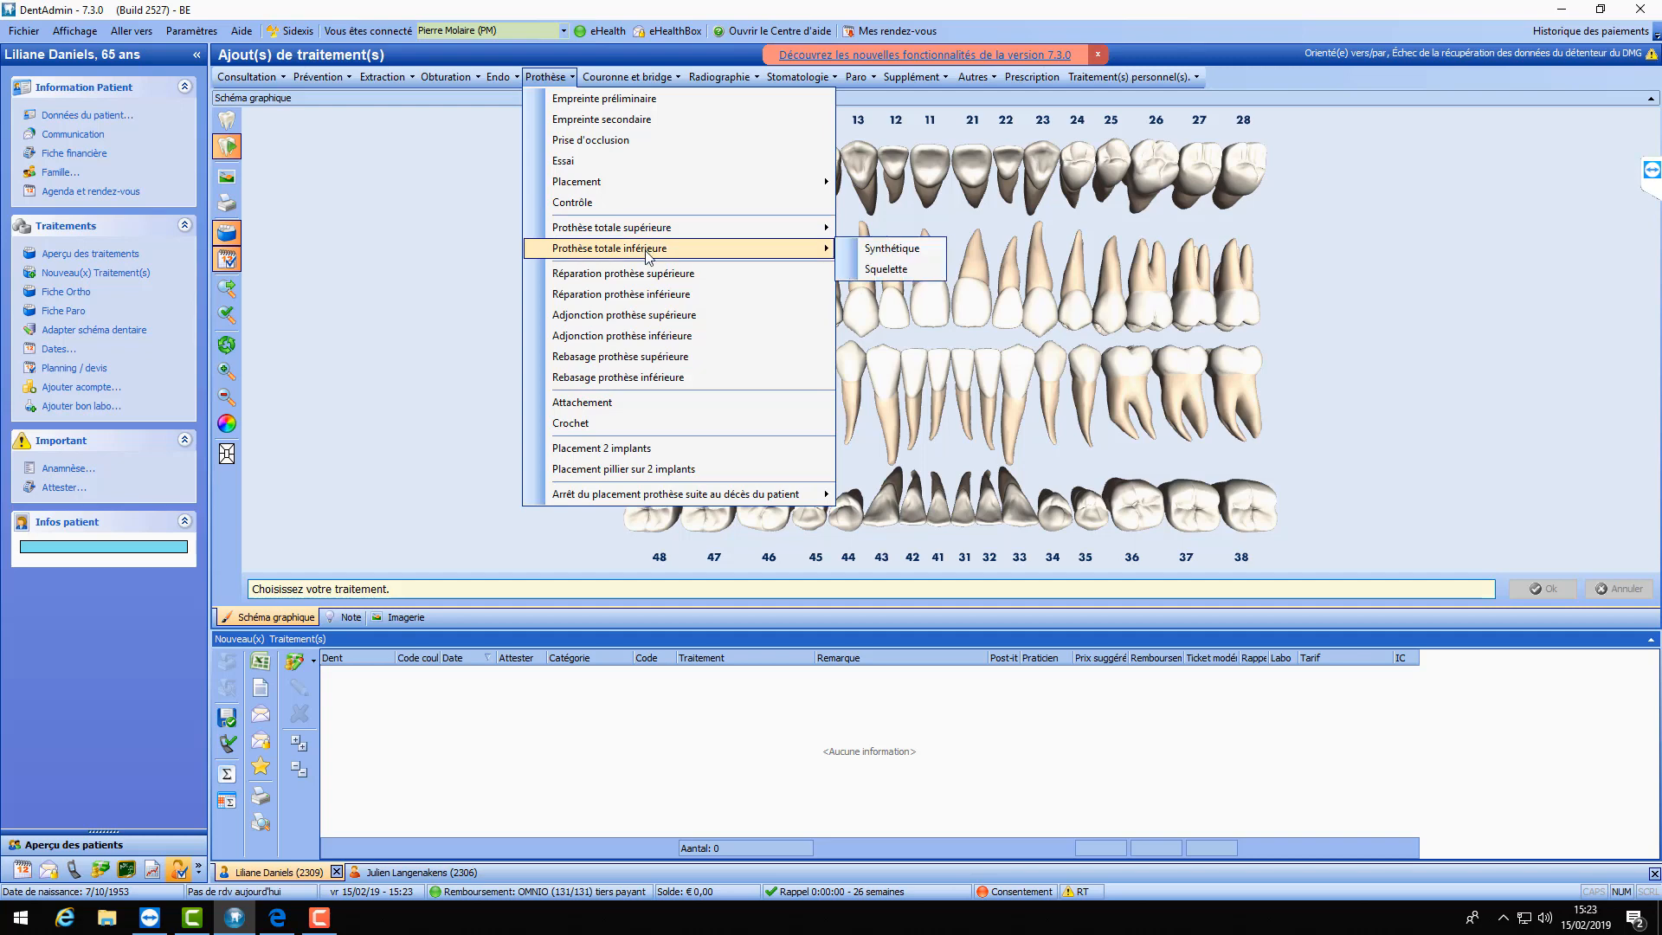
click(897, 272)
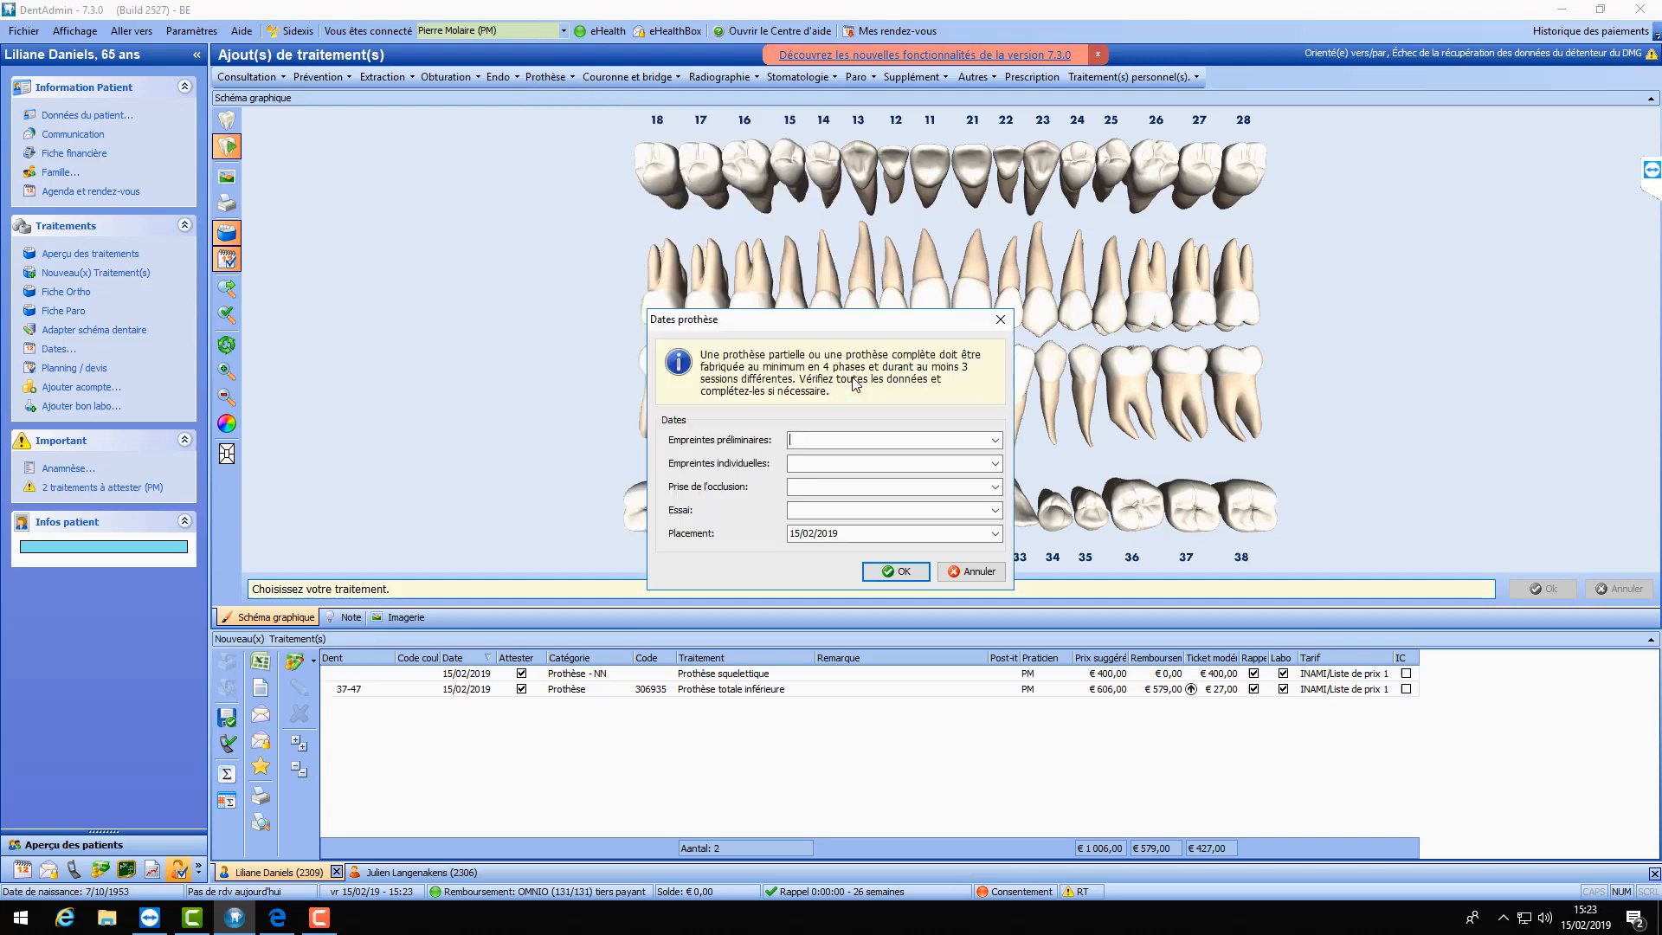
- Set the prosthesis dates: preliminary impressions 4/02/2019, individual impressions 7/02/2019, occlusion 11/02/2019 and Essai 13/02/2019, keeping placement on 15/02/2019
click(995, 440)
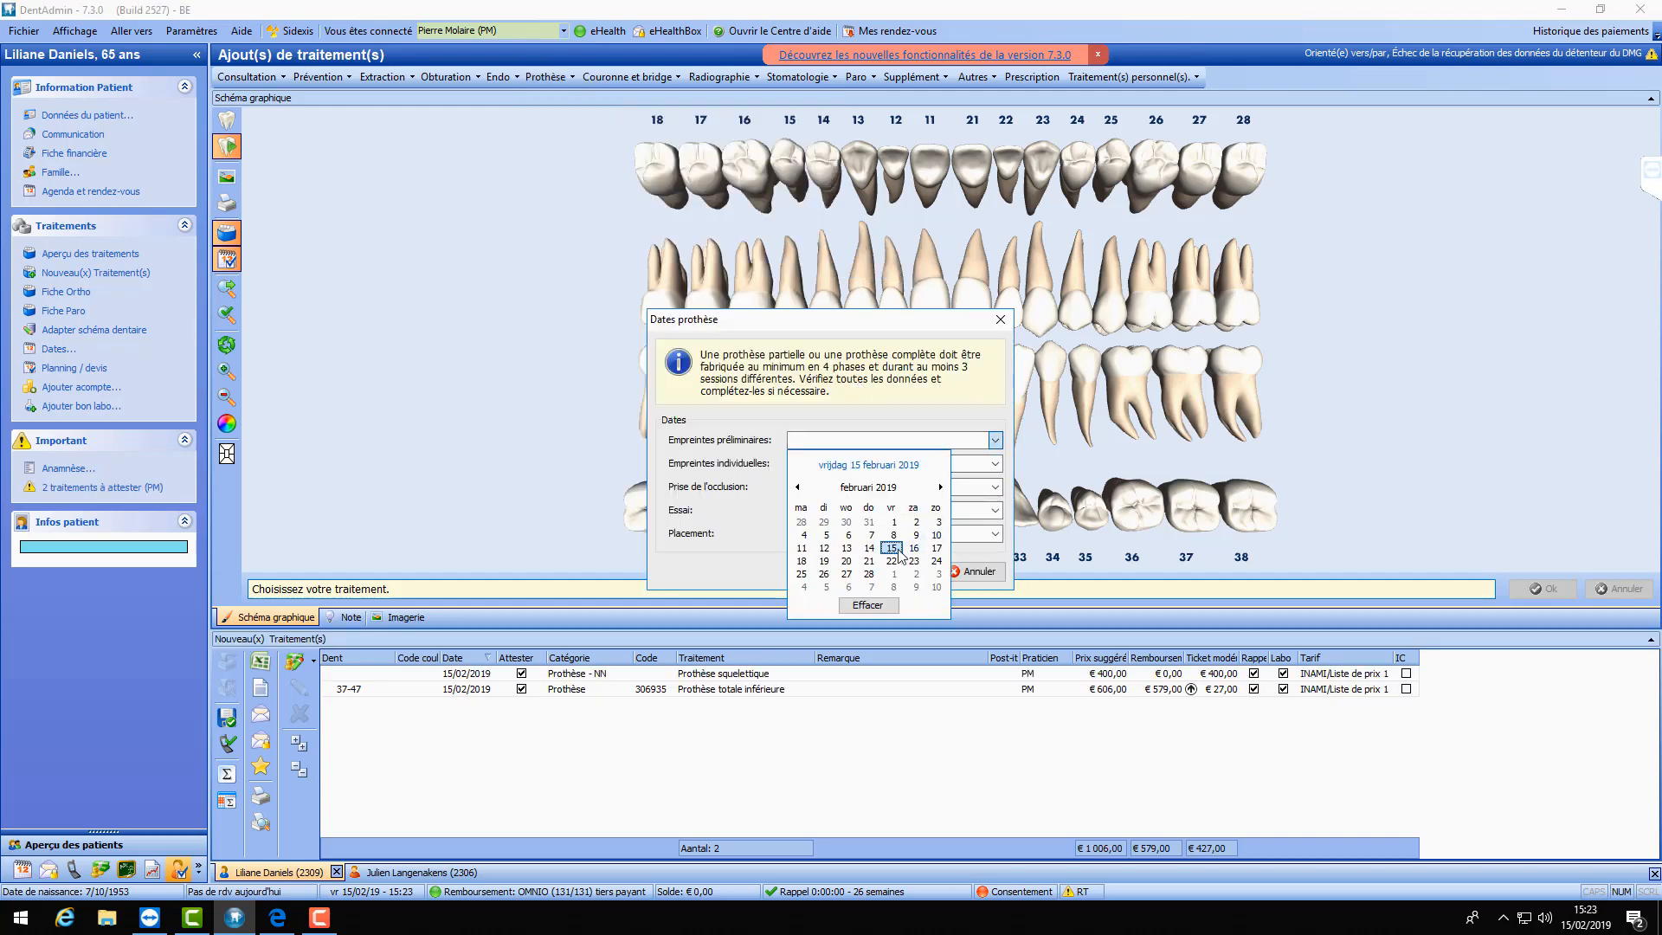
click(803, 535)
click(993, 465)
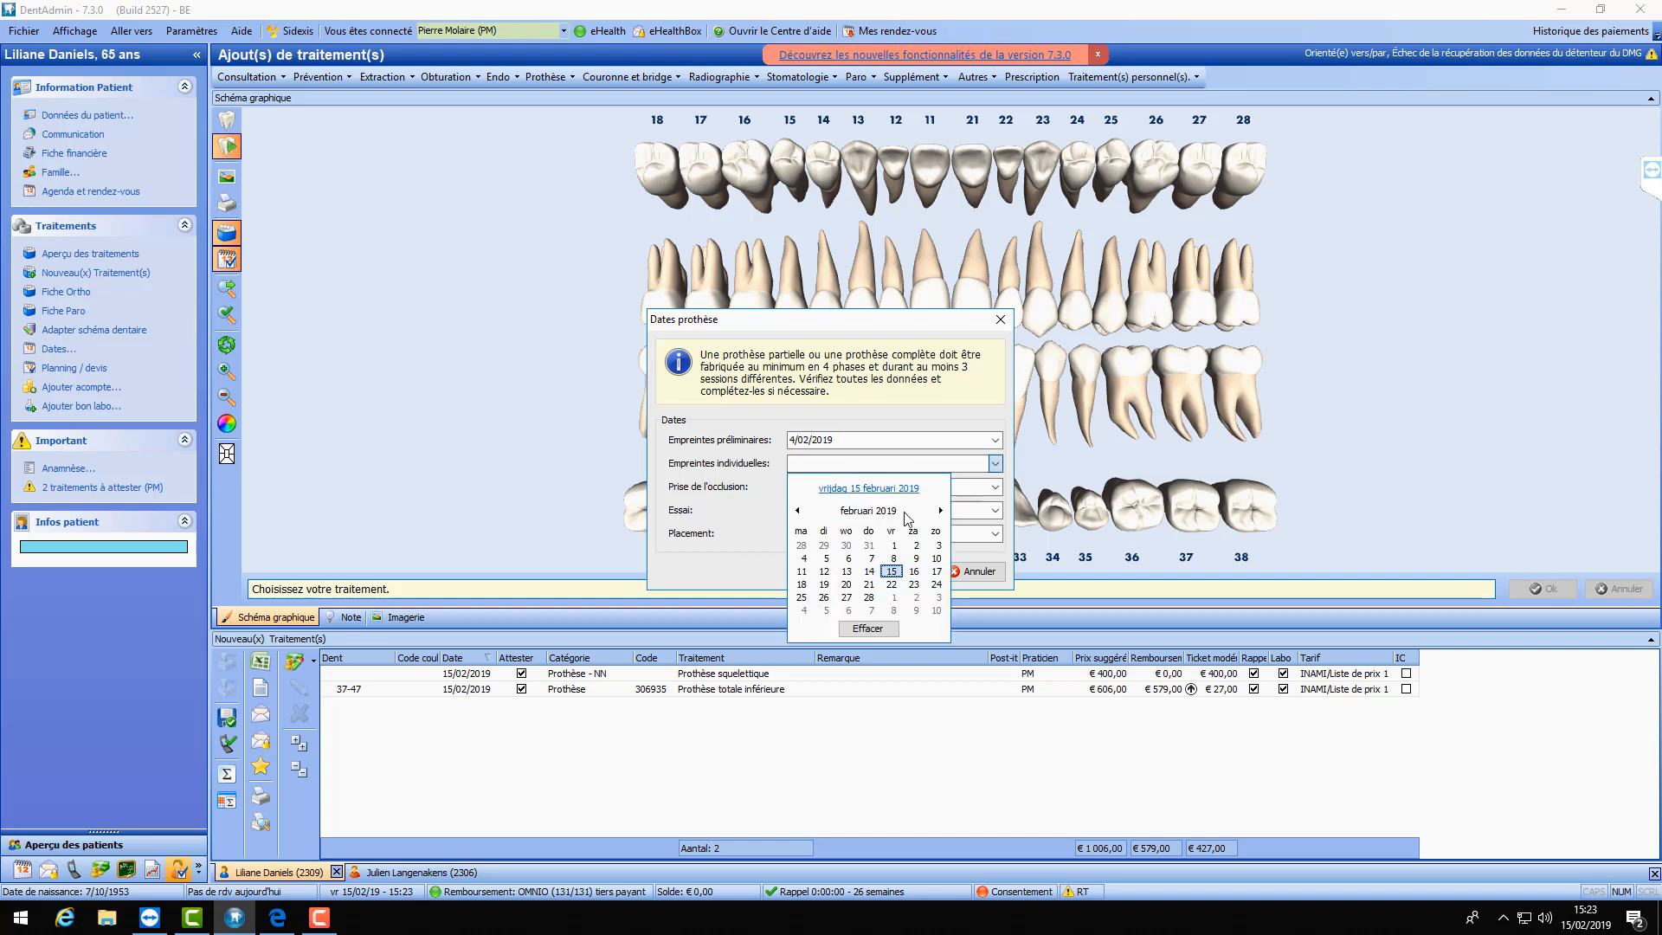
click(881, 558)
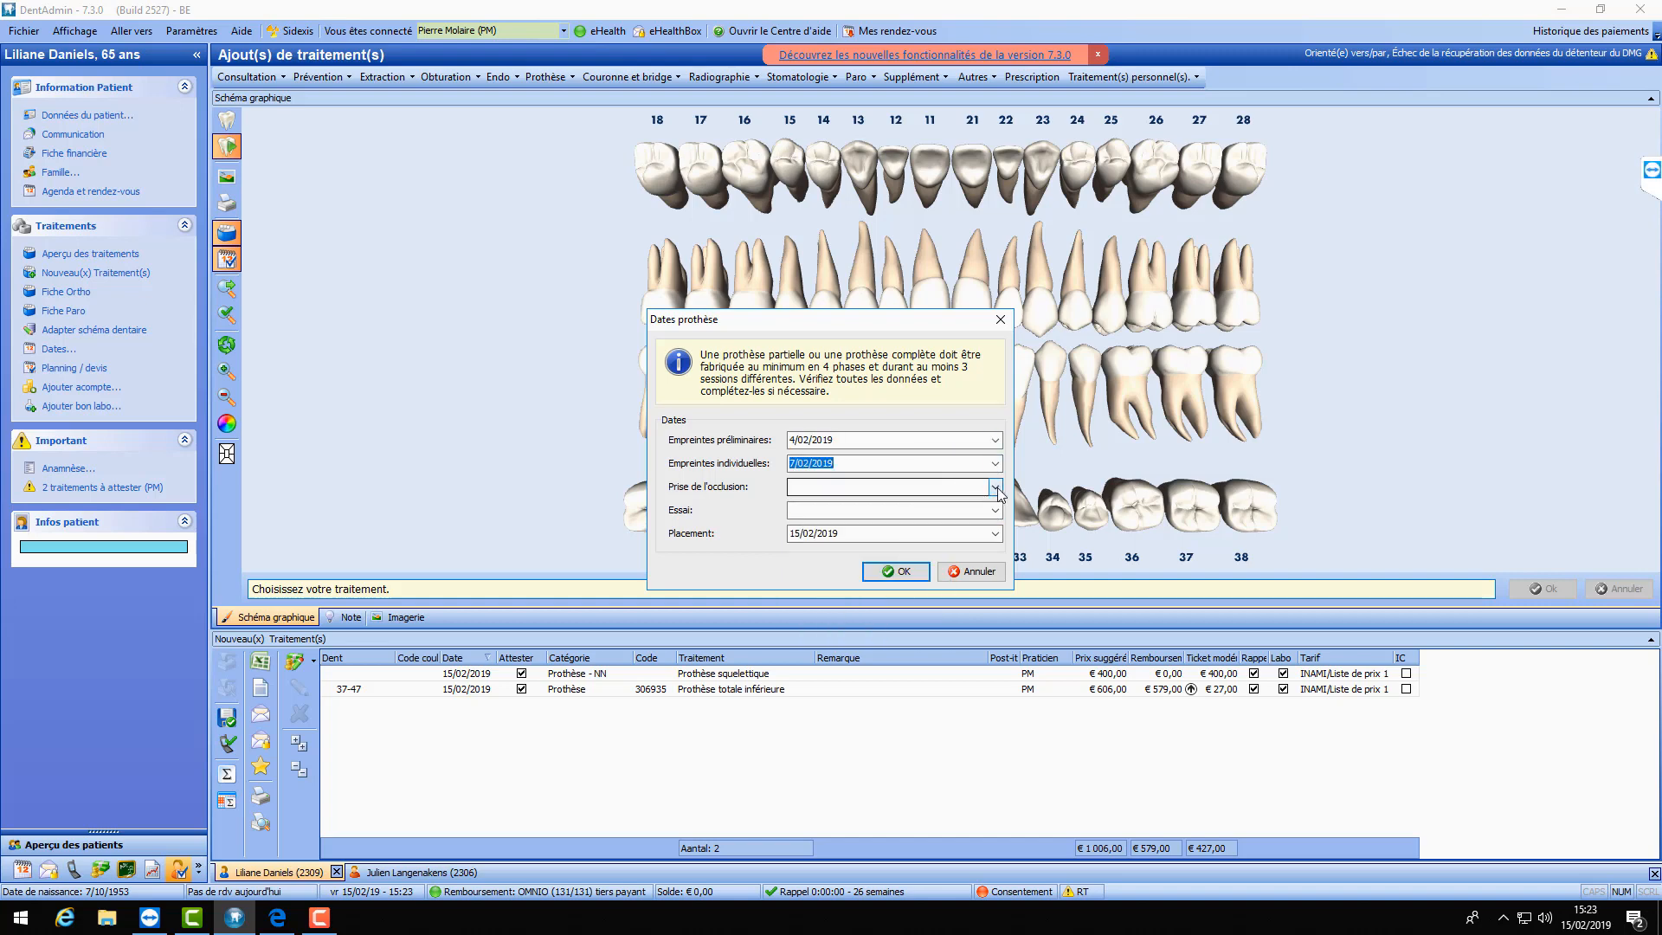
click(995, 487)
click(805, 599)
click(994, 510)
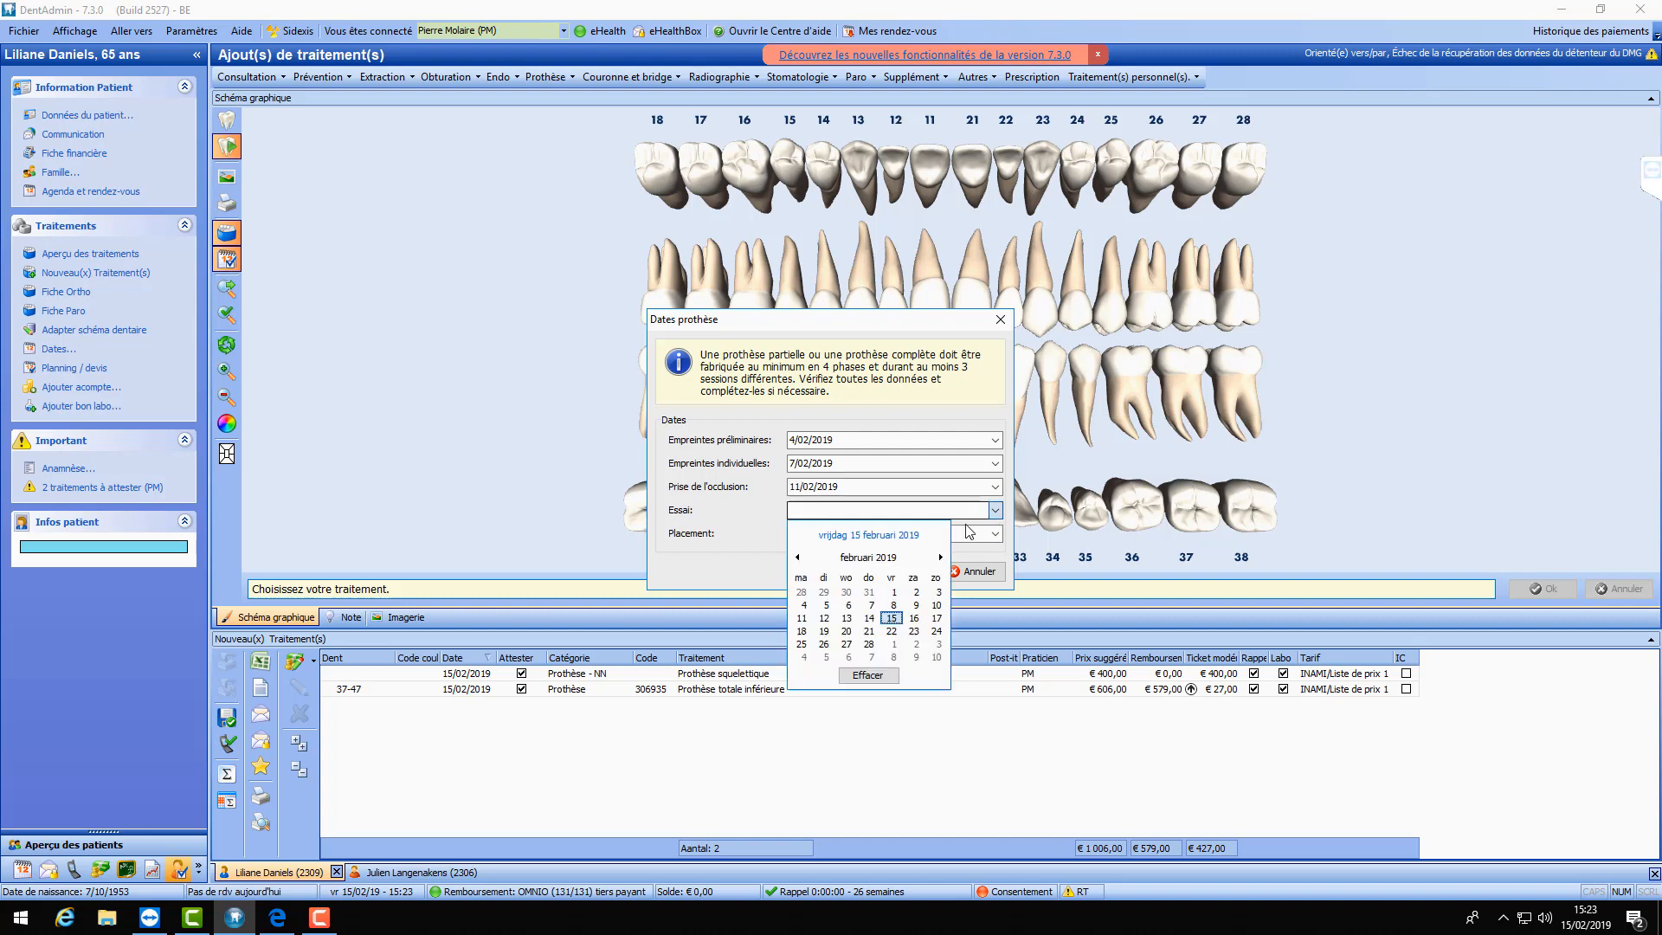
click(846, 620)
click(905, 576)
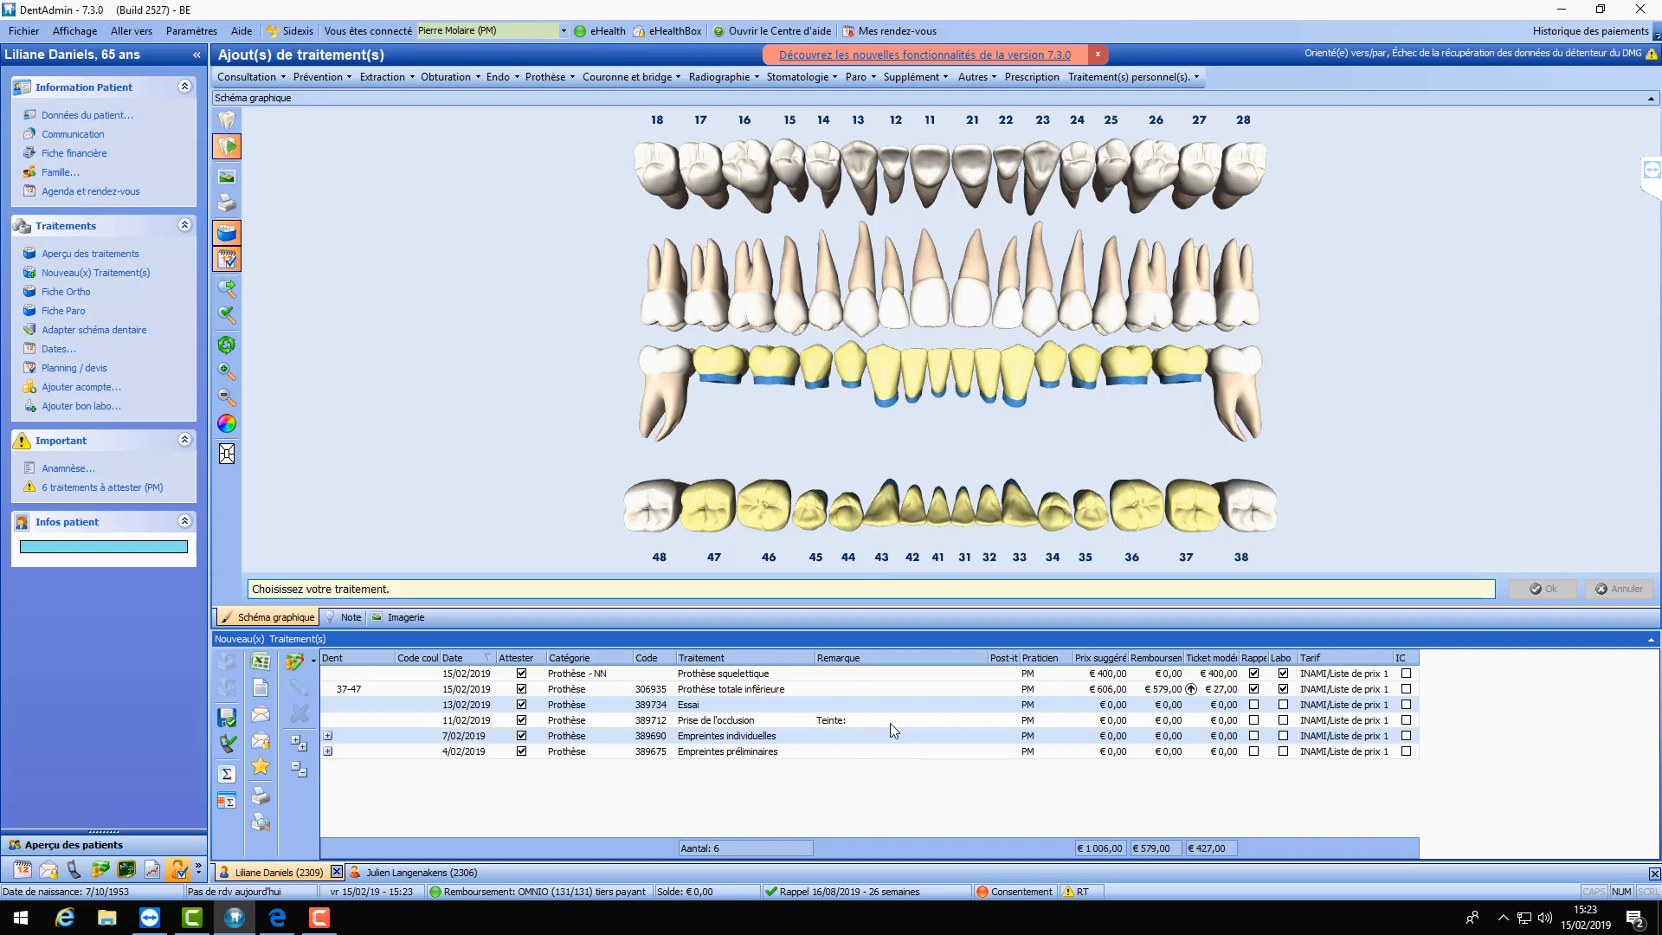
- Open the settlement for the patient's treatments to attest and examine the separate nomenclature and NN attestations with their prosthesis lines
click(90, 490)
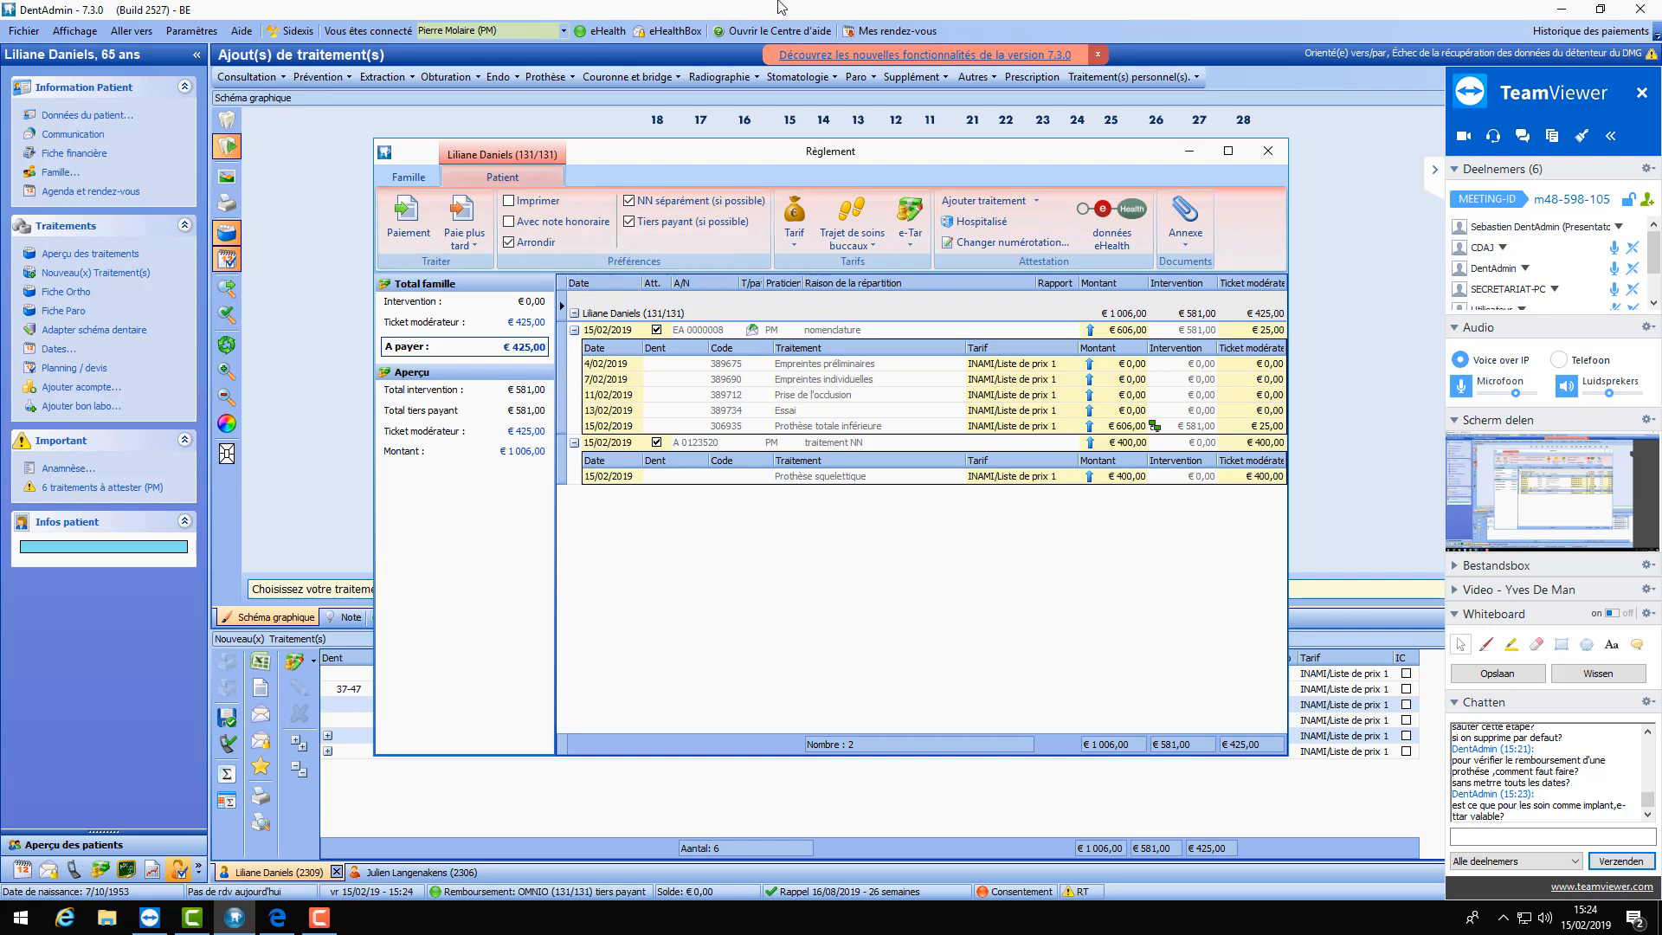
click(1435, 174)
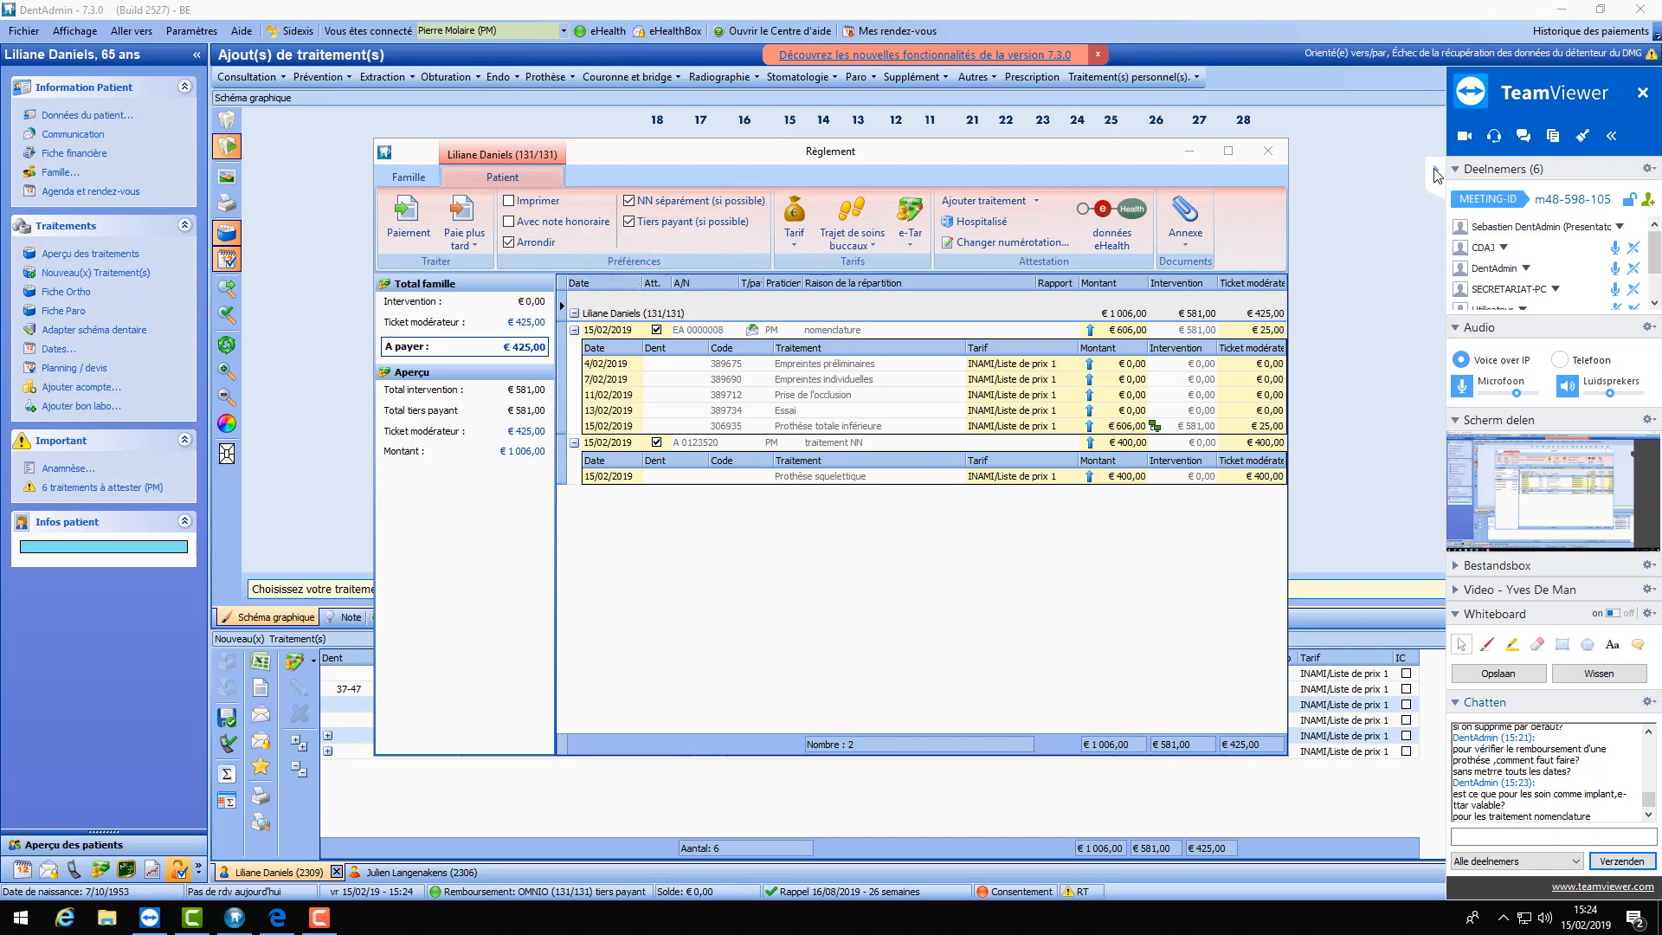
click(762, 563)
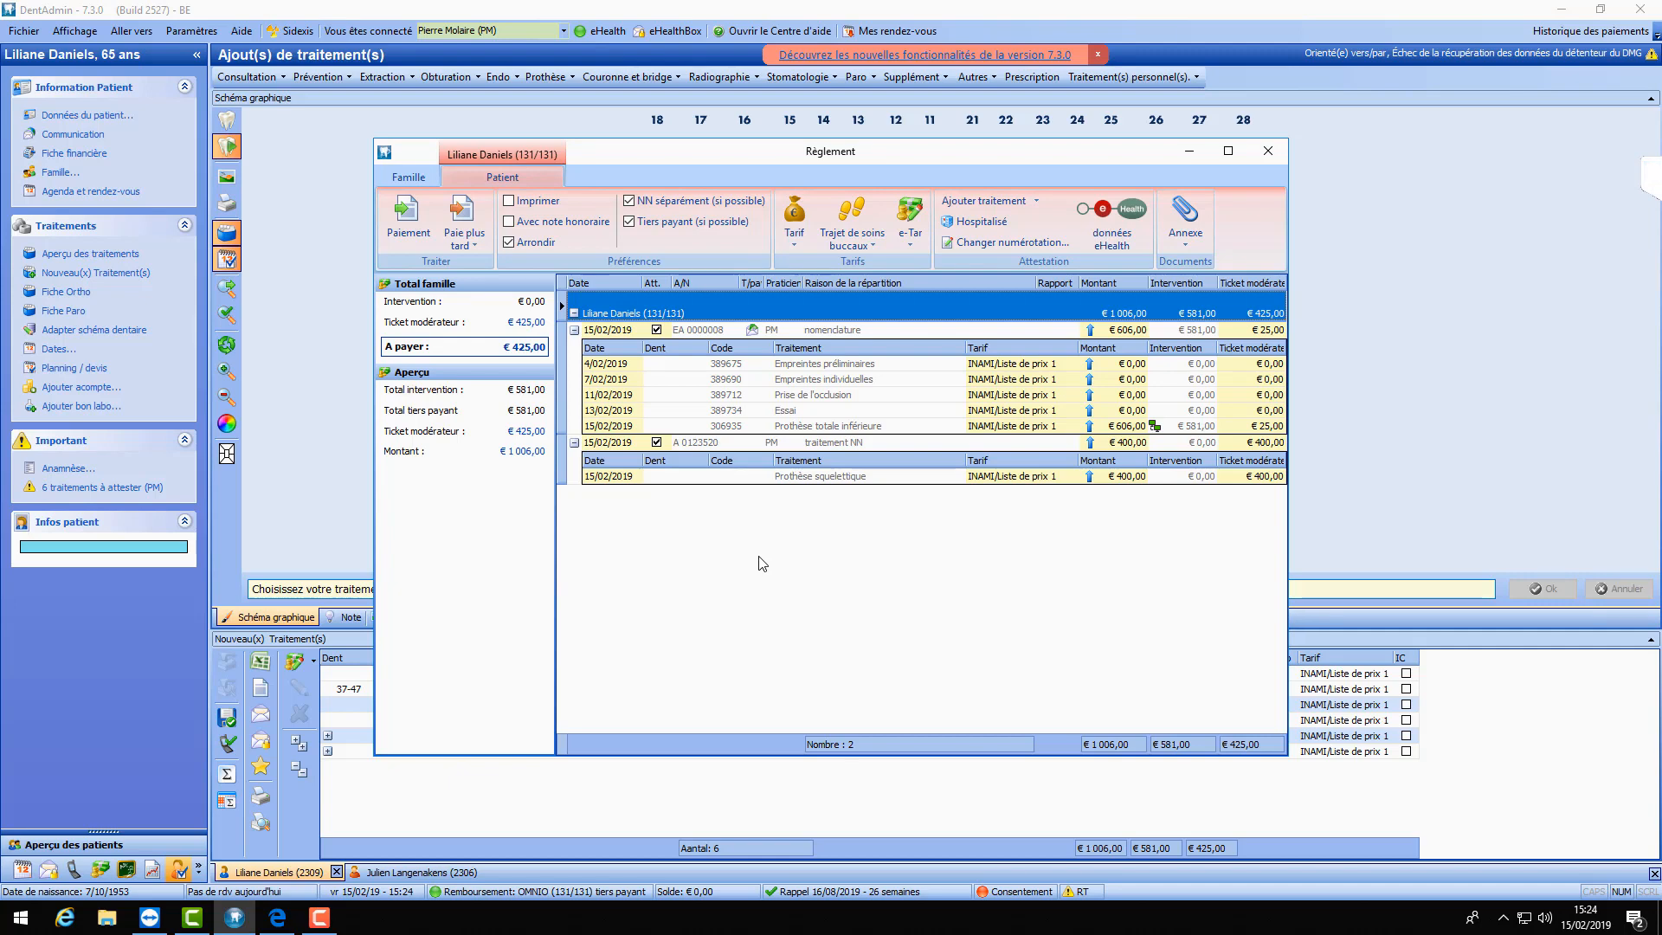
click(851, 477)
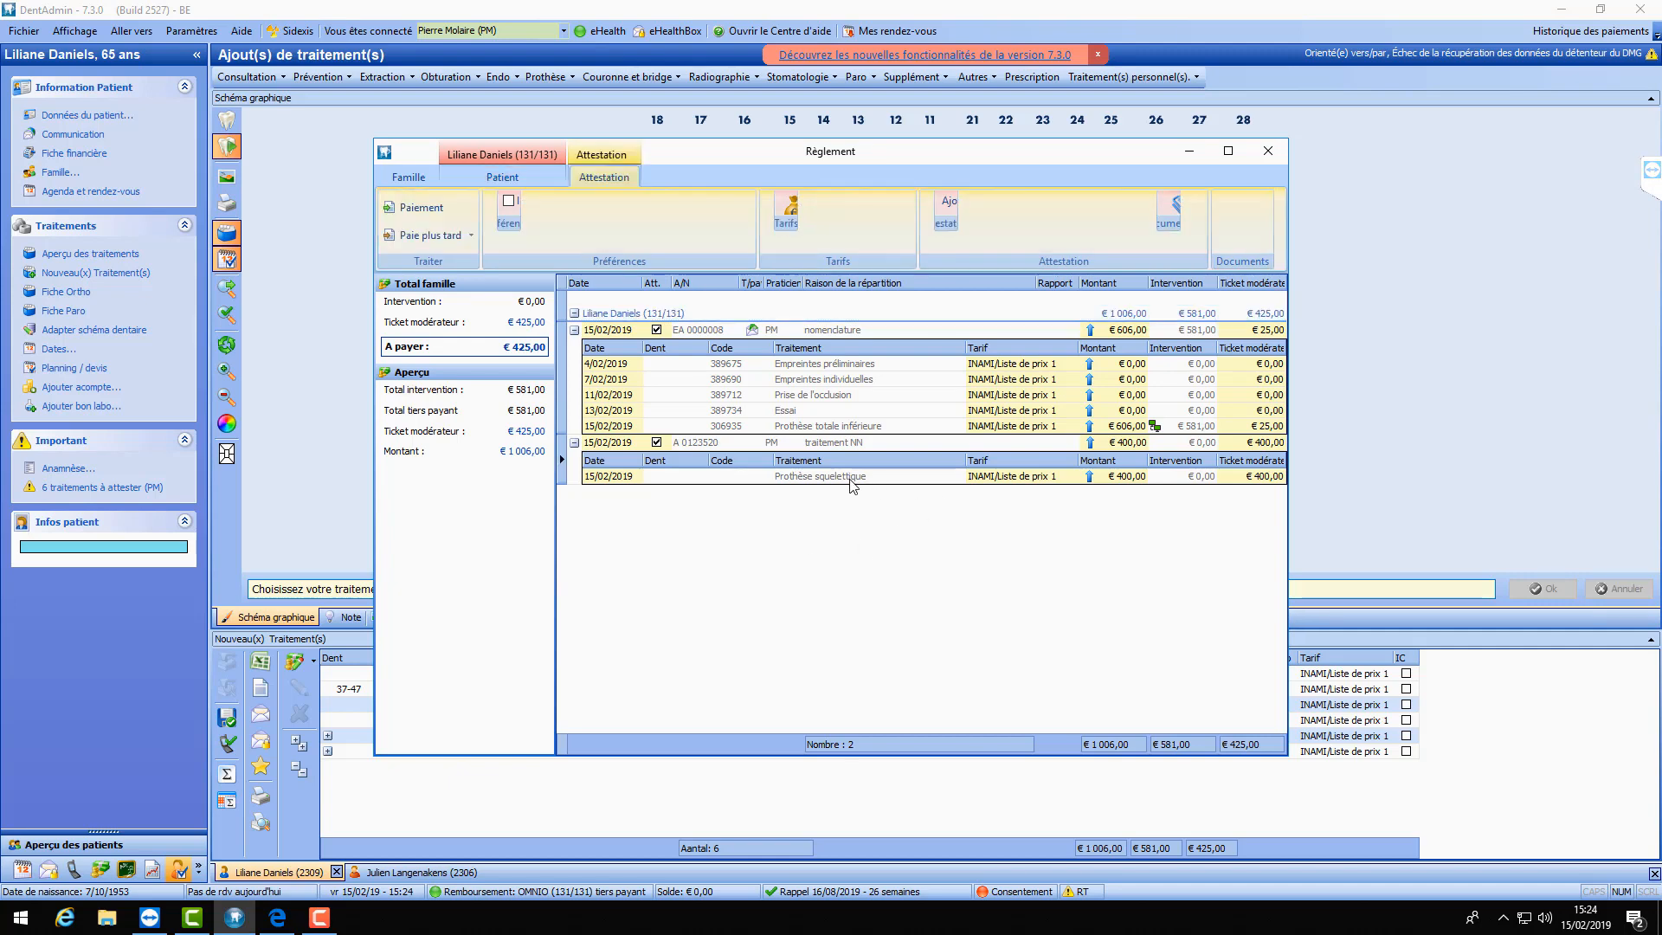
click(732, 478)
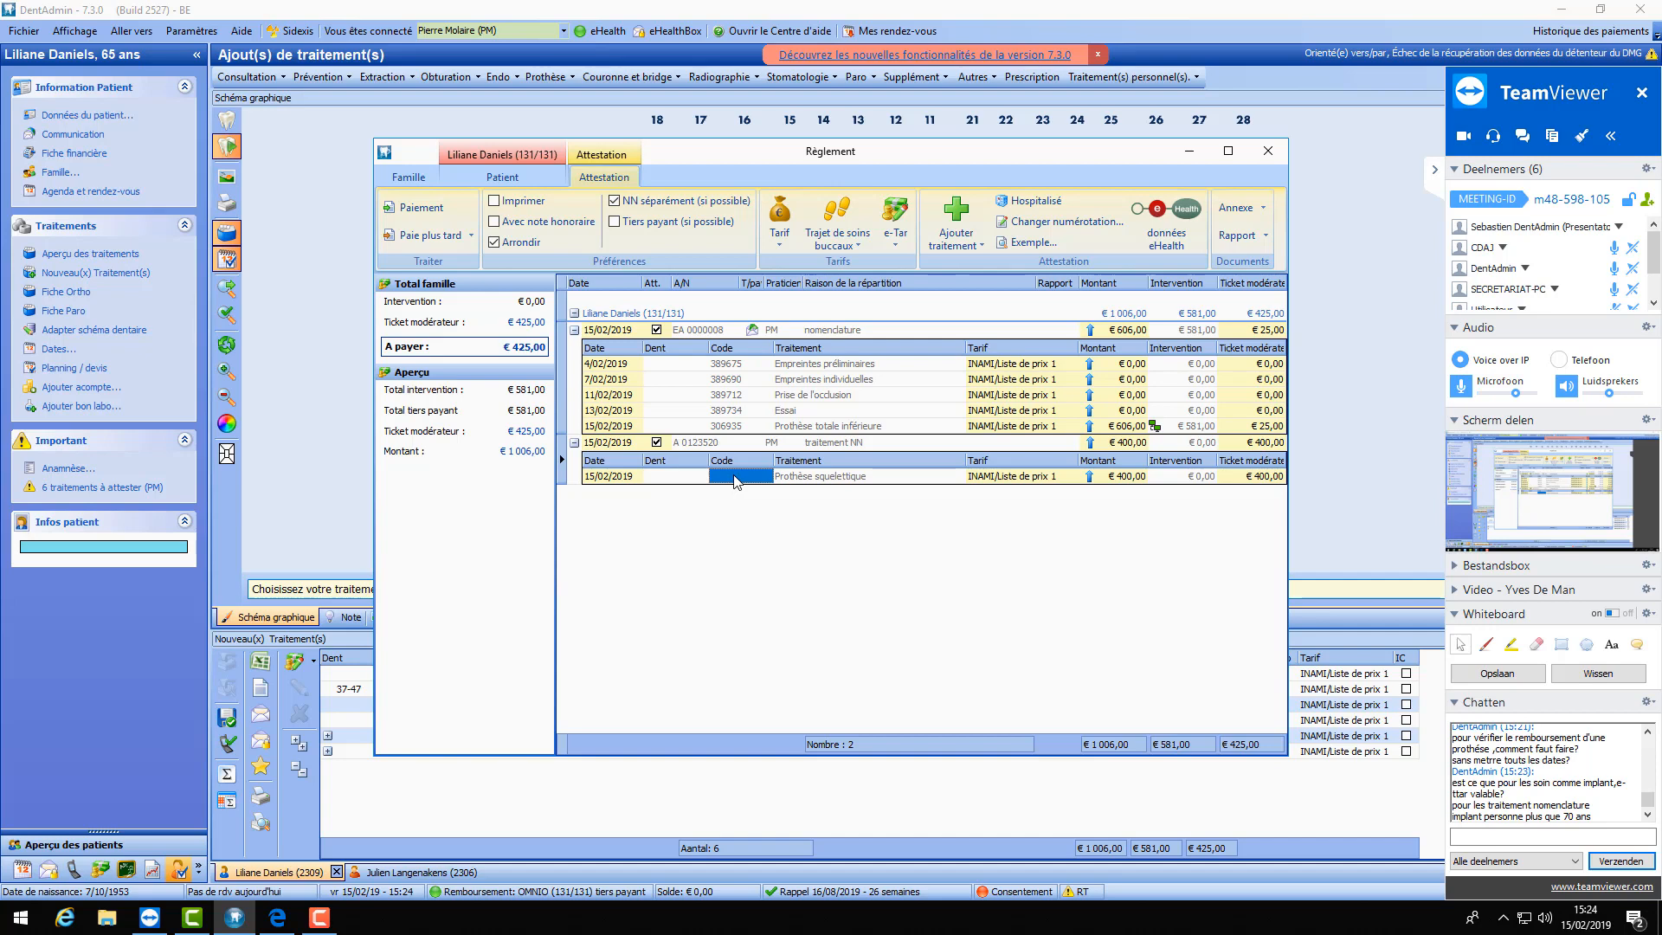
click(1432, 175)
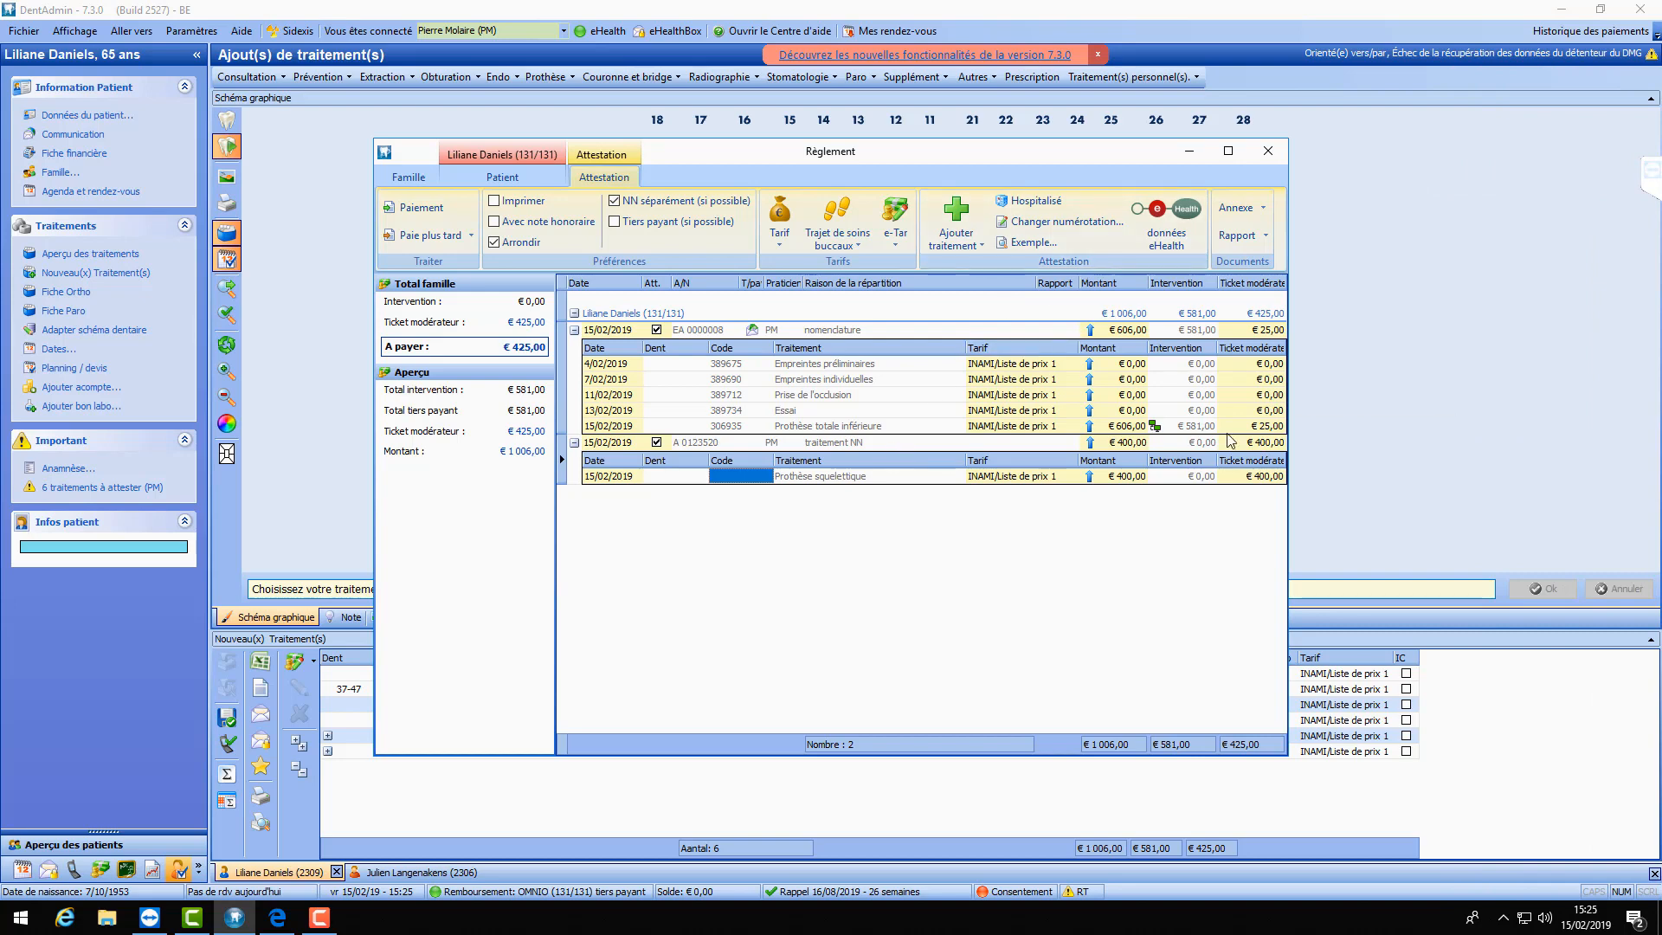
click(801, 477)
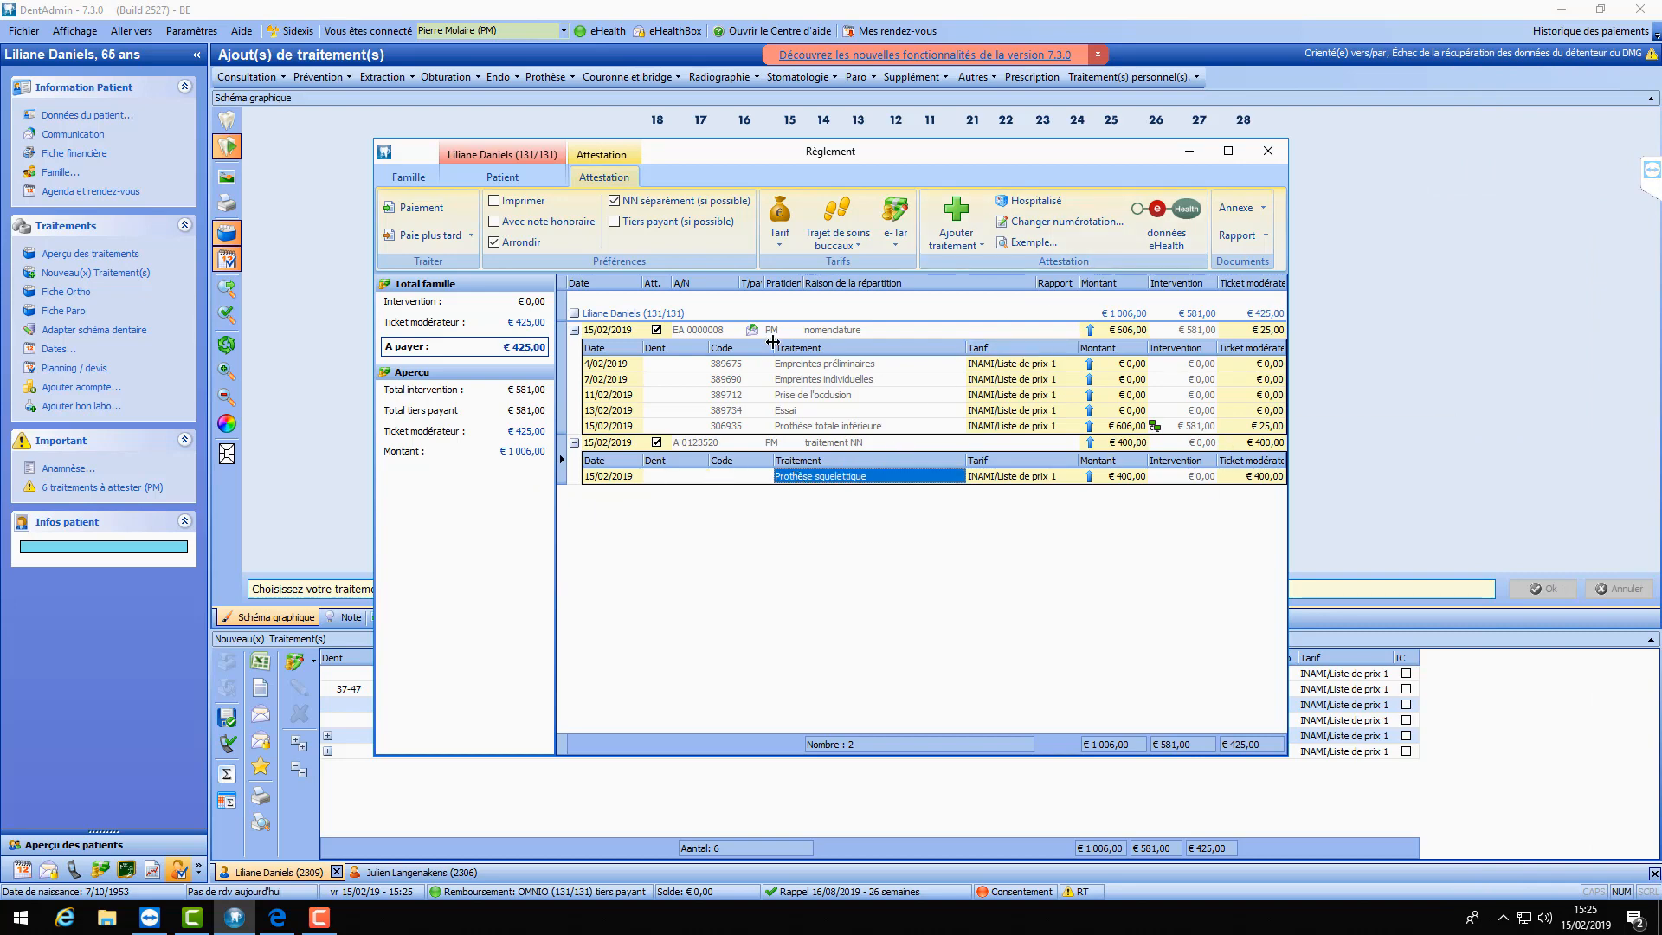
click(819, 333)
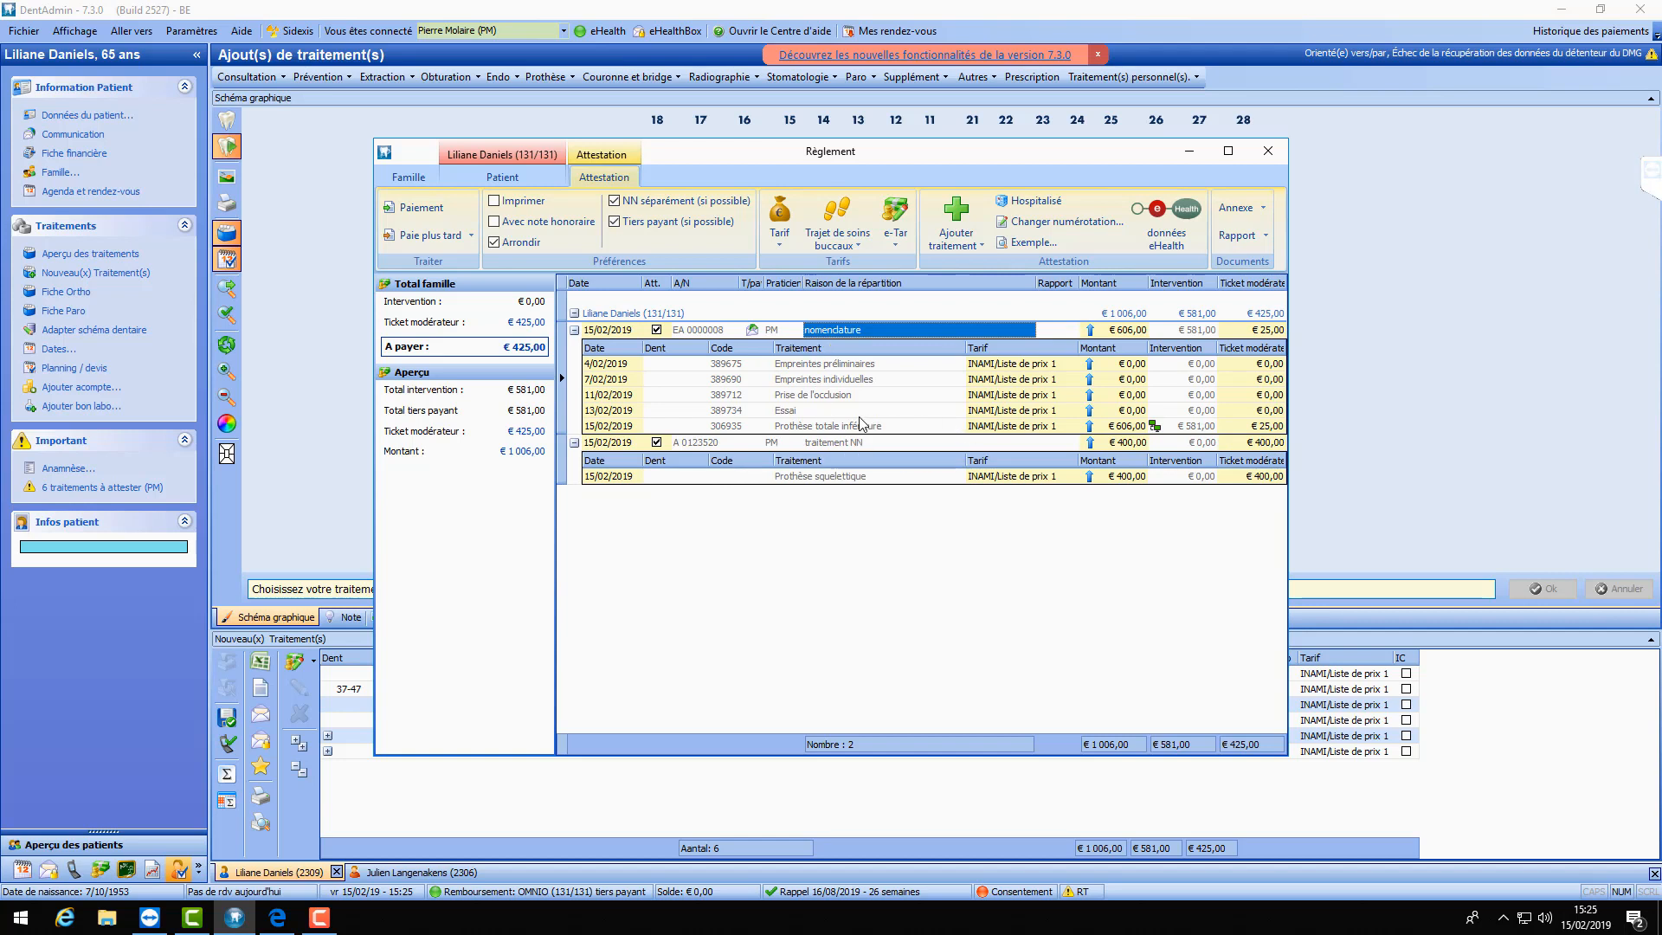
click(844, 426)
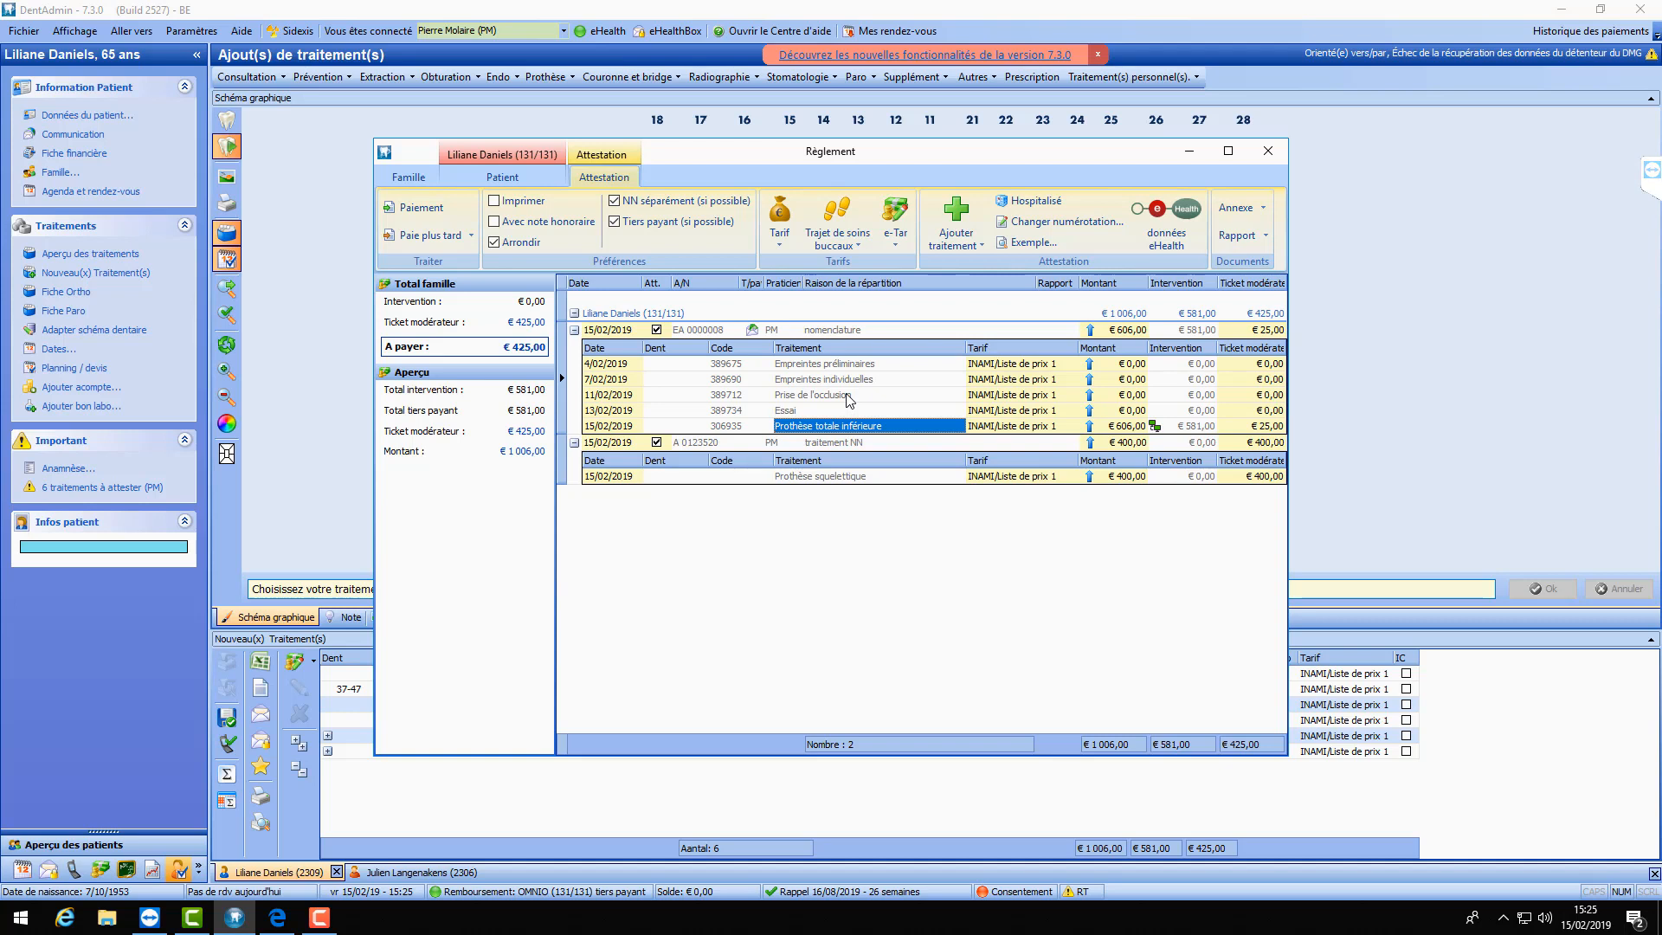
click(829, 485)
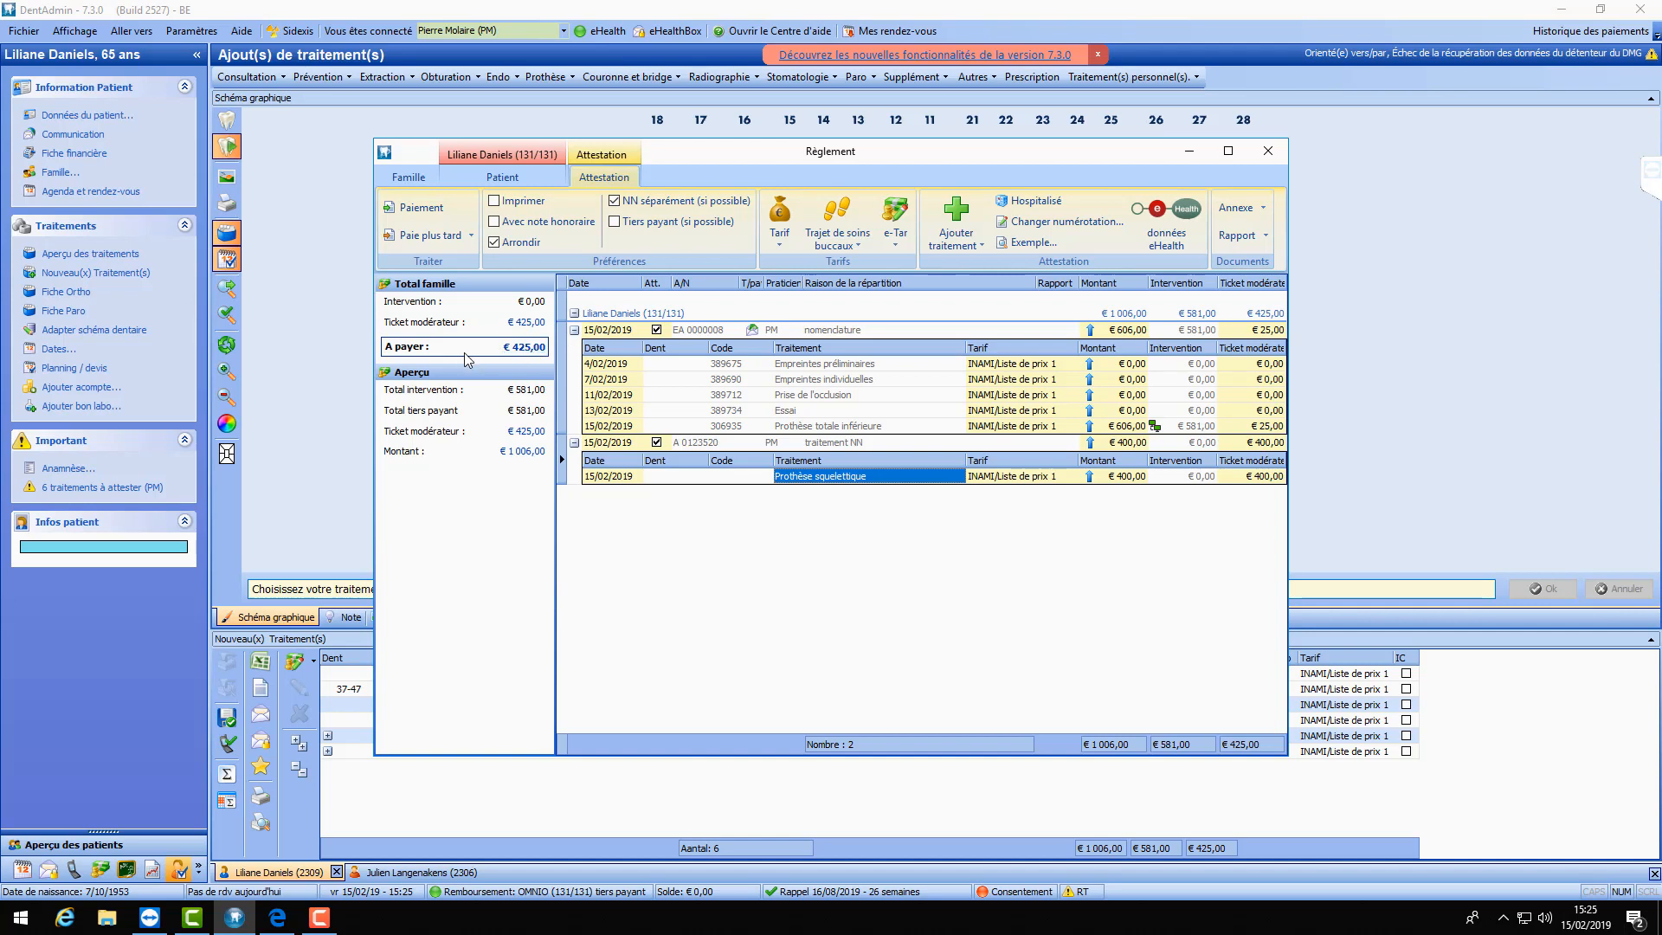
- Review the third-party payer and rounding preferences and both attestation numbers, and expand the treatment details of the two attestations
click(616, 223)
click(700, 331)
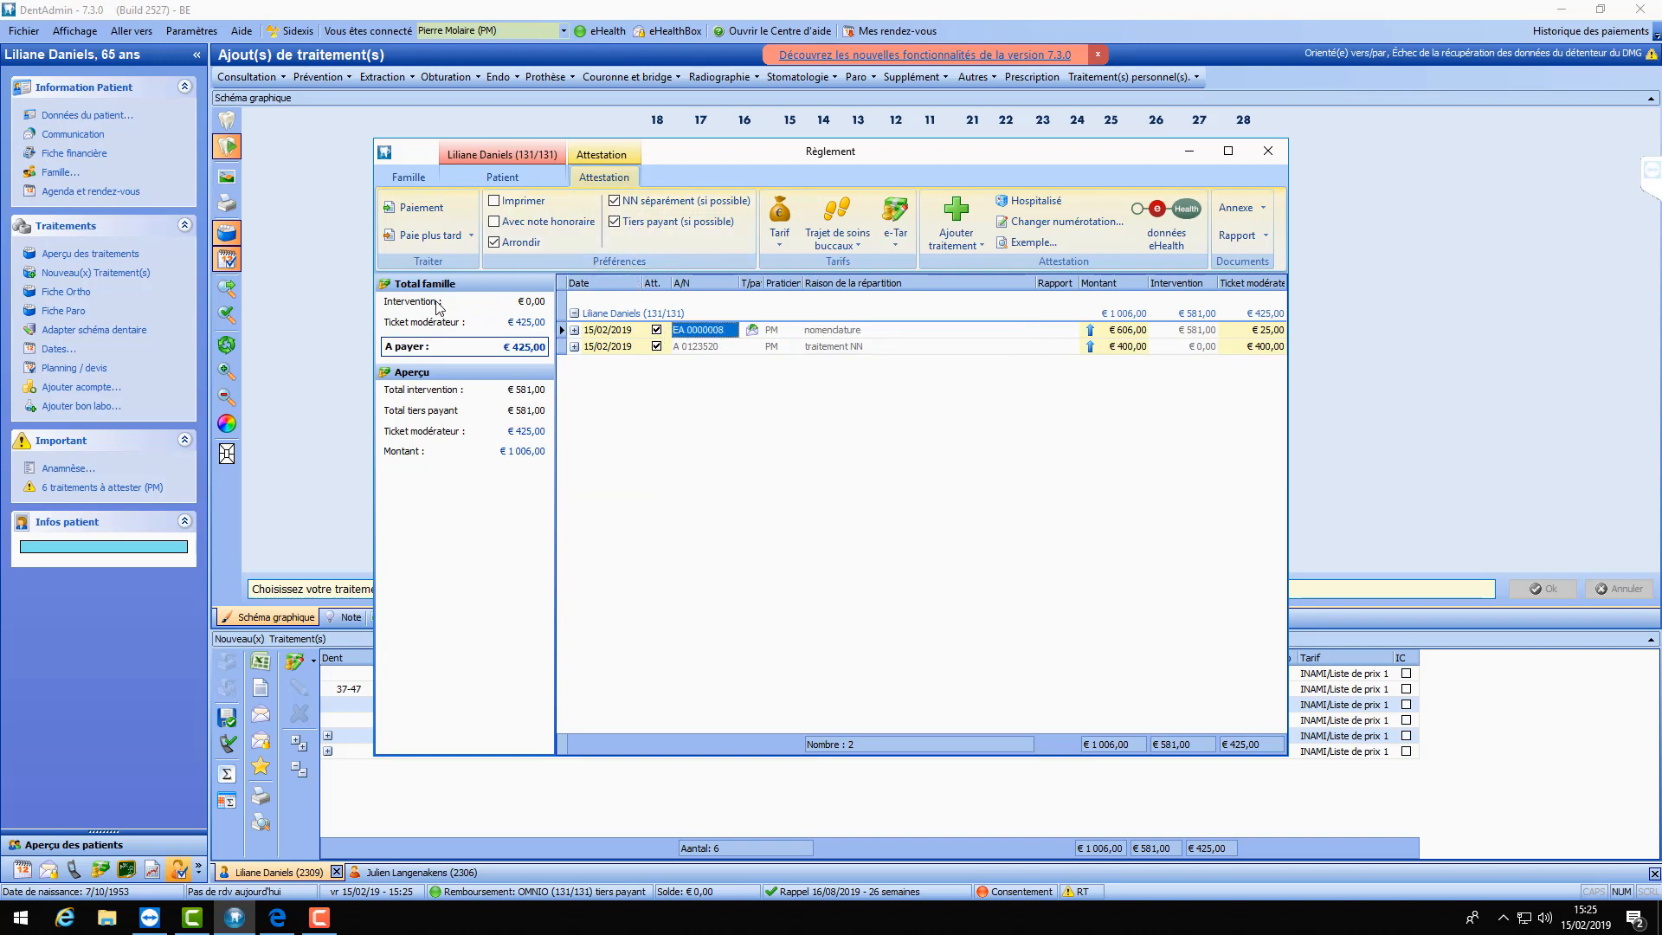
click(494, 242)
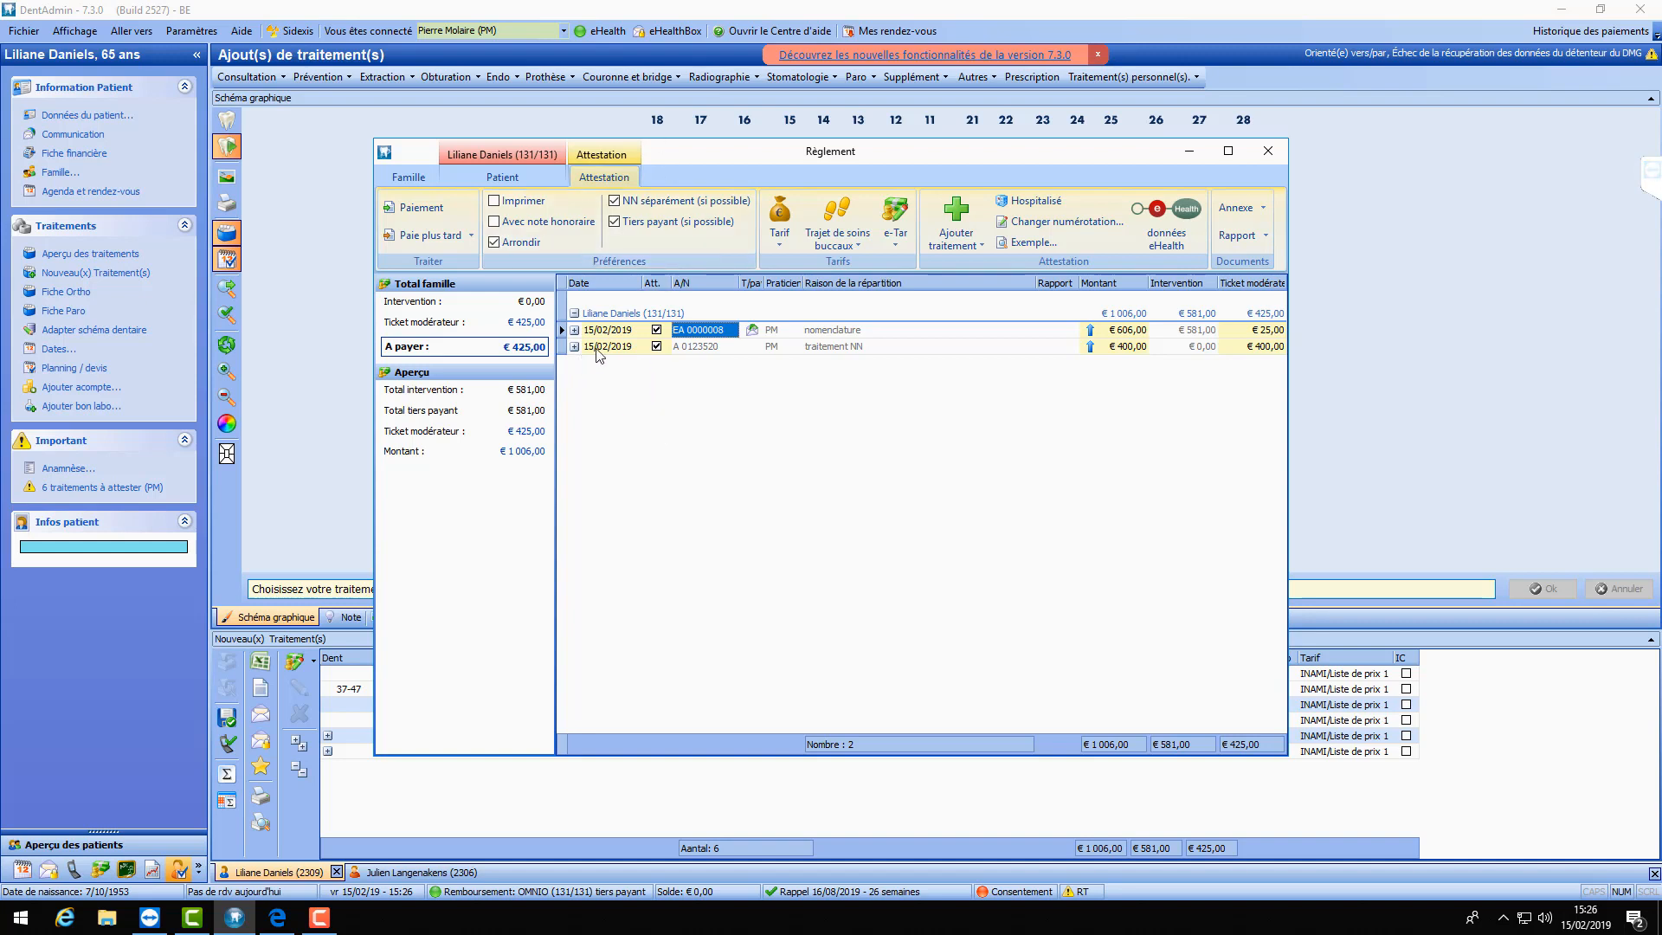
click(680, 347)
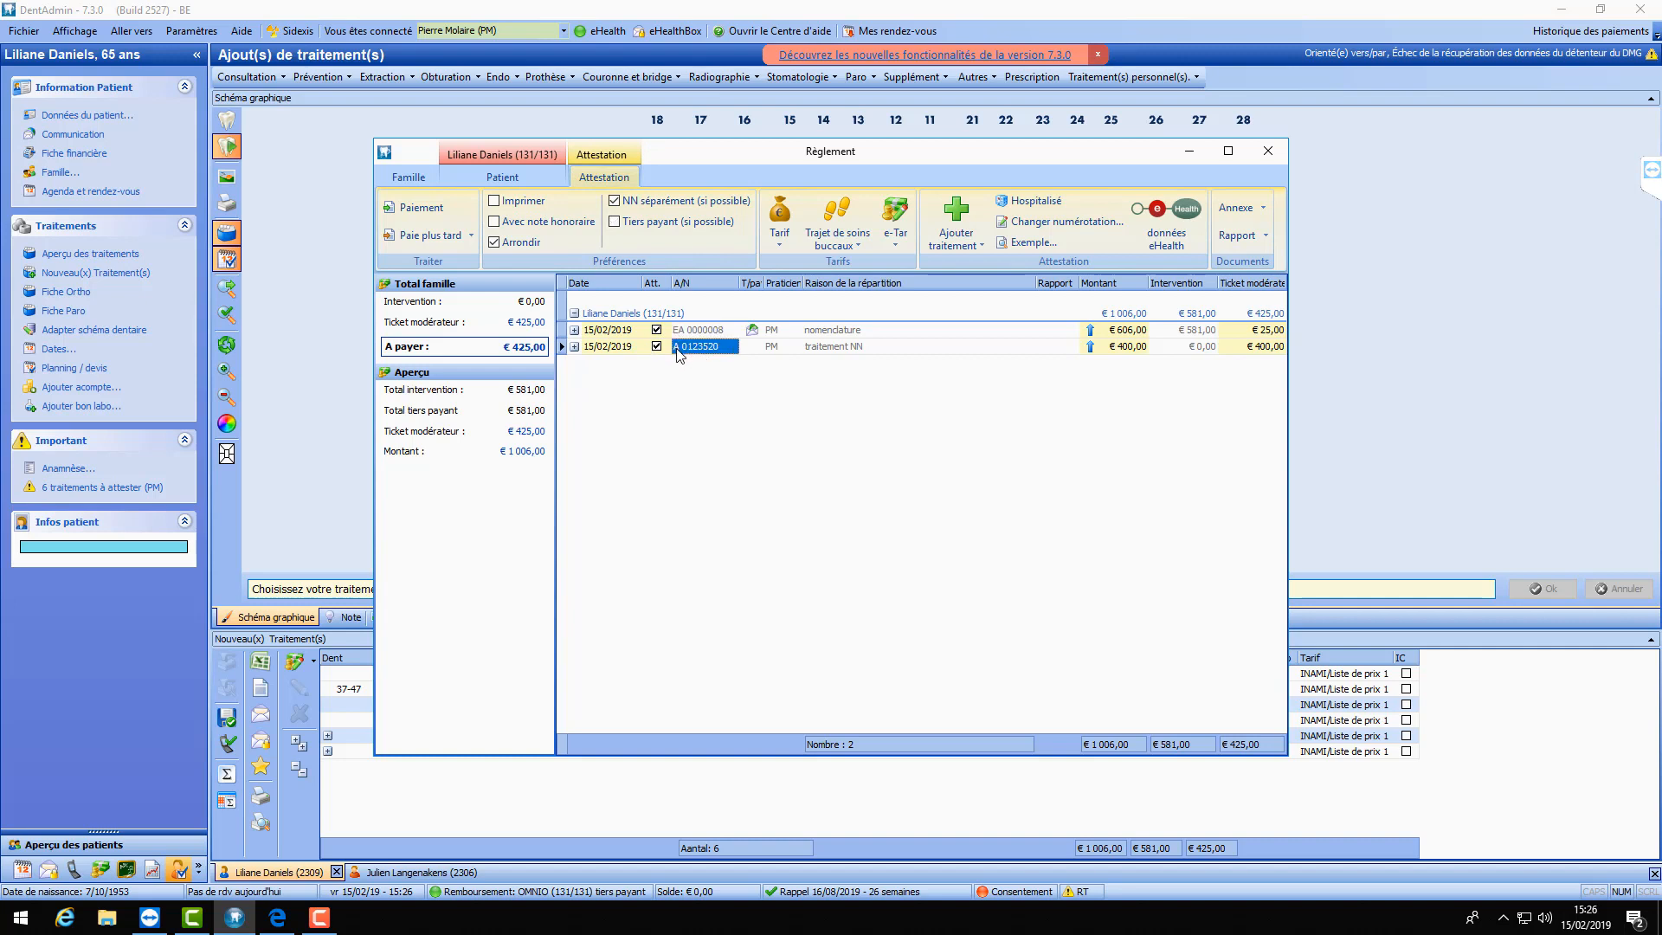
click(683, 330)
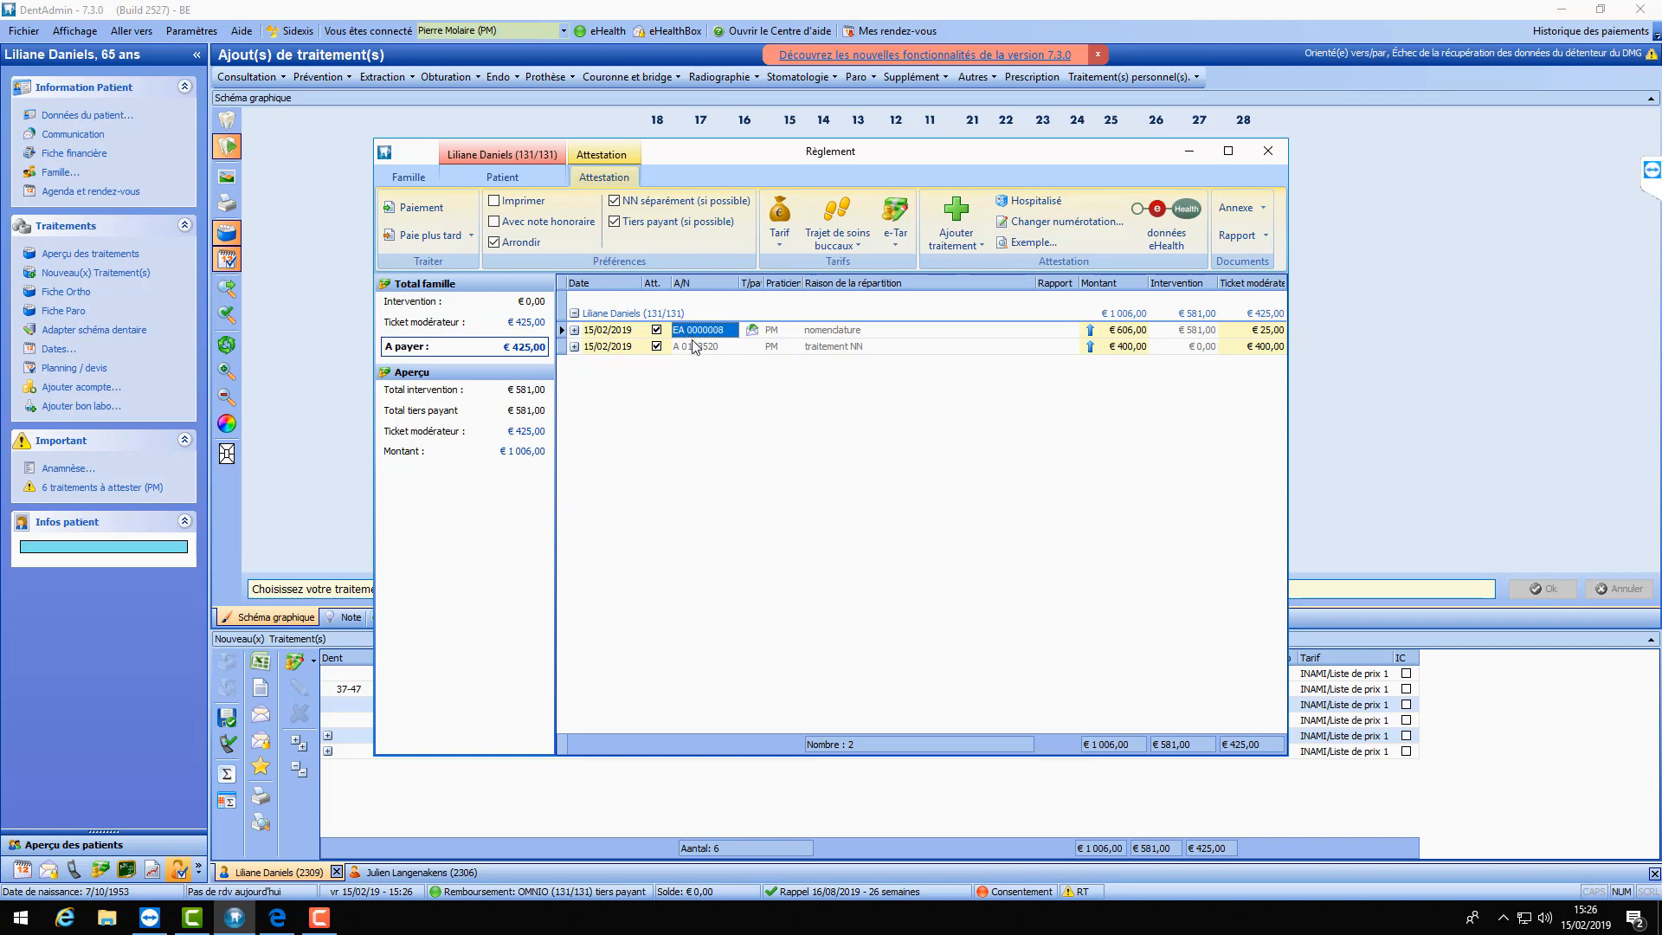
click(573, 346)
click(575, 330)
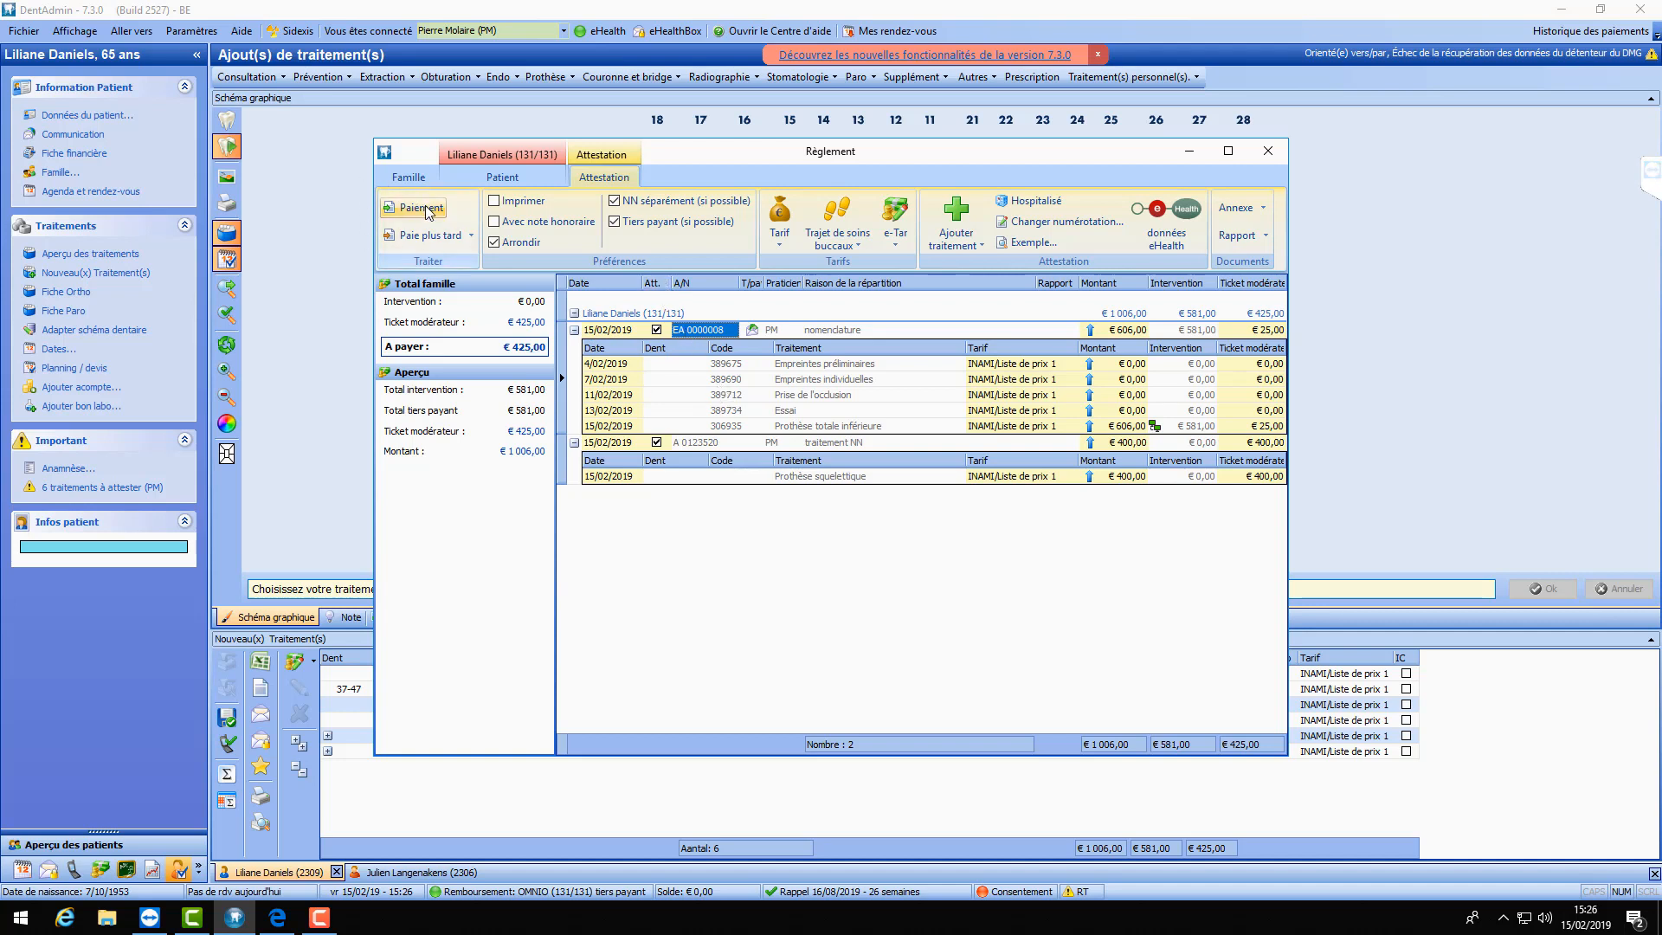
- Register a cash payment of € 425 dated 15/02/2019 for the patient's whole settlement
click(720, 313)
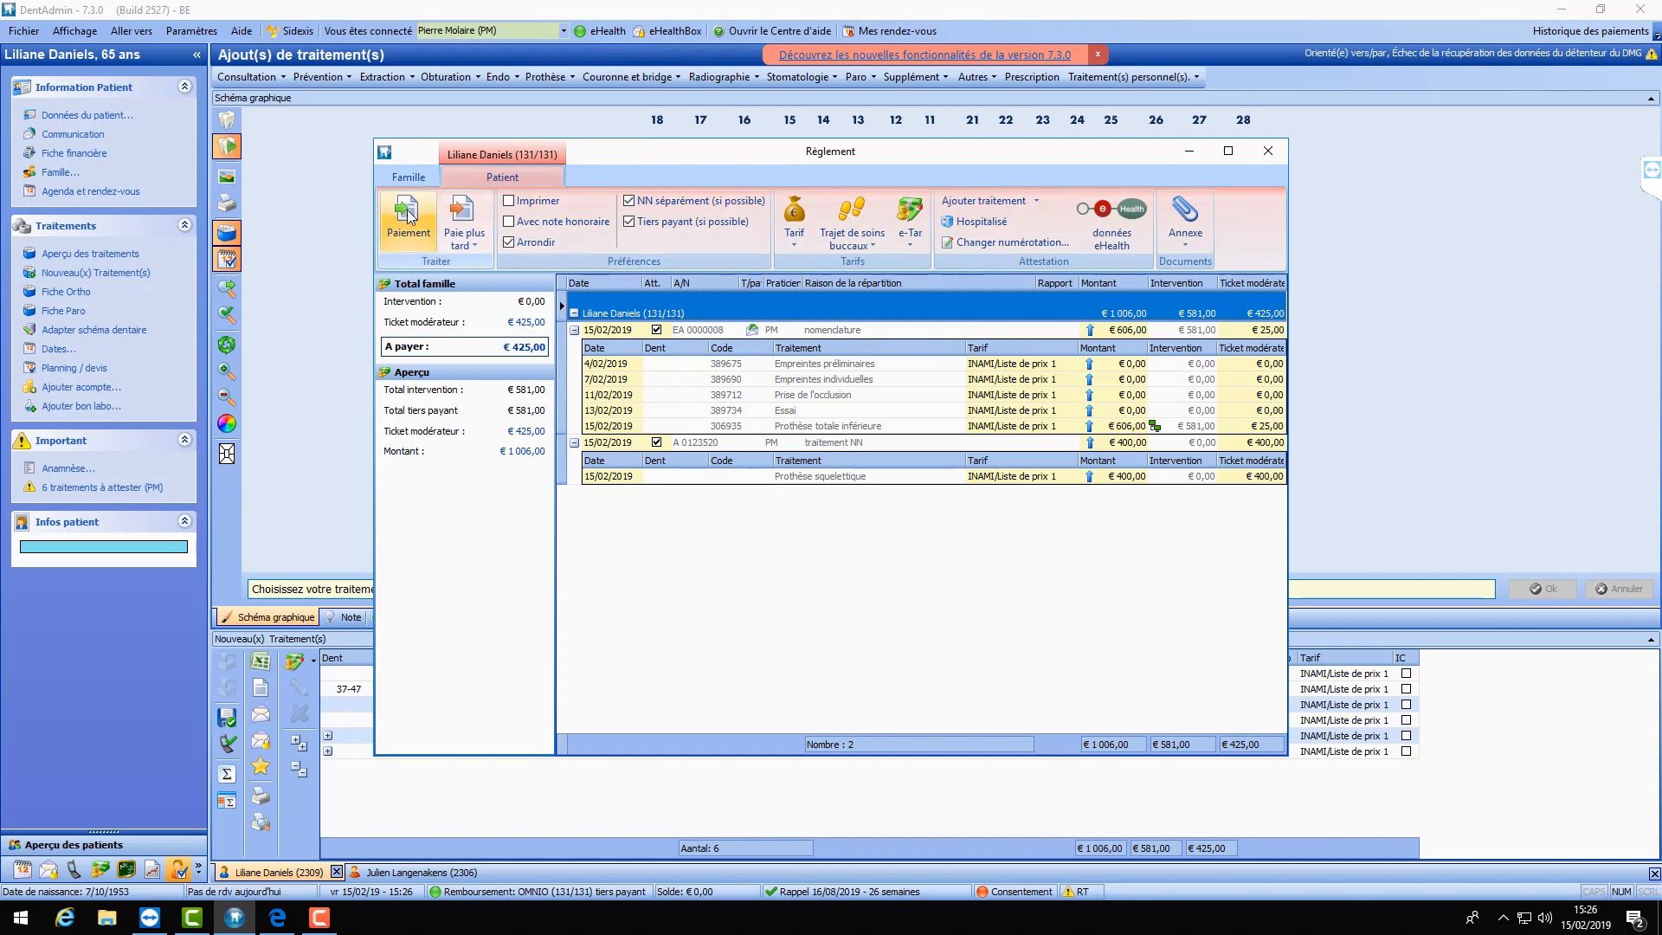
click(415, 234)
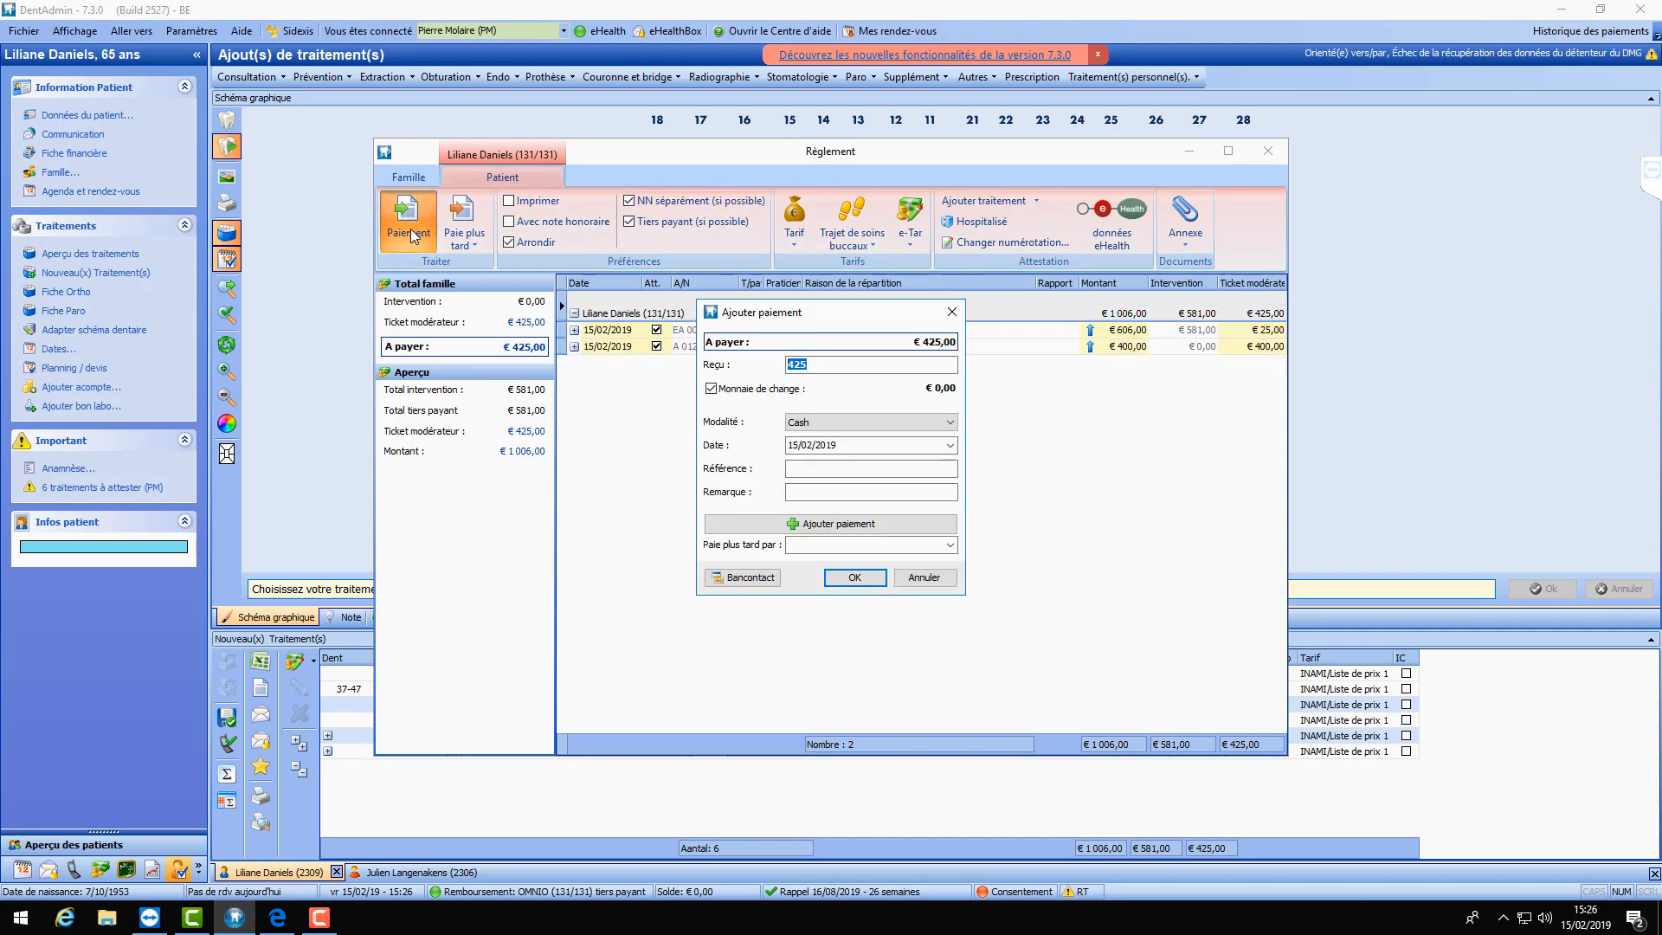
click(865, 579)
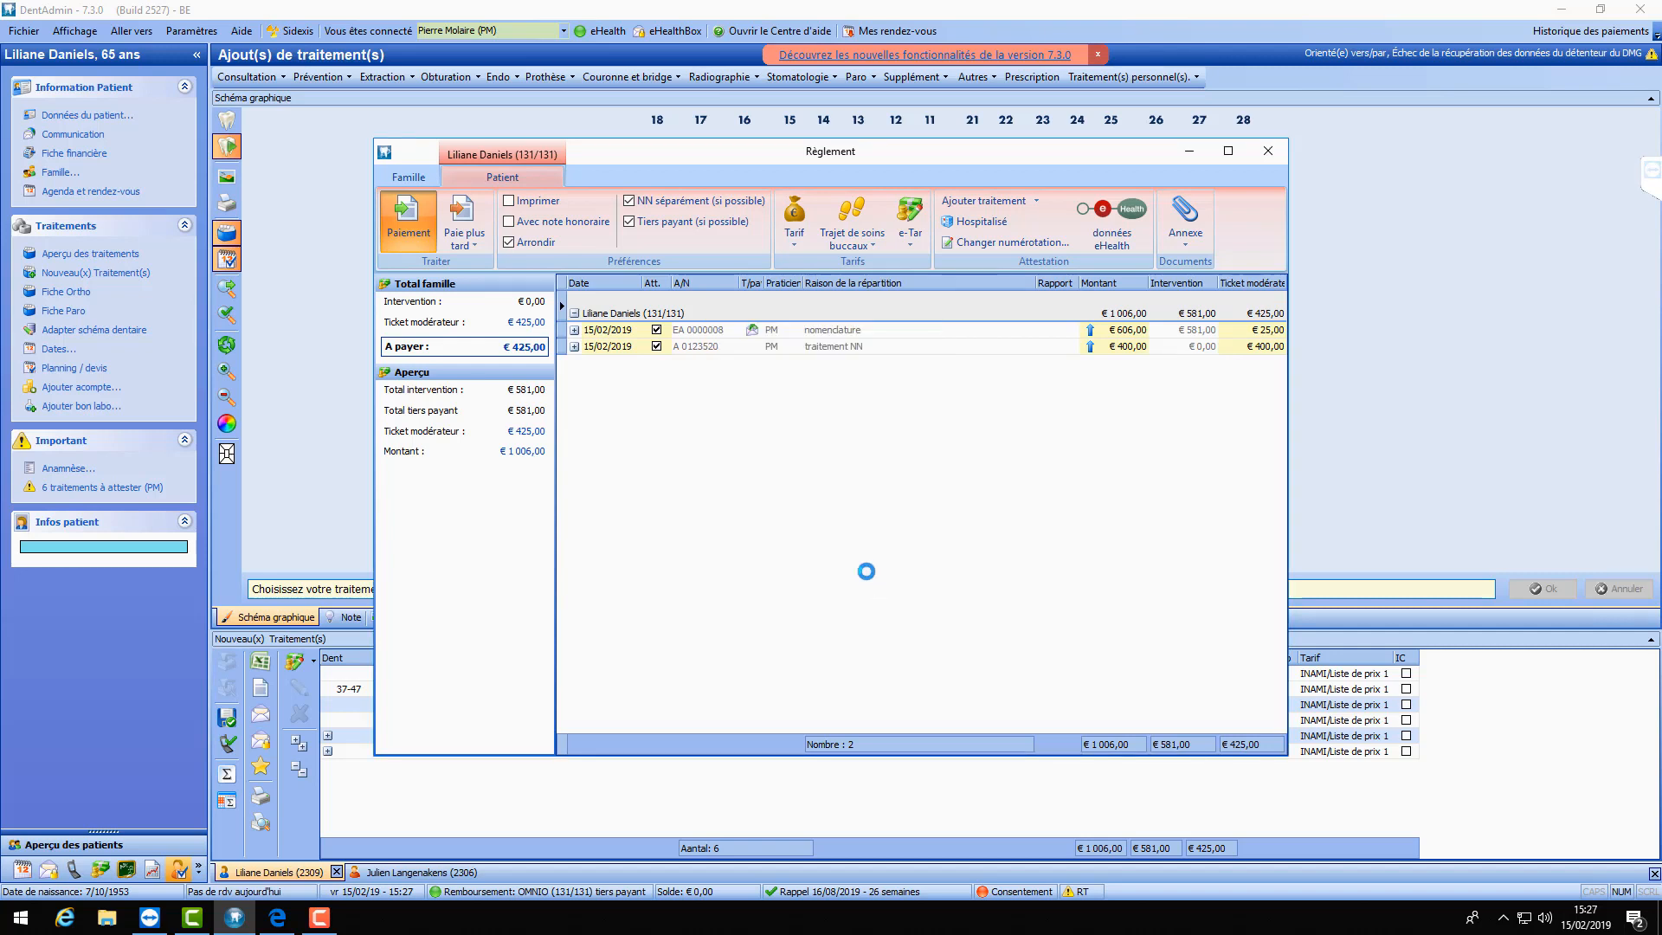
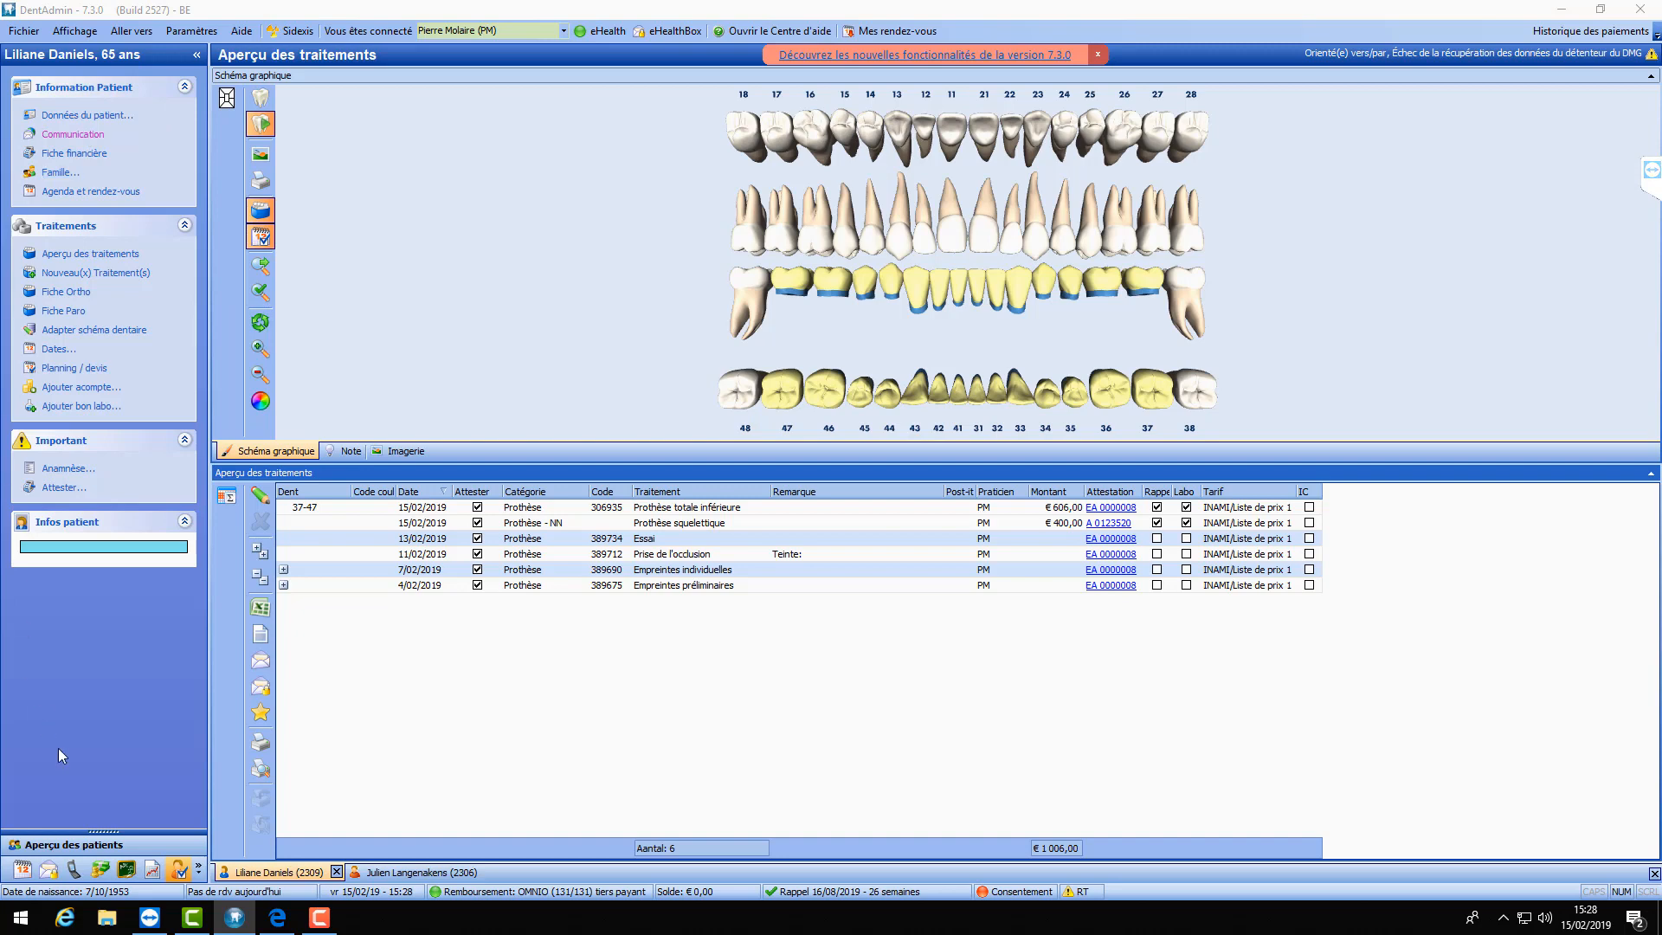
- Send the patient's prosthesis attestation from the electronic third-party invoices still to send in the financial module
click(100, 870)
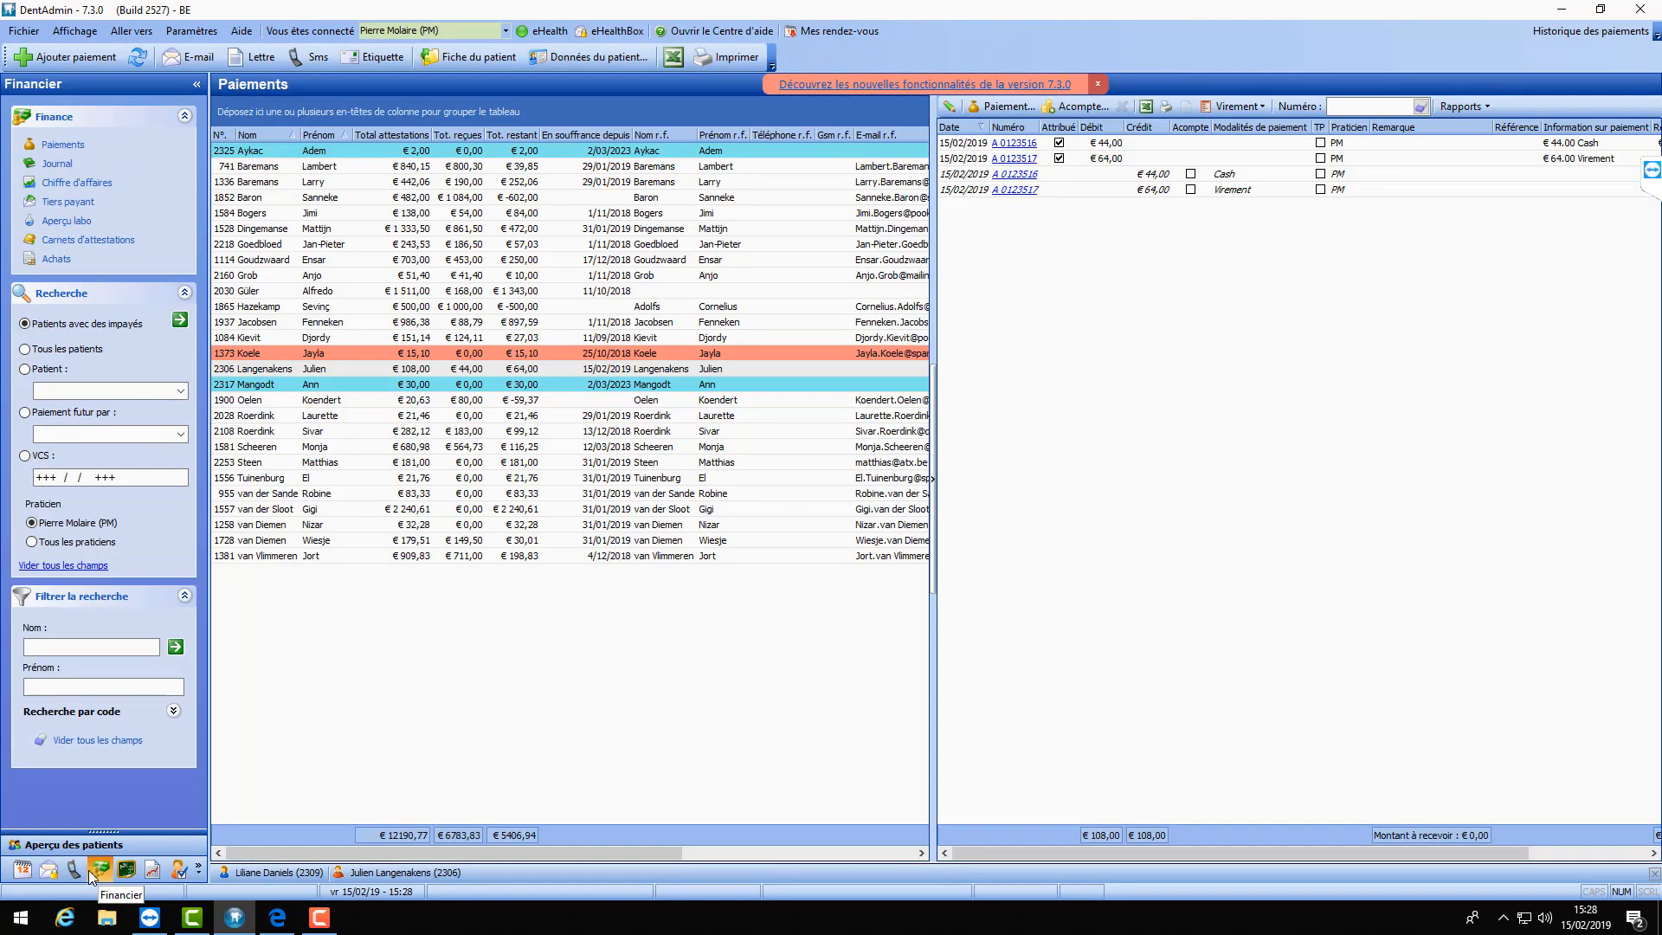
click(57, 205)
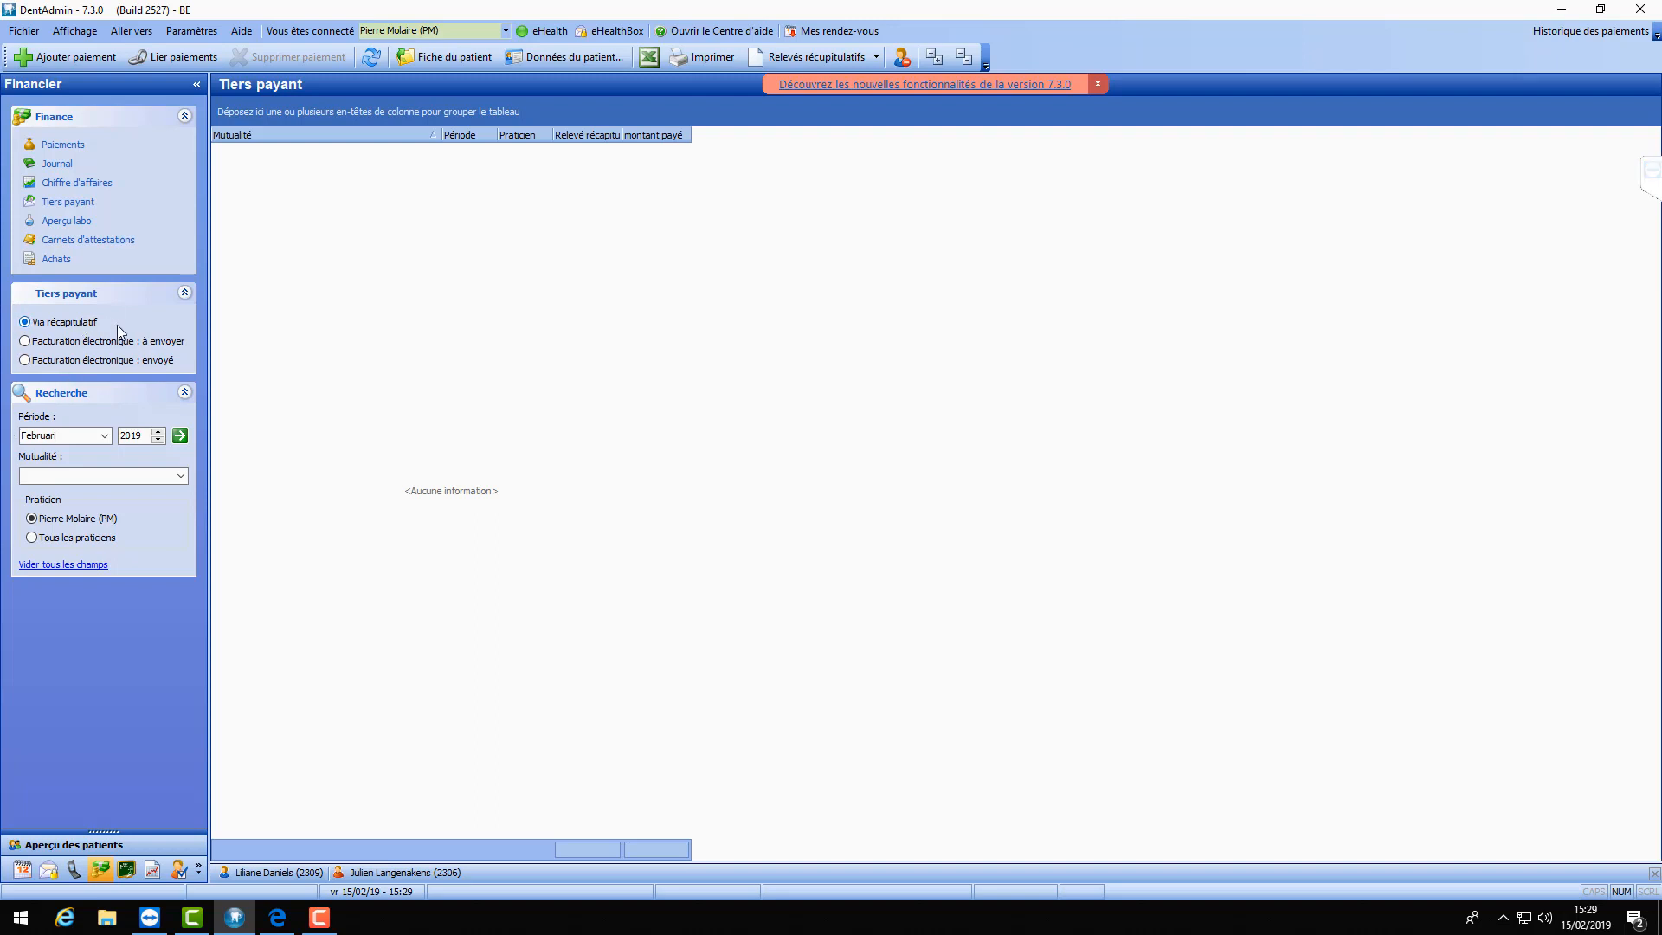
click(28, 345)
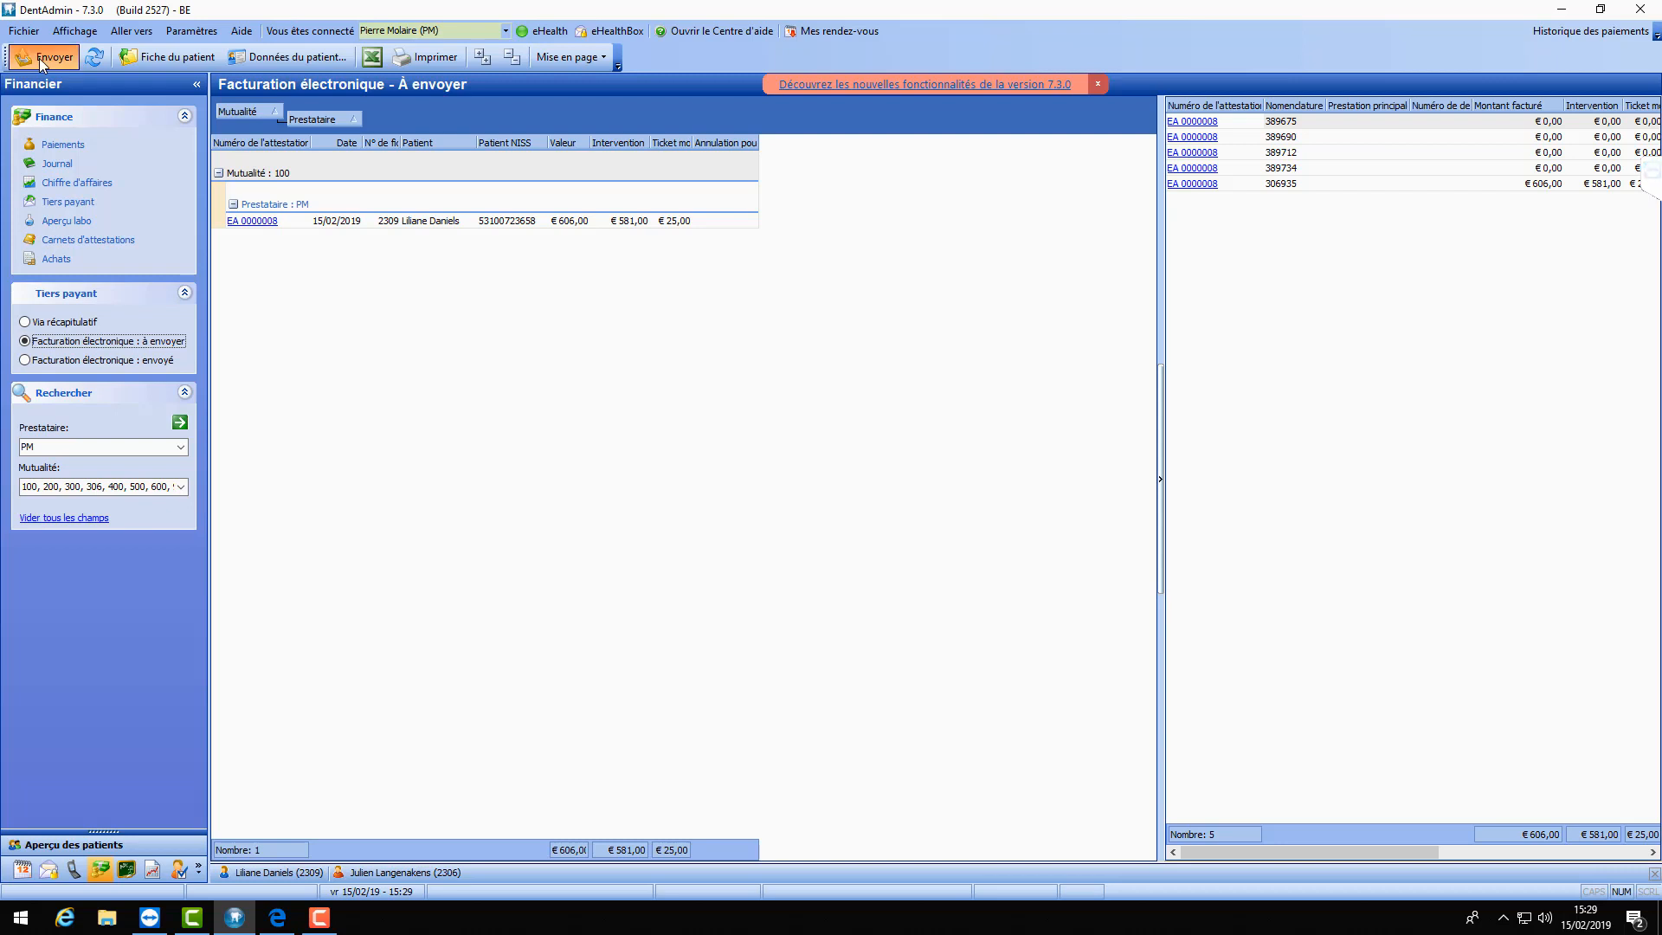
click(39, 58)
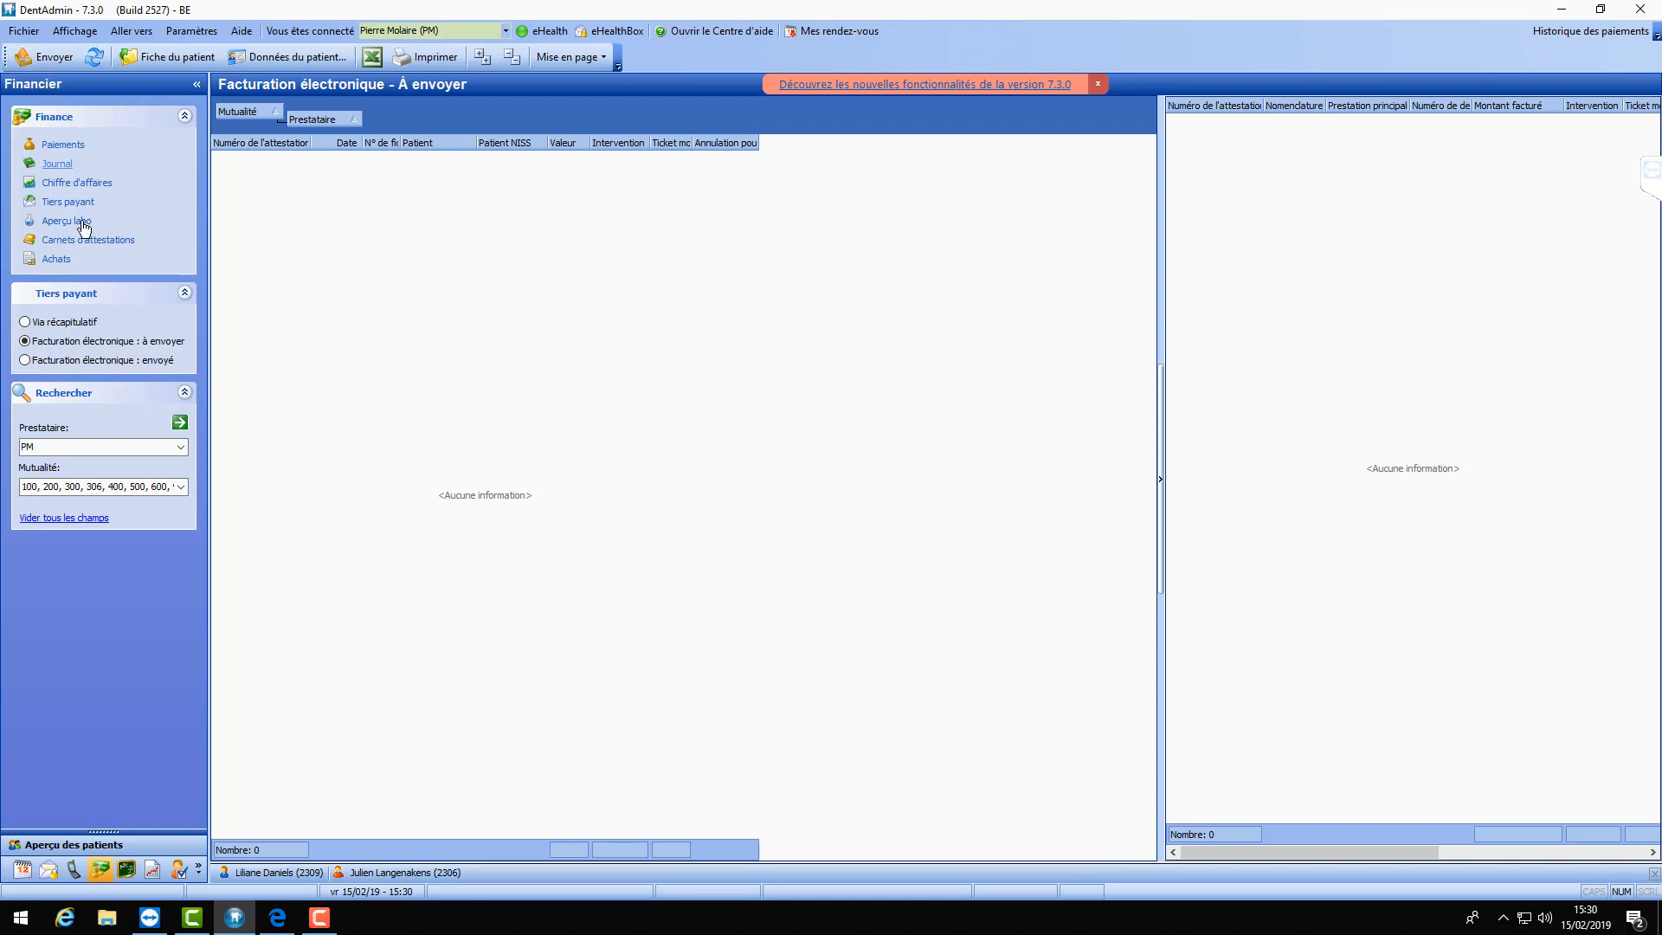
- Examine the pending shipment for mutuality 100 among the sent electronic invoices, and open and close the payment entry window
click(26, 361)
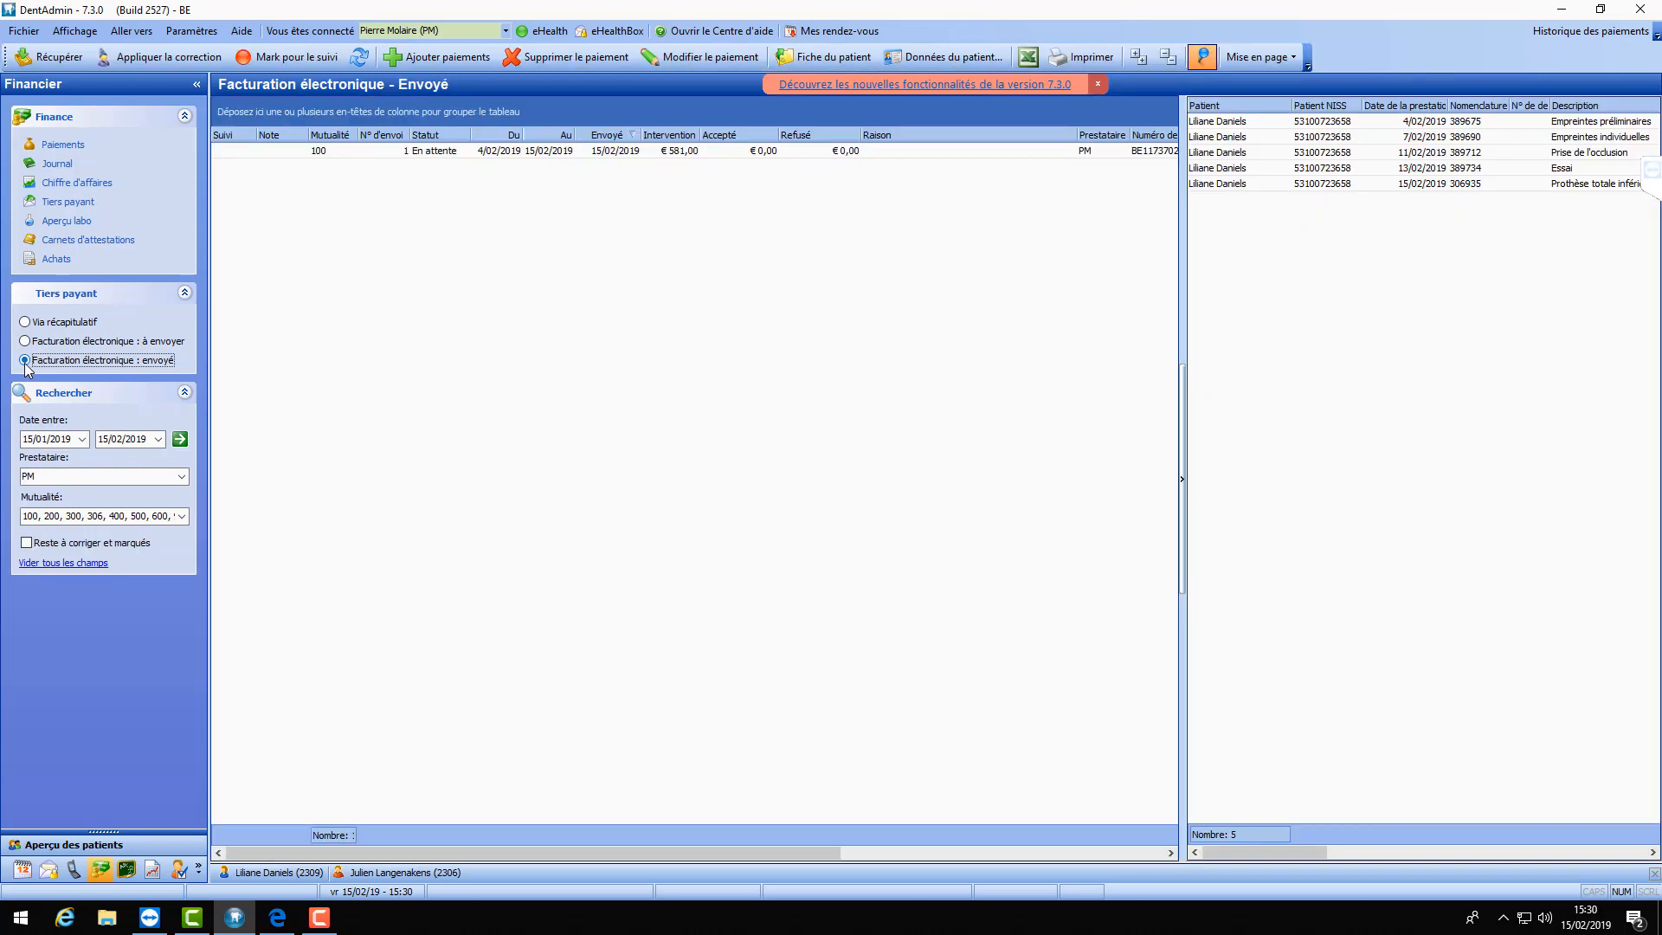
click(323, 156)
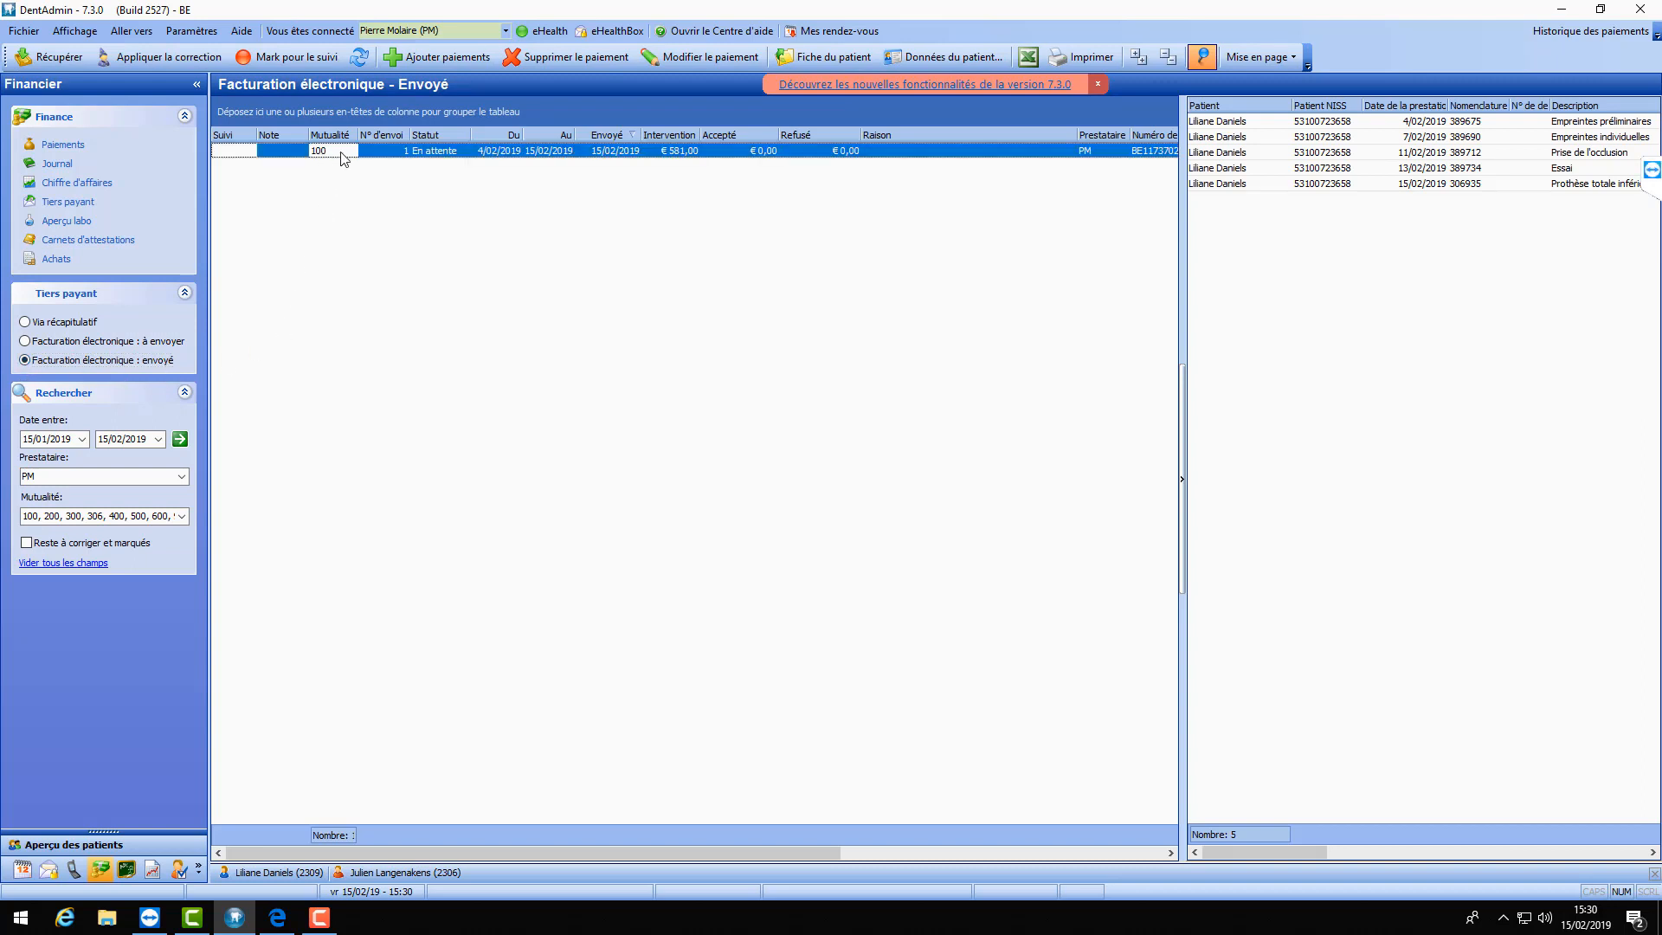
click(440, 154)
click(544, 154)
click(441, 154)
click(428, 60)
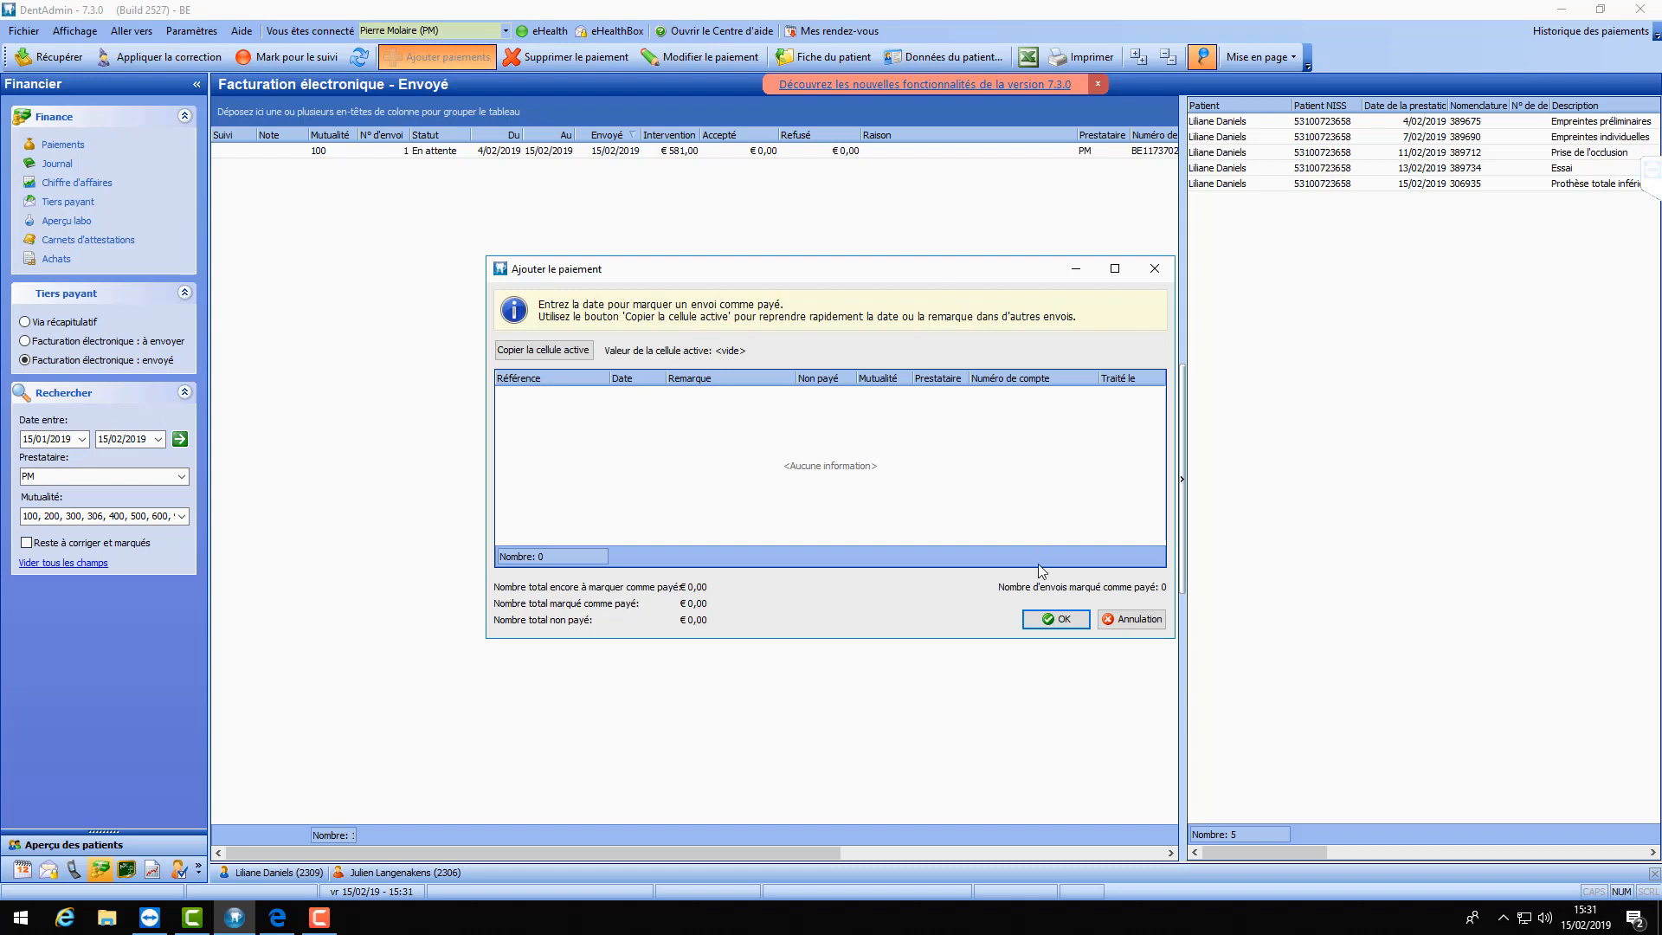
click(1063, 619)
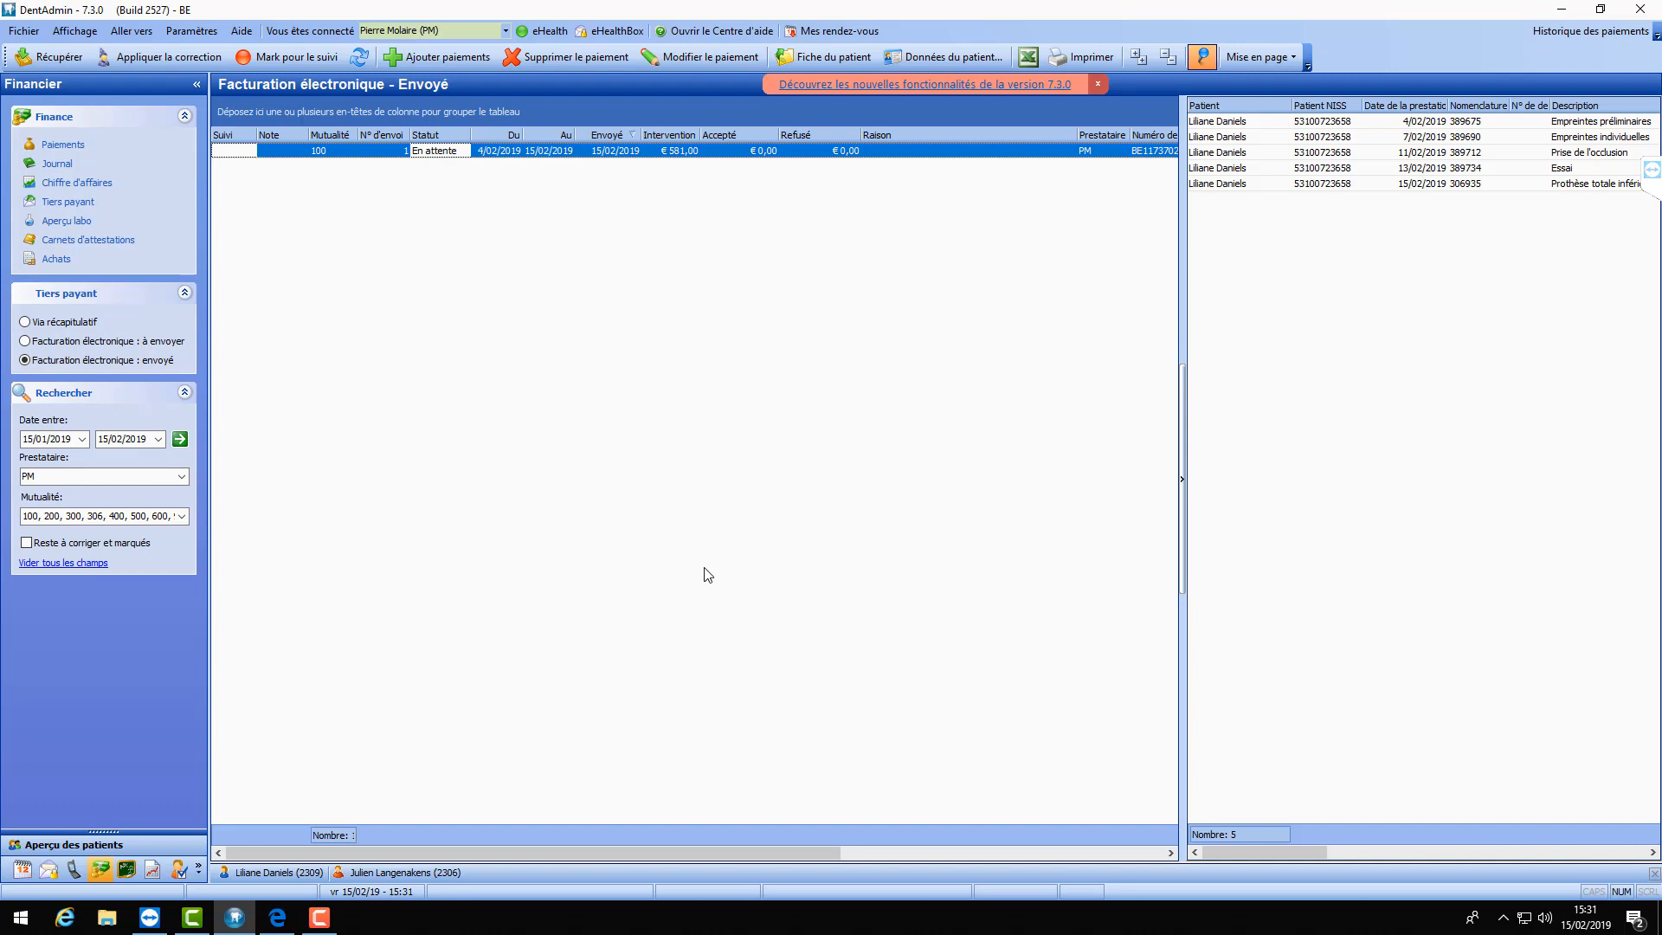
- Open new treatment entry in the prosthesis patient's file and examine the prosthesis options, including stopping placement after the patient's death
click(282, 867)
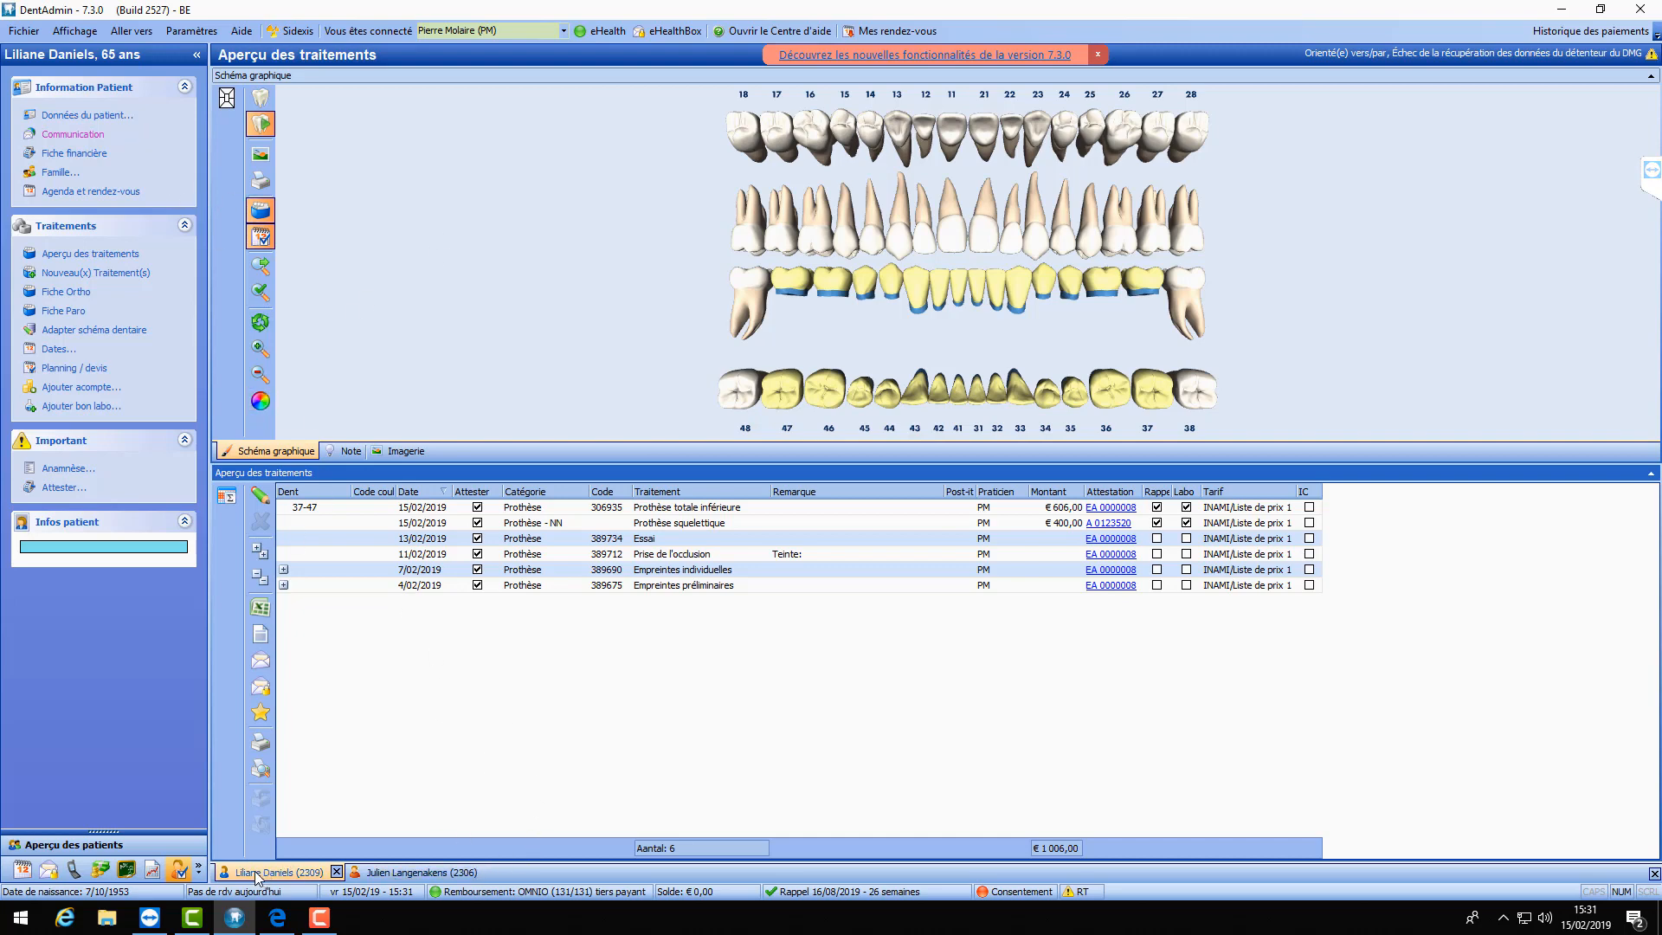
click(103, 272)
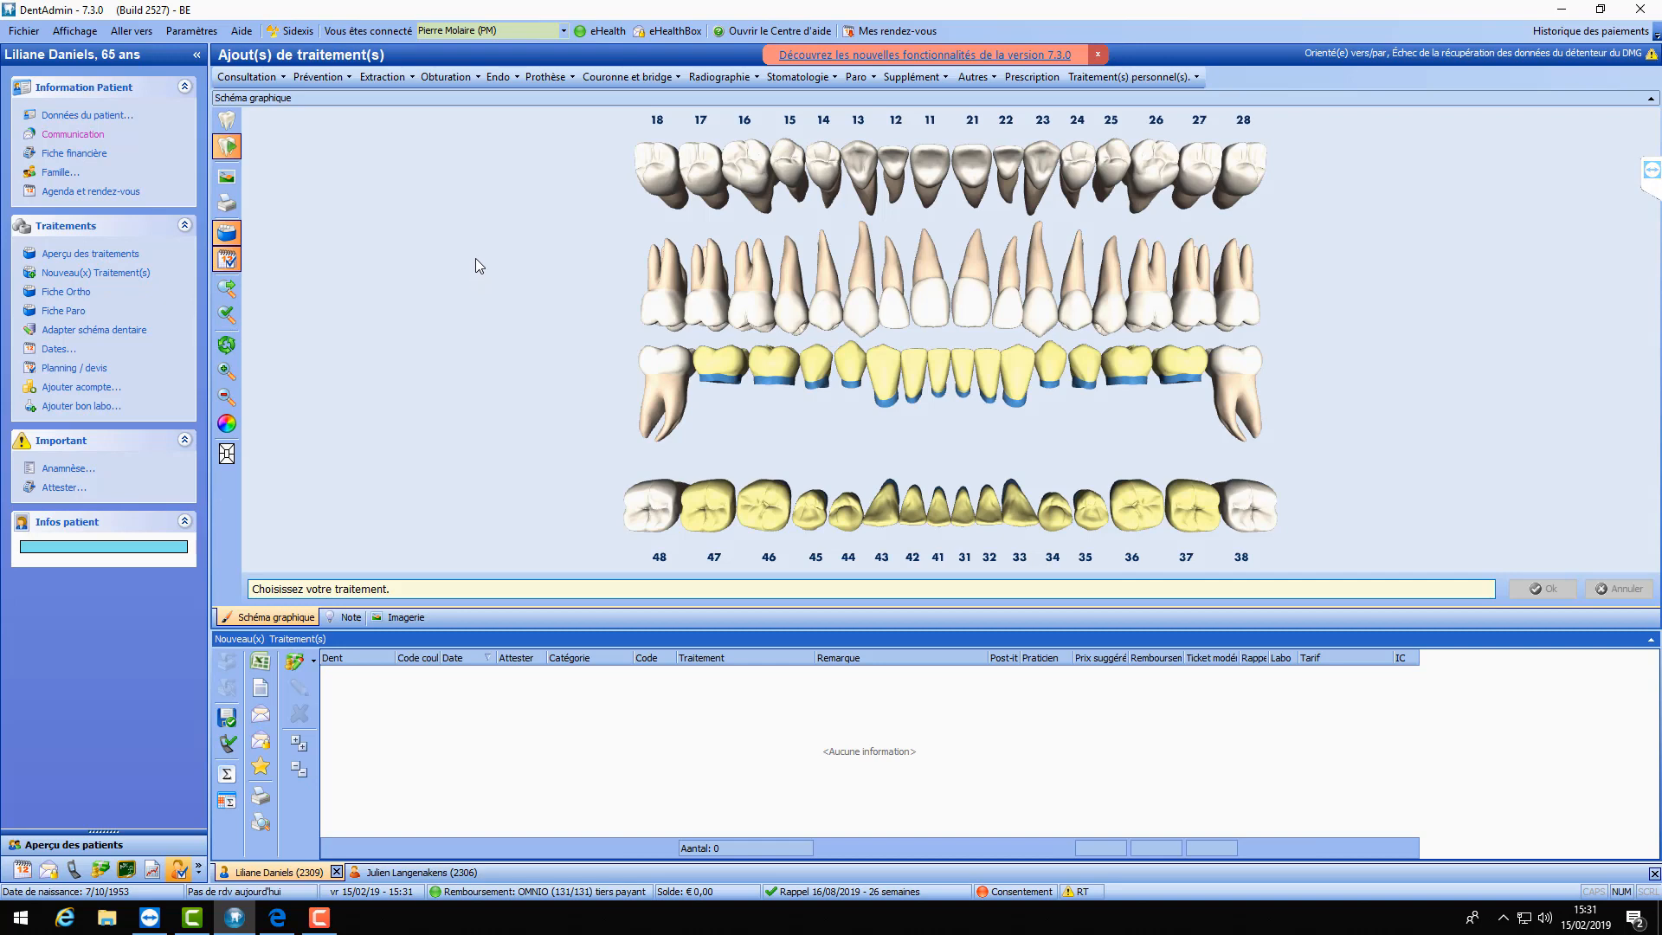
click(573, 78)
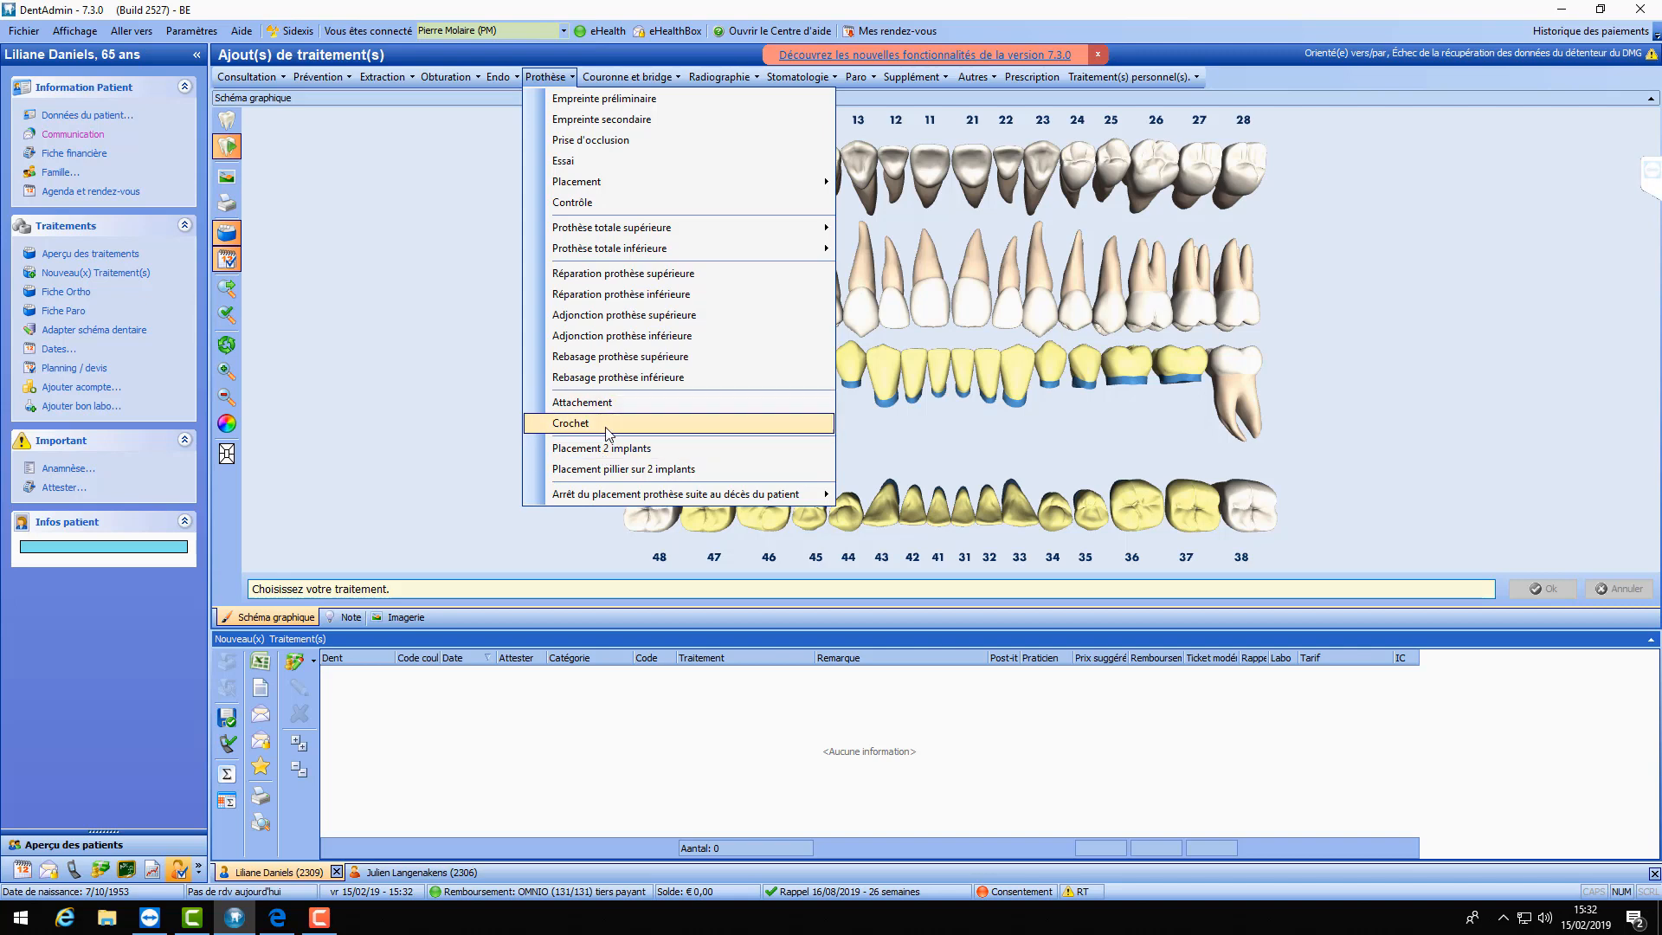
mouse_move(603, 498)
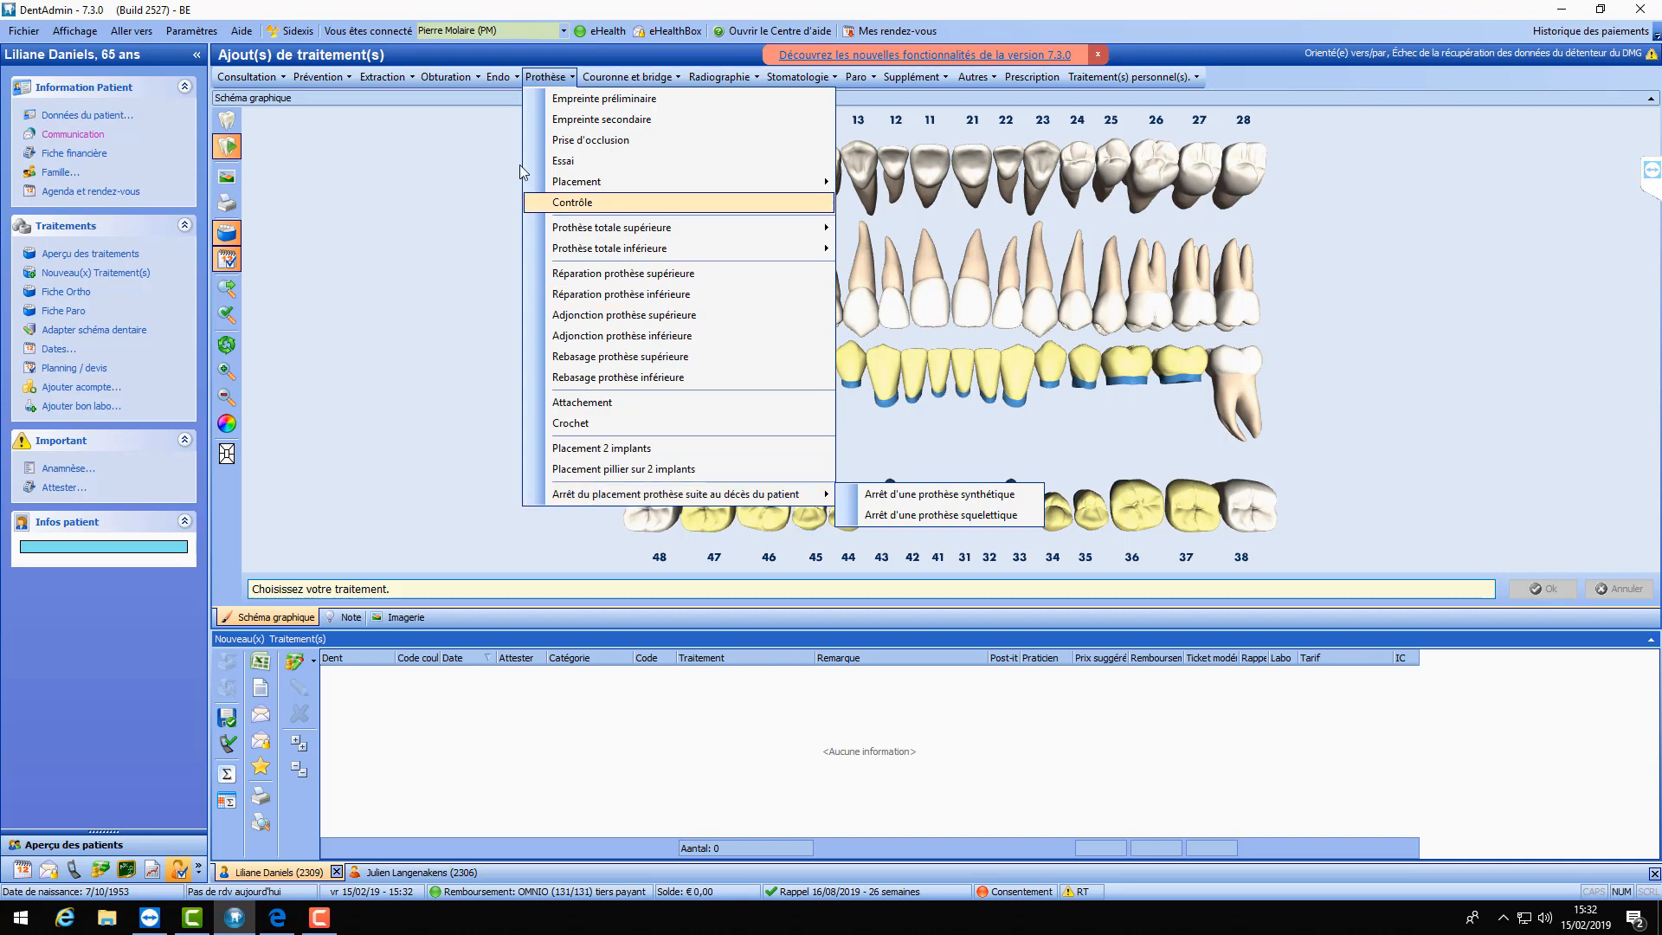
- Determine the DETI score for tooth 48 with the criterion "Diagnostic difficile" and save it without the classification
mouse_move(507, 81)
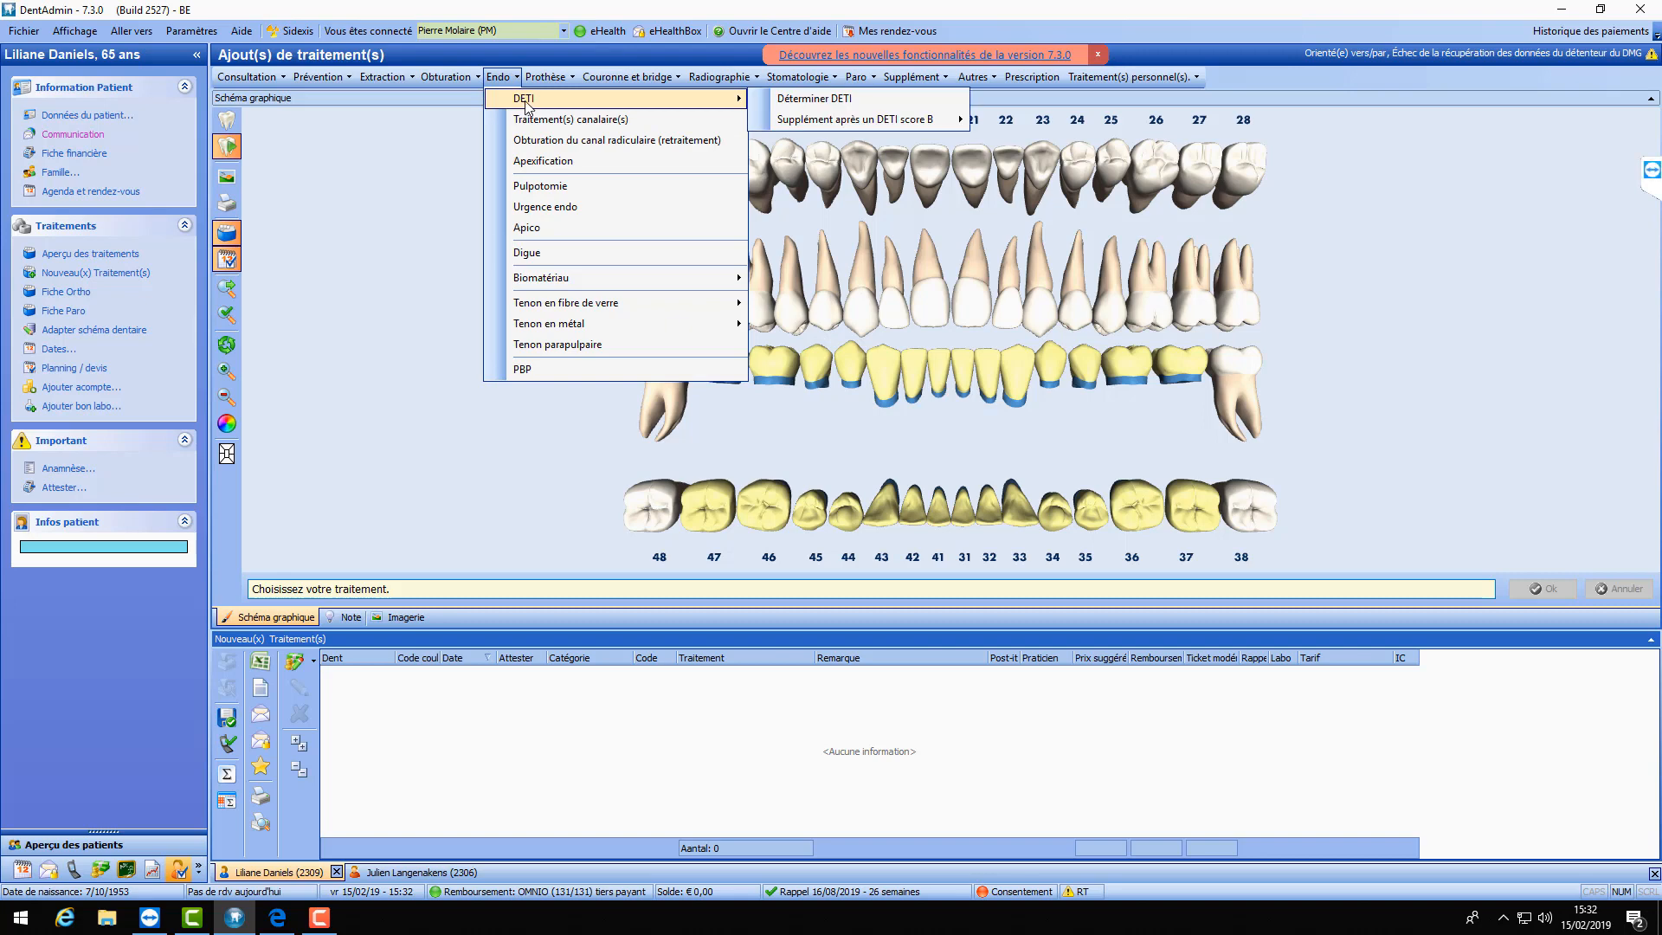
click(814, 102)
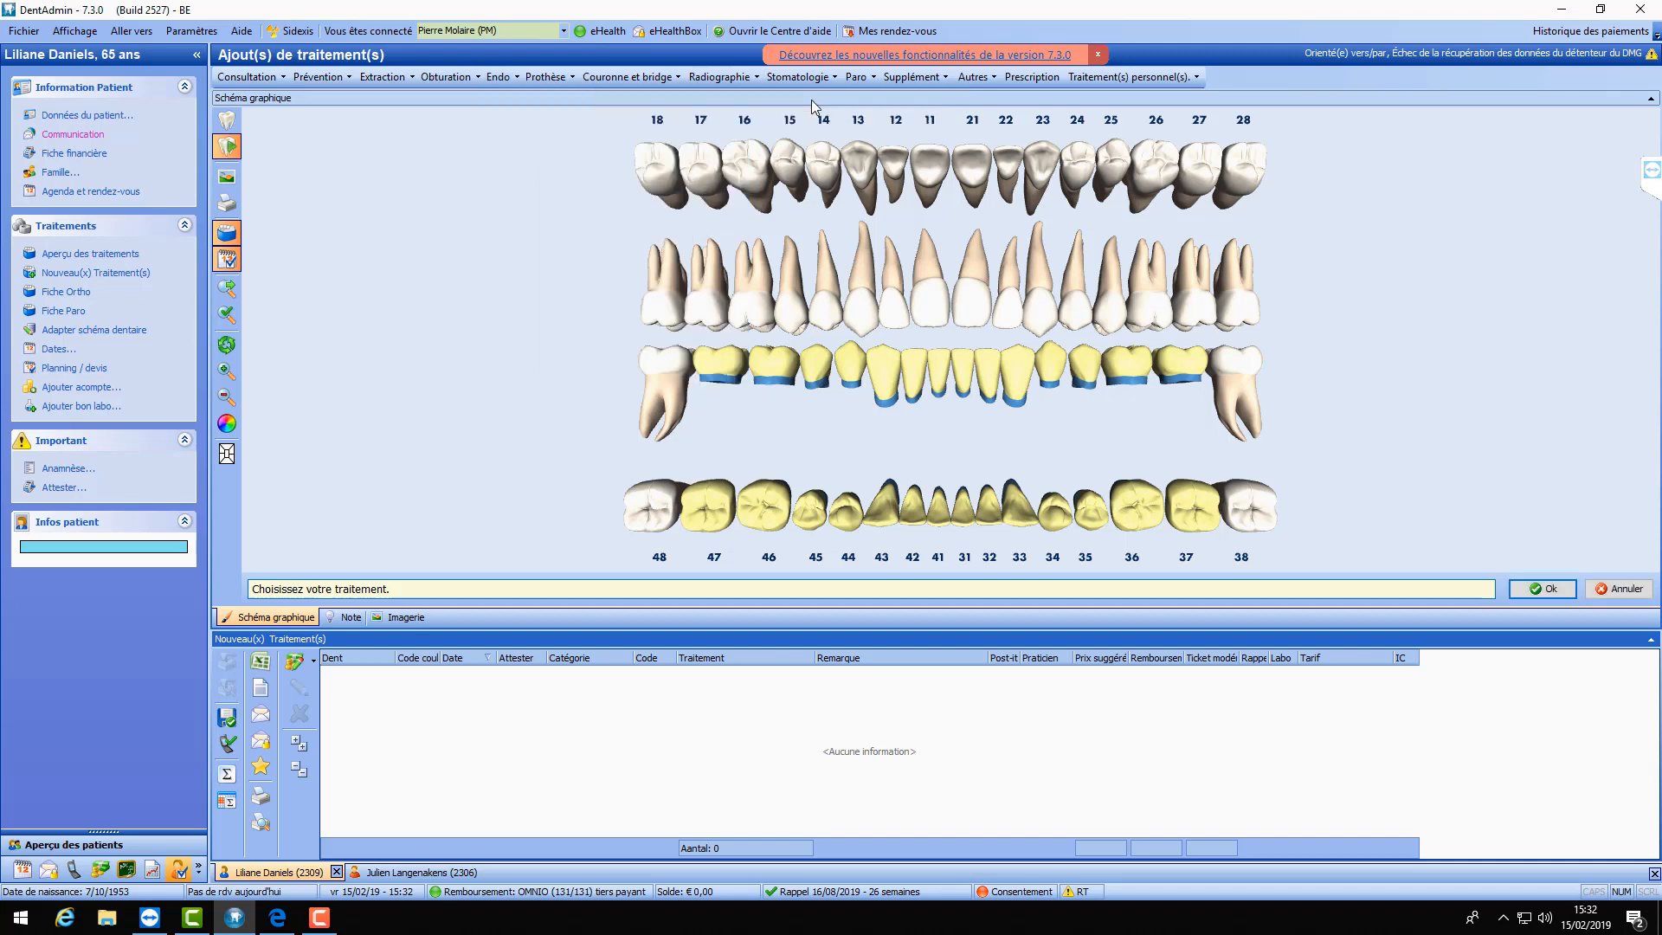
click(667, 374)
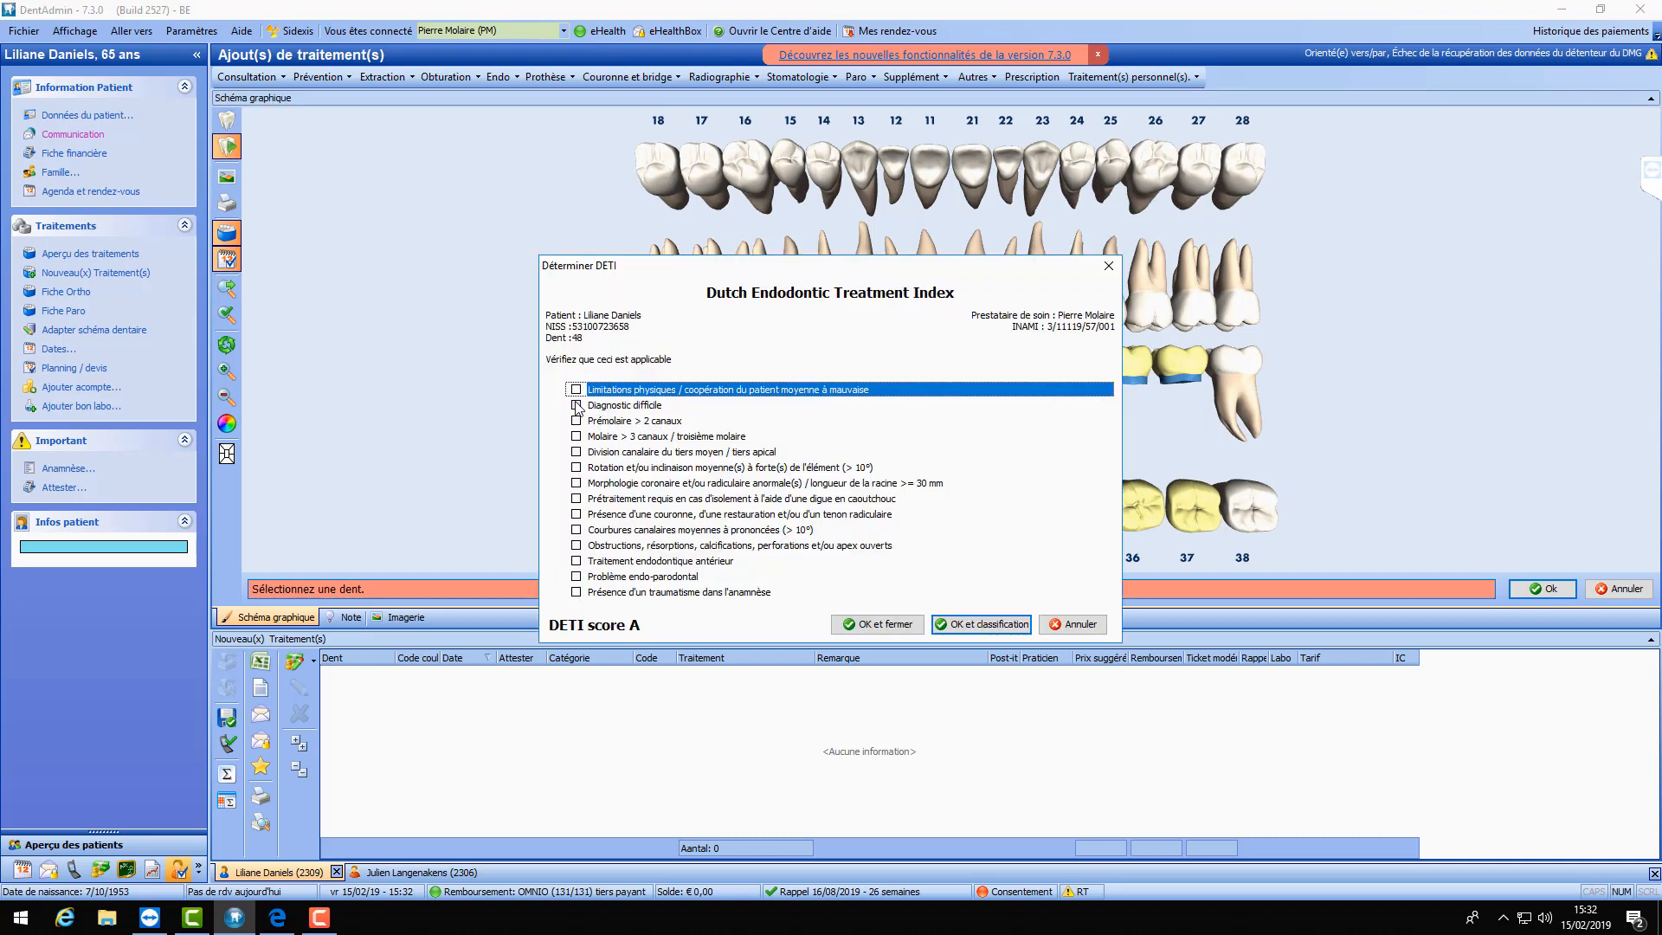
click(577, 405)
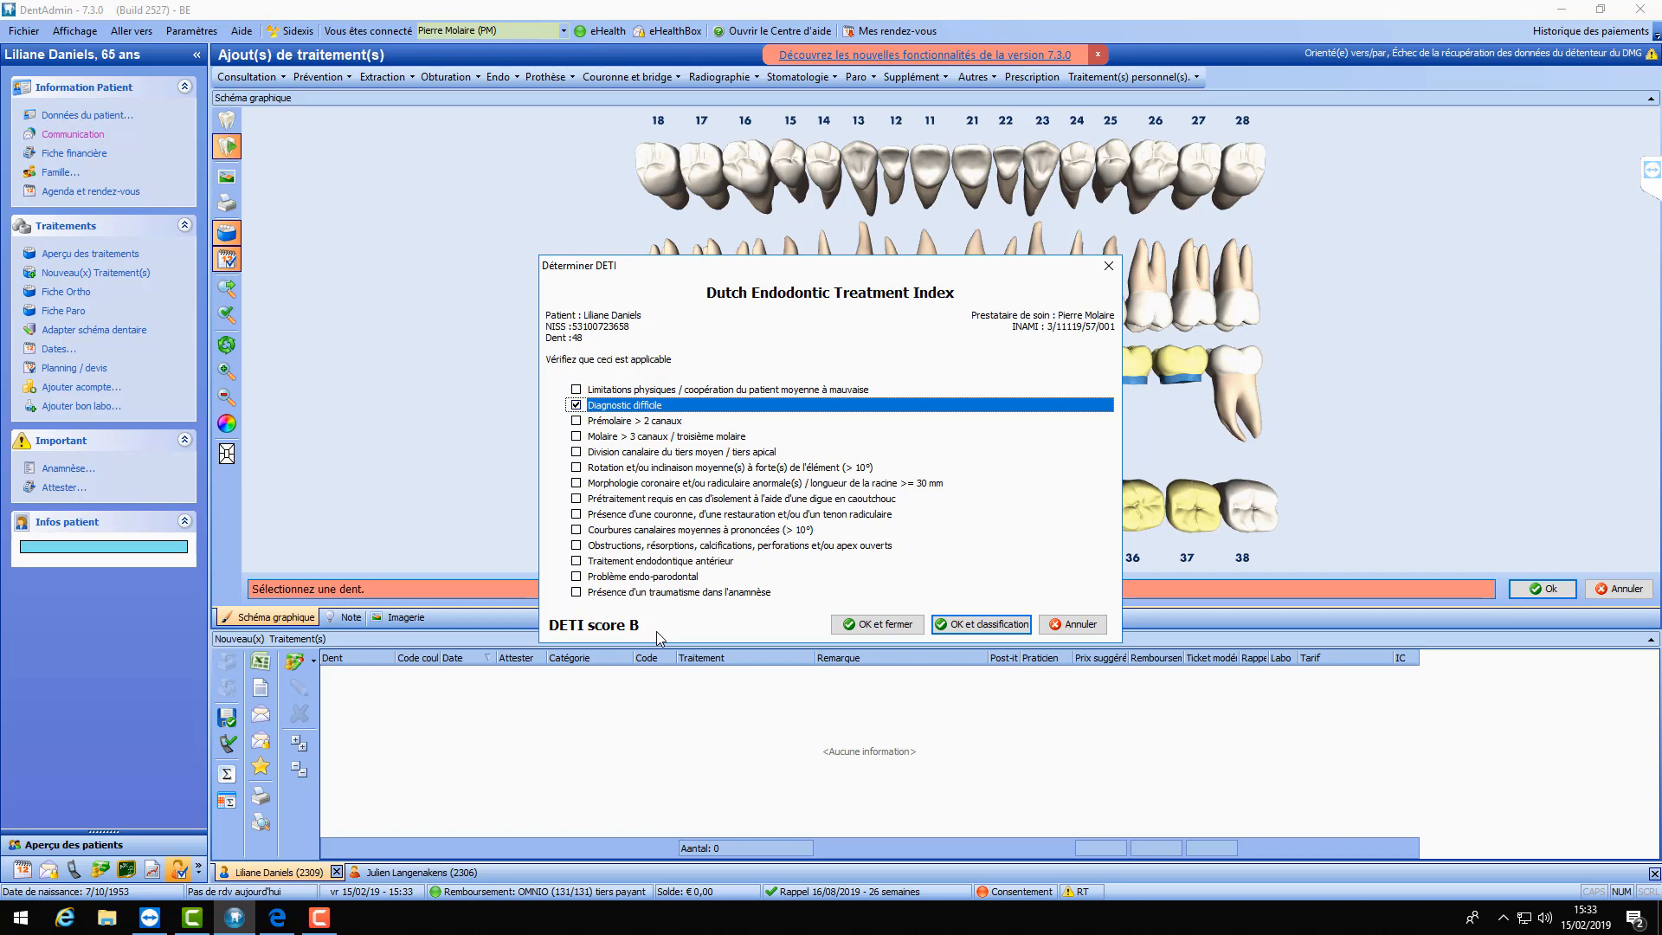
click(882, 625)
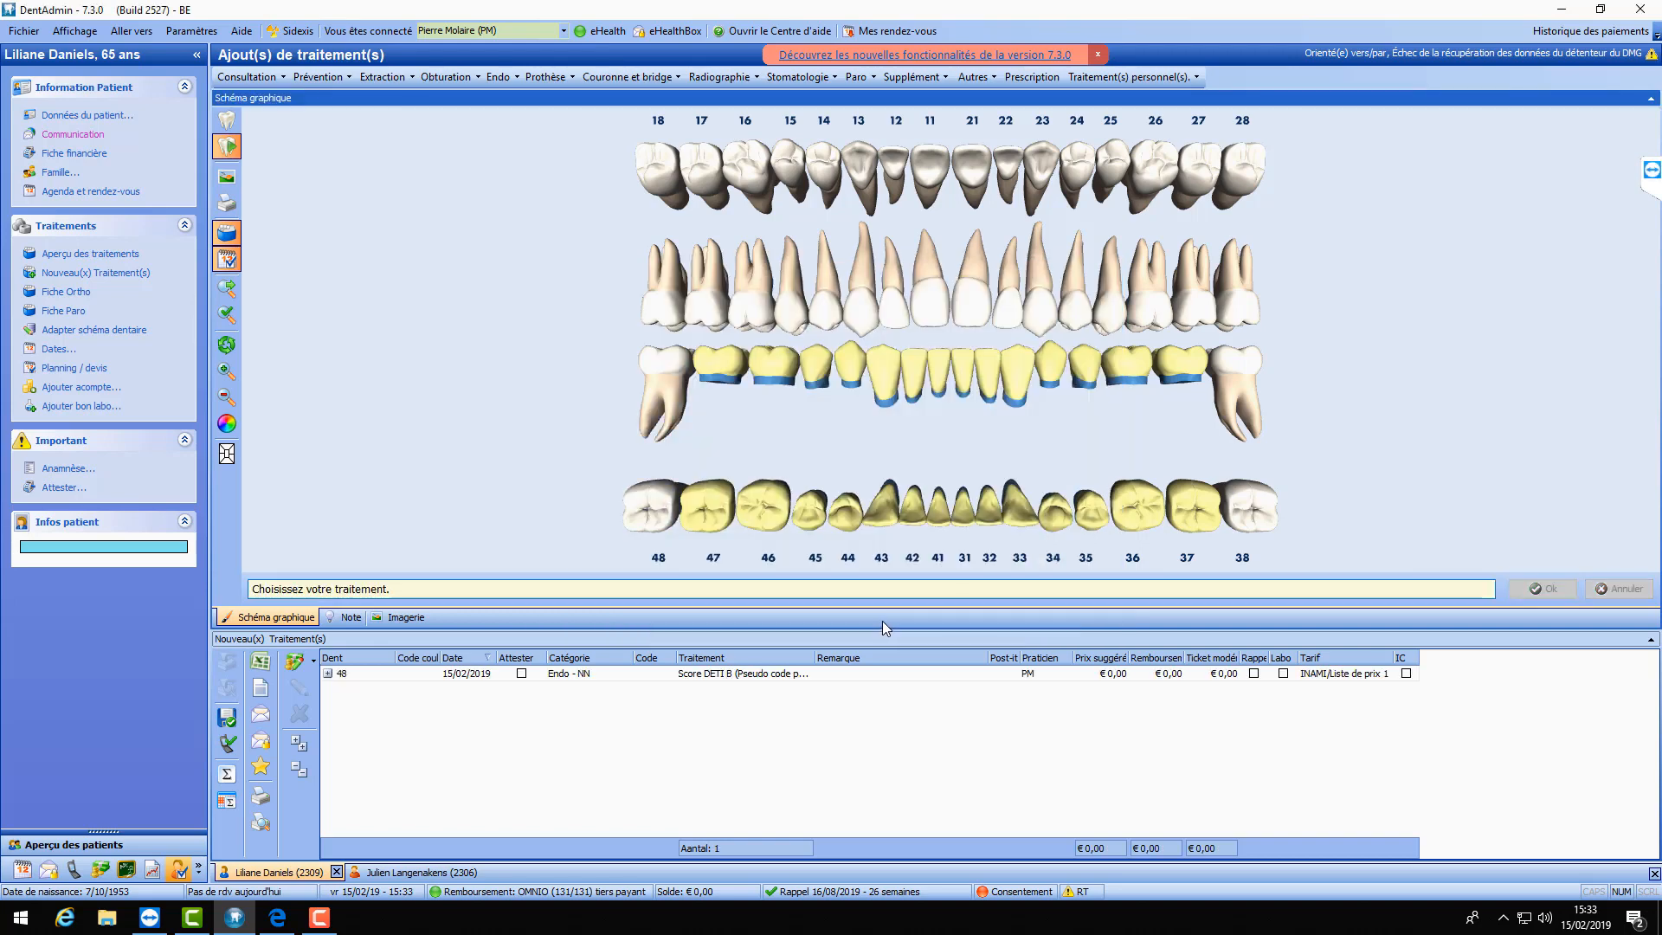
- Record a three-canal endodontic treatment on tooth 48 with Alésage, Rincer and Obturer details, and attest the pseudocode supplement
click(499, 78)
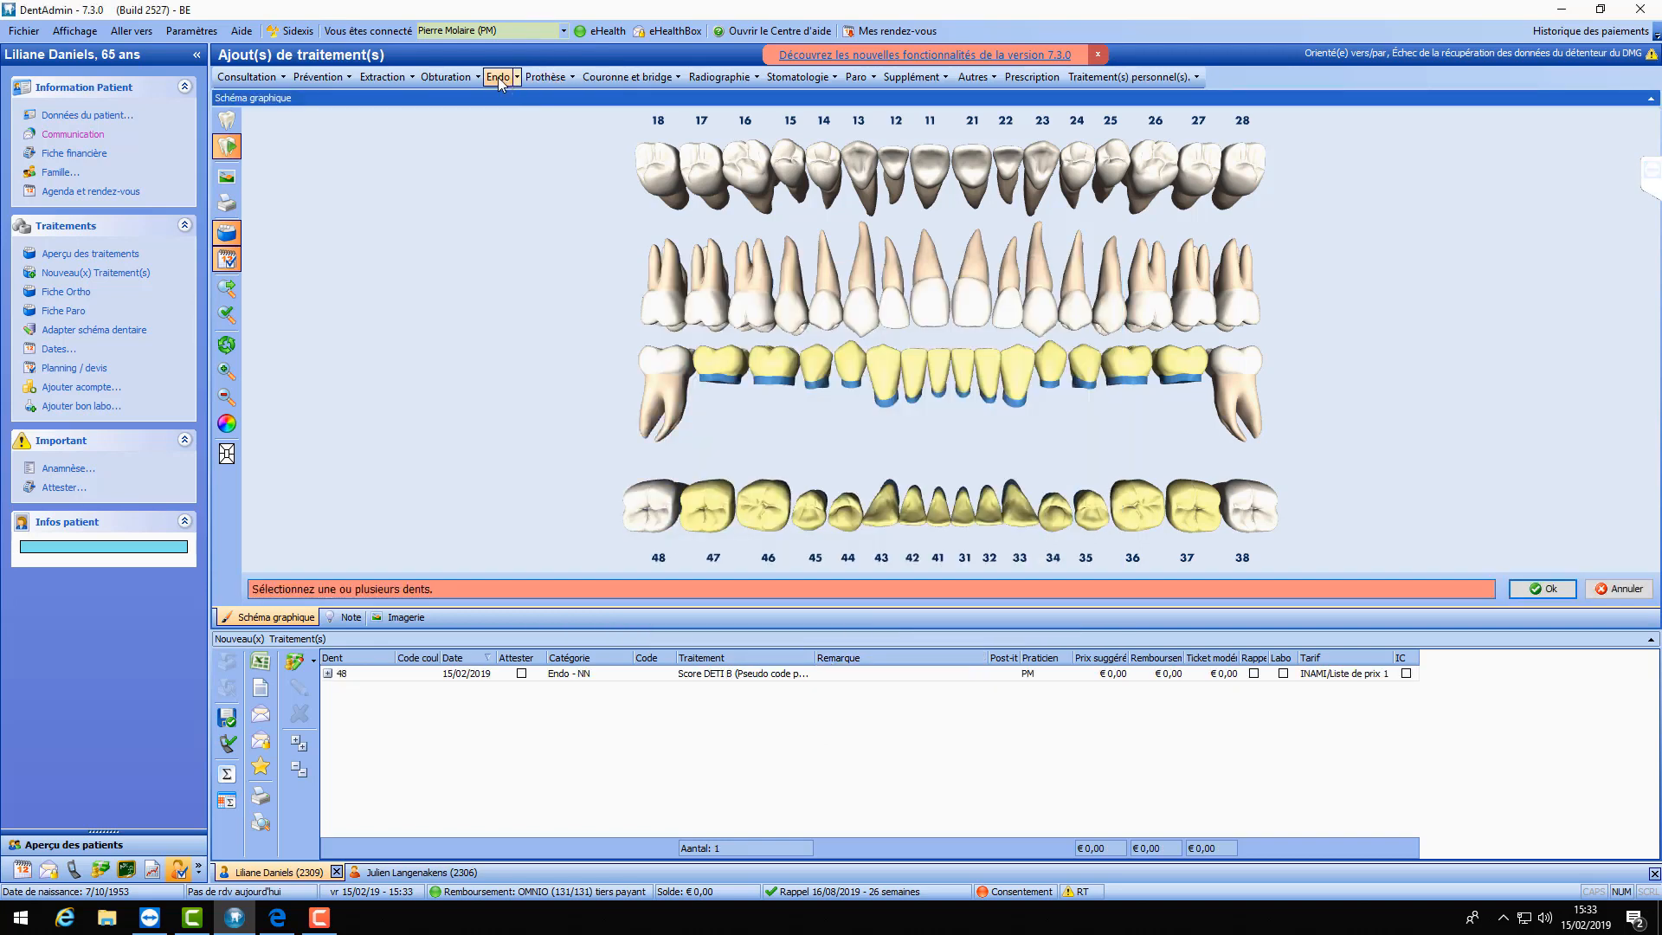
click(654, 390)
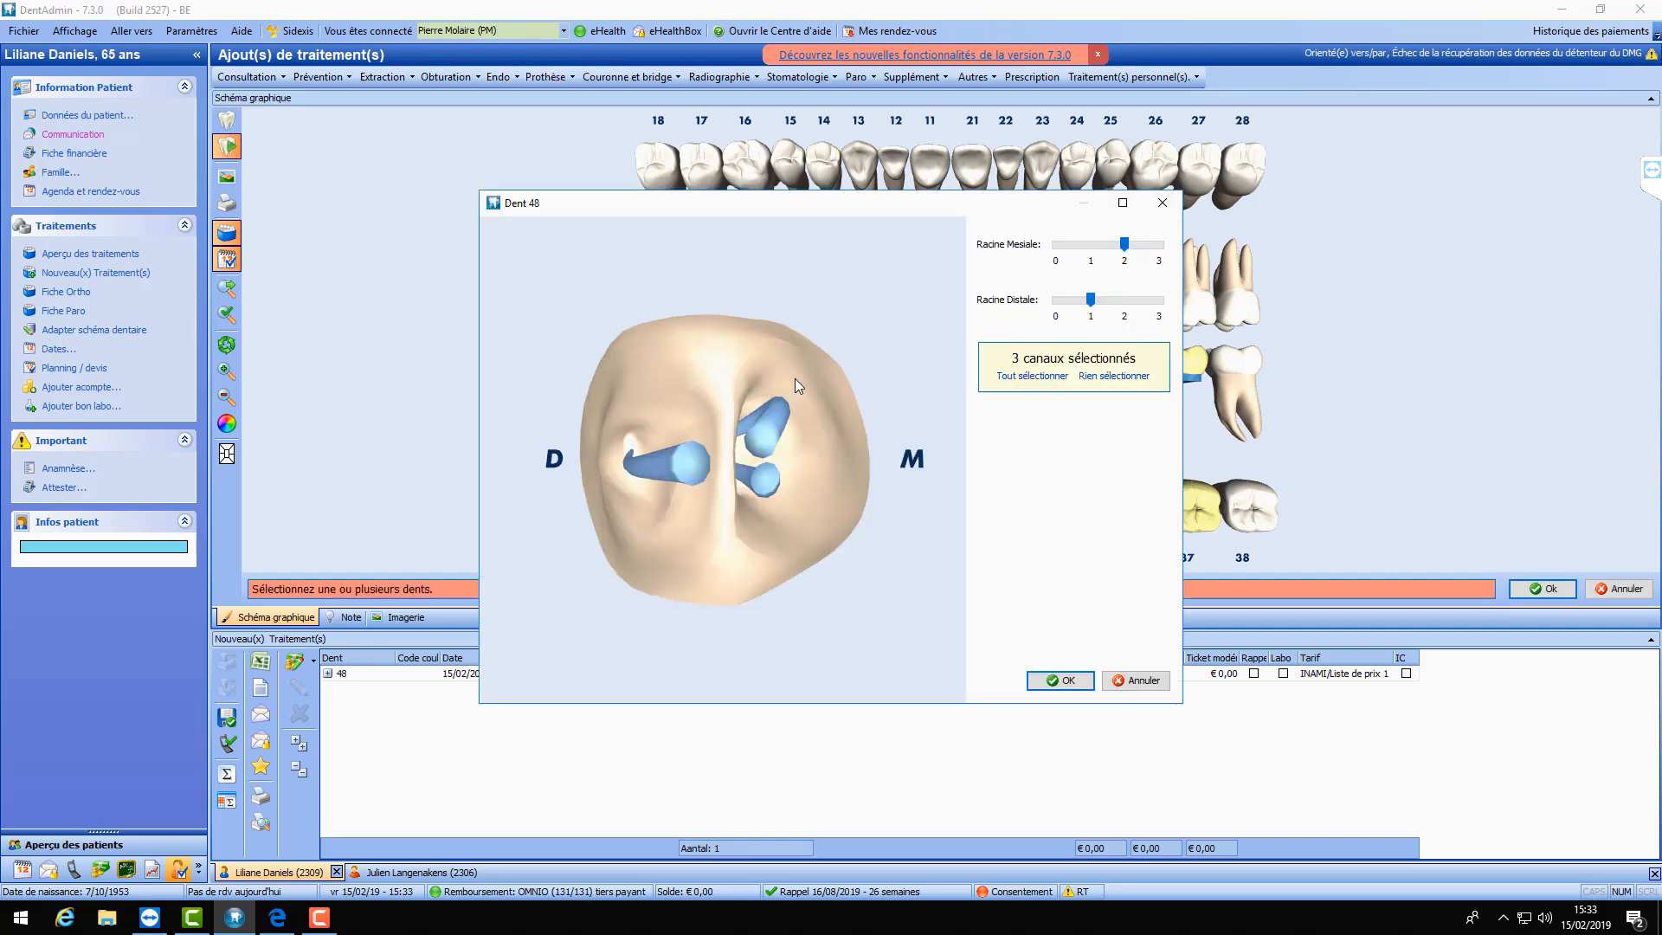
click(1065, 681)
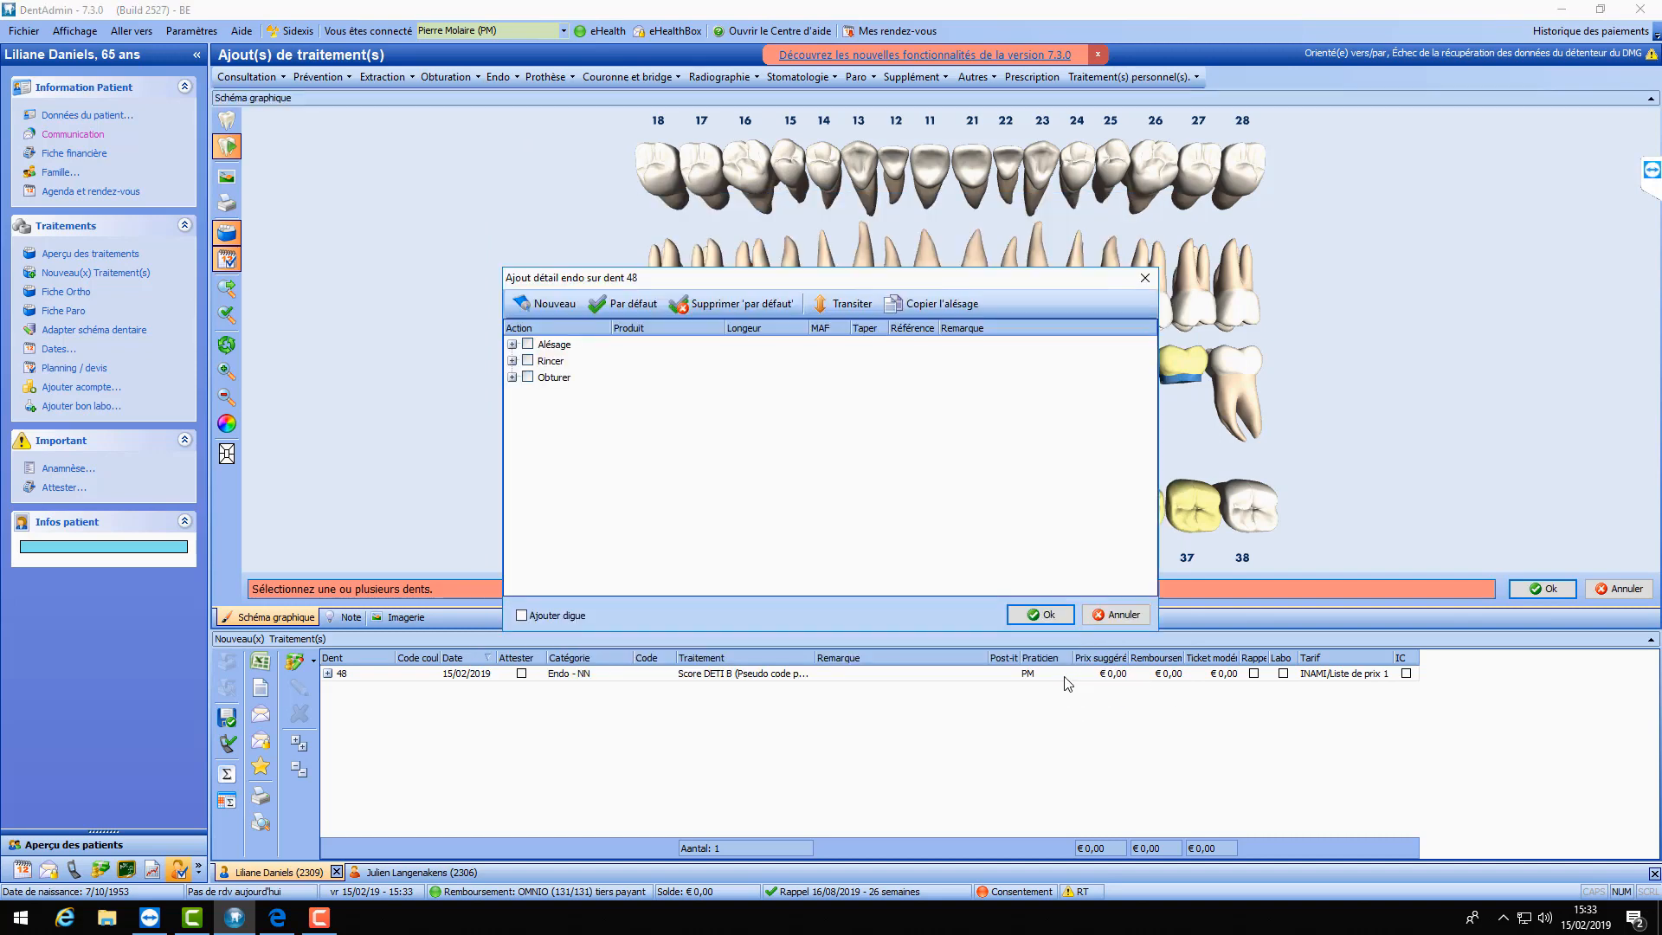
click(528, 344)
click(528, 410)
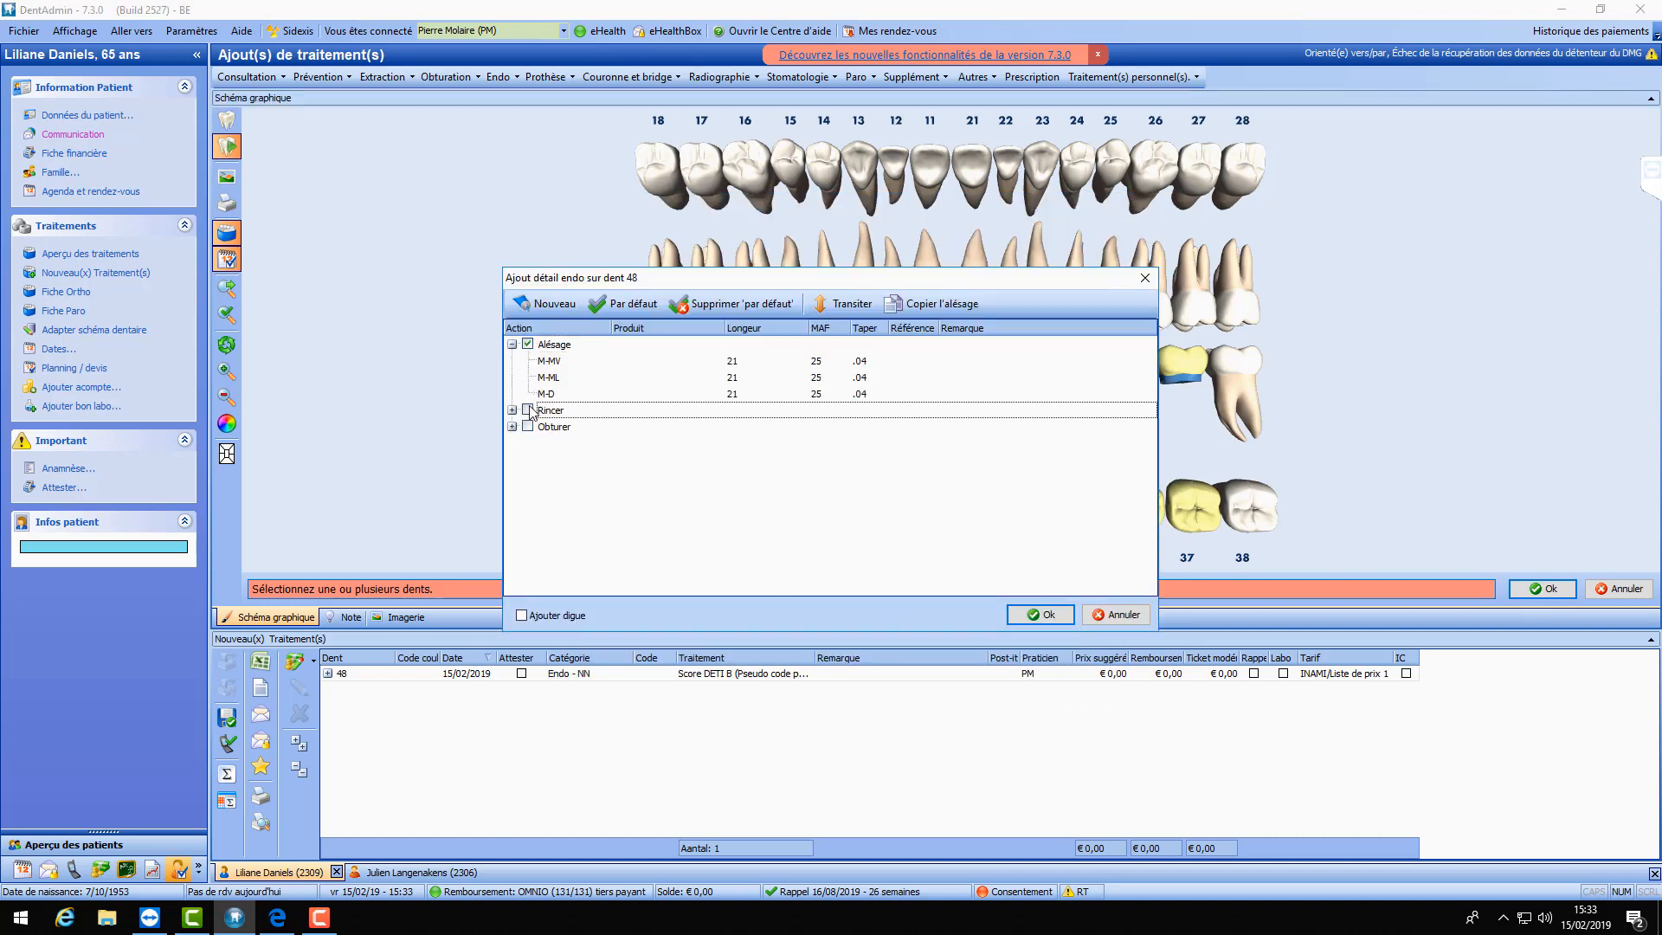
click(527, 476)
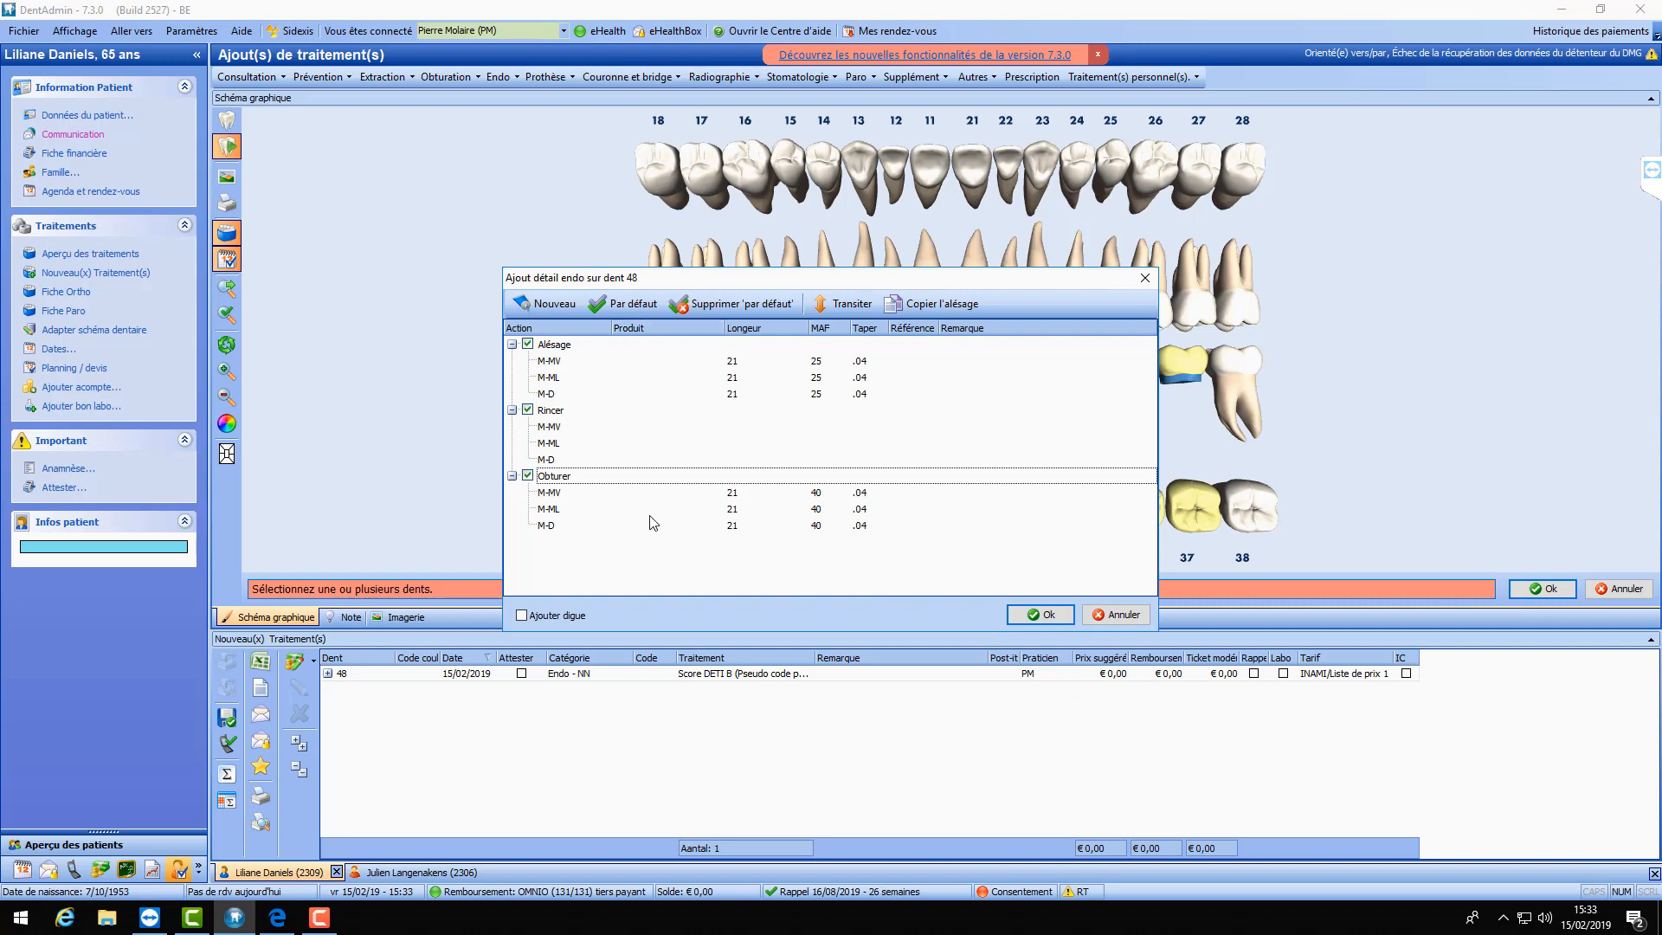
click(1047, 618)
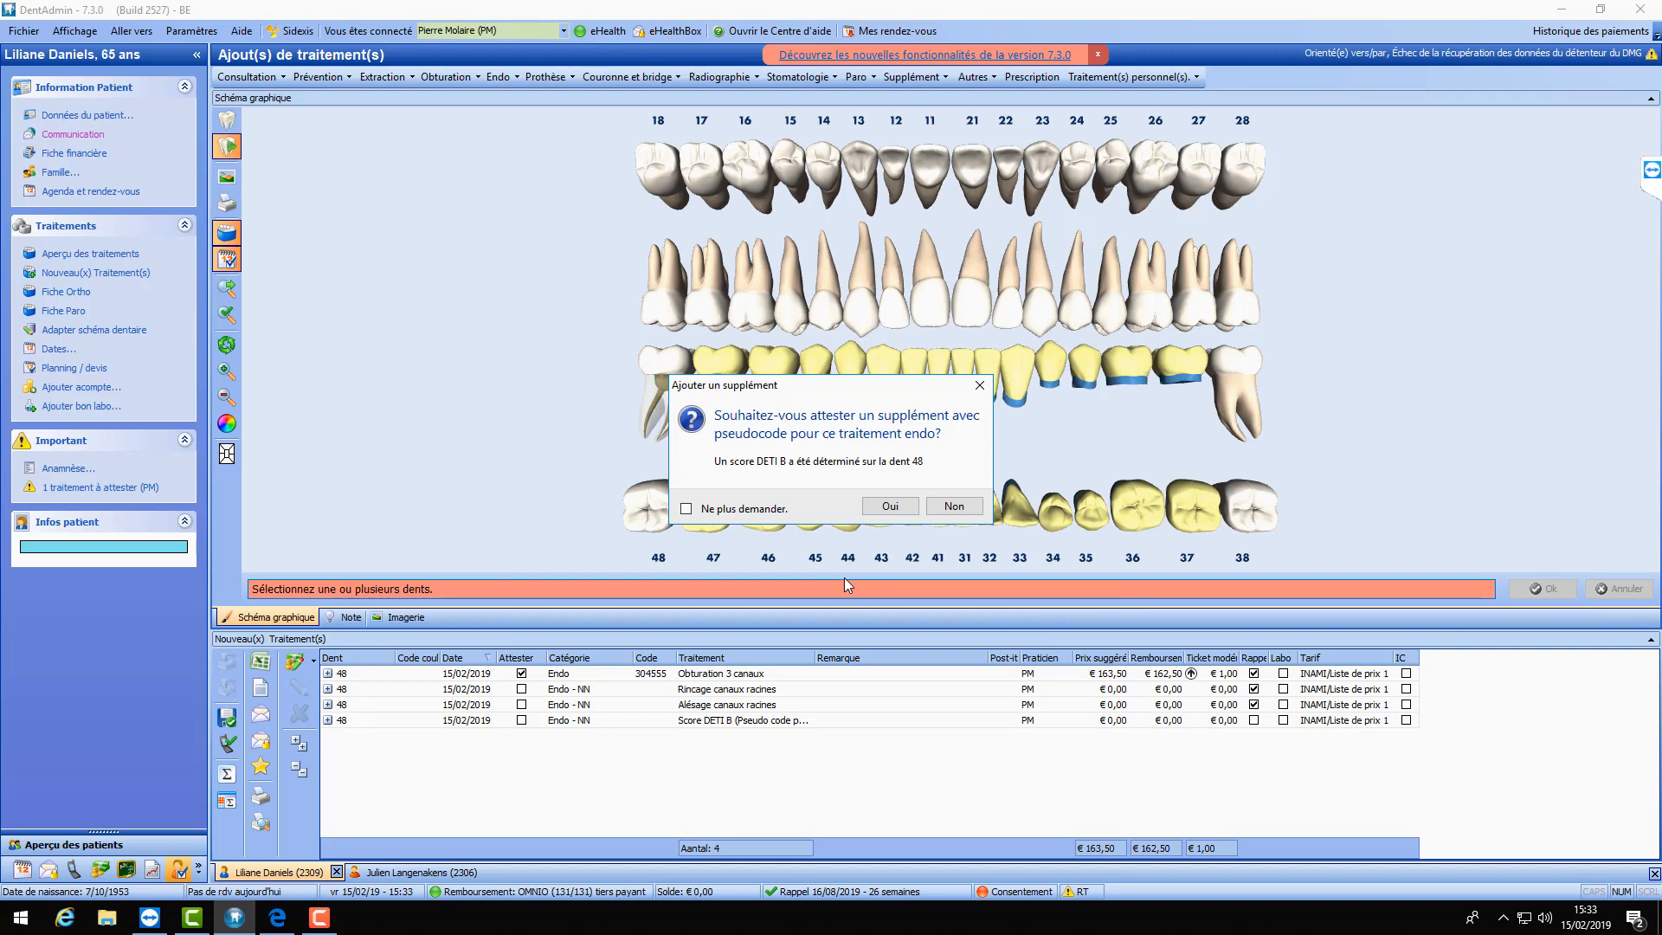
click(891, 509)
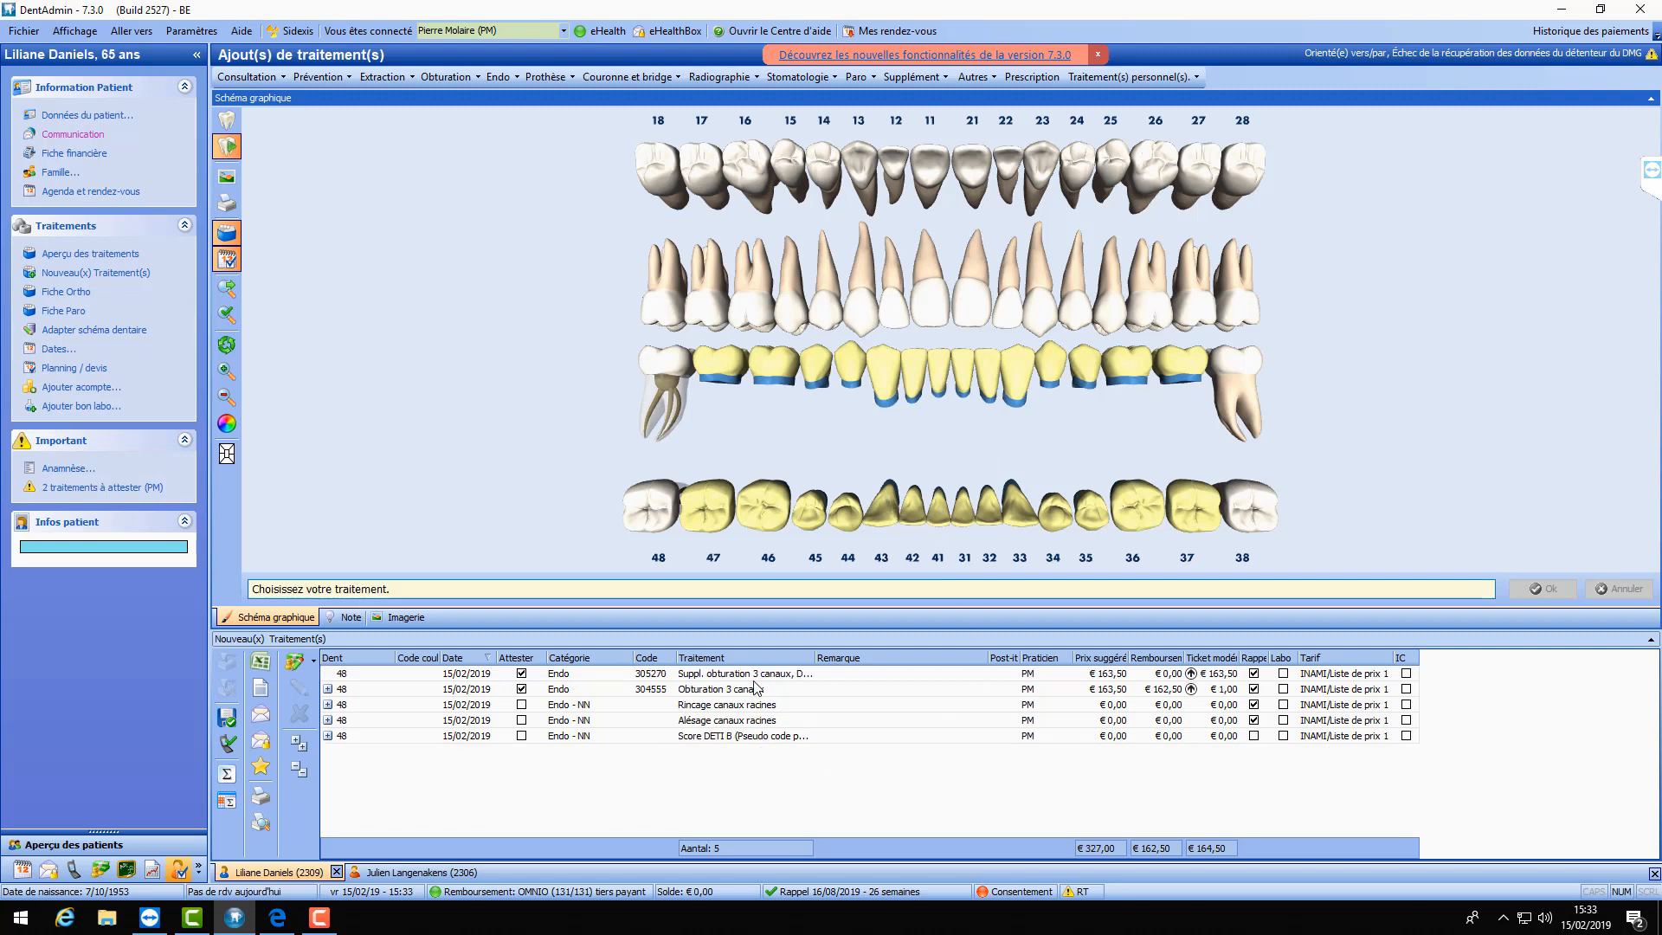
- Delete all the new endodontic treatments recorded on tooth 48
click(760, 674)
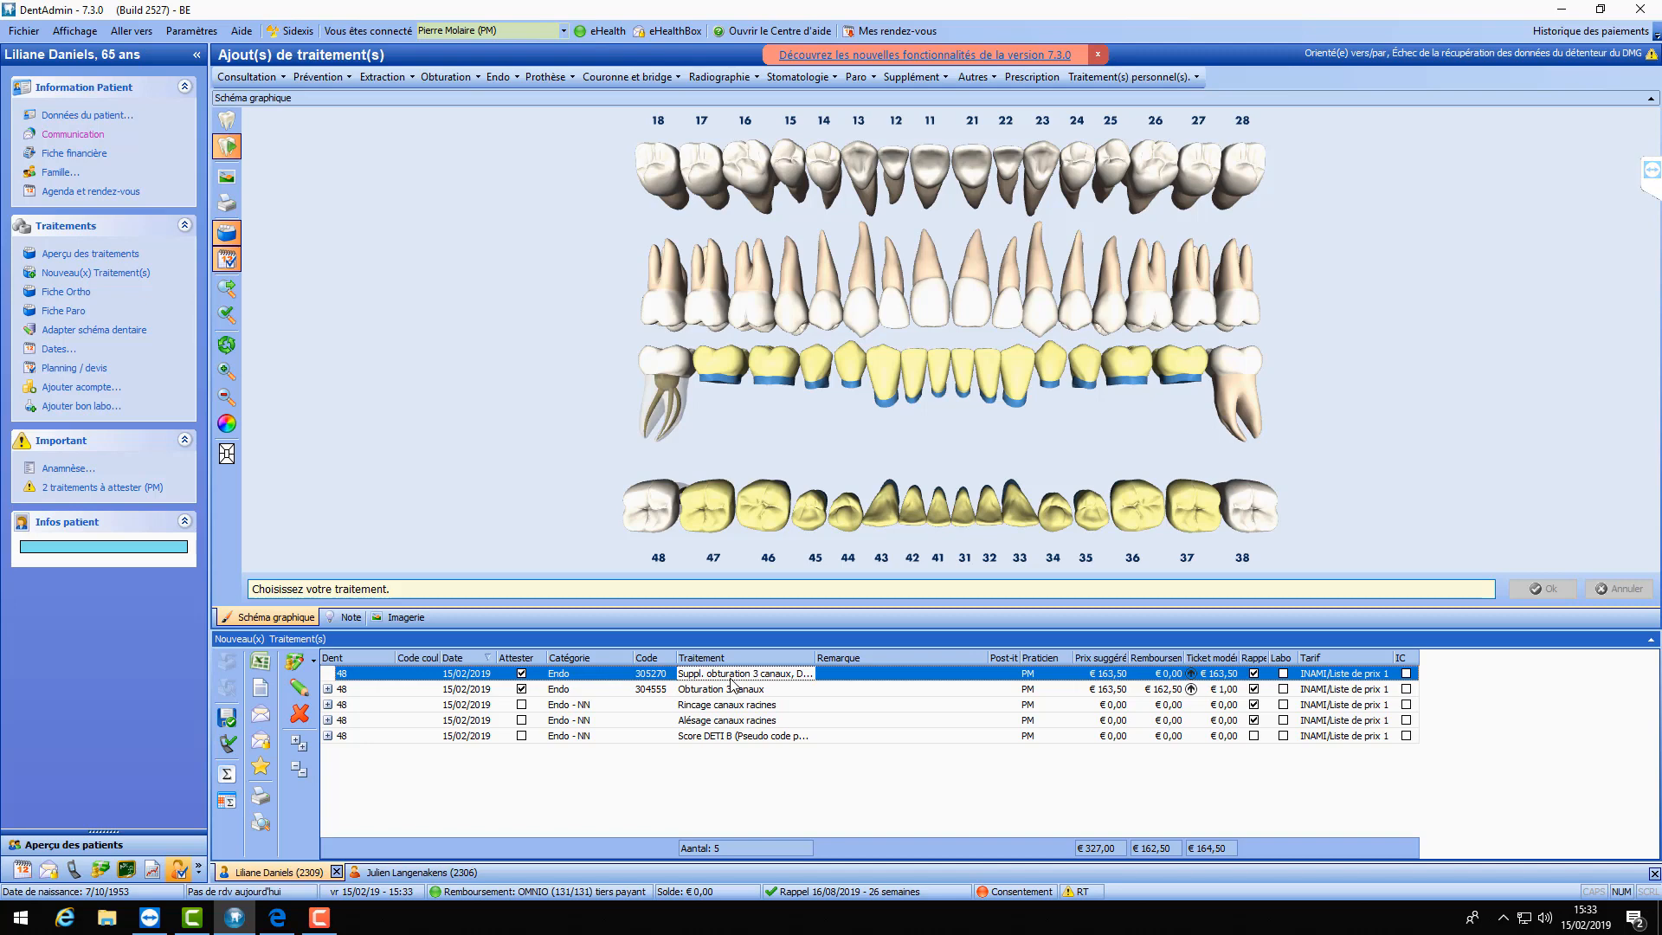
key(ctrl+a)
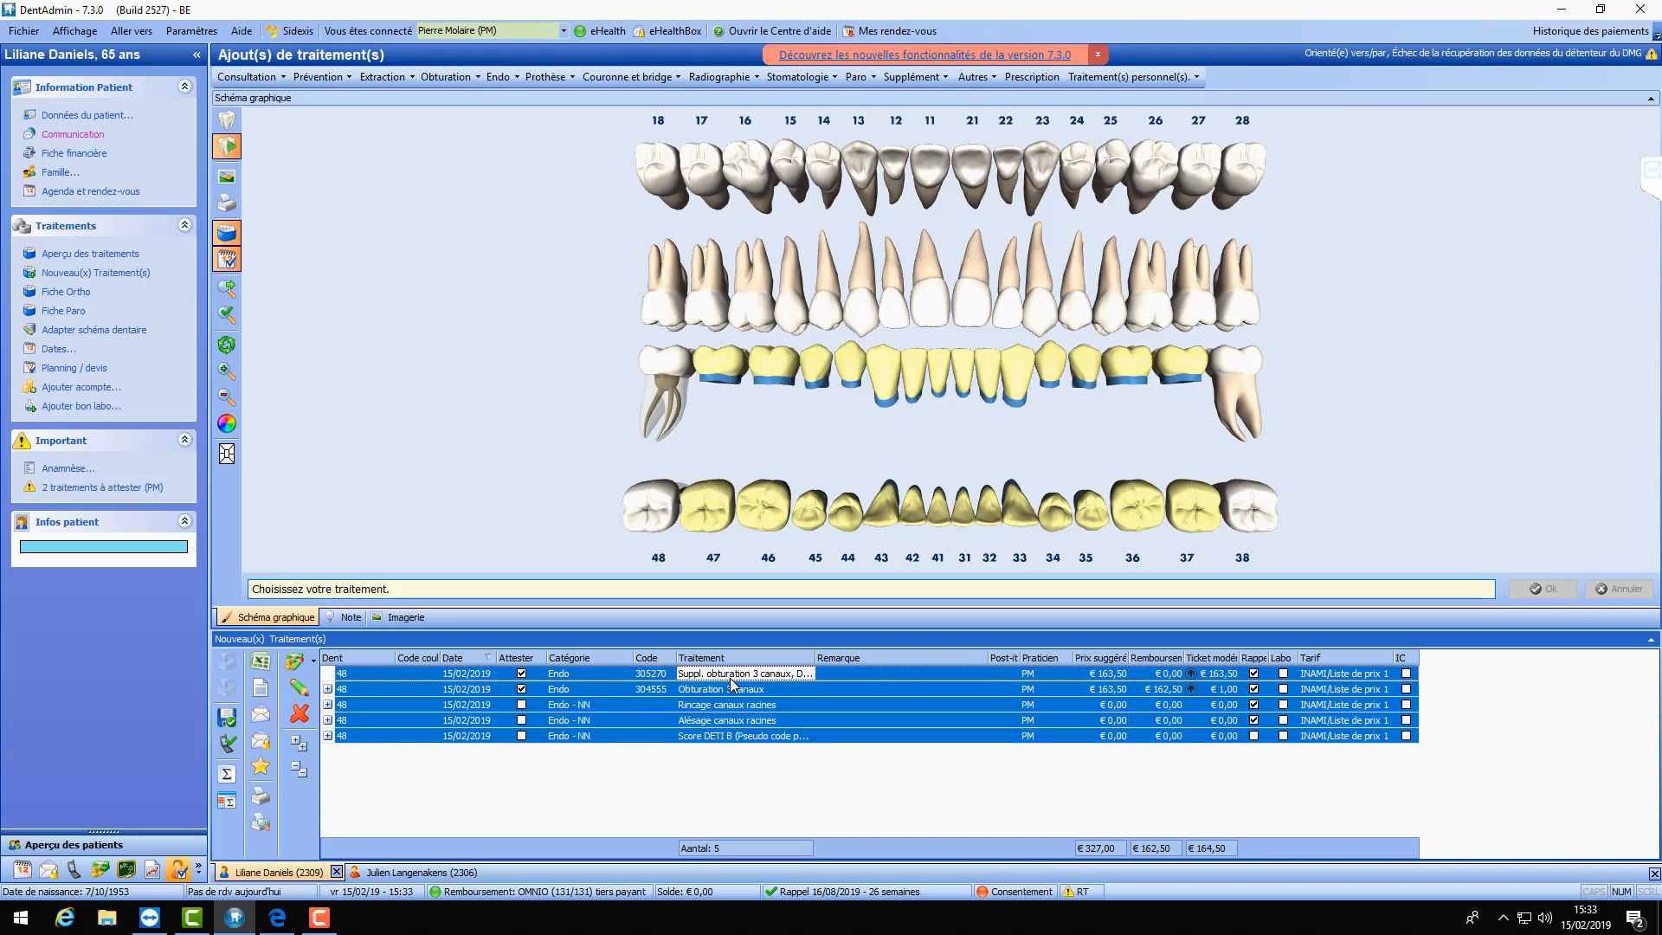
click(299, 713)
click(876, 463)
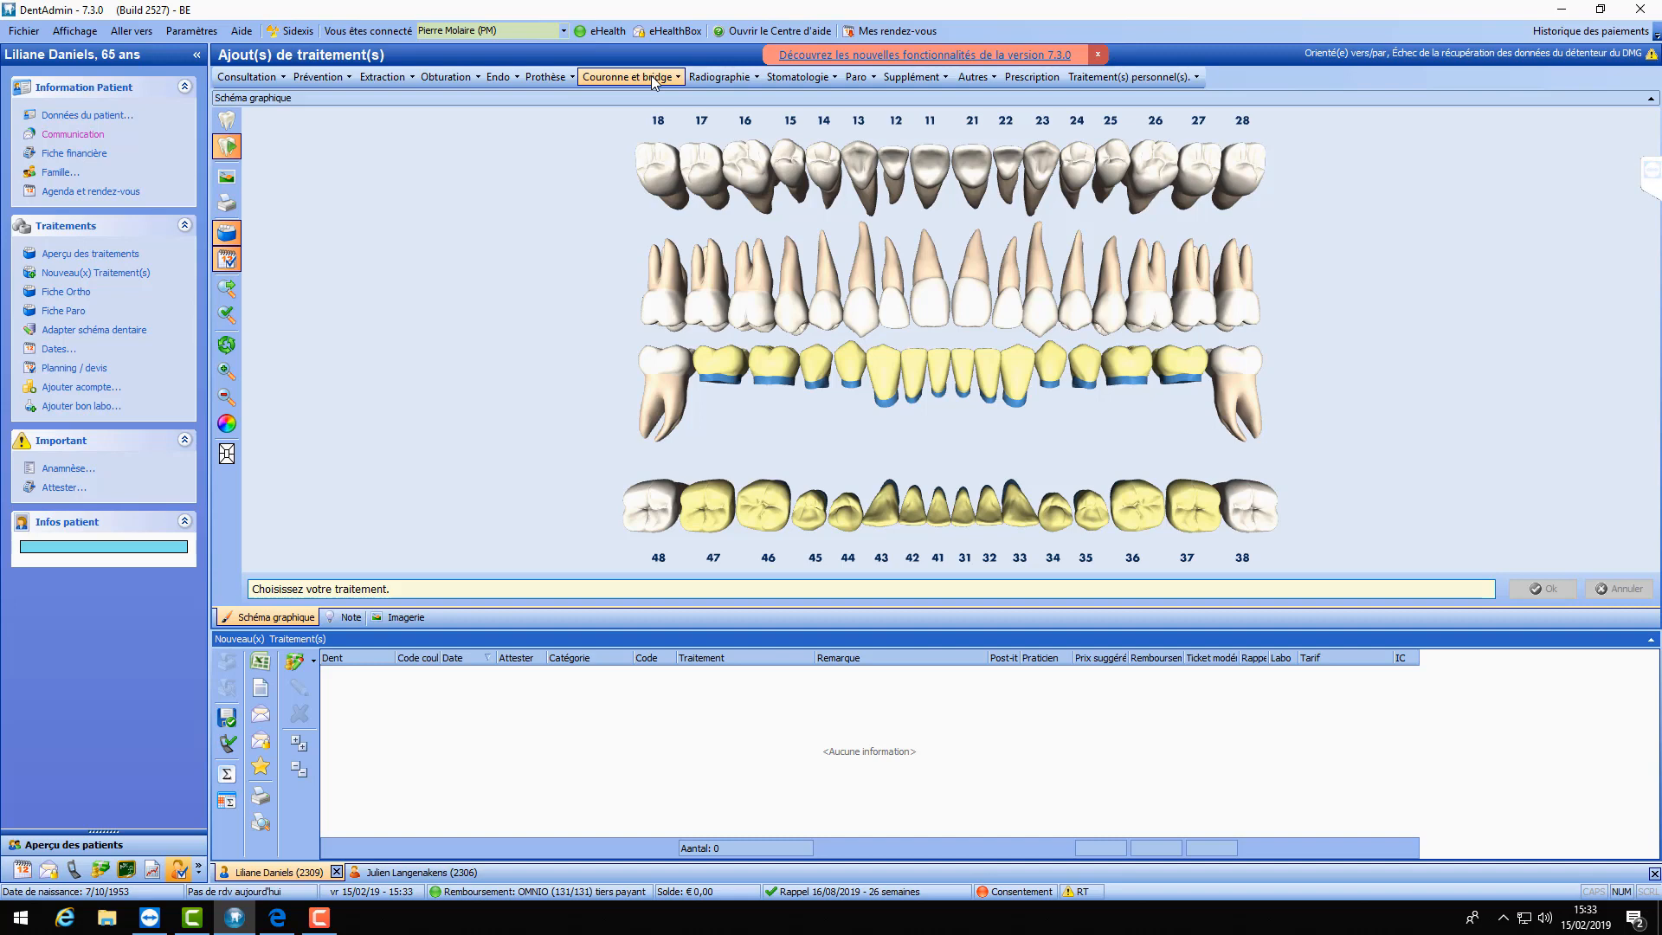
- Add a crown on tooth 38 without keeping any detailed information
click(678, 78)
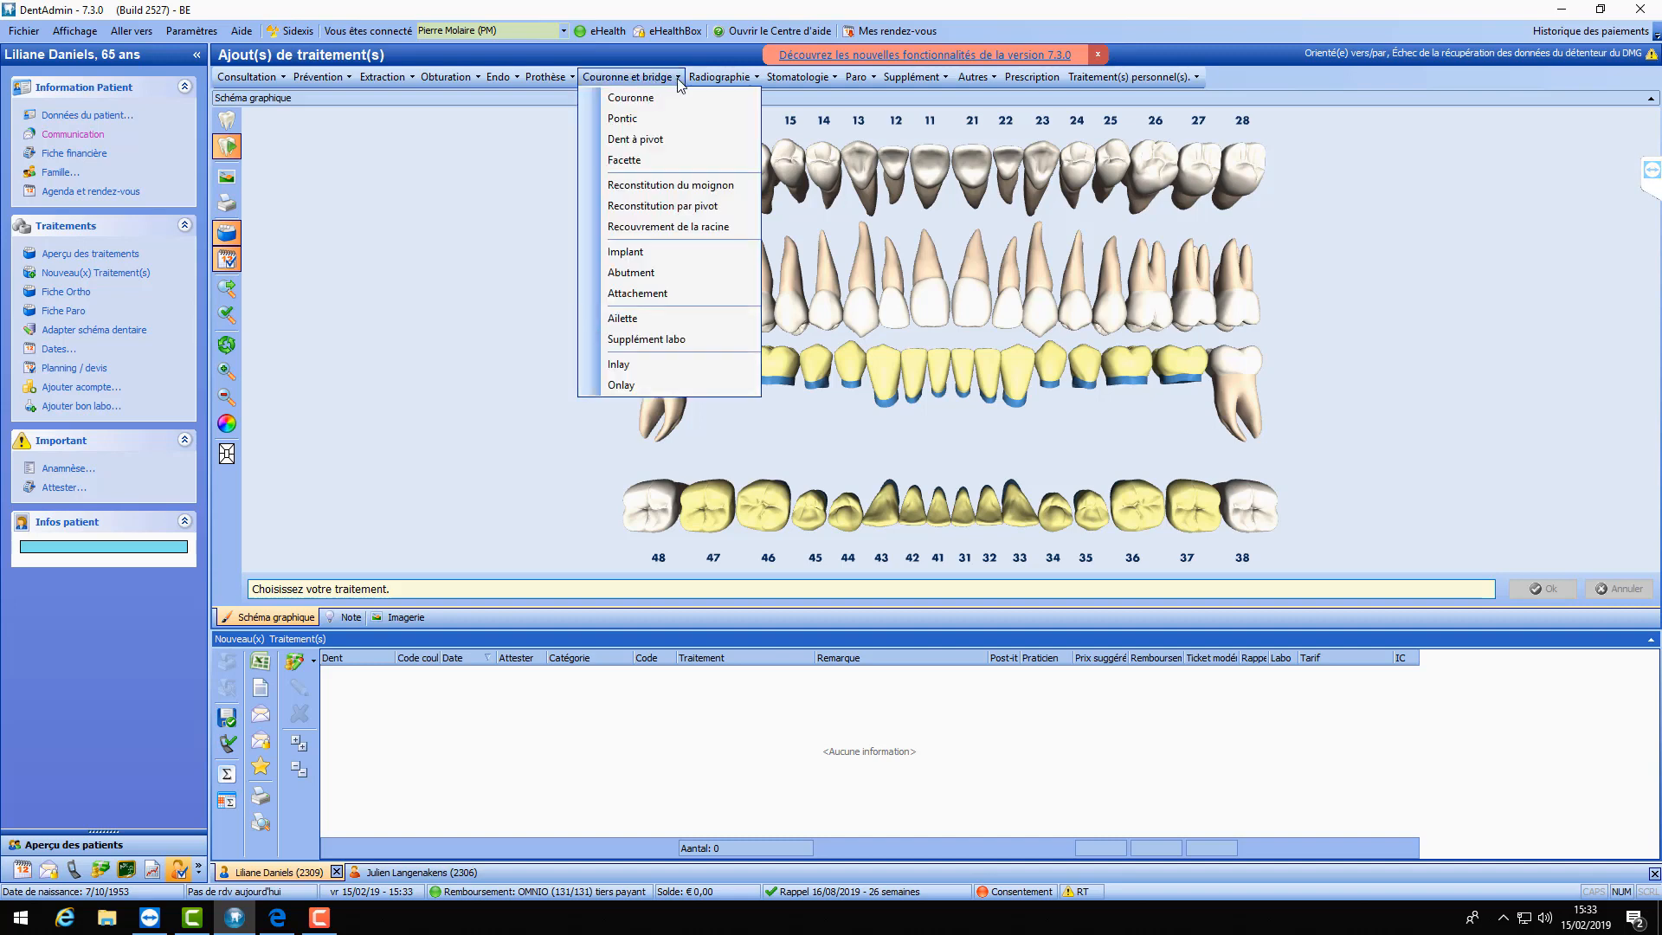
click(616, 97)
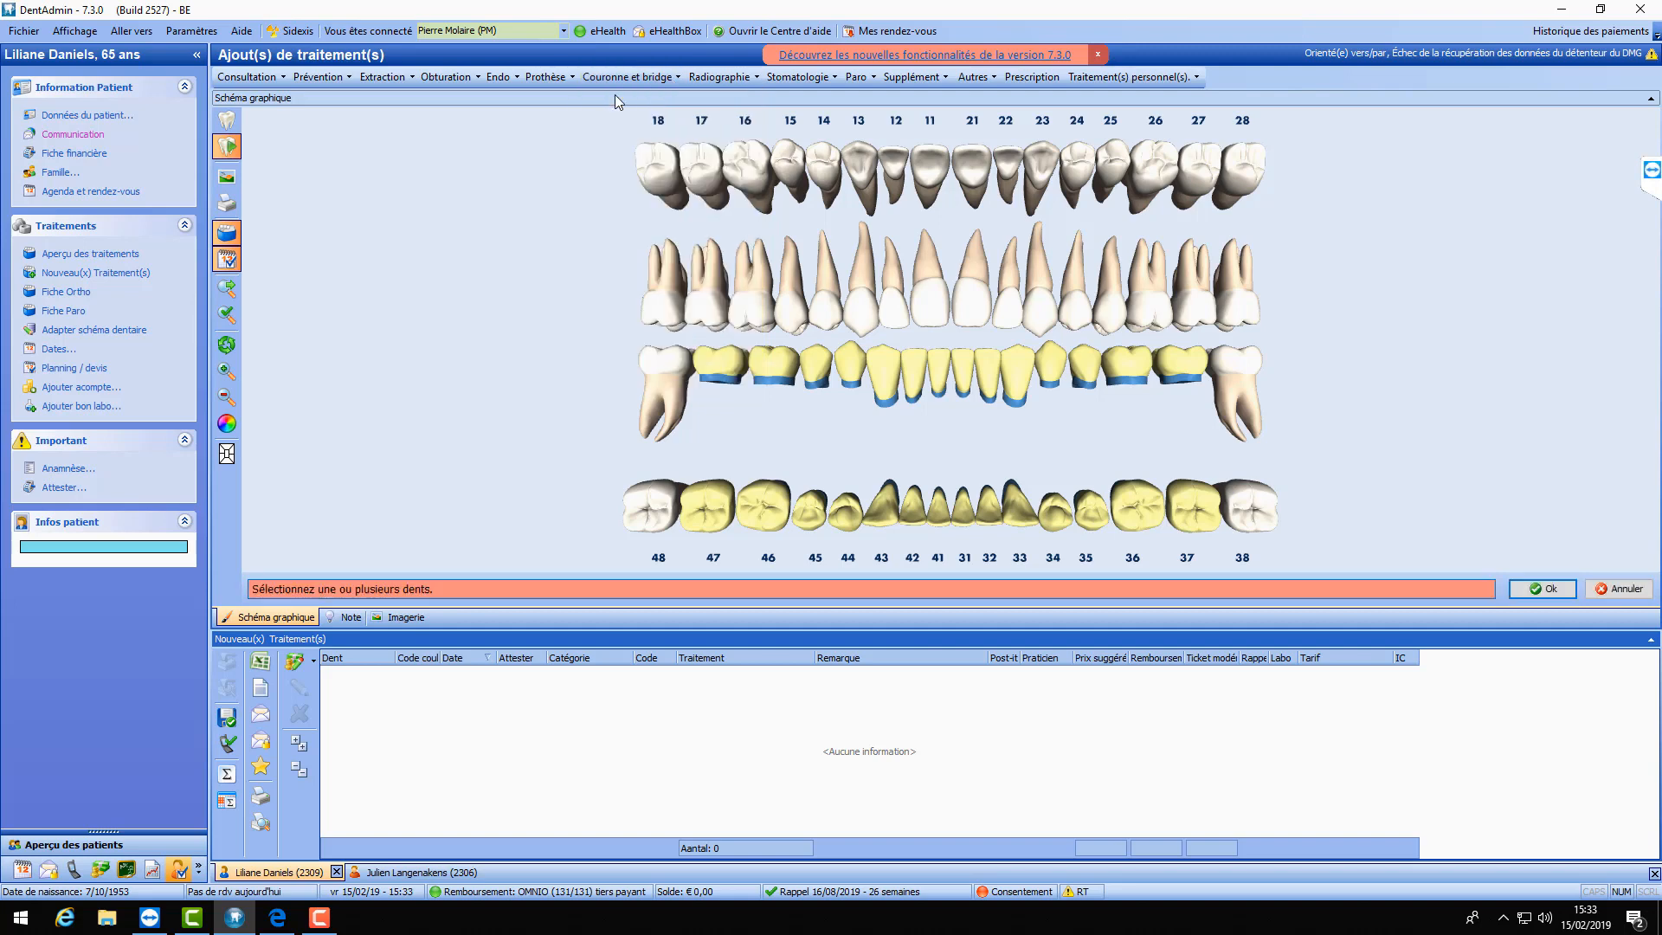
click(1234, 375)
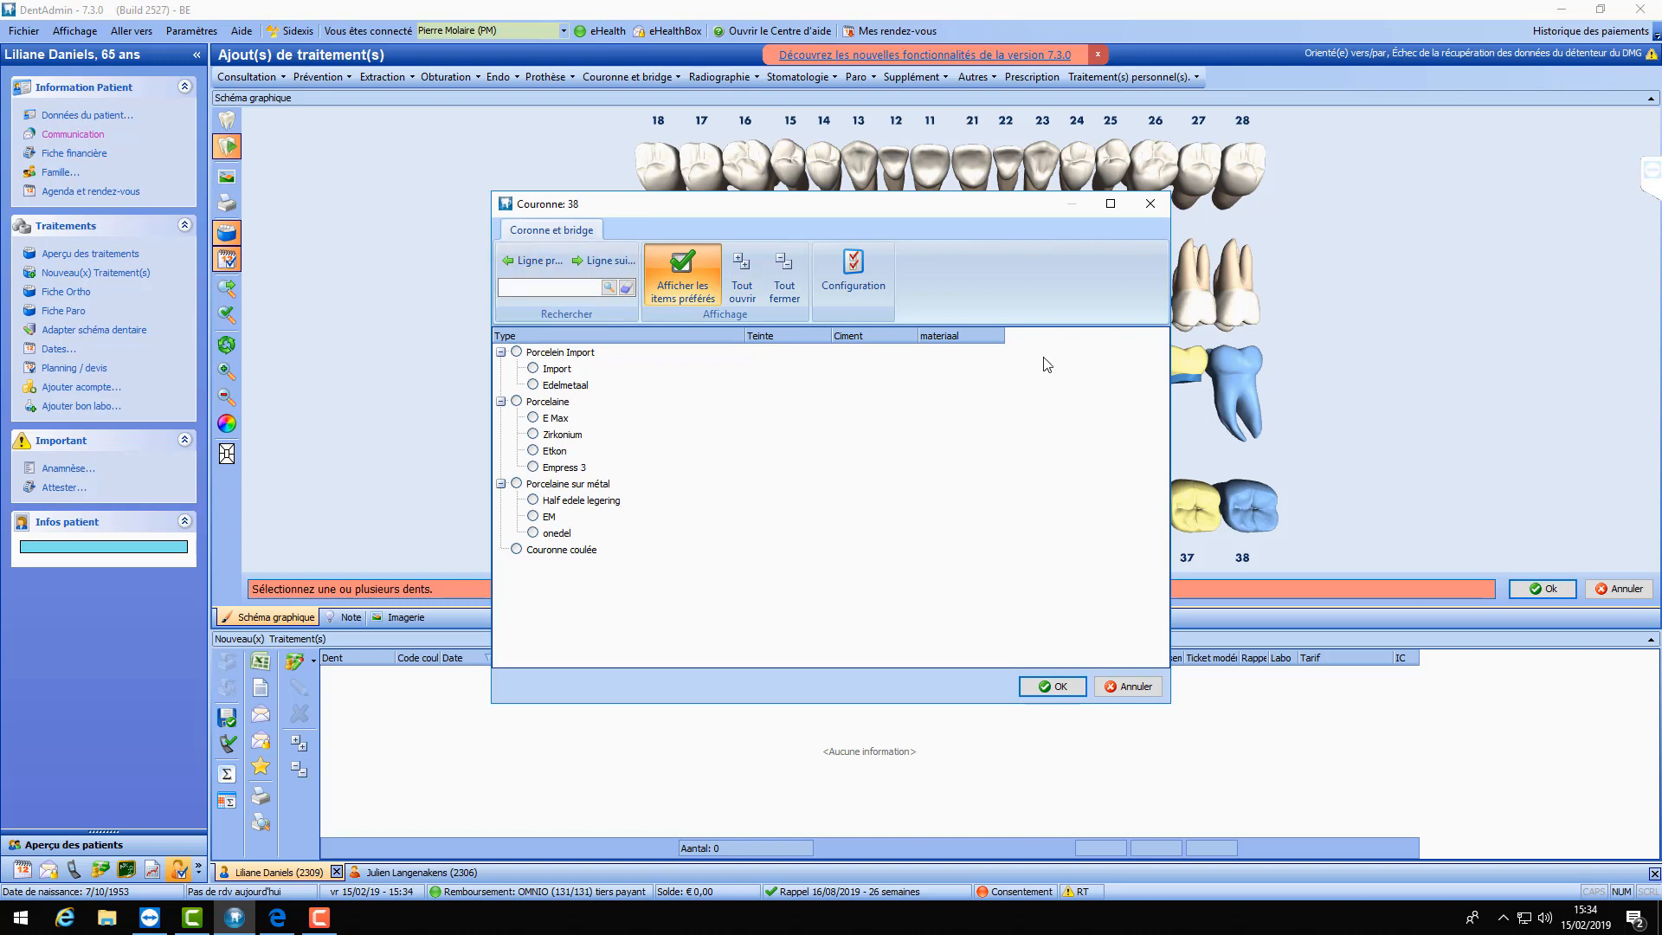
click(1059, 688)
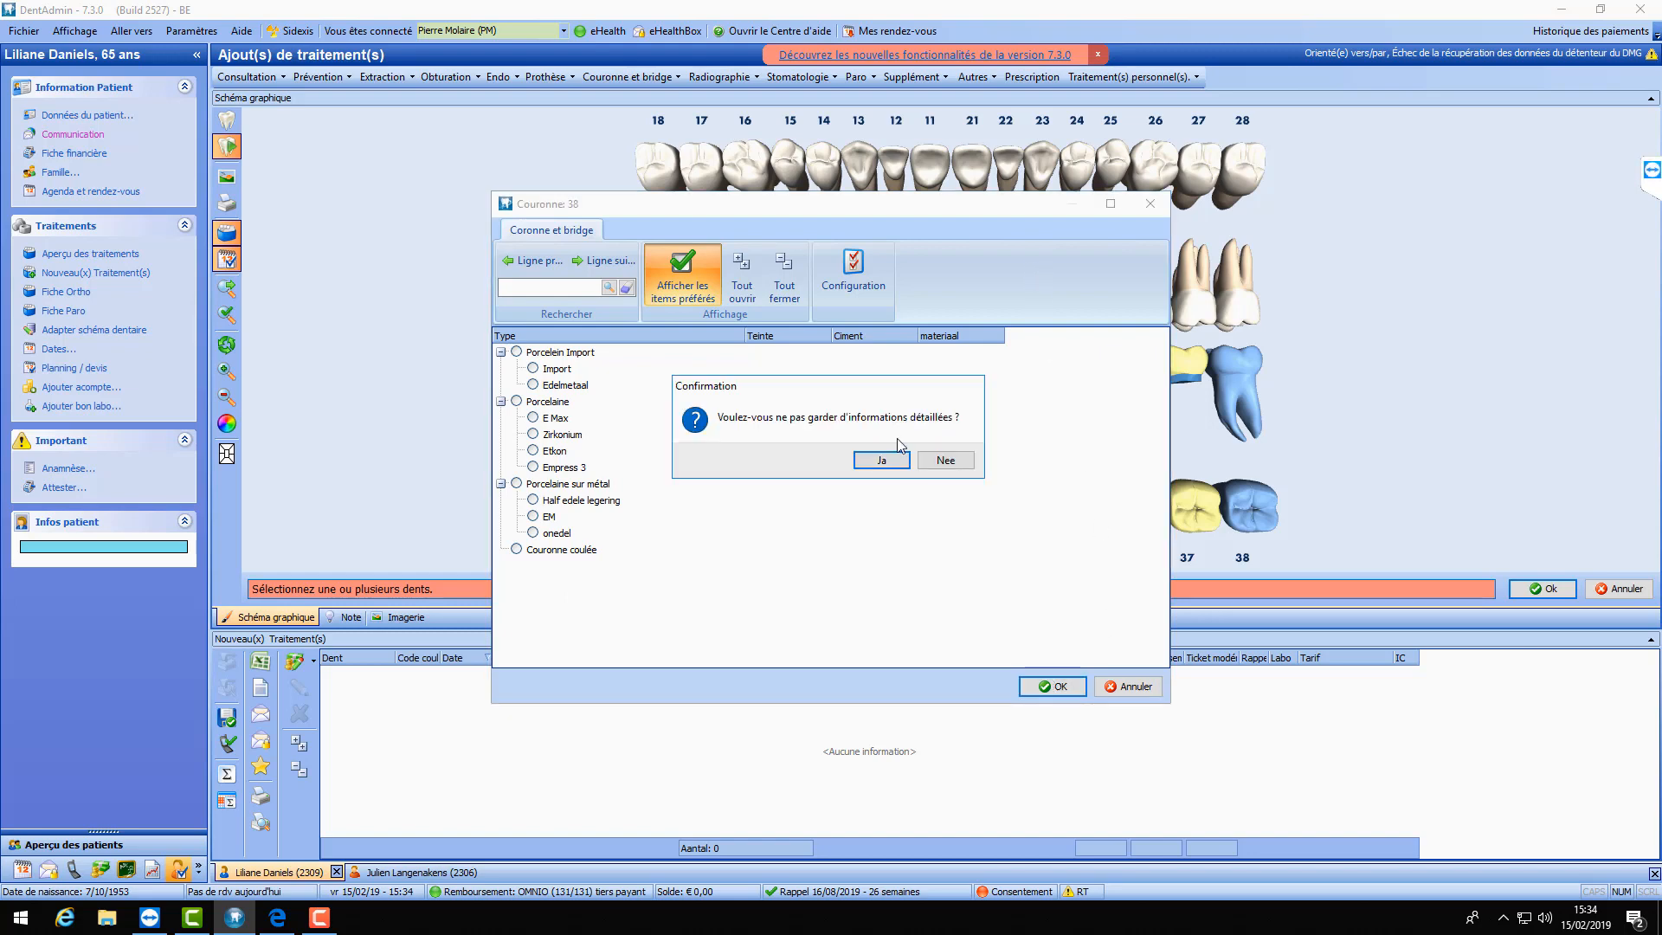
click(885, 461)
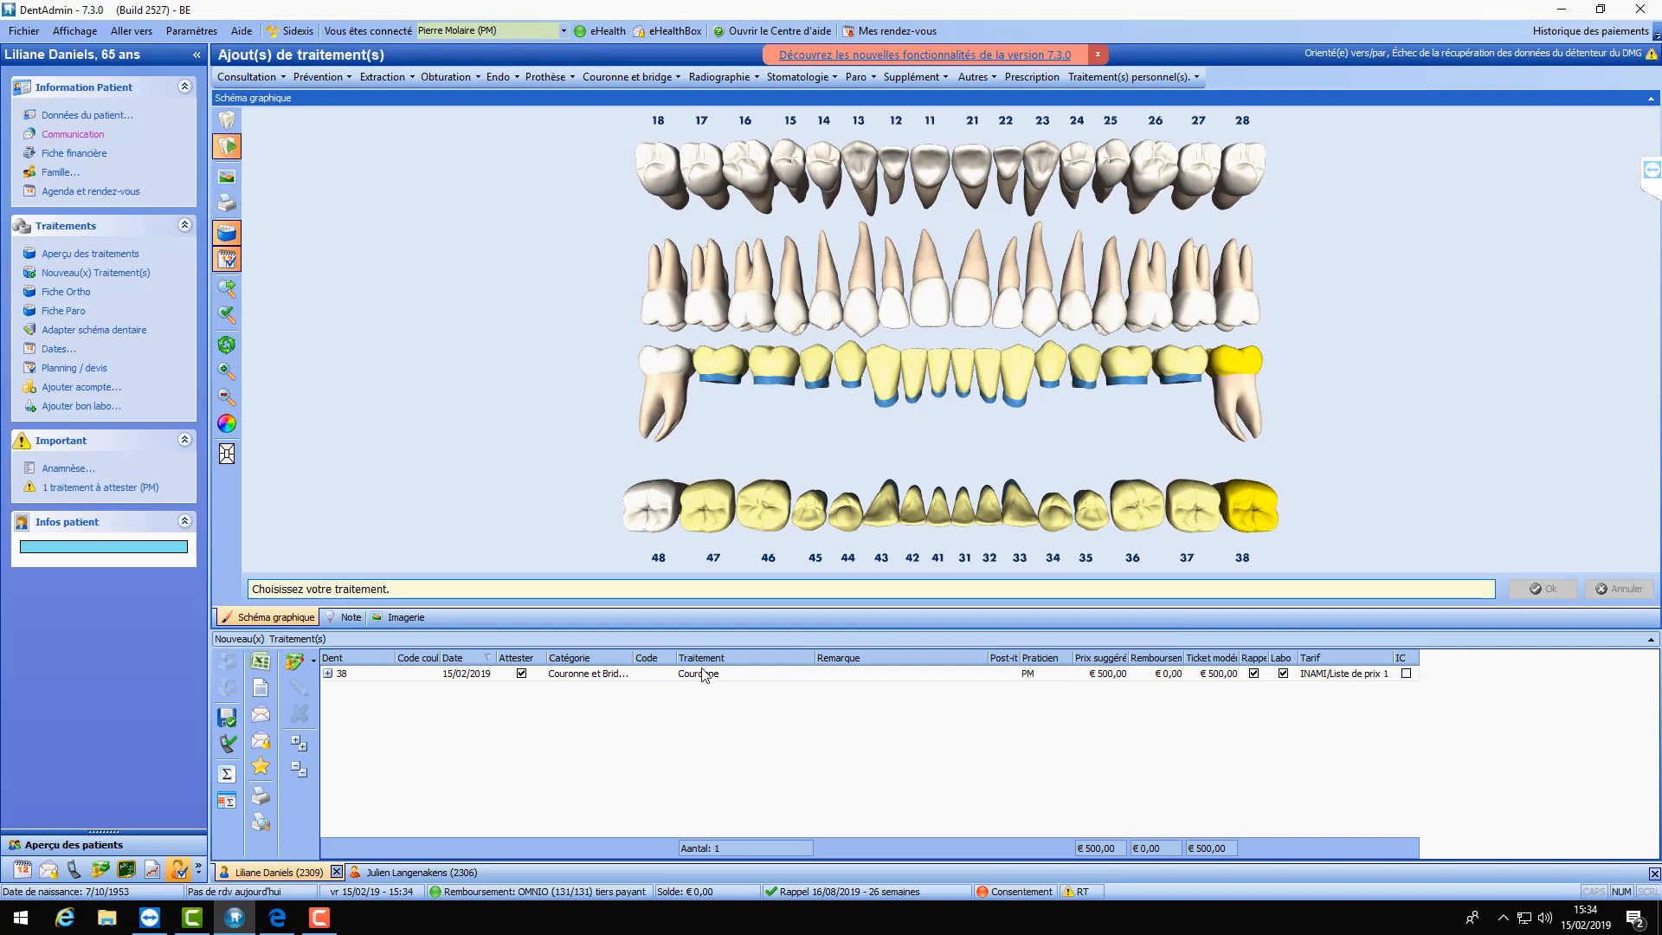
- Expand and collapse the details of the crown on tooth 38, and delete the crown
click(328, 674)
click(328, 674)
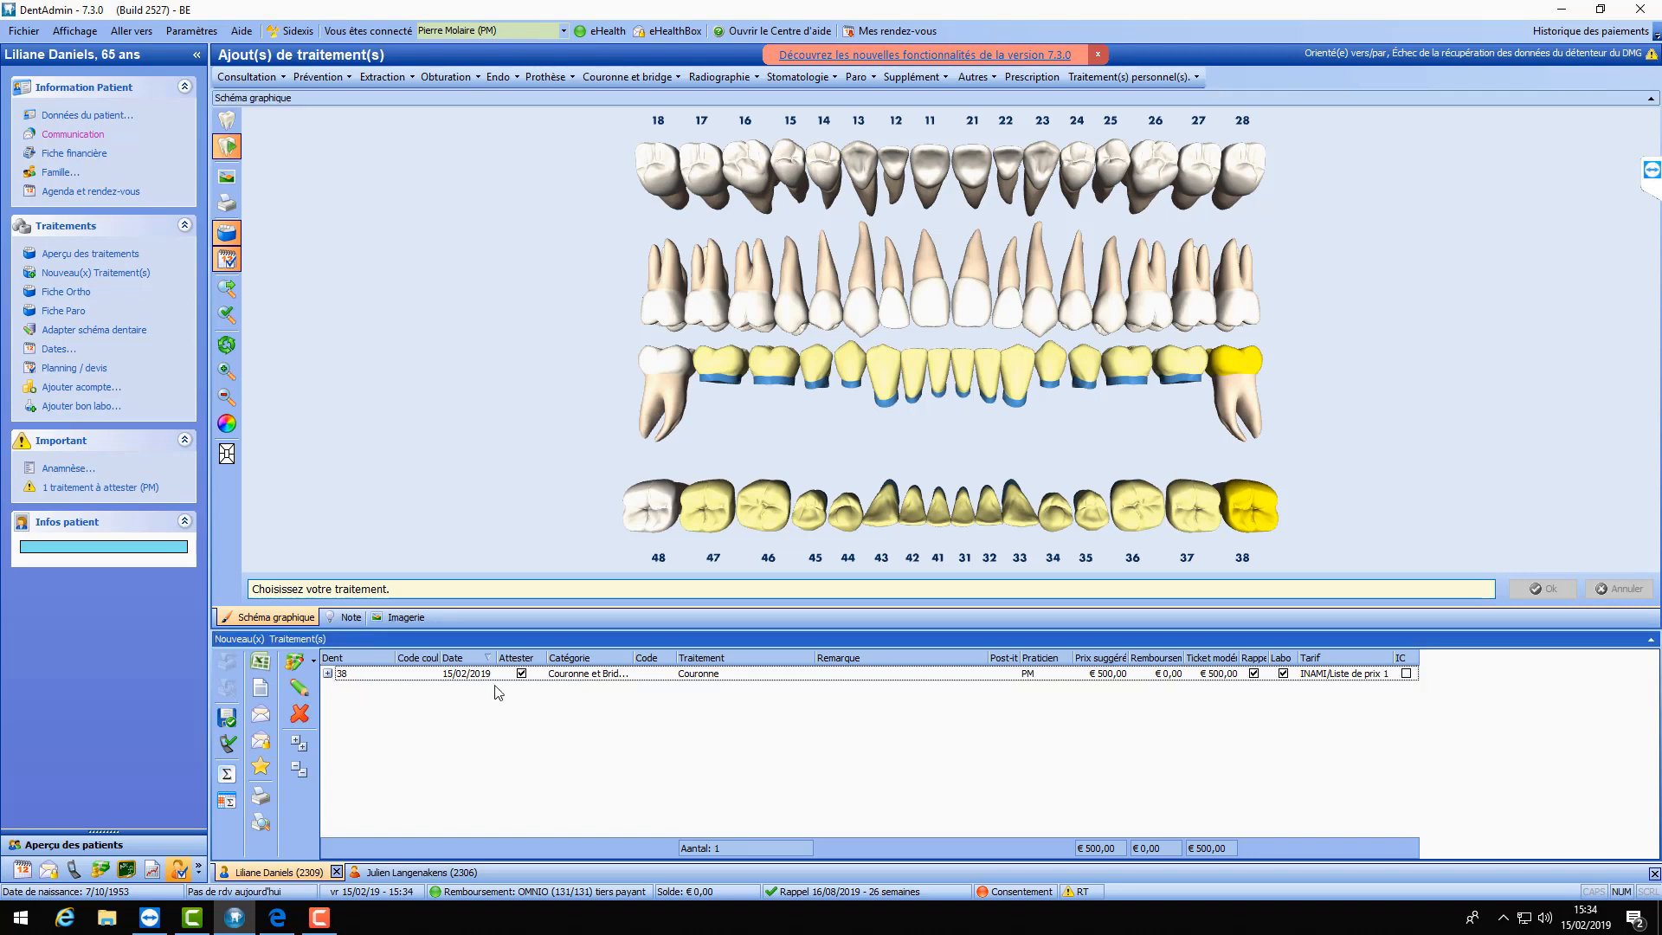
click(578, 674)
click(308, 721)
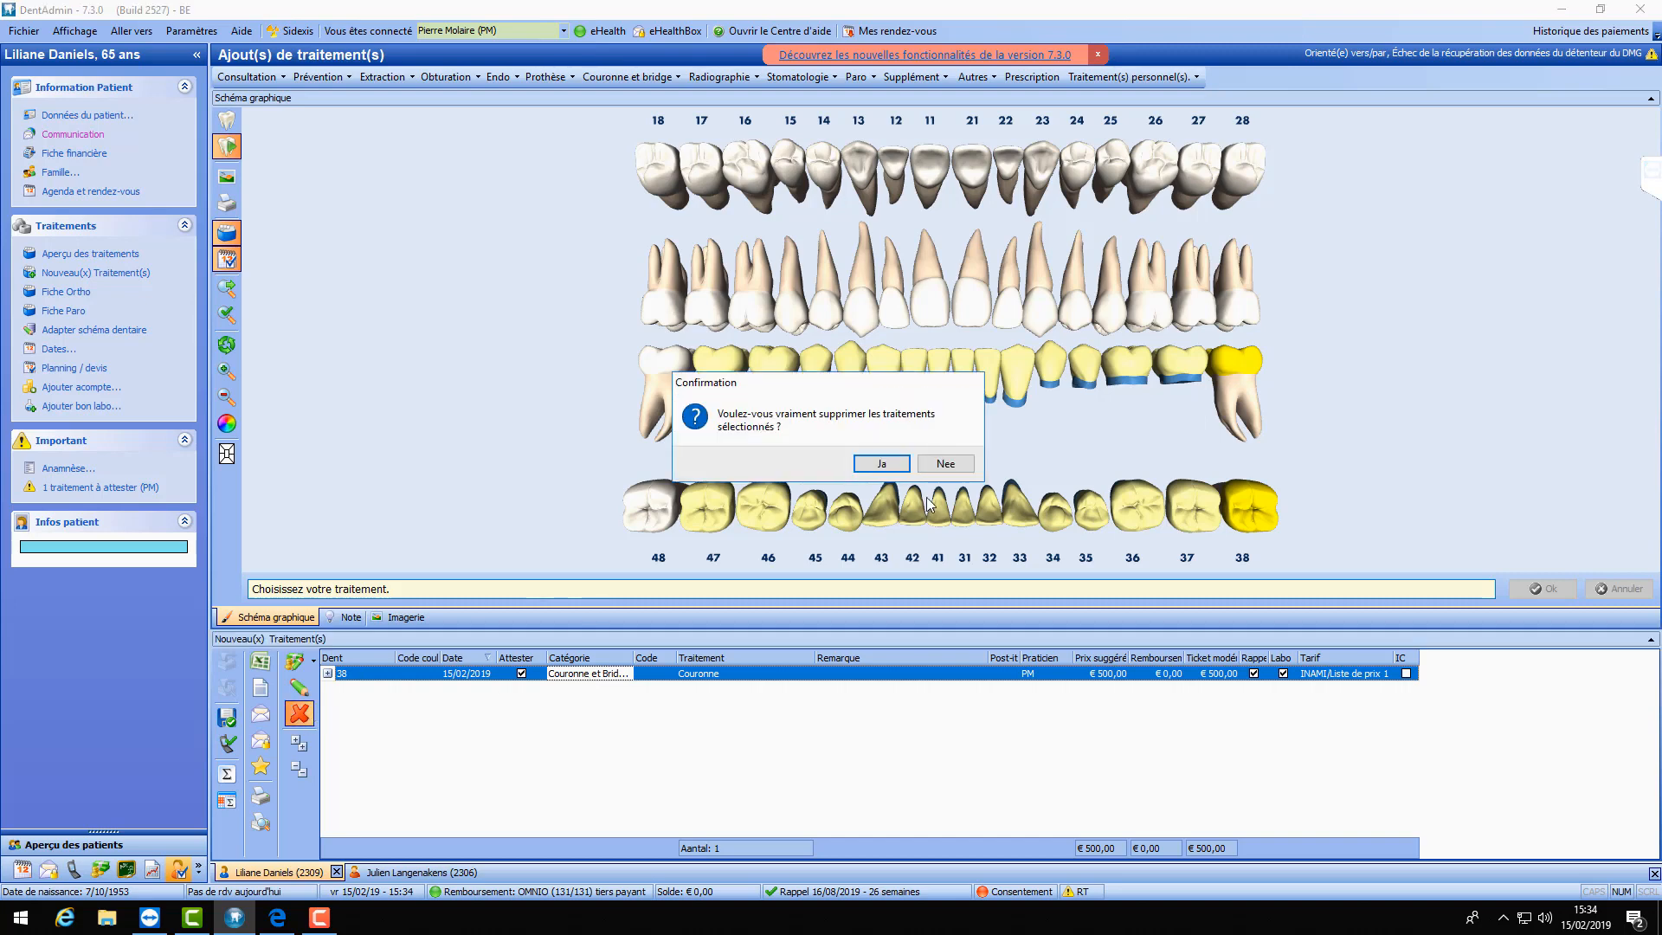
click(869, 465)
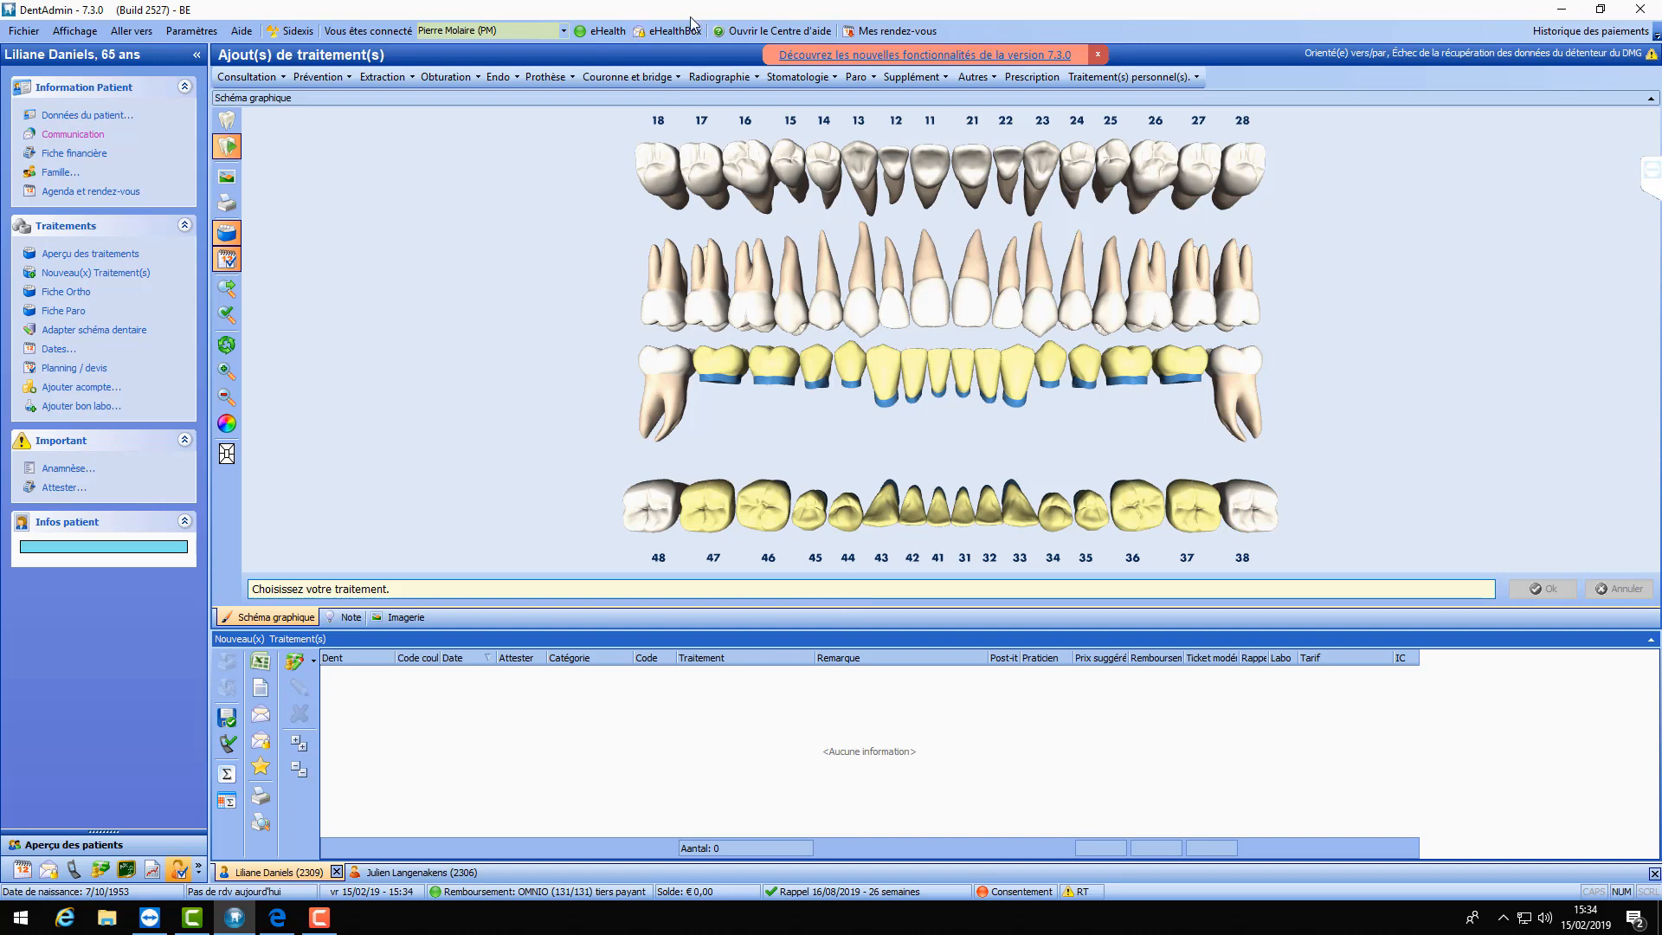
- Start a crown on tooth 28 and choose Zirkonium under Porcelaine as its type
click(663, 76)
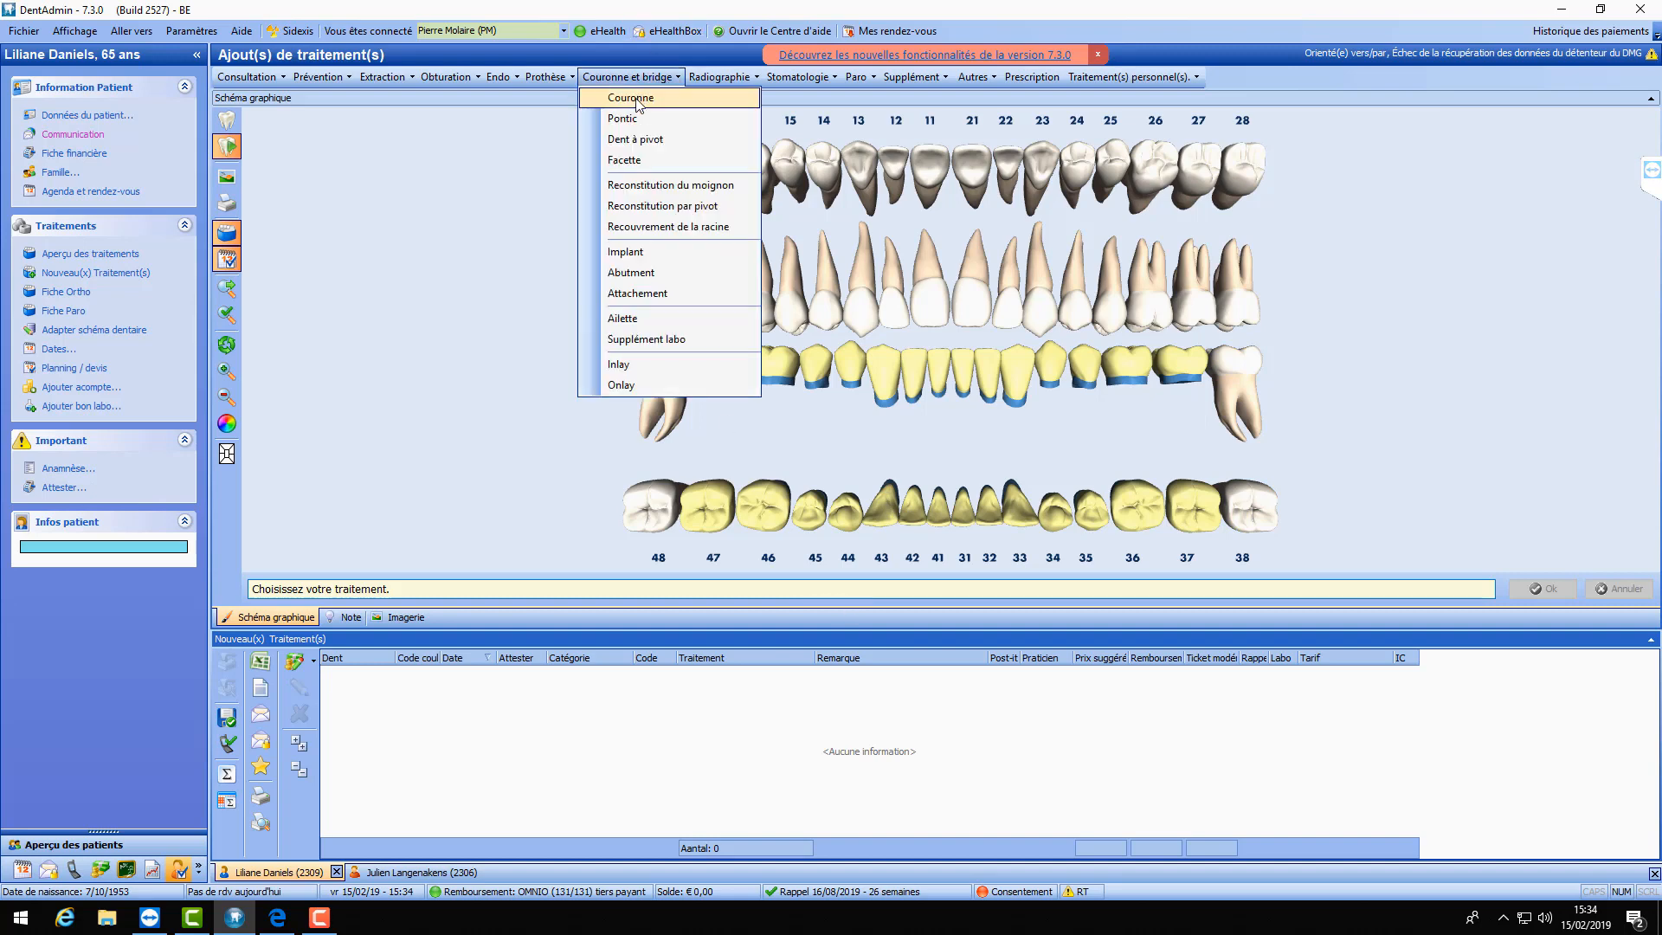
click(631, 97)
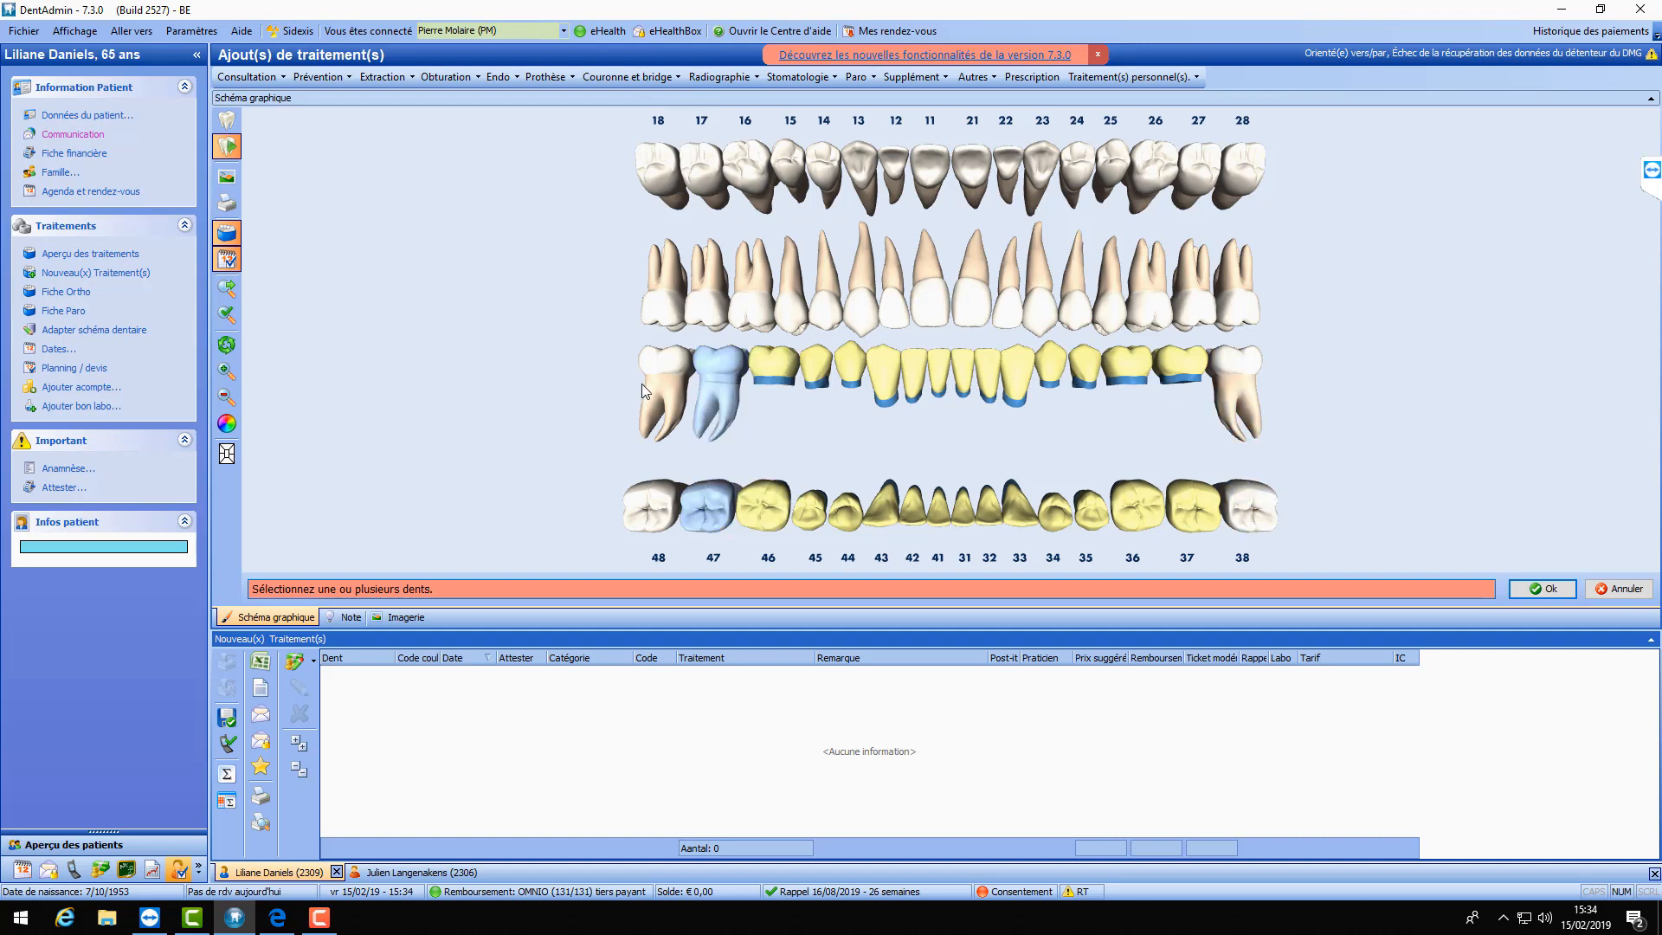
click(1249, 296)
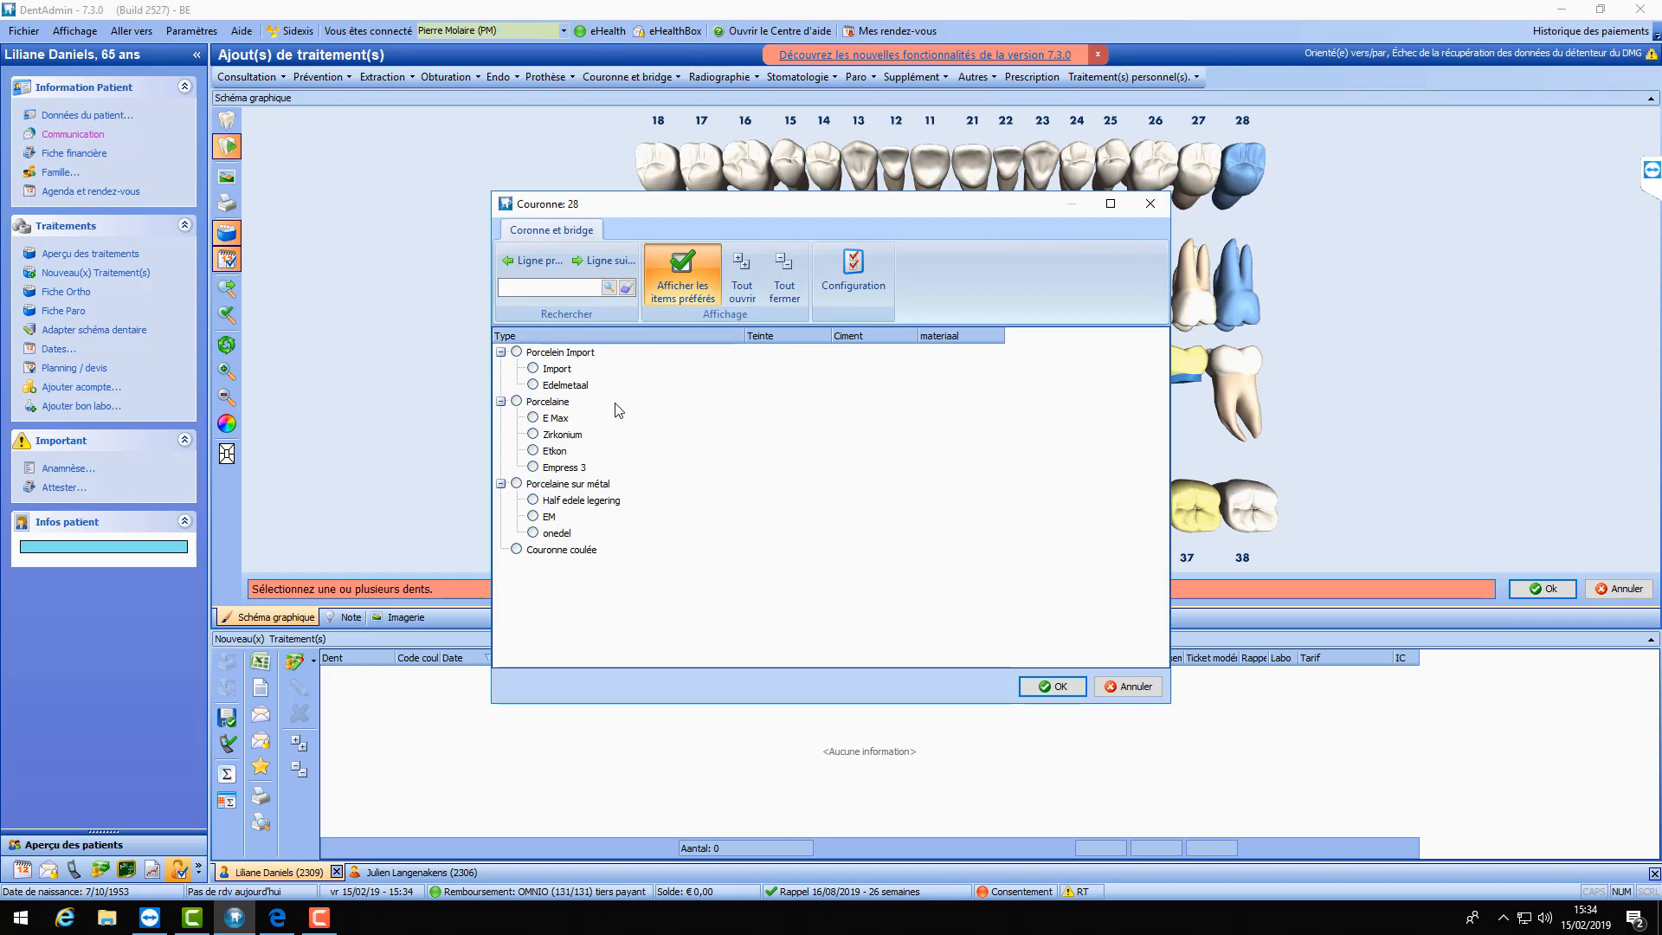
click(517, 401)
click(533, 434)
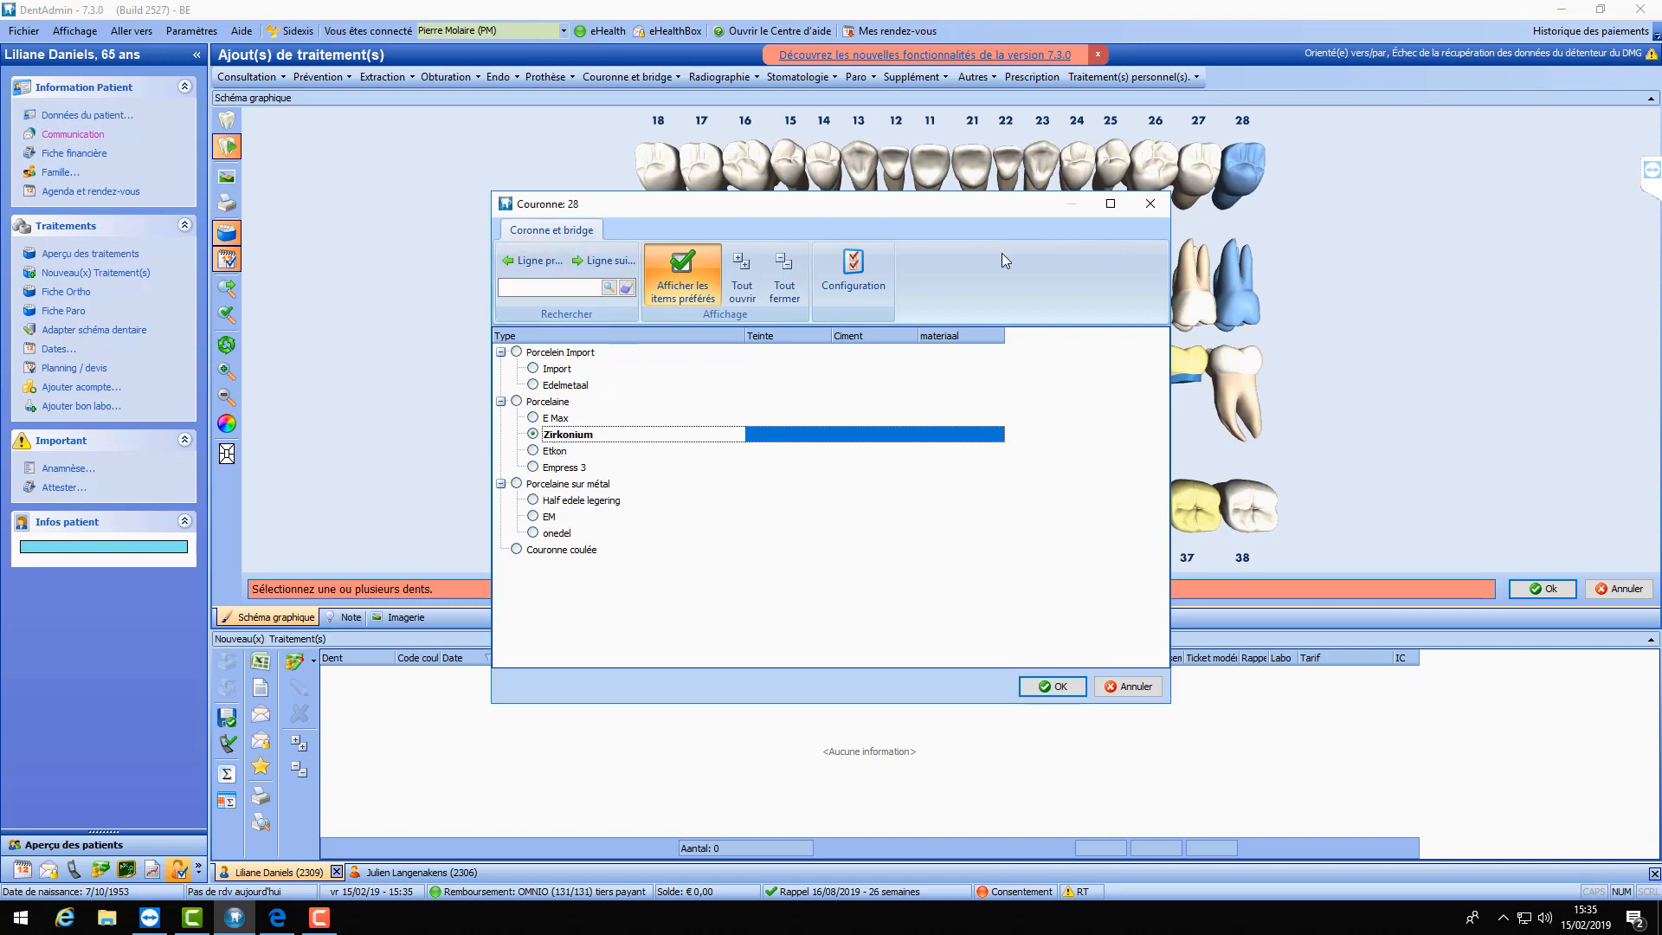
- Examine the crown type configuration and price lists, collapsing Porcelein Import, Porcelaine and Porcelaine sur métal, and close the crown window
click(859, 270)
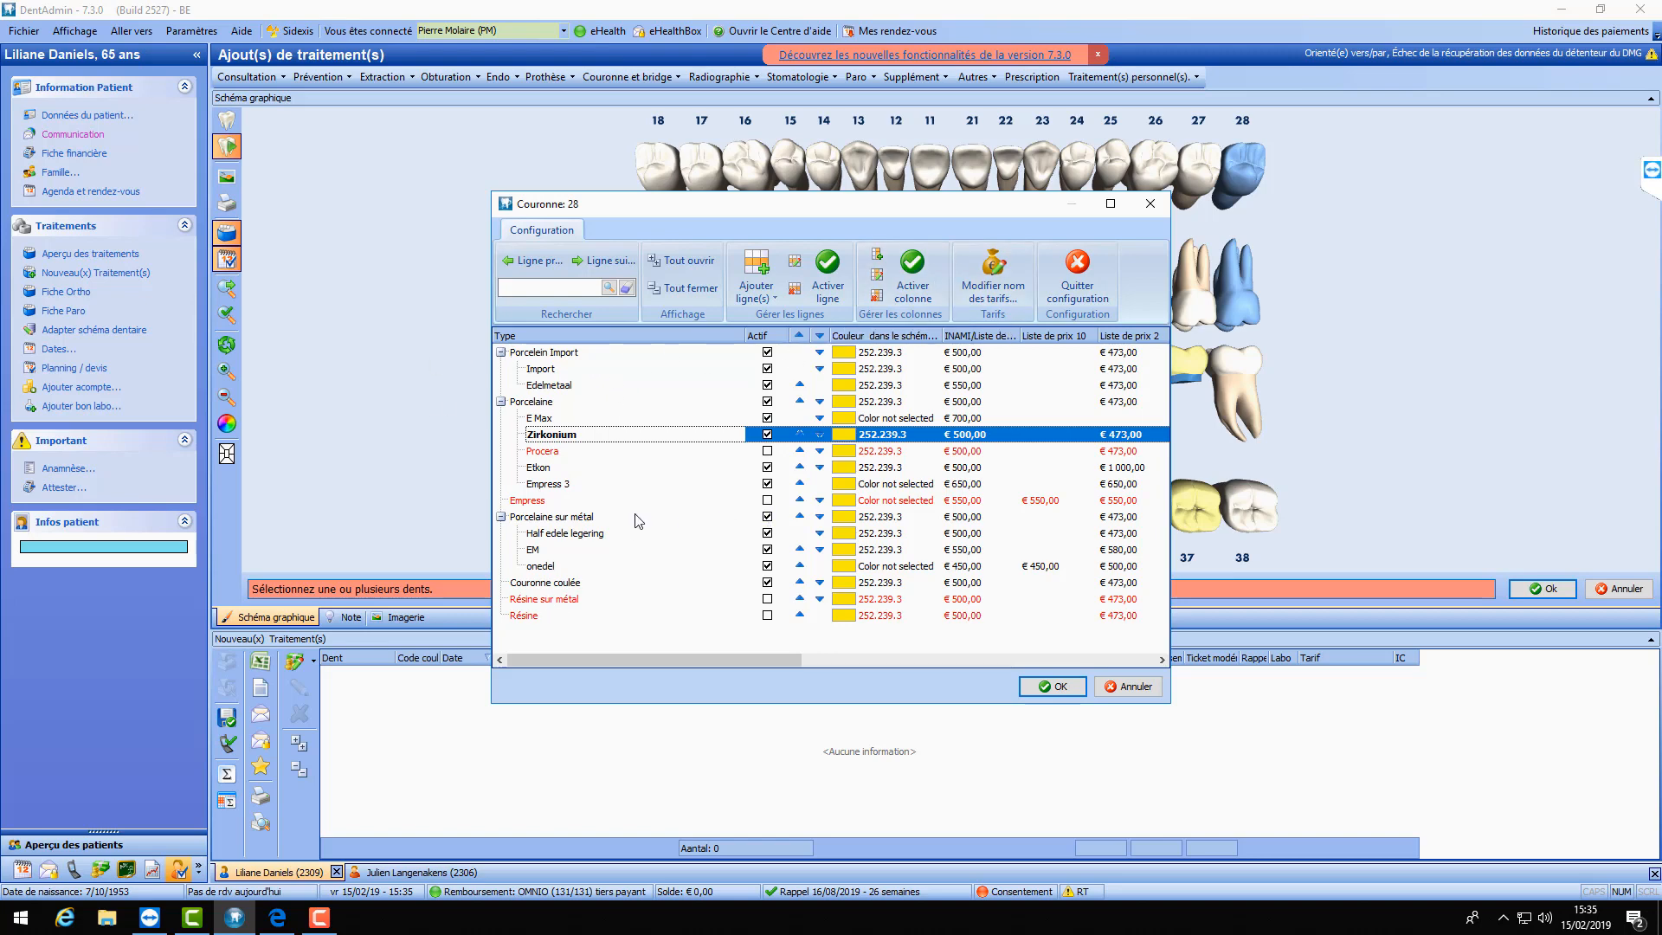
click(501, 353)
click(501, 369)
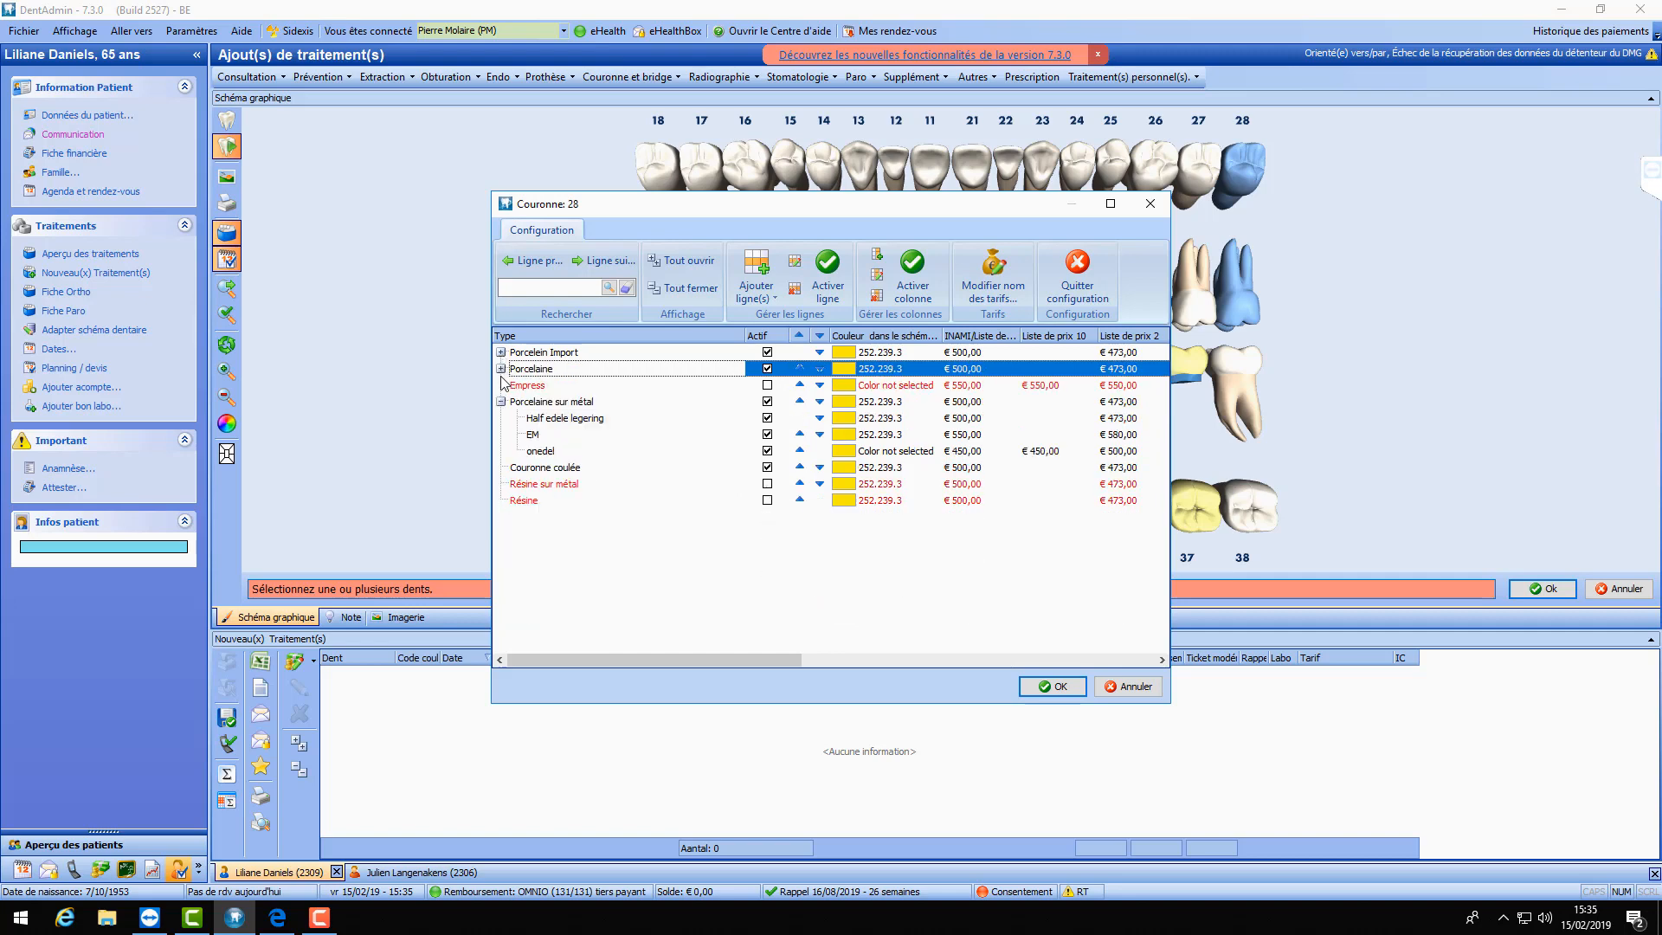
click(500, 401)
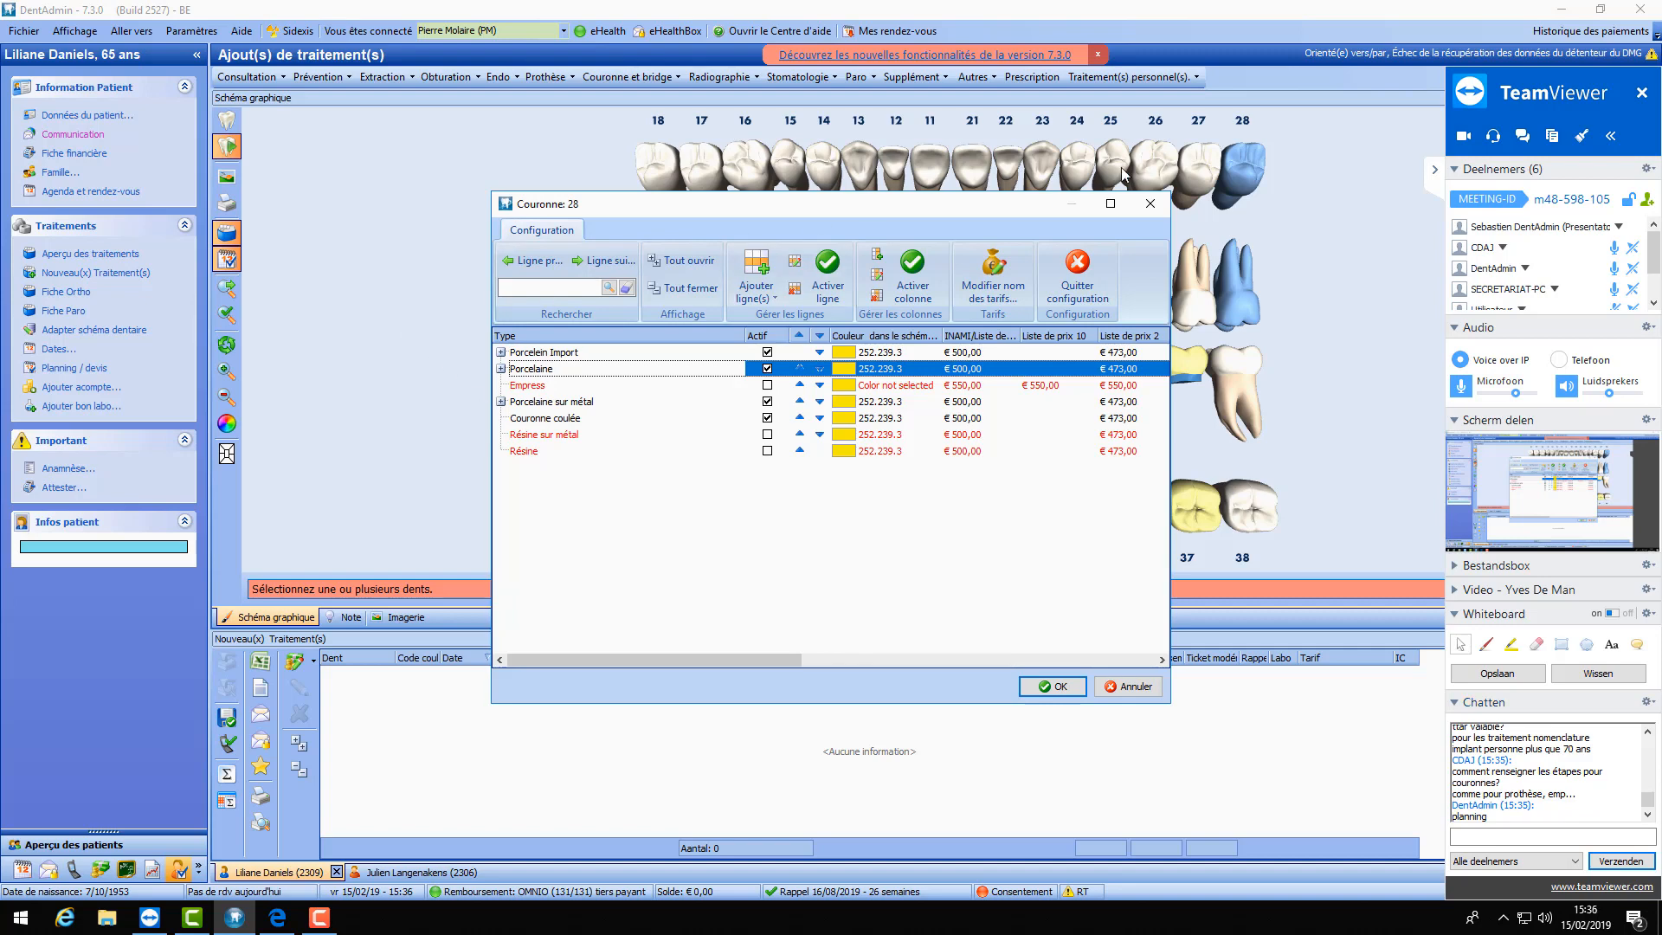
click(1151, 213)
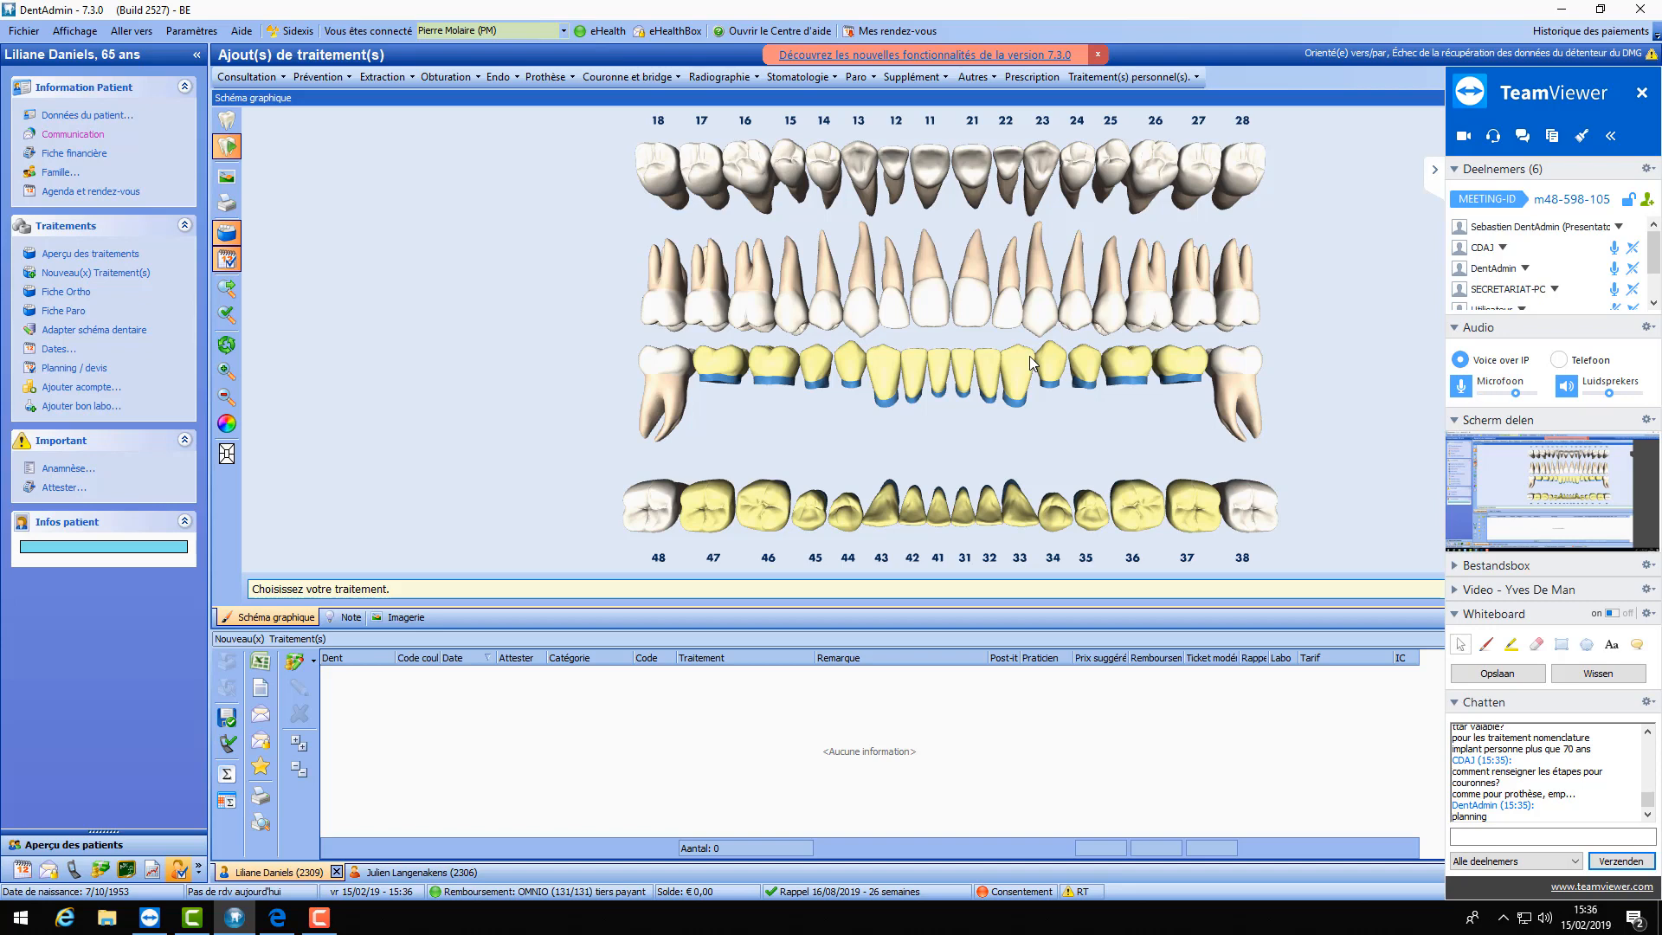
click(1435, 176)
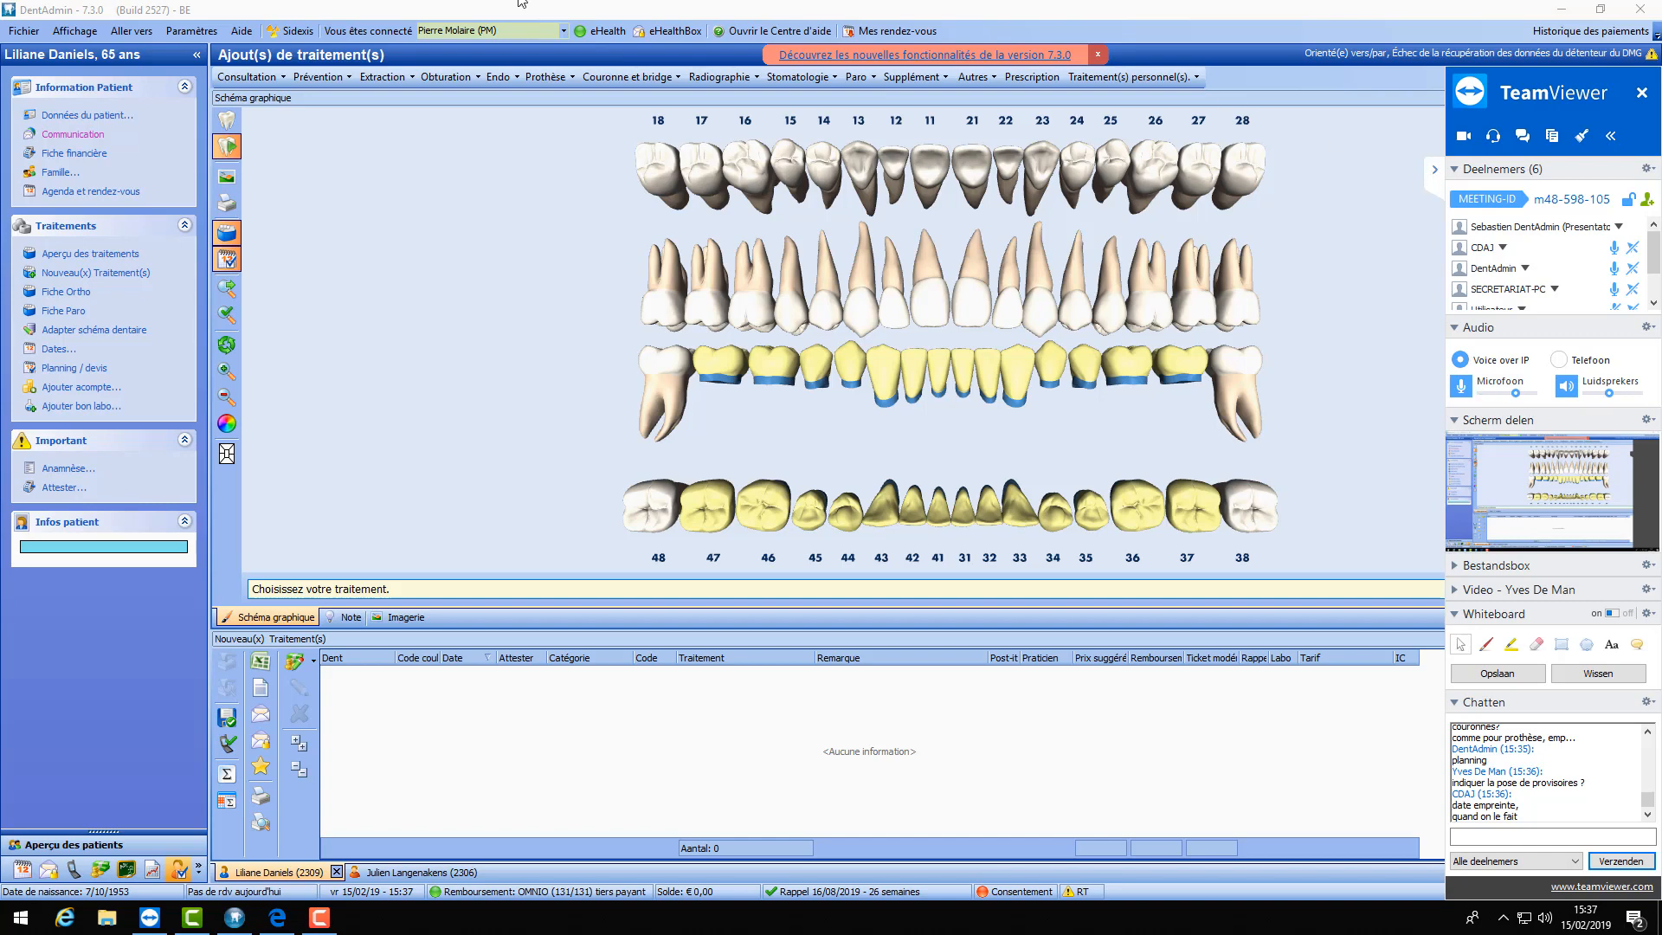
click(569, 80)
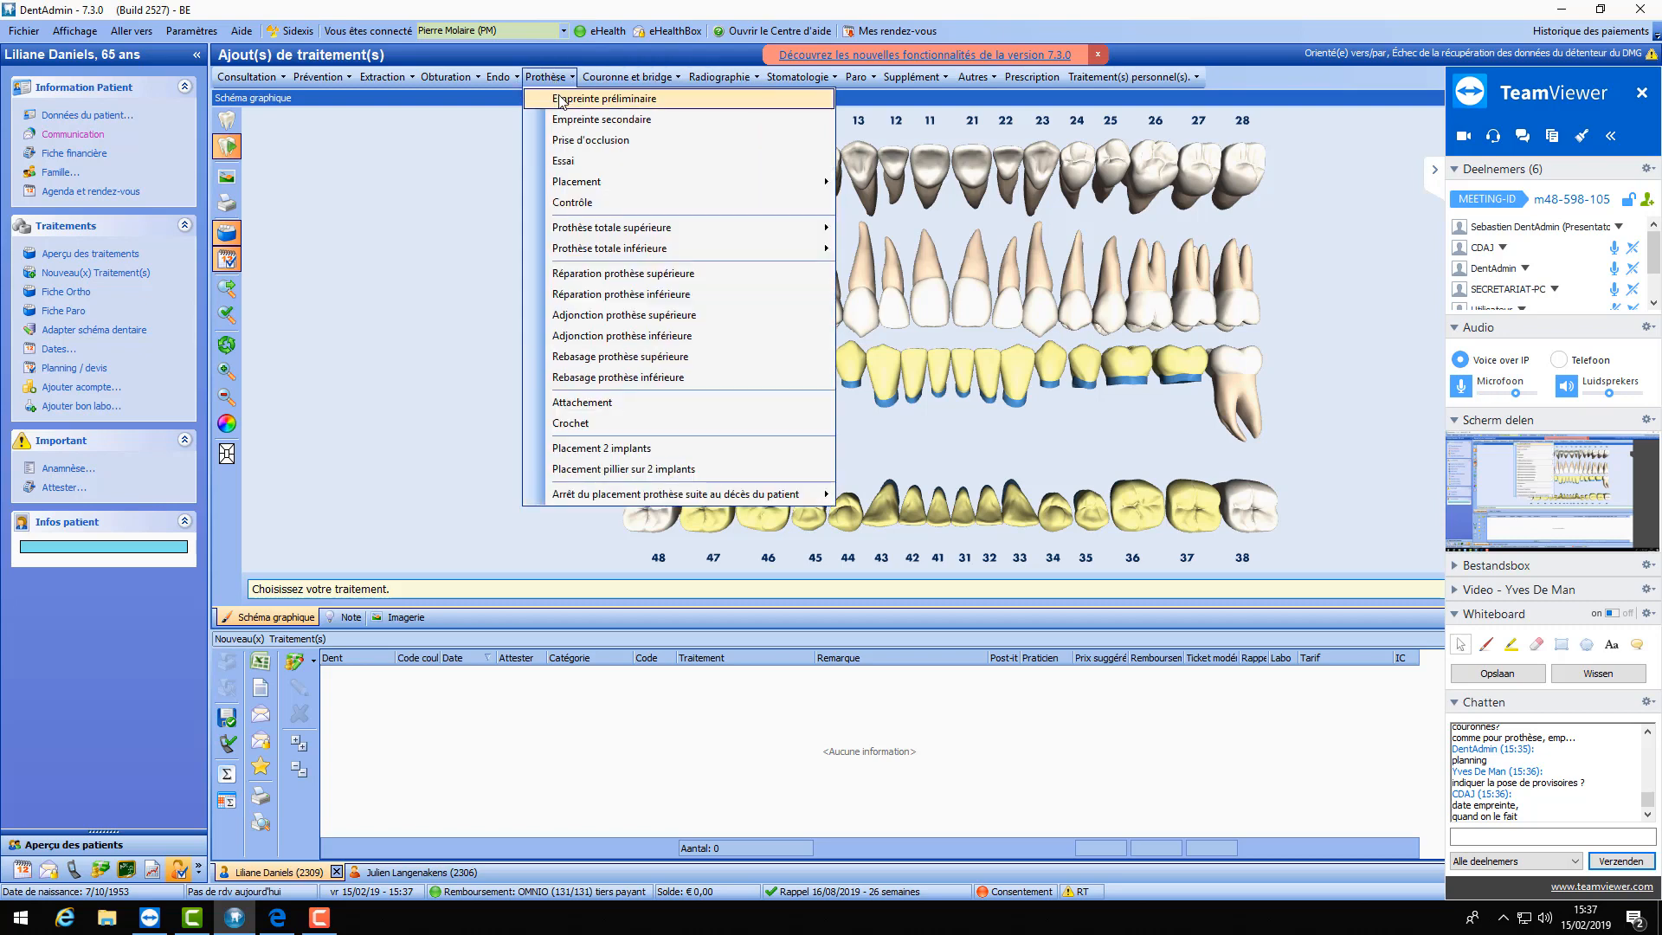
mouse_move(635, 80)
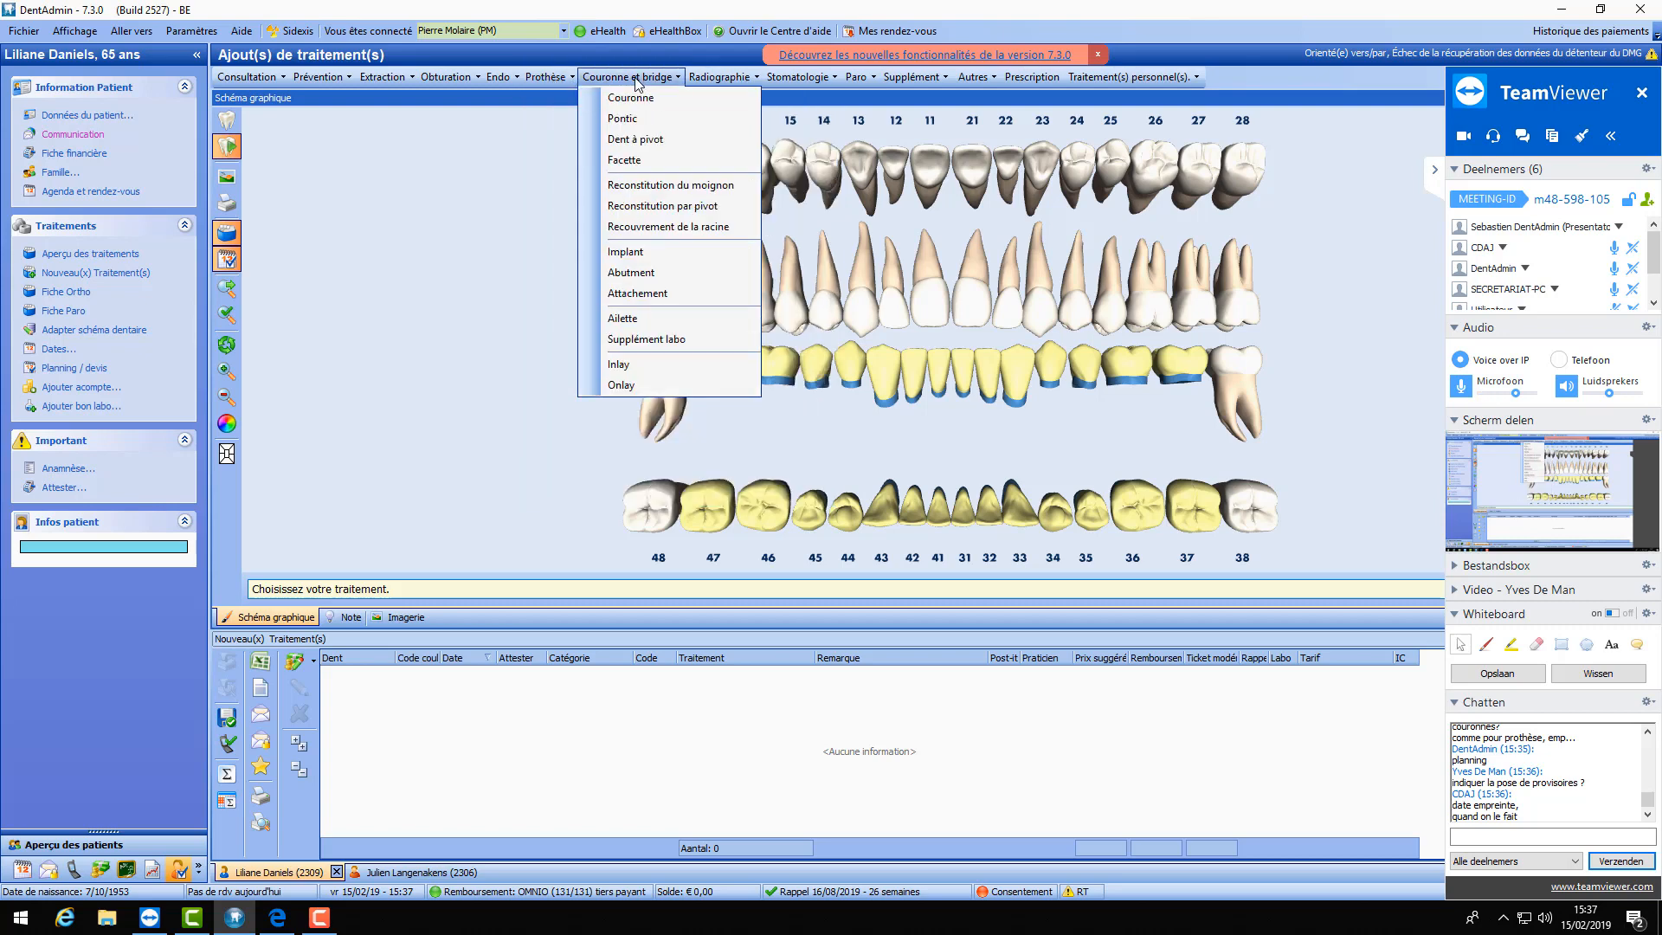
mouse_move(551, 86)
click(1436, 173)
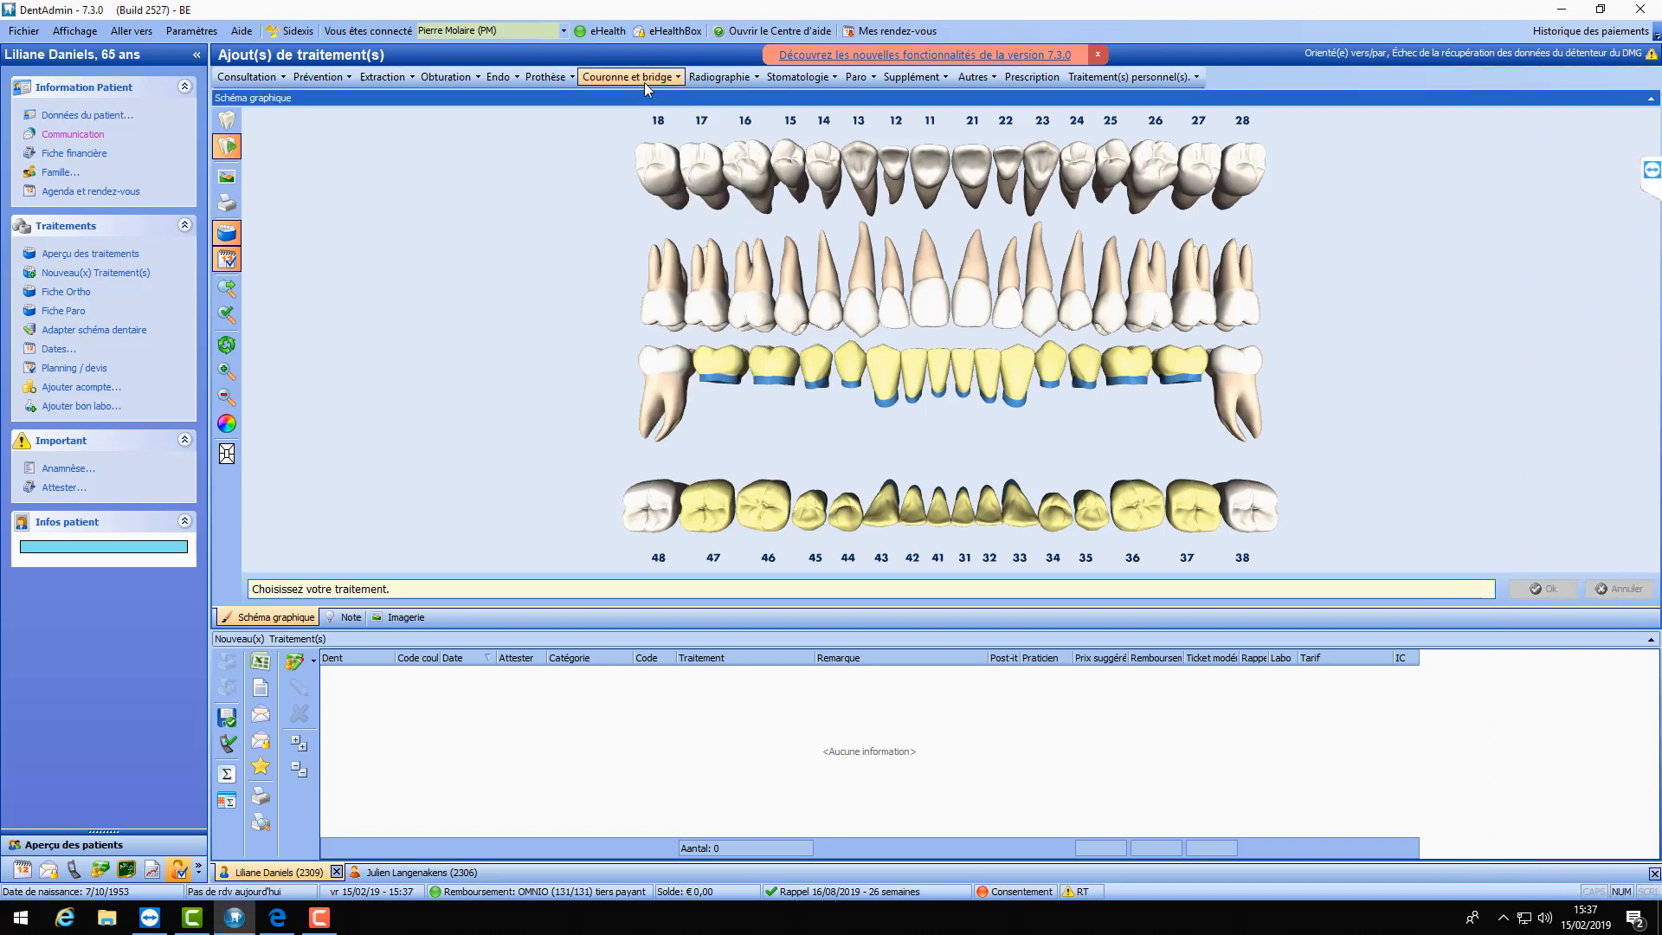
- Start a crown on tooth 28 and open the crown type configuration
click(678, 80)
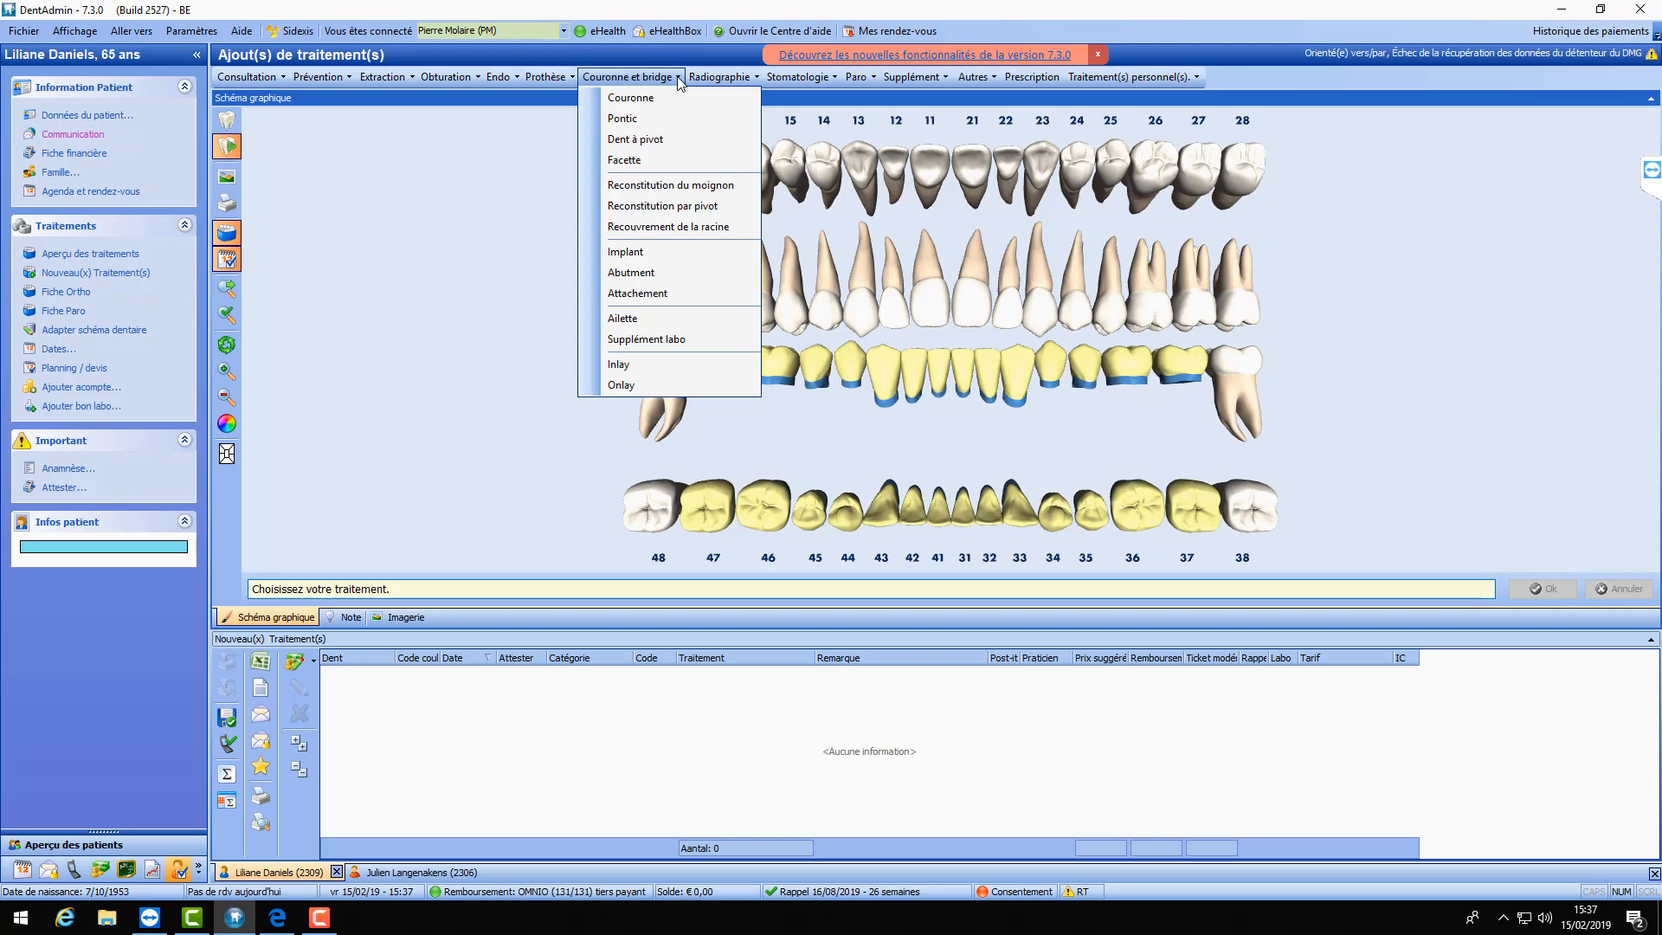
click(637, 104)
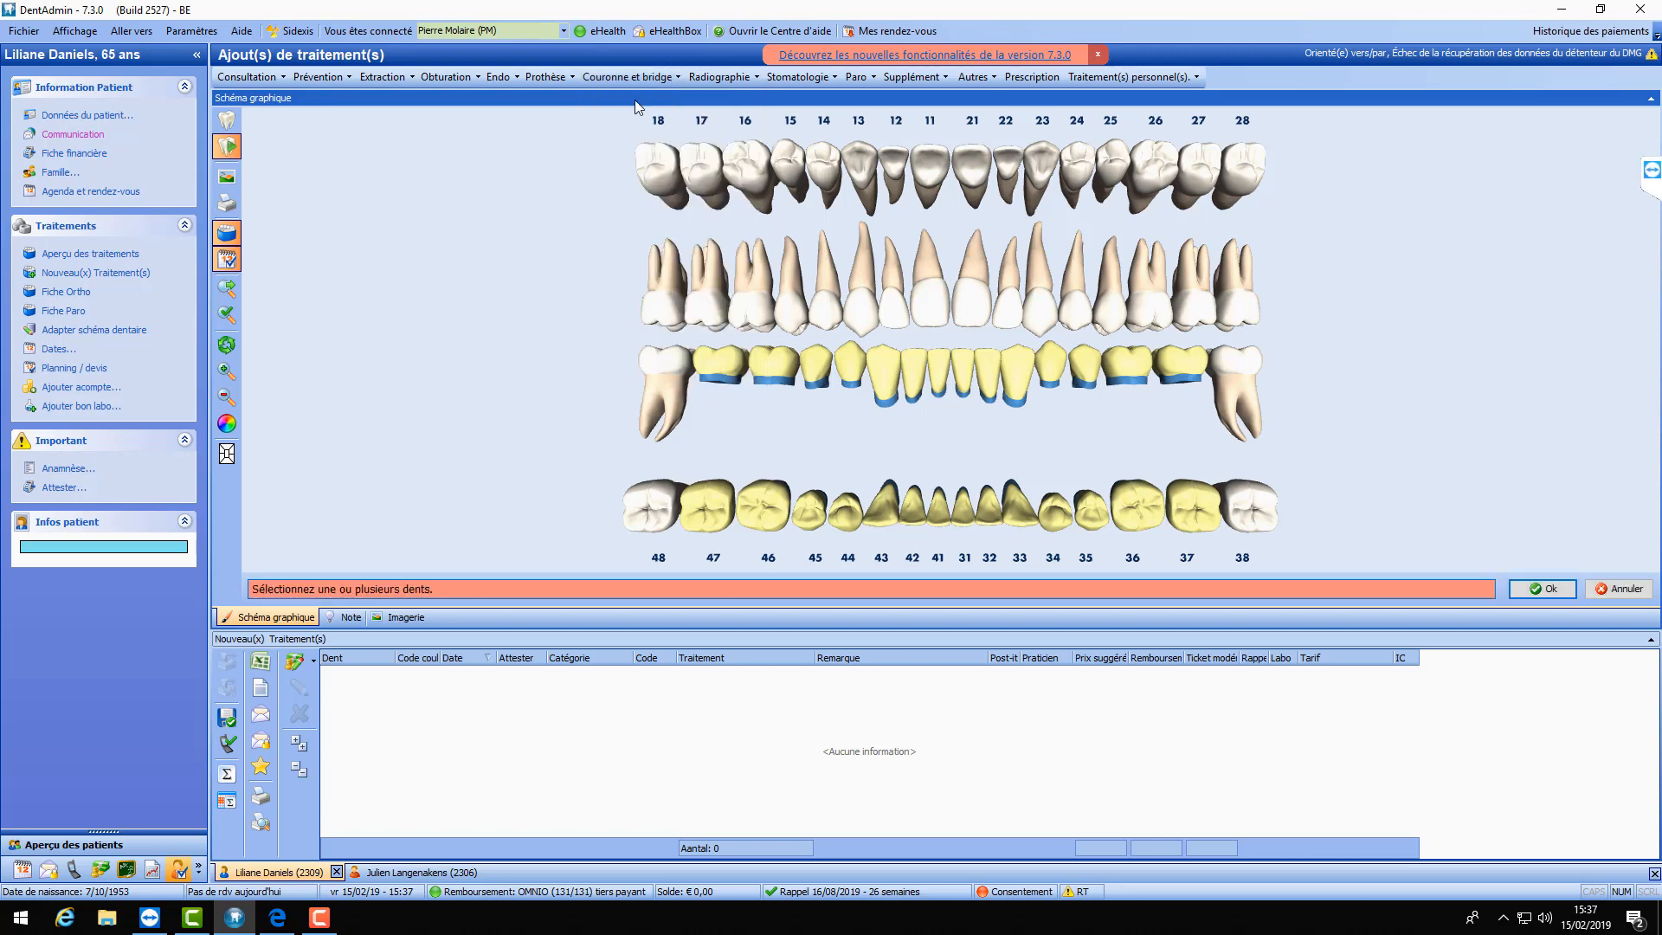
click(1130, 390)
click(1244, 310)
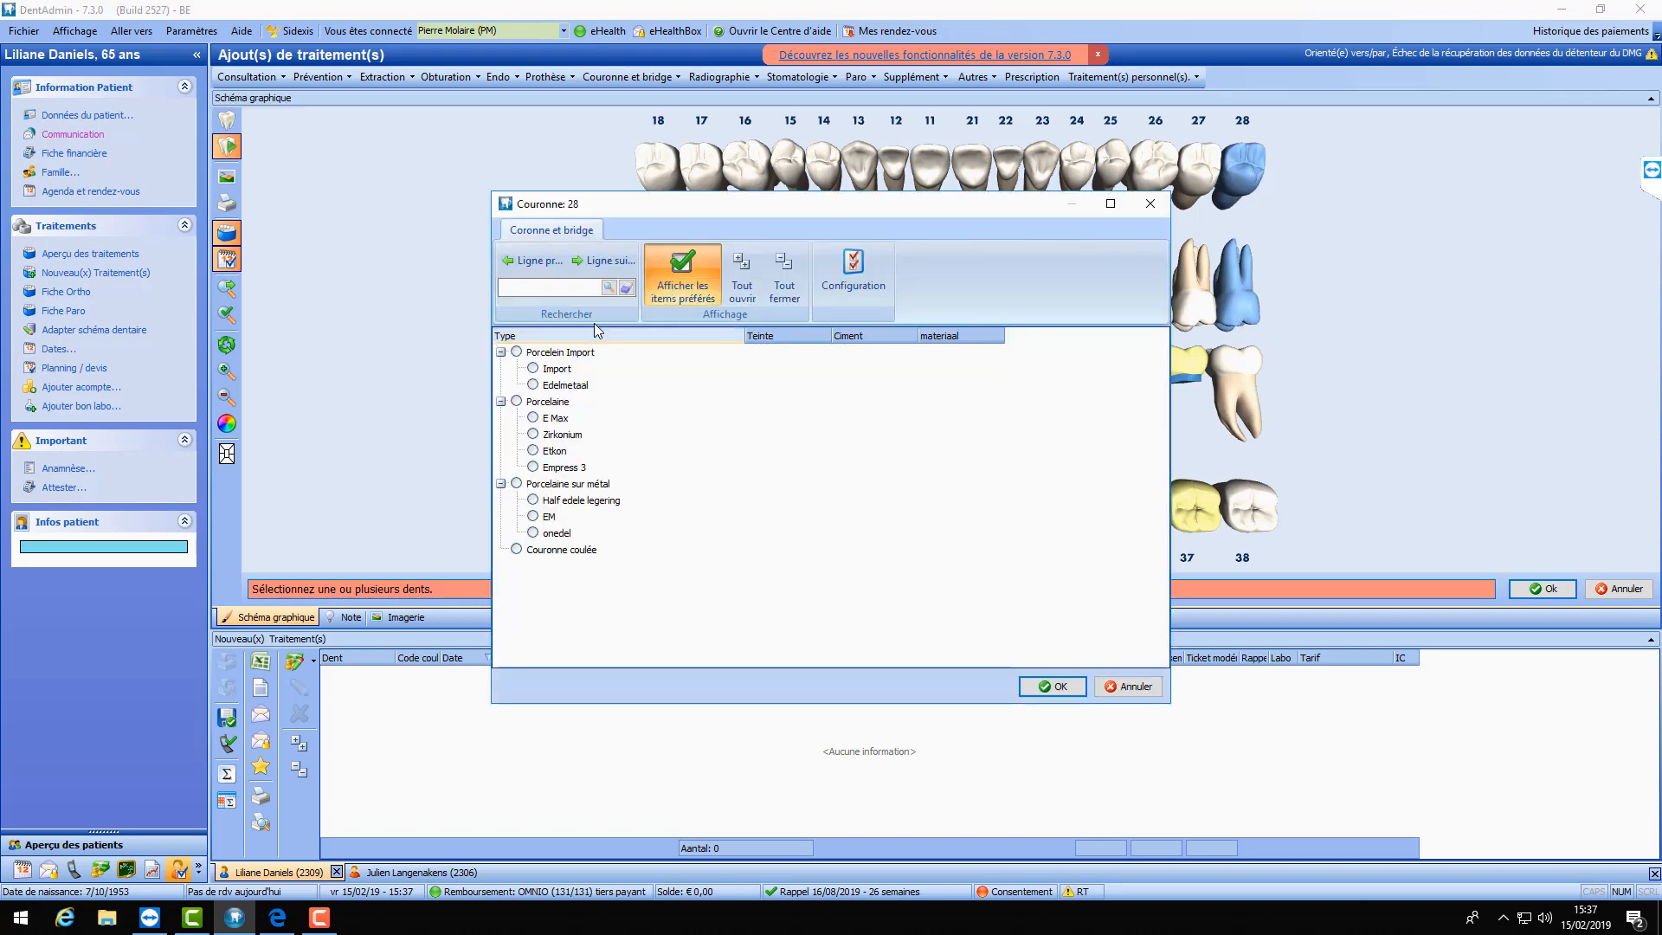
click(862, 267)
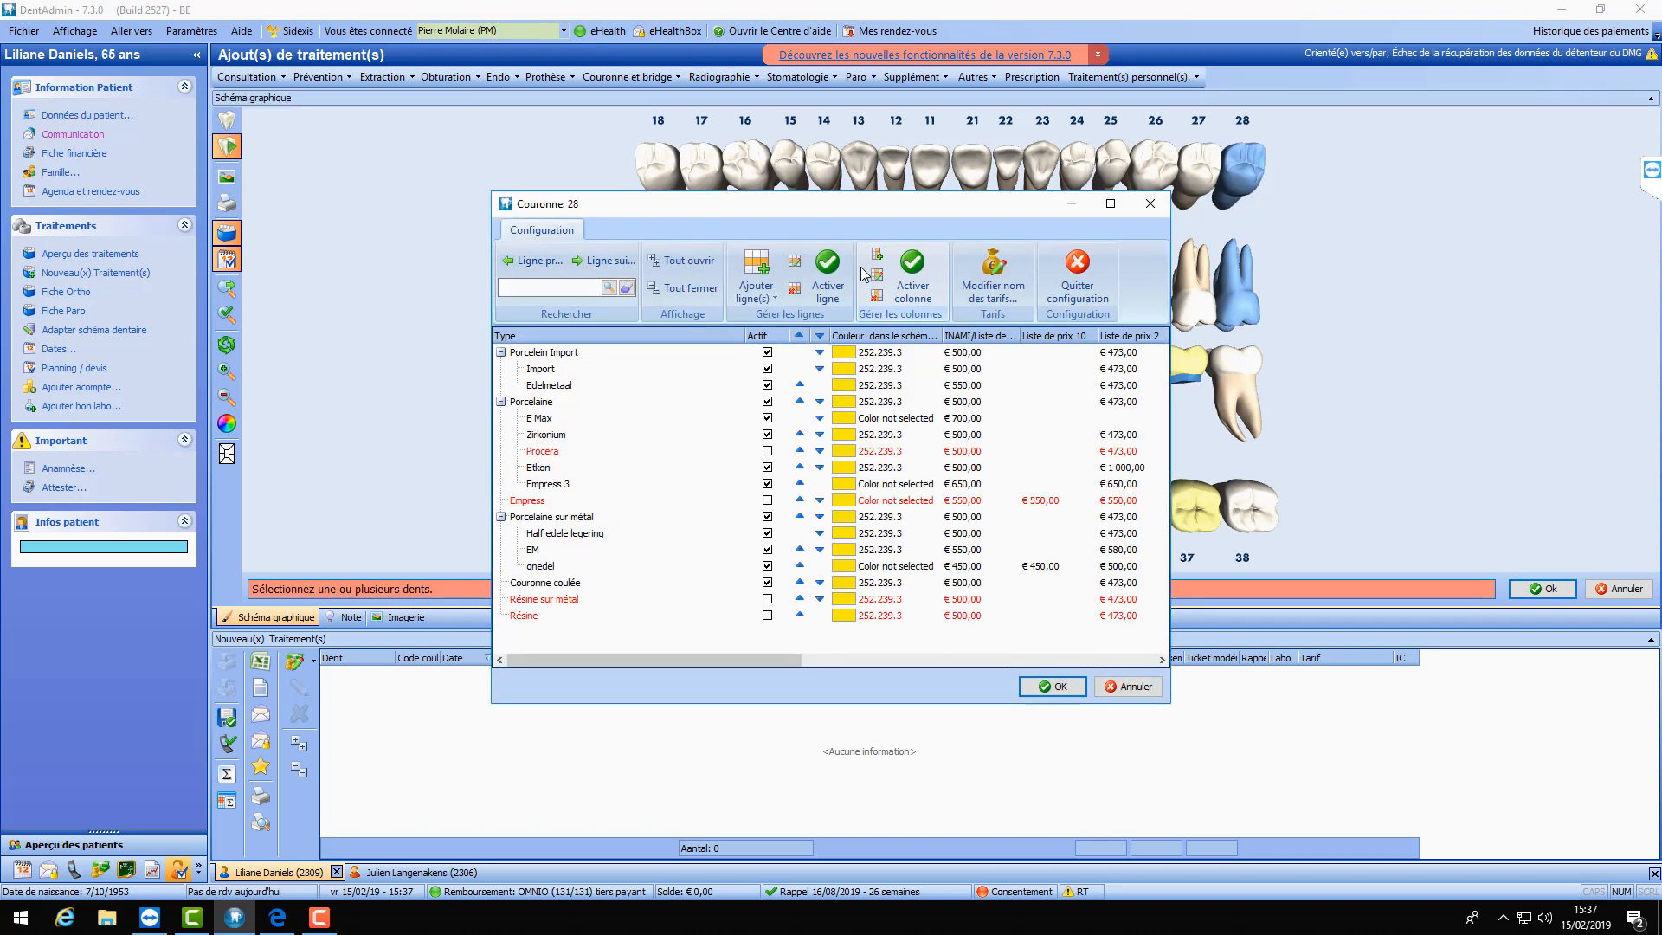
- Collapse the porcelain groups and add an active crown type named Test at the same level as Porcelein Import
click(501, 353)
click(500, 368)
click(500, 401)
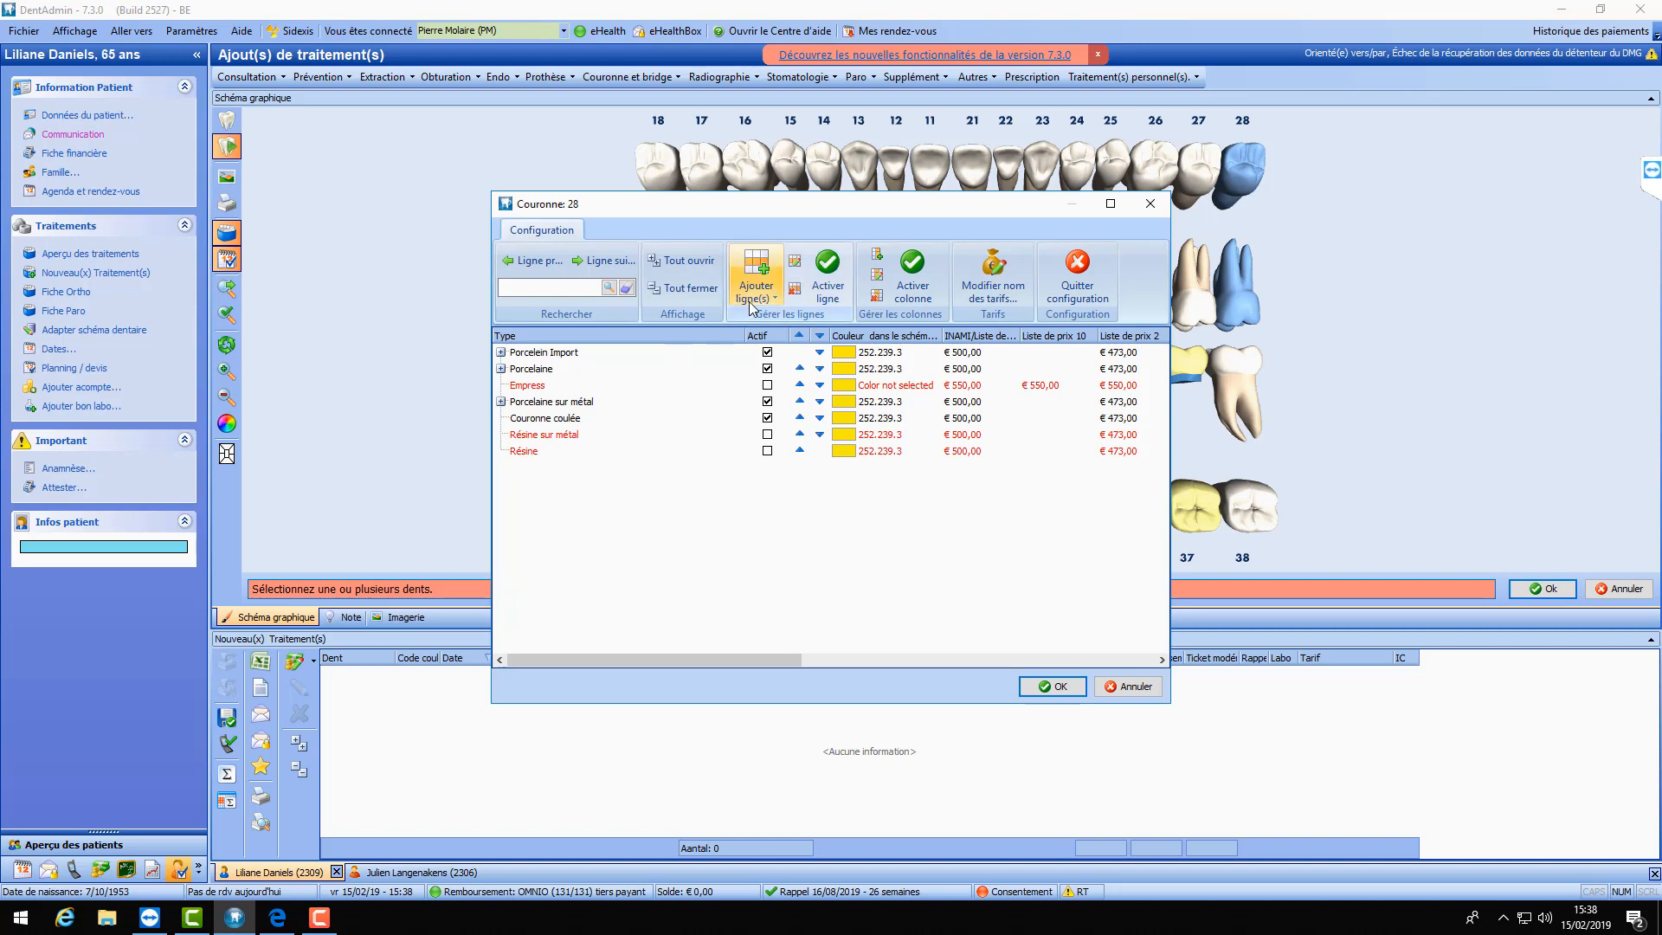
click(527, 354)
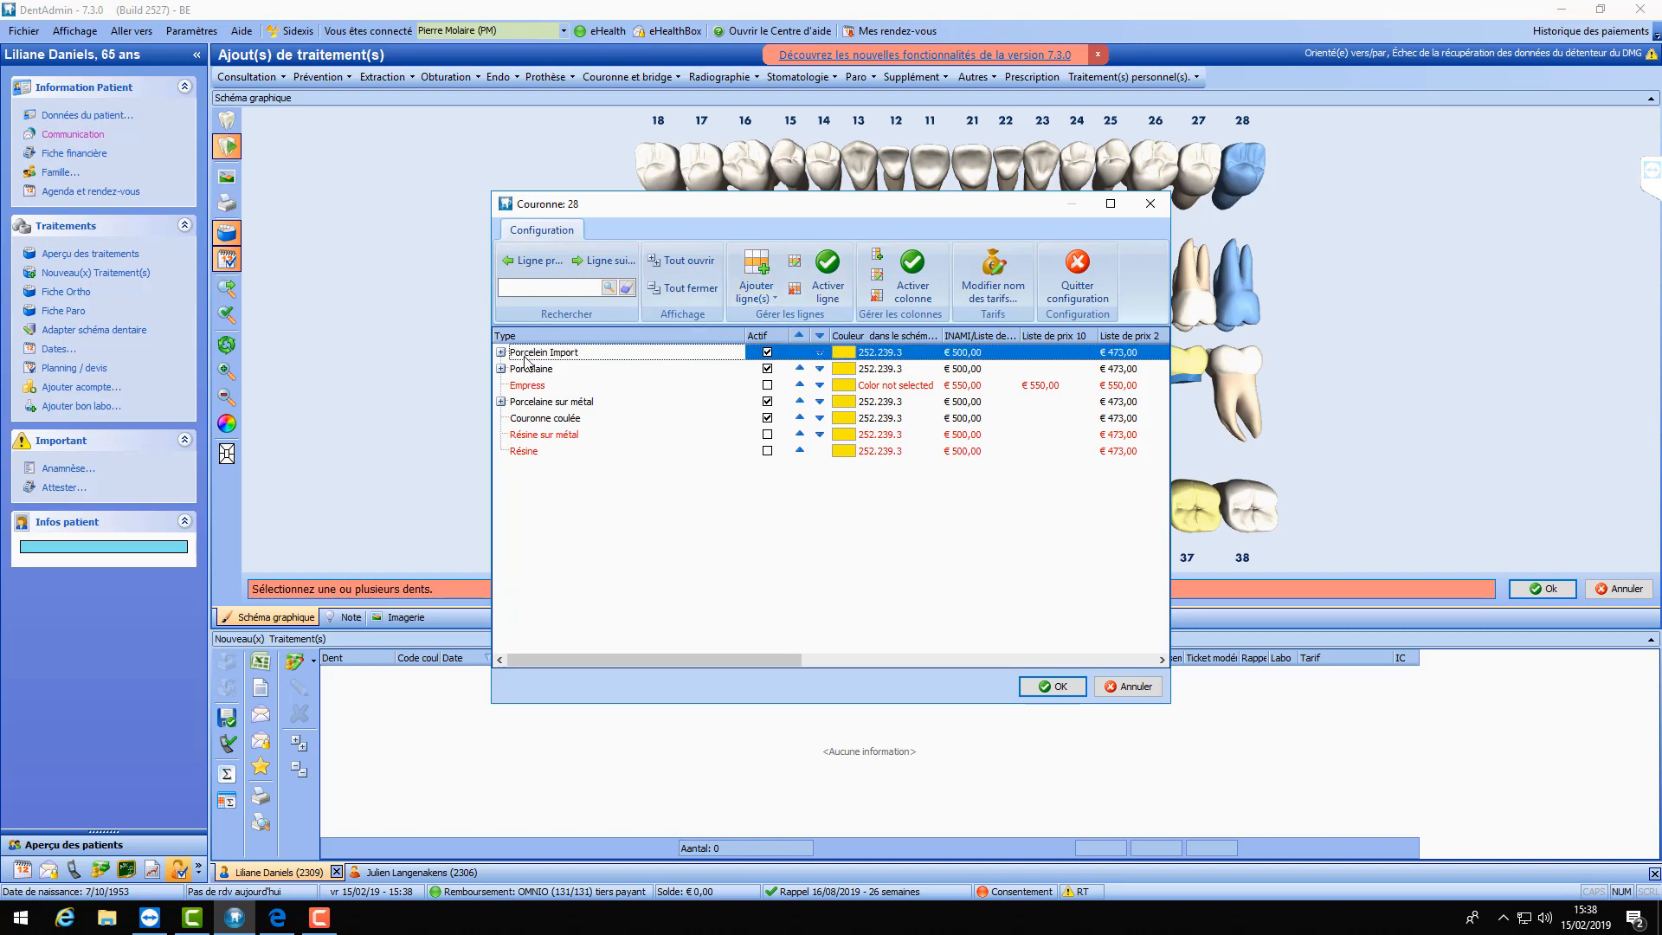
click(774, 299)
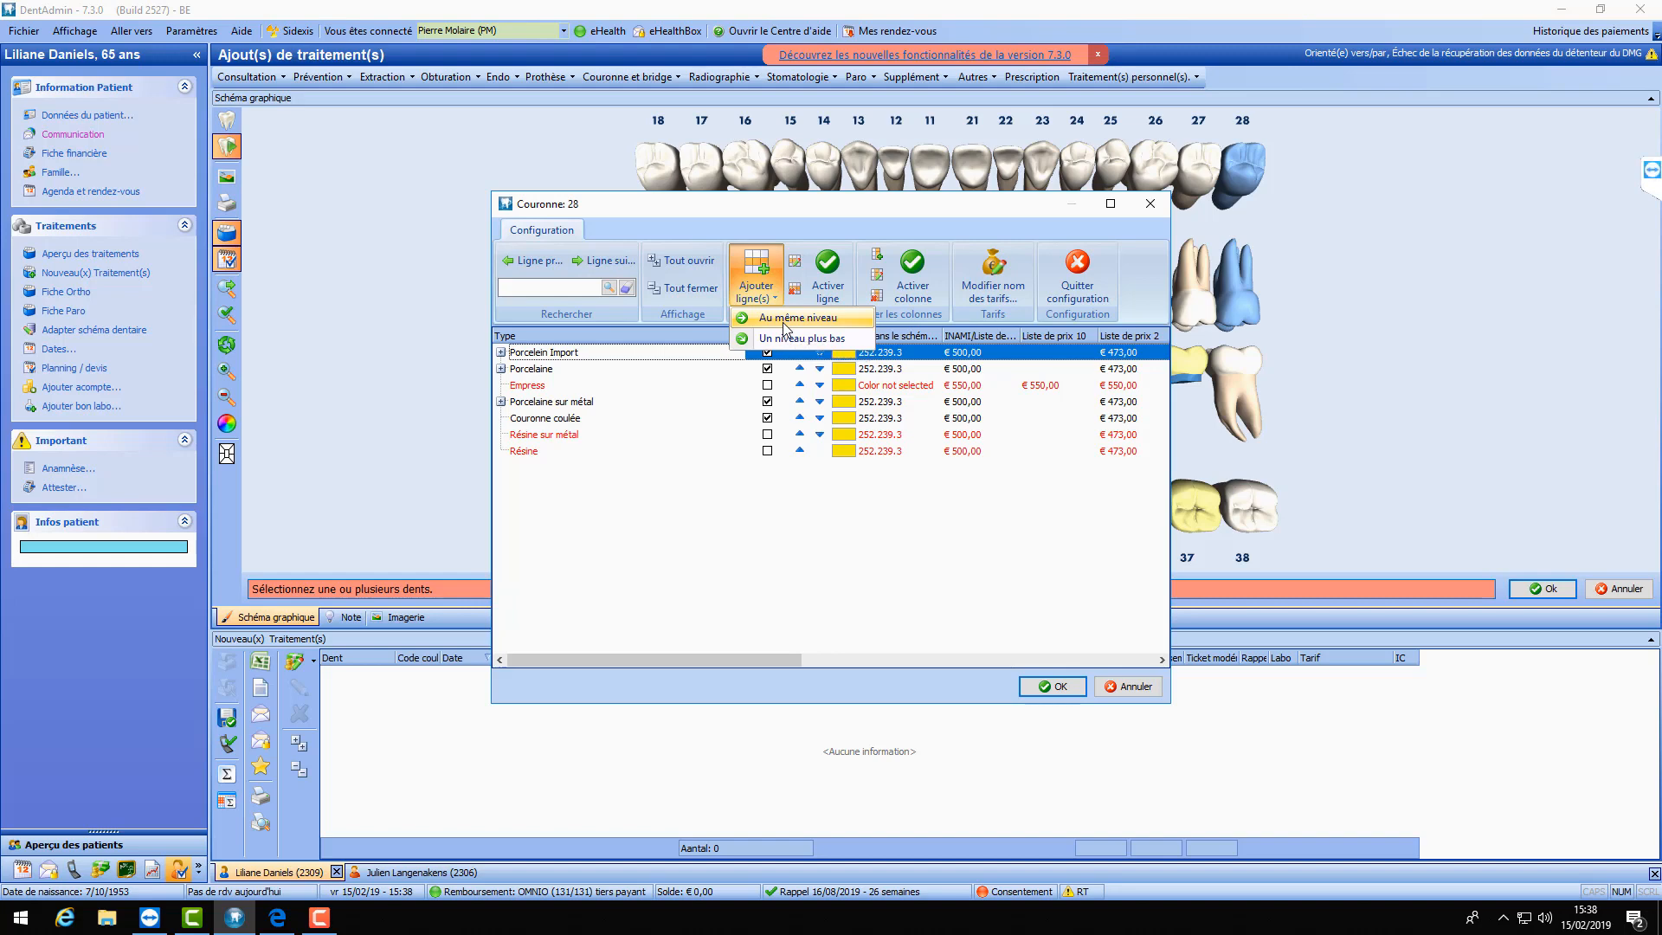
click(783, 324)
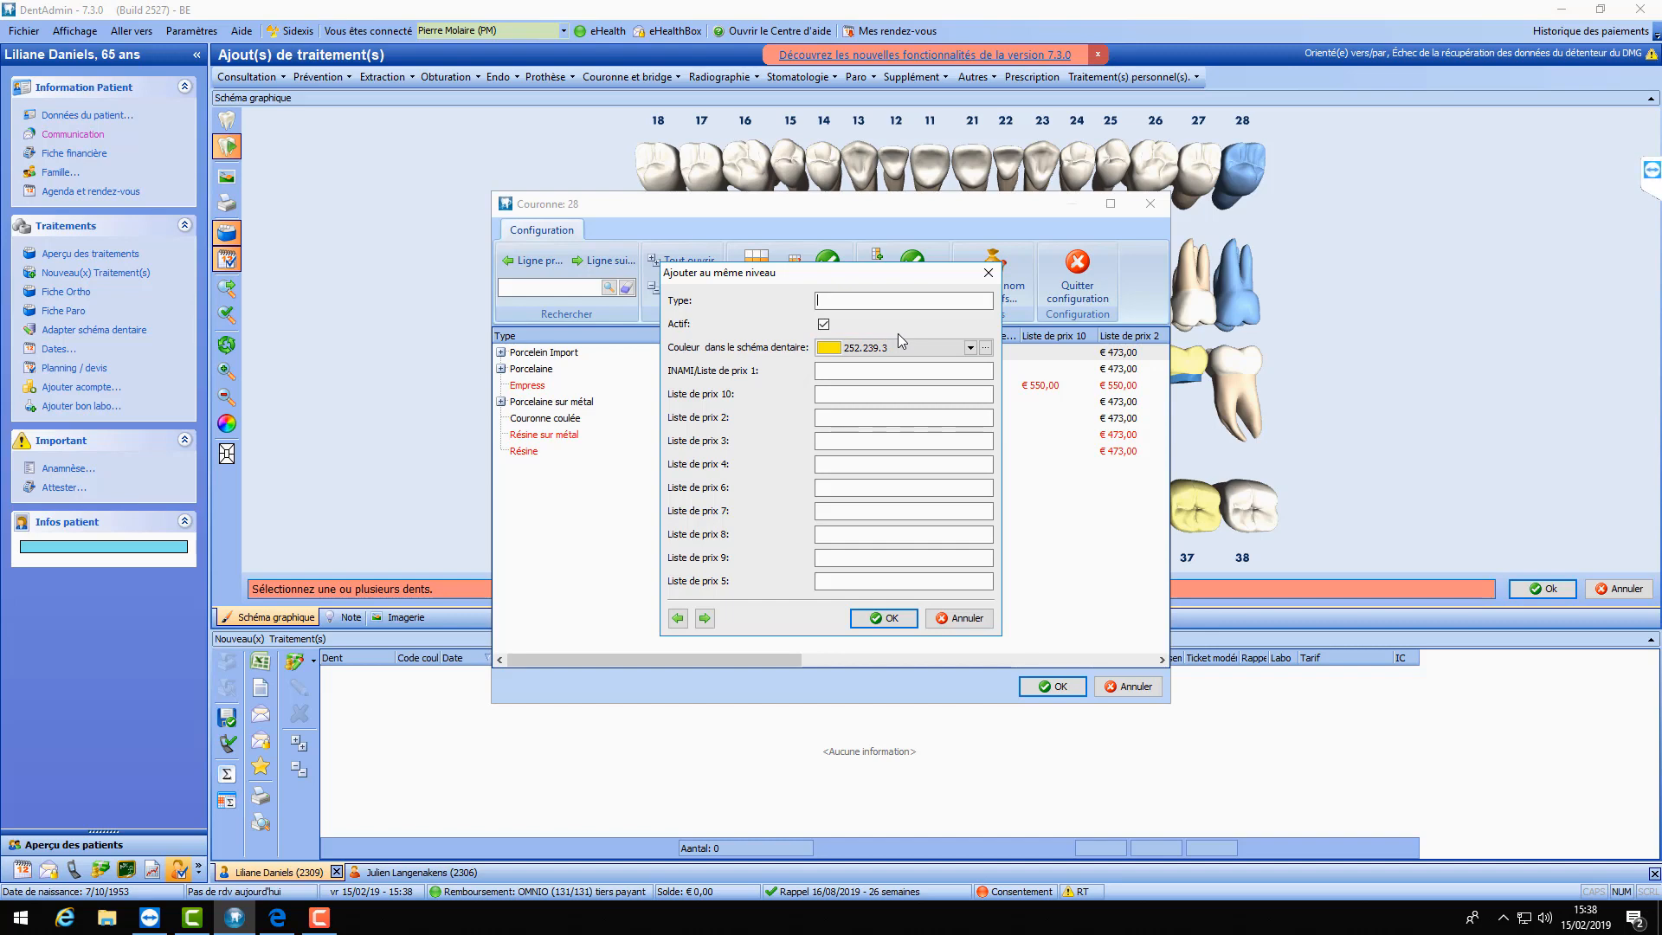
text(Test)
click(882, 618)
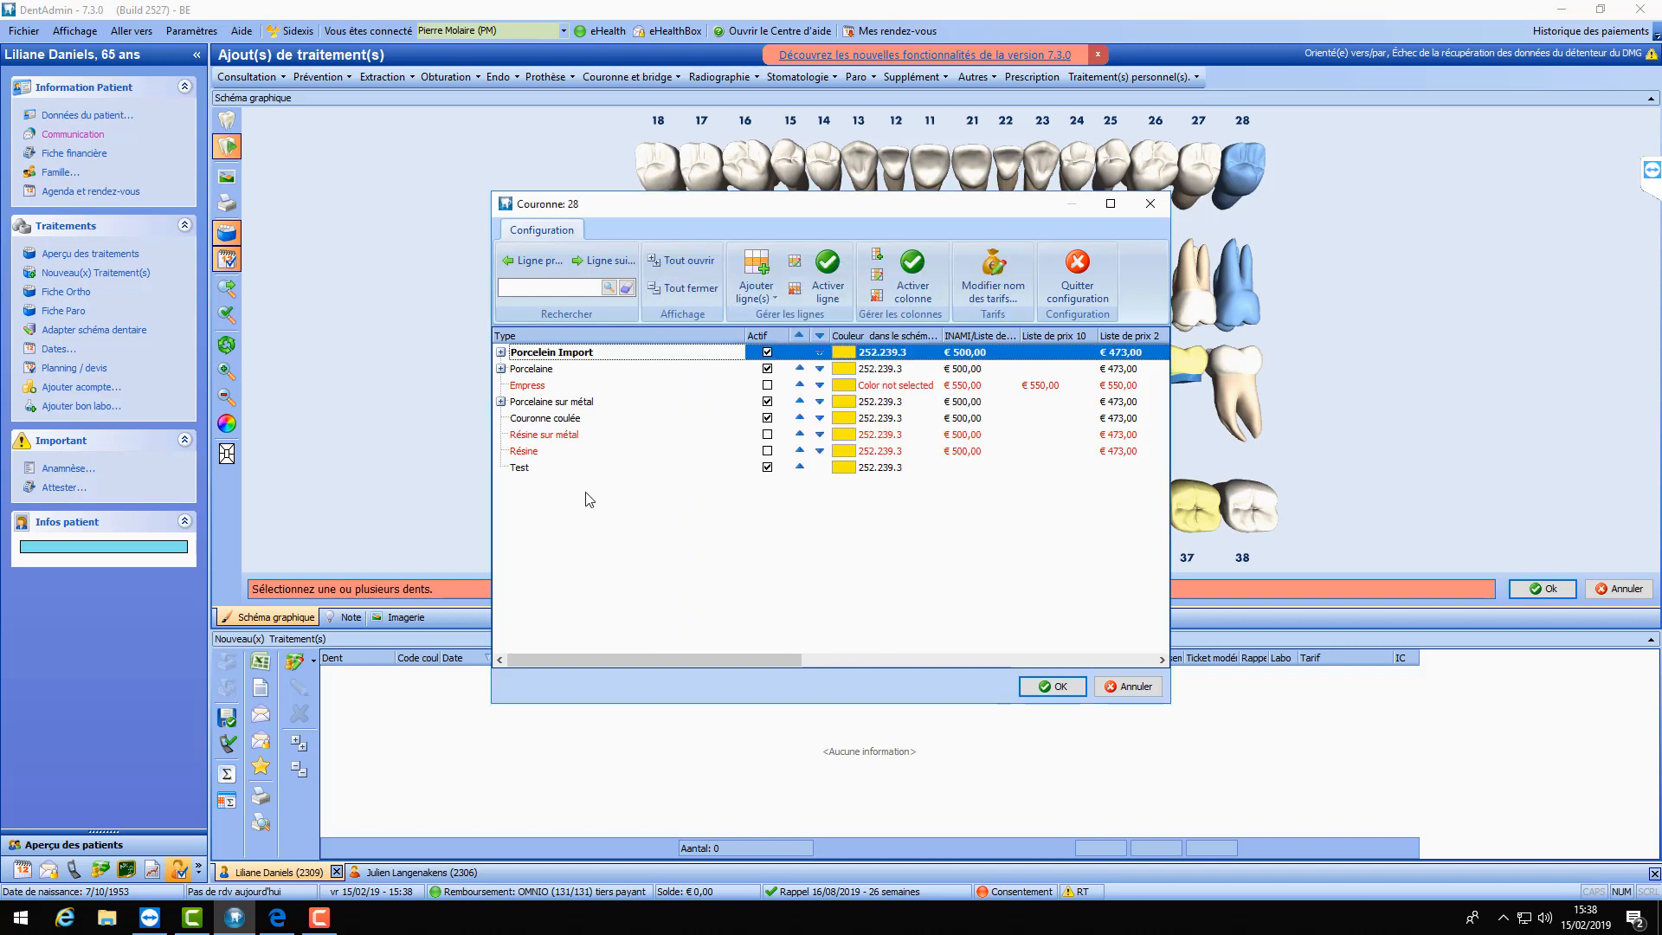
- Add the subtype Materiel 1 one level below Test and expand Test in the crown type list
click(535, 374)
click(538, 401)
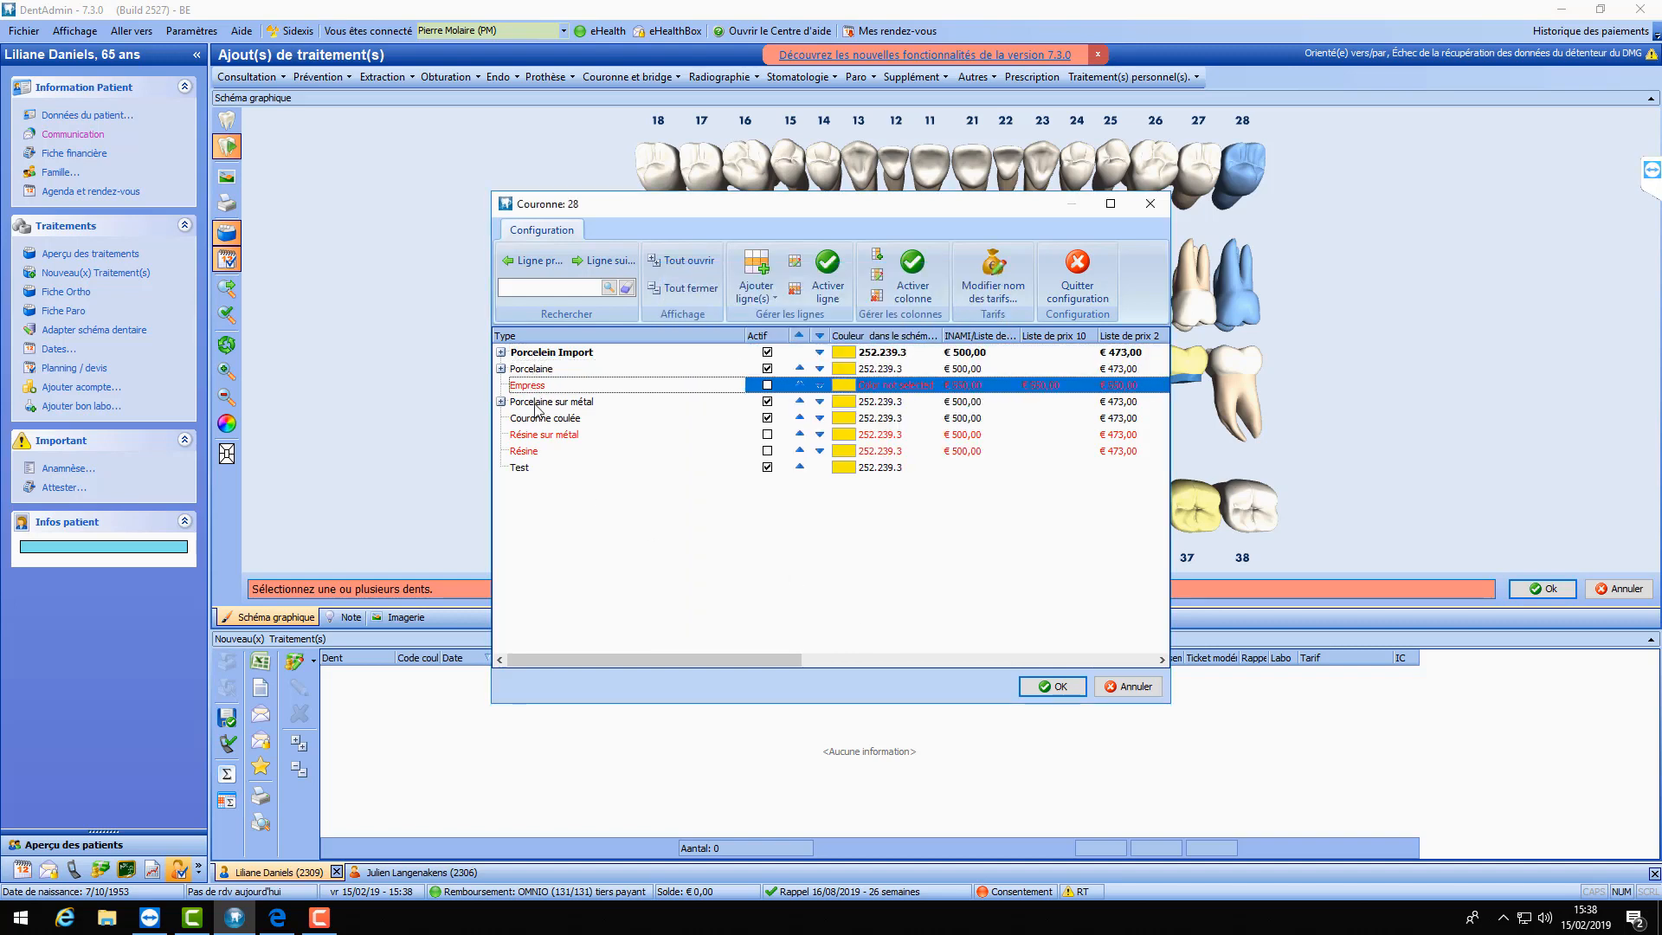
click(534, 468)
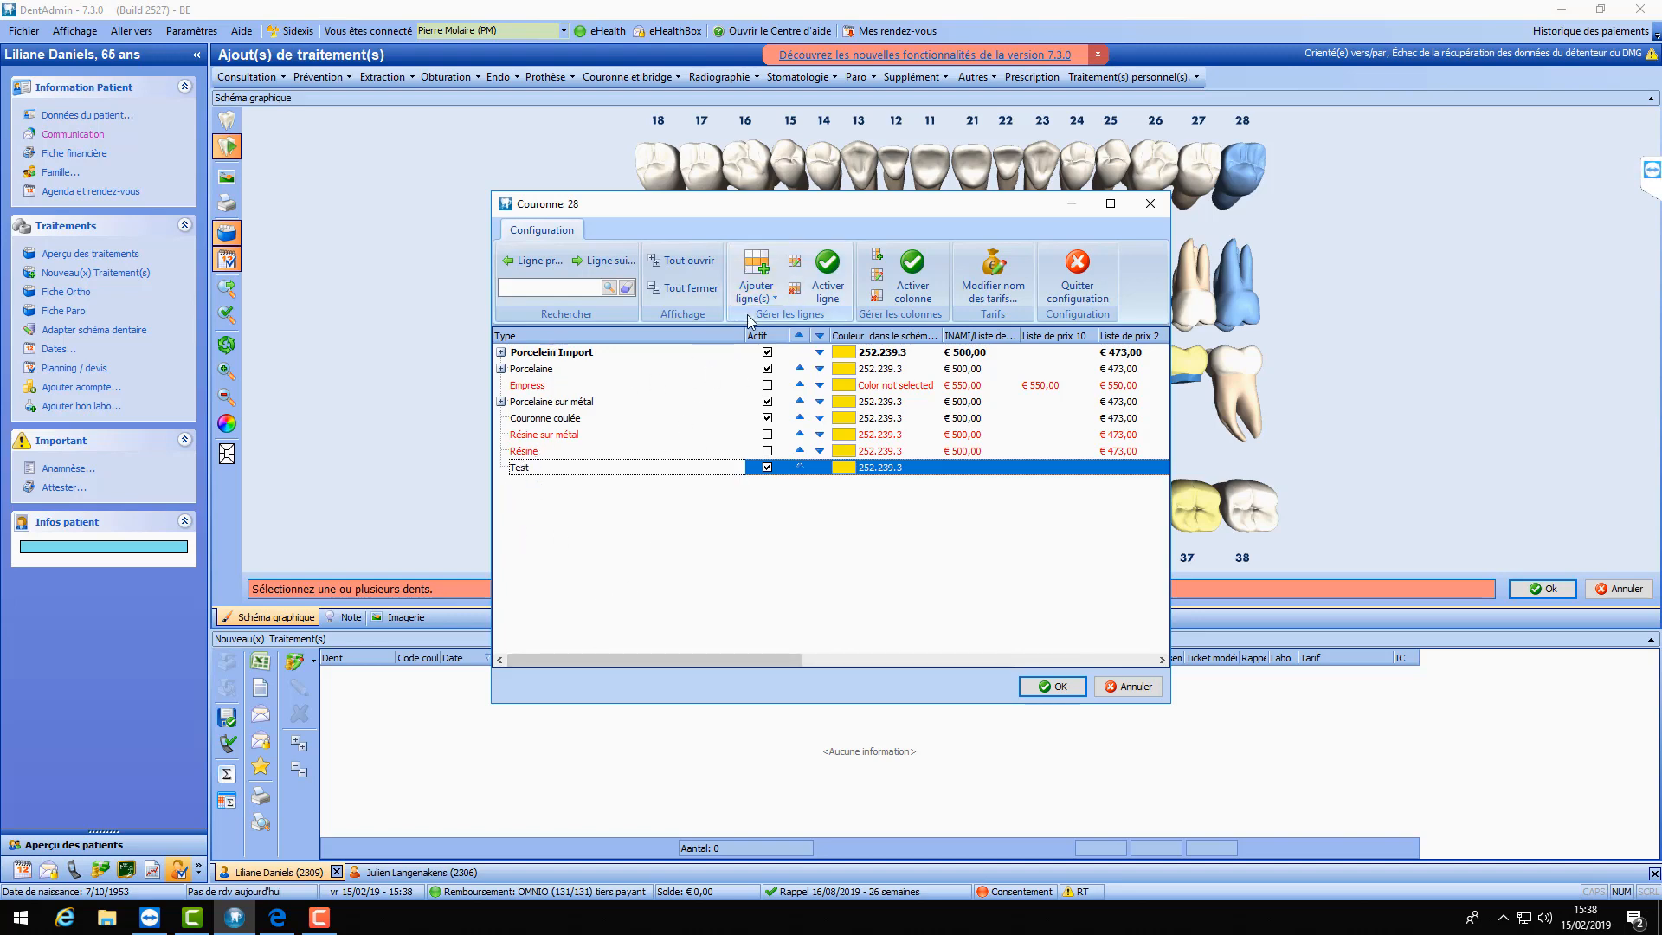
click(542, 452)
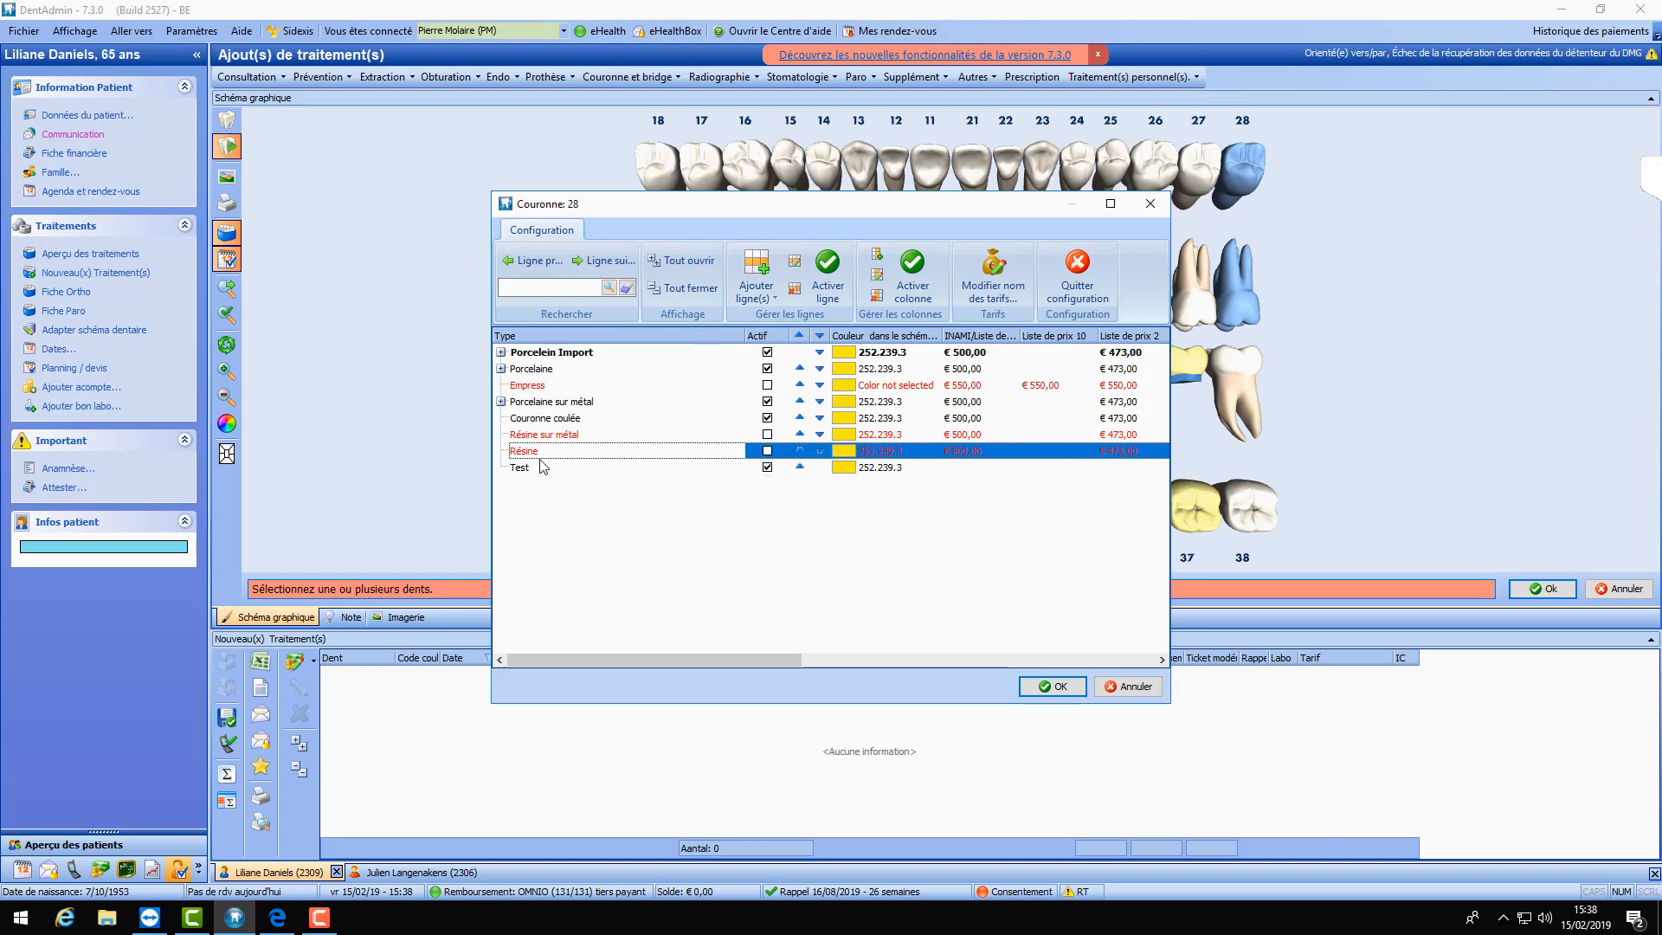
click(533, 471)
click(766, 297)
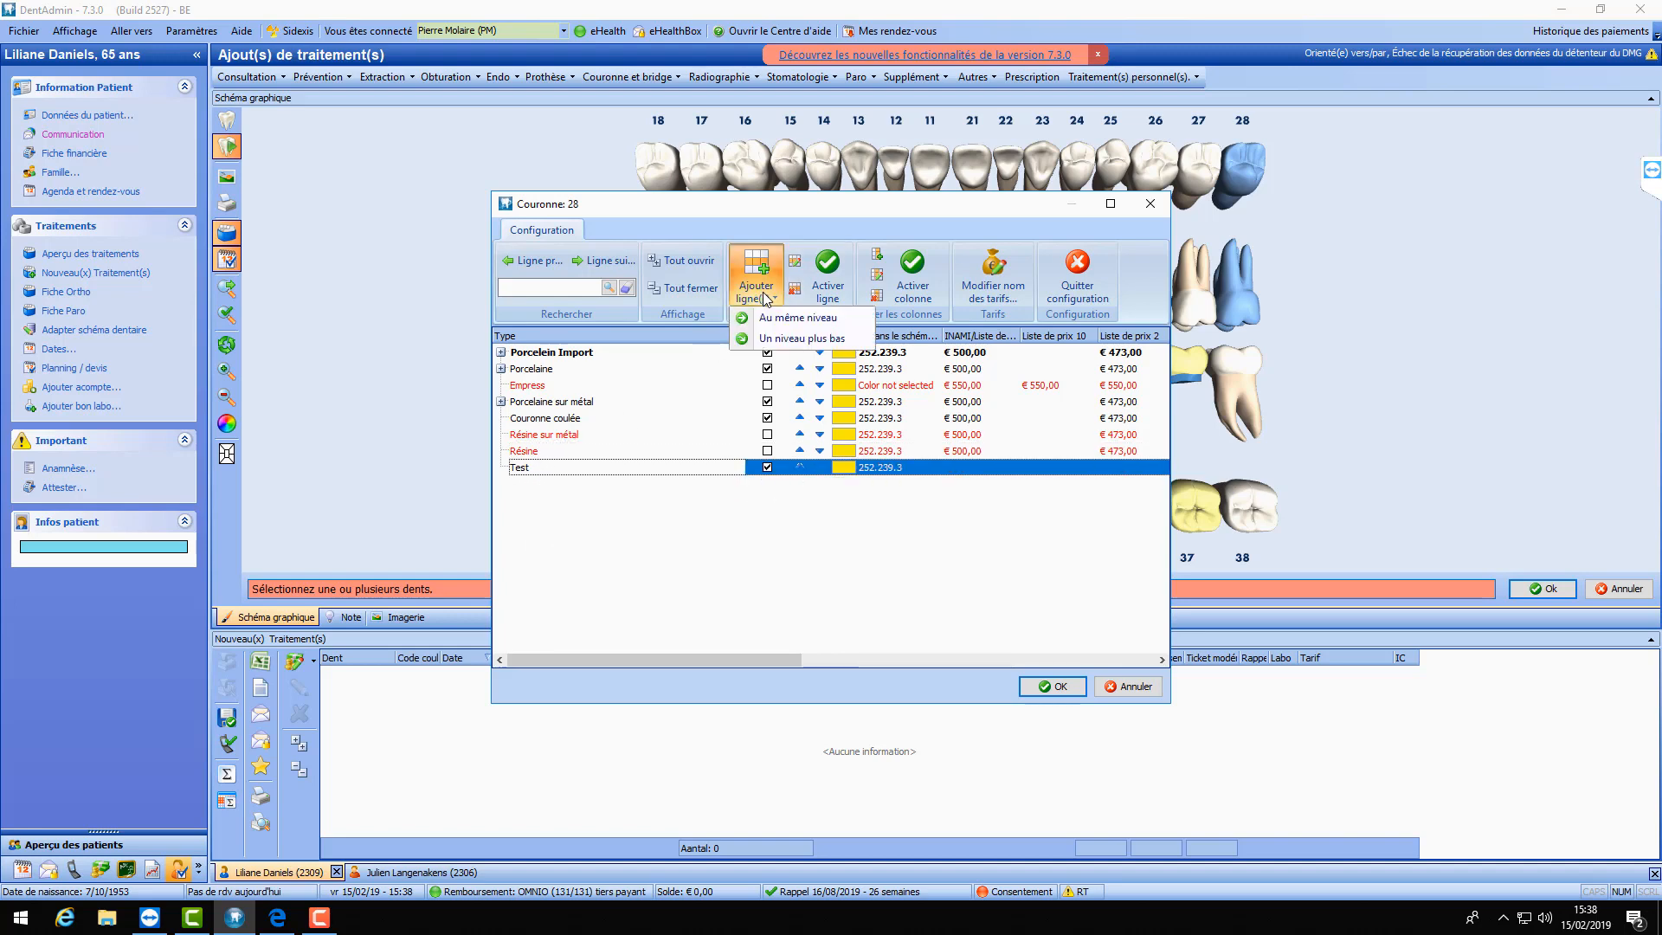
click(773, 340)
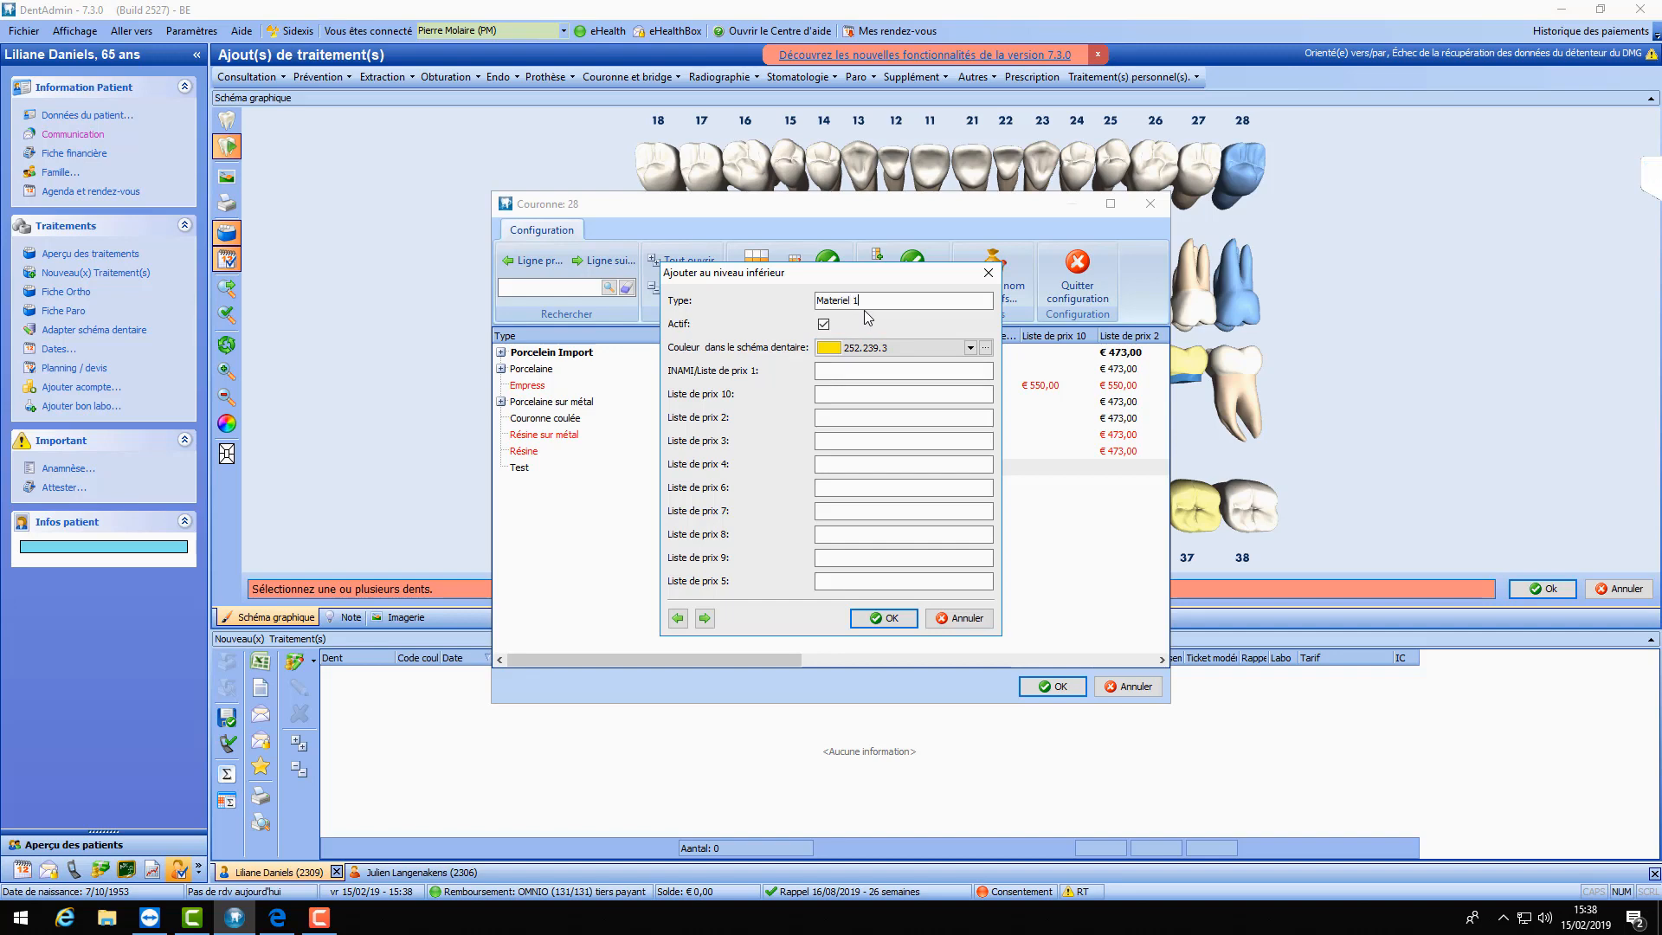
click(884, 618)
click(500, 467)
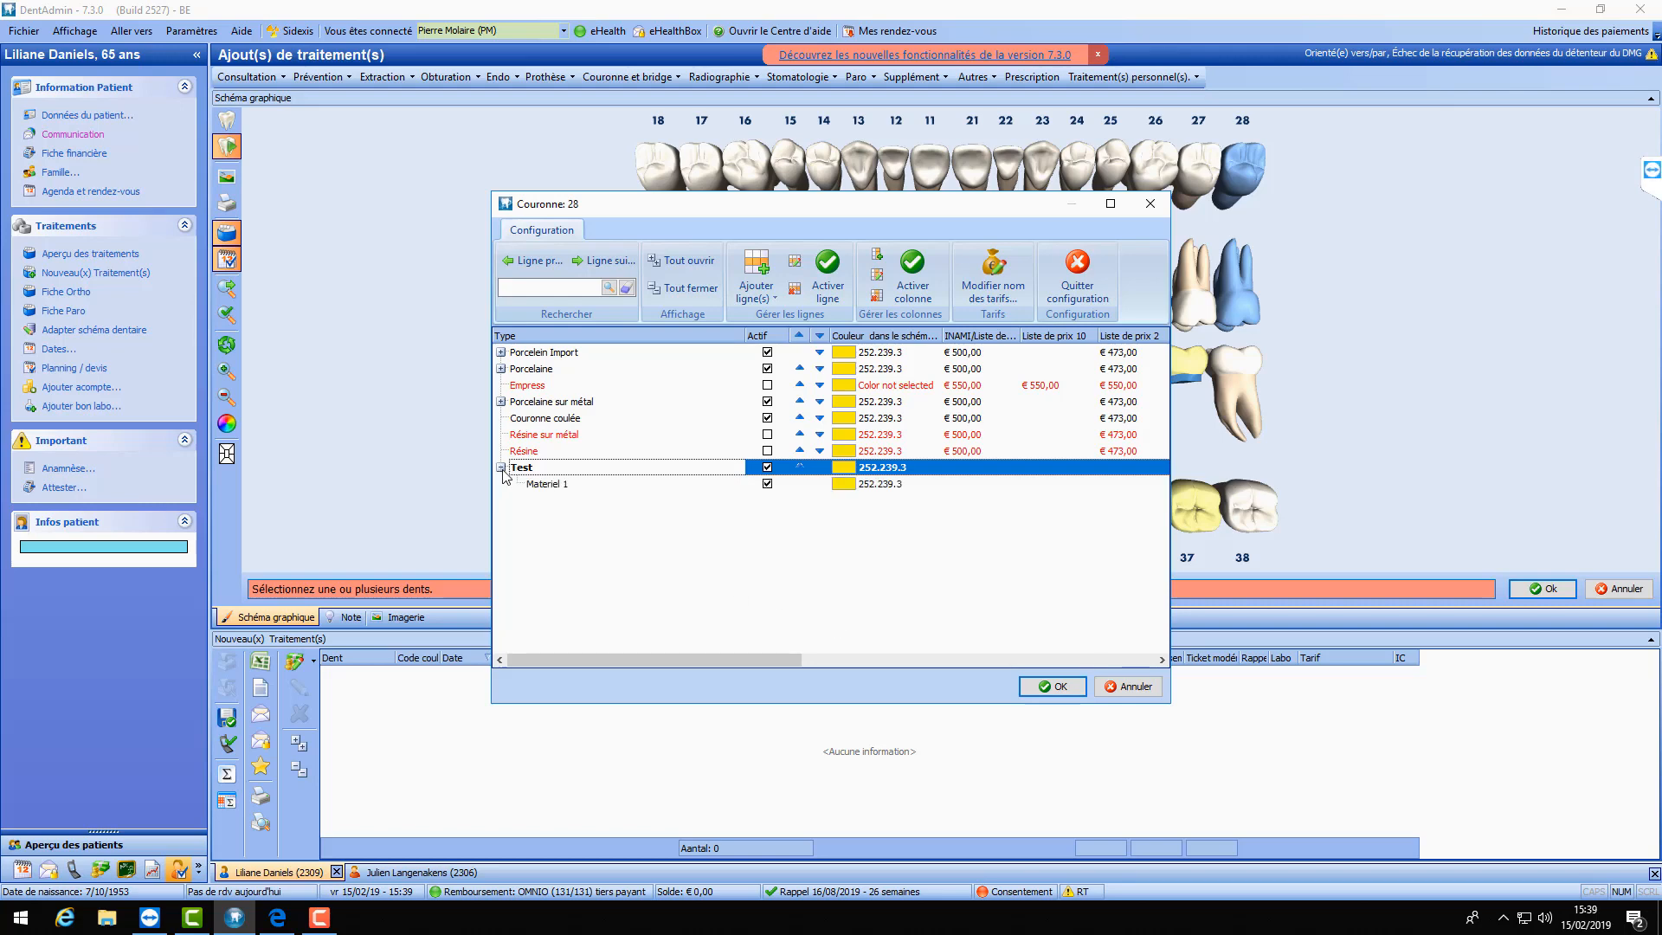
click(557, 487)
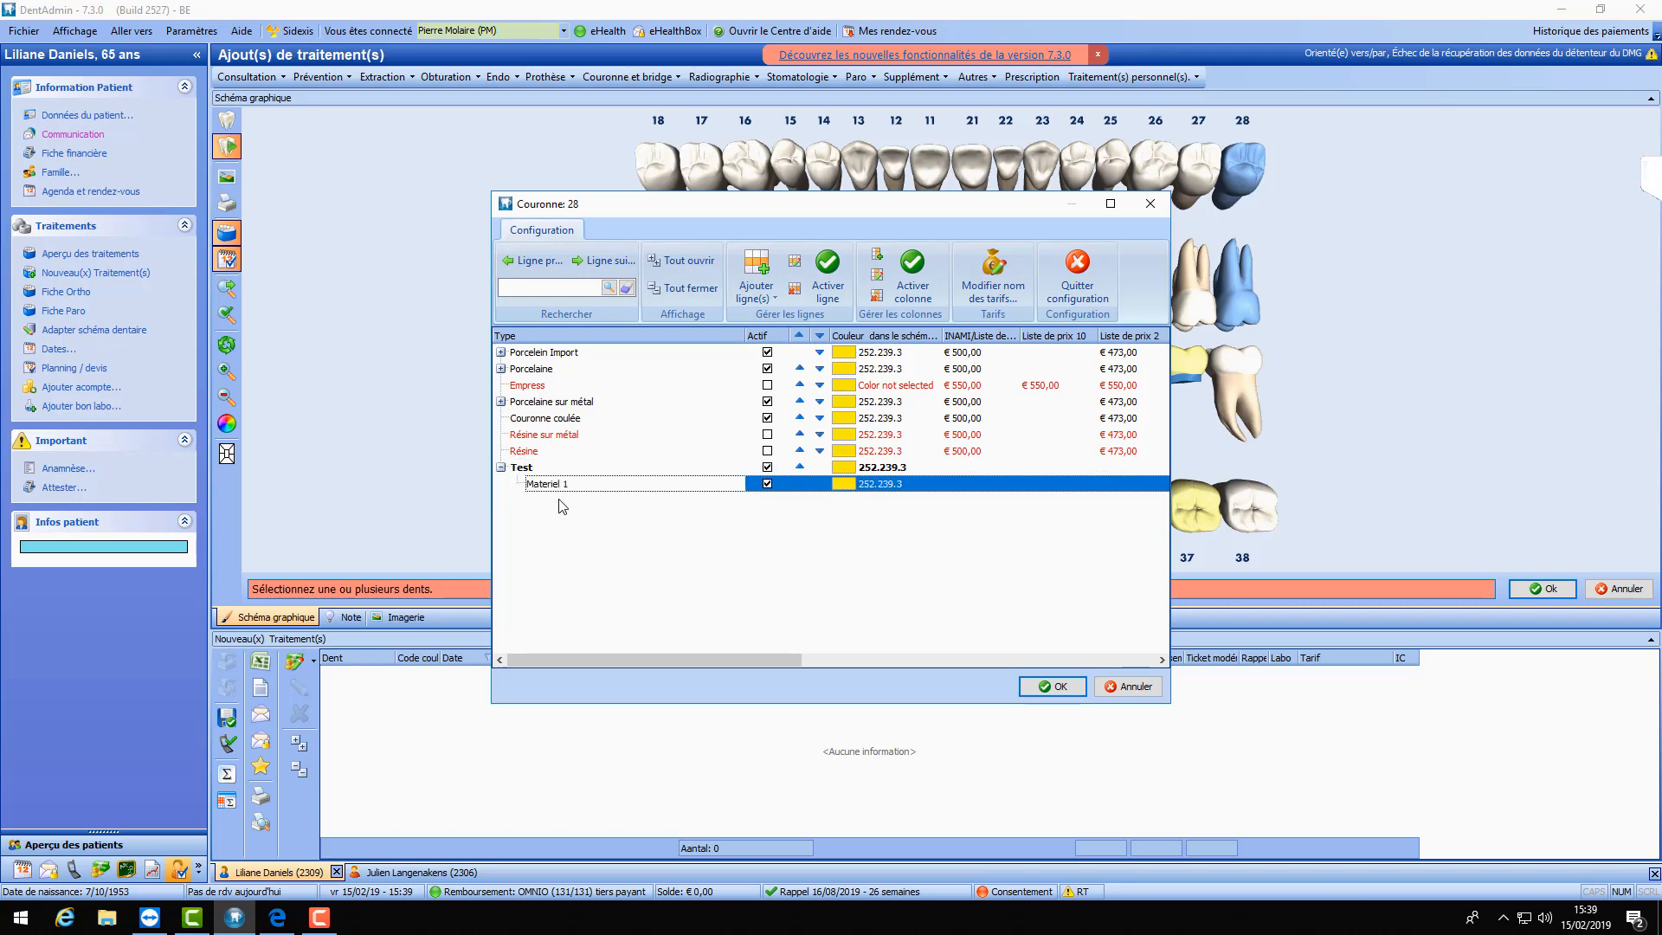
click(767, 297)
click(800, 339)
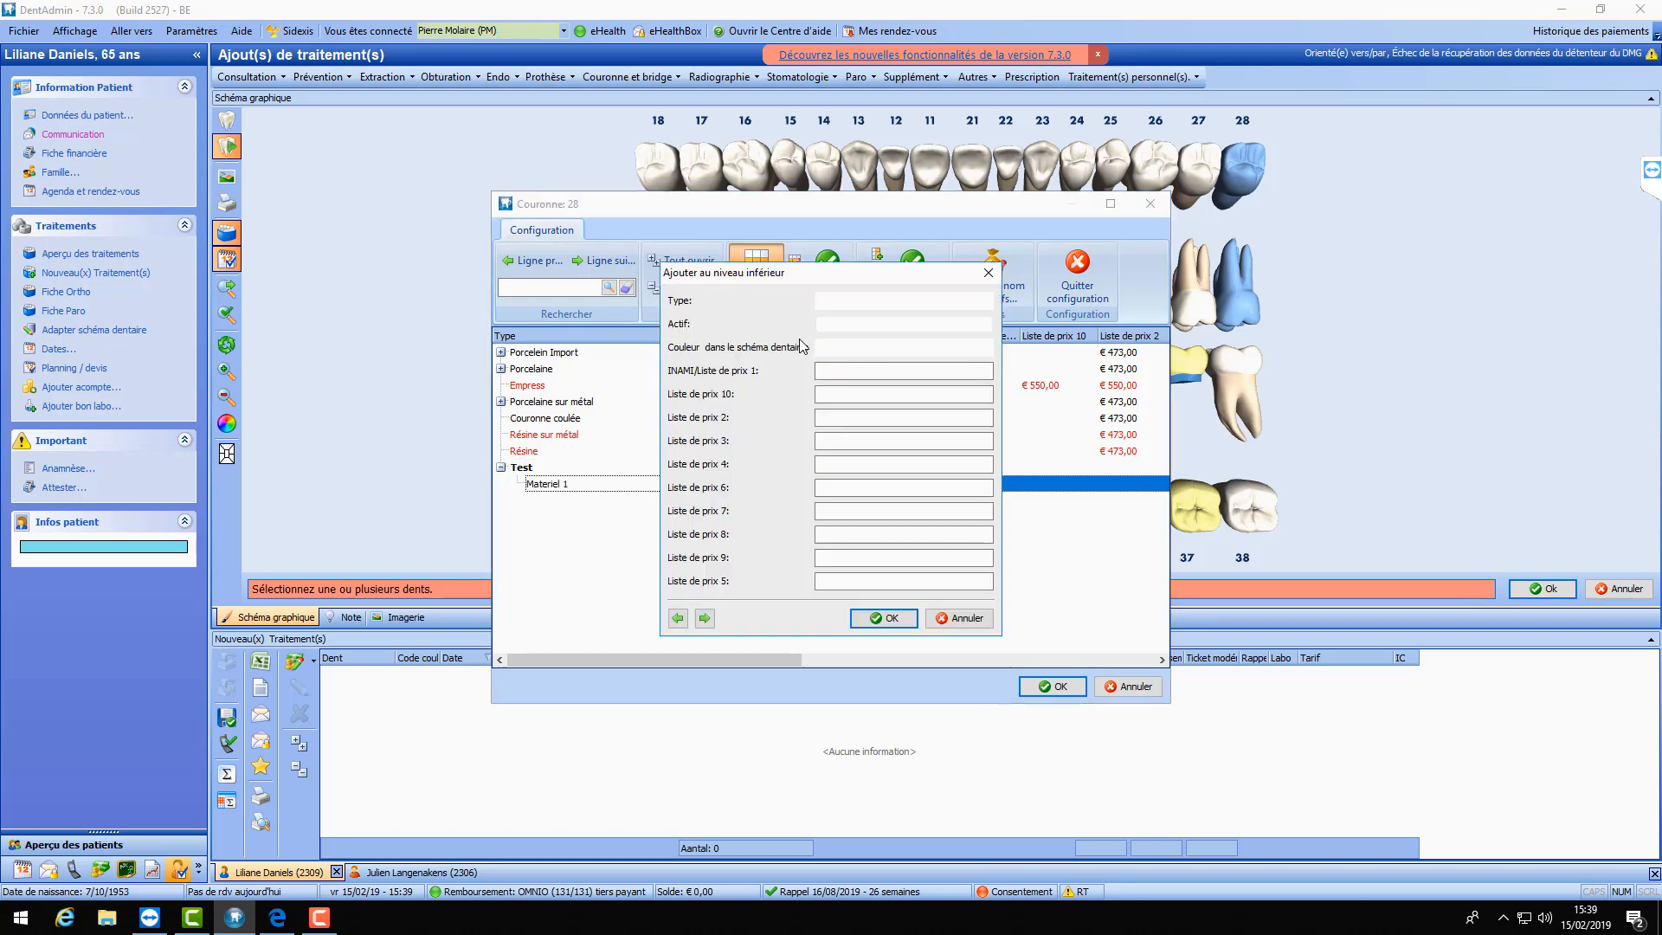
click(987, 272)
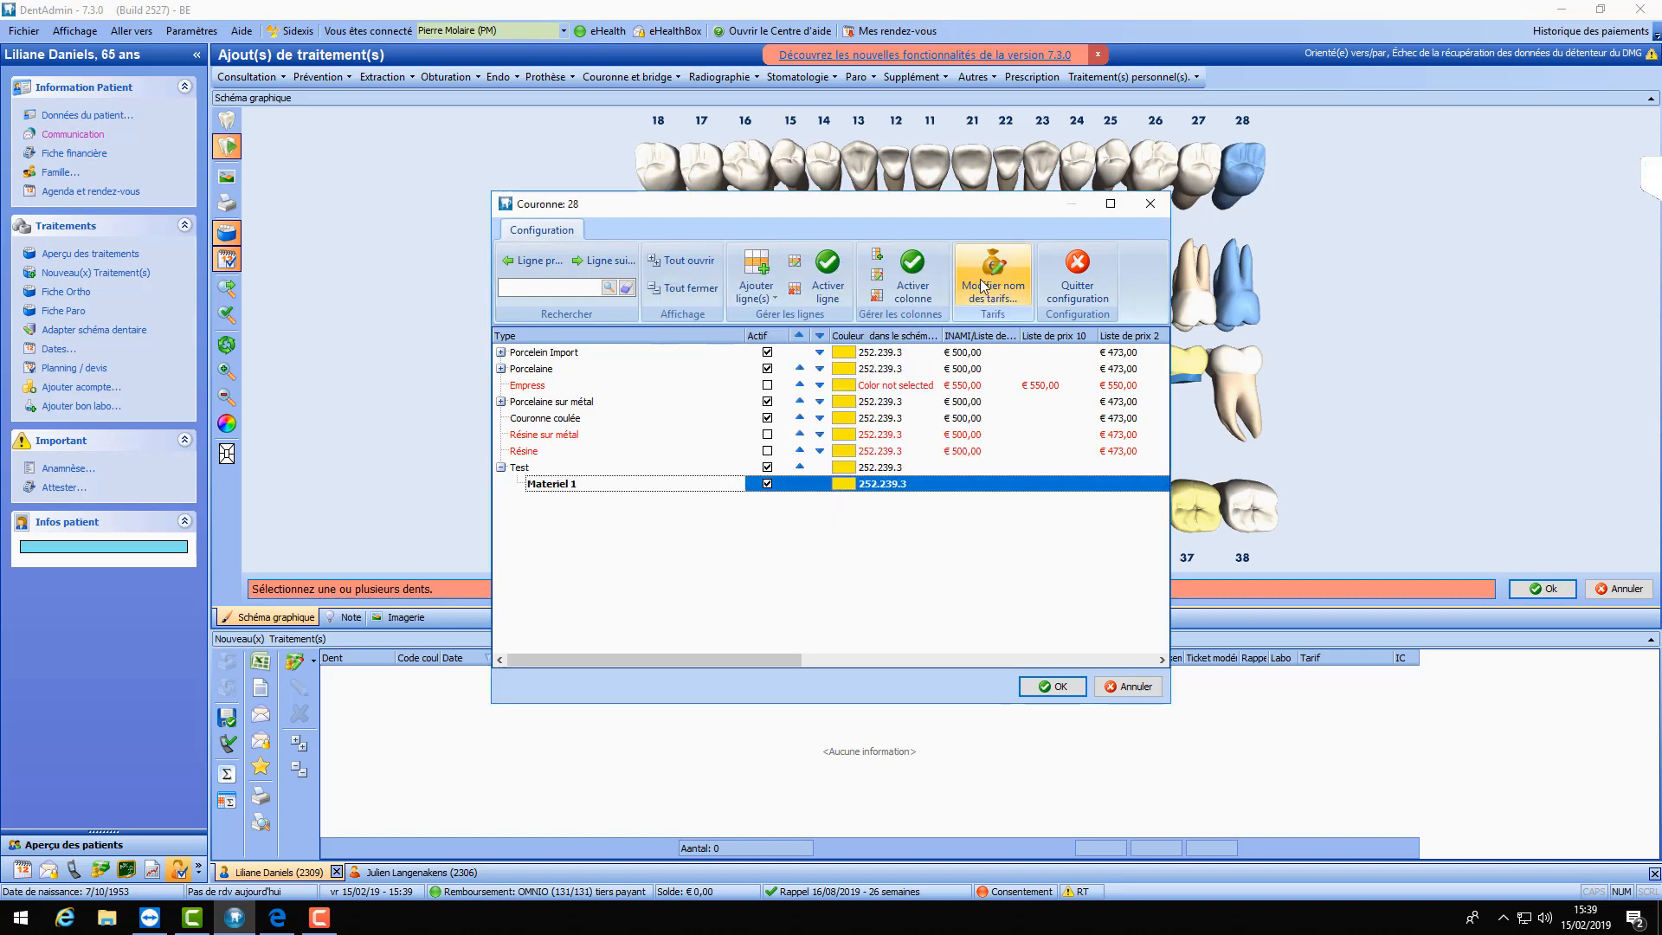
- Leave the type configuration and record the crown on tooth 28 with type Materiel 1 under Test
click(502, 468)
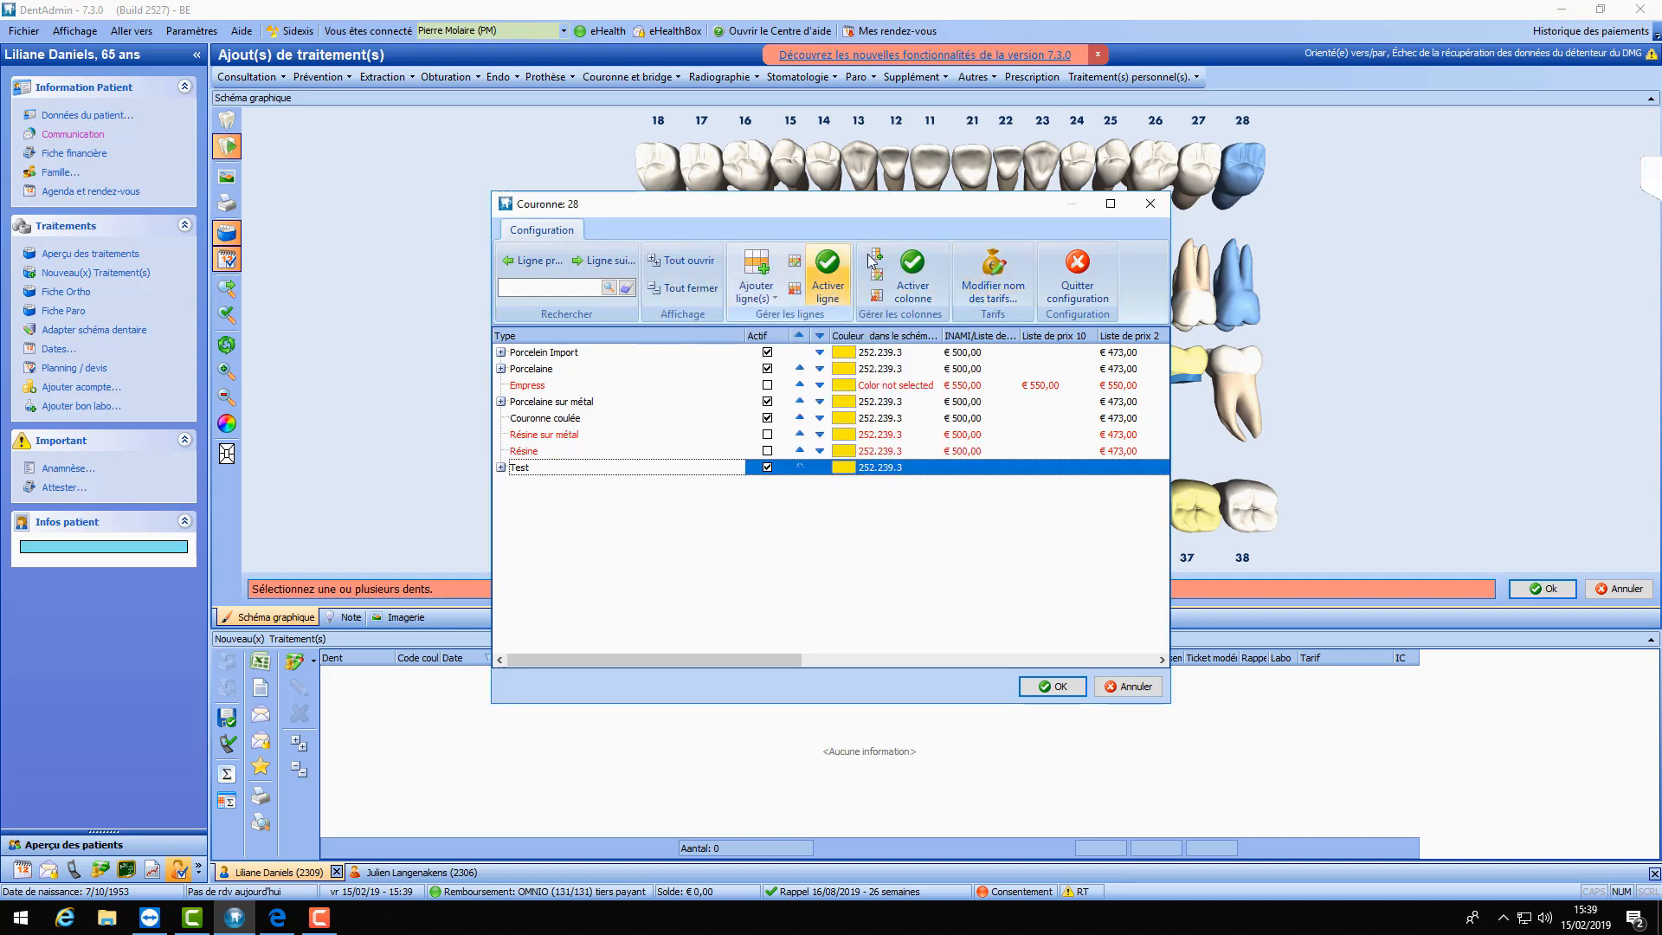
click(1083, 279)
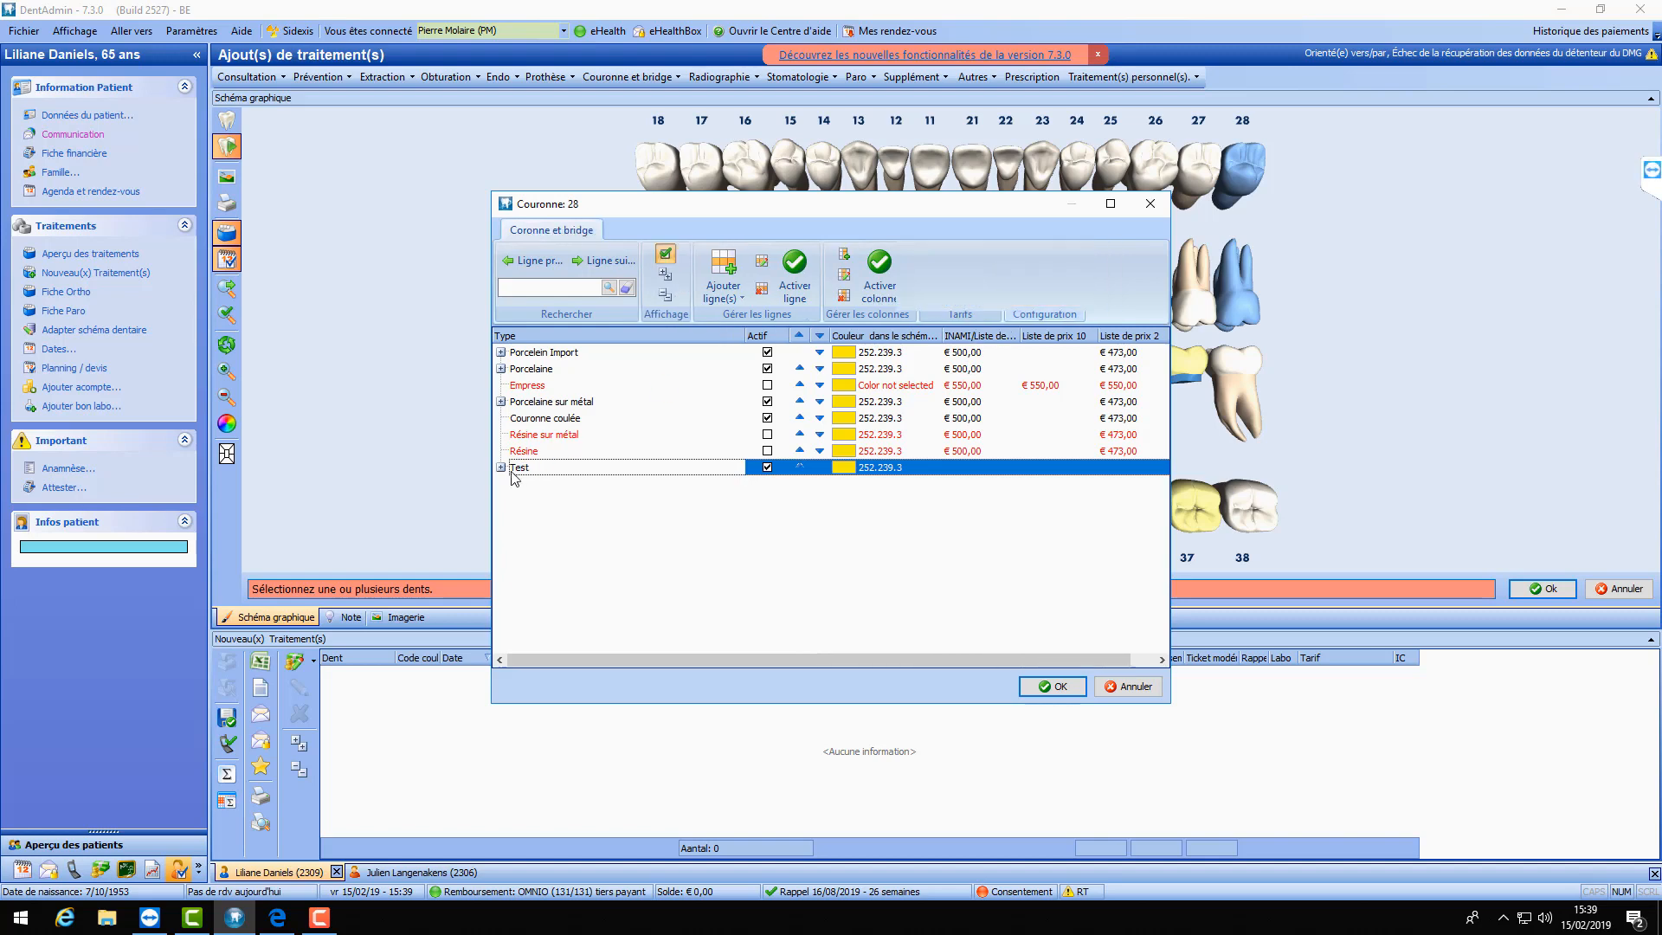
click(594, 585)
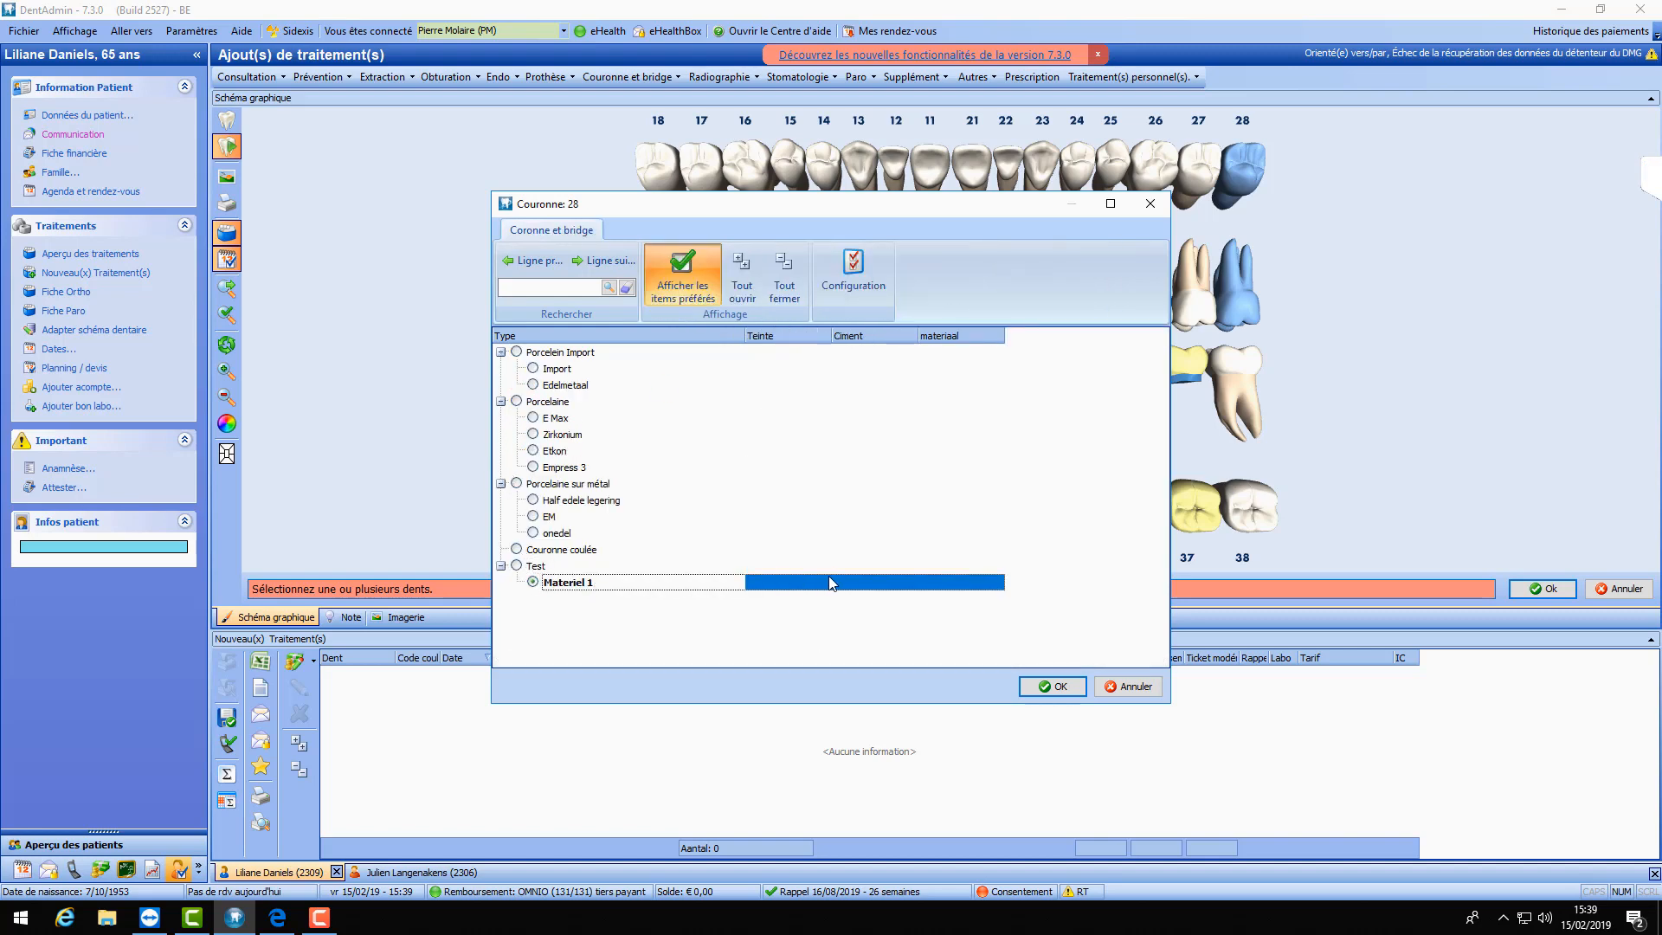
click(1063, 688)
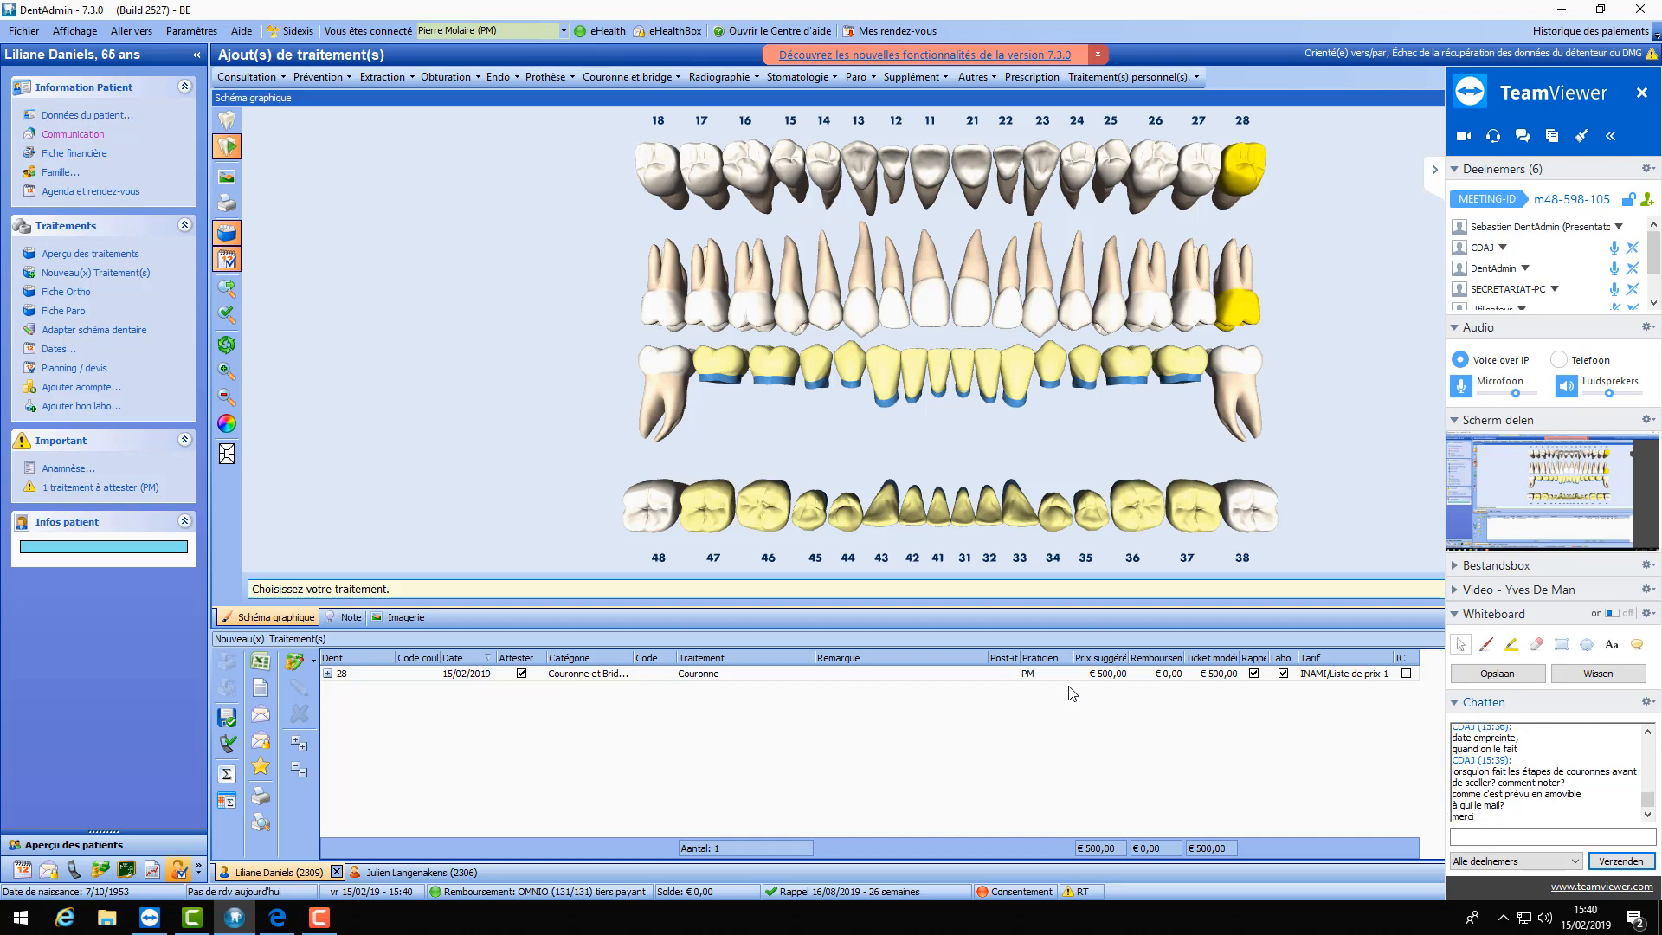
- Try to add a panoramic radiograph treatment with the motivation Dents
click(1432, 169)
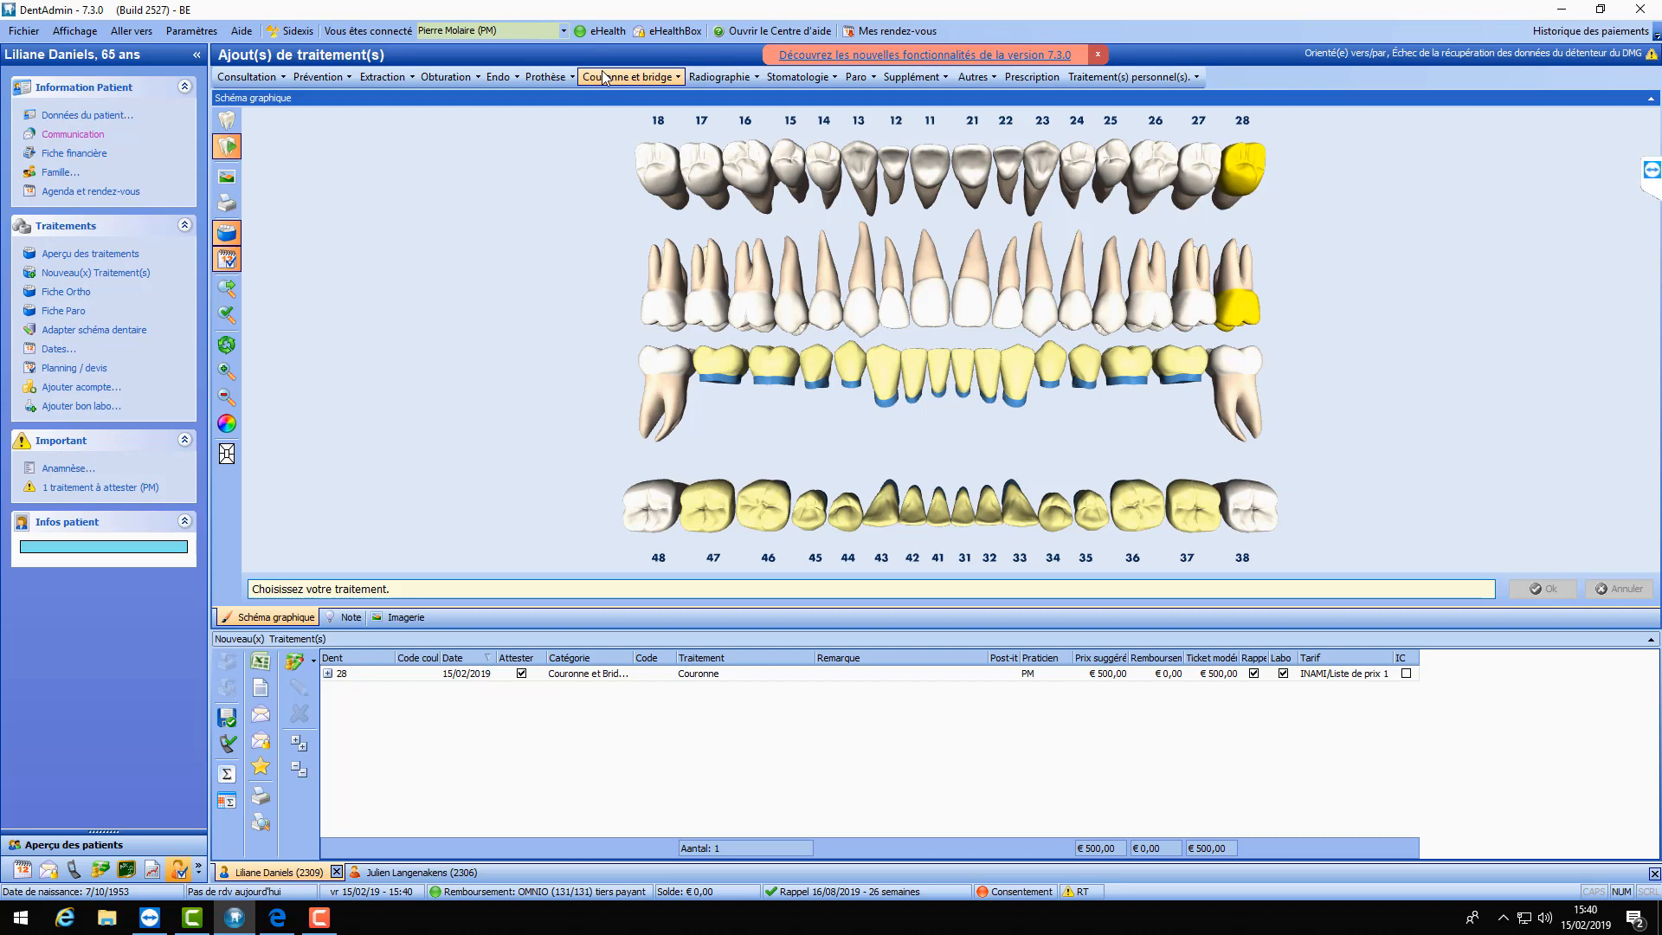
click(665, 78)
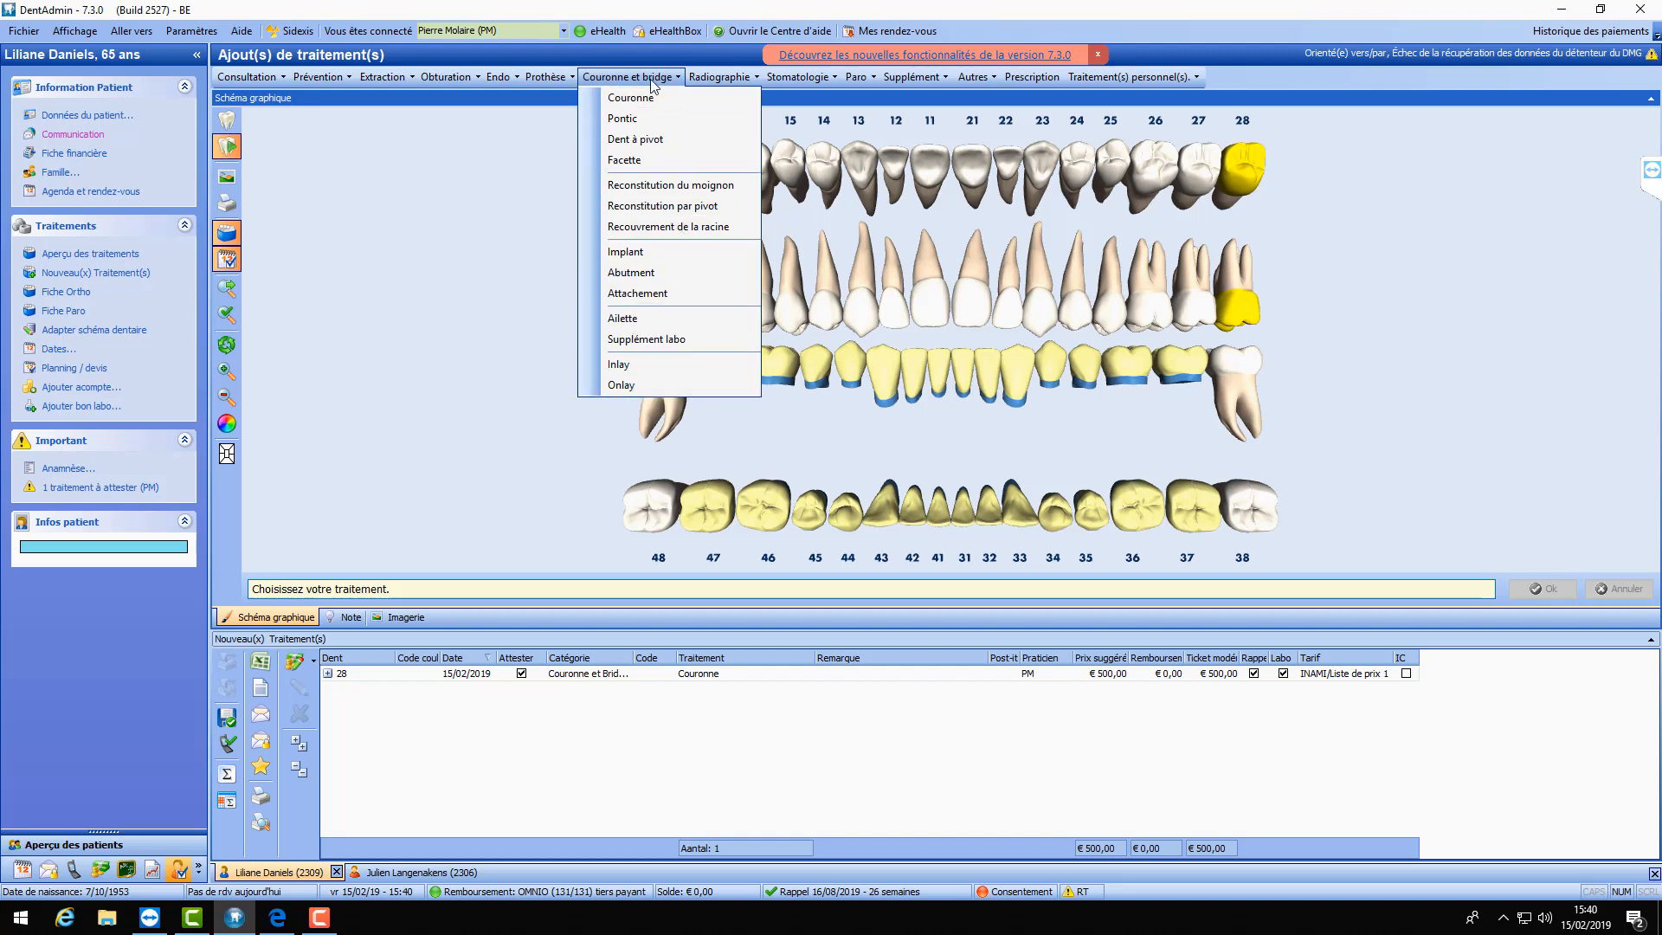
mouse_move(710, 83)
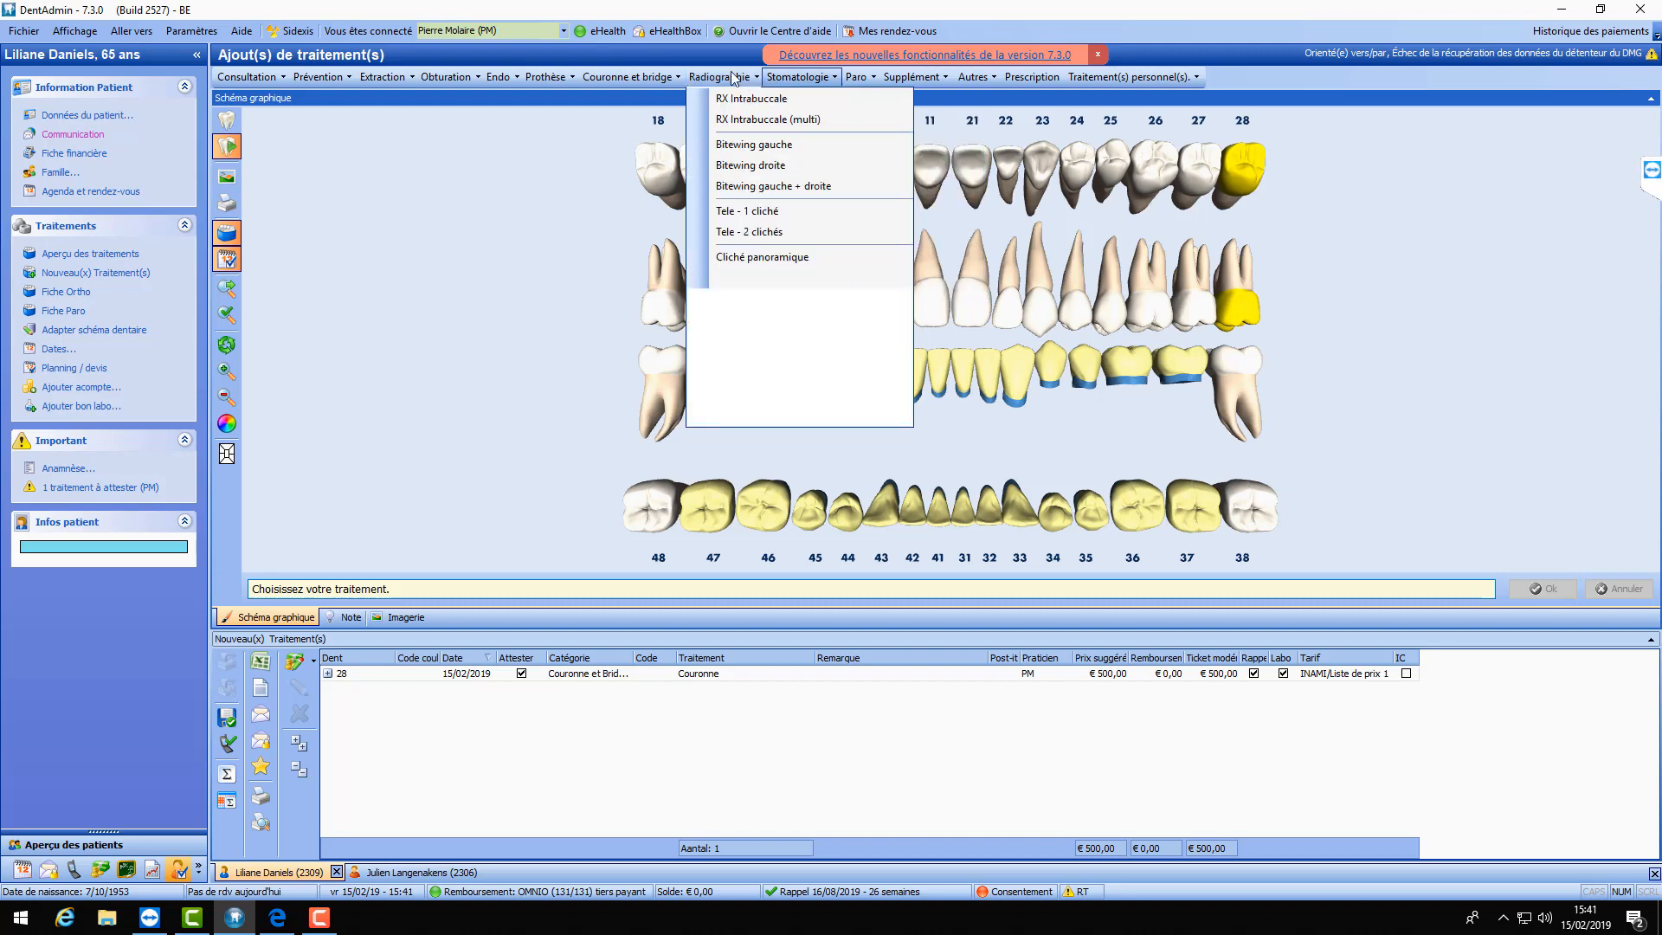
click(765, 258)
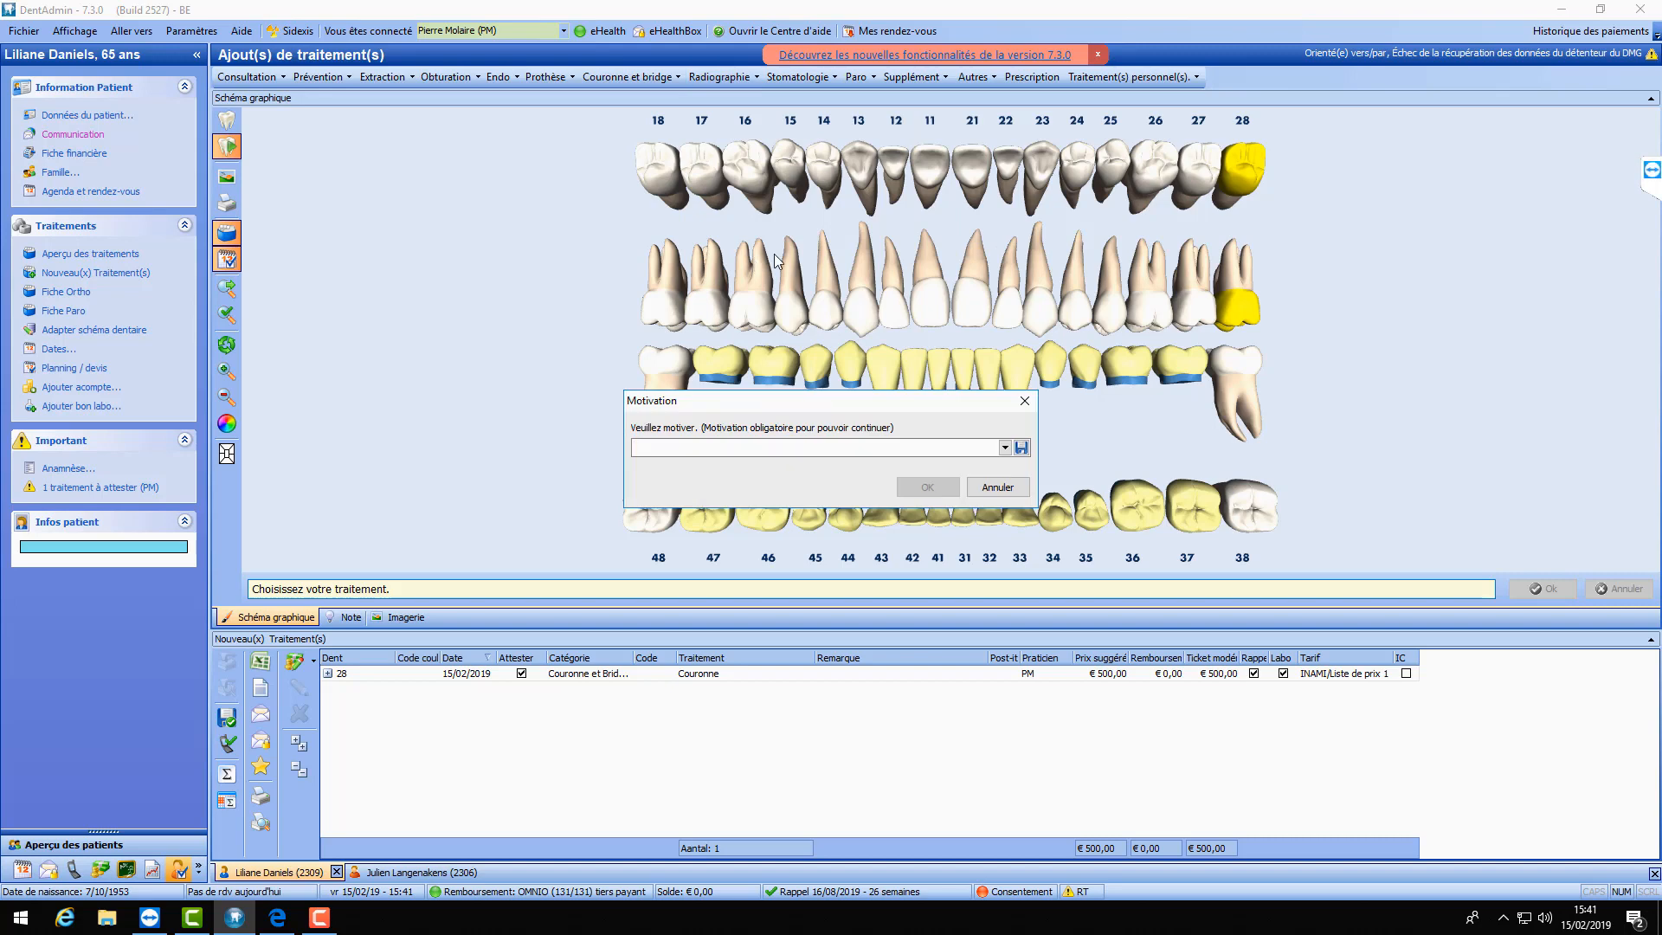
click(1005, 447)
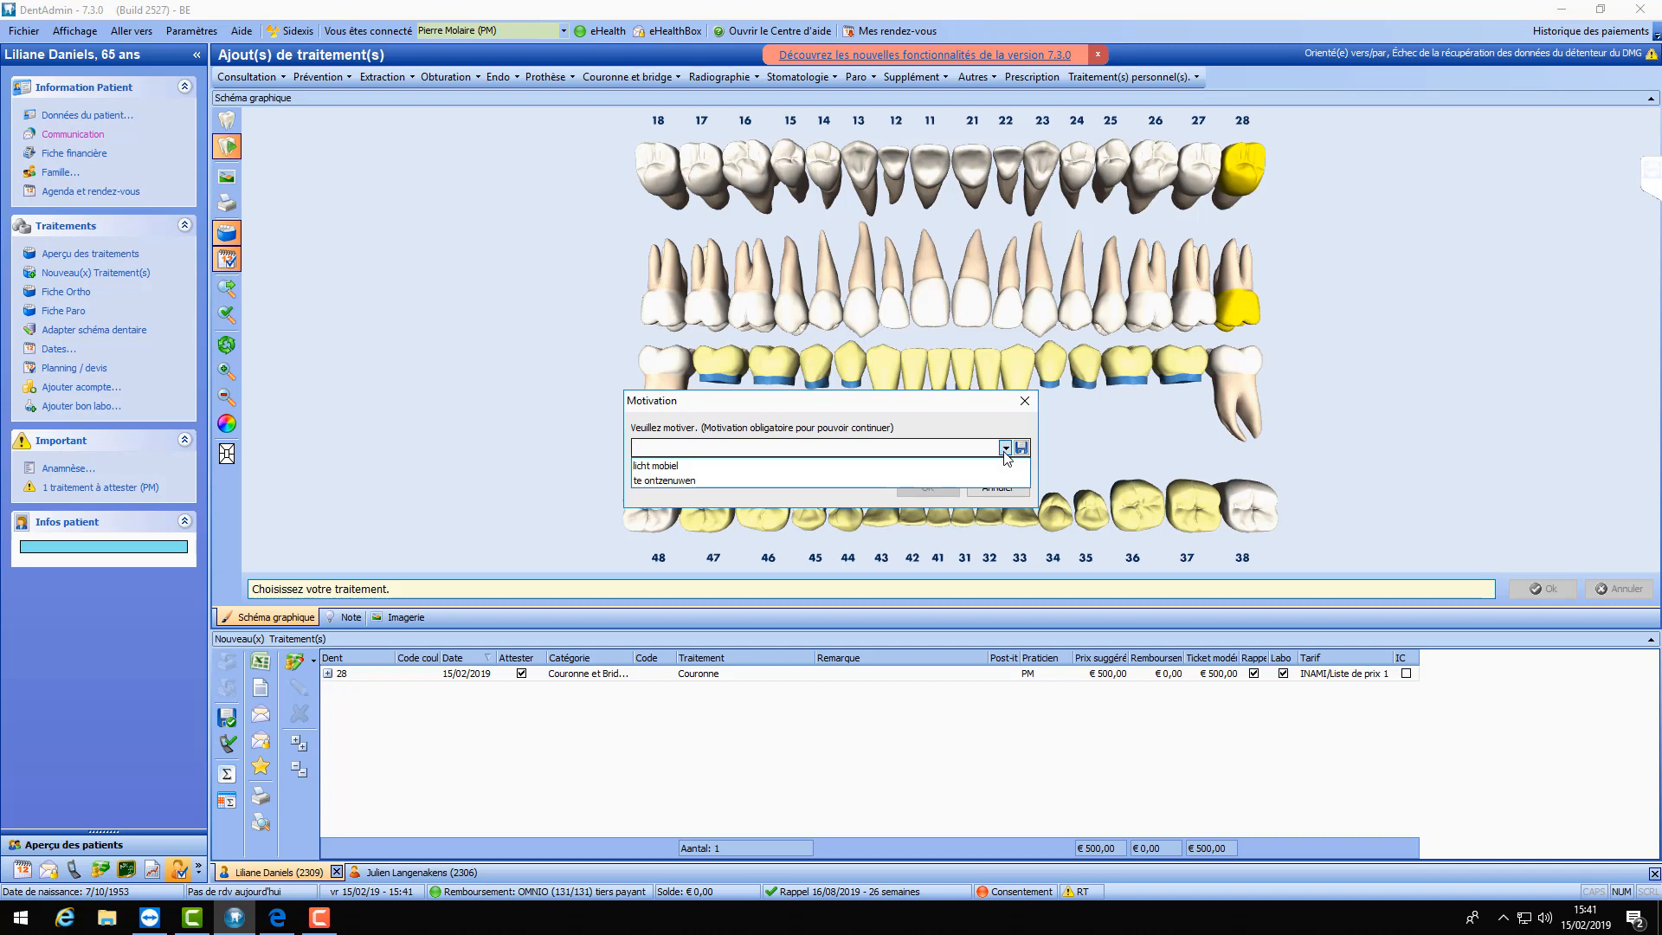
click(1005, 448)
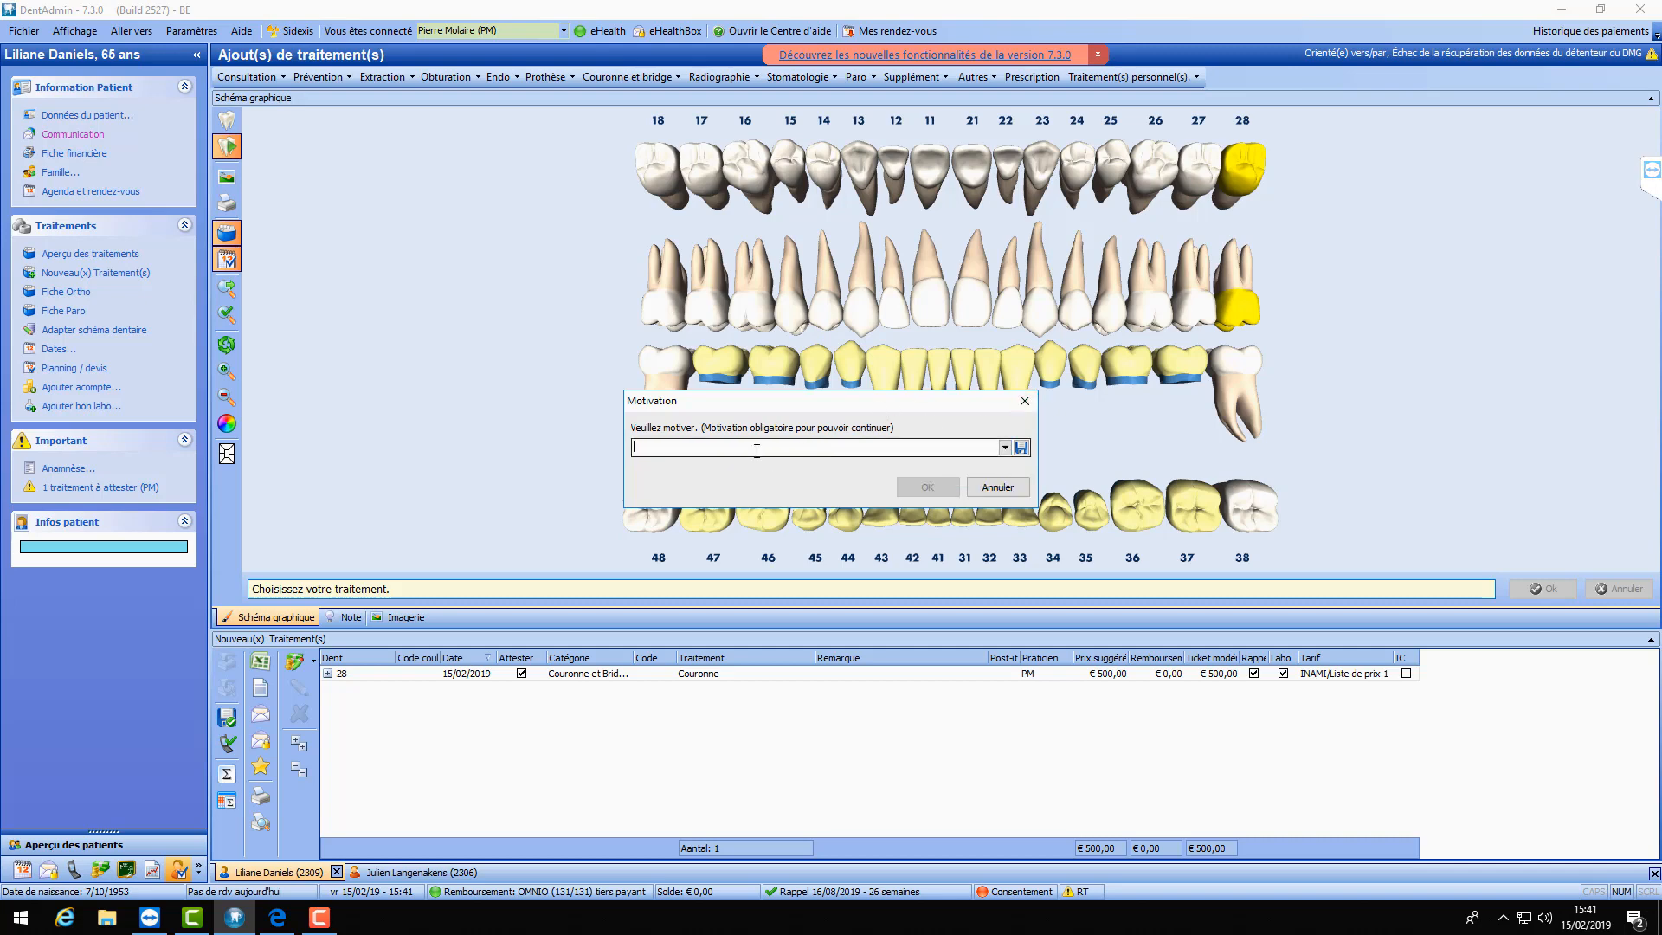
text(Dents)
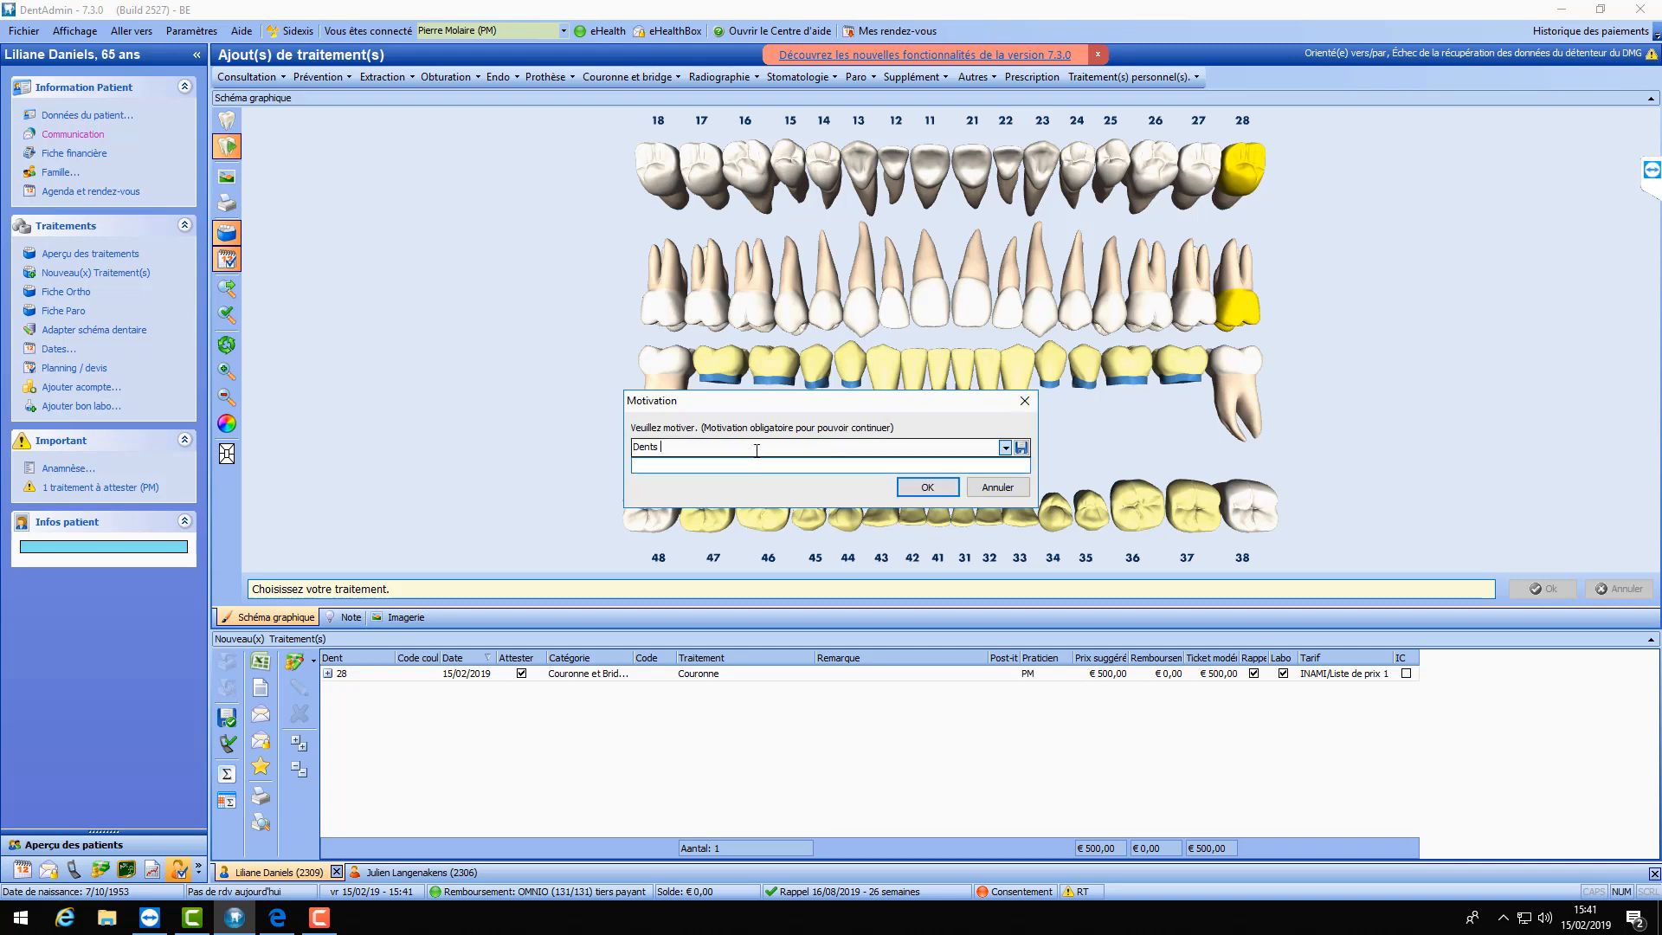
key(Return)
key(XF86MonBrightnessUp)
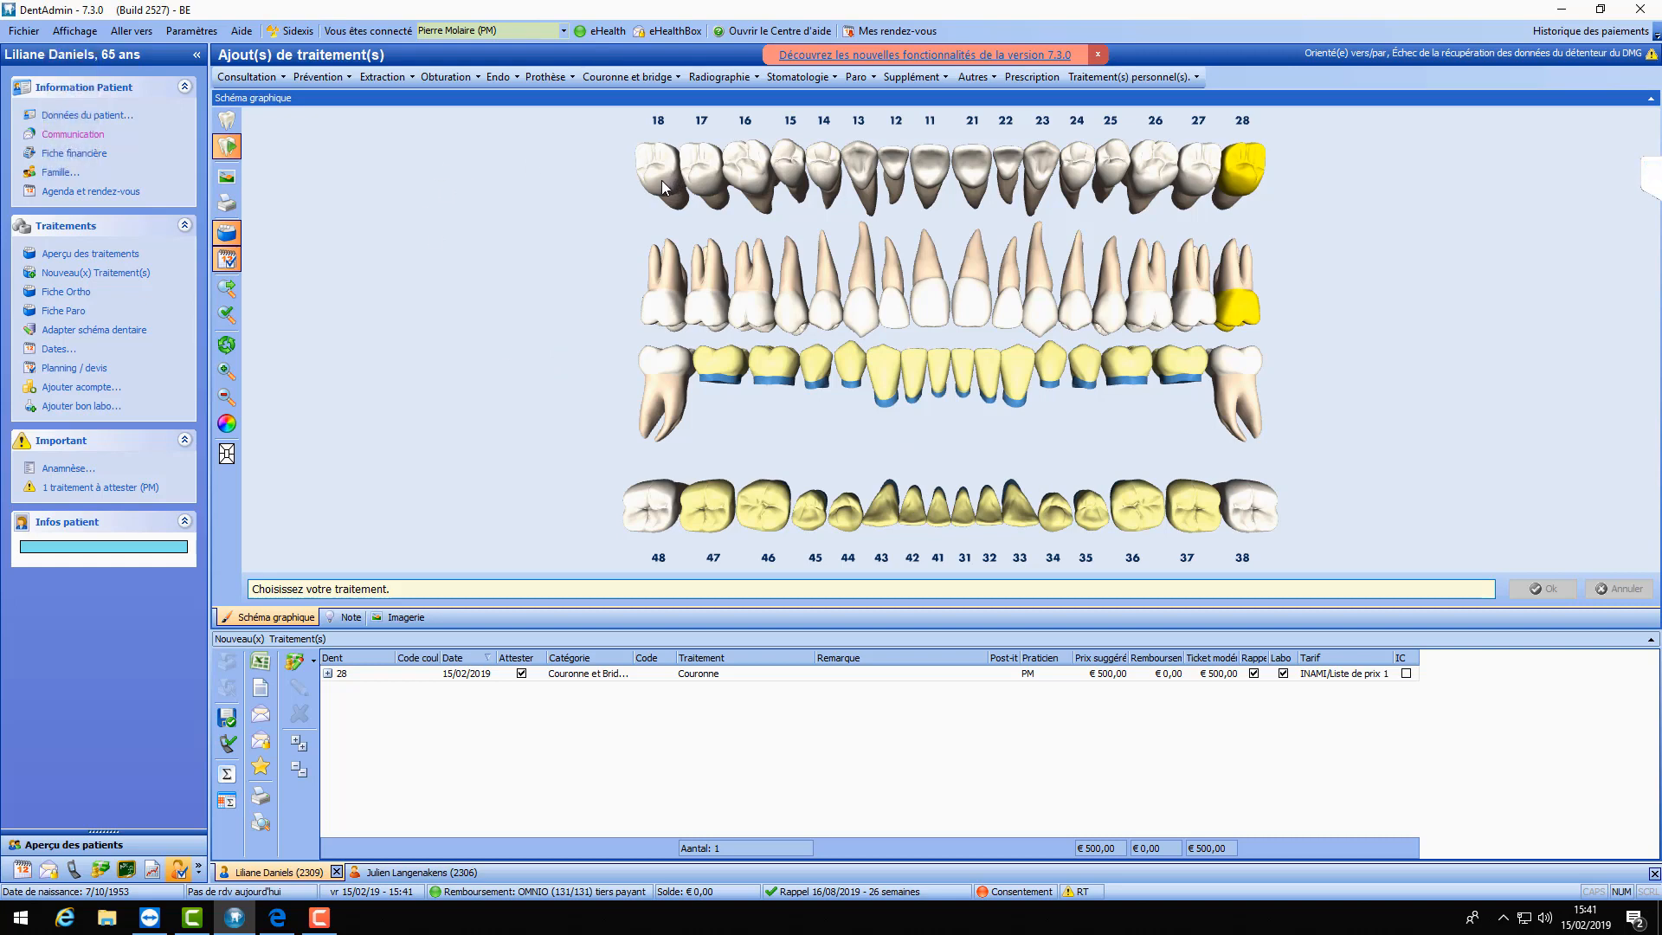
- Set the practitioner's default OPG motivation for general dentistry to Dents de sagesse in the nomenclature settings, then save and close the practitioner data
click(191, 31)
click(196, 47)
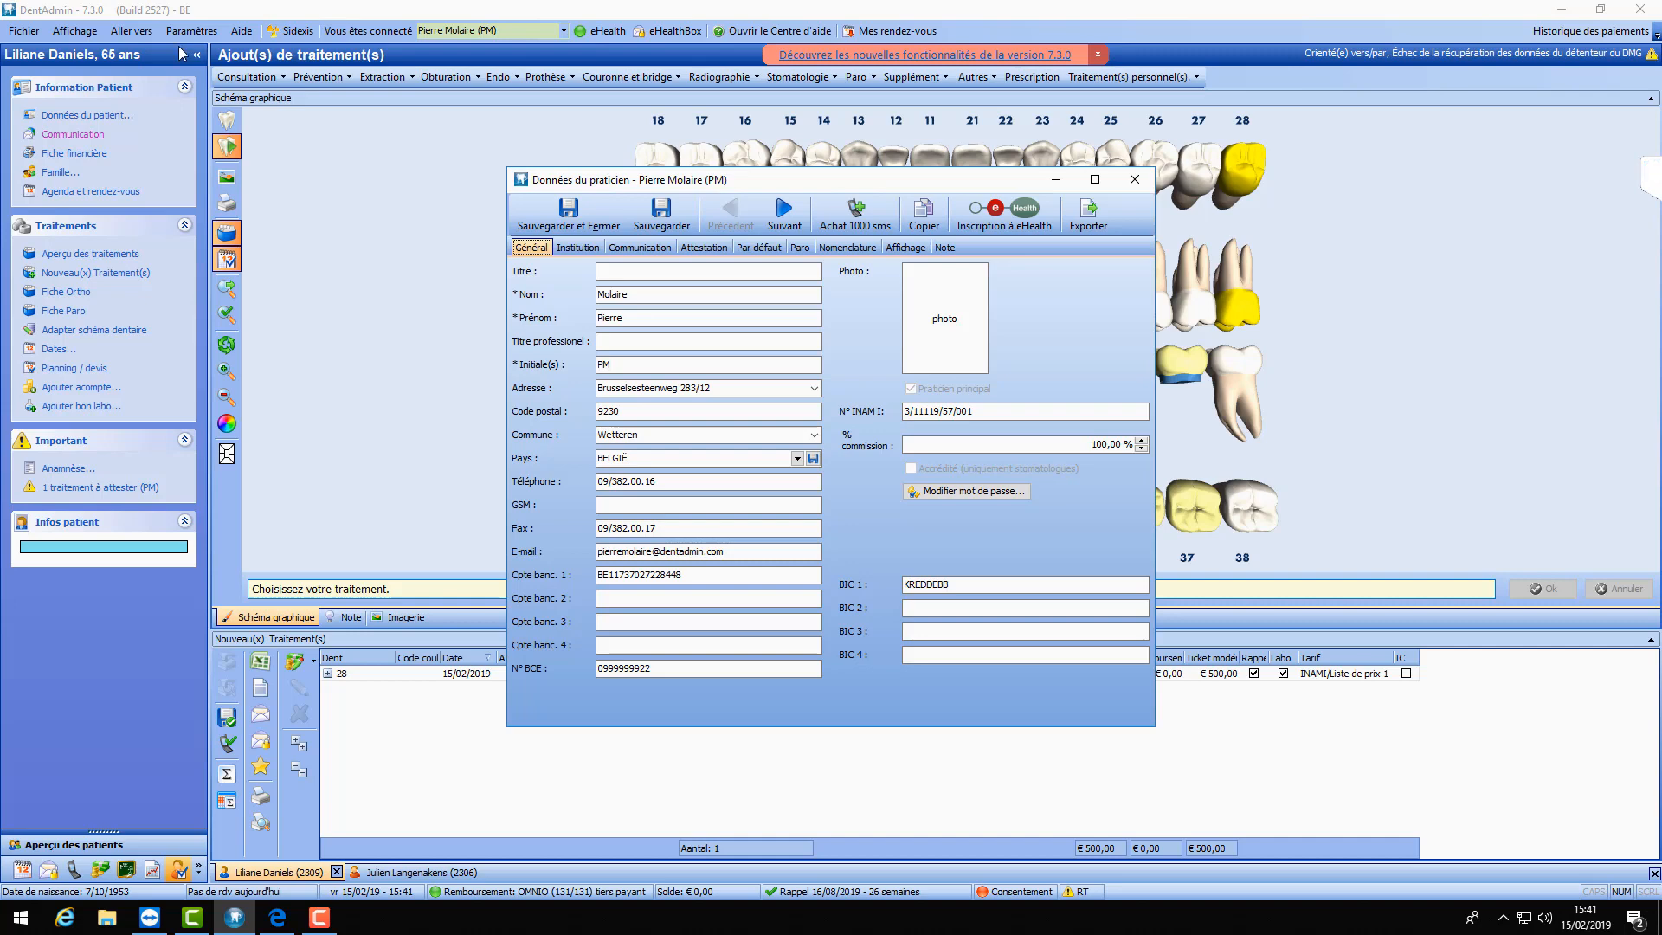
click(844, 247)
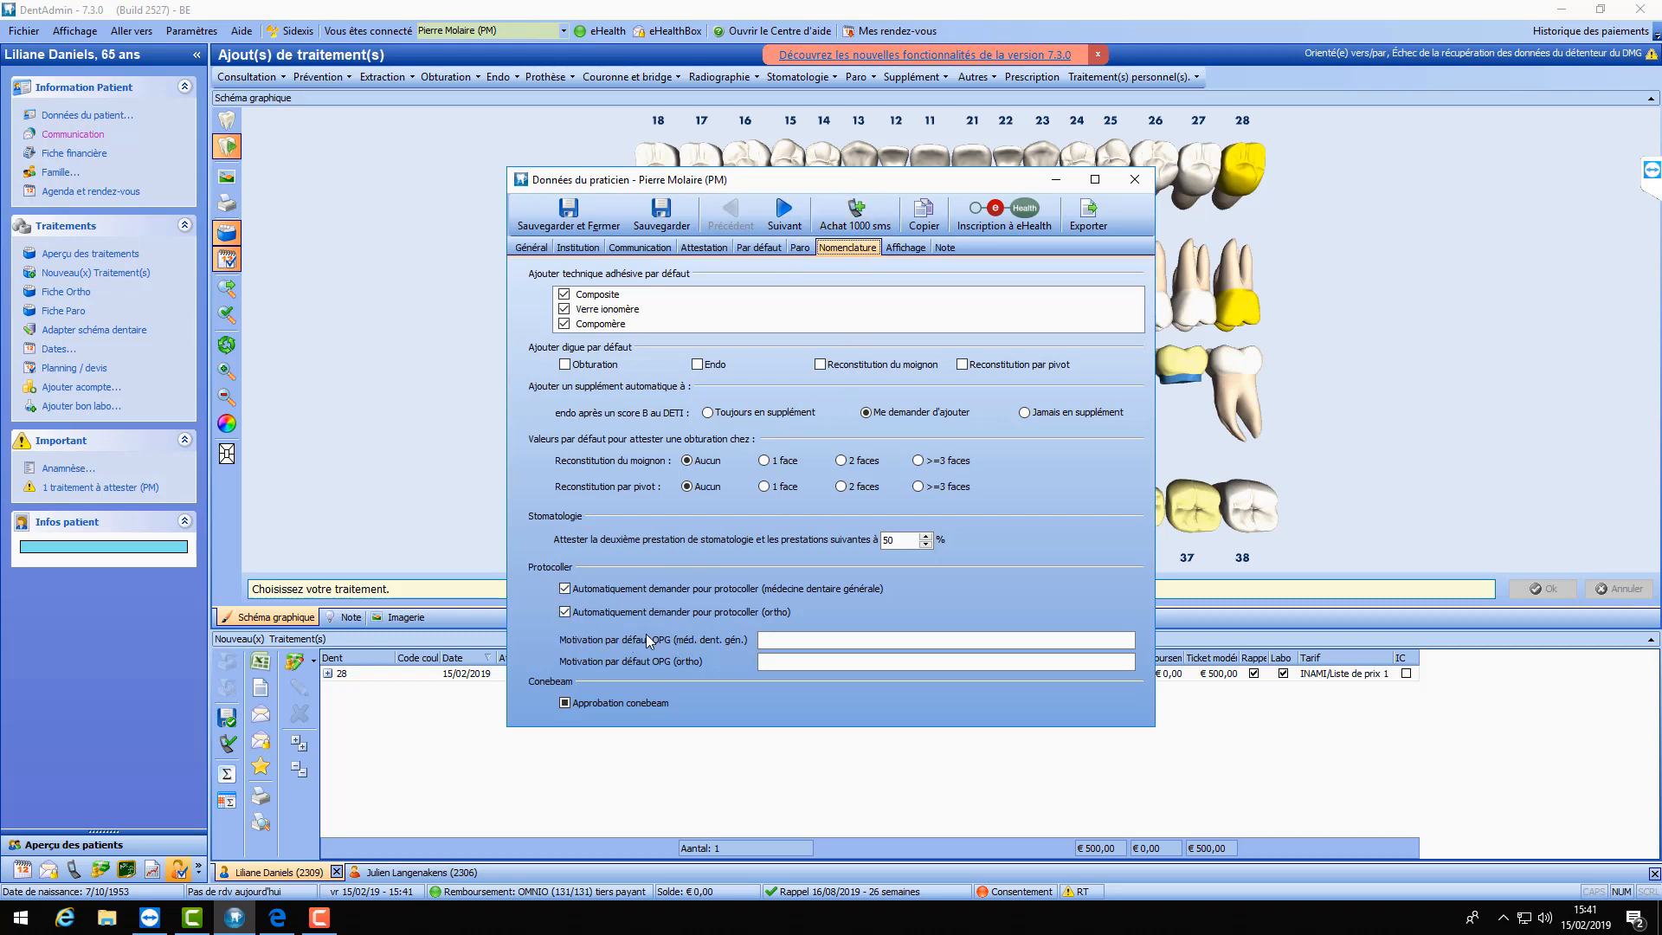
click(788, 638)
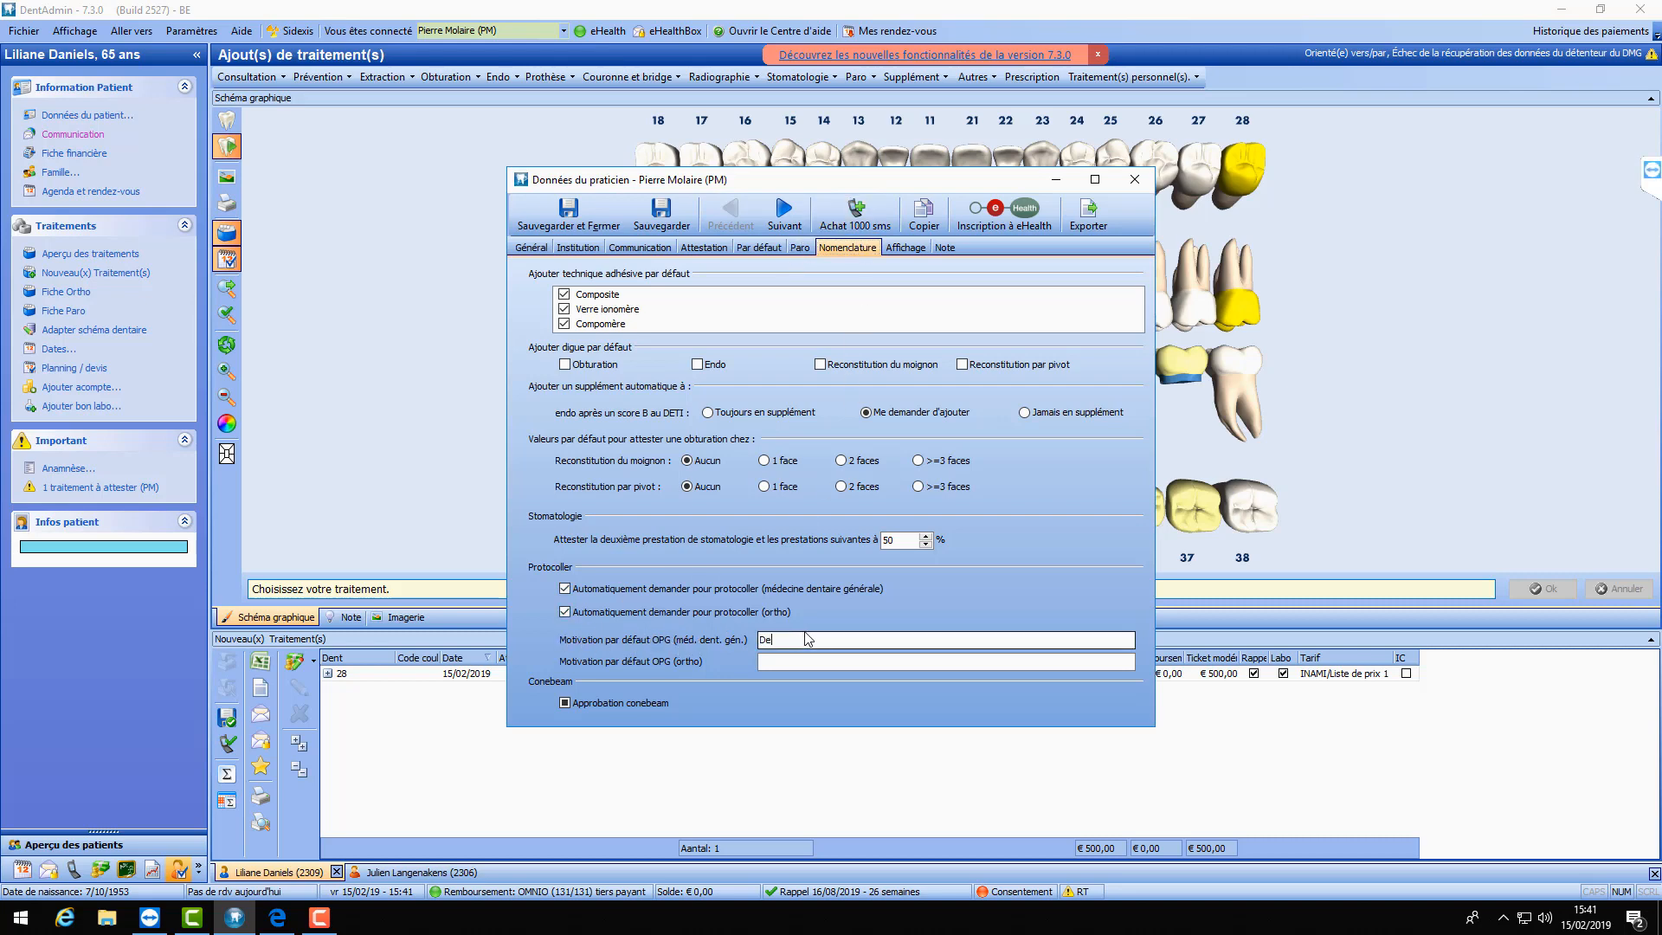
text(Dents de sagesse)
click(667, 210)
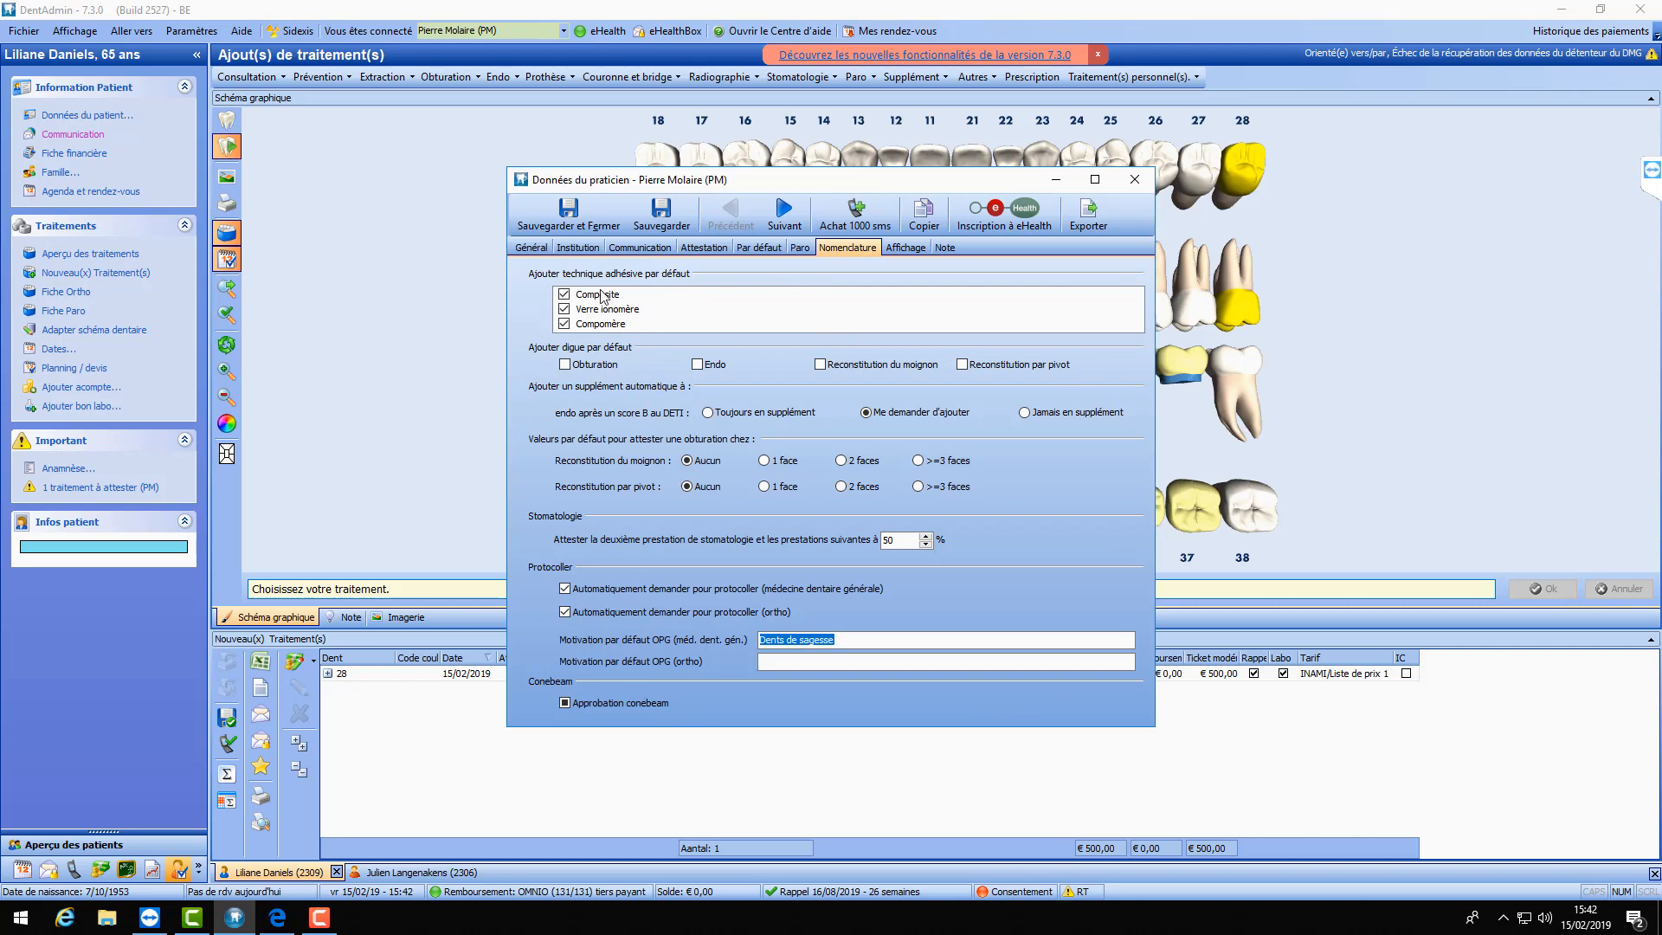
click(558, 221)
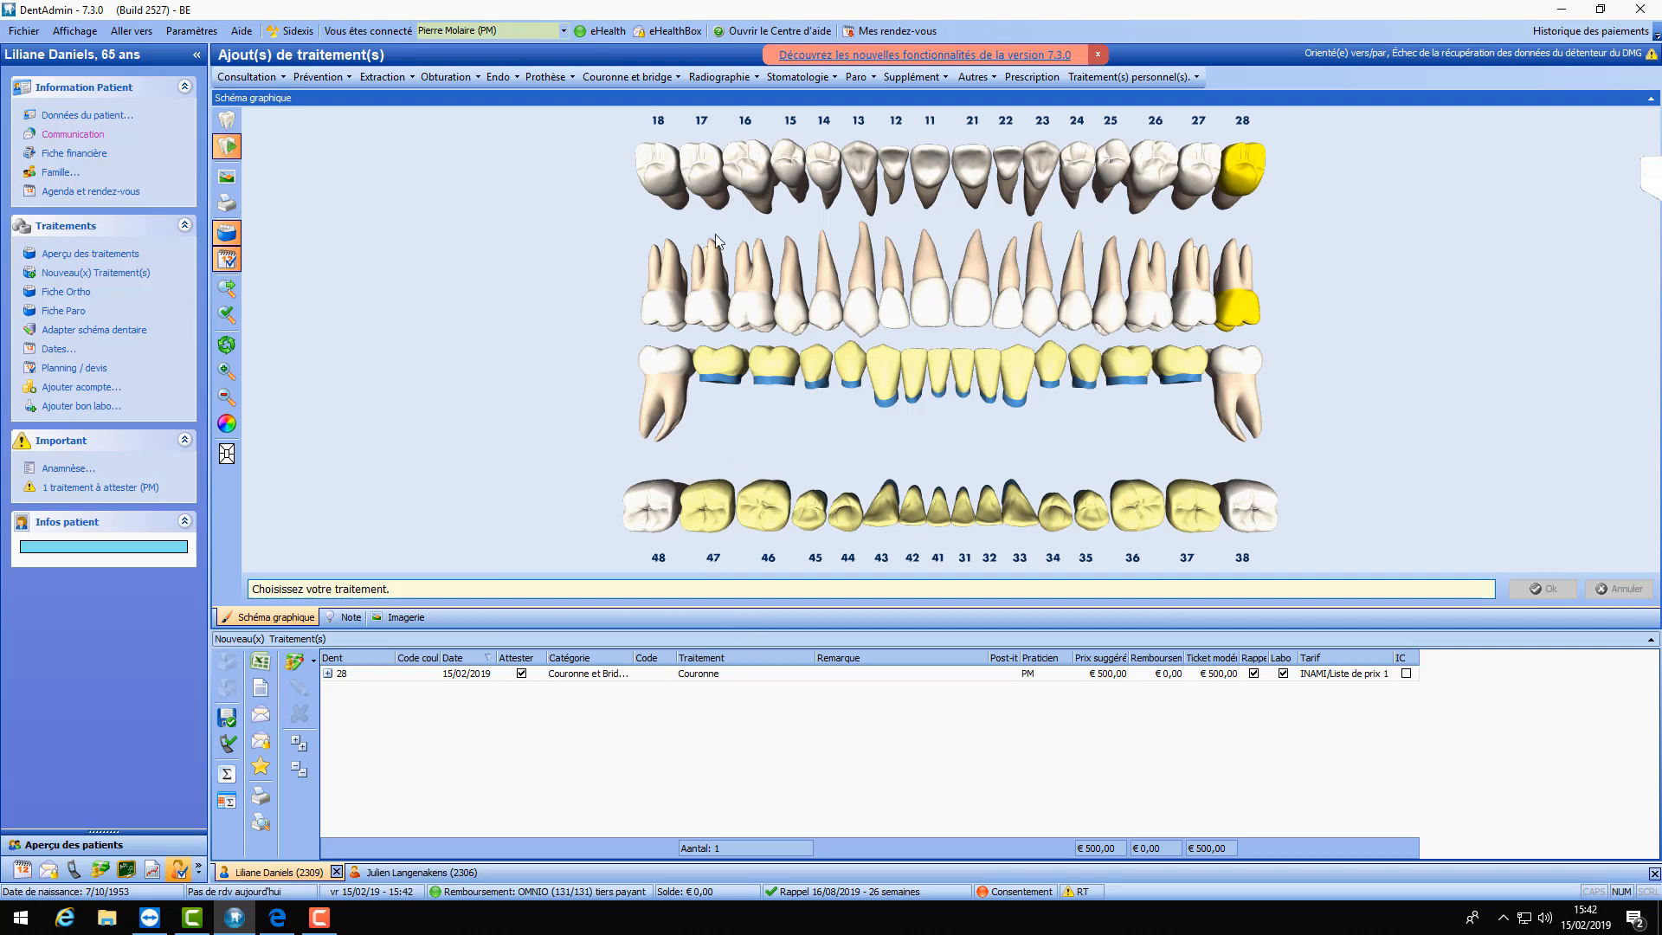
- Delete the crown treatment on tooth 28 from the new treatments and confirm the deletion
click(623, 674)
key(Delete)
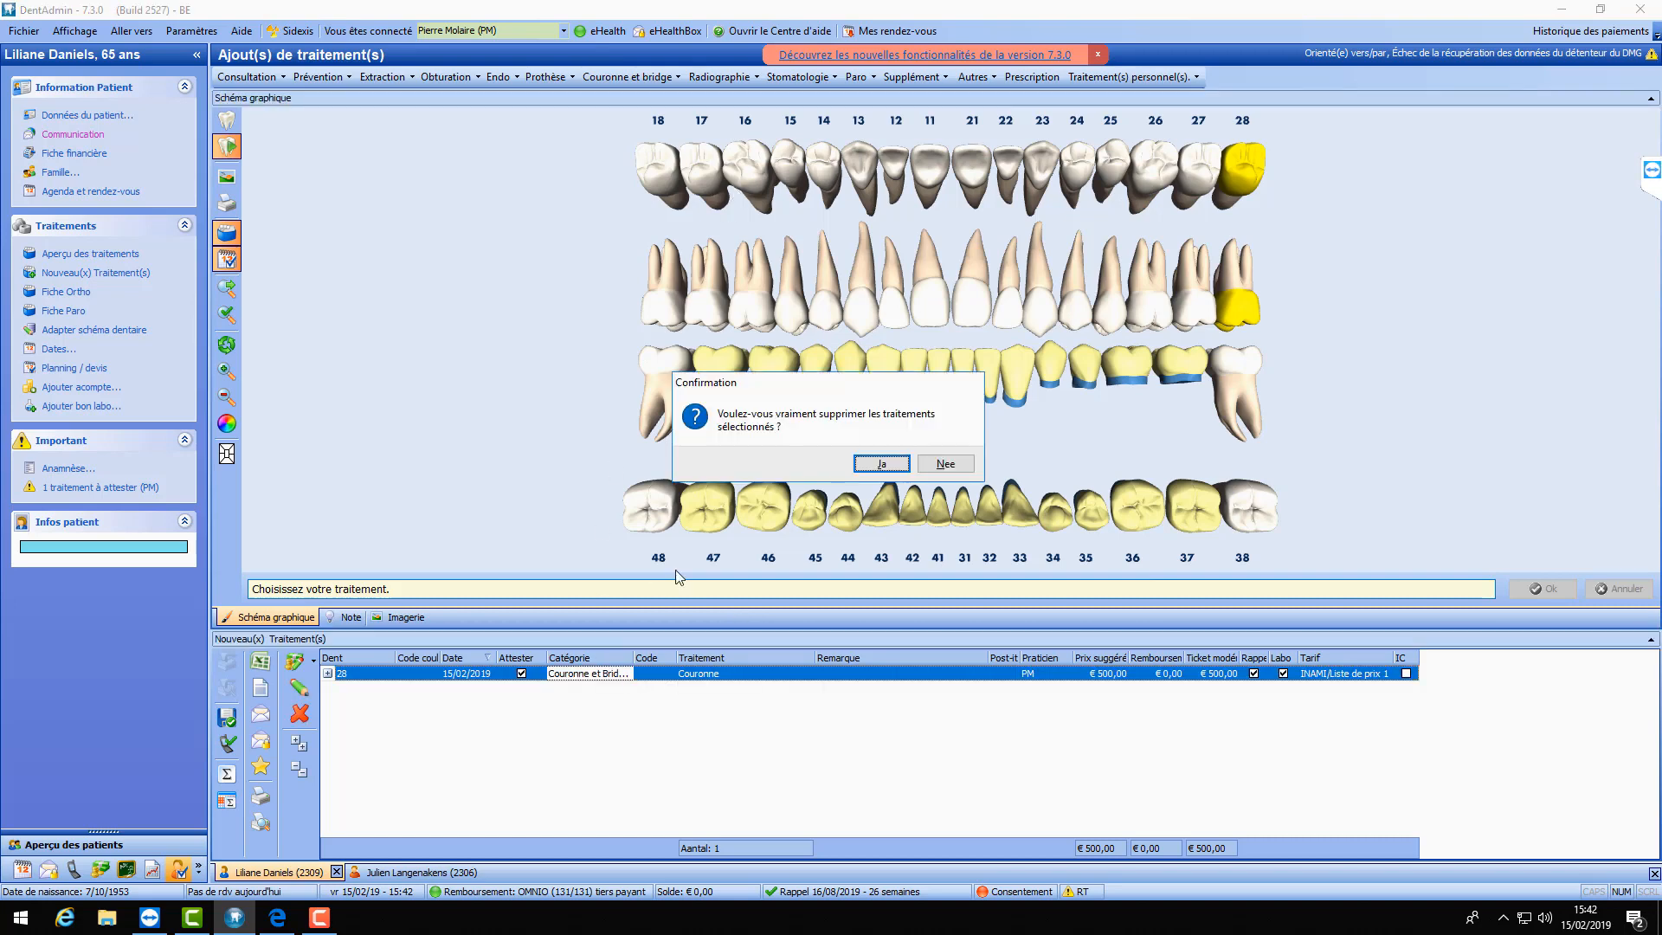
click(881, 464)
- Add a panoramic radiograph treatment and accept the default motivation Dents de sagesse
click(757, 77)
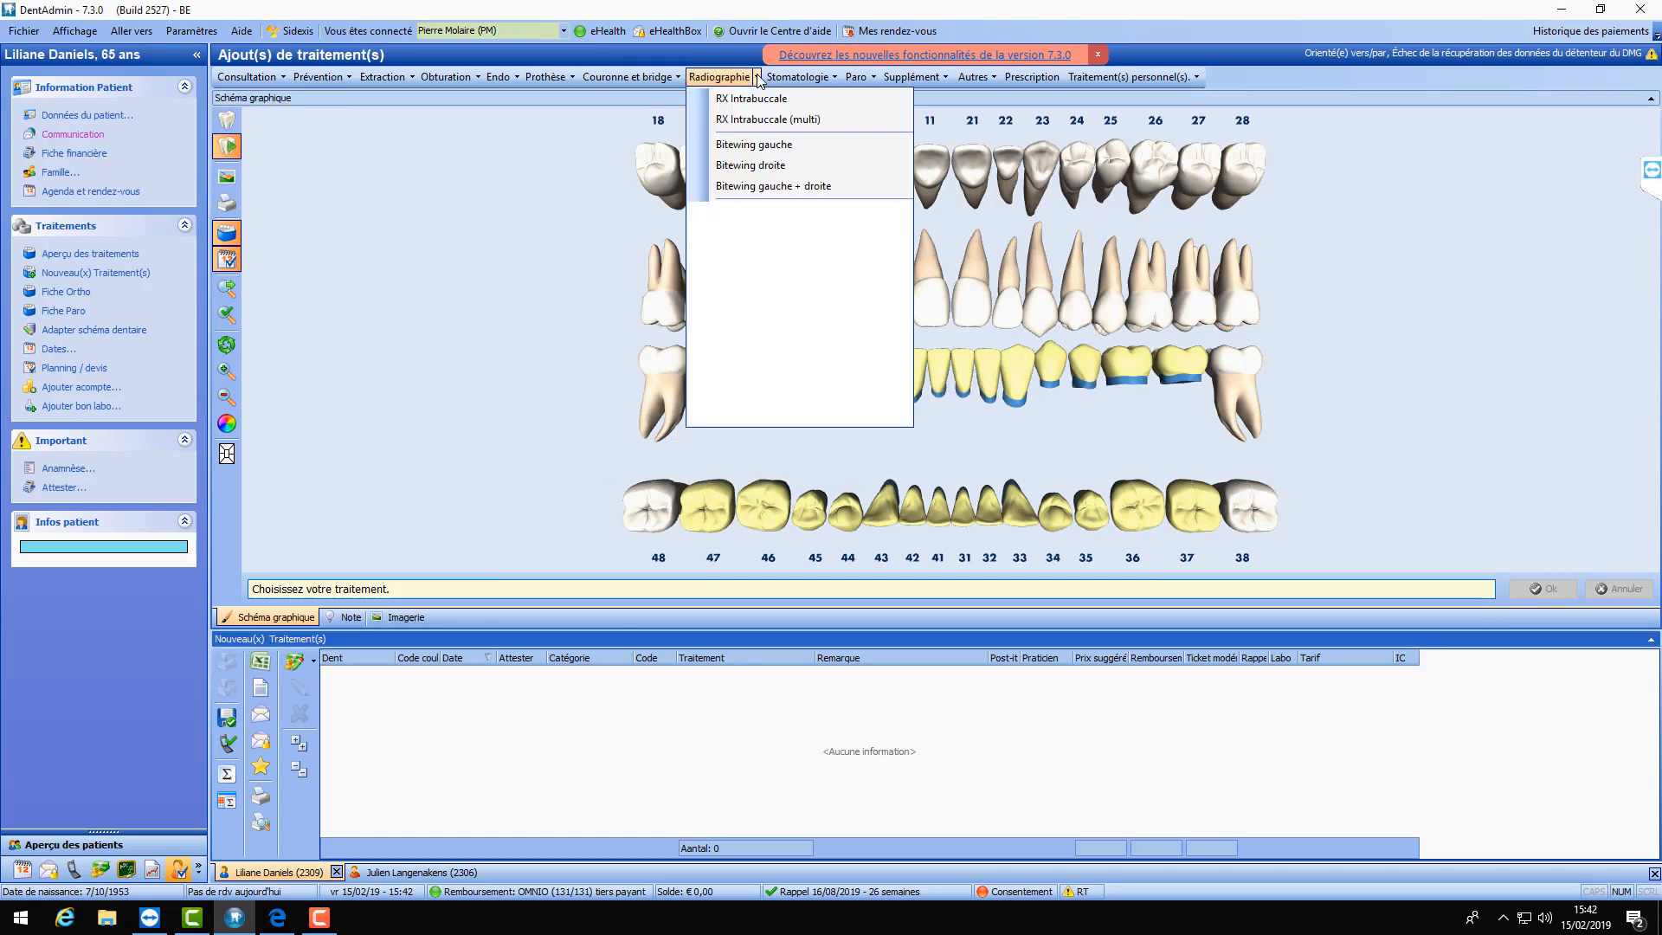
click(782, 256)
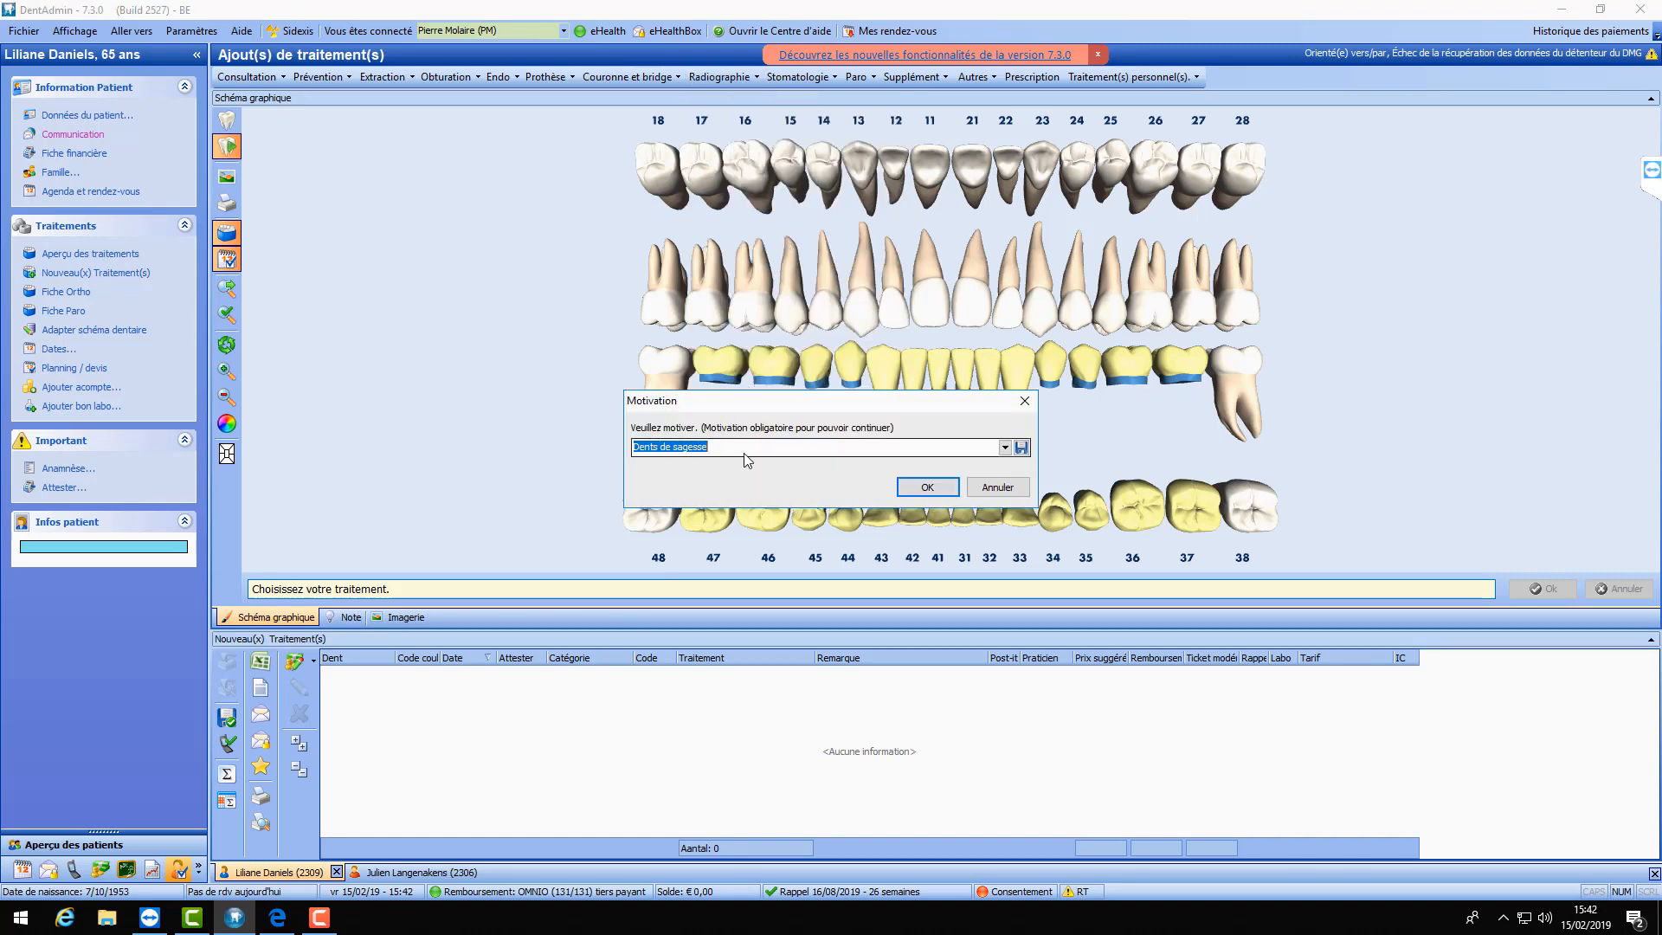
click(952, 486)
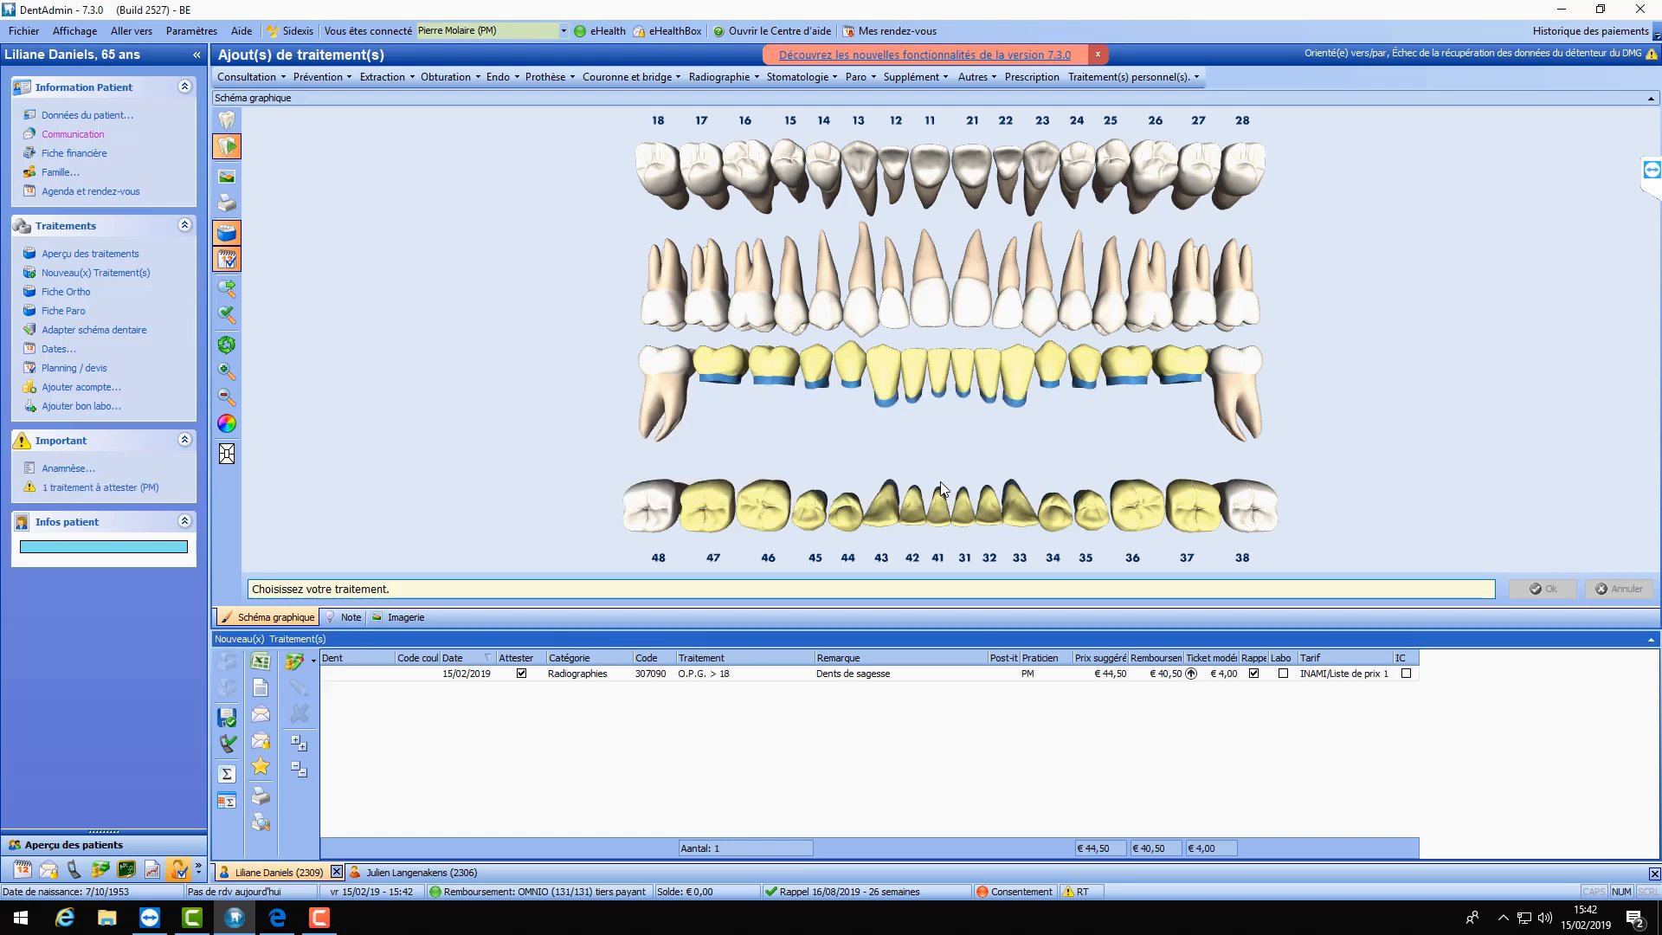
- Start a DPSI treatment and enter score 2 for tooth 16 and score 1 for tooth 45
click(756, 76)
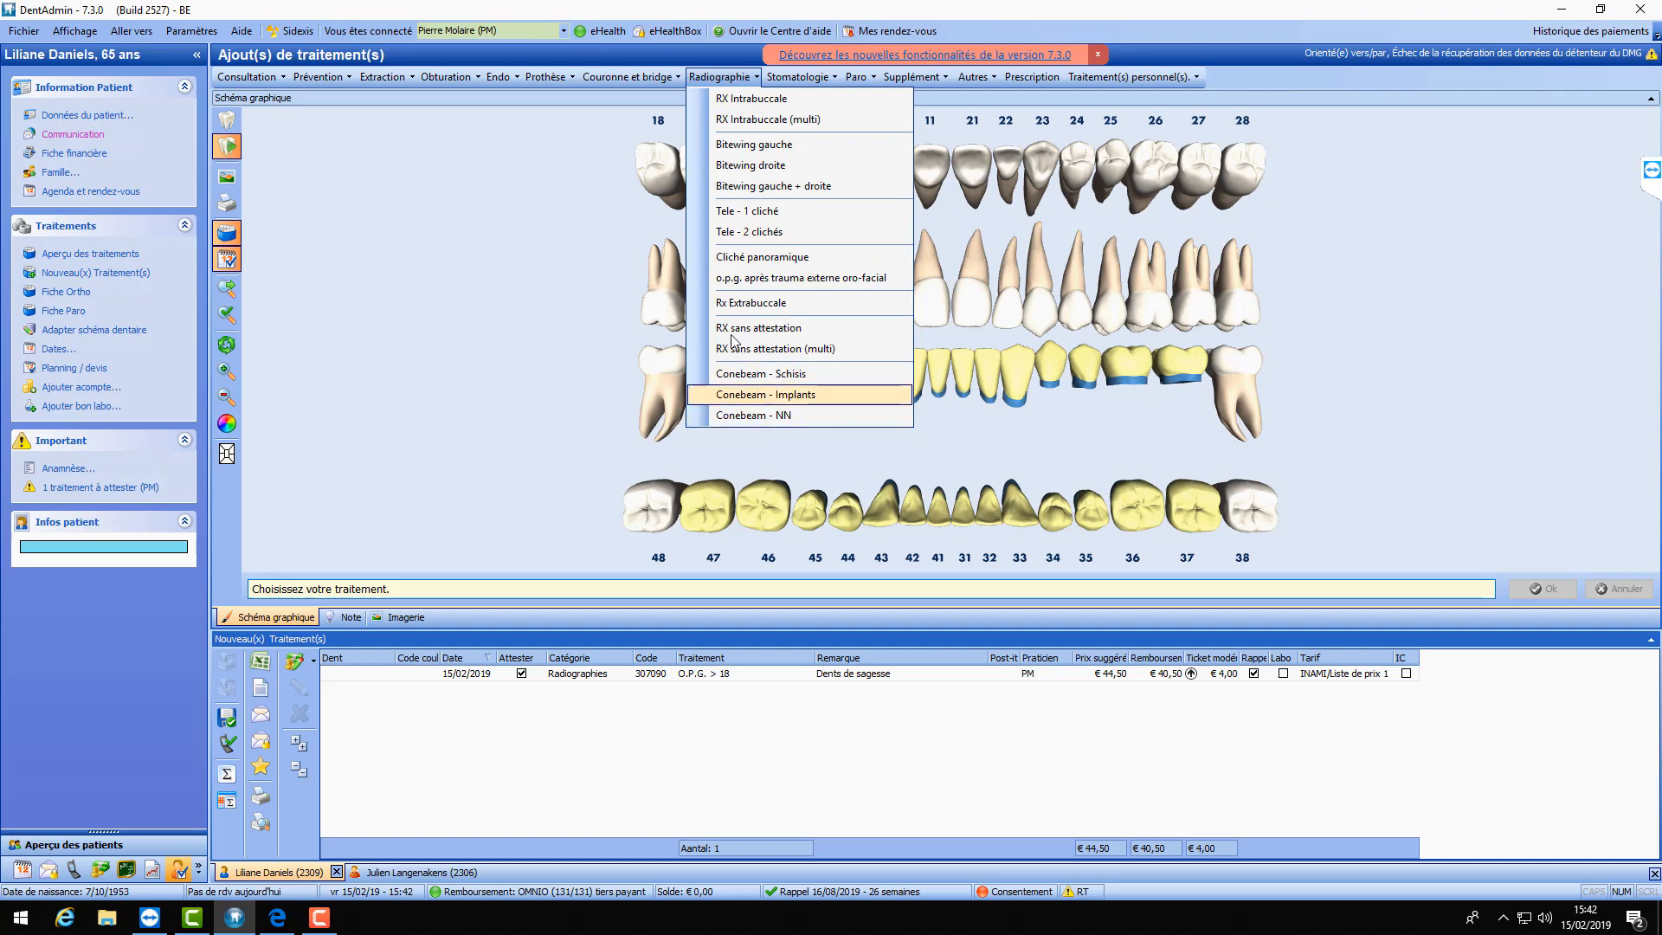
mouse_move(815, 82)
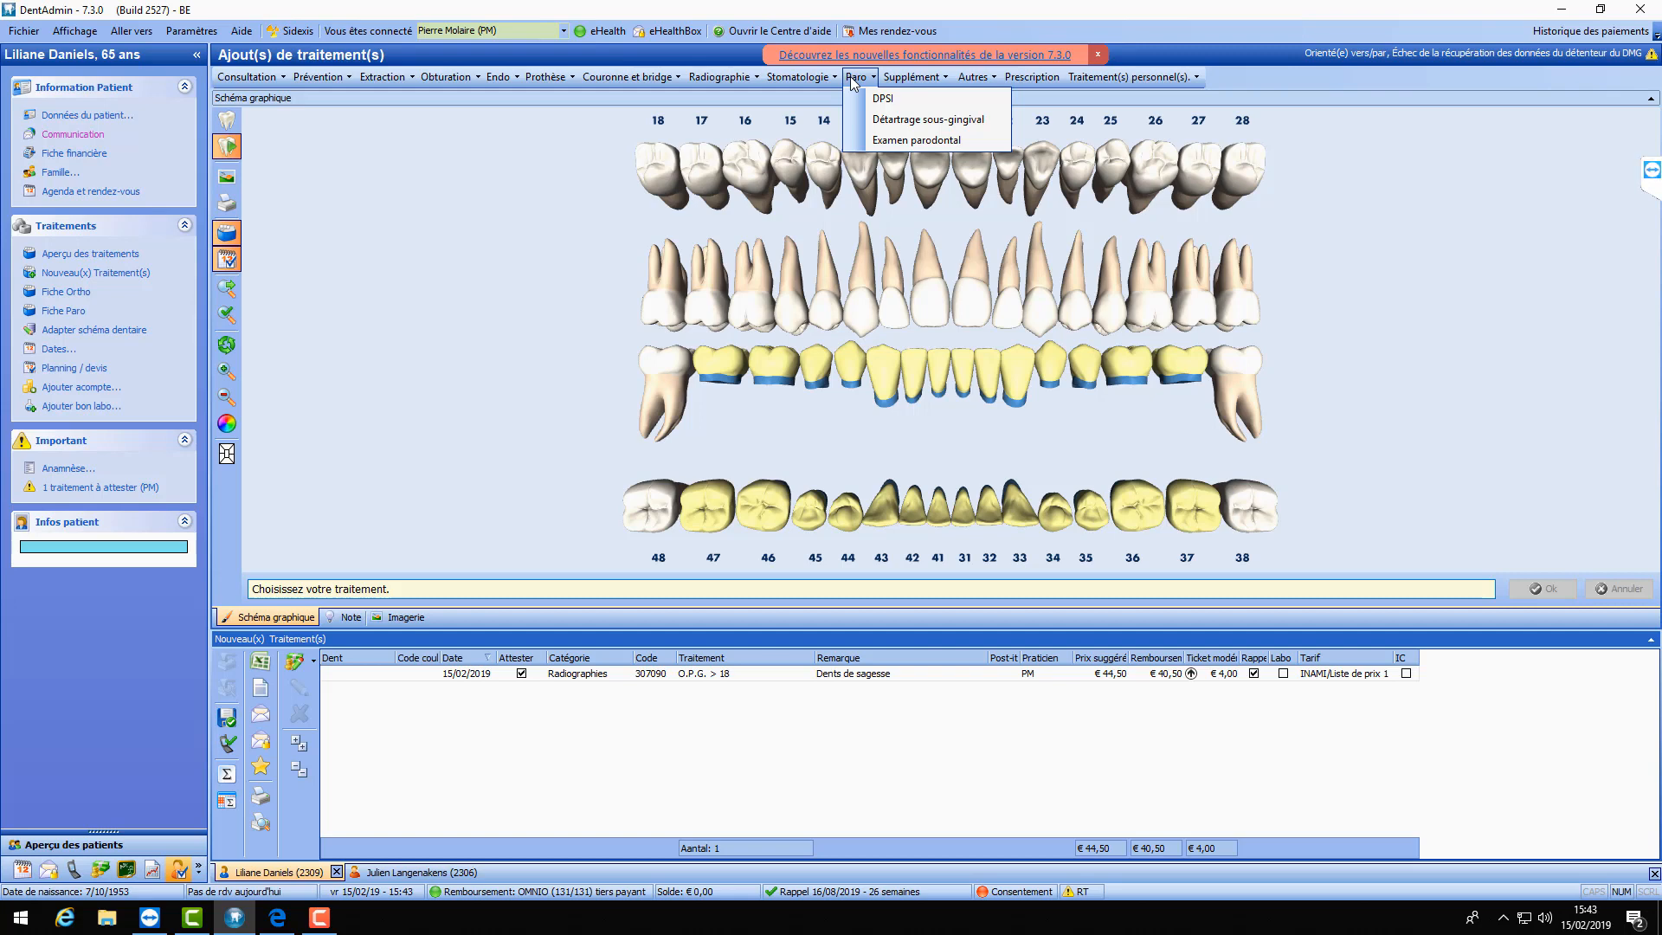
click(882, 102)
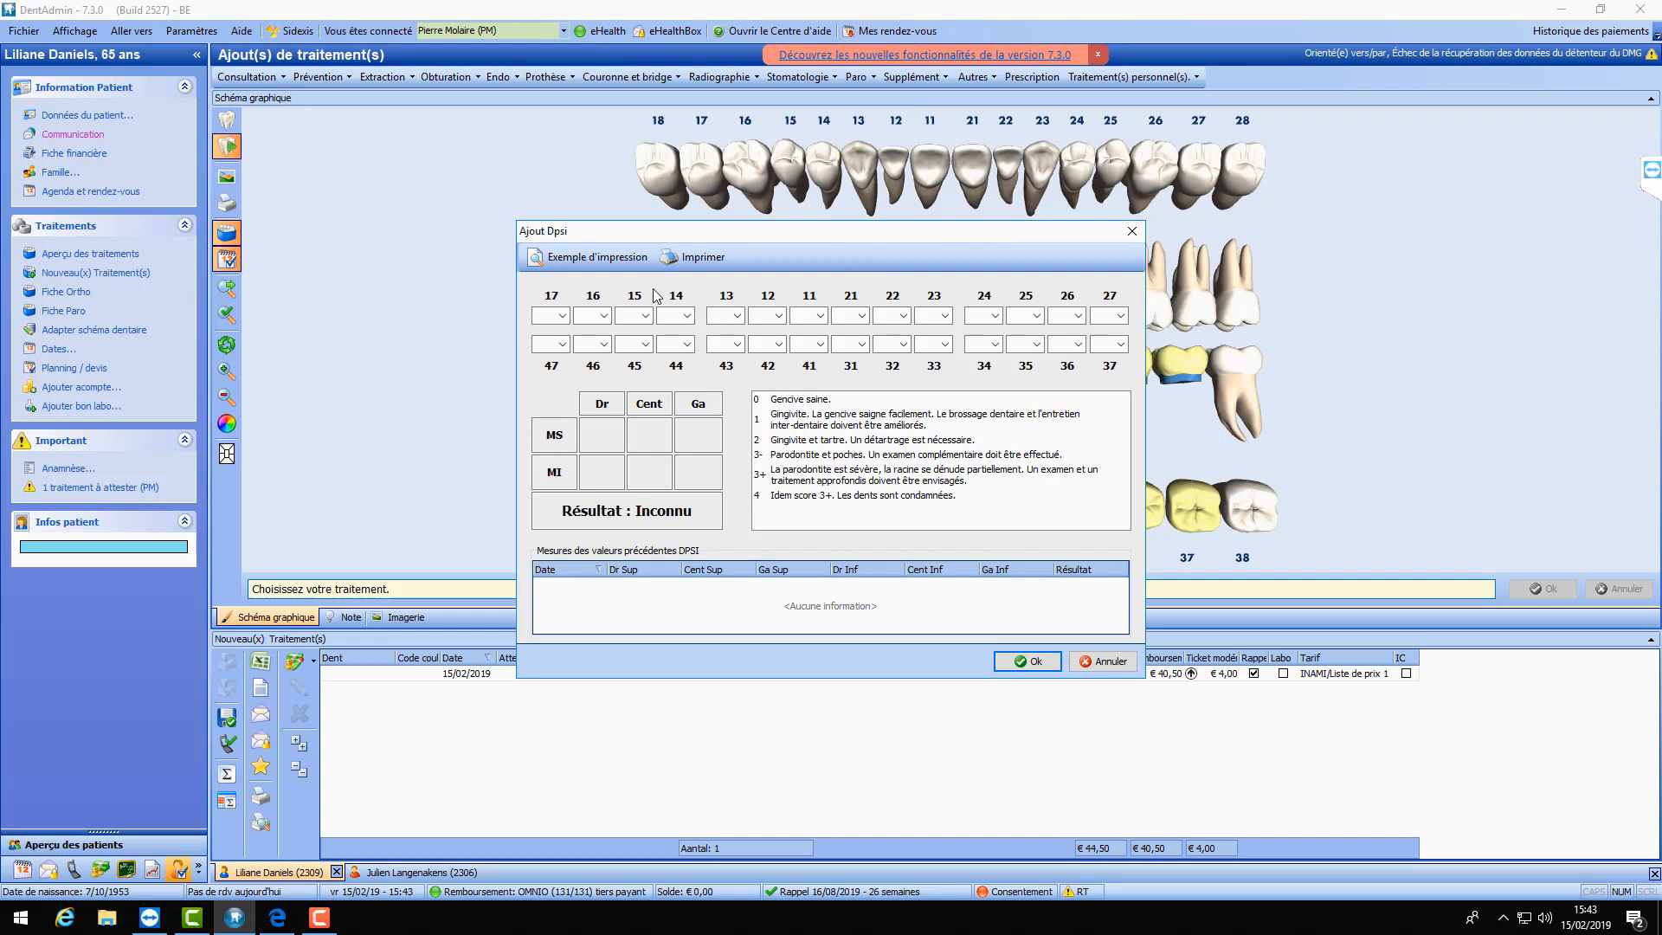
click(604, 317)
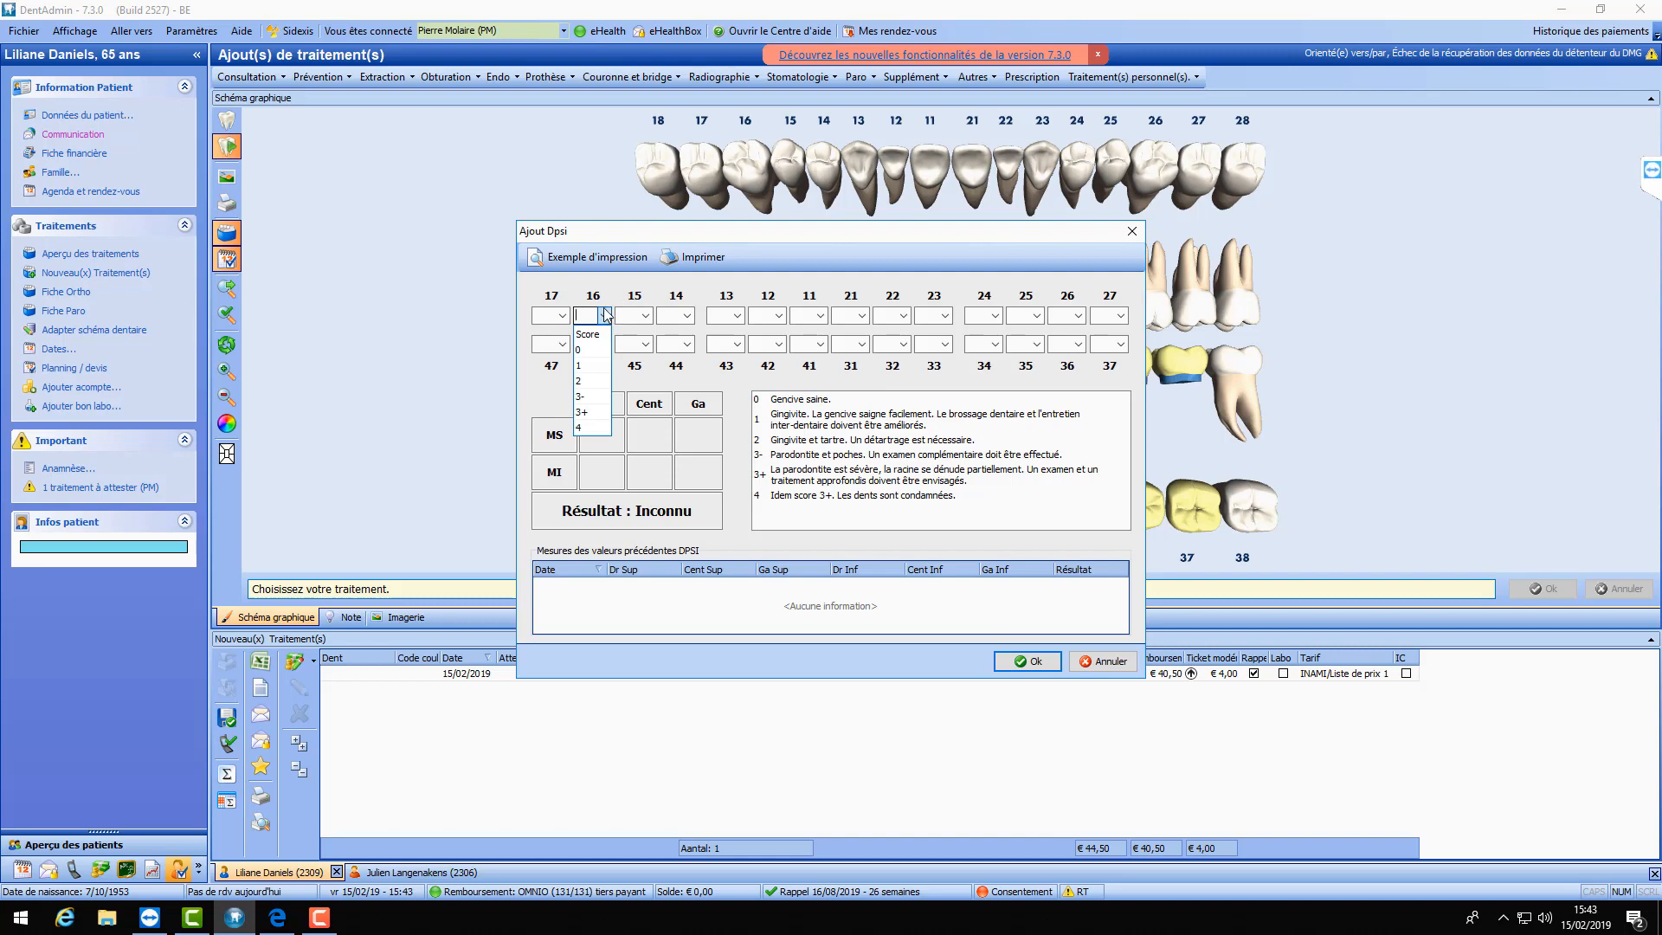
click(588, 381)
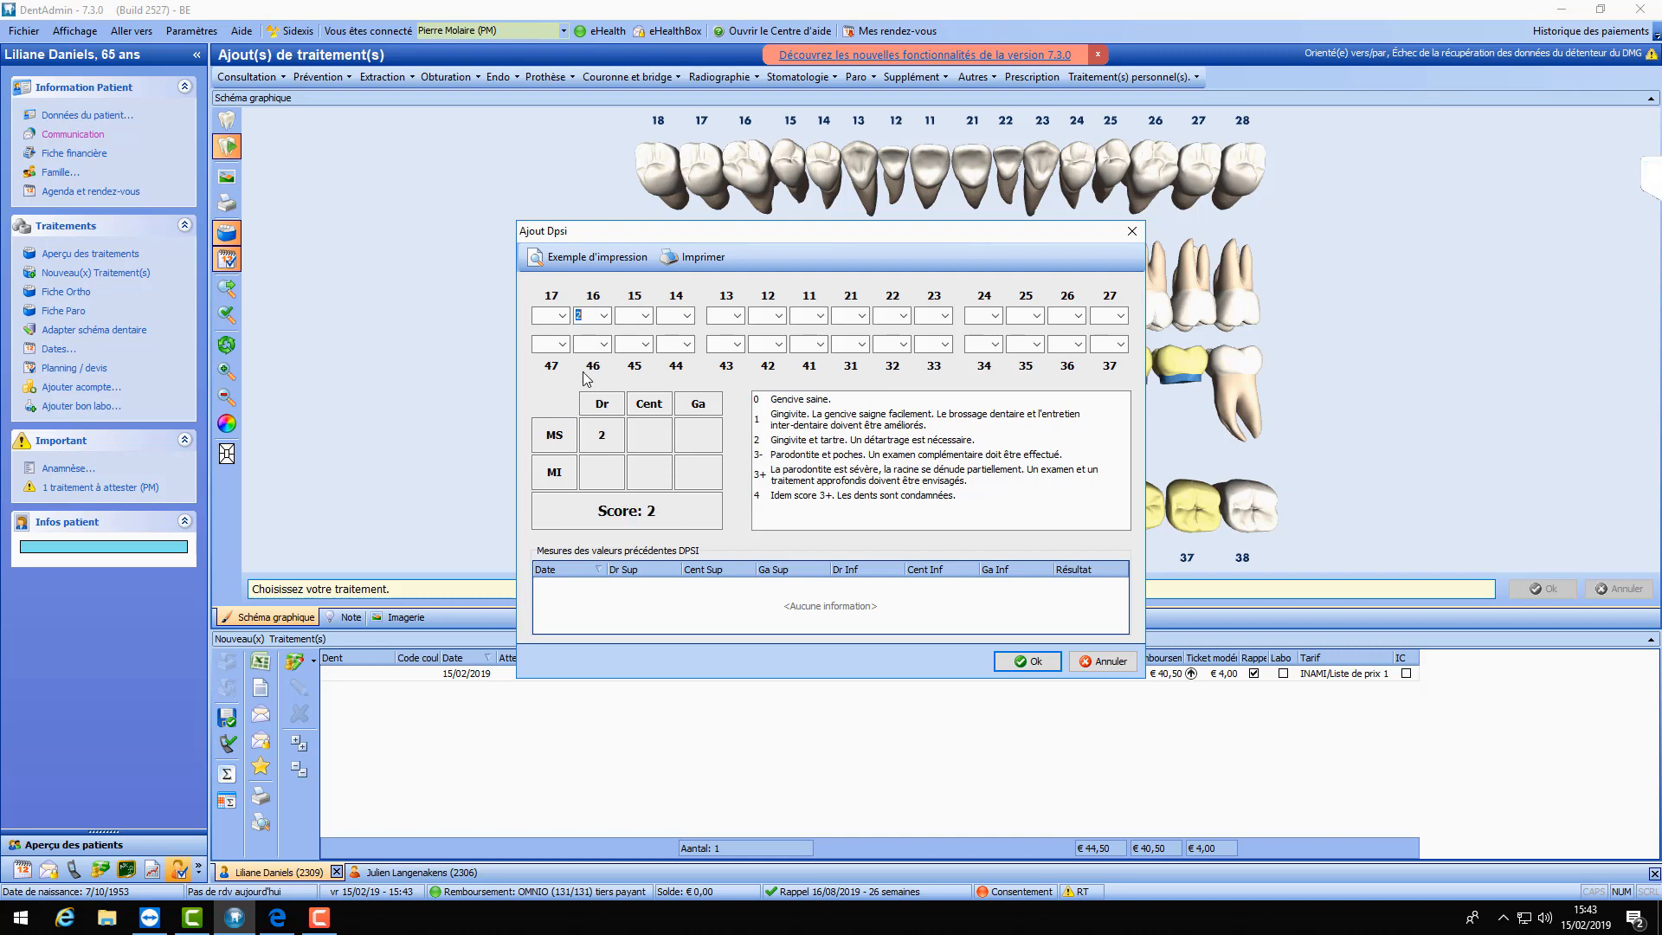
click(648, 345)
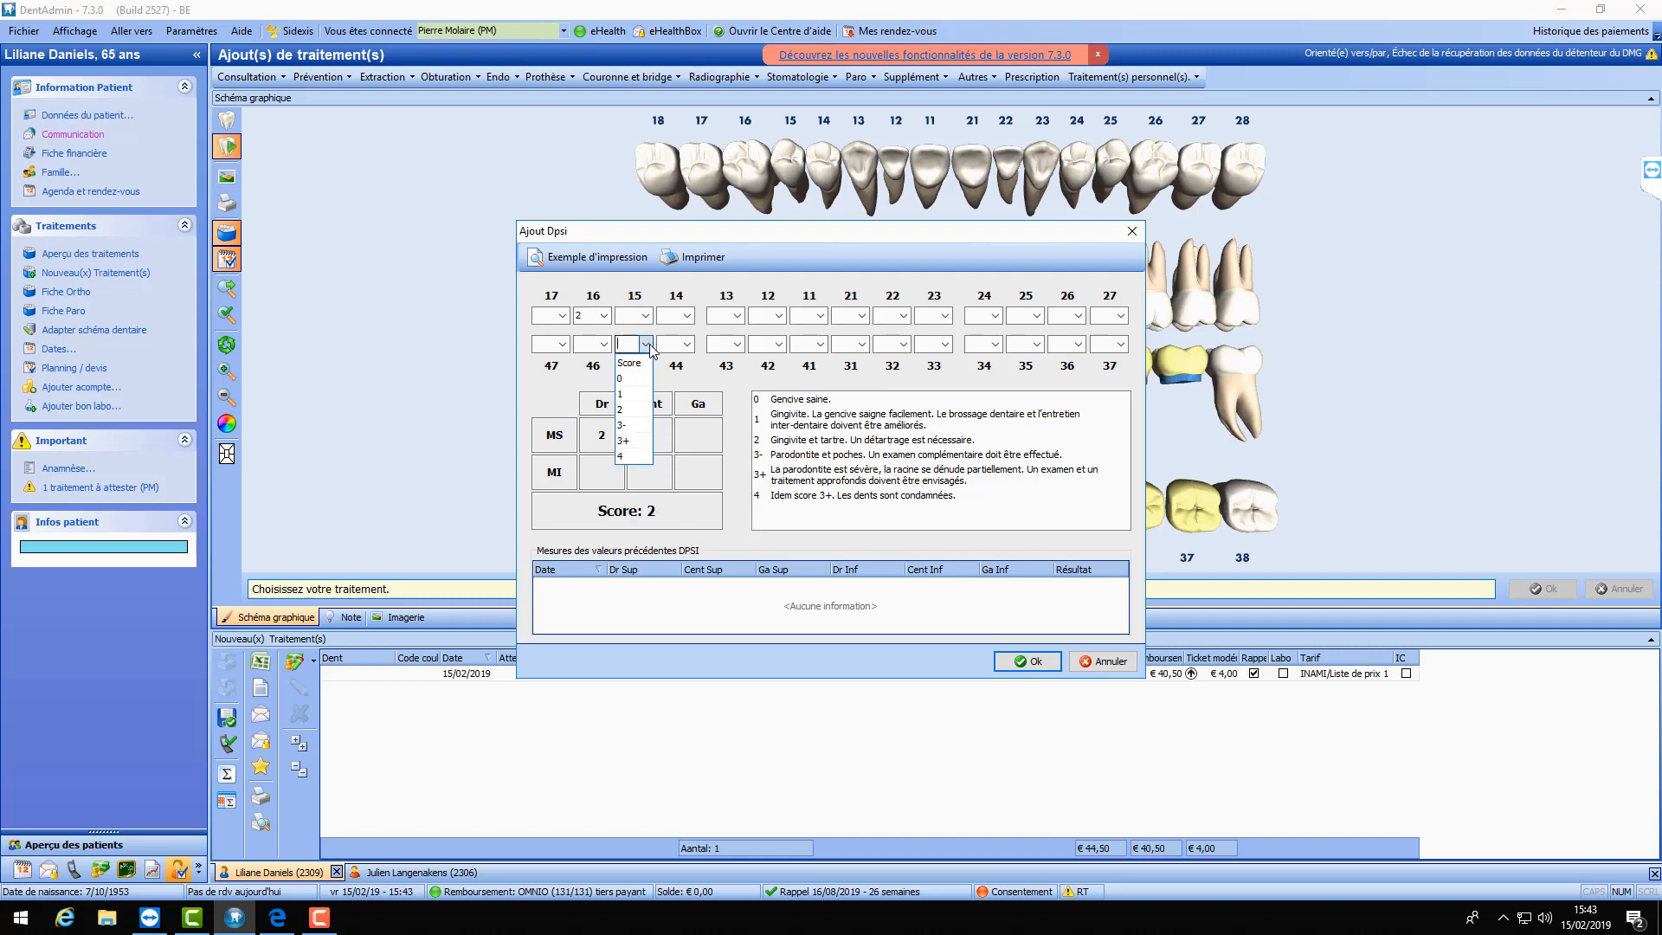
click(632, 392)
- Enter DPSI scores of 1 for tooth 11, 3+ for tooth 31, 1 for tooth 25 and 3- for tooth 35
click(810, 315)
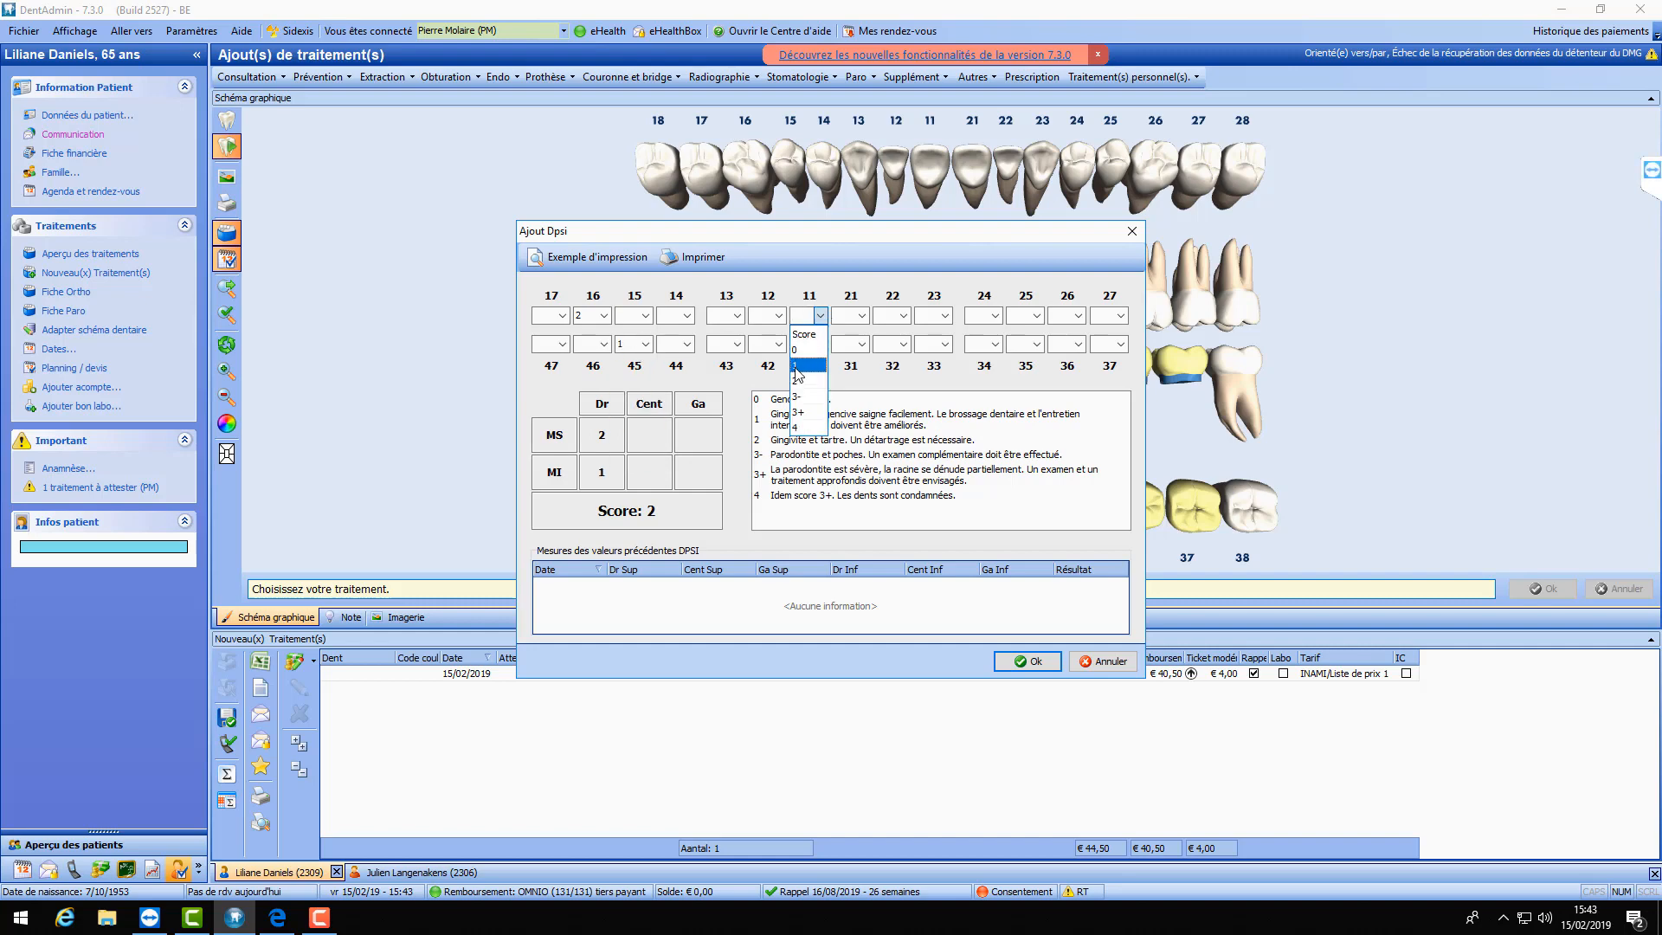
click(800, 371)
click(861, 344)
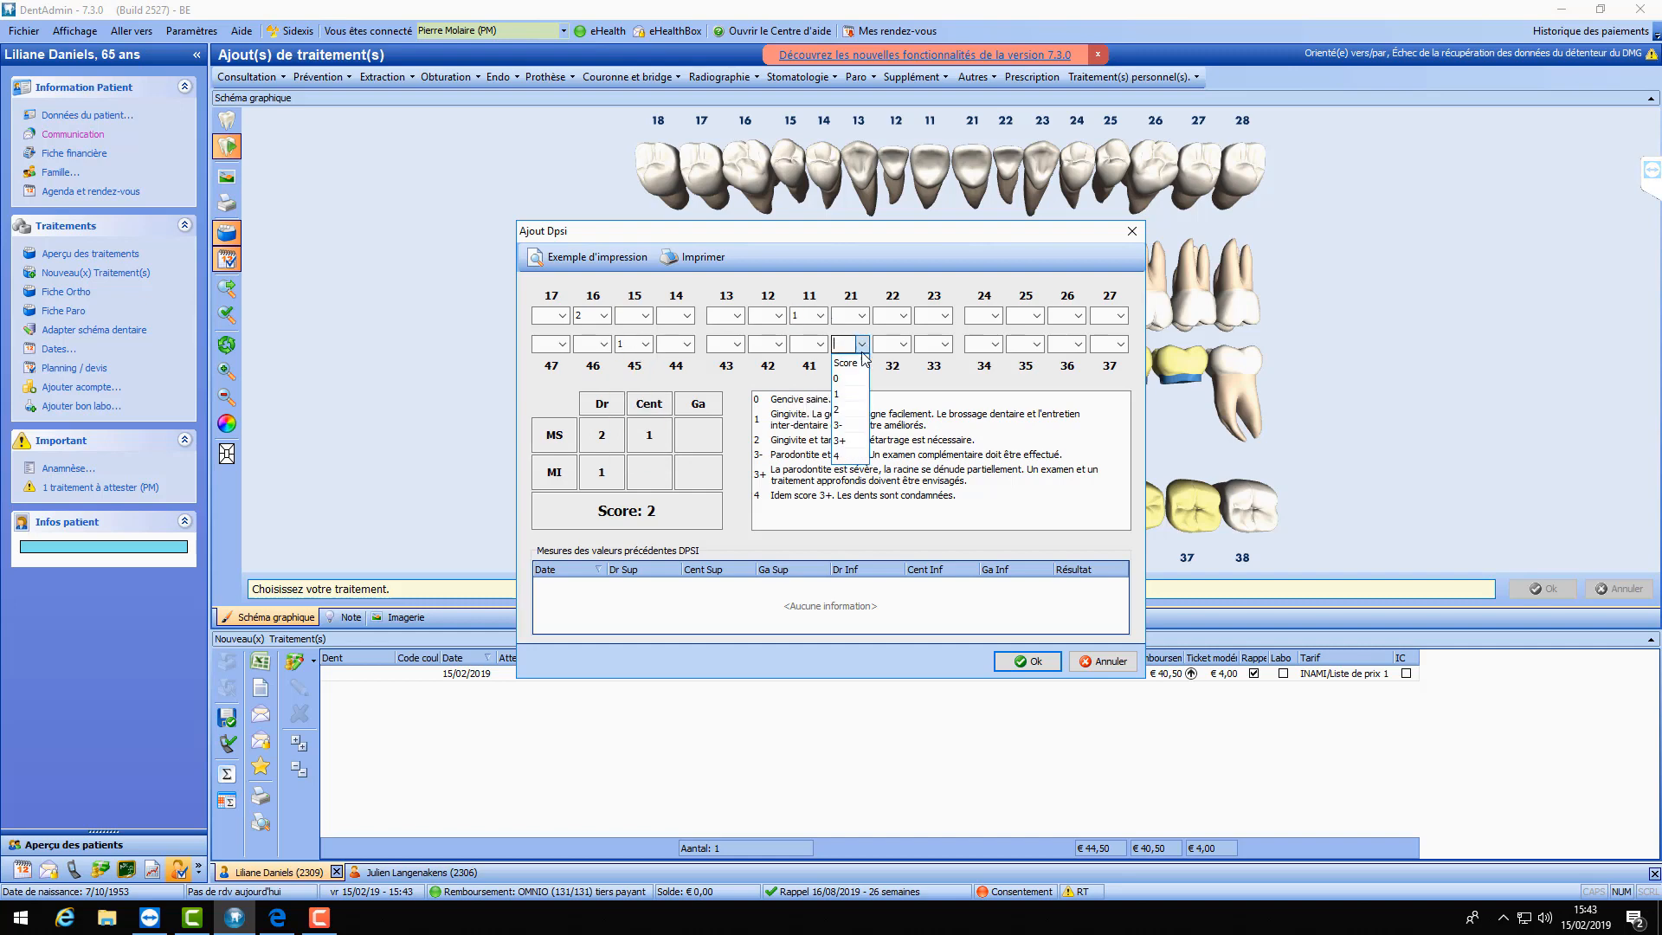
click(840, 441)
click(1036, 315)
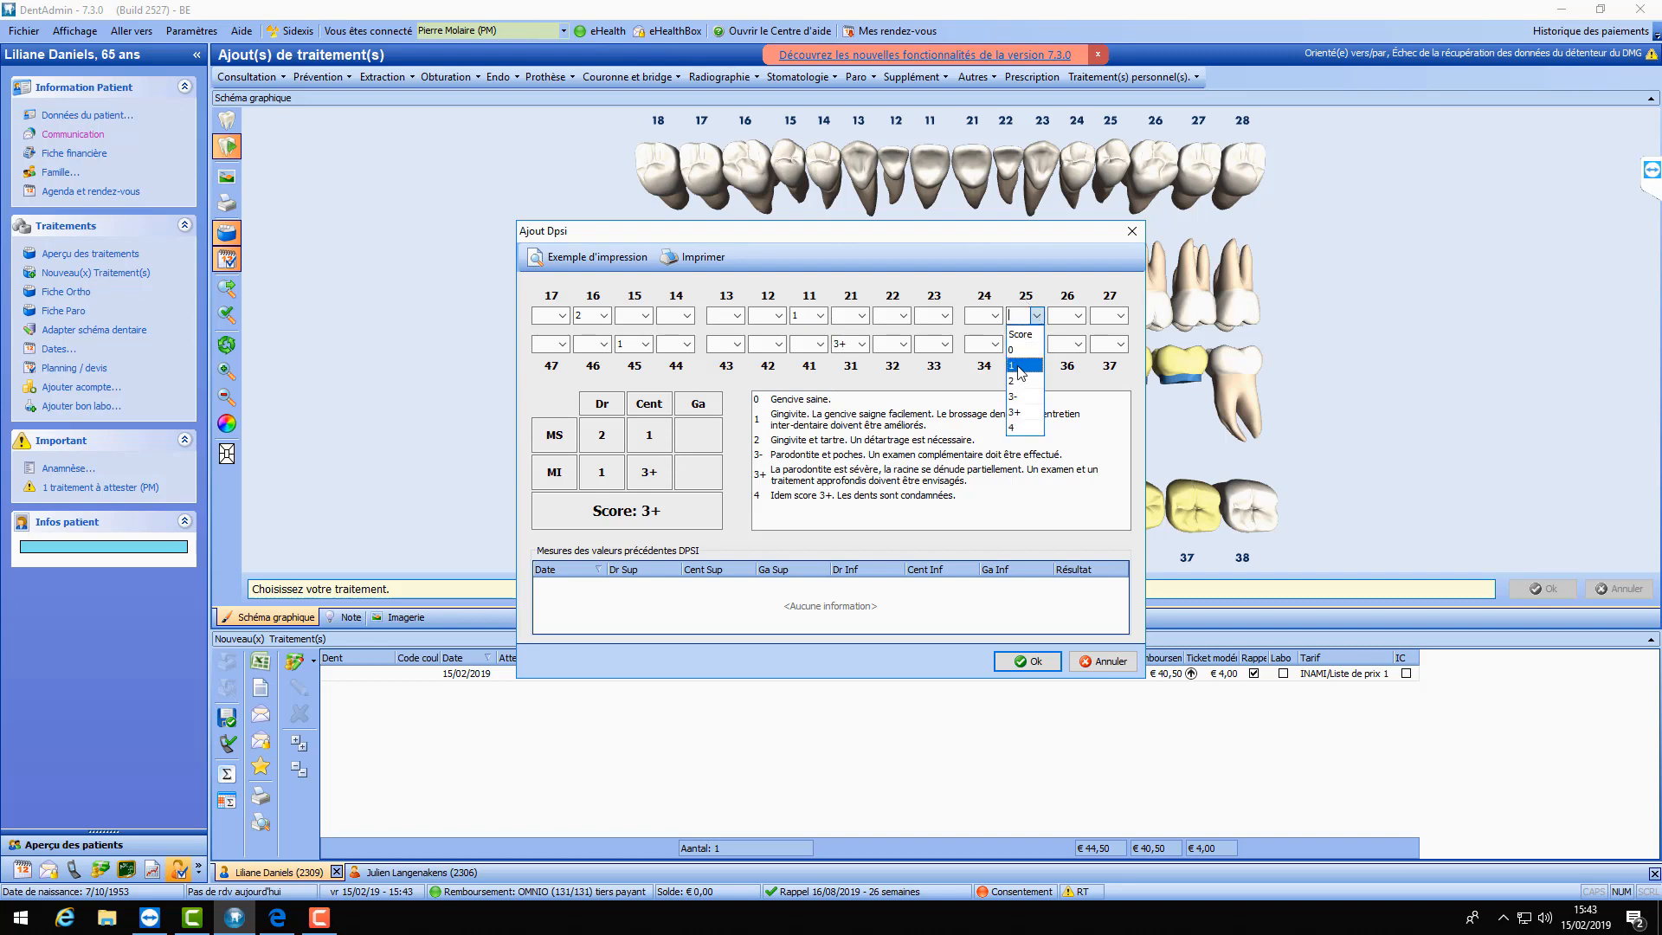
click(1021, 366)
click(1036, 343)
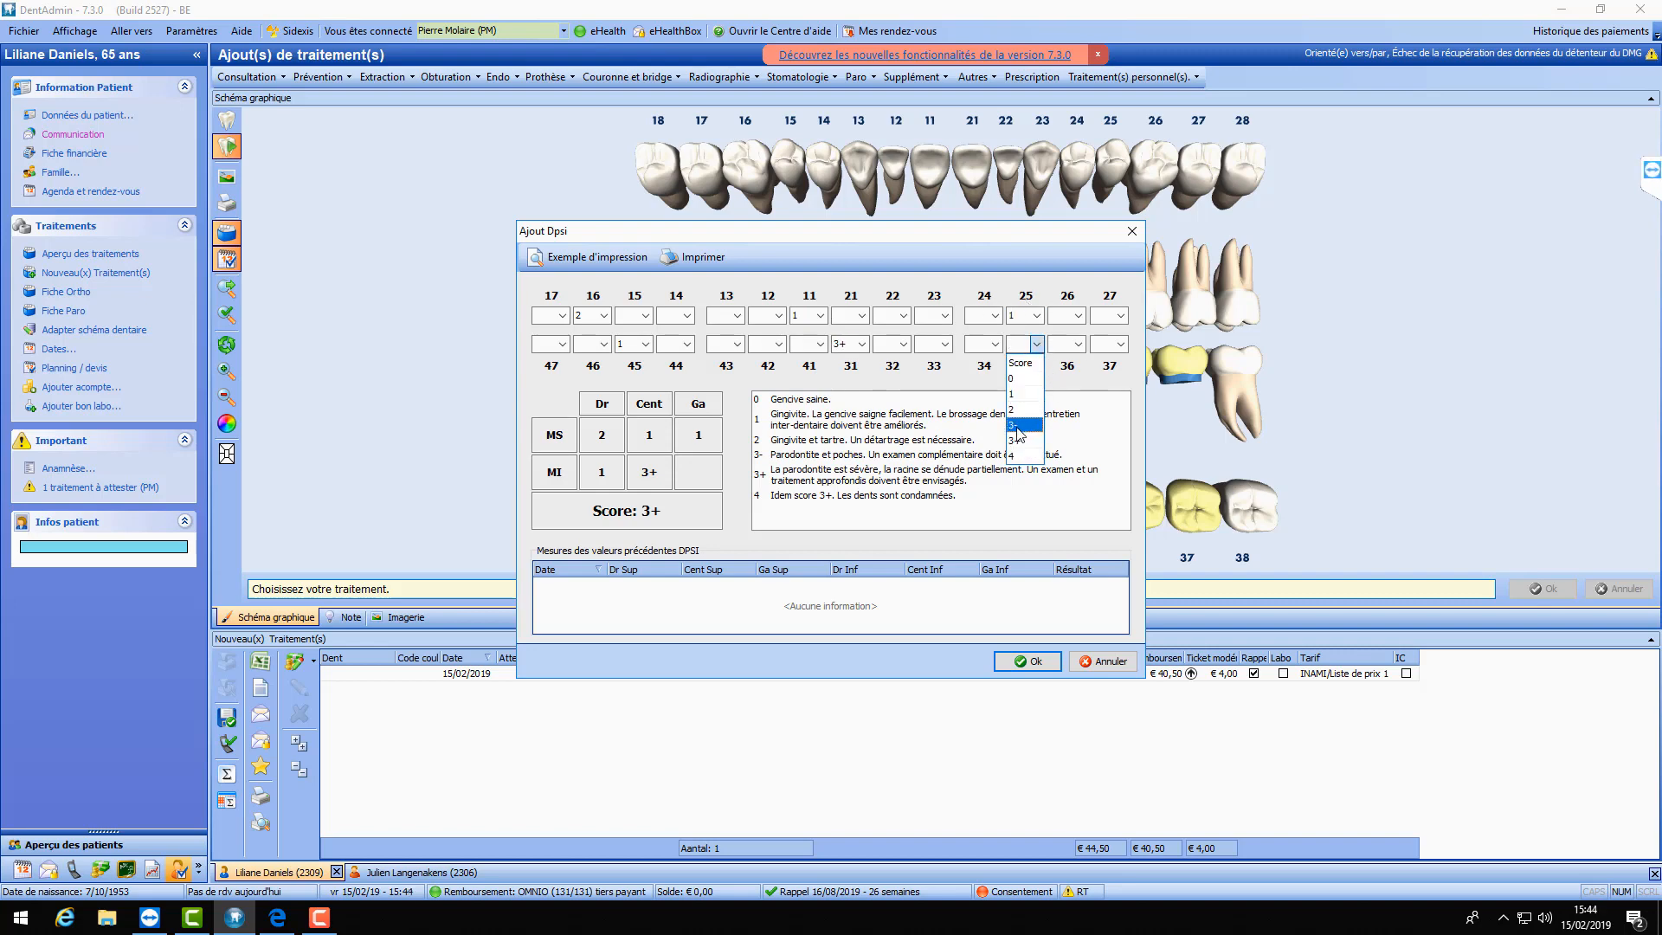
click(1019, 426)
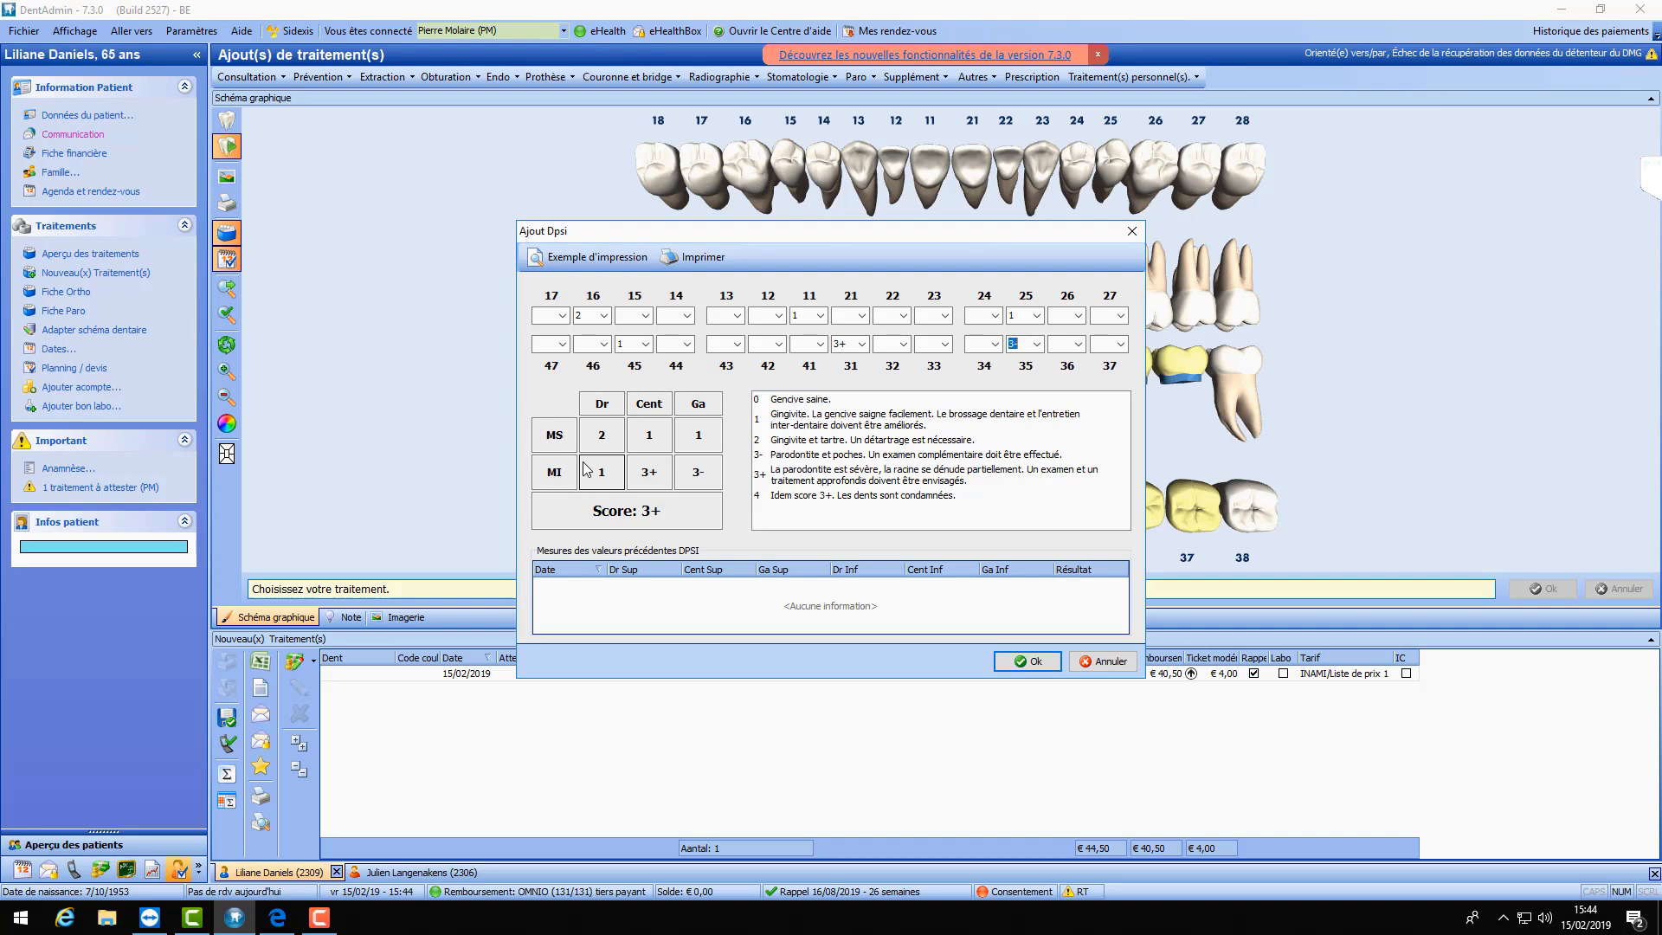
- Enter DPSI scores of 1 for tooth 17, 2 for tooth 15 and 3- for tooth 14, and confirm the DPSI treatment
click(561, 315)
click(545, 368)
click(638, 314)
click(638, 314)
click(630, 381)
click(687, 315)
click(675, 397)
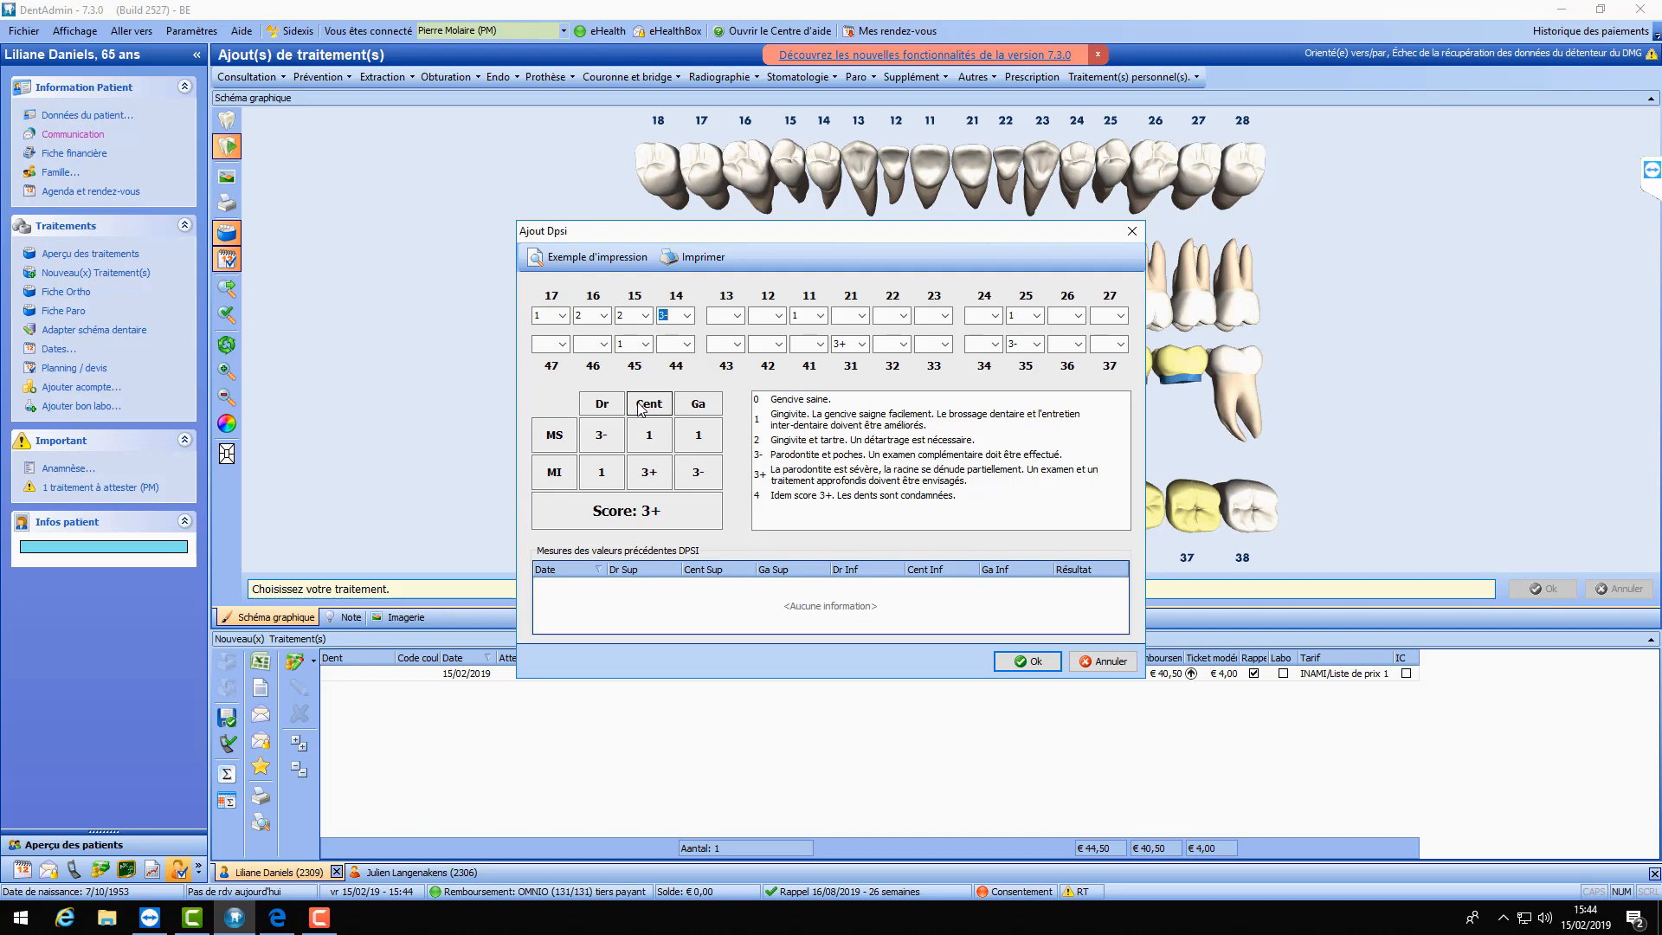
click(1035, 662)
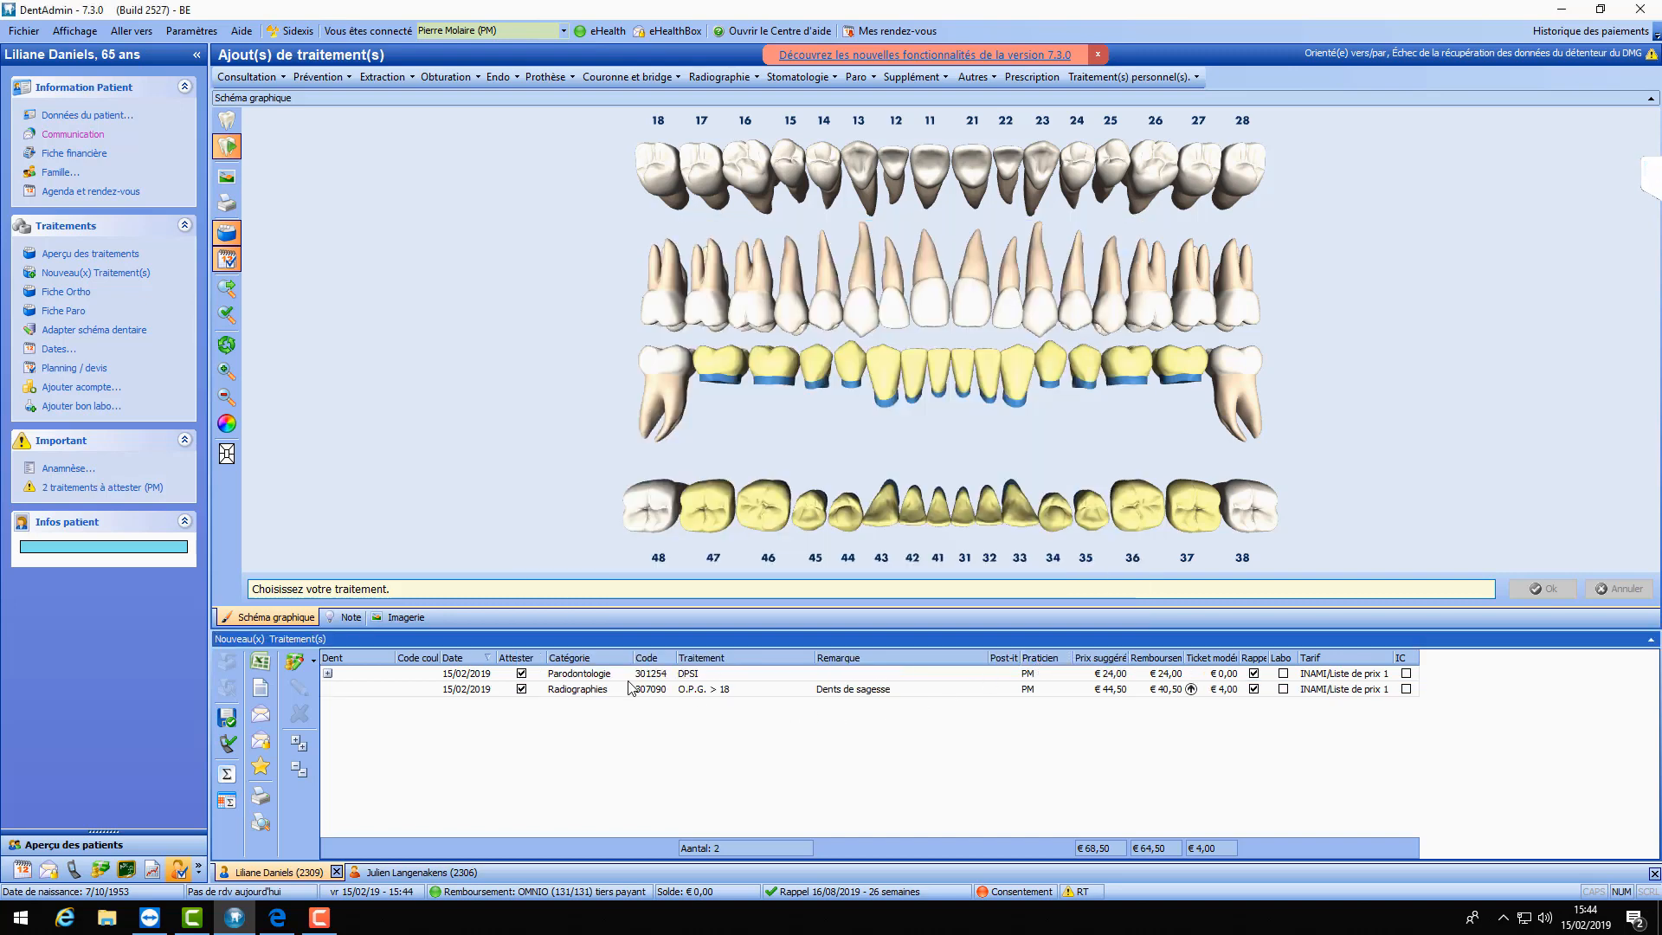
- Switch the DPSI treatment's attestation off and back on, and review its score details per sextant
click(701, 676)
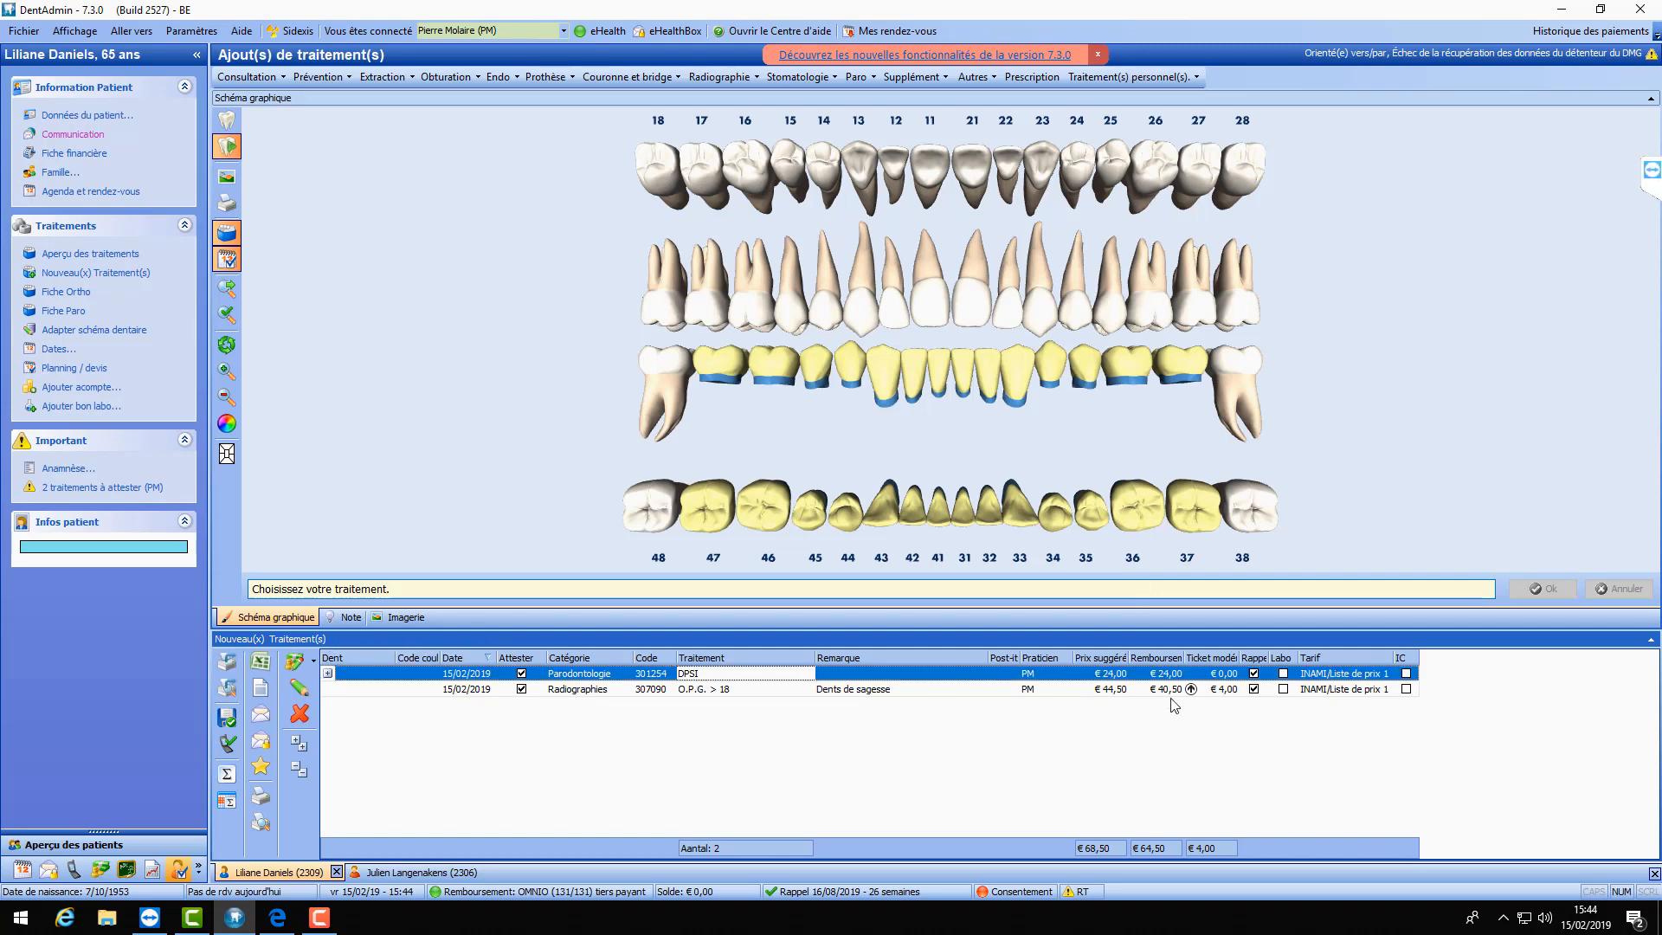
click(522, 674)
click(521, 673)
click(328, 673)
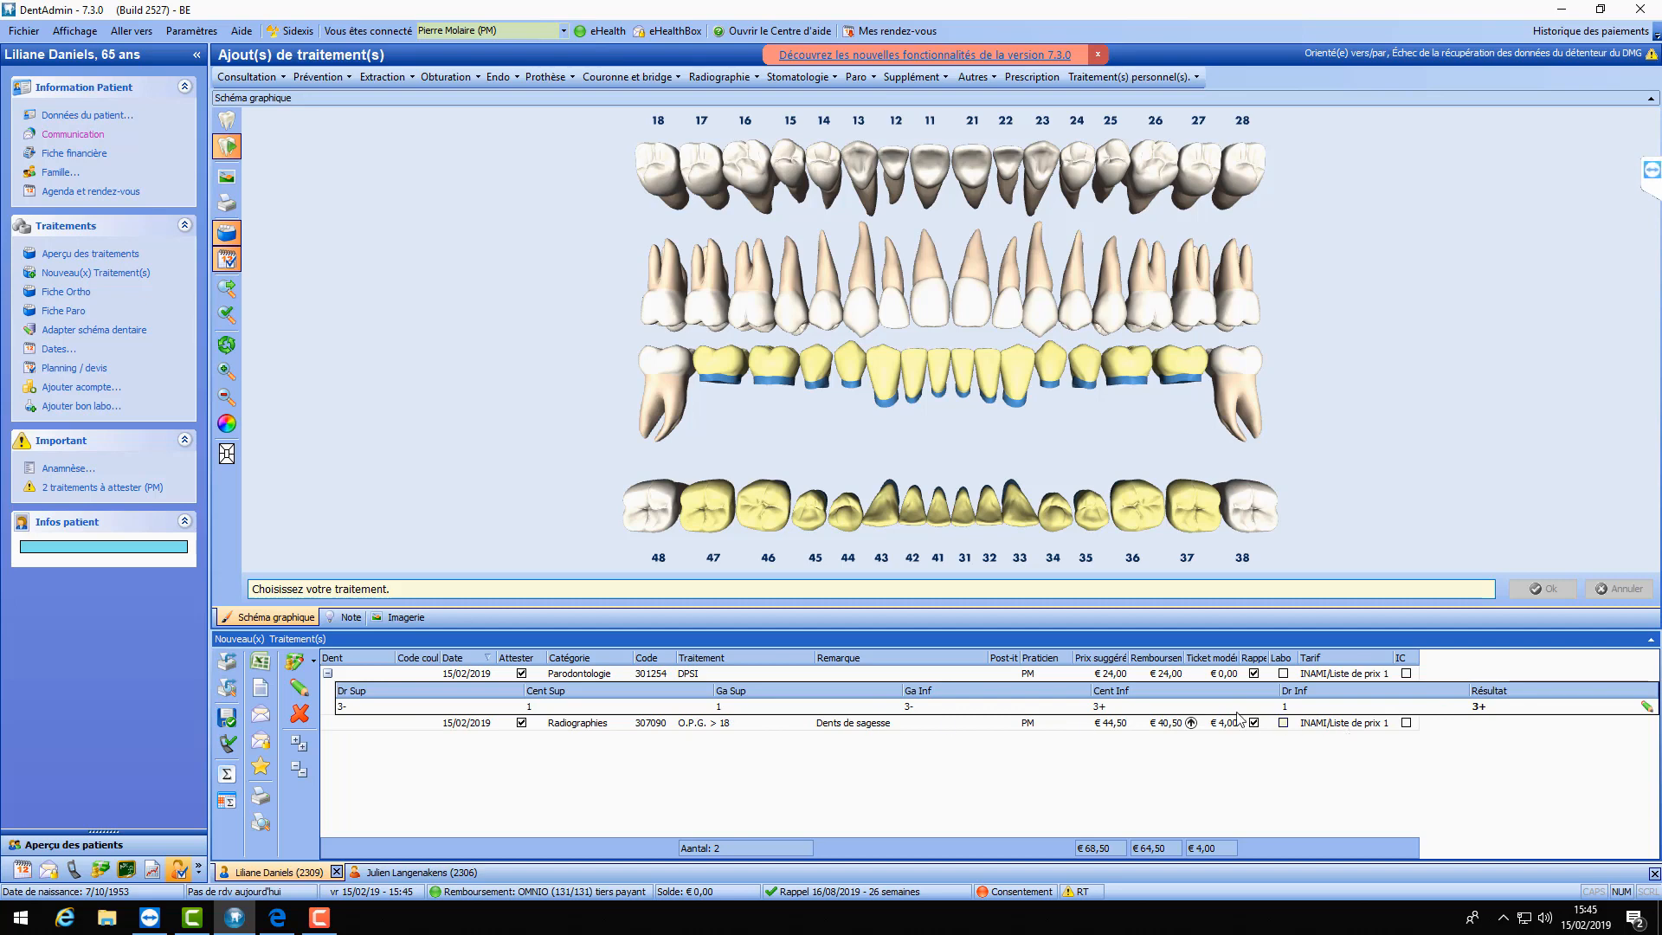
click(328, 674)
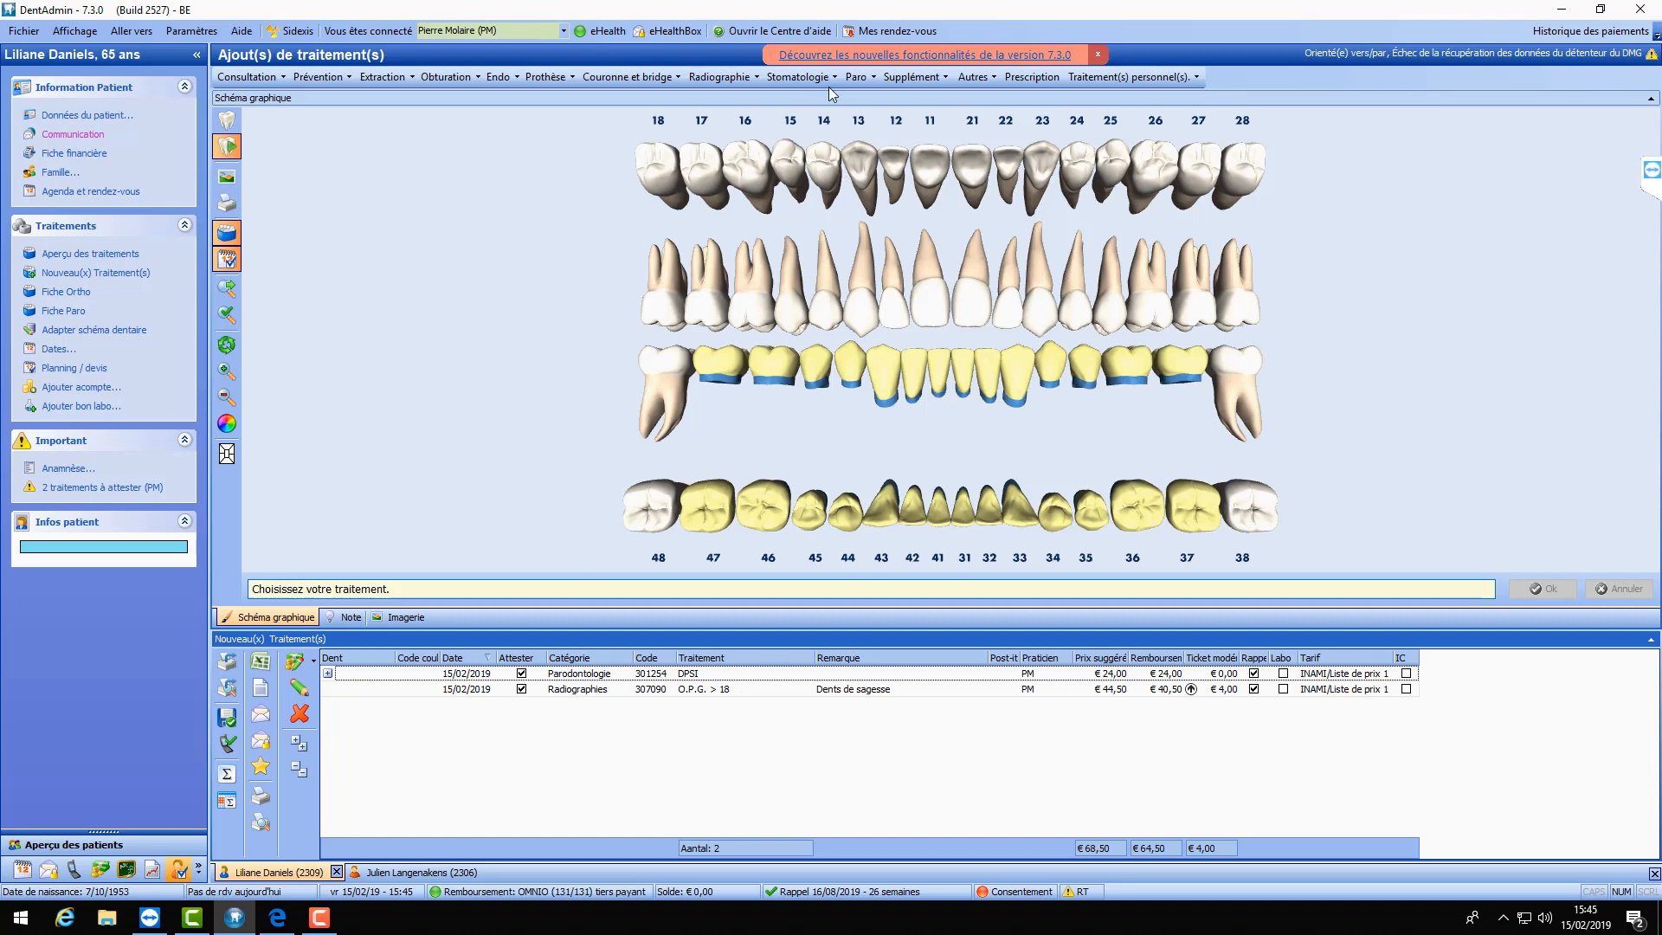
- Add a general remark to the treatments with the text "Boire moins du coca"
click(862, 77)
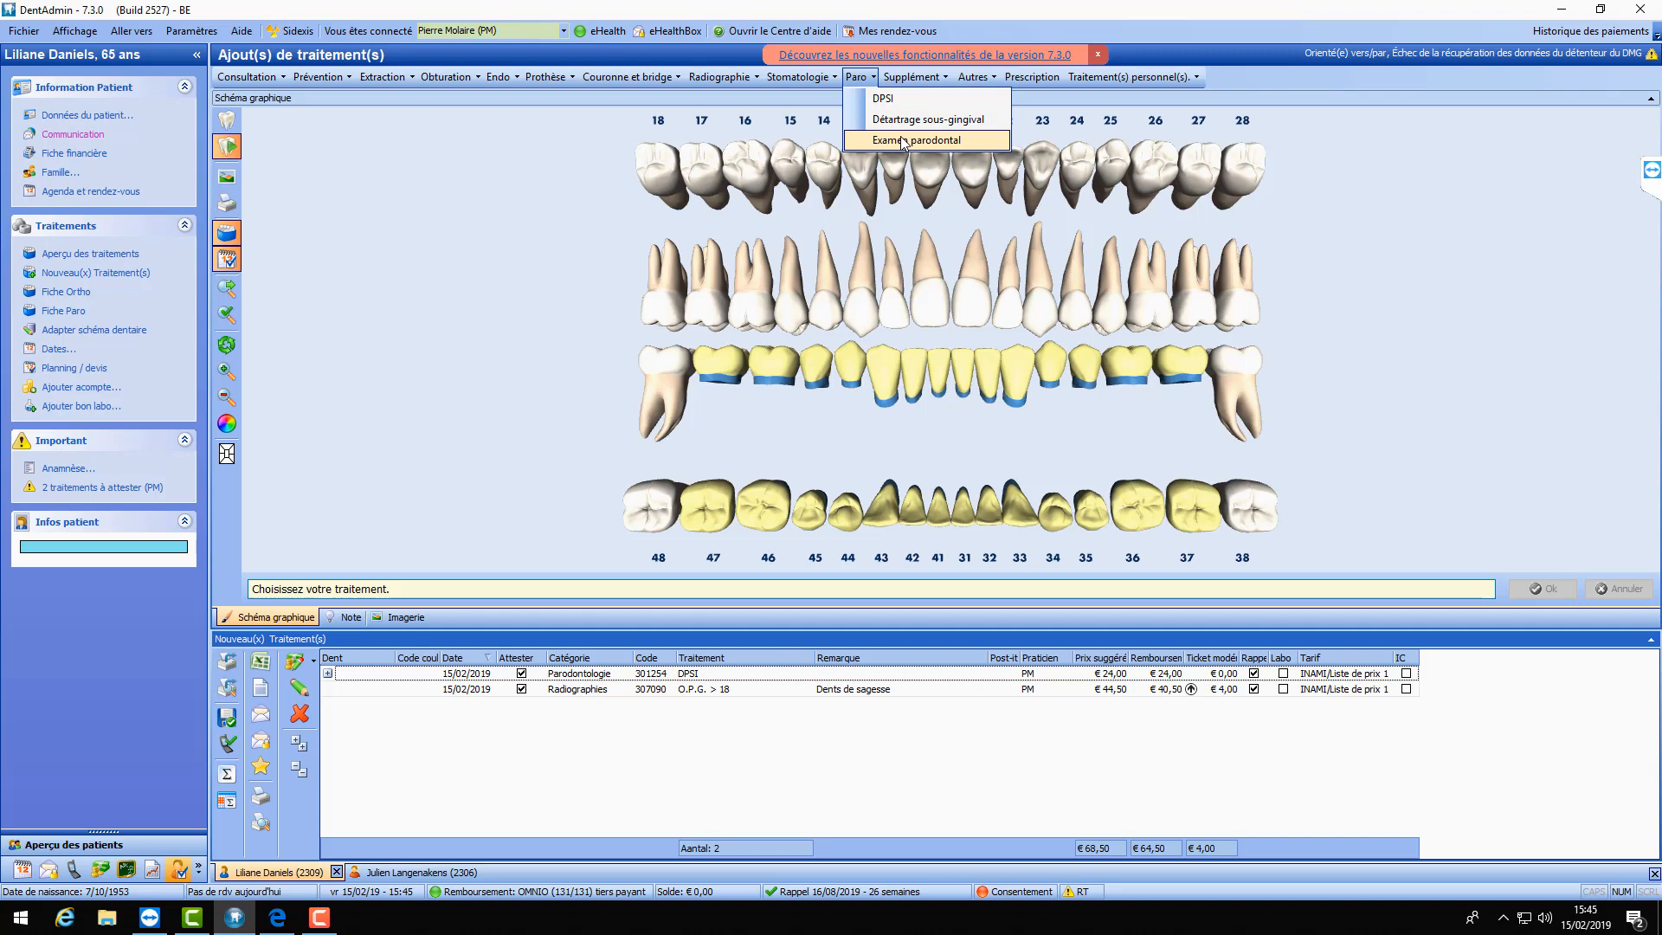
mouse_move(905, 82)
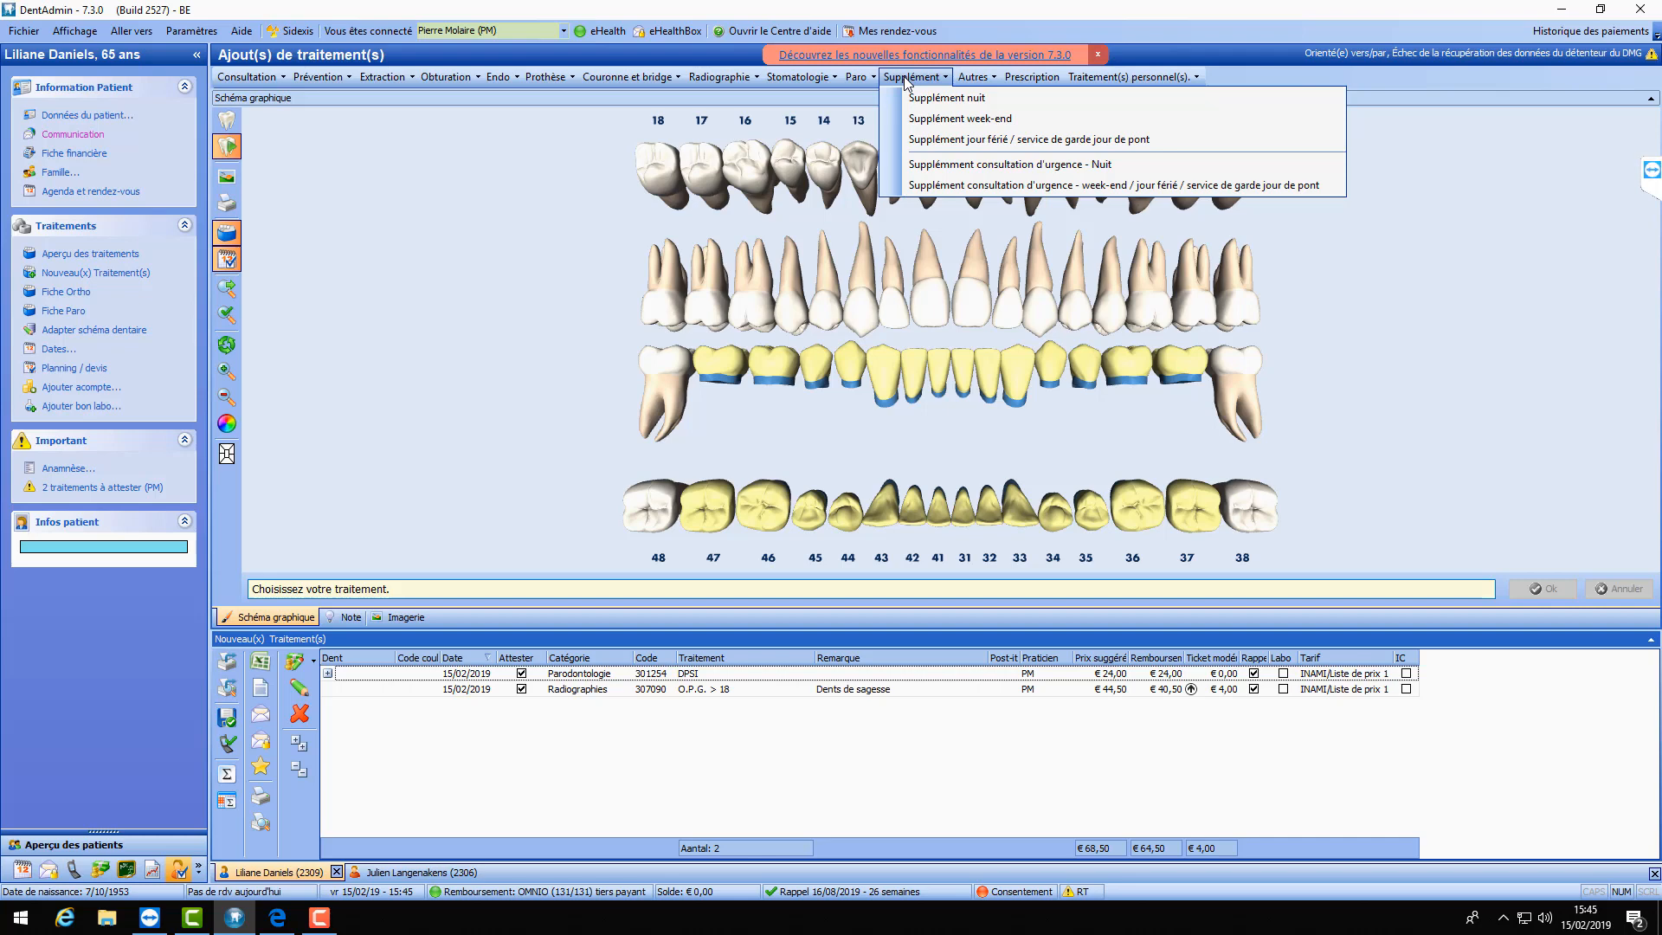
mouse_move(971, 80)
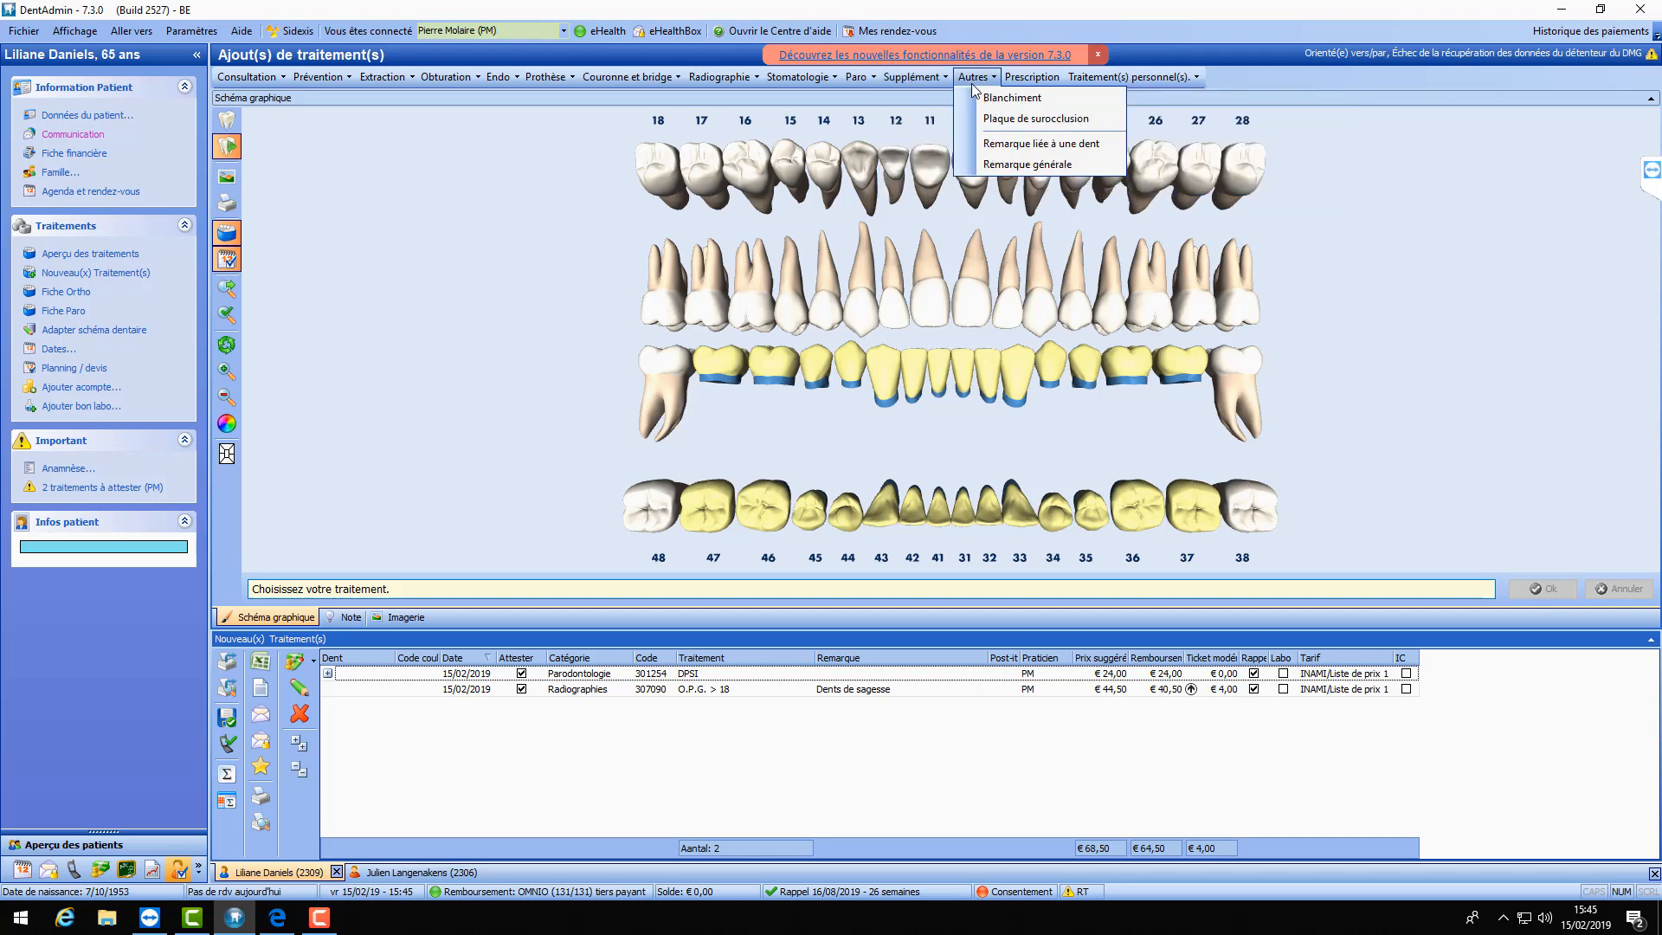
click(1016, 164)
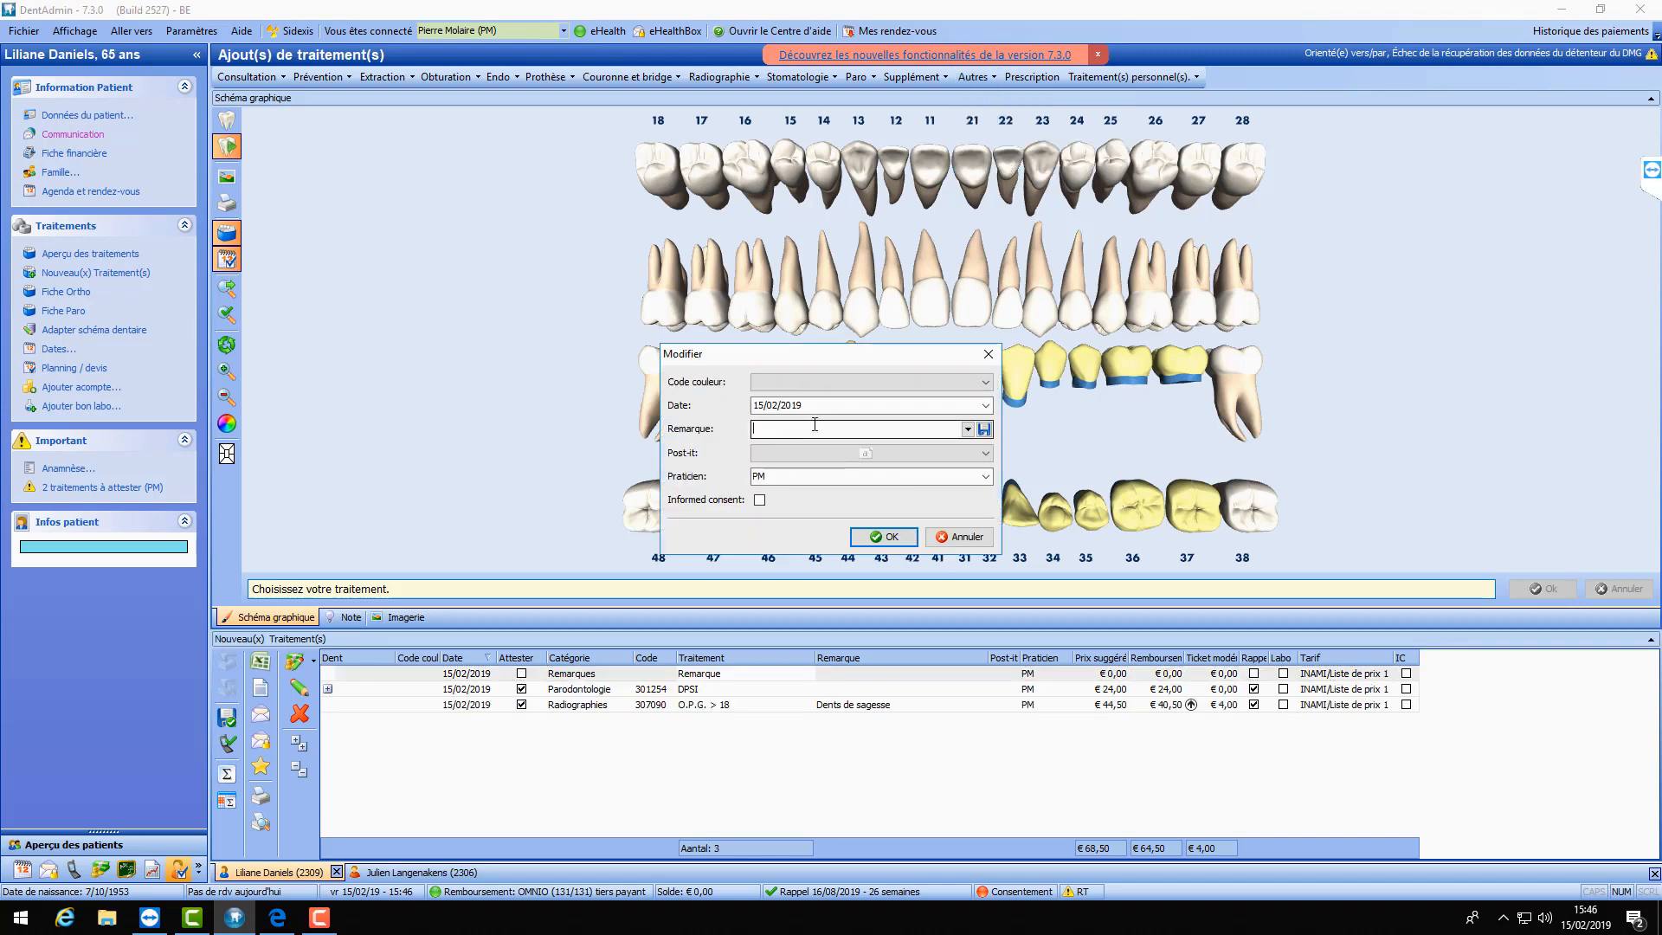
text(Boire moins du coca)
click(886, 537)
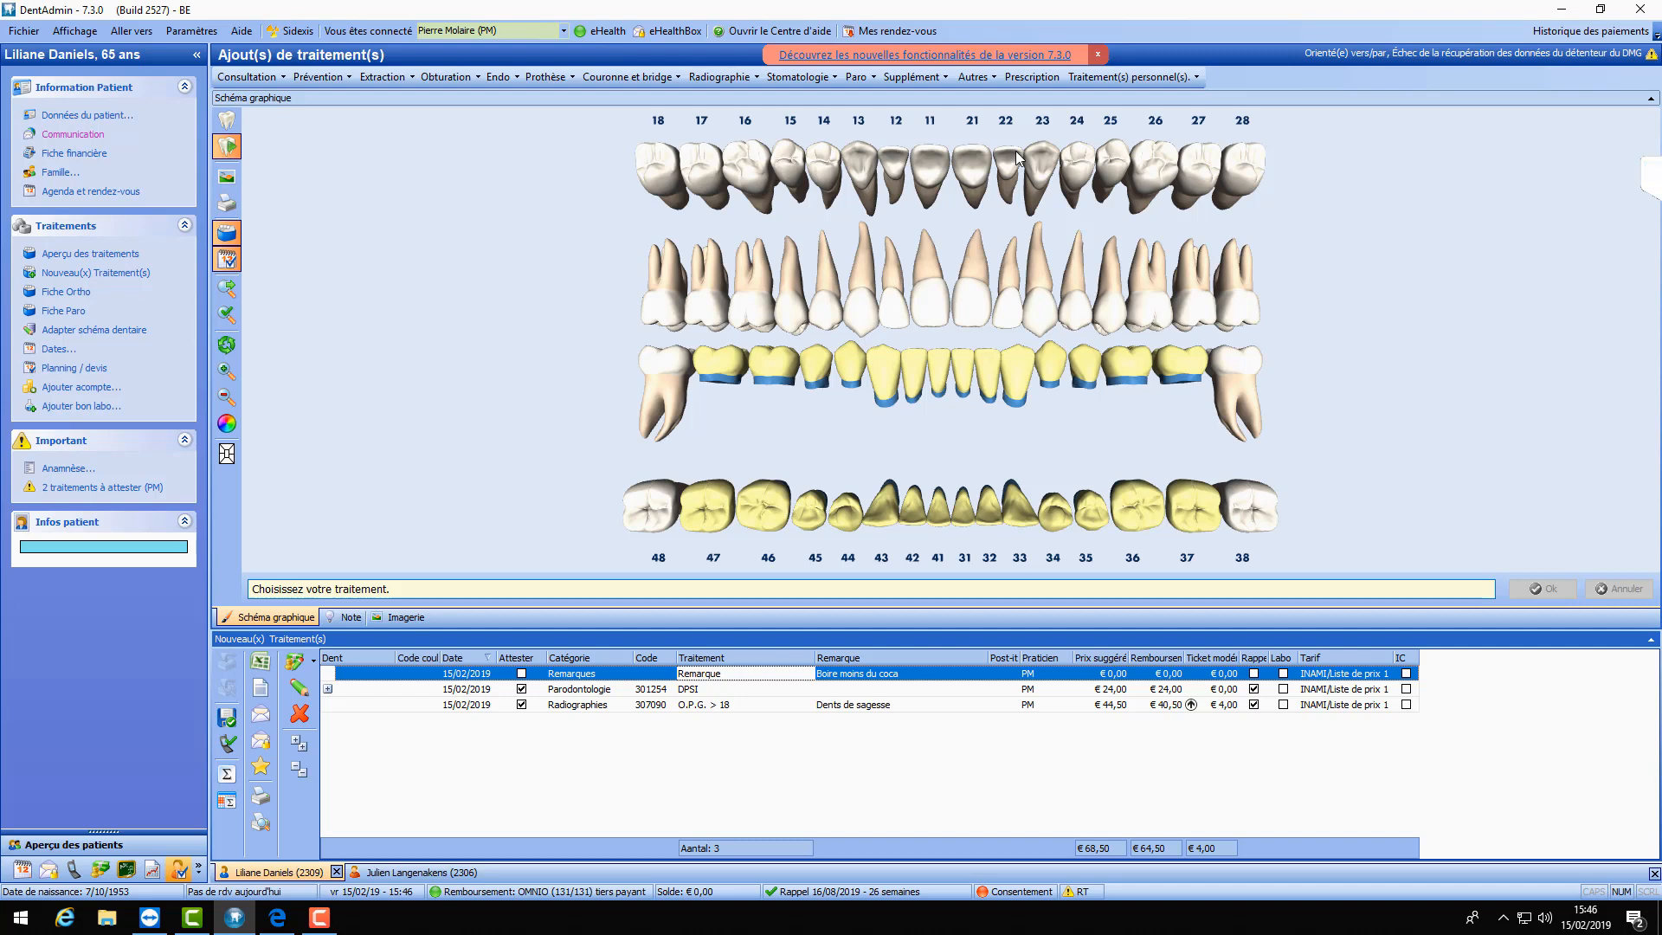
- Start a prescription, search for dafalgan, add Dafalgan compr. efferv. (séc.) 500 mg 40 X and consult its dosage information
click(1042, 80)
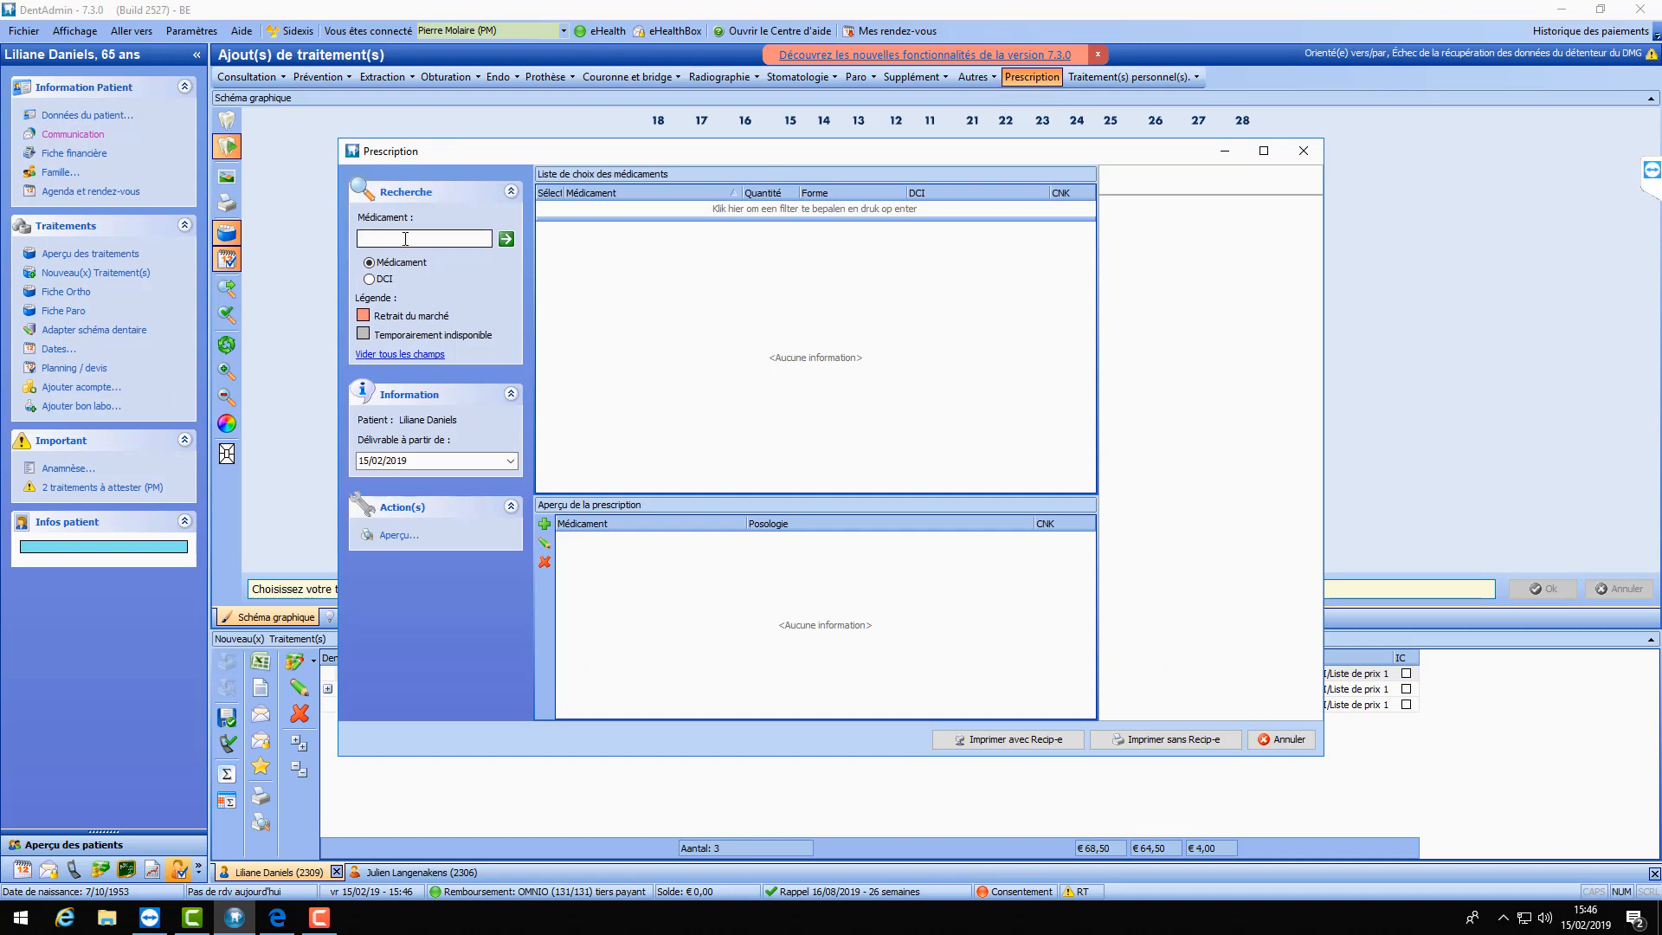
text(dafalgan)
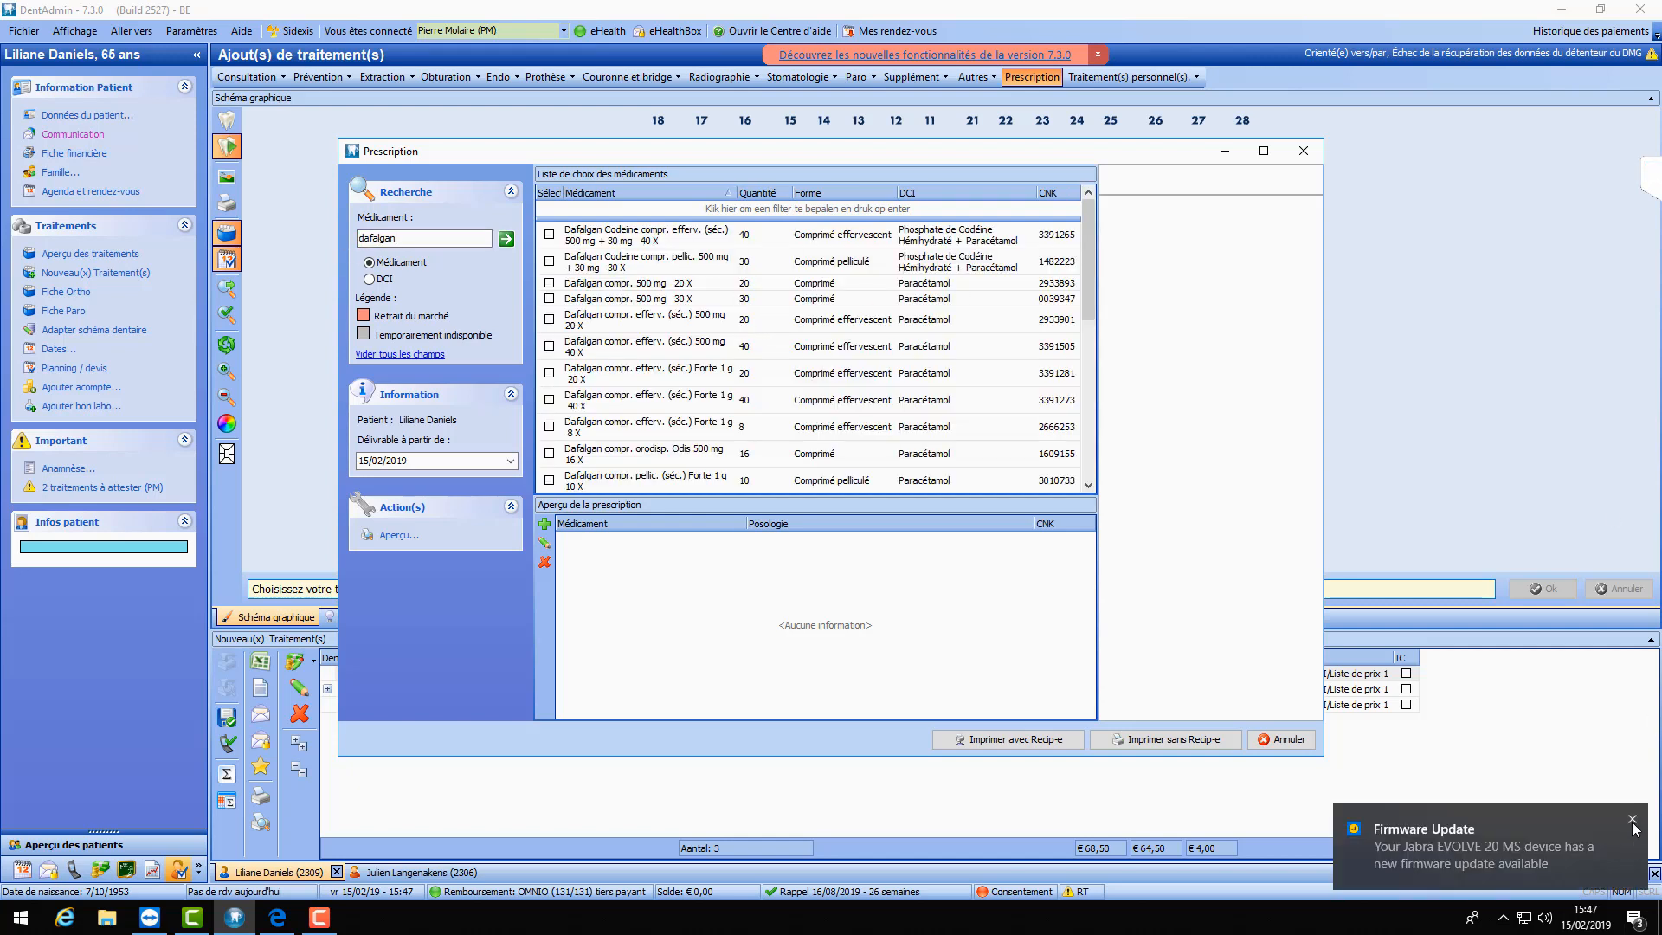
click(1632, 822)
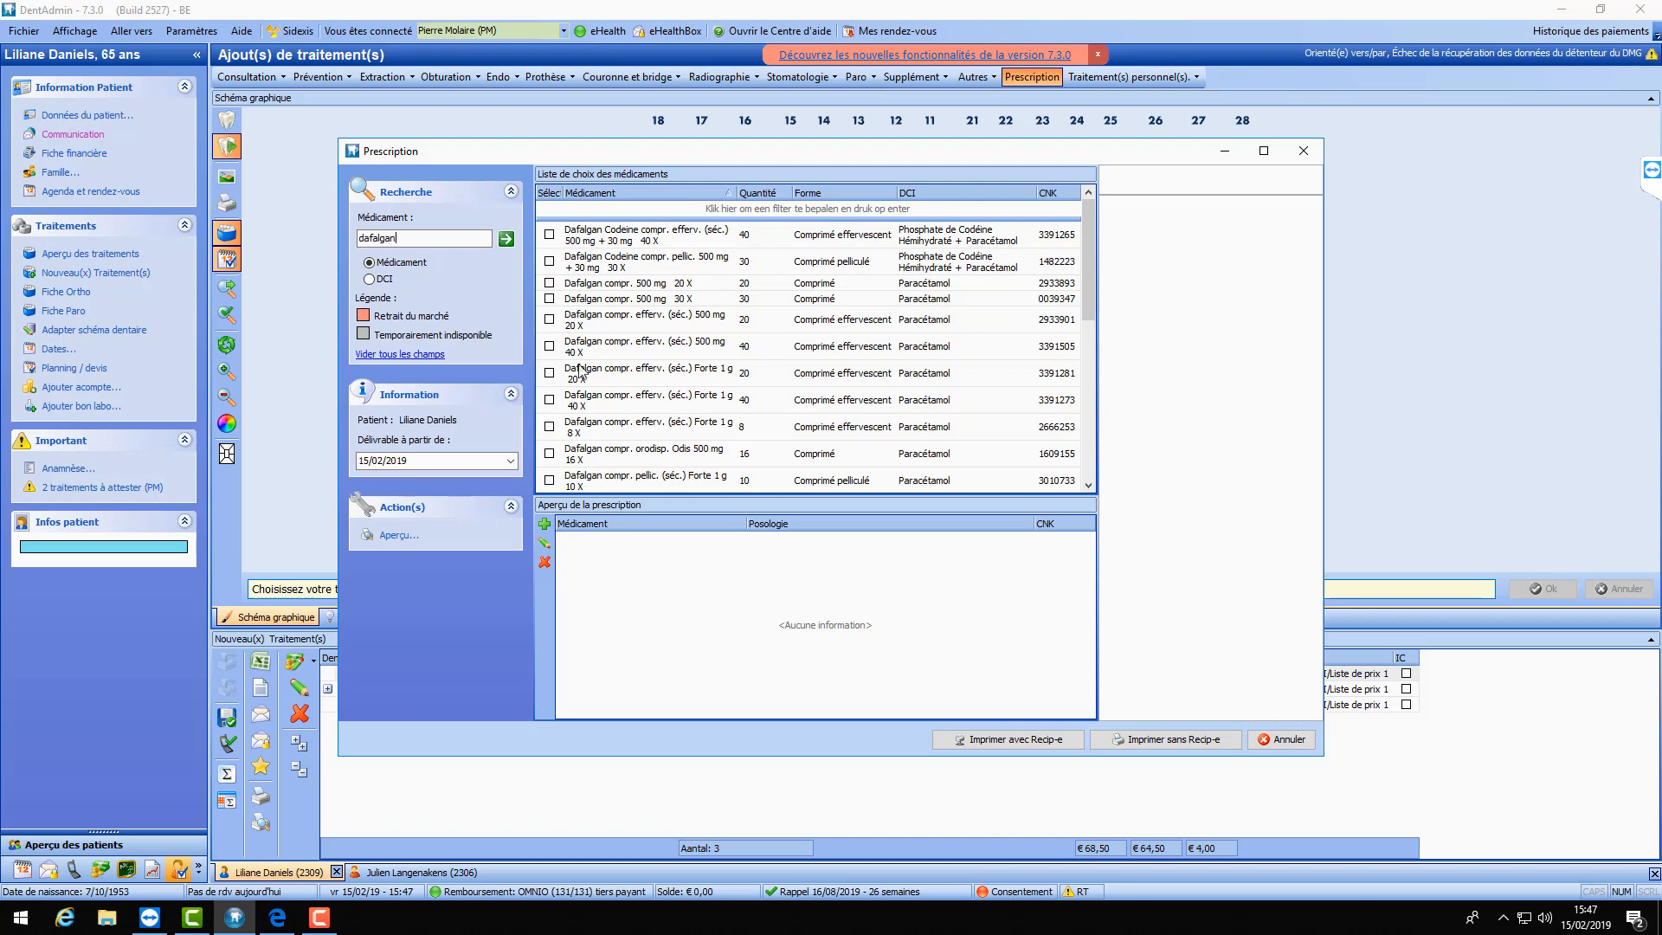
click(549, 345)
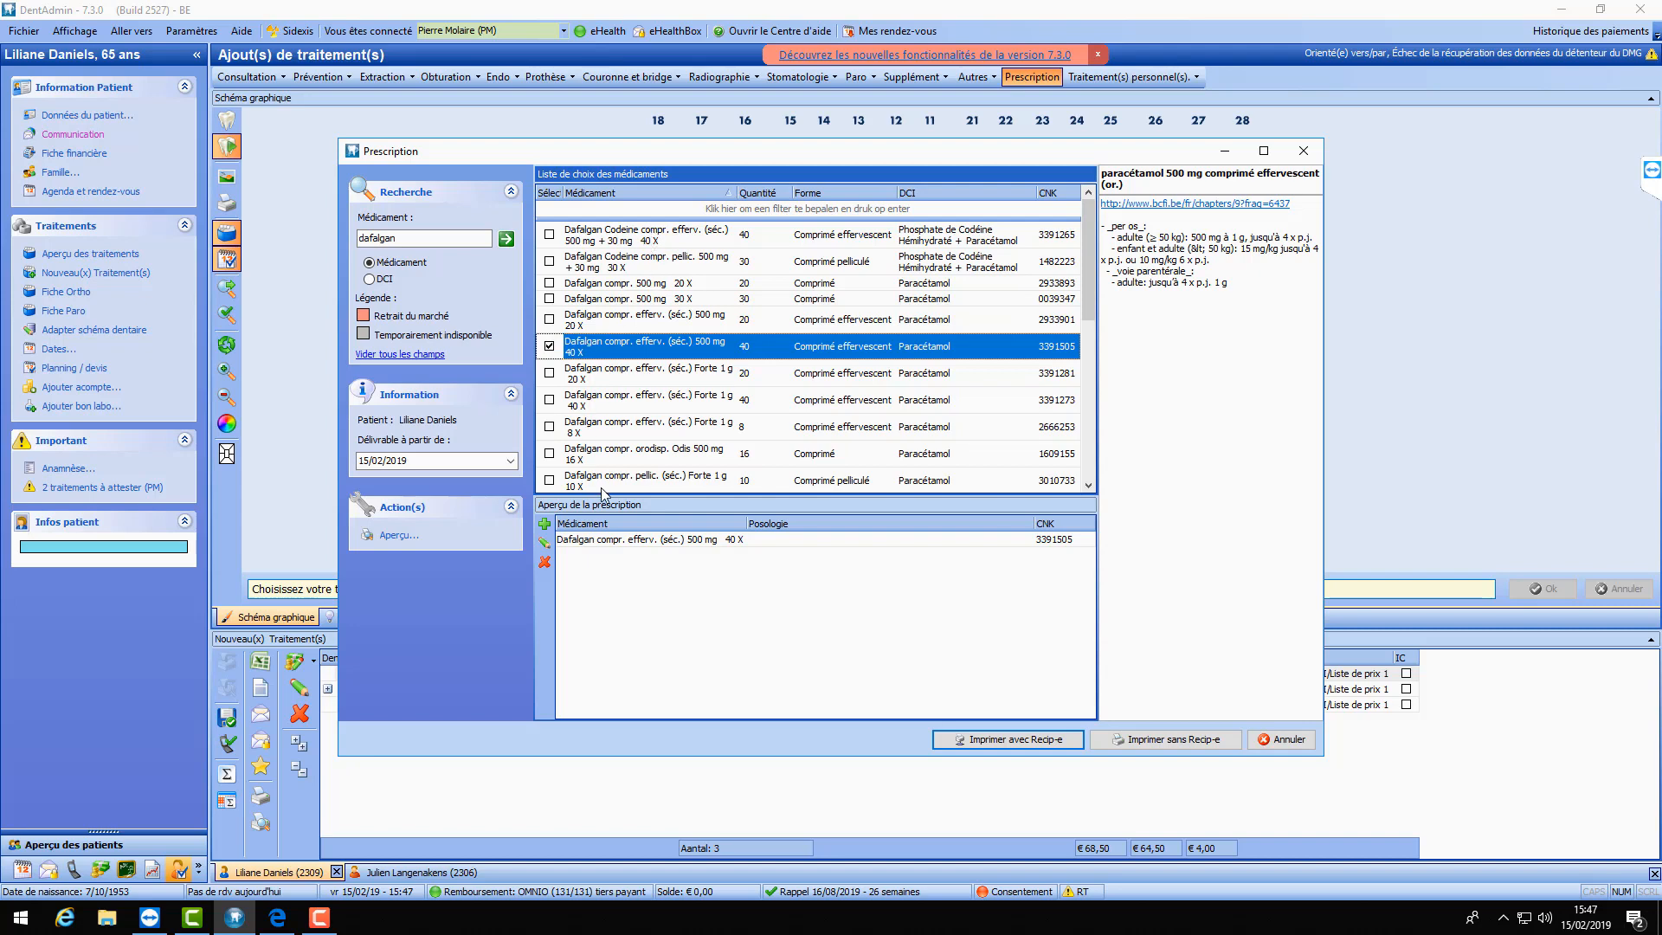
click(648, 364)
click(648, 351)
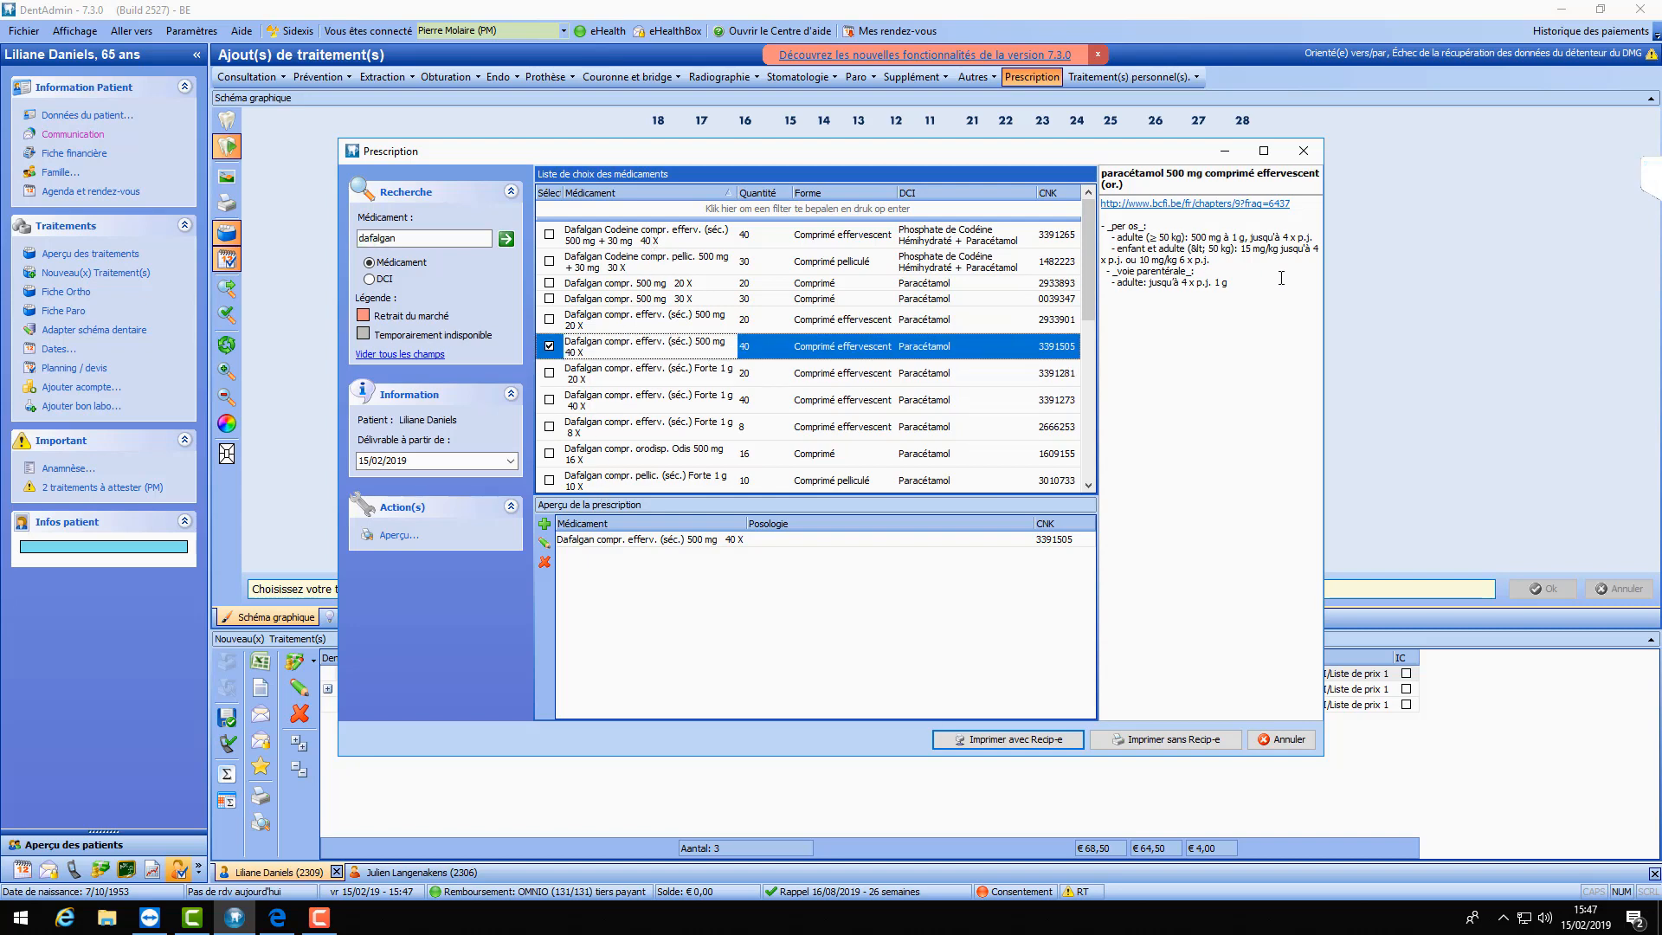
- Open the CBIP reference page for paracetamol and review the available Dafalgan forms, packagings and prices
click(1198, 211)
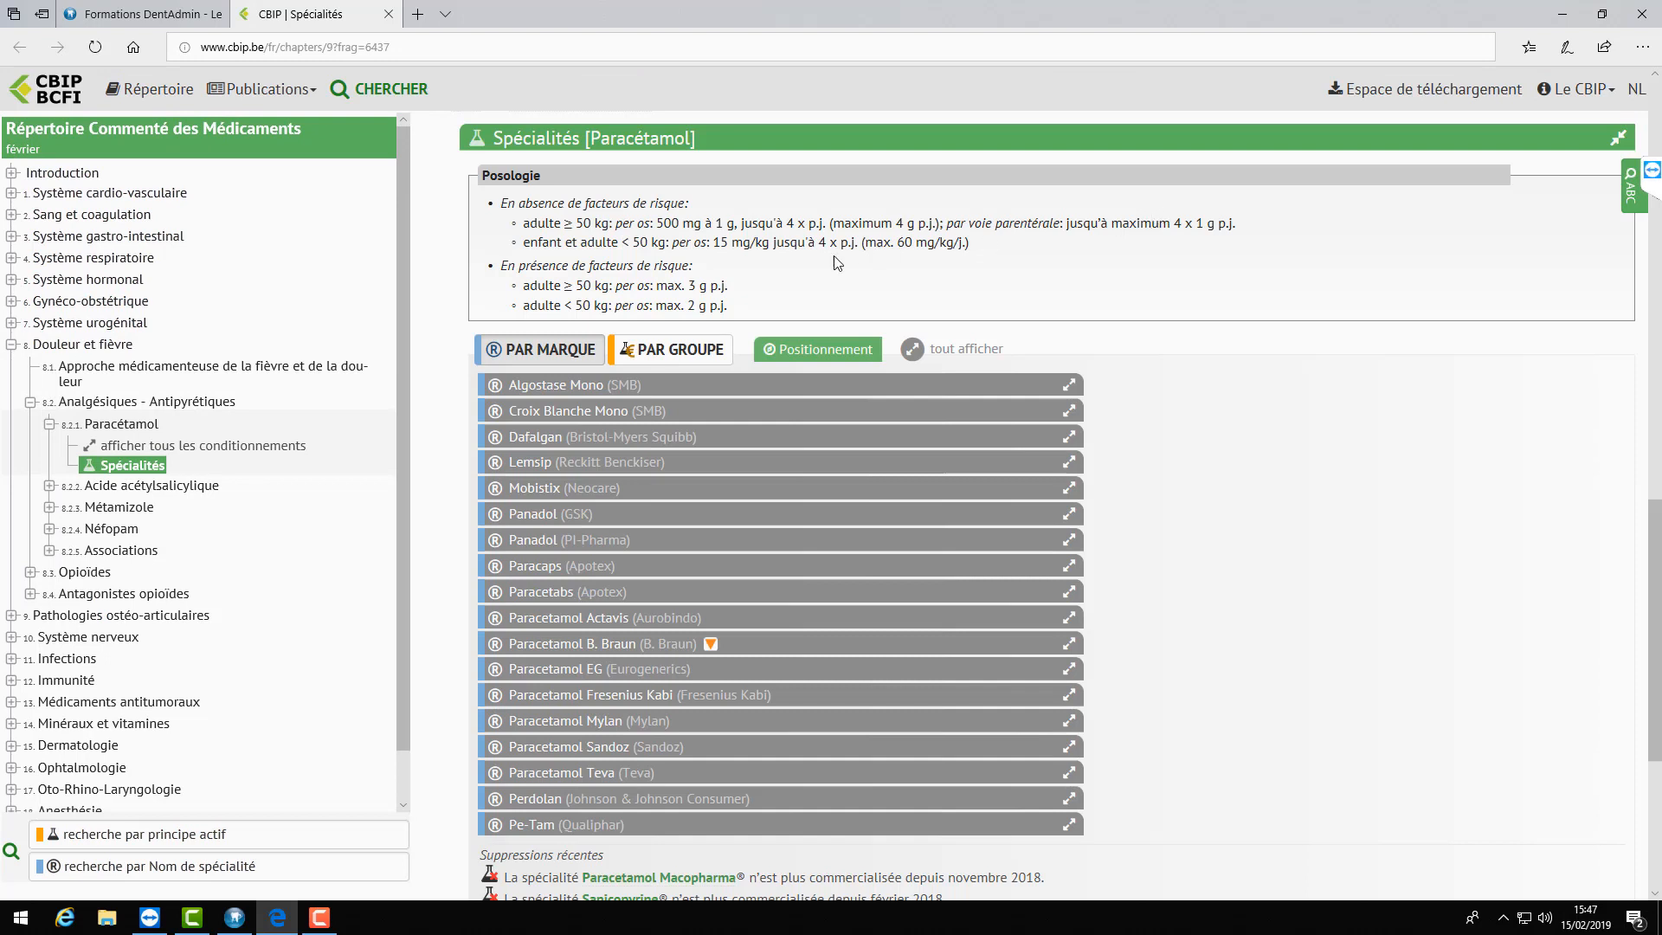
click(627, 437)
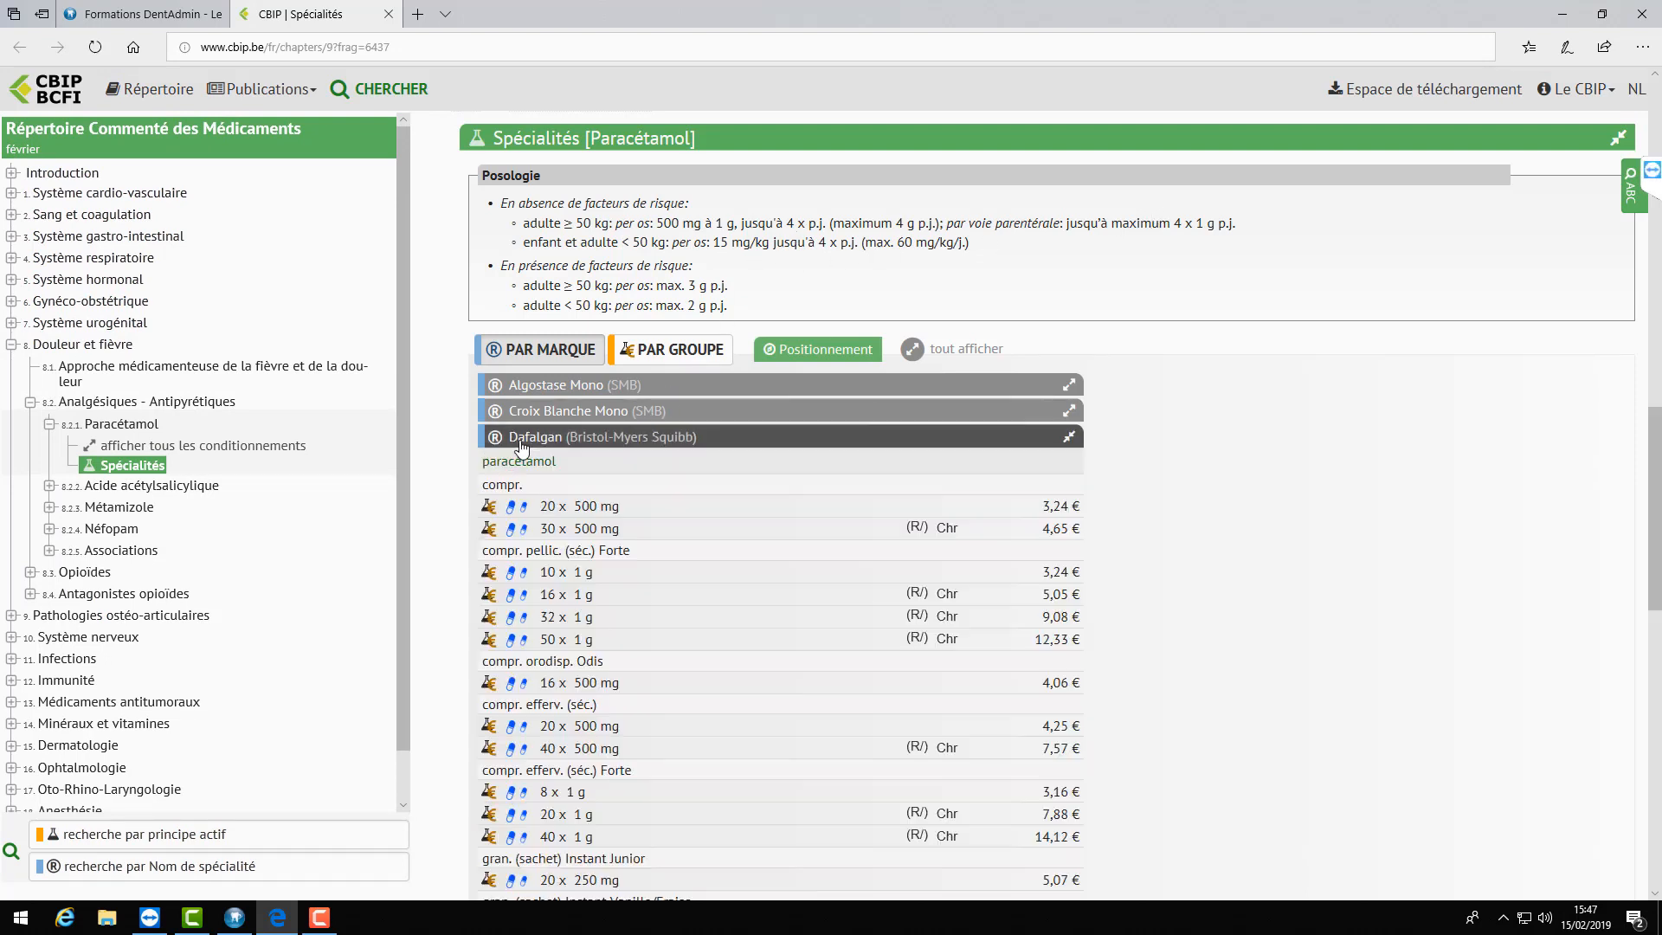
scroll(657, 458, down, 2)
scroll(726, 363, down, 8)
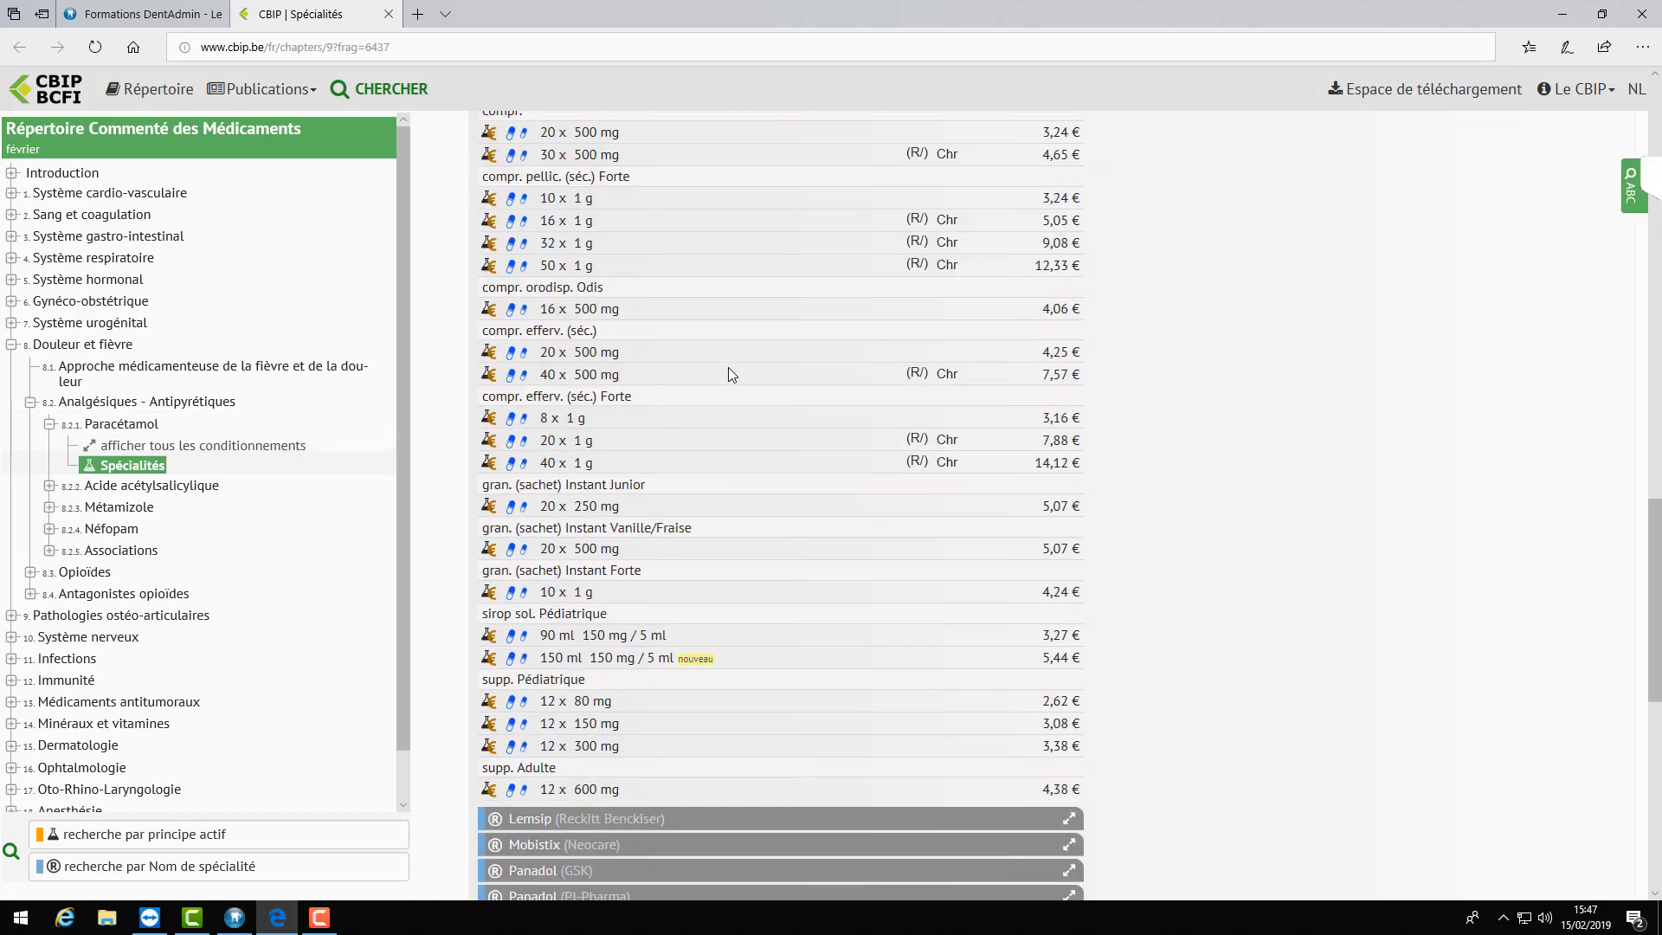
- Read the paracetamol dosage, precautions, positioning and side effects, close the reference page, and switch back to DentAdmin
scroll(1106, 475, up, 10)
scroll(1030, 496, up, 1)
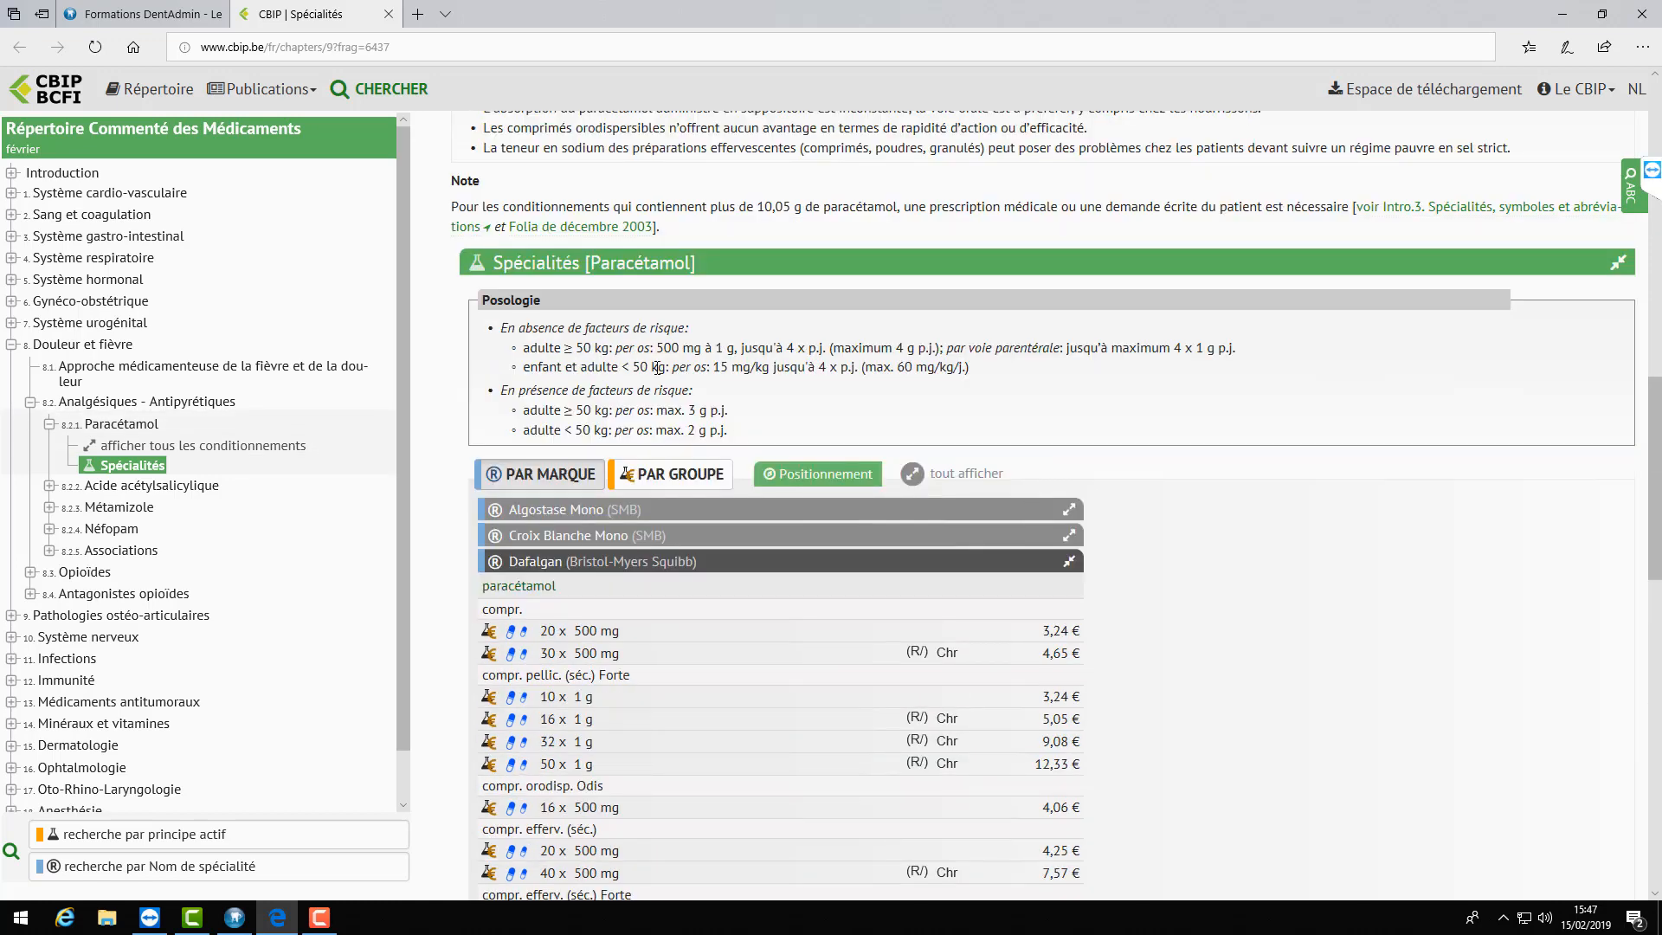
scroll(658, 368, up, 3)
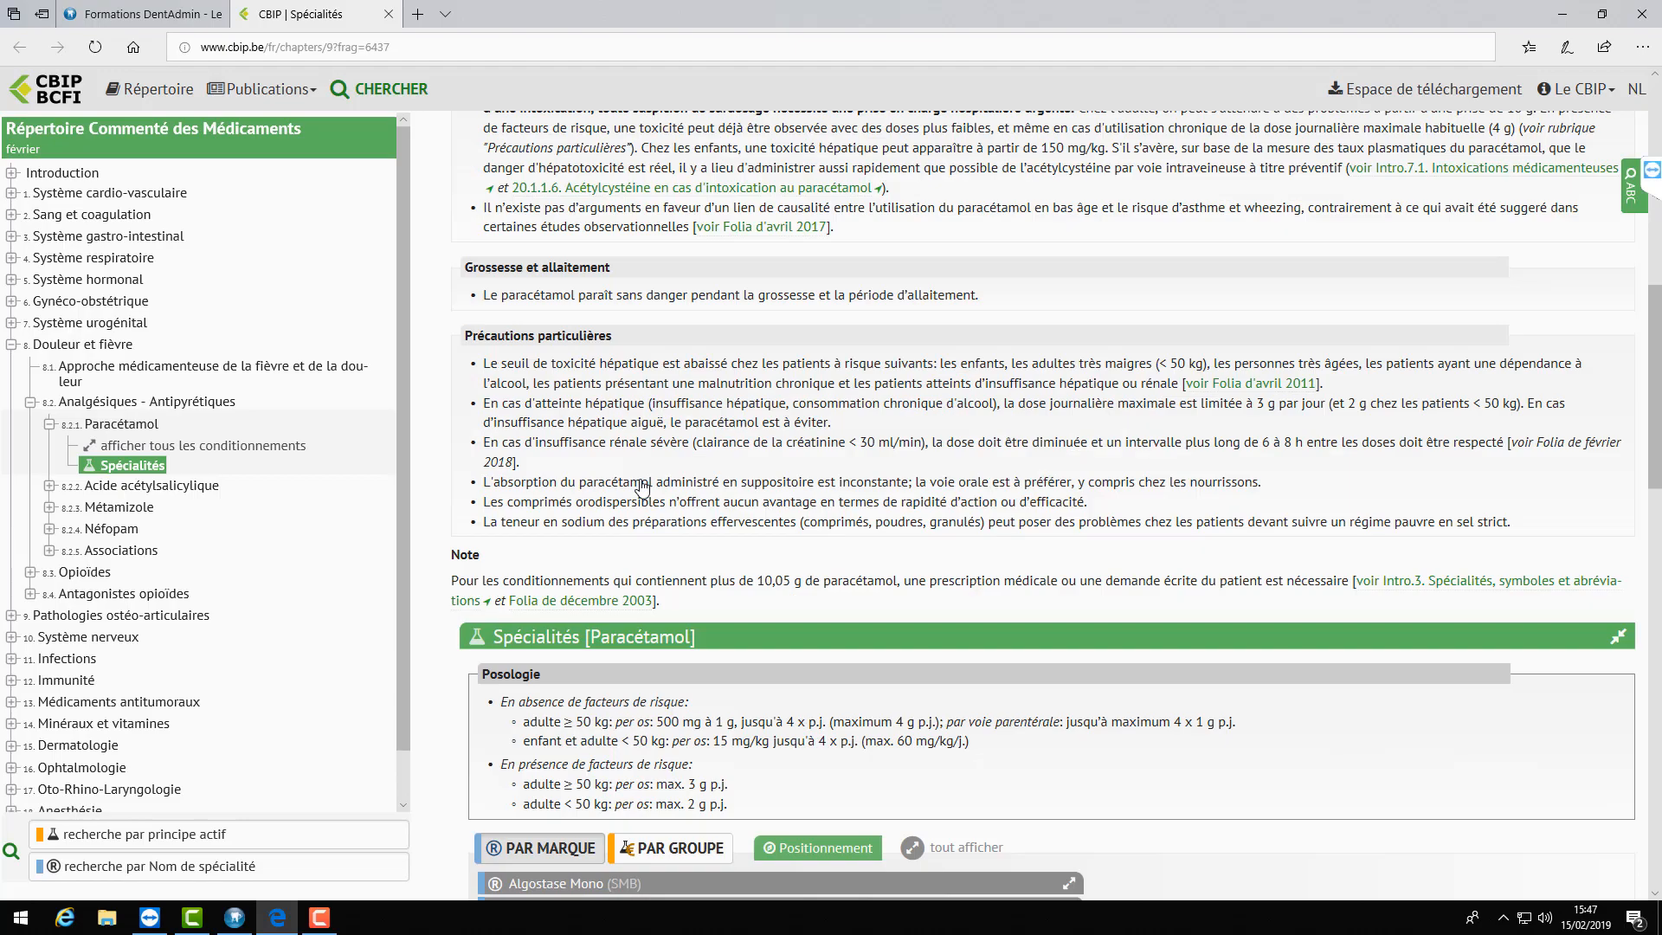
scroll(642, 487, up, 5)
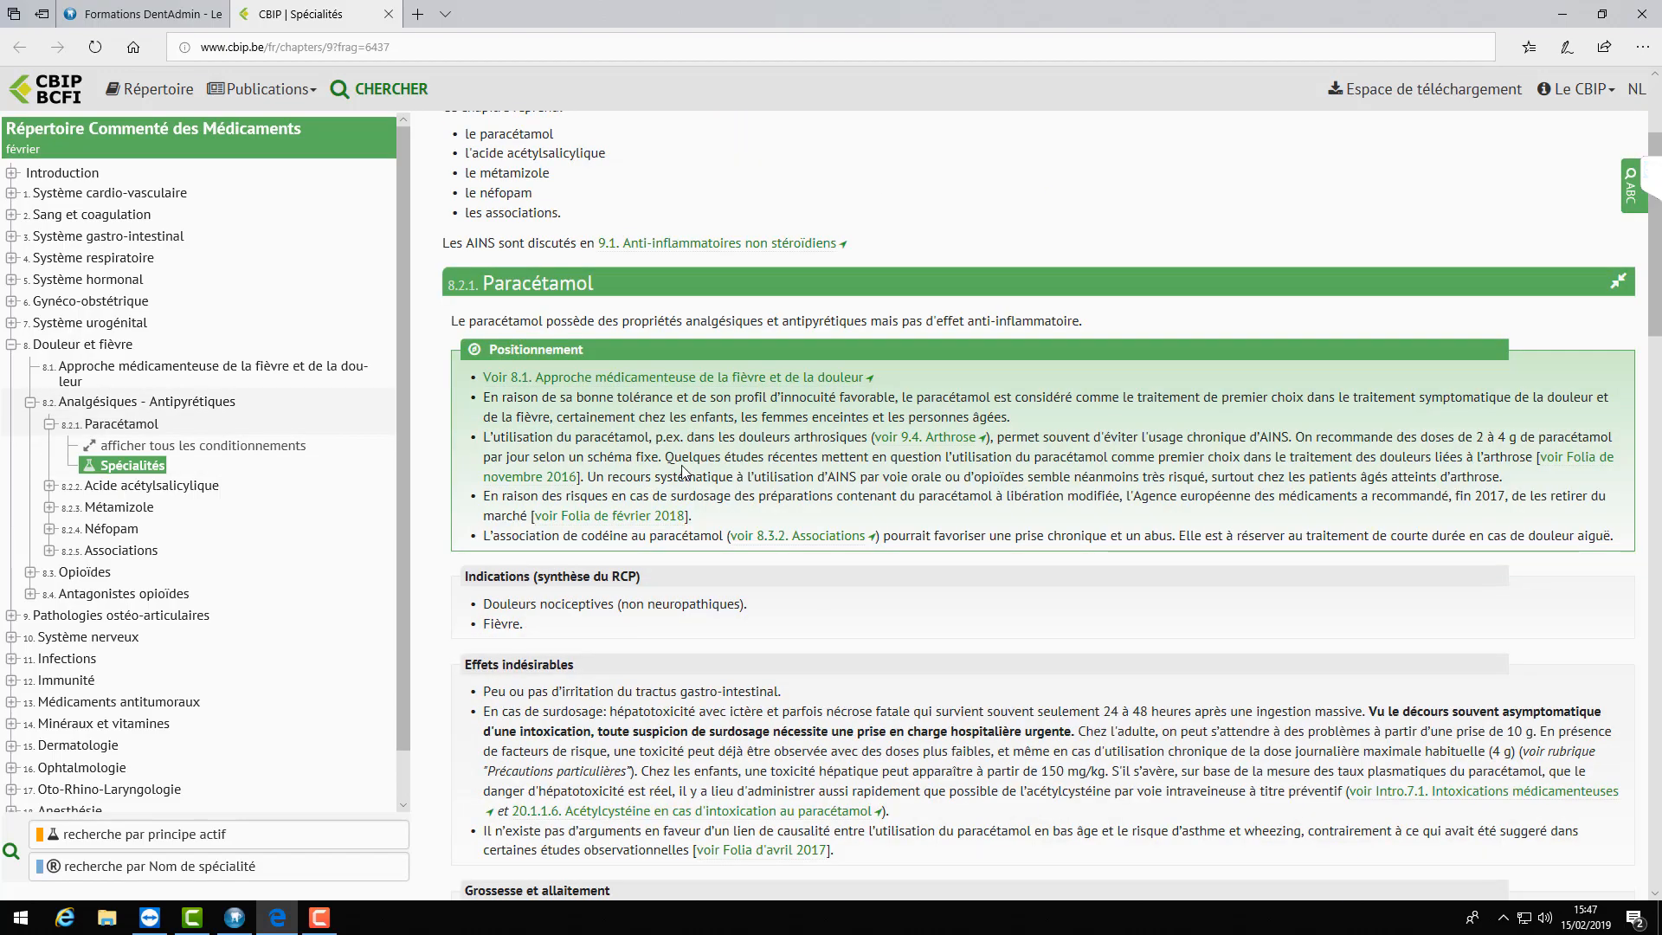
scroll(683, 472, down, 1)
scroll(678, 473, down, 1)
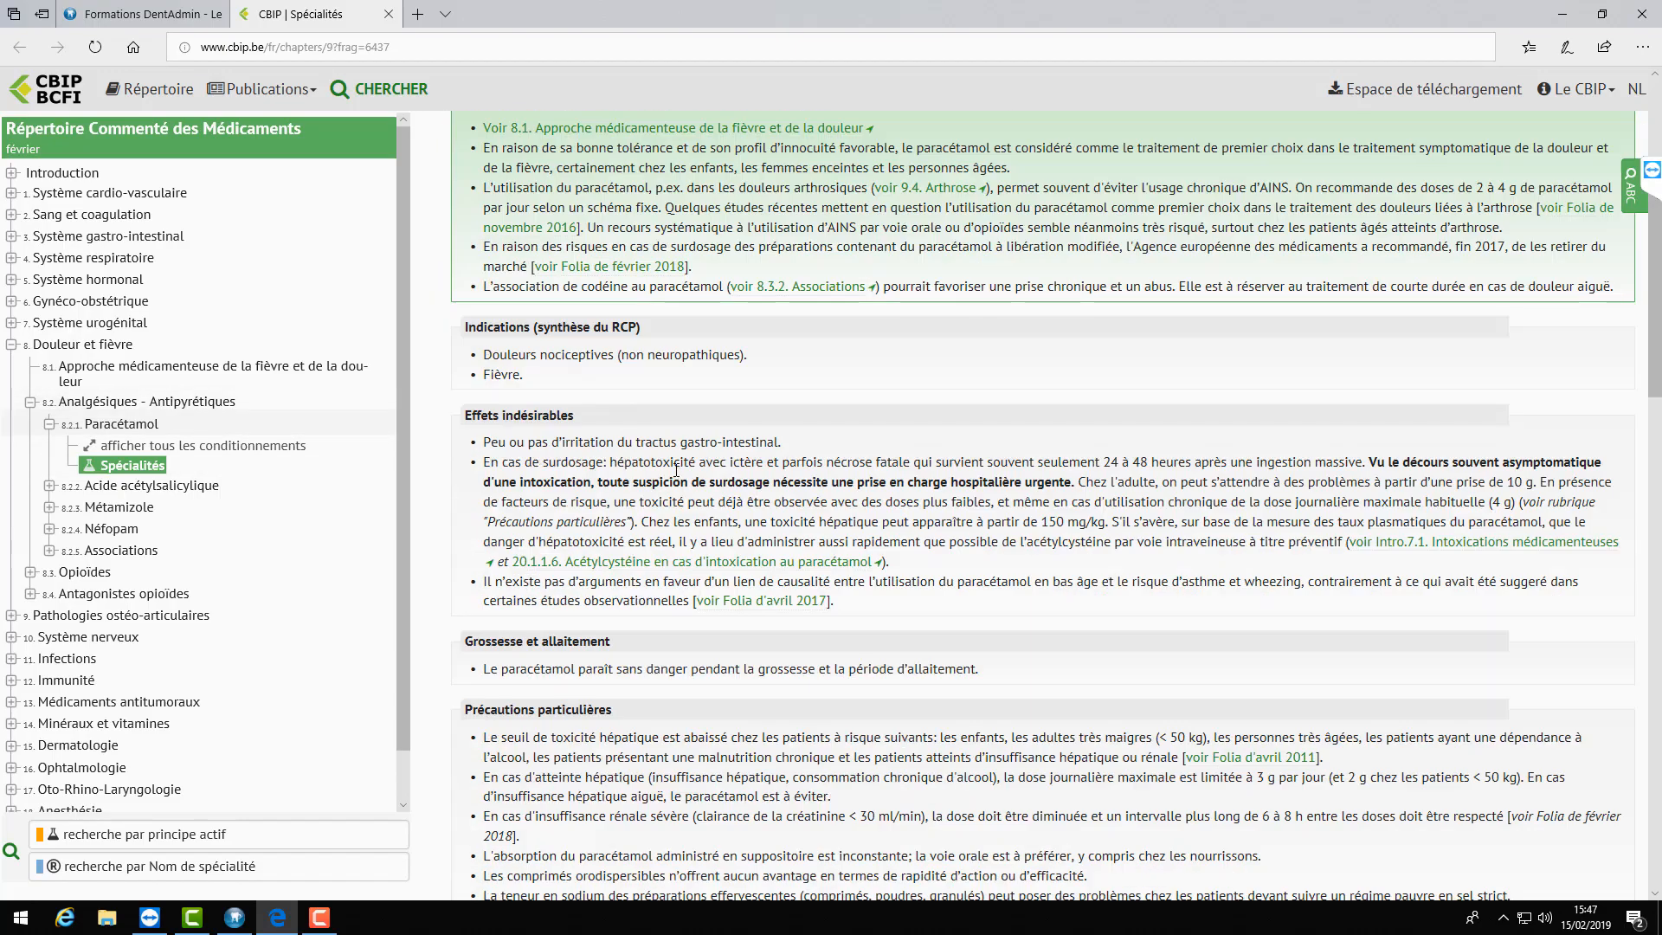
click(388, 15)
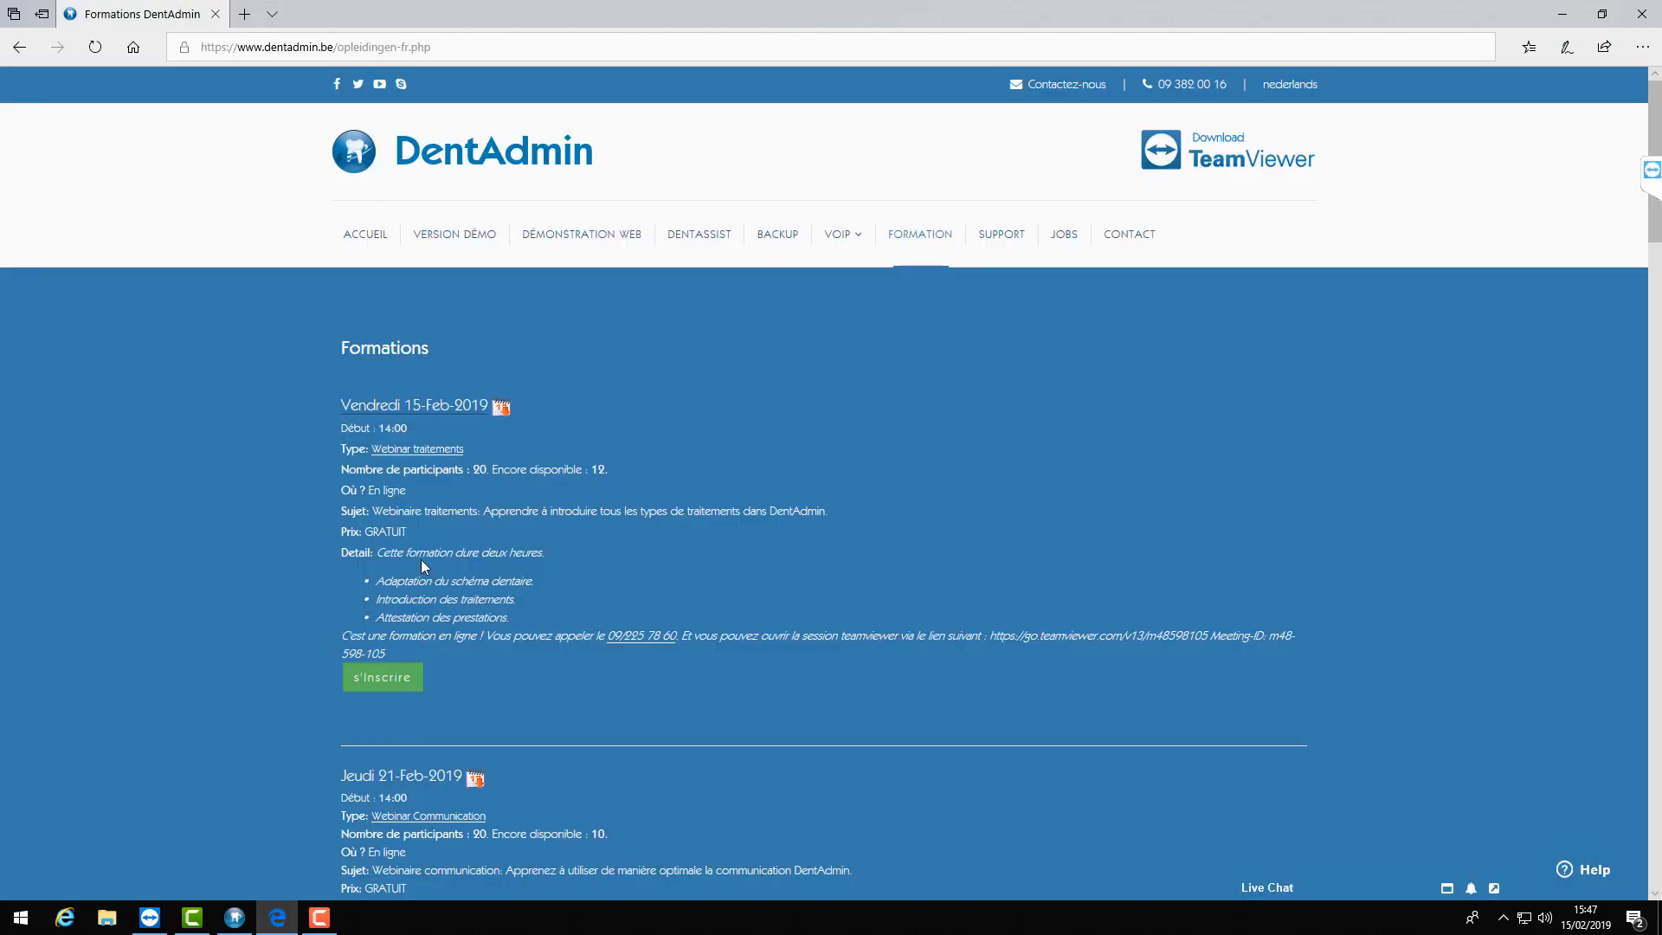
click(240, 924)
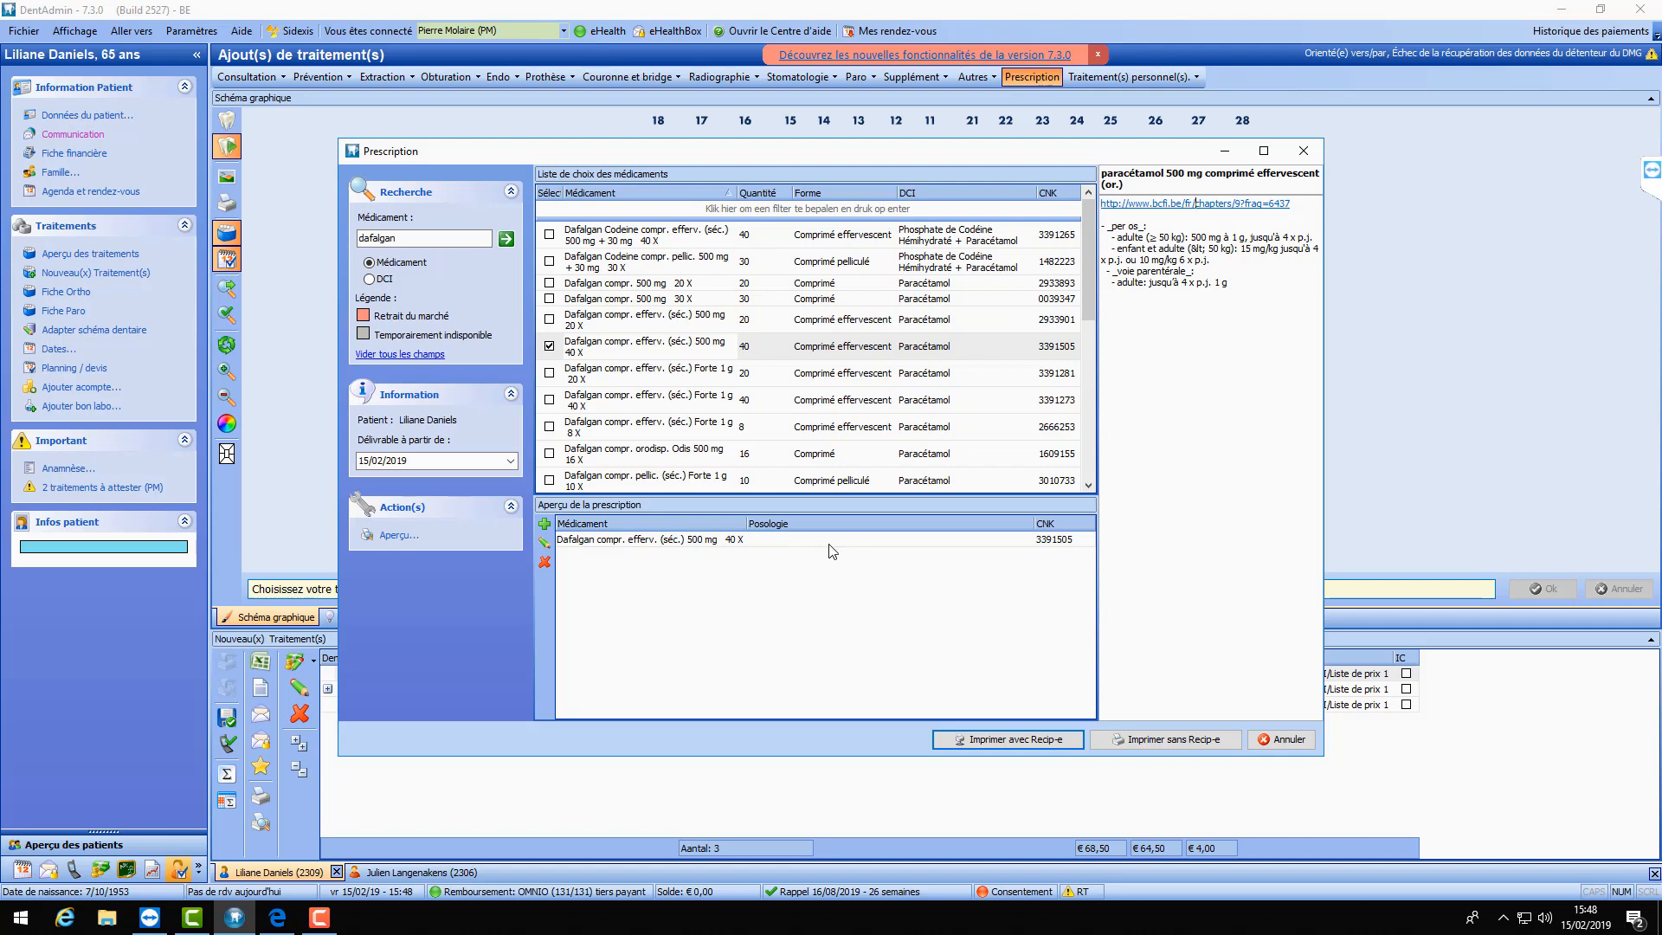
- Enter "3xjour" as the dosage of the Dafalgan compr. efferv. (séc.) 500 mg 40 X in the prescription
click(851, 541)
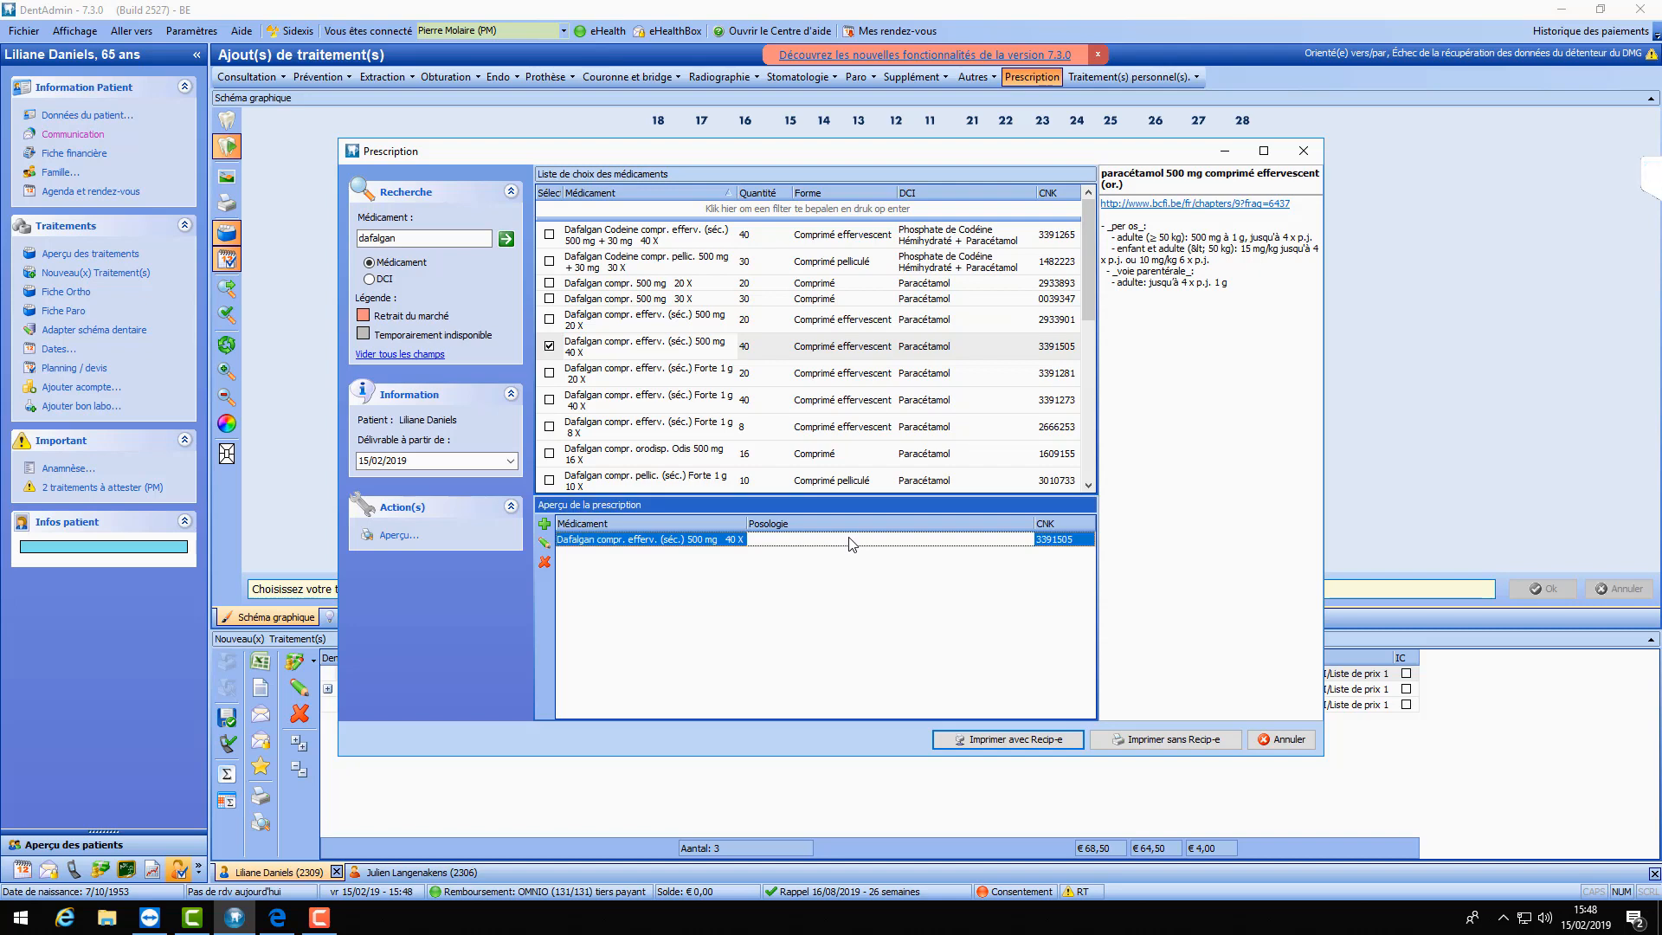
double_click(851, 543)
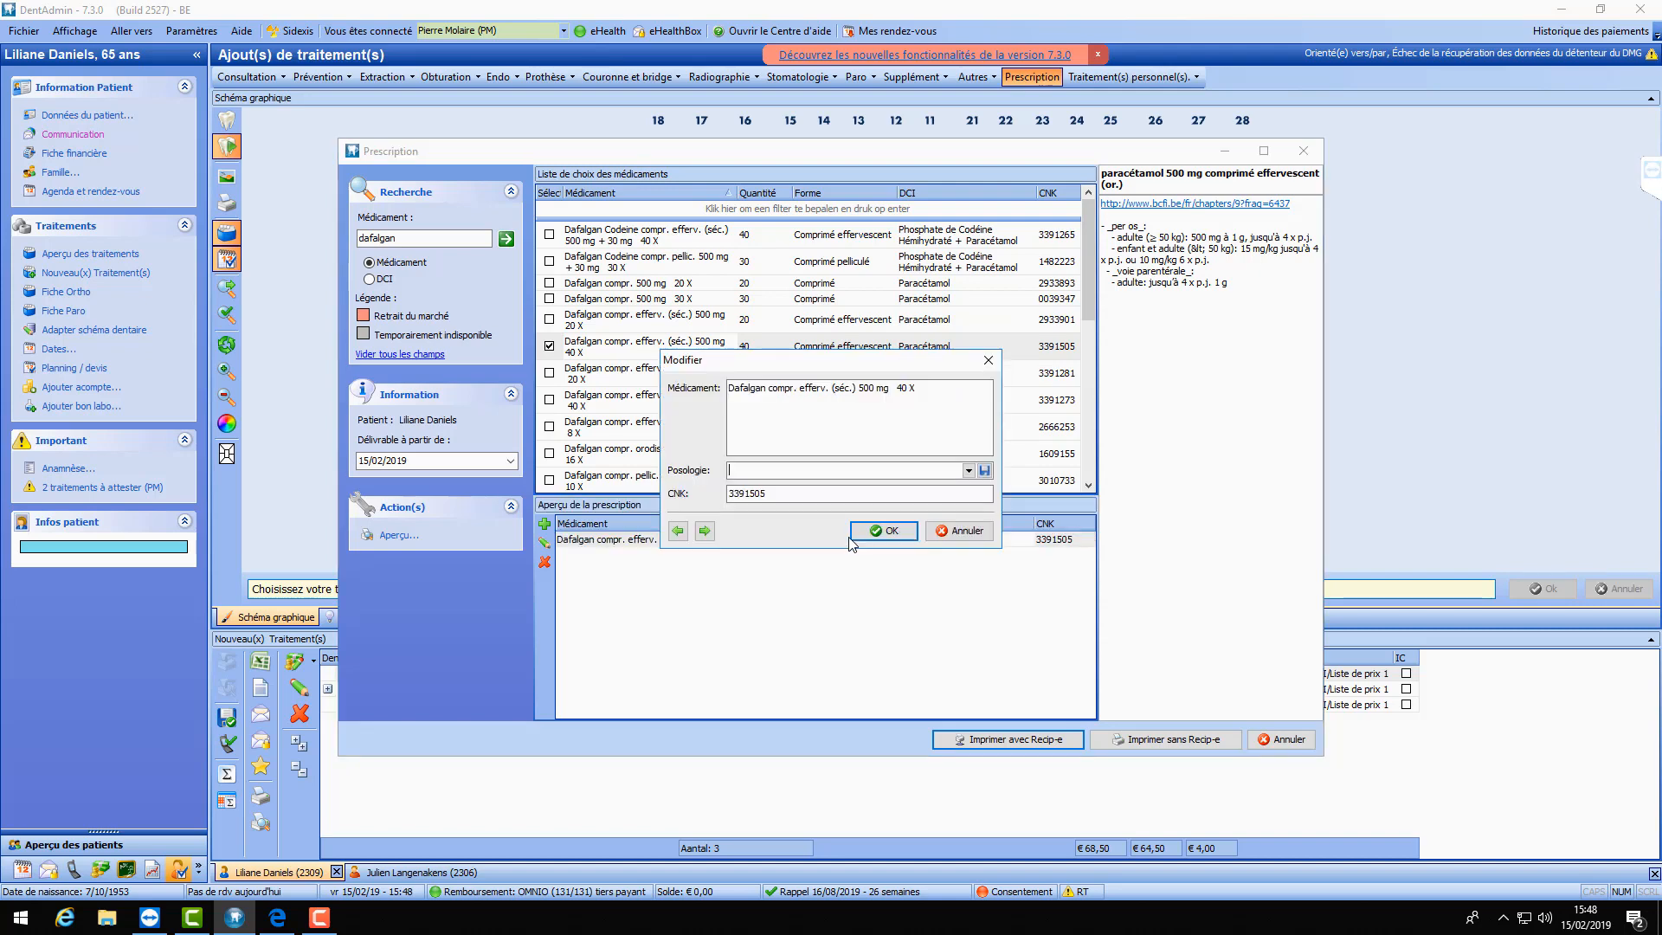
click(770, 474)
text(tro)
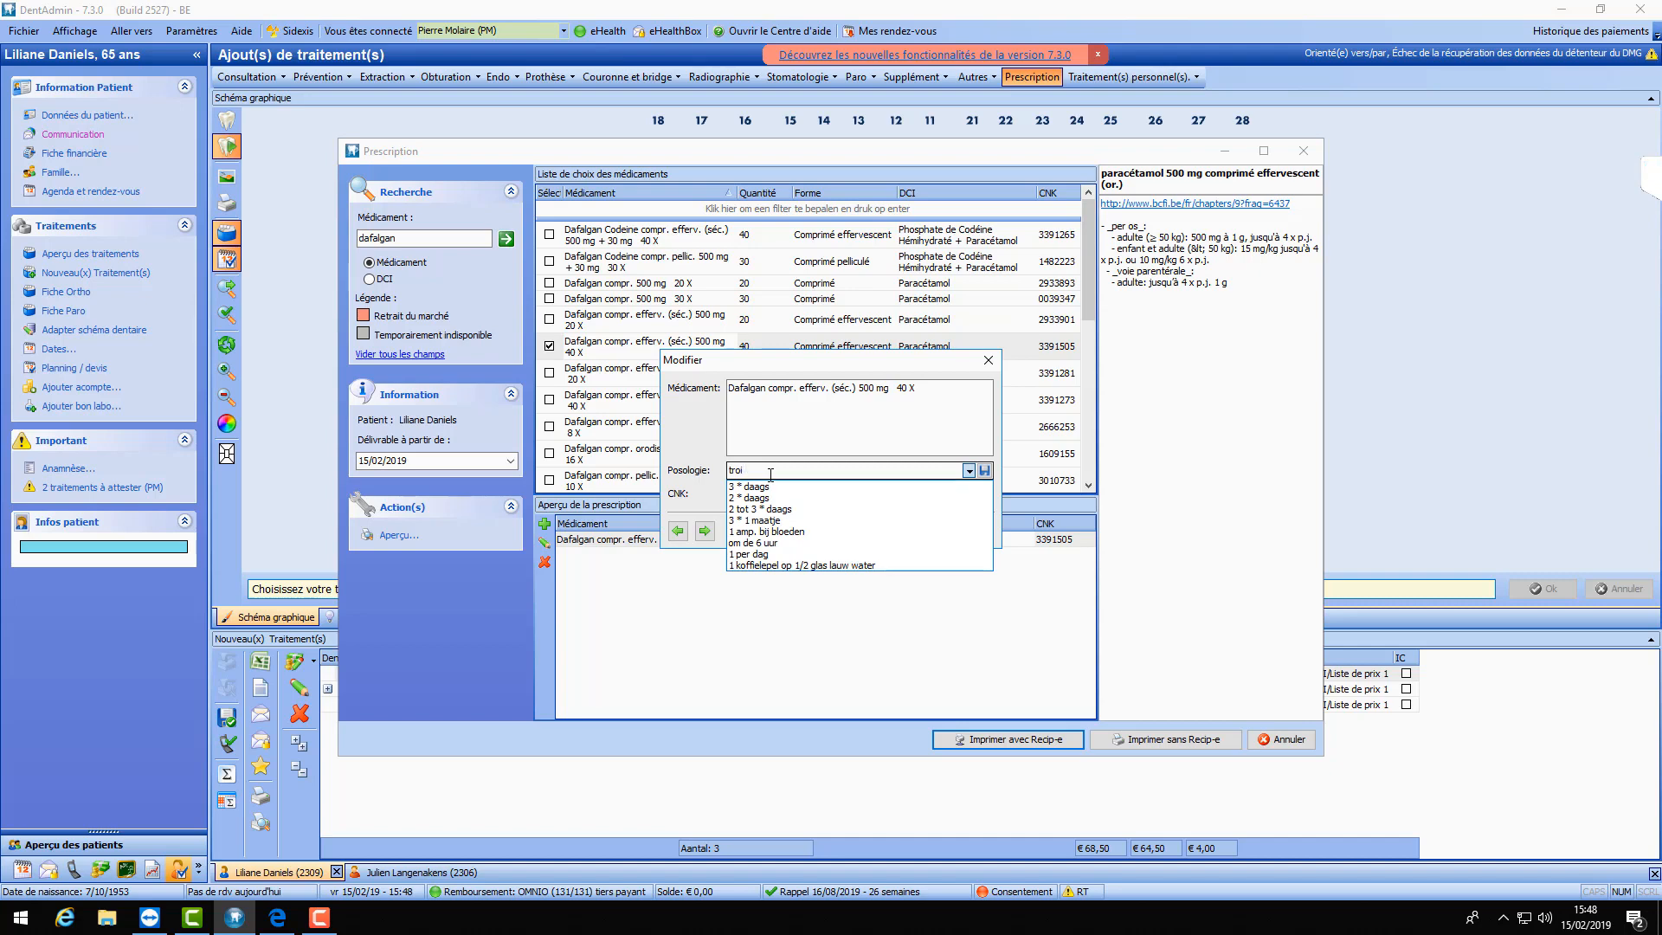
text(i)
key(BackSpace)
key(BackSpace)
key(BackSpace)
key(BackSpace)
text(3)
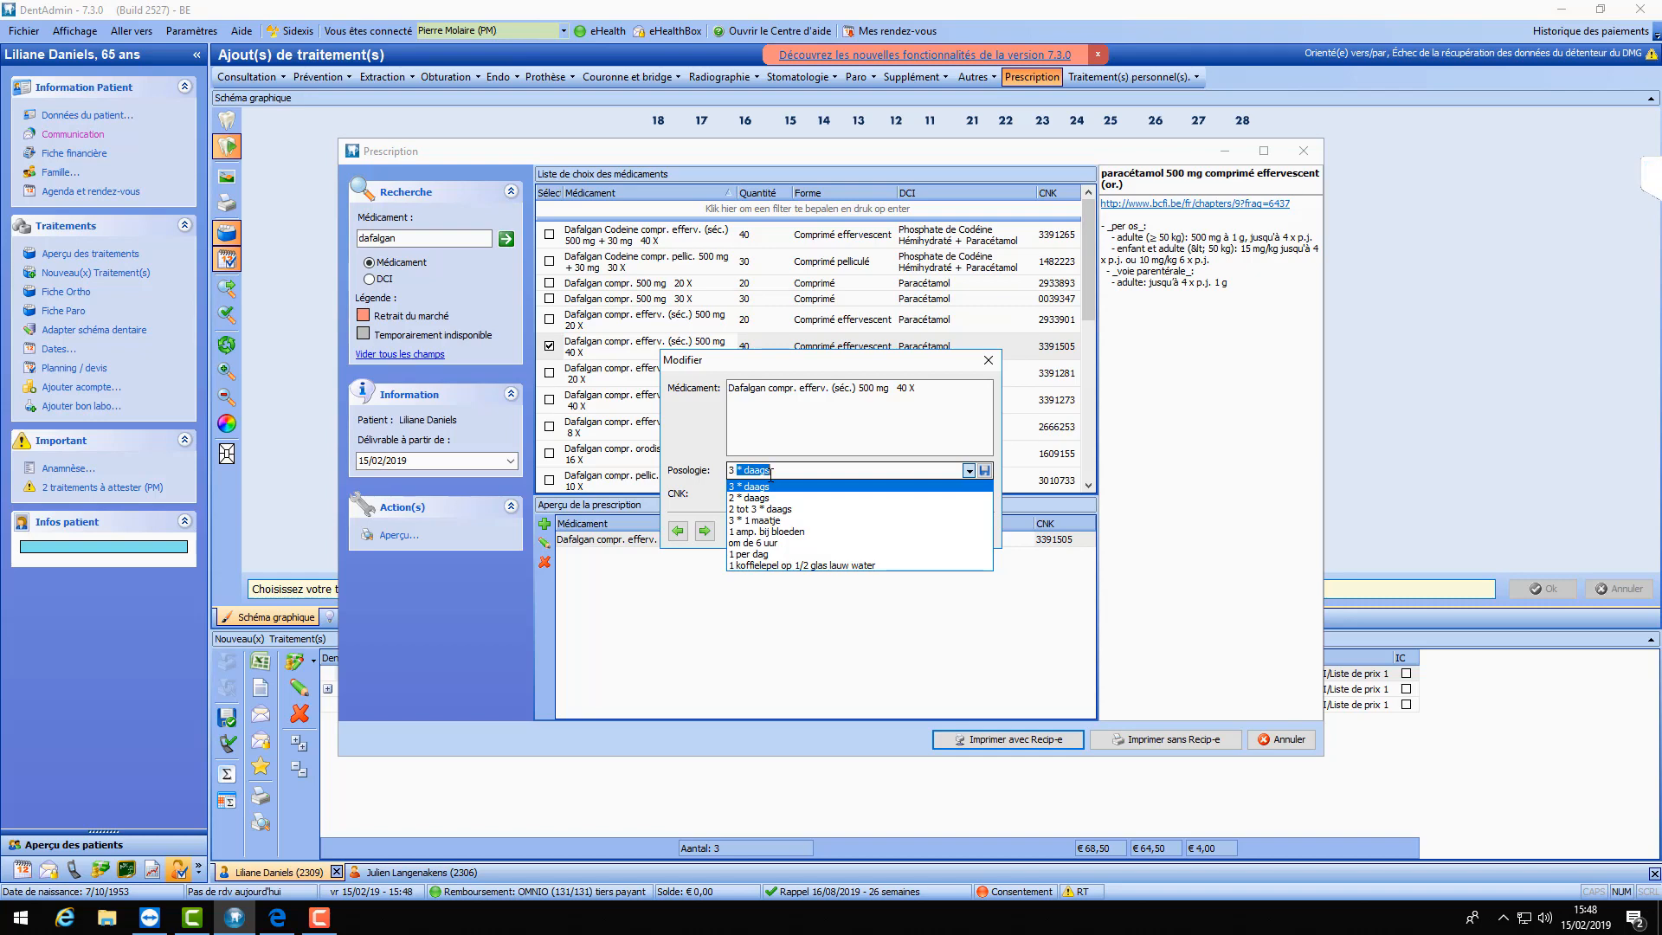
text(x)
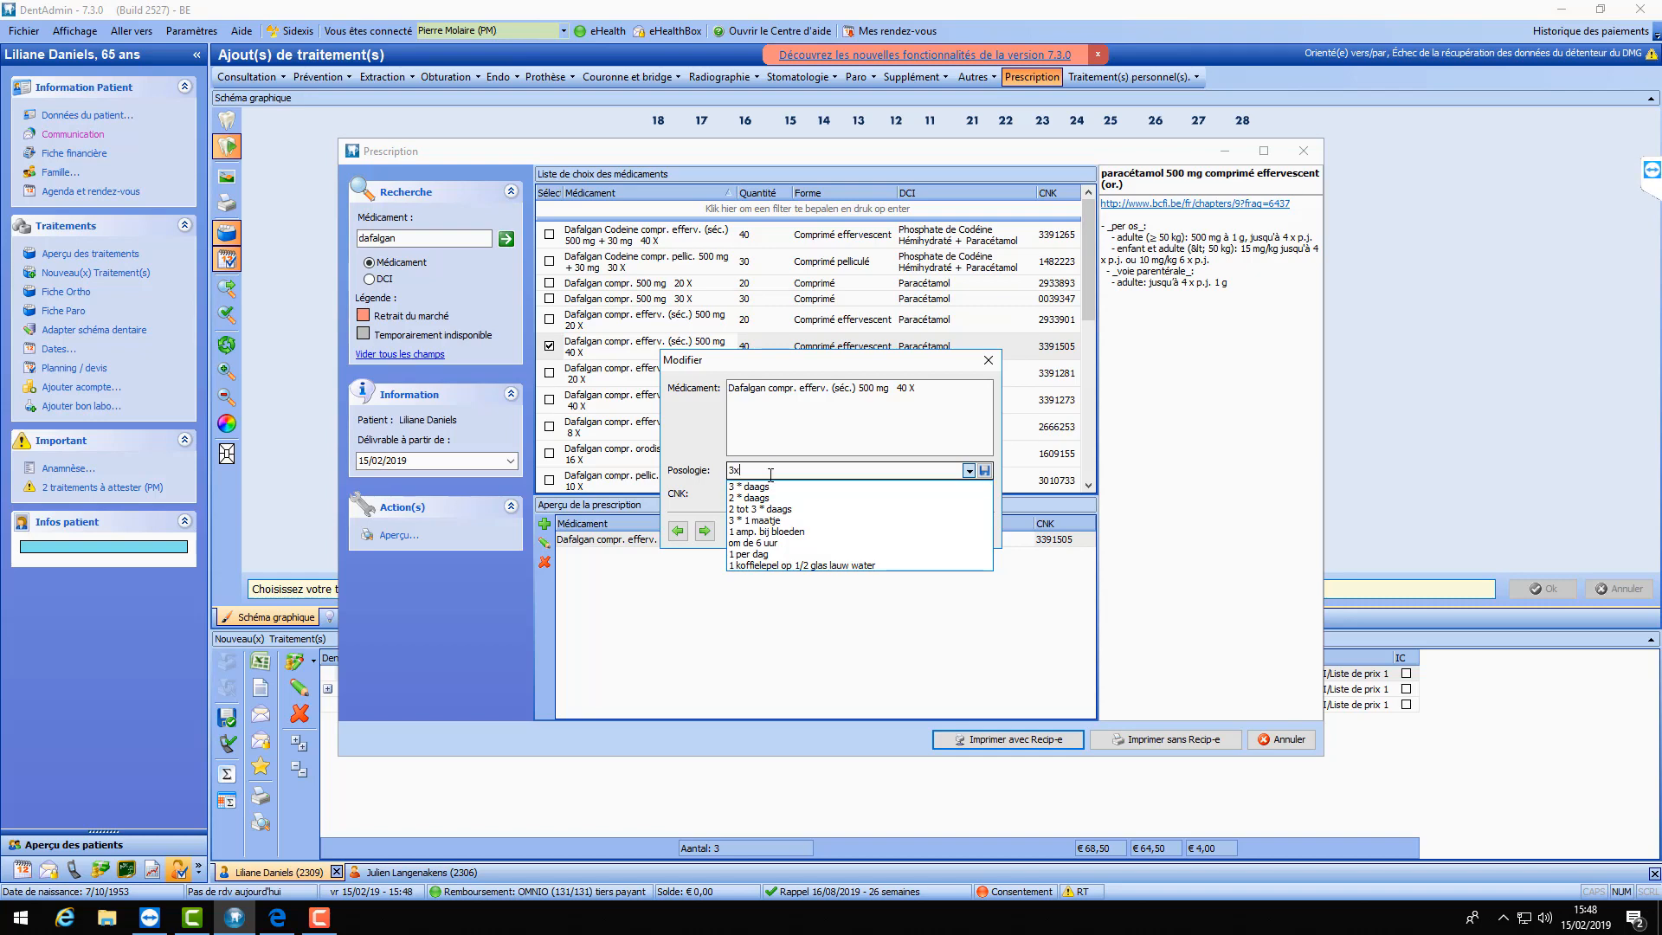
text(jour)
click(779, 467)
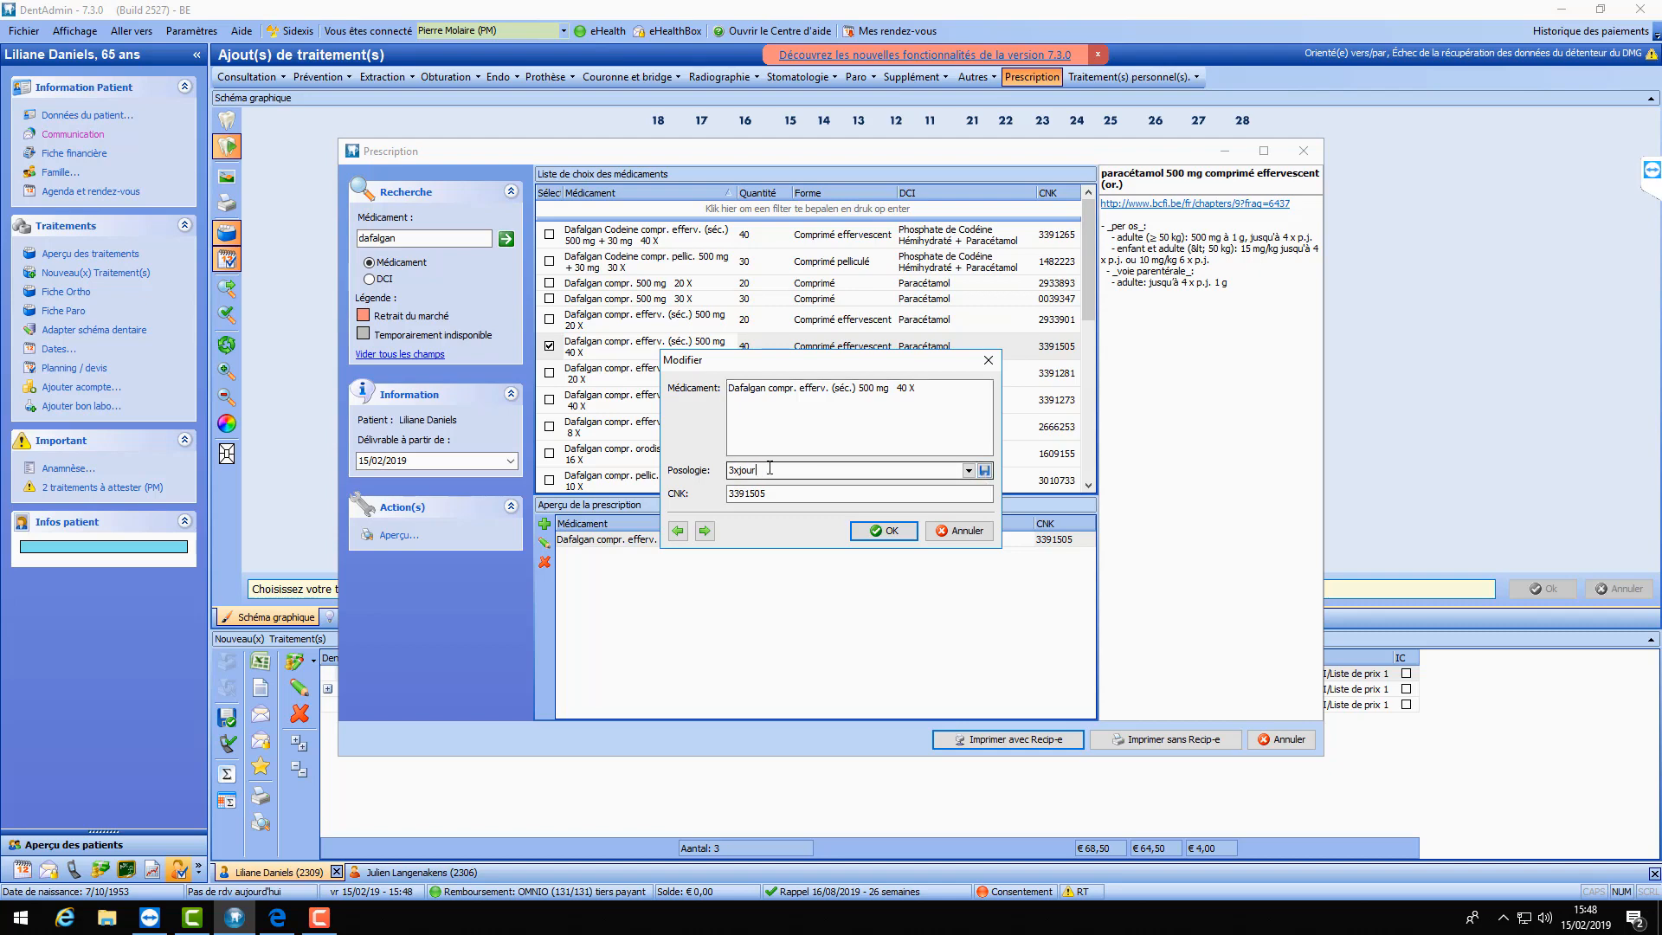
- Save the dosage "3xjour" for reuse, pick it from the saved dosages and confirm the medication's changes
click(985, 476)
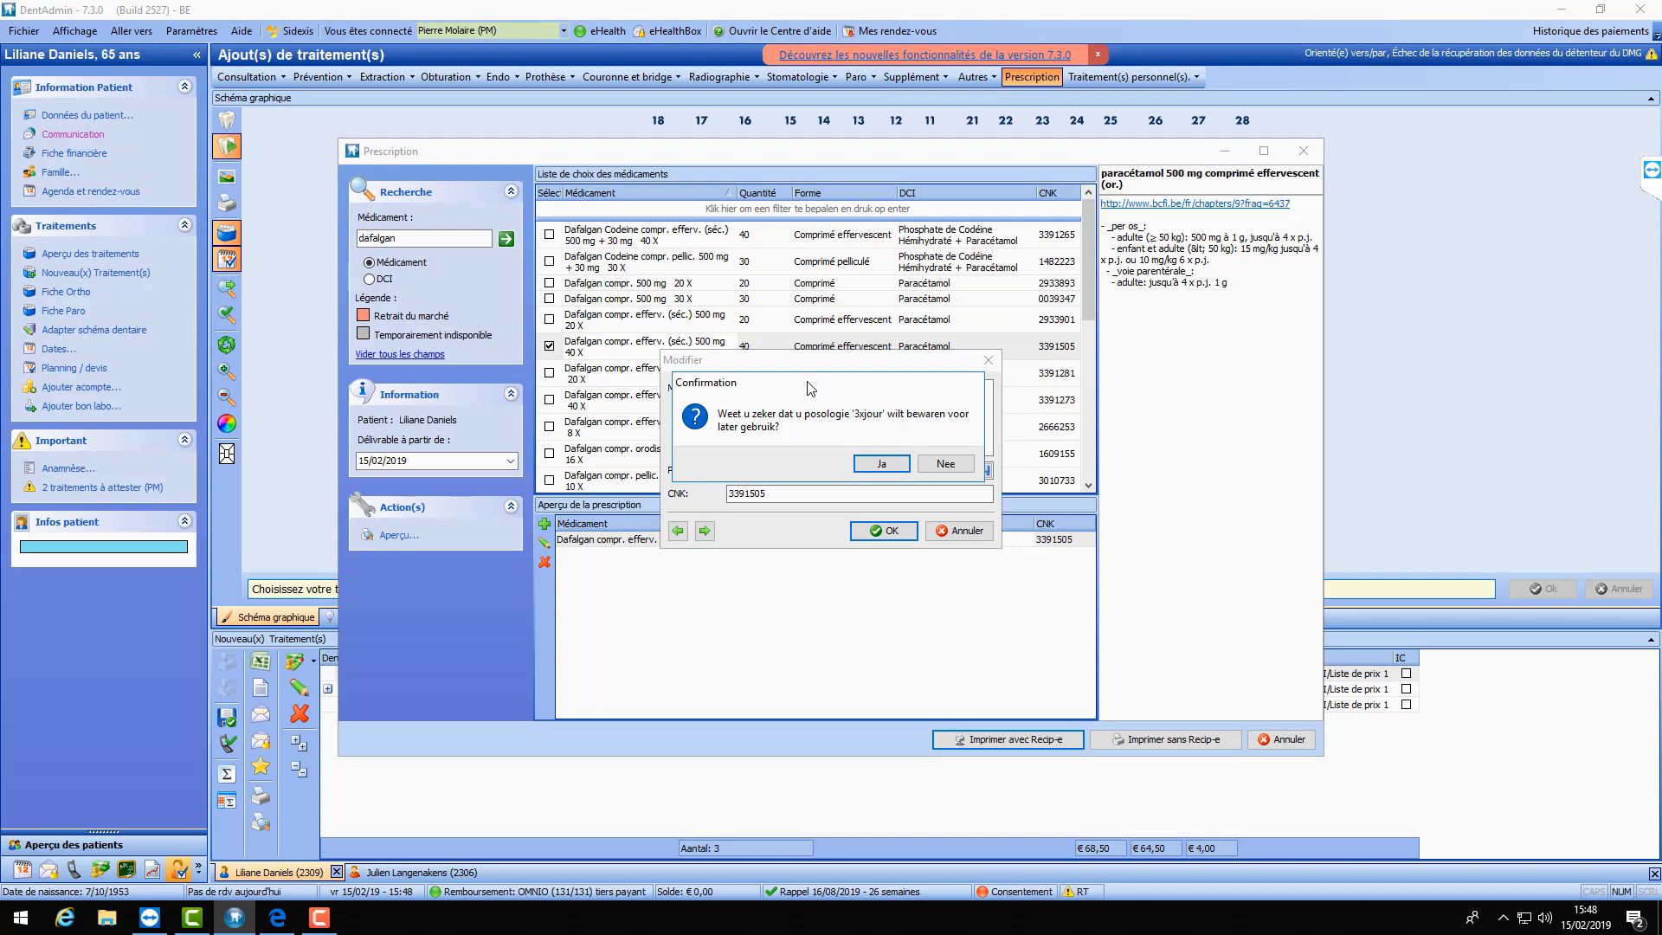
click(888, 465)
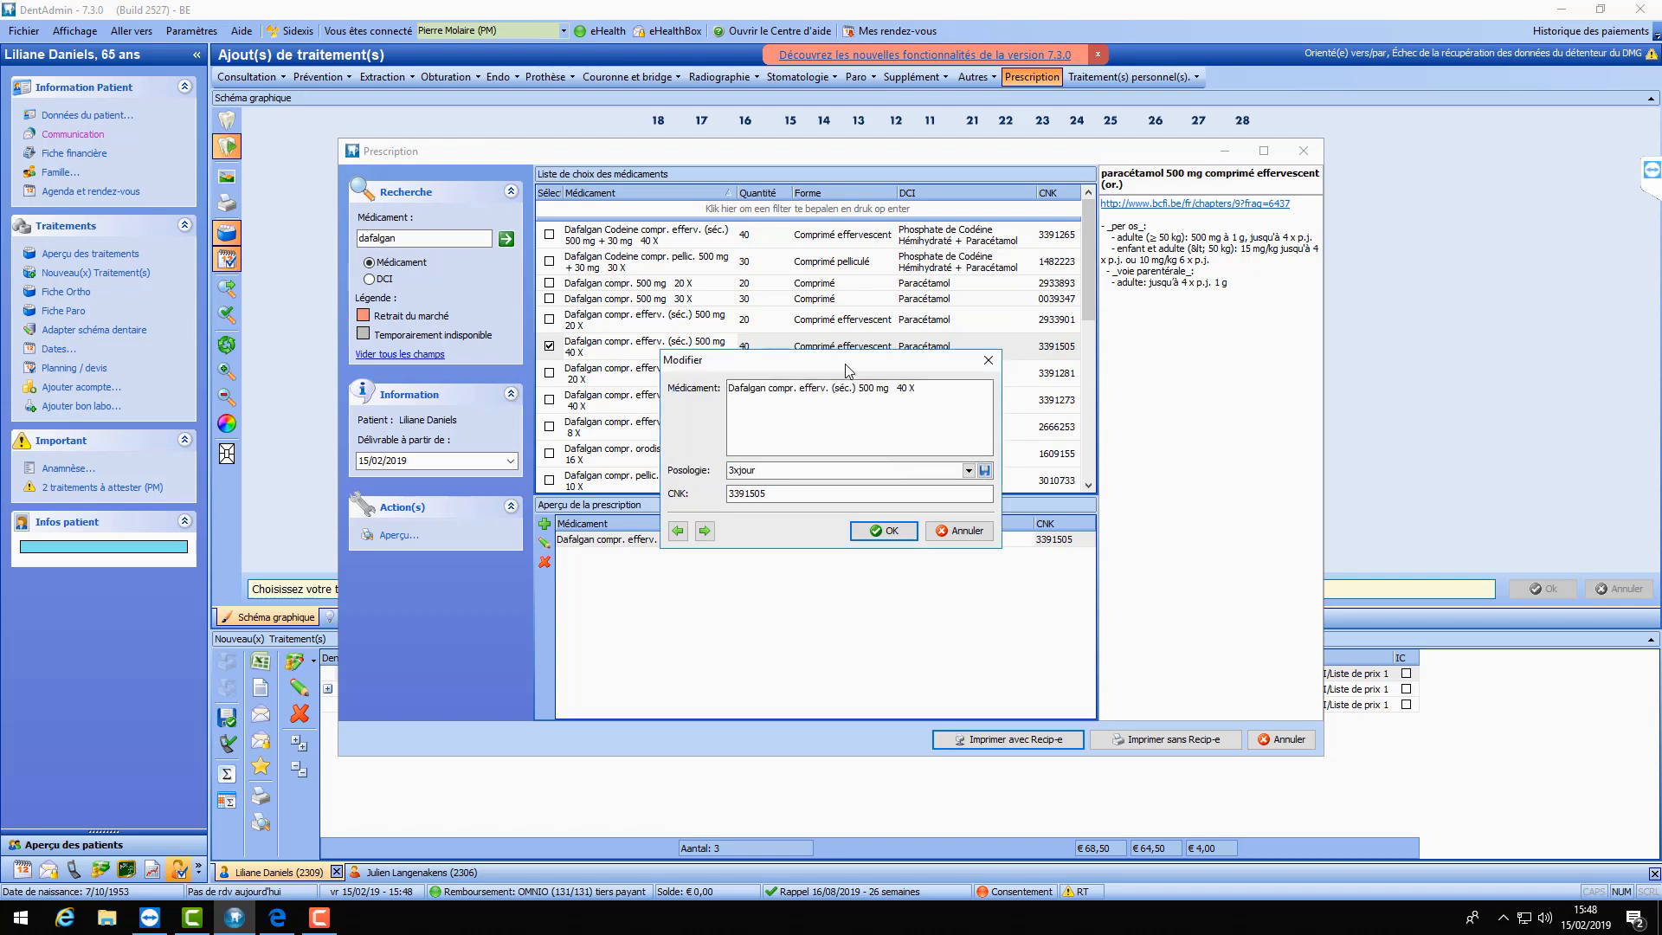
click(968, 470)
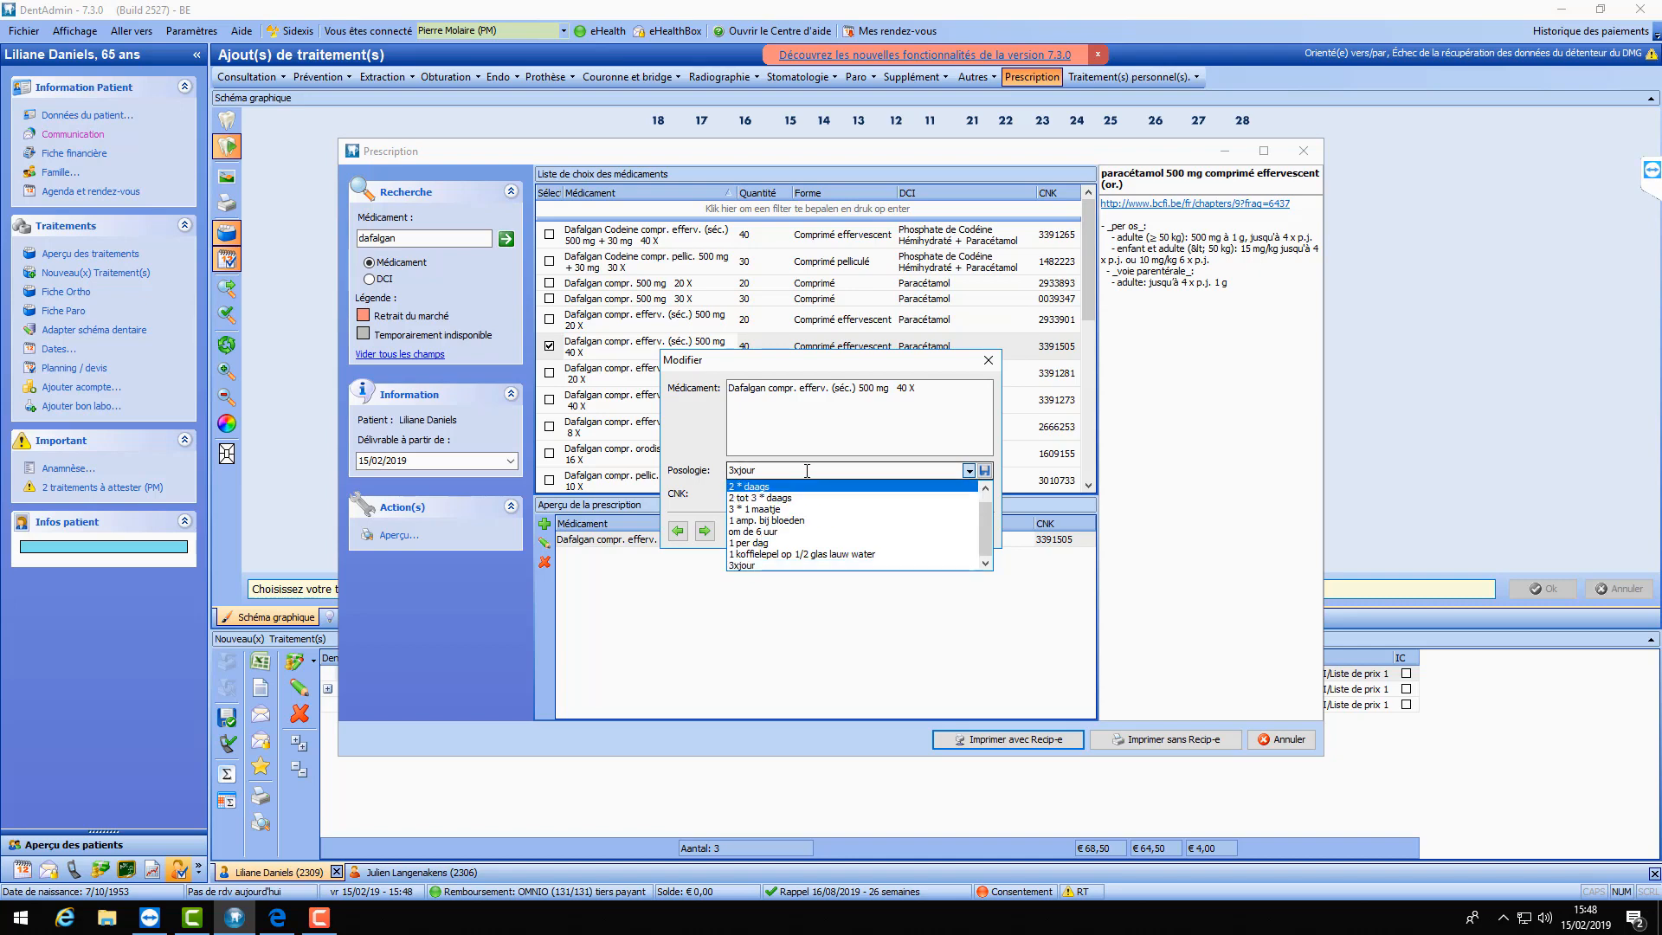
click(755, 566)
click(884, 531)
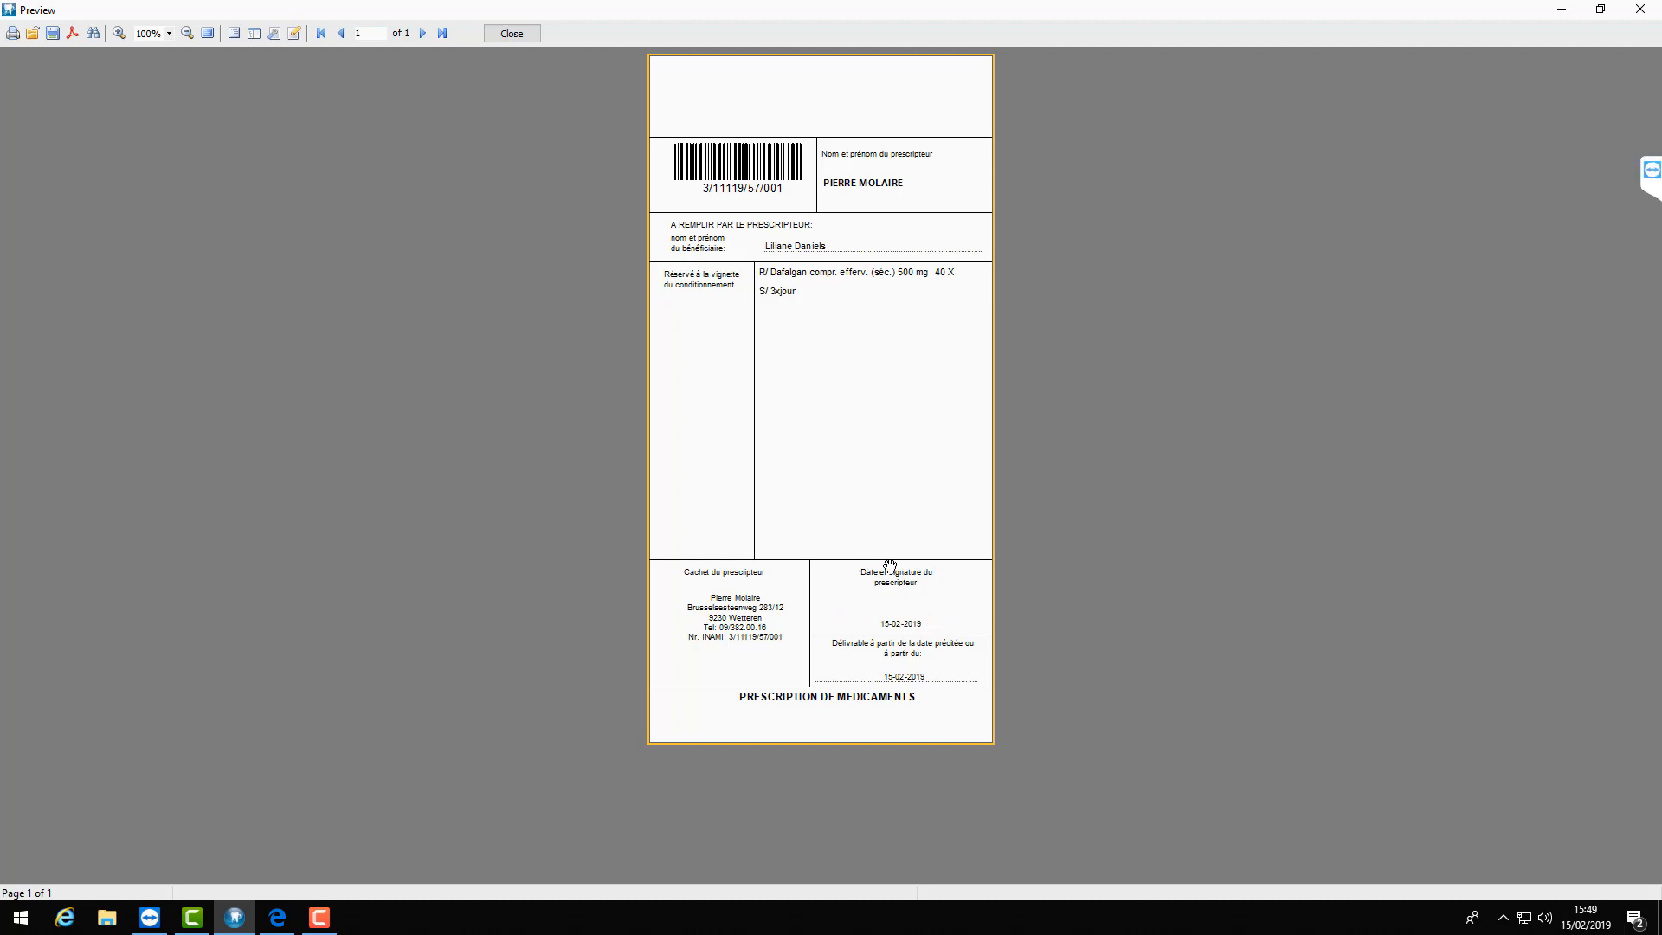
- Leave the prescription preview, print the prescription with Recip-e and dismiss the printer status window
click(521, 35)
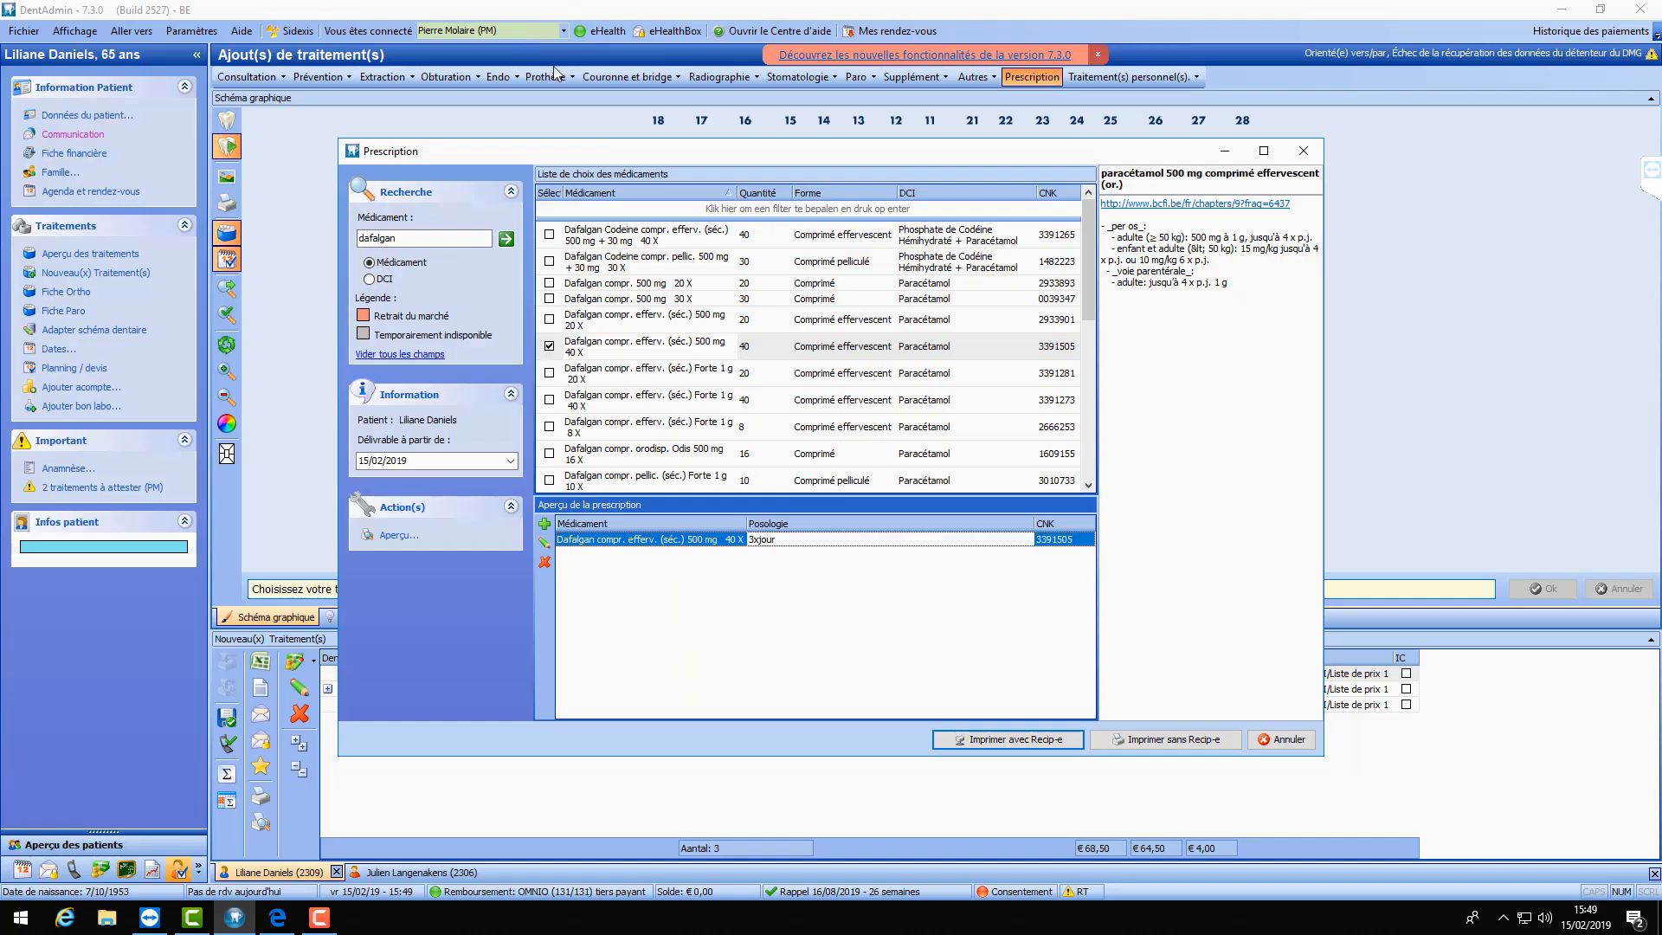
click(998, 742)
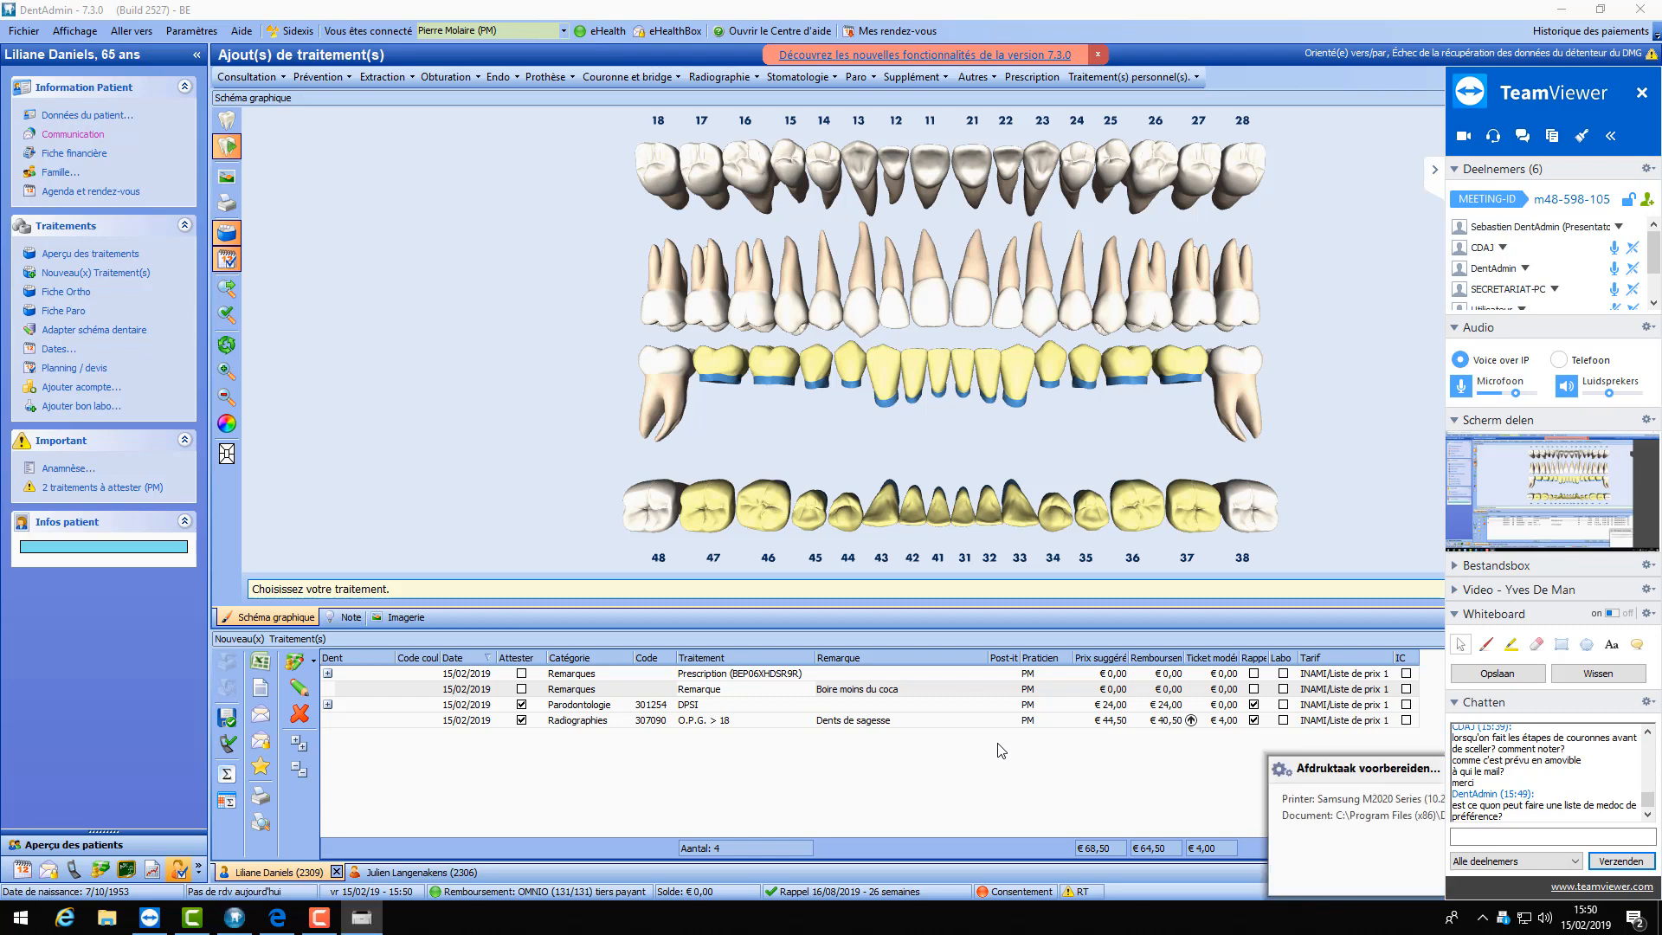
click(1435, 170)
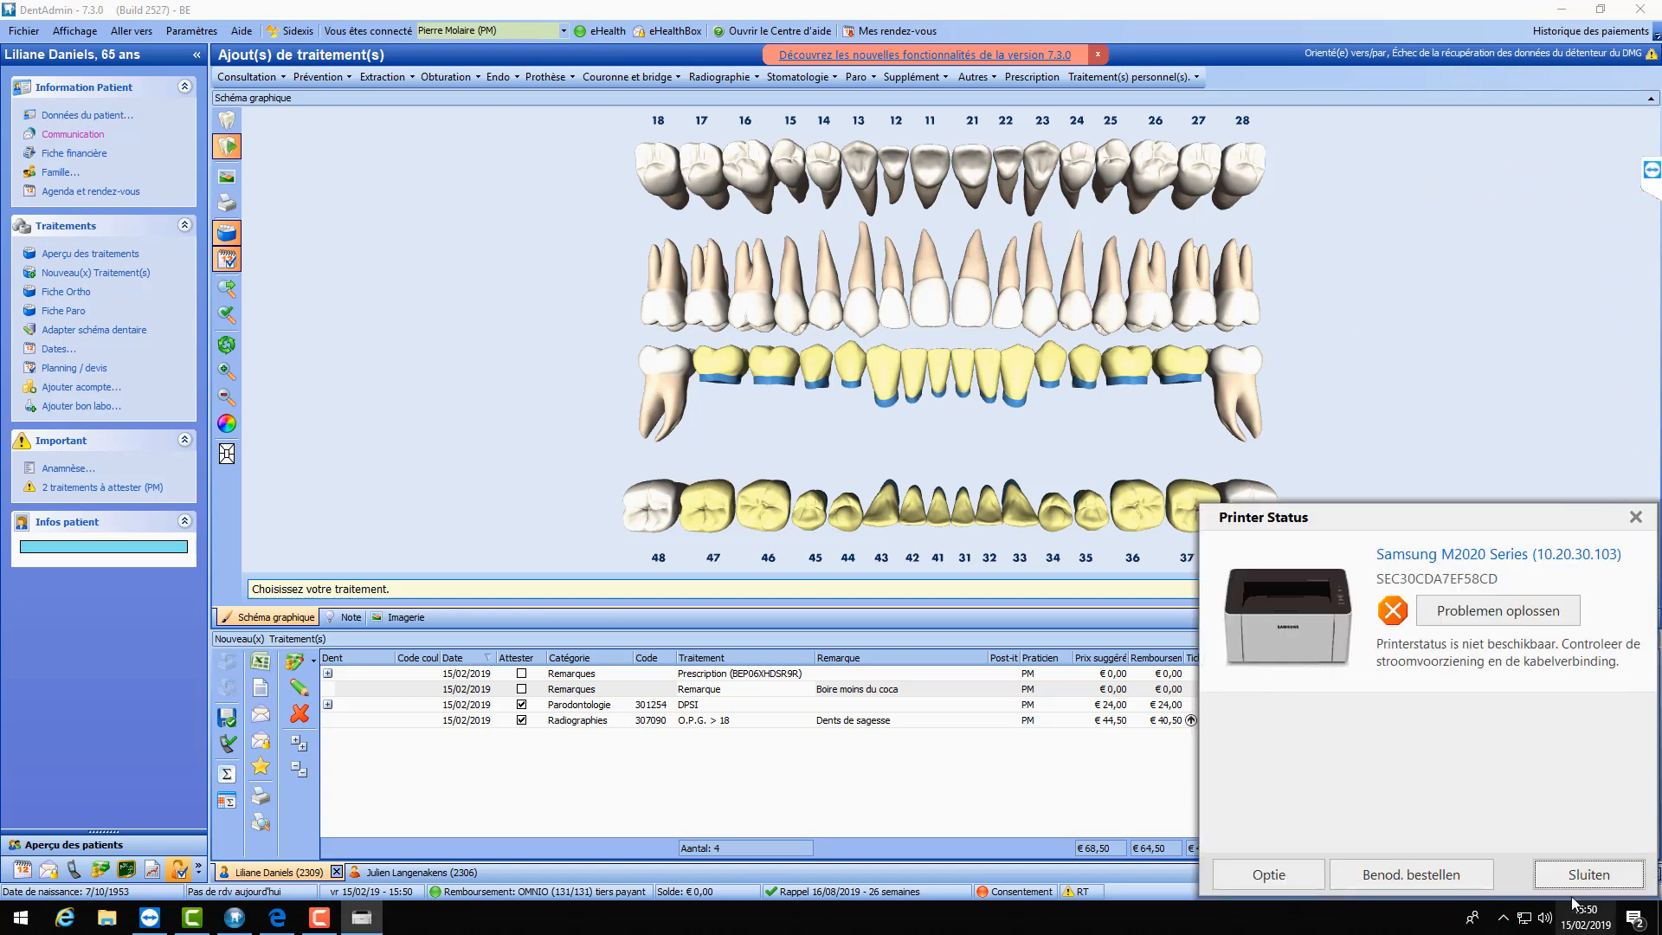
click(1588, 874)
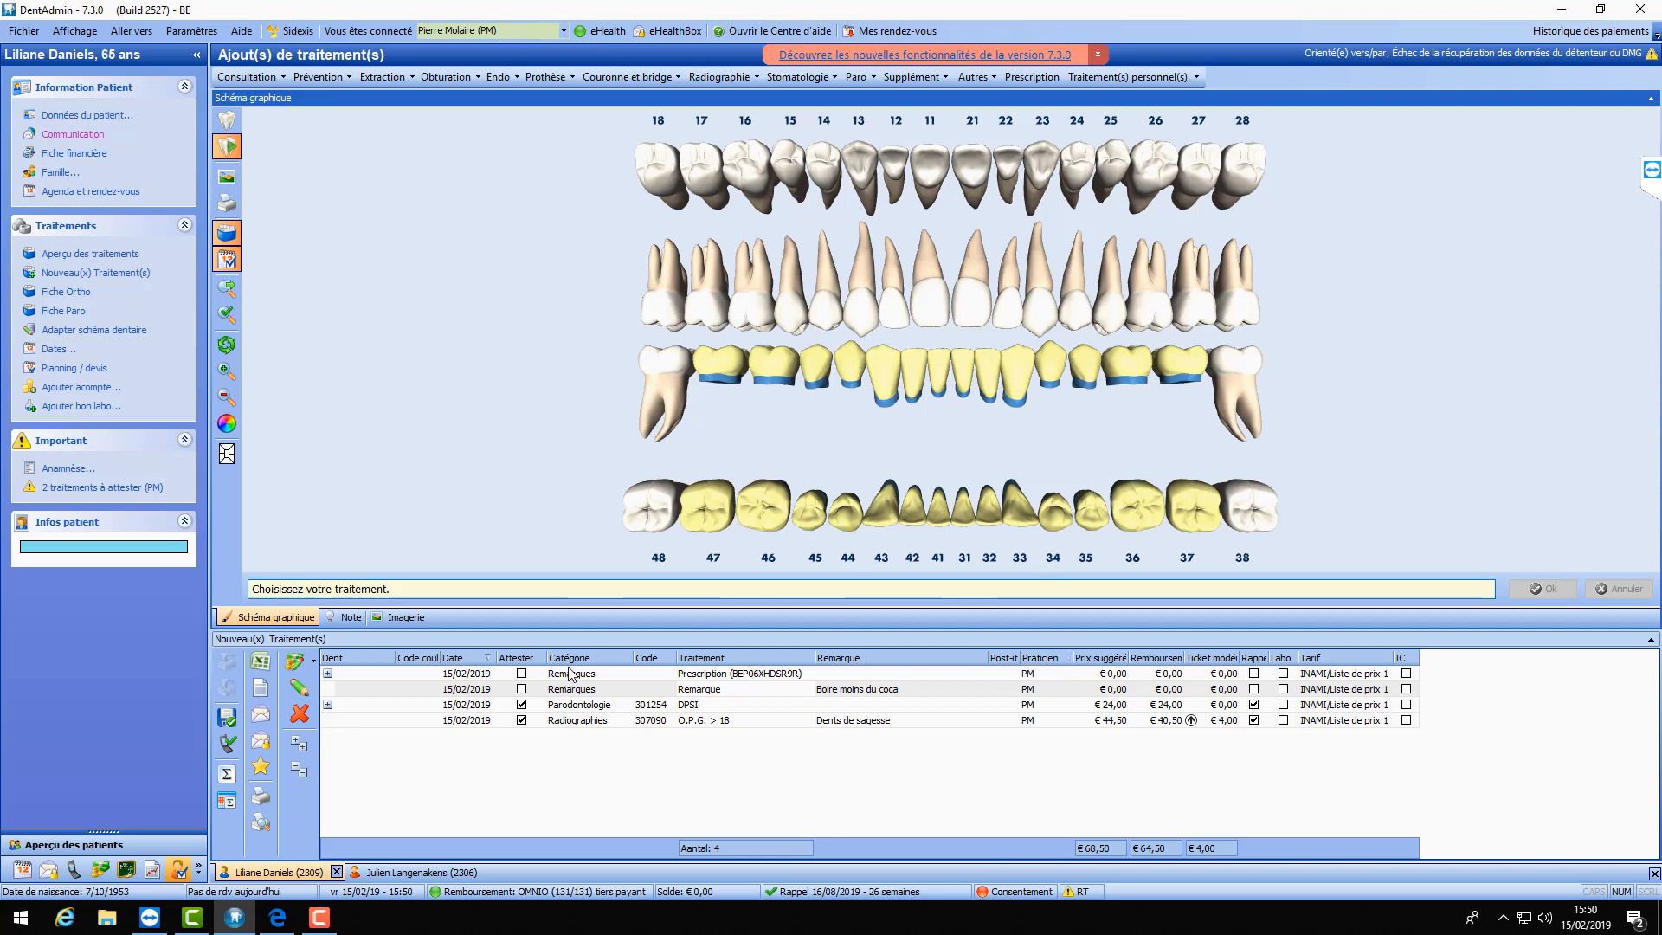
- Review the recorded prescription's medication and dosage details, and preview its electronic prescription proof
click(808, 677)
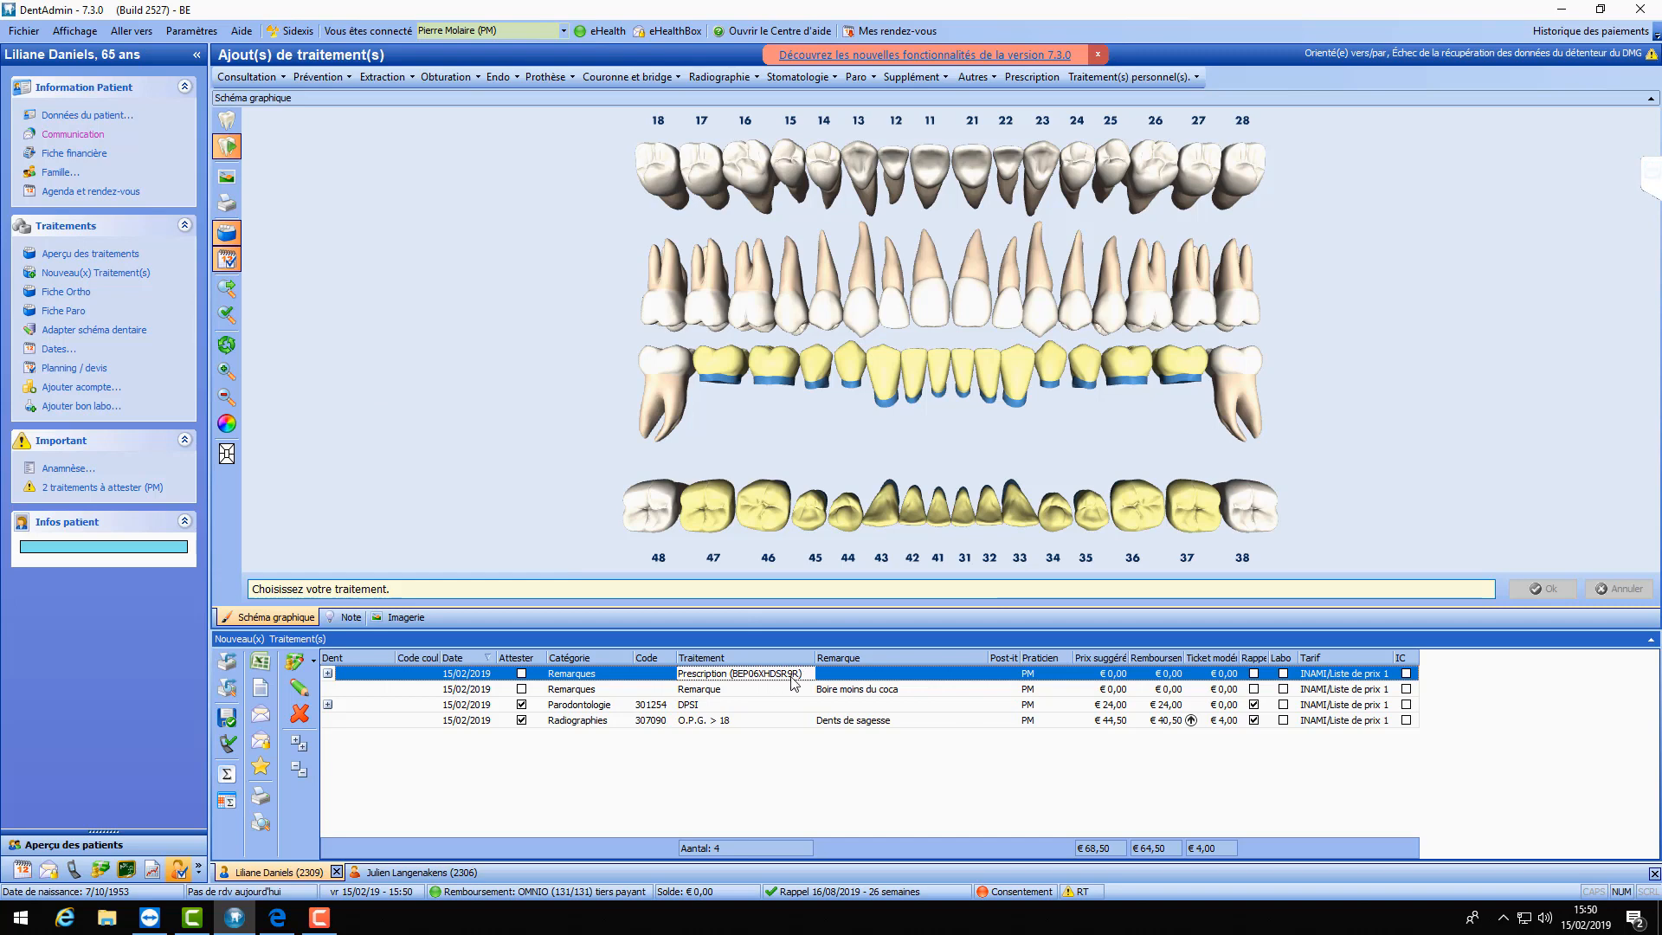
click(328, 673)
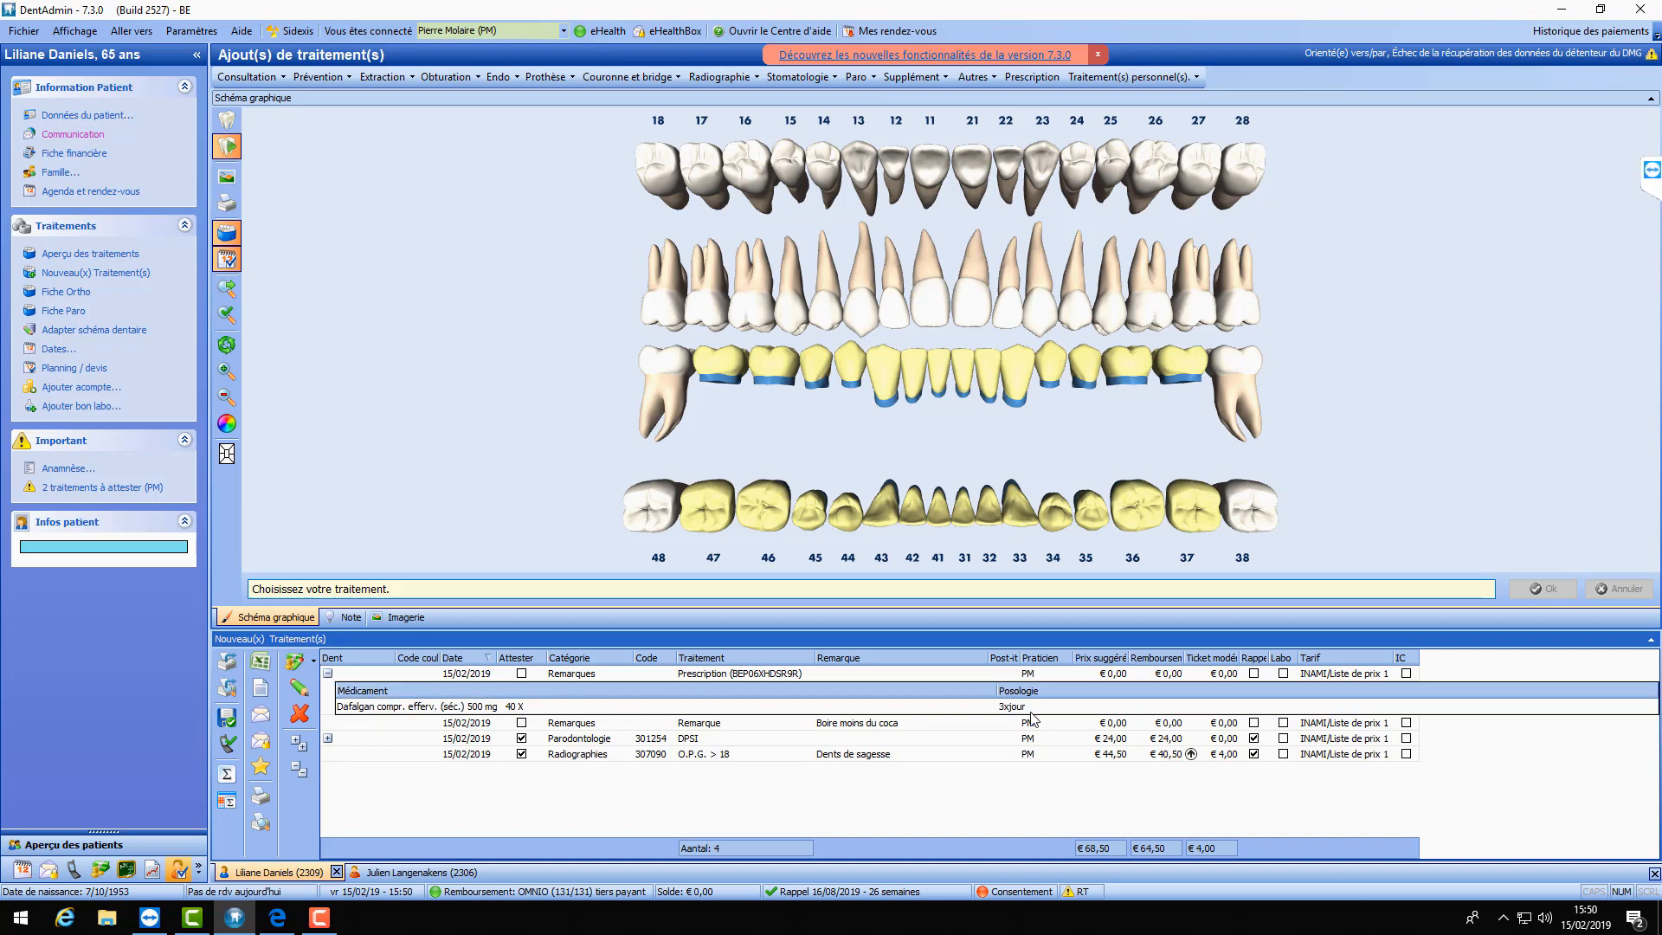
click(585, 674)
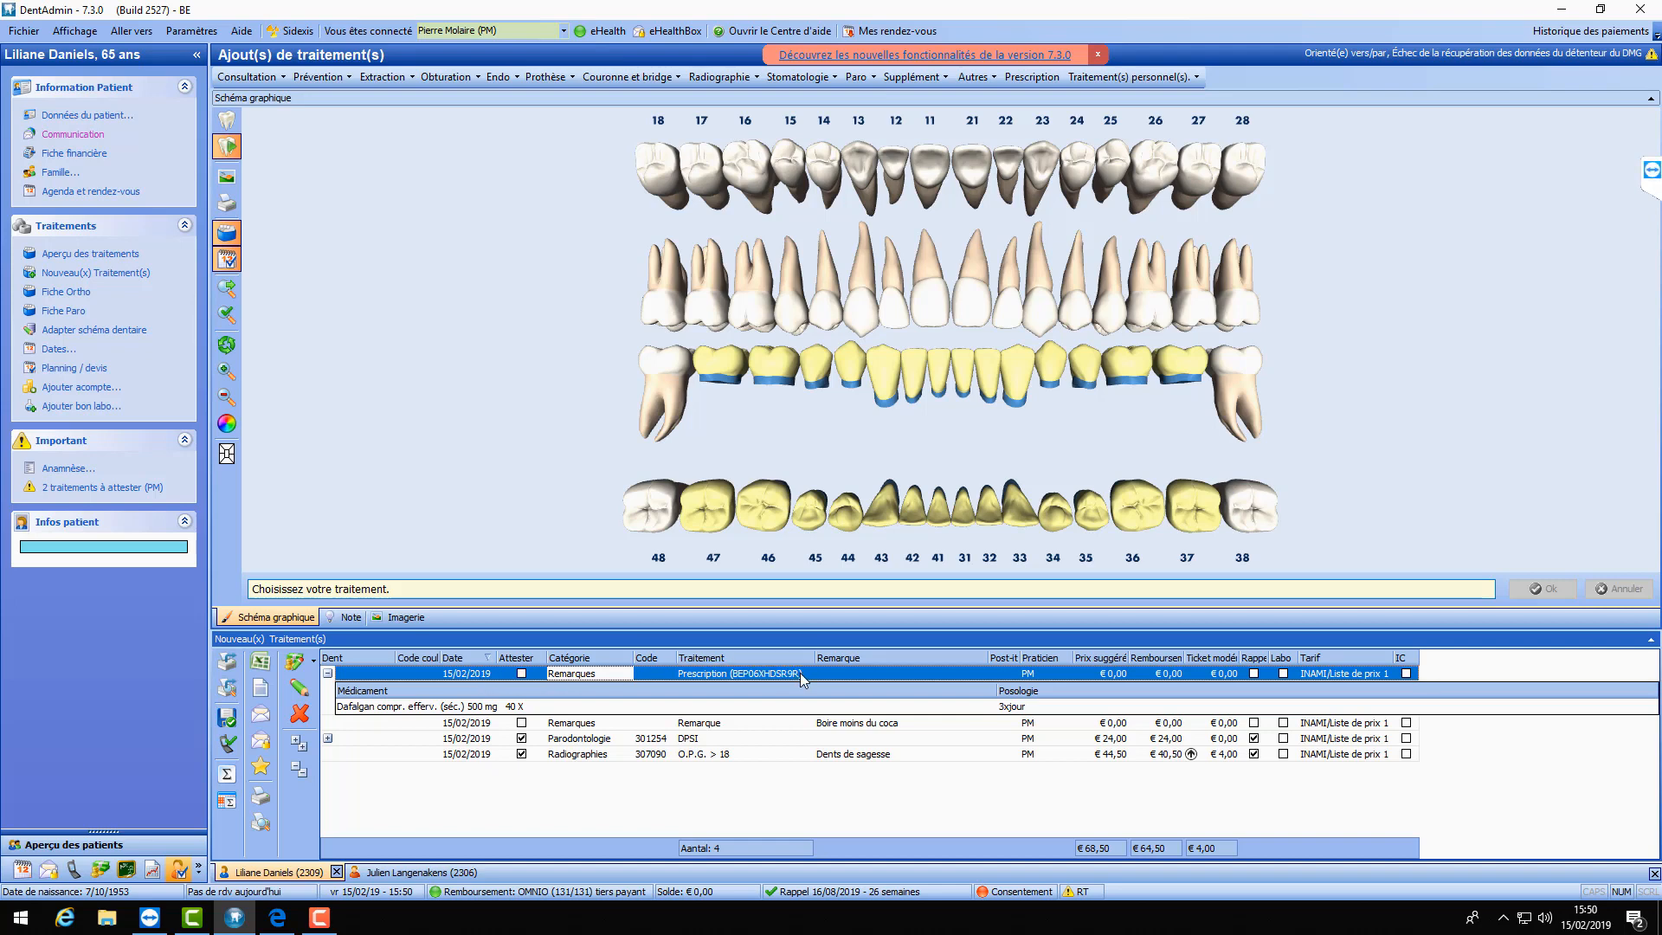
click(230, 689)
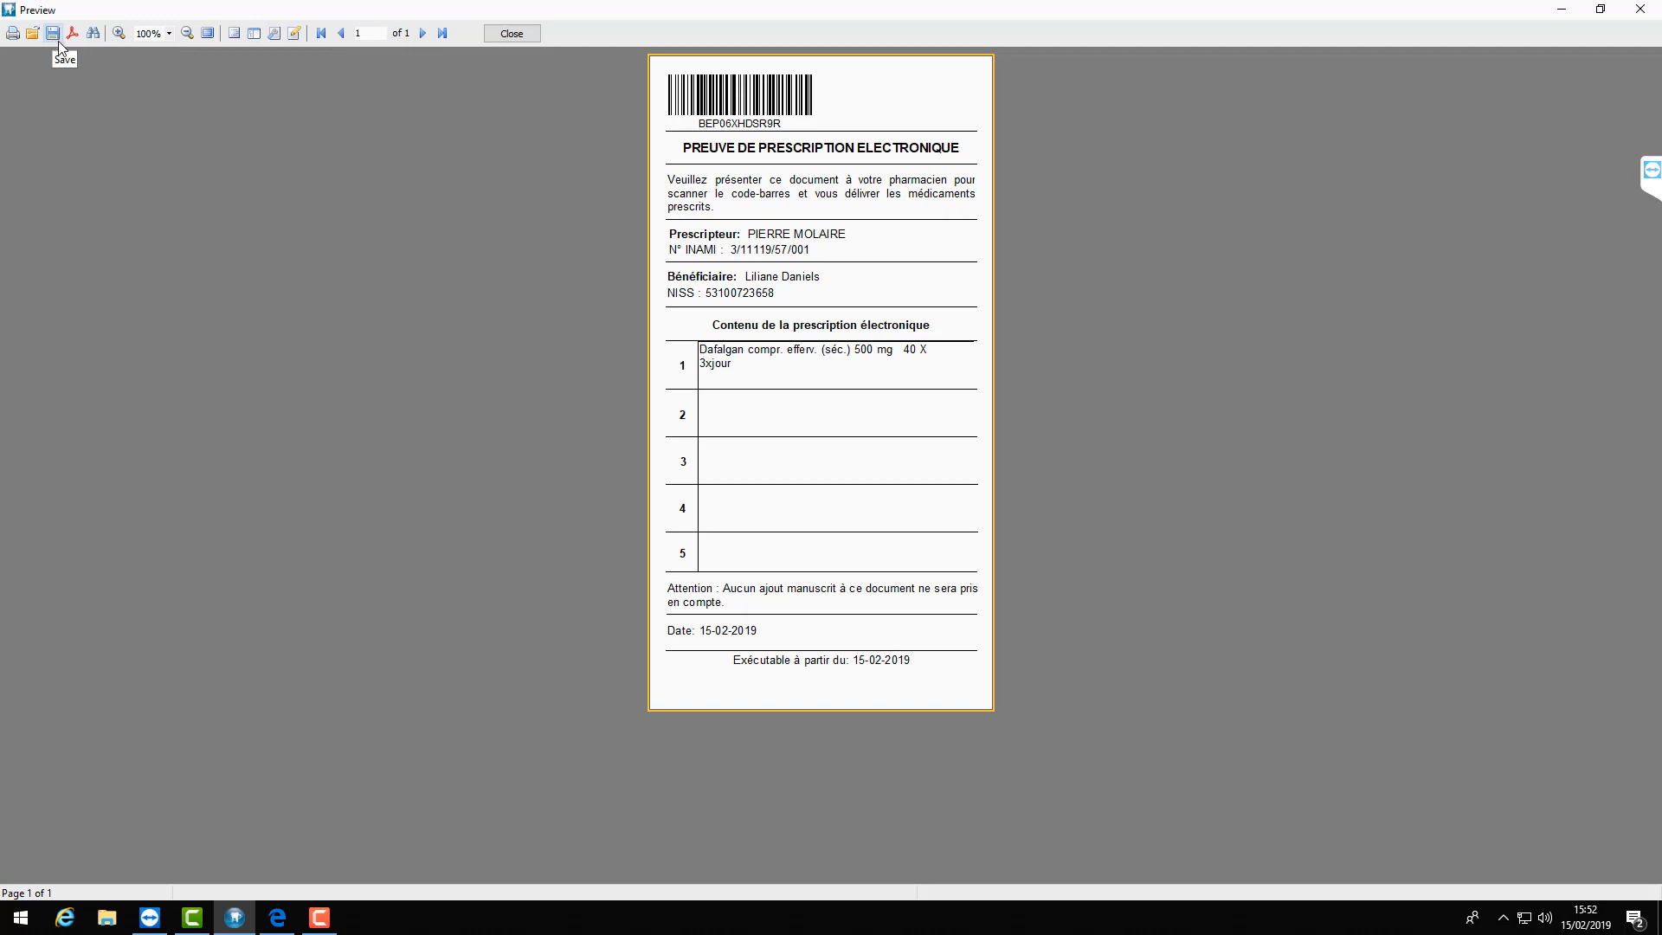
click(517, 34)
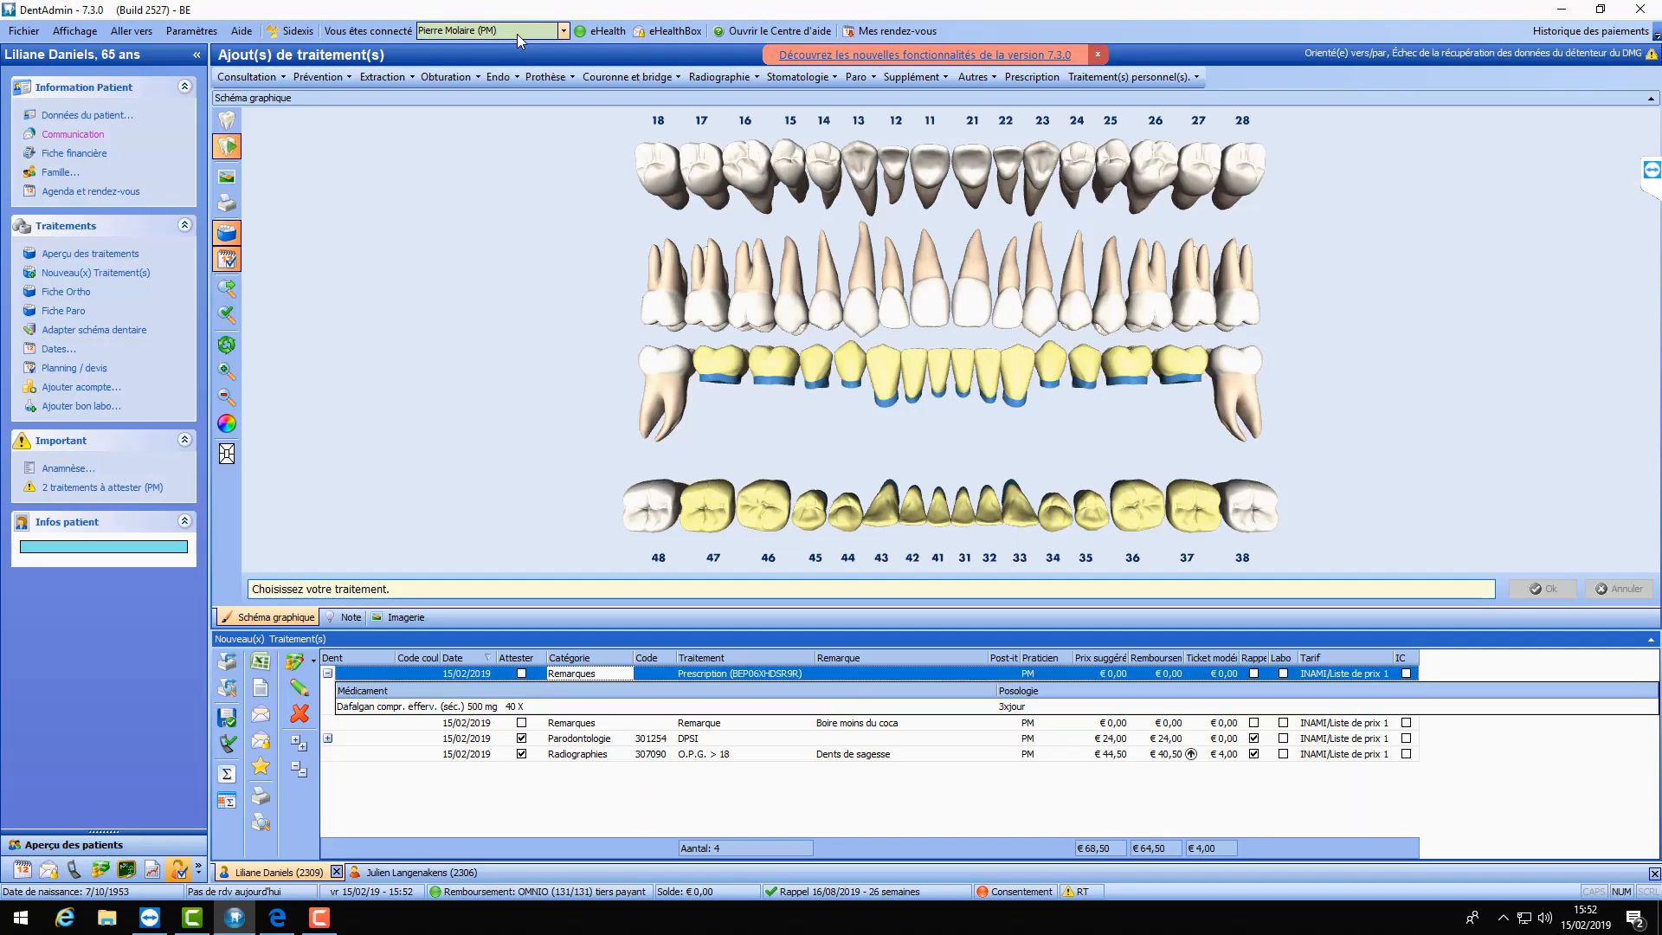
click(327, 673)
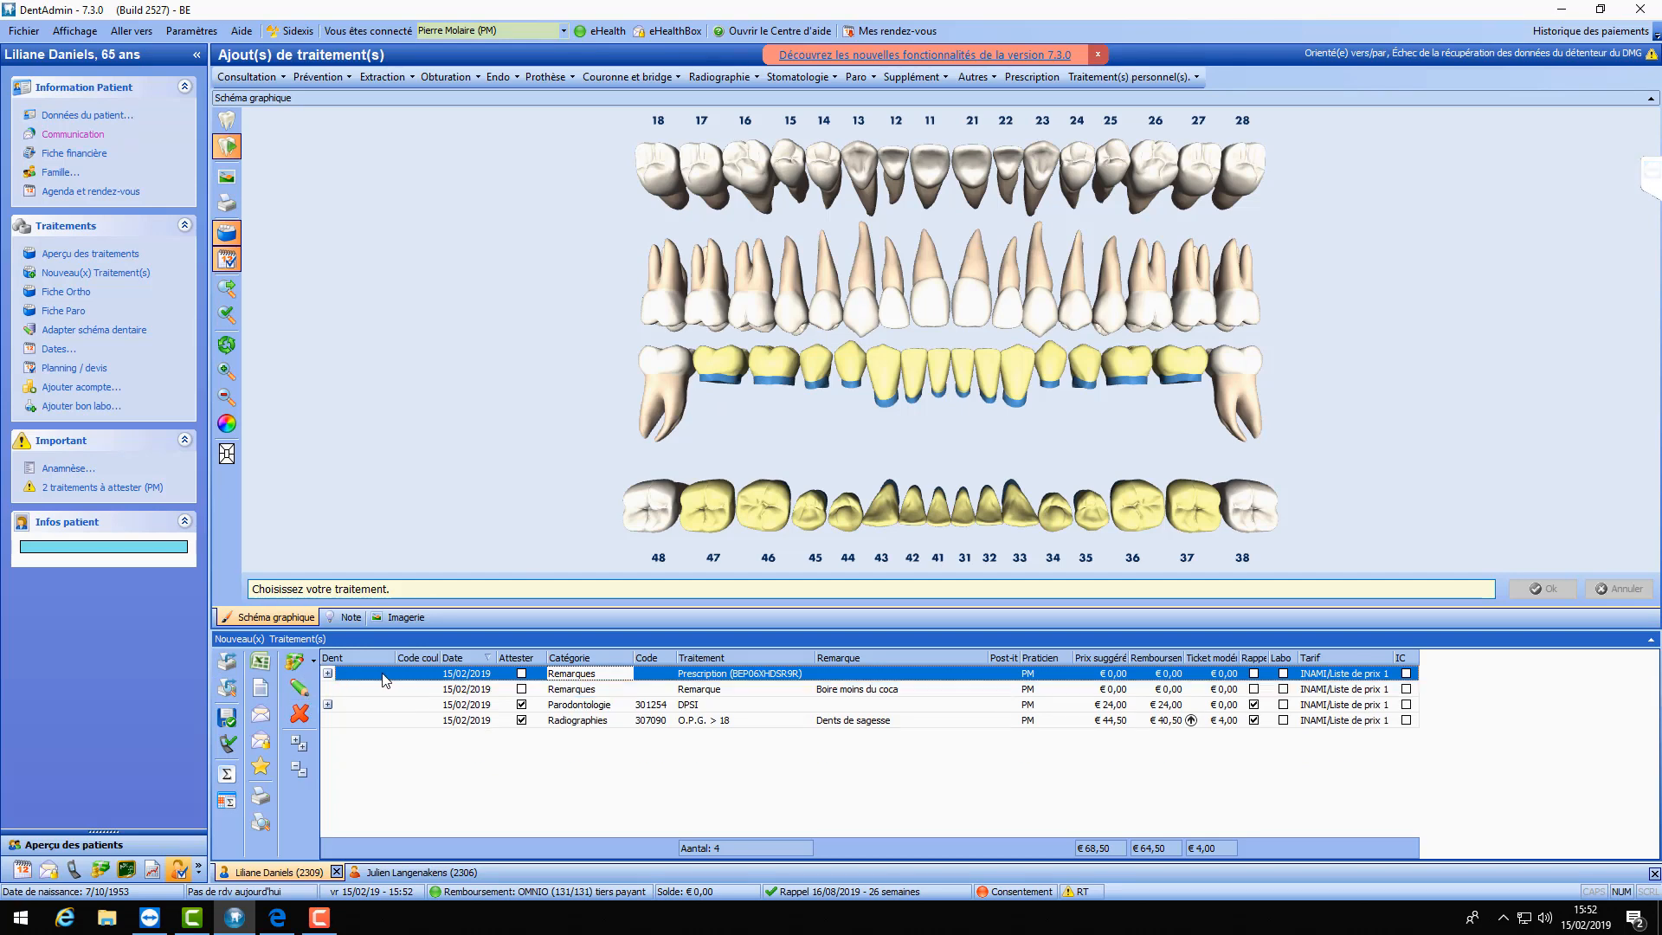
- Delete the recorded prescription from the treatments, giving "test" as the cancellation reason
click(737, 675)
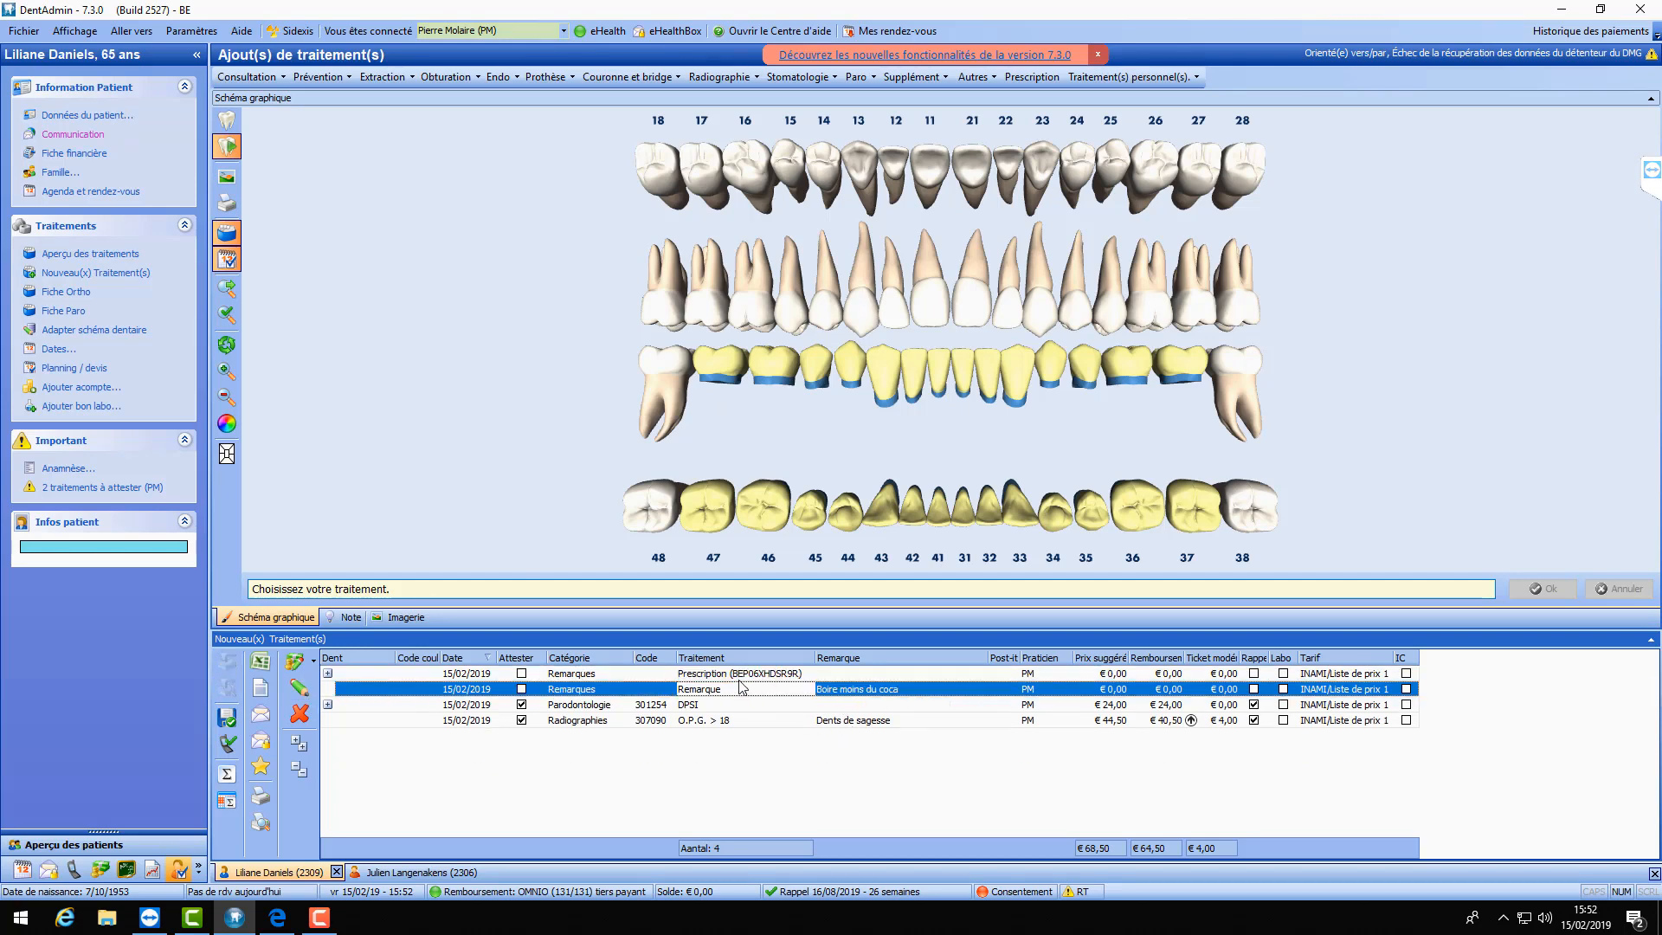
click(736, 675)
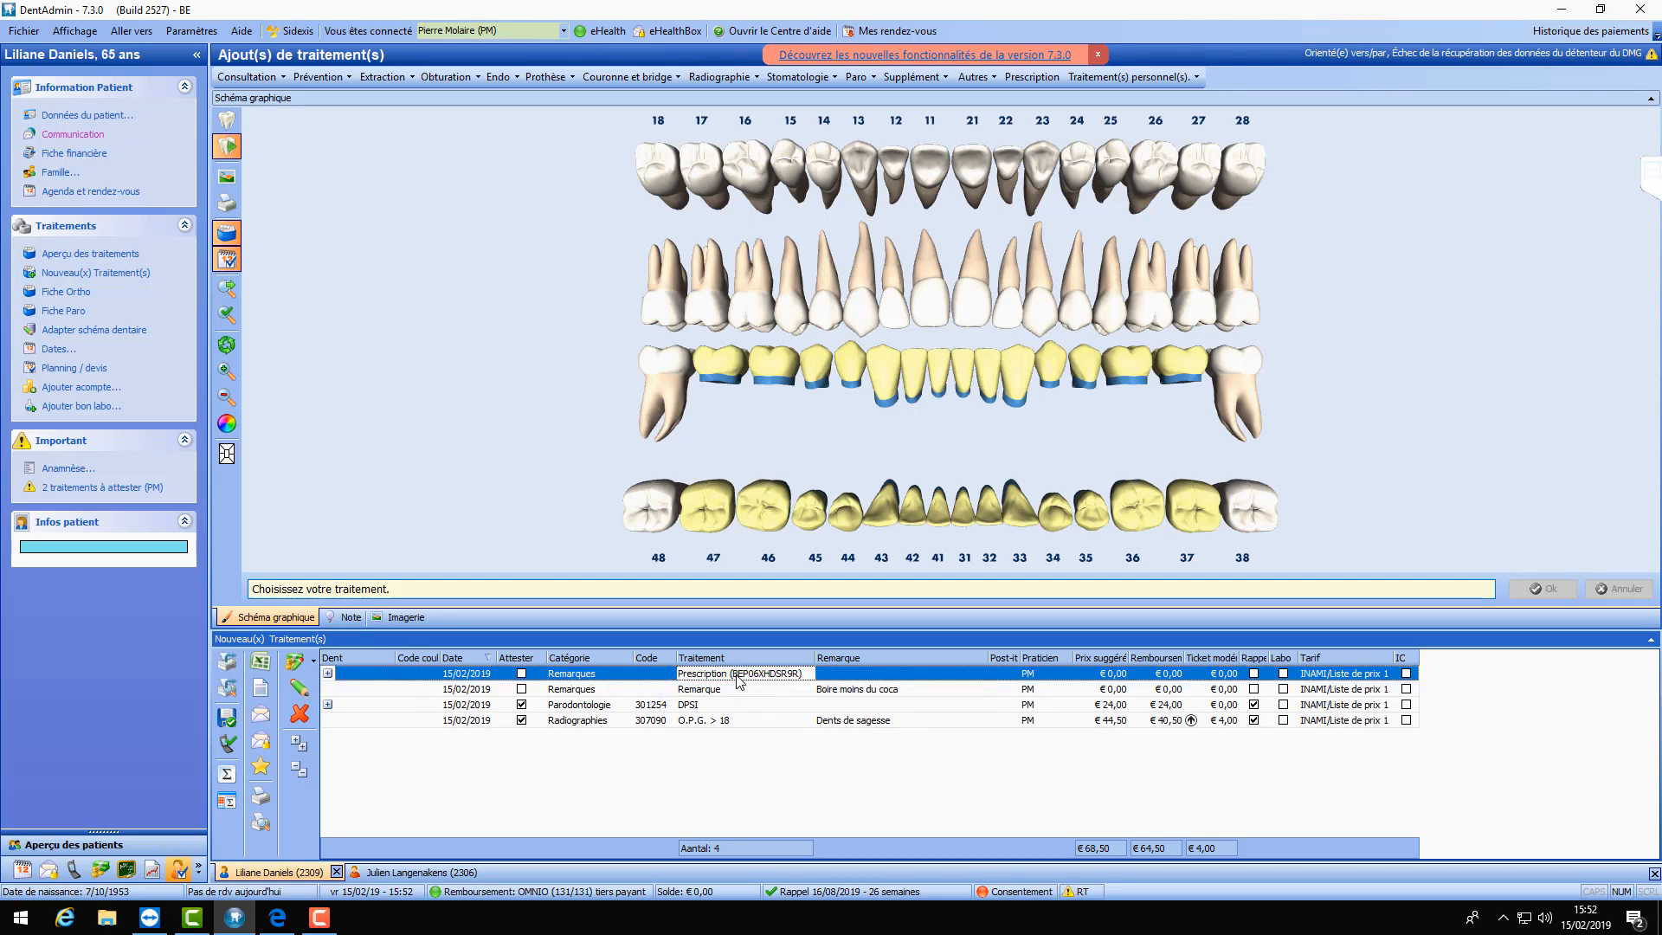
click(301, 715)
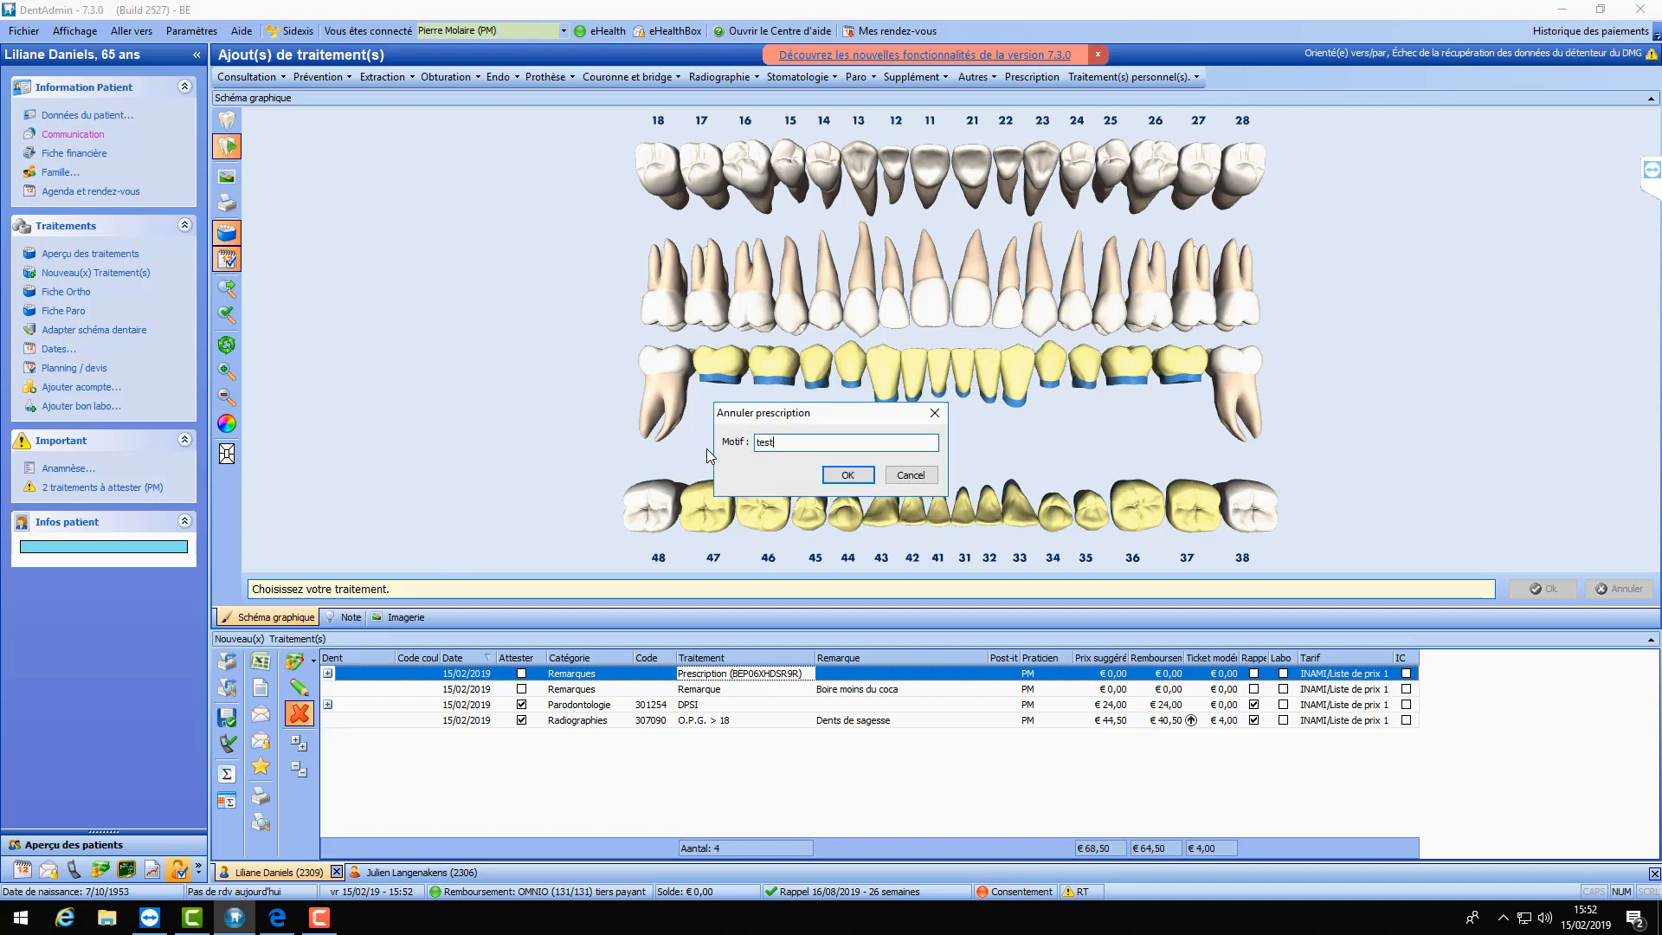
click(844, 475)
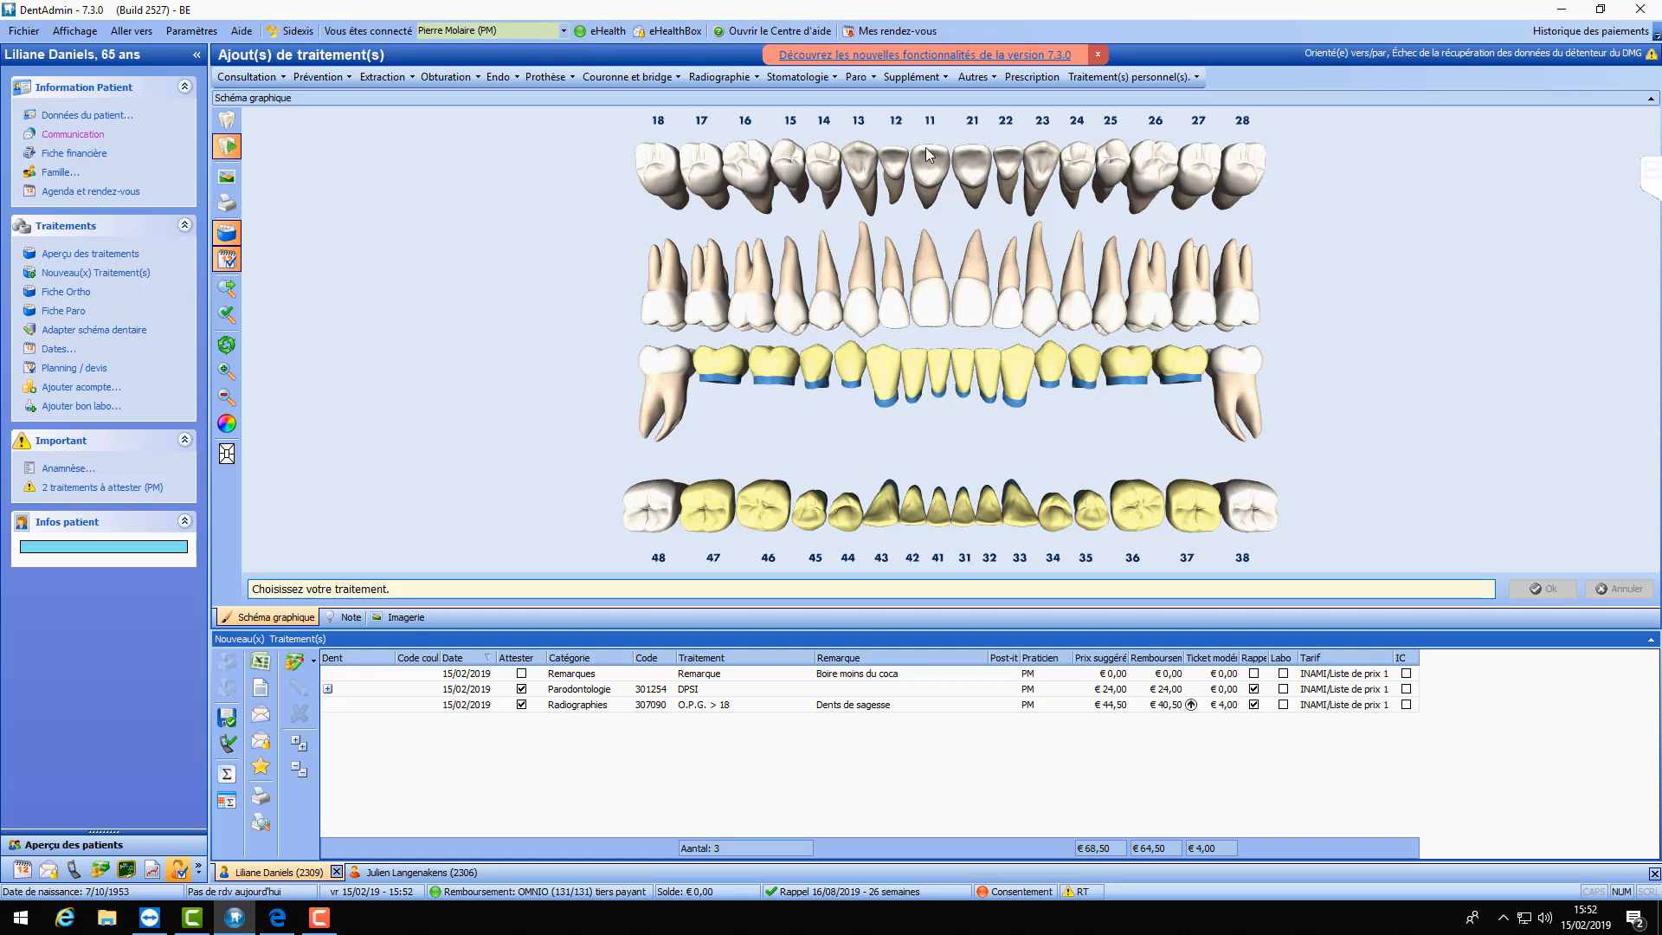
click(1026, 84)
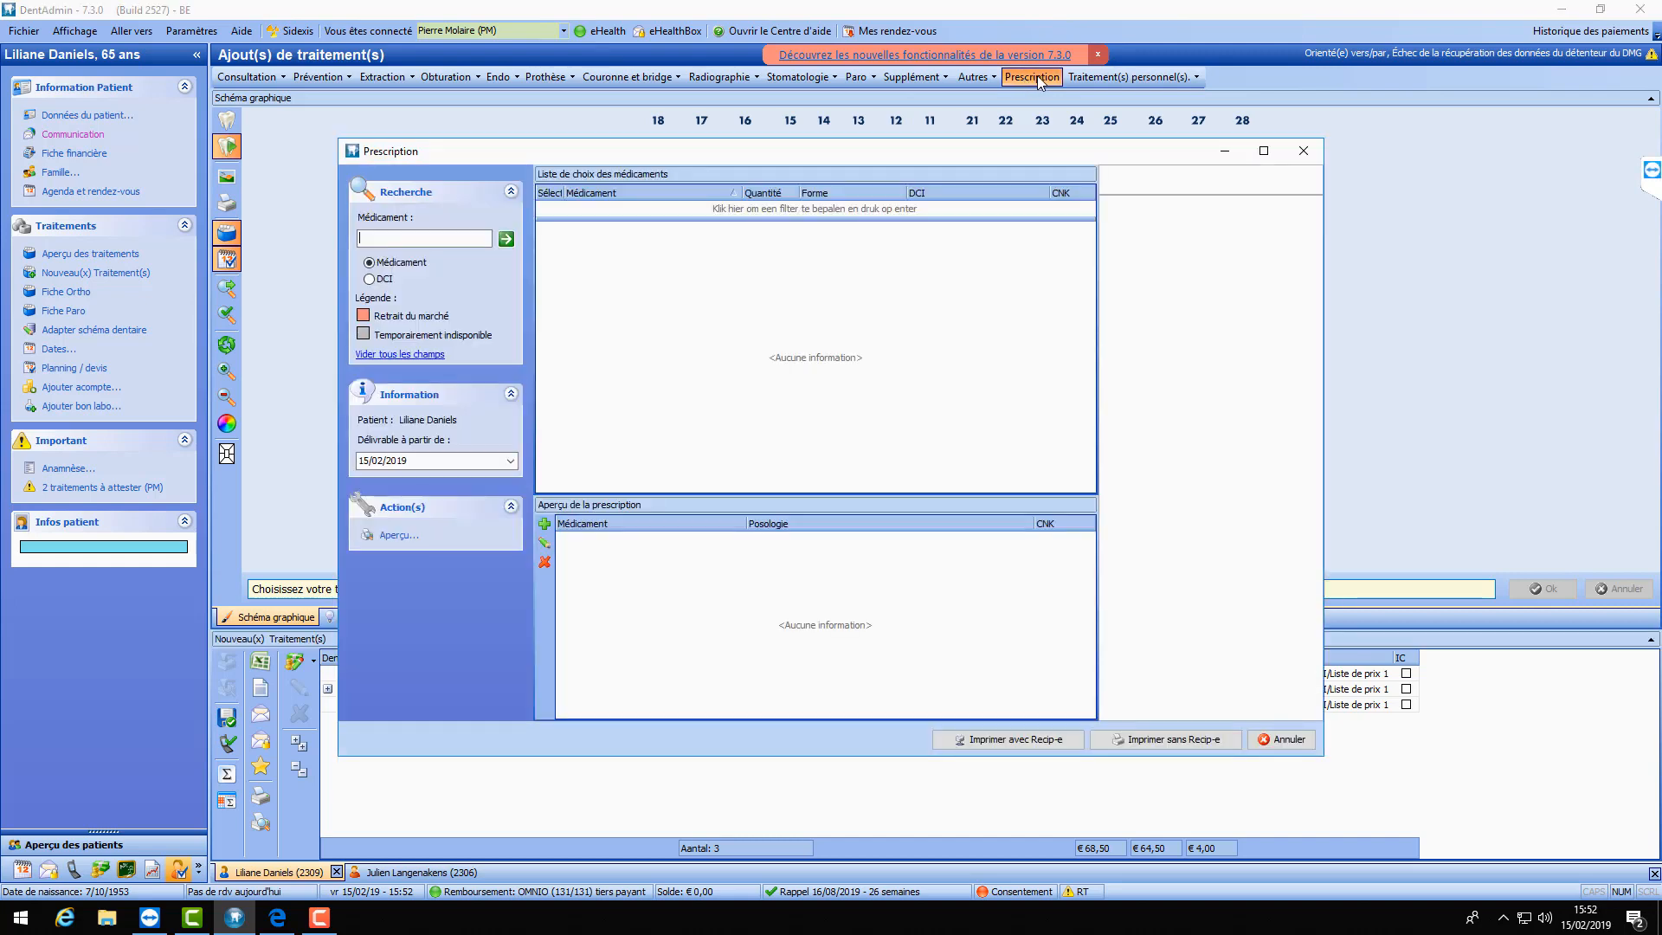
click(545, 524)
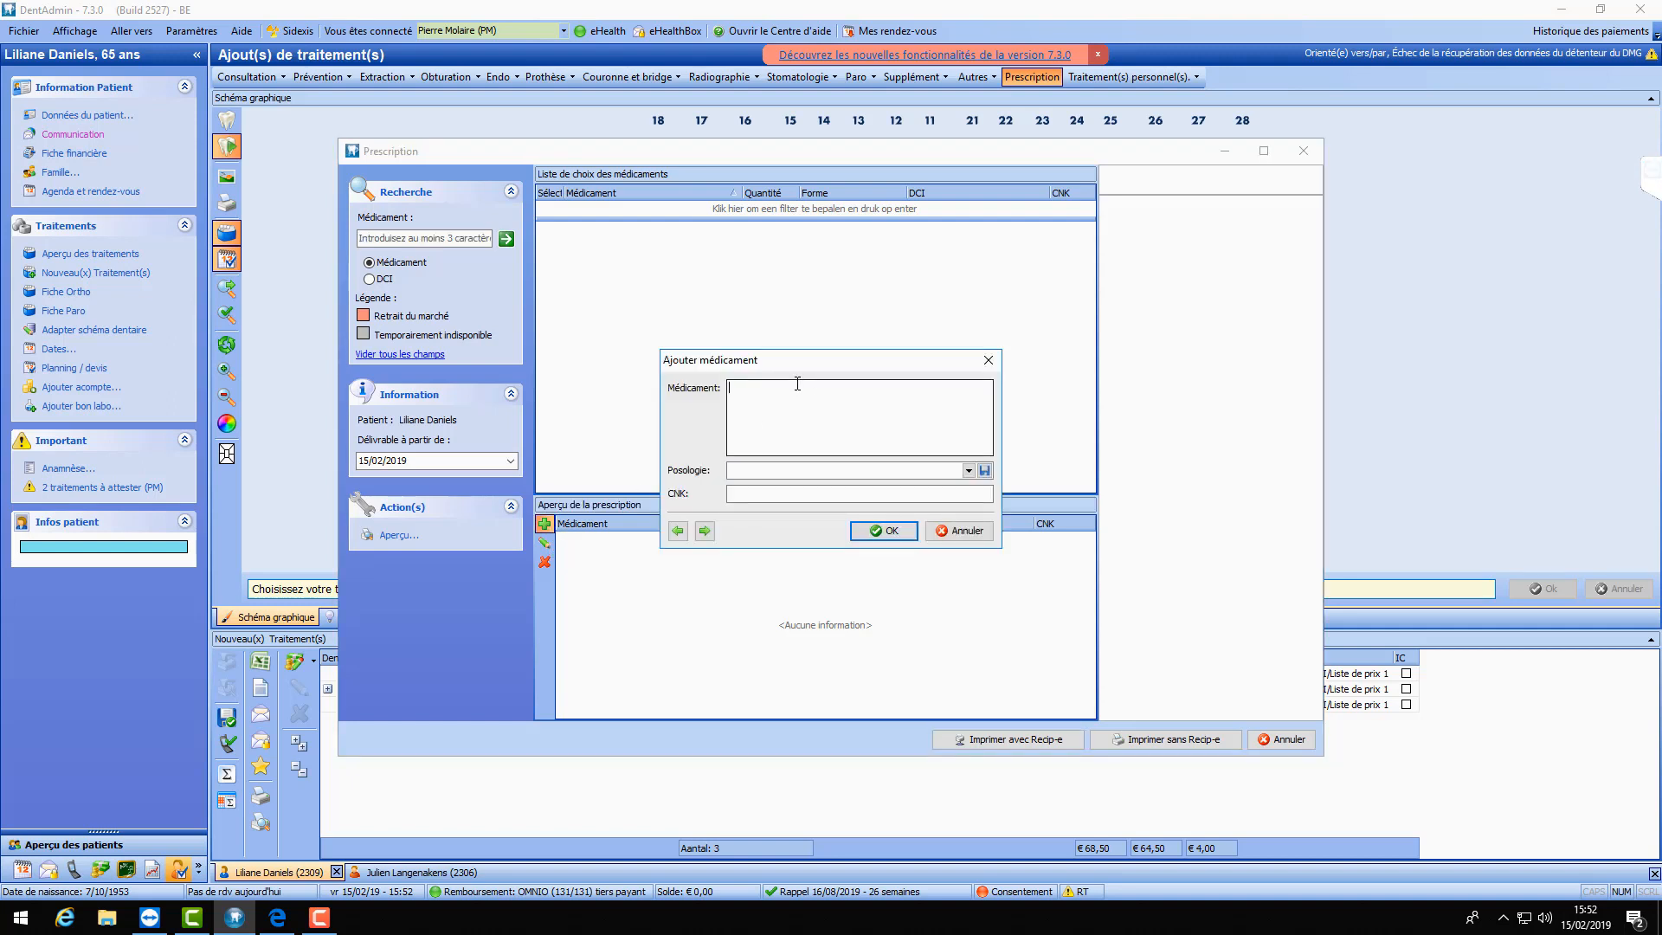
text(ebvhl)
key(BackSpace)
key(BackSpace)
key(BackSpace)
key(BackSpace)
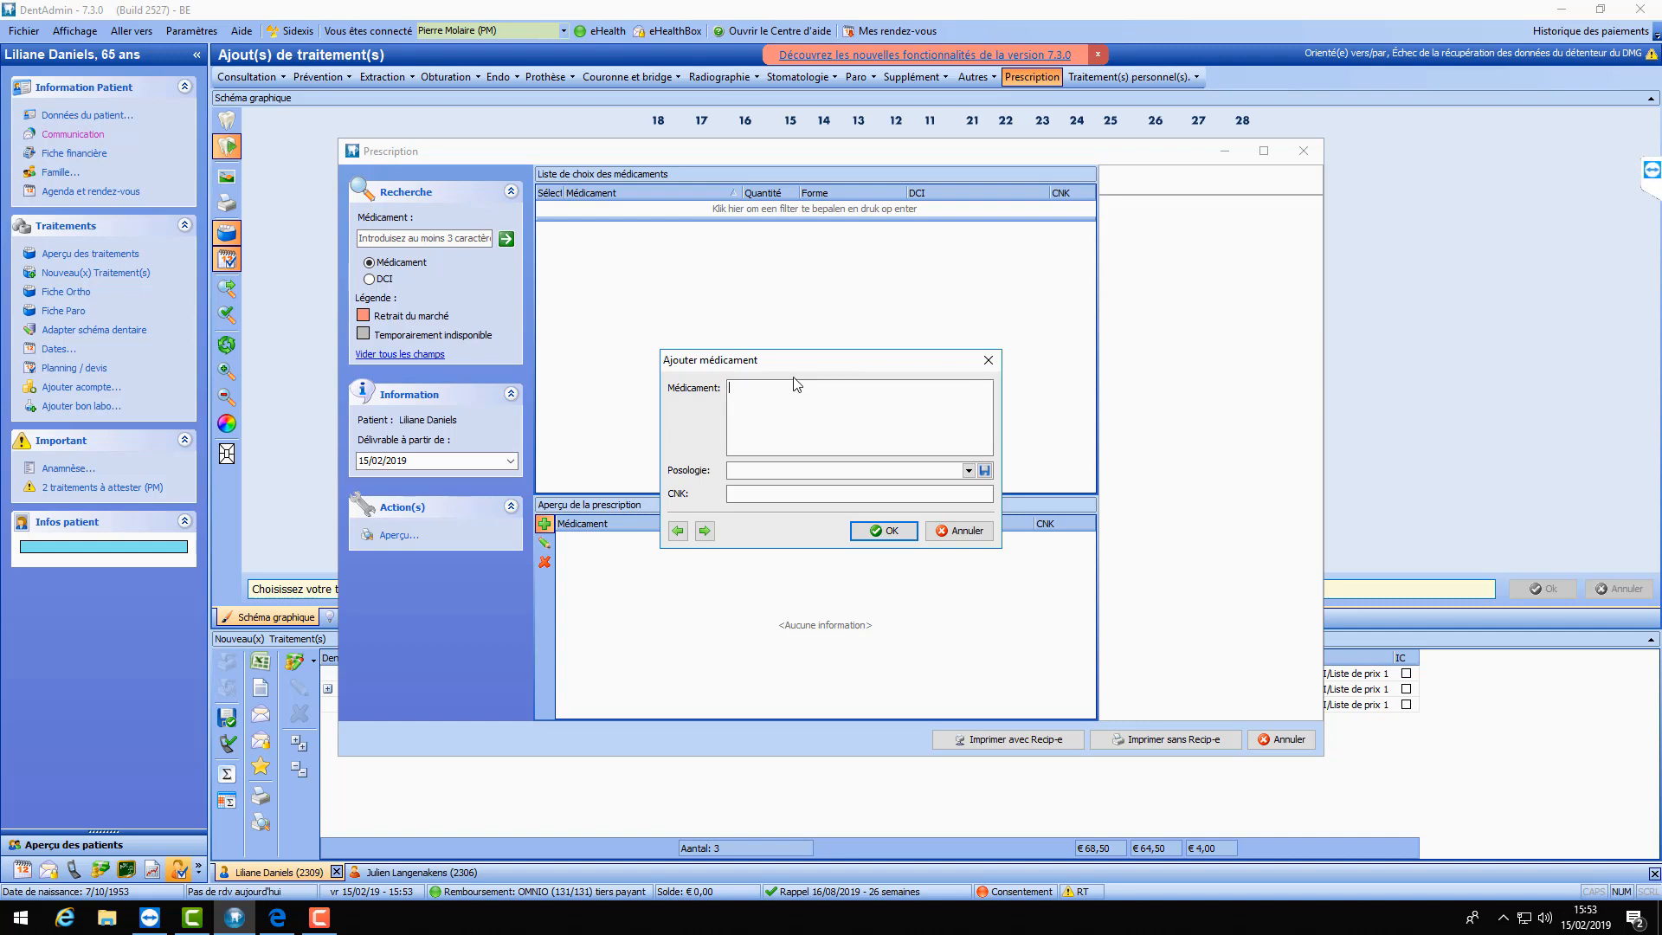
click(892, 533)
click(949, 461)
click(963, 531)
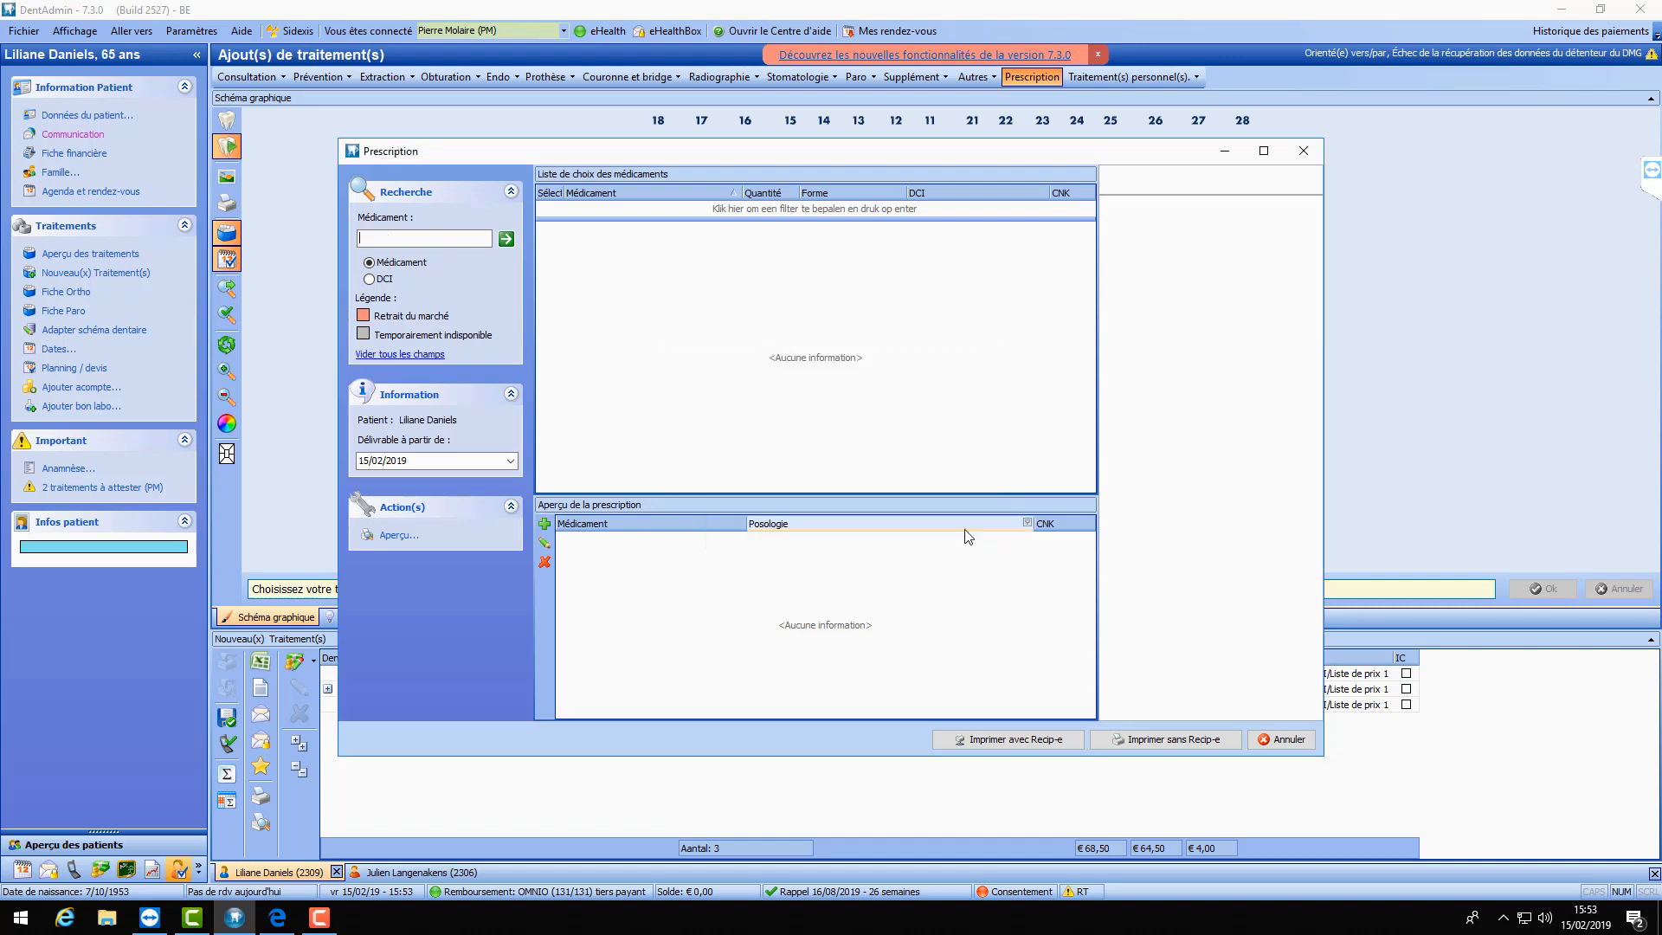
click(1283, 739)
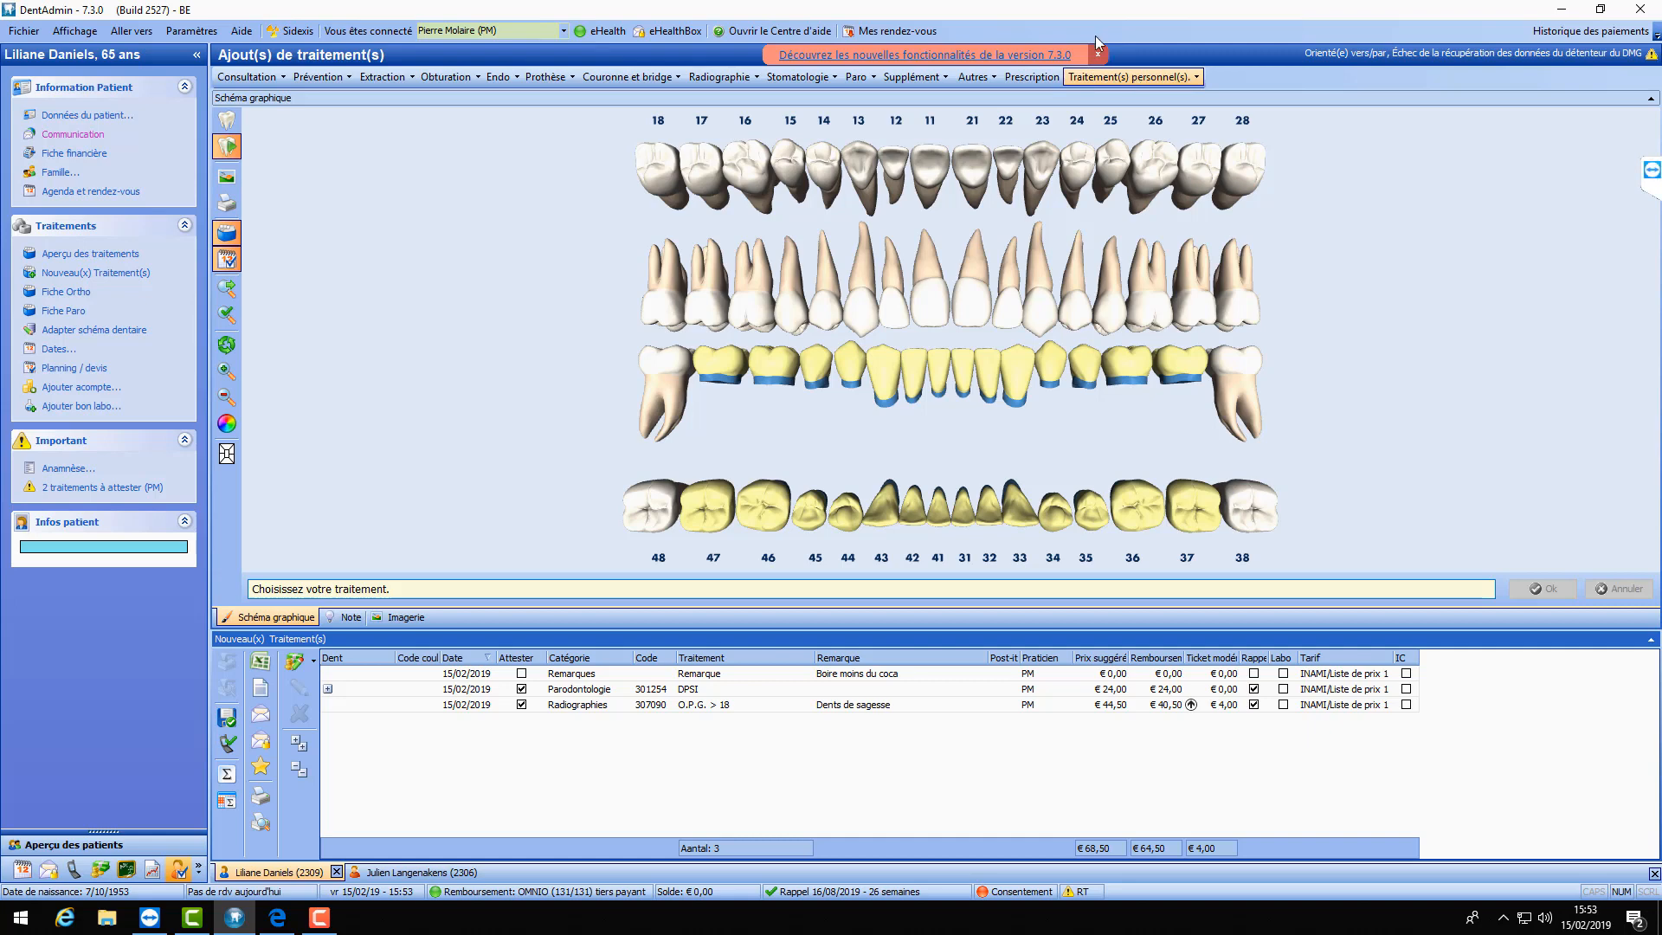
- Start a new personal treatment and enter "Esthétique" as its category
click(1142, 78)
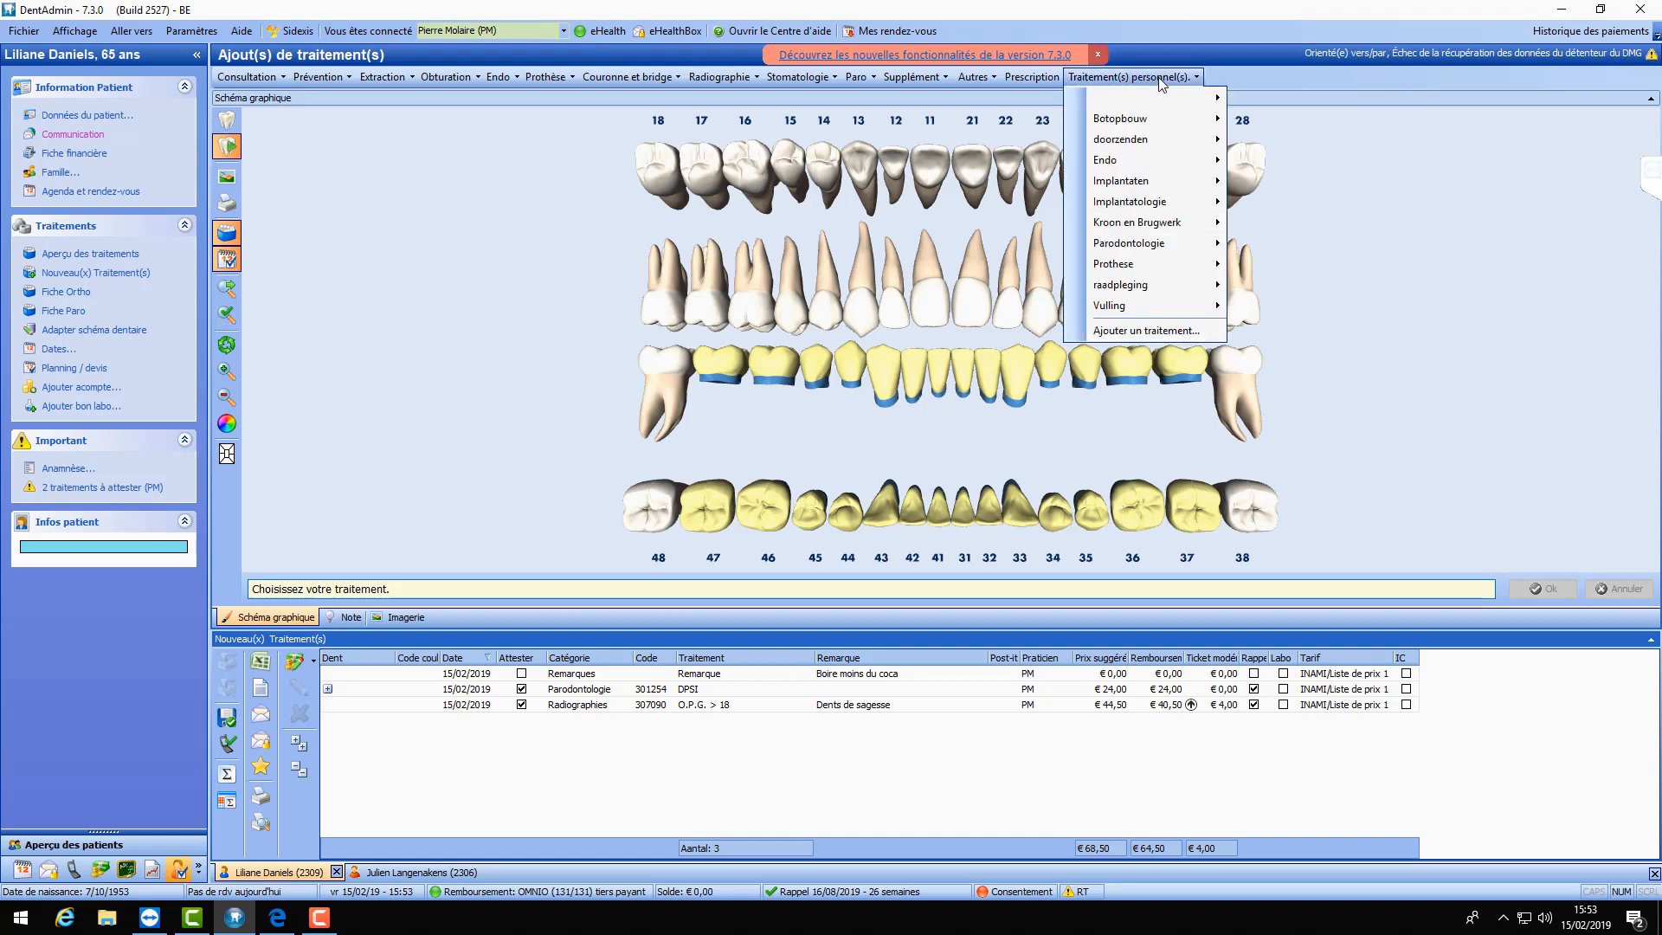
click(1112, 75)
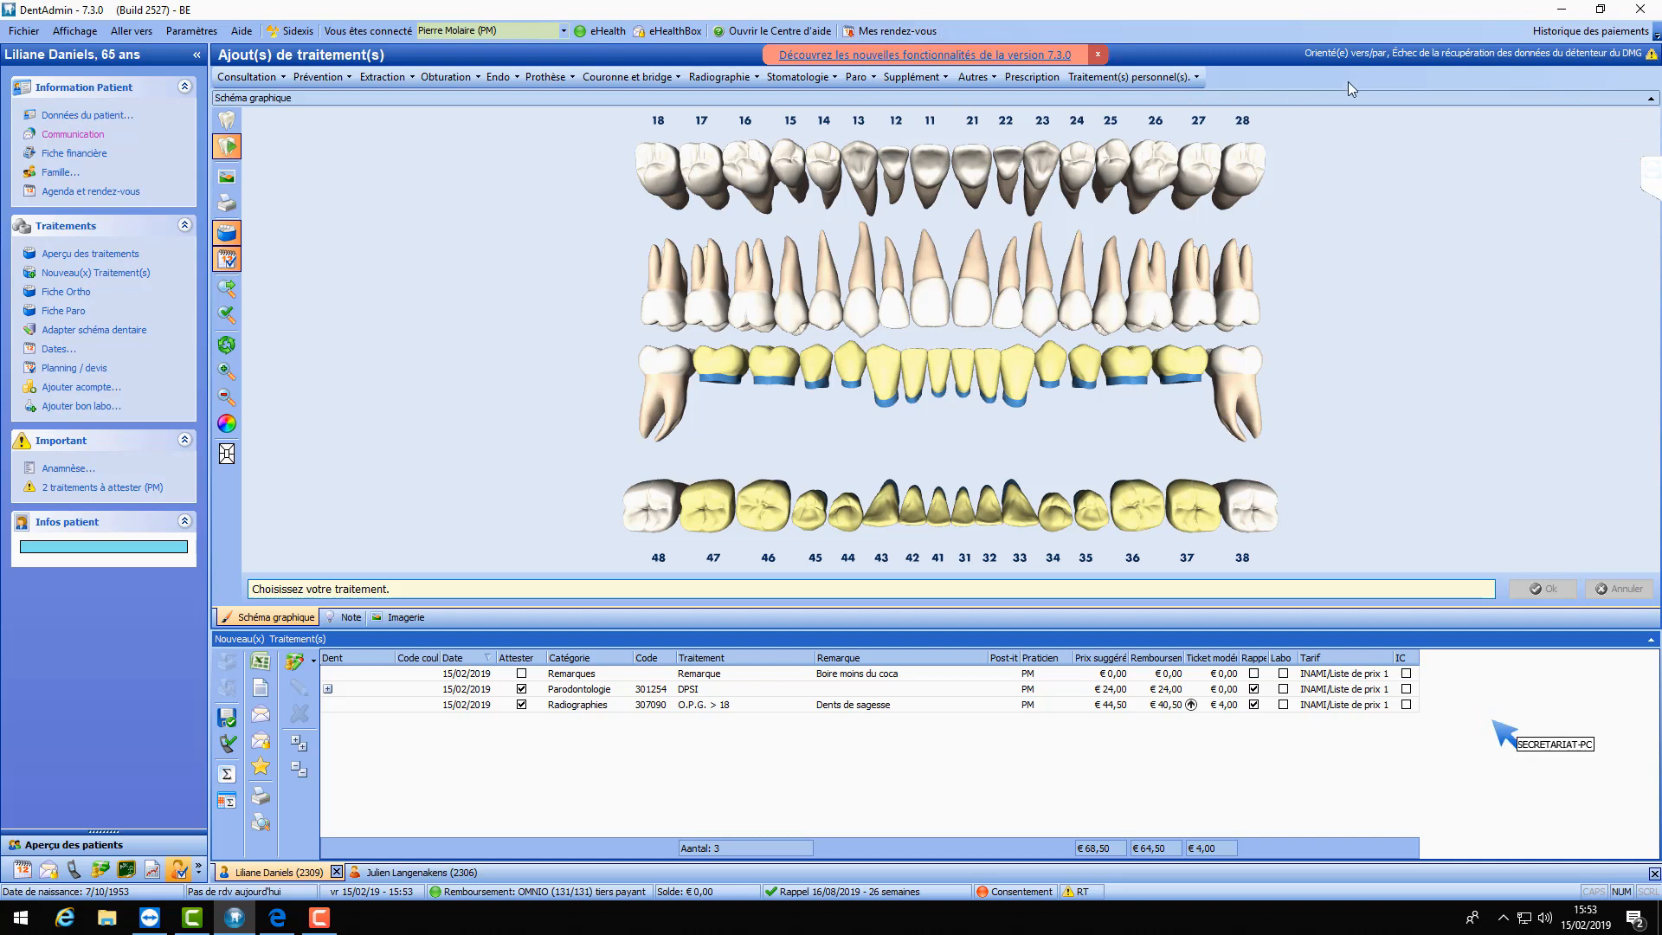
click(1182, 78)
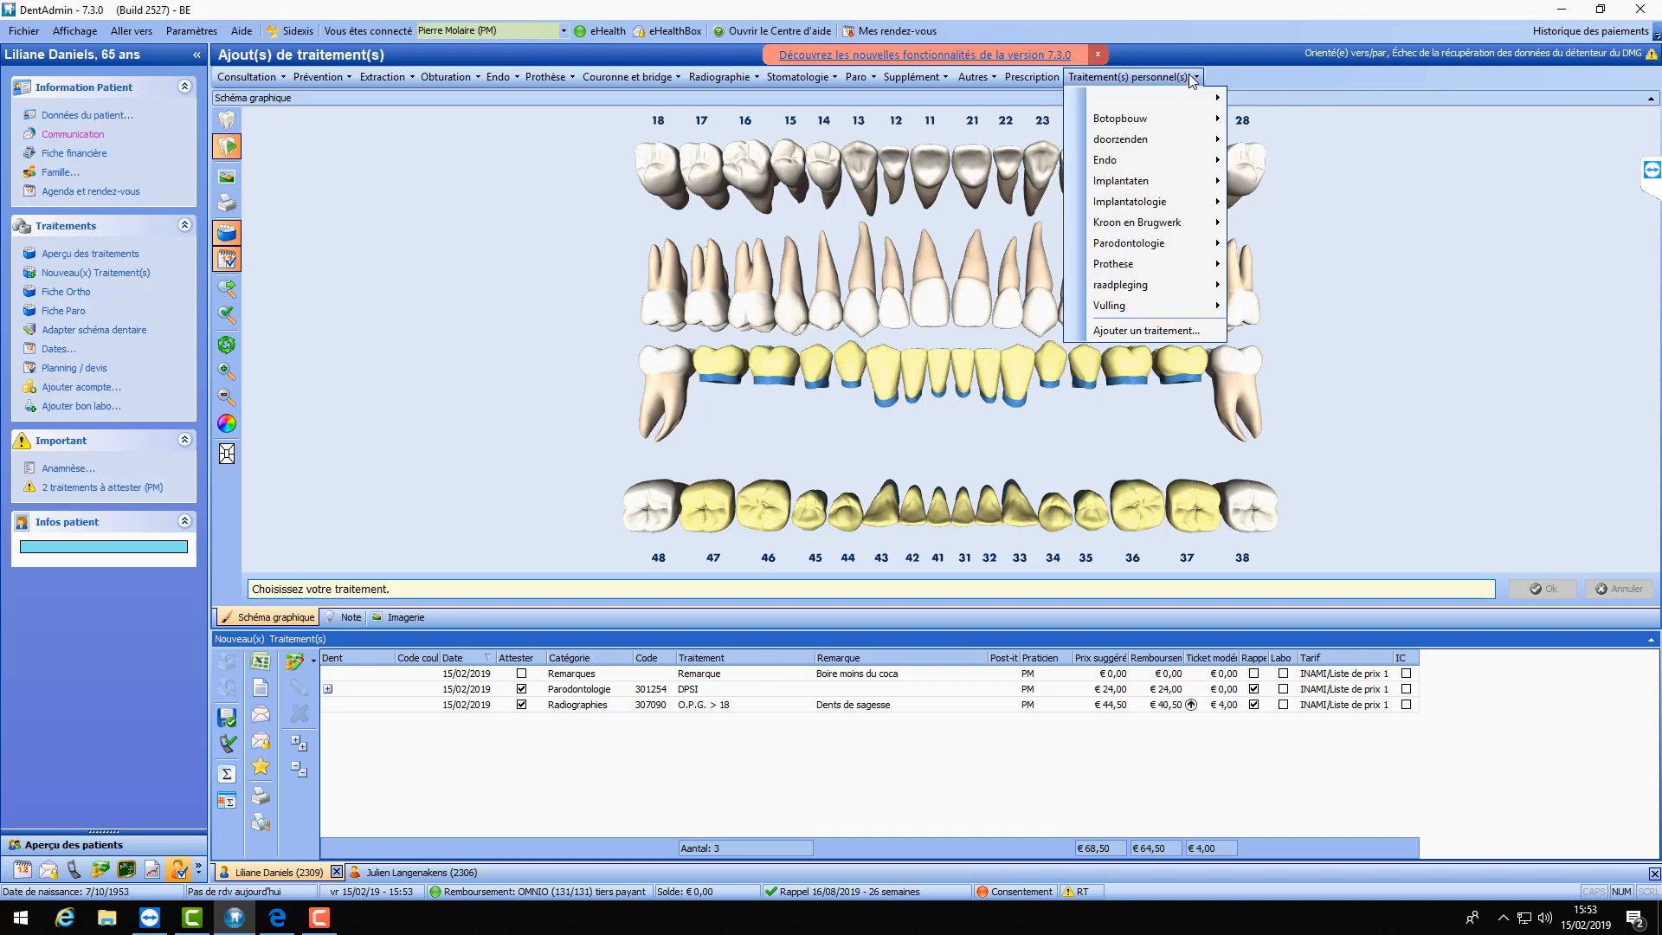
click(1182, 334)
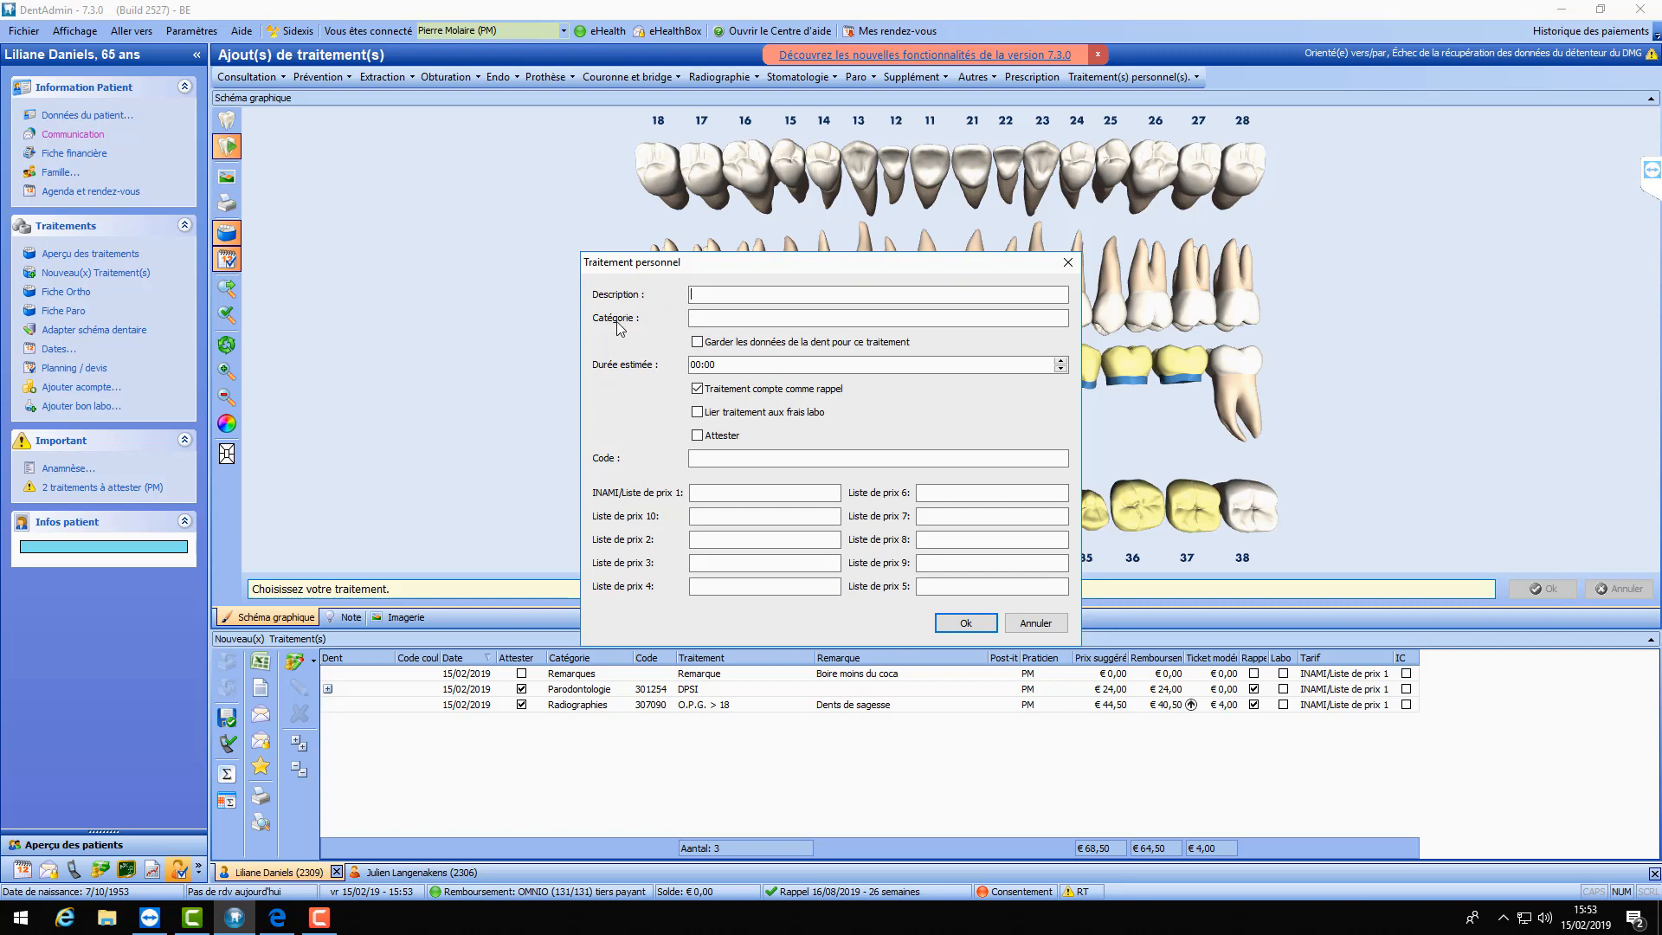
click(752, 316)
text(Es)
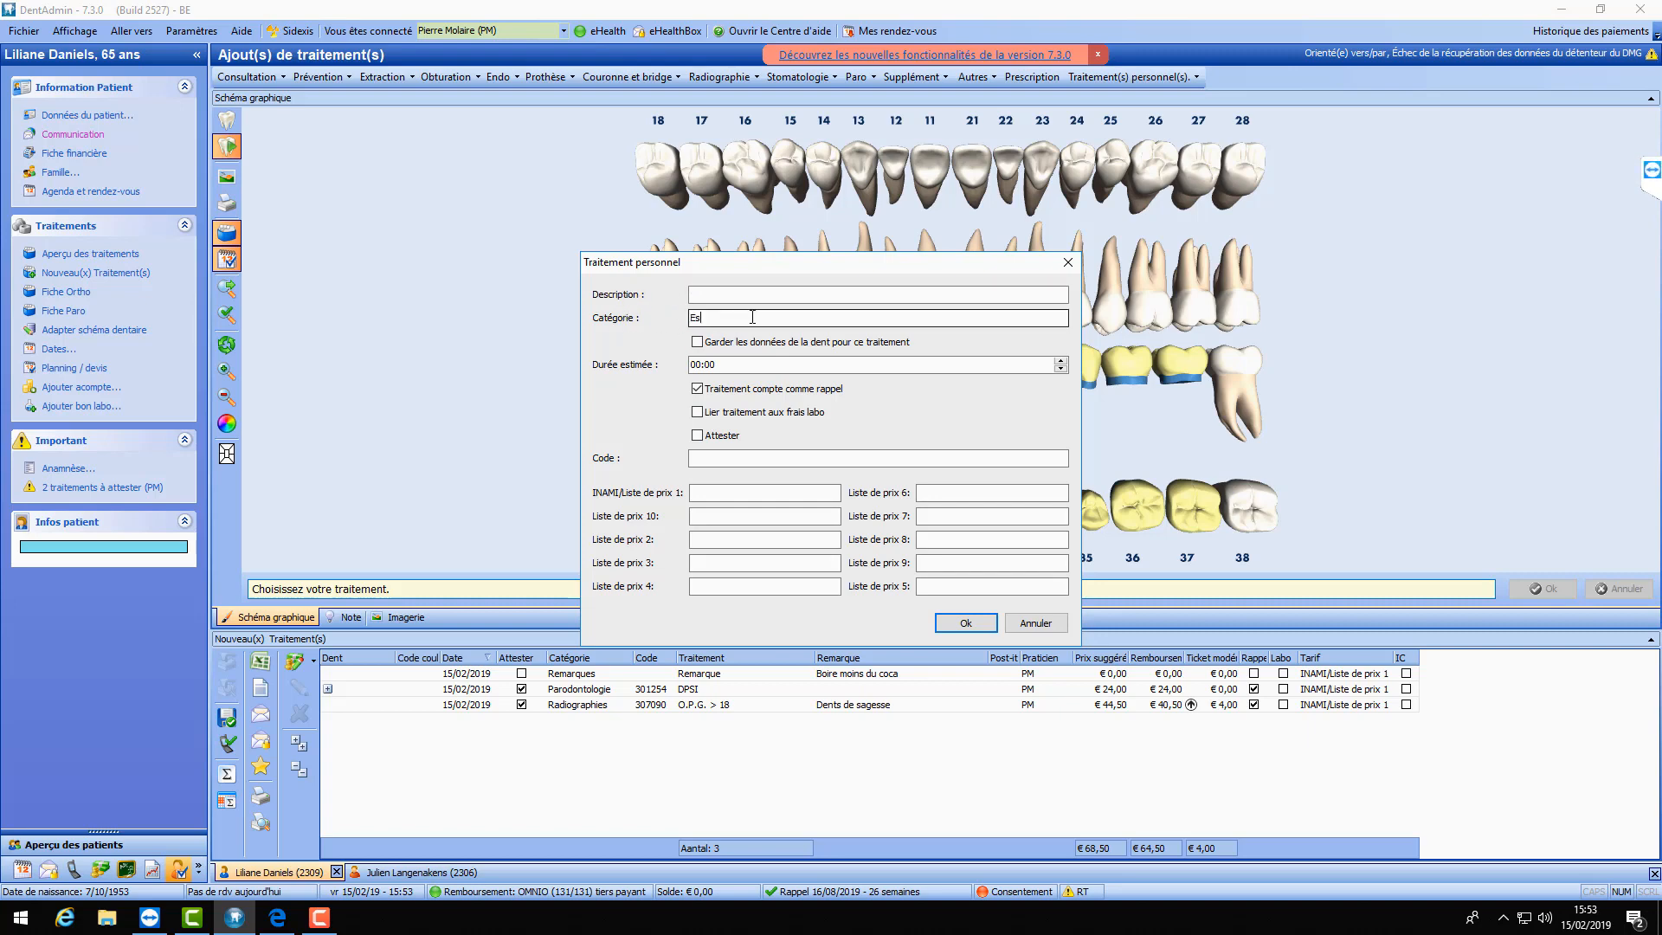
text(yhétique)
click(702, 318)
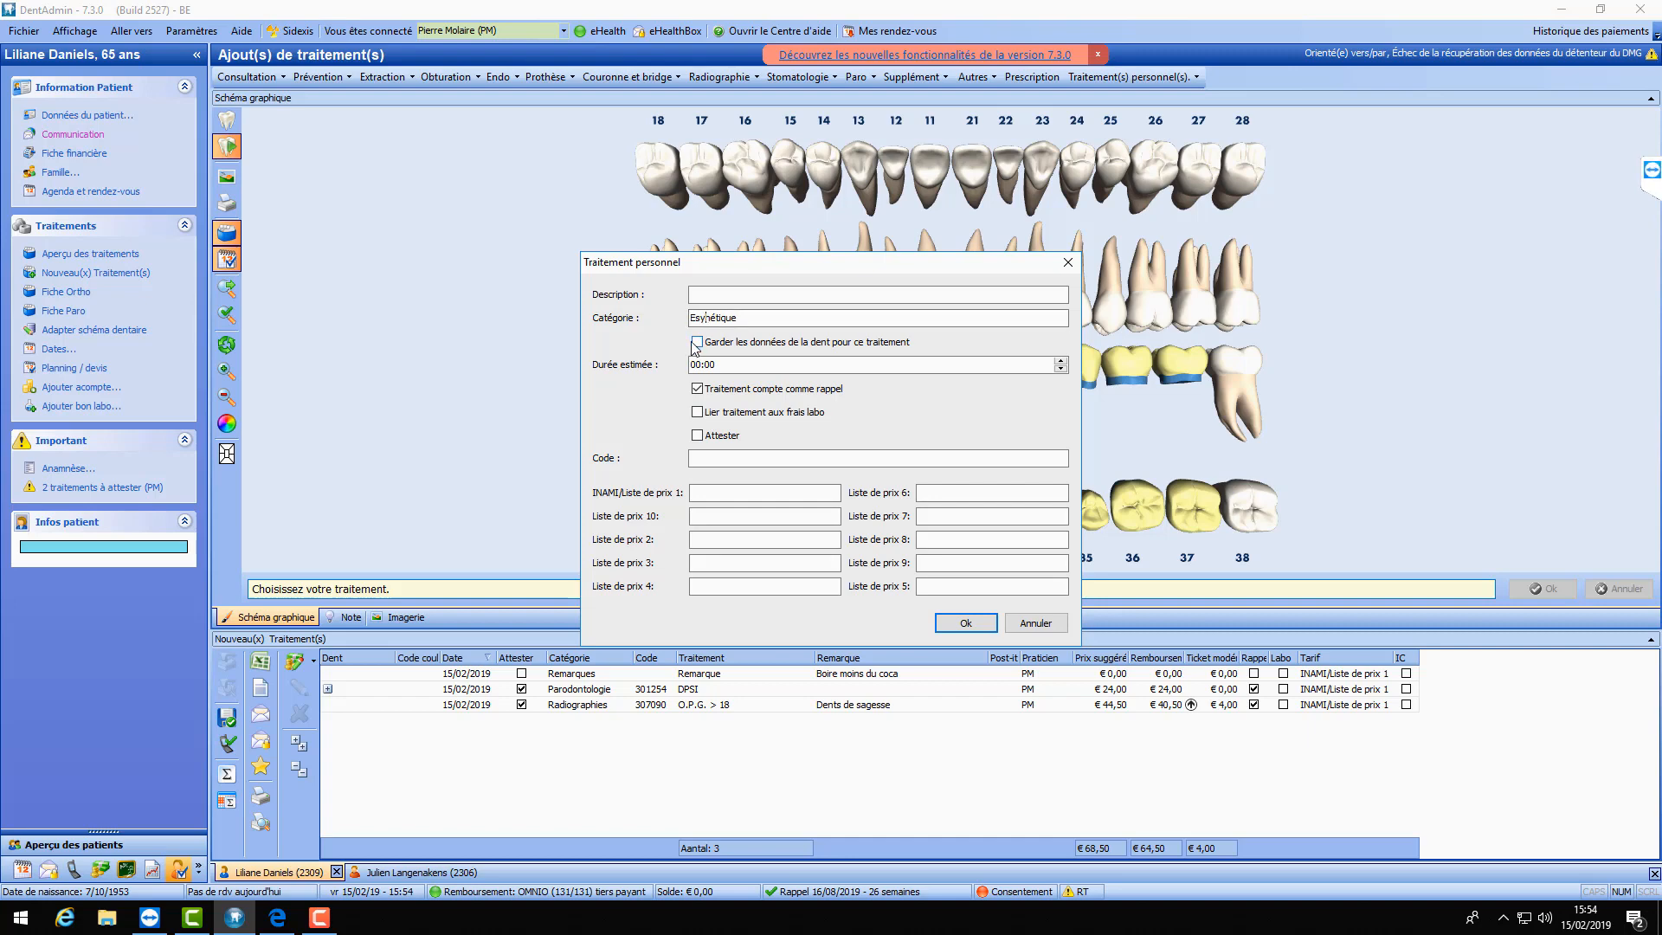
key(BackSpace)
text(t)
- Describe the treatment as "Bleaching", mark it for attestation and save it with prices of €500 (list 1), €750 (list 10) and €1000 (list 2)
click(741, 295)
text(Bleaching)
click(698, 435)
click(738, 493)
text(500)
key(Tab)
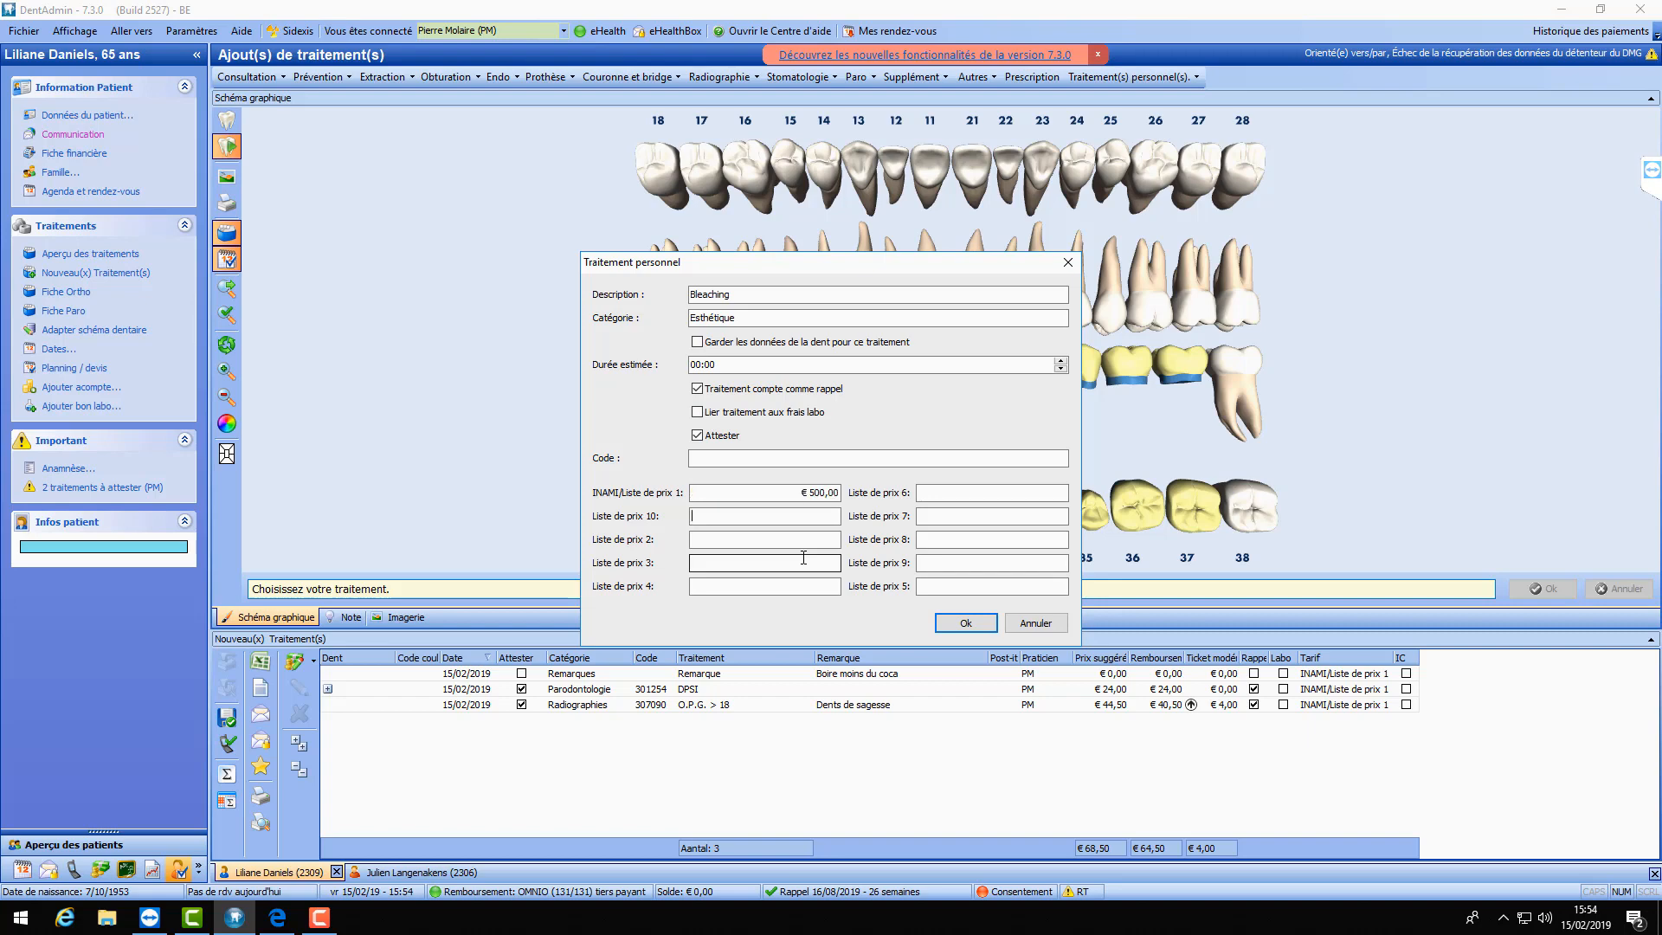
key(Tab)
click(966, 623)
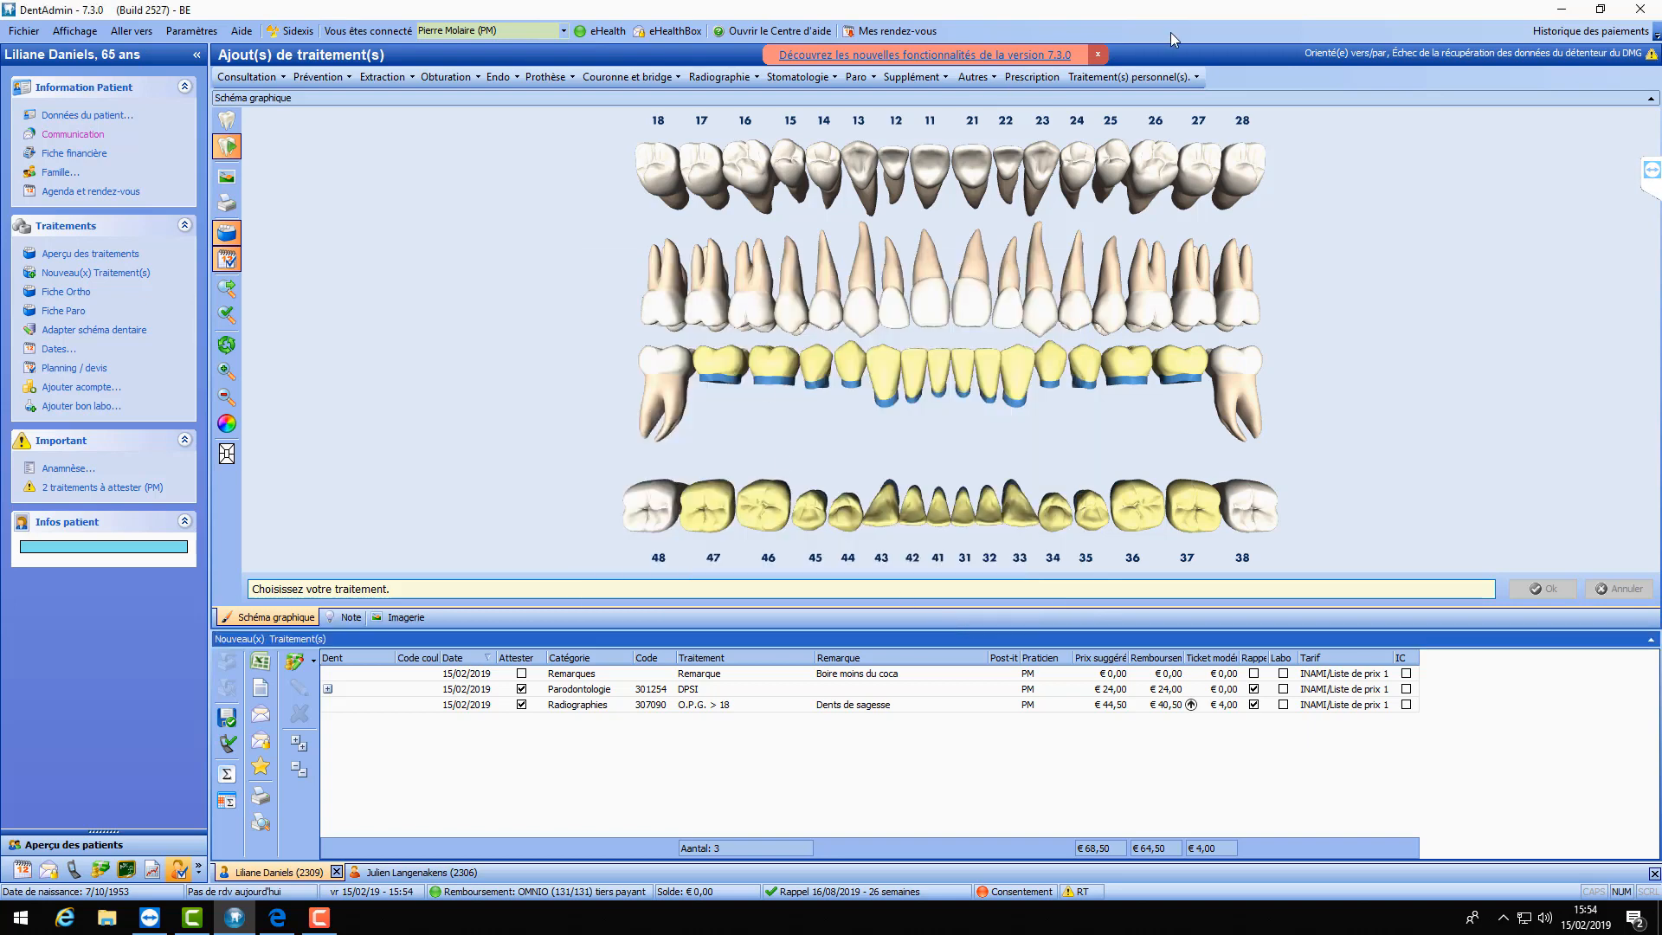
- Add the personal treatment Bleaching from the Esthétique category to the patient's new treatments
click(1174, 78)
mouse_move(1162, 130)
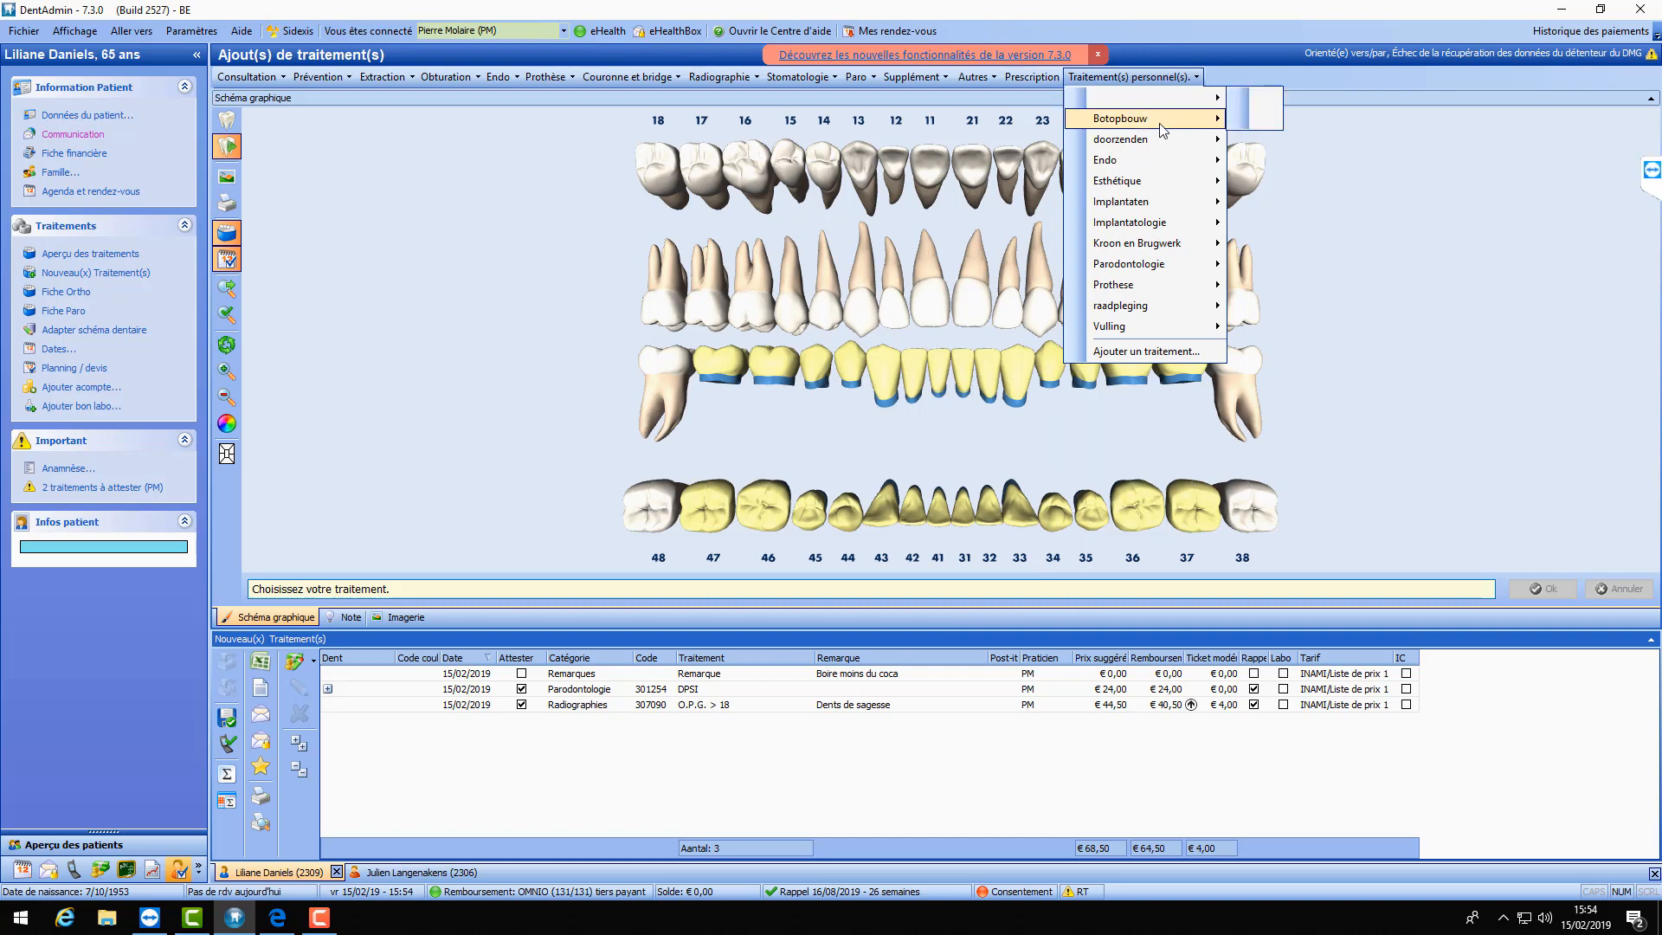
mouse_move(1119, 184)
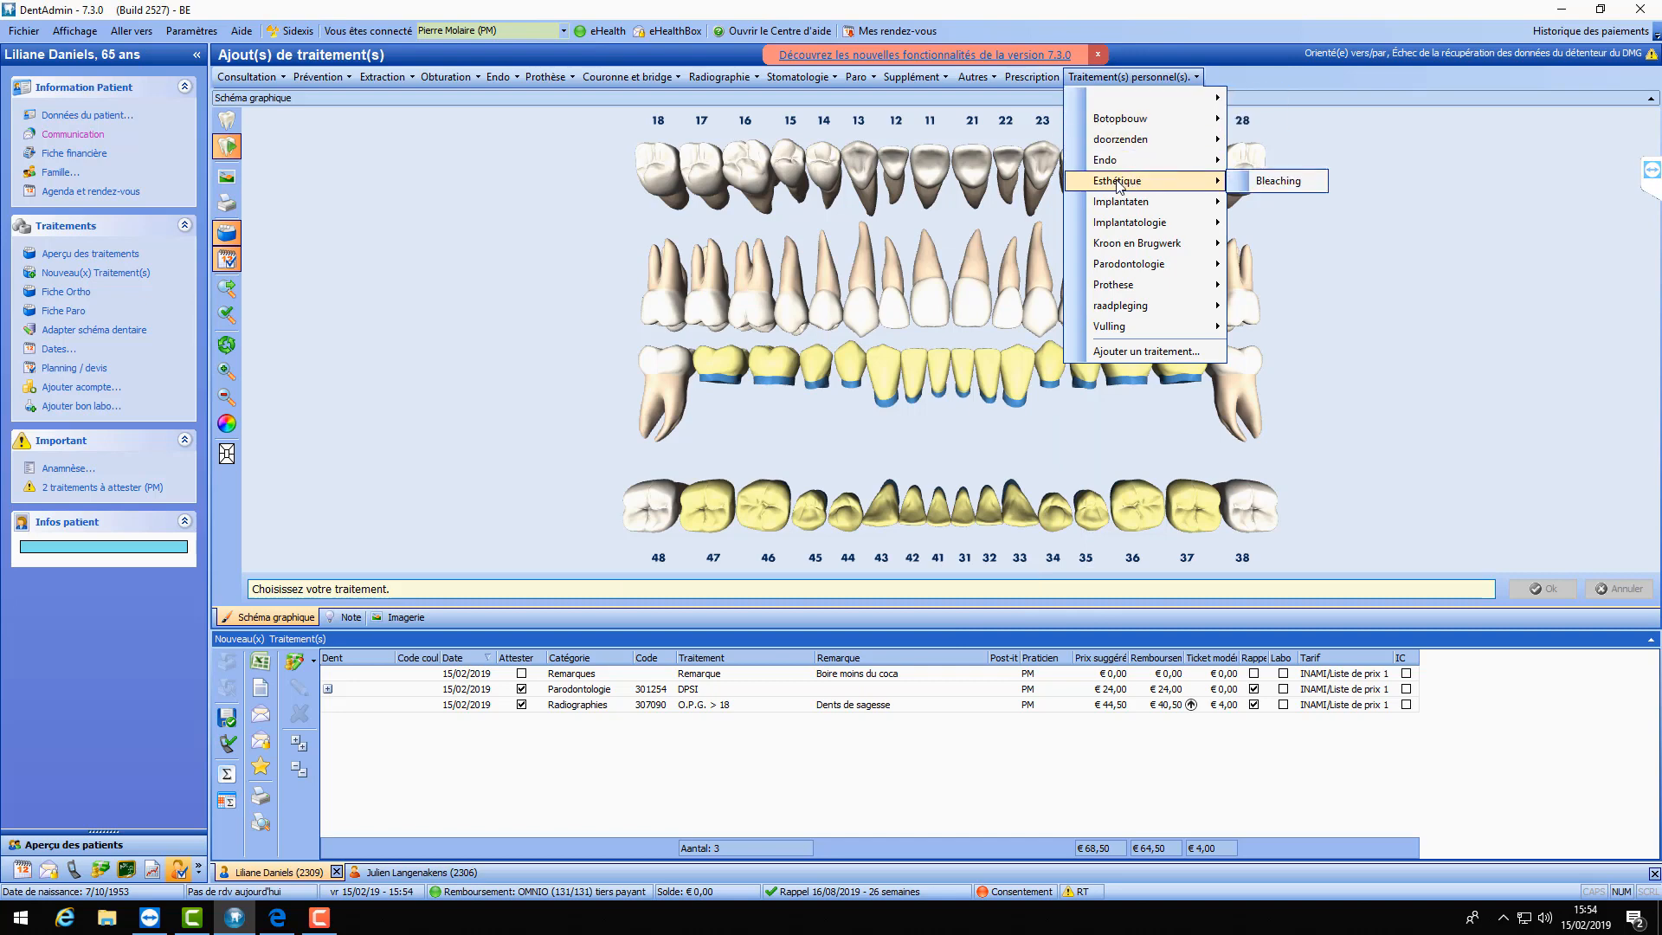
click(1296, 185)
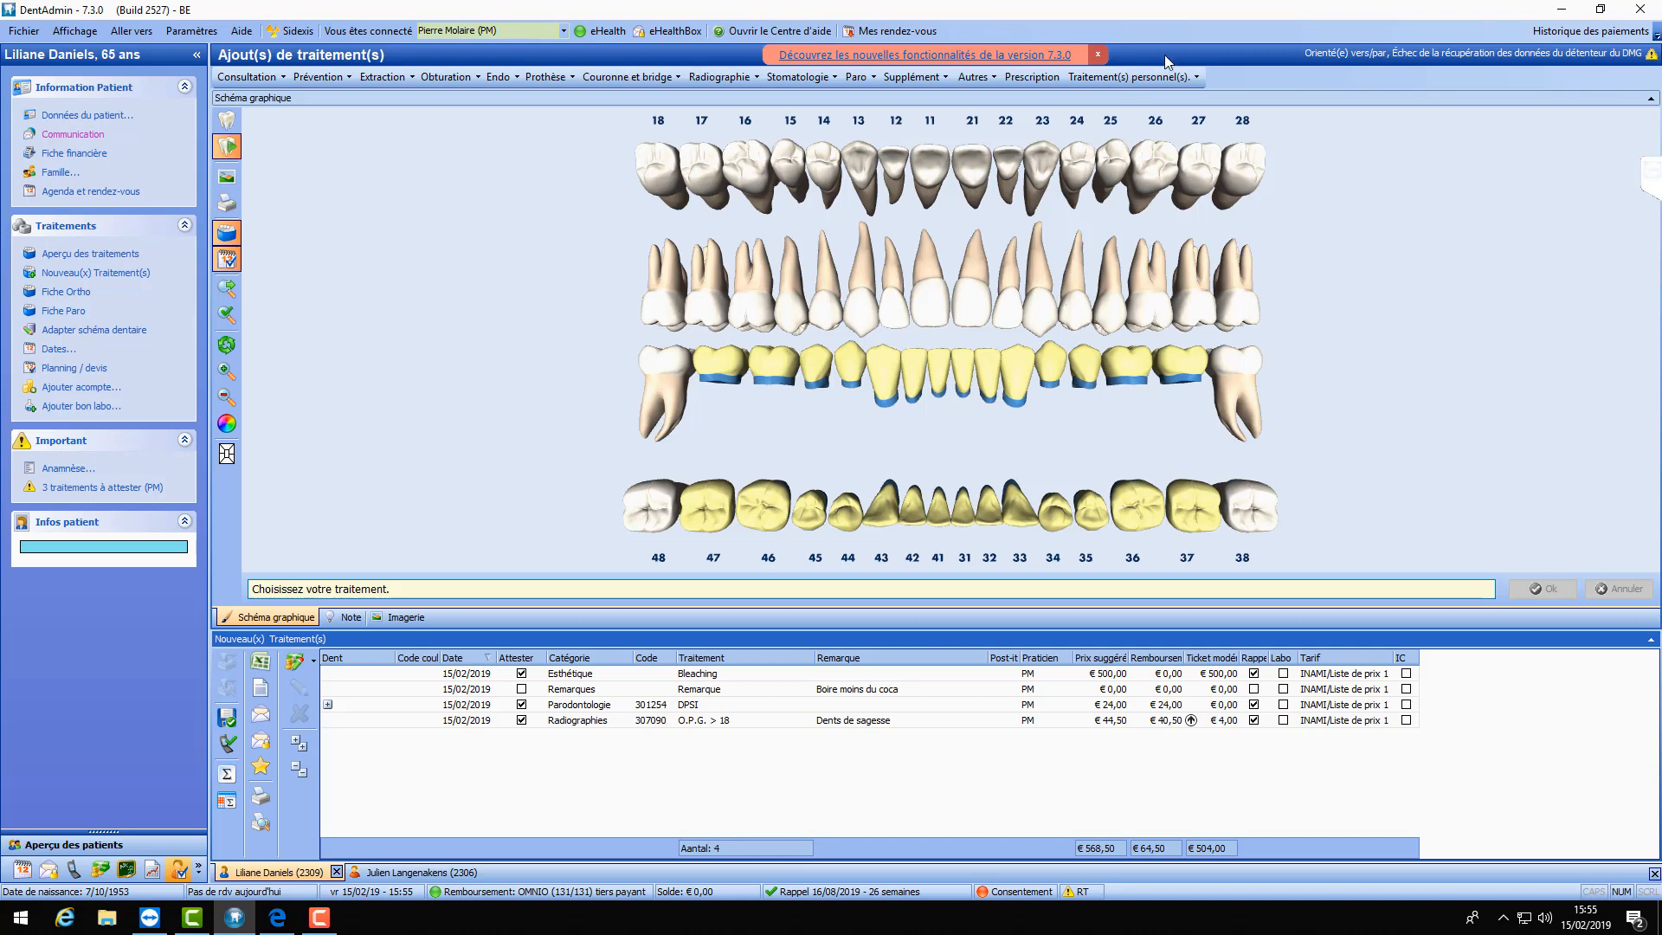
click(1165, 78)
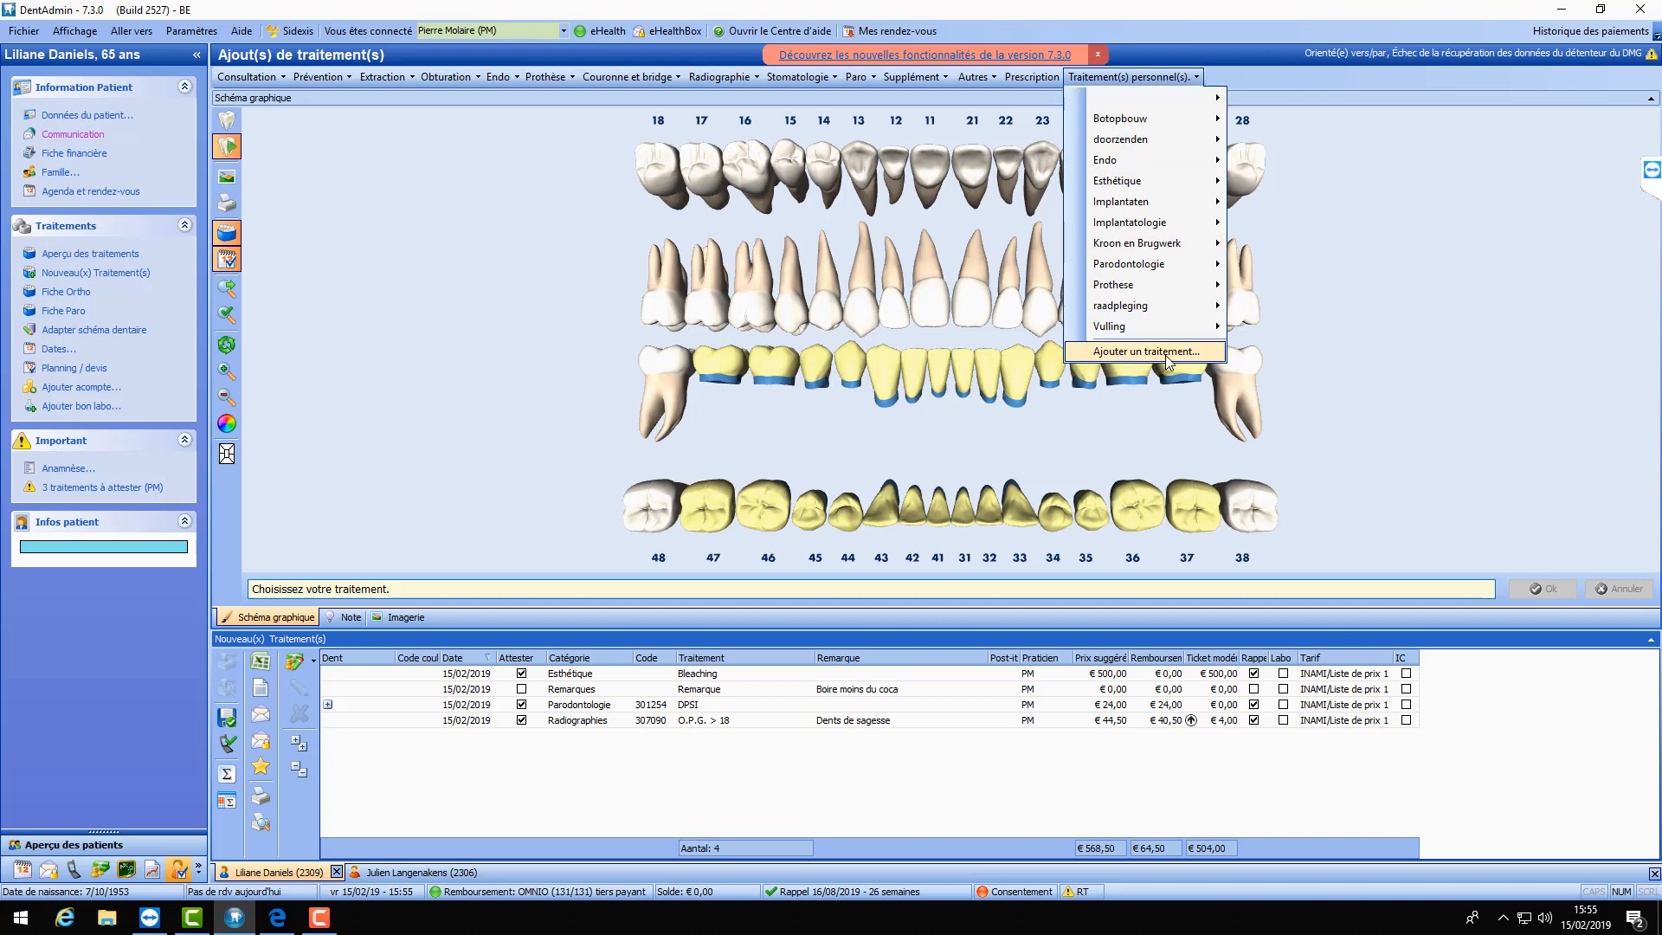
click(1477, 357)
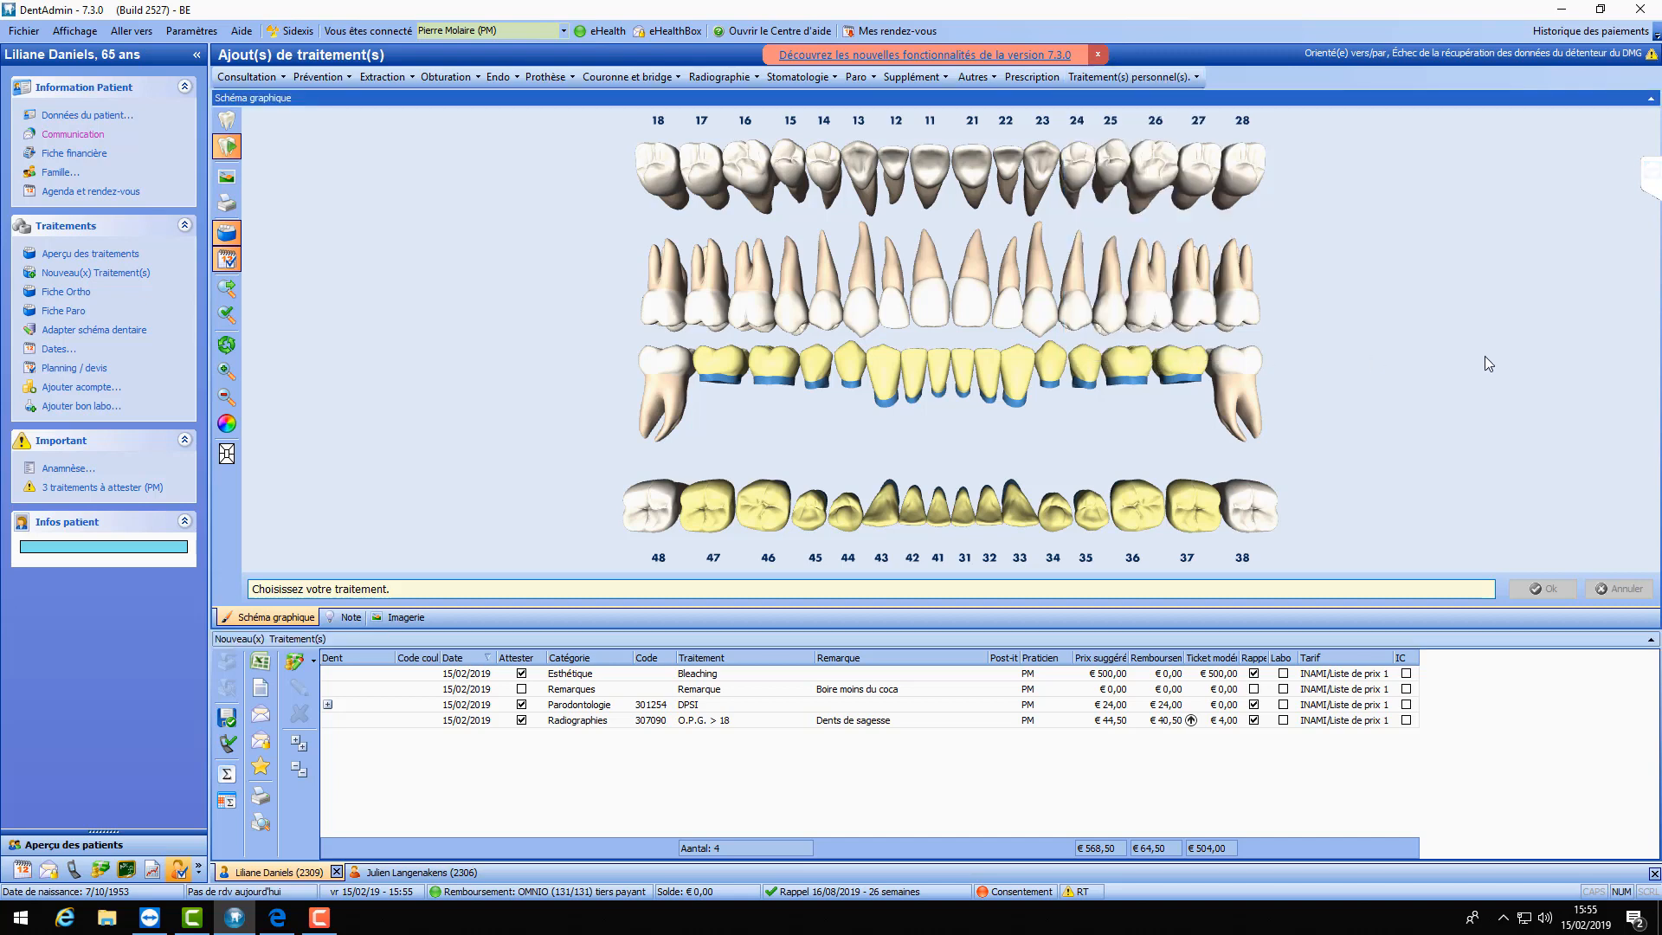
- Show the personal treatments in the price lists in a maximised window and widen the Active column
click(193, 32)
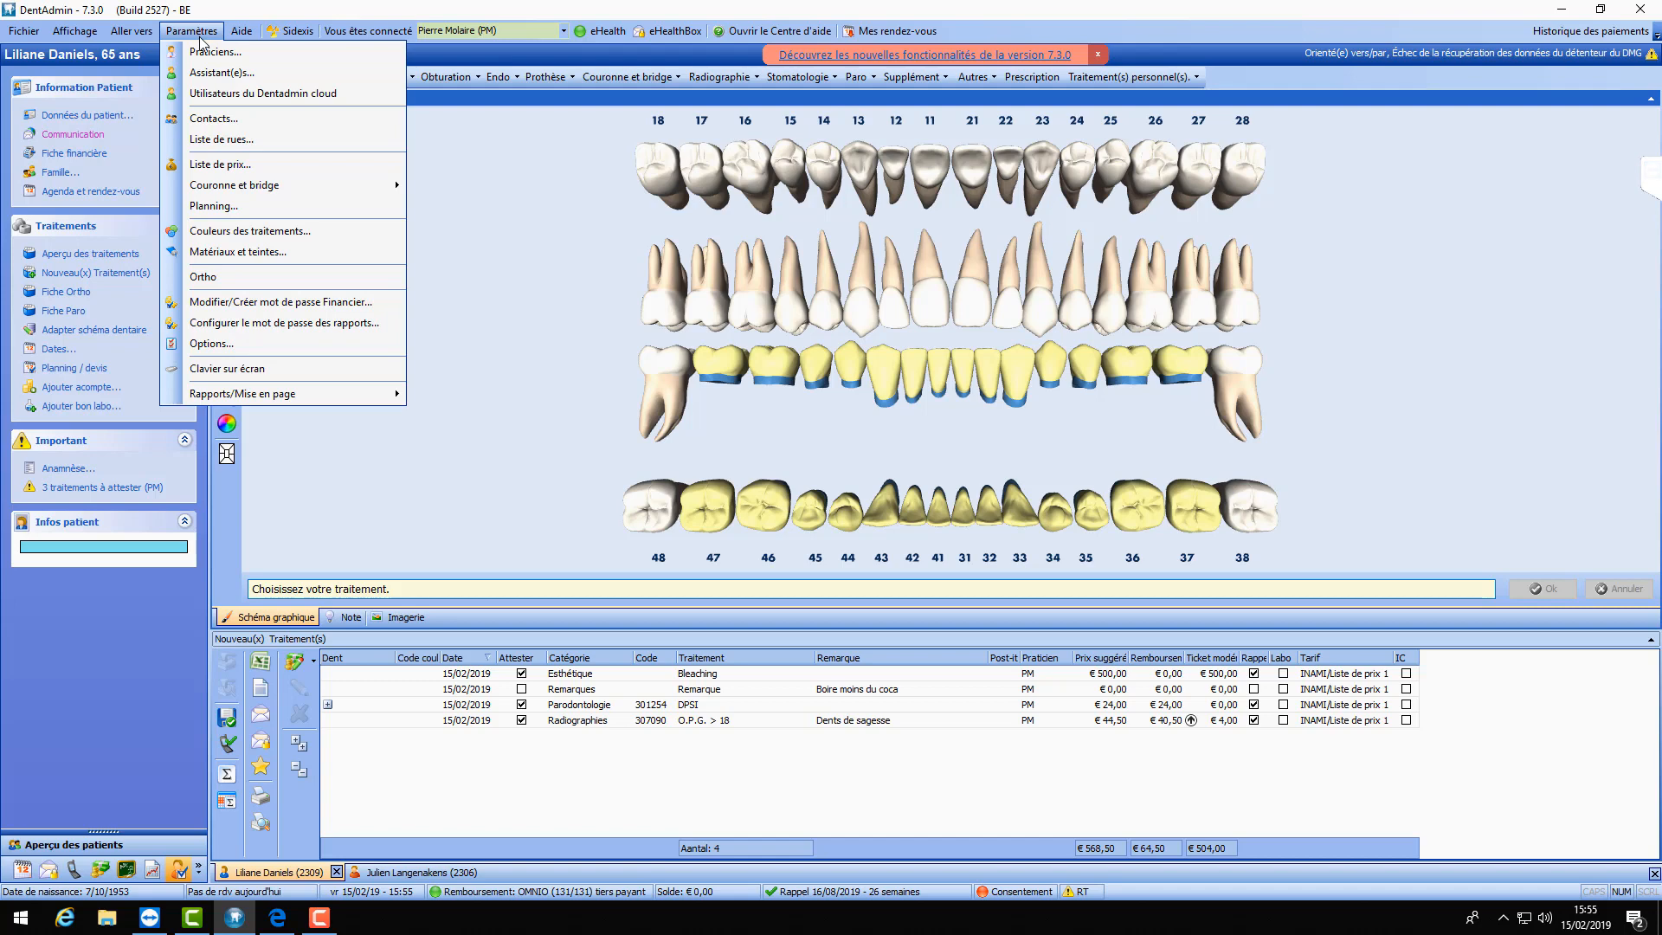
click(206, 166)
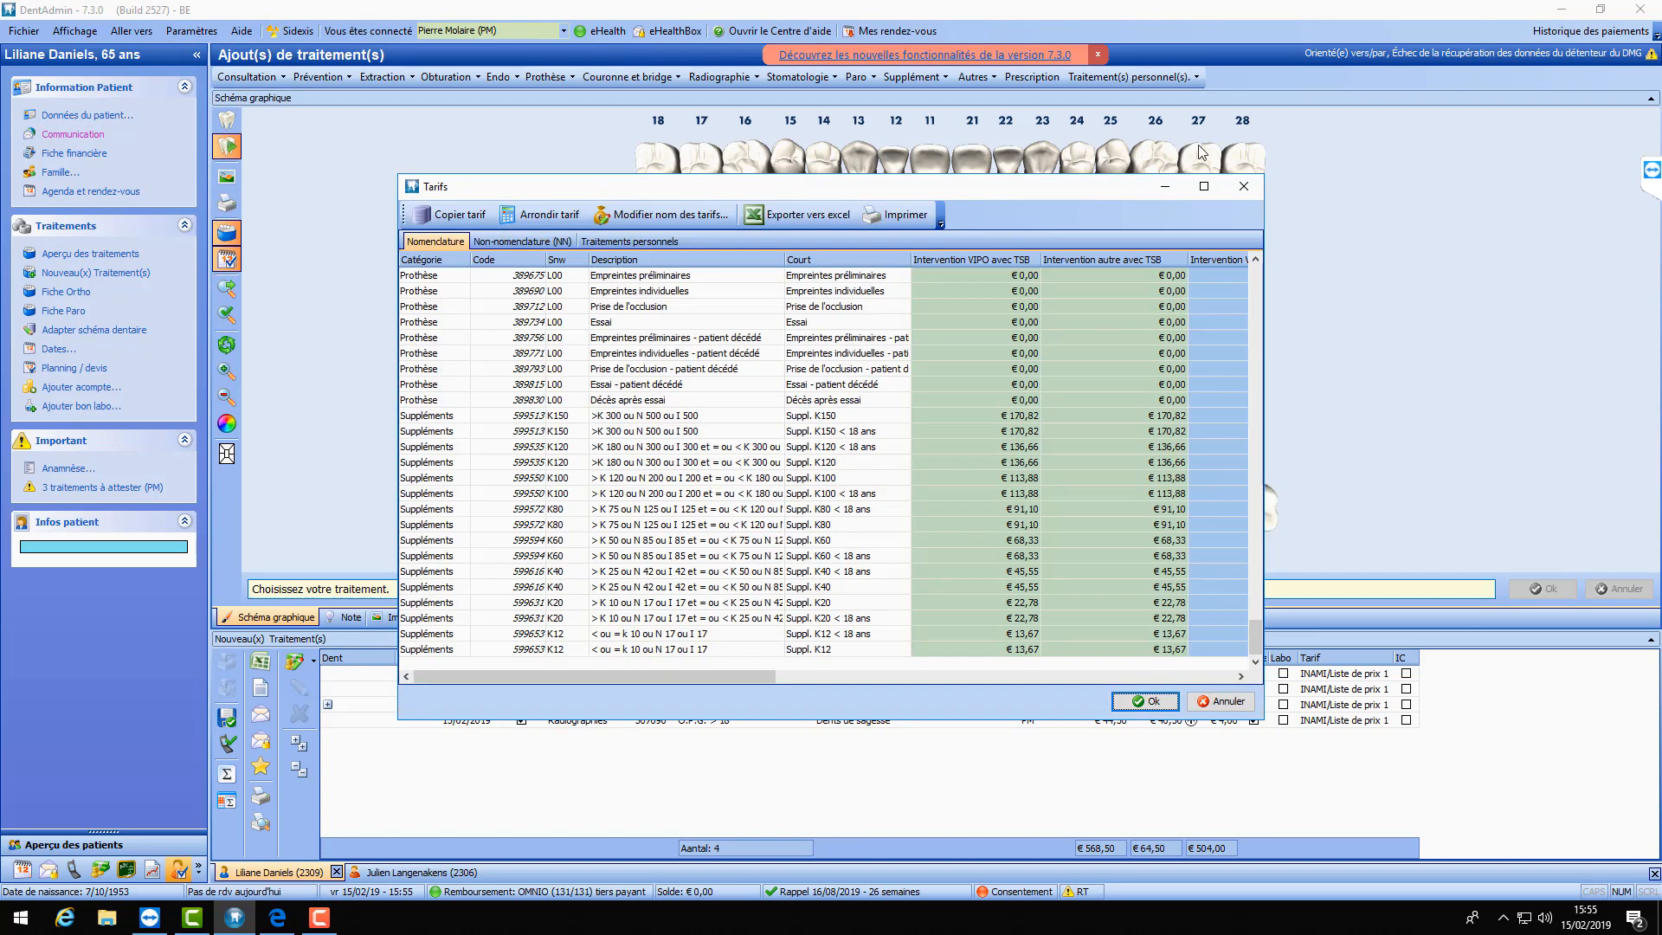
click(612, 242)
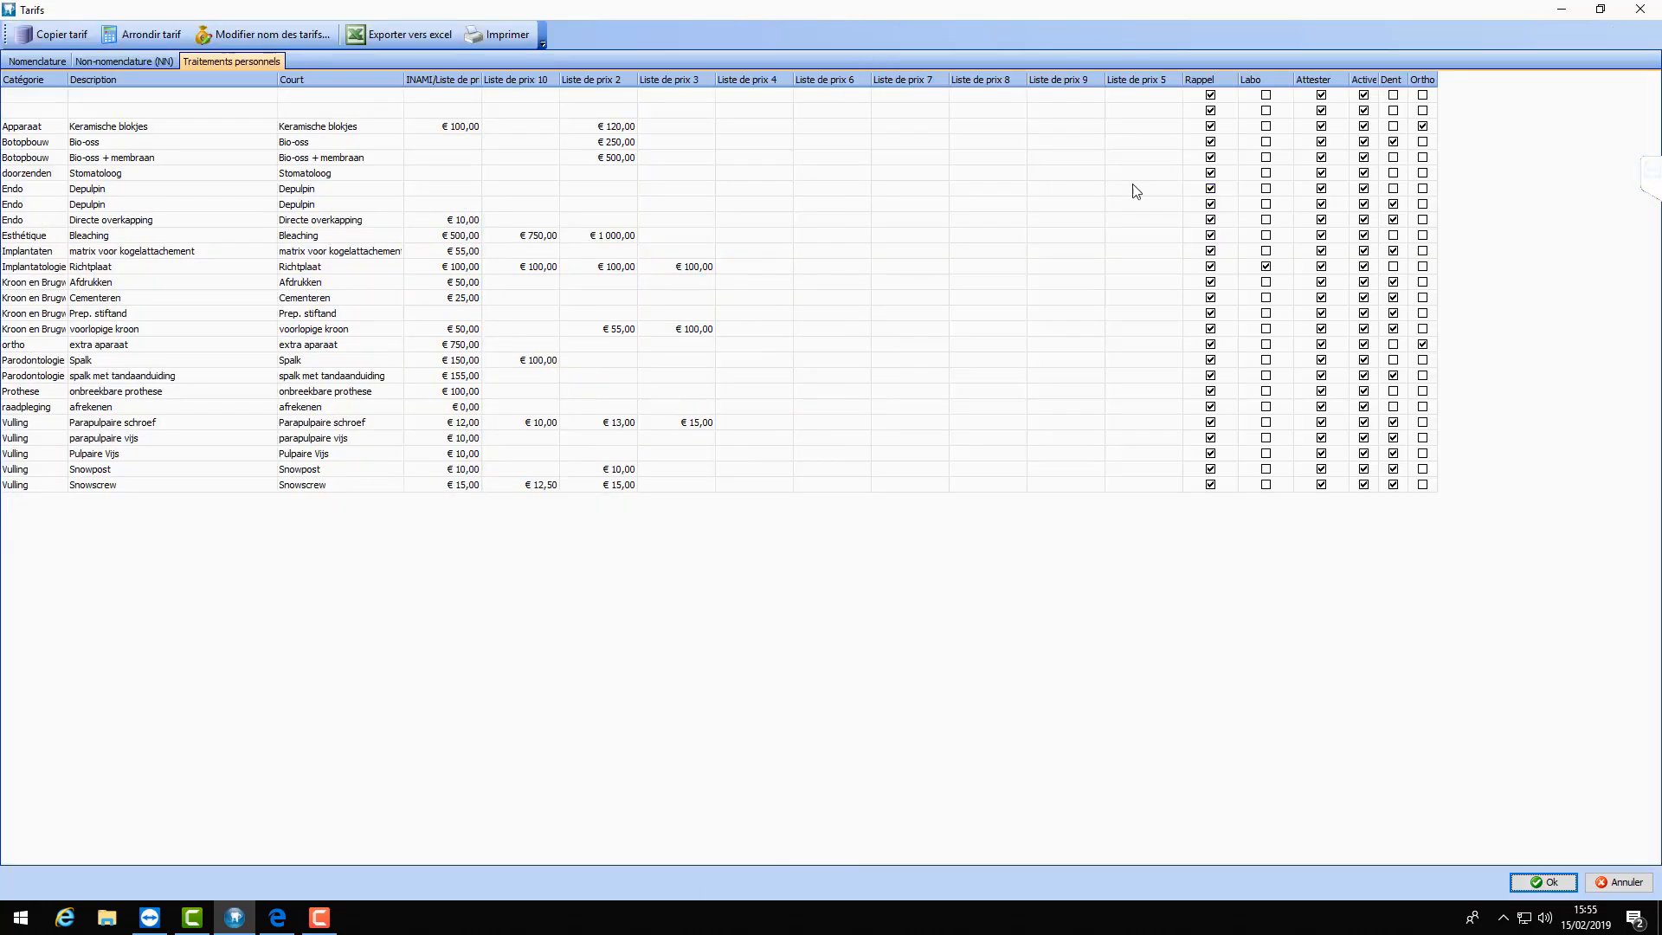
click(1203, 186)
drag(1379, 79, 1422, 79)
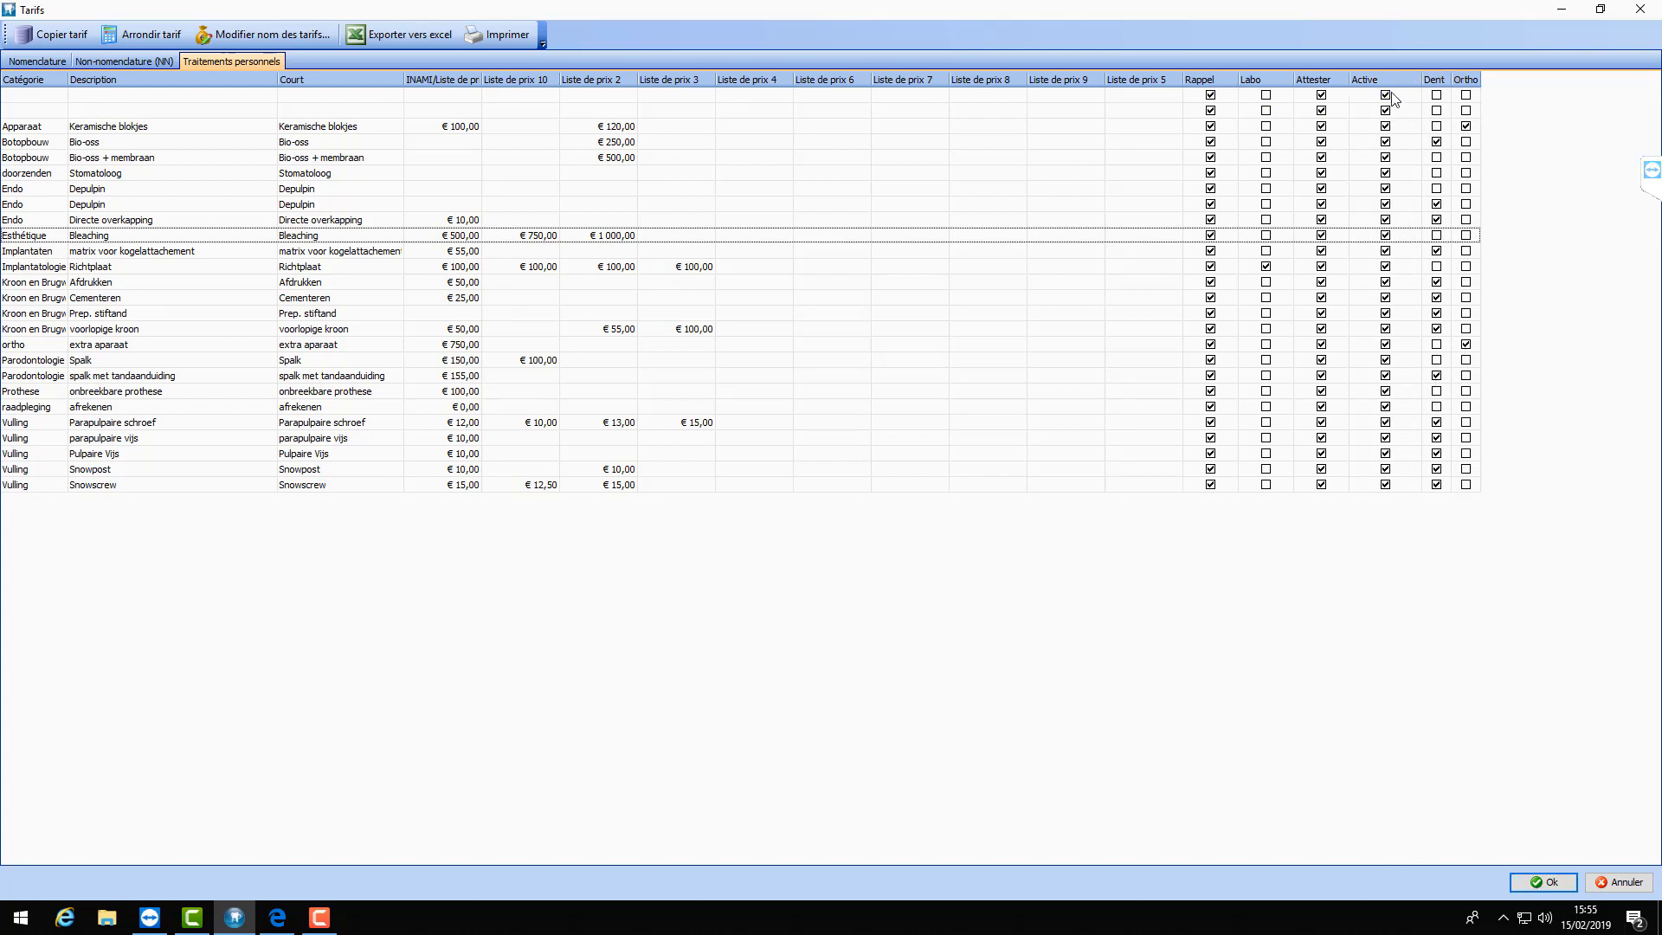
- Deactivate every personal treatment in the price lists except Bleaching and save the changes
click(1386, 96)
click(1387, 111)
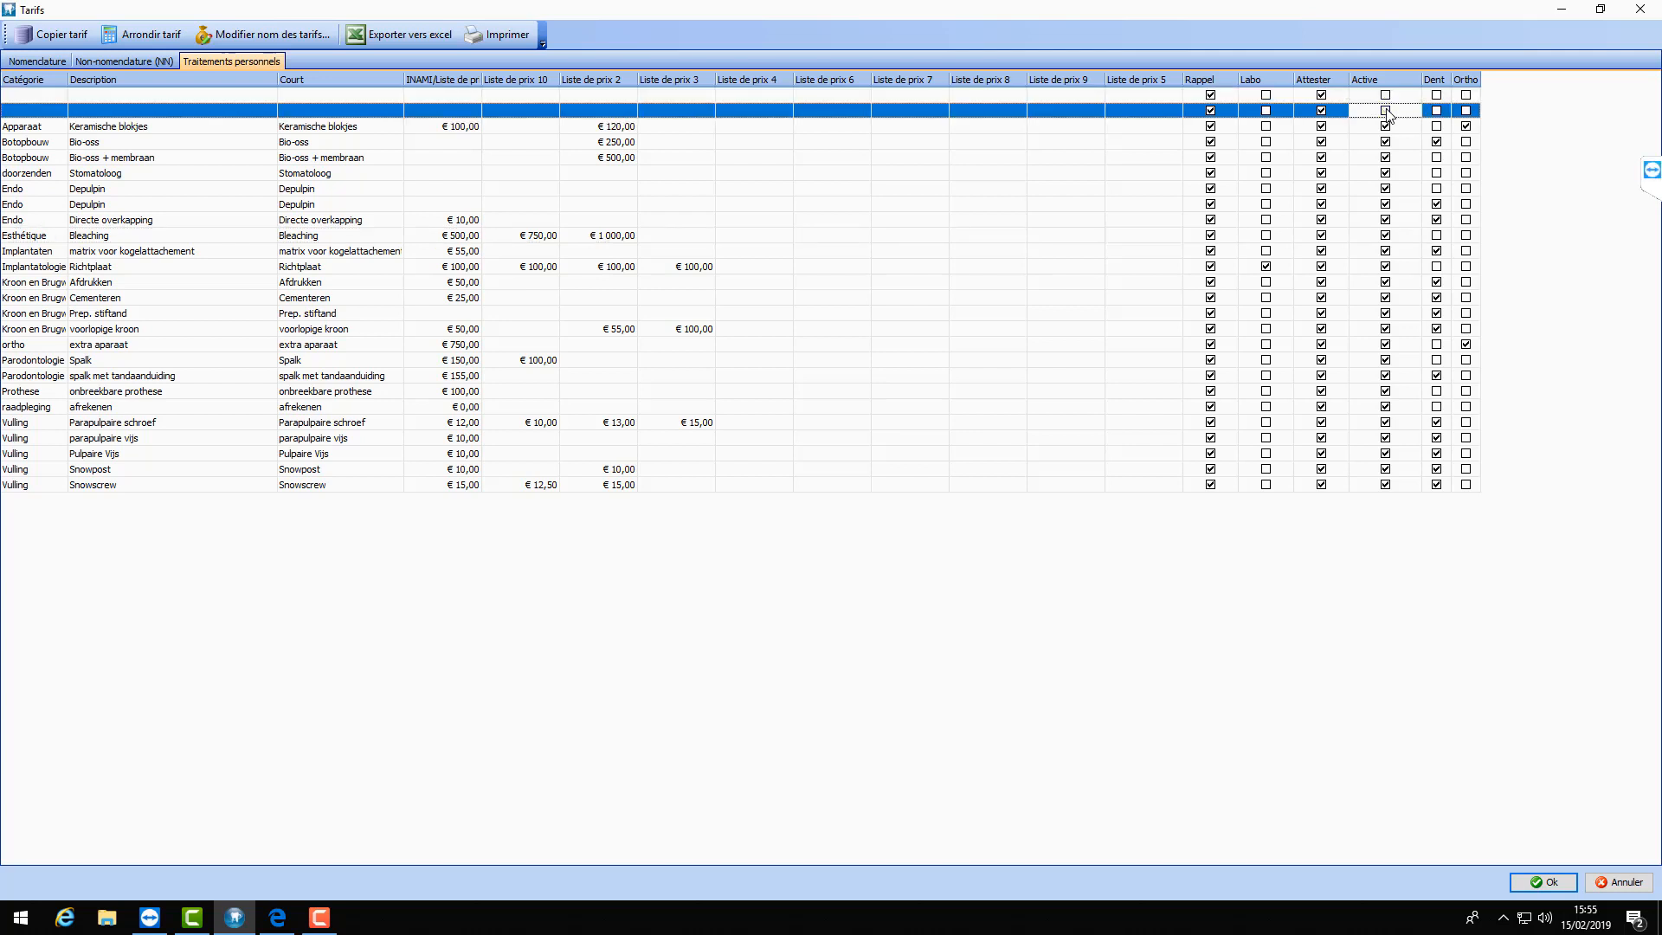
click(1386, 126)
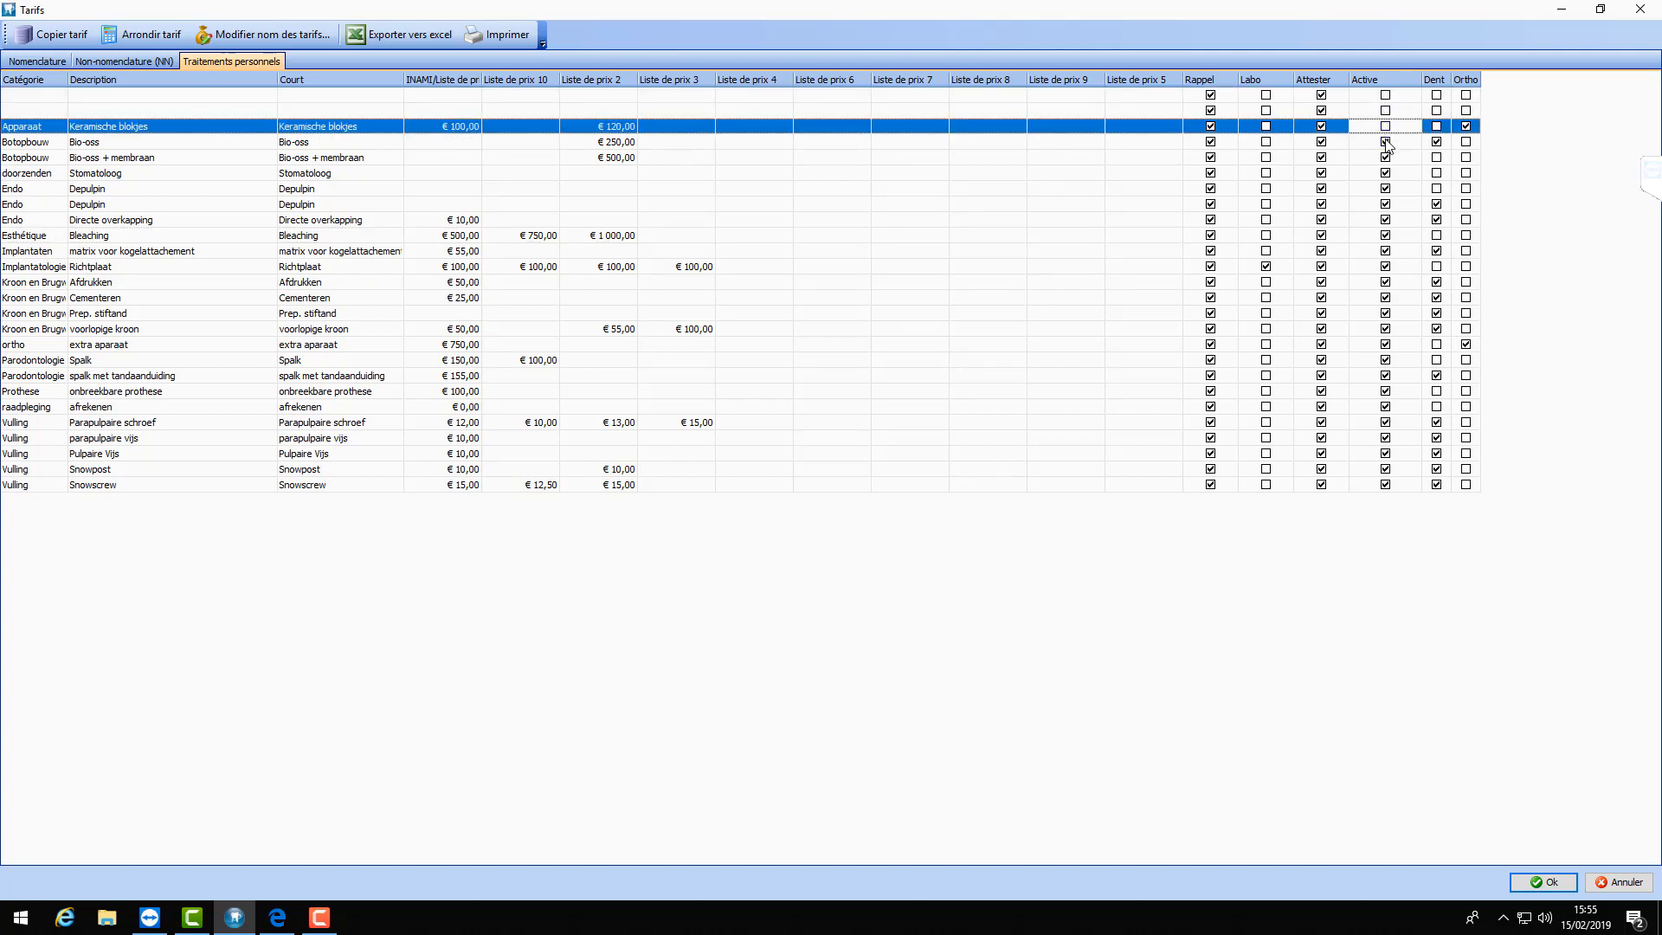
click(1385, 142)
click(1385, 158)
click(1386, 174)
click(1385, 189)
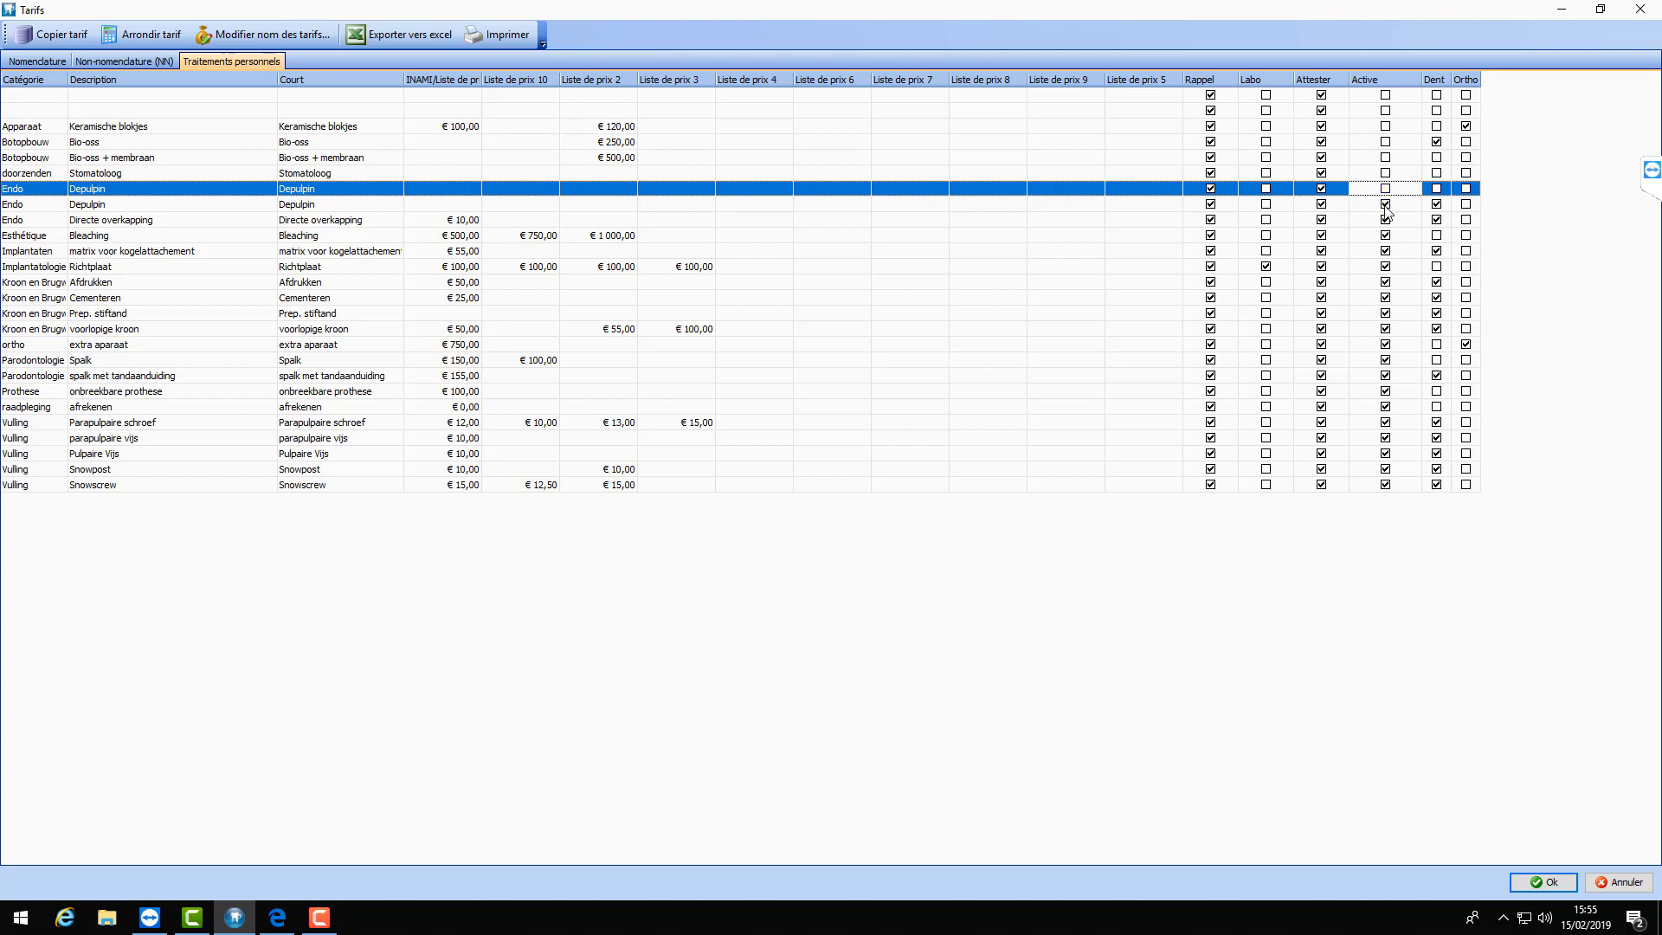
click(1386, 205)
click(1386, 220)
click(1386, 251)
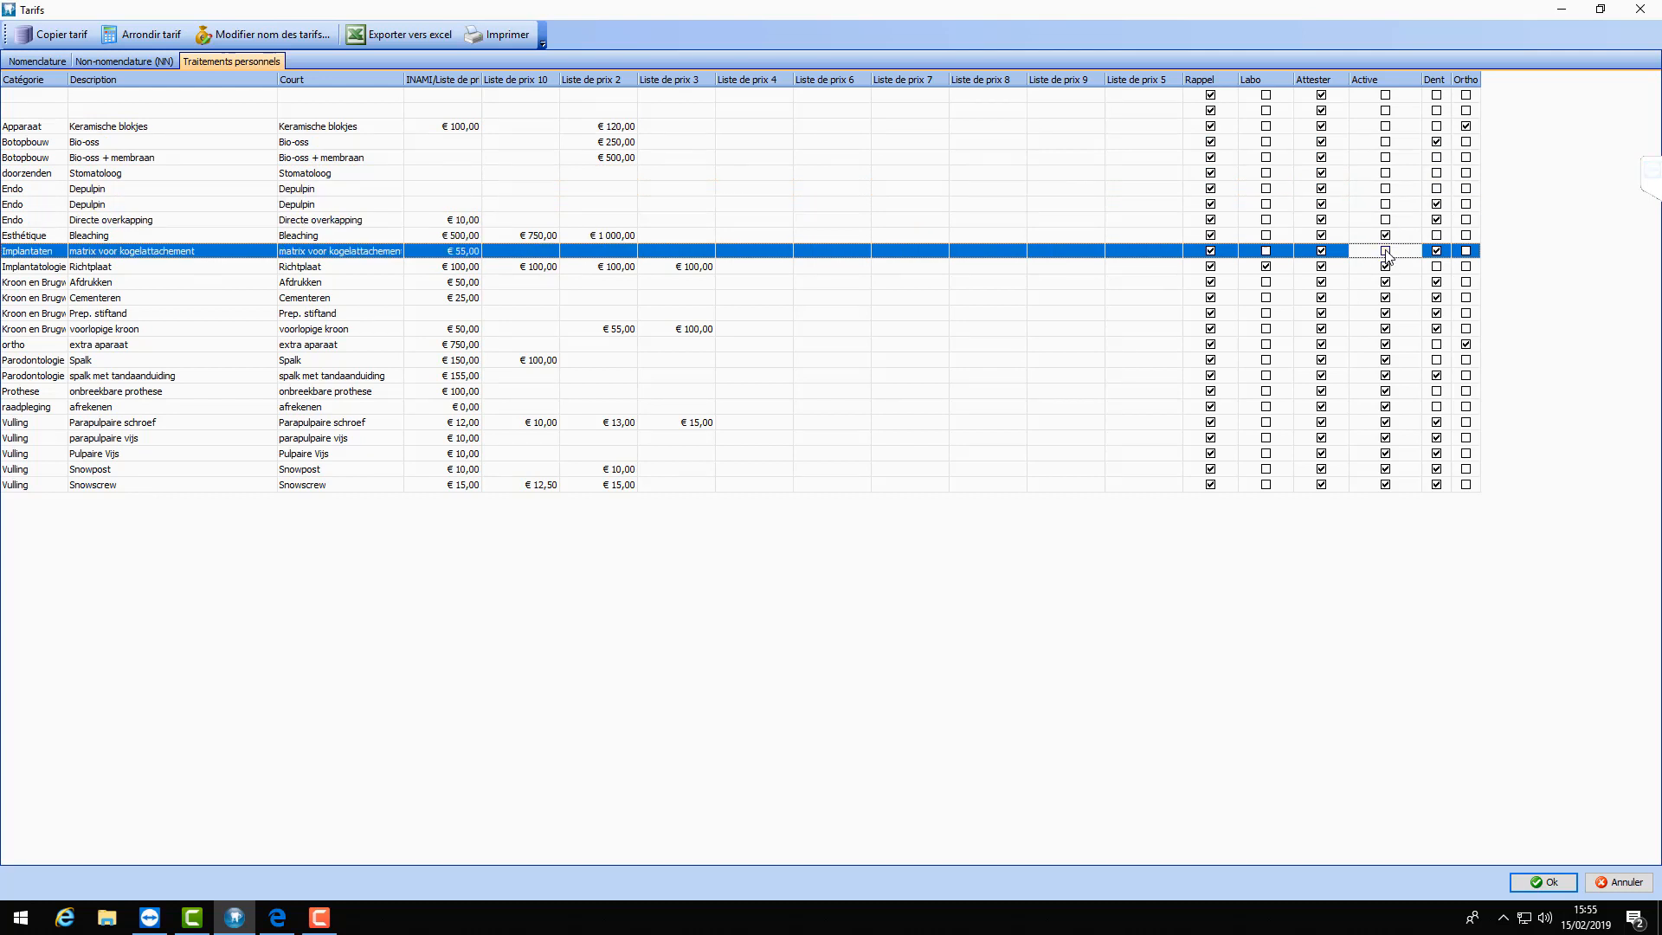
click(1386, 267)
click(1386, 283)
click(1386, 298)
click(1386, 314)
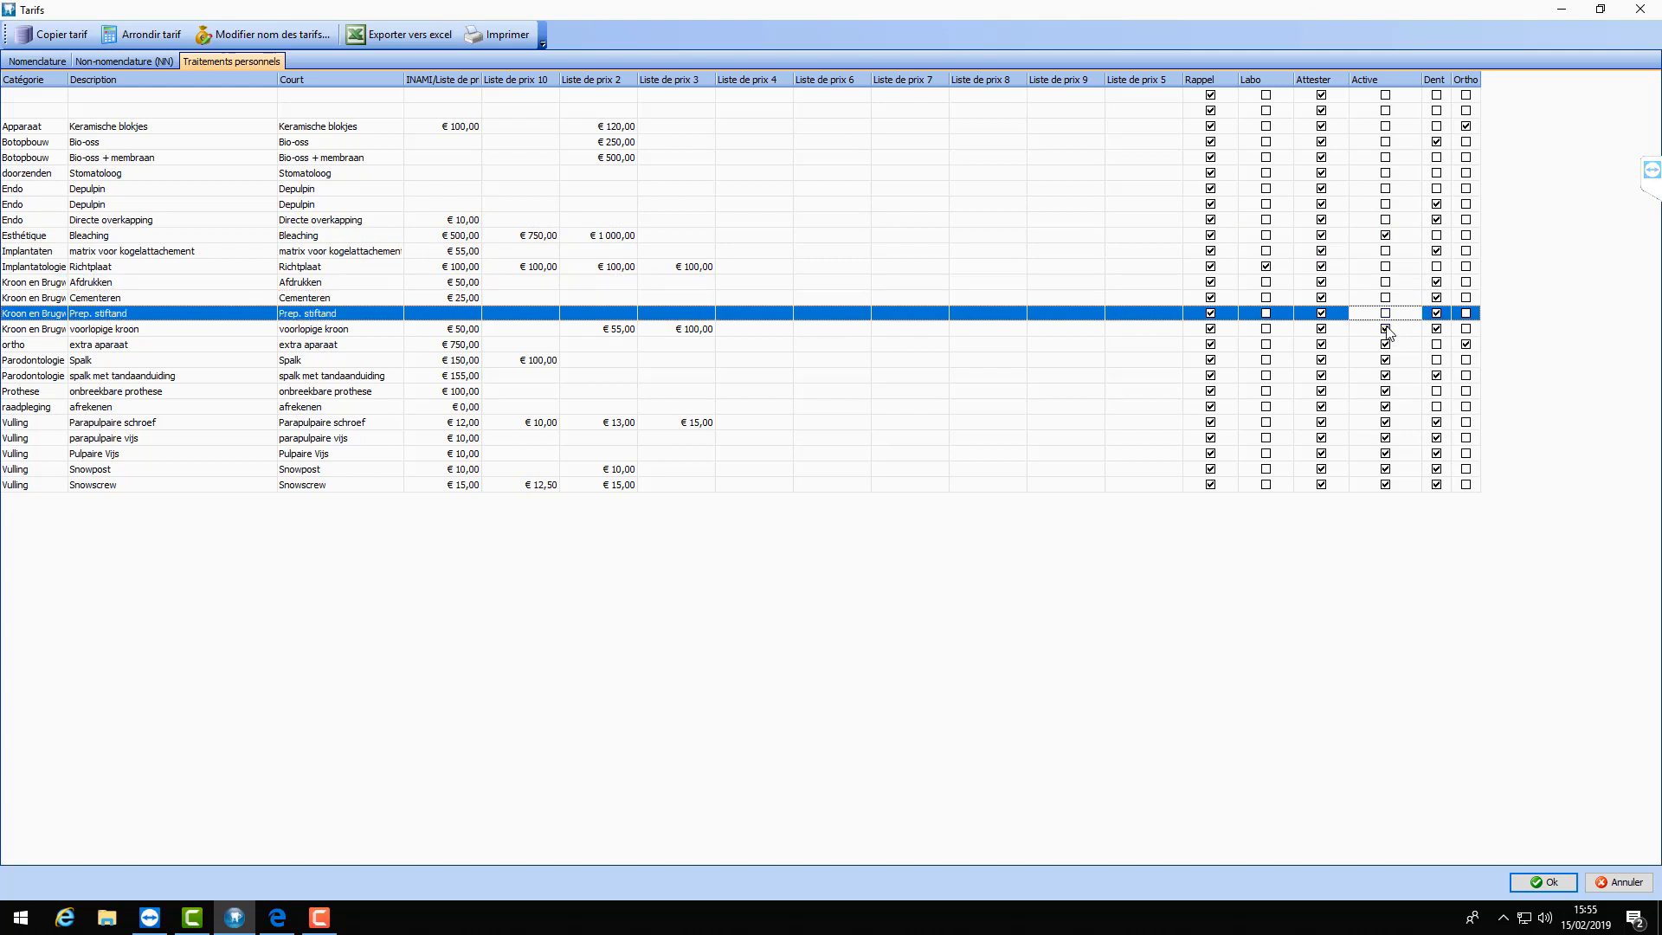
click(1385, 329)
click(1386, 345)
click(1386, 360)
click(1386, 376)
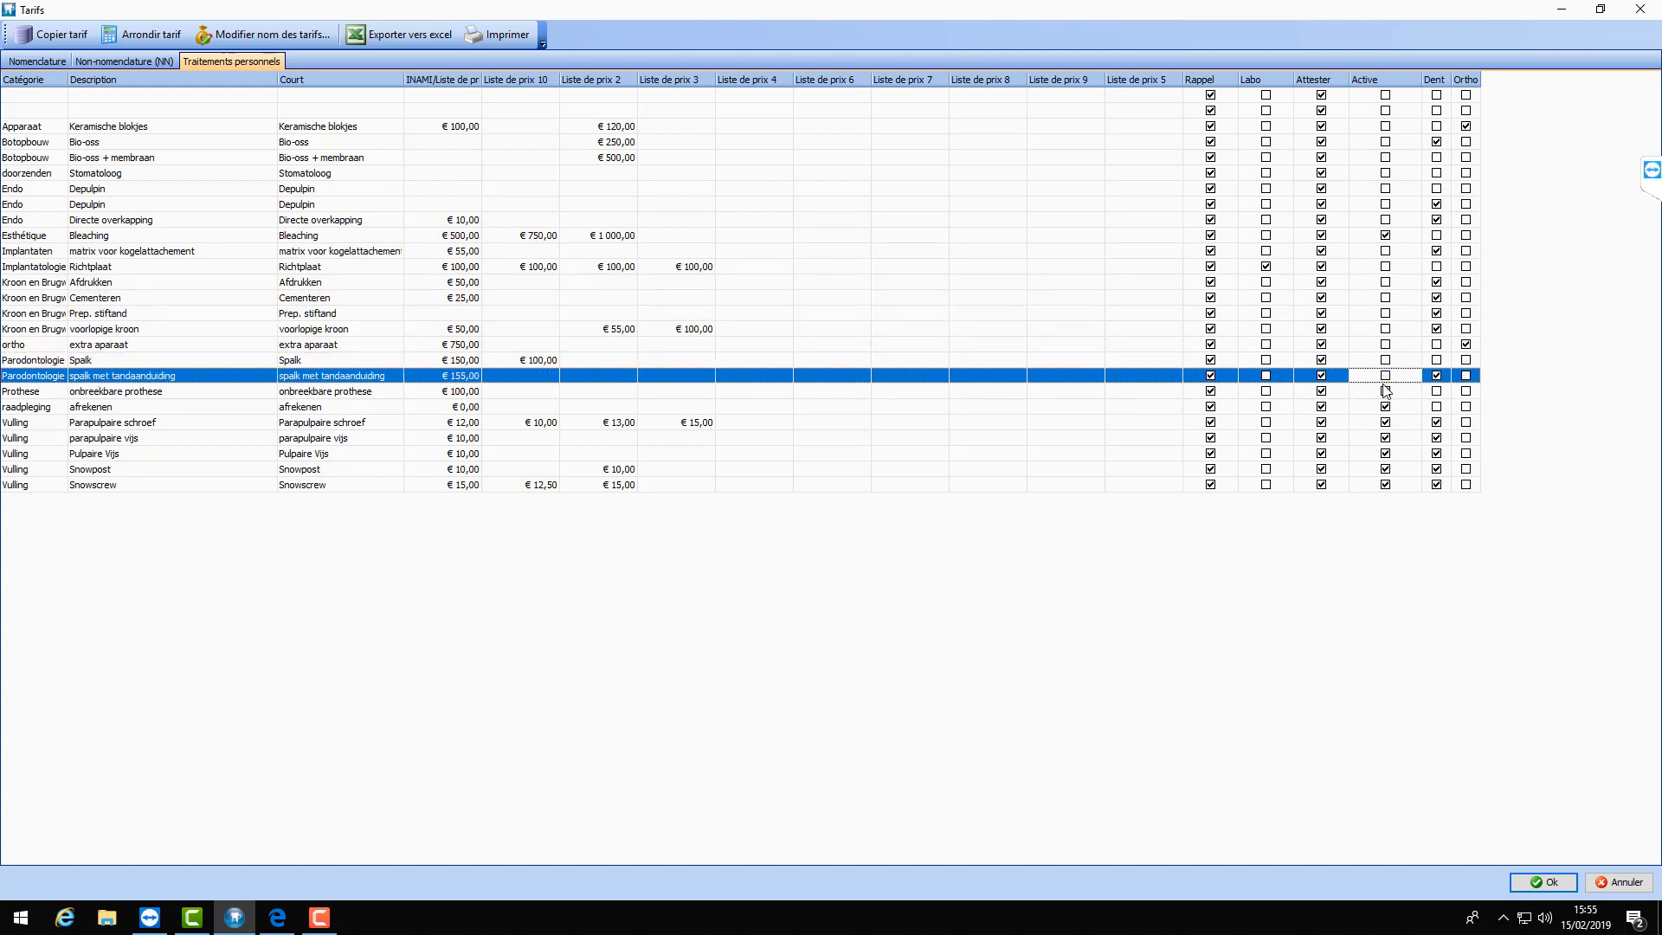
click(1385, 391)
click(1386, 407)
click(1385, 422)
click(1386, 438)
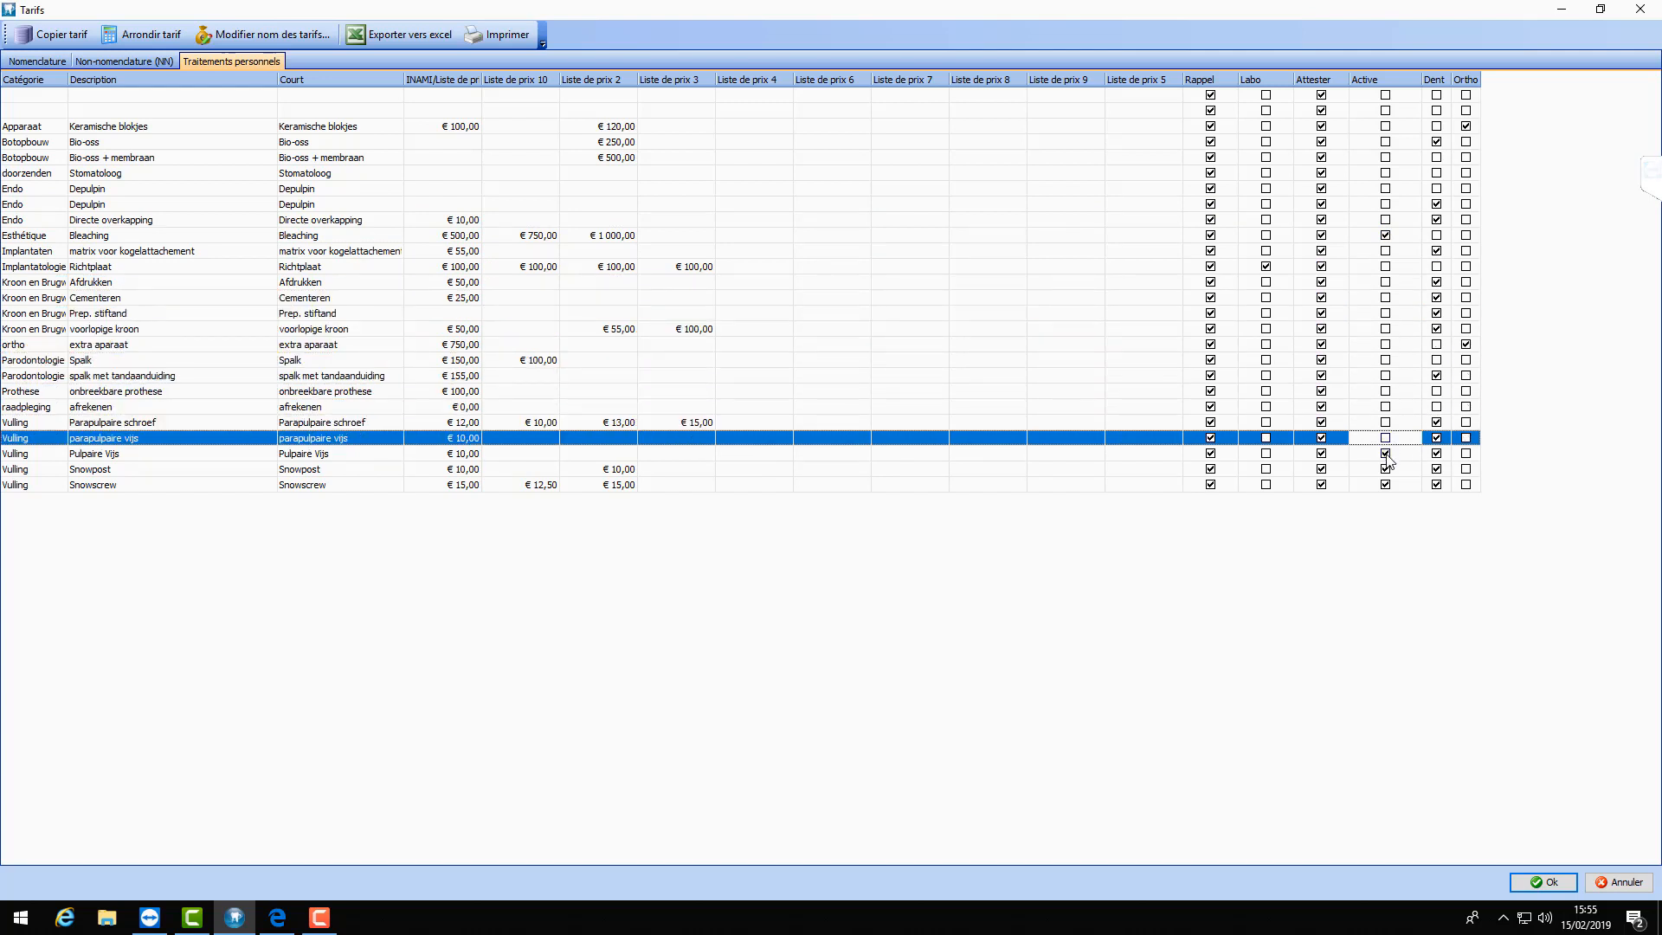
click(1386, 454)
click(1385, 470)
click(1385, 485)
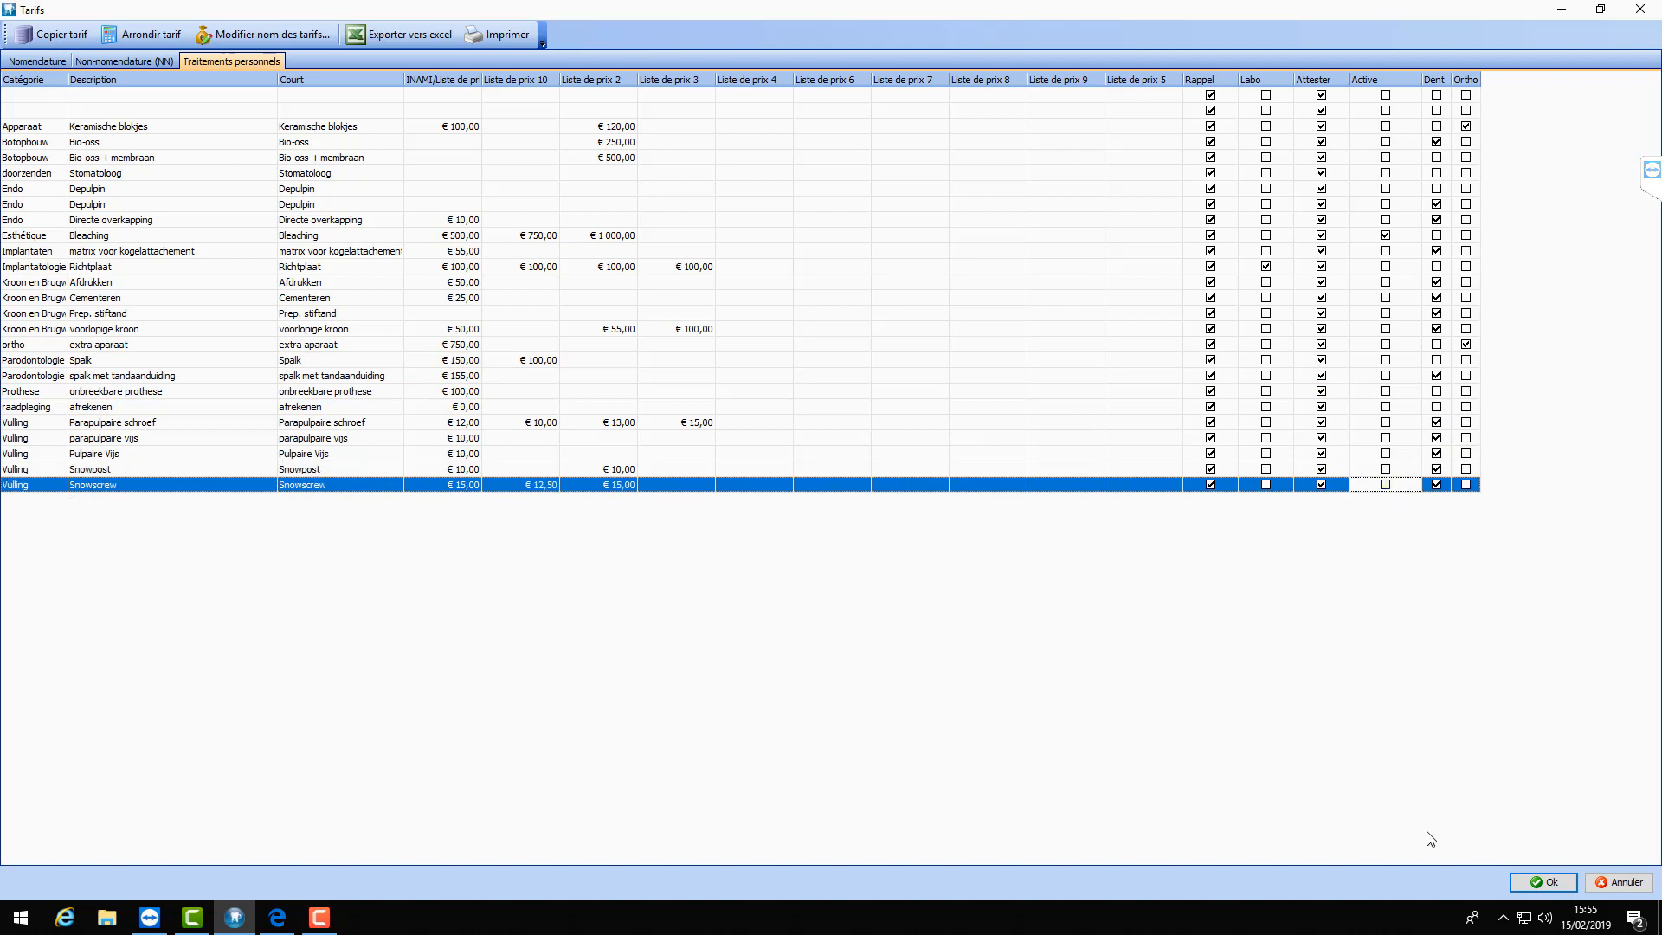
click(1545, 883)
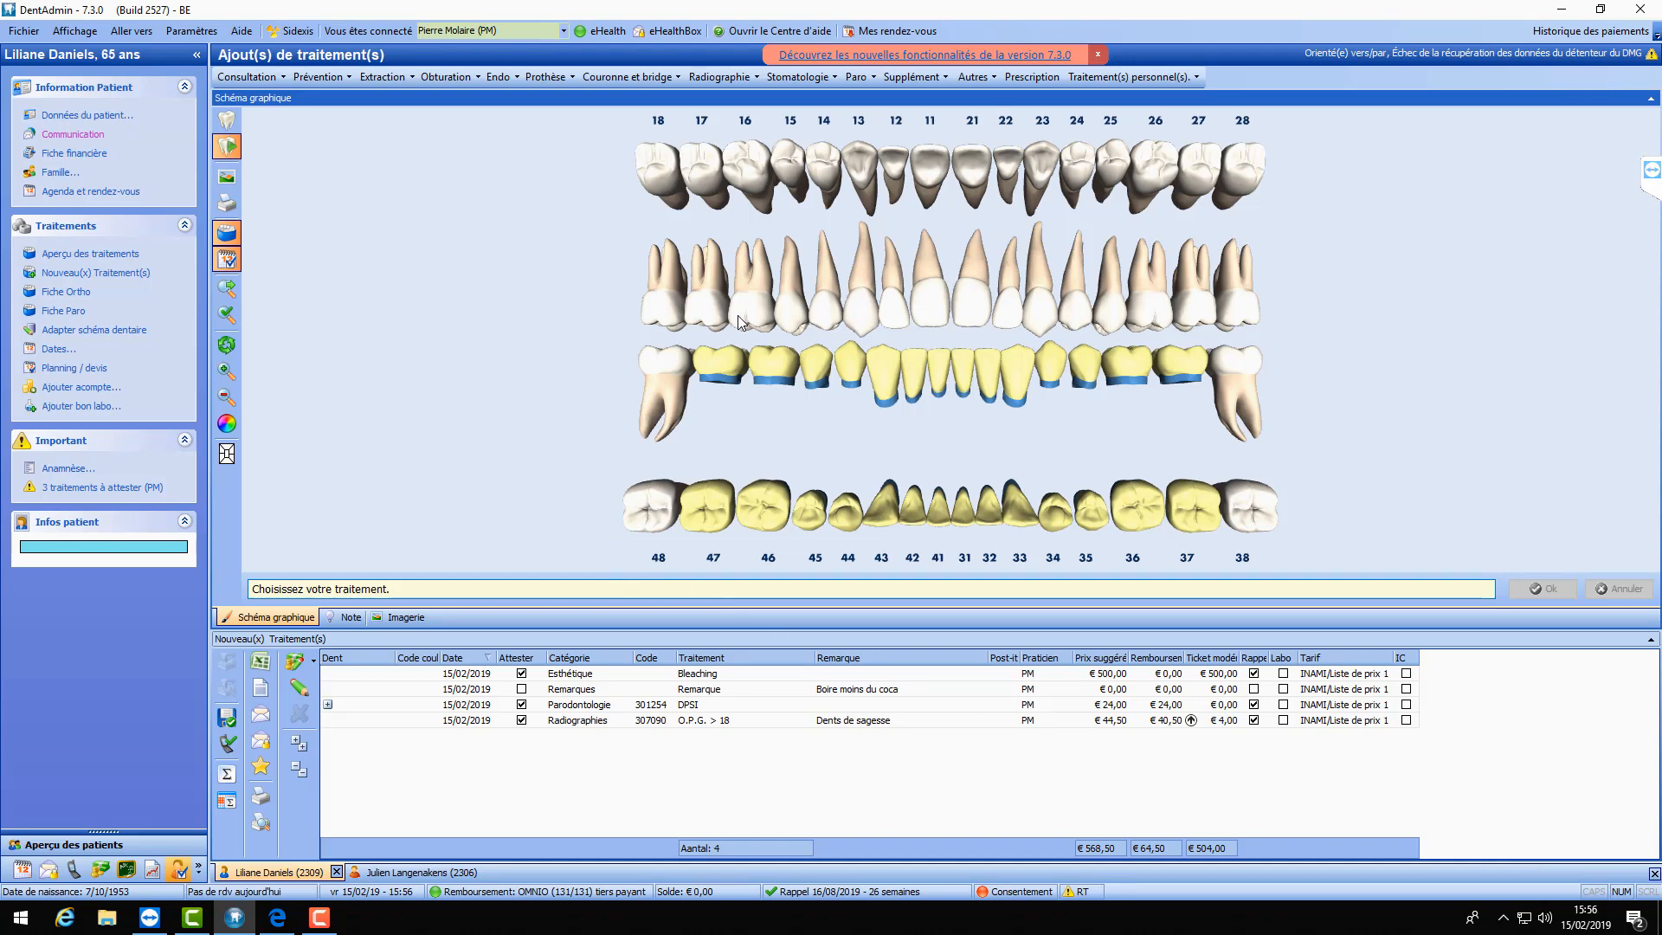
- Close both open patient files and reopen the second patient's file from the patient overview
click(1144, 77)
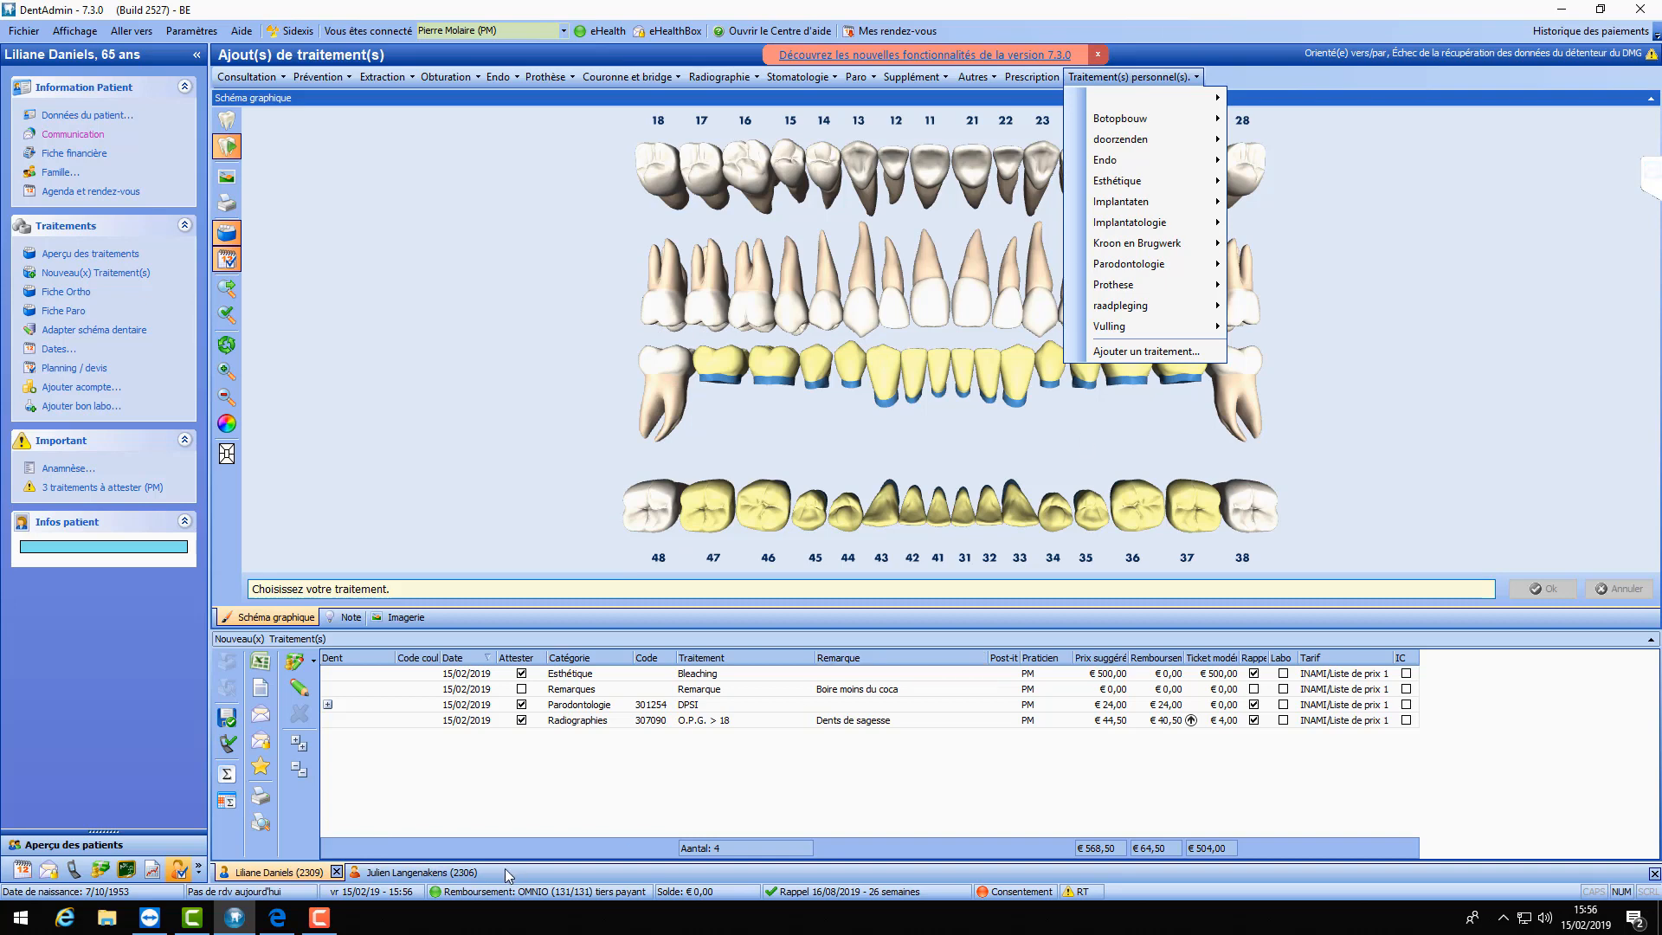
click(338, 873)
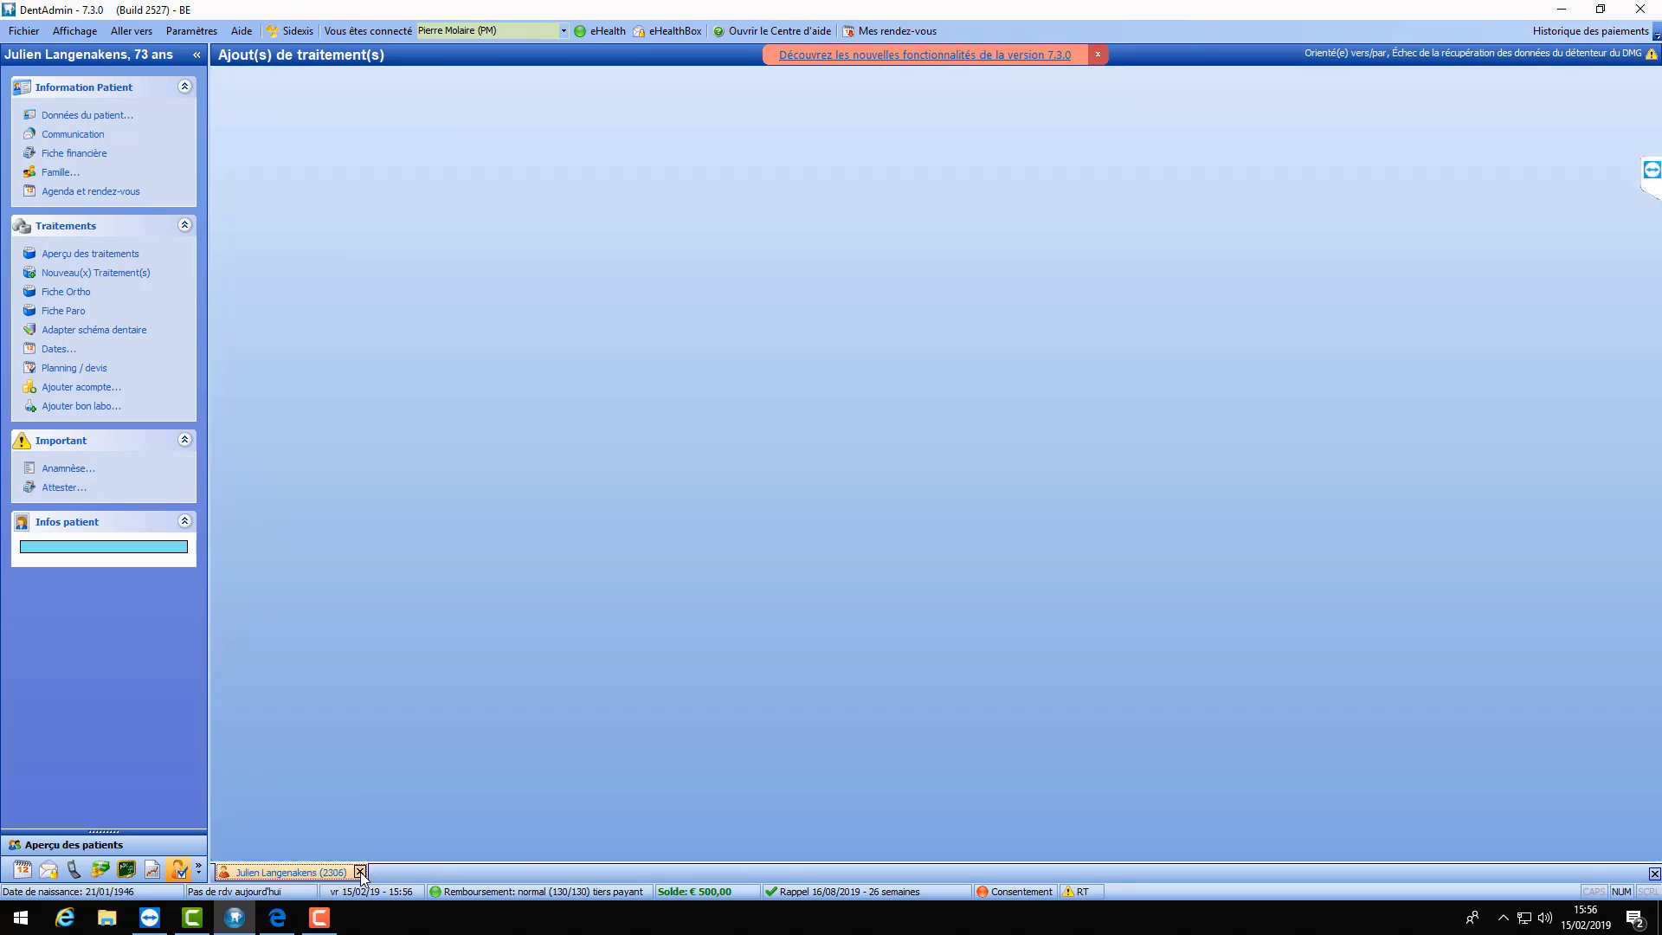
click(360, 872)
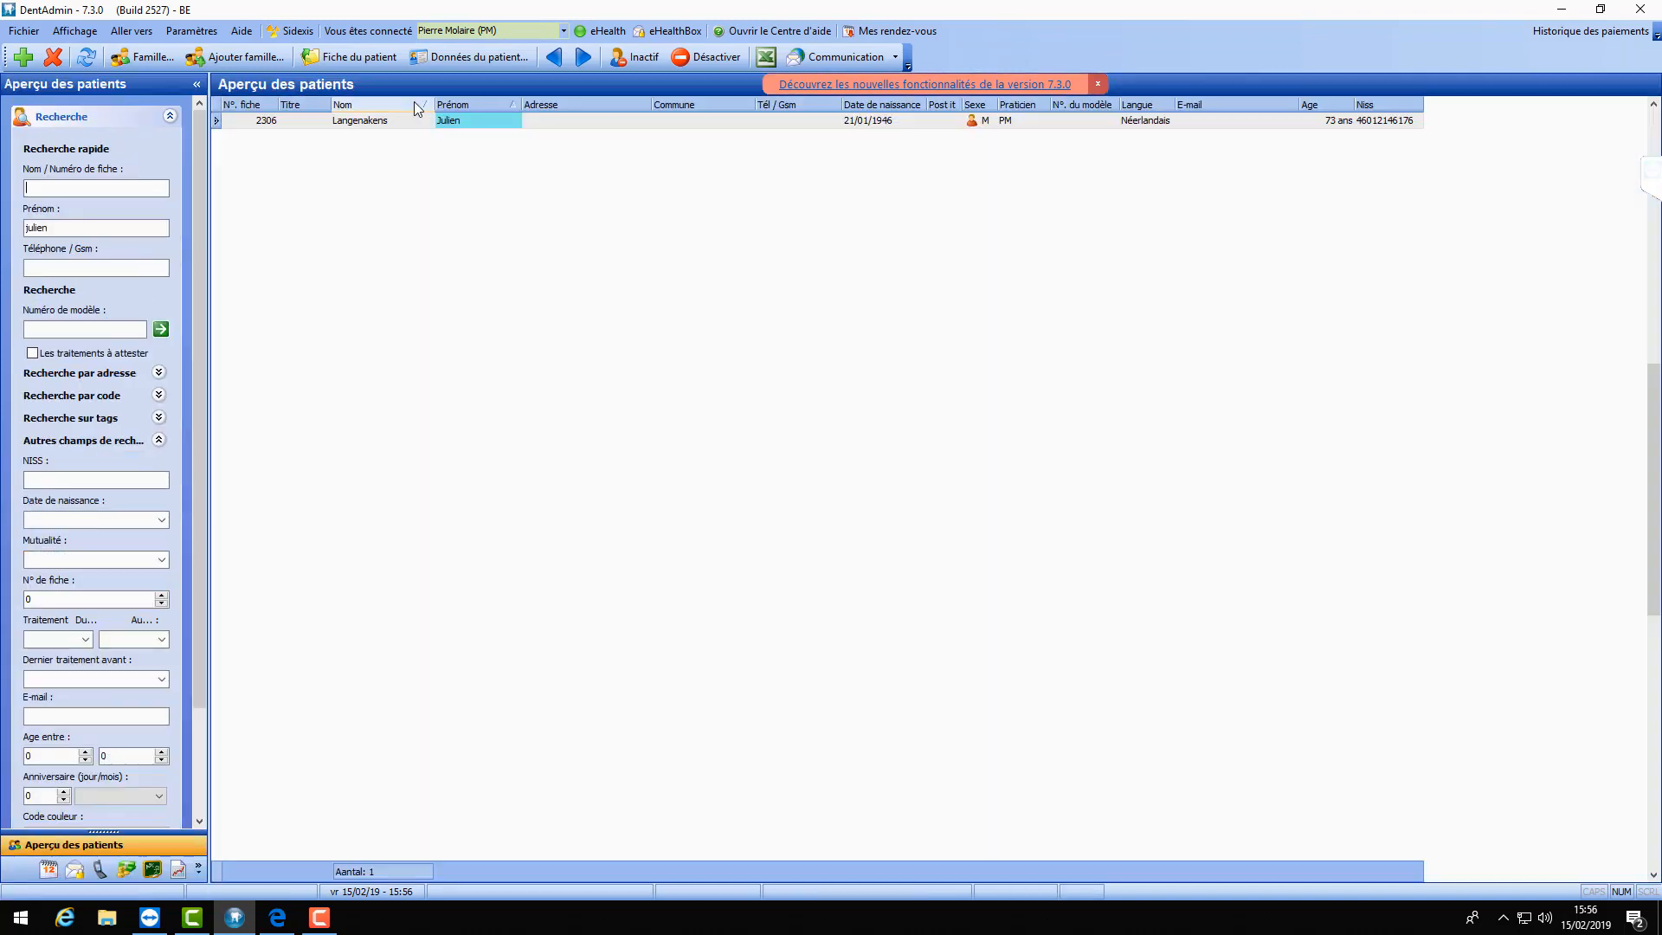
double_click(387, 121)
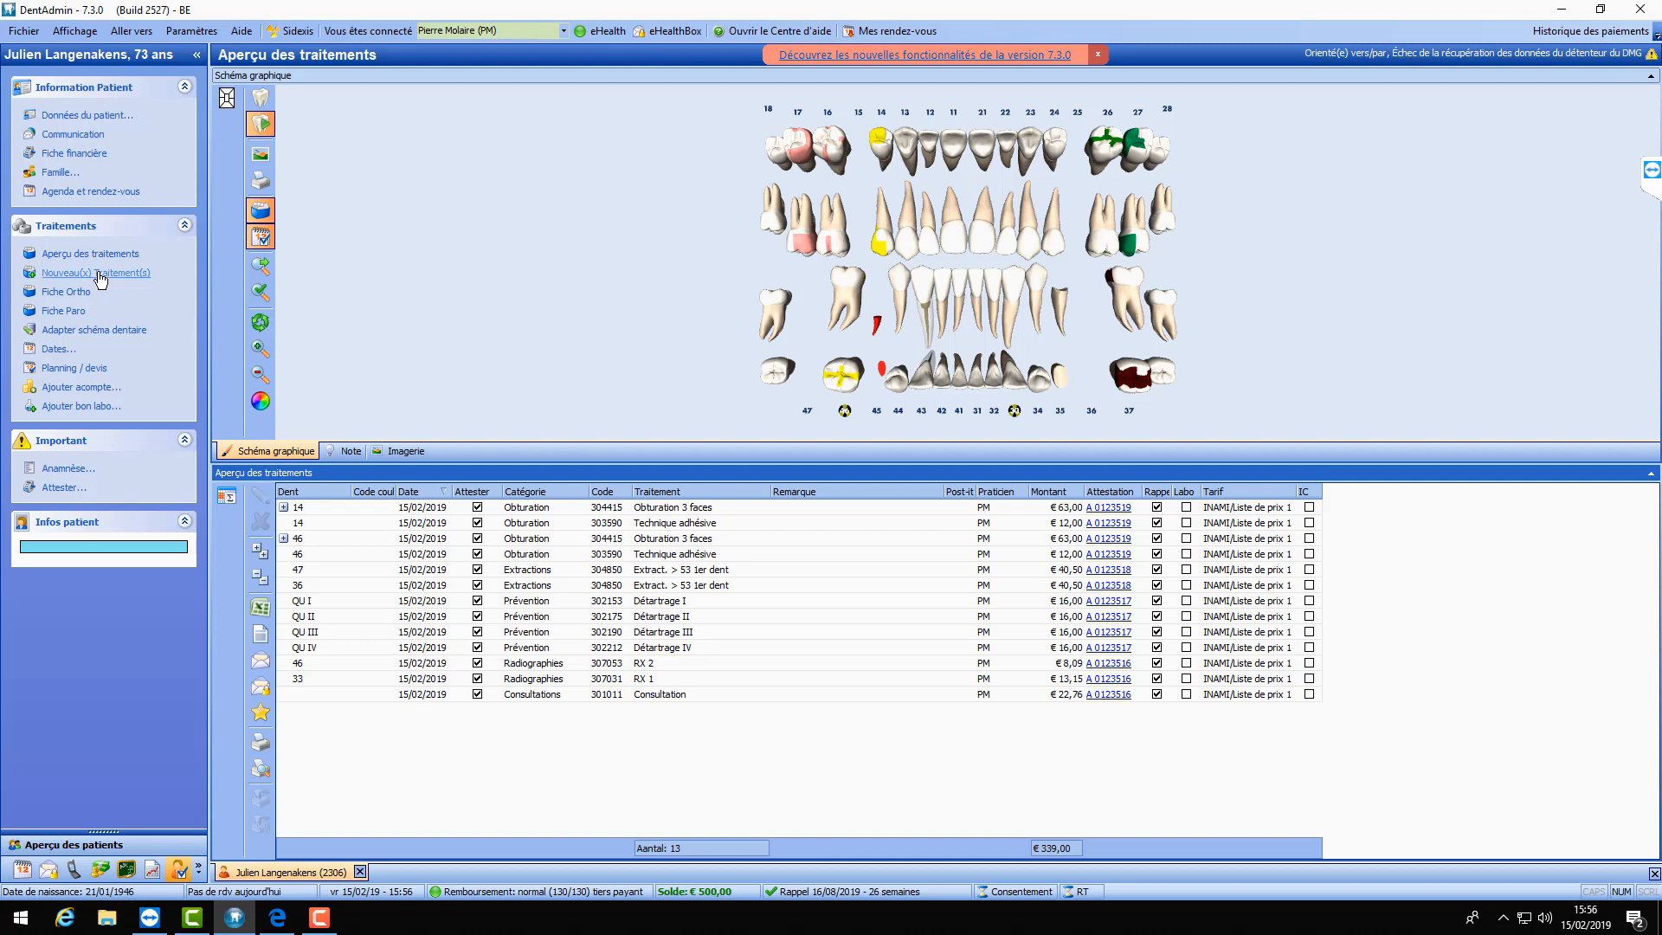
- Open the patient's new treatments and examine the personal treatments offered in the Esthétique category
click(100, 274)
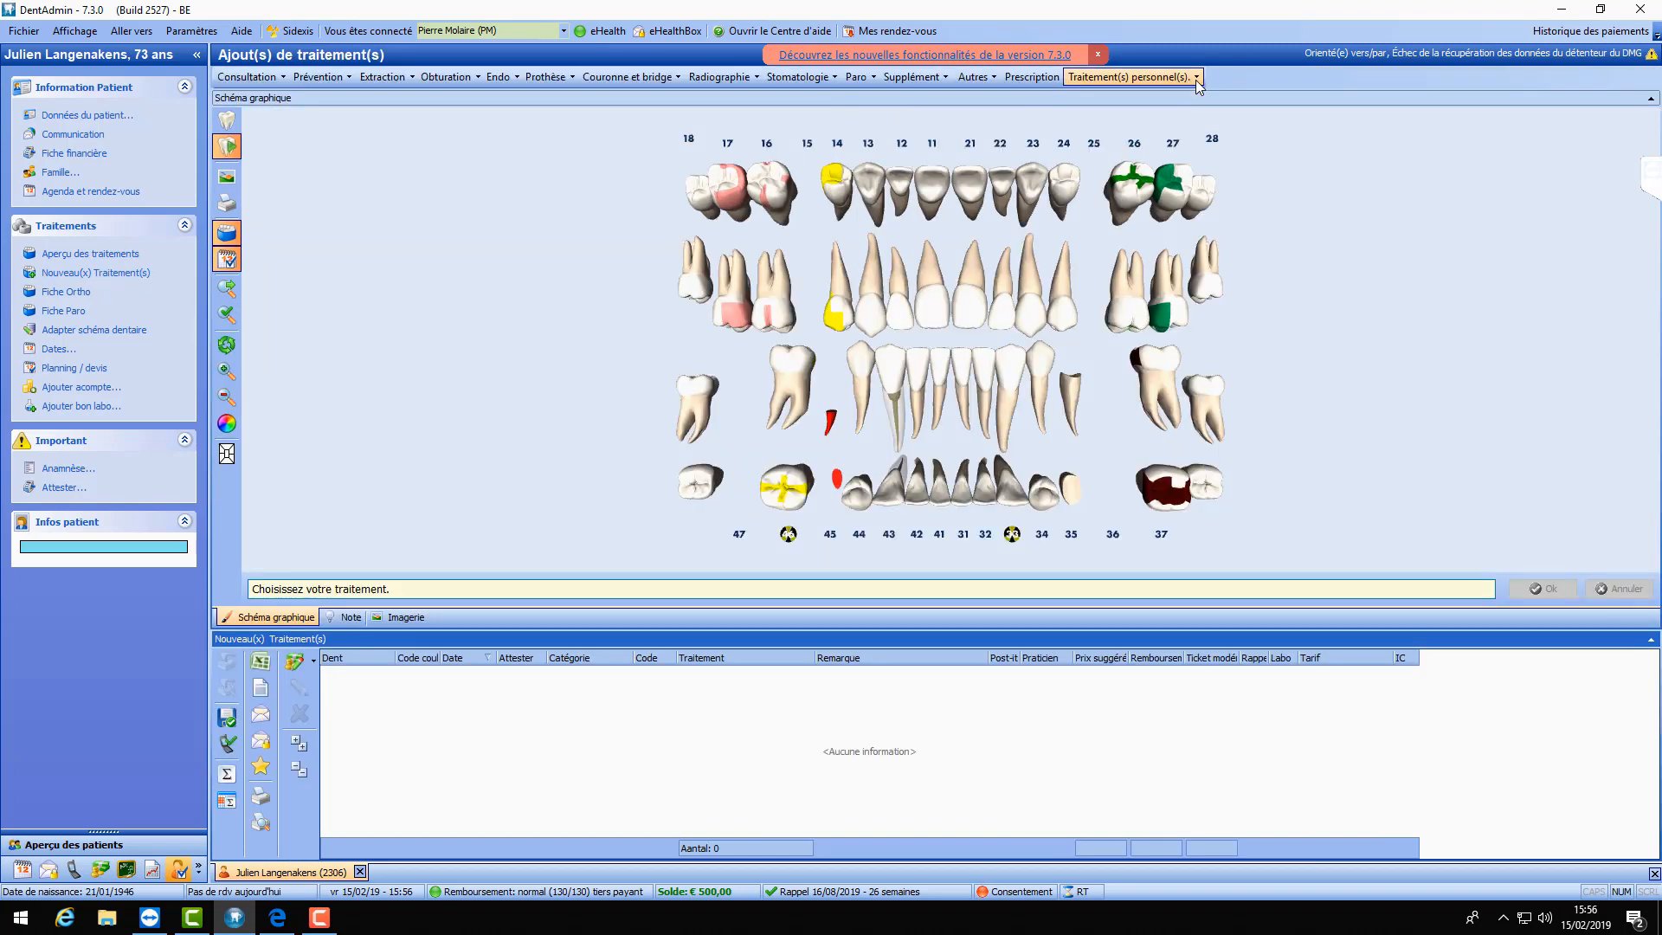
click(1197, 81)
mouse_move(1091, 102)
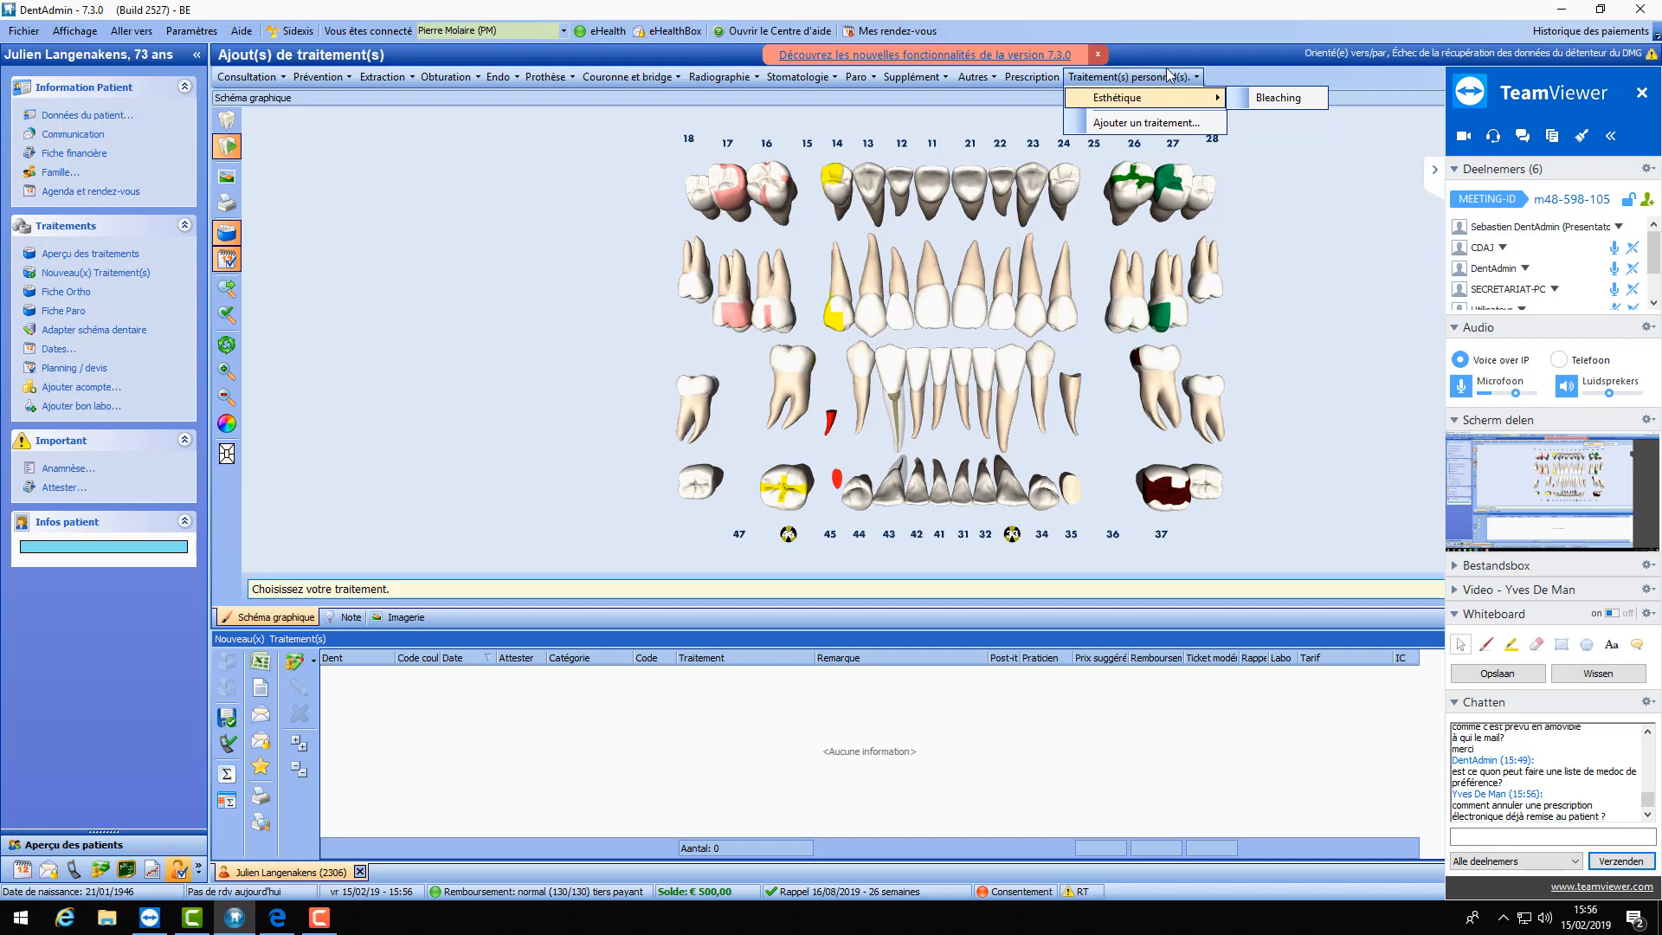
- Start a prescription for the patient and try to search the medicines for amoxi
click(1037, 82)
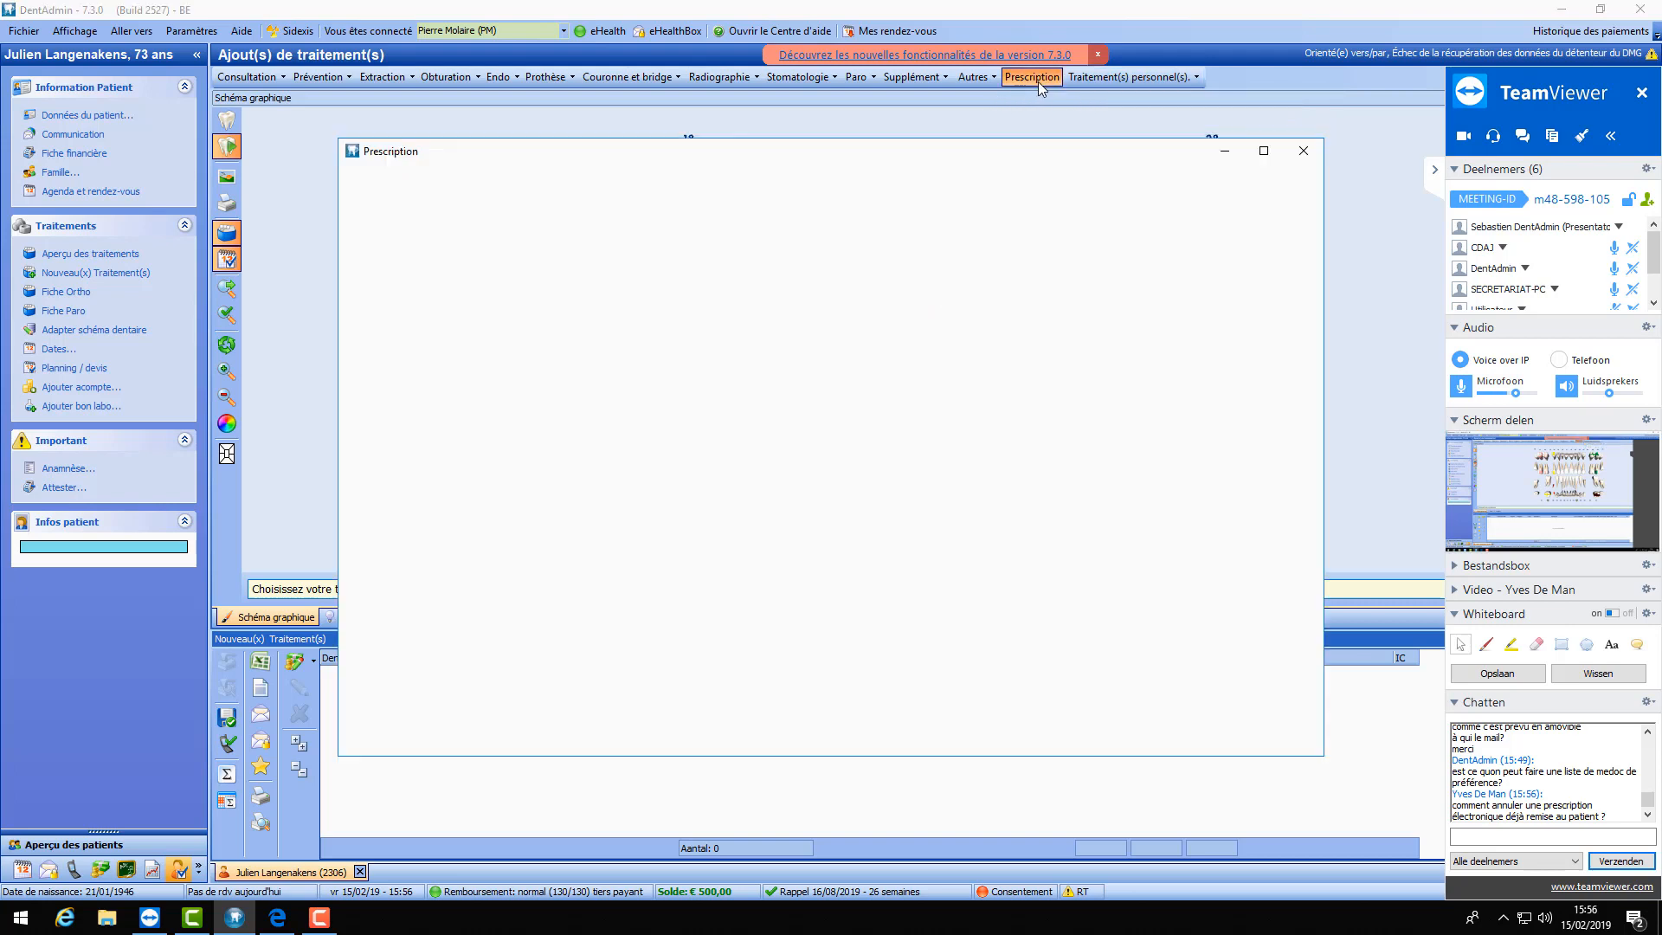
click(437, 239)
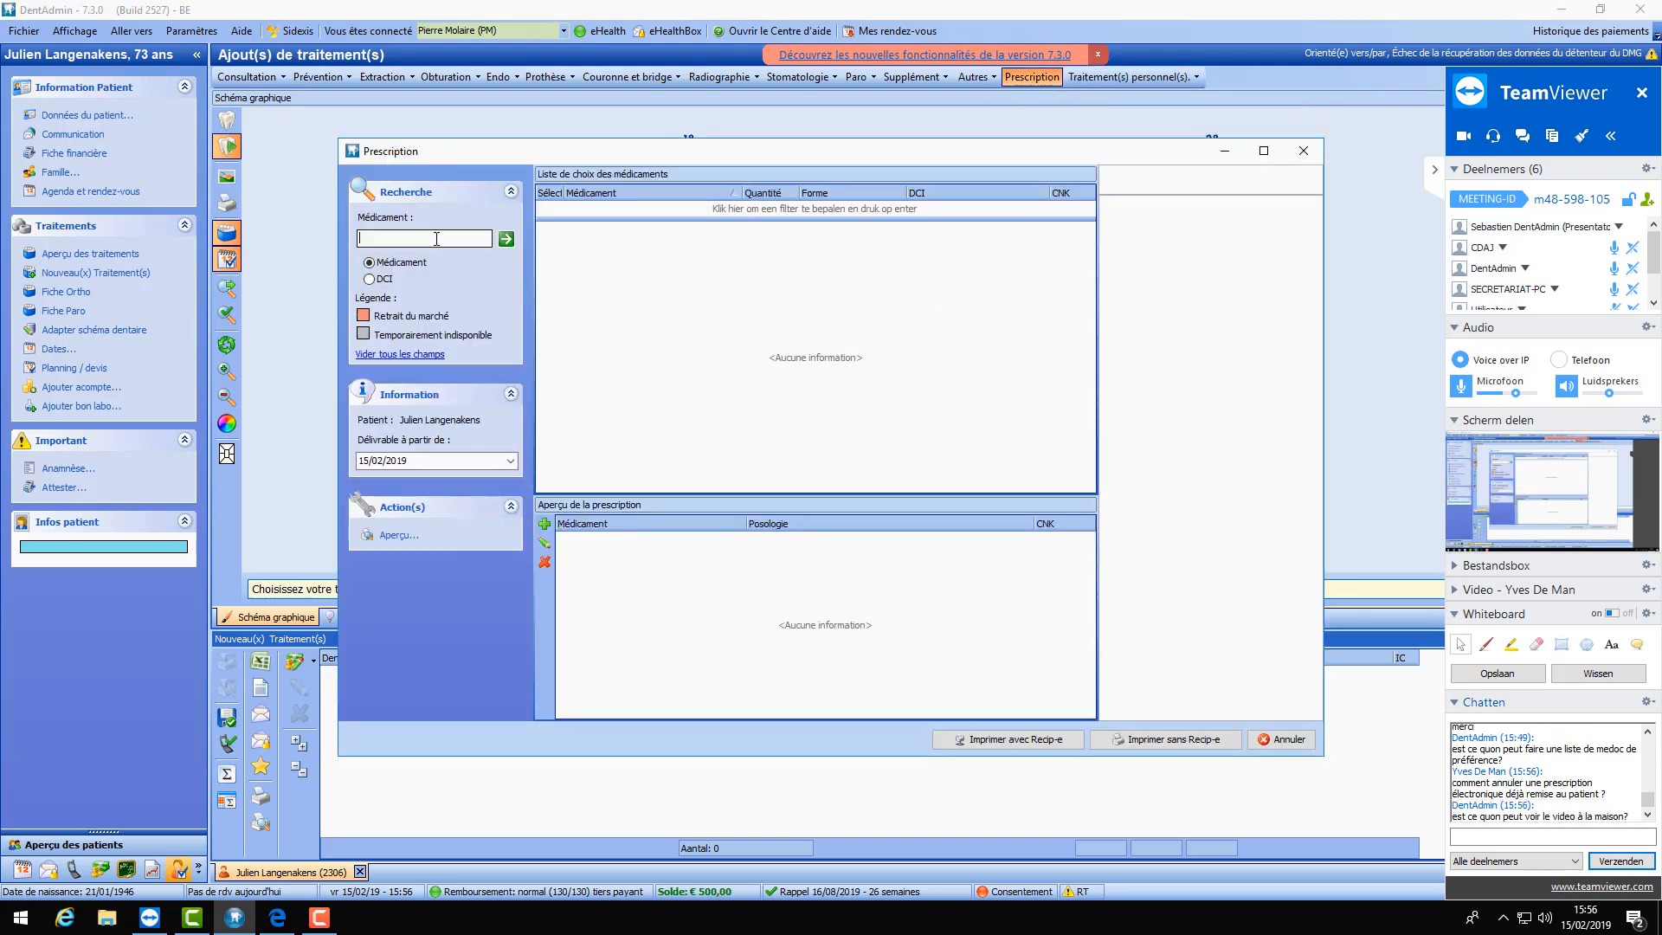
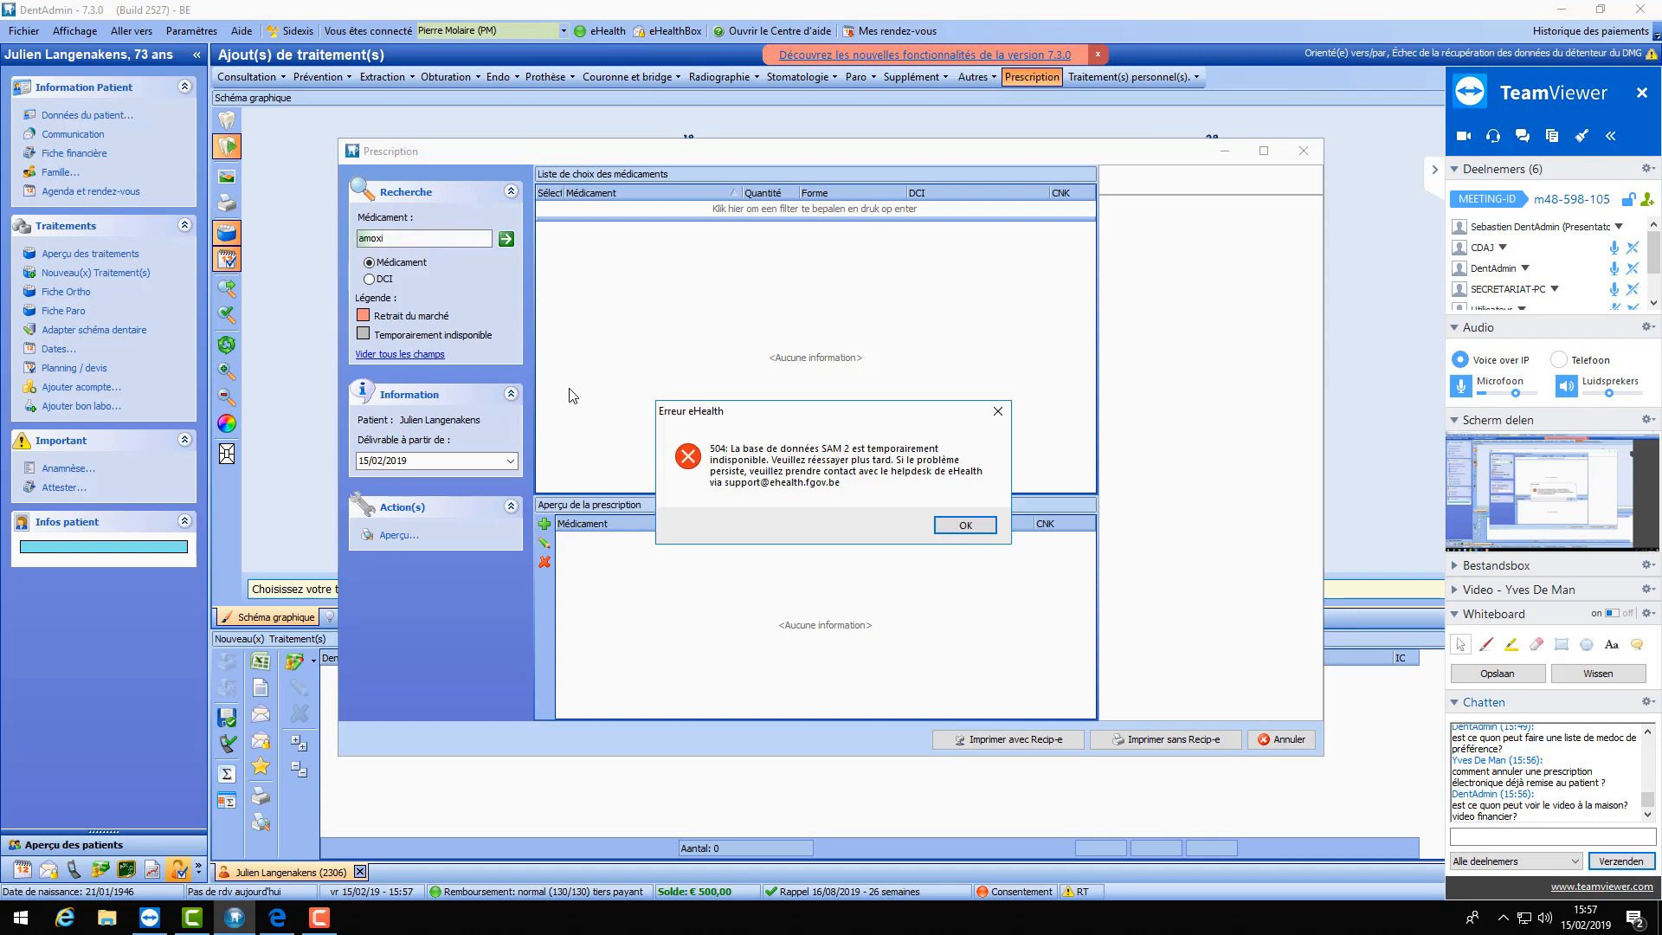
click(966, 525)
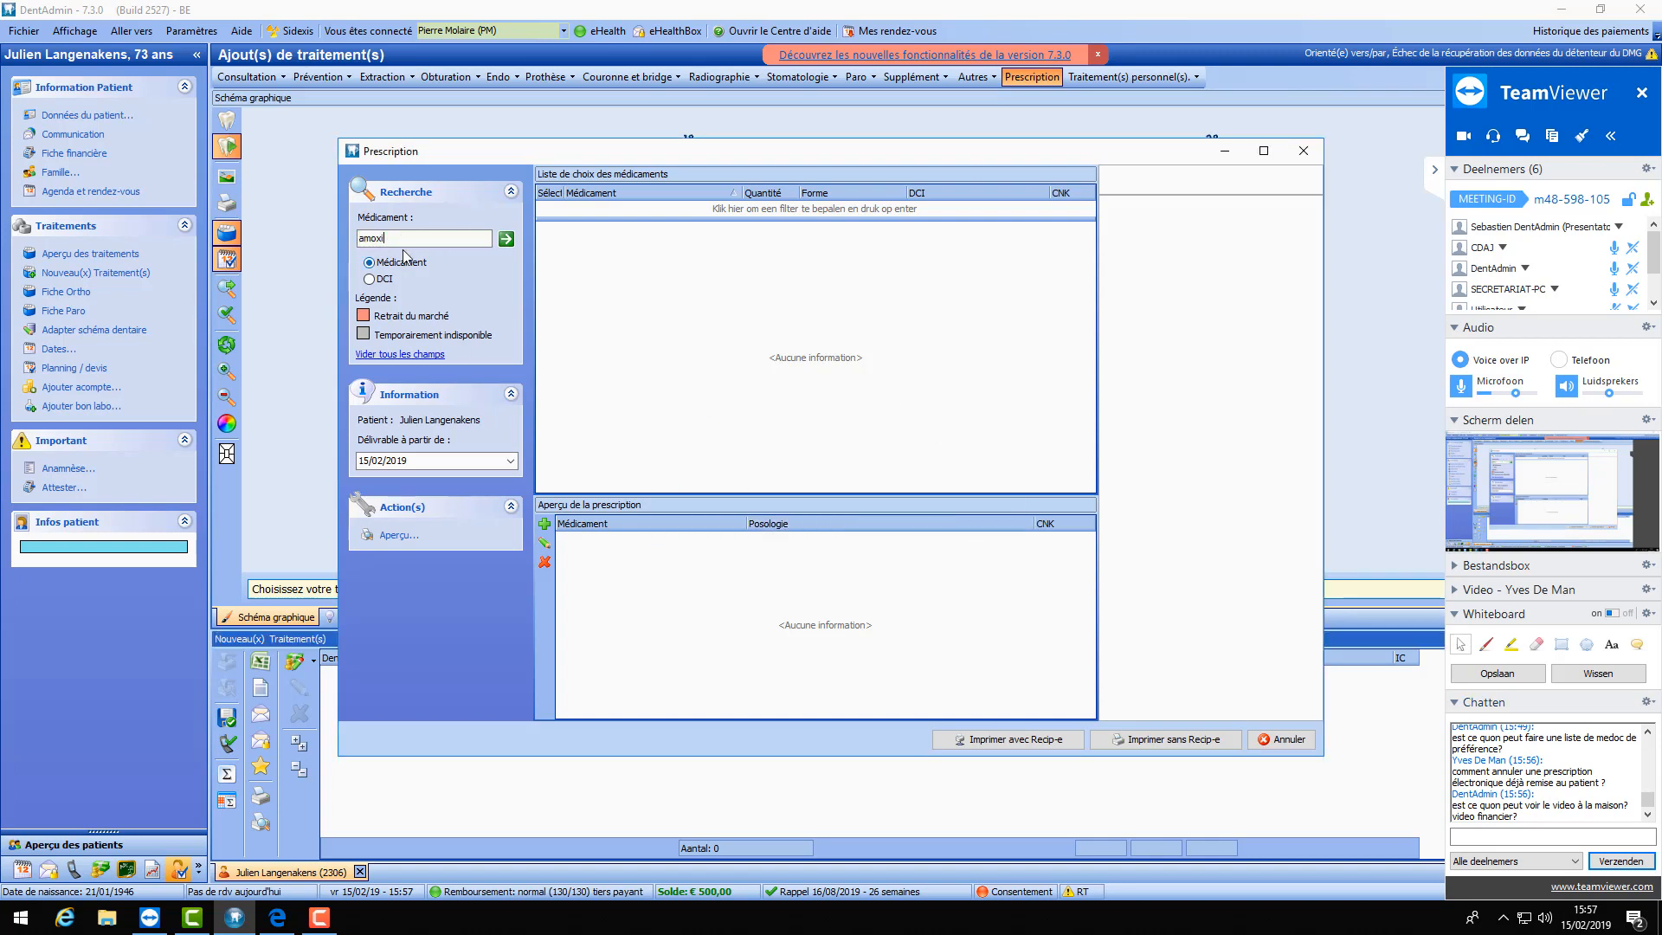
- Search the prescription's medicines for dafalga, then correct the search term to dafalgan
double_click(402, 238)
text(dafalga)
key(Return)
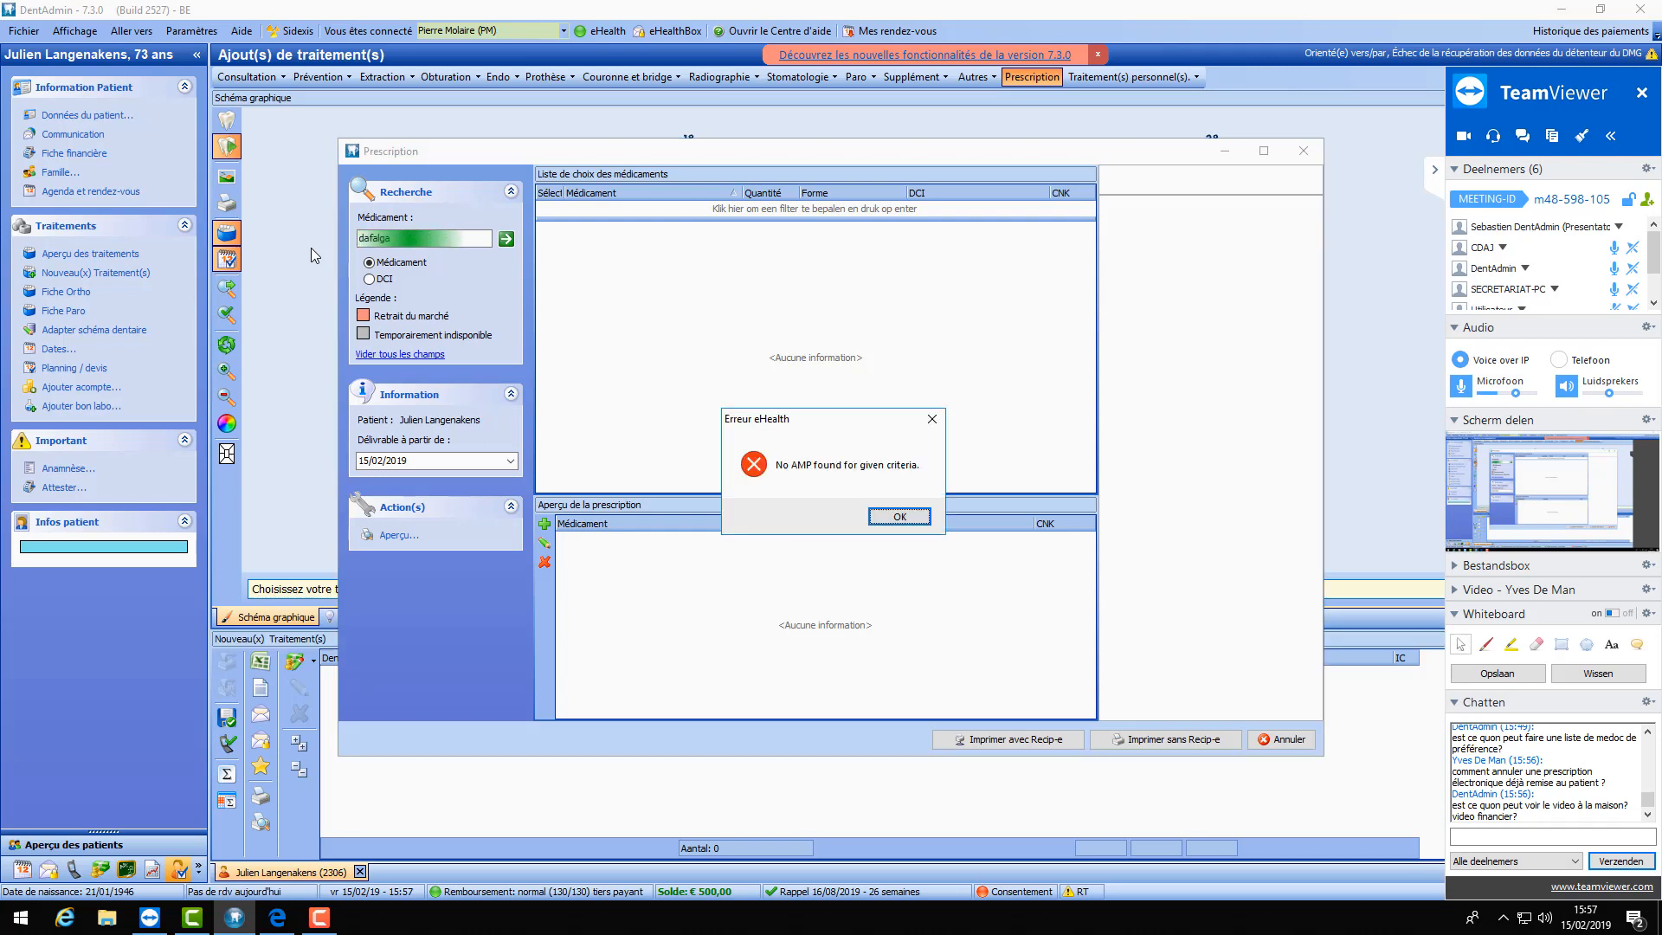
click(899, 517)
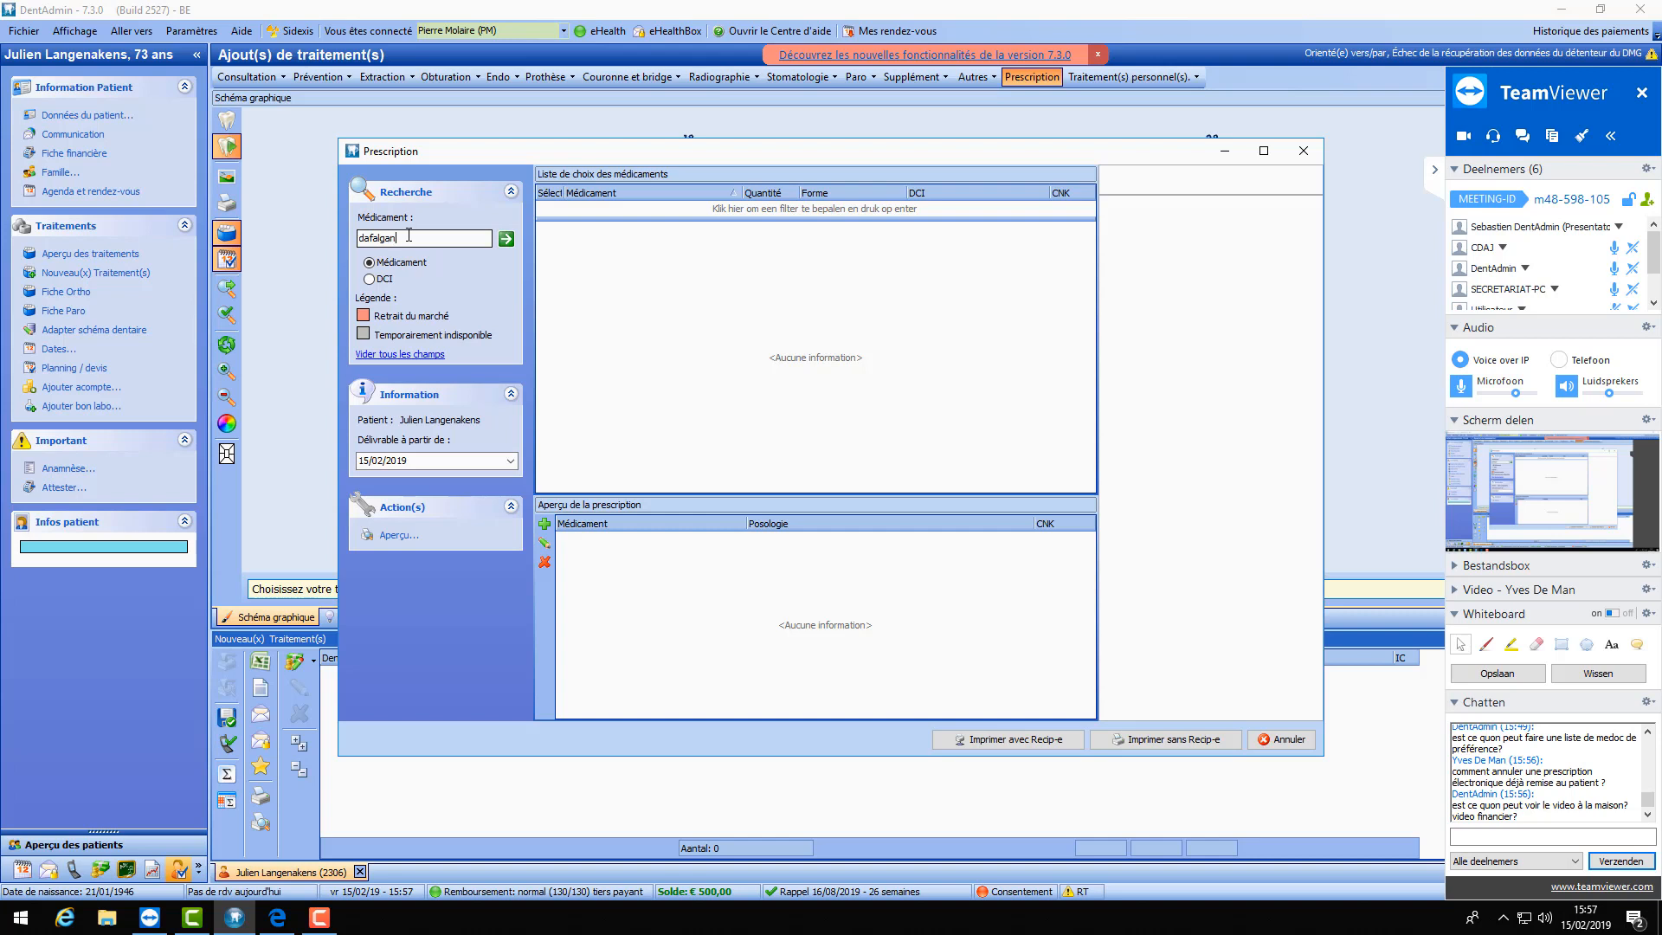
text(n)
key(Return)
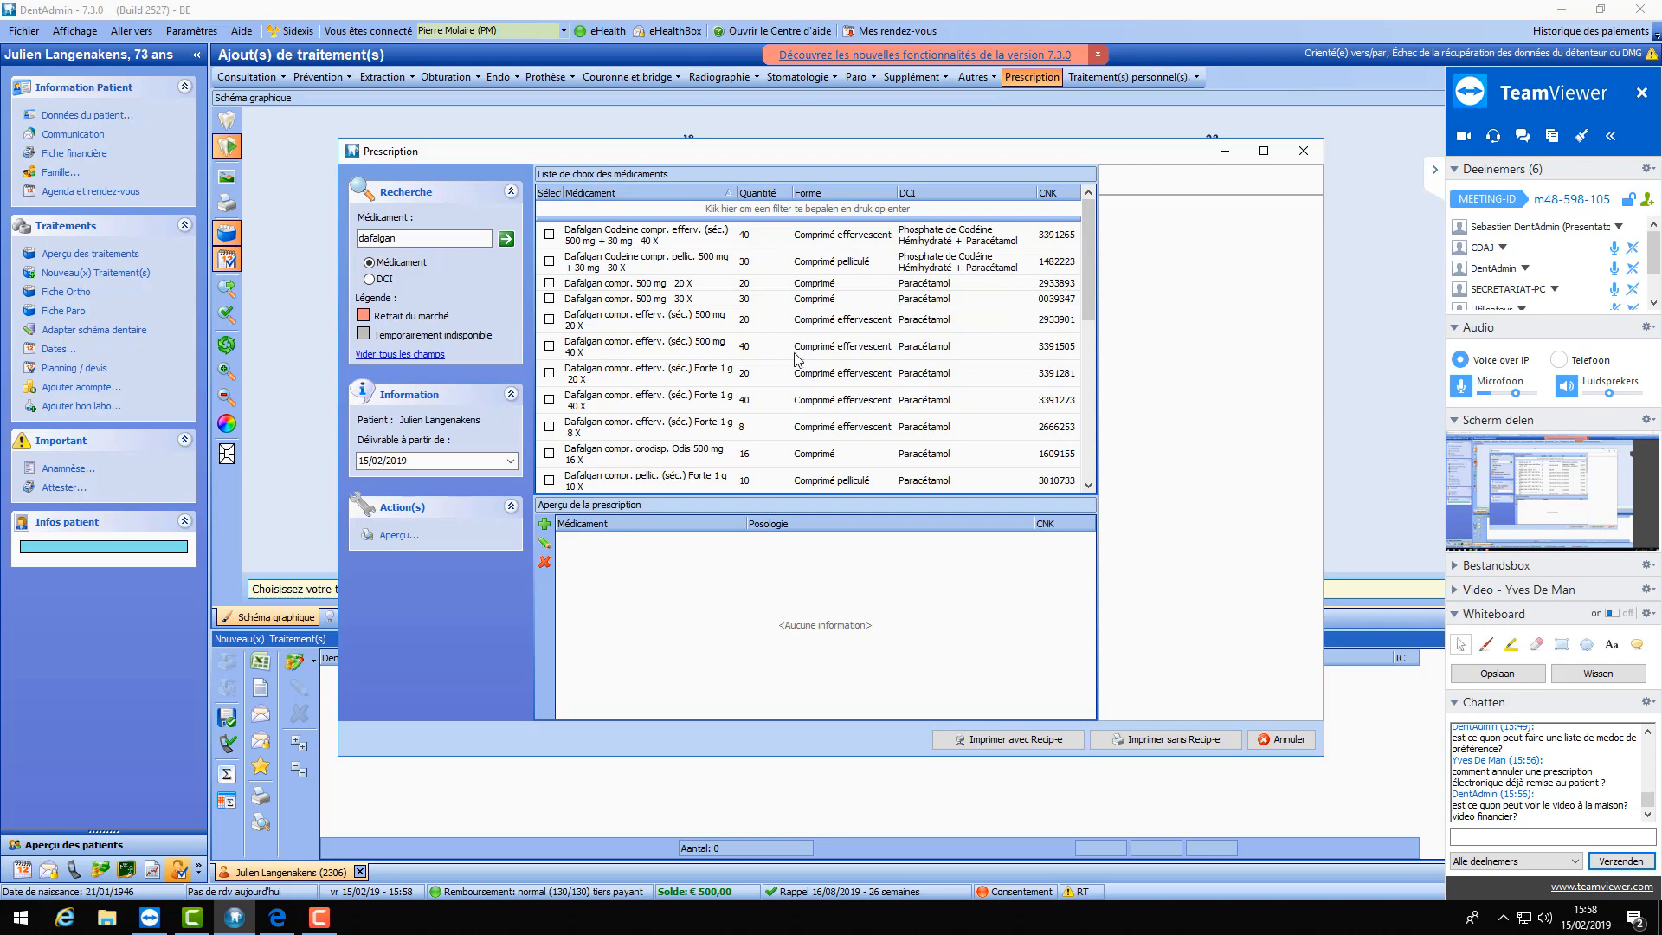
- Prescribe Dafalgan compr. efferv. (séc.) 500 mg 40 X with Recip-e printing and collapse the TeamViewer meeting panel
click(549, 346)
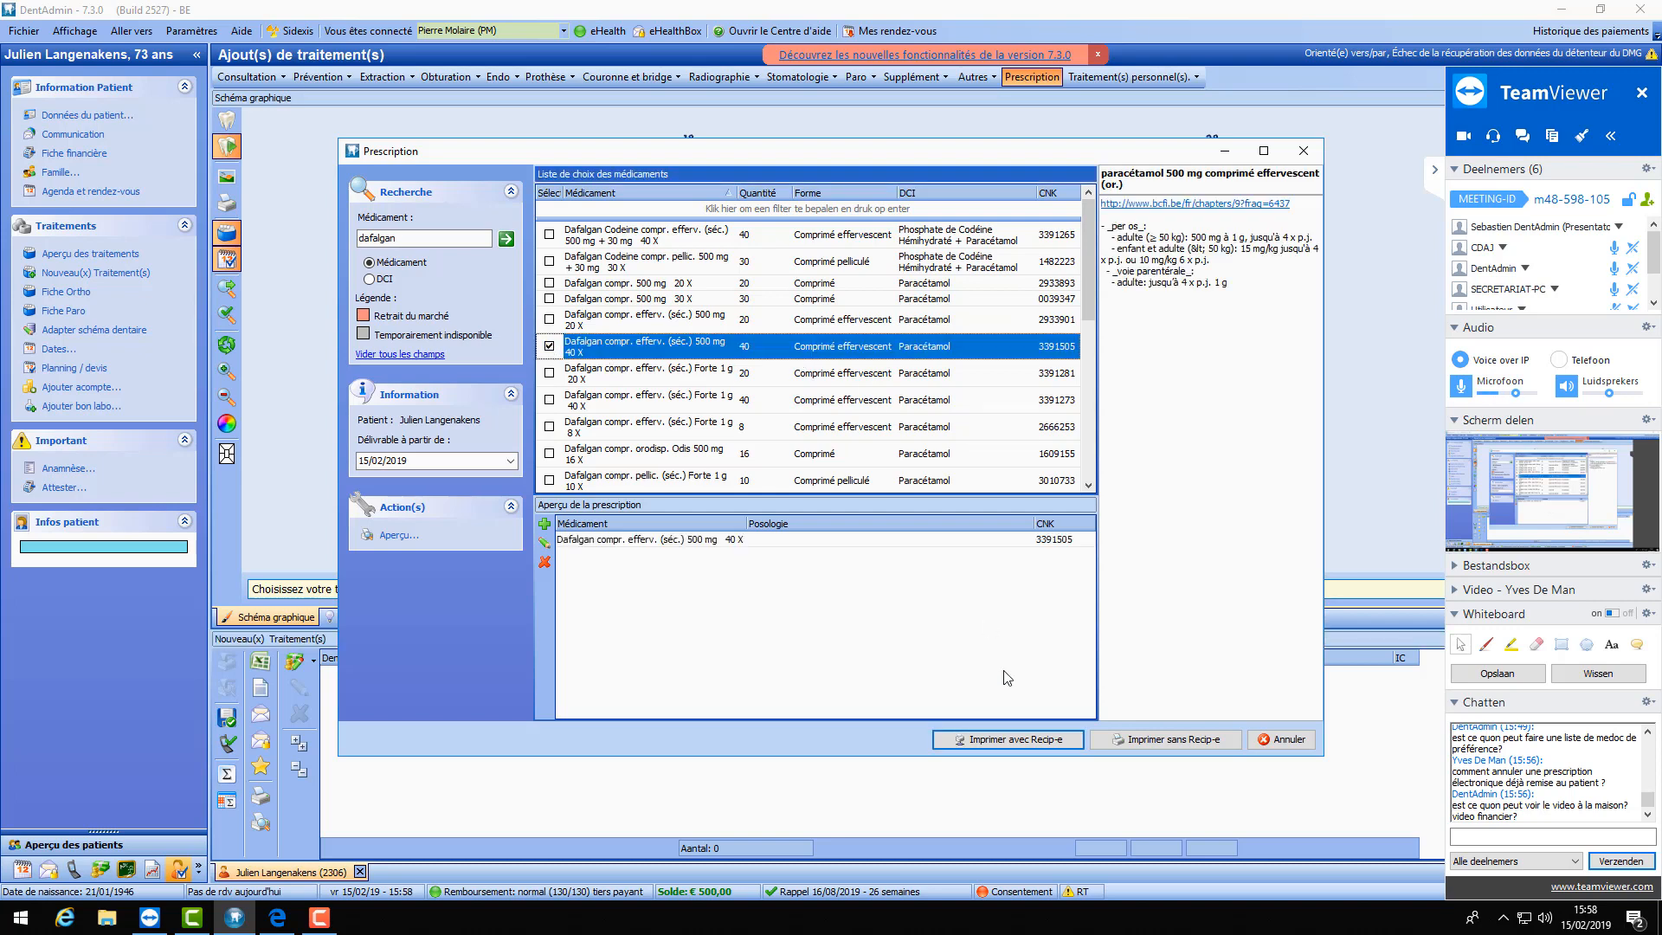
click(1009, 737)
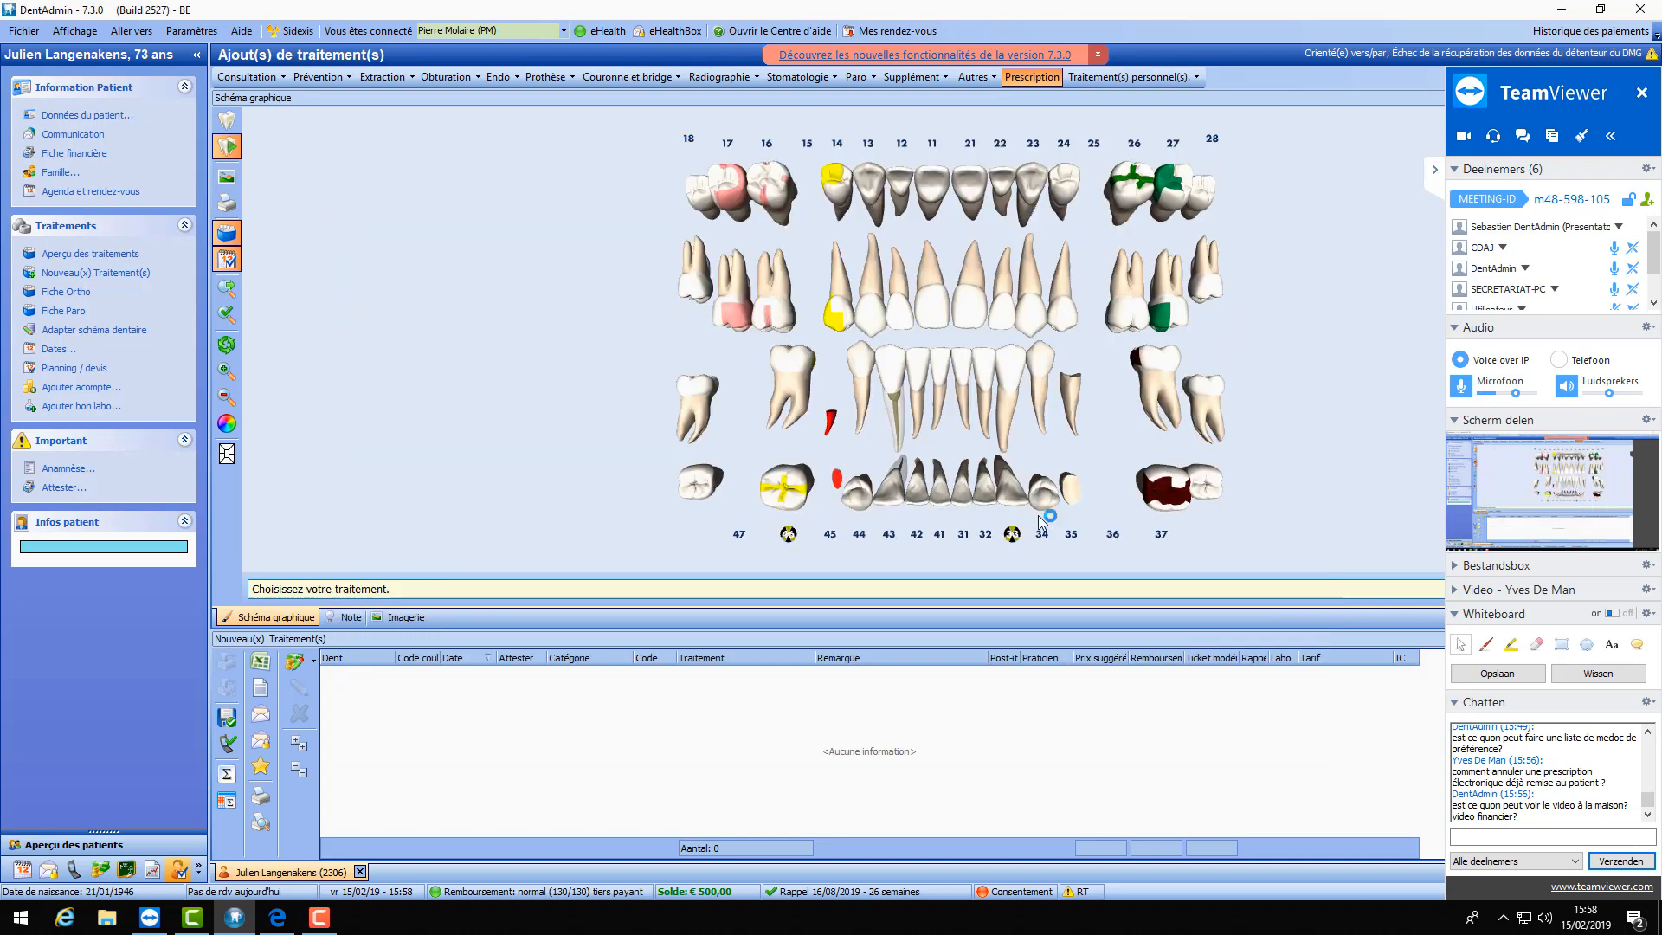
click(1434, 169)
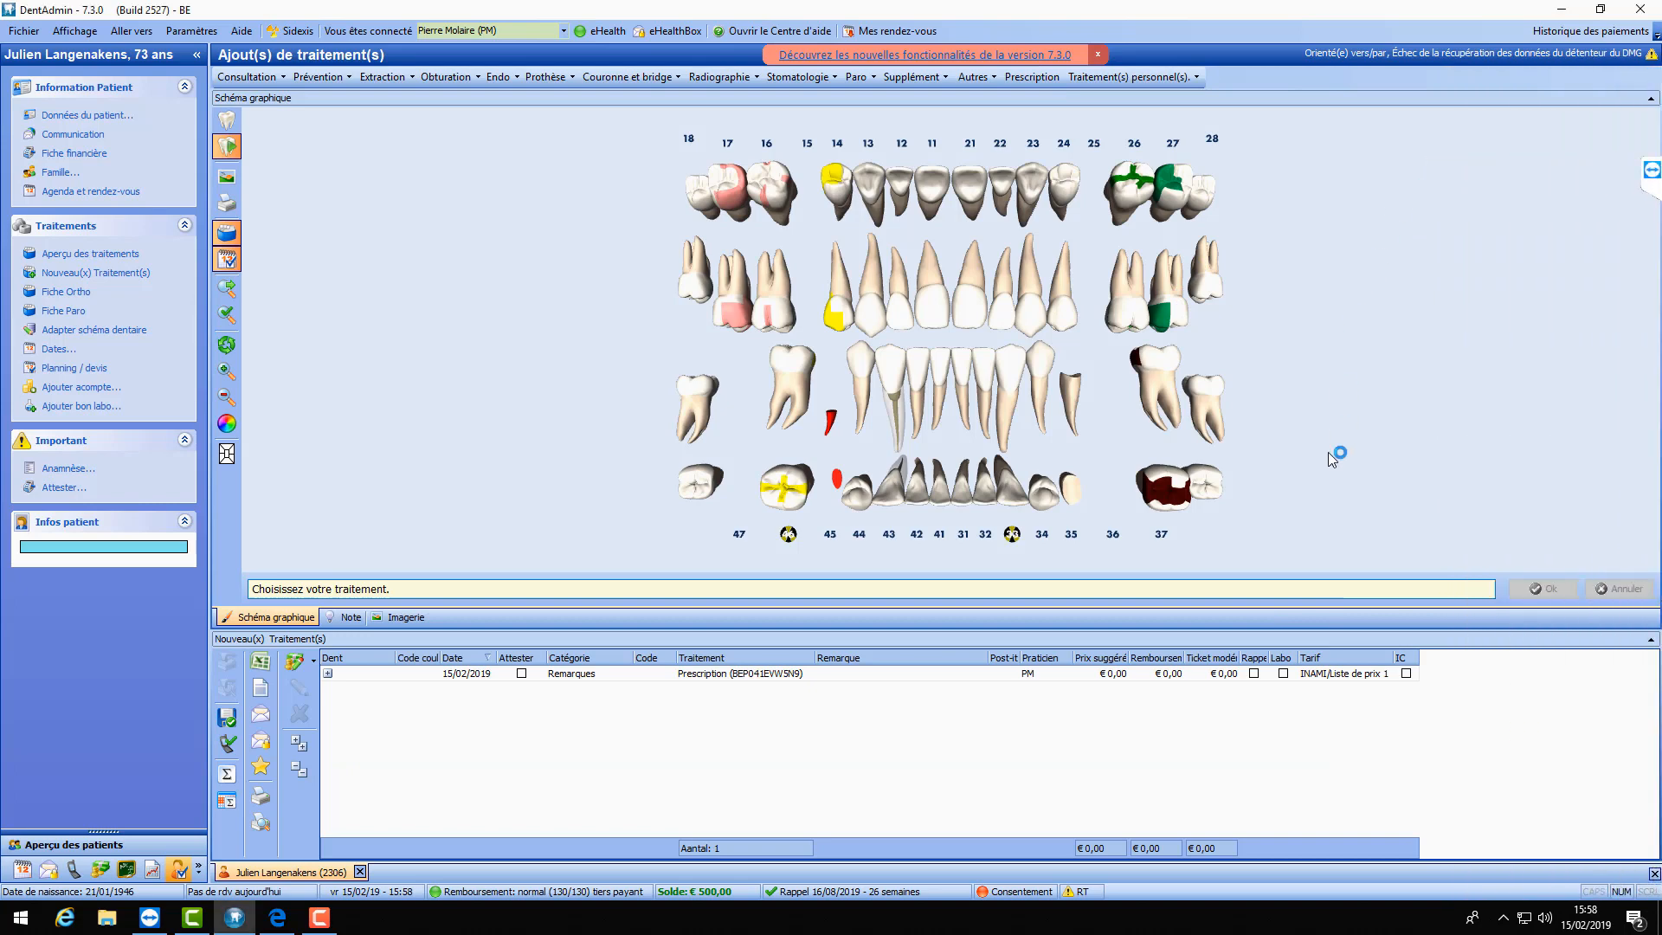
- Cancel the electronic prescription in the new treatments with the reason erreur and dismiss the printer status window
click(704, 674)
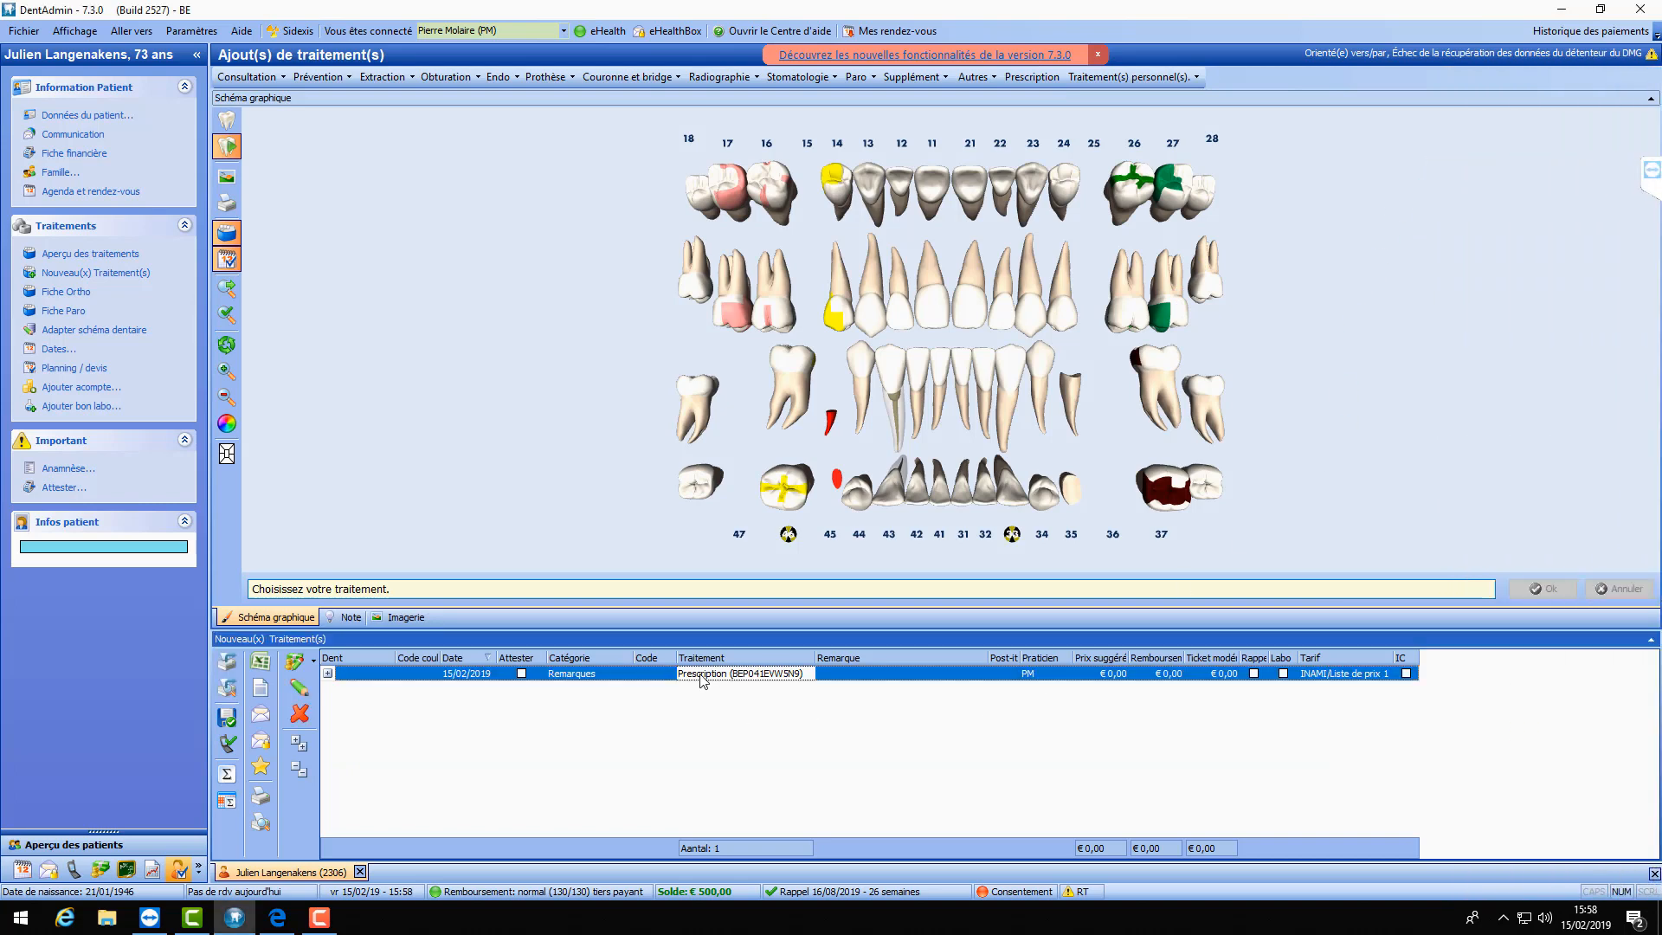
click(308, 721)
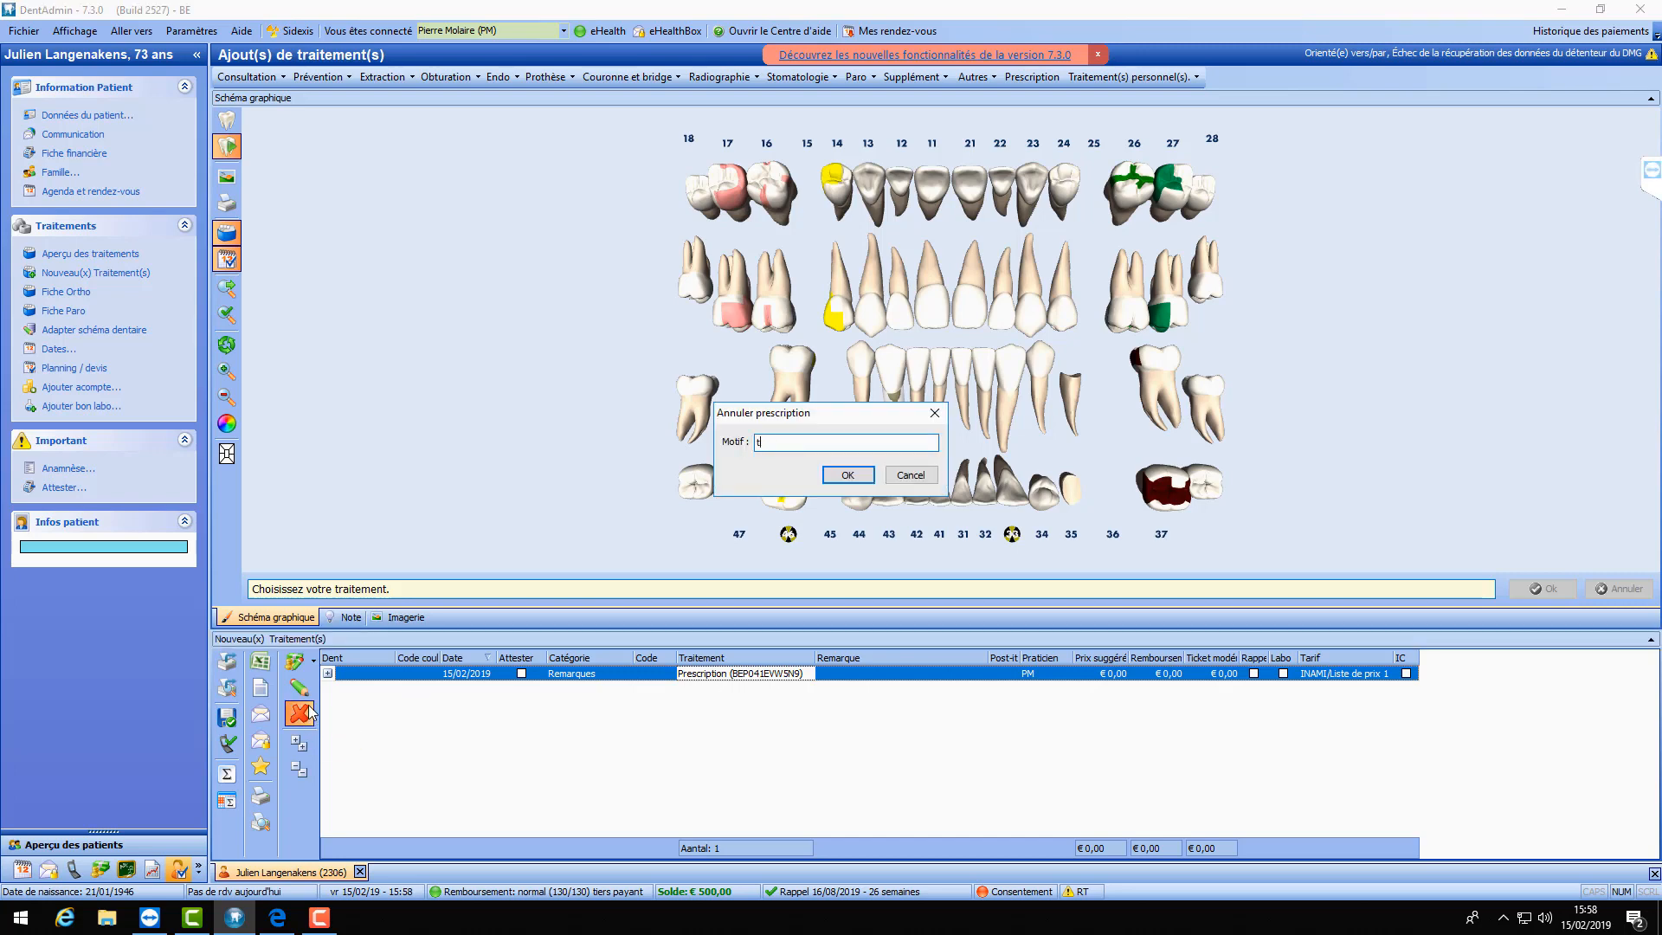
text(errer)
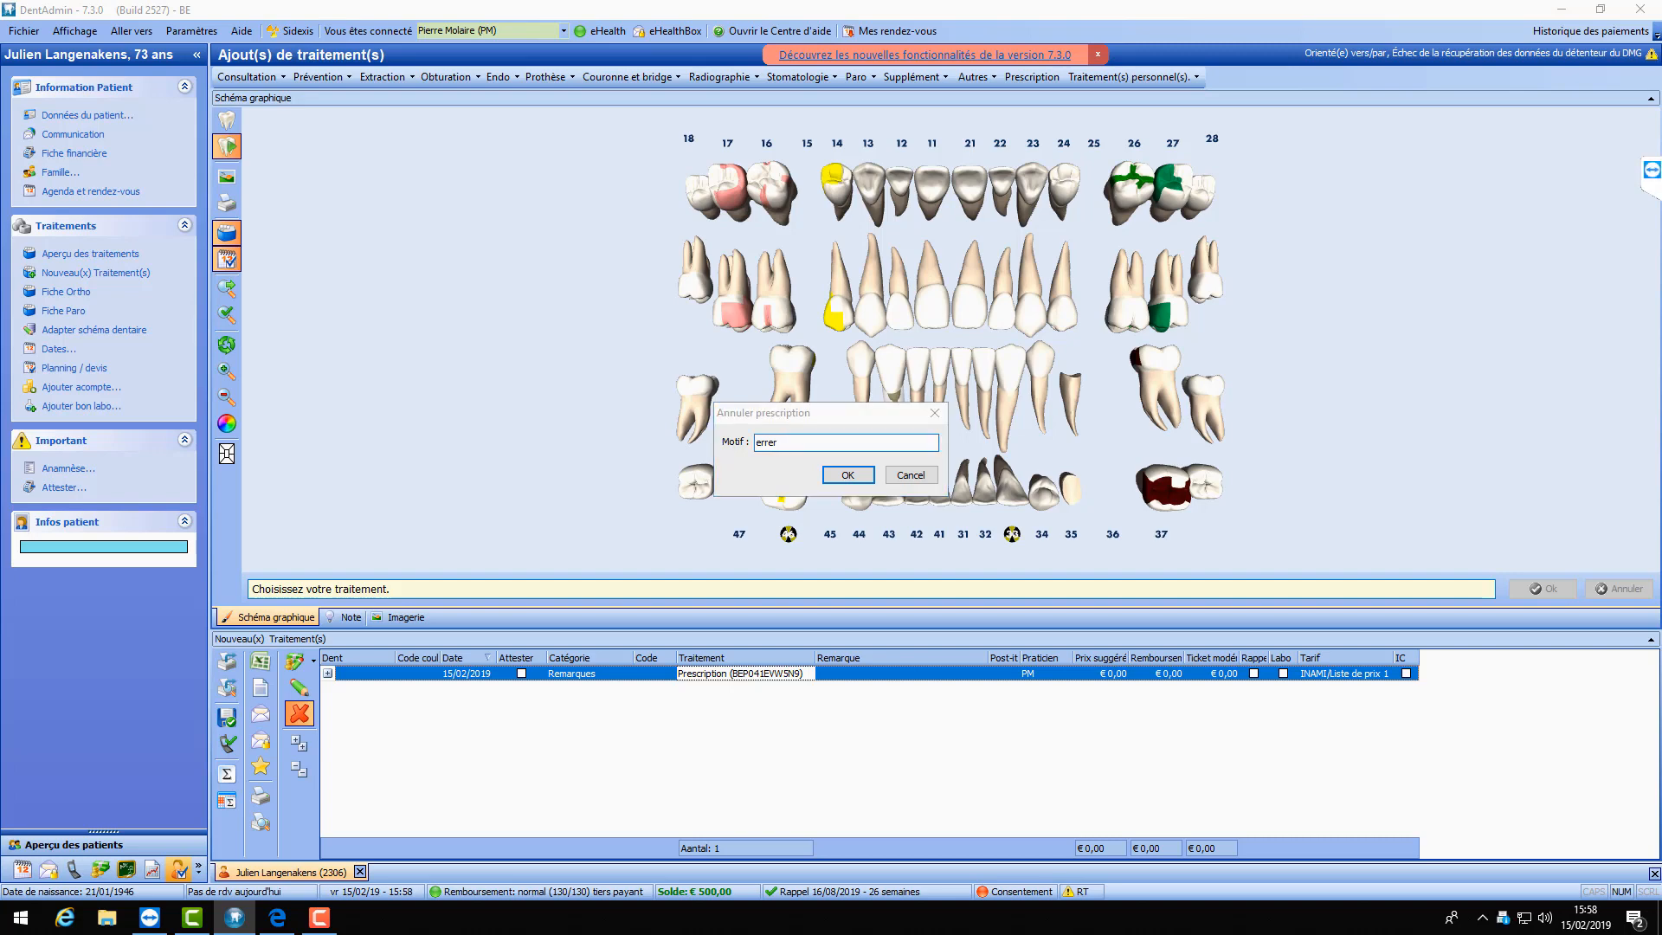
key(super)
click(949, 554)
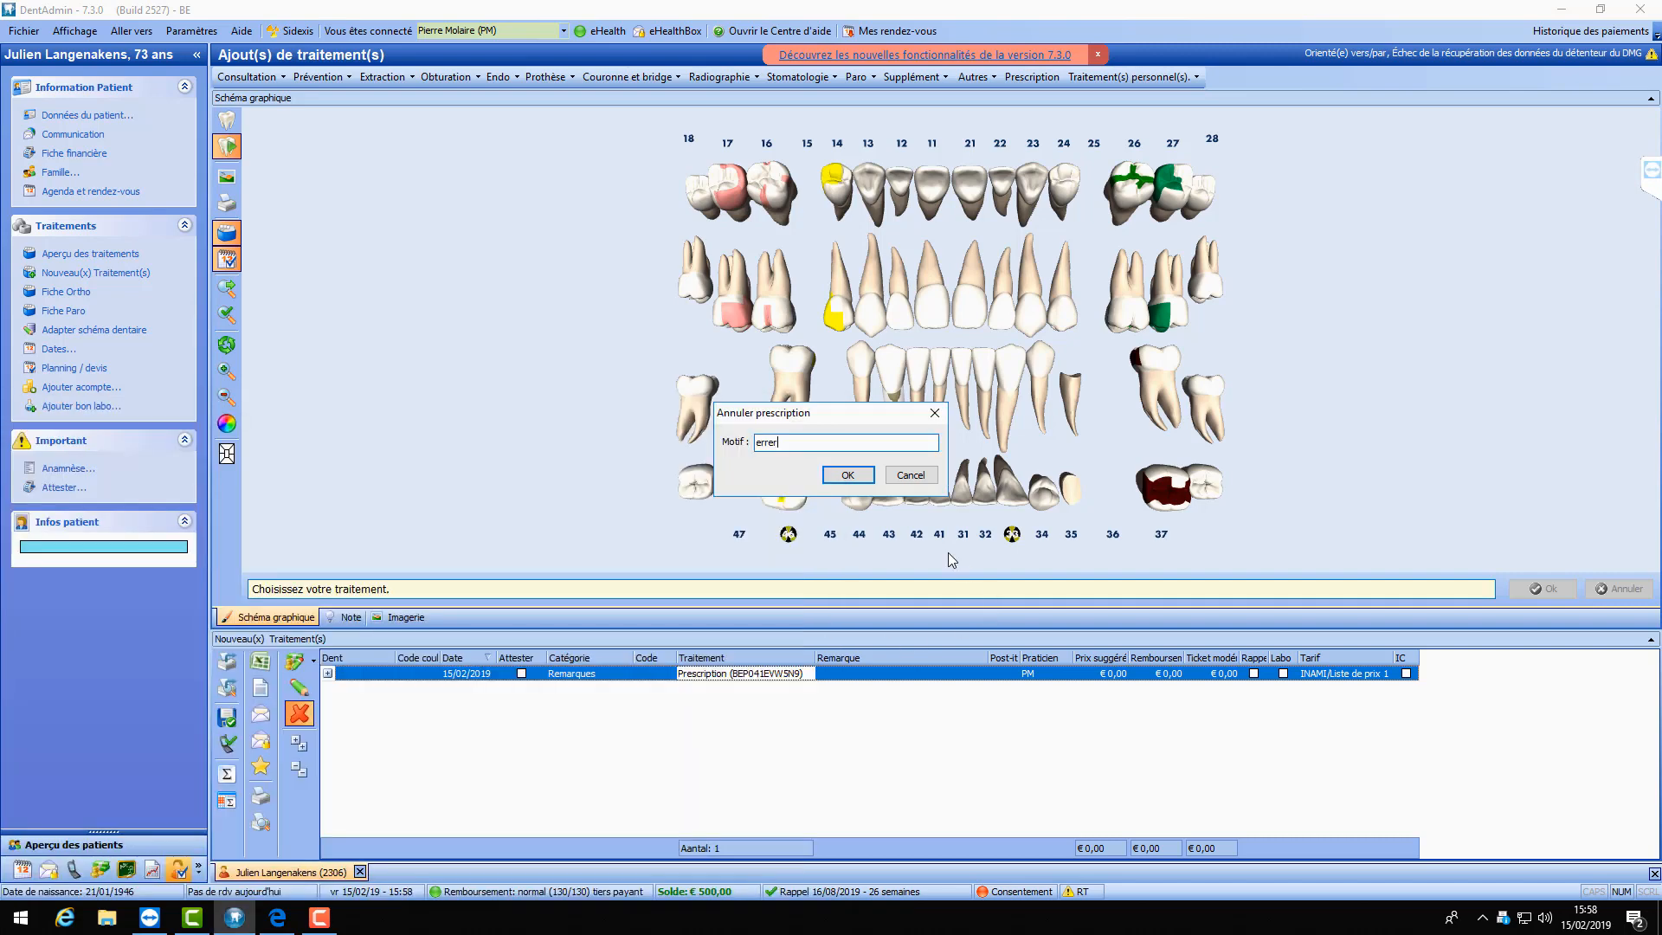
click(847, 474)
click(1584, 873)
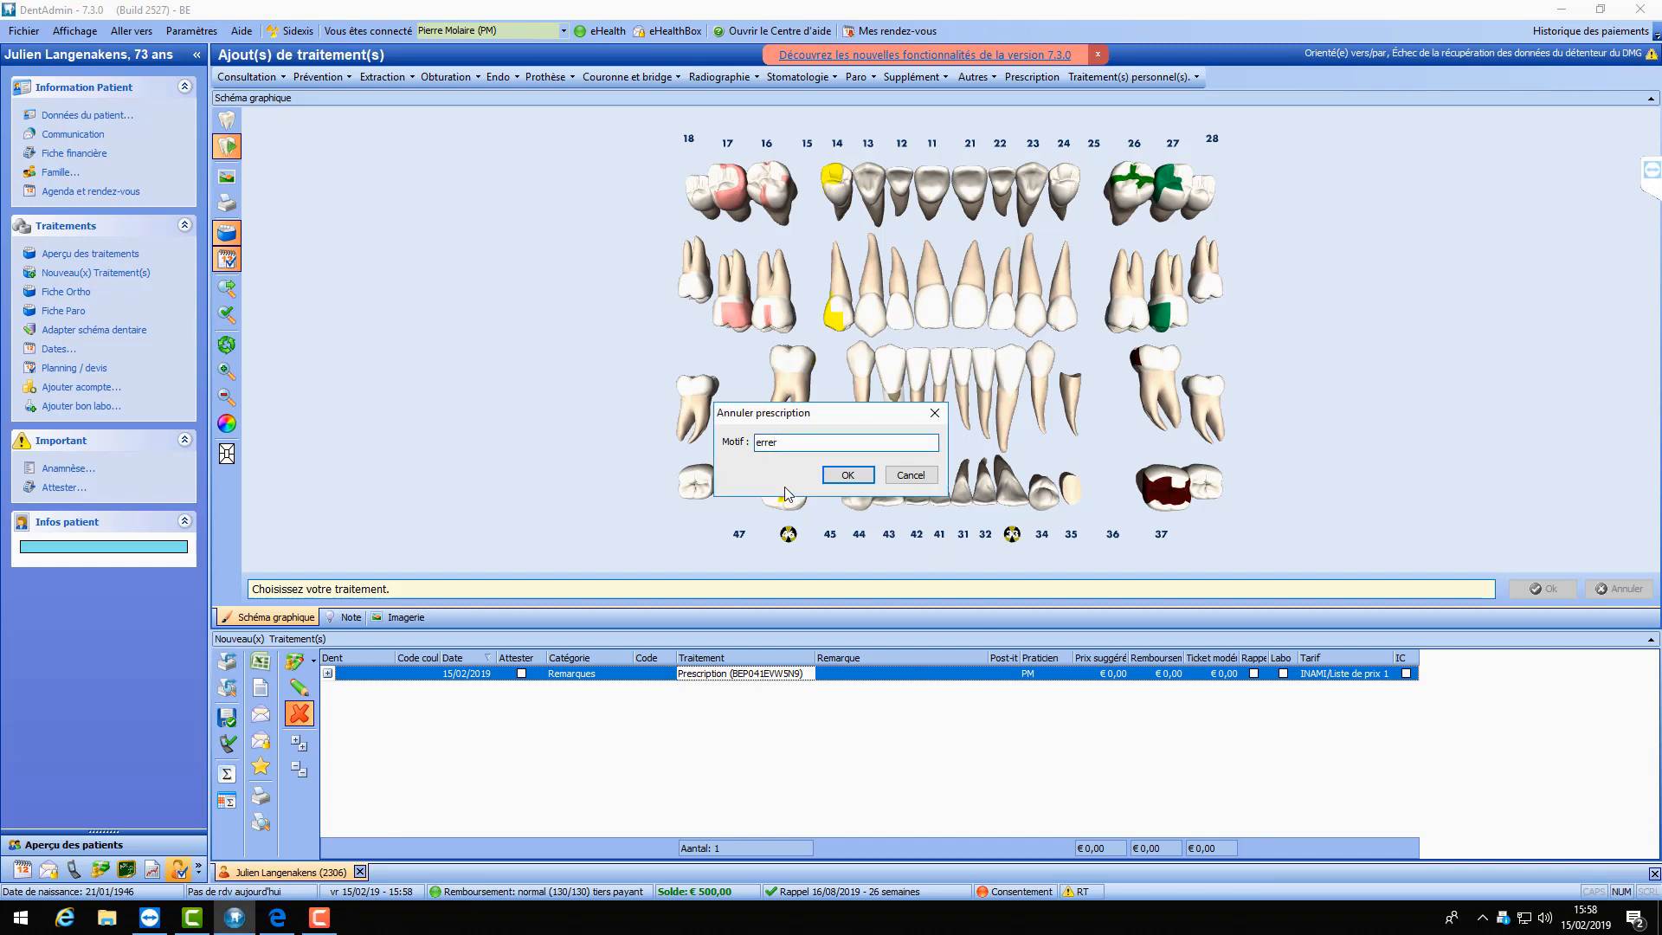
key(BackSpace)
text(ur)
click(858, 476)
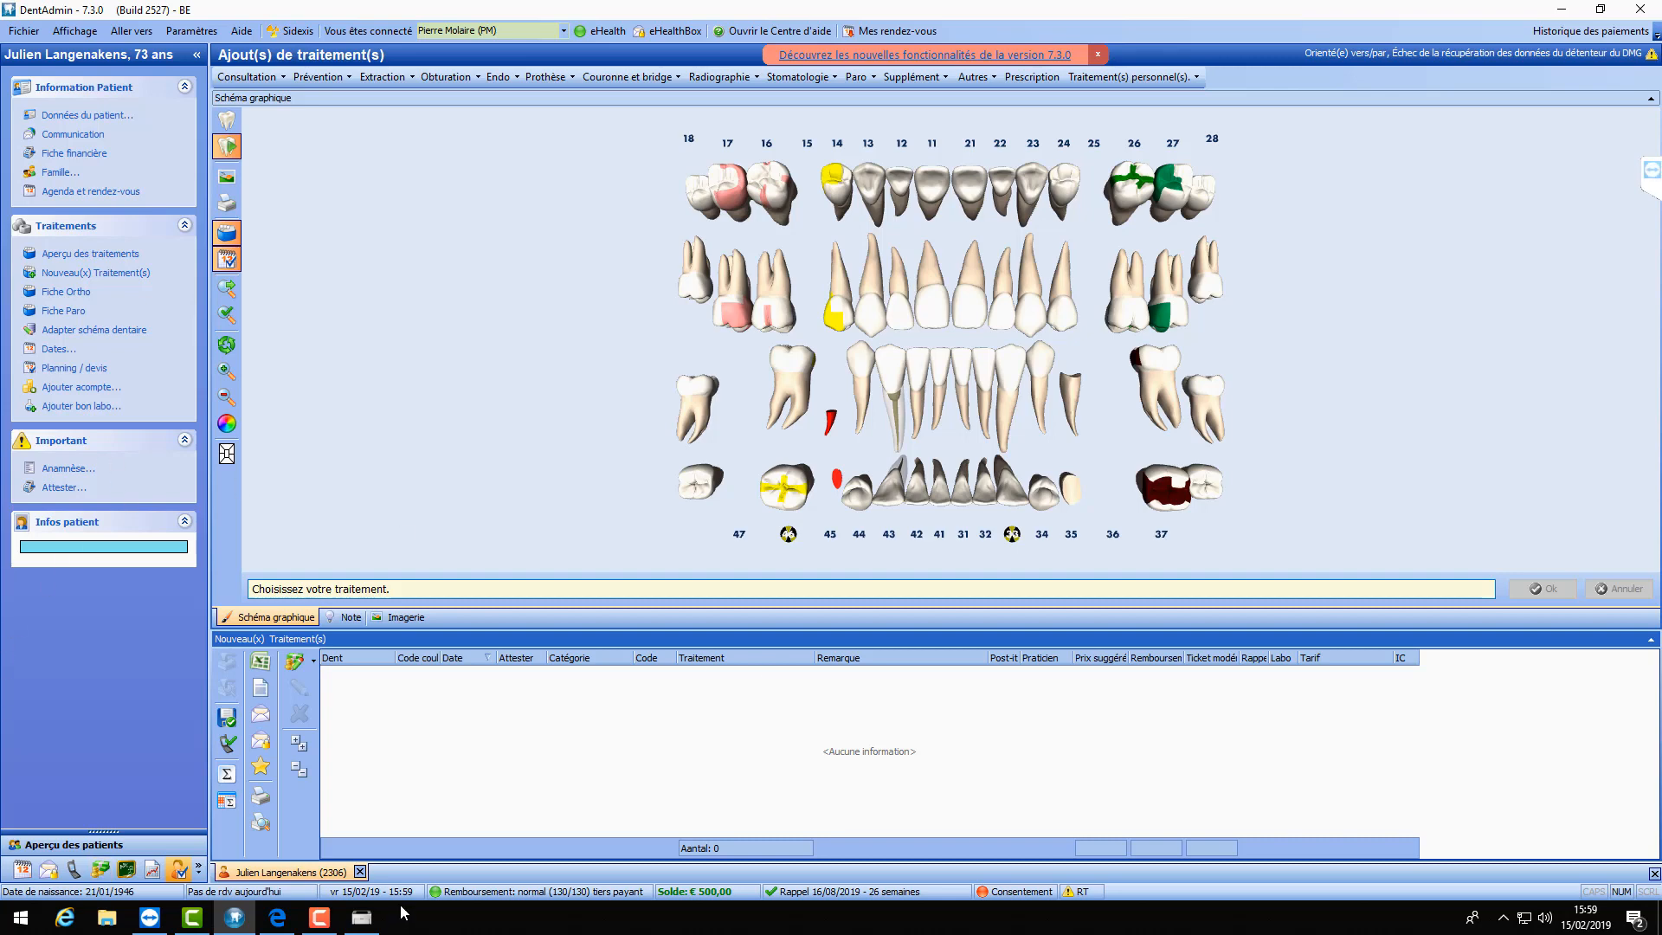
click(361, 918)
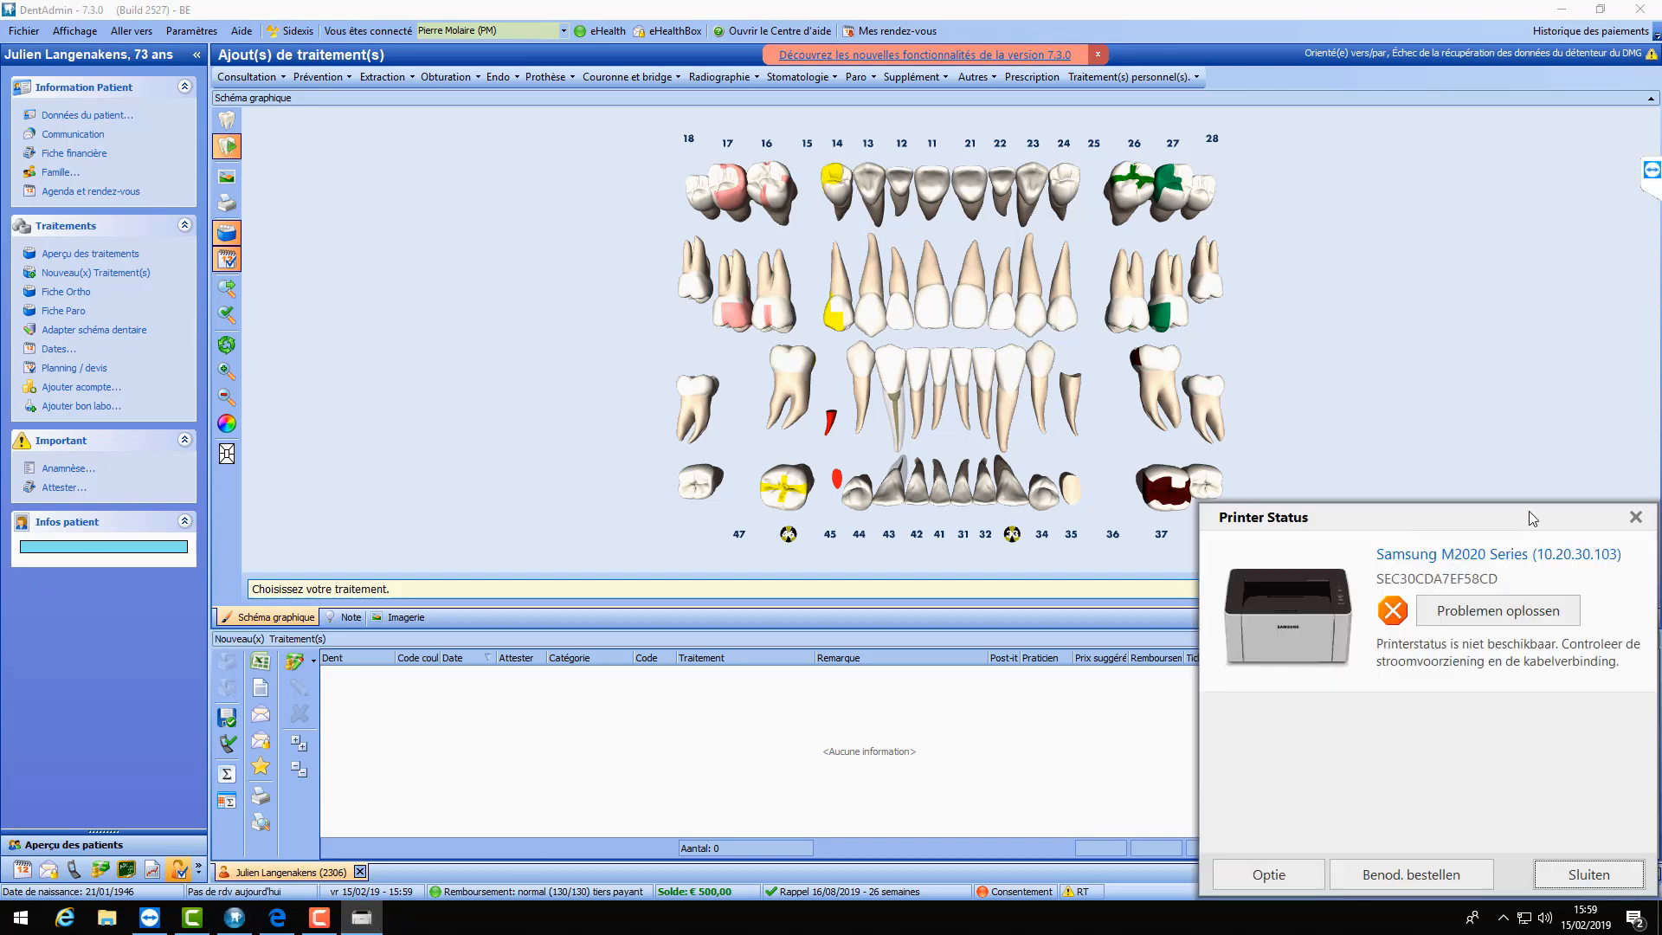
click(1636, 517)
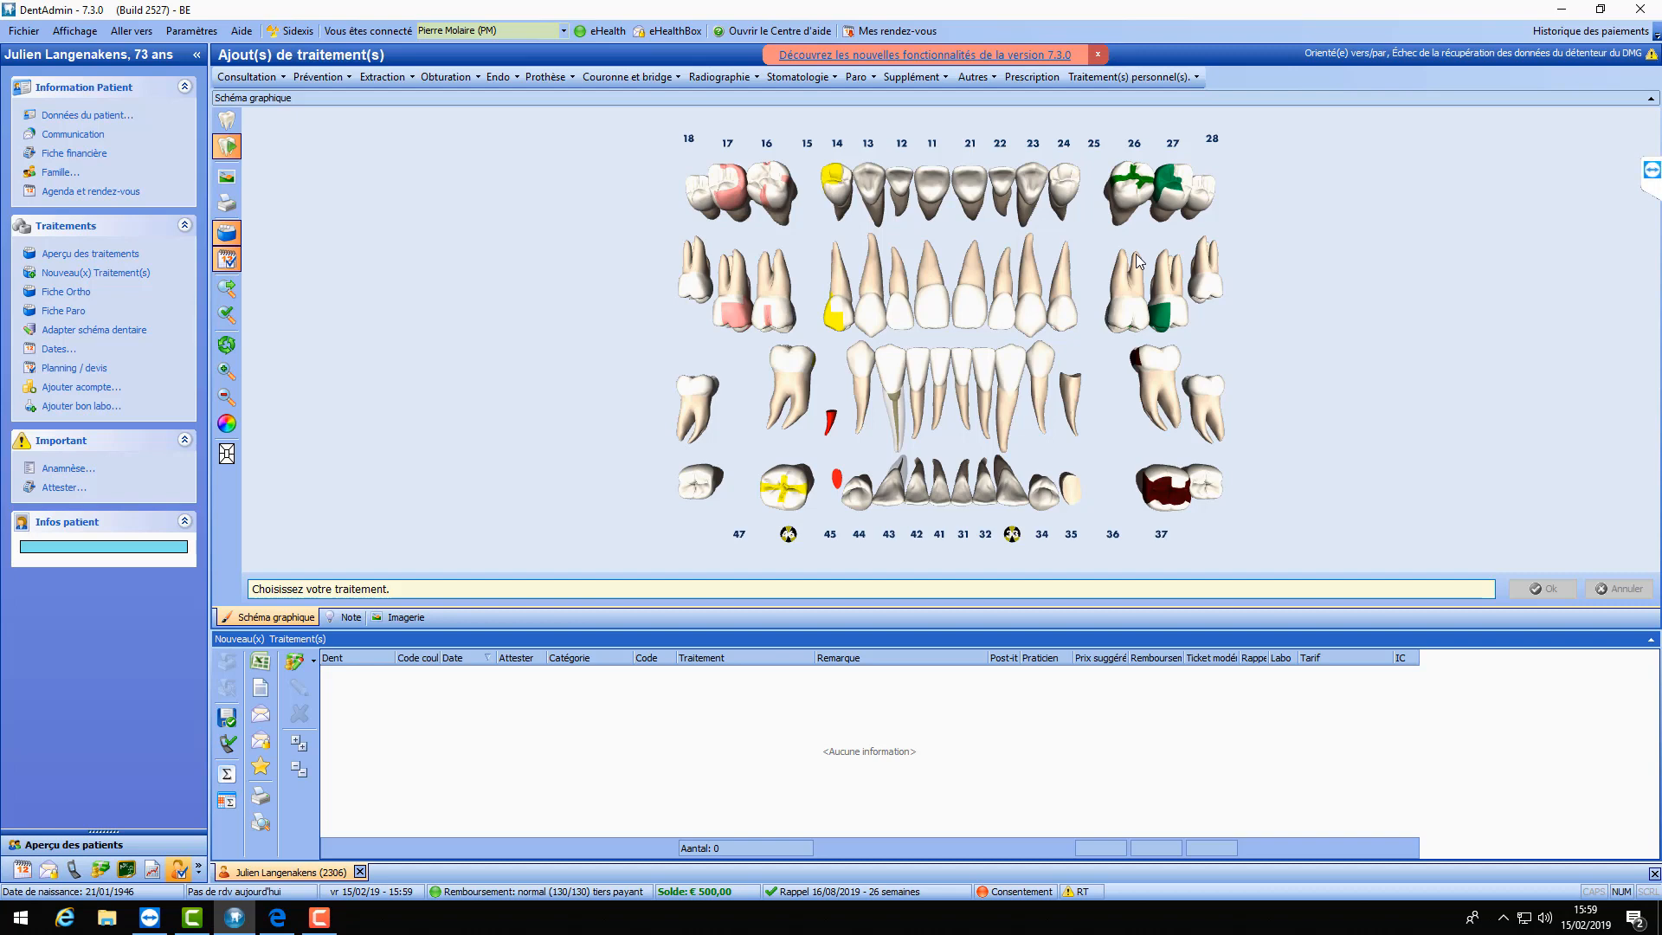
- Switch to the online help centre and open the Formation financière article from its How-to vidéo topic
click(749, 36)
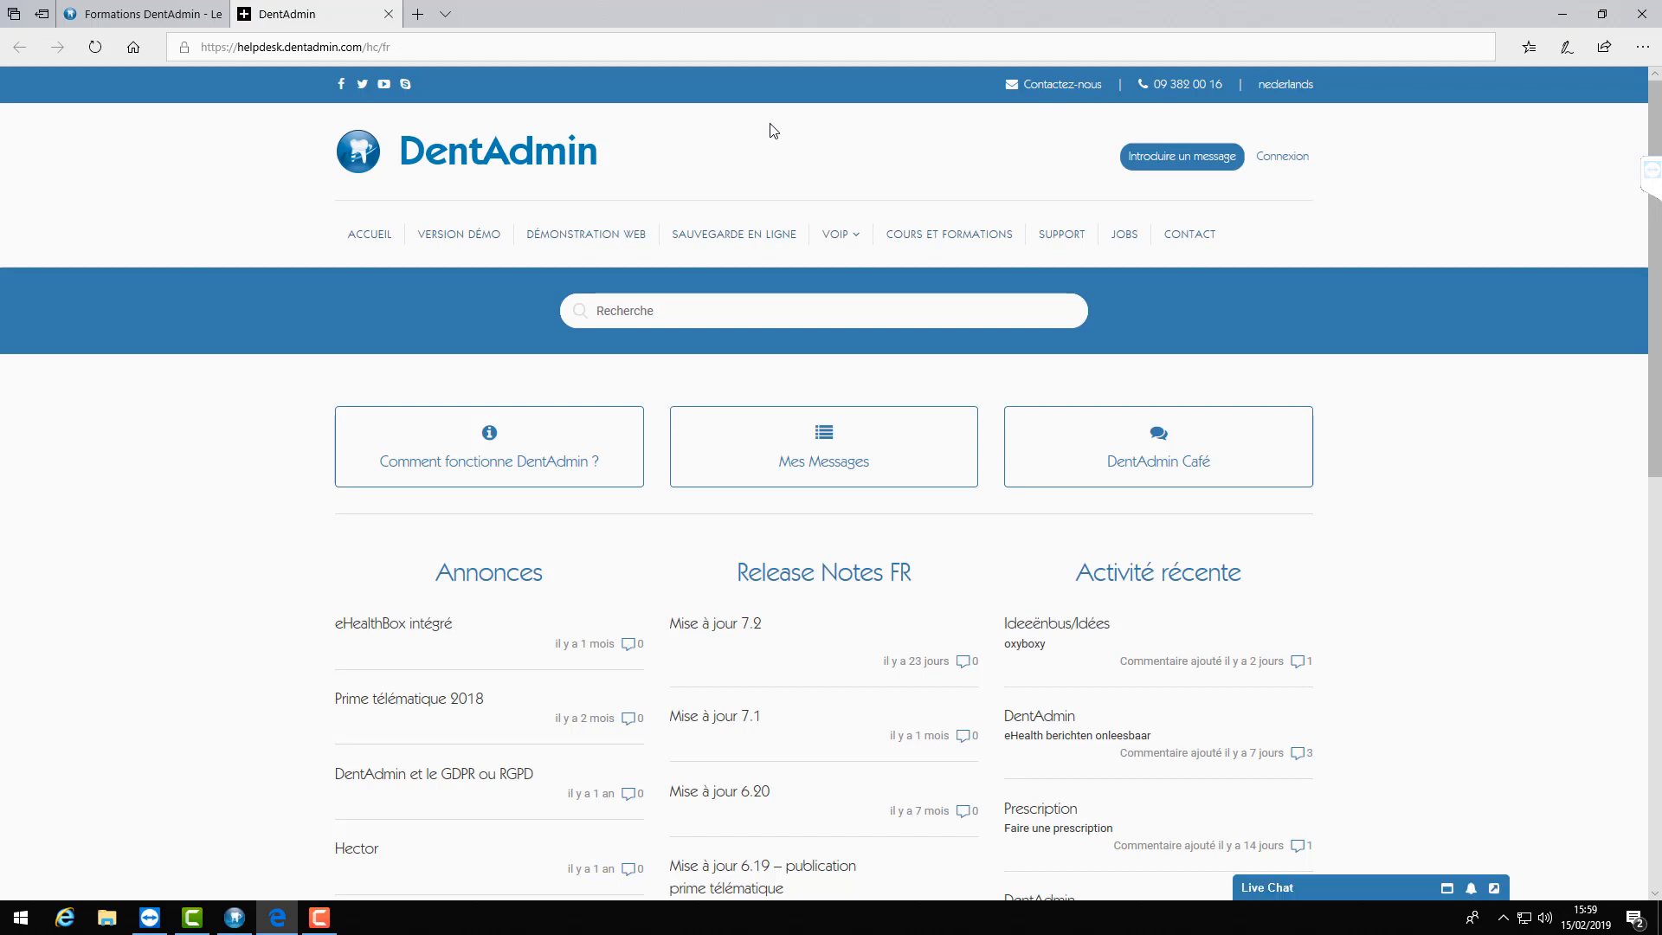
click(502, 476)
scroll(315, 491, down, 6)
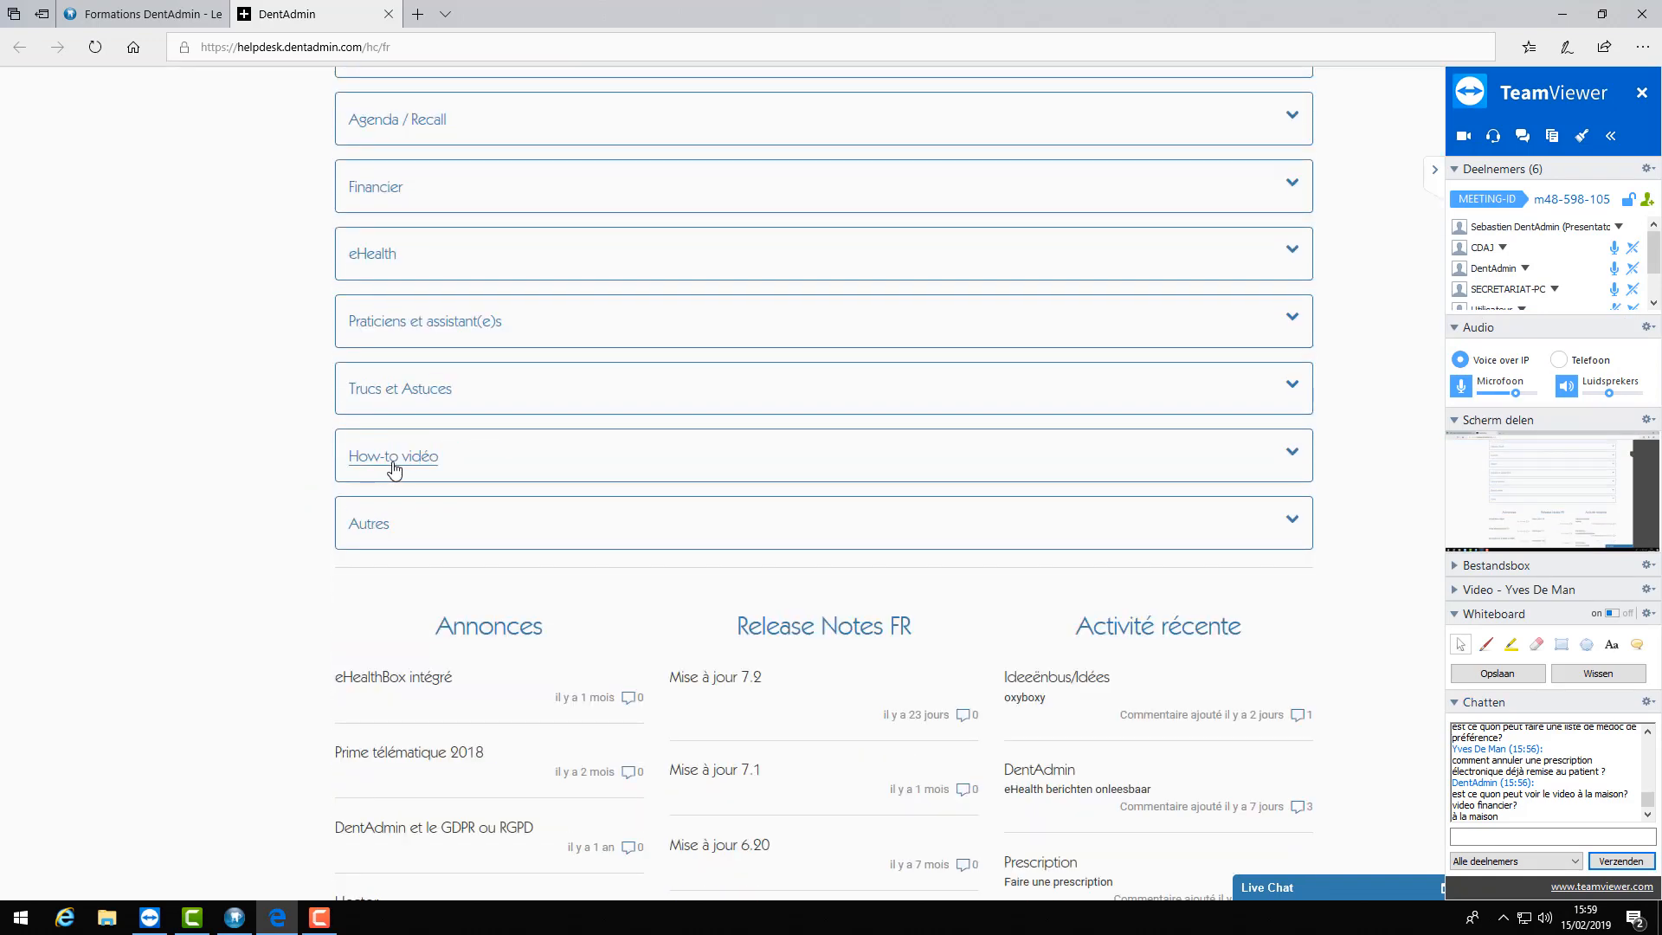
click(393, 465)
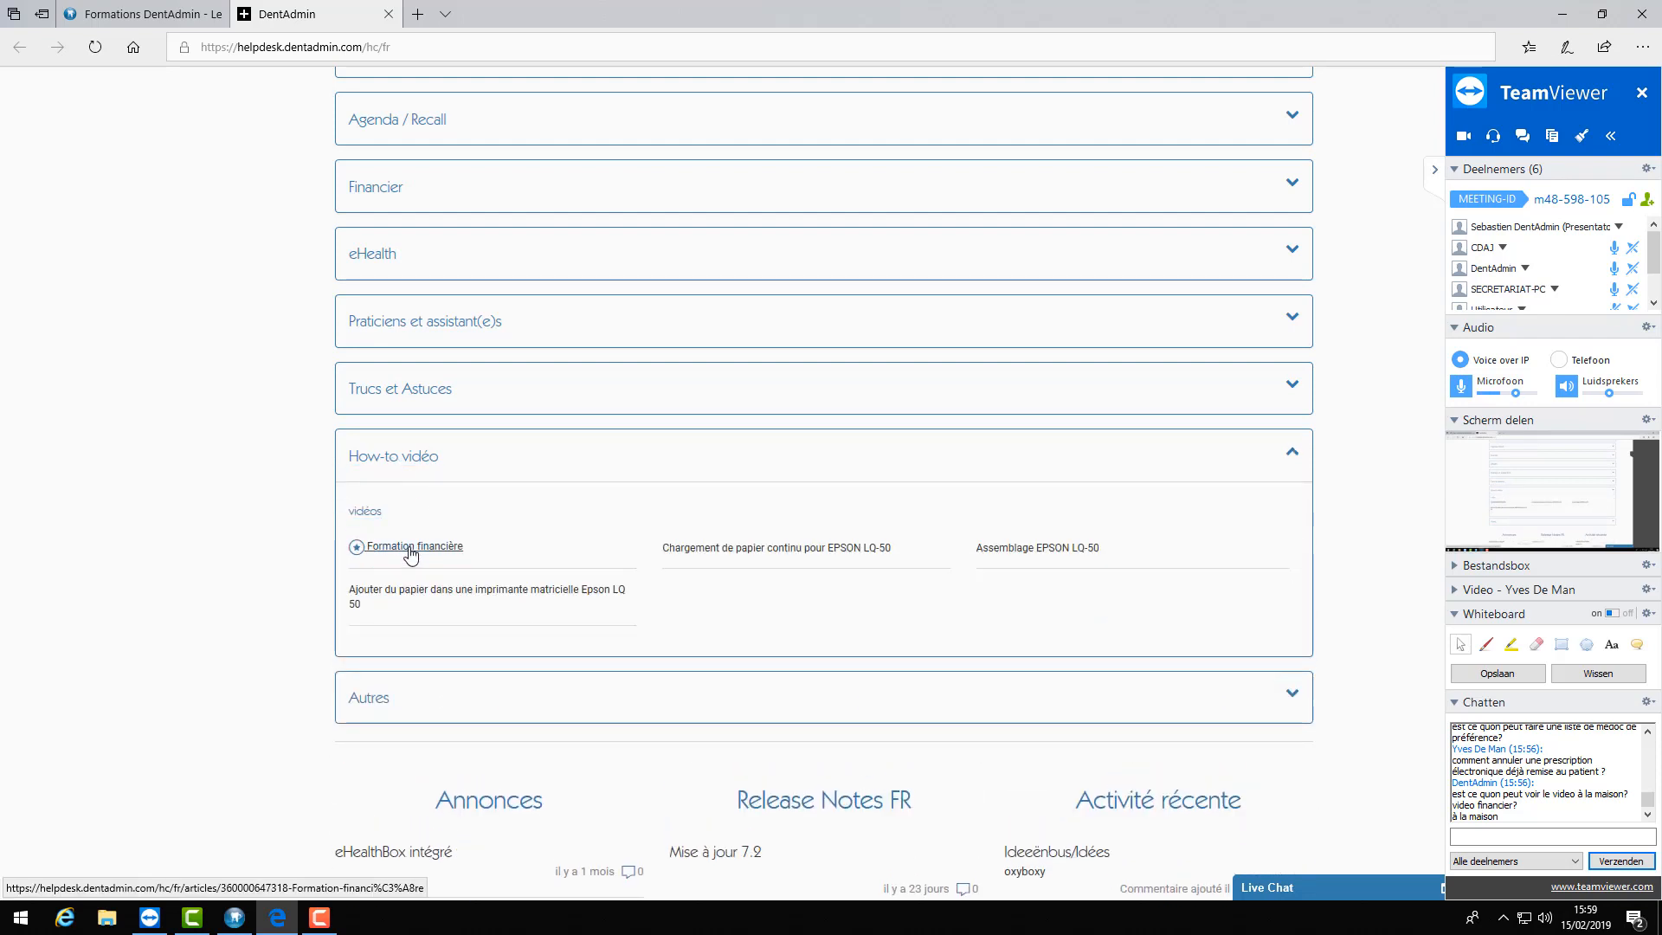
click(411, 552)
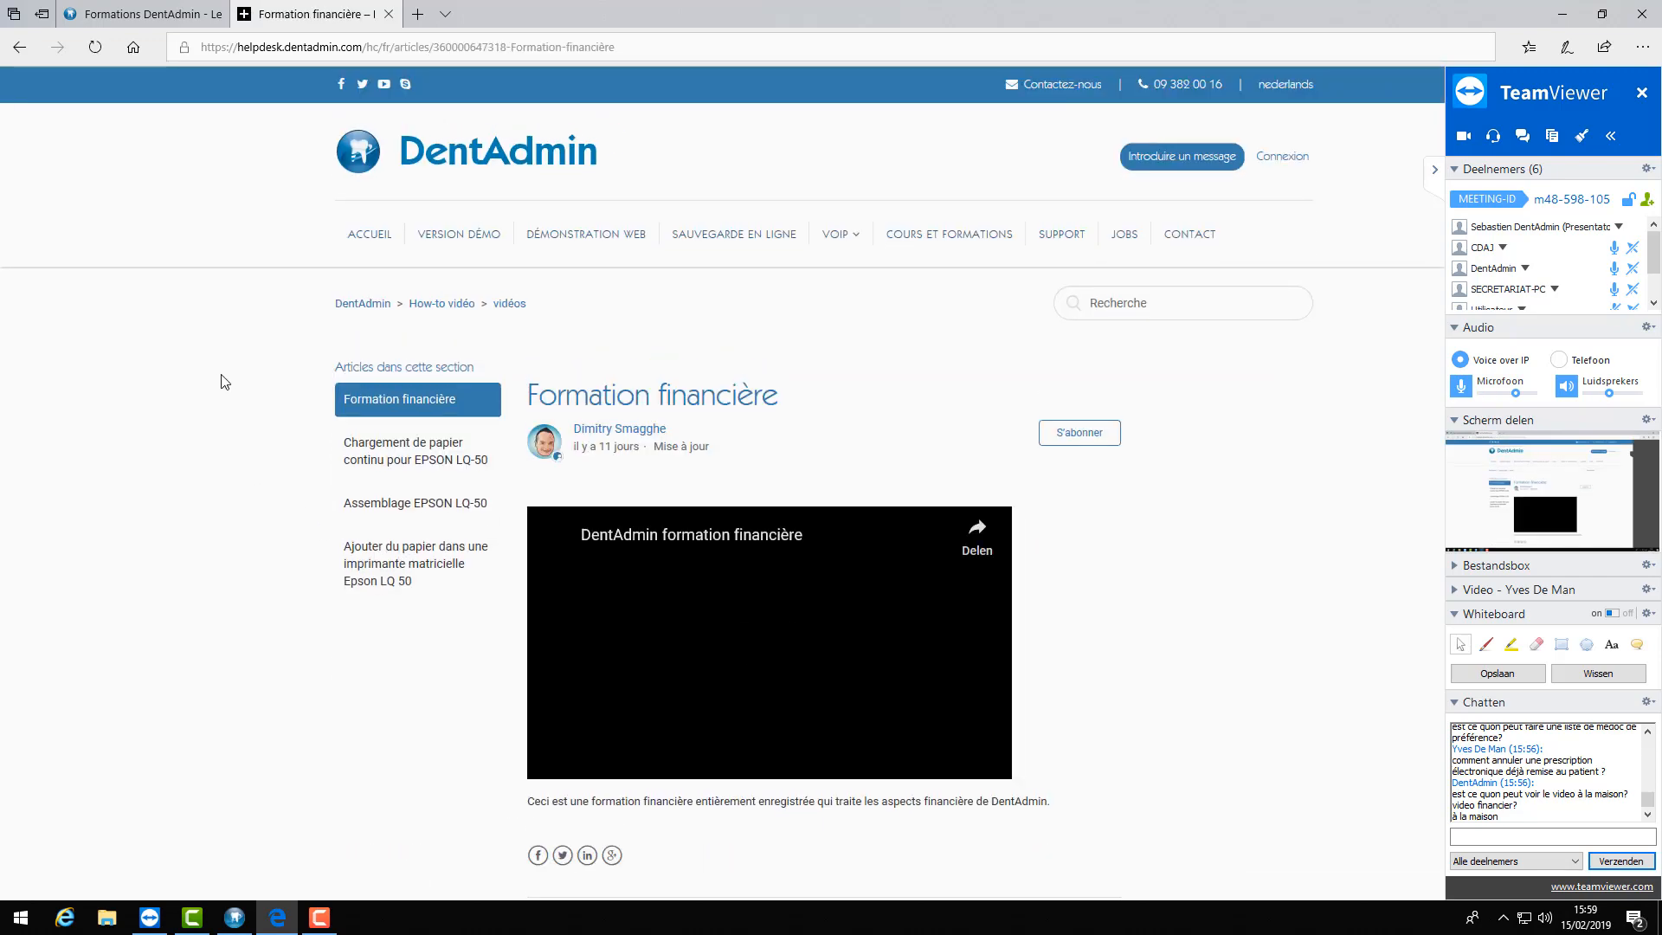
- Examine the embedded video in the Formation financière article and close the browser
scroll(226, 381, down, 2)
scroll(229, 380, down, 2)
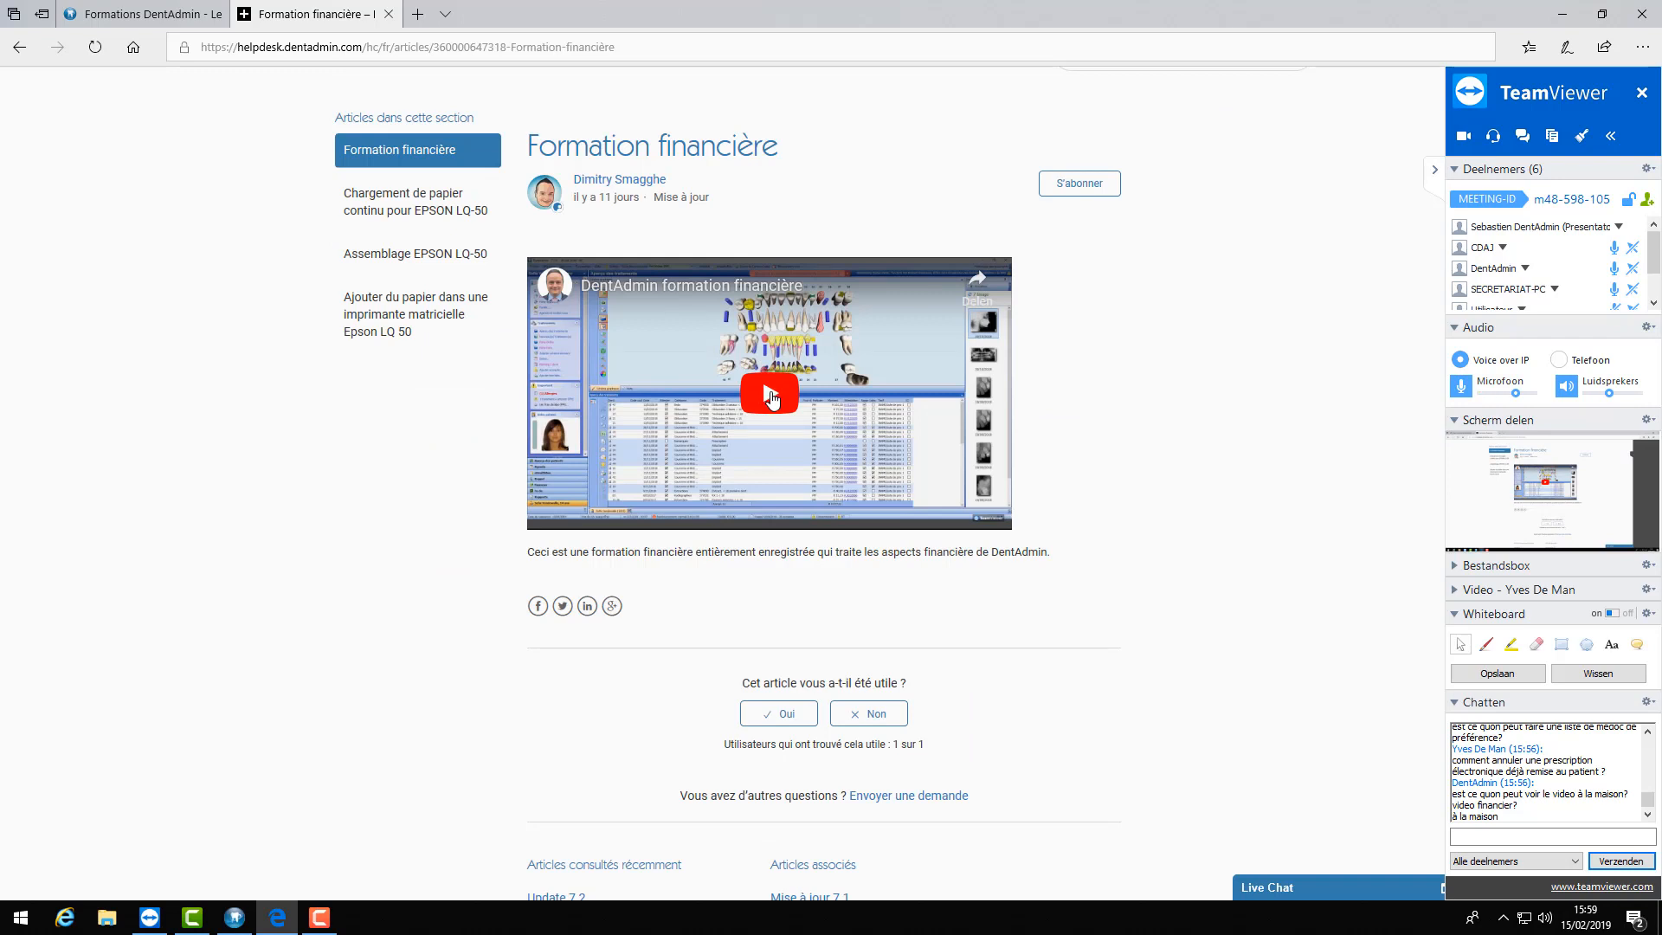
scroll(772, 398, up, 2)
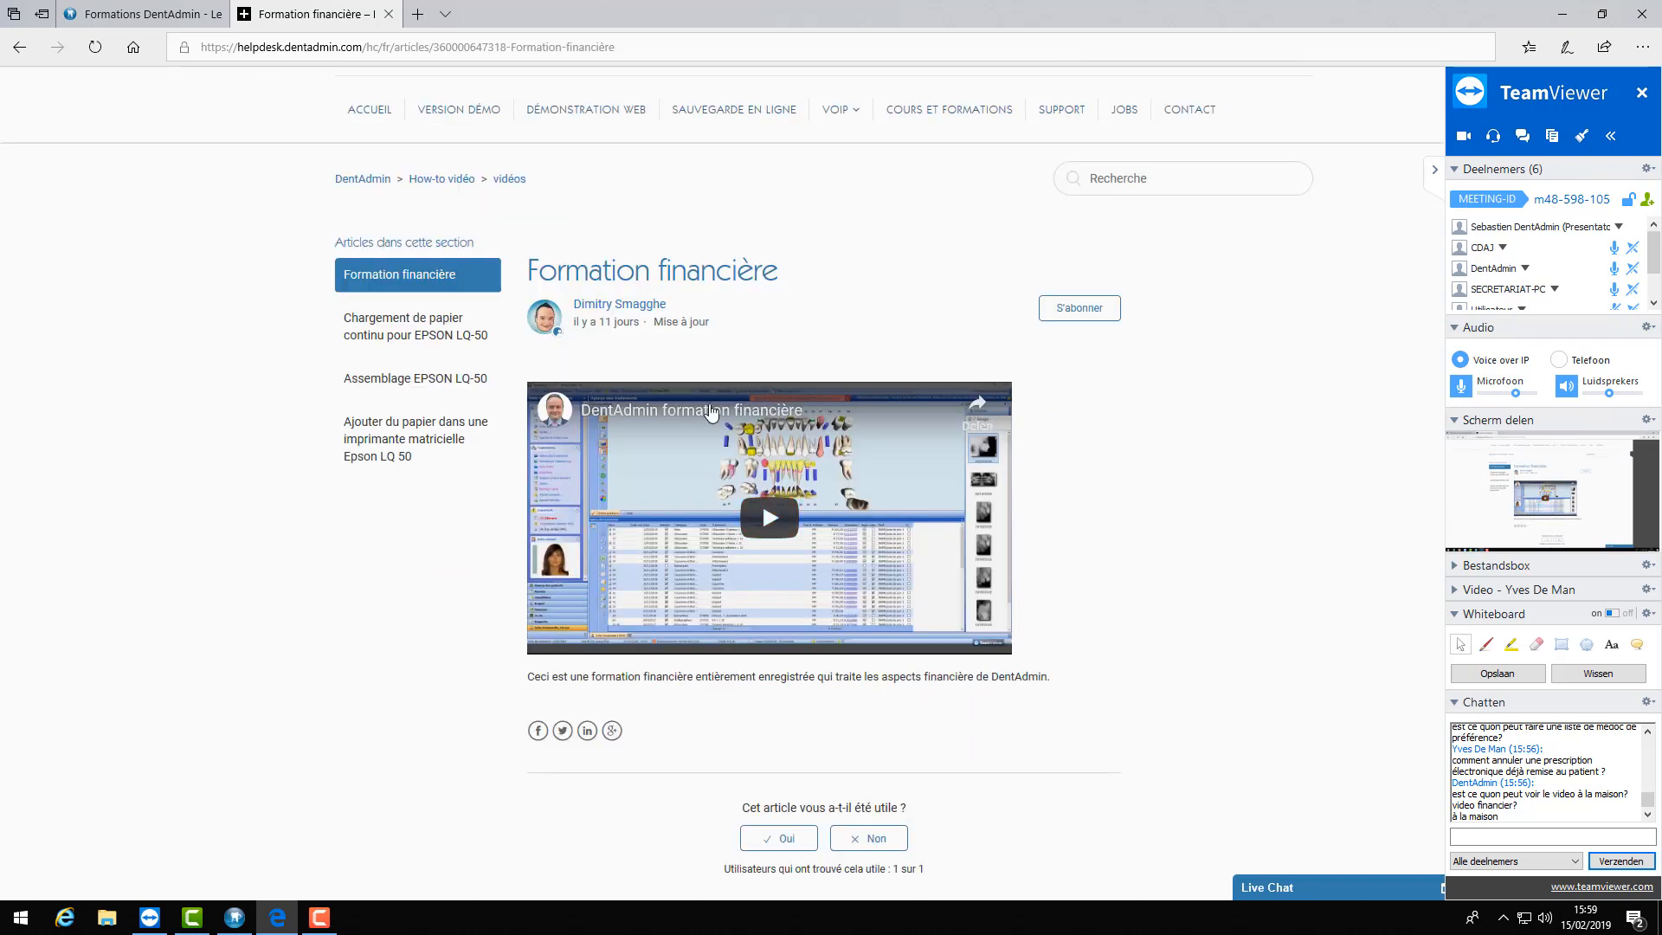
click(1641, 14)
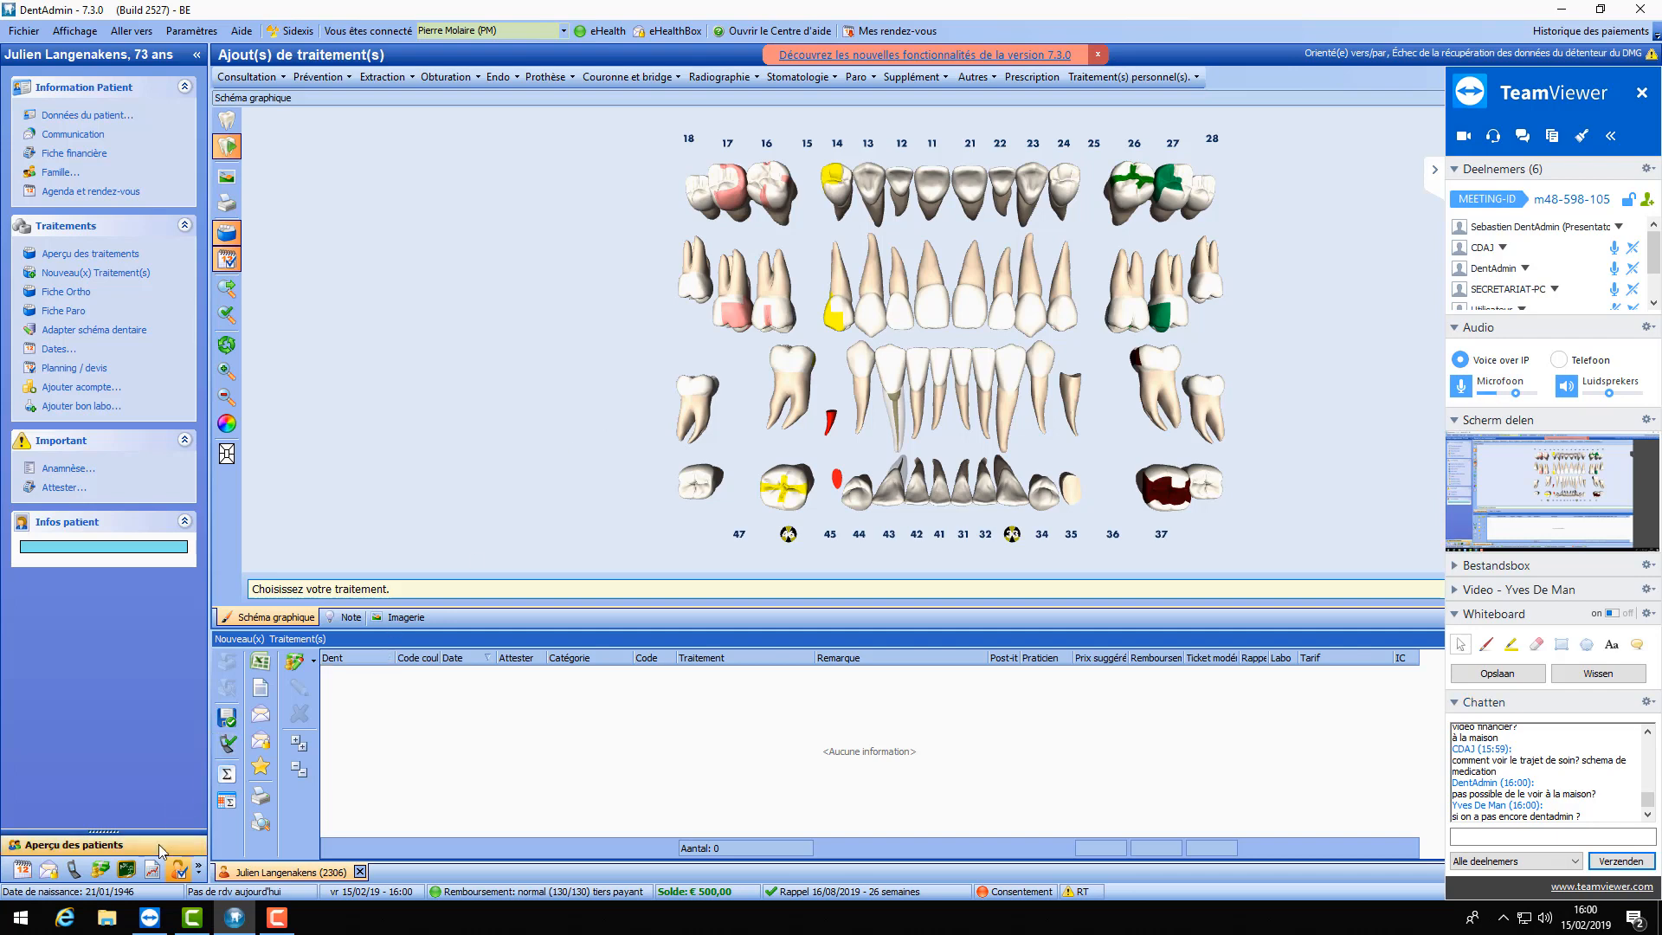
click(29, 922)
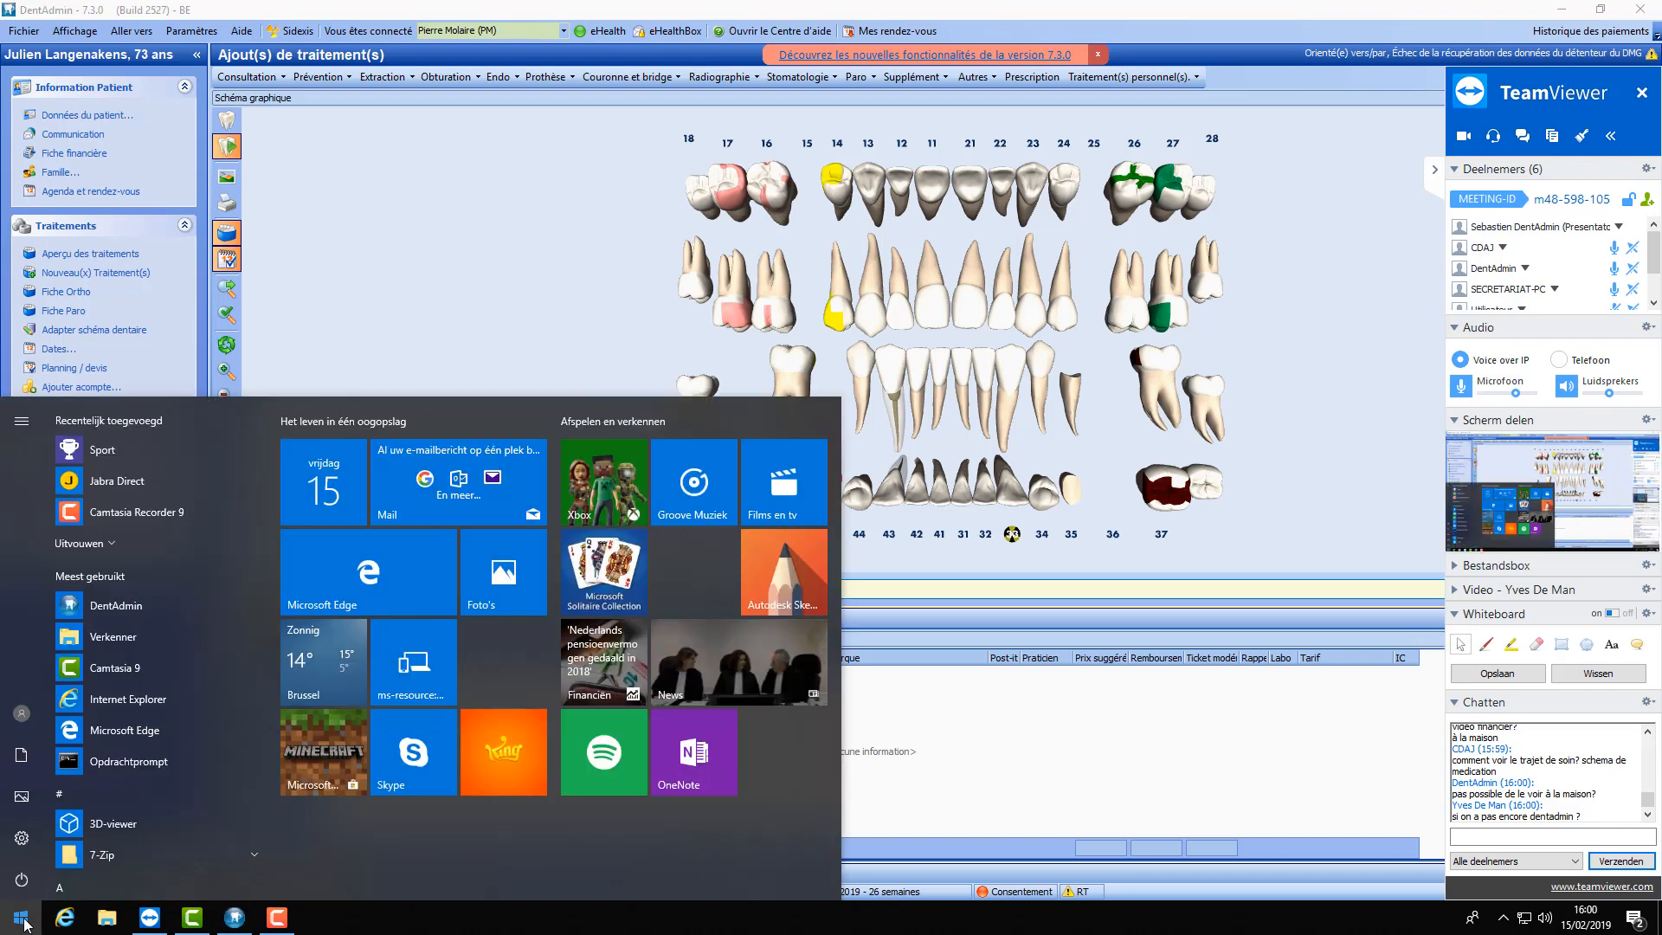
click(67, 919)
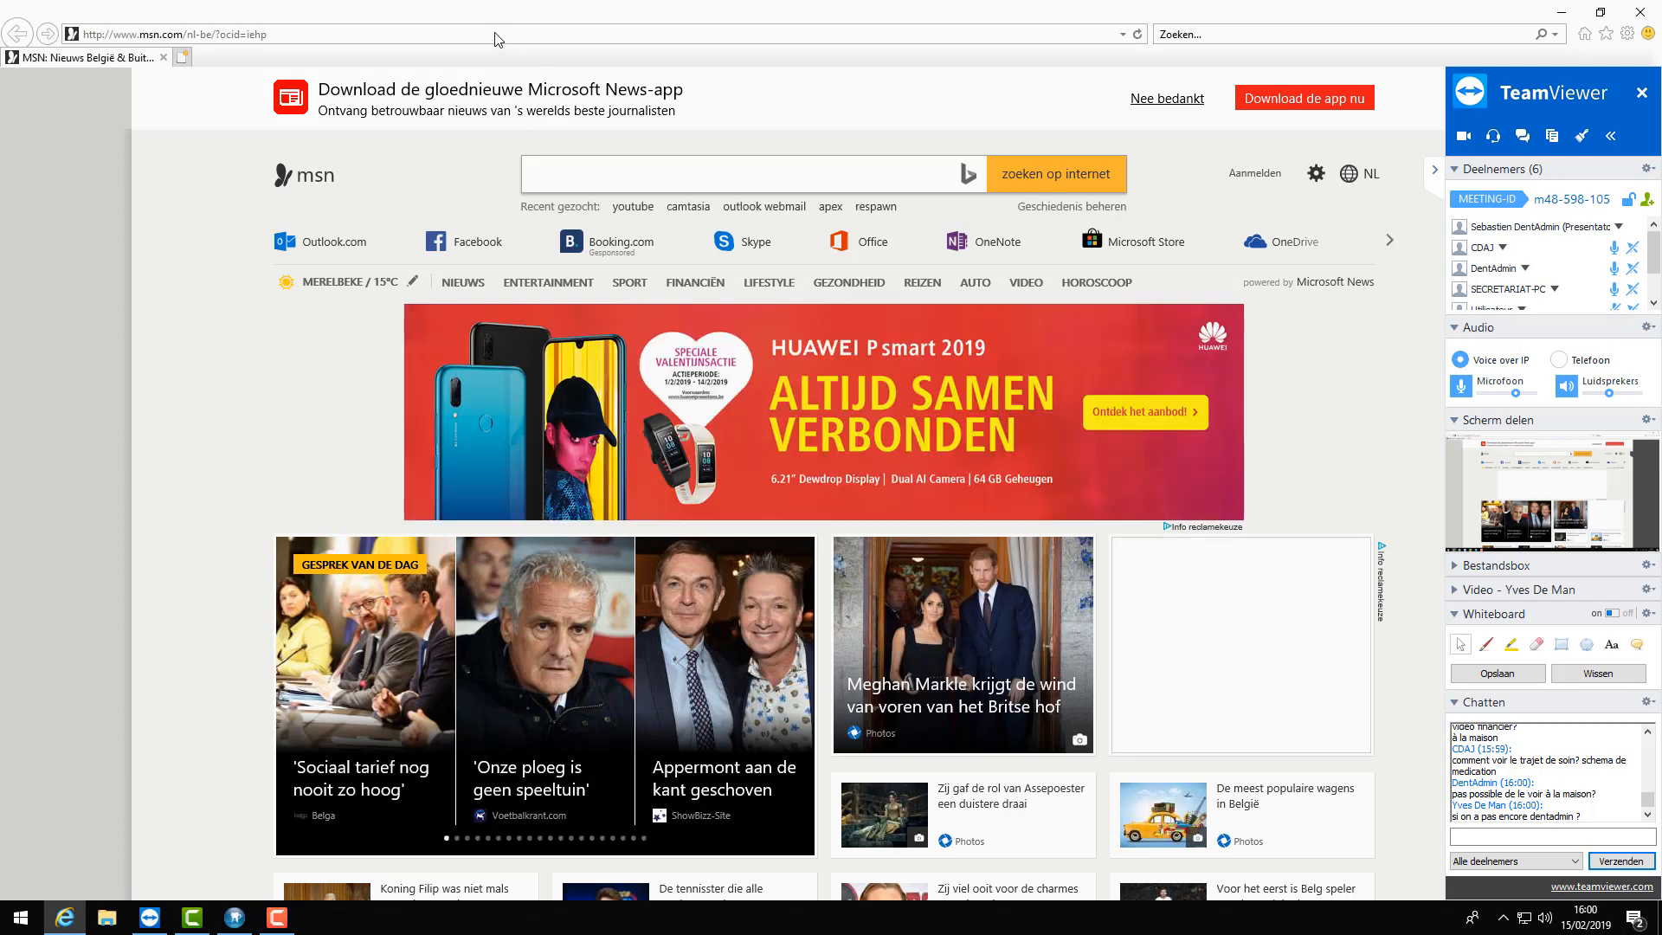
key(Return)
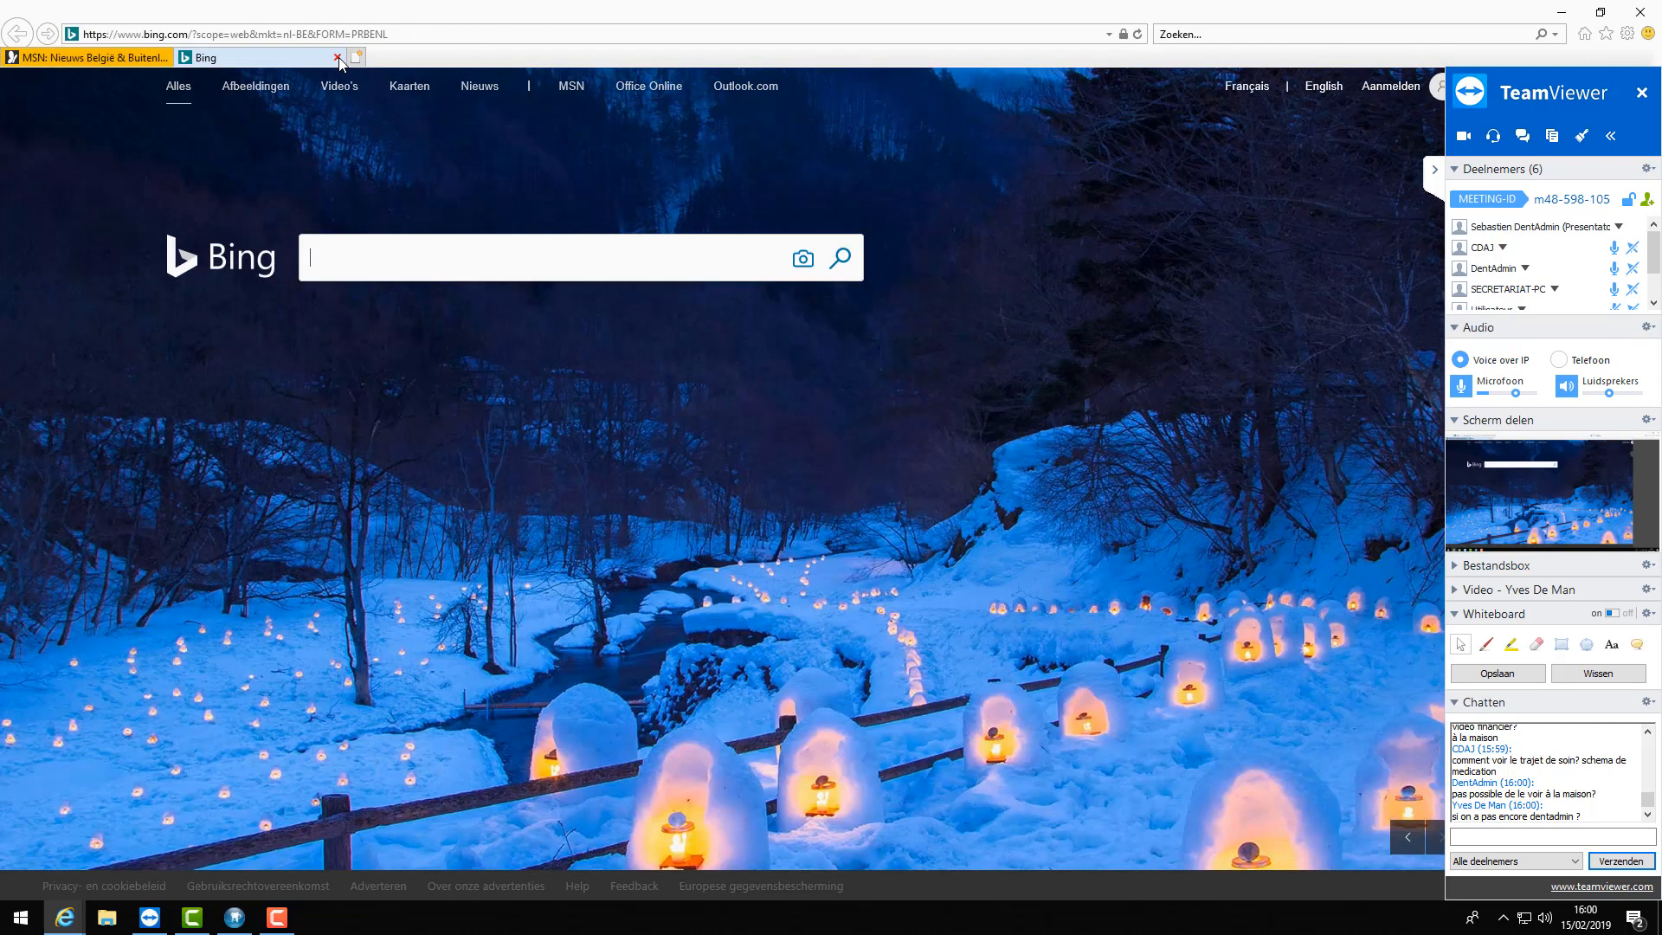
click(337, 58)
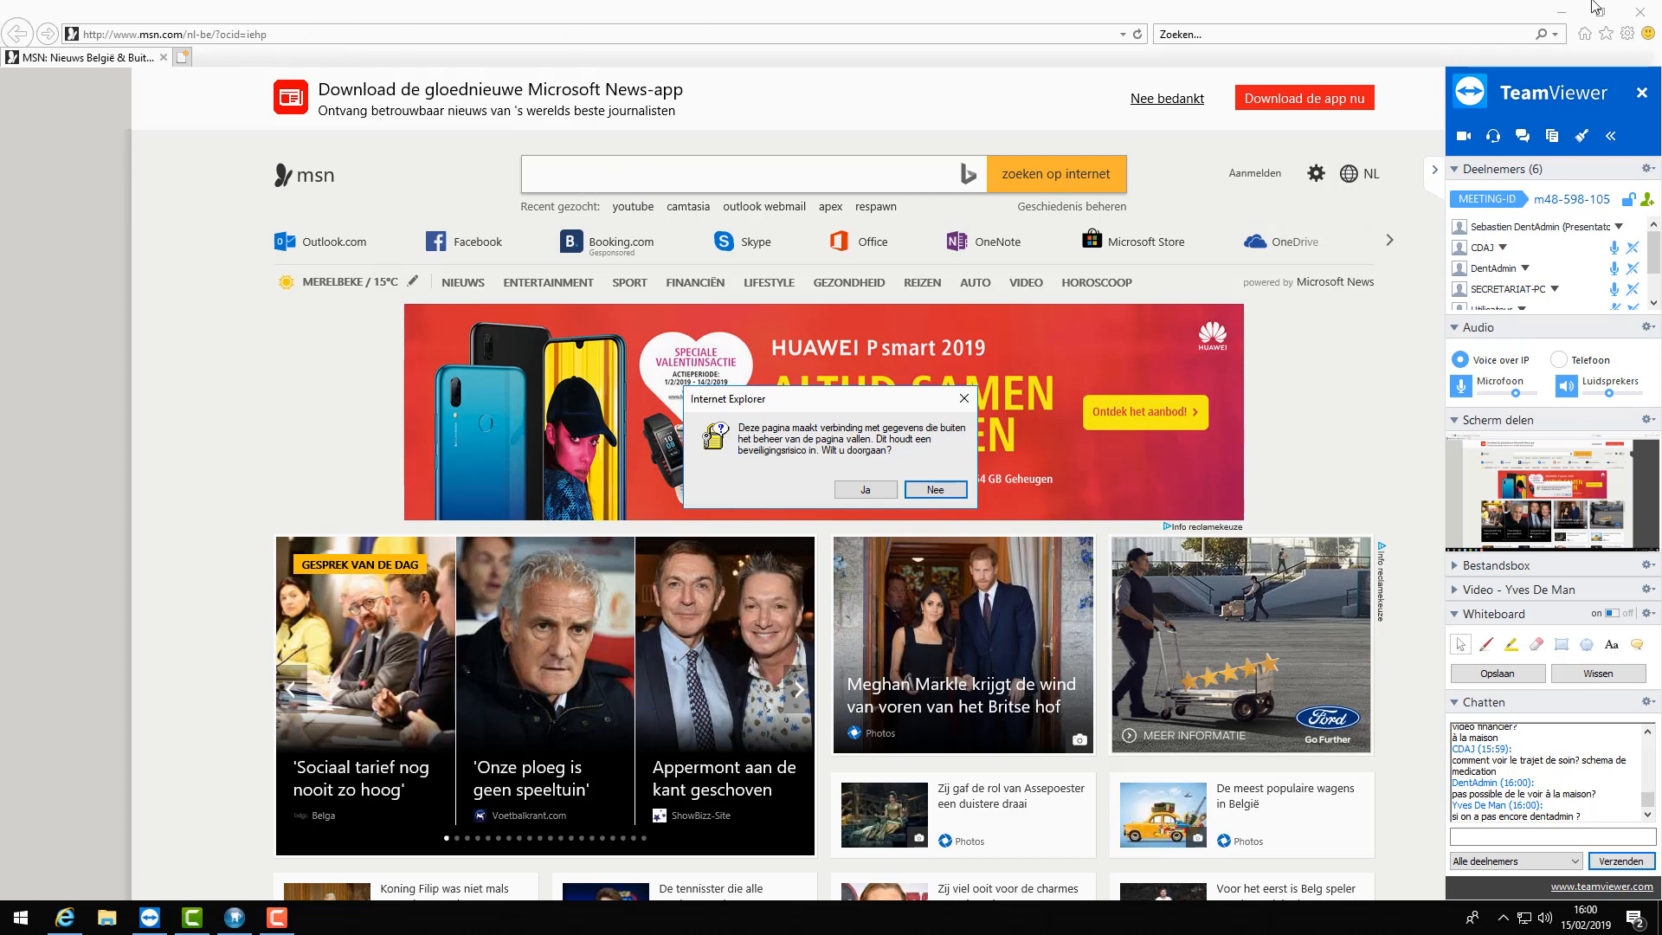
- Switch to Microsoft Edge and load the address ggogle.be
click(19, 919)
text(edg)
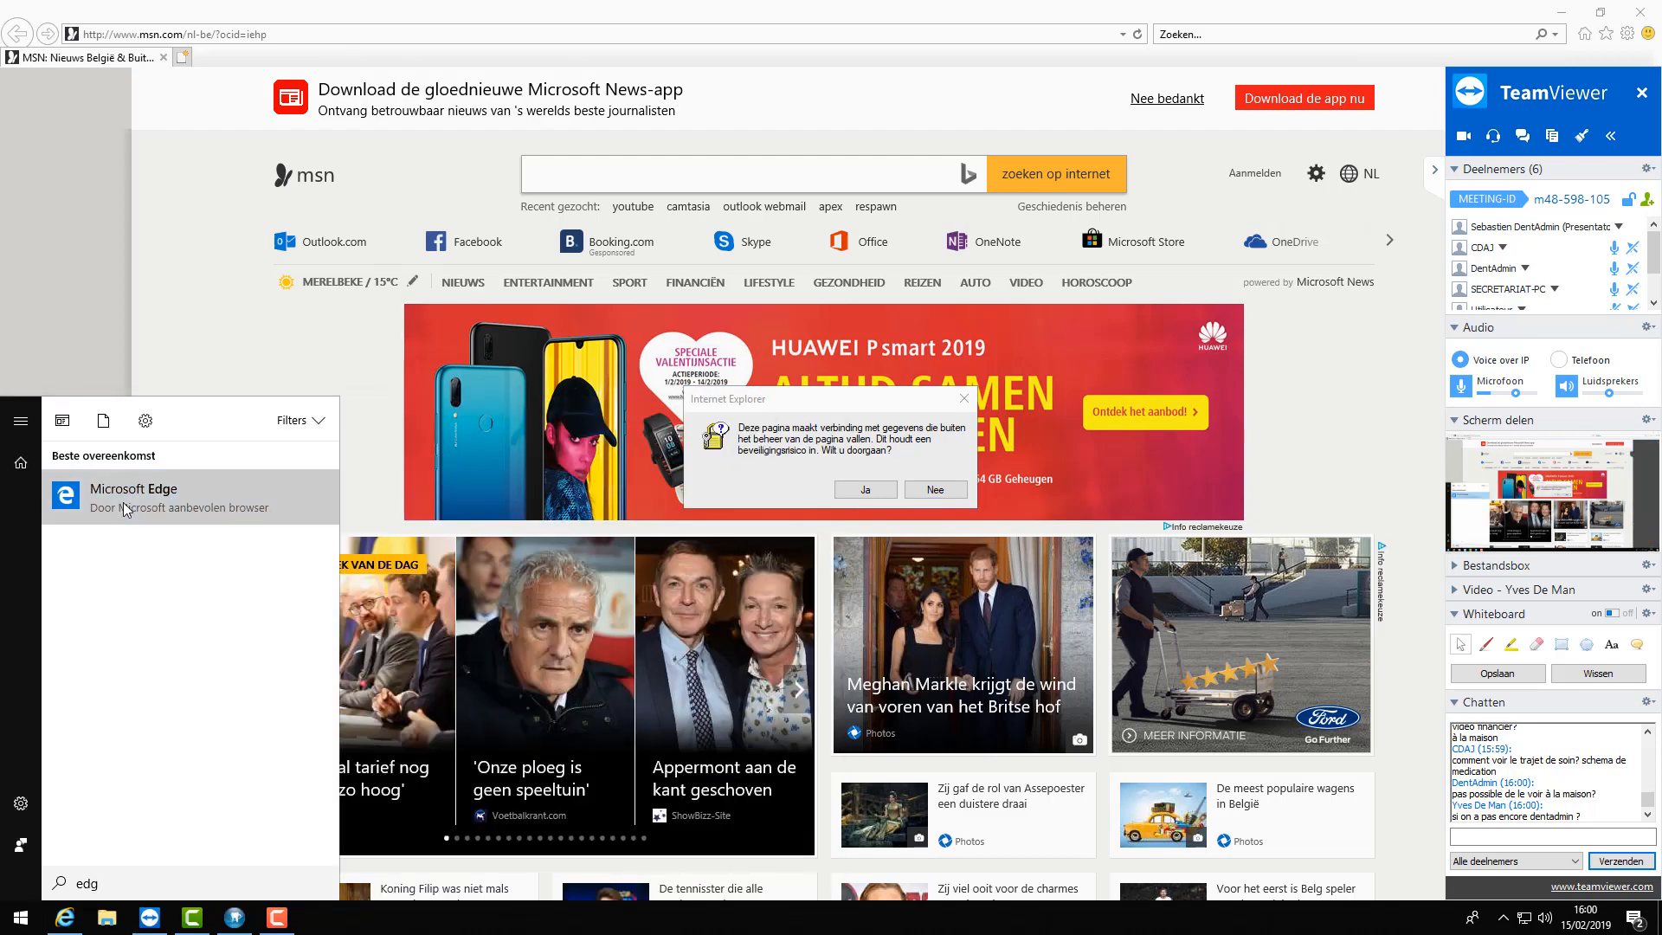
click(112, 482)
click(433, 45)
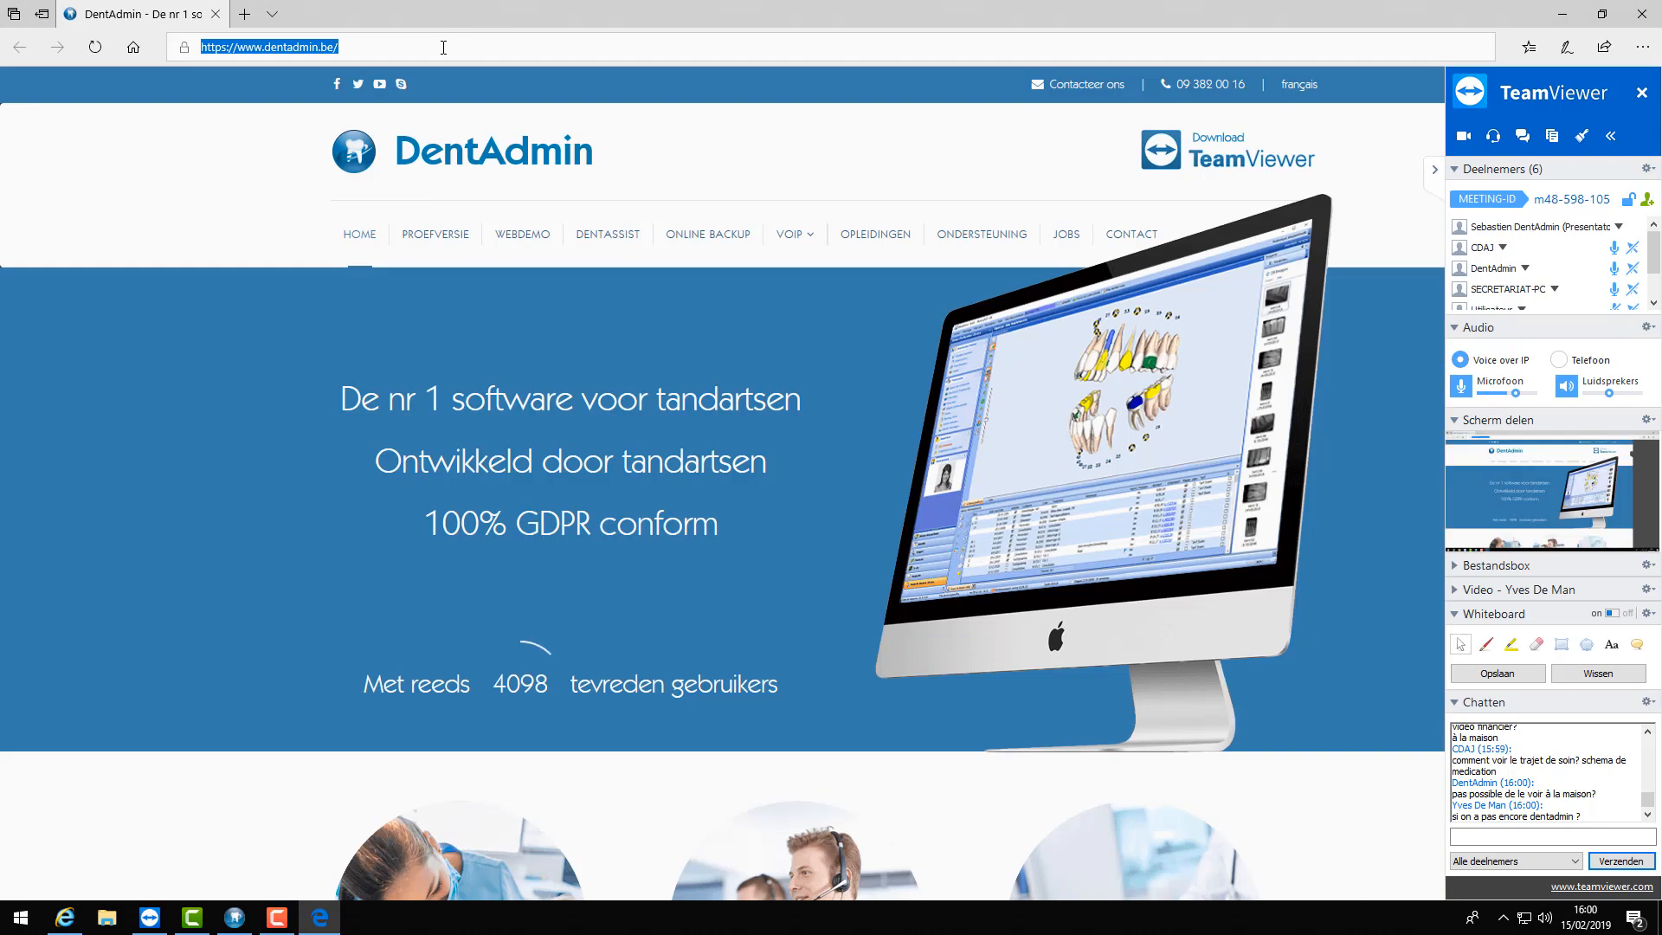
text(ggogle.be)
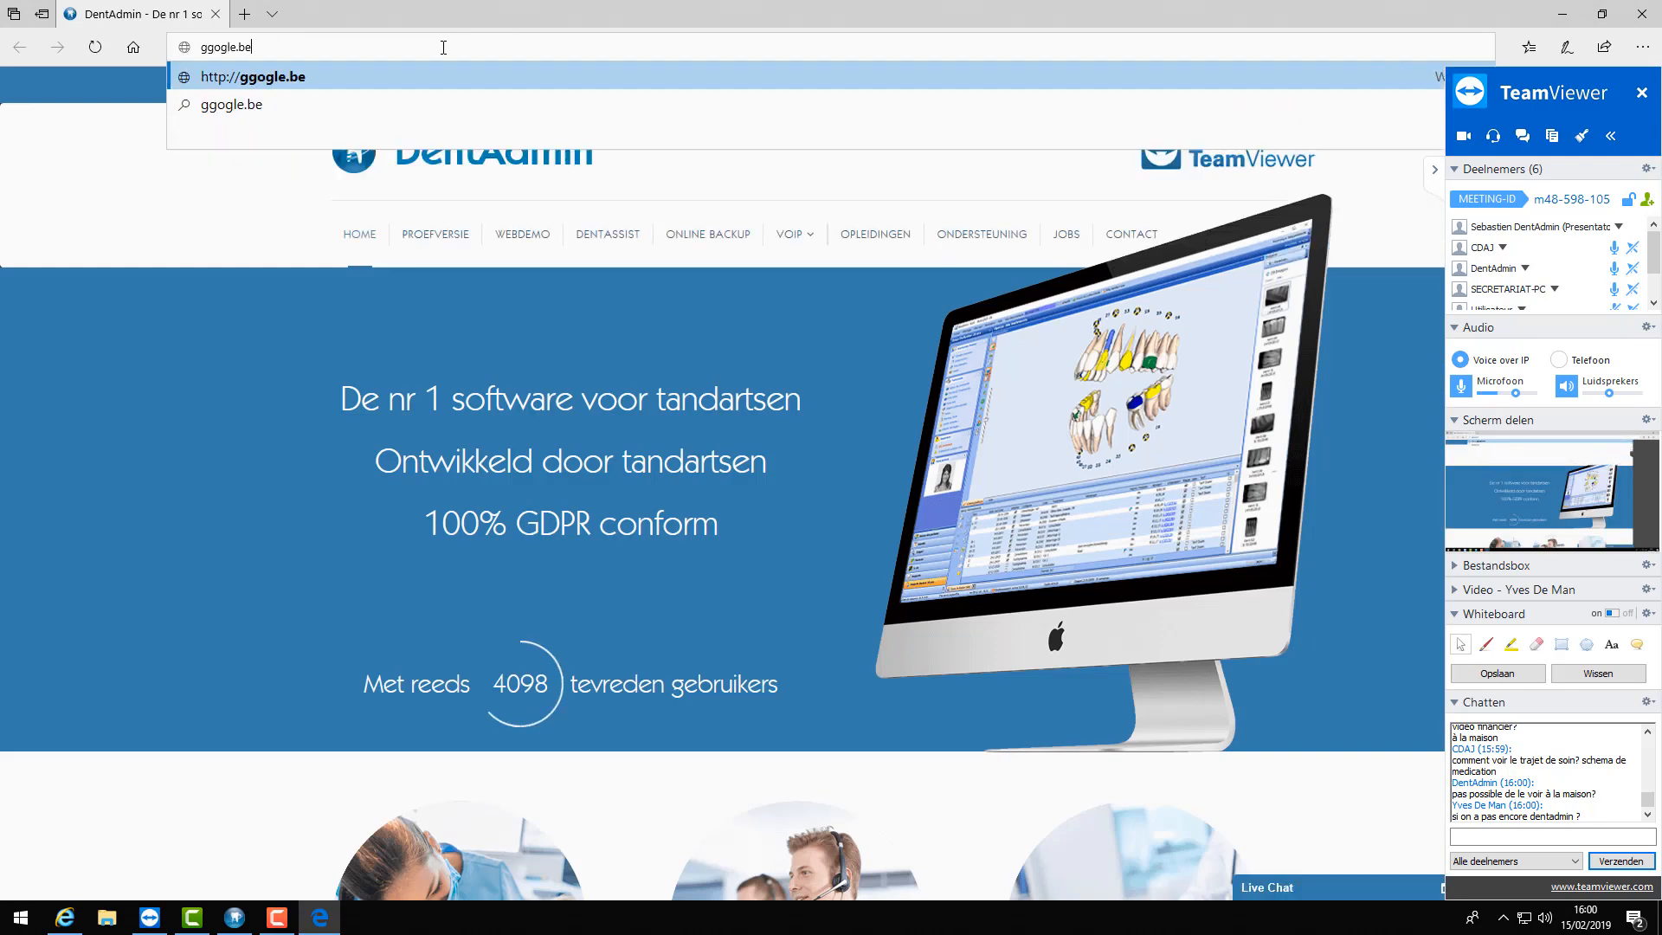
key(Return)
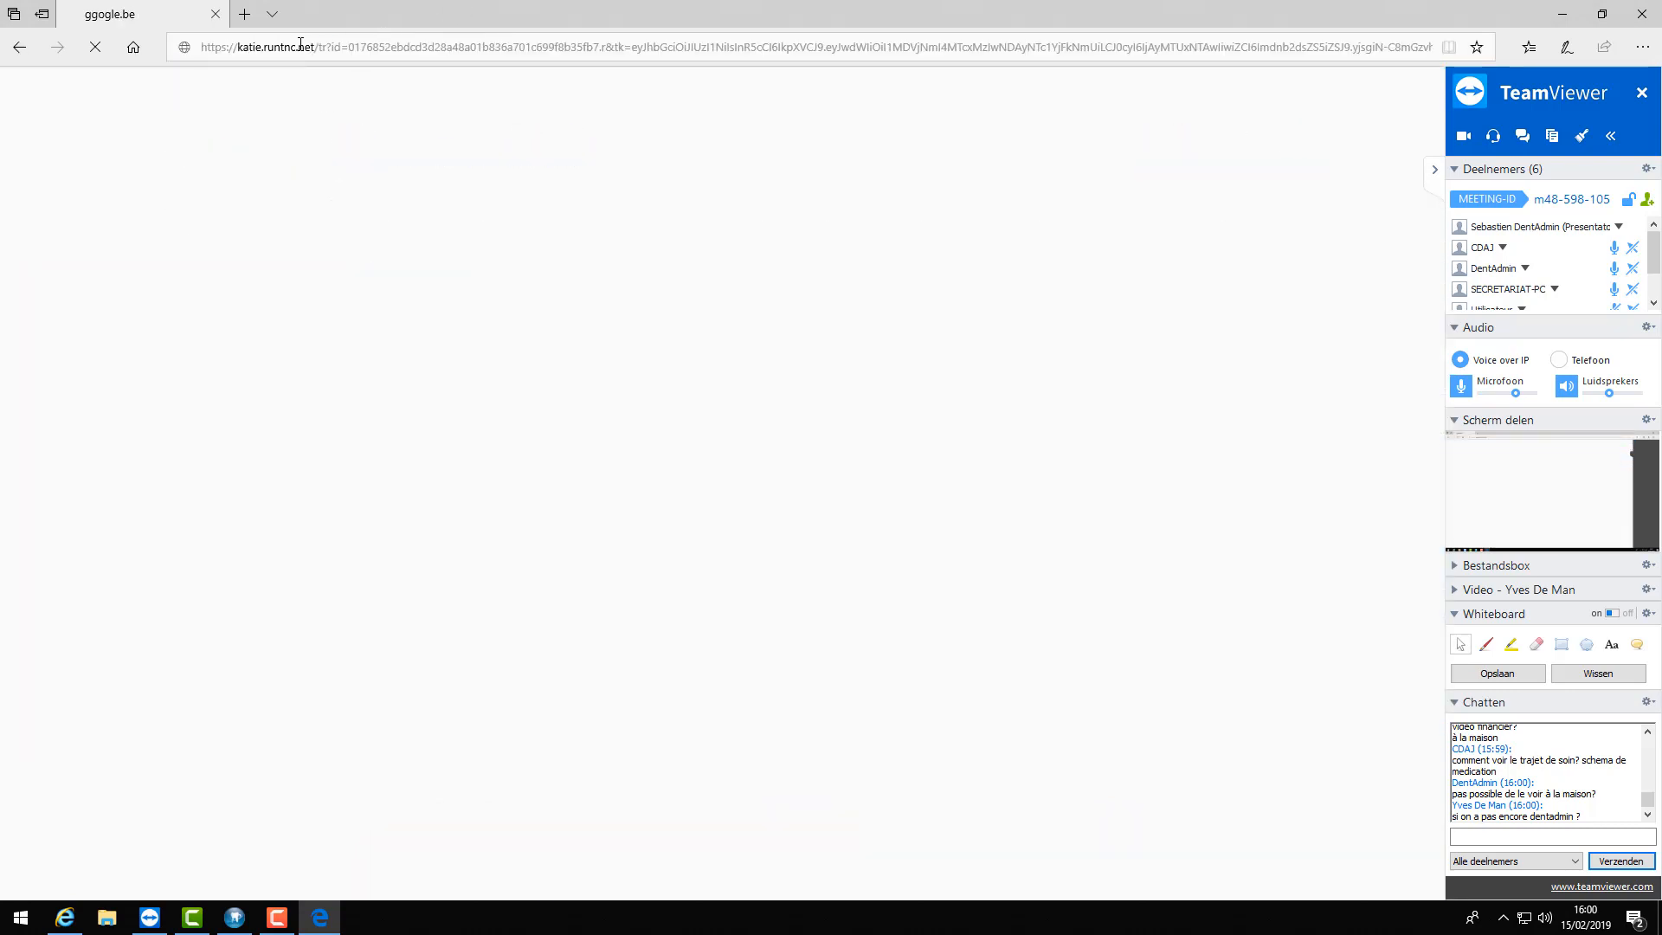
- Dismiss the prize message on the mistyped website and load the address google.be instead
click(331, 48)
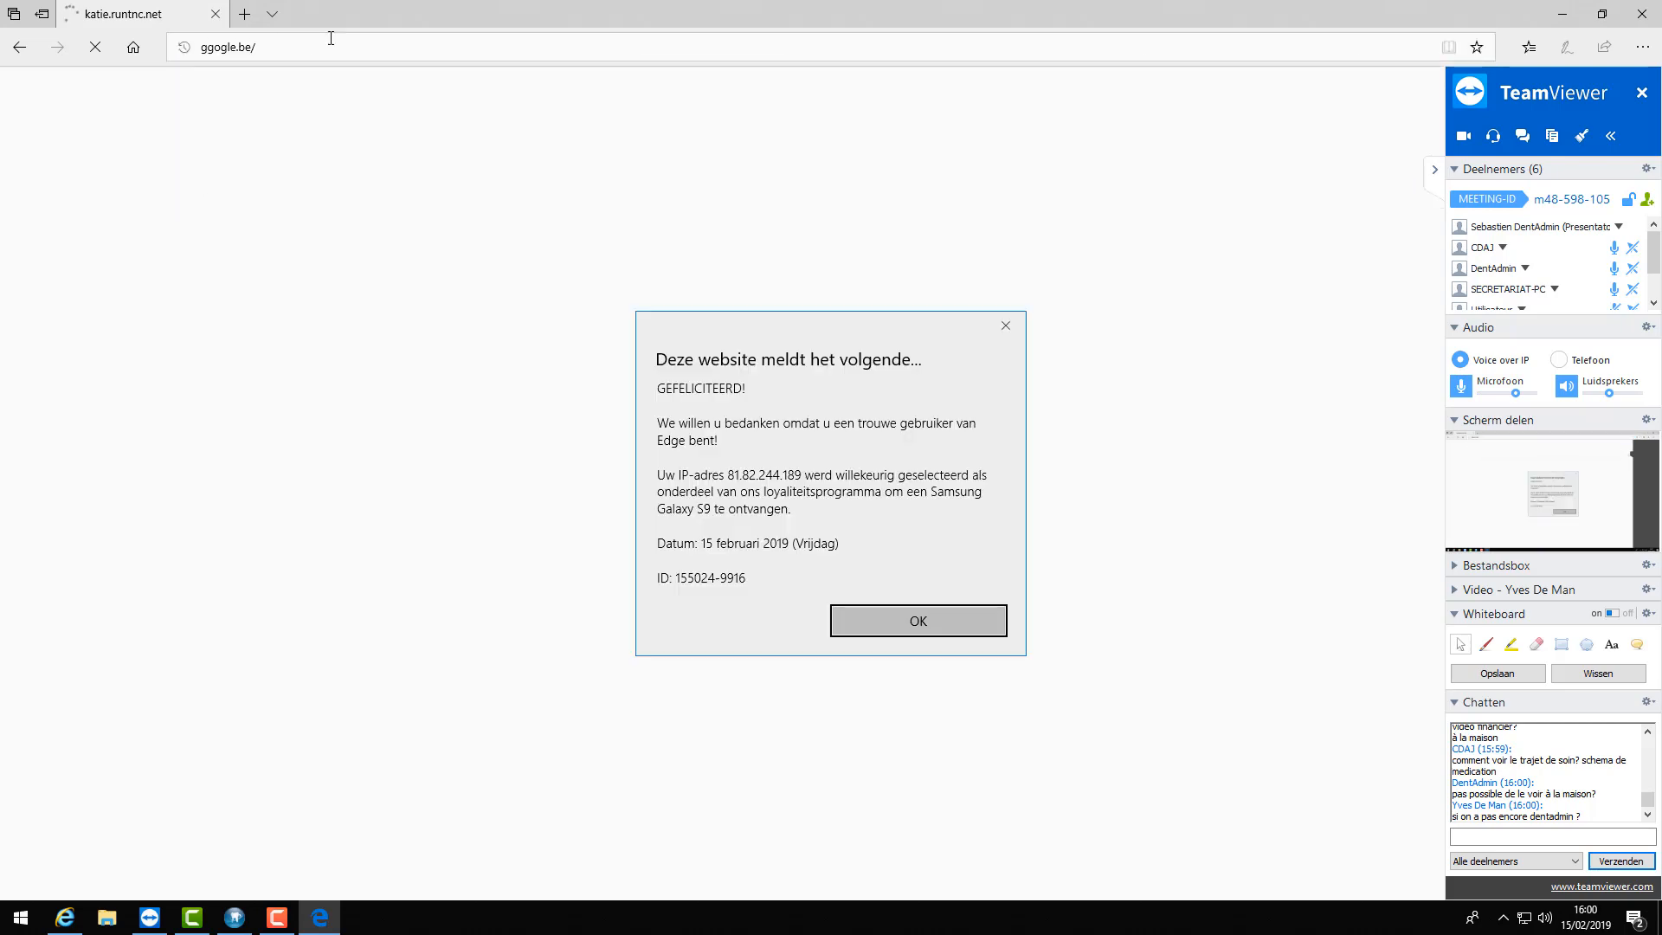
key(Return)
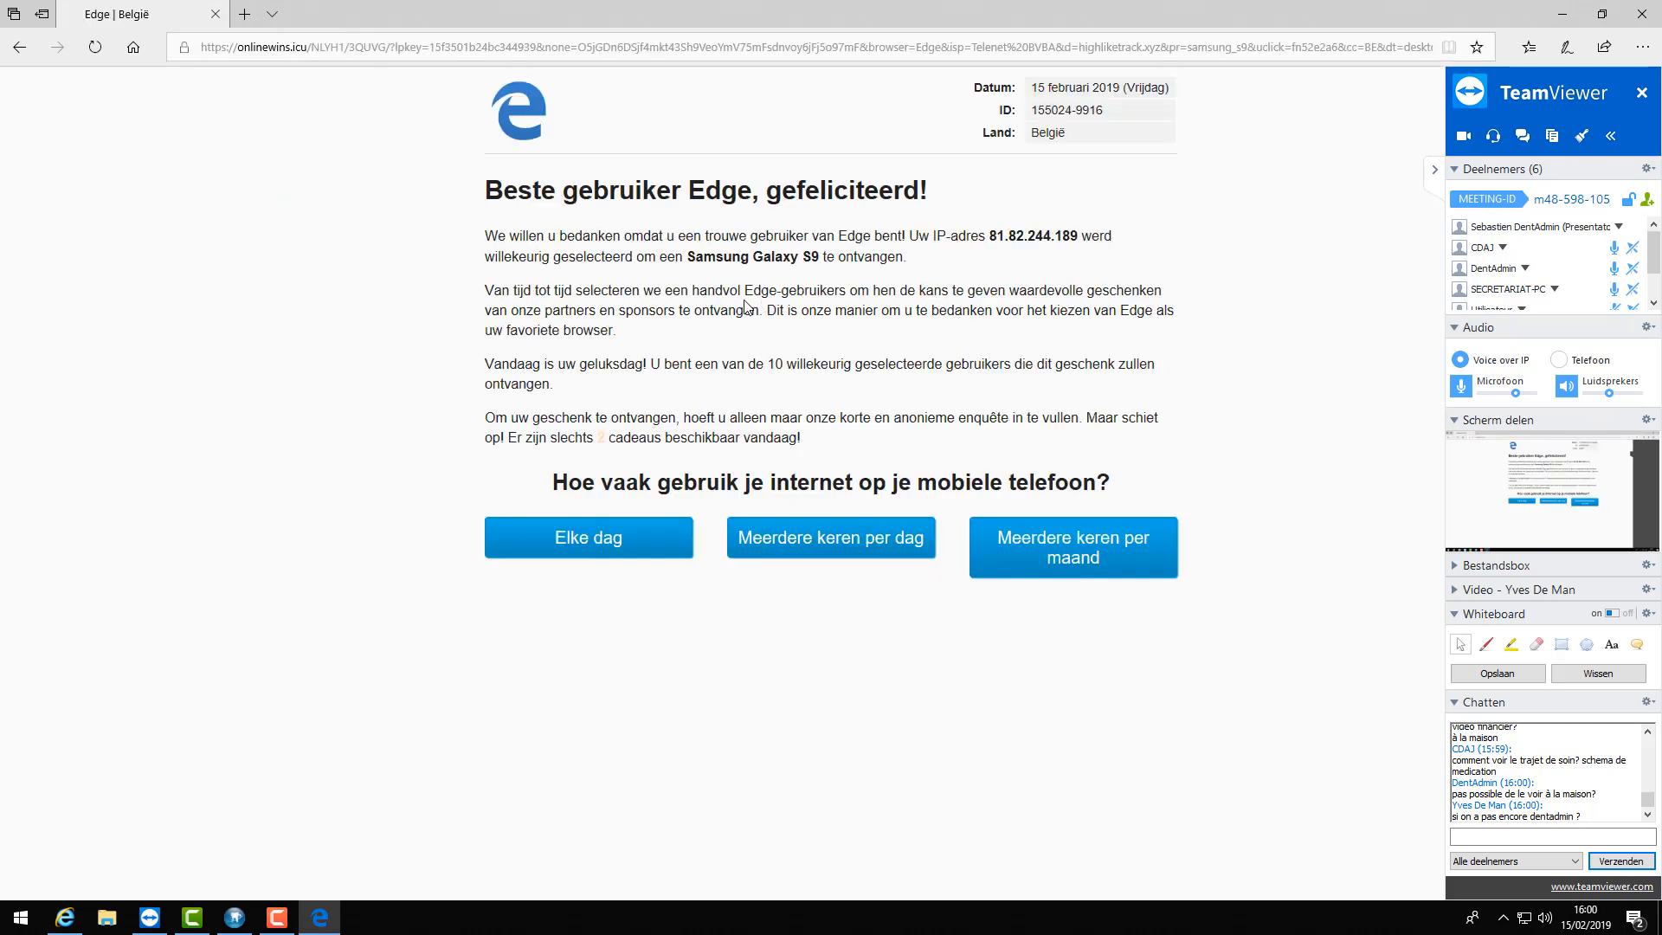
click(332, 49)
text(google.be)
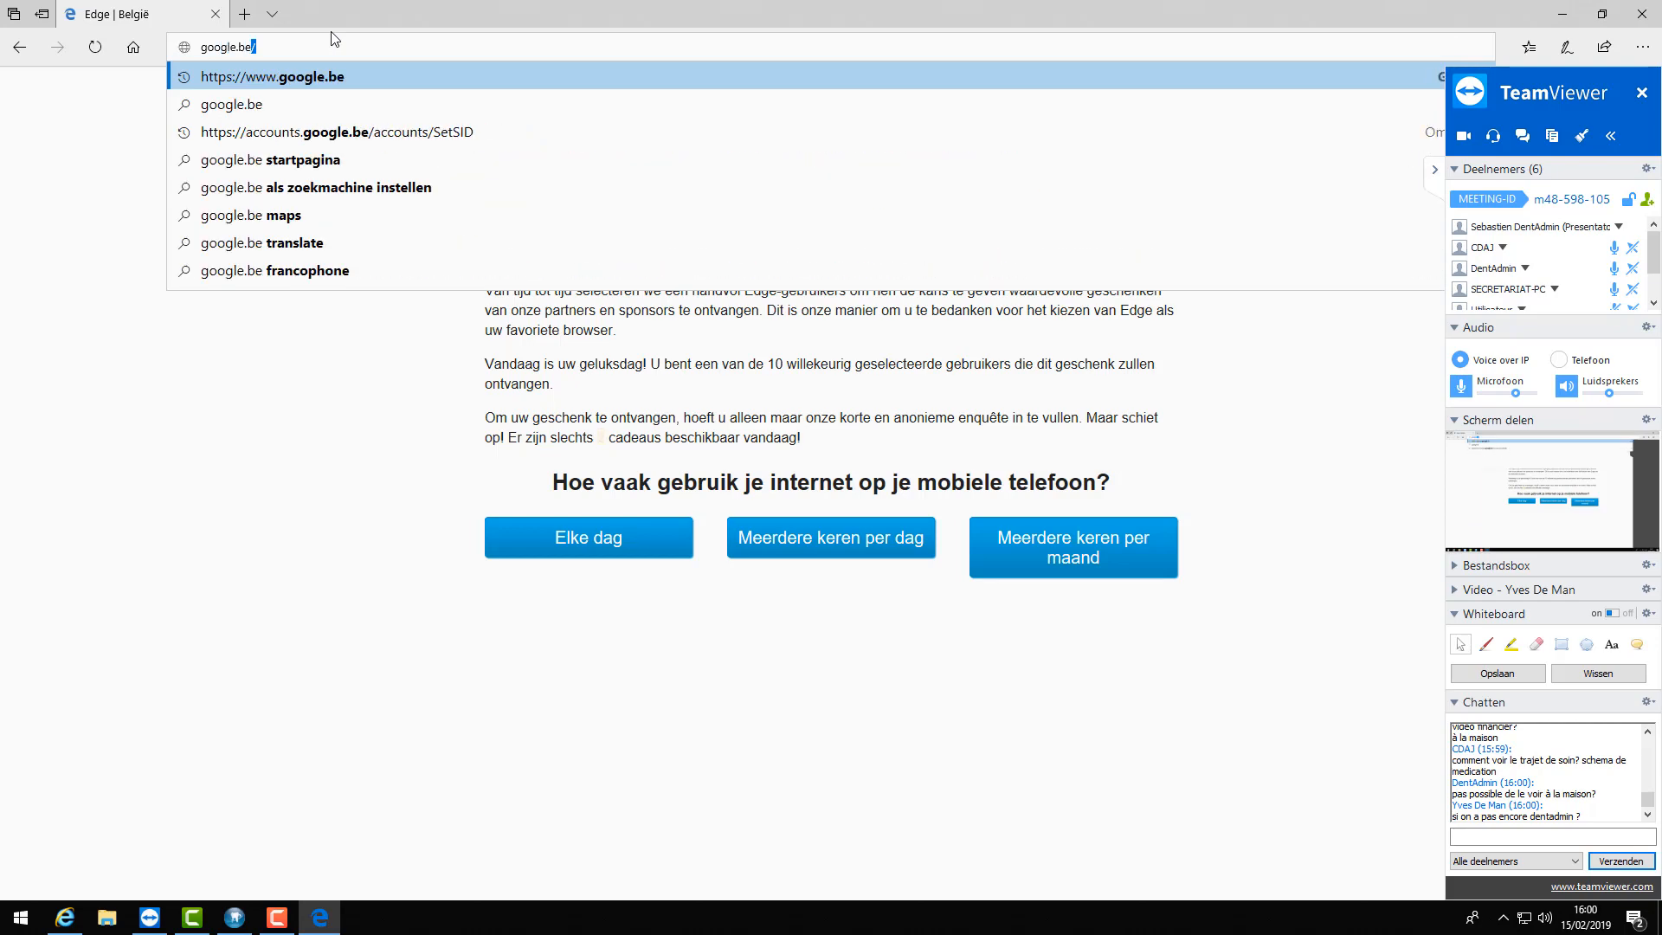
key(Return)
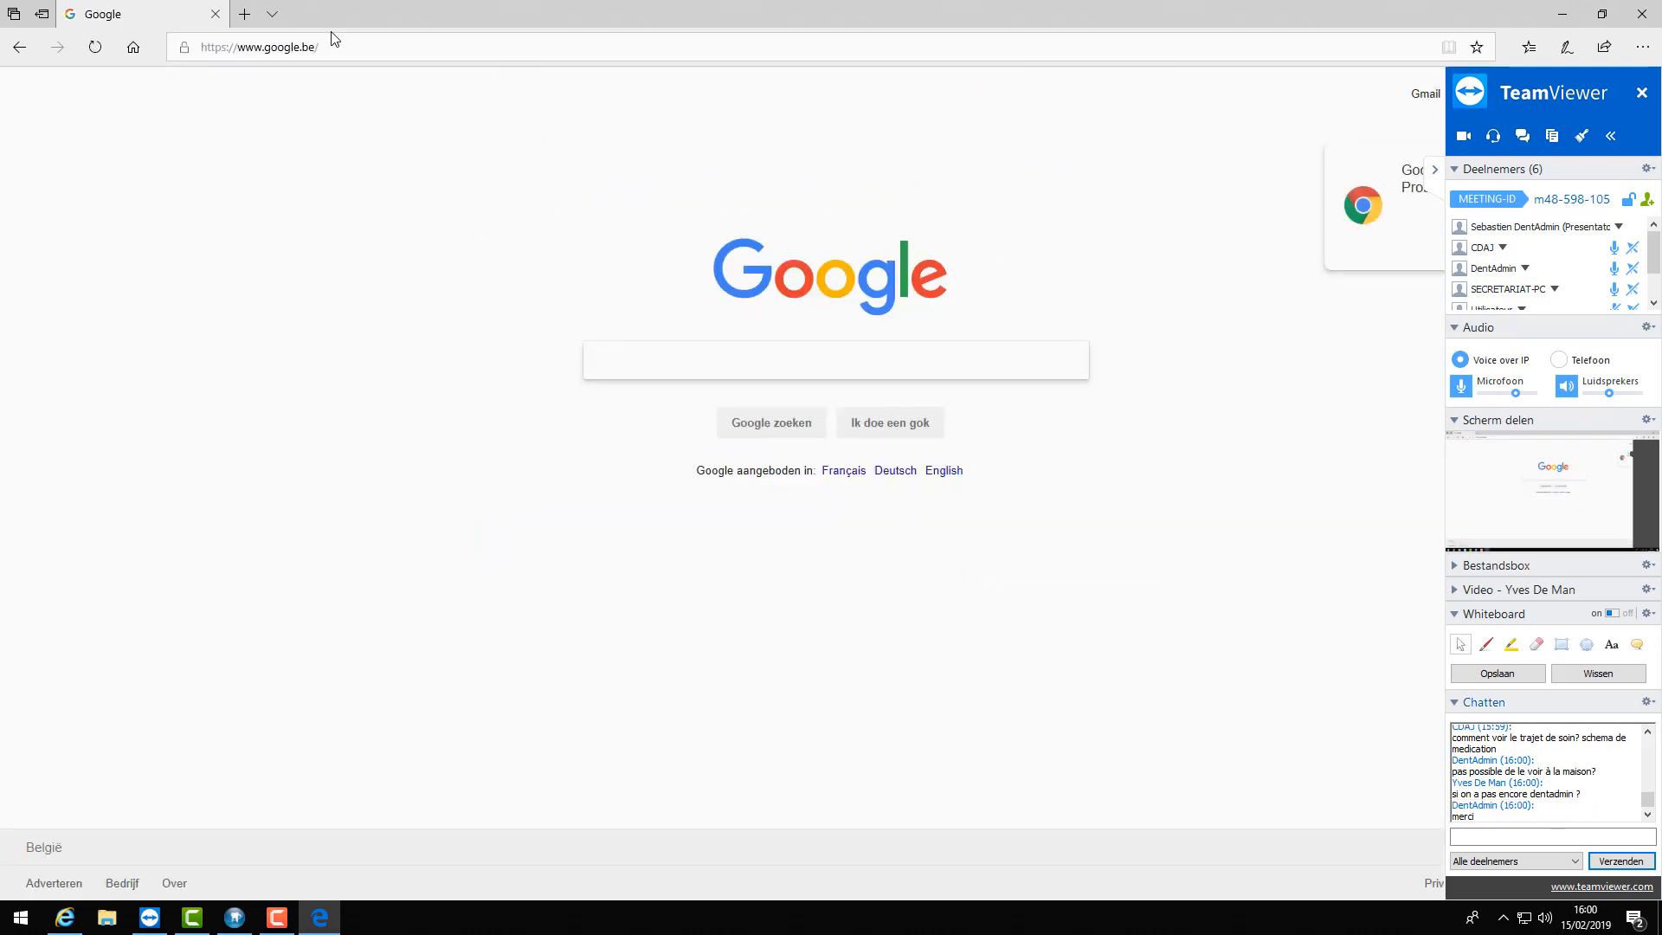
- Search Google for dentadmin, open the DentAdmin website and switch it to French
text(dentadmin)
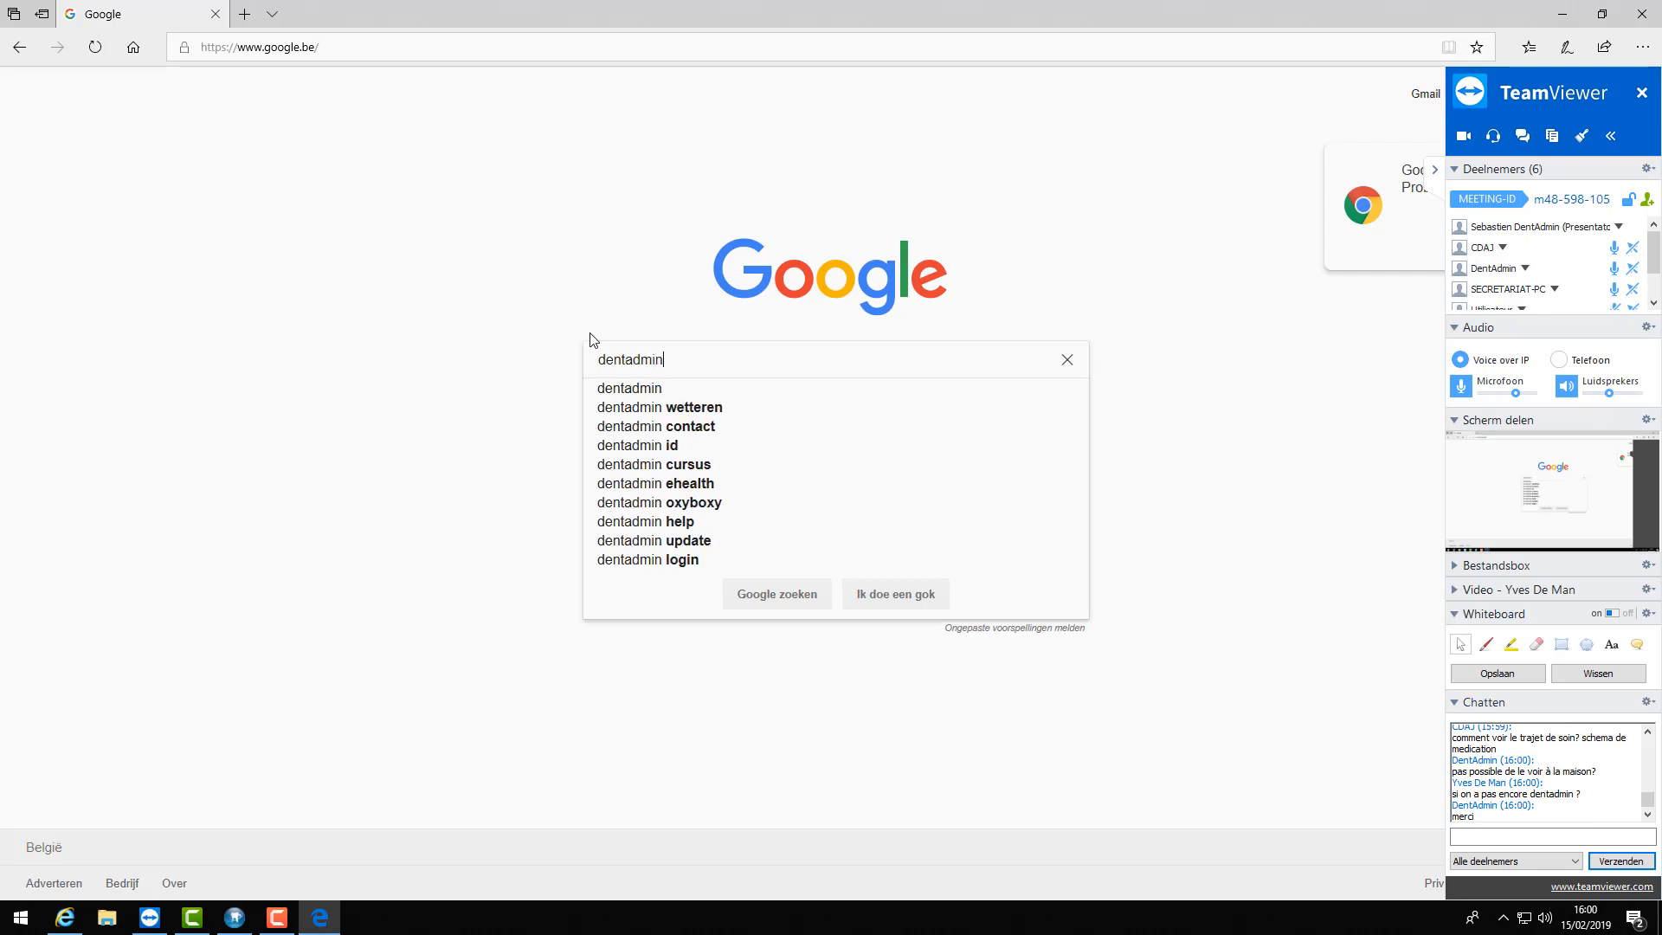
key(Return)
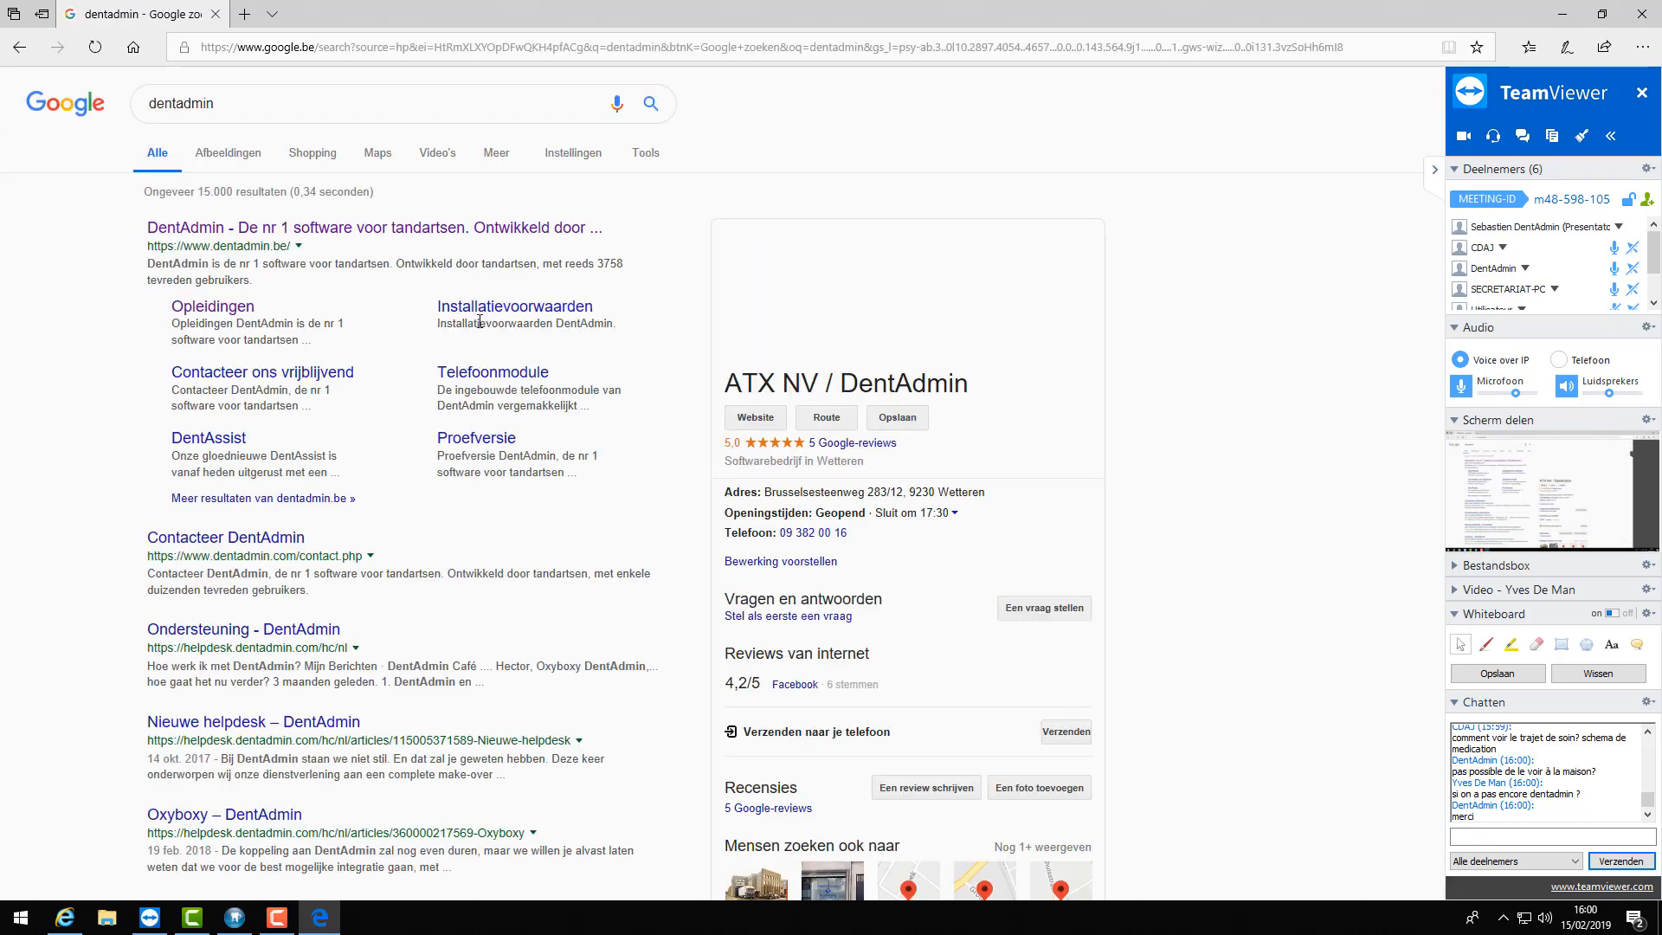
click(356, 228)
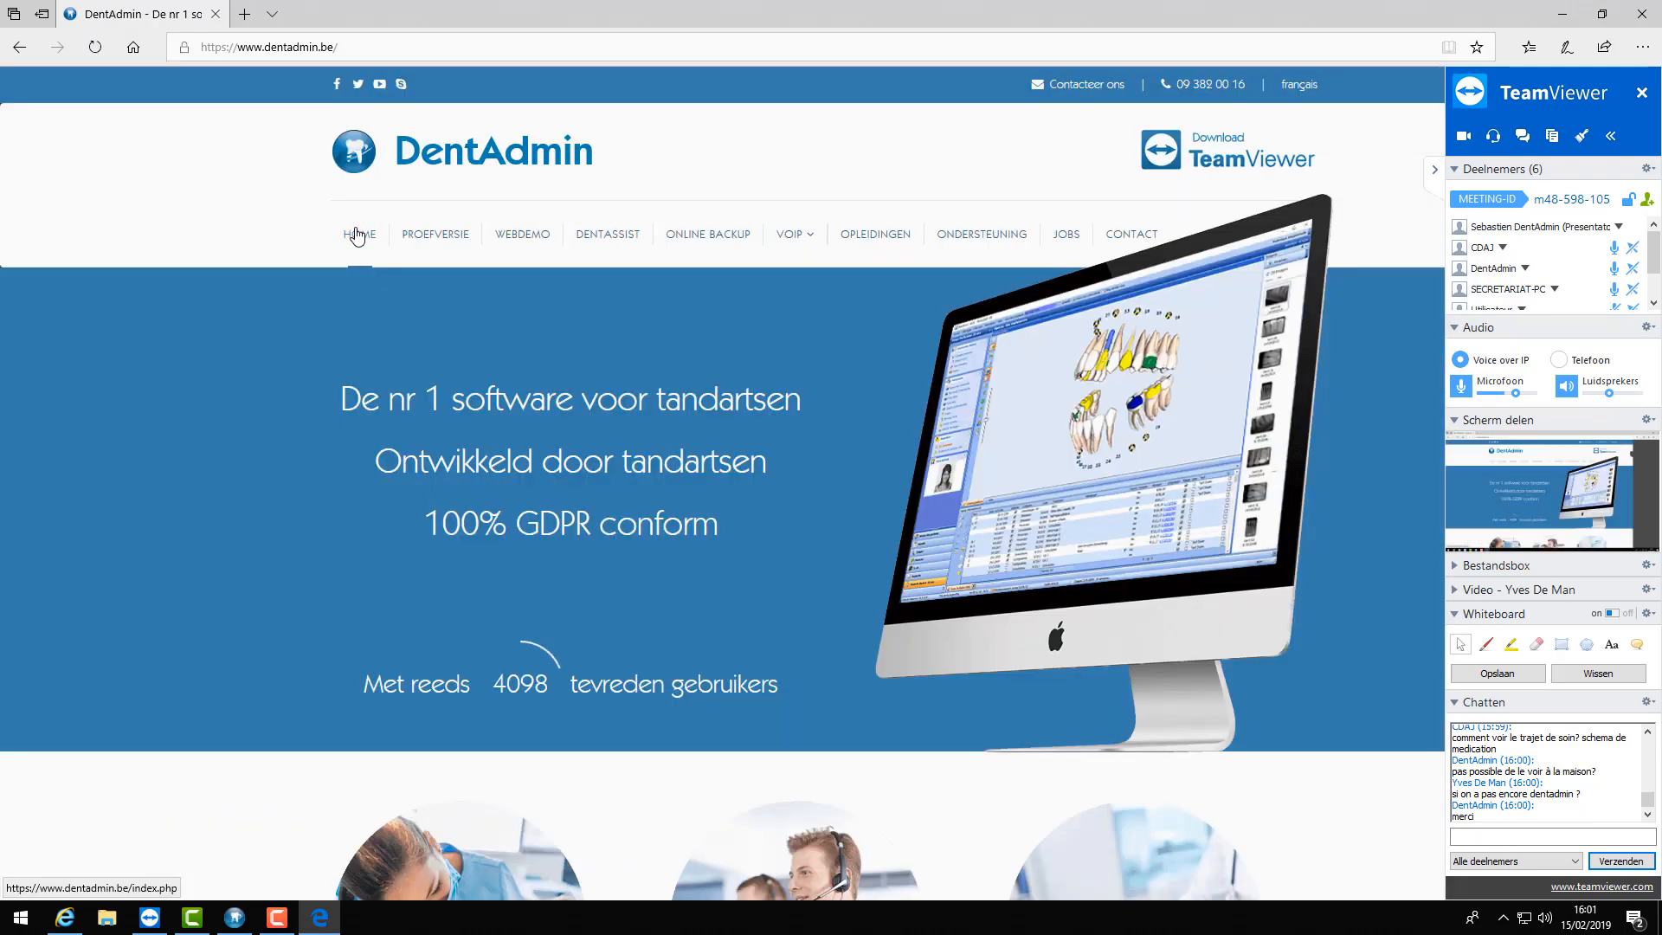
click(1302, 85)
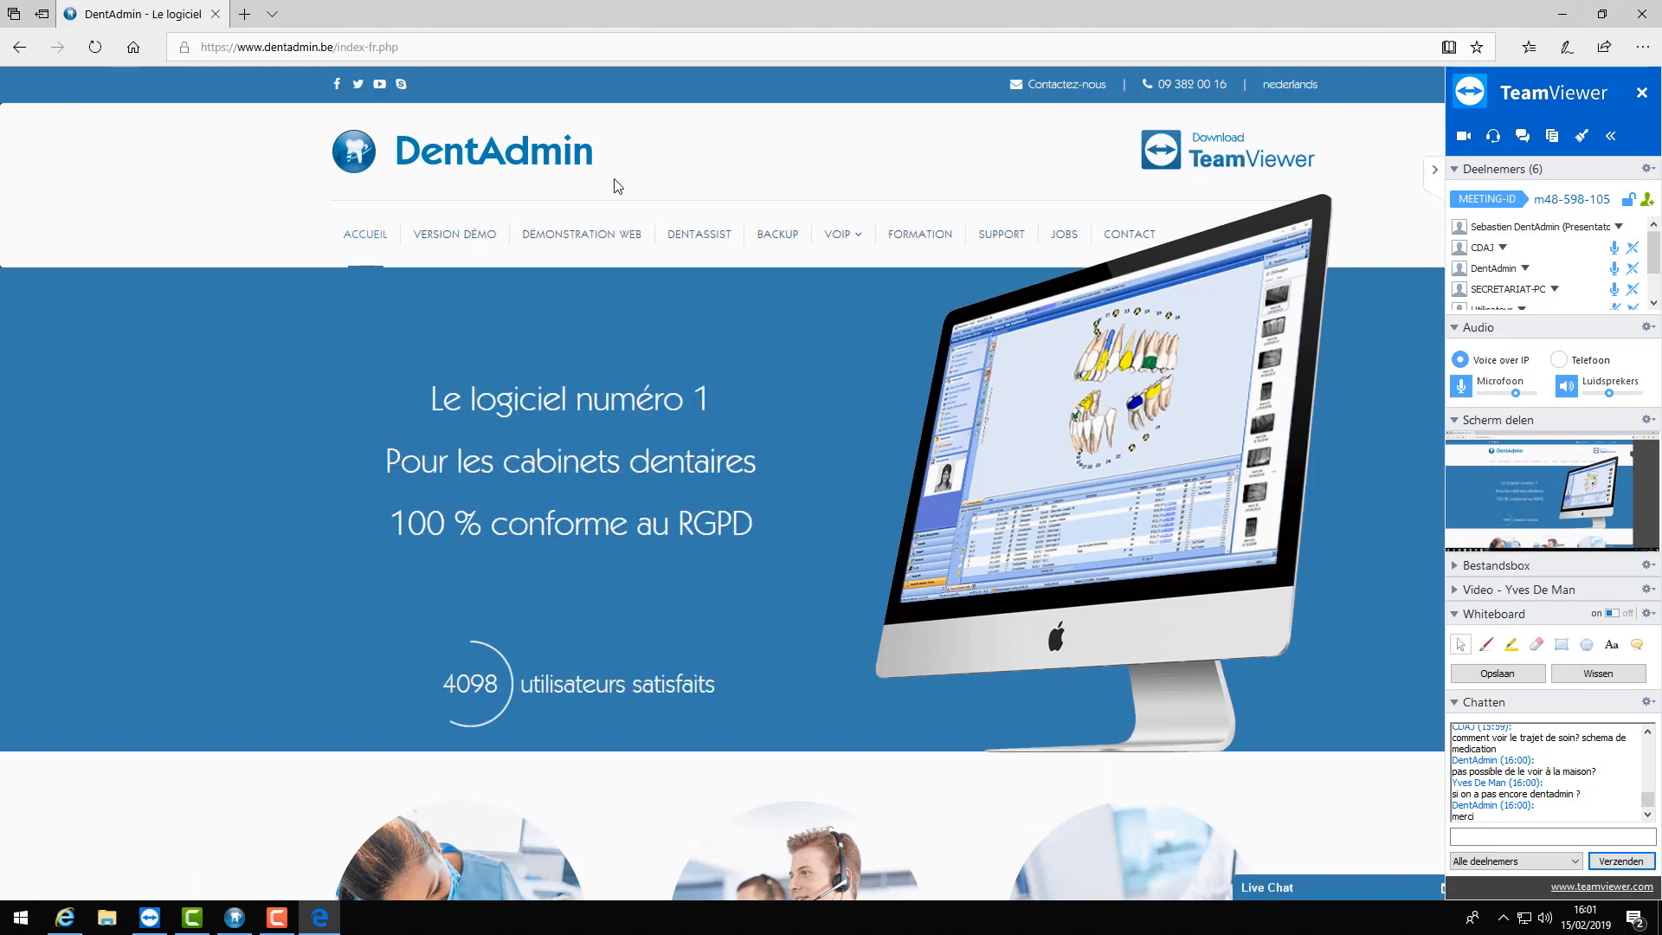
- Go to the site's support pages, expand Comment fonctionne DentAdmin and view the Formation financière article under How-to vidéo
click(999, 245)
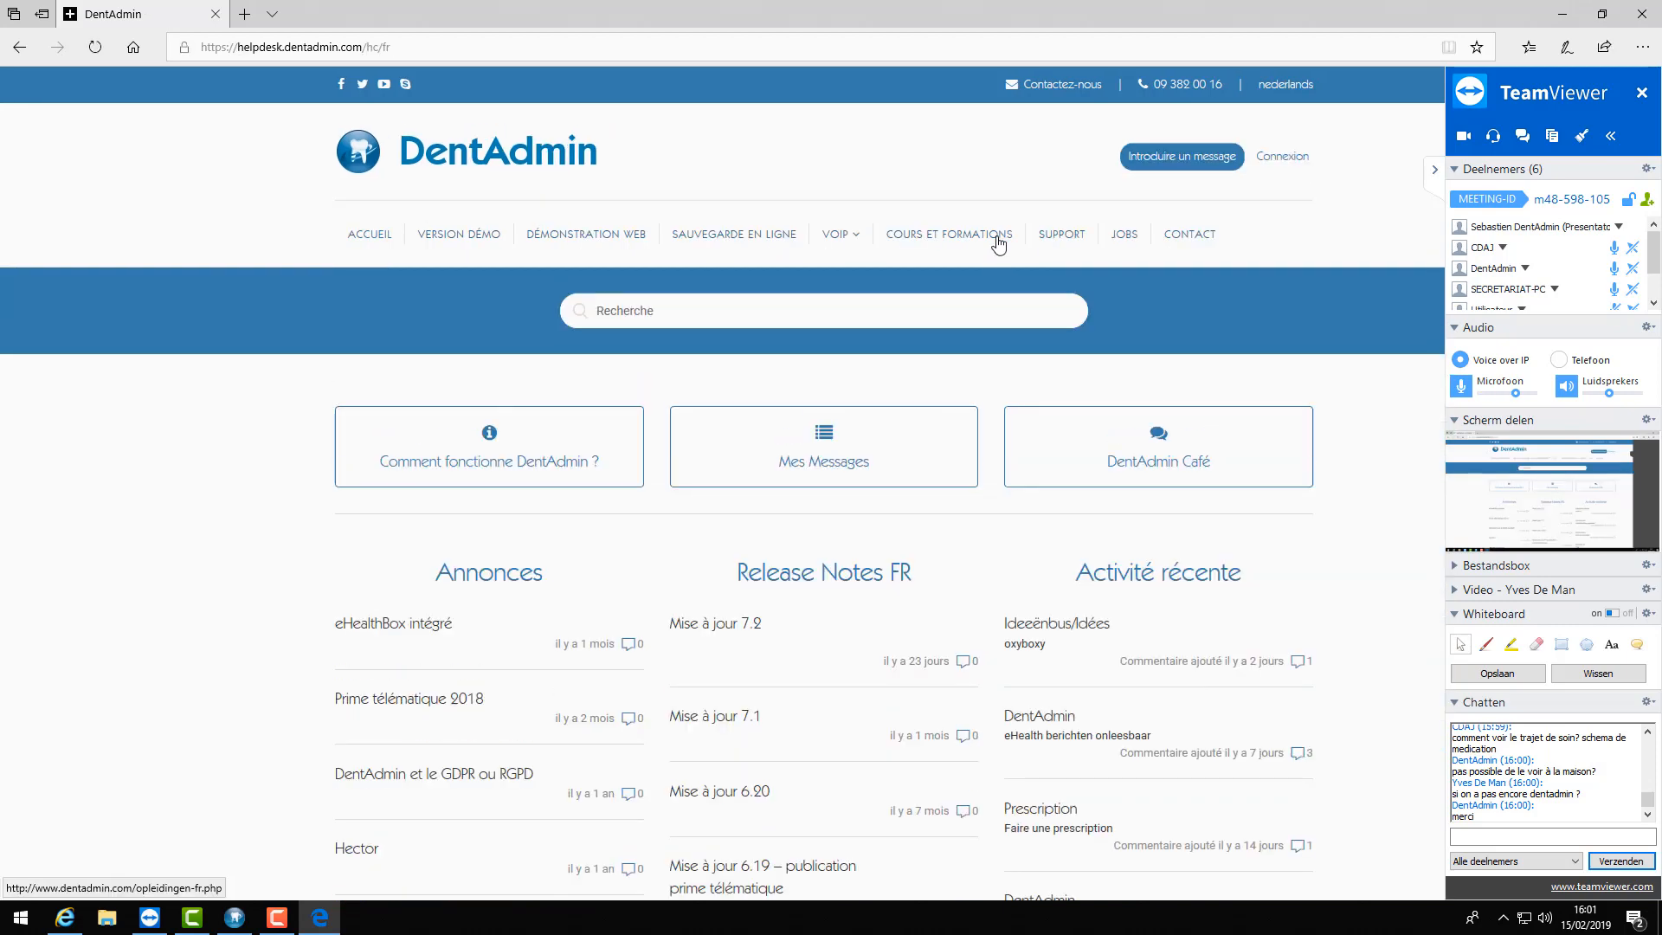
click(447, 467)
scroll(248, 438, down, 9)
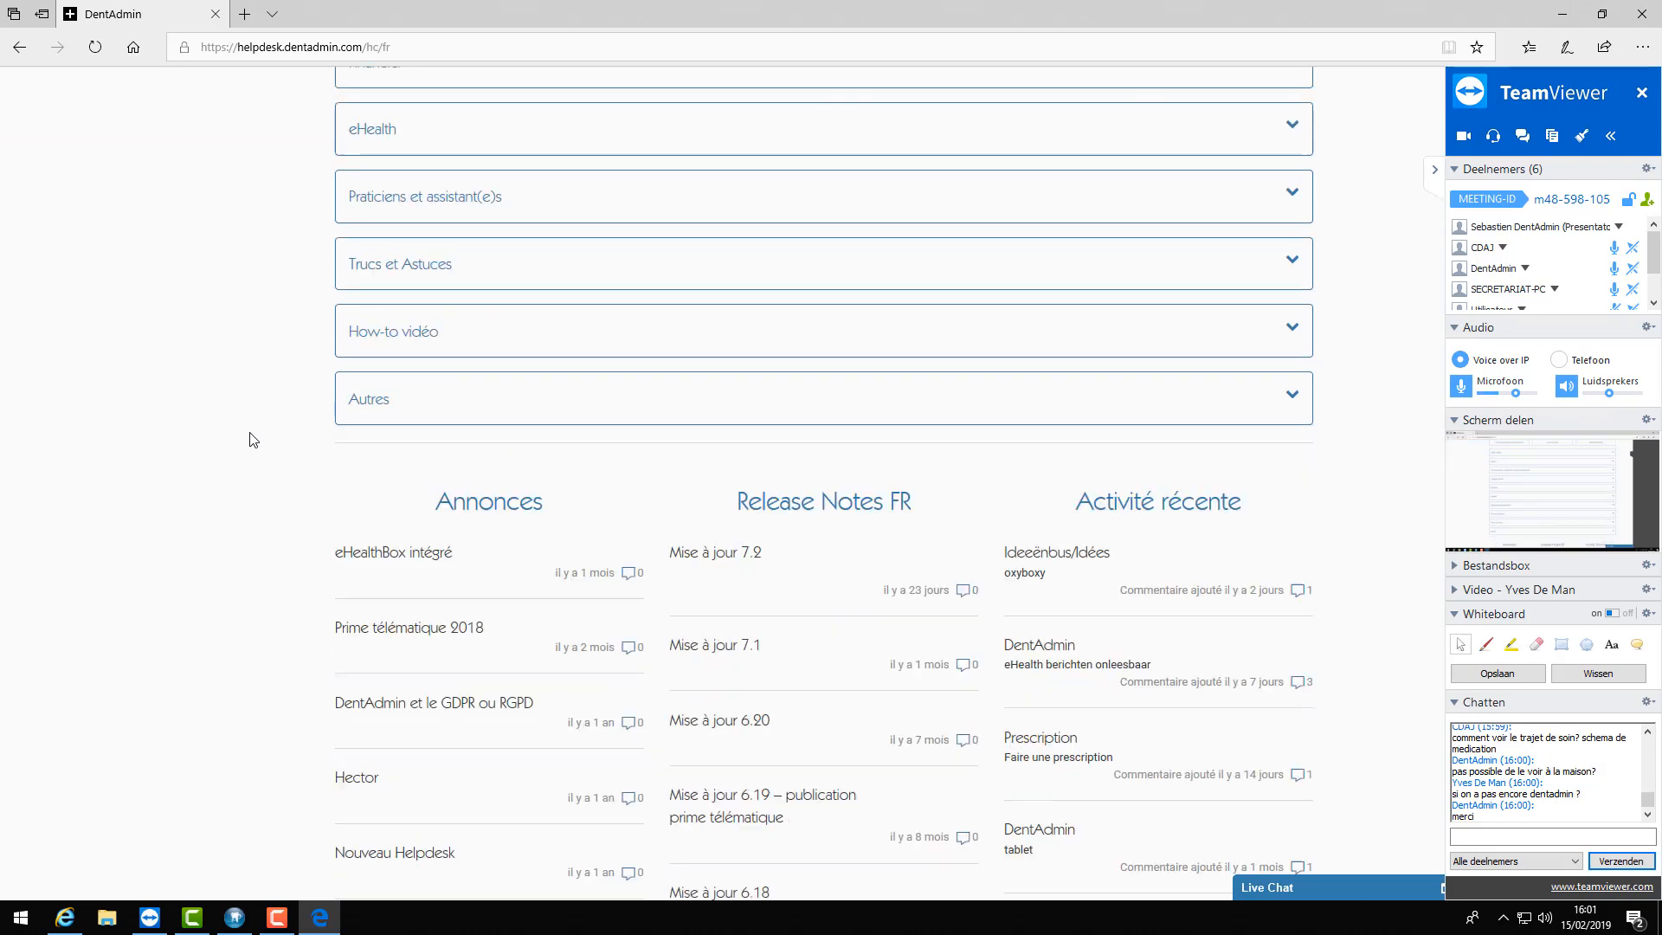
click(406, 343)
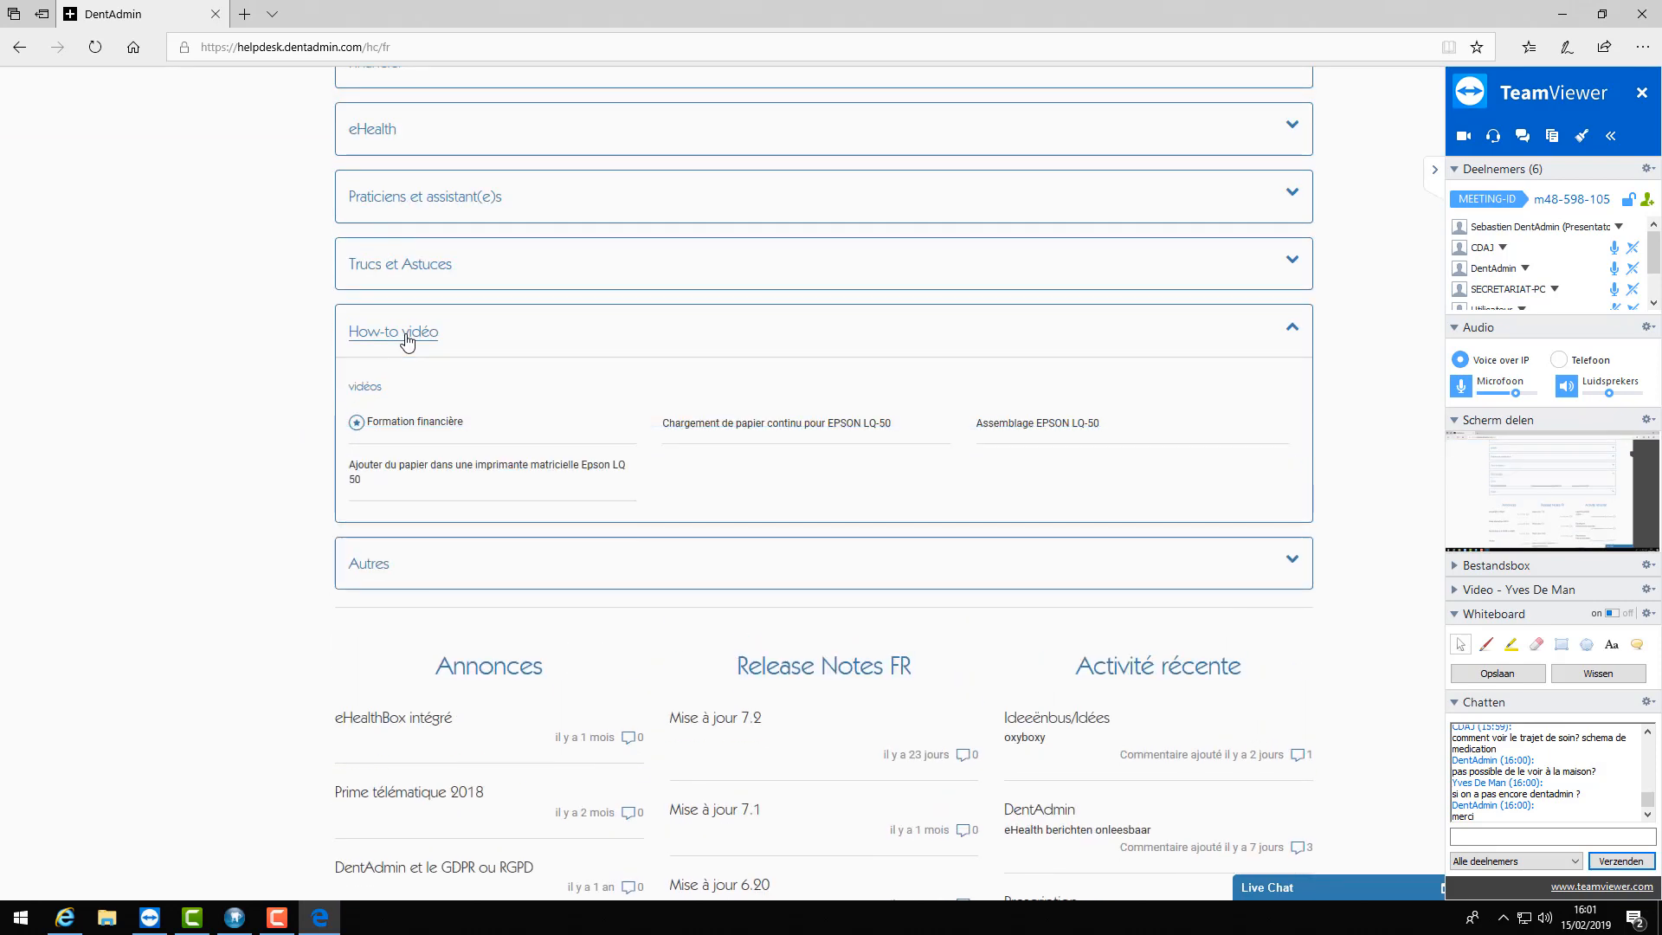
click(402, 424)
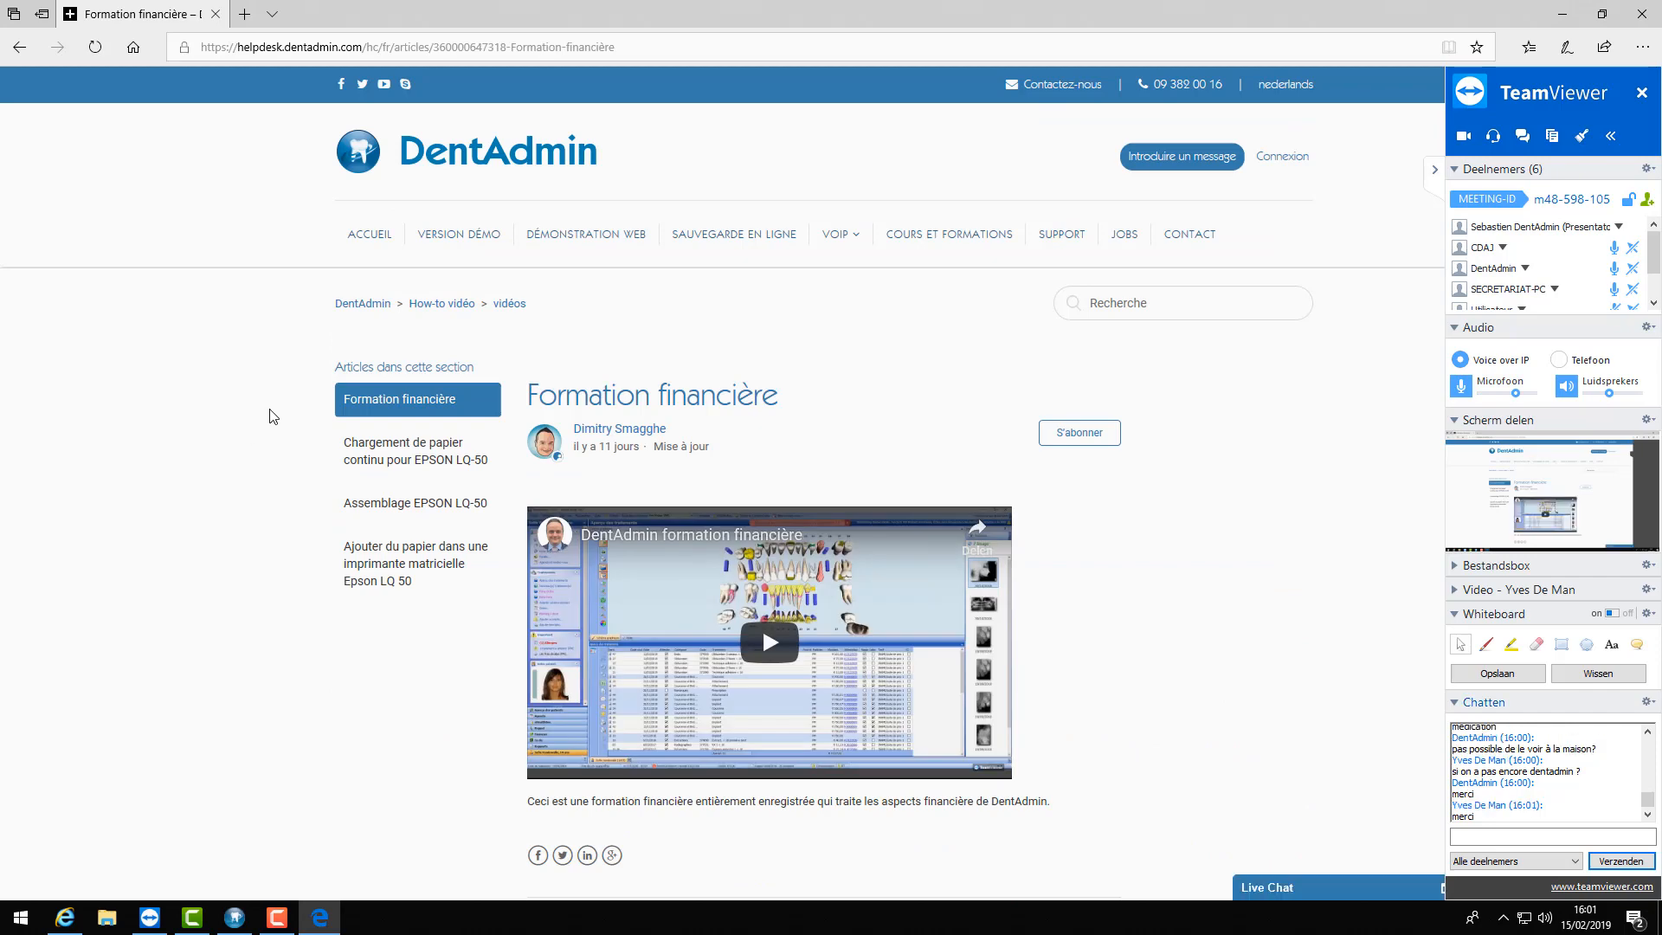
scroll(268, 420, down, 3)
scroll(322, 457, up, 3)
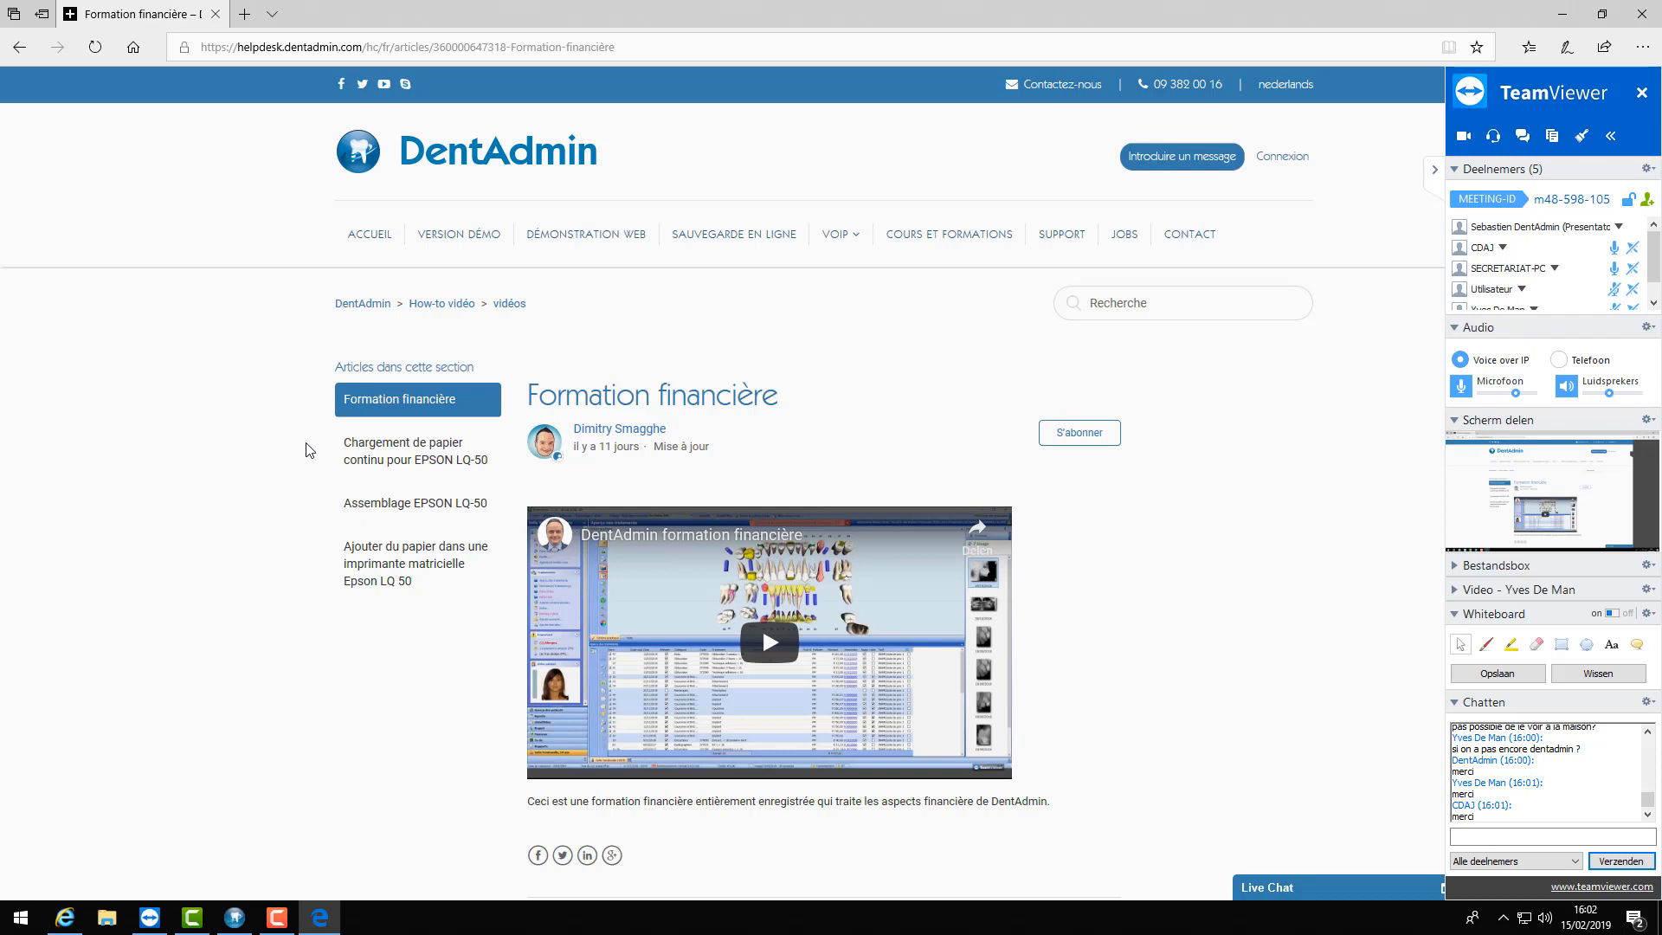
- End the TeamViewer meeting for all participants
click(1641, 93)
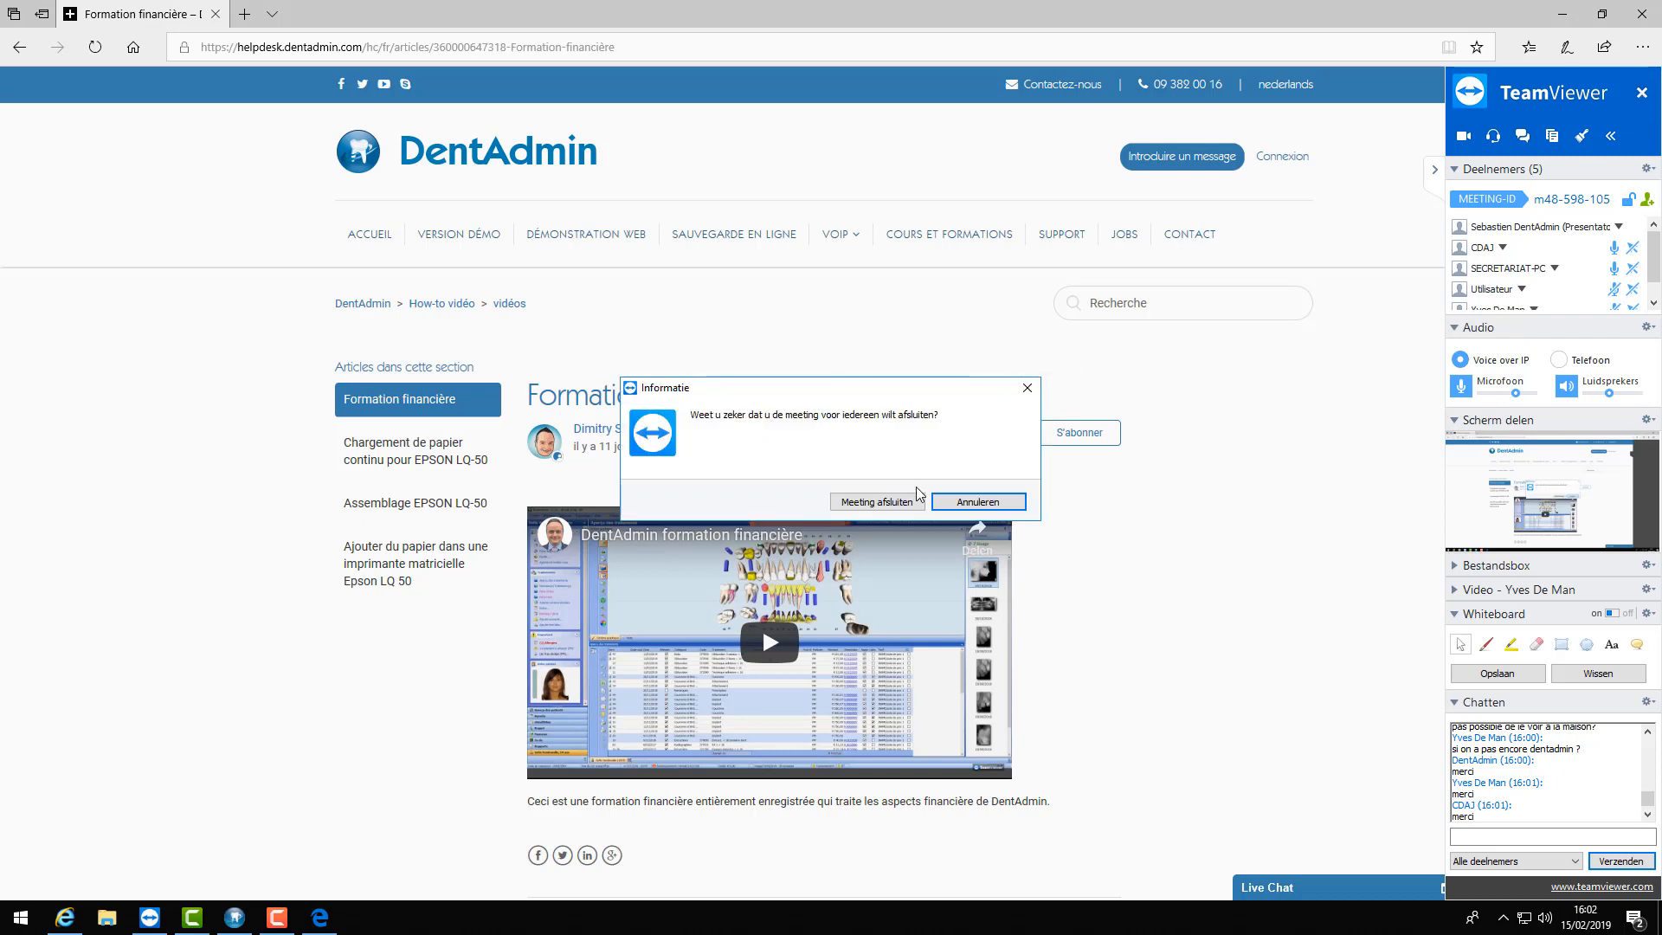
click(908, 508)
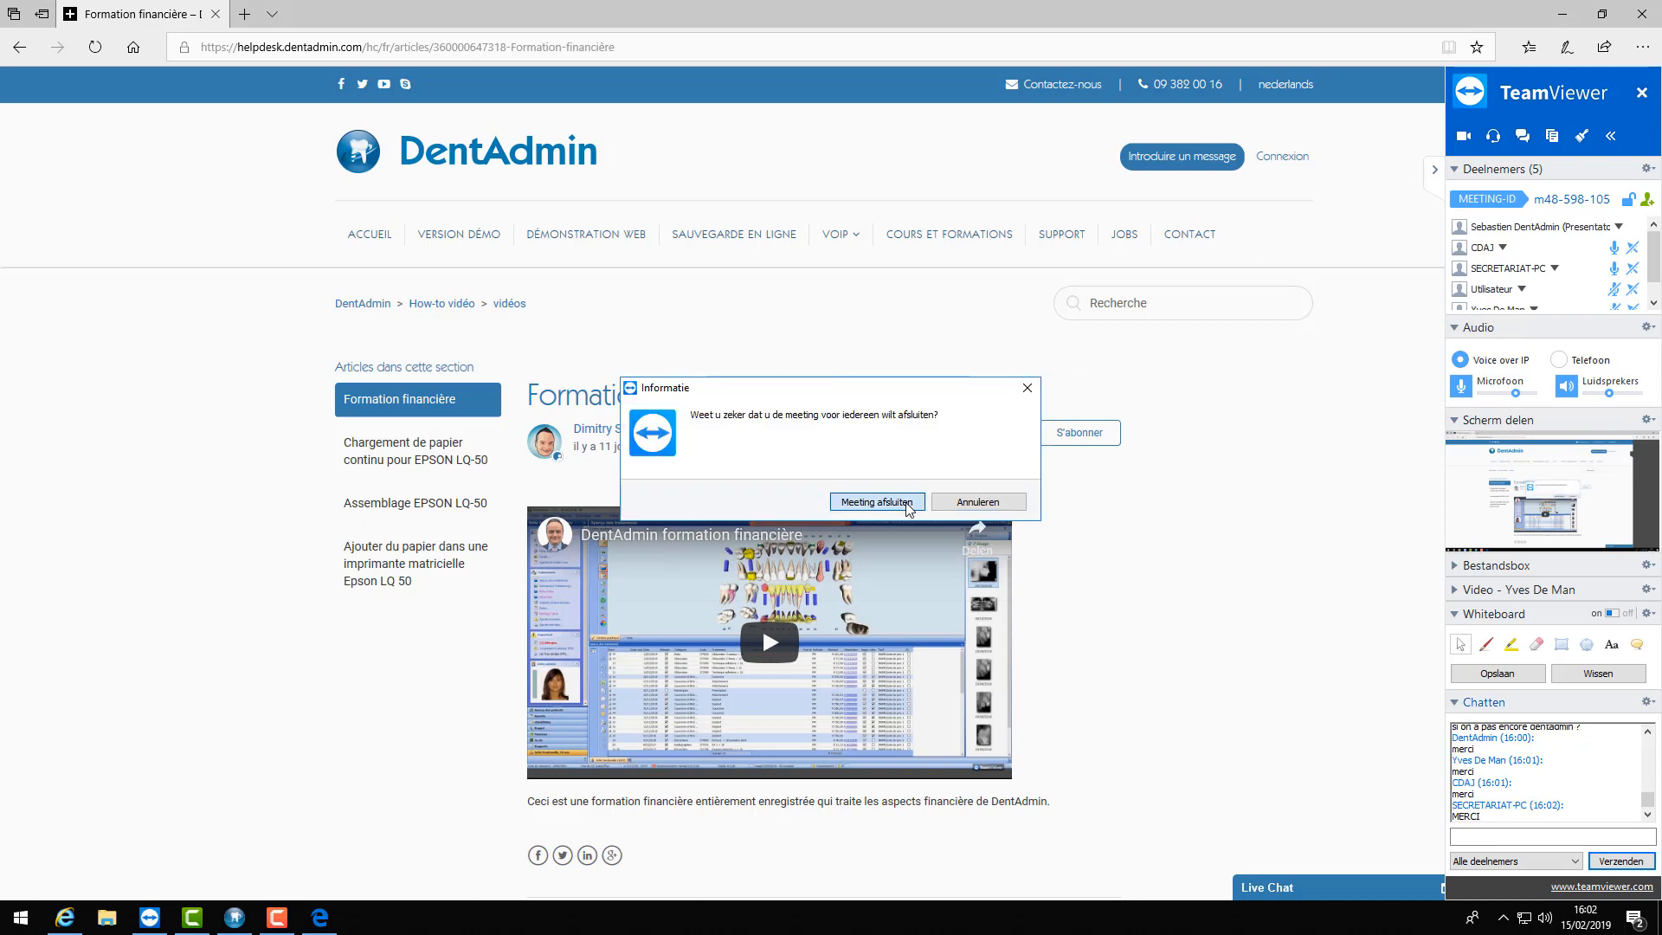